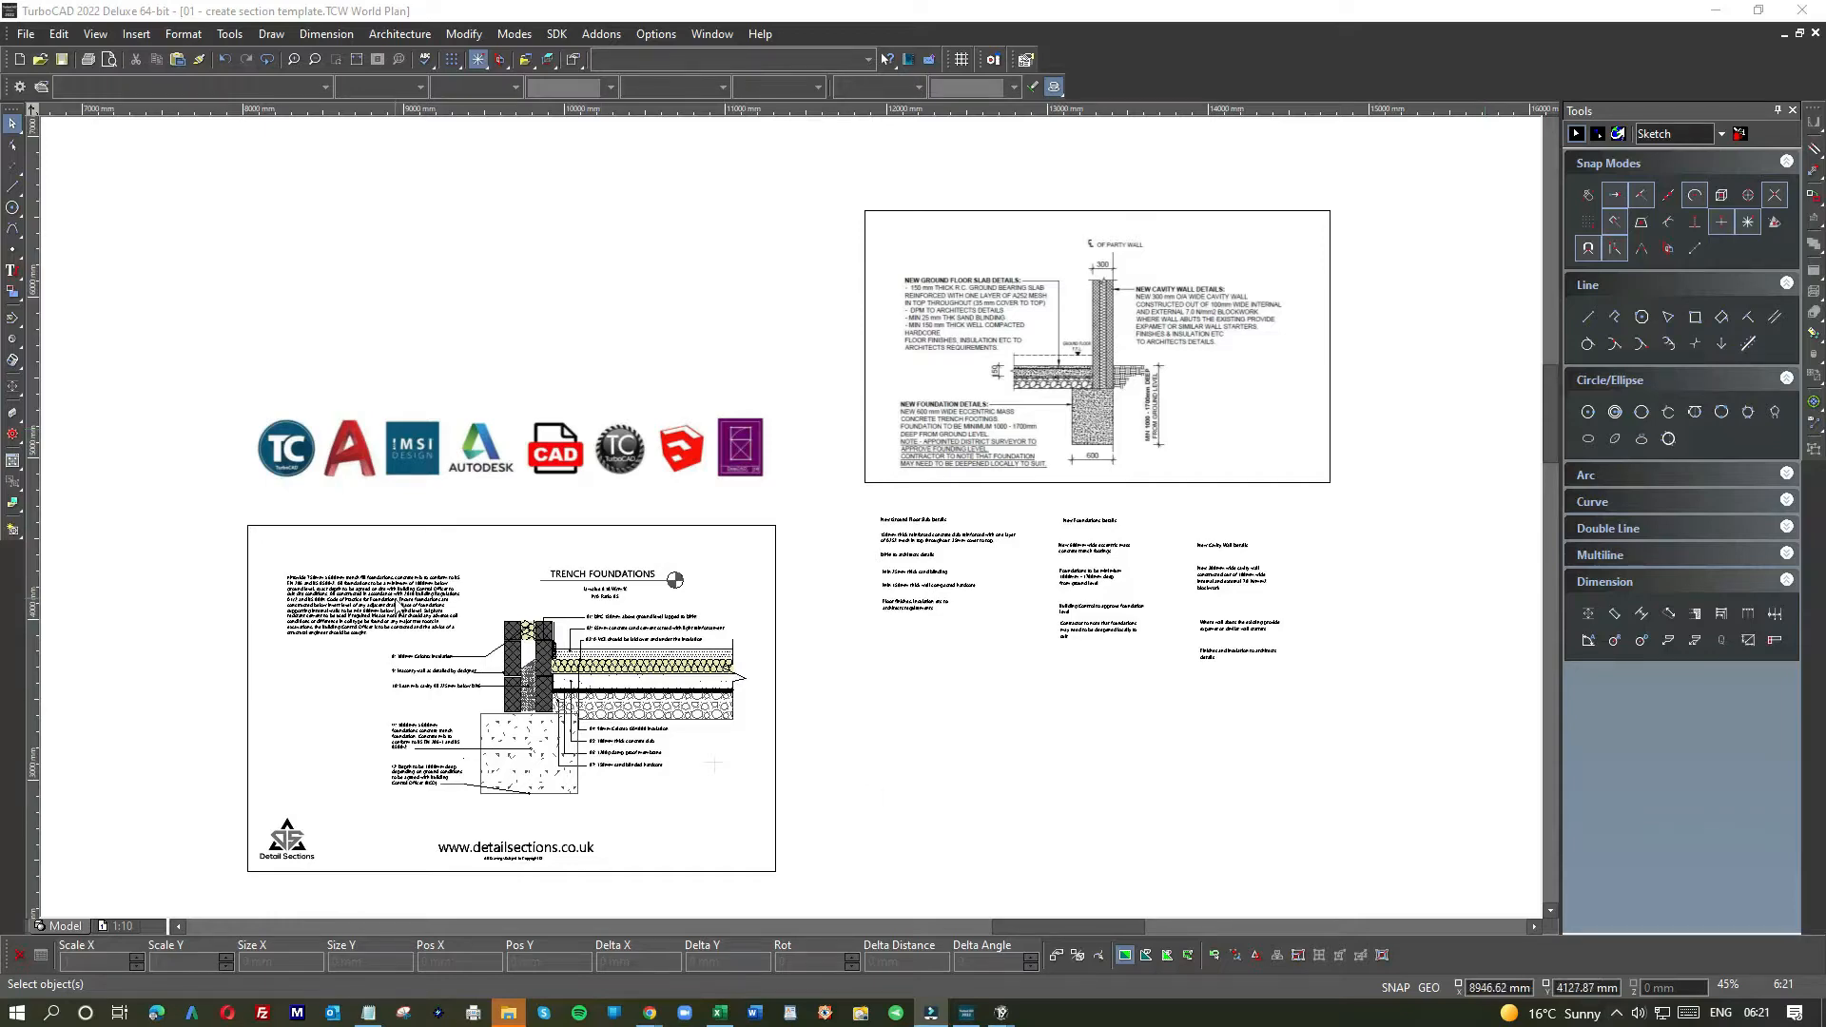
- Draw a vertical line about 3718 mm long along the inner wall face of the trench foundations section, extending beyond its frame both ways
scroll(537, 692, "up", 1)
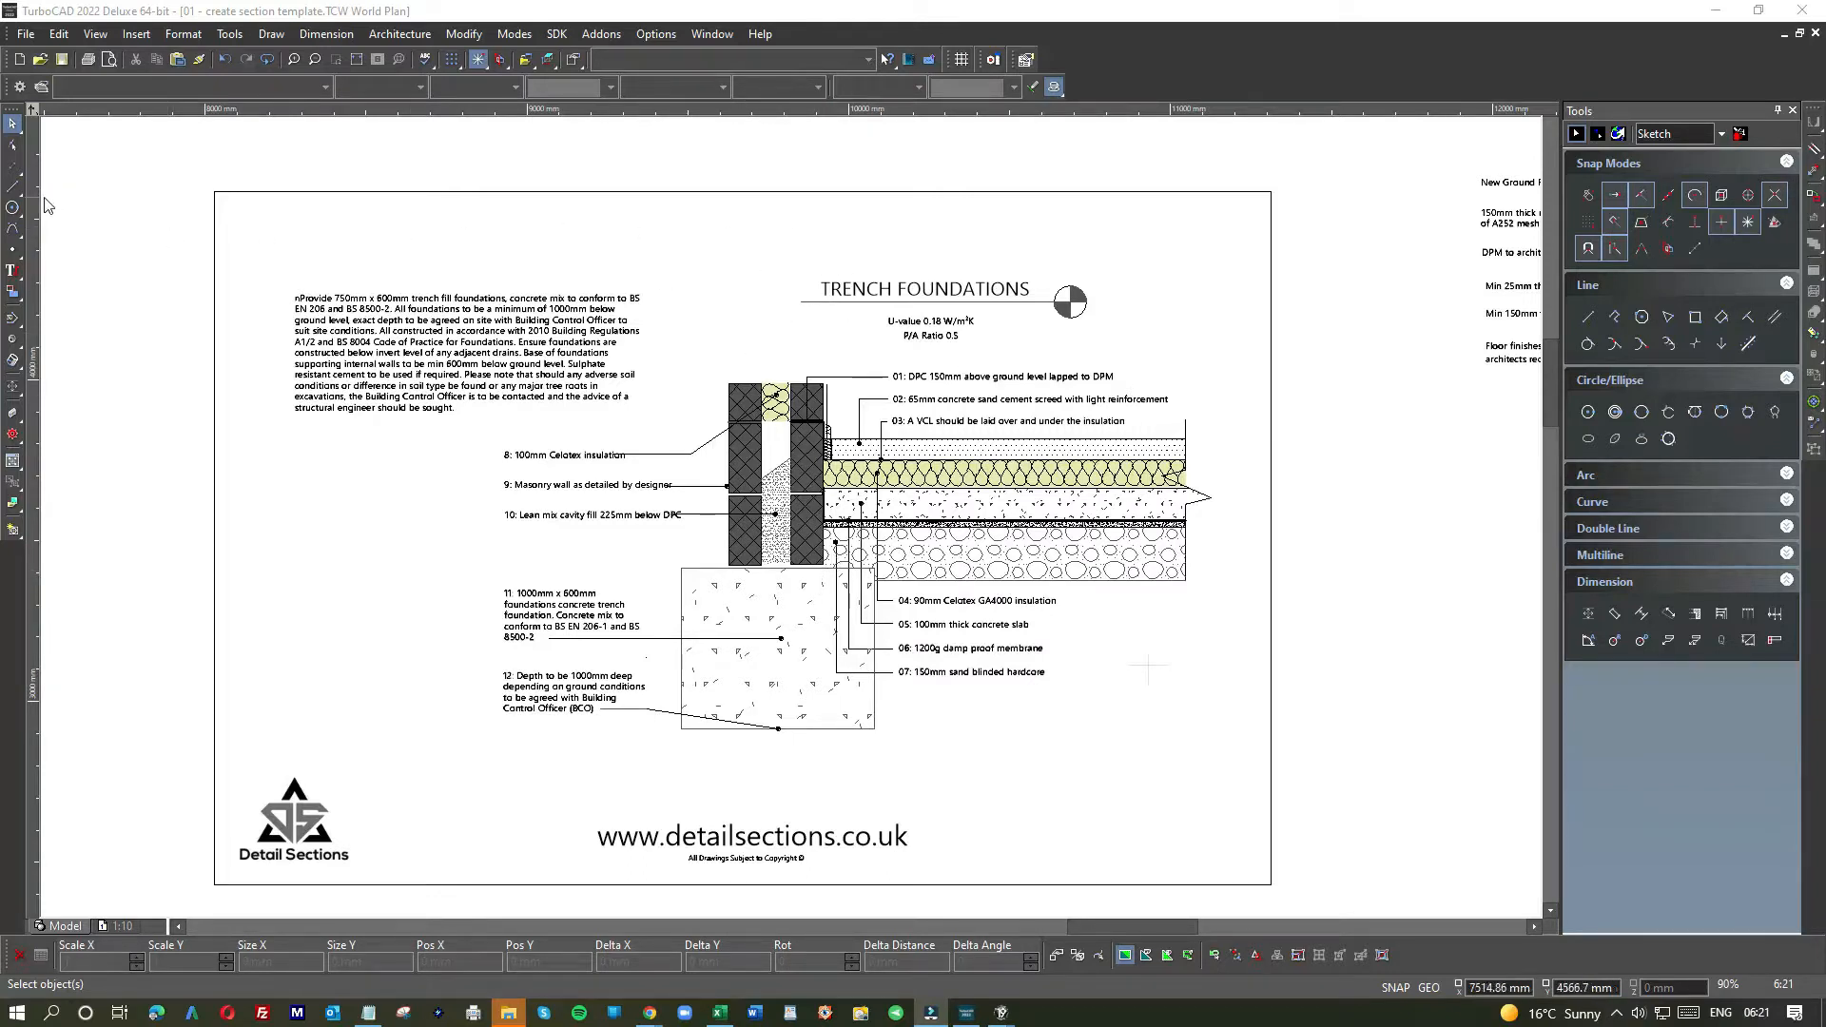
left_click(14, 186)
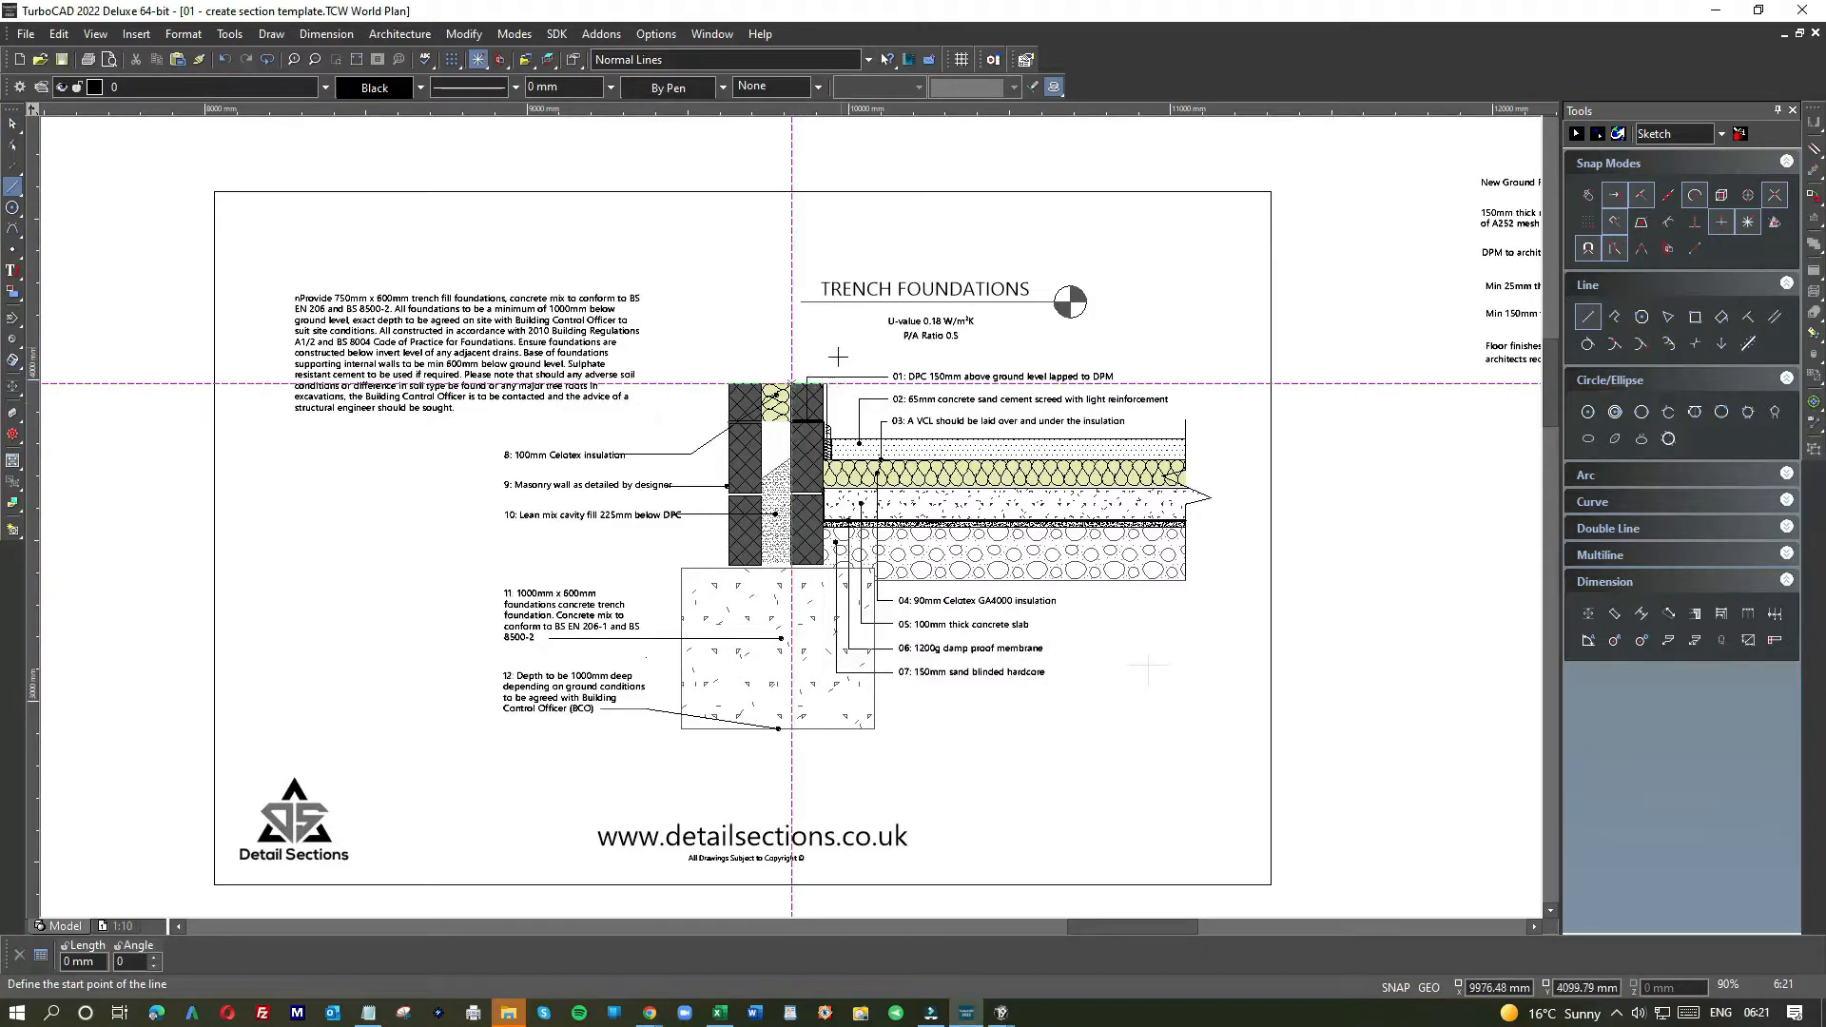
scroll(763, 594, "down", 2)
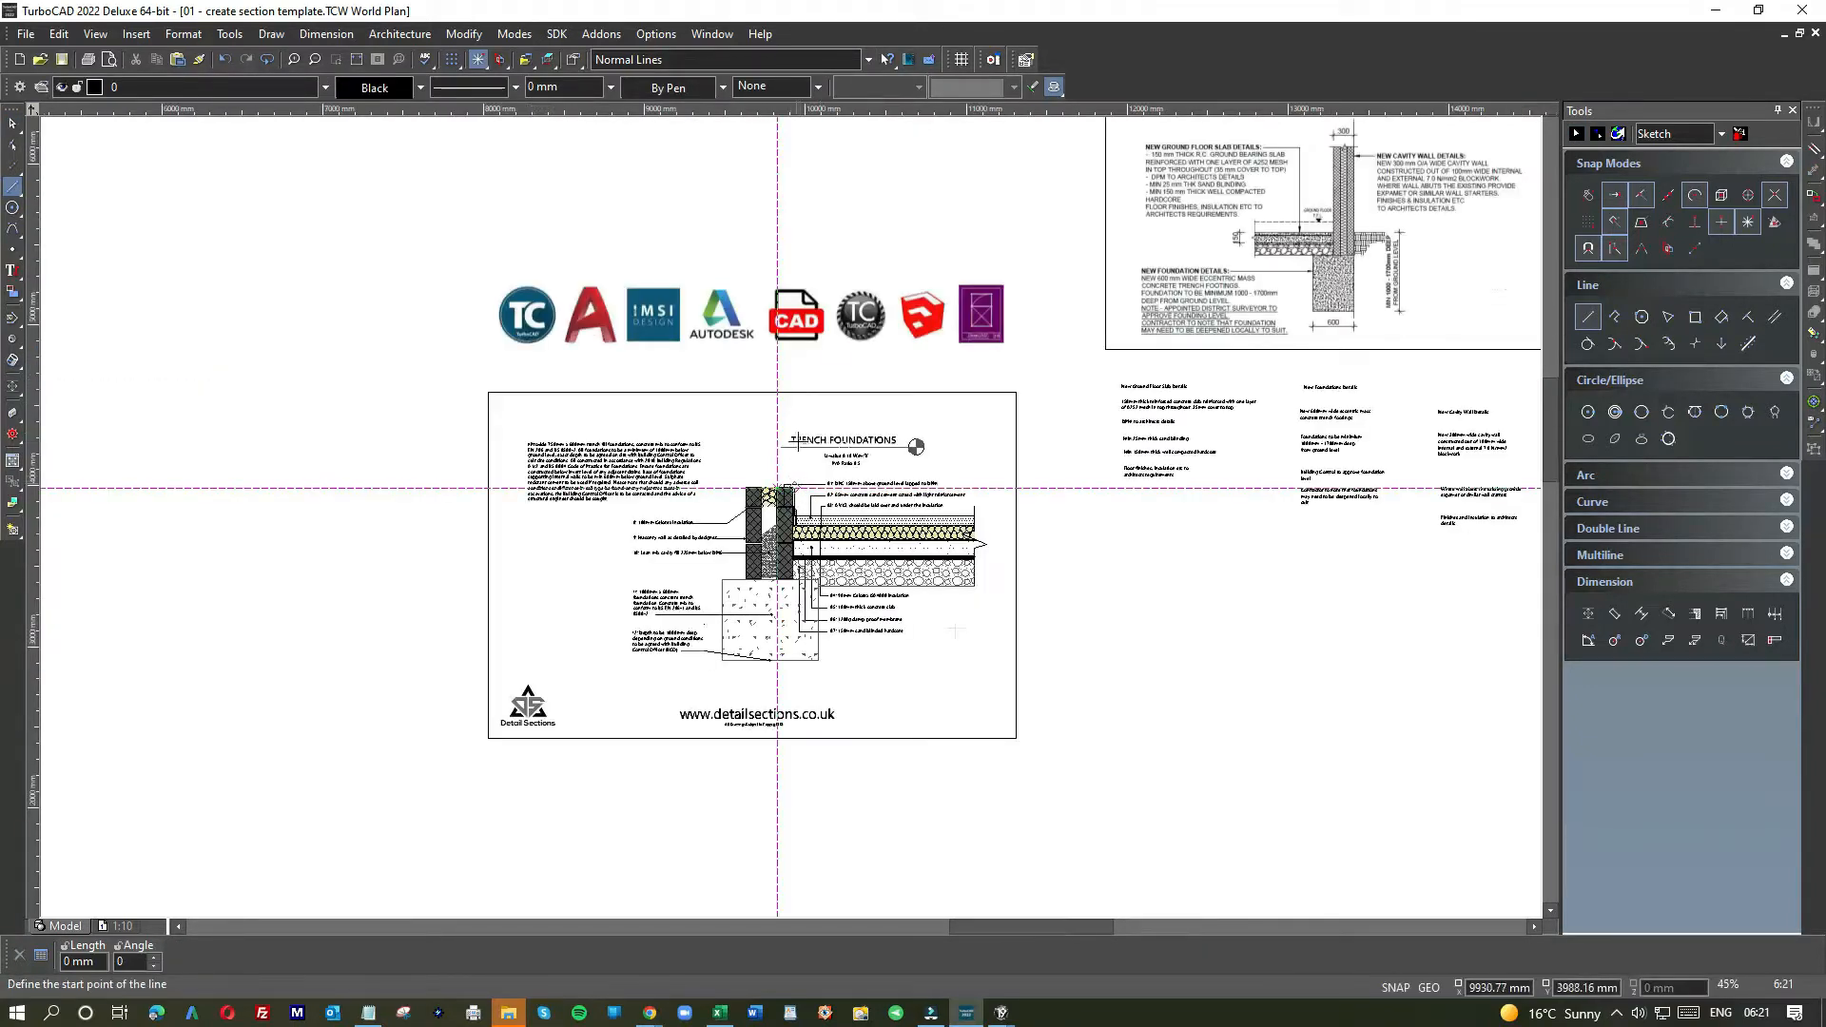
left_click(794, 485)
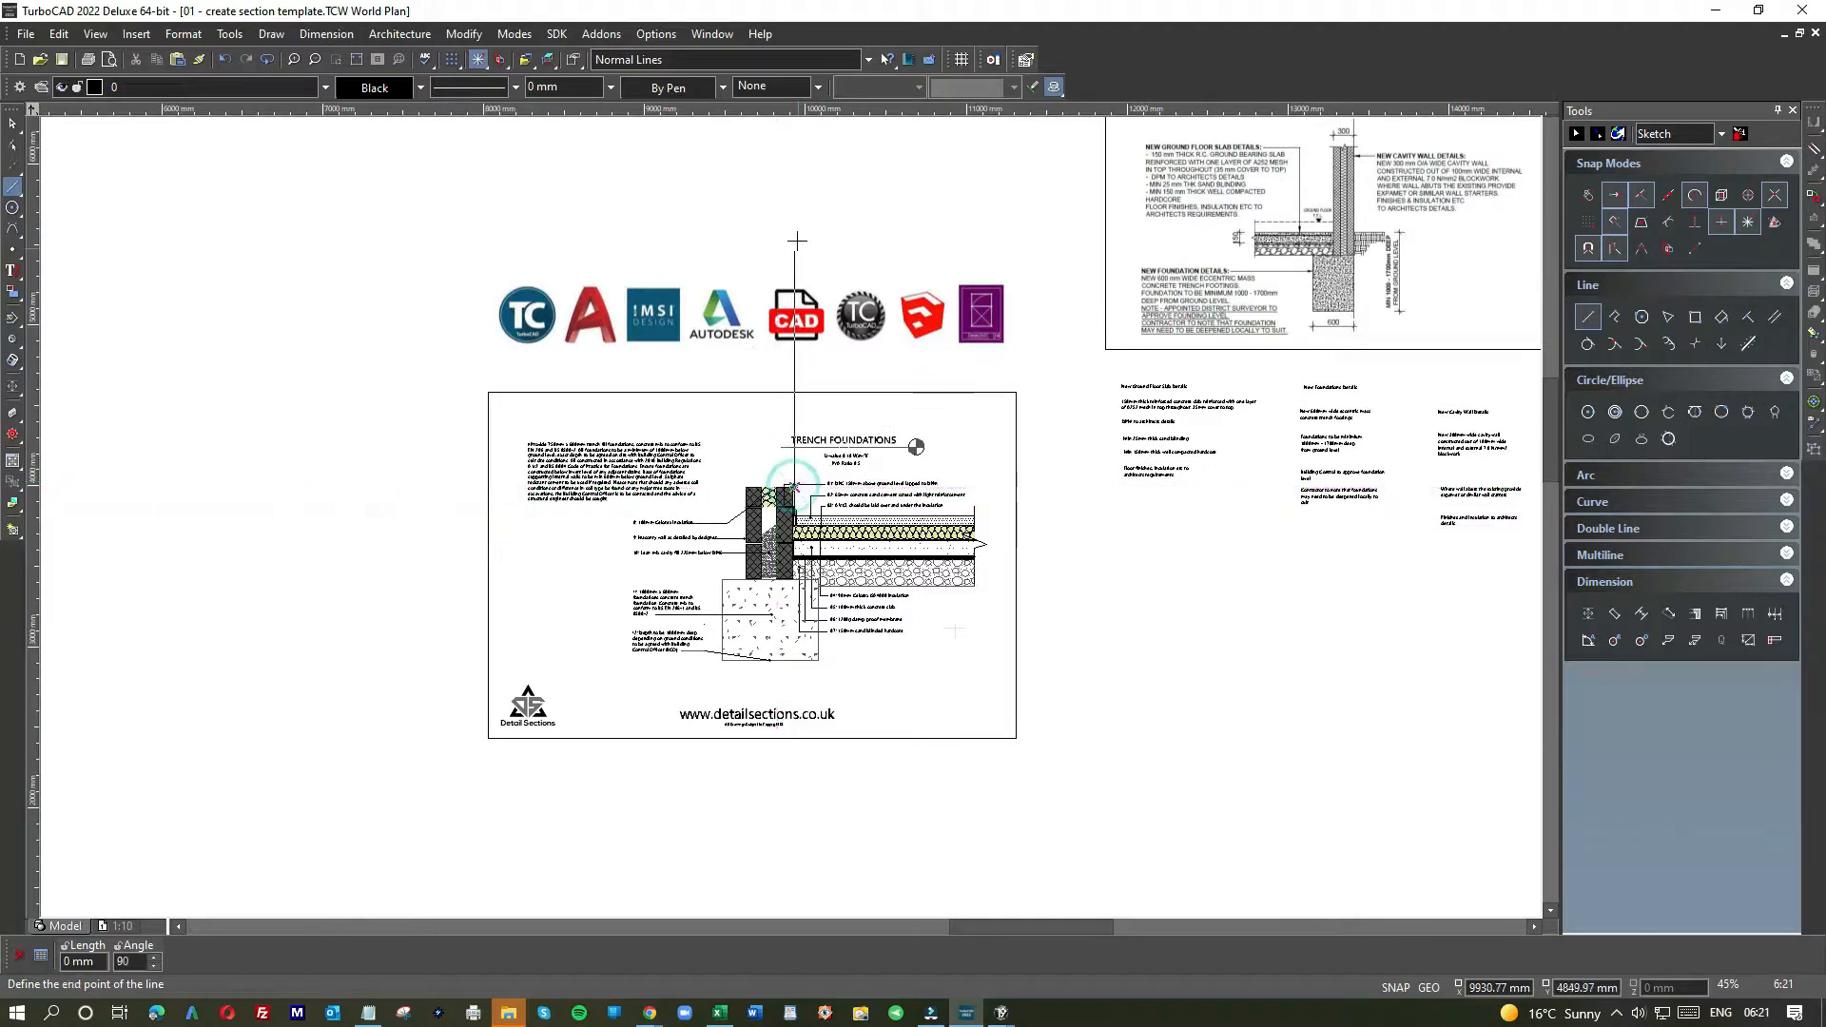
key("Escape")
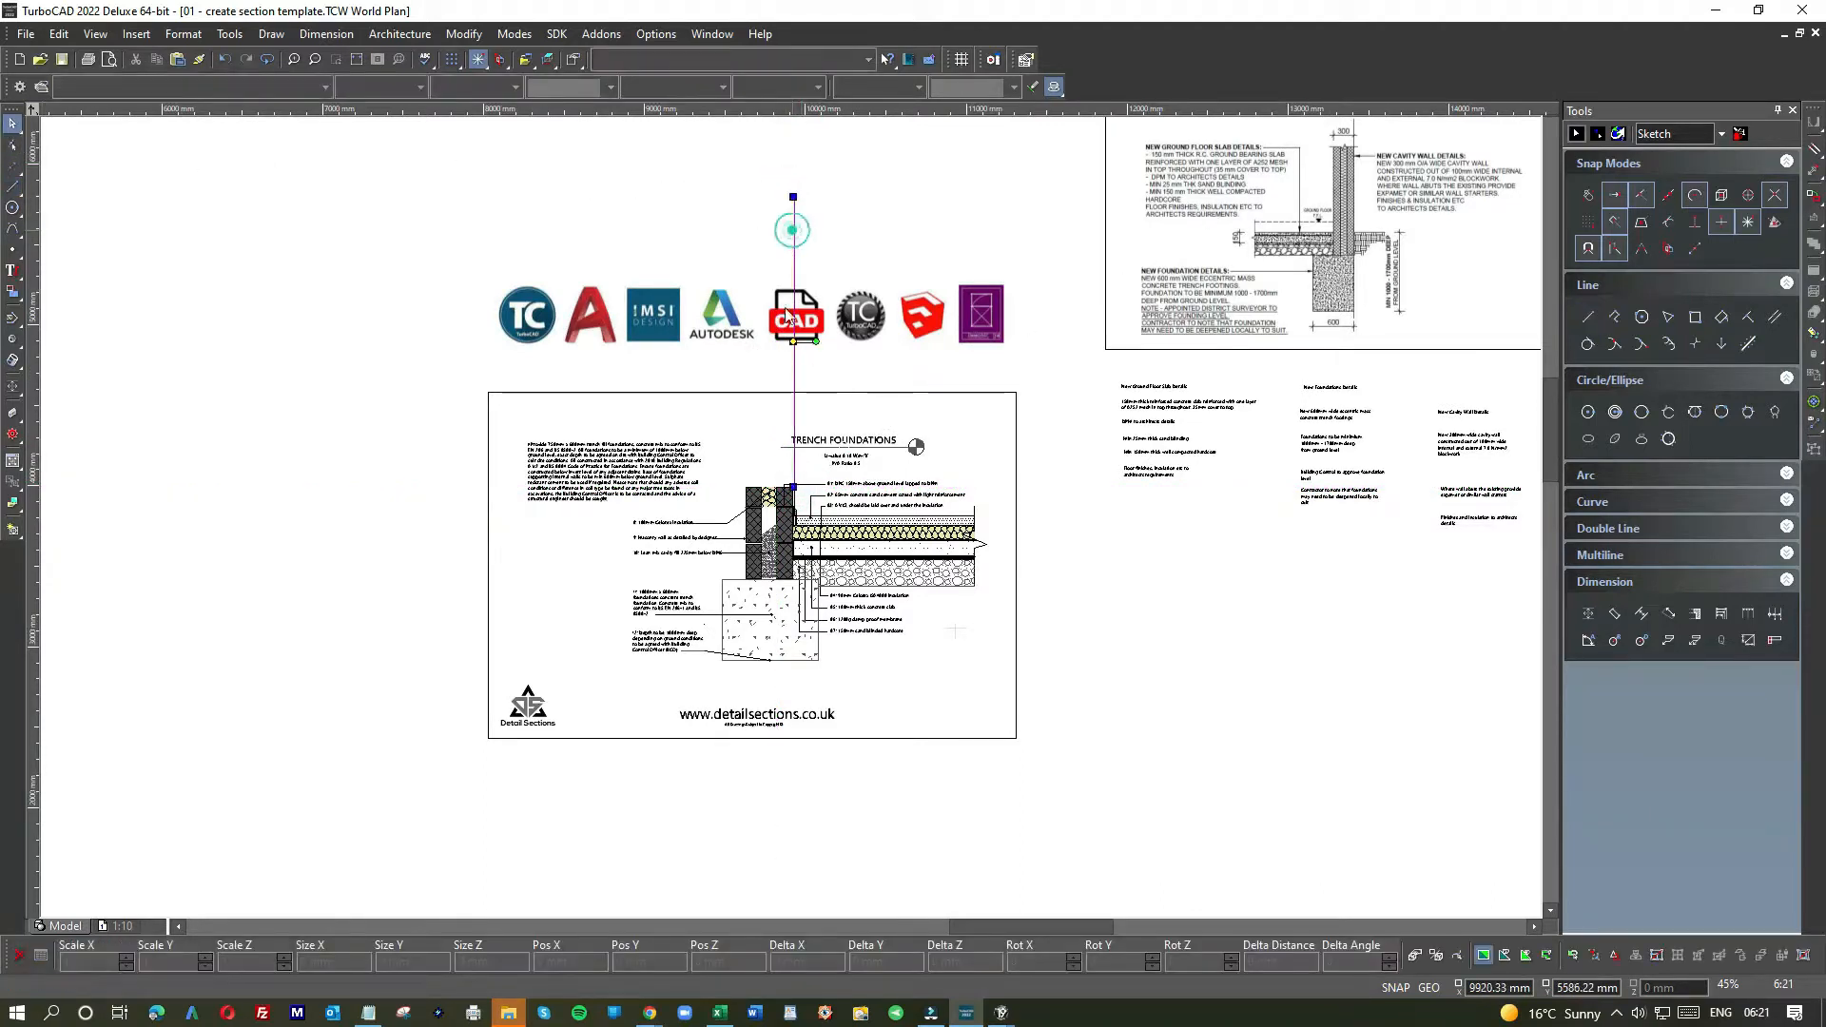
left_click(793, 221)
left_click_drag(793, 485, 793, 794)
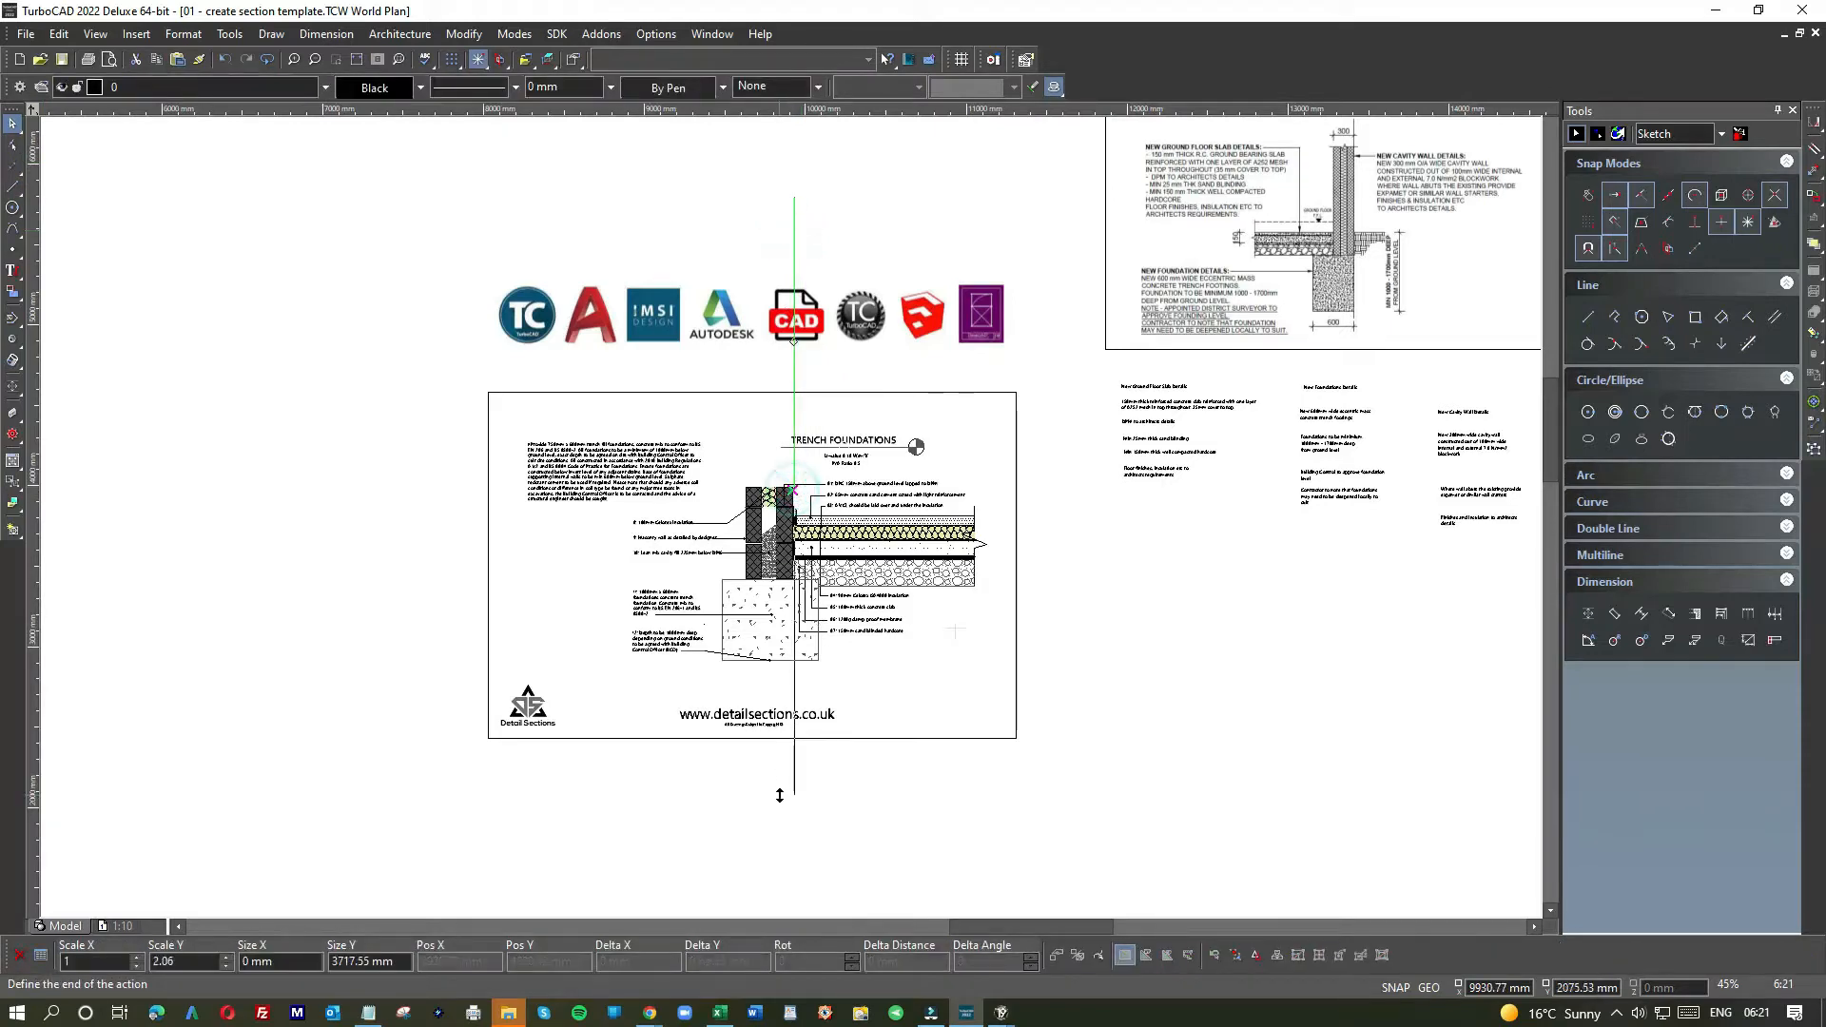
scroll(779, 575, "up", 2)
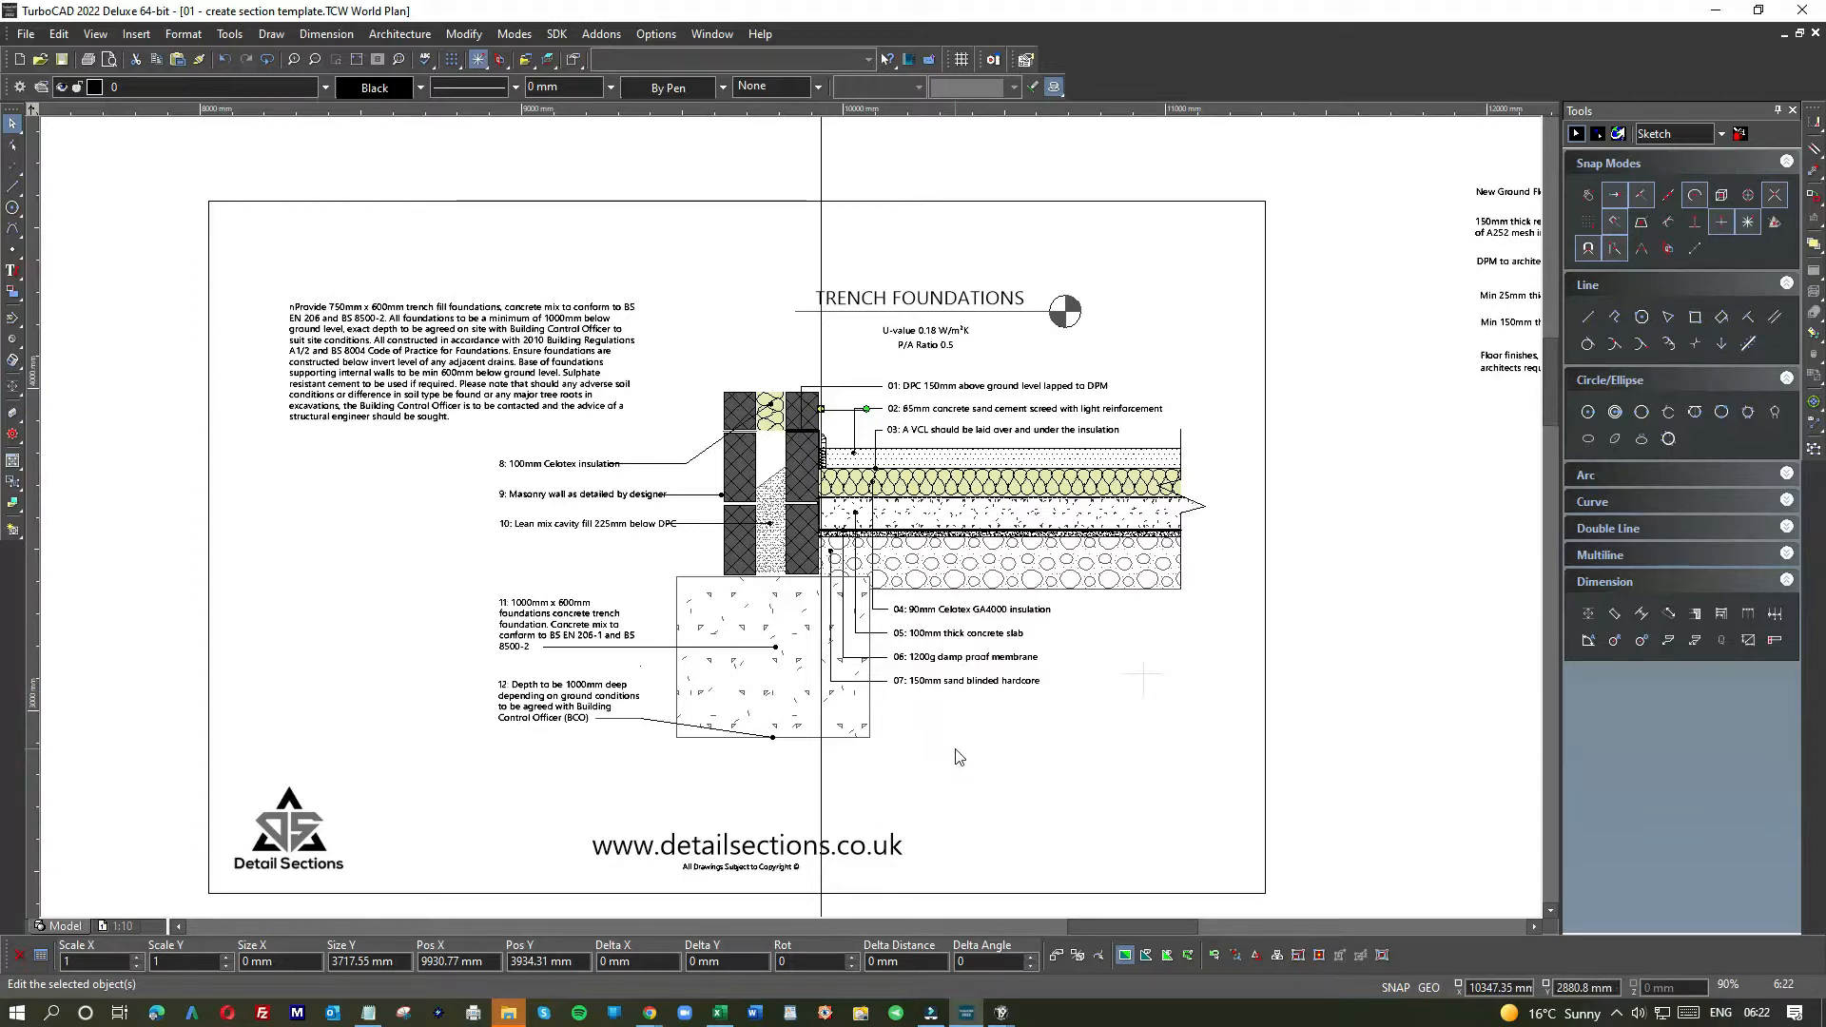
- Draw a vertical guide line about 3578 mm long along the cavity wall's outer face in the party wall reference detail
scroll(868, 672, "down", 2)
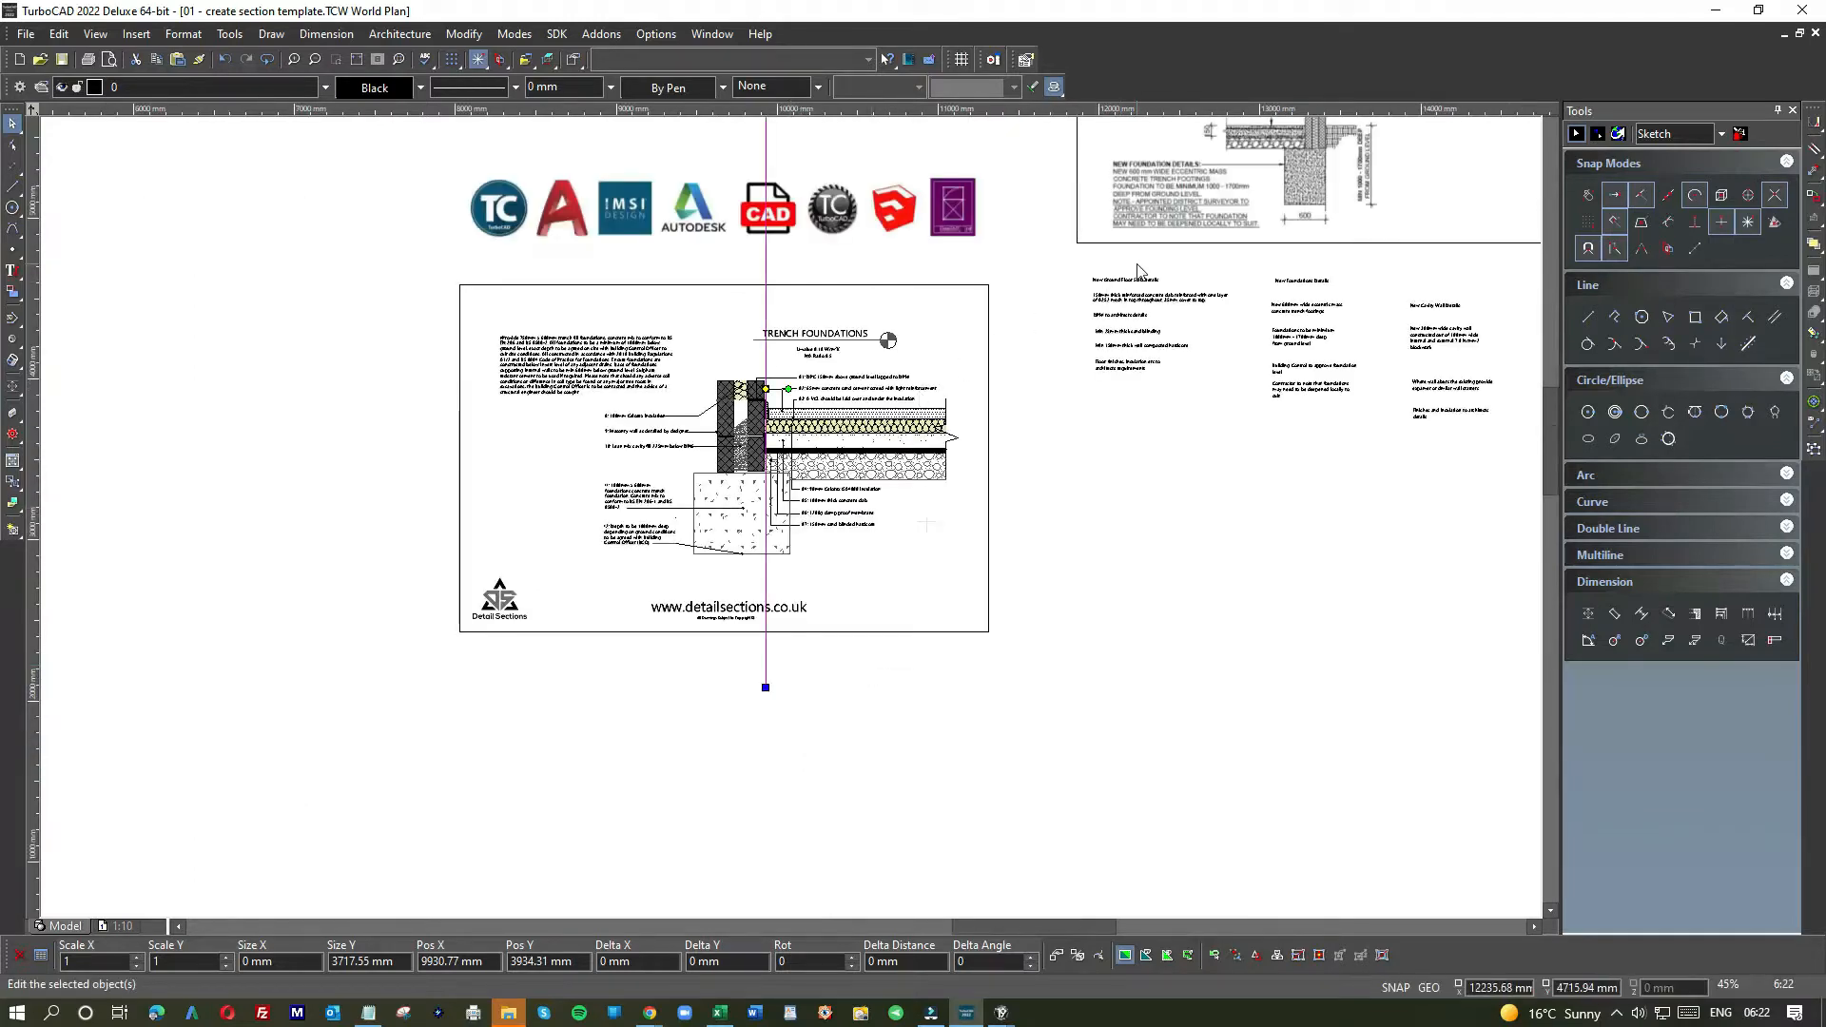
scroll(841, 487, "down", 2)
scroll(858, 477, "up", 6)
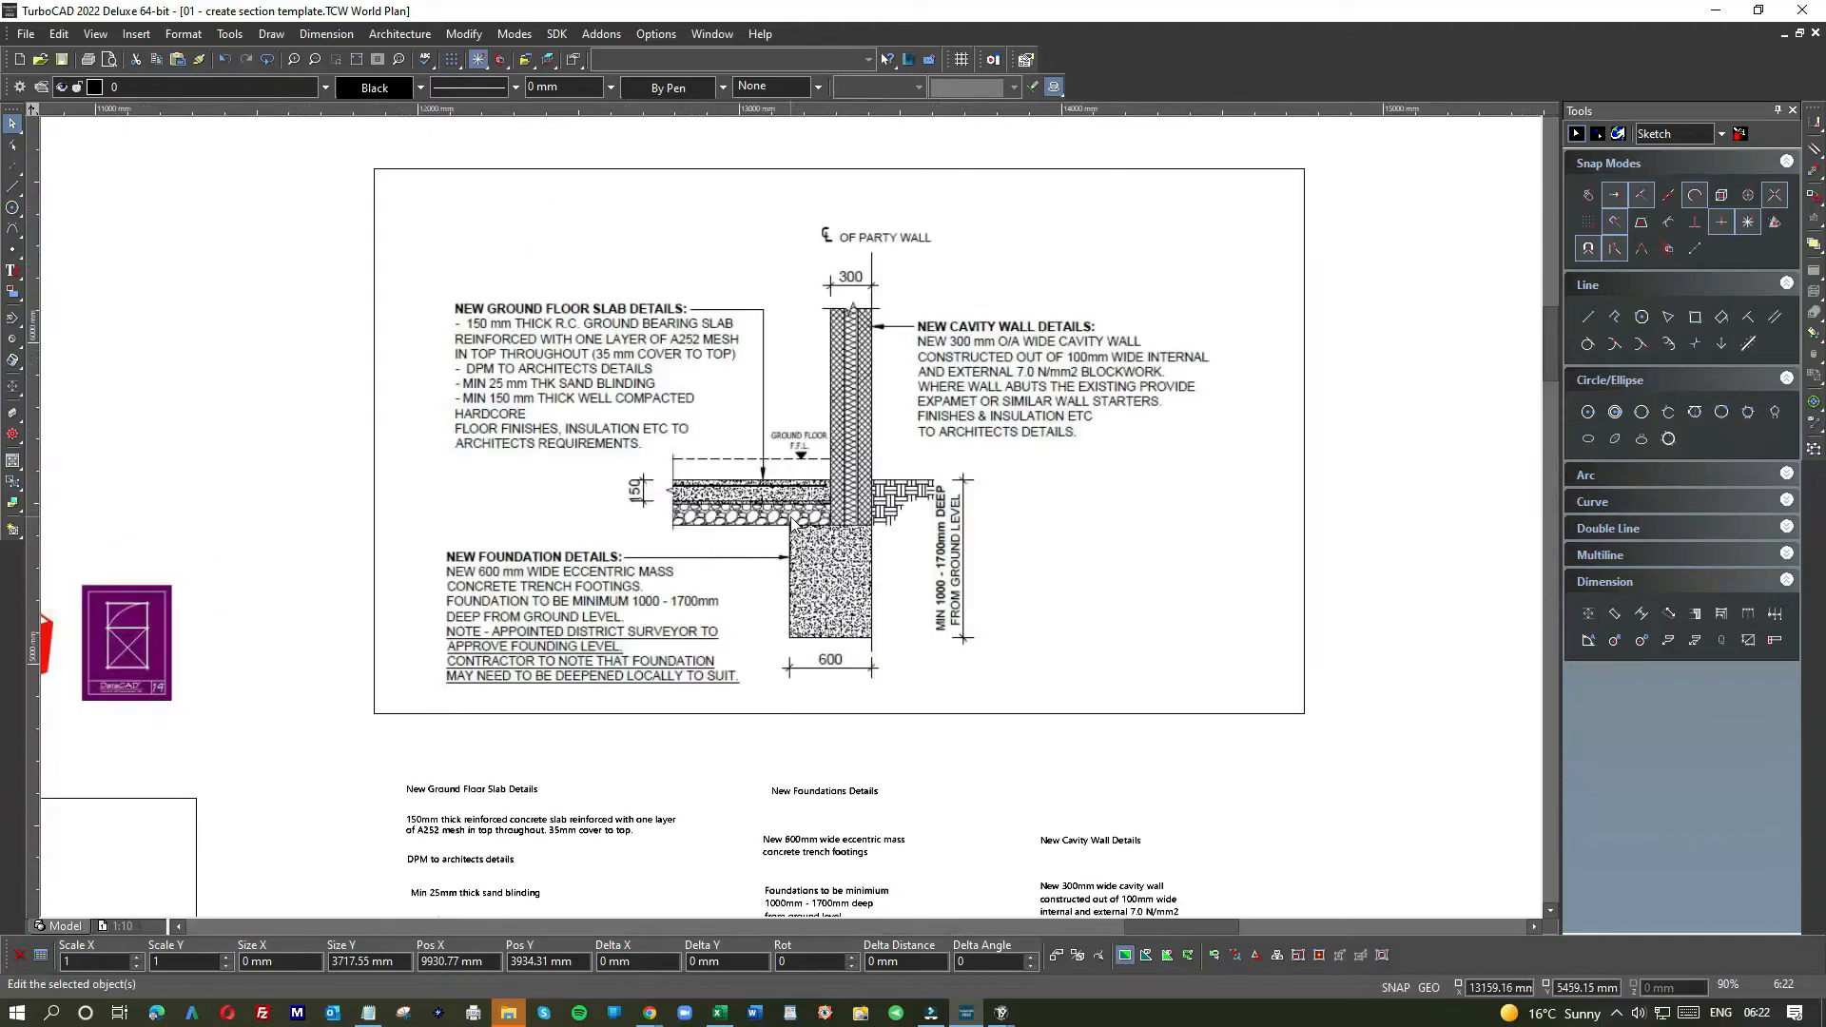
scroll(792, 522, "down", 2)
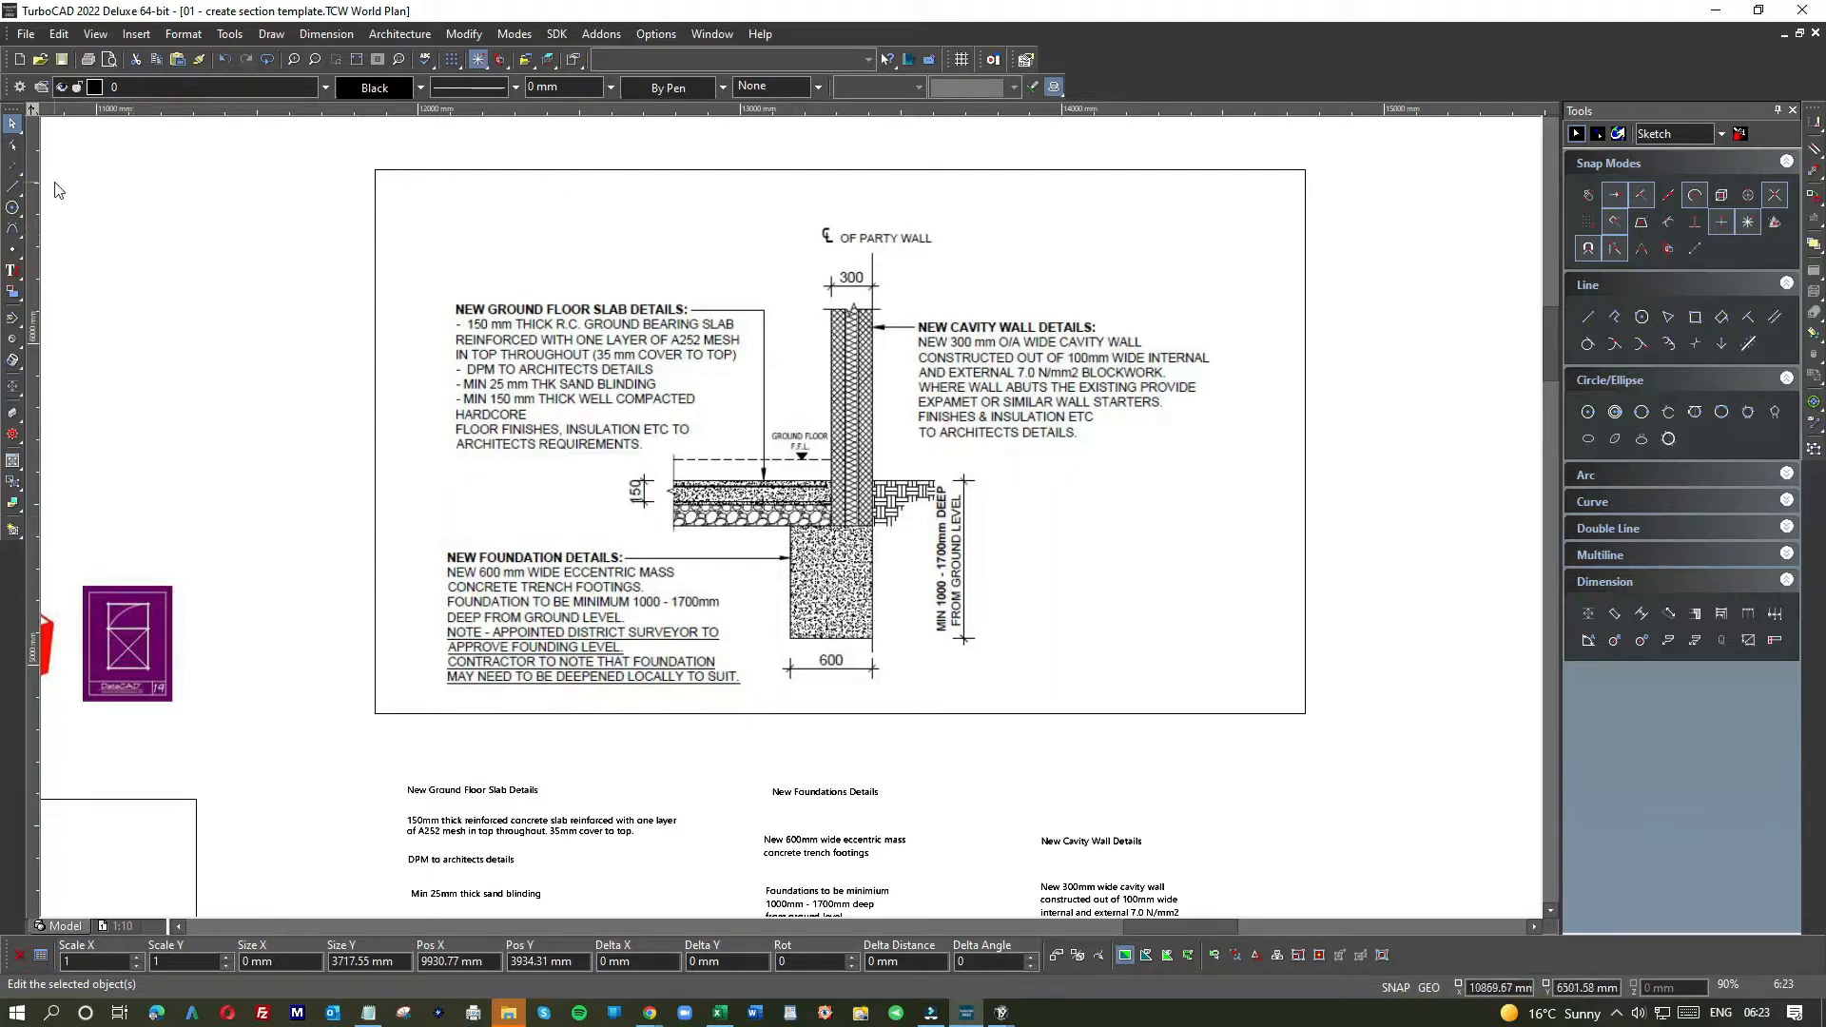
left_click(12, 186)
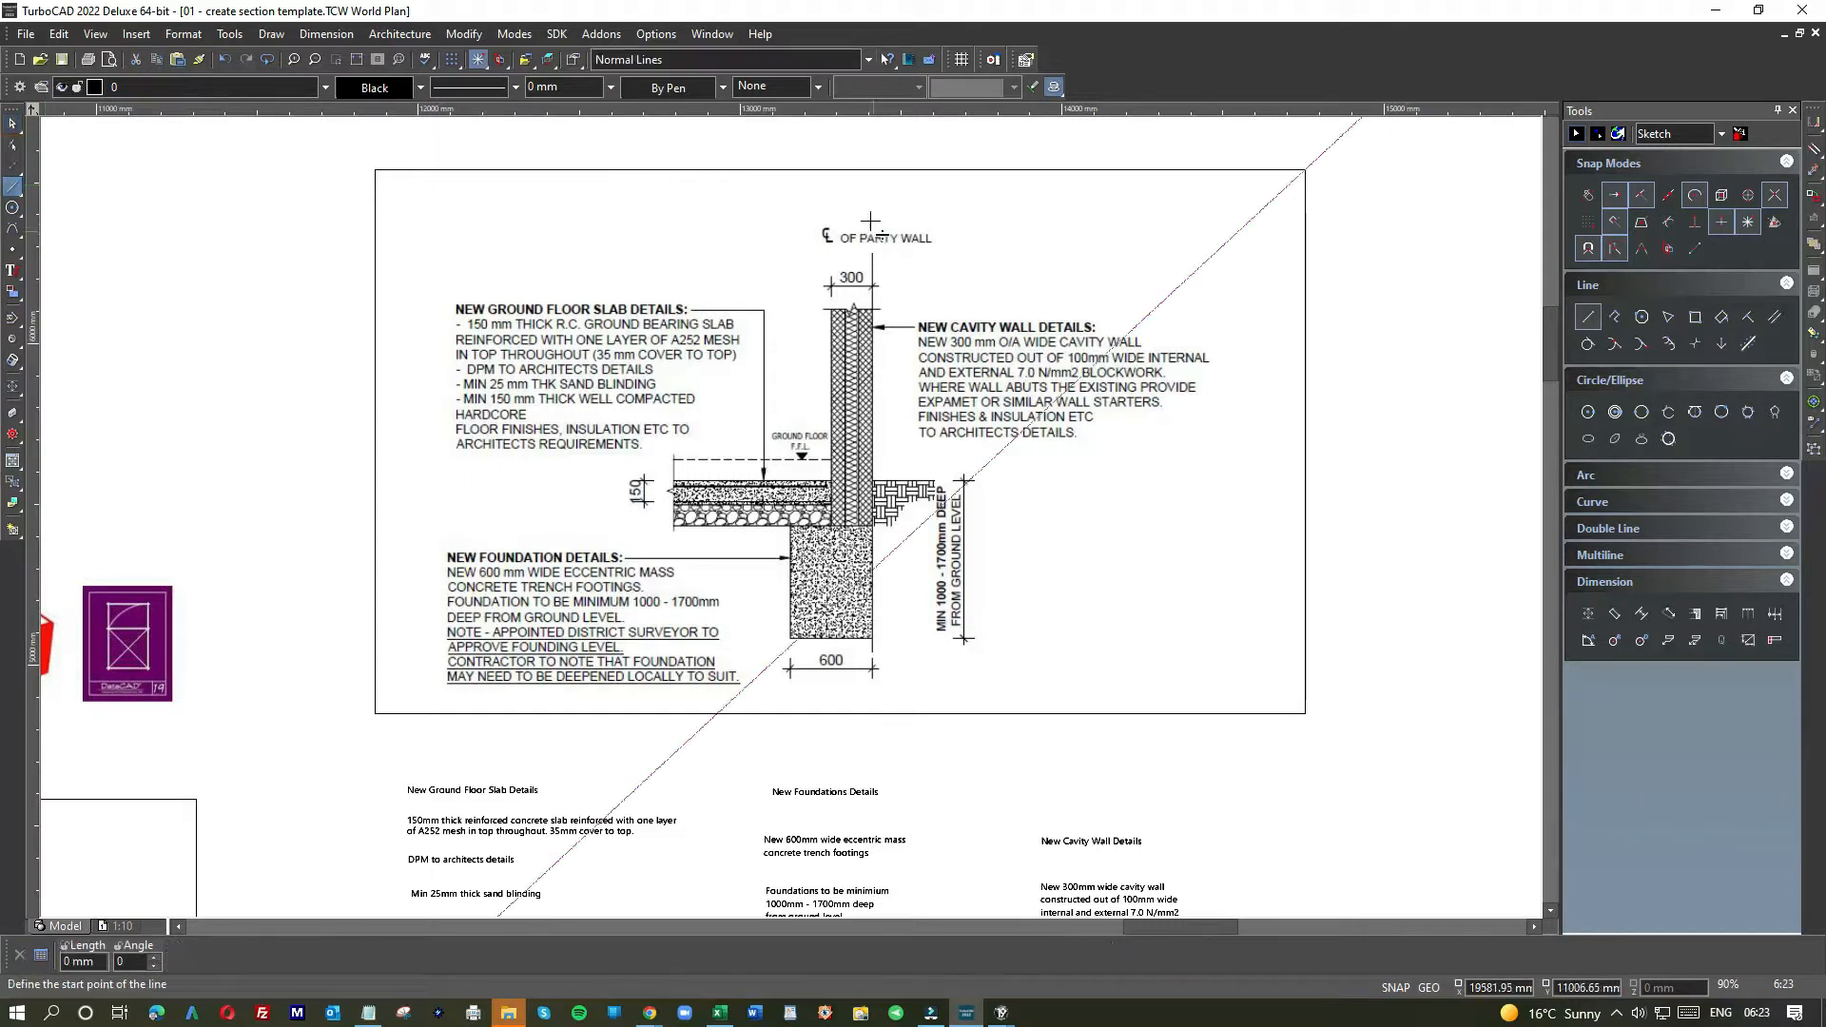
left_click(869, 138)
left_click(869, 913)
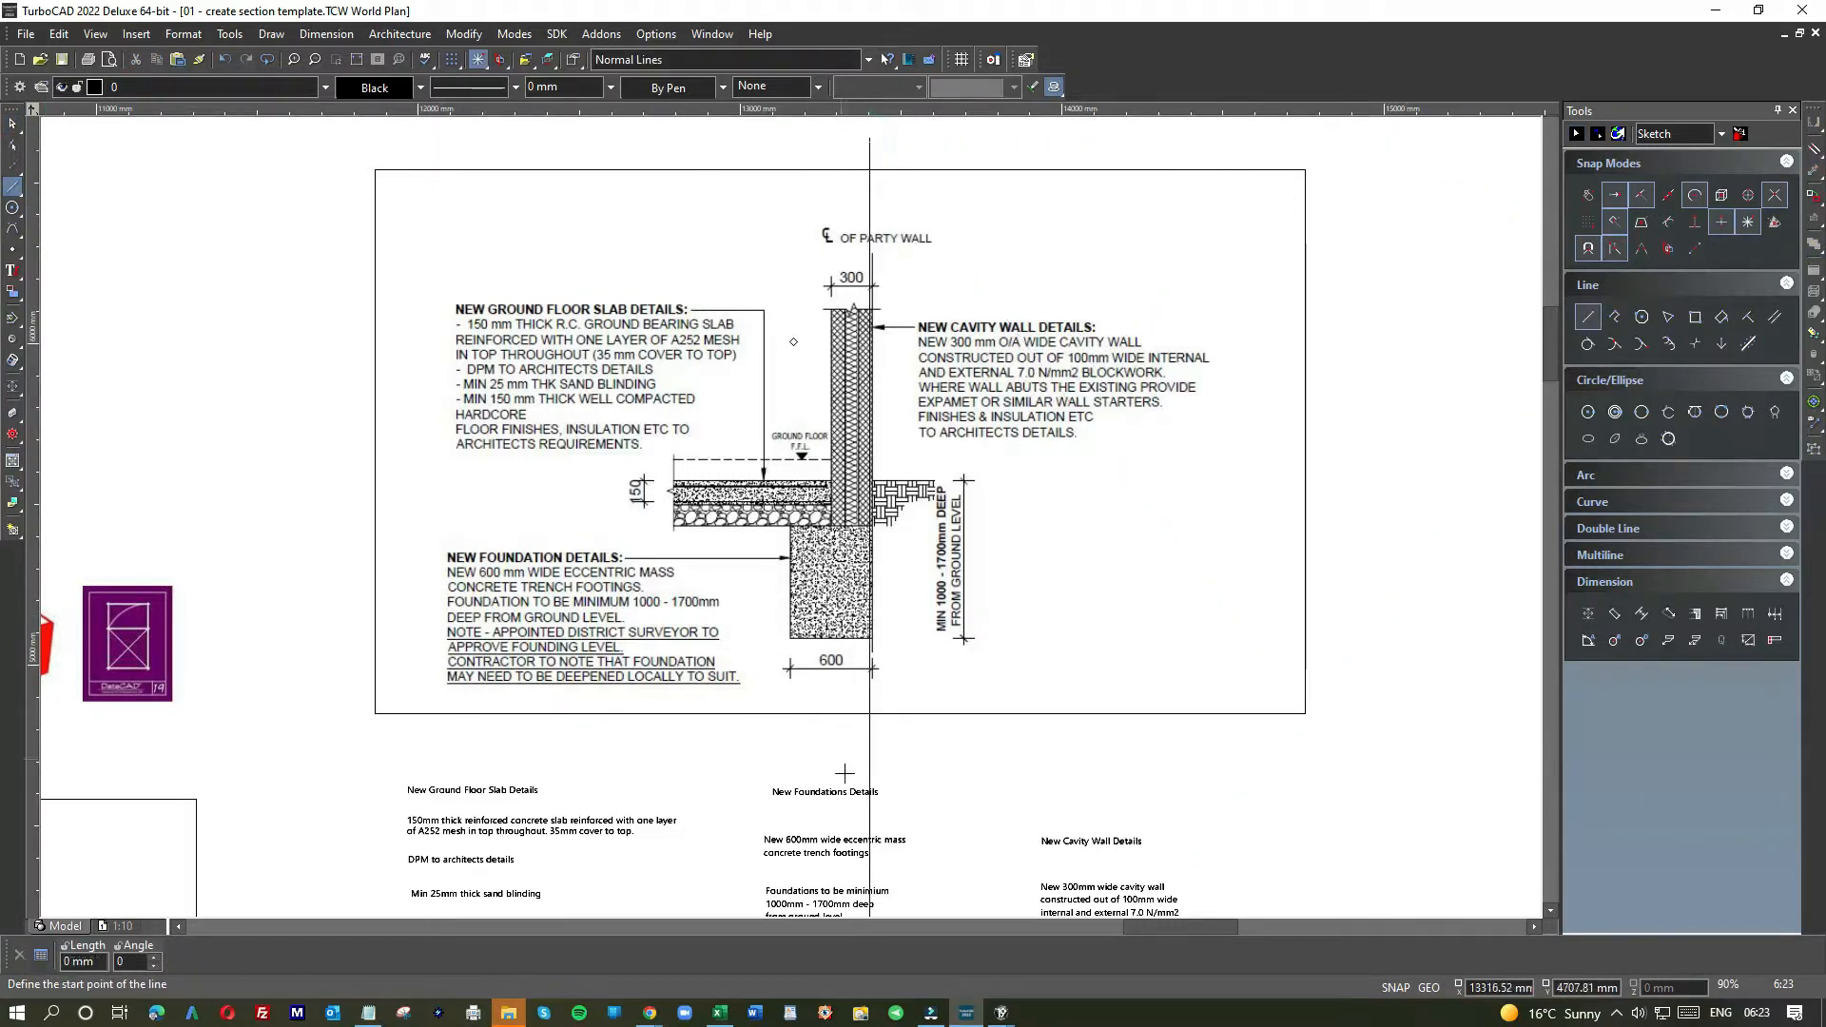
left_click(913, 747)
left_click(44, 747)
left_click(12, 124)
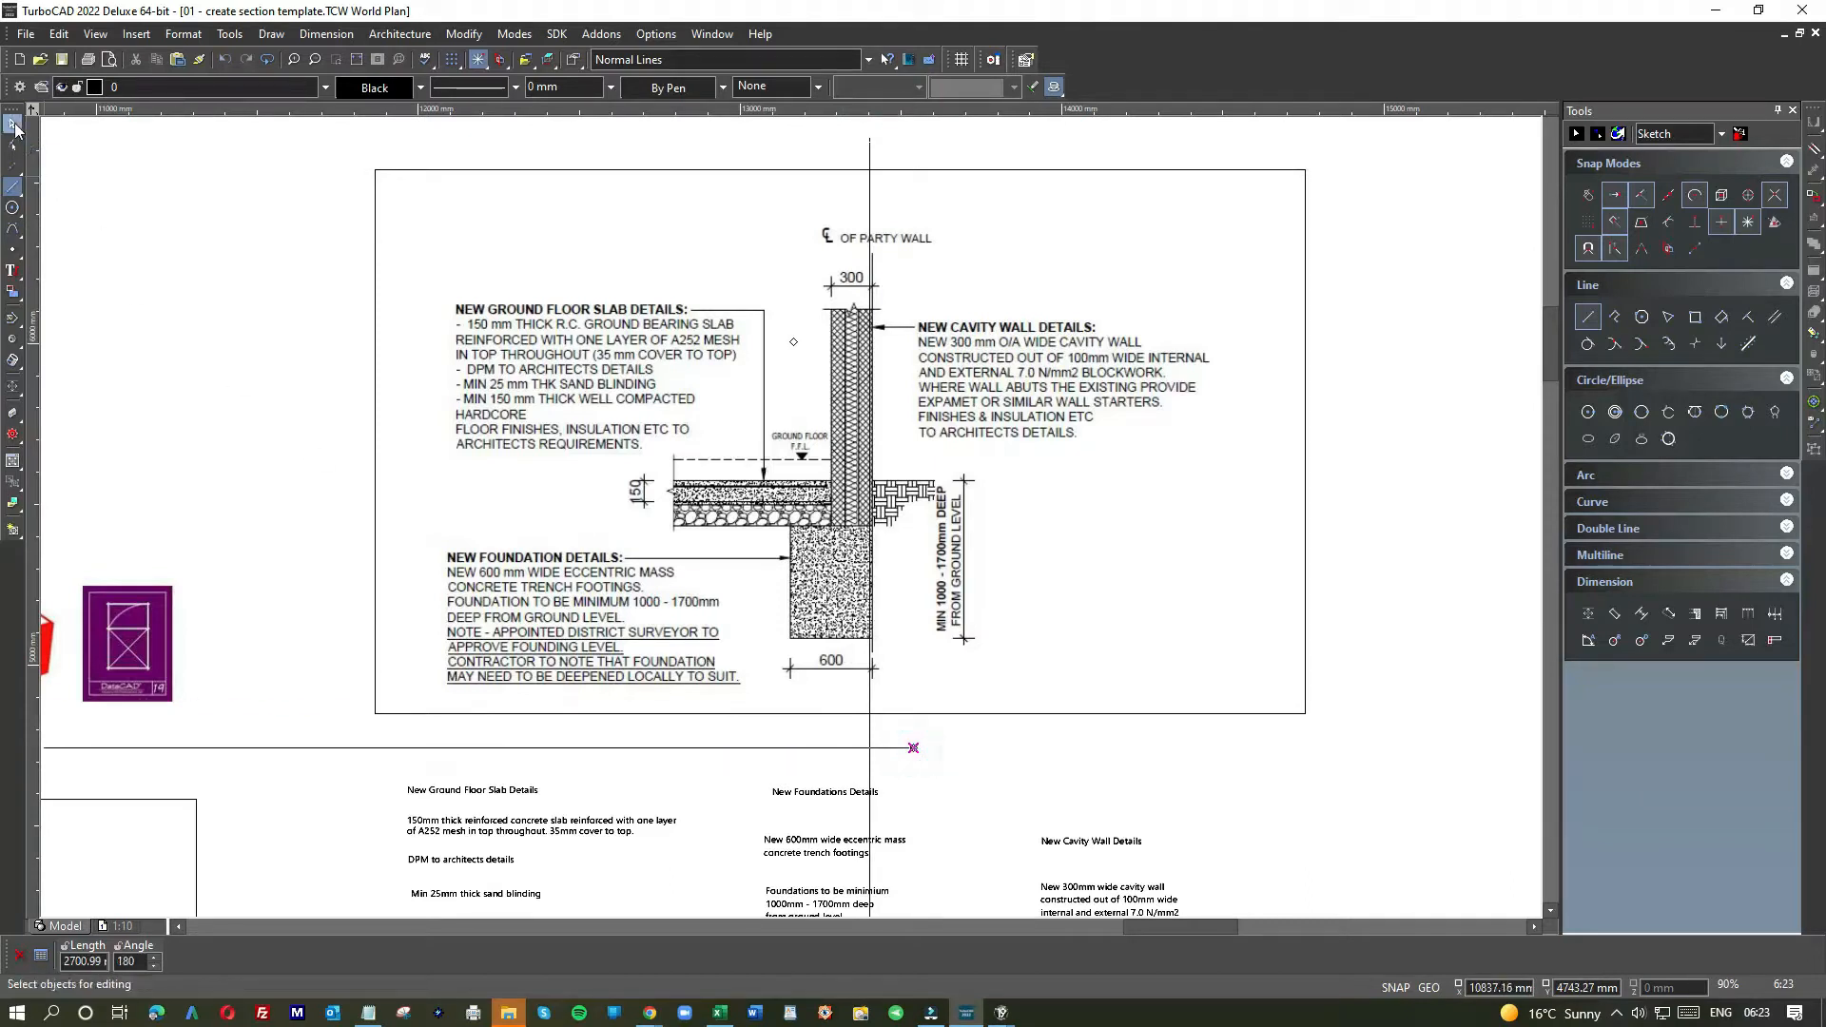
- Shift the framed party wall detail slightly so that the cavity wall's outer face aligns with the vertical guide line
left_click(868, 738)
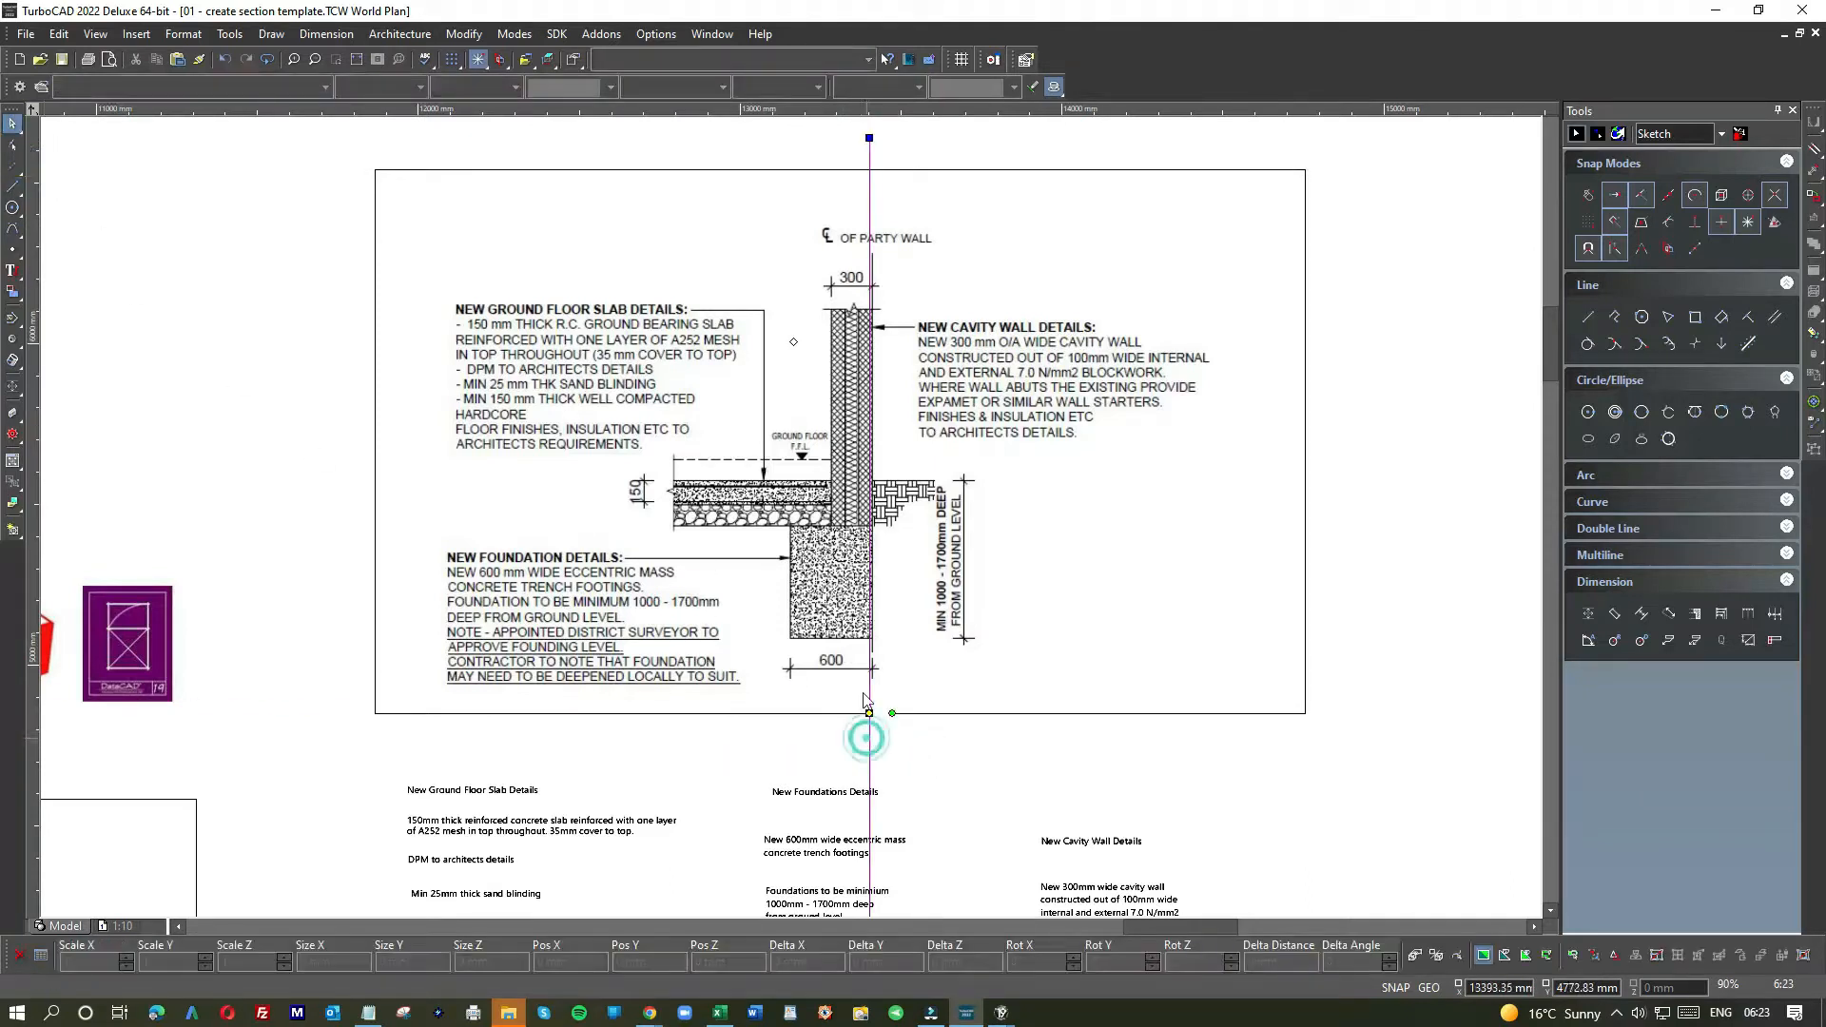
left_click(868, 714)
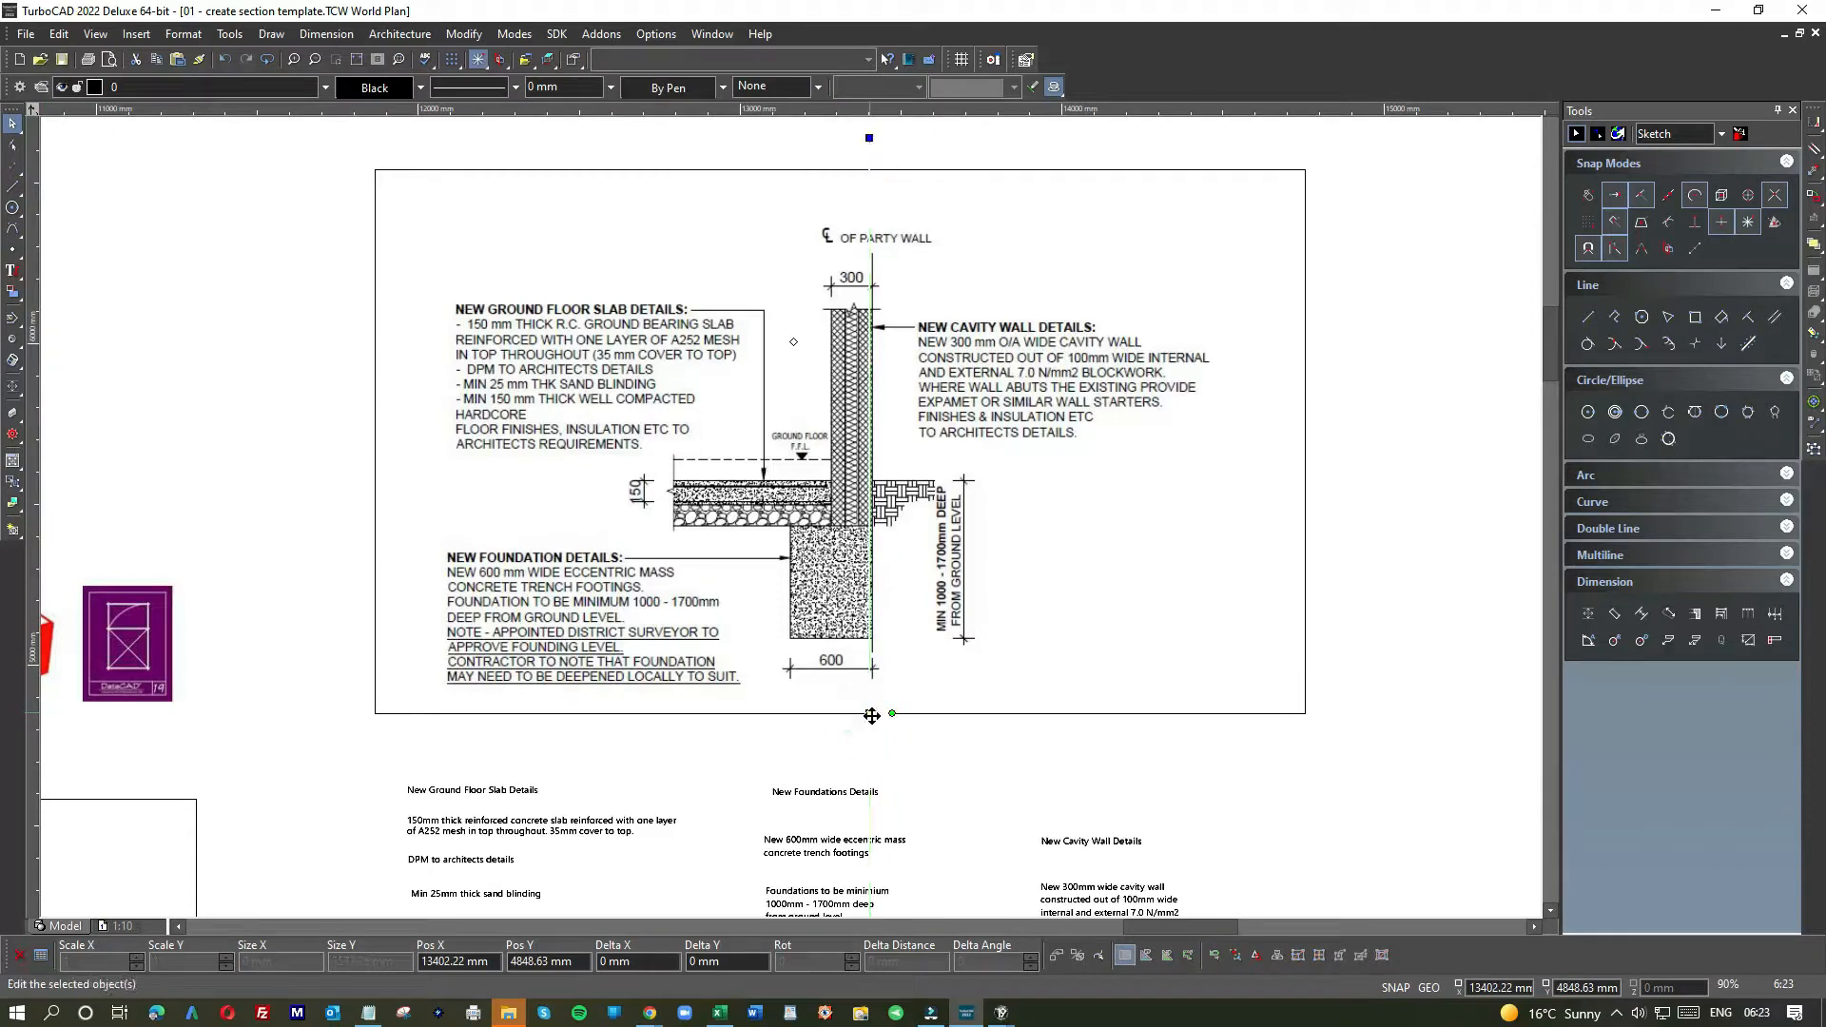
left_click(930, 641)
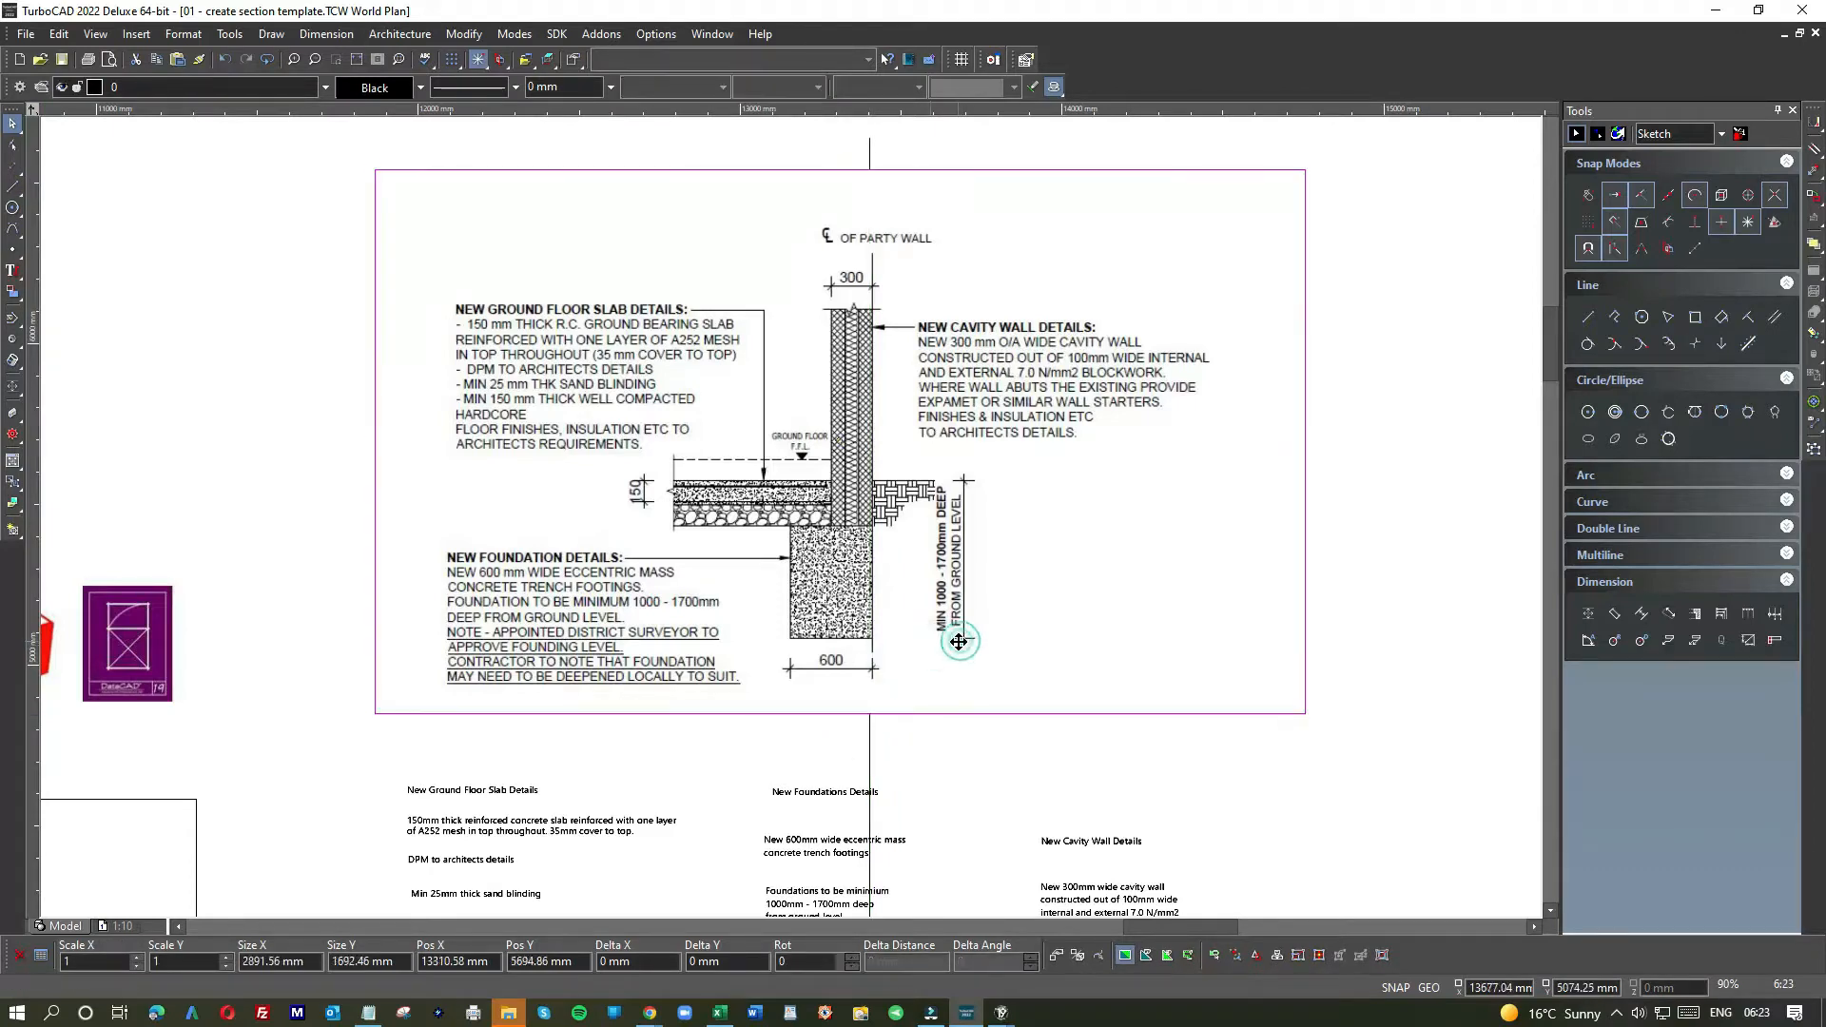
left_click_drag(958, 642, 956, 641)
left_click(984, 756)
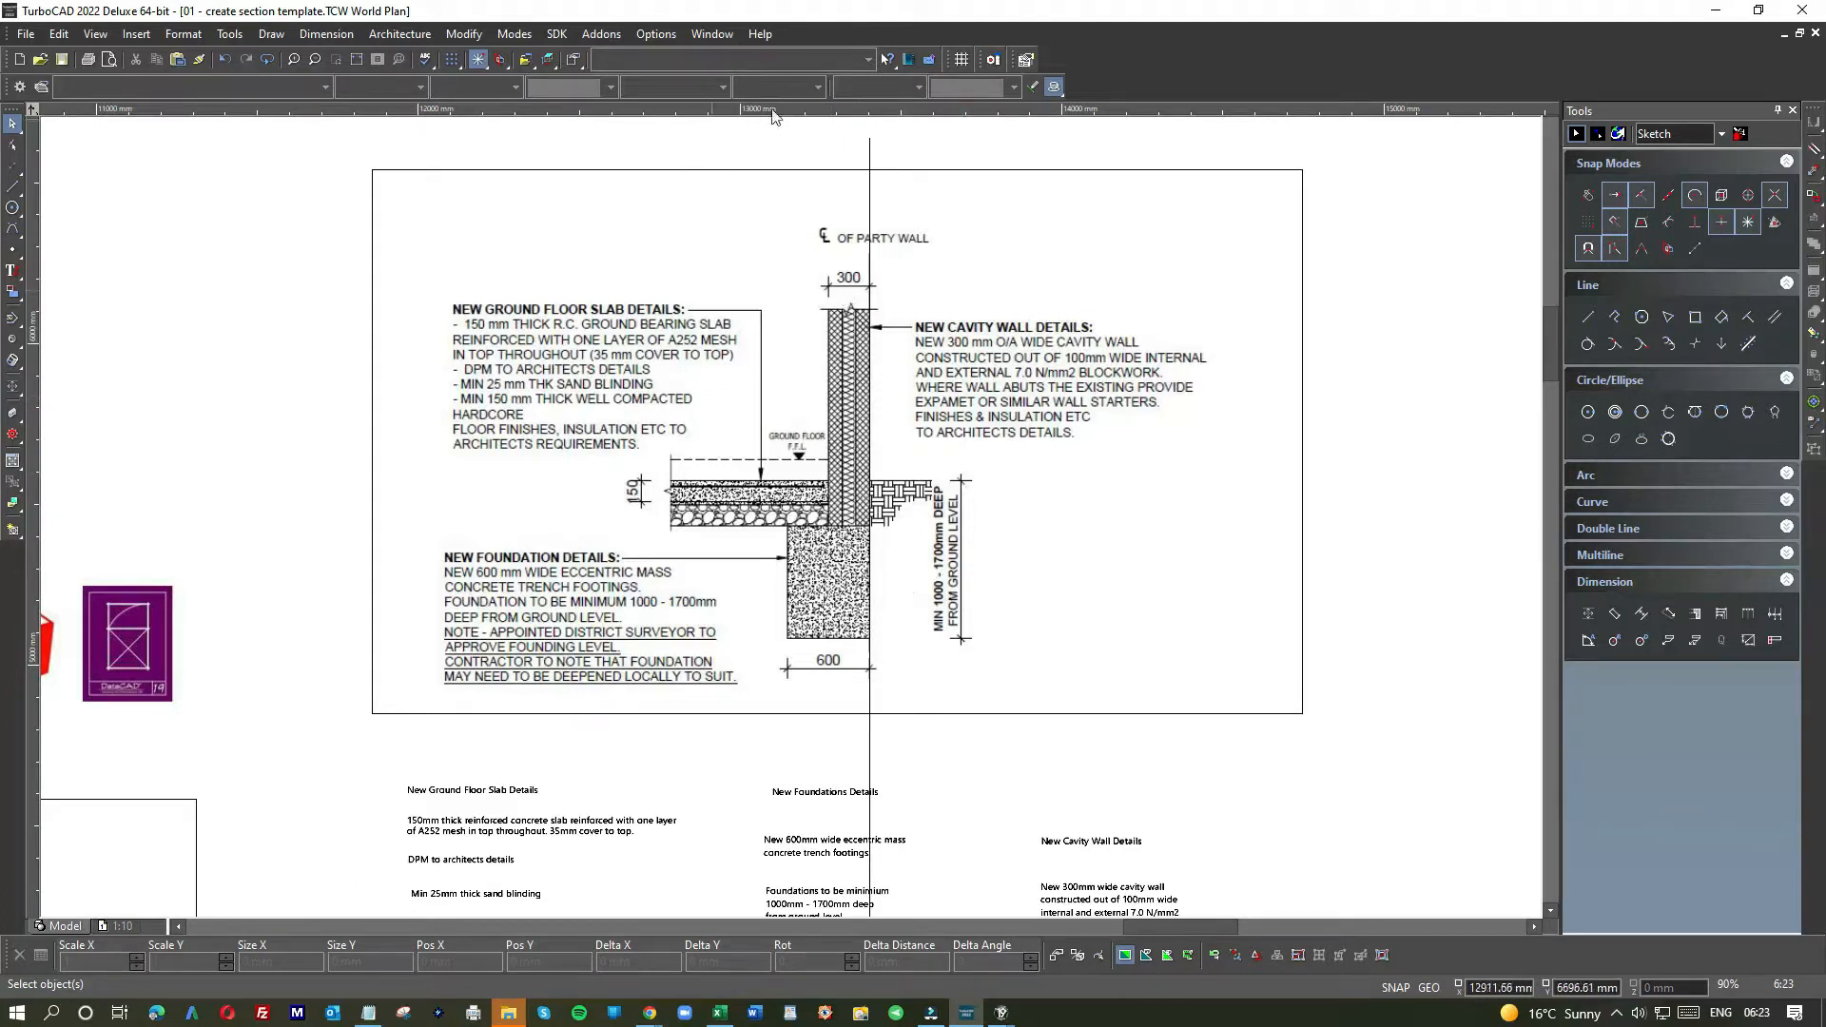
left_click(869, 145)
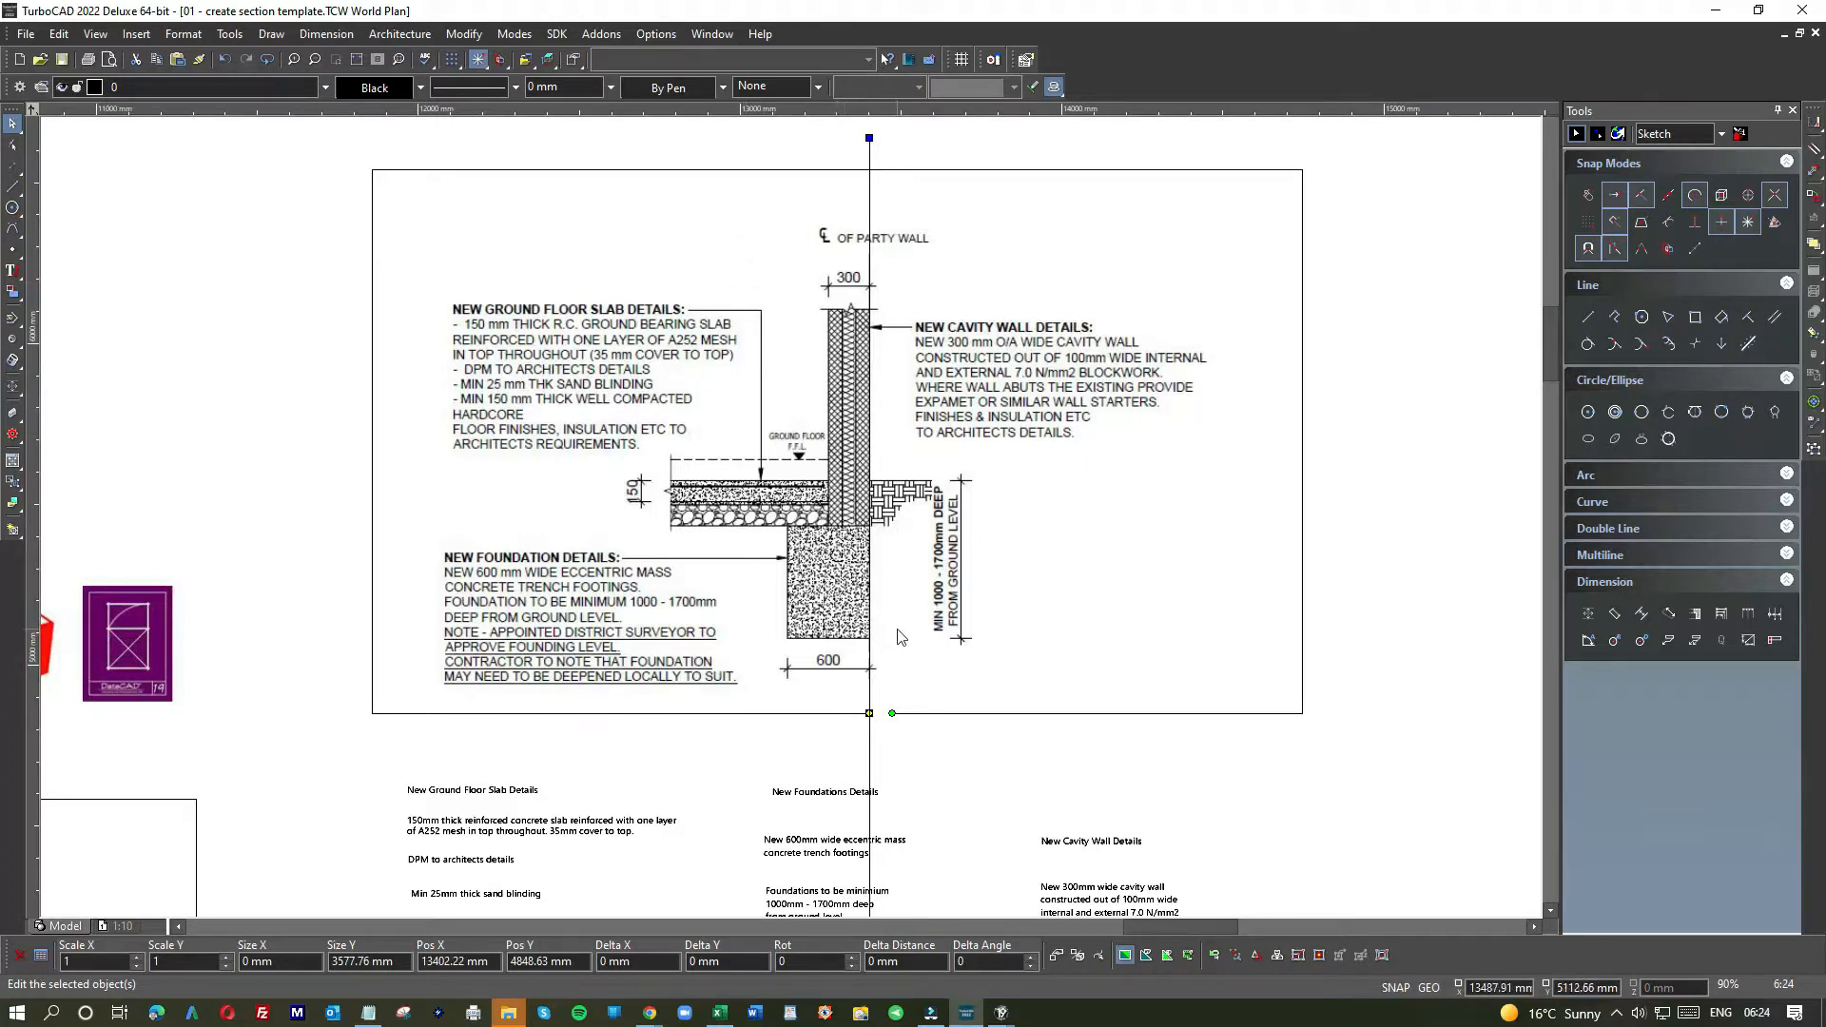
- Move all the text notes beneath the party wall detail about 183 mm to the left and 18 mm up
scroll(740, 508, "down", 2)
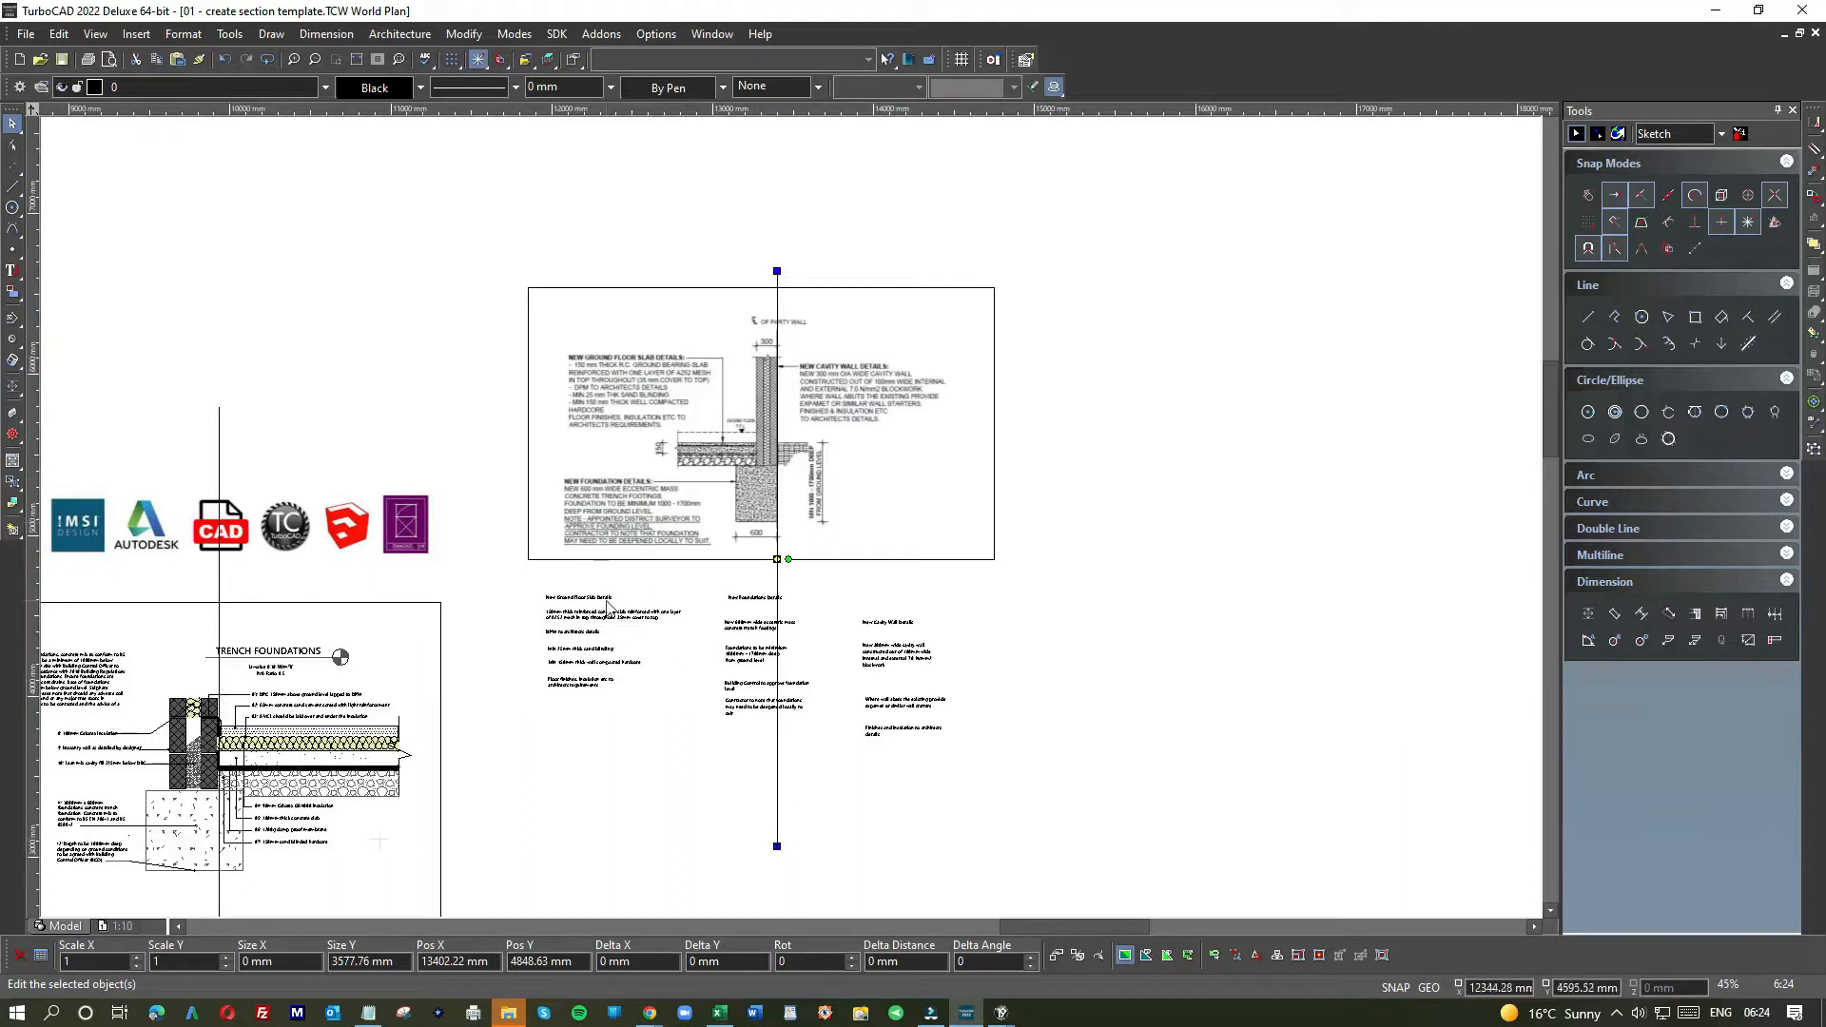
left_click_drag(534, 580, 1005, 761)
left_click_drag(853, 646, 823, 643)
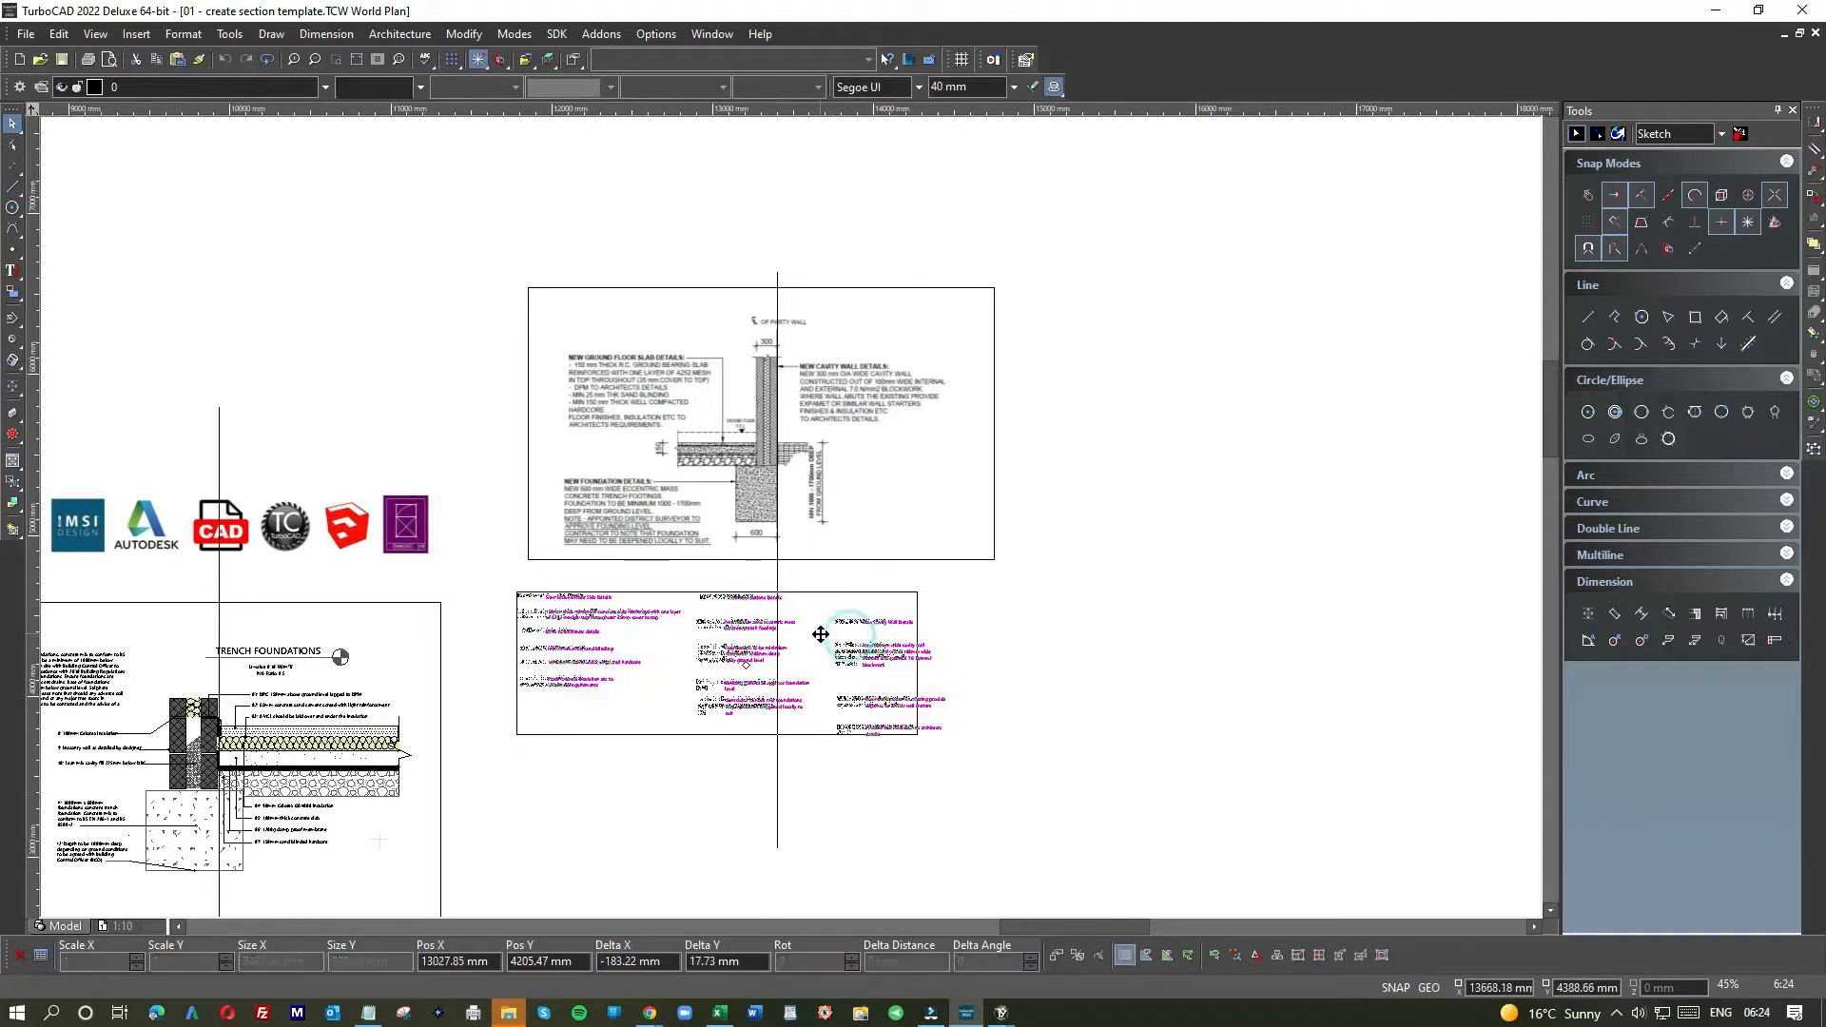
- Delete the vertical guide lines through the party wall detail and the trench foundations section
left_click(774, 776)
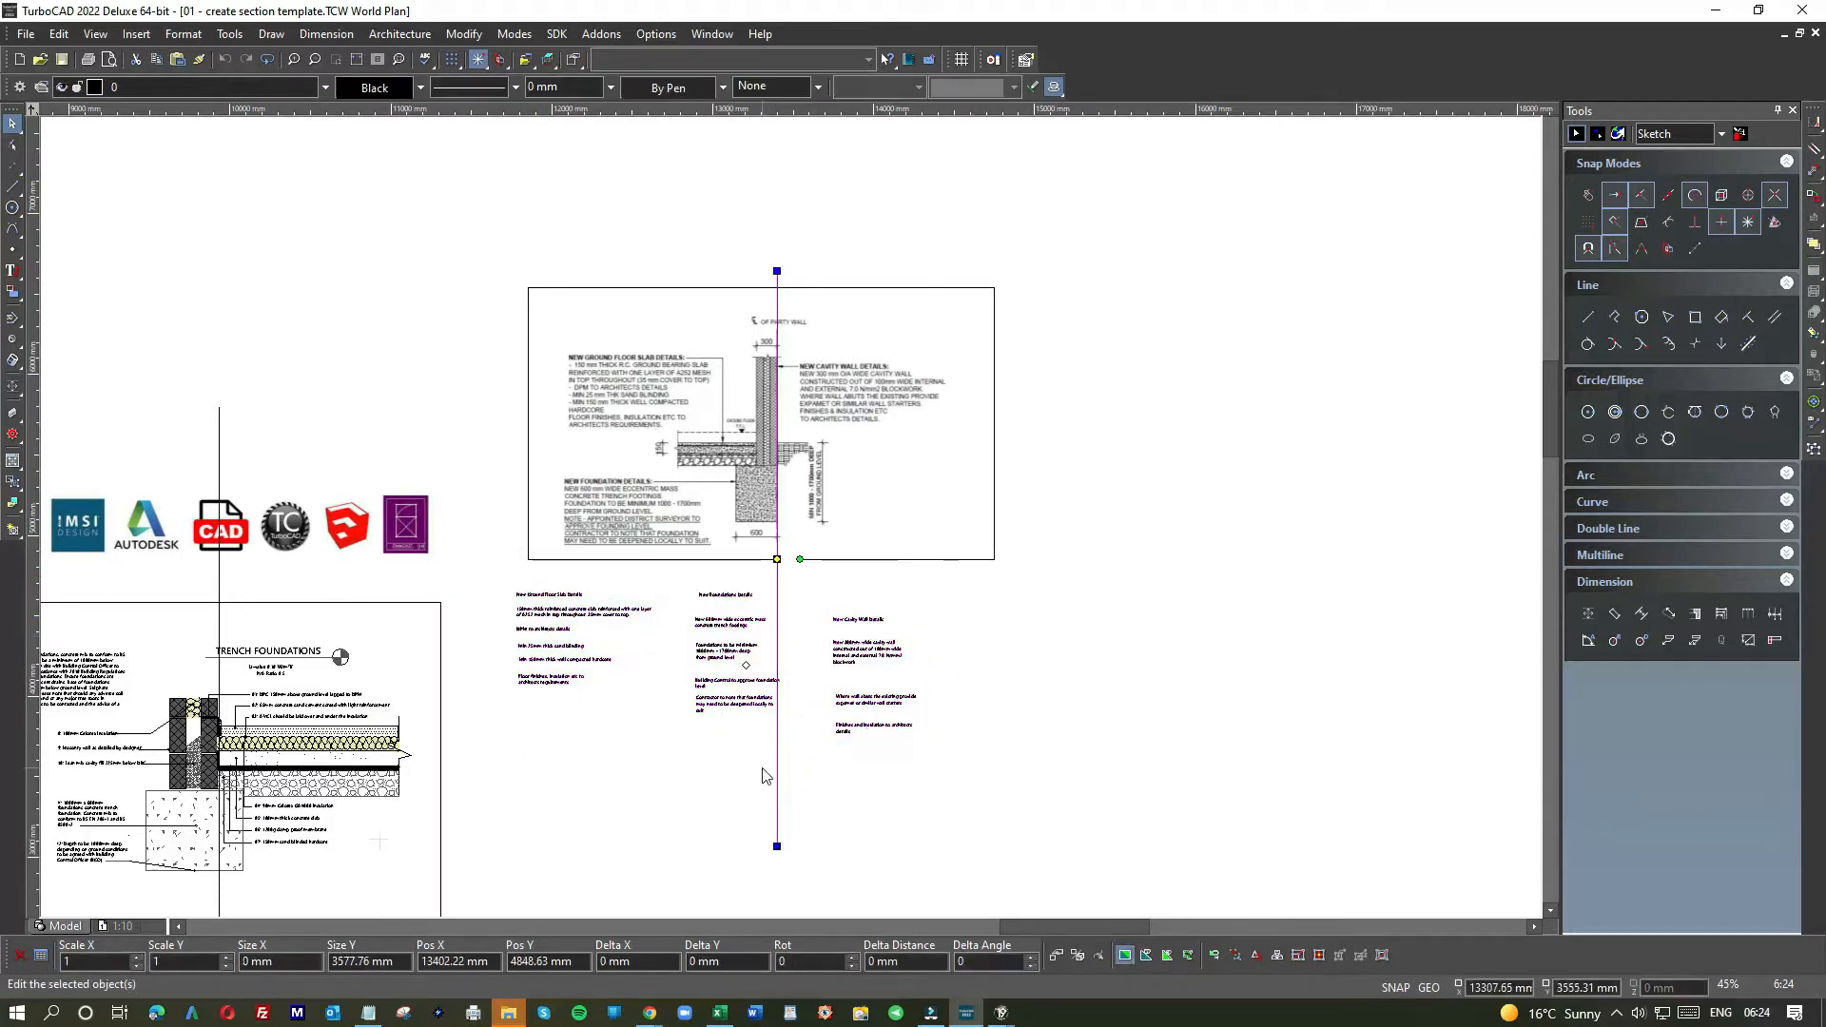
key("Delete")
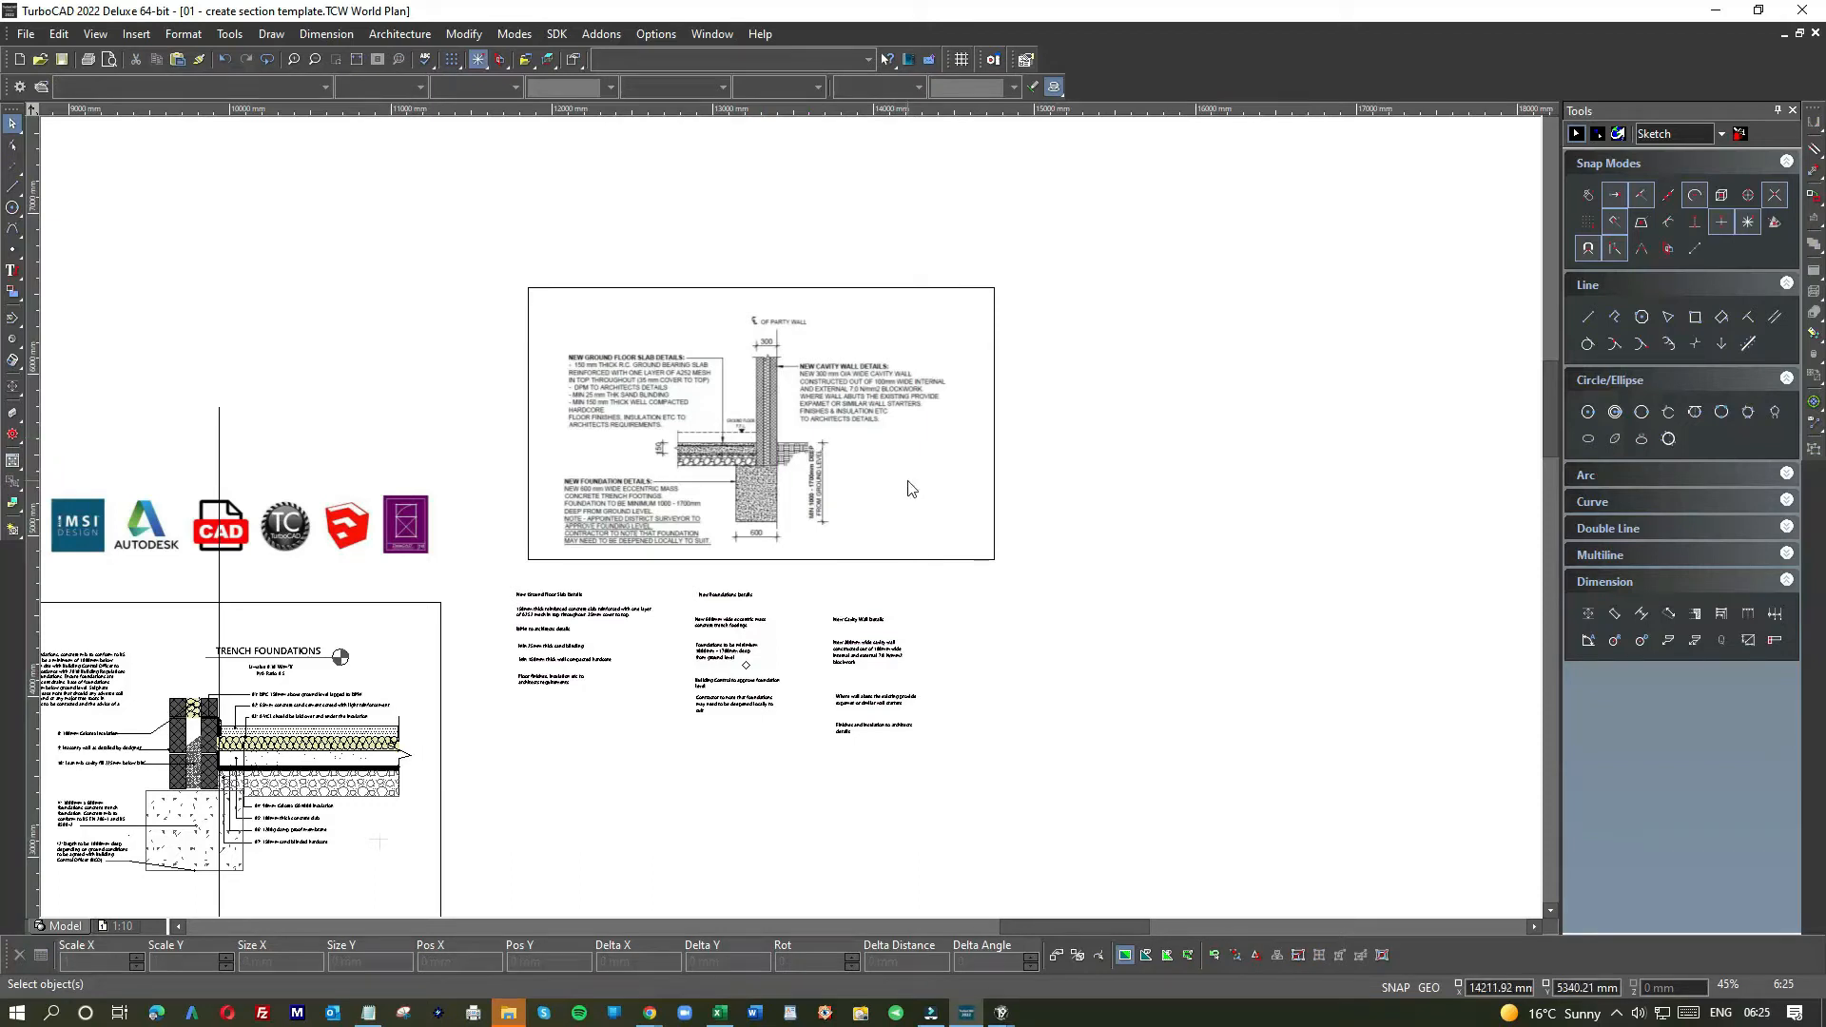
scroll(840, 570, "down", 2)
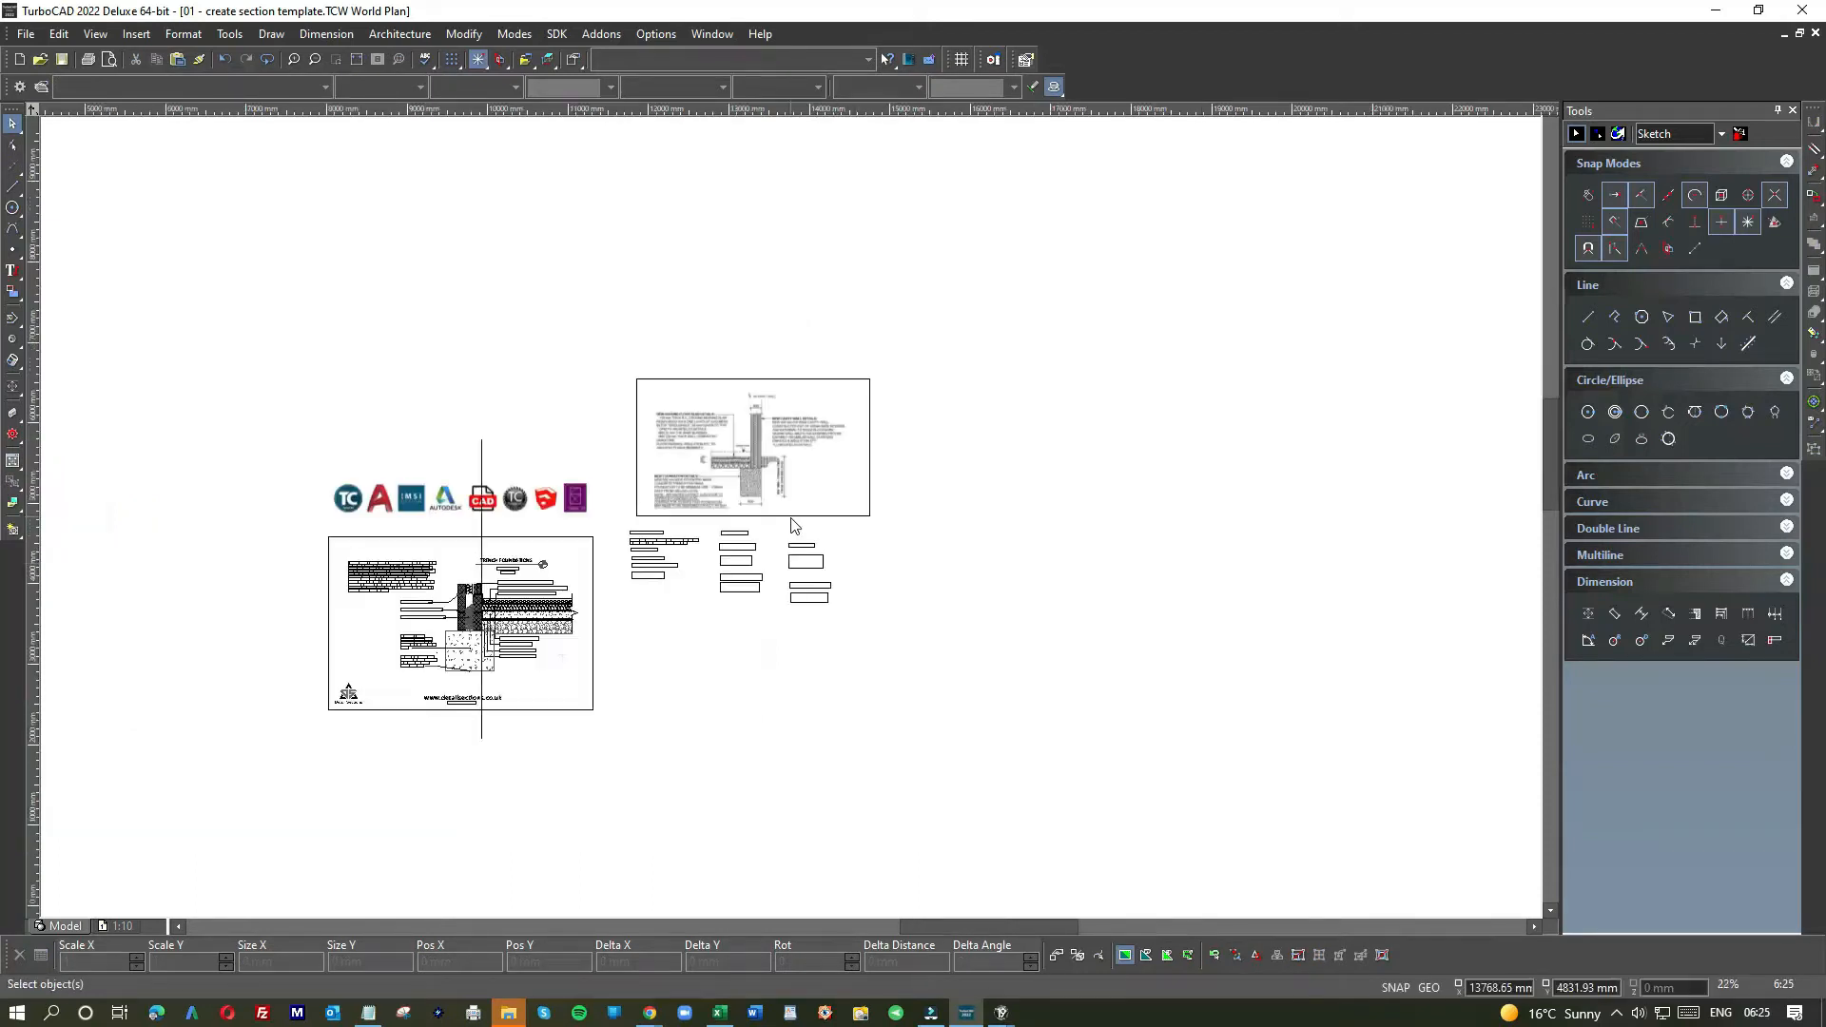
left_click(481, 447)
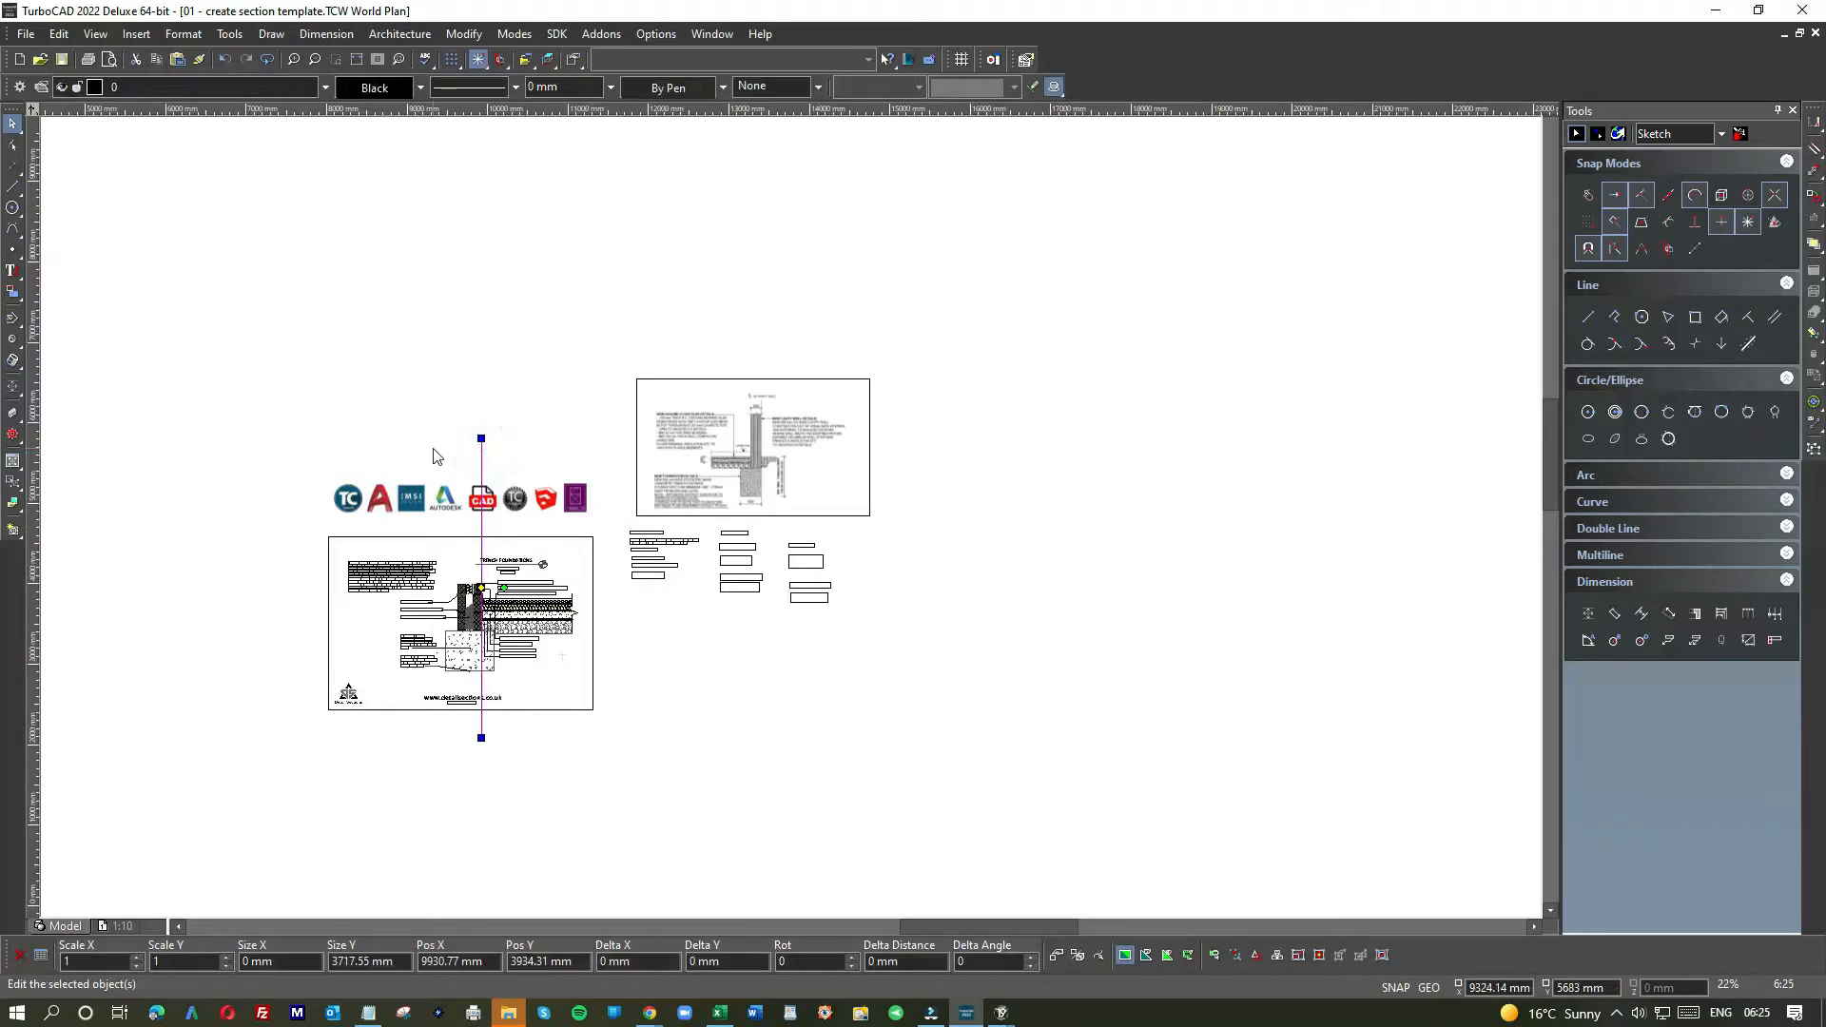
key("Delete")
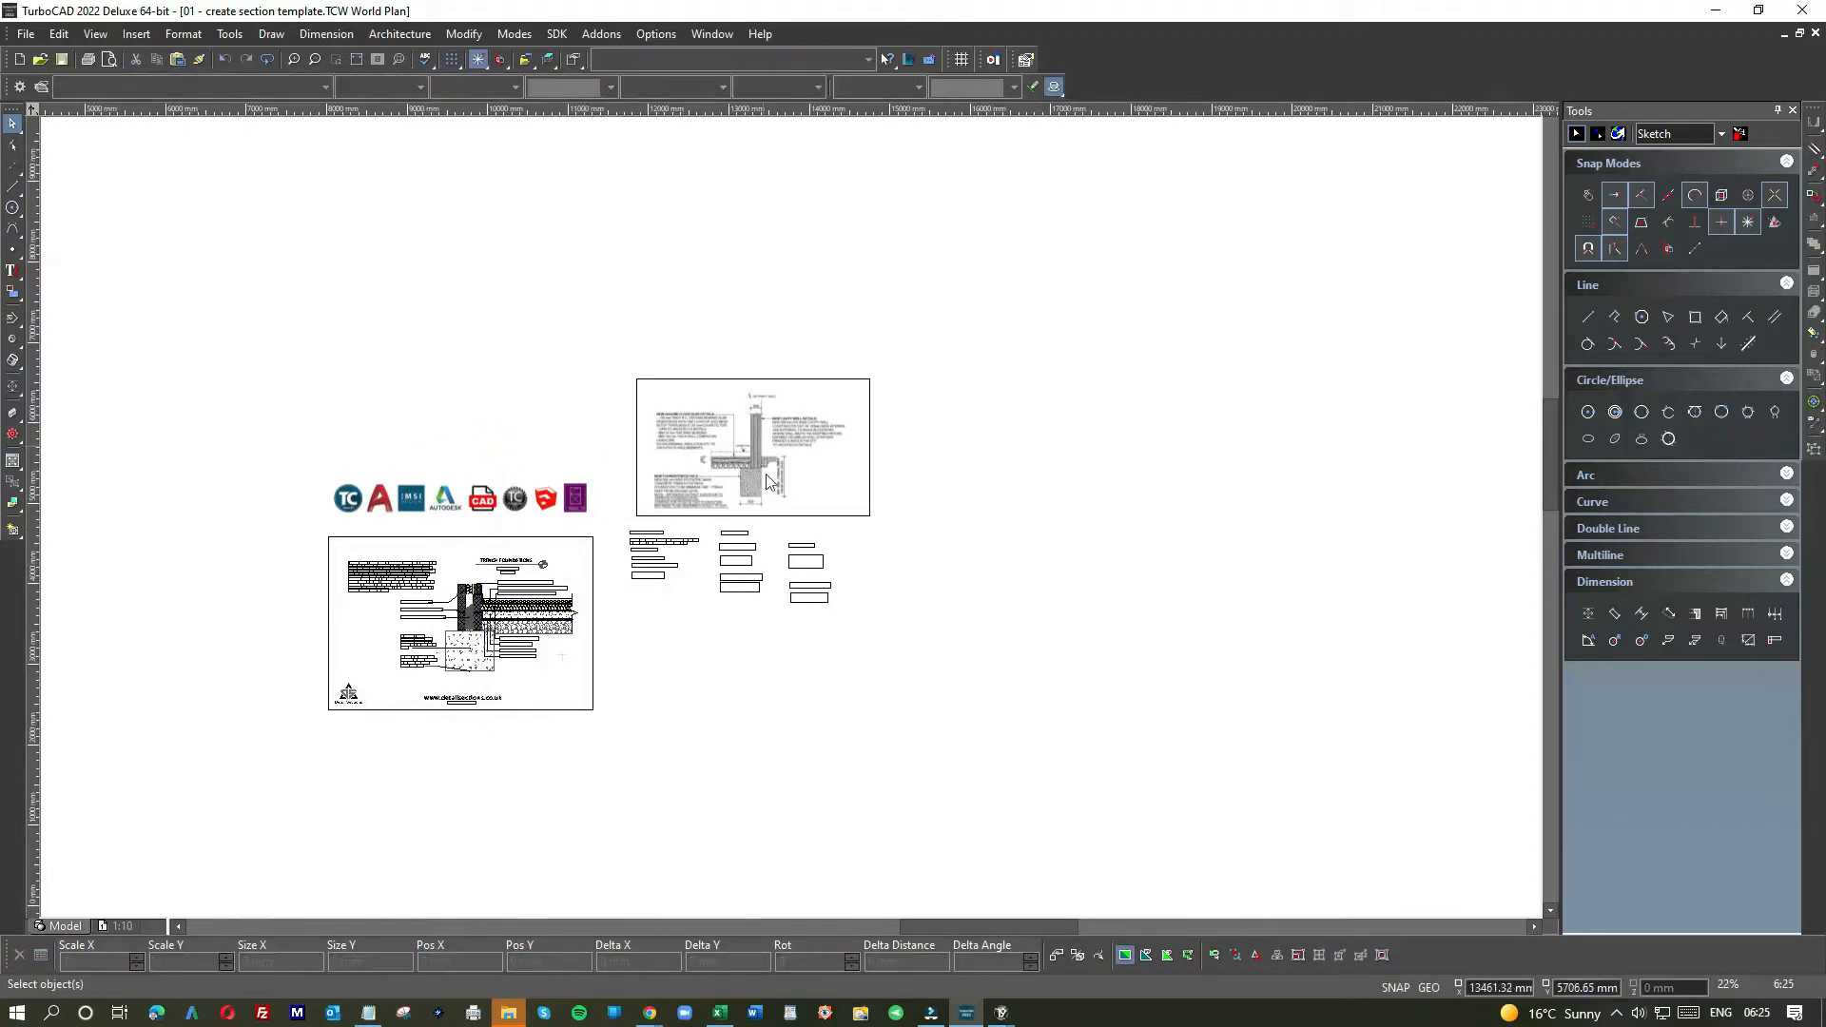
- Draw a 1000 mm by 600 mm rectangle in the empty space beside the party wall detail
scroll(768, 459, "up", 6)
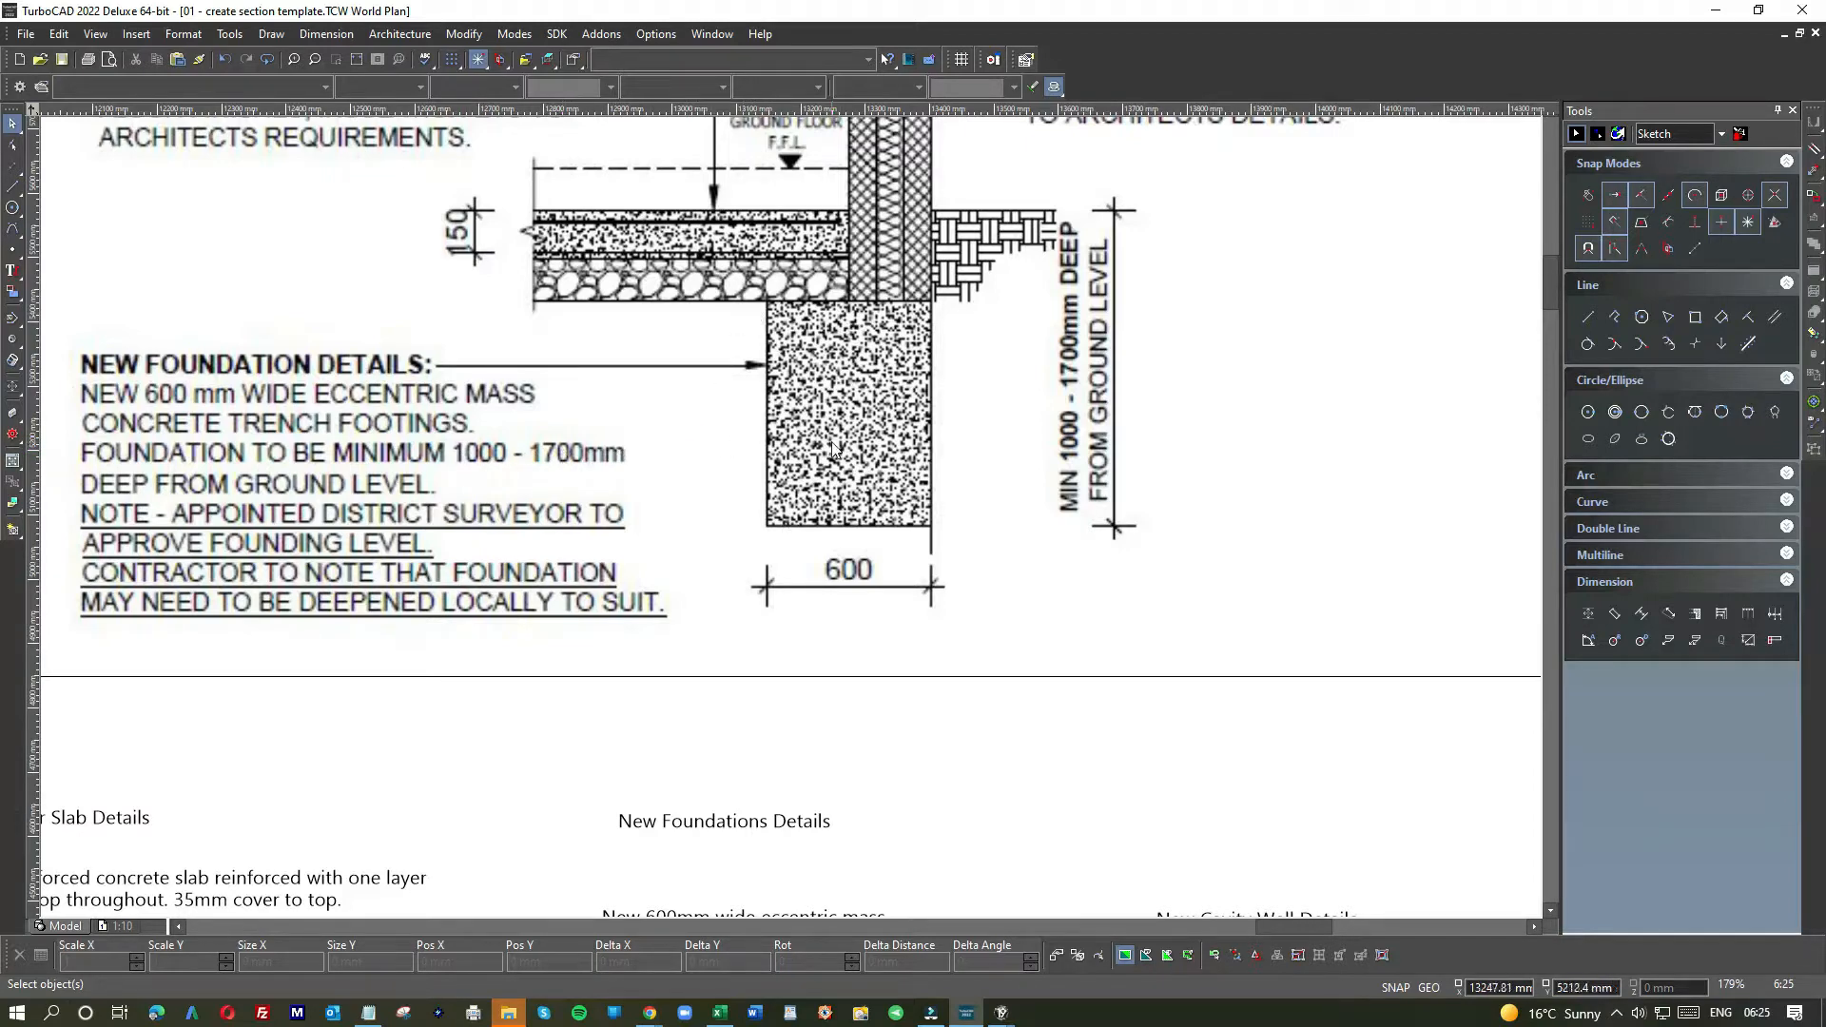
scroll(790, 518, "down", 5)
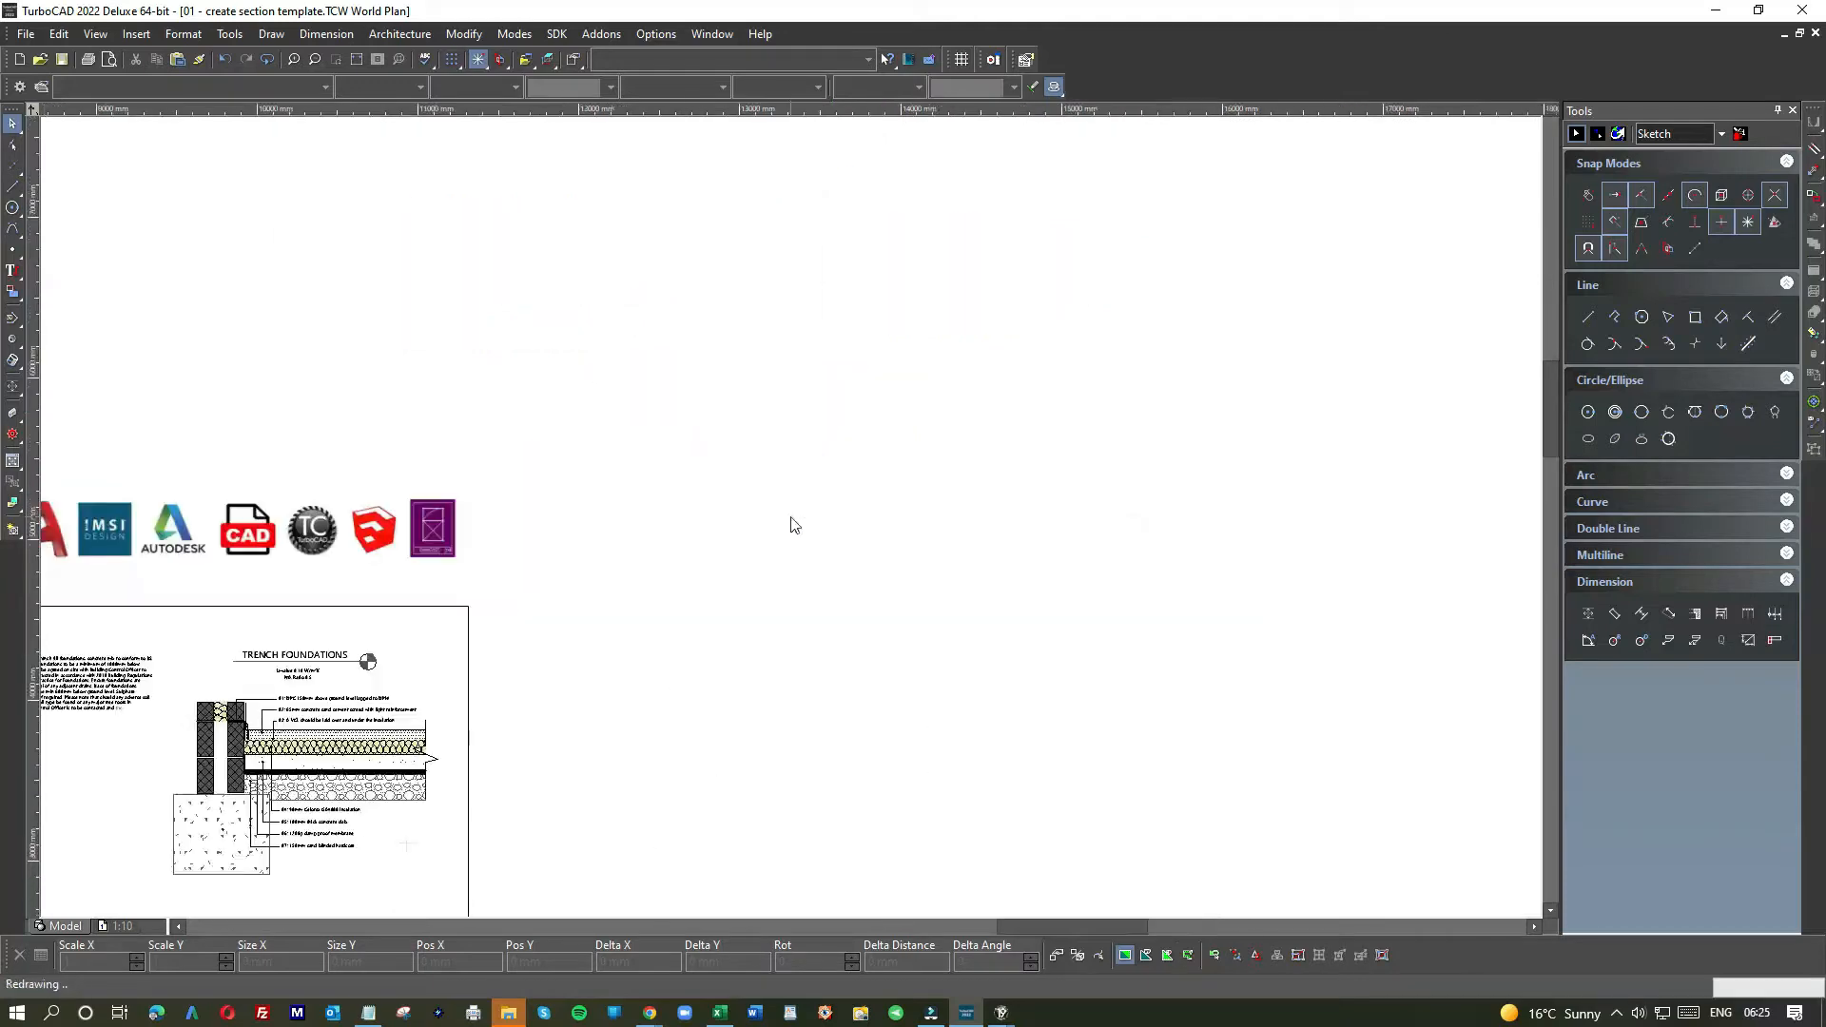
left_click(1693, 324)
left_click(1120, 497)
key("Tab")
type("1000")
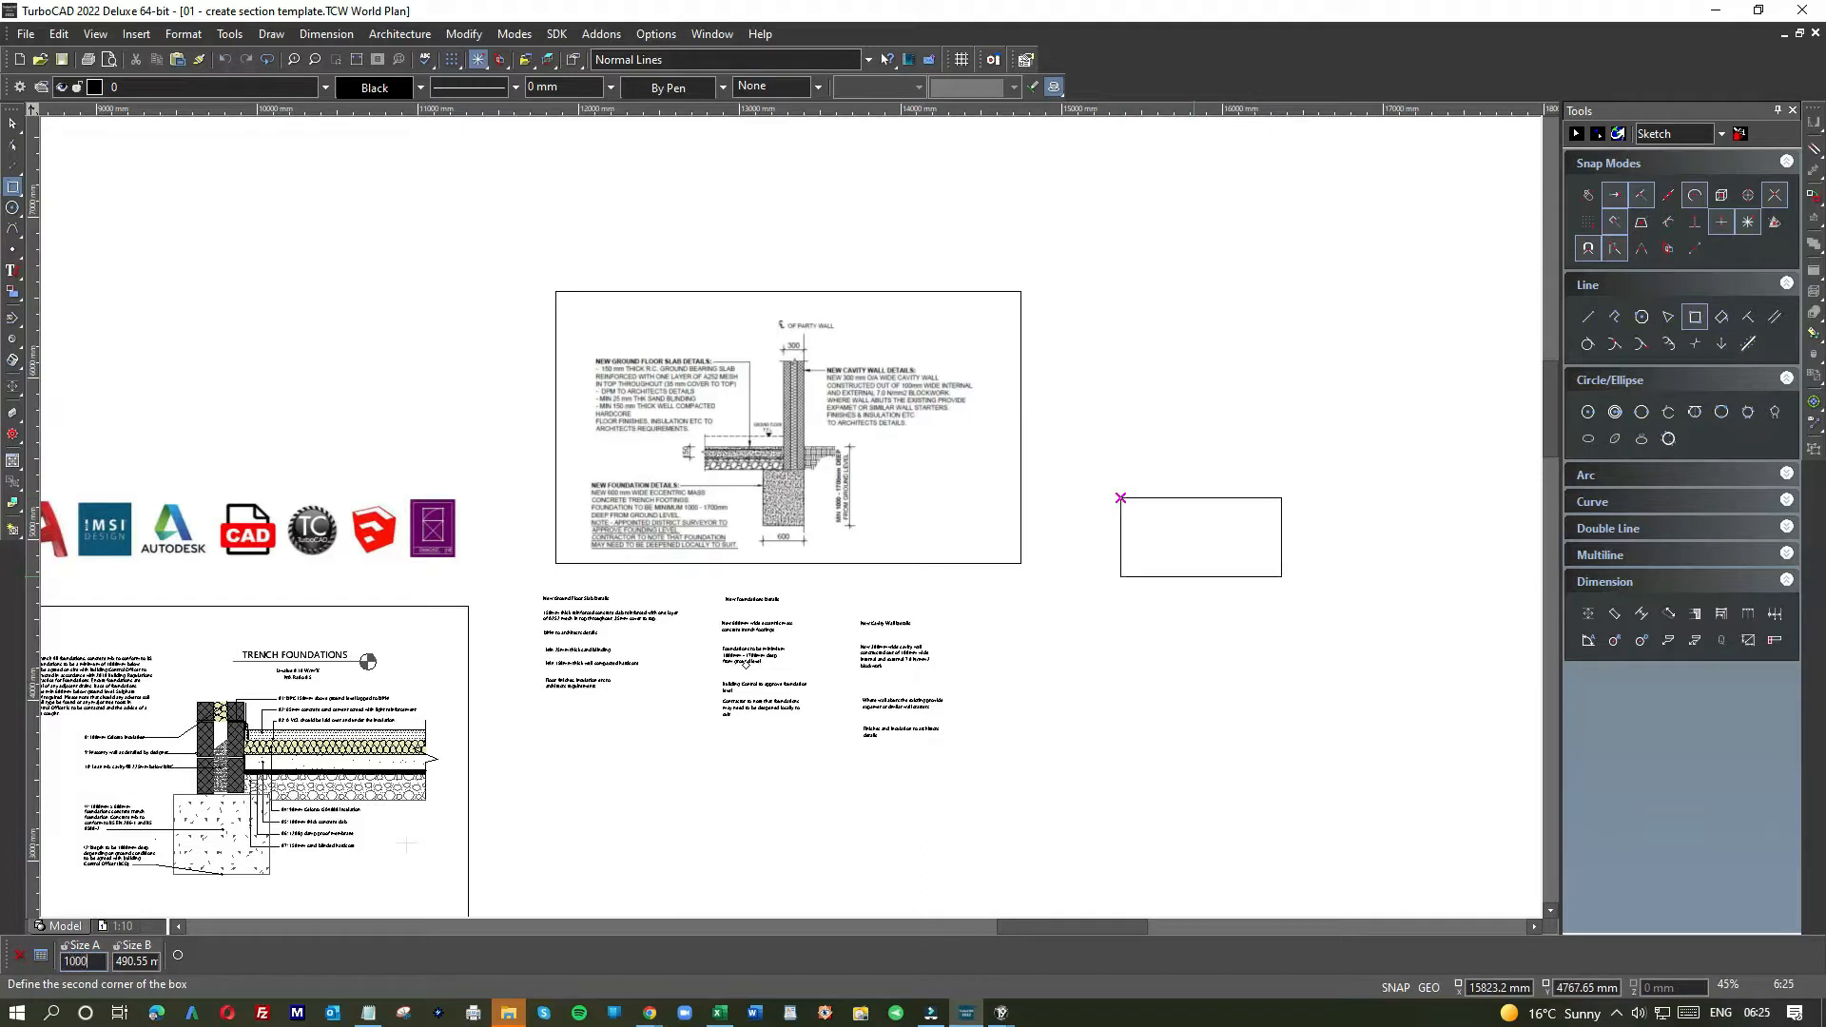
key("Tab")
type("600")
key("Return")
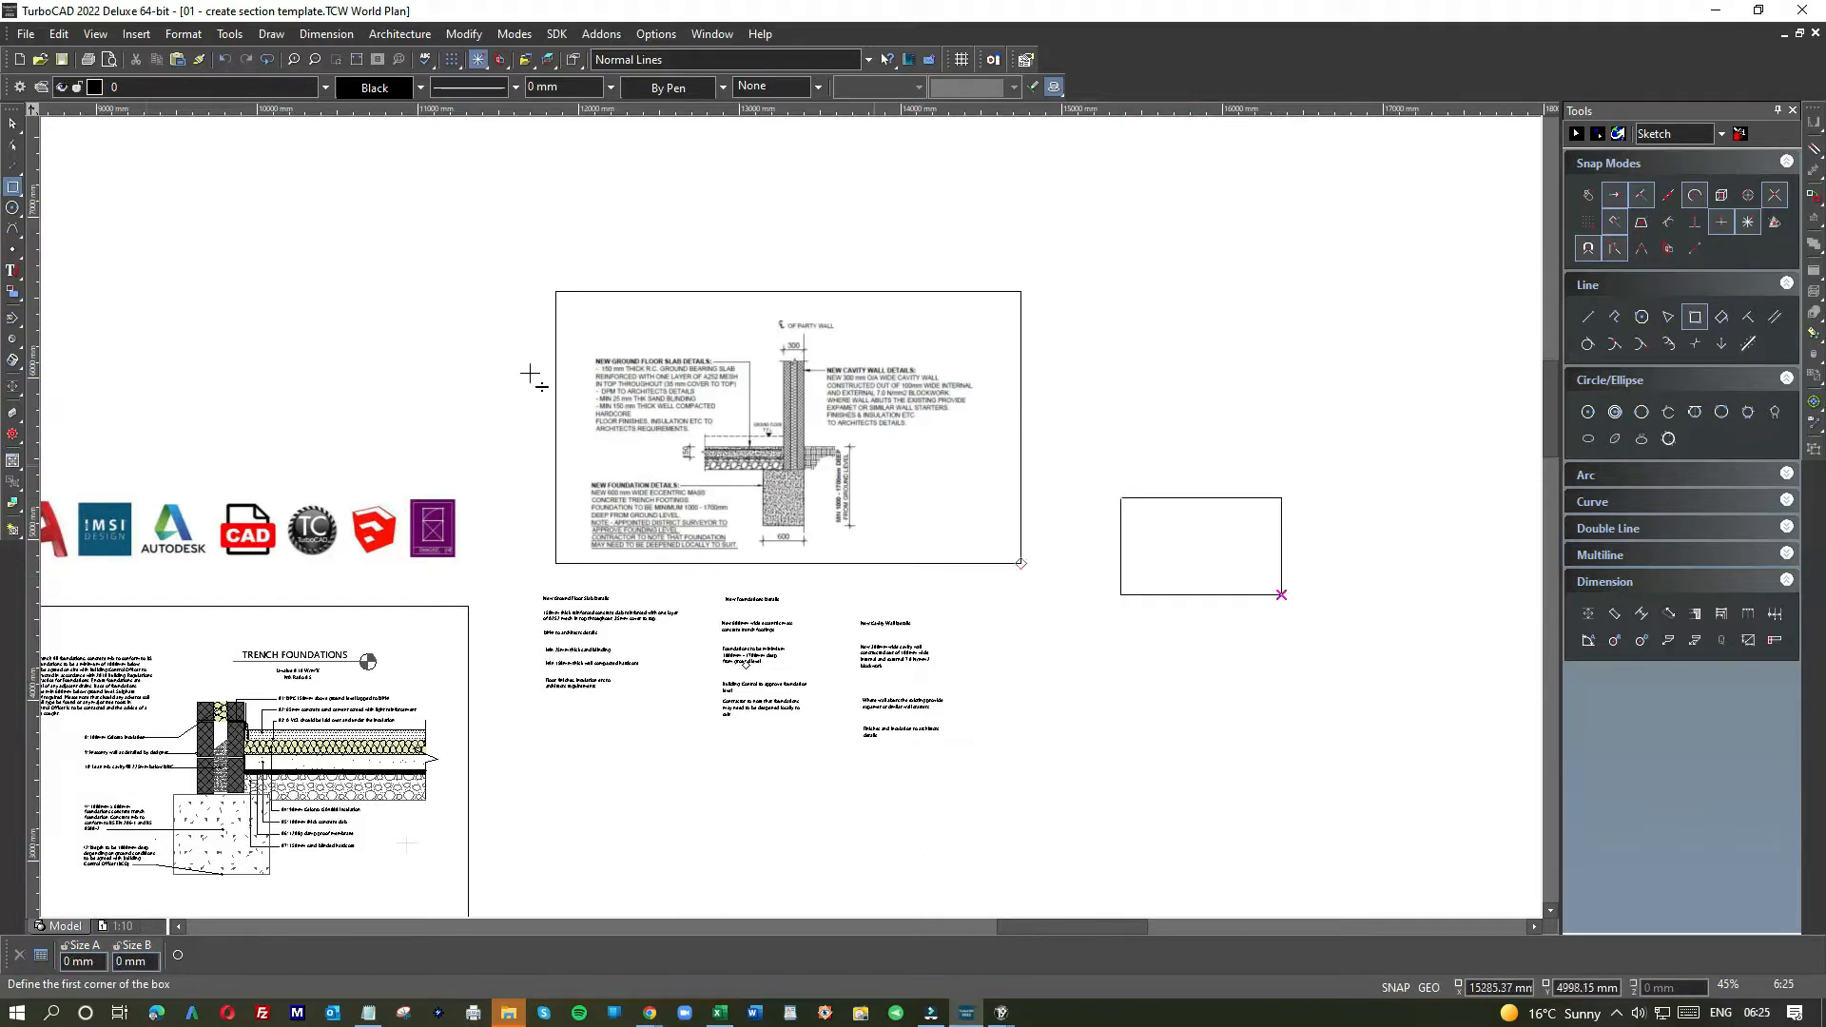
key("Escape")
- Rotate the rectangle 90 degrees to stand upright and move it below the party wall notes
left_click(1275, 516)
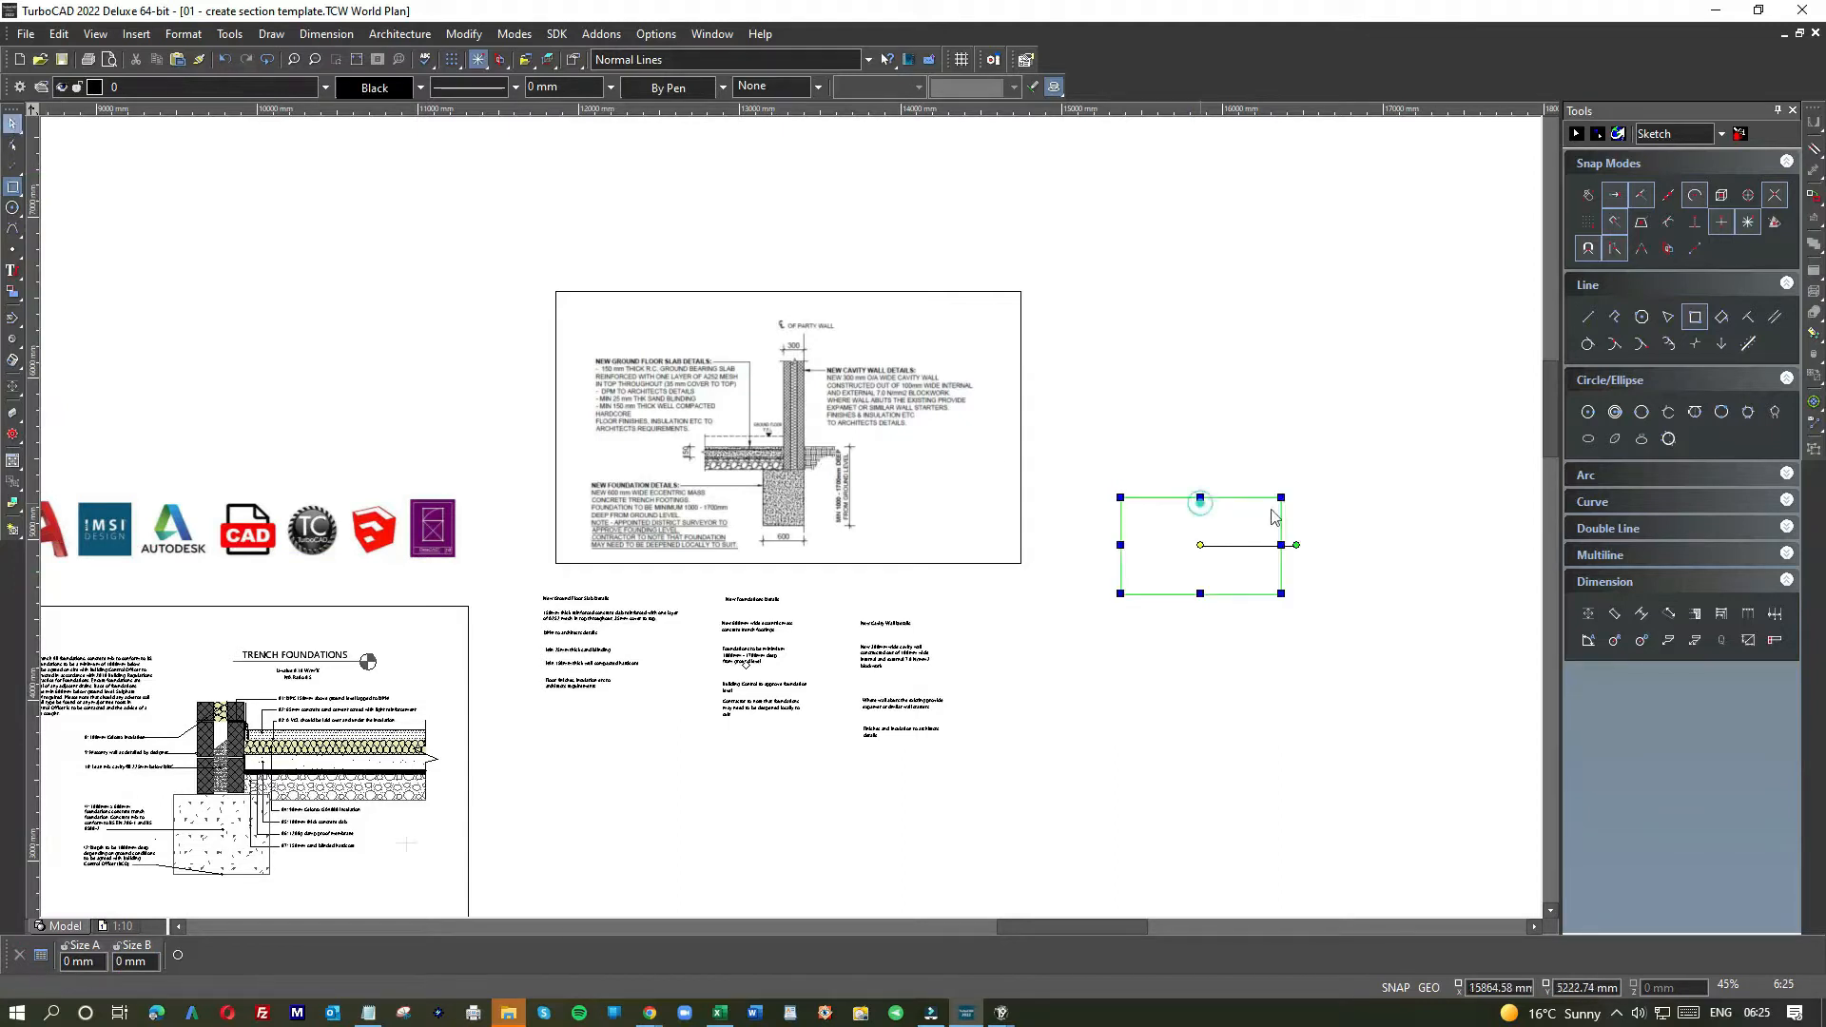
left_click(1295, 545)
left_click(1243, 631)
left_click(1316, 570)
left_click(1187, 490)
left_click_drag(1193, 511, 1046, 787)
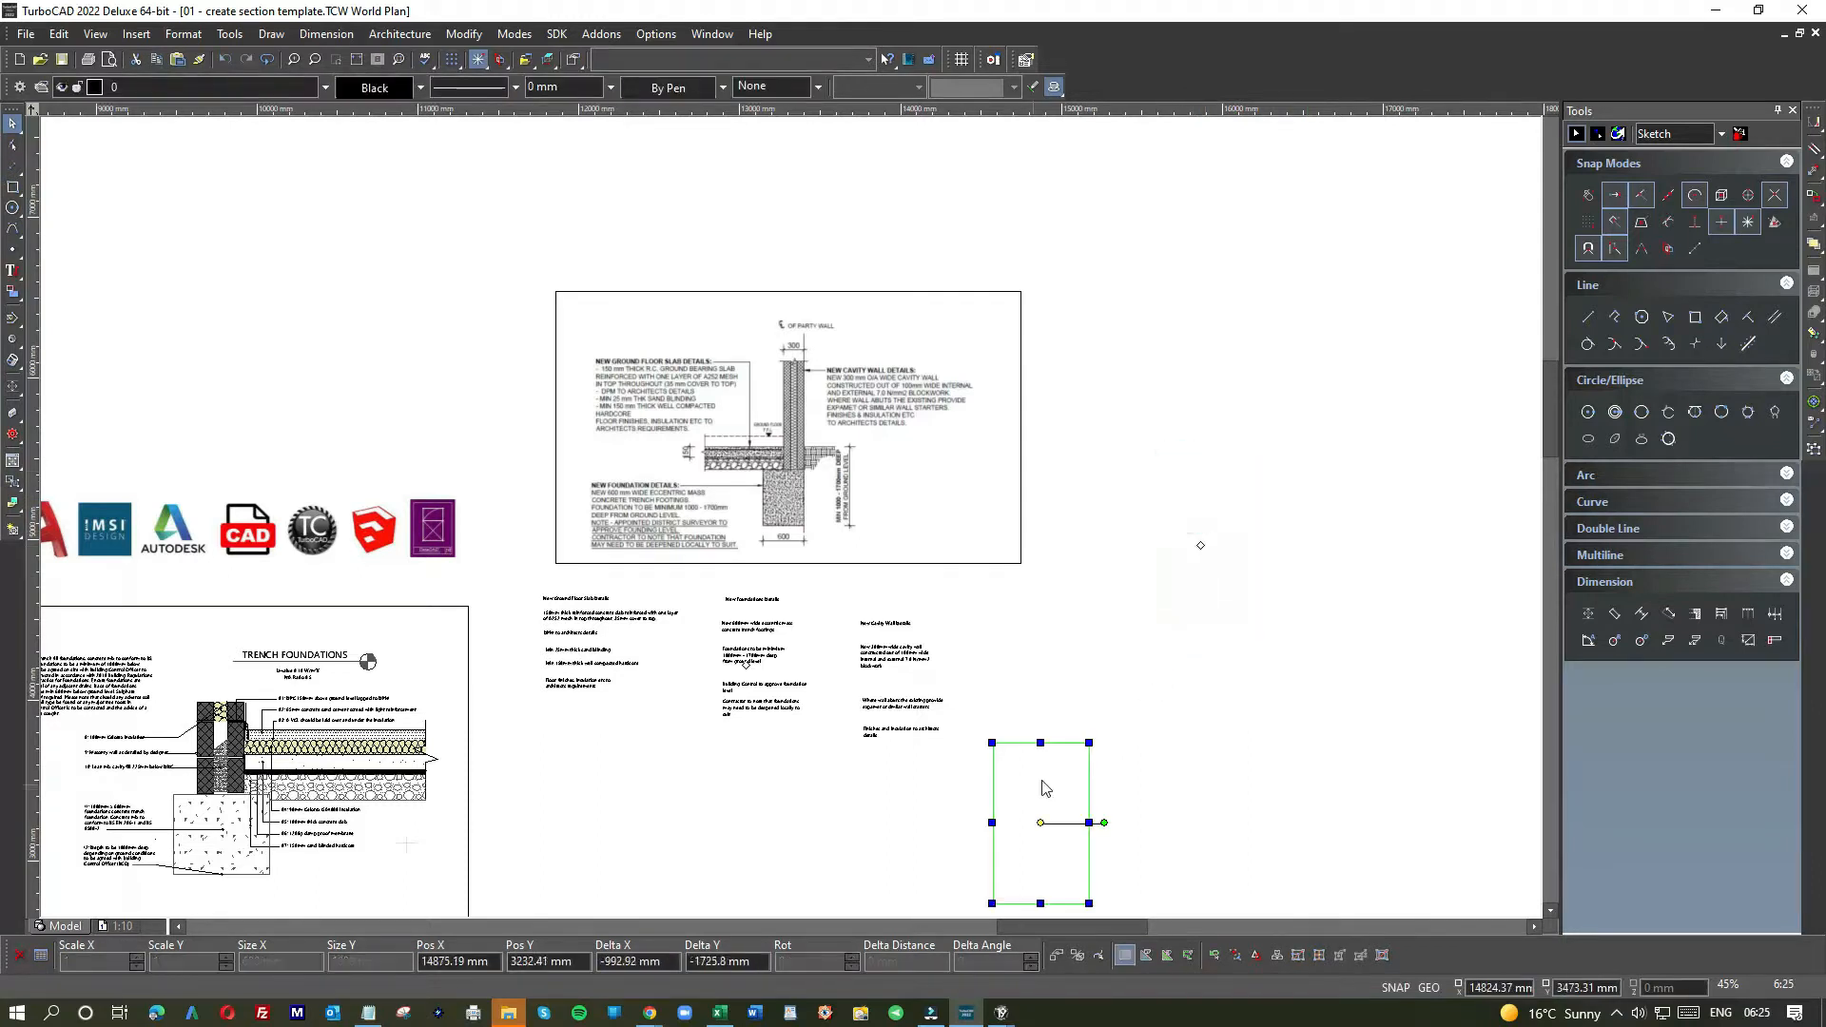
- Try moving the upright rectangle beneath the foundation notes and stretching it to about 1107 mm high, and undo the stretch
scroll(1042, 780, "down", 1)
left_click_drag(788, 513, 673, 556)
left_click(675, 541)
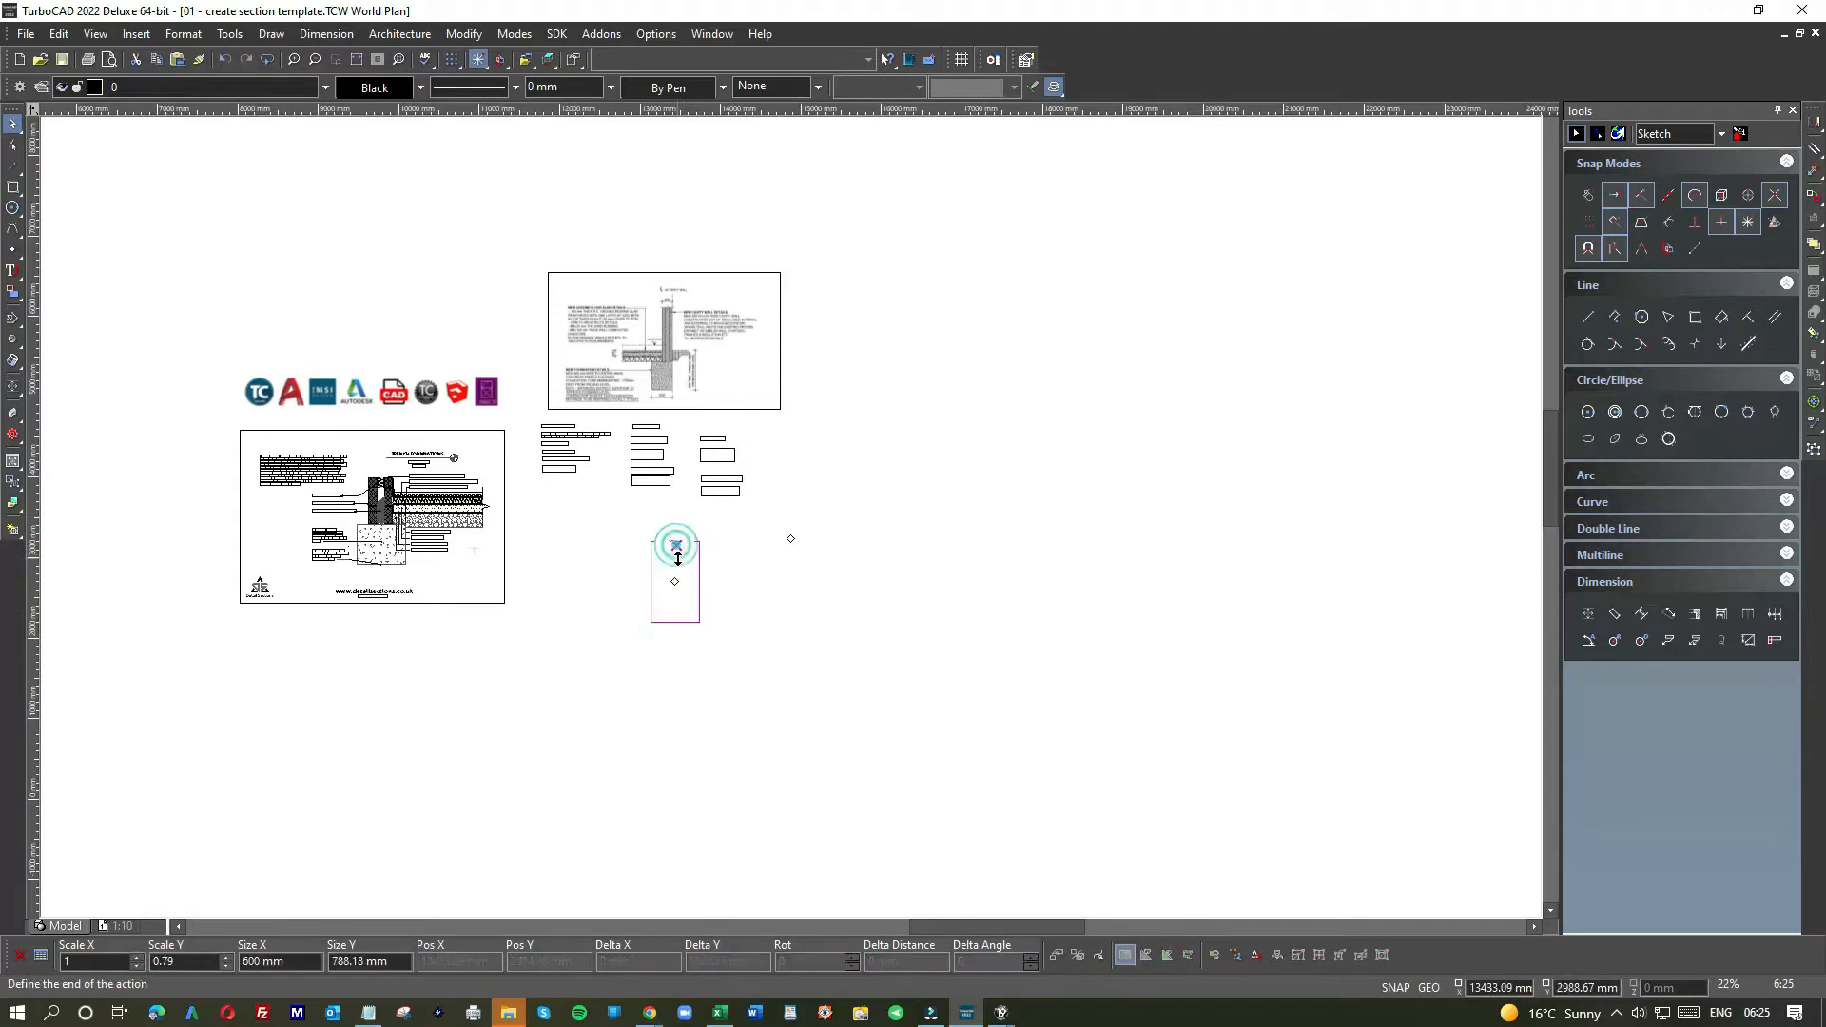
left_click(705, 529)
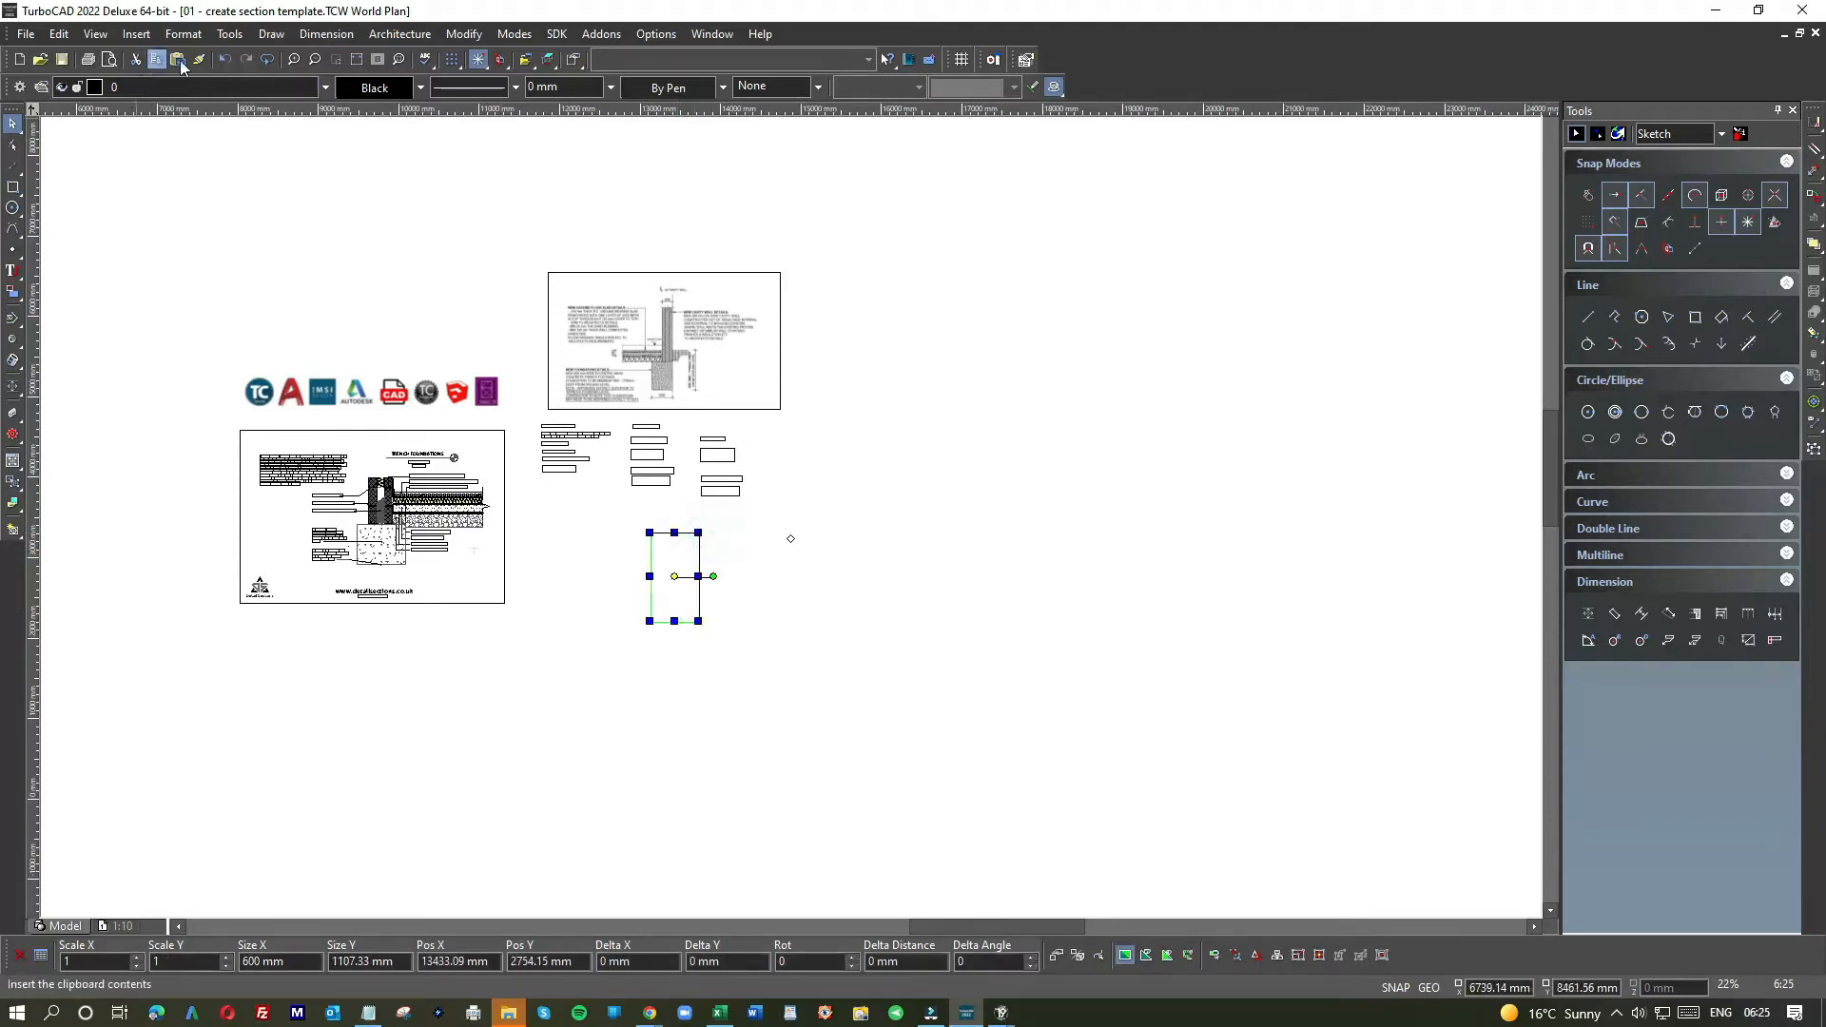
left_click(227, 59)
- Move the upright 600 mm by 1000 mm rectangle into the clear space to the right of the party wall detail
left_click_drag(677, 562, 904, 423)
scroll(903, 423, "up", 1)
left_click_drag(779, 530, 802, 481)
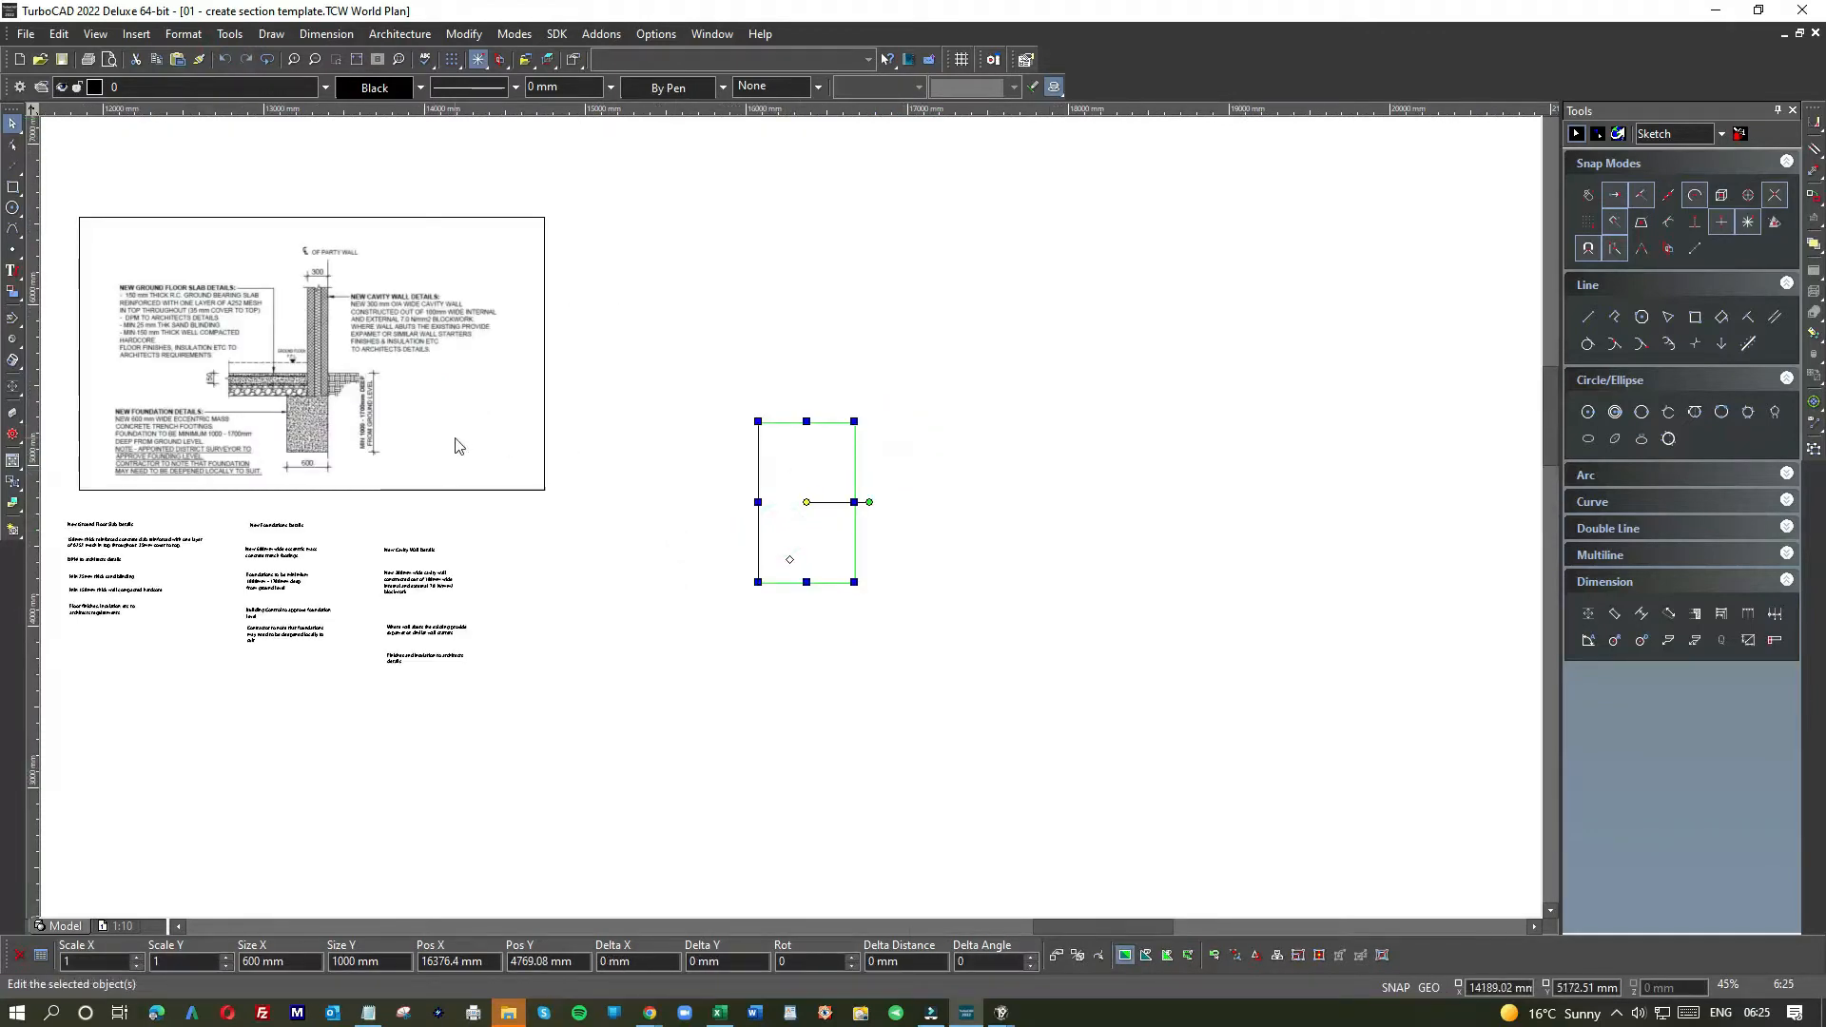
scroll(321, 432, "up", 1)
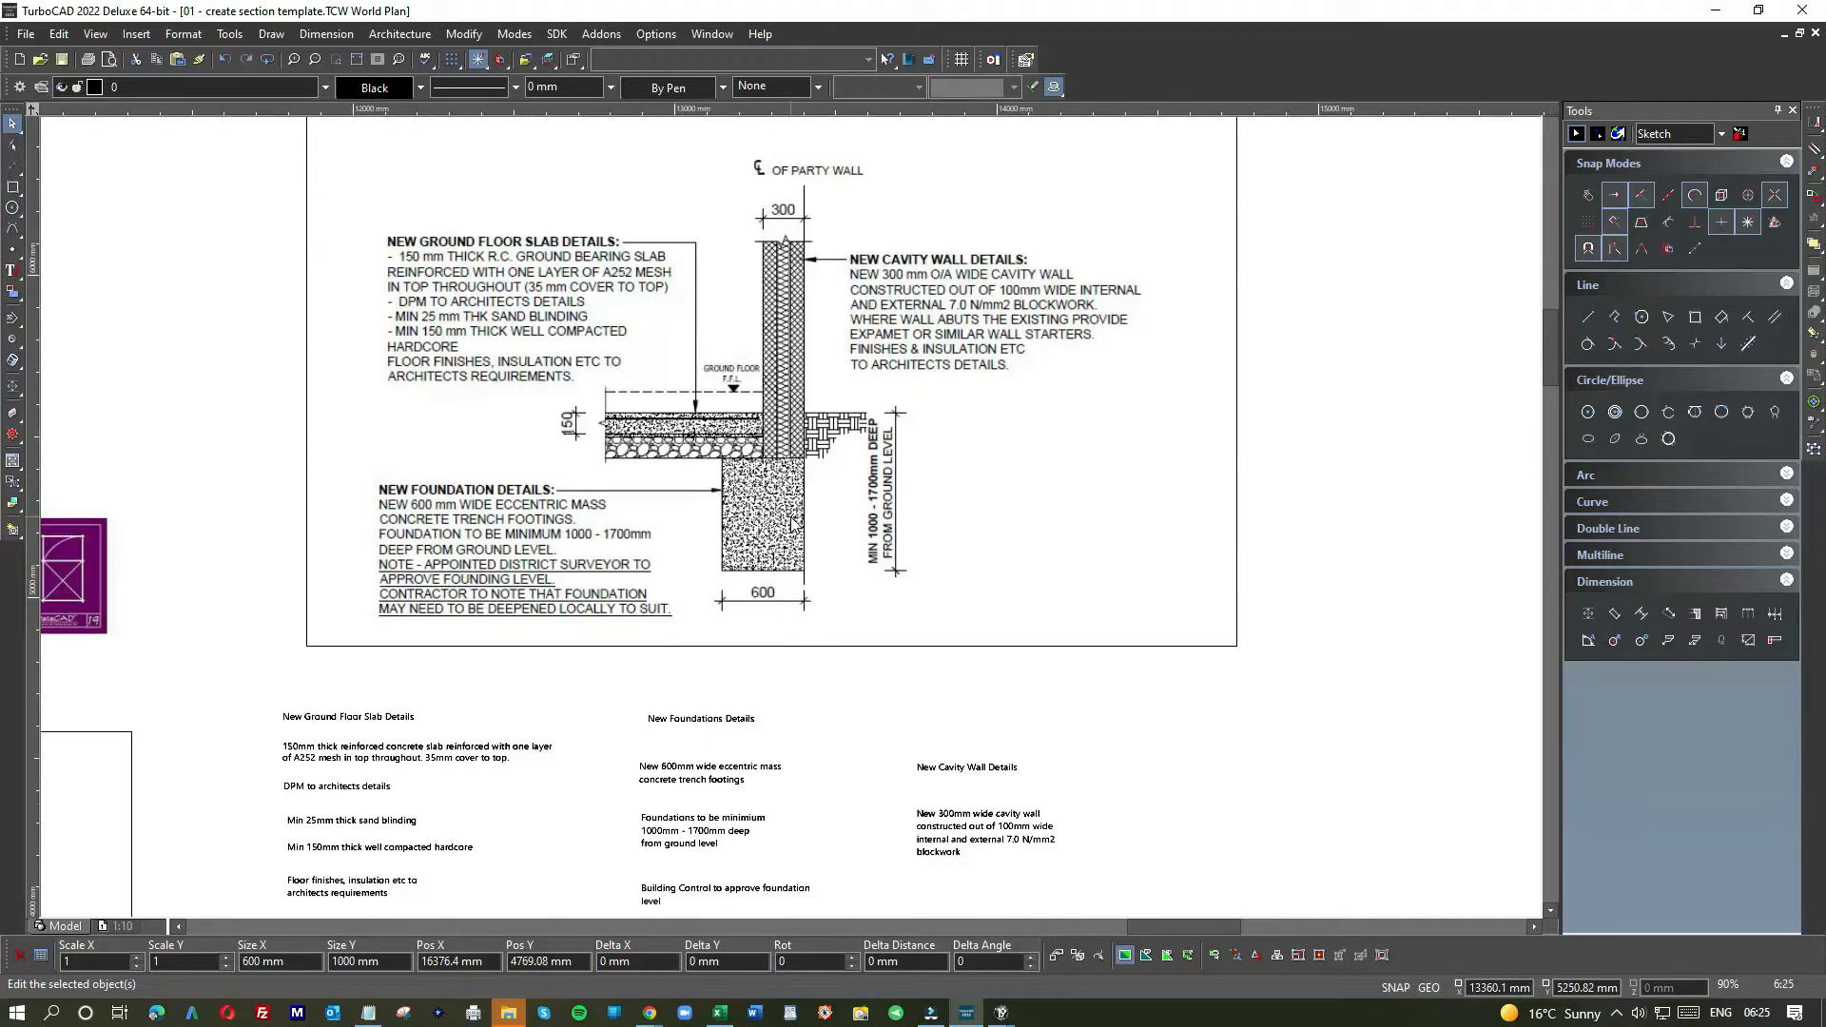
- Fill the upright foundation rectangle with the speckled concrete hatch pattern
scroll(613, 442, "down", 1)
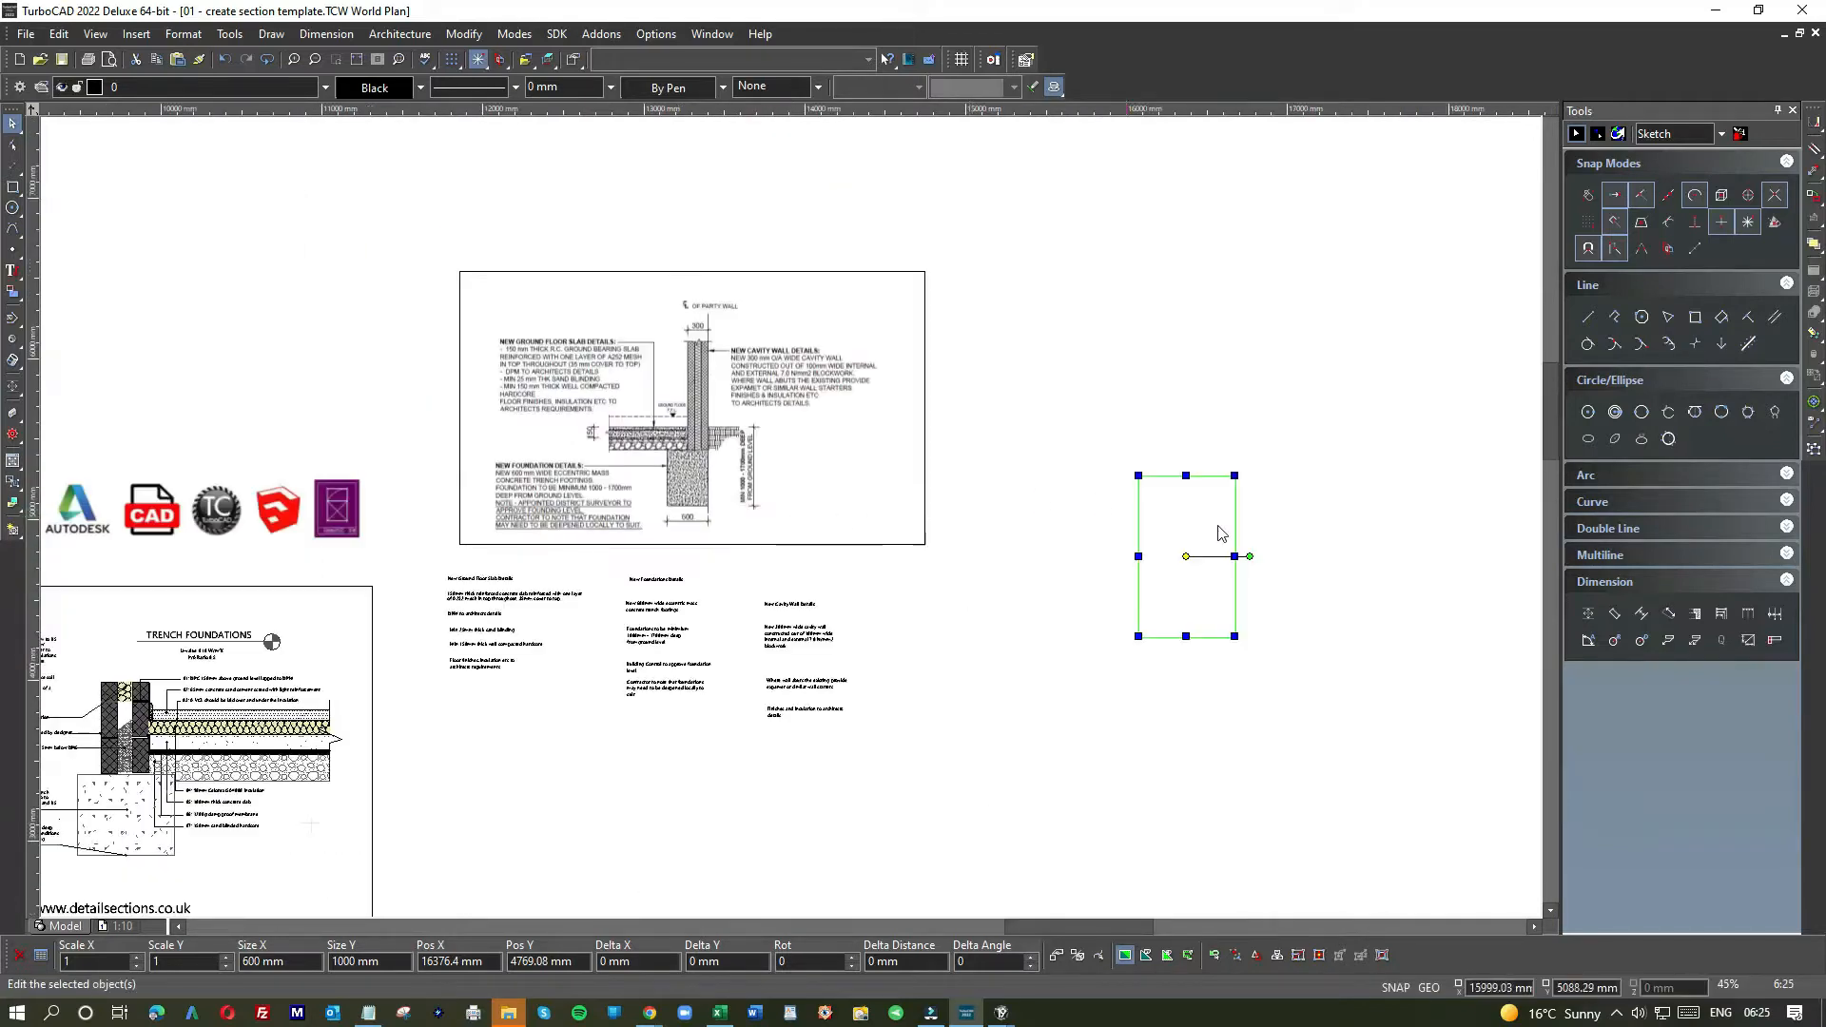
left_click(795, 87)
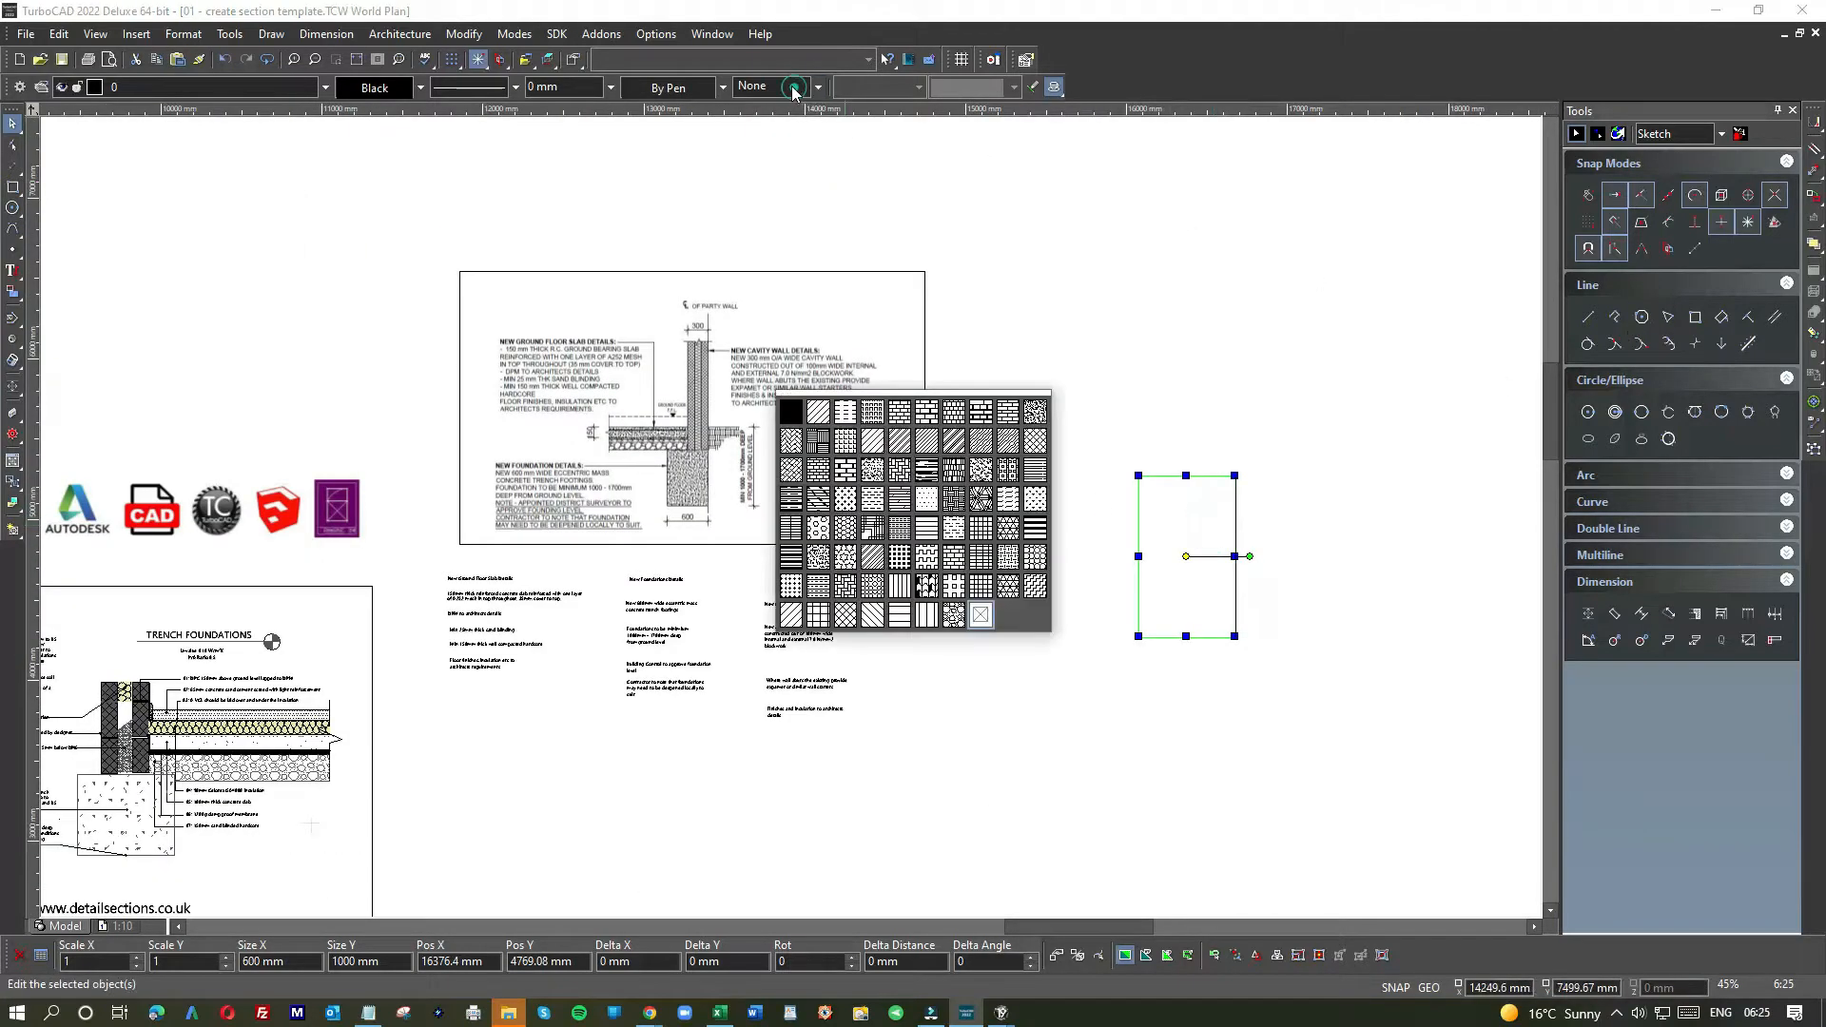
left_click(818, 557)
left_click(1059, 529)
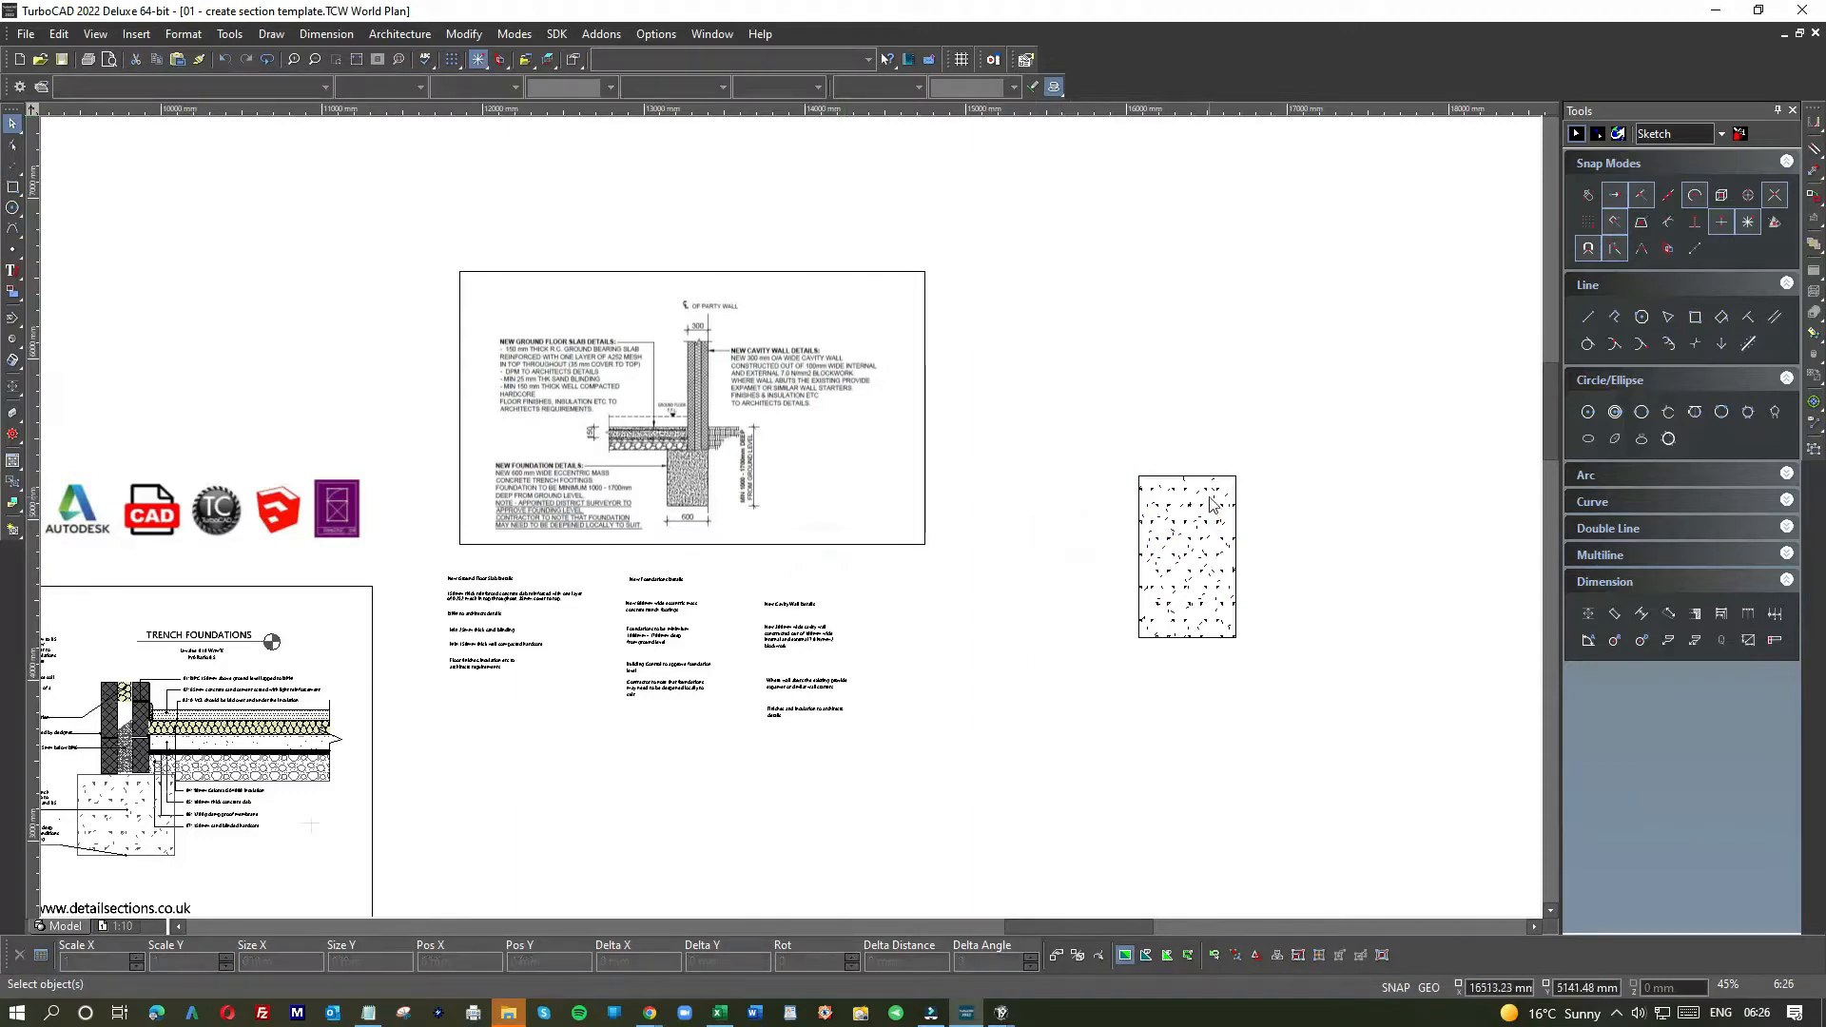
- Reposition the hatched foundation in the clear space to the right of the party wall detail
left_click(1211, 504)
left_click_drag(1187, 498, 1130, 533)
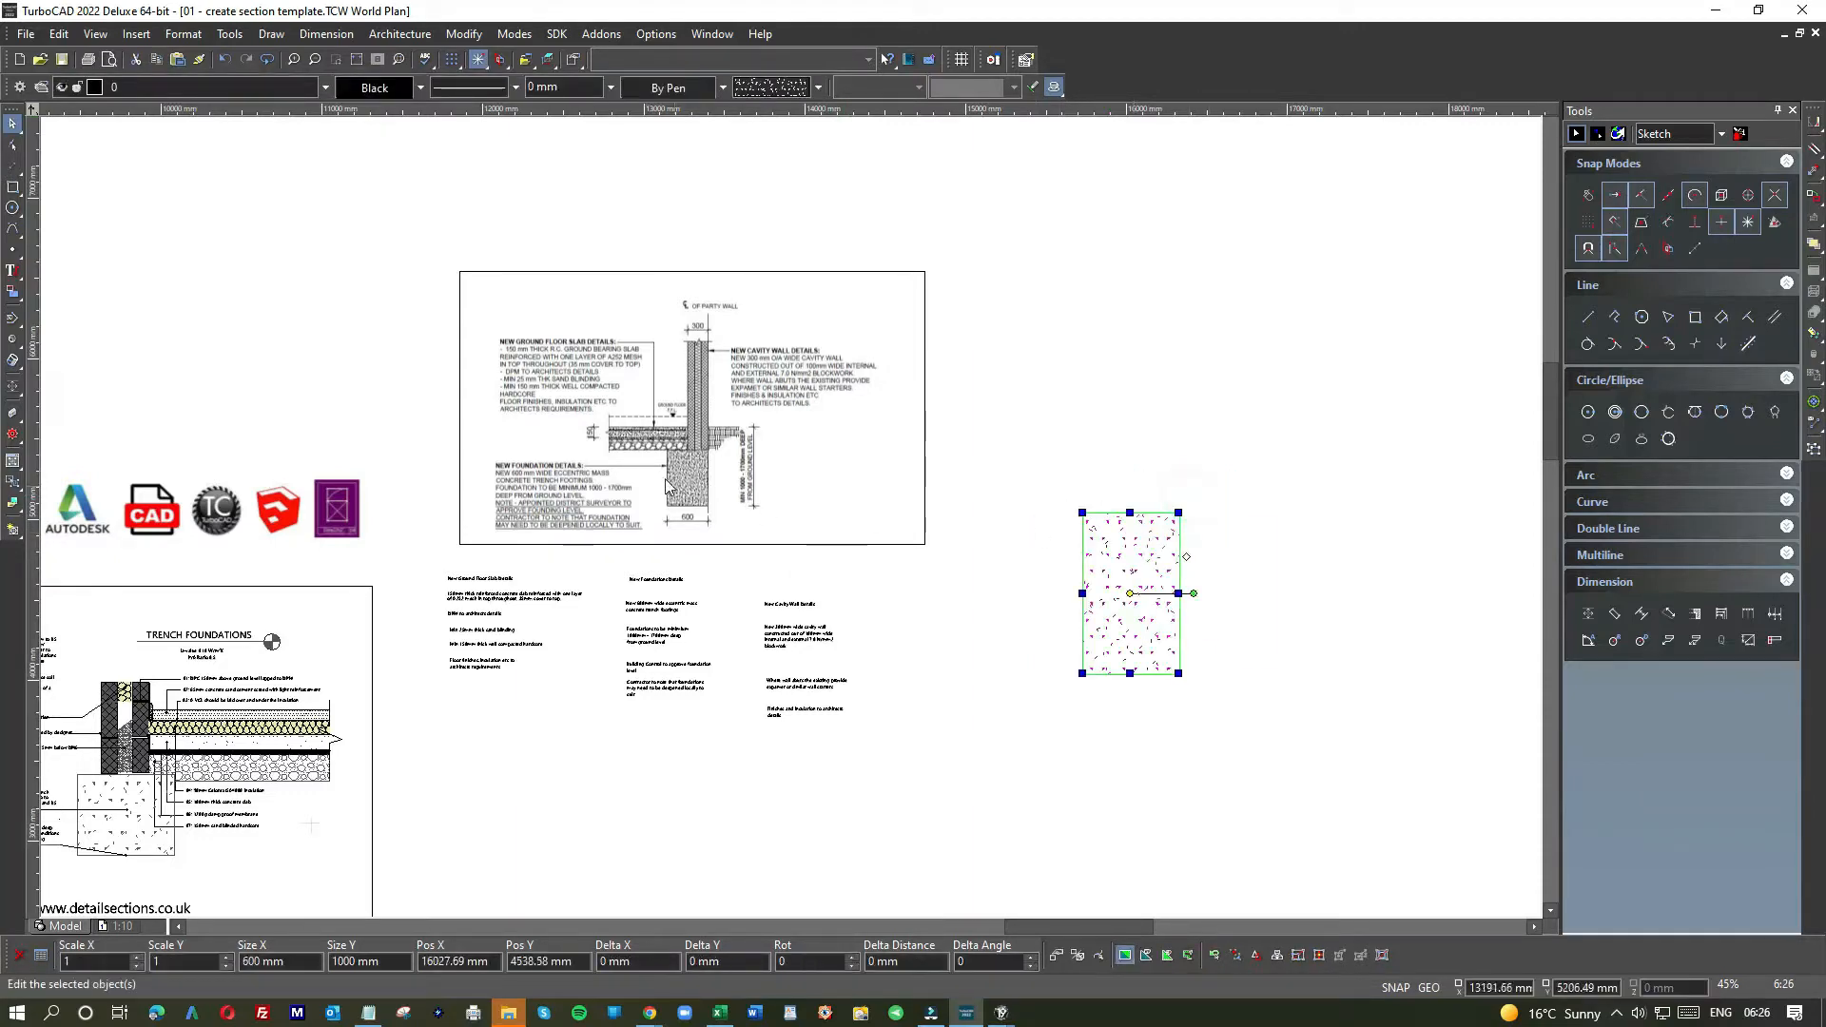
scroll(794, 524, "up", 5)
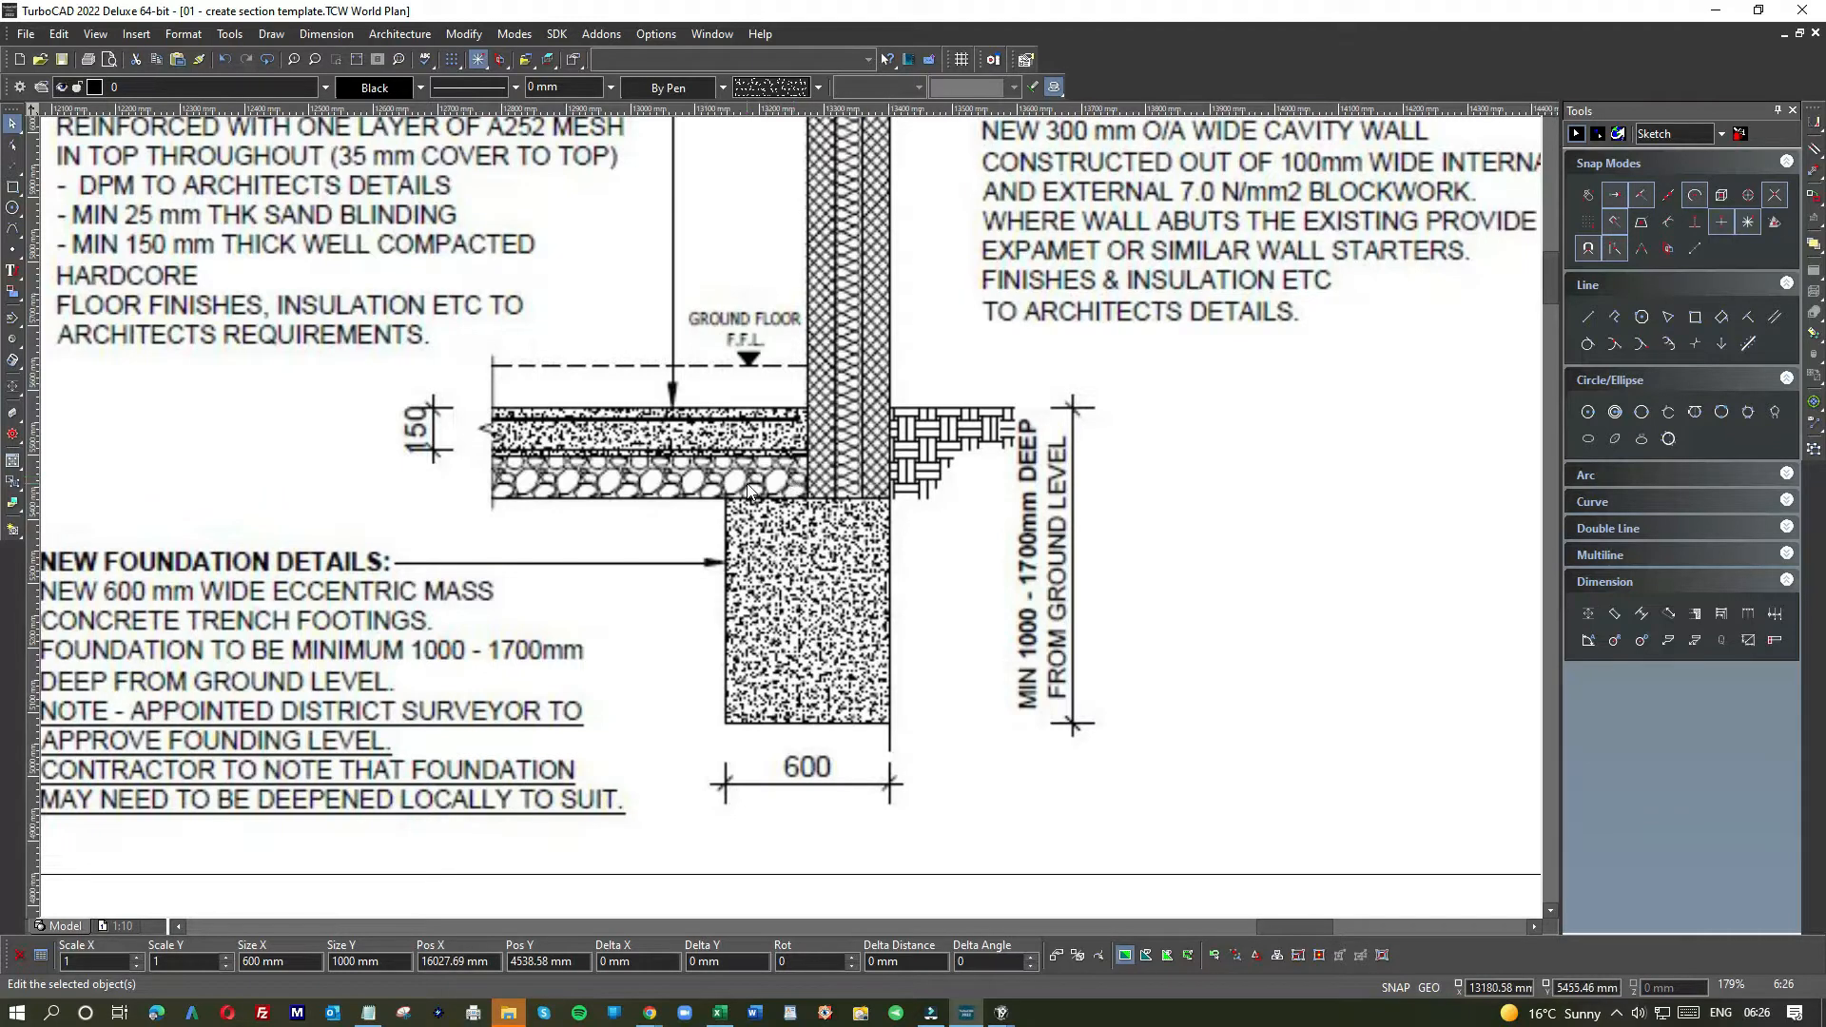
scroll(748, 491, "down", 2)
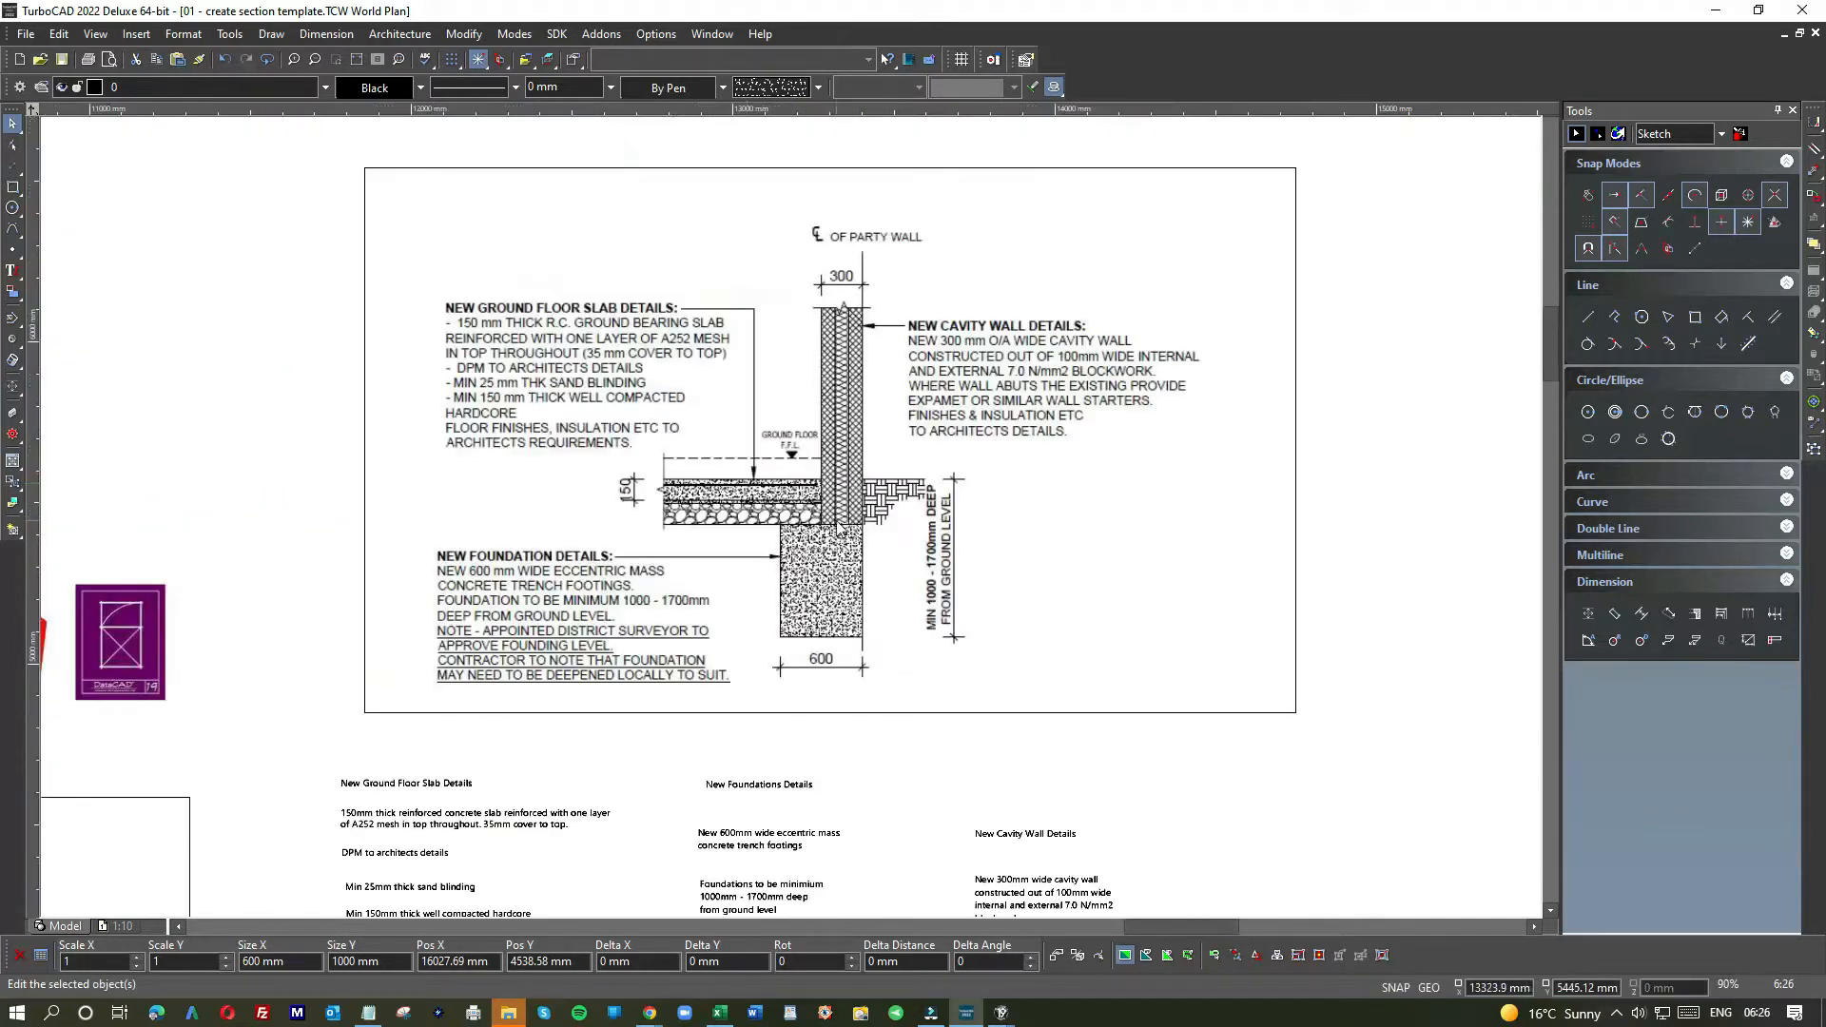
scroll(1195, 564, "down", 2)
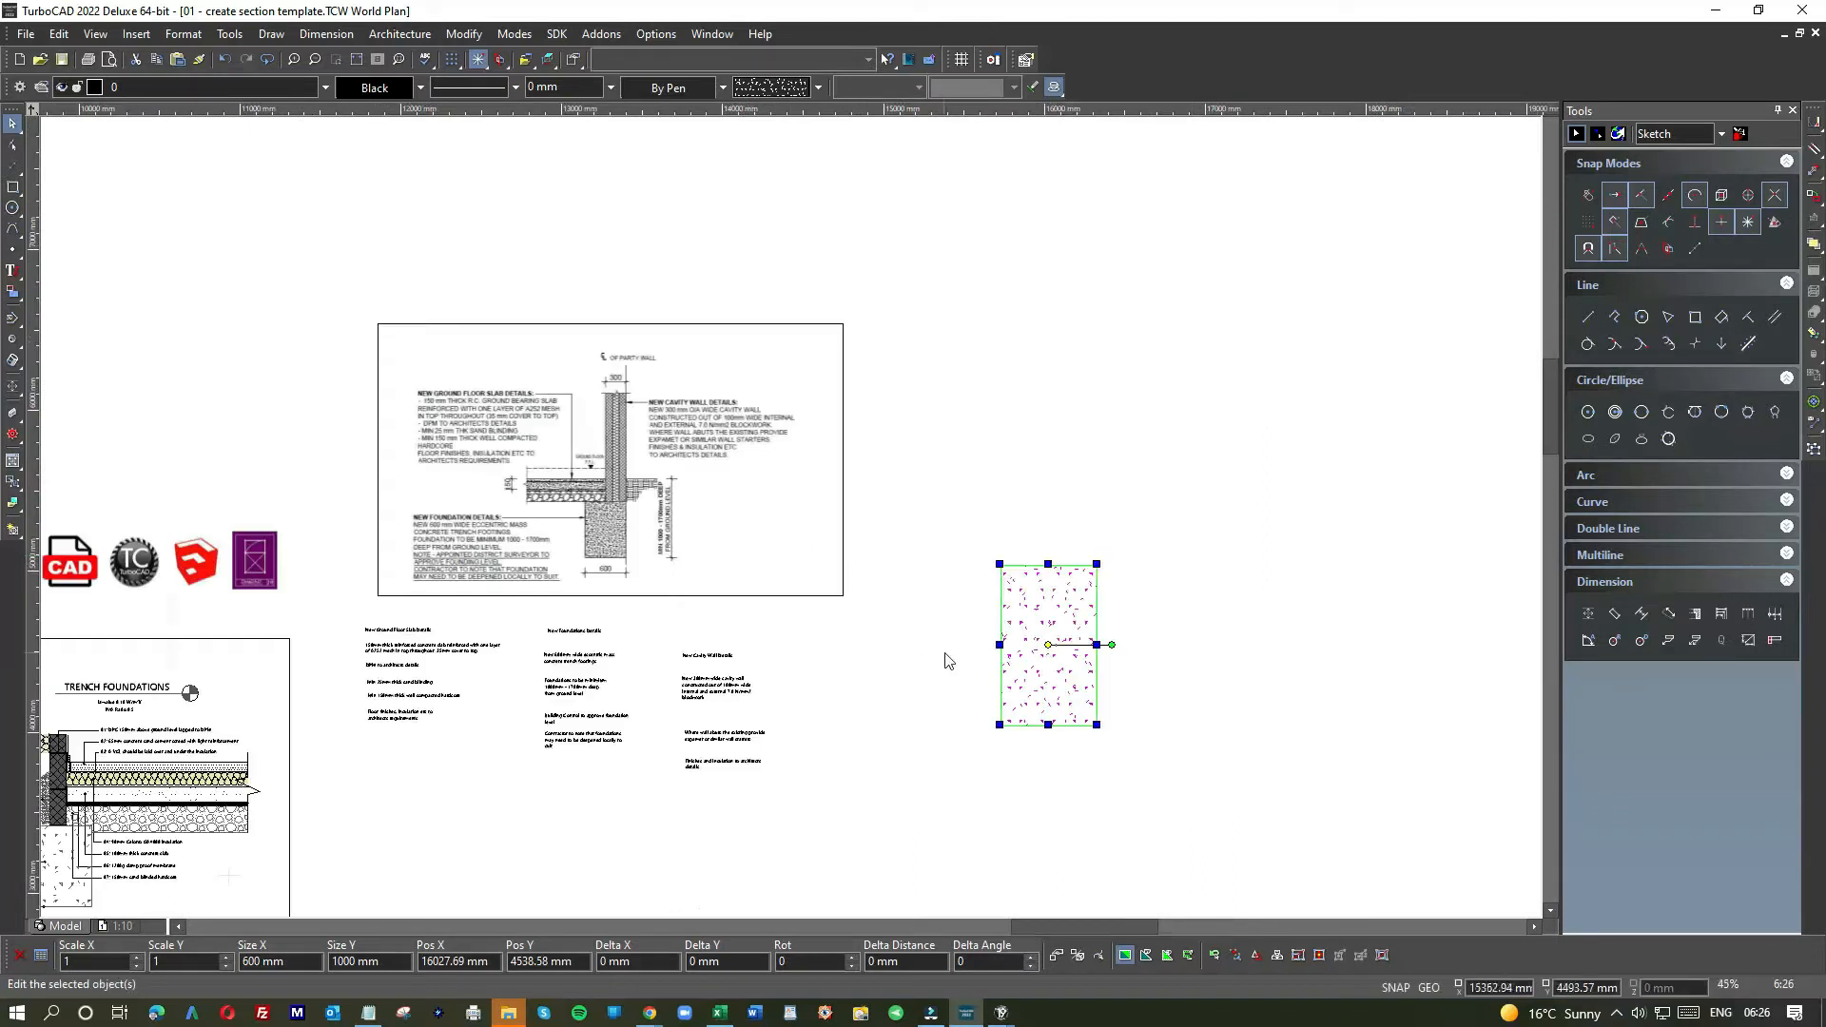
left_click_drag(1053, 600, 1115, 576)
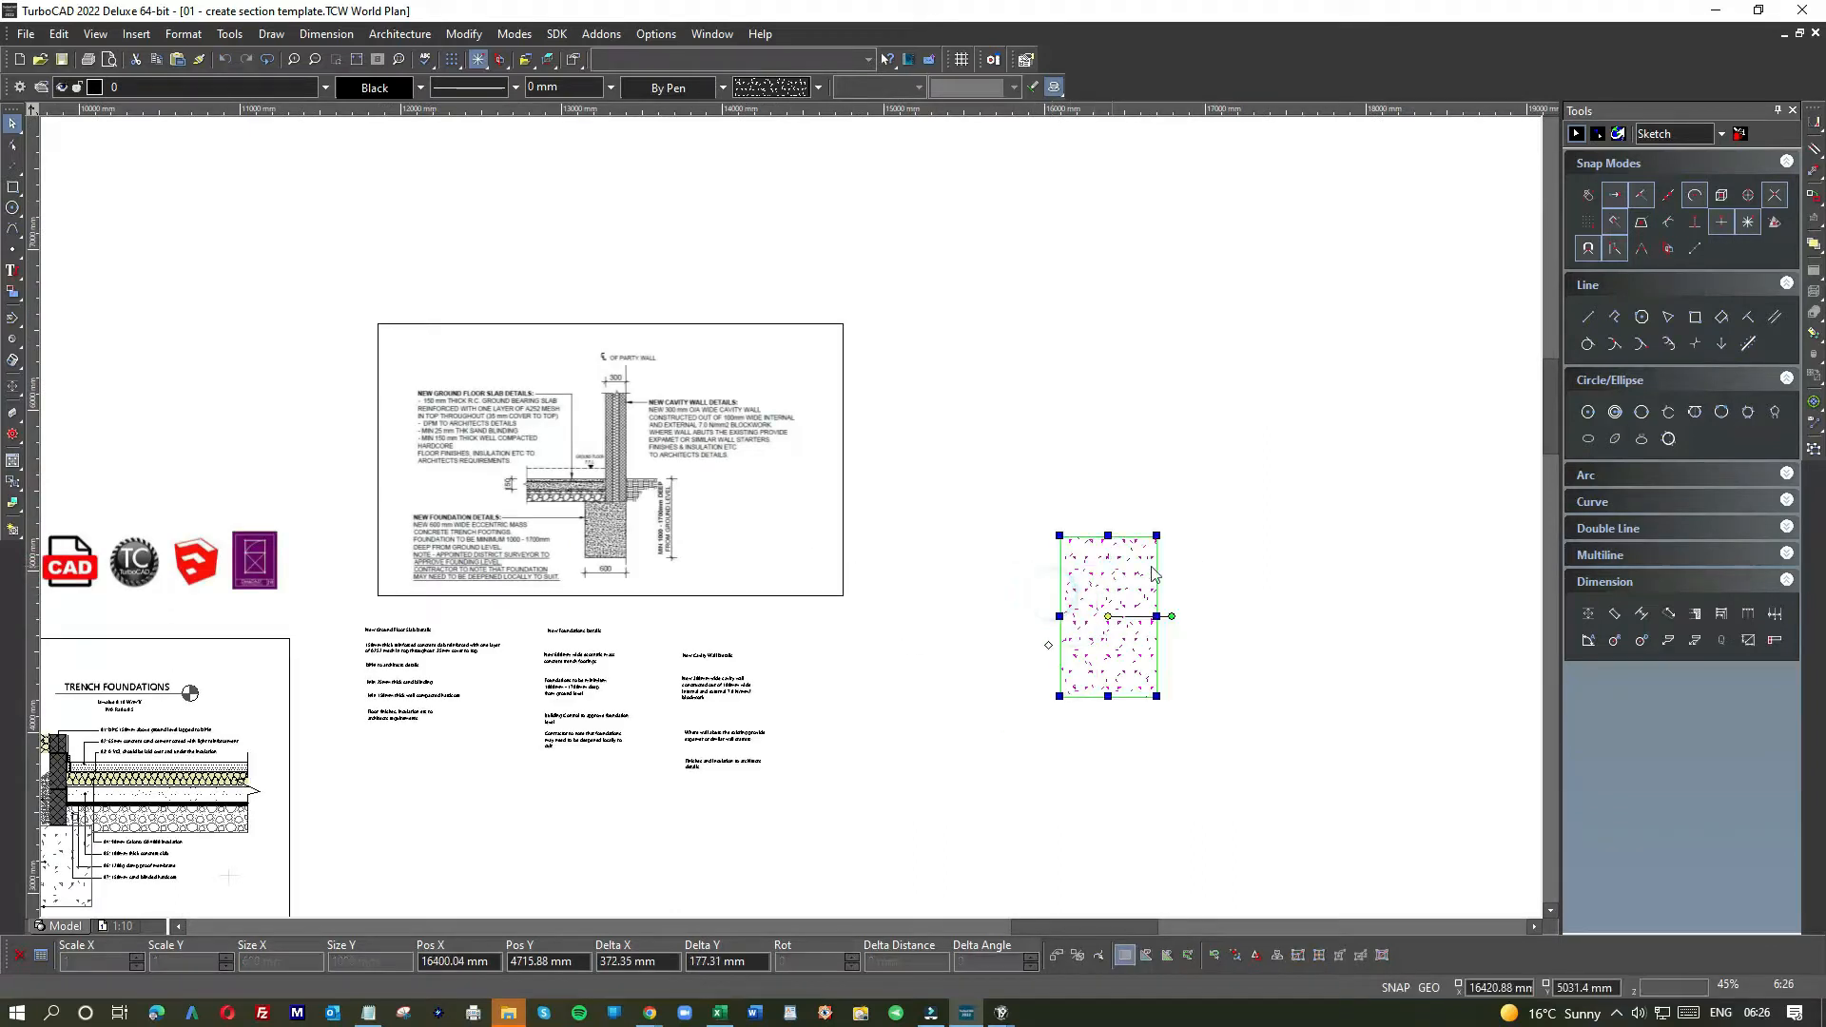
left_click(1218, 531)
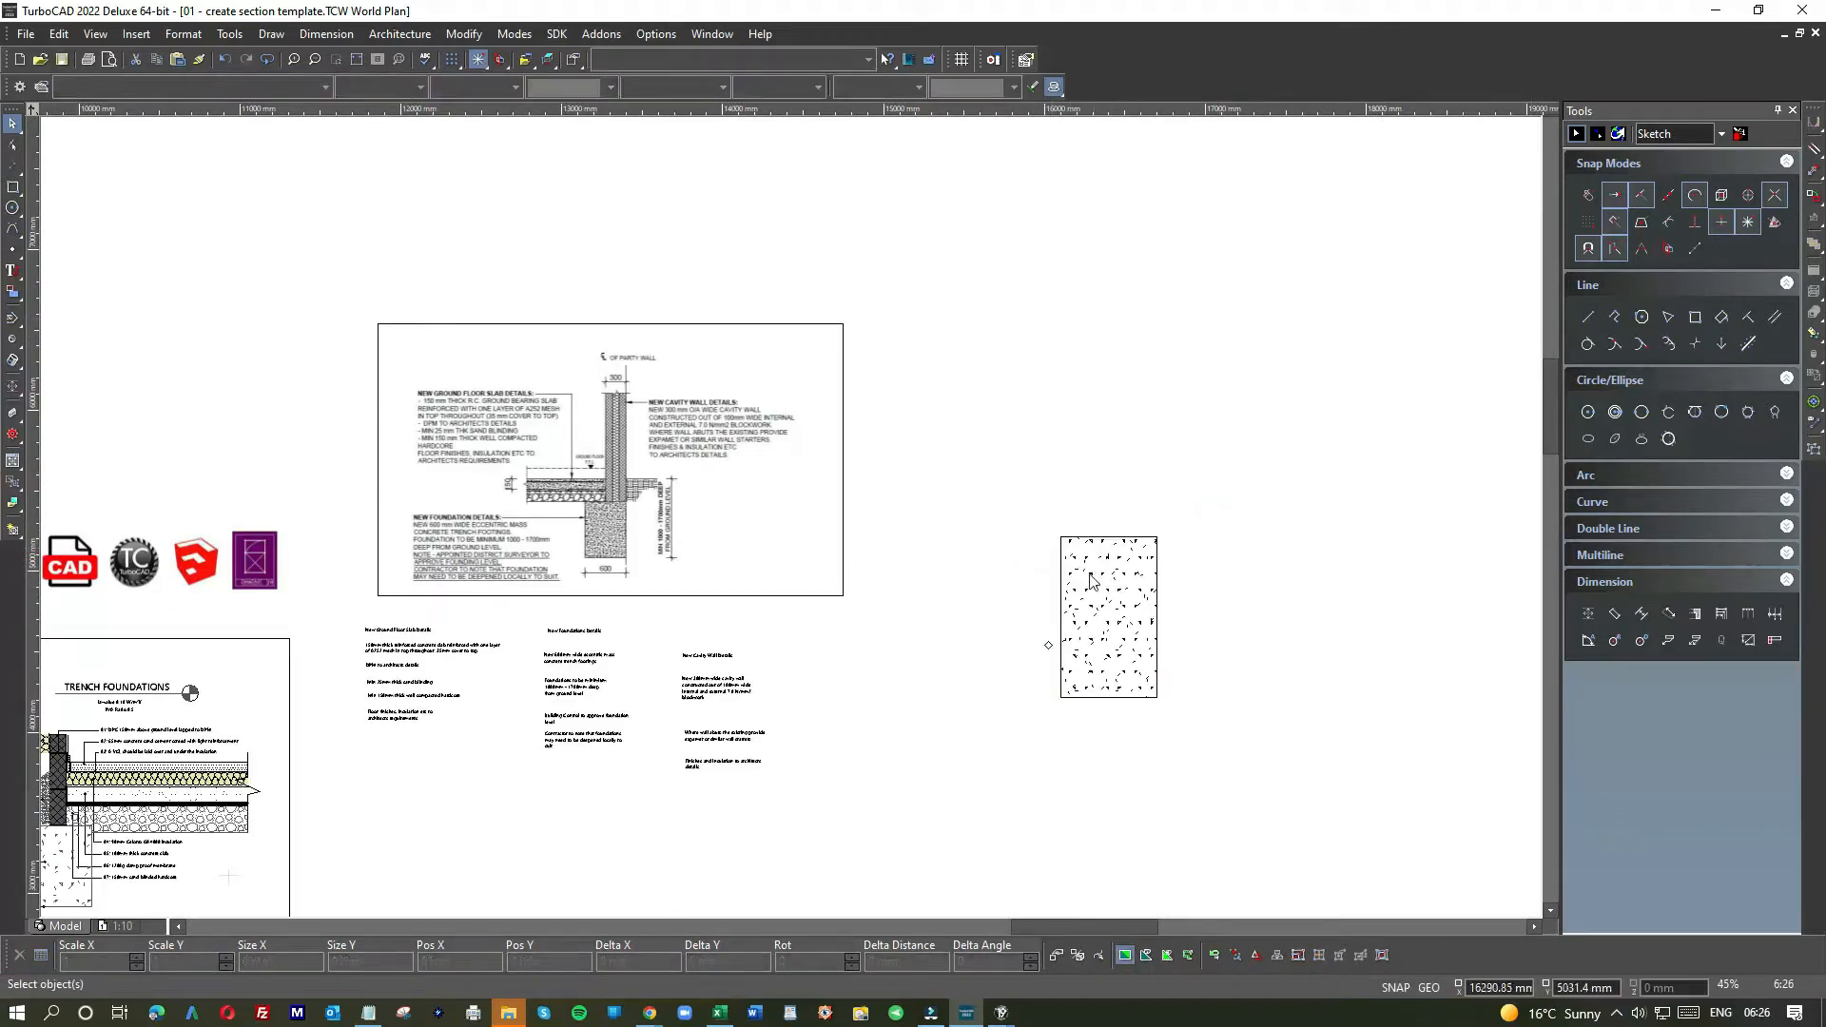
left_click(1668, 347)
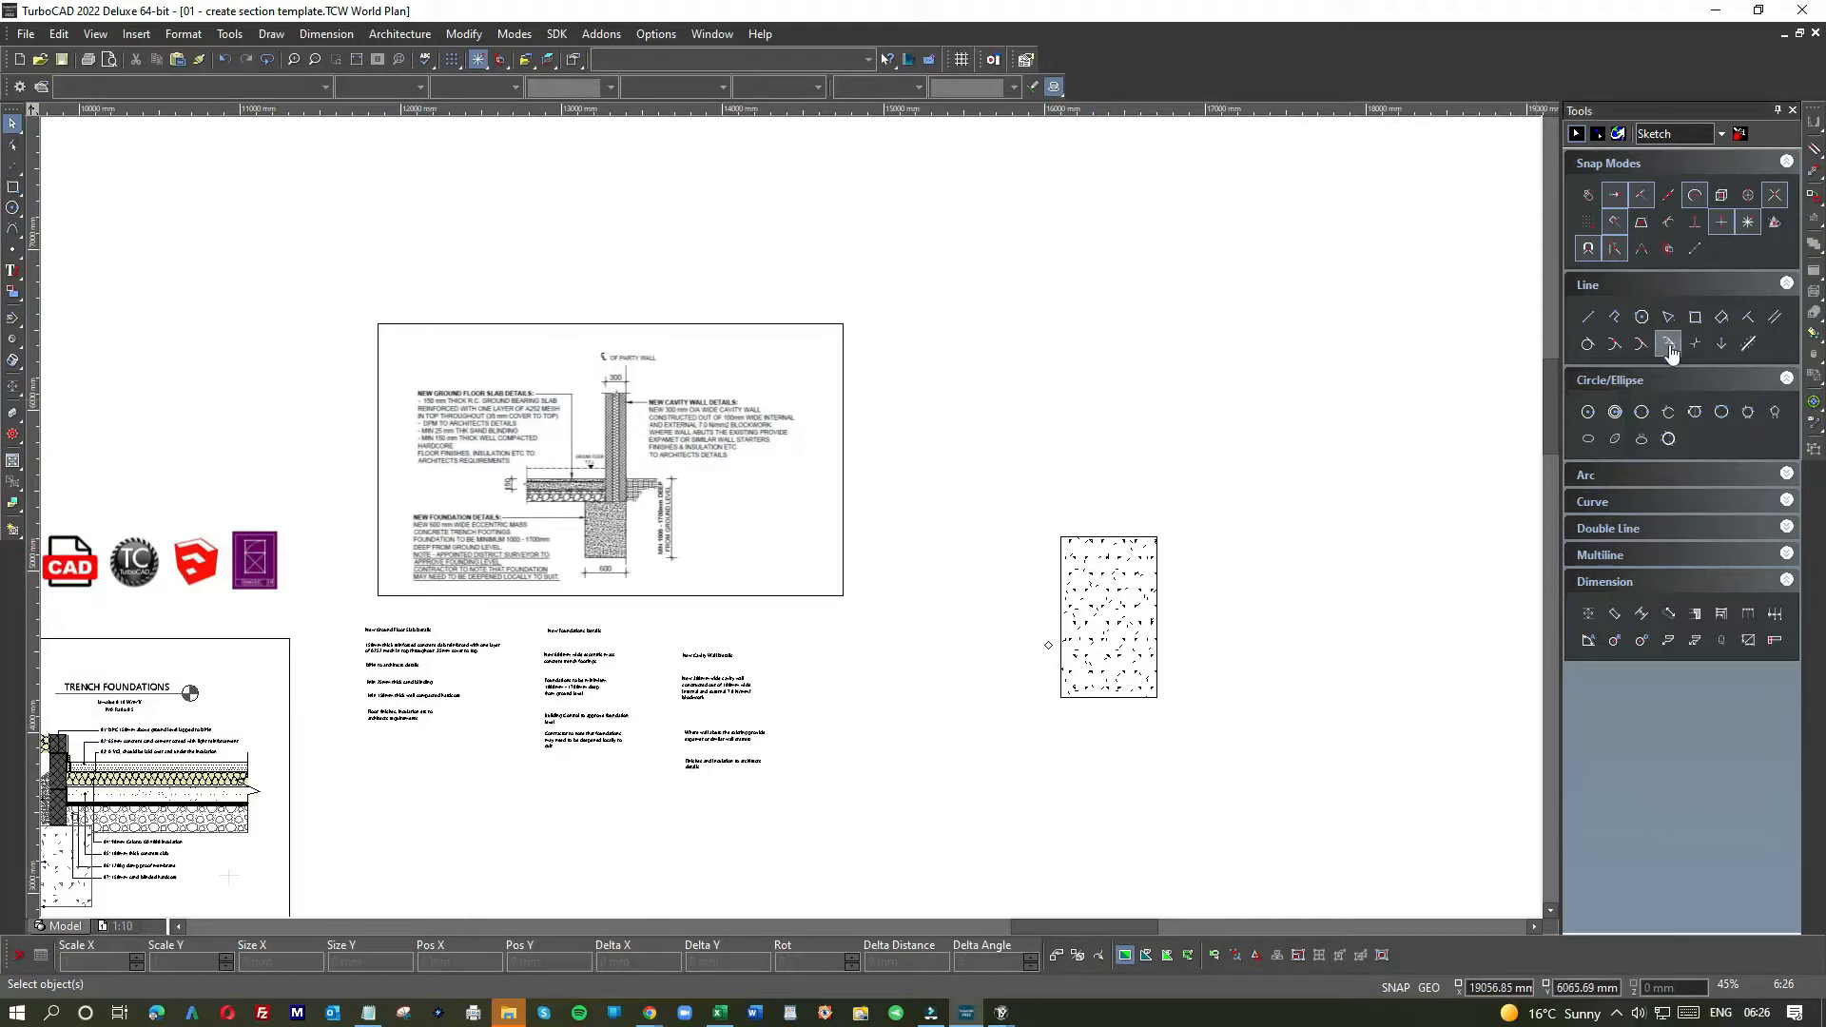
left_click(1721, 319)
left_click(891, 411)
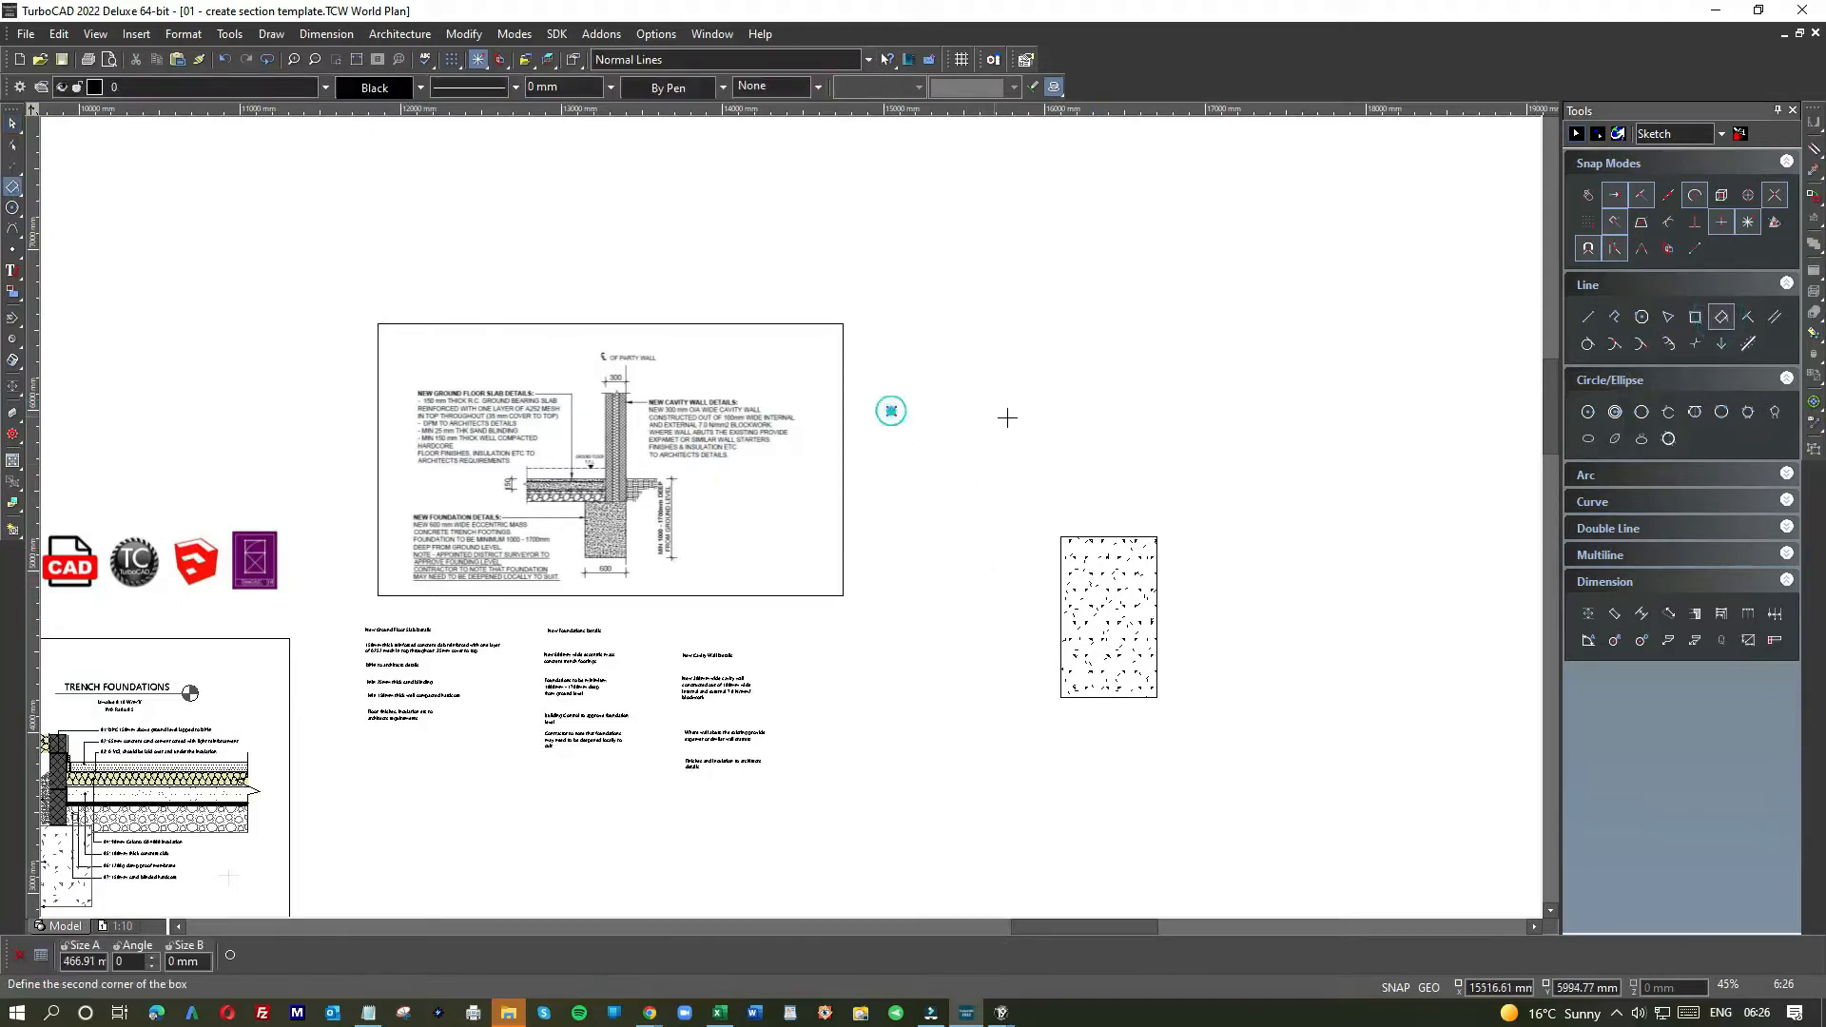
left_click(1003, 377)
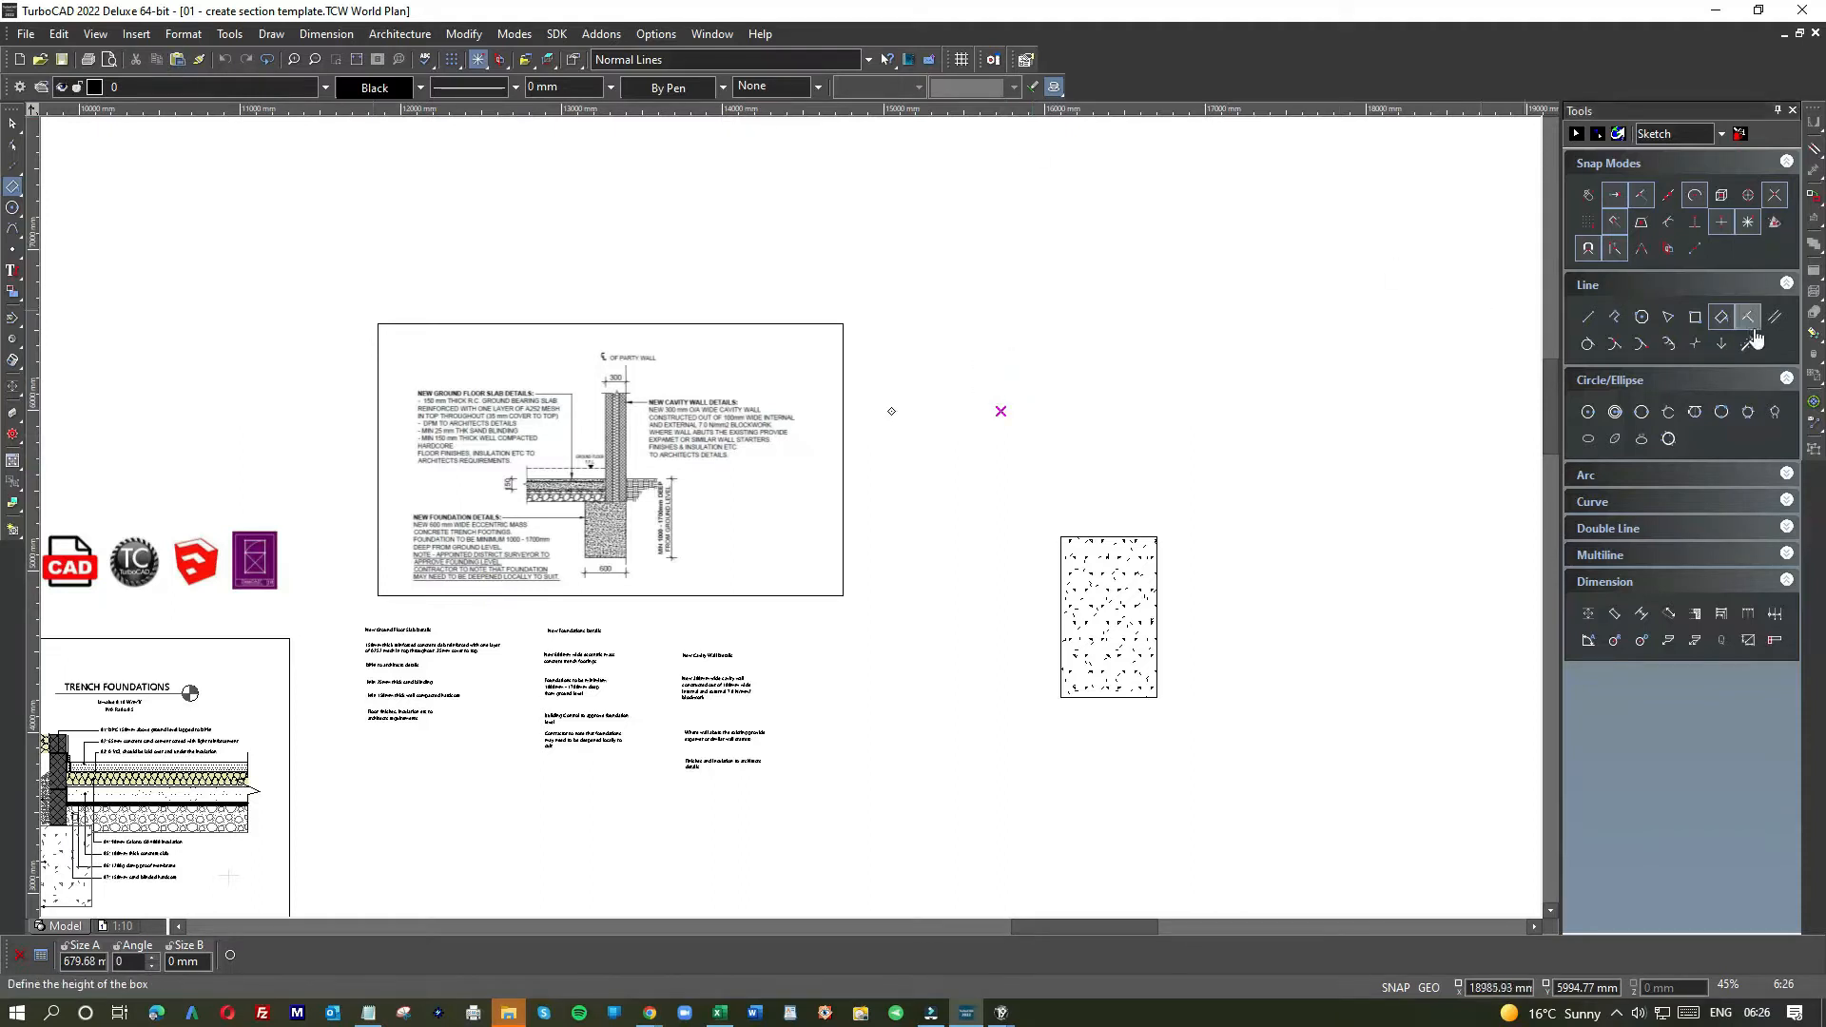
- Draw a 200 mm wide by 500 mm high rectangle above and to the left of the hatched foundation
left_click(1694, 316)
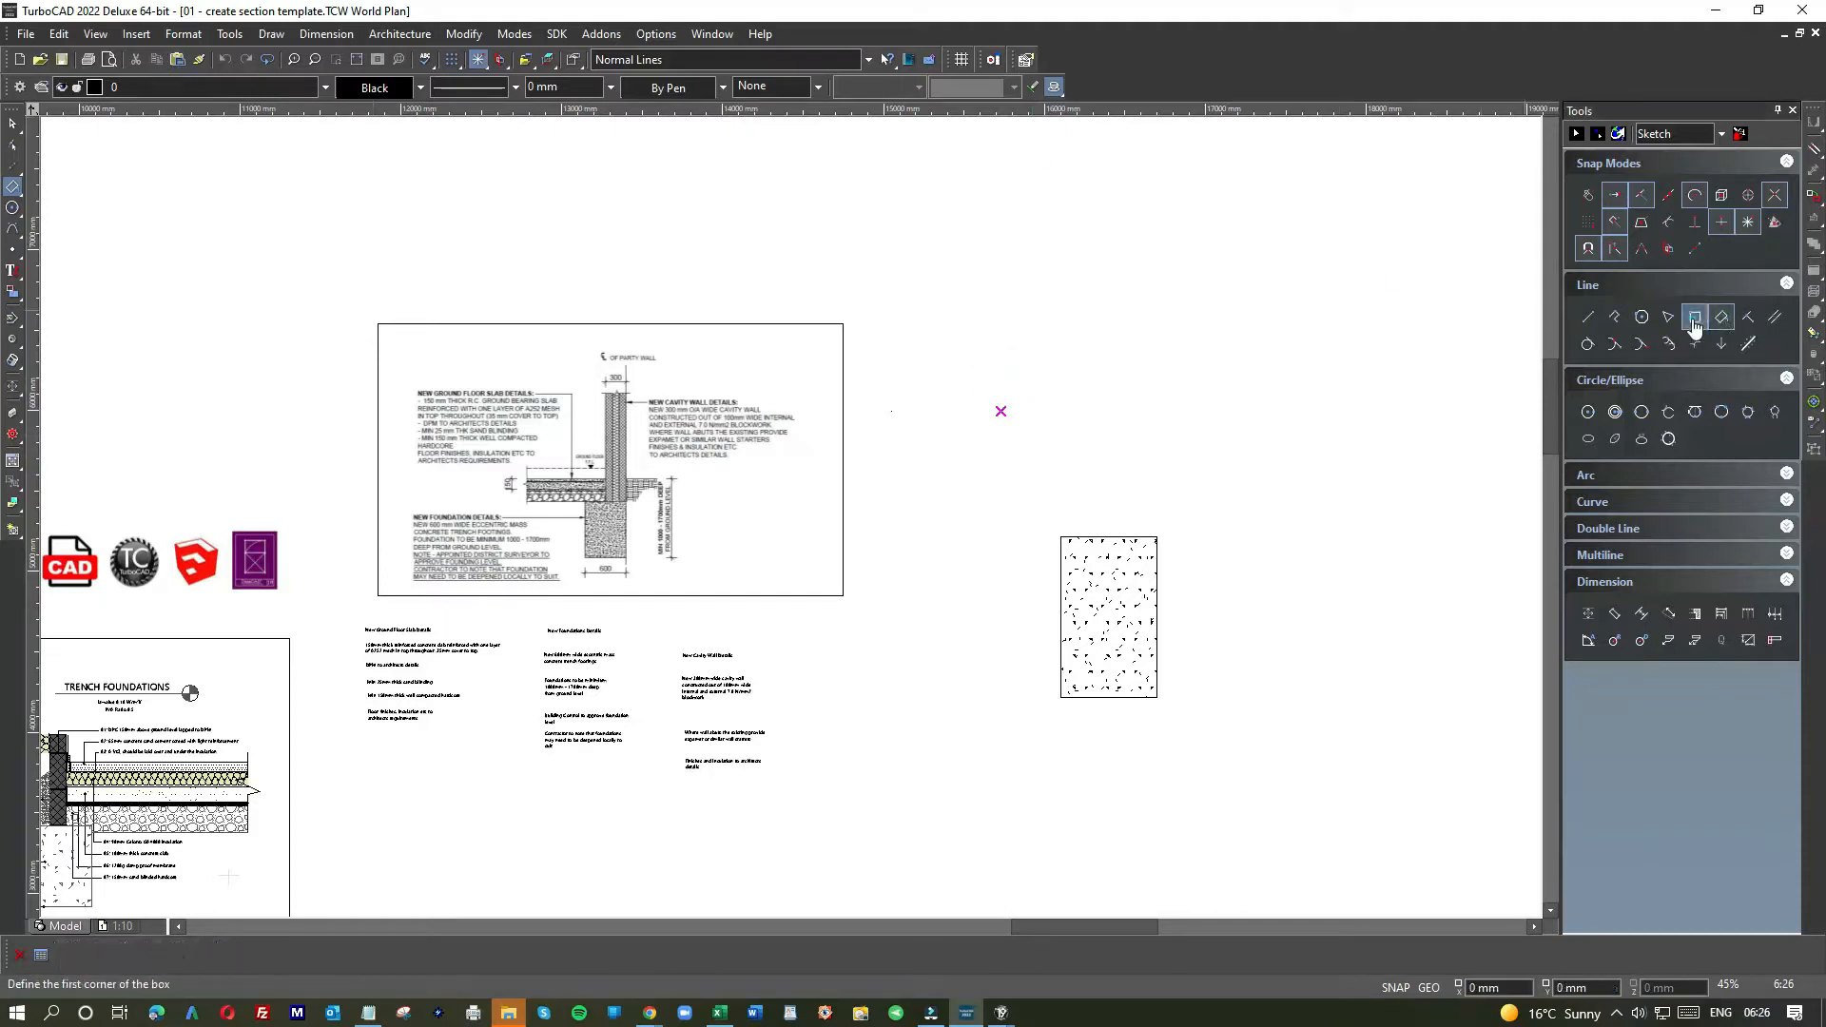
left_click(944, 432)
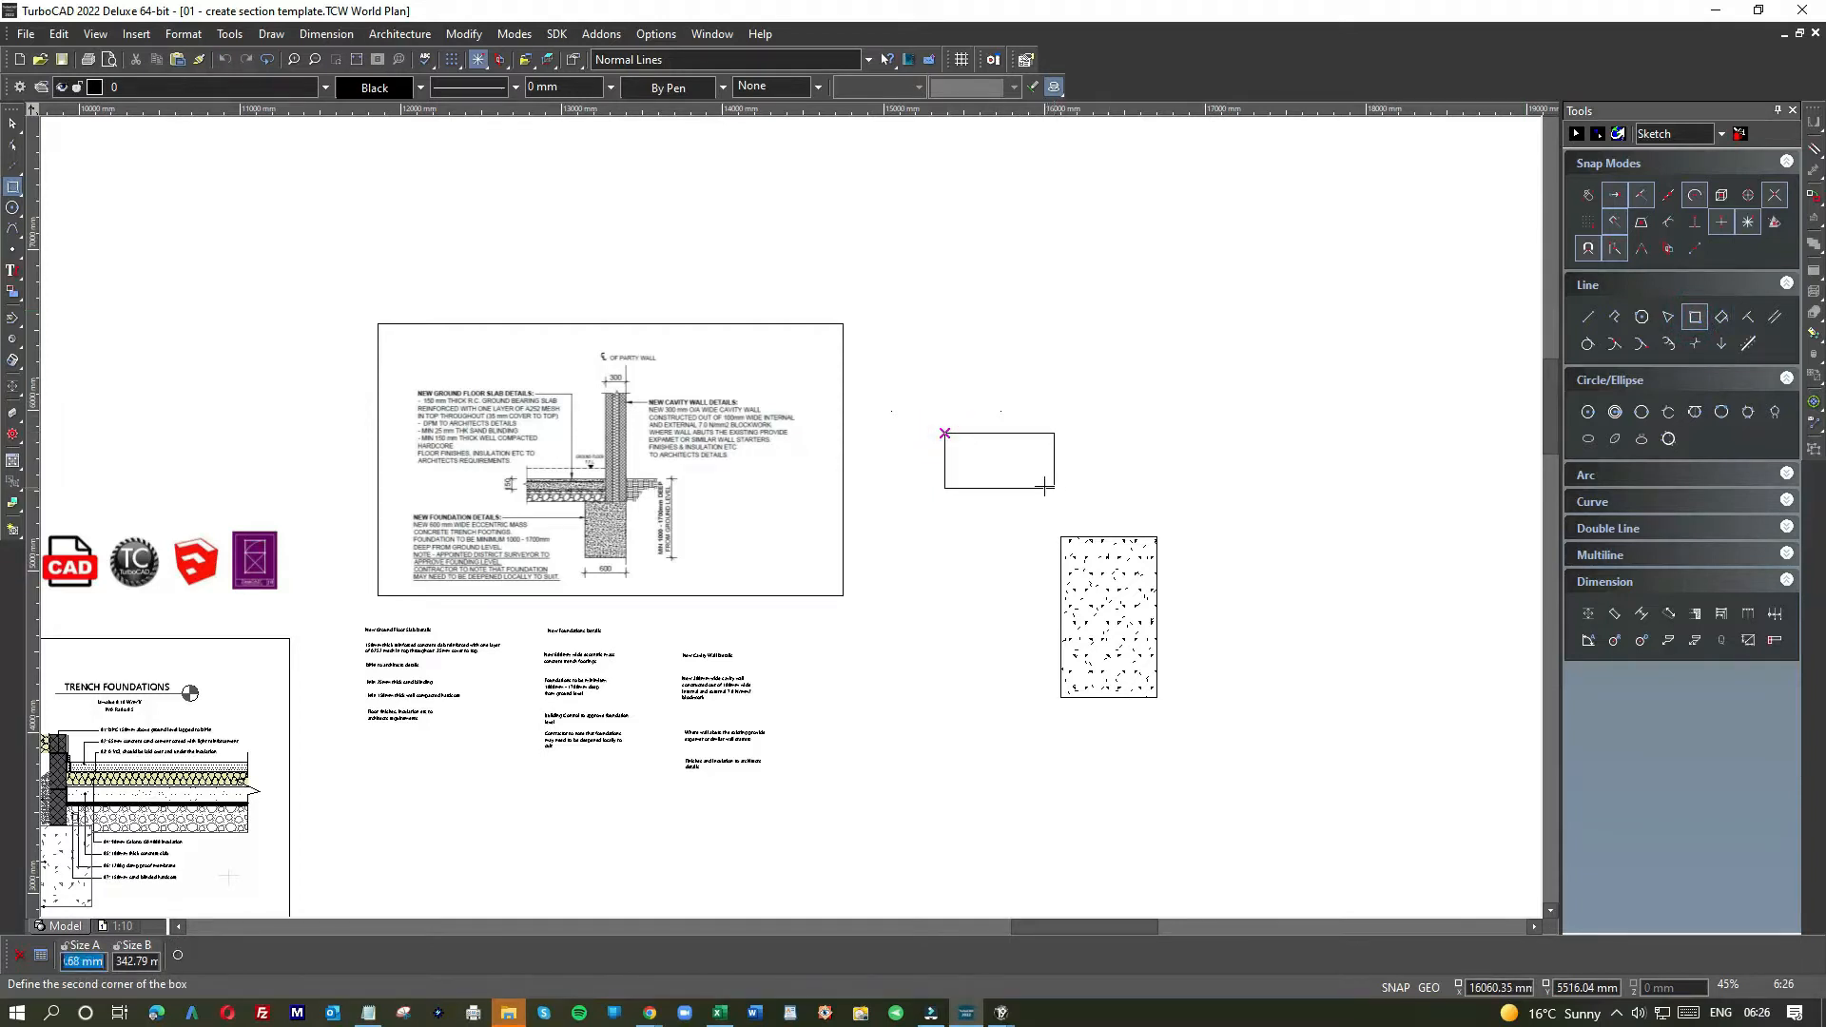
type("200")
key("Tab")
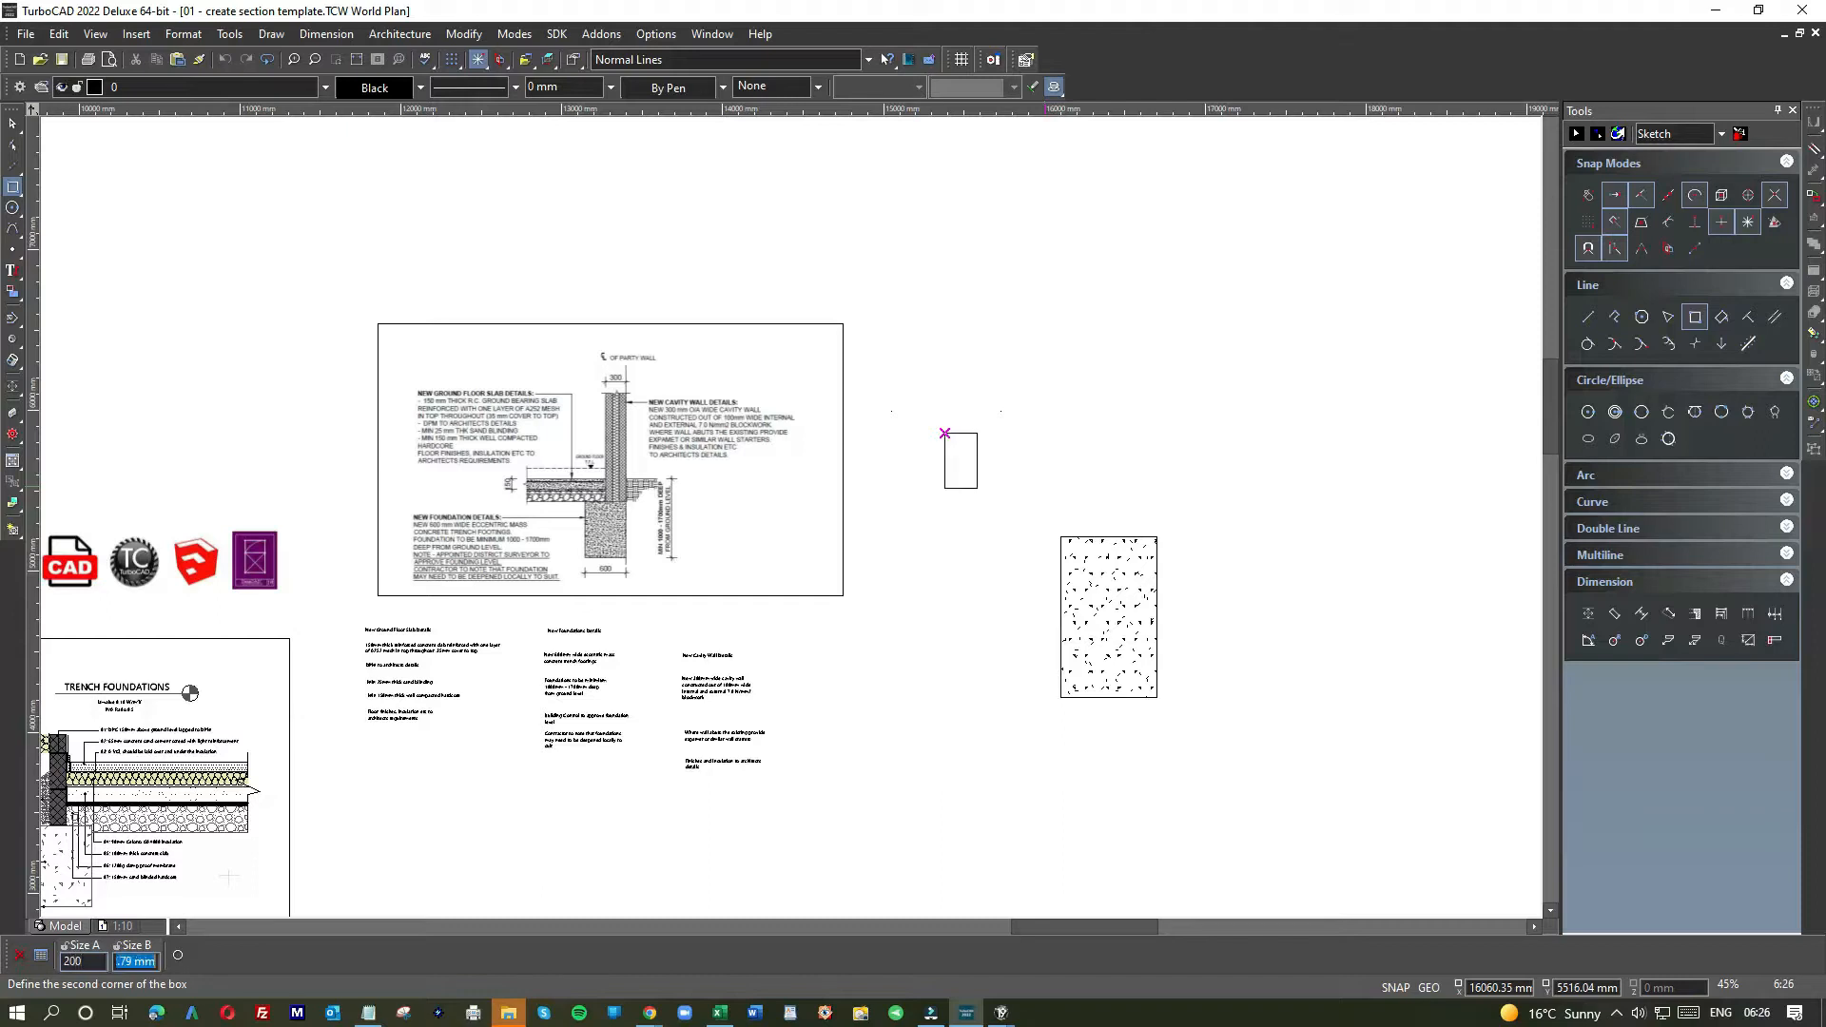
type("500")
key("Return")
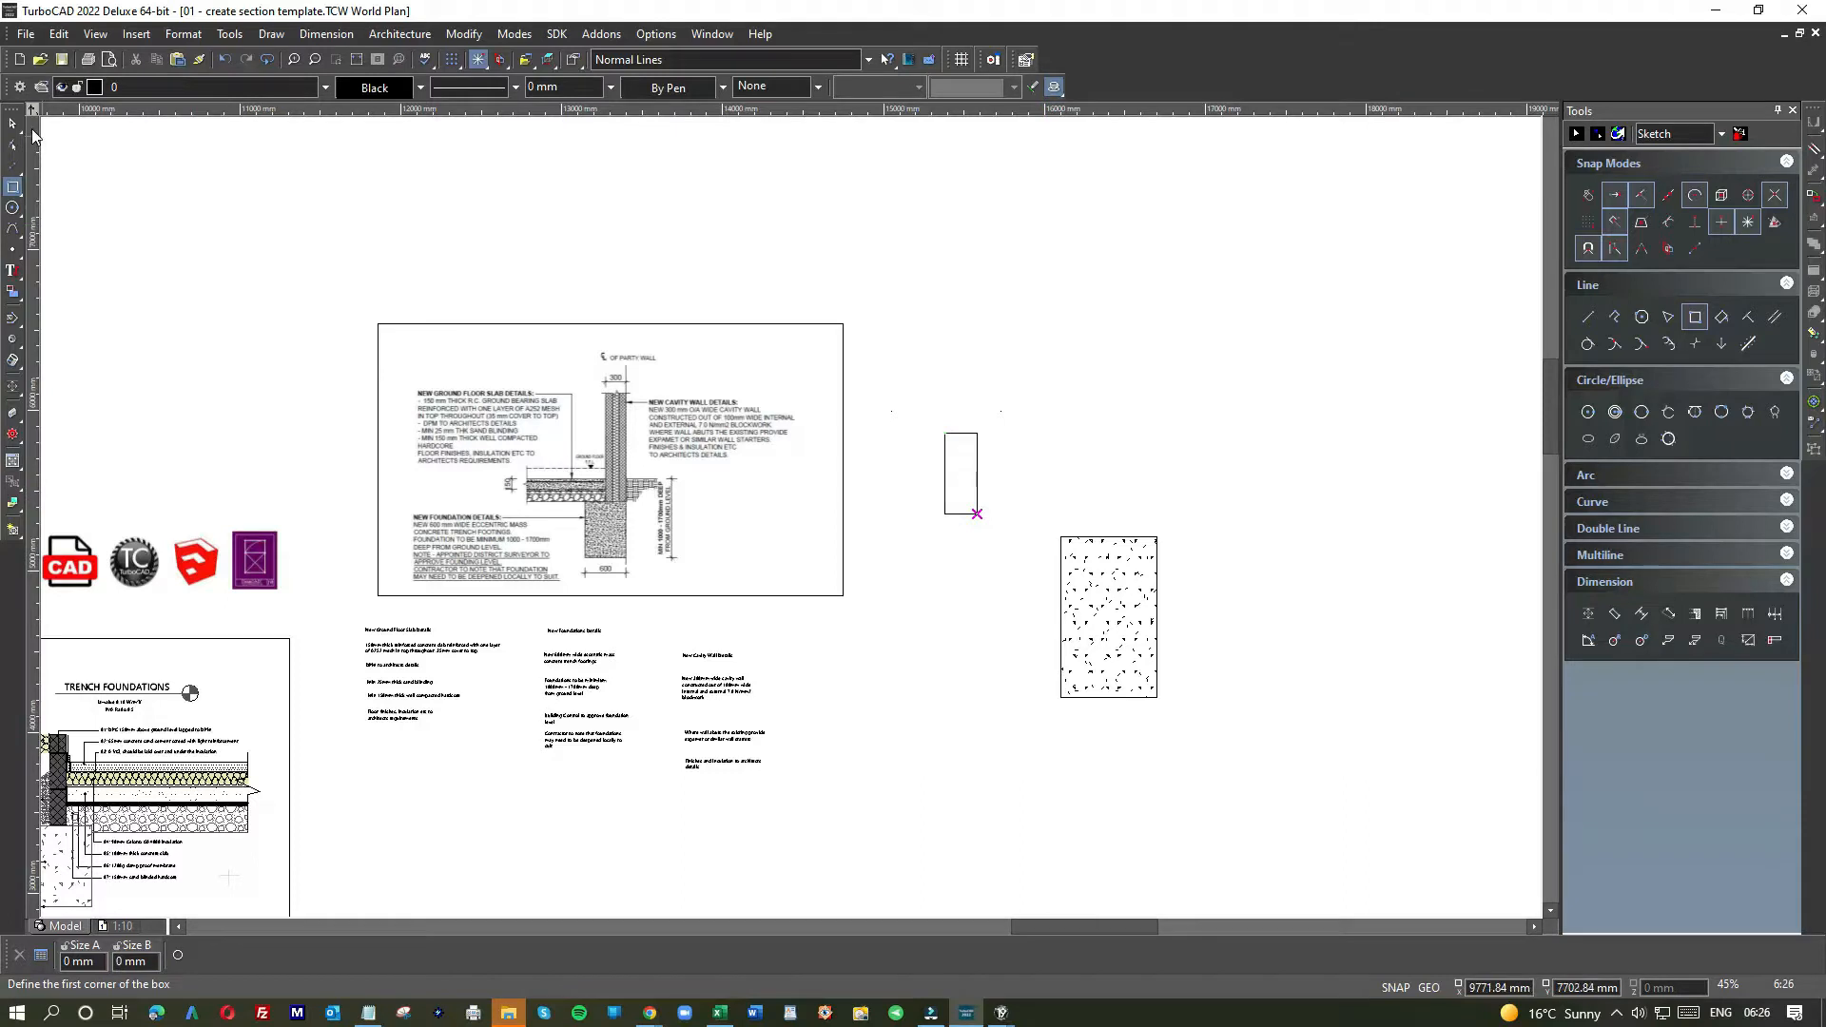
- Rotate the small rectangle to 270 degrees so it lies flat, and stretch its 200 mm side to about 383 mm
left_click(981, 452)
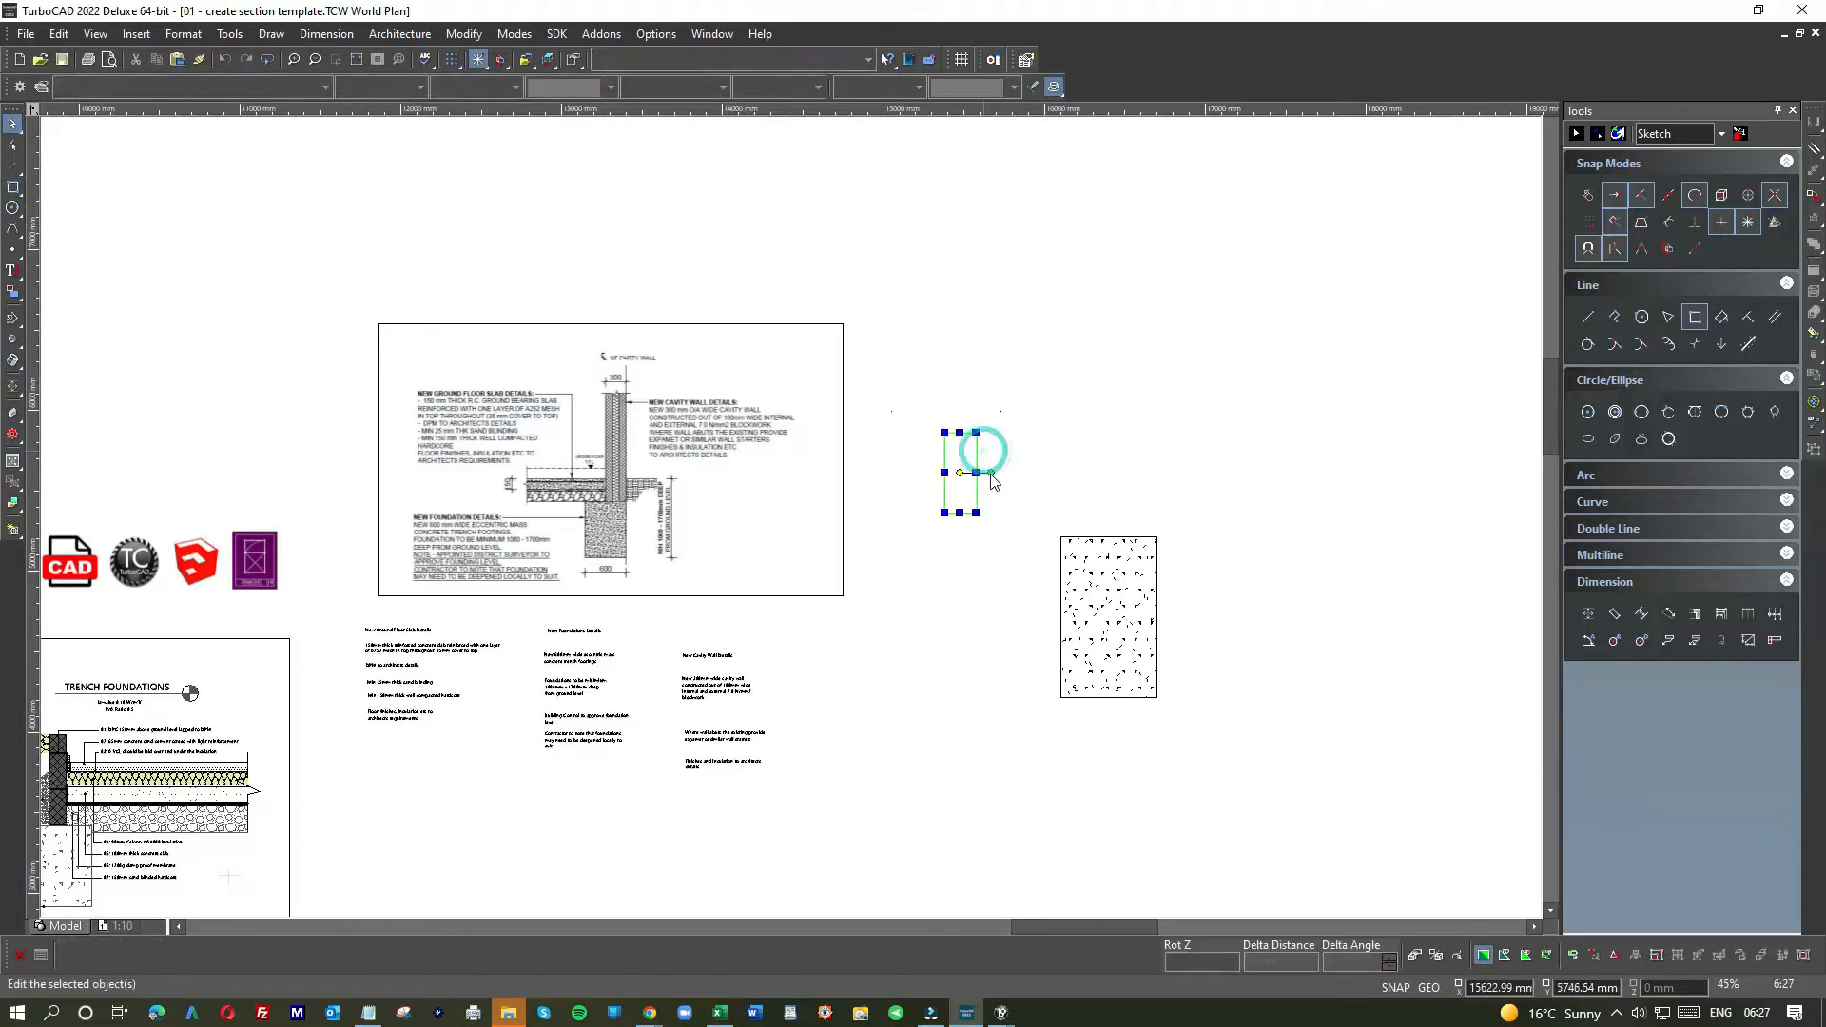
left_click(992, 473)
left_click(959, 514)
left_click(971, 458)
left_click(1010, 551)
scroll(998, 539, "up", 1)
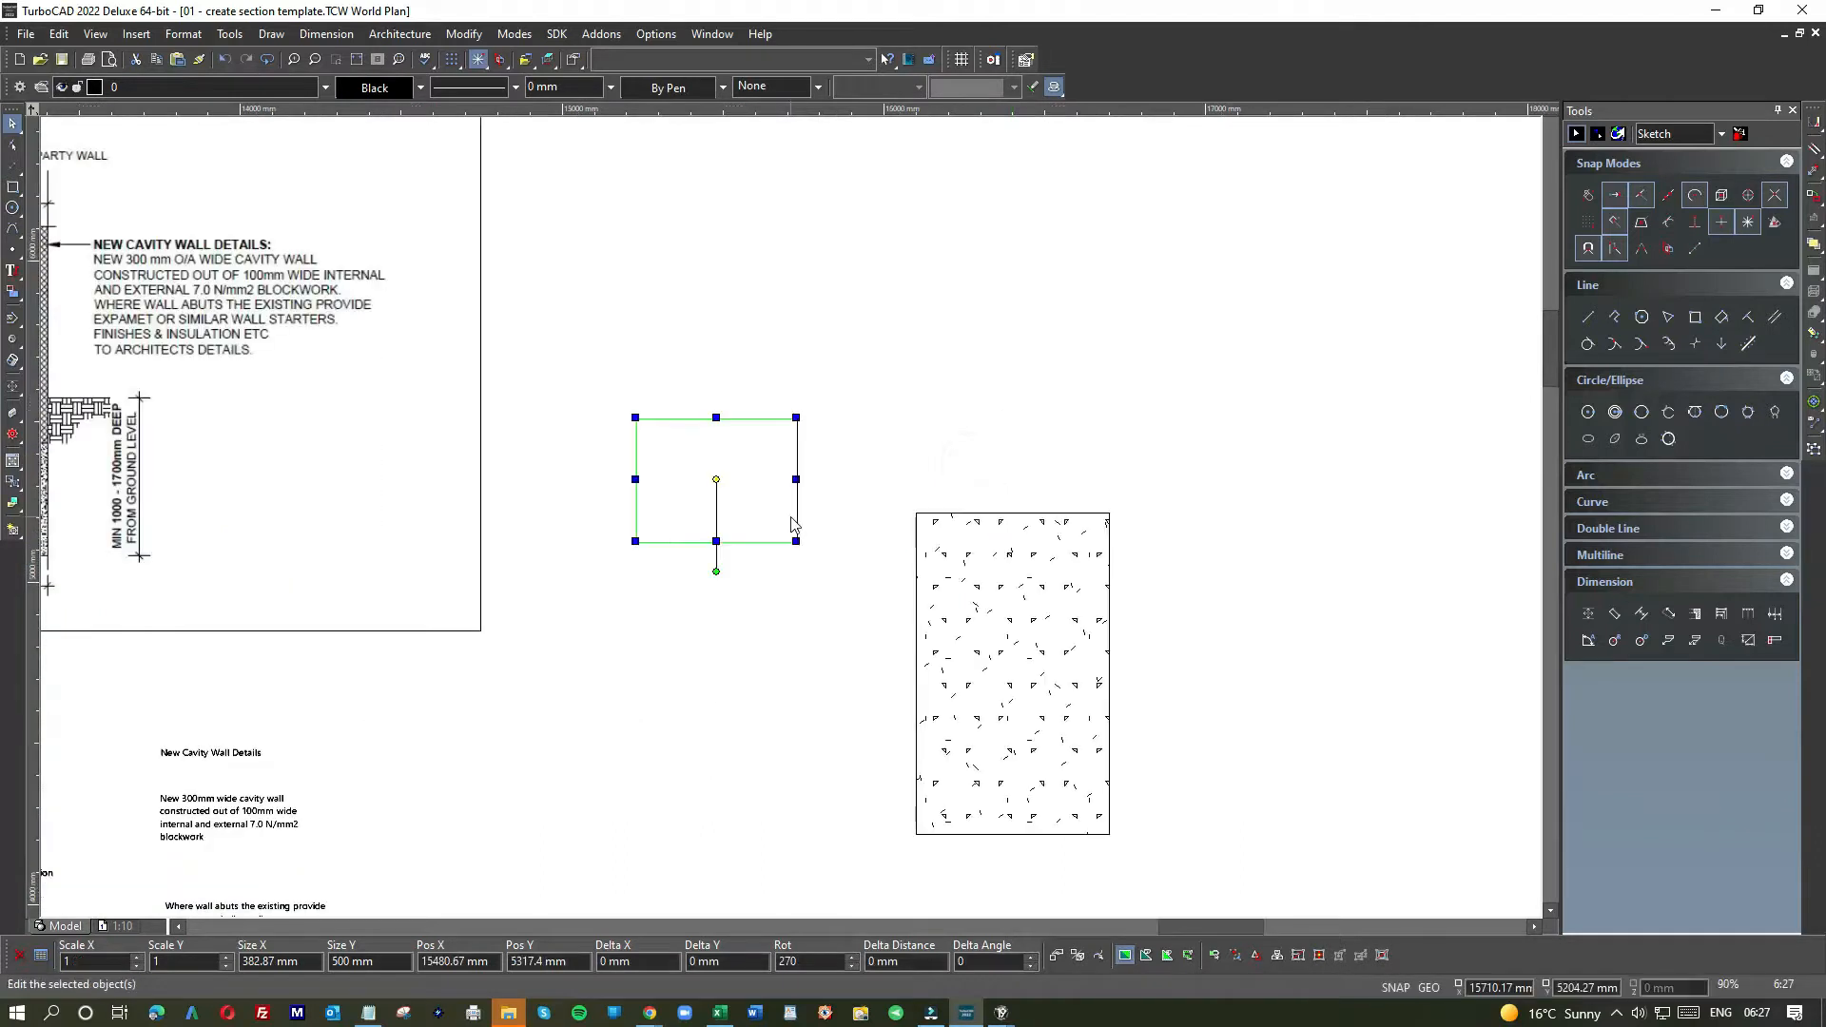
- Try the flat rectangle just above the foundation's top edge, and move it back into the clear space beside the foundation
left_click(766, 500)
left_click(925, 481)
left_click(932, 476)
left_click(941, 454)
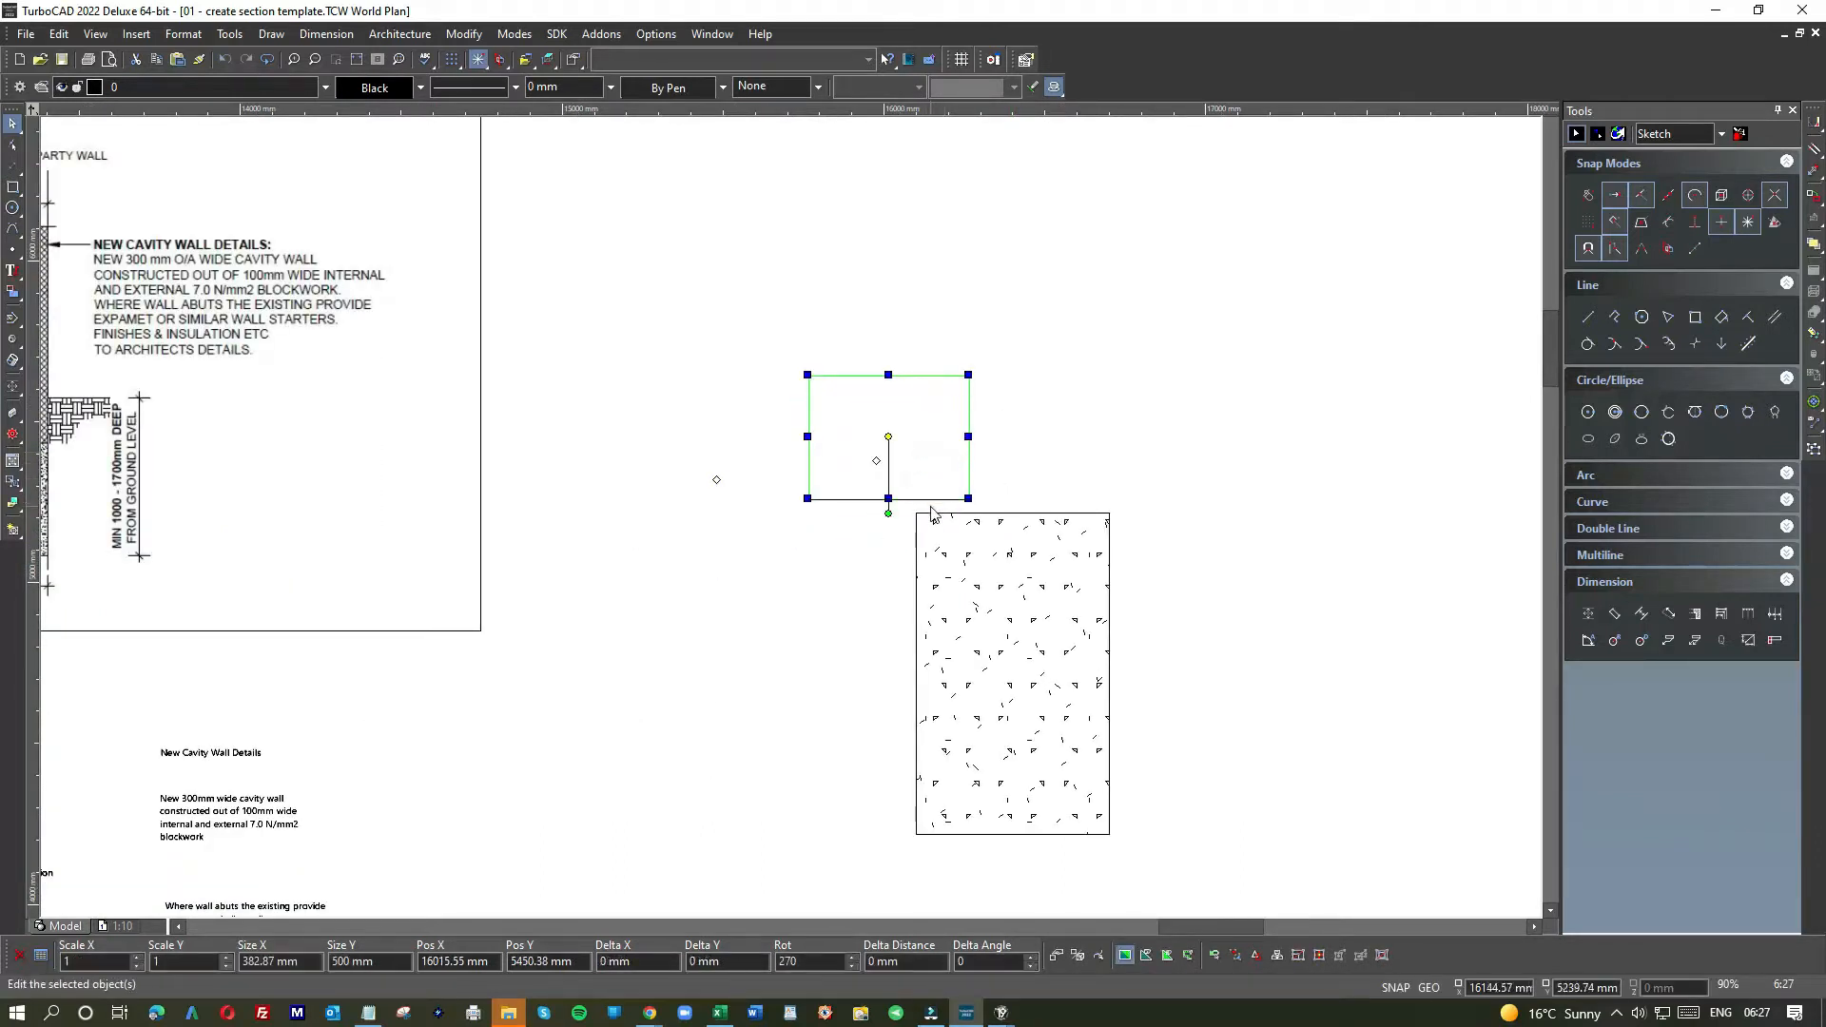
scroll(277, 407, "down", 1)
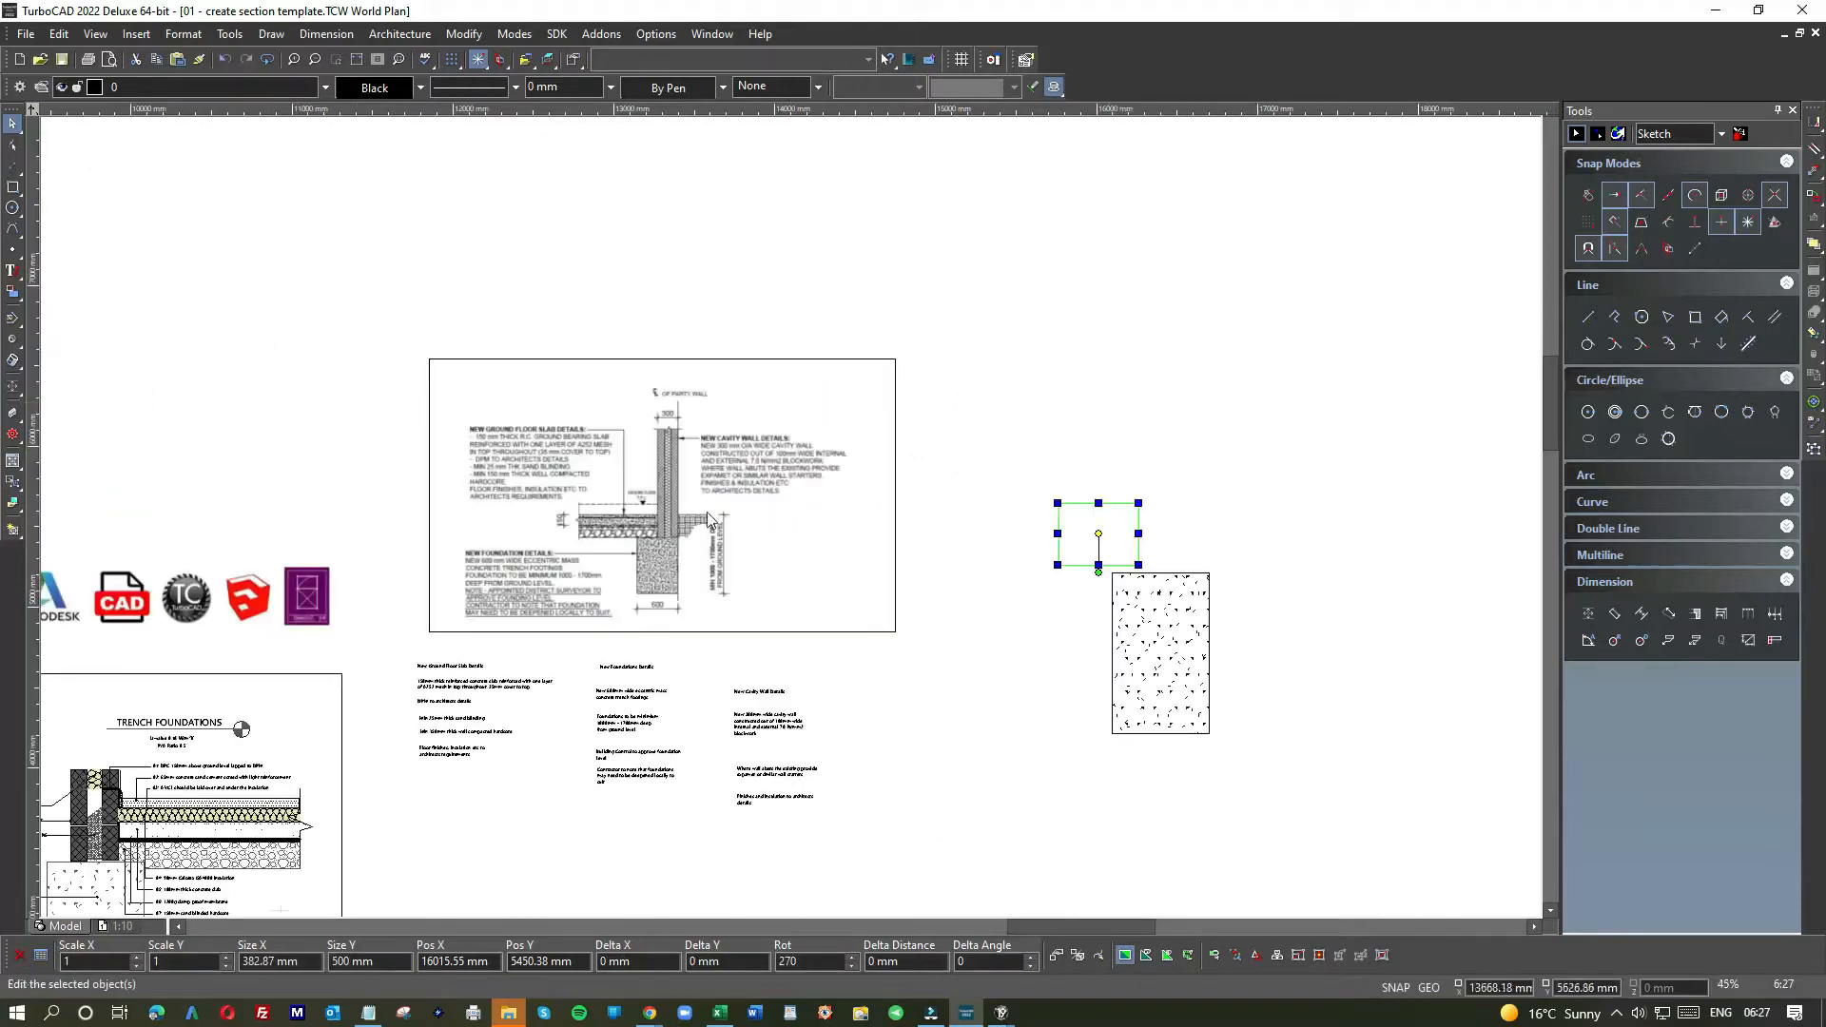
scroll(666, 537, "up", 1)
scroll(794, 523, "down", 1)
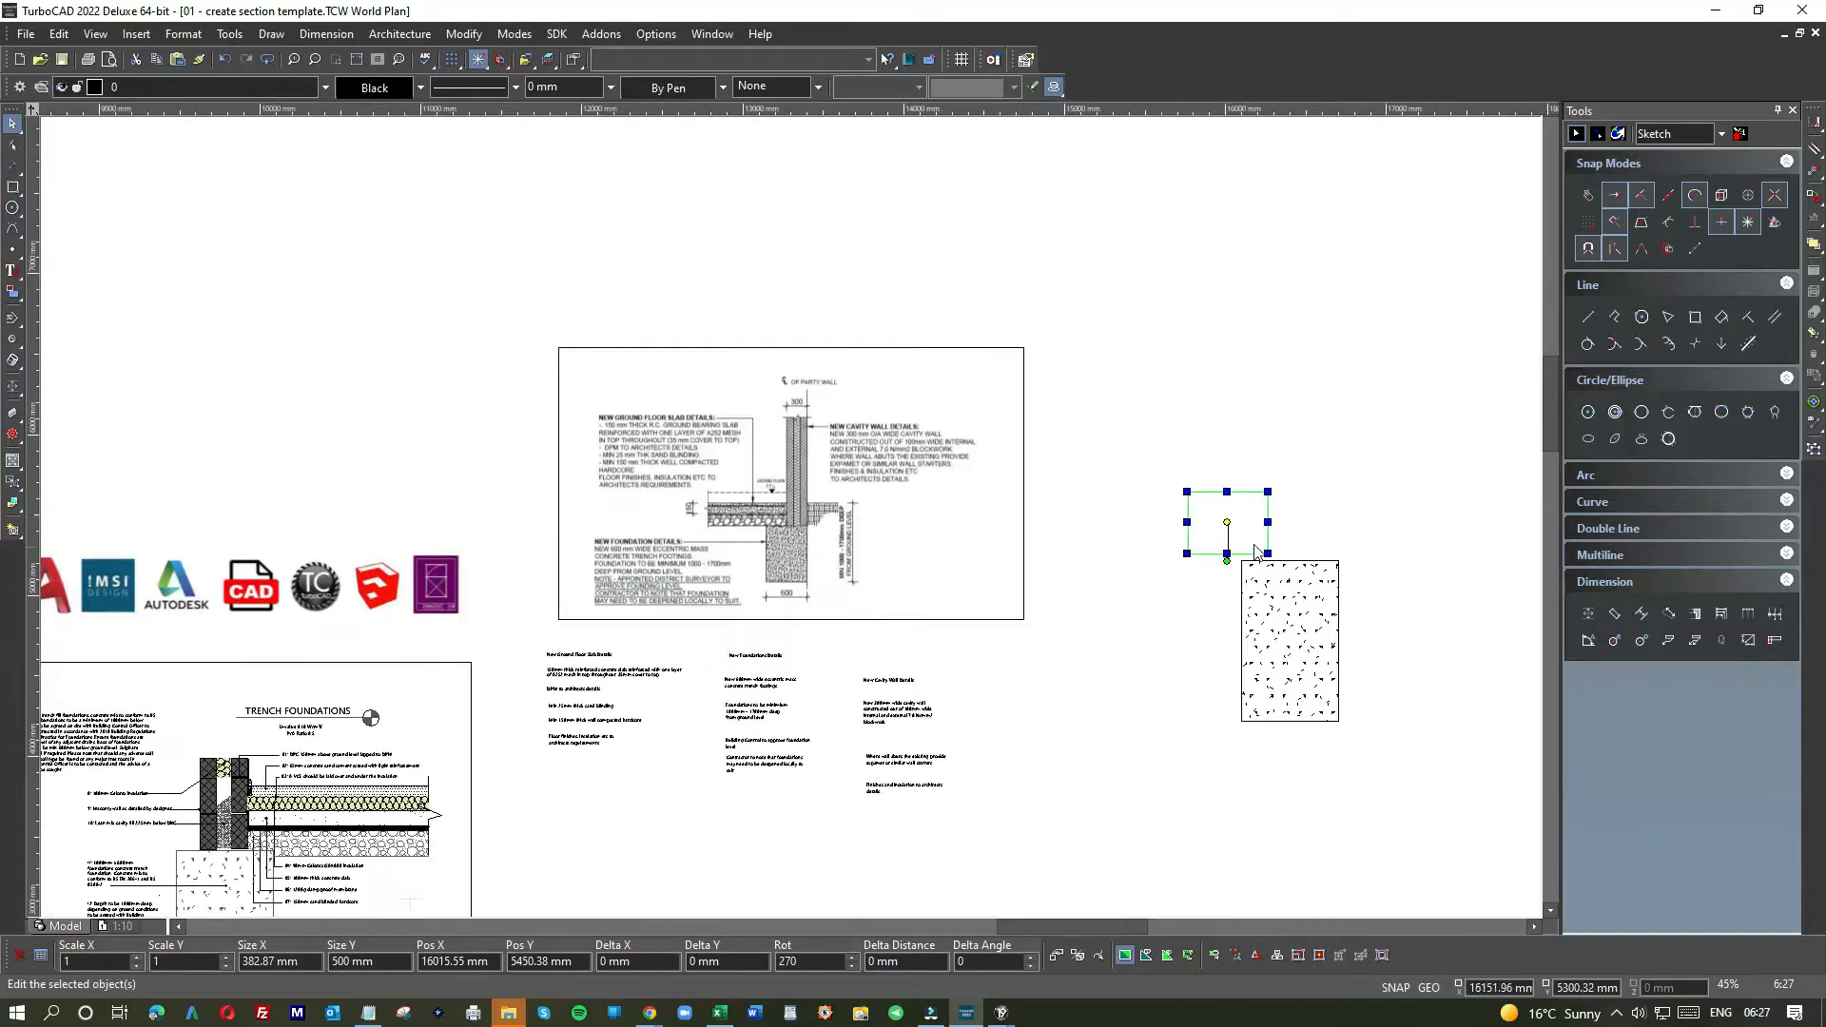
left_click(1257, 519)
left_click(1169, 499)
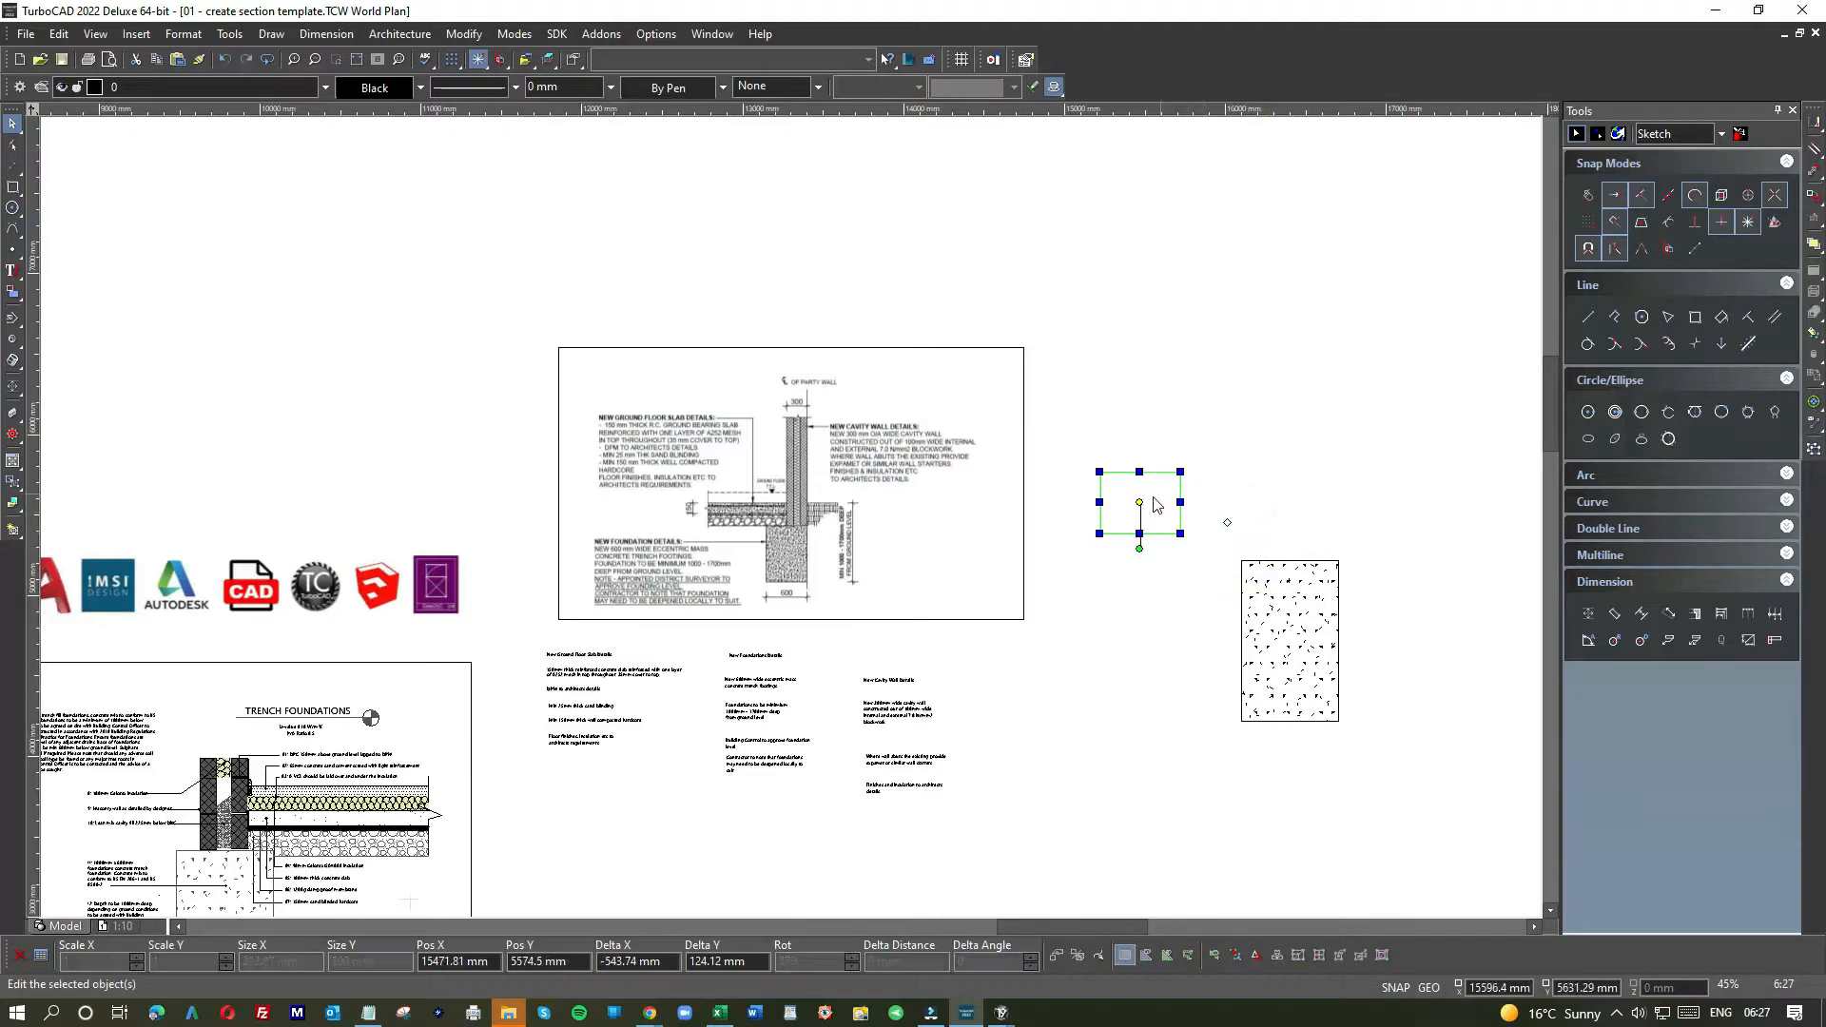
- Examine how the cavity wall, floor slab and foundation meet in the party wall reference detail
scroll(561, 476, "down", 1)
scroll(653, 471, "up", 2)
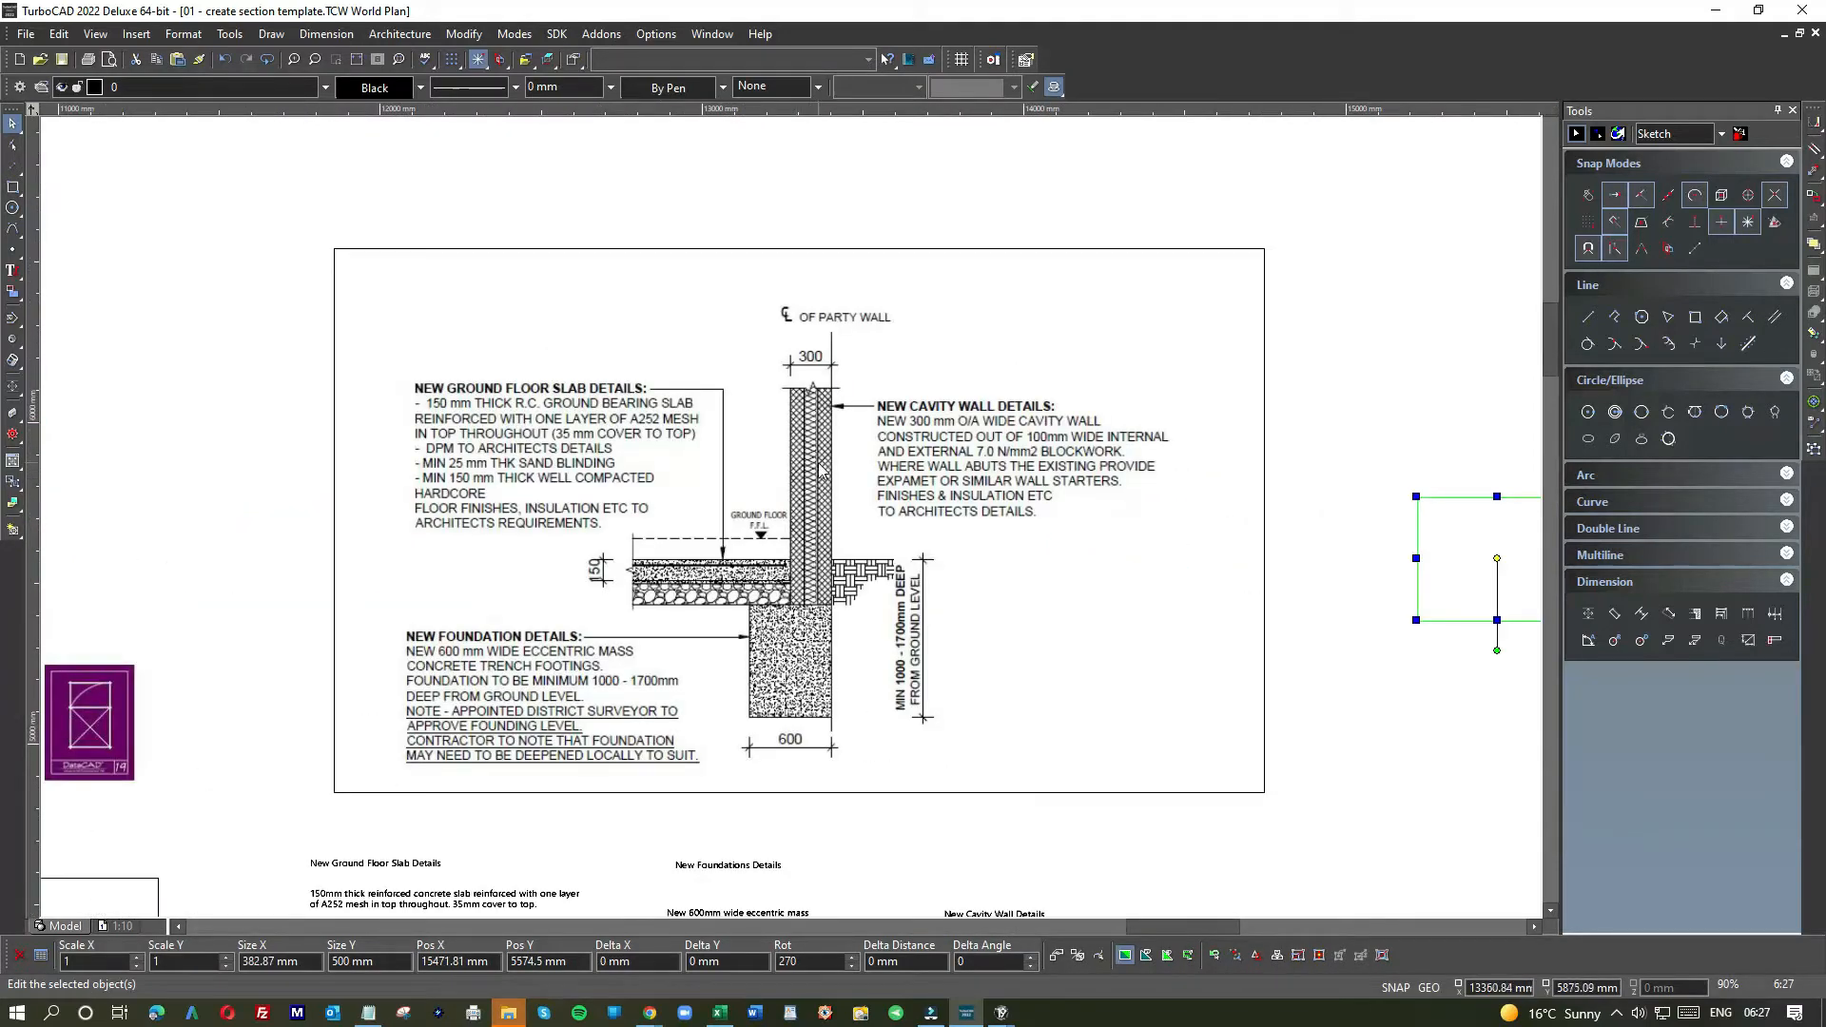
scroll(806, 595, "up", 1)
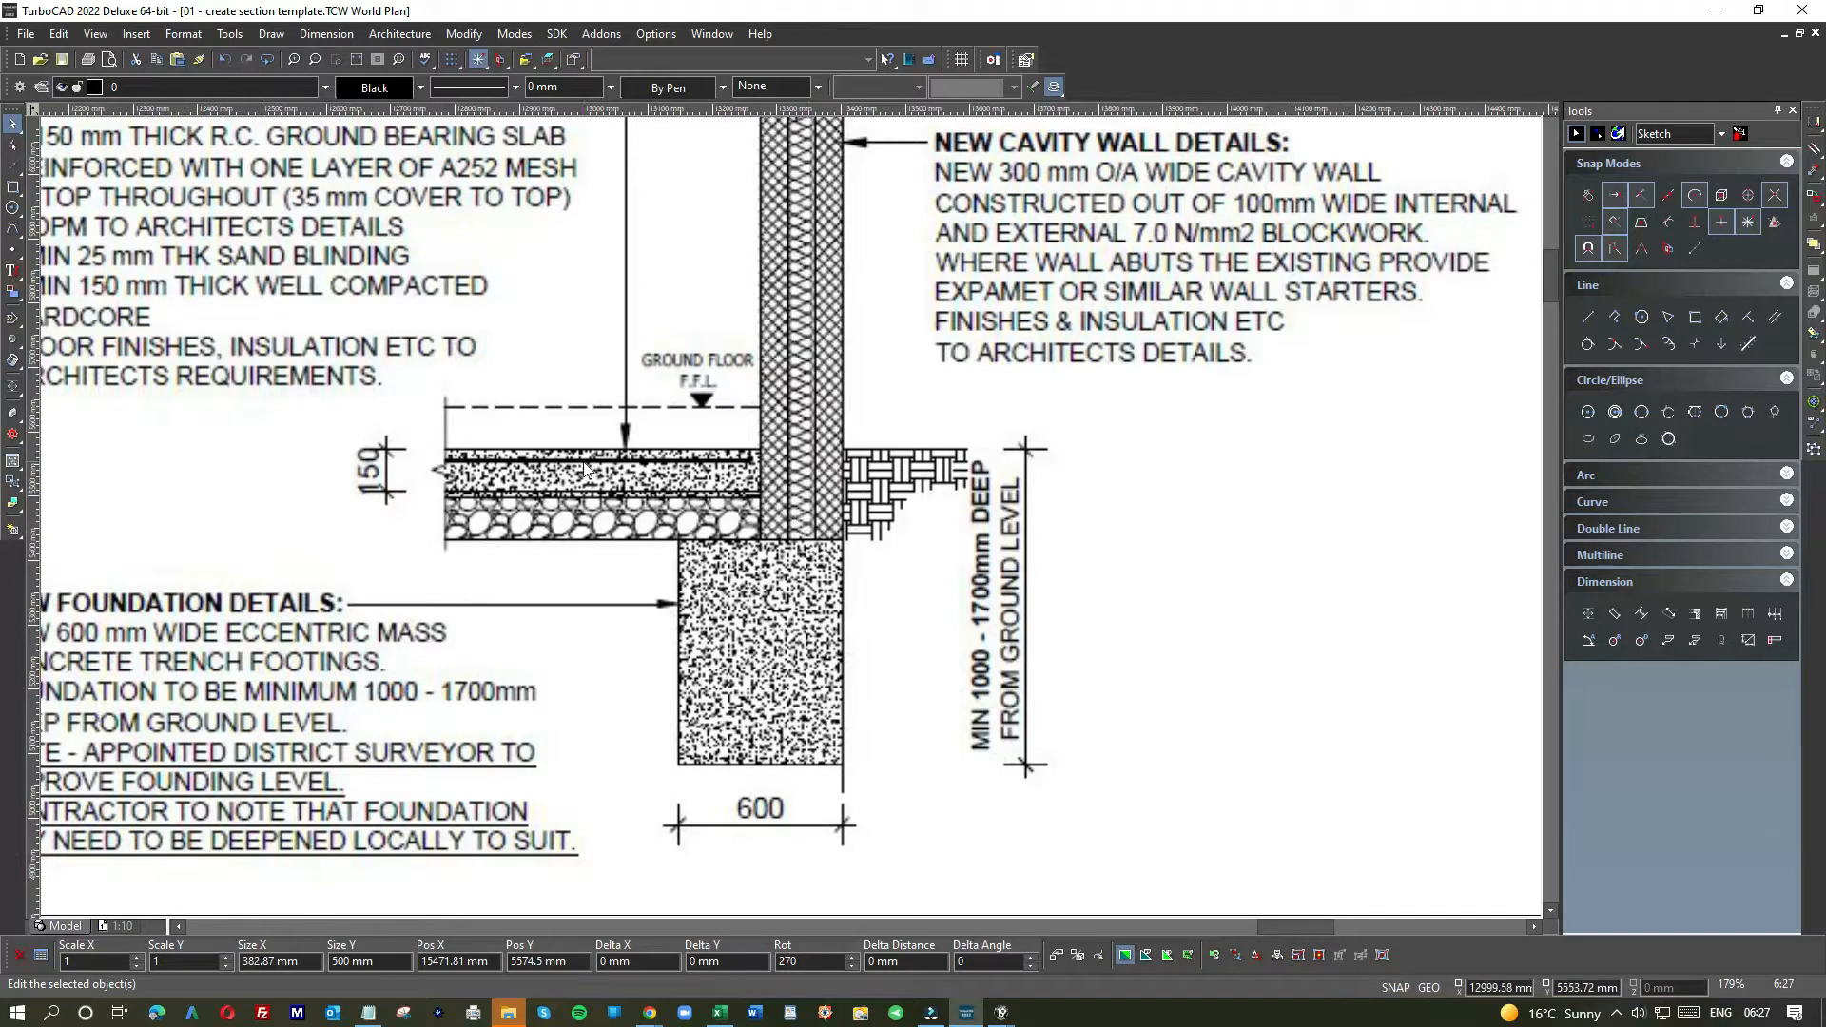
scroll(793, 508, "down", 3)
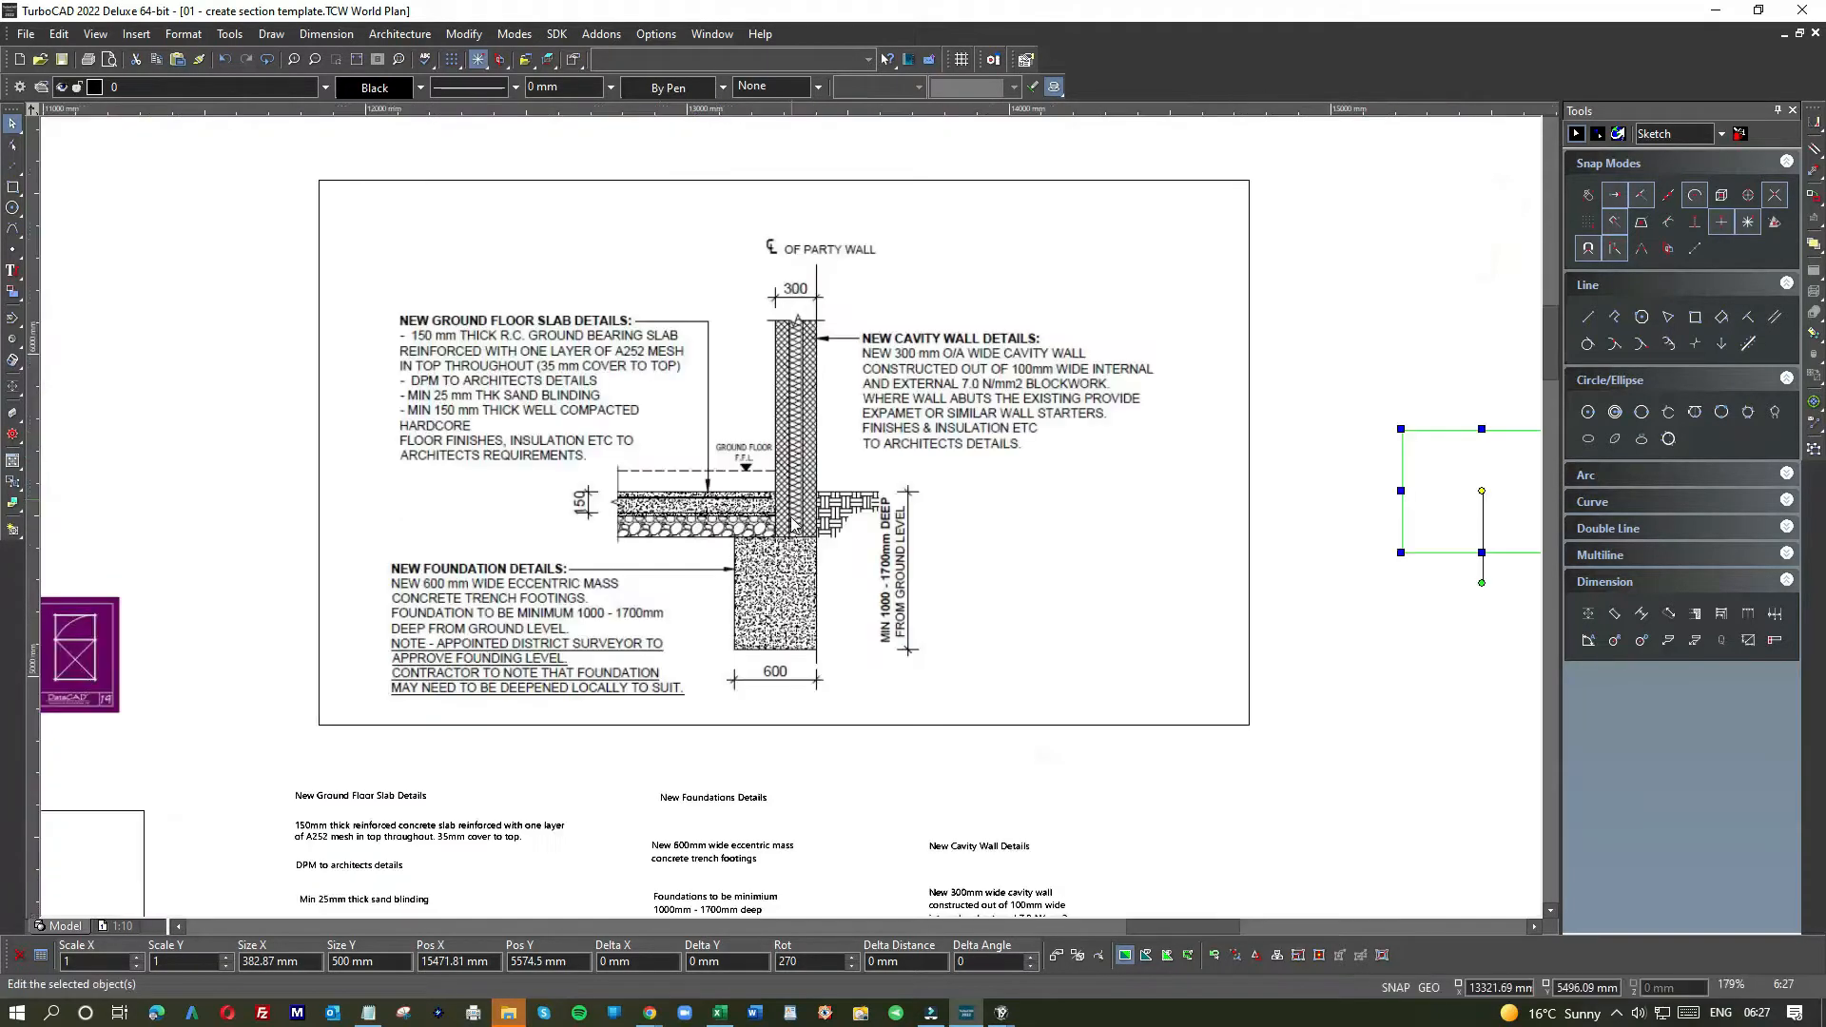
scroll(704, 525, "down", 3)
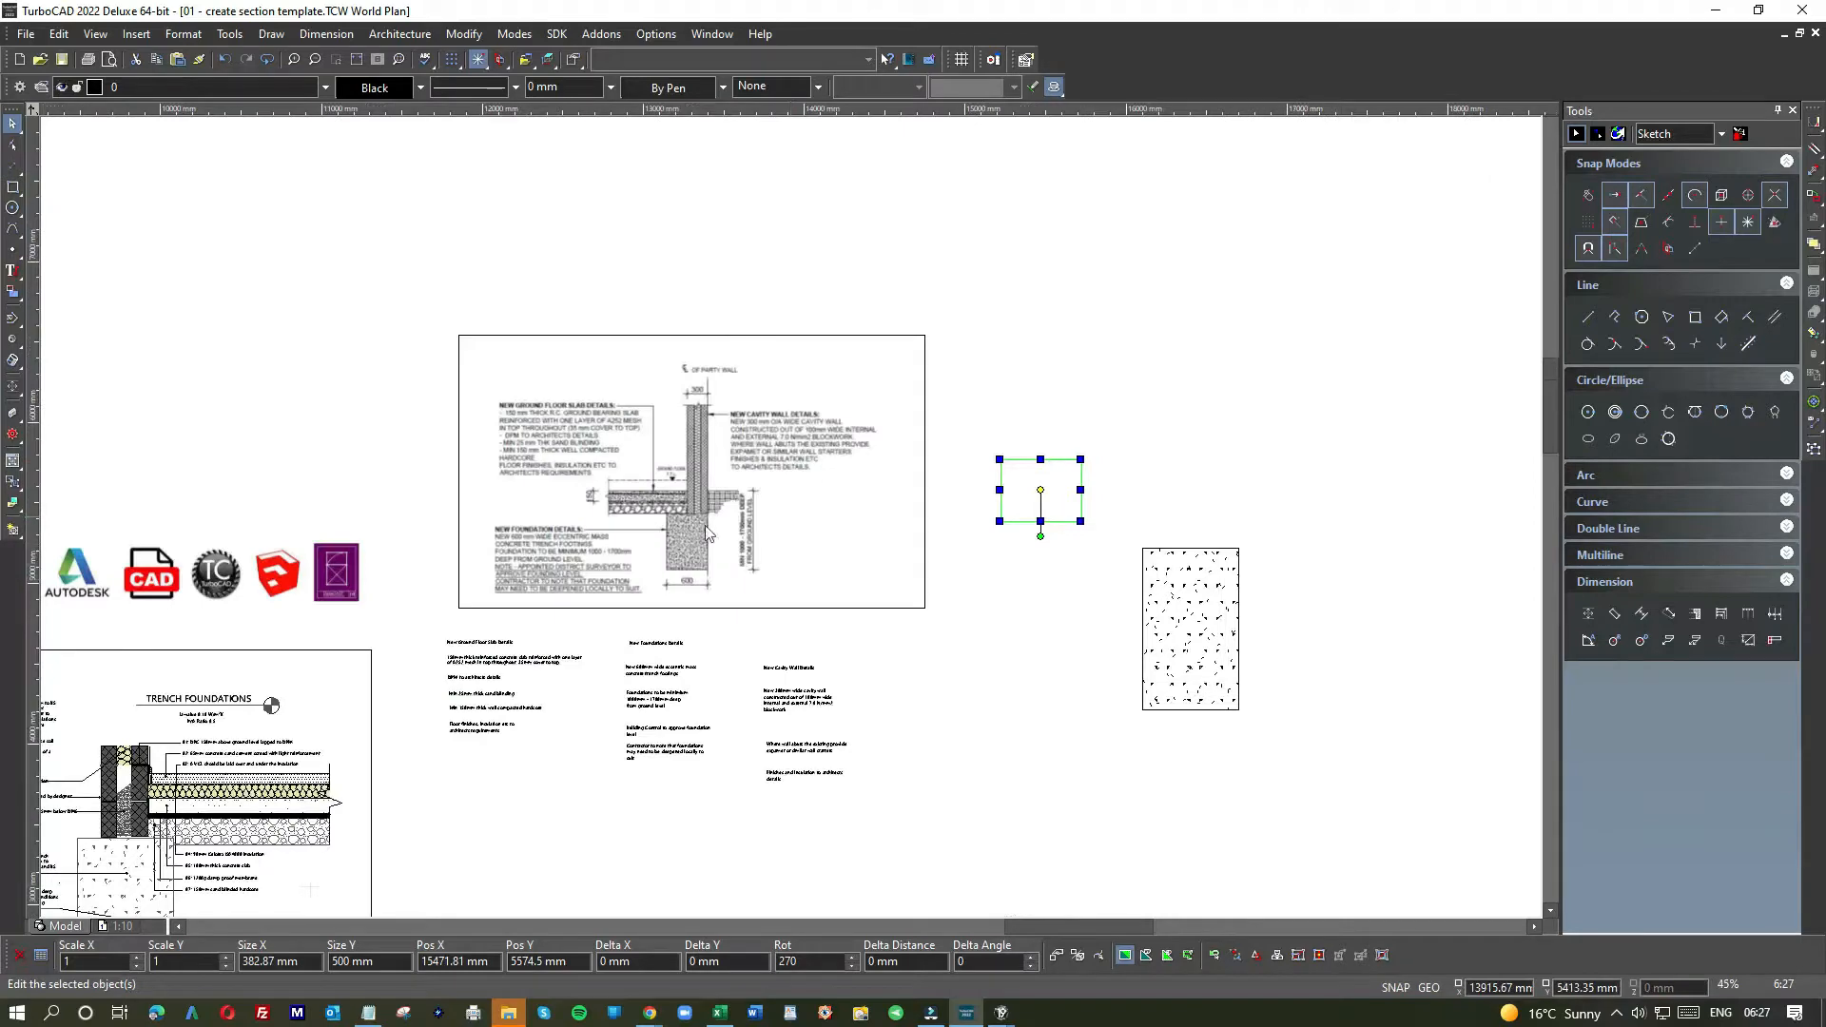
scroll(228, 671, "down", 3)
- Copy the cavity wall assembly from the Trench Foundations detail and place the copy just above the hatched foundation
scroll(763, 589, "up", 6)
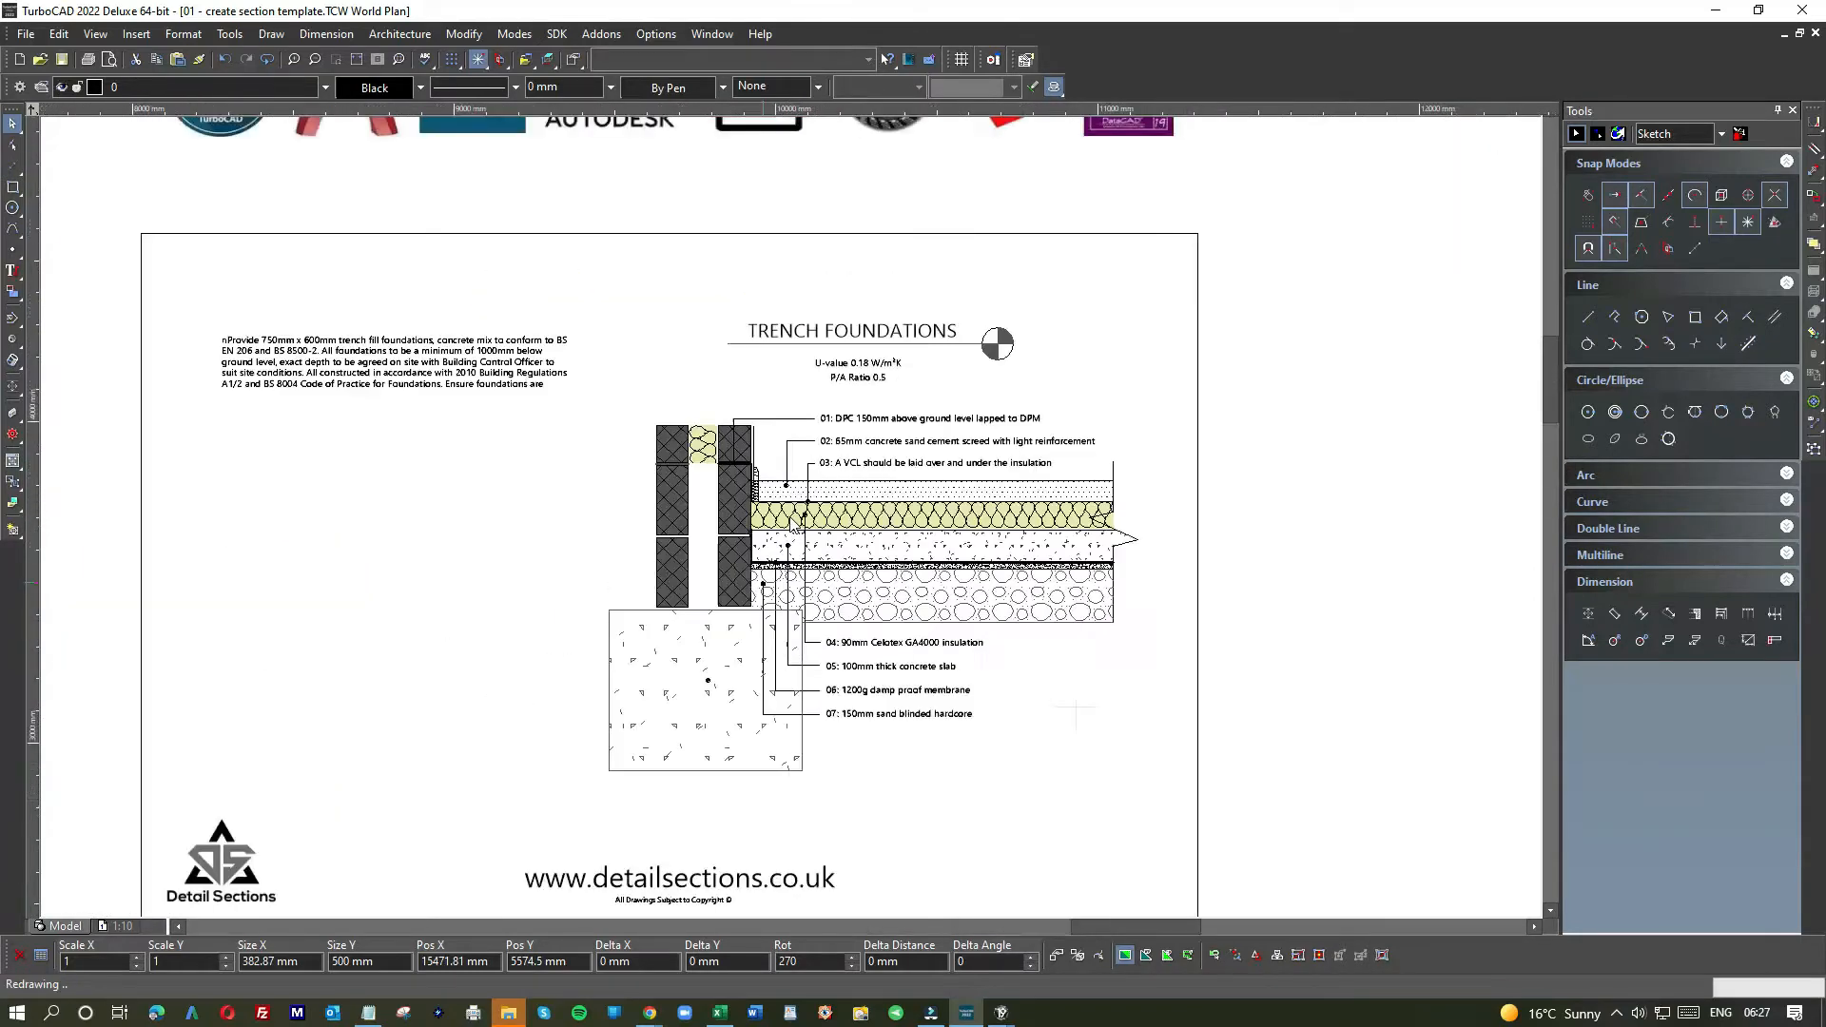
left_click(651, 416)
left_click_drag(666, 538, 760, 620)
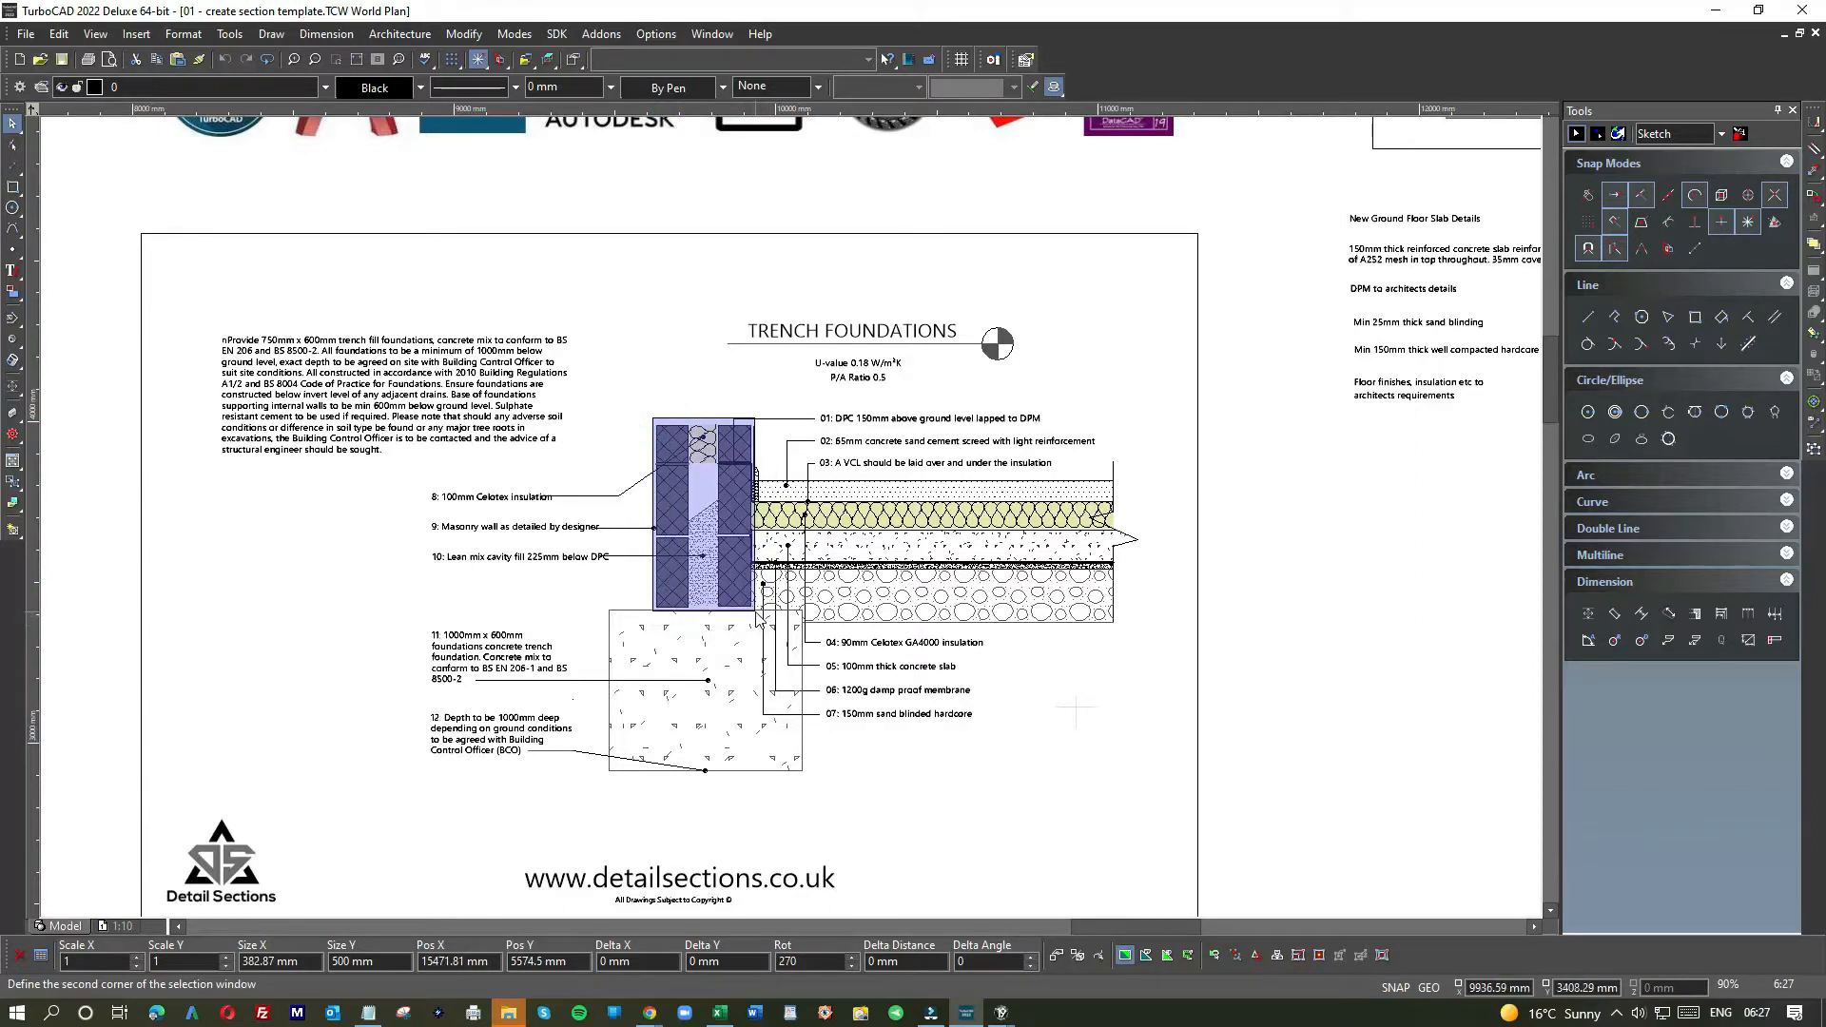
left_click(758, 616)
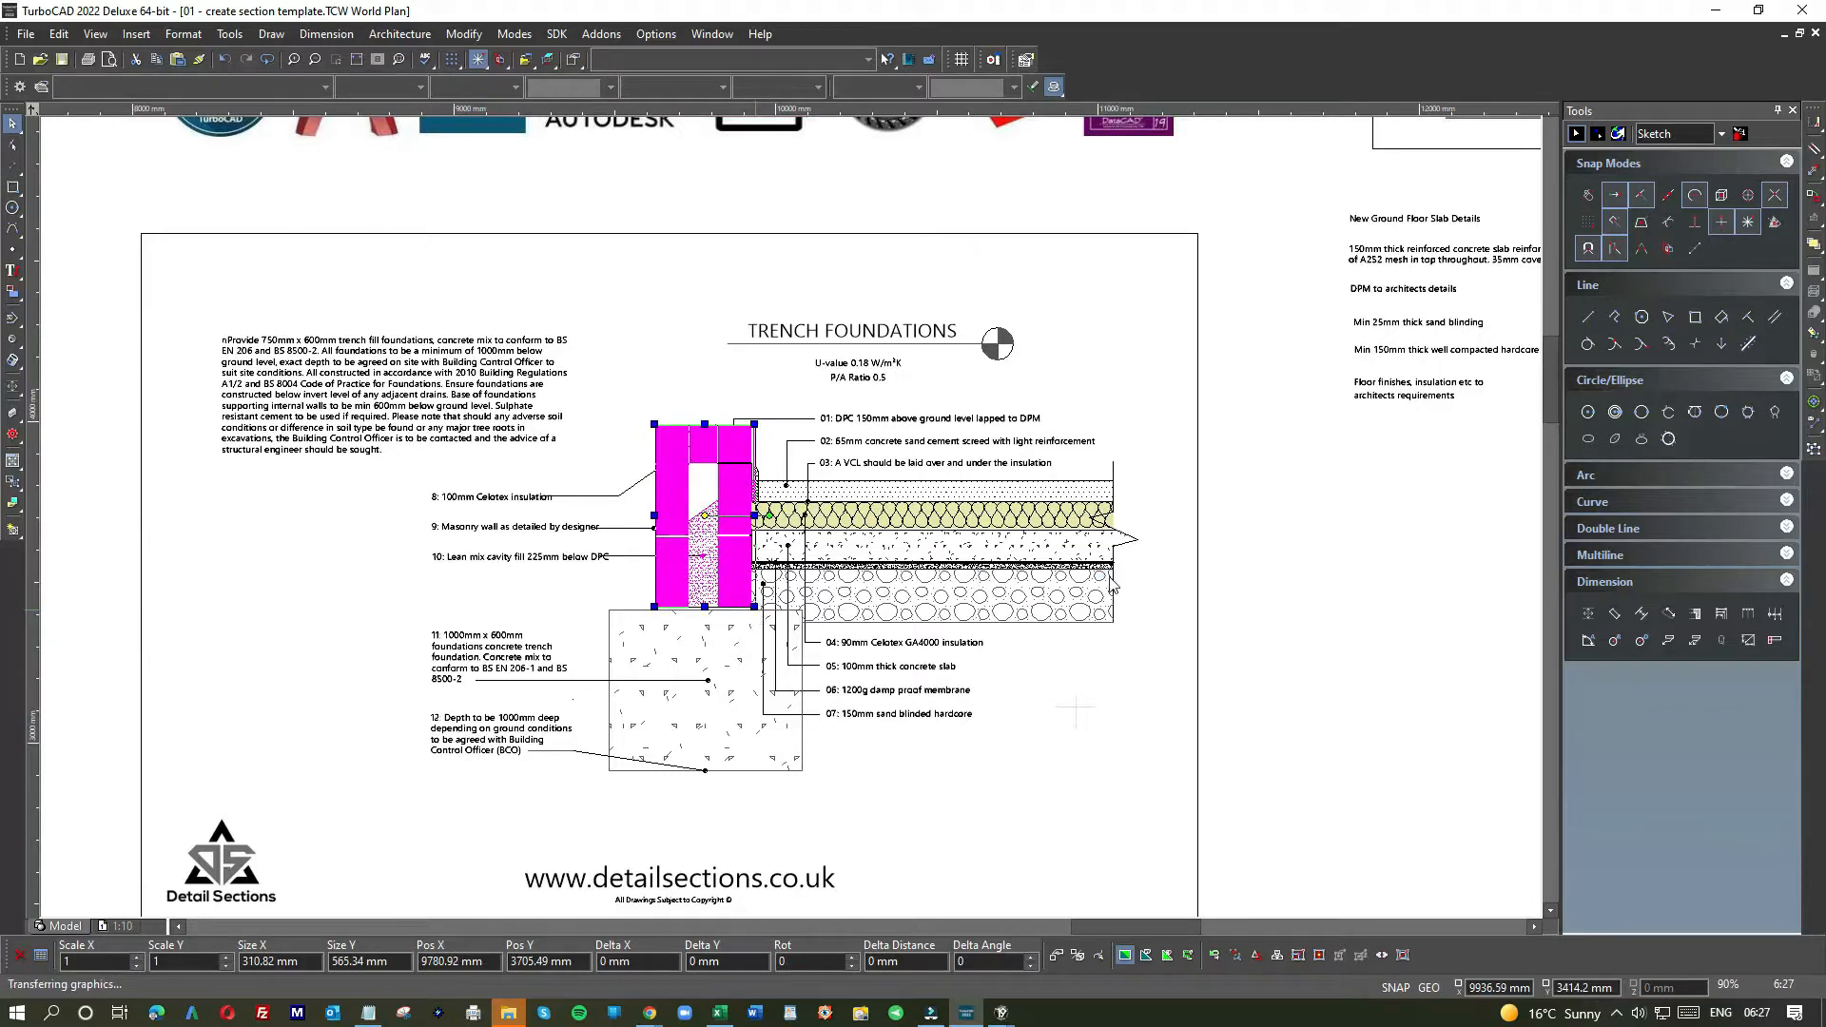
scroll(855, 523, "down", 5)
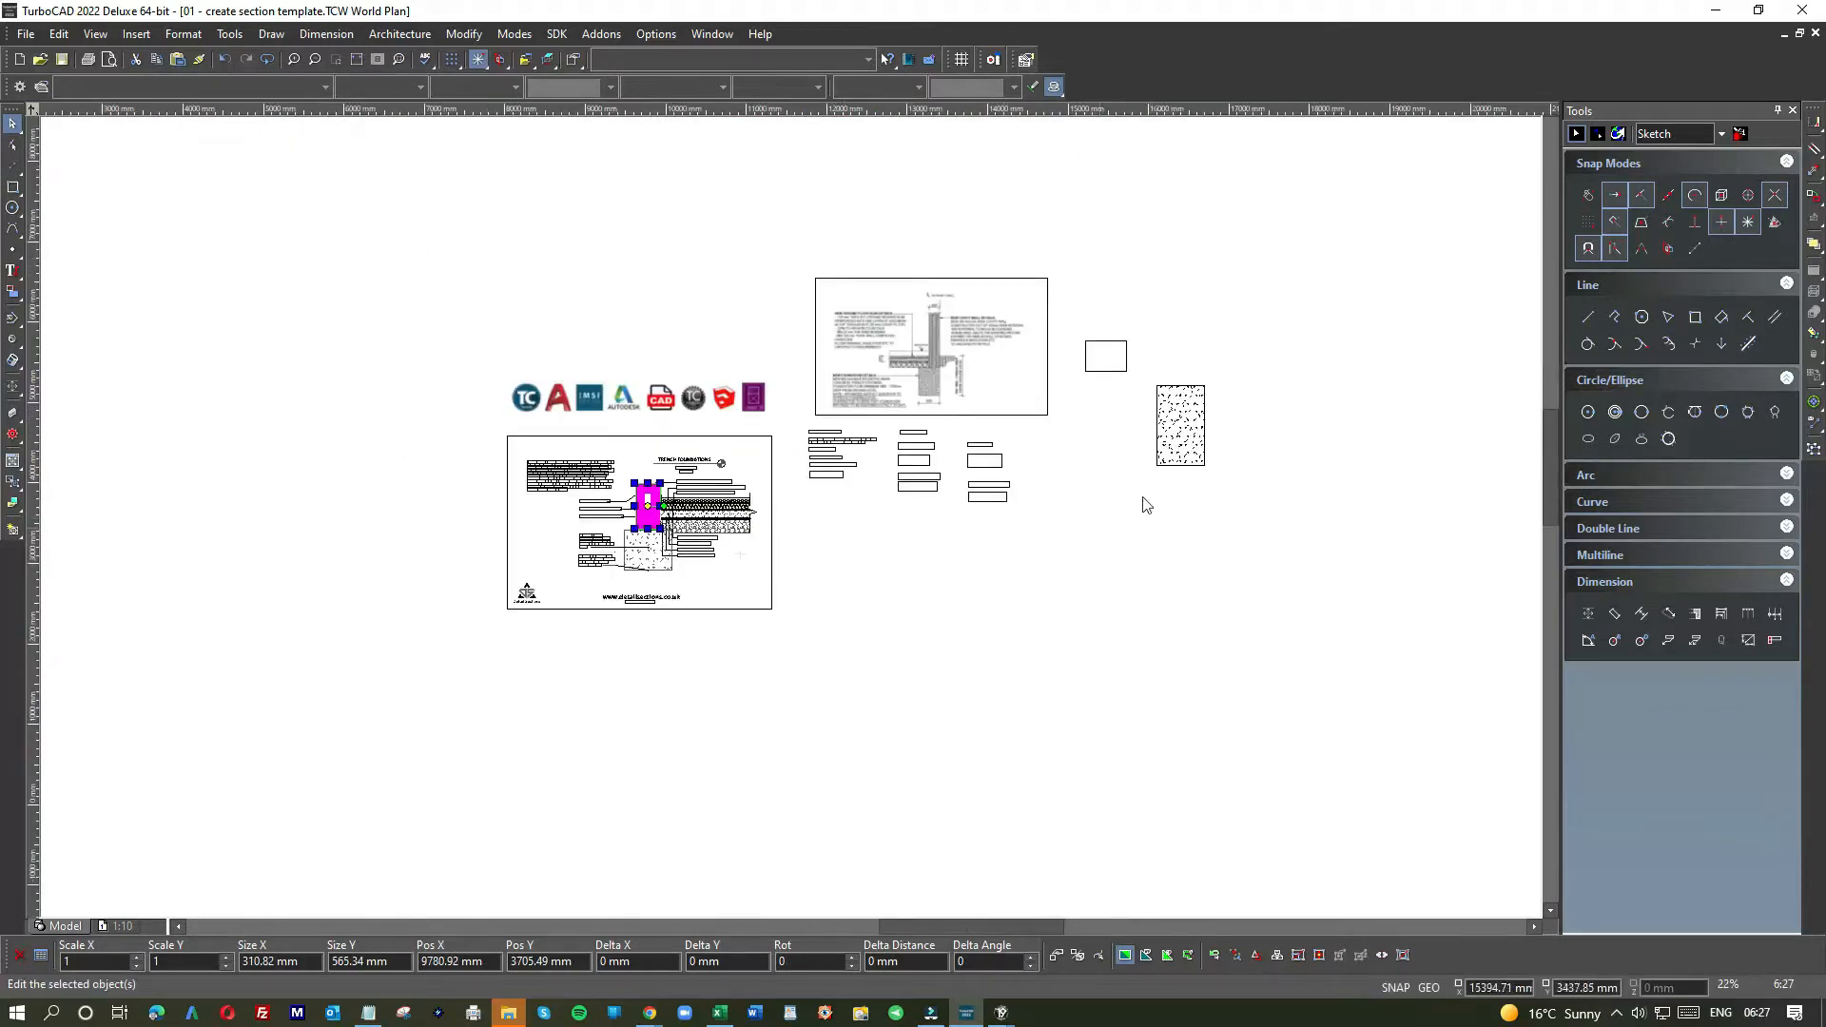
left_click(1167, 301)
key("ctrl+v")
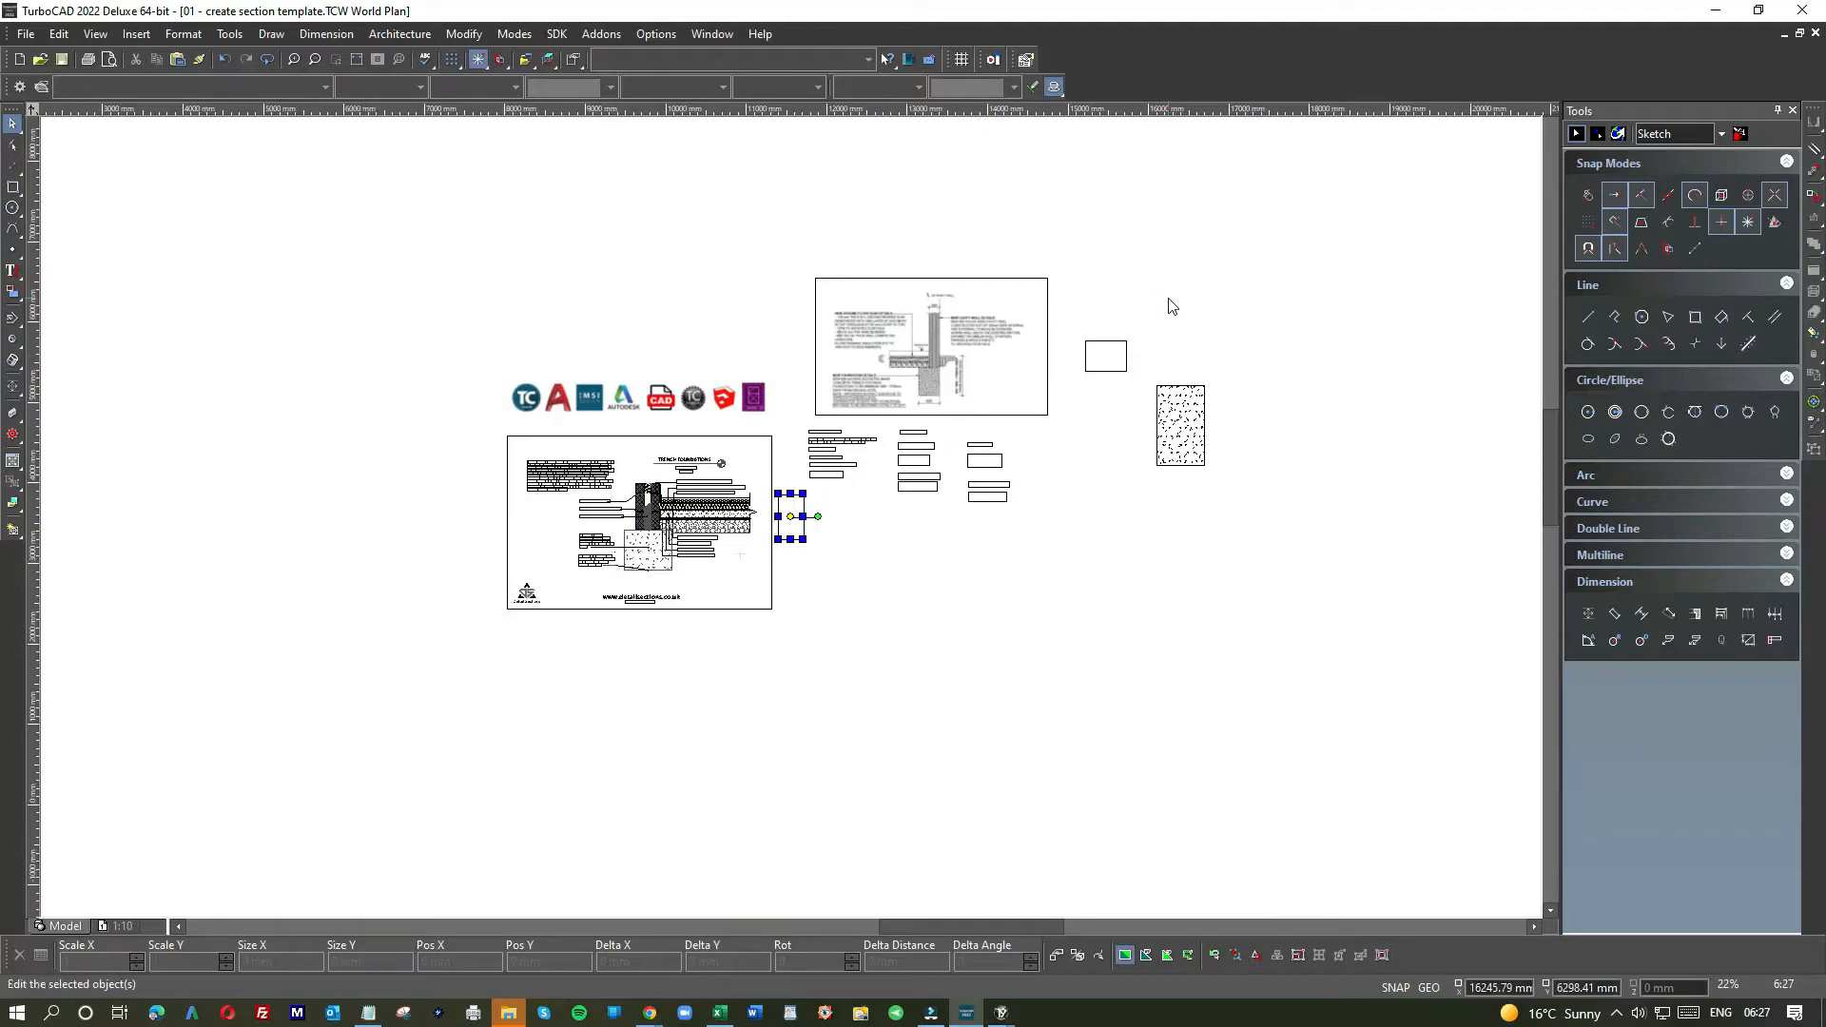
mouse_move(794, 537)
left_mouse_down()
mouse_move(1036, 390)
mouse_move(1177, 371)
left_mouse_up()
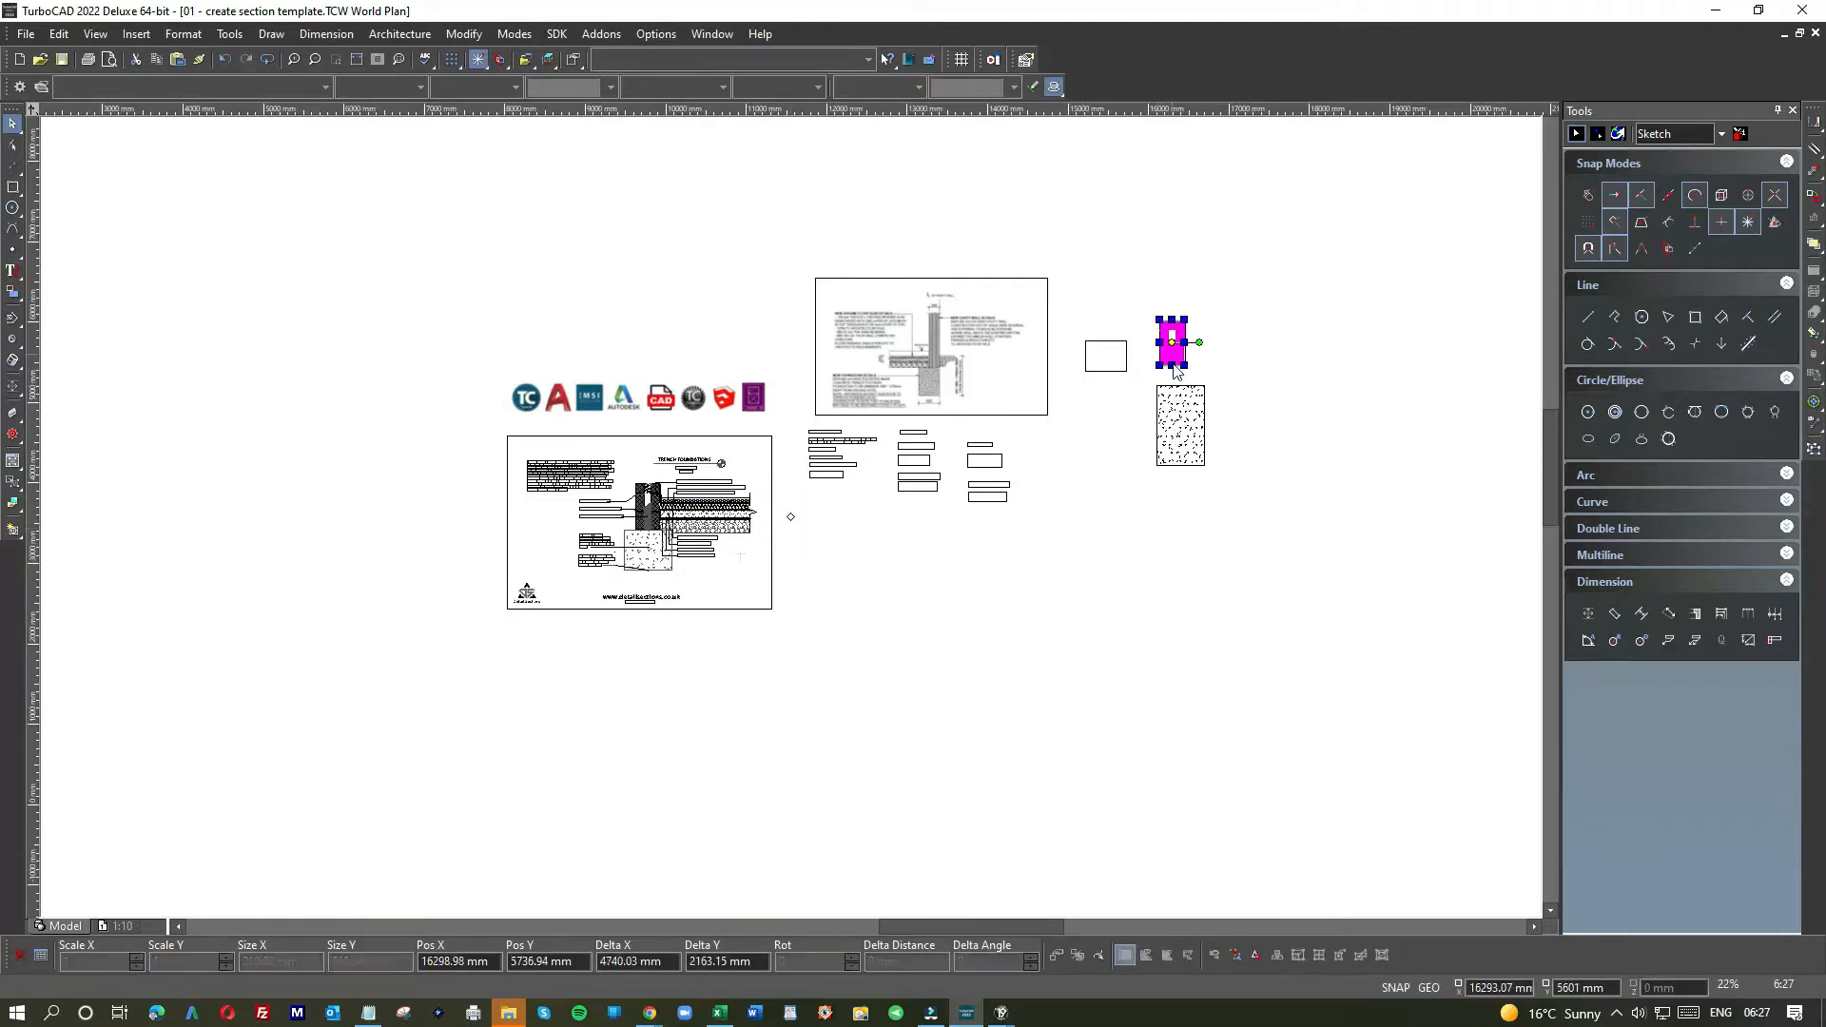
scroll(1177, 372, "up", 2)
scroll(1177, 372, "up", 1)
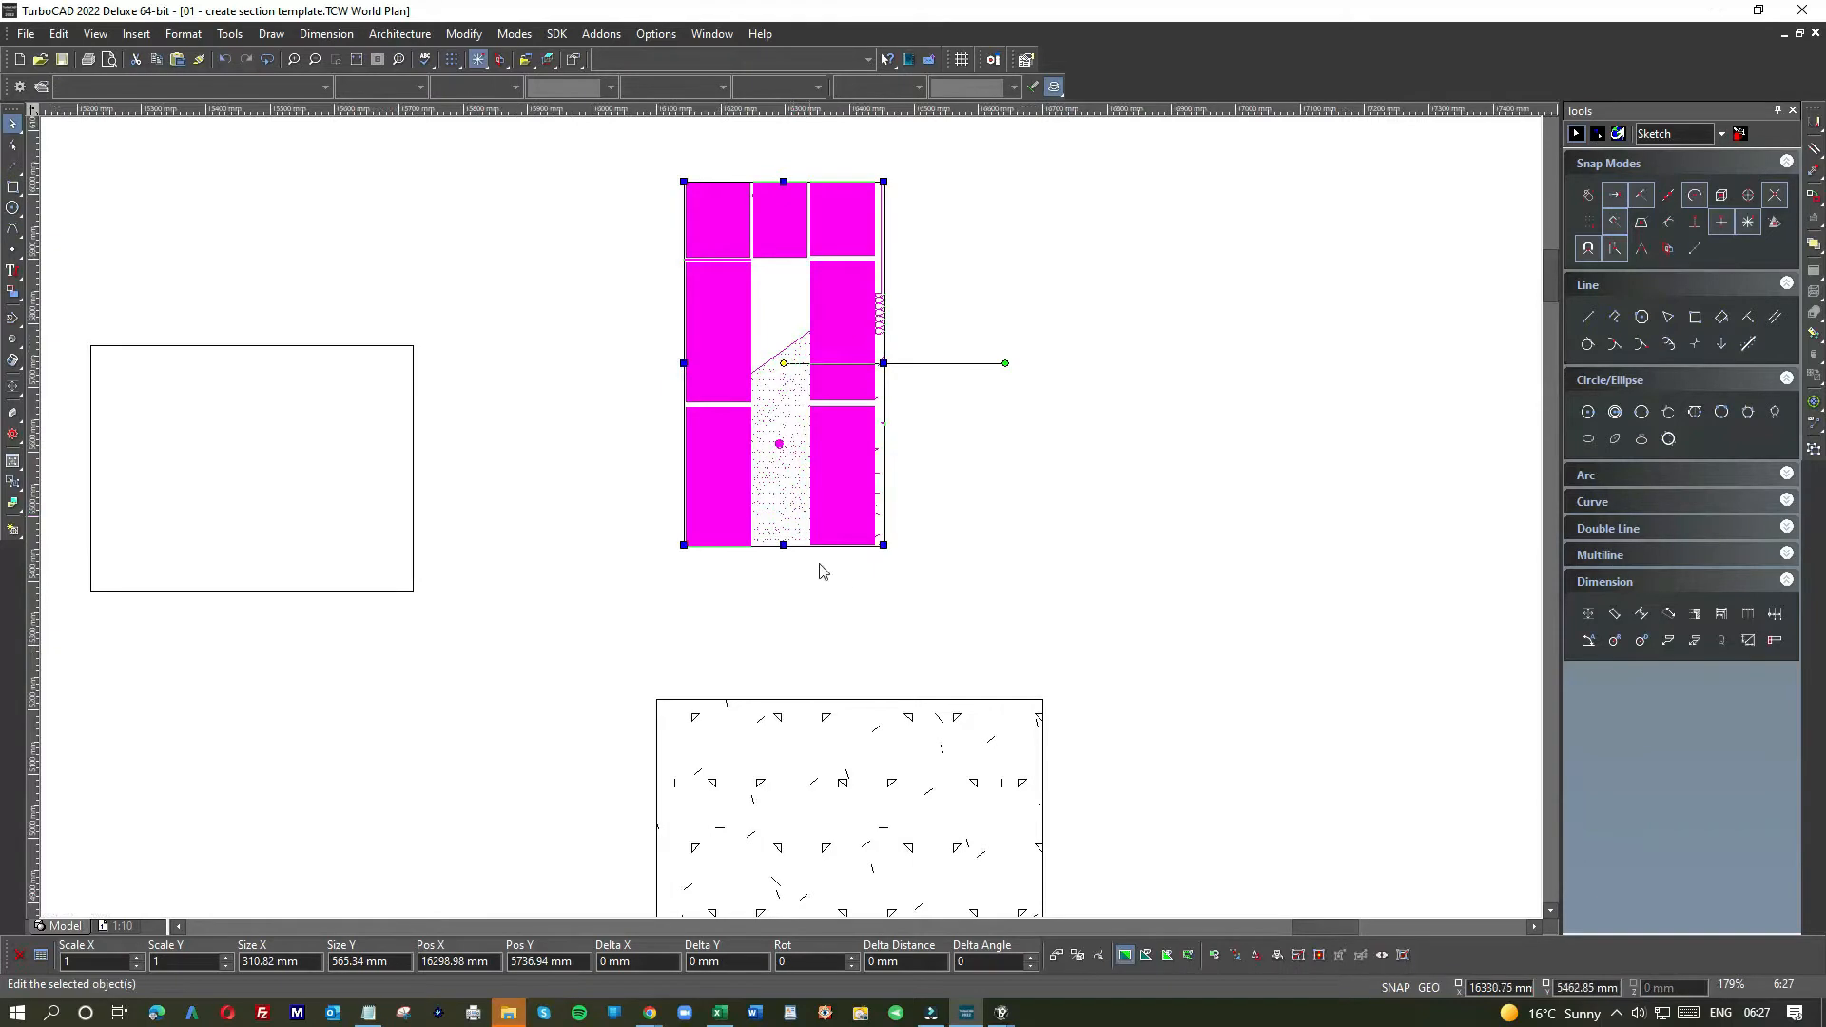
left_click(890, 615)
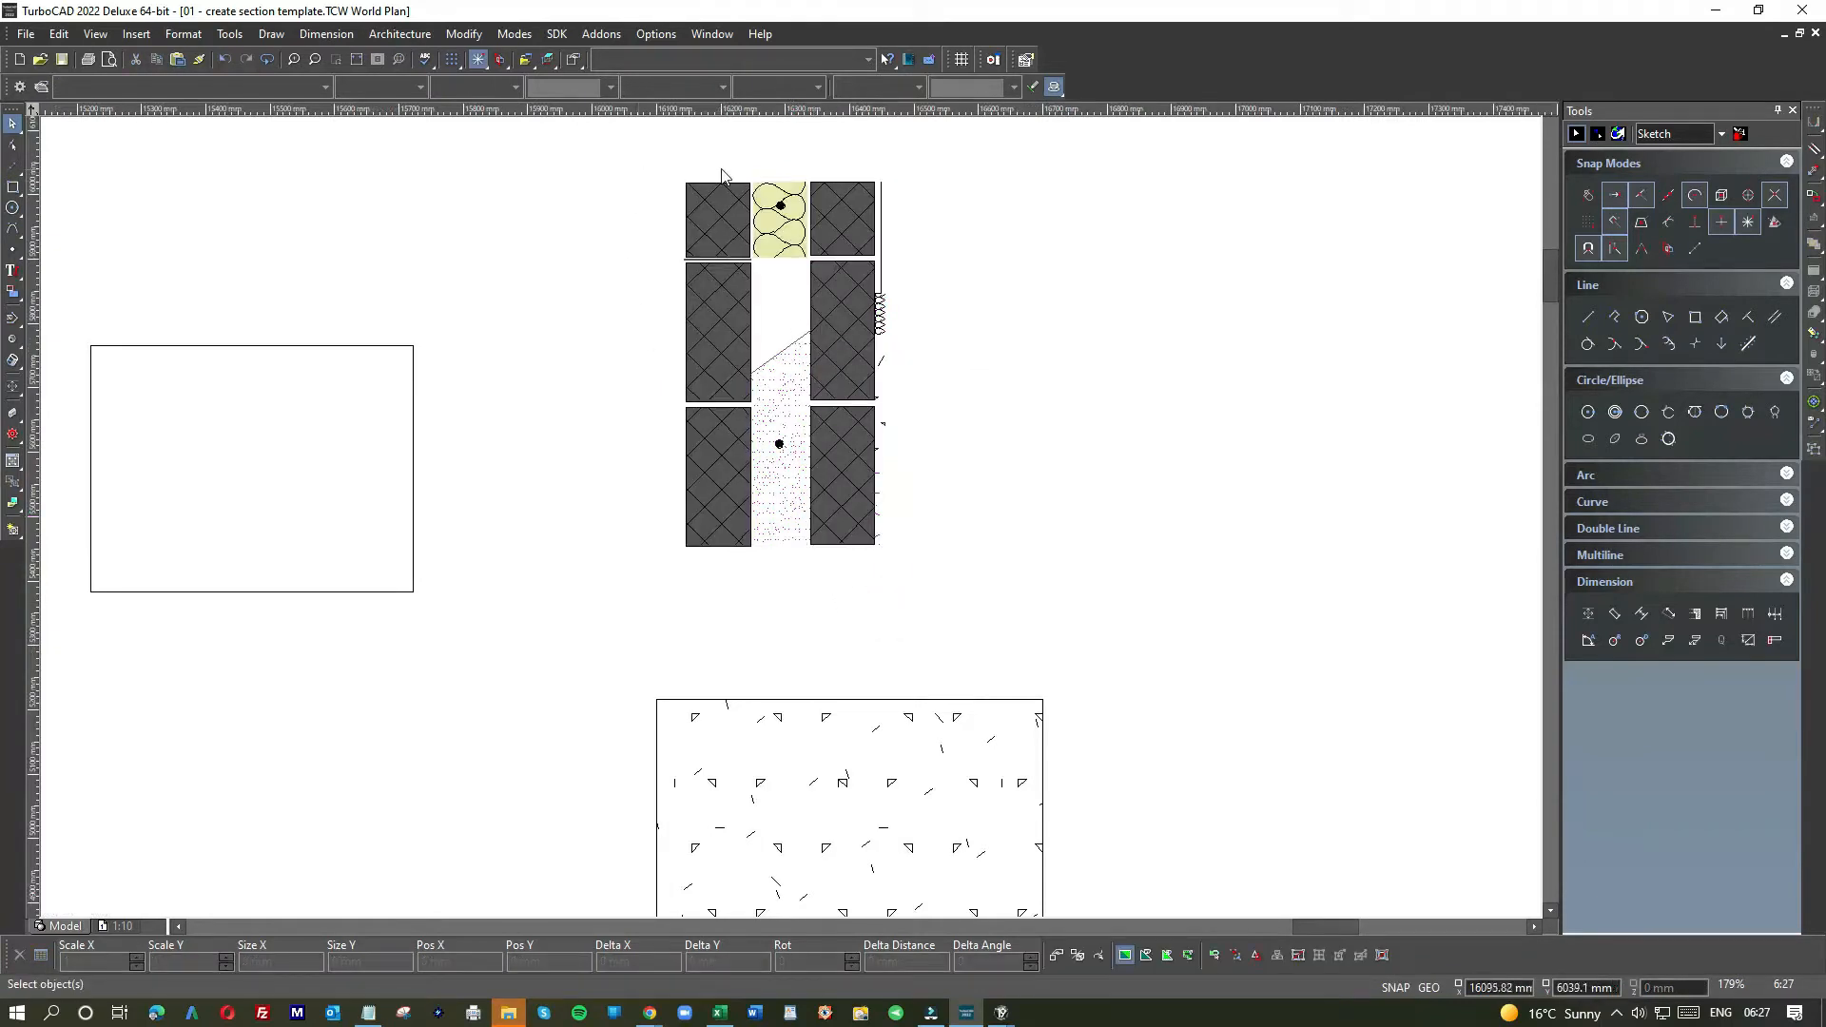
scroll(858, 276, "up", 1)
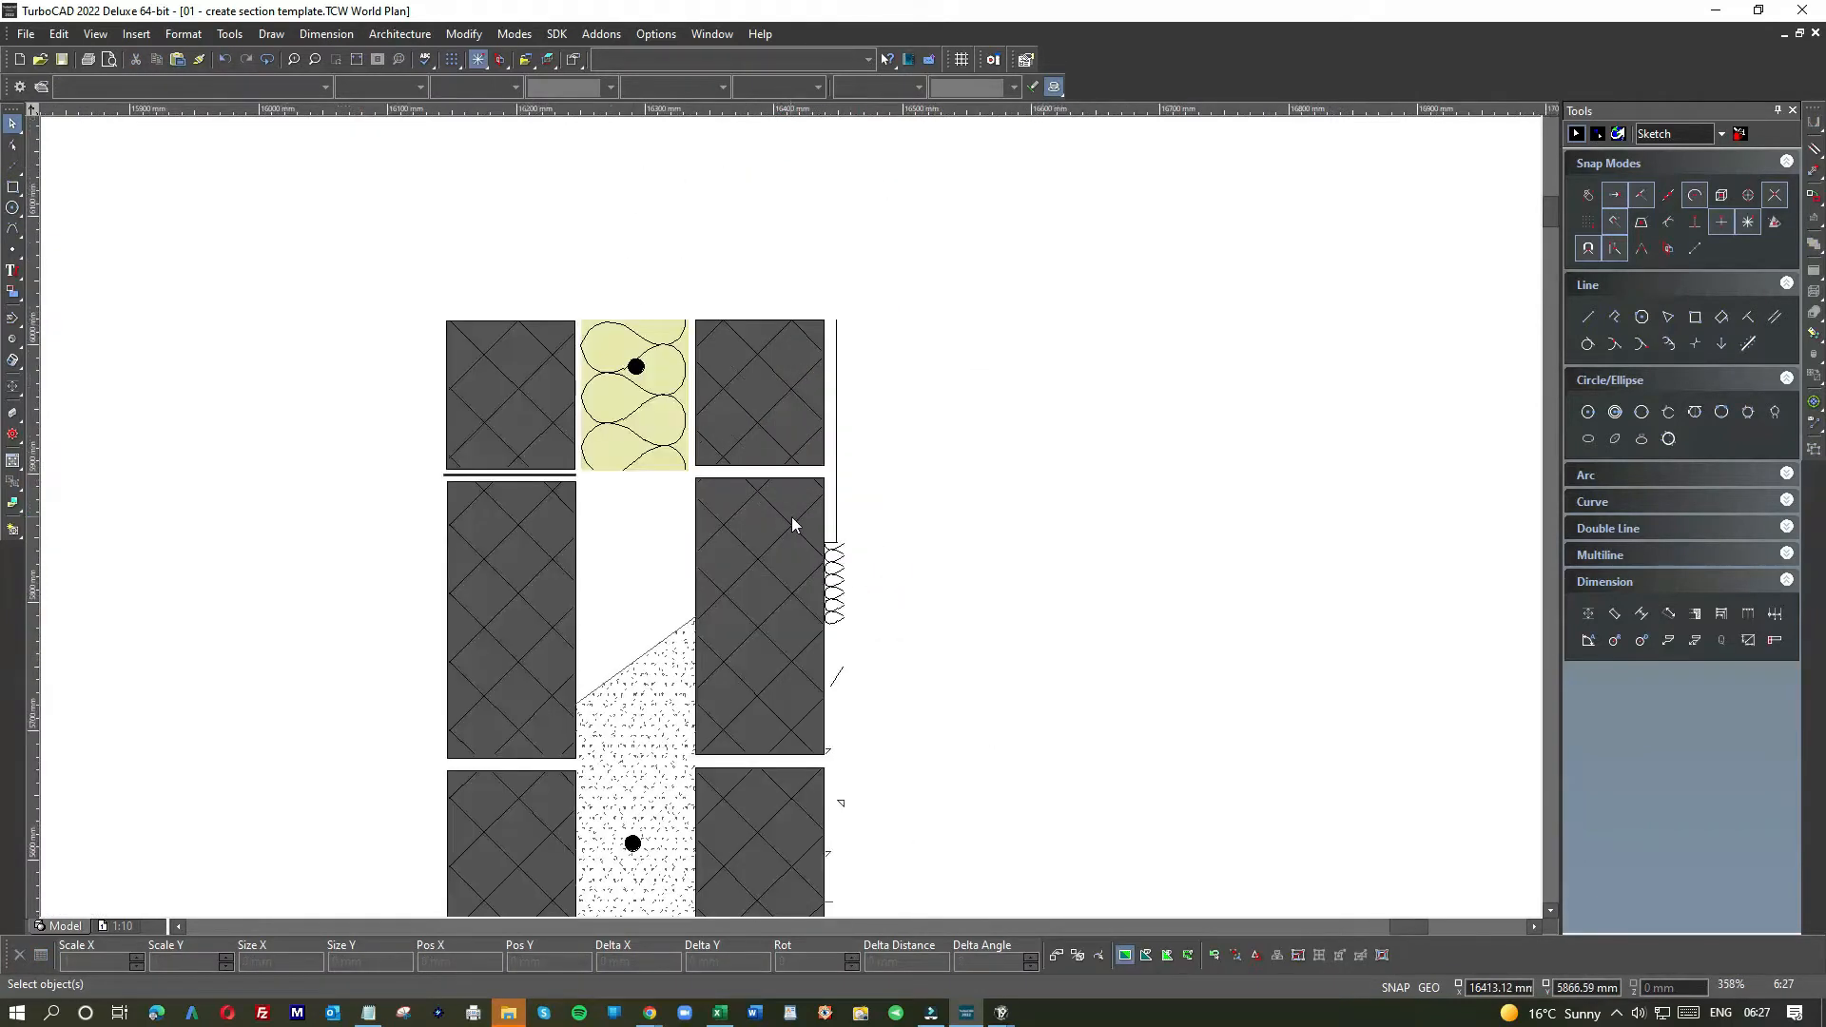
- Delete the leftover floor, edge insulation and leader fragments along the right face of the copied cavity wall
left_click_drag(813, 300, 875, 671)
key("Delete")
scroll(836, 717, "down", 1)
left_click_drag(787, 466, 836, 733)
key("Delete")
left_click_drag(786, 481, 827, 706)
left_click_drag(778, 470, 819, 719)
key("Delete")
scroll(757, 400, "down", 3)
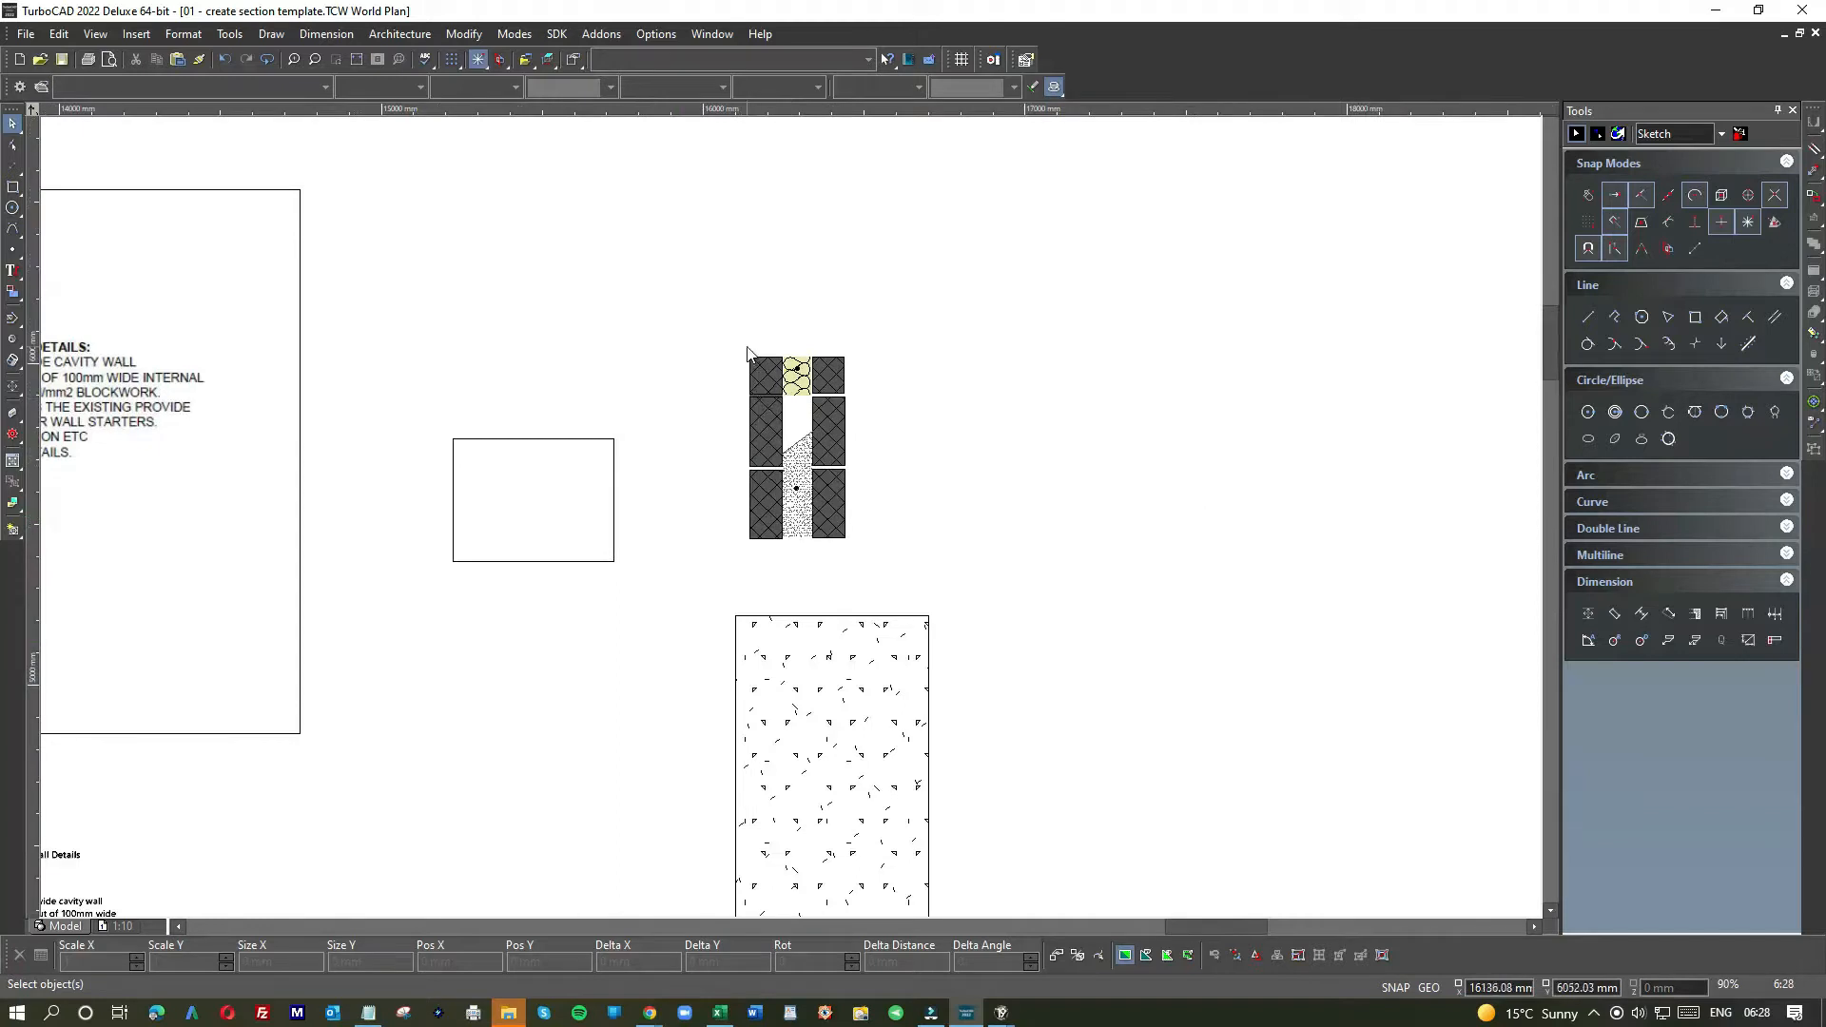
- Move the whole cavity wall to just above the foundation, with its right face in line with the foundation's right edge
left_click_drag(741, 347, 892, 576)
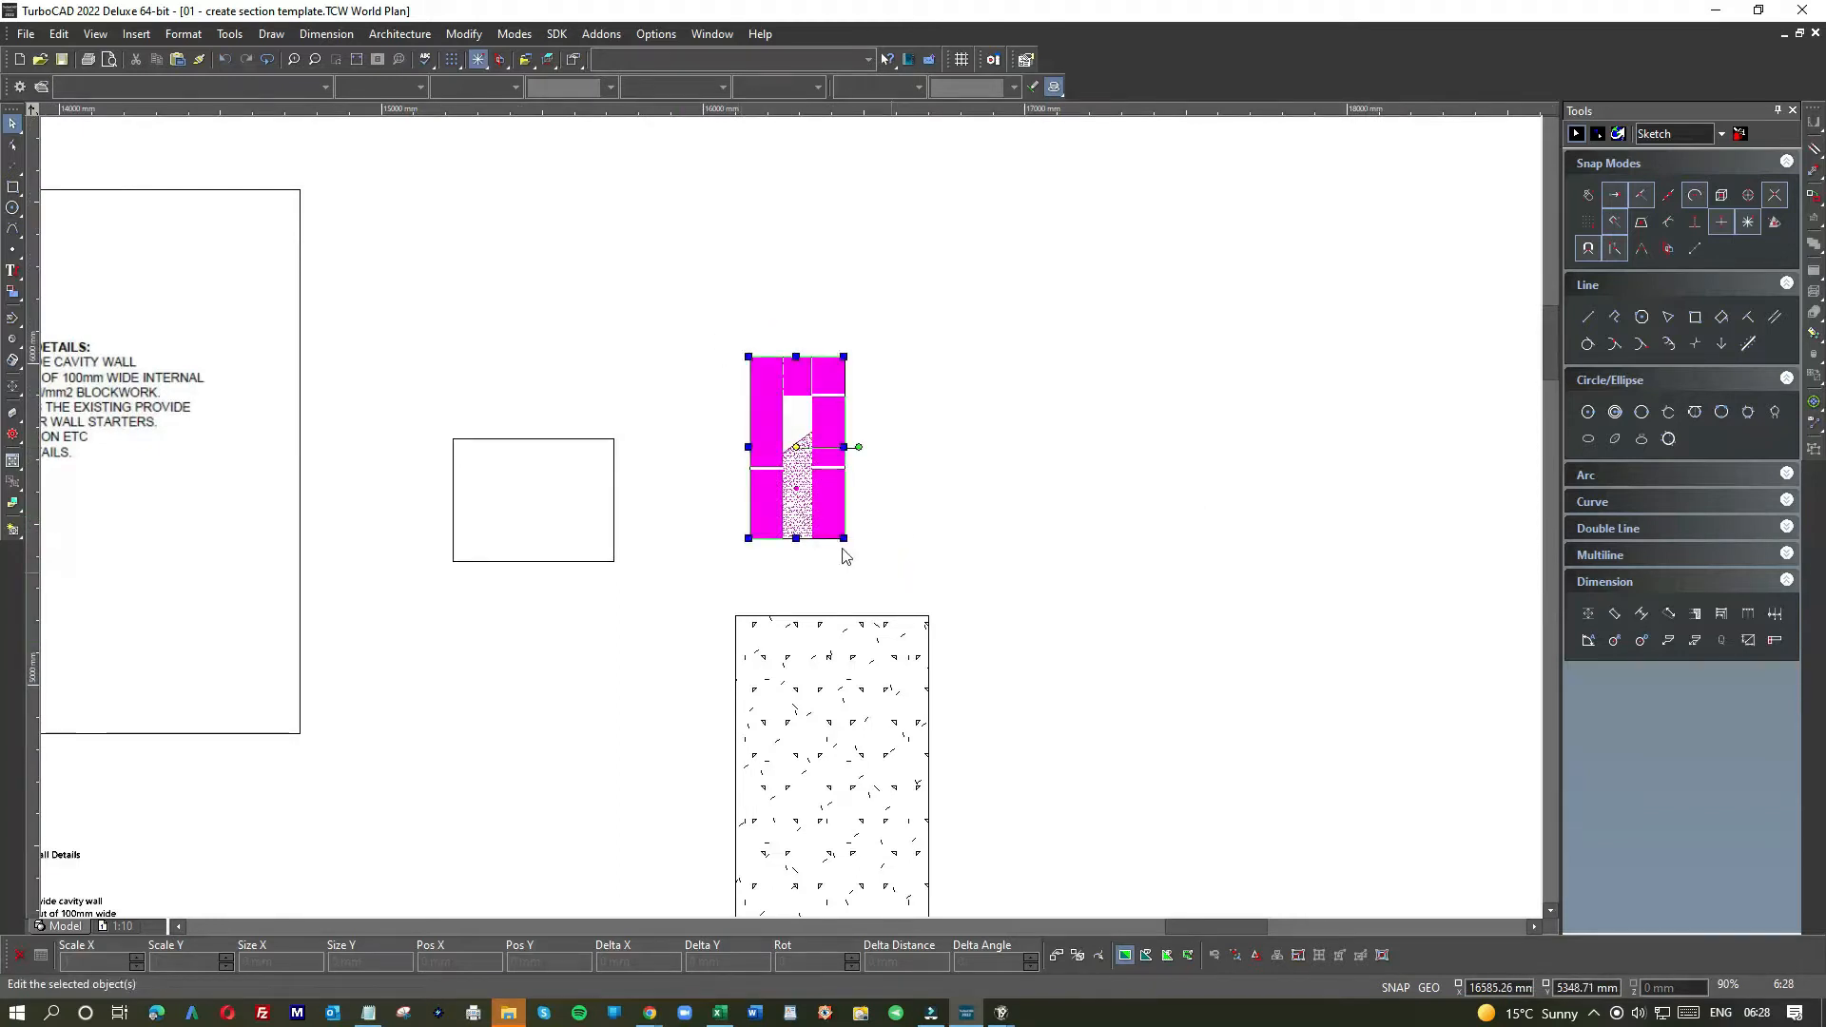
left_click_drag(810, 526, 892, 612)
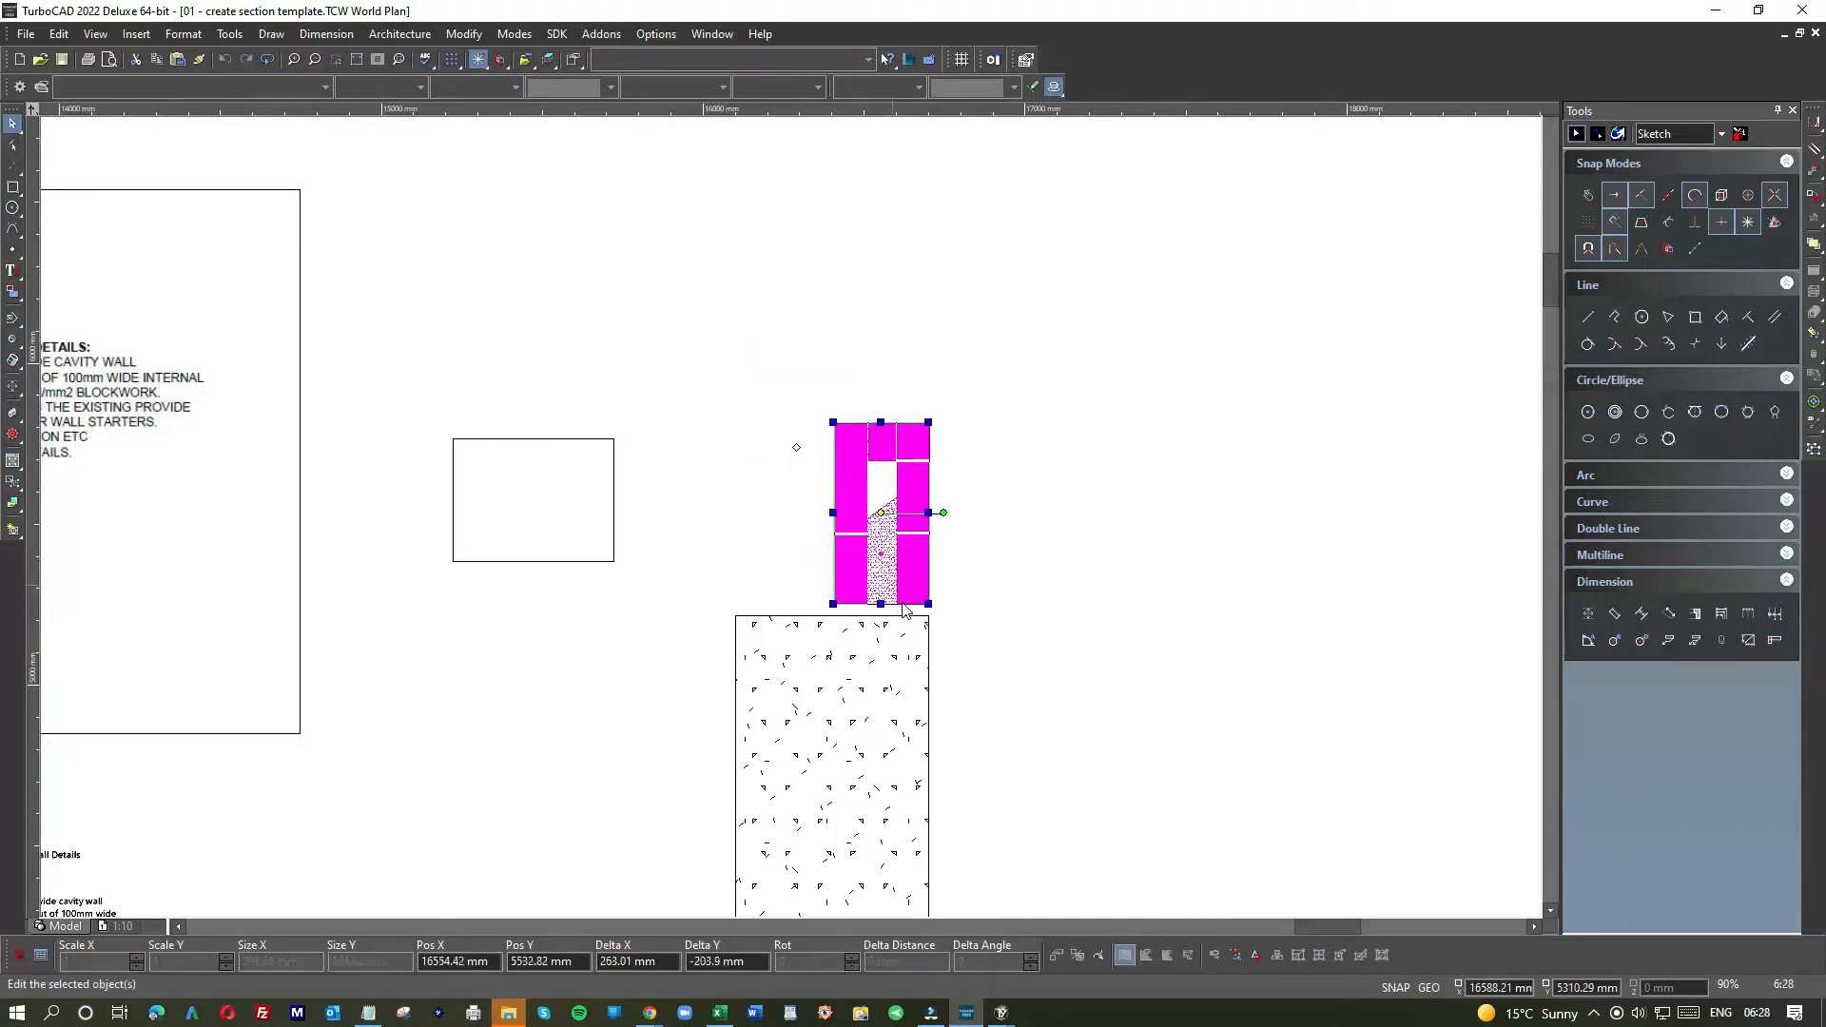
scroll(808, 556, "up", 9)
left_click(804, 556)
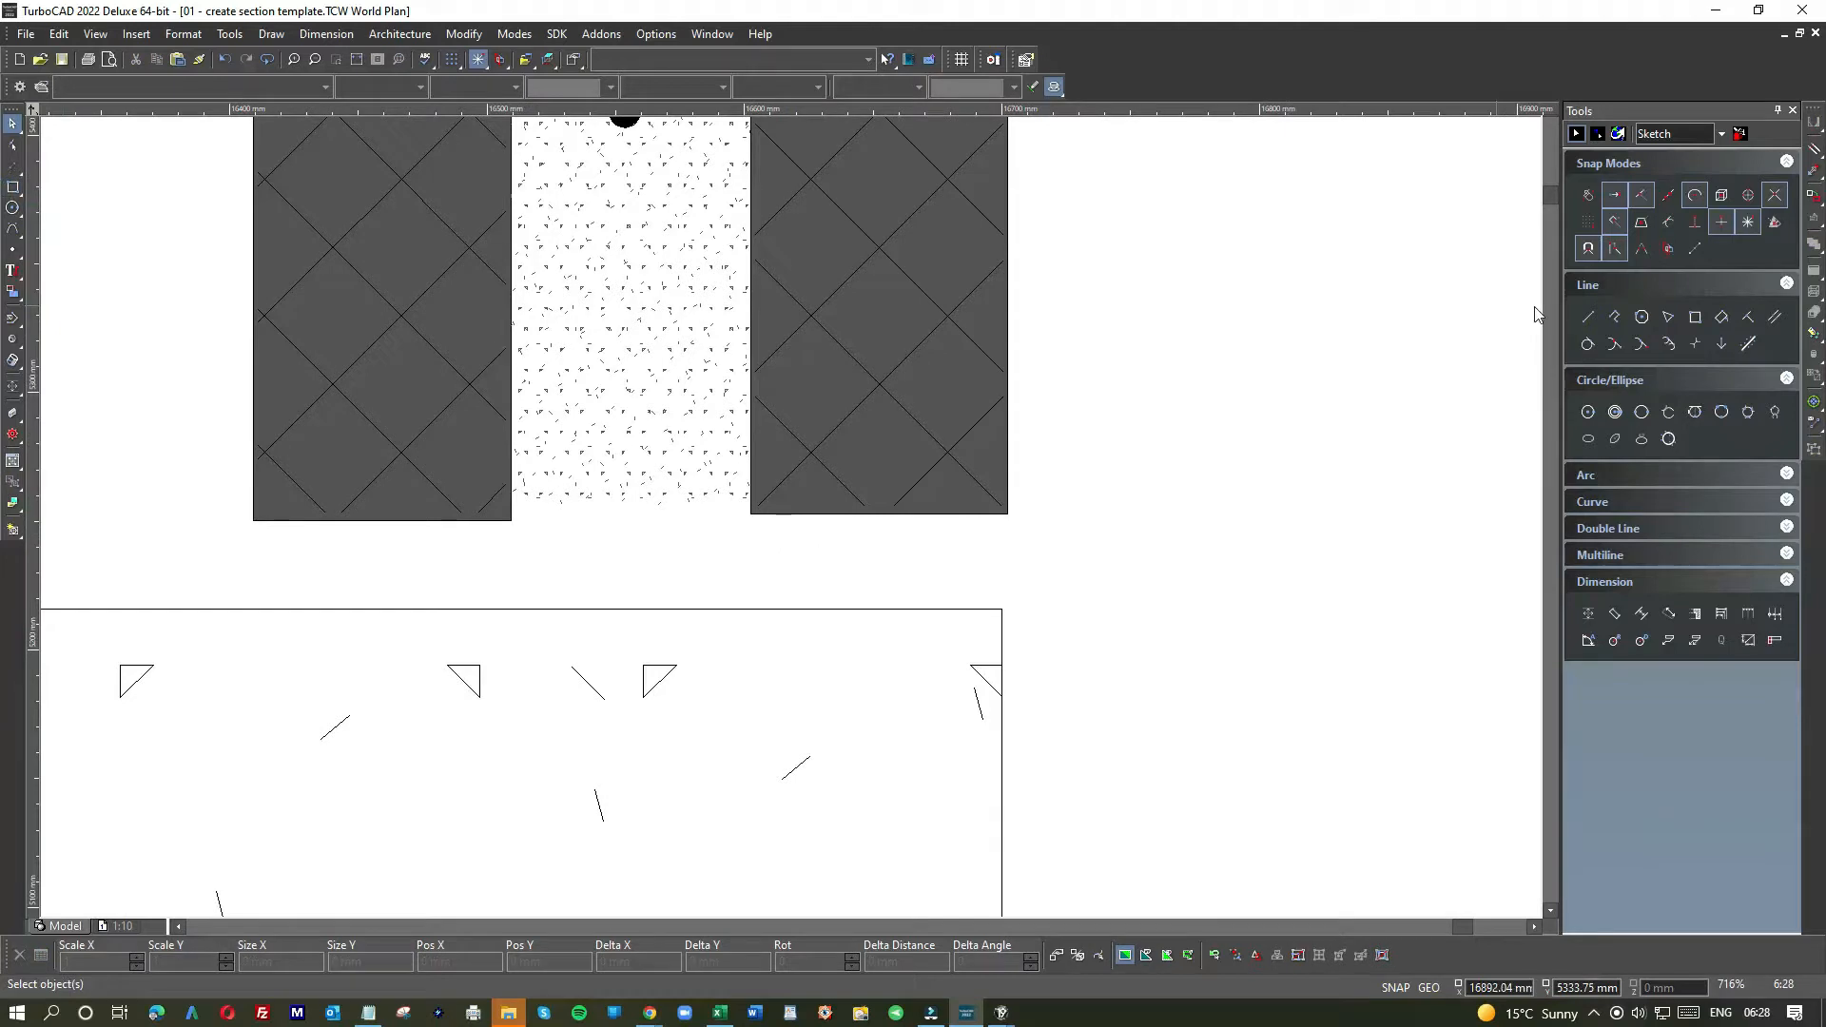
- Draw a horizontal guide line from the left leaf's bottom inner corner to beyond the right leaf's outer face
left_click(1587, 319)
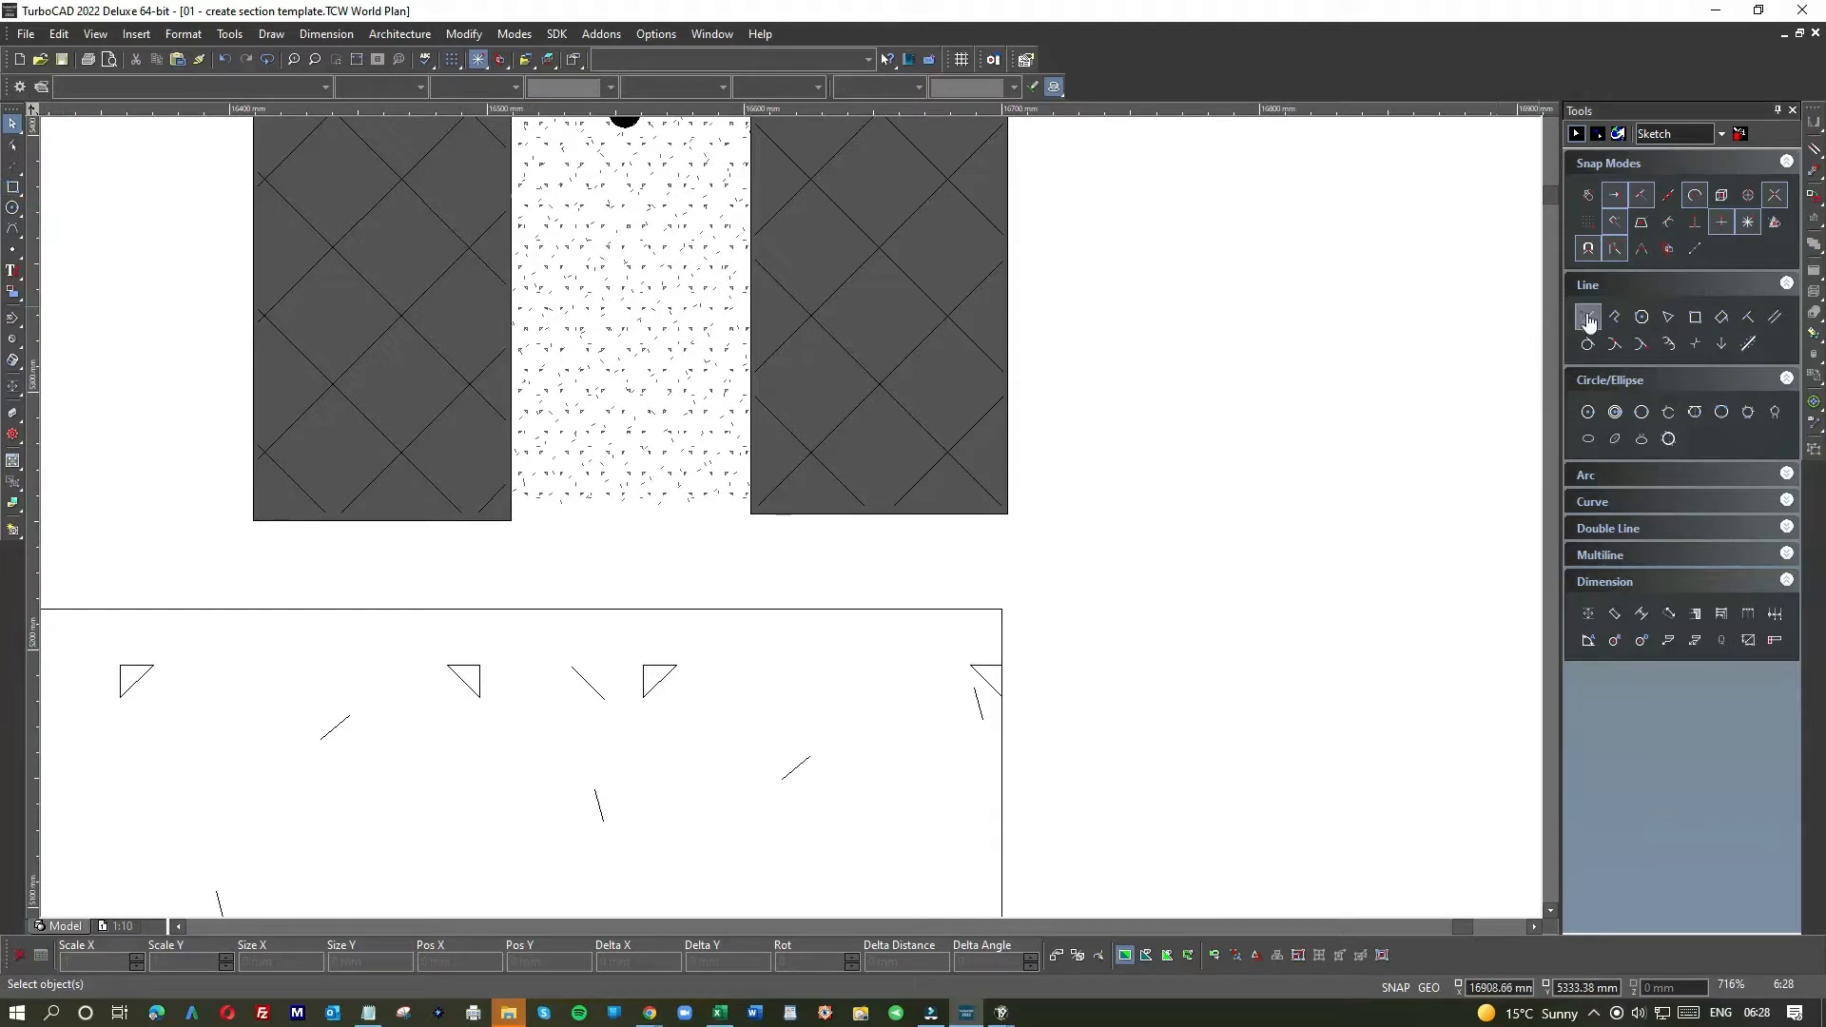
left_click(489, 521)
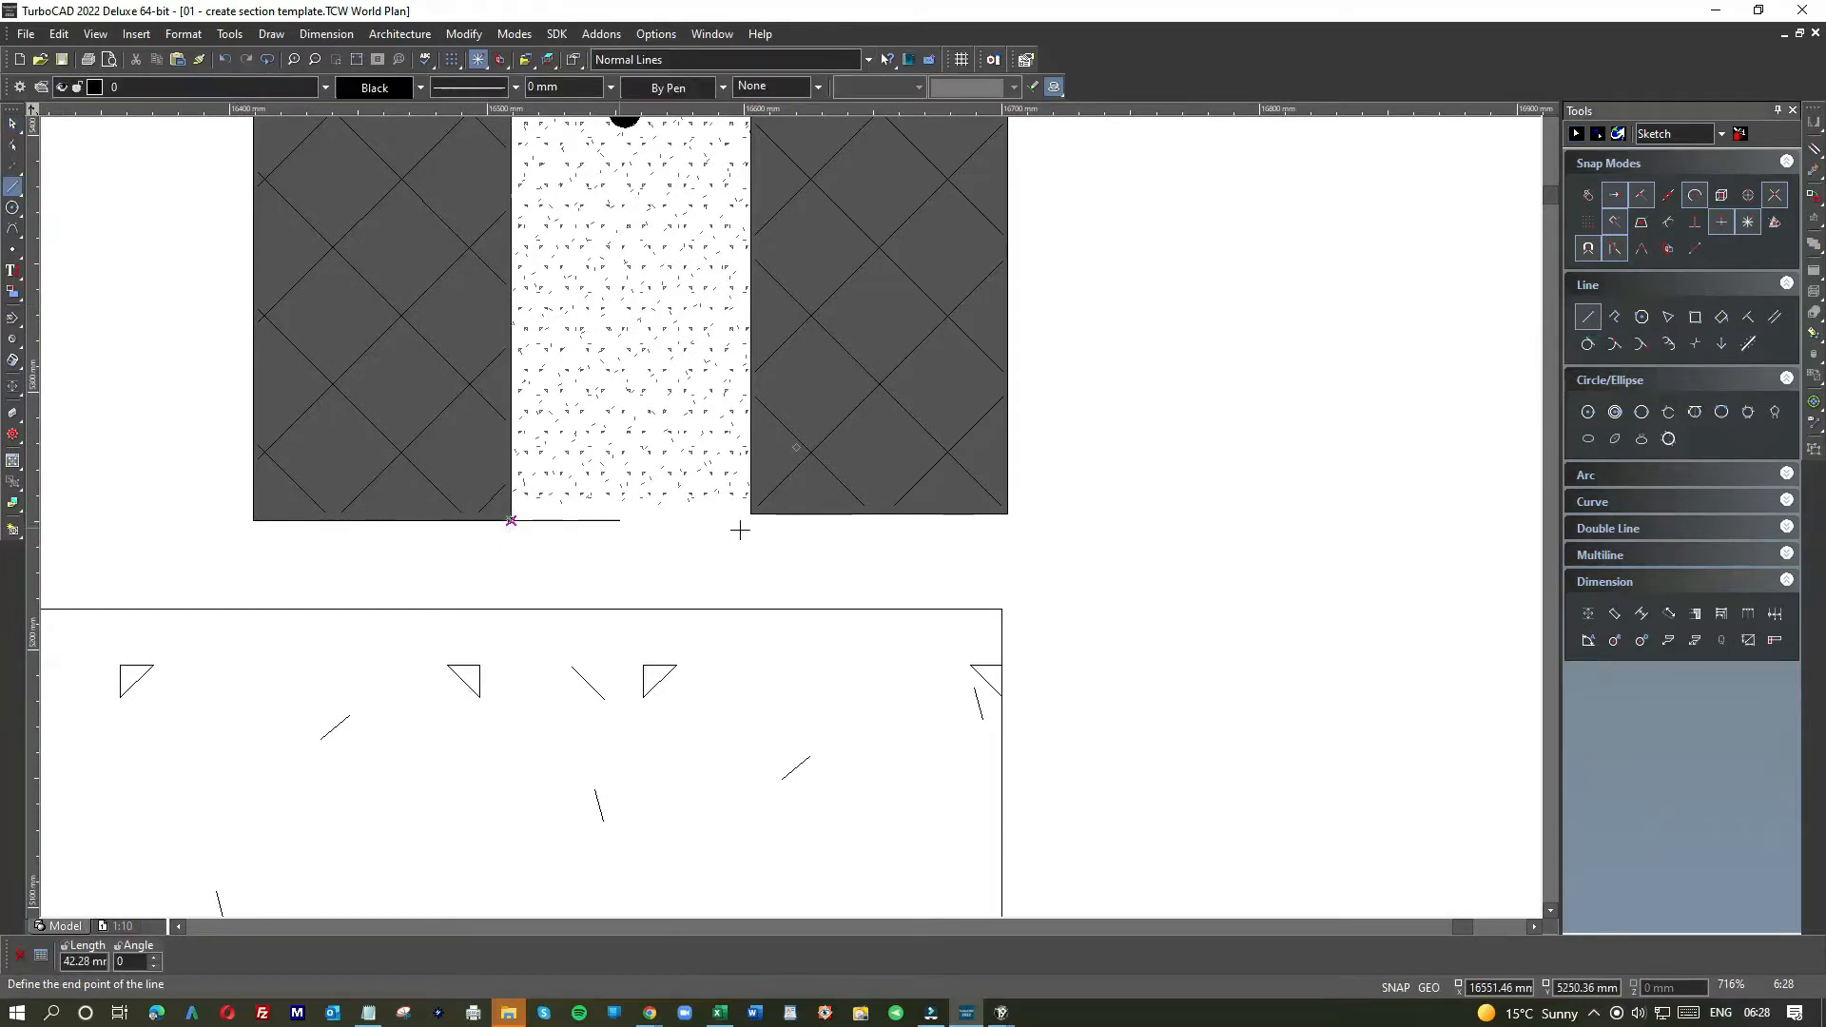
left_click(1078, 540)
scroll(802, 493, "down", 2)
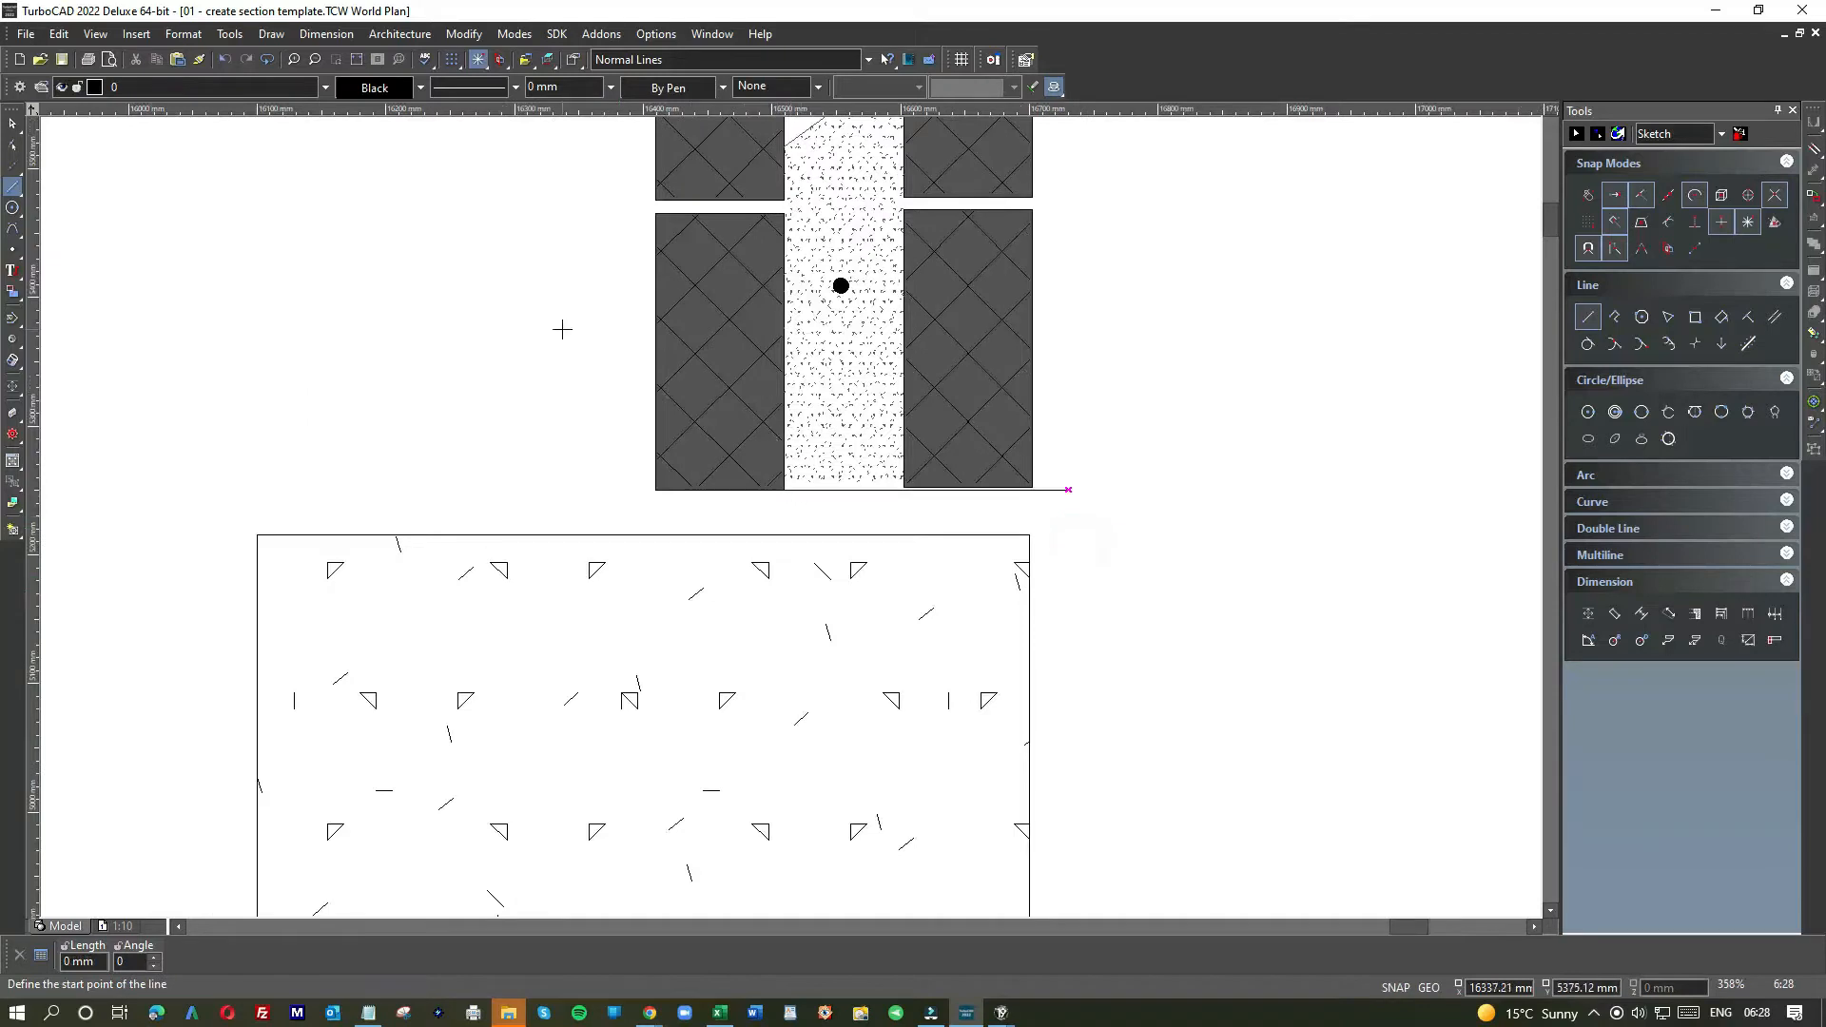
left_click(776, 211)
left_click(444, 214)
key("ctrl+z")
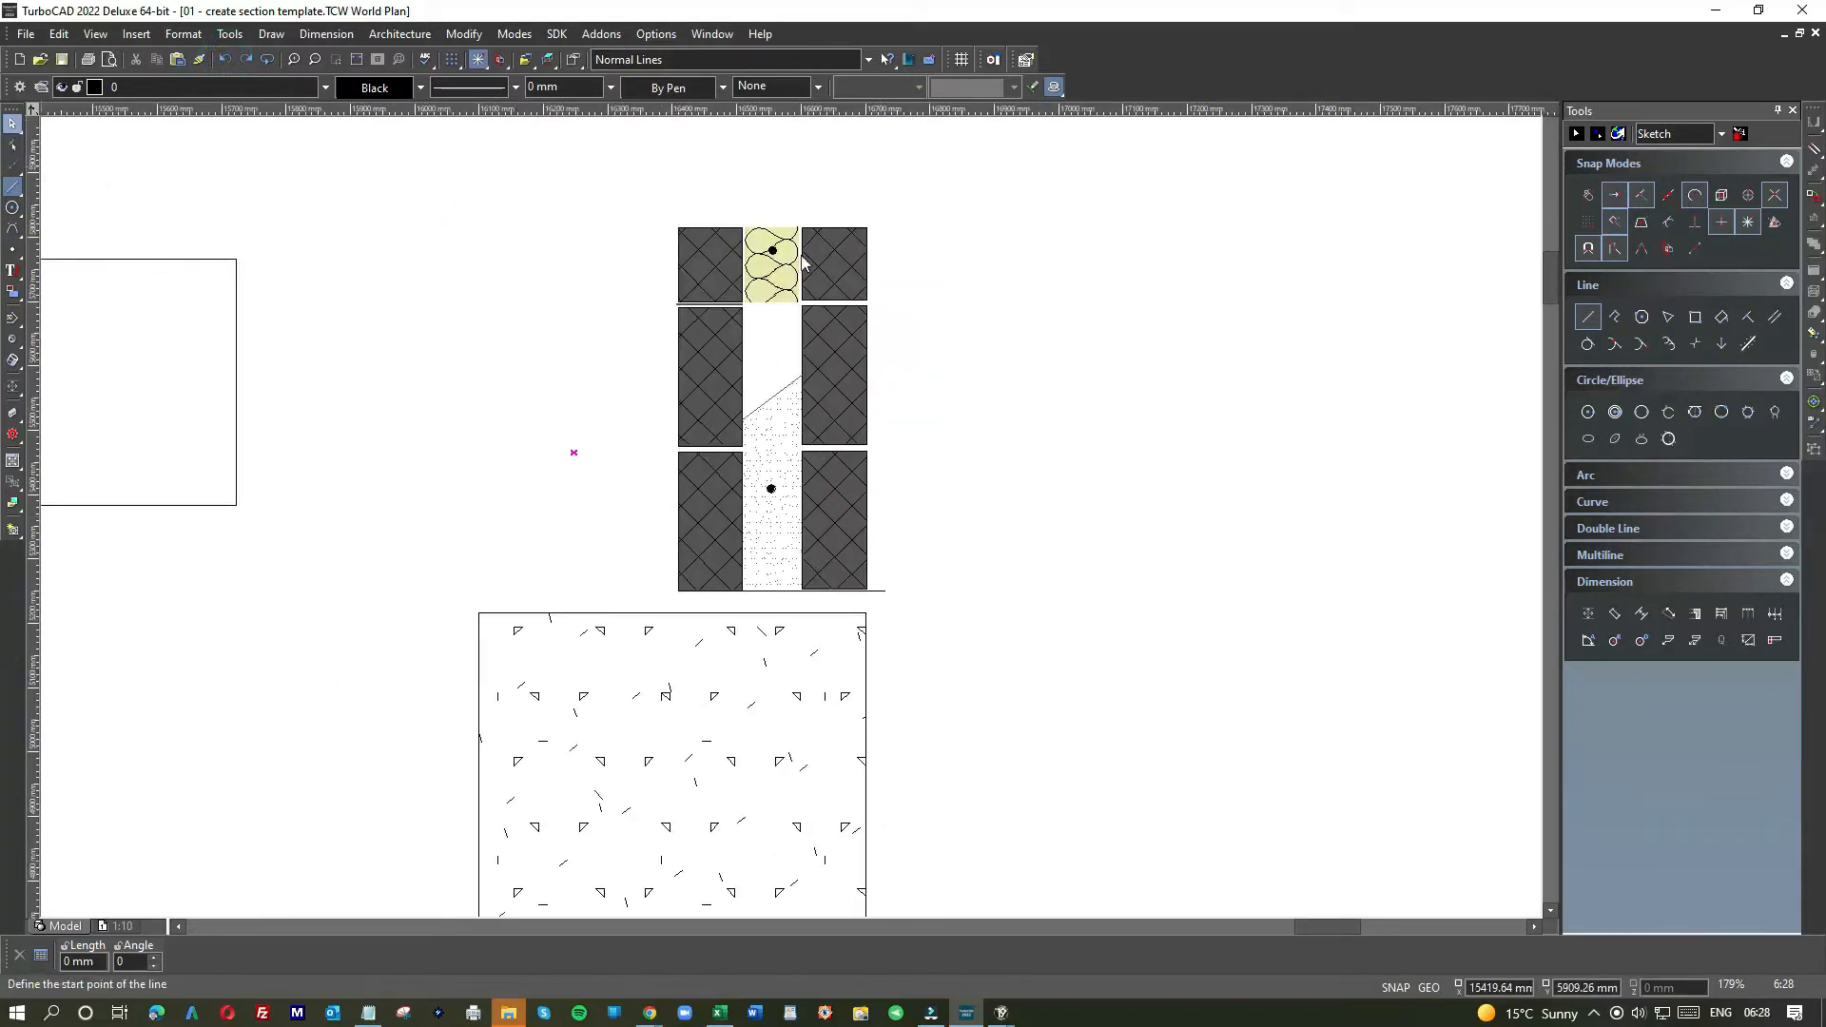
- Lower the right leaf's blocks onto the guide line so both leaves end level, and delete the guide line
left_click_drag(804, 224, 892, 613)
scroll(833, 599, "up", 3)
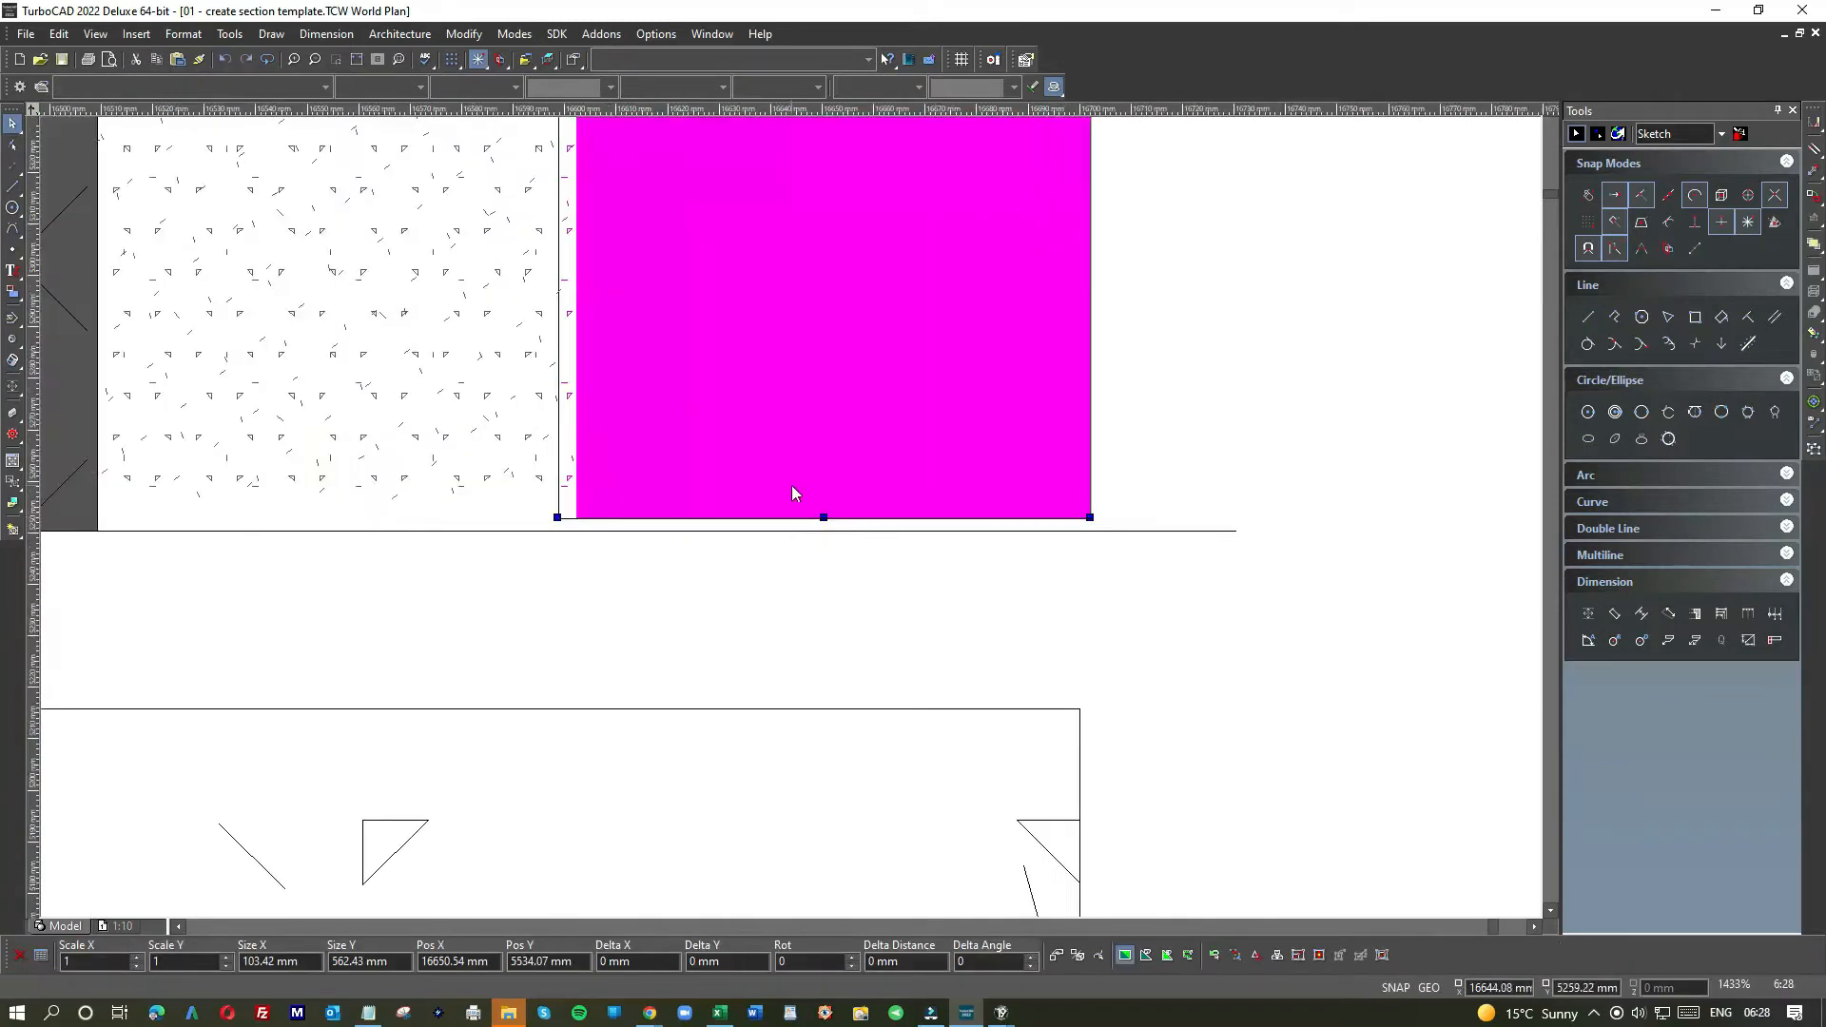
left_click(792, 487)
left_click_drag(792, 487, 791, 501)
left_click(776, 569)
left_click(1129, 532)
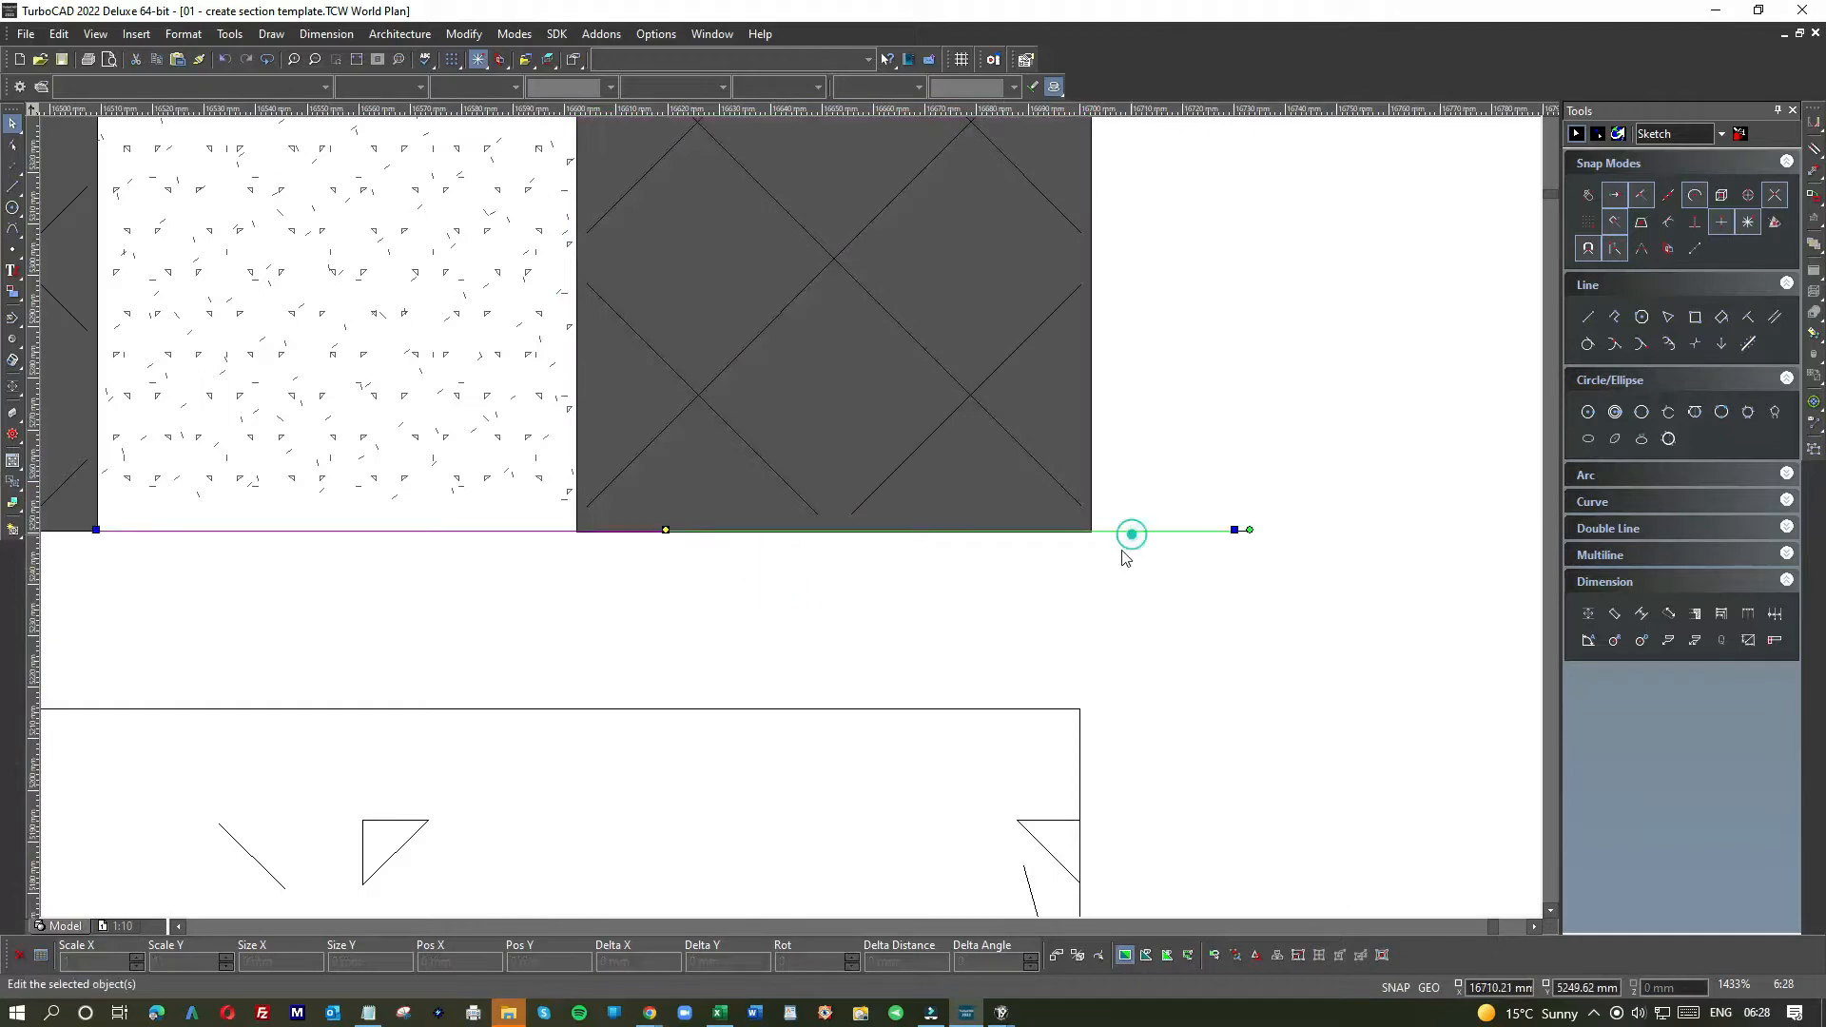
left_click(1097, 563)
scroll(788, 522, "down", 6)
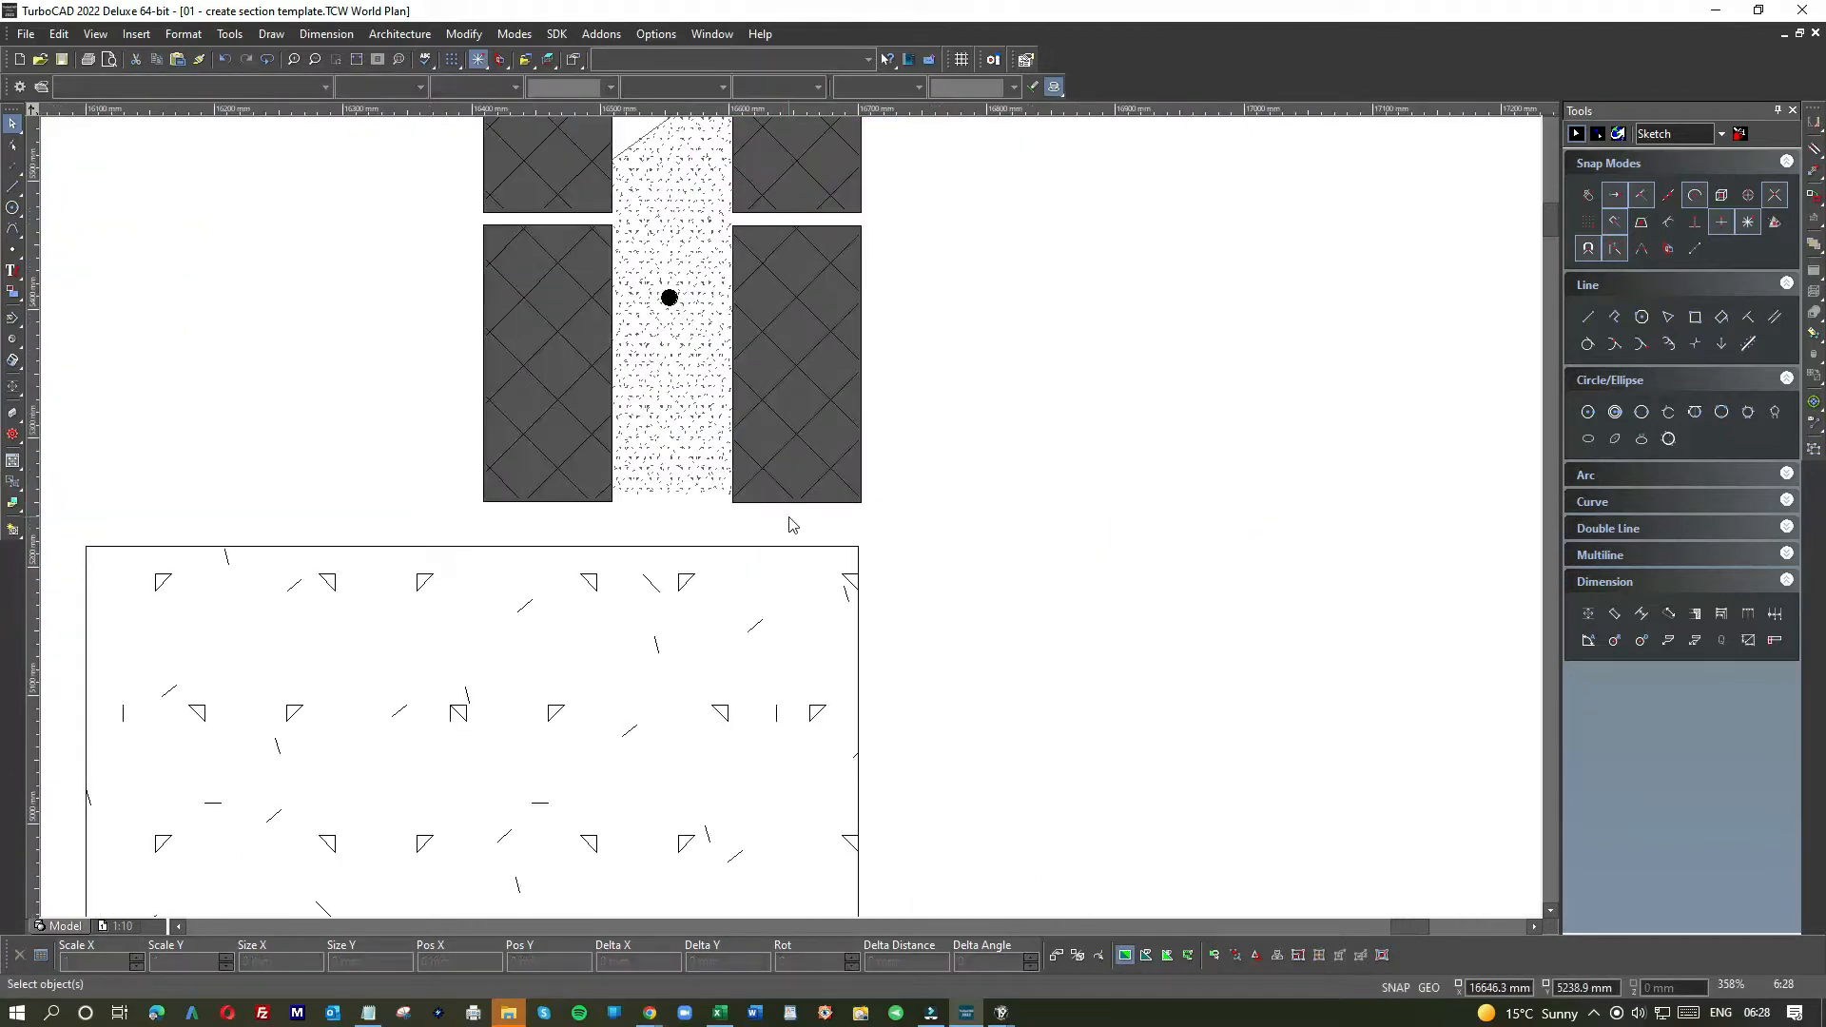
- Lower the whole cavity wall about 18 mm, leaving a narrow mortar gap above the foundation's top edge
left_click_drag(590, 136, 880, 537)
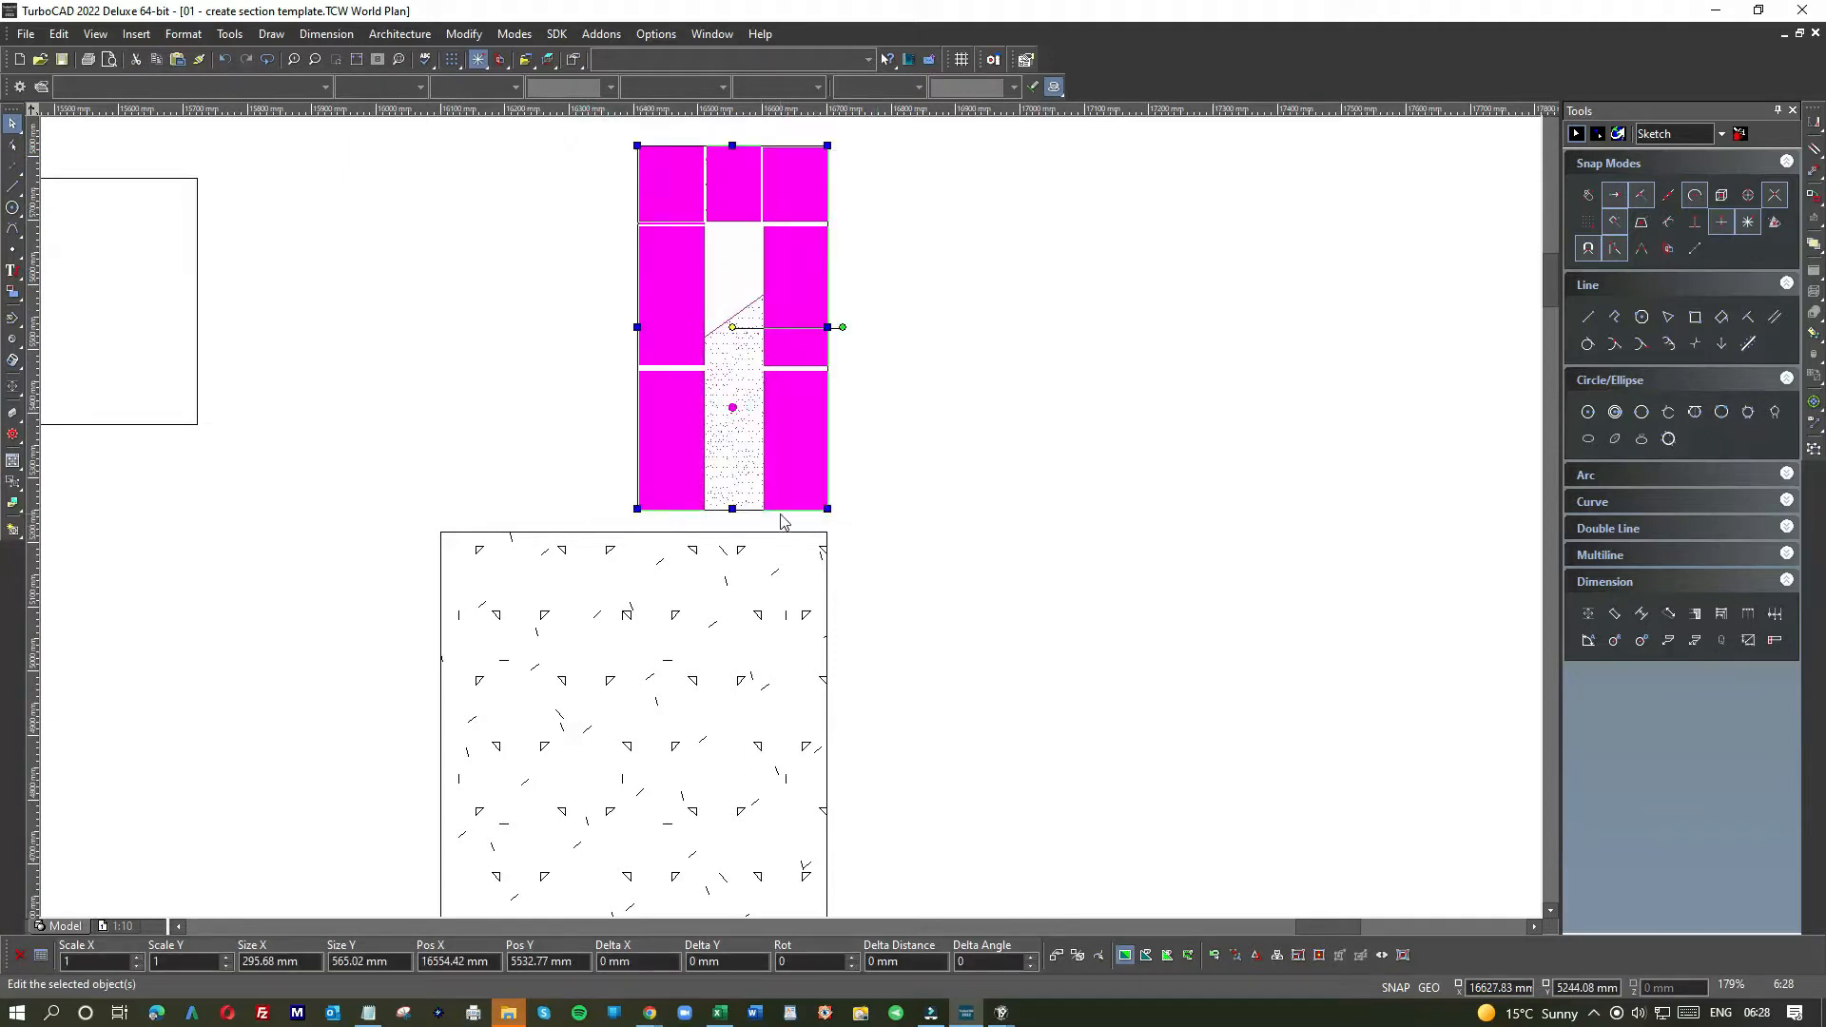
scroll(768, 511, "up", 2)
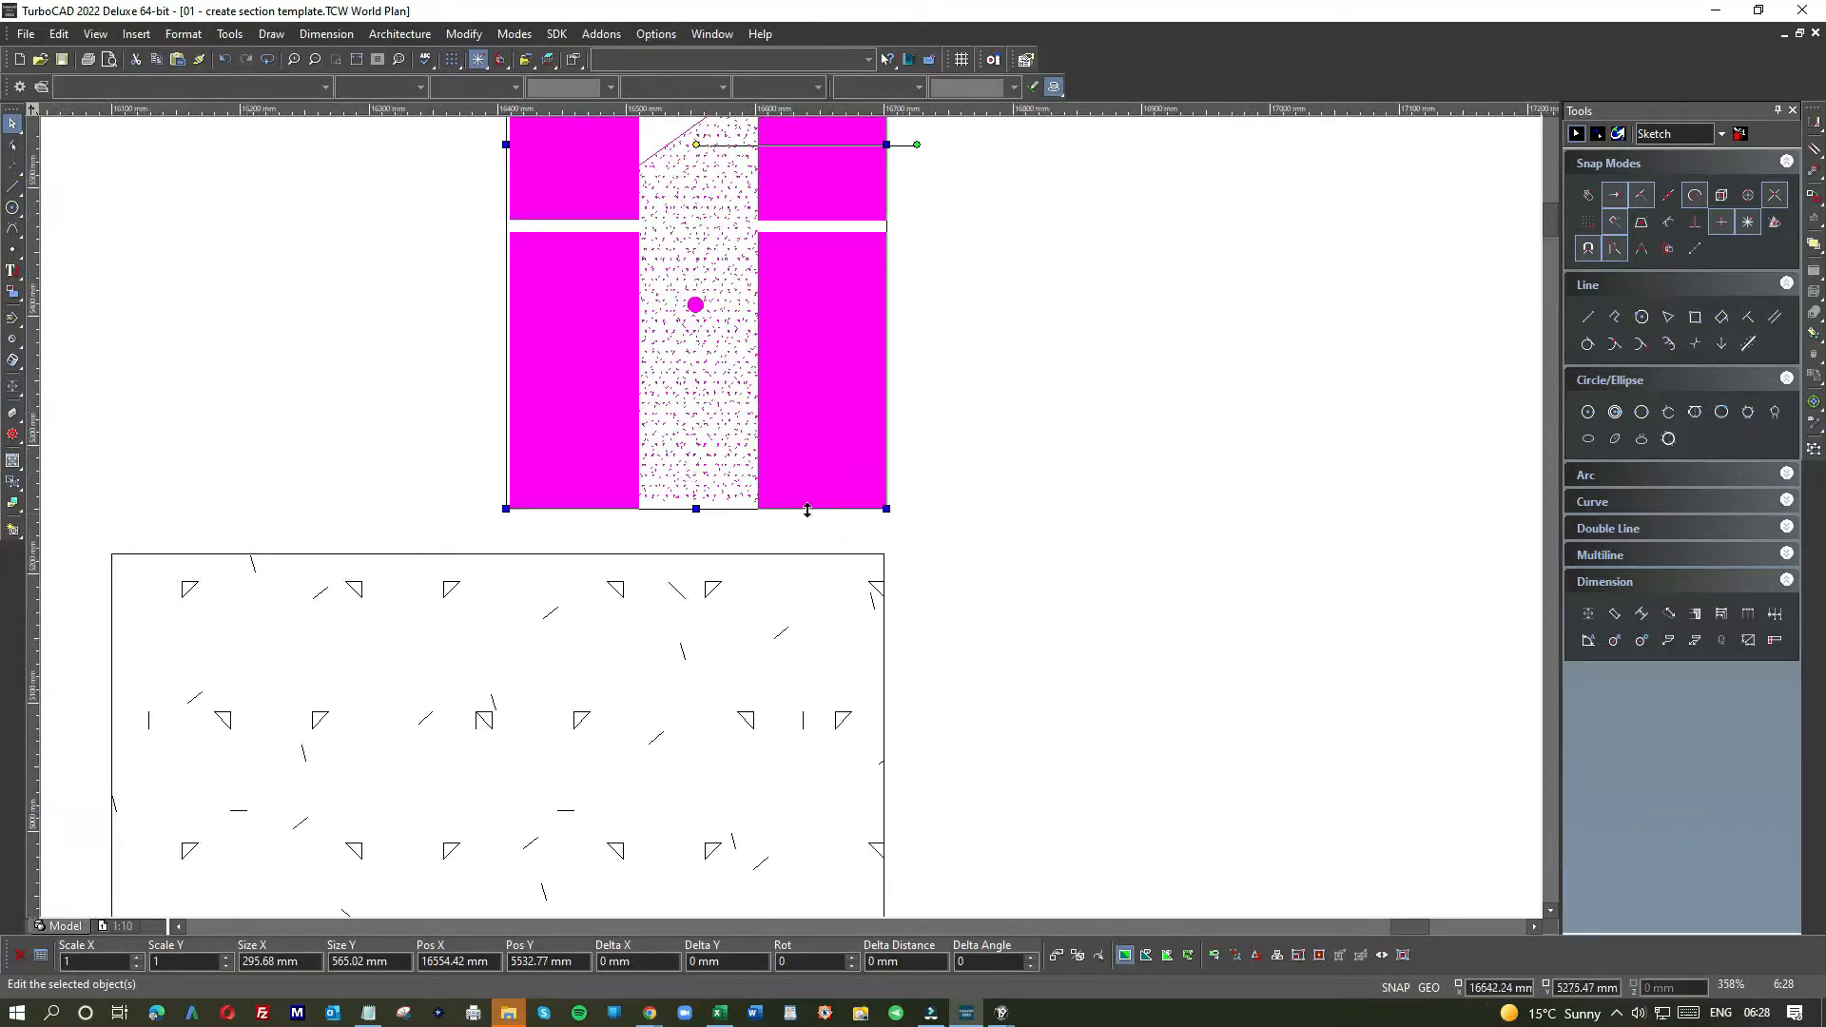
scroll(815, 462, "down", 2)
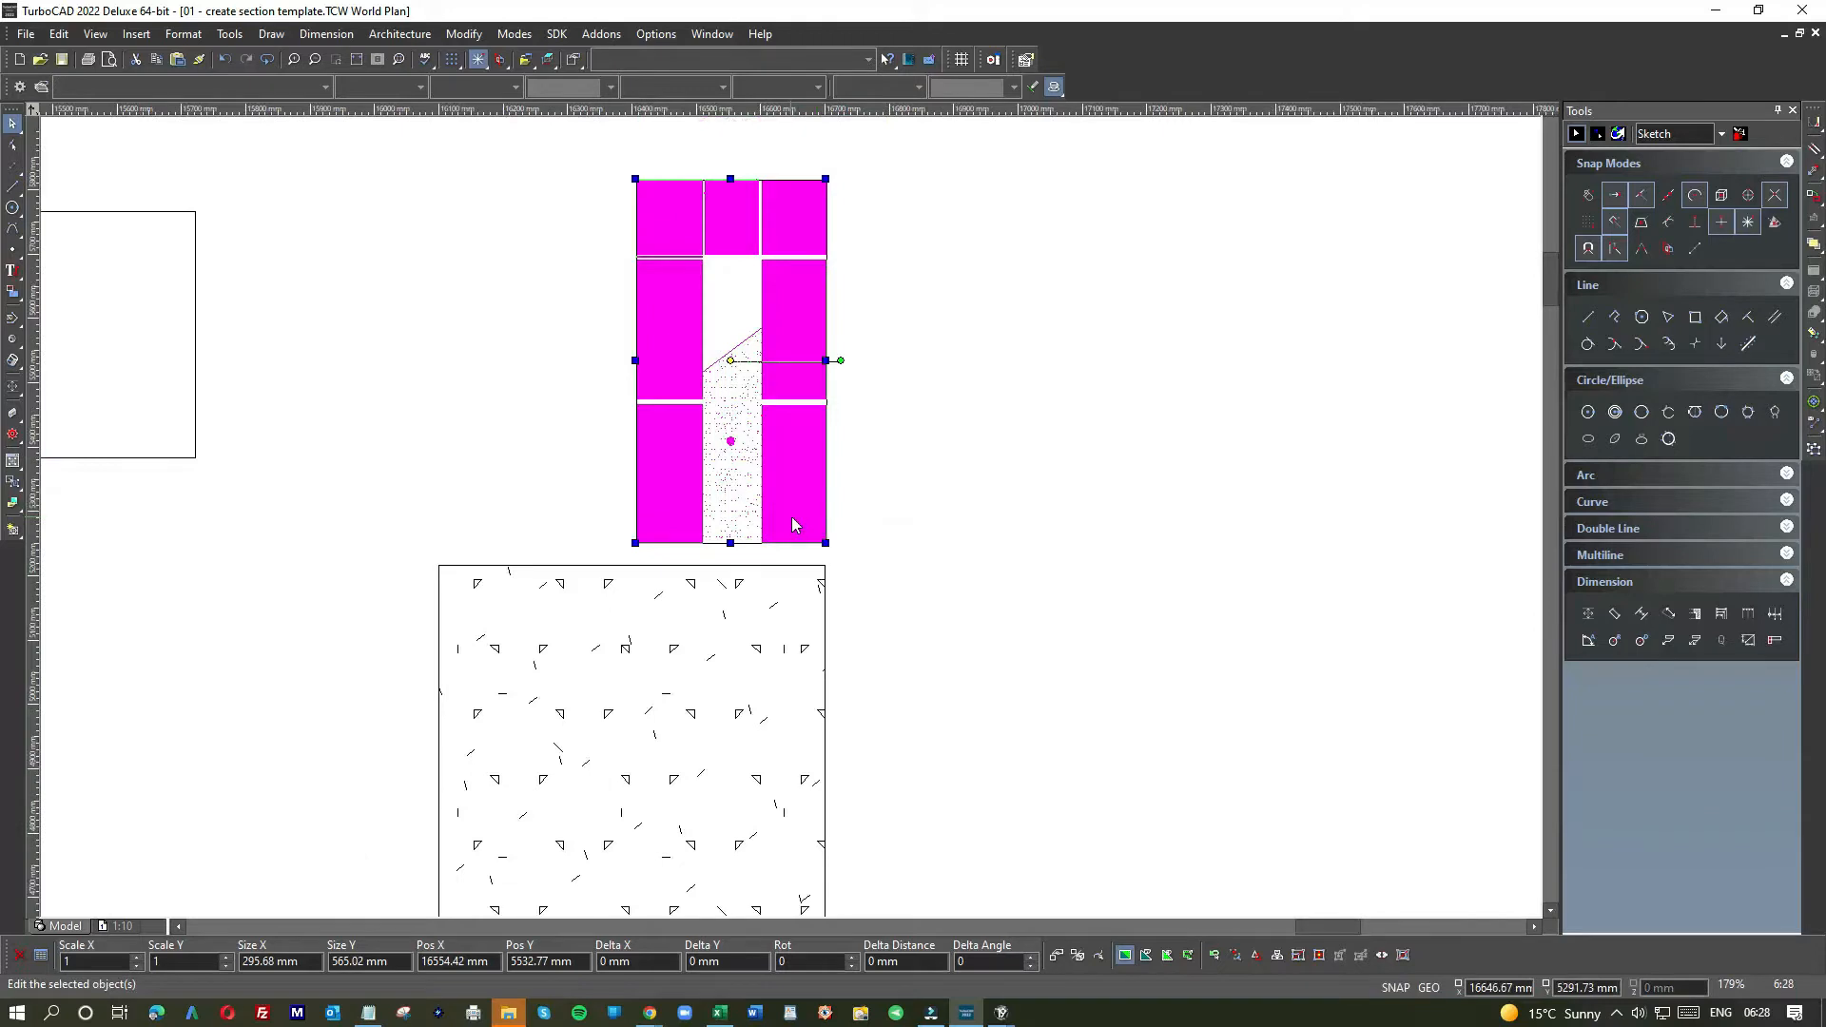
left_click_drag(797, 524, 795, 524)
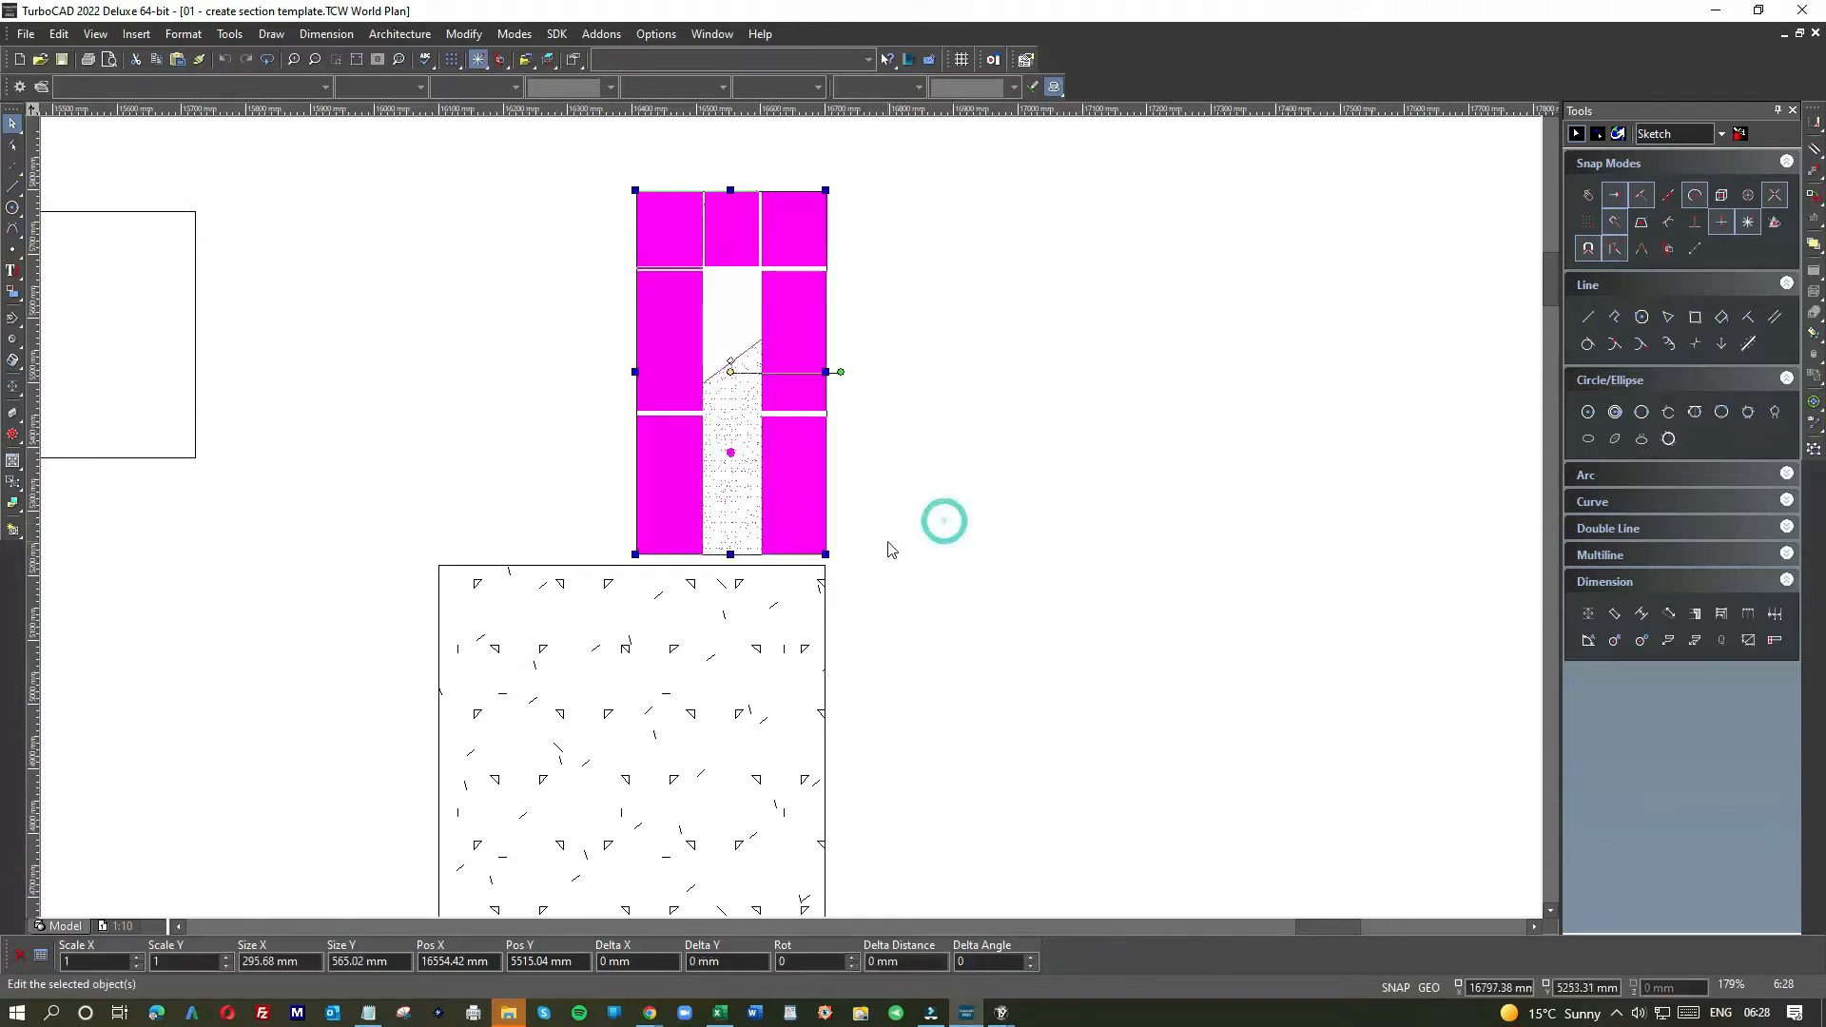
scroll(942, 518, "down", 2)
left_click(597, 395)
- Examine the wall's upper bed joints and damp proof course in the Trench Foundations detail
scroll(795, 522, "up", 4)
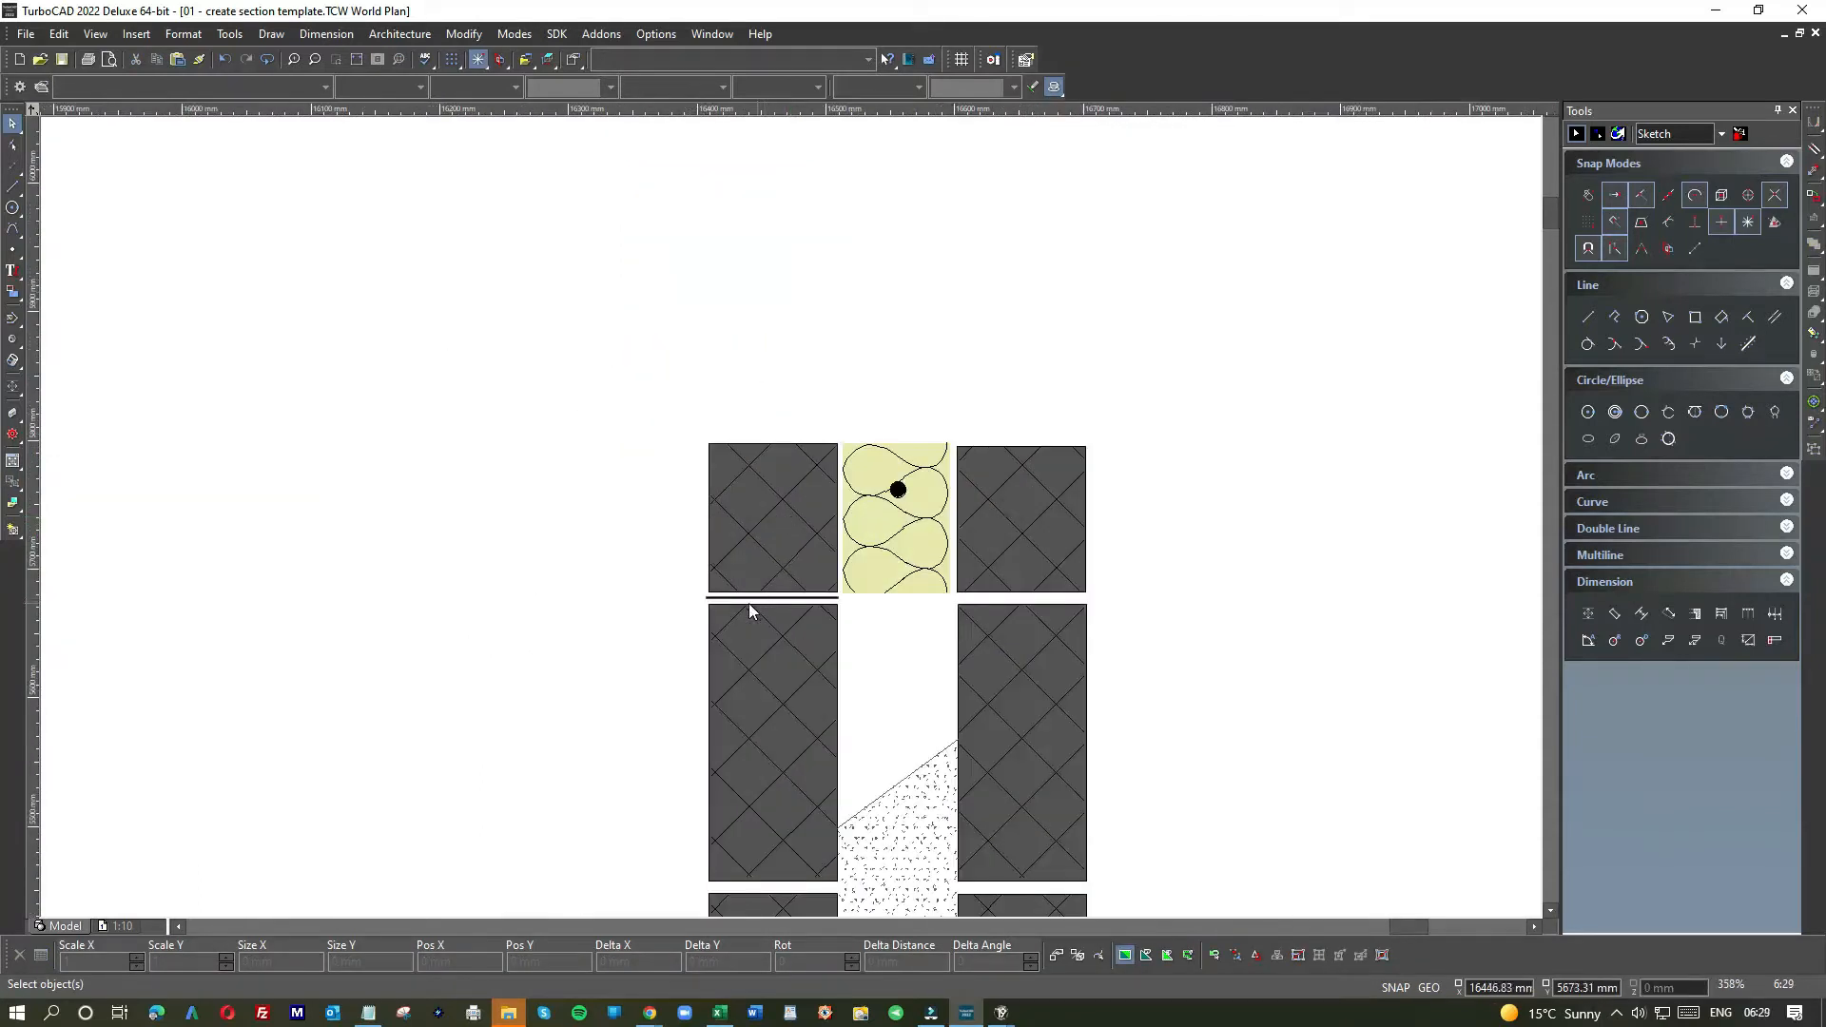
scroll(792, 523, "down", 4)
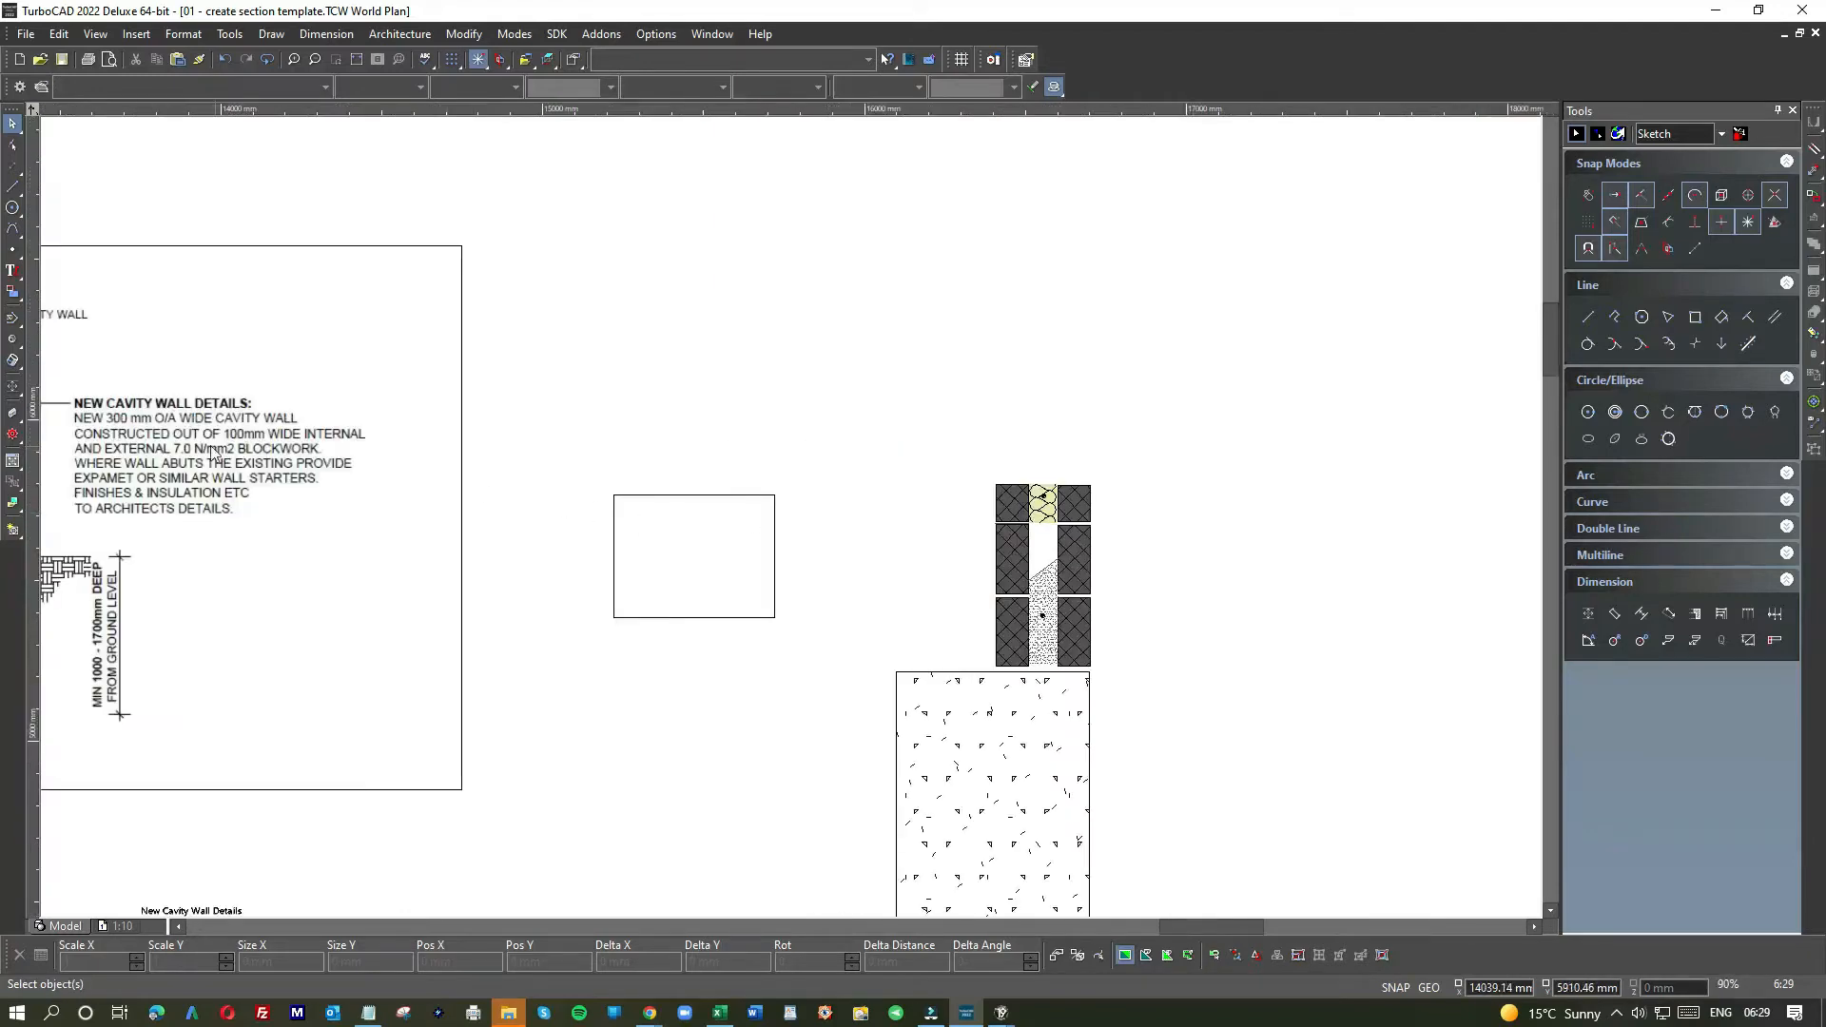
scroll(668, 540, "down", 2)
scroll(277, 711, "down", 2)
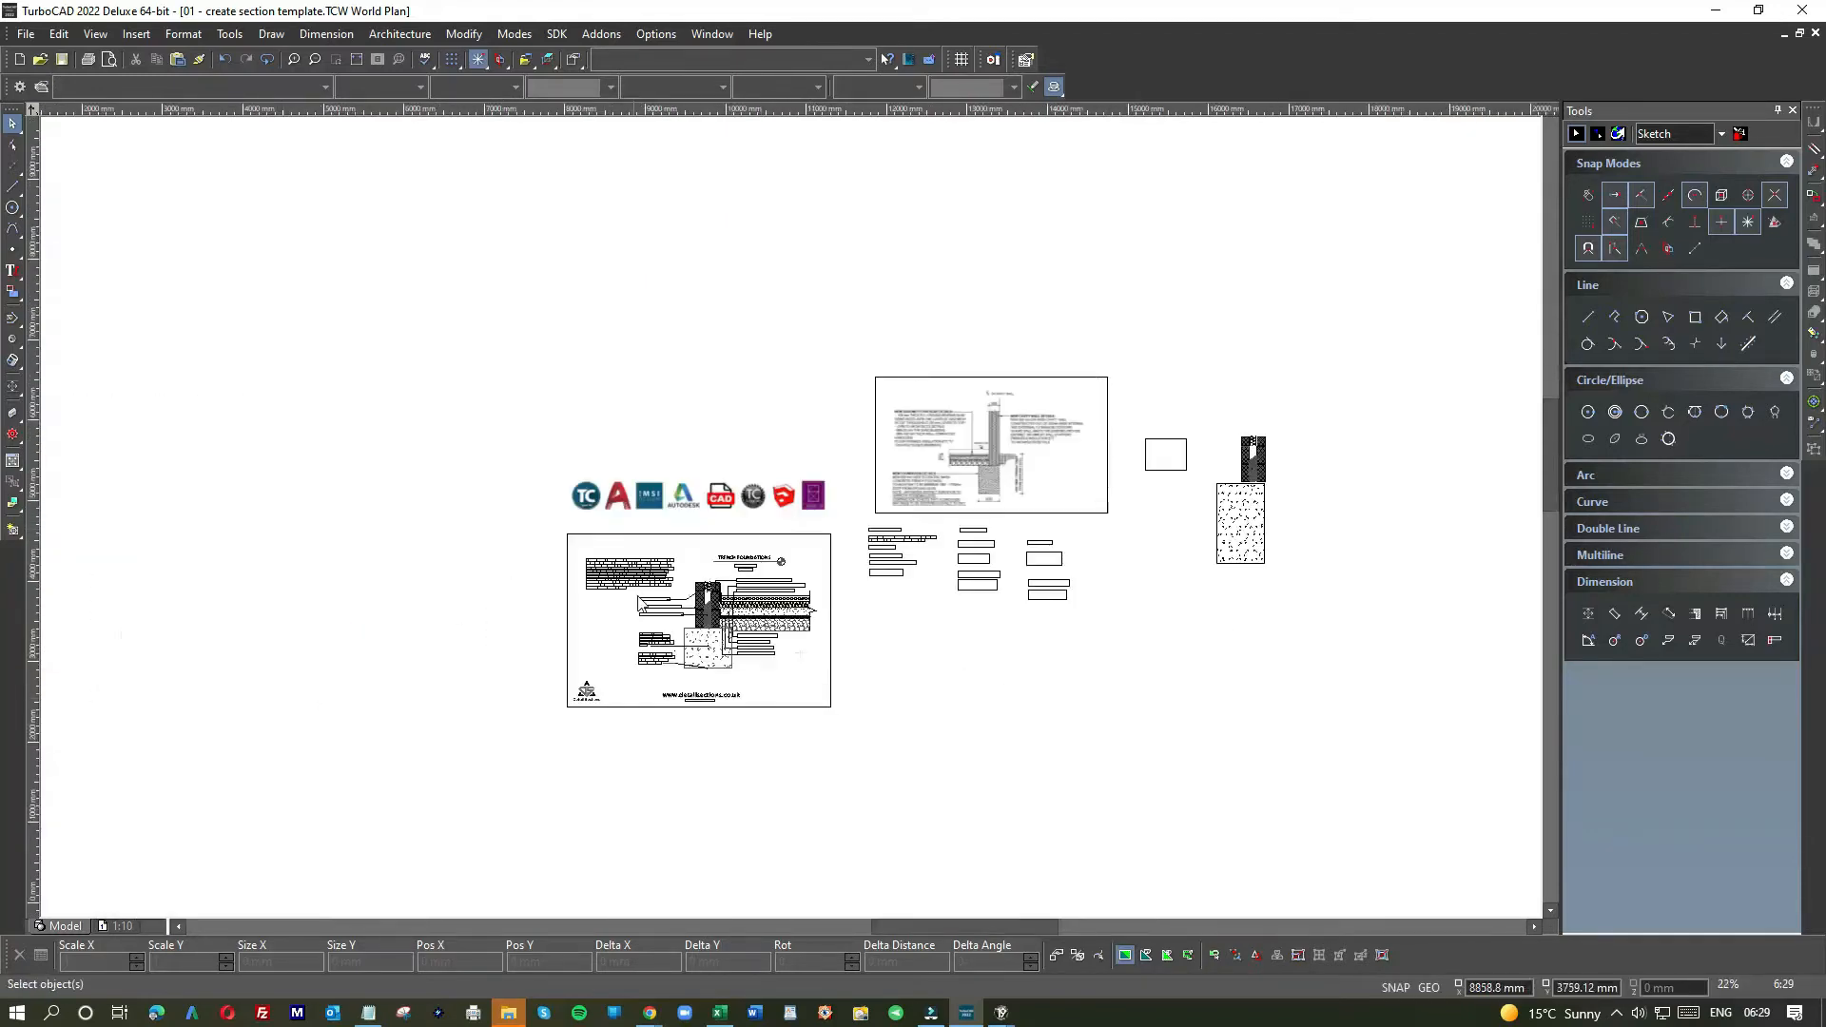
scroll(685, 590, "up", 4)
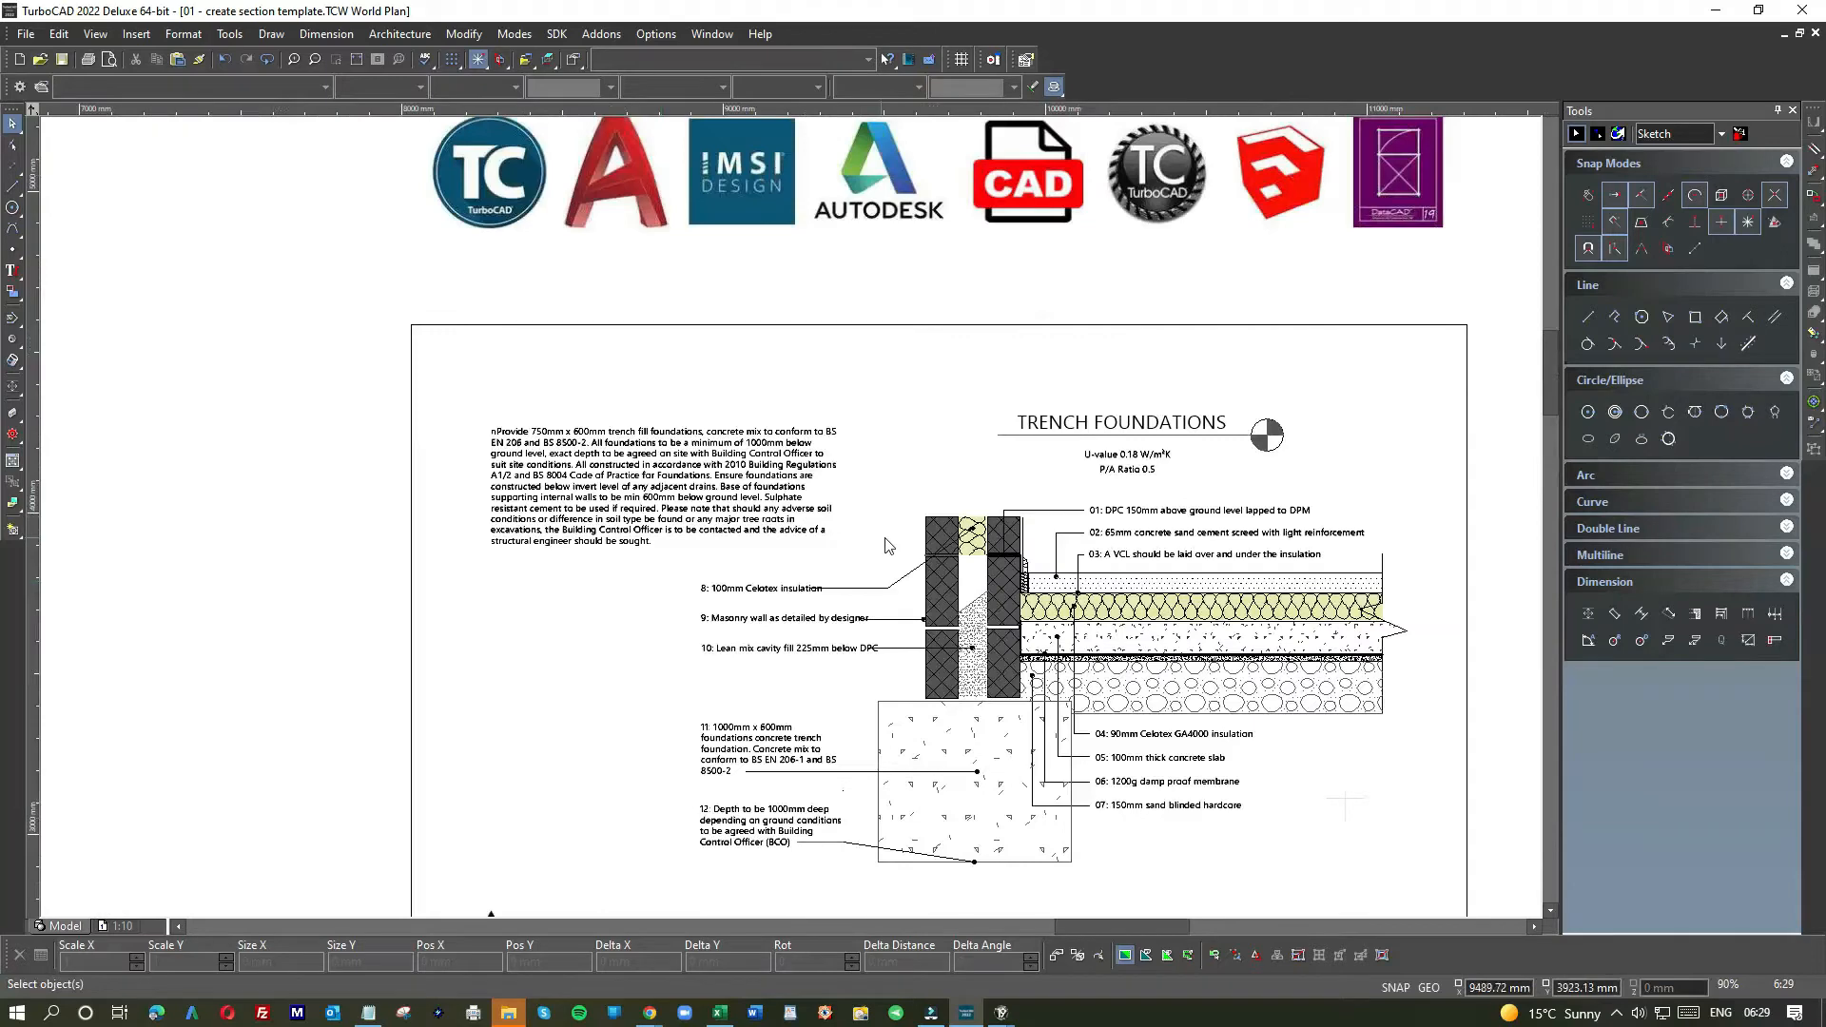
scroll(948, 558, "up", 2)
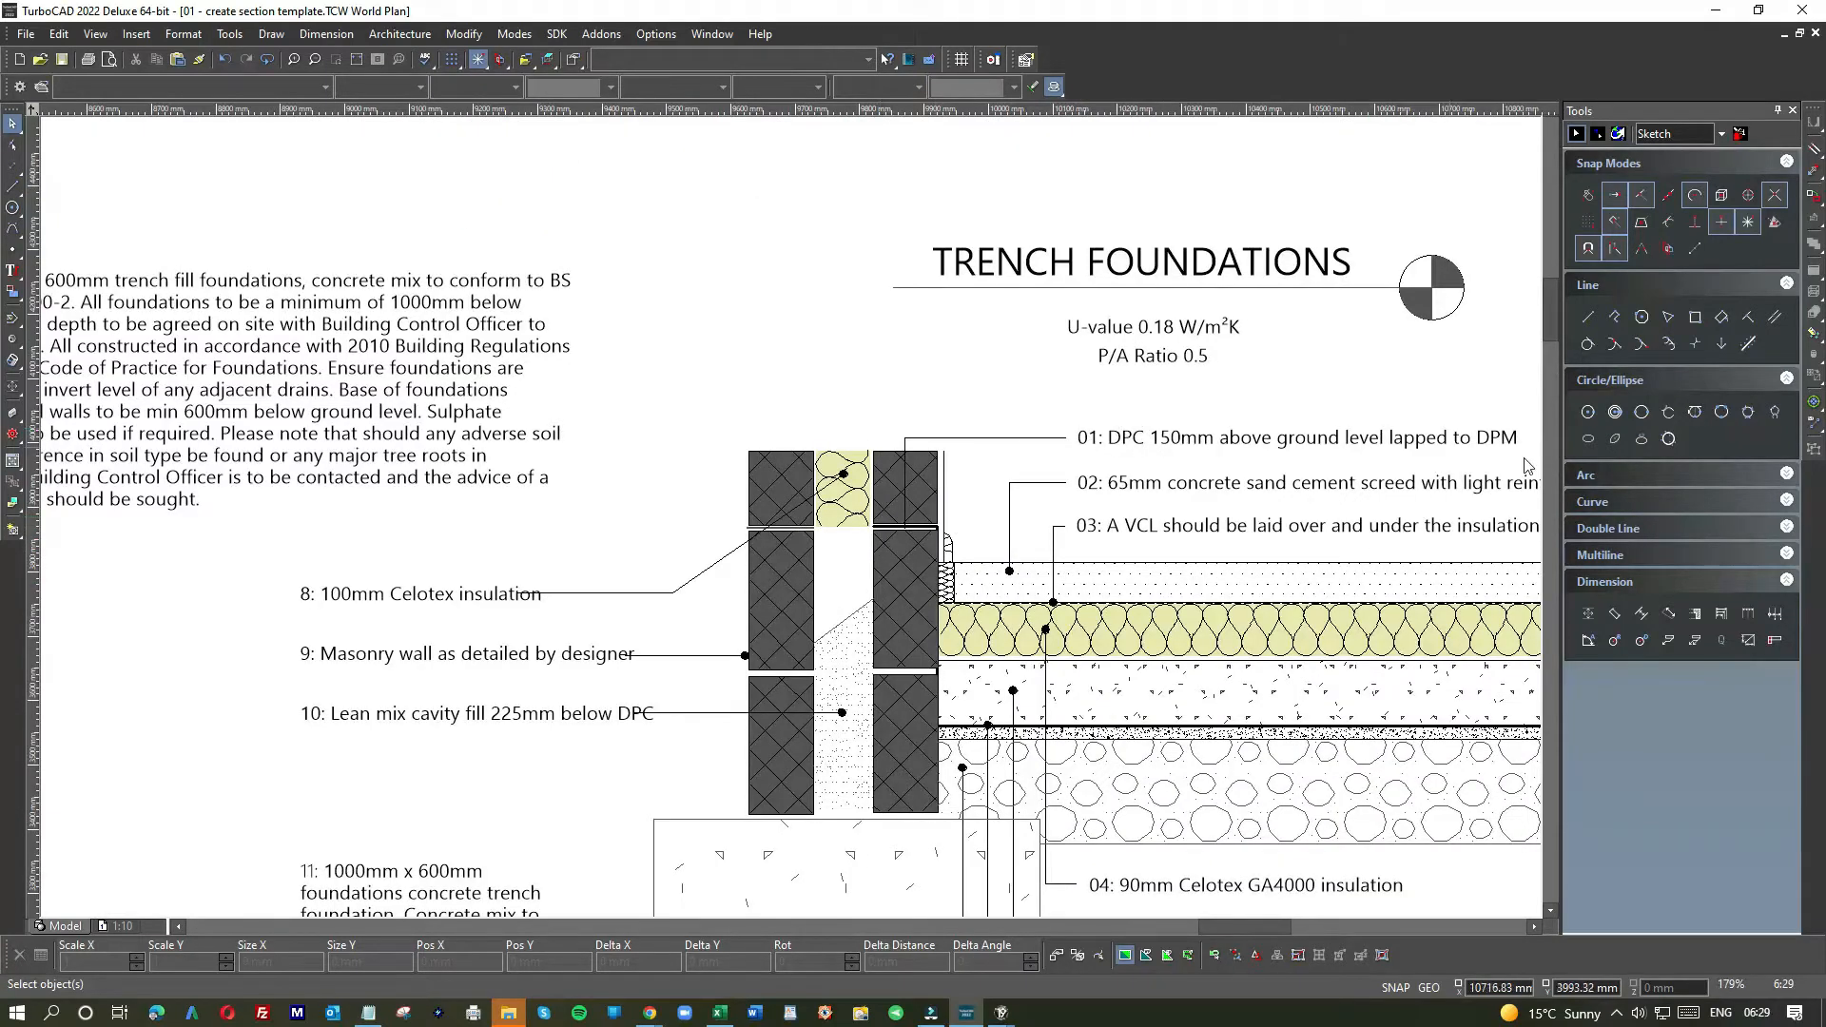
scroll(1512, 468, "down", 6)
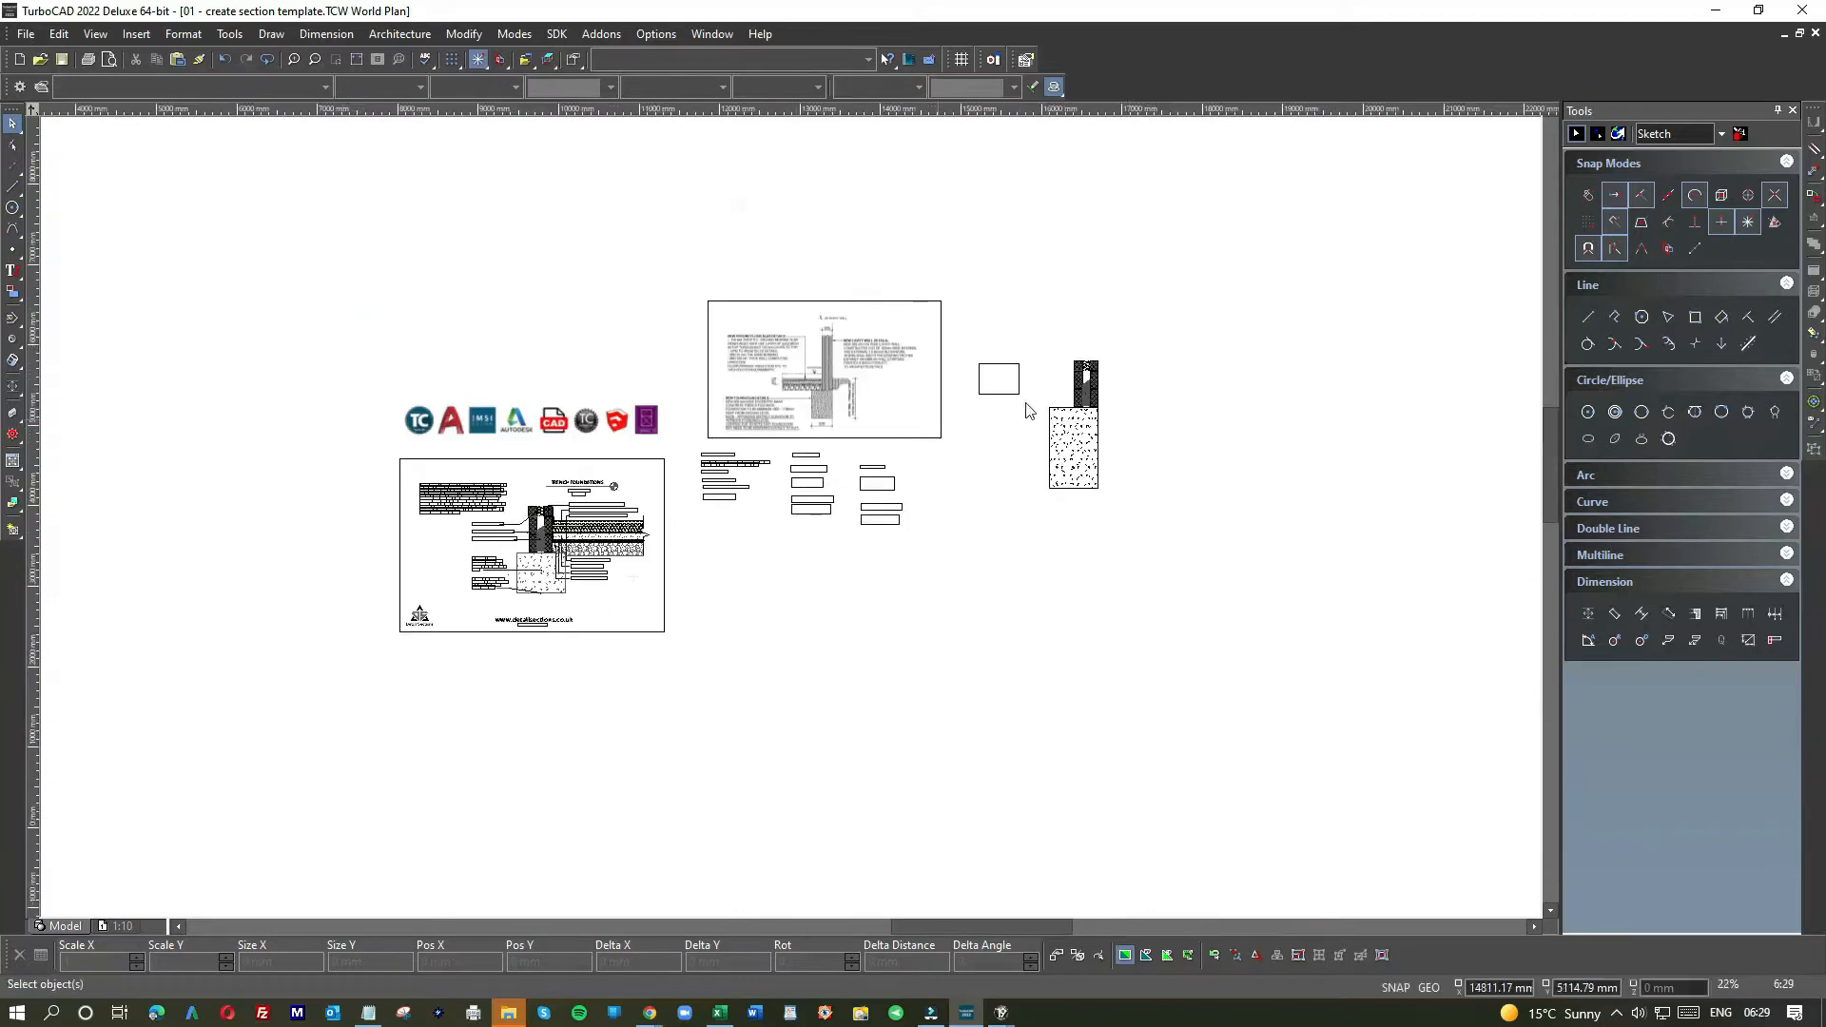
scroll(1092, 382, "down", 1)
- Copy the thick damp proof course line from the left leaf's upper joint into the matching joint of the right leaf
scroll(791, 524, "up", 5)
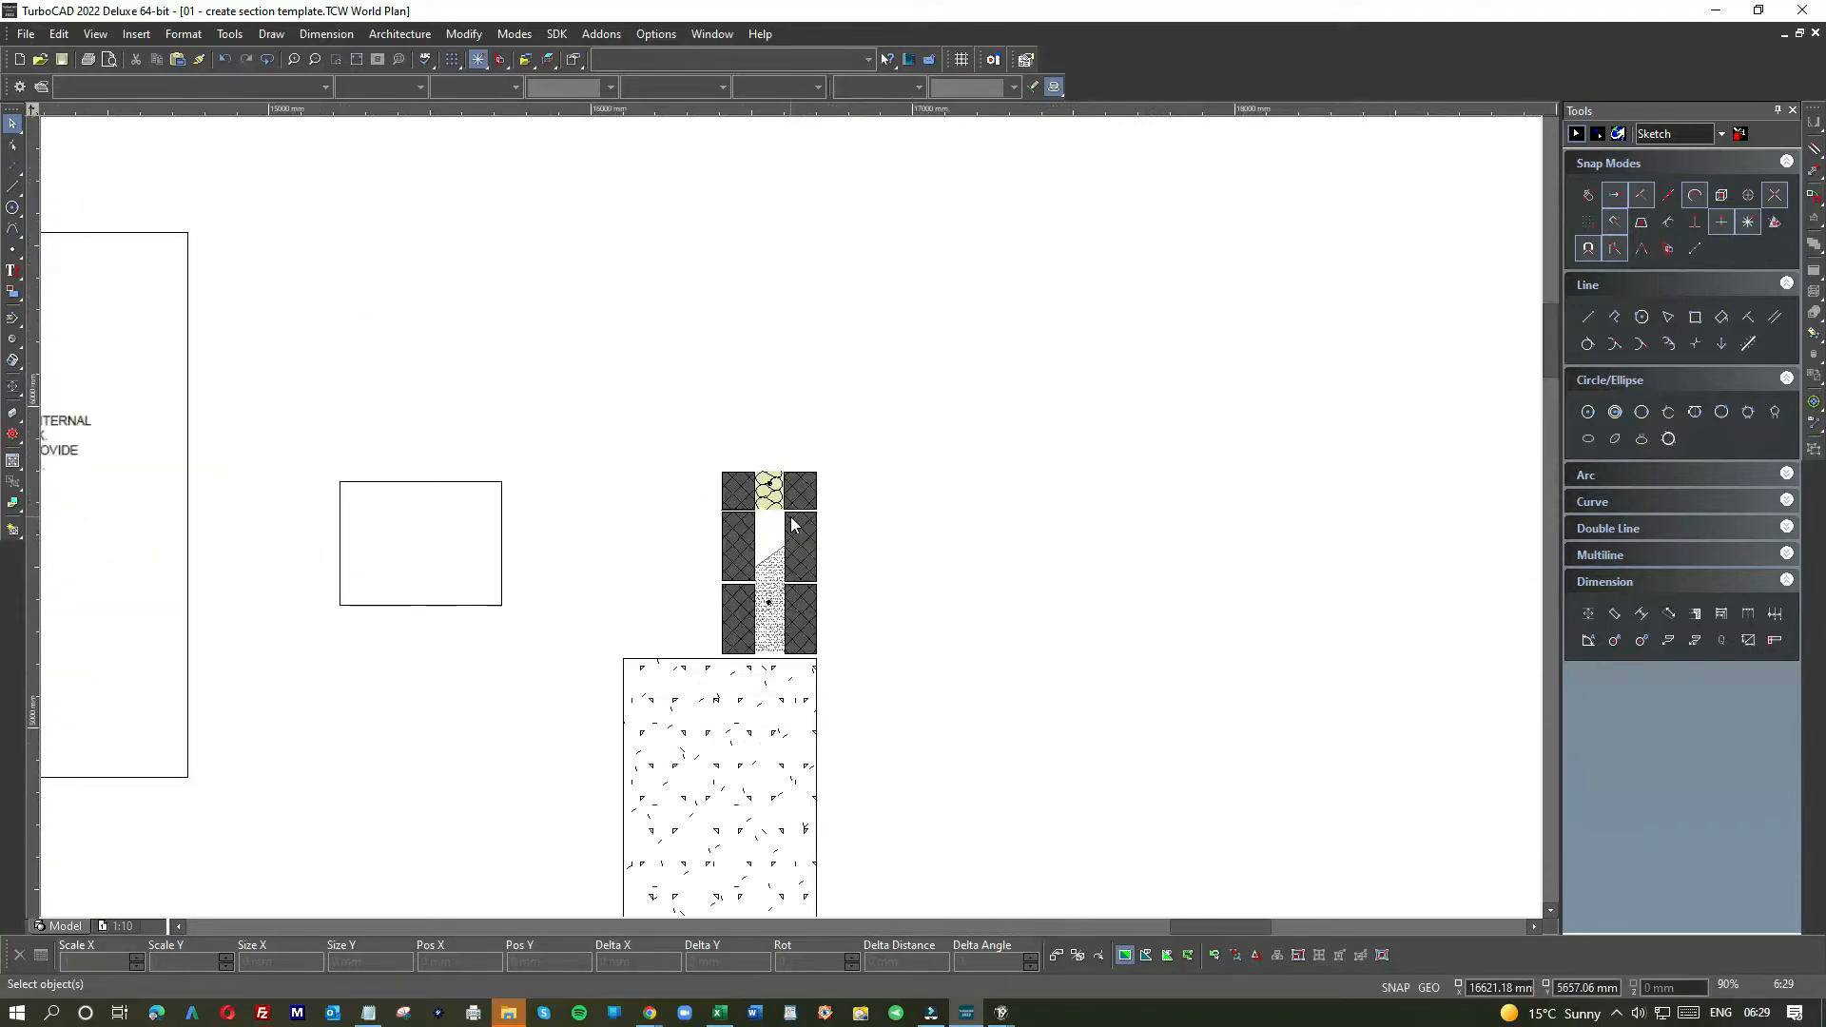
scroll(769, 528, "up", 6)
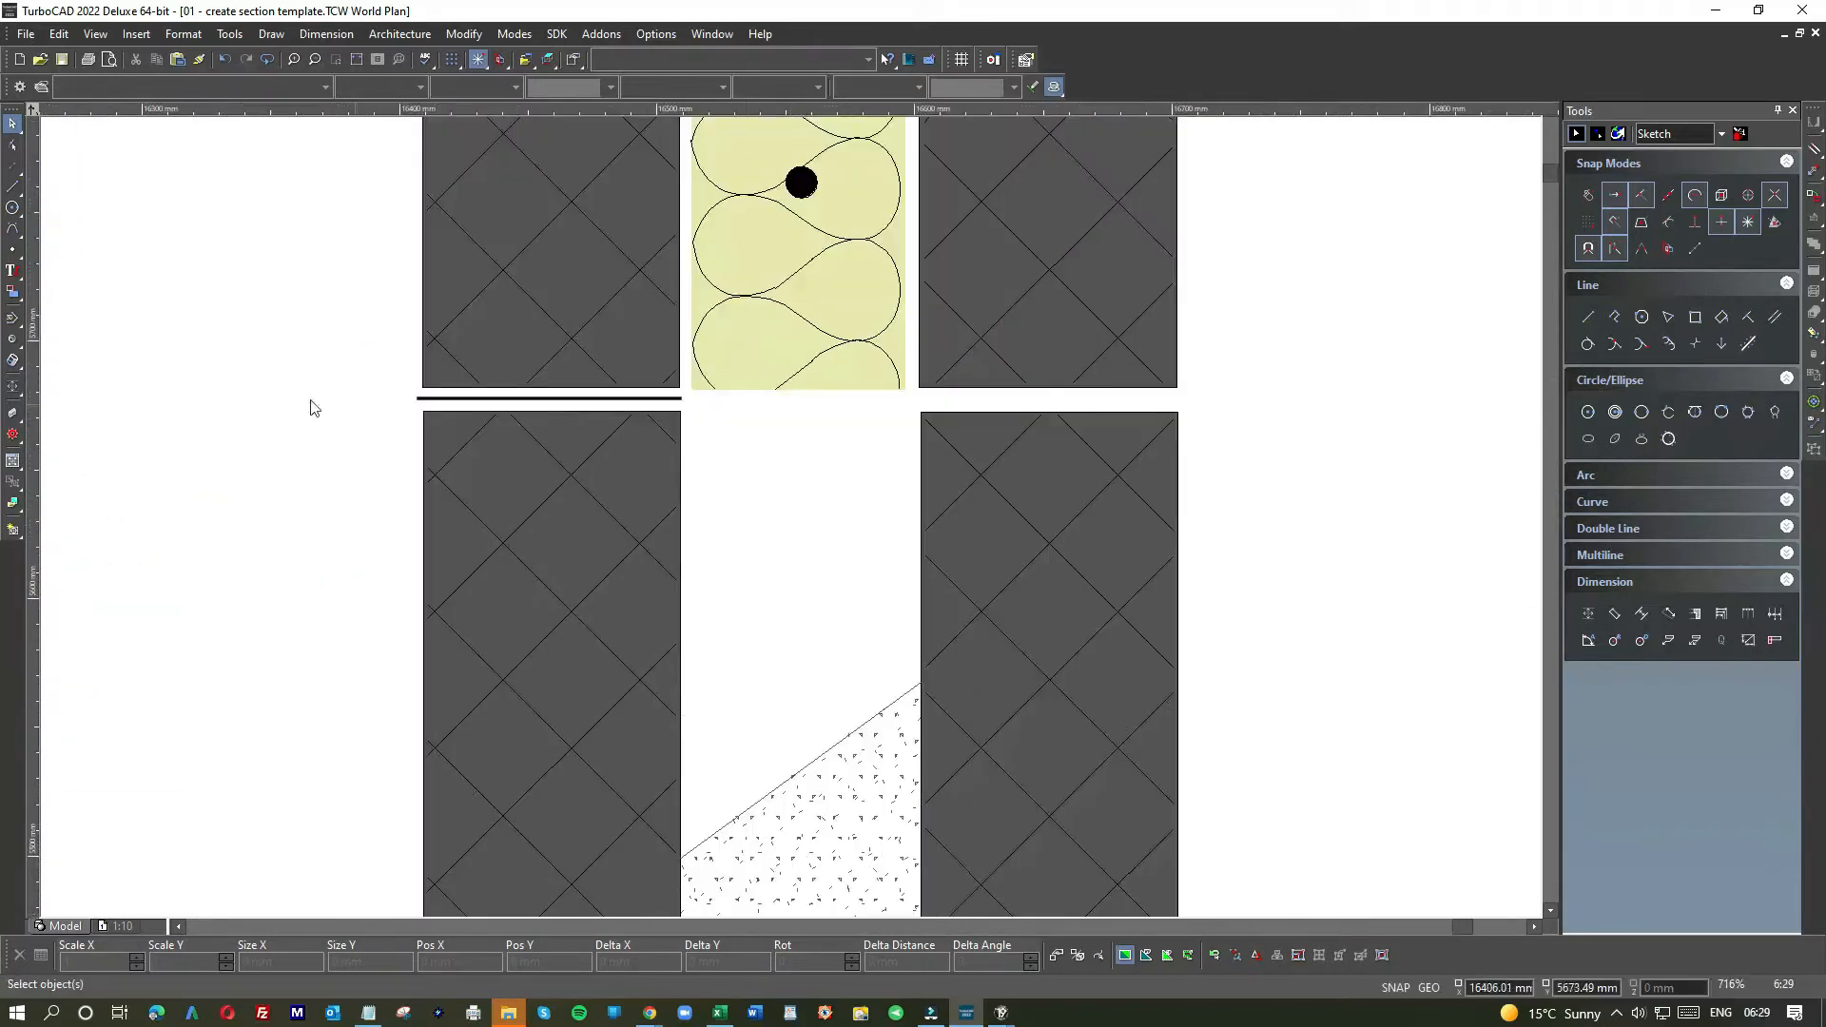
left_click(392, 397)
key("ctrl+c")
key("ctrl+v")
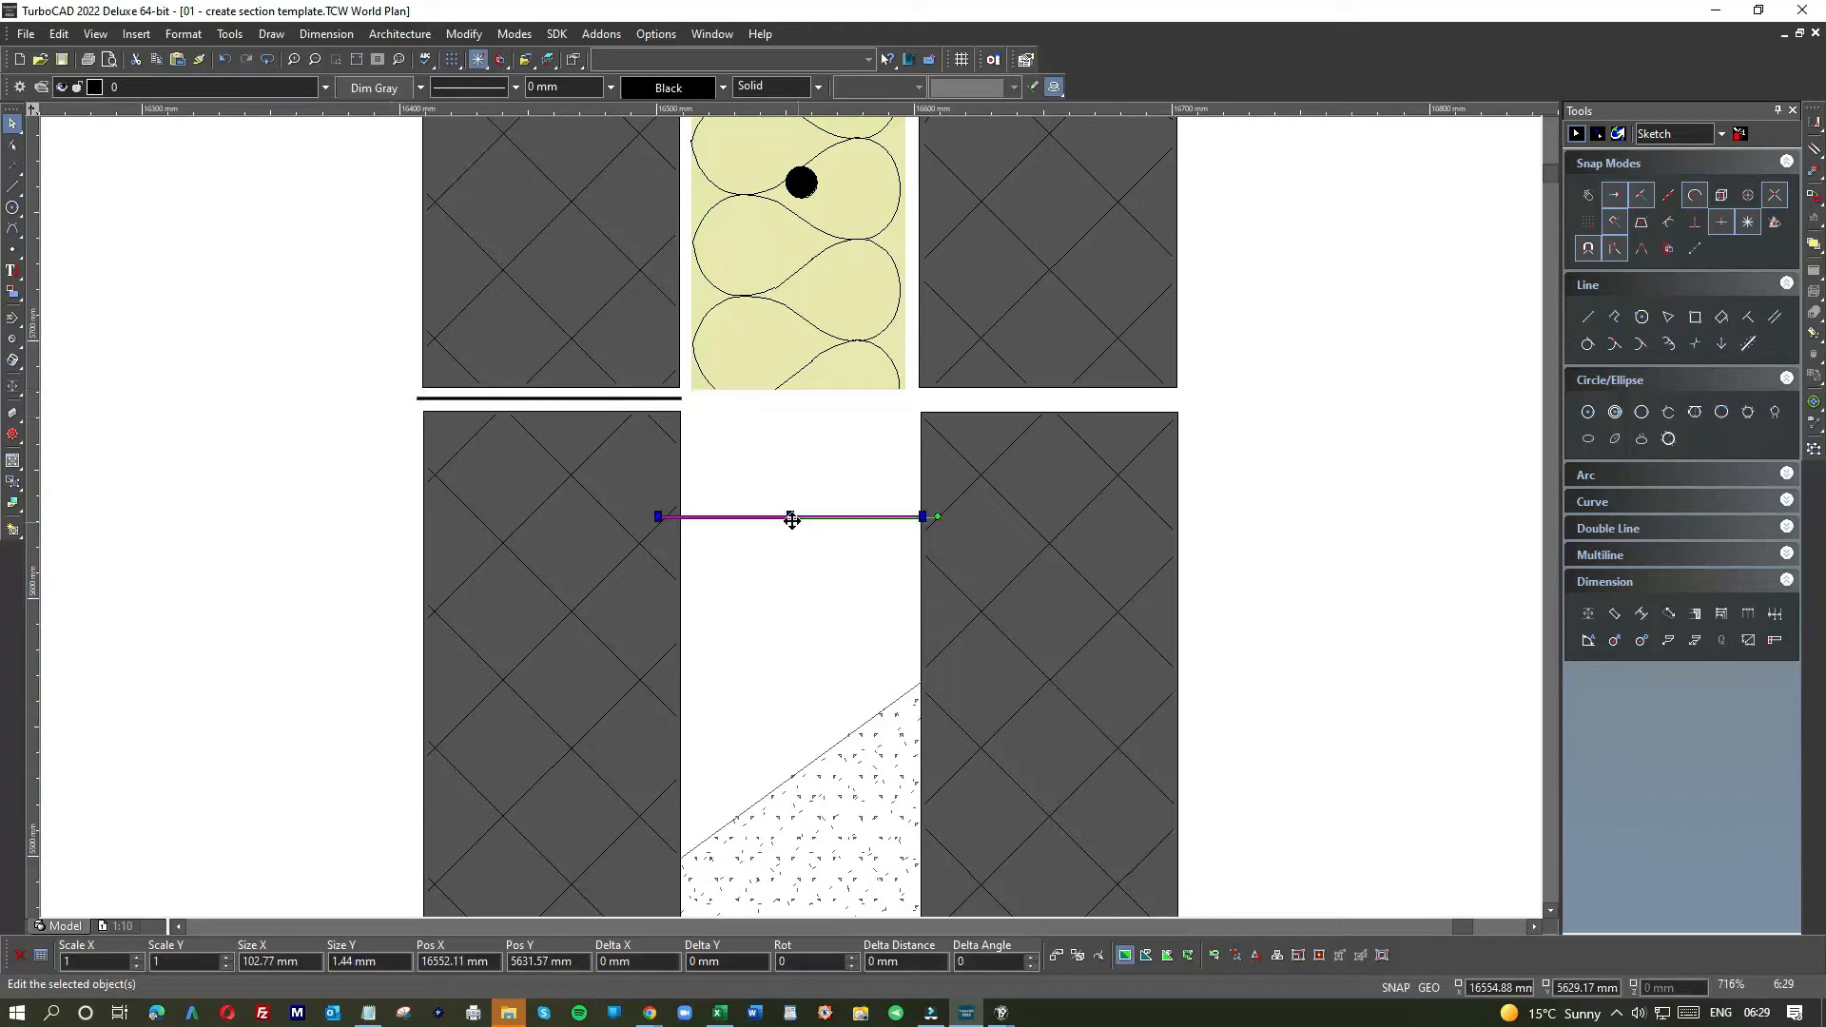
left_click(790, 516)
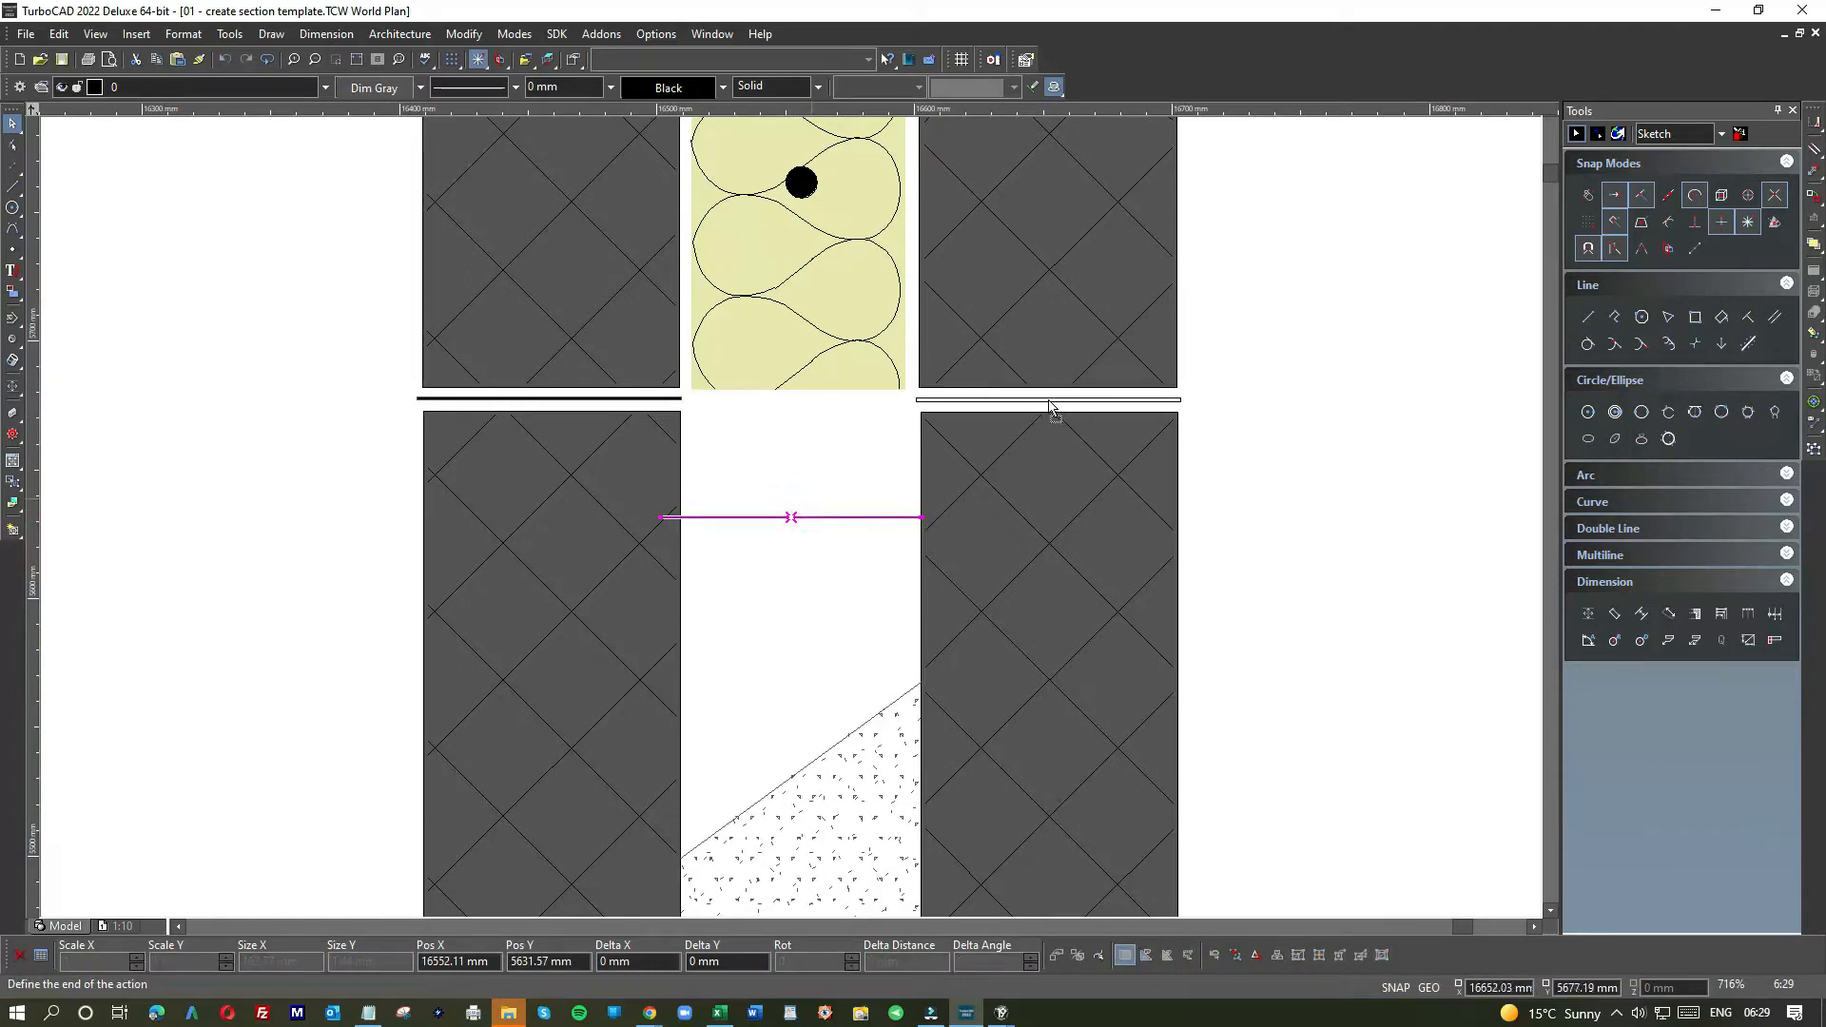
left_click(1049, 404)
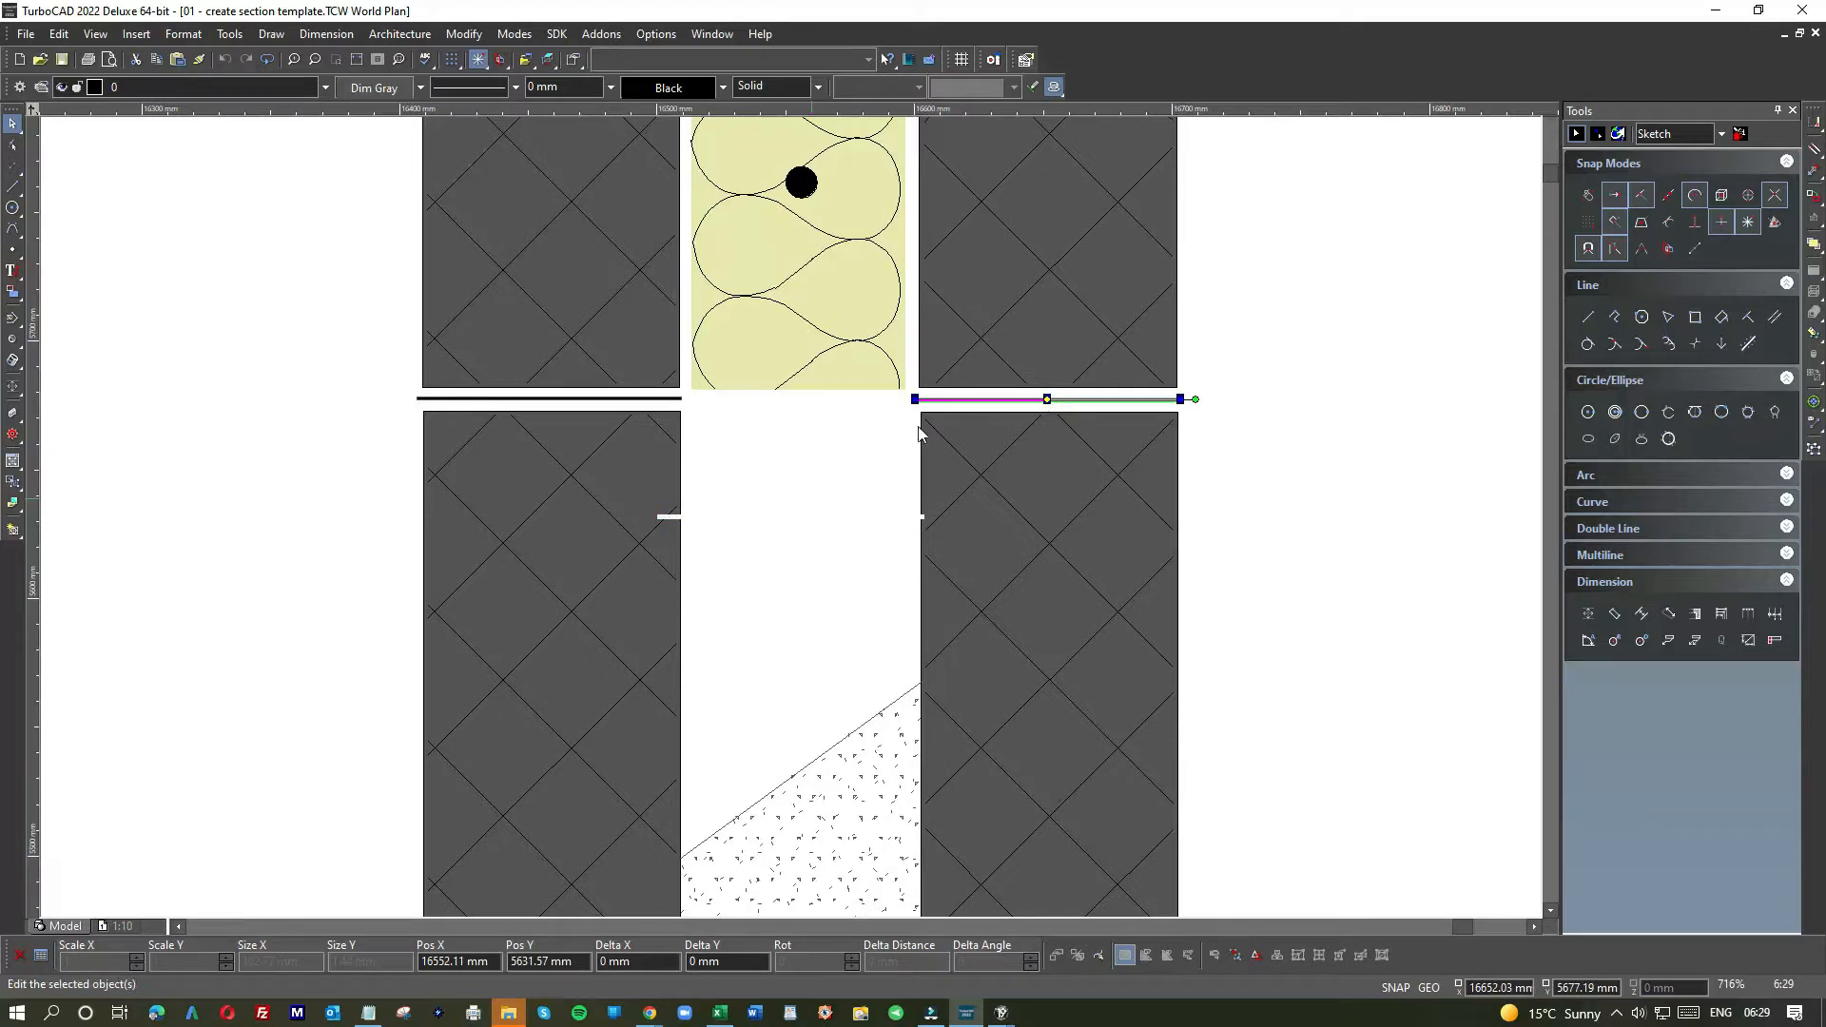
left_click(788, 447)
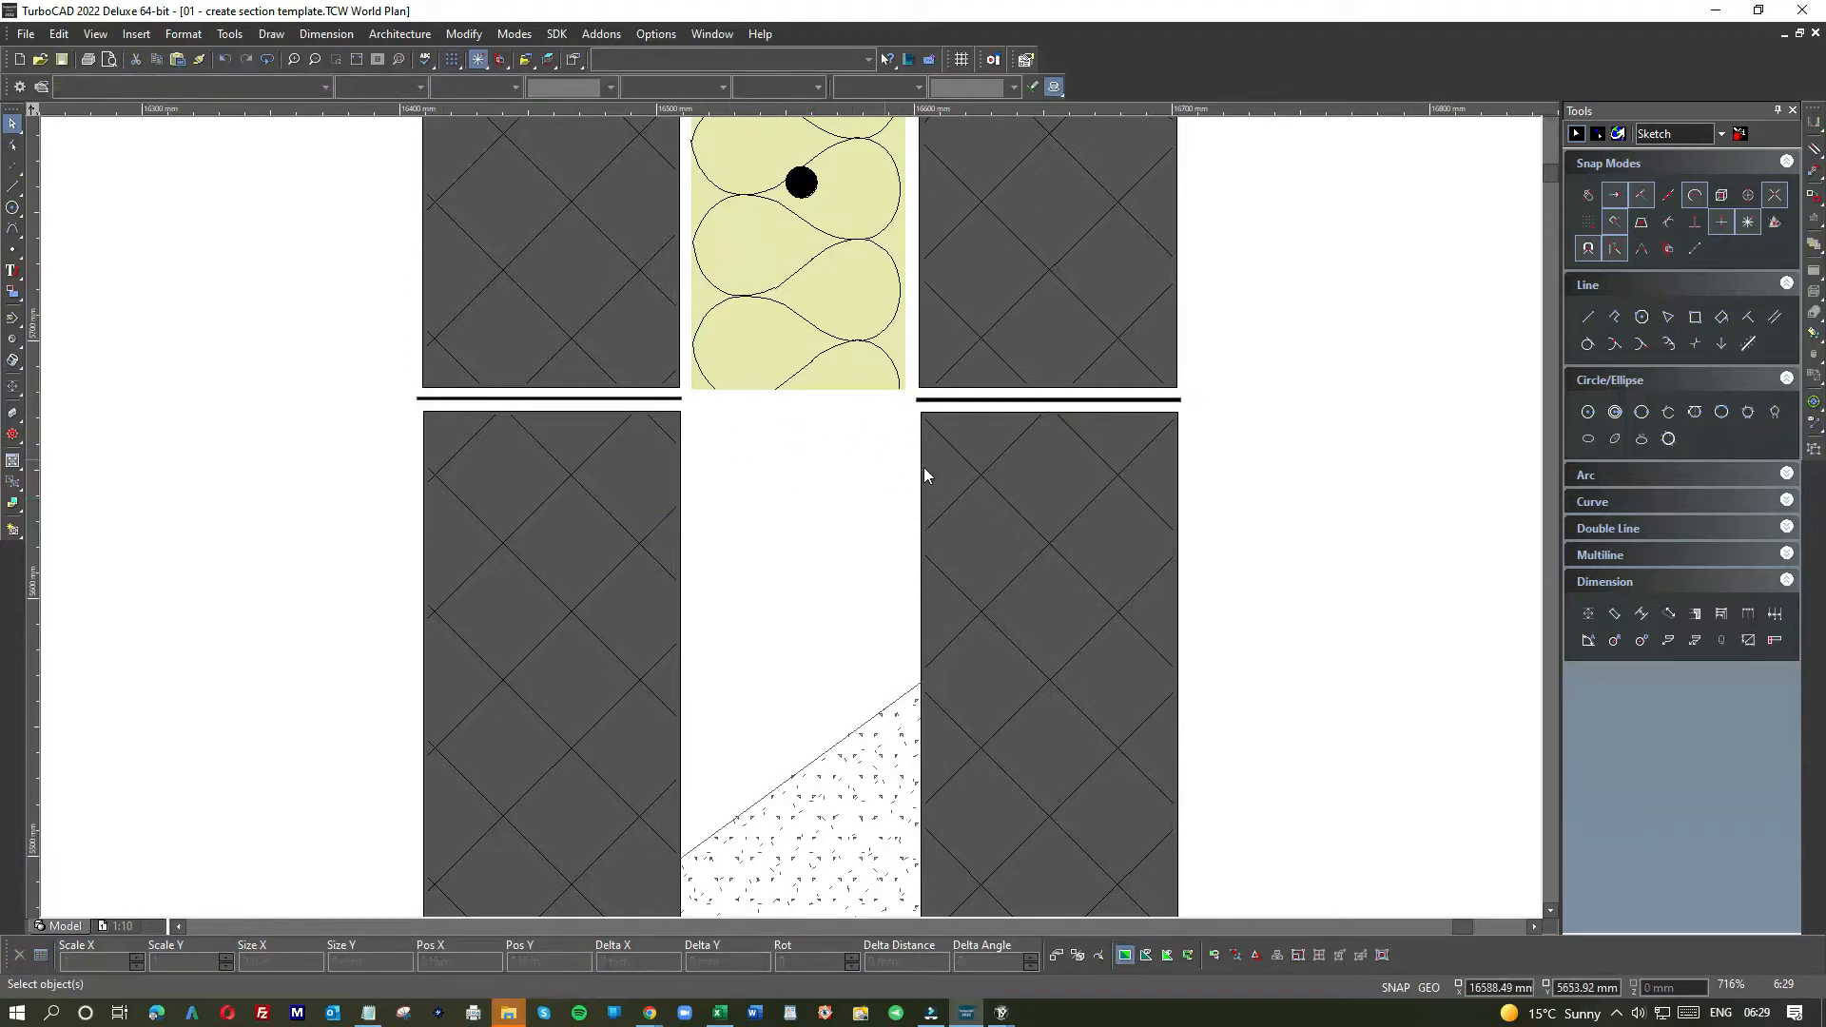
- Try a horizontal guide line along the top of the left leaf, extended past the right leaf, and delete it
scroll(793, 524, "down", 2)
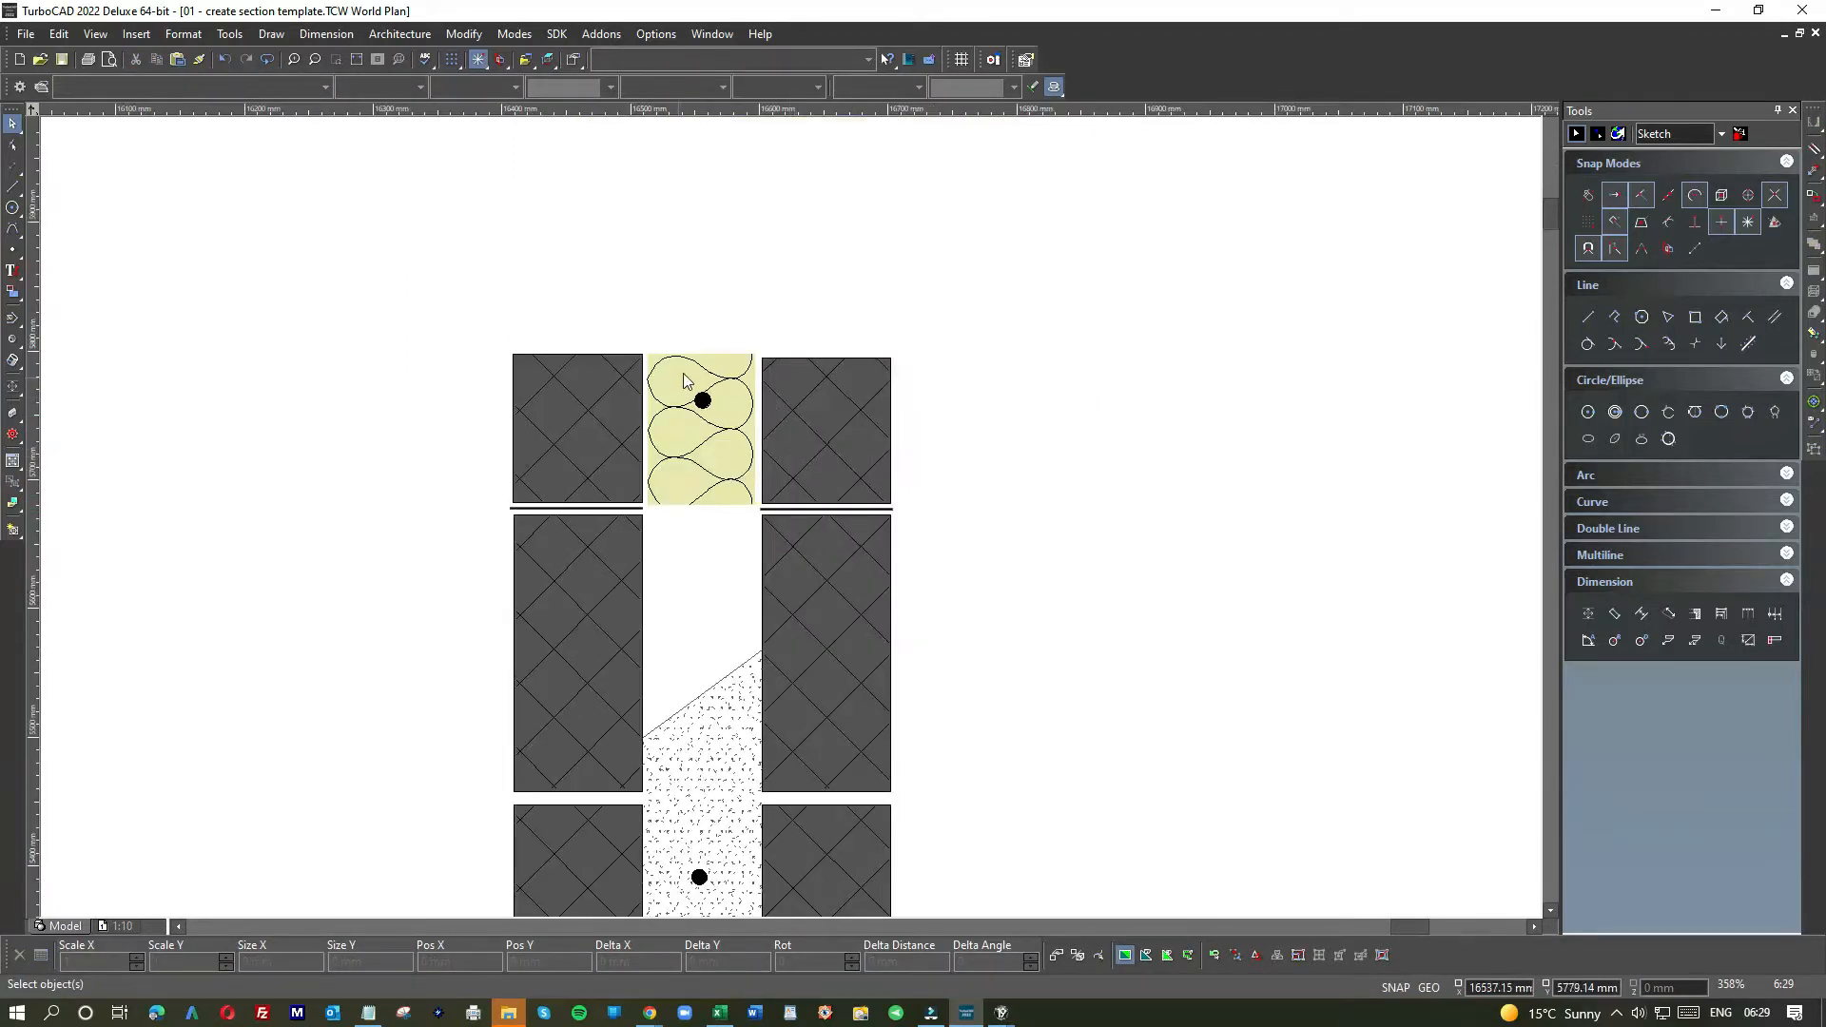
left_click(12, 185)
left_click(624, 353)
left_click(946, 354)
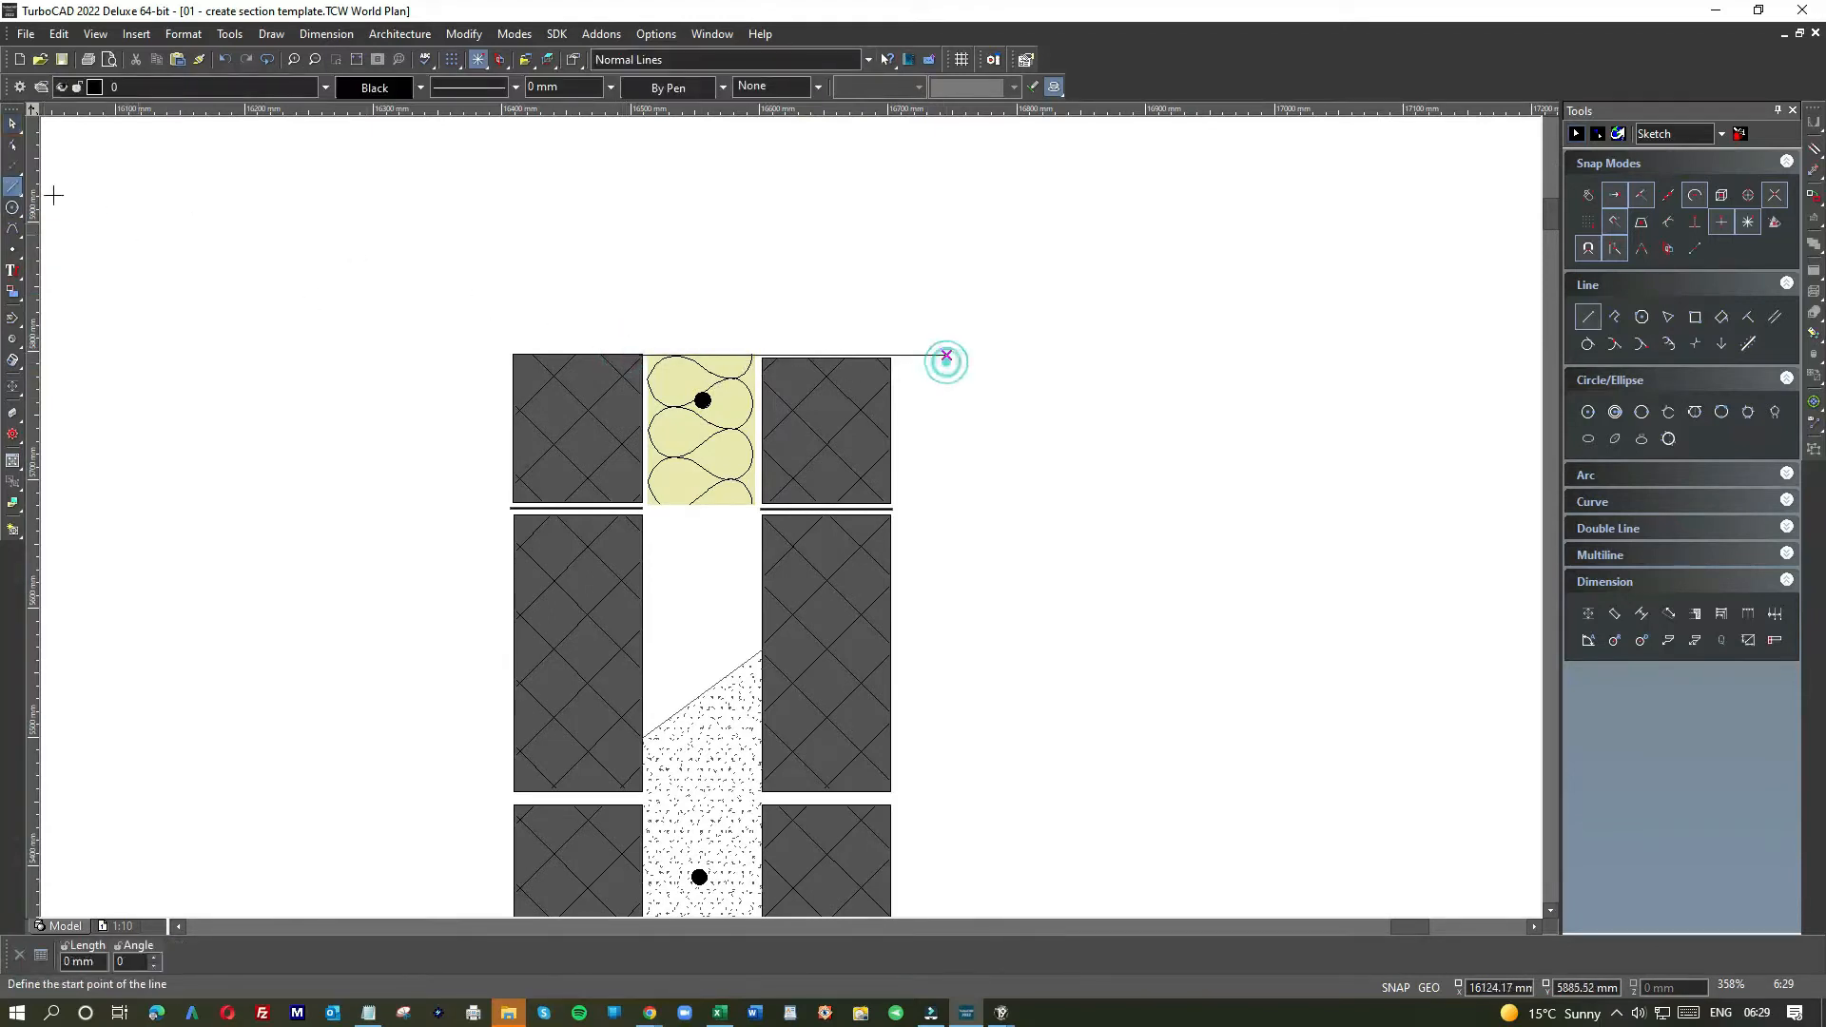
left_click(14, 121)
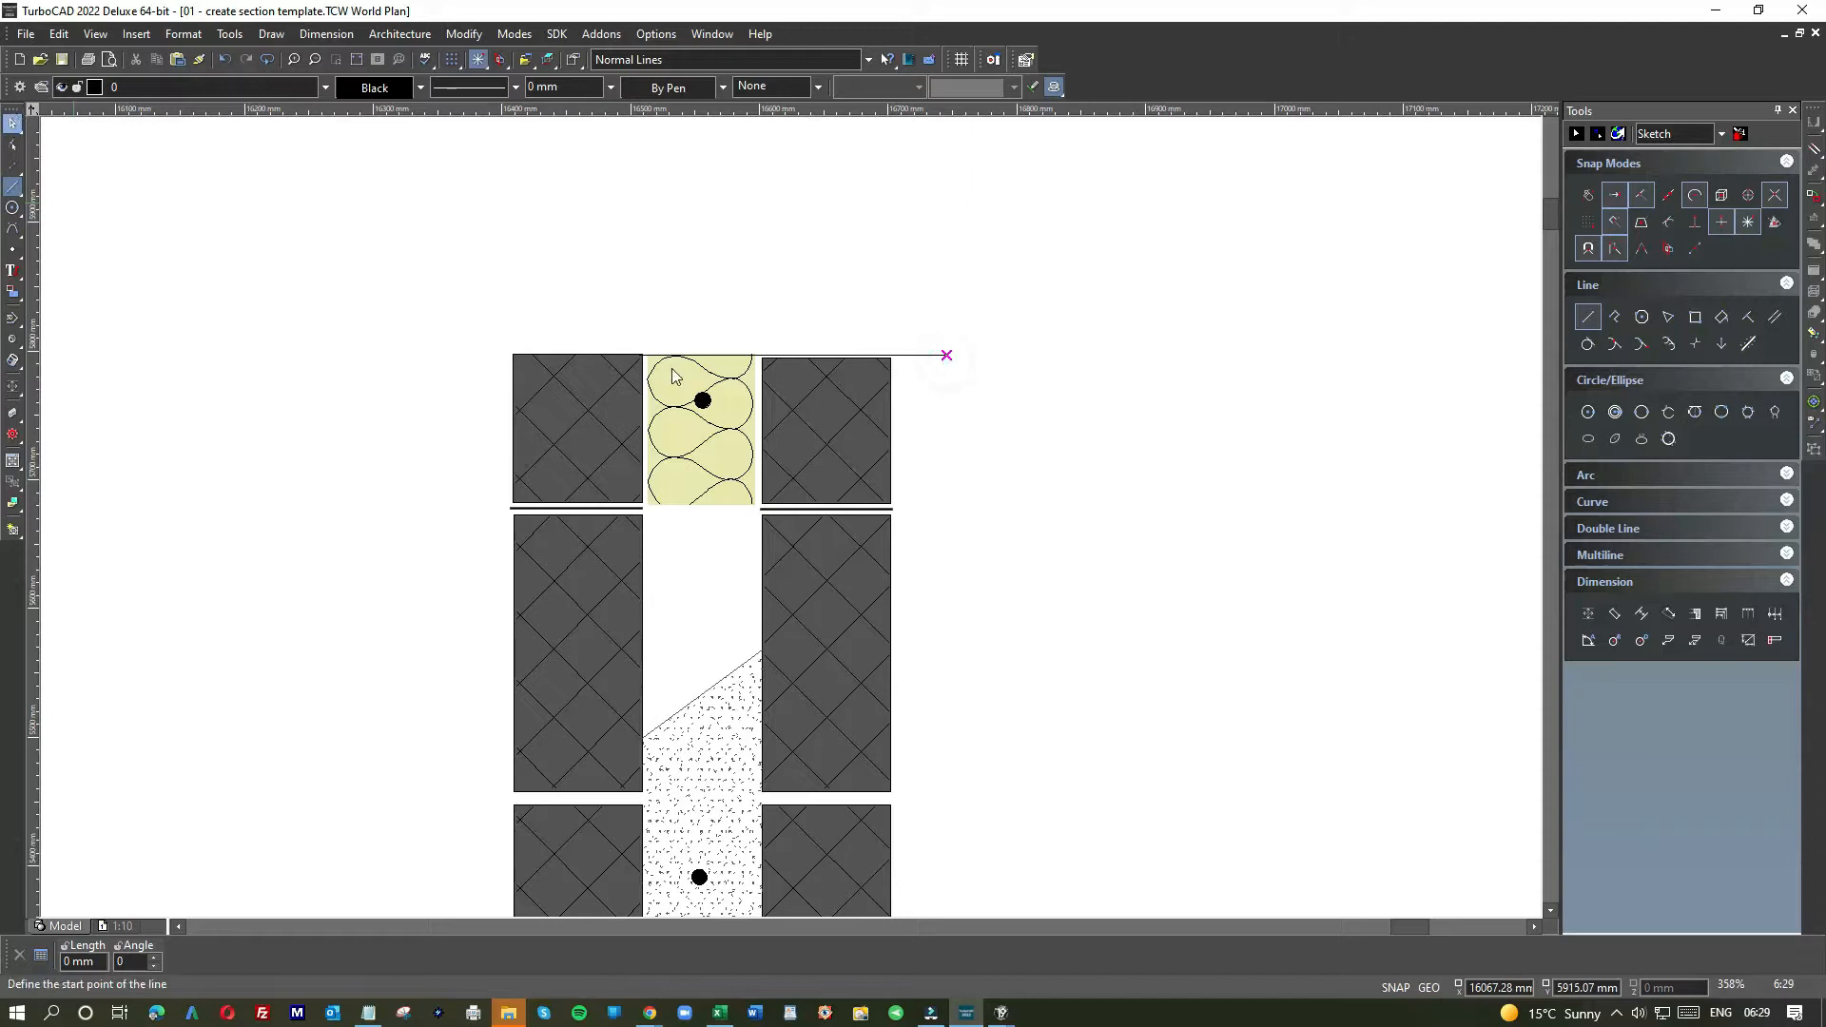
scroll(790, 516, "up", 2)
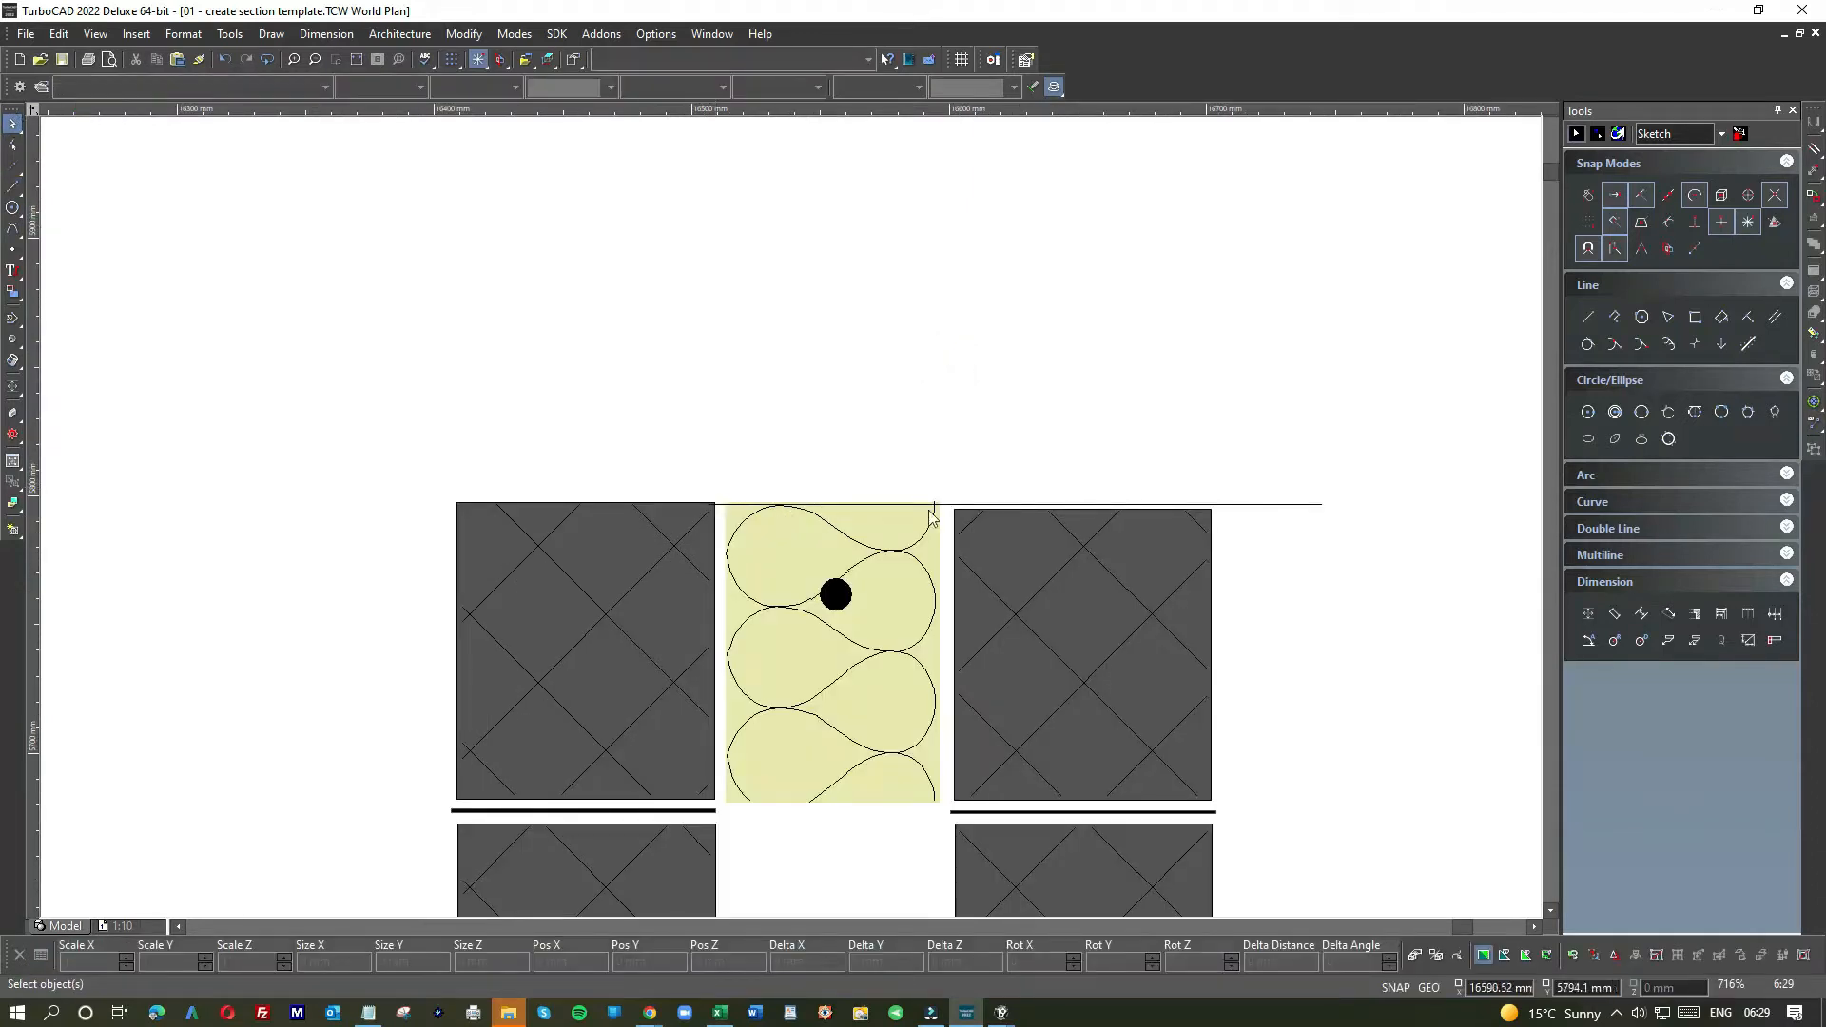
left_click(1305, 513)
key("Delete")
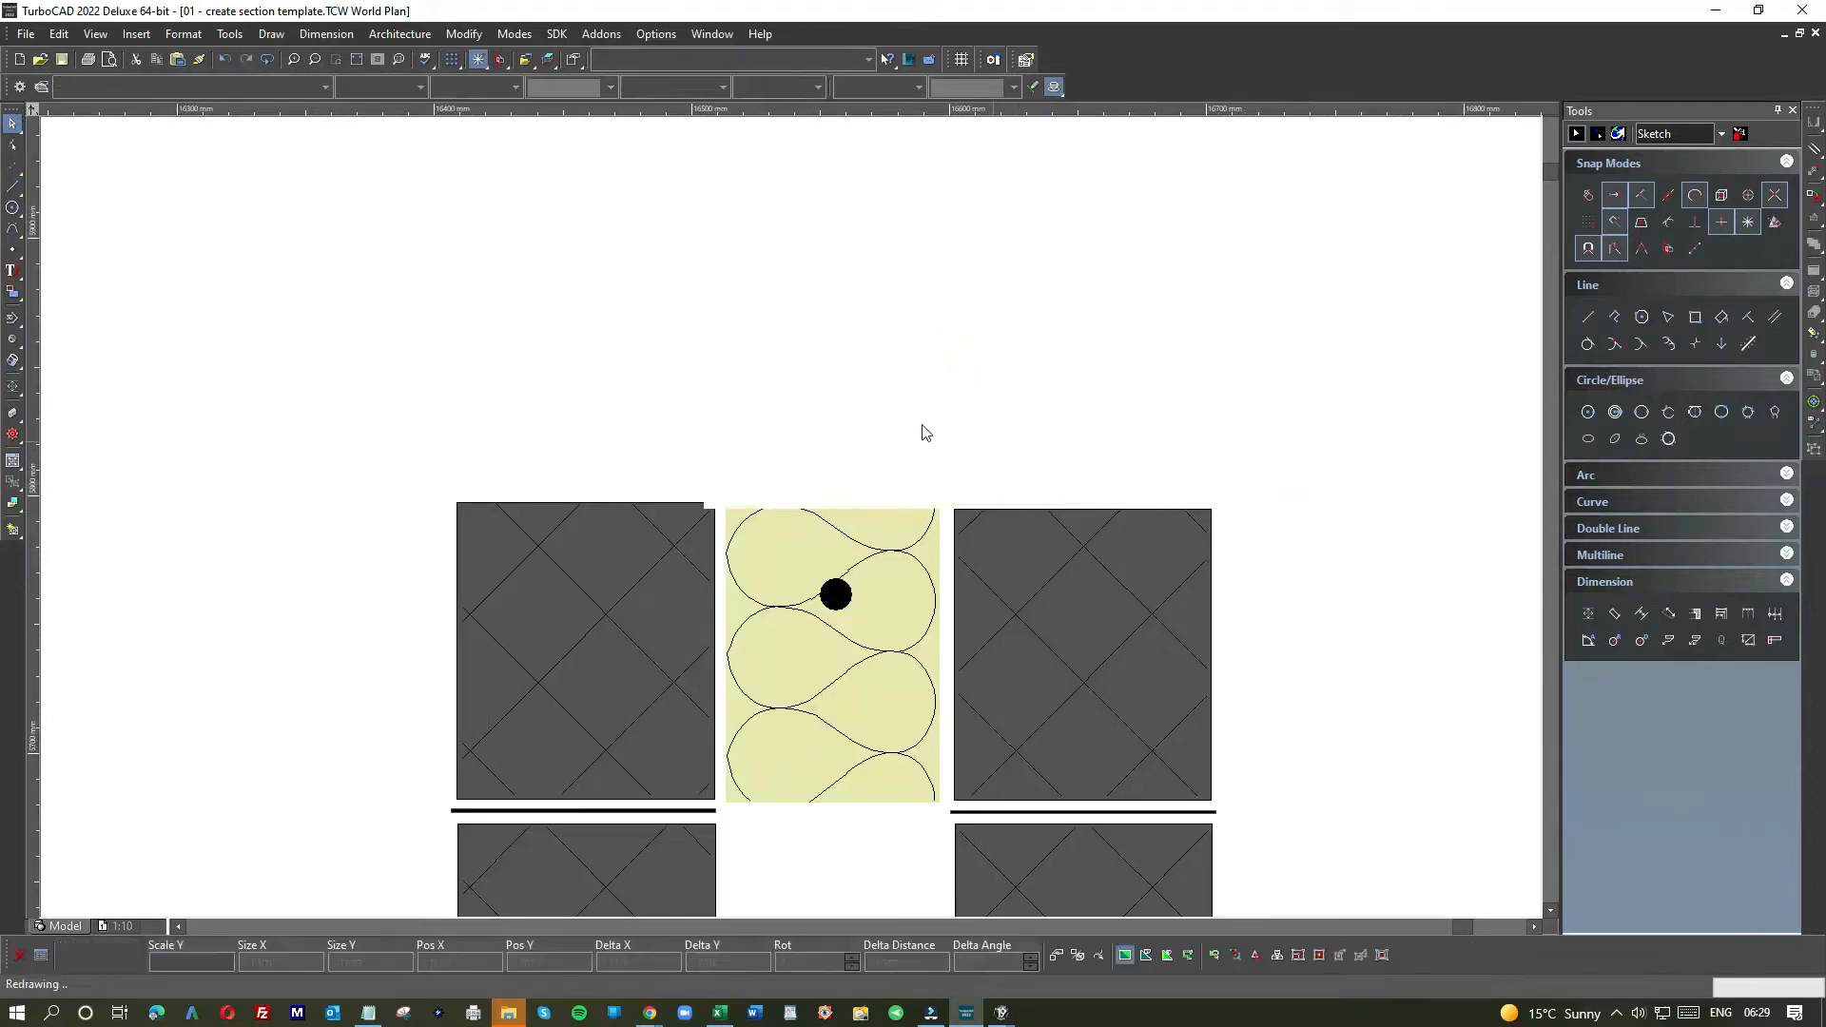
- Draw a horizontal guide line from the left leaf's top inner corner to beyond the right leaf's outer face
left_click(1588, 213)
left_click(13, 185)
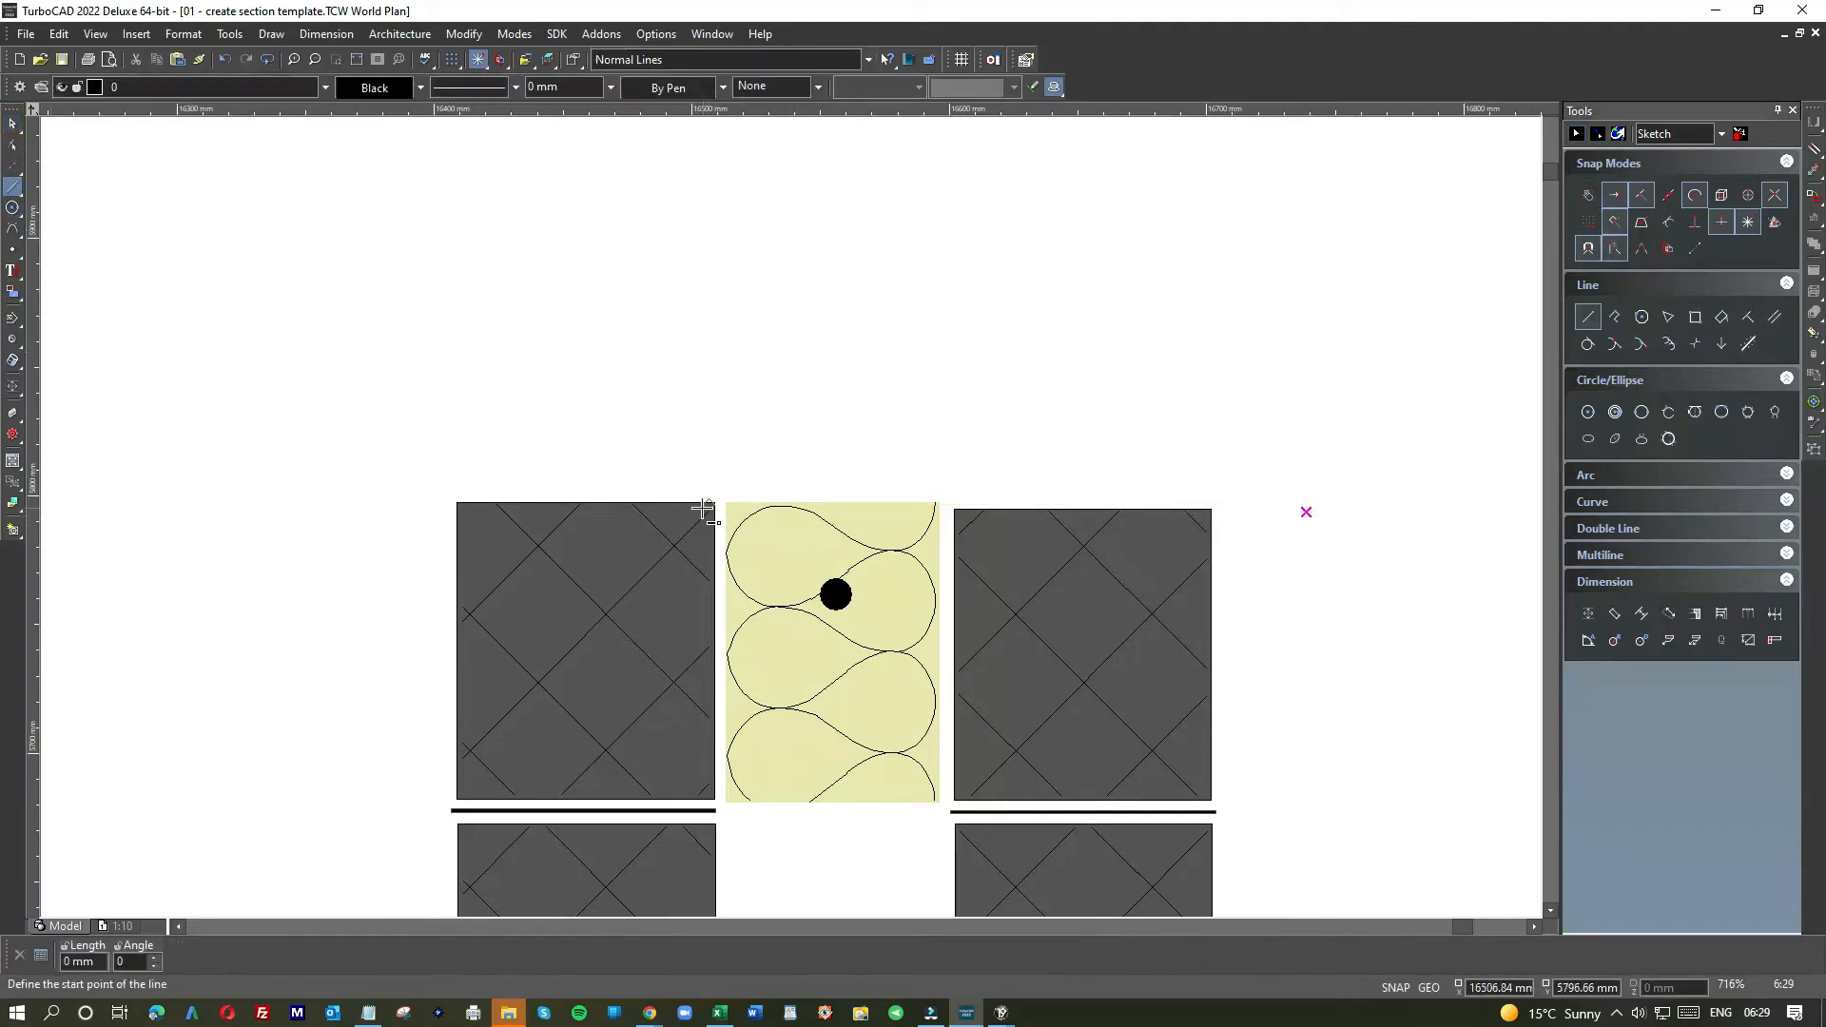
scroll(816, 511, "up", 2)
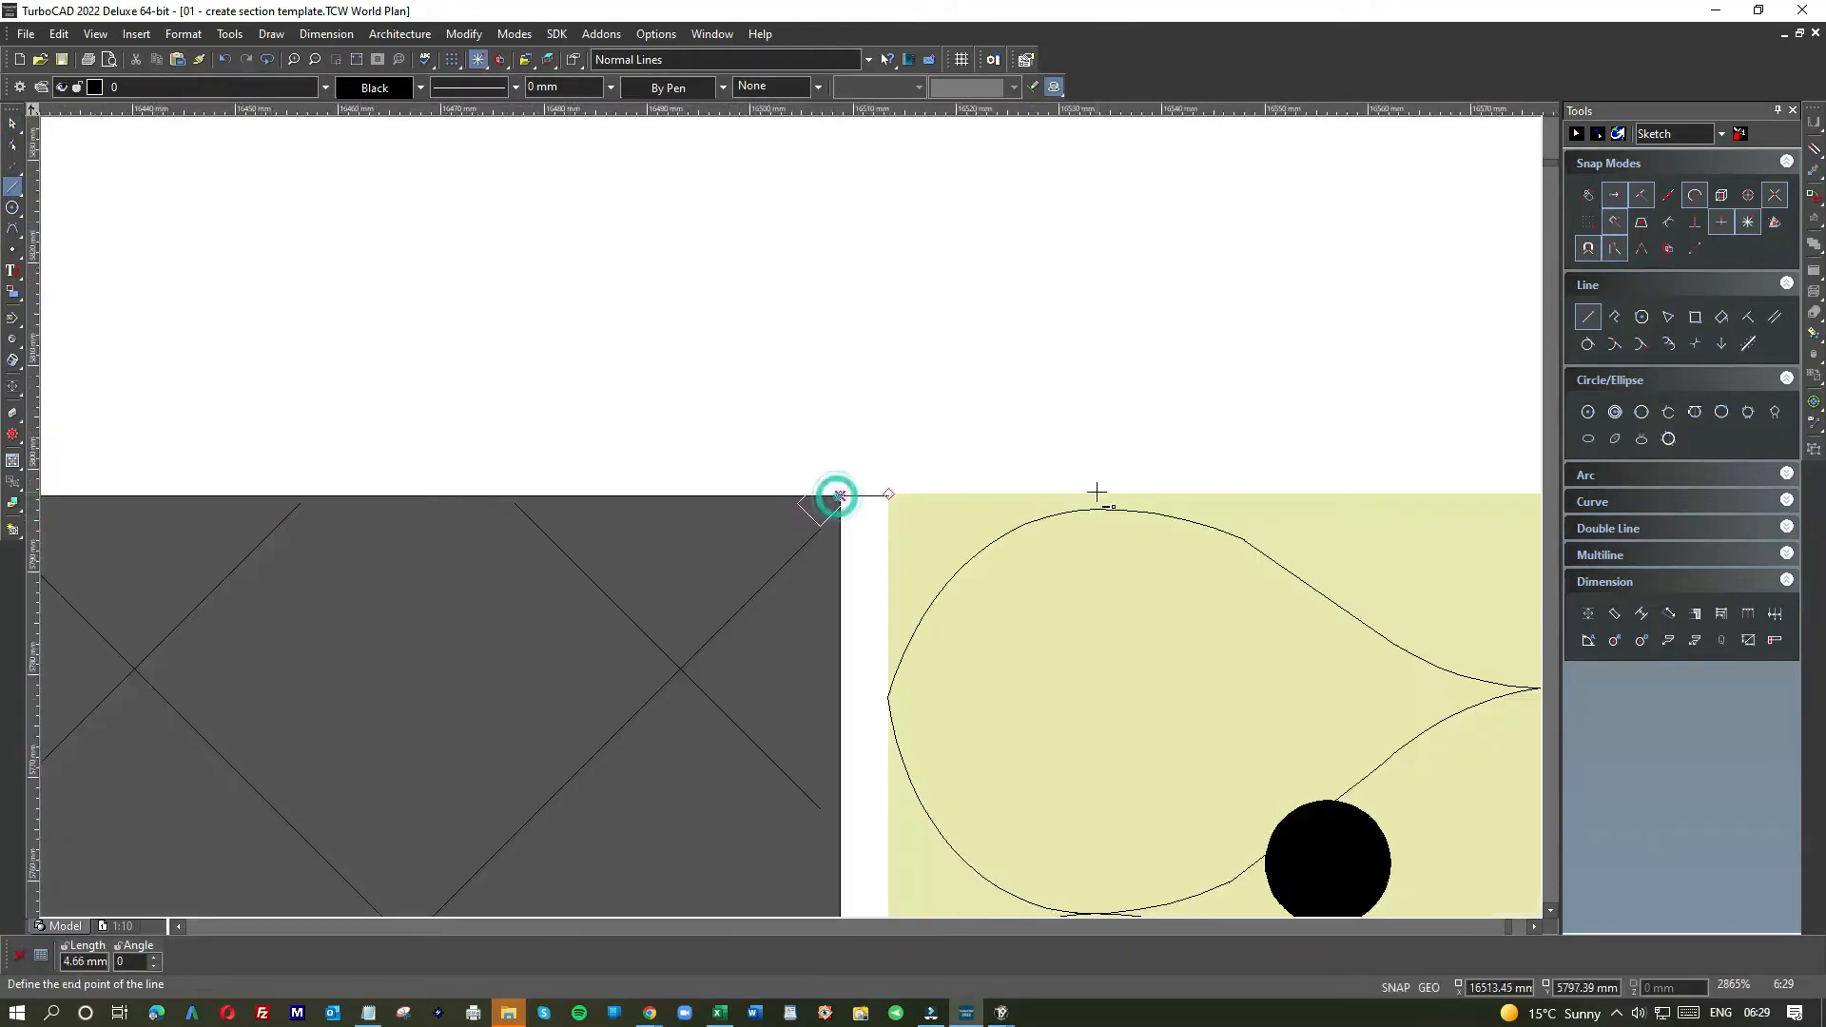
scroll(834, 497, "down", 2)
left_click(1347, 518)
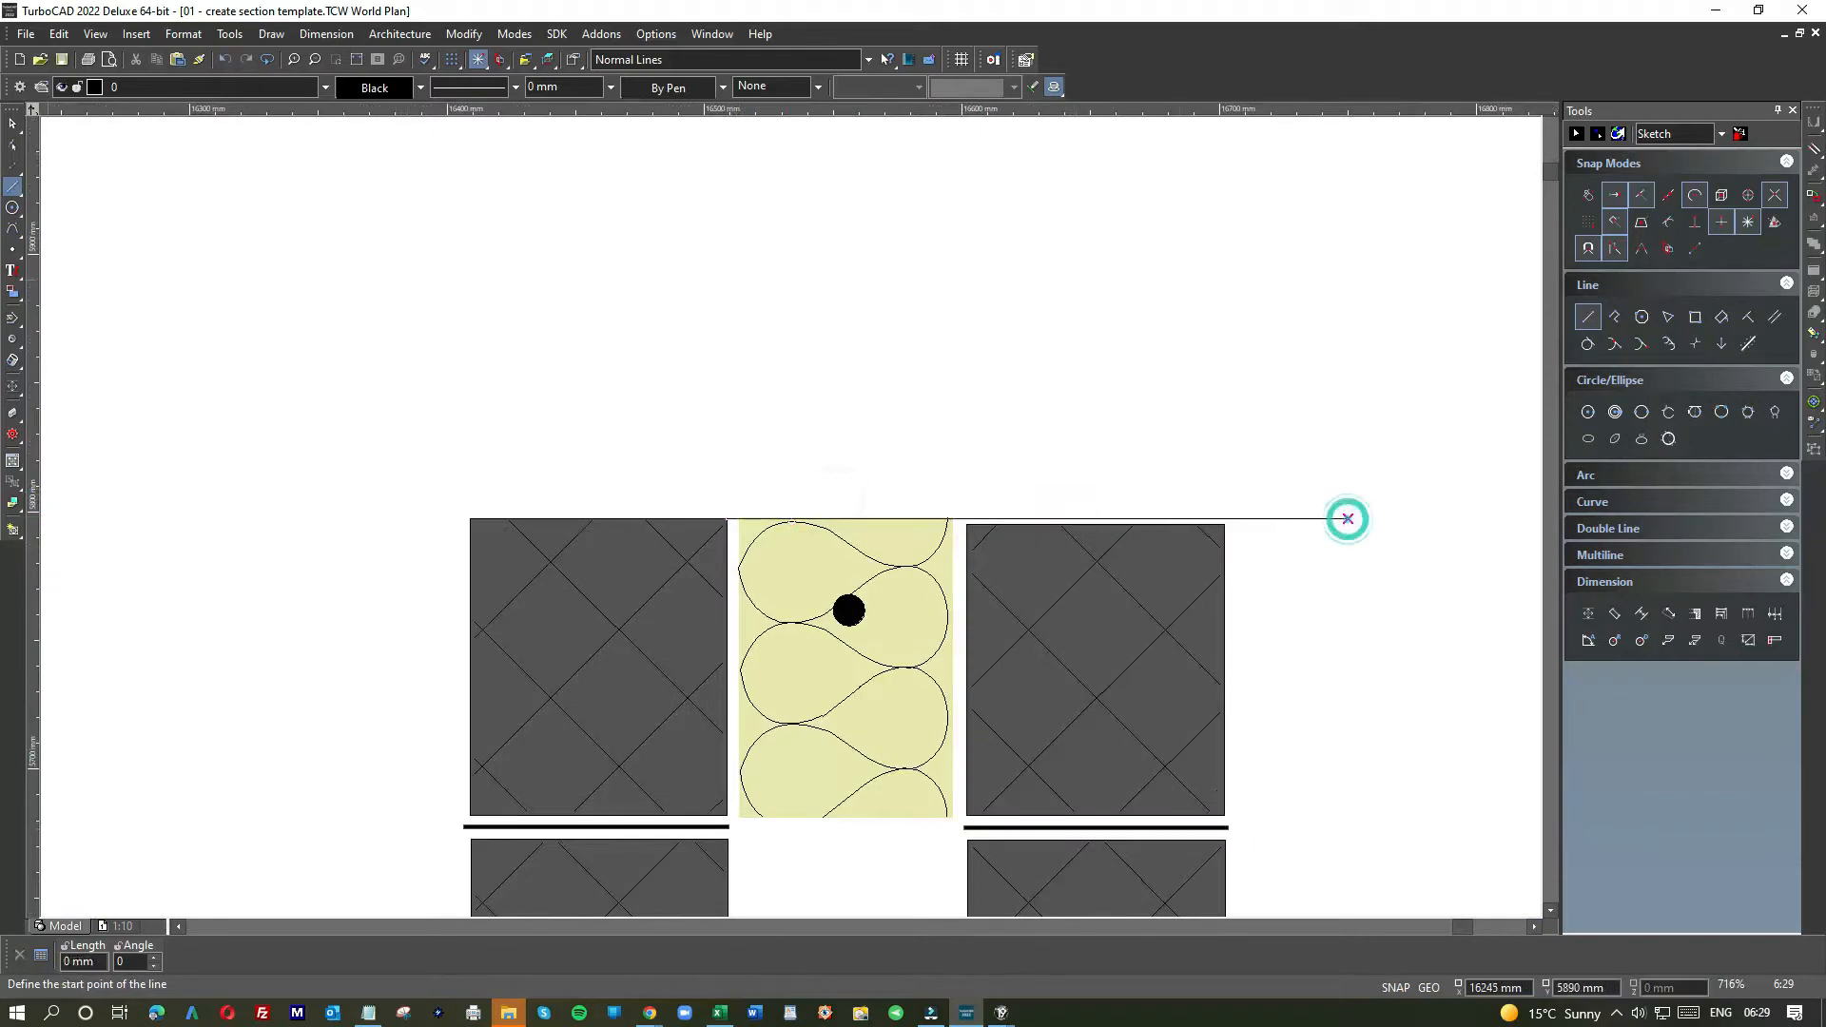
- Stretch the right leaf's top block upward so its top edge meets the horizontal guide line
left_click(13, 122)
left_click_drag(959, 514, 1264, 837)
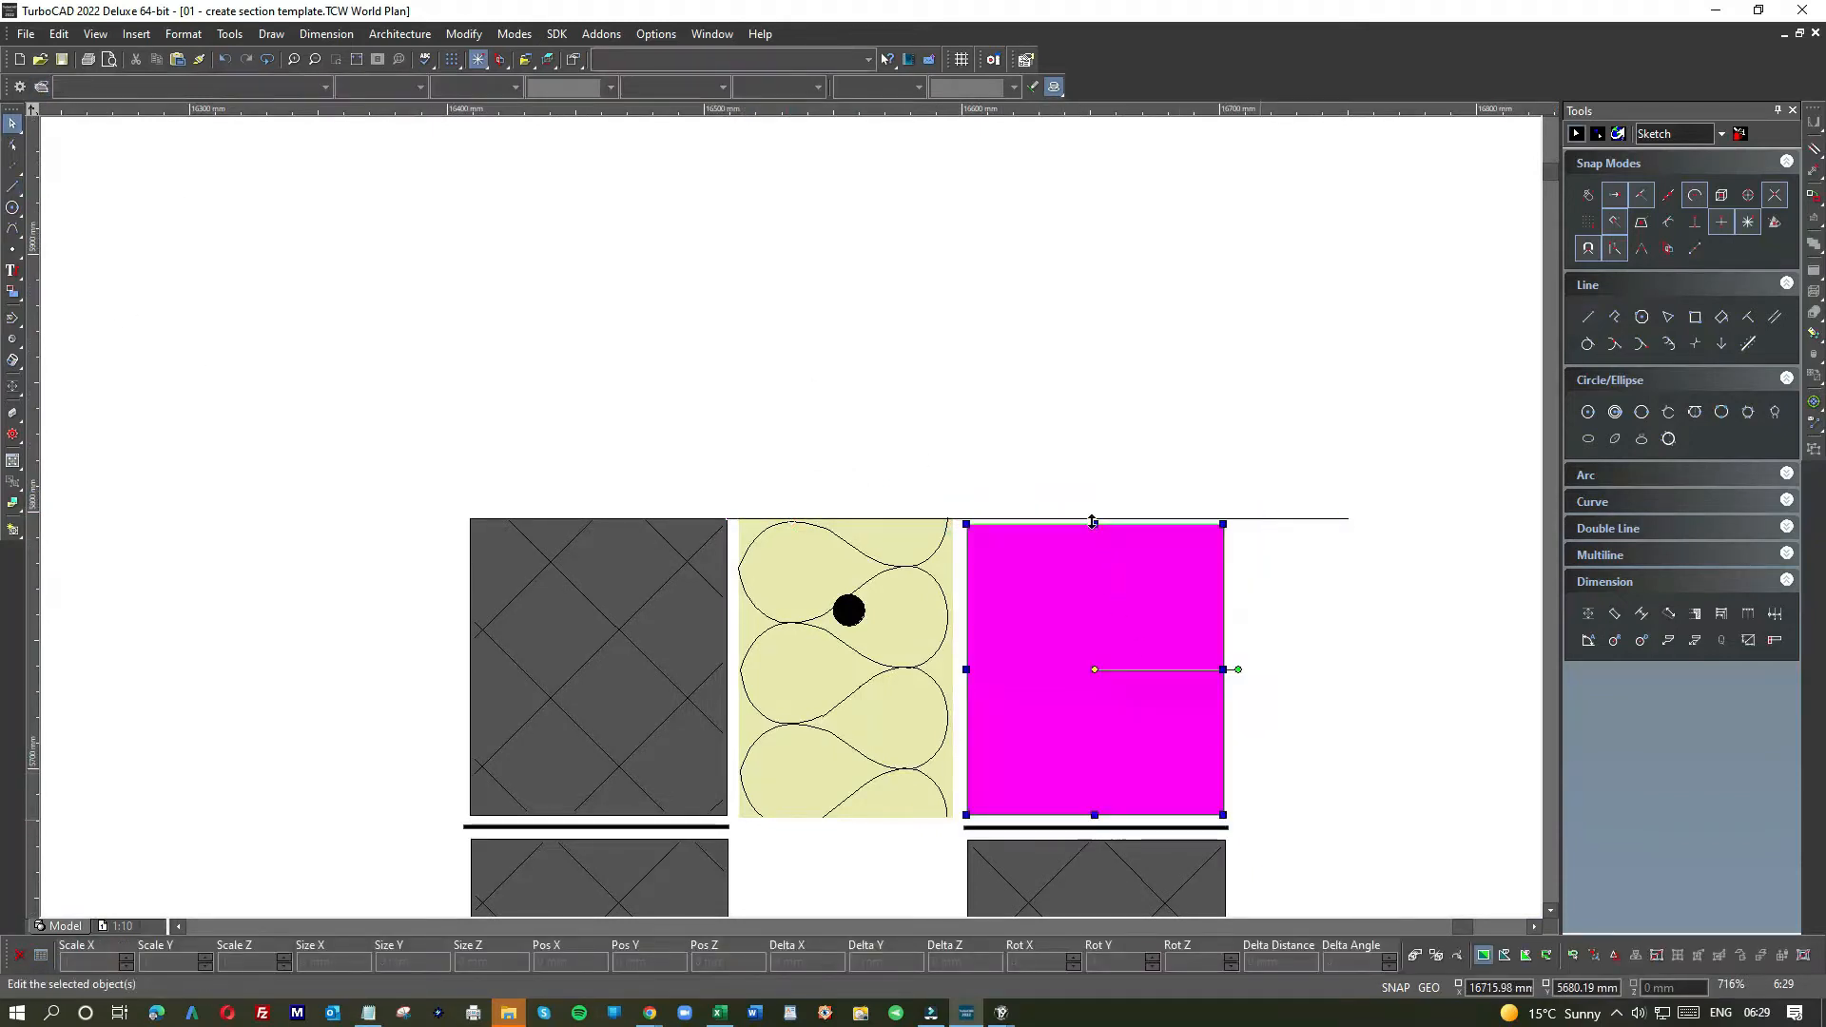
scroll(1095, 523, "up", 2)
left_click_drag(807, 529, 808, 501)
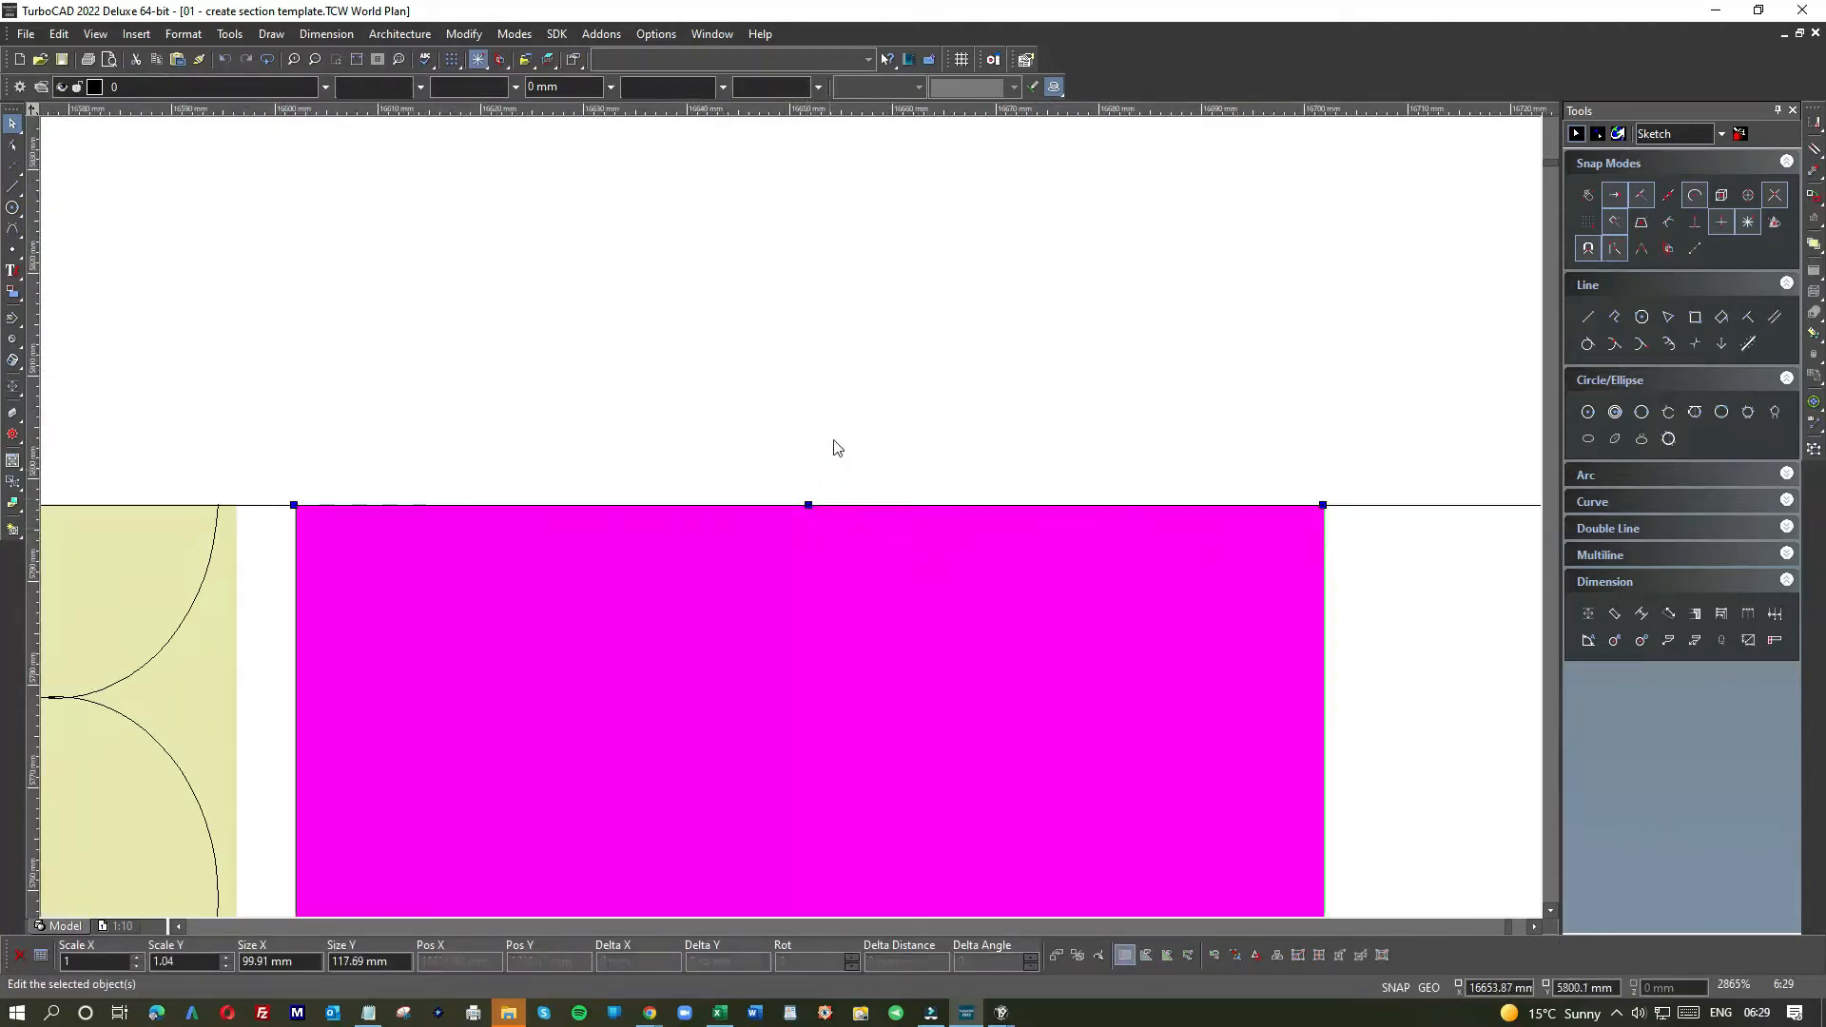
left_click(832, 439)
- Delete the horizontal guide line along the top of the wall
scroll(782, 525, "down", 3)
left_click(915, 516)
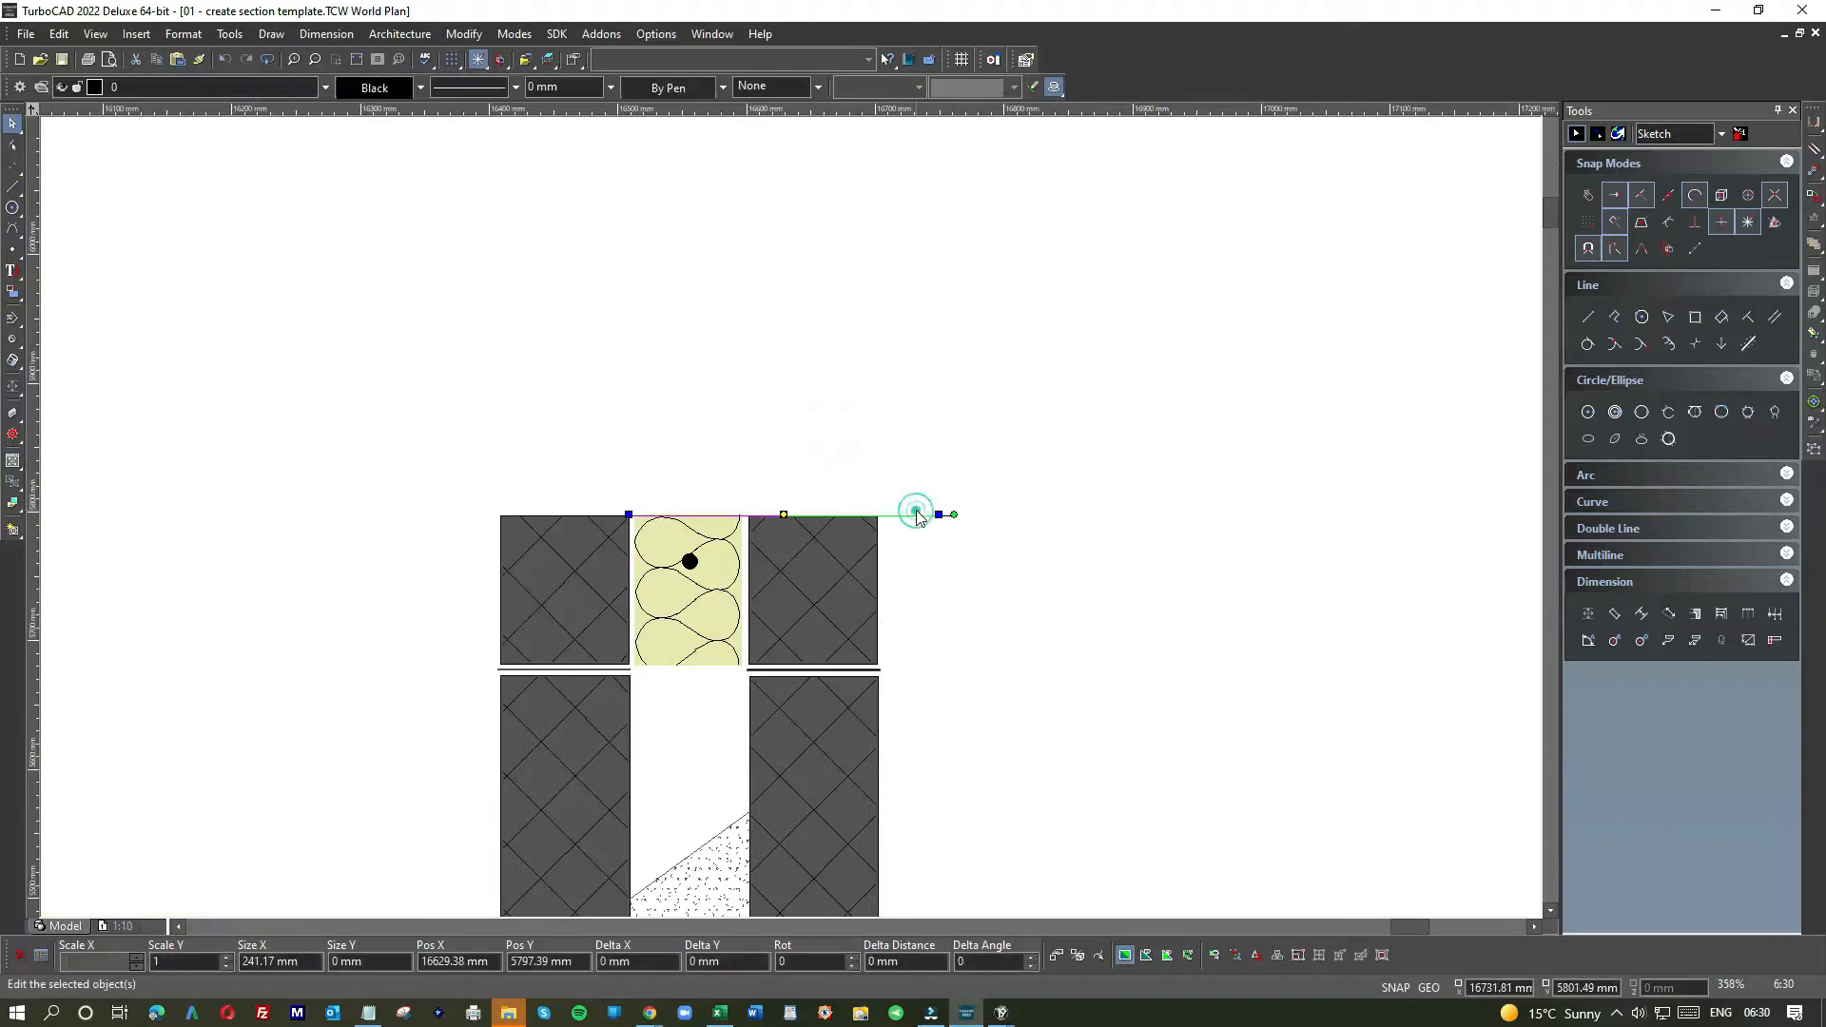
key("Delete")
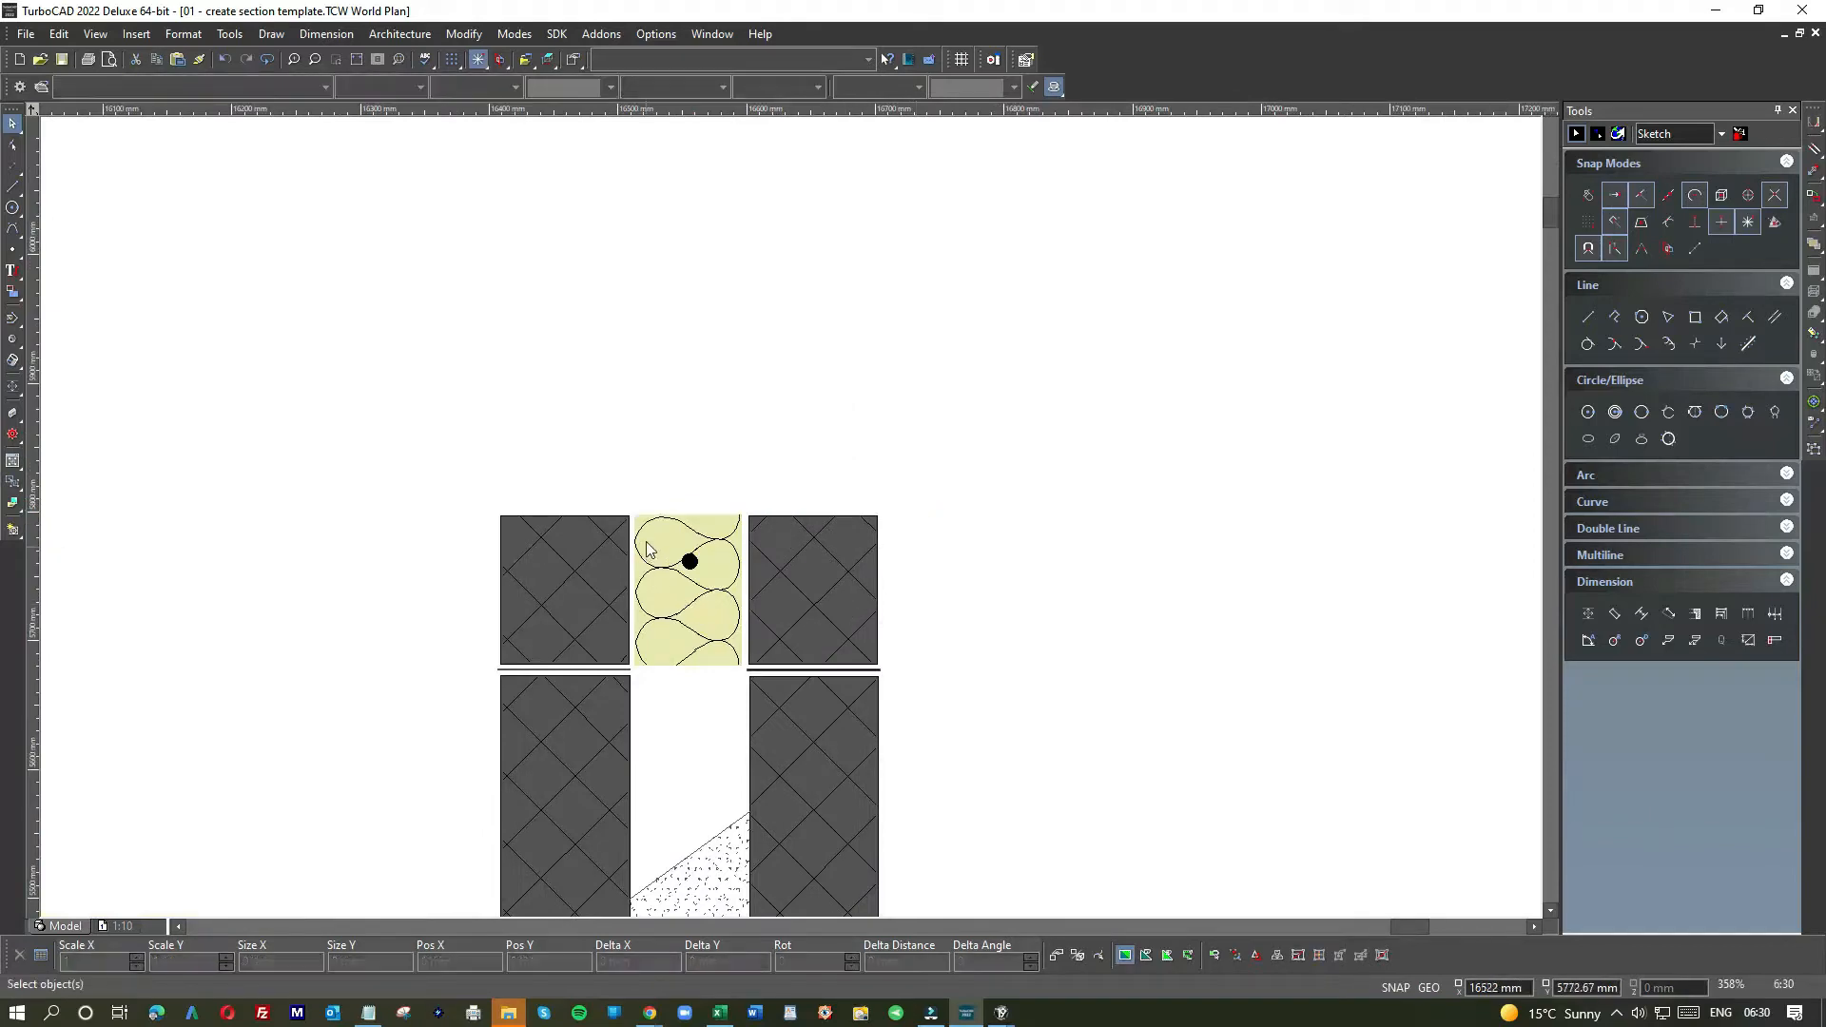
- Move the black dot out of the cavity insulation to the empty space above and left of the wall
scroll(647, 549, "up", 3)
scroll(790, 526, "down", 2)
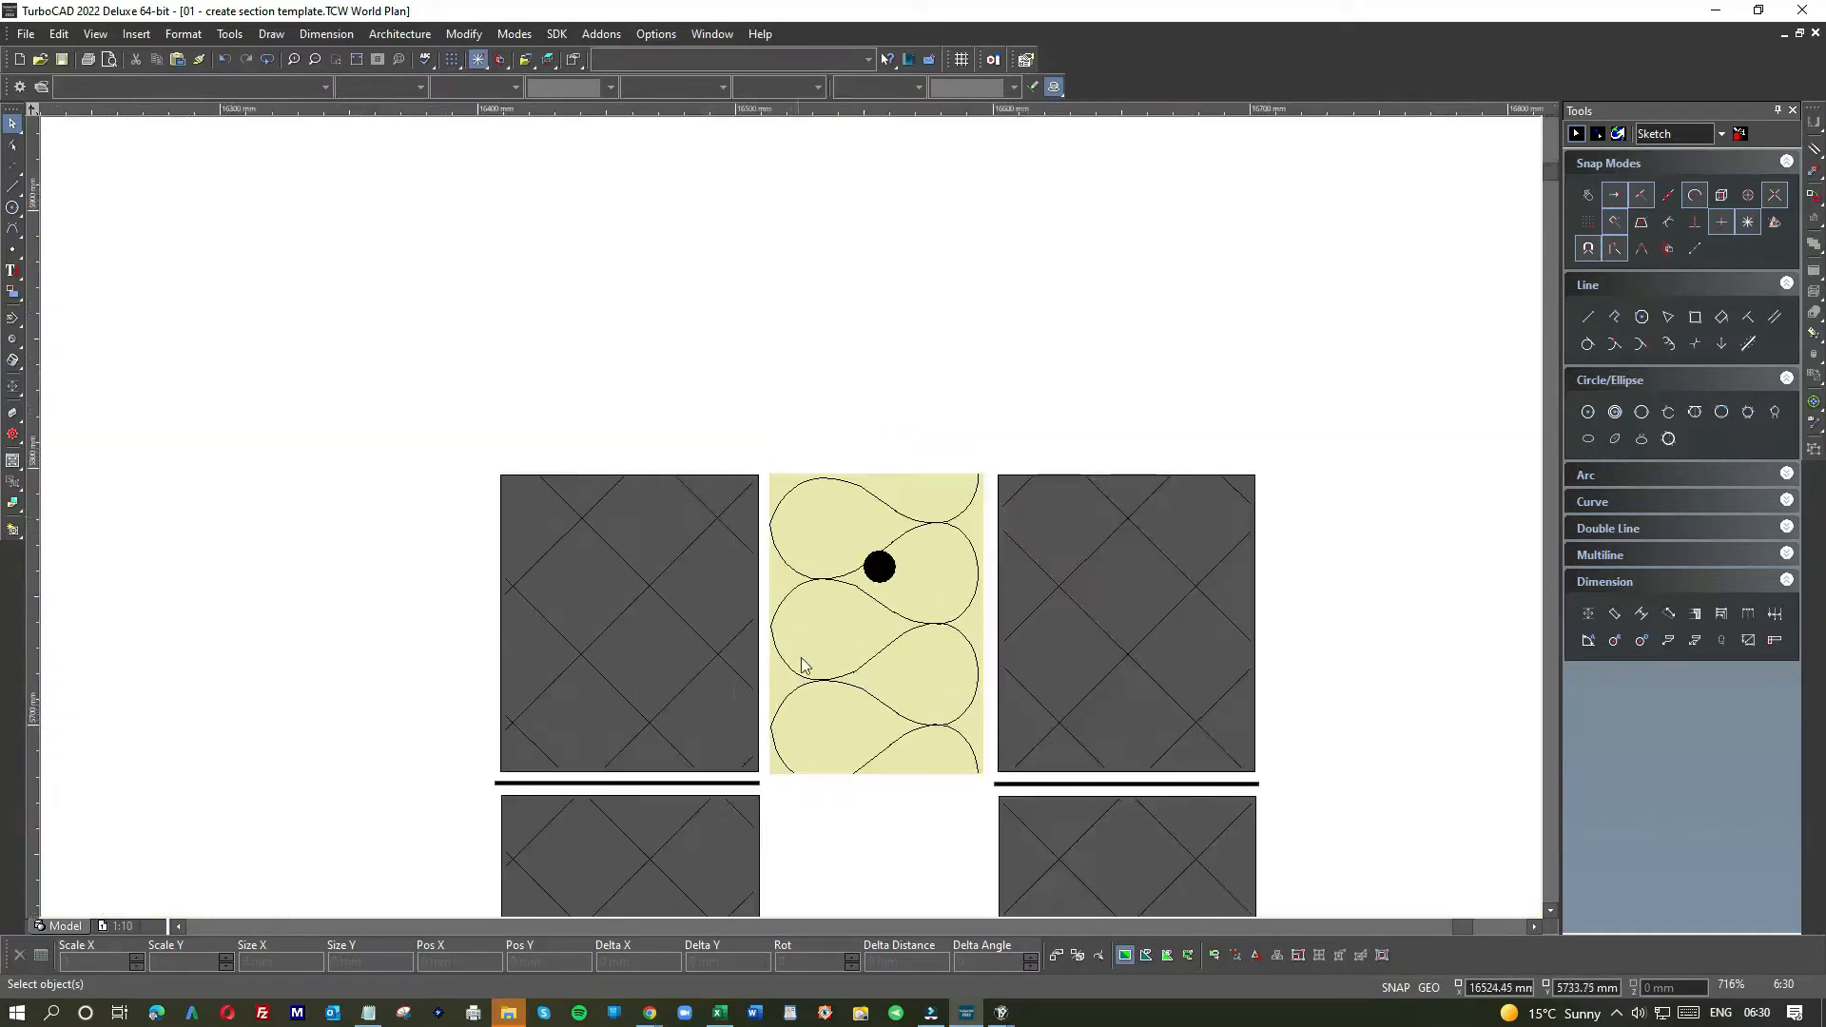
left_click(877, 565)
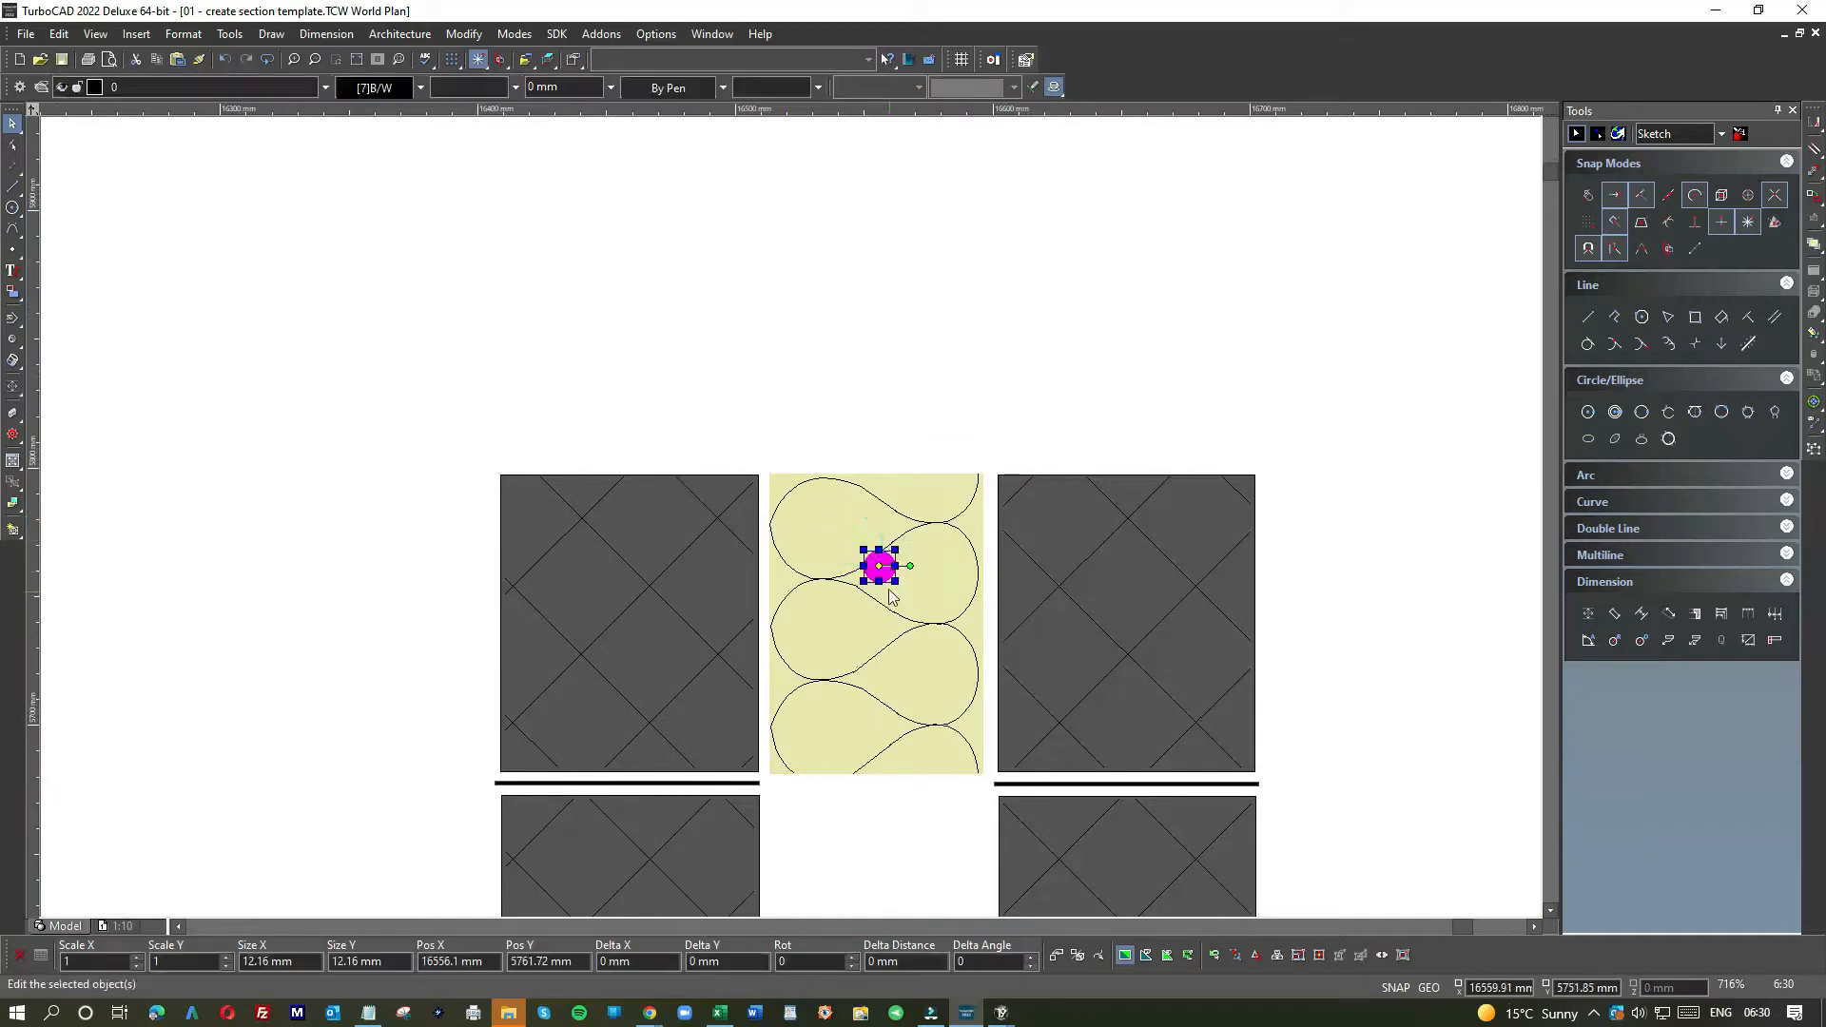
left_click_drag(877, 563, 448, 346)
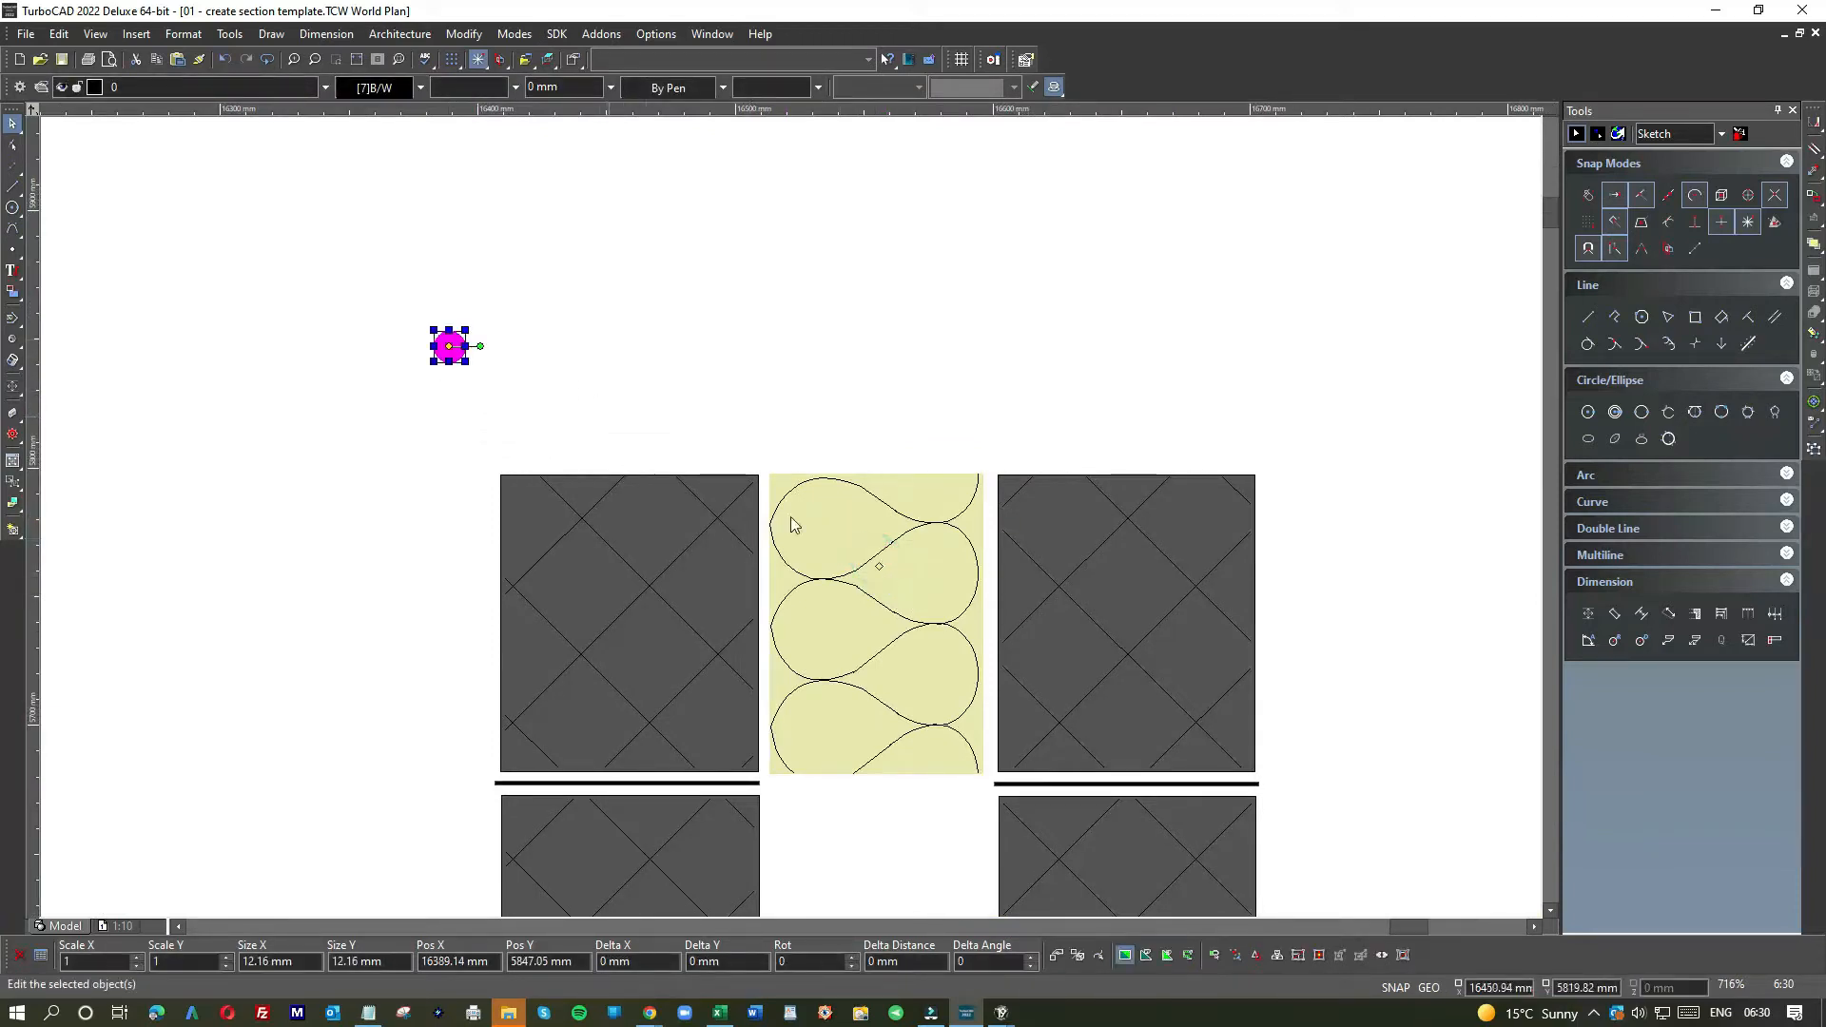
- Try to move the black dot out of the hatched cavity fill between the lower blocks
scroll(825, 583, "down", 1)
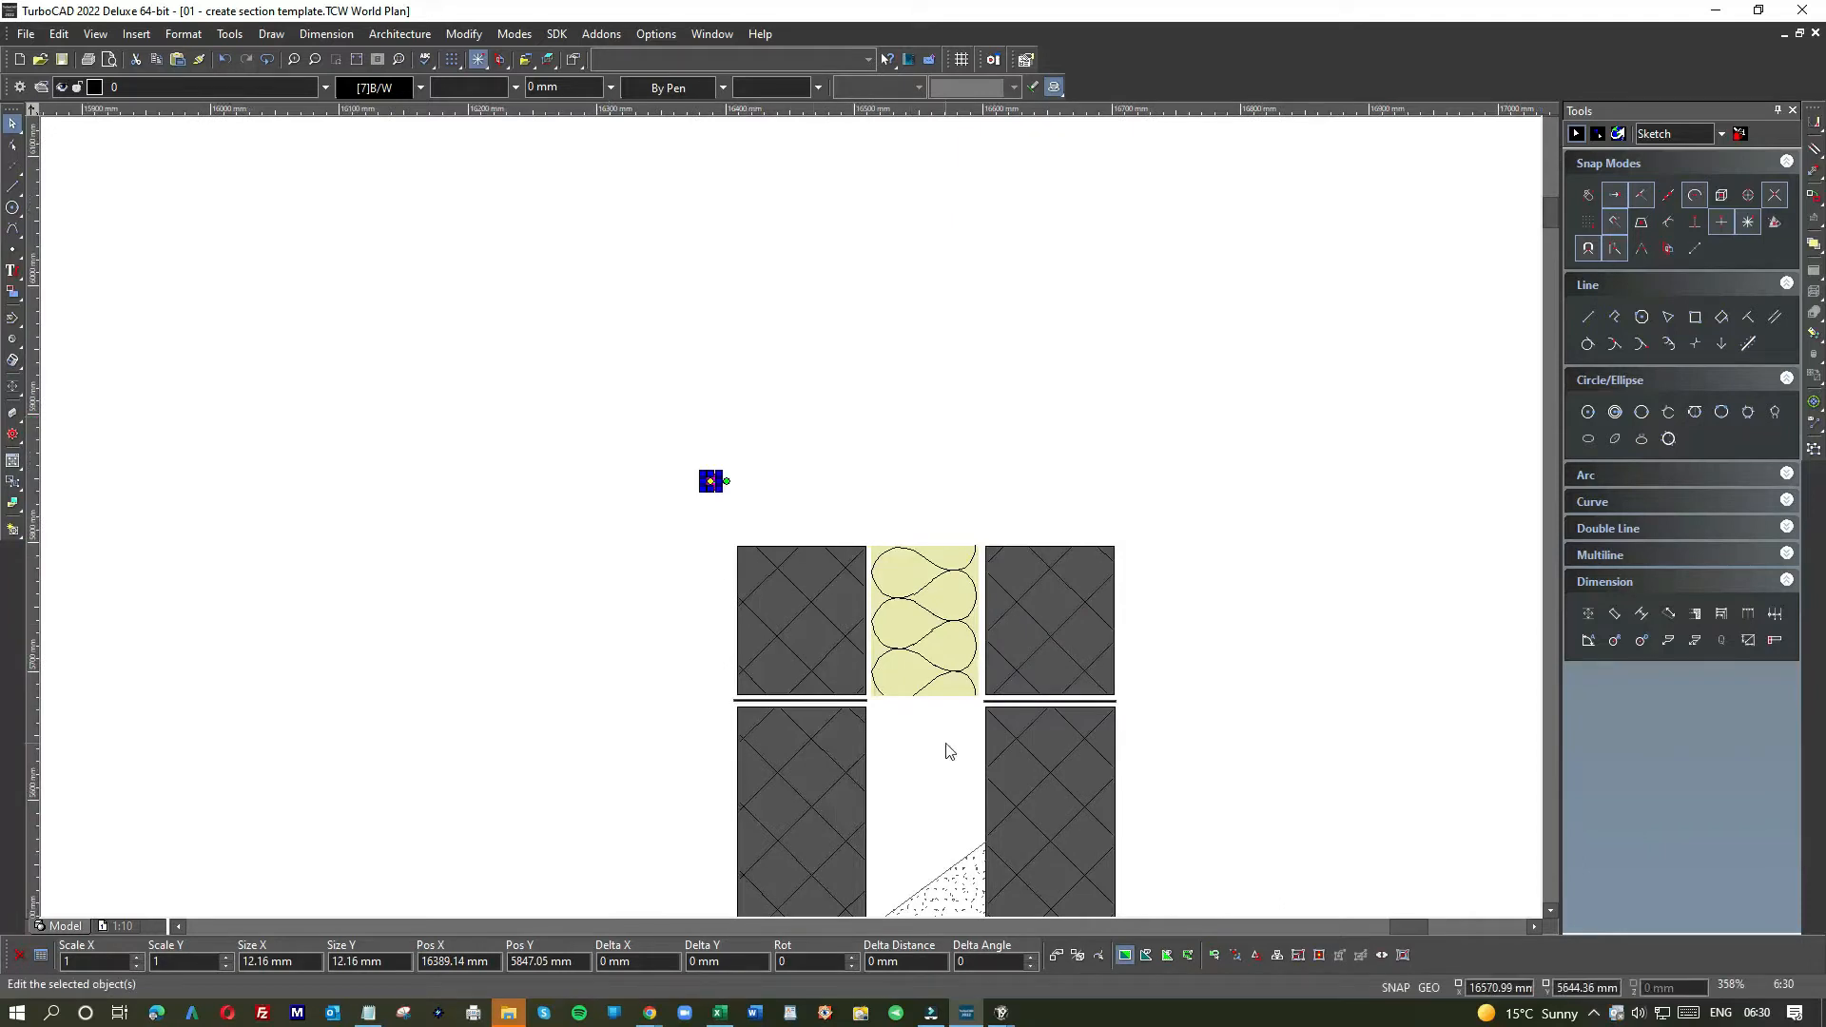
scroll(795, 525, "down", 1)
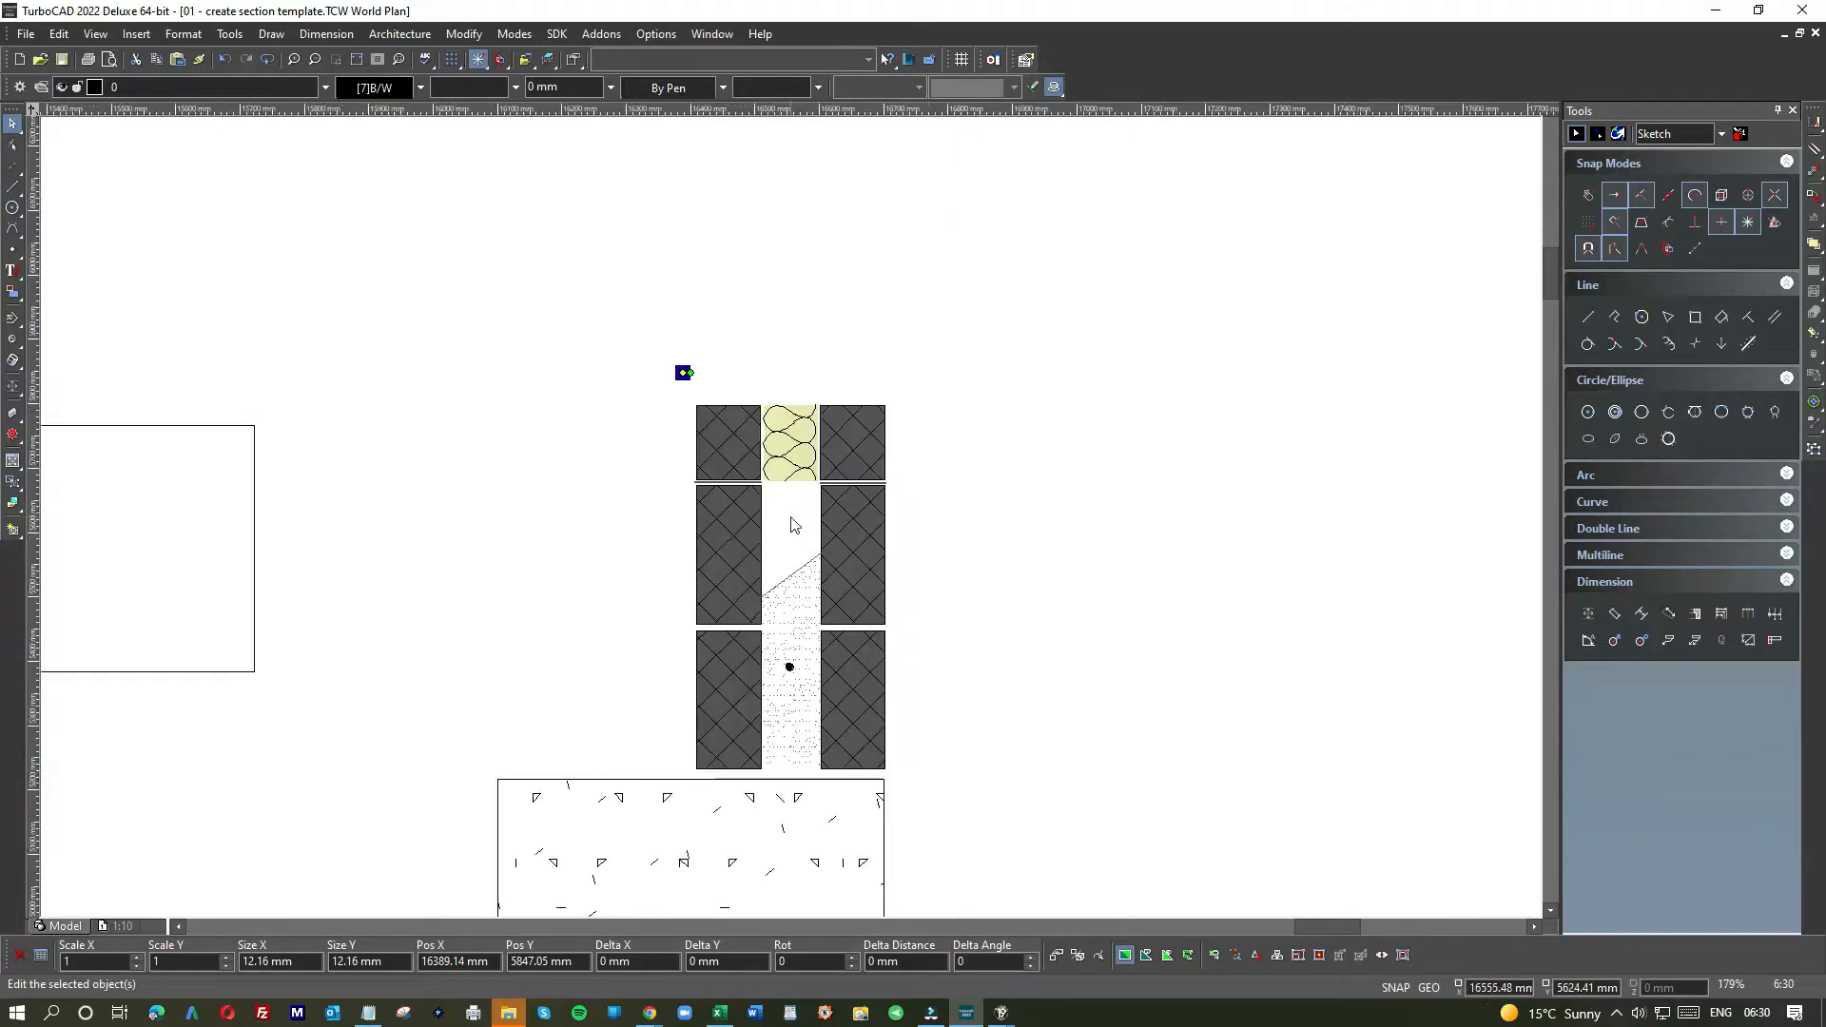
scroll(778, 682, "up", 3)
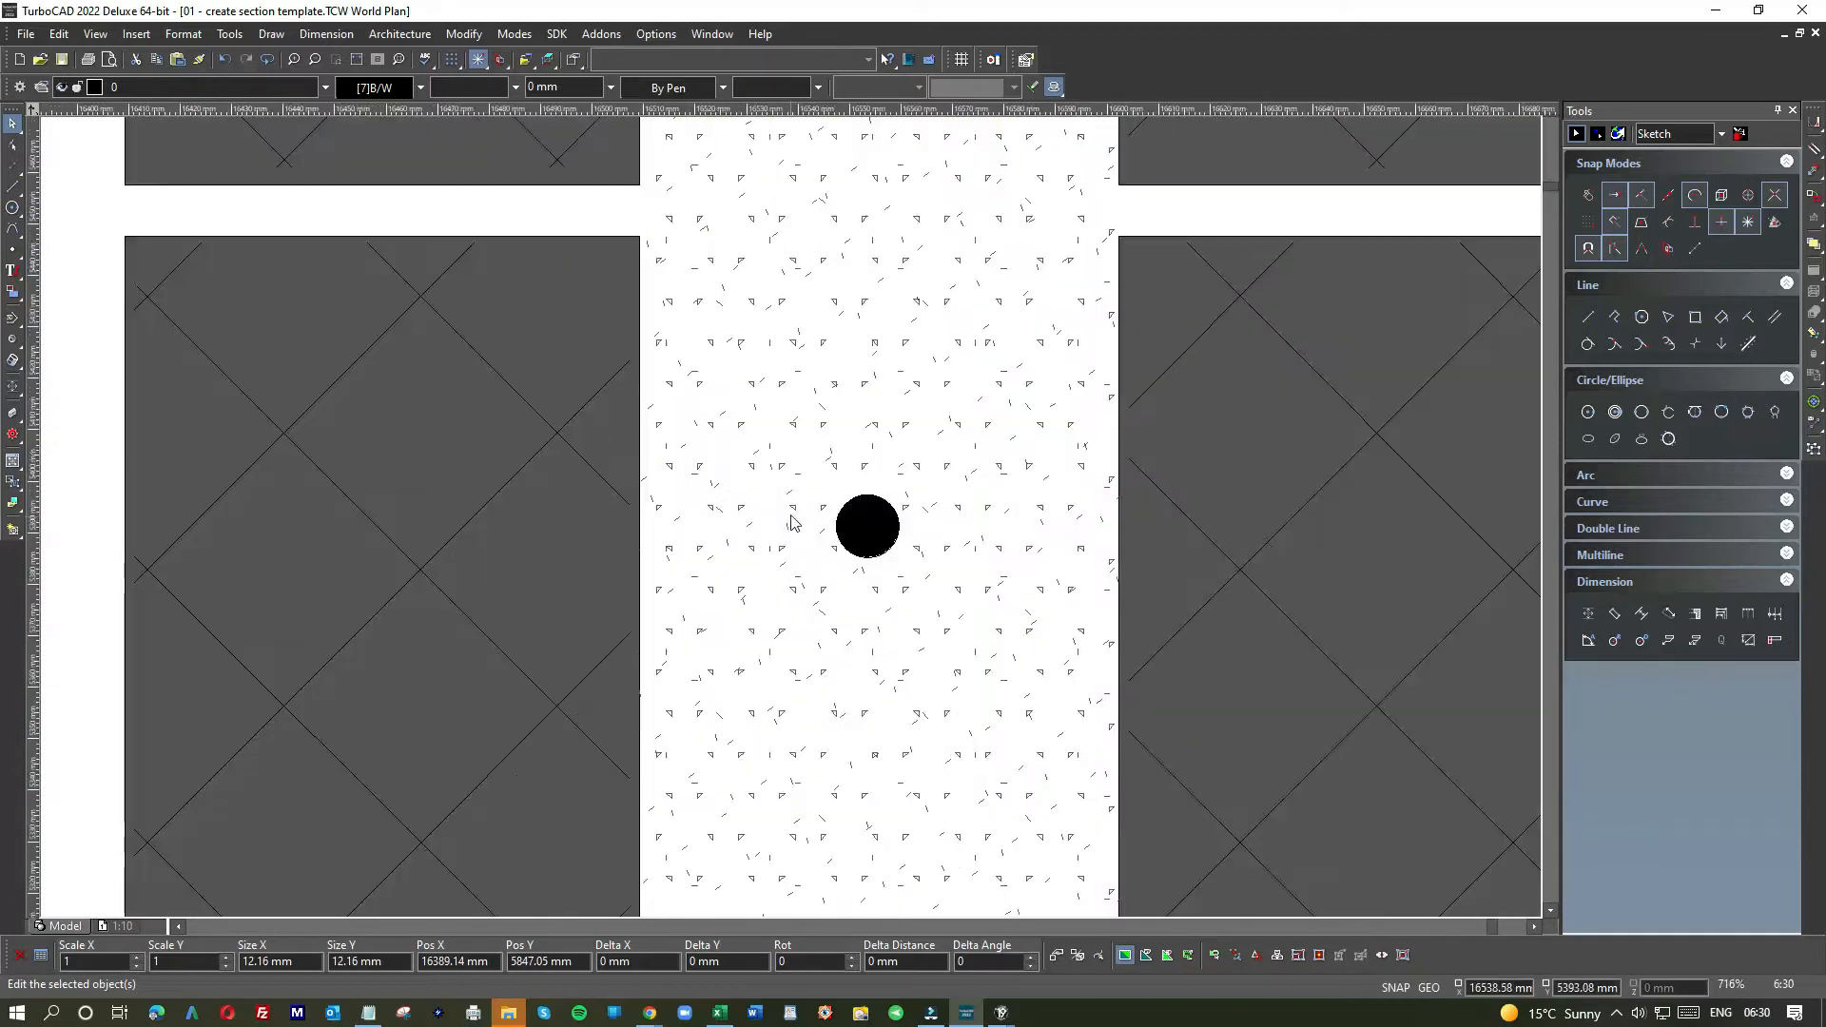
left_click(871, 524)
scroll(875, 528, "down", 1)
left_click(788, 519)
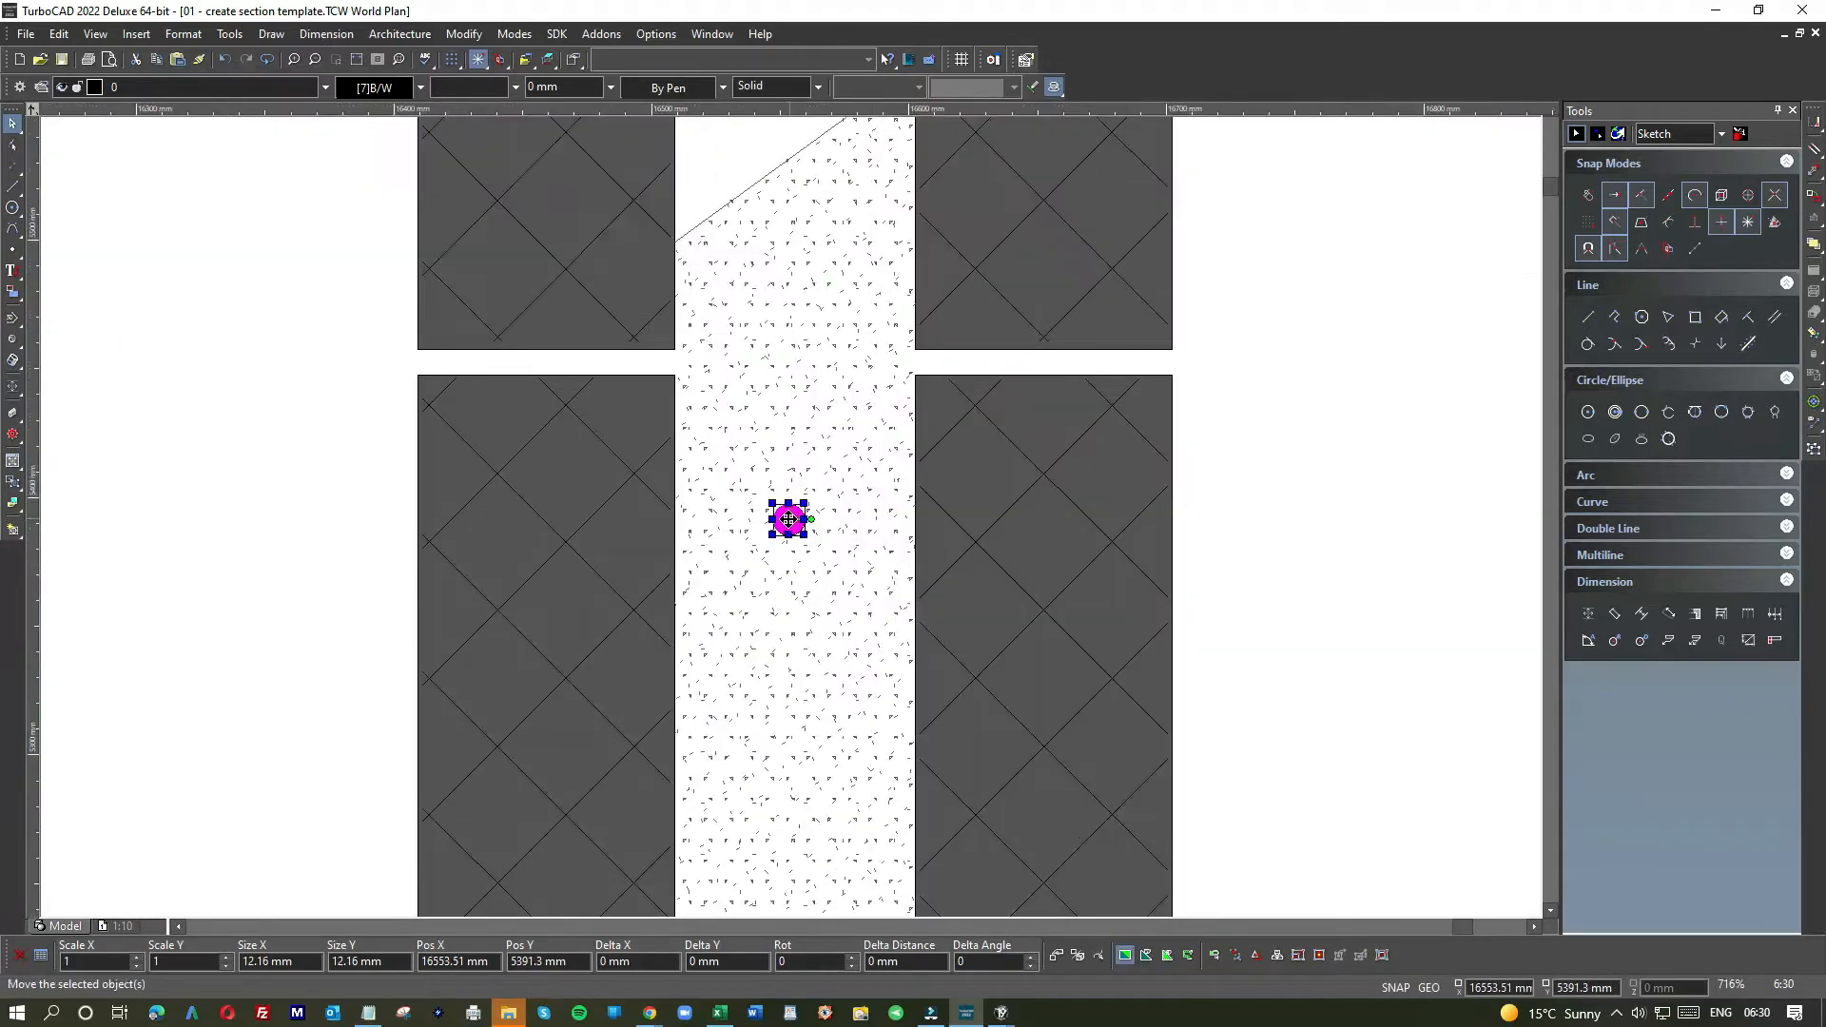
left_click(788, 519)
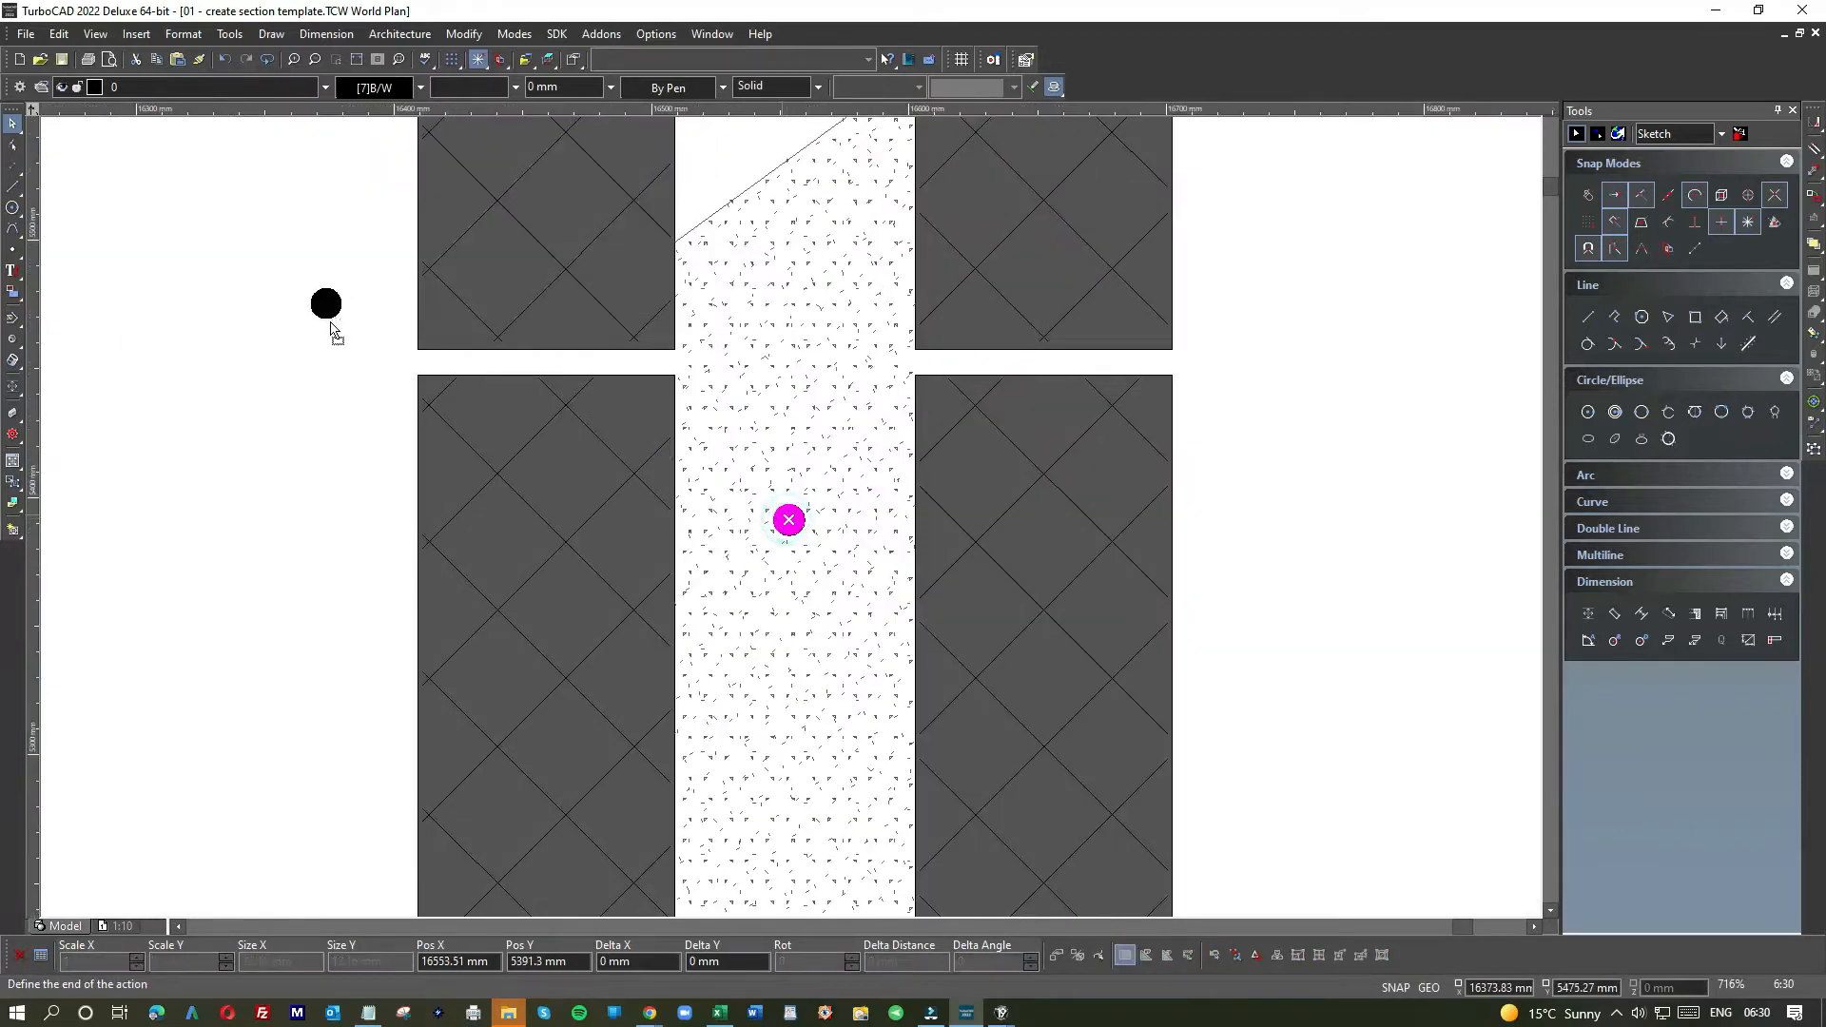
left_click(789, 519)
scroll(794, 524, "down", 1)
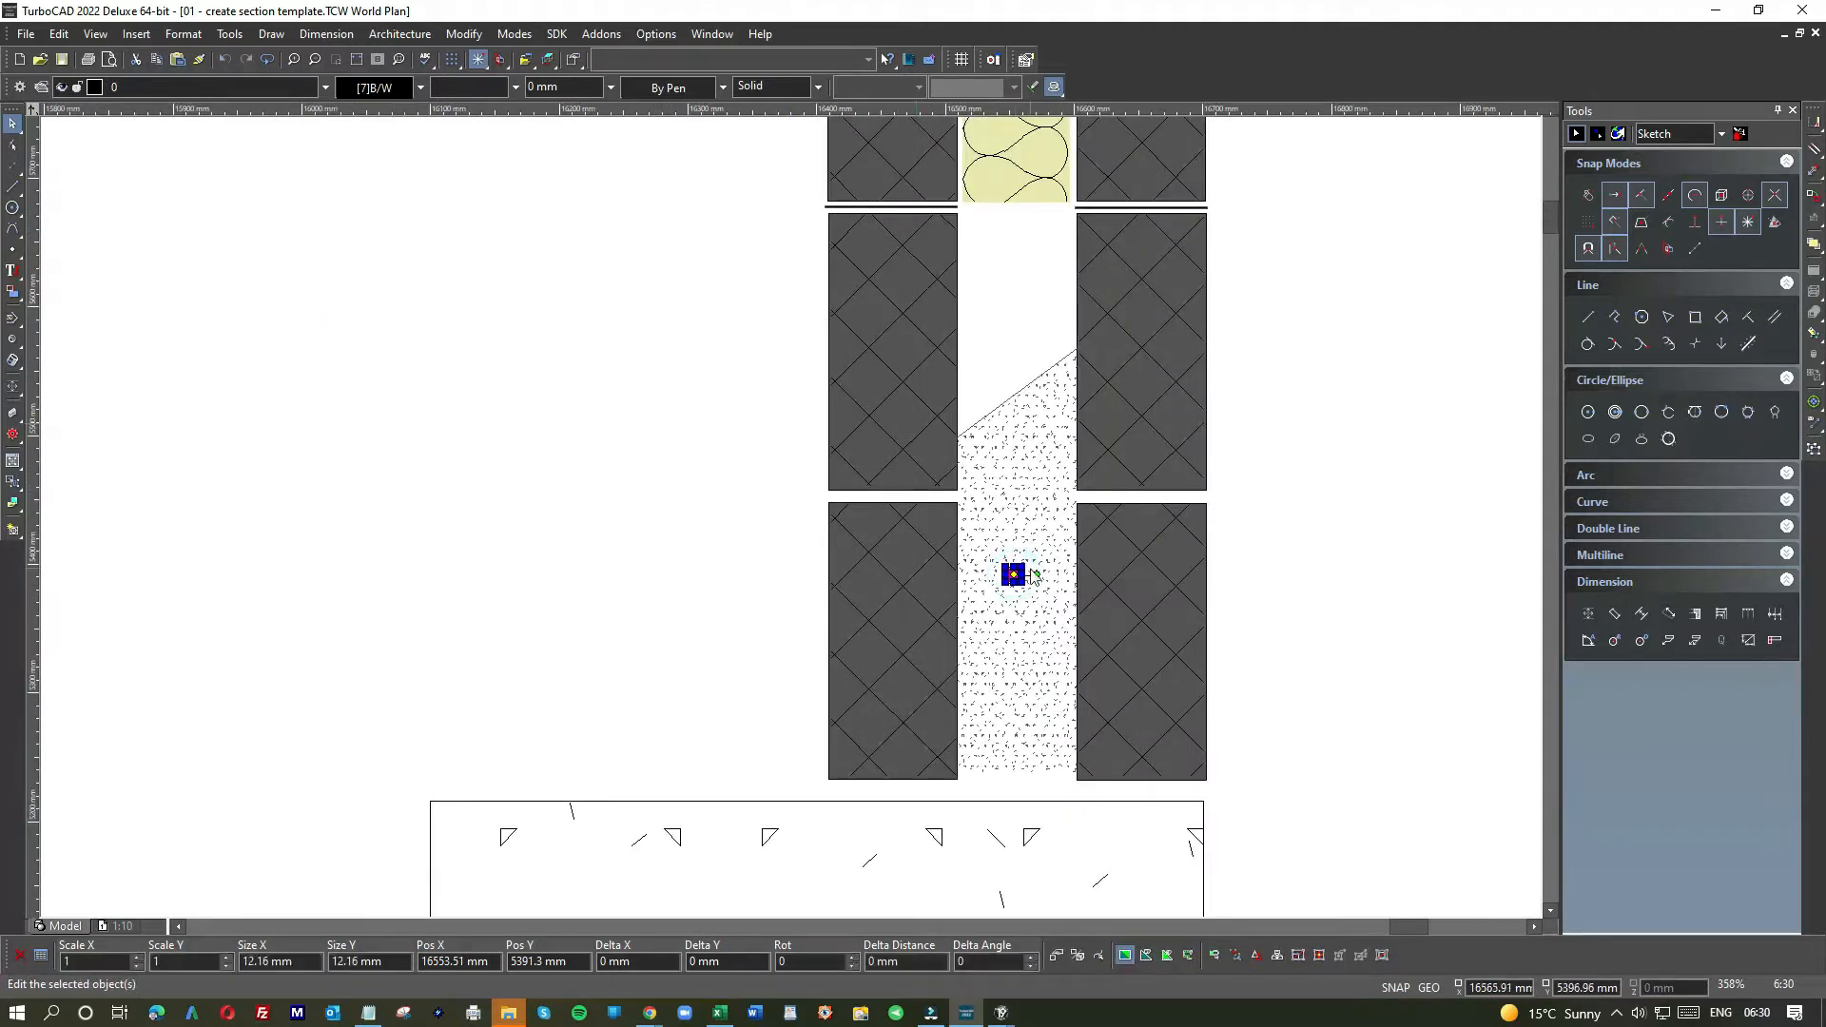
scroll(1033, 576, "up", 2)
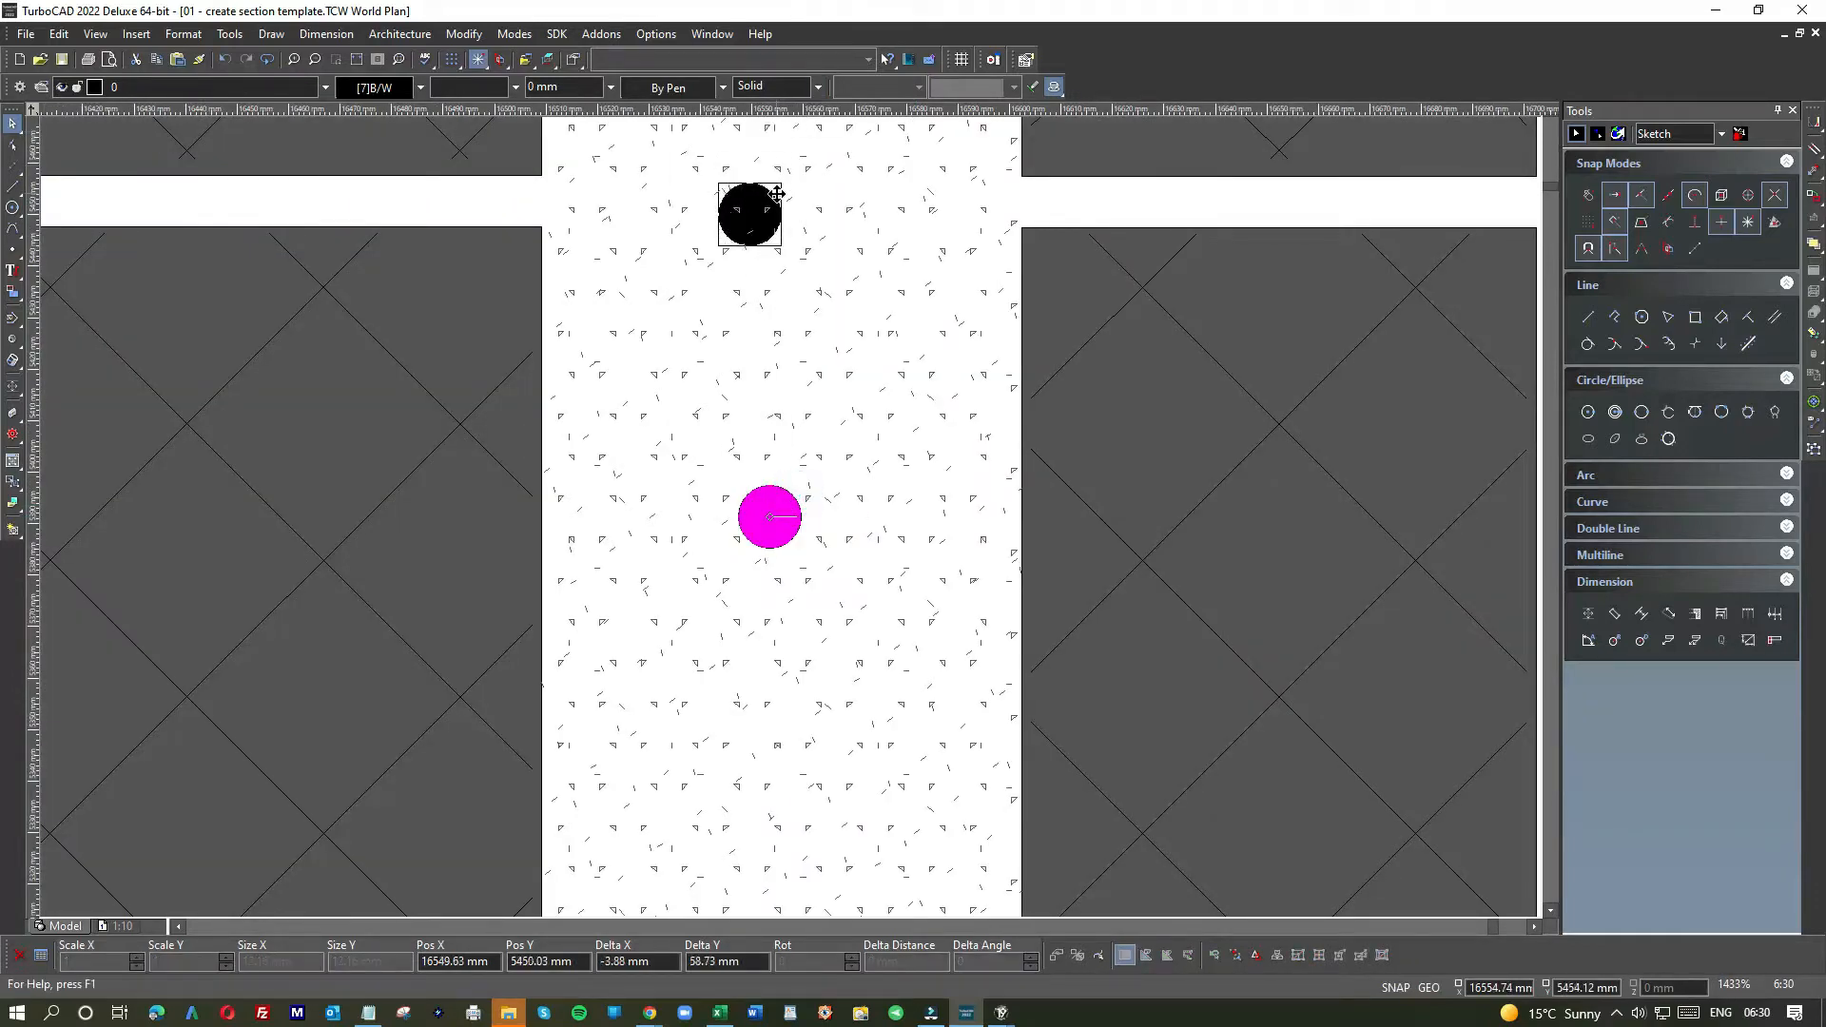
scroll(784, 475, "down", 1)
left_click(1401, 345)
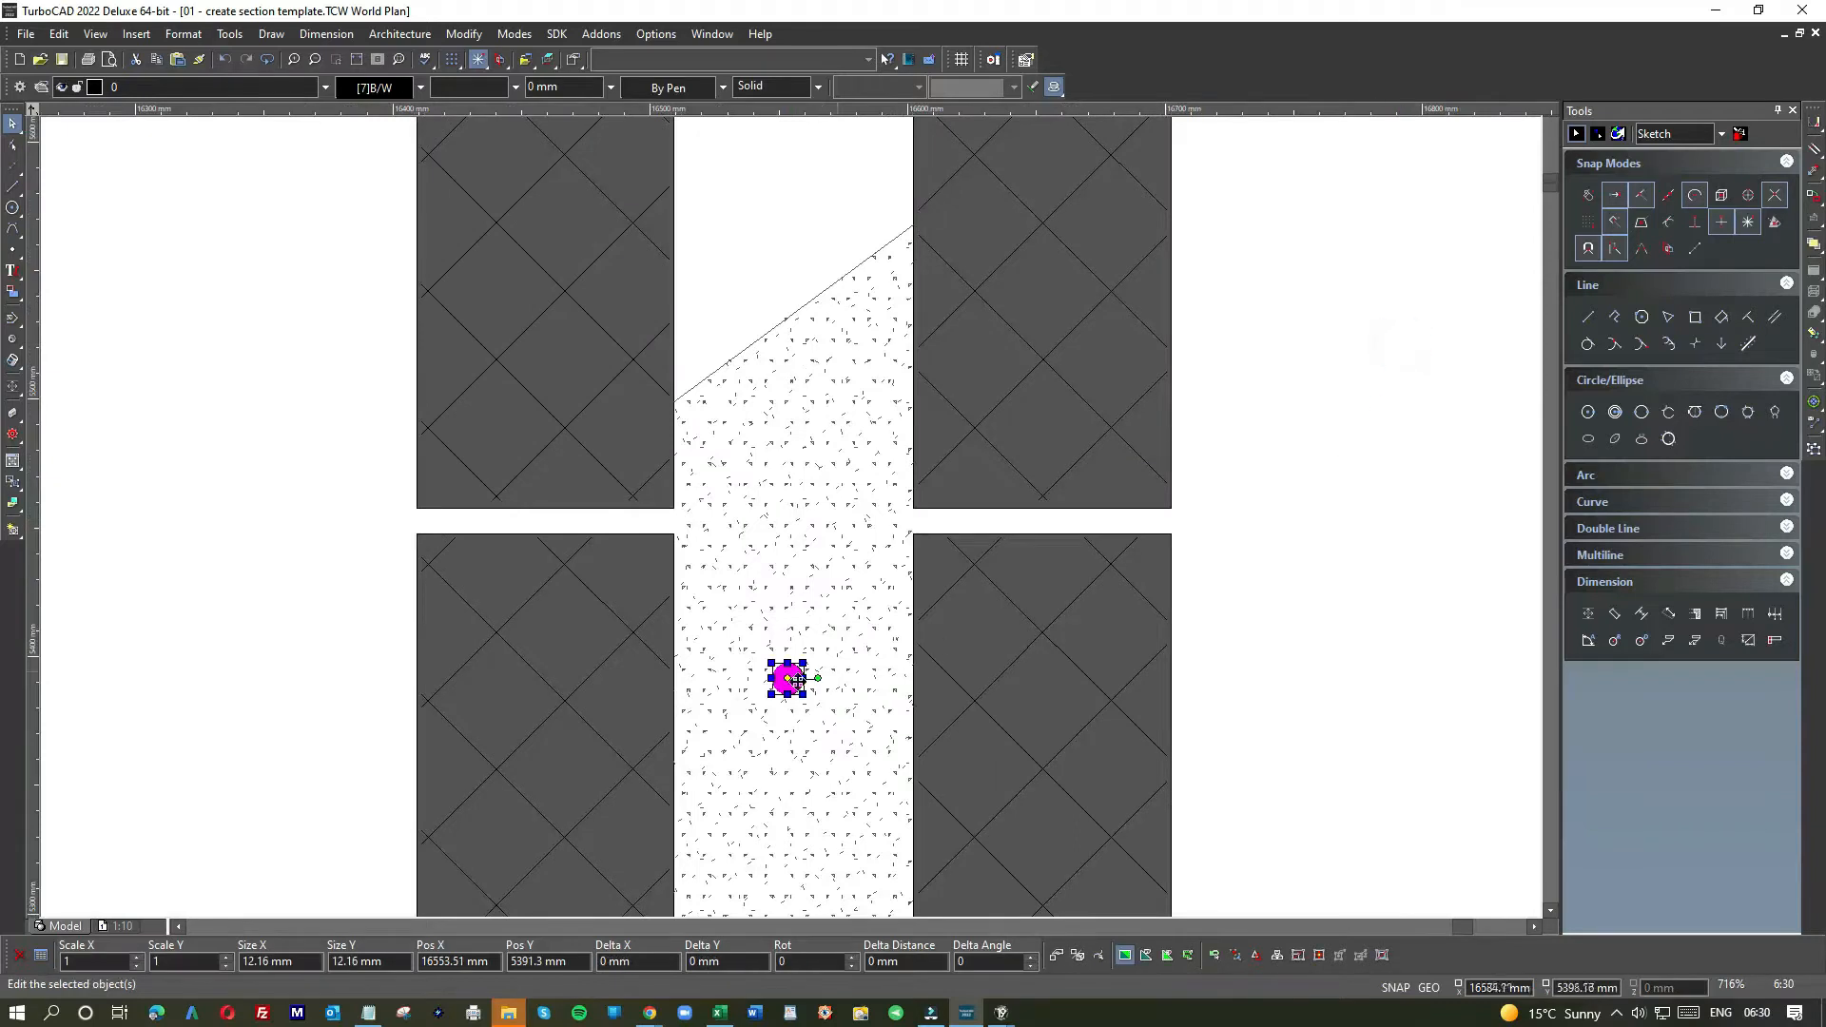
left_click(338, 590)
scroll(790, 516, "down", 1)
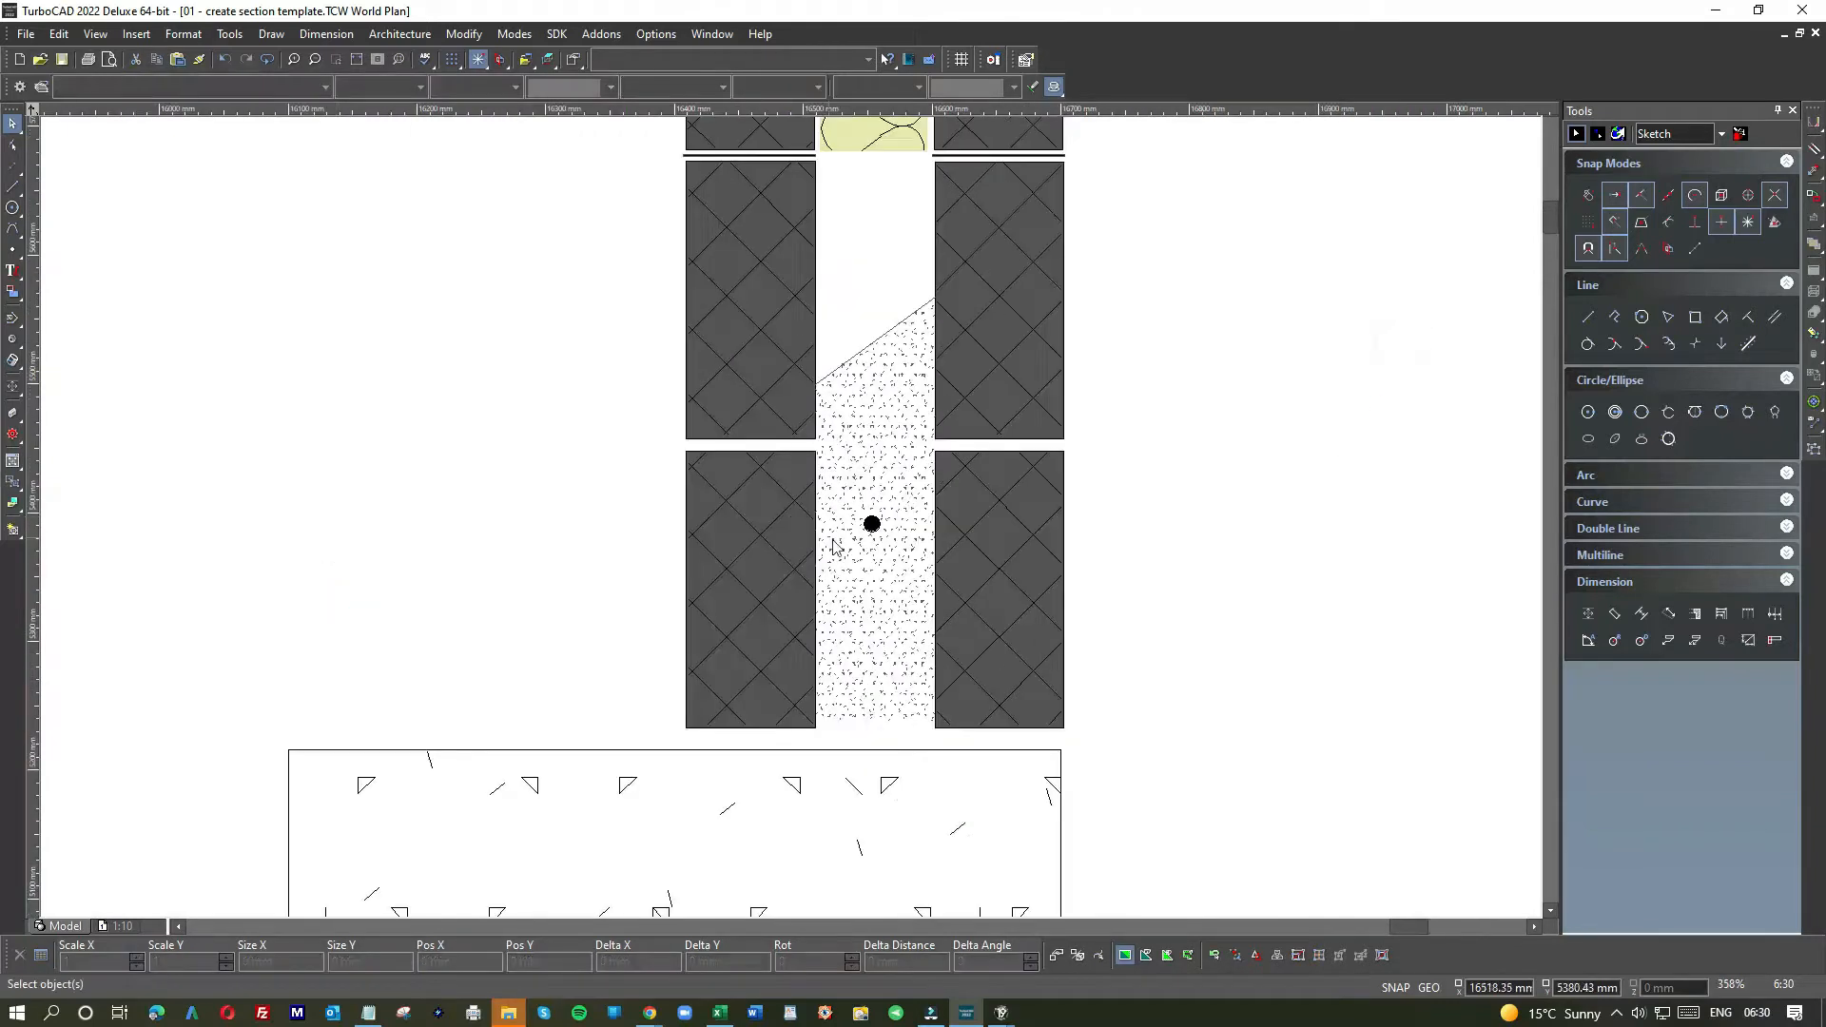
- Try moving the cavity fill's black dot with its surrounding hatch lines to the left of the wall, and undo the move
left_click(874, 528)
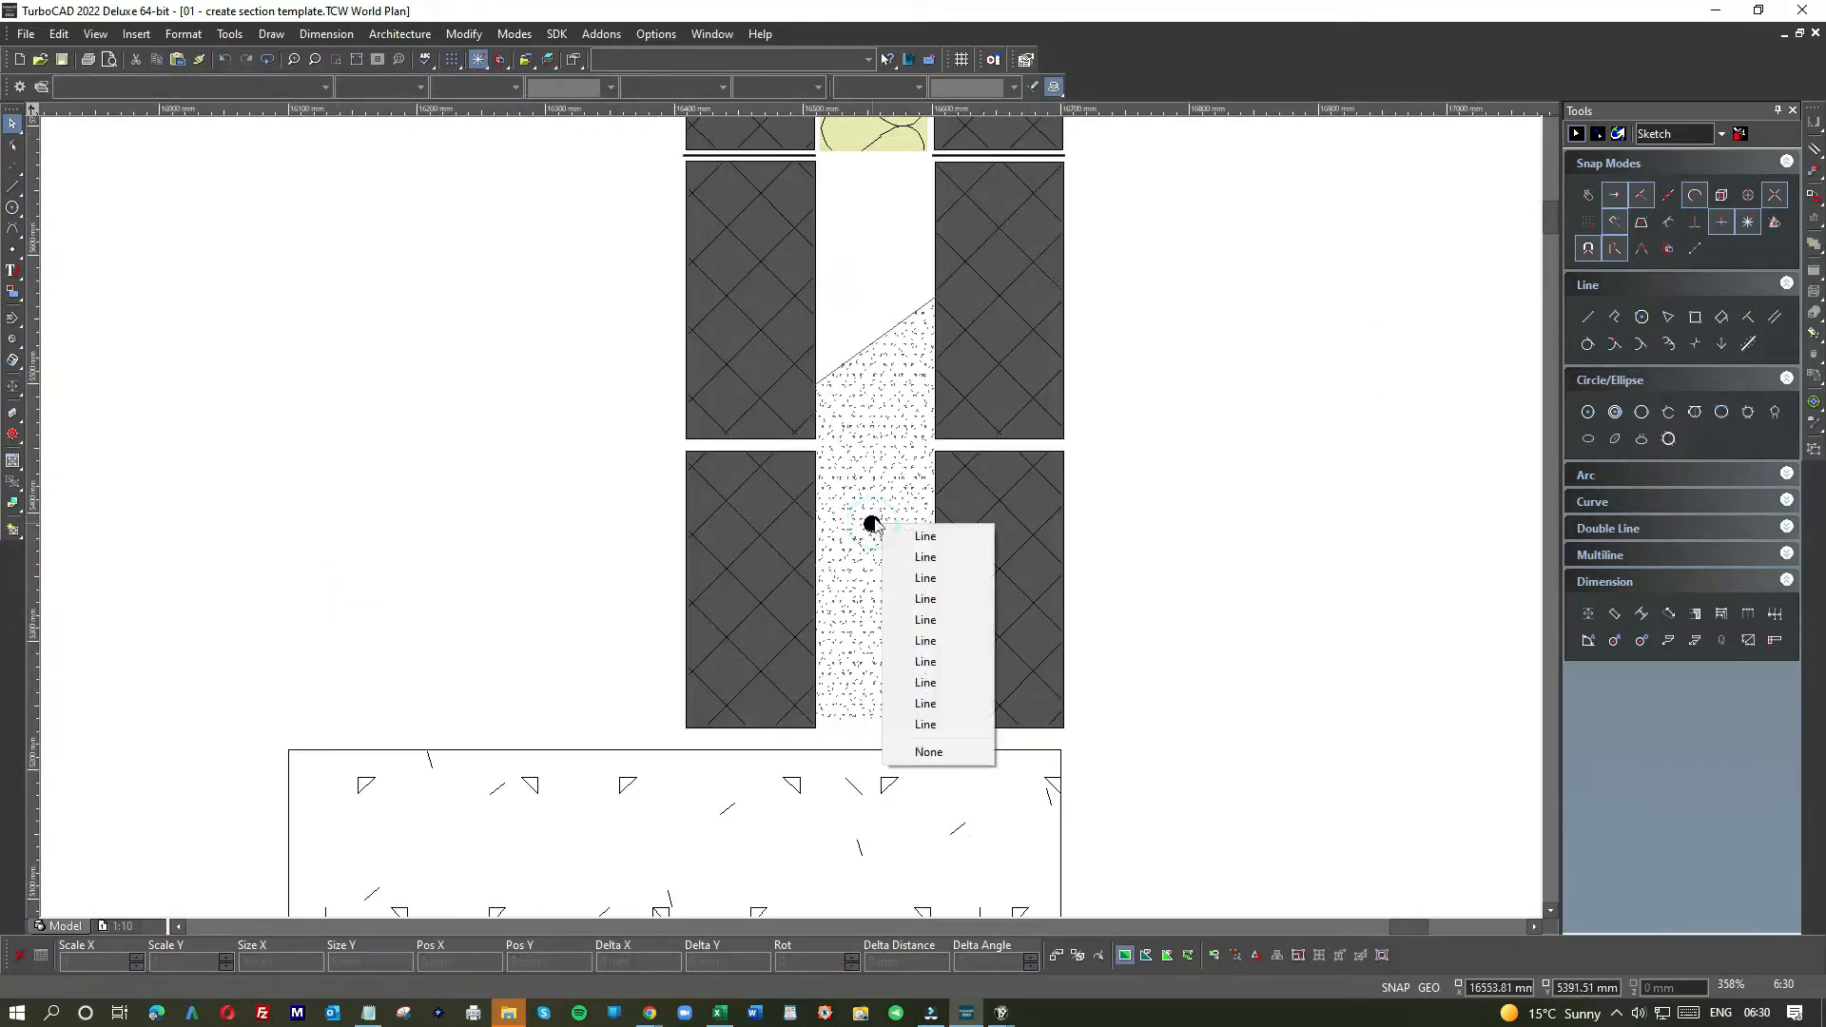
left_click(867, 521)
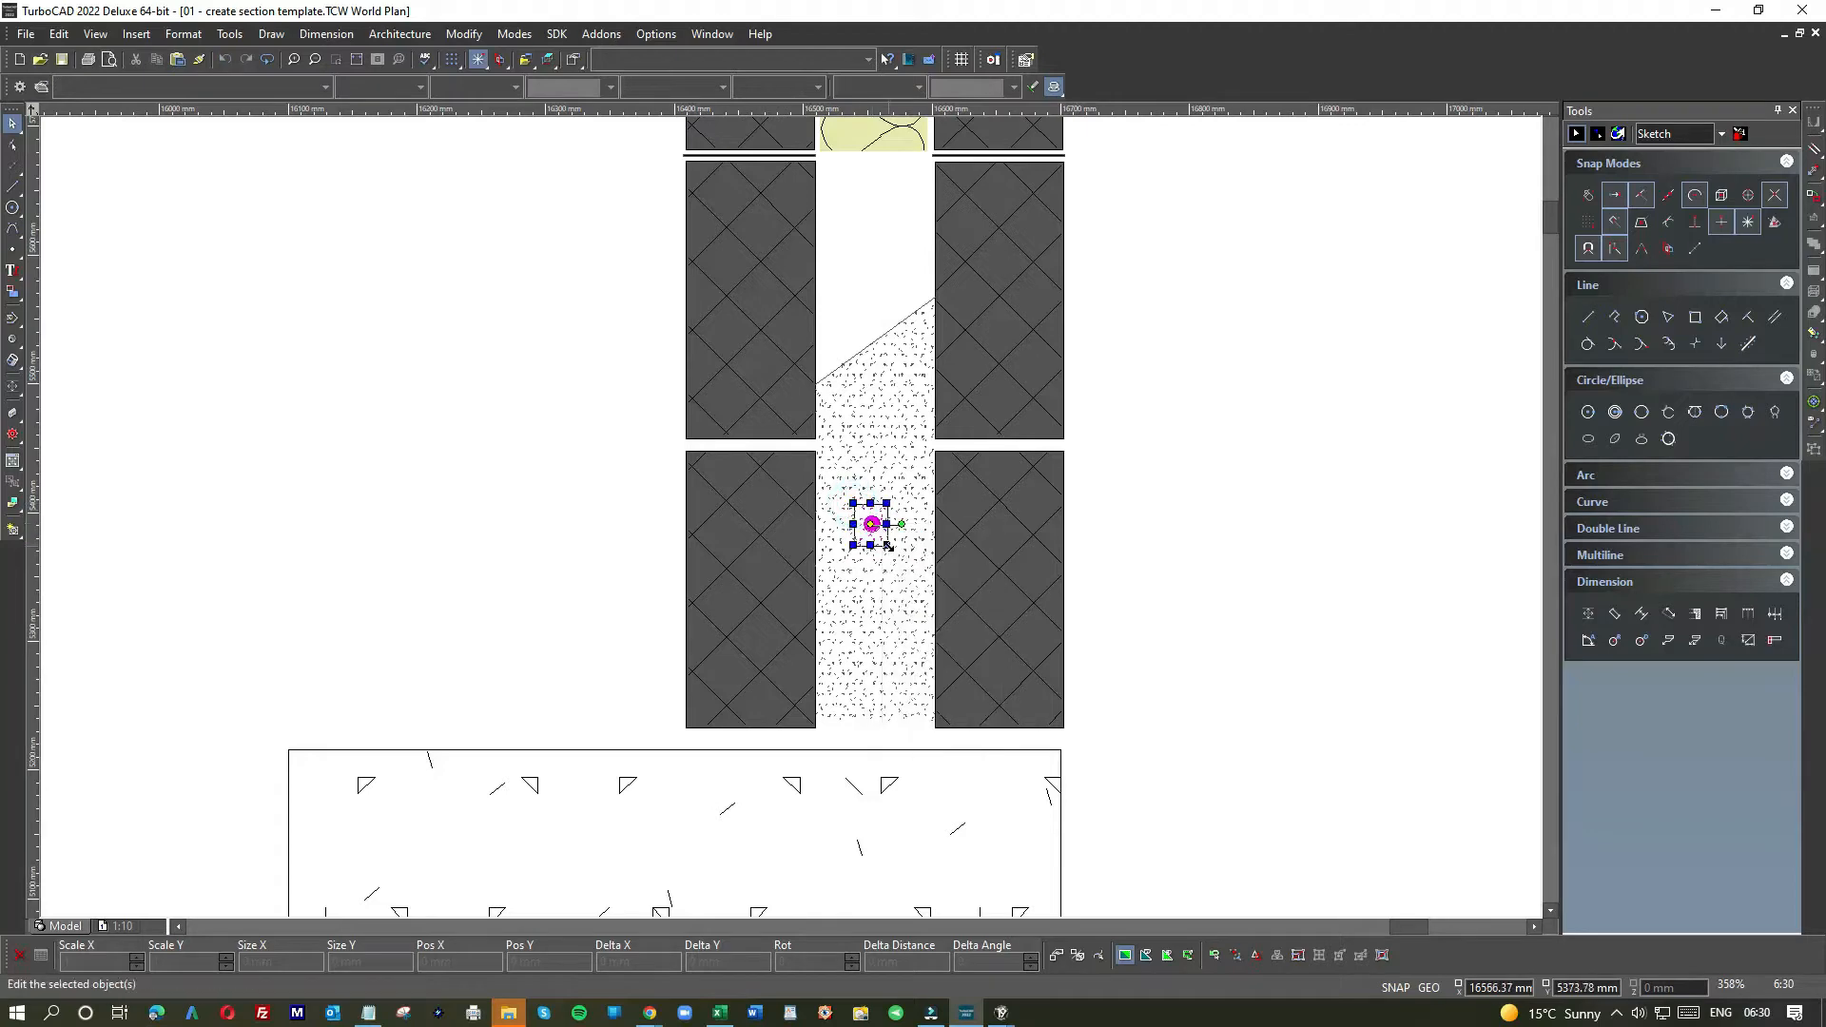
scroll(875, 522, "up", 3)
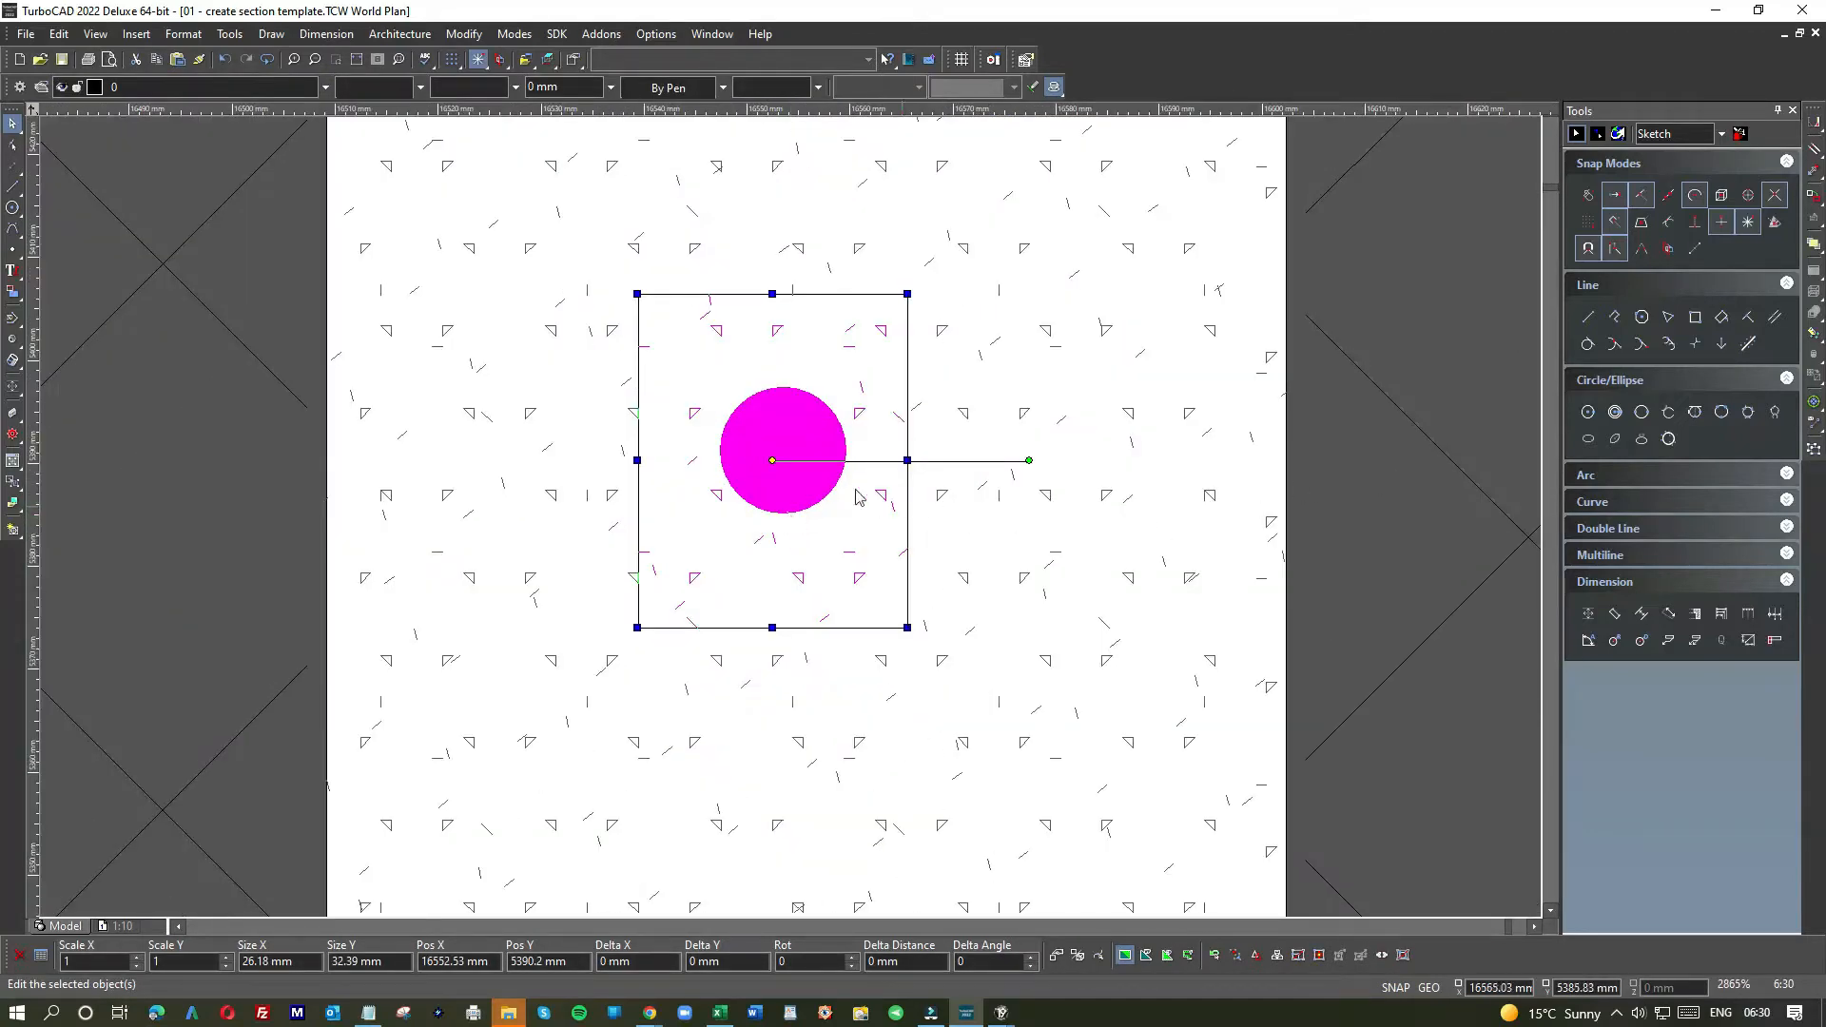
left_click_drag(821, 460, 711, 430)
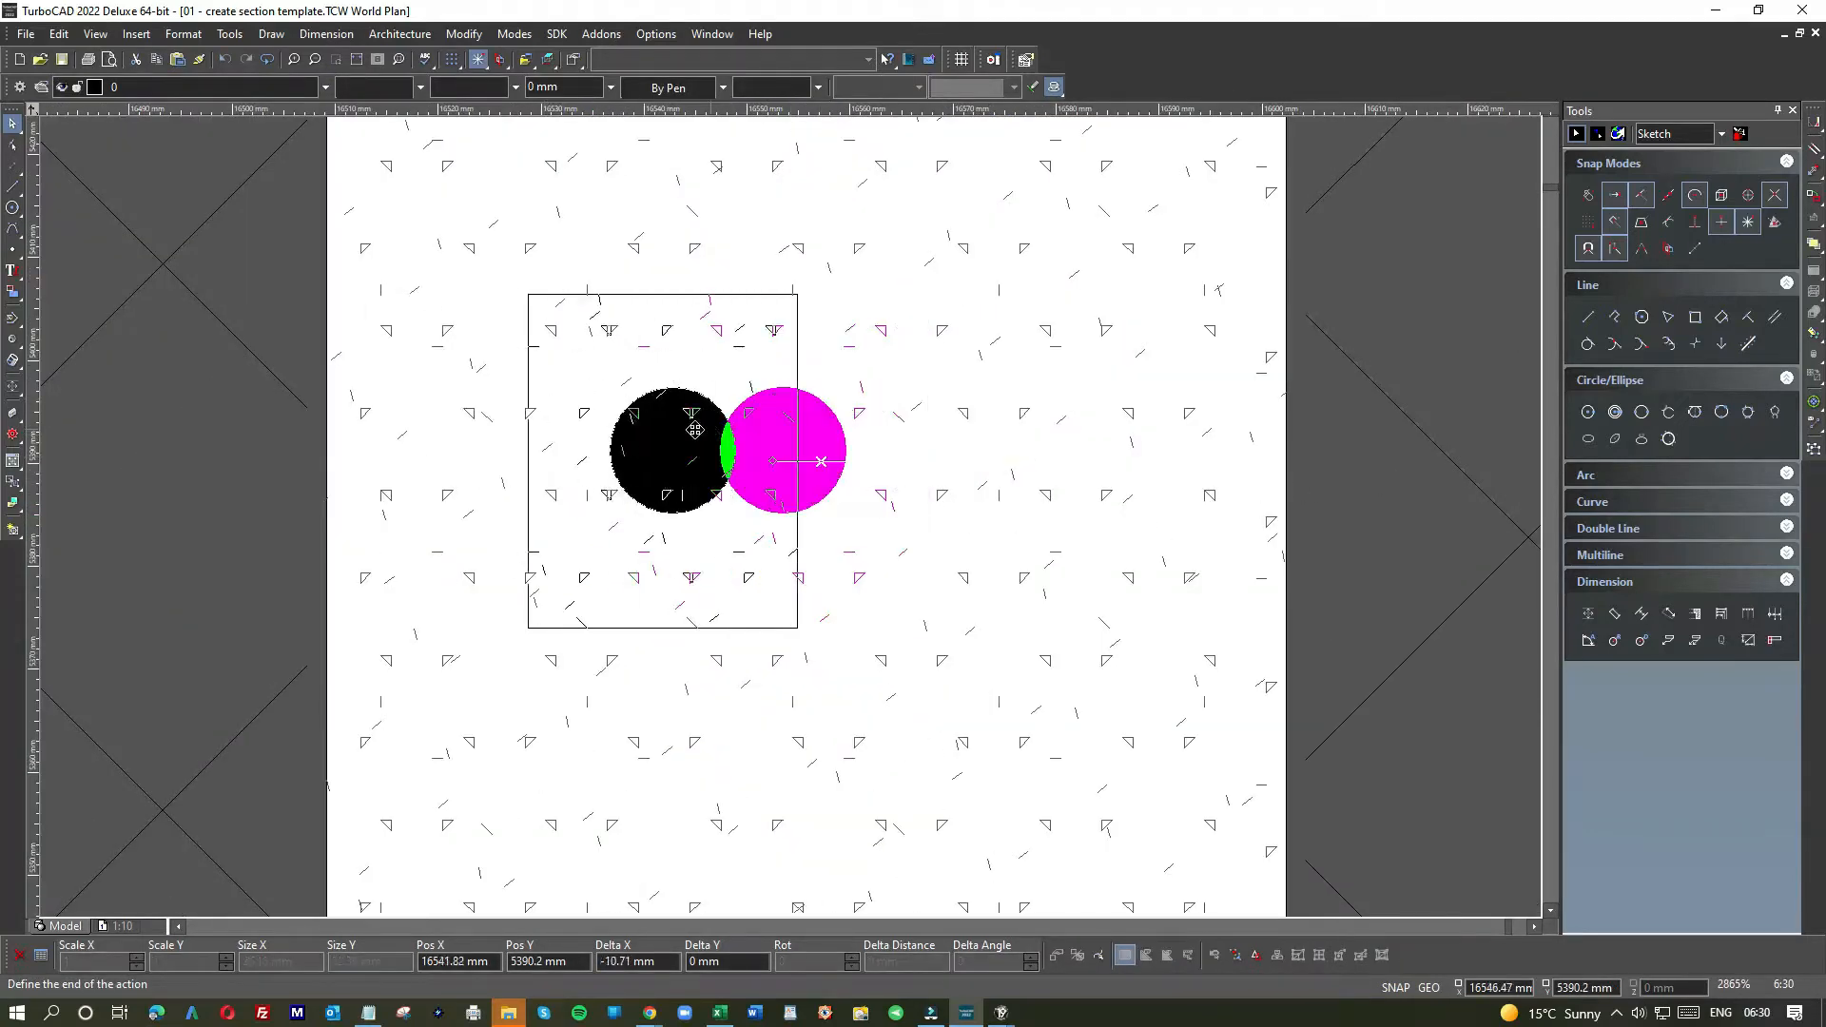
scroll(353, 426, "down", 1)
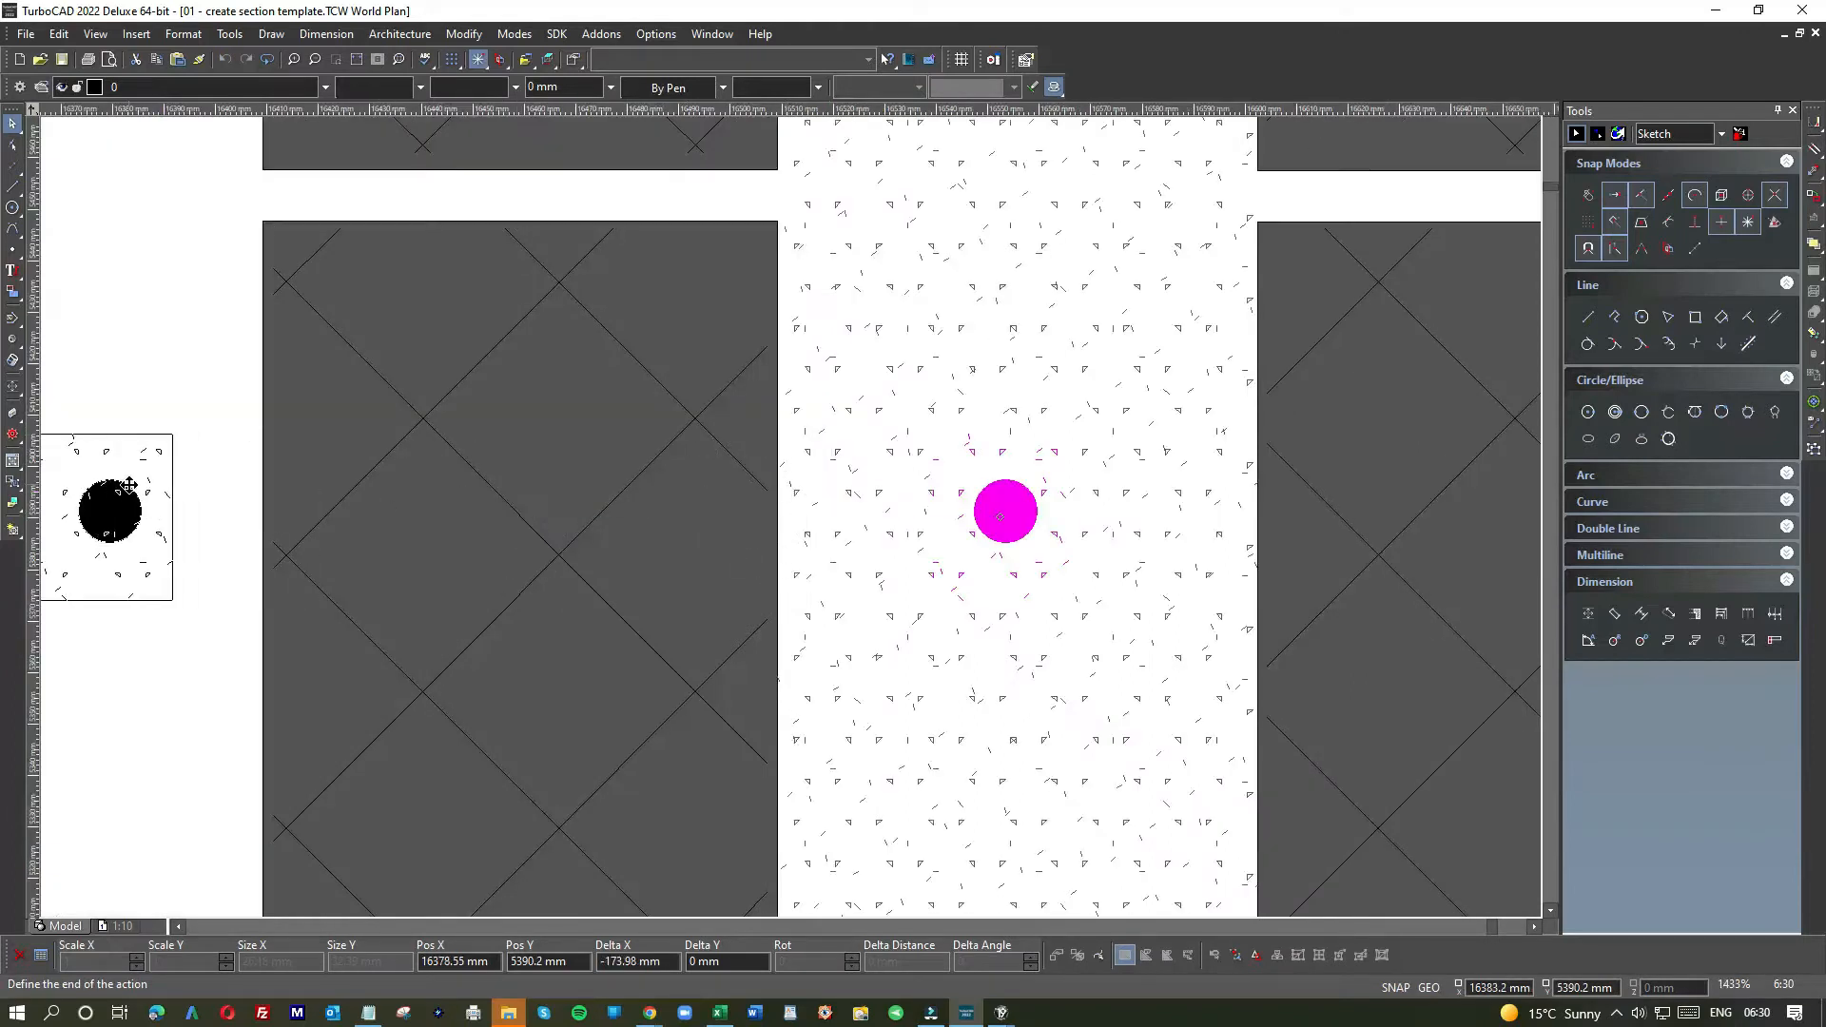
left_click_drag(129, 486, 130, 485)
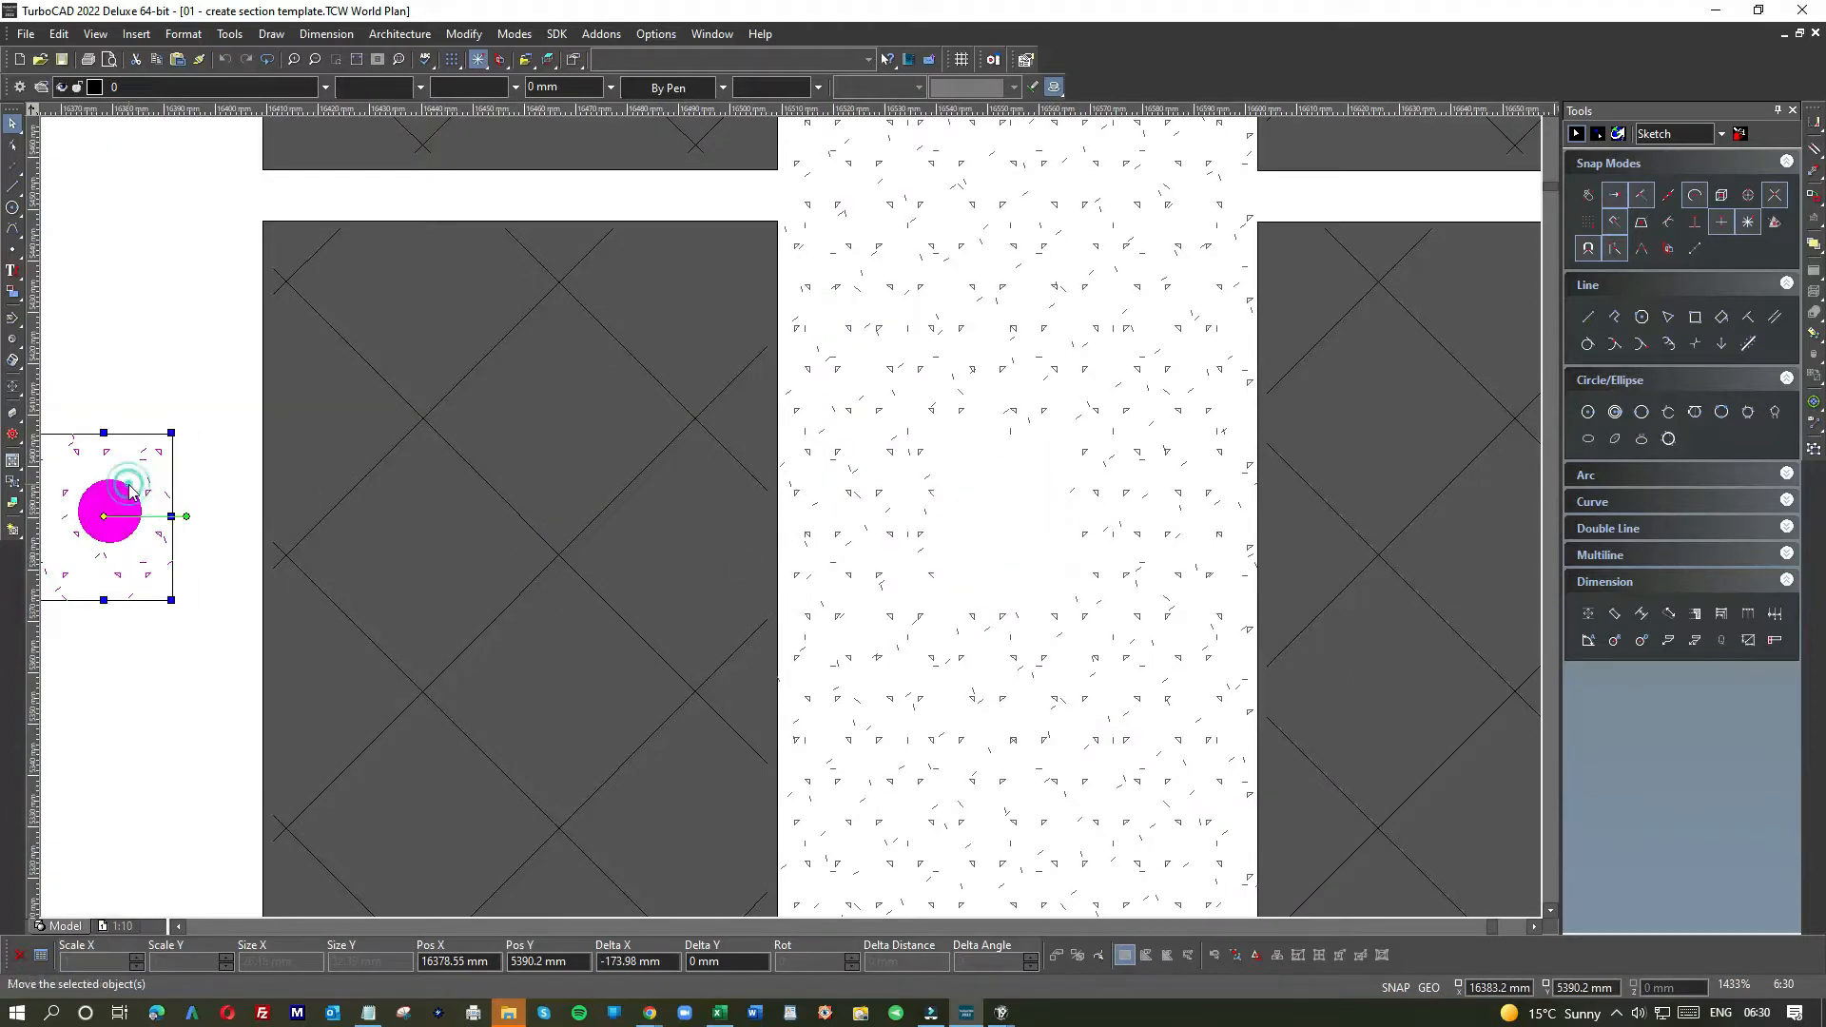
left_click(224, 60)
left_click(195, 202)
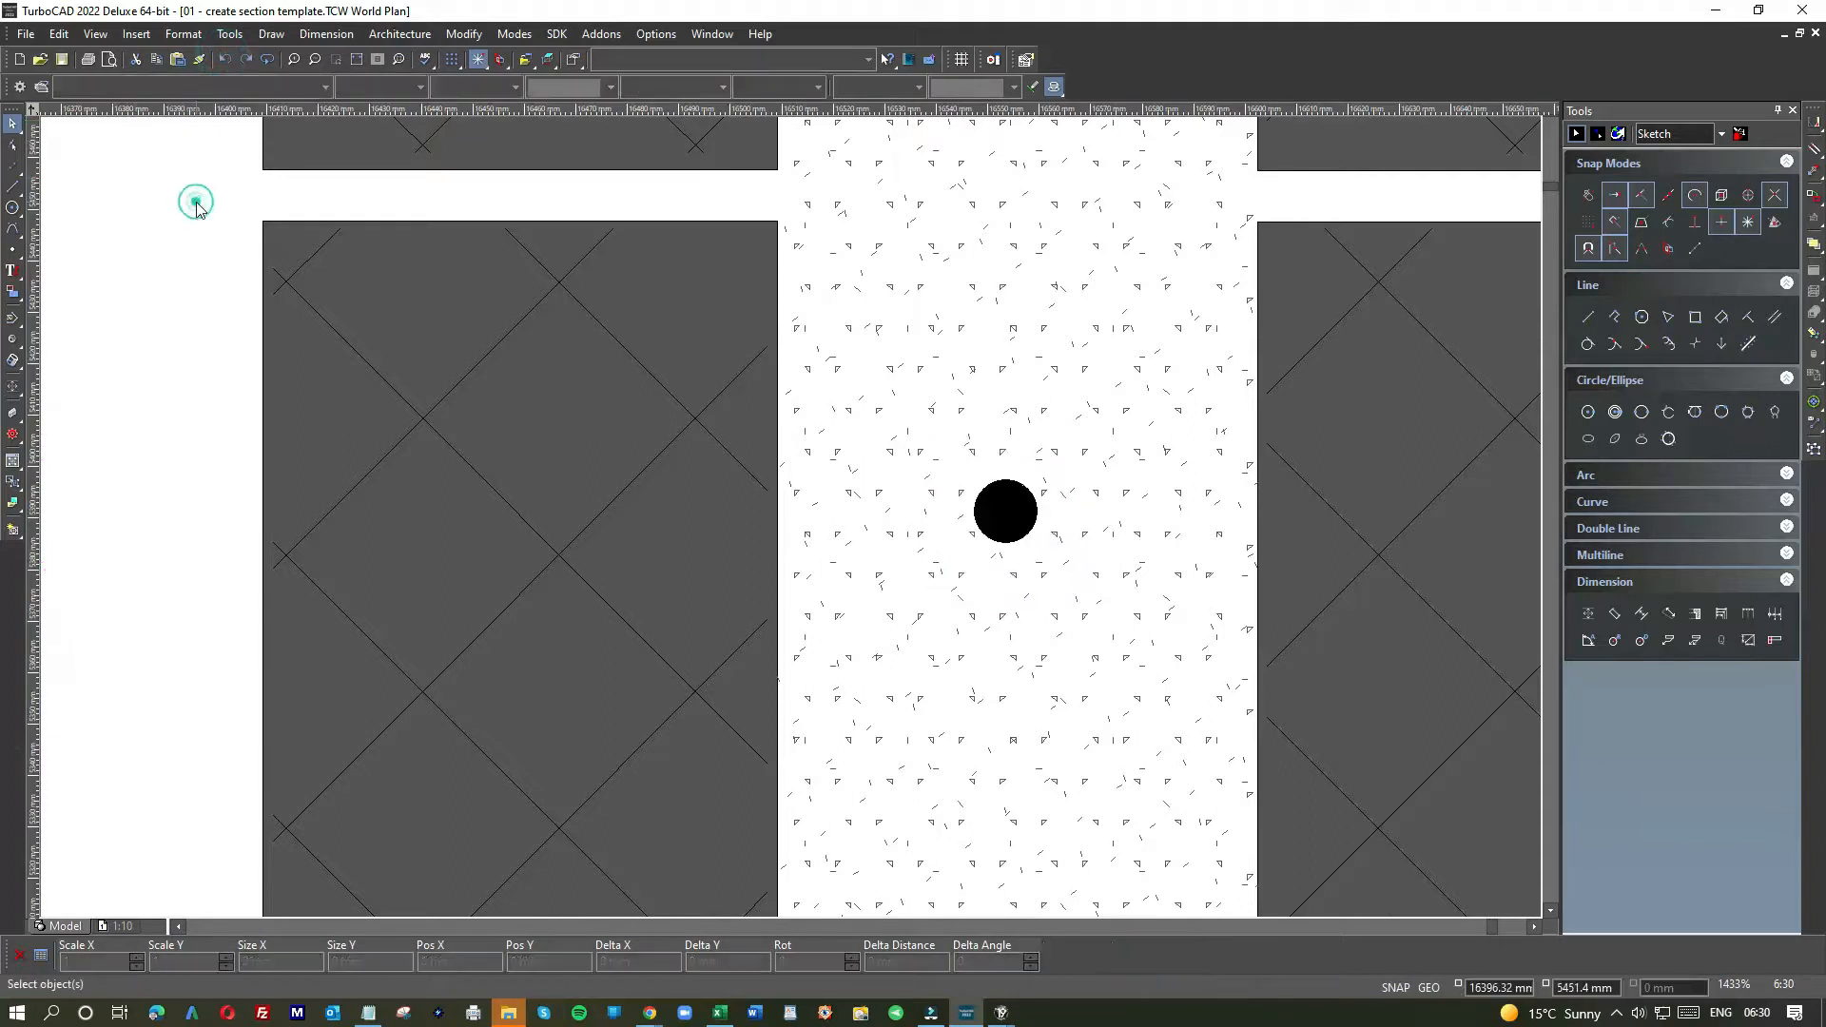
- Delete the solid black dot and its underlying circle outline from the cavity fill
left_click(990, 523)
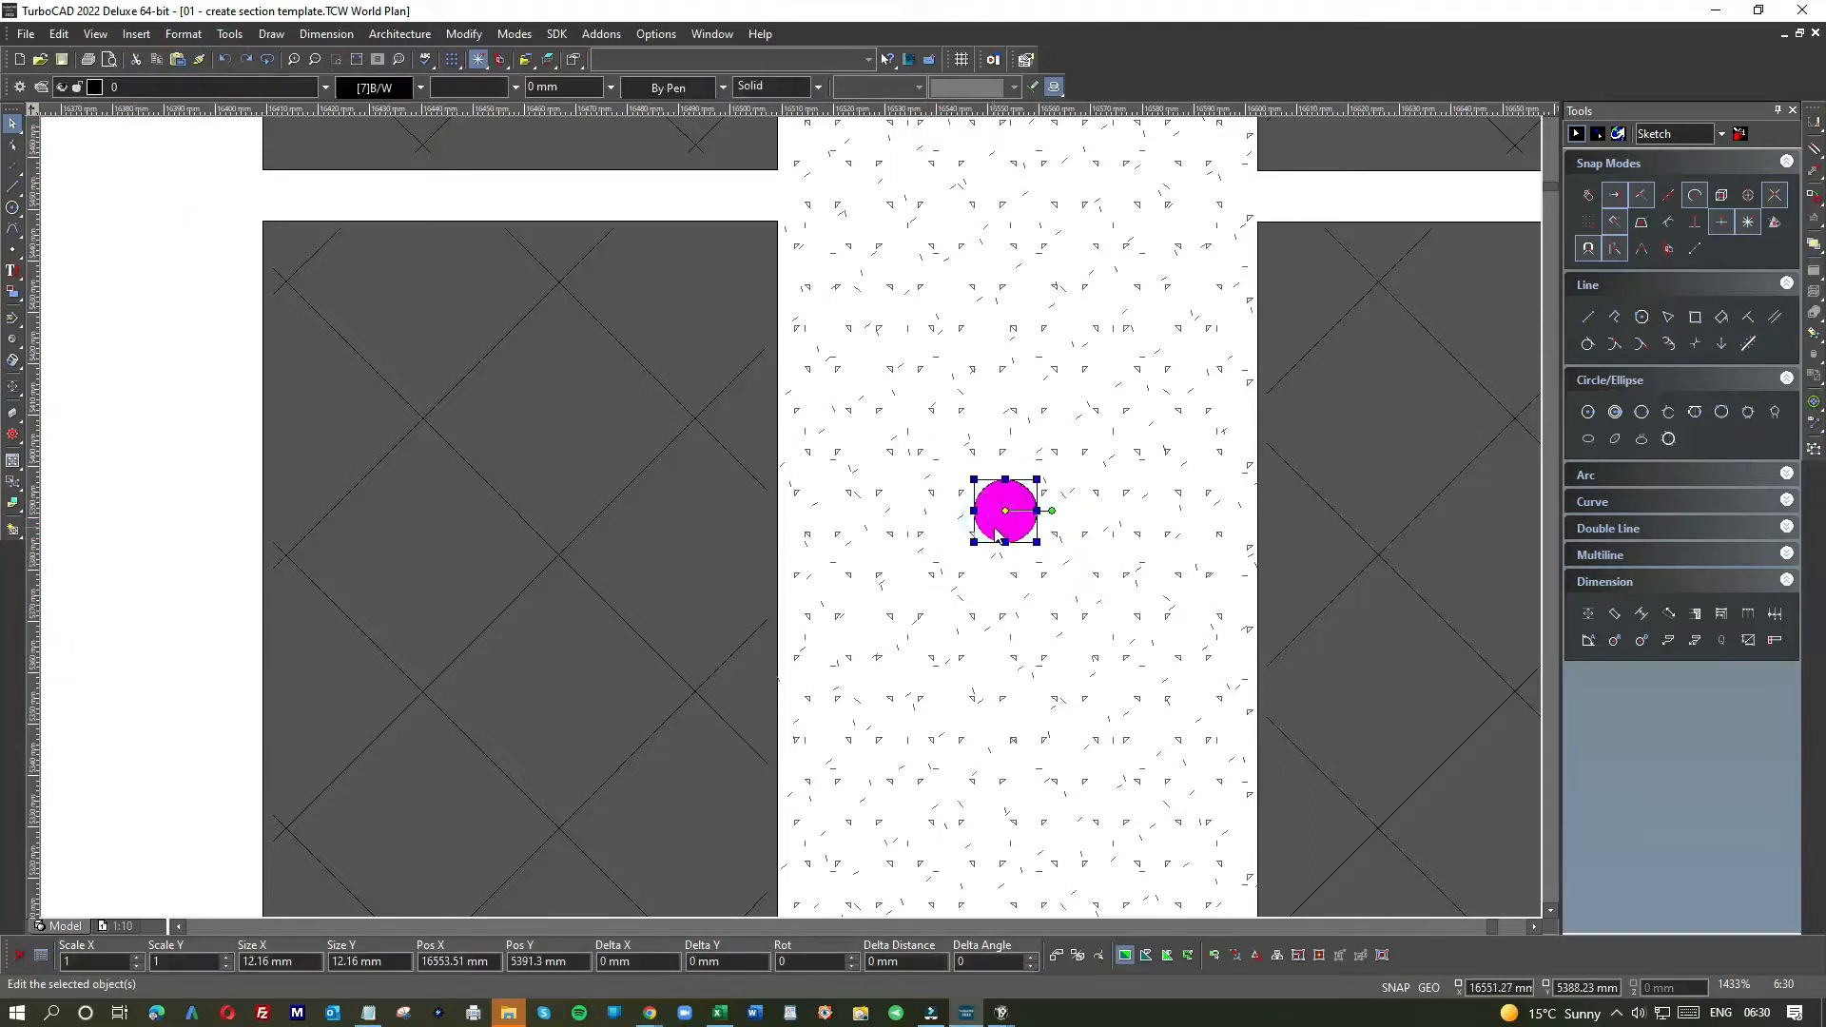
key("Escape")
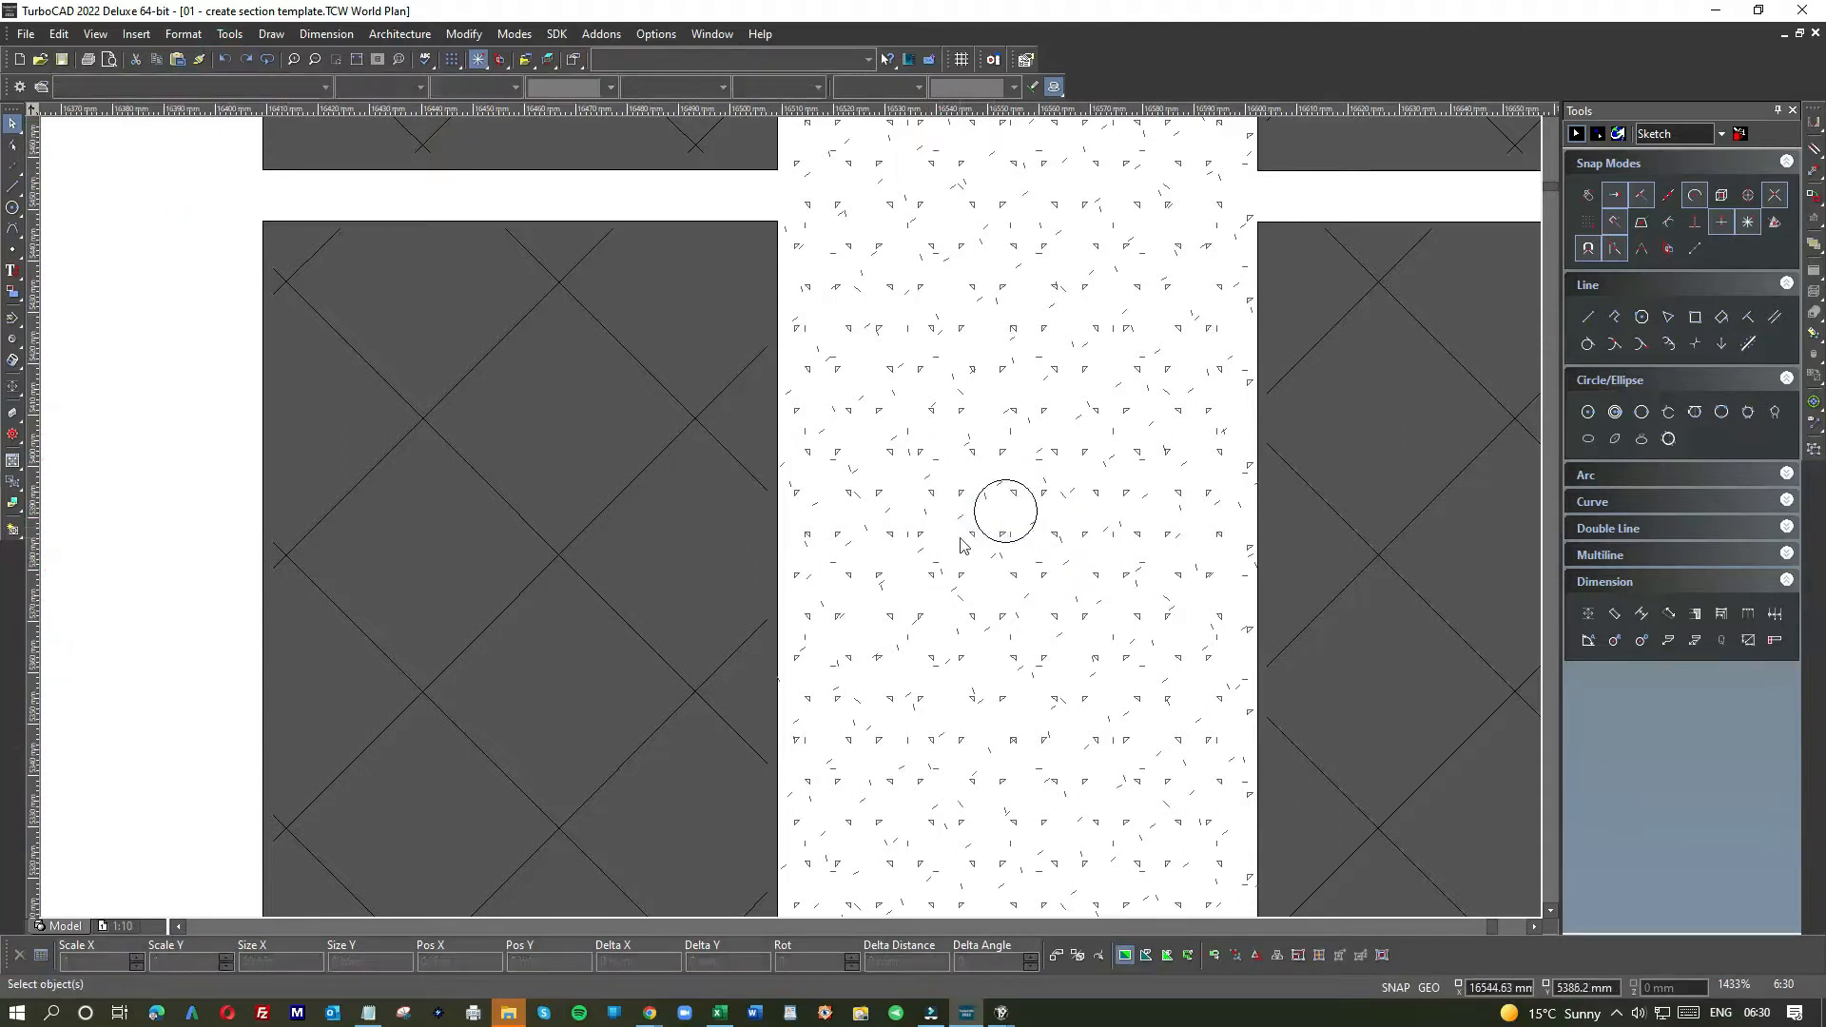
left_click(980, 517)
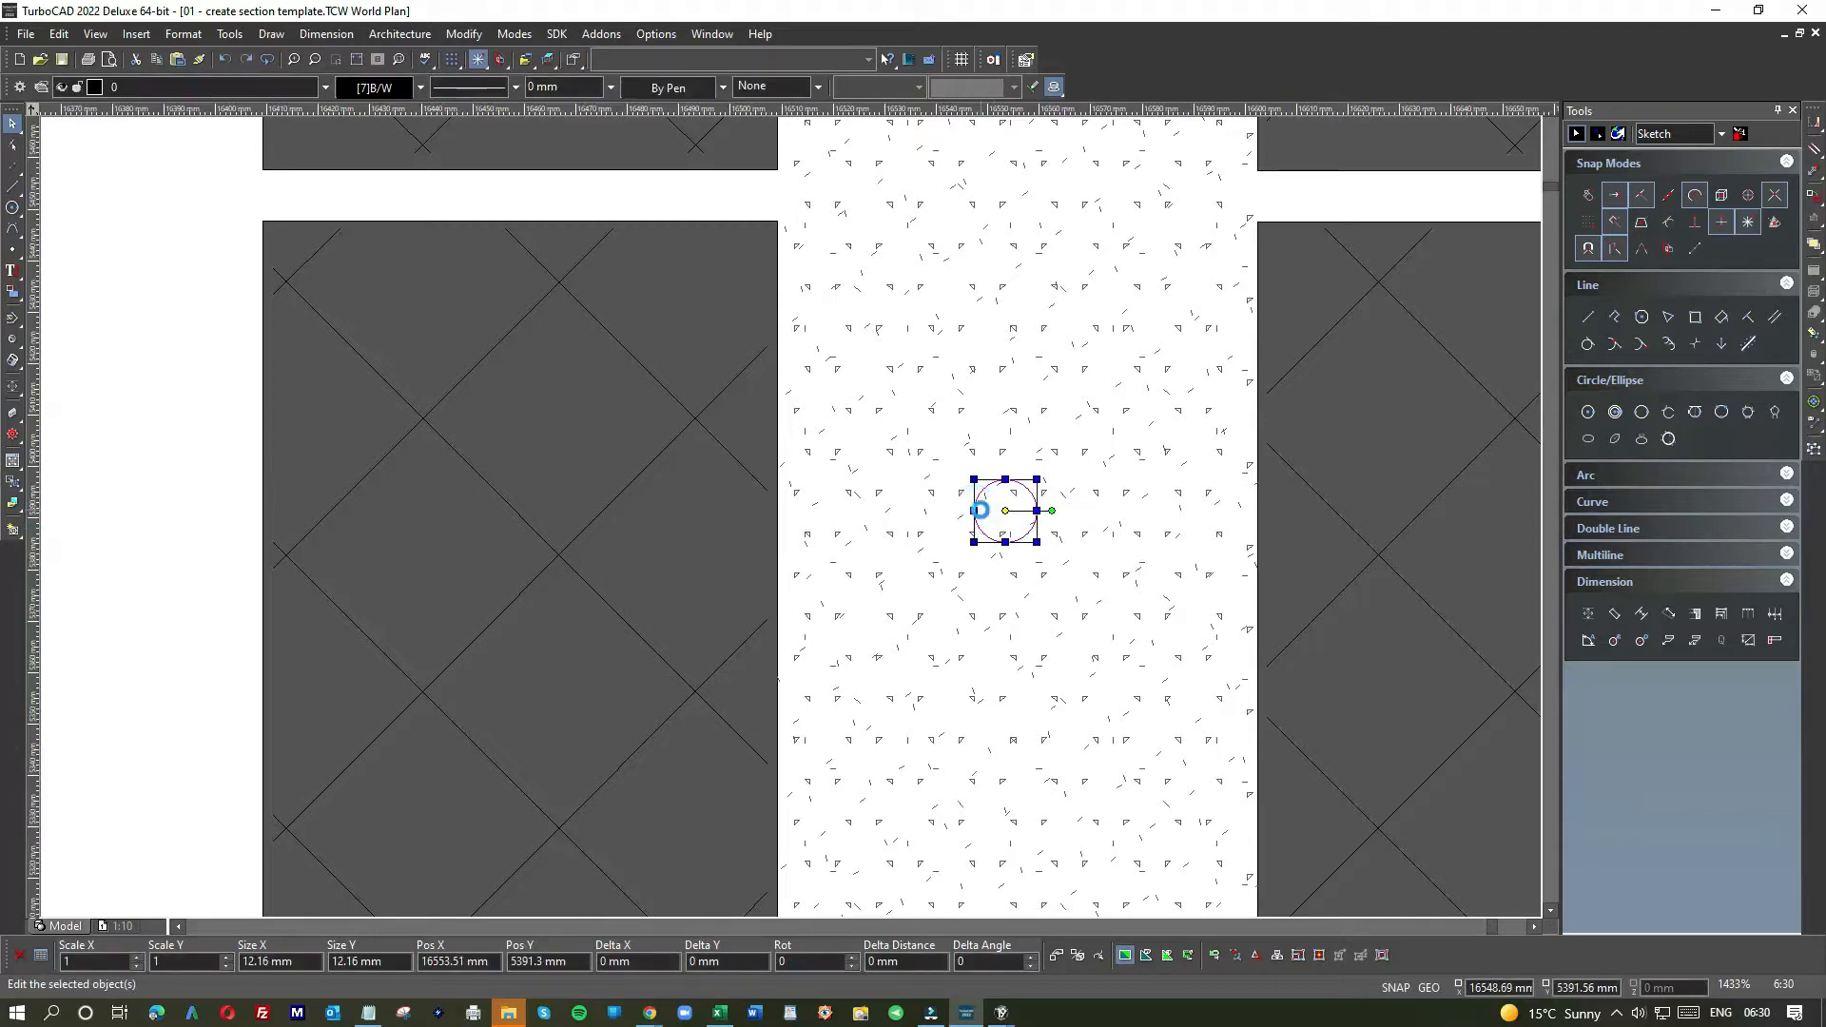
key("Delete")
- Move the remaining black dot above the wall further left, clear of the left leaf
scroll(770, 537, "down", 3)
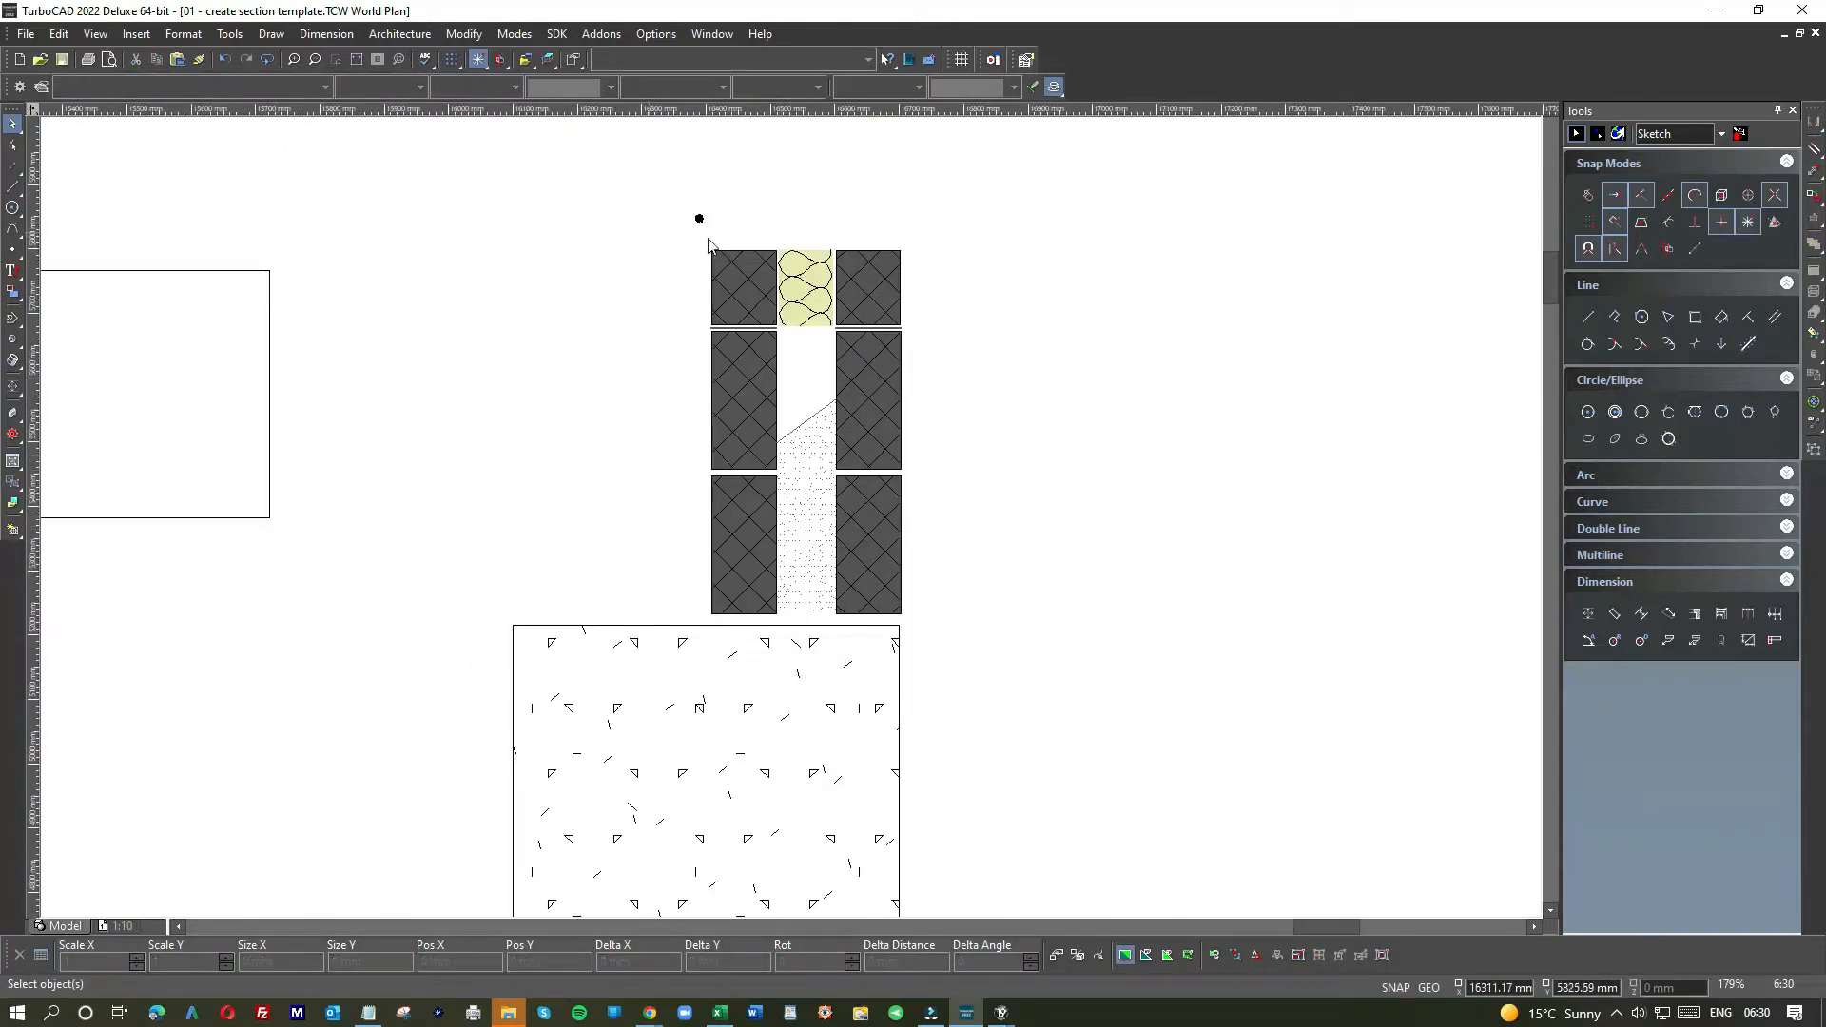
scroll(708, 245, "up", 5)
left_click(766, 416)
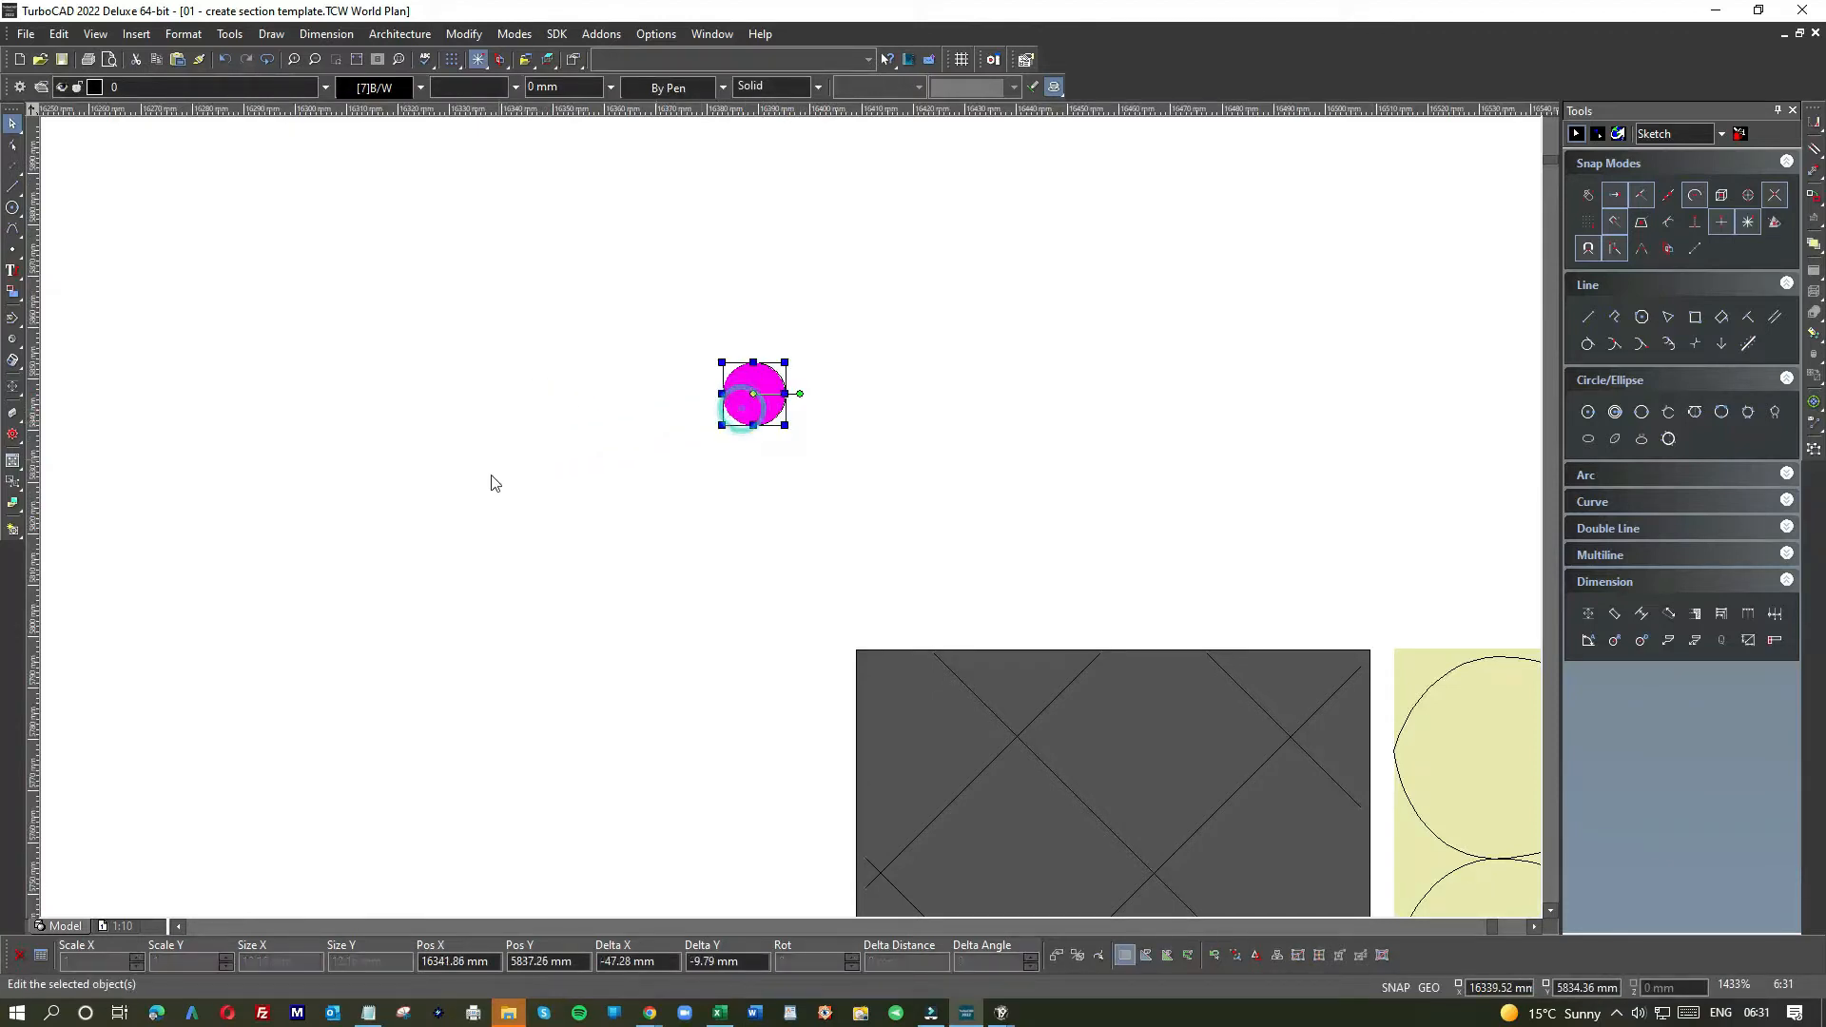
left_click_drag(770, 407, 404, 467)
scroll(795, 524, "down", 2)
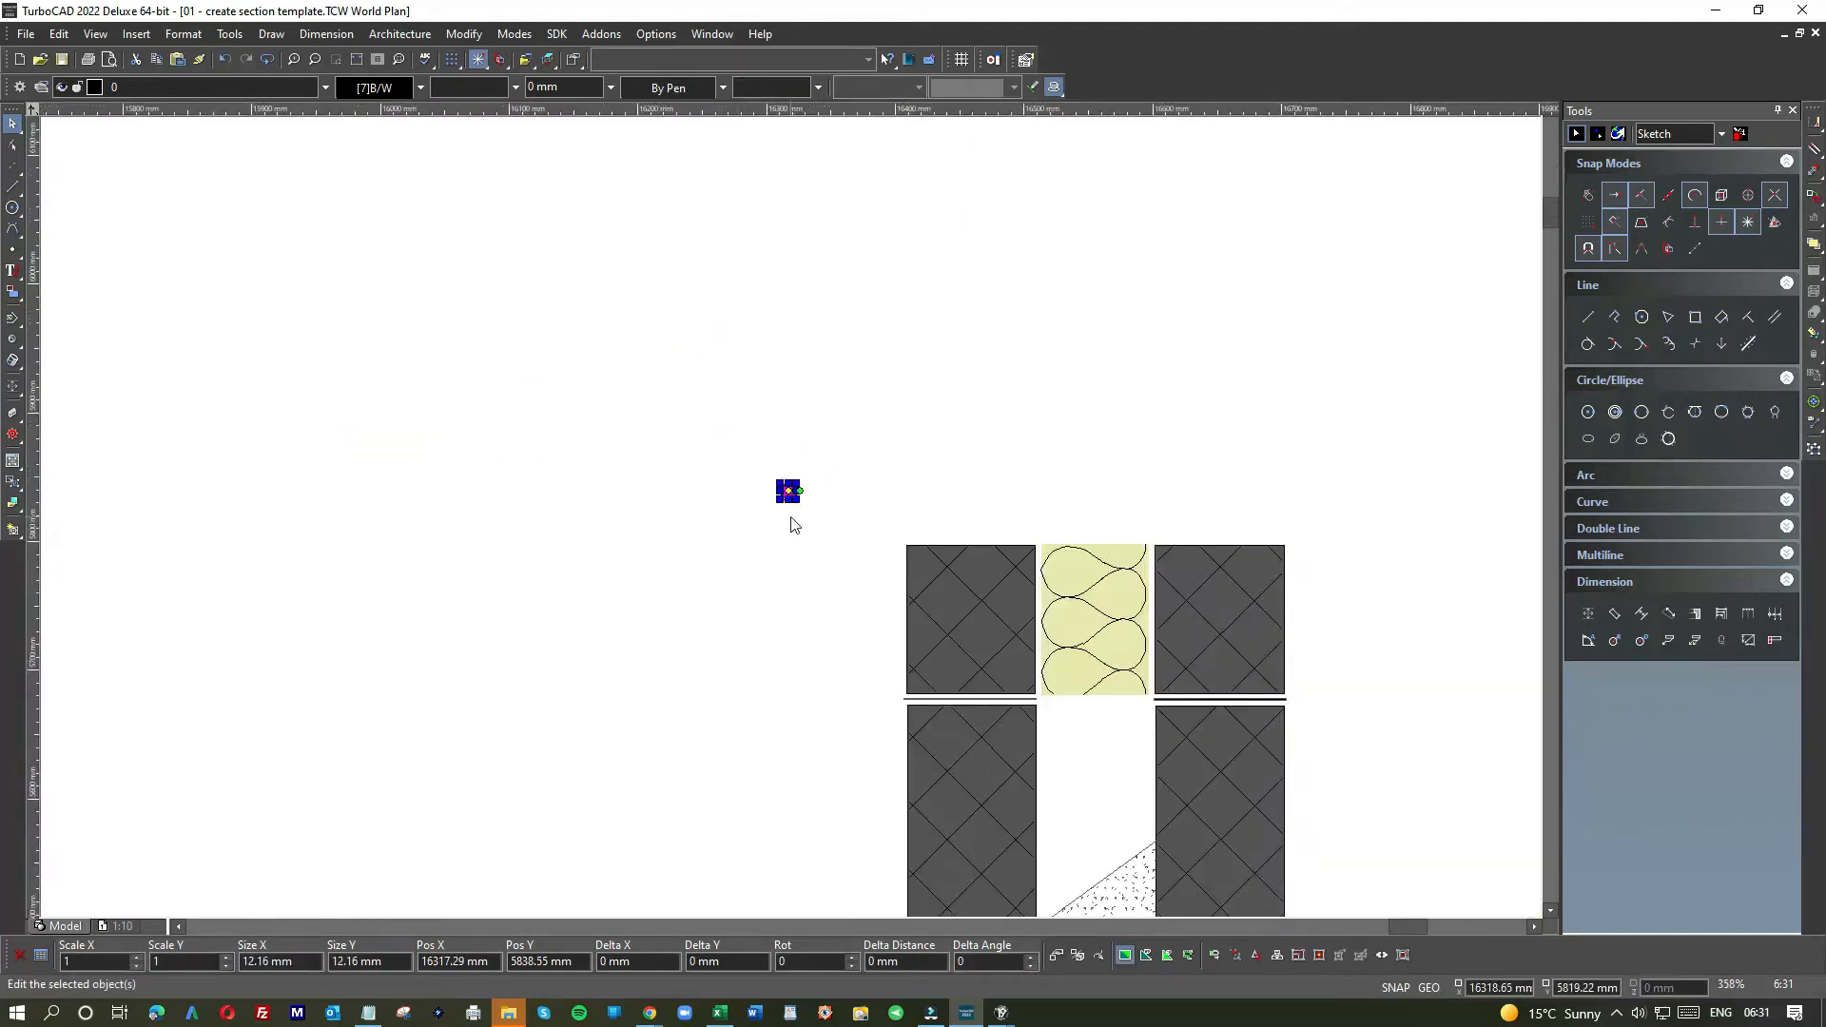
- Examine the ground floor slab and foundation in the reference party wall detail, and find the Trench Foundations detail
scroll(797, 527, "down", 1)
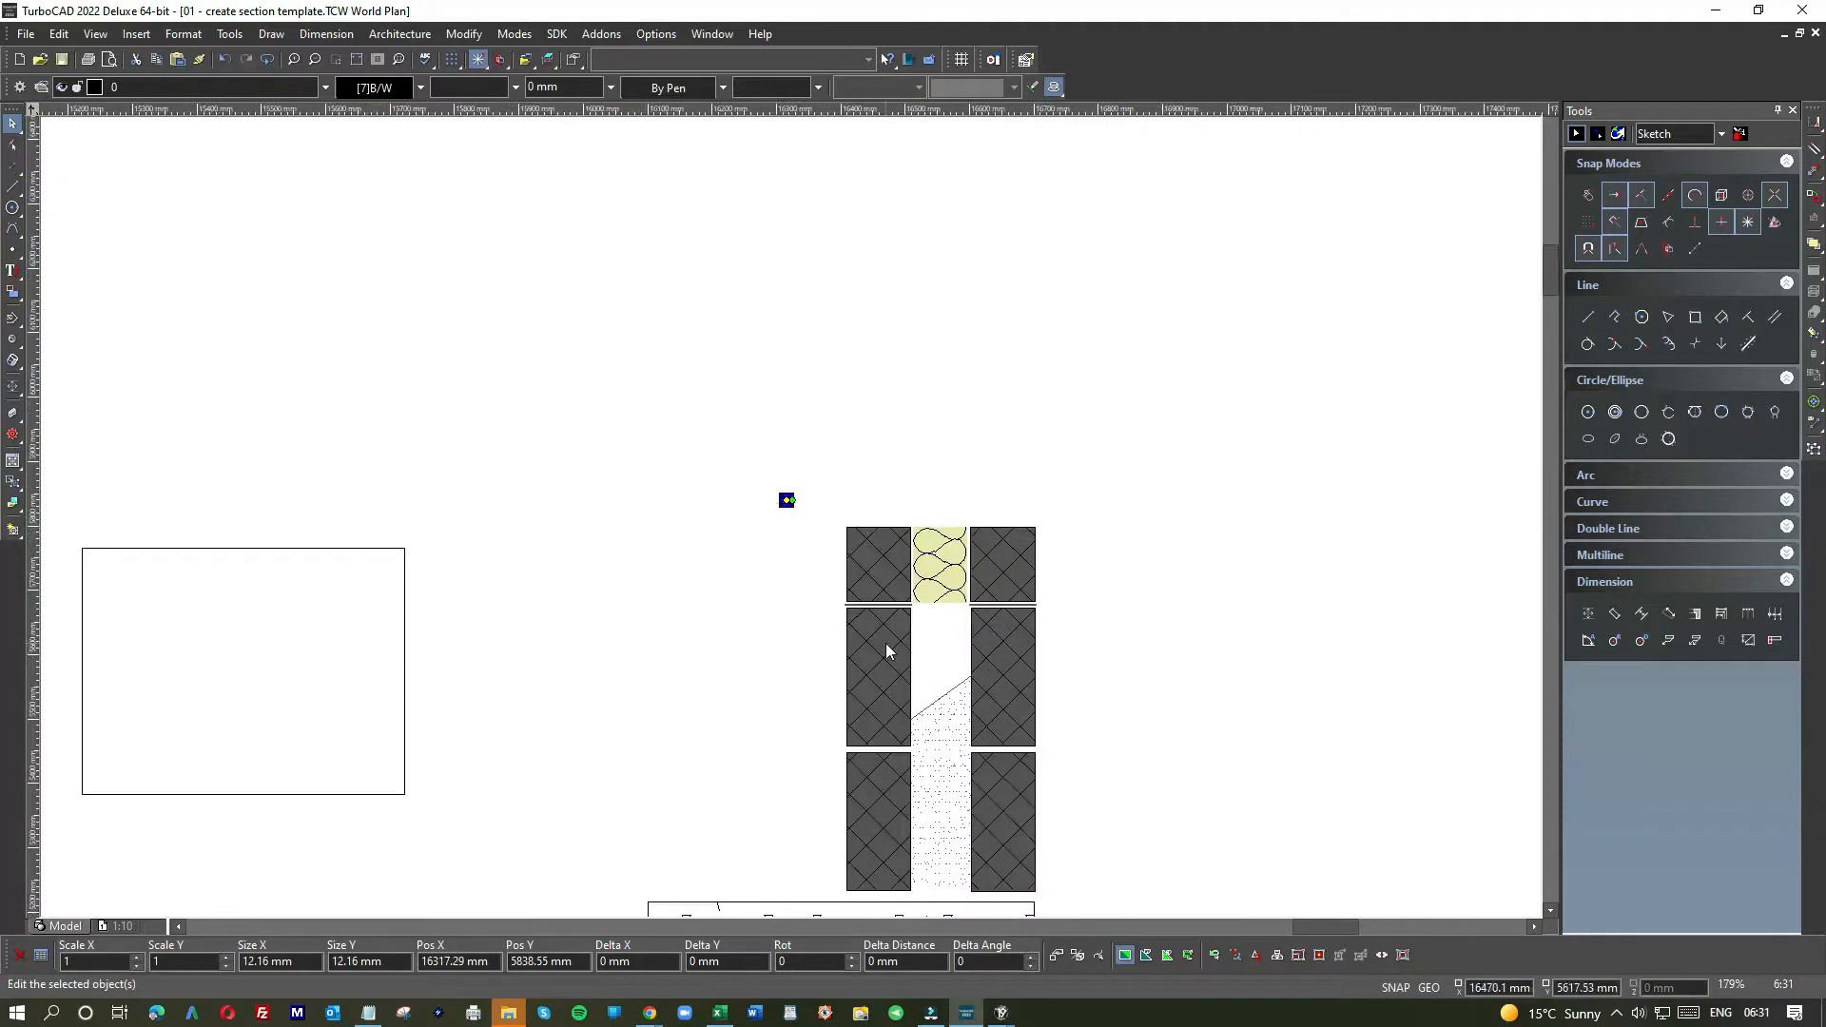
scroll(899, 726, "down", 1)
scroll(797, 671, "down", 1)
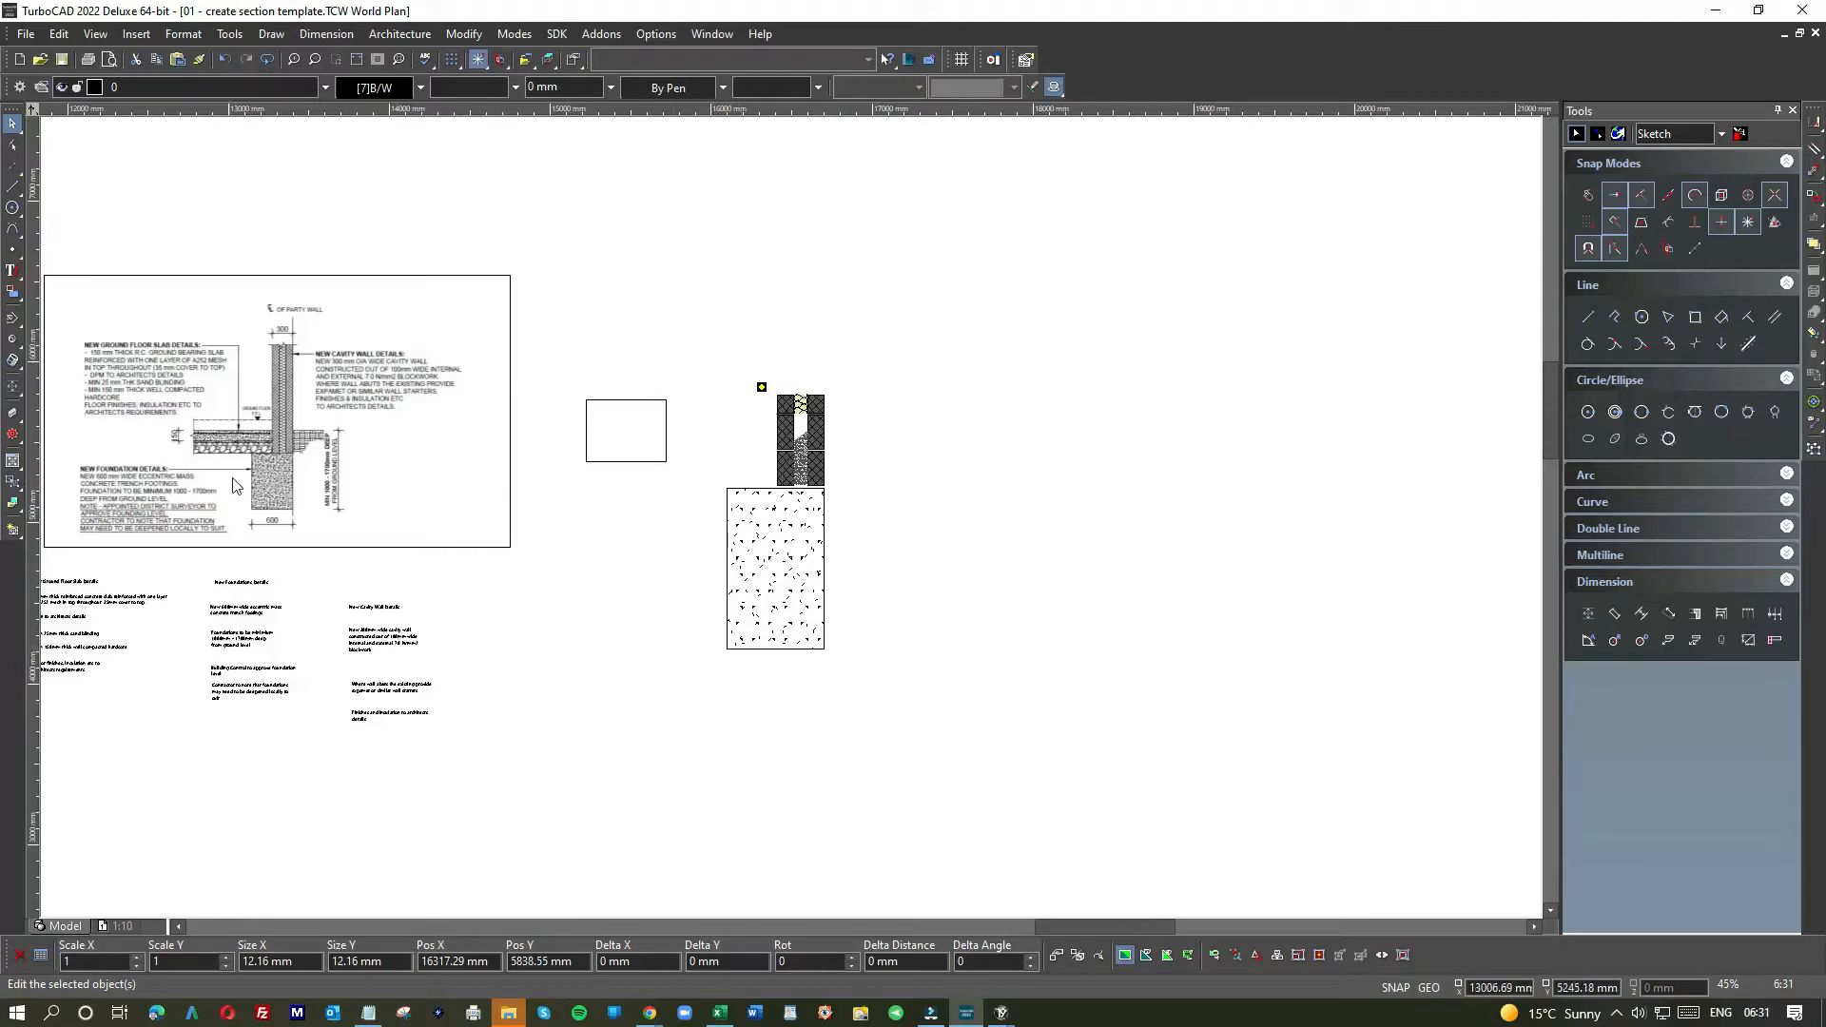
scroll(268, 441, "up", 4)
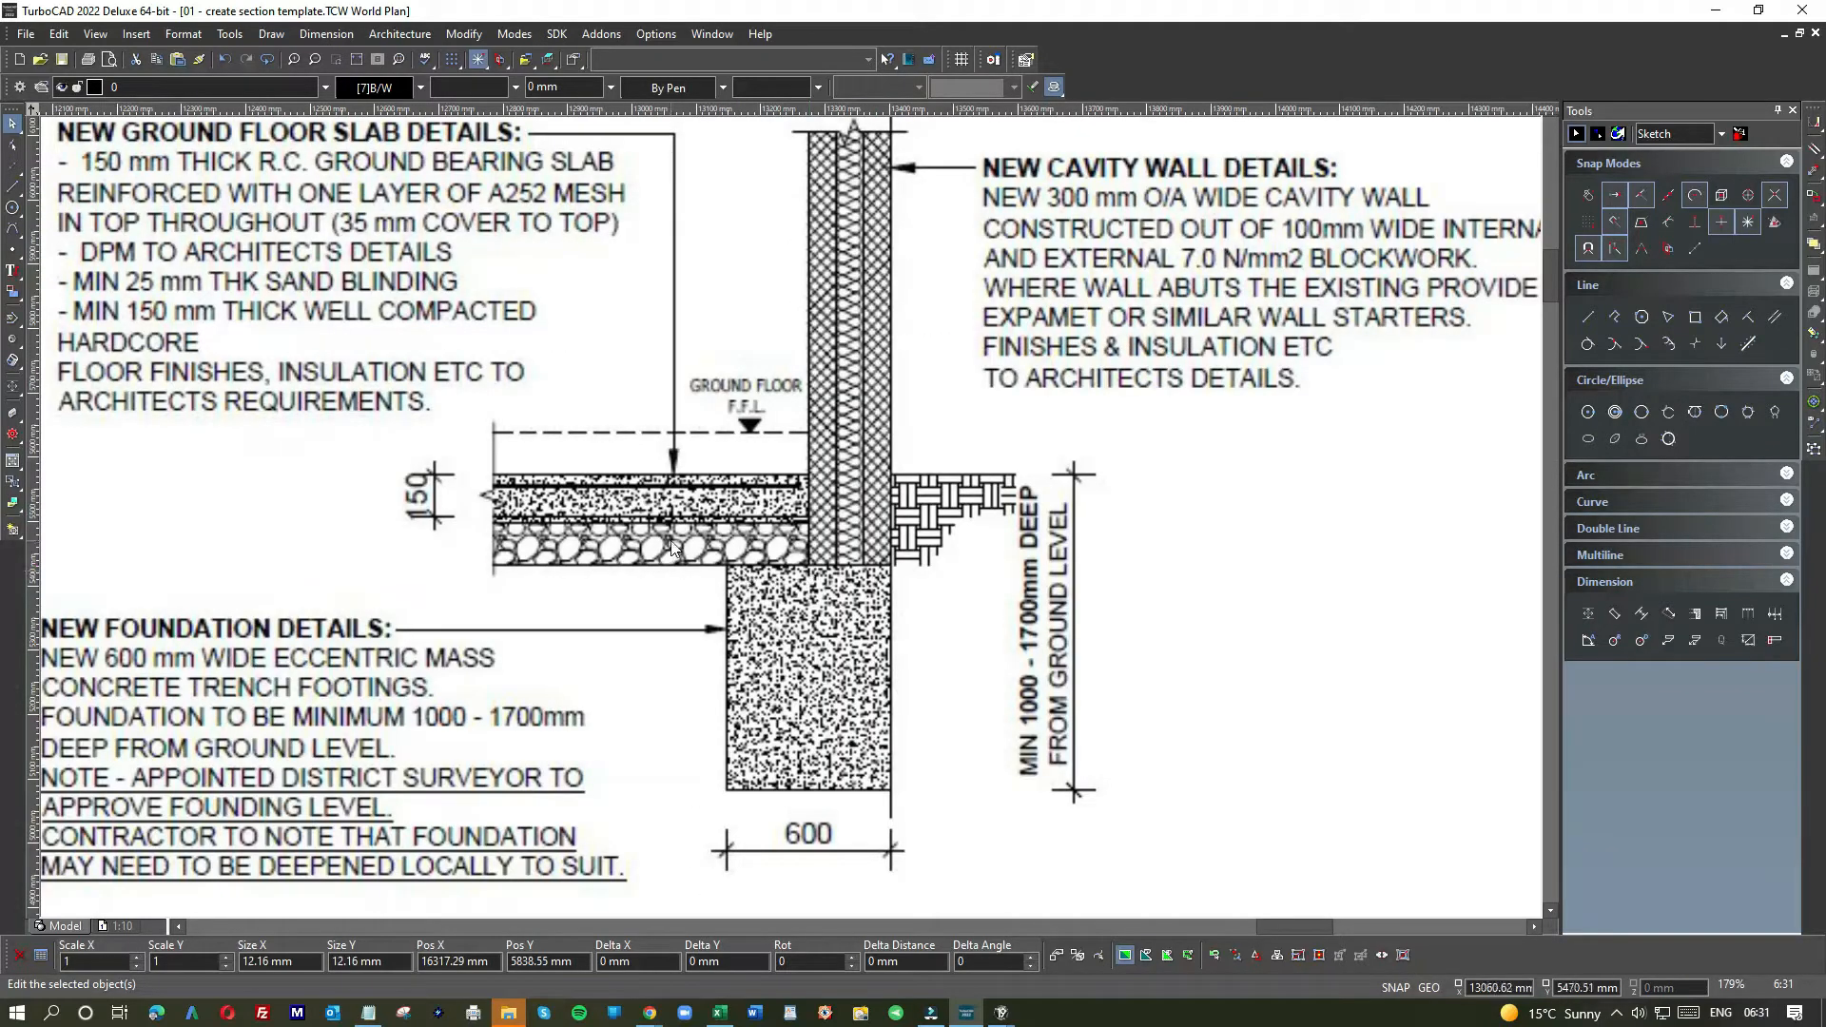
scroll(772, 539, "down", 2)
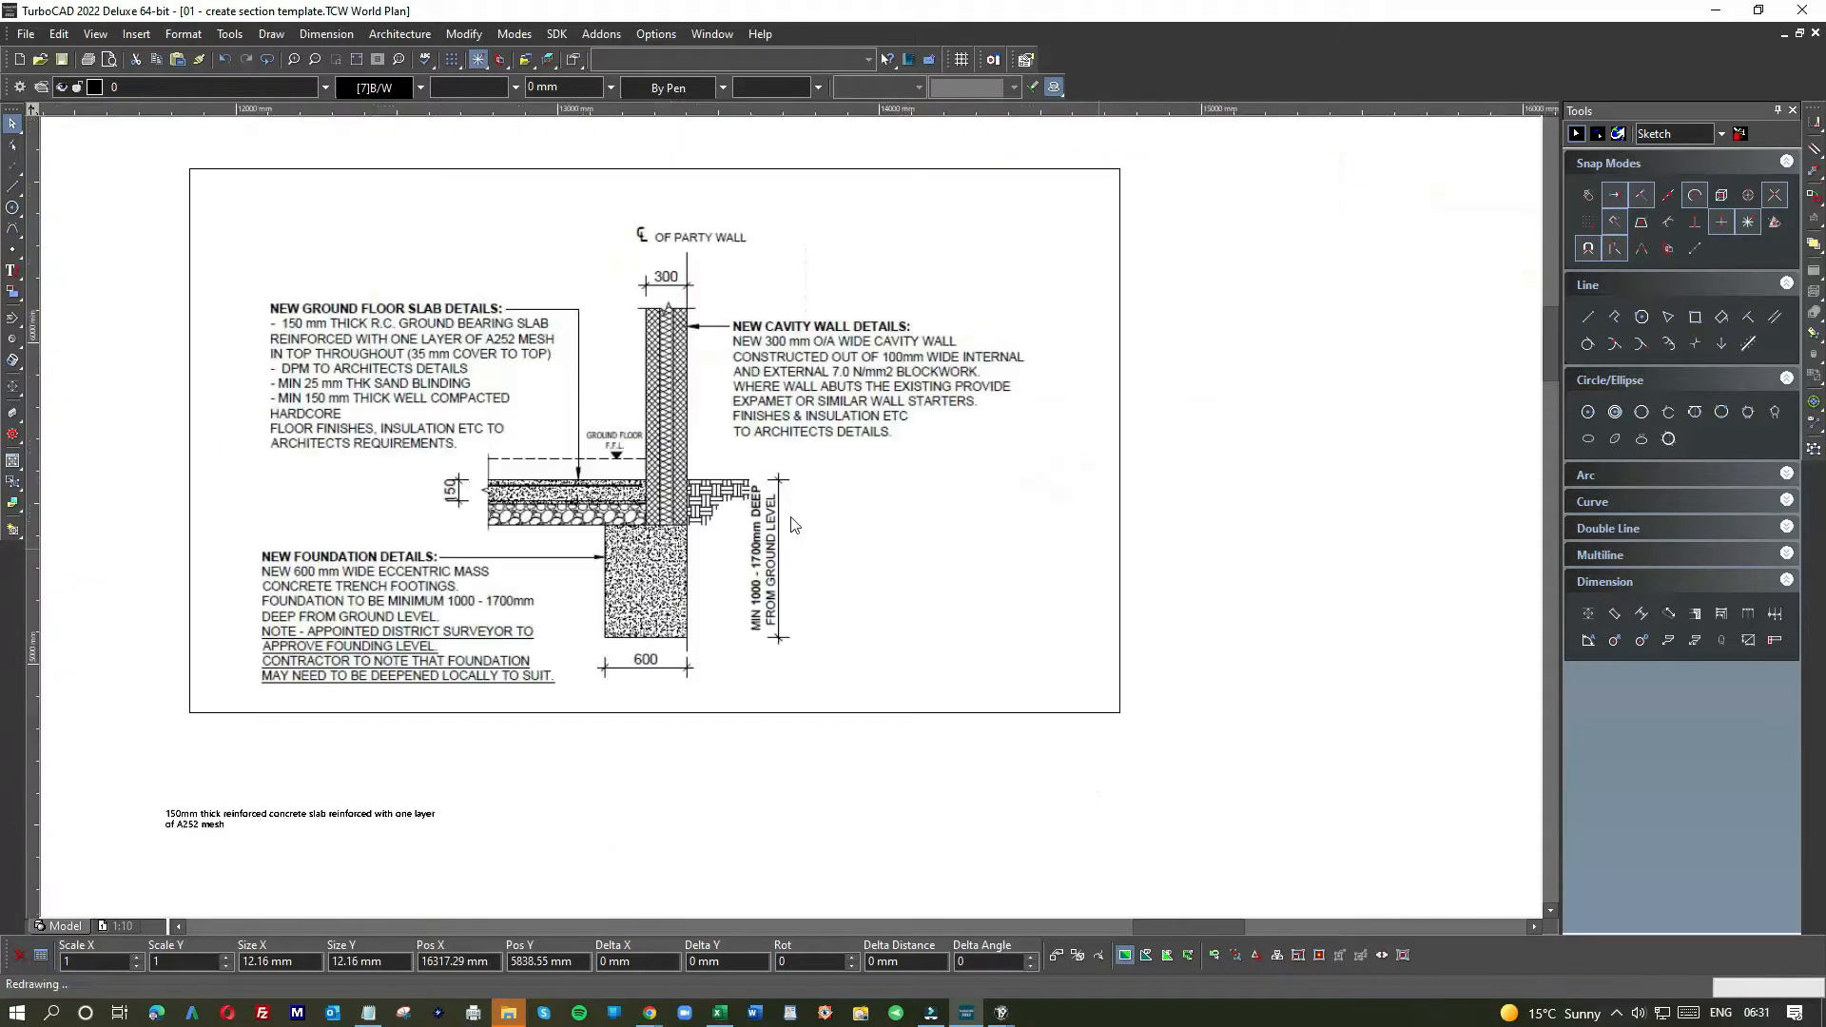
scroll(1312, 526, "down", 2)
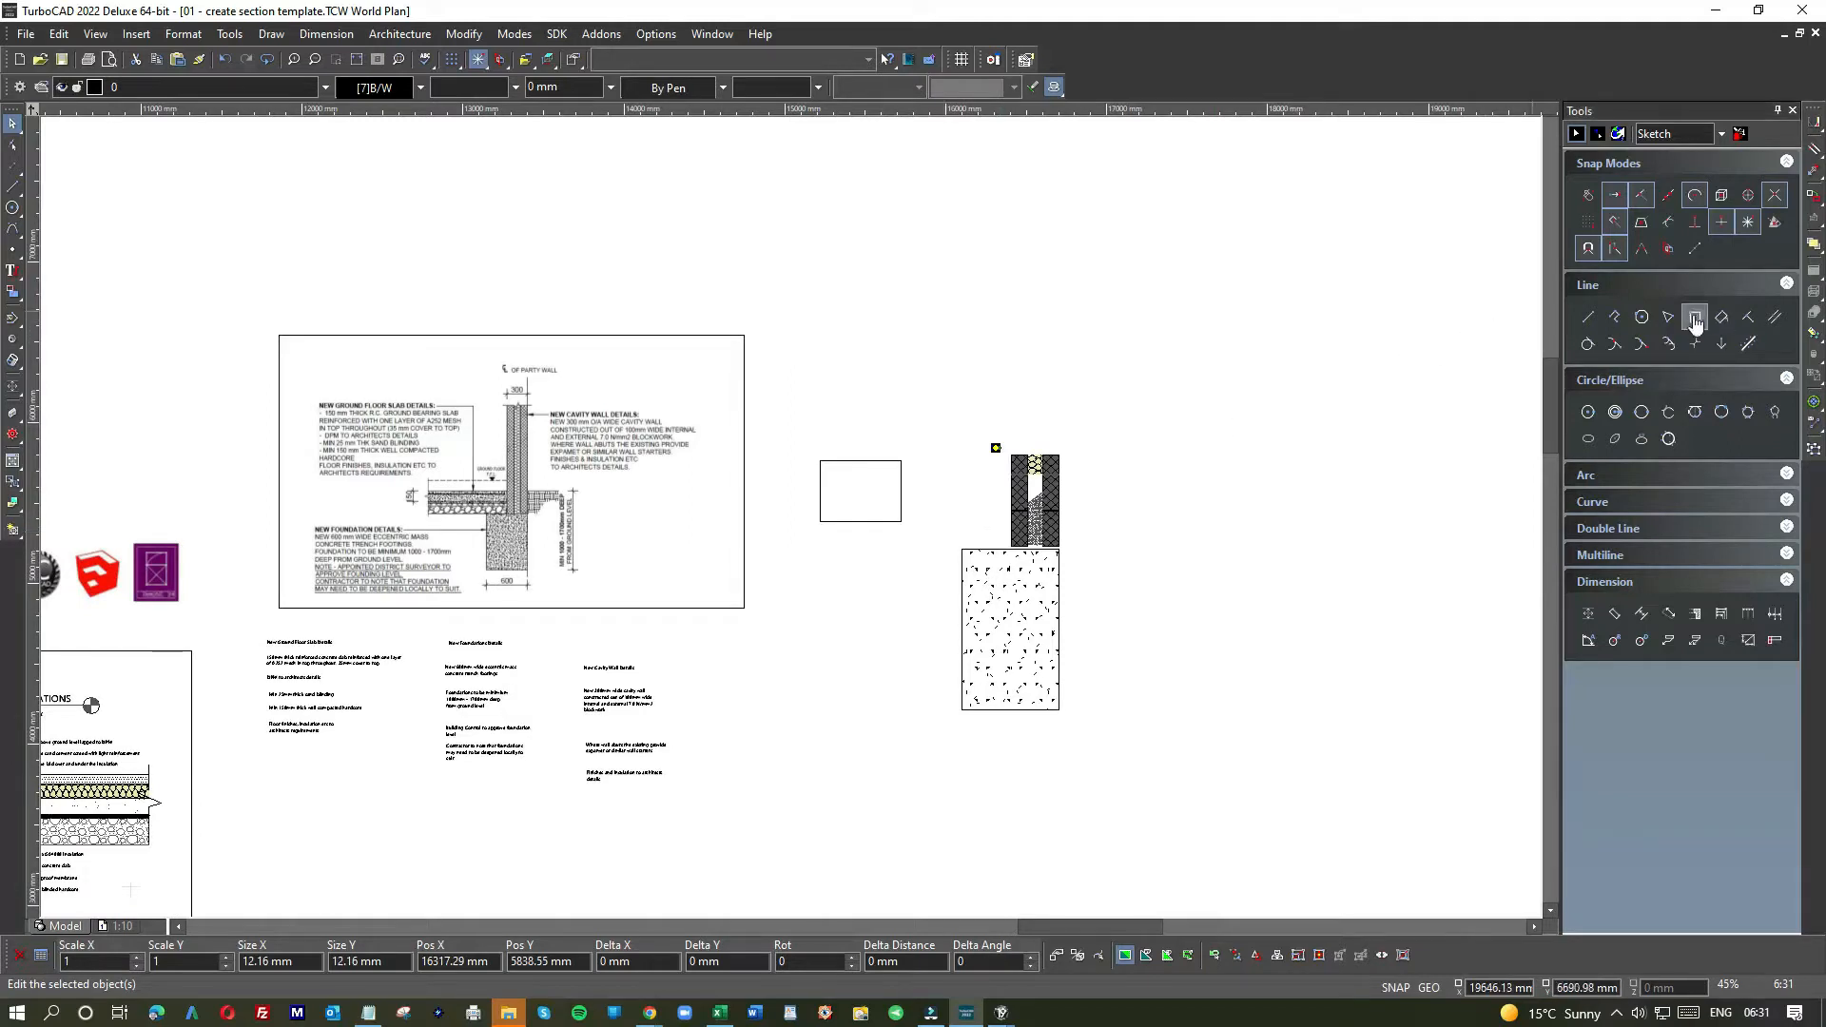
scroll(542, 480, "down", 2)
scroll(529, 678, "up", 2)
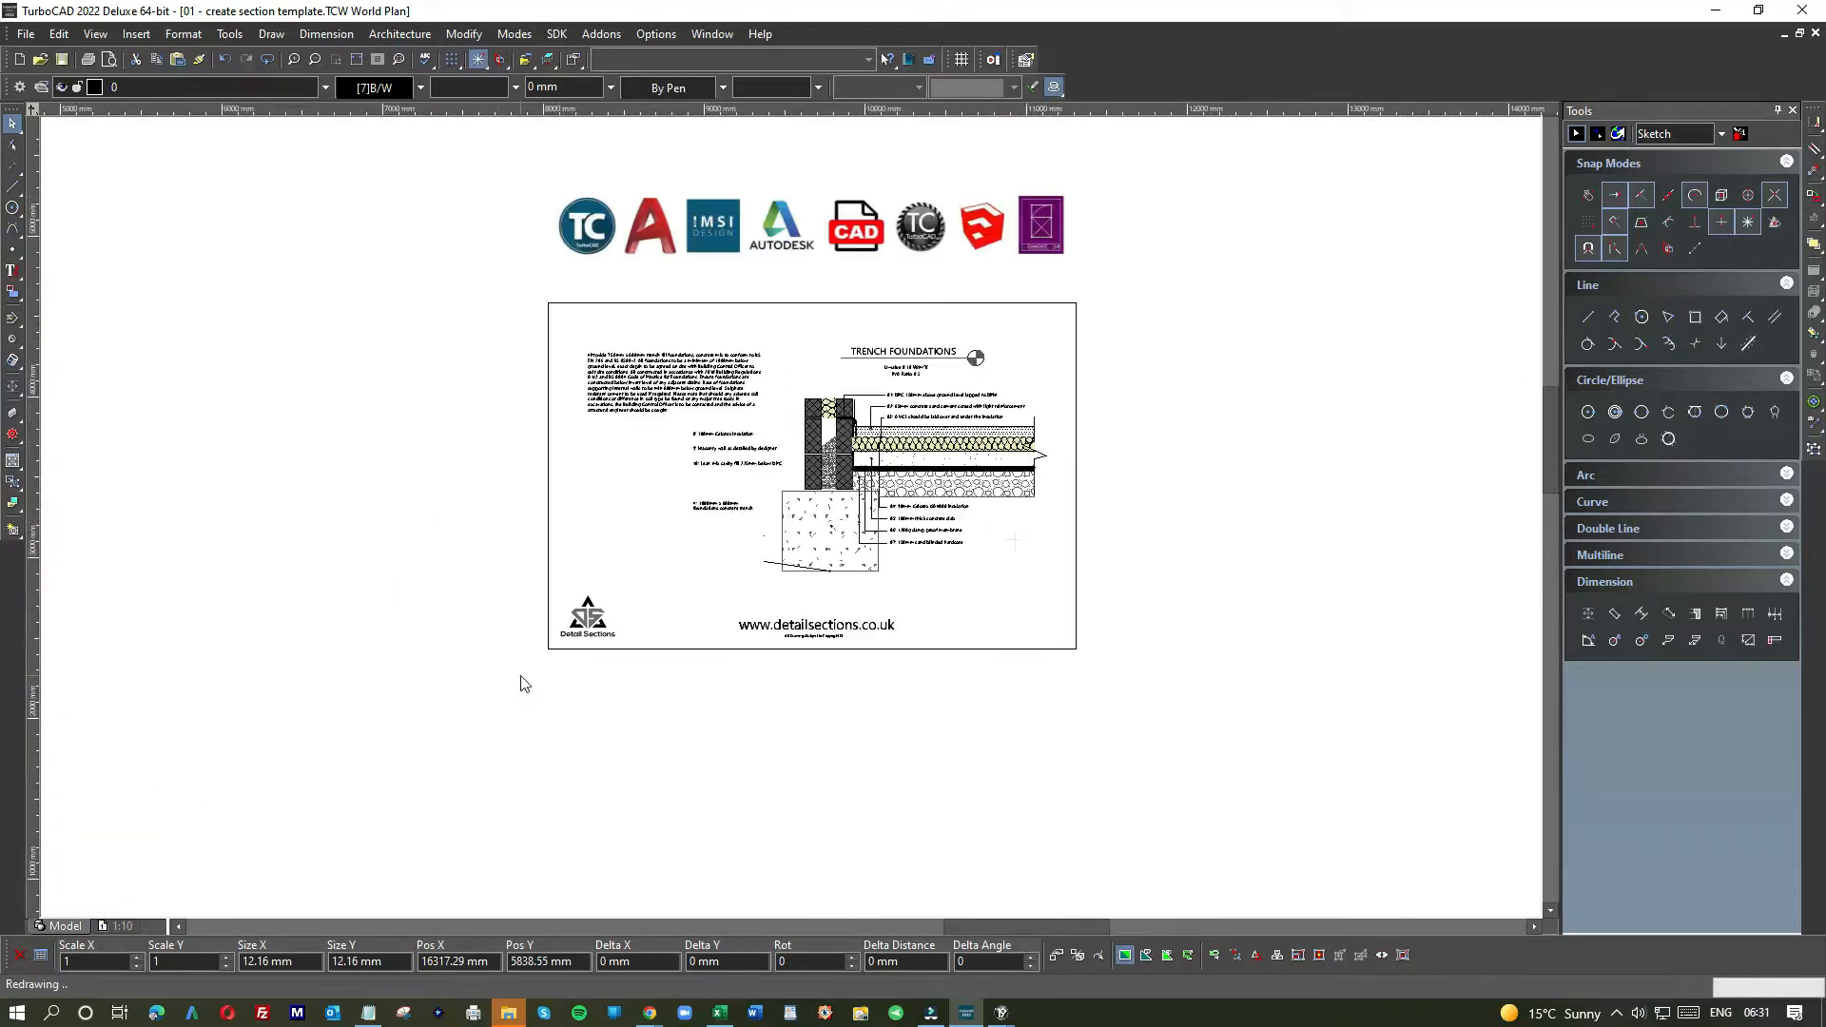
- Draw a rectangle about 635 mm by 183 mm to the left of the new concrete foundation
scroll(951, 483, "up", 4)
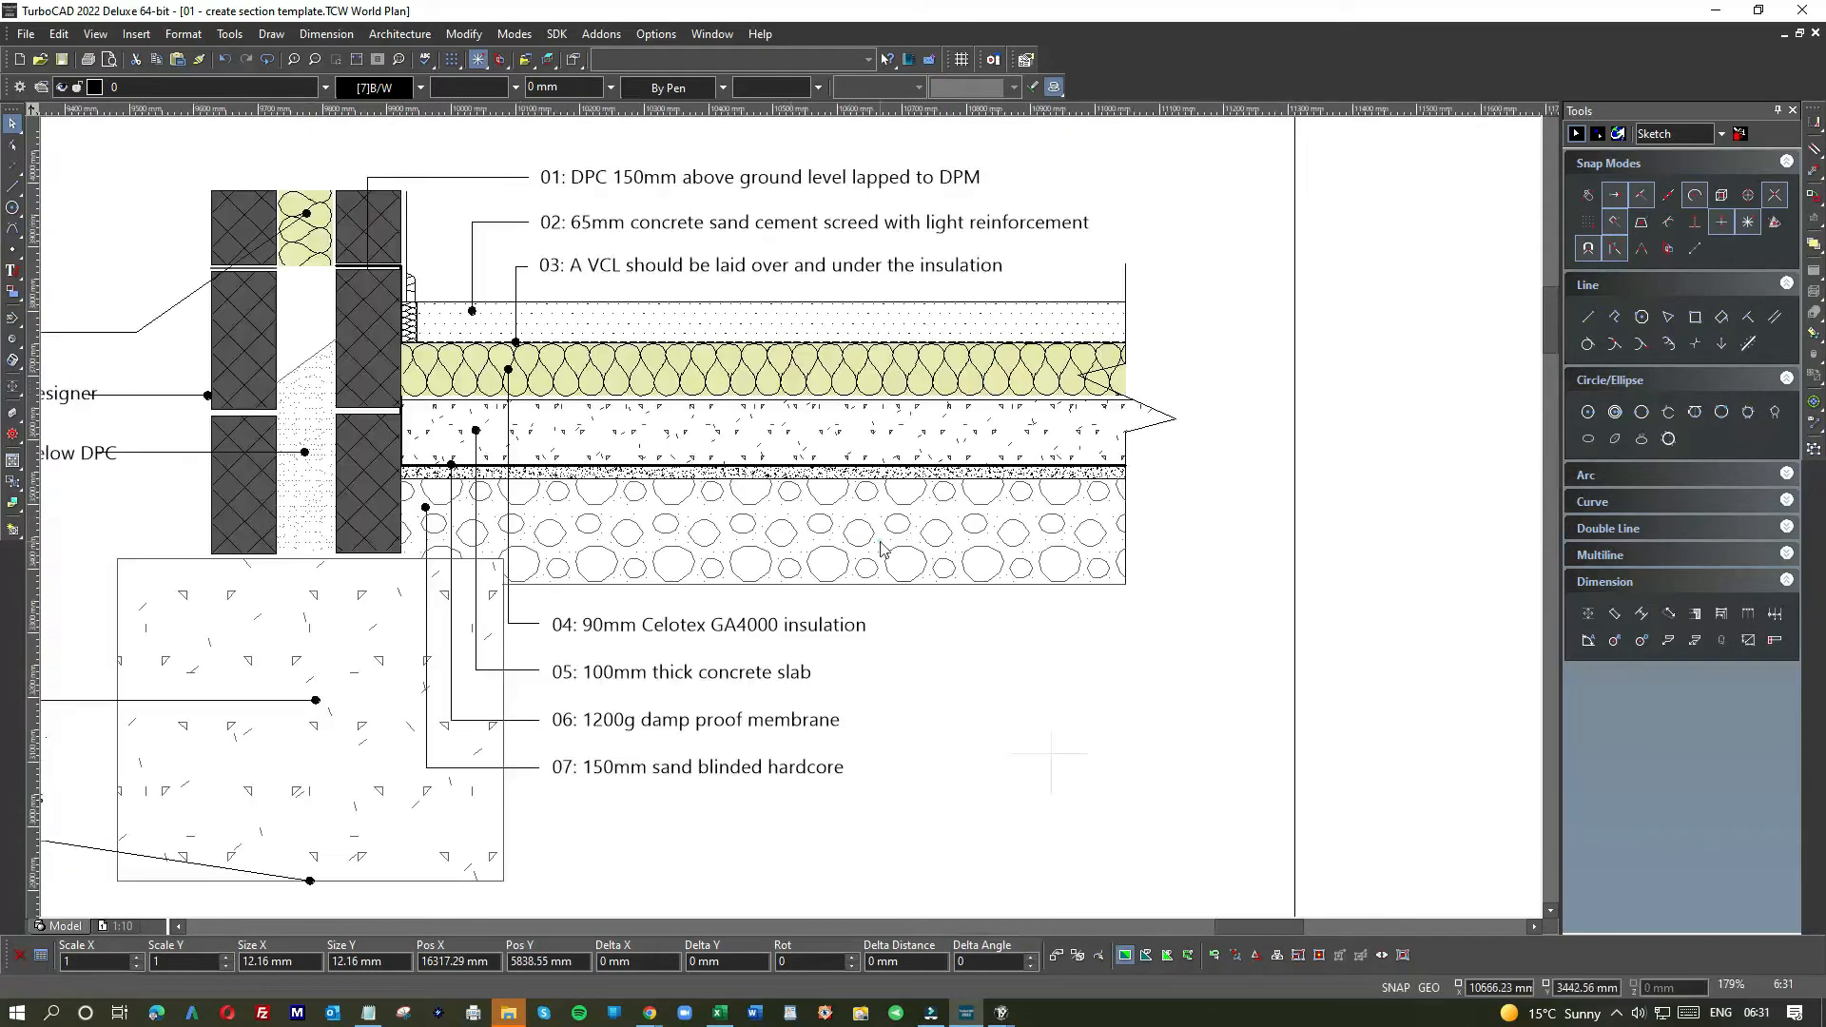
mouse_move(894, 549)
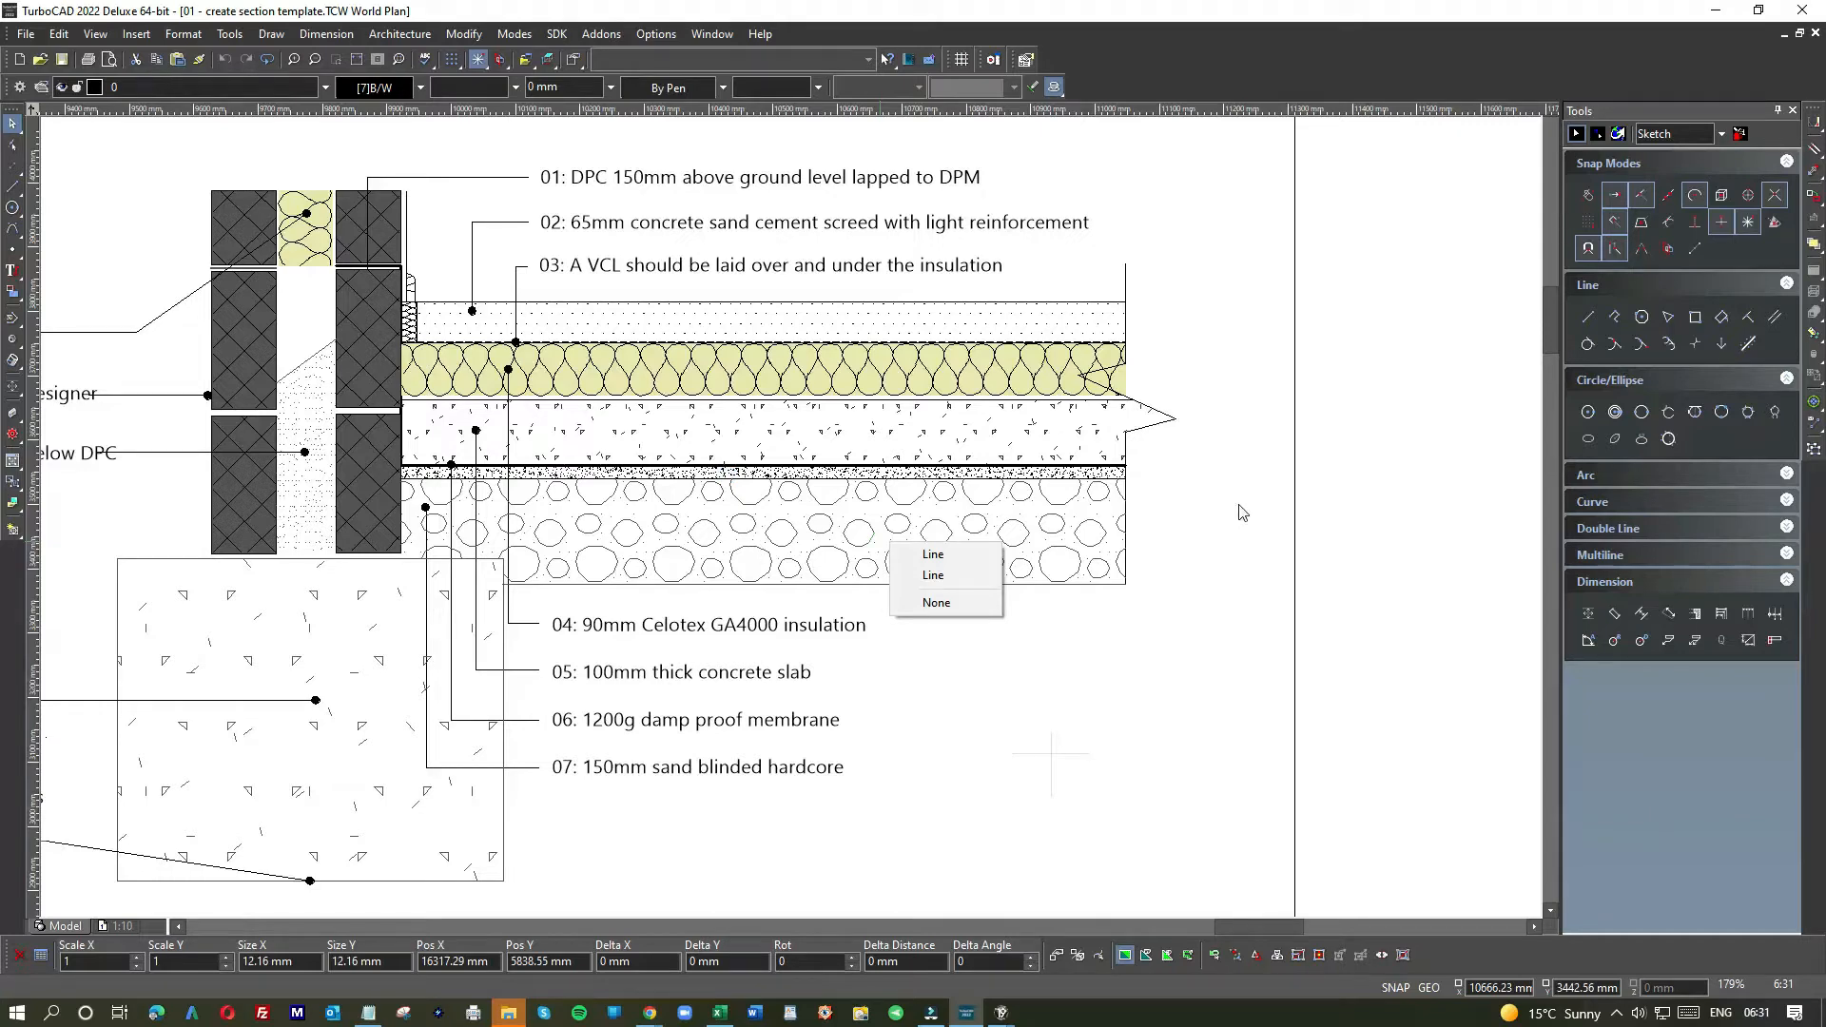
left_click(1412, 466)
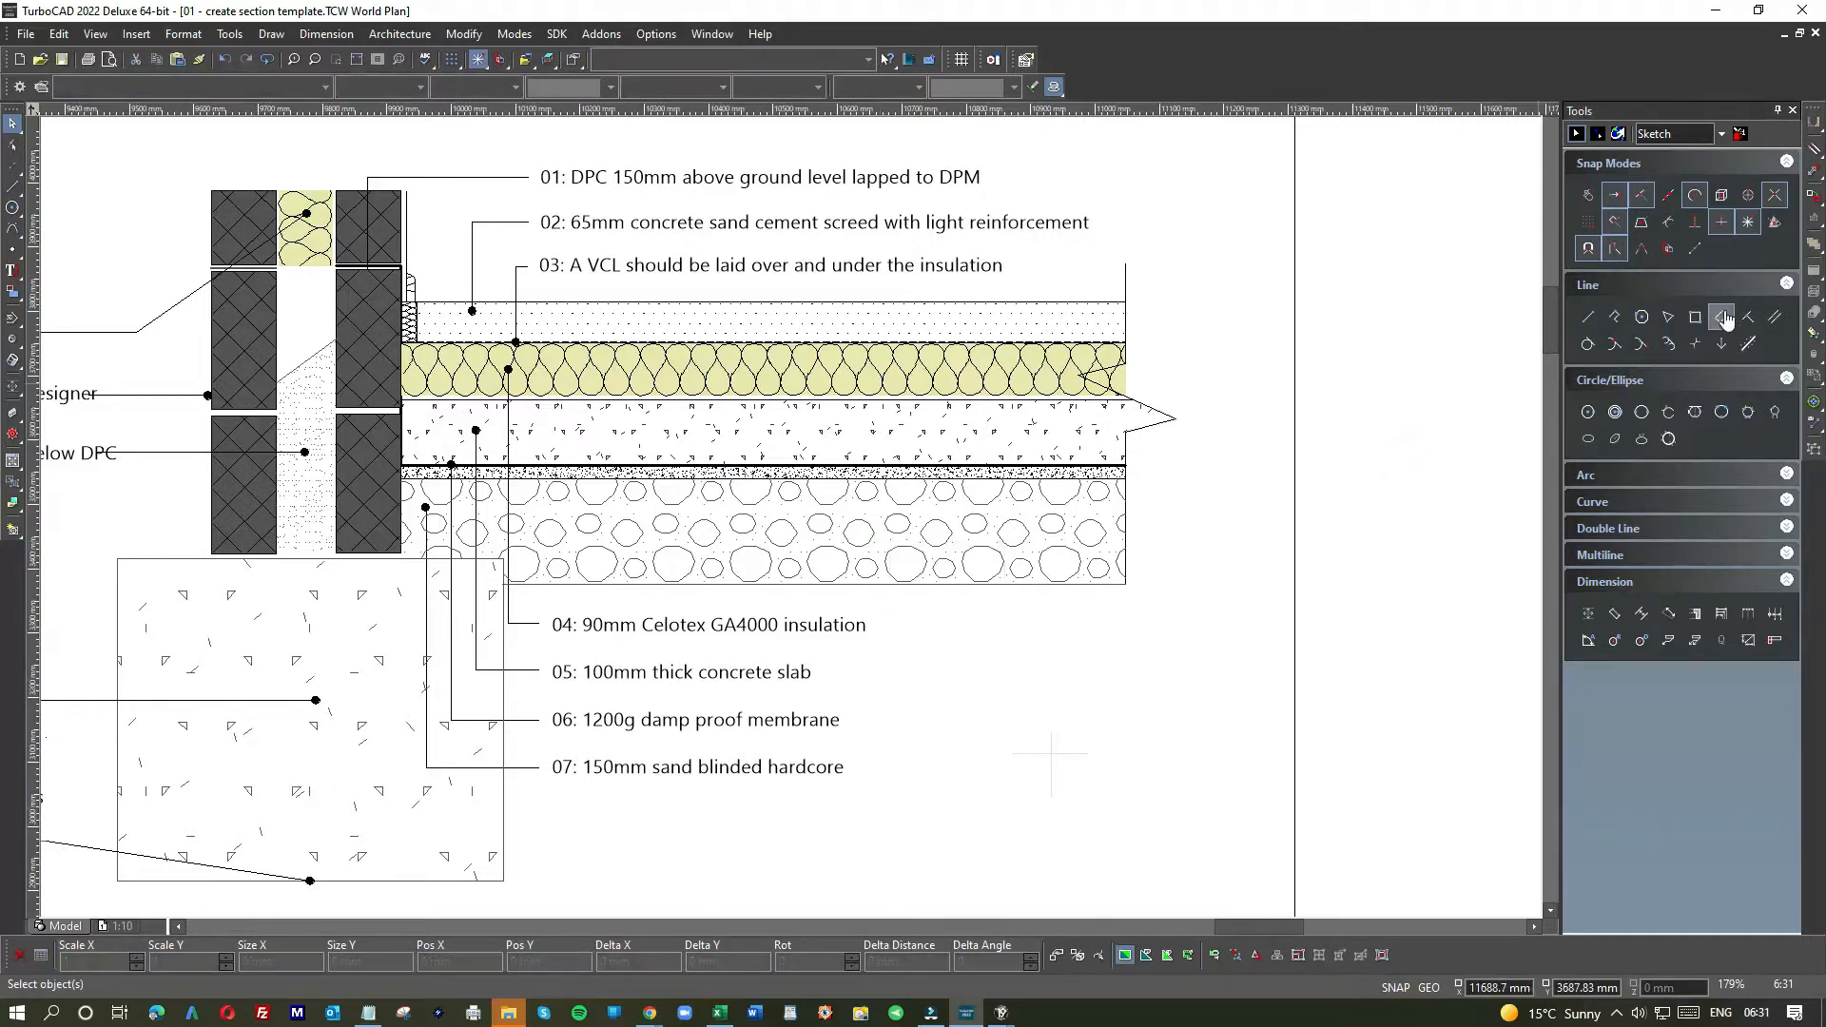
scroll(822, 523, "down", 4)
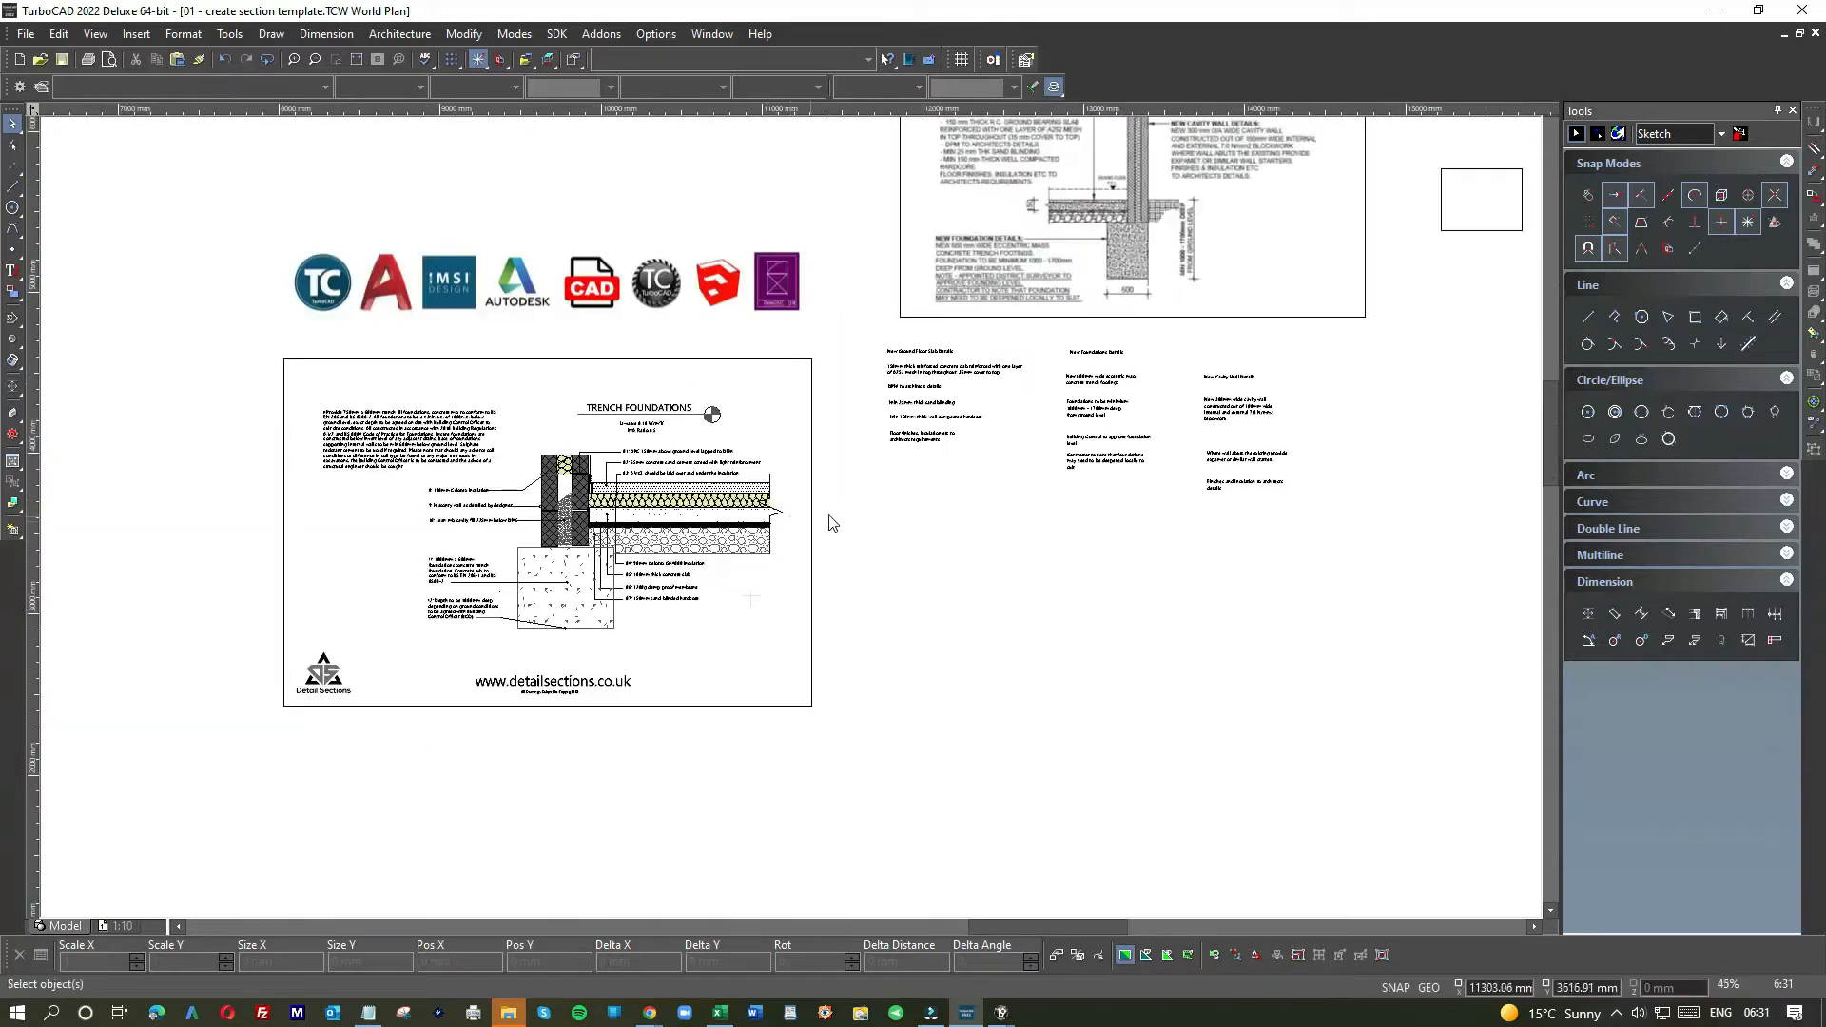
left_click(1697, 323)
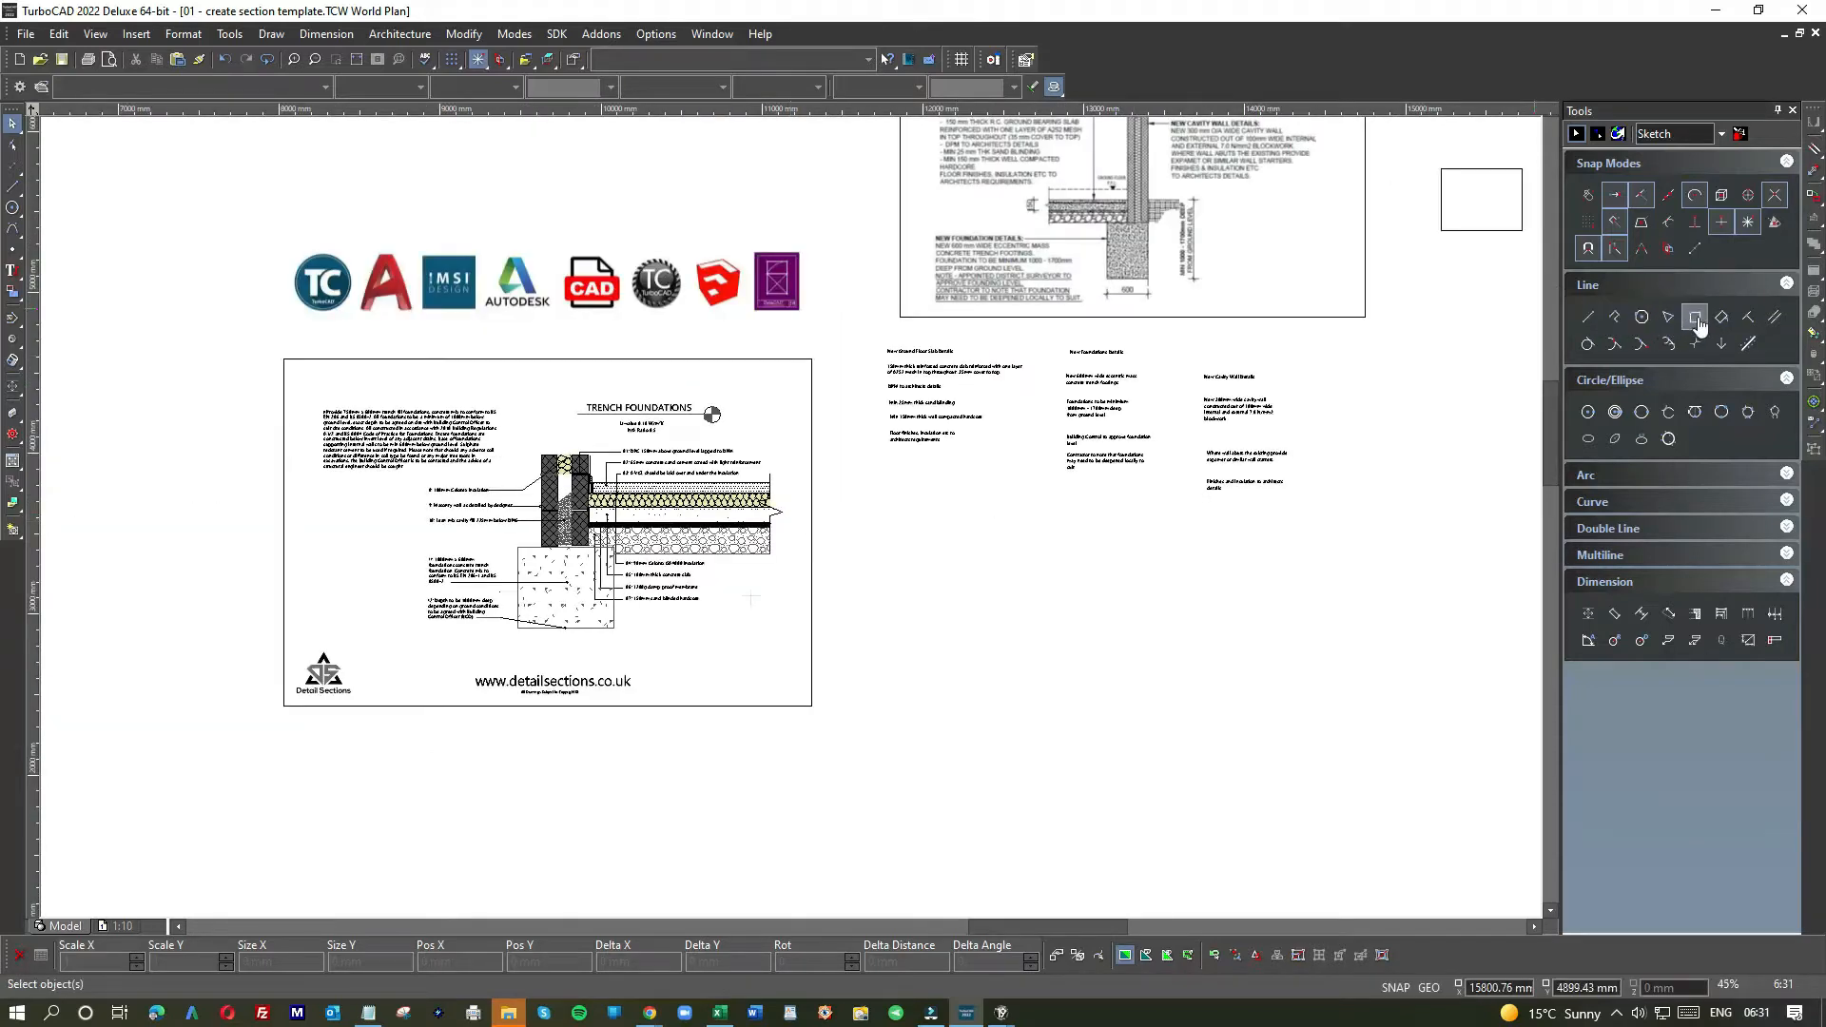
scroll(786, 513, "down", 2)
scroll(791, 517, "up", 2)
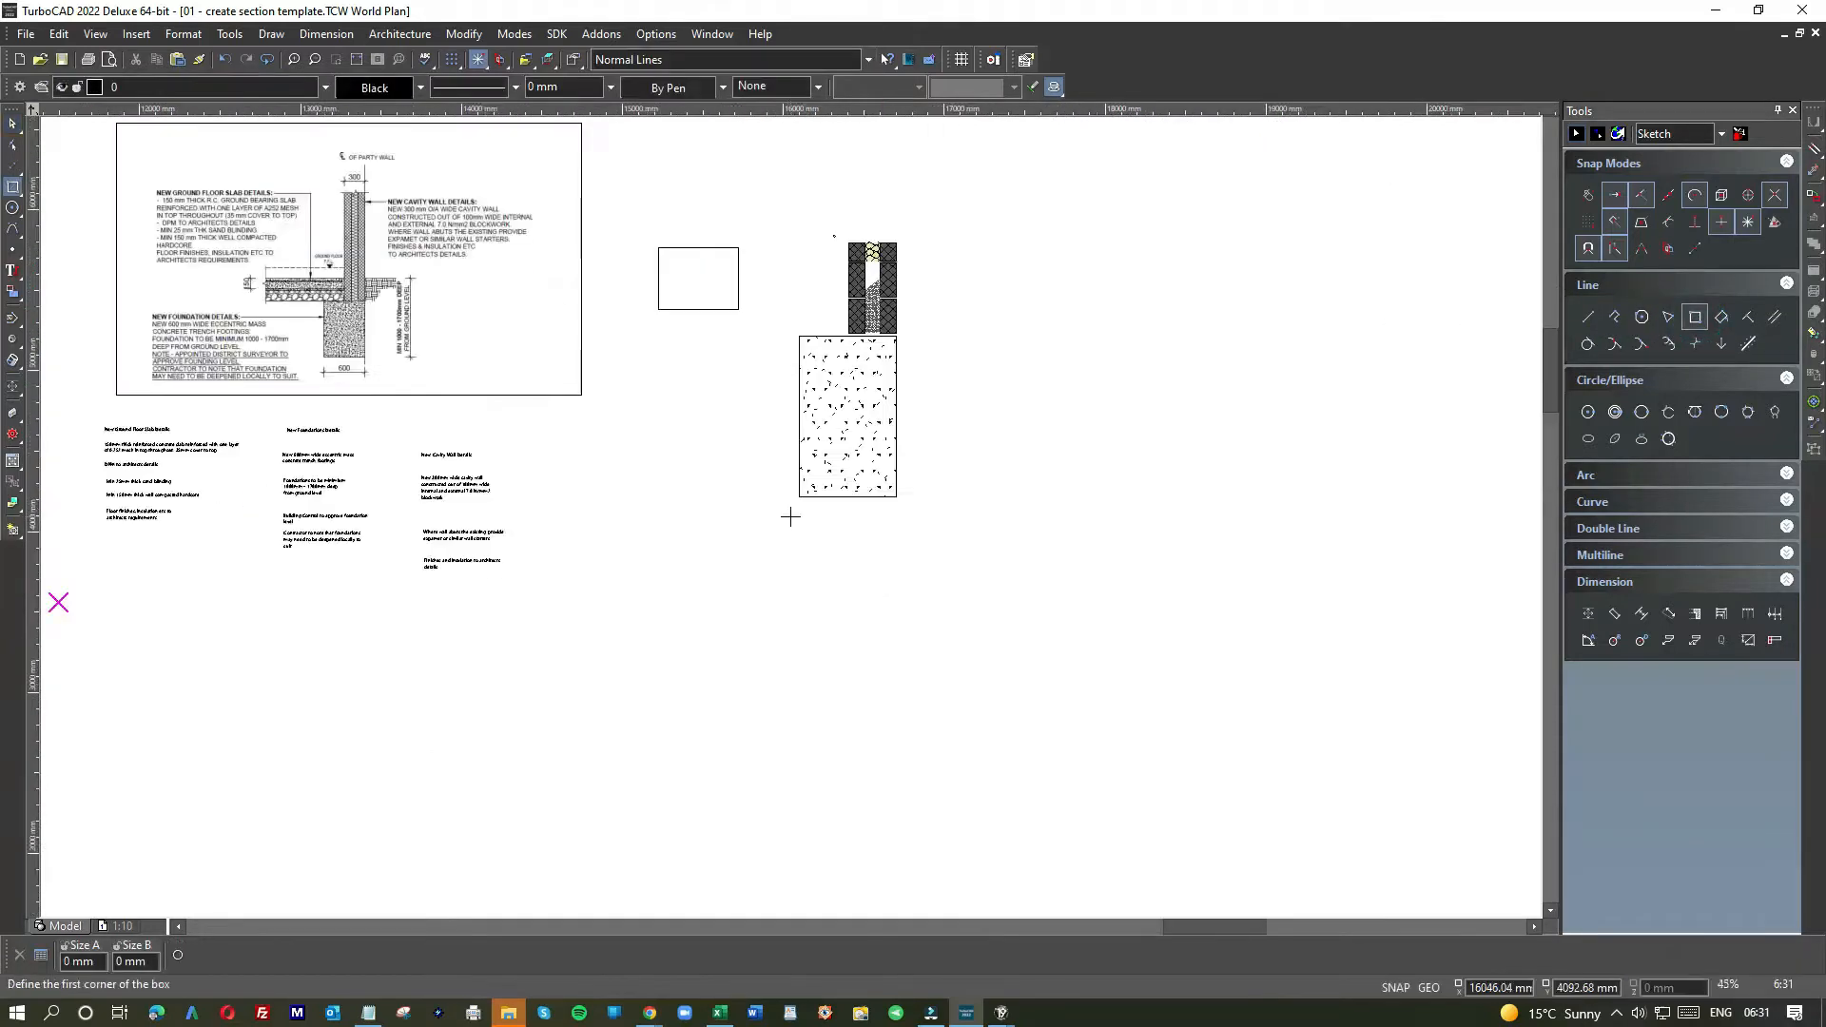
scroll(790, 516, "up", 2)
left_click(532, 206)
left_click(737, 265)
key("Escape")
- Fill the new rectangle with the HSBDR3E0 rounded-stone hatch pattern to represent hardcore
left_click(719, 207)
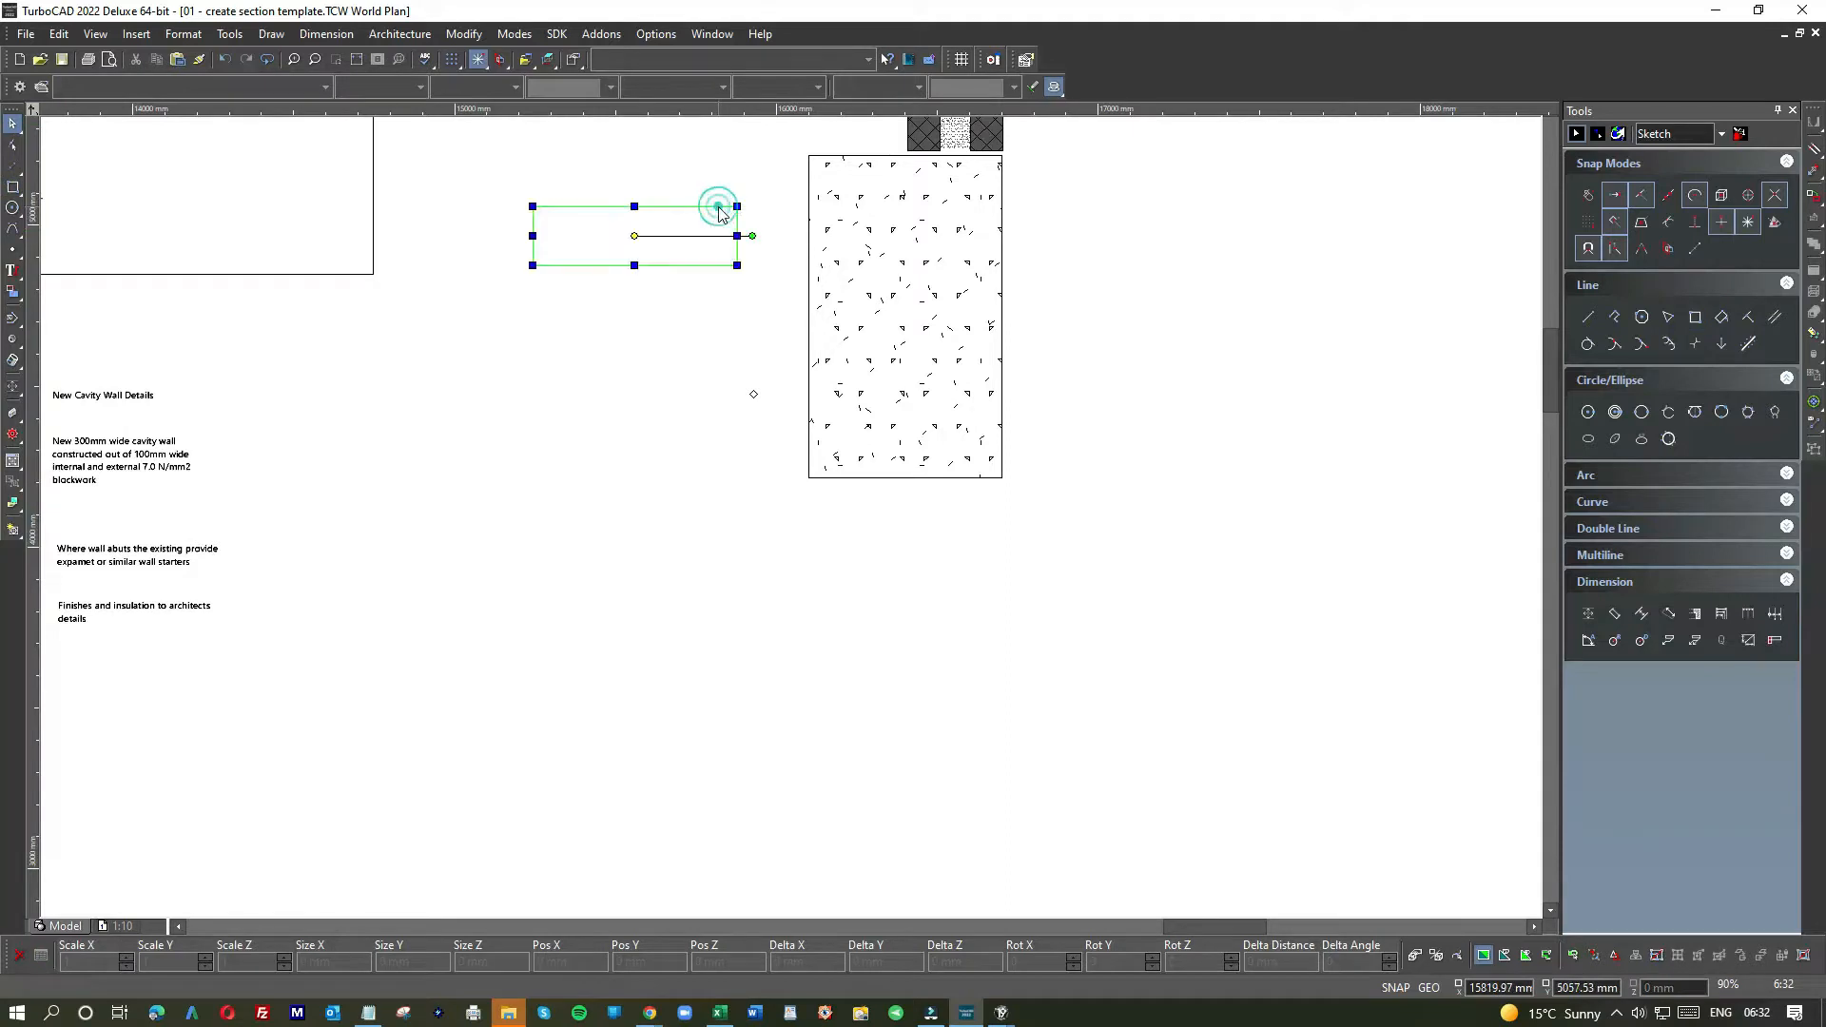
left_click(779, 84)
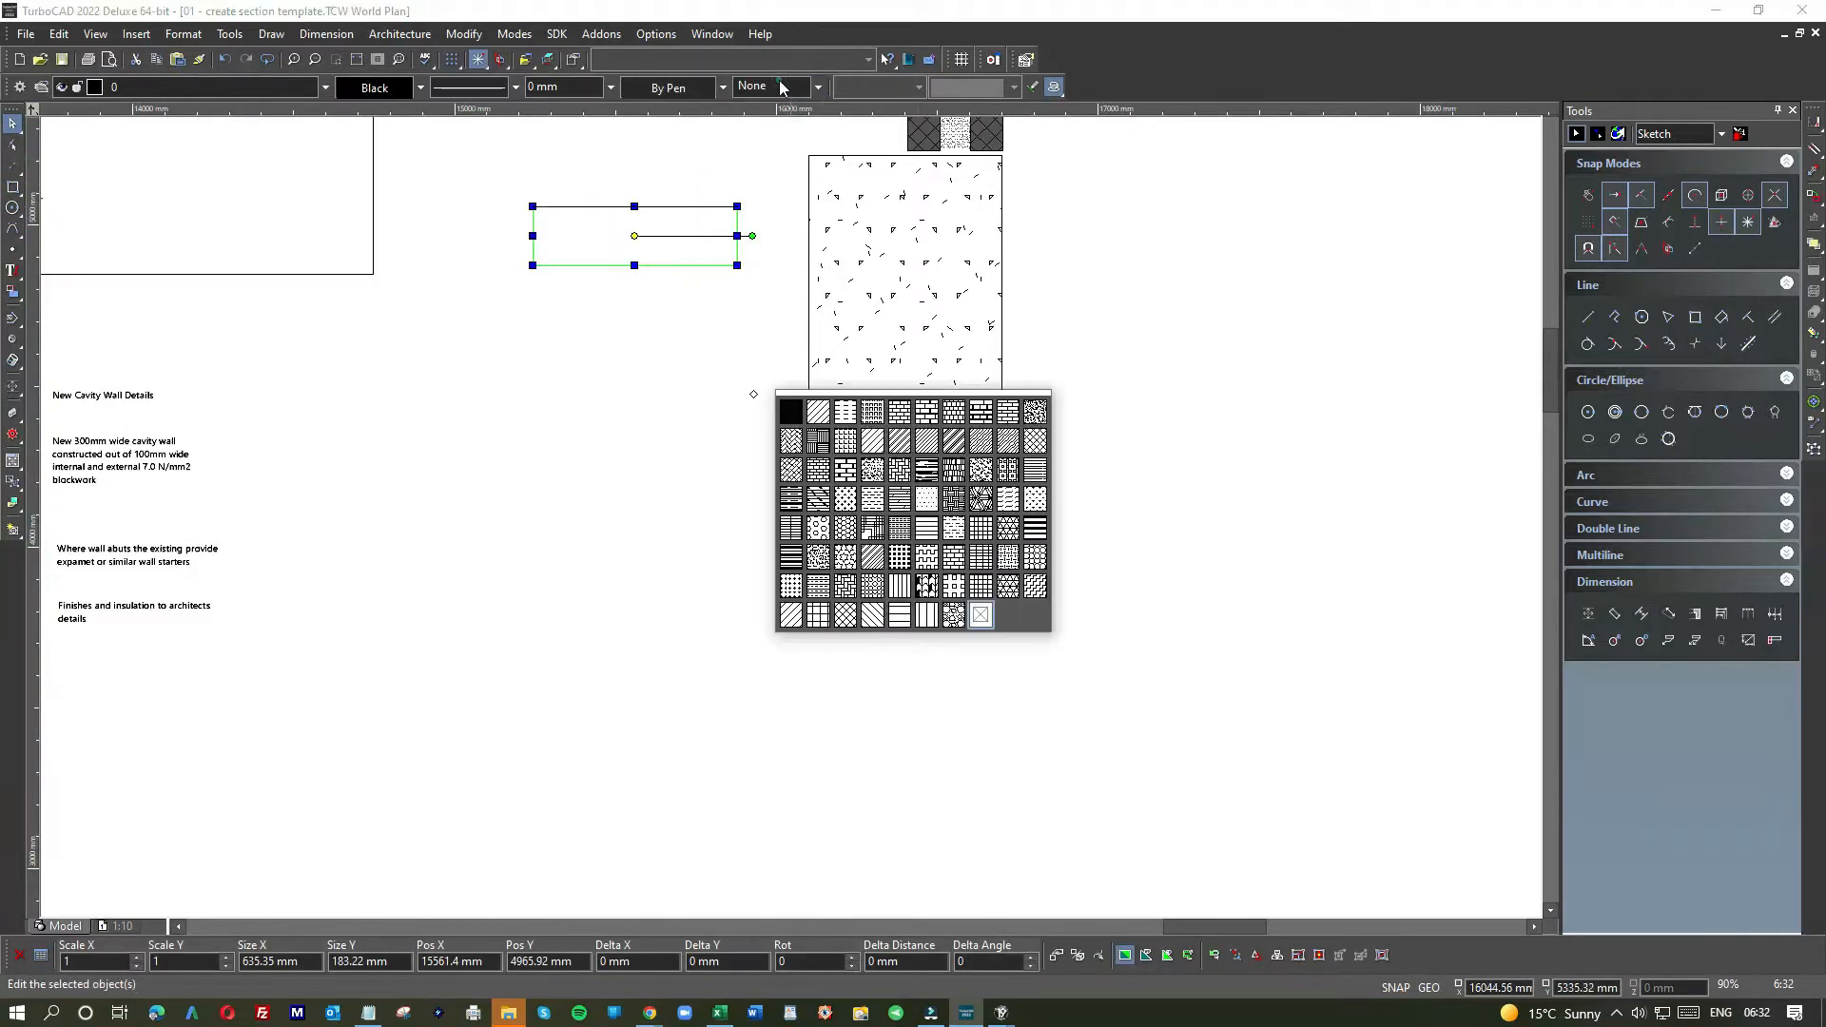
left_click(953, 615)
left_click(707, 379)
- Set the hatch scale of the hardcore rectangle to 5
left_click(637, 245)
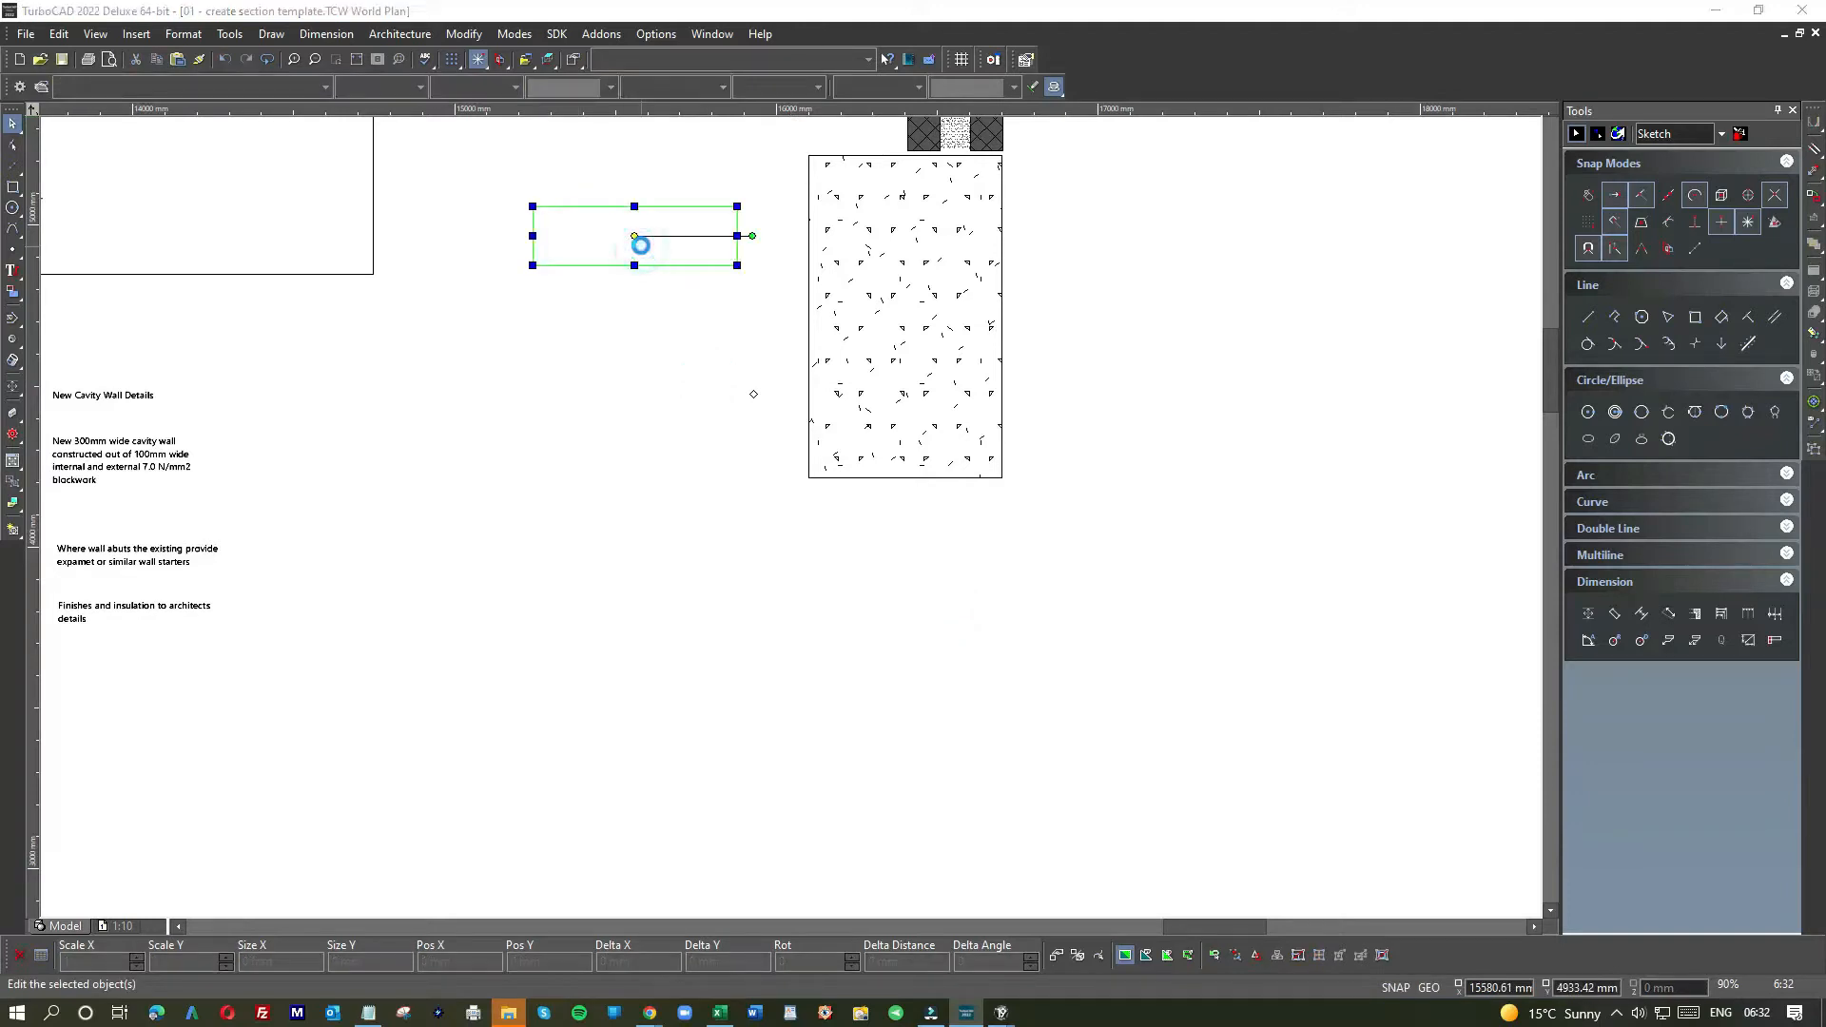
double_click(640, 245)
left_click(713, 371)
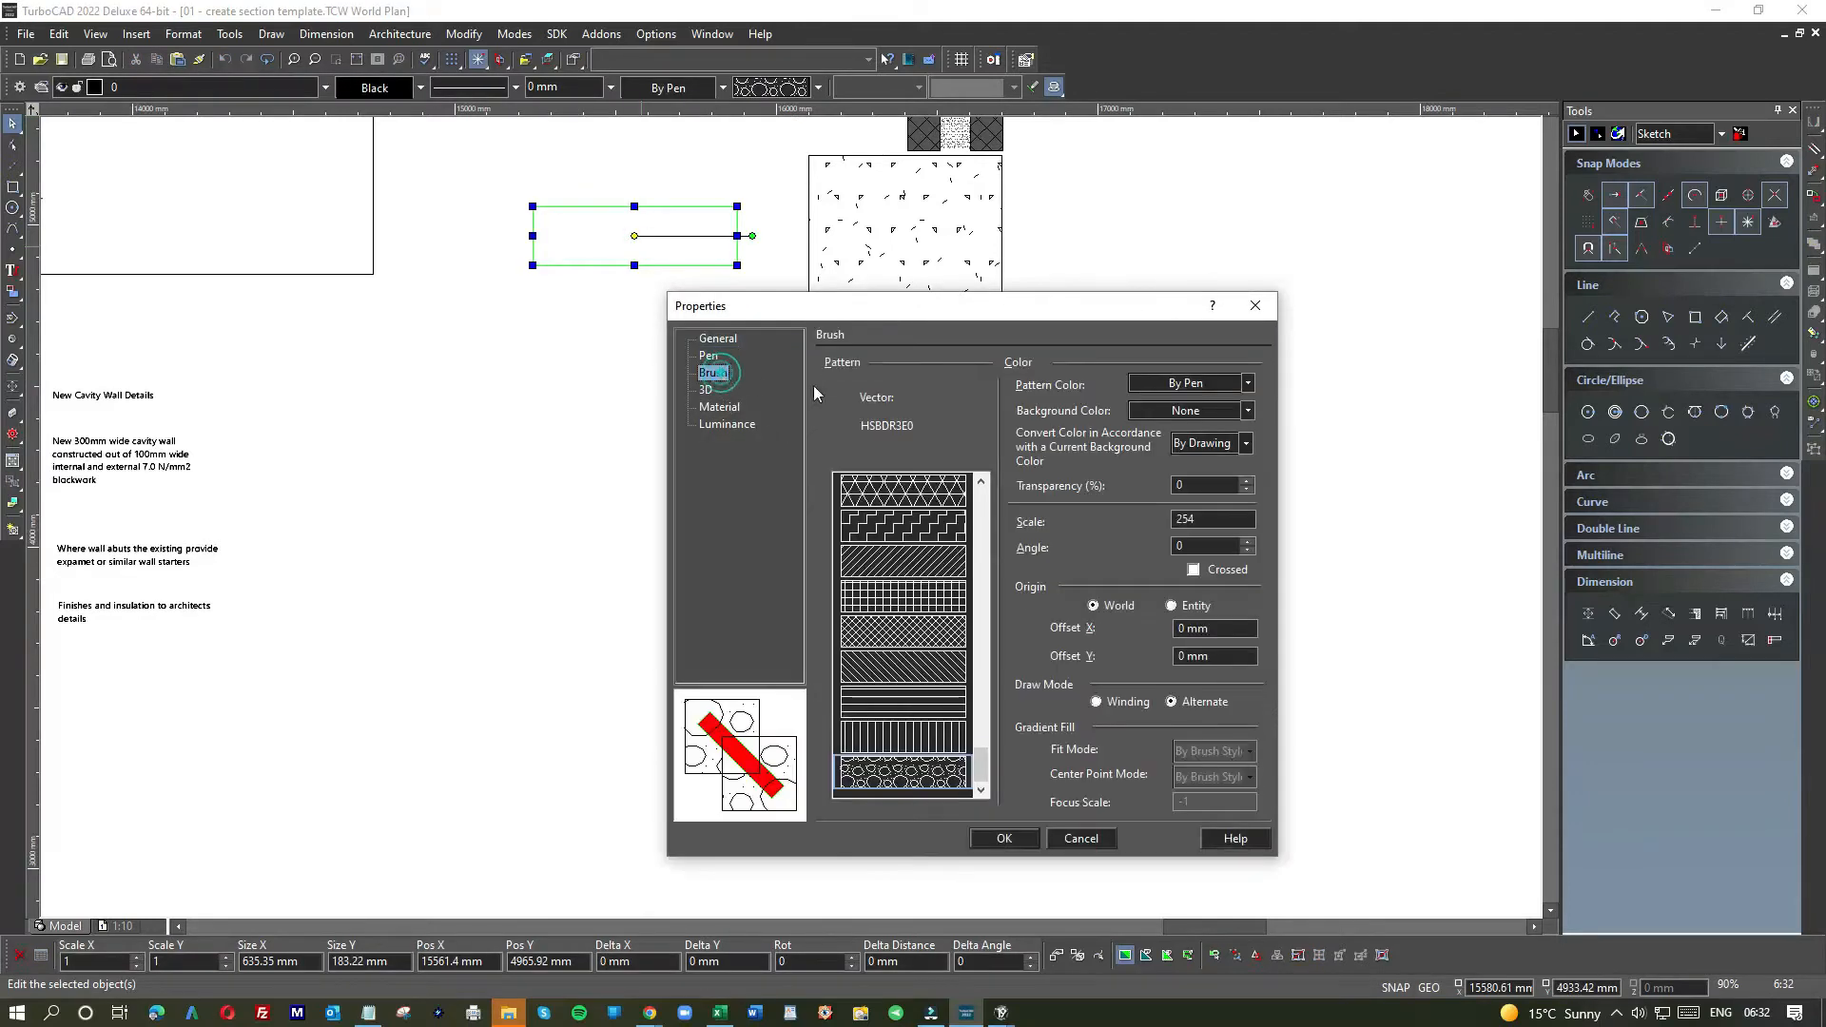
double_click(1190, 519)
type("5")
left_click(1010, 839)
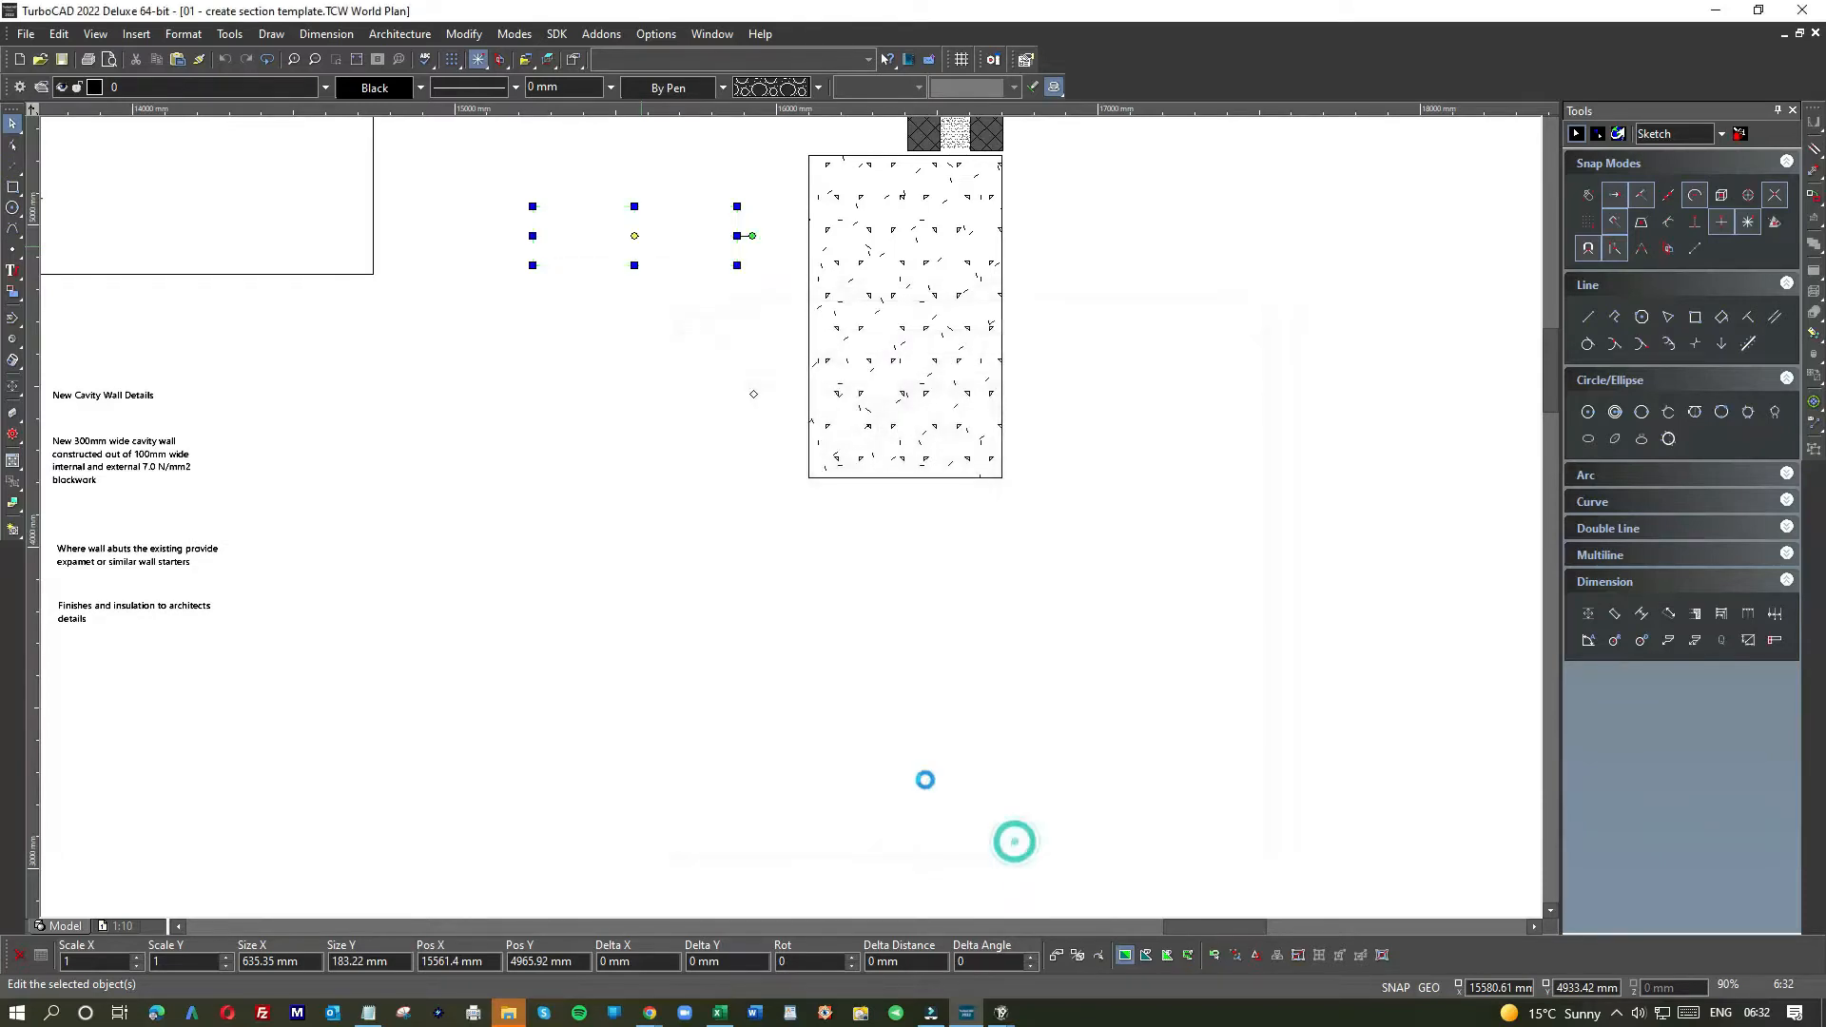
left_click(673, 441)
scroll(788, 493, "down", 1)
scroll(778, 461, "up", 1)
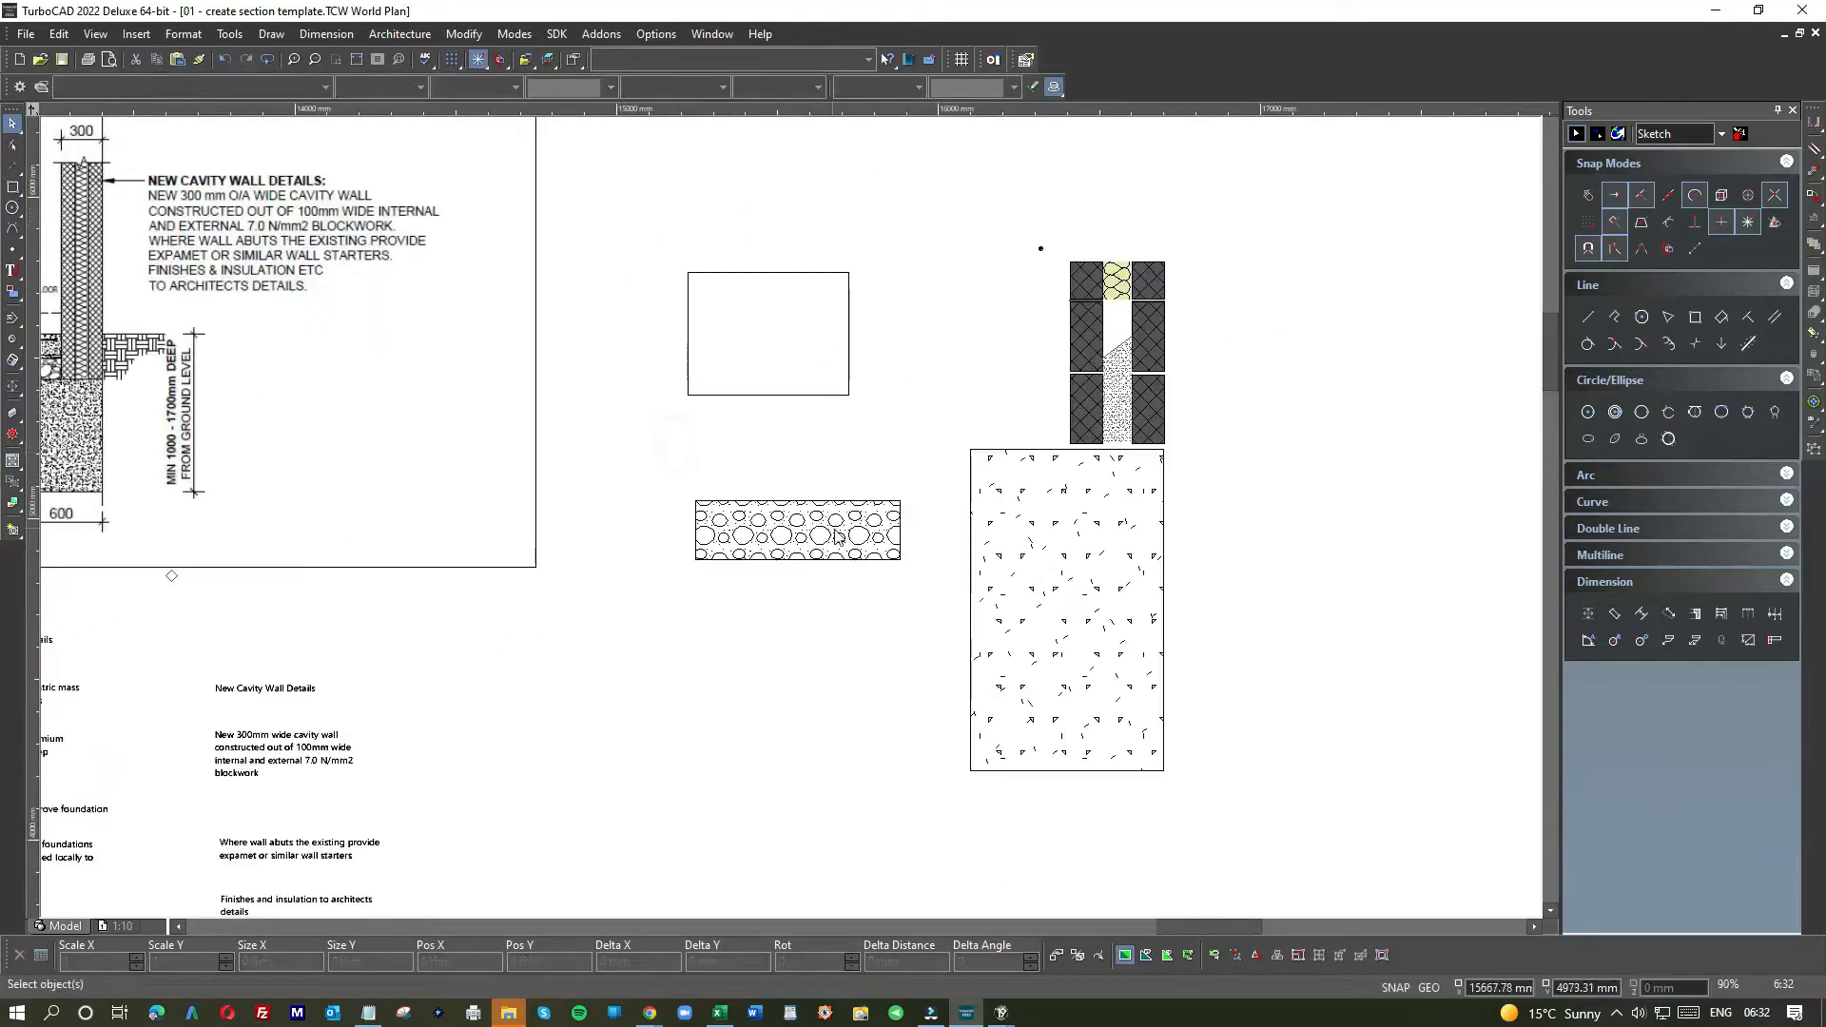
- Move the hardcore rectangle next to the base of the wall's left leaf, just above the foundation's top edge
left_click(834, 529)
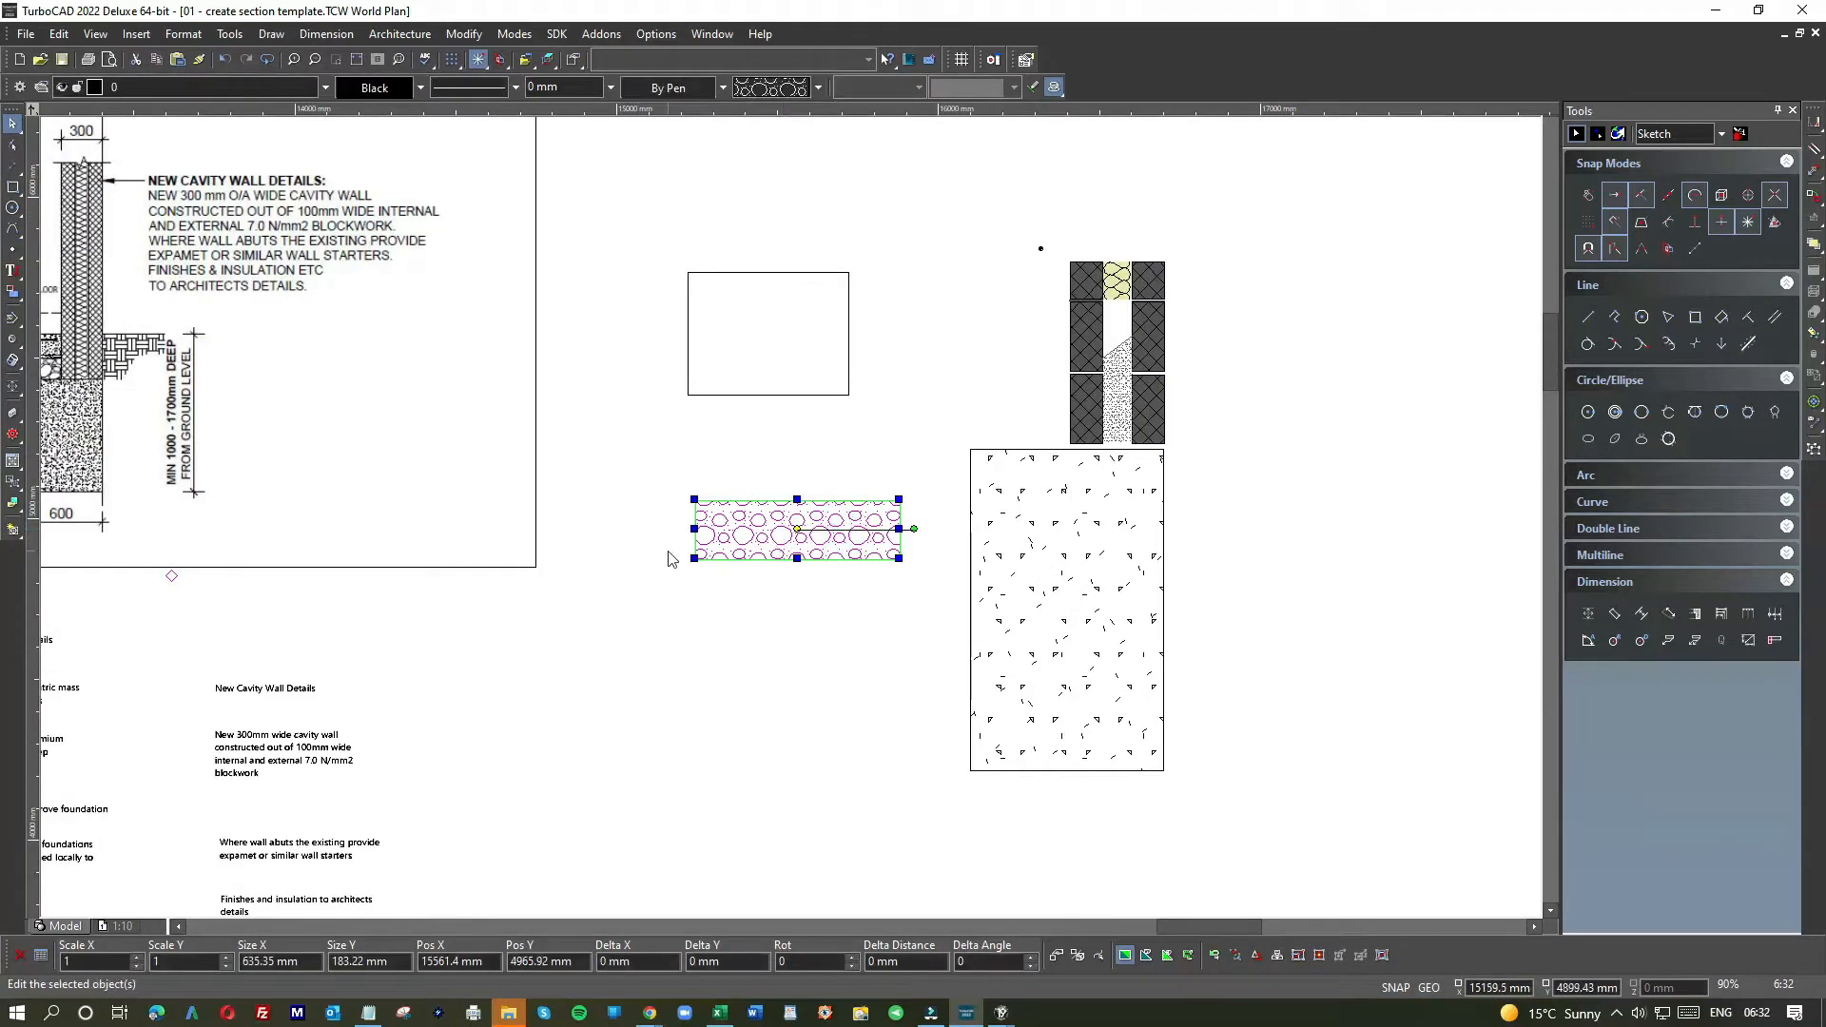
scroll(700, 556, "down", 1)
scroll(794, 525, "up", 2)
mouse_move(733, 531)
left_mouse_down()
mouse_move(864, 448)
mouse_move(1047, 285)
mouse_move(1055, 305)
left_mouse_up()
scroll(1053, 314, "up", 2)
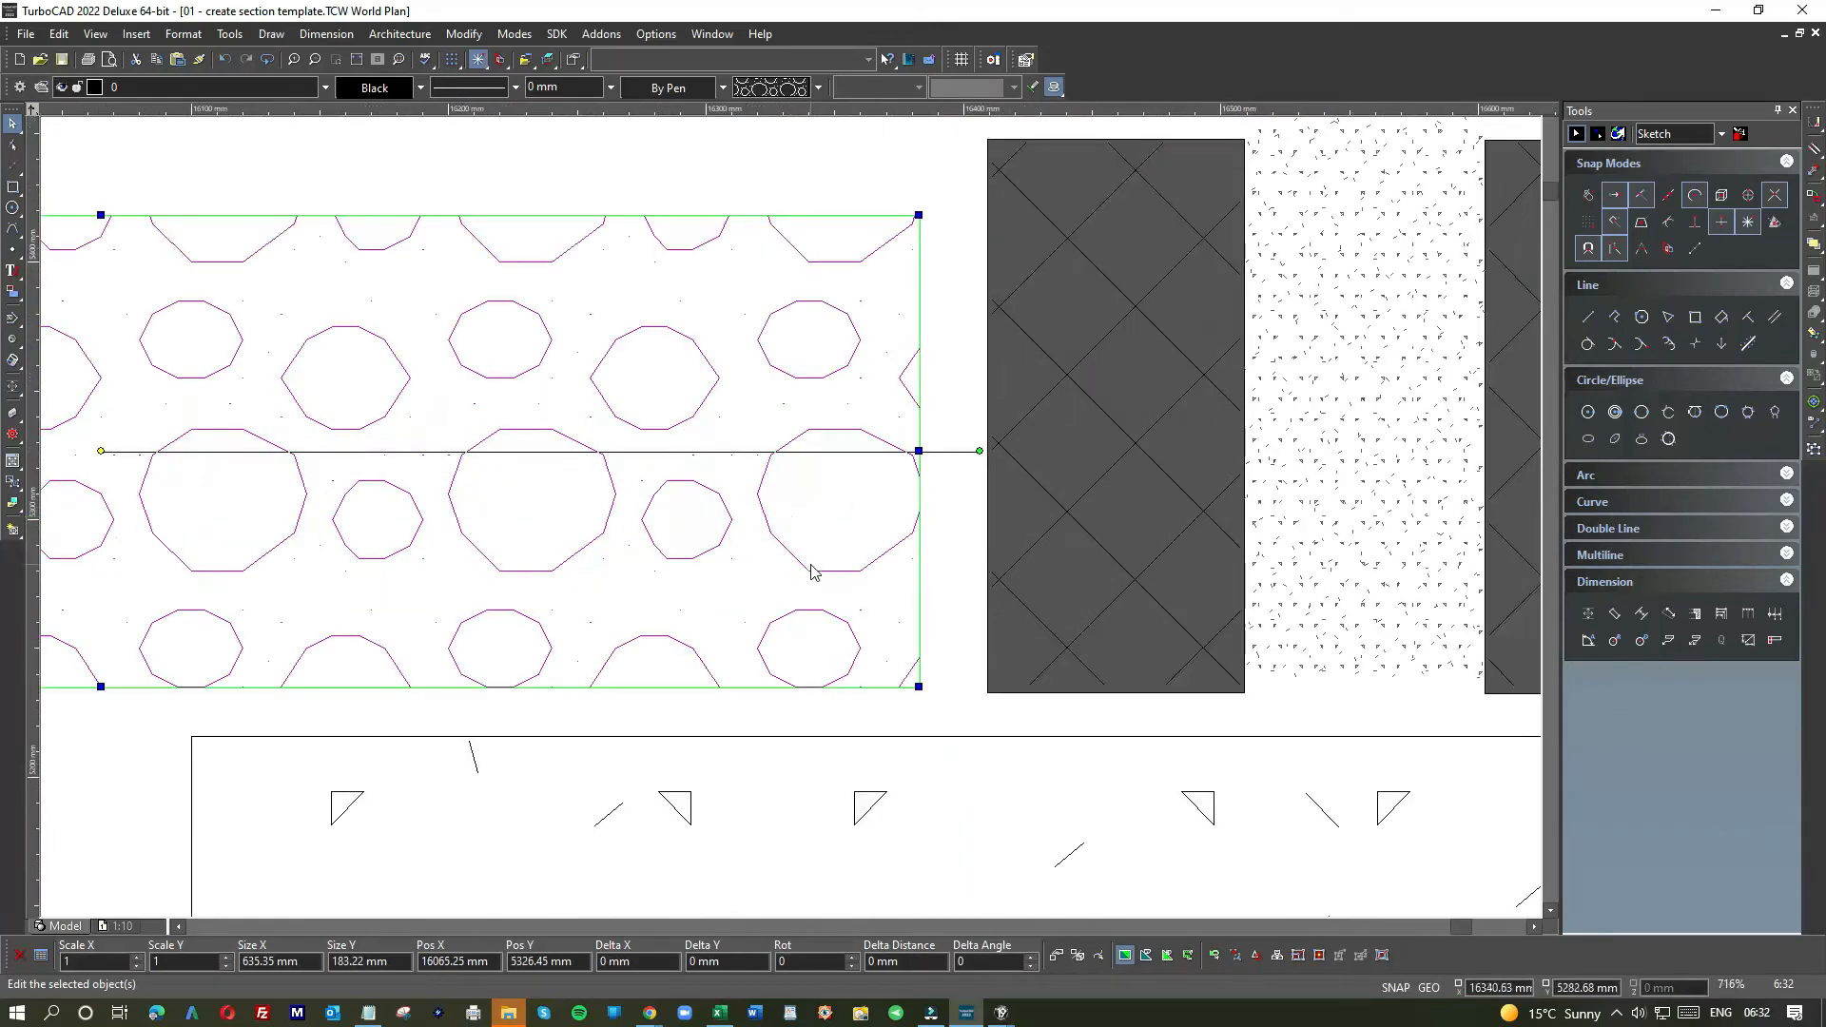
left_click_drag(841, 567, 835, 571)
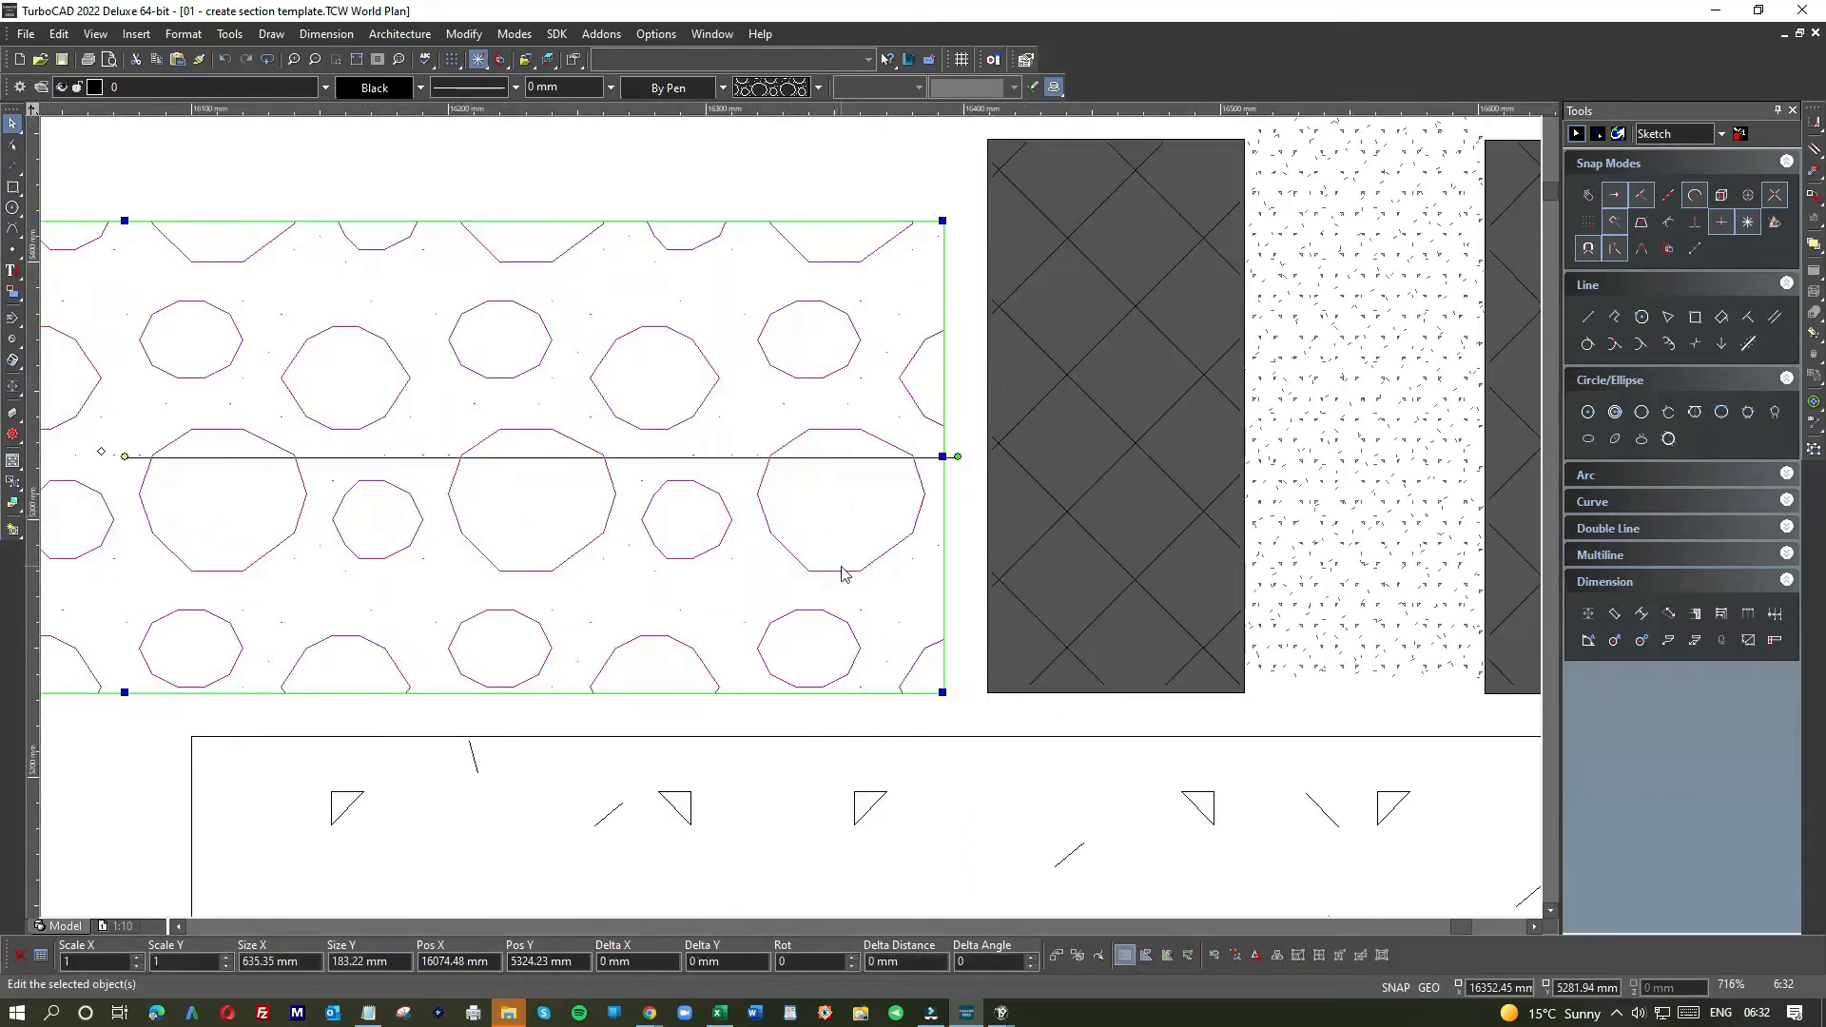
left_click(114, 751)
scroll(129, 753, "down", 2)
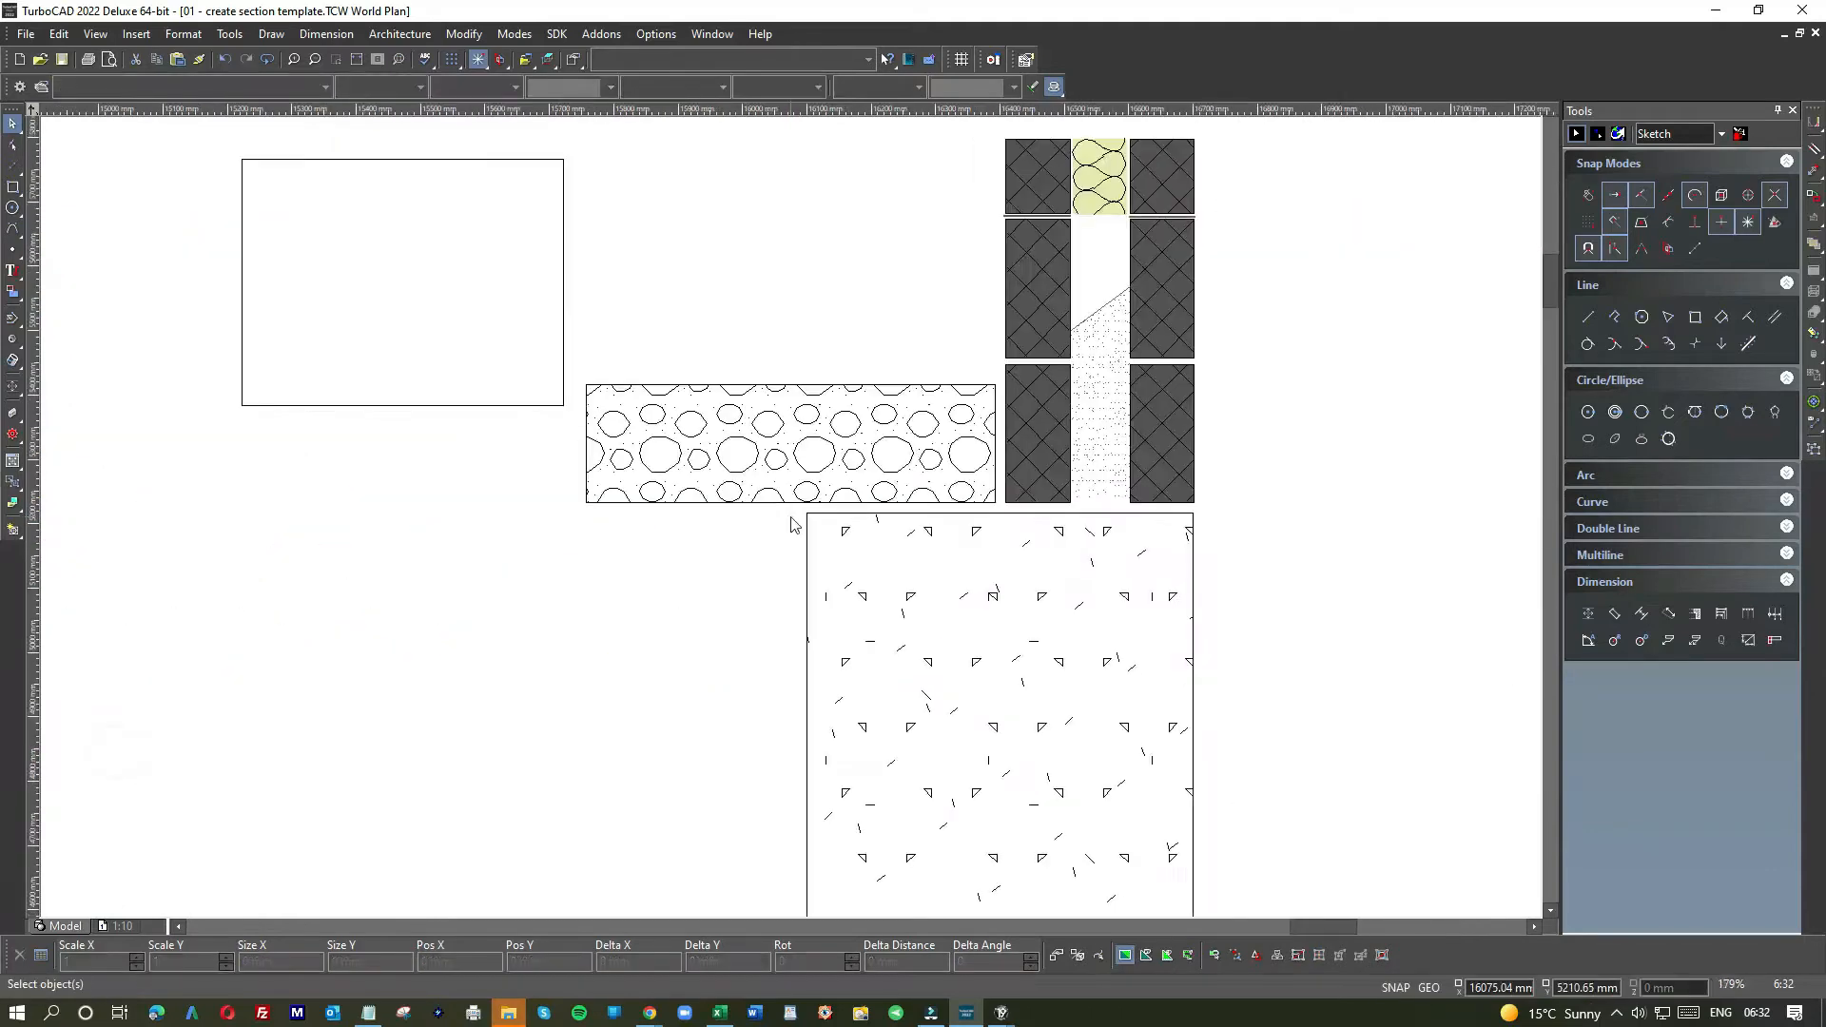
- Delete the empty rectangle above the hardcore
left_click(562, 266)
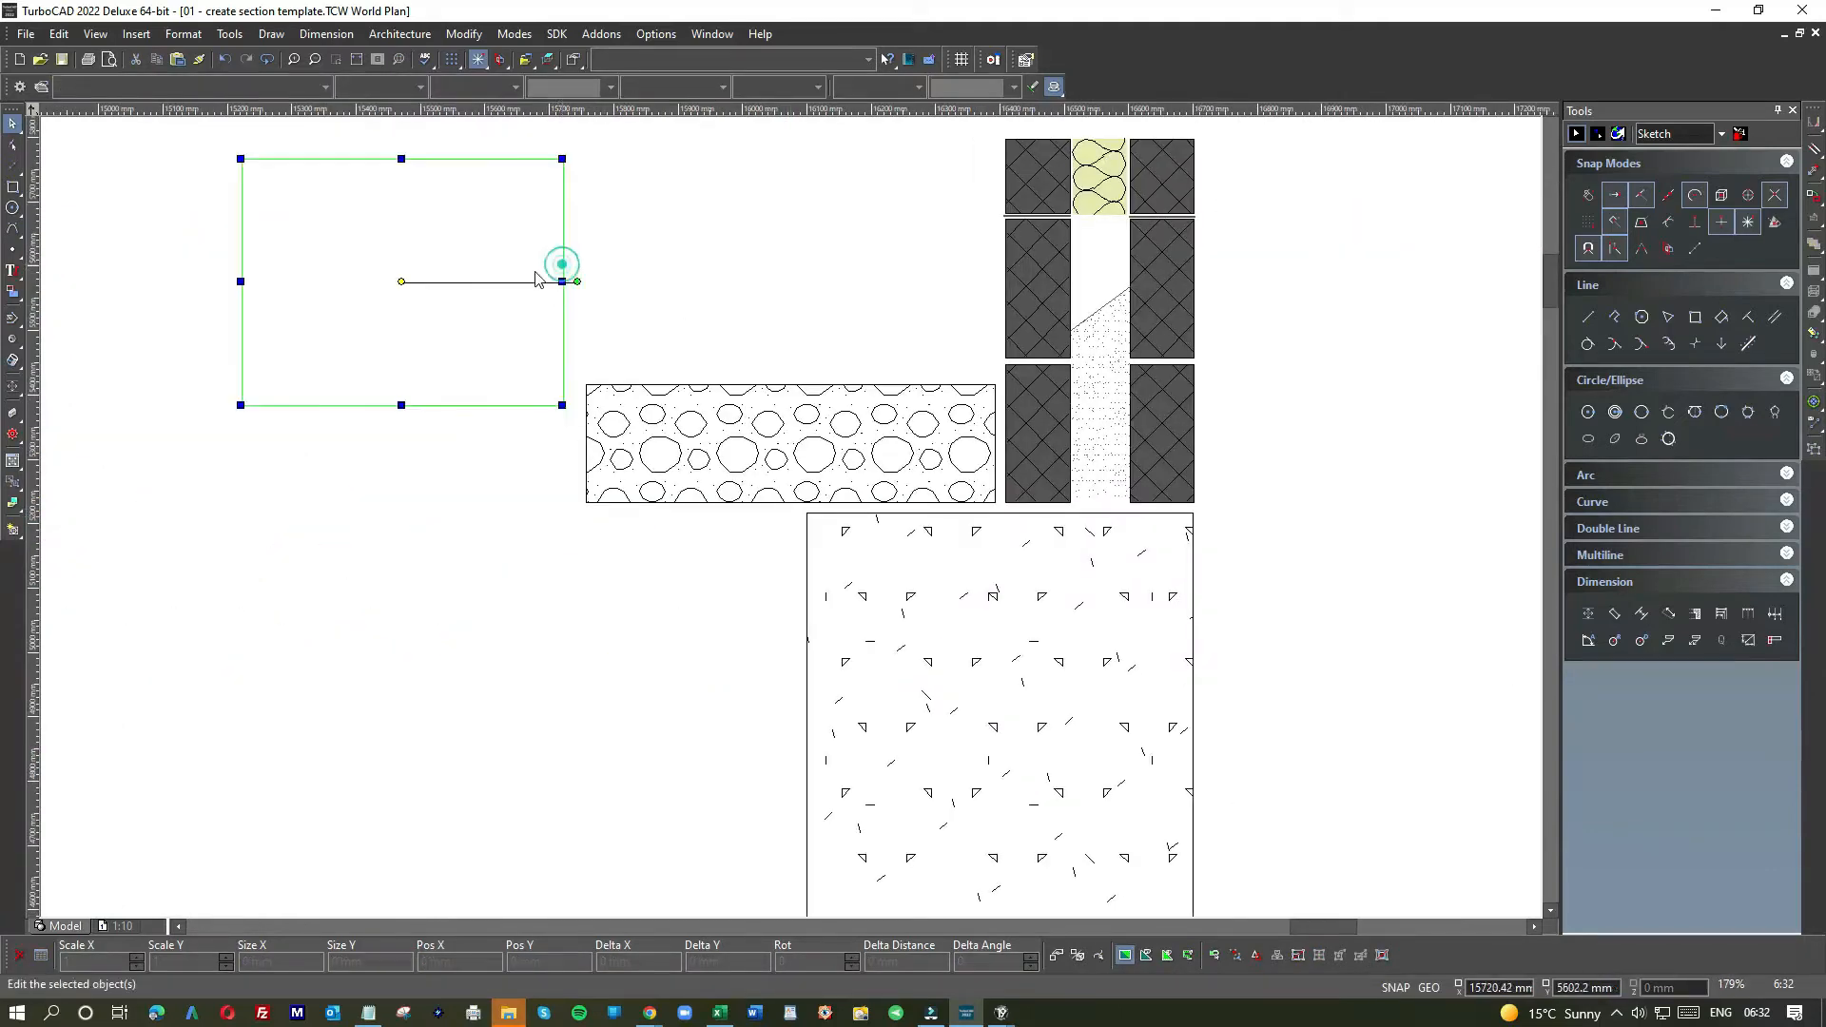
key("Delete")
scroll(511, 374, "down", 1)
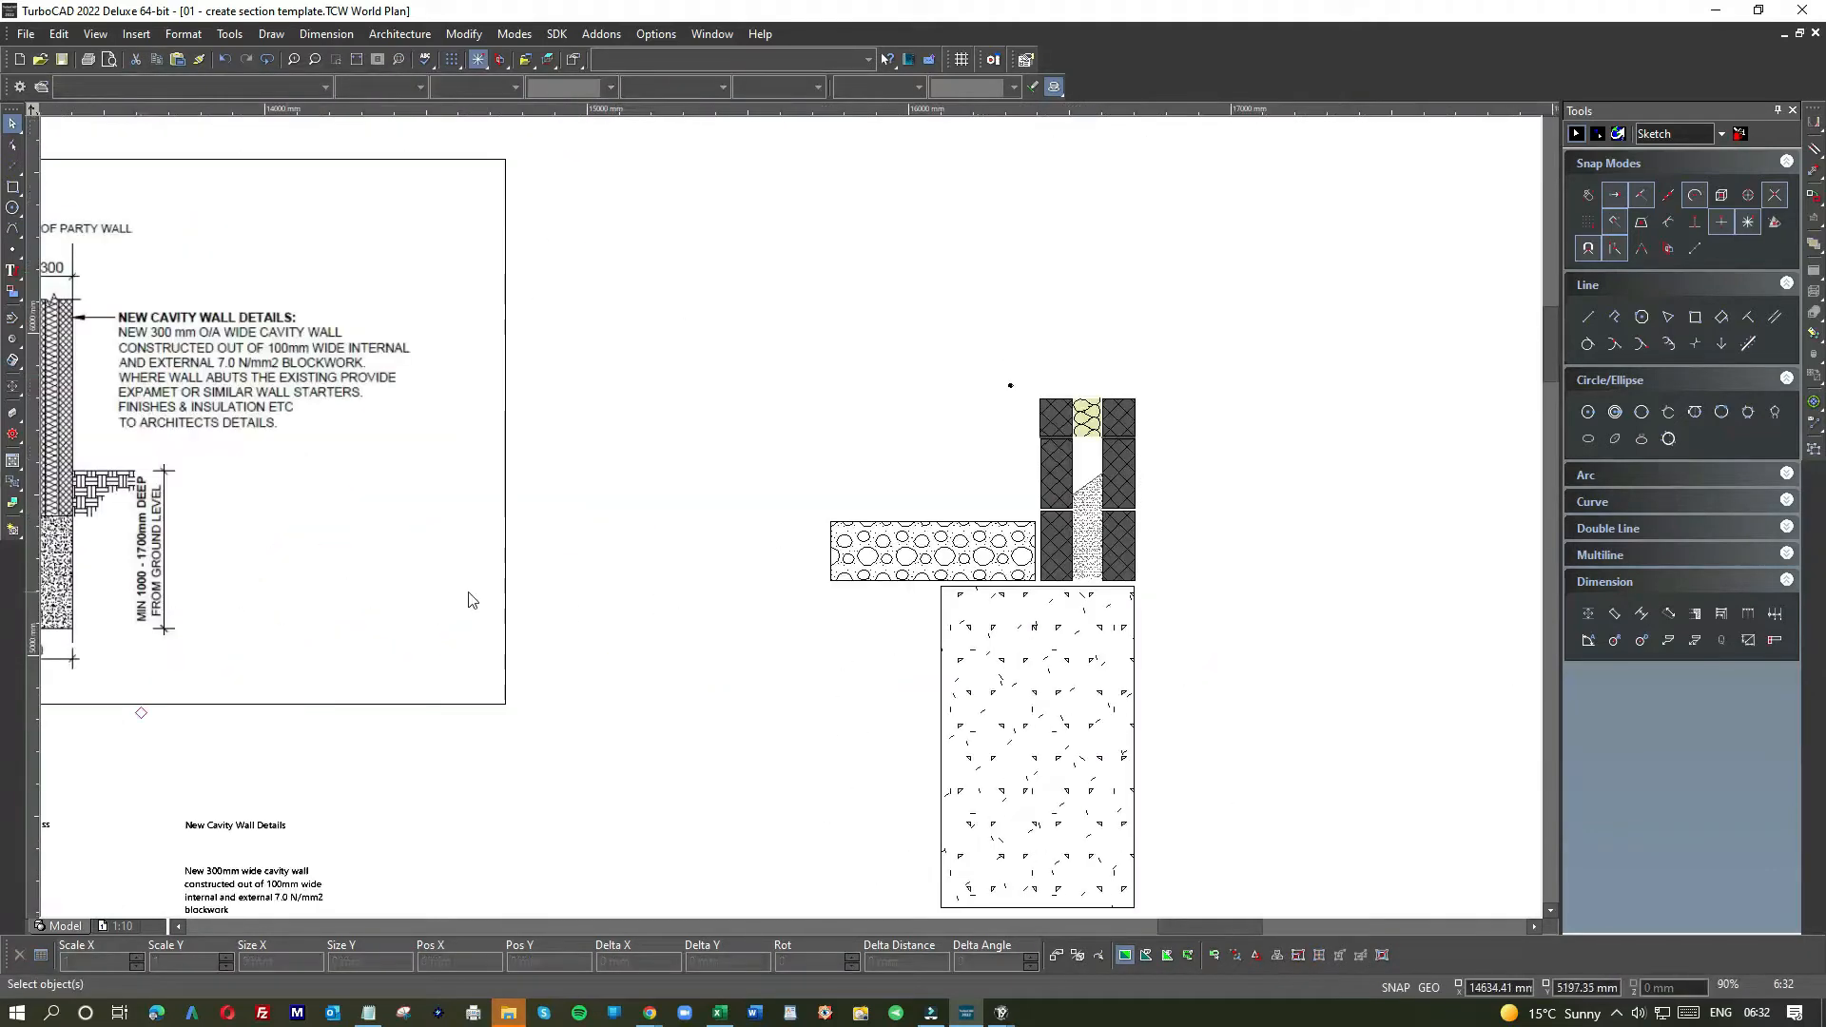
- Examine the membrane, sand blinding and hardcore layers beneath the slab in the Trench Foundations detail
scroll(380, 561, "down", 1)
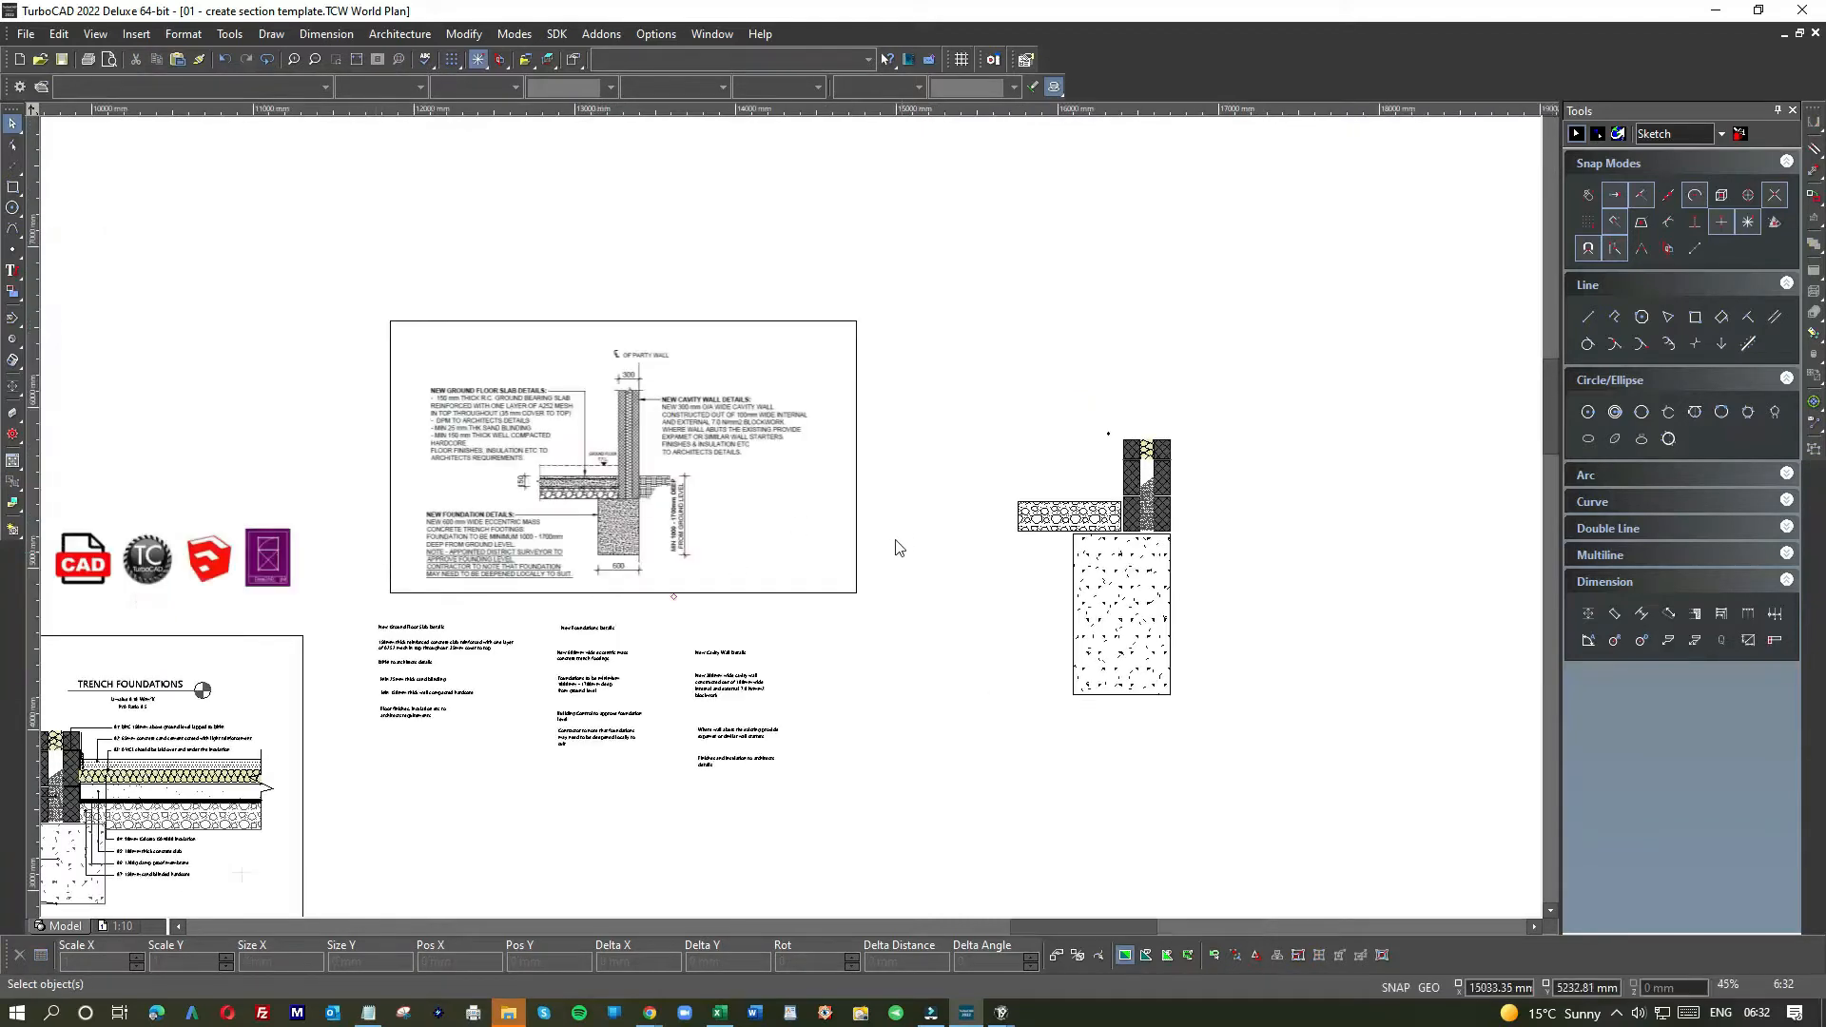
scroll(550, 576, "down", 1)
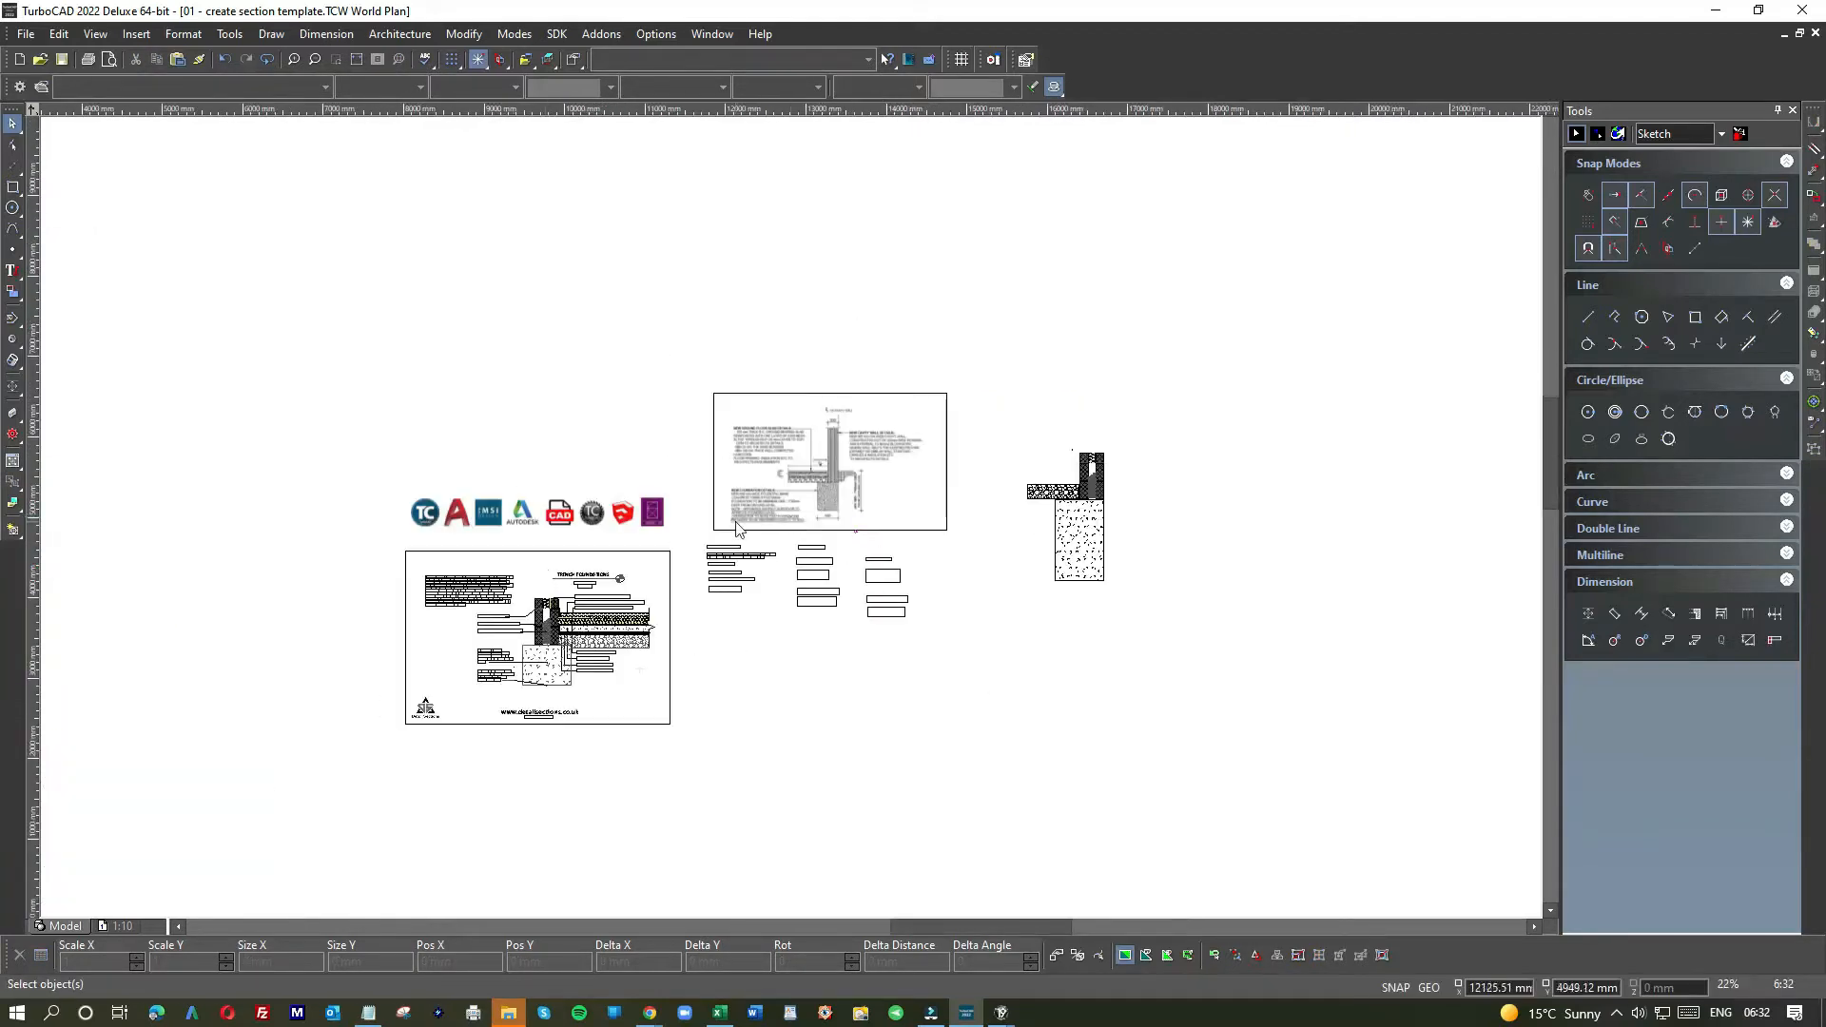
scroll(737, 528, "down", 1)
scroll(761, 526, "up", 2)
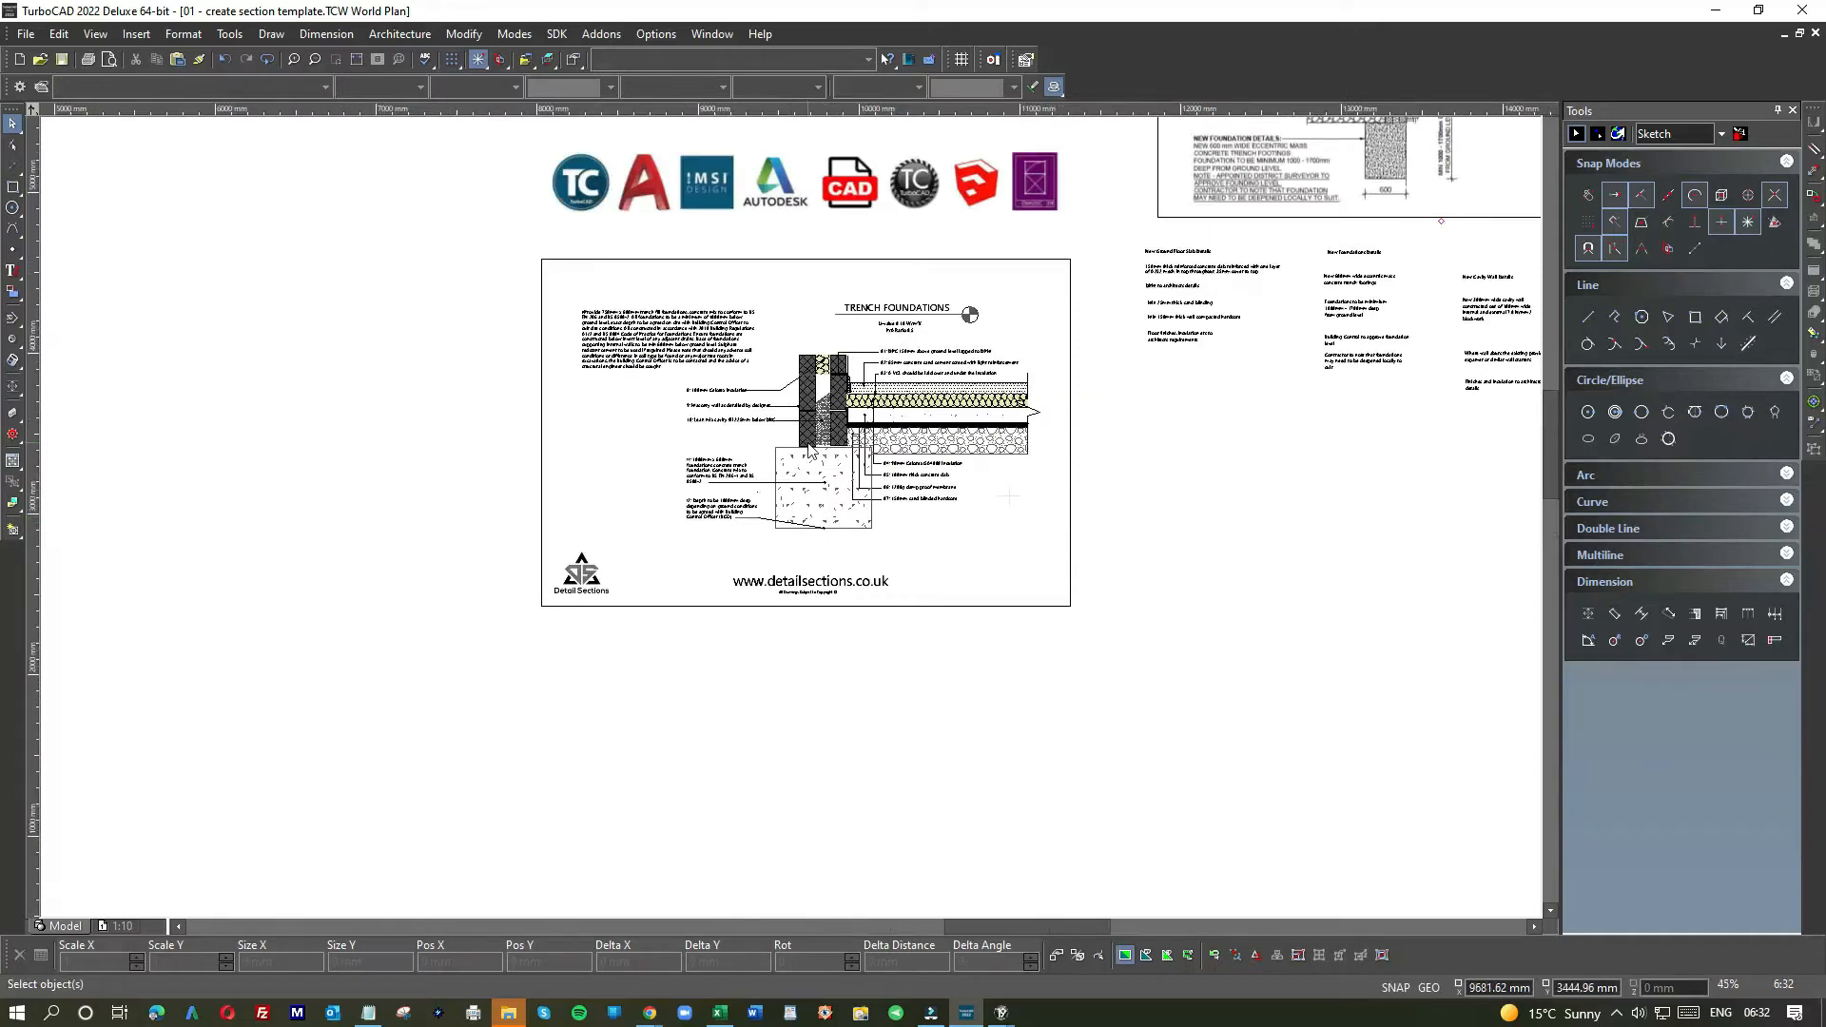
scroll(809, 448, "up", 2)
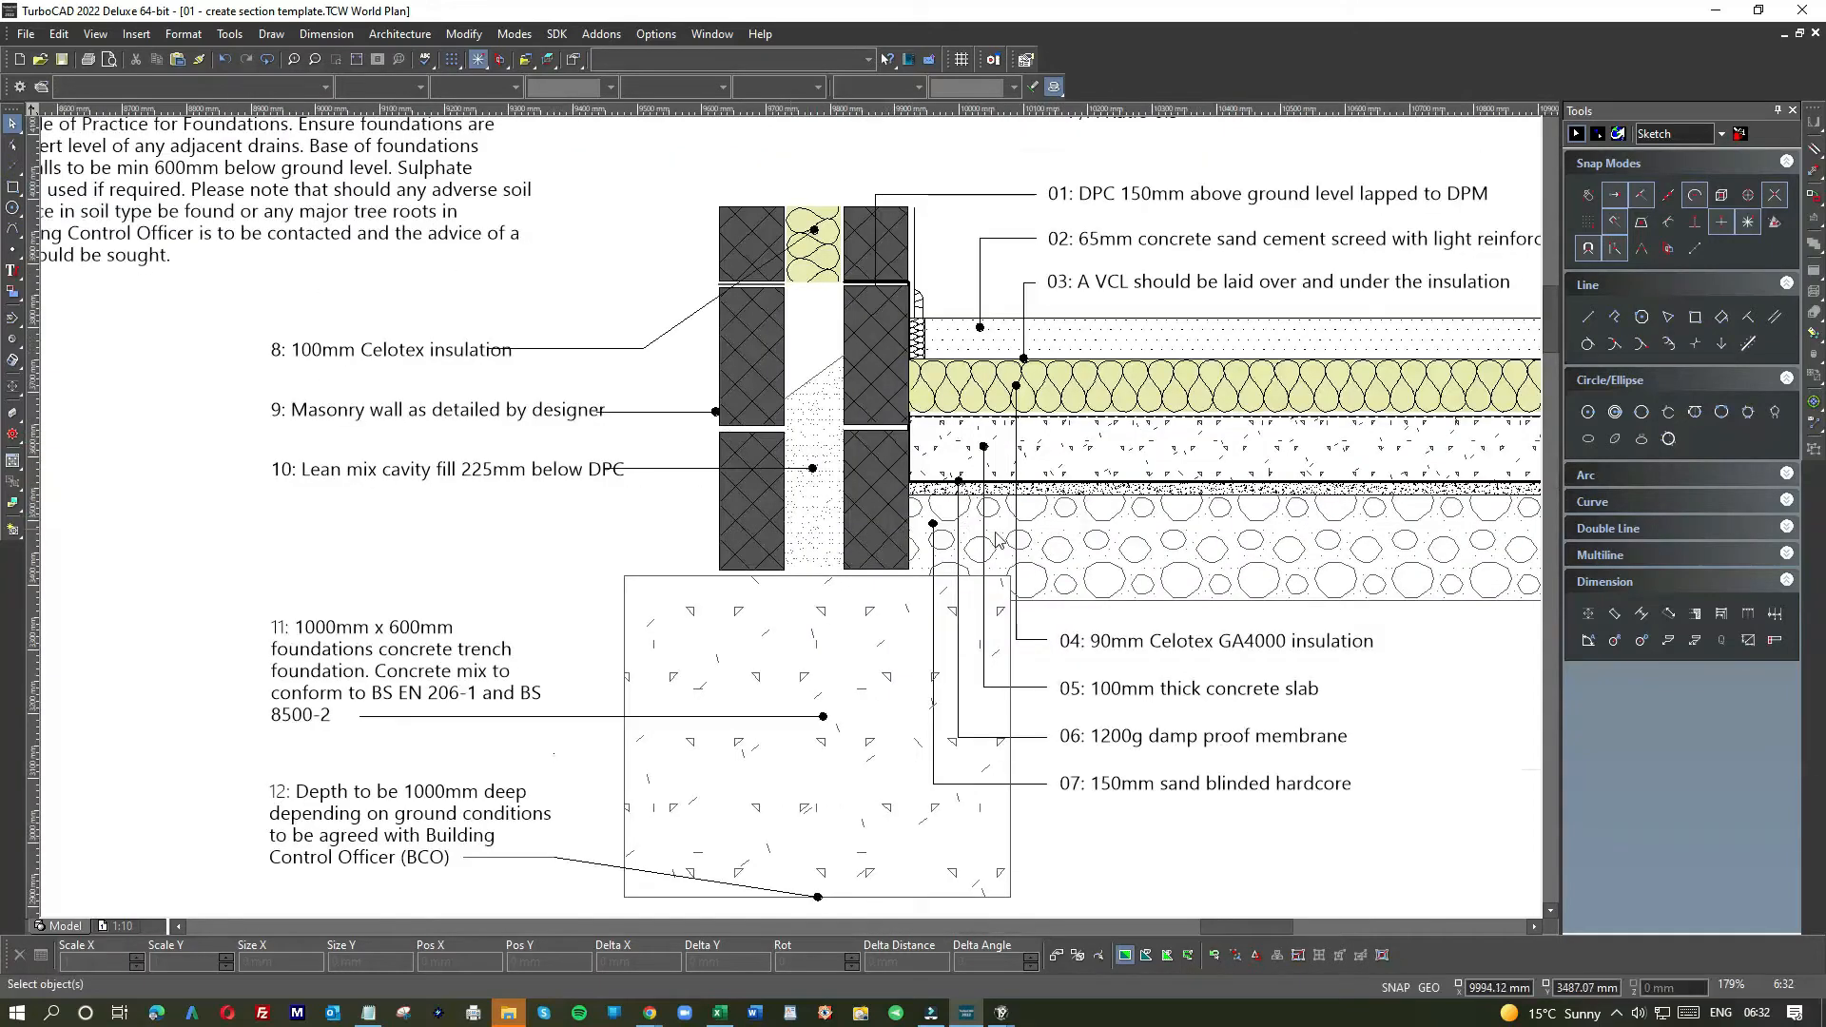
left_click(1109, 495)
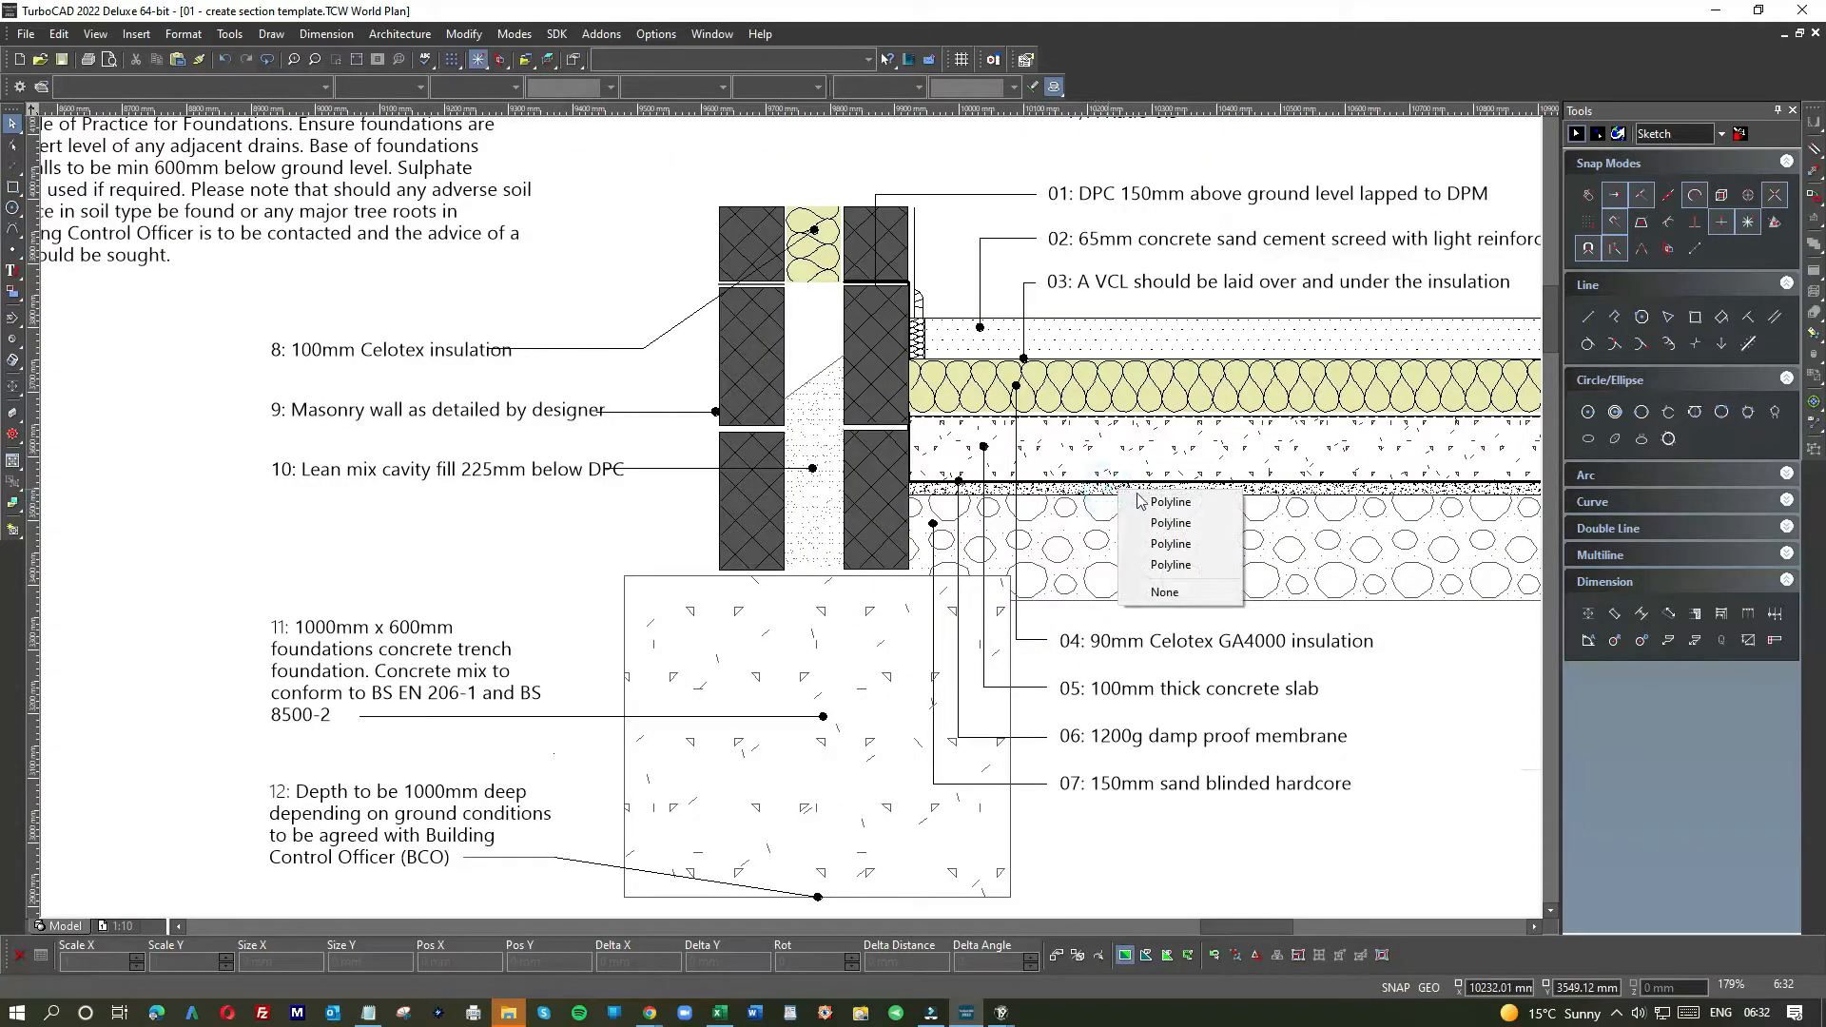
left_click(1147, 504)
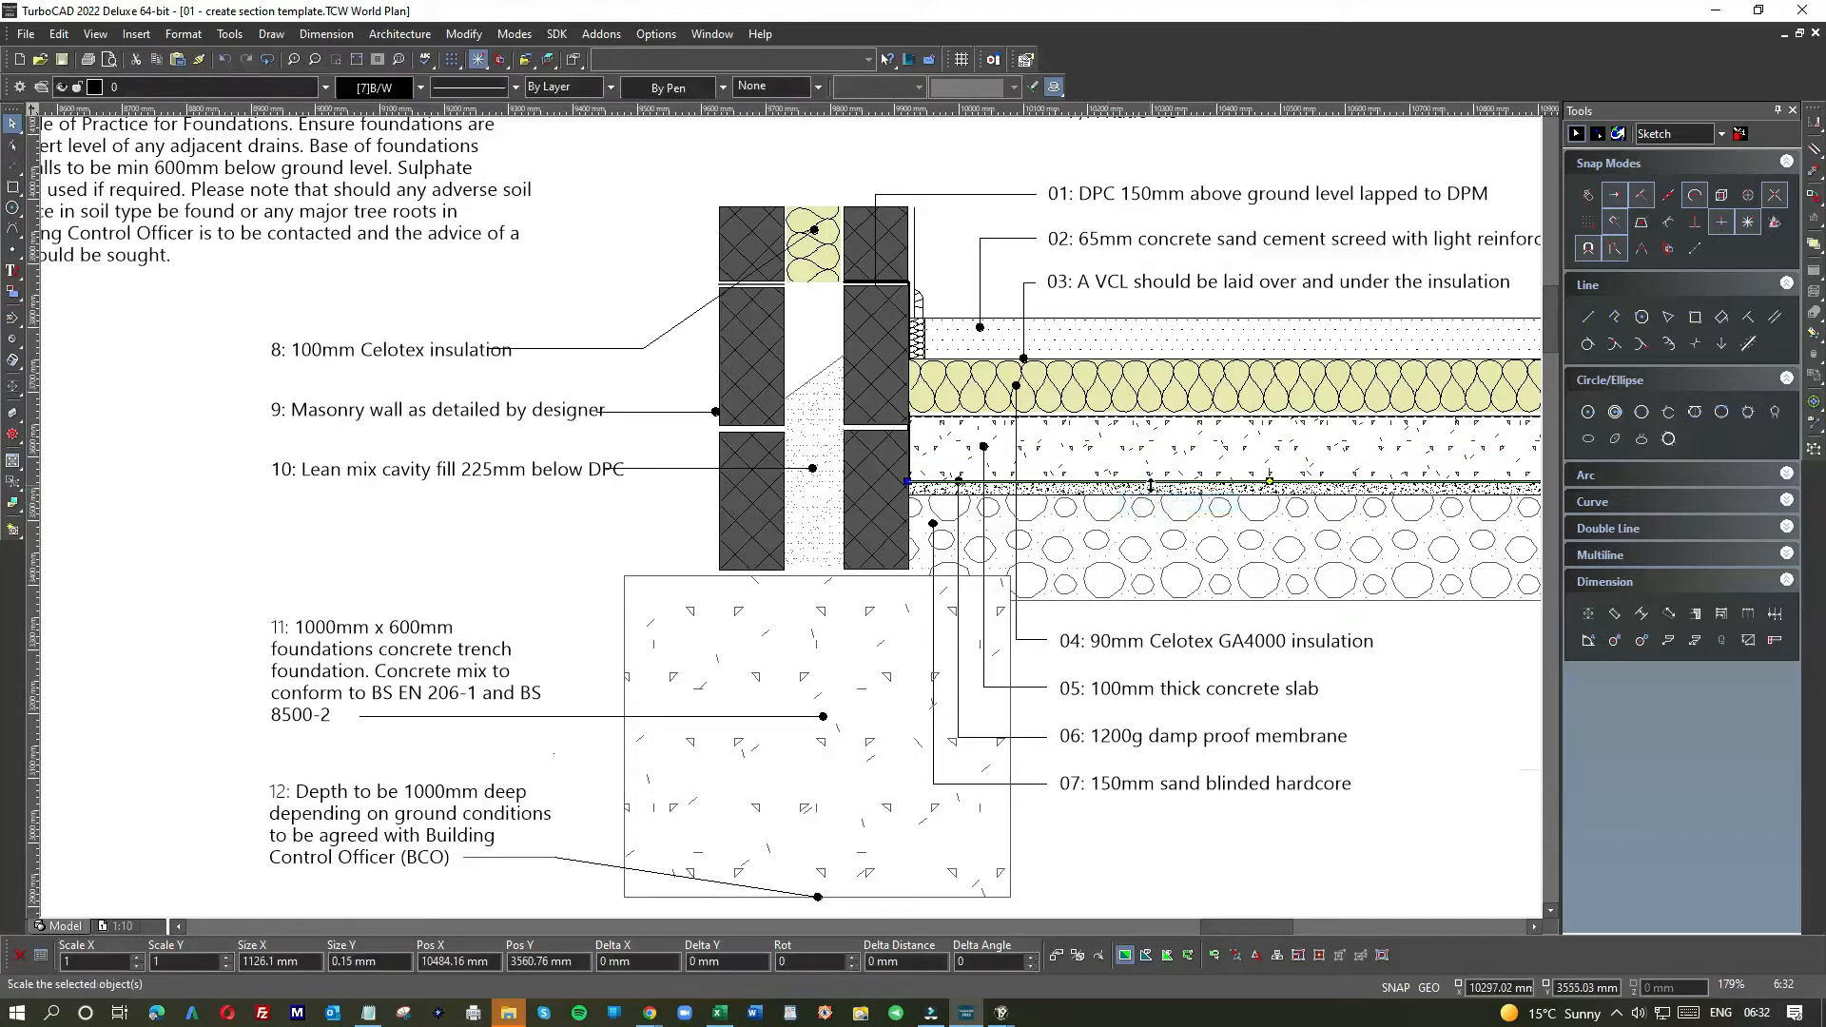
scroll(965, 550, "down", 1)
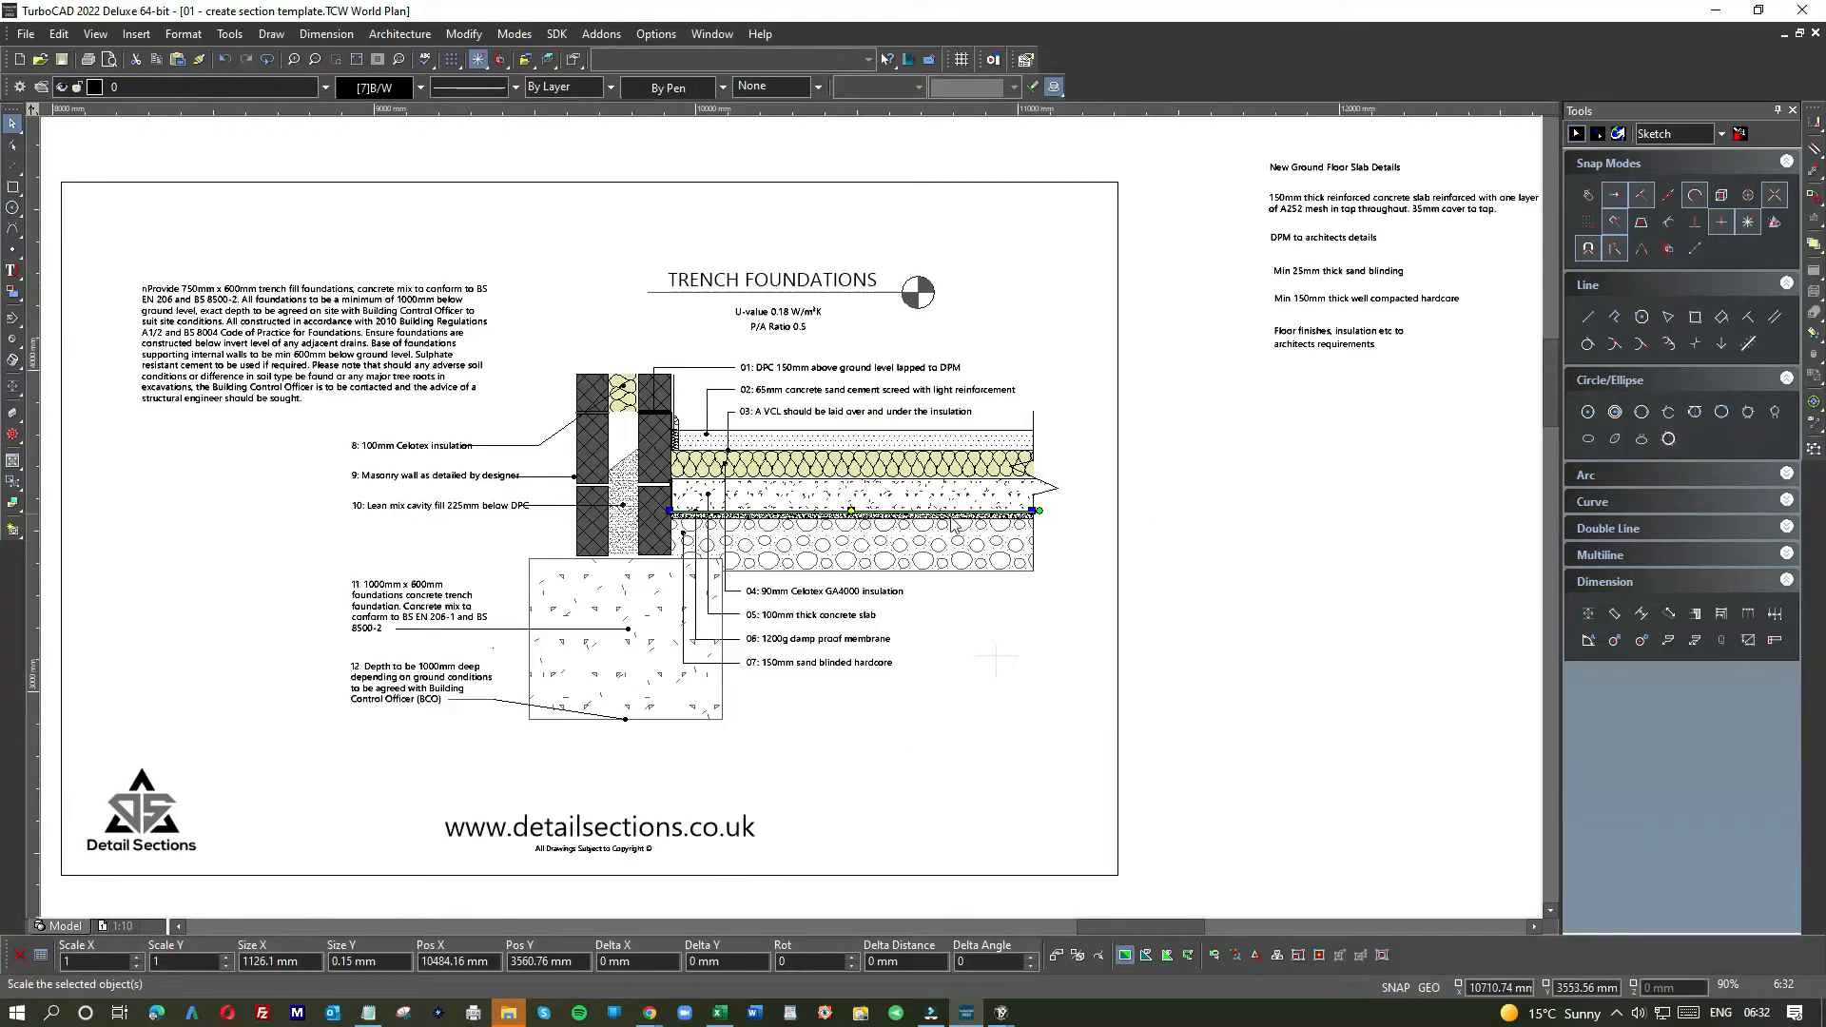
scroll(951, 518, "up", 2)
scroll(633, 561, "down", 1)
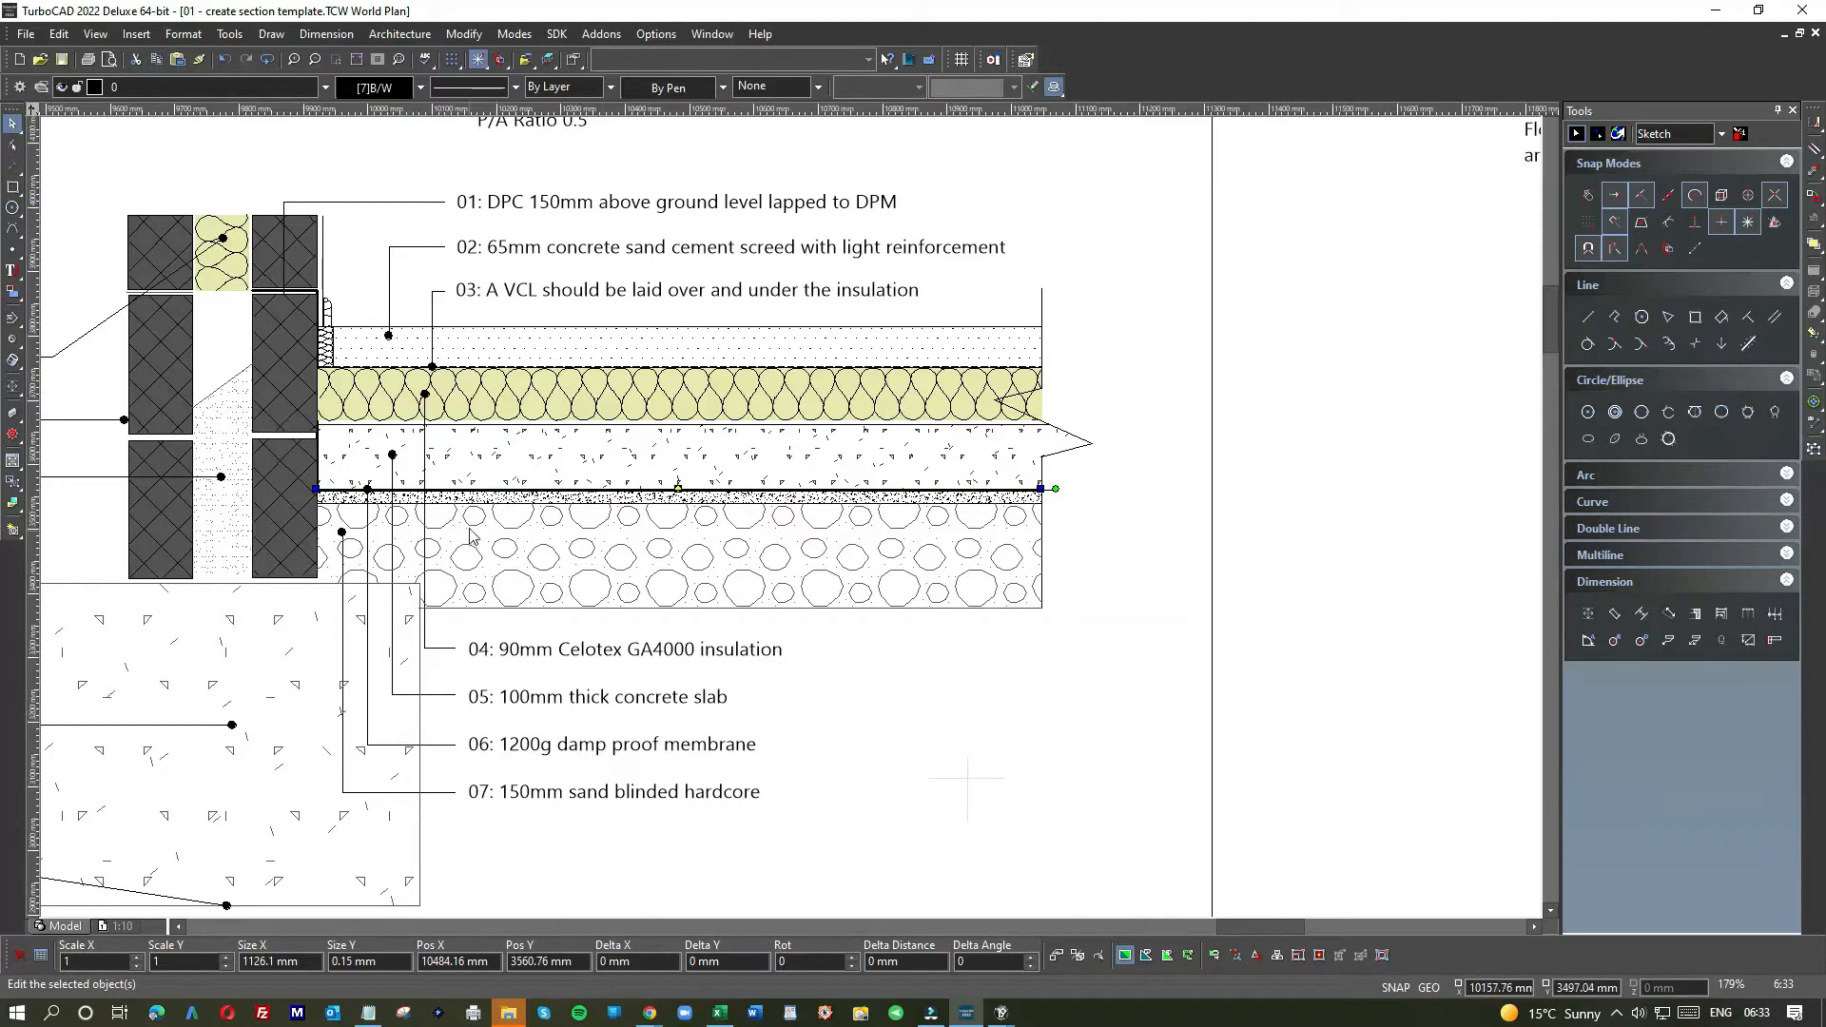
- Copy the sand blinding strip with its adjoining outline from the Trench Foundations detail
scroll(927, 509, "up", 2)
left_click(1260, 581)
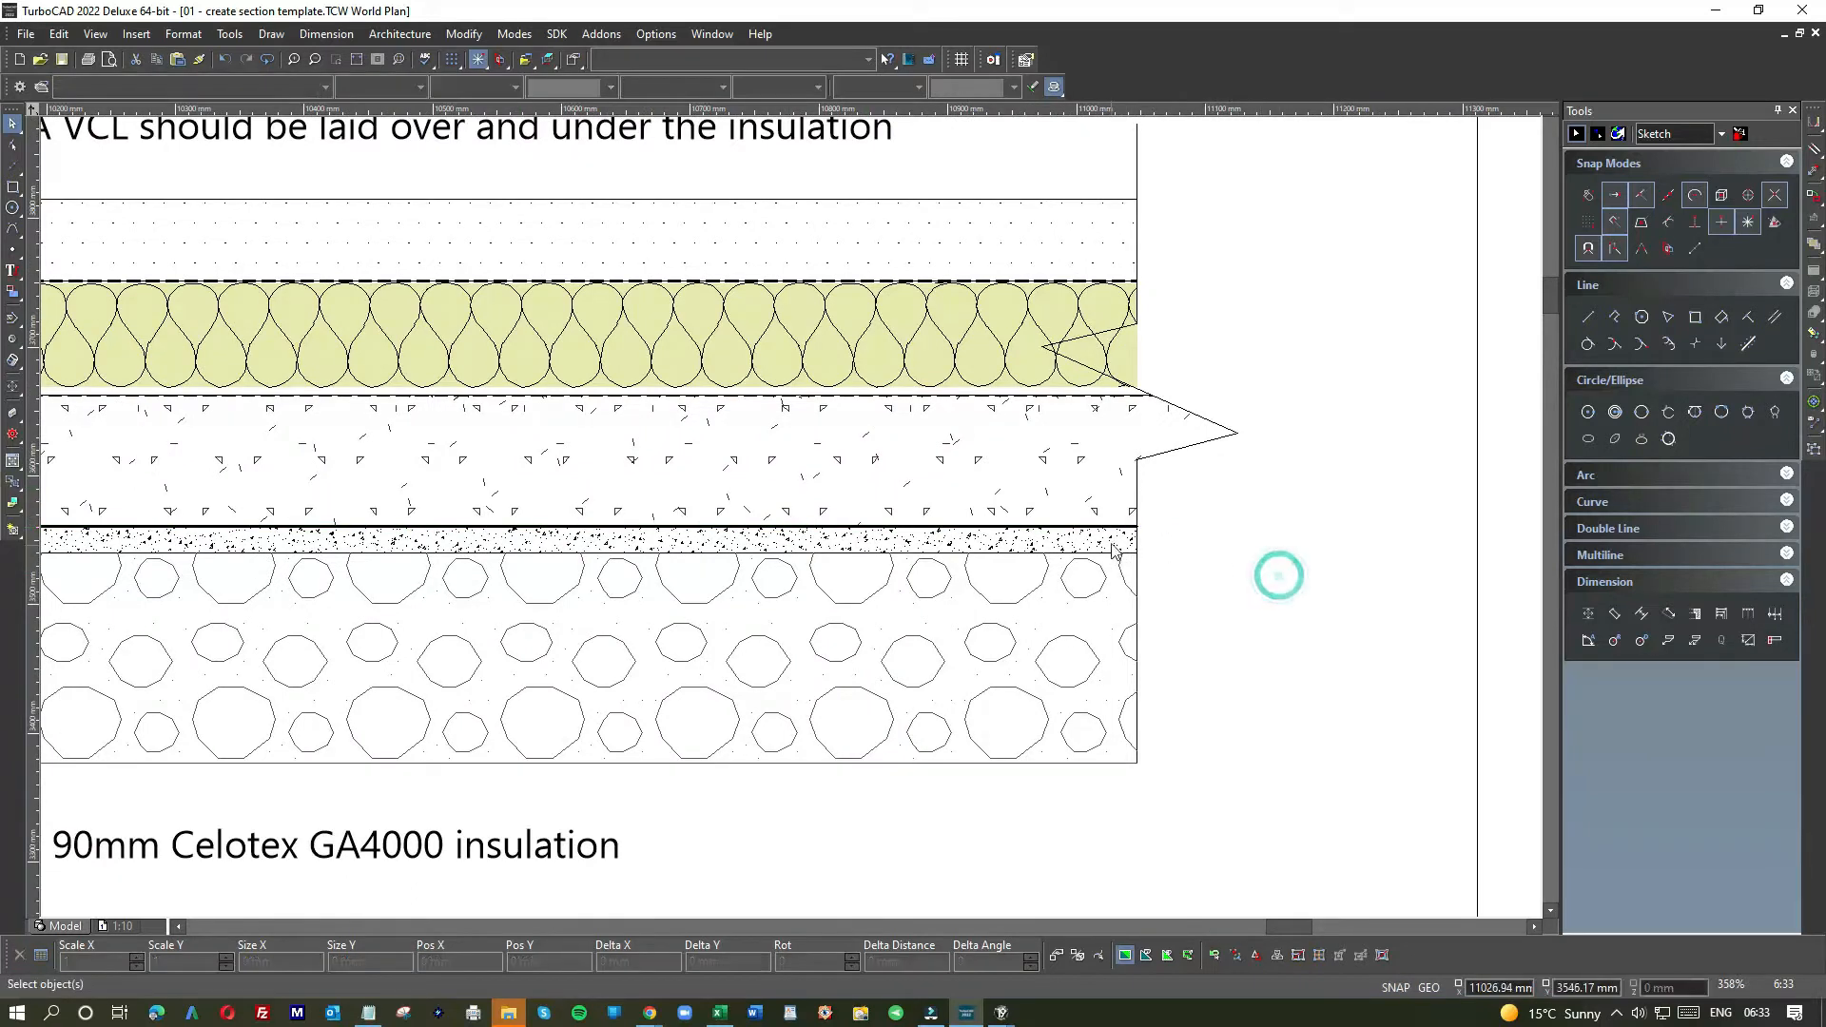
left_click_drag(1168, 542, 1100, 548)
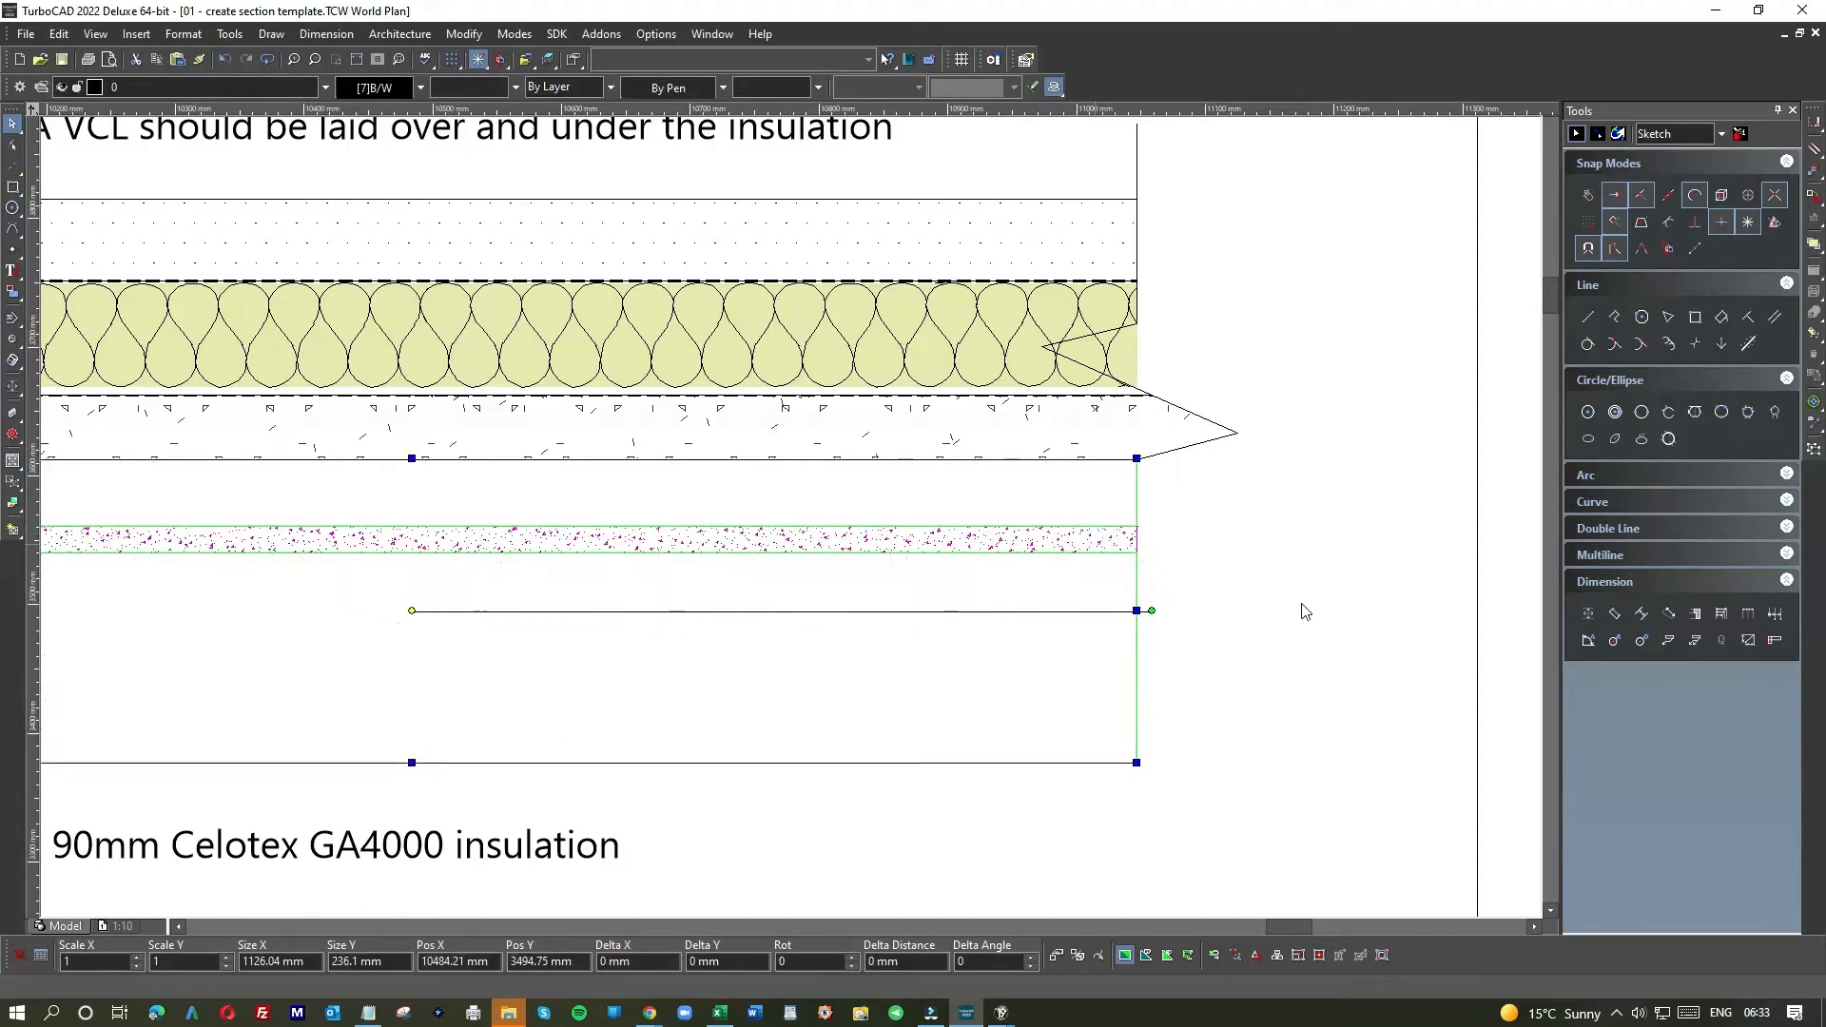
scroll(1304, 608, "down", 2)
scroll(931, 535, "down", 1)
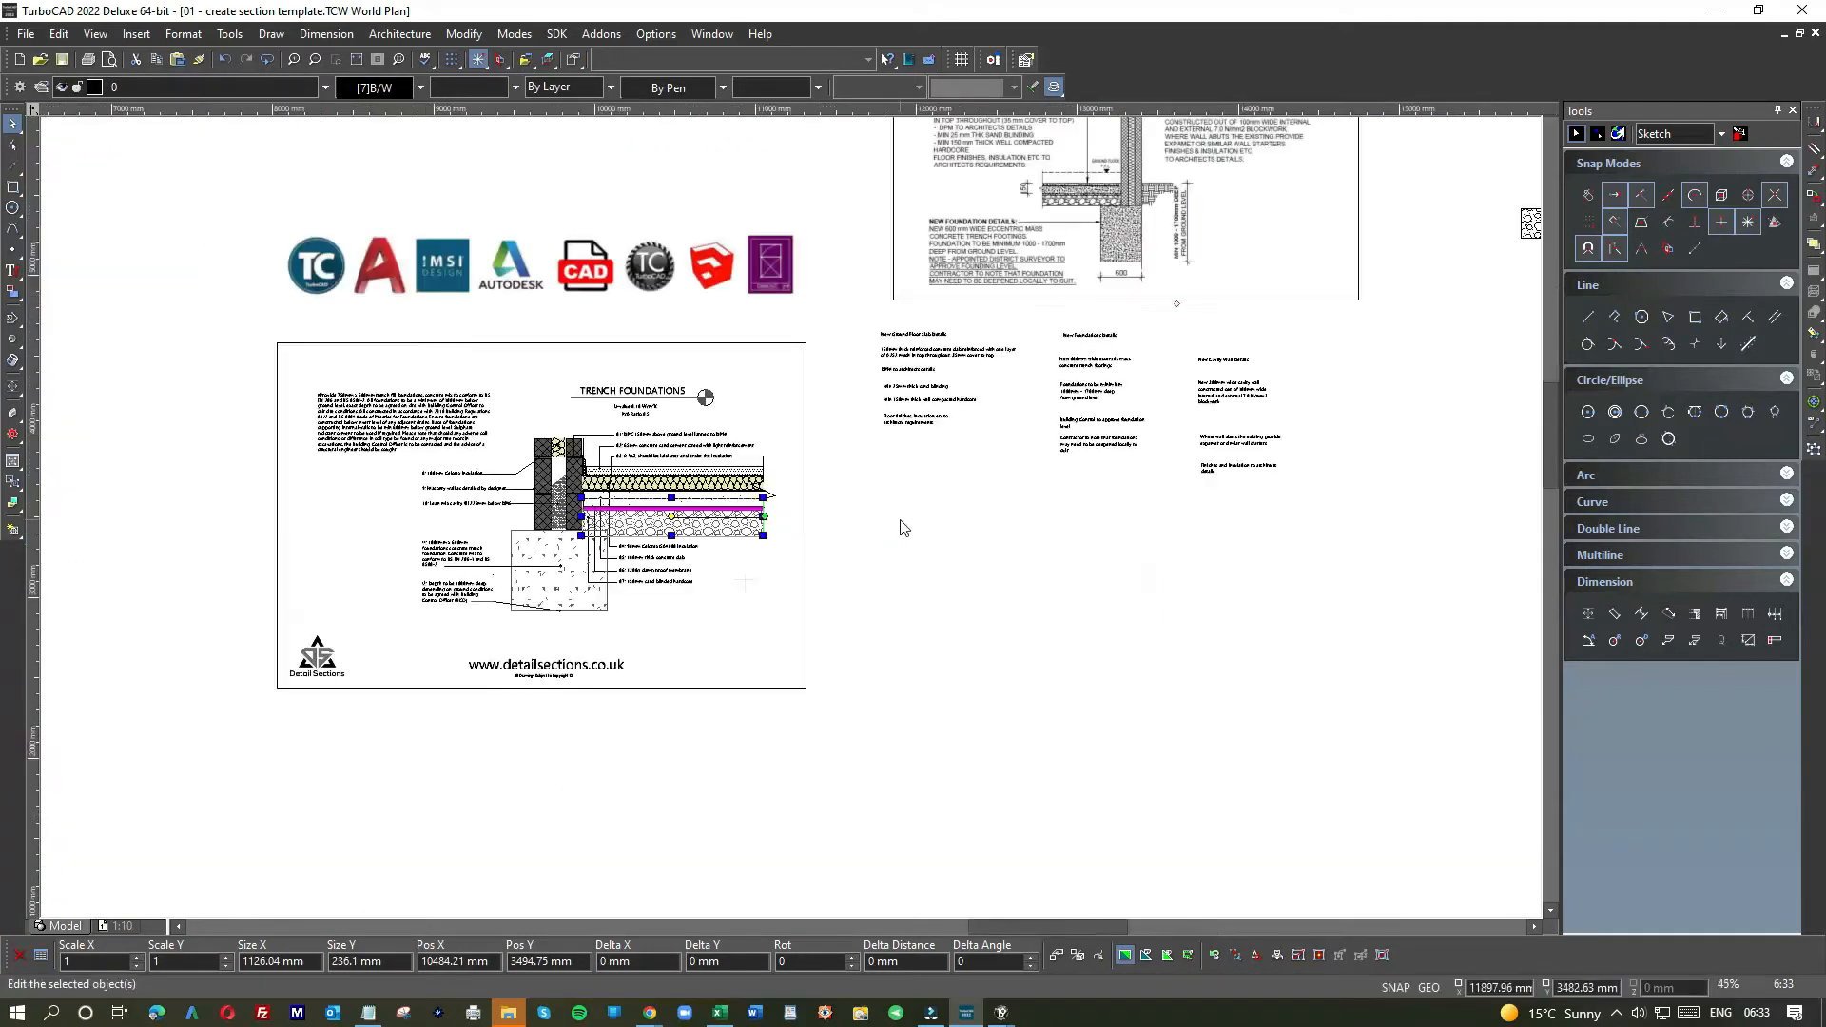
- Set the width of the hardcore rectangle beside the new wall to 600 mm
scroll(900, 522, "down", 1)
scroll(794, 524, "up", 1)
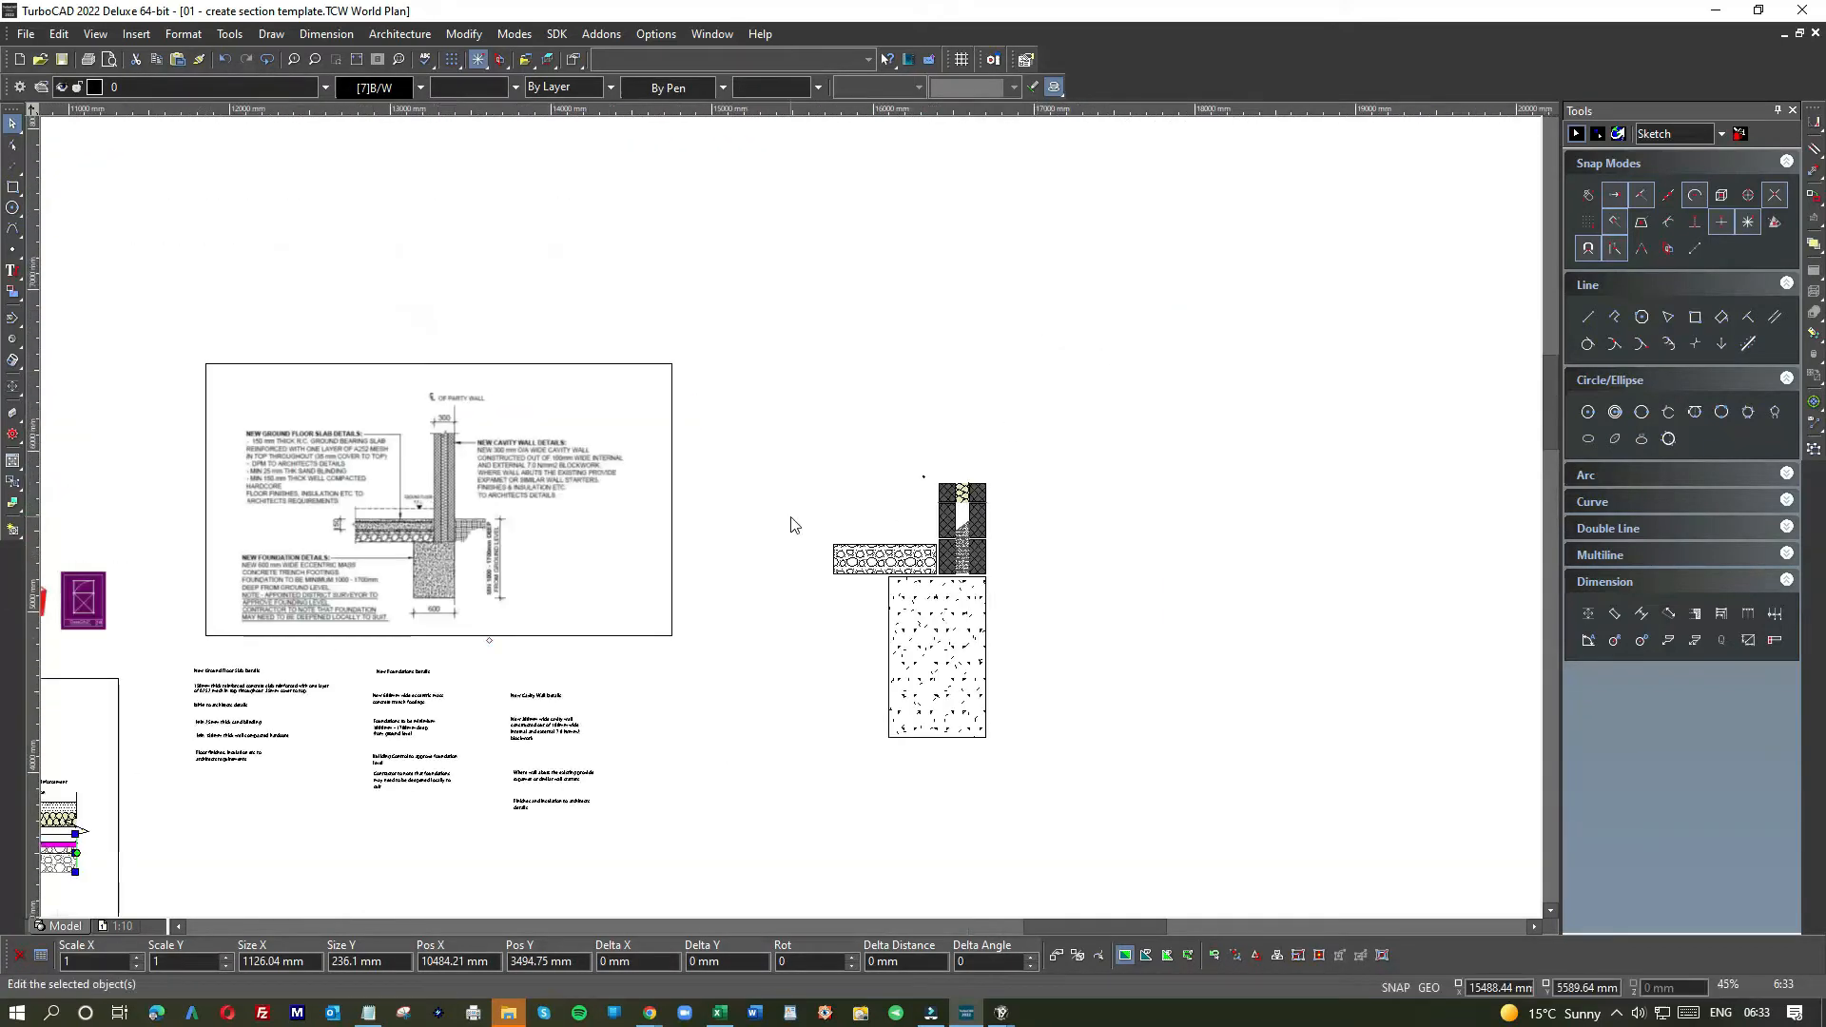
left_click(851, 559)
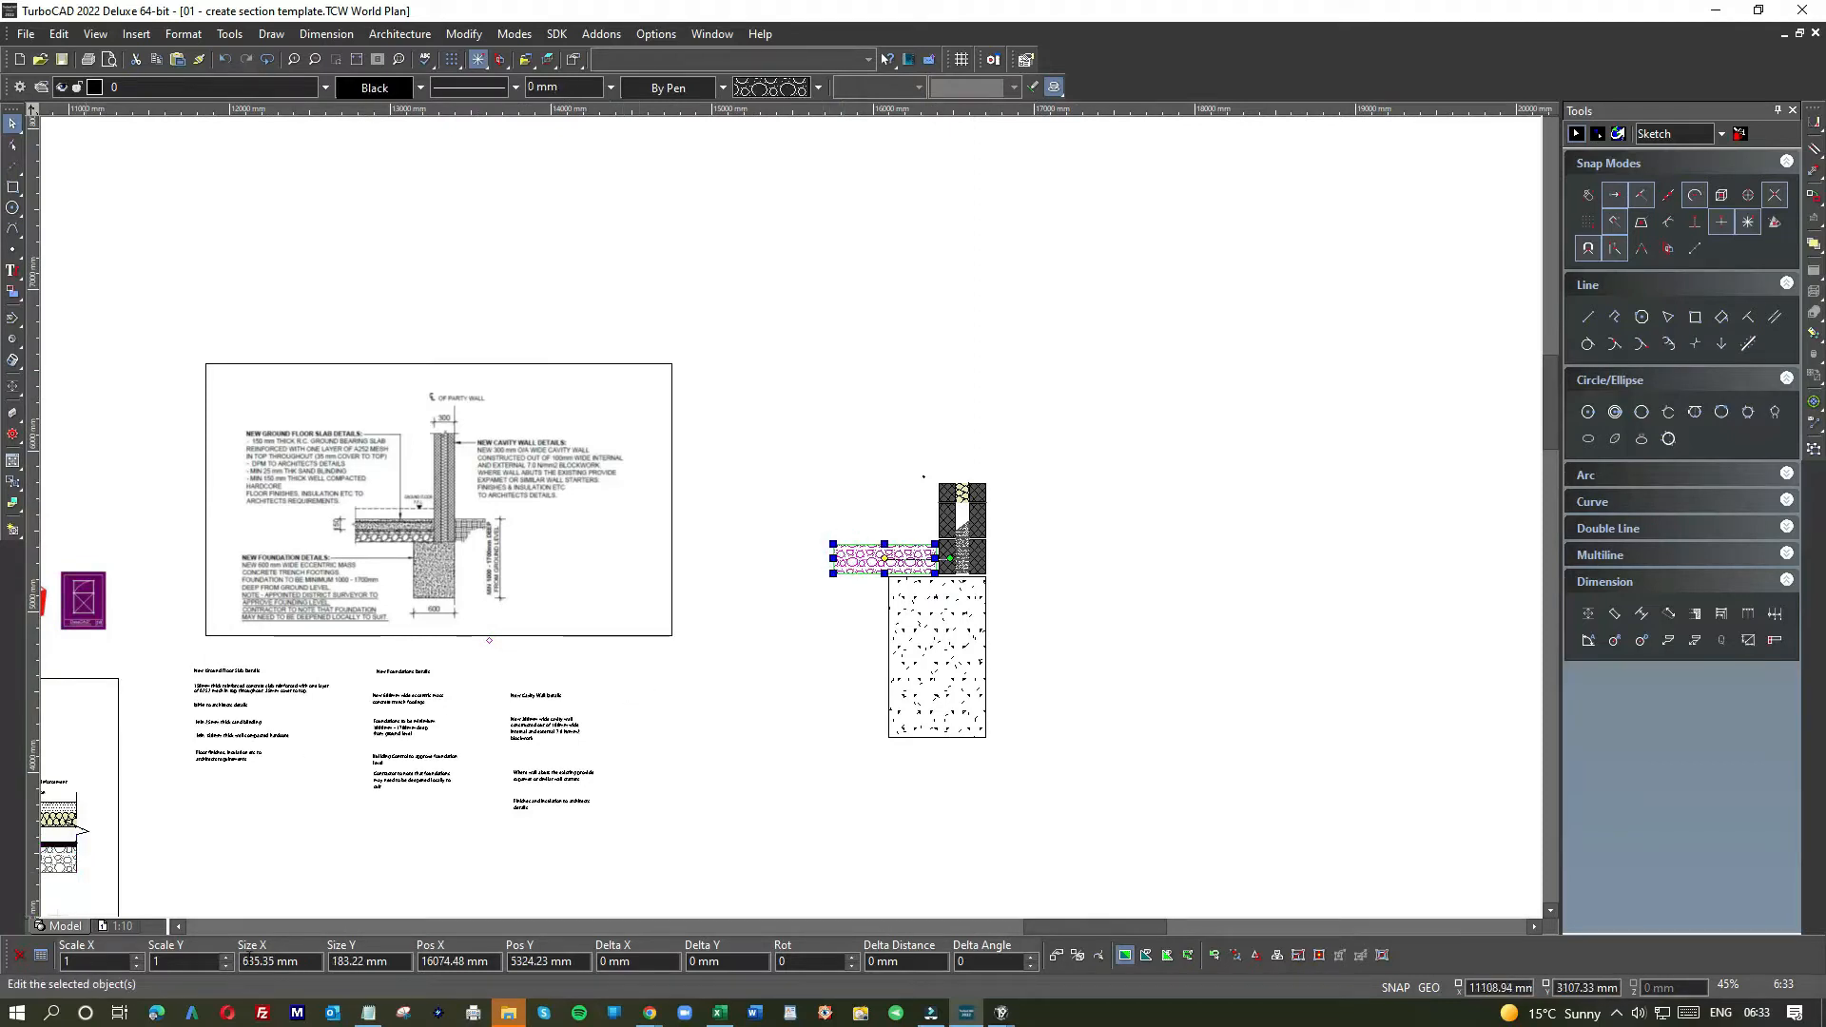
double_click(245, 961)
type("600")
key("Return")
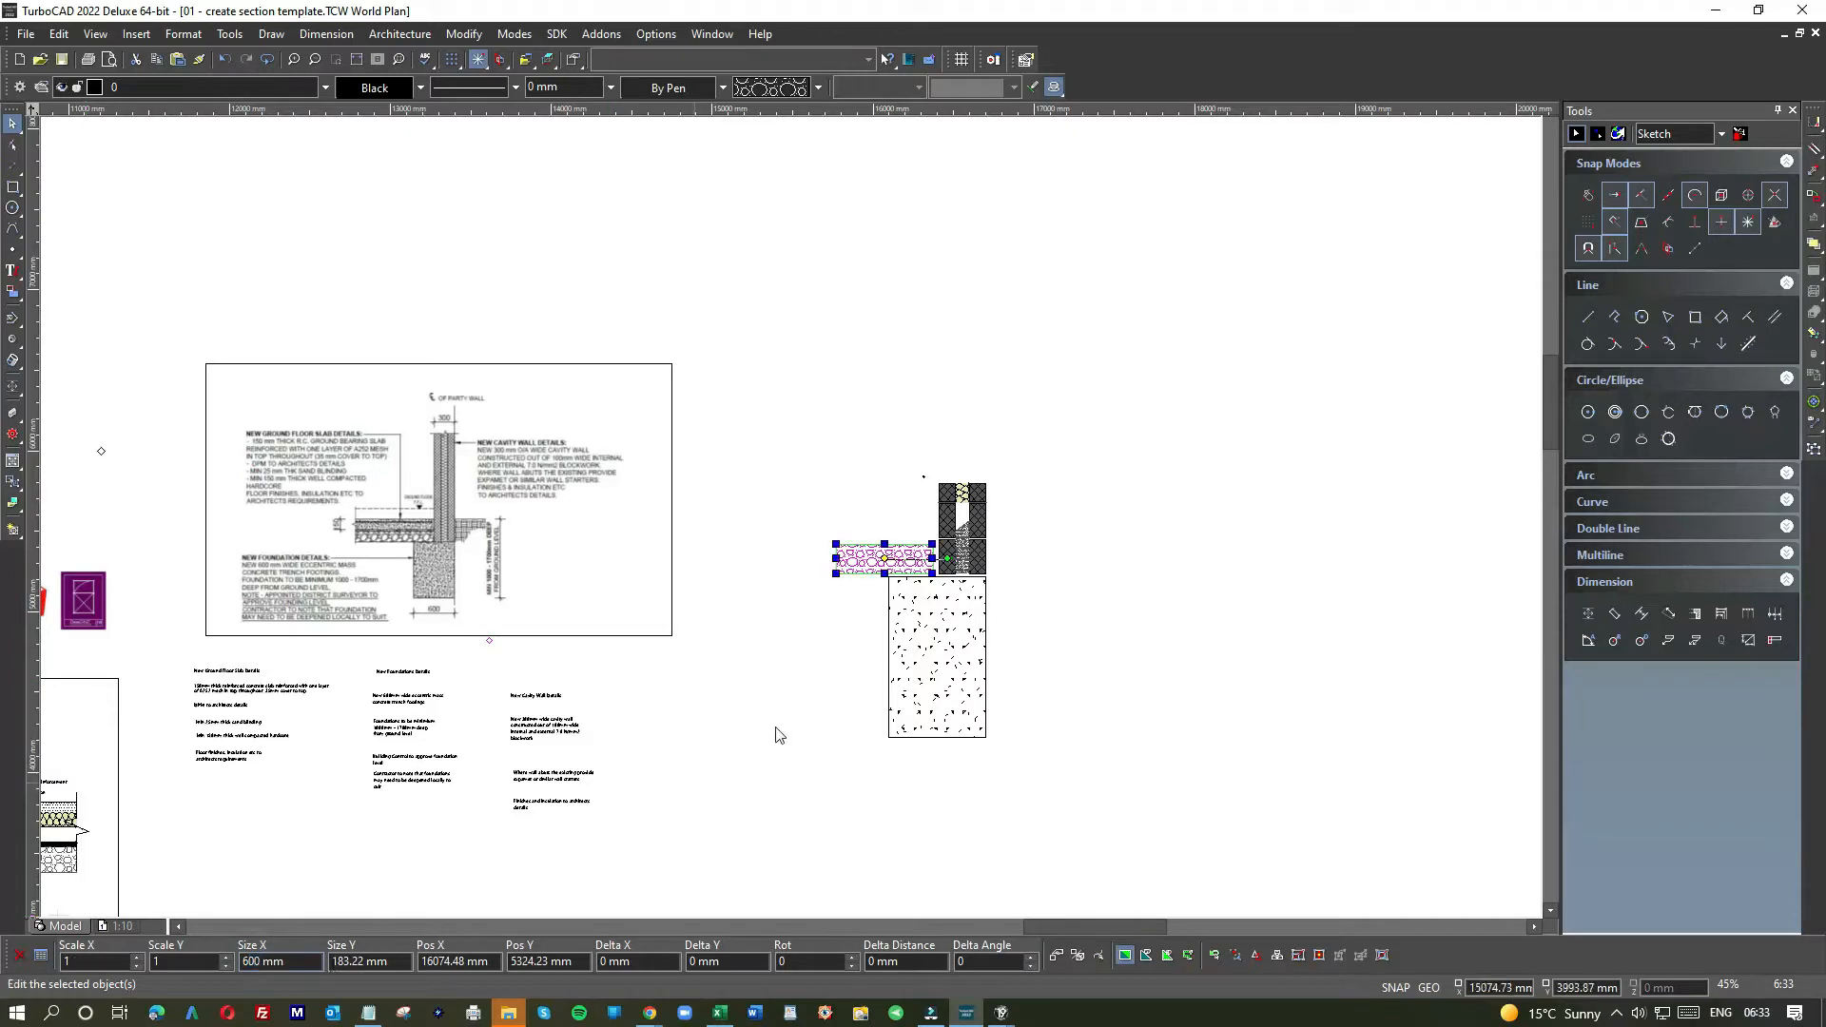
- Paste the copied sand blinding and outline near the new section and set their overall width to 600 mm
left_click(1090, 491)
key("ctrl+v")
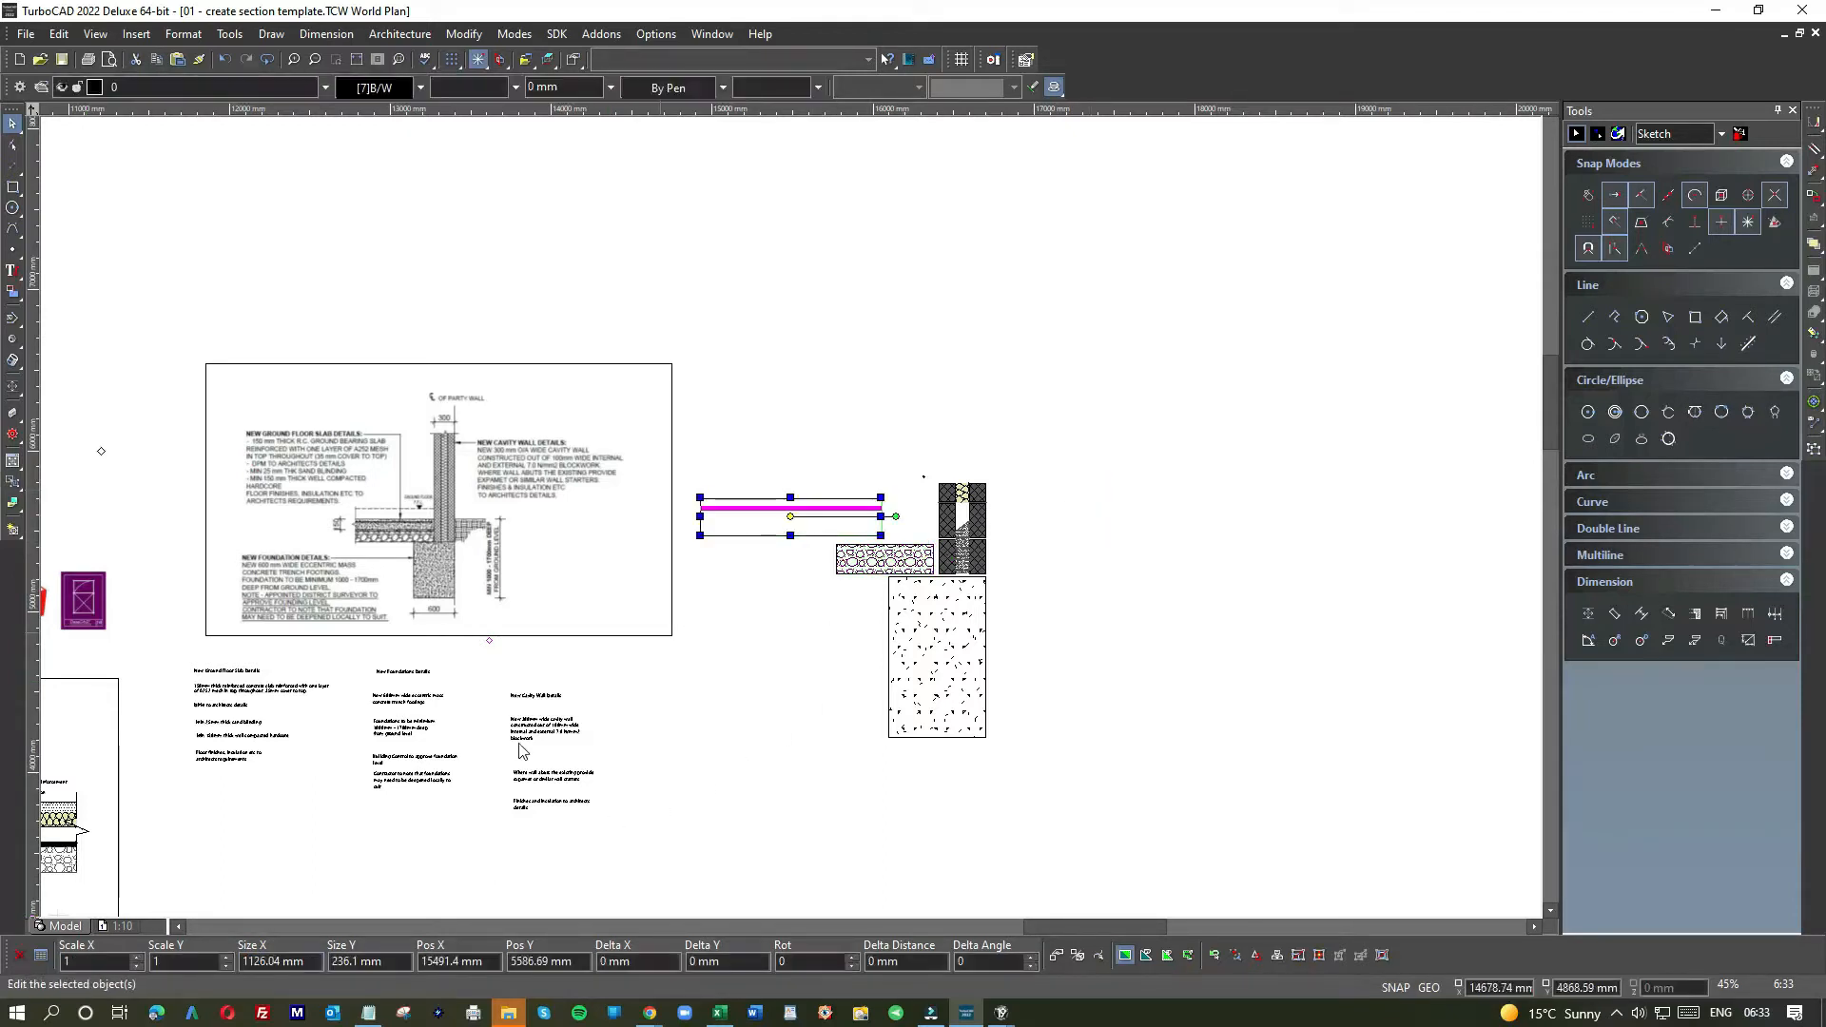
double_click(272, 963)
type("600")
key("Return")
- Move the pasted sand blinding above the hardcore, lining up both ends with the hardcore rectangle
scroll(811, 549, "up", 5)
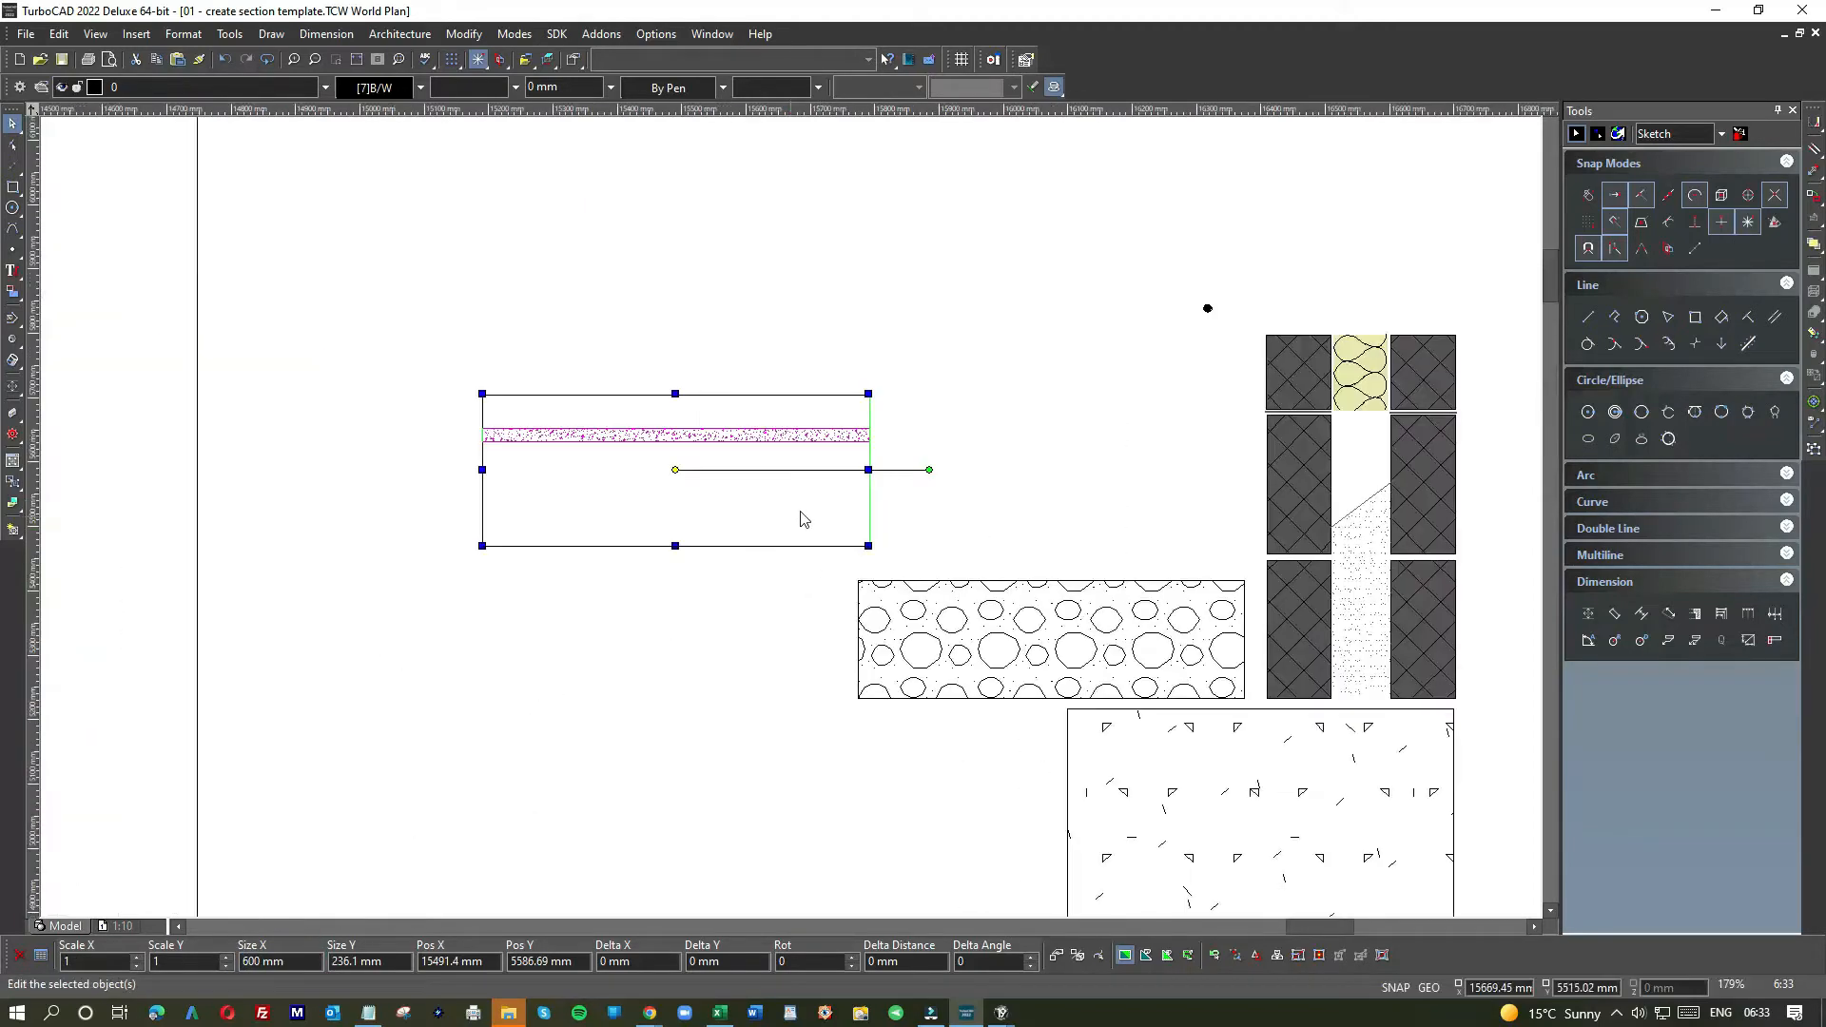
left_click_drag(802, 517, 1177, 533)
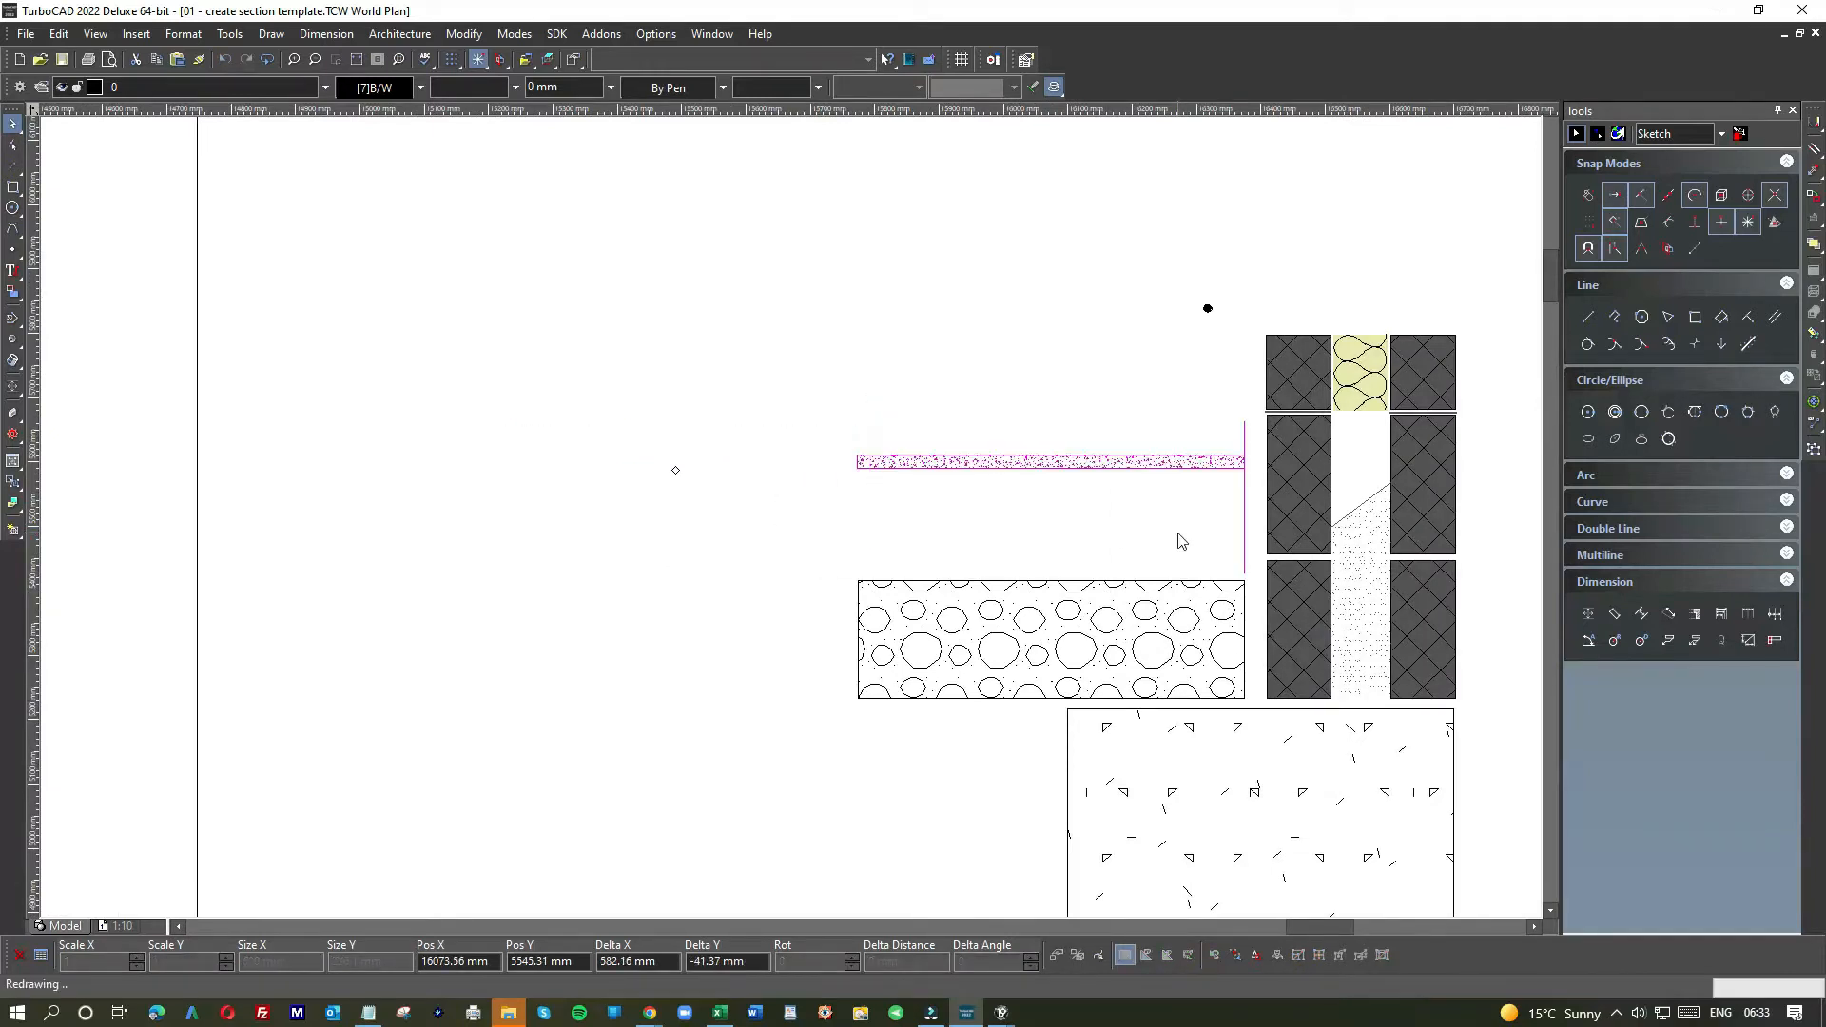
- Move the pasted sand blinding group clear of the hardcore and delete the vertical line adjoining the strip's end
left_click_drag(917, 503, 652, 391)
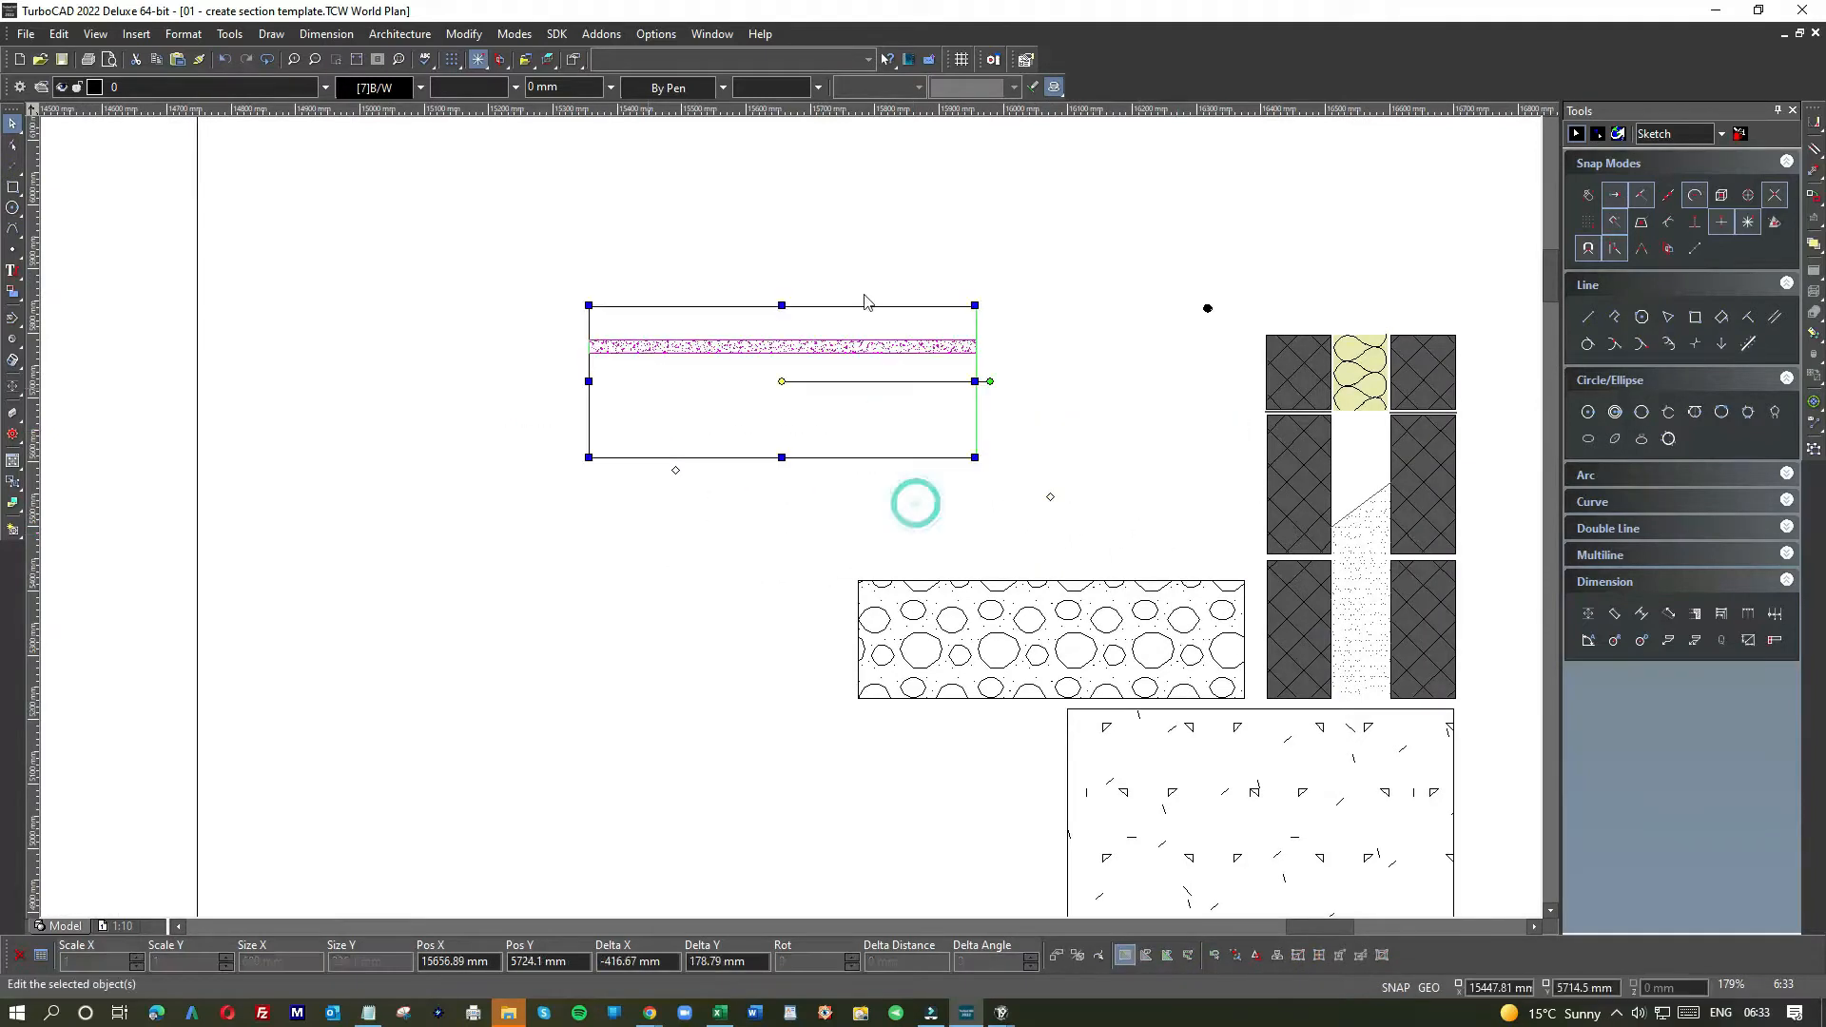
left_click(868, 277)
left_click_drag(1026, 431, 914, 419)
key("Delete")
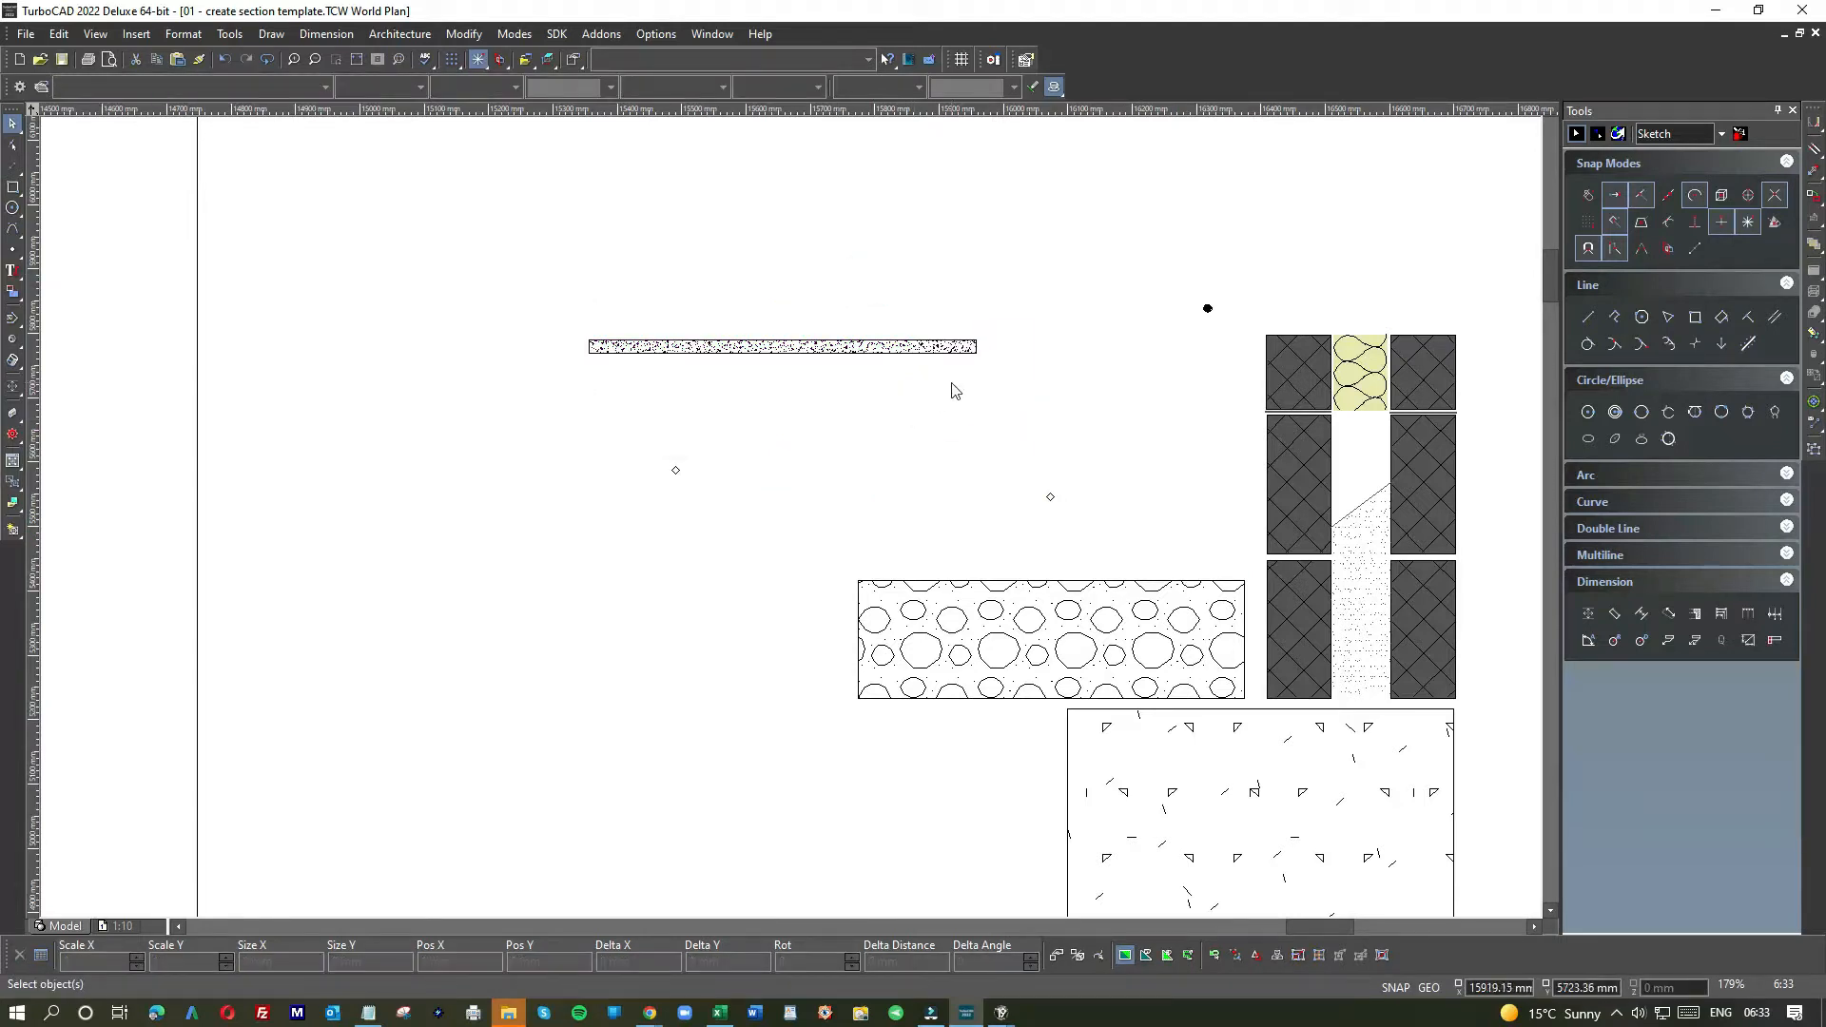
- Move the sand blinding strip back over the hardcore beside the cavity wall
scroll(910, 372, "up", 4)
scroll(794, 525, "down", 2)
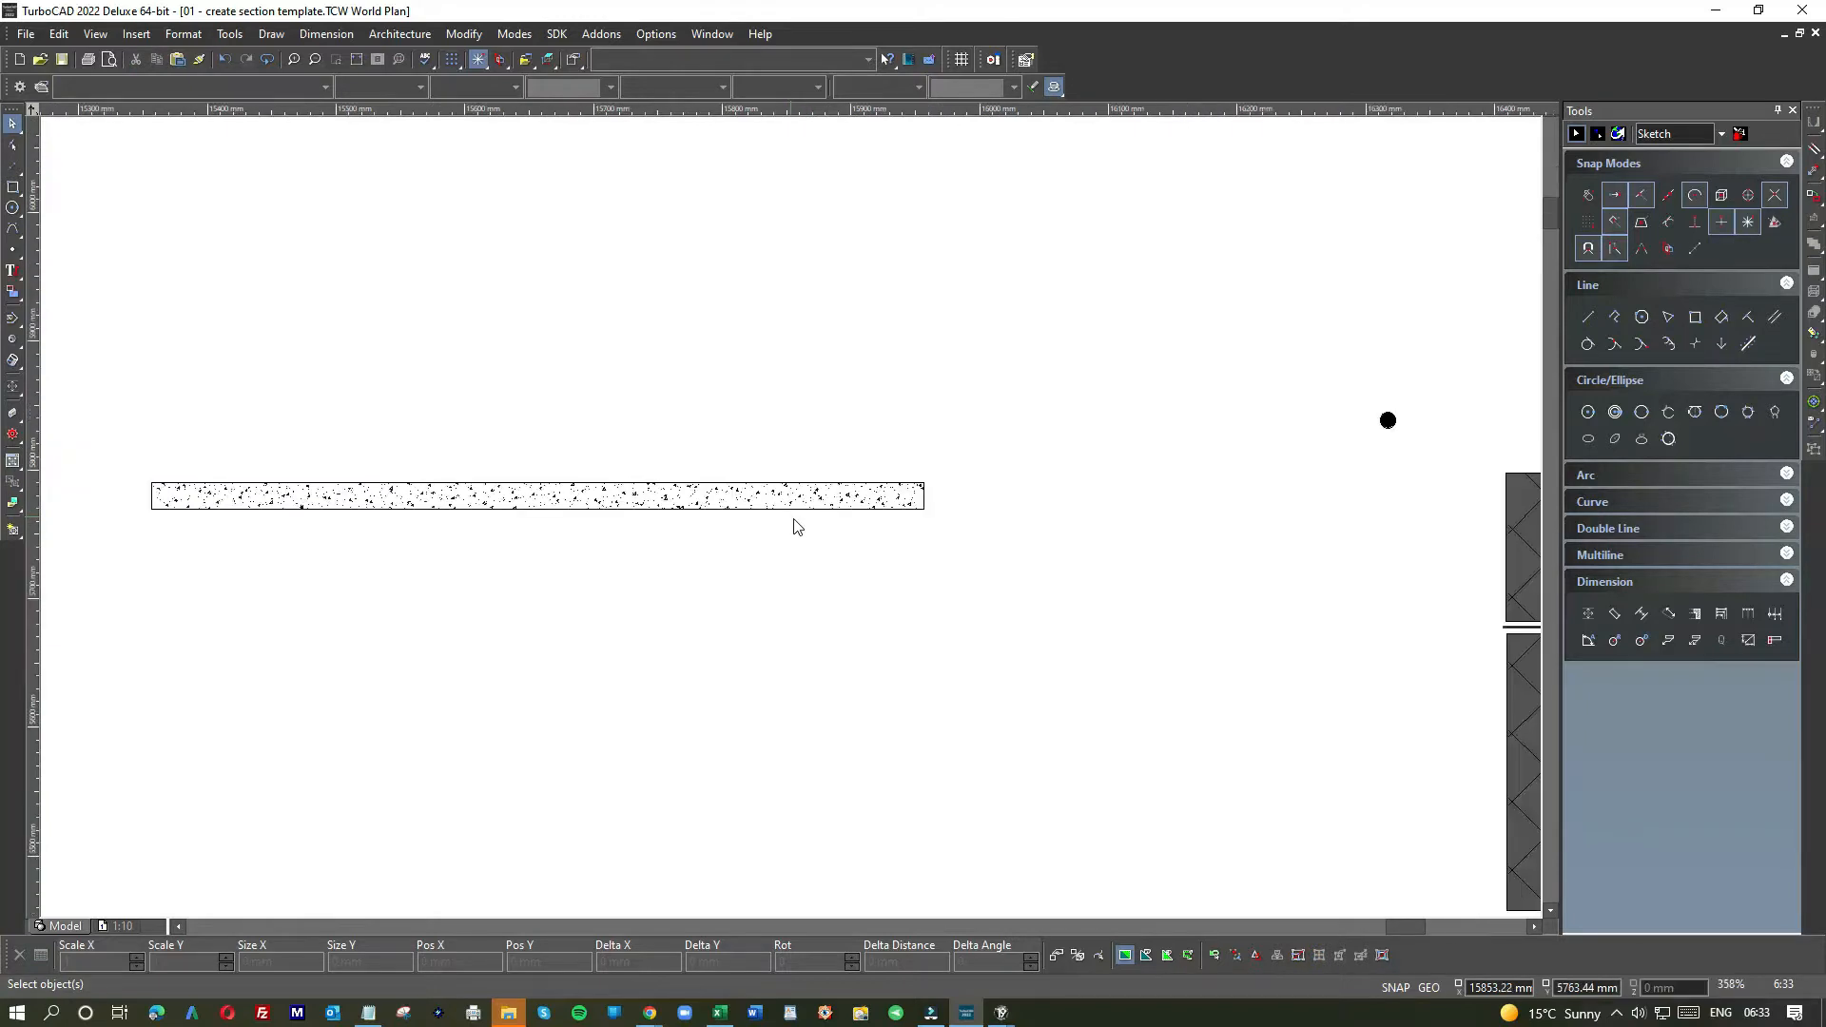
left_click(866, 504)
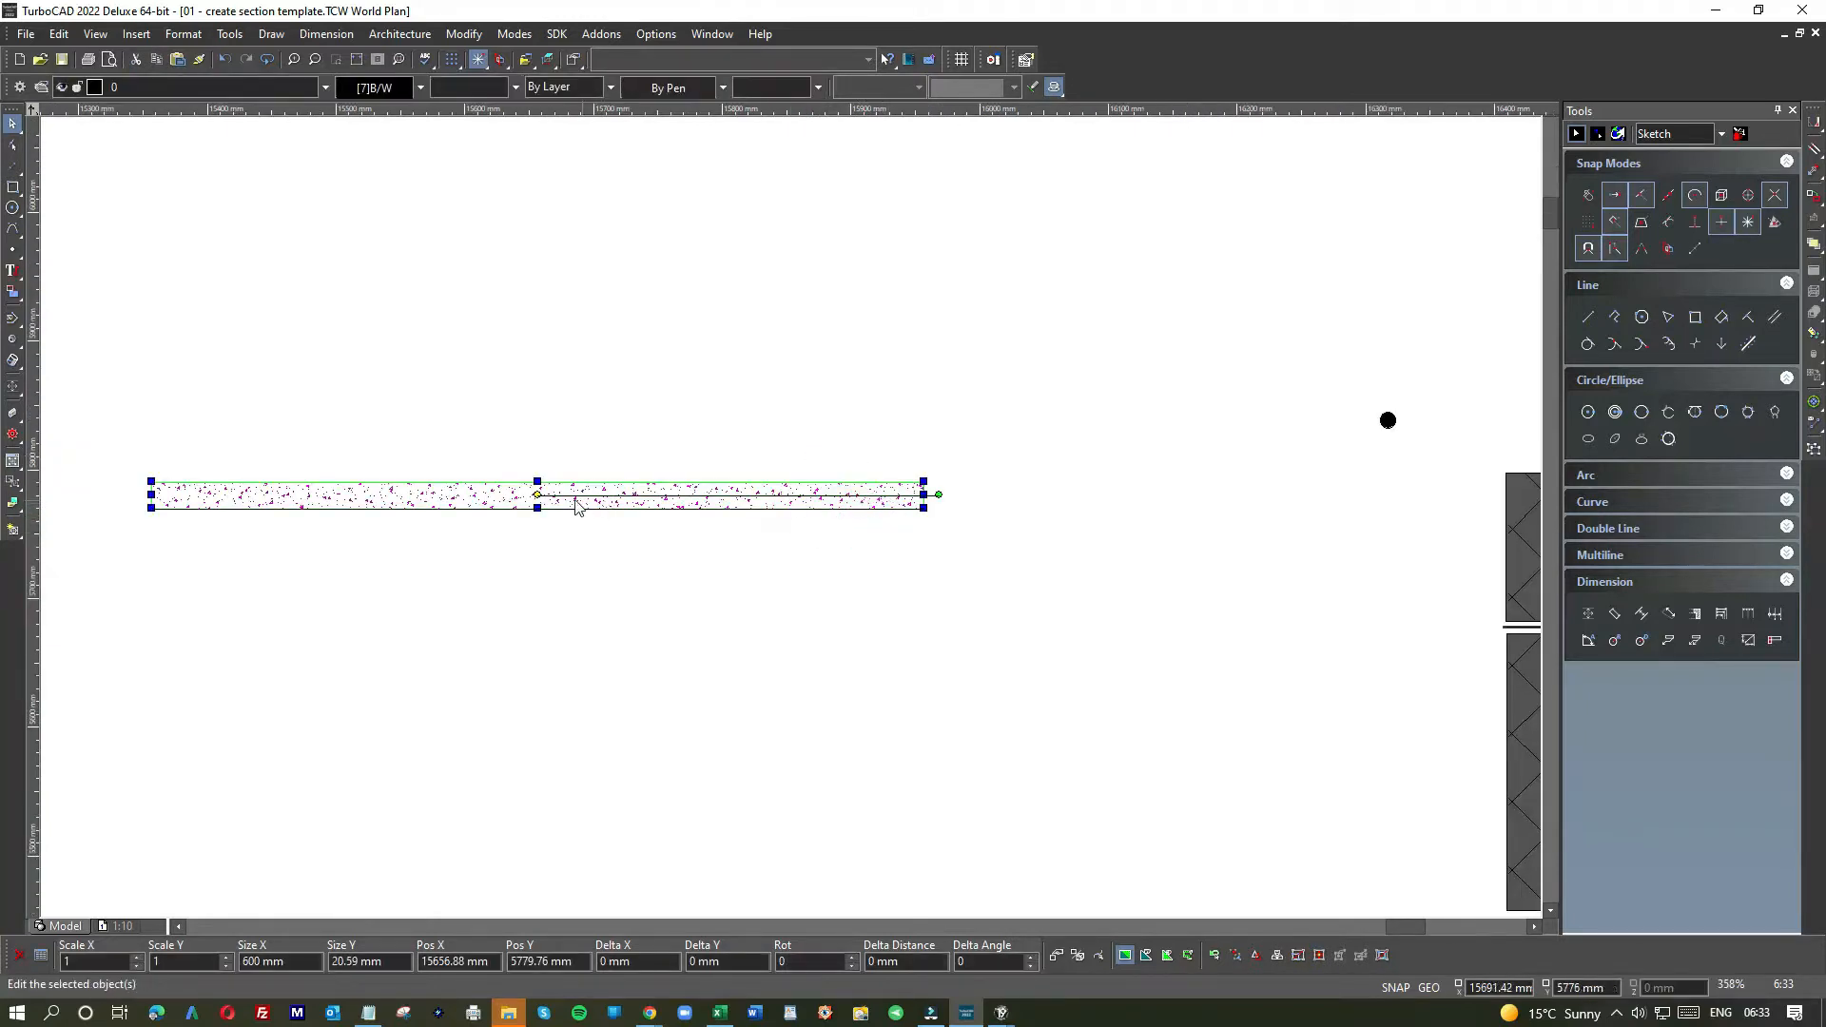
left_click_drag(575, 507, 989, 753)
scroll(790, 522, "down", 2)
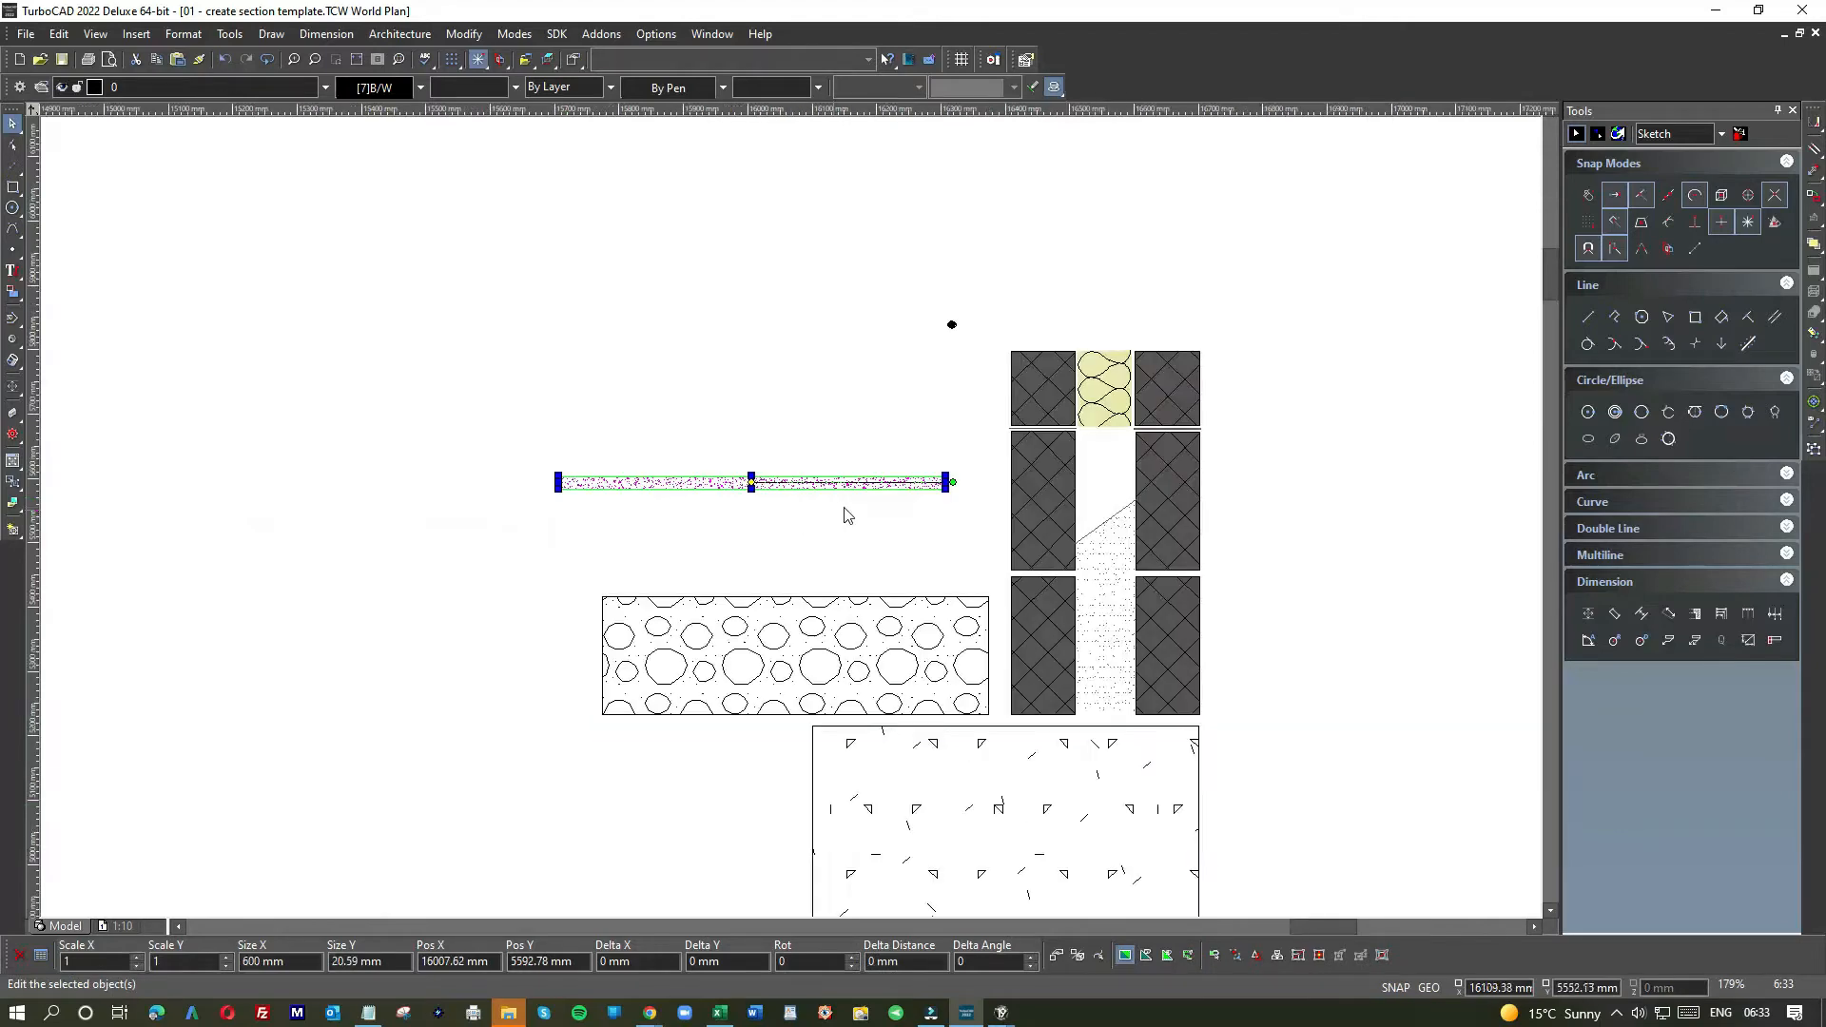
scroll(791, 522, "up", 2)
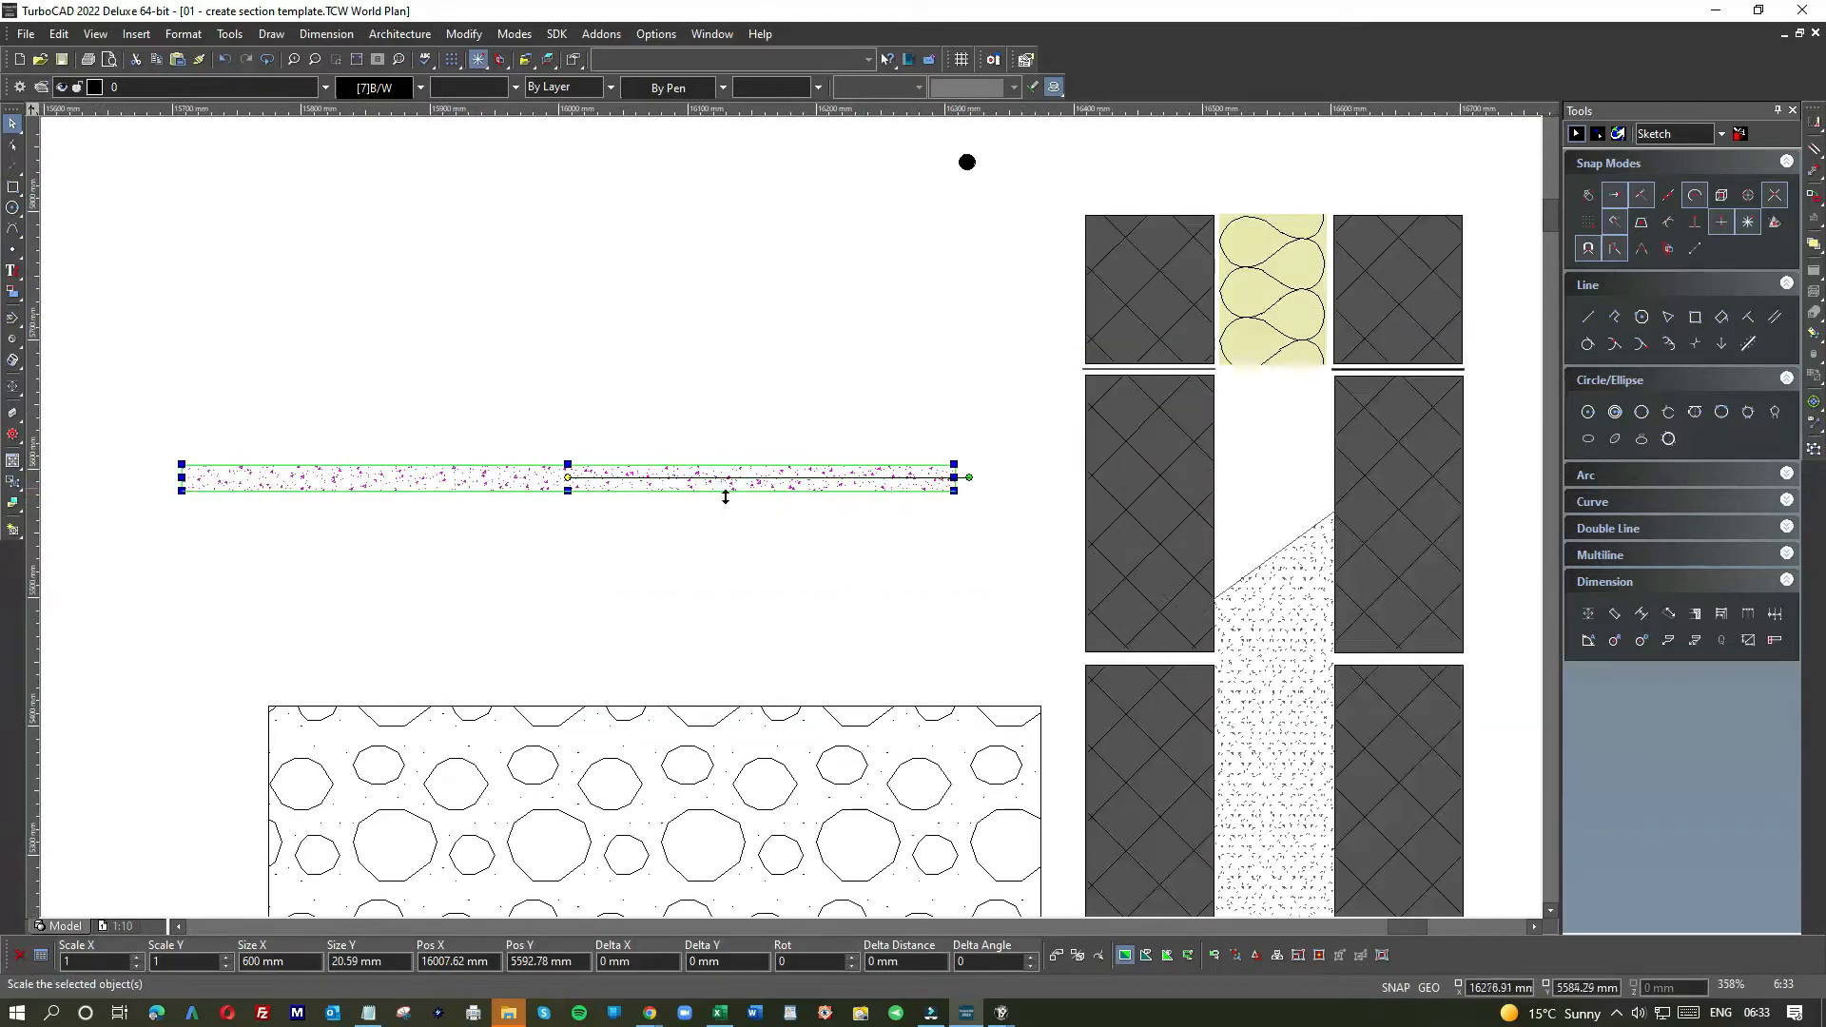
- Draw a vertical guide line upward from the hardcore rectangle's upper corner farthest from the wall, crossing the sand blinding strip
left_click(14, 188)
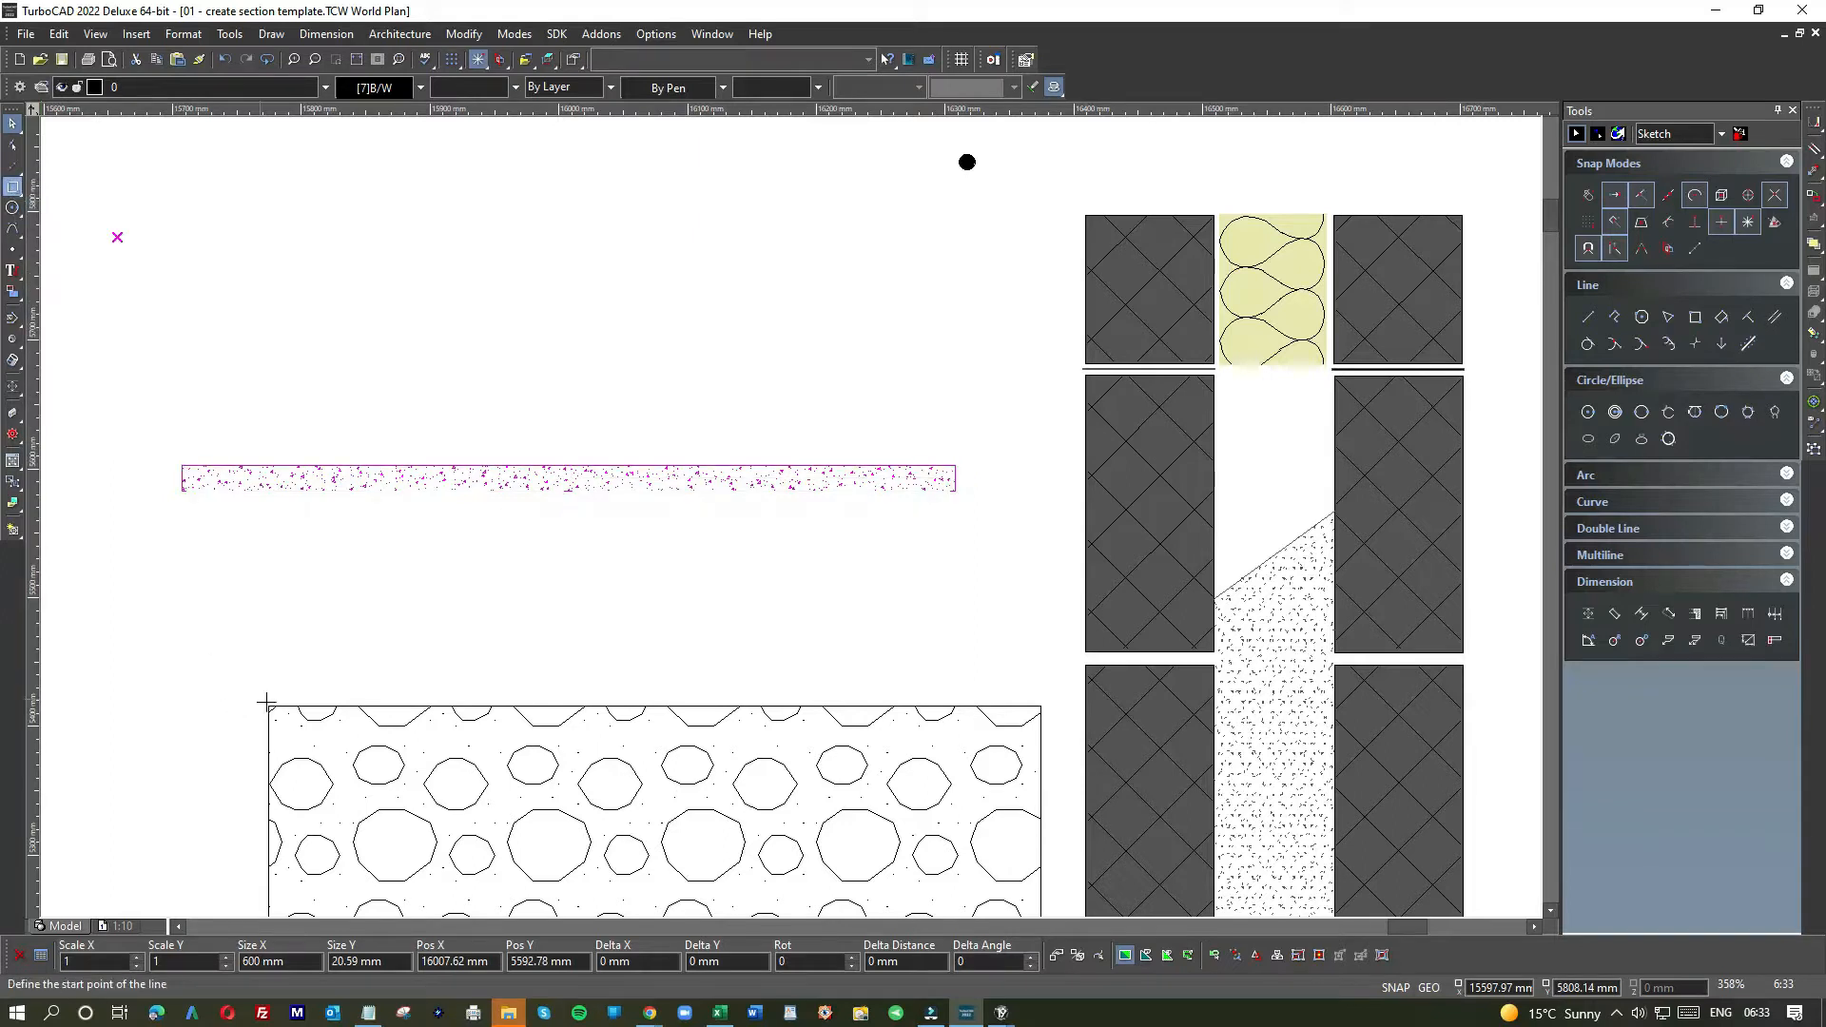
left_click(266, 704)
left_click(269, 702)
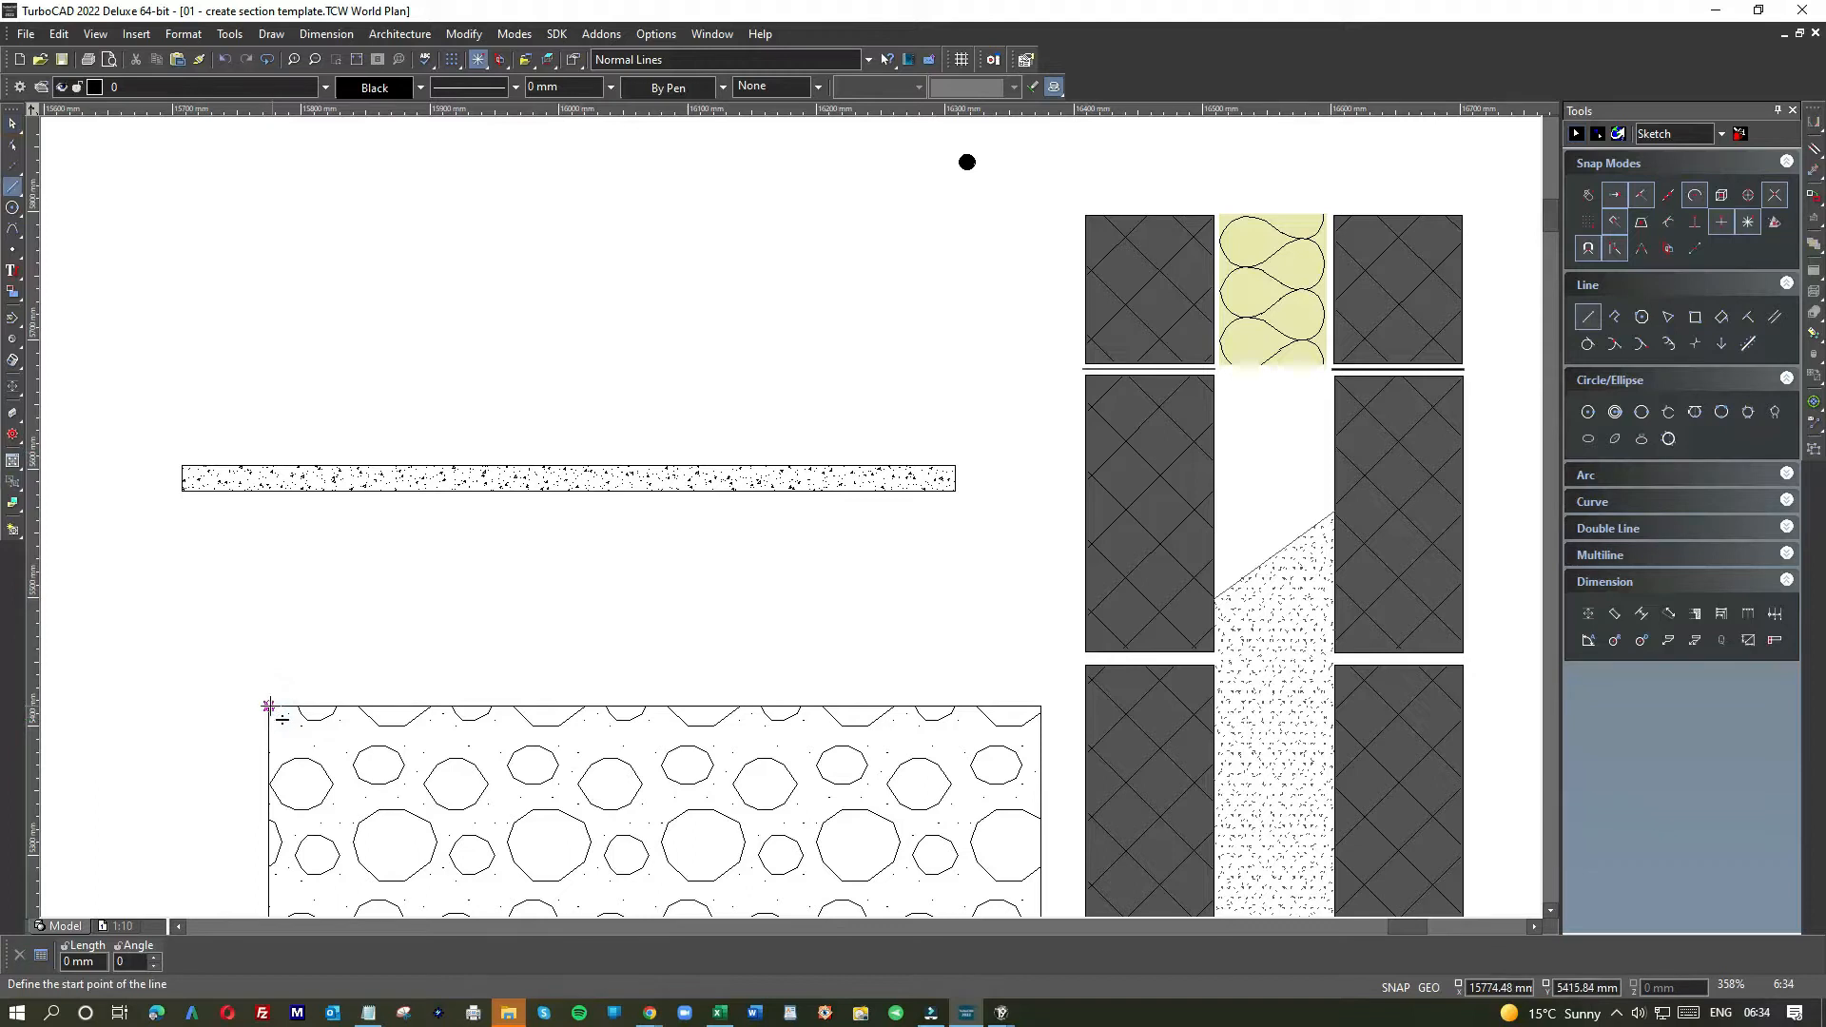
left_click(268, 704)
left_click(268, 387)
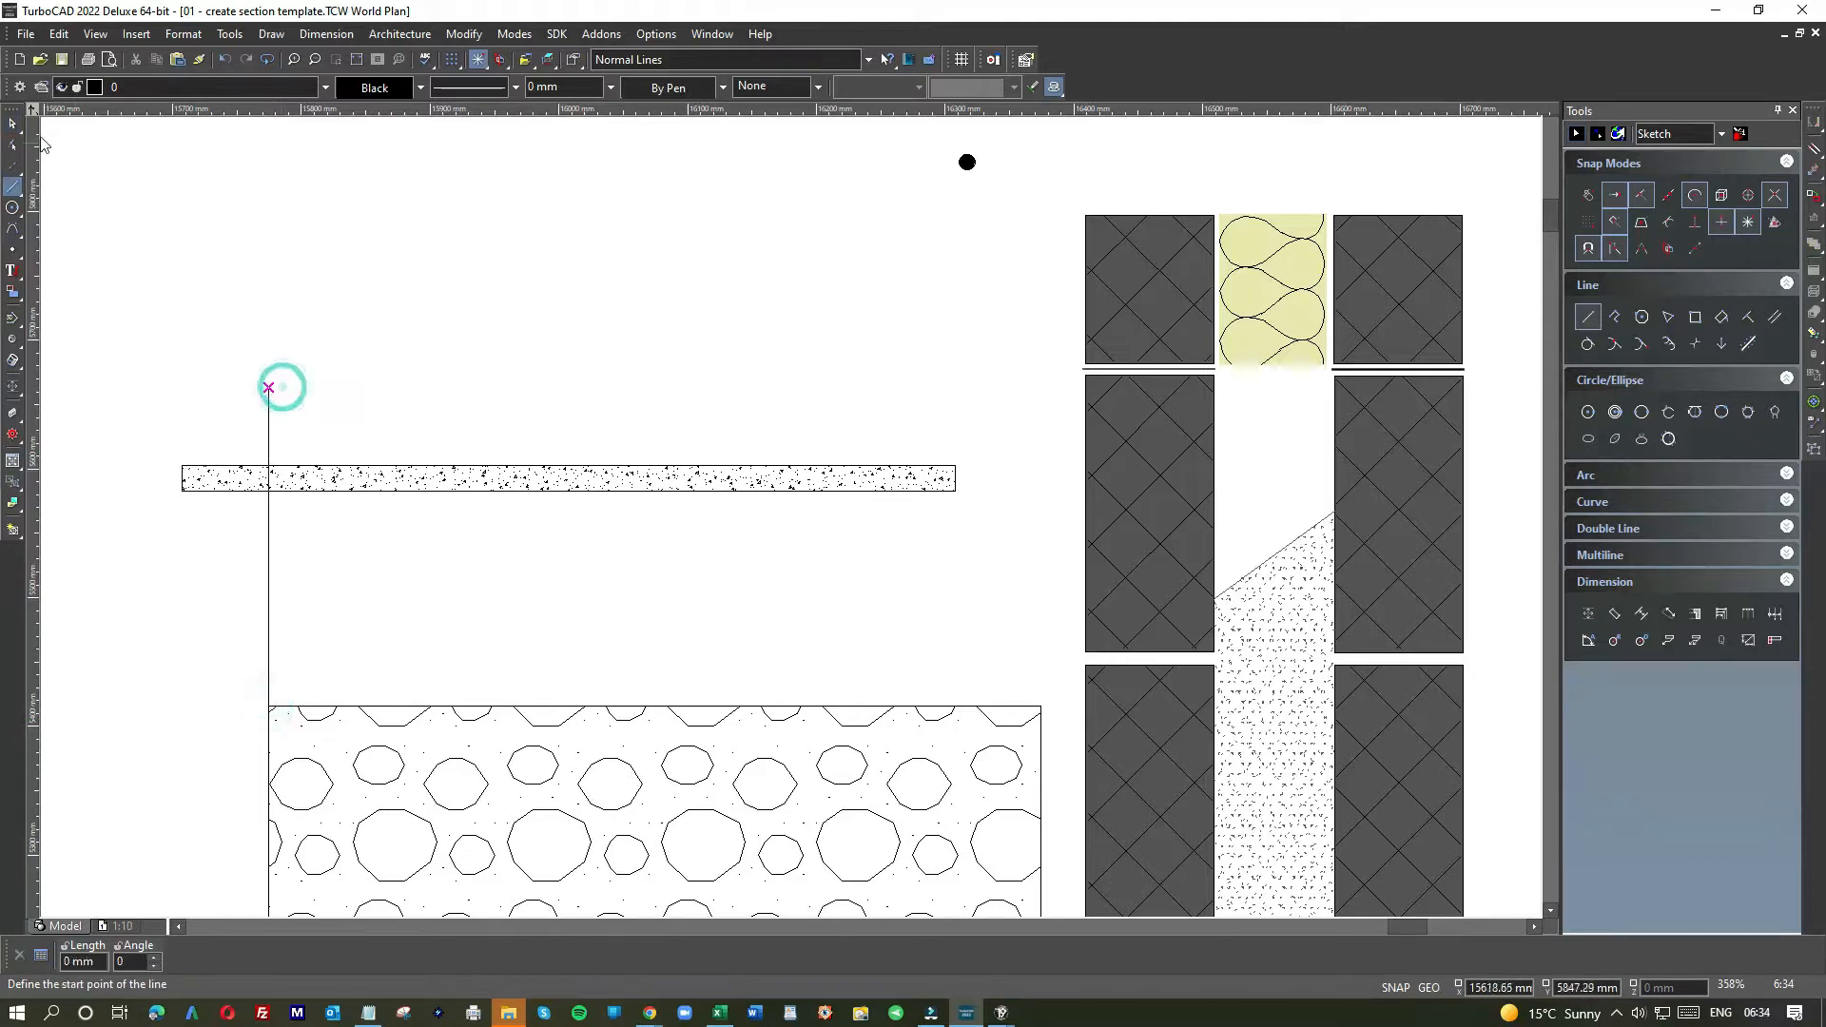
- Try moving the sand blinding fill on its own, and undo the move
left_click(312, 483)
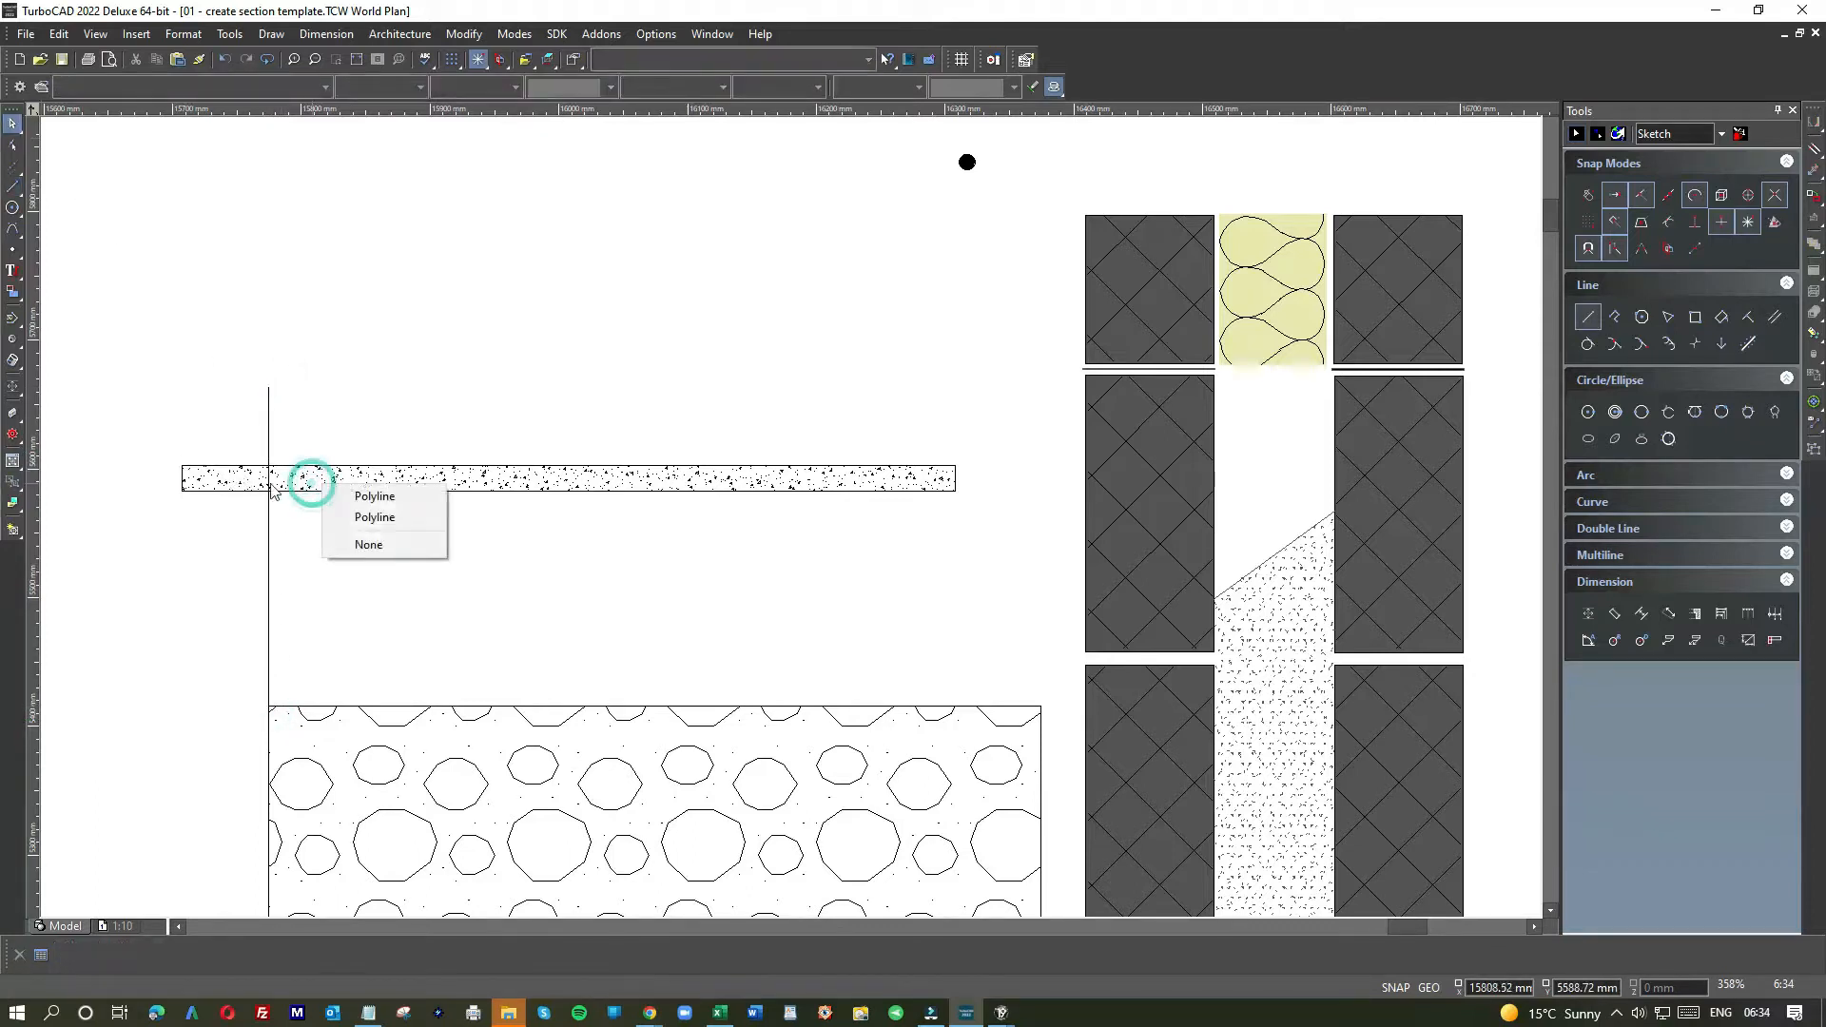
left_click(355, 516)
left_click_drag(346, 478, 404, 363)
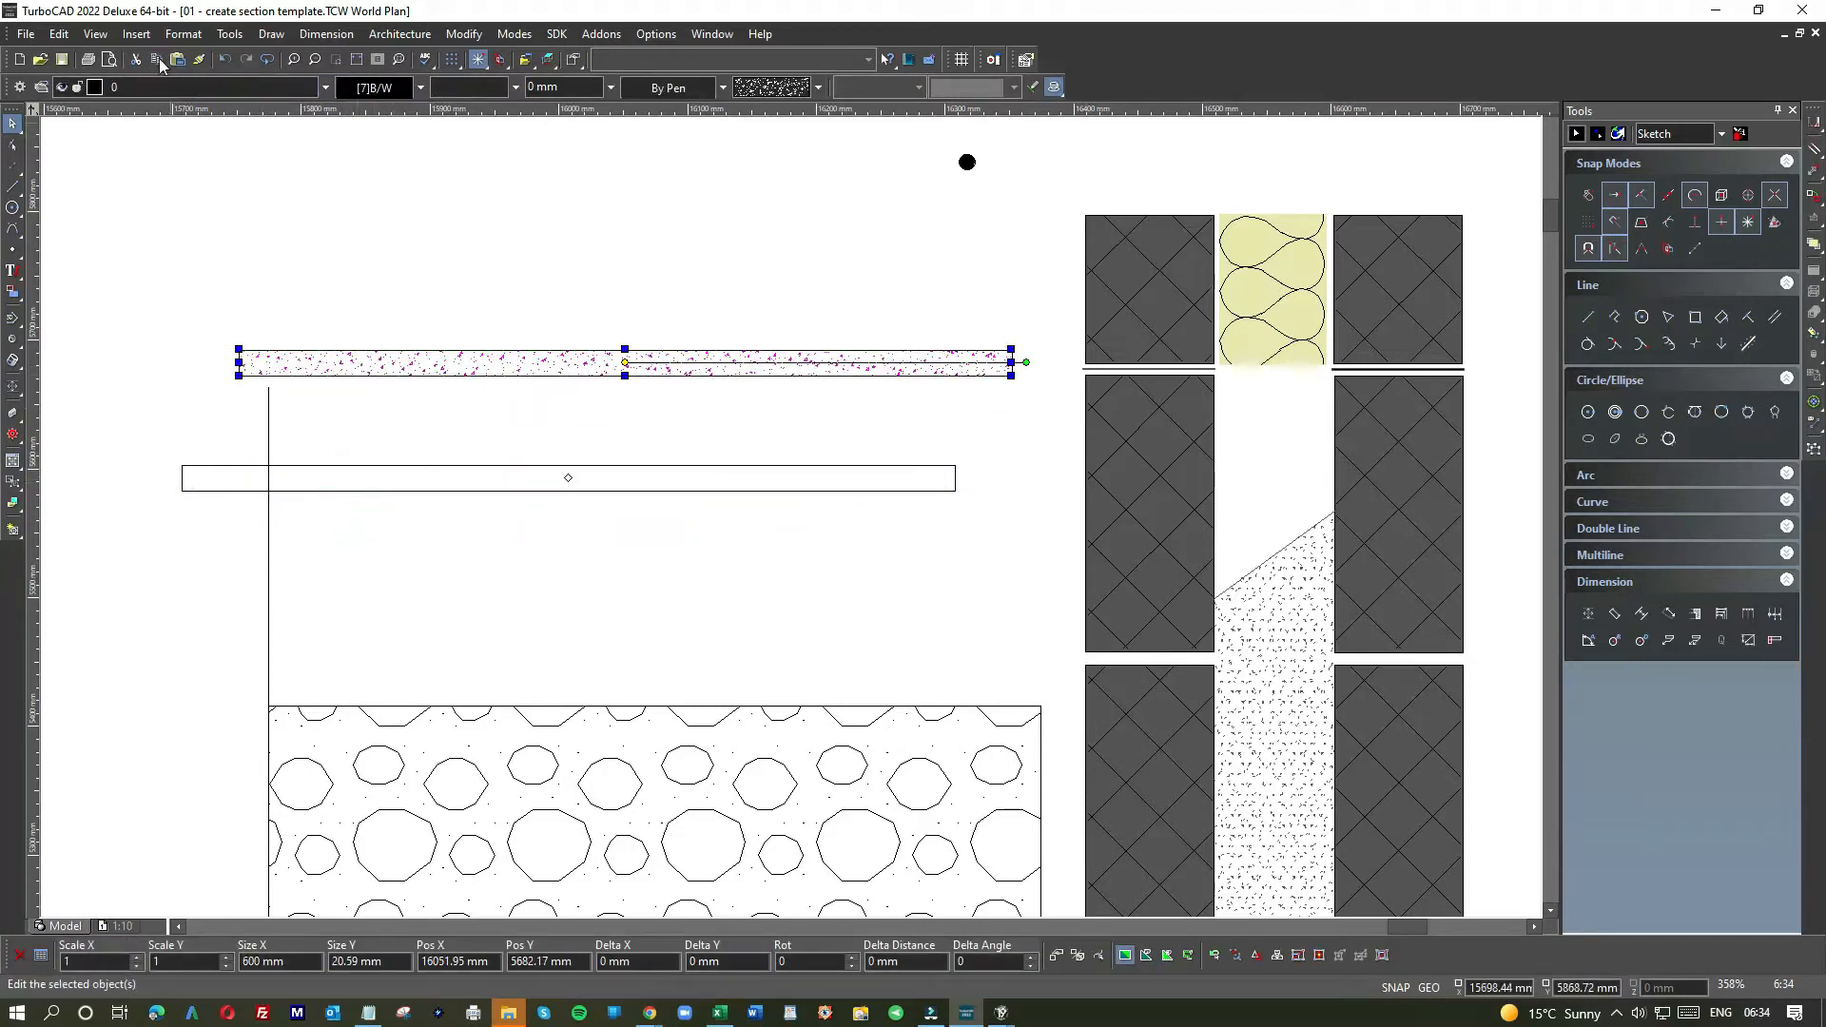
left_click(225, 62)
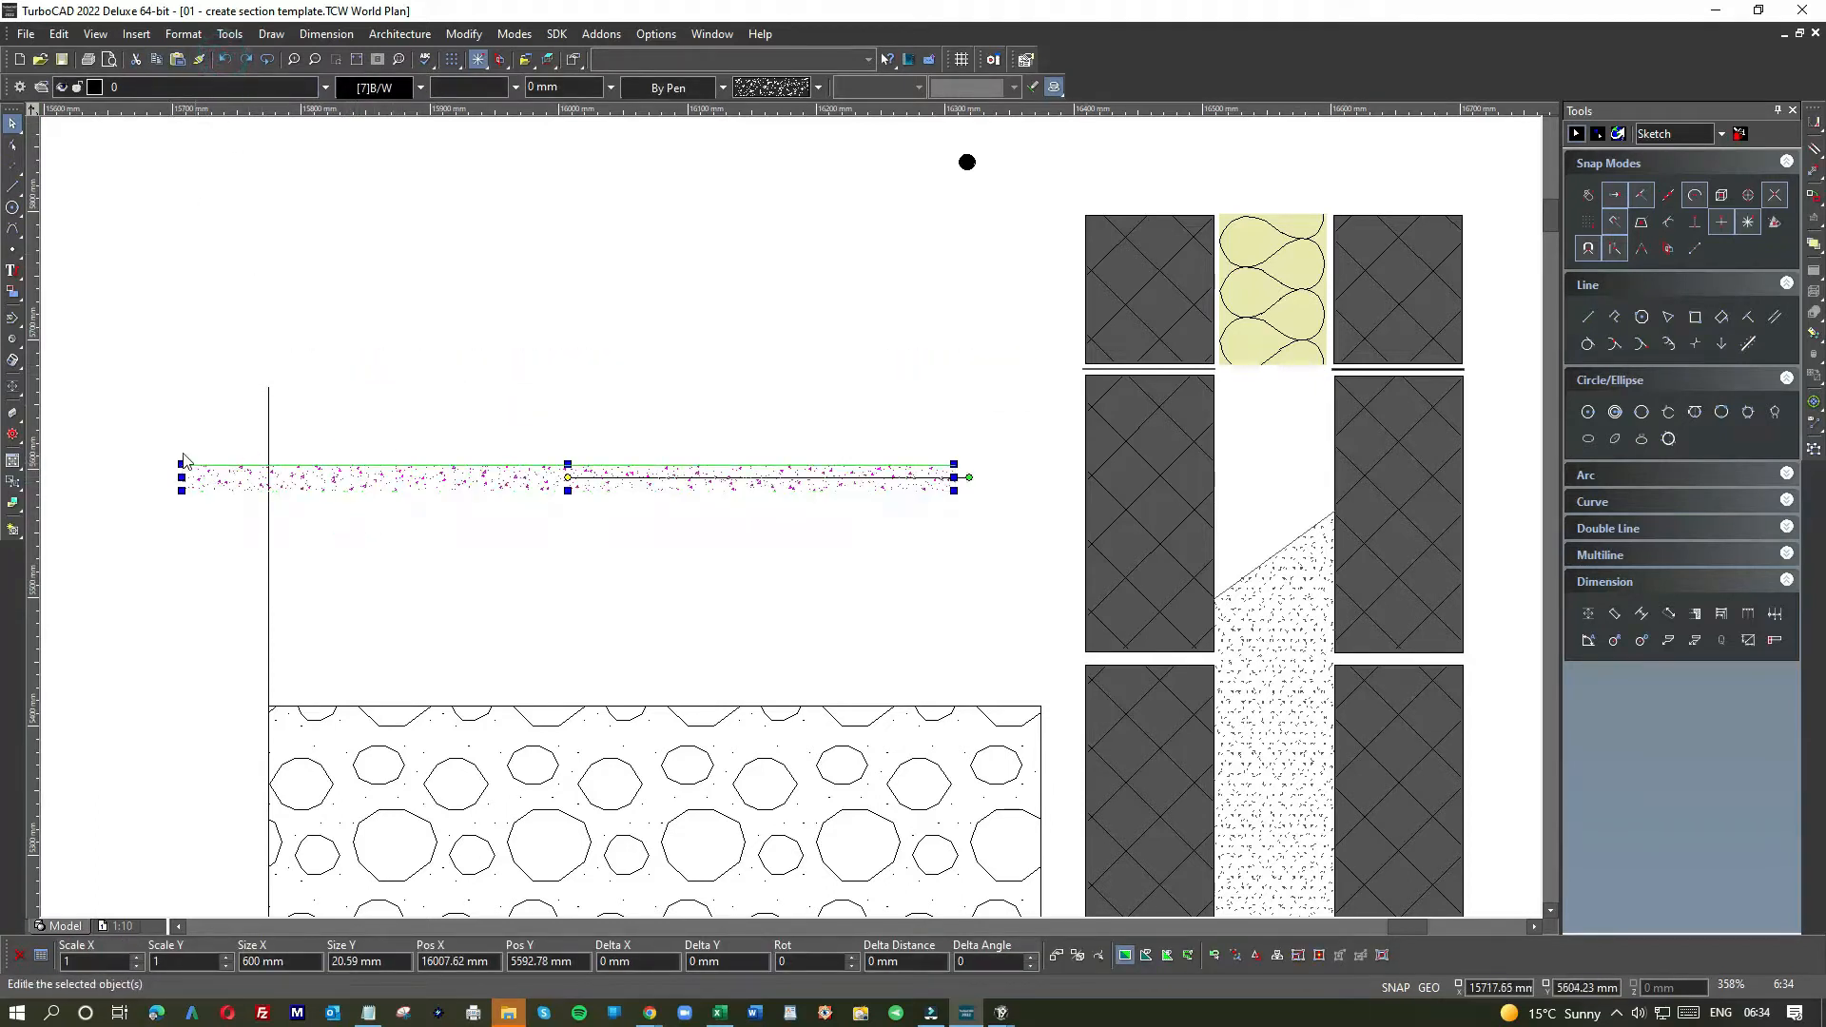
- Move the sand blinding fill and outline together toward the hardcore, bringing their outer end close to the vertical guide line
left_click(946, 517)
mouse_move(171, 436)
left_mouse_down()
mouse_move(717, 546)
mouse_move(998, 547)
left_mouse_up()
scroll(228, 494, "up", 1)
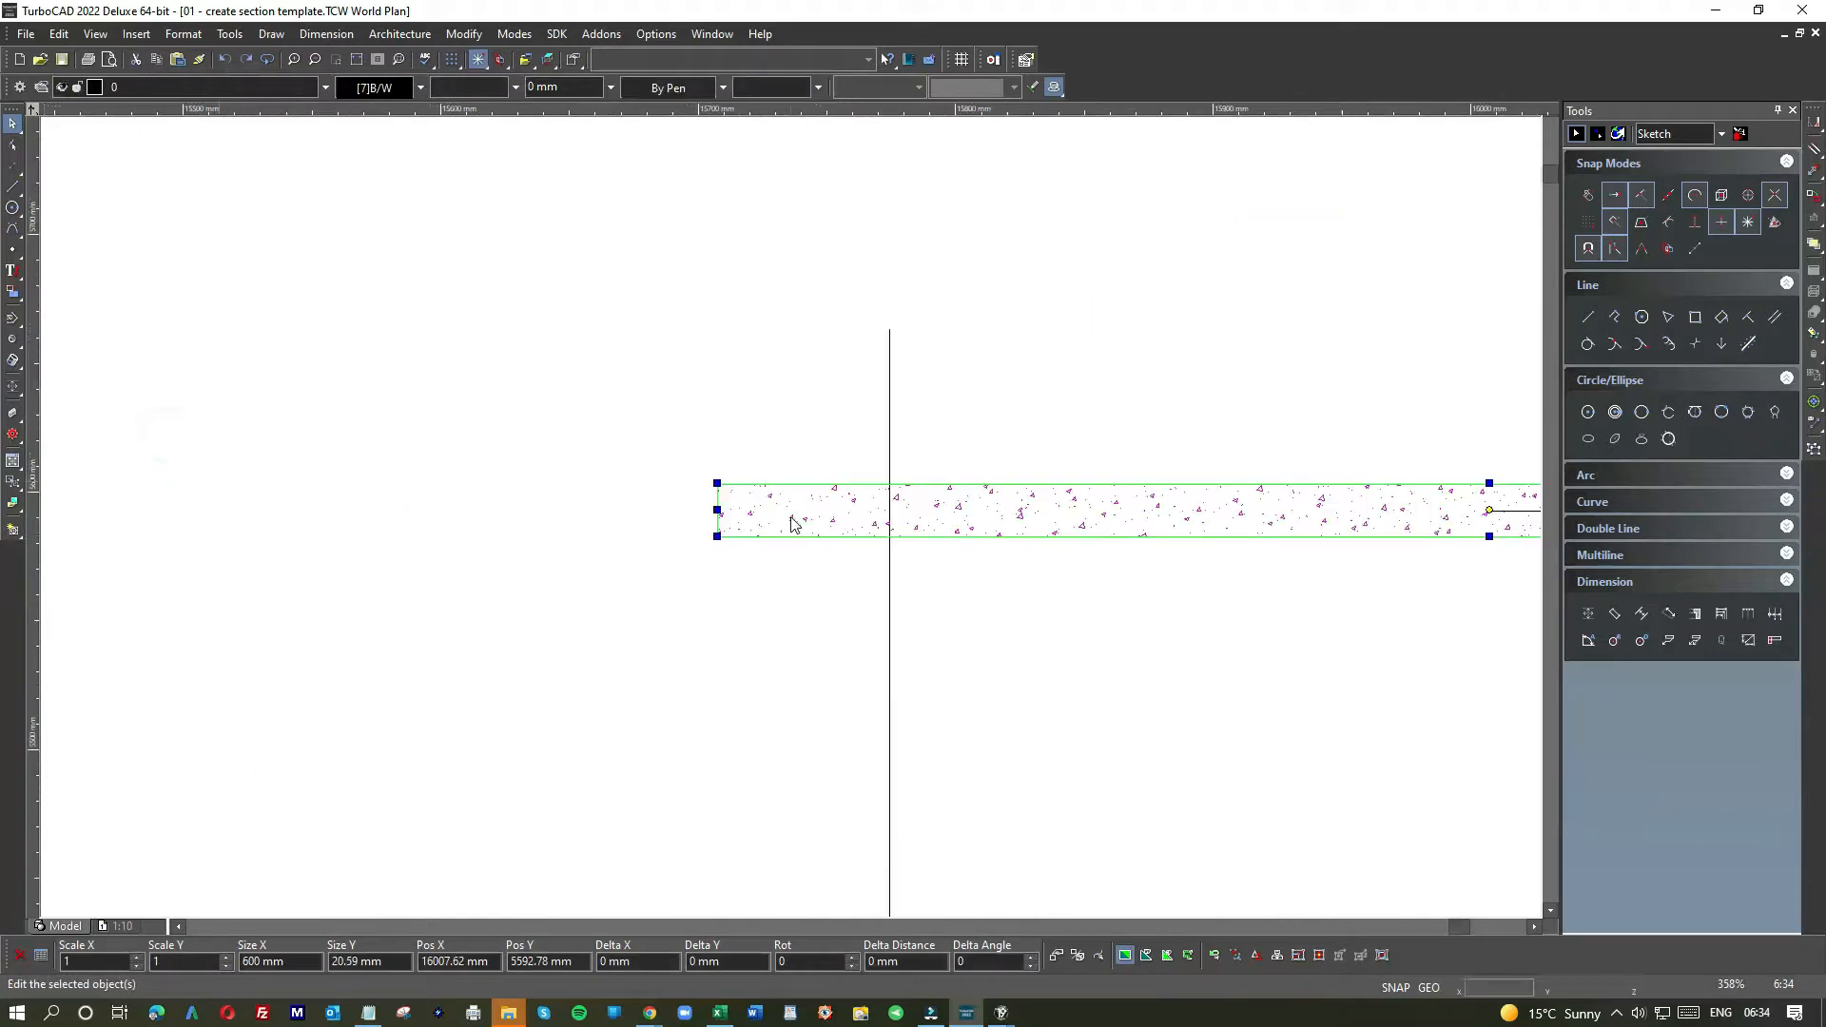
mouse_move(789, 504)
left_mouse_down()
mouse_move(941, 591)
mouse_move(971, 796)
left_mouse_up()
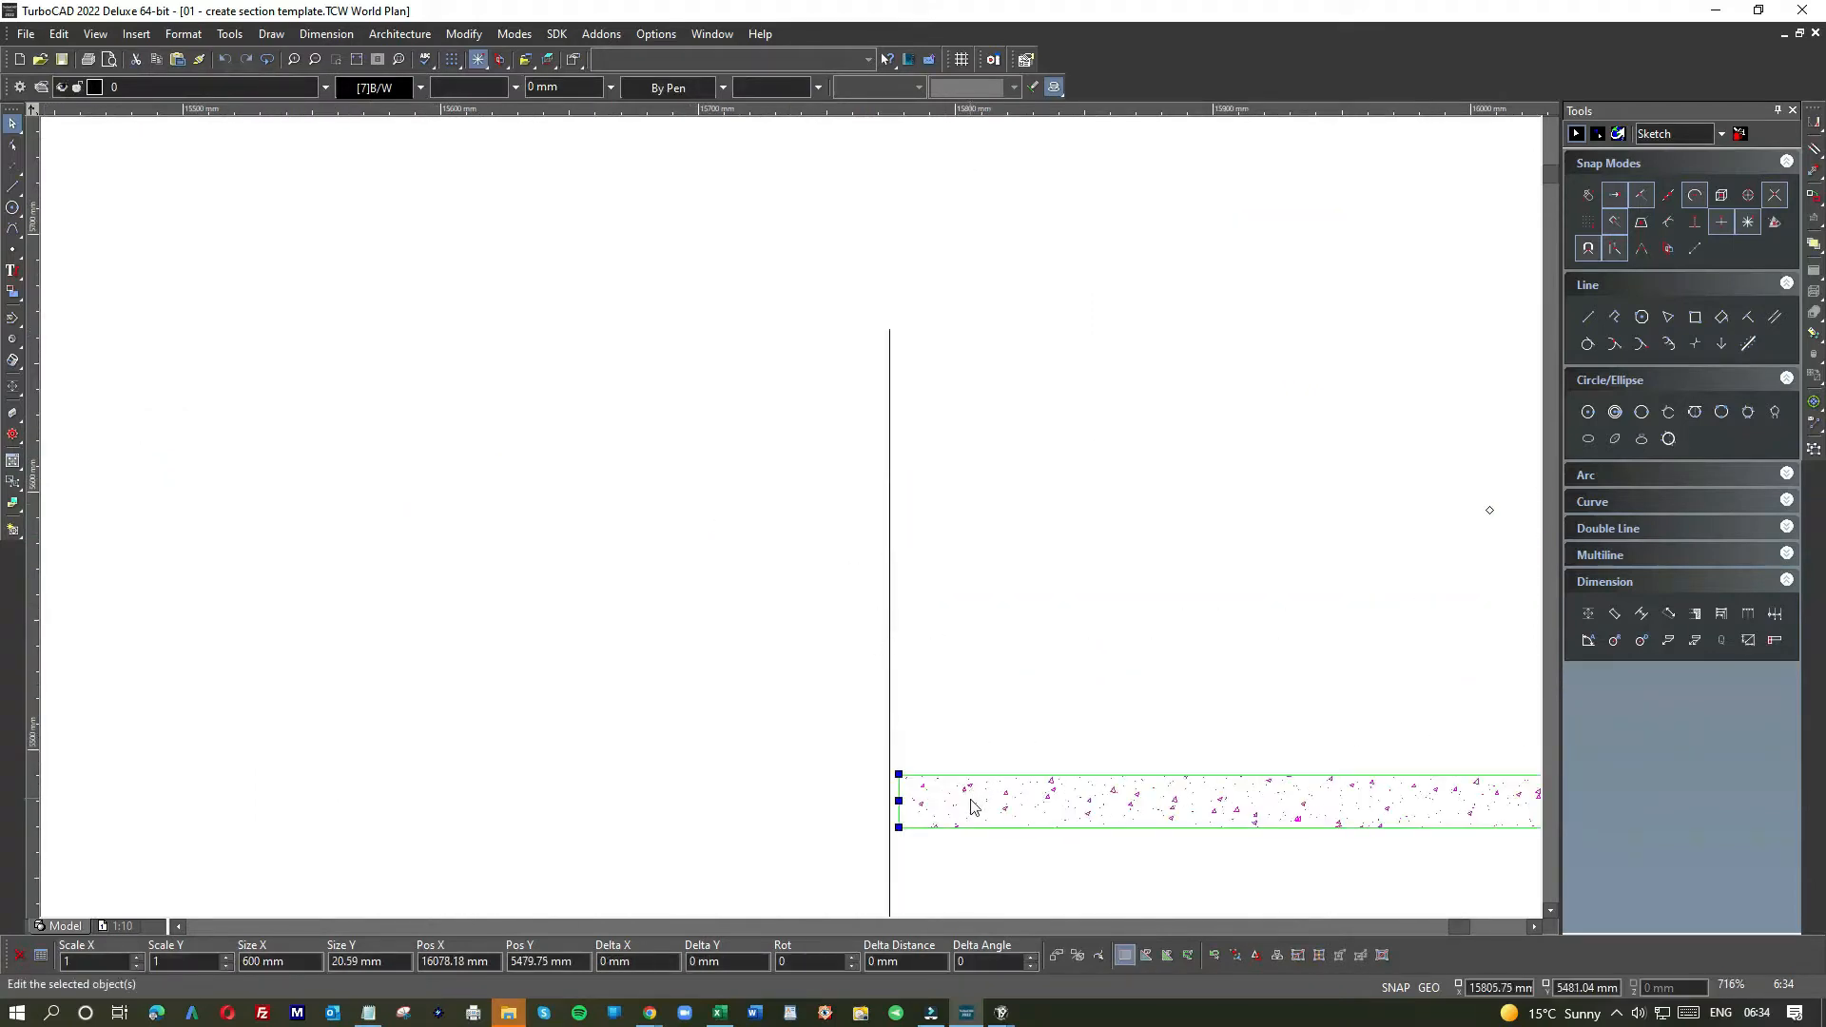
scroll(972, 799, "down", 2)
scroll(795, 530, "up", 2)
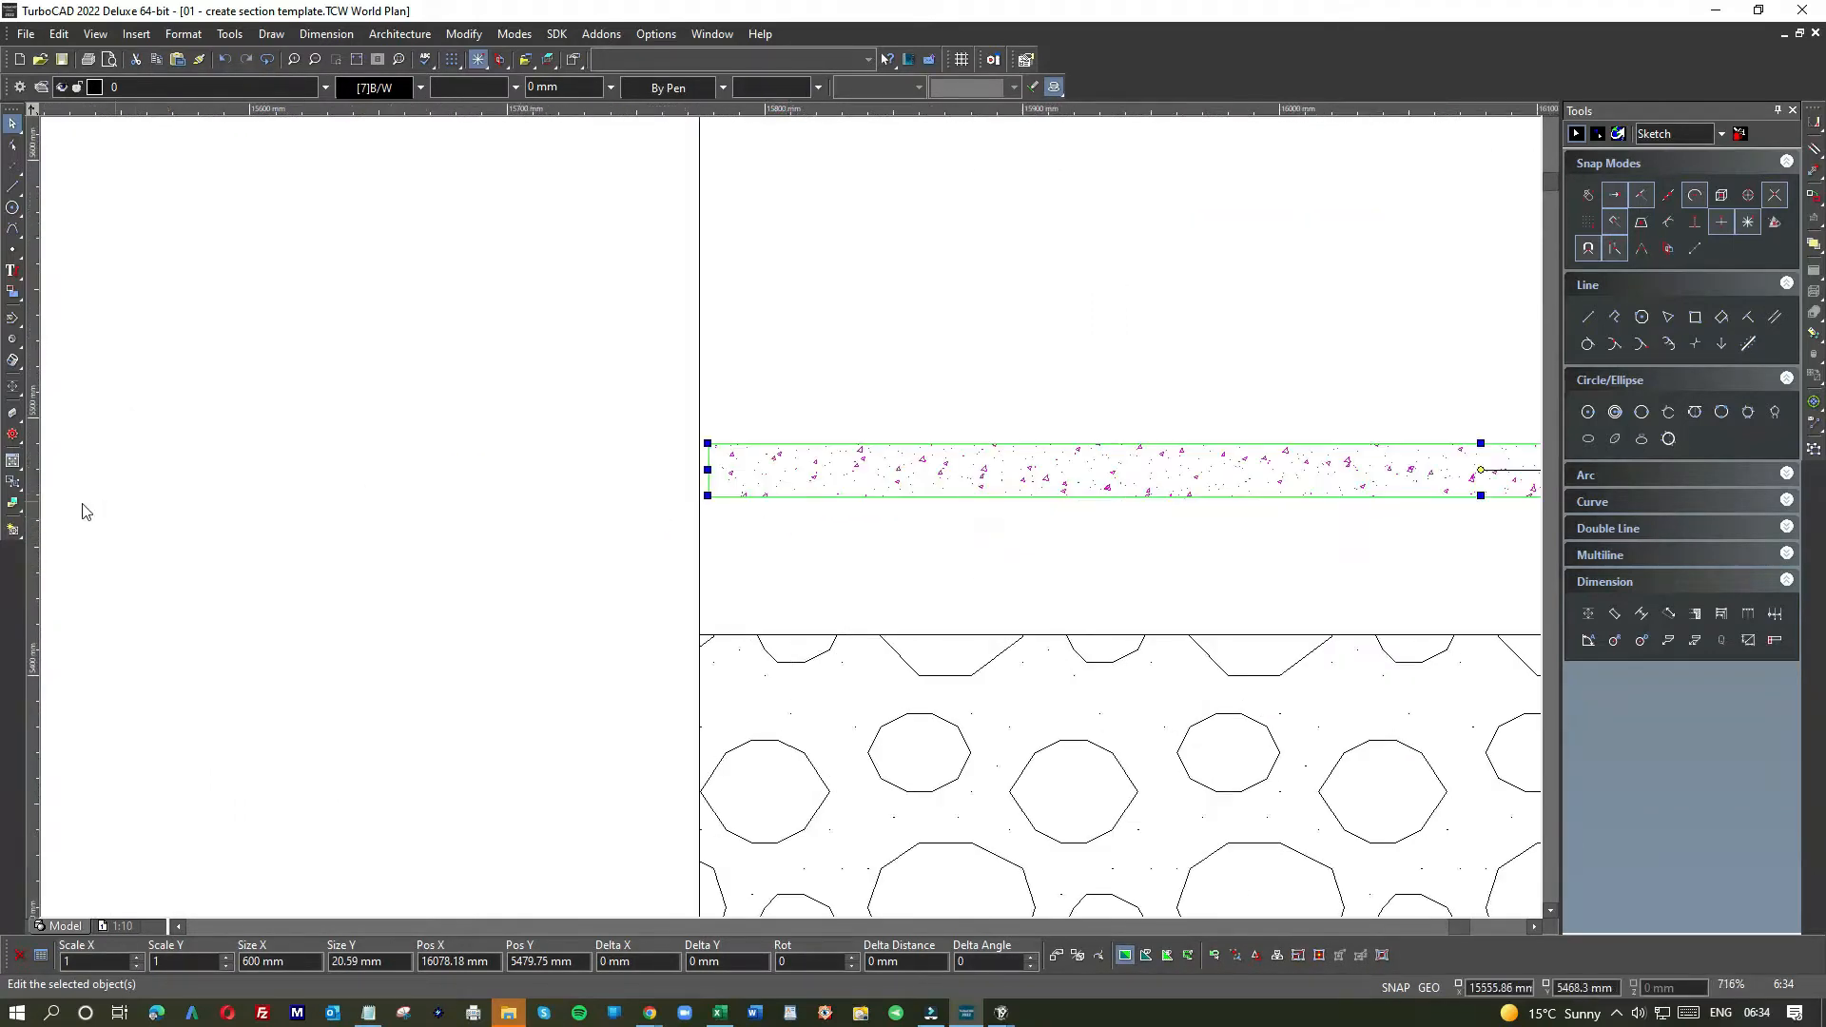
- Lower the sand blinding strip to just above the hardcore, with its outer end on the vertical guide line
scroll(791, 521, "down", 3)
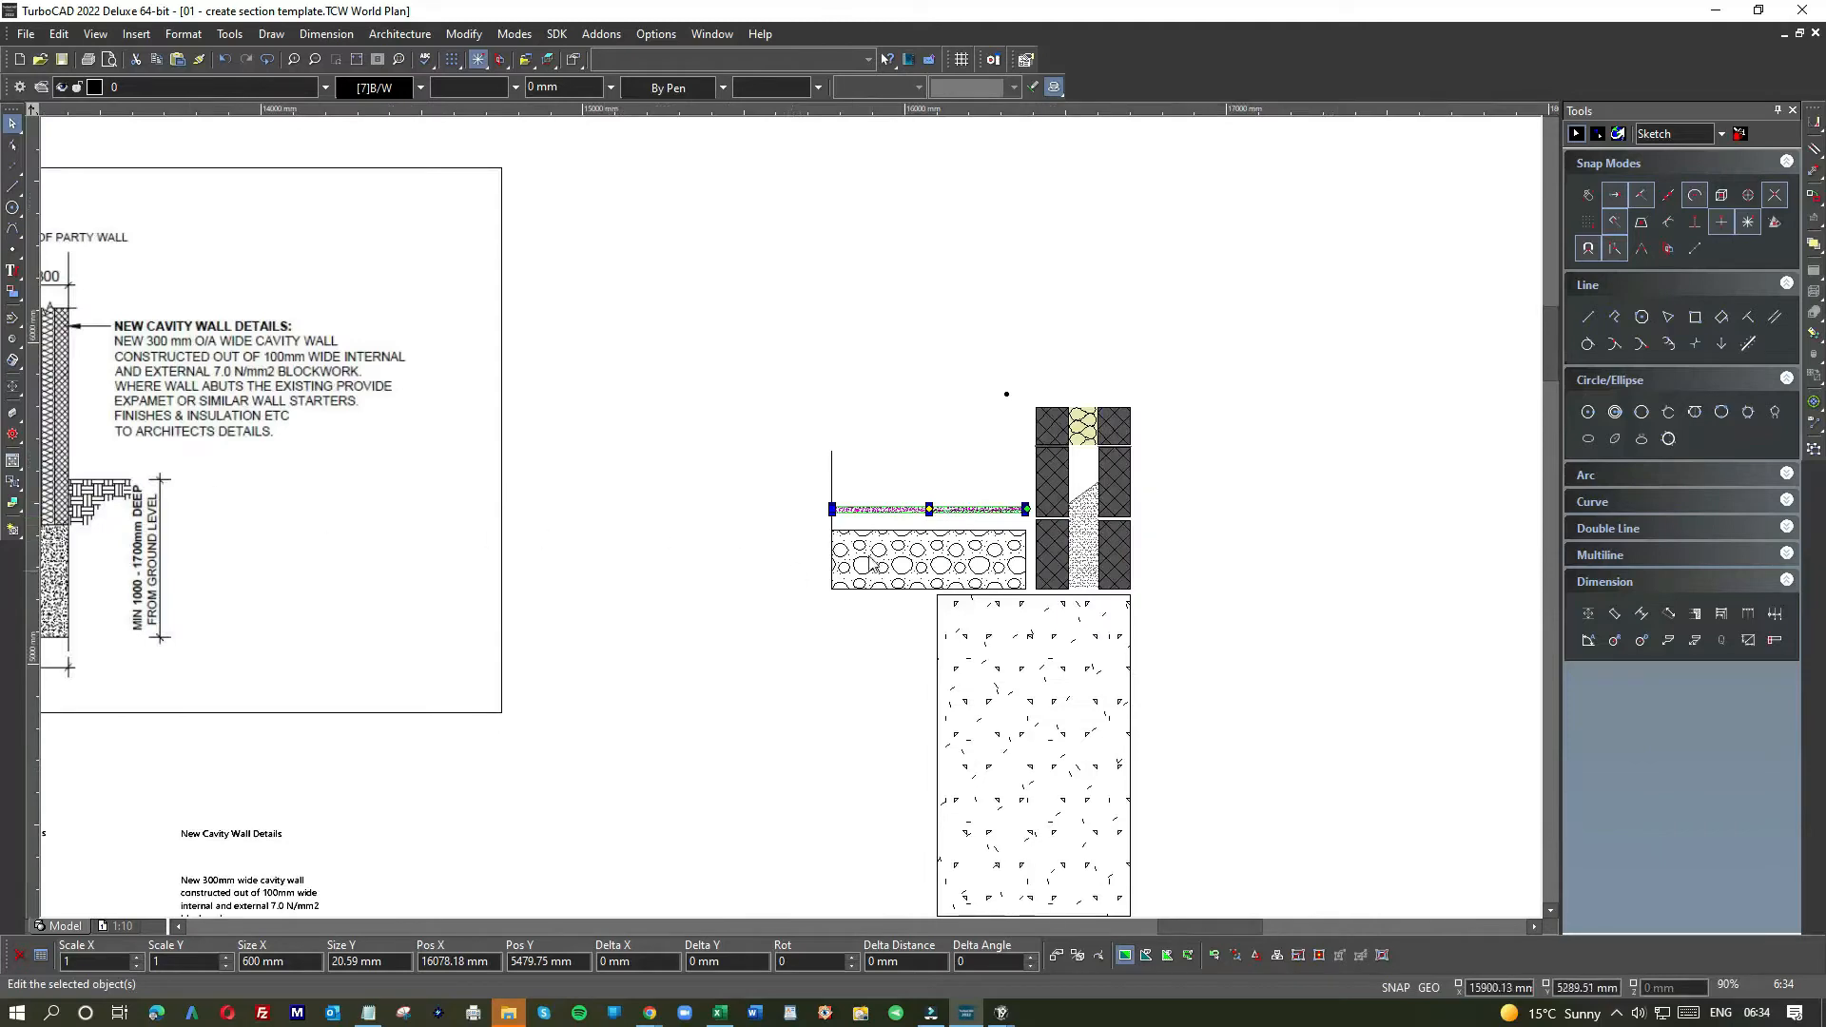
scroll(870, 563, "up", 4)
left_click_drag(903, 325, 886, 564)
left_click_drag(884, 565, 884, 567)
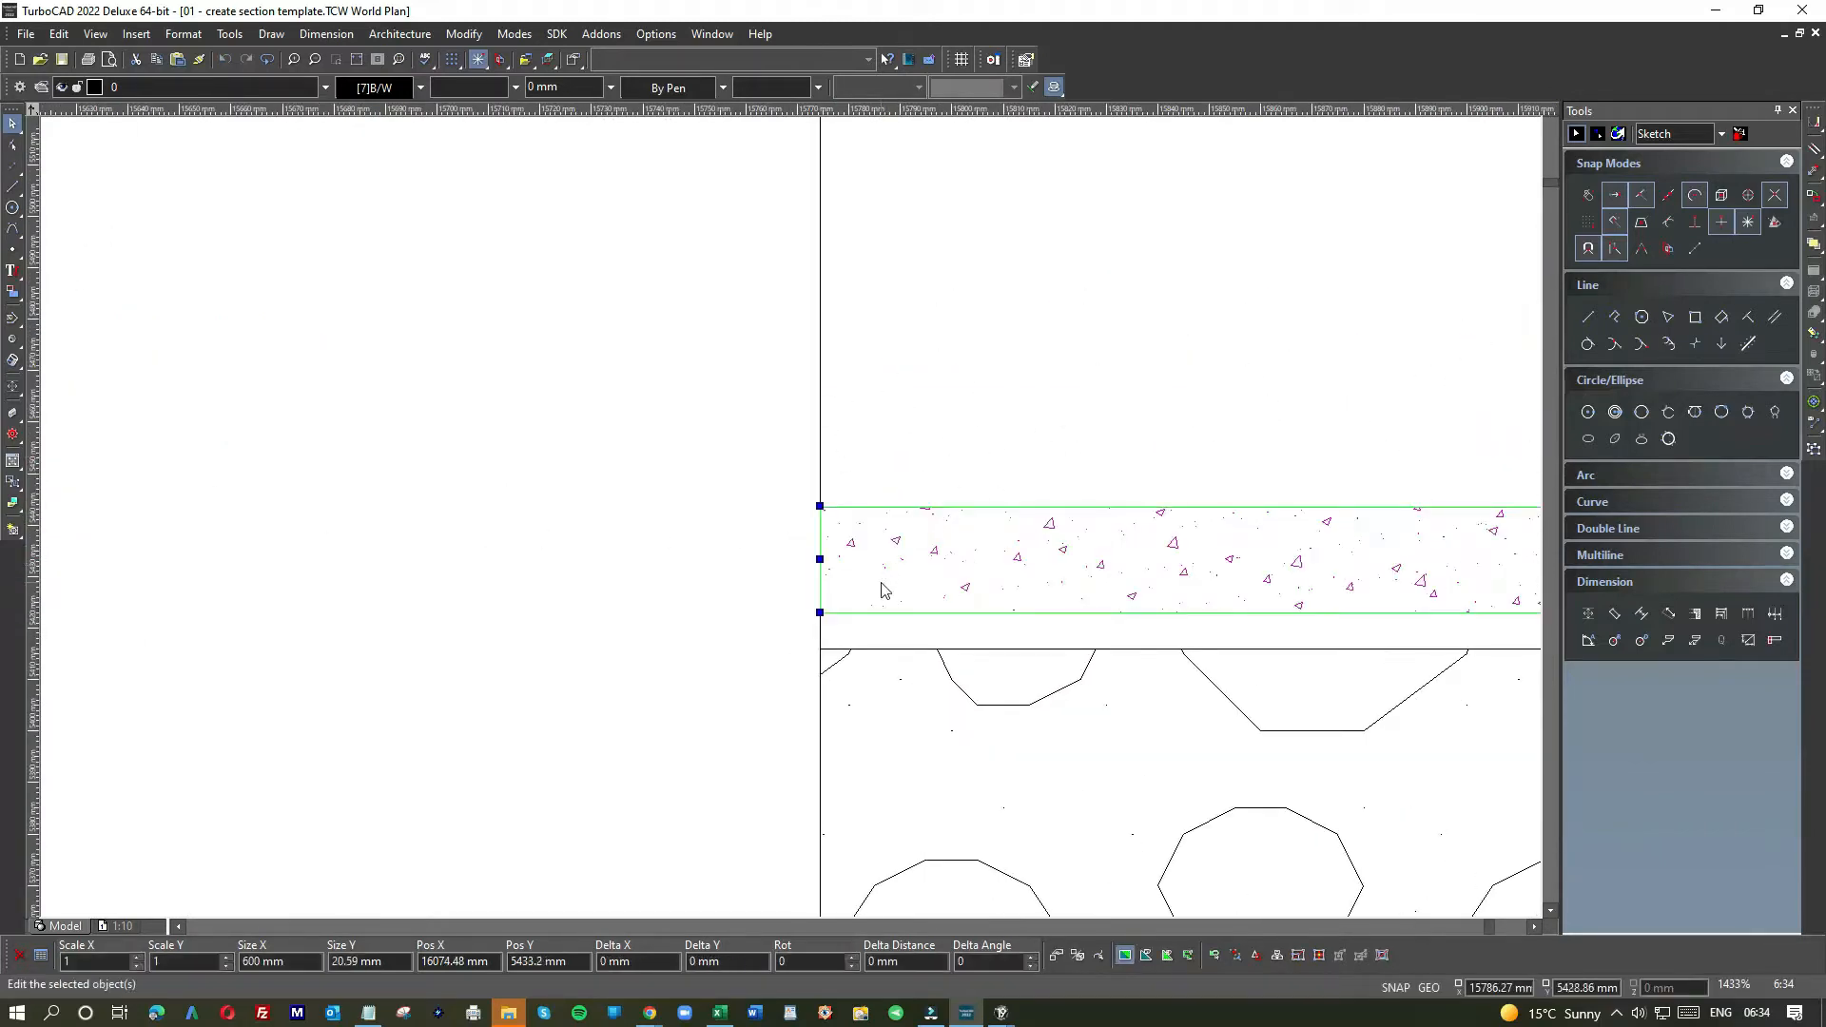
left_click(887, 472)
scroll(775, 525, "down", 5)
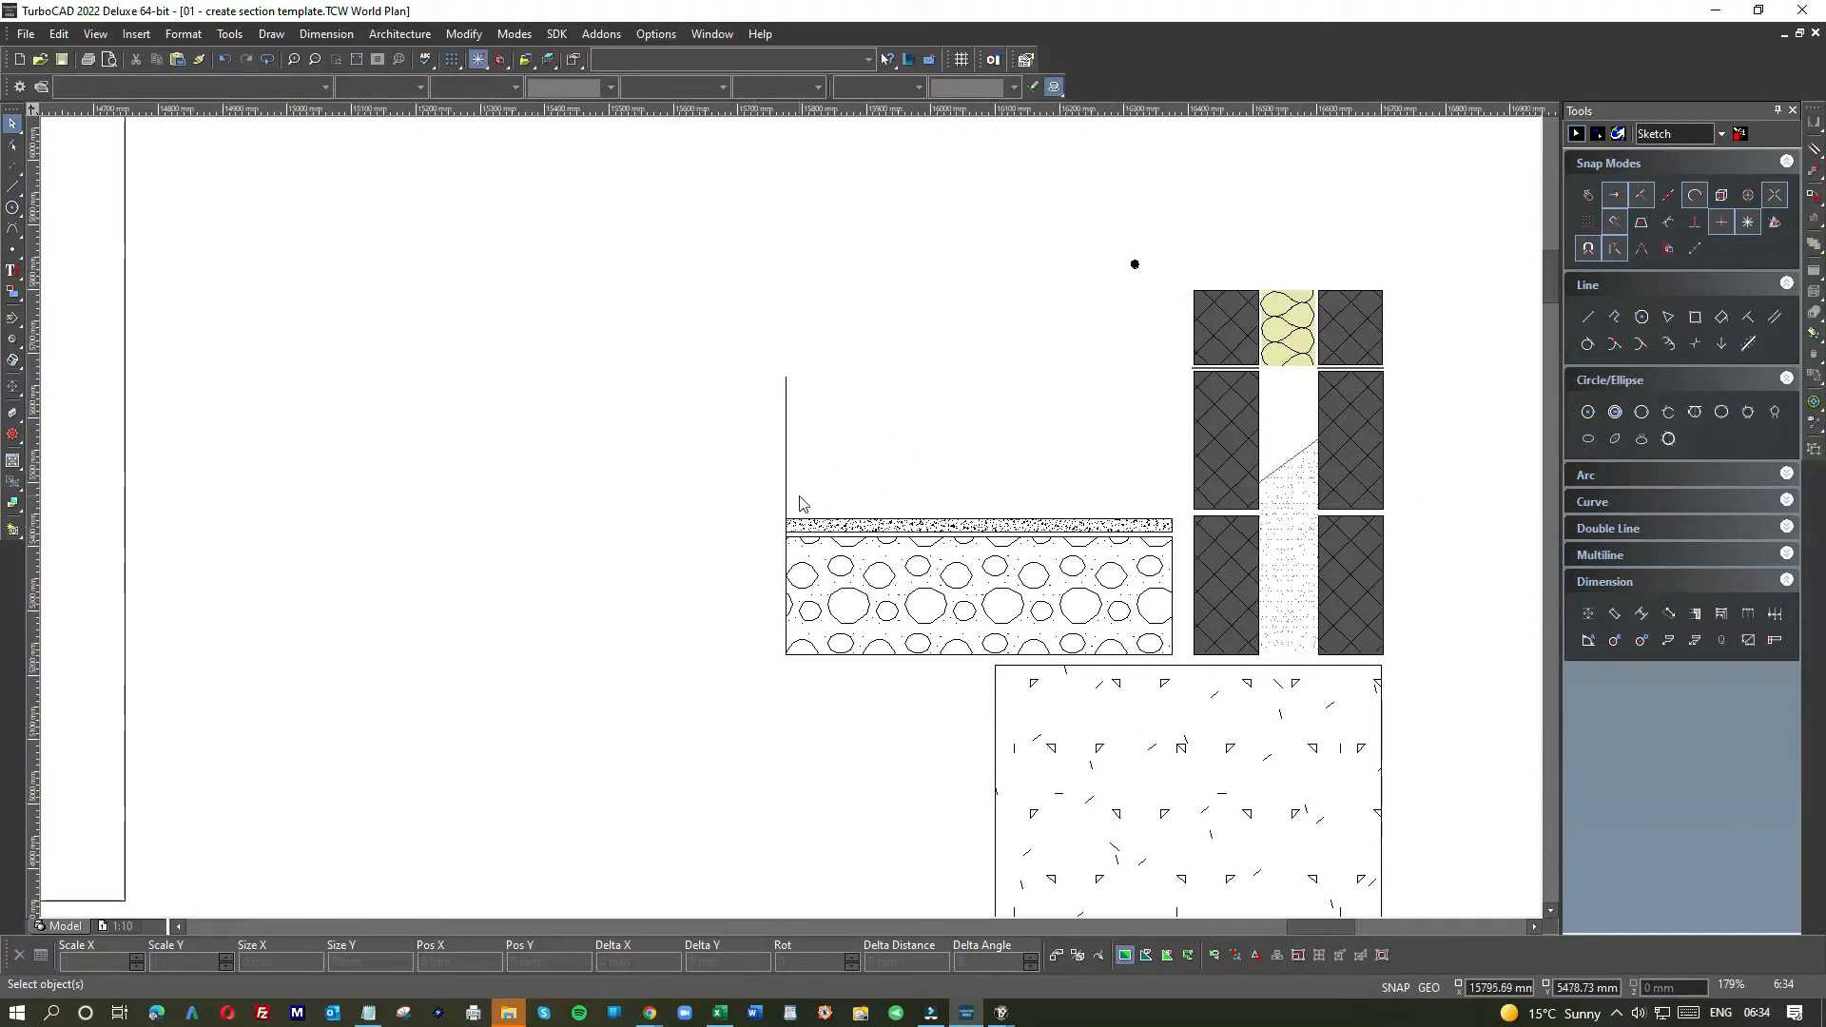
- Copy the thick damp proof membrane polyline running above the sand blinding in the Trench Foundations detail
scroll(705, 531, "down", 5)
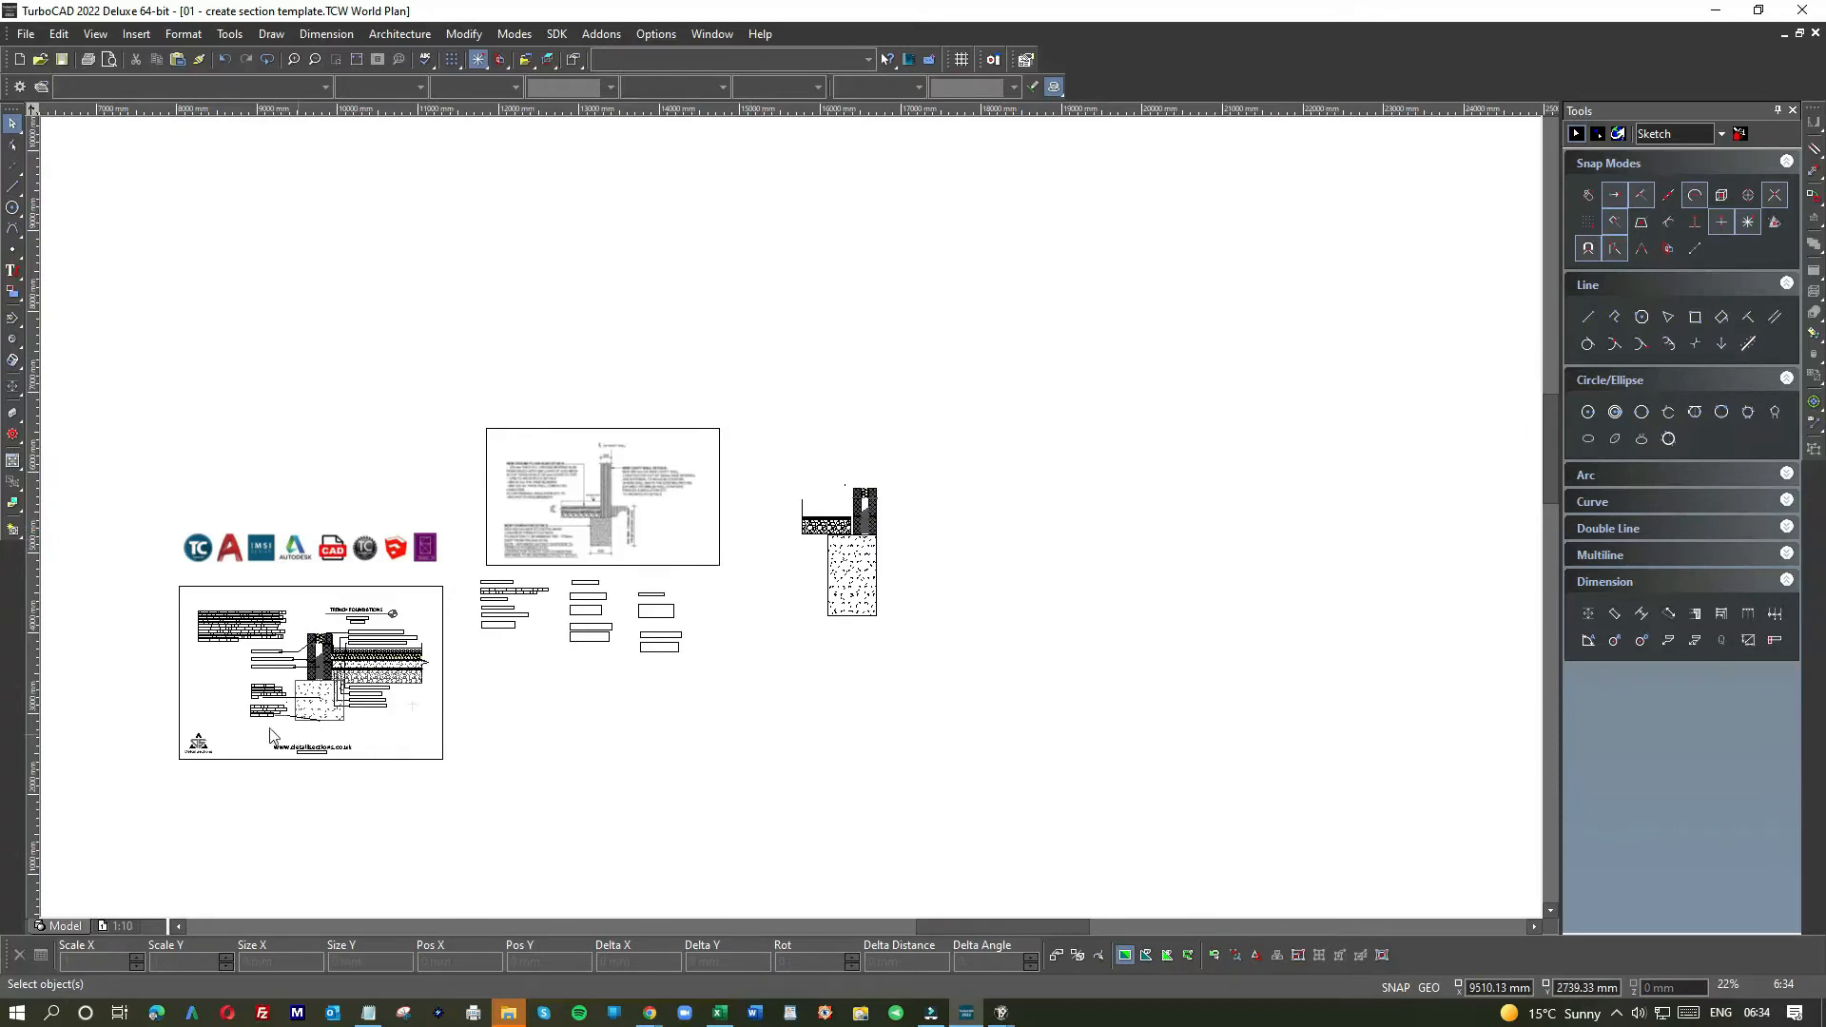
scroll(290, 739, "up", 5)
scroll(794, 525, "up", 5)
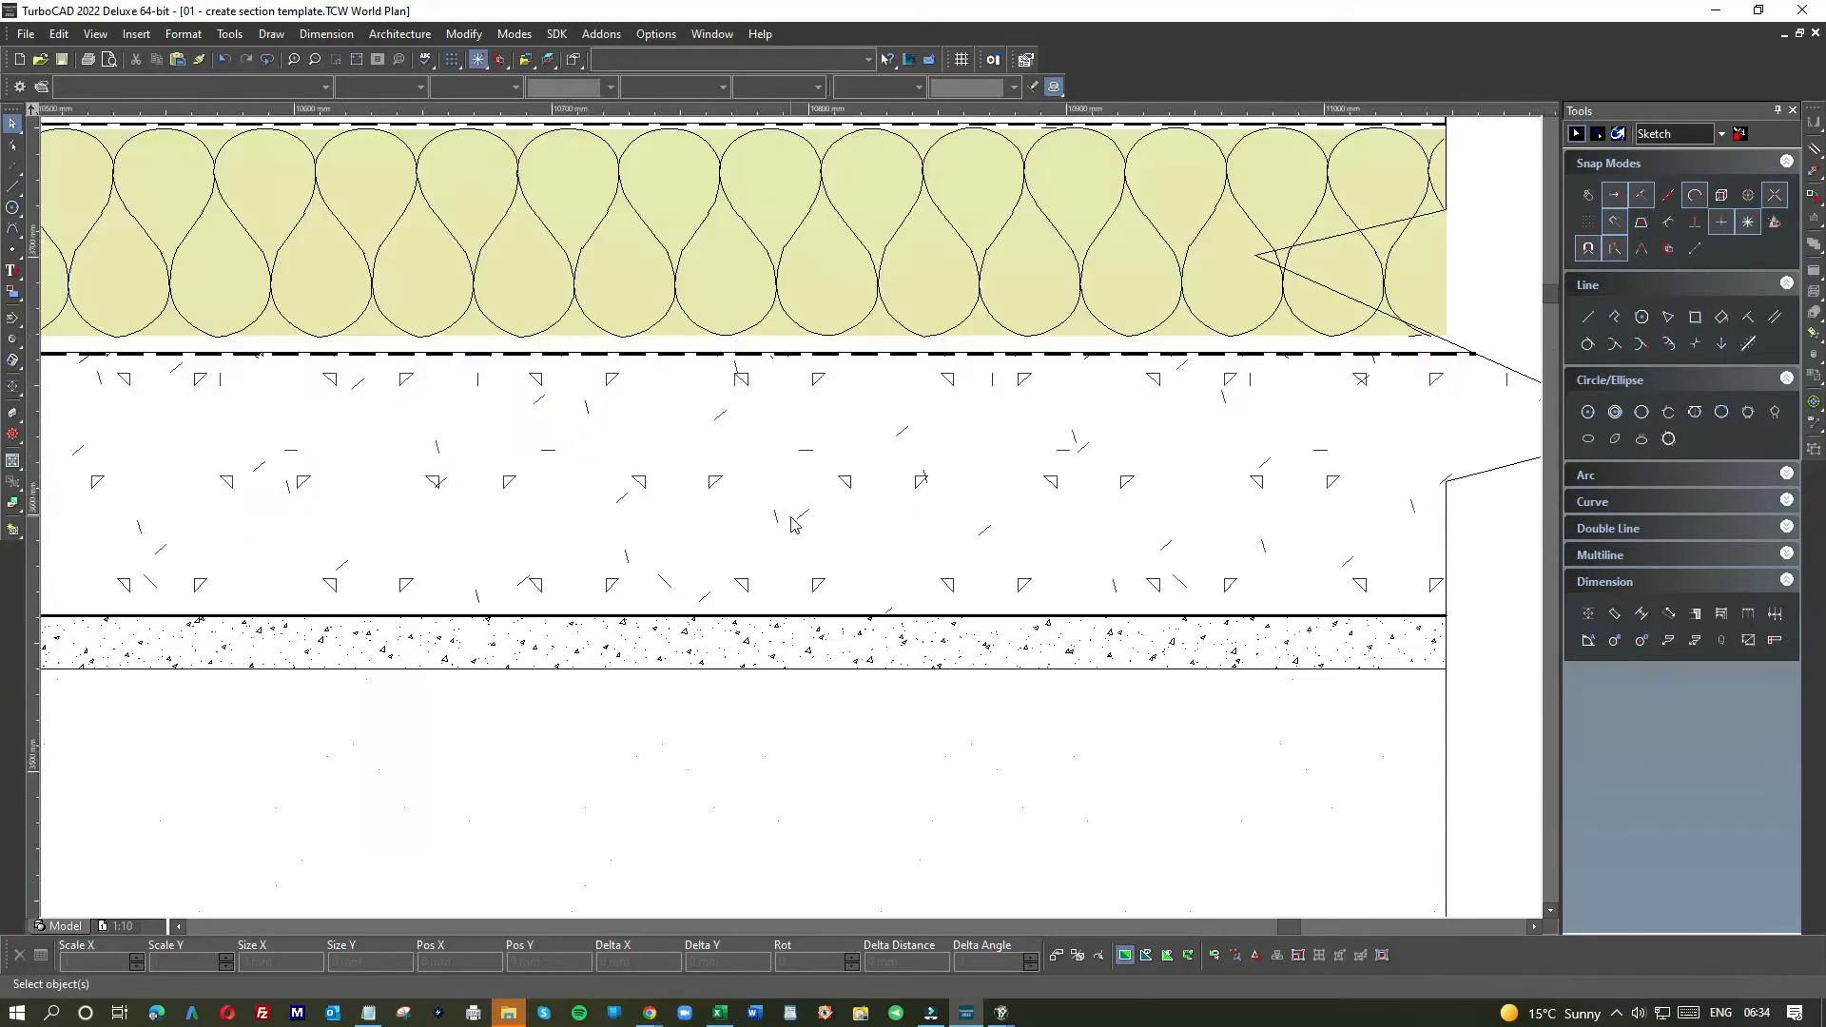
scroll(1421, 623, "up", 3)
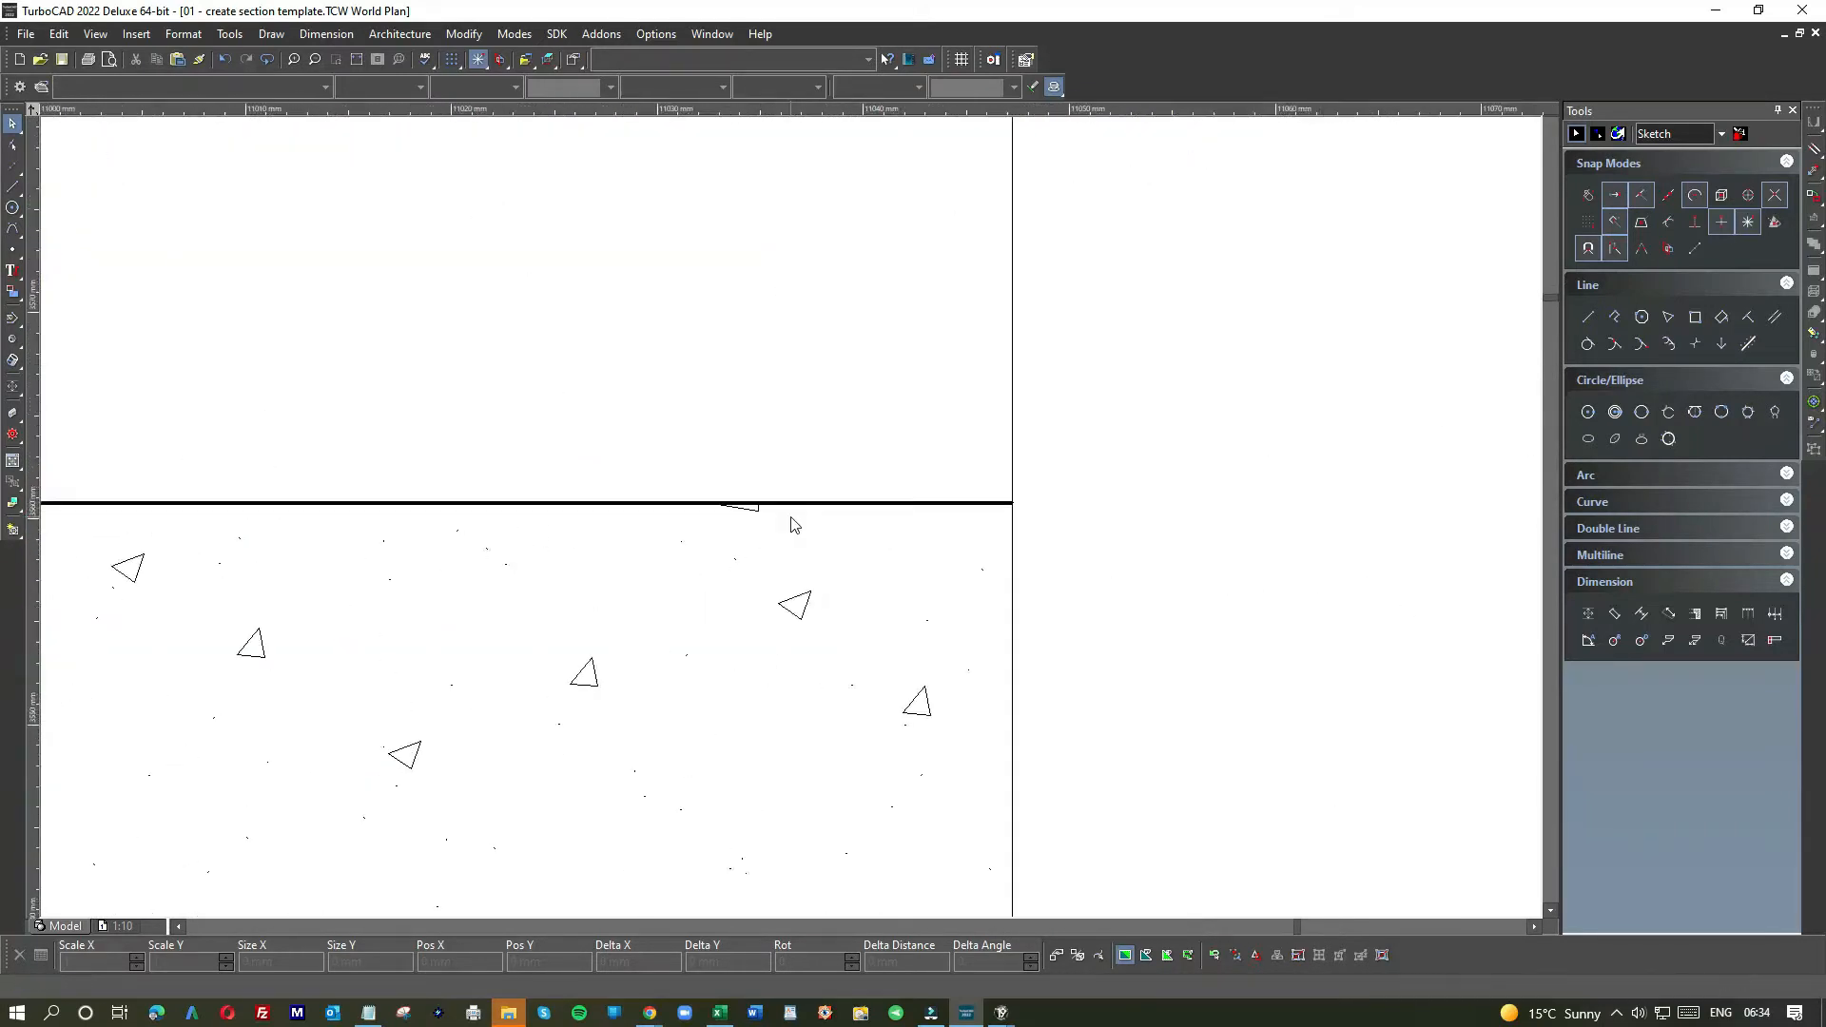
scroll(888, 513, "down", 5)
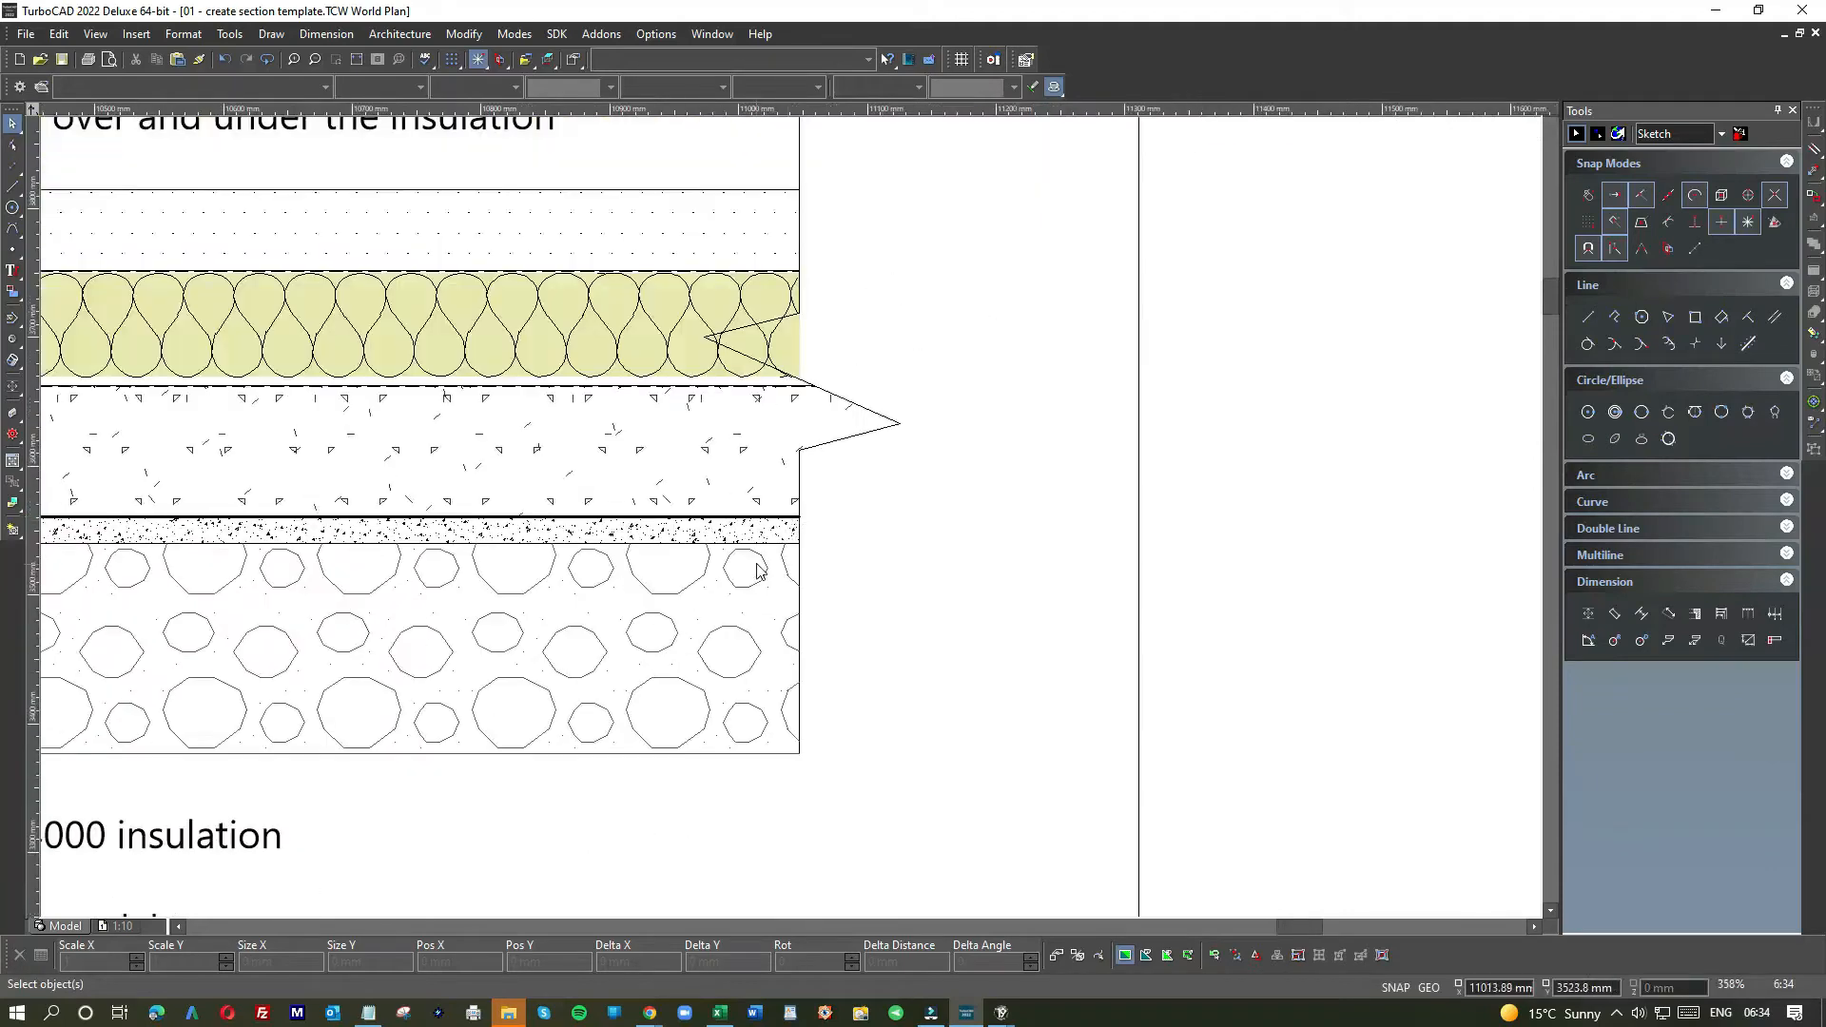
scroll(775, 540, "up", 4)
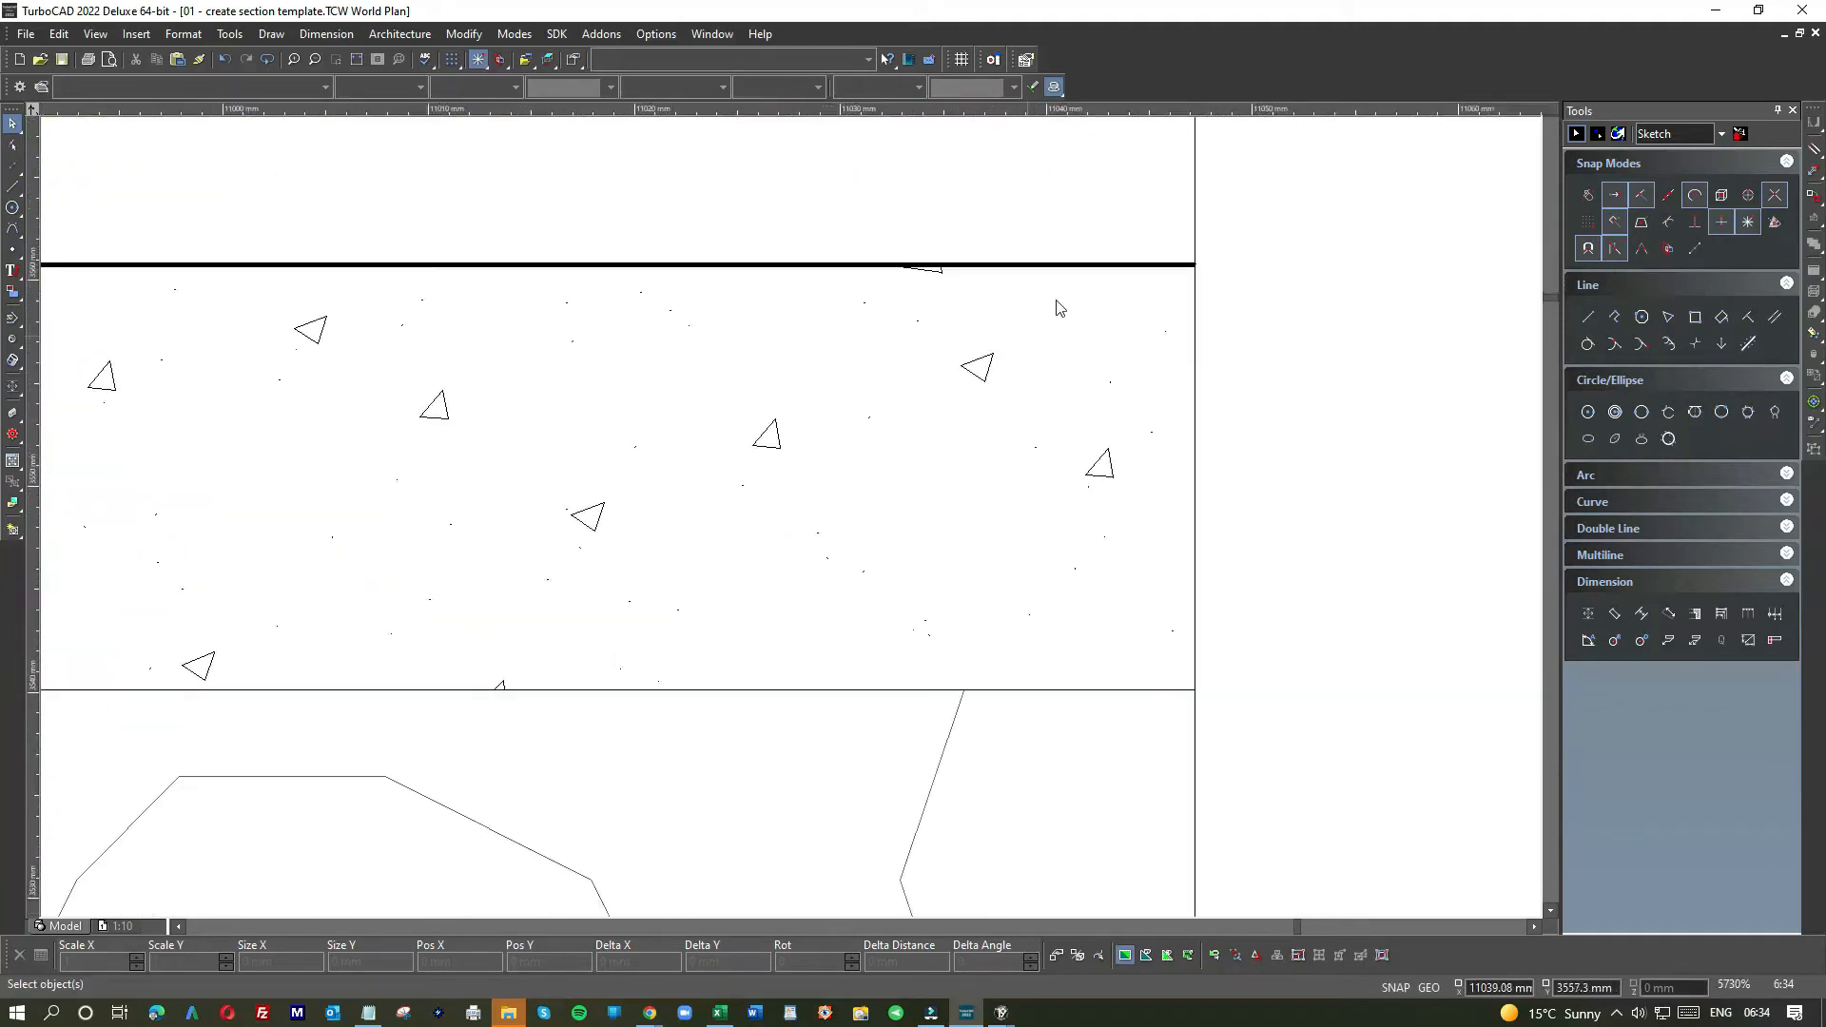
left_click(1092, 275)
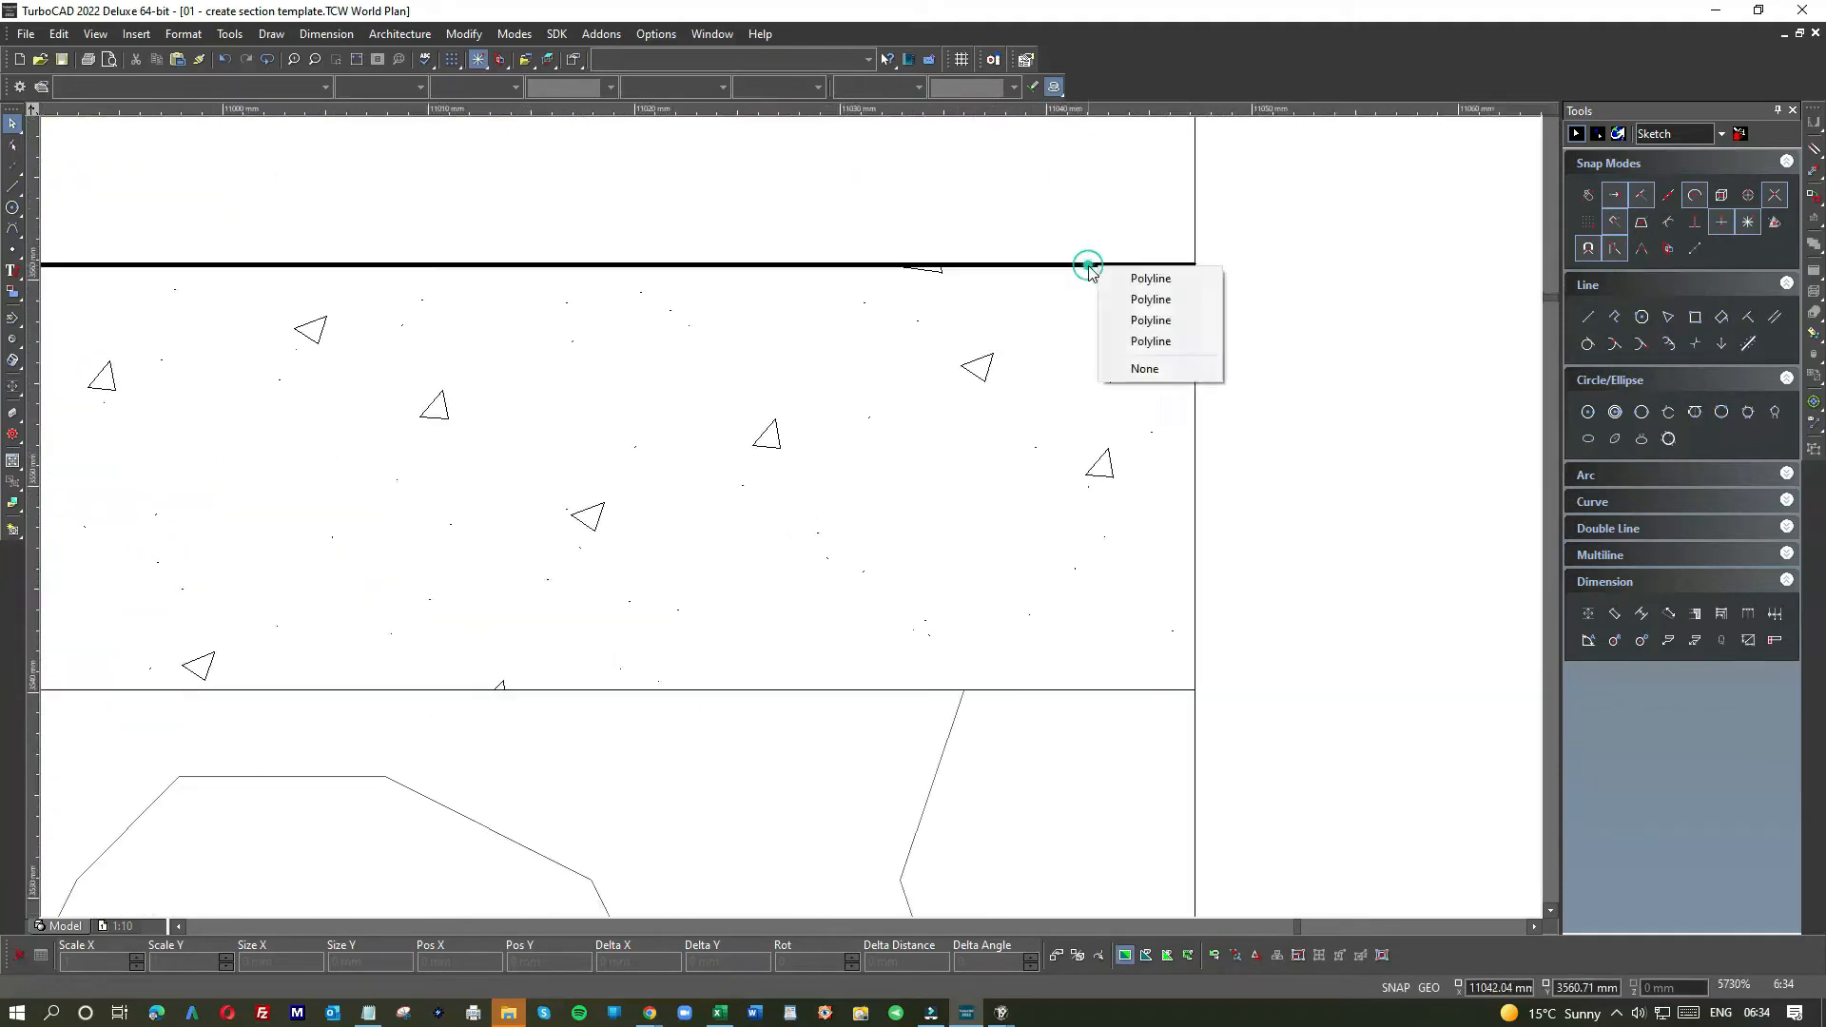
left_click(1150, 341)
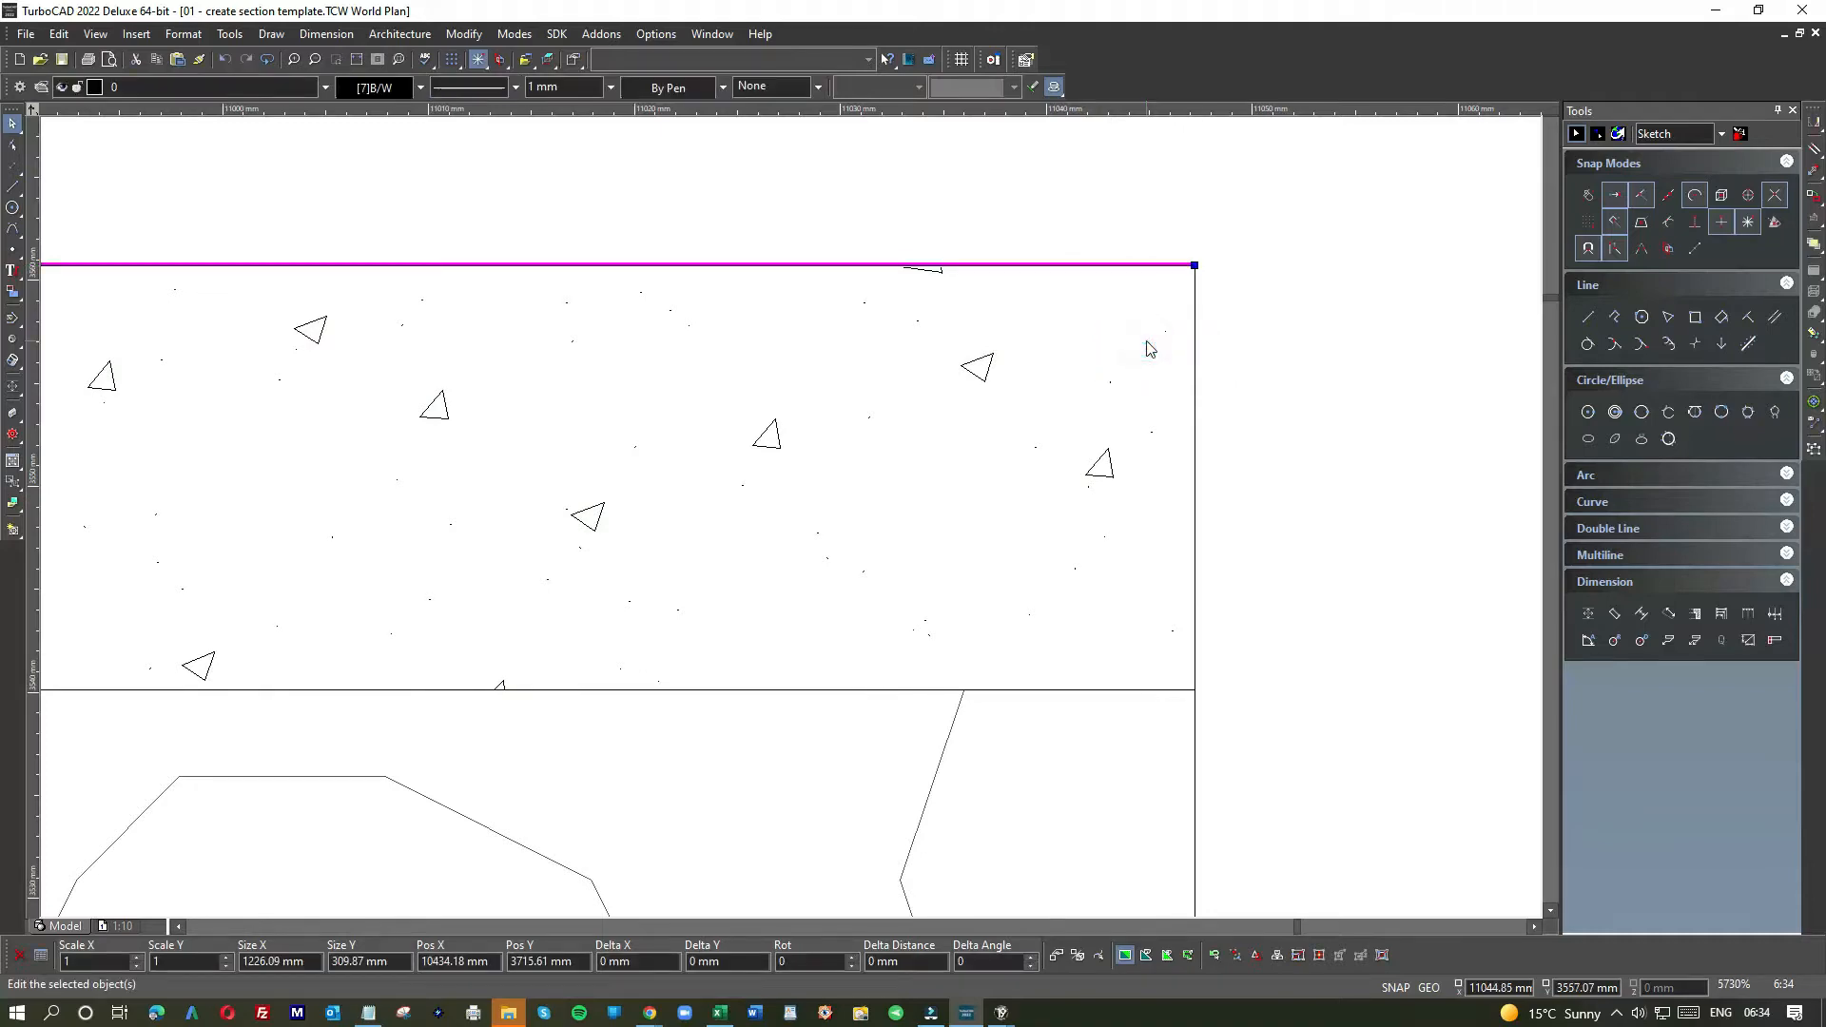
scroll(1150, 349, "down", 10)
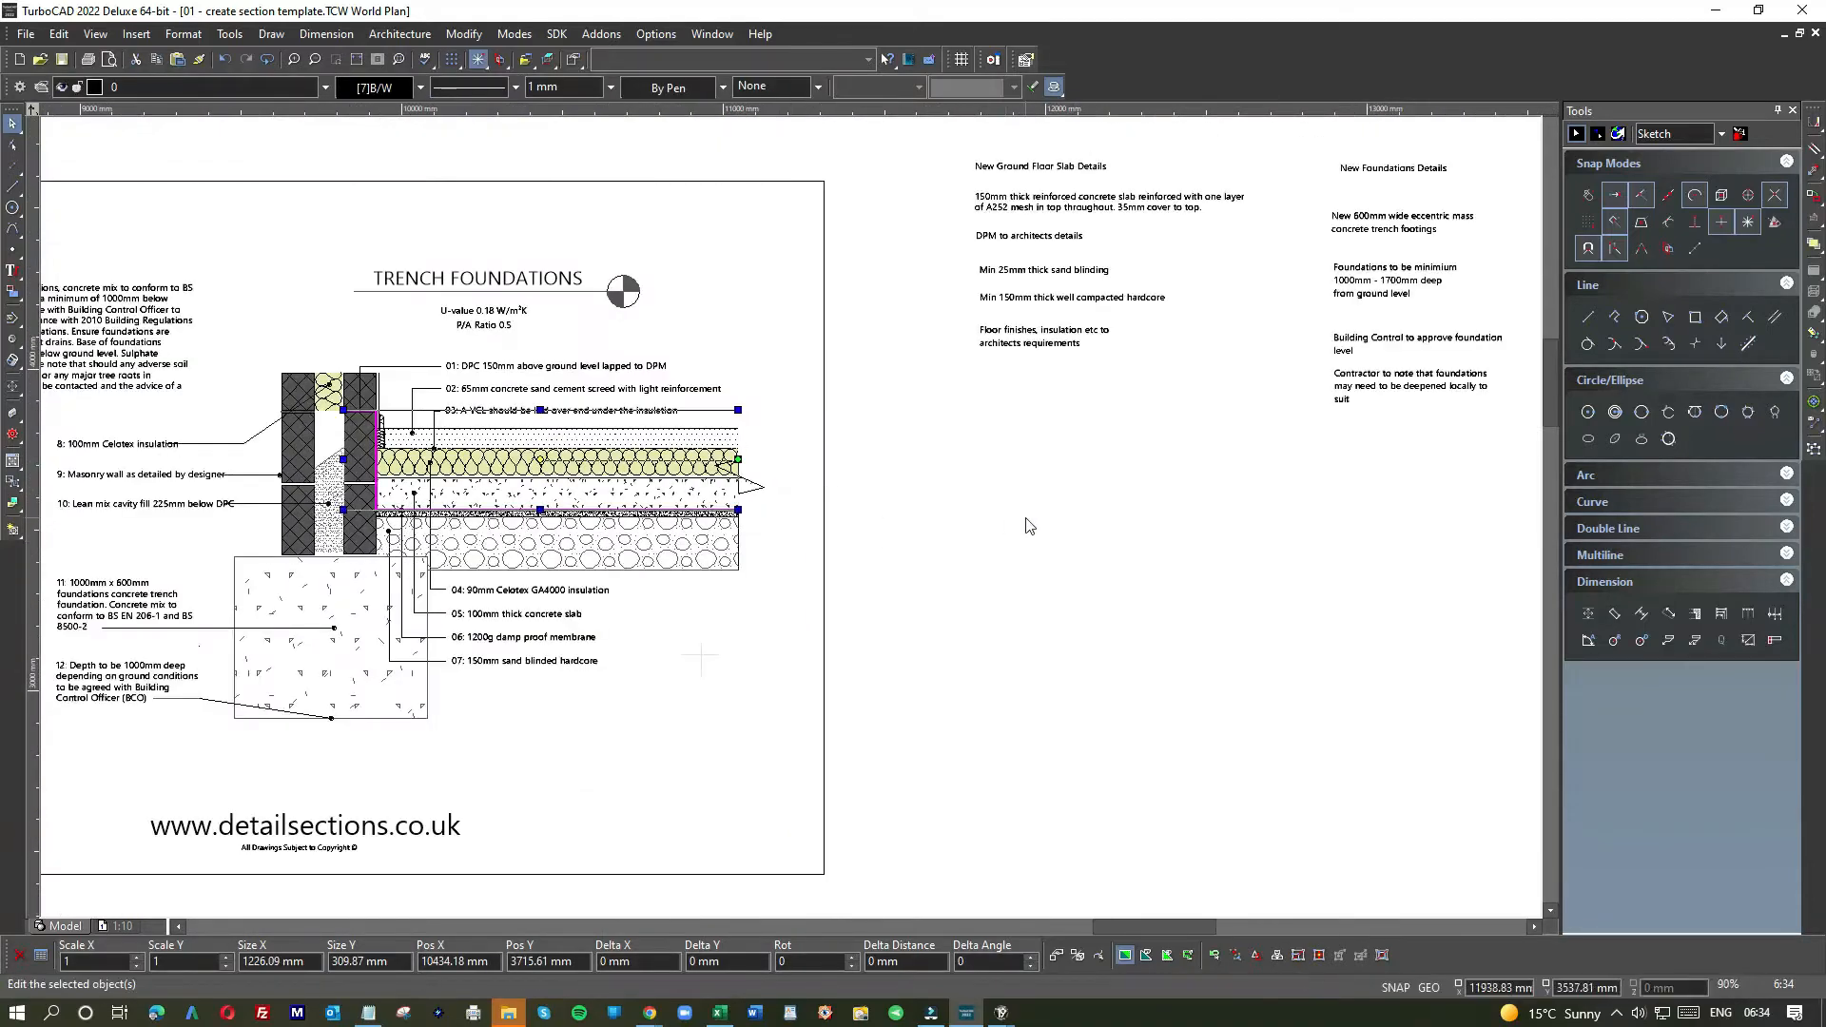
- Paste the damp proof membrane polyline at the new section and move it clear above the sand blinding
scroll(868, 501, "down", 3)
scroll(1017, 354, "up", 8)
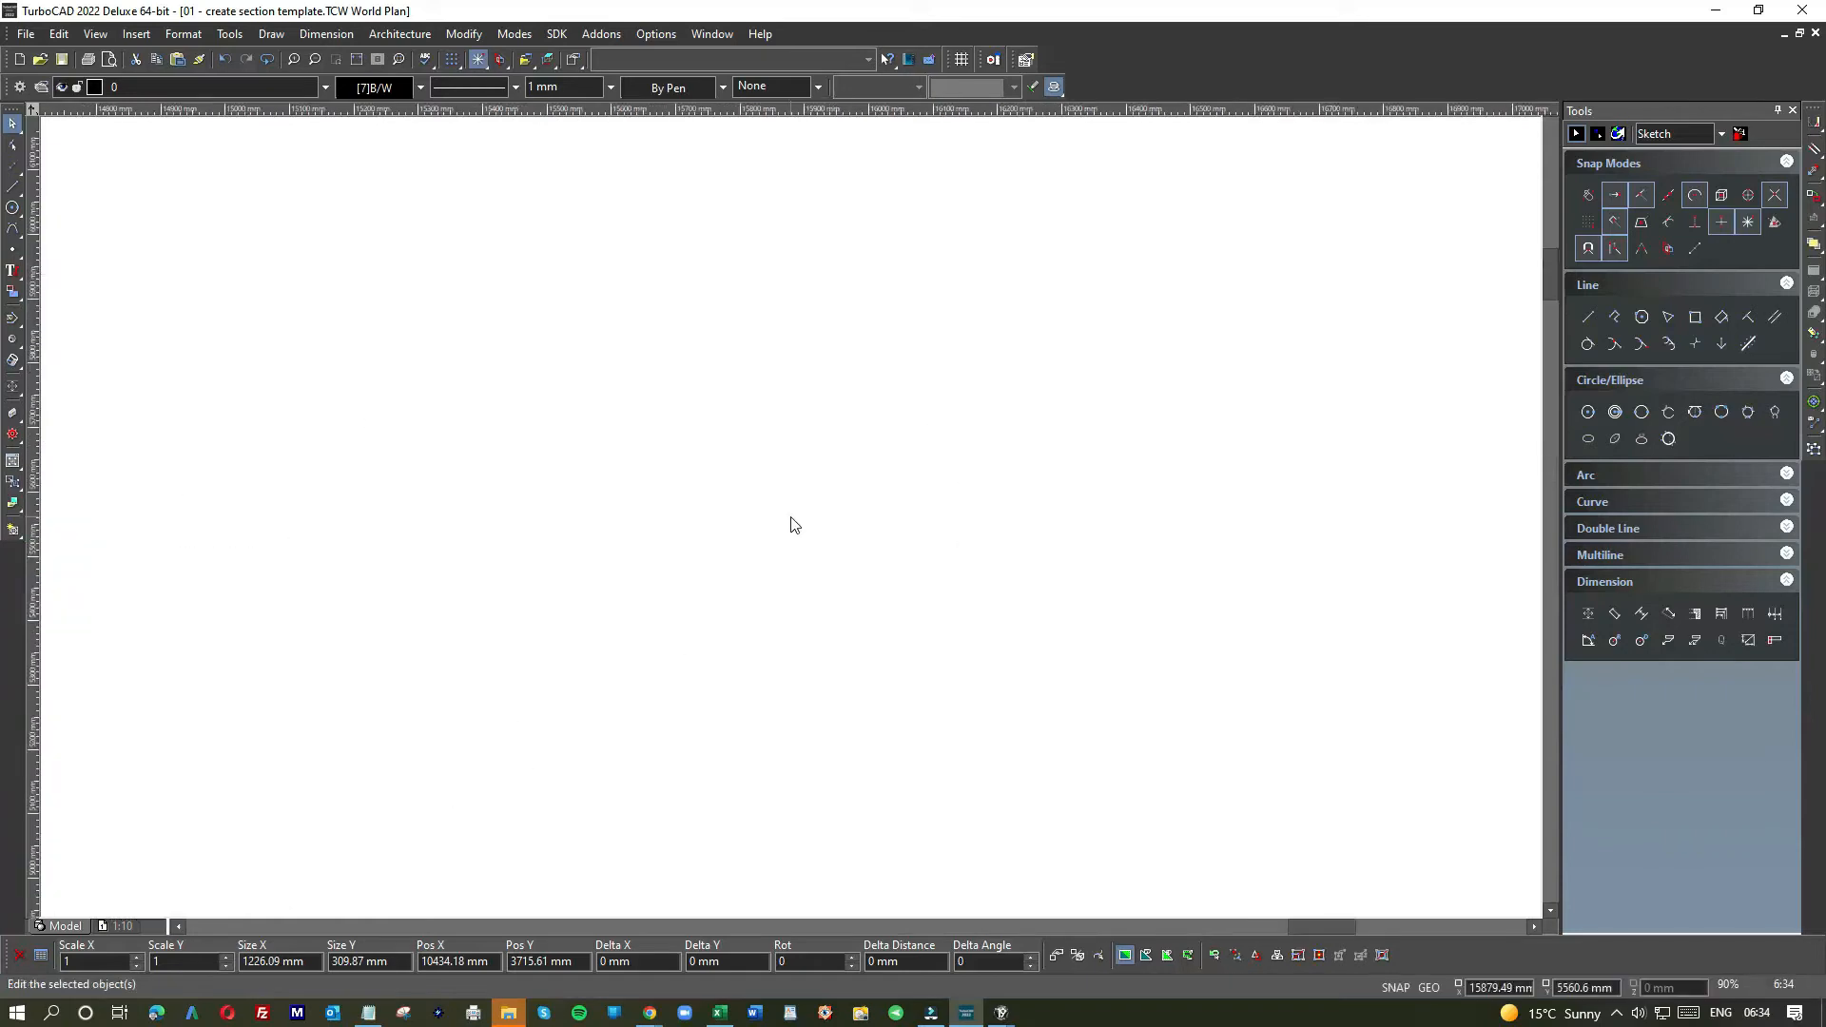
left_click(582, 567)
key("ctrl+v")
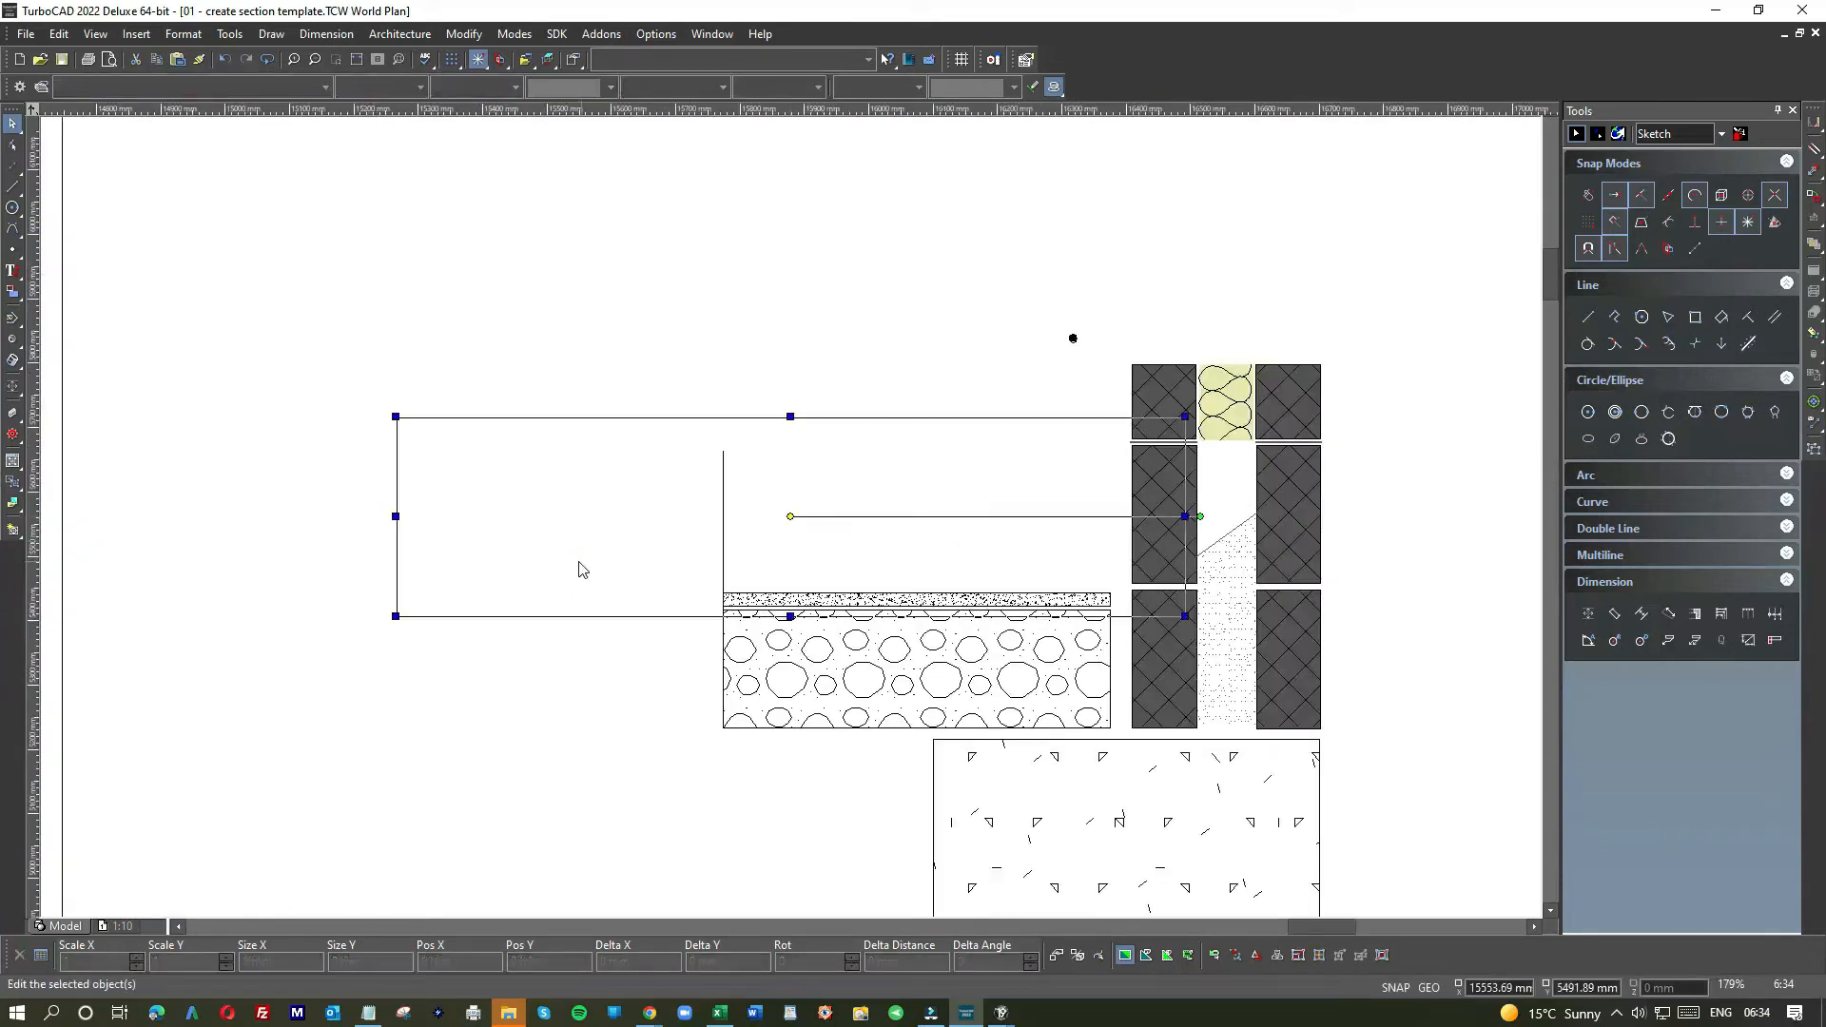
left_click(559, 529)
left_click(424, 322)
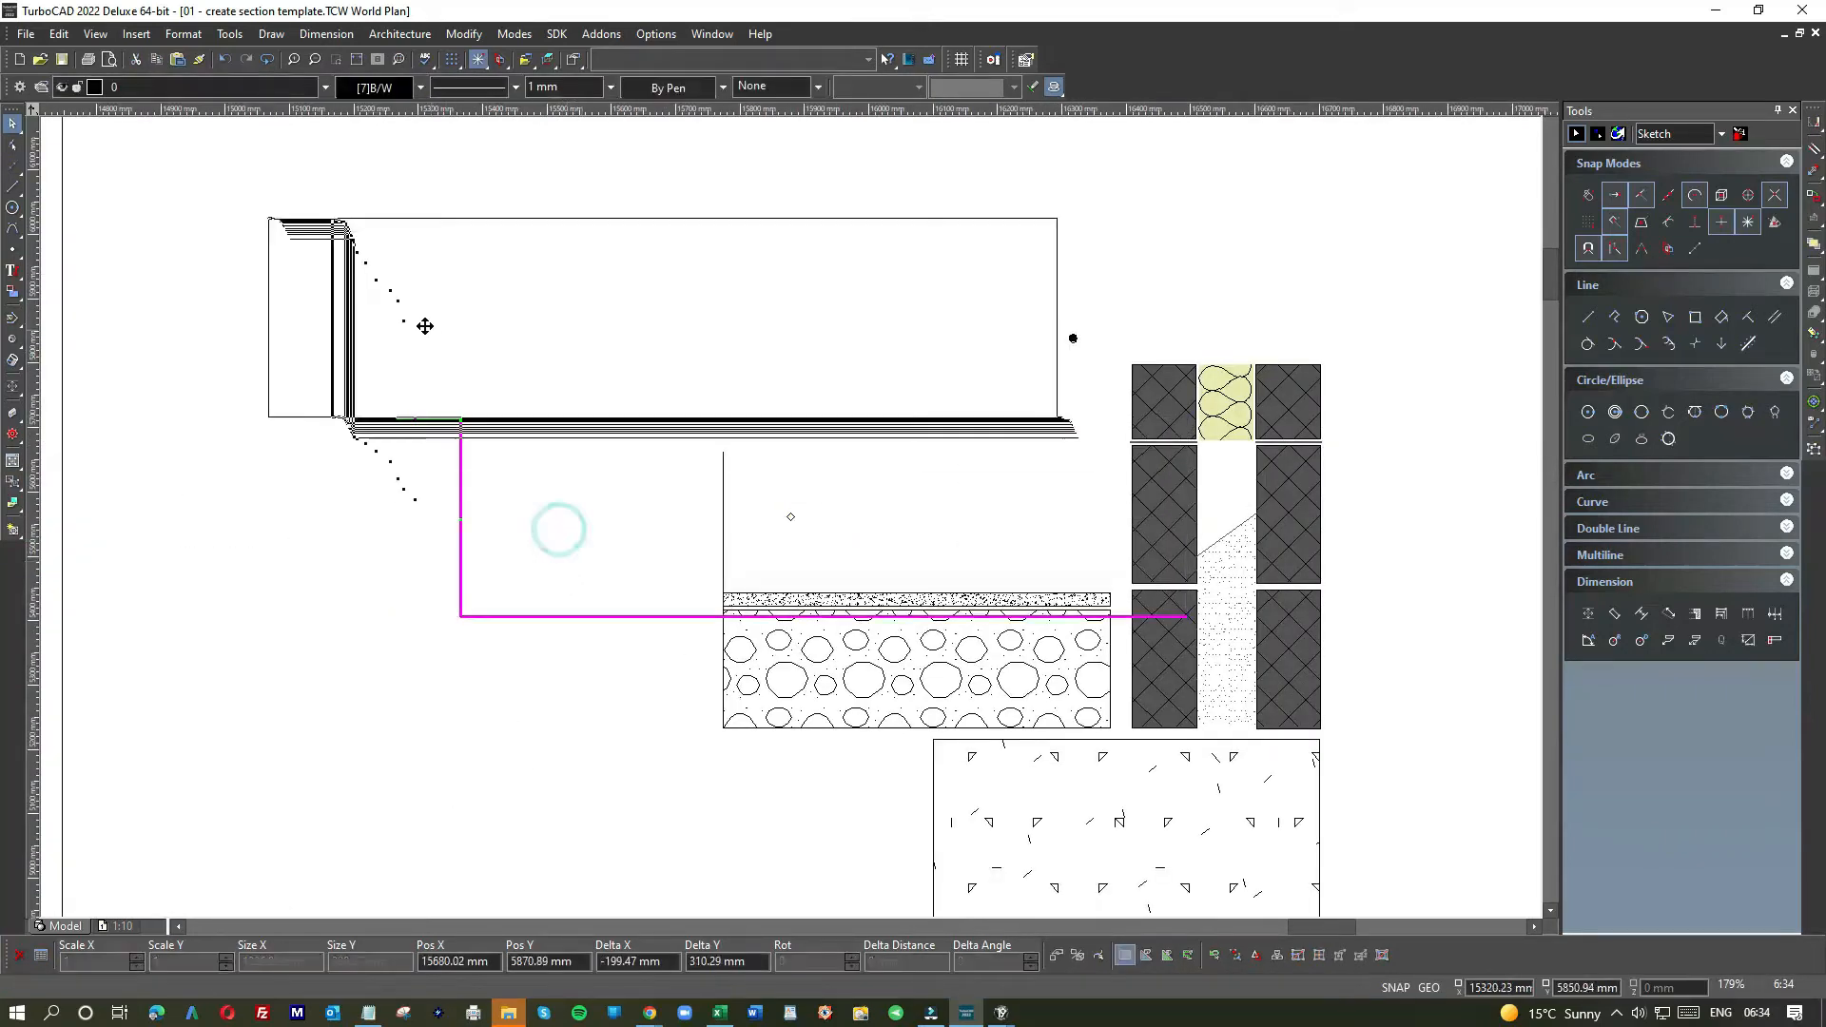
left_click(1107, 282)
left_click_drag(228, 169, 438, 478)
left_click(251, 407)
left_click(387, 566)
scroll(378, 445, "up", 3)
scroll(790, 517, "down", 4)
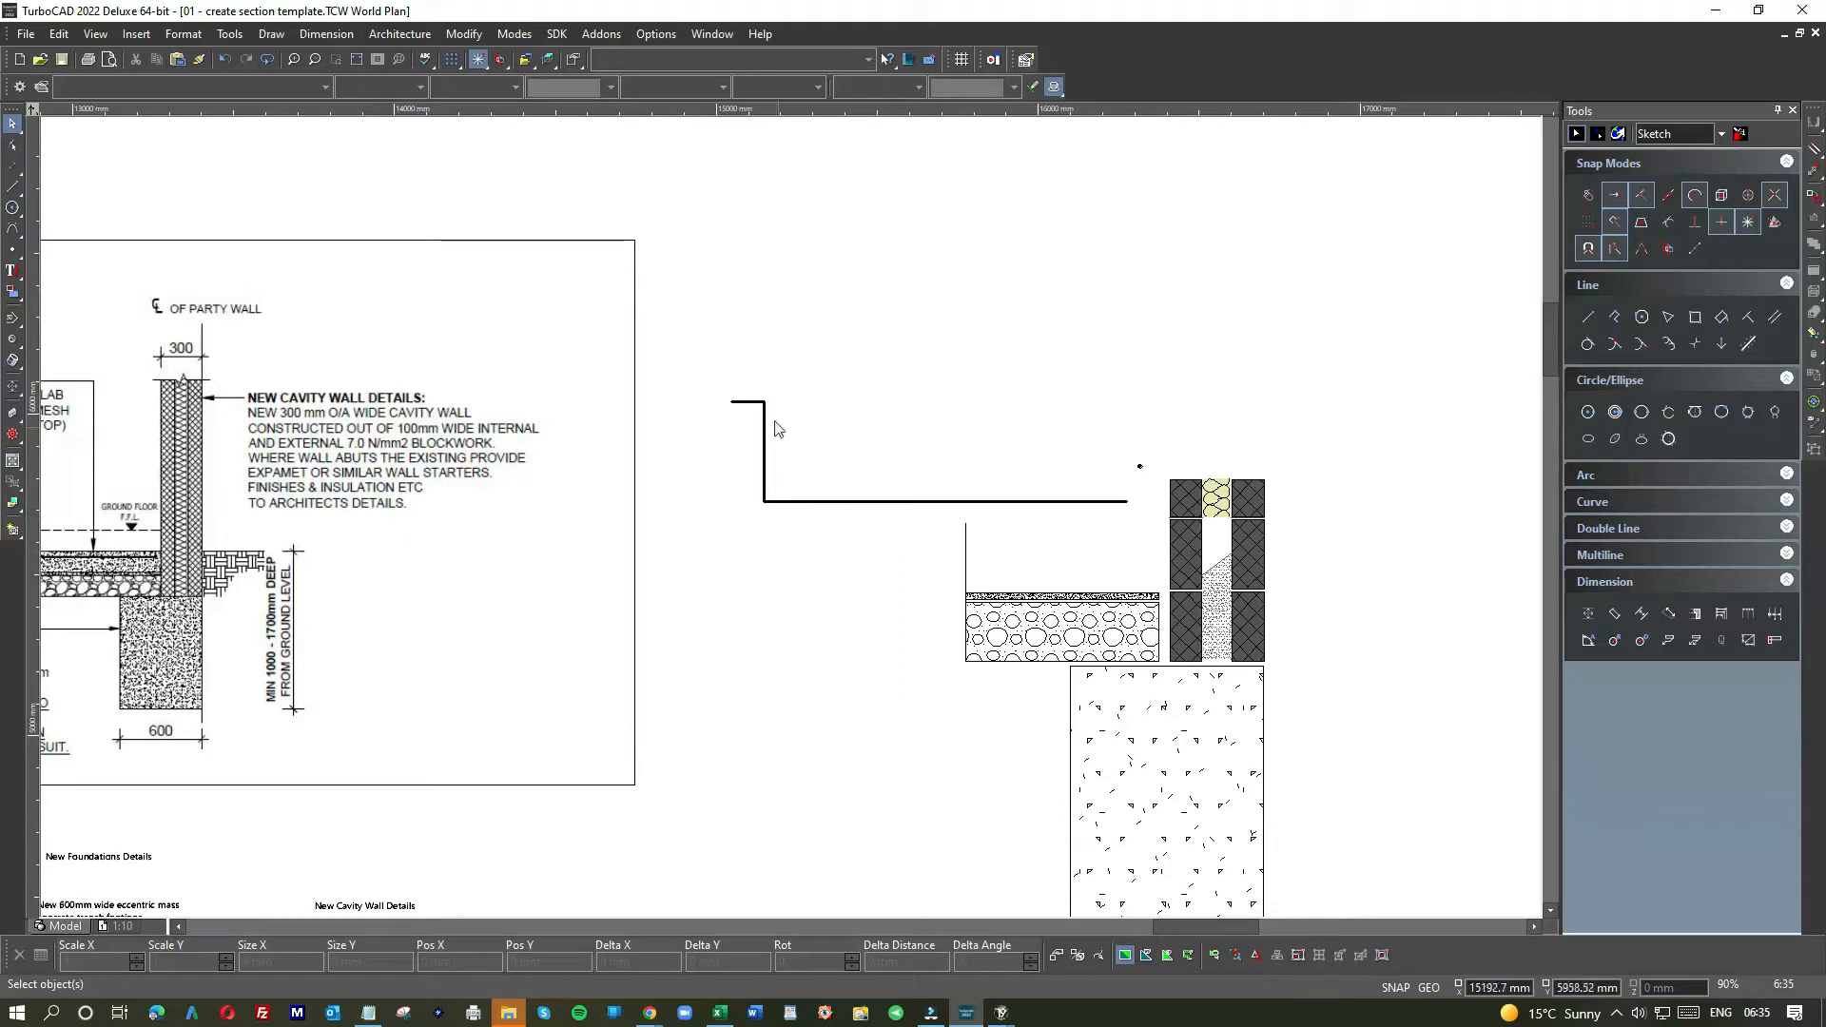
- Set the overall width of the pasted damp proof membrane polyline to 600 mm
left_click_drag(716, 381, 1133, 528)
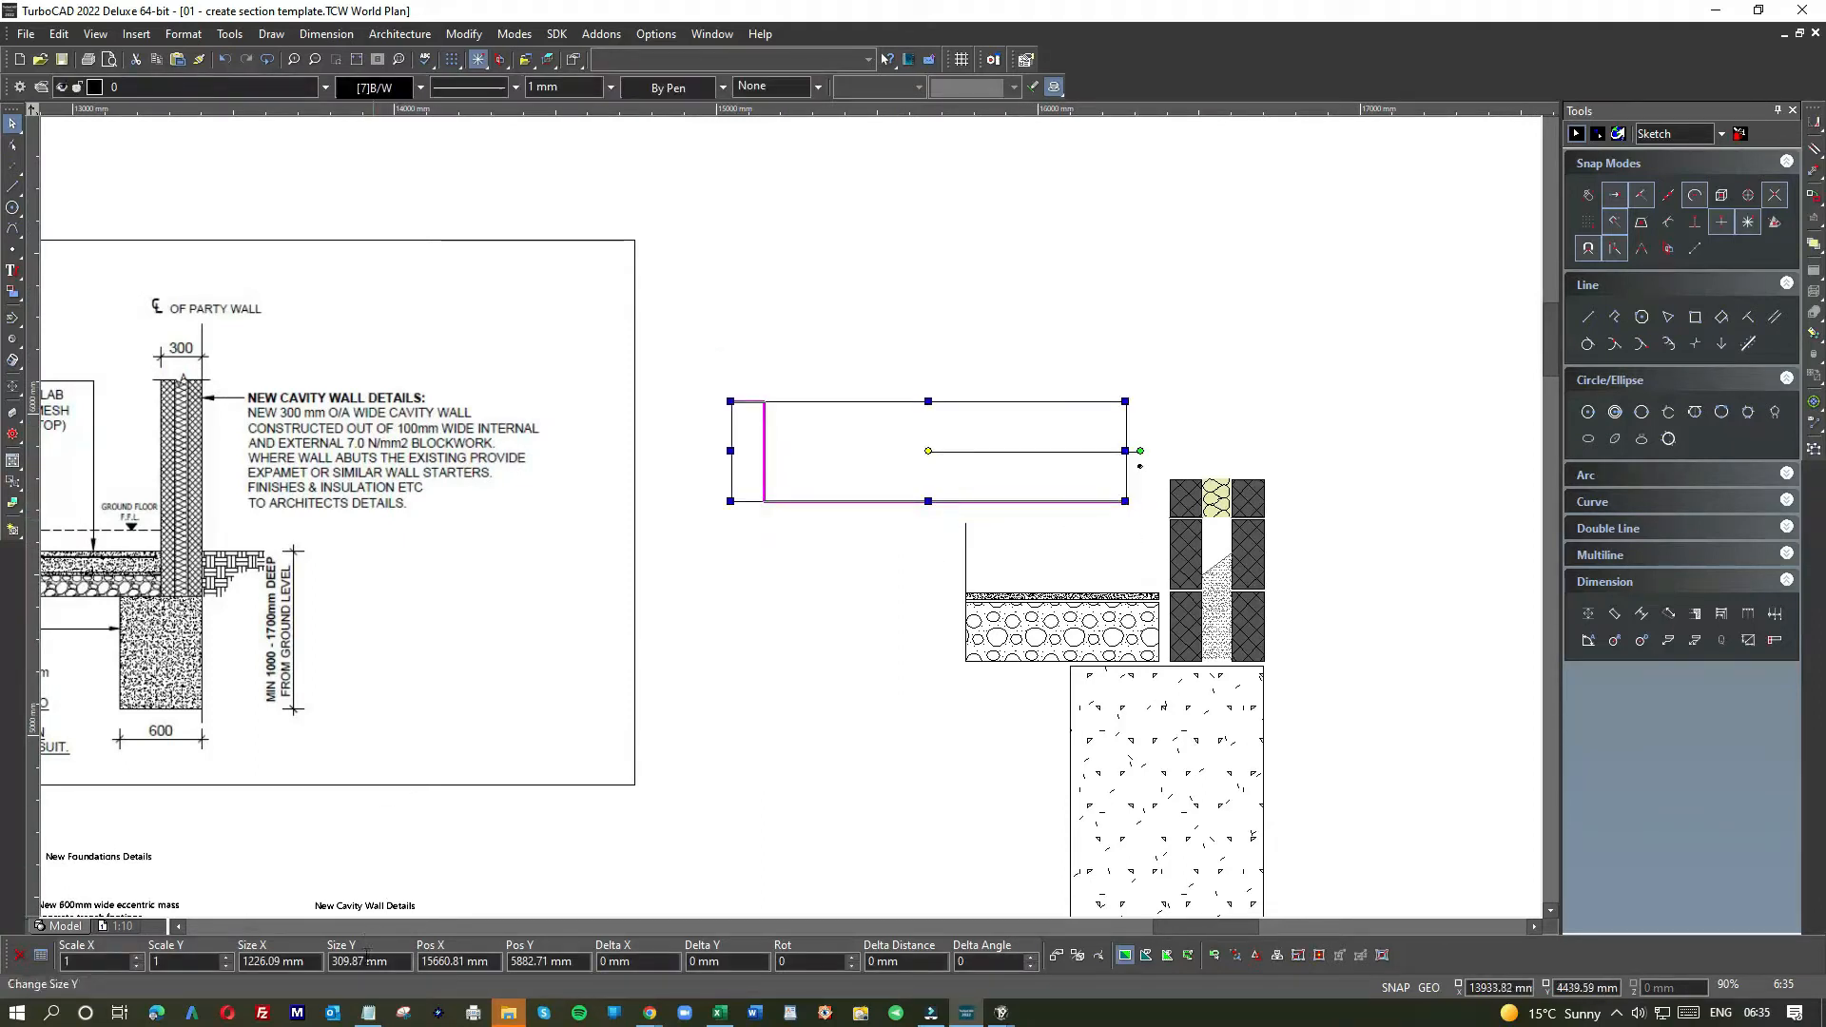
left_click(302, 954)
type("600")
key("Return")
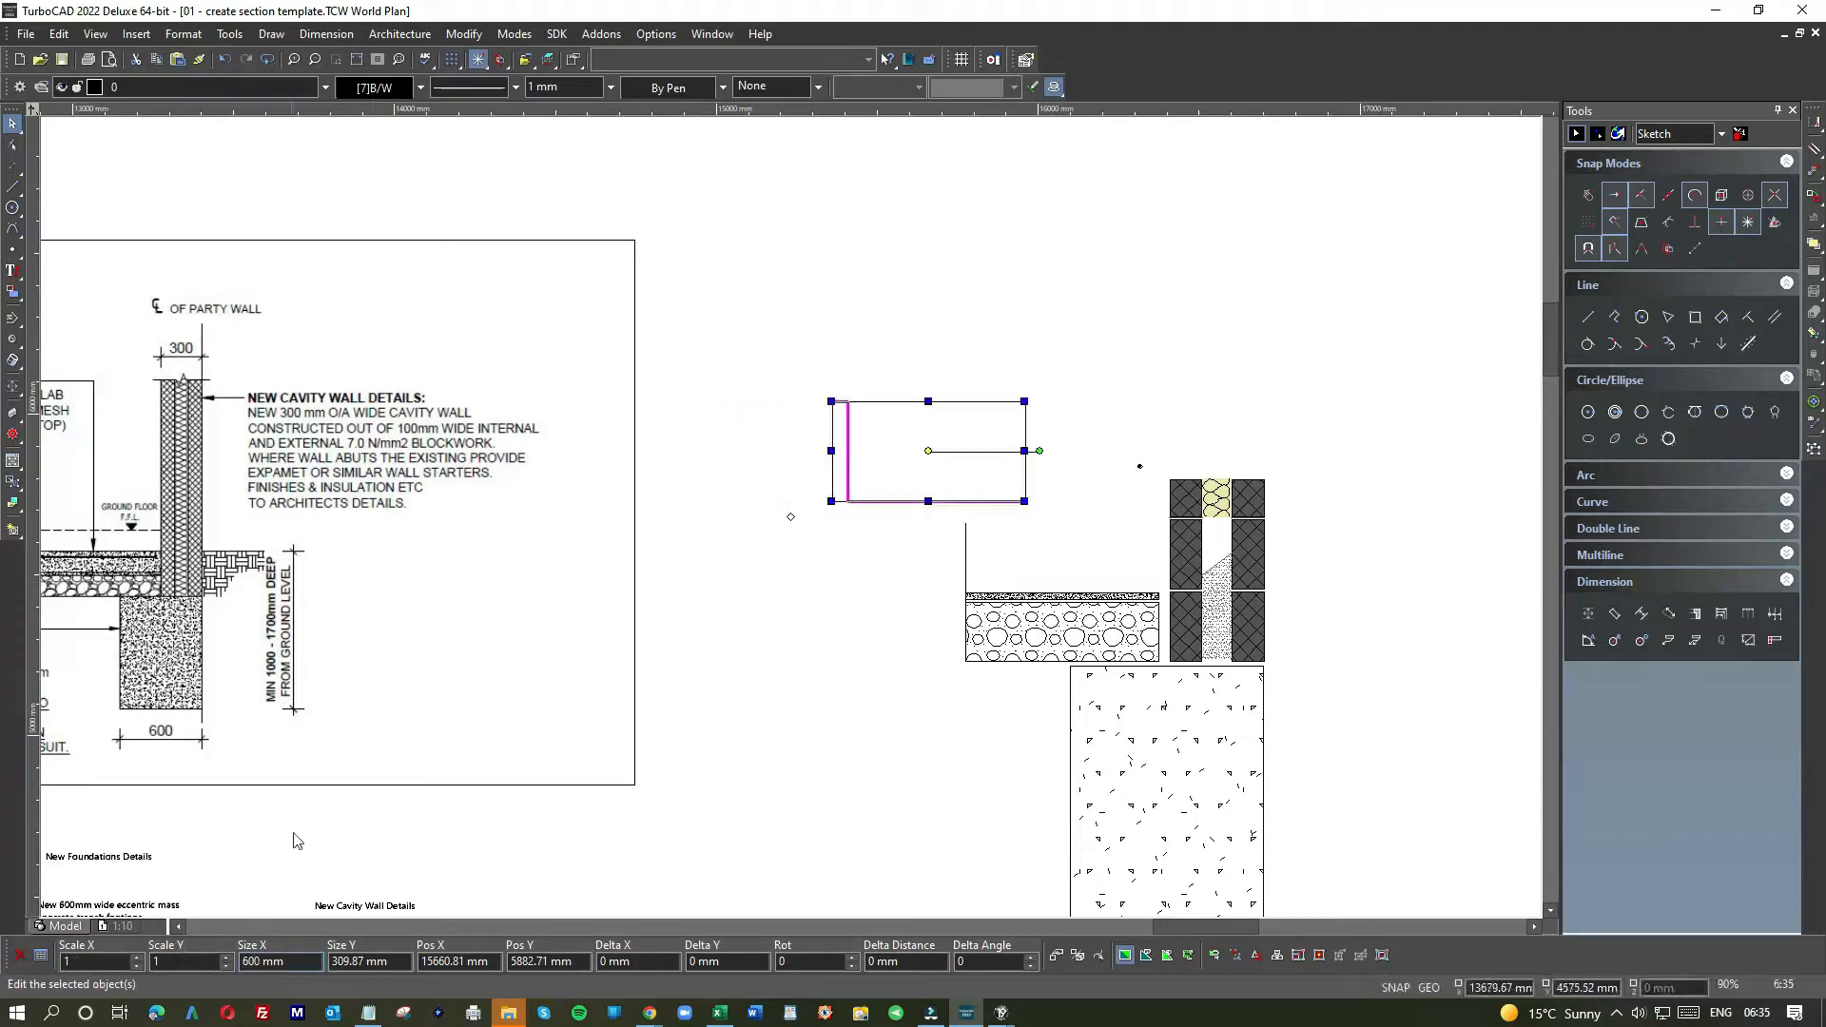
- Move the damp proof membrane polyline down to just above the sand blinding, lining up its upright leg with the guide line
left_click(831, 582)
left_click_drag(818, 381, 1092, 568)
scroll(980, 584, "up", 9)
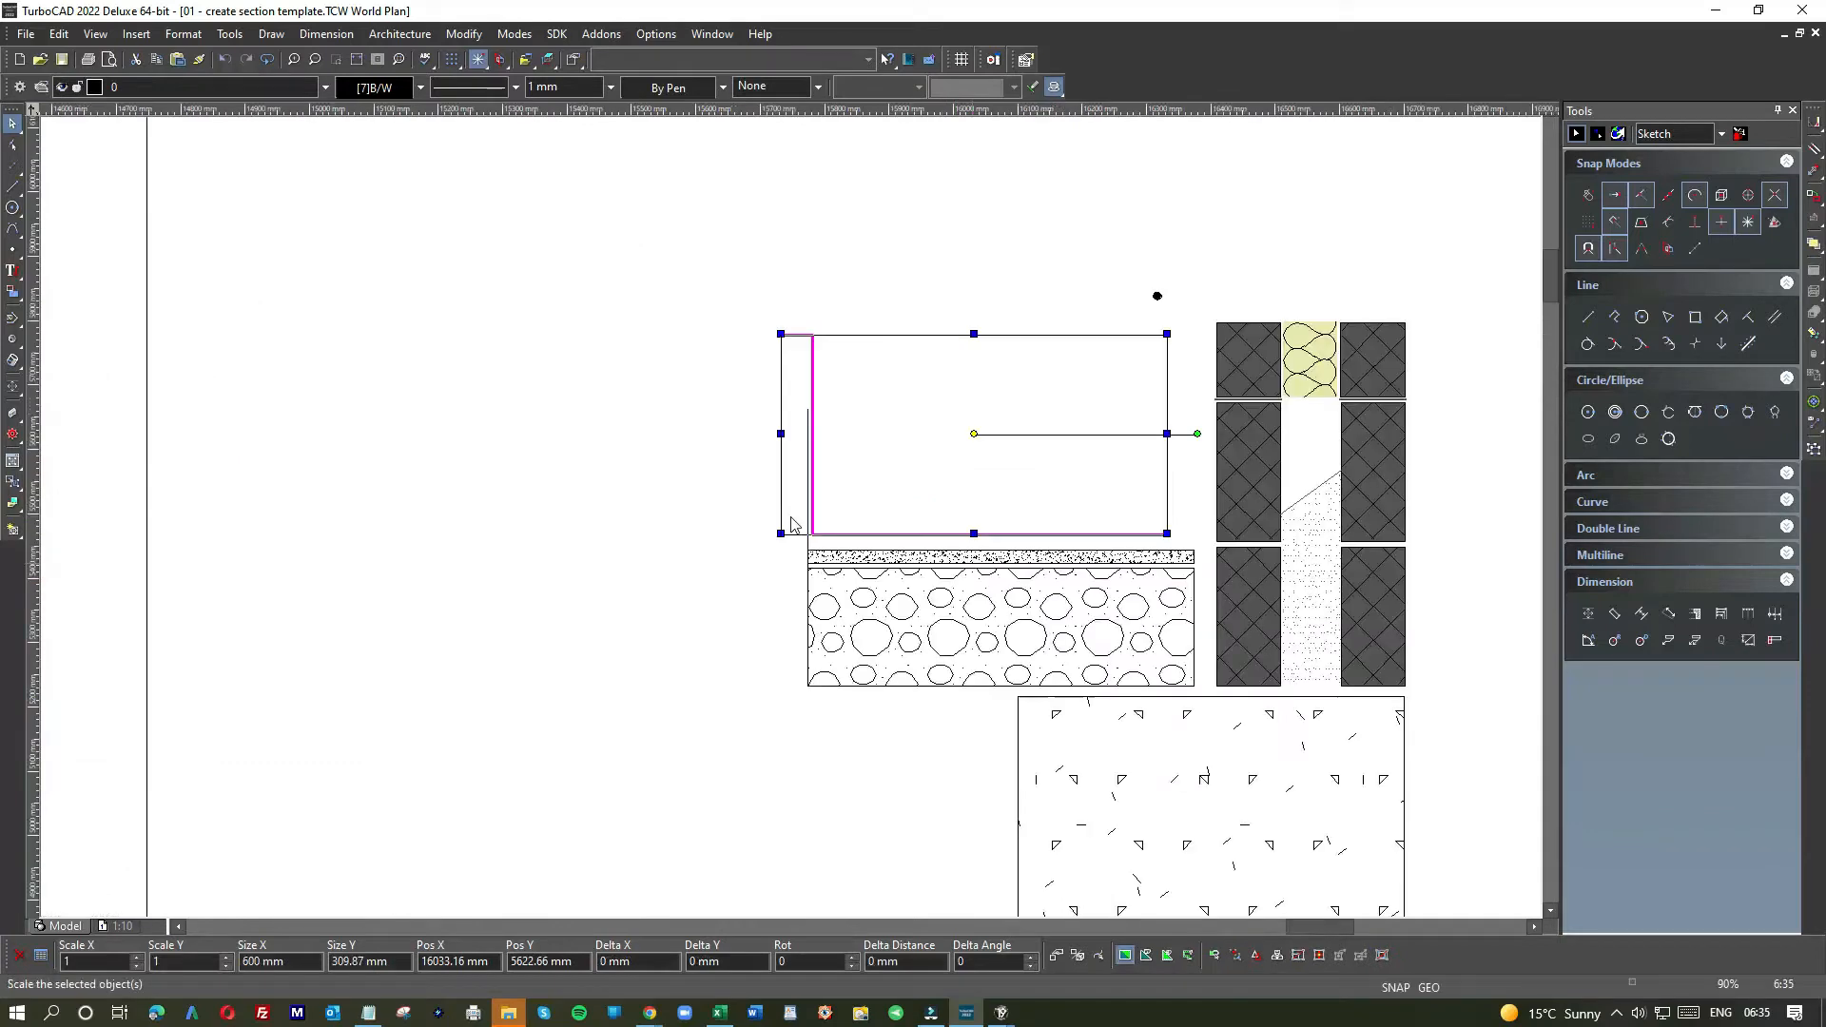
left_click_drag(905, 546, 885, 574)
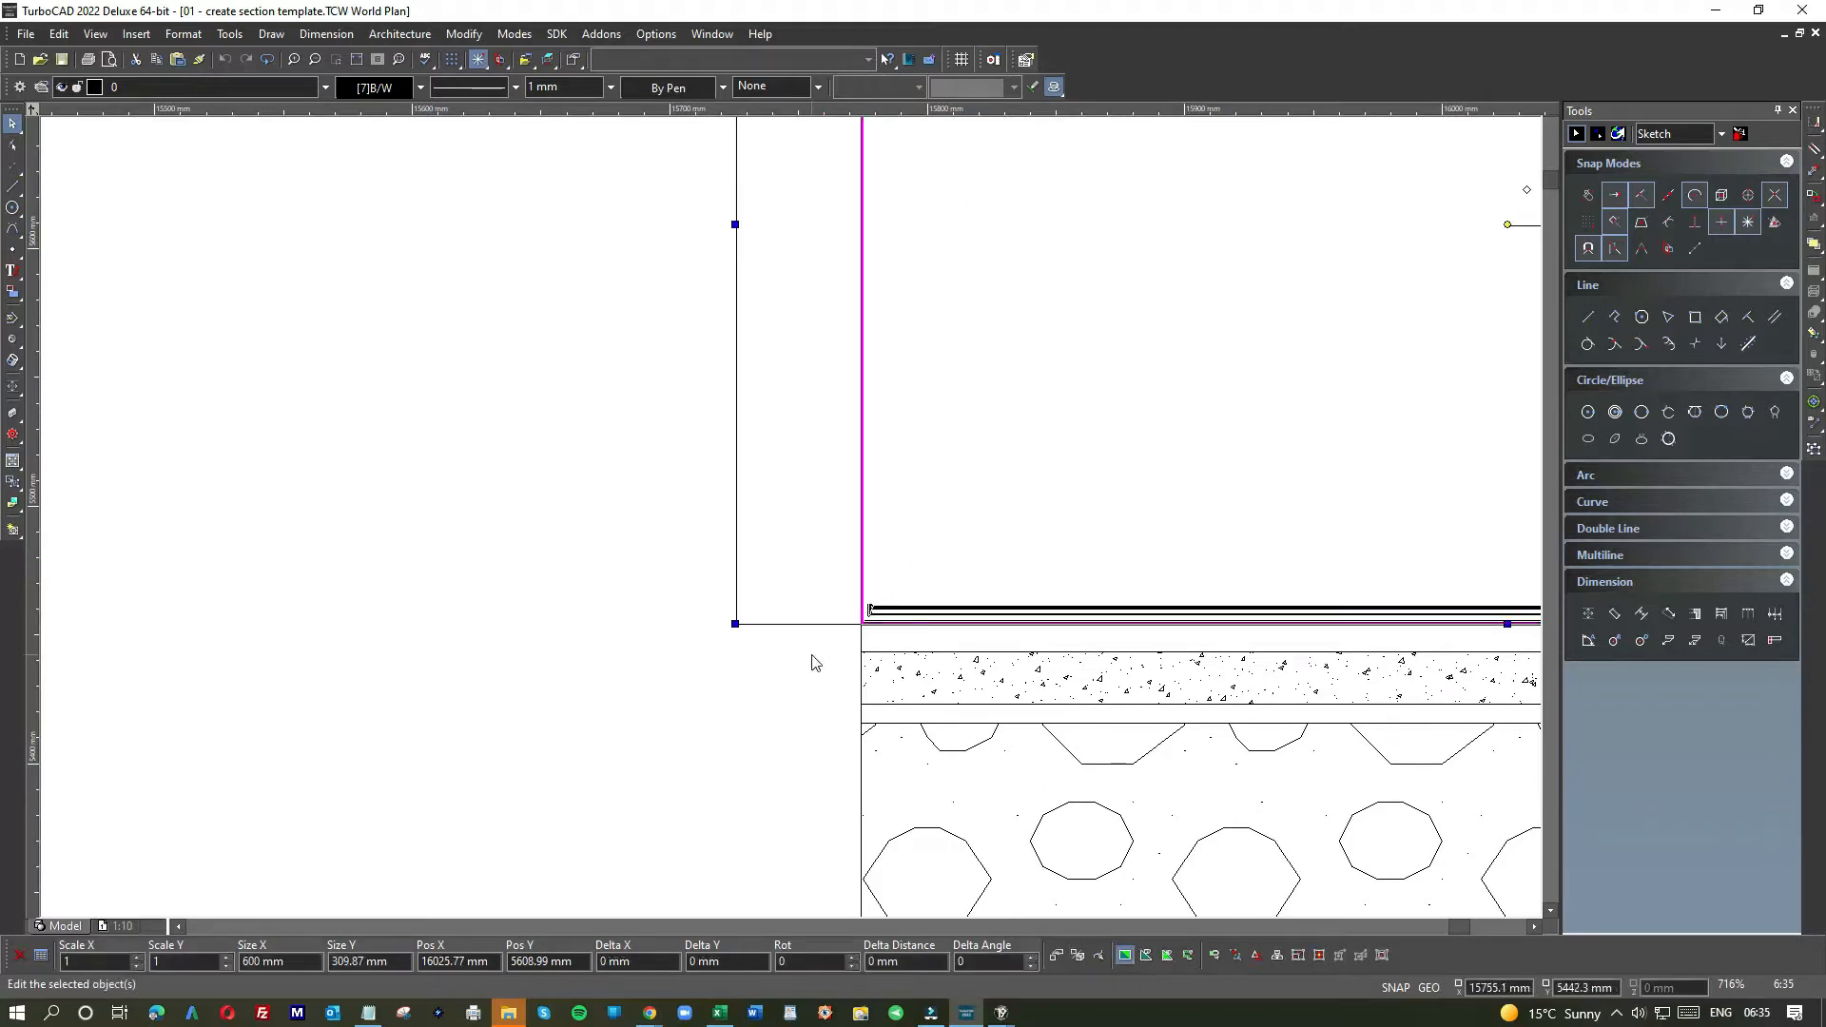
key("Delete")
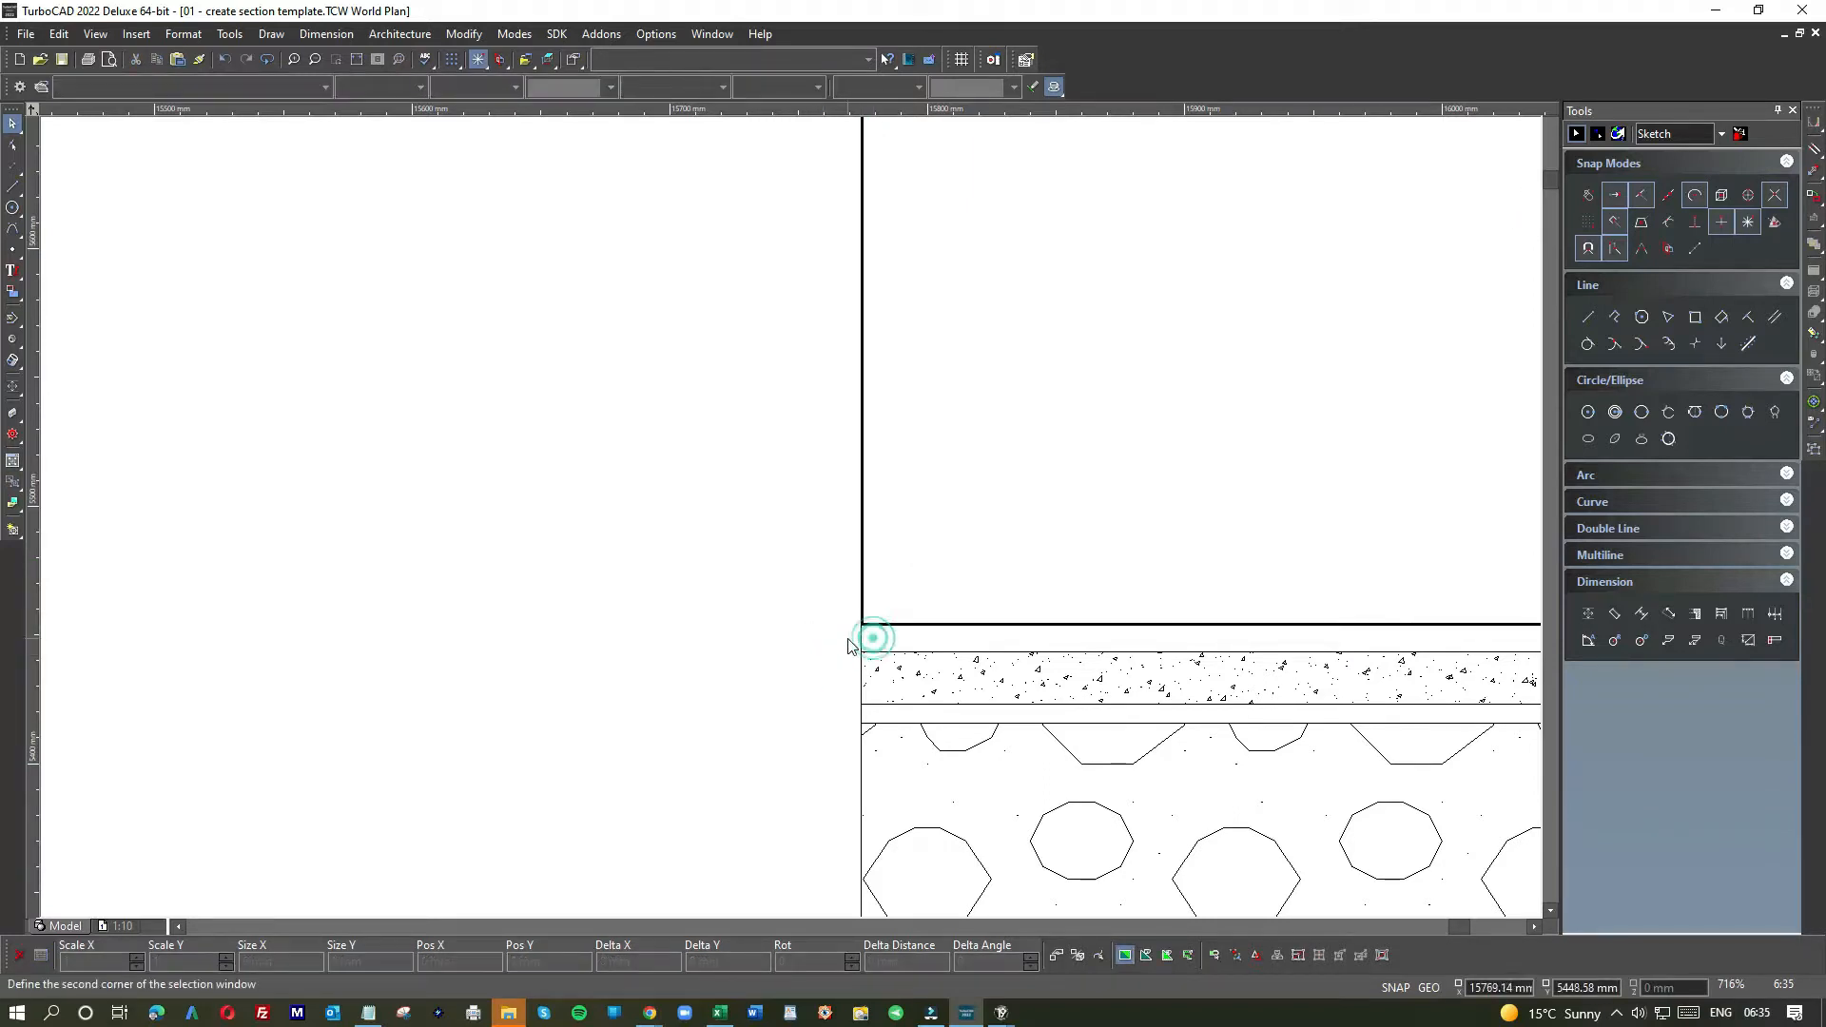
- Delete the vertical guide line running down from the corner of the damp proof membrane
left_click(862, 638)
key("Delete")
scroll(795, 661, "down", 8)
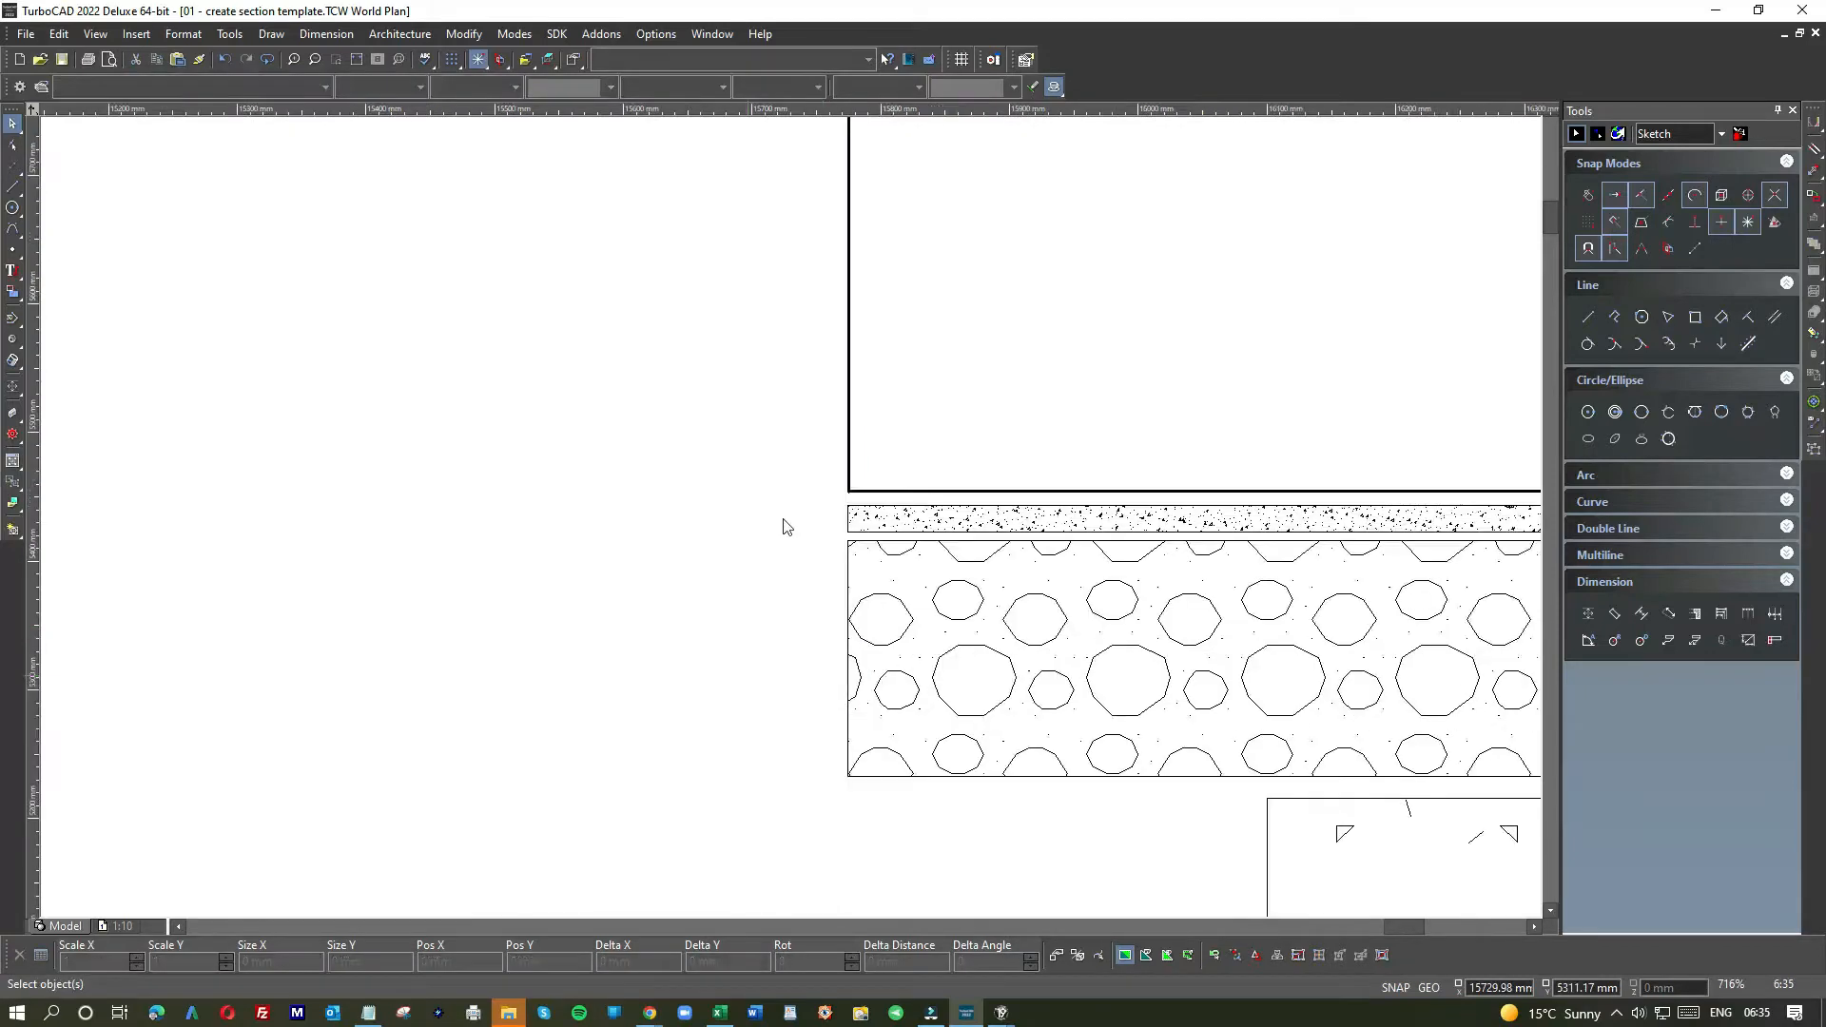
- Examine the concrete slab layer above the damp proof membrane in the Trench Foundations detail
scroll(133, 461, "down", 1)
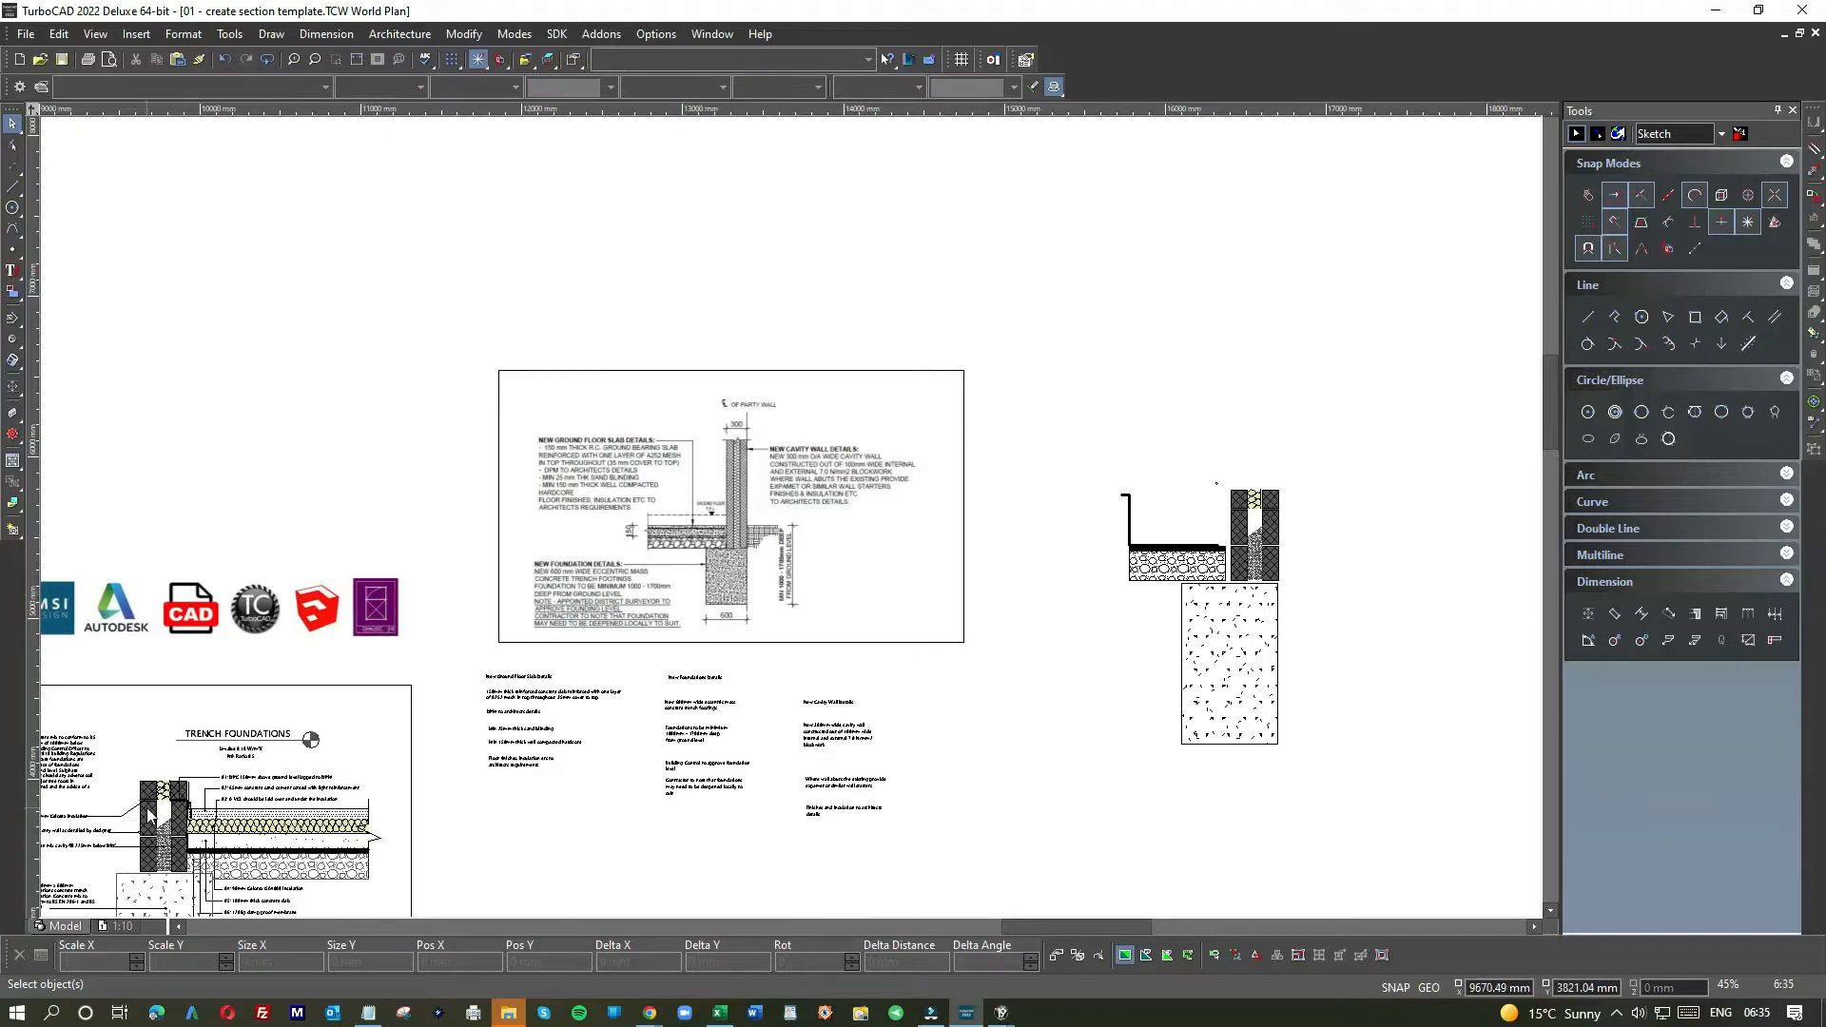
scroll(149, 813, "down", 1)
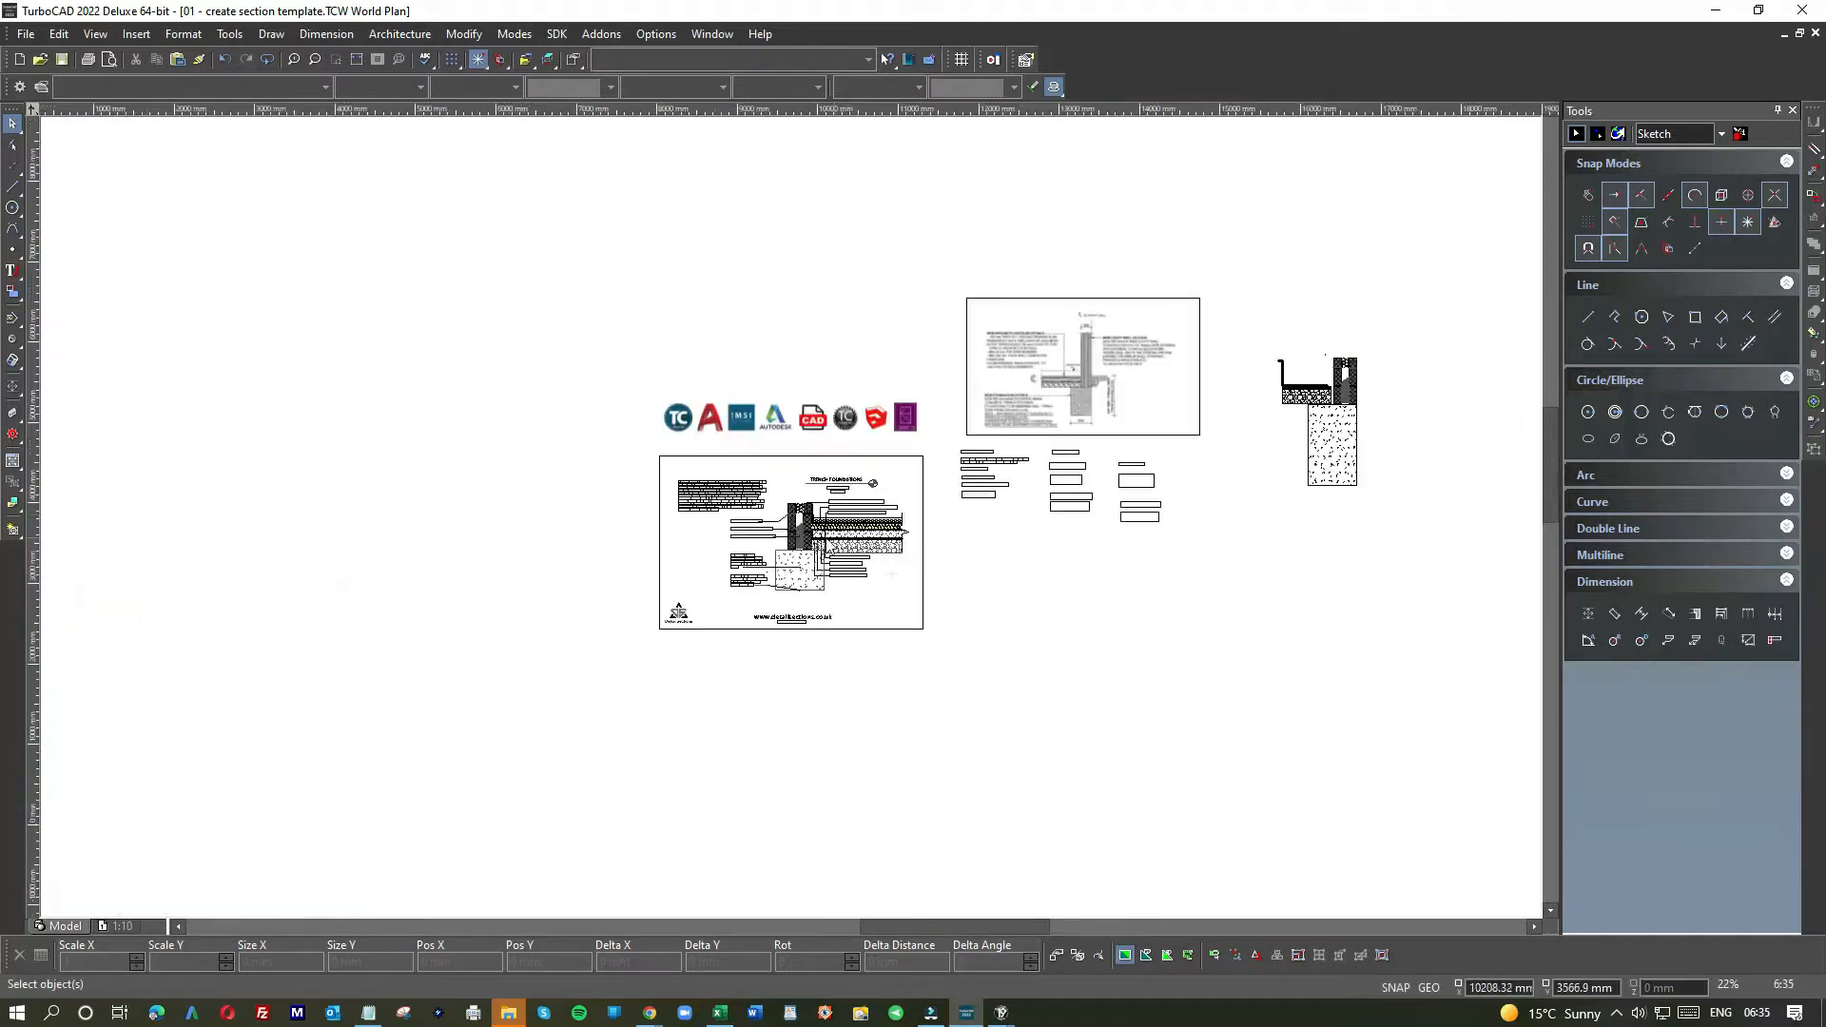
scroll(836, 549, "up", 1)
scroll(773, 507, "up", 2)
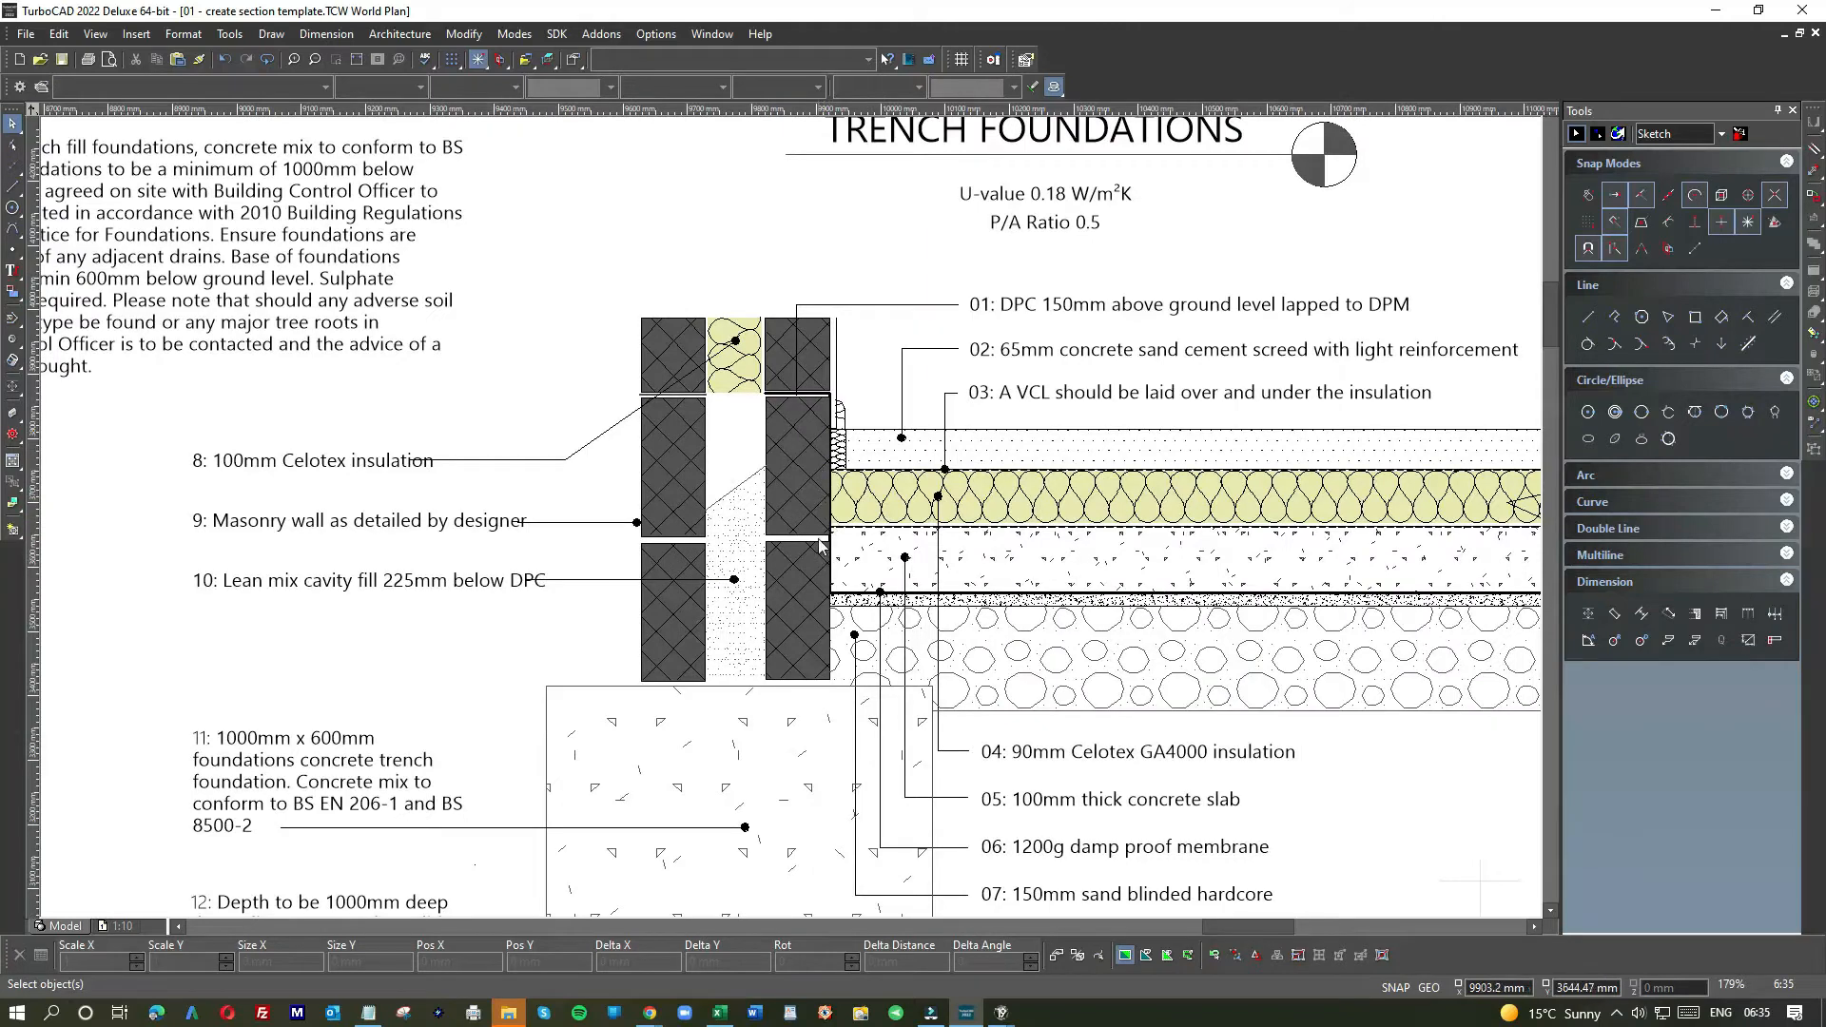
scroll(819, 544, "down", 1)
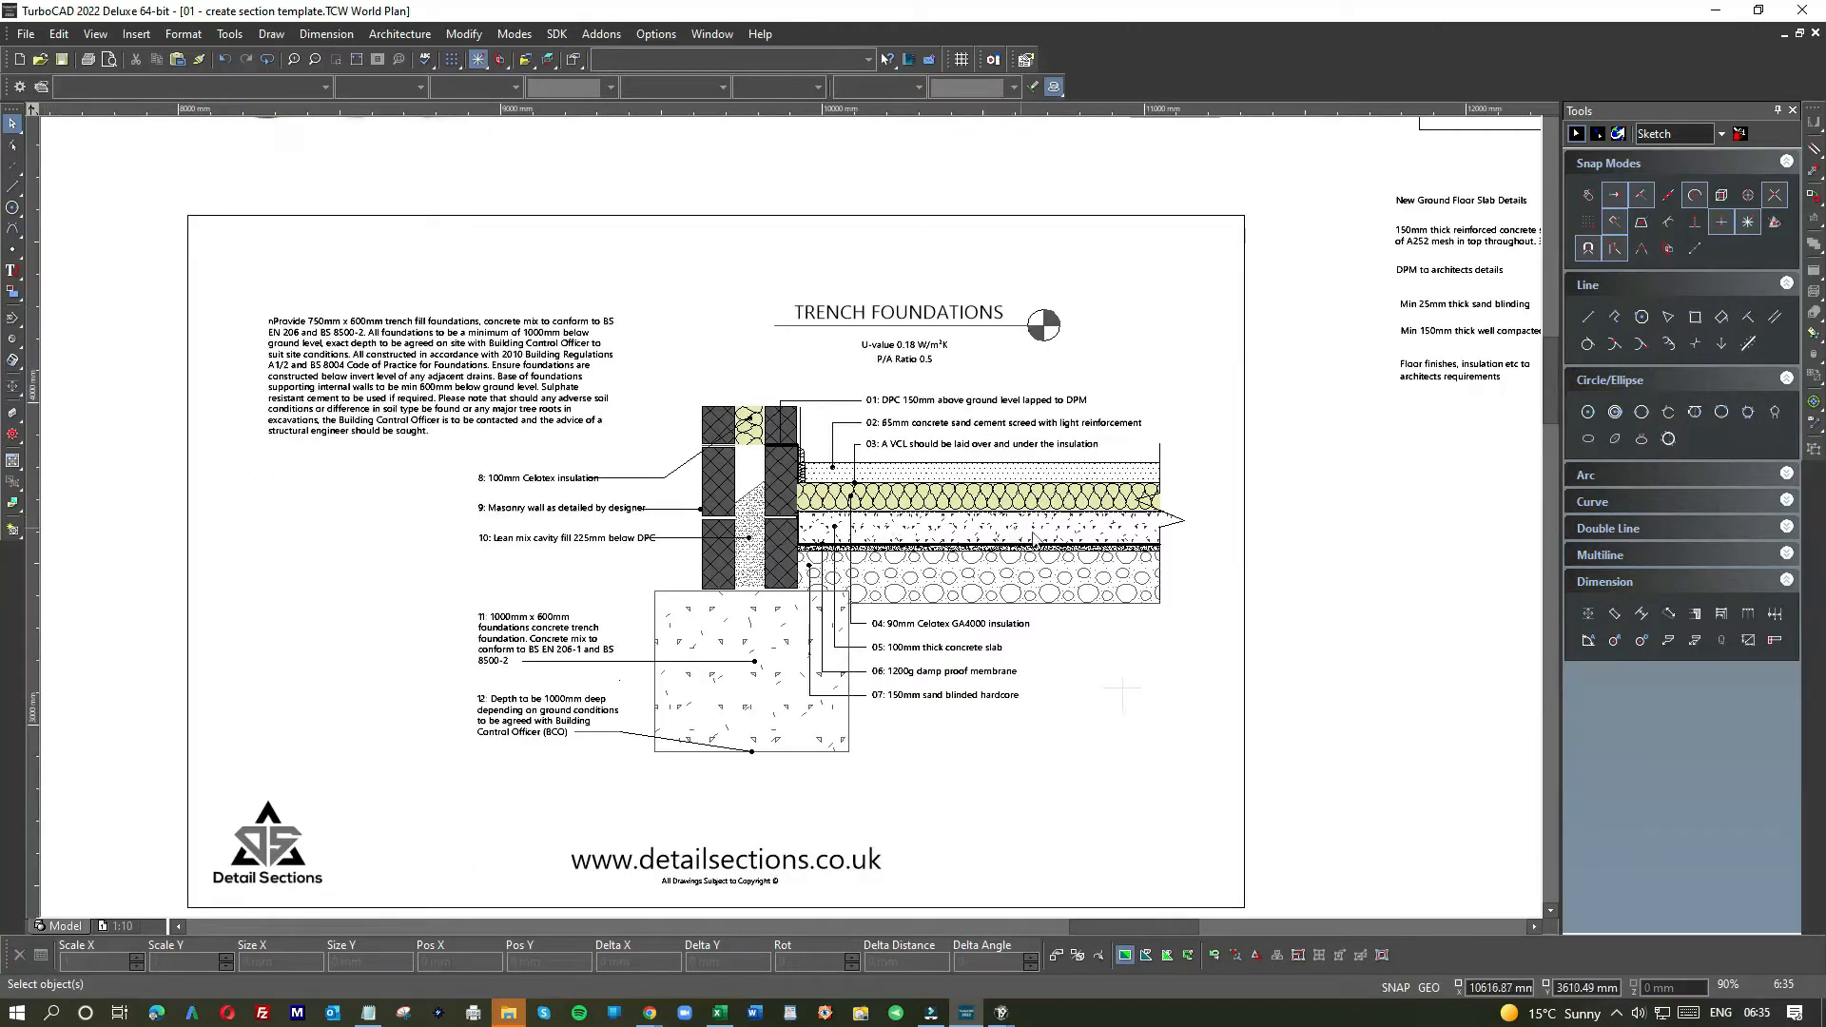
scroll(1017, 535, "up", 2)
left_click(1117, 478)
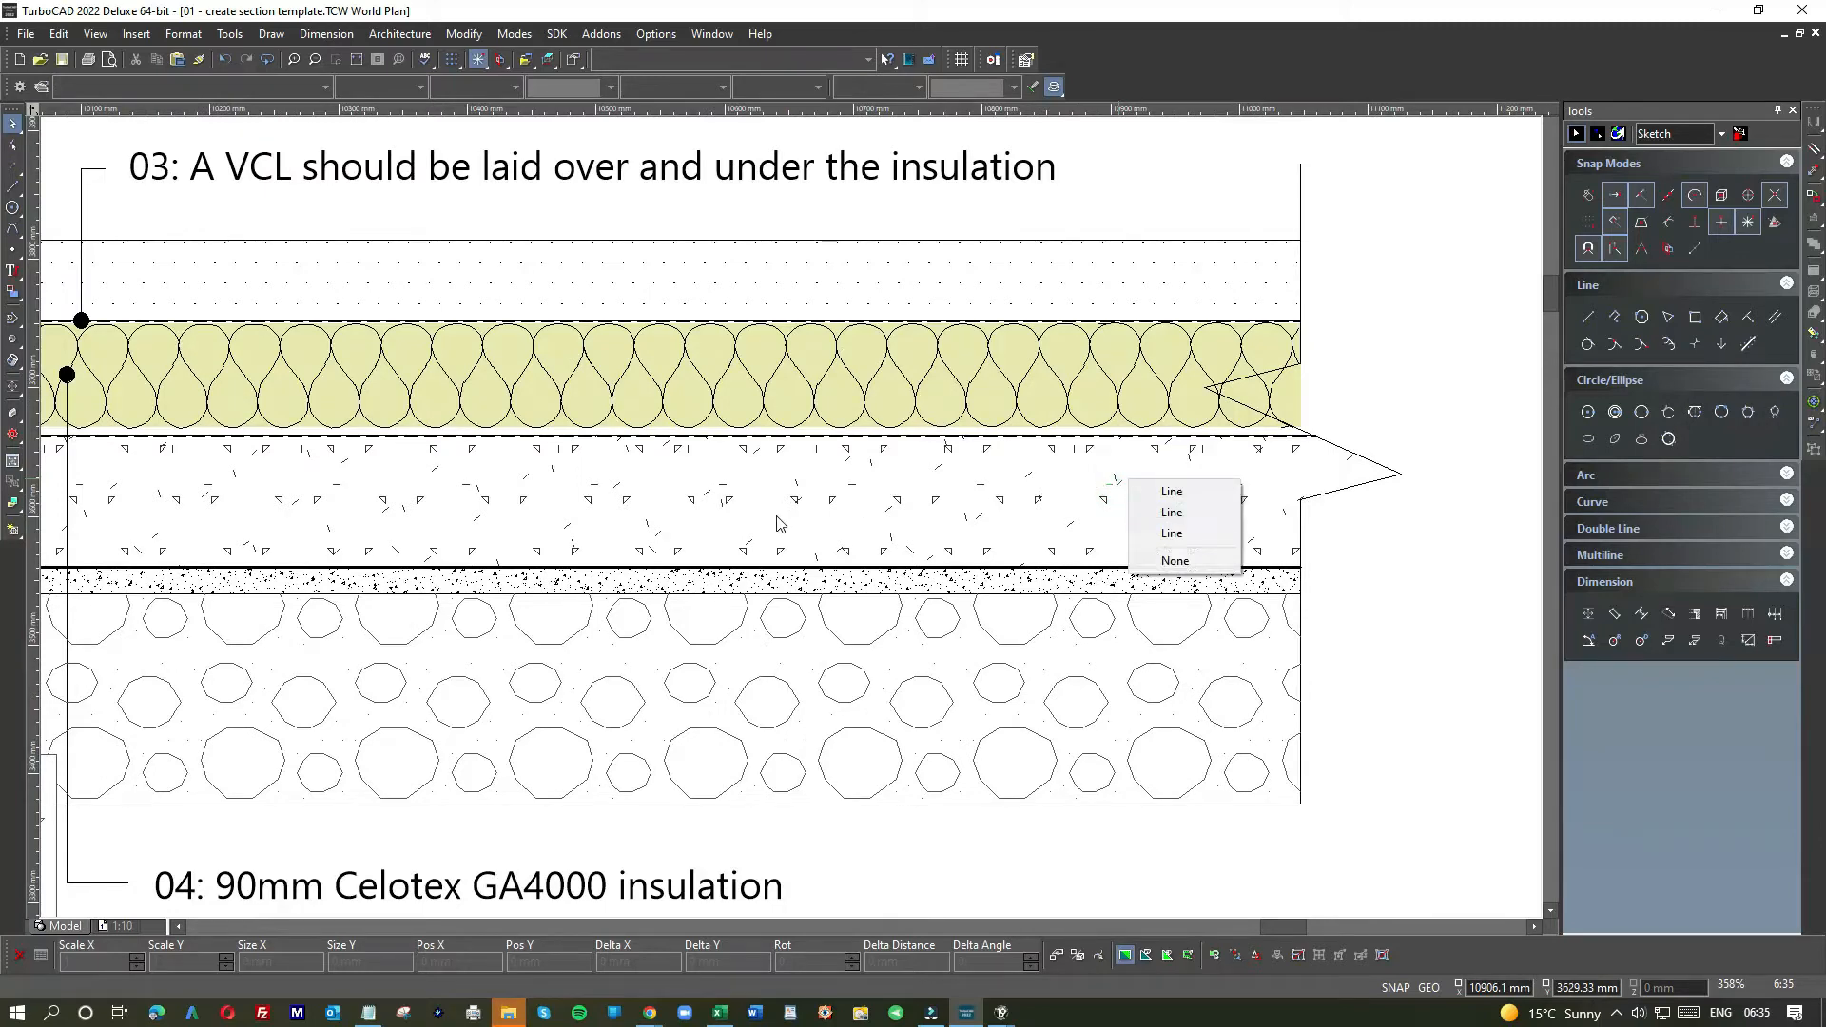
left_click(1393, 554)
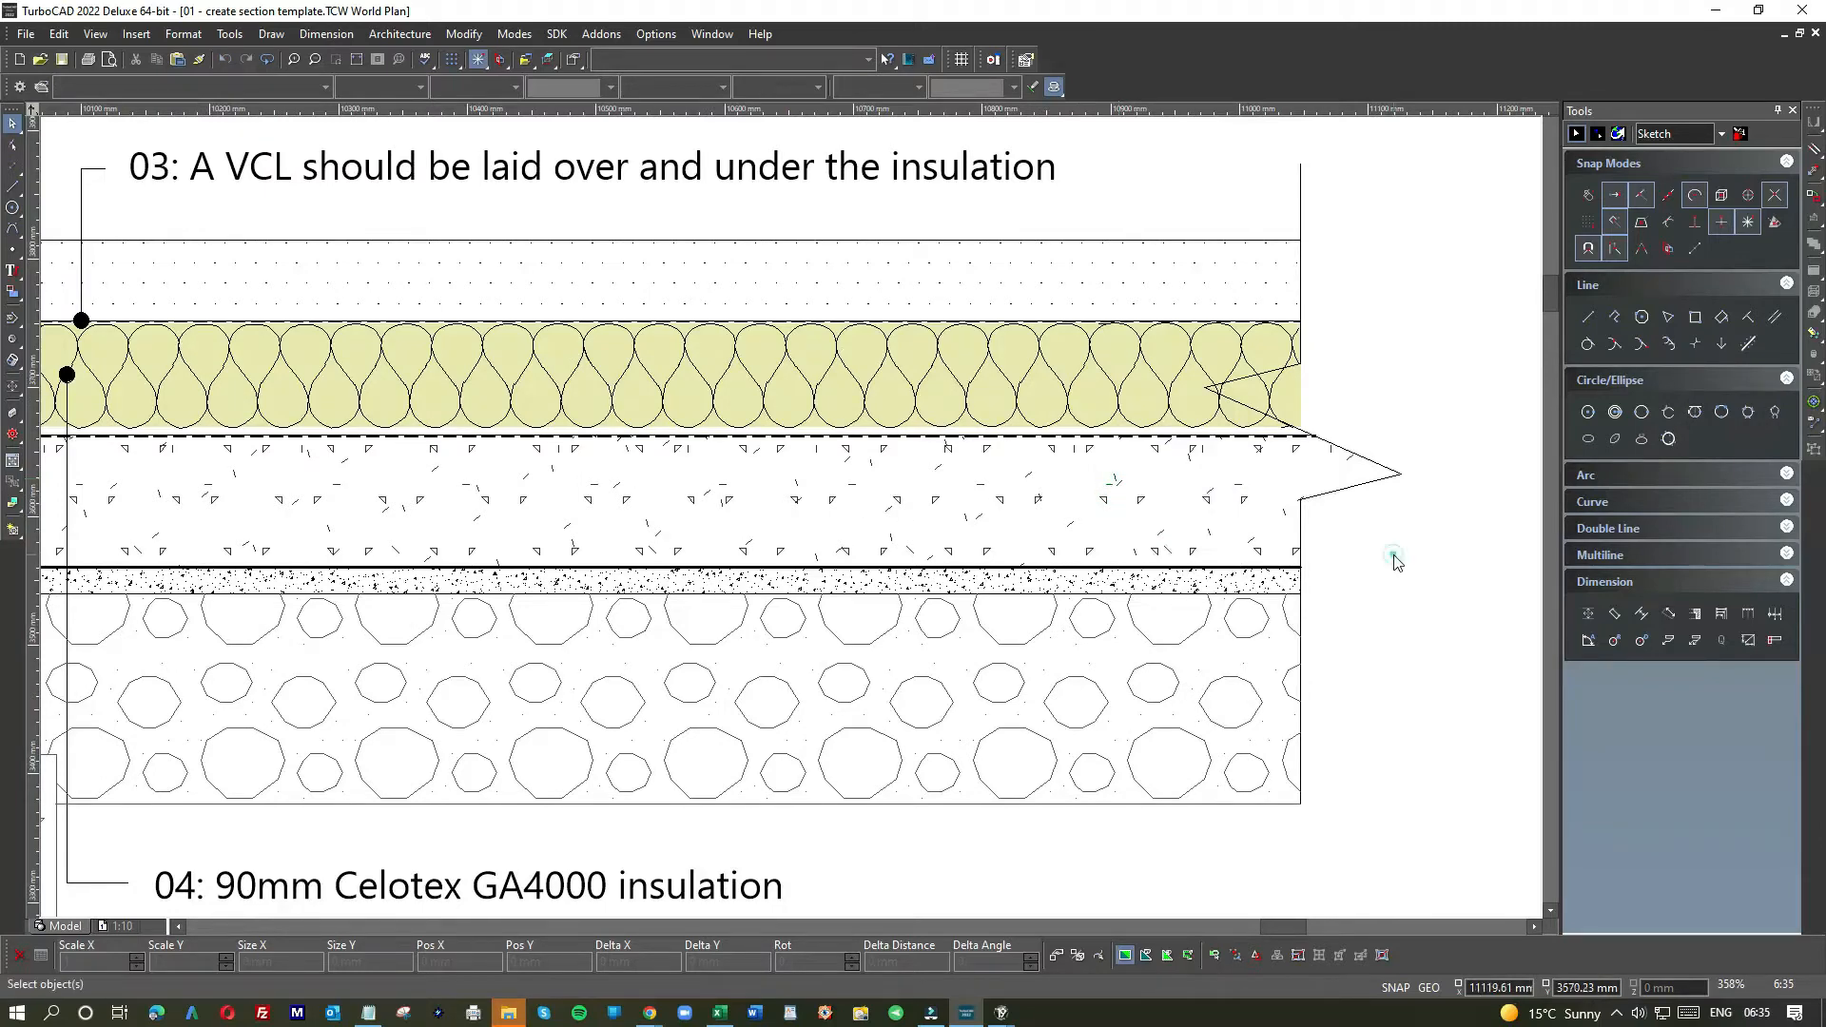
scroll(813, 524, "down", 1)
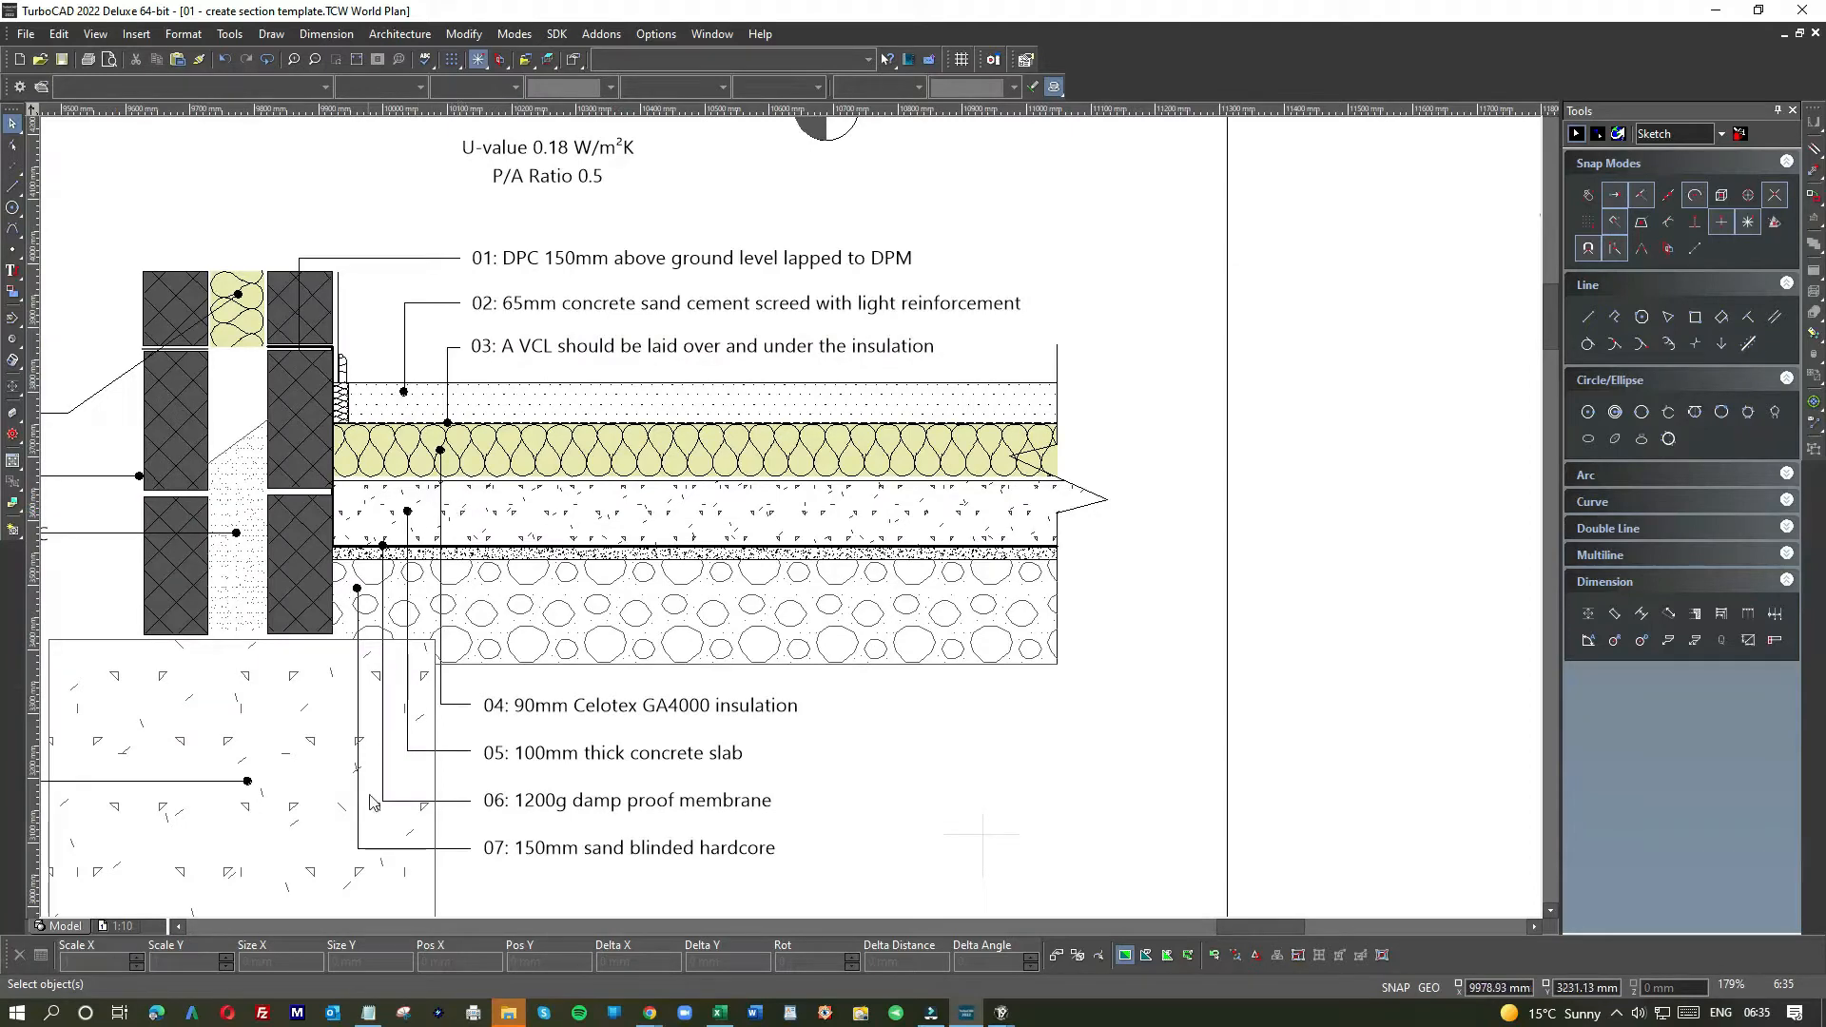
scroll(754, 769, "down", 2)
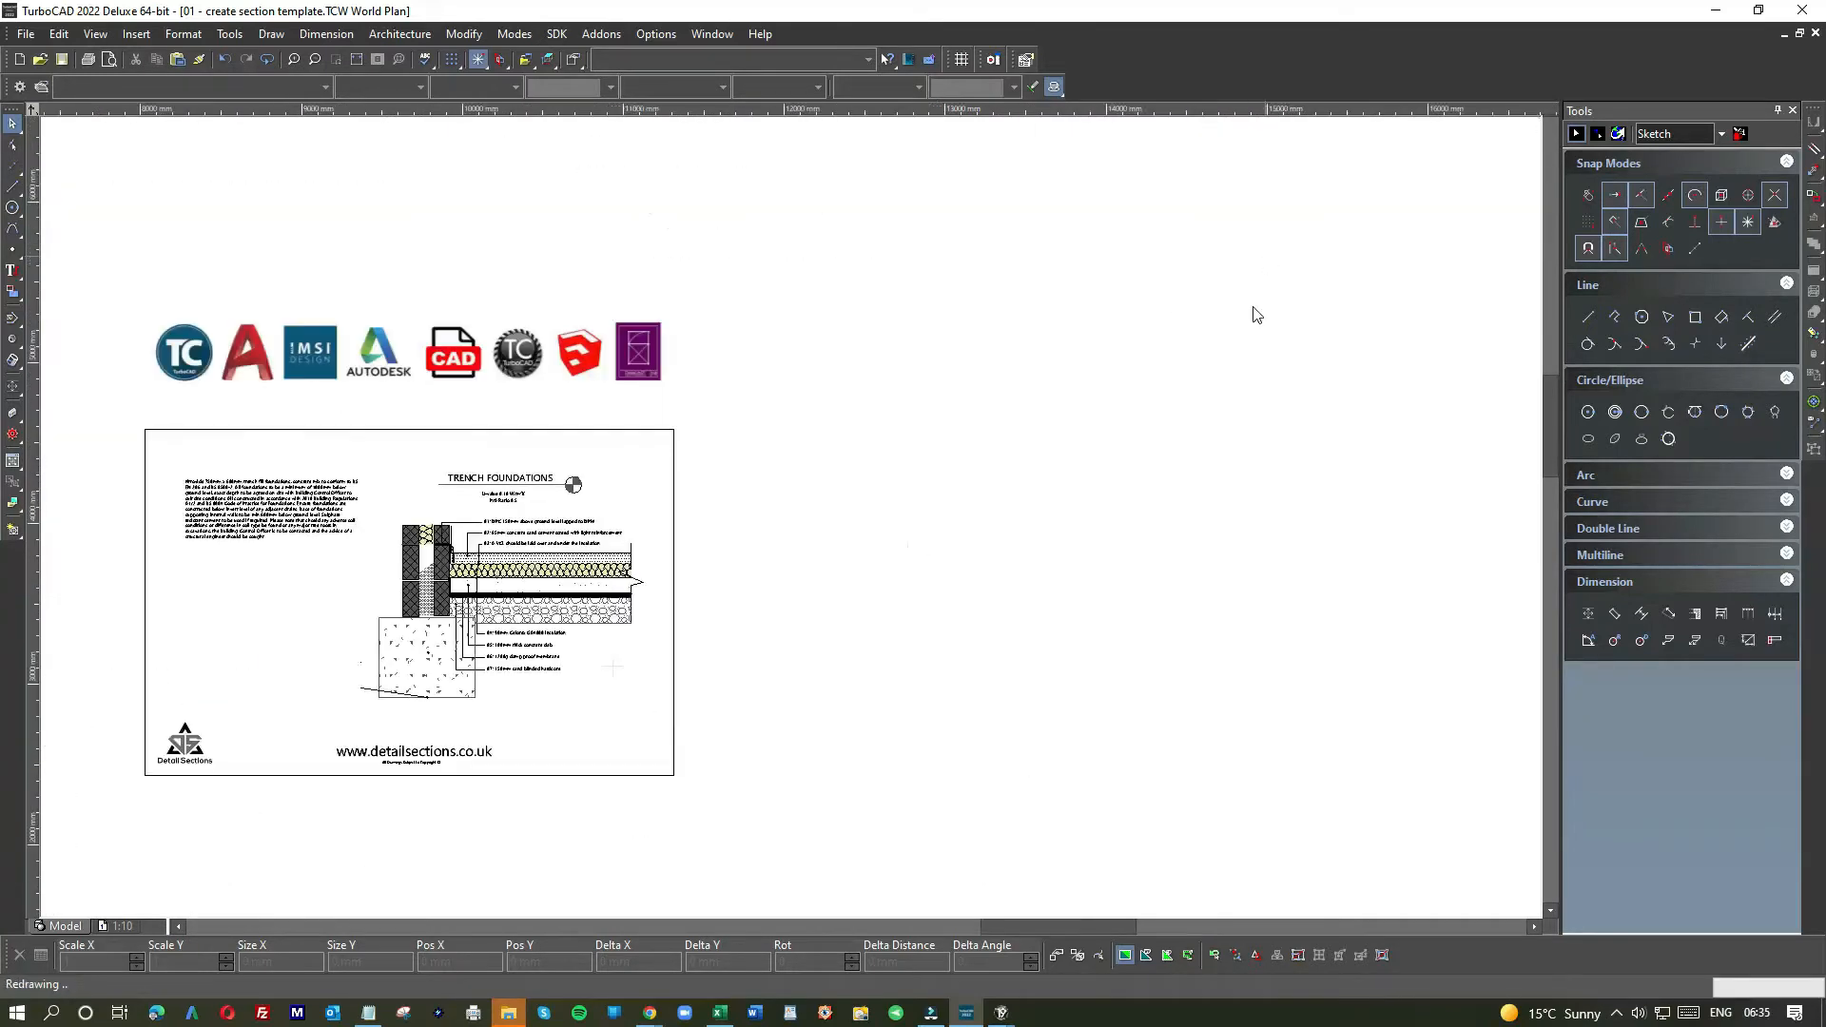
scroll(811, 513, "up", 2)
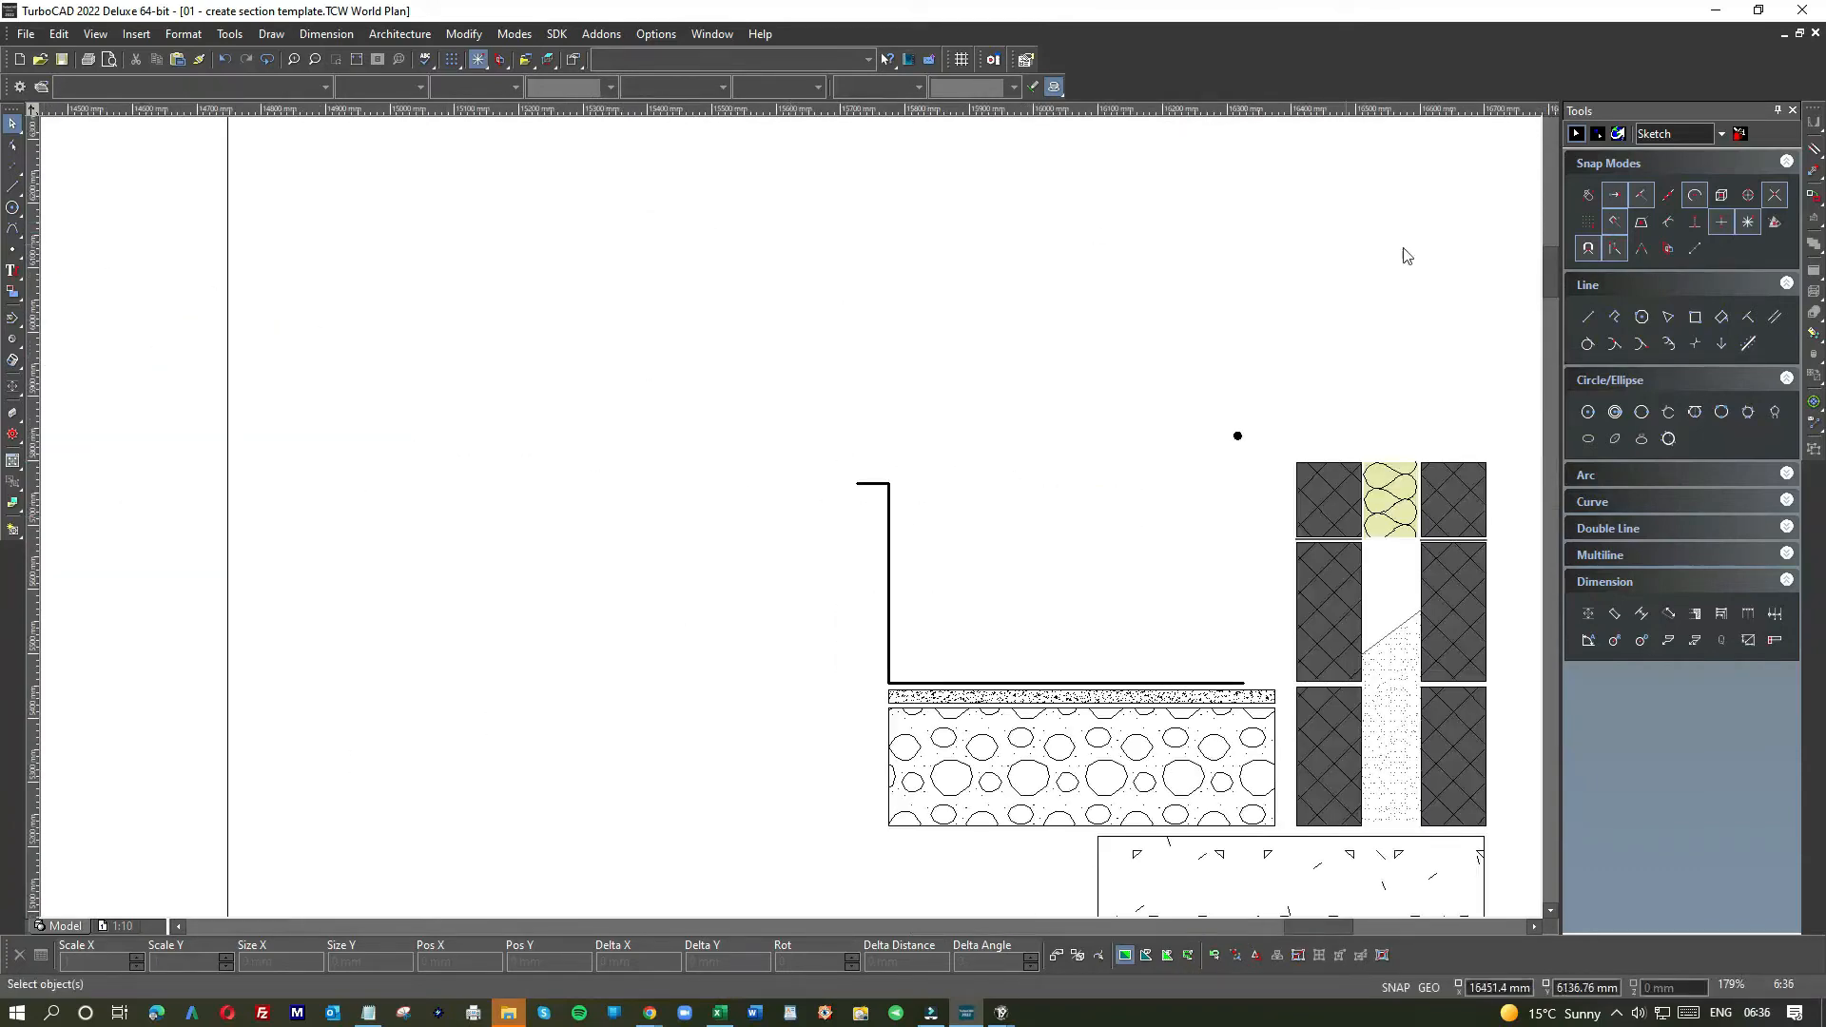
- Draw a 600 by 100 mm rectangle for the concrete slab in the clear space above the damp proof membrane
left_click(1693, 323)
left_click(804, 321)
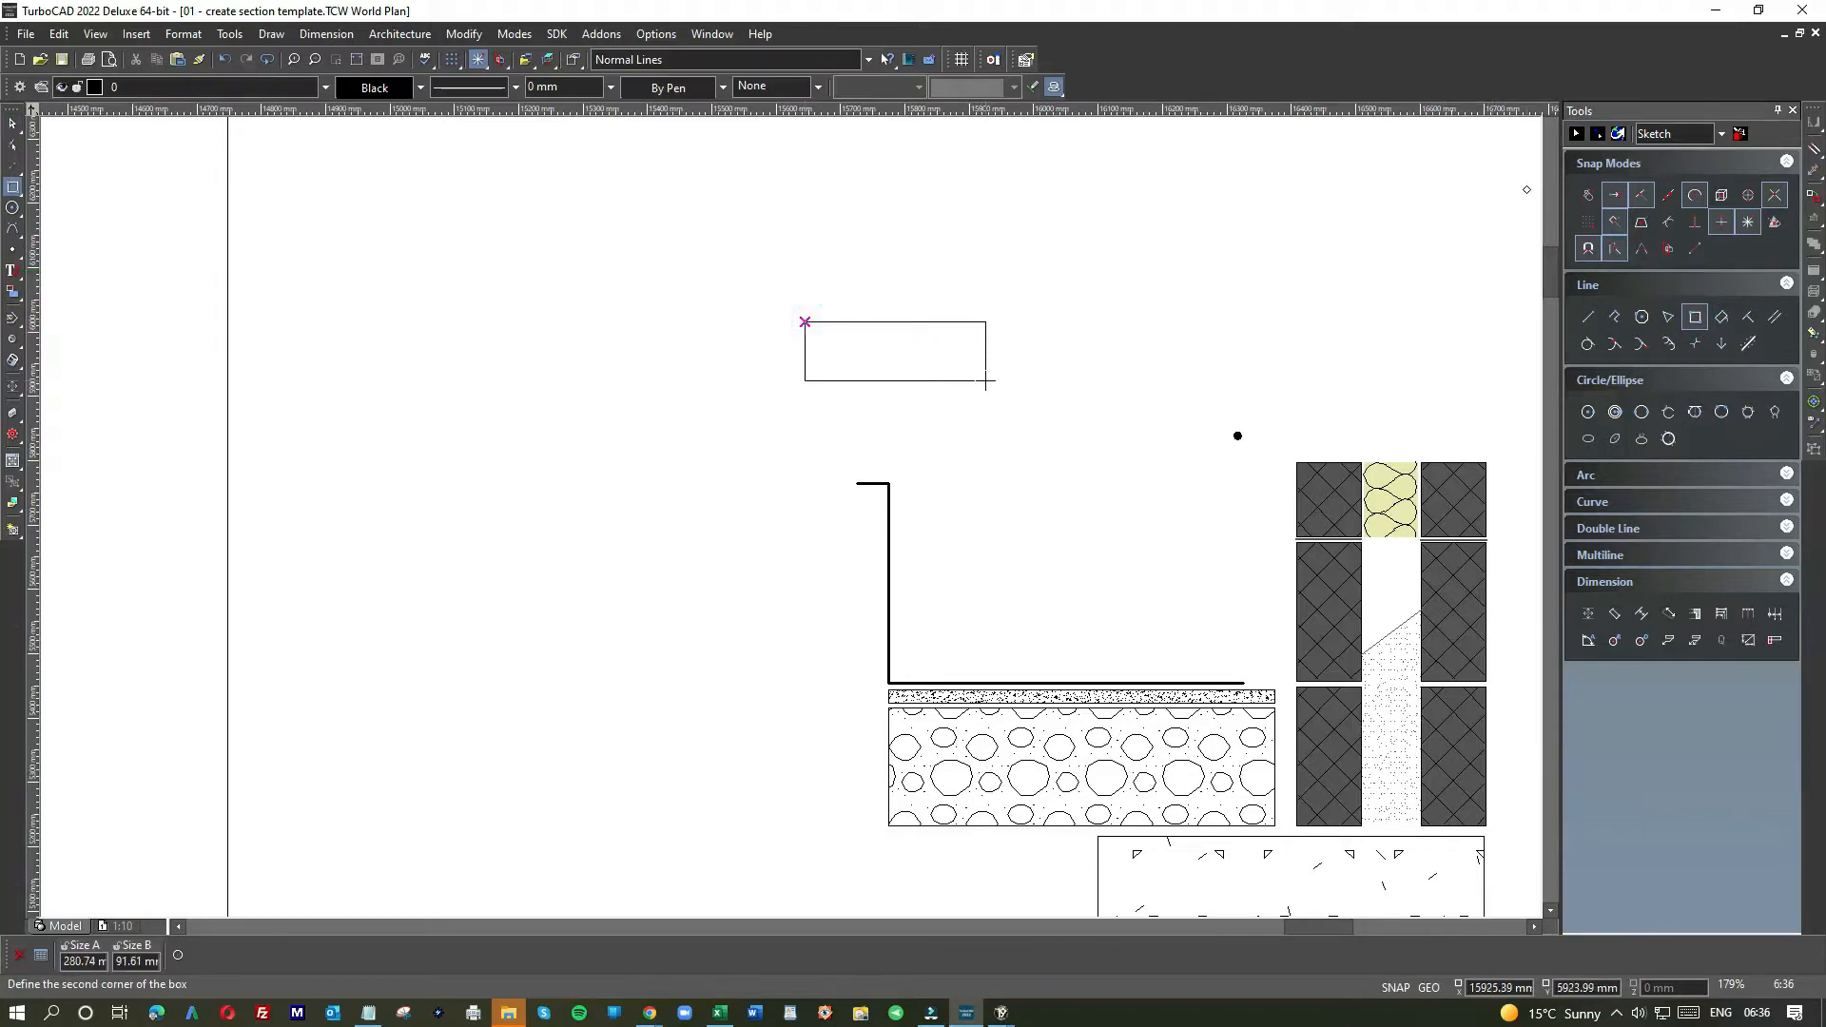
type("600100")
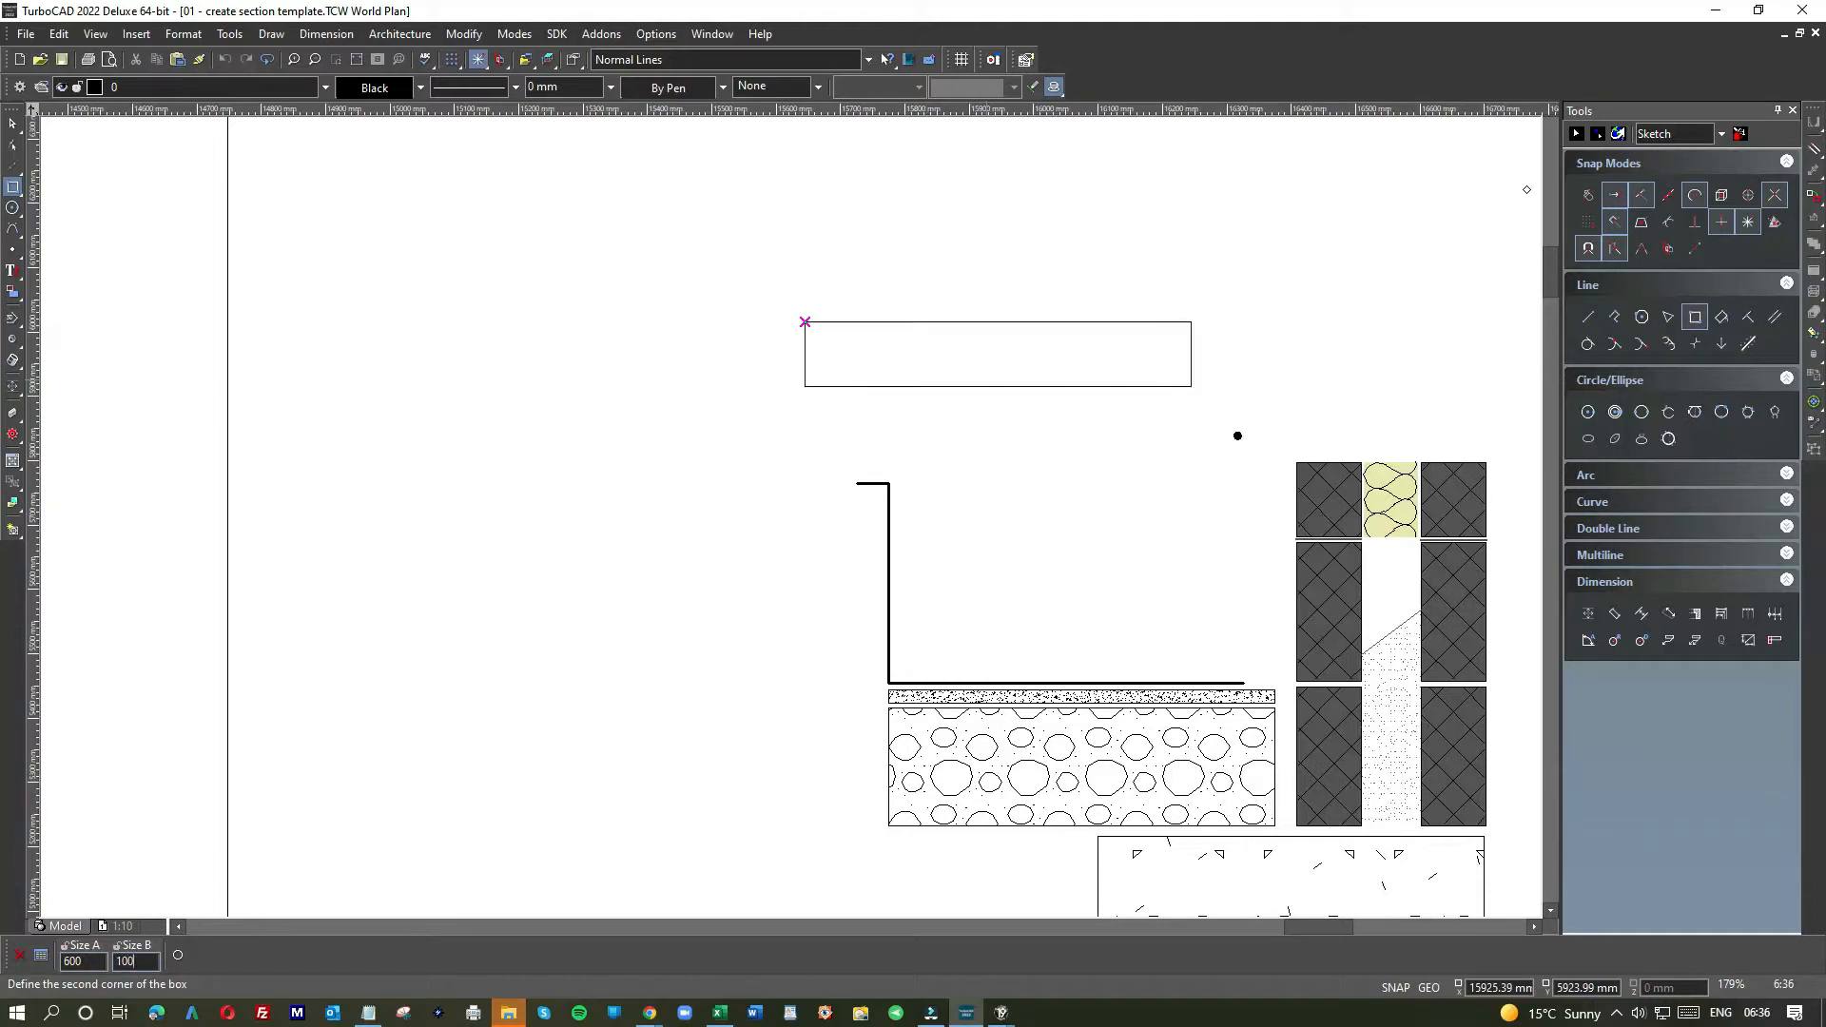
key("Return")
left_click(12, 122)
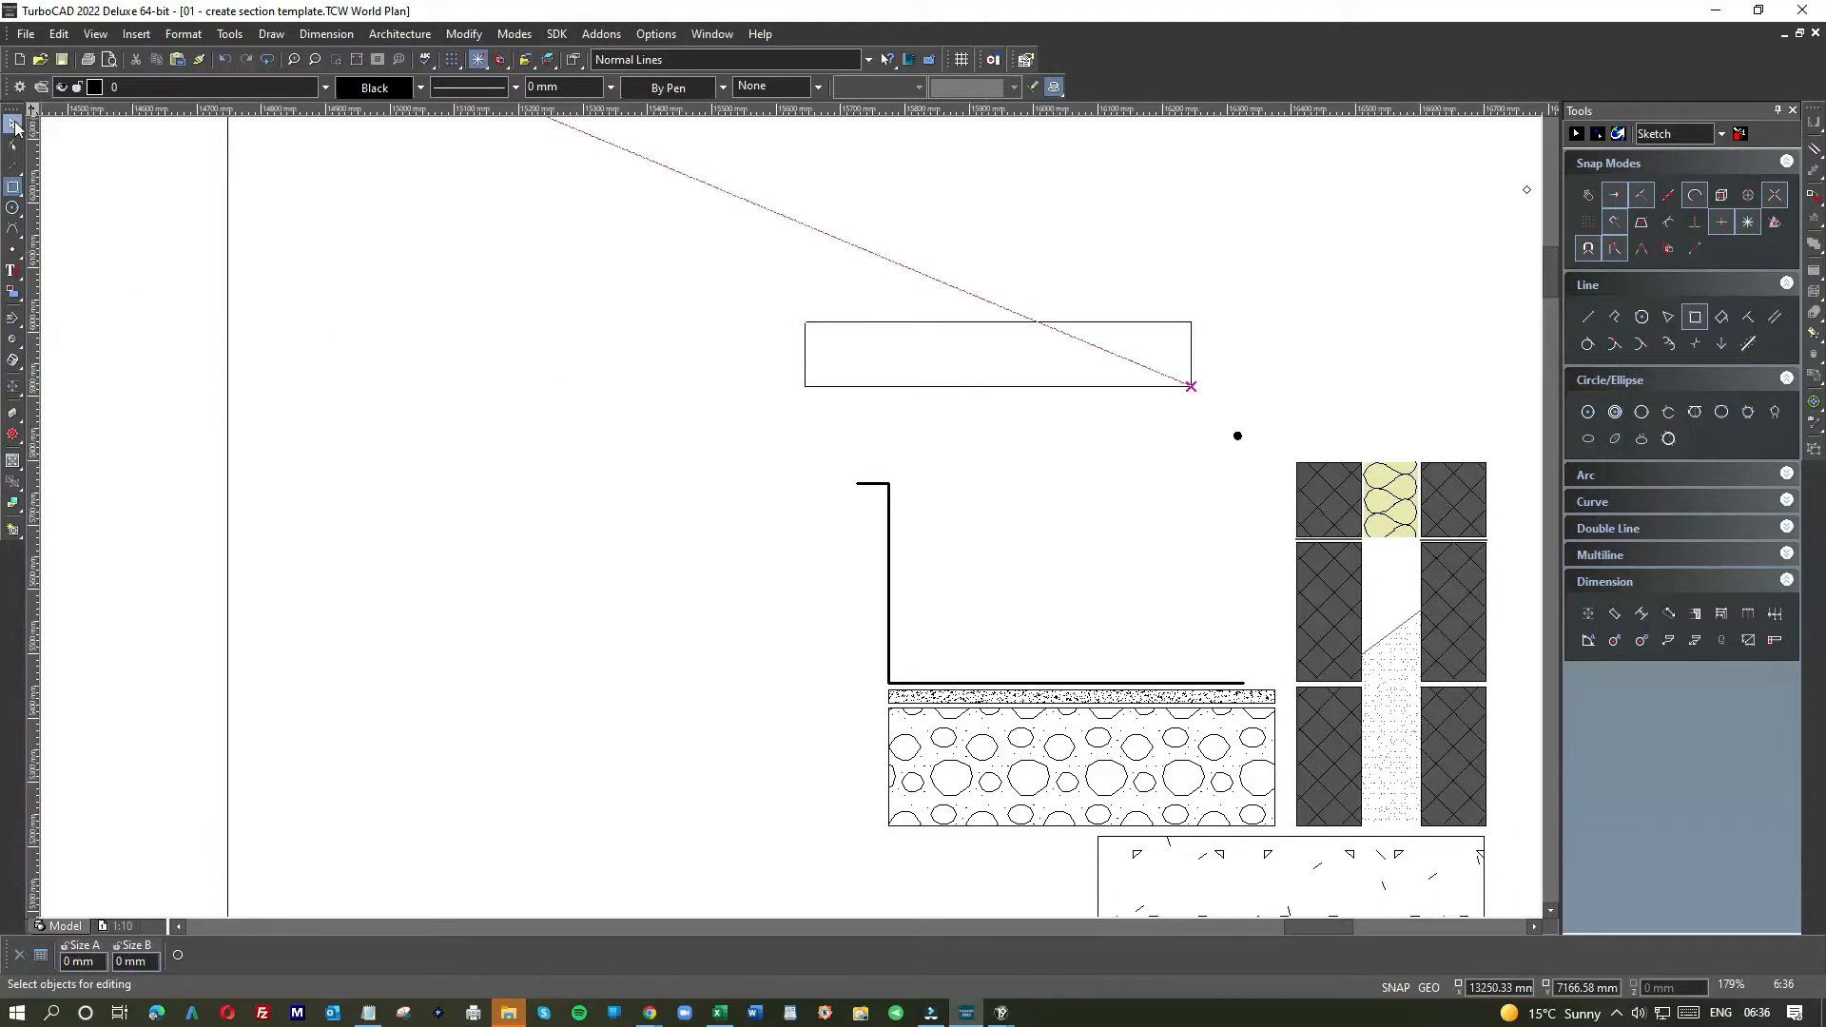
- Fill the new slab rectangle with the concrete hatch pattern
left_click(821, 323)
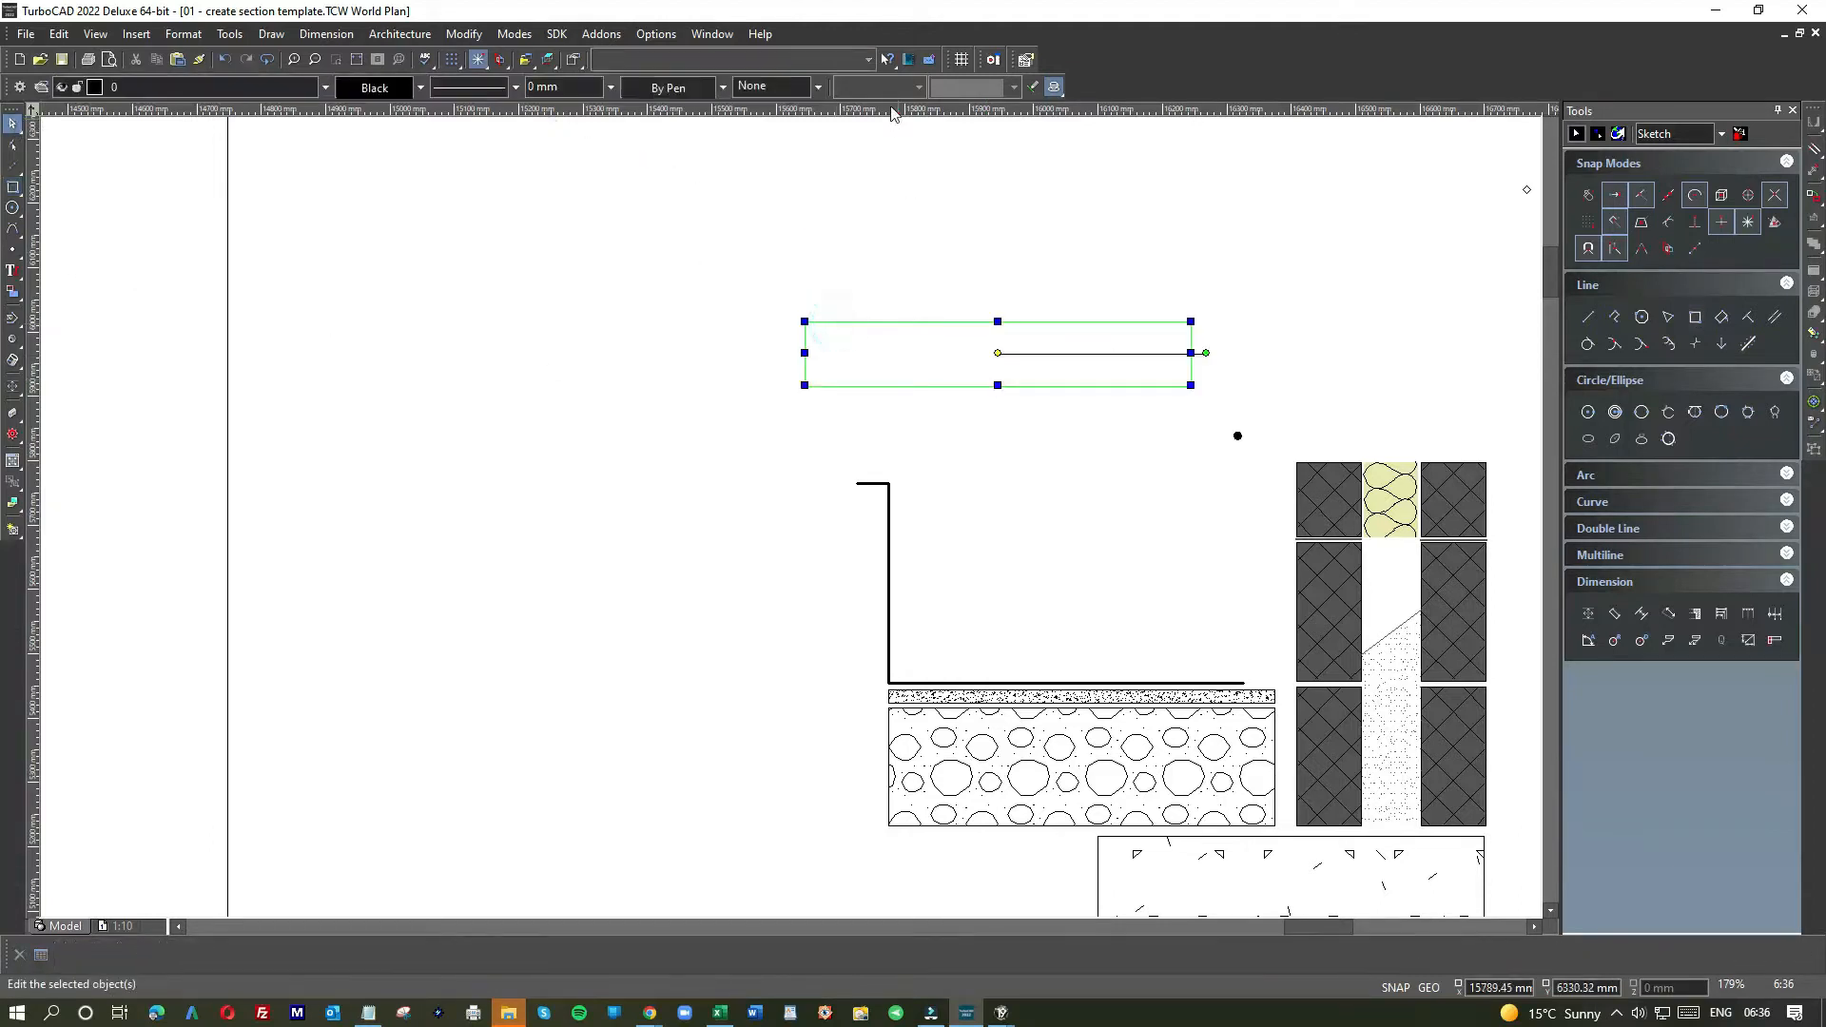
left_click(794, 87)
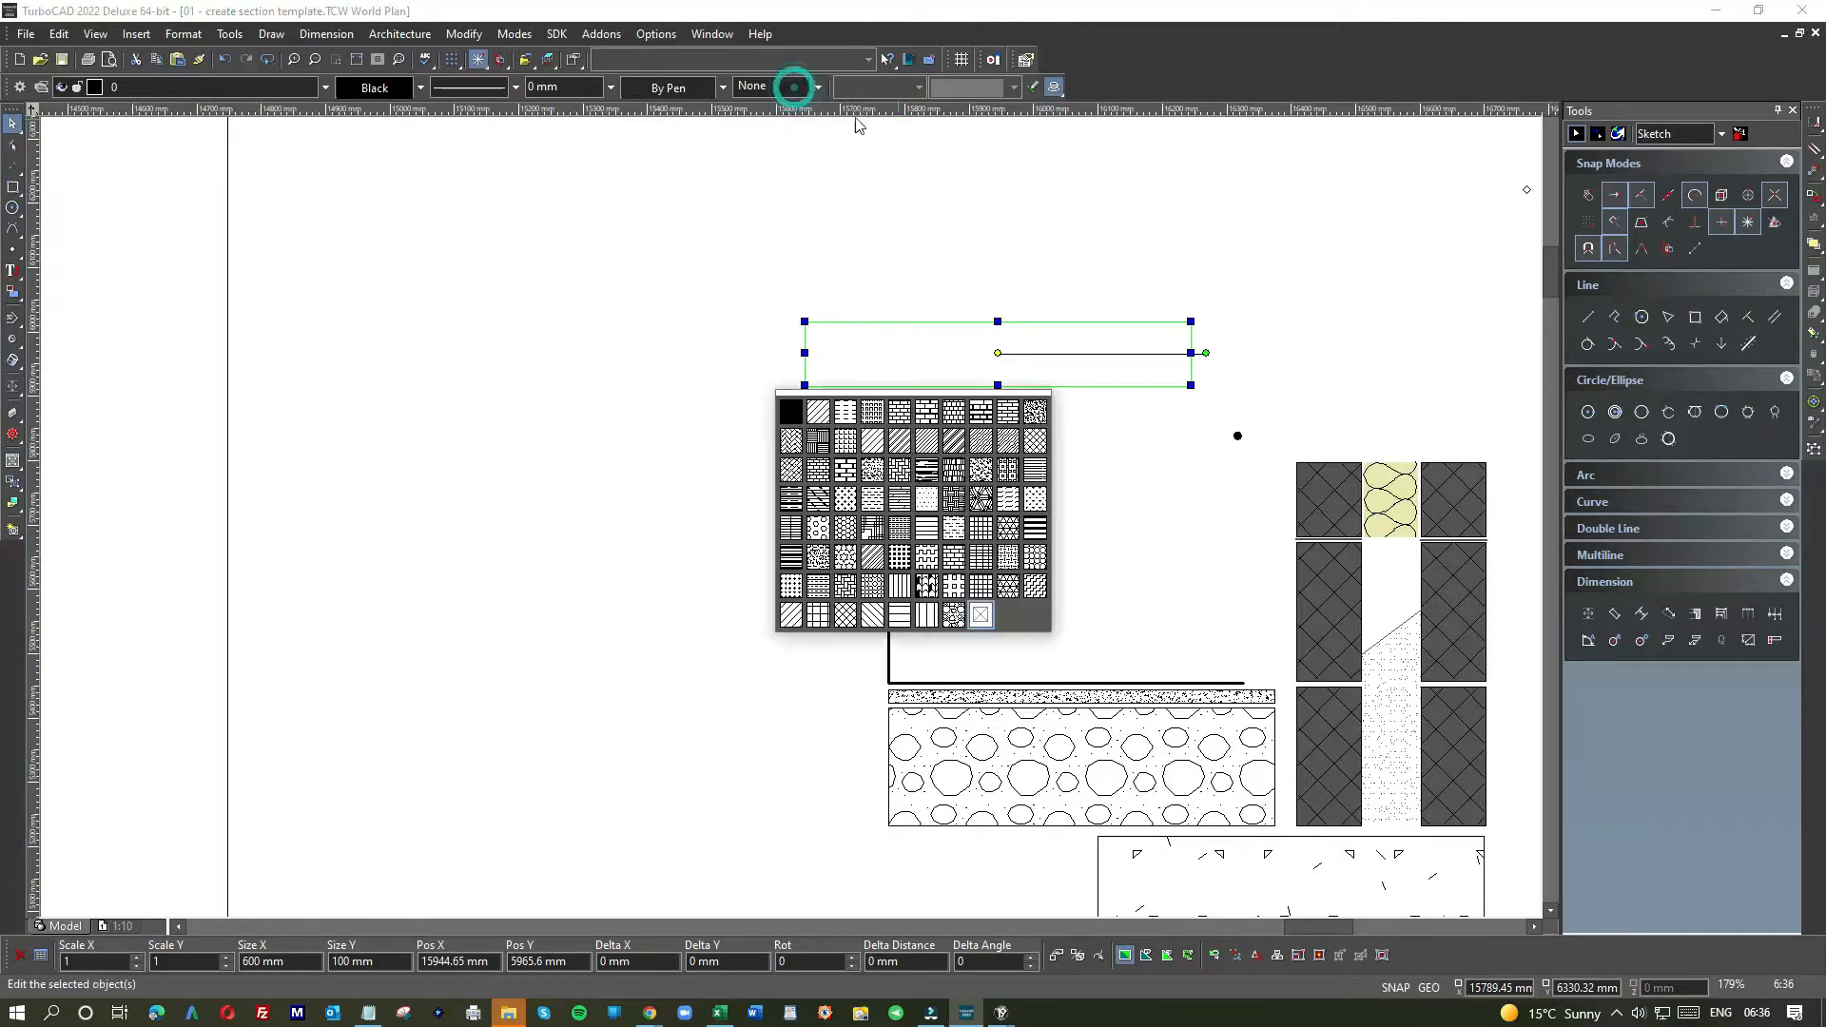
left_click(817, 556)
left_click(740, 546)
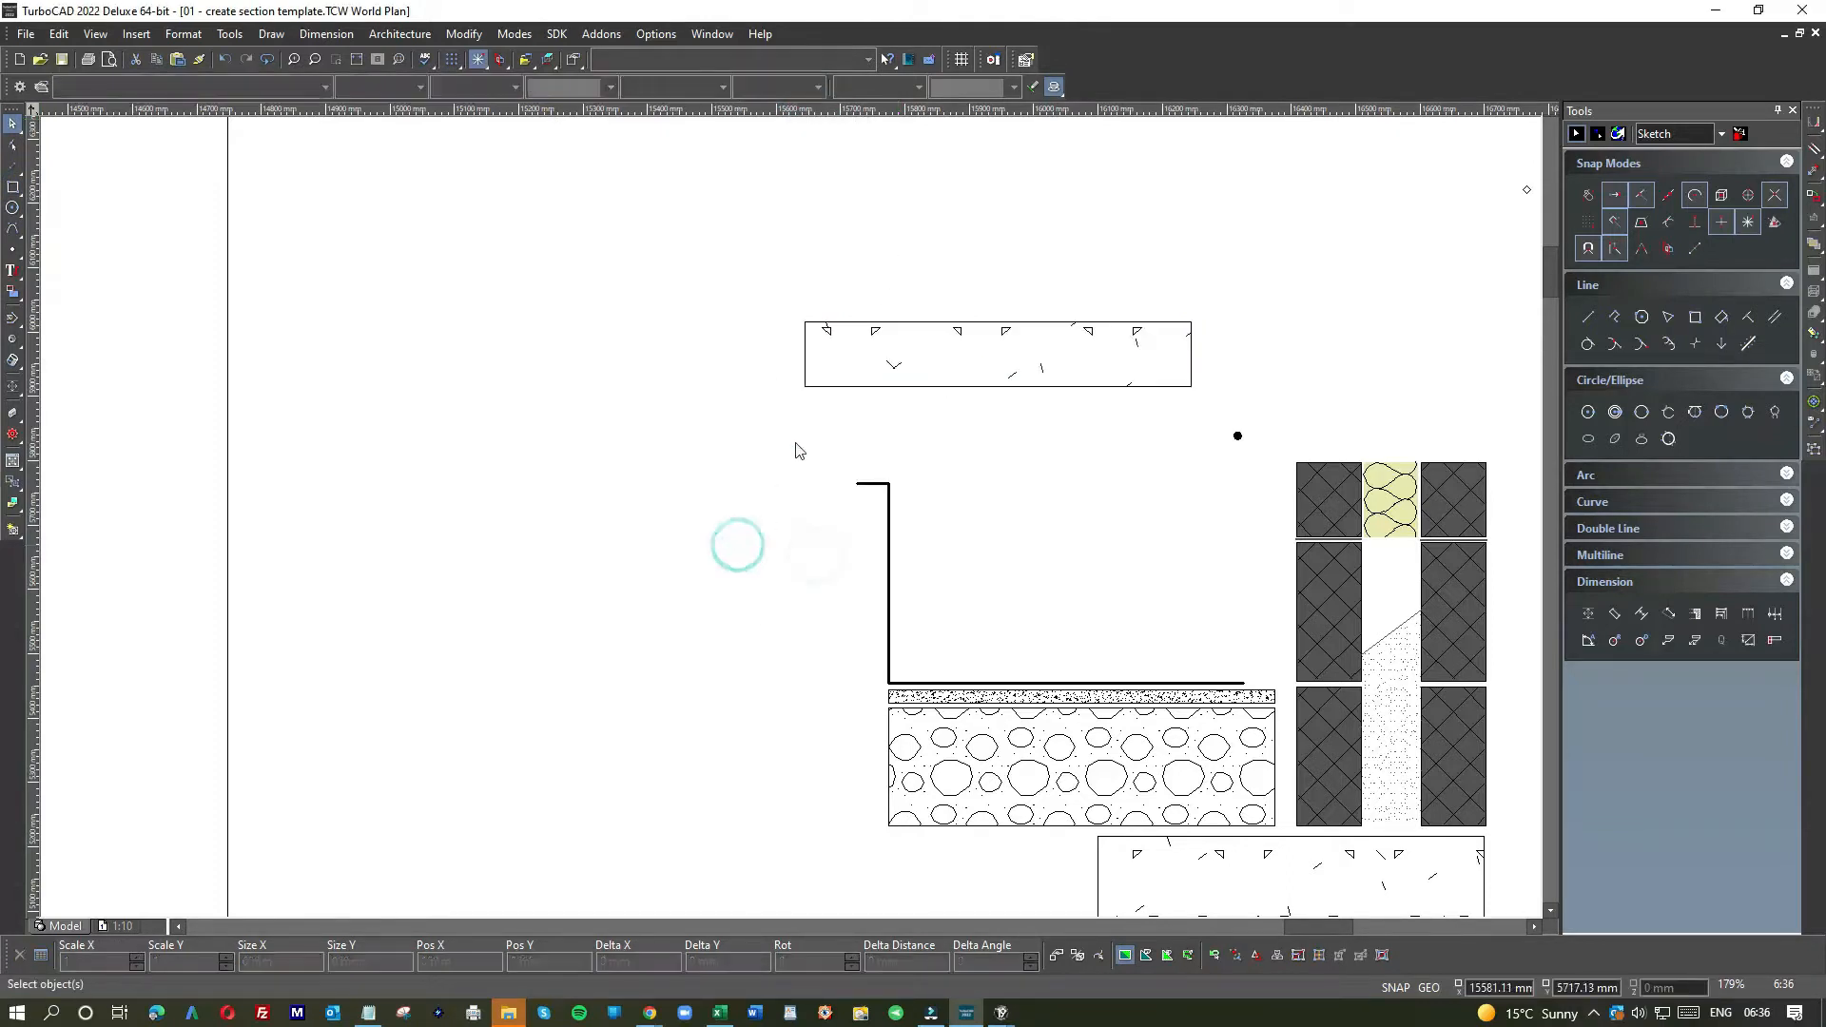
- Move the concrete slab down to just above the damp proof membrane, with its outer edge against the membrane's upright leg
left_click(814, 374)
left_click_drag(815, 365, 913, 644)
scroll(937, 661, "up", 2)
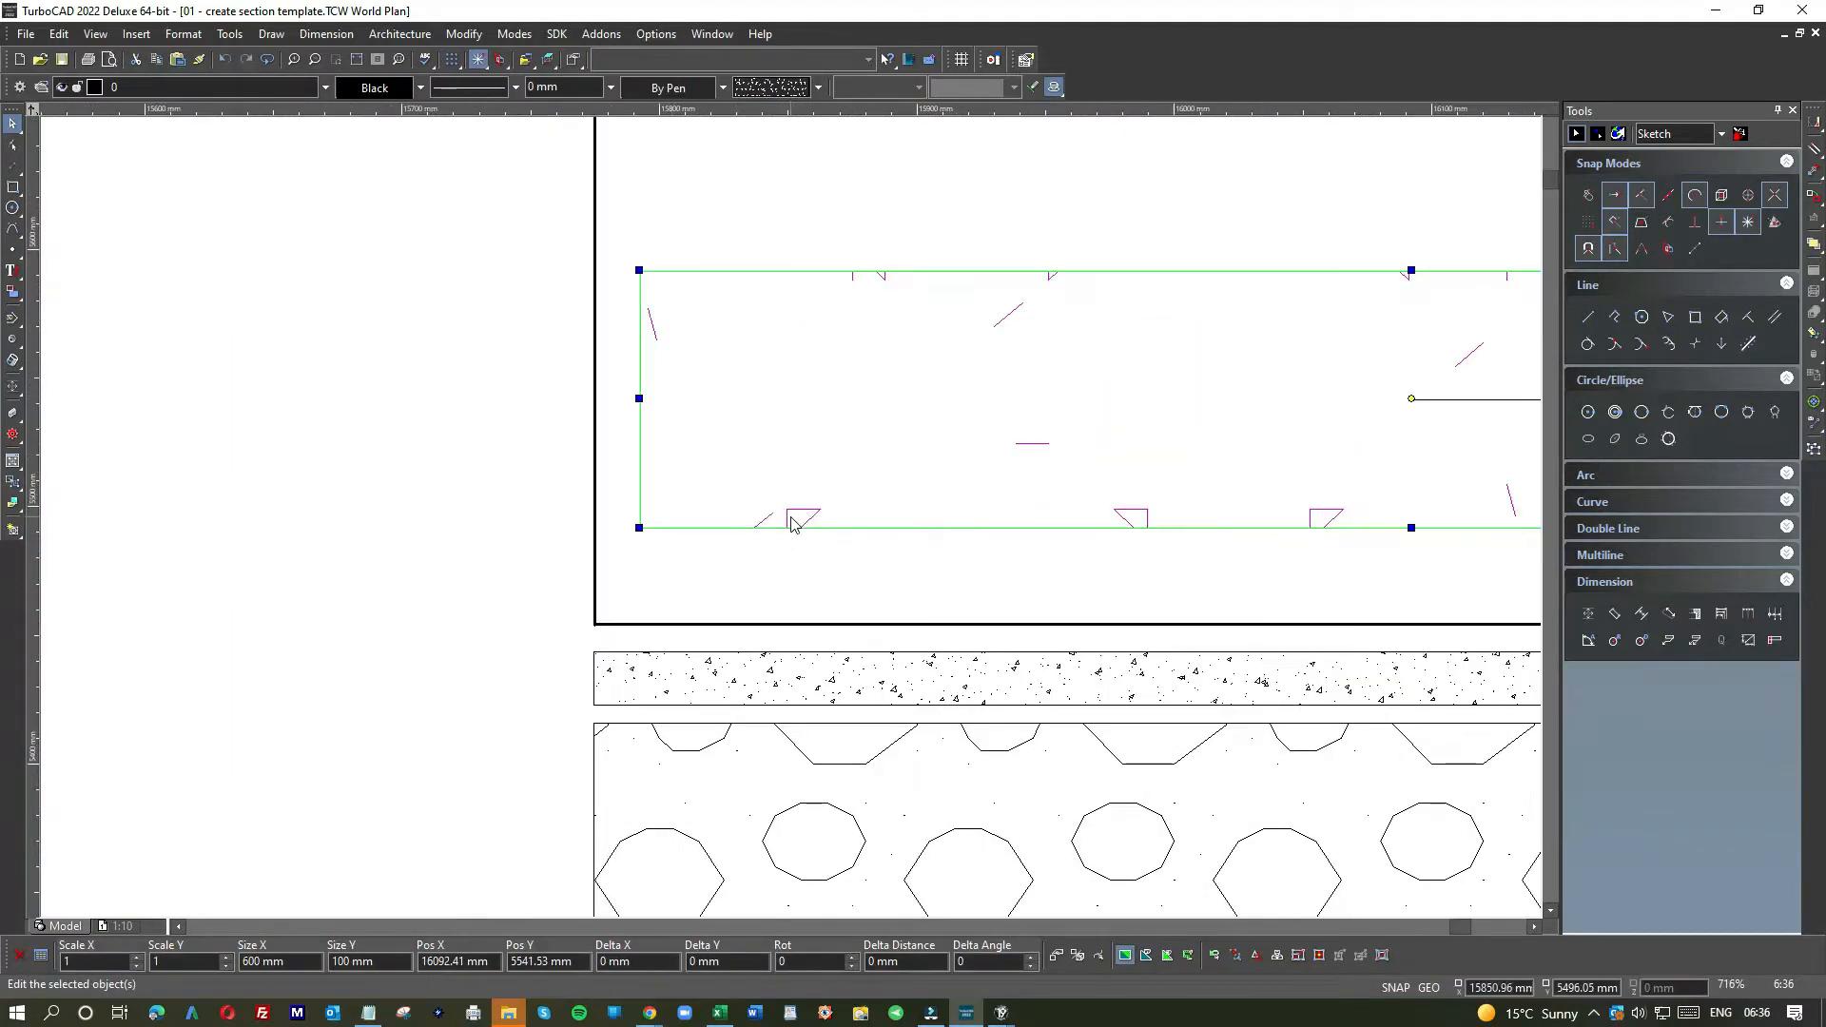
left_click_drag(696, 502, 658, 587)
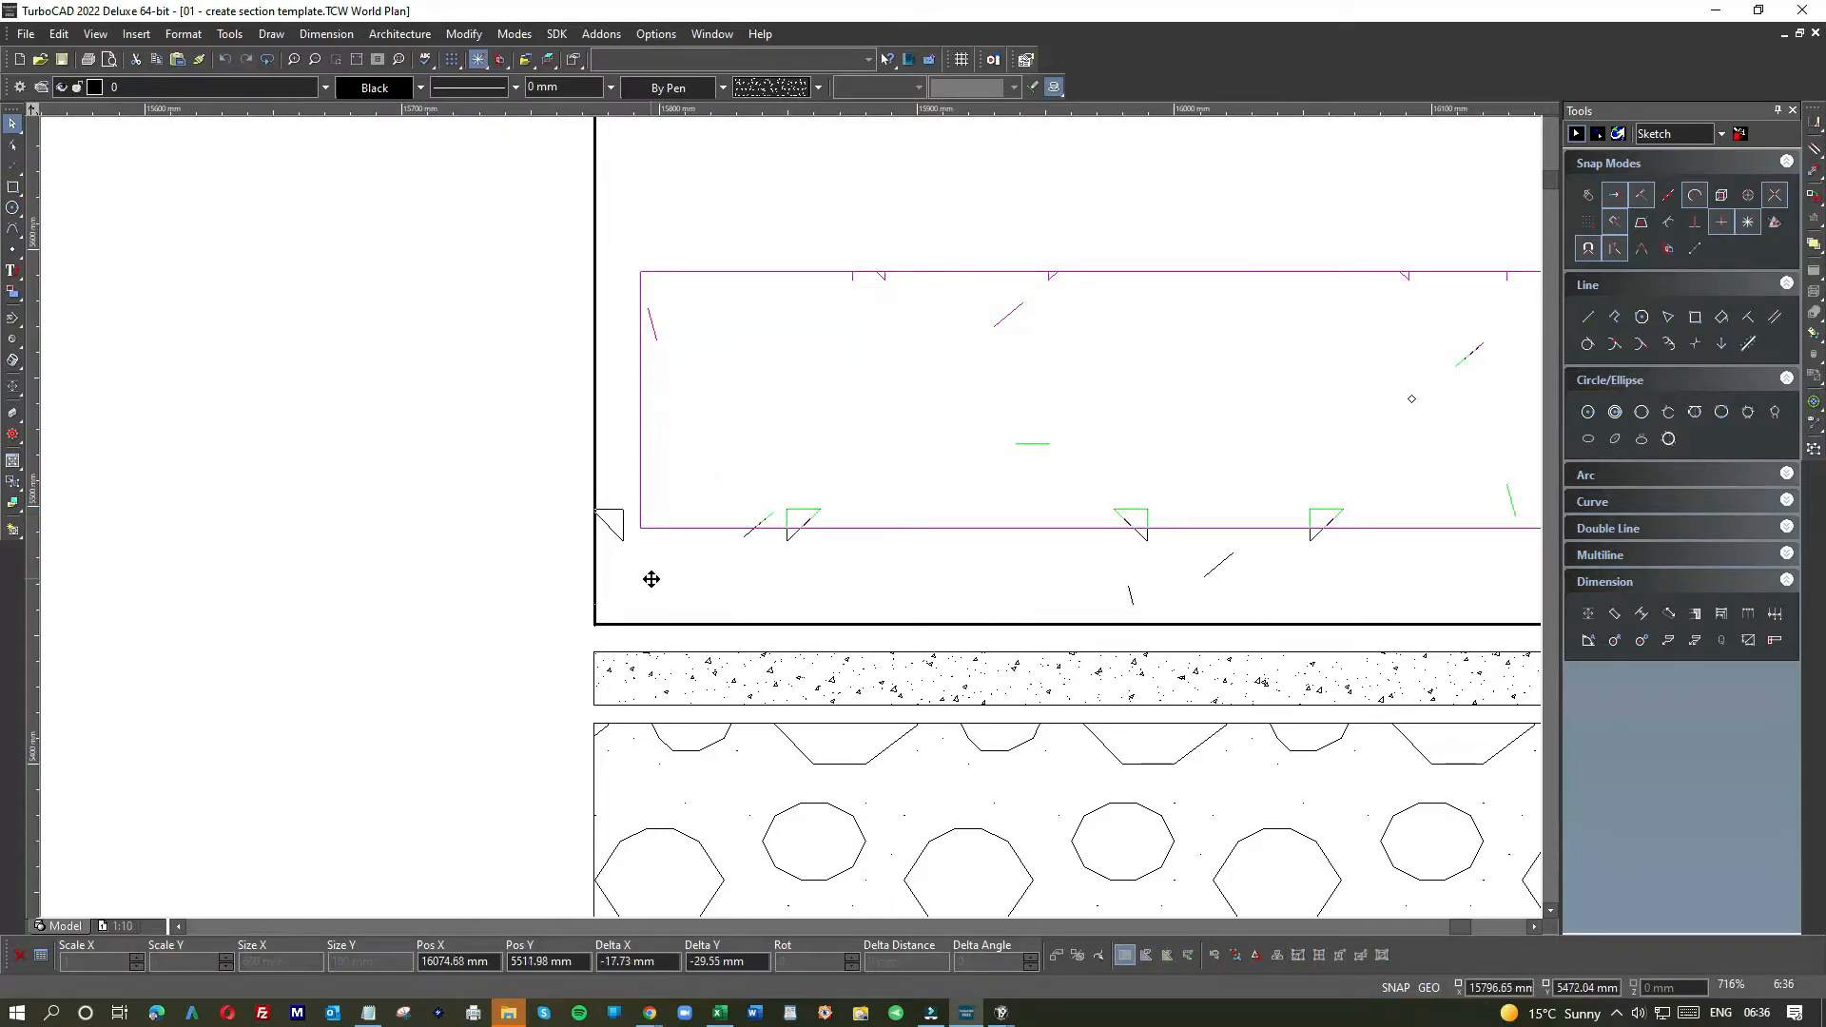
left_click_drag(652, 569, 652, 573)
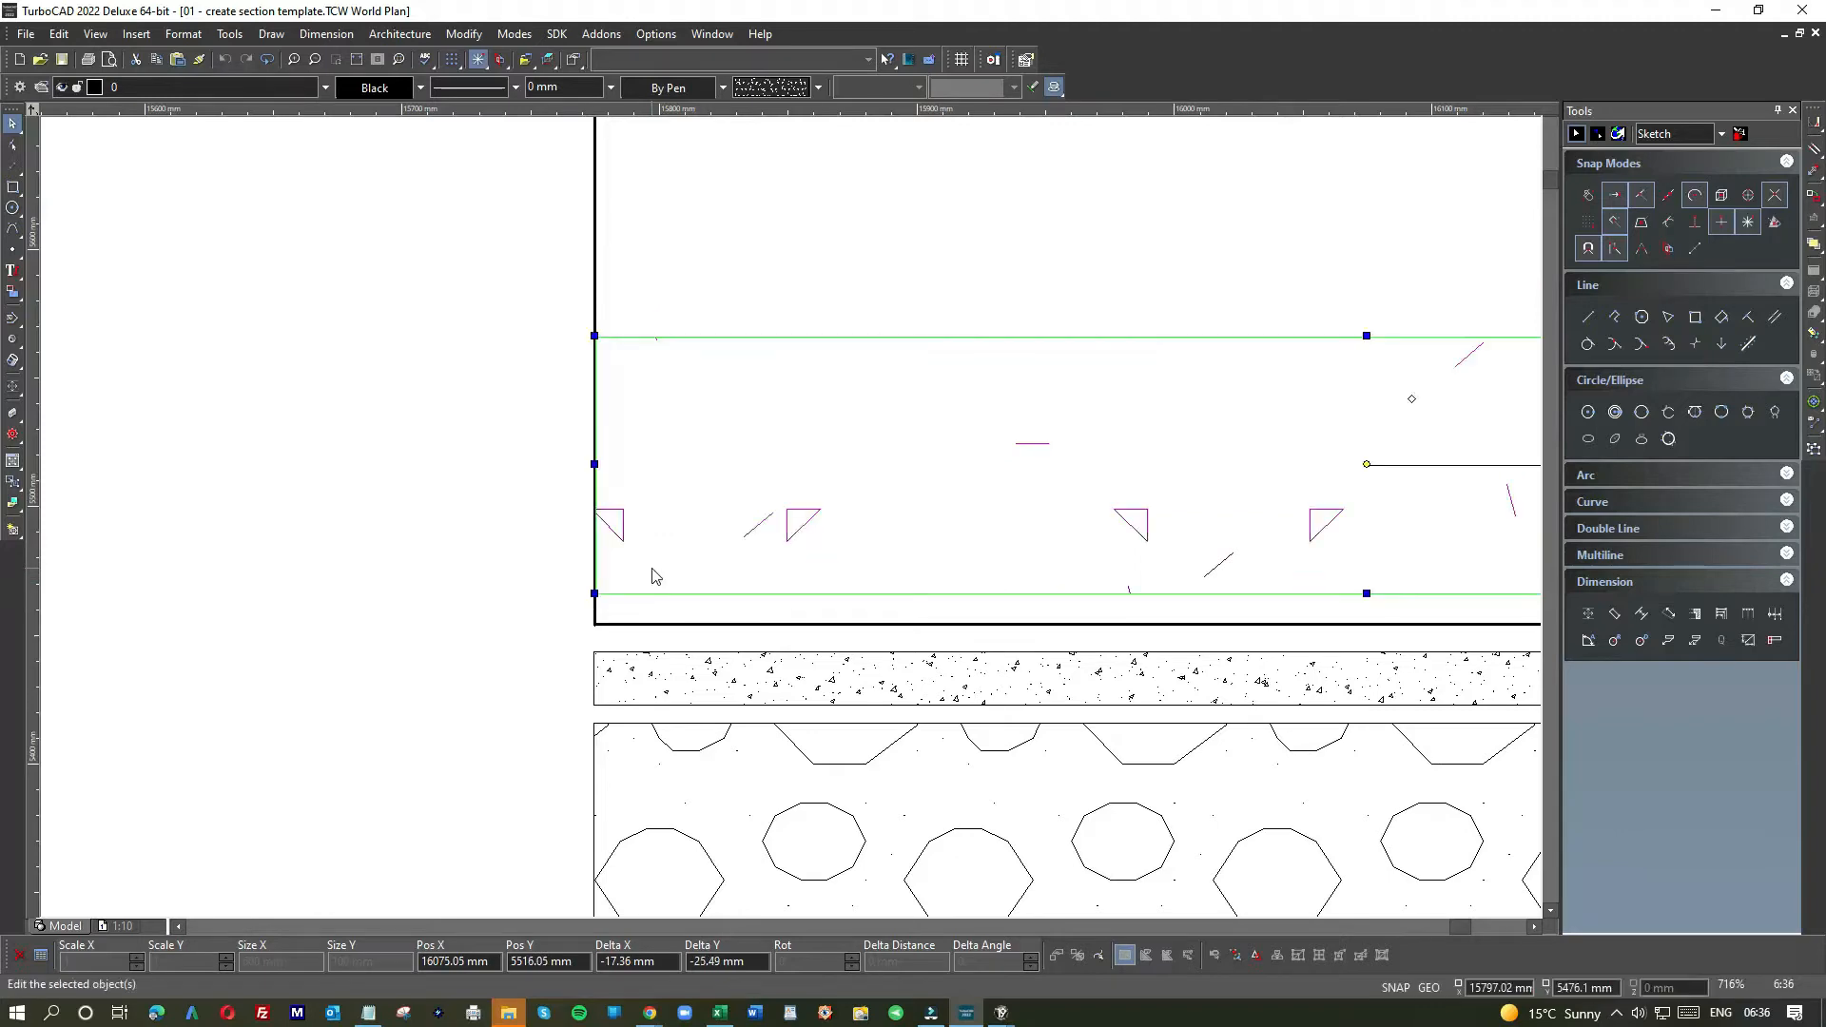
left_click(540, 505)
- Stretch the wall-side end of the damp proof membrane to line up with the slab's end, about 649 mm overall width
scroll(790, 521, "down", 6)
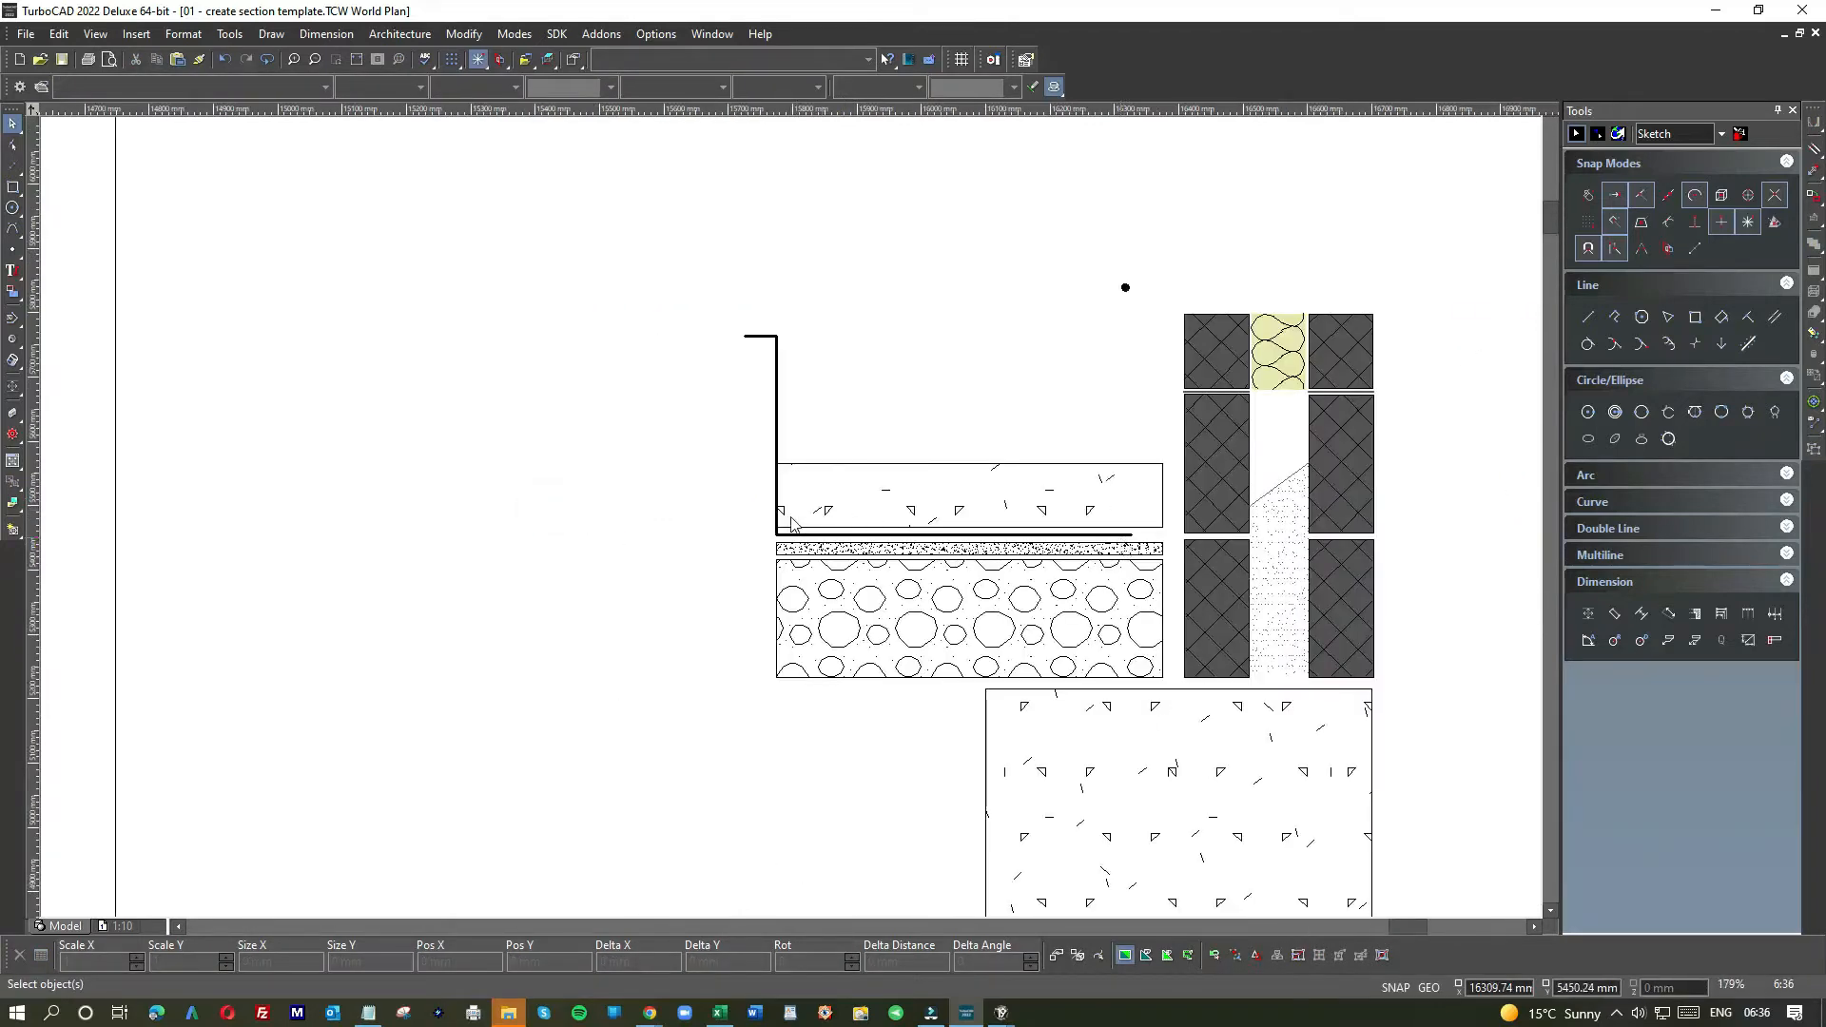
scroll(793, 525, "up", 9)
left_click(904, 511)
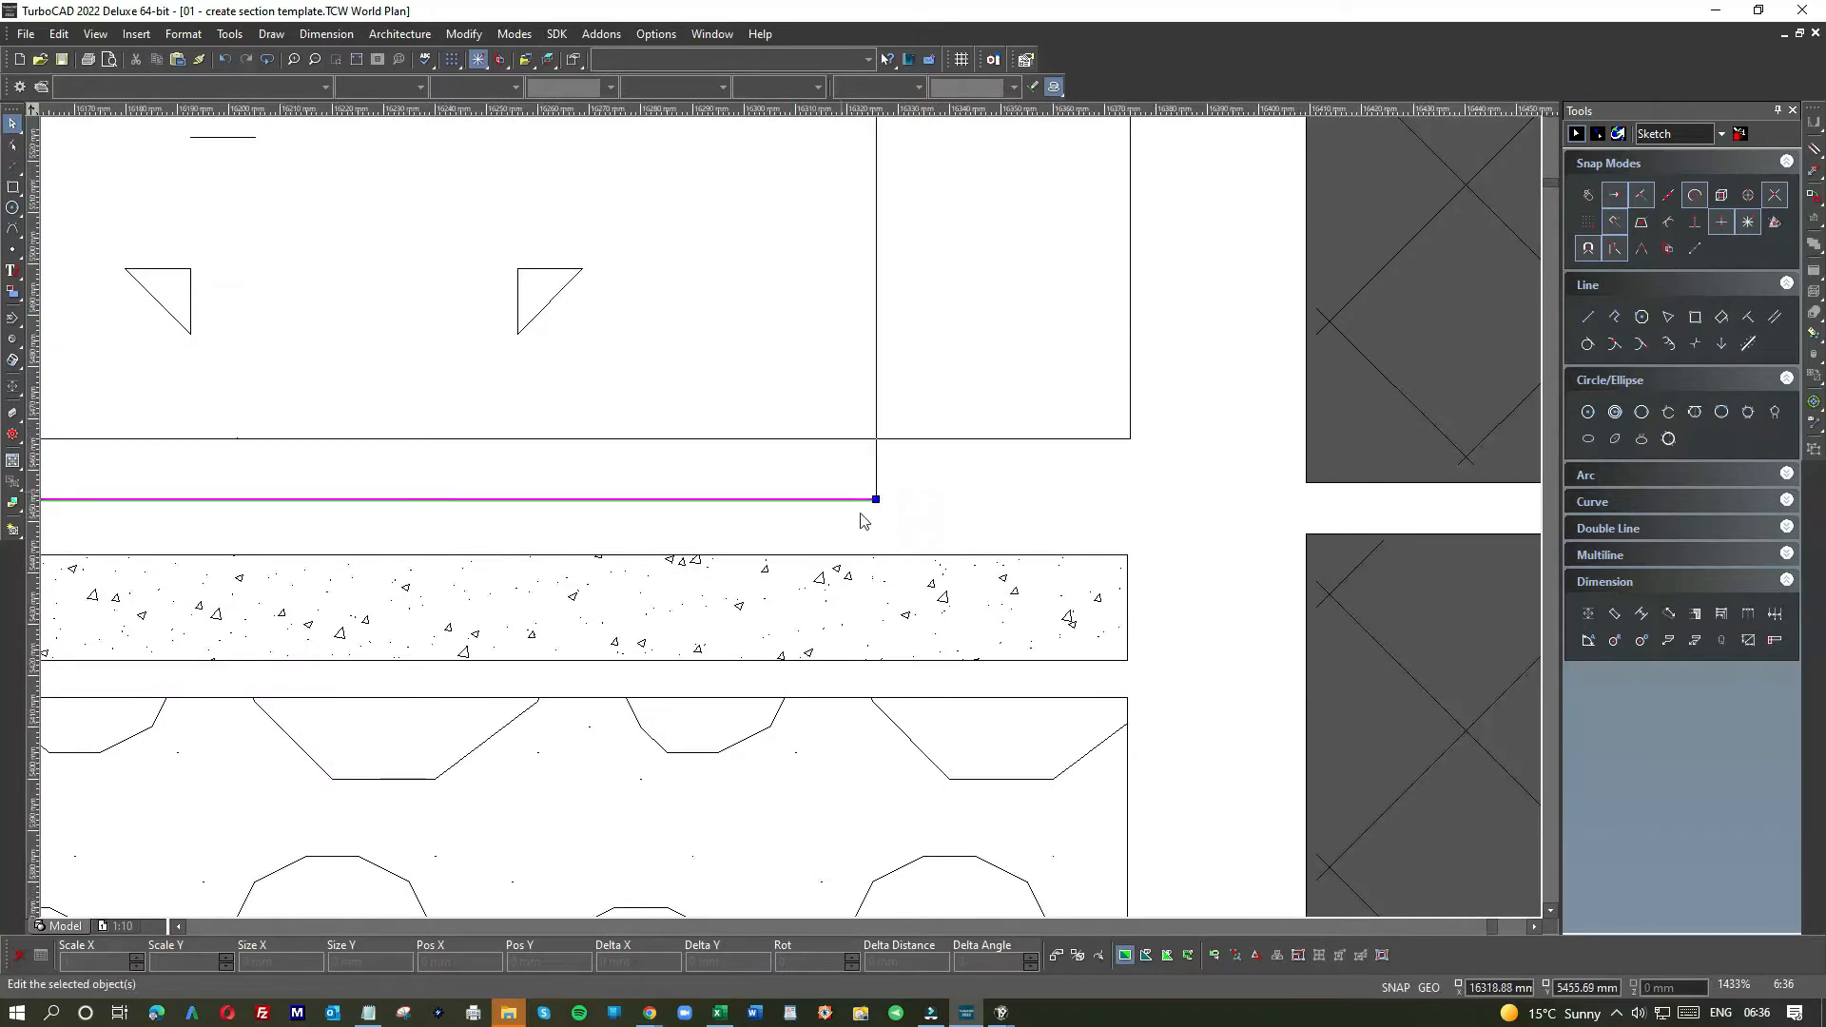
left_click(873, 511)
left_click(873, 502)
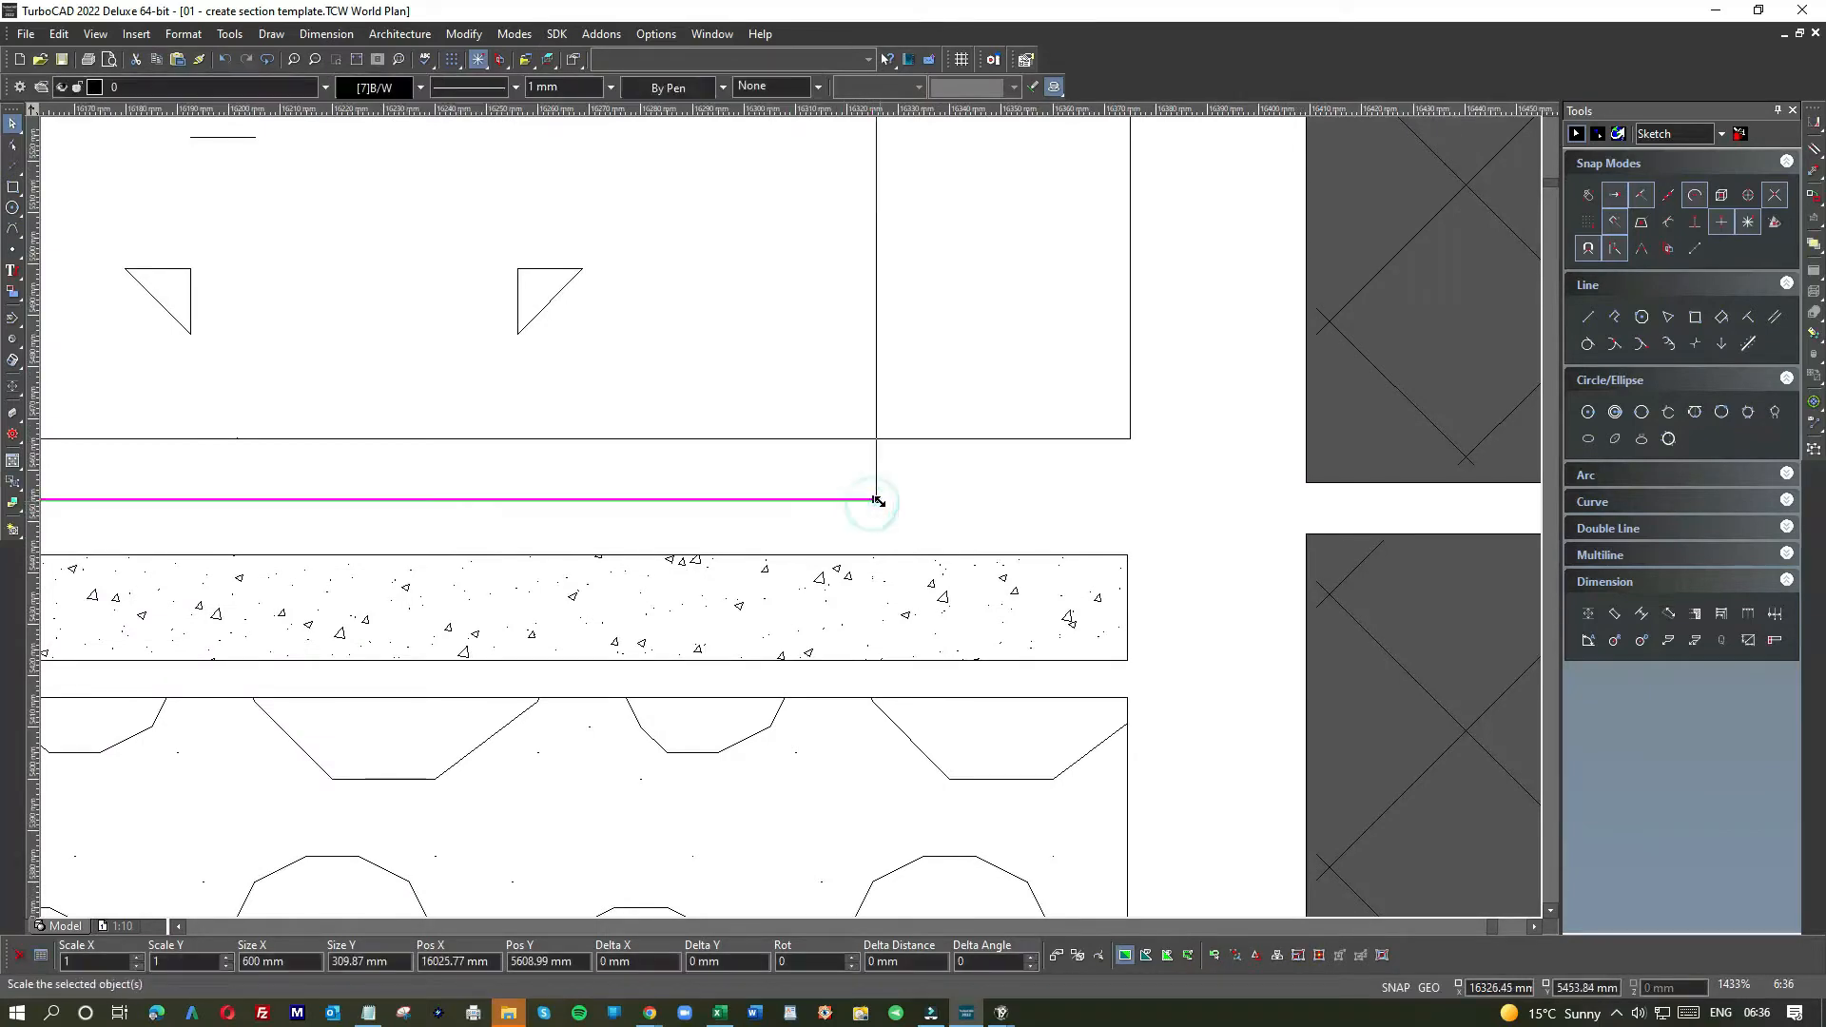
scroll(878, 501, "down", 6)
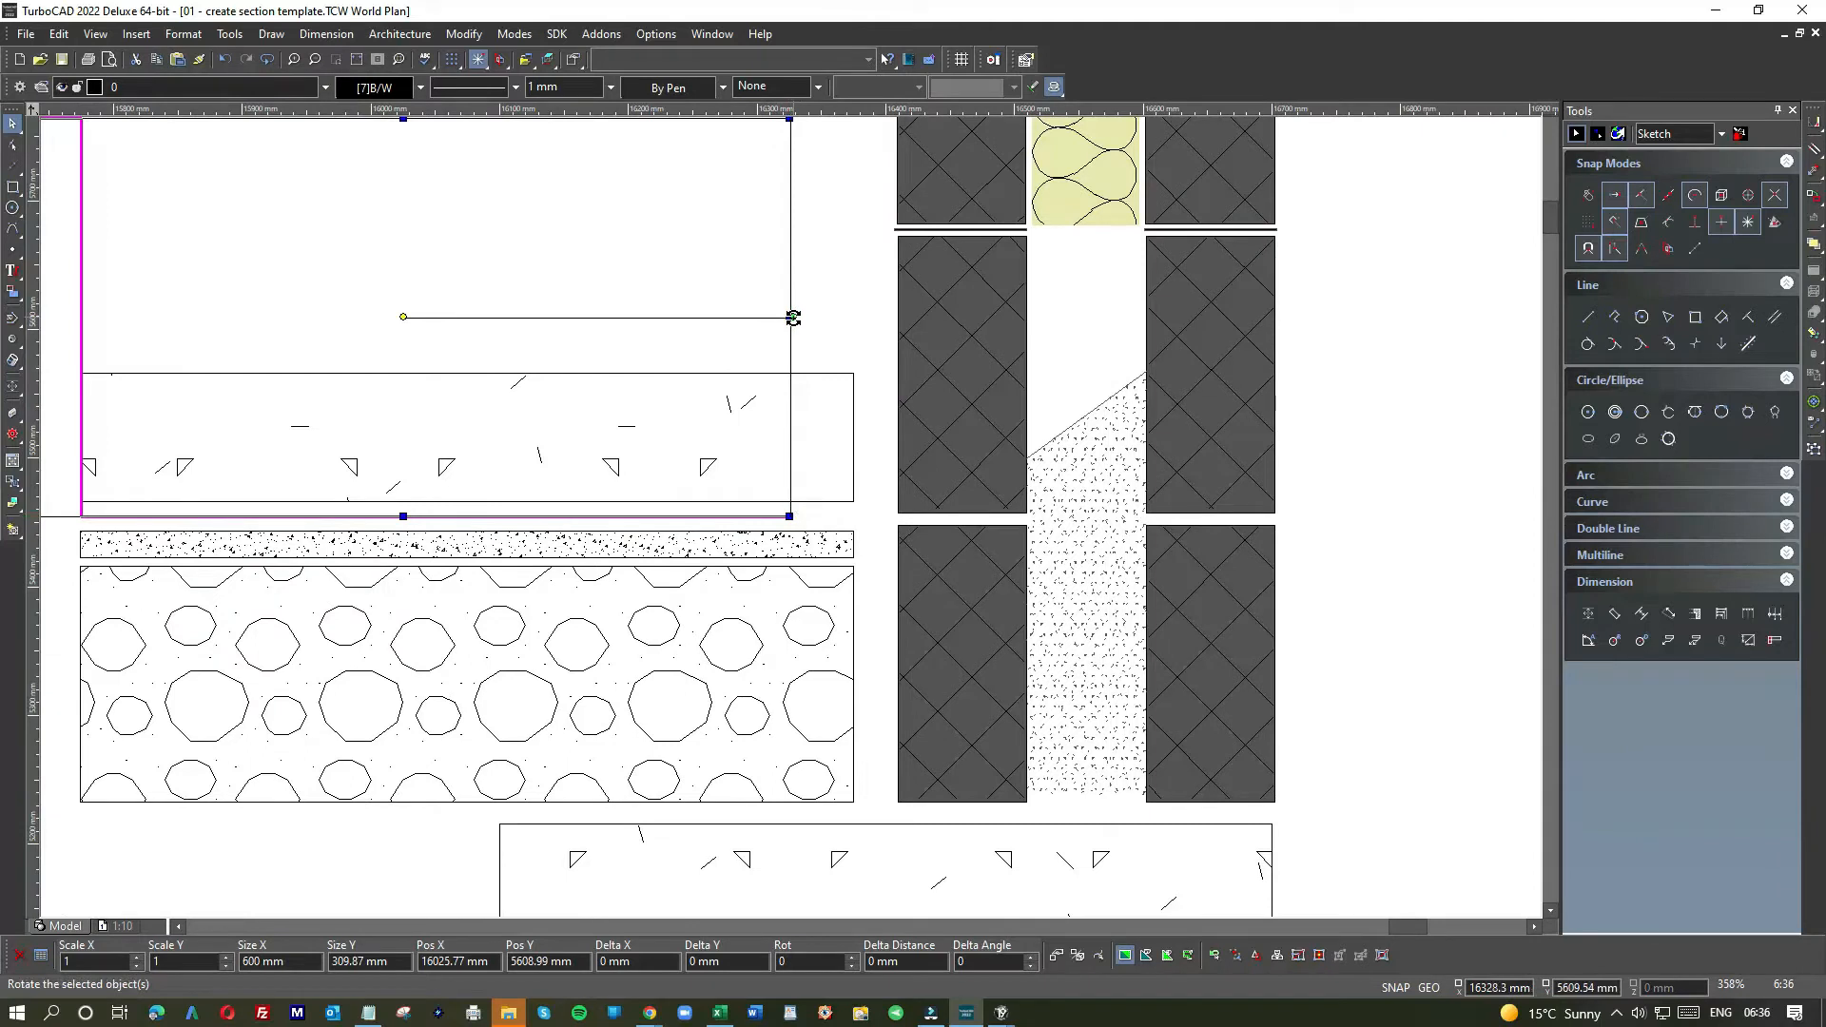
scroll(756, 335, "up", 6)
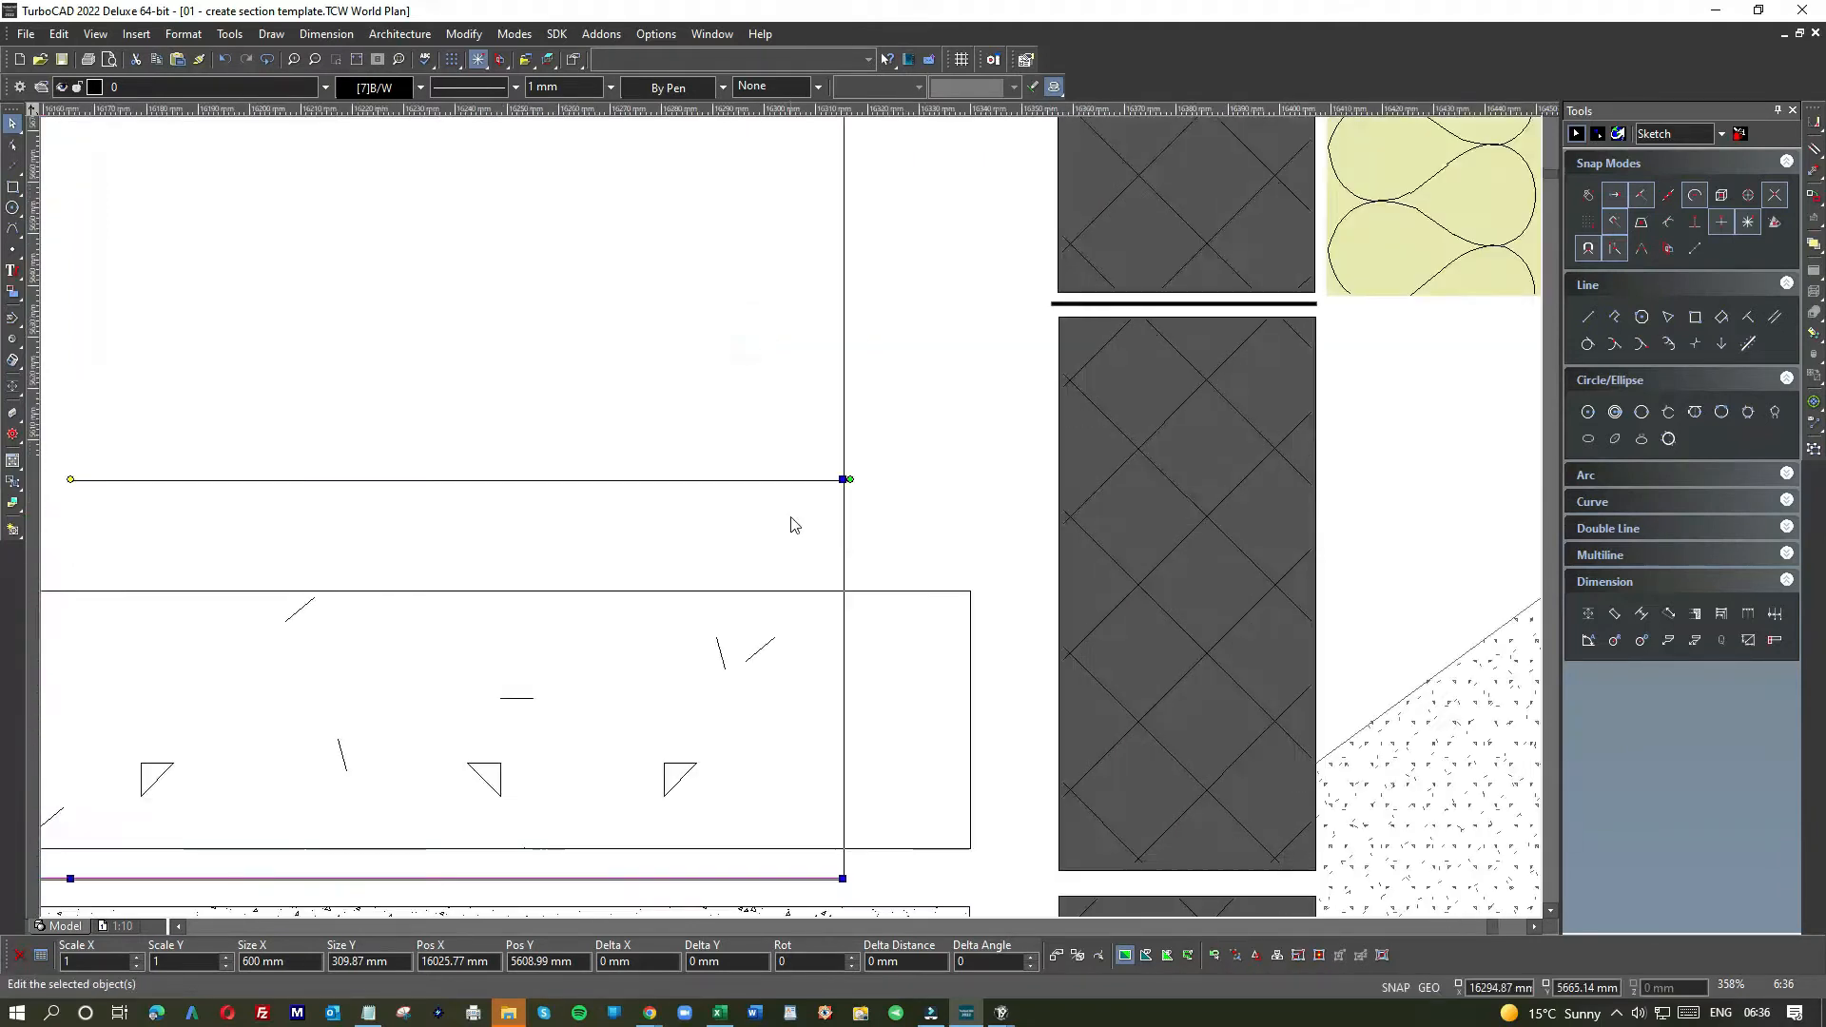
left_click(895, 444)
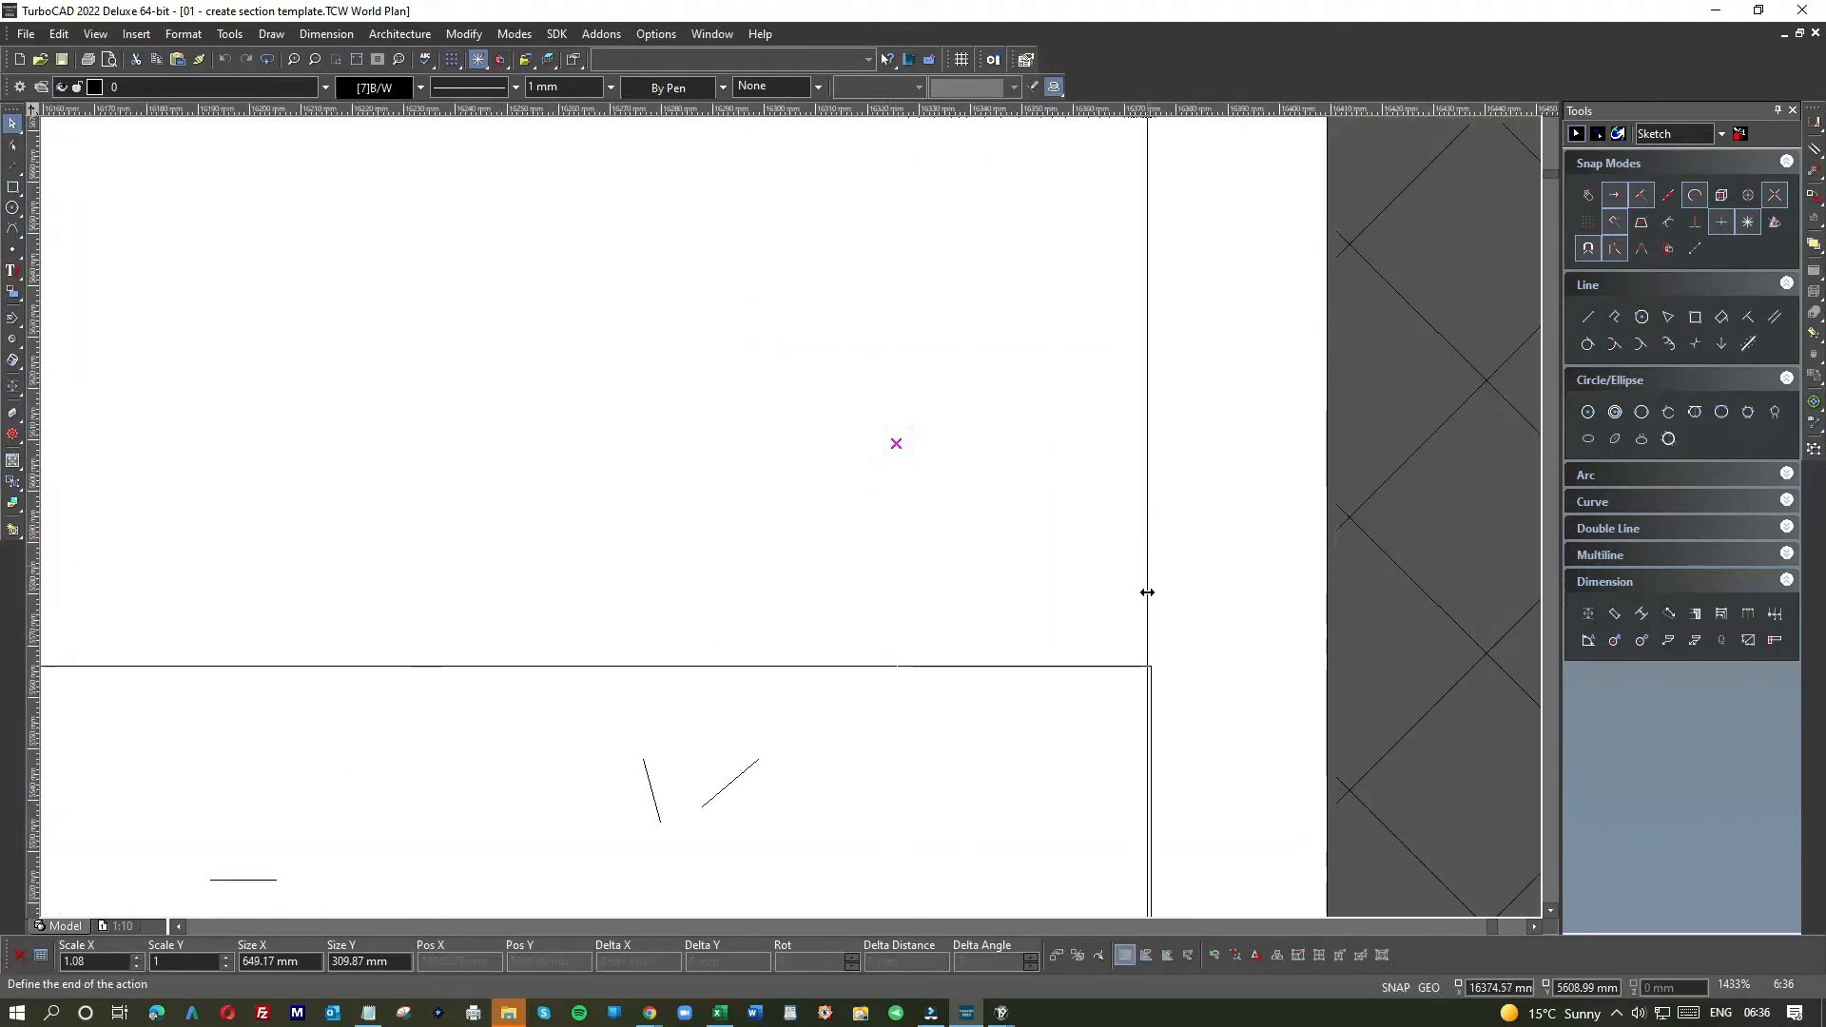
left_click(1150, 682)
left_click(1203, 521)
scroll(1203, 521, "down", 9)
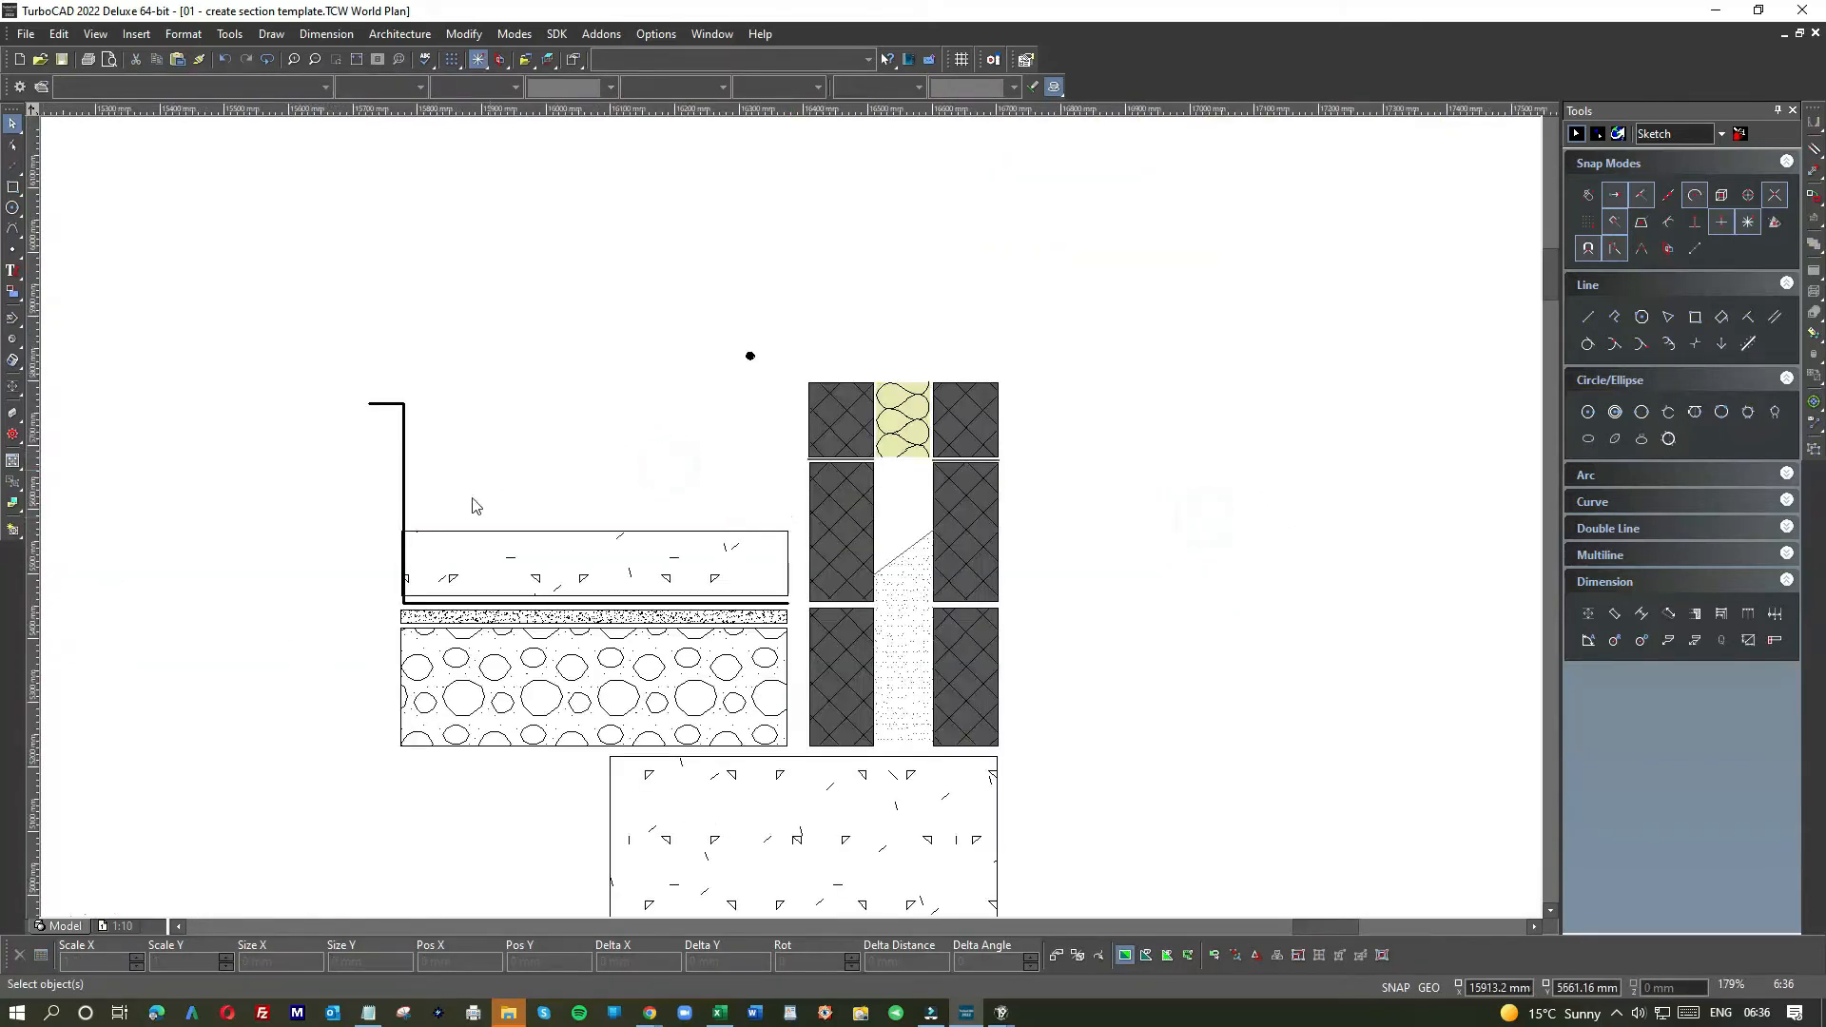
- Stretch the damp proof membrane outward on the side away from the wall so its upright leg sits just outside the slab's edge
scroll(413, 559, "up", 9)
scroll(803, 526, "down", 9)
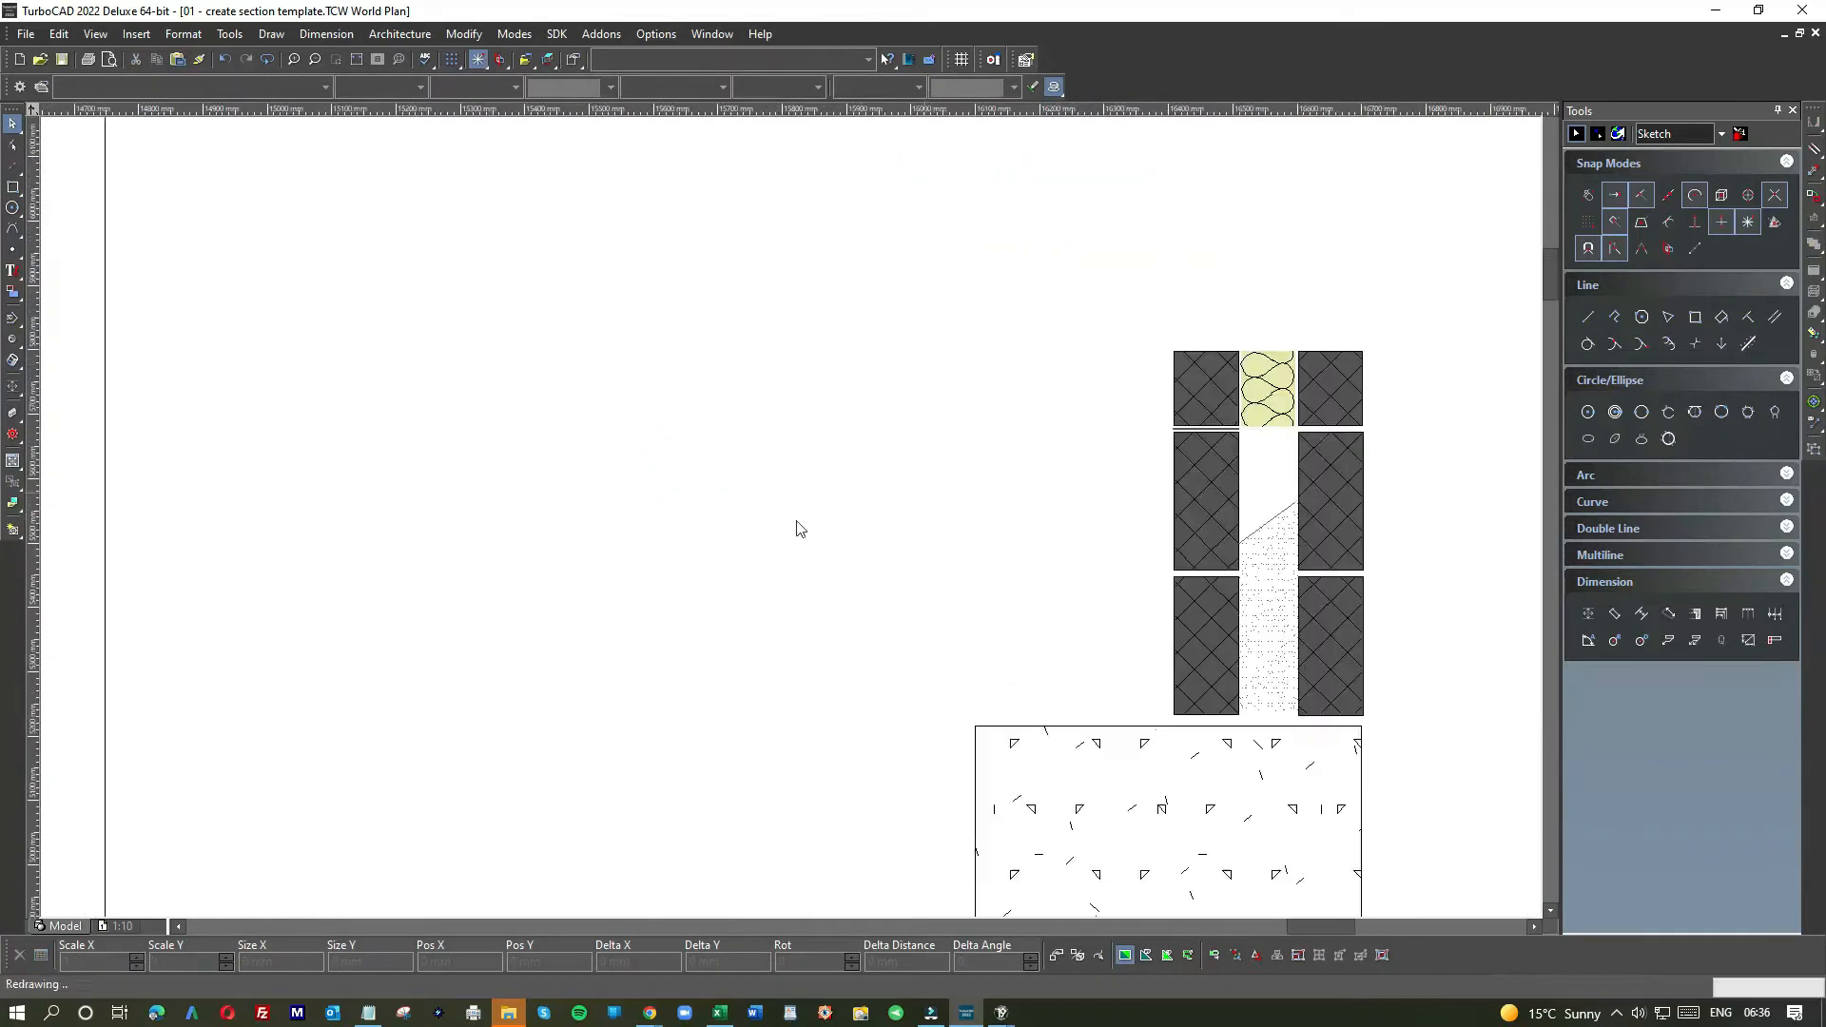
scroll(803, 514, "up", 3)
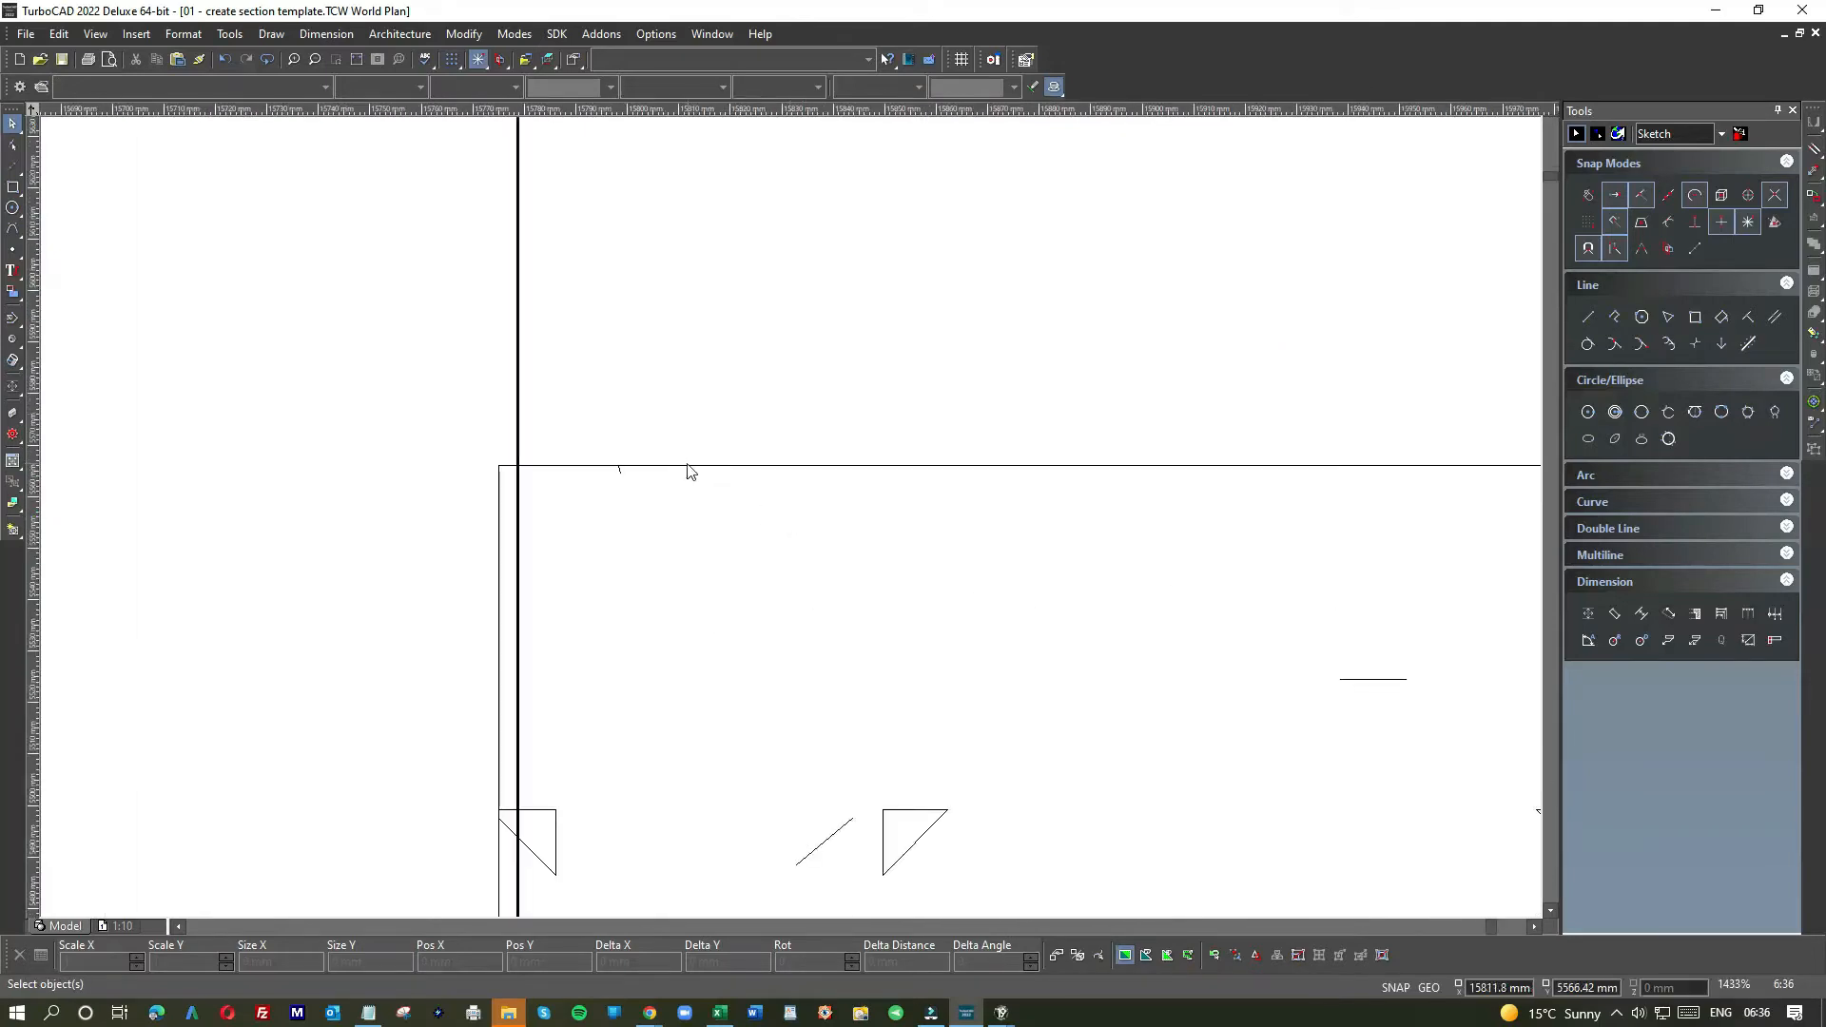
left_click(685, 460)
scroll(765, 563, "down", 1)
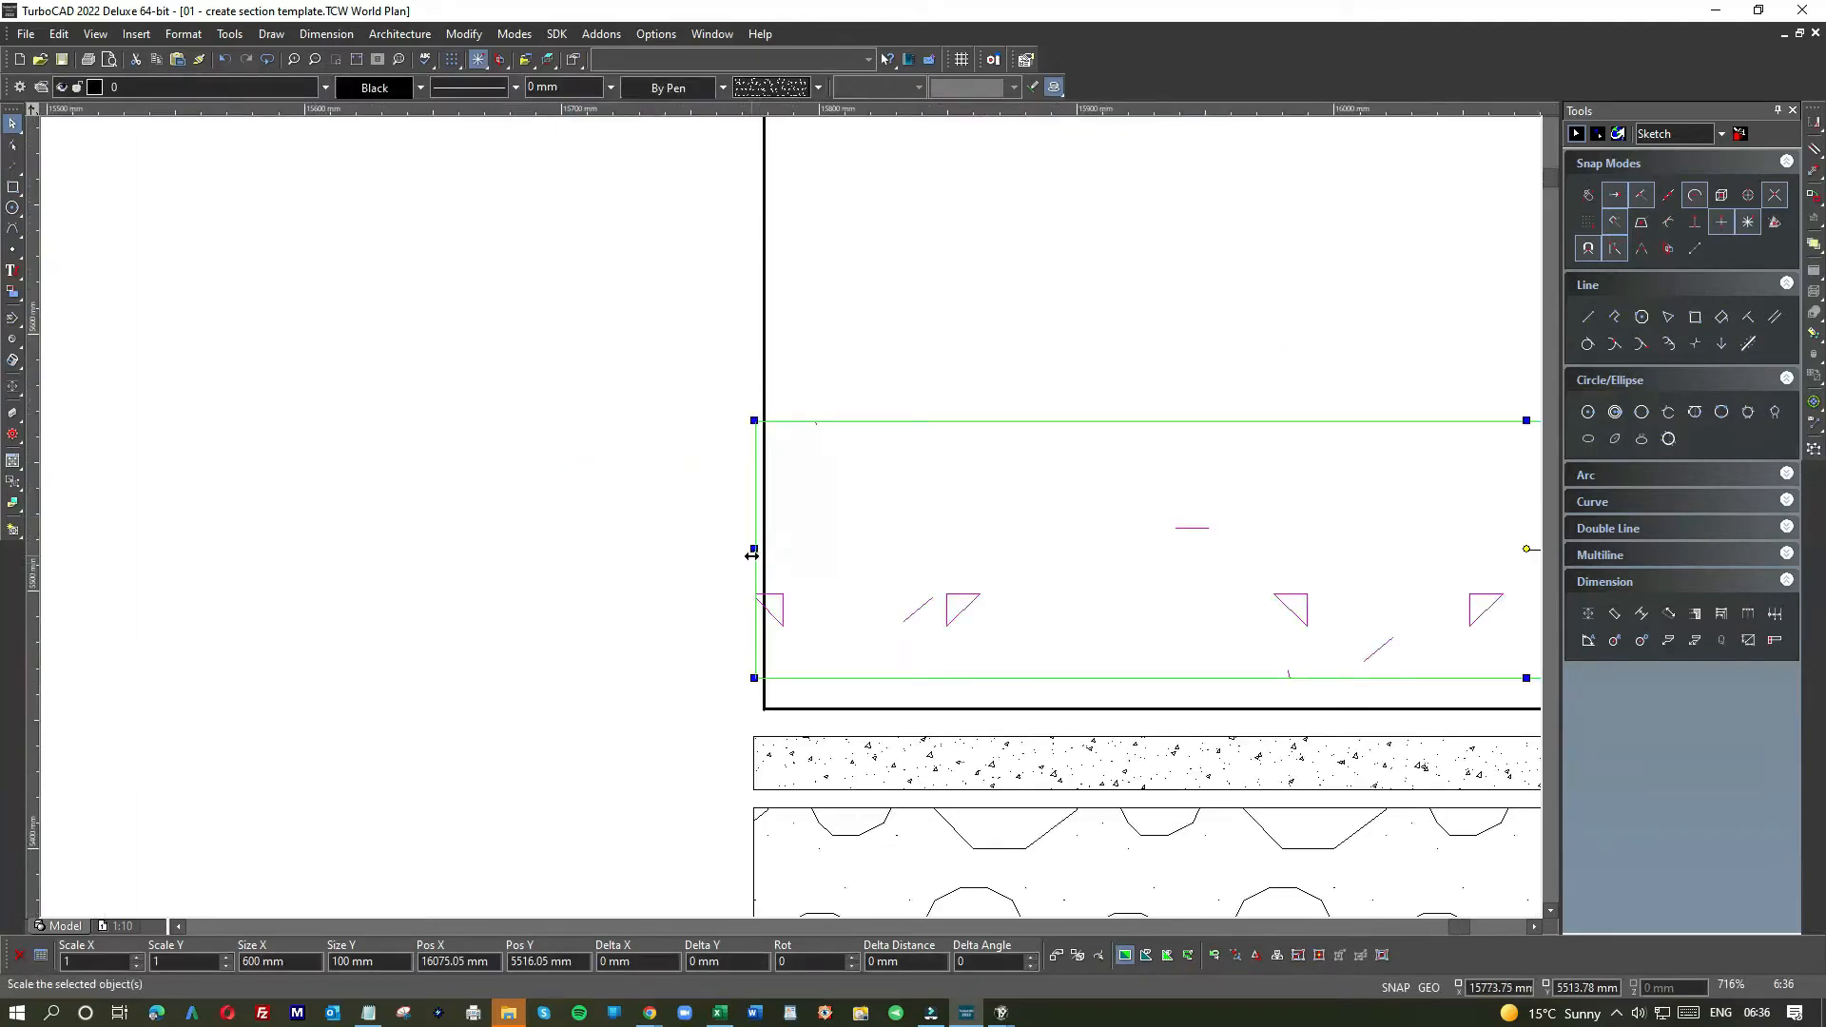
left_click(781, 386)
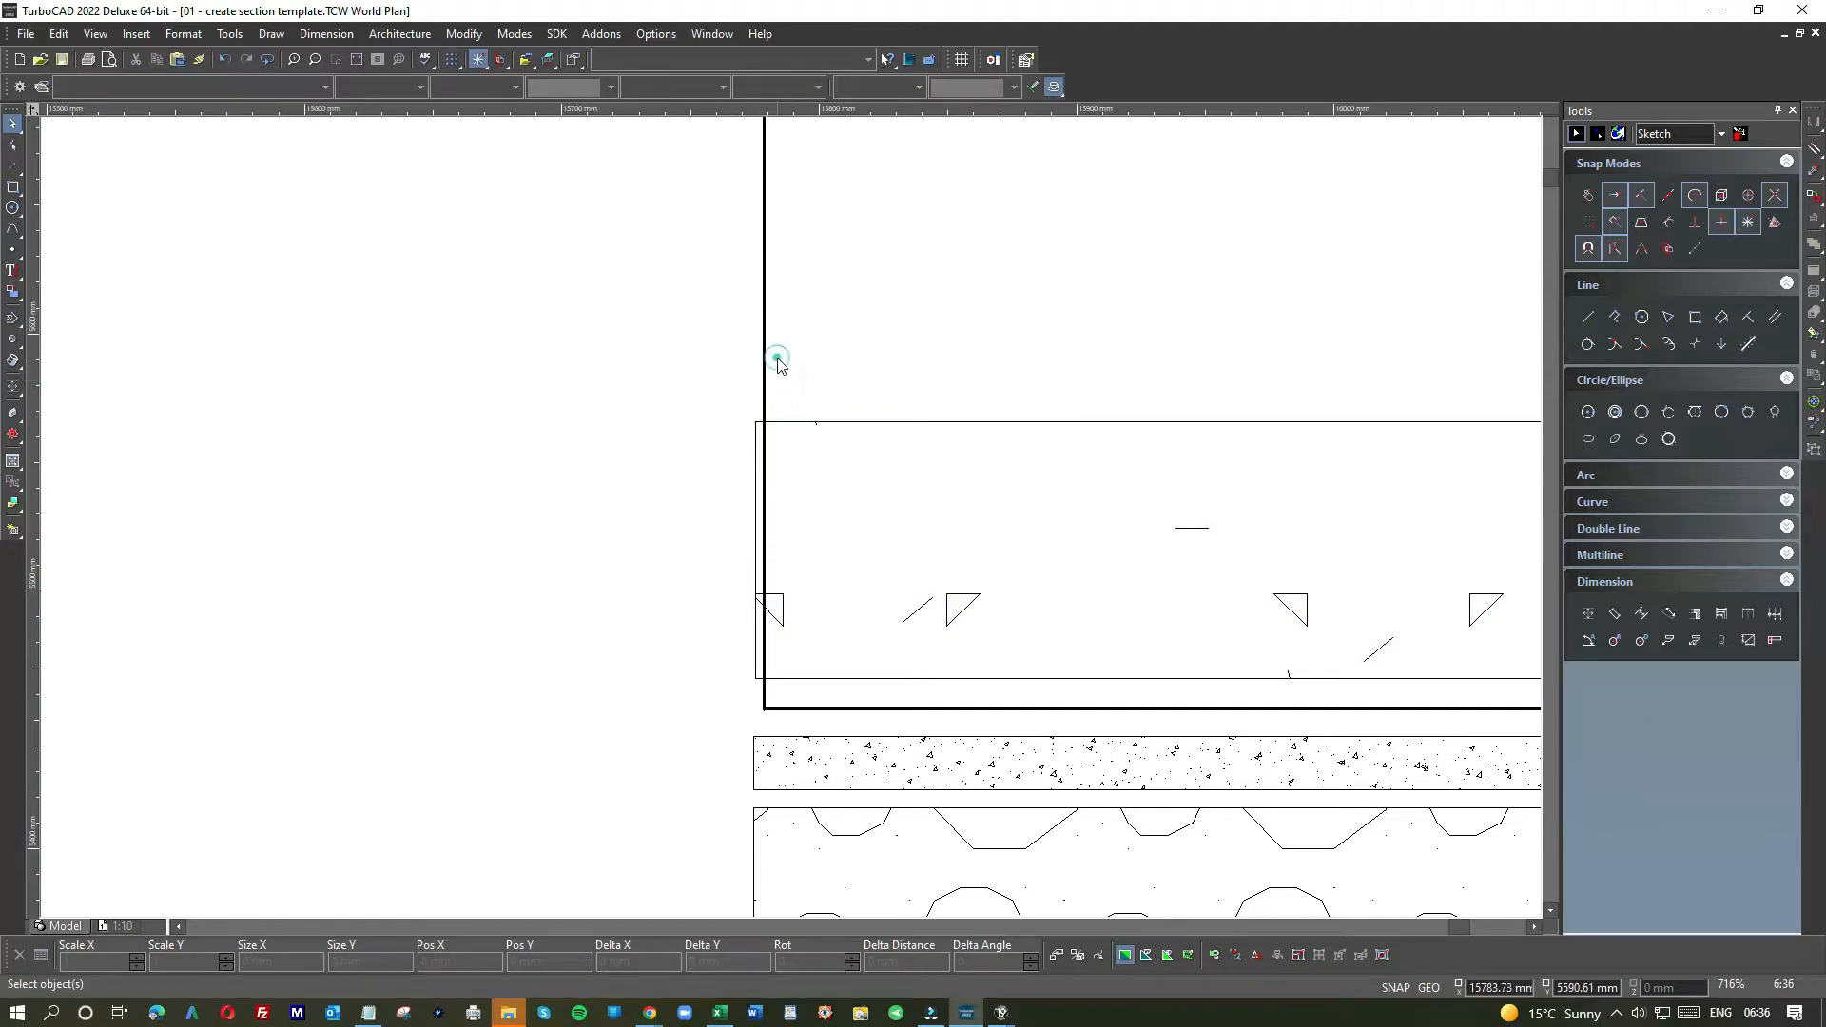
left_click(766, 359)
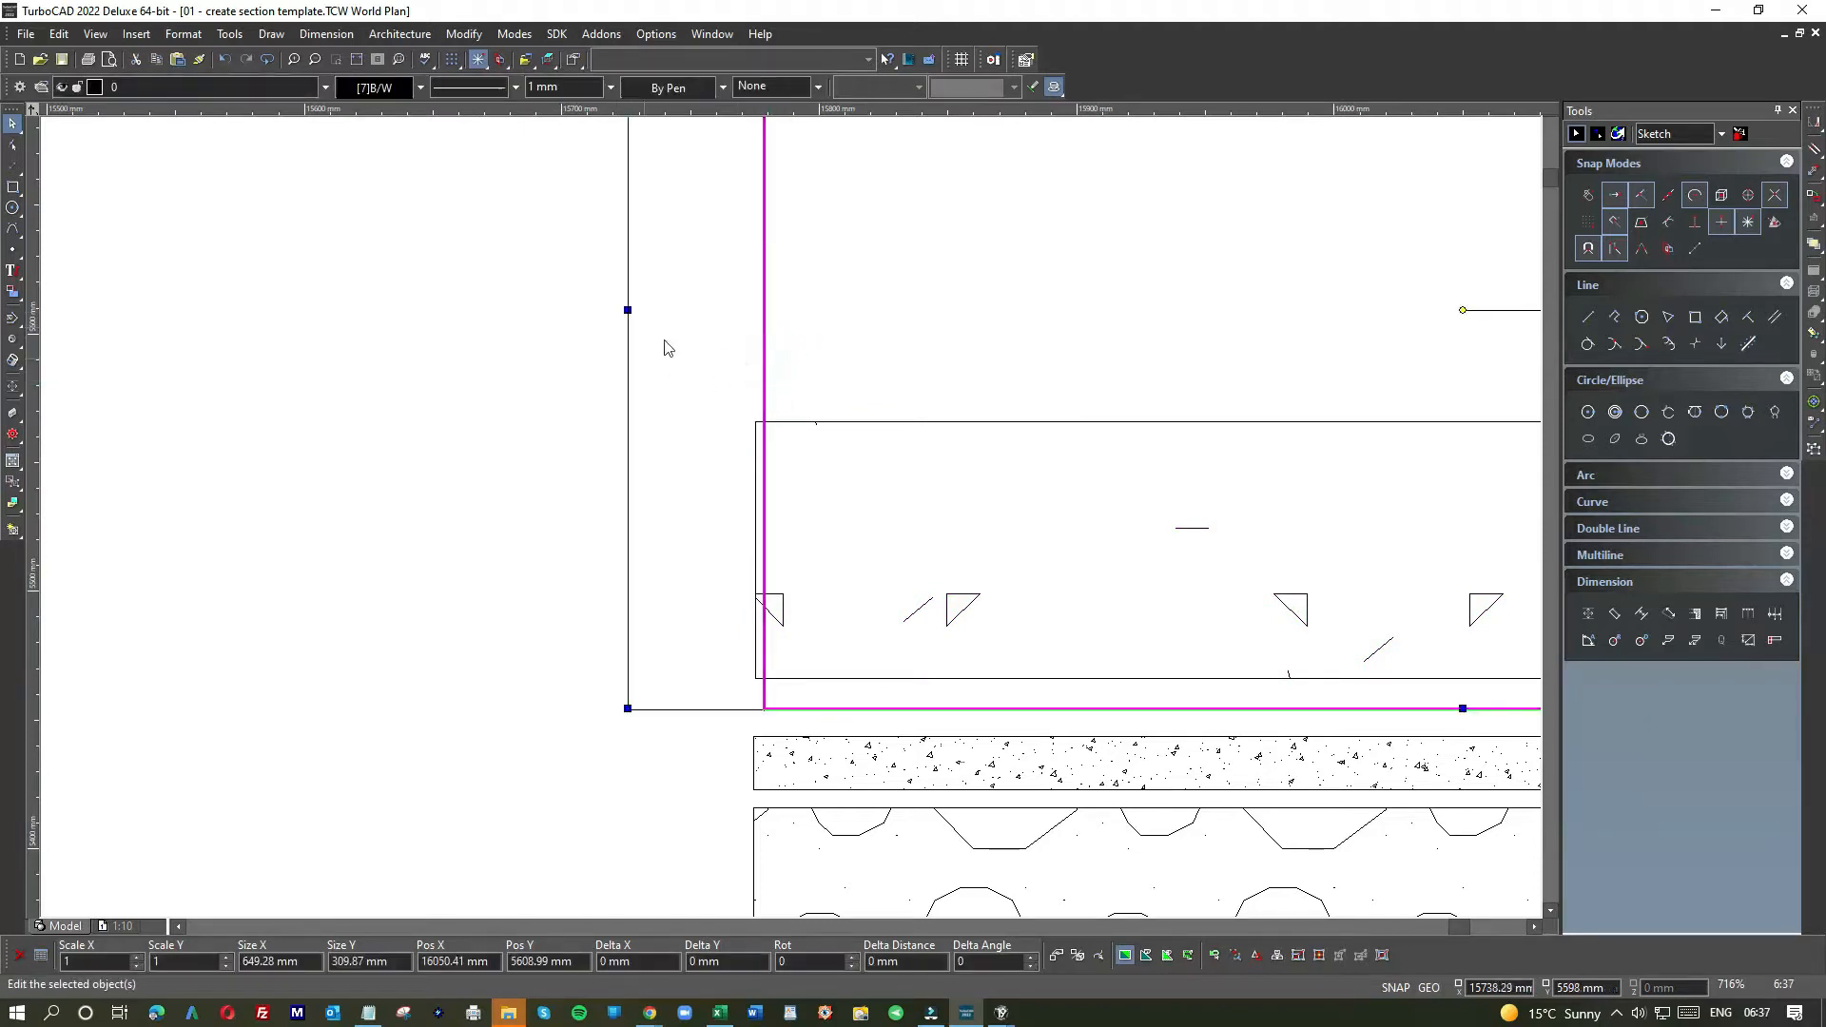
scroll(794, 524, "down", 3)
left_click(781, 509)
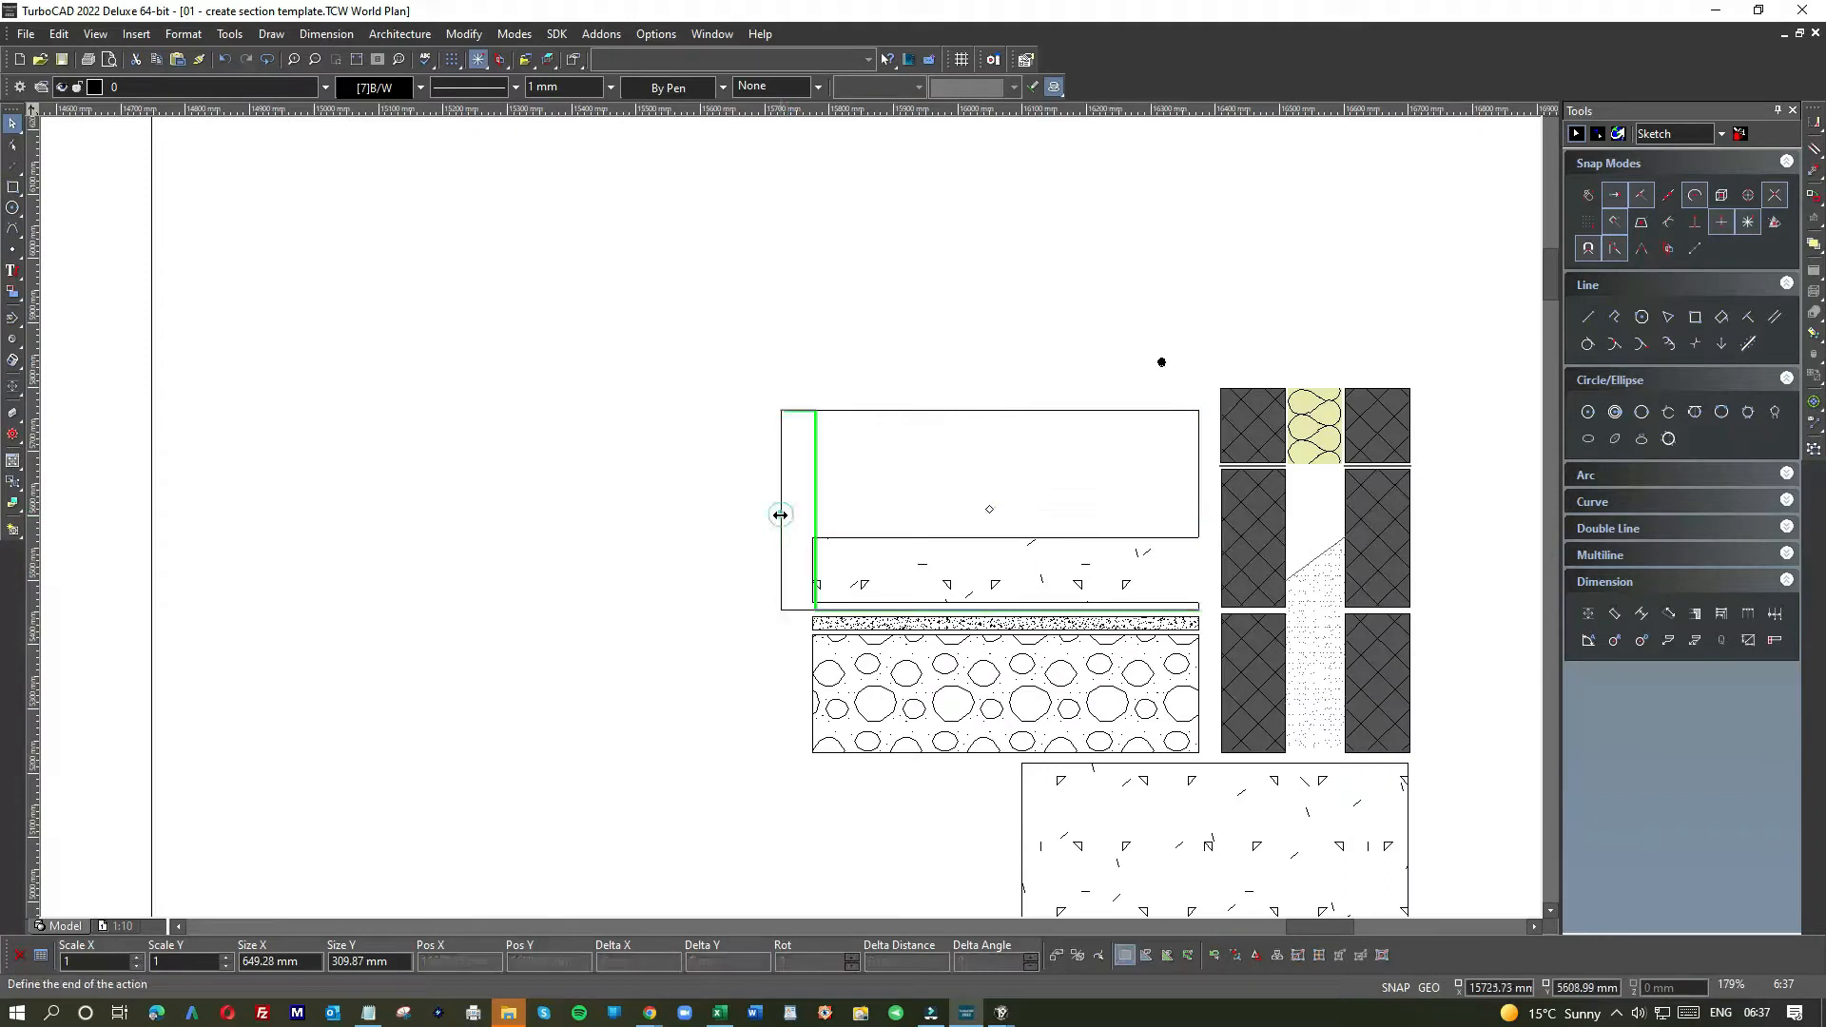
left_click(777, 514)
left_click(706, 522)
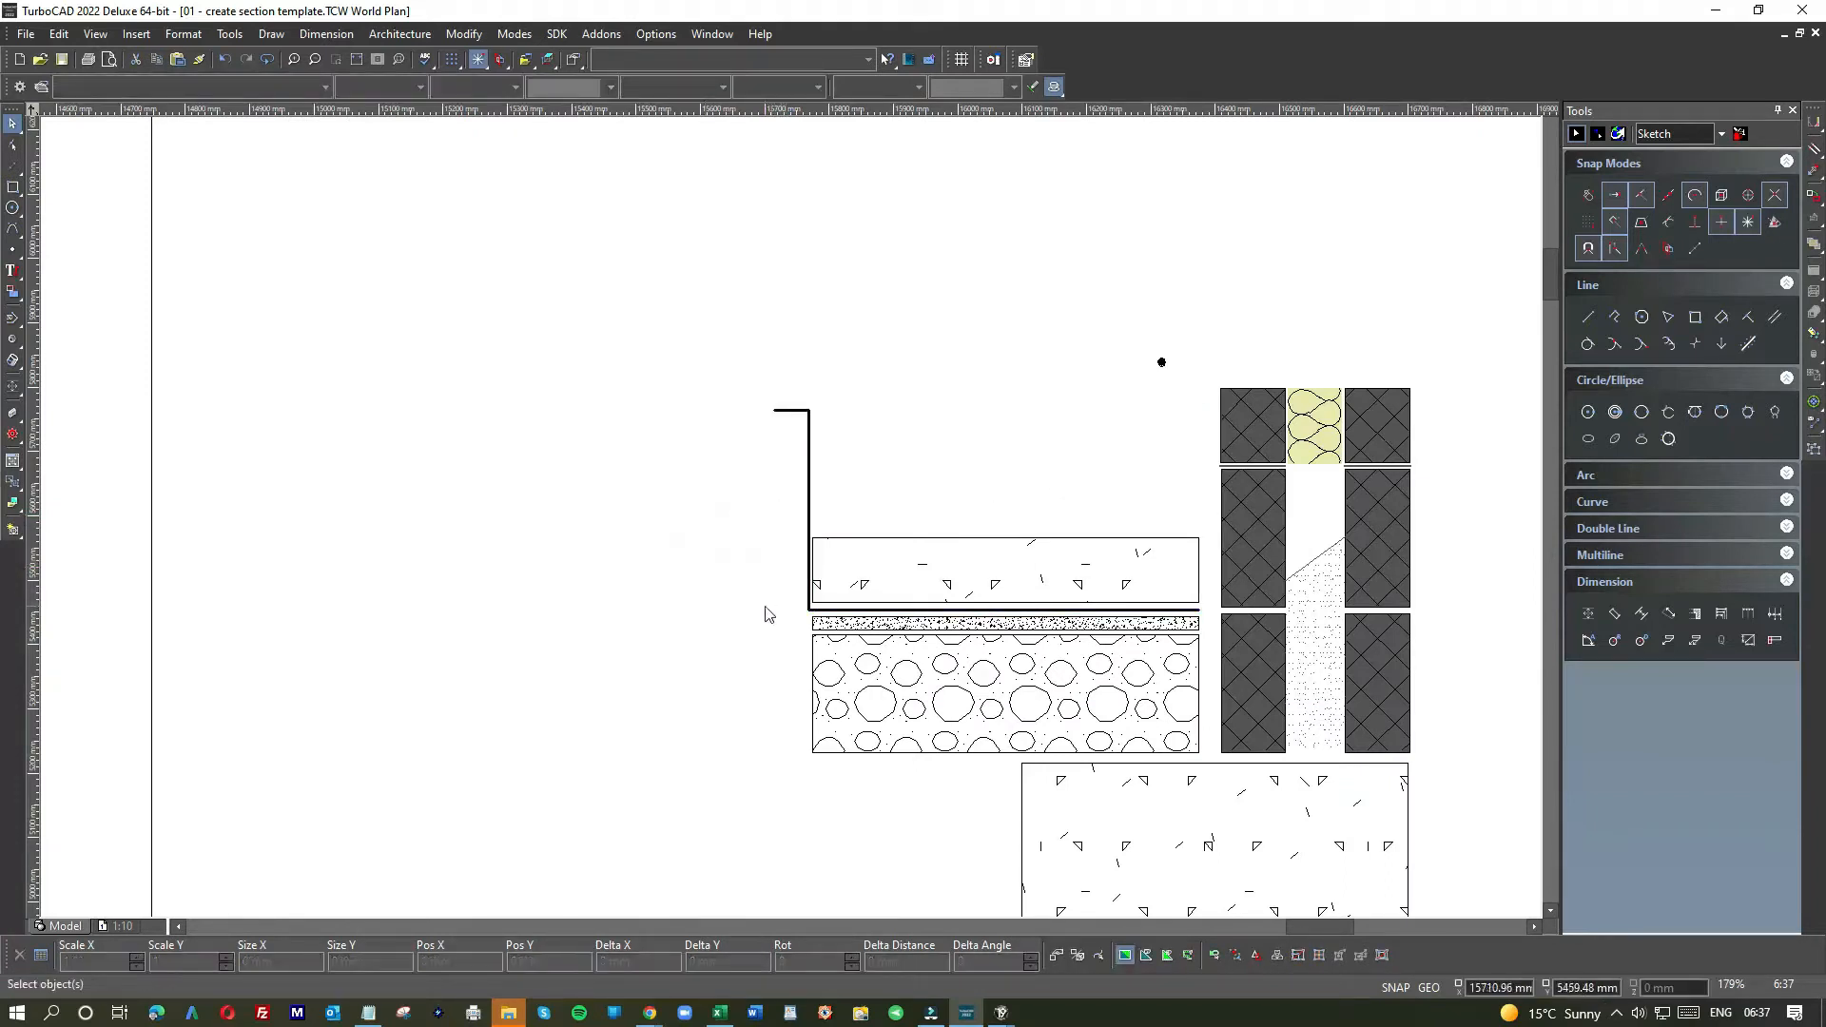
- Examine the floor build-up in the party wall reference and the trench foundations detail, including the insulation and VCL layers
scroll(762, 613, "down", 3)
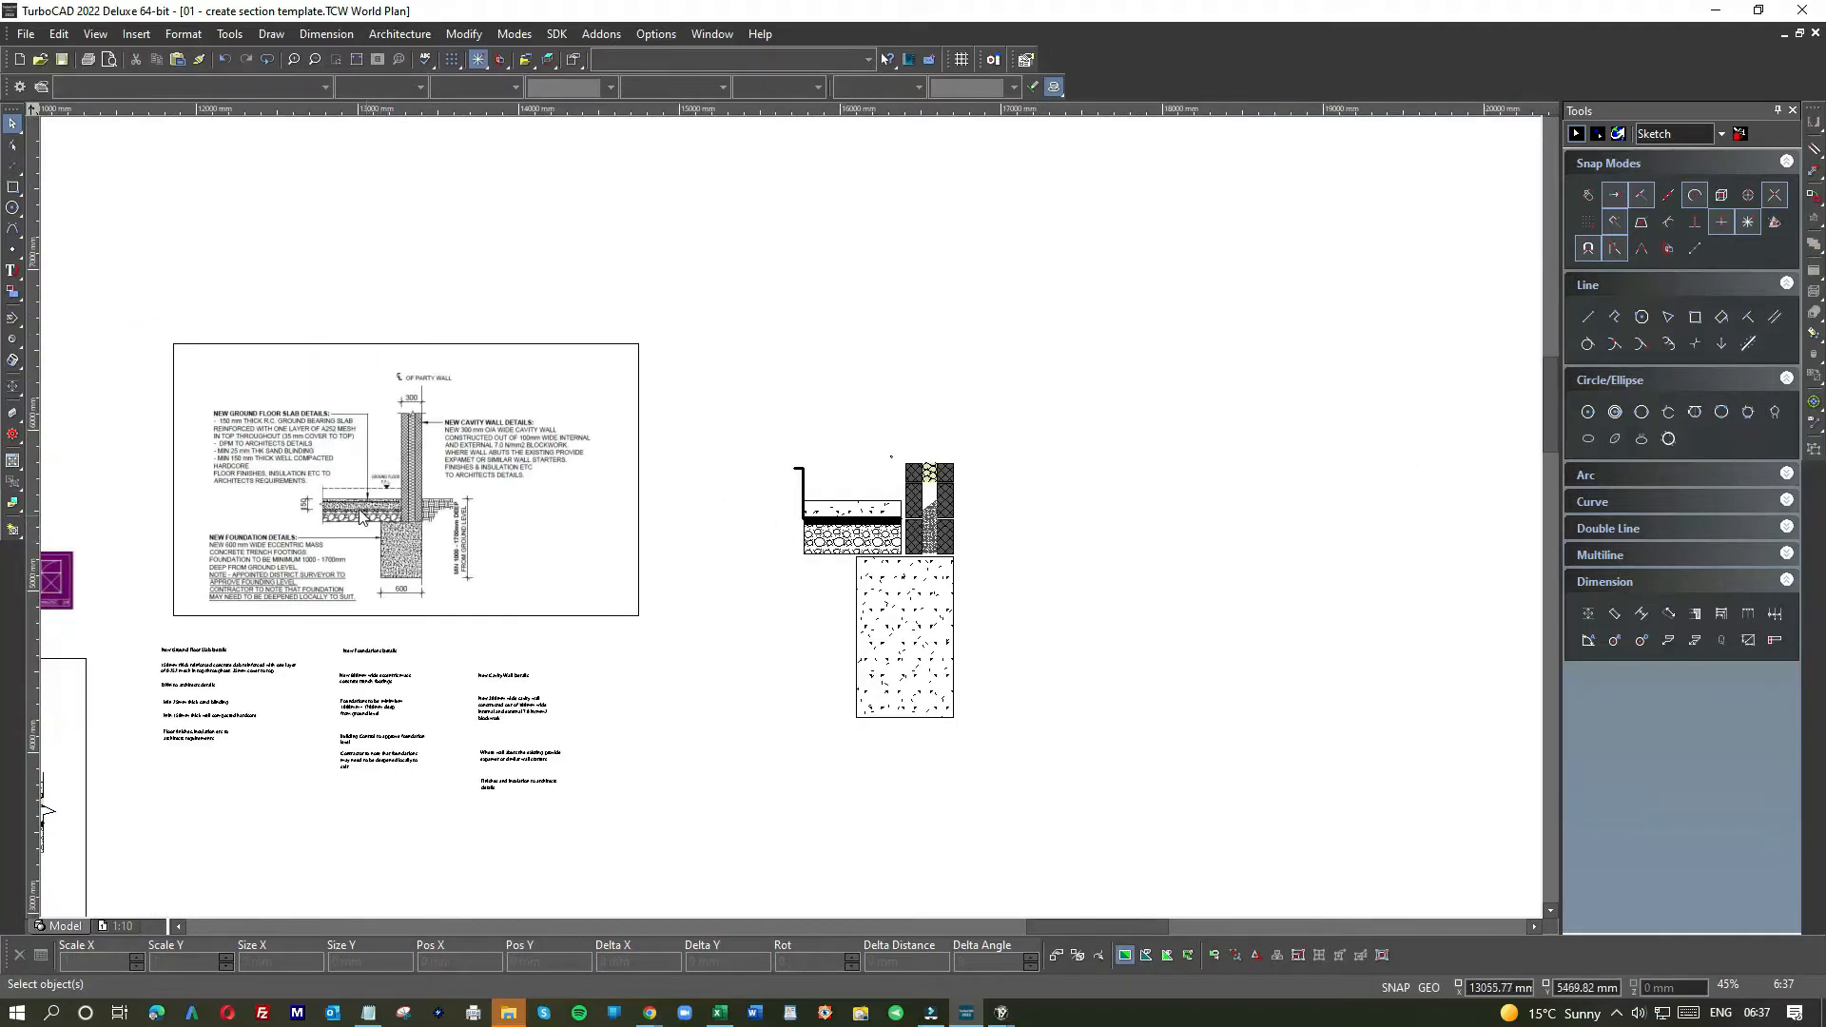
scroll(362, 516, "up", 2)
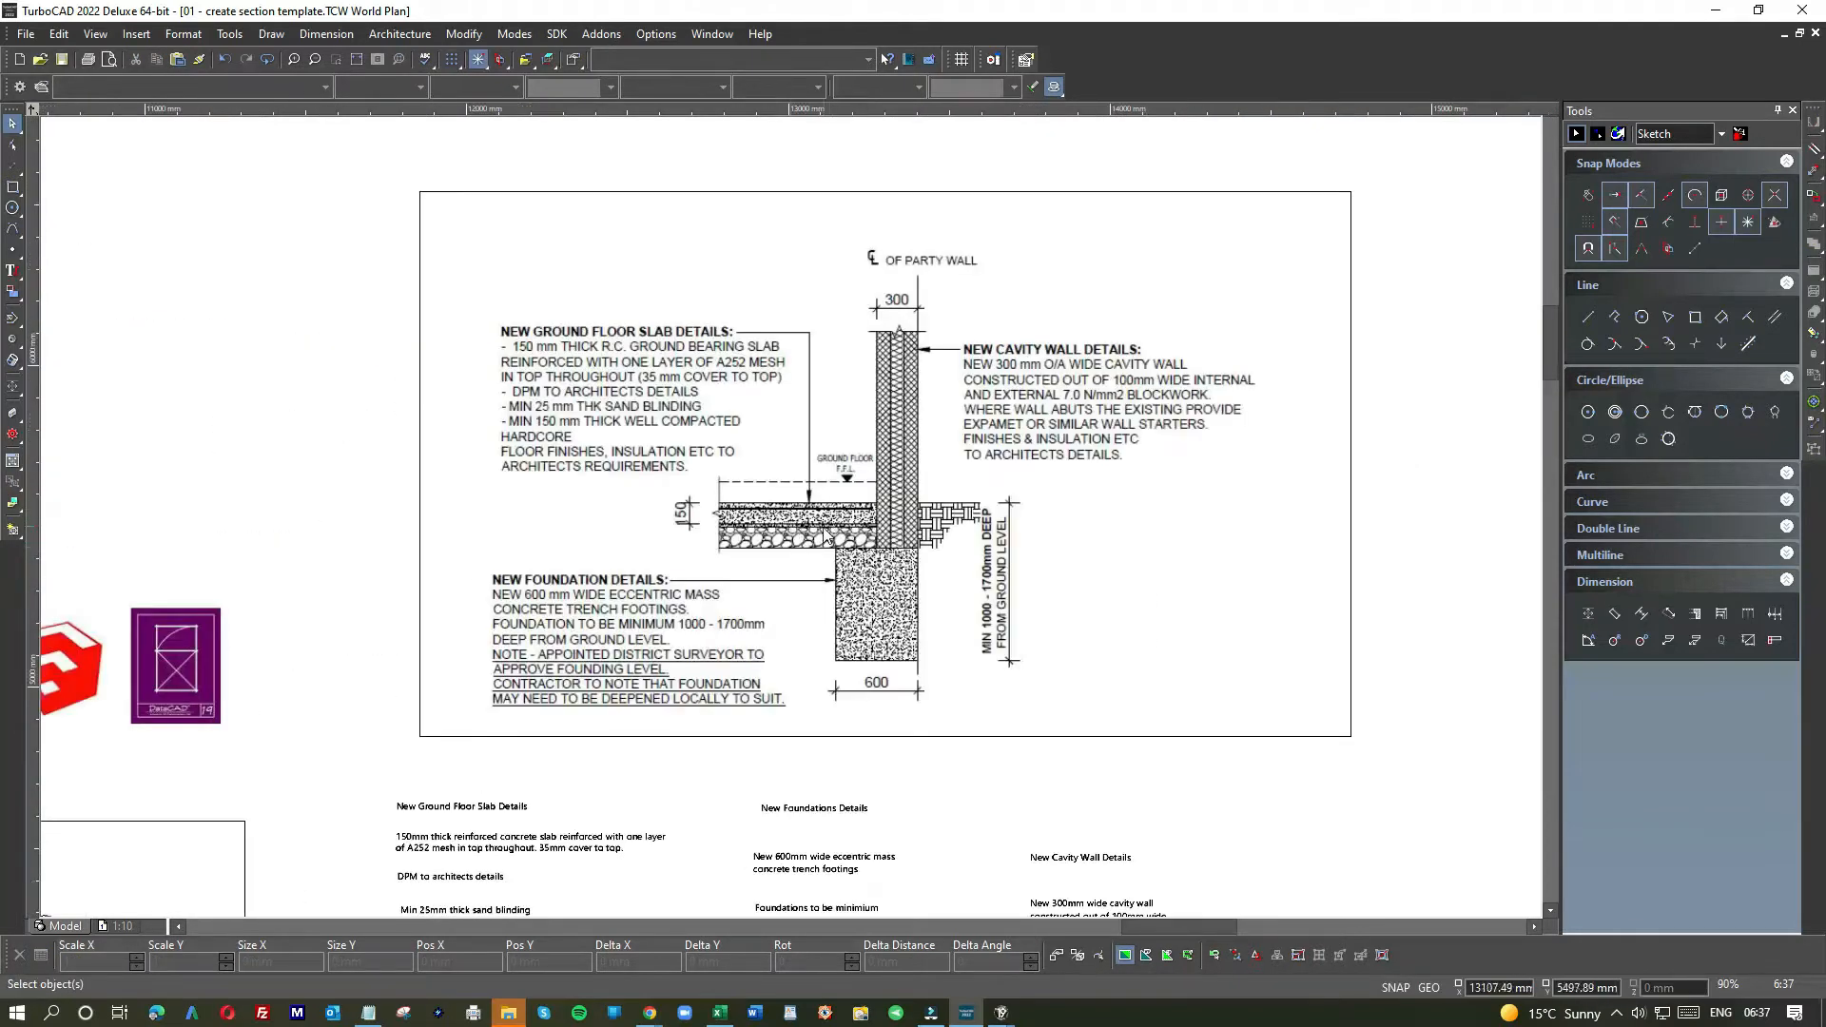
scroll(813, 518, "up", 4)
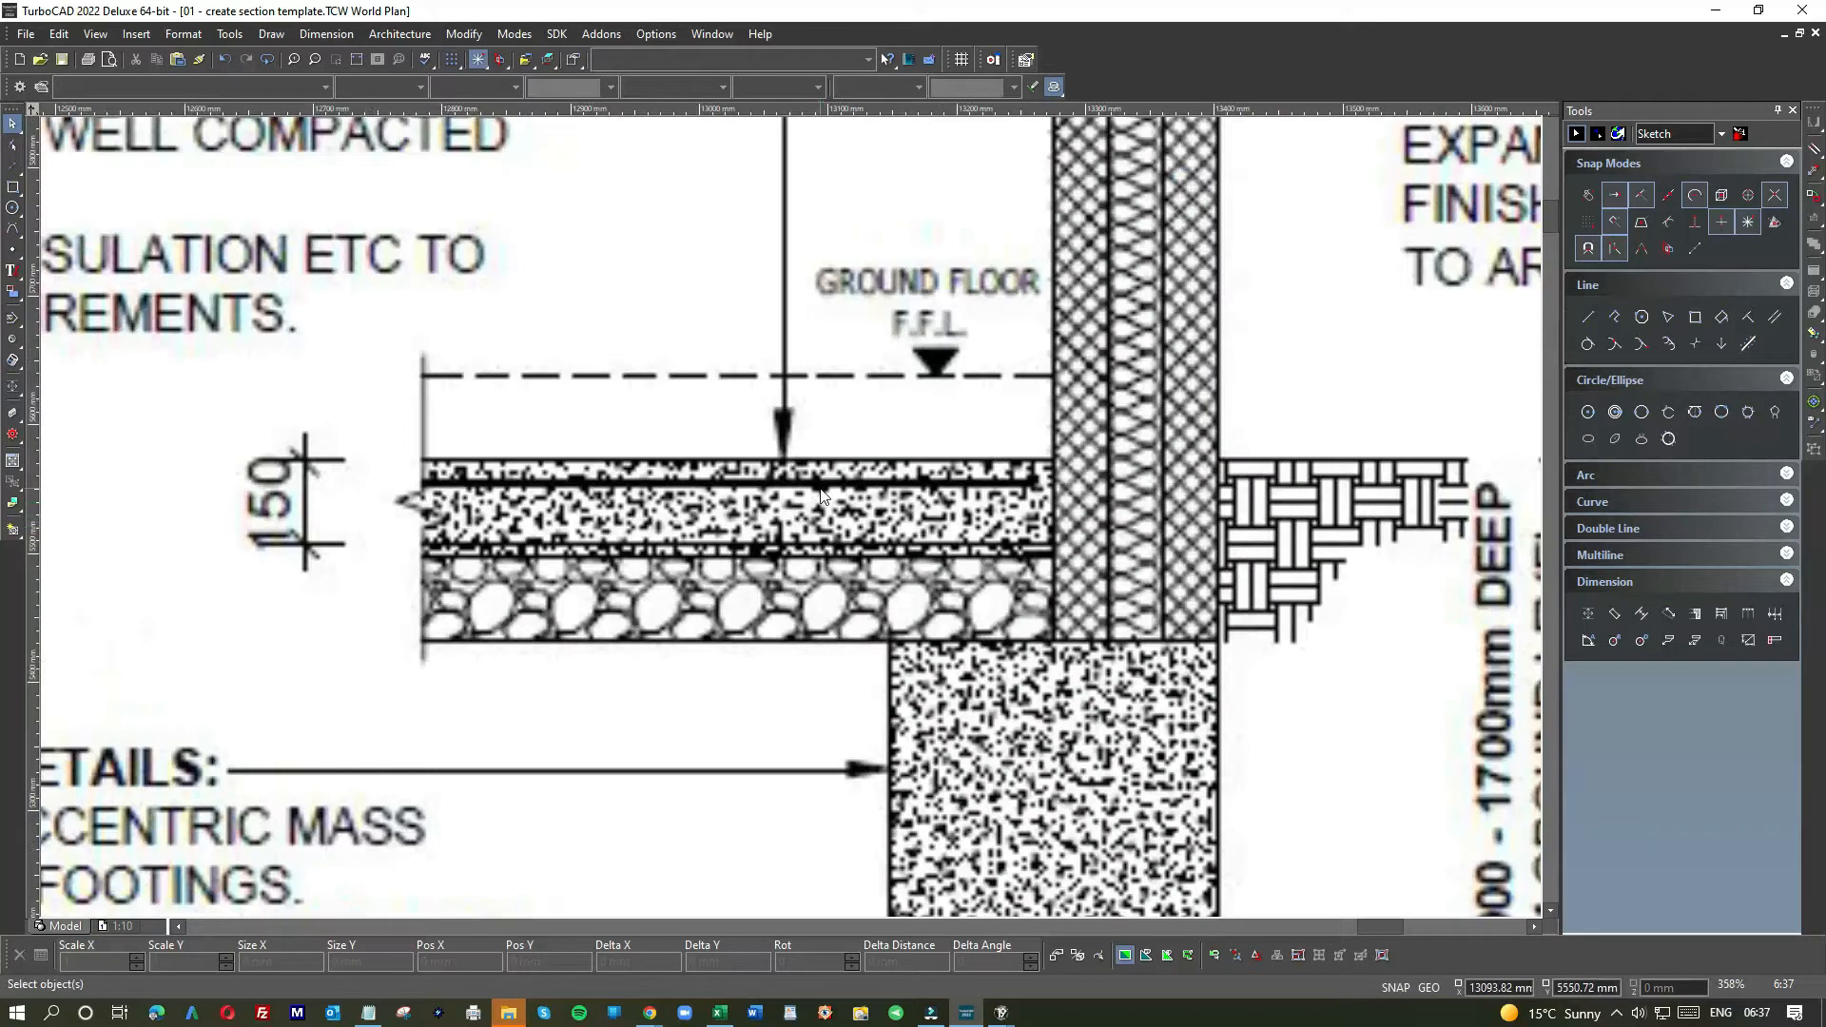
scroll(704, 449, "down", 6)
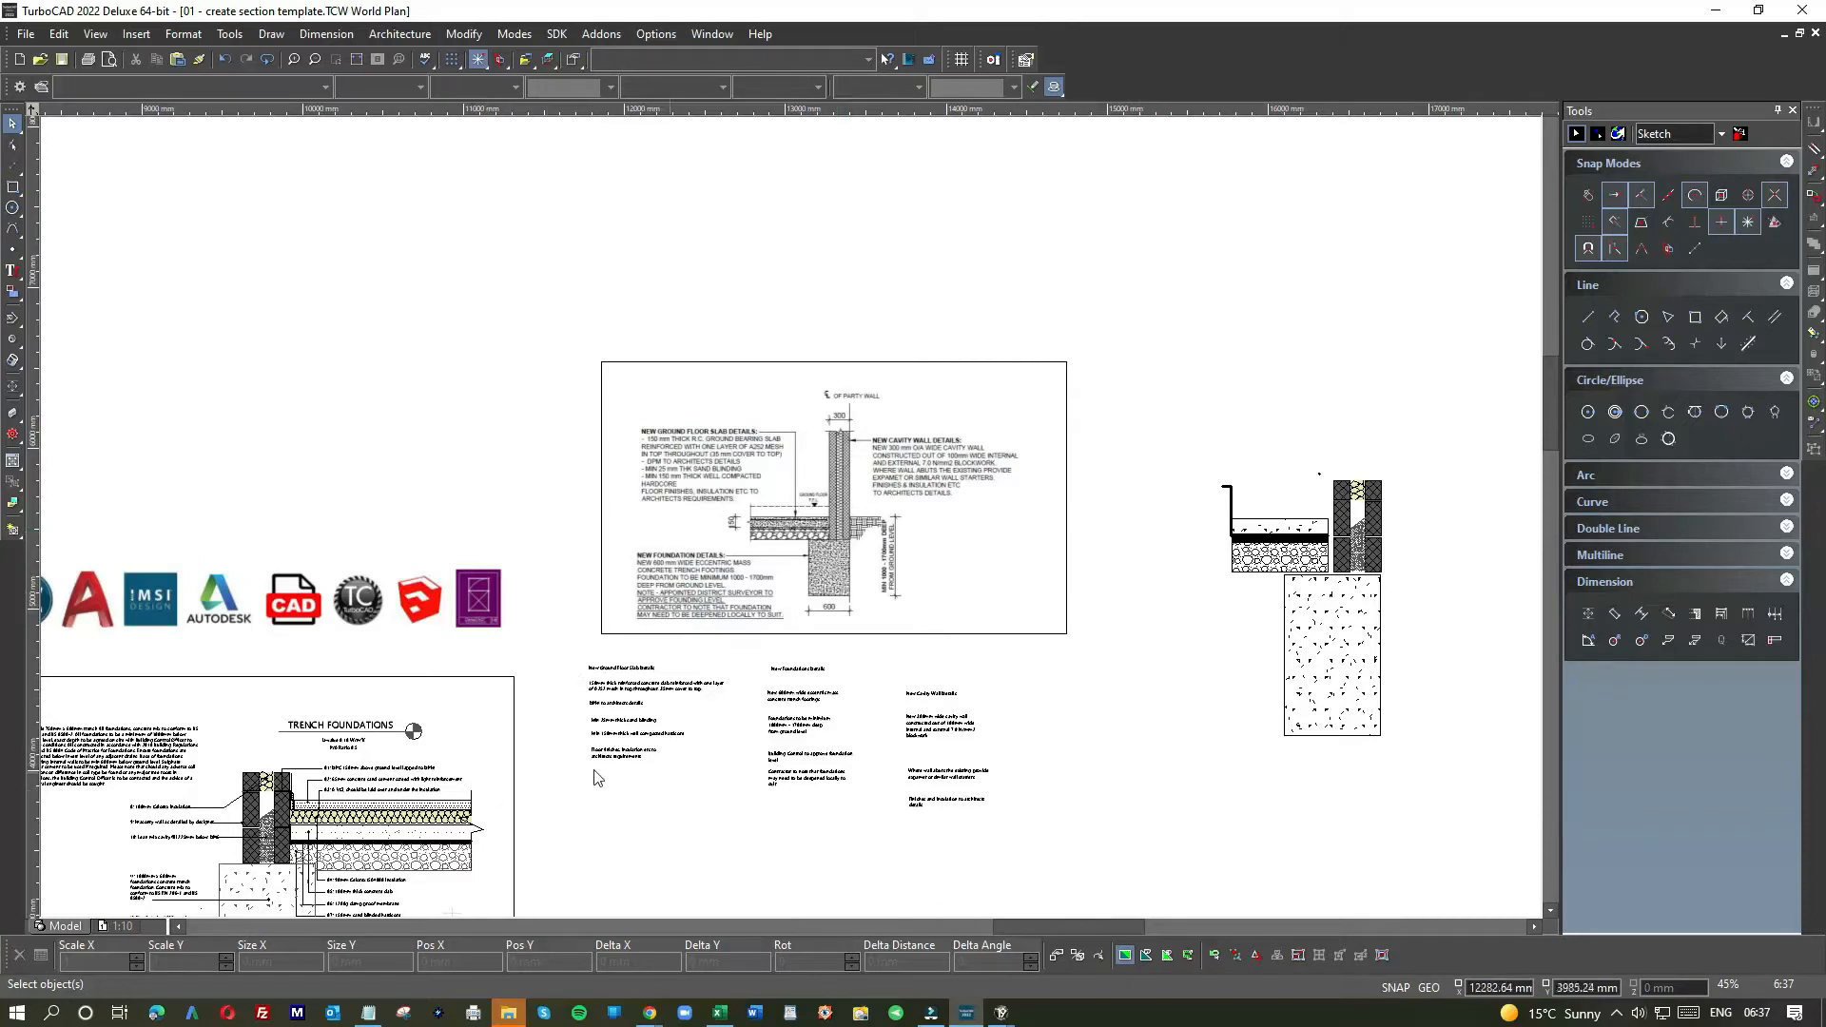
scroll(349, 827, "up", 4)
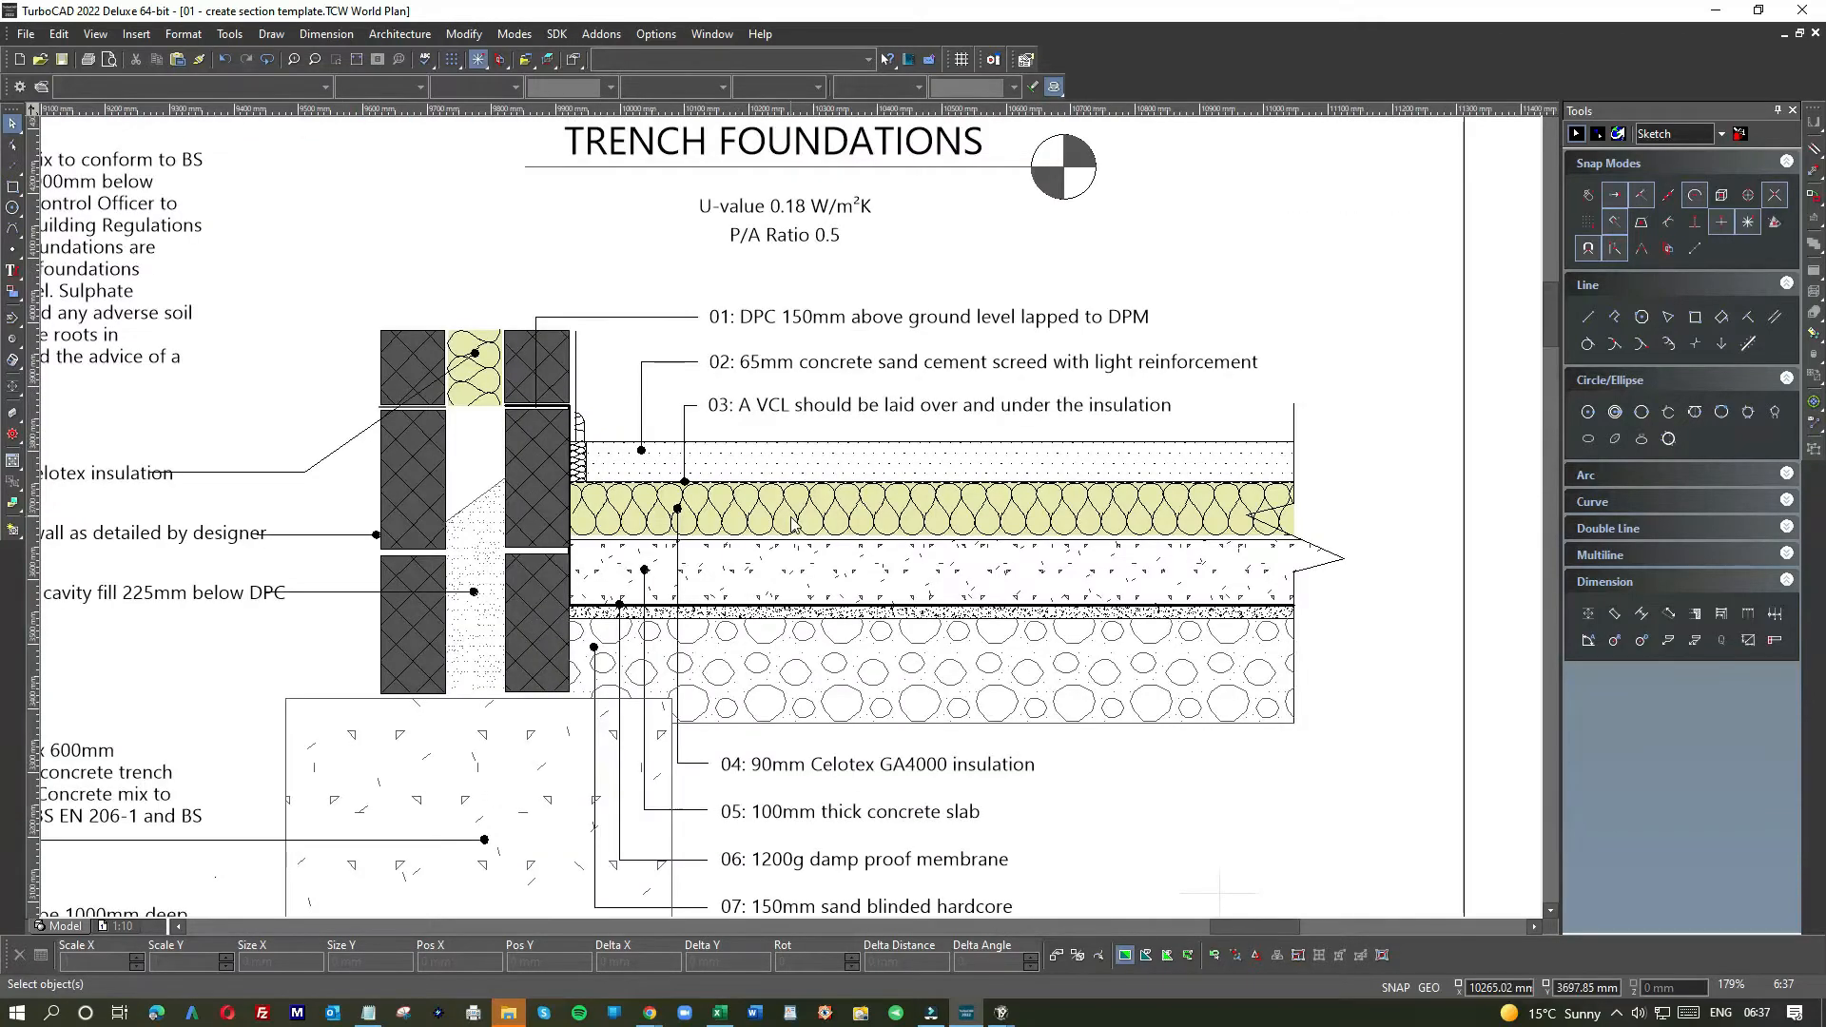
scroll(814, 499, "up", 2)
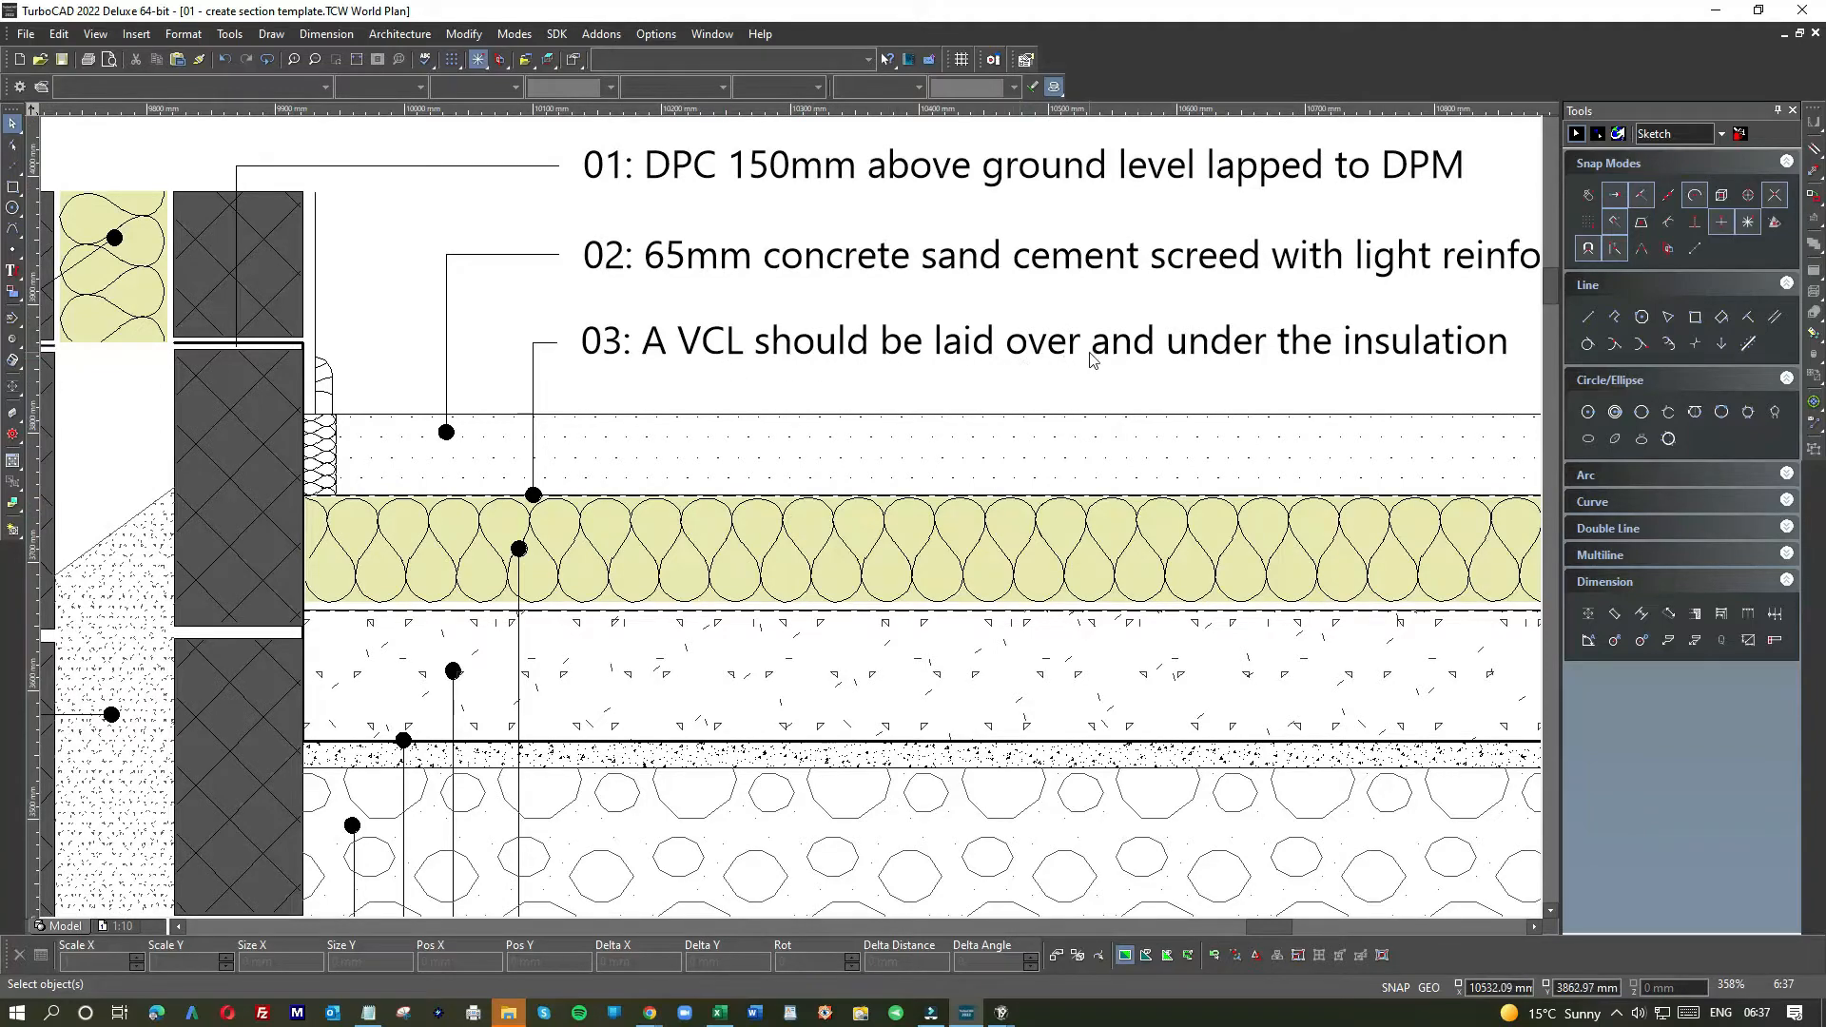
scroll(680, 571, "down", 4)
scroll(842, 570, "up", 4)
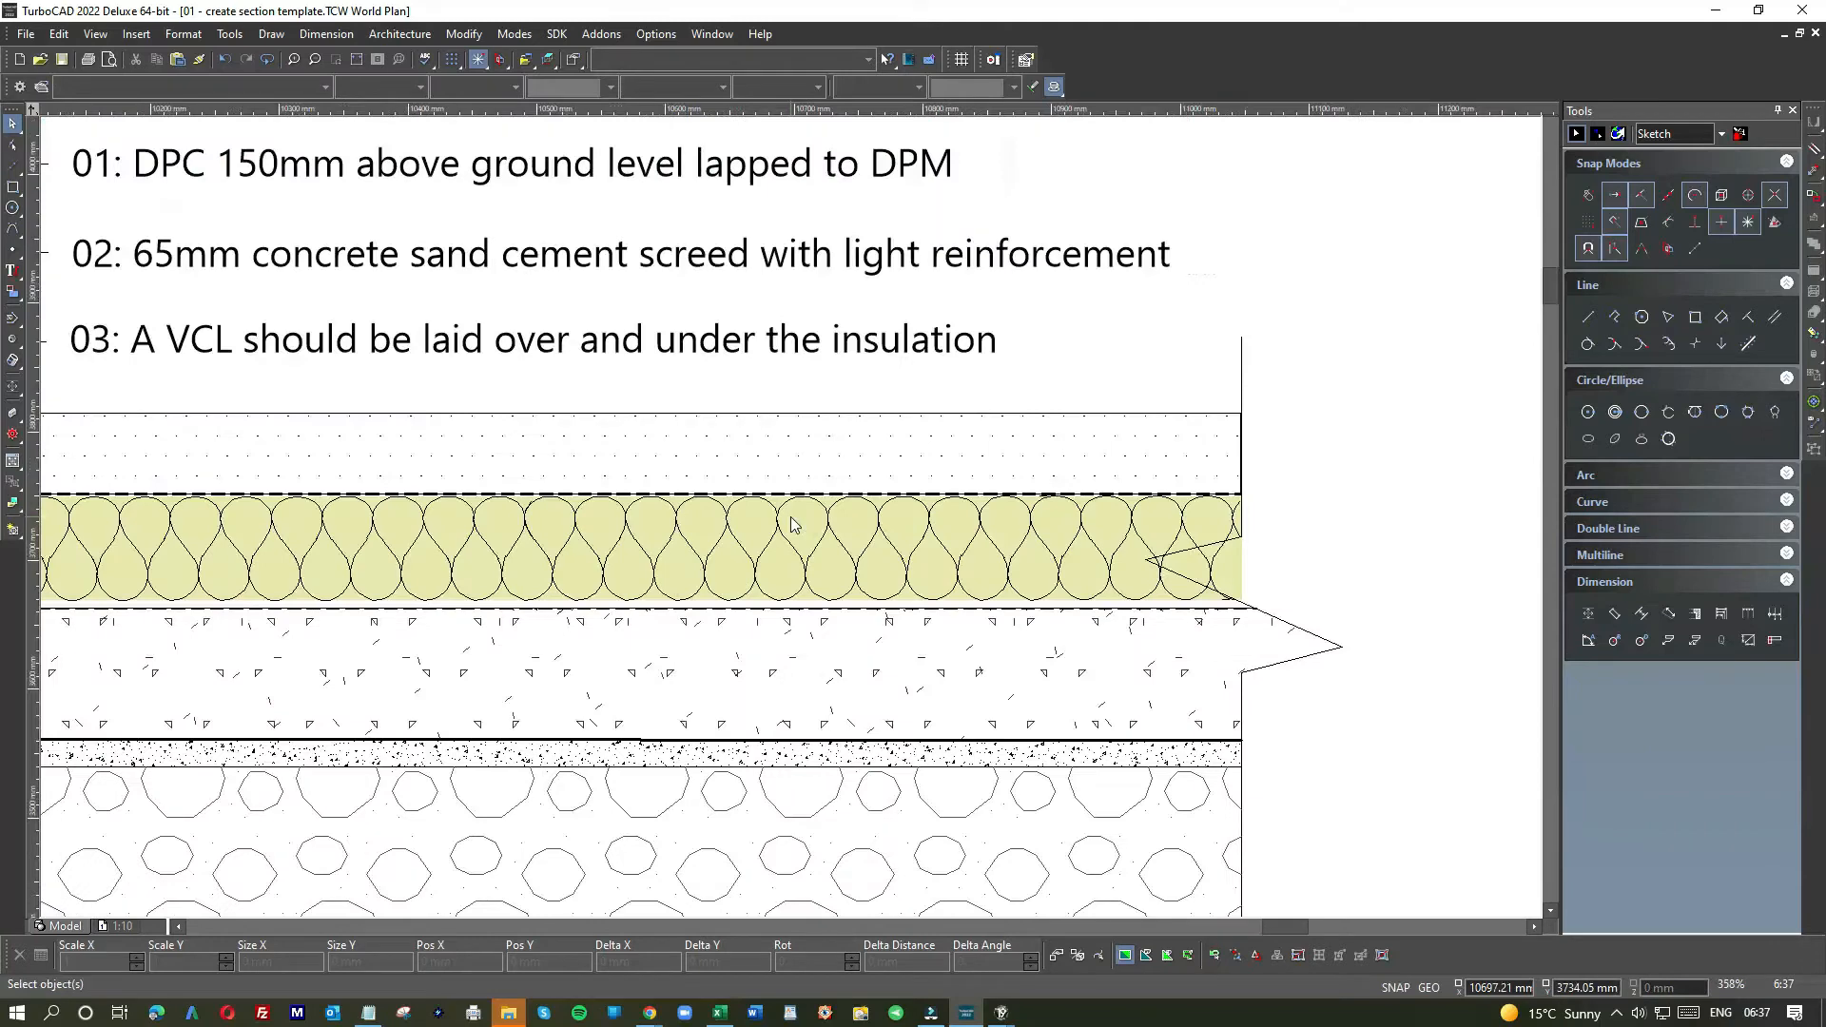
scroll(790, 523, "down", 2)
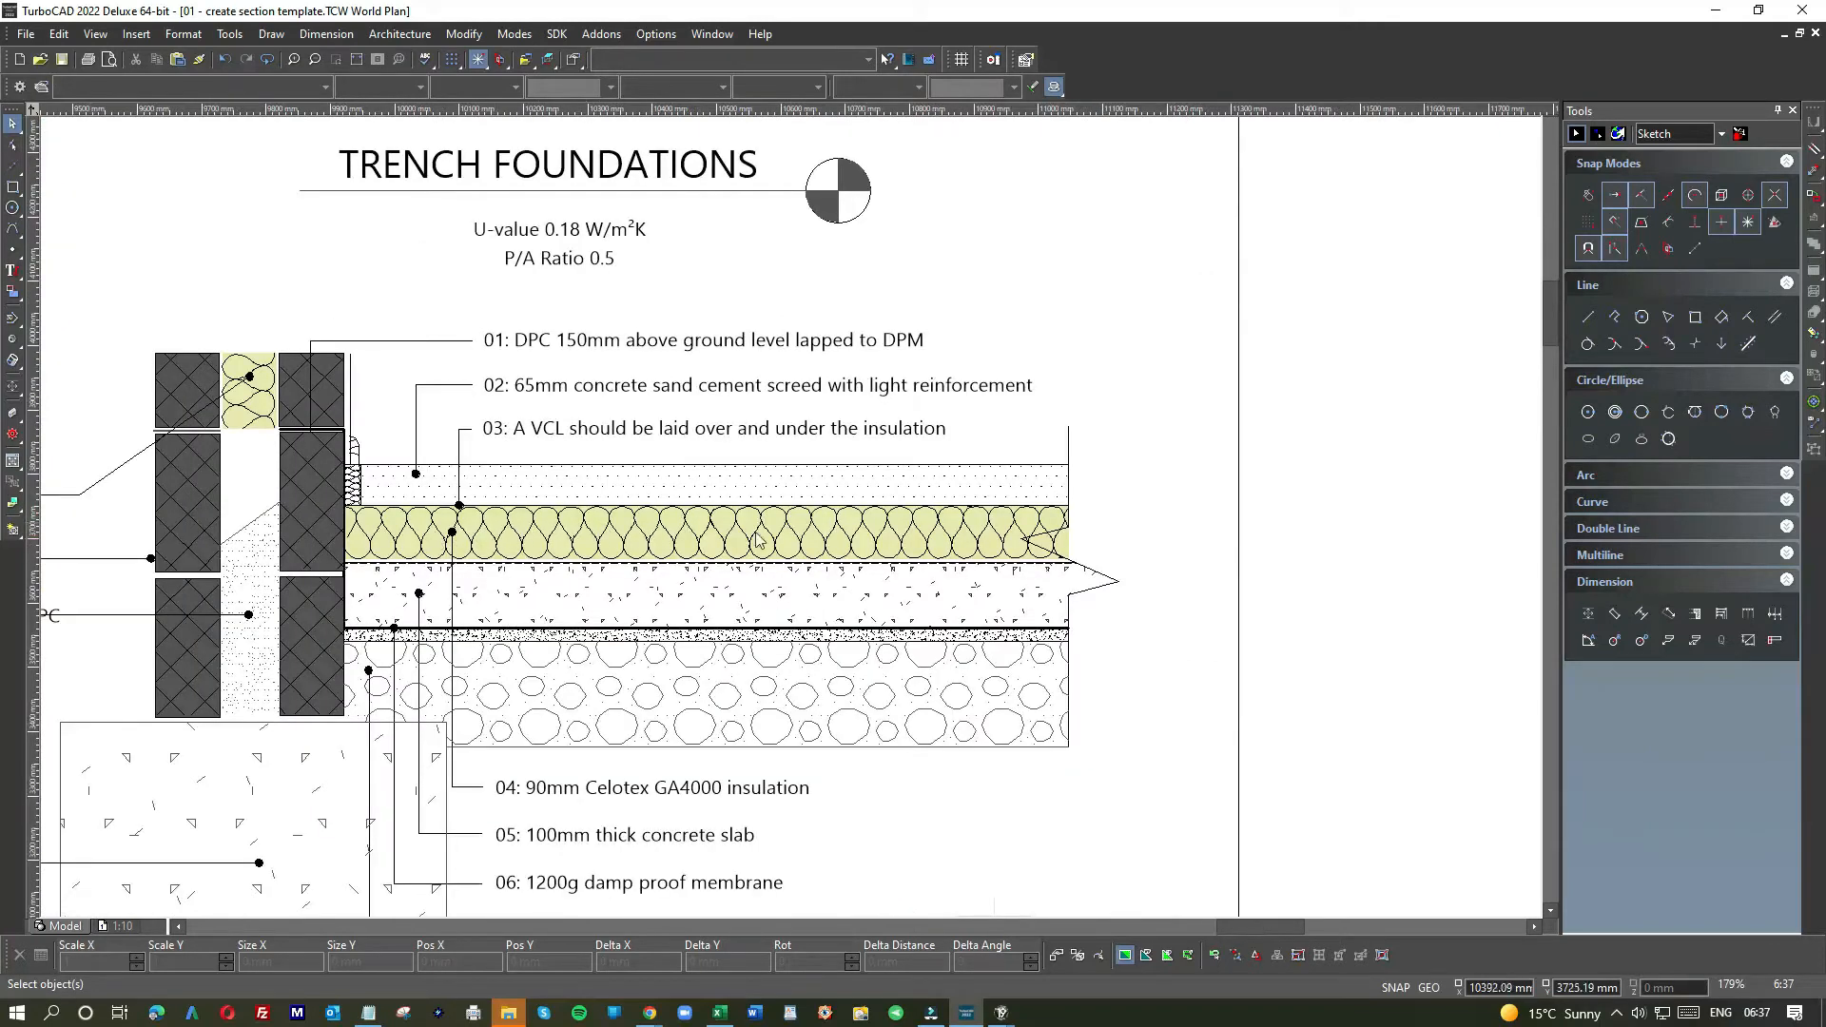
scroll(902, 528, "up", 2)
left_click(897, 523)
left_click(787, 398)
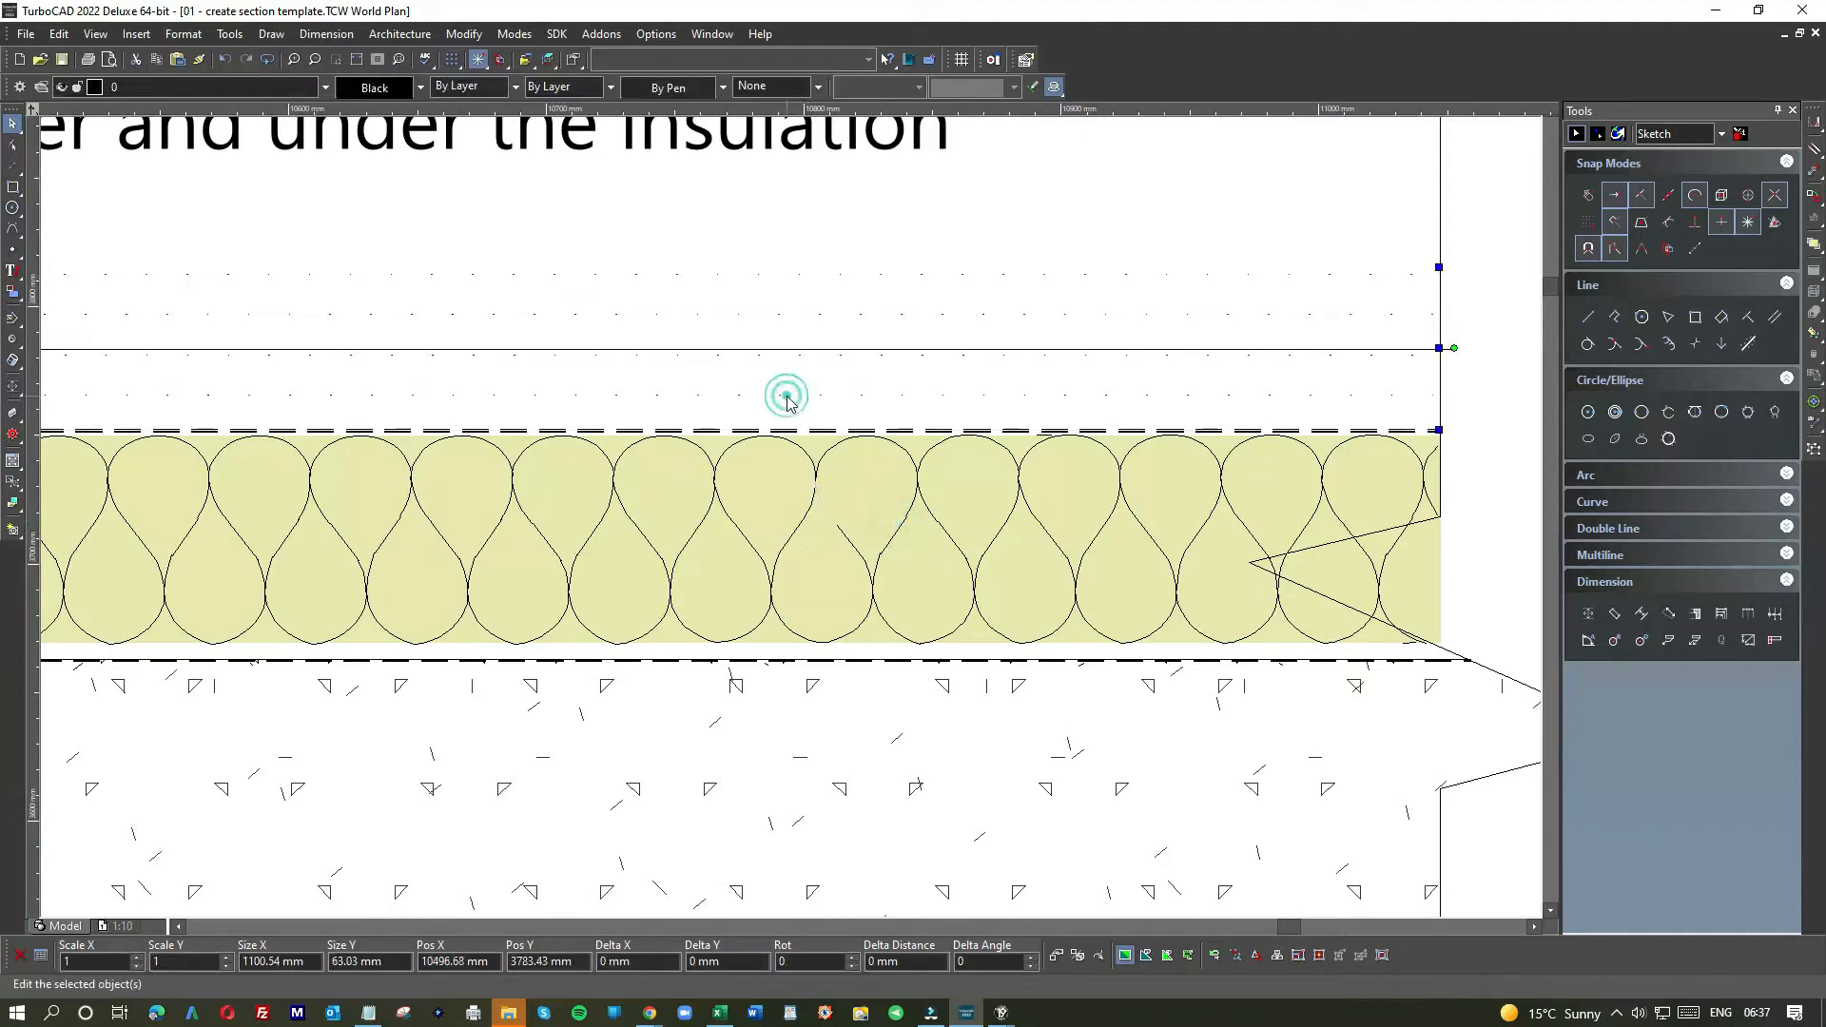
scroll(744, 513, "down", 3)
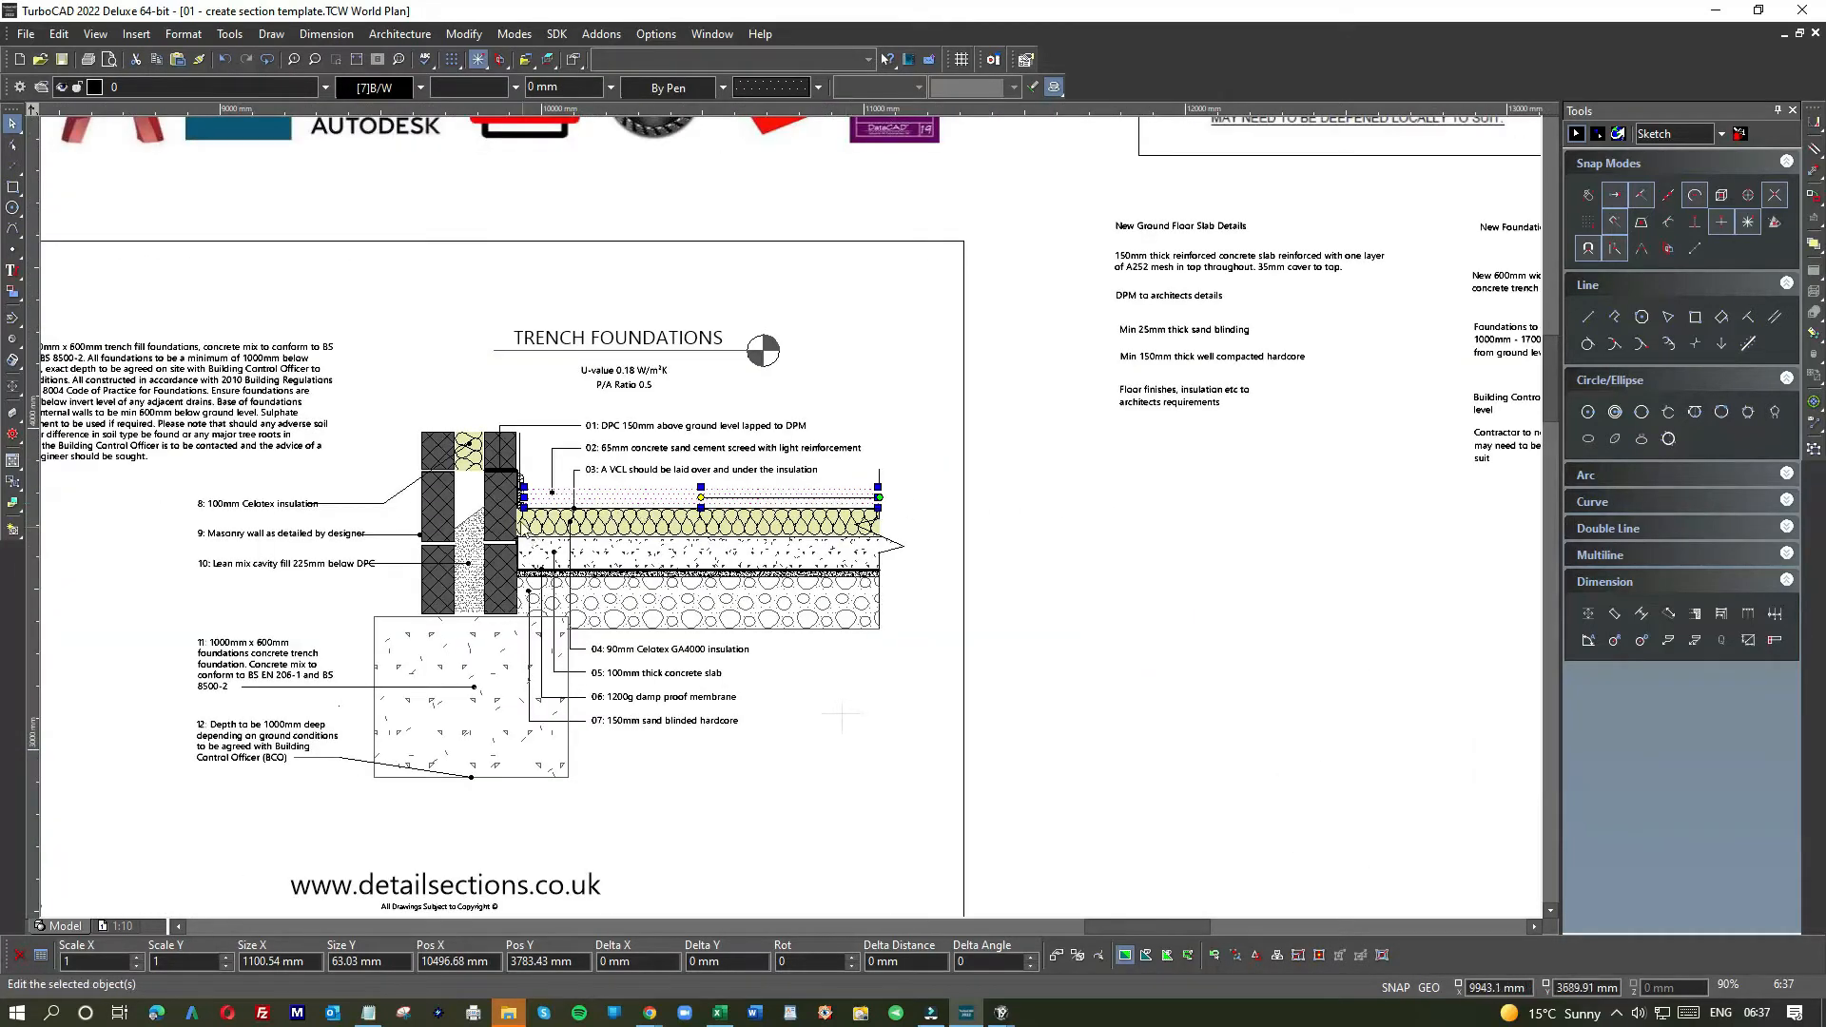
scroll(522, 514, "up", 2)
left_click(734, 323)
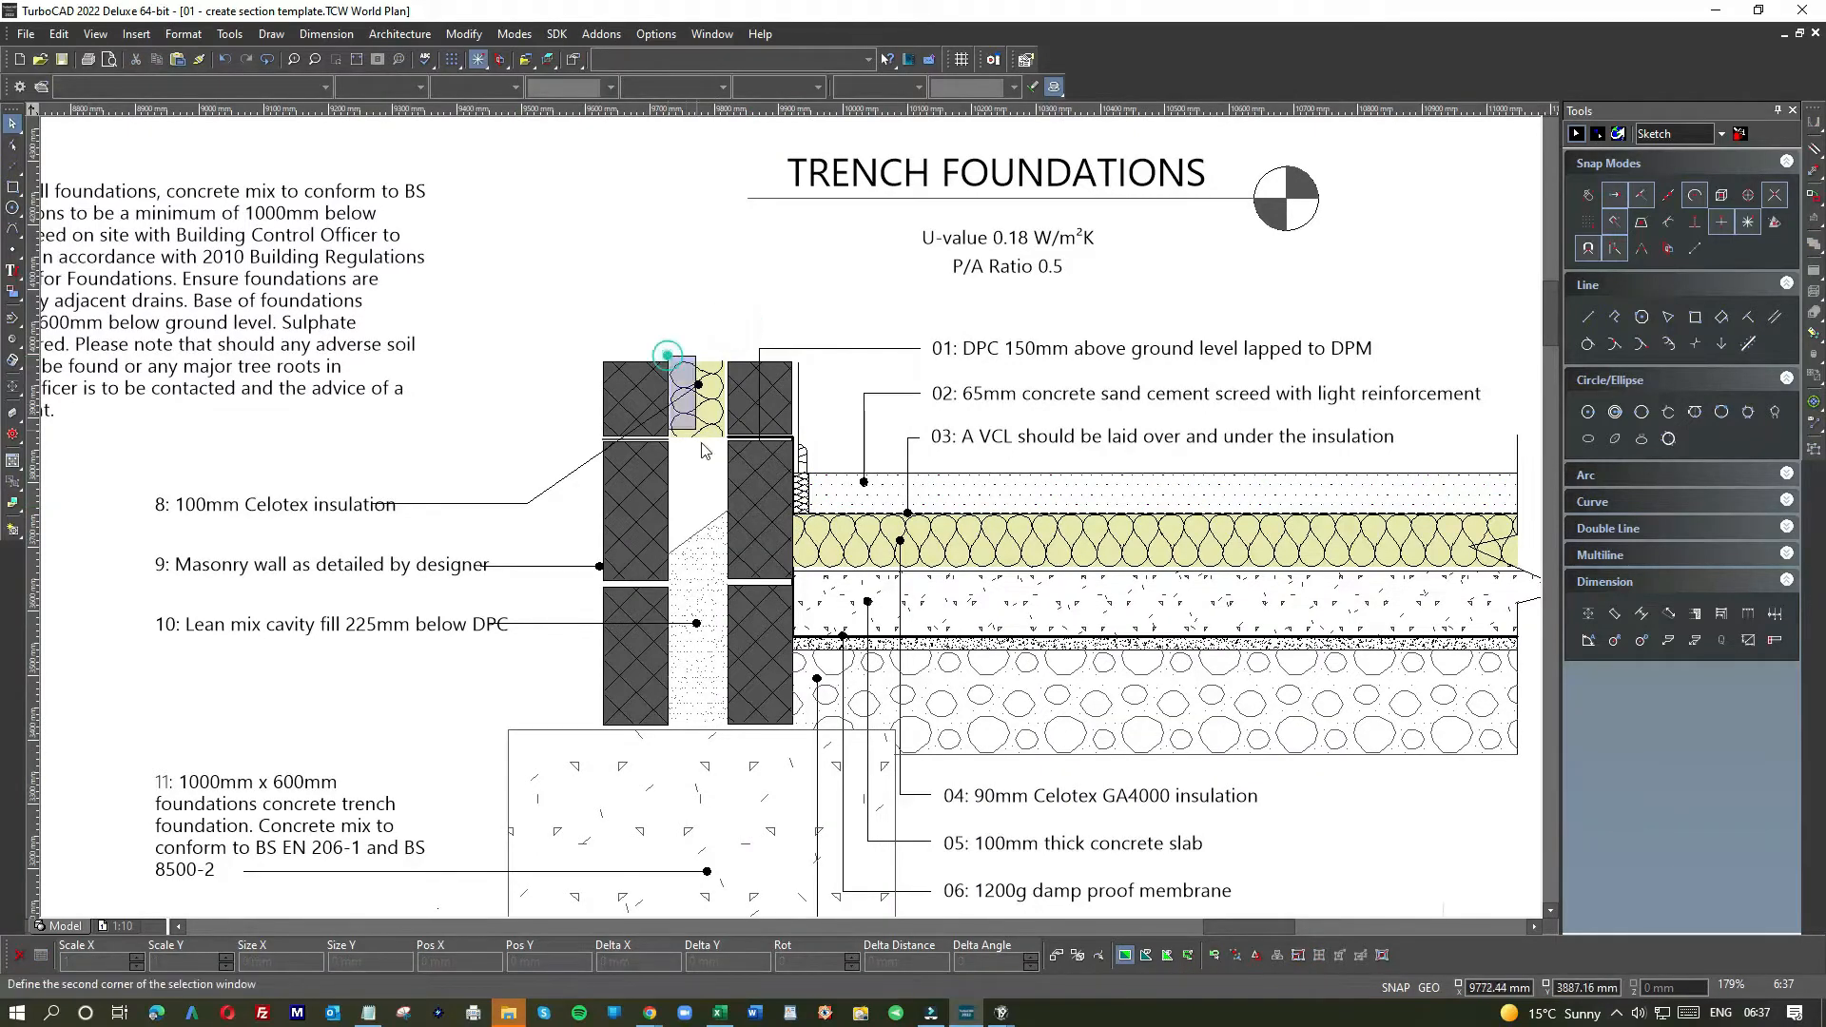
left_click(682, 367)
left_click(738, 339)
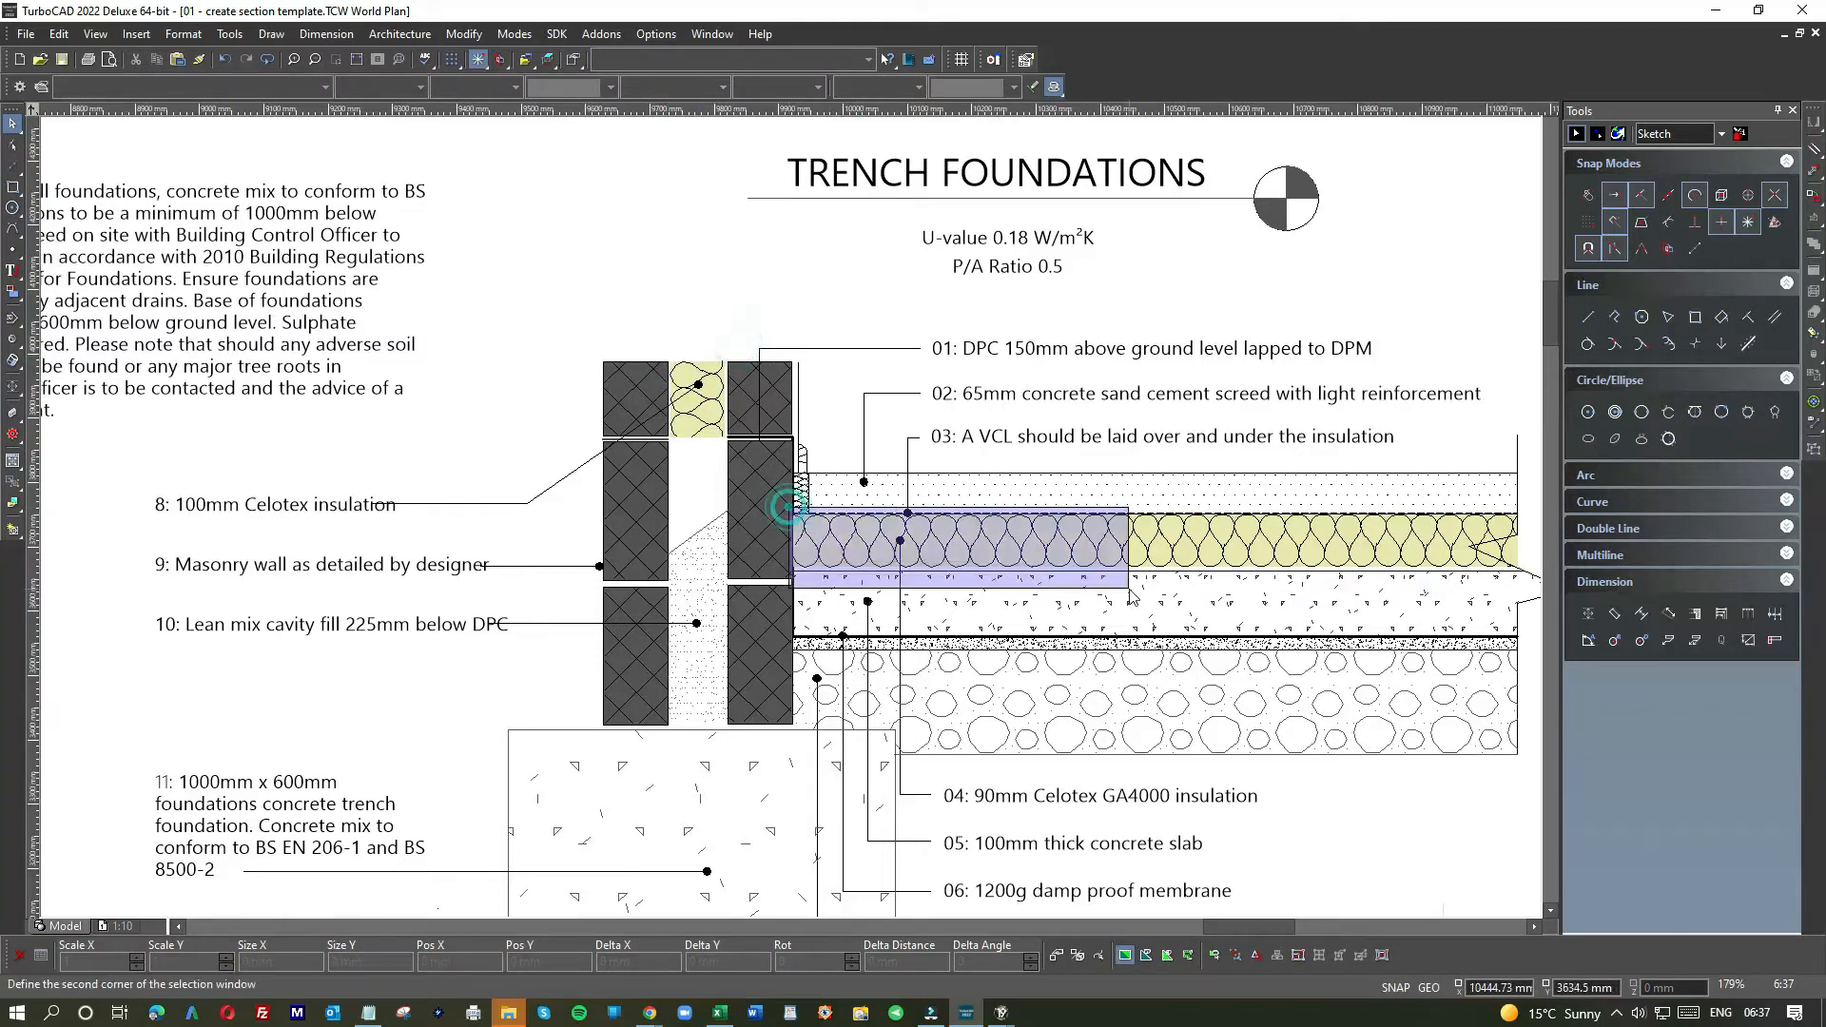
- Copy the floor insulation strip with its VCL line from the trench foundations detail into the empty space beside that sheet
scroll(790, 514, "down", 3)
left_click_drag(620, 475, 988, 516)
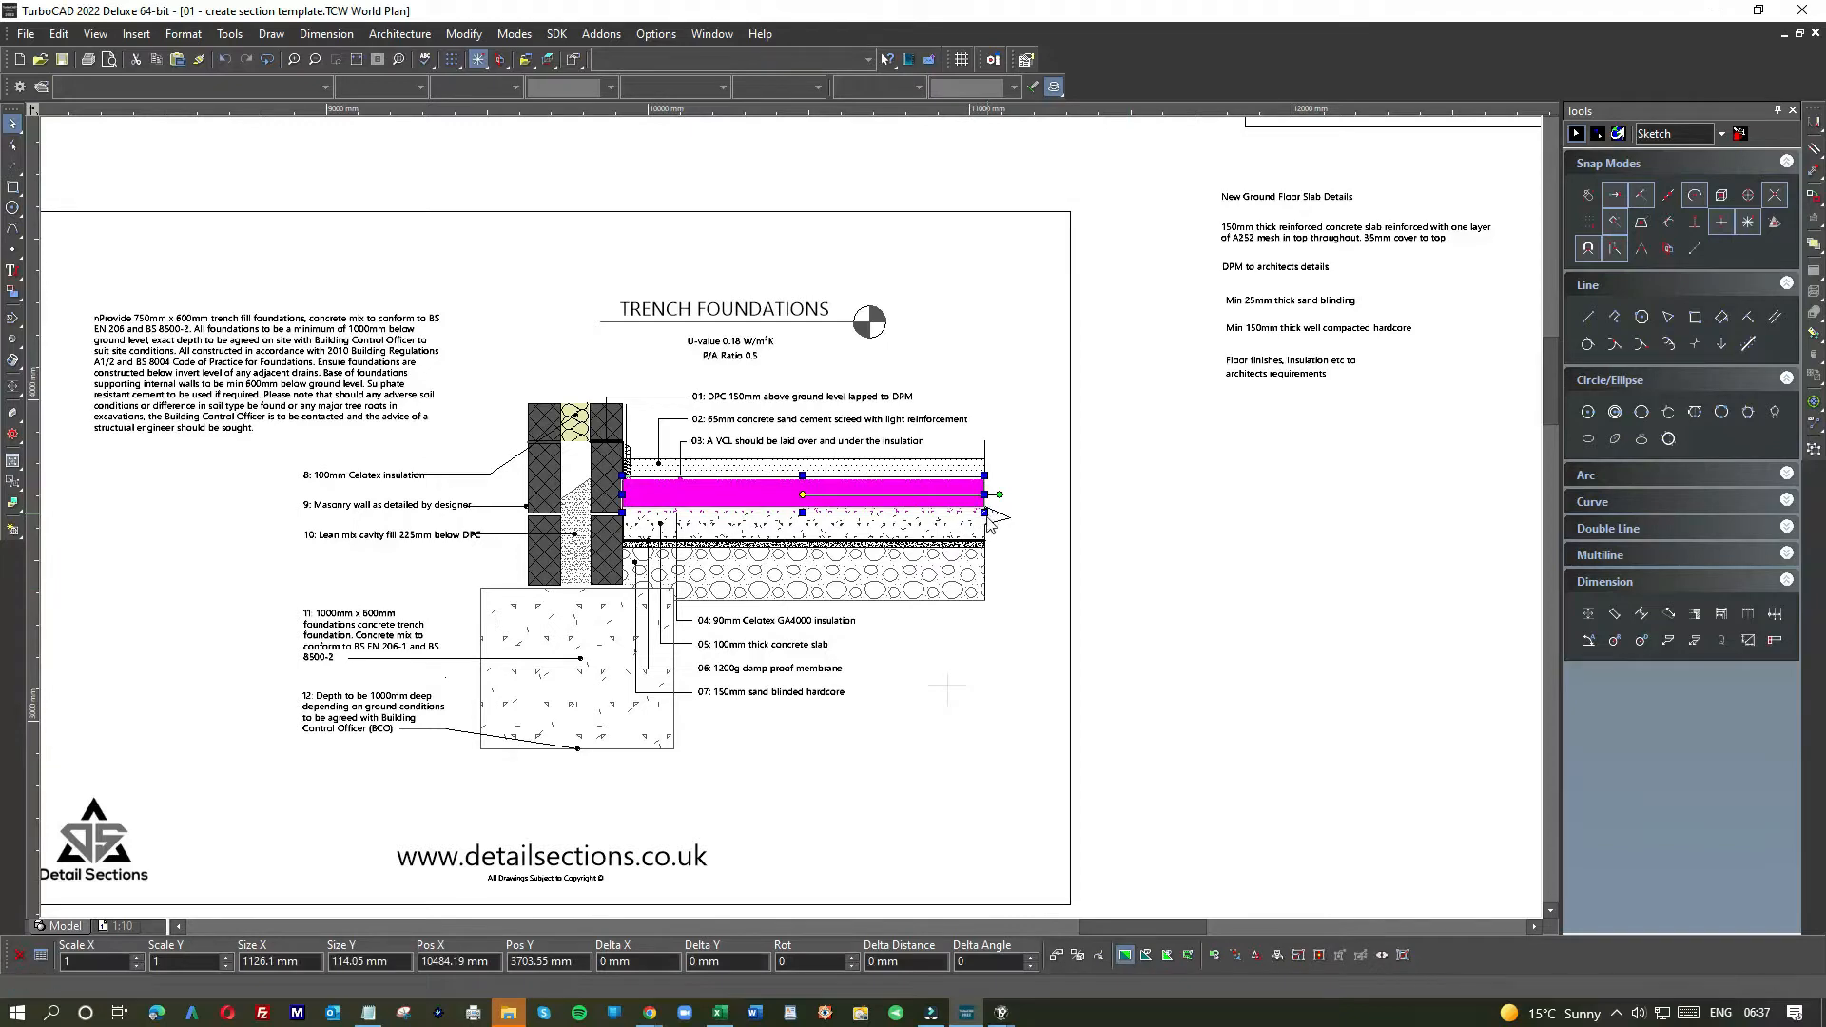
scroll(990, 523, "down", 3)
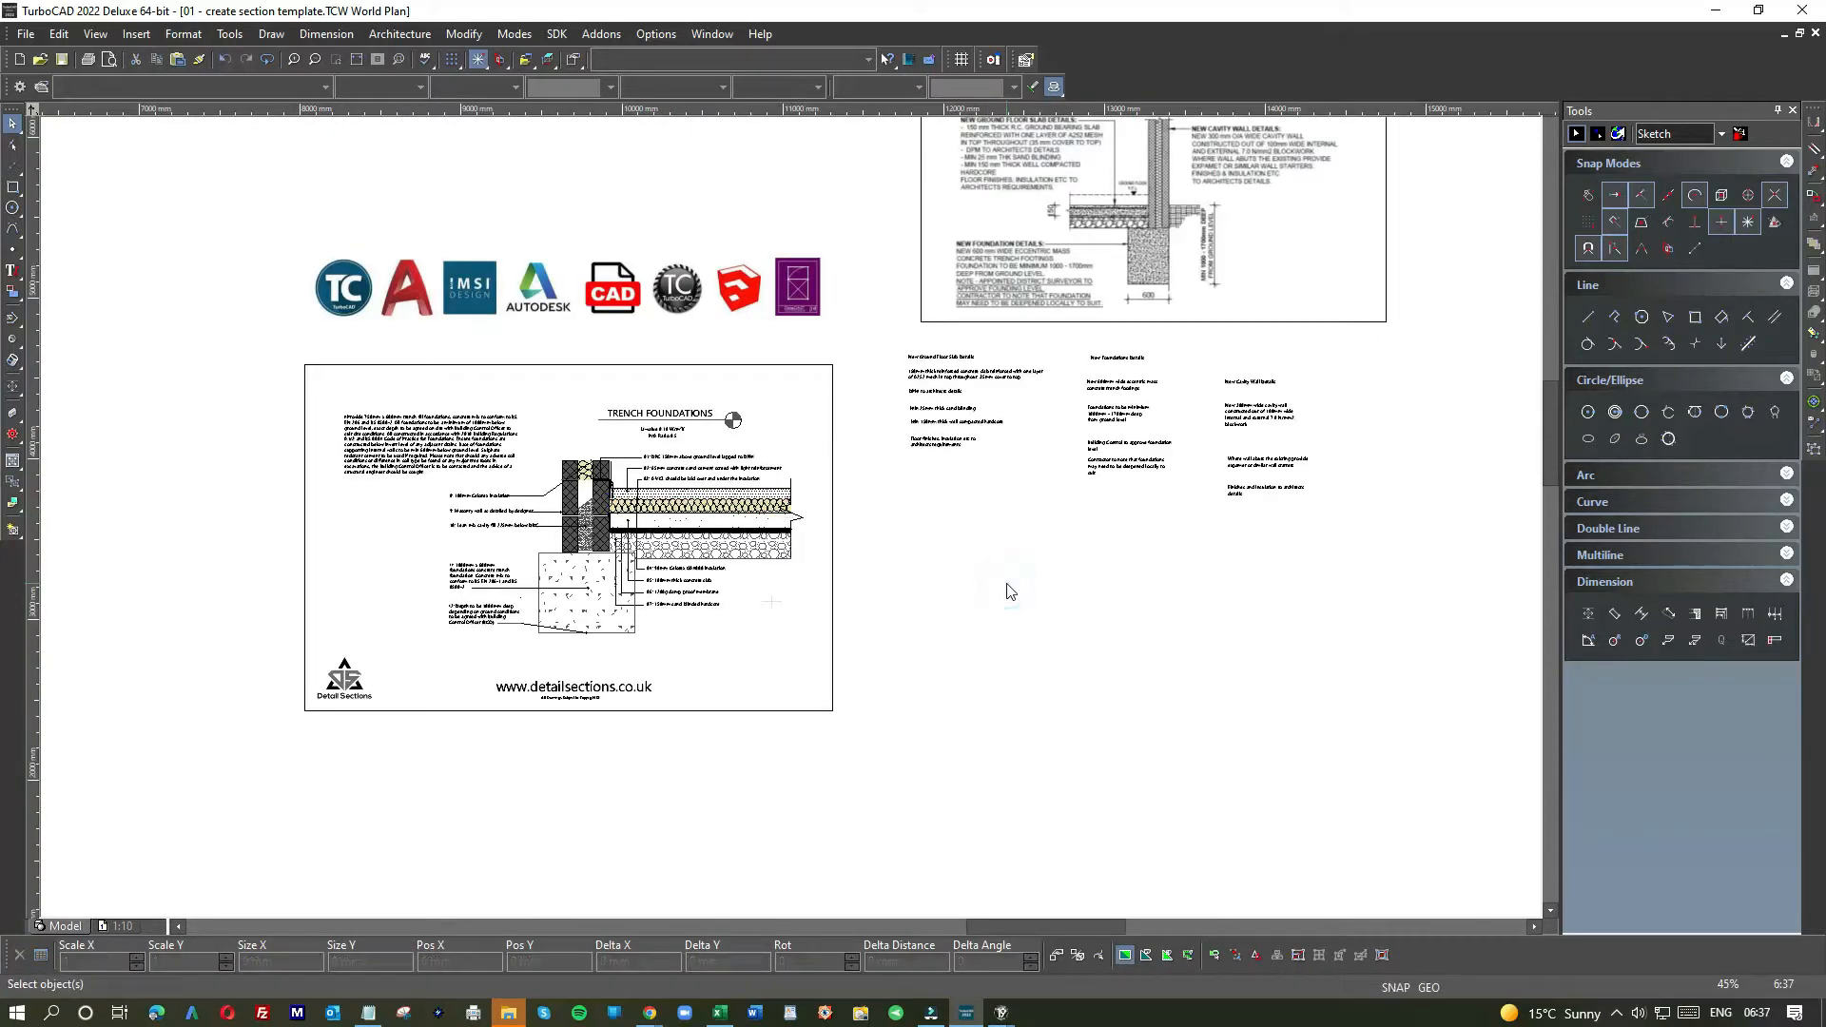
left_click_drag(790, 516, 1050, 575)
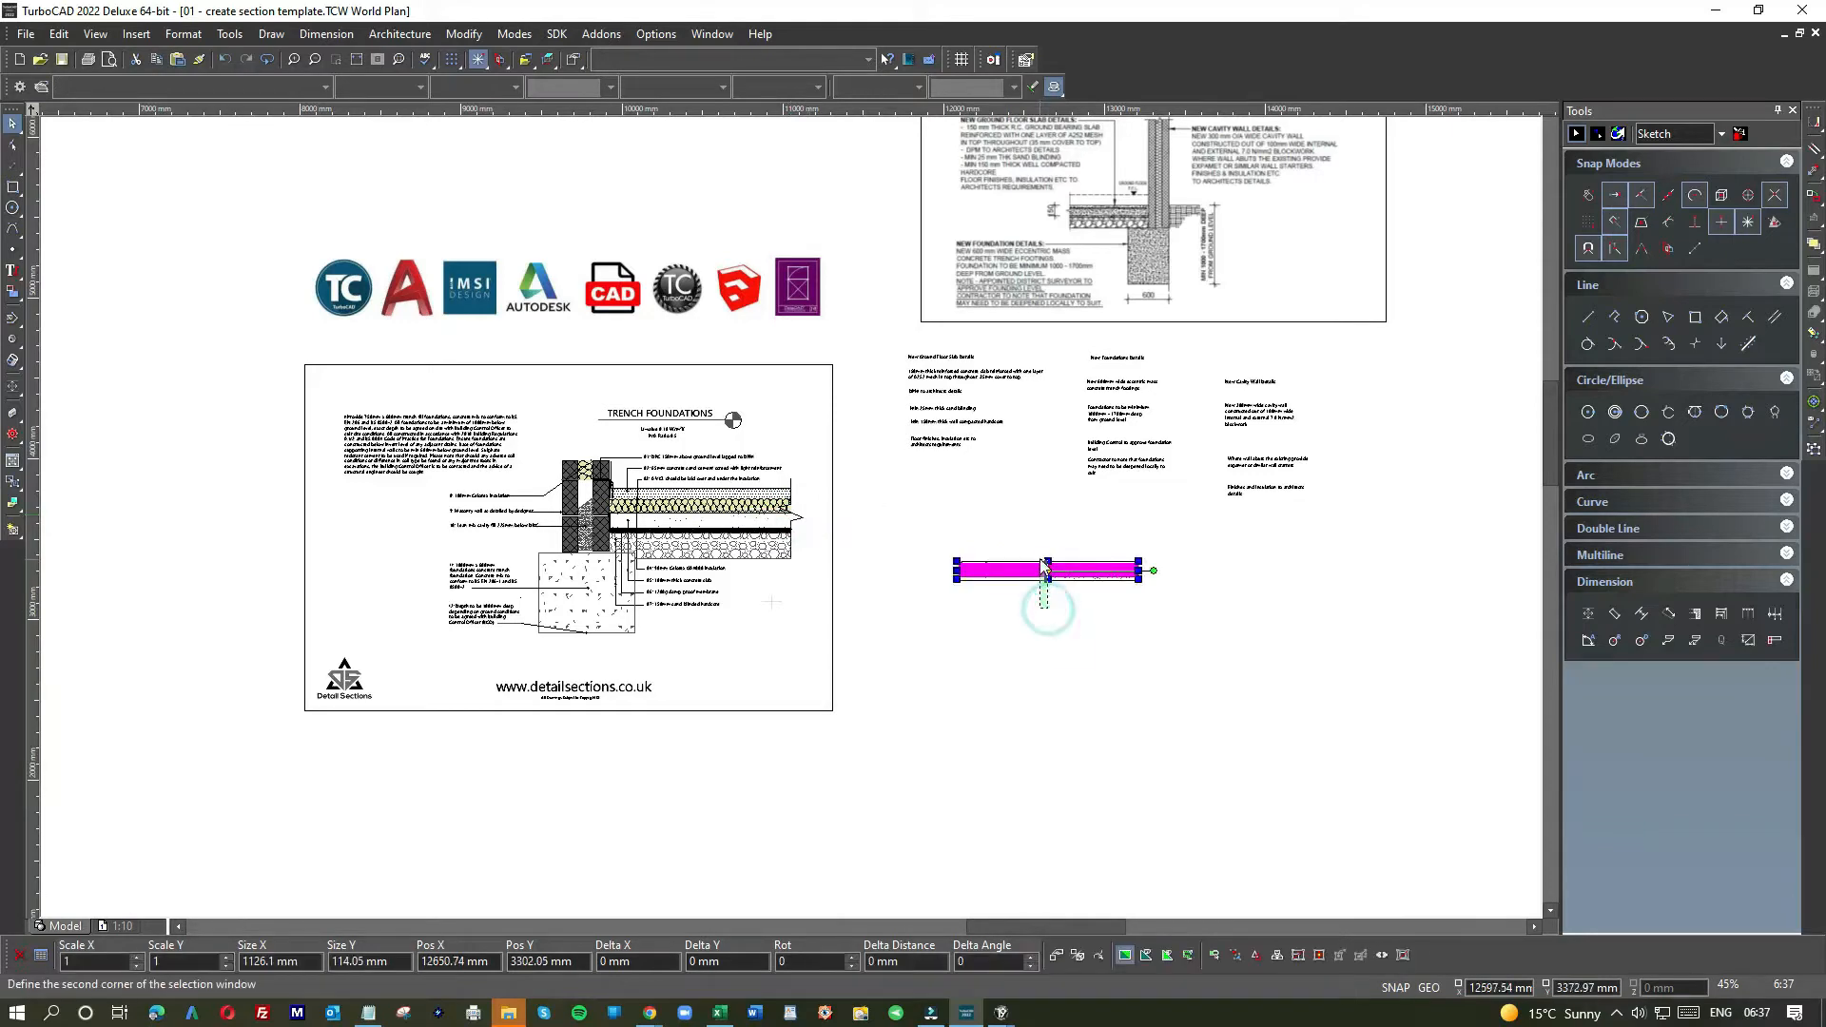
- Delete the two leader dots and the leftover concrete hatch strip from the copied insulation
scroll(1105, 583, "up", 5)
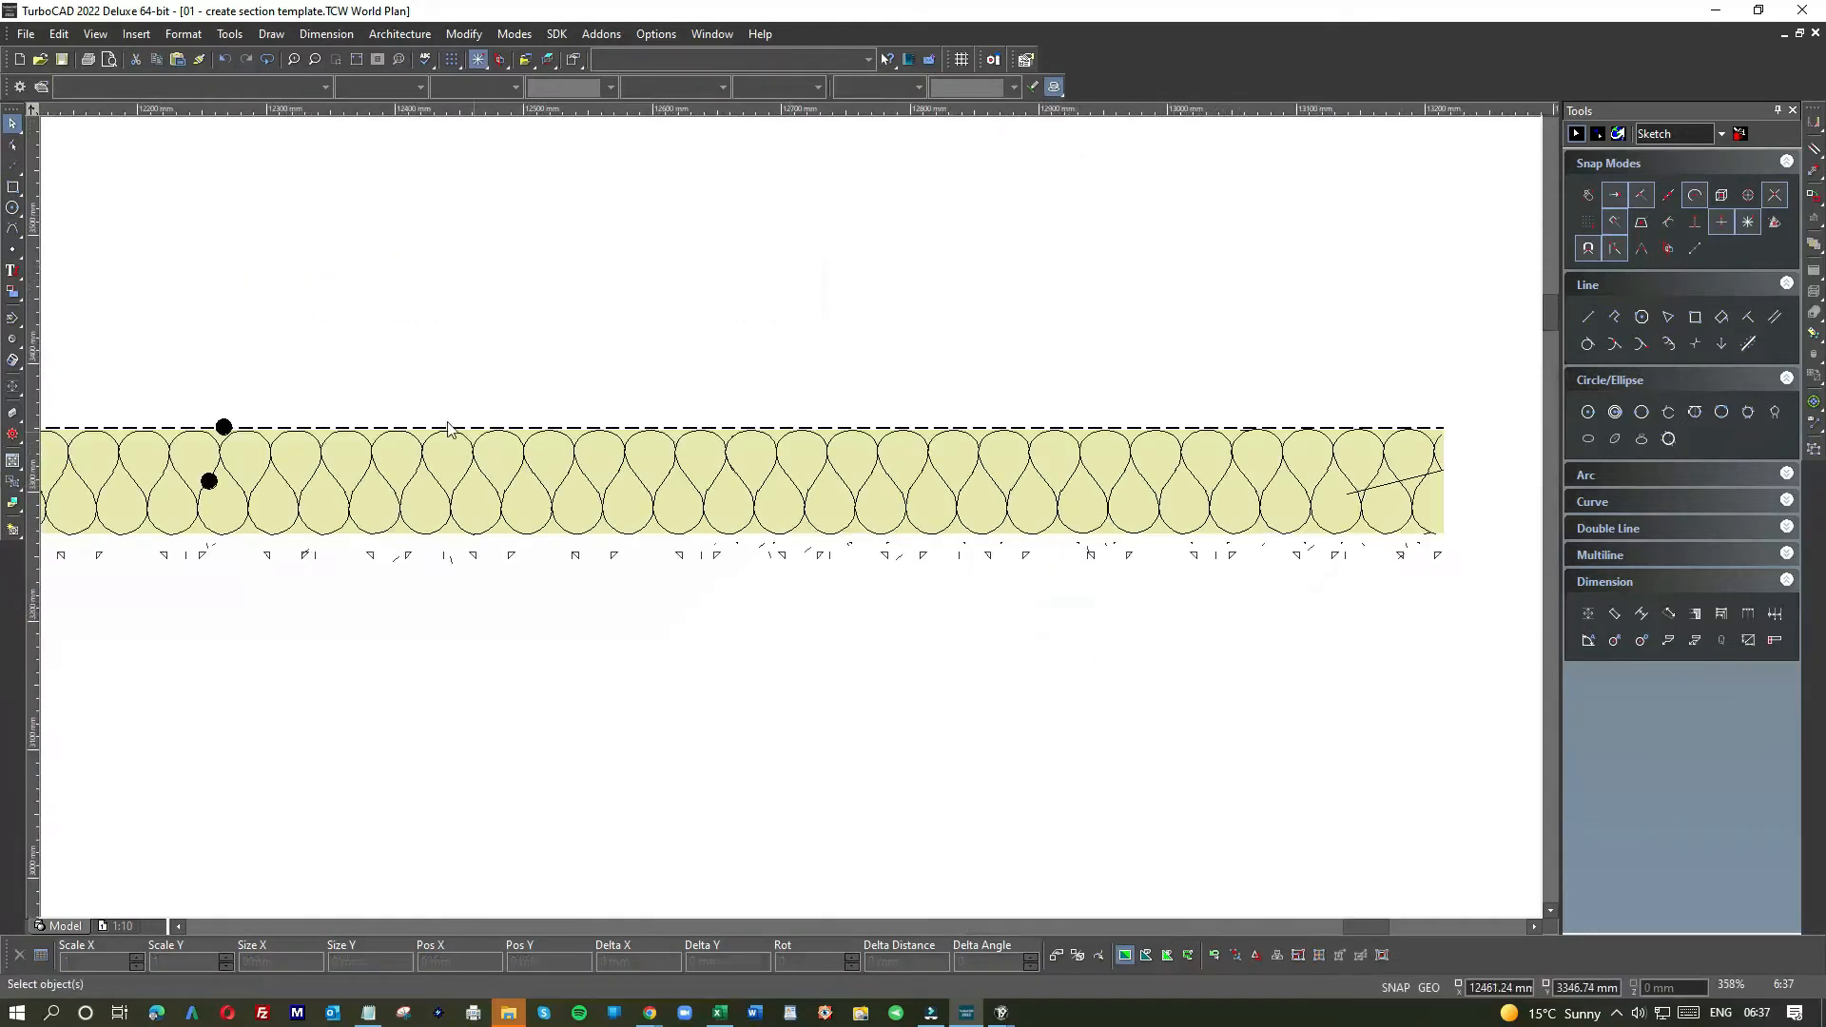
left_click_drag(185, 407, 228, 502)
key("Delete")
scroll(908, 518, "down", 2)
mouse_move(457, 537)
left_mouse_down()
mouse_move(1198, 591)
mouse_move(1214, 570)
left_mouse_up()
key("Delete")
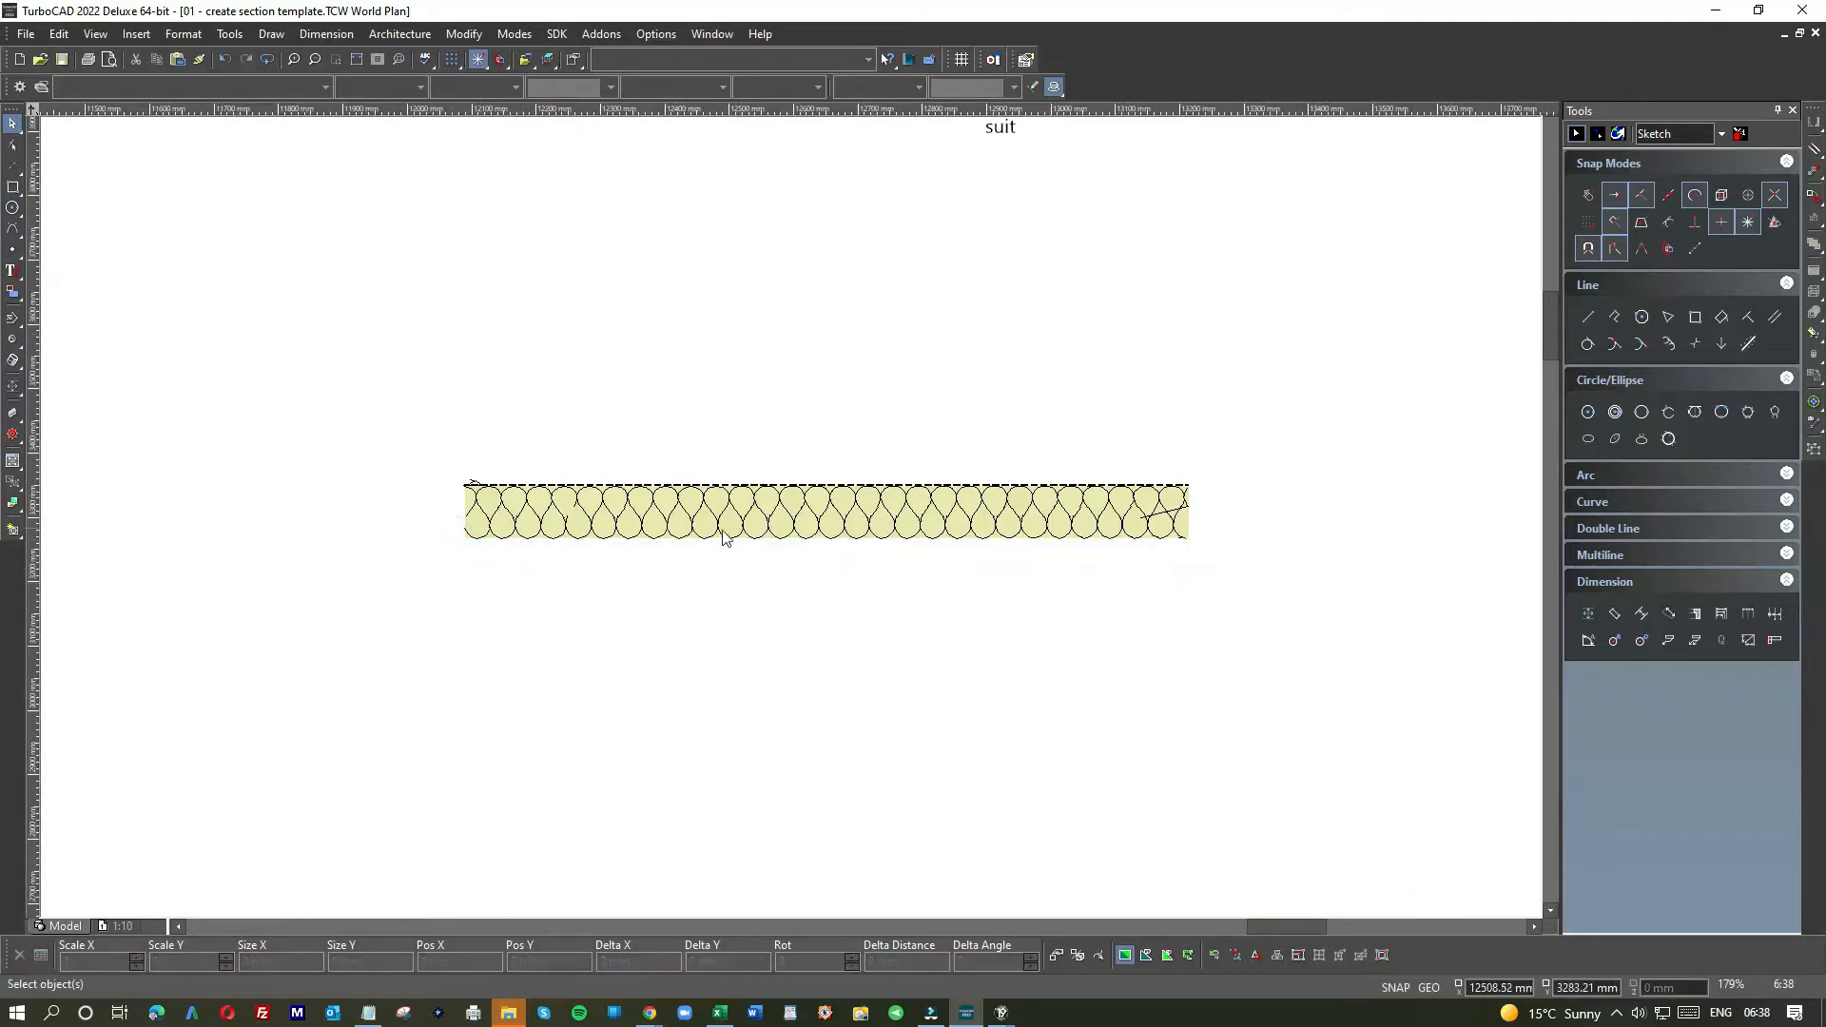
scroll(723, 537, "up", 6)
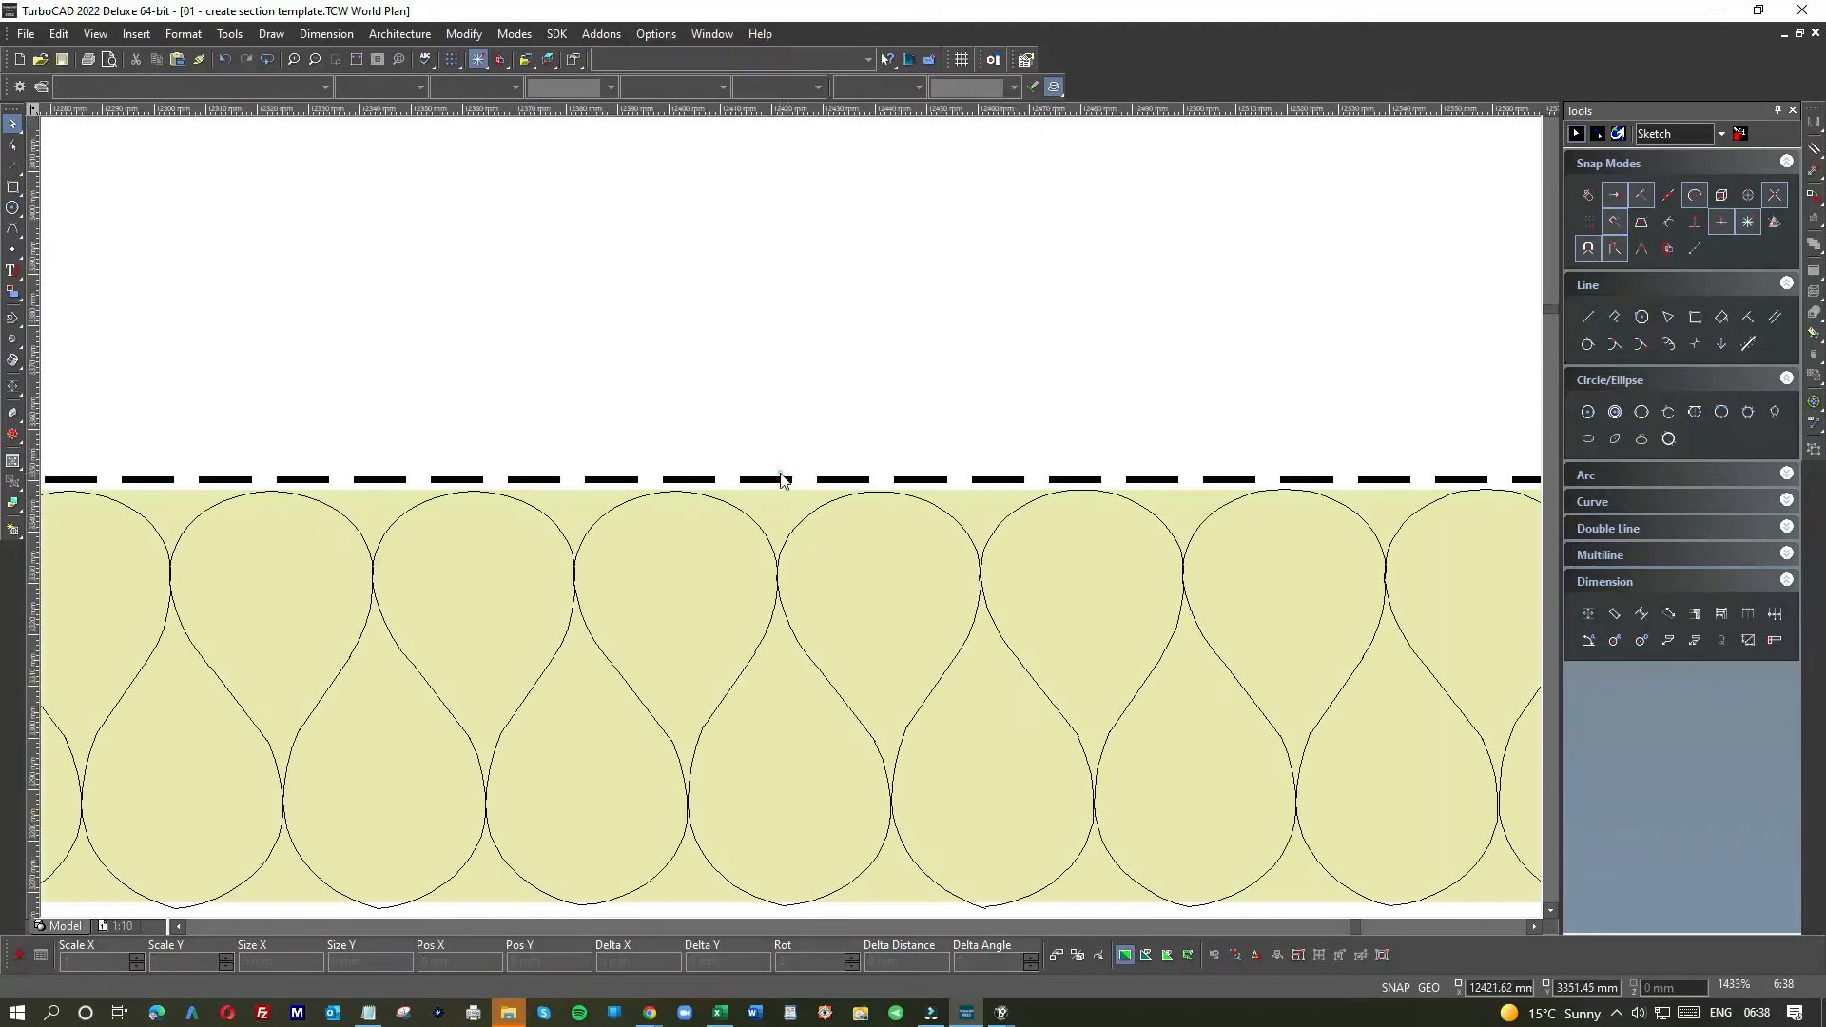
left_click(780, 478)
scroll(784, 494, "down", 4)
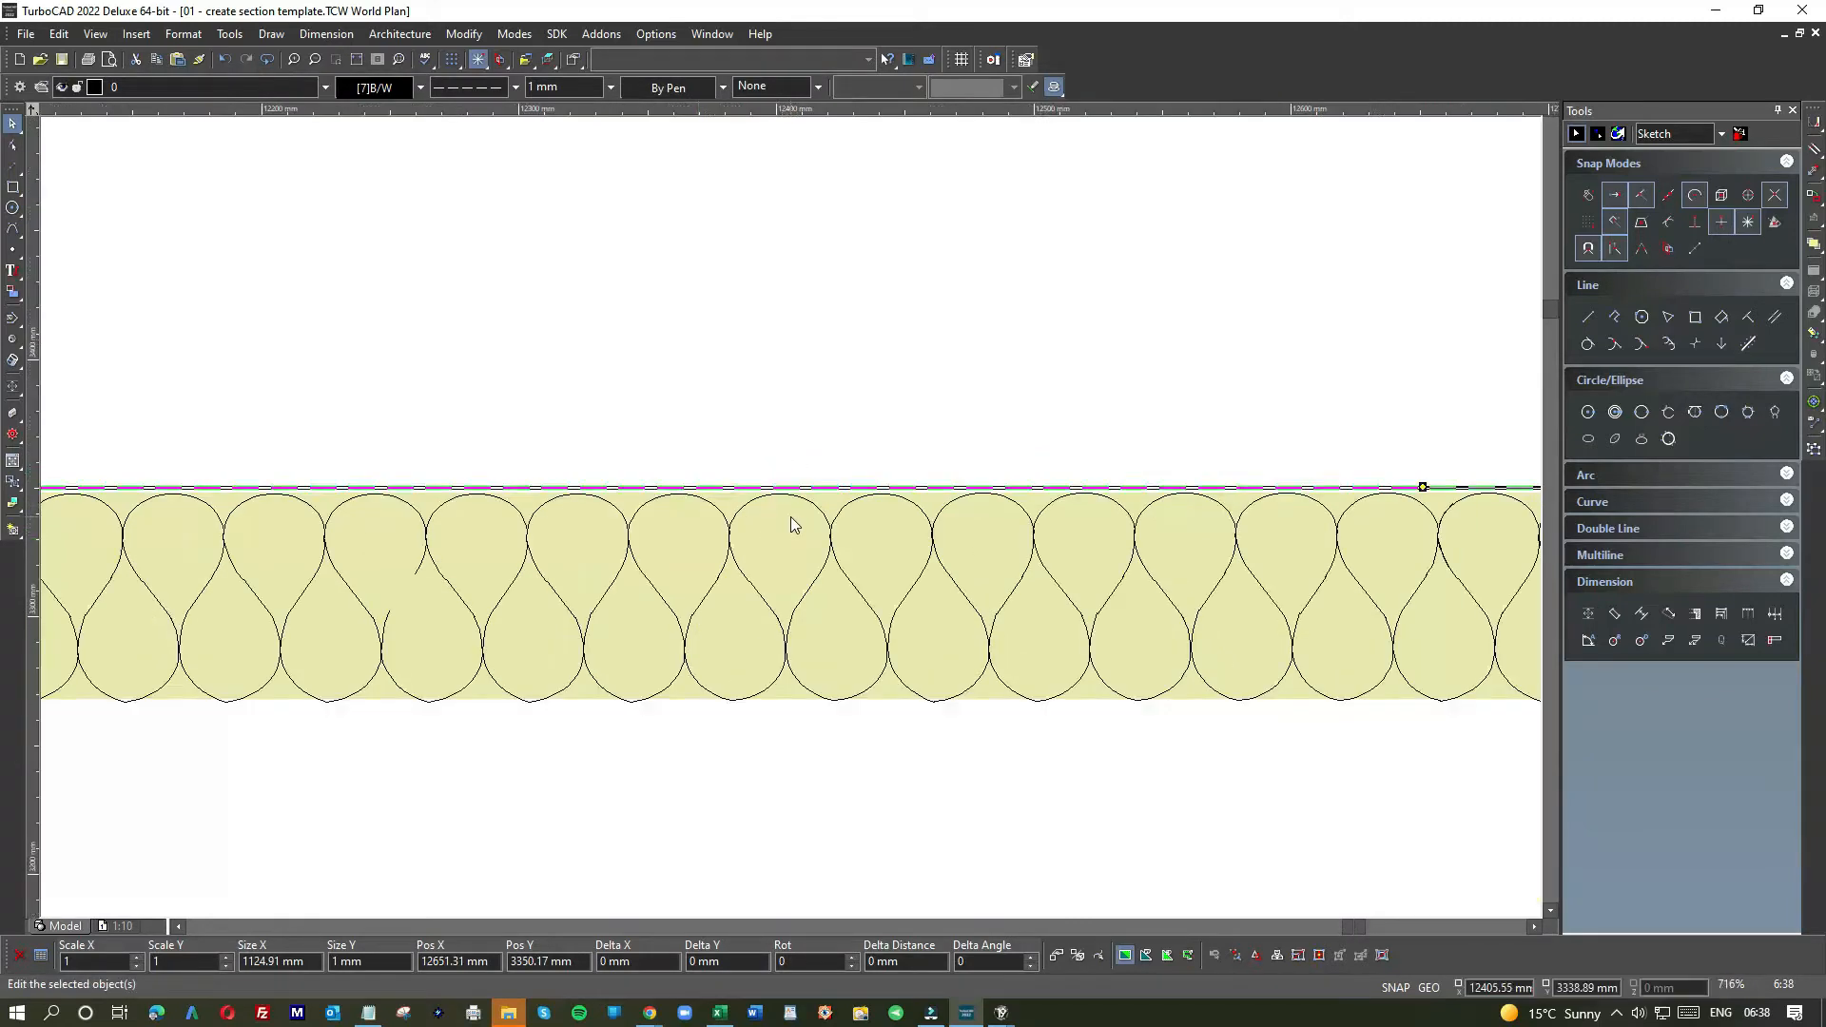
left_click(505, 617)
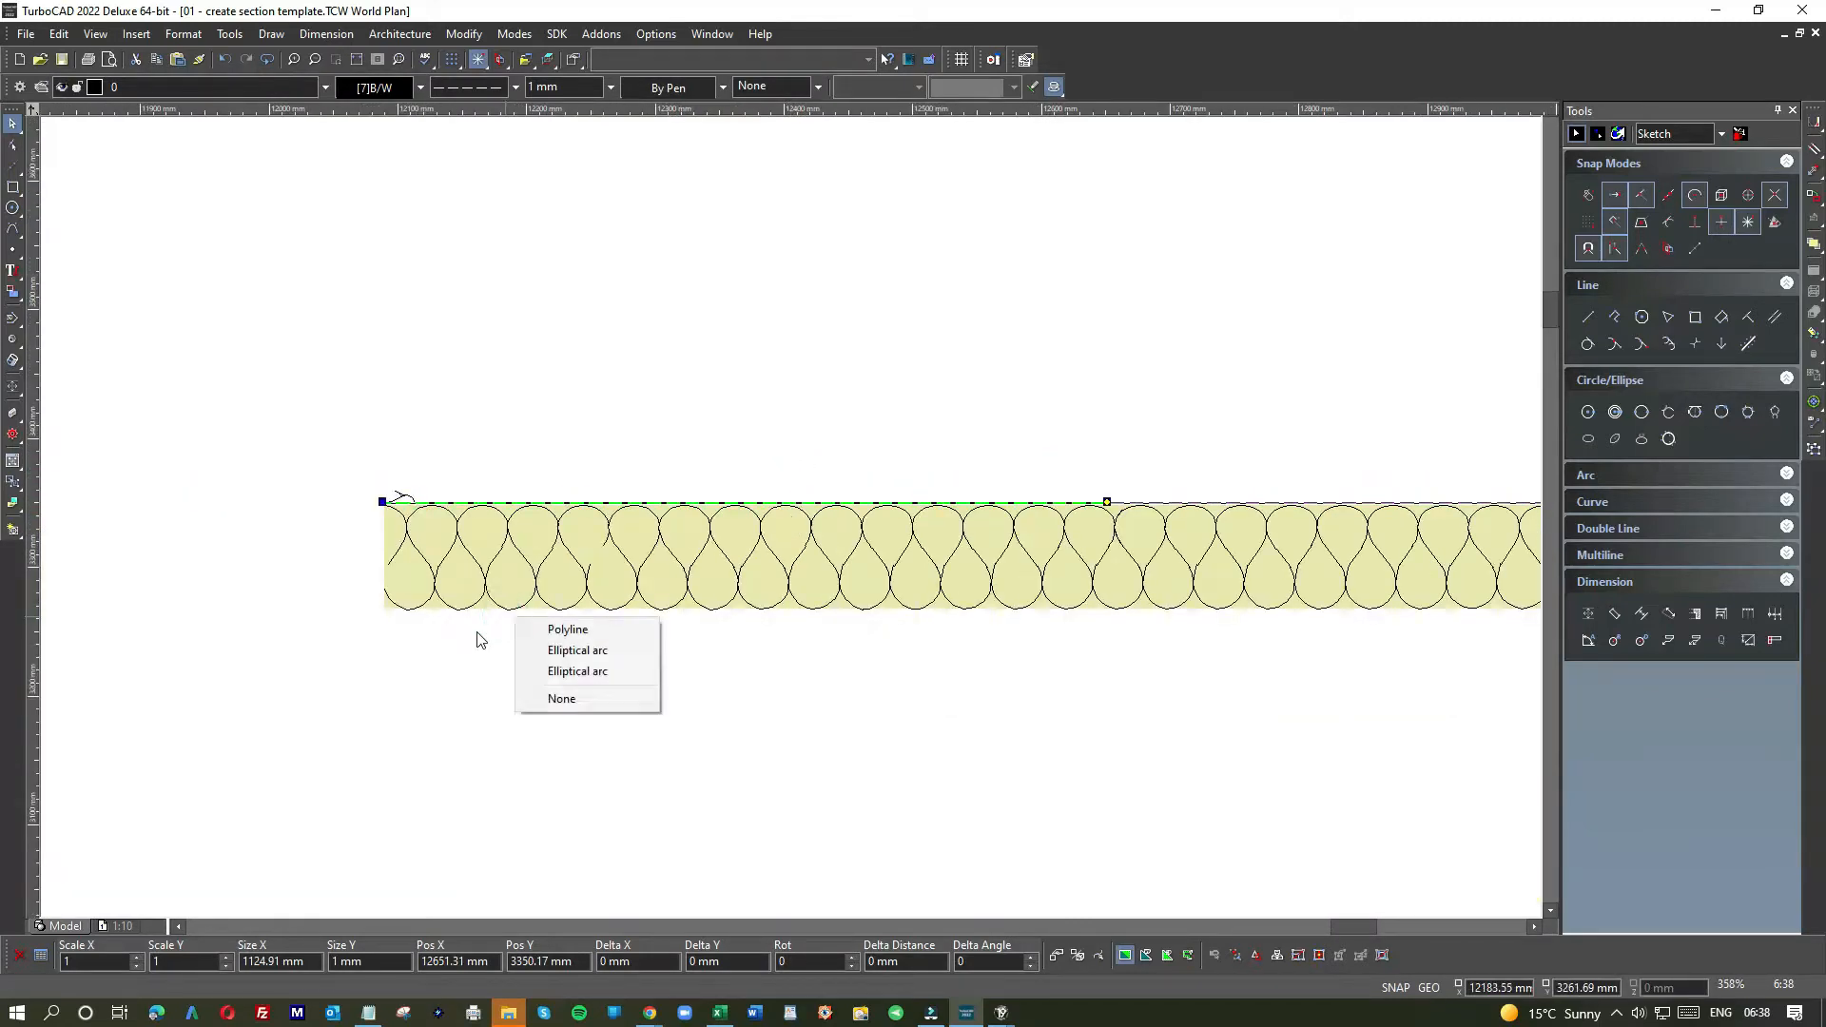
left_click(562, 633)
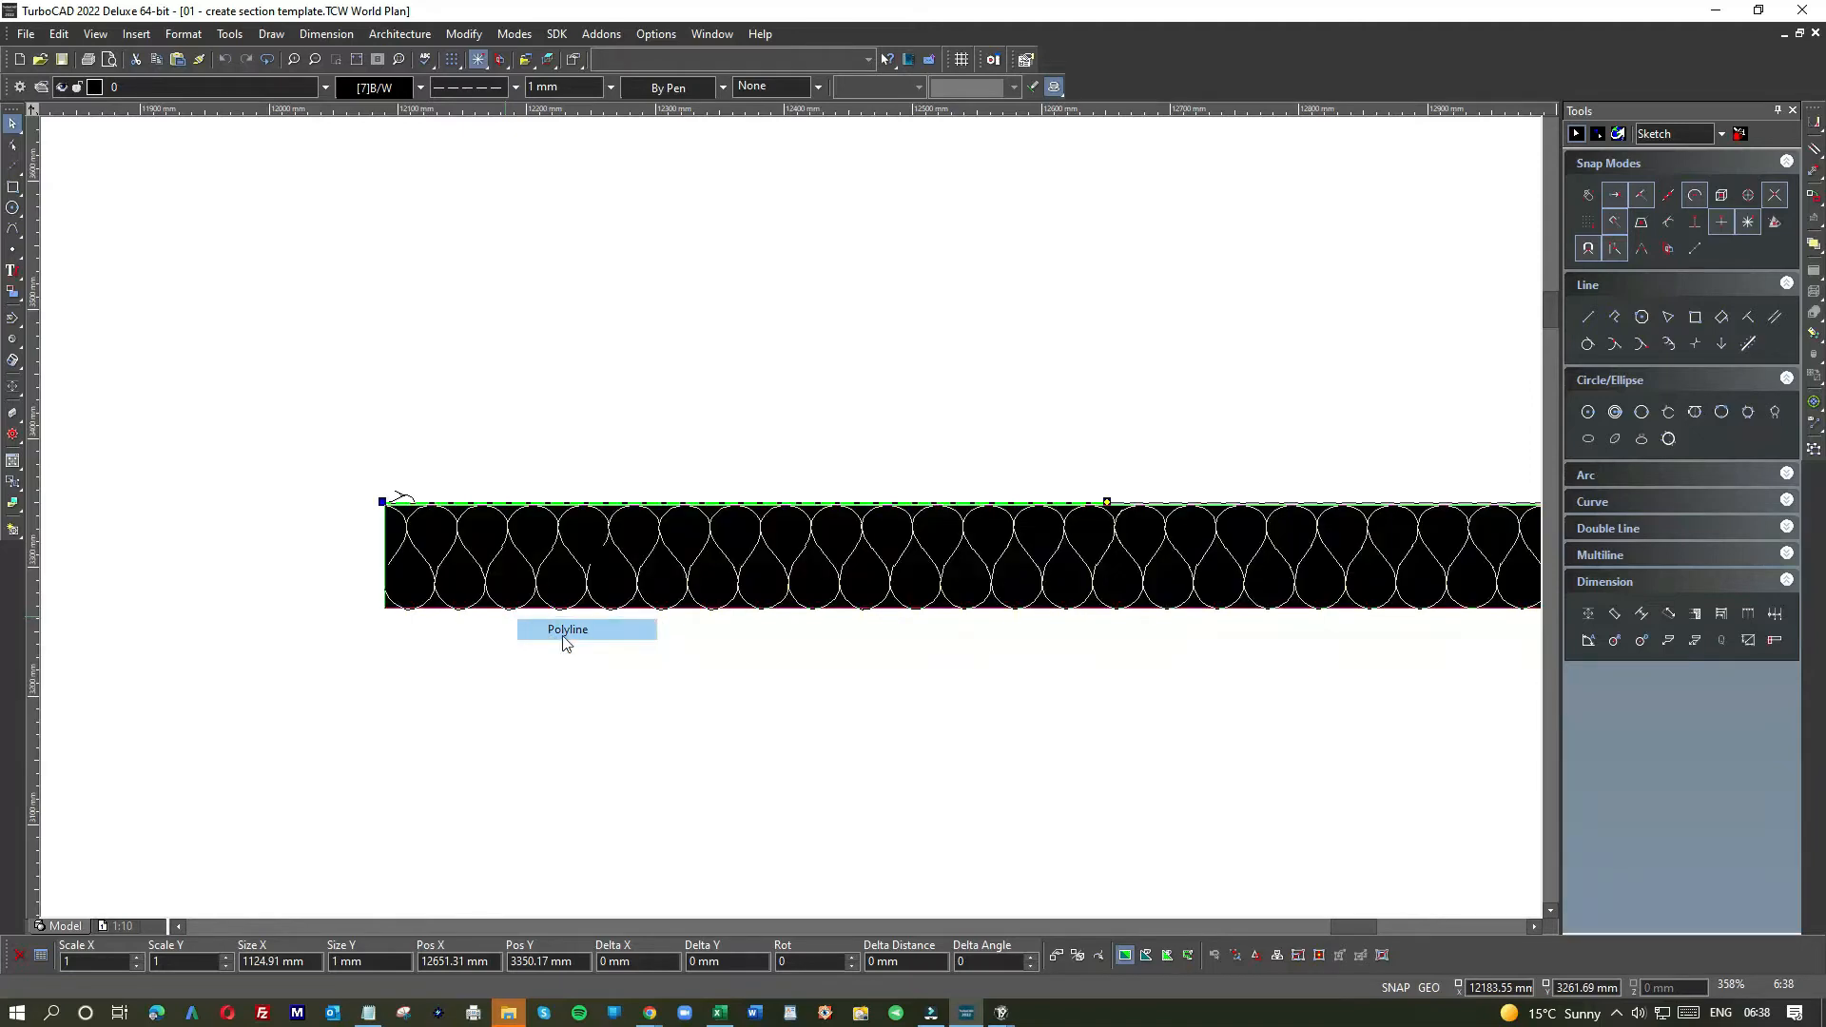
left_click(504, 488)
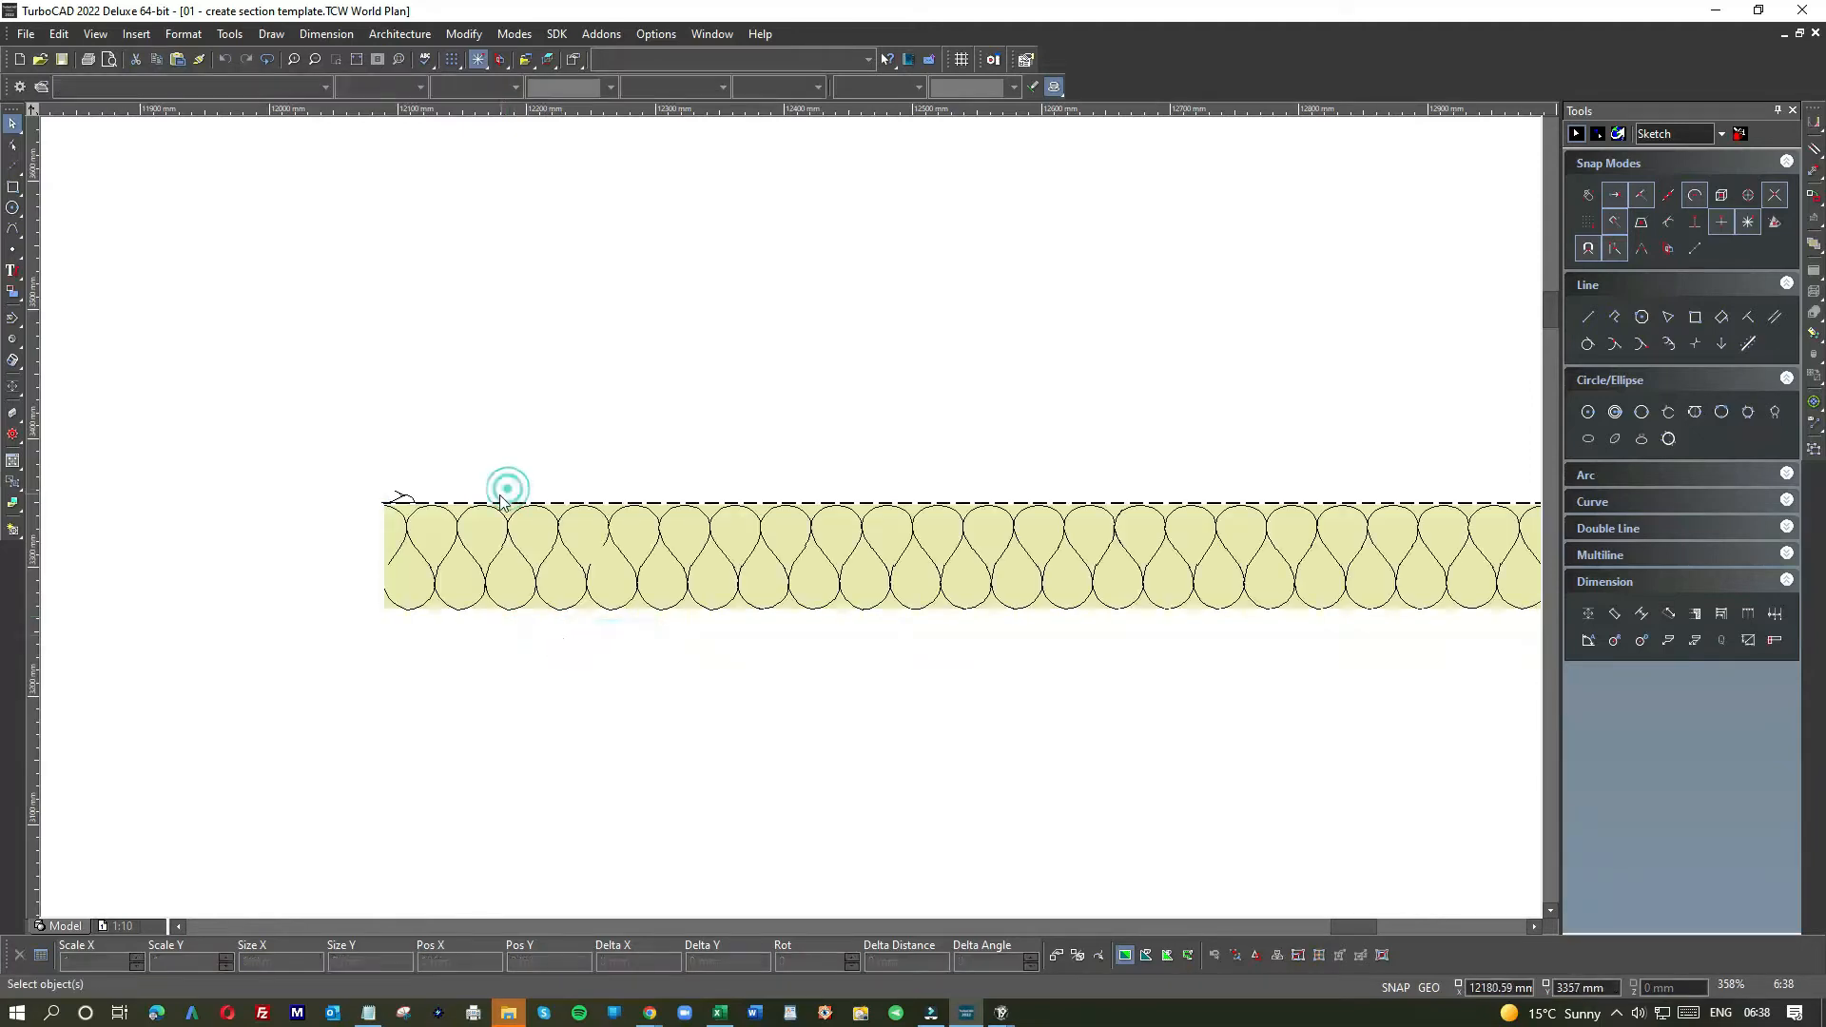
- Delete the stray arcs and short line fragments around the starting end of the dashed VCL line above the insulation
scroll(790, 516, "up", 2)
scroll(790, 516, "up", 4)
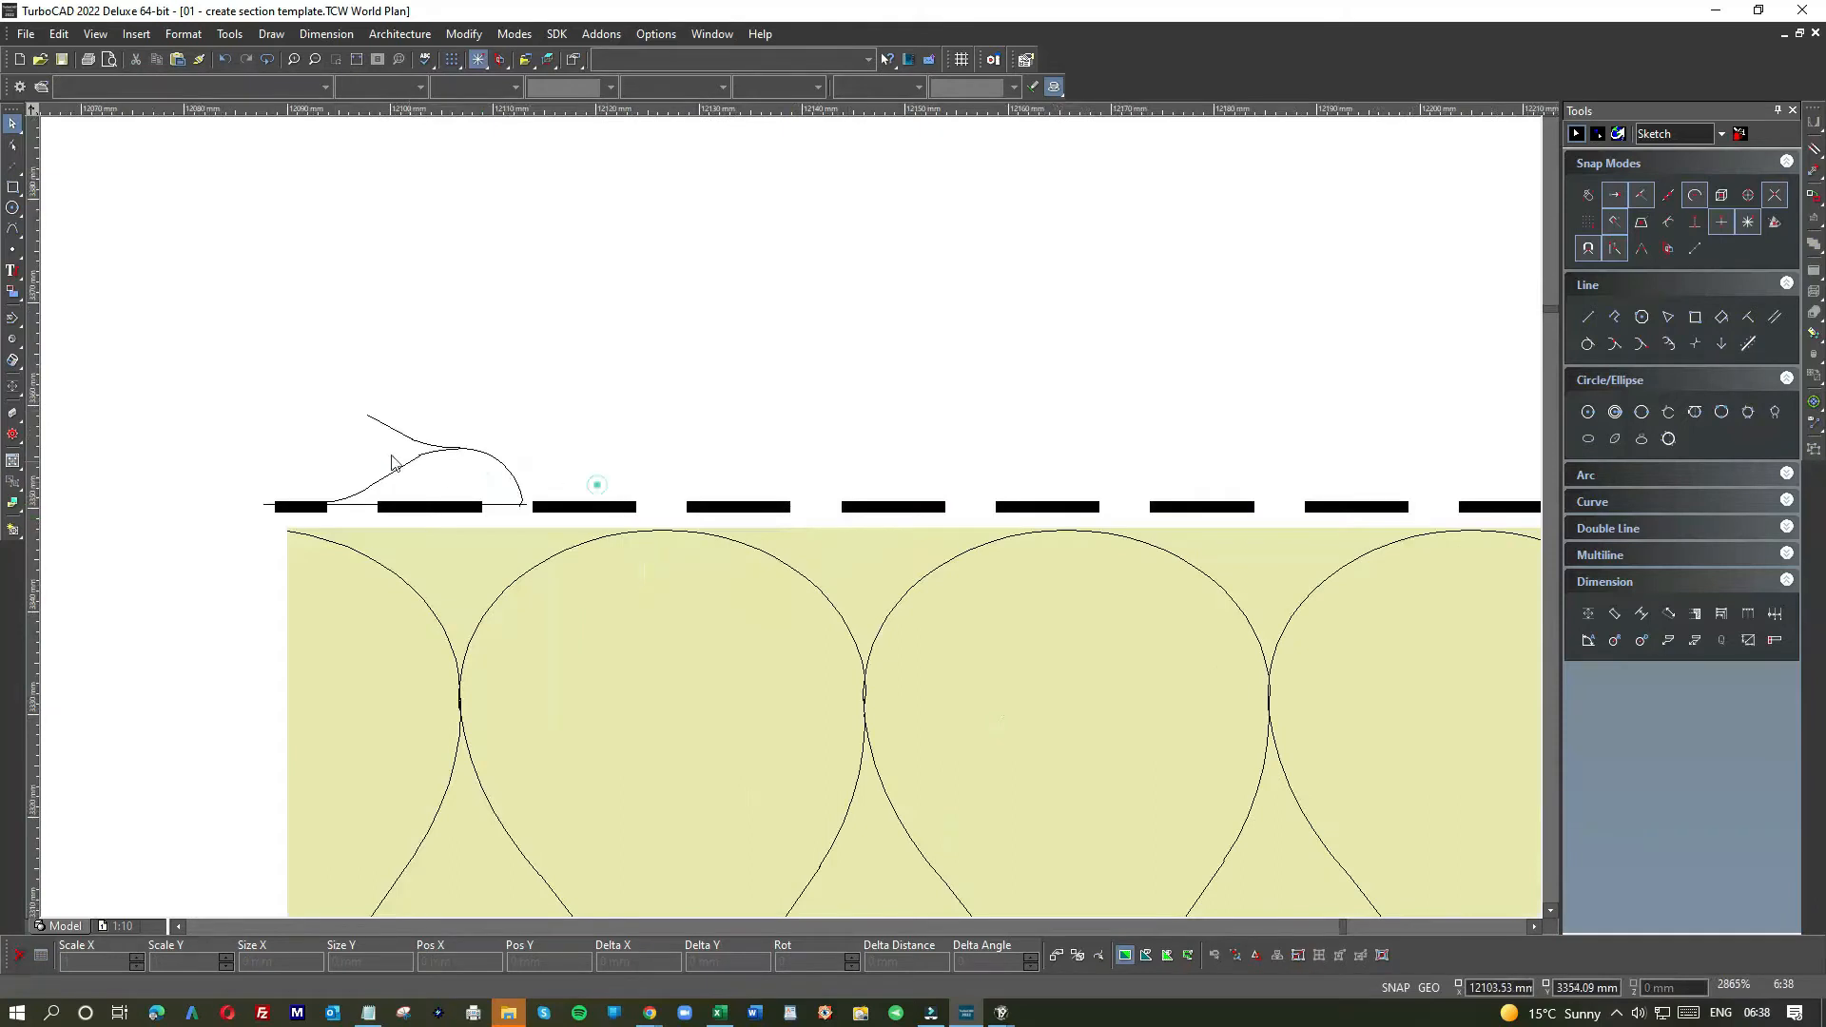
left_click(393, 464)
key("Delete")
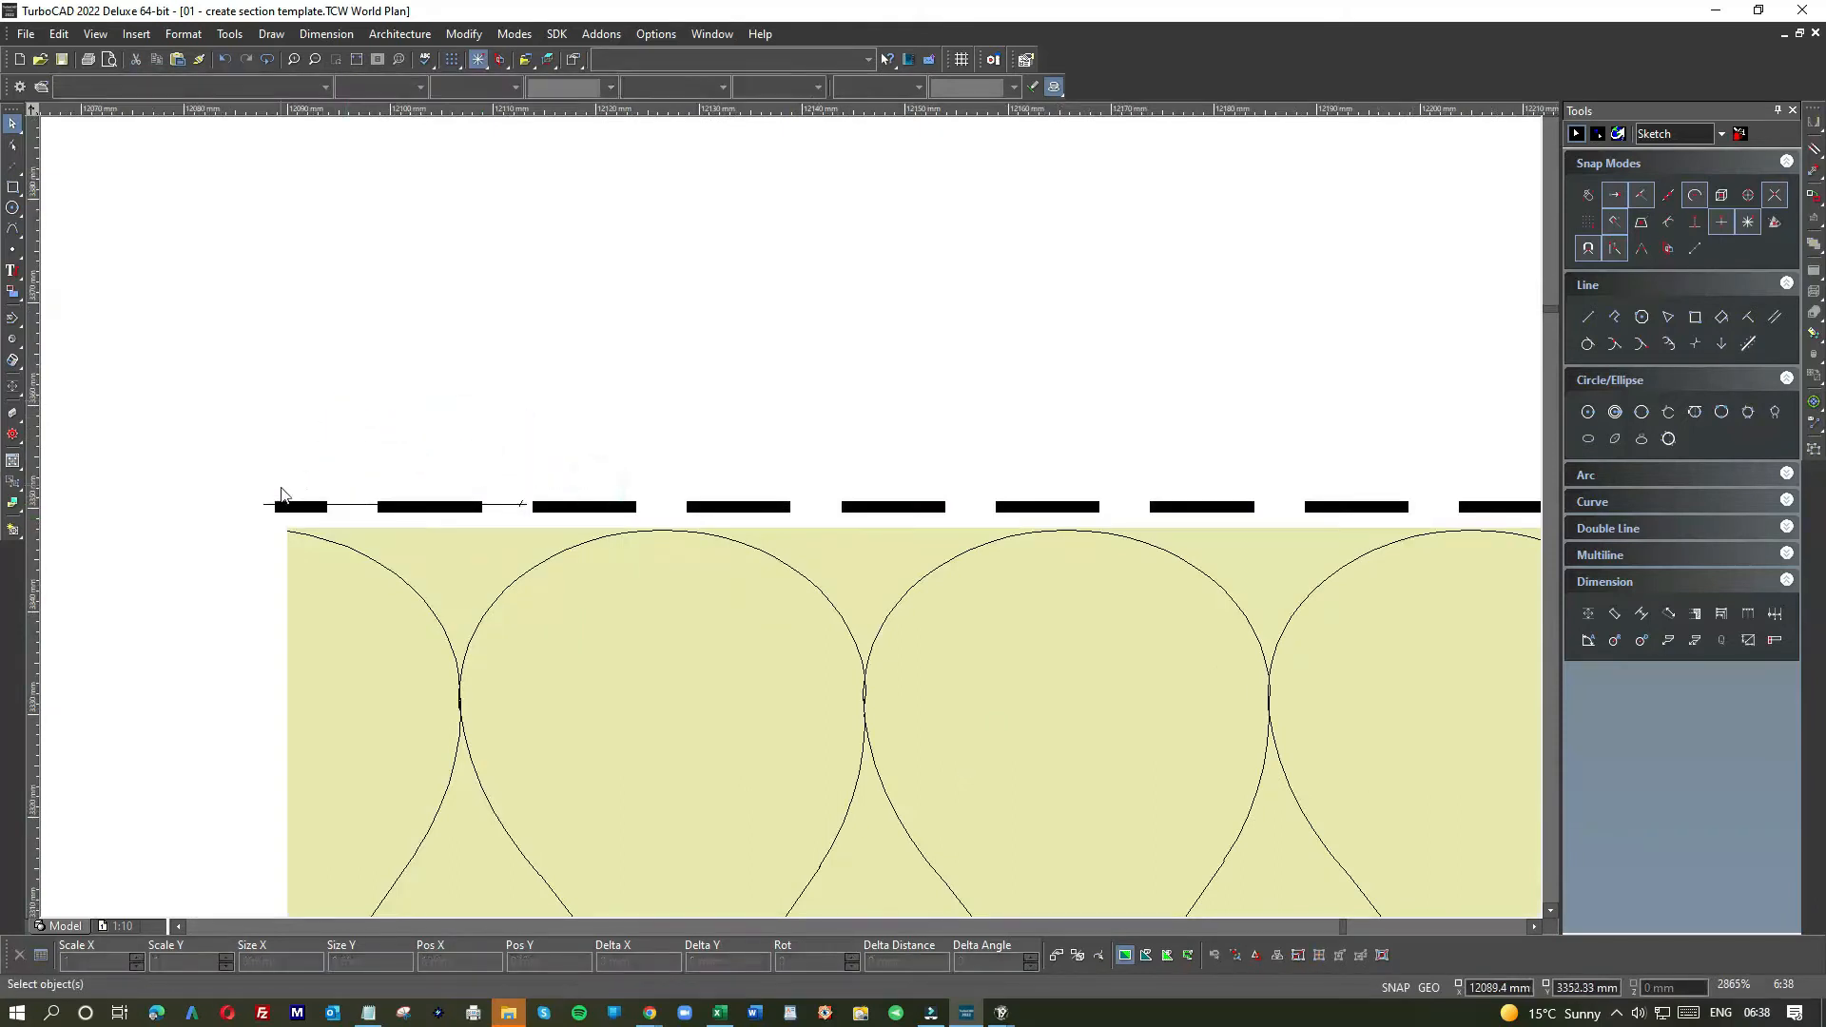
left_click(264, 511)
key("Delete")
scroll(787, 522, "down", 2)
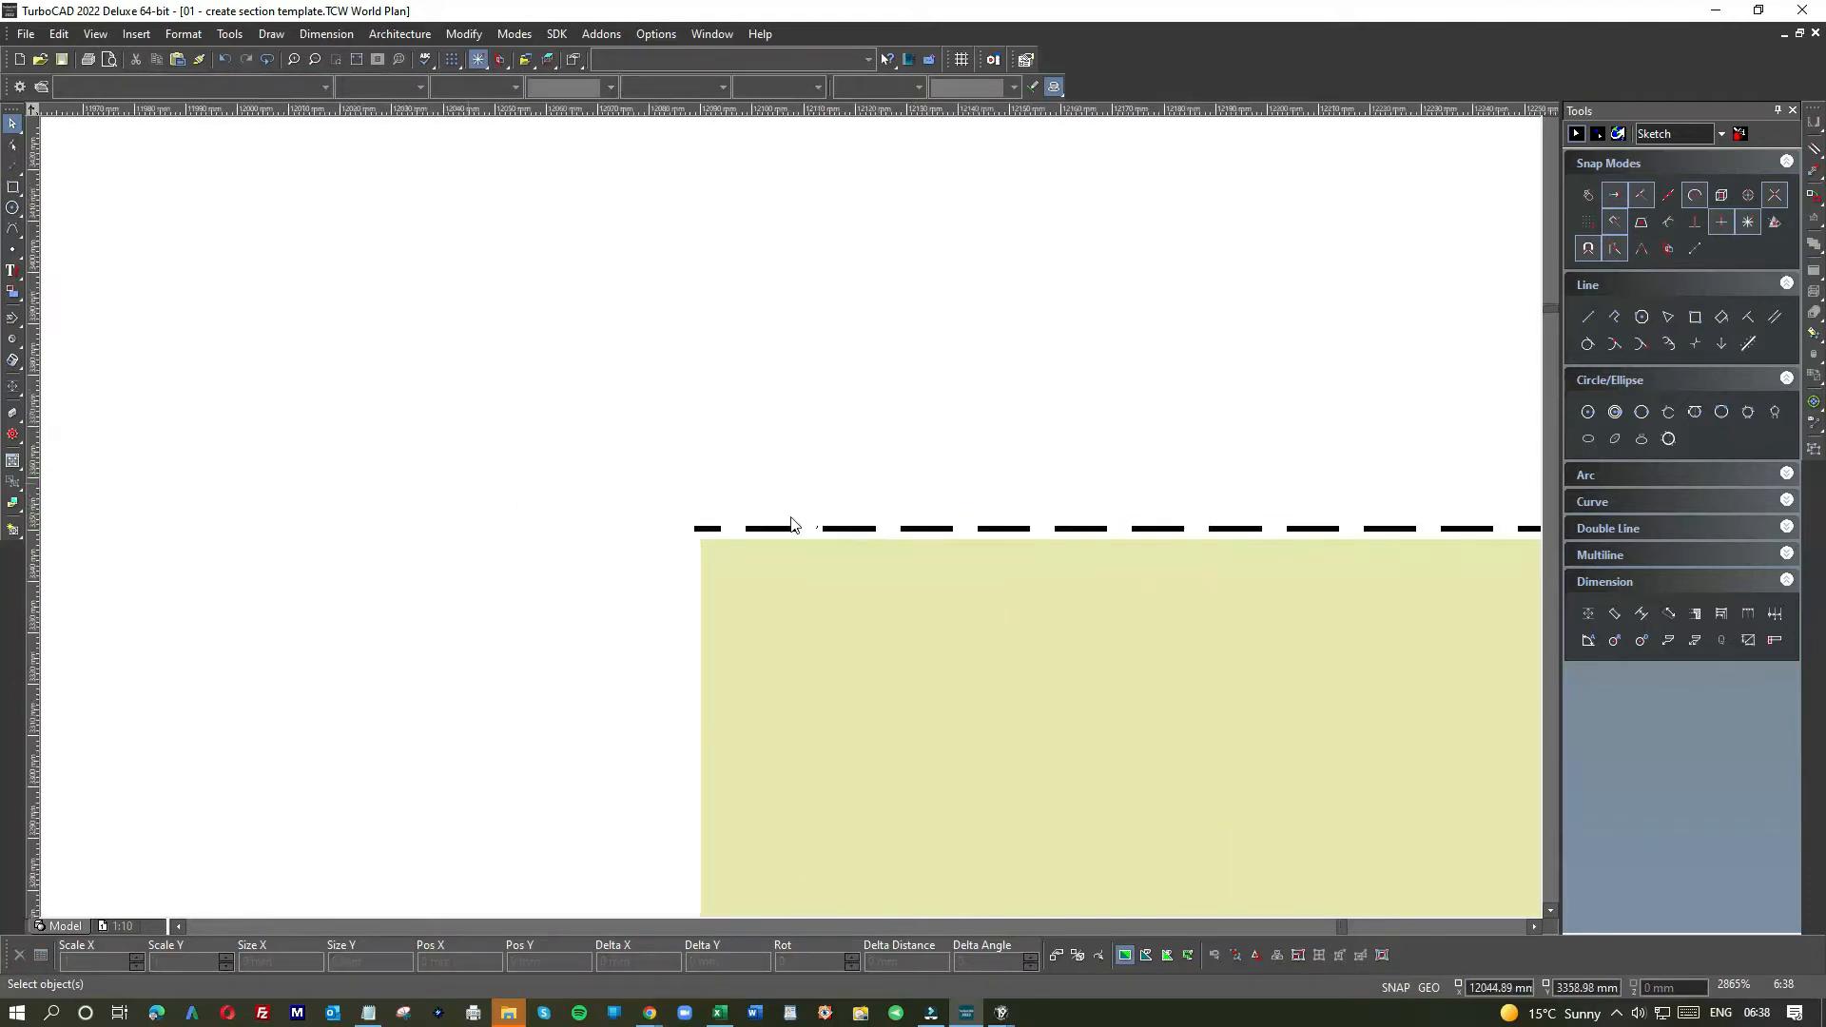
left_click(824, 528)
key("Delete")
- Duplicate the dashed VCL line and place the copy just below the insulation strip
left_click(846, 529)
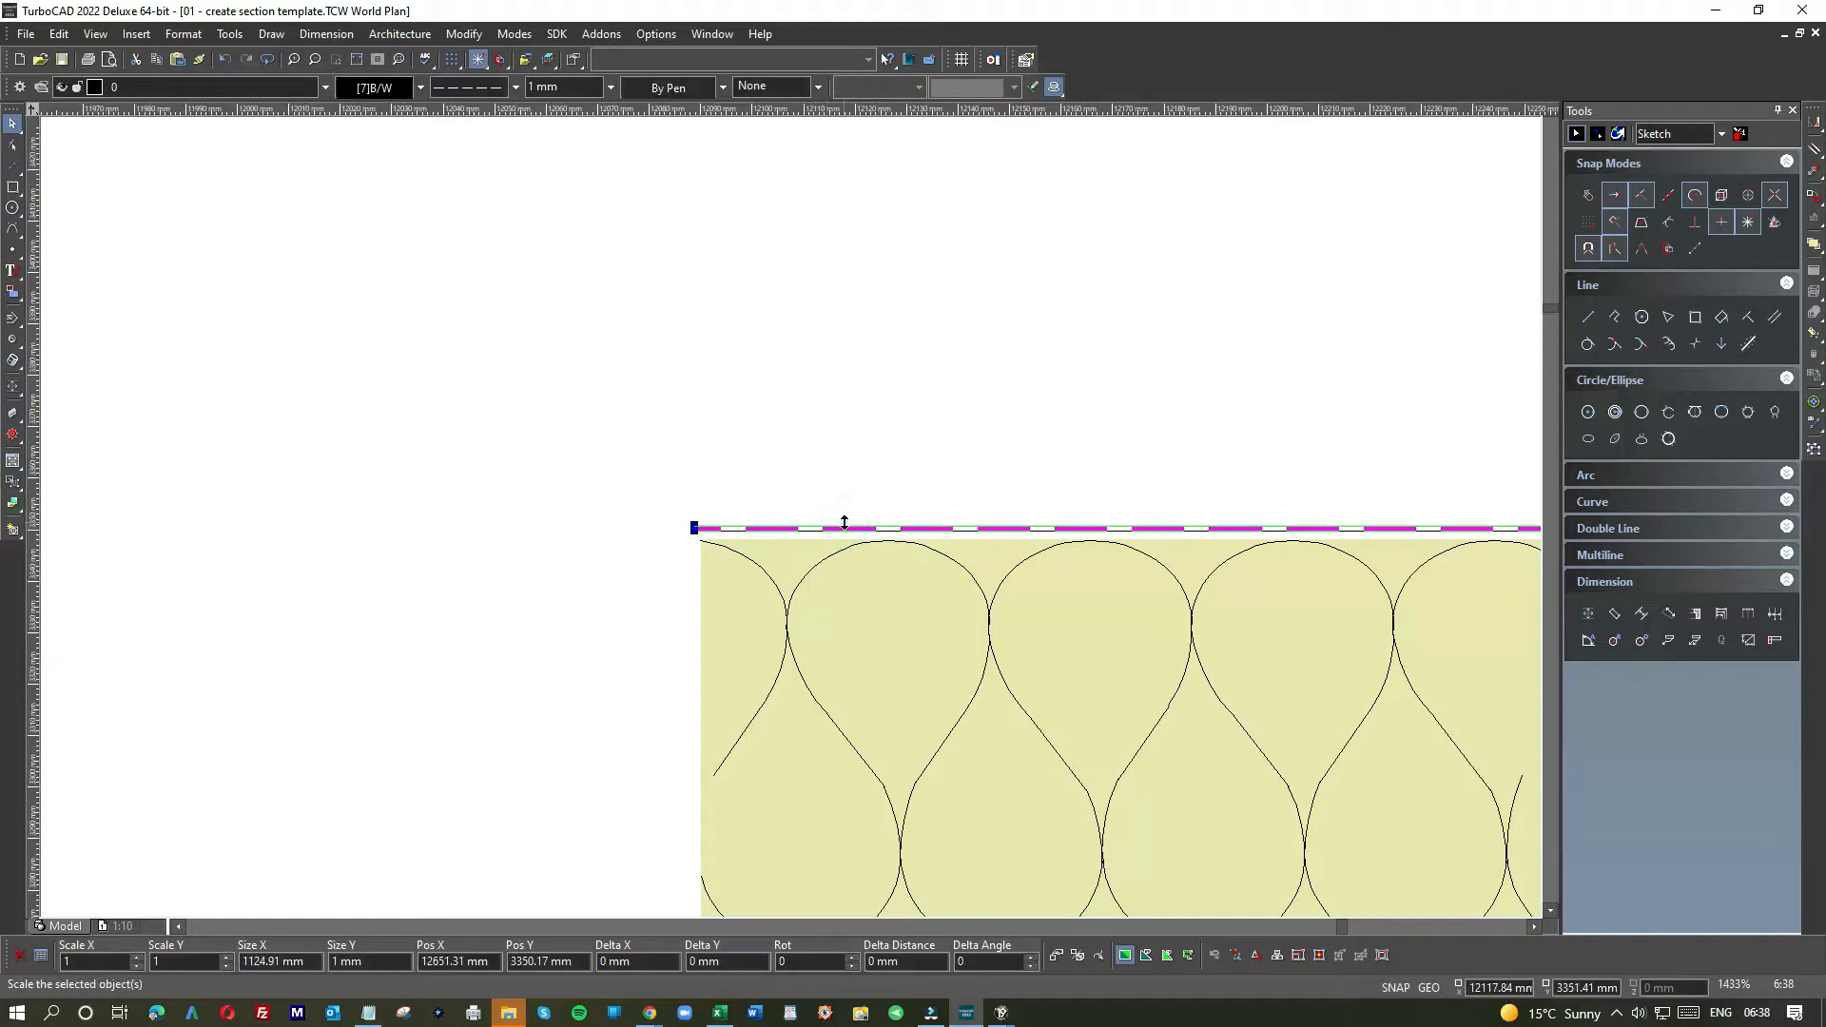
left_click(619, 701)
scroll(795, 525, "down", 4)
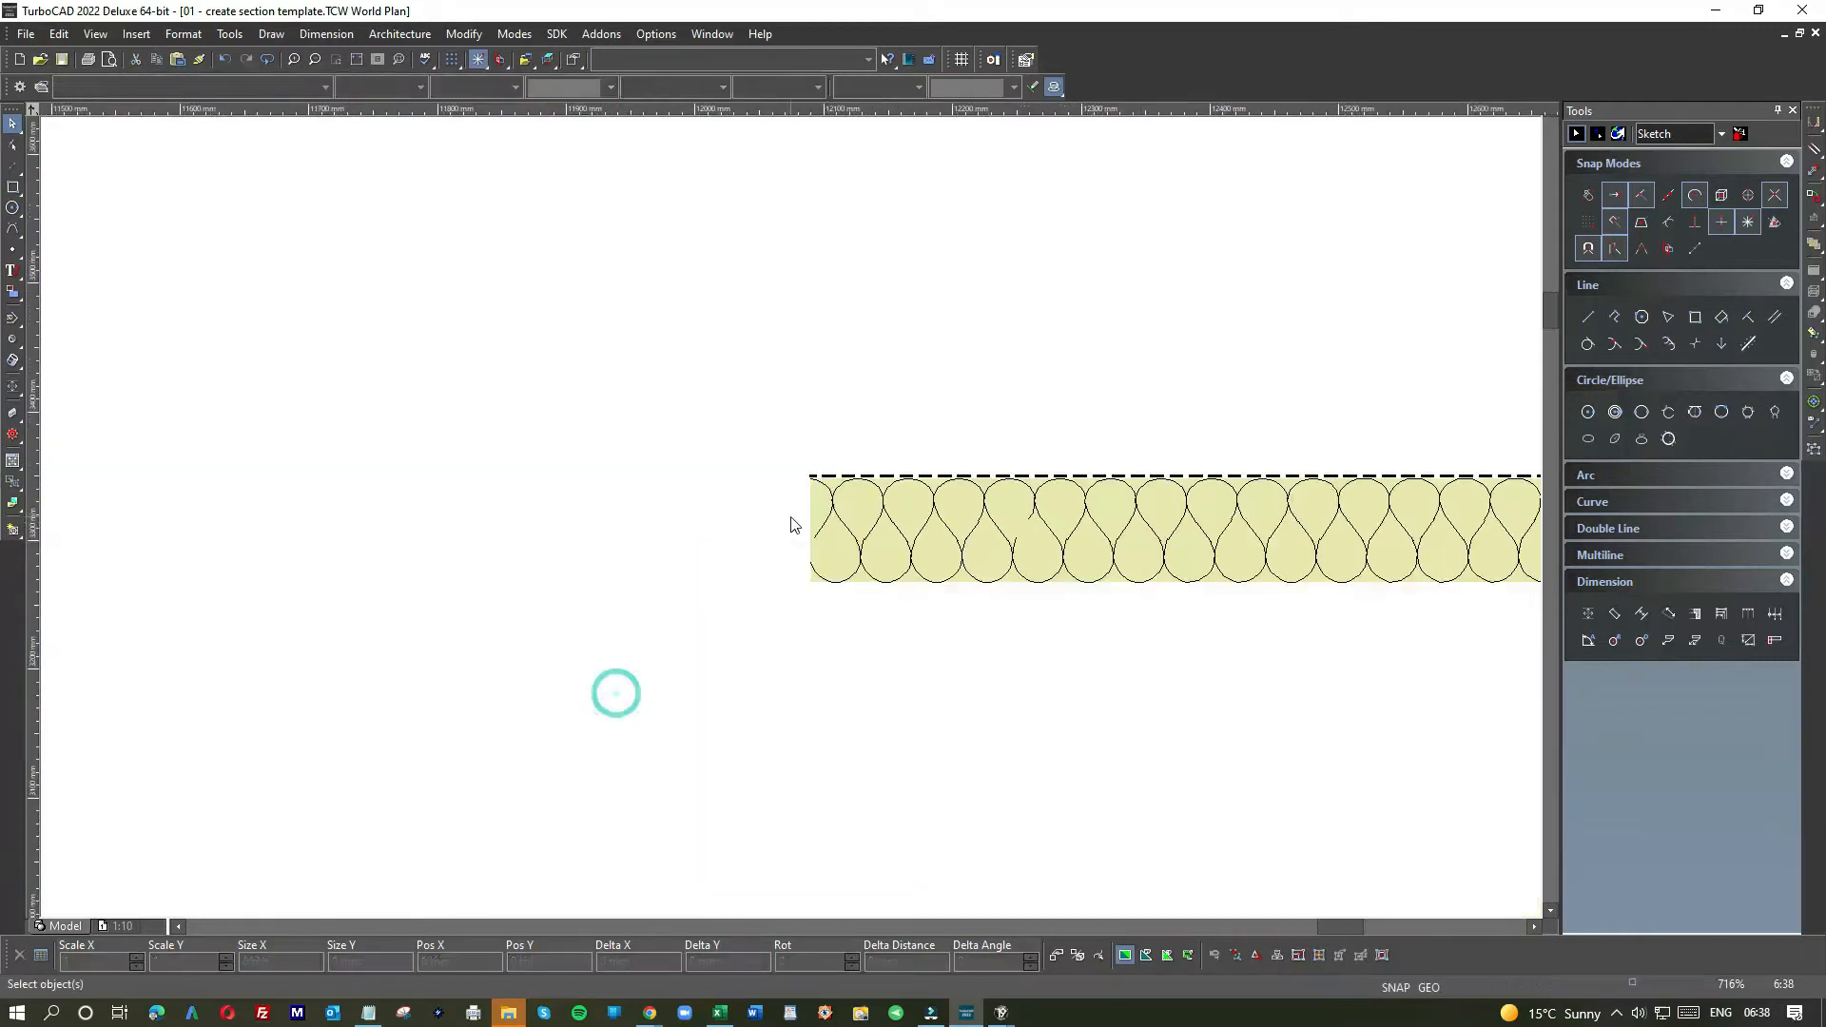
key("ctrl+v")
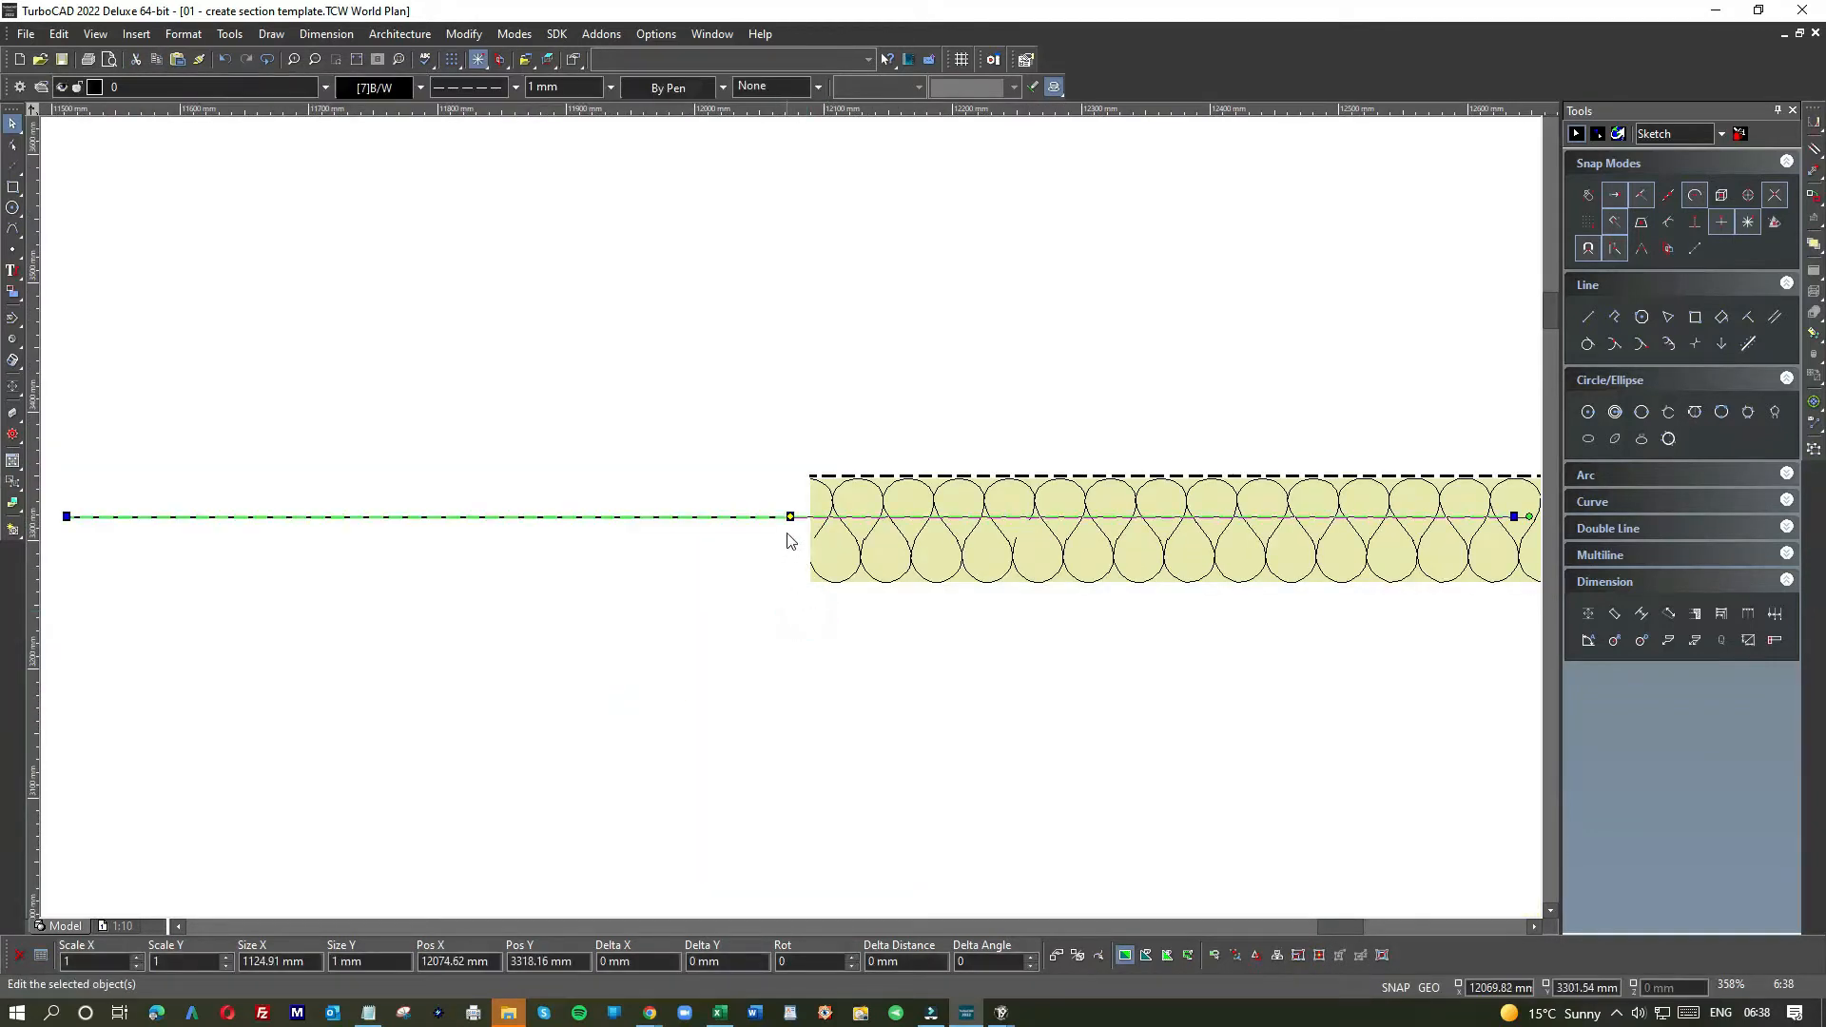
left_click(791, 518)
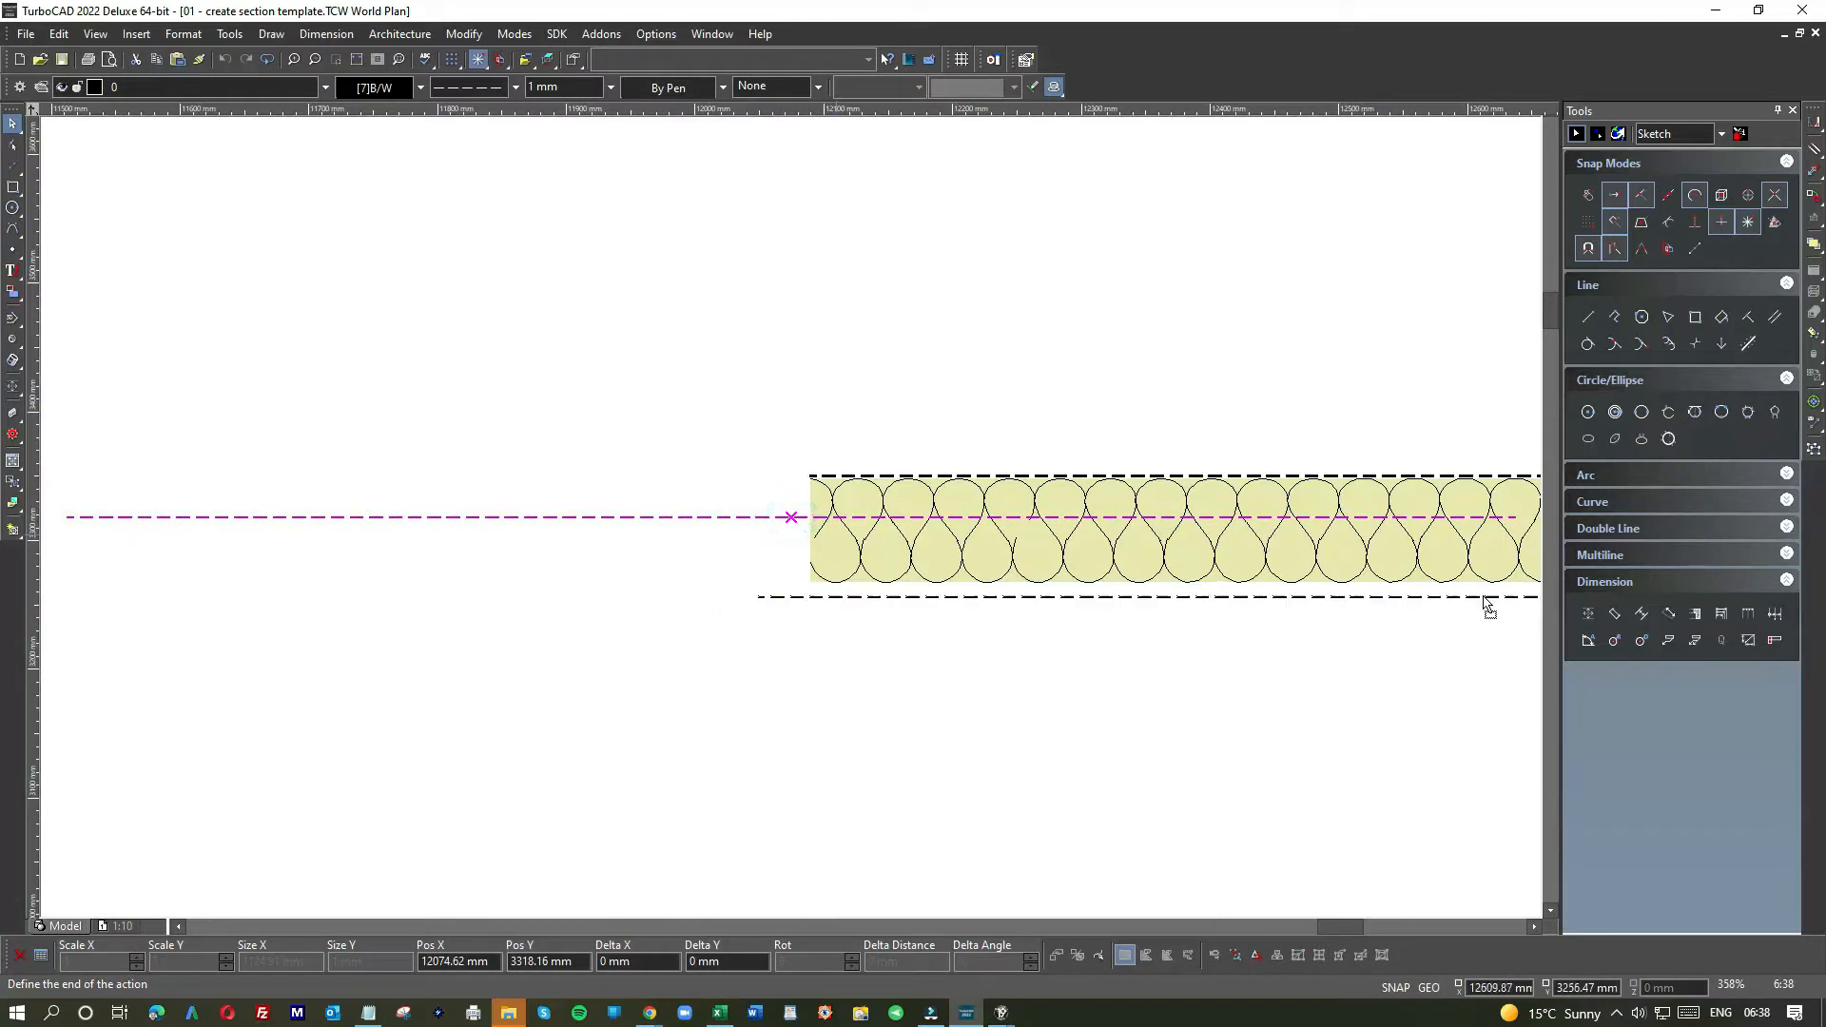
left_click(1519, 601)
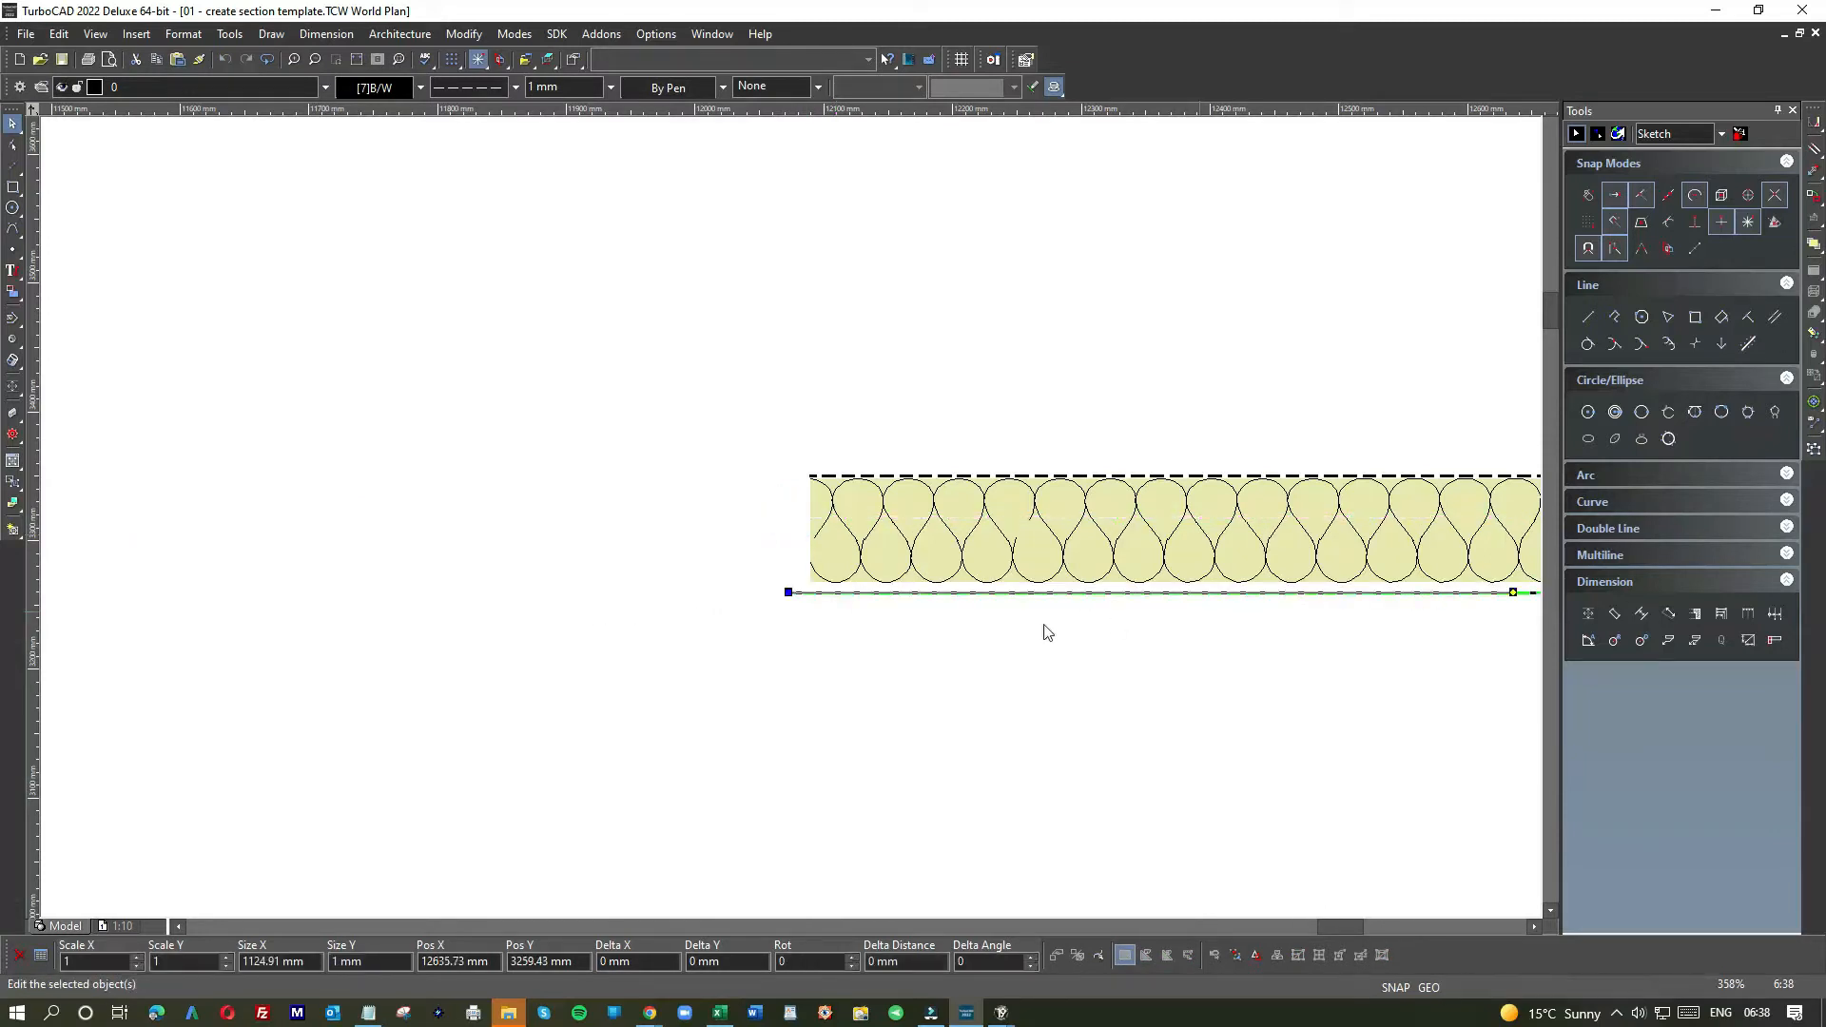
- Move the lower dashed VCL line up against the underside of the insulation, aligning its end with the insulation's end
scroll(791, 522, "up", 8)
scroll(669, 249, "down", 1)
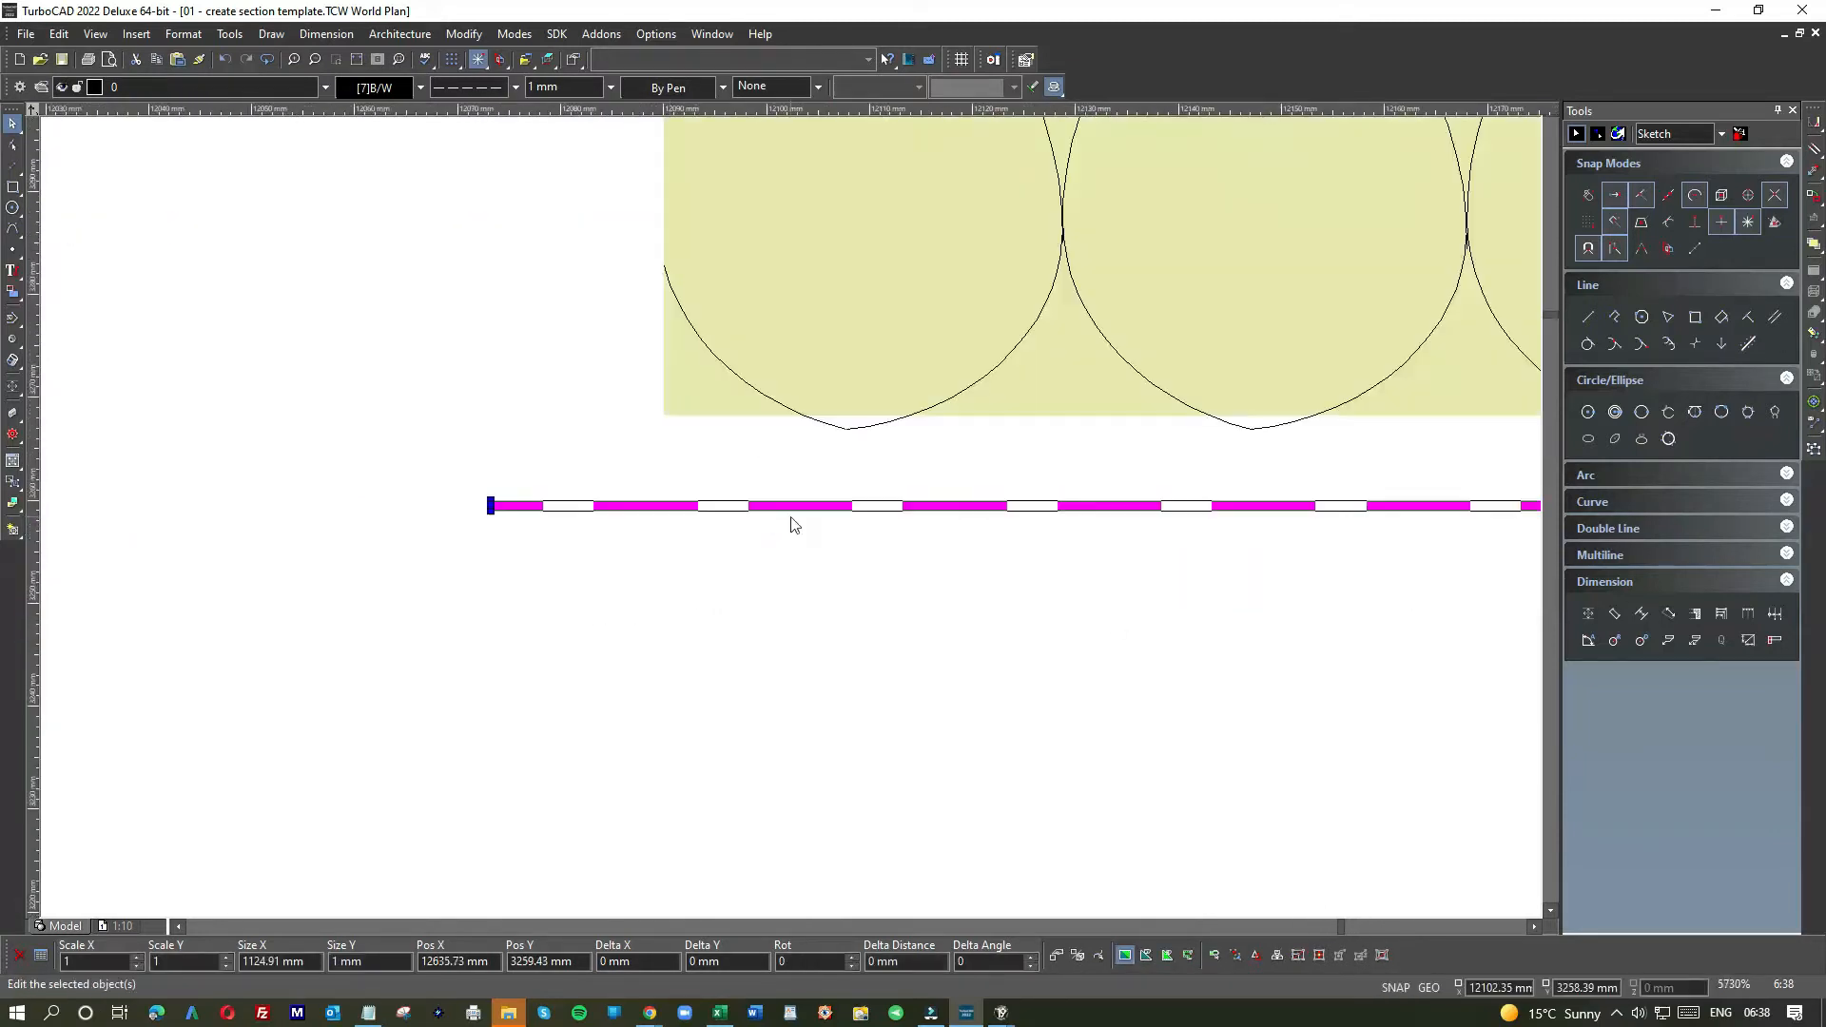
scroll(789, 523, "up", 4)
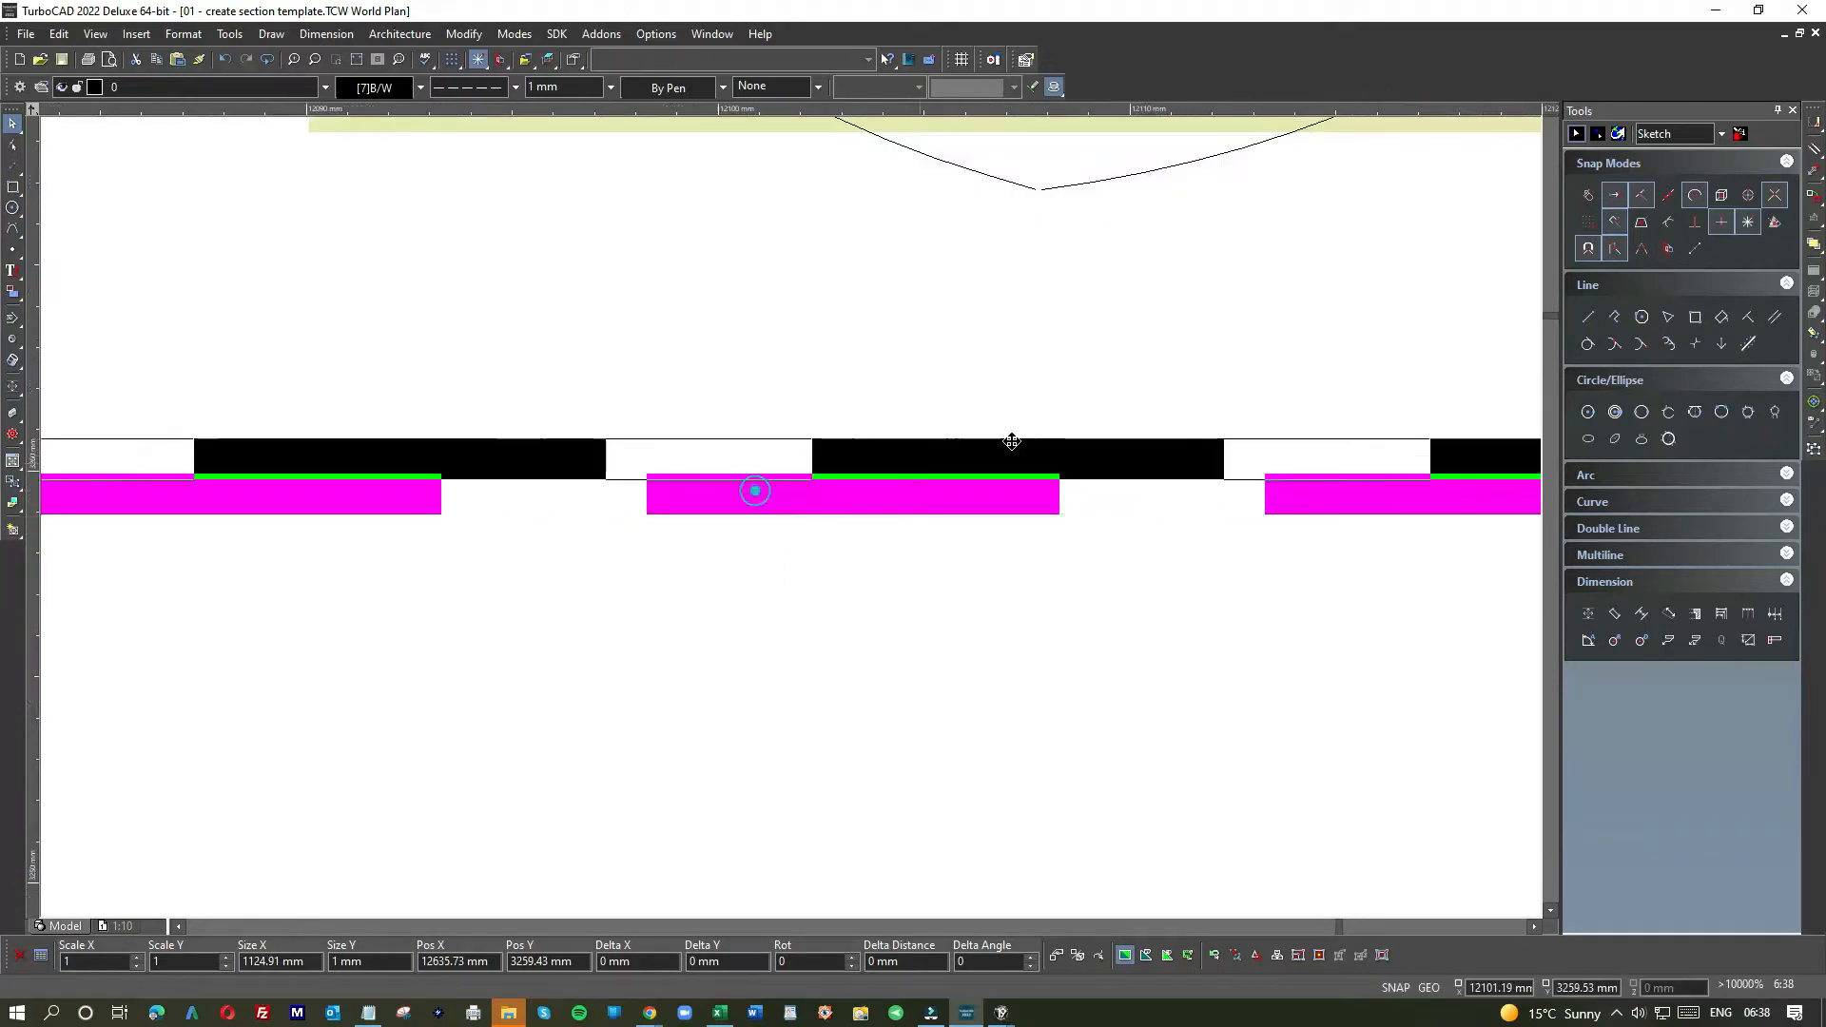
mouse_move(1224, 233)
left_mouse_down()
mouse_move(1389, 228)
mouse_move(1443, 182)
left_mouse_up()
left_click(1409, 275)
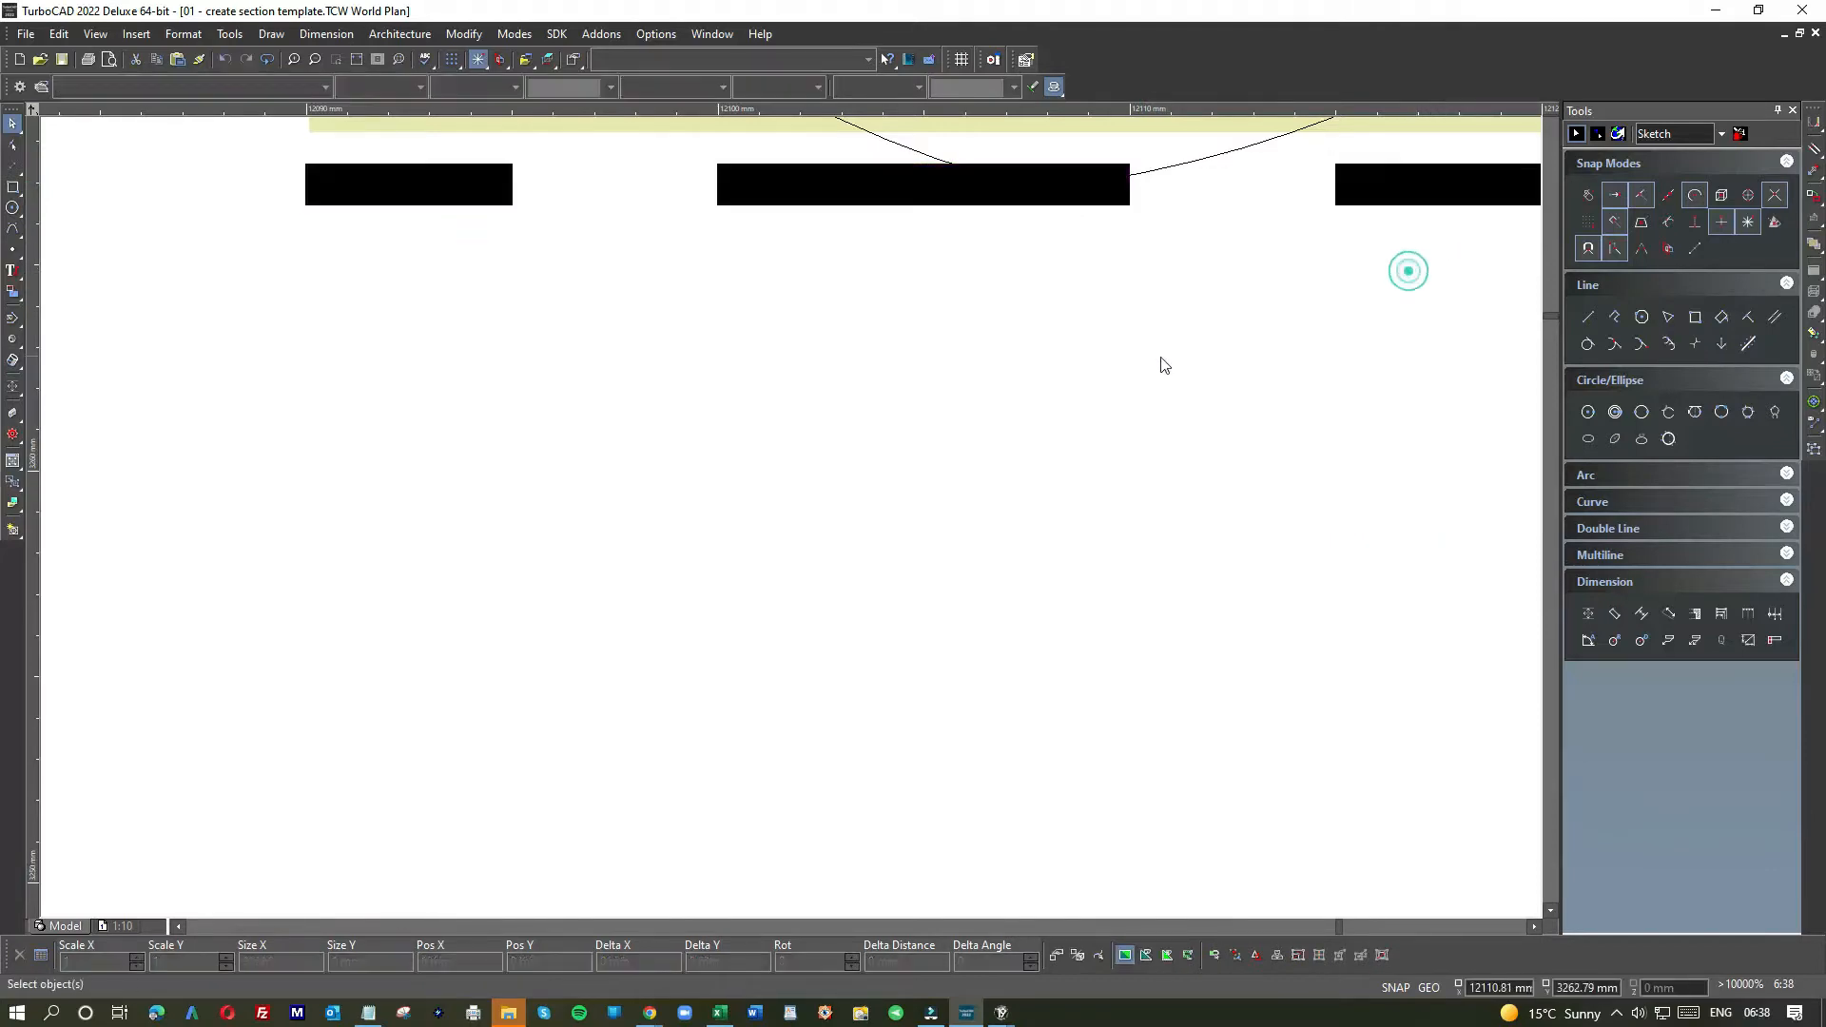
scroll(790, 522, "down", 4)
scroll(790, 522, "down", 4)
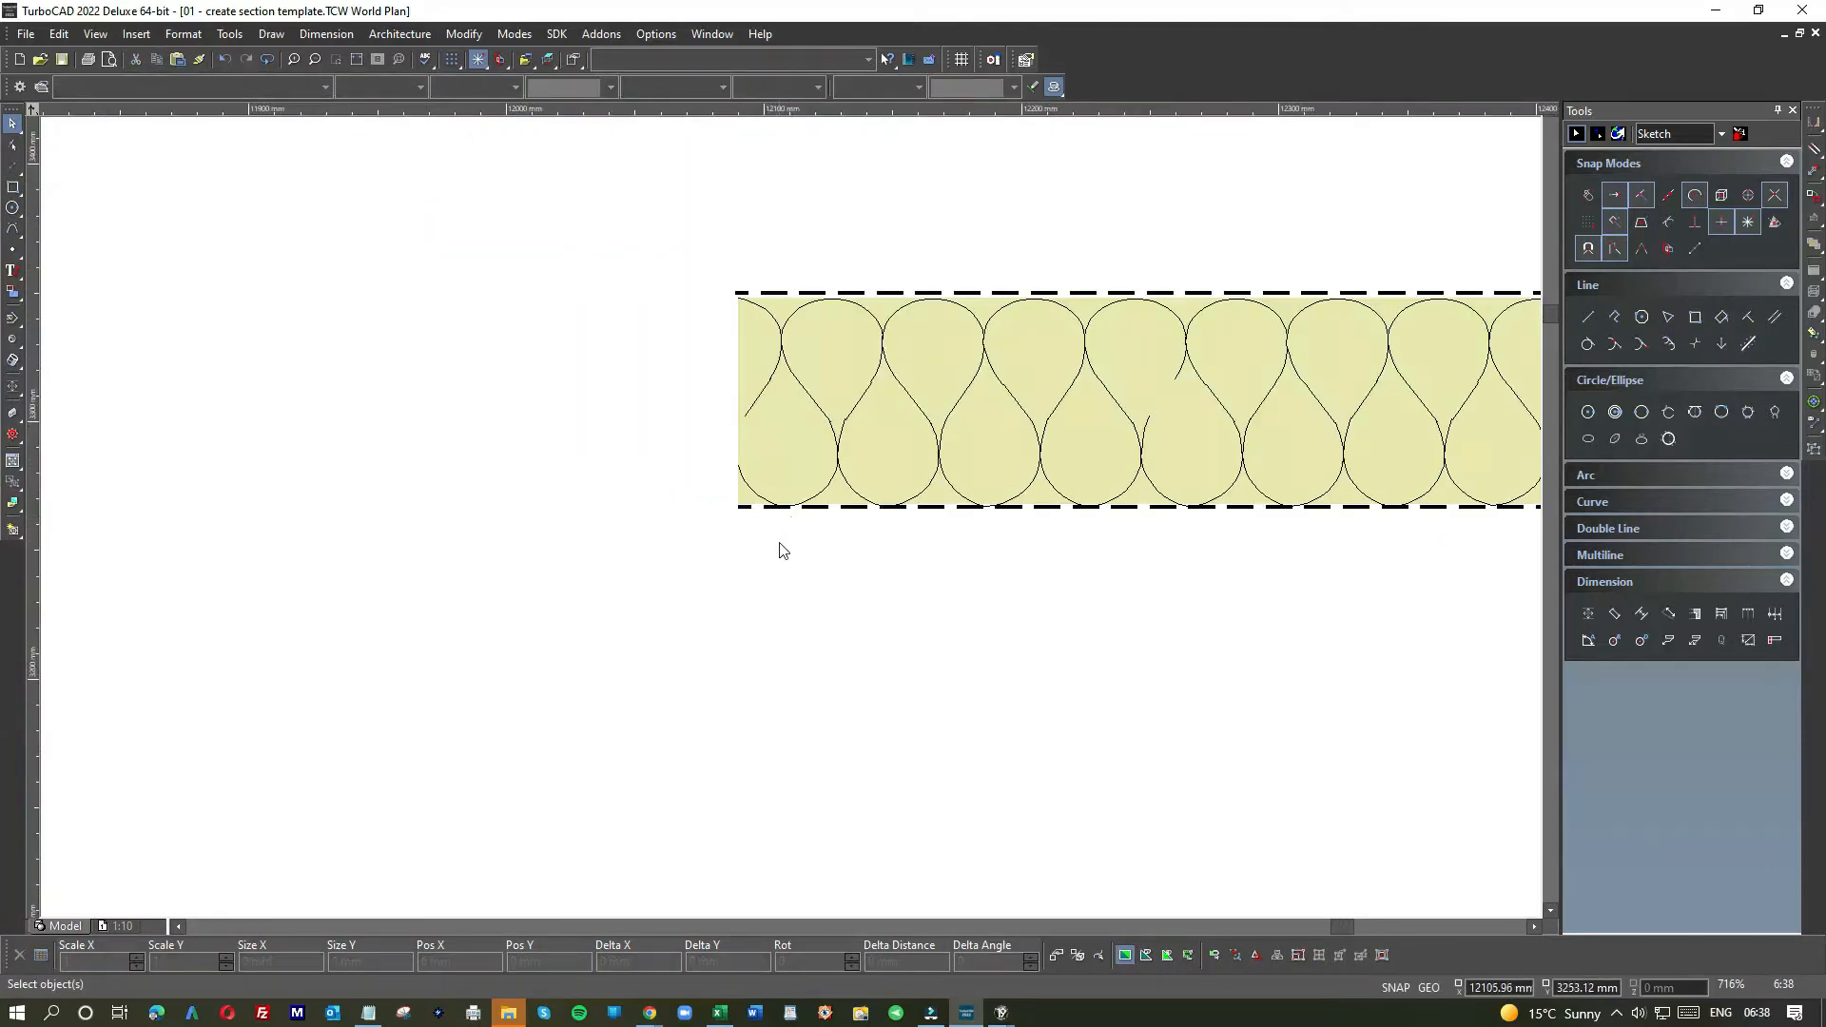
scroll(790, 518, "up", 6)
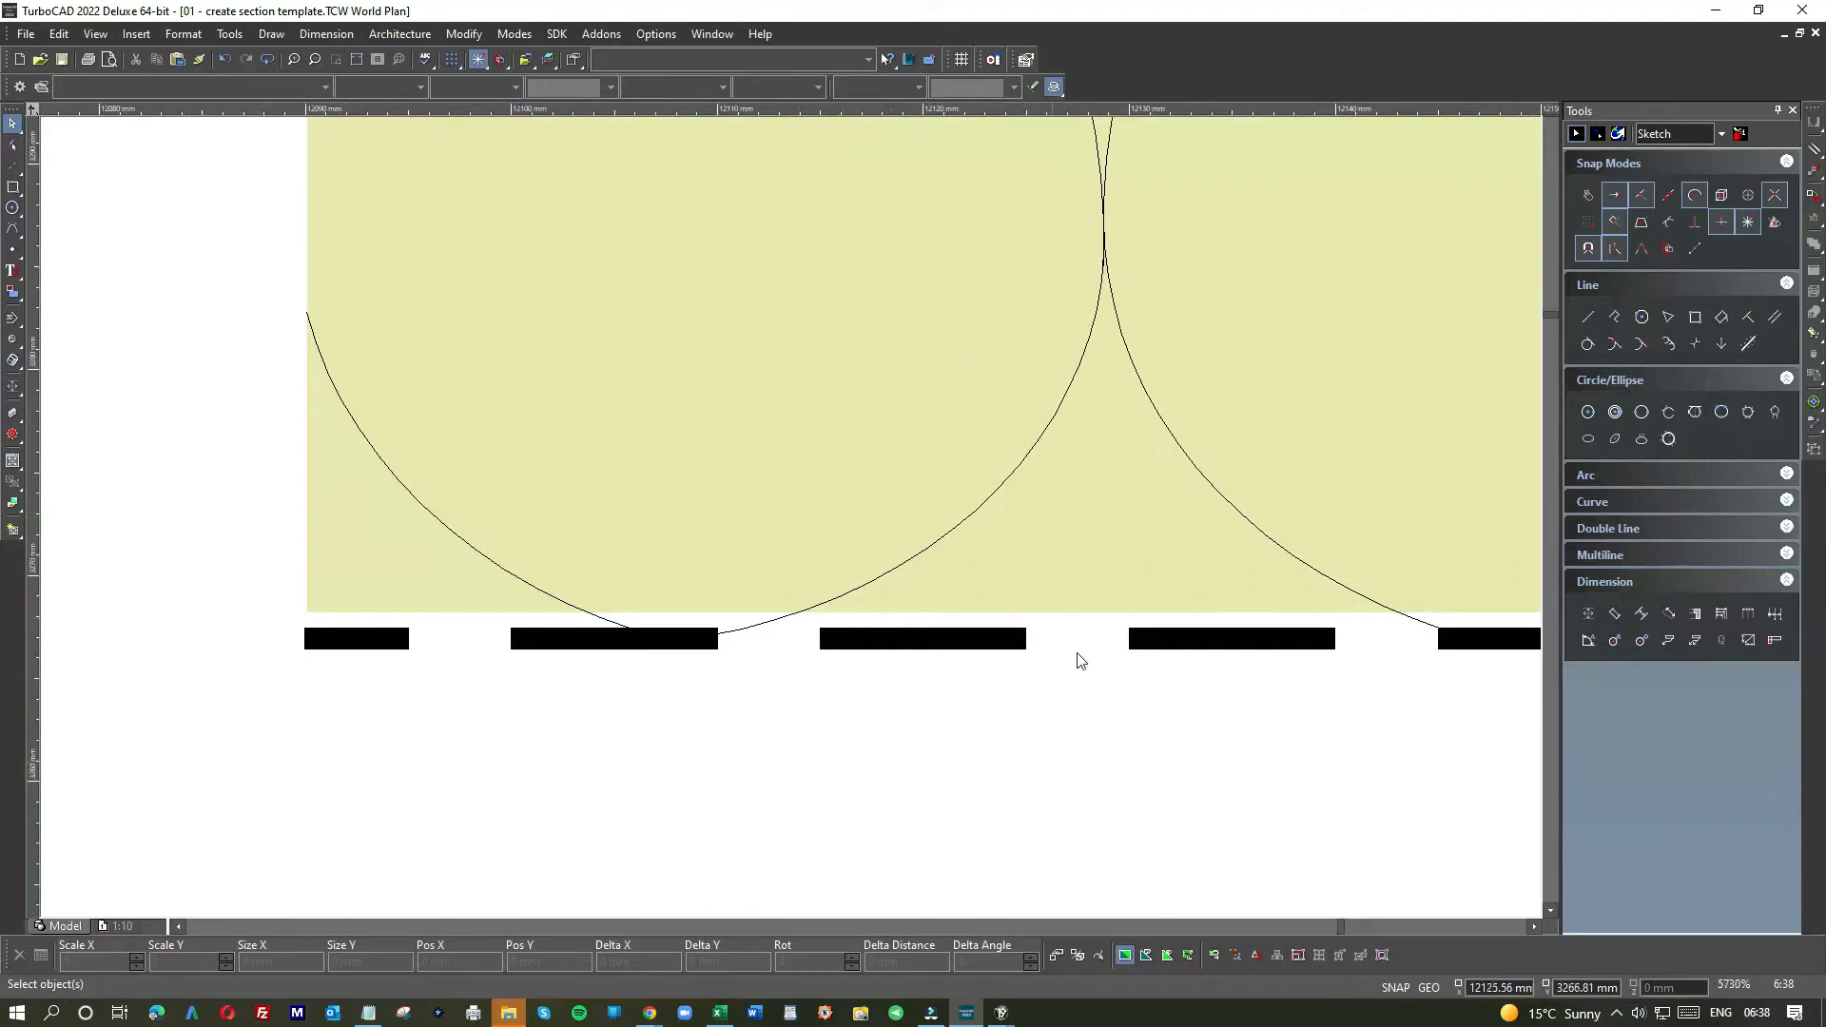
- Move the lower dashed VCL line down, clear of the insulation's curved hatch
left_click(1078, 652)
left_click(1074, 641)
left_click_drag(1073, 637, 1062, 733)
- Stretch the insulation's fill rectangle down until its lower edge meets the lower dashed VCL line
left_click(1052, 573)
scroll(1052, 570, "down", 4)
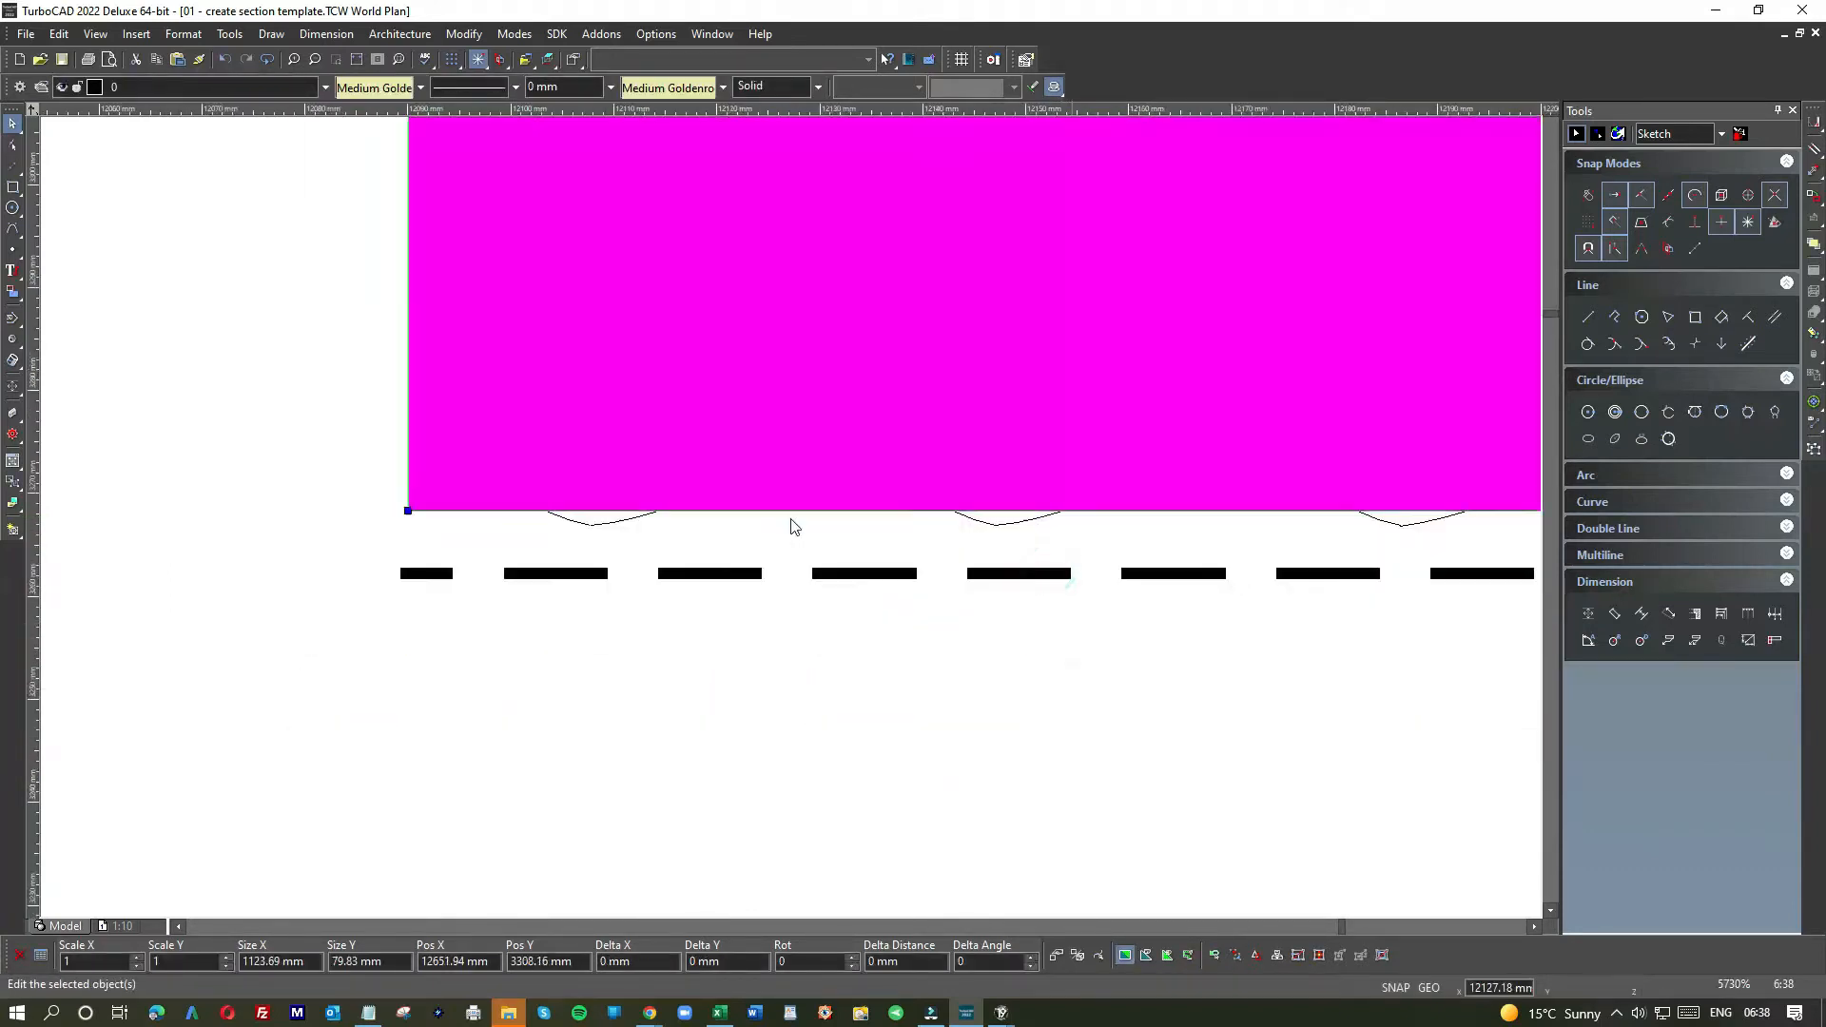
scroll(964, 542, "down", 4)
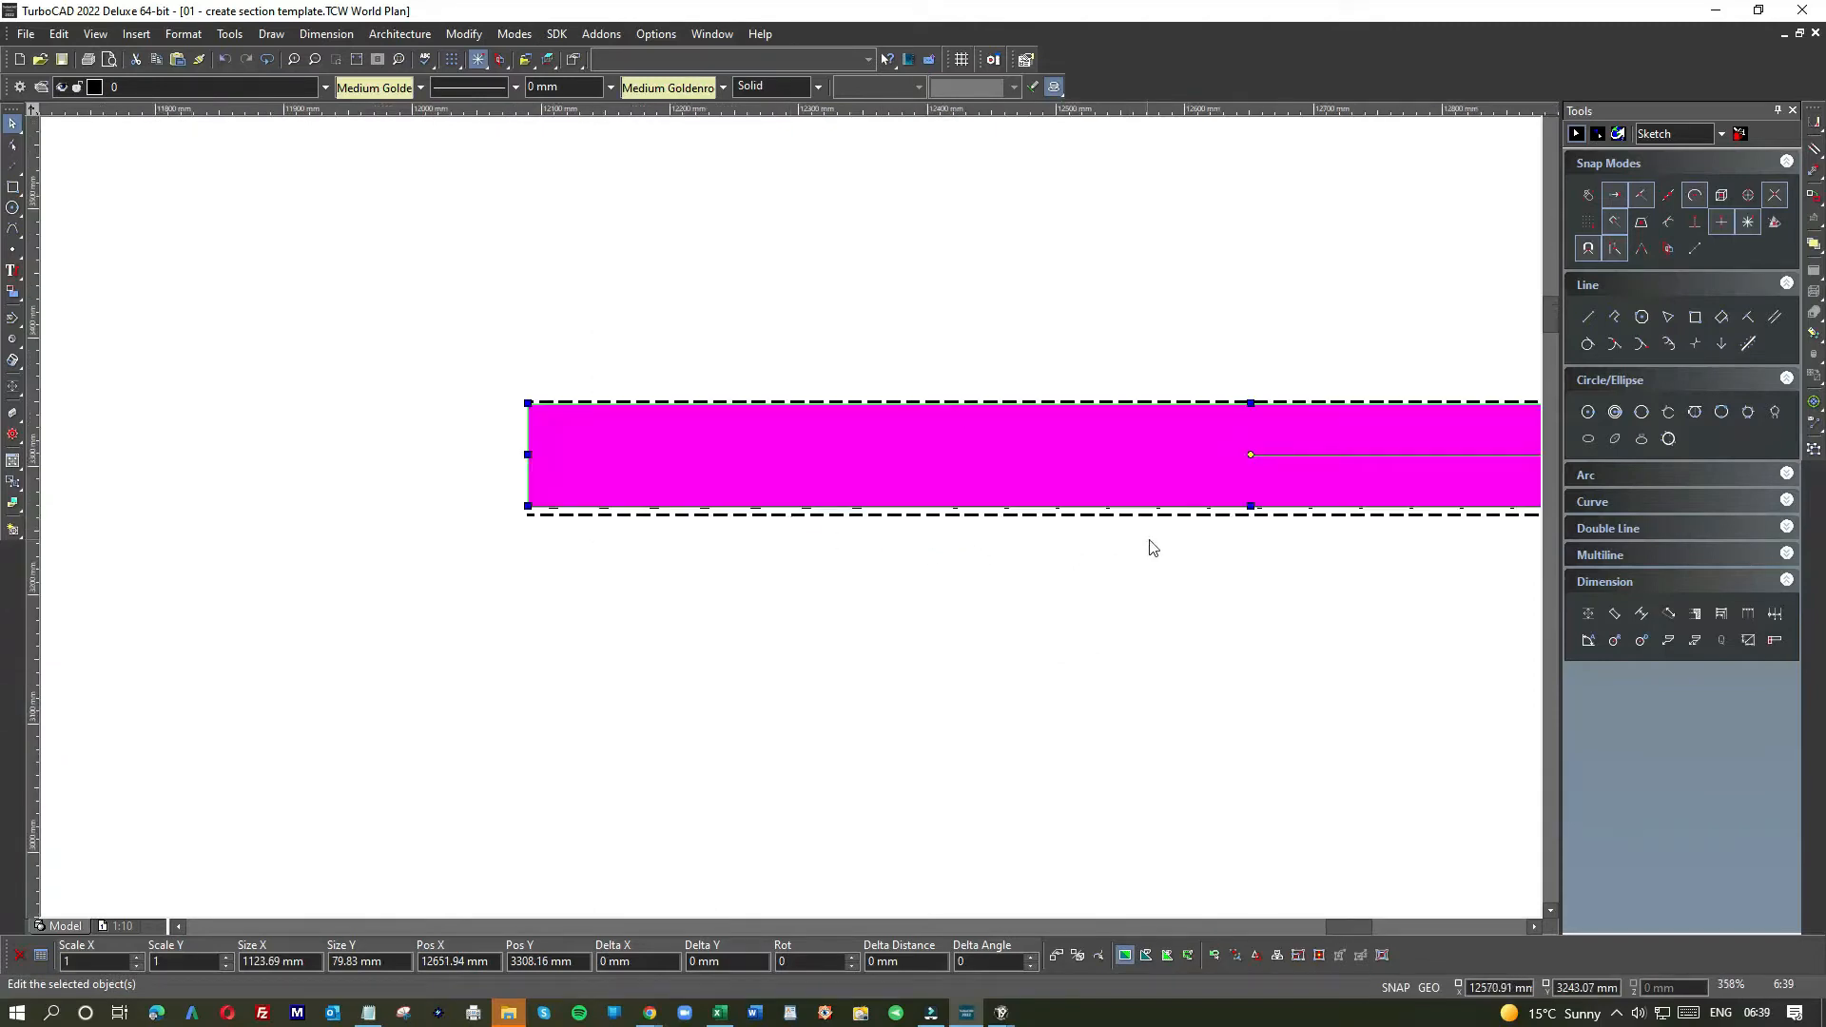
scroll(1241, 521, "up", 6)
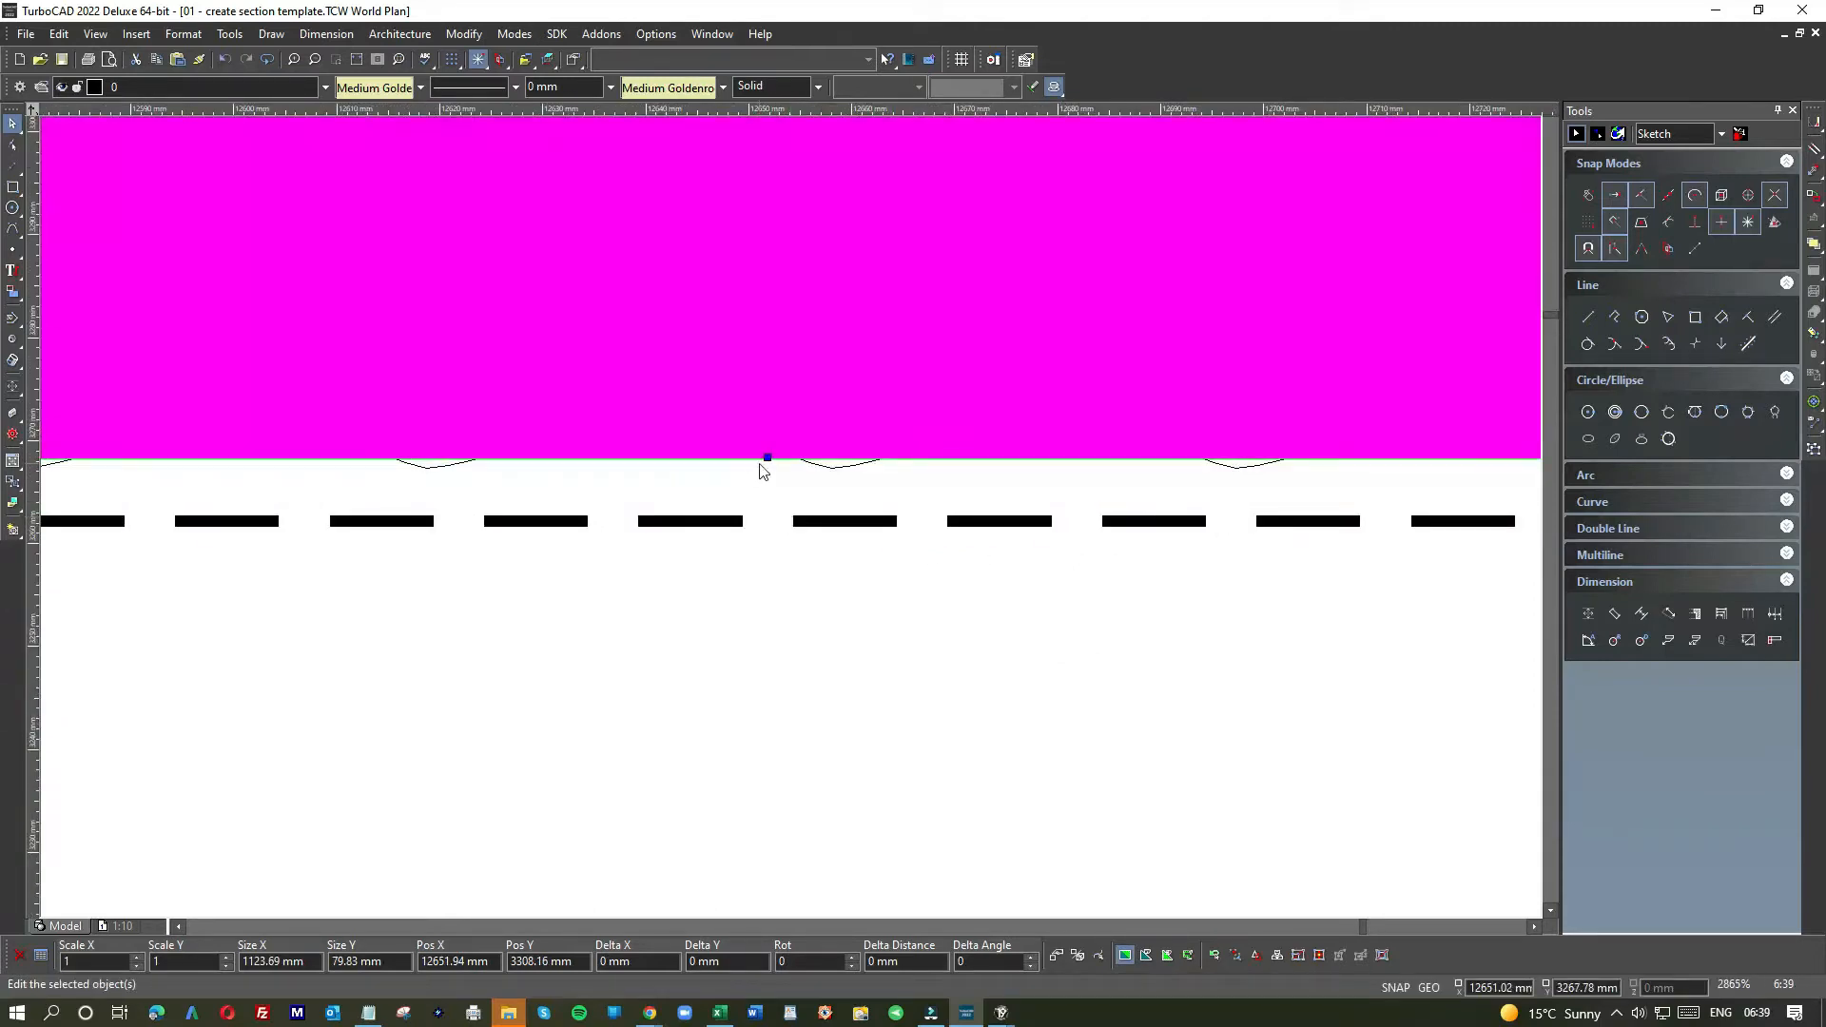
left_click_drag(766, 458, 763, 513)
left_click(739, 552)
scroll(790, 522, "down", 6)
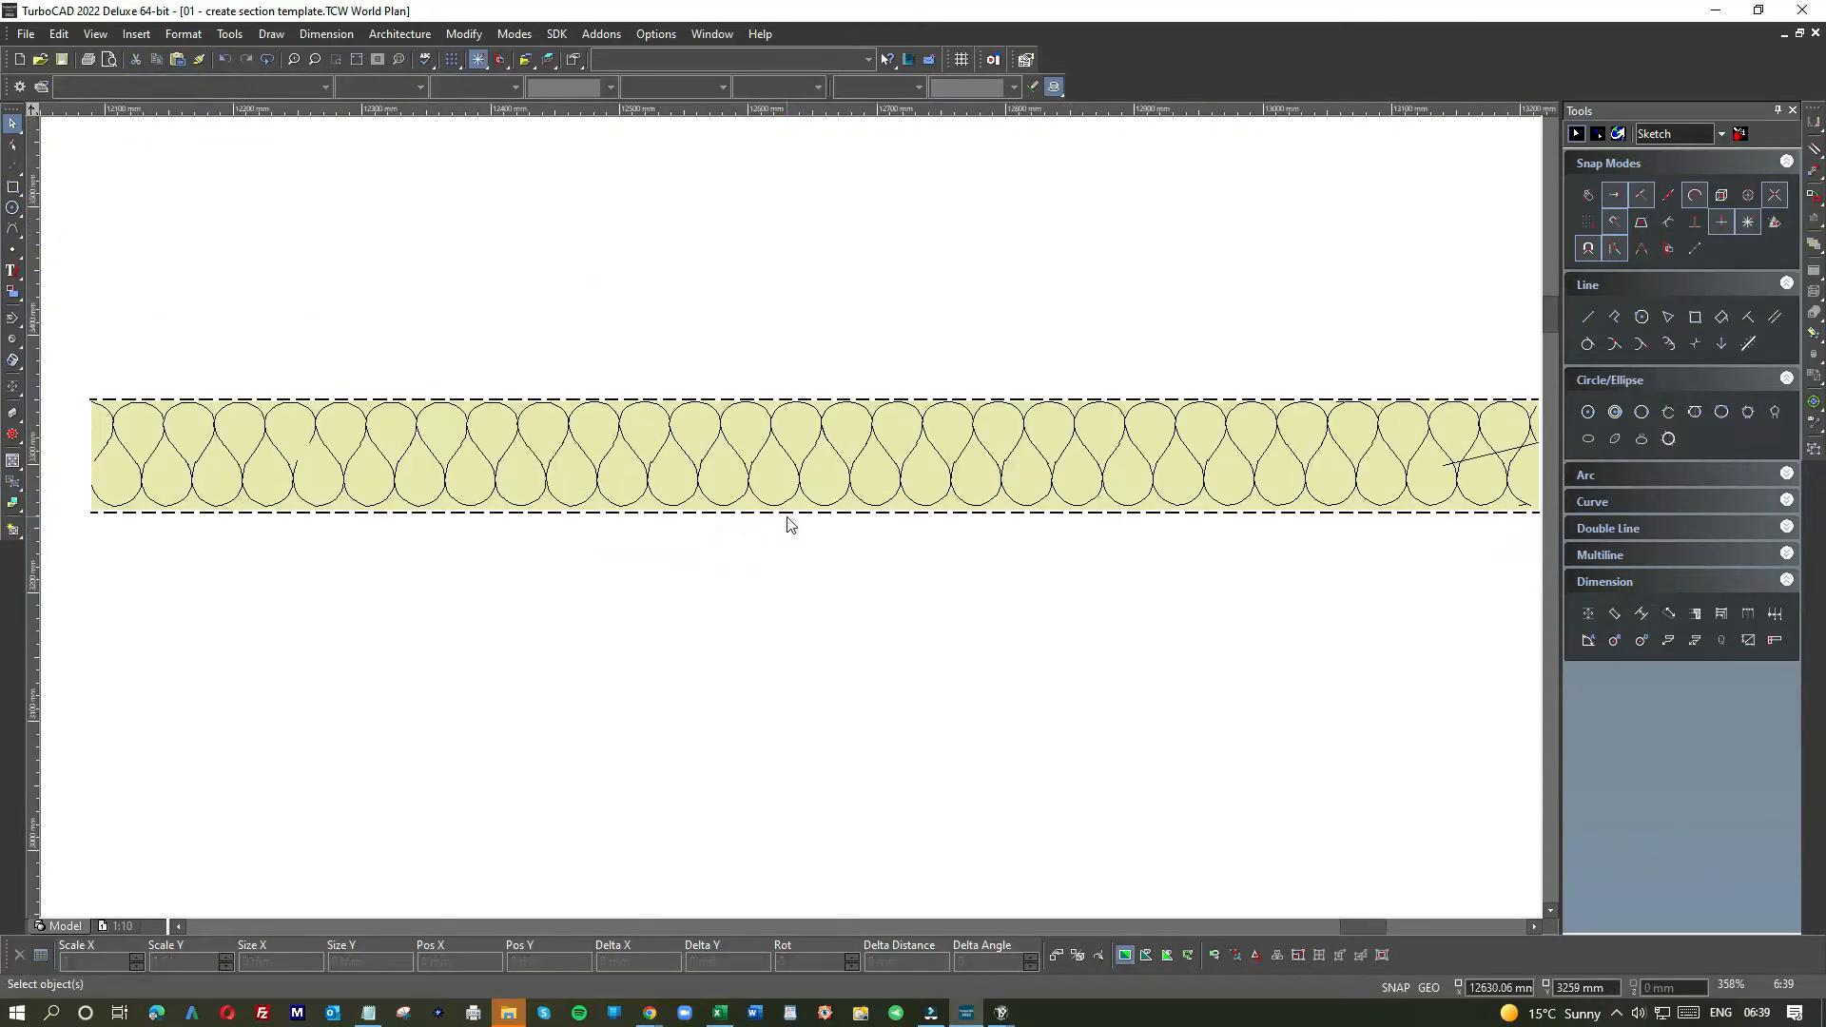
scroll(794, 525, "down", 2)
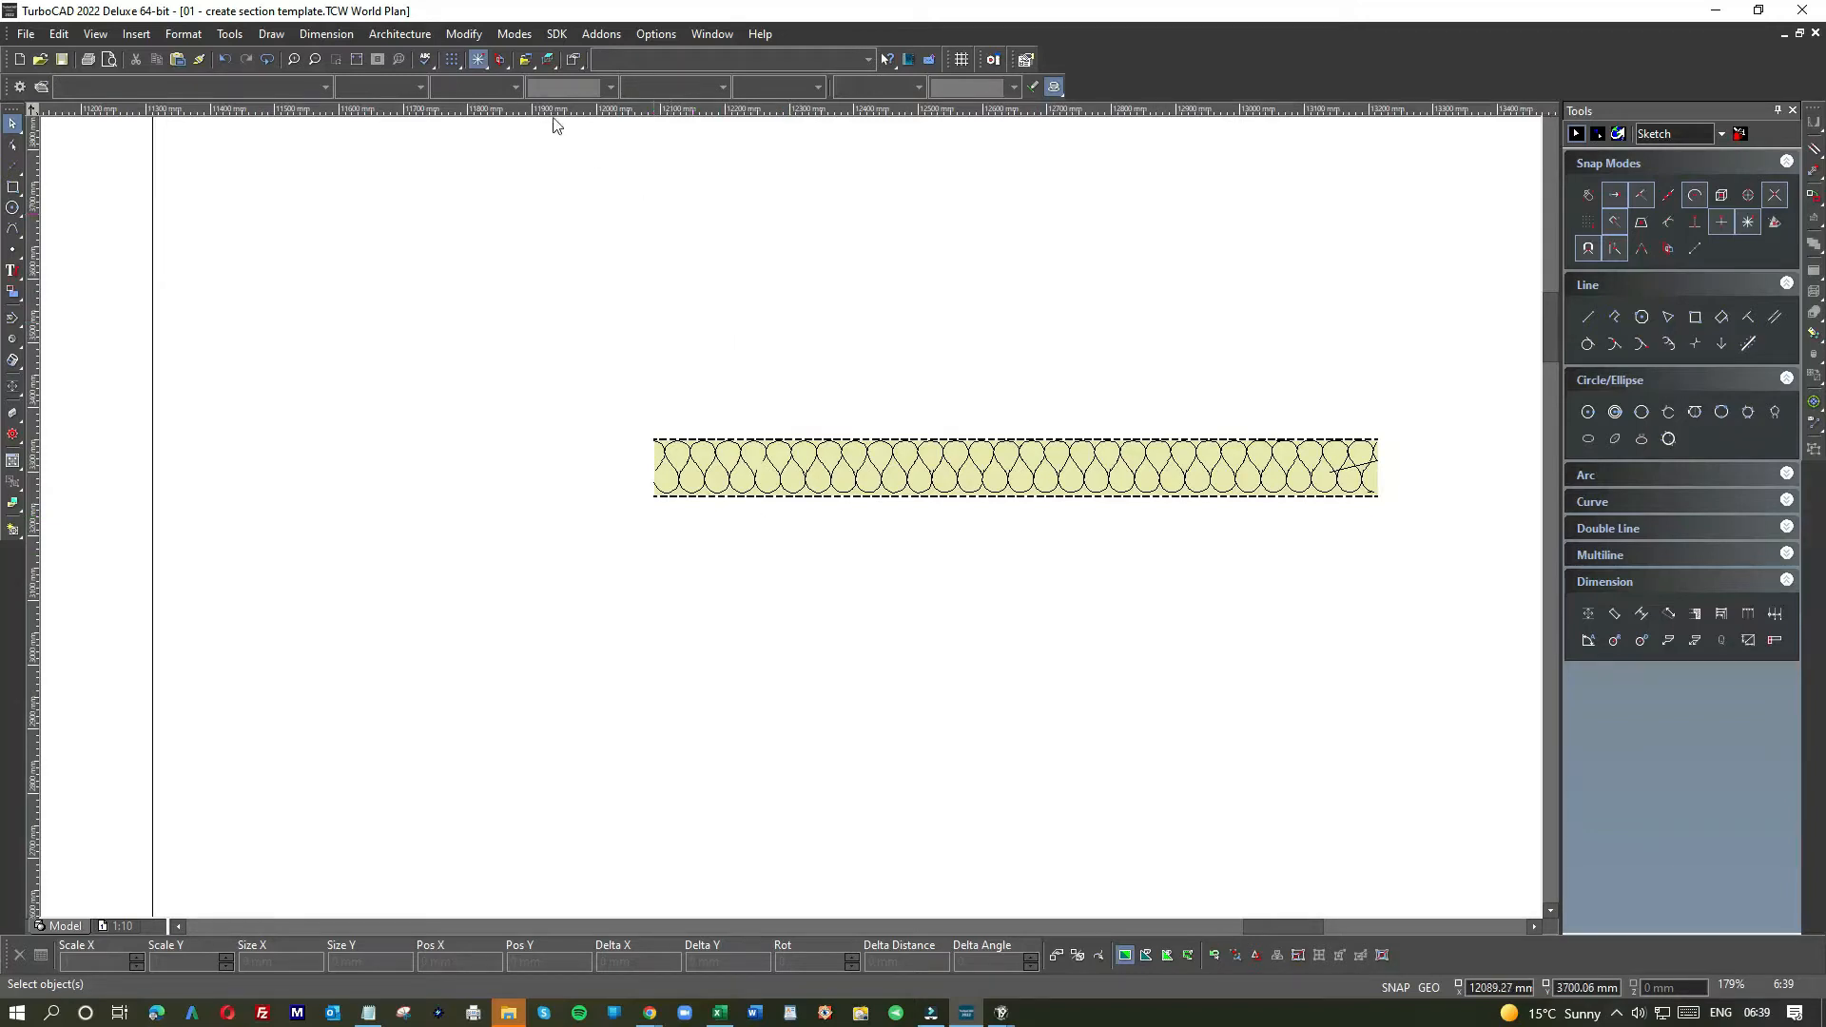
- Draw a rectangle 600 mm wide and about 134 mm high above the insulation strip
left_click(14, 188)
left_click(504, 212)
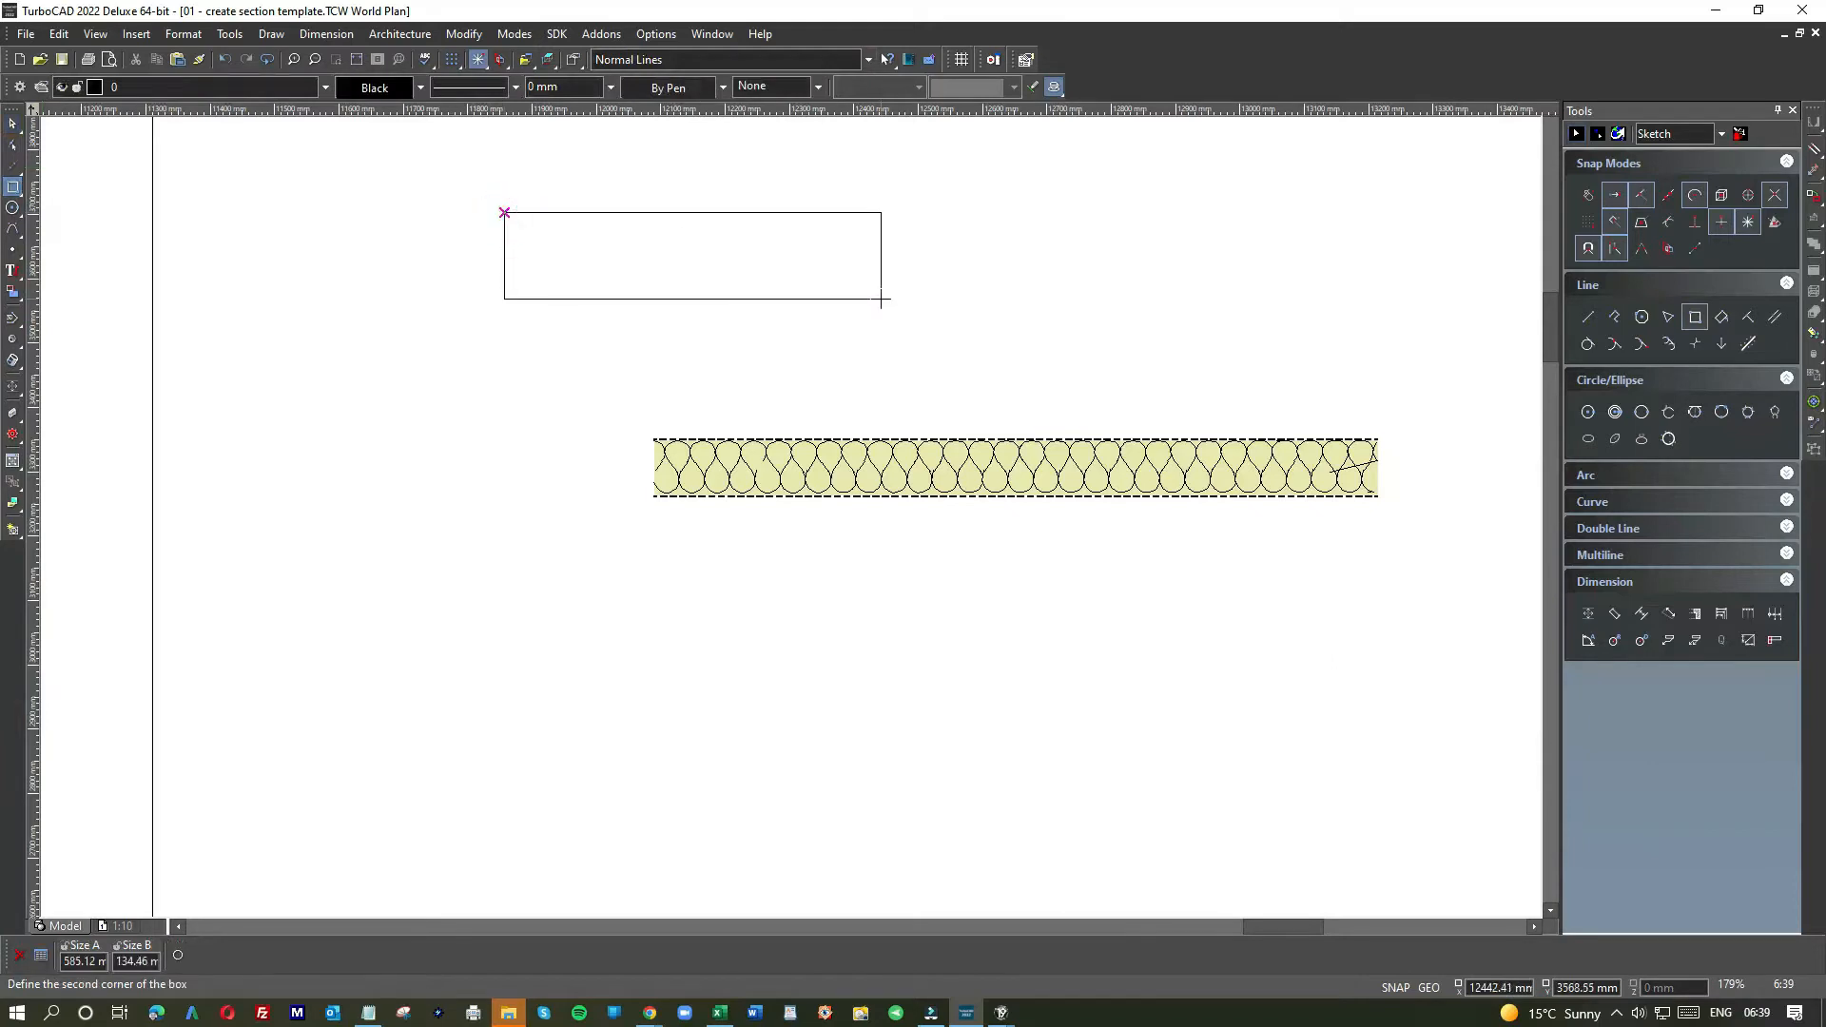
type("600")
key("Return")
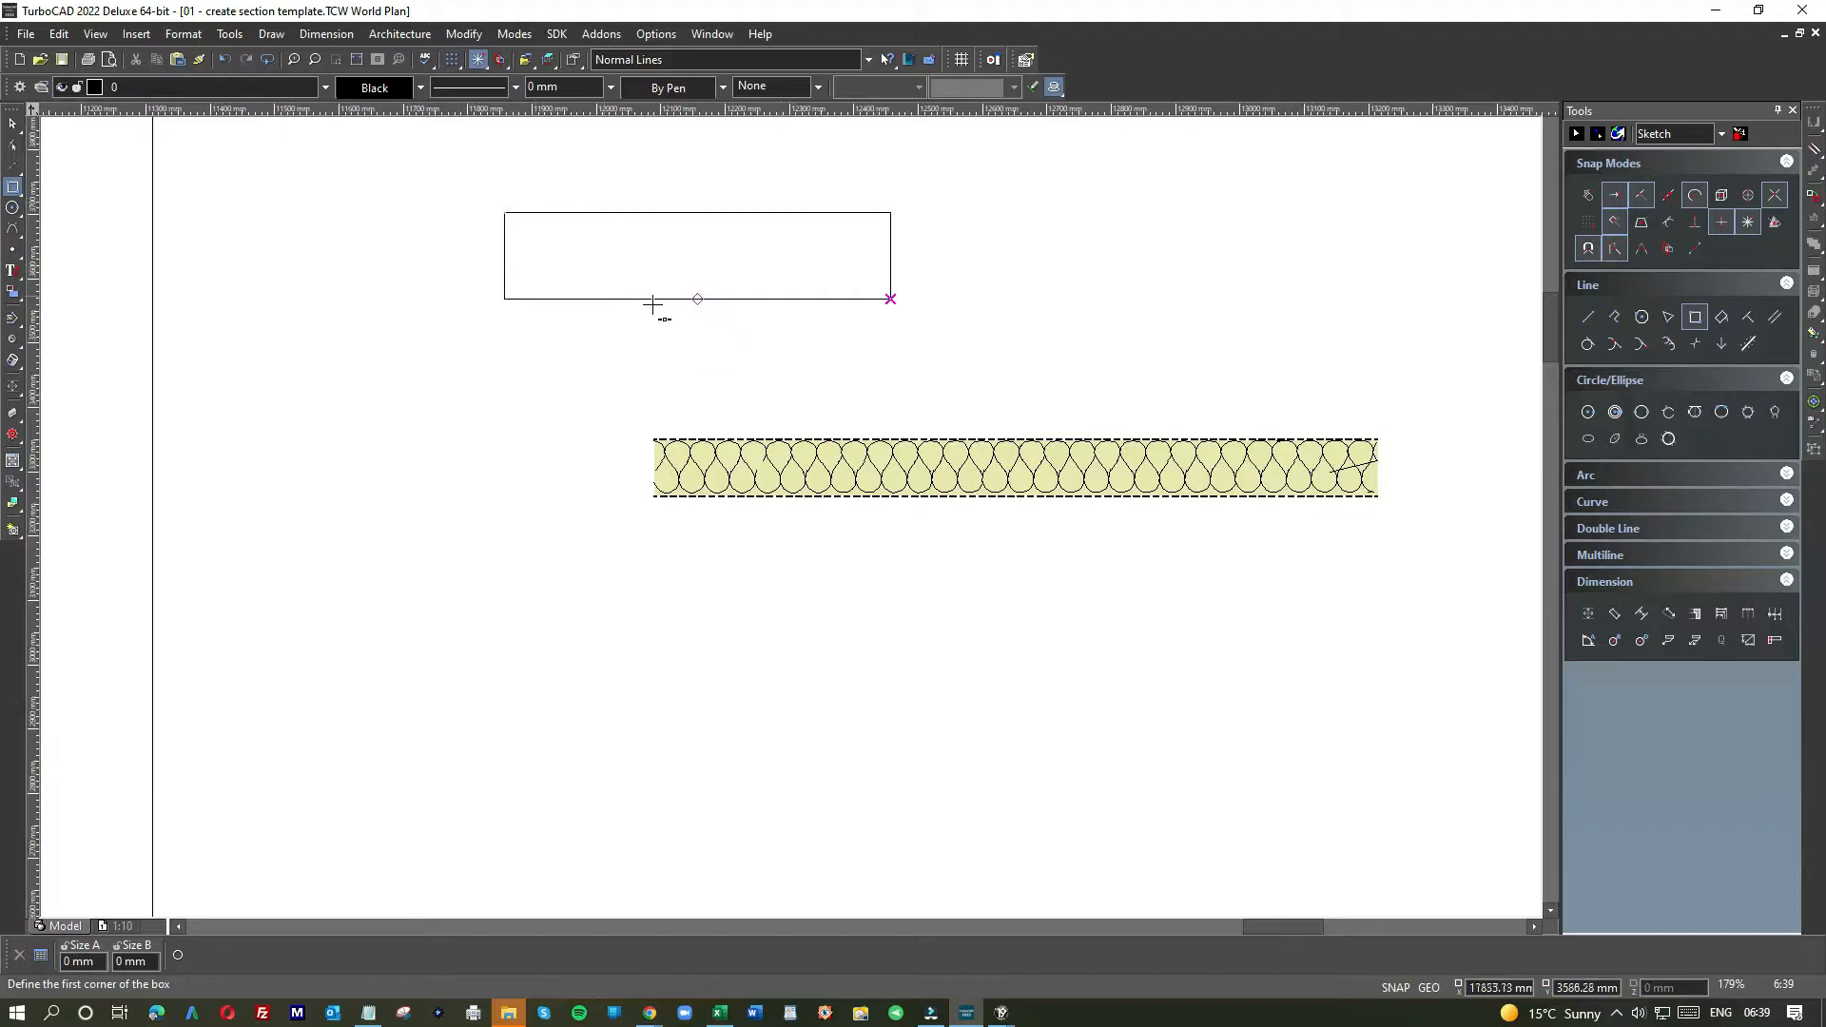
- Stretch the rectangle to about 225 mm high and move it down over the starting part of the insulation
left_click(12, 124)
left_click(714, 299)
left_click_drag(713, 298, 767, 356)
left_click(729, 238)
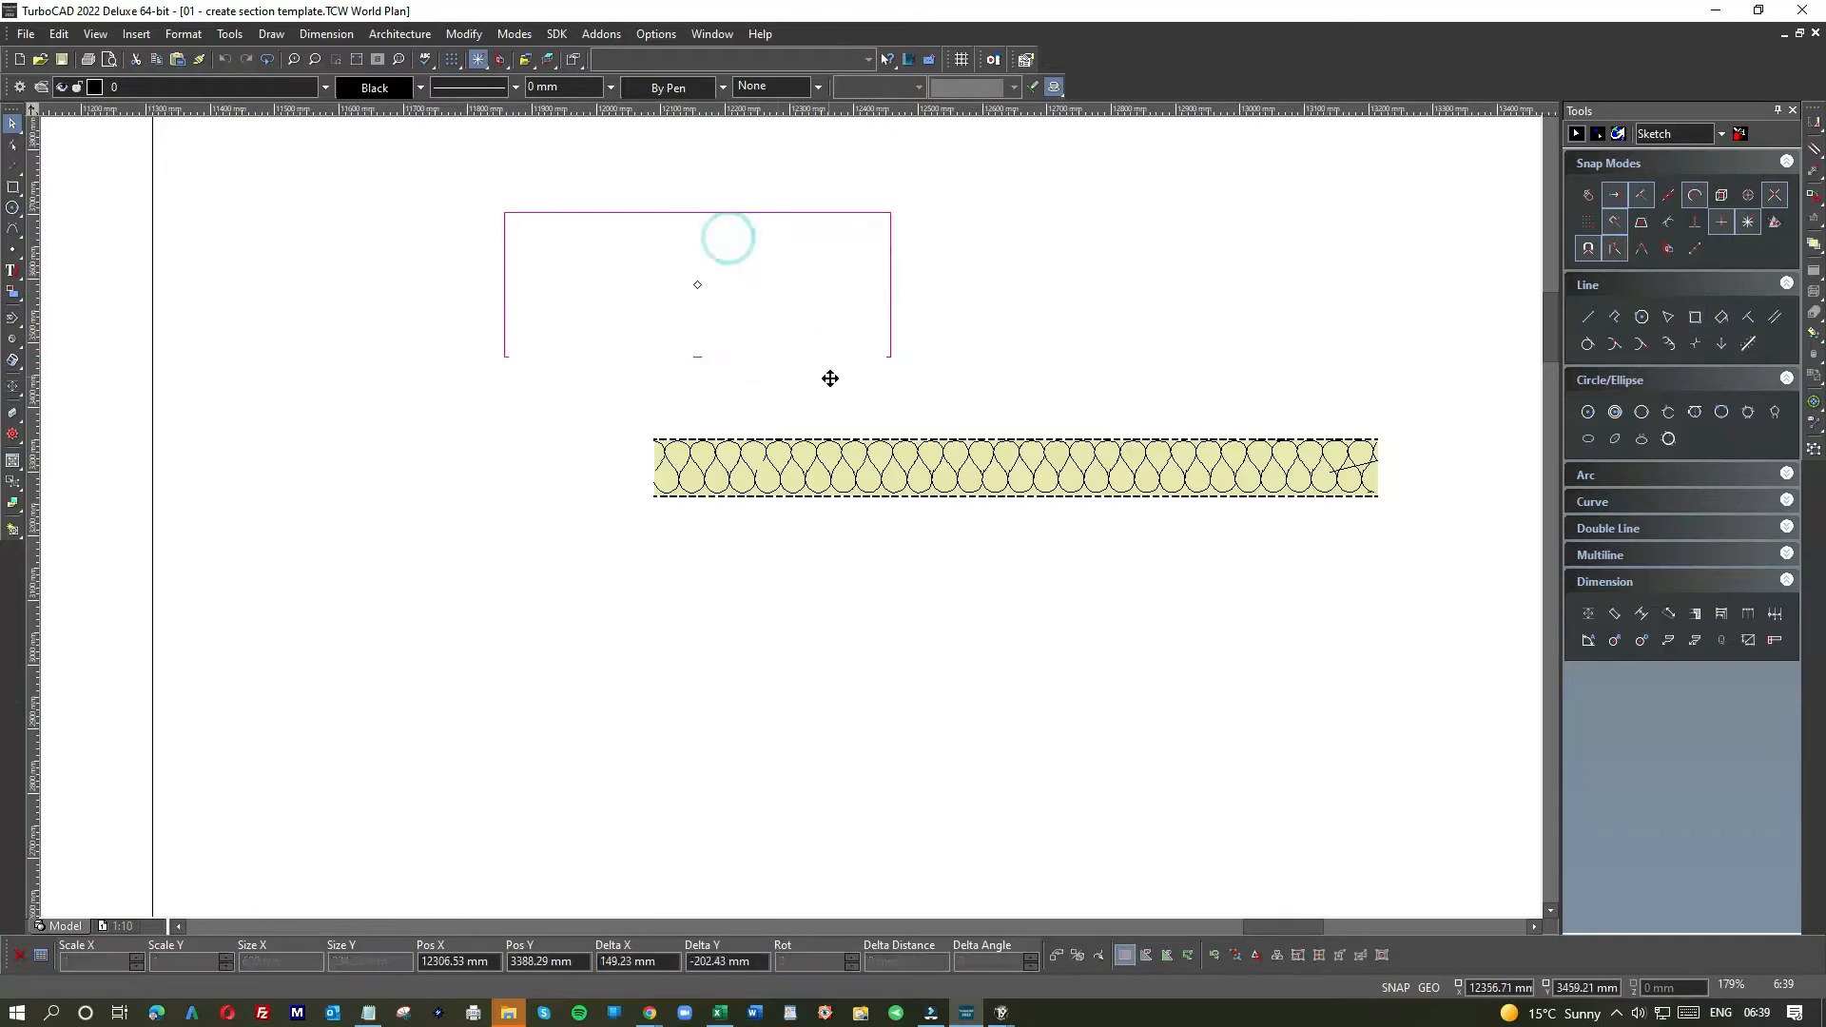
left_click(841, 423)
- Shift the 600 mm rectangle sideways so its near edge lines up with the insulation's starting end
scroll(794, 518, "up", 4)
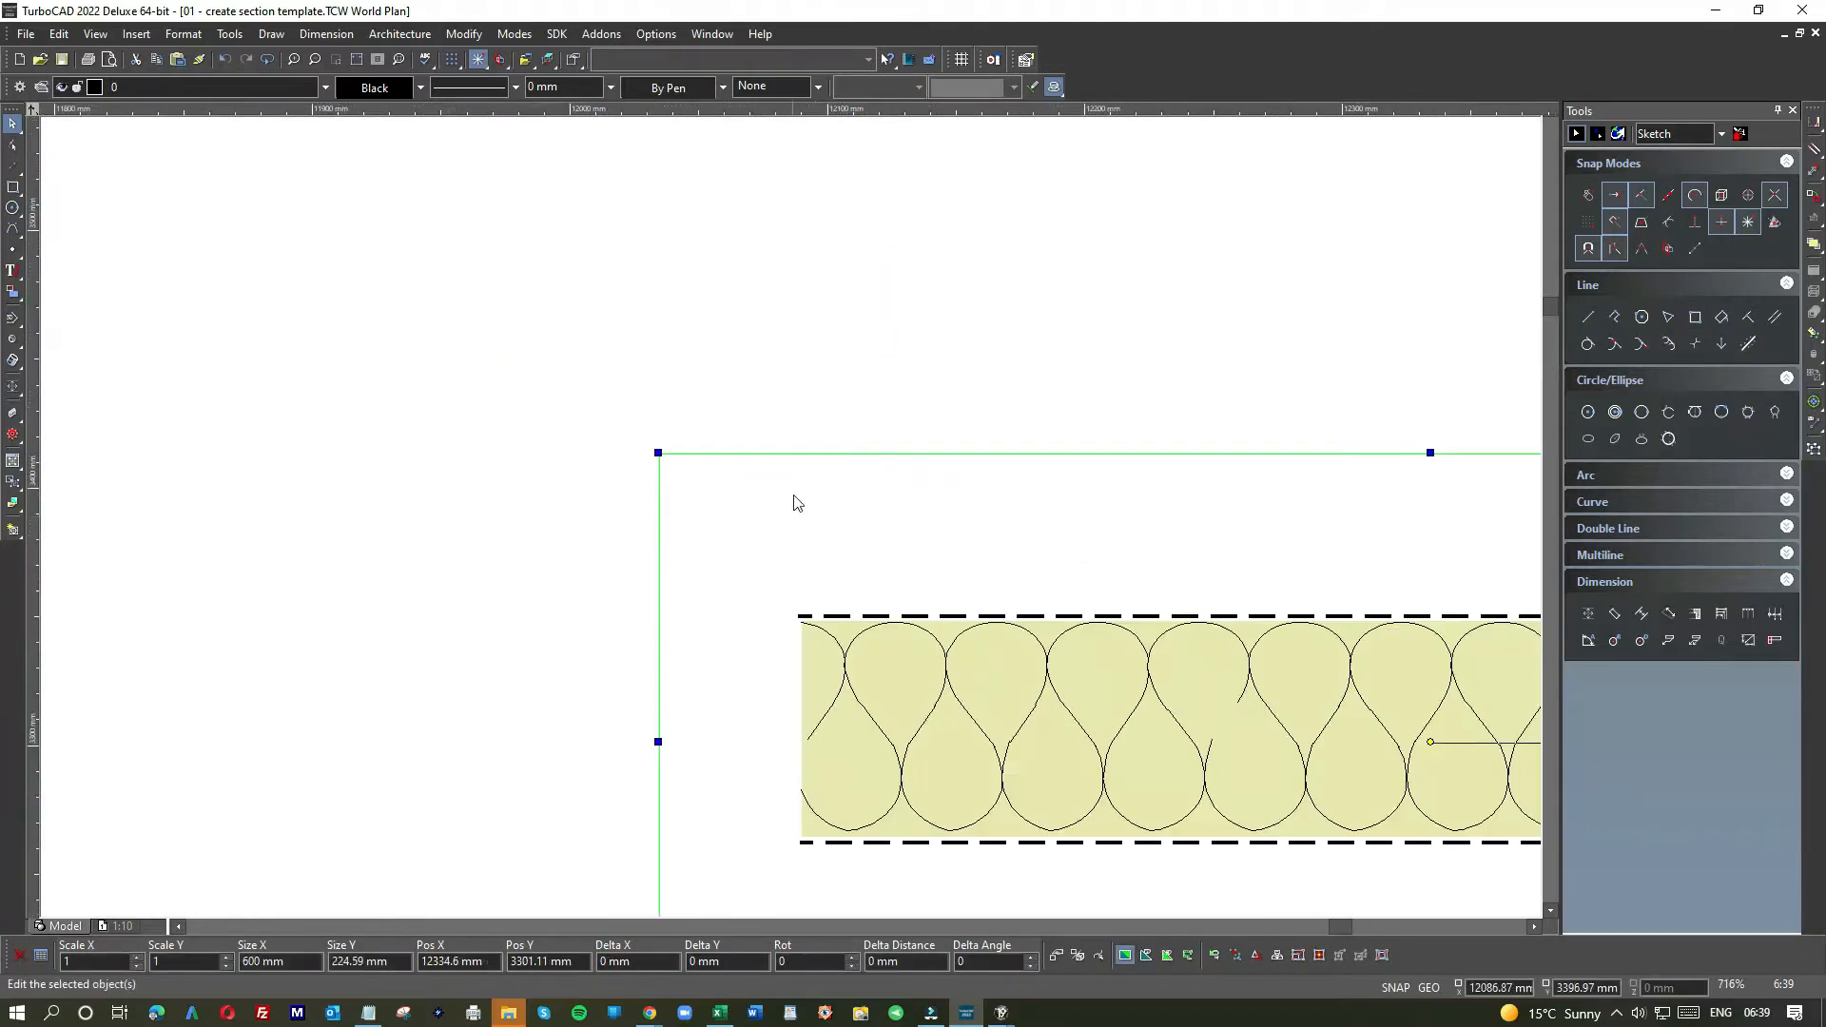
left_click(793, 496)
left_click(866, 496)
left_click(830, 506)
left_click(881, 484)
left_click(875, 489)
left_click(876, 488)
left_click(877, 489)
left_click(878, 489)
left_click(670, 520)
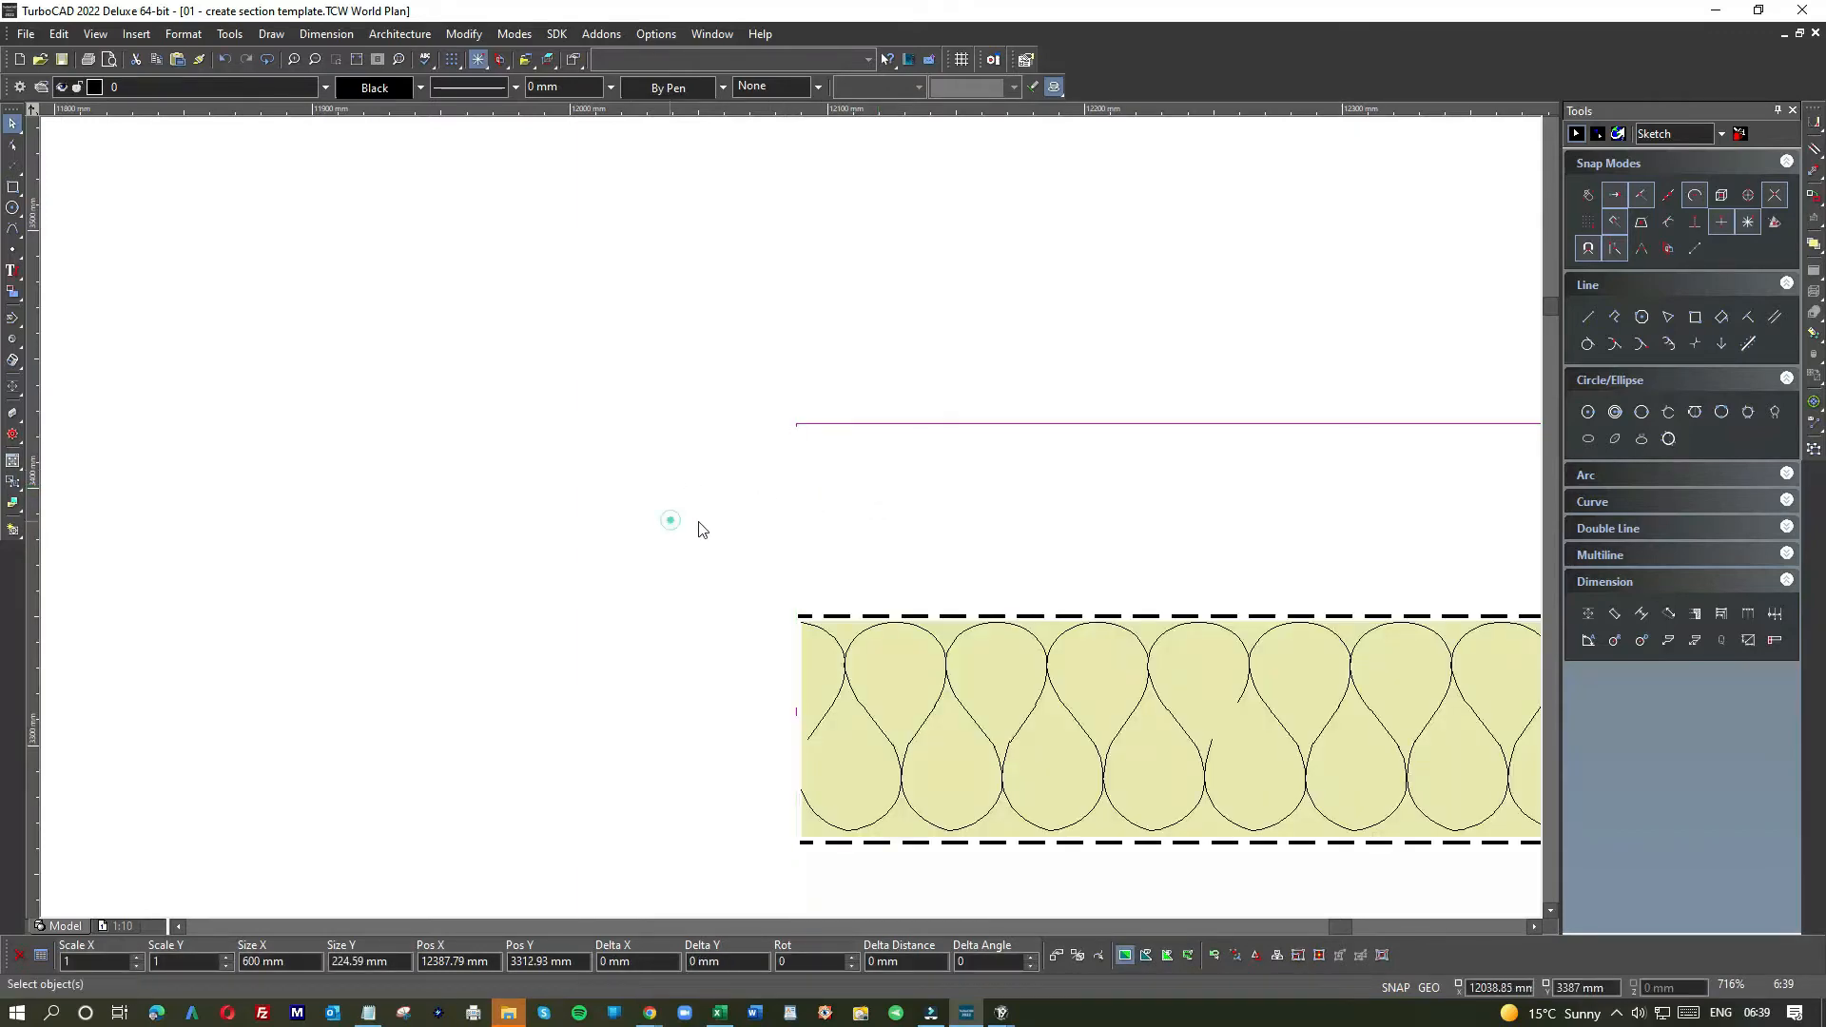
- Try to trim the insulation's fill polyline using the 600 mm rectangle as the cutting edge, then undo the trim
scroll(799, 518, "down", 3)
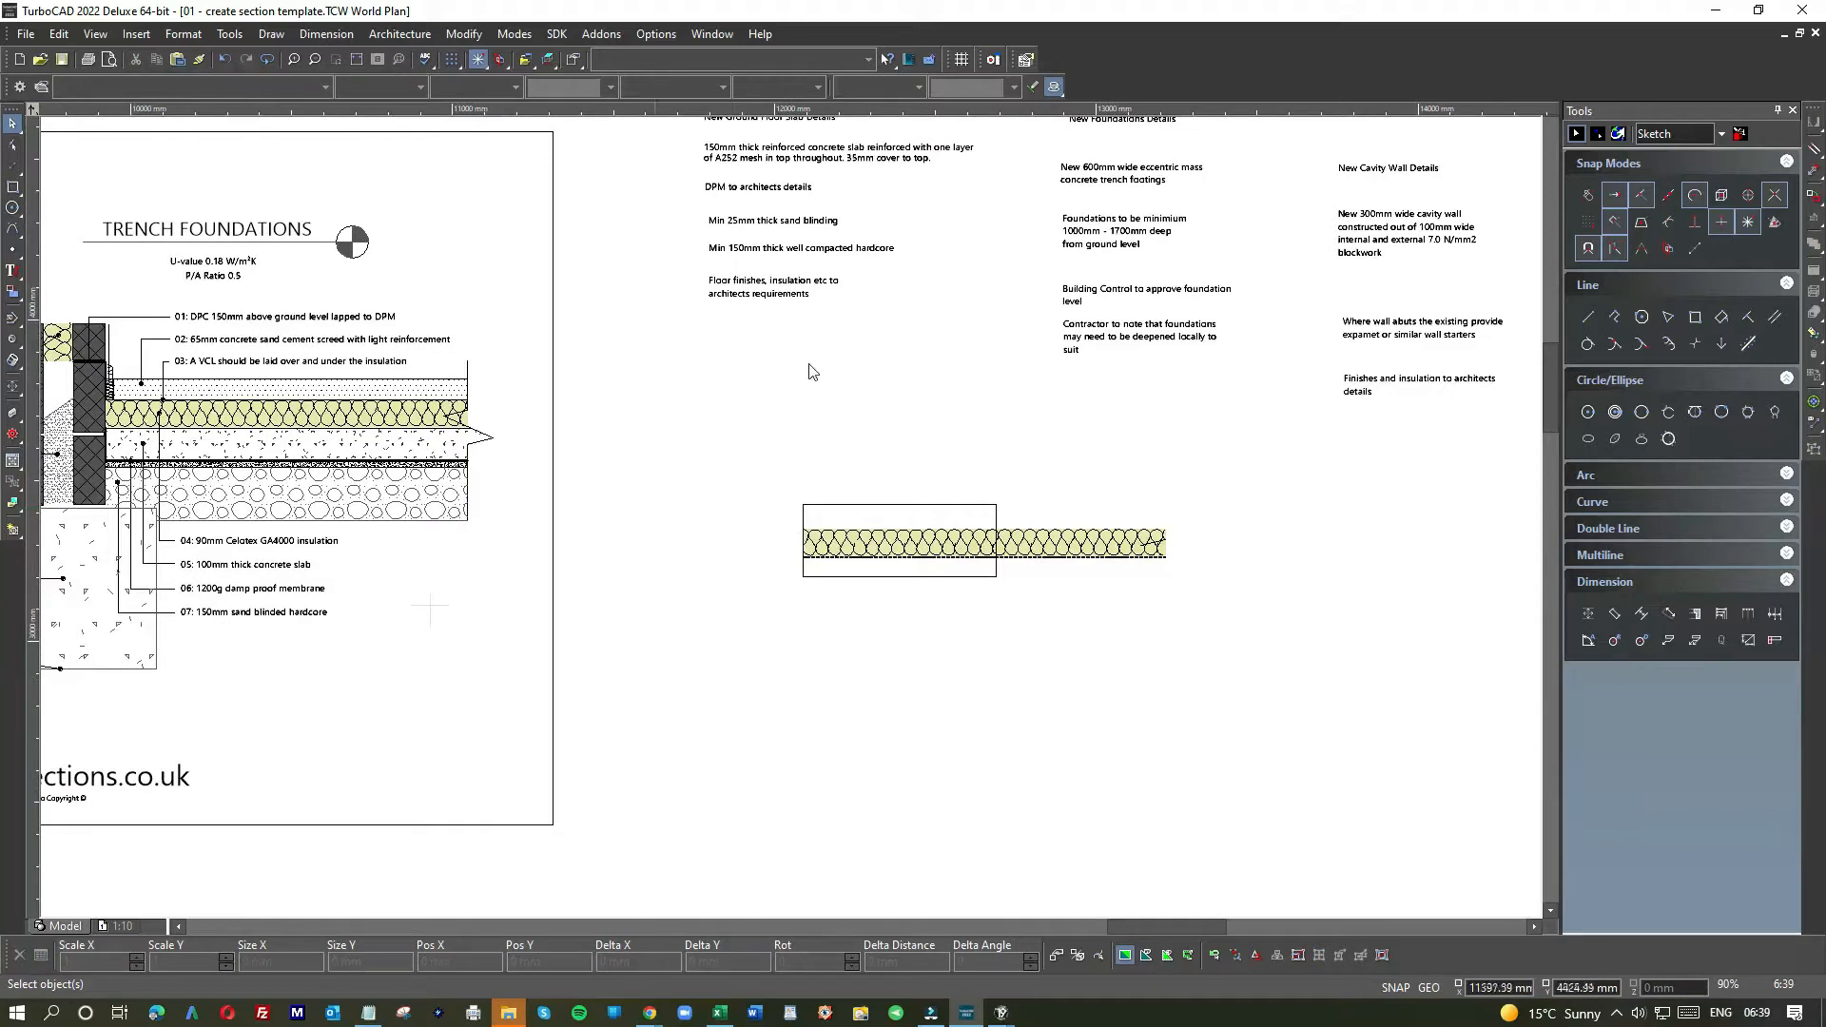
scroll(789, 523, "up", 3)
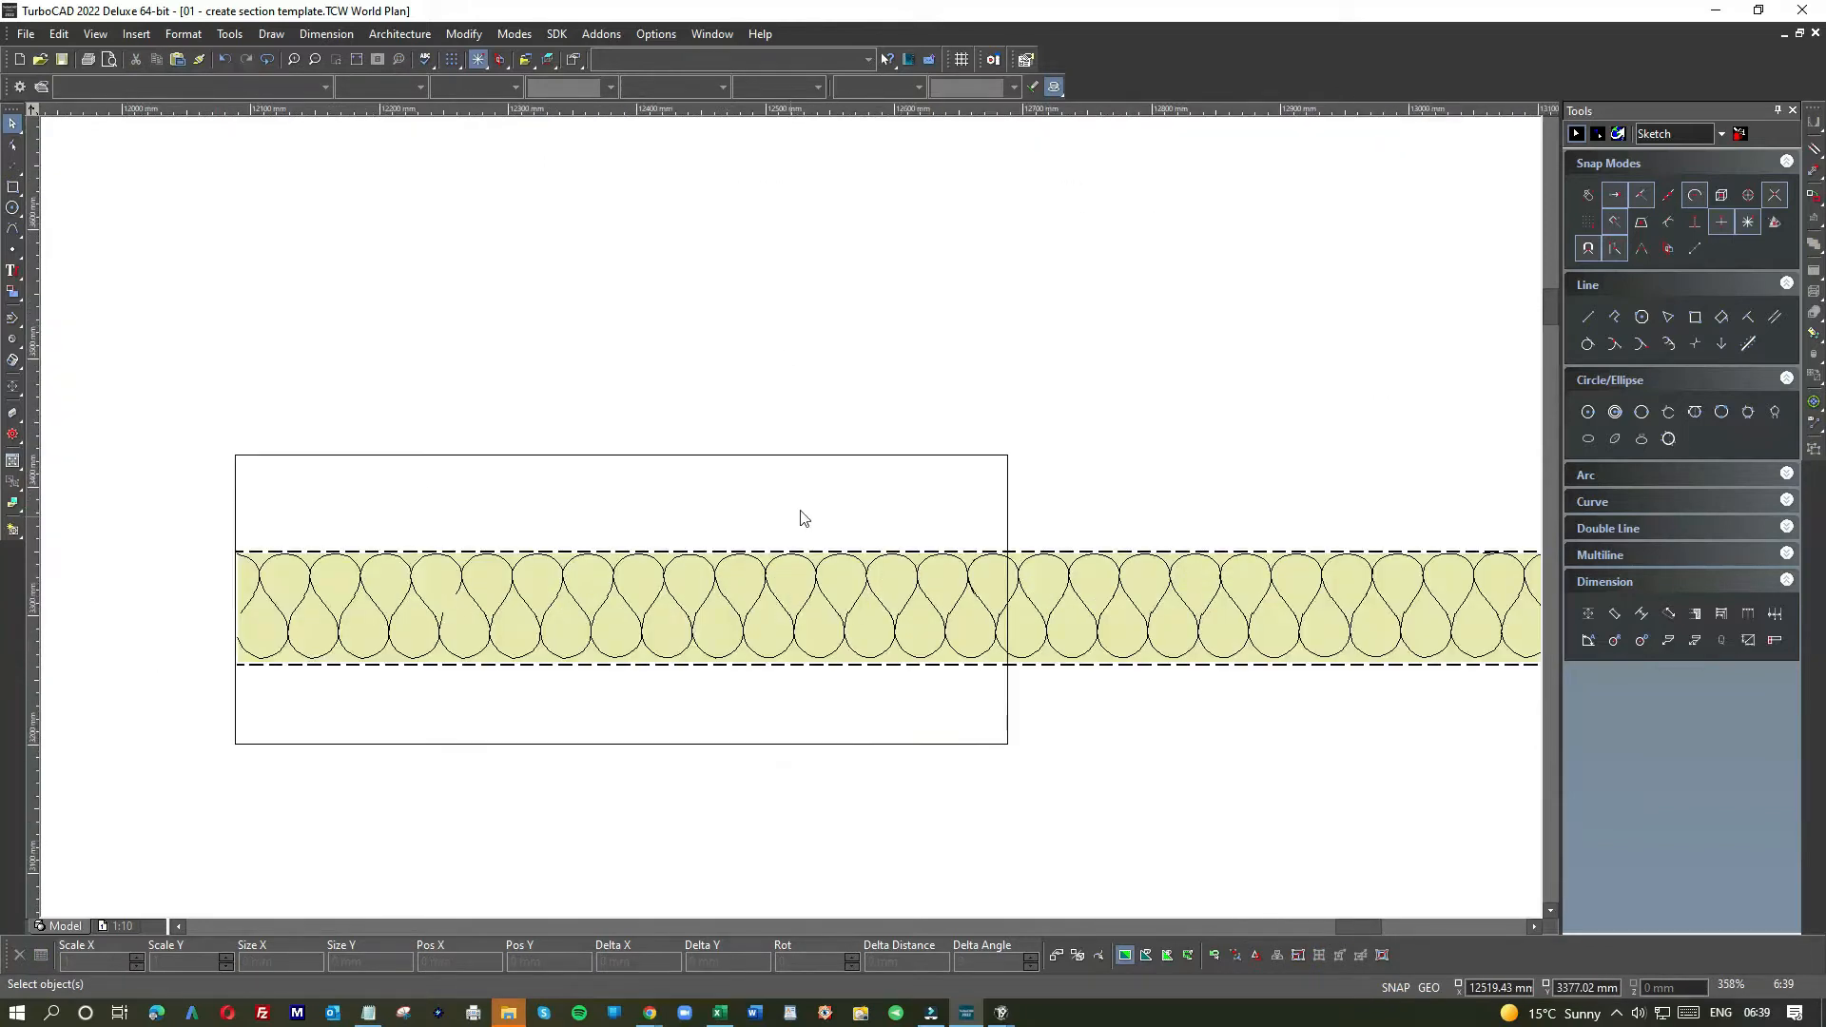
left_click(464, 35)
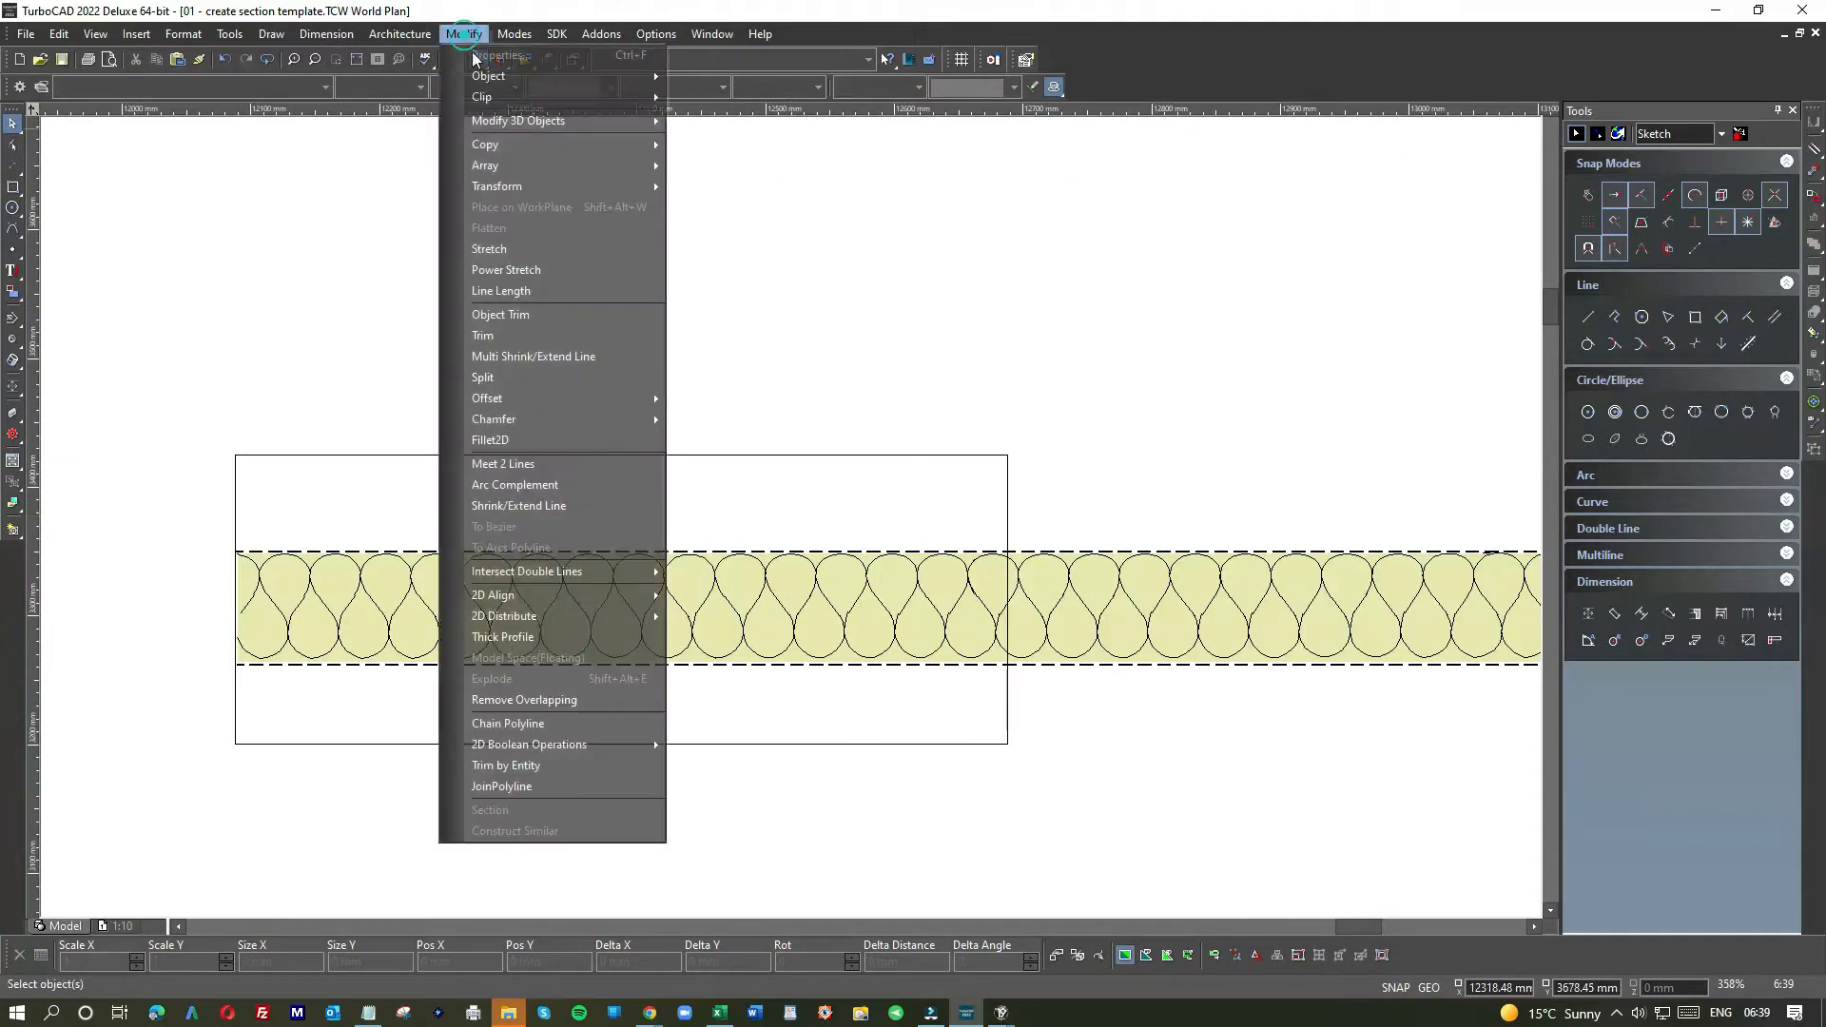
left_click(508, 321)
left_click(856, 458)
scroll(799, 533, "up", 5)
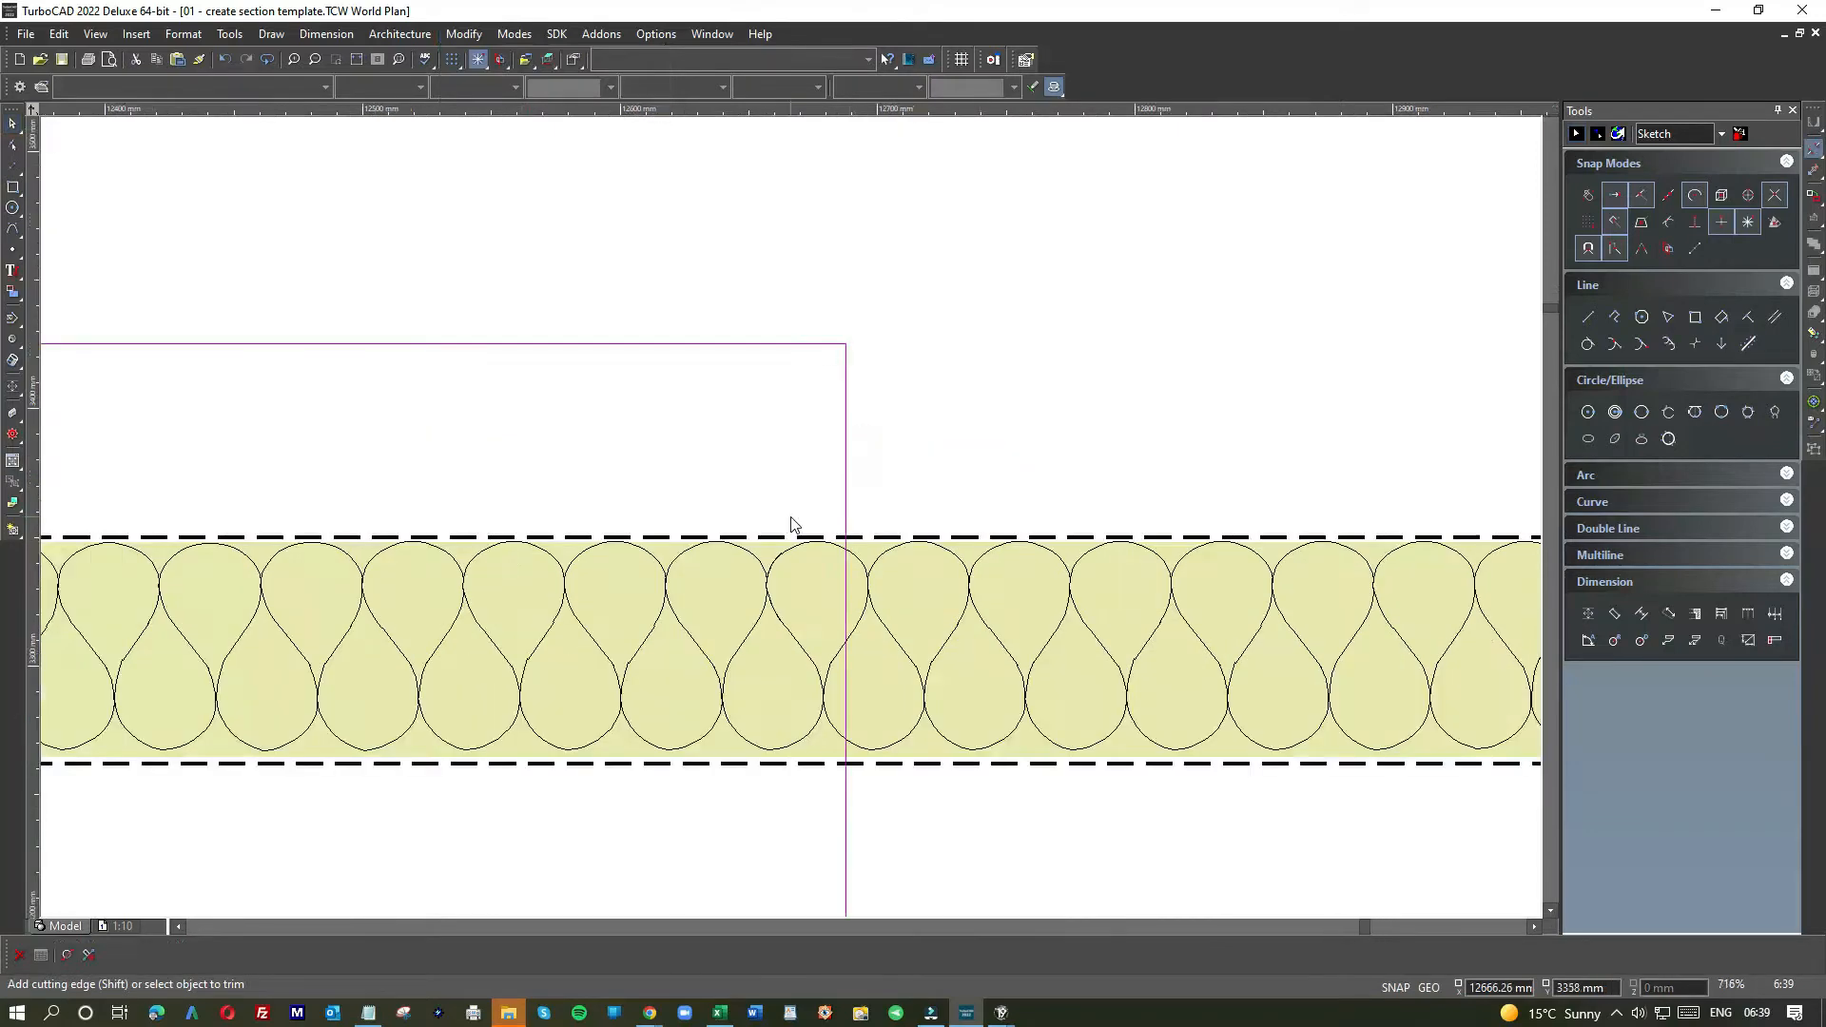
left_click(813, 567)
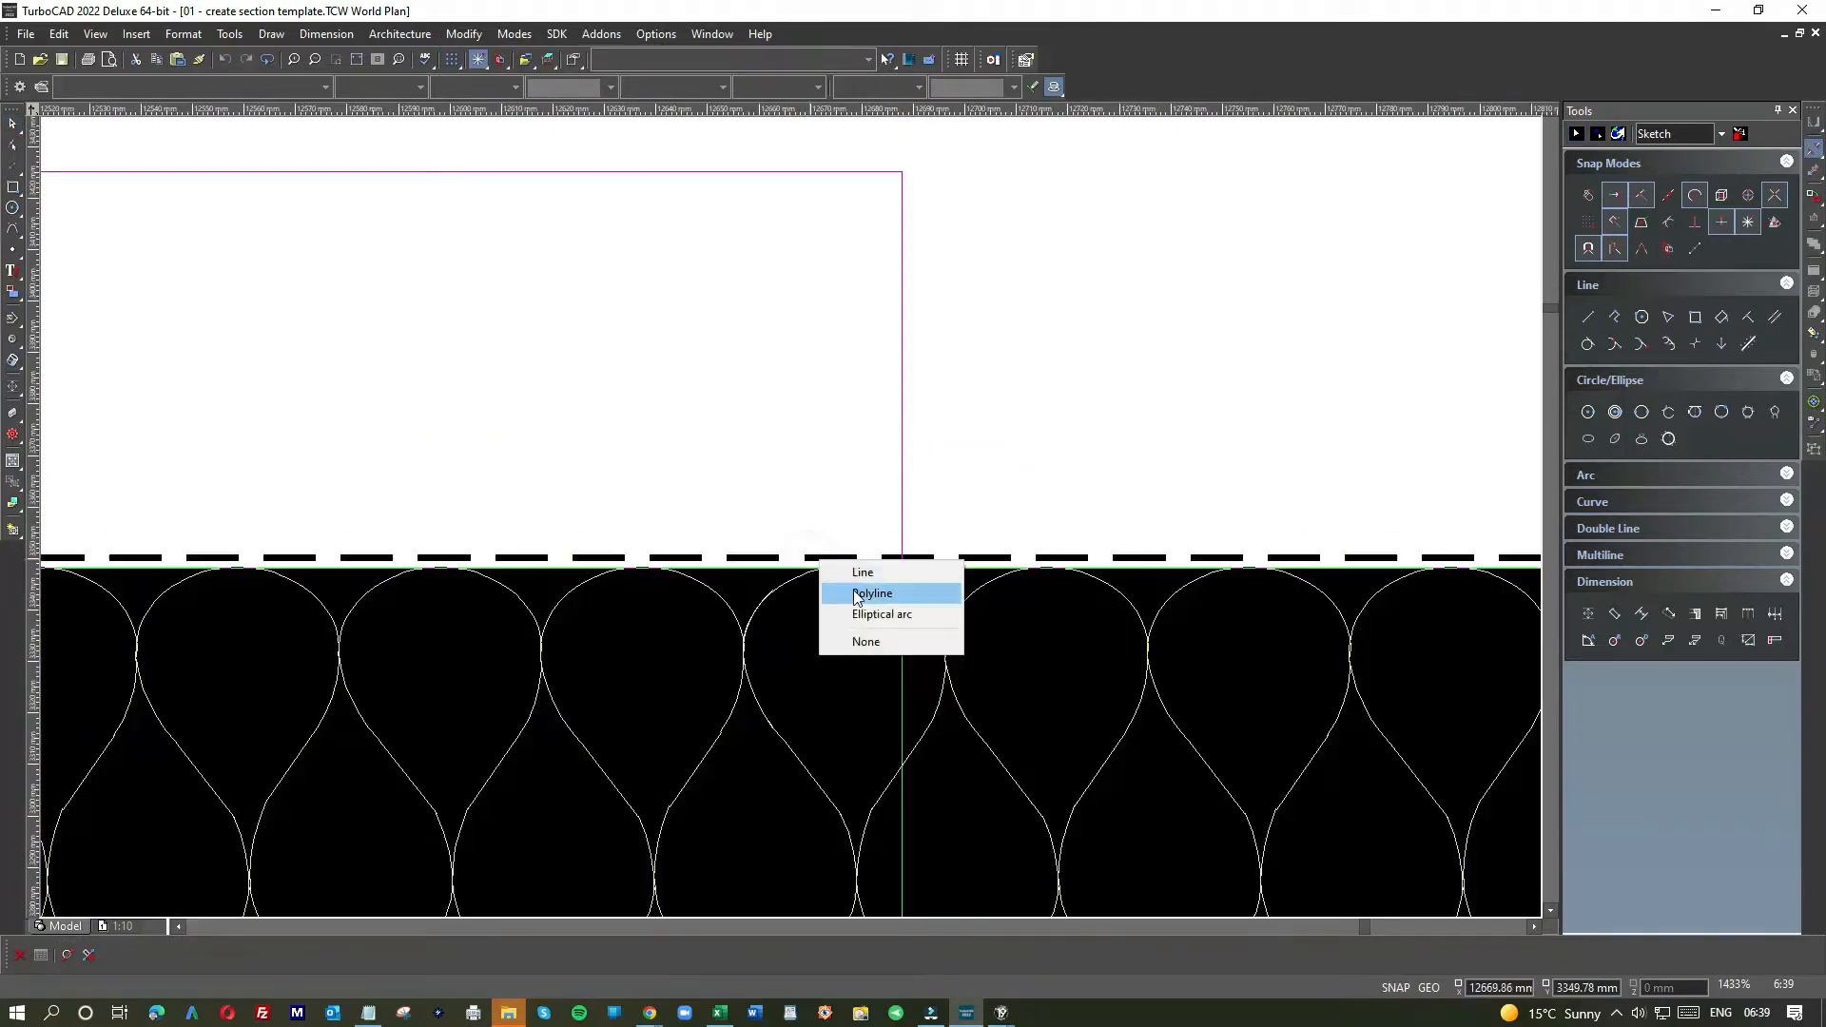
left_click(852, 592)
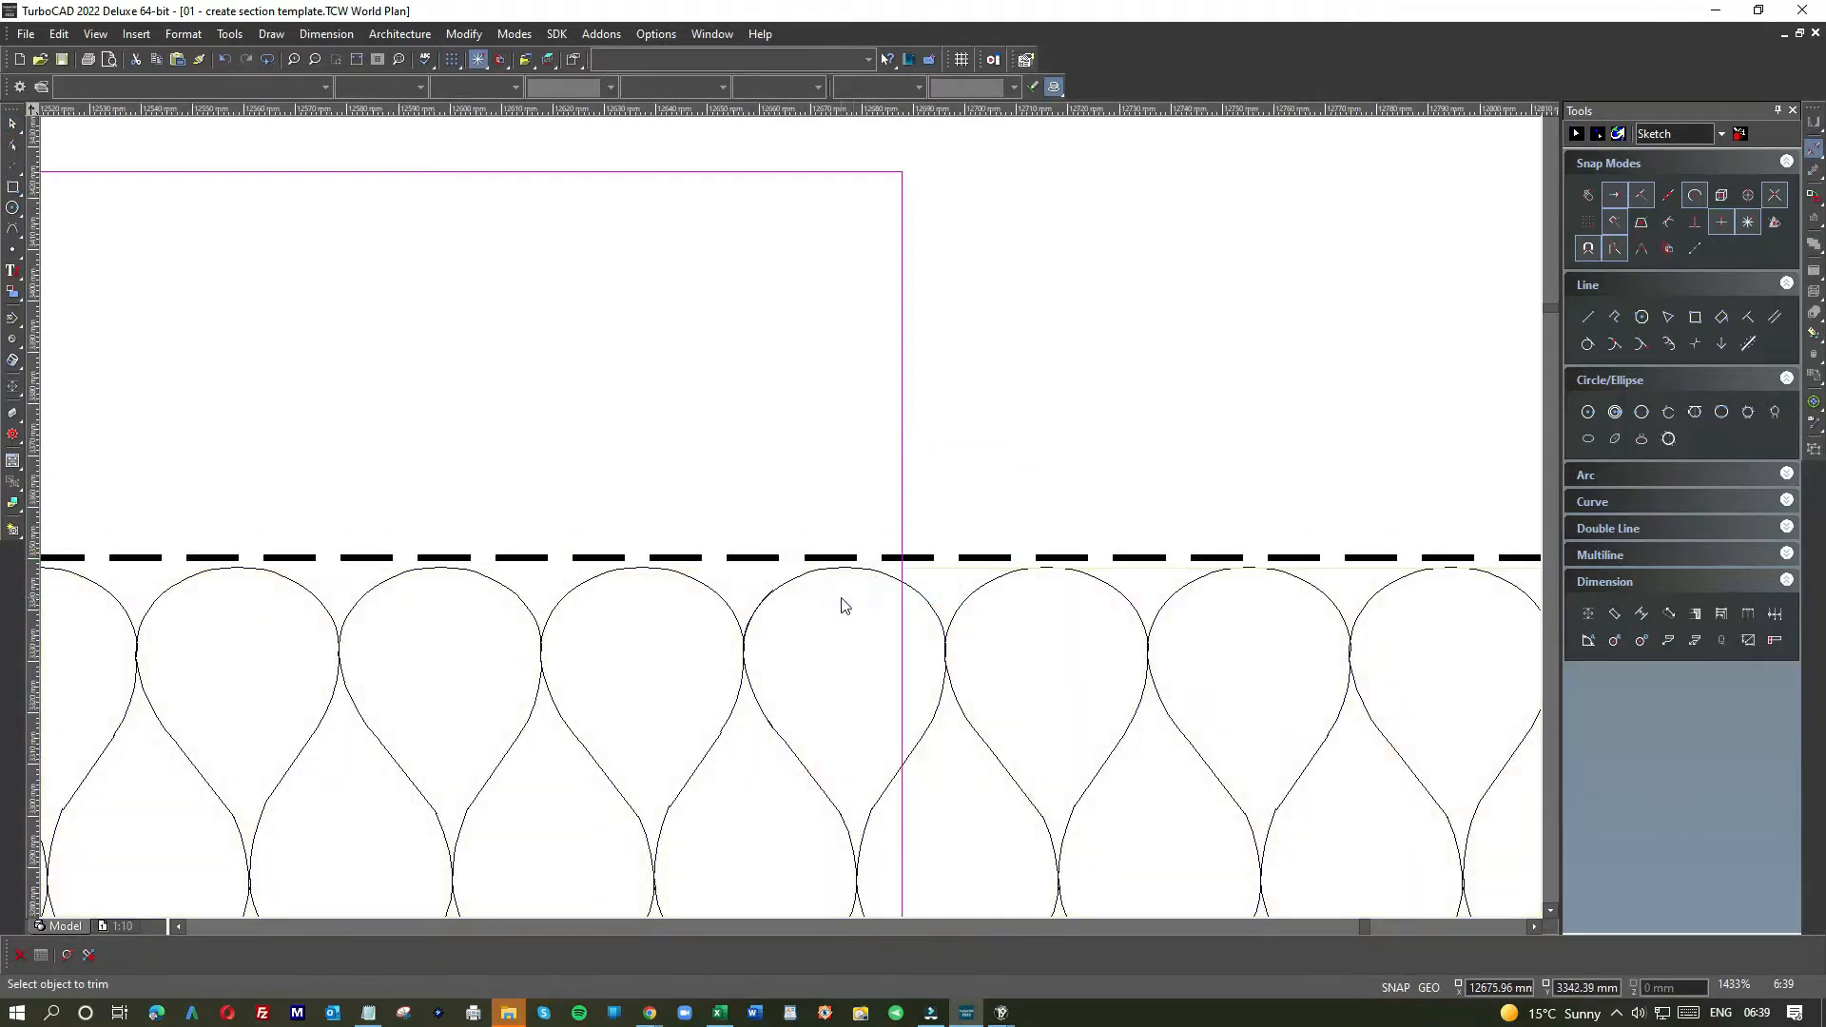
scroll(841, 605, "down", 2)
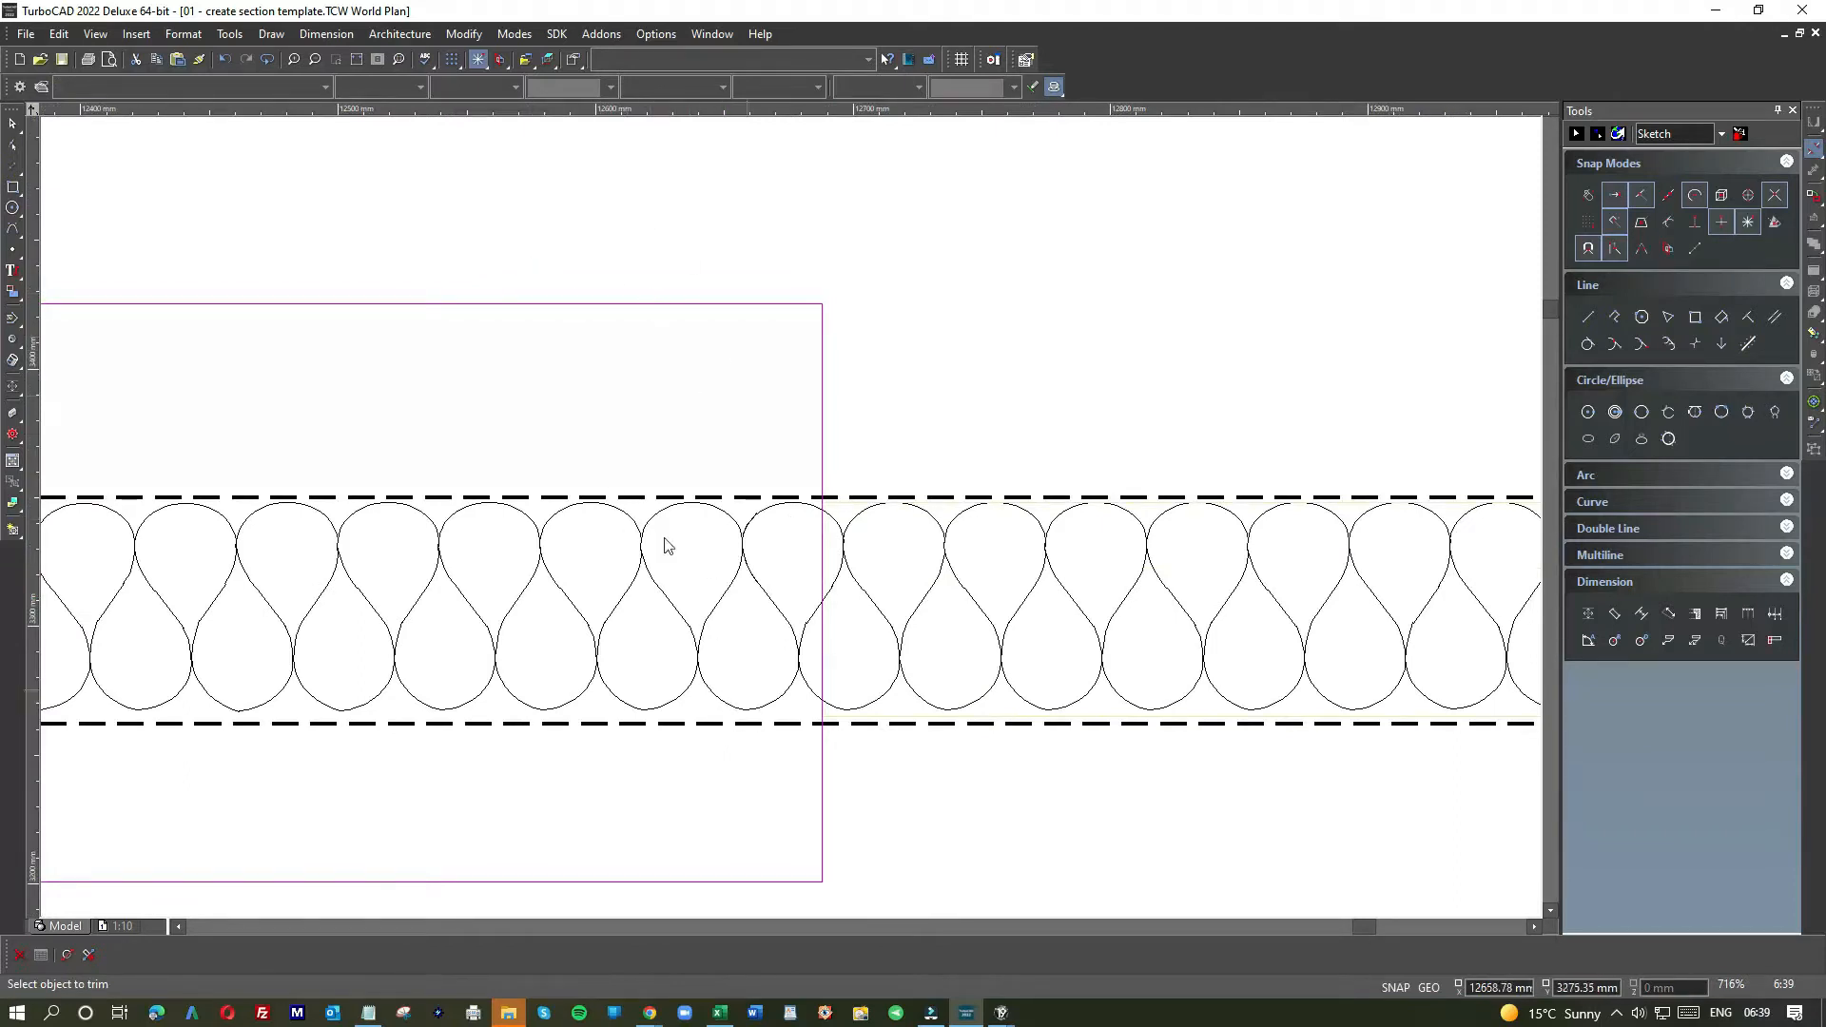
left_click(226, 57)
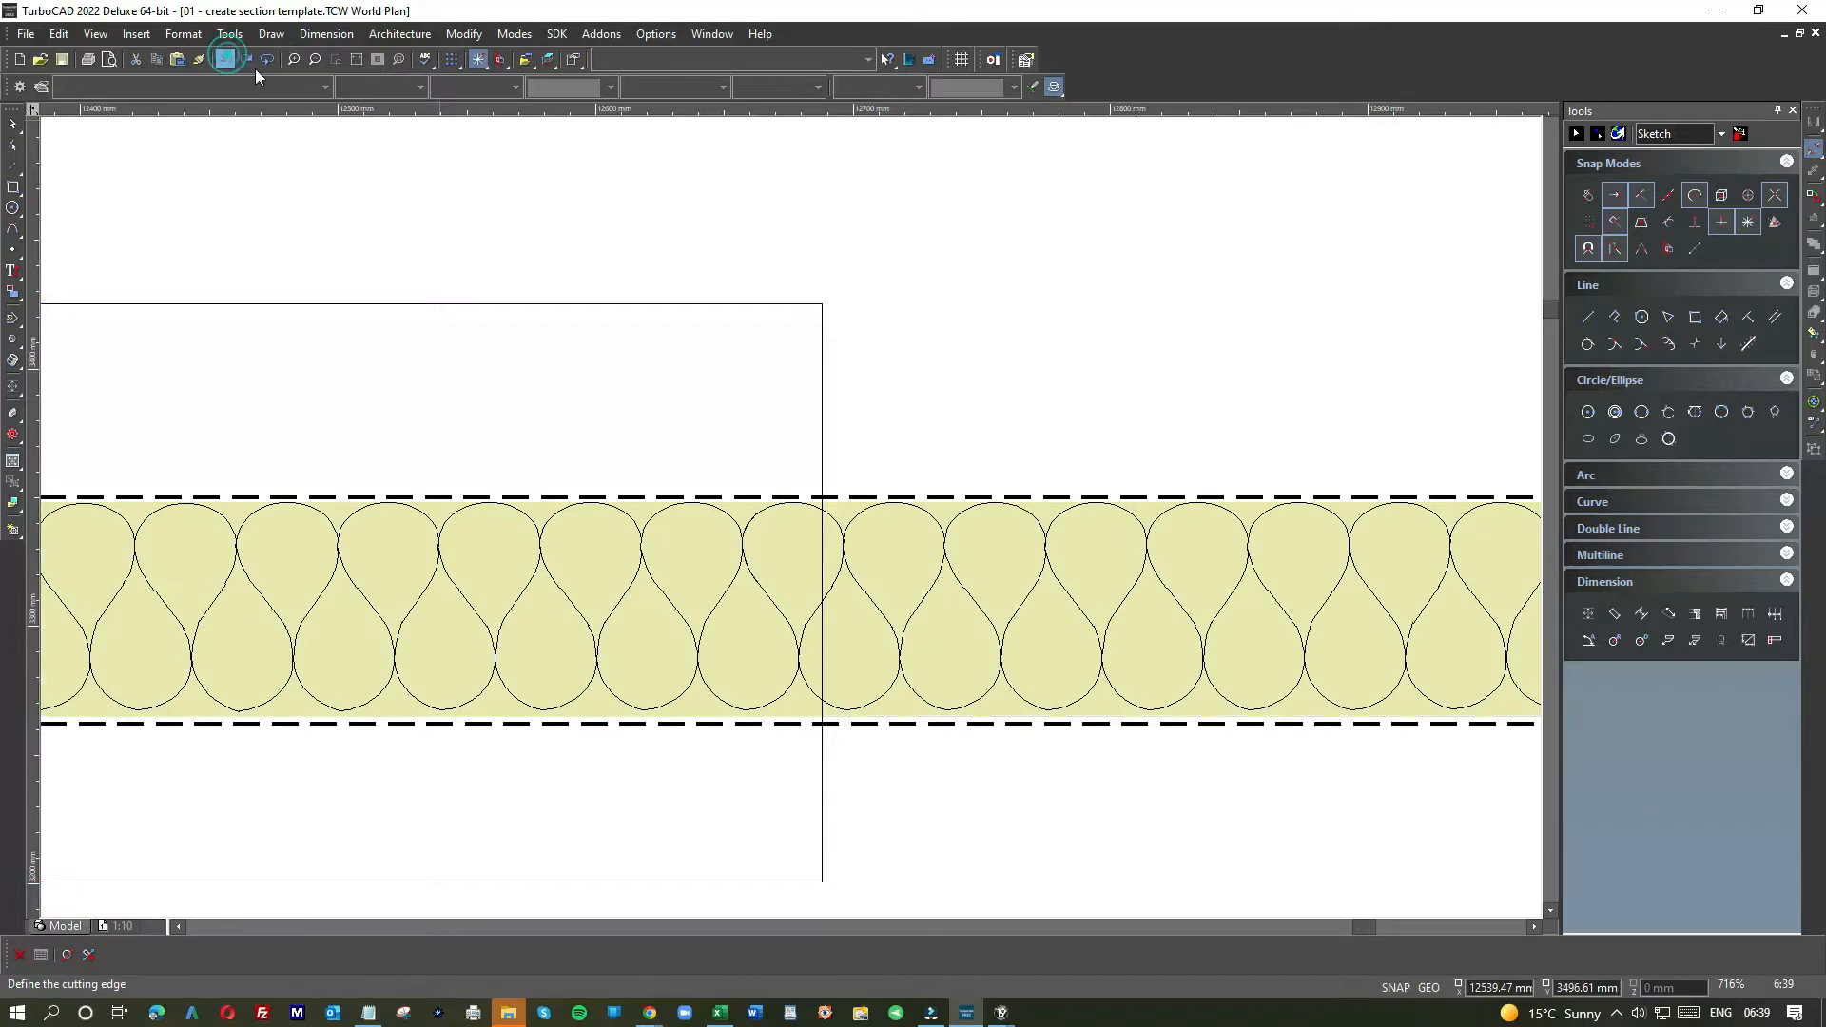
- Trim the dashed VCL lines above and below the insulation where they run past the 600 mm rectangle's far edge
left_click(466, 33)
left_click(520, 309)
left_click(772, 303)
scroll(787, 733, "up", 5)
left_click(939, 527)
scroll(791, 522, "down", 3)
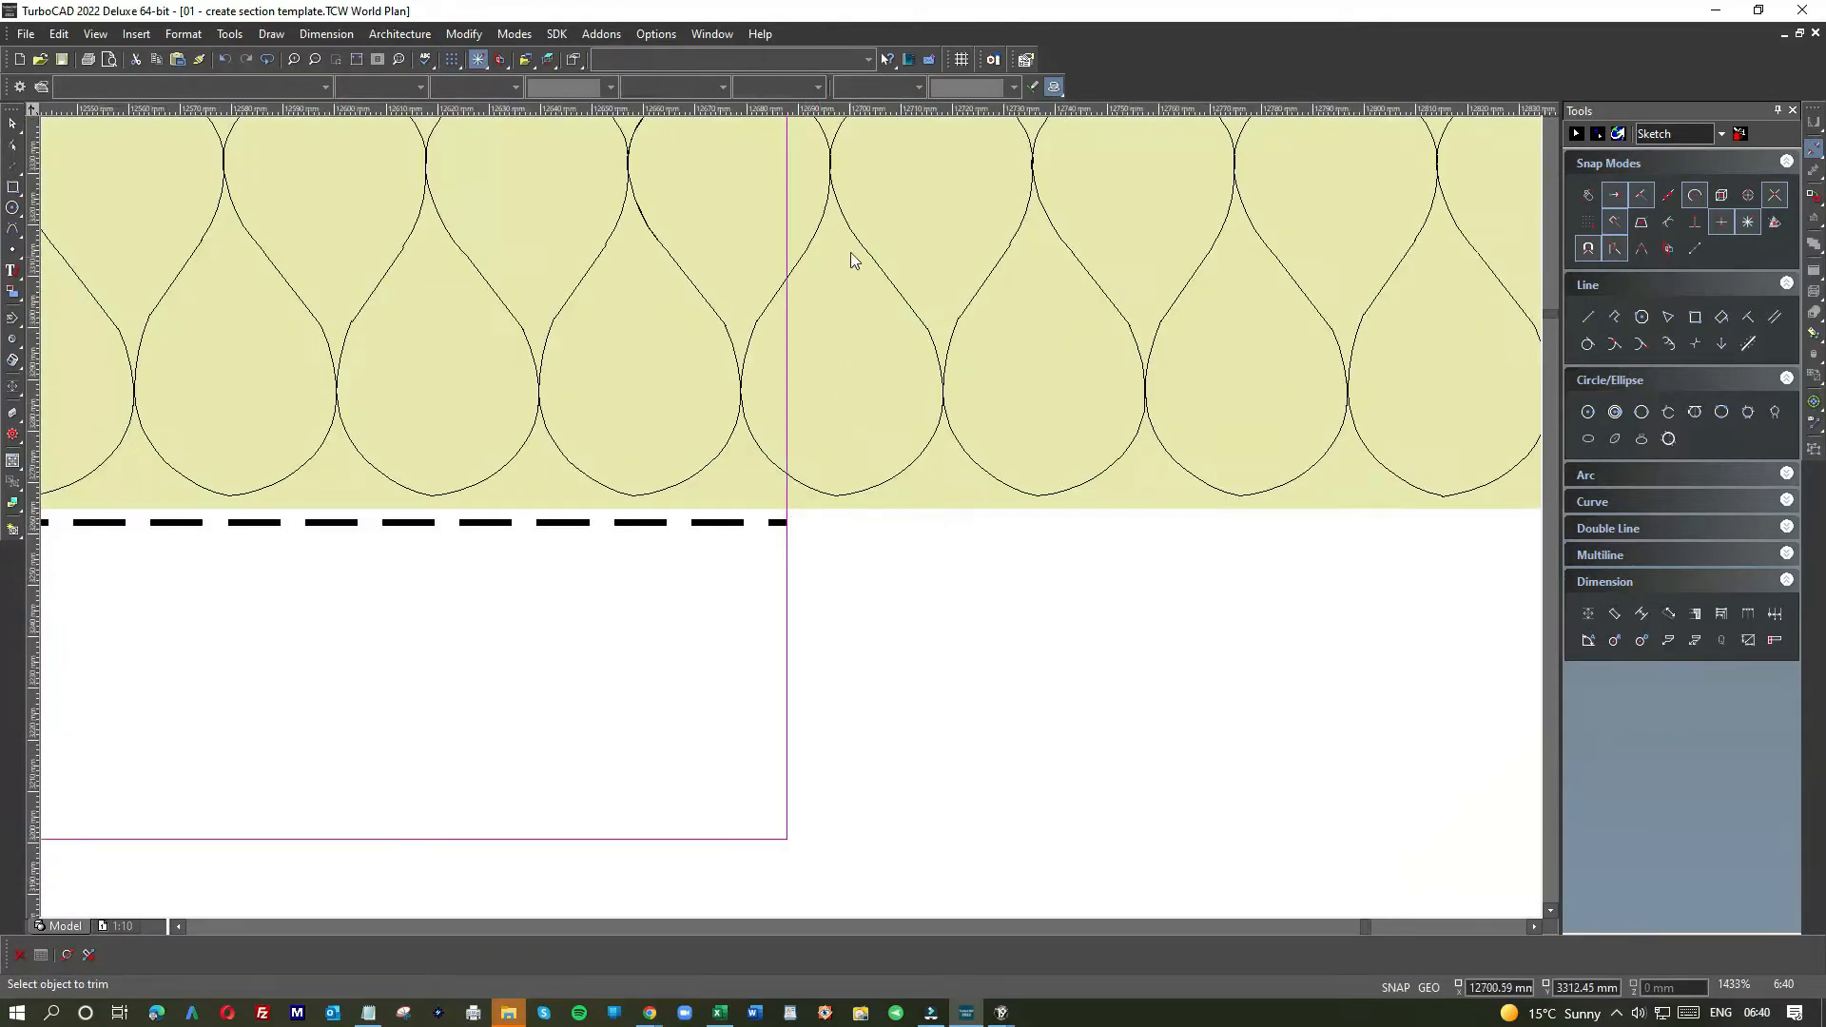
- Try to trim the insulation at the rectangle's far edge near the upper VCL line, then undo that trim
scroll(789, 480, "down", 2)
scroll(787, 495, "up", 5)
left_click(718, 286)
left_click(699, 339)
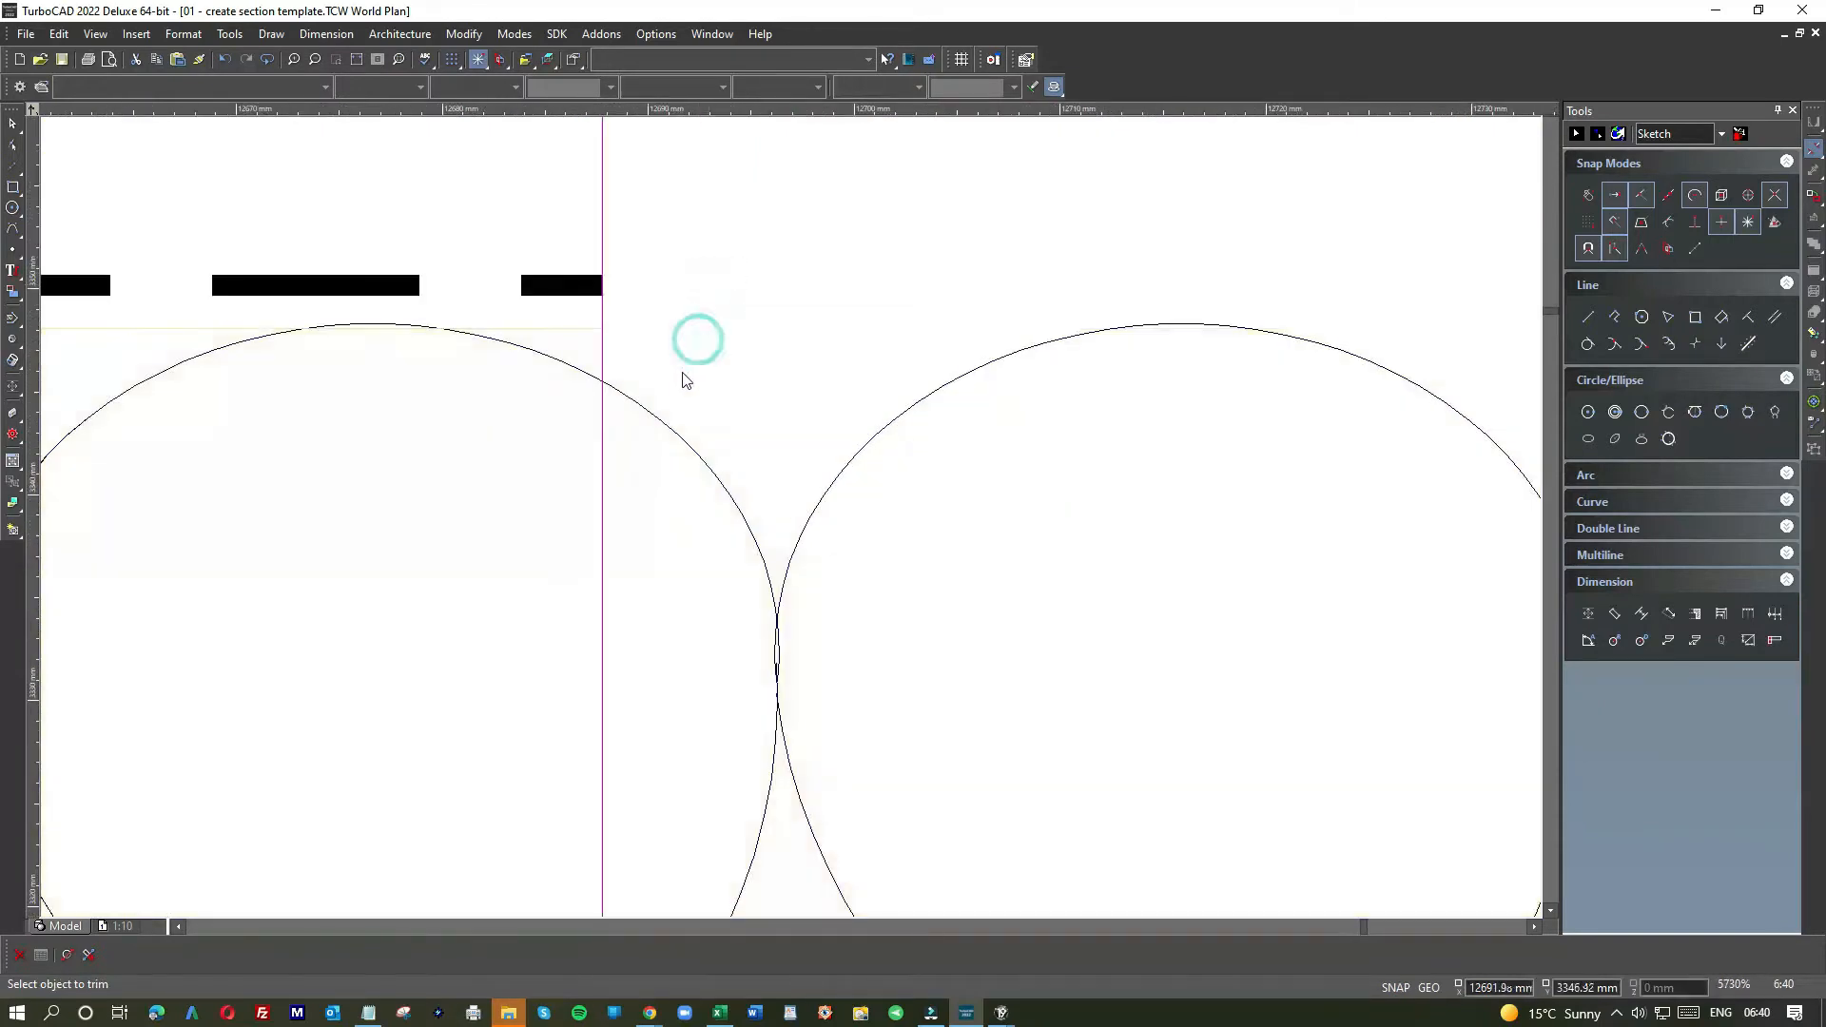
scroll(791, 523, "down", 6)
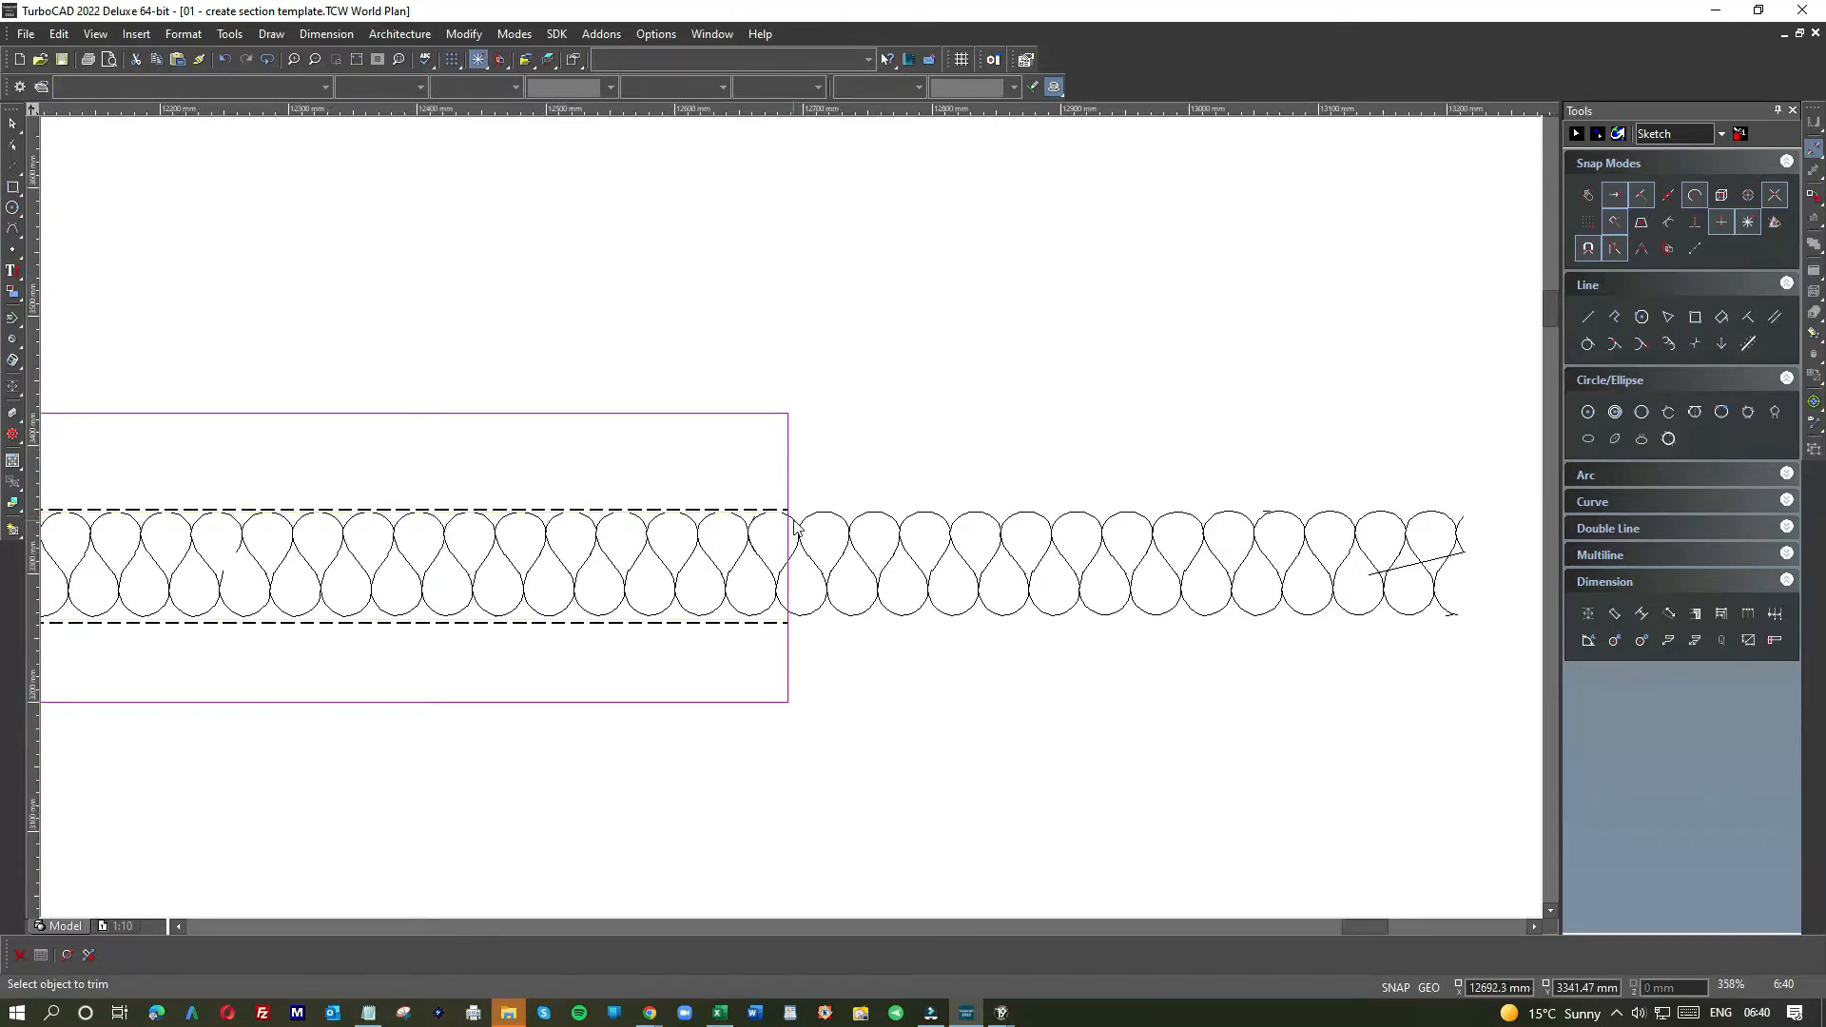
scroll(793, 527, "up", 4)
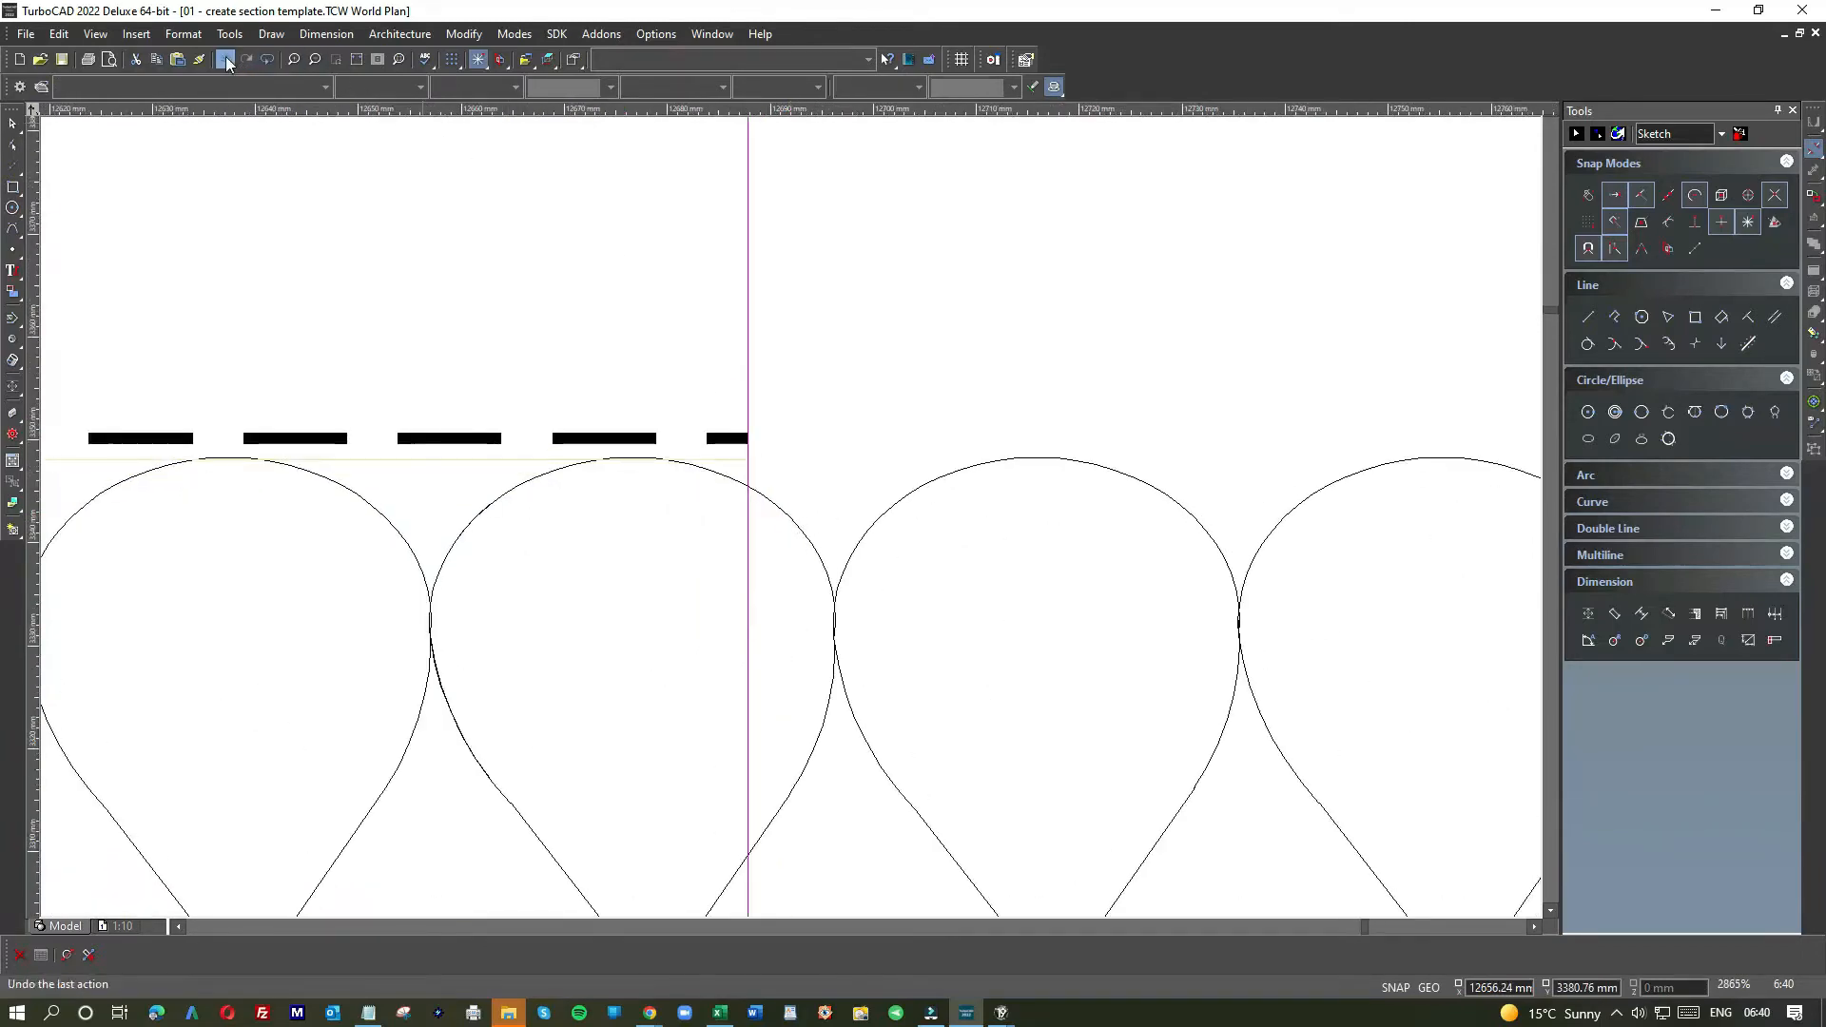
left_click(225, 59)
left_click(781, 516)
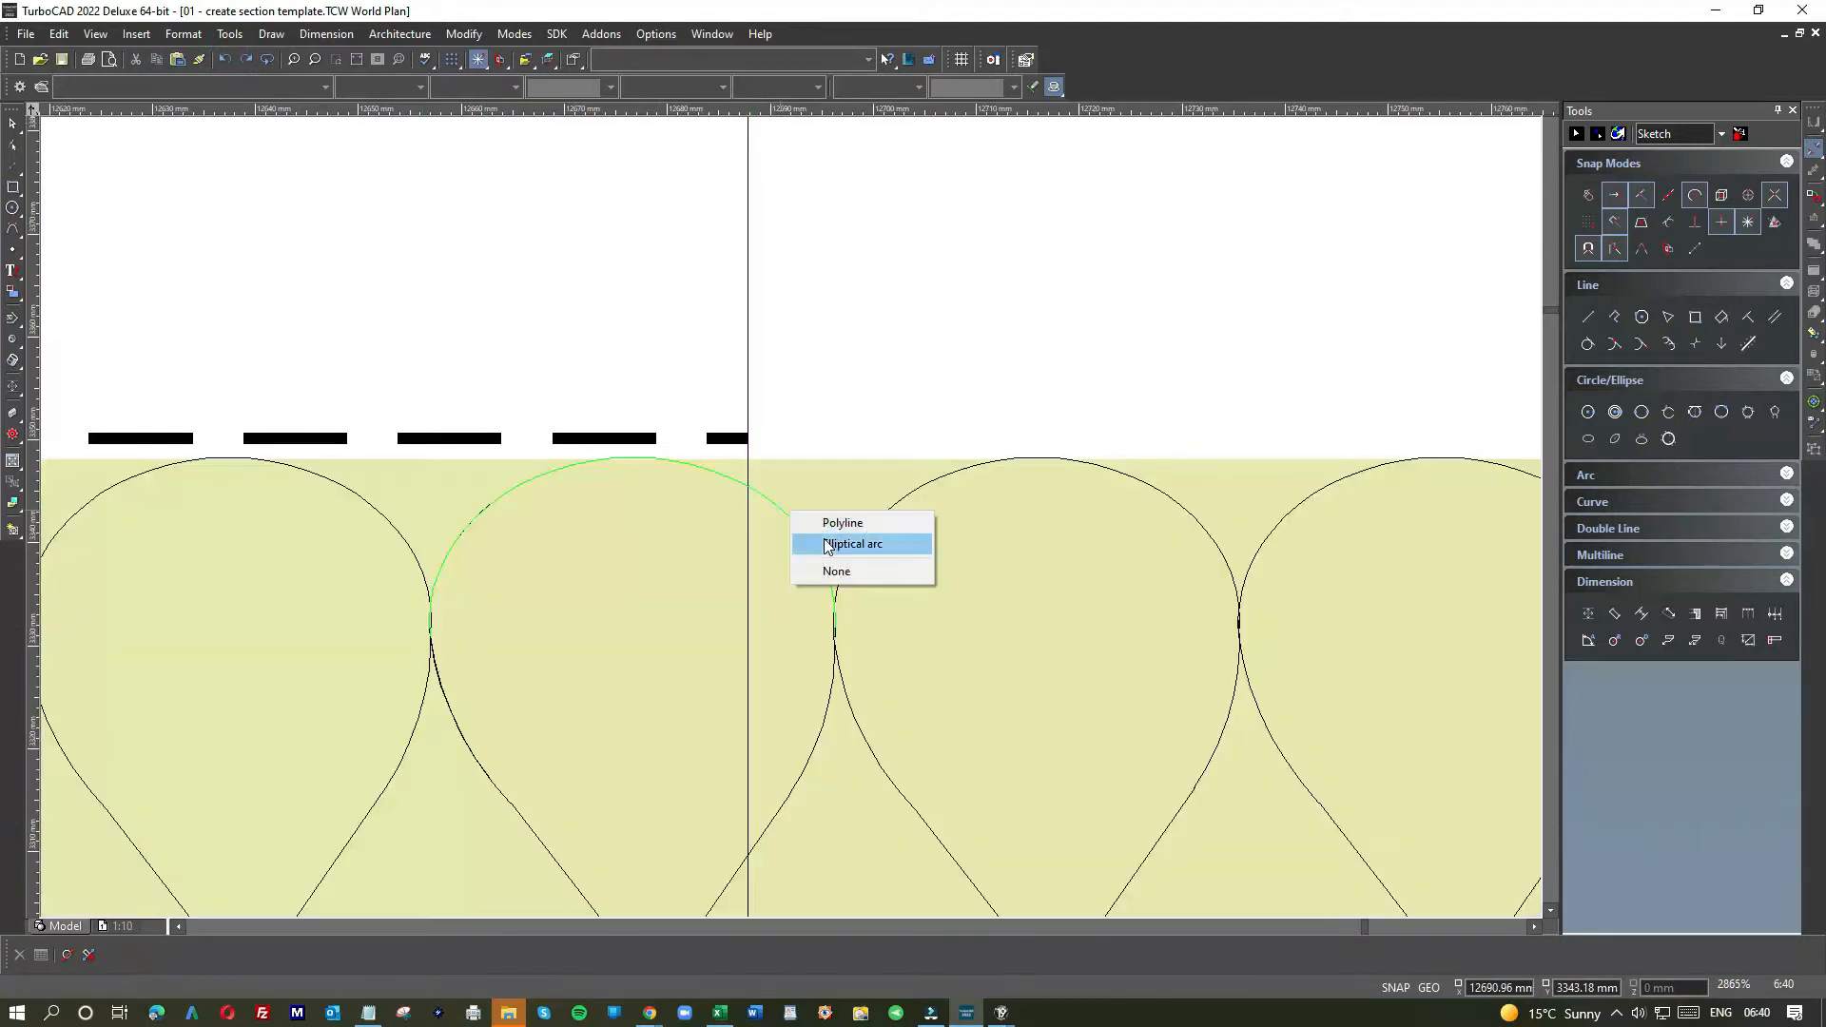
left_click(828, 543)
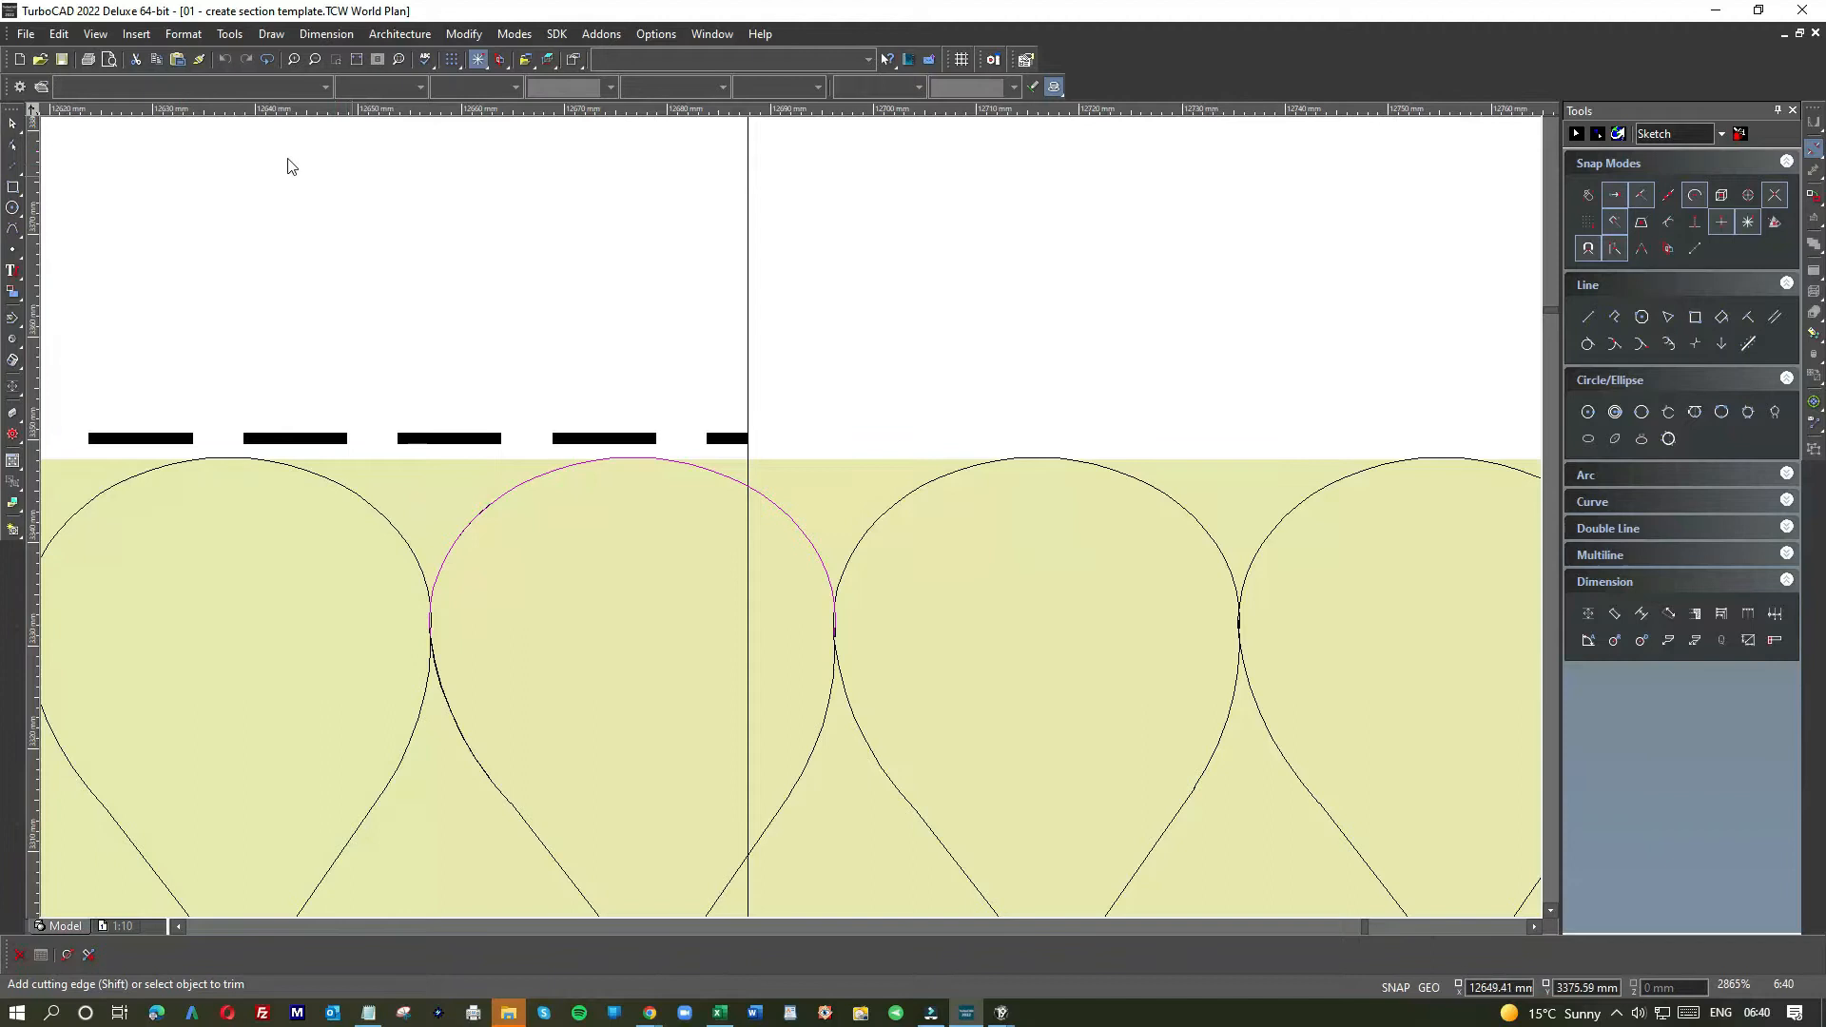
left_click(12, 124)
- Object Trim the upper insulation arc that crosses the rectangle's far edge, using the rectangle as the cutting edge
left_click(462, 35)
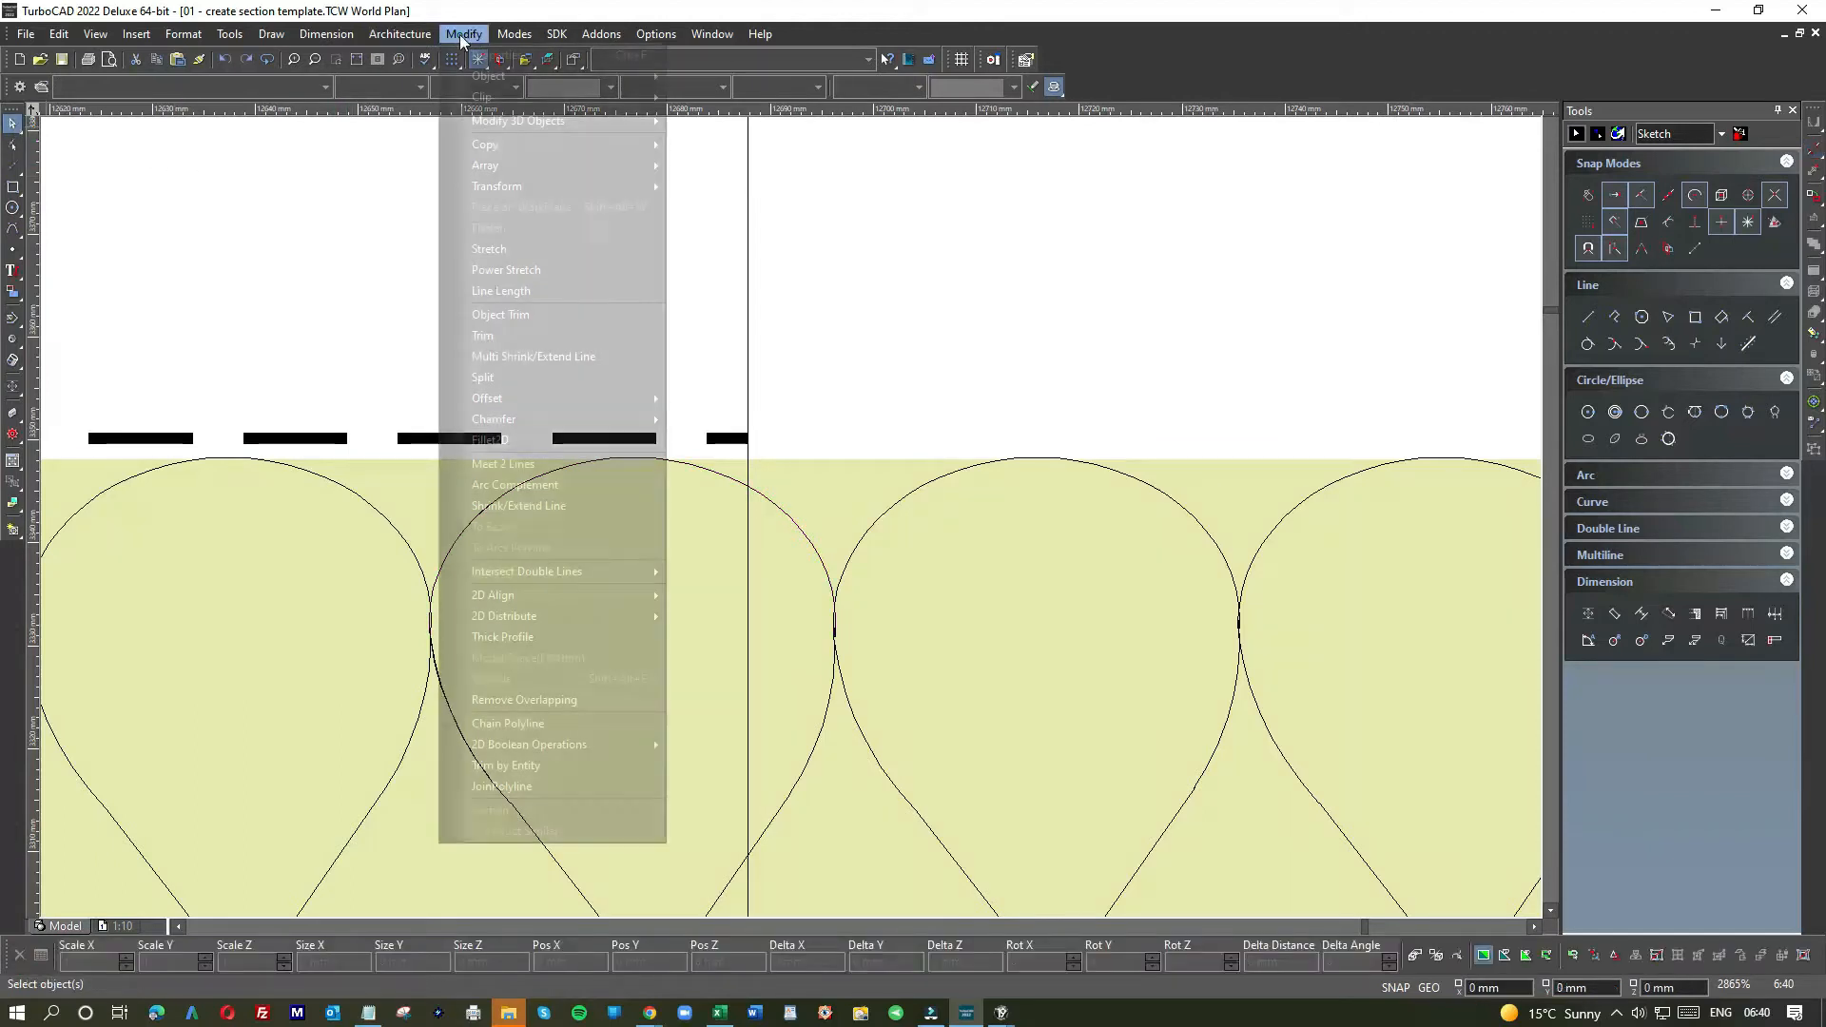
left_click(528, 344)
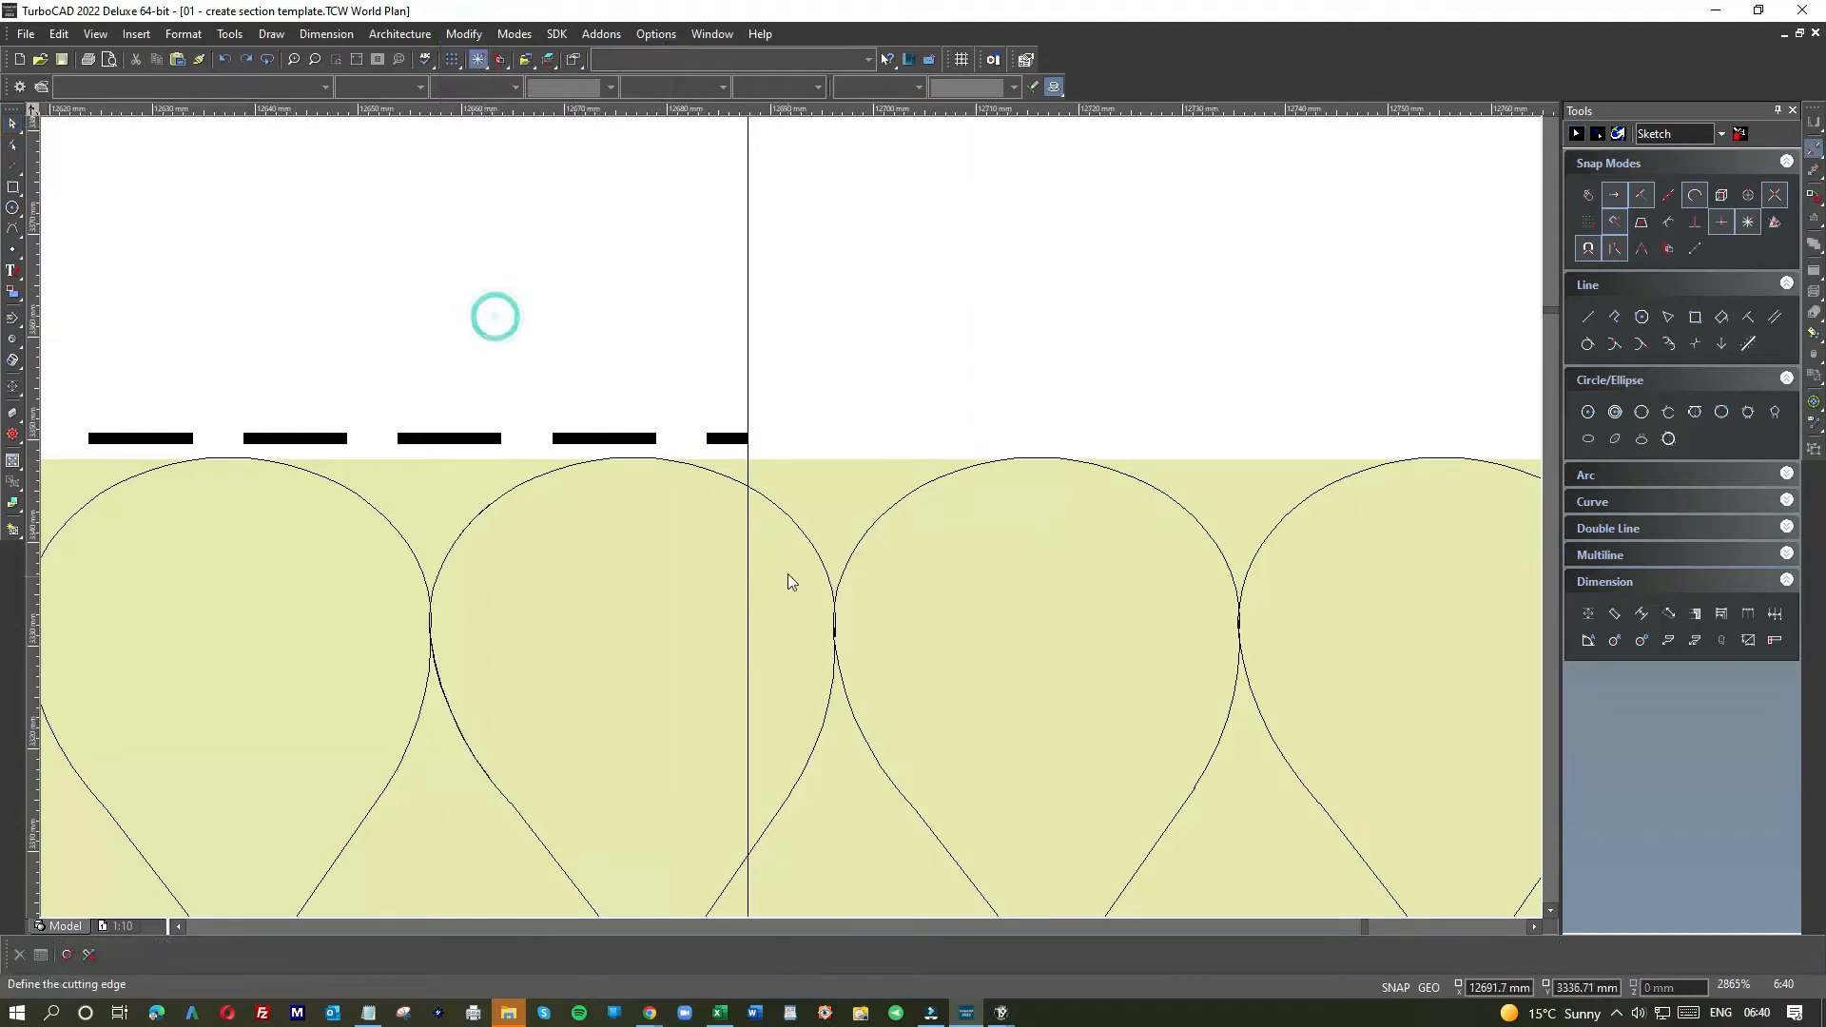
scroll(751, 571, "down", 3)
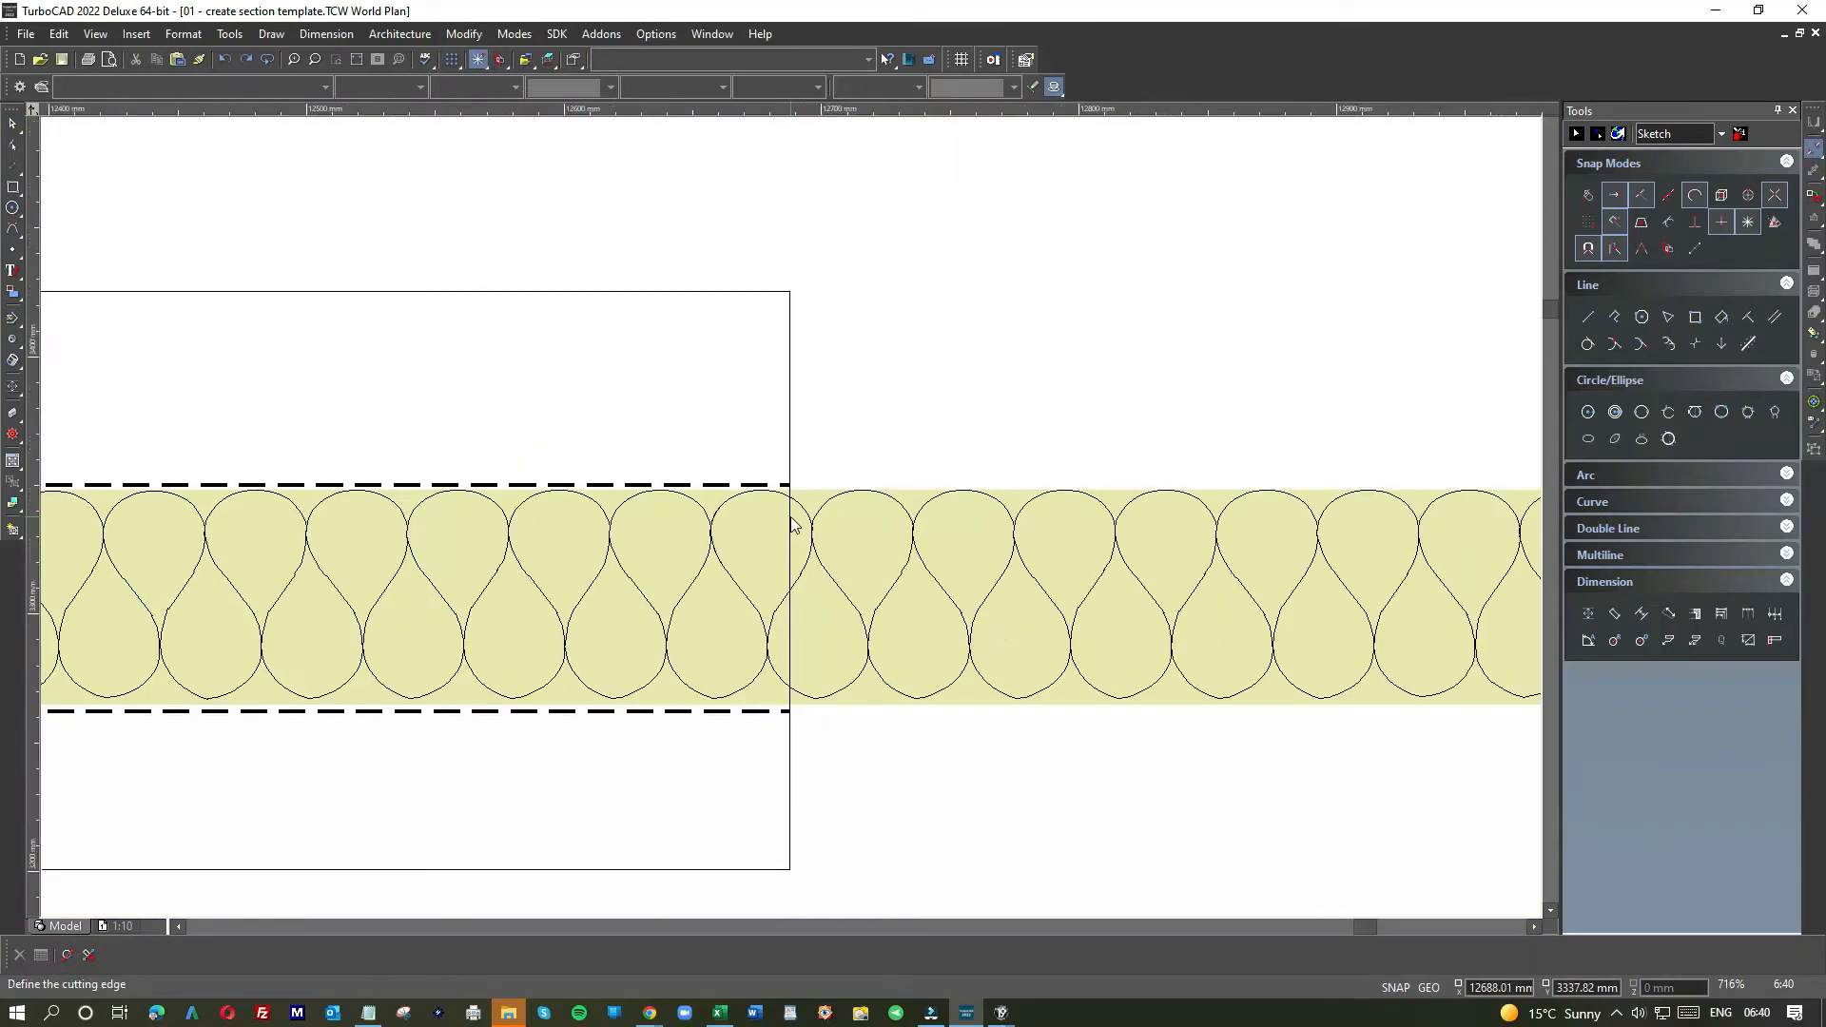
left_click(790, 427)
scroll(794, 418, "up", 5)
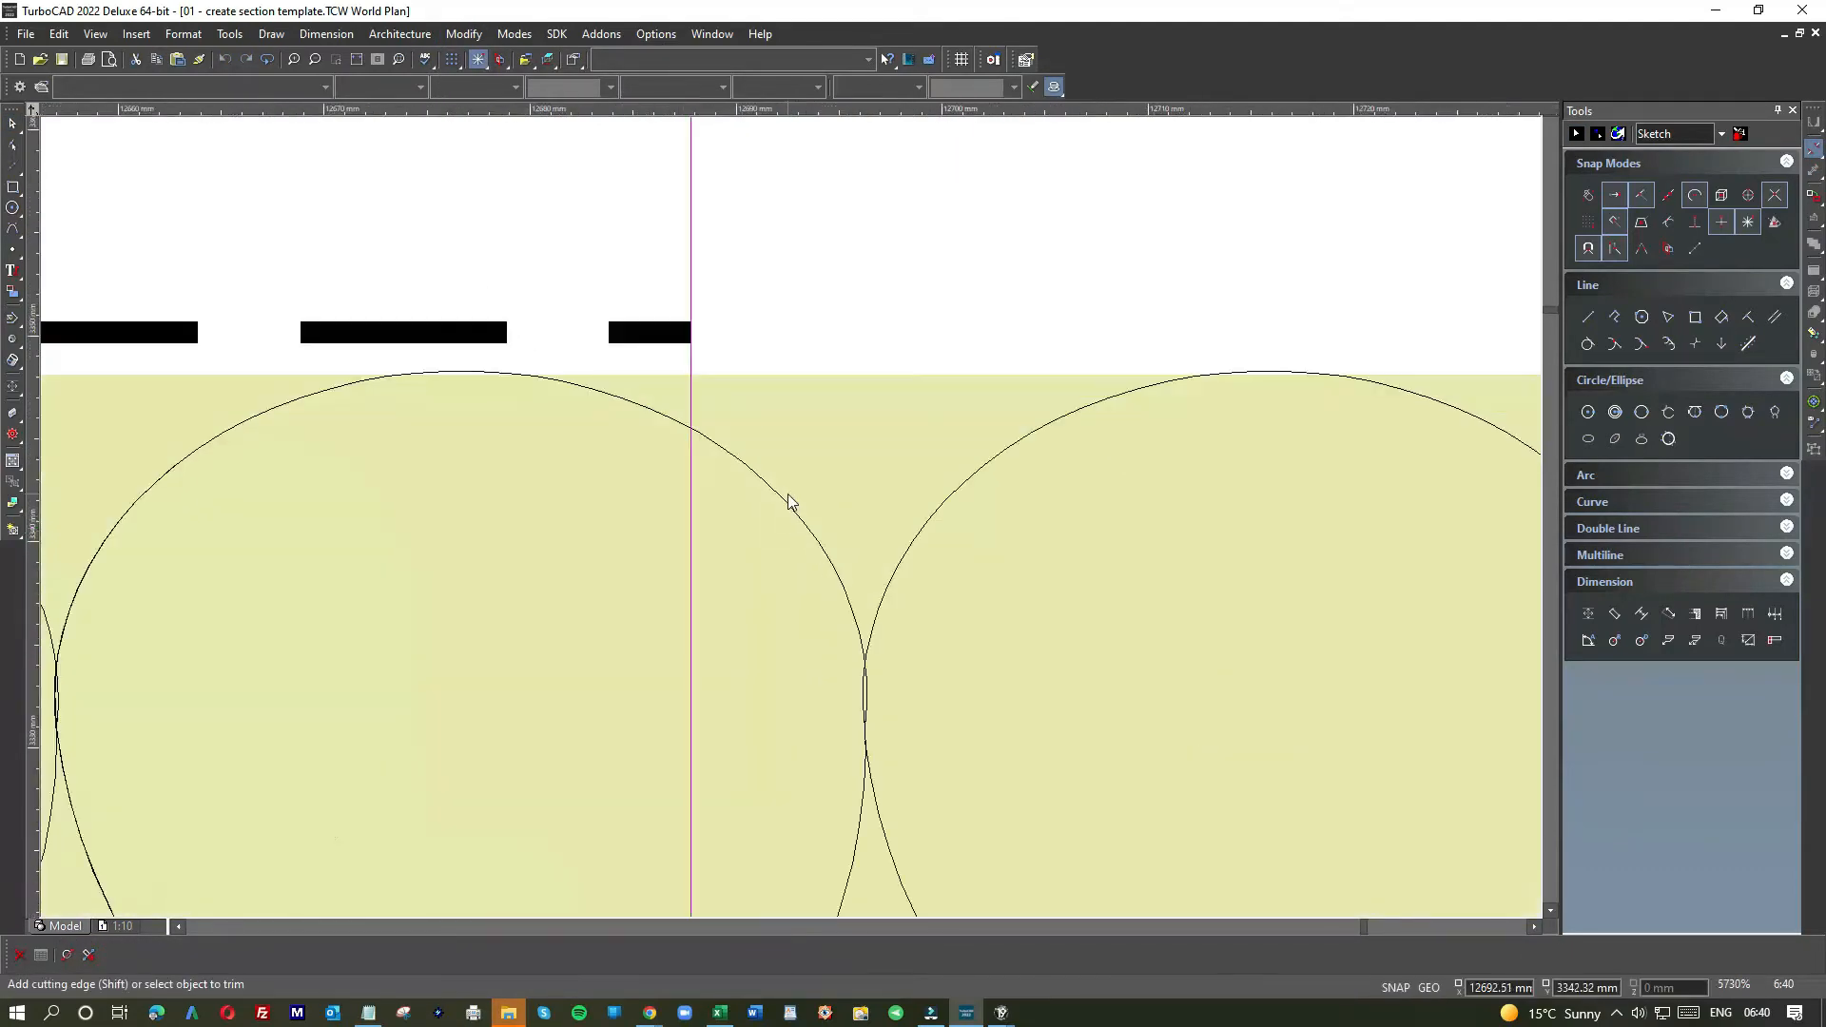
left_click(789, 501)
left_click(841, 528)
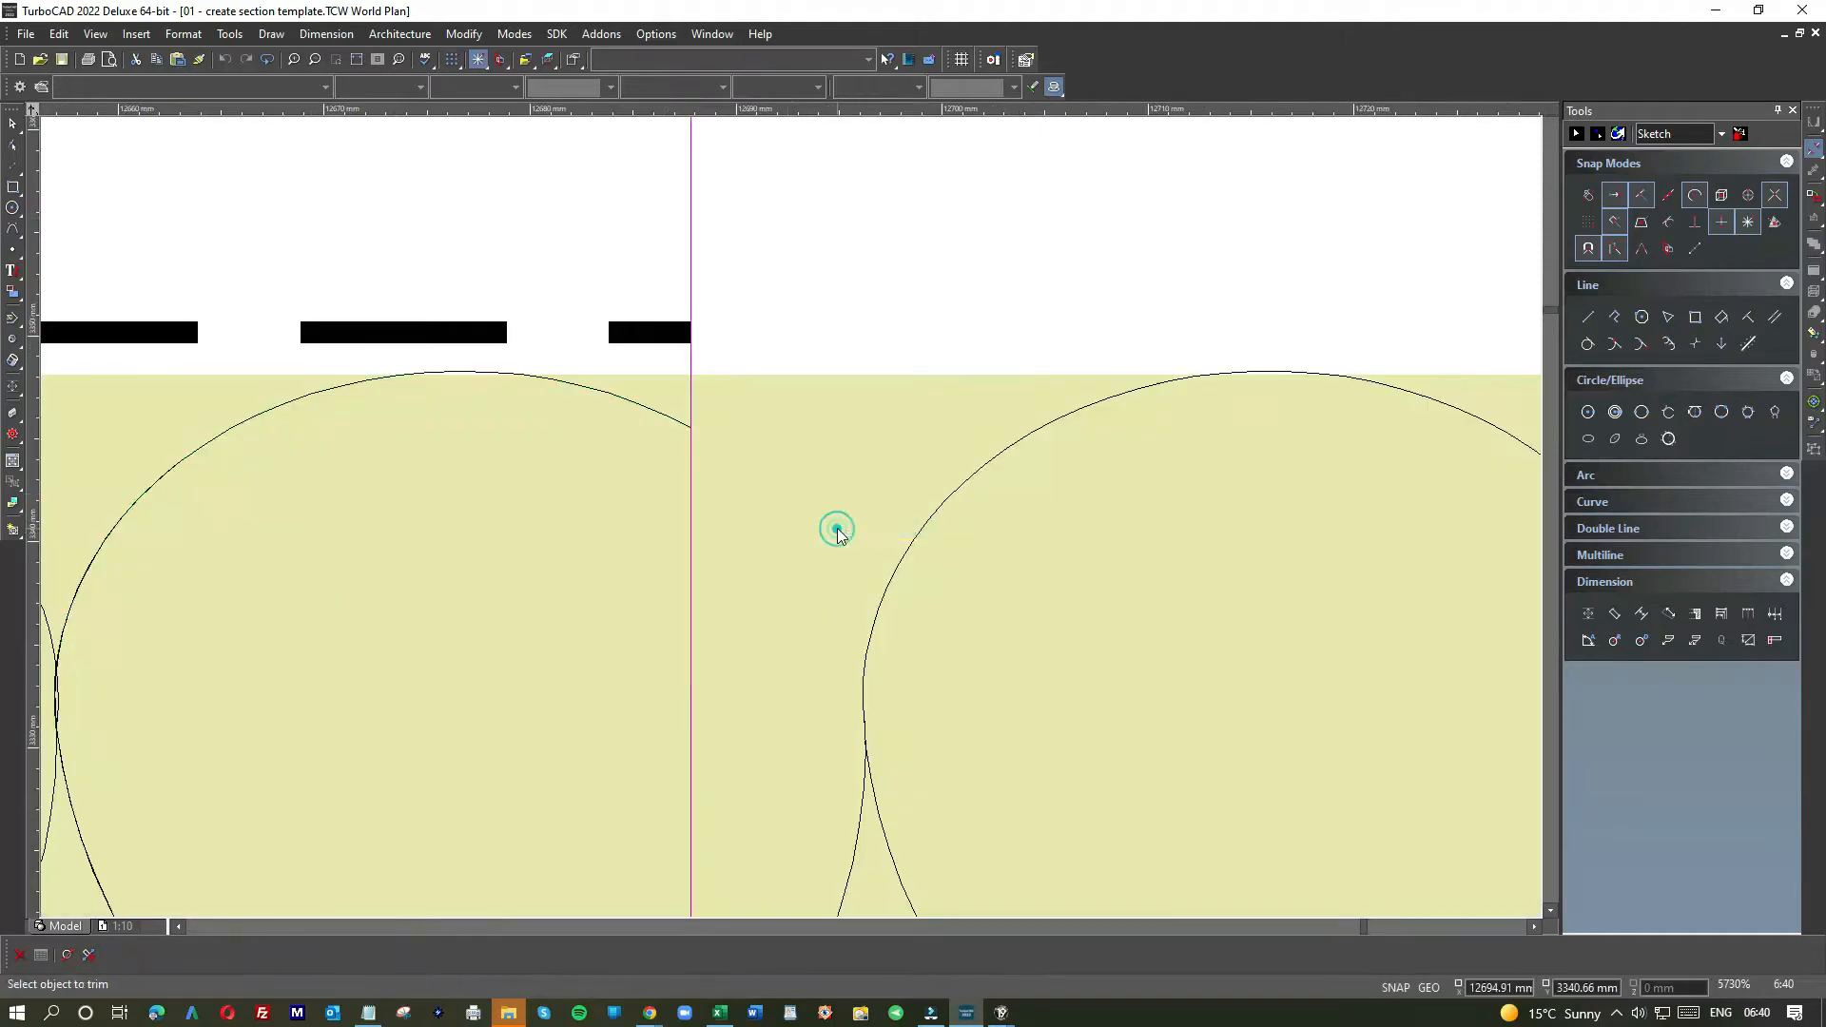
- Trim the sloping line of the insulation hatch beyond the rectangle's far edge
scroll(836, 523, "down", 3)
scroll(790, 518, "up", 3)
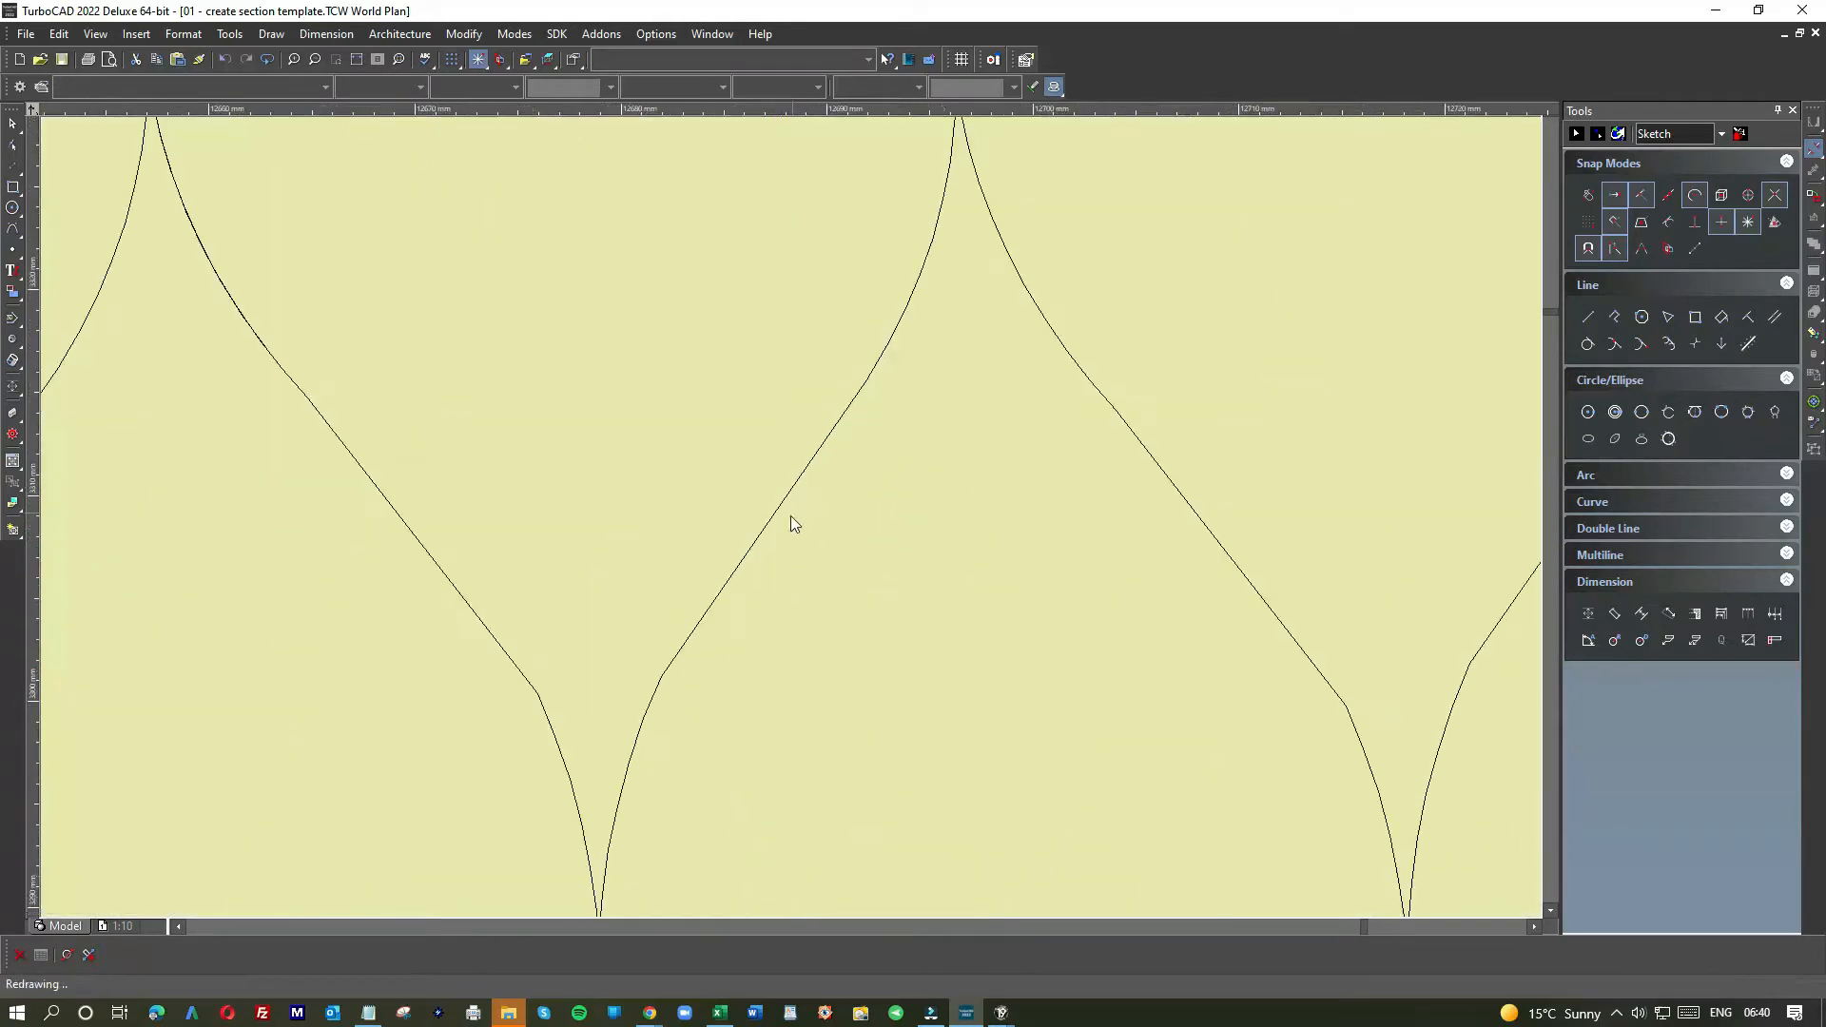
left_click(834, 421)
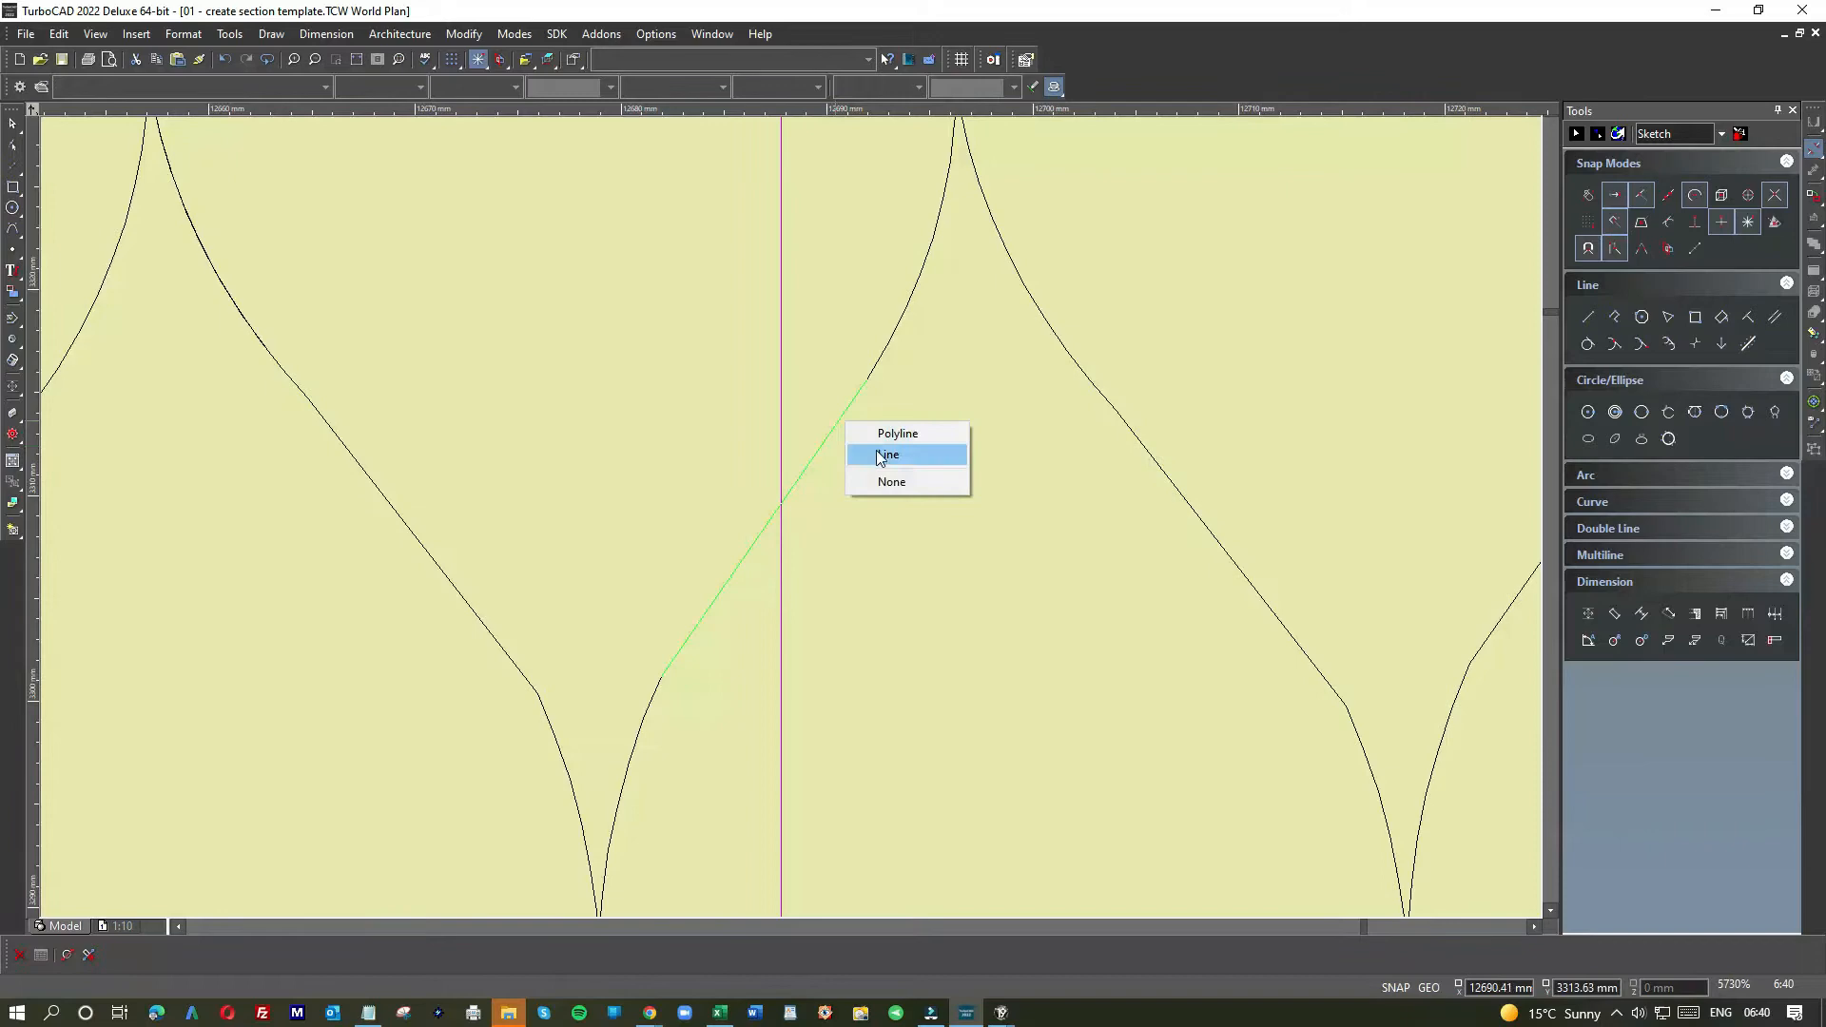
left_click(883, 455)
scroll(790, 517, "down", 3)
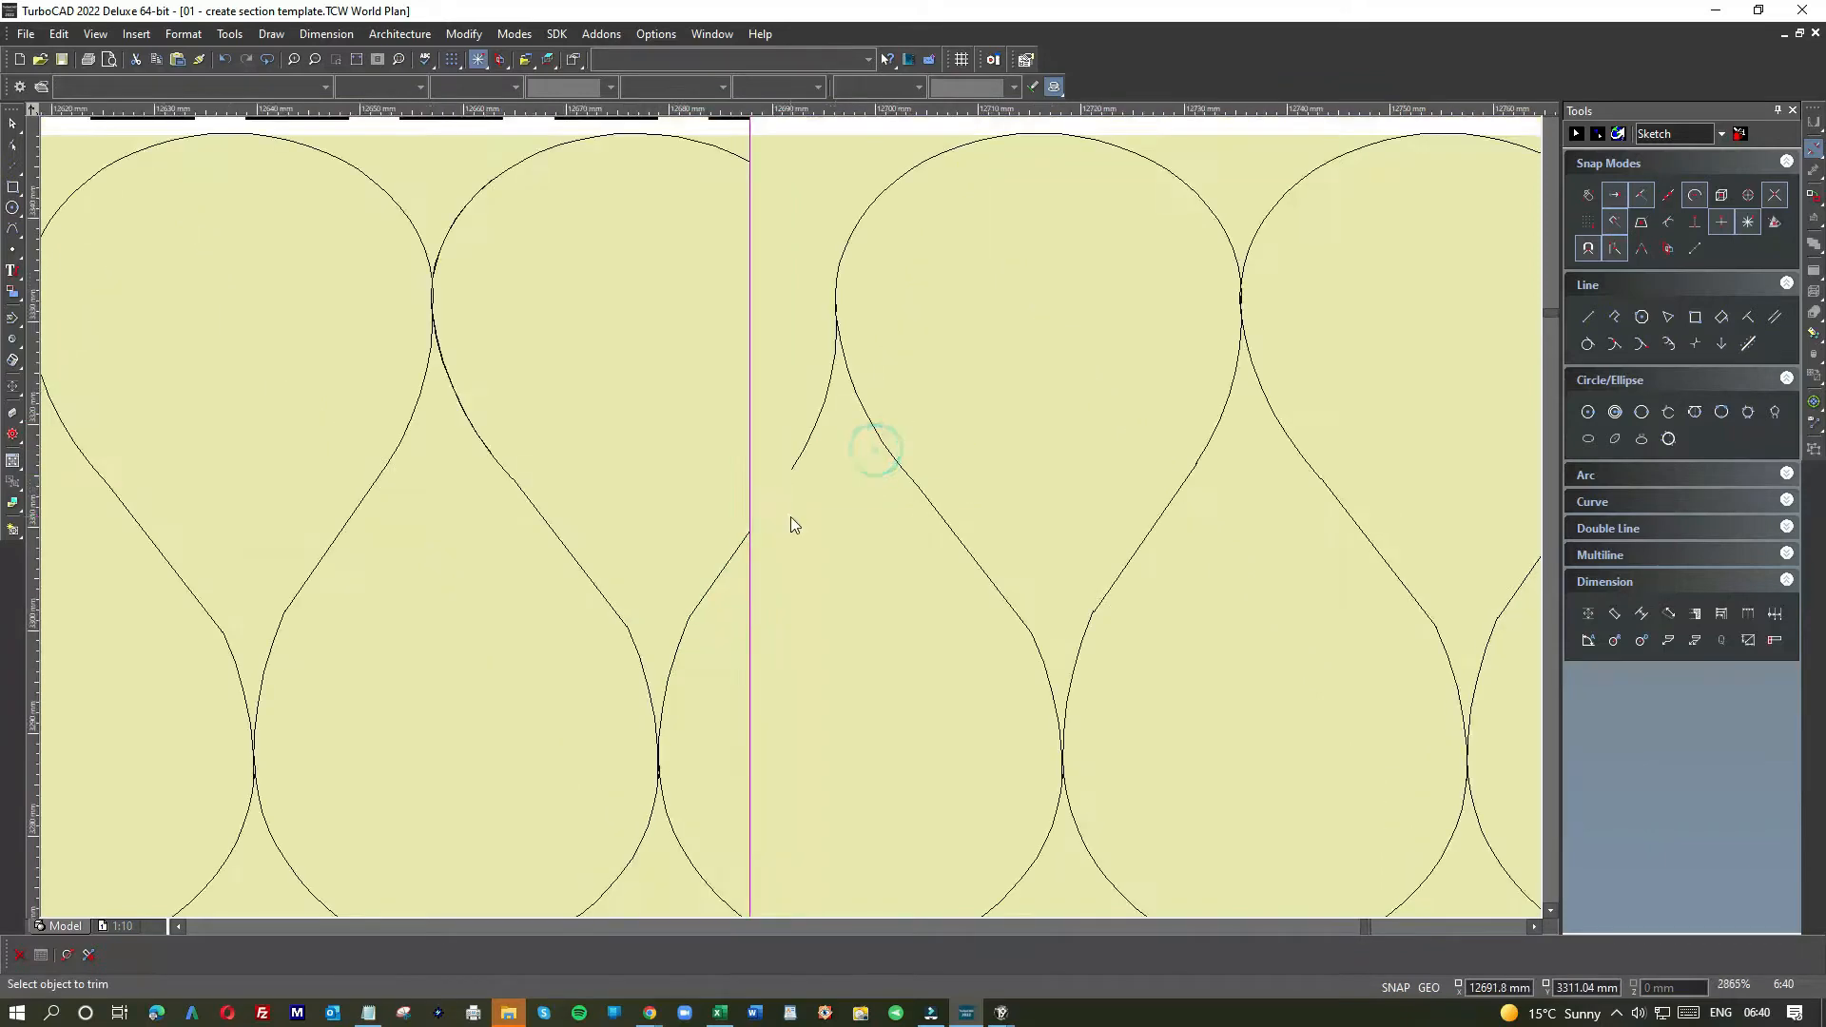
- Trim the lower elliptical arc of the insulation hatch beyond the 600 mm rectangle's far edge
scroll(765, 656, "up", 3)
scroll(761, 669, "down", 3)
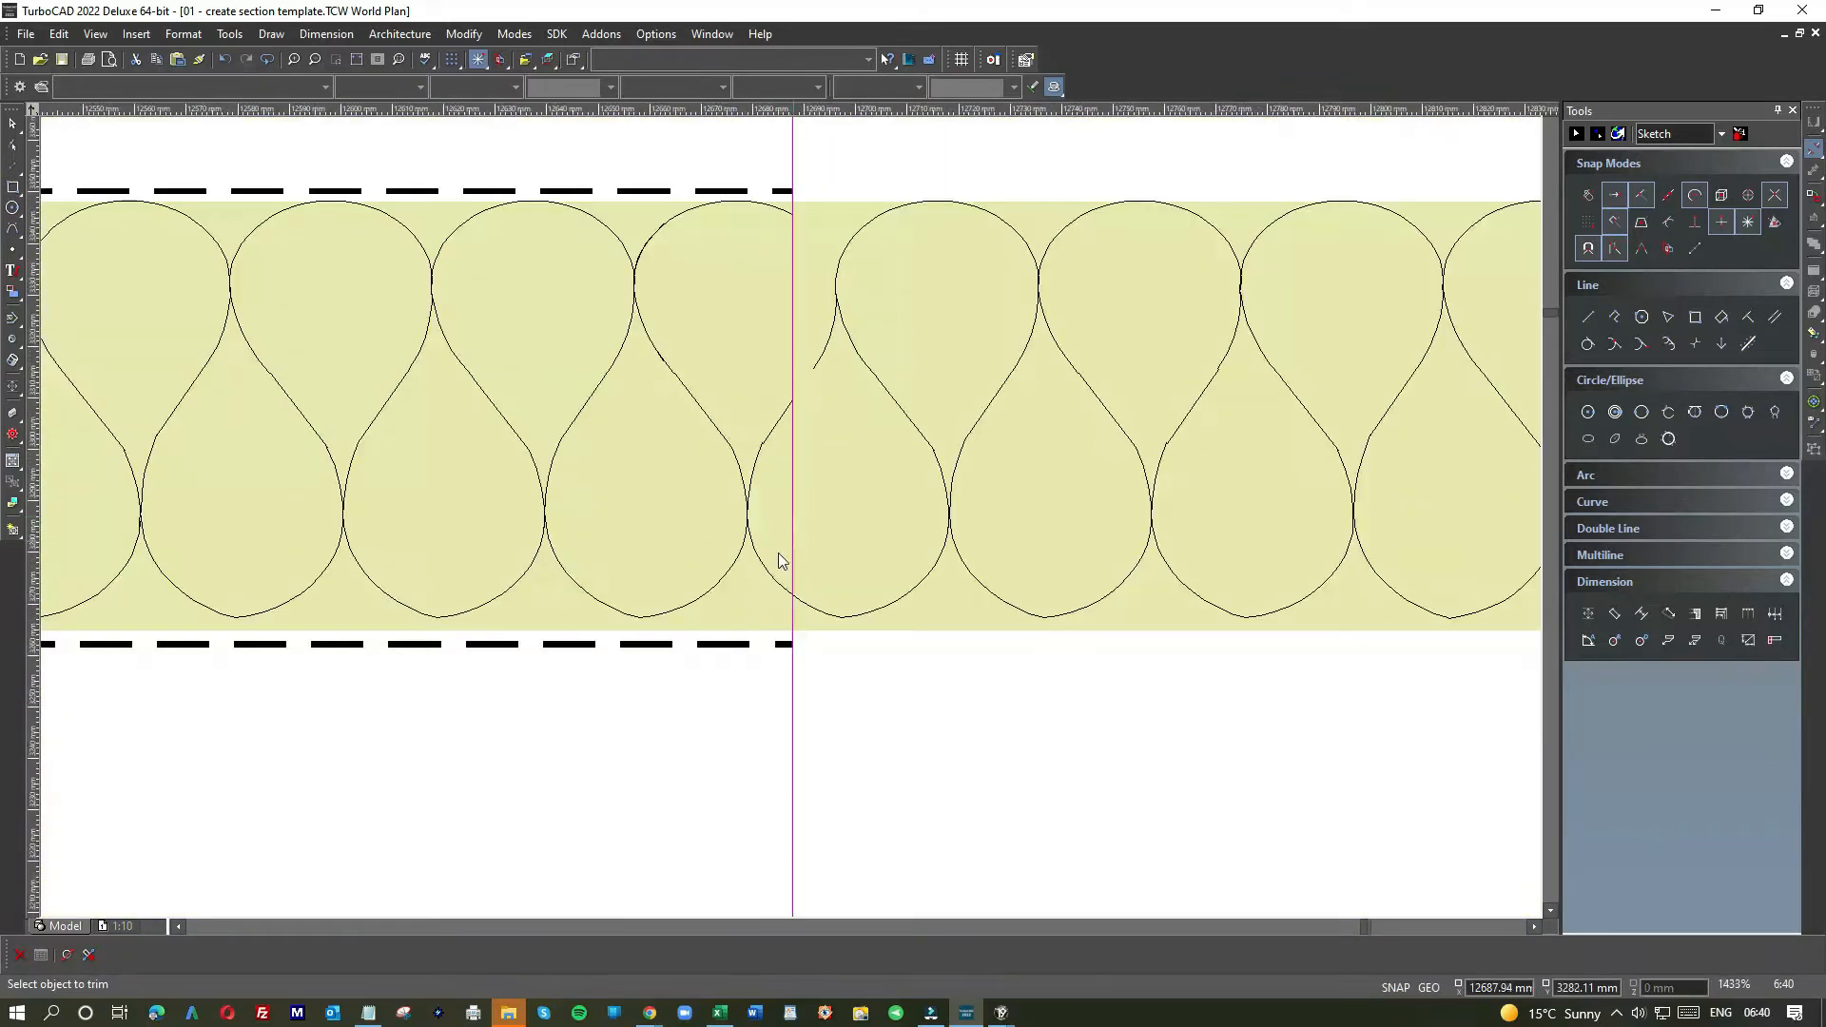
scroll(790, 516, "up", 3)
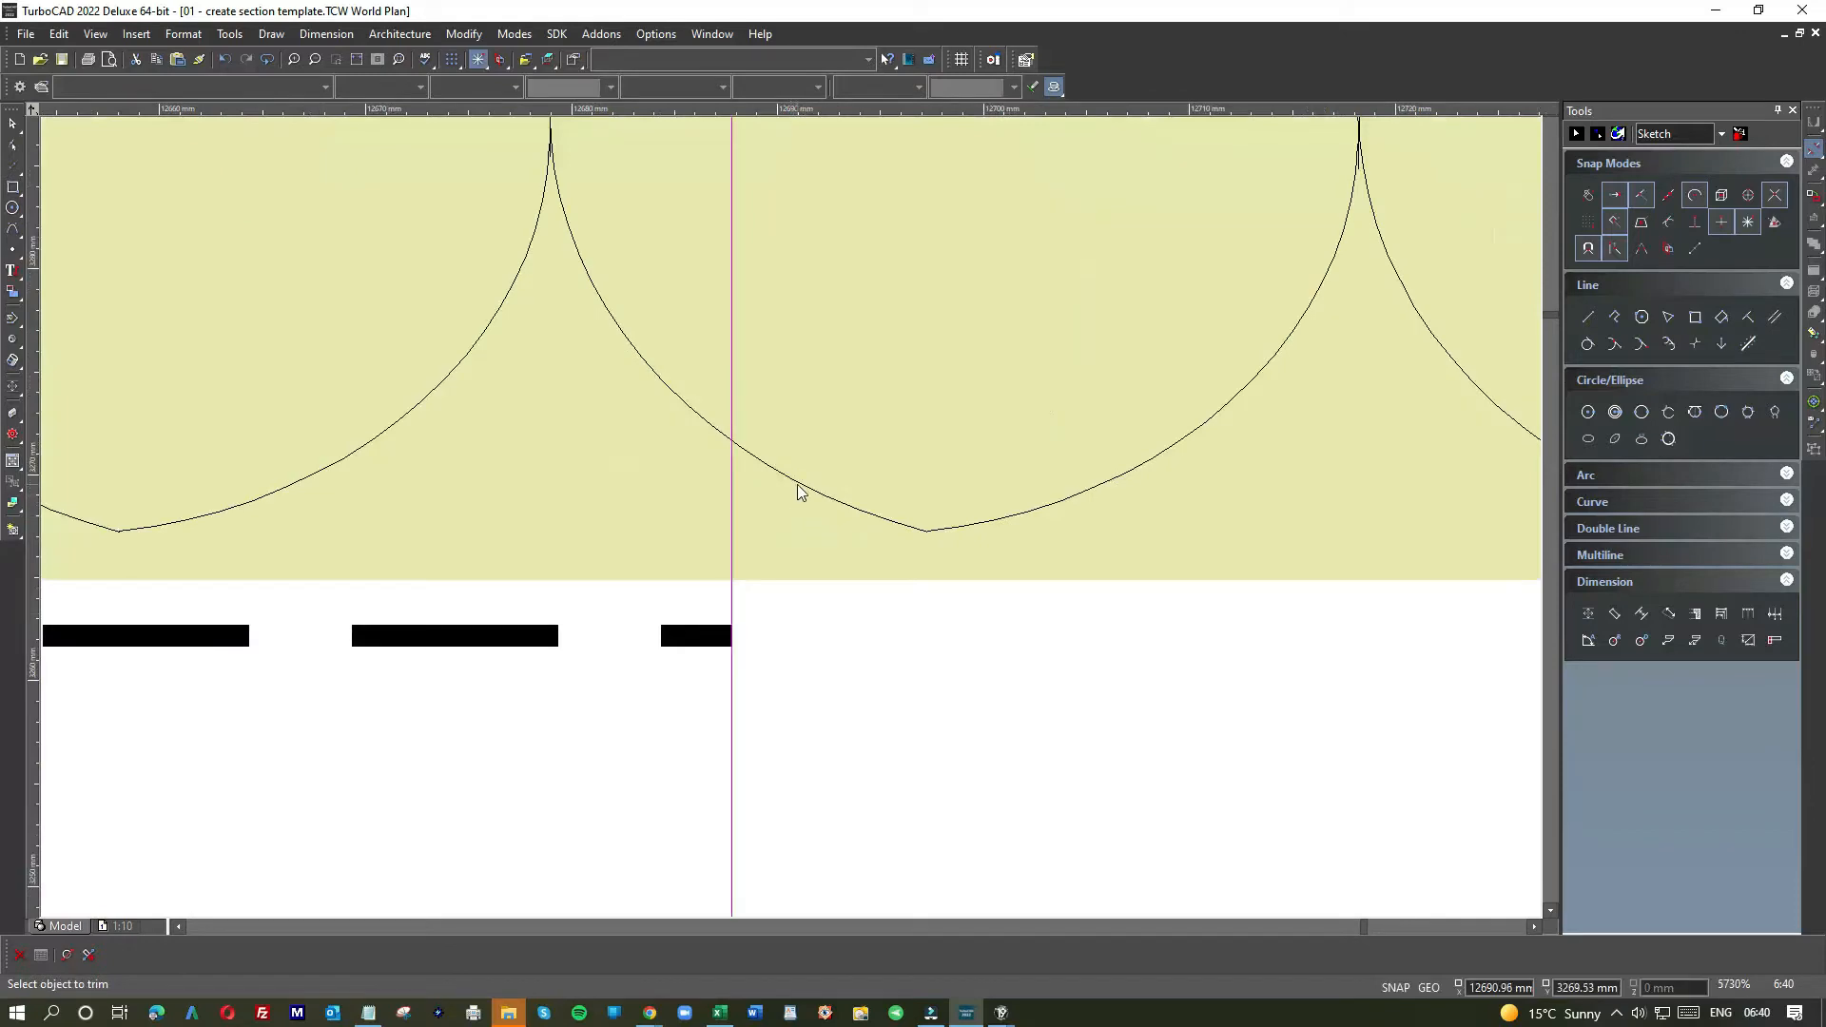
left_click(794, 482)
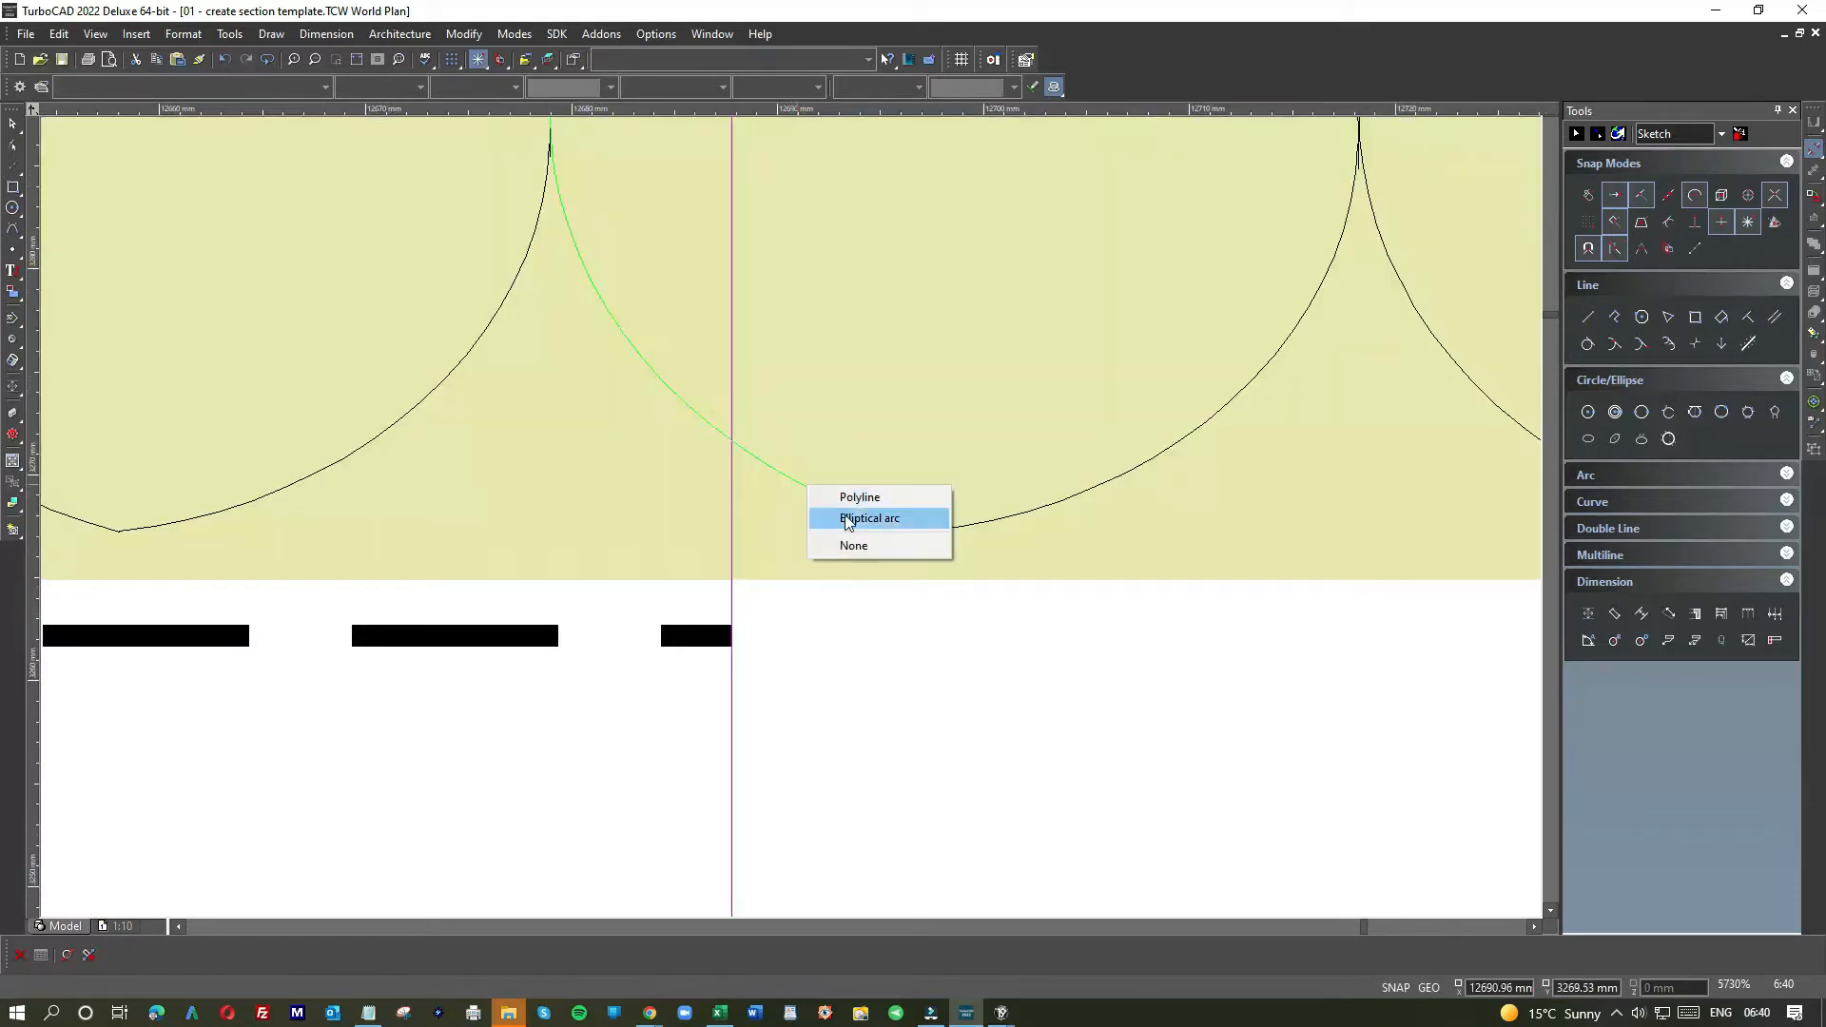
left_click(845, 517)
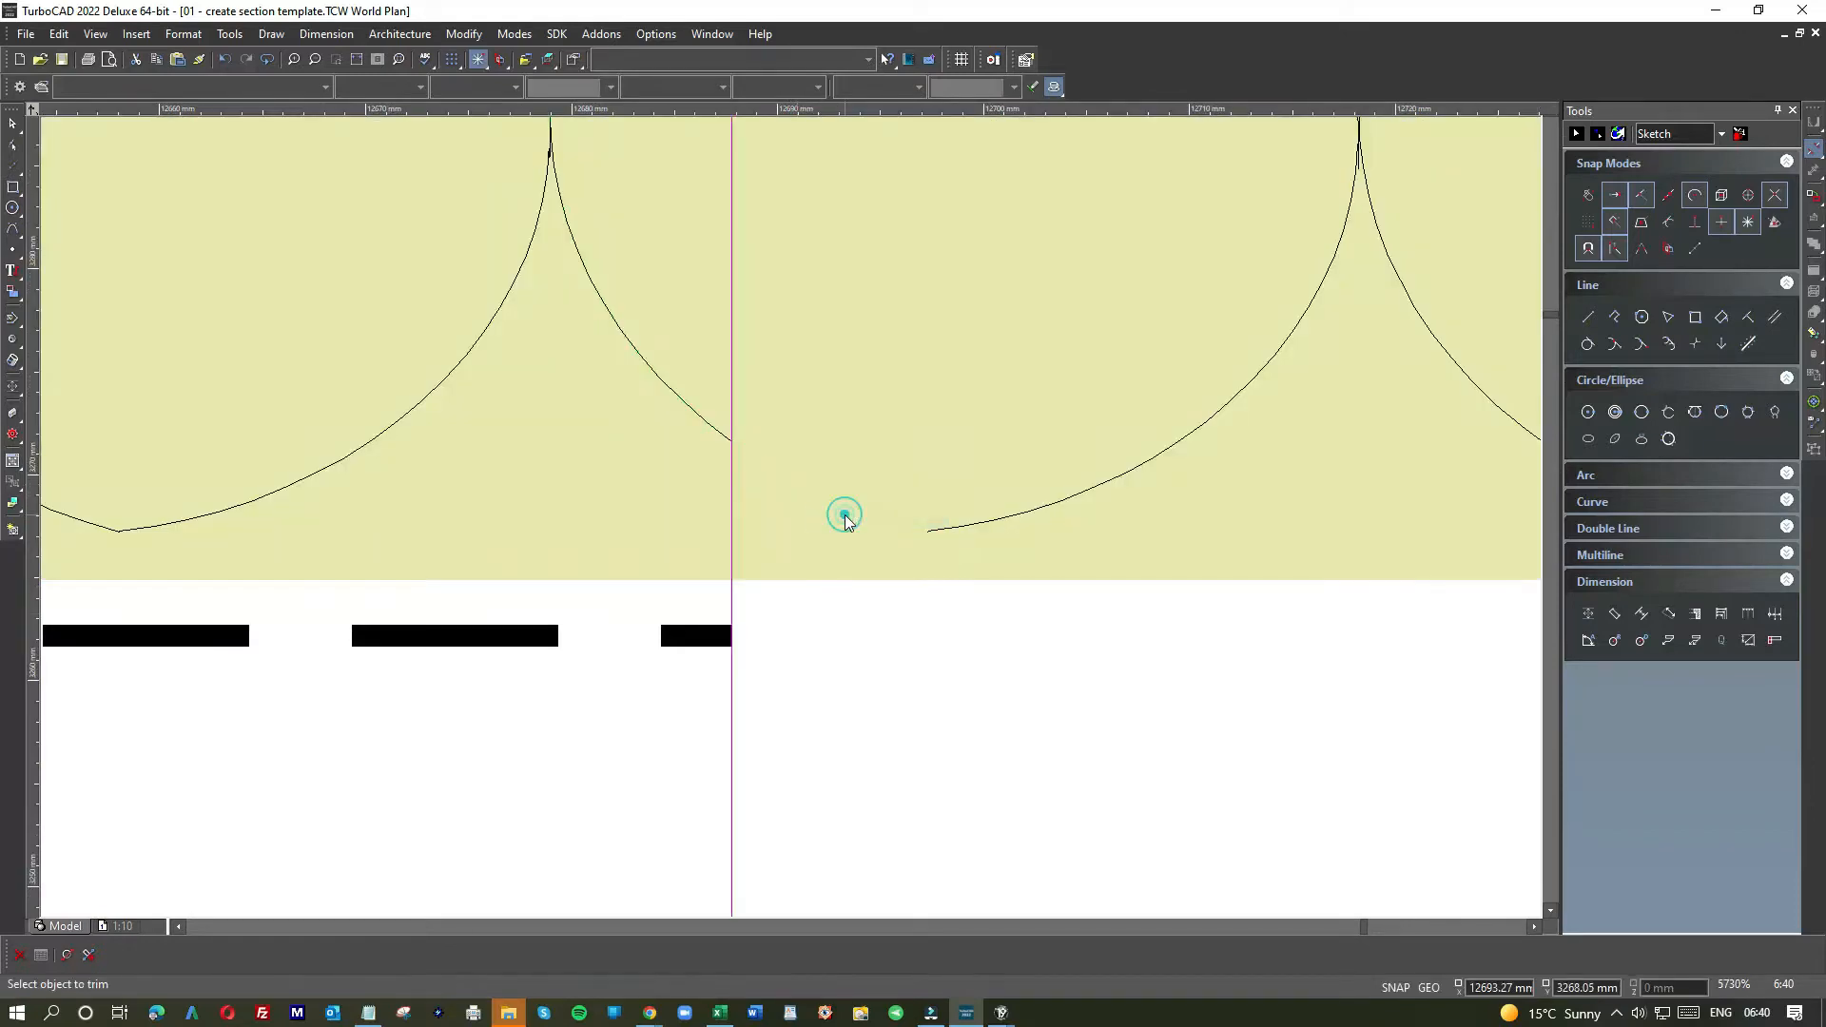
- Delete the 600 mm cutting rectangle and the leftover insulation hatch curves beyond the trimmed VCL ends
scroll(843, 583, "down", 5)
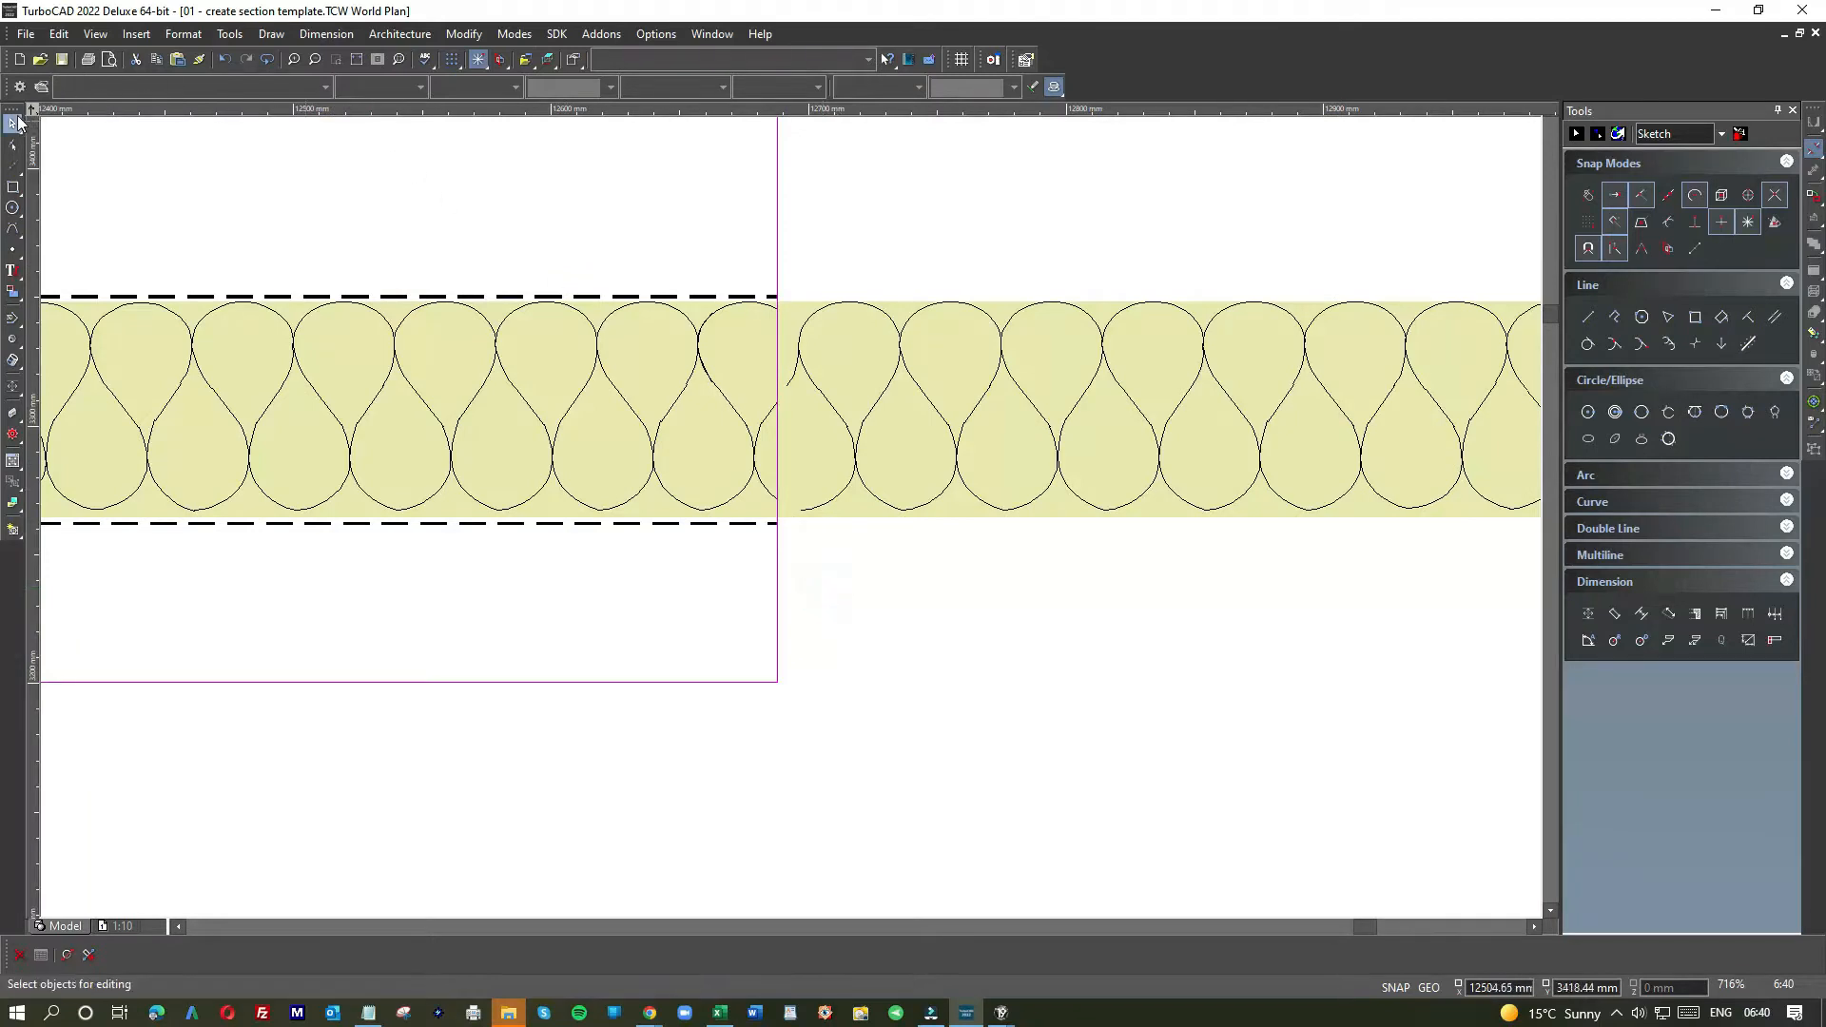
left_click(774, 681)
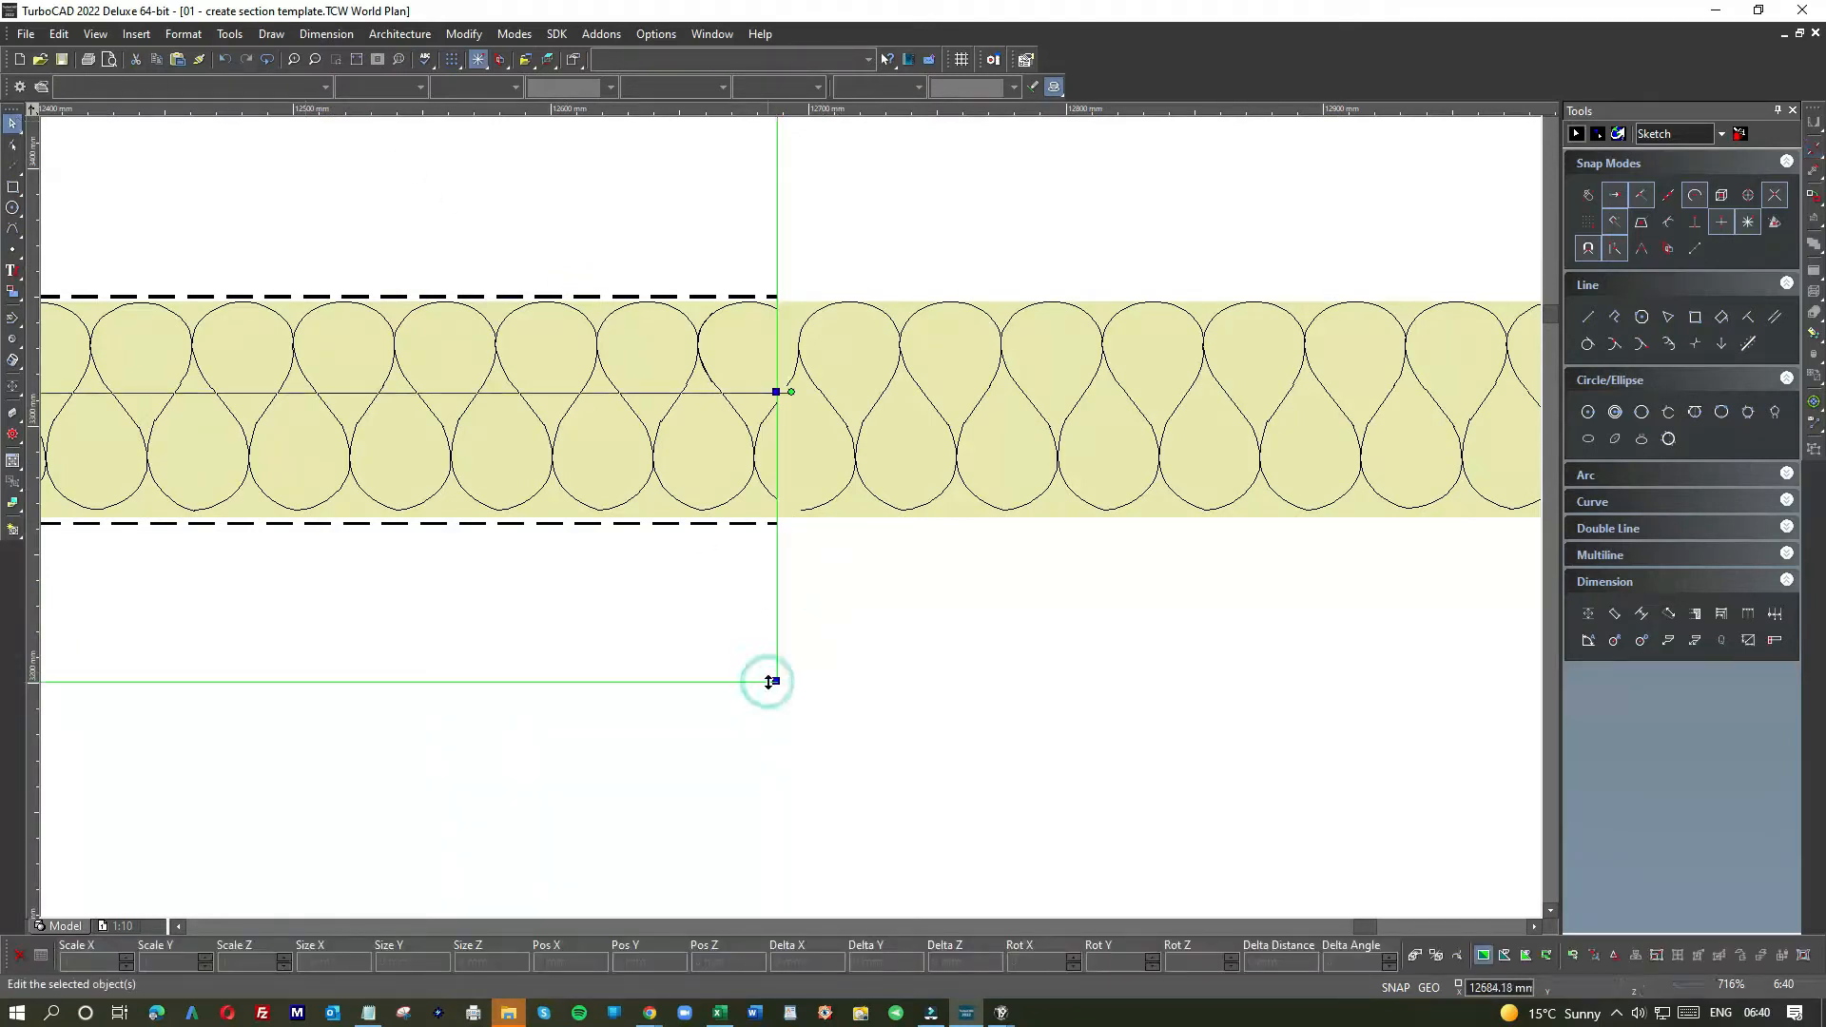
key("Delete")
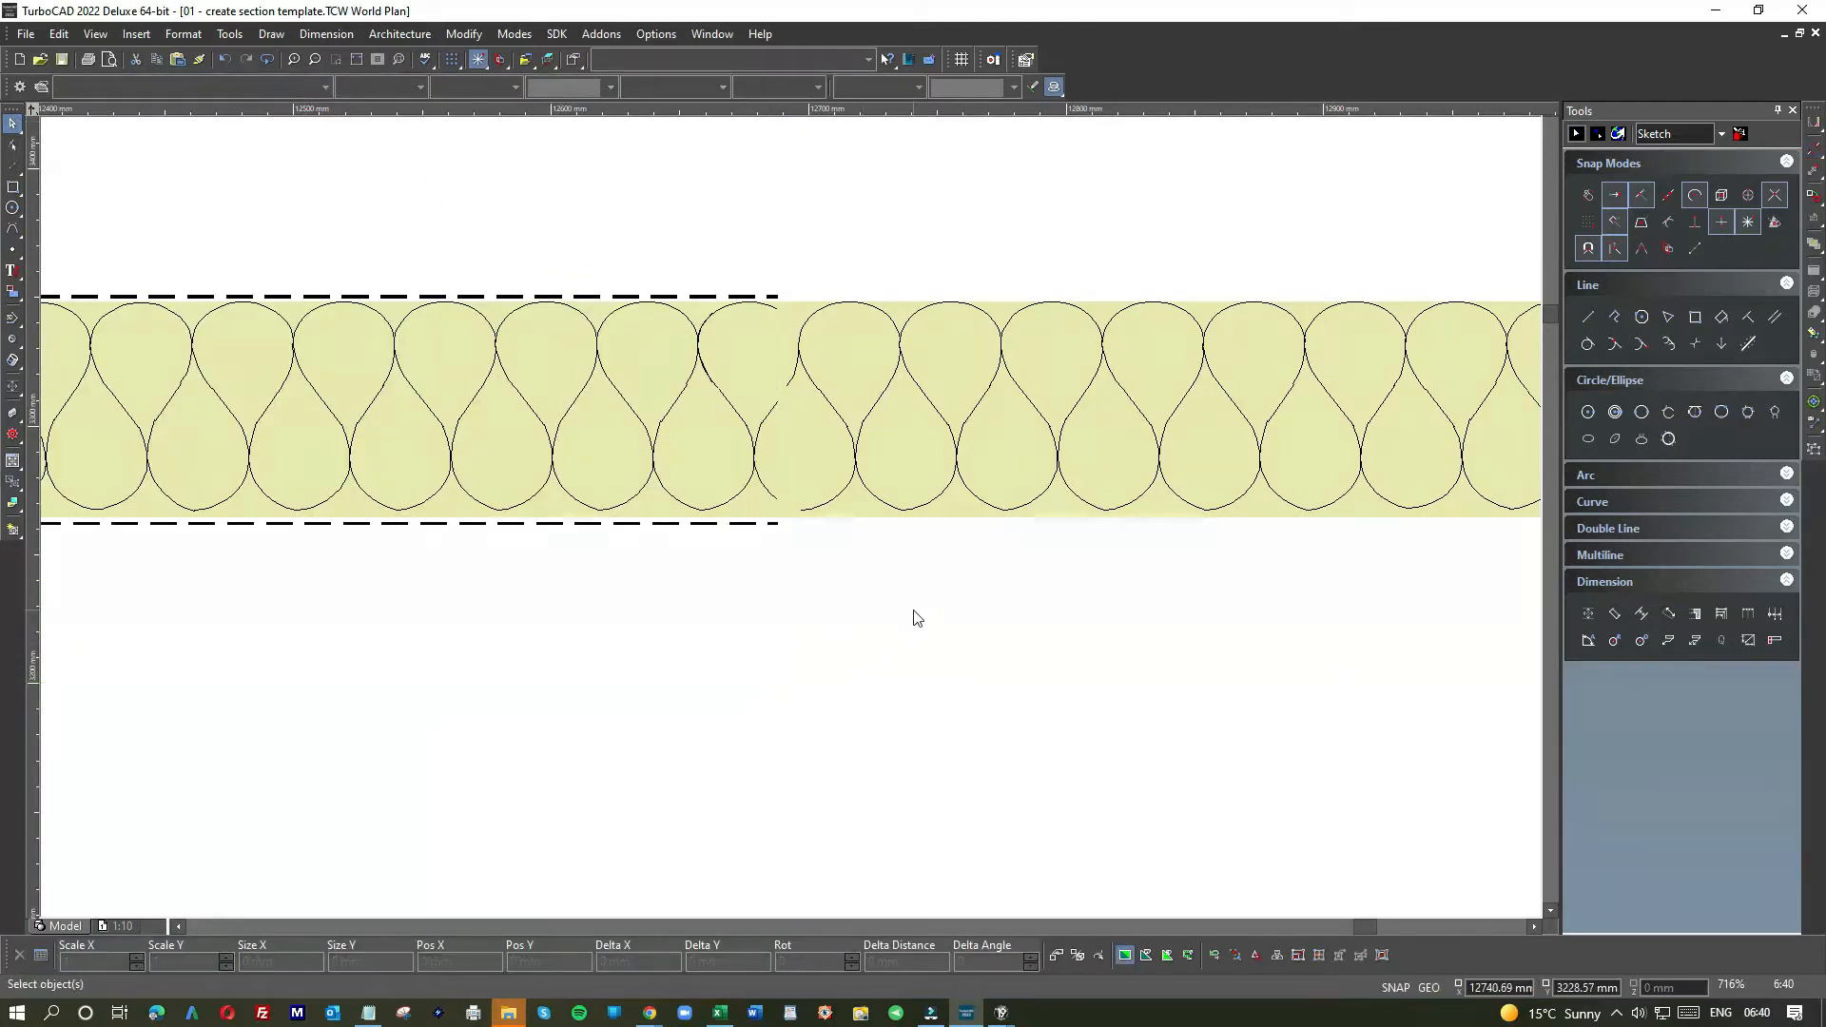
left_click(783, 283)
scroll(973, 571, "down", 2)
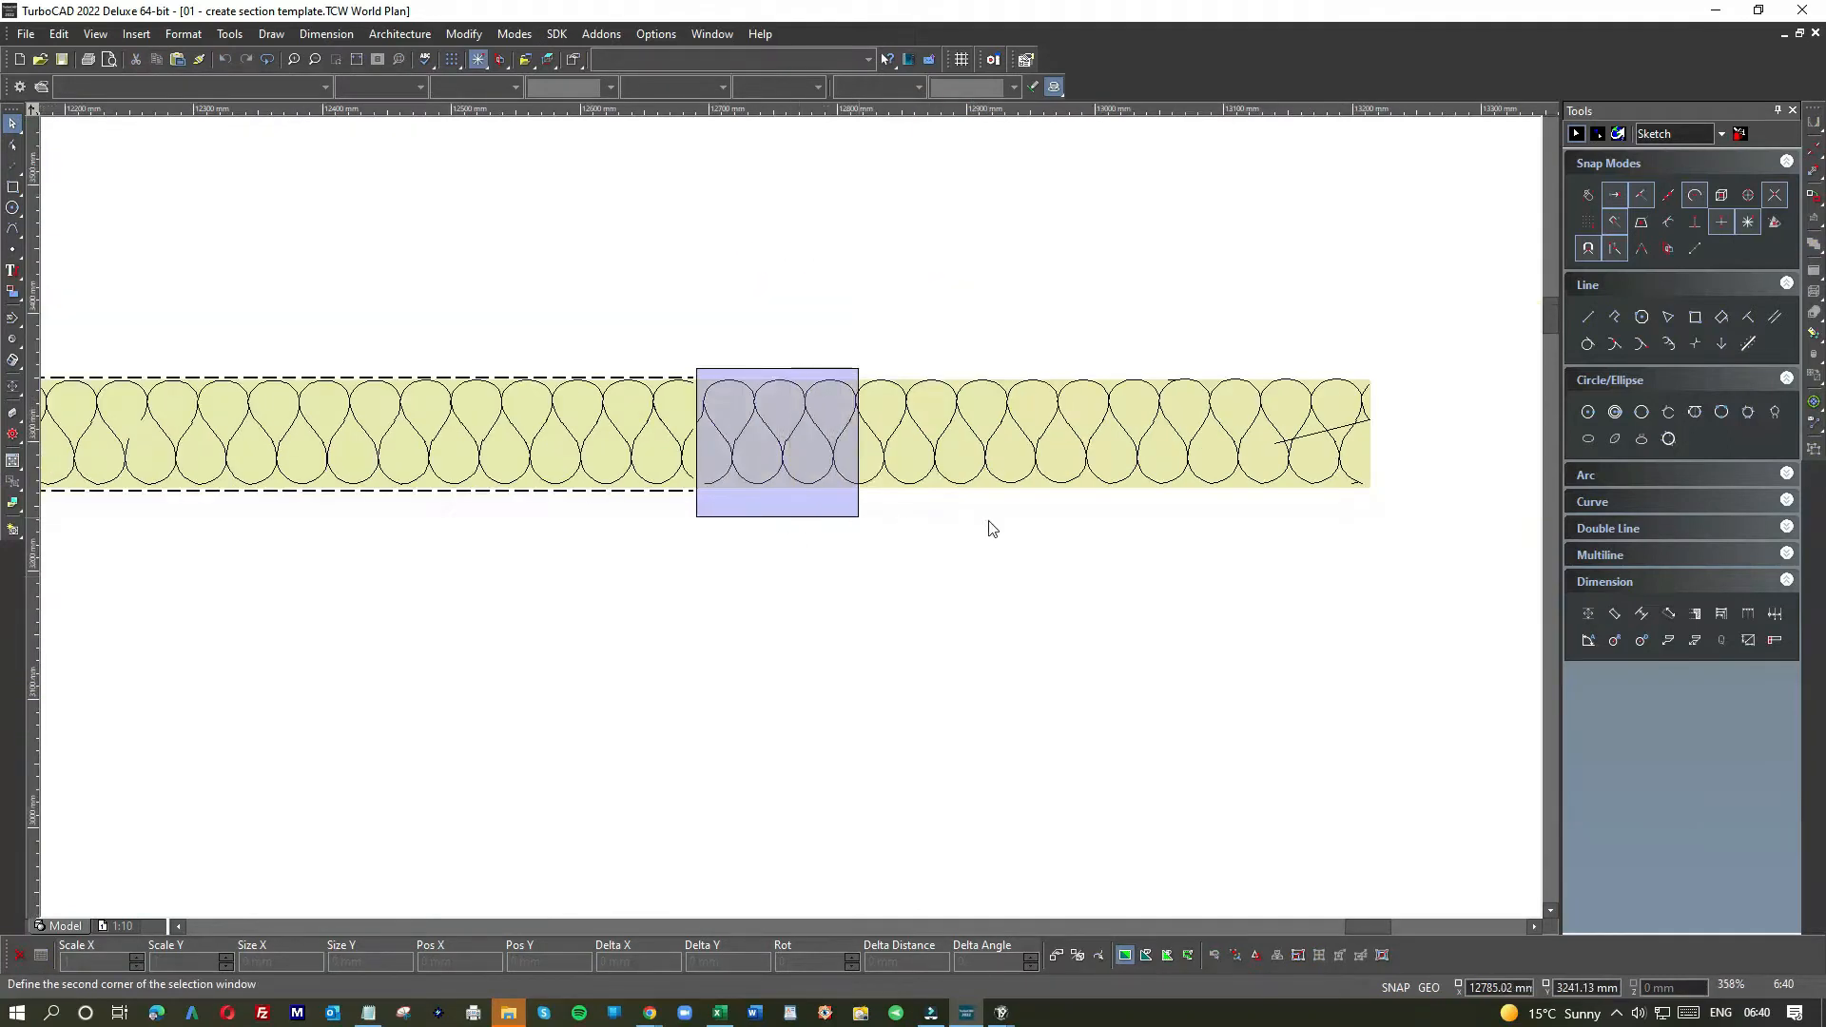
left_click(1419, 521)
key("Delete")
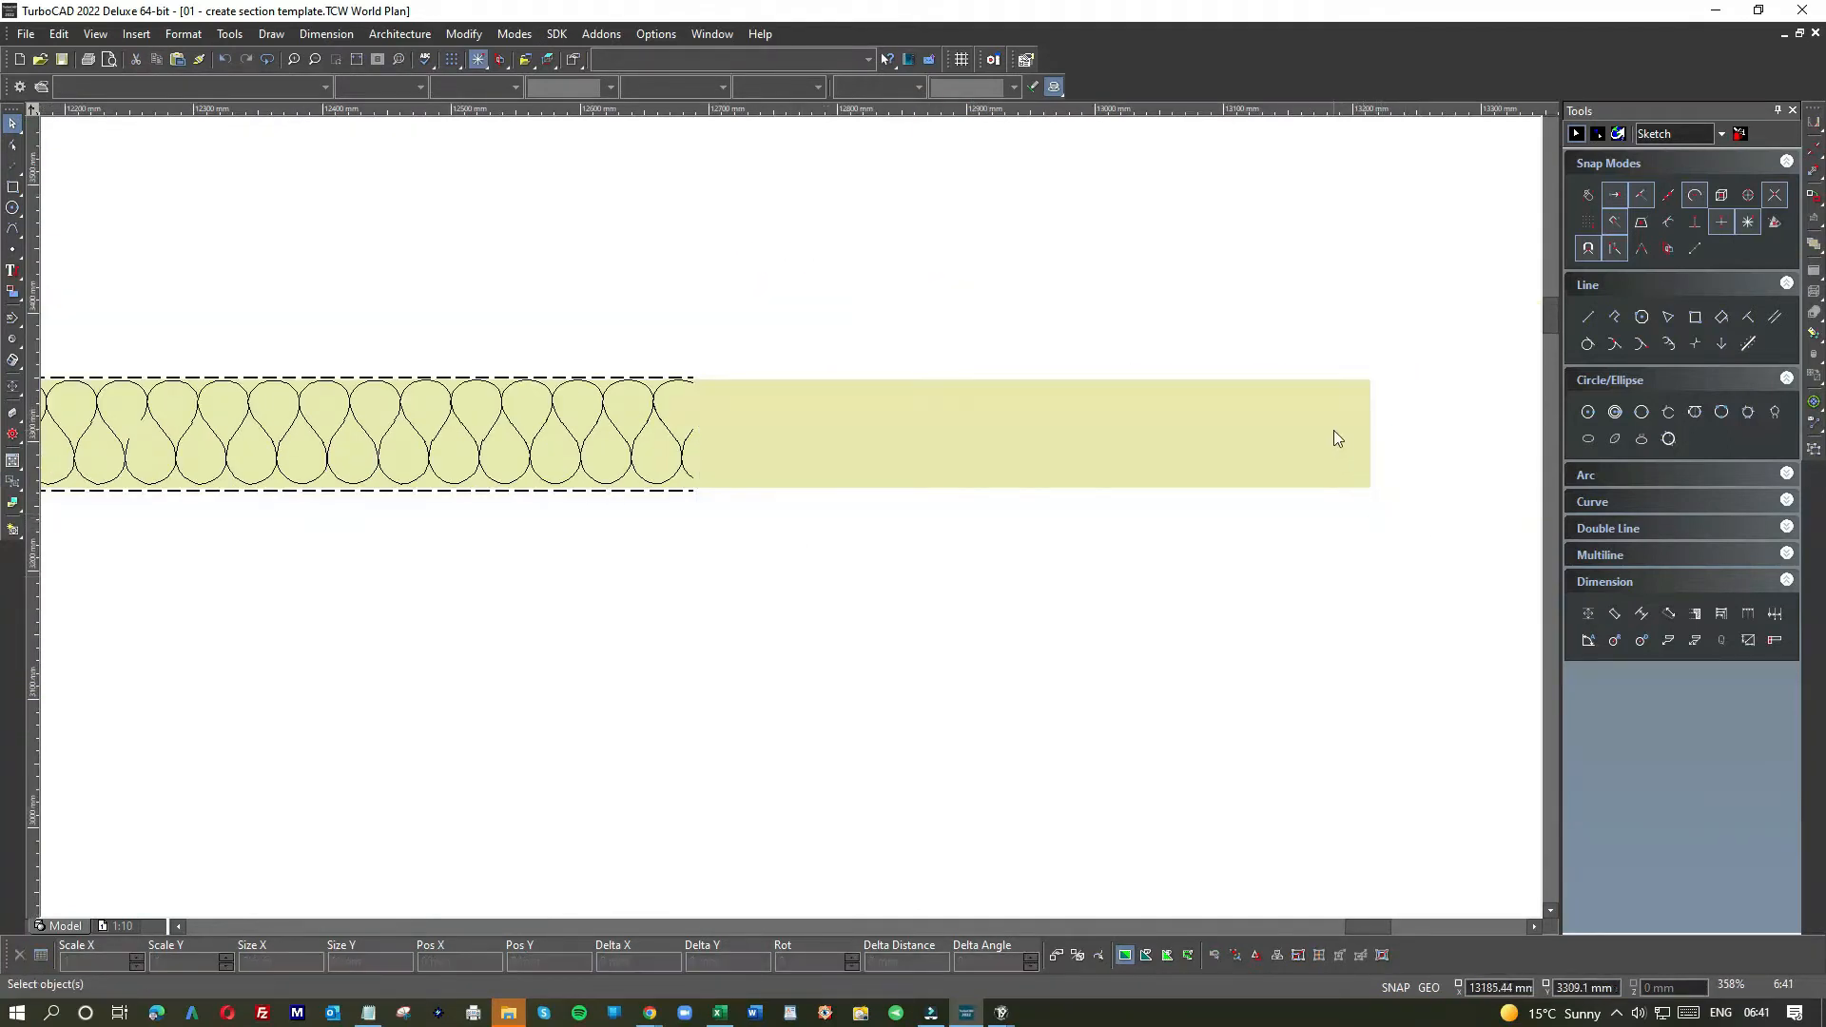
- Shorten the insulation's yellow background to about 597 mm, ending near the trimmed VCL lines and hatch
left_click(1333, 429)
left_click(1367, 432)
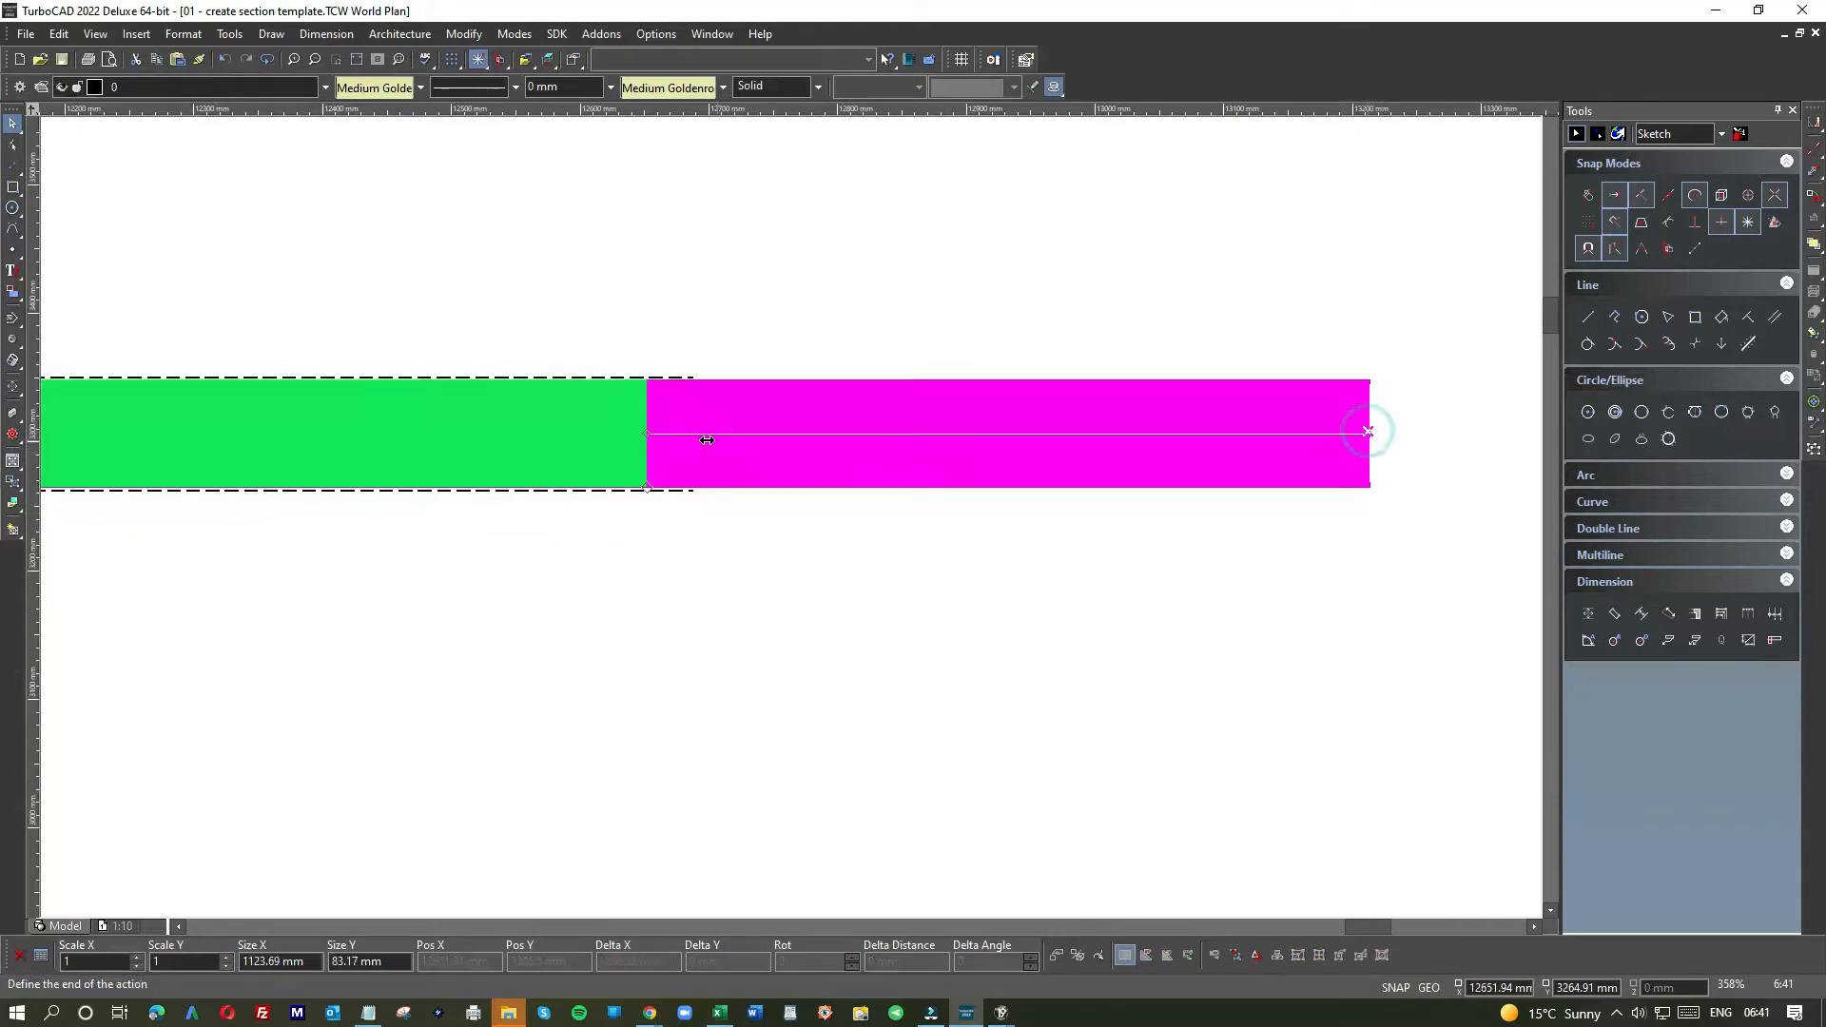
left_click(691, 379)
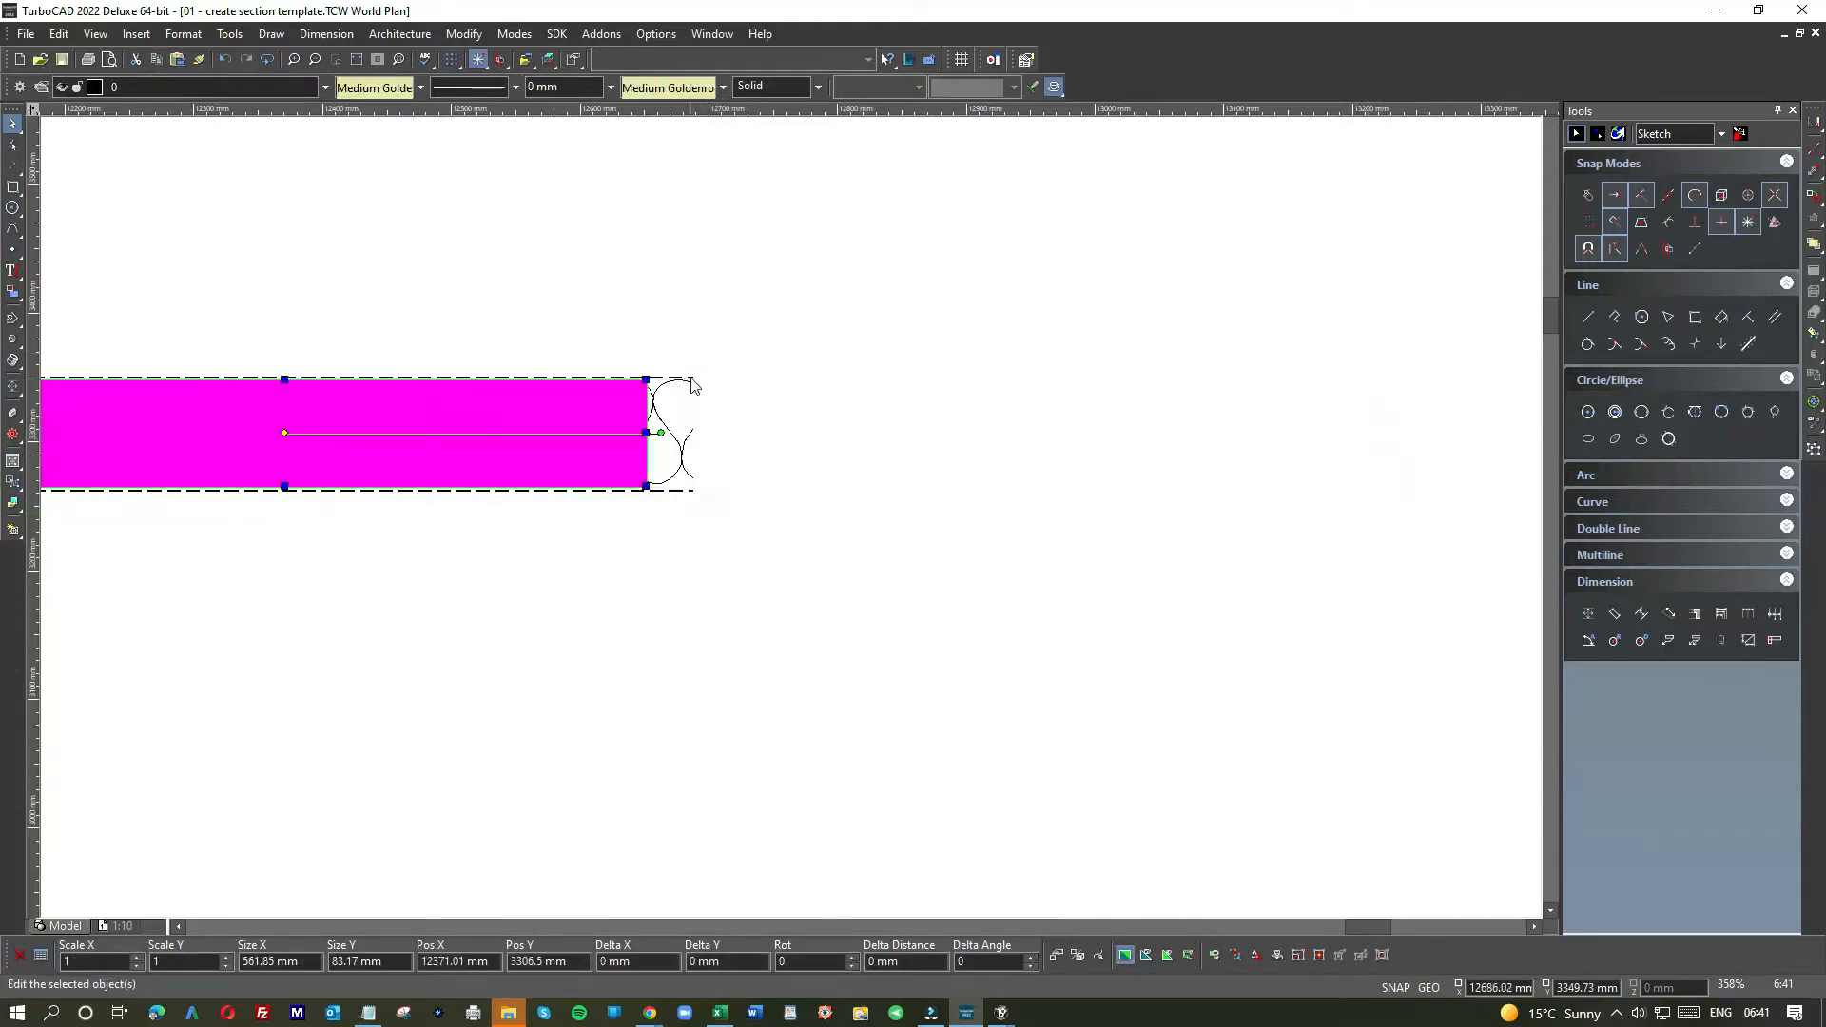
scroll(586, 416, "up", 4)
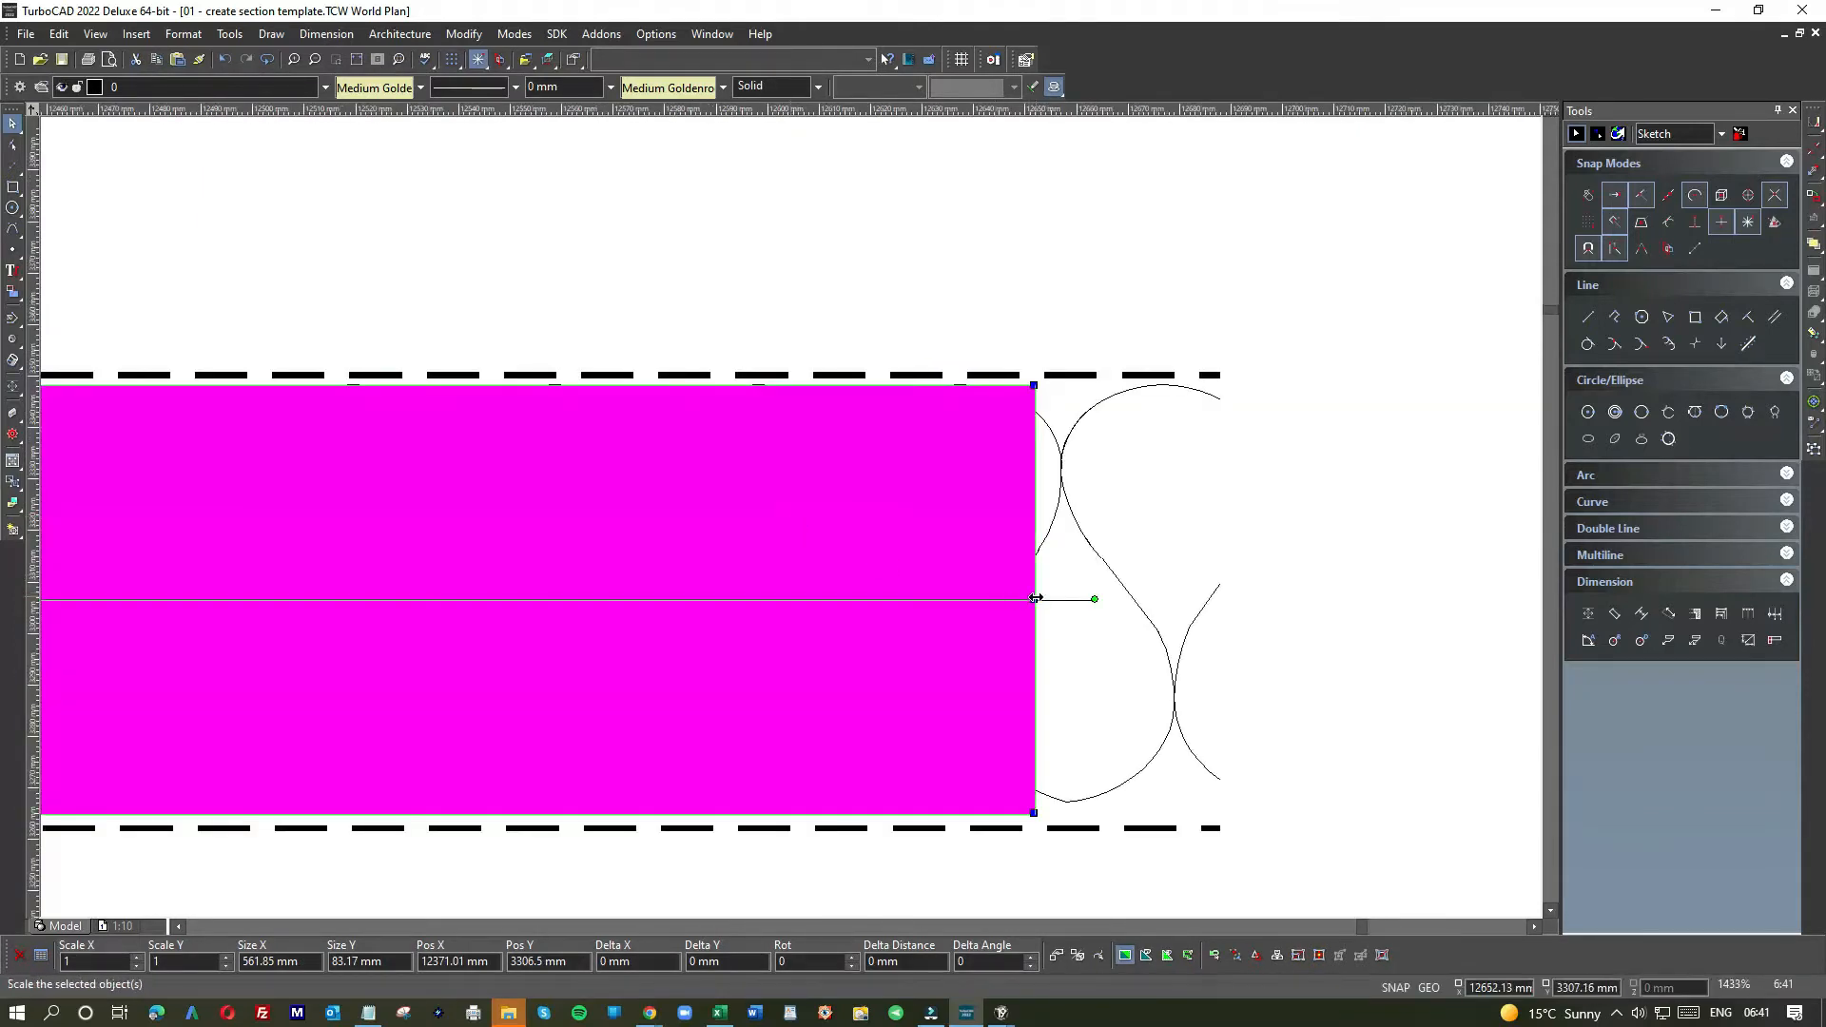
left_click_drag(1035, 597, 1217, 594)
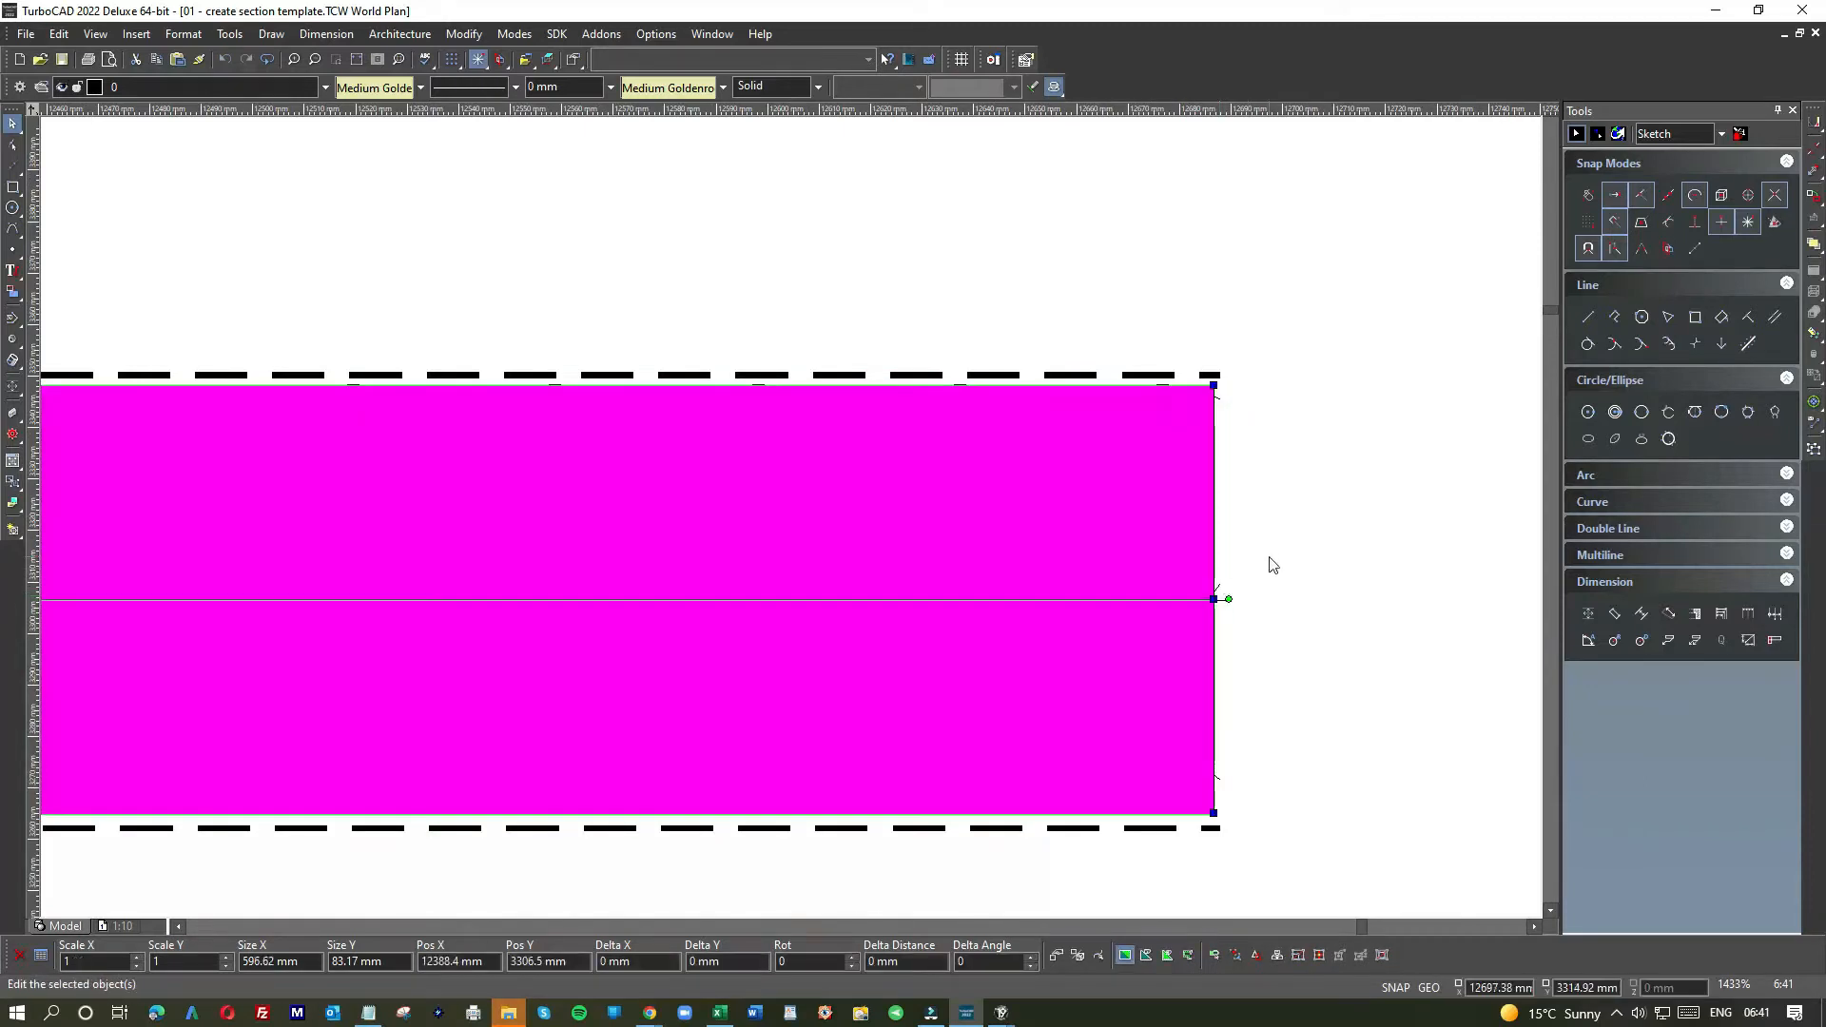
left_click(1267, 558)
left_click(1195, 544)
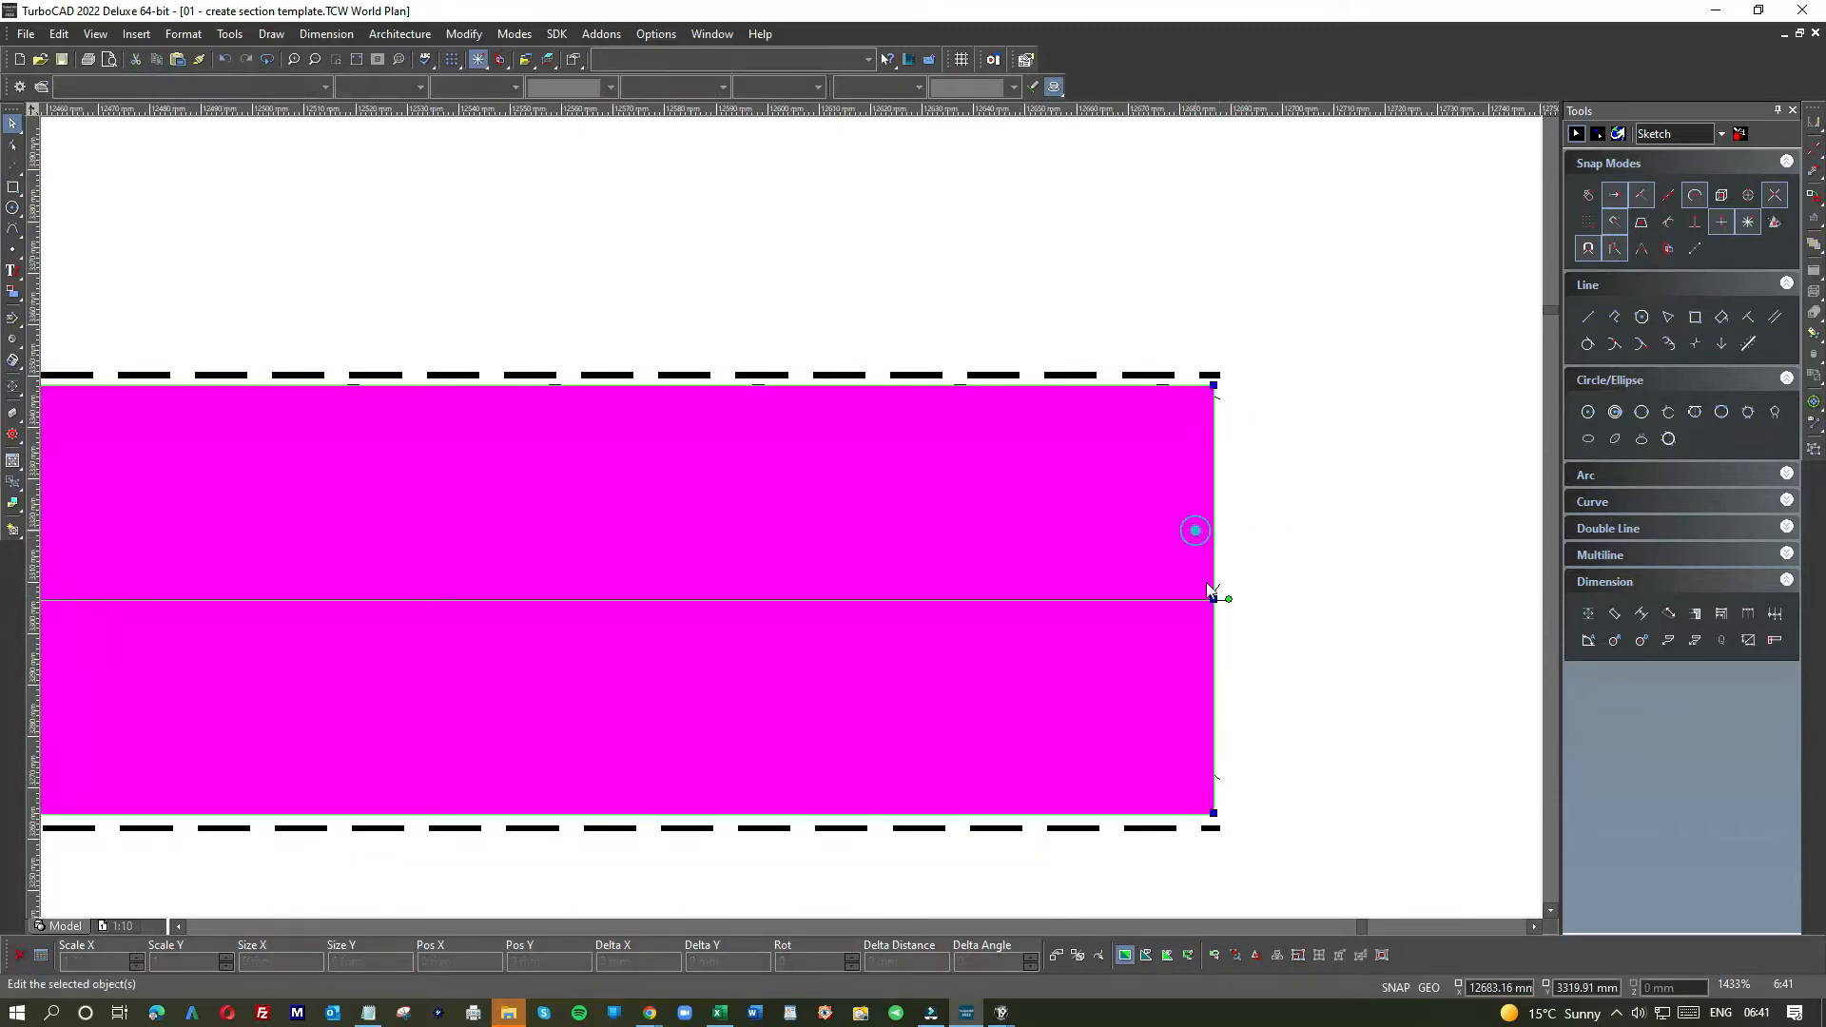
left_click_drag(1217, 597, 1221, 602)
left_click(1273, 589)
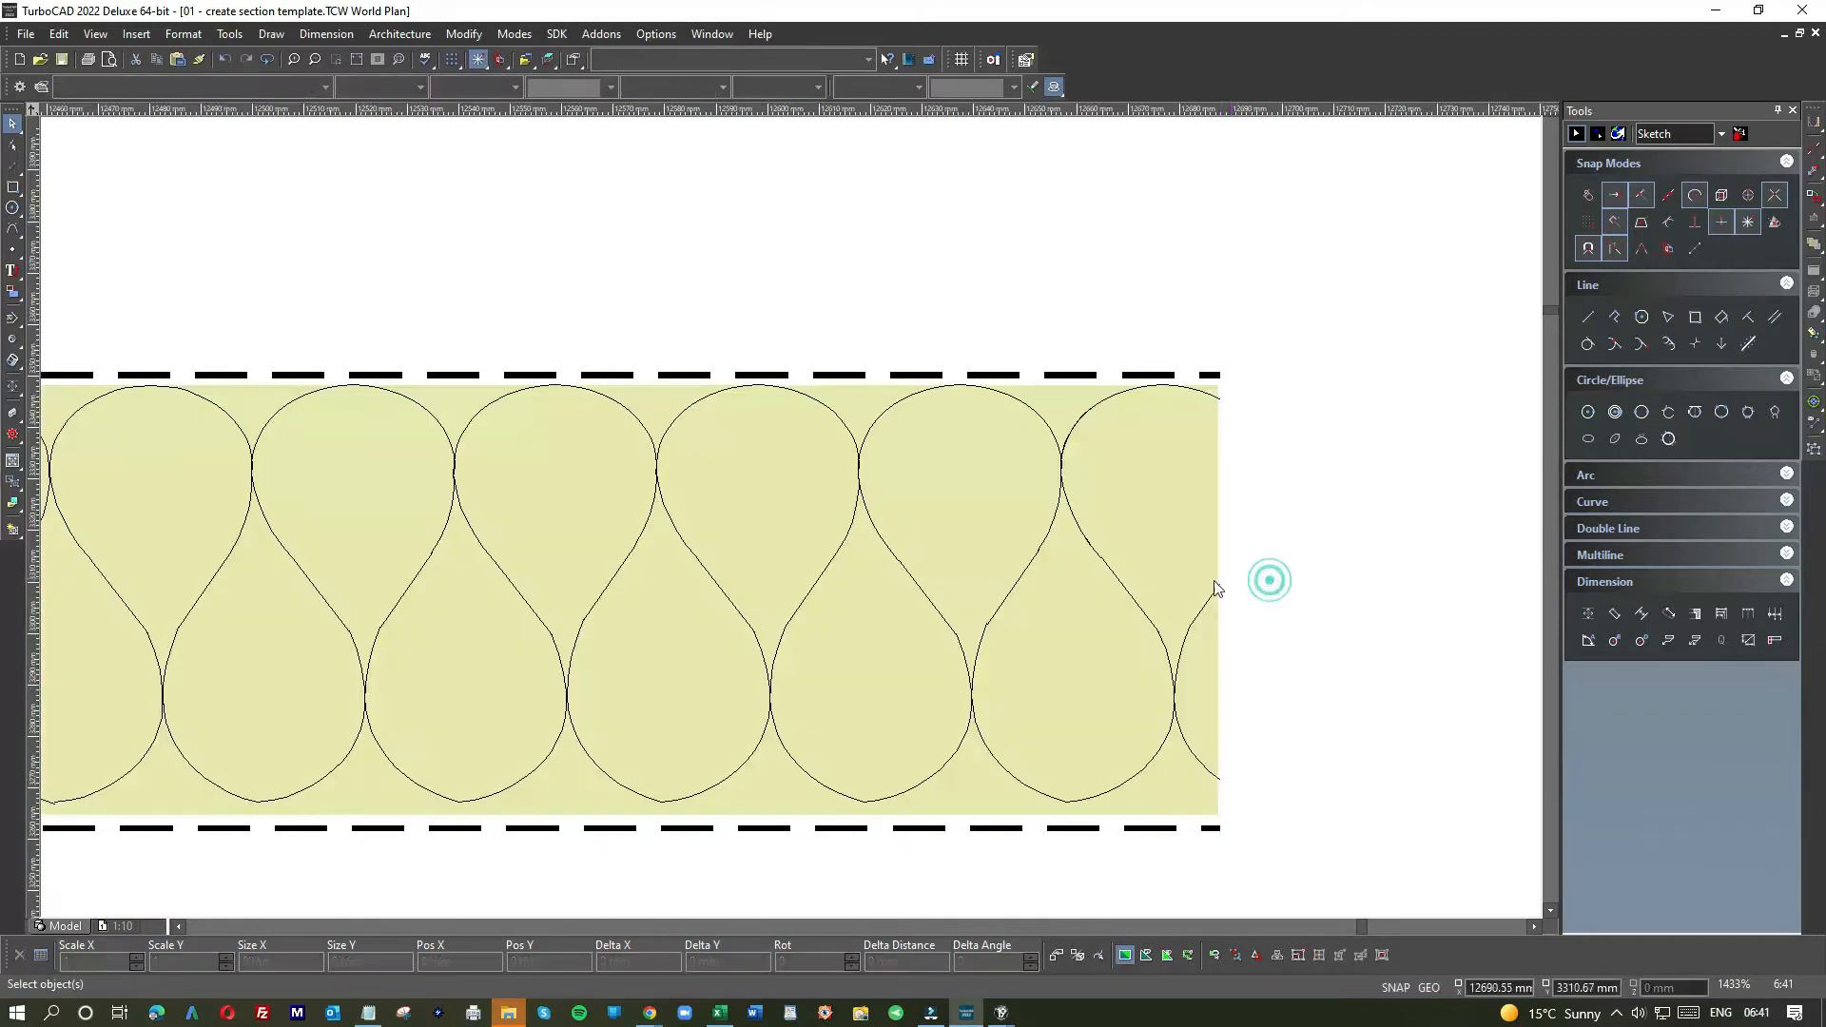
- Stretch the far edge of the yellow insulation background outward to a length of about 599 mm
scroll(1218, 583, "up", 3)
left_click(795, 531)
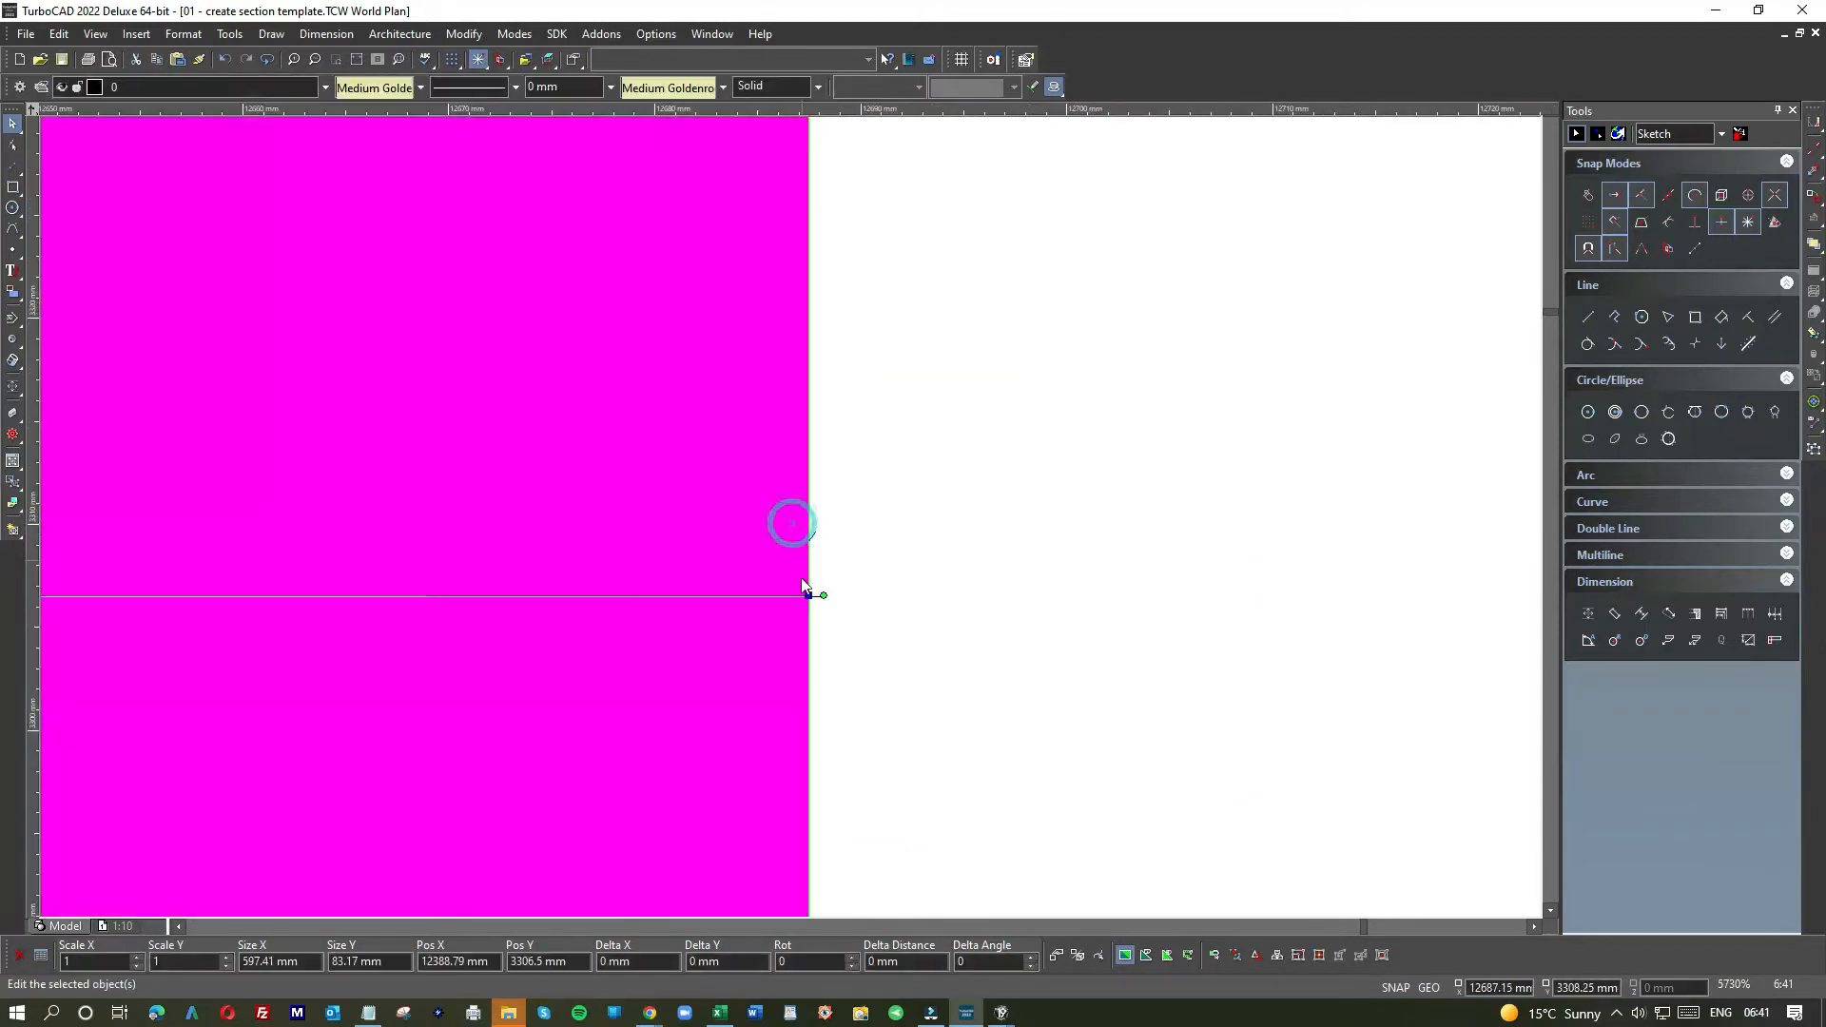
left_click_drag(813, 595, 836, 593)
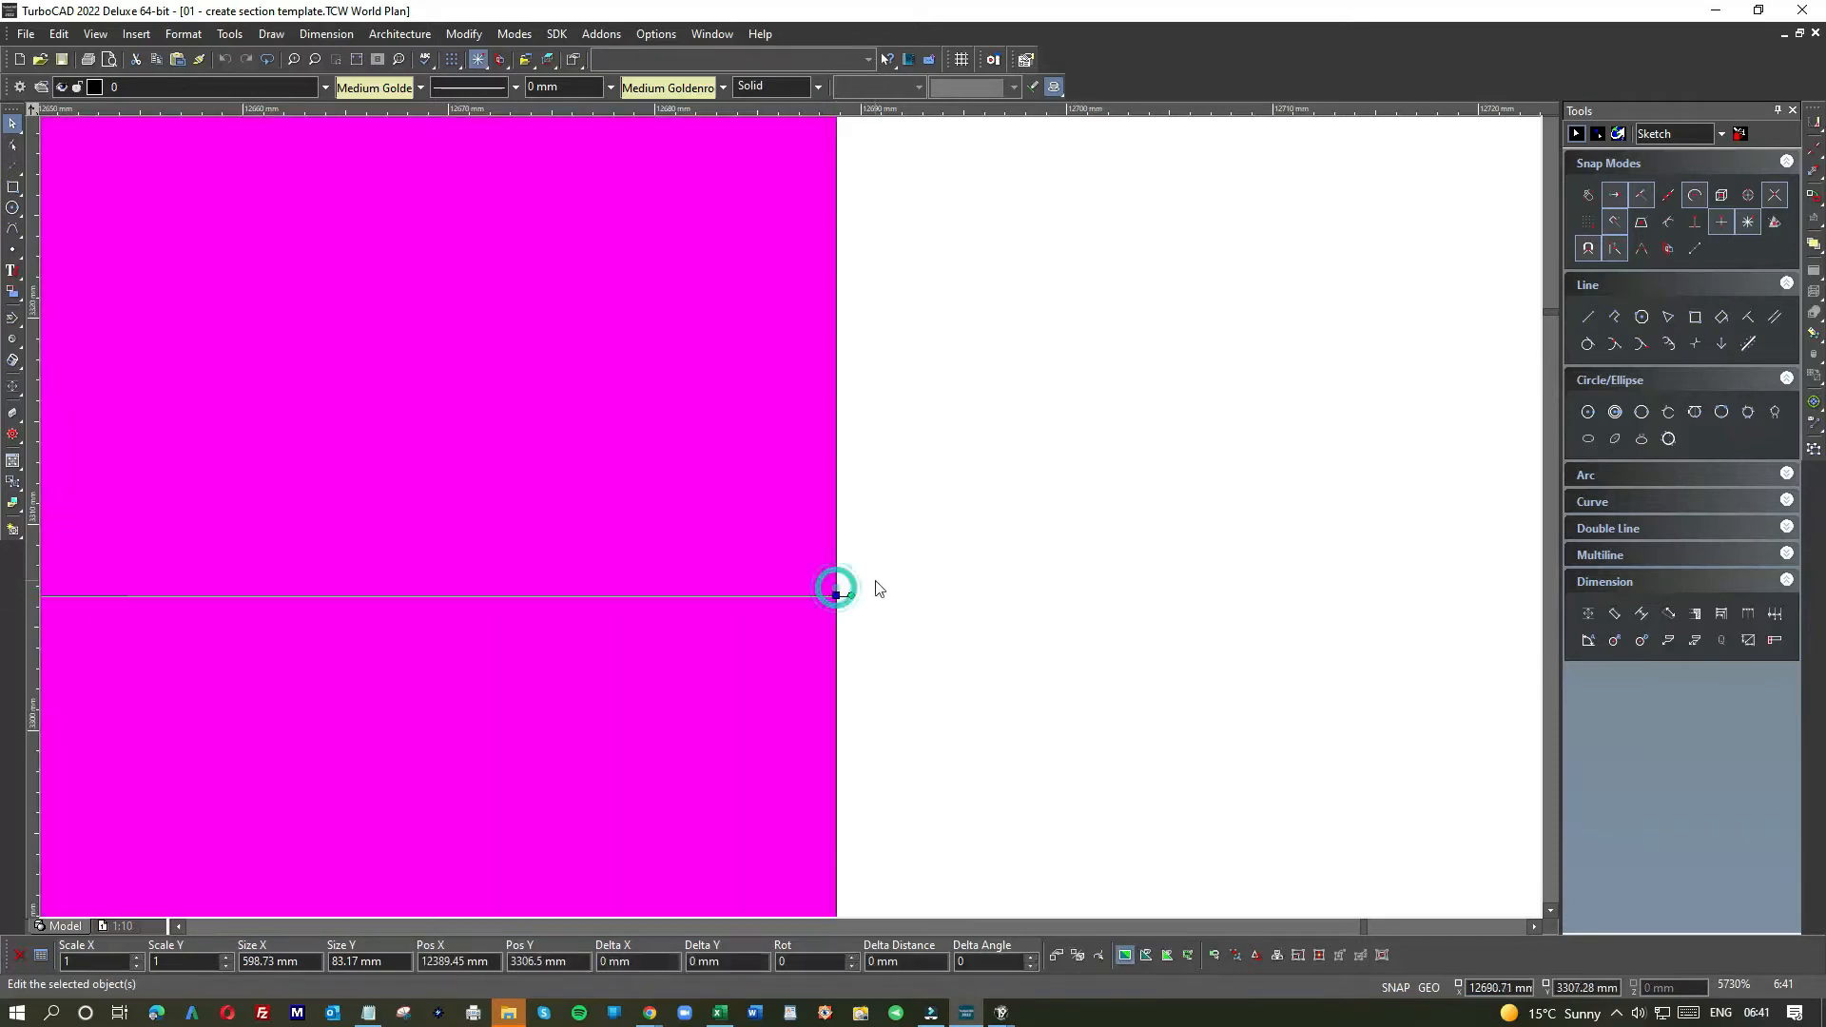
left_click(871, 582)
scroll(790, 522, "down", 3)
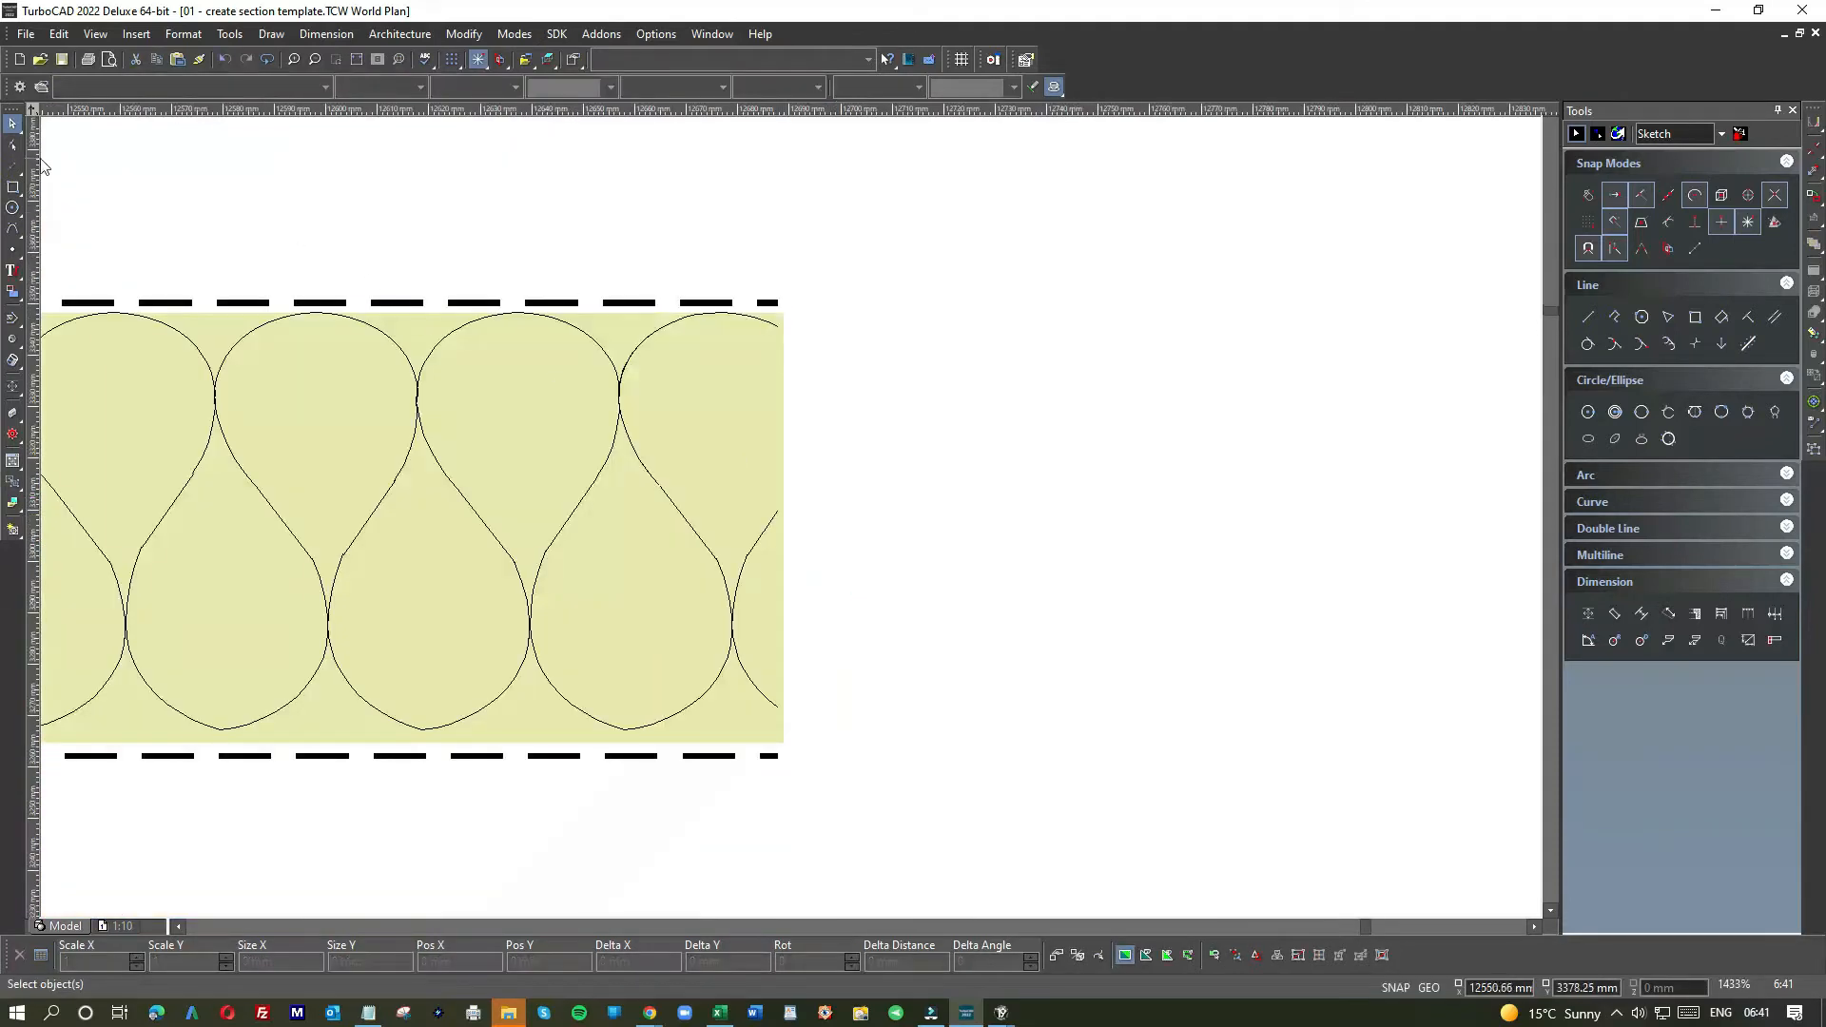
- Turn on No Snap and draw a vertical guide line through the far ends of both VCL lines
left_click_drag(13, 187, 48, 200)
left_click(1587, 195)
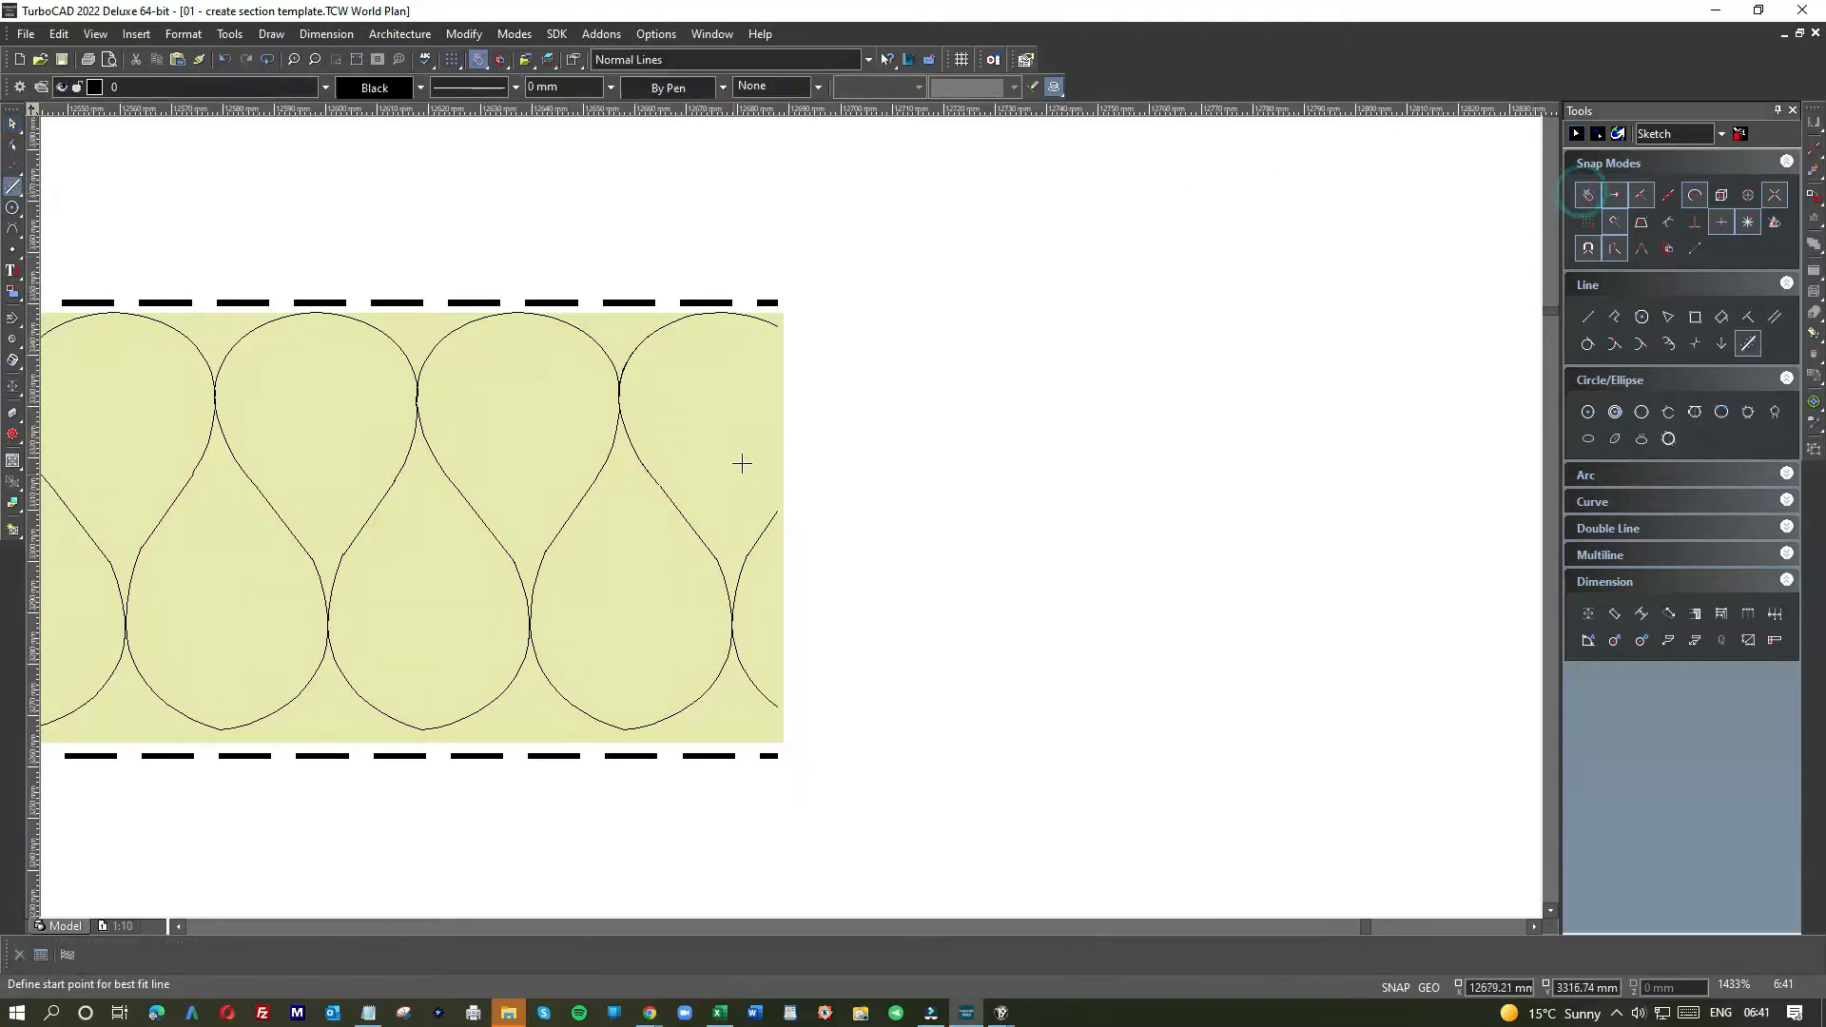
left_click(777, 298)
left_click(775, 213)
left_click(1586, 319)
left_click(777, 238)
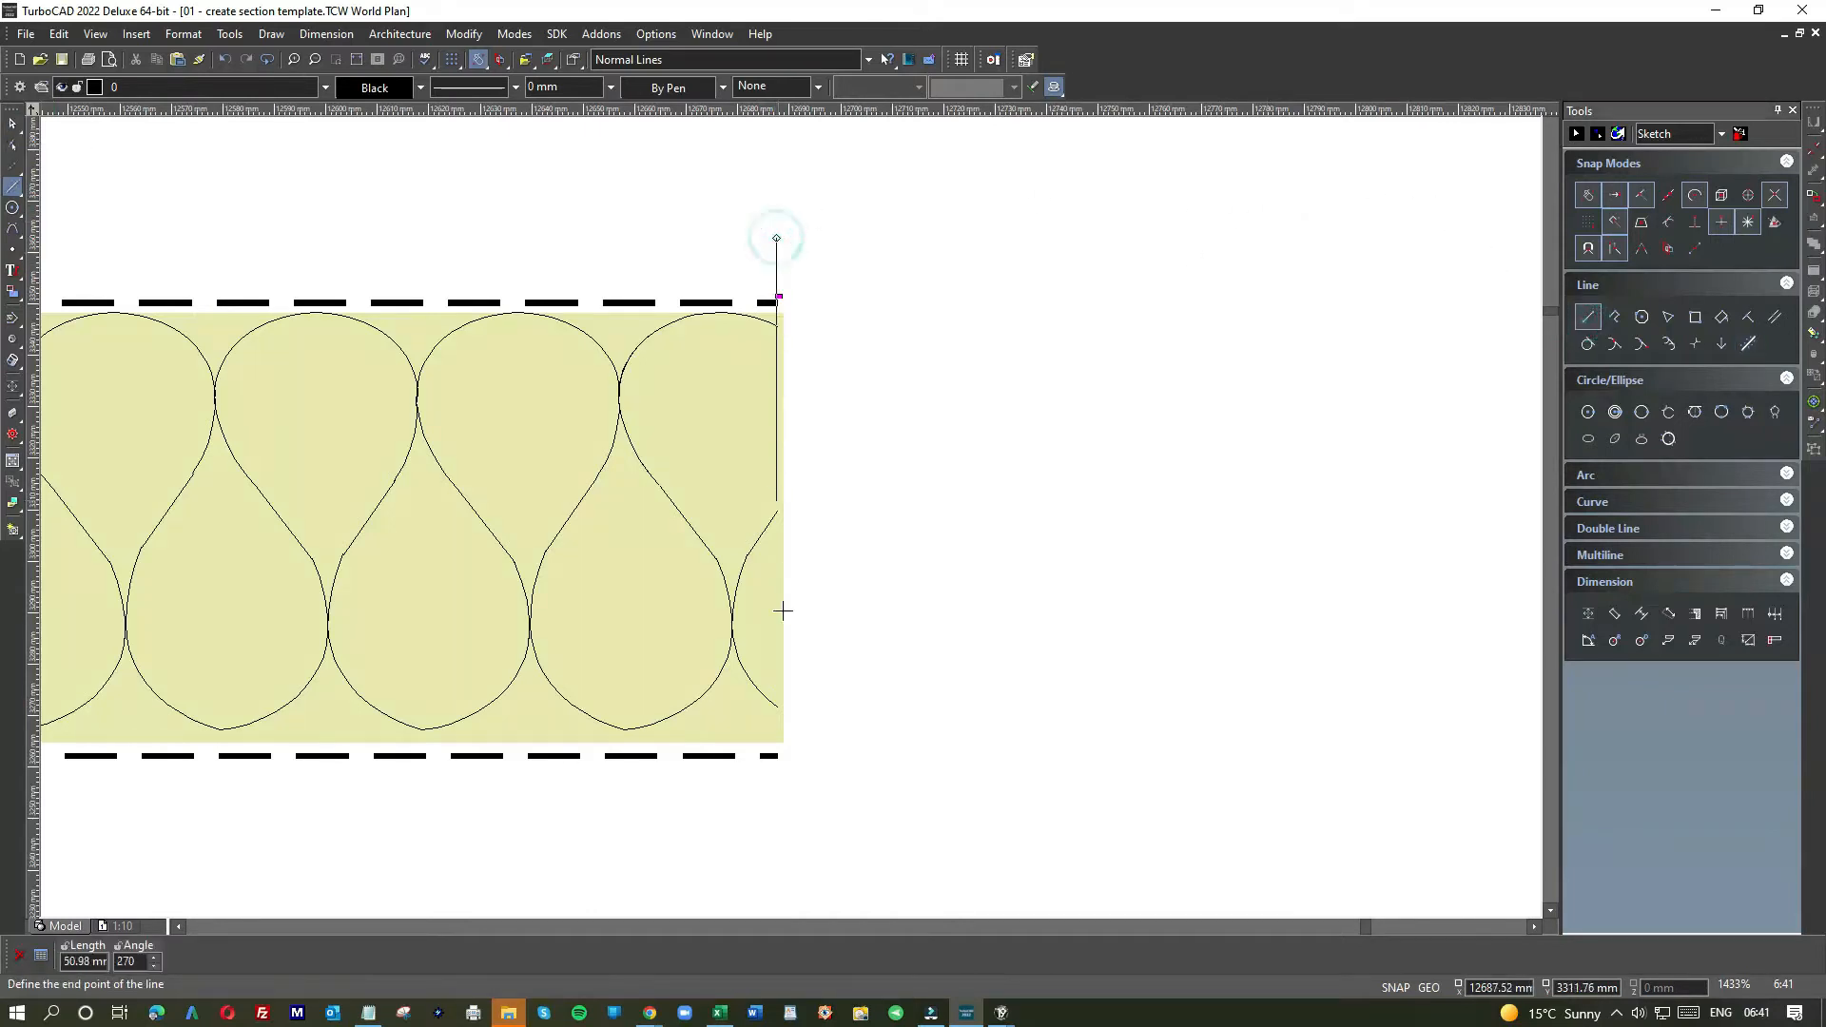
left_click(777, 834)
left_click(13, 124)
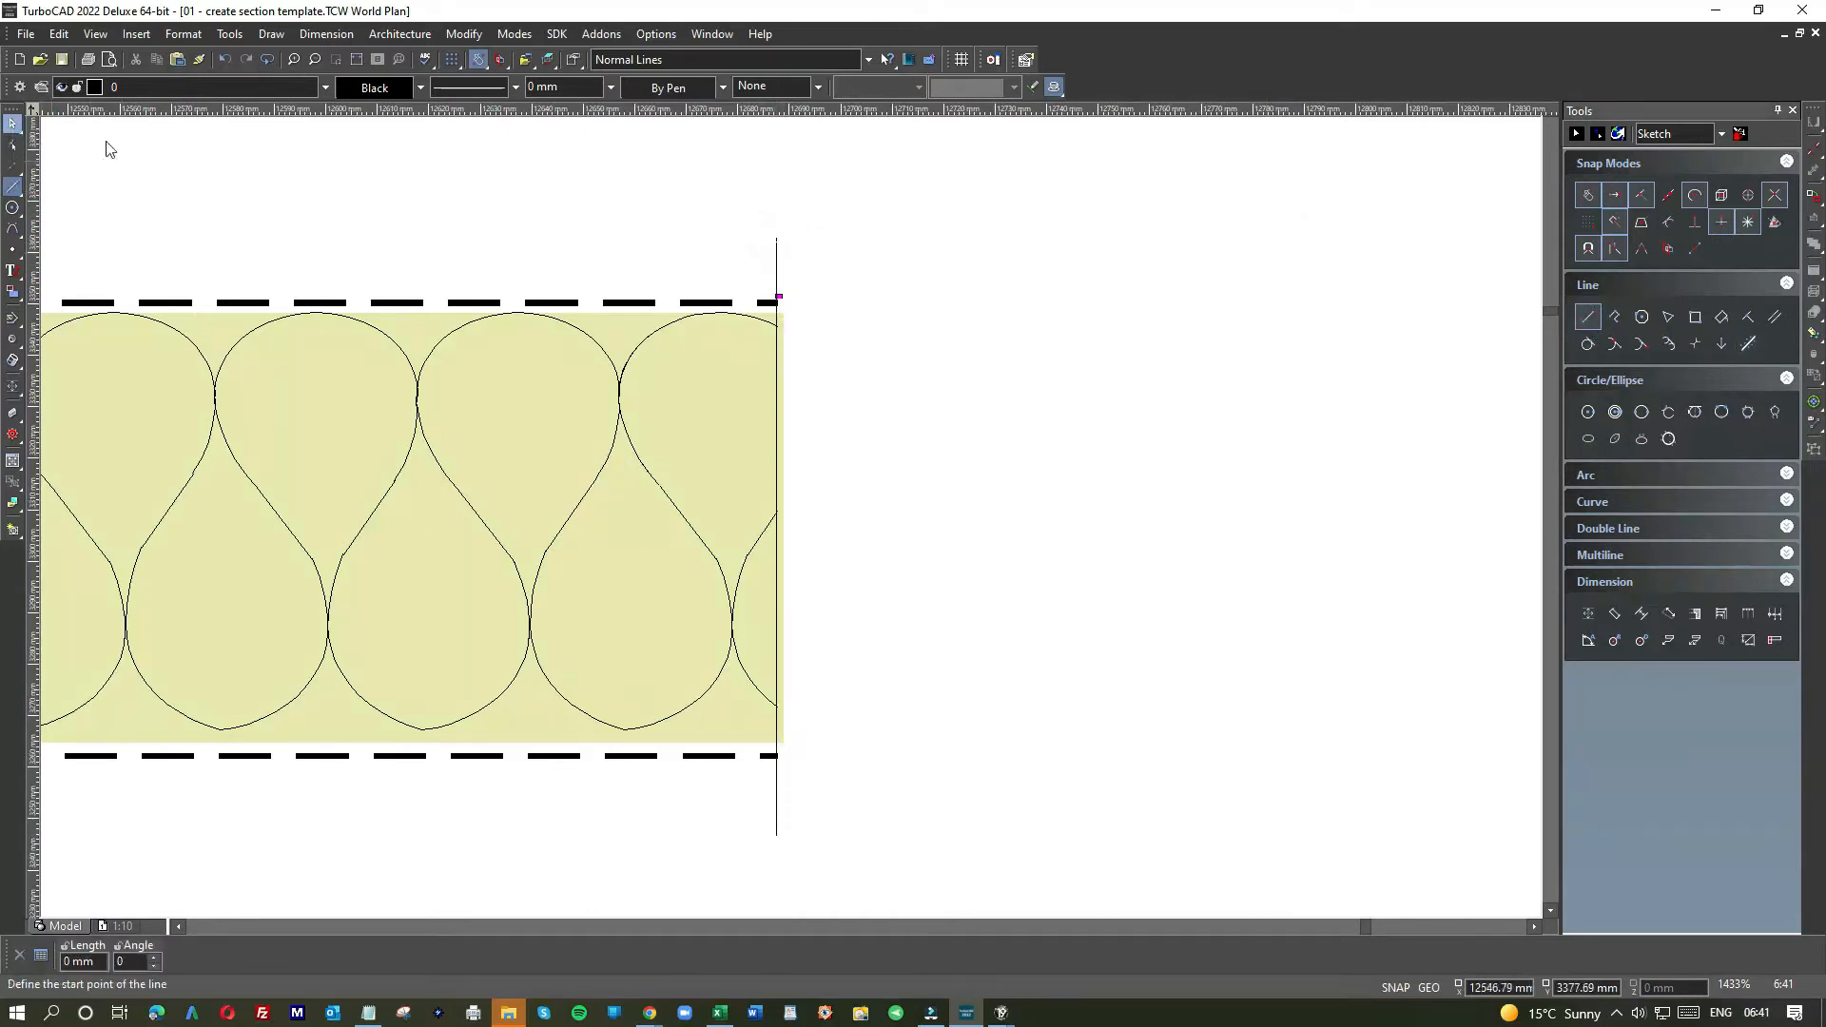
- Shorten the yellow insulation background to the guide line, about 597 mm long, and delete the guide line
left_click(759, 383)
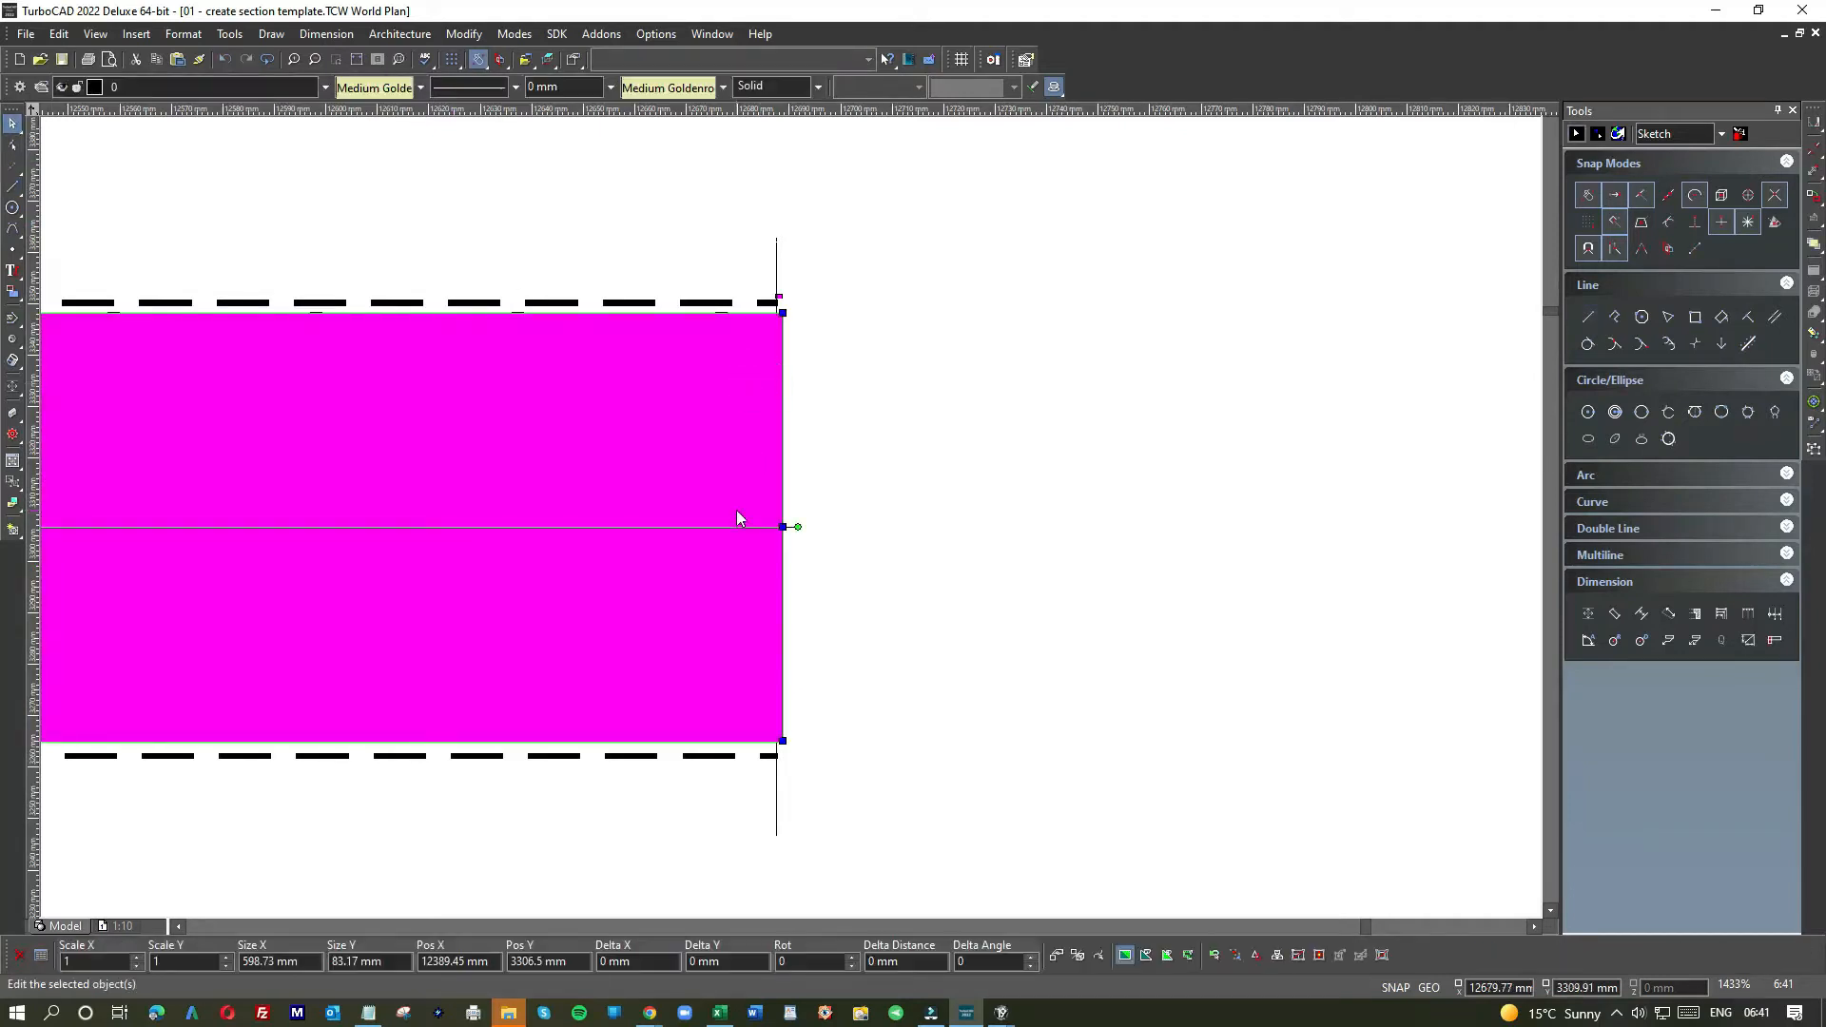
scroll(769, 532, "up", 2)
left_click_drag(821, 487, 803, 485)
scroll(790, 517, "down", 4)
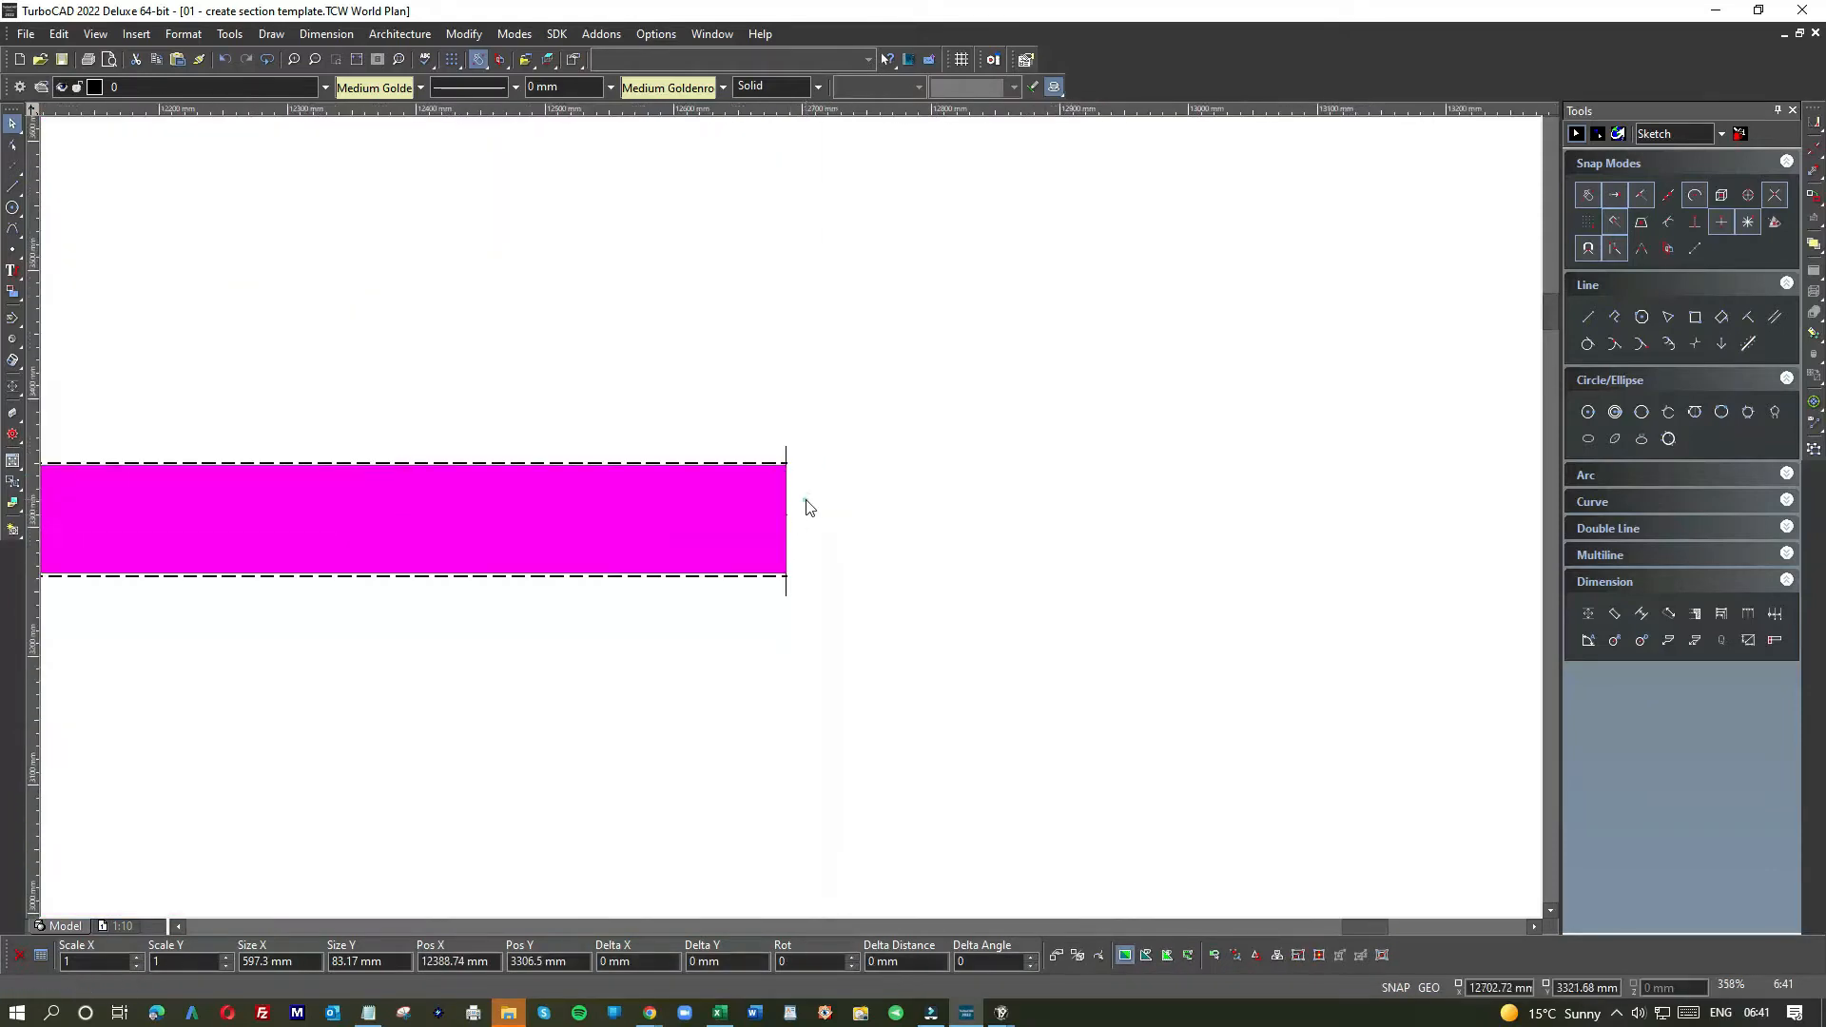
left_click(803, 502)
scroll(803, 513, "up", 4)
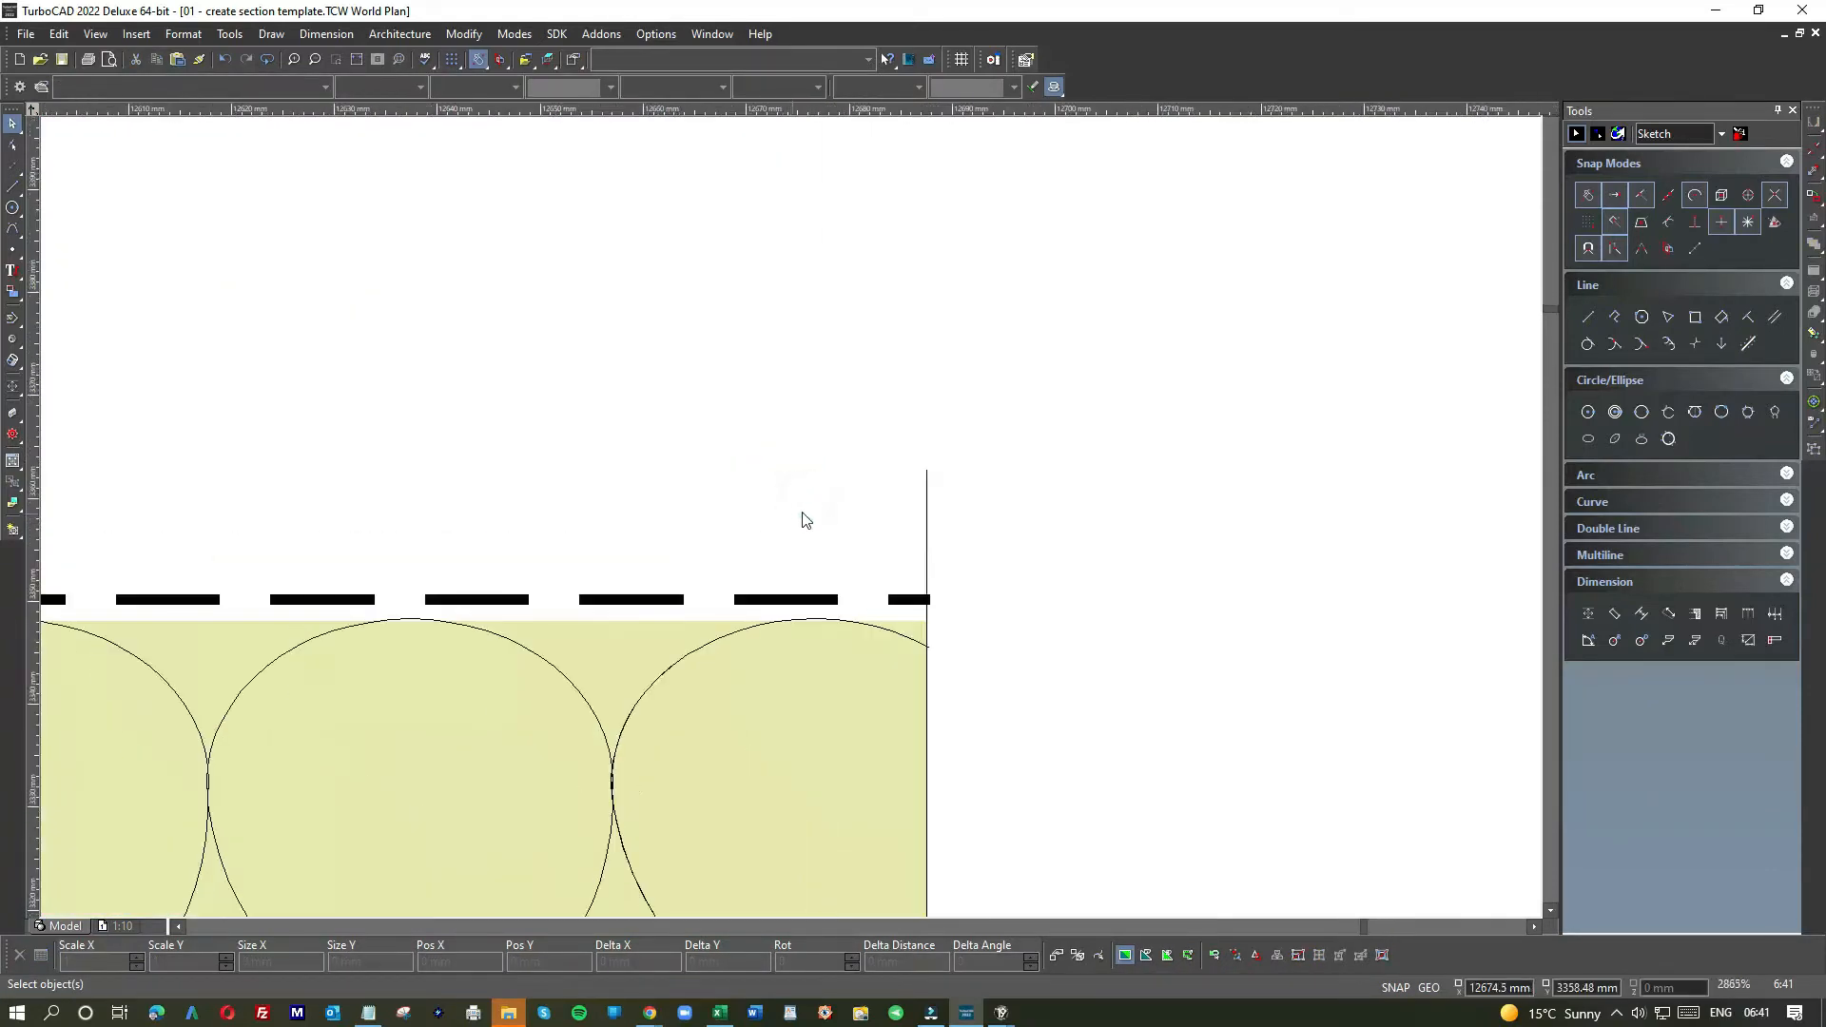
left_click(926, 499)
key("Delete")
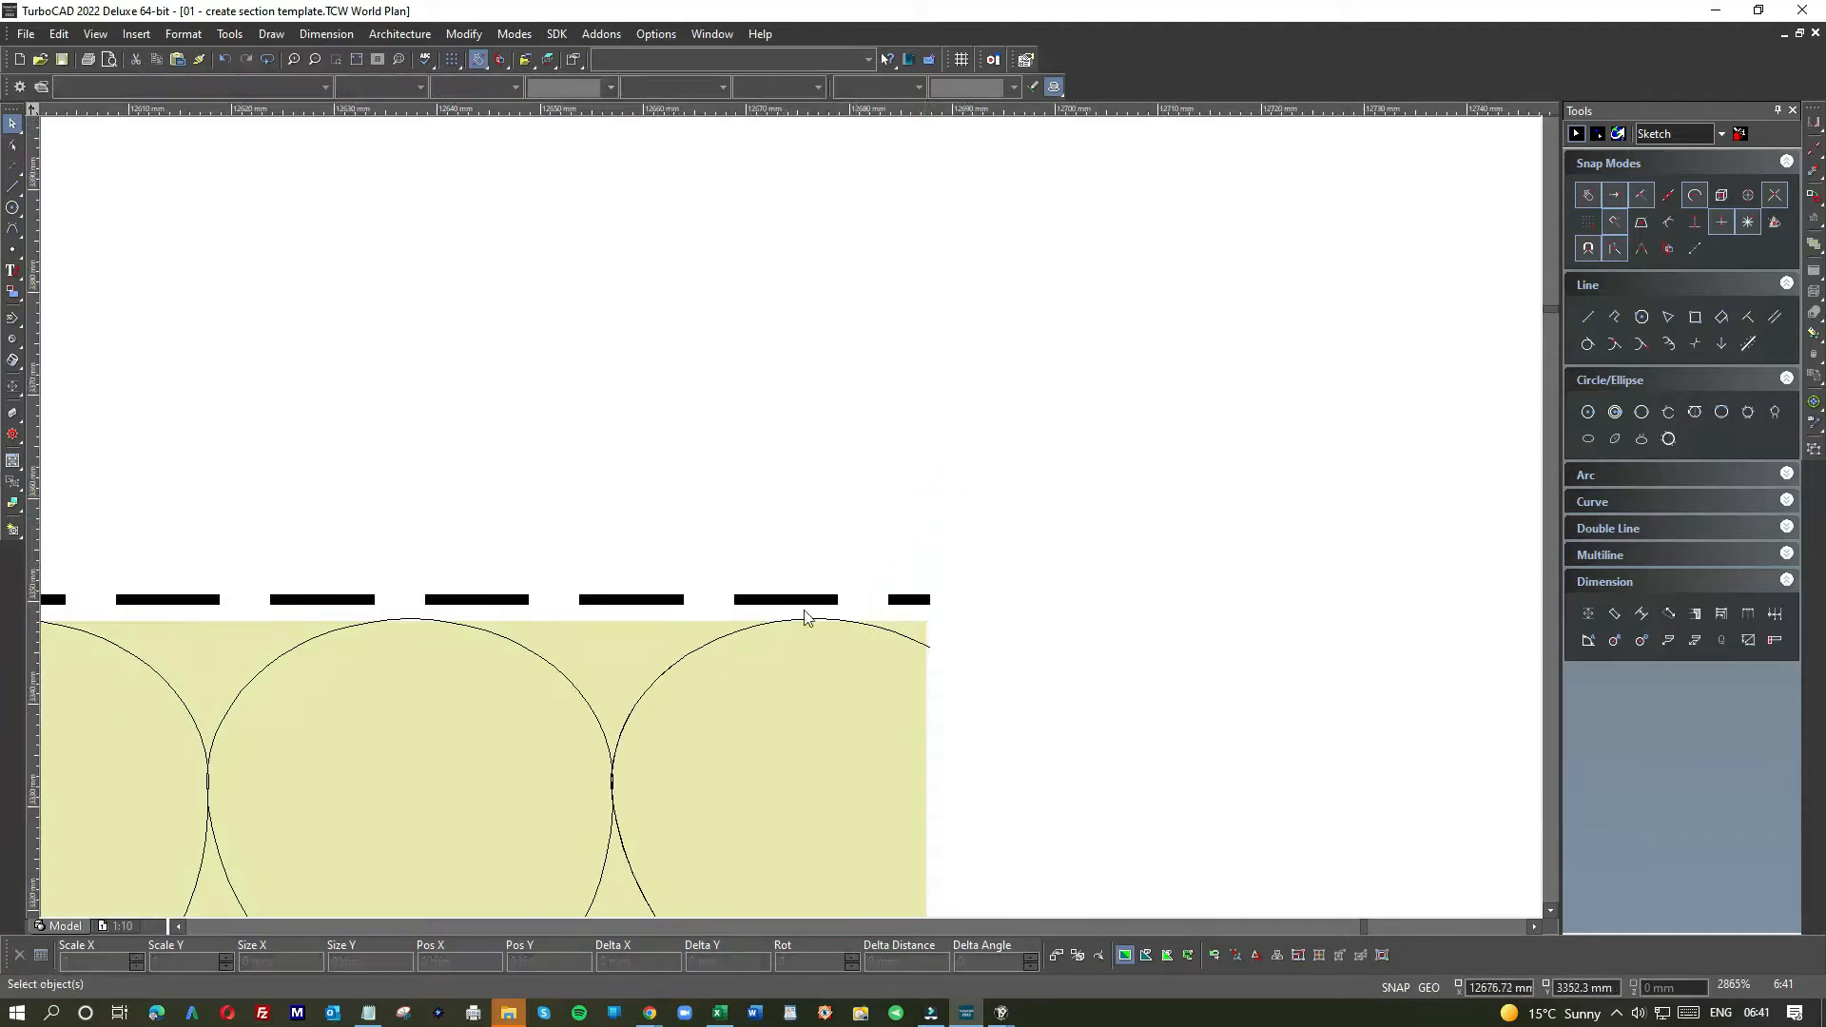
- Extend the yellow background's far edge slightly to cover the hatch and VCL ends, and turn No Snap off
scroll(853, 616, "down", 4)
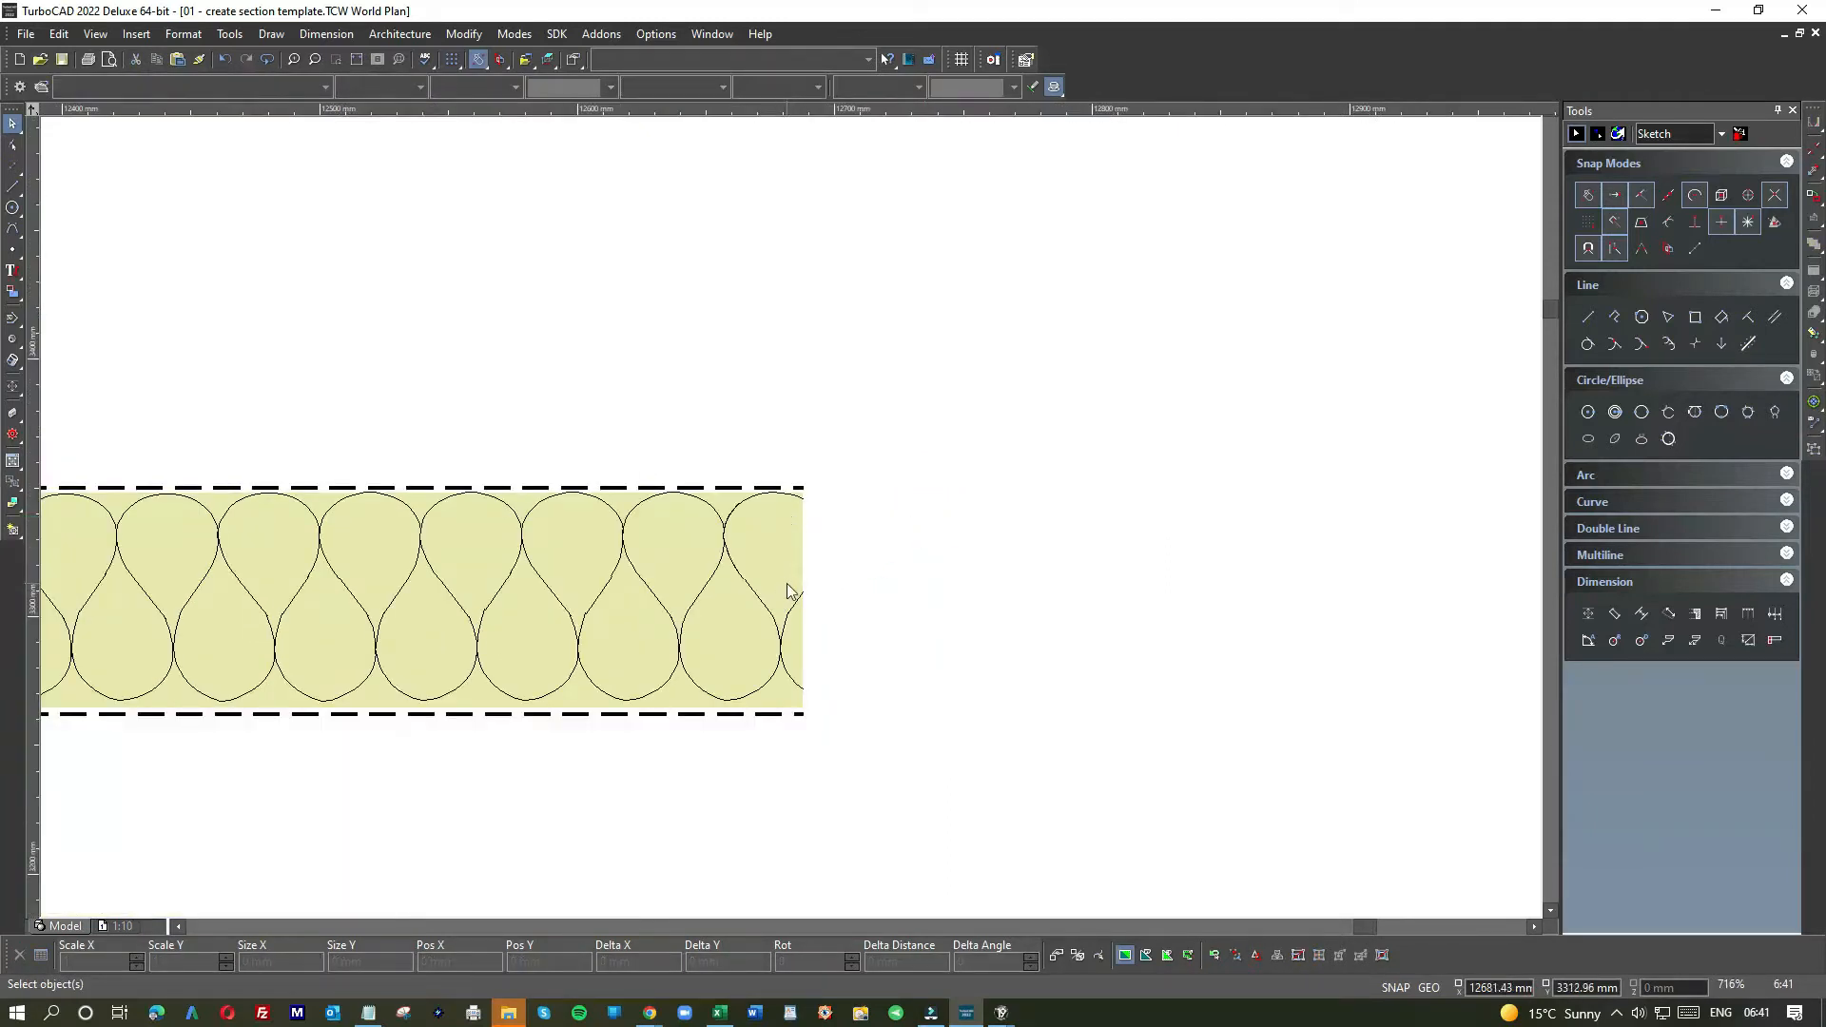
scroll(790, 519, "up", 4)
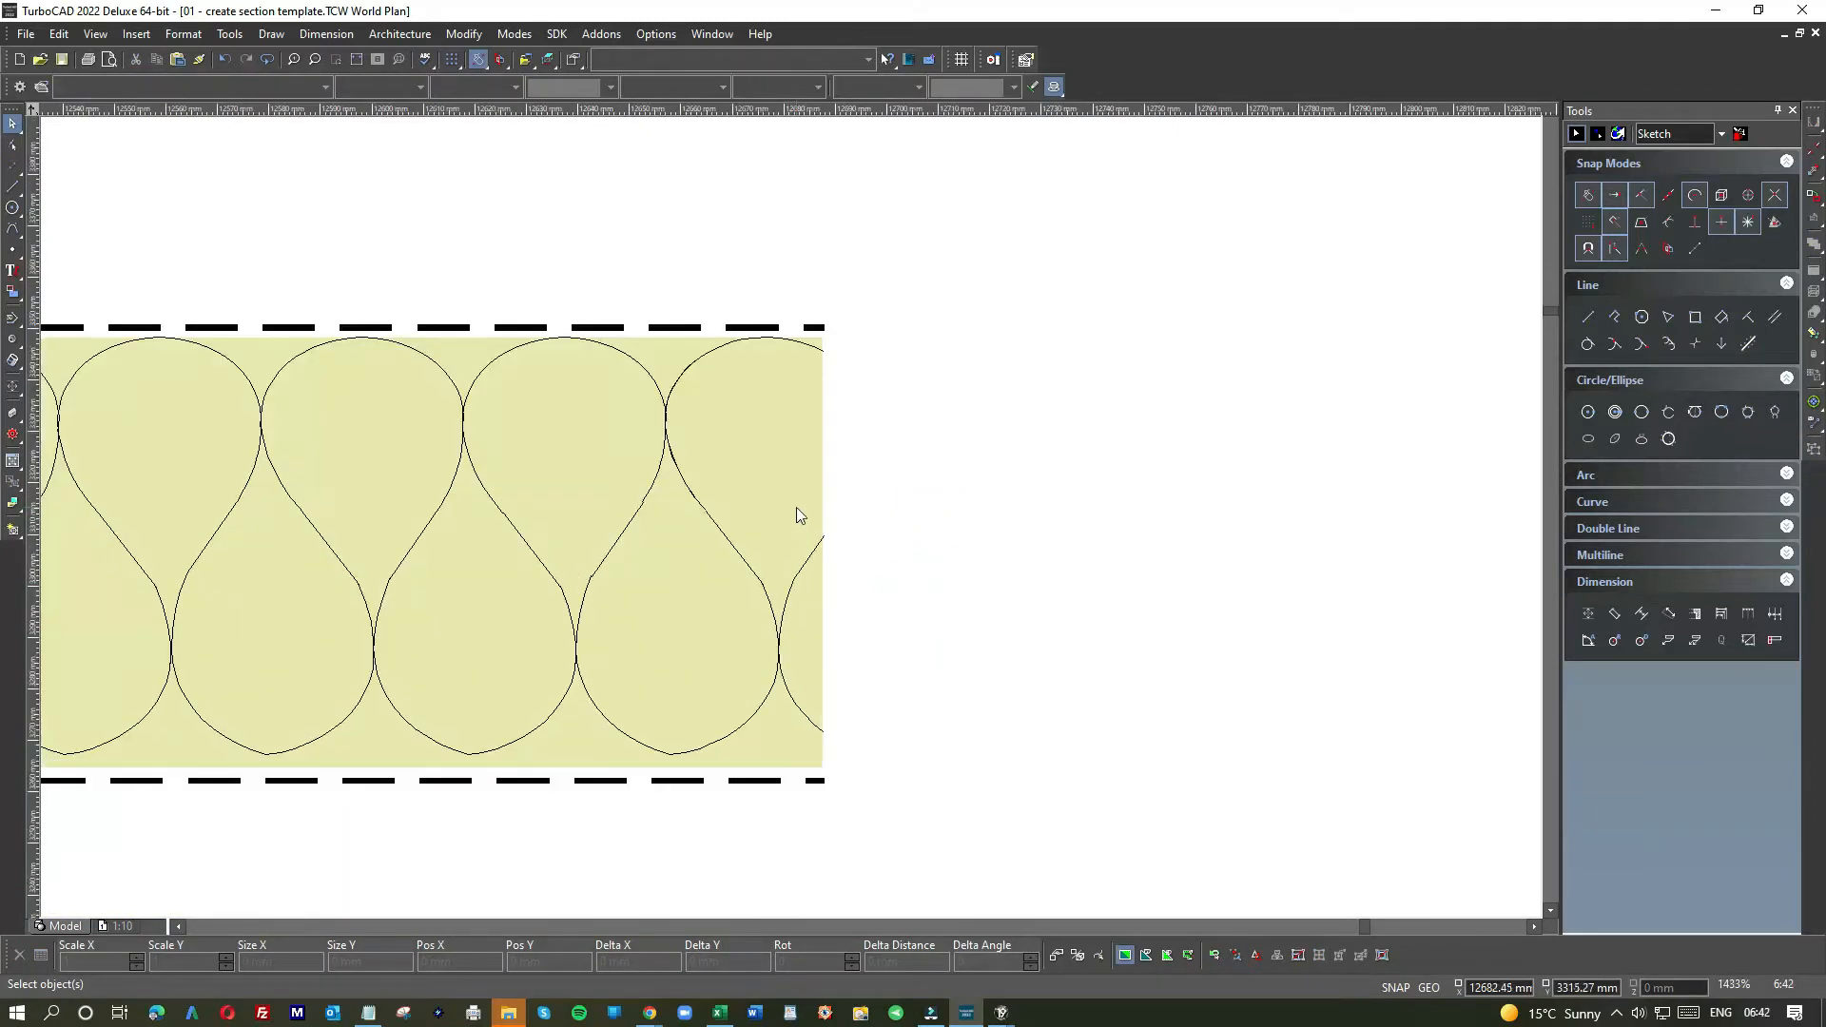
left_click(800, 521)
left_click(846, 609)
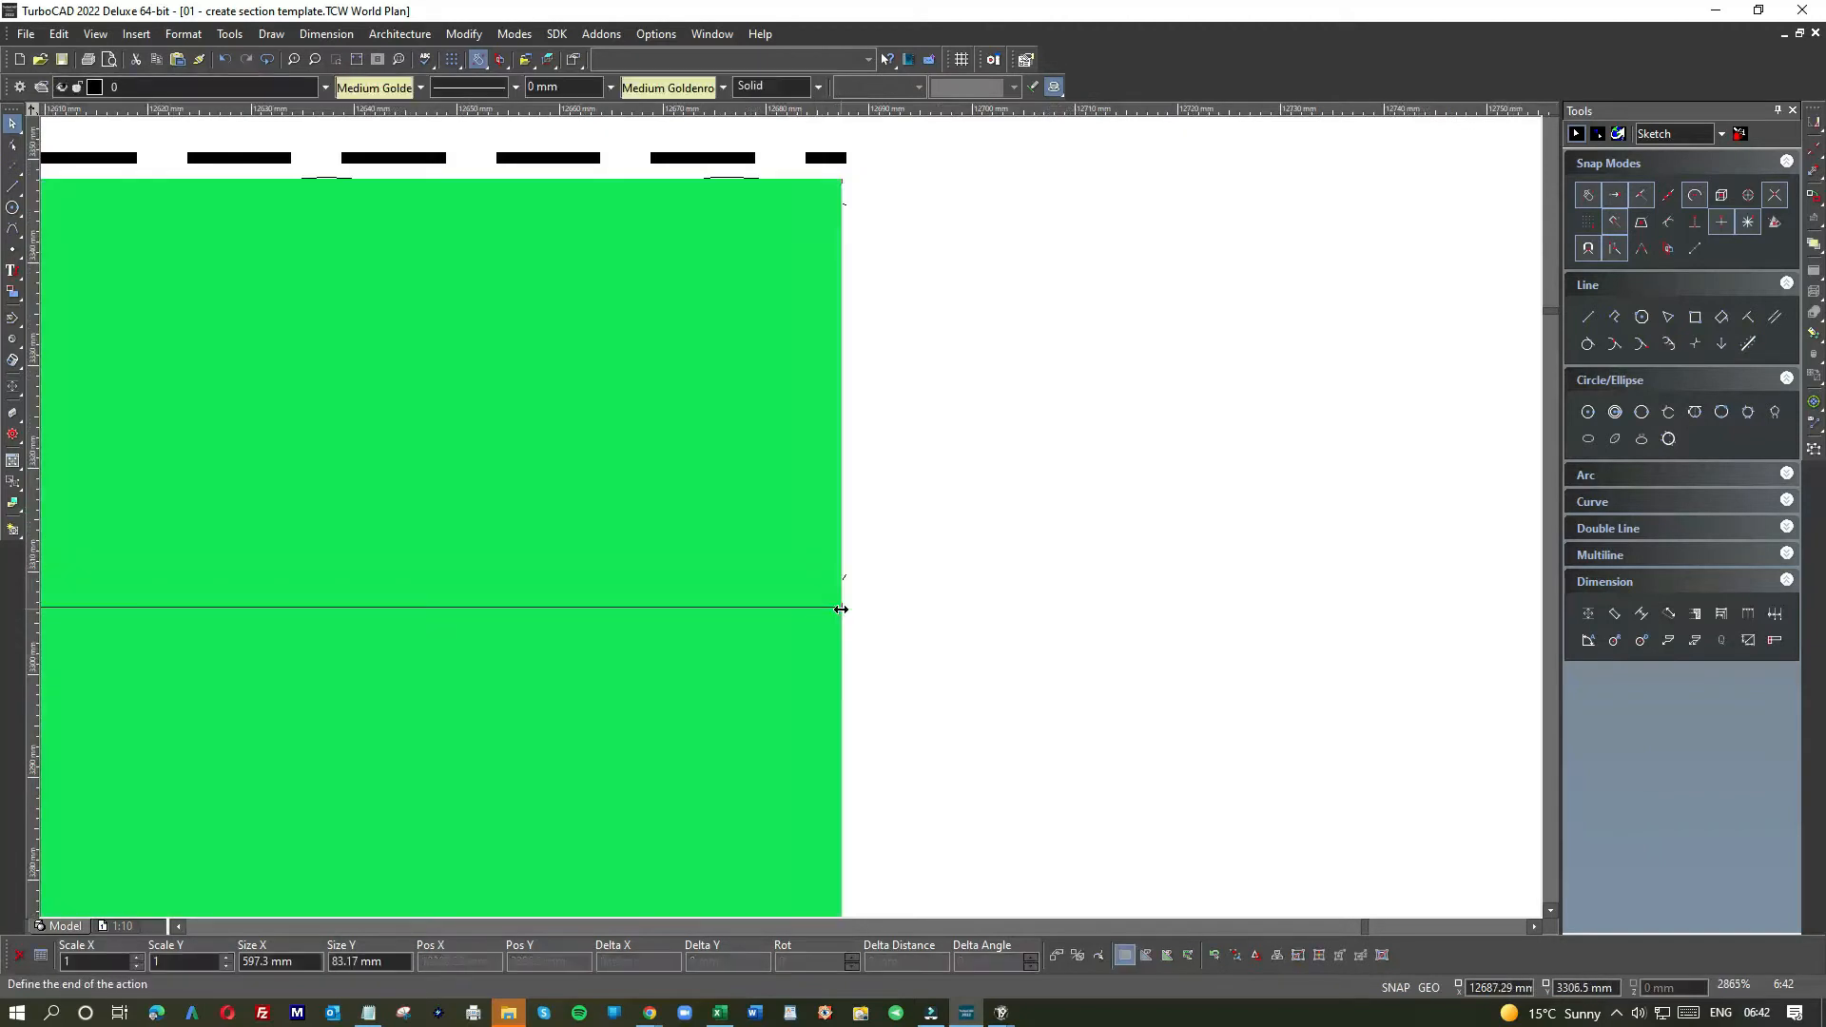
left_click(848, 608)
left_click(914, 544)
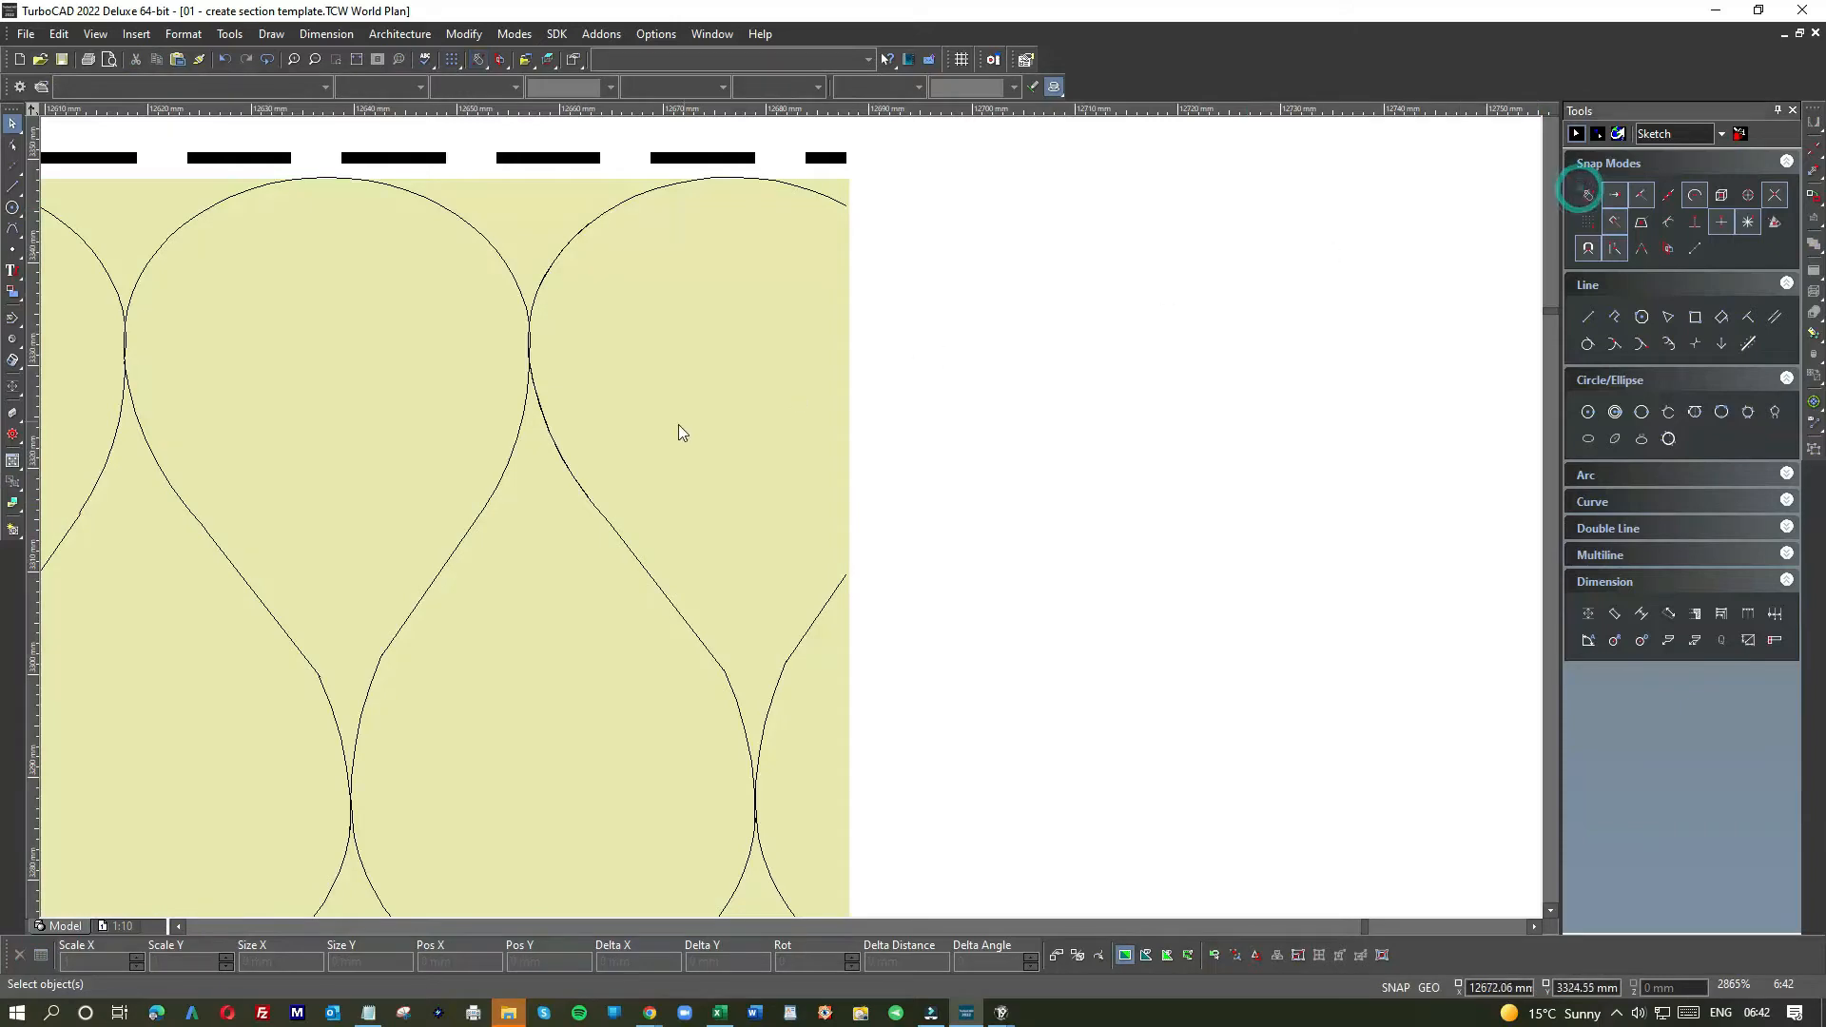
- Move the trimmed insulation with both VCL lines to the wall section, above the floor slab
scroll(640, 530, "down", 8)
mouse_move(491, 491)
left_mouse_down()
mouse_move(823, 599)
mouse_move(950, 583)
left_mouse_up()
scroll(795, 521, "down", 3)
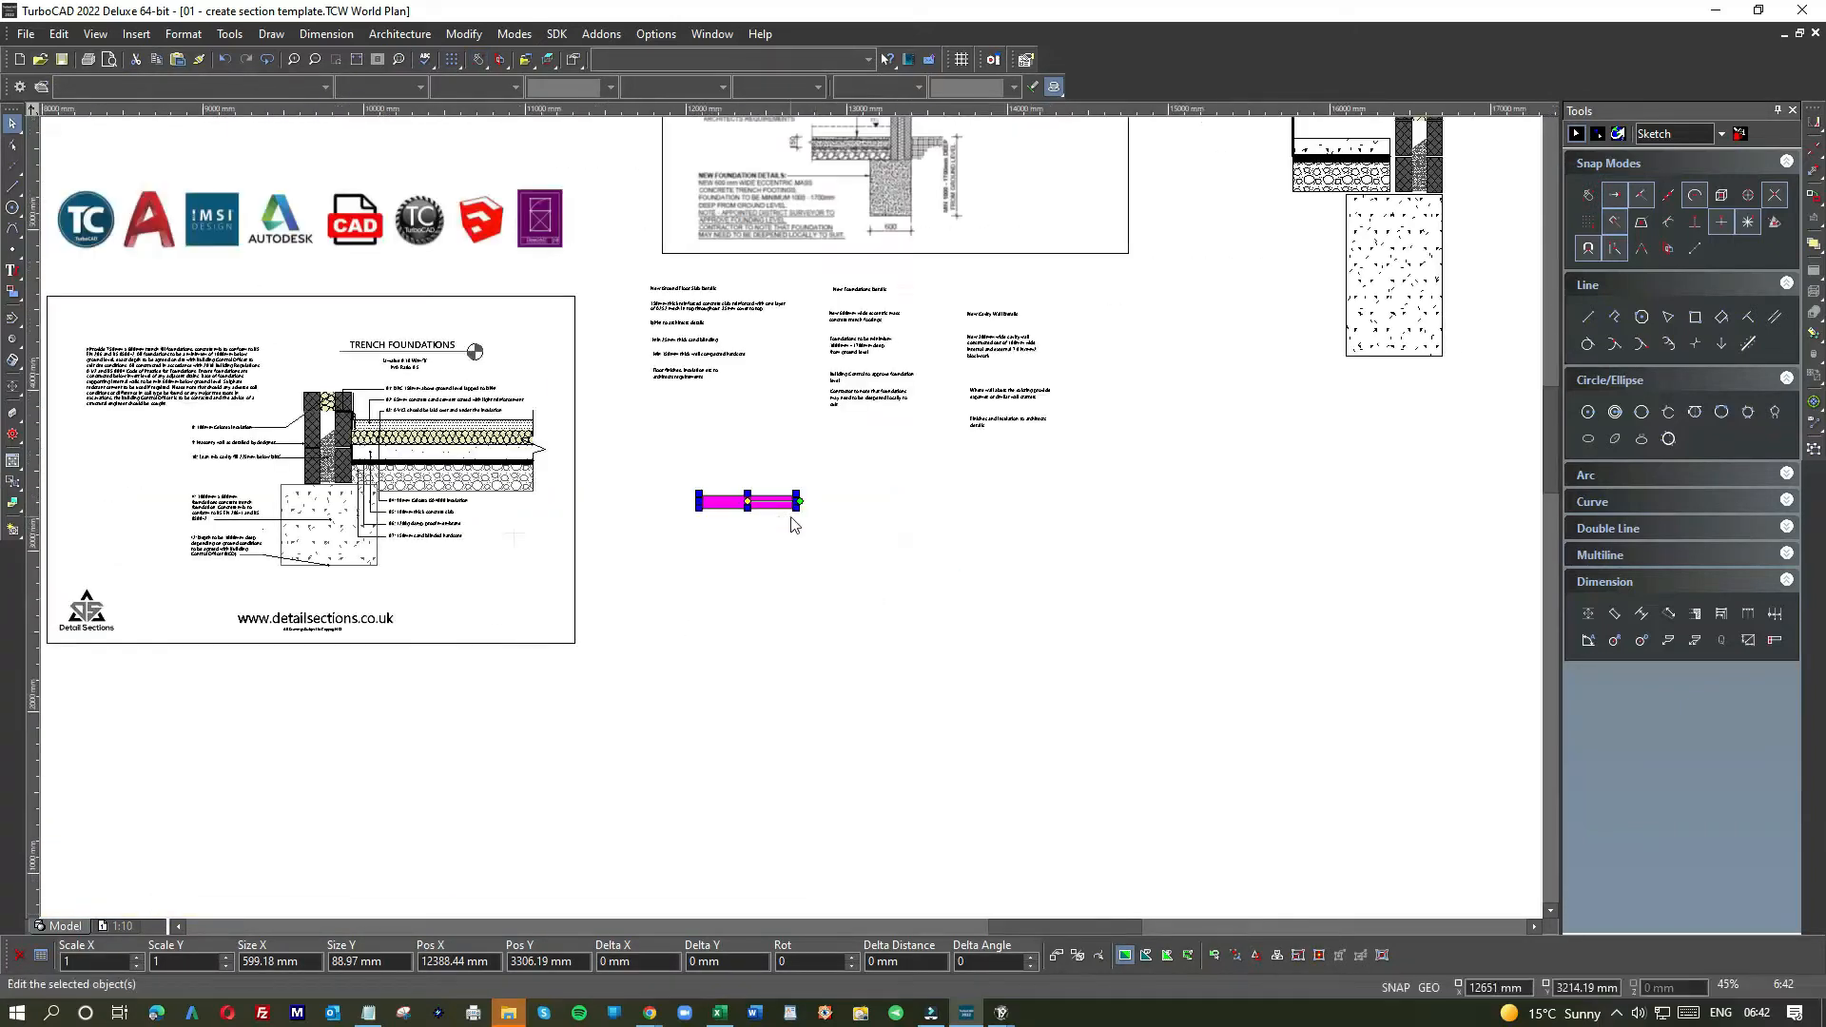
mouse_move(751, 501)
left_mouse_down()
mouse_move(920, 416)
mouse_move(1204, 162)
left_mouse_up()
scroll(1198, 174, "up", 3)
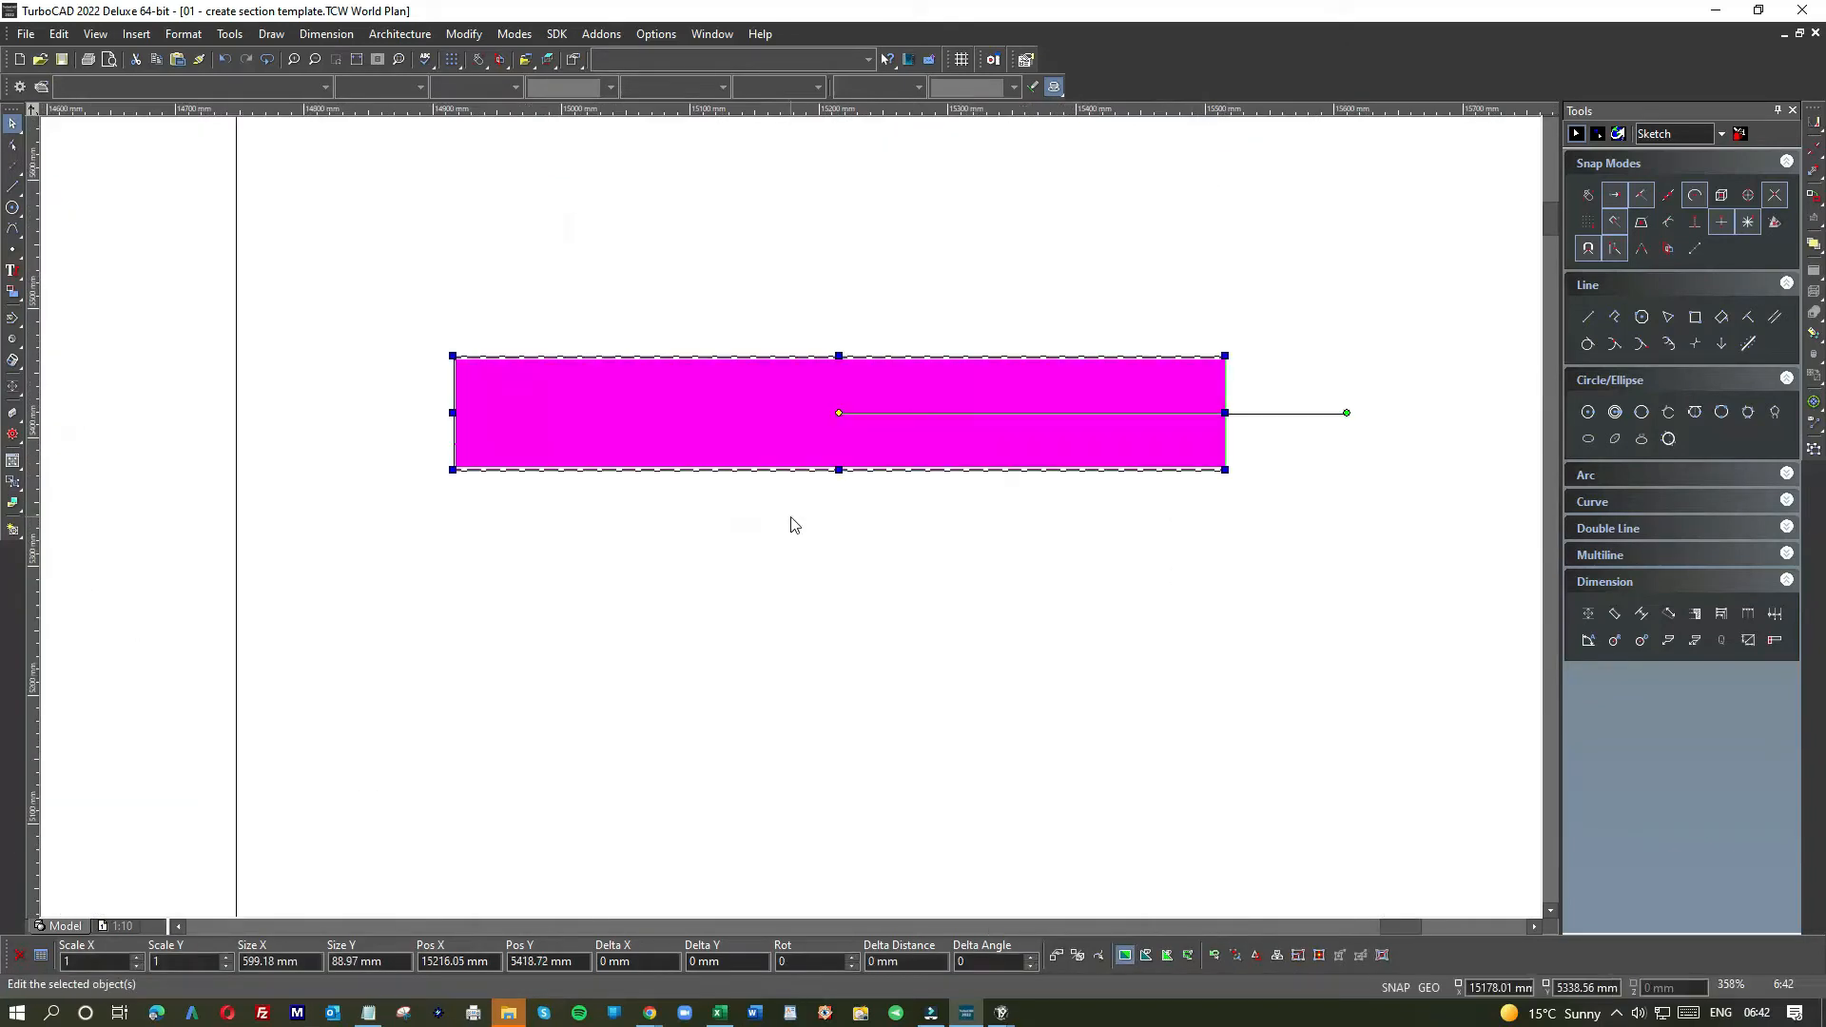
scroll(787, 513, "down", 1)
mouse_move(777, 492)
left_mouse_down()
mouse_move(1029, 446)
mouse_move(1240, 341)
mouse_move(1337, 358)
left_mouse_up()
- Lower the insulation and VCL lines so they sit just above the slab's upper edge
scroll(1470, 325, "up", 2)
scroll(790, 517, "up", 1)
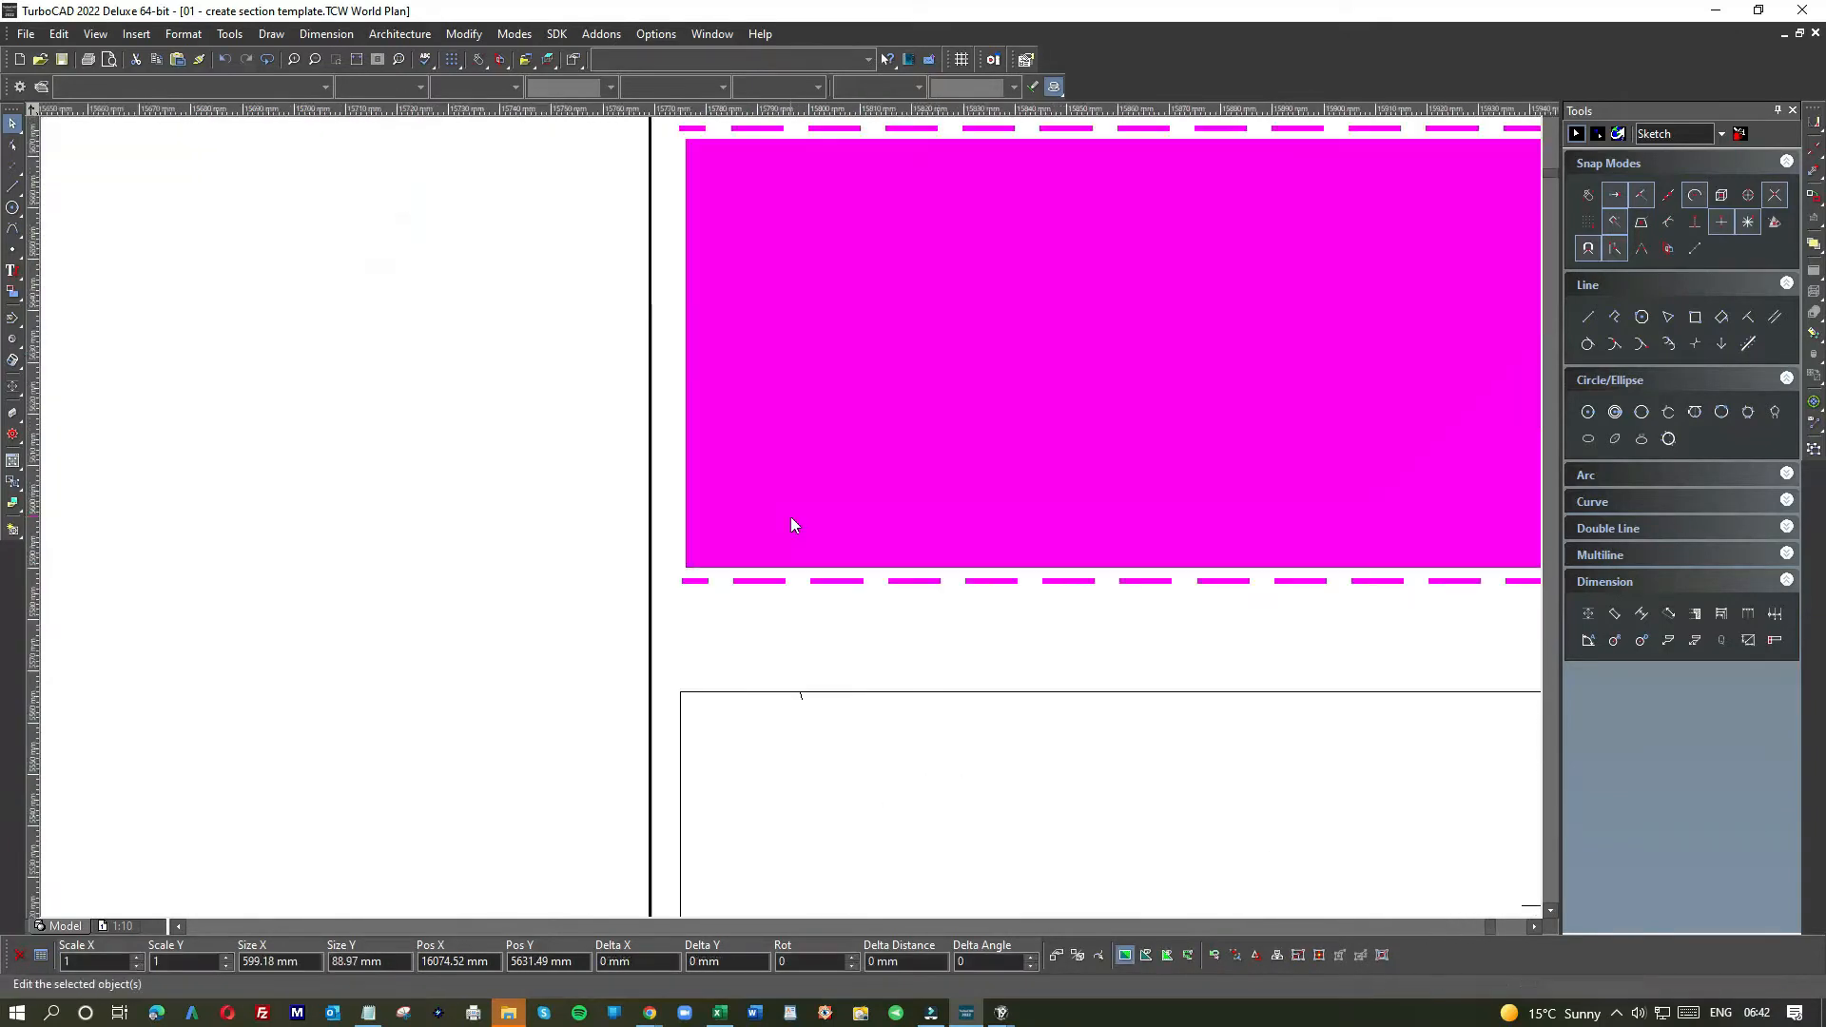
mouse_move(761, 481)
left_mouse_down()
mouse_move(745, 534)
mouse_move(761, 572)
left_mouse_up()
left_click(493, 564)
scroll(794, 526, "down", 1)
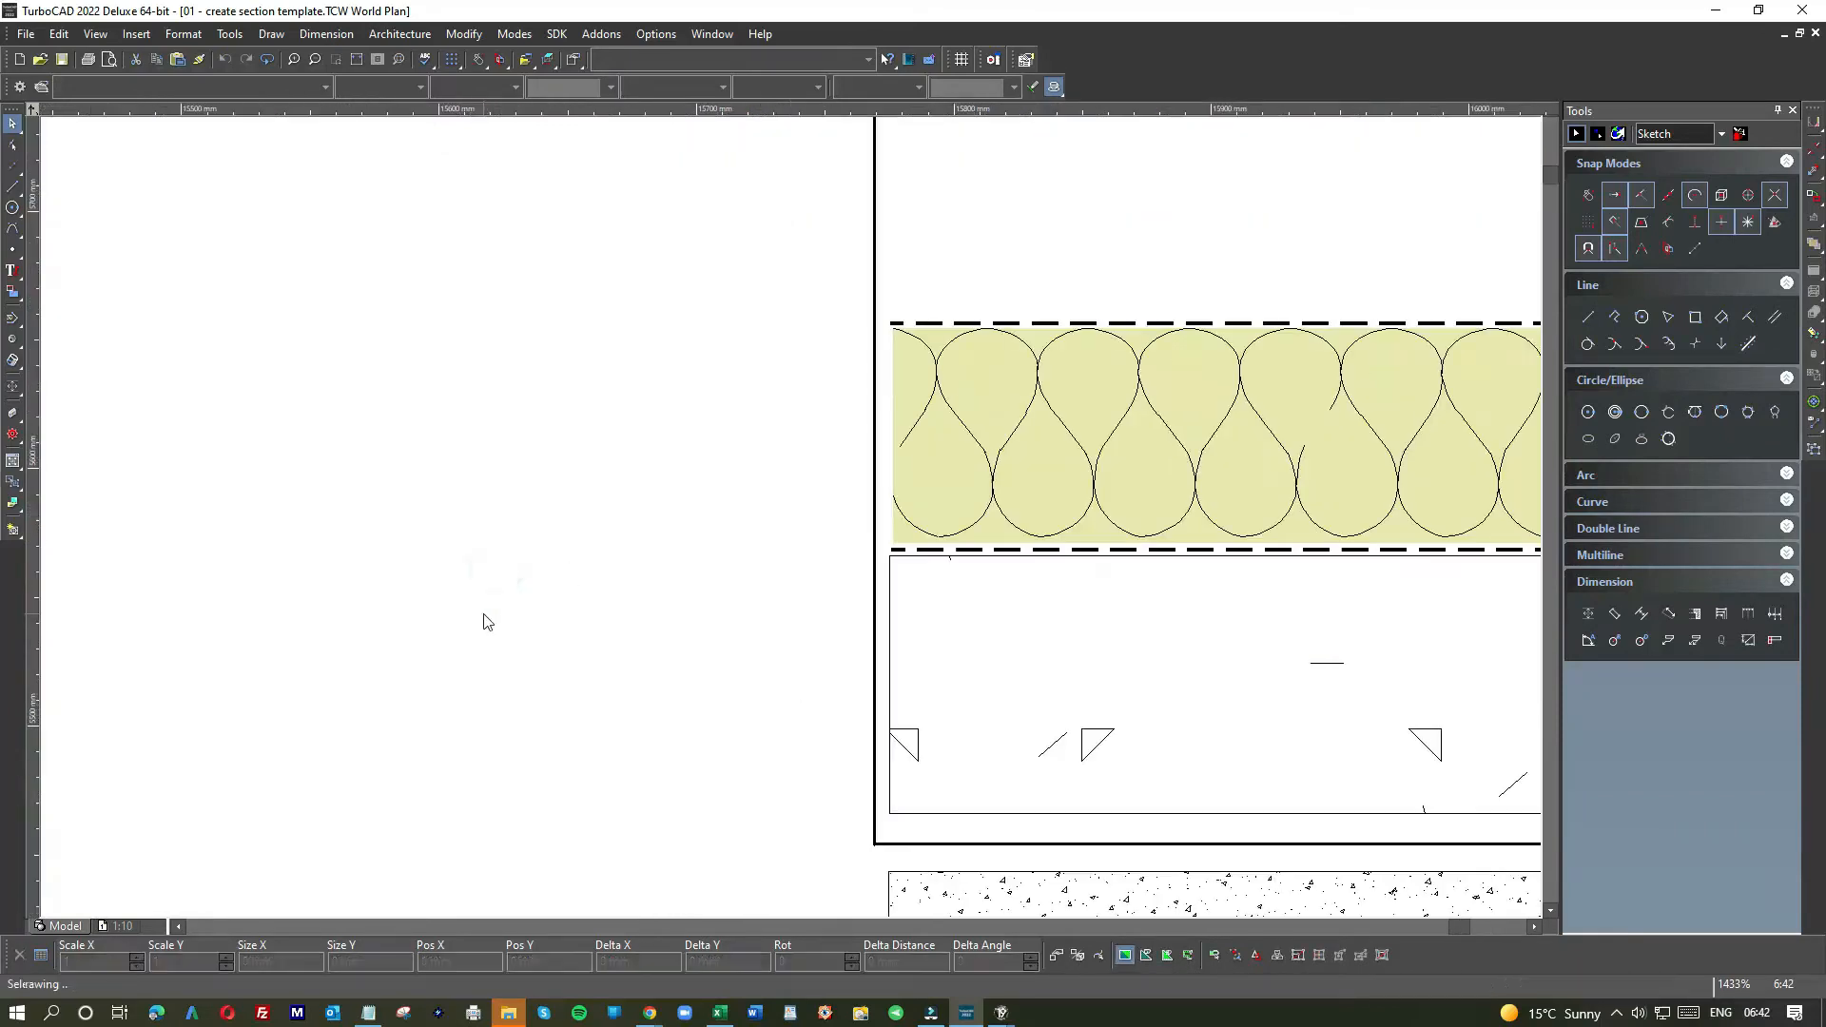
scroll(1012, 554, "up", 2)
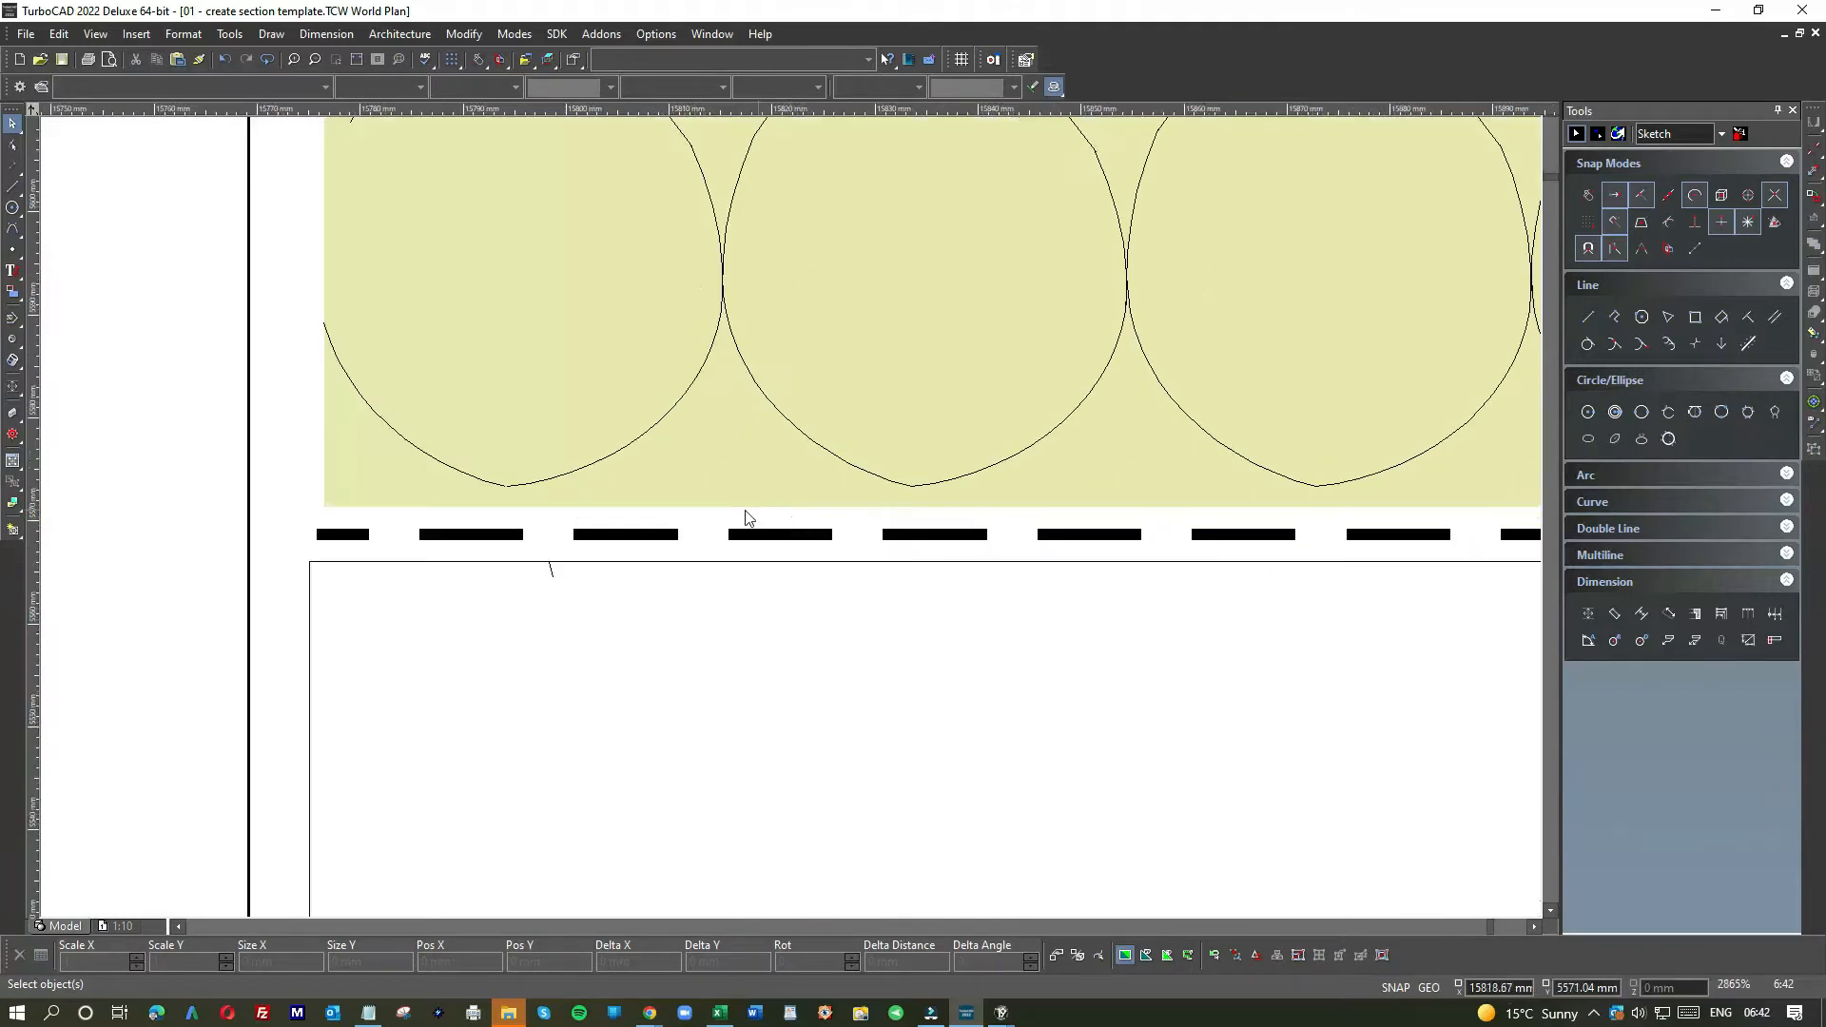
scroll(795, 522, "down", 2)
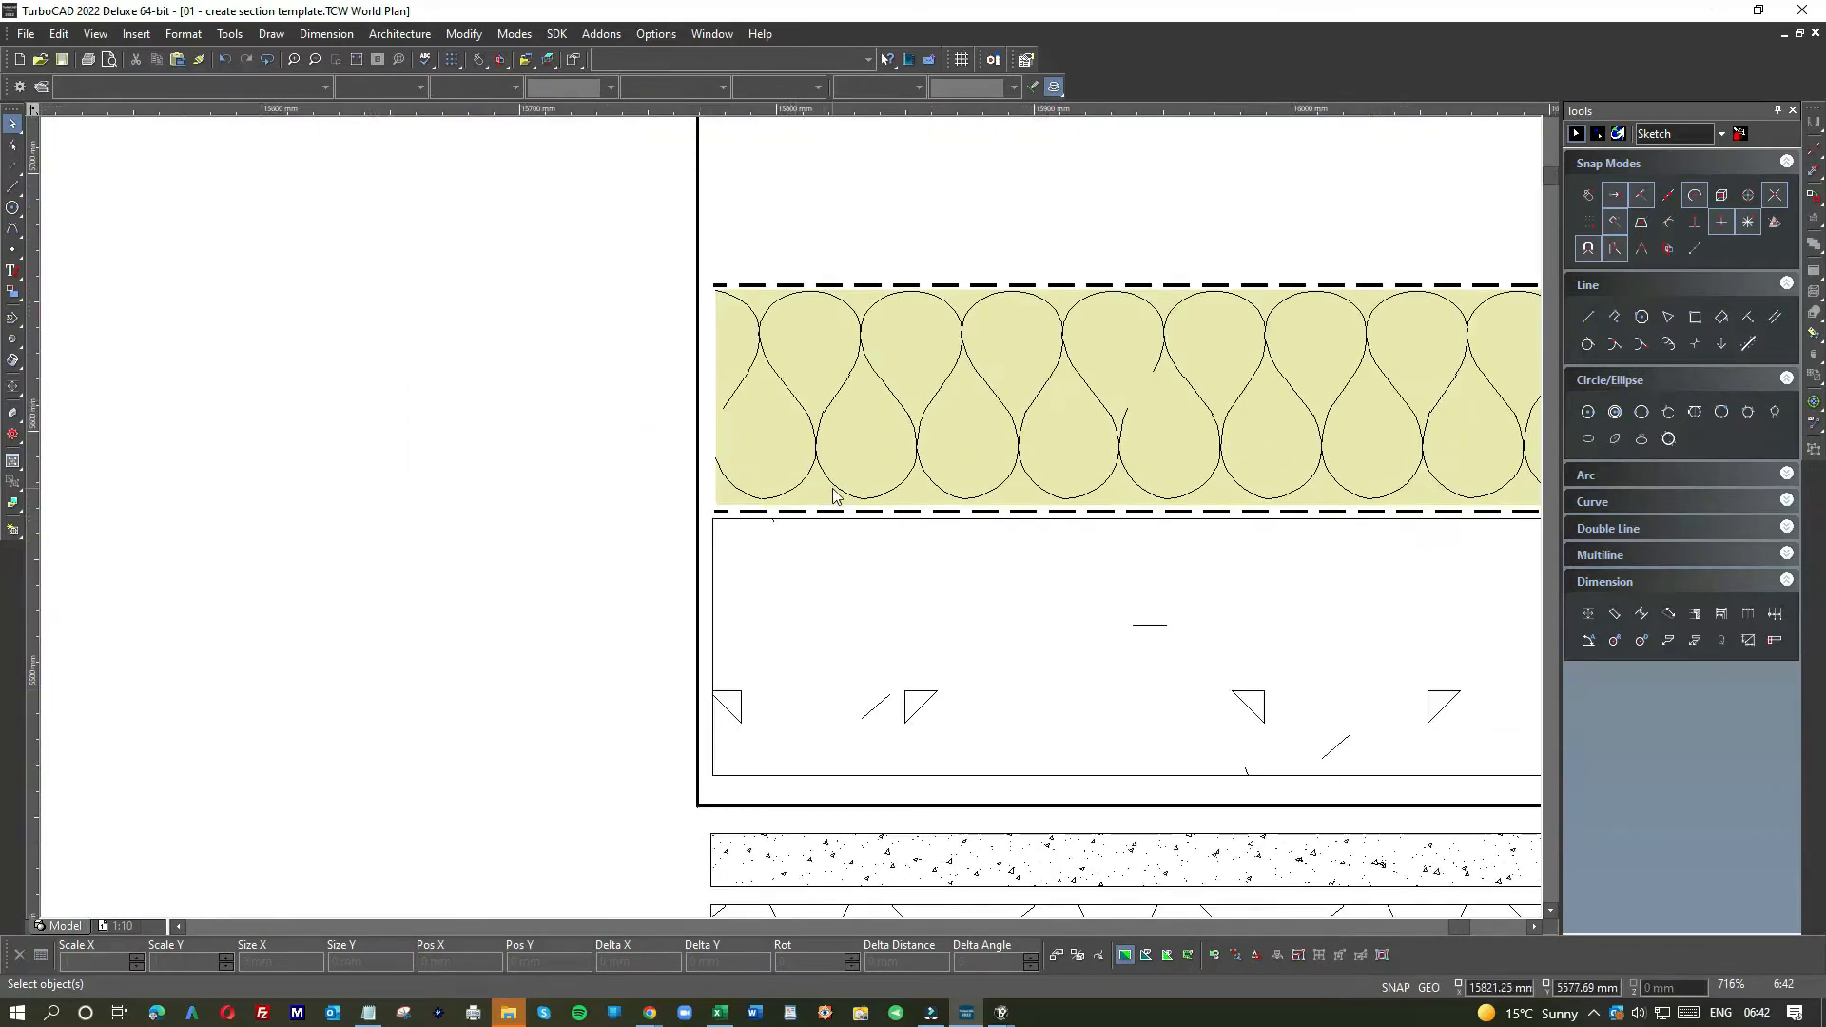
- Select the narrow upright perimeter insulation strip between the screed and the wall in the Trench Foundations detail
scroll(835, 344, "down", 2)
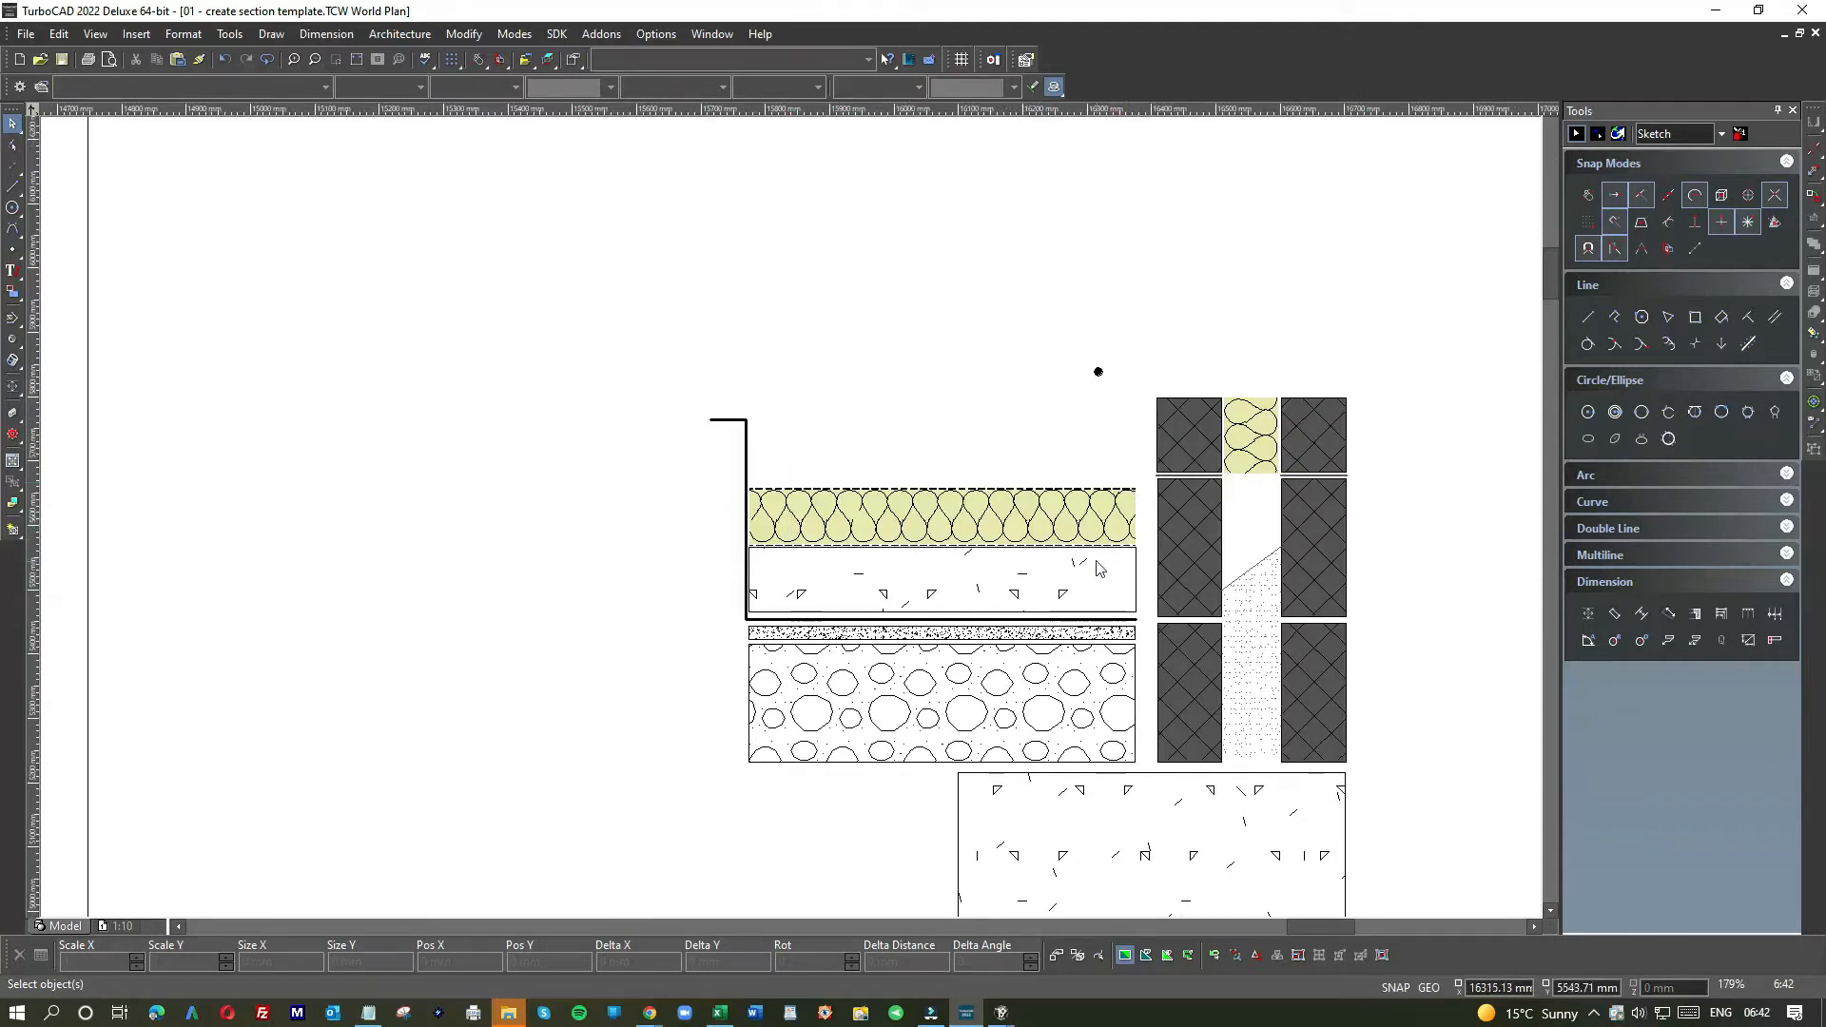
scroll(795, 522, "down", 1)
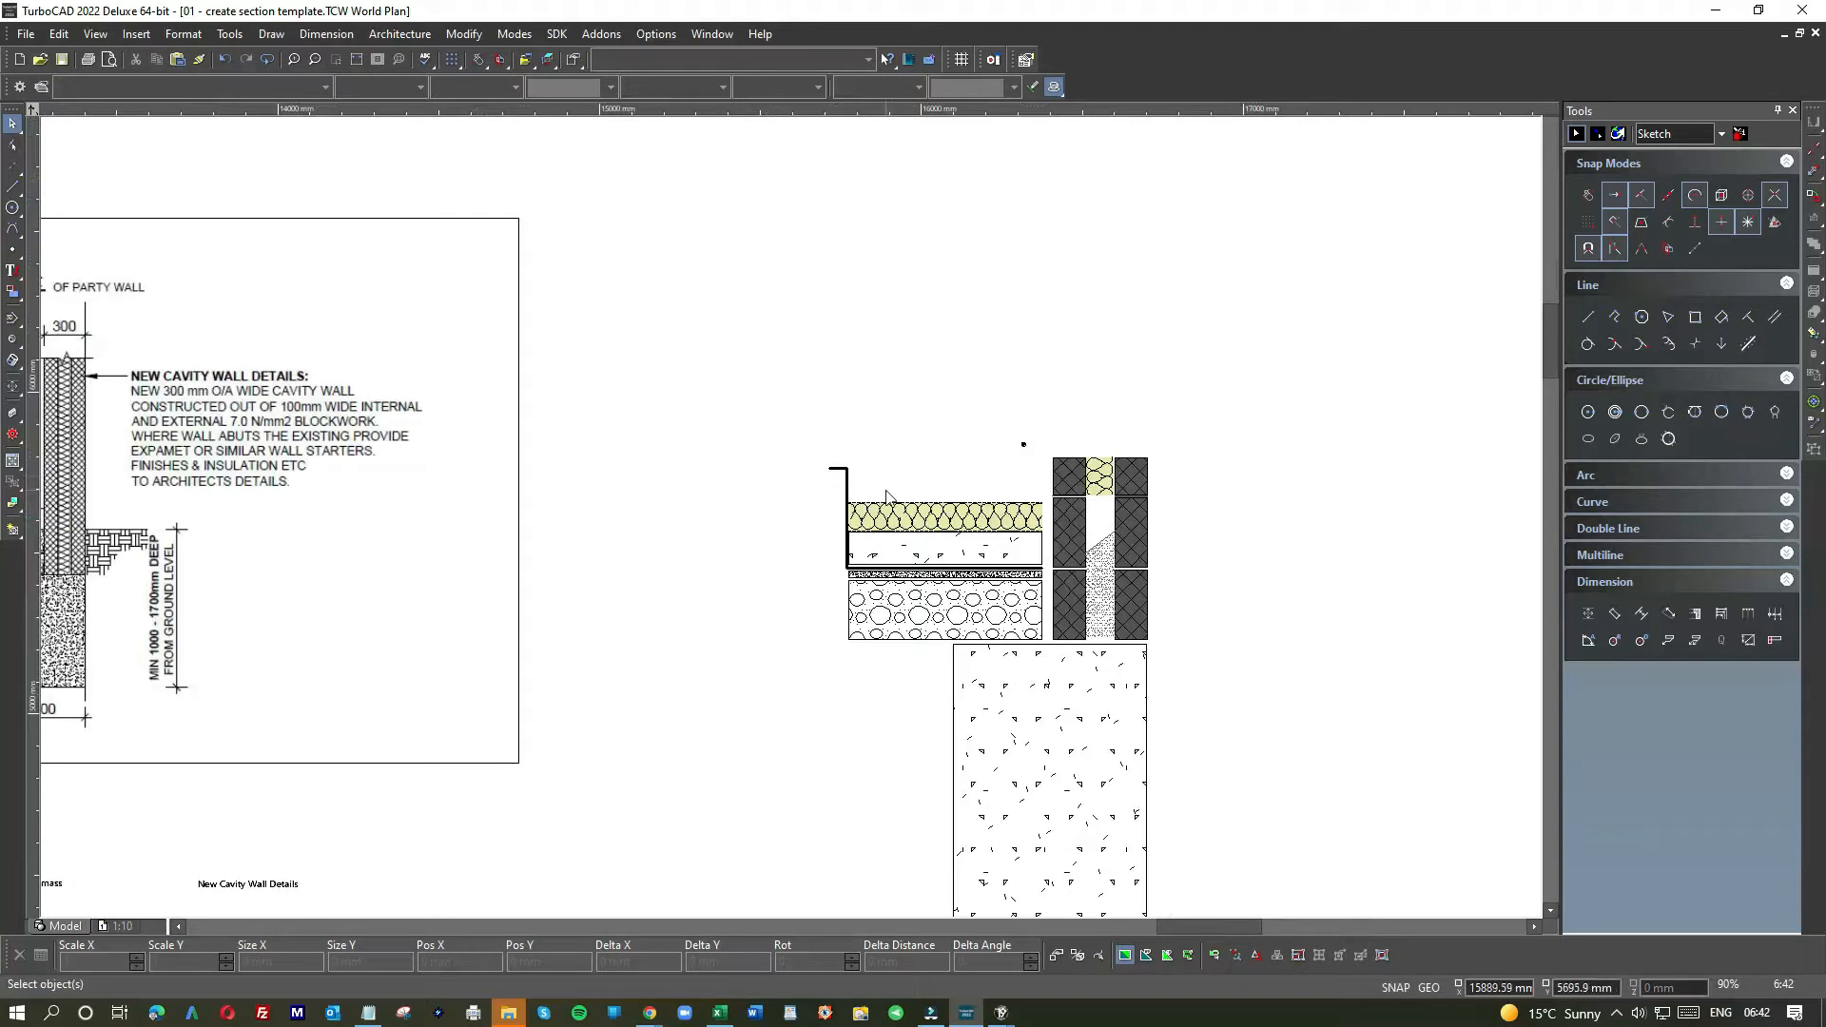
scroll(788, 524, "up", 2)
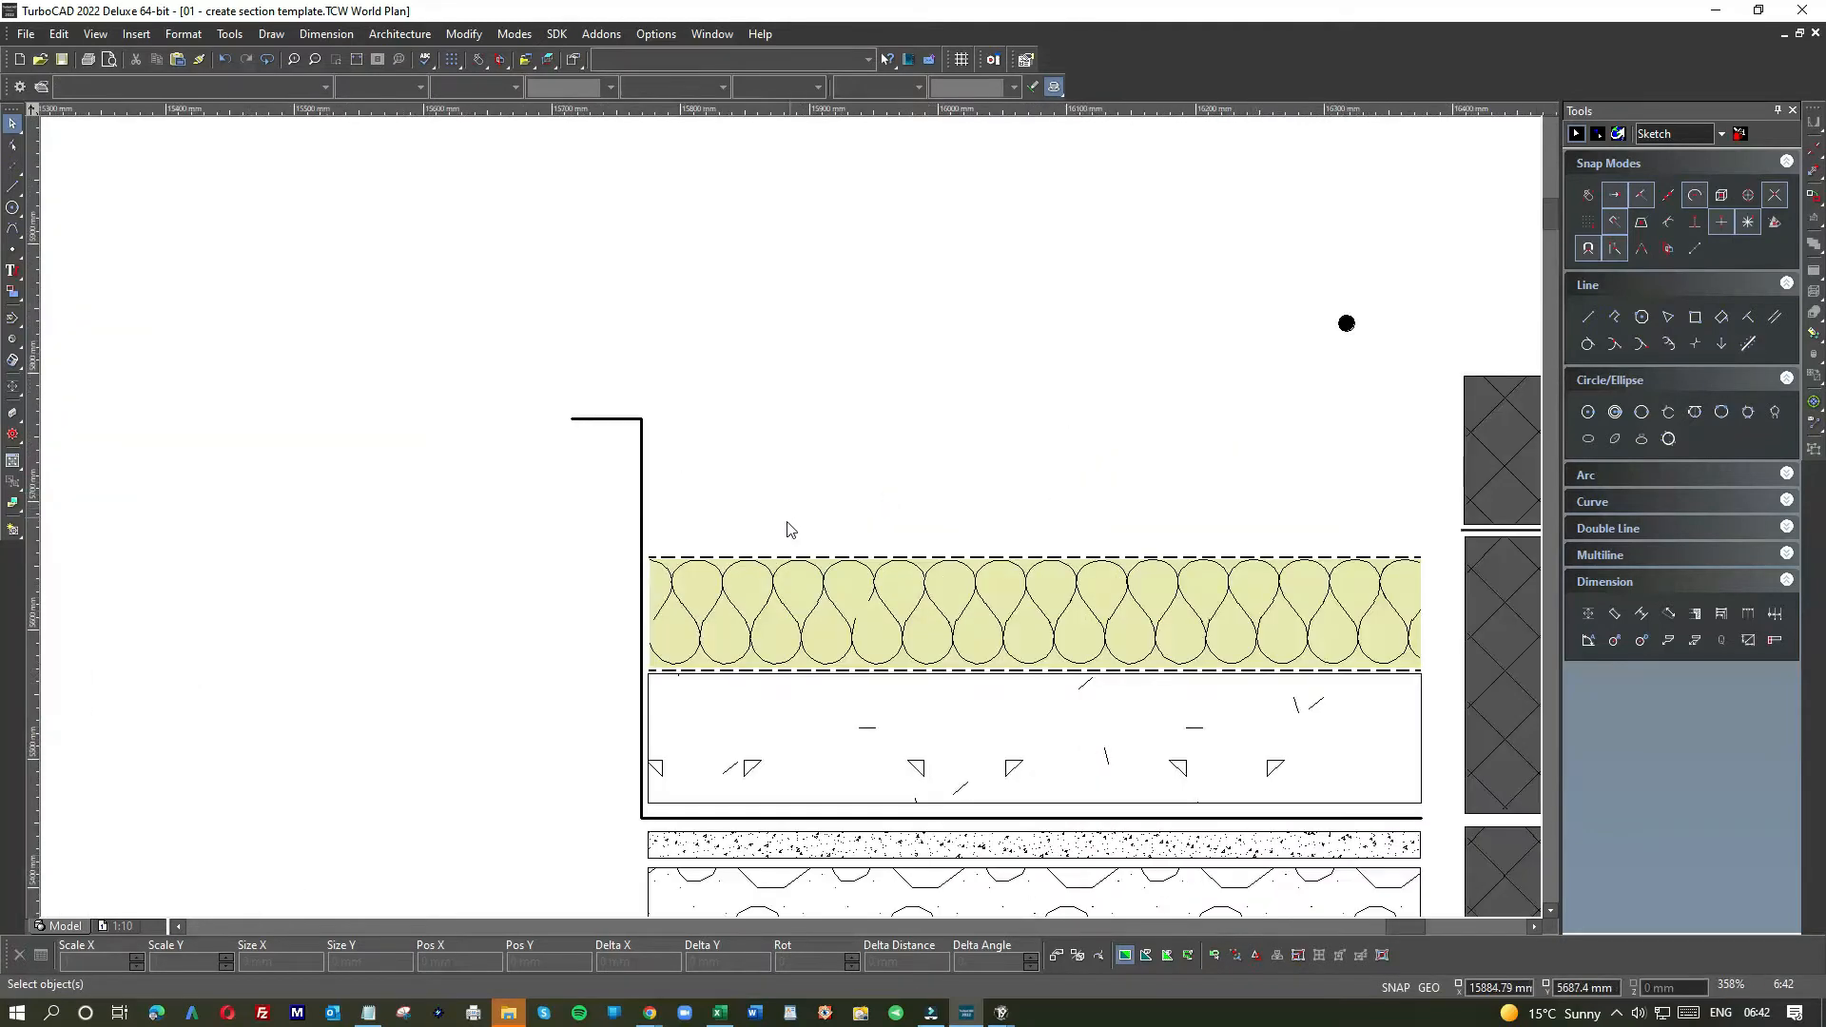
scroll(788, 514, "down", 4)
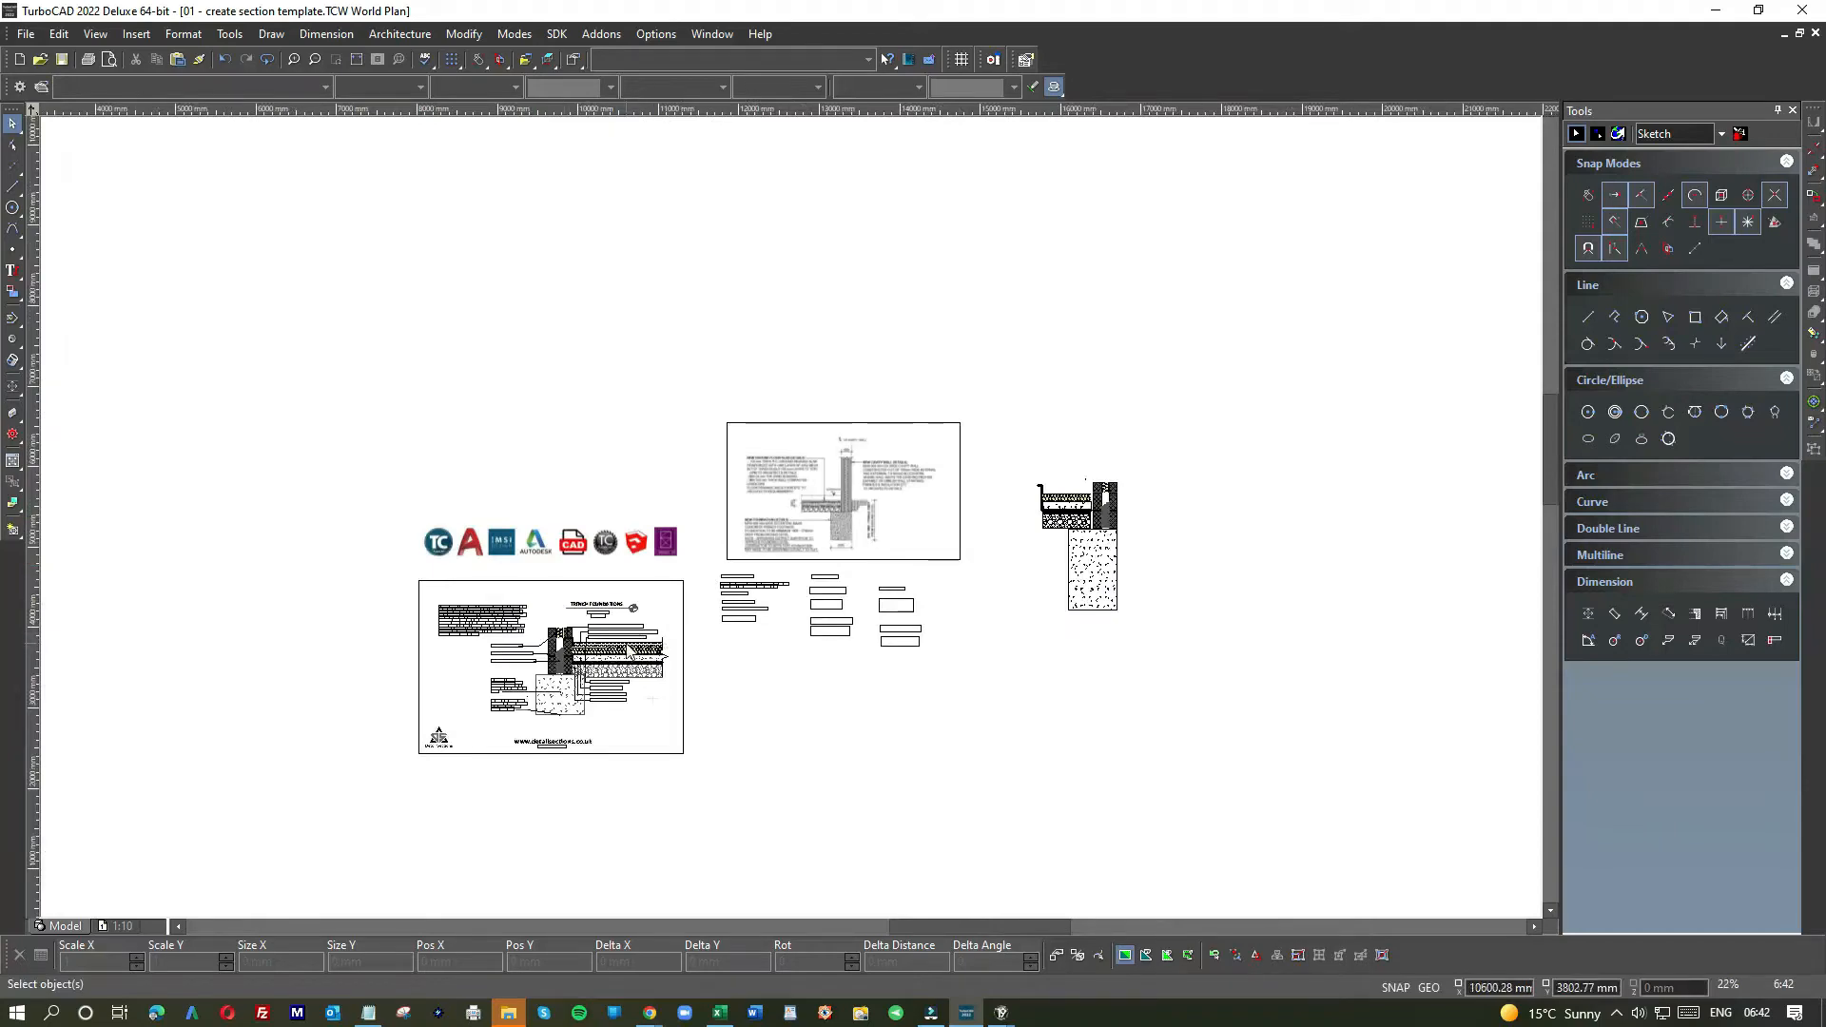
scroll(628, 649, "up", 3)
left_click(737, 535)
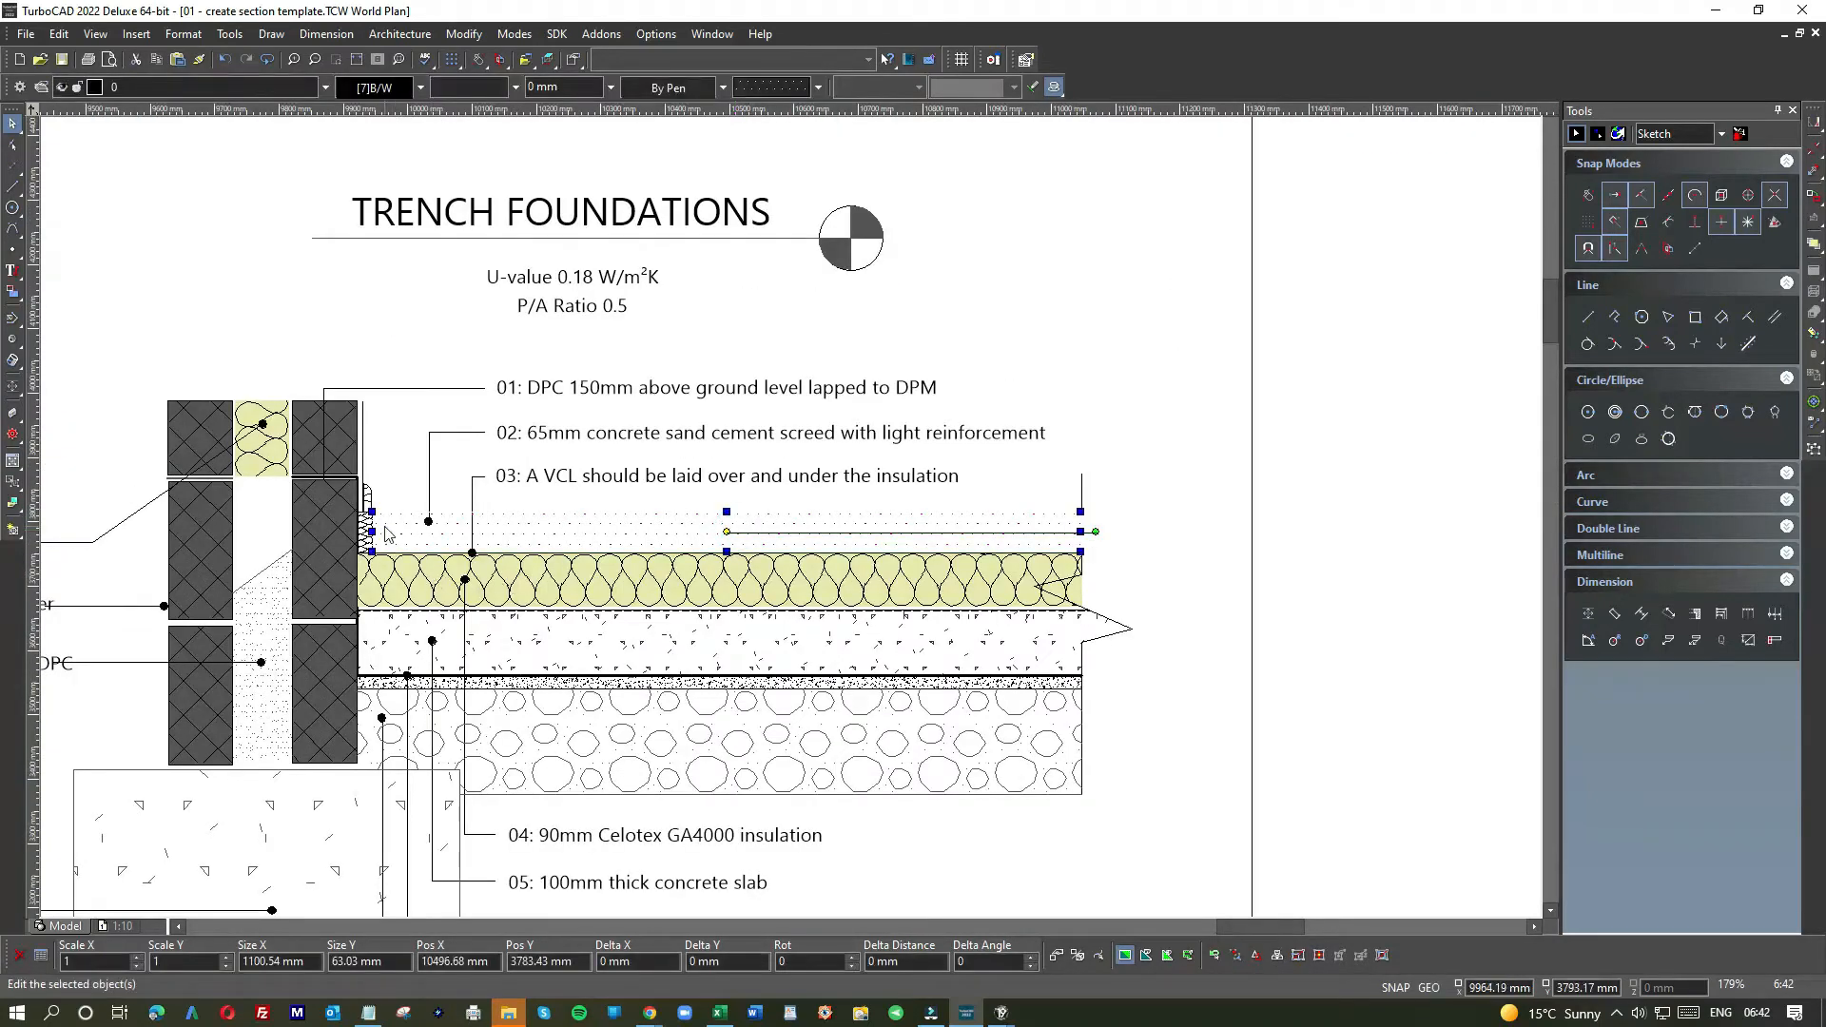
scroll(247, 527, "up", 2)
left_click(821, 383)
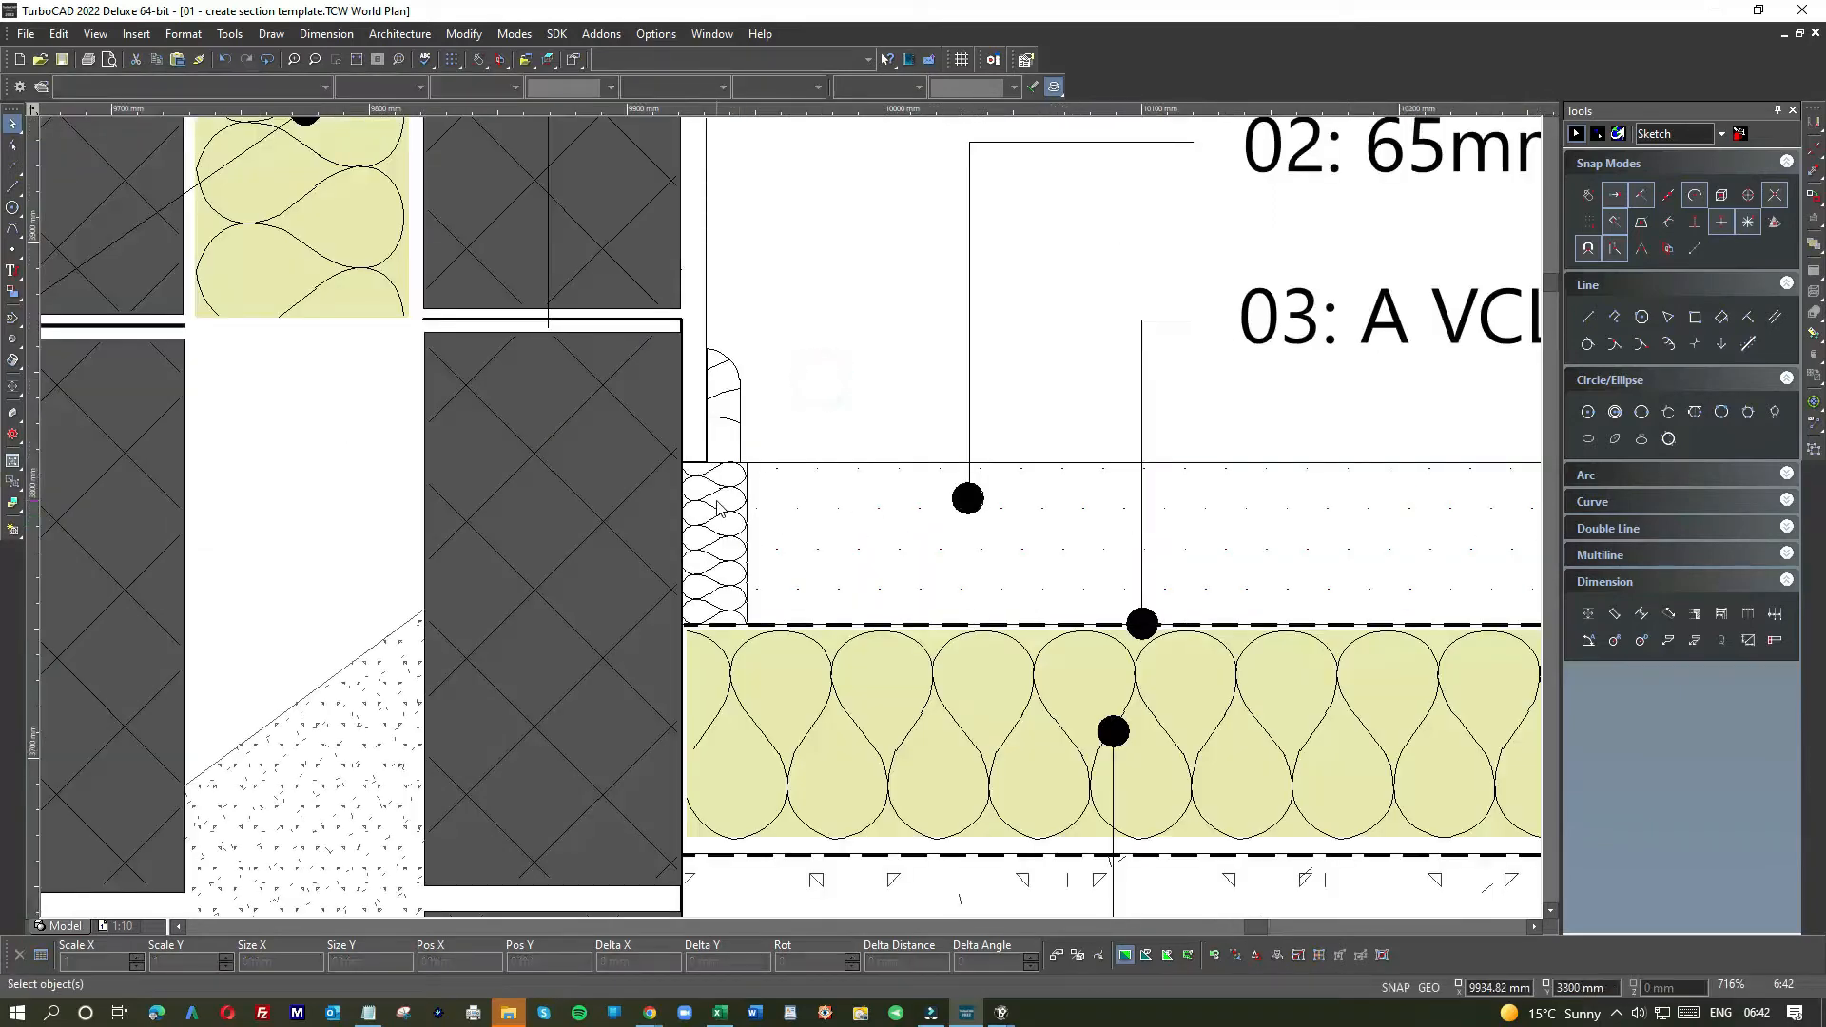
mouse_move(671, 459)
left_mouse_down()
mouse_move(746, 480)
mouse_move(761, 639)
left_mouse_up()
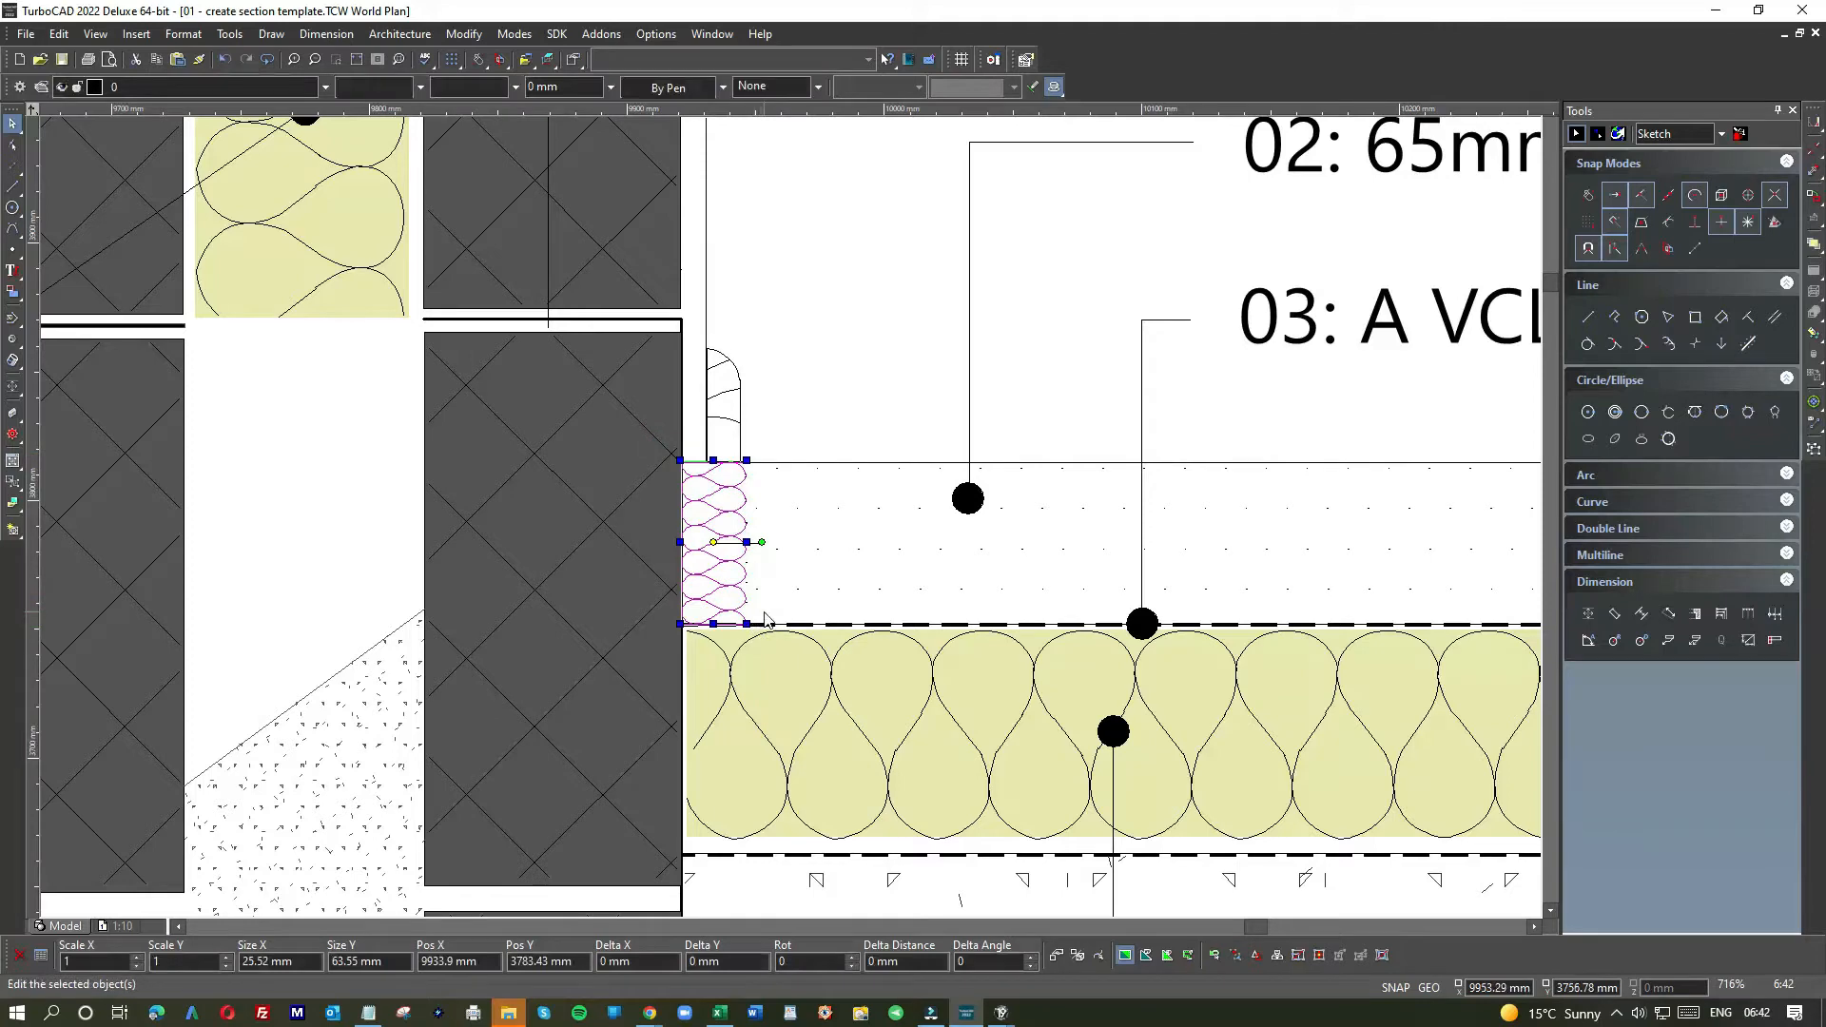
- Copy the perimeter insulation strip into the new section and move it above the floor insulation, at the end nearest the cavity wall
scroll(787, 523, "down", 5)
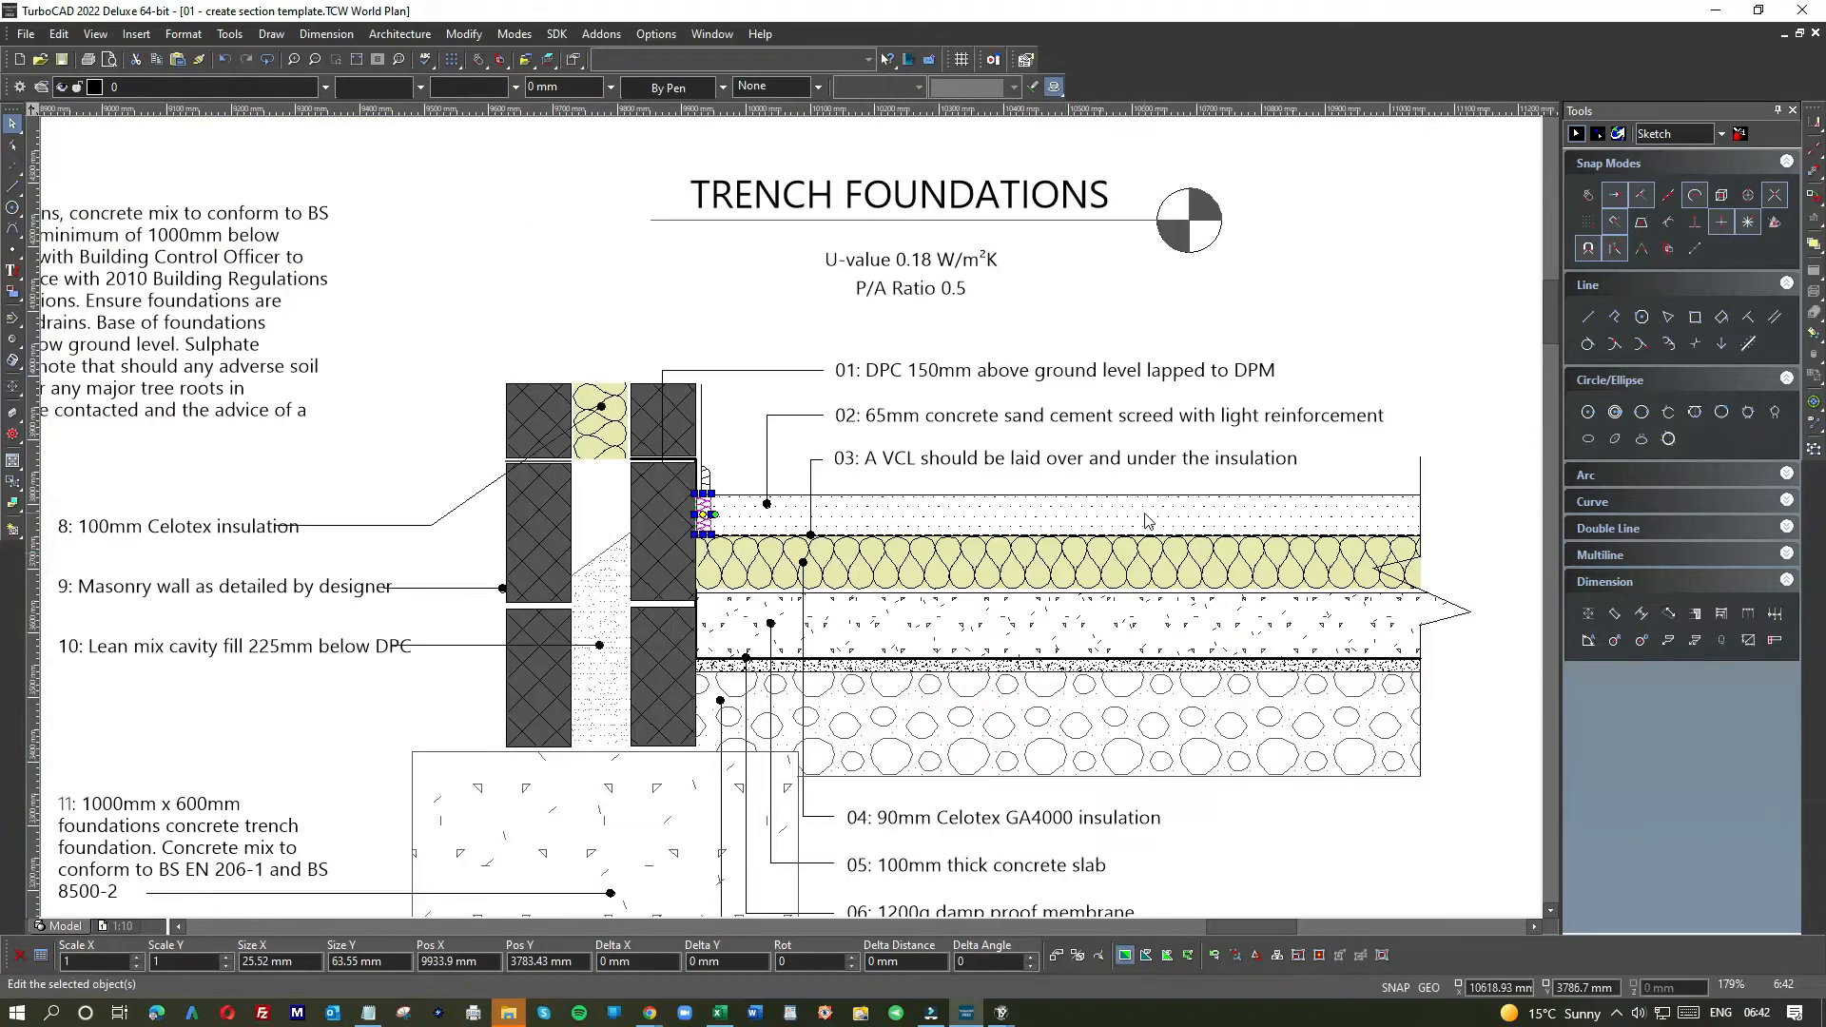
scroll(1148, 521, "down", 3)
scroll(996, 522, "down", 2)
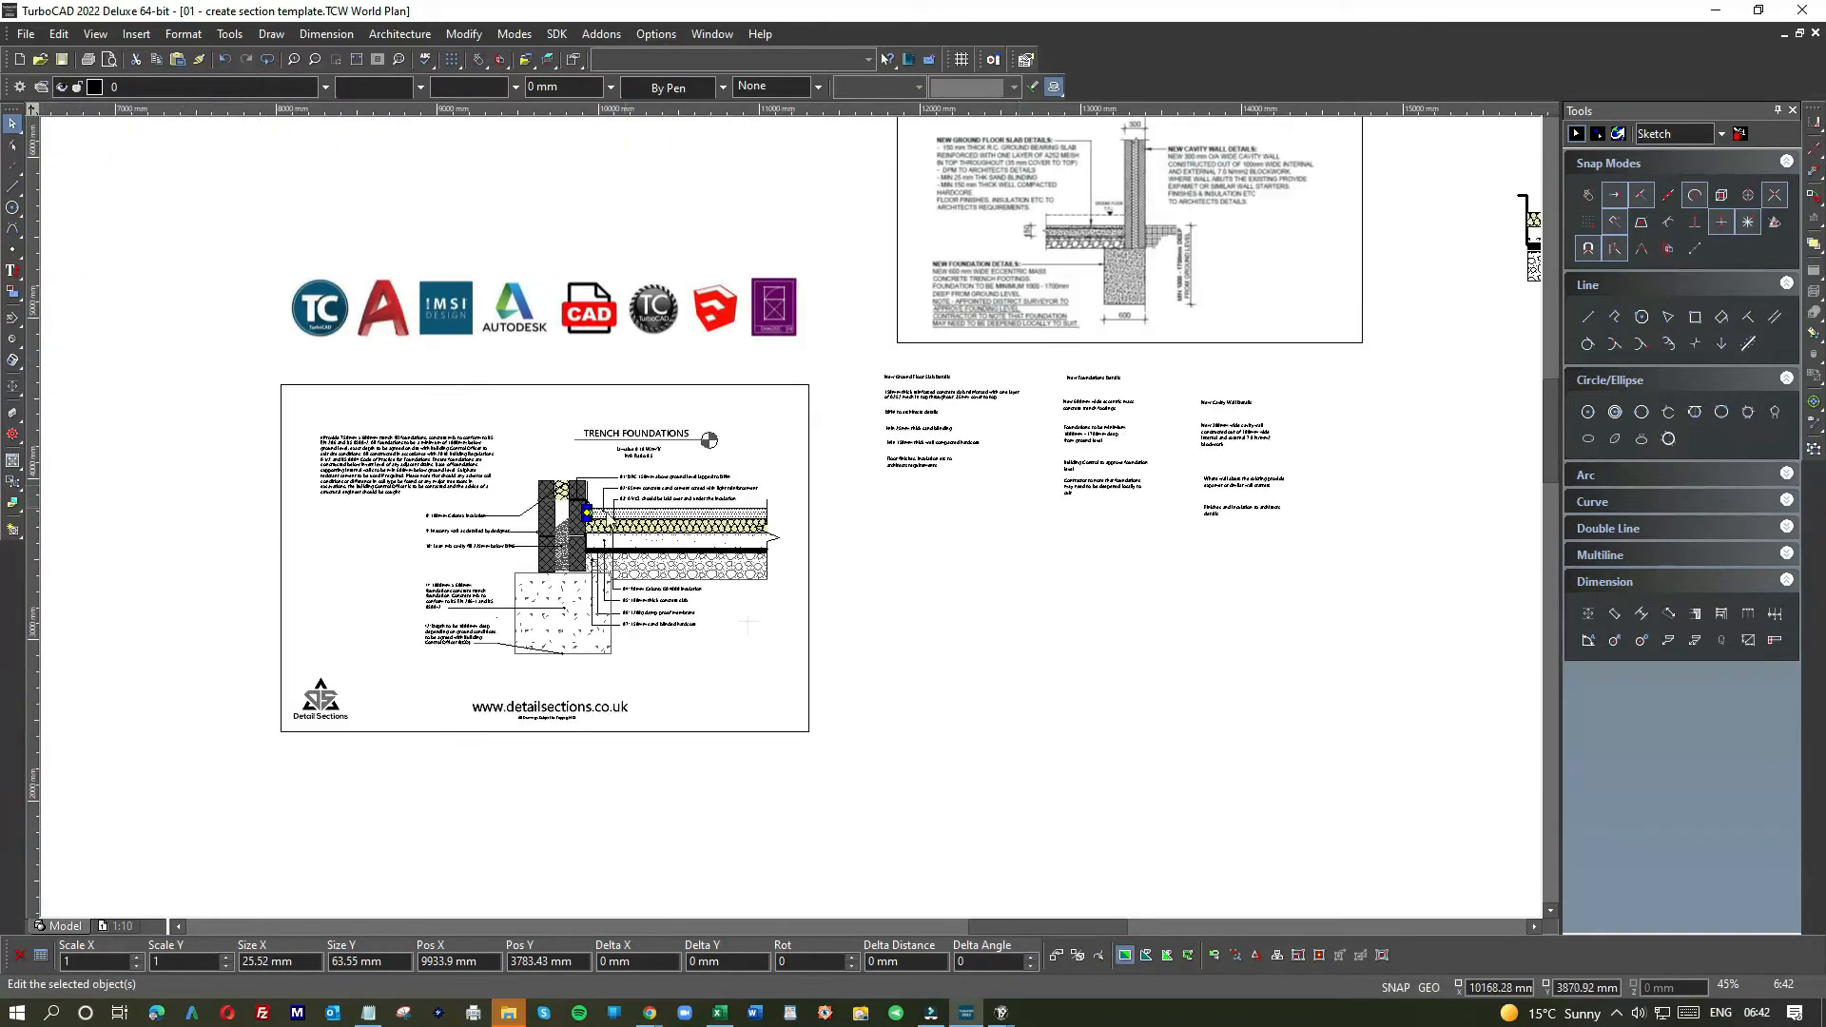
scroll(992, 533, "down", 3)
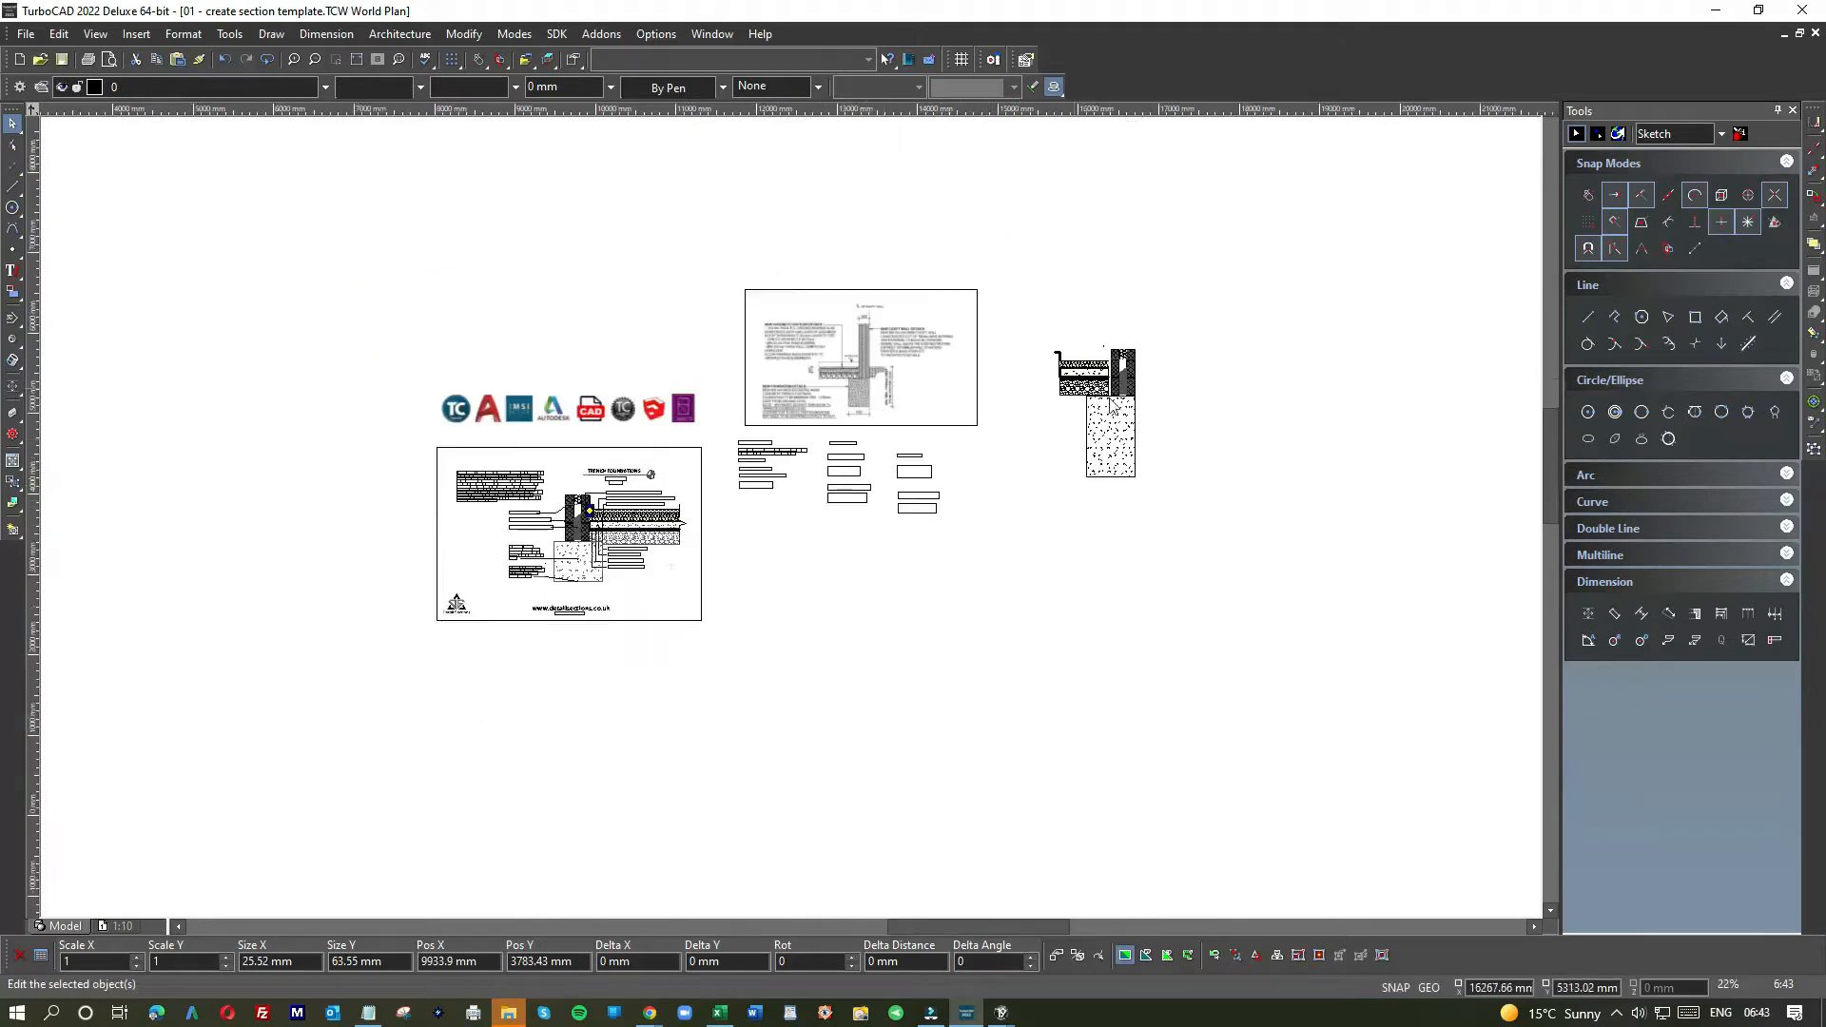
scroll(1108, 388, "up", 3)
left_click(732, 309)
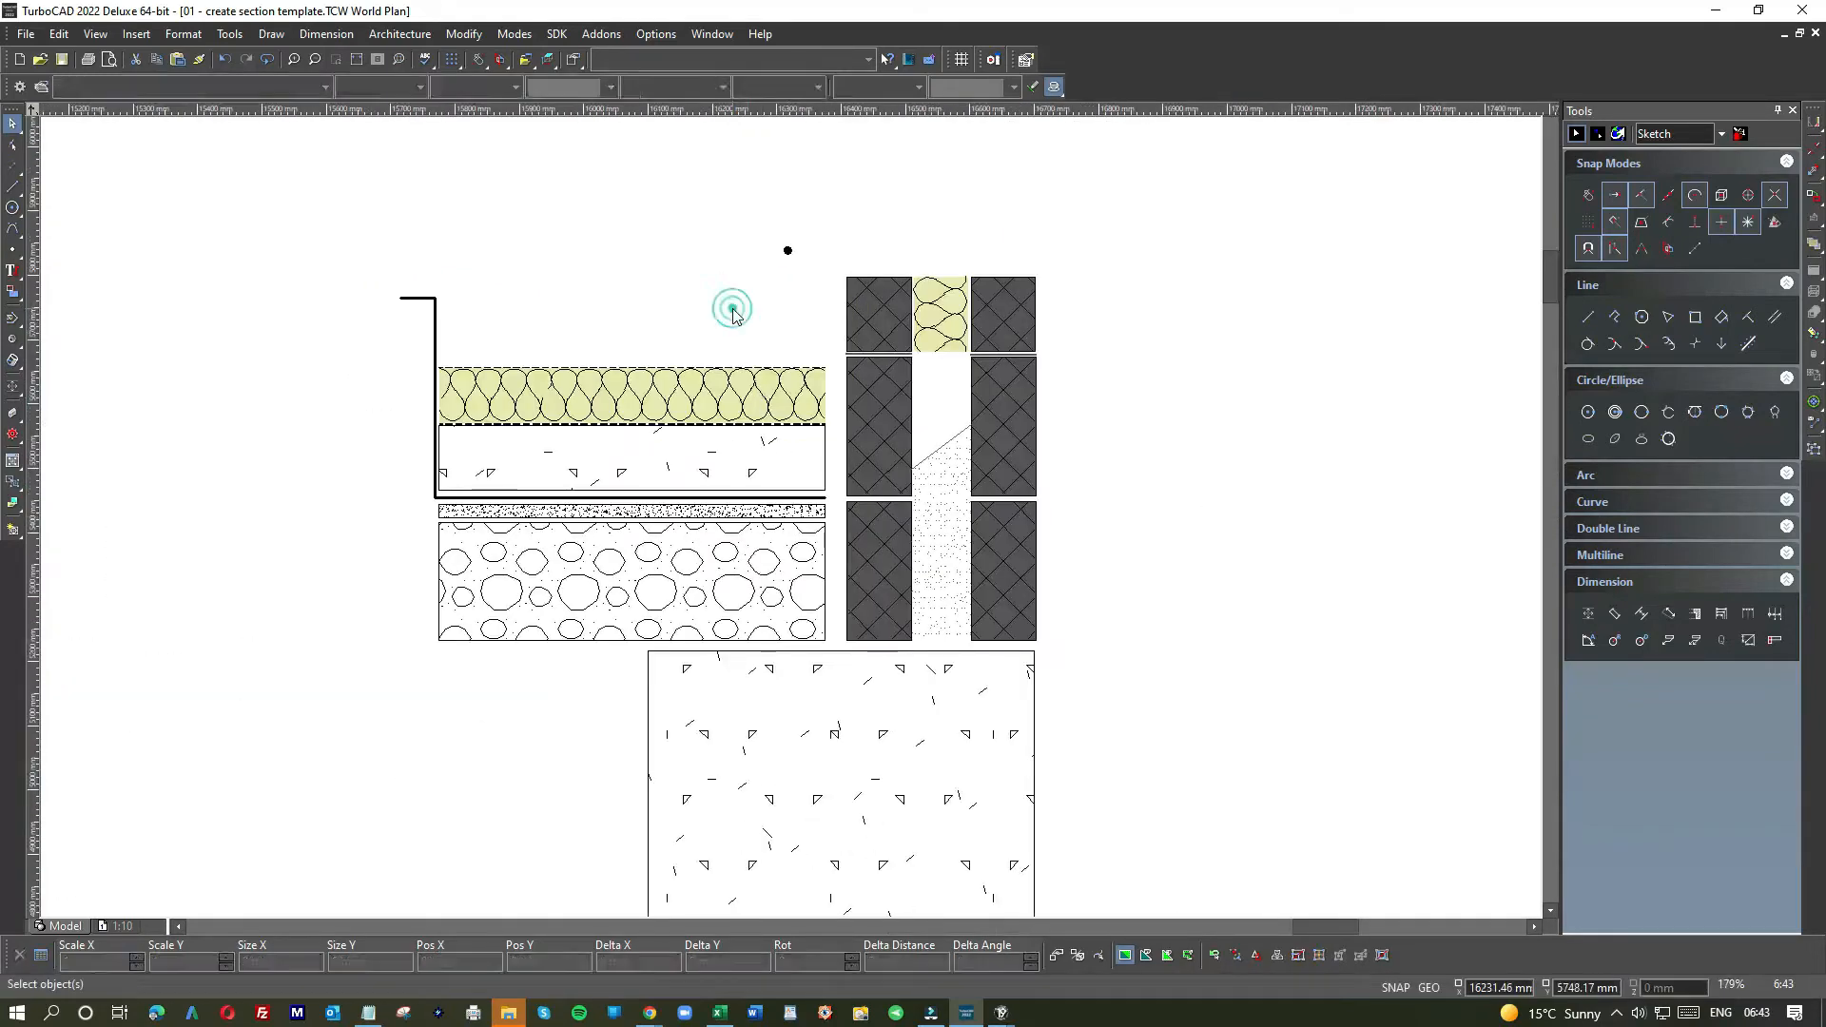
left_click(790, 513)
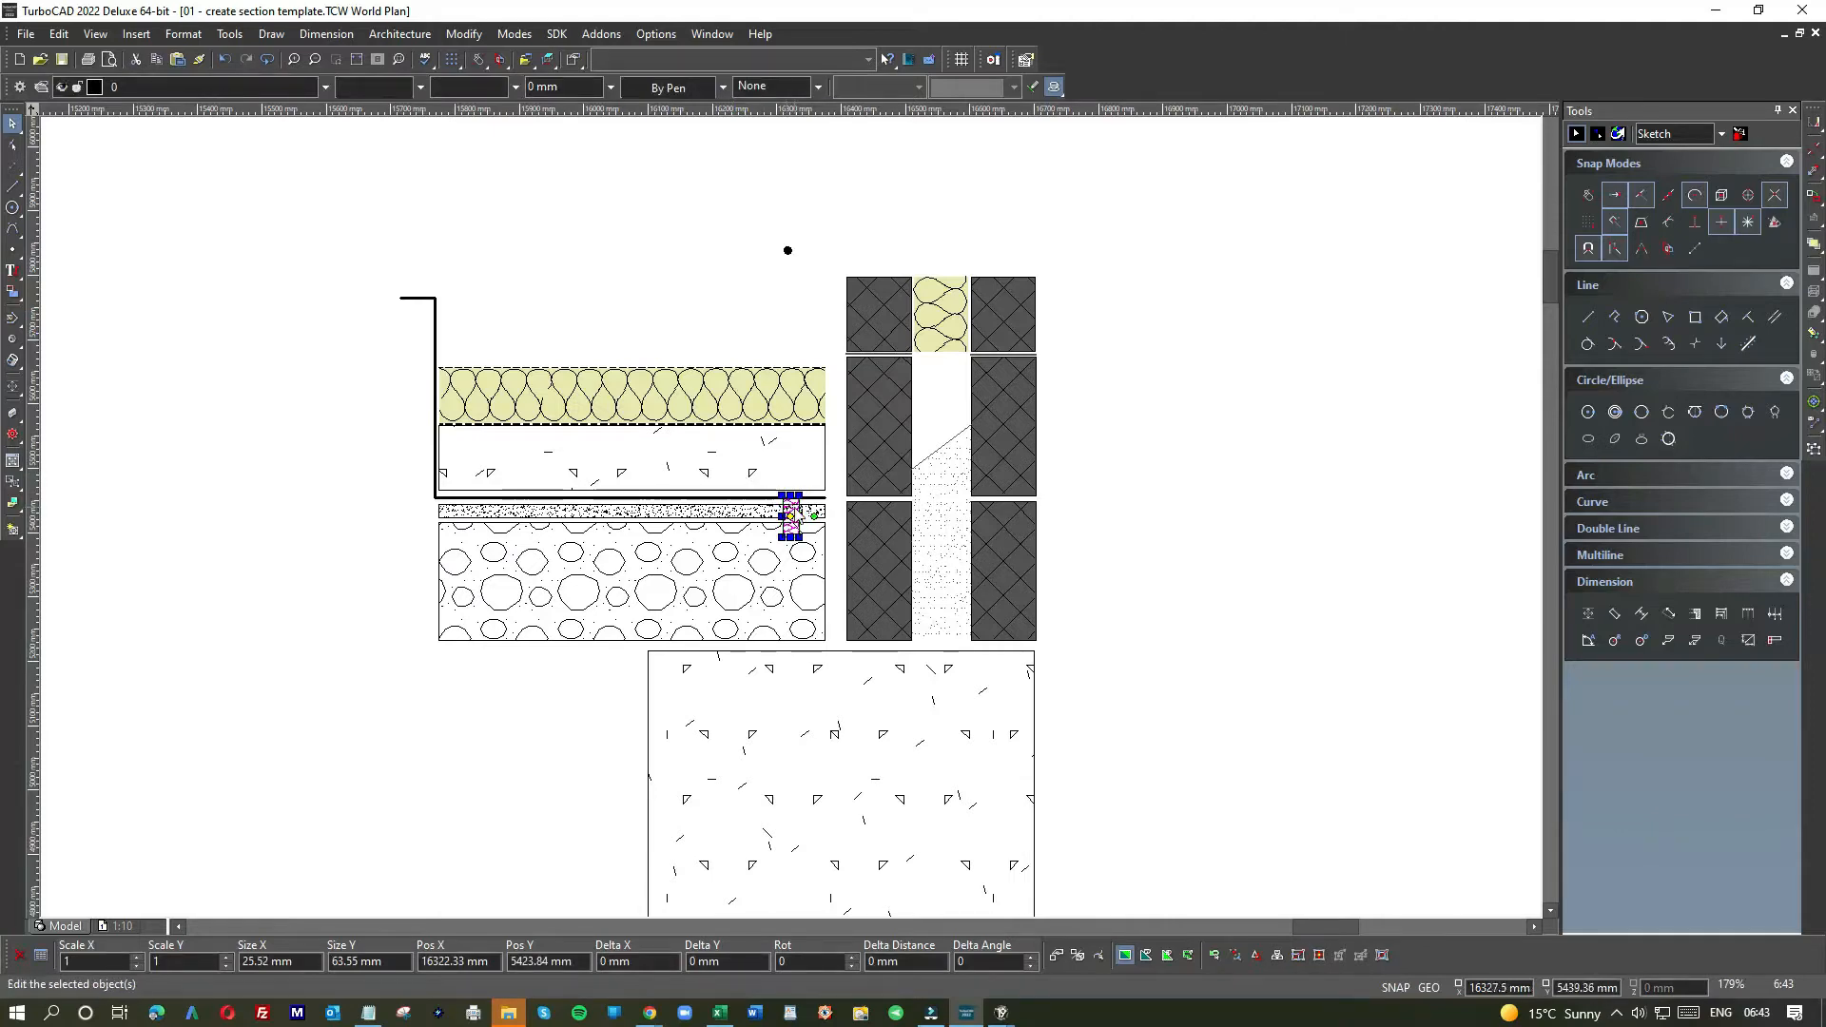
left_click_drag(790, 518, 809, 335)
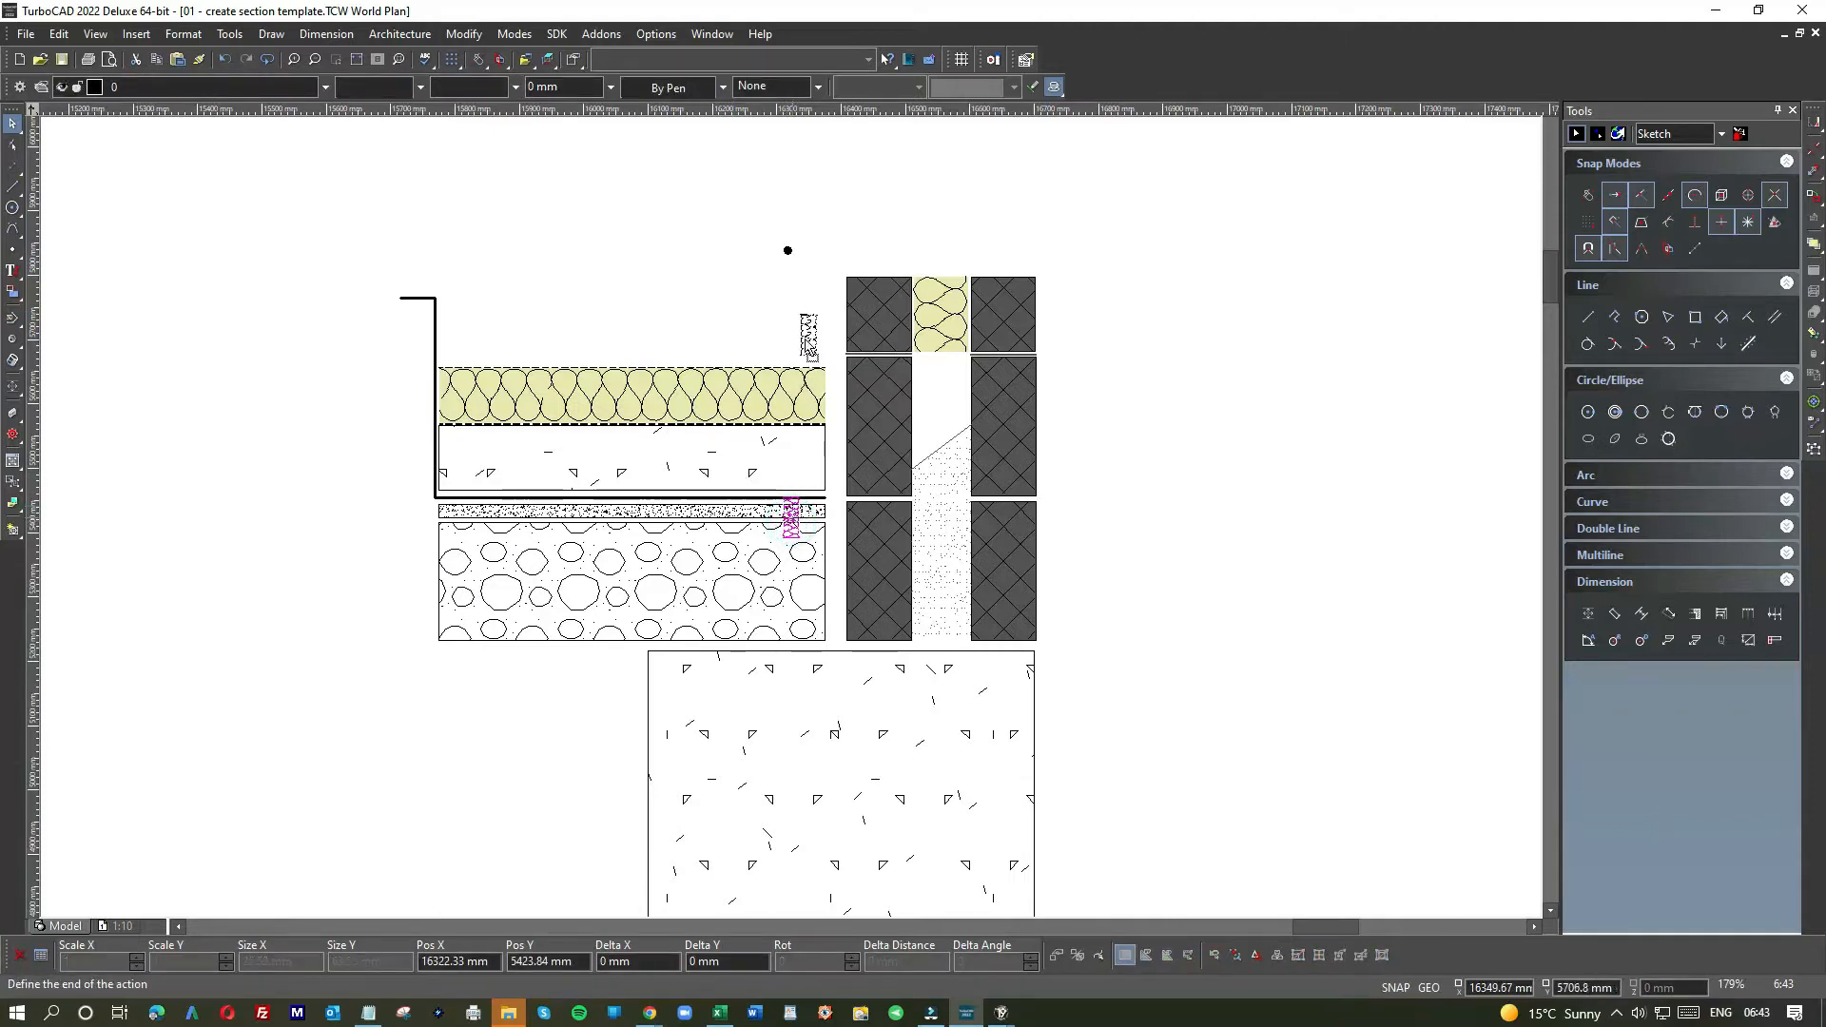
- Move the small vertical edge insulation strip just above the floor insulation, flush with its wall-side end
left_click(807, 336)
scroll(802, 335, "up", 3)
mouse_move(895, 576)
left_mouse_down()
mouse_move(928, 583)
mouse_move(958, 657)
mouse_move(957, 636)
left_mouse_up()
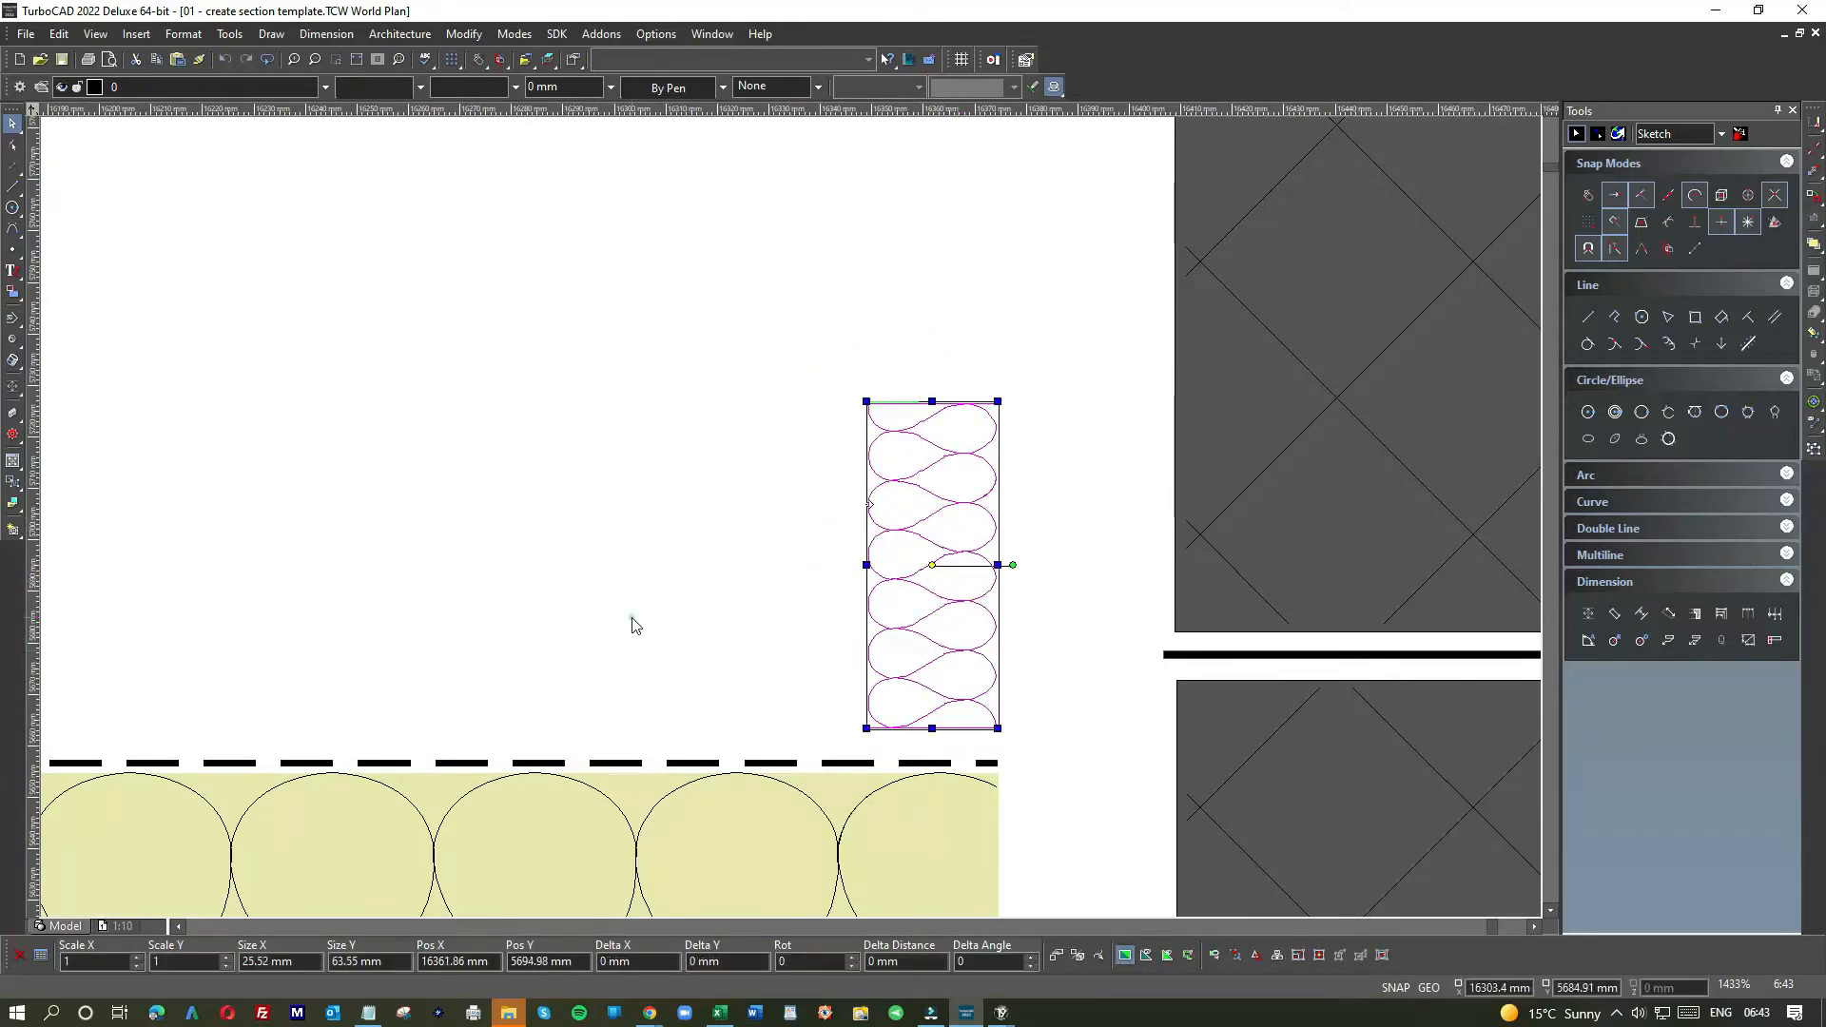
left_click(631, 620)
- Compare the section drawn so far with the reference drawing and its foundation notes
scroll(632, 621, "down", 4)
scroll(960, 542, "down", 2)
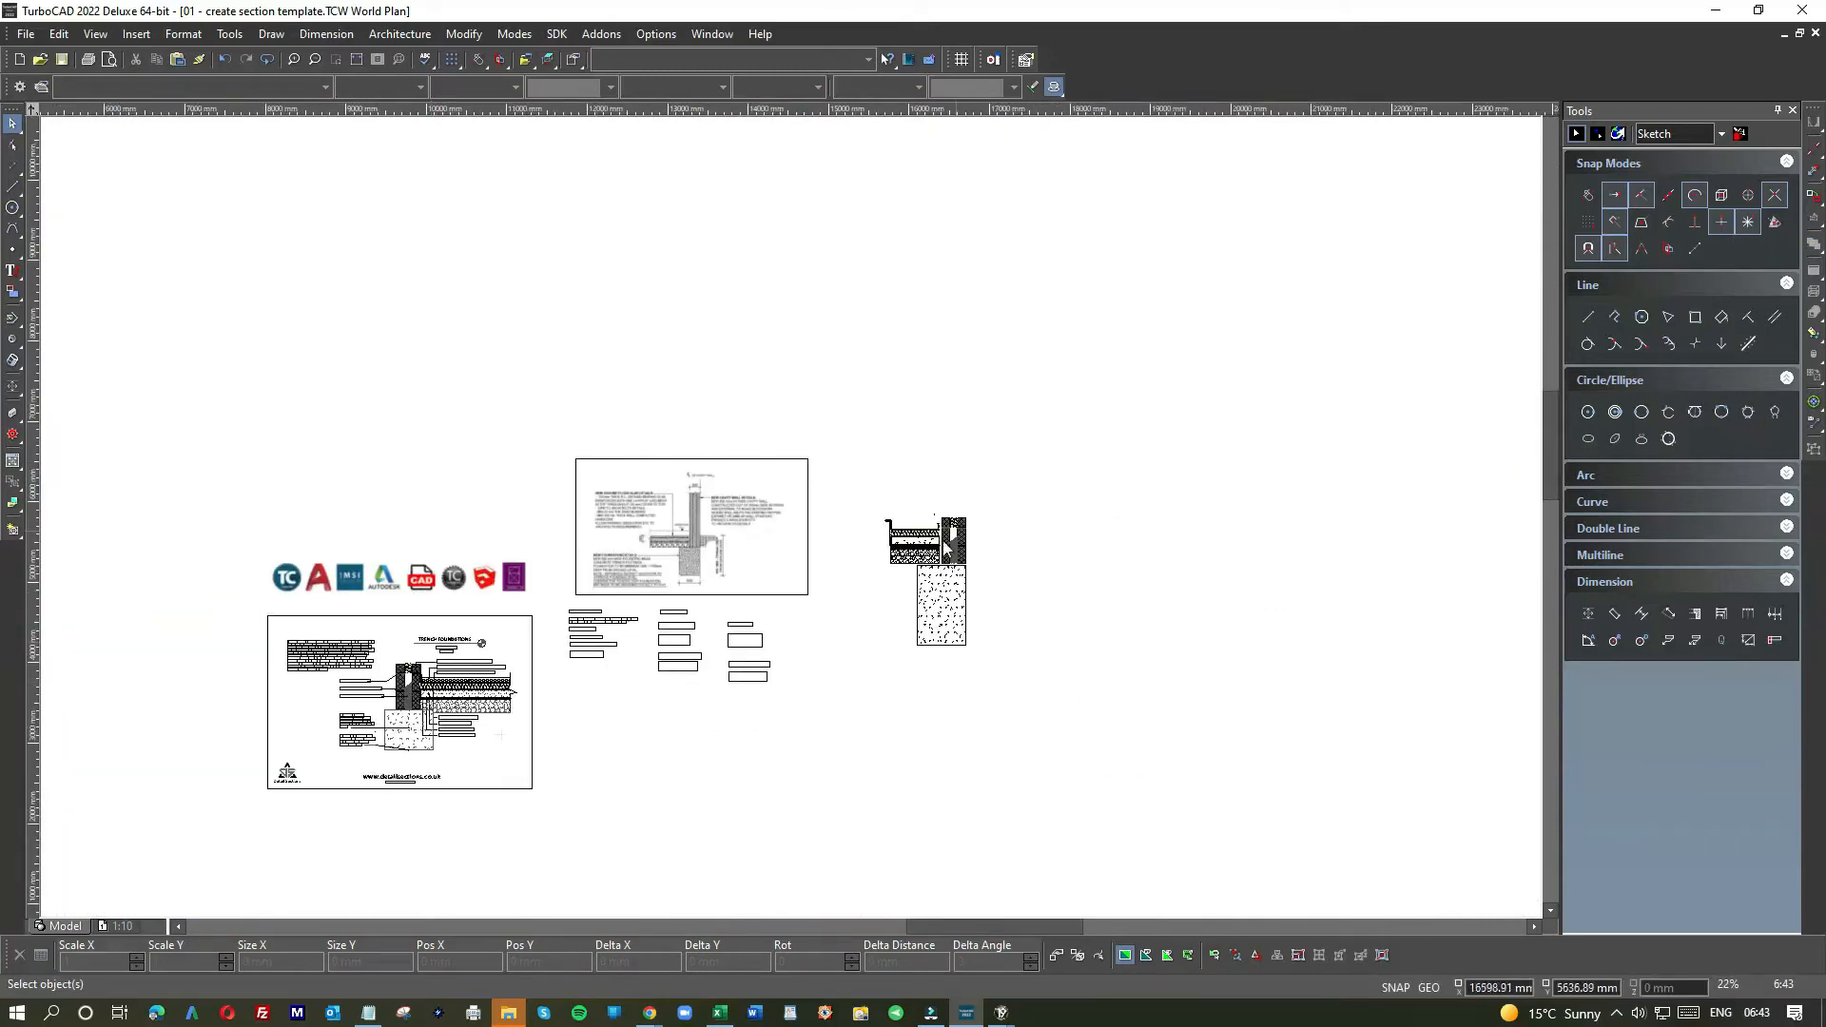
scroll(932, 533, "up", 2)
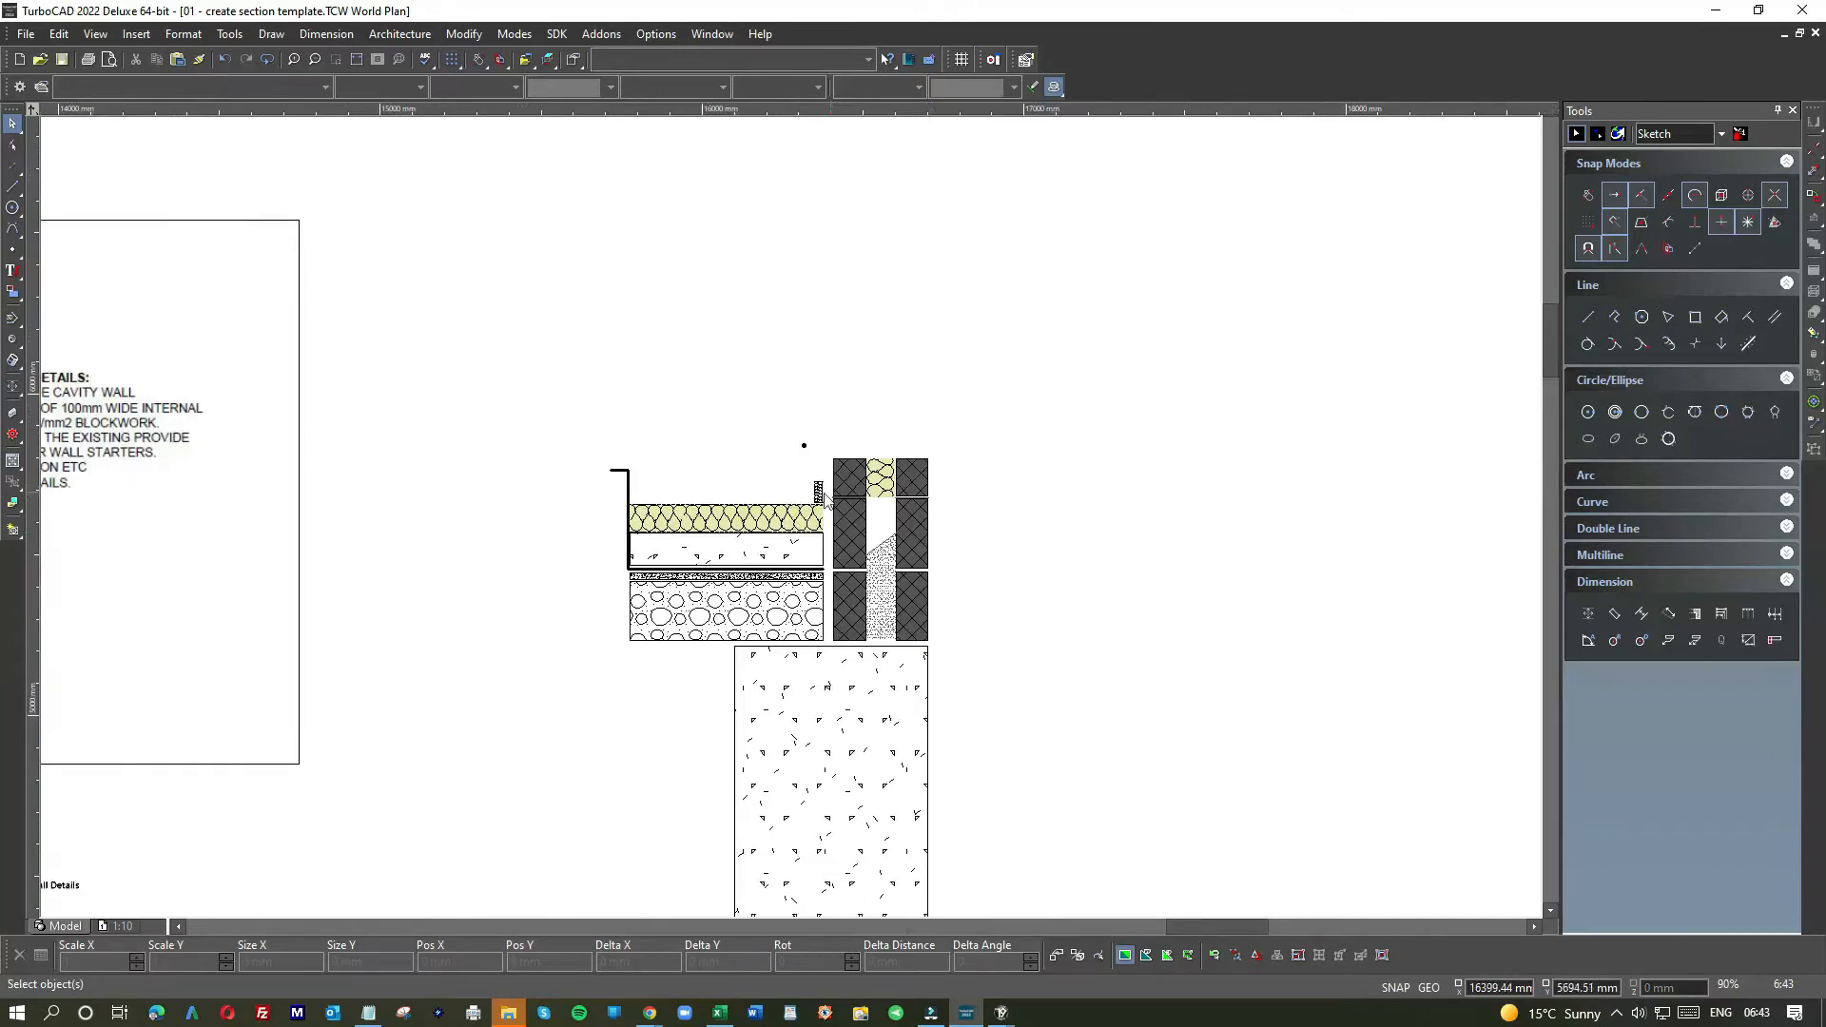
scroll(789, 524, "down", 1)
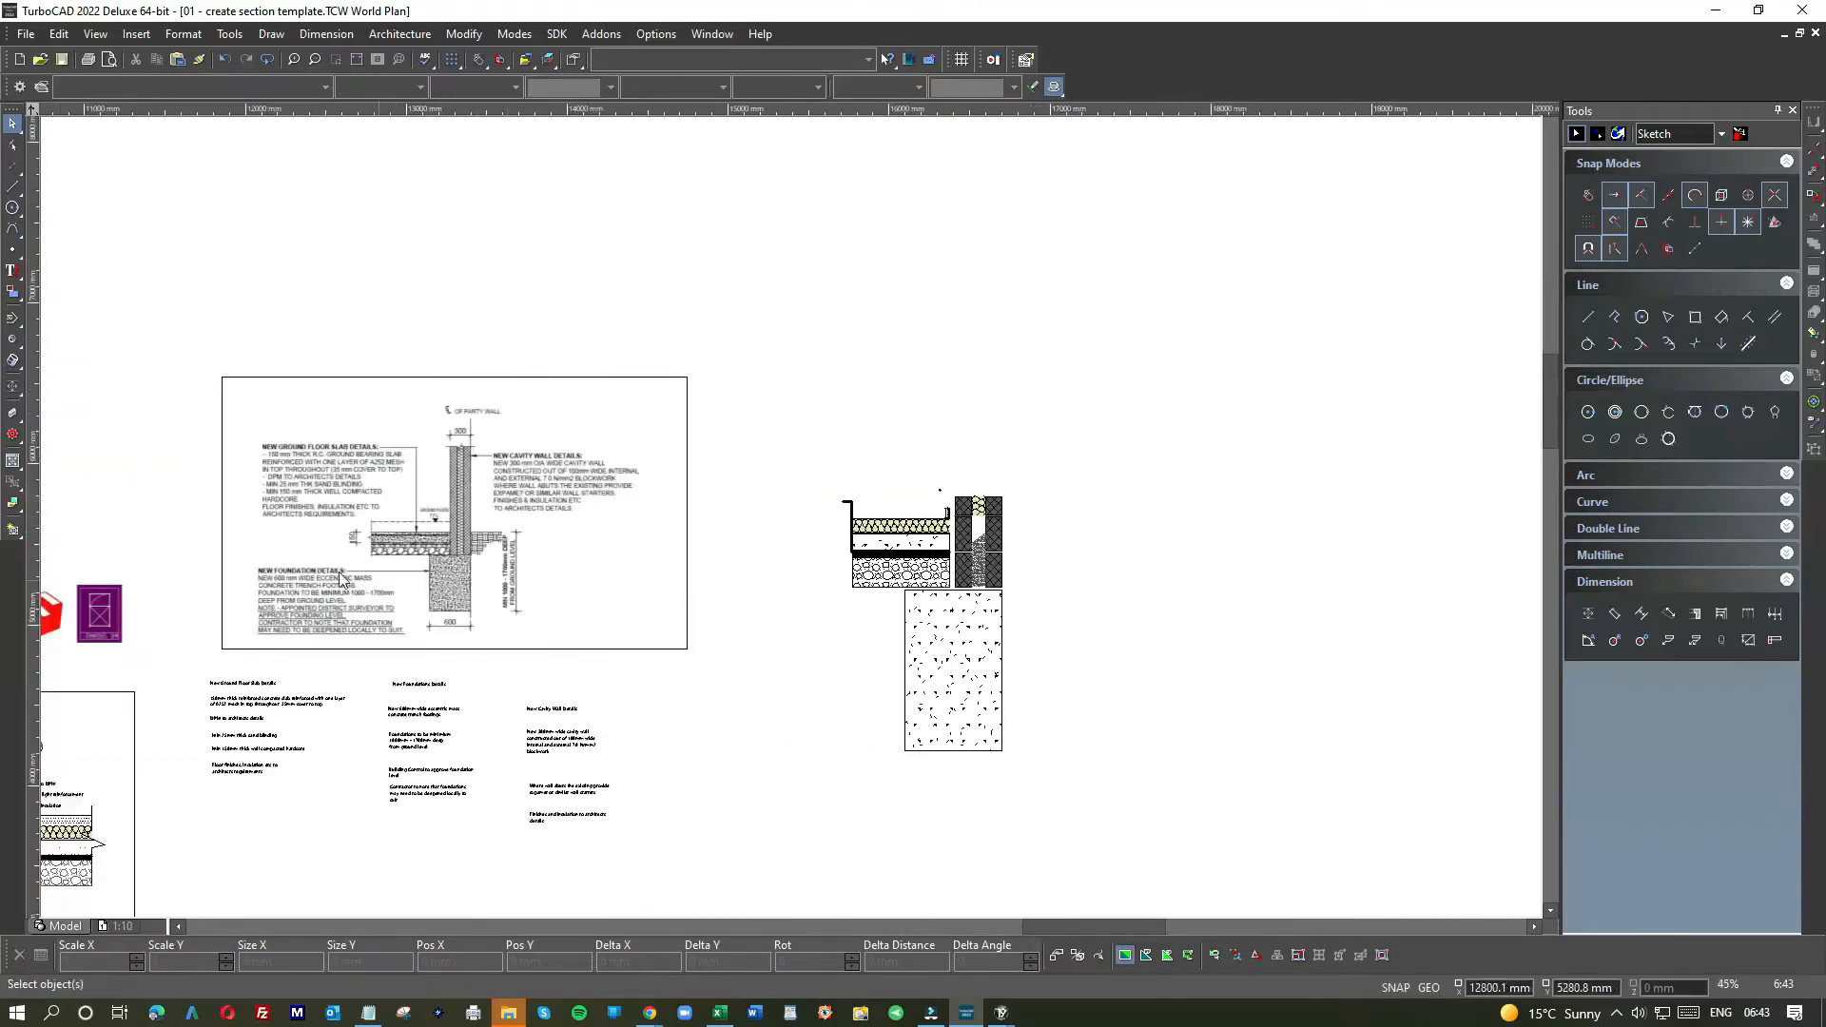
scroll(414, 535, "up", 3)
scroll(414, 536, "up", 1)
scroll(600, 616, "down", 1)
scroll(600, 617, "down", 2)
scroll(600, 616, "down", 2)
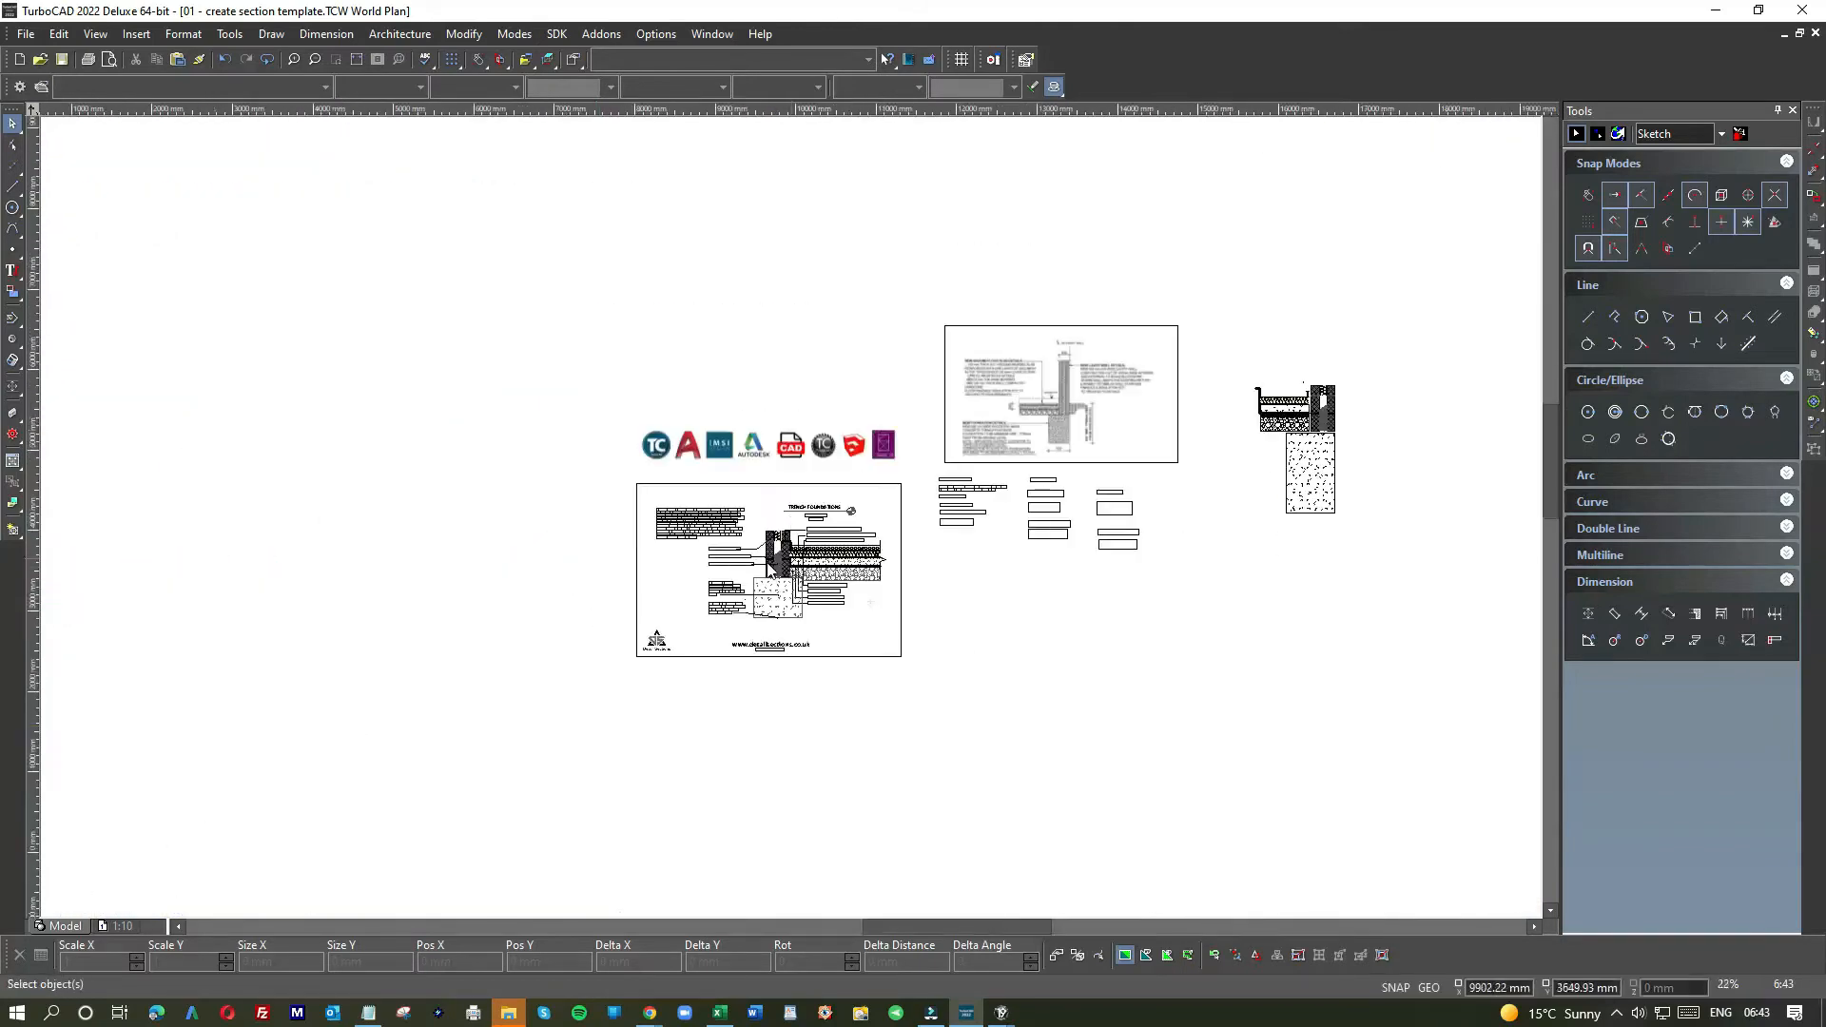
- Copy the screed outline polyline from the Trench Foundations detail and paste it near the section being assembled
scroll(792, 564, "up", 2)
left_click(950, 494)
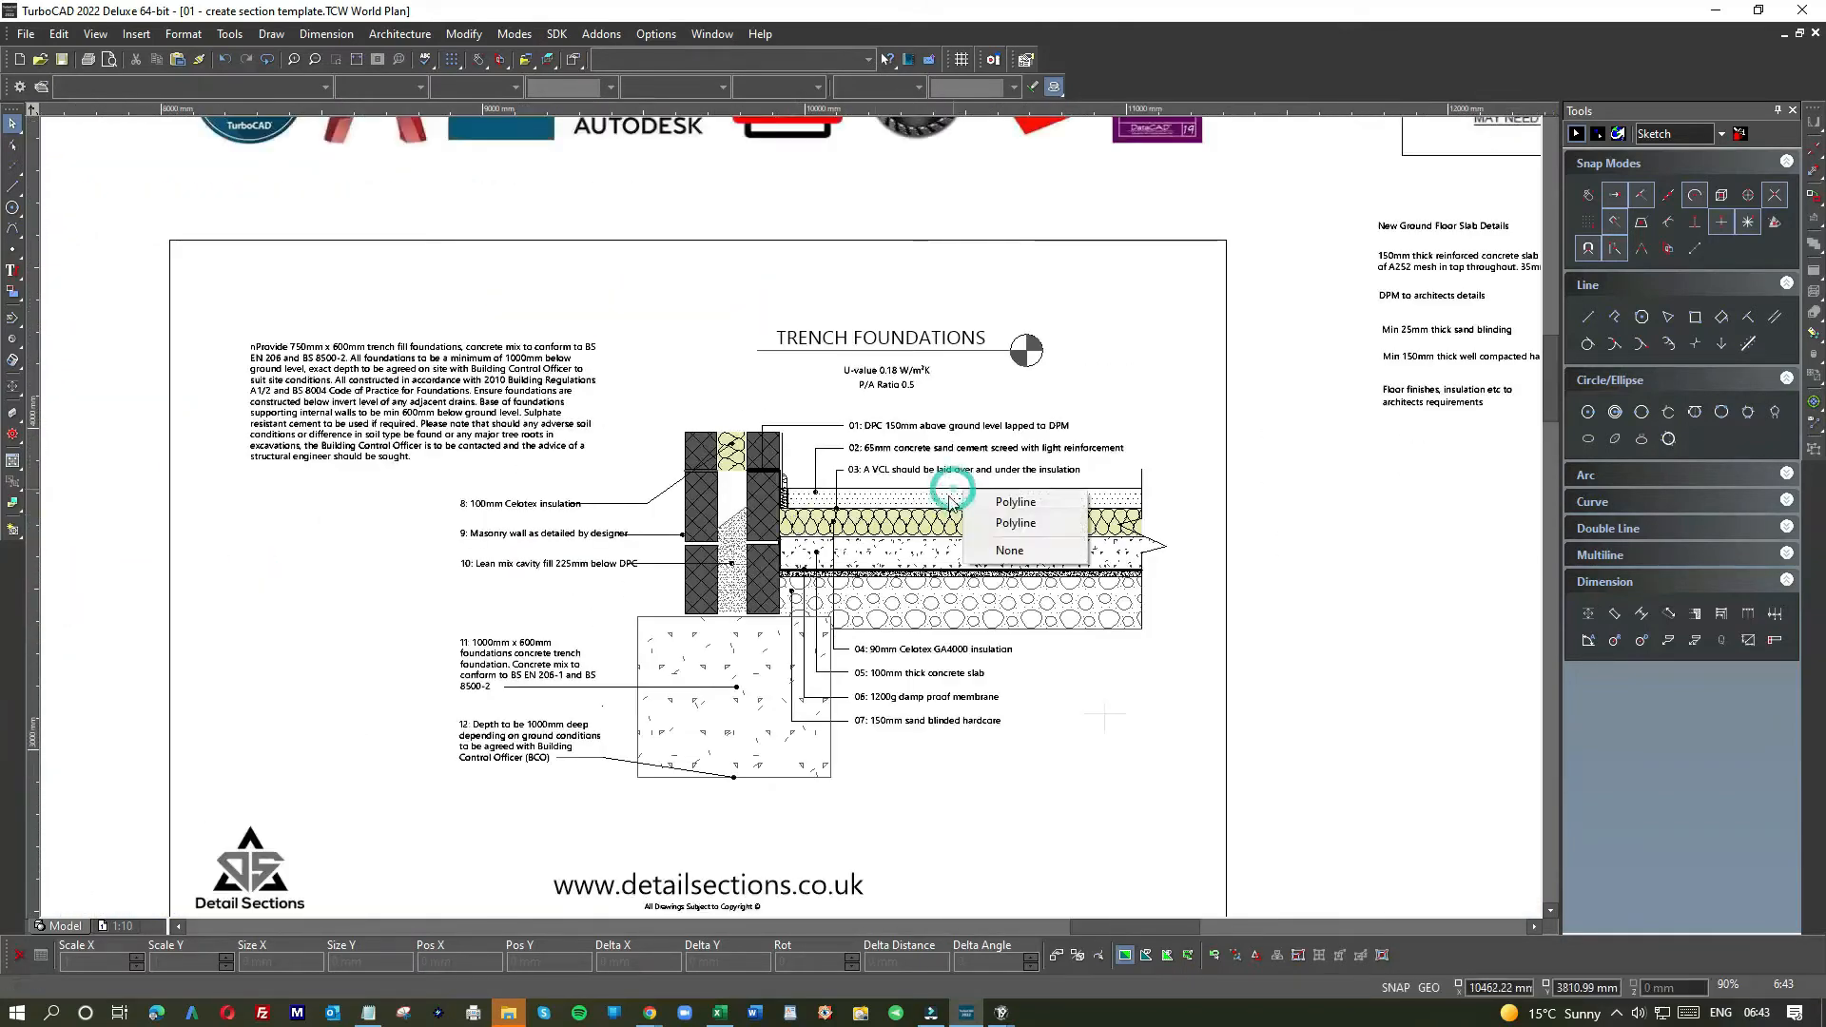
left_click(1008, 503)
scroll(1268, 476, "down", 2)
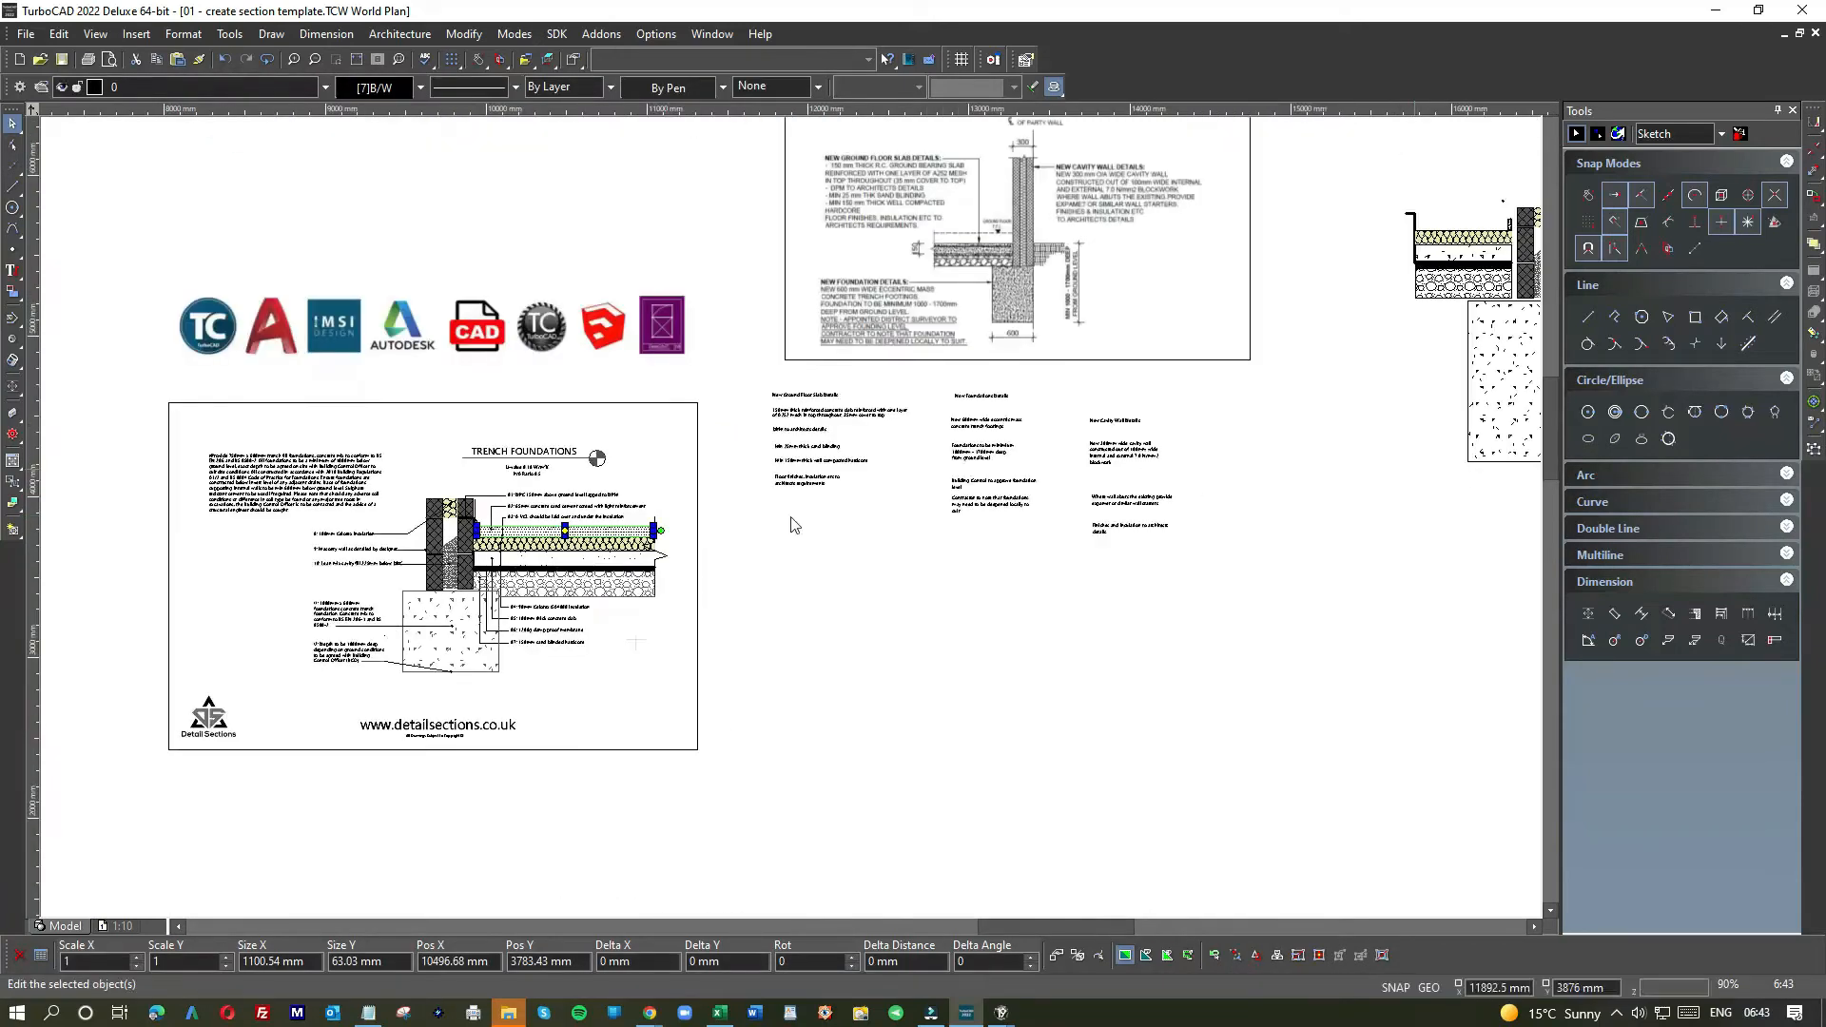
key("ctrl+c")
key("ctrl+v")
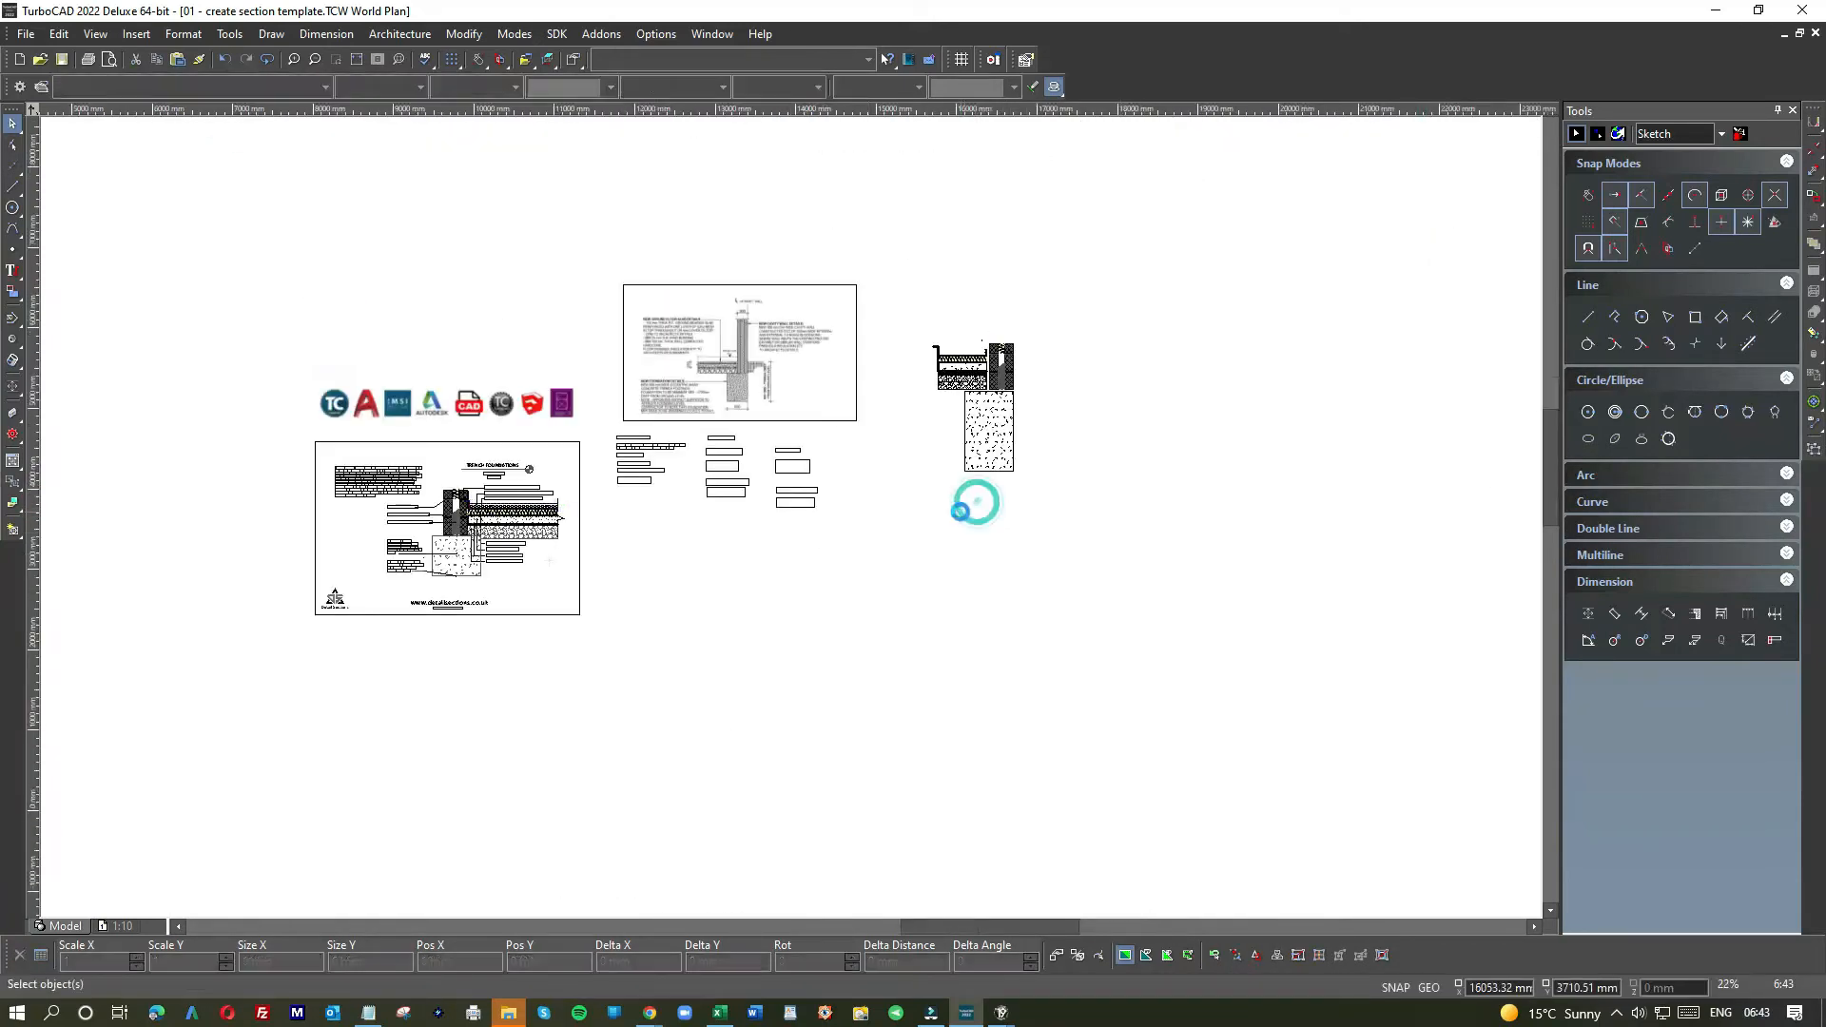
left_click(794, 518)
left_click(935, 306)
- Set the pasted screed outline's horizontal size to 600 mm
scroll(884, 307, "up", 1)
scroll(790, 517, "up", 2)
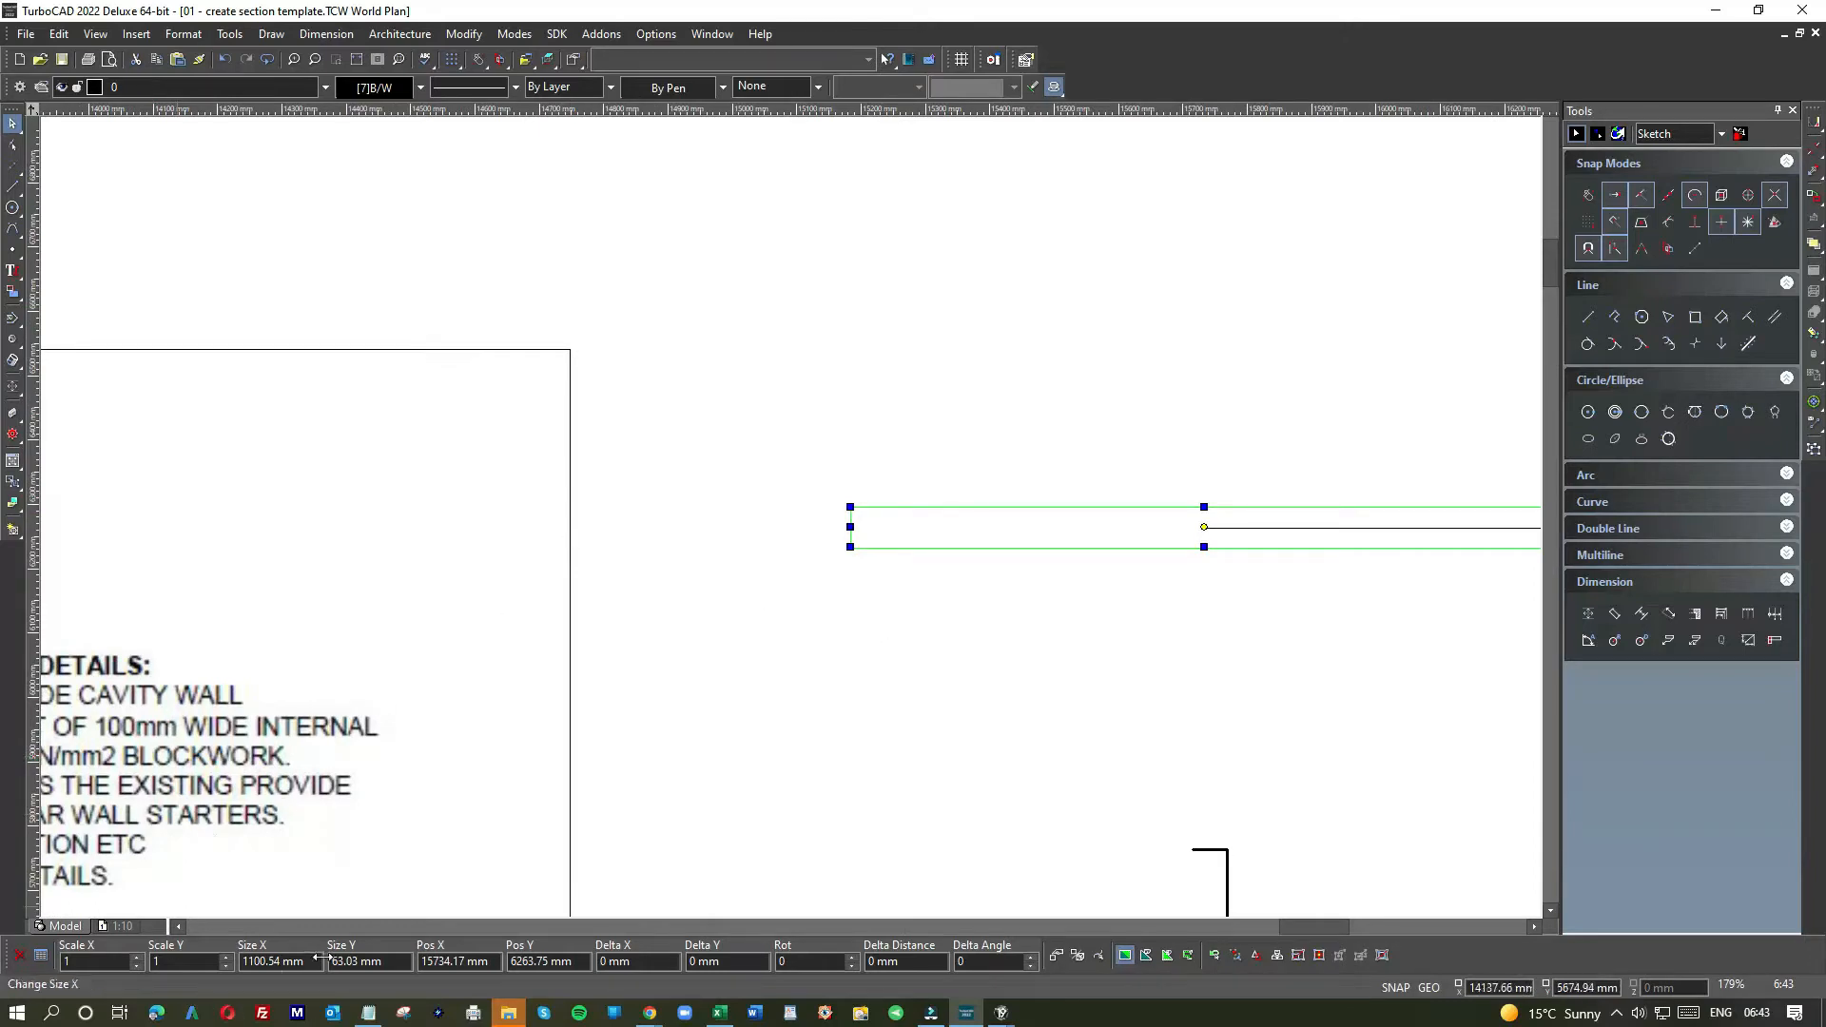
left_click(311, 961)
type("6")
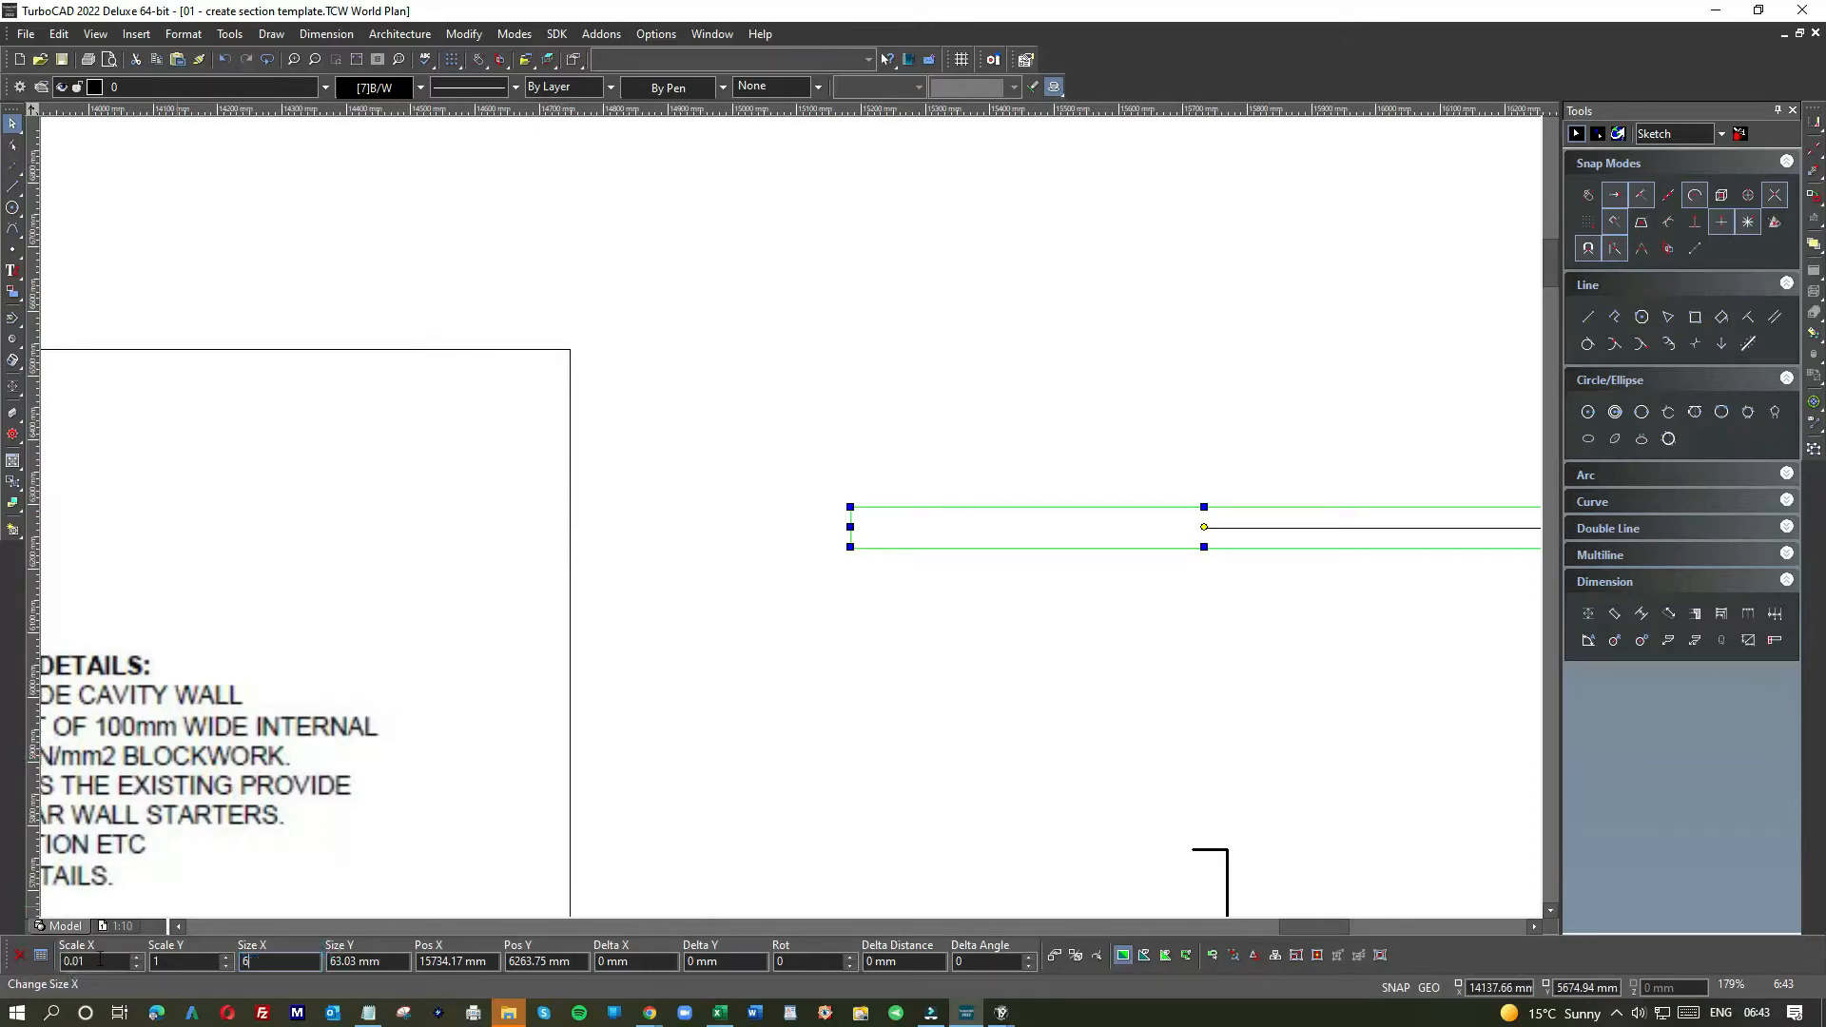
type("00")
key("Return")
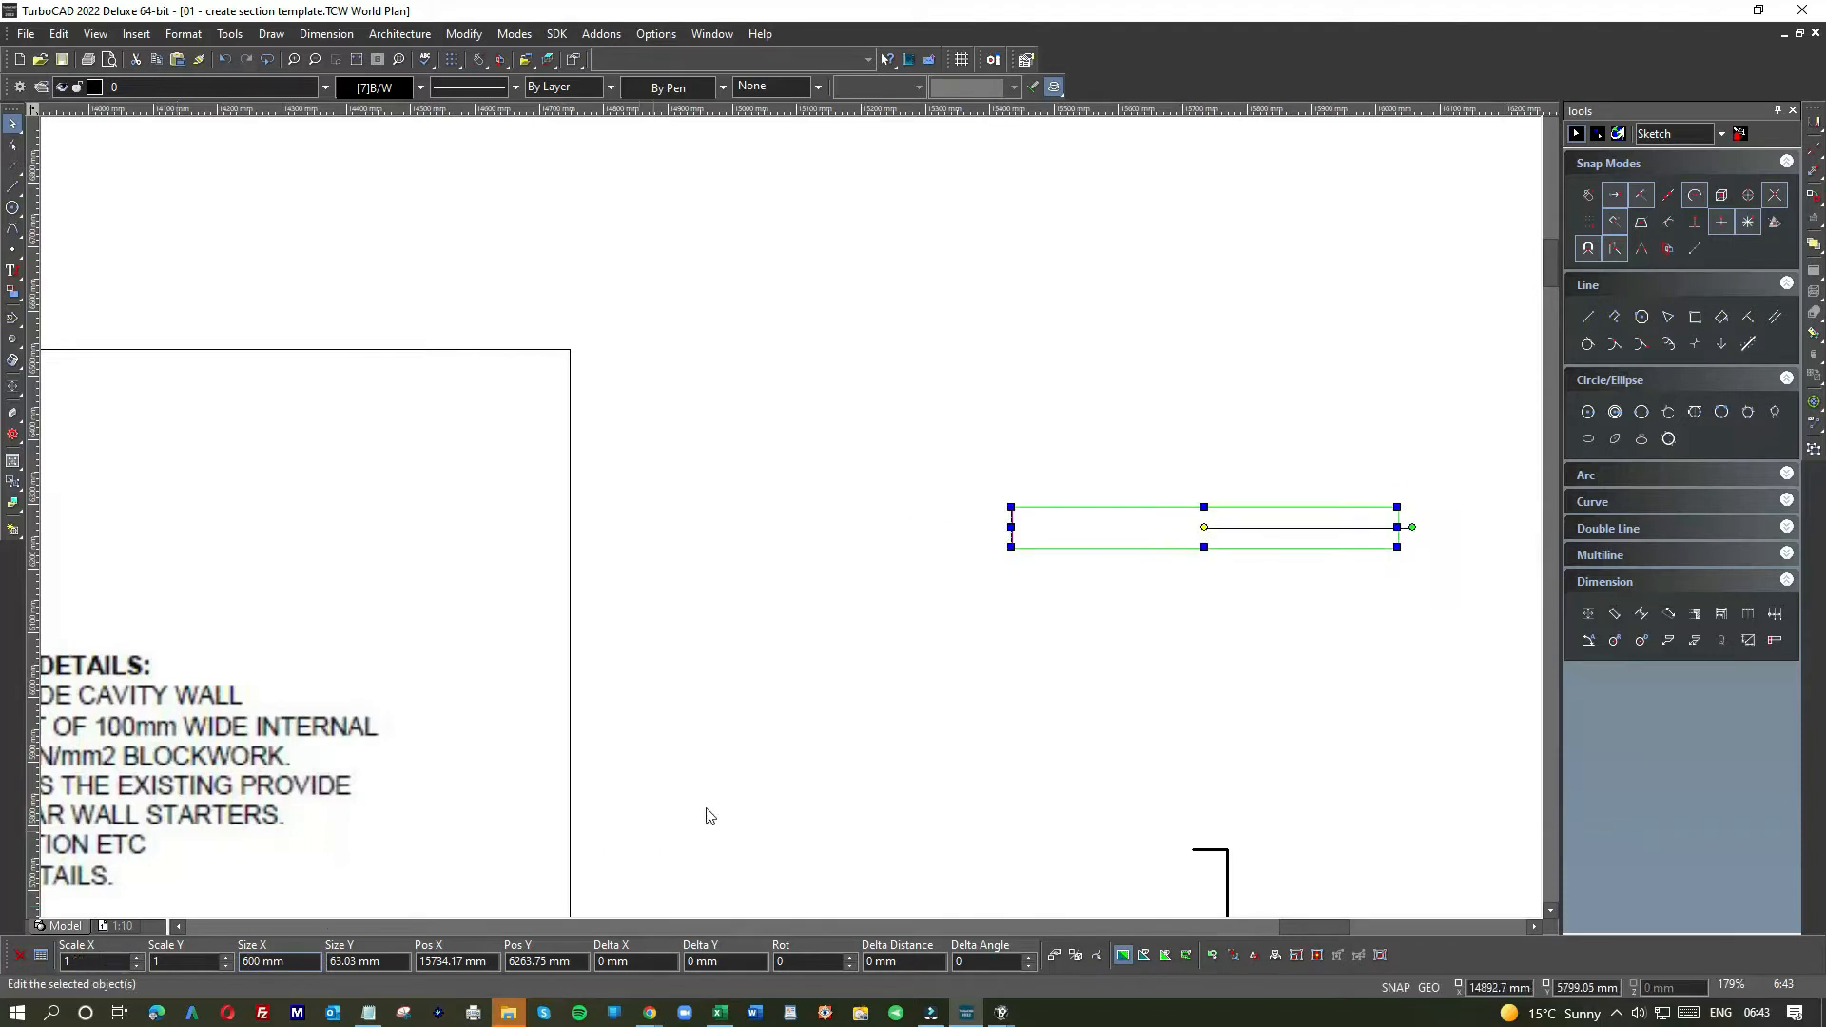
- Move the resized screed outline into the free space above the floor build-up of the section
left_click(1053, 651)
scroll(1029, 578, "up", 3)
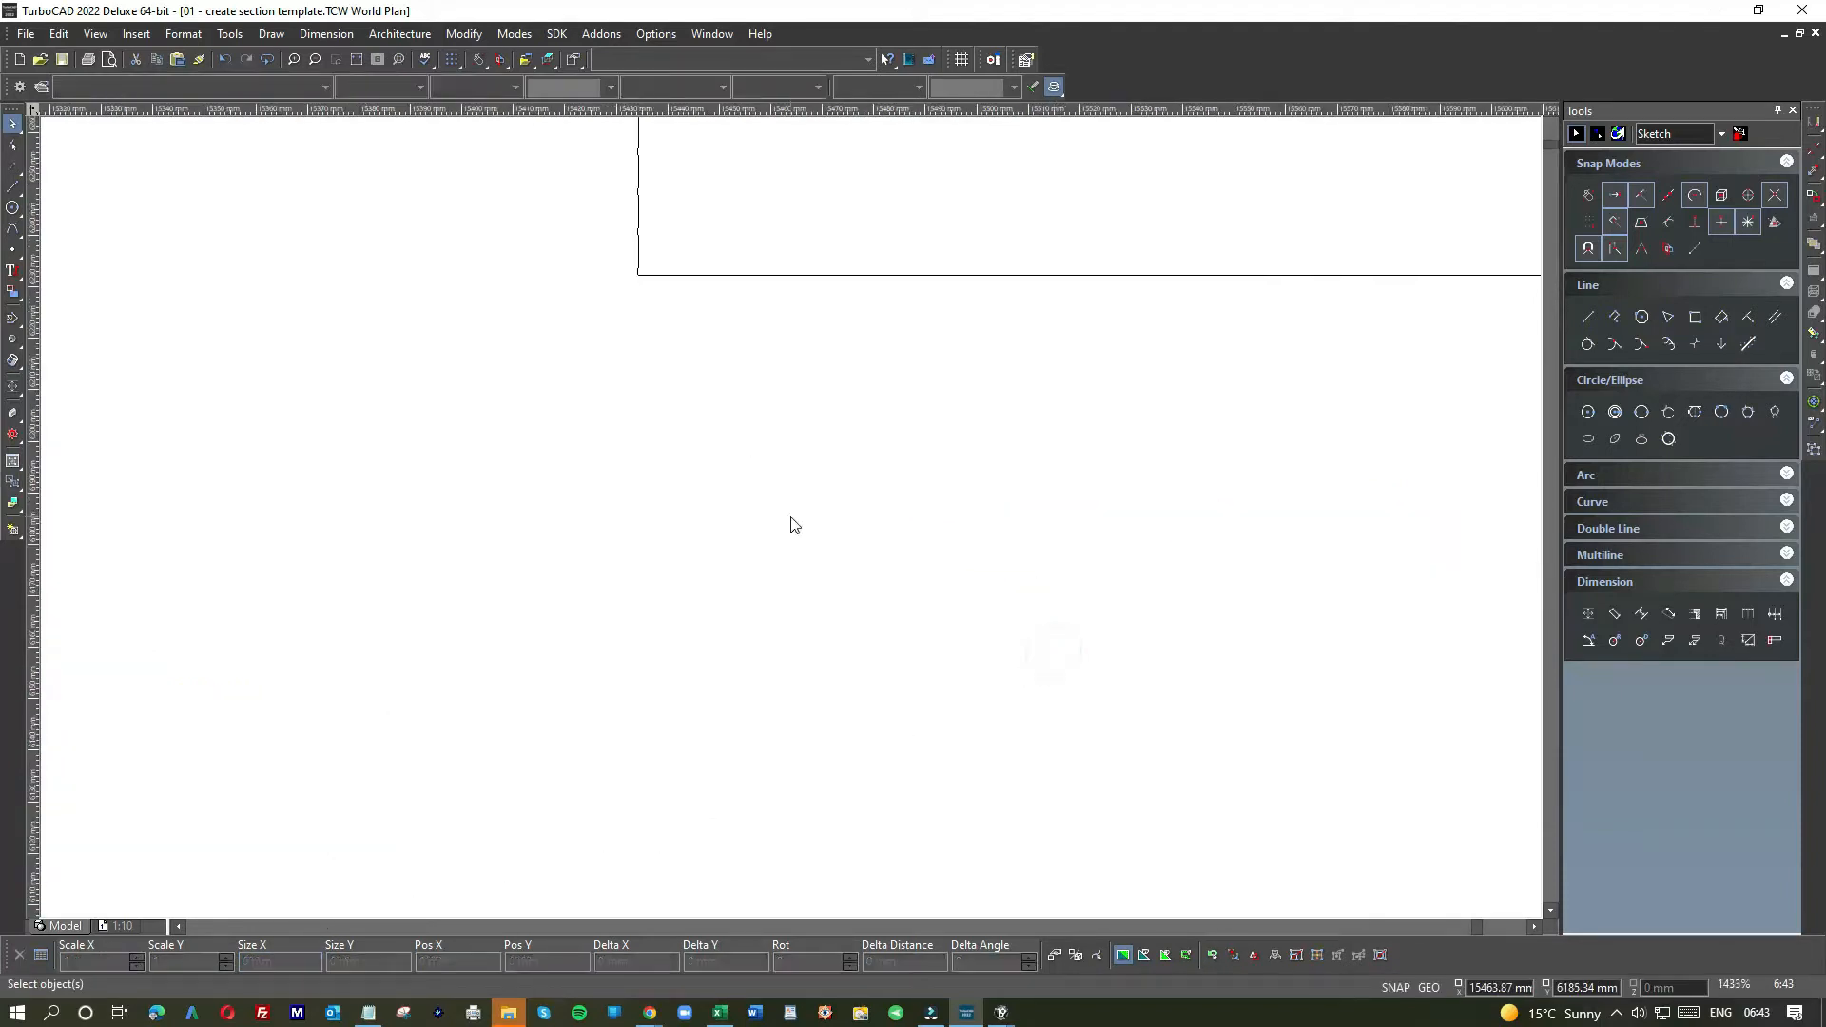
scroll(790, 518, "down", 3)
left_click(784, 467)
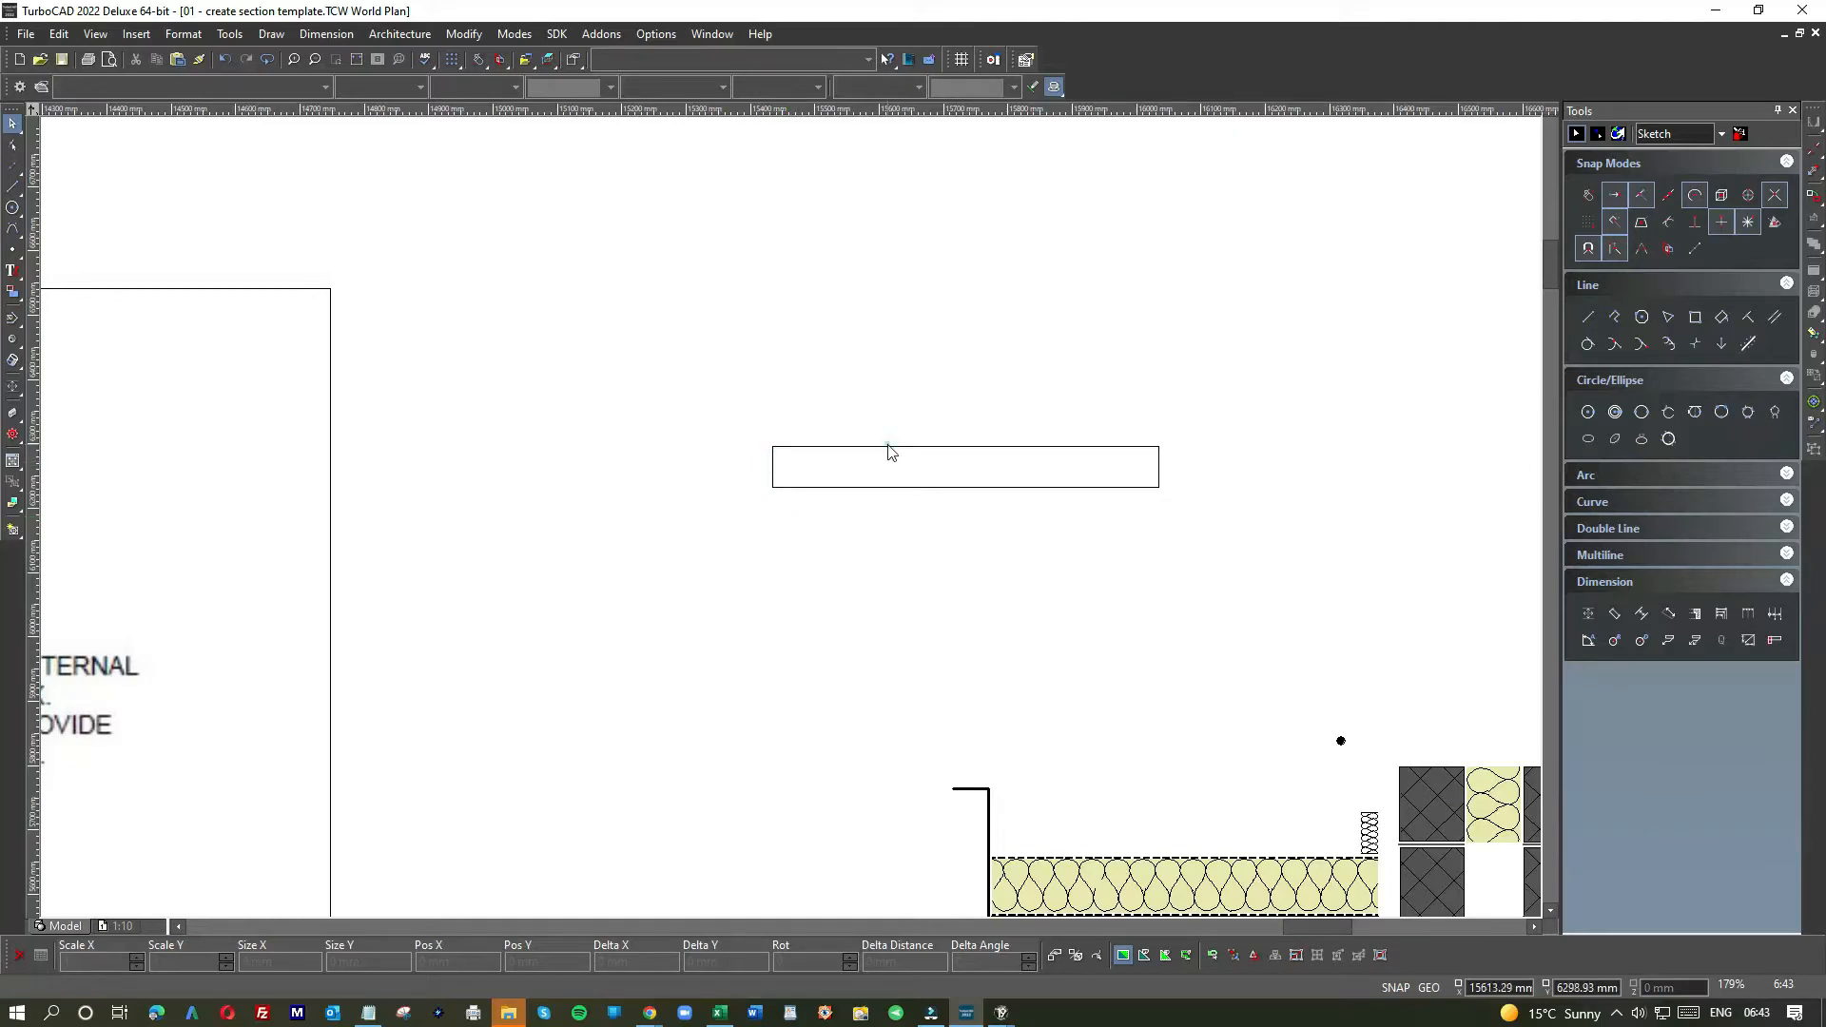
left_click(889, 452)
left_click(831, 460)
scroll(1129, 795, "up", 2)
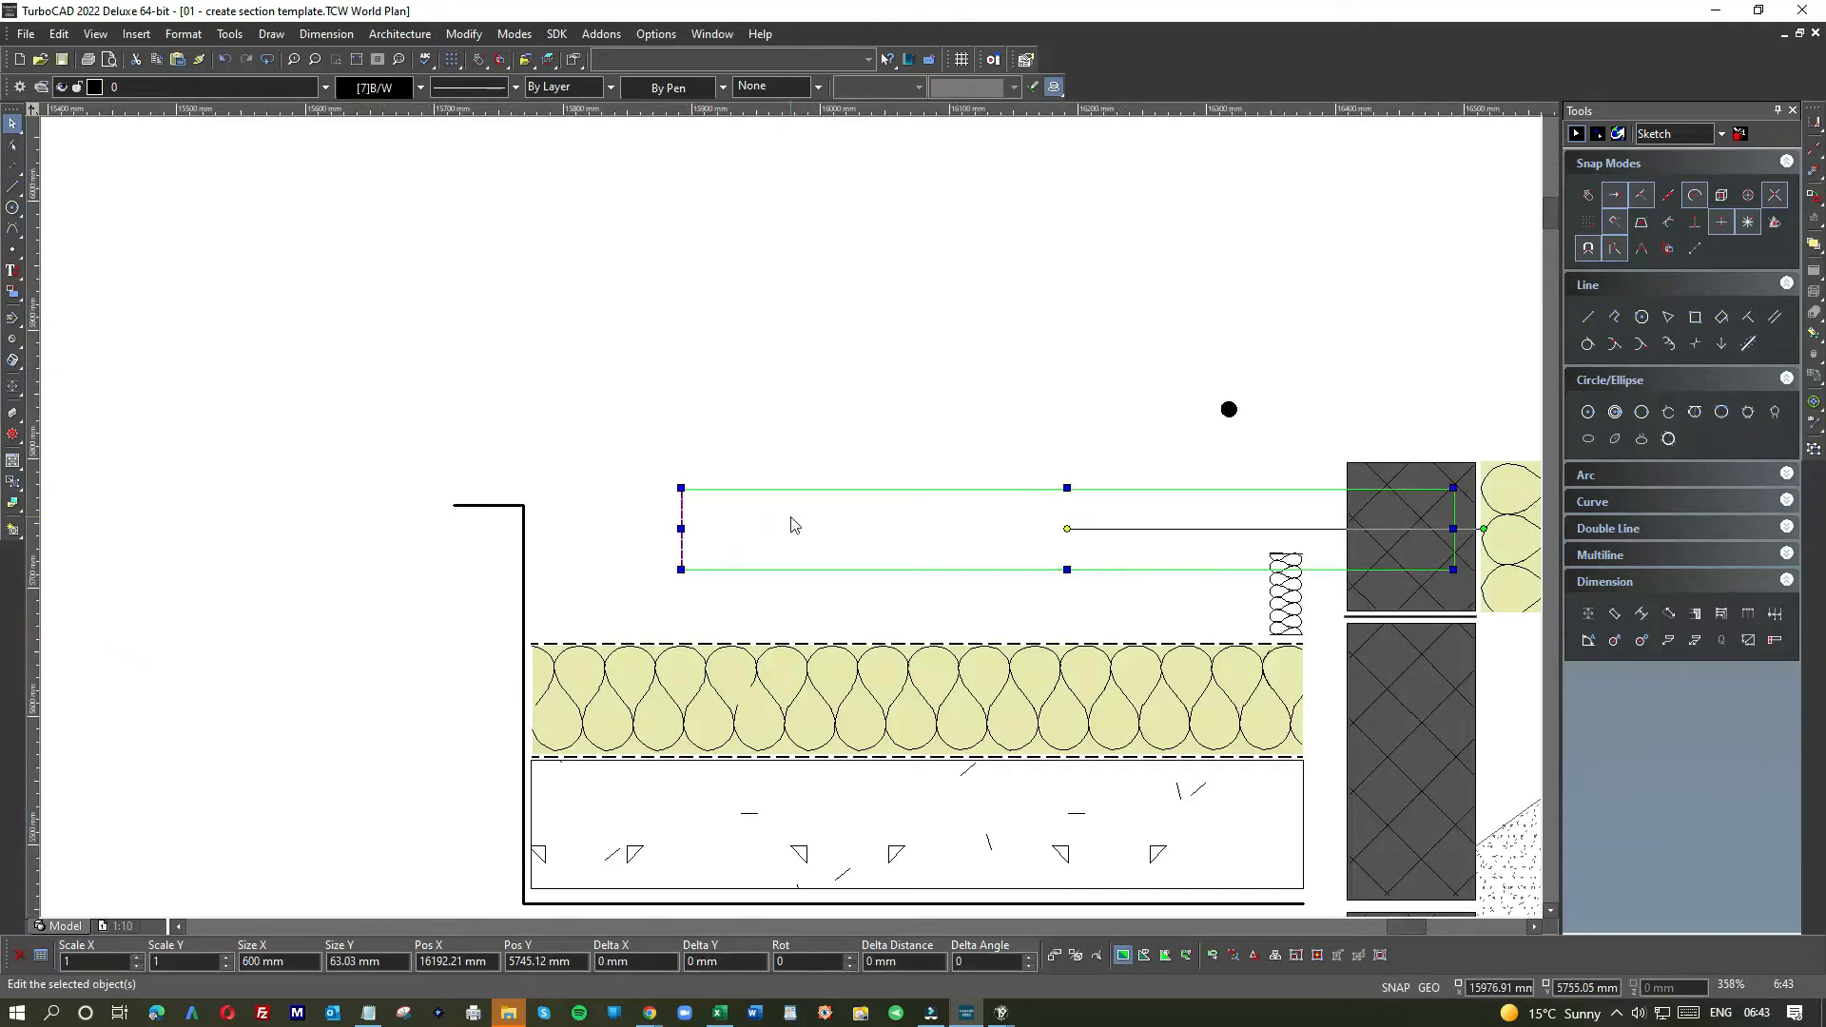
scroll(794, 525, "down", 2)
left_click_drag(787, 518, 657, 354)
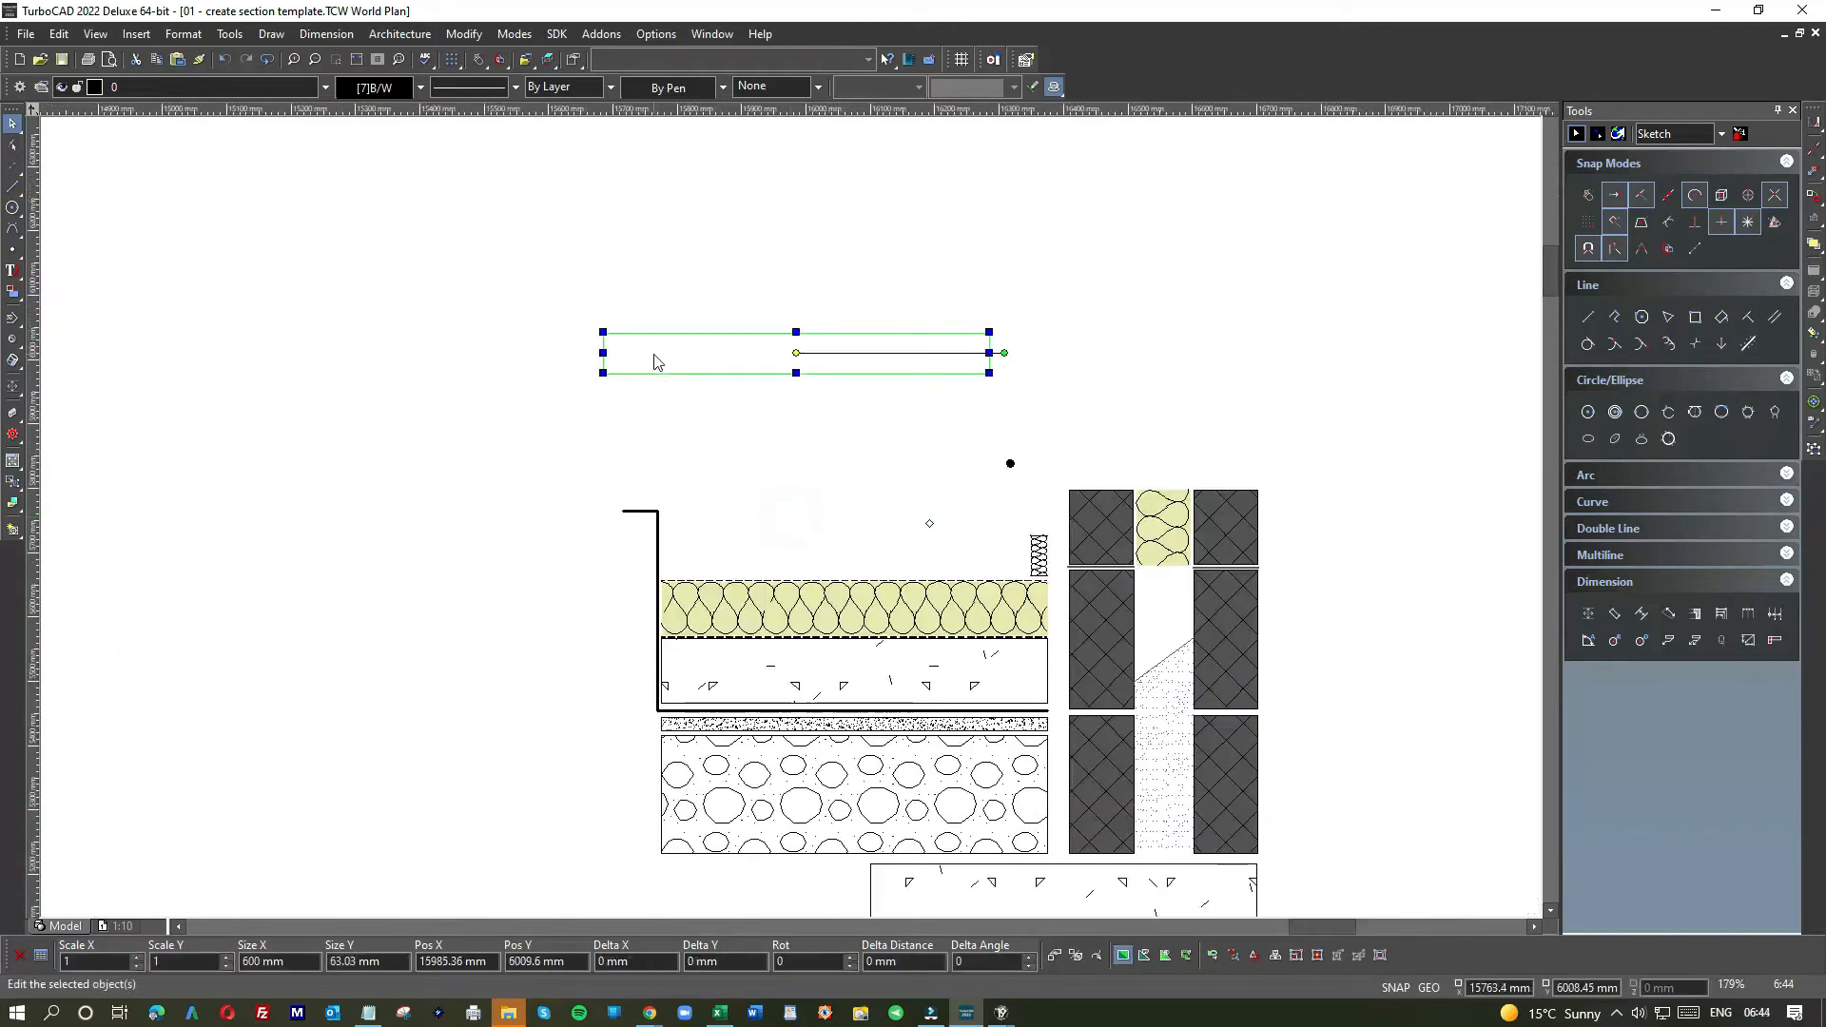
- Move the dotted screed hatch strip from the Trench Foundations detail to the space above the section being assembled
scroll(608, 551, "down", 6)
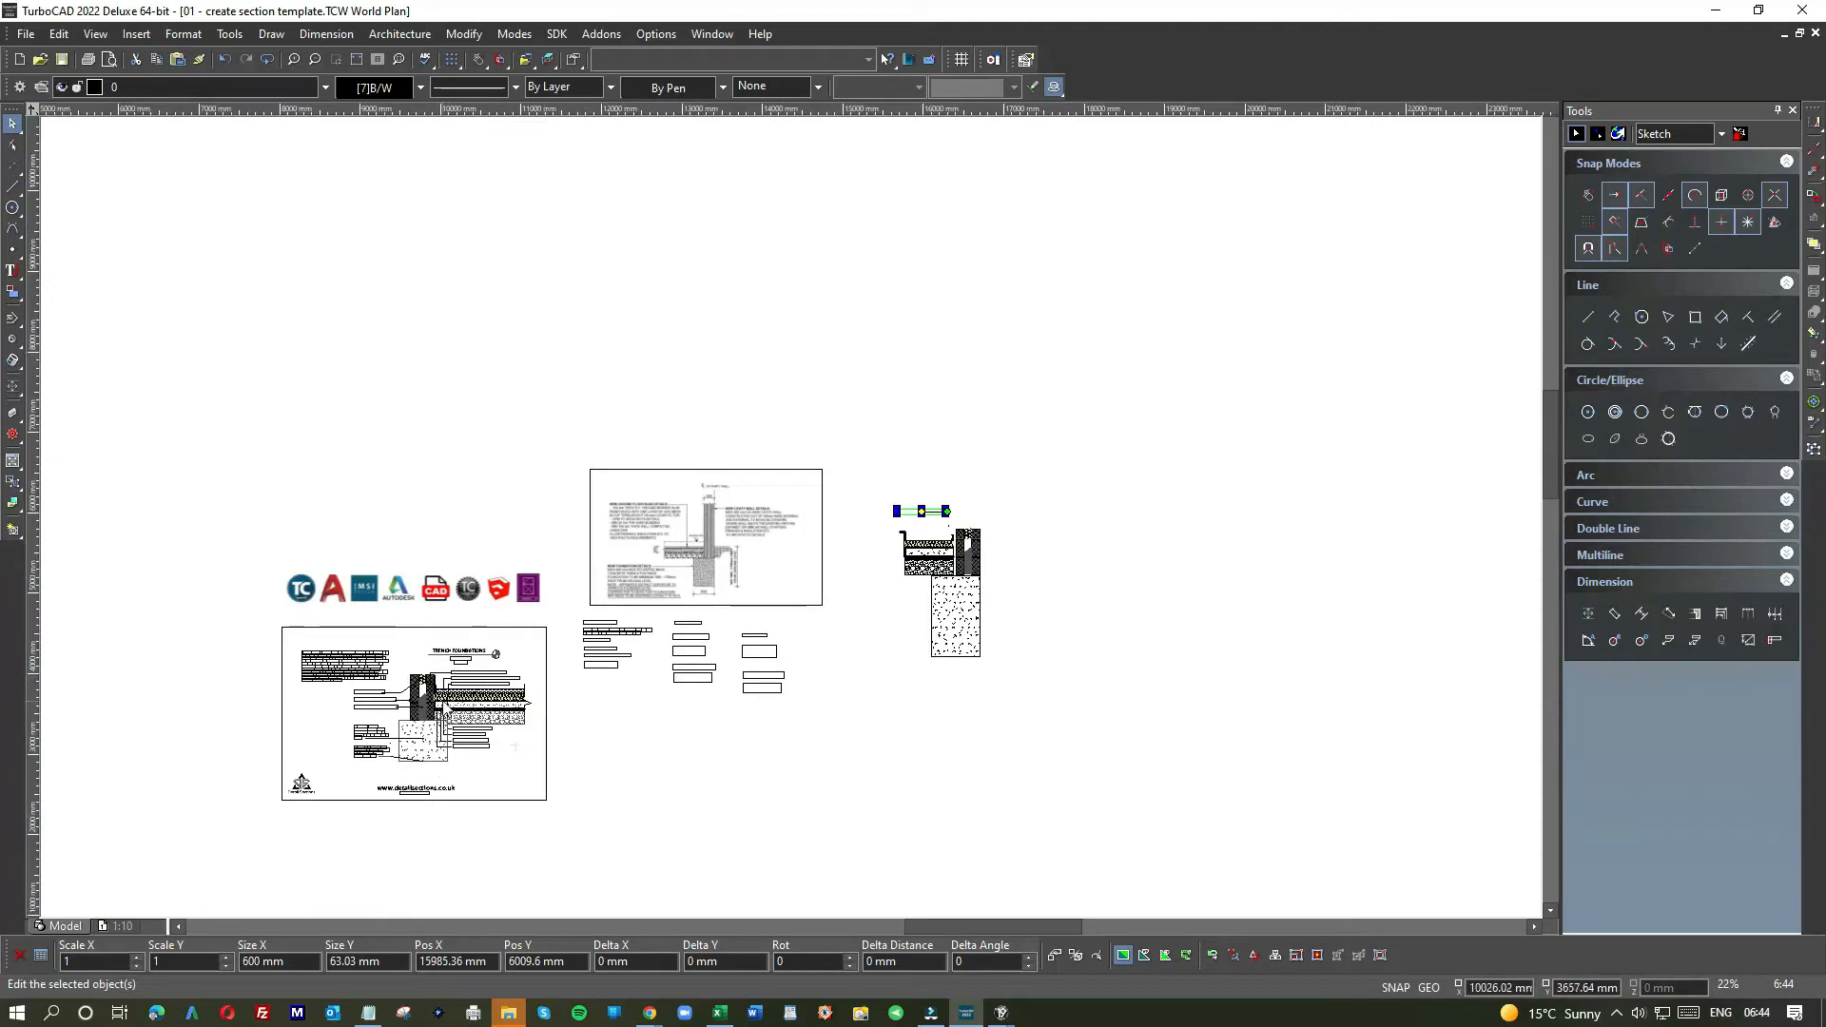
scroll(418, 704, "up", 6)
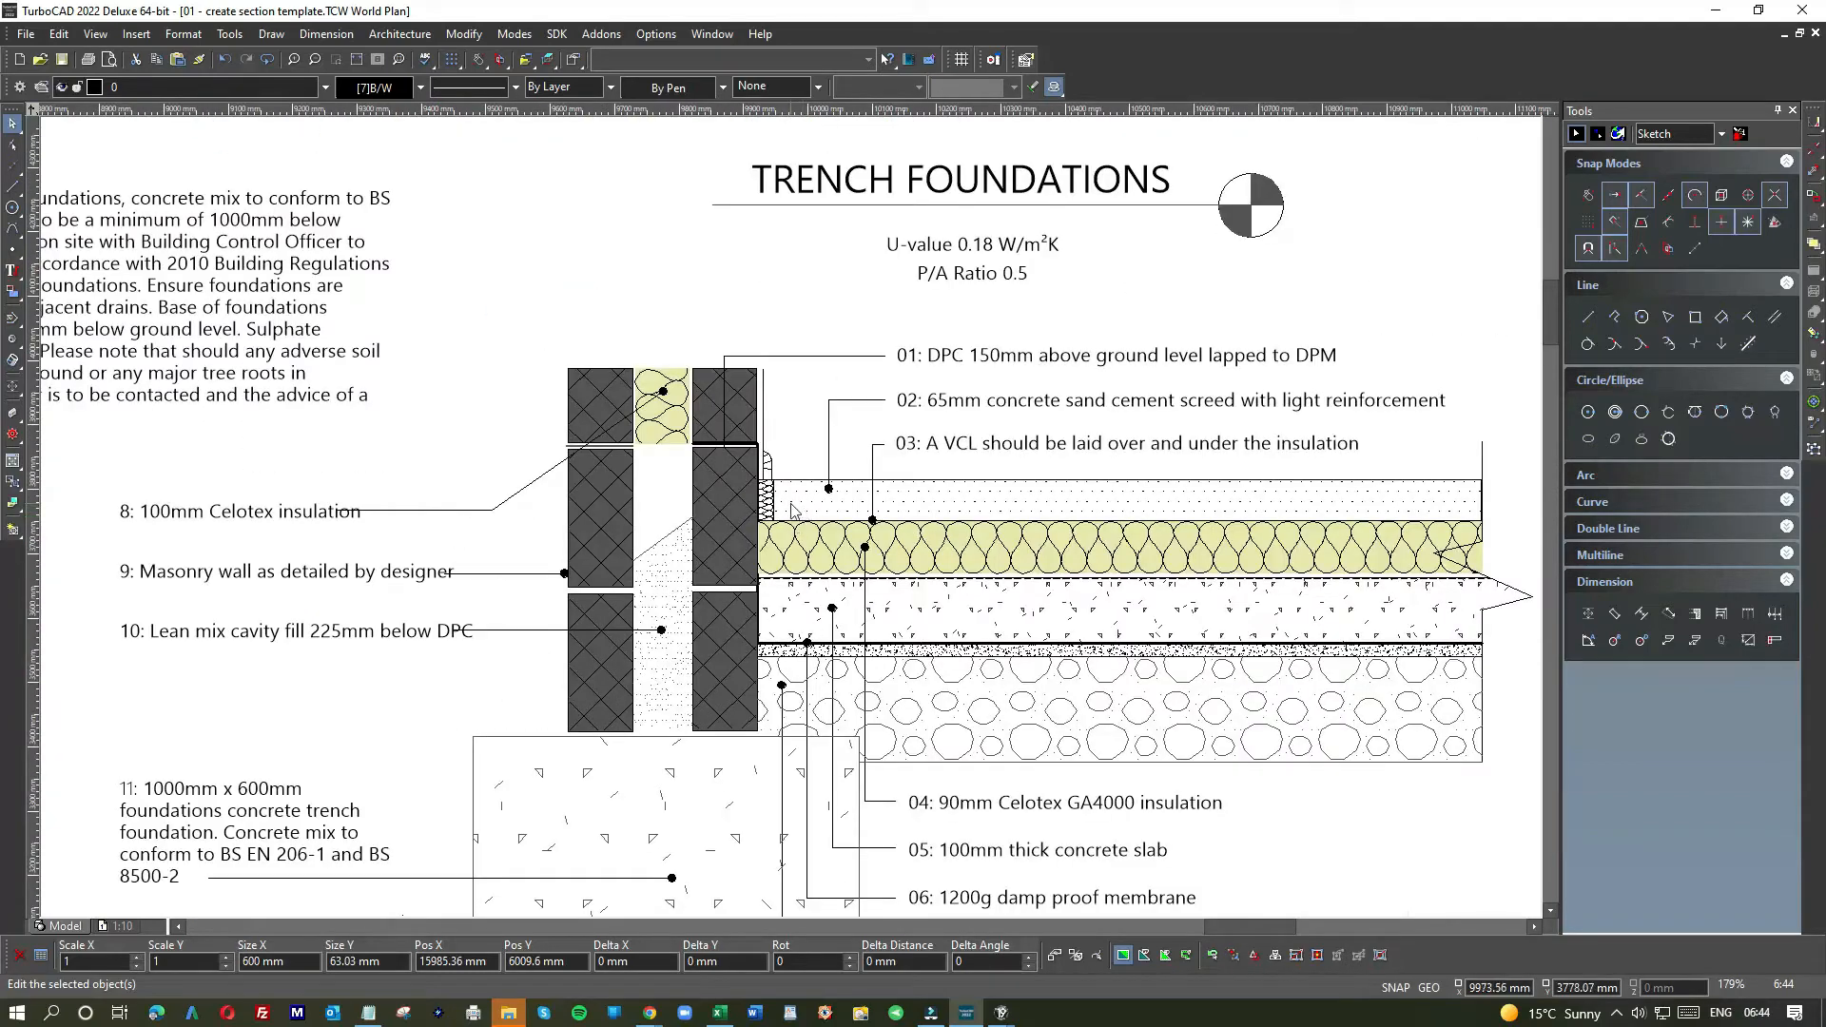
left_click(953, 501)
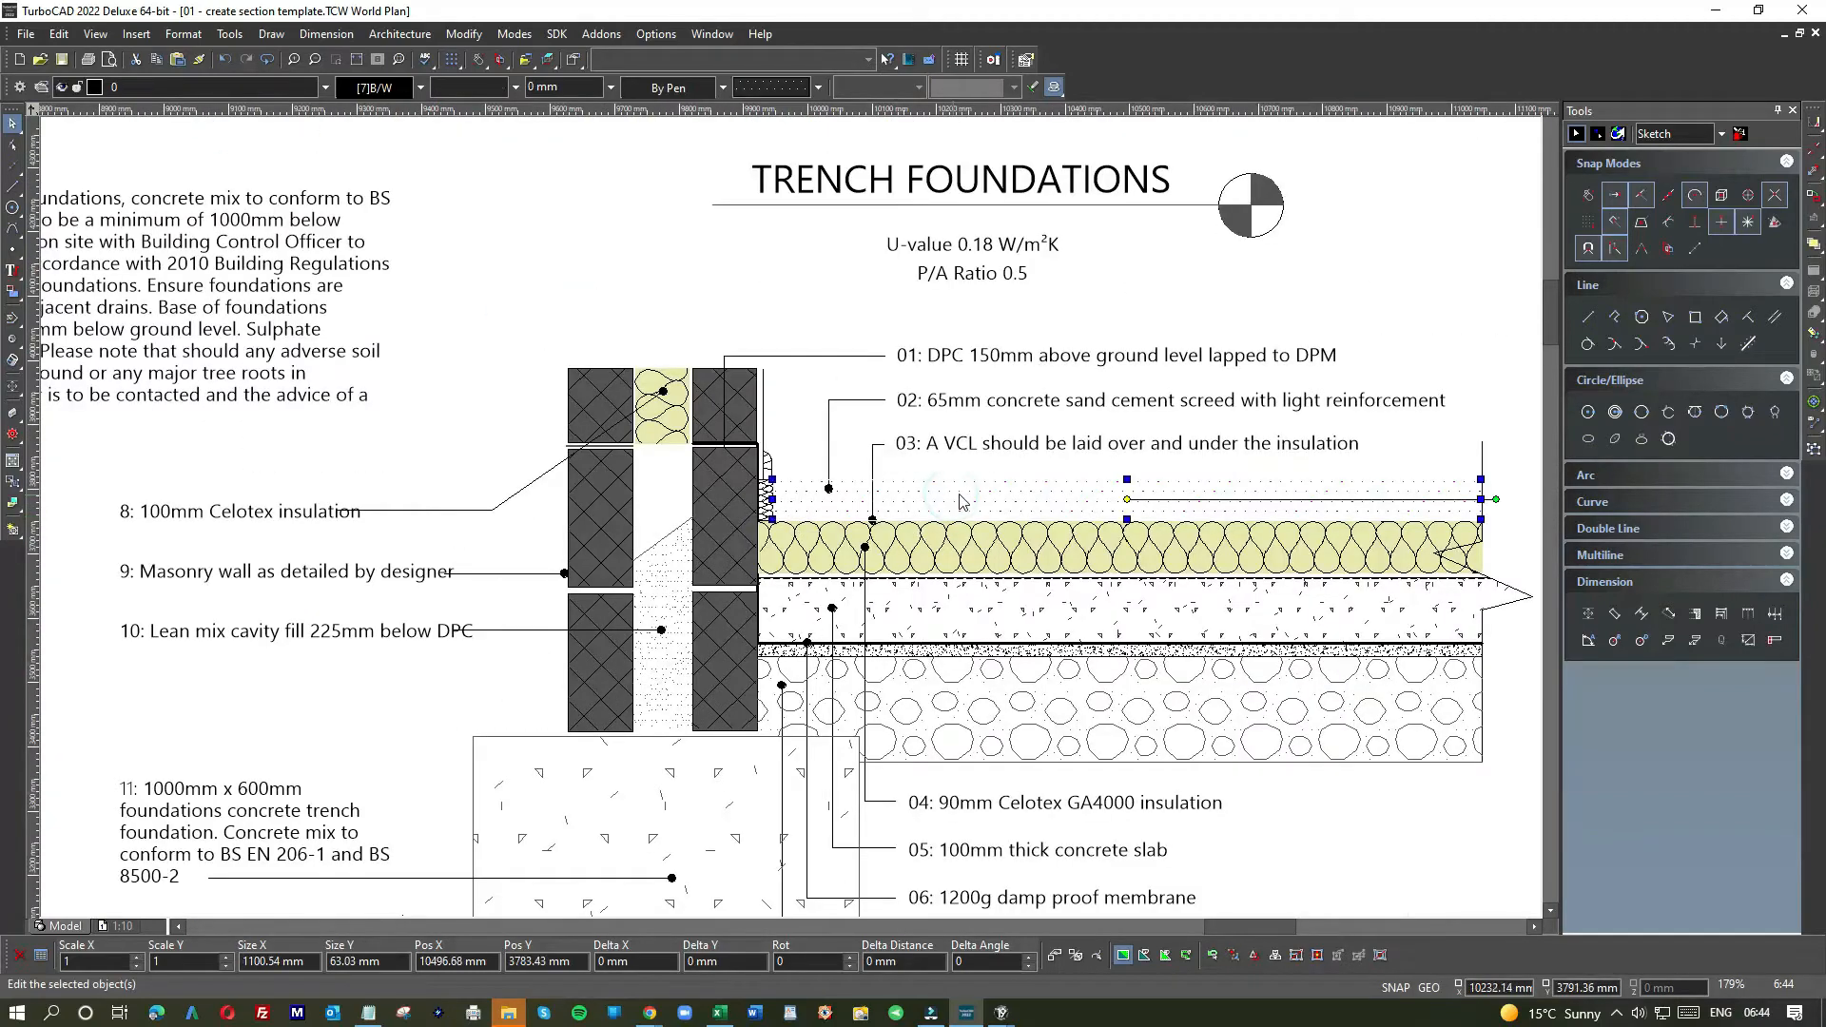
scroll(970, 504, "down", 2)
left_click_drag(797, 526, 823, 323)
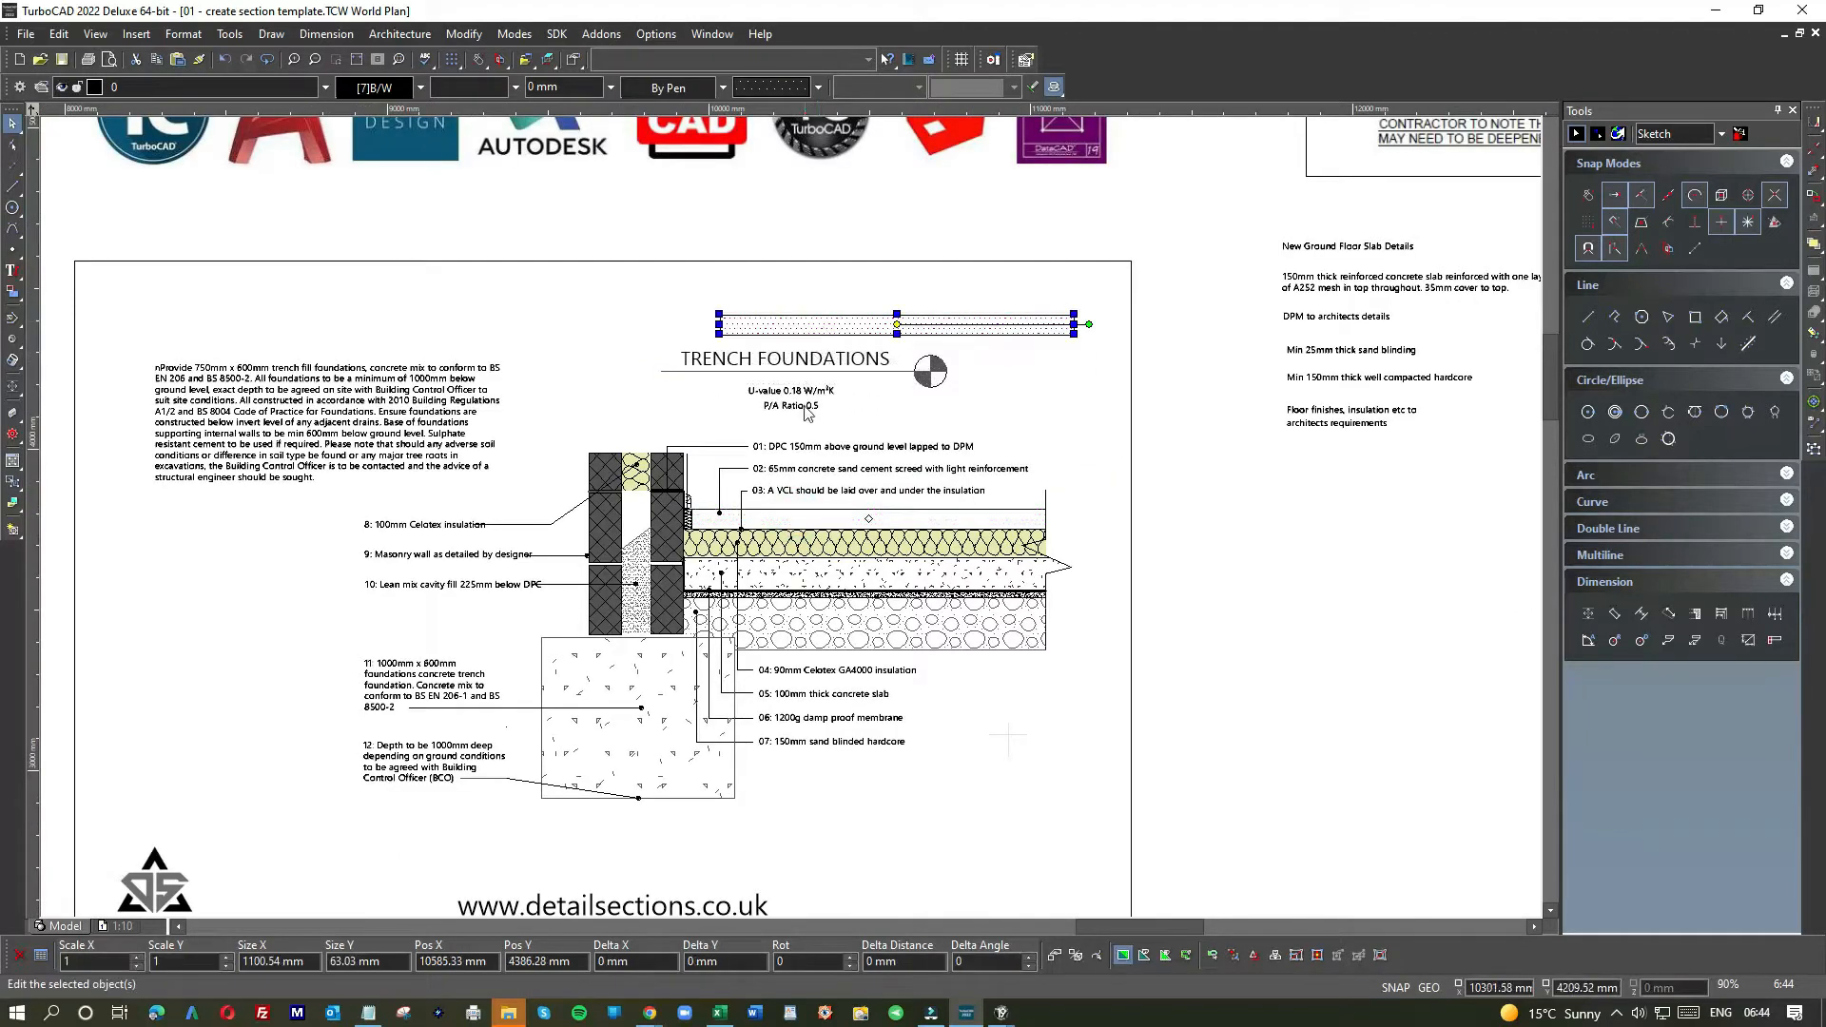
left_click(829, 261)
left_click(825, 327)
left_click_drag(825, 326, 1099, 289)
scroll(1113, 474, "down", 1)
scroll(994, 538, "down", 1)
scroll(1076, 354, "up", 8)
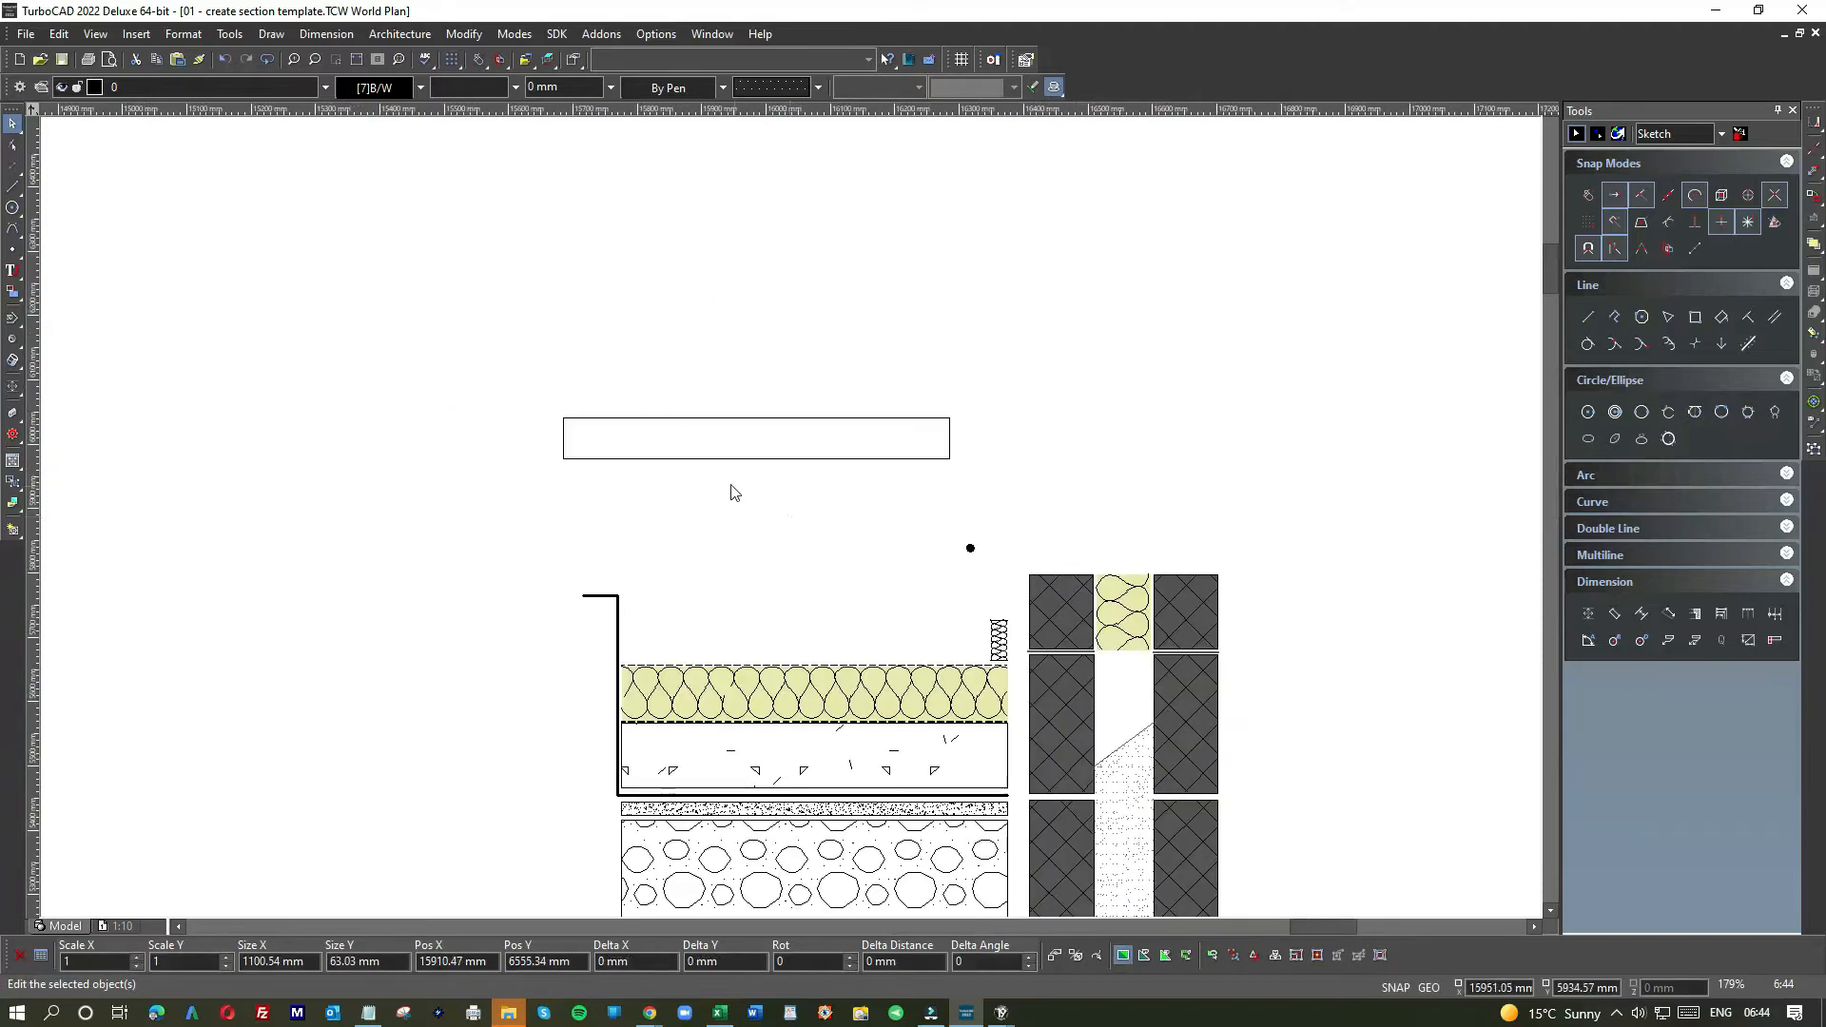
scroll(676, 447, "down", 3)
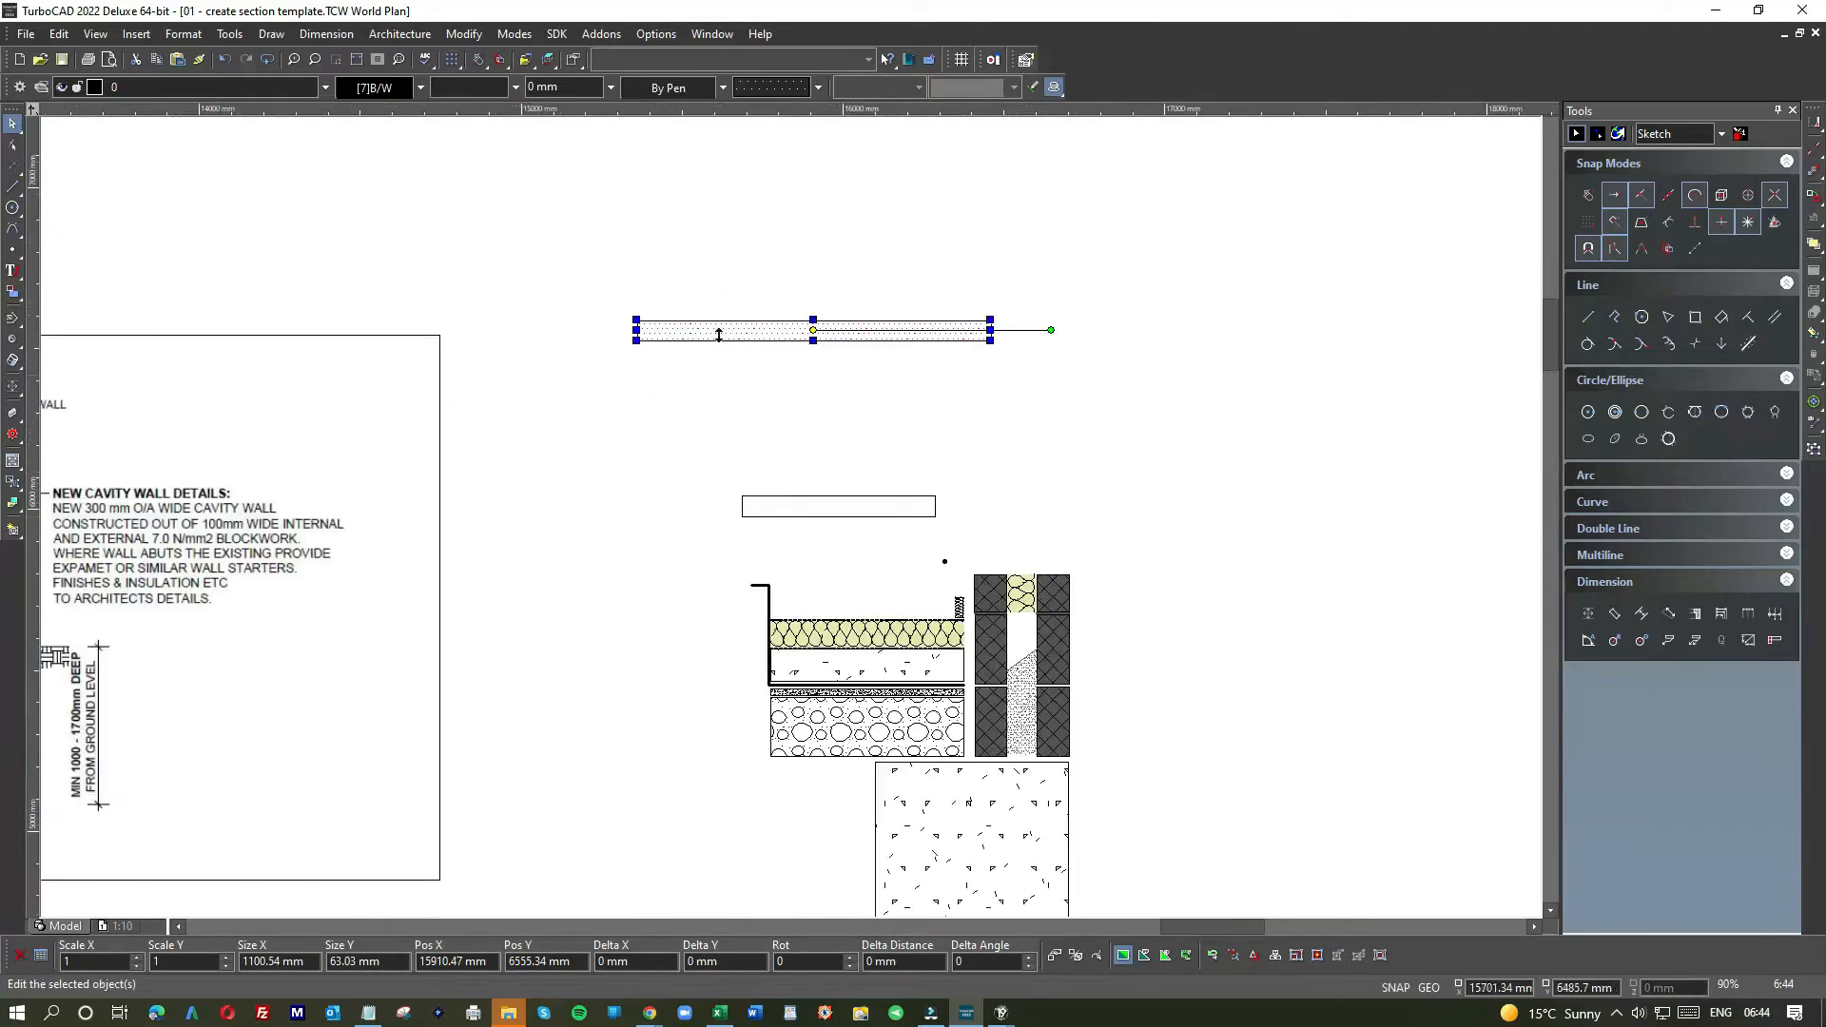
- Give the dotted screed strip a continuous outline and delete the empty rectangle below it
left_click(762, 403)
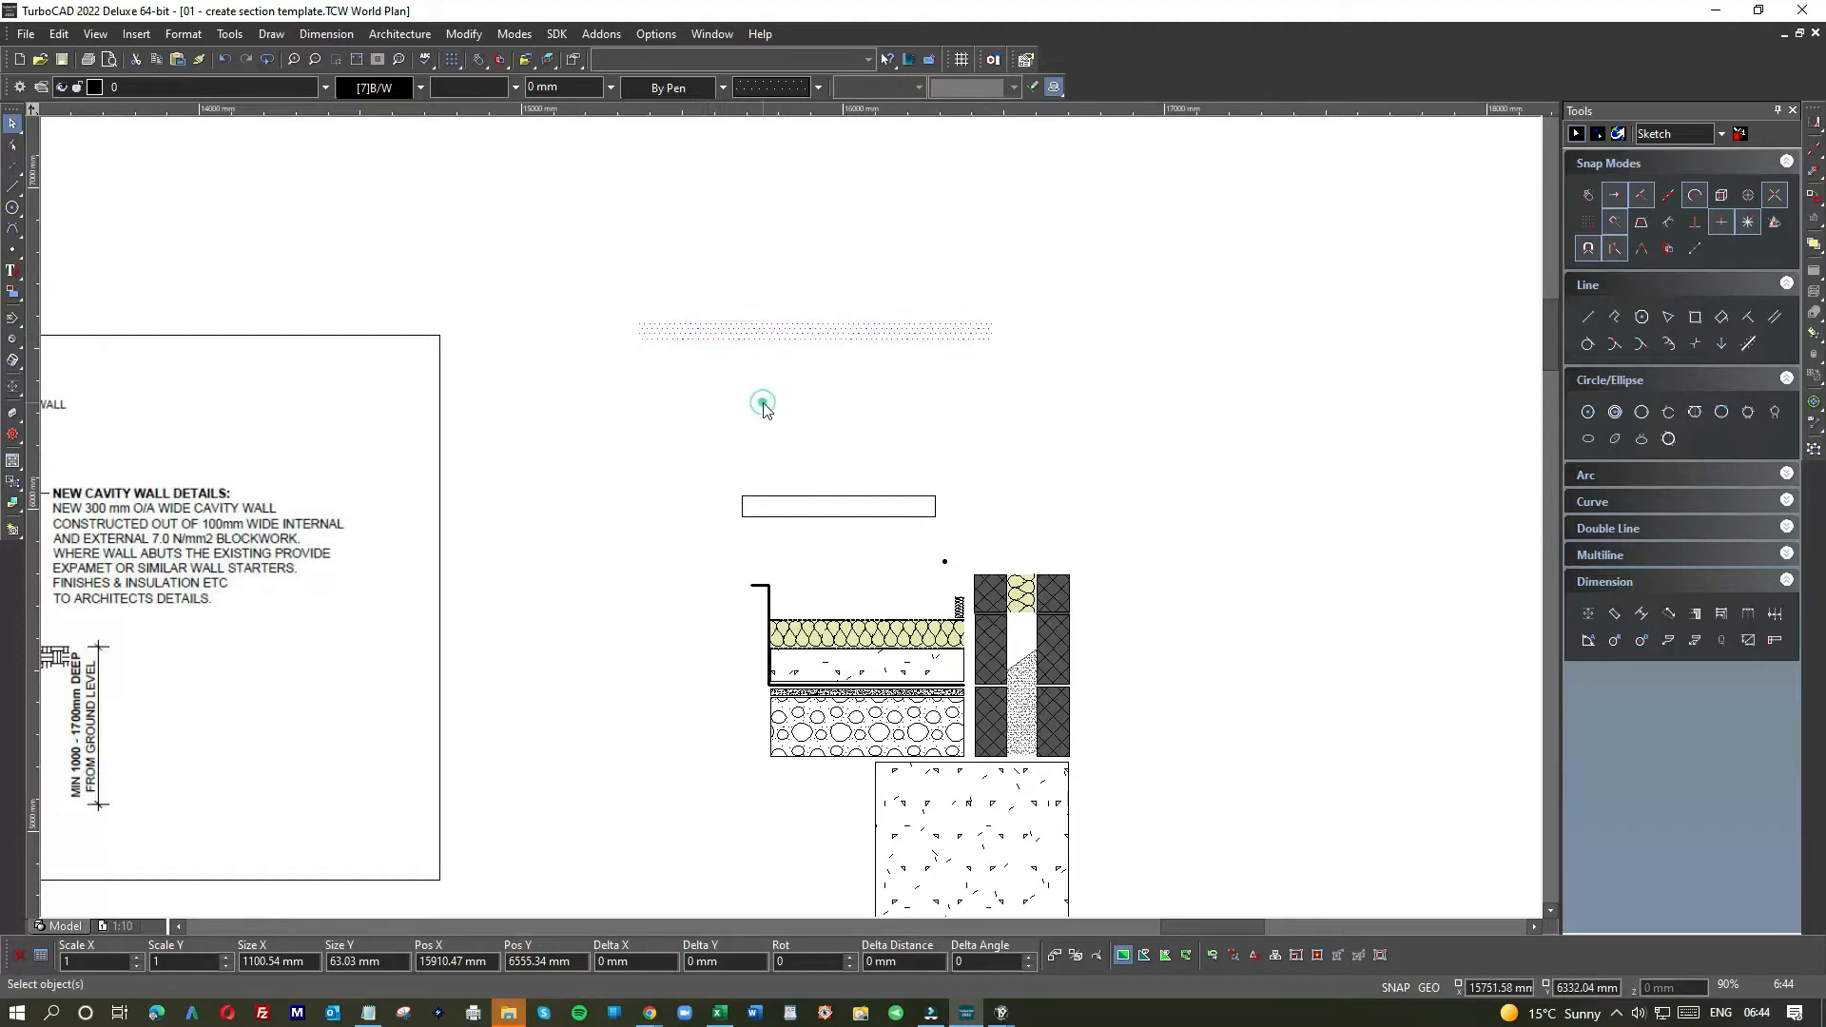
left_click(455, 89)
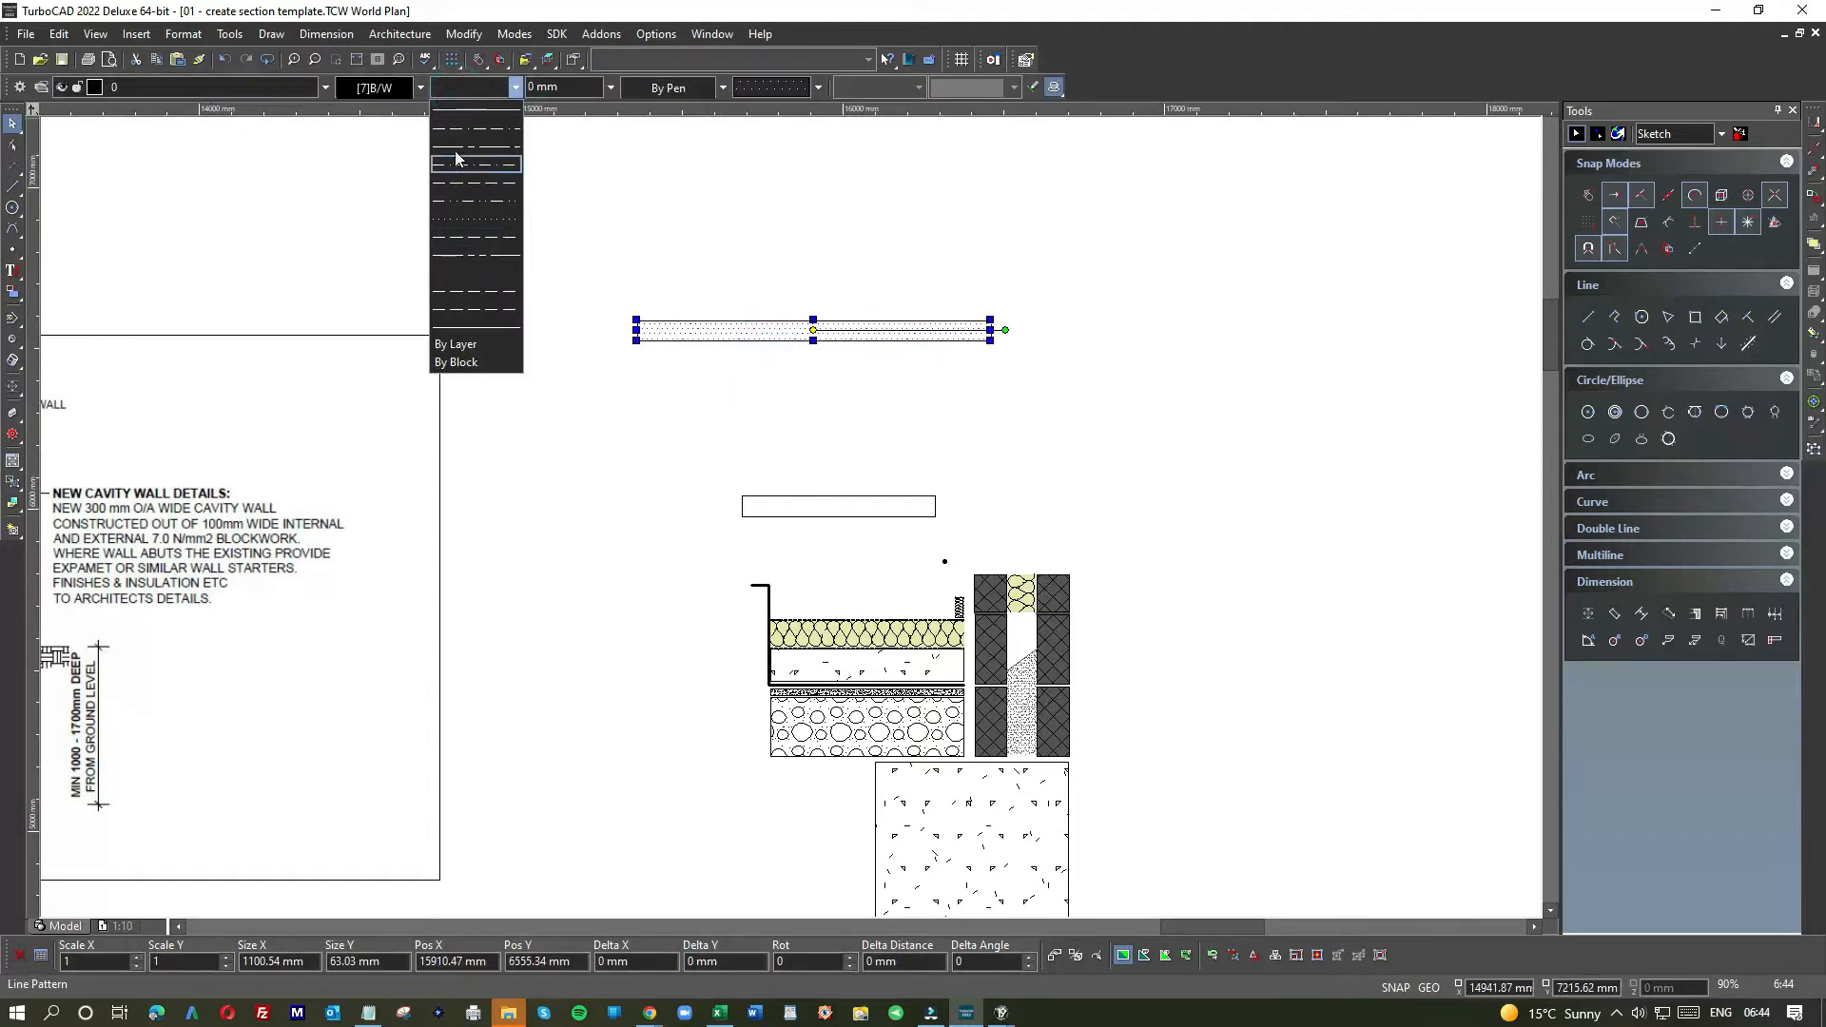
left_click(459, 114)
left_click(633, 350)
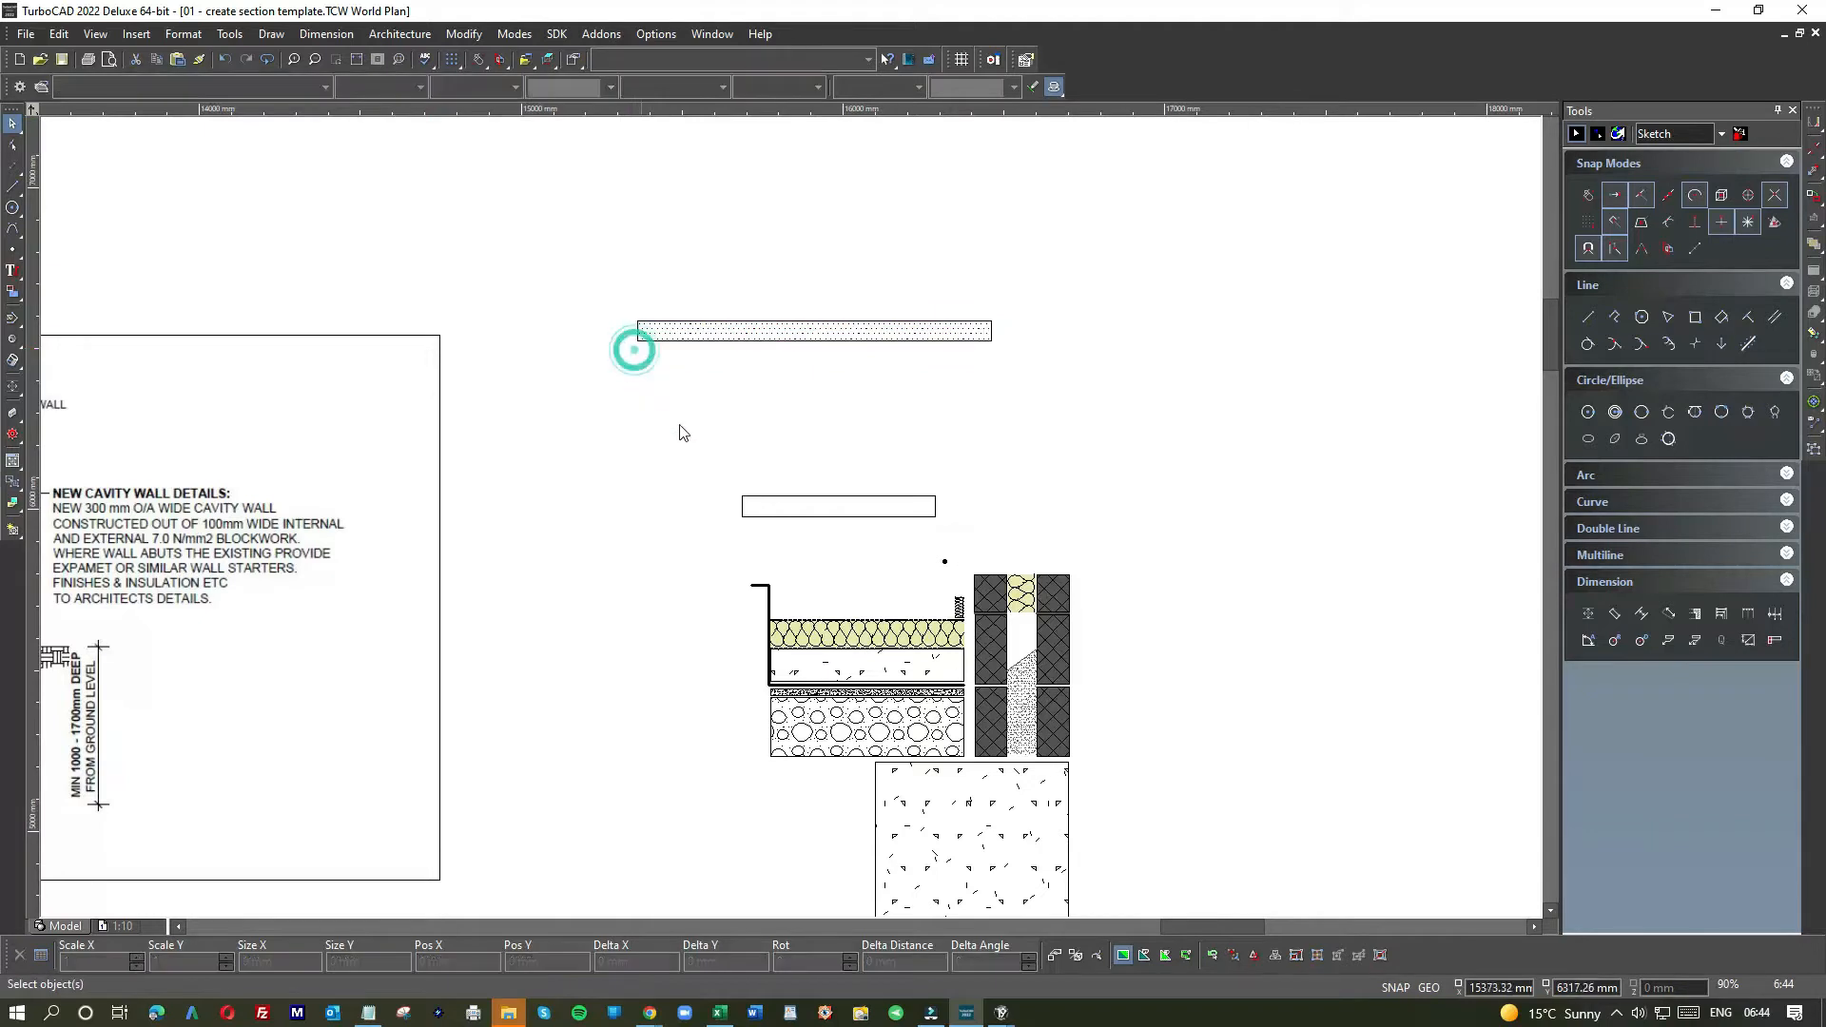
left_click(794, 509)
key("Delete")
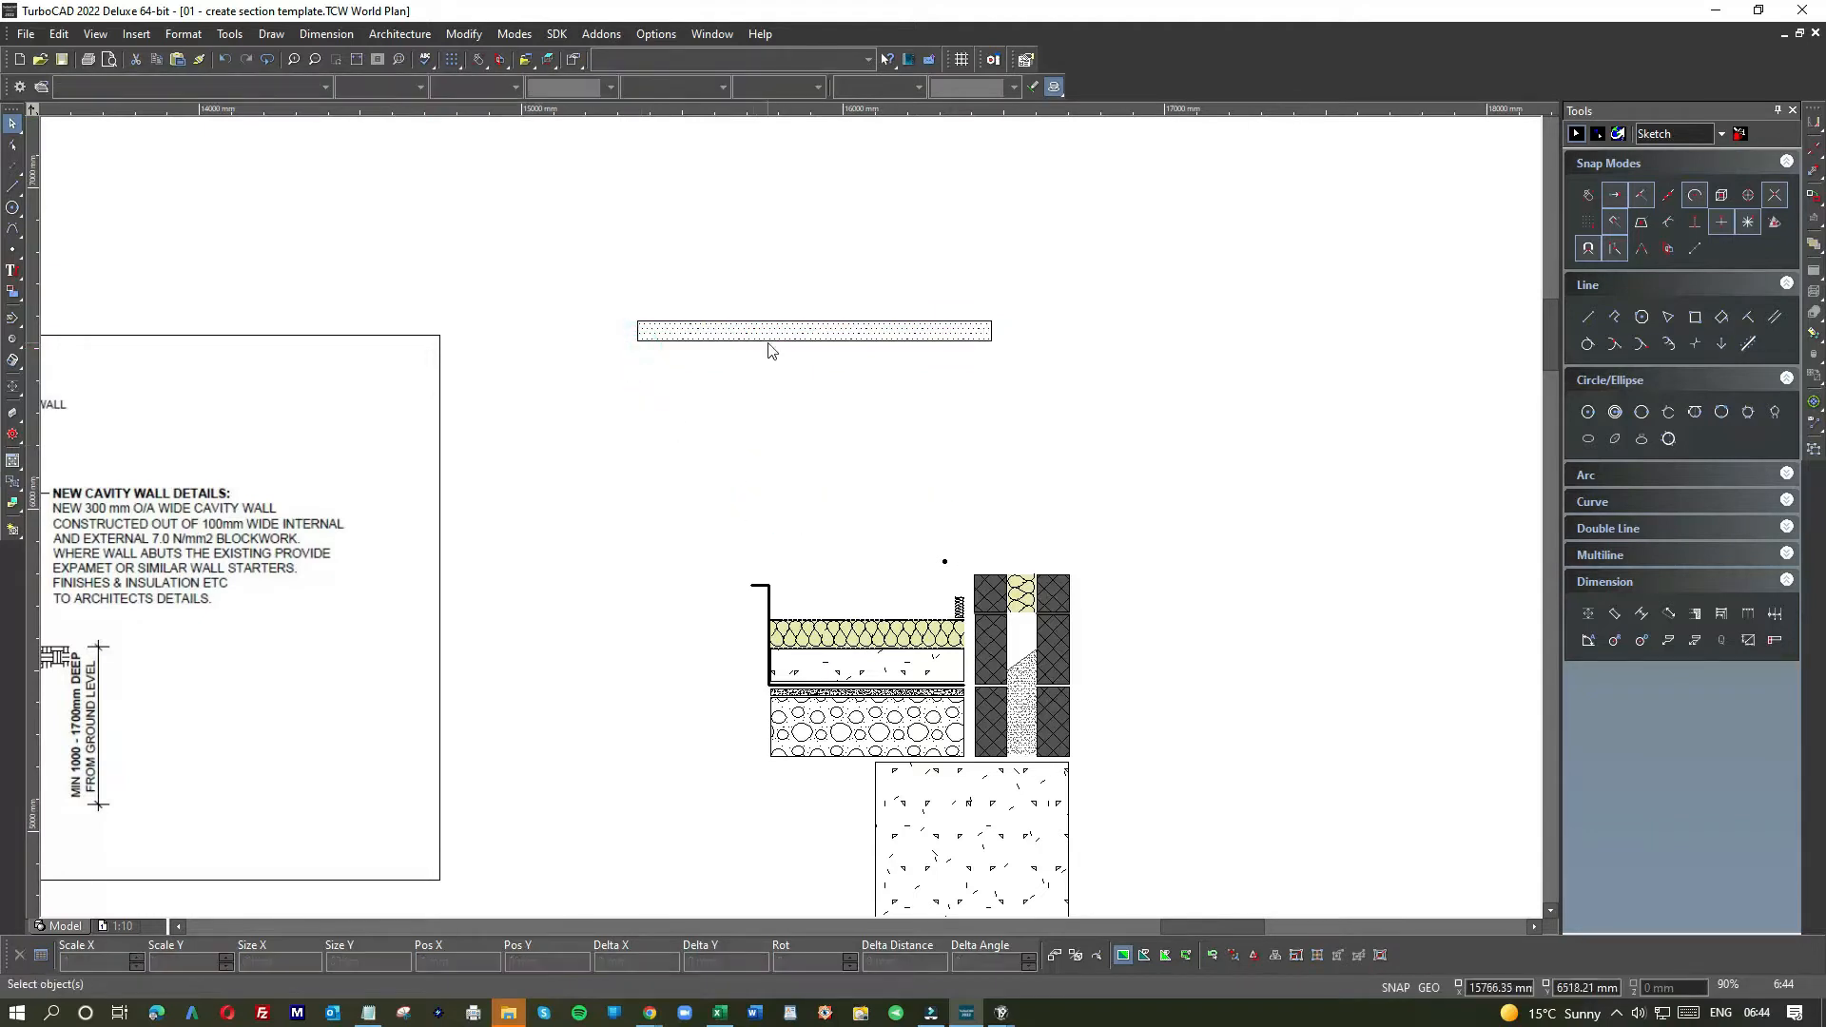
- Set the dotted screed strip's horizontal size to 600 mm
left_click(769, 342)
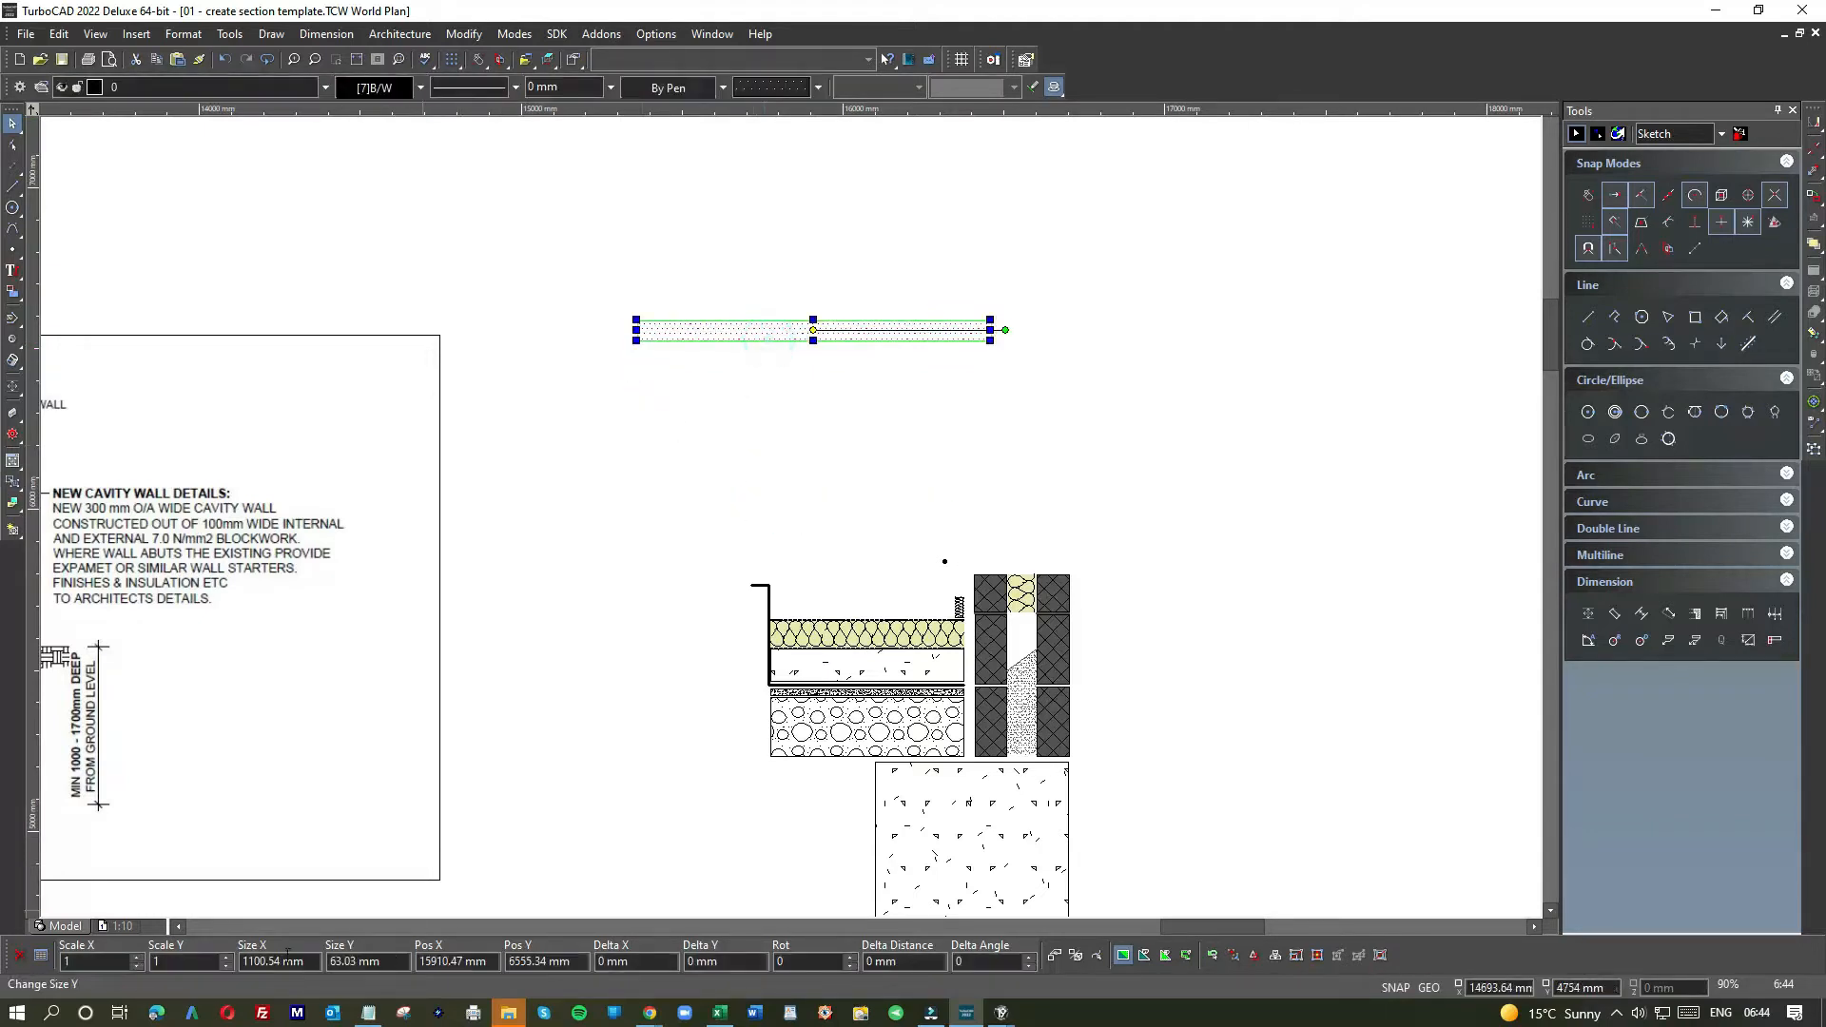
left_click(249, 960)
type("600")
key("Return")
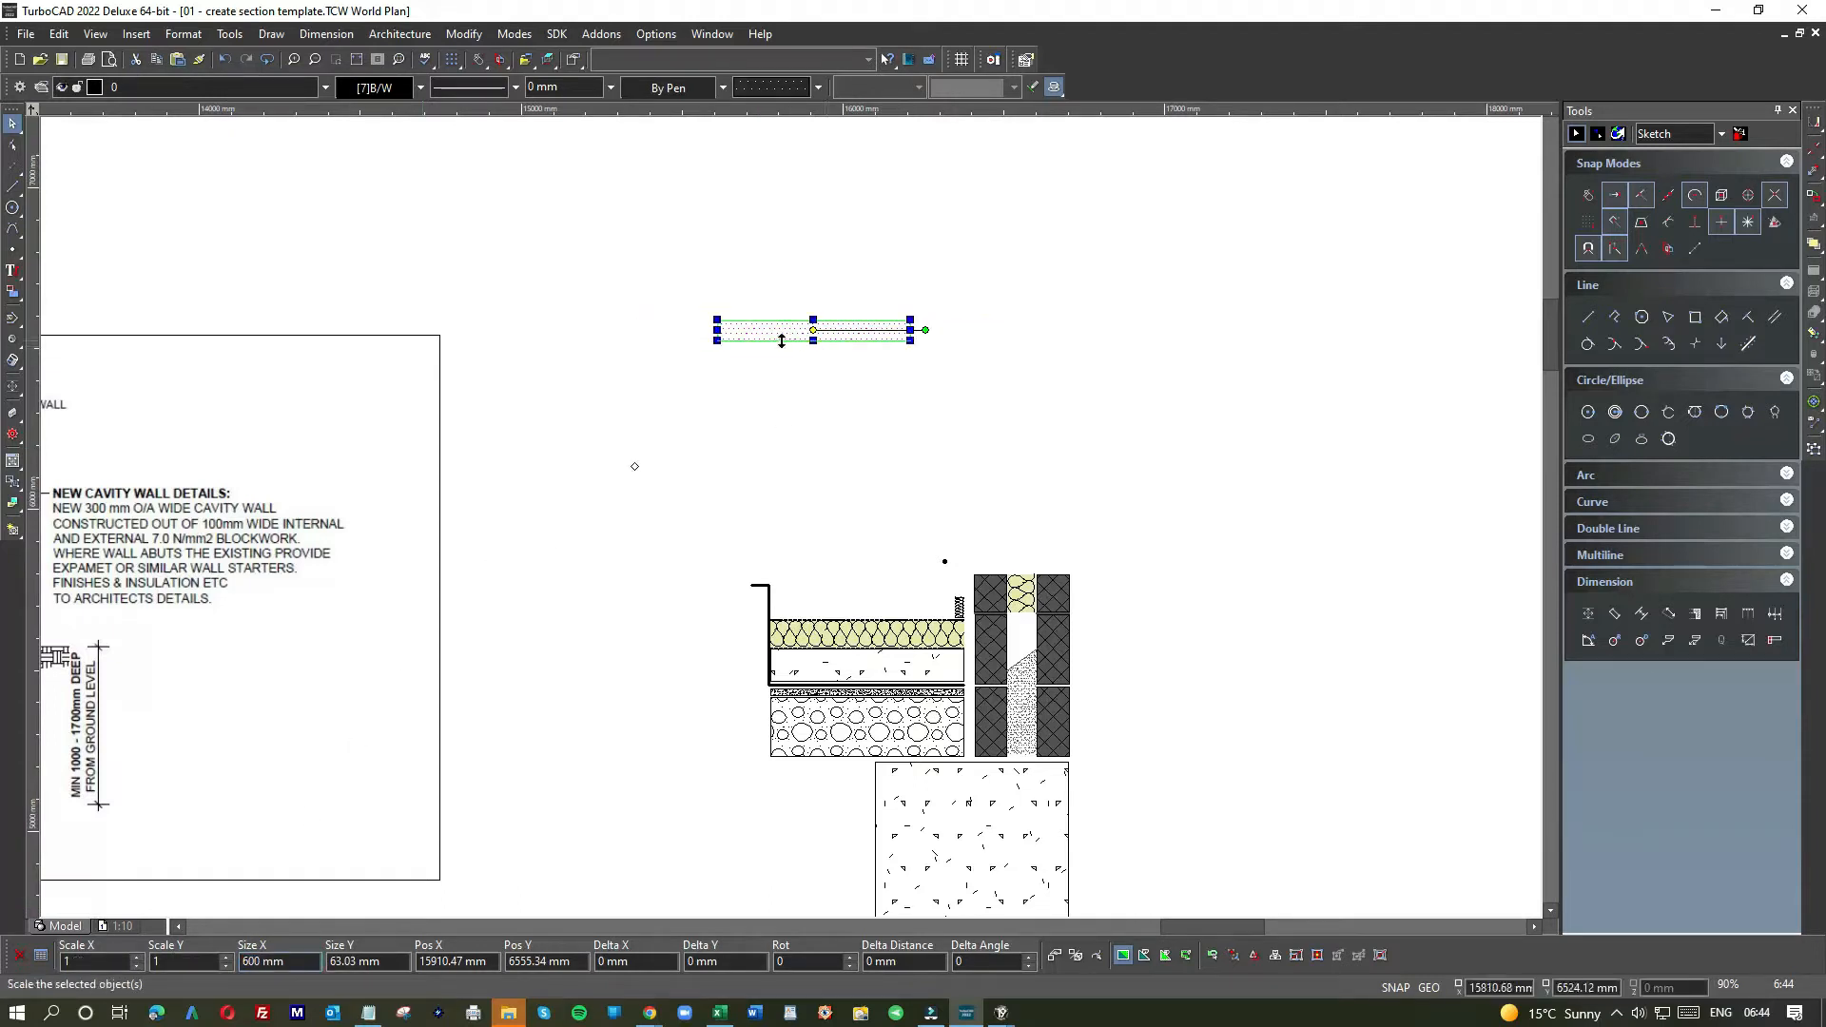
- Move the dotted screed strip down onto the floor insulation, a short gap away from the edge insulation strip
left_click_drag(778, 339, 822, 607)
scroll(818, 599, "up", 3)
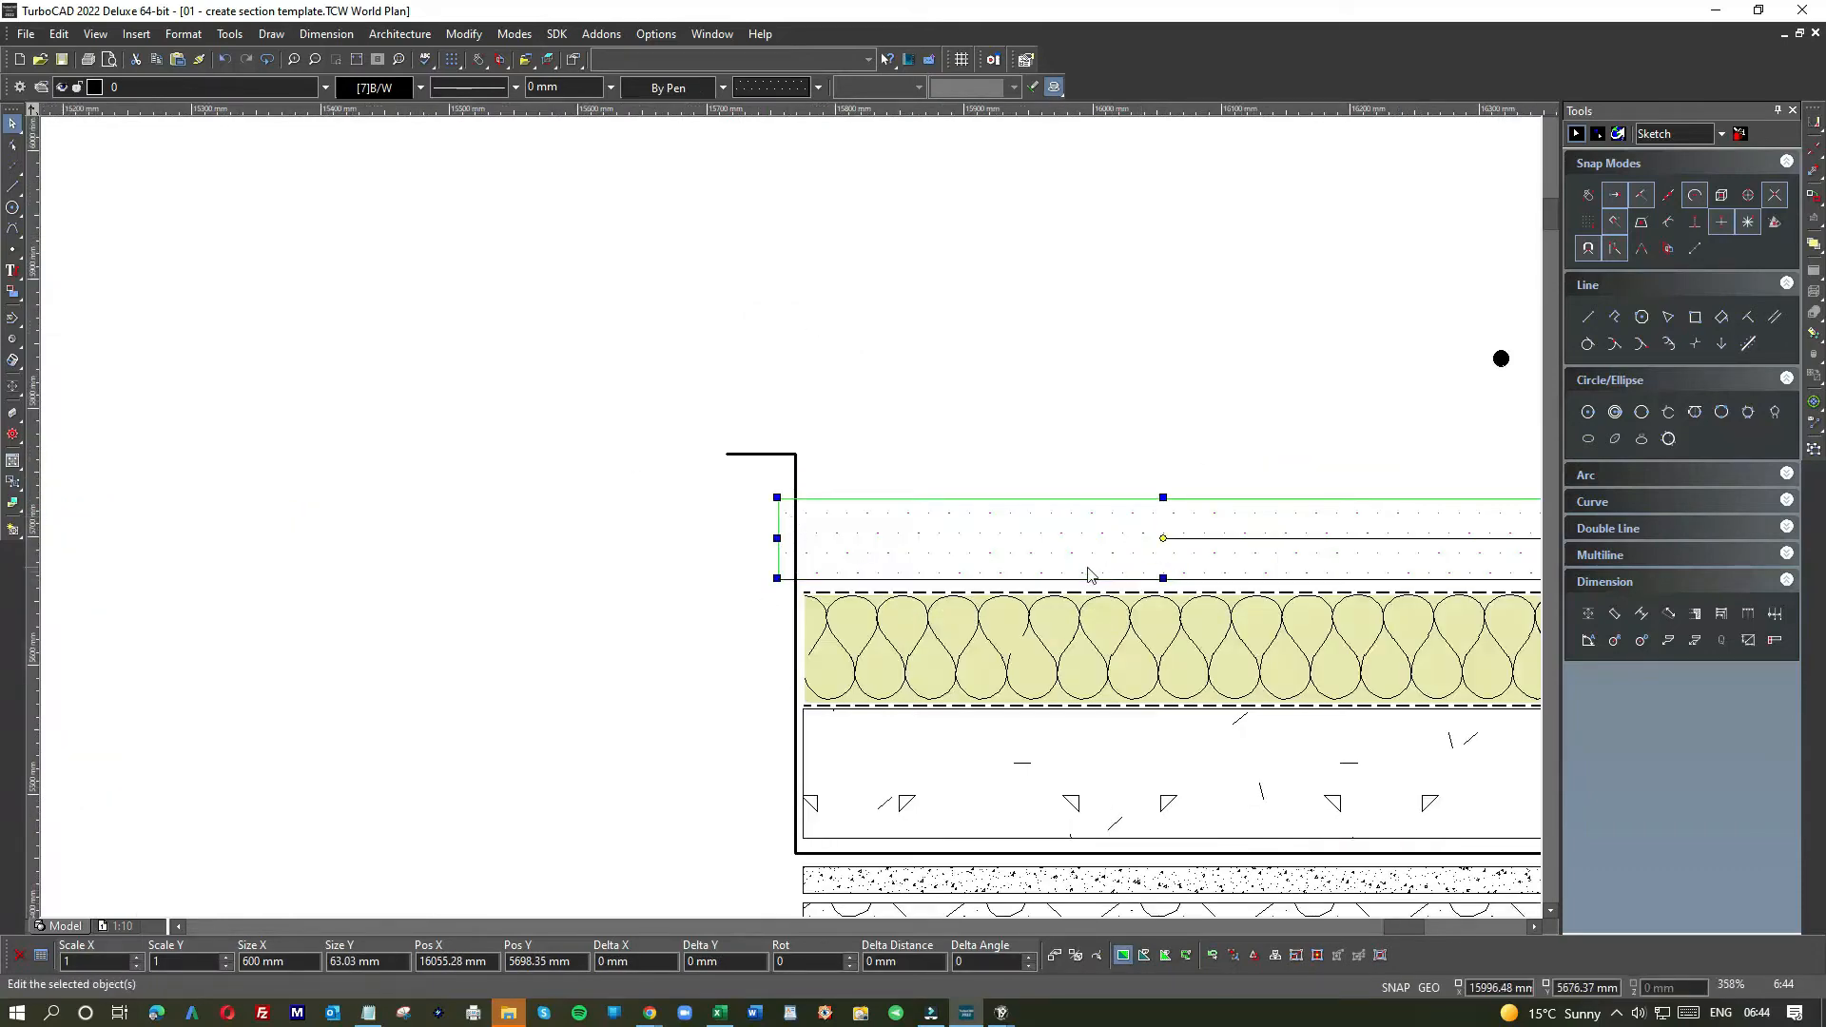
scroll(790, 516, "down", 3)
scroll(790, 516, "up", 5)
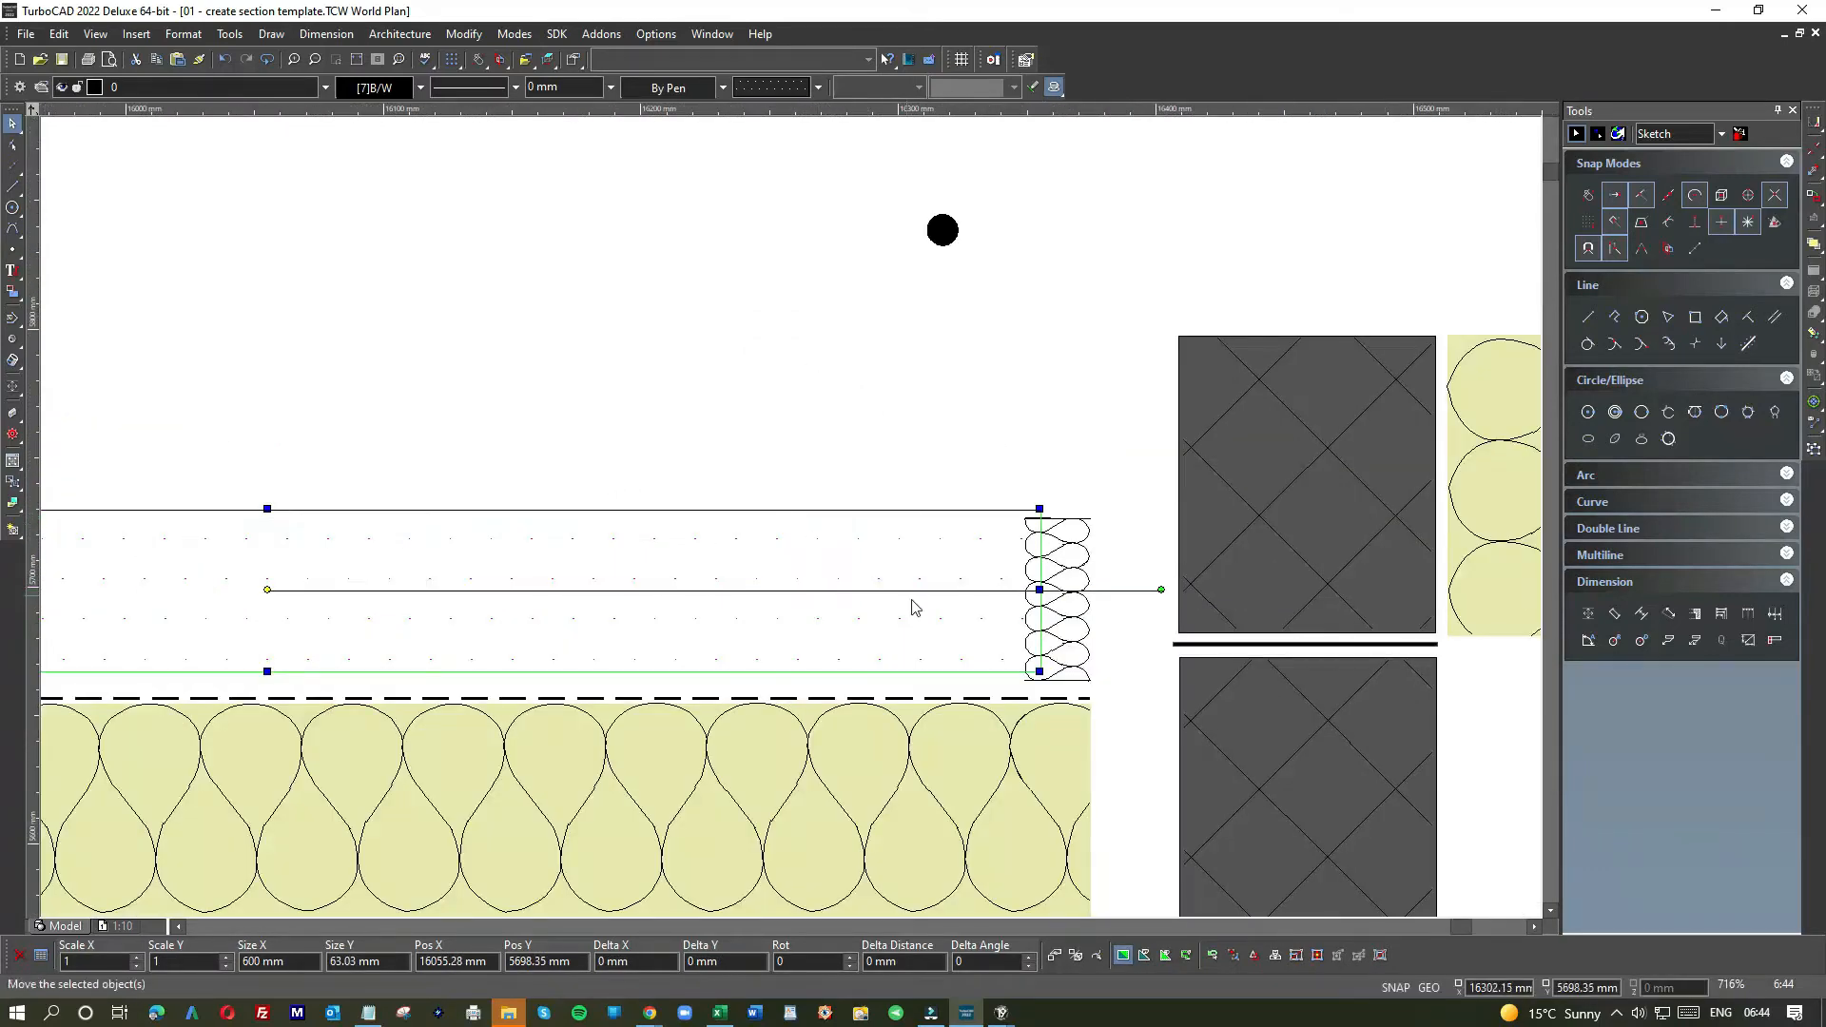
left_click_drag(968, 630, 948, 589)
- Remove the short stray line along the upper end of the edge insulation strip
scroll(1018, 488, "up", 4)
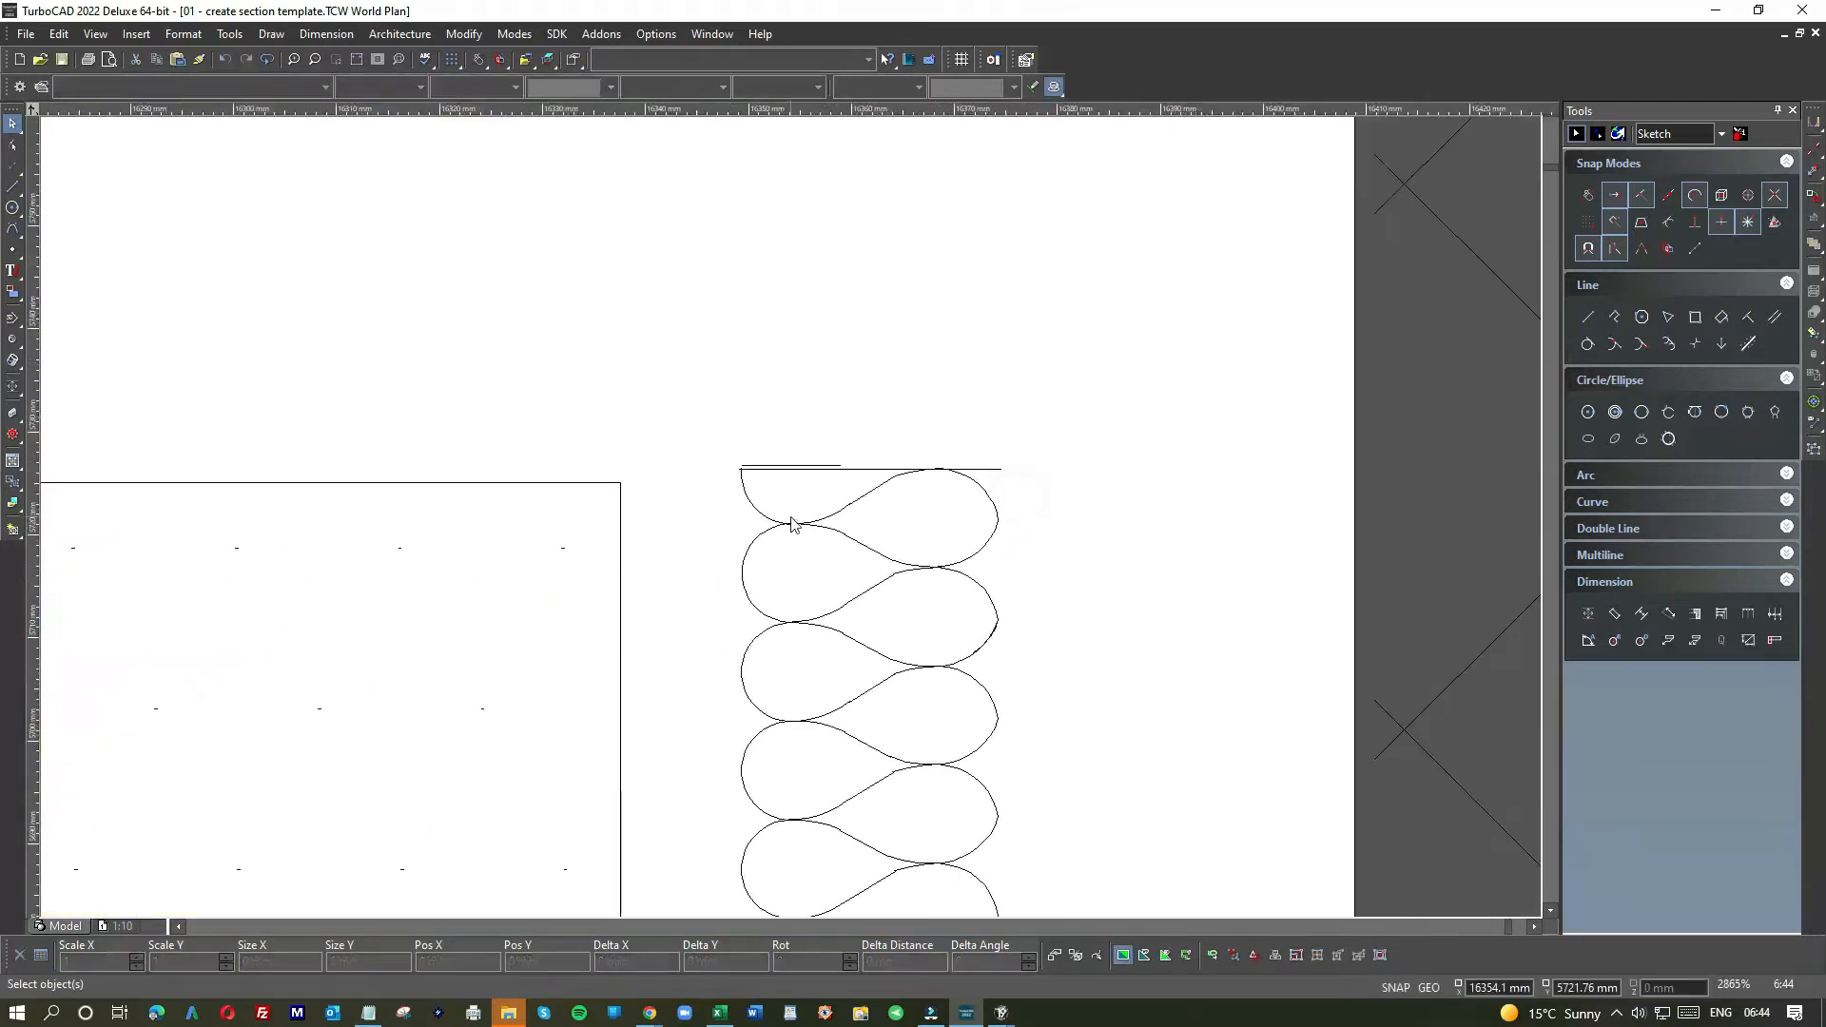
left_click_drag(689, 440, 854, 476)
key("Escape")
scroll(771, 492, "down", 2)
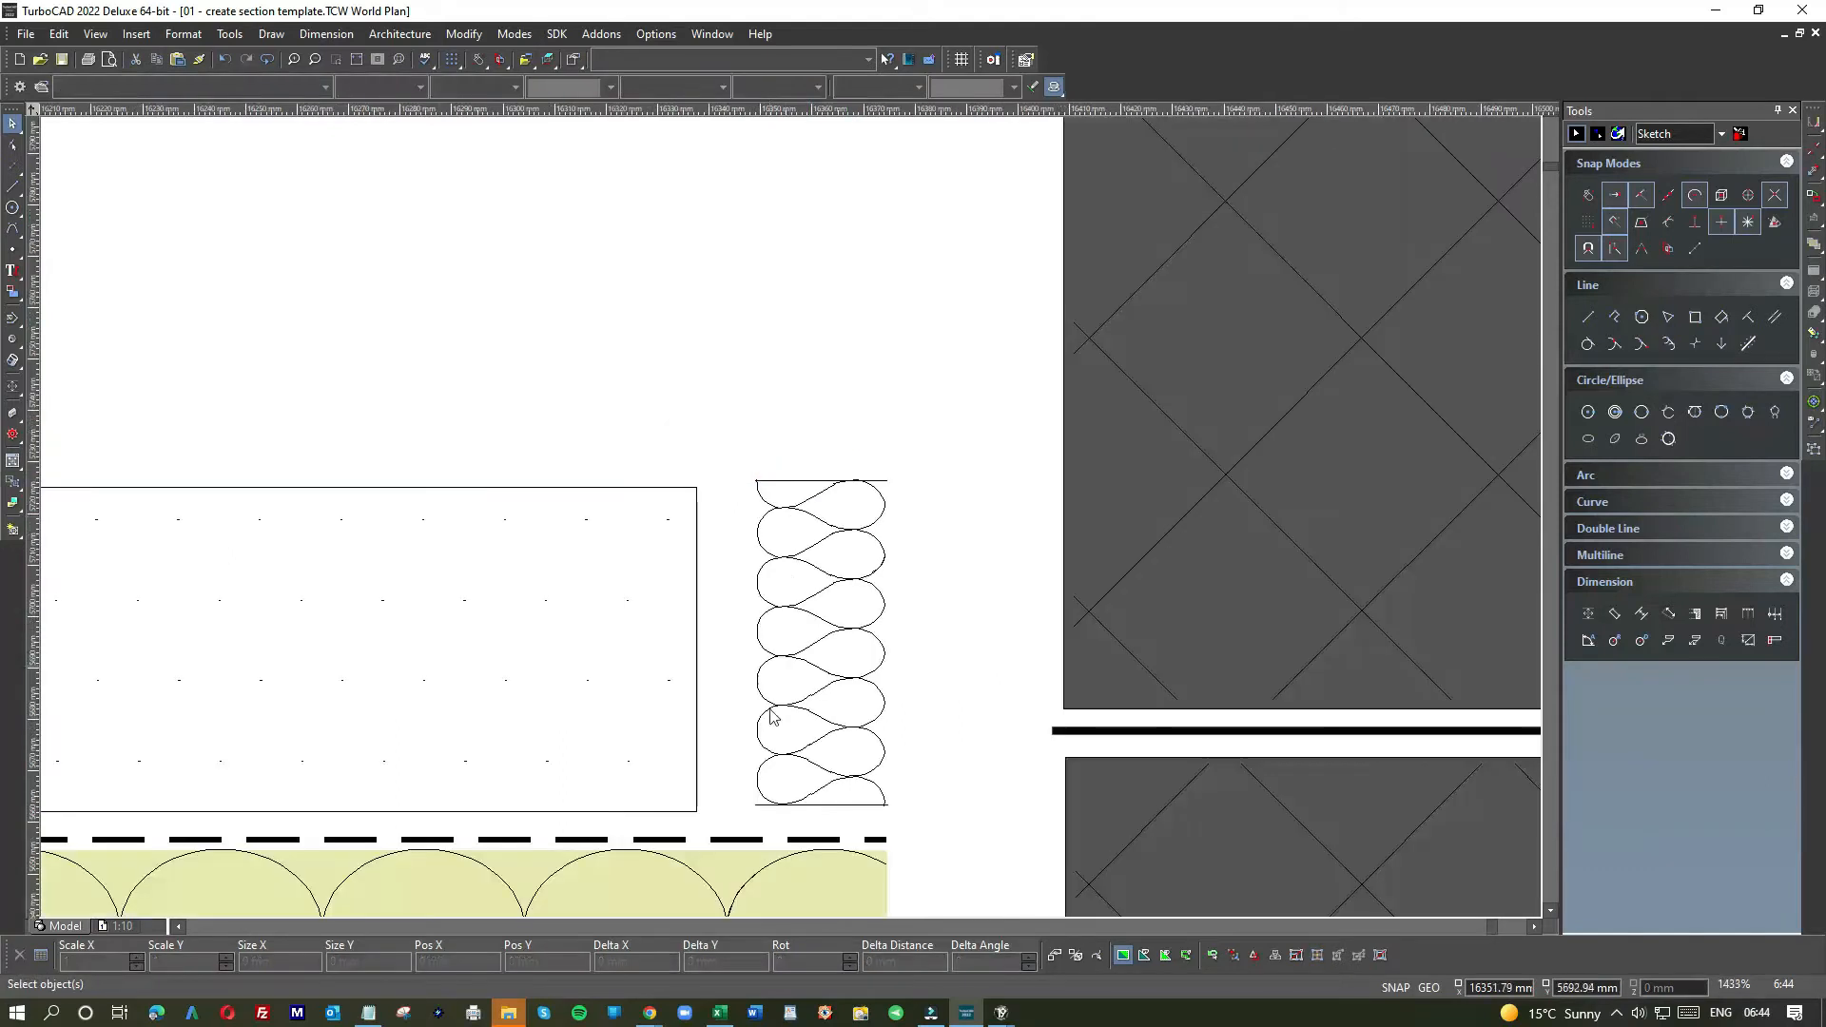
- Nudge the dotted screed strip closer to the edge insulation and level it with the insulation strip's base
left_click(697, 632)
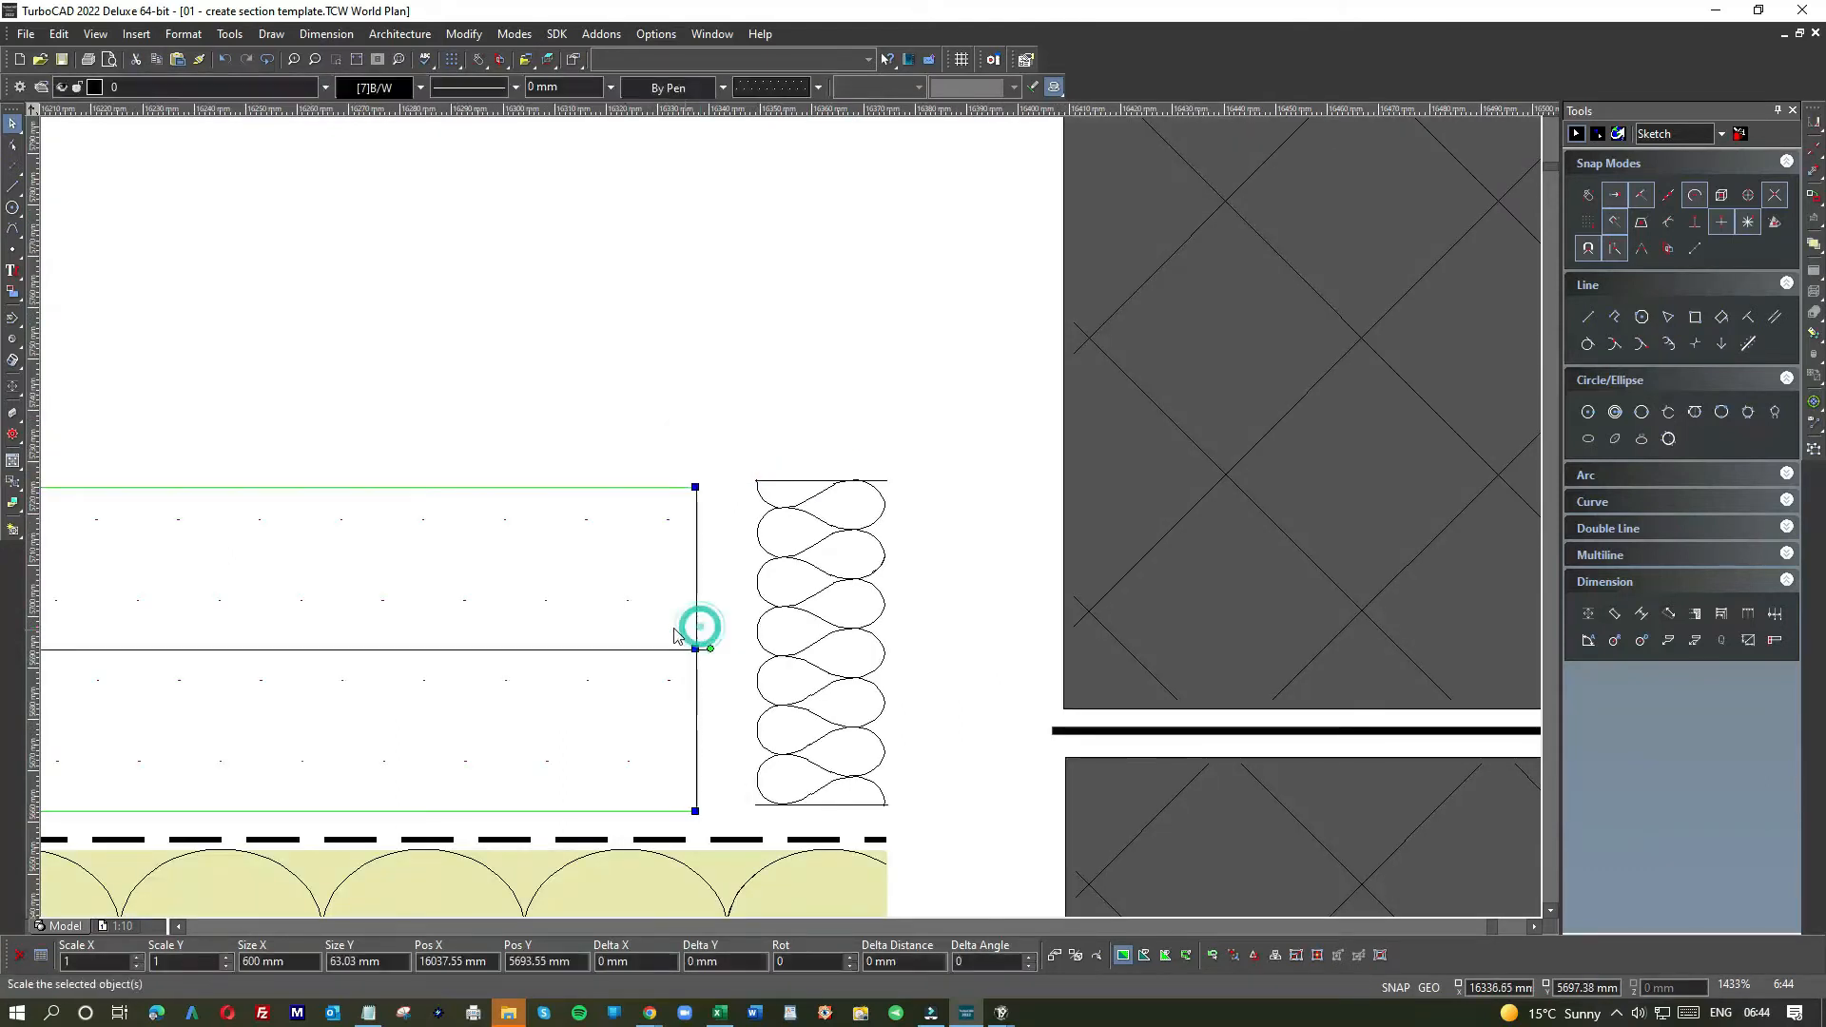
left_click(709, 607)
left_click(708, 607)
left_click(709, 611)
scroll(706, 742, "up", 4)
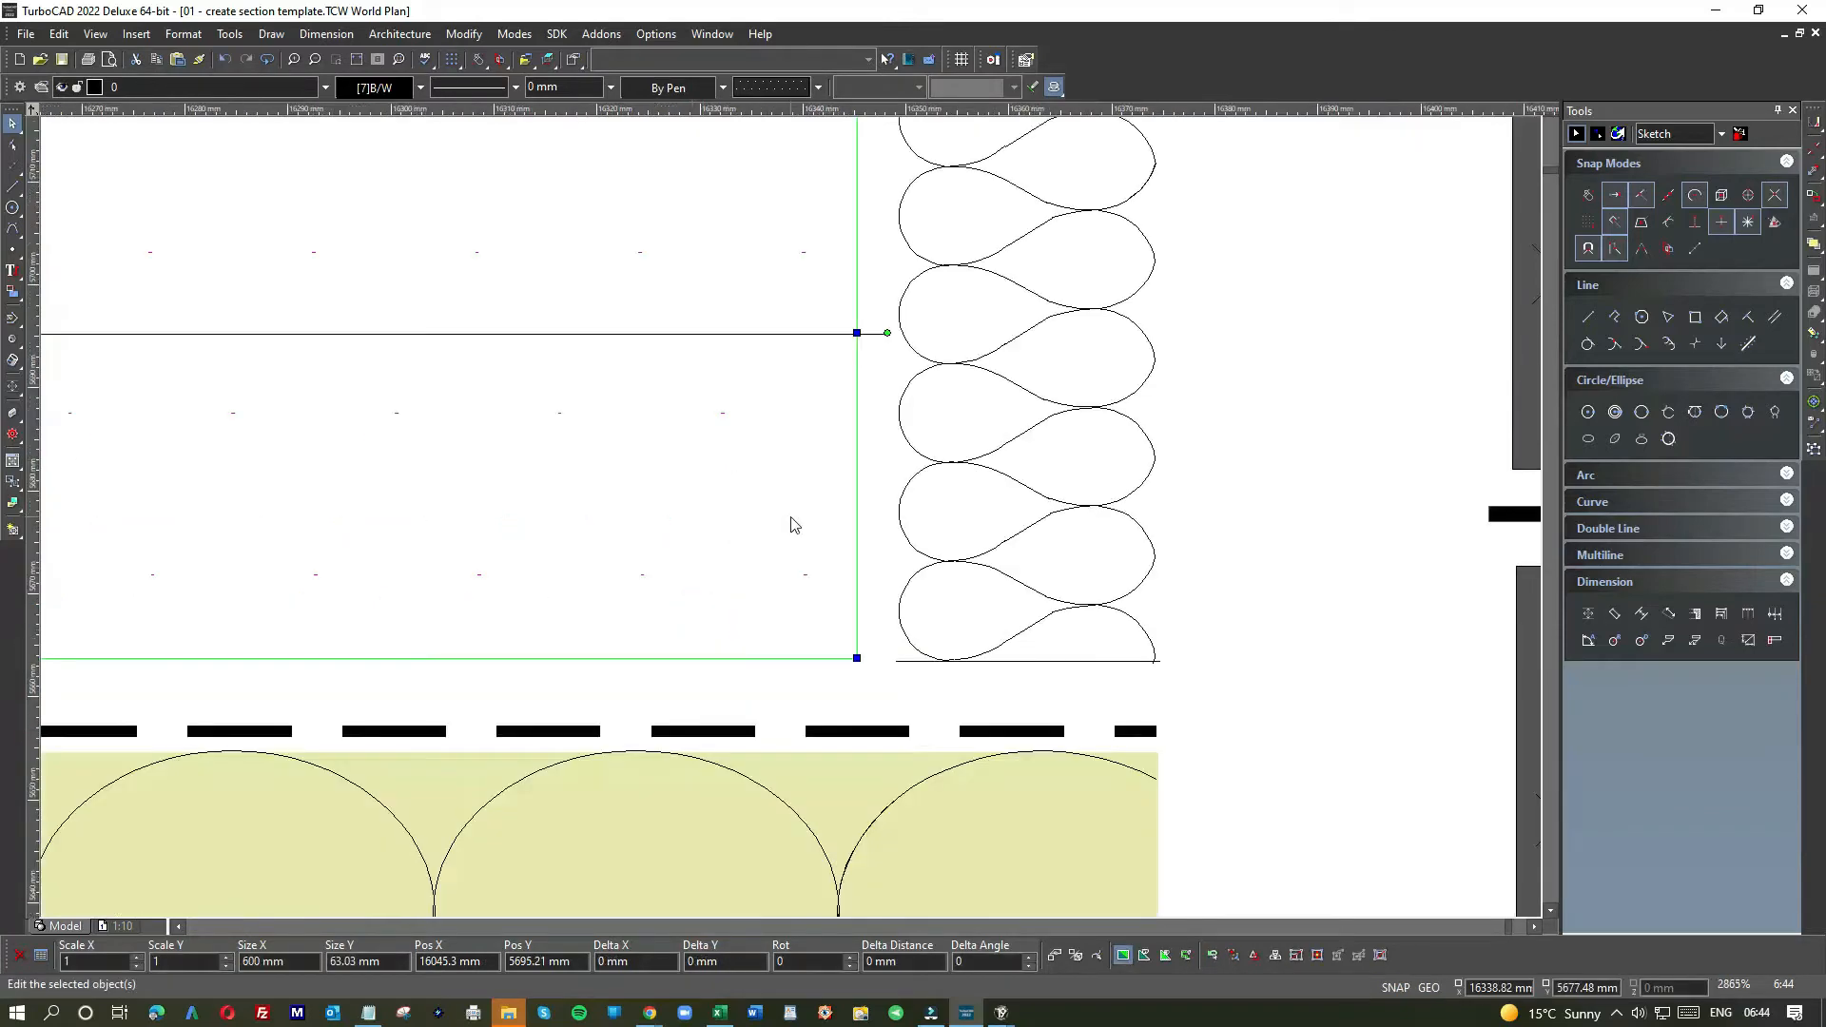
left_click(837, 665)
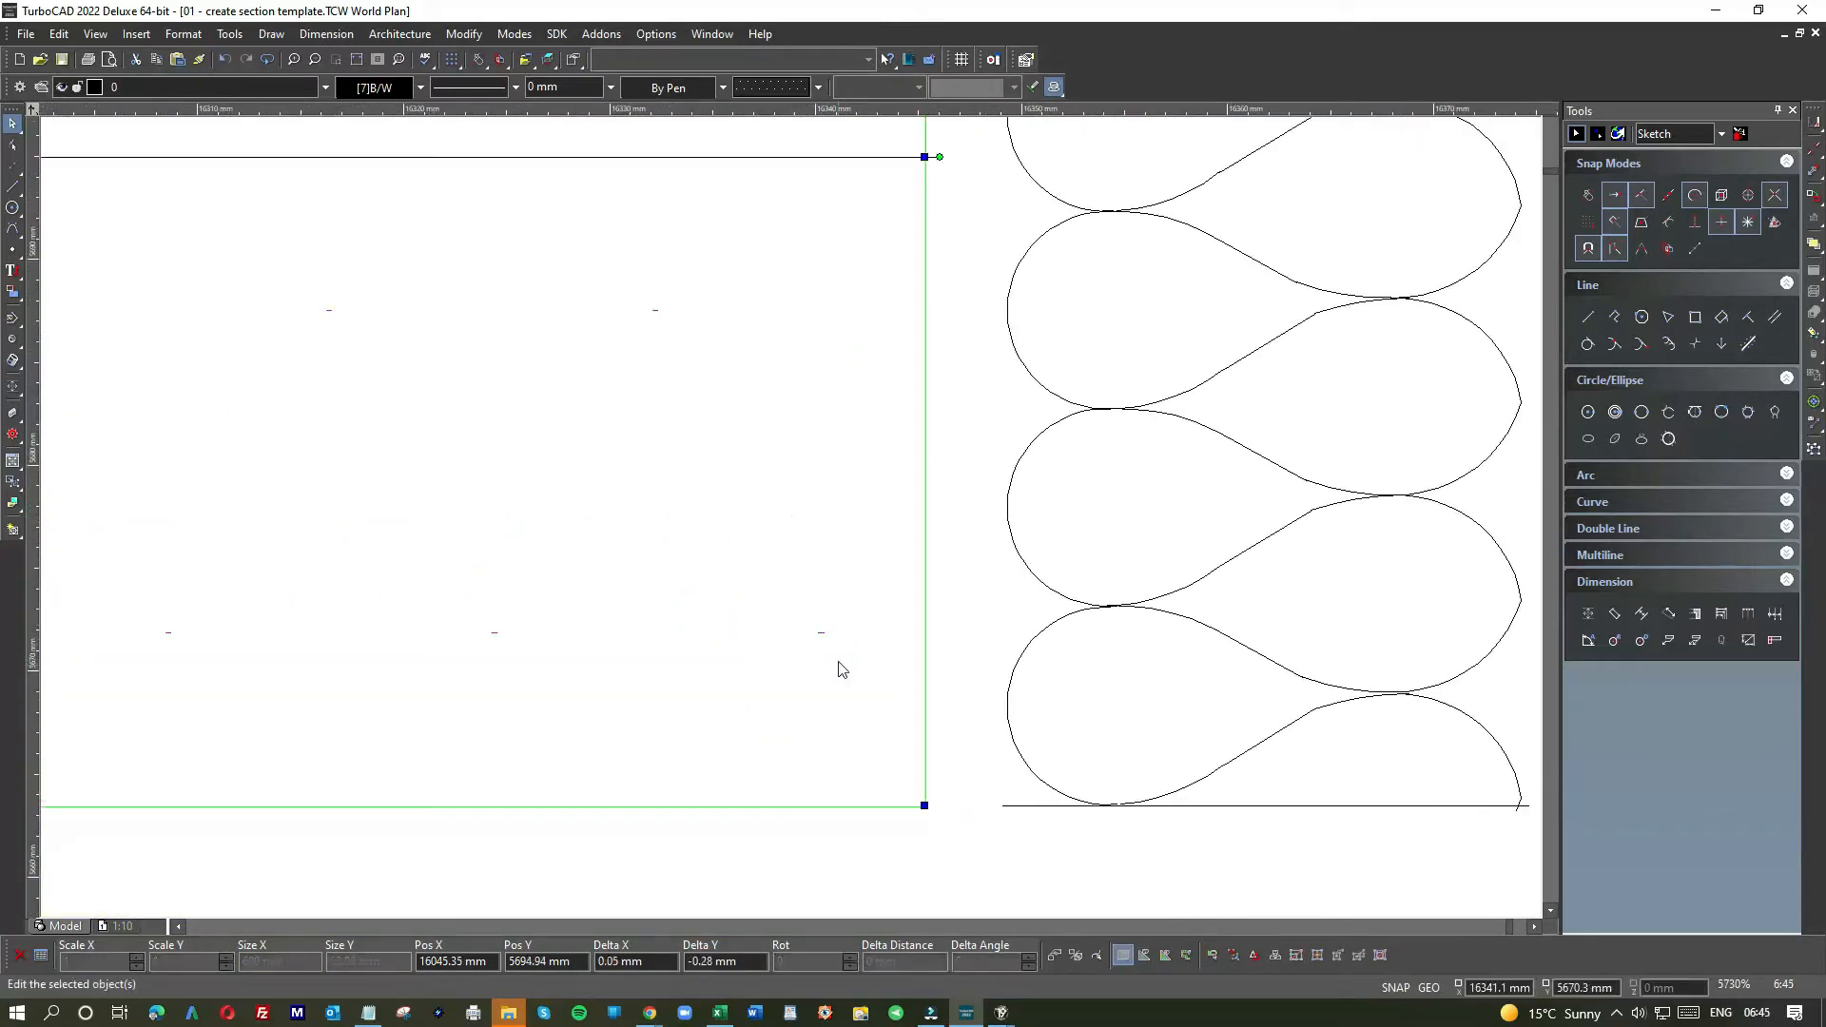
scroll(717, 623, "down", 6)
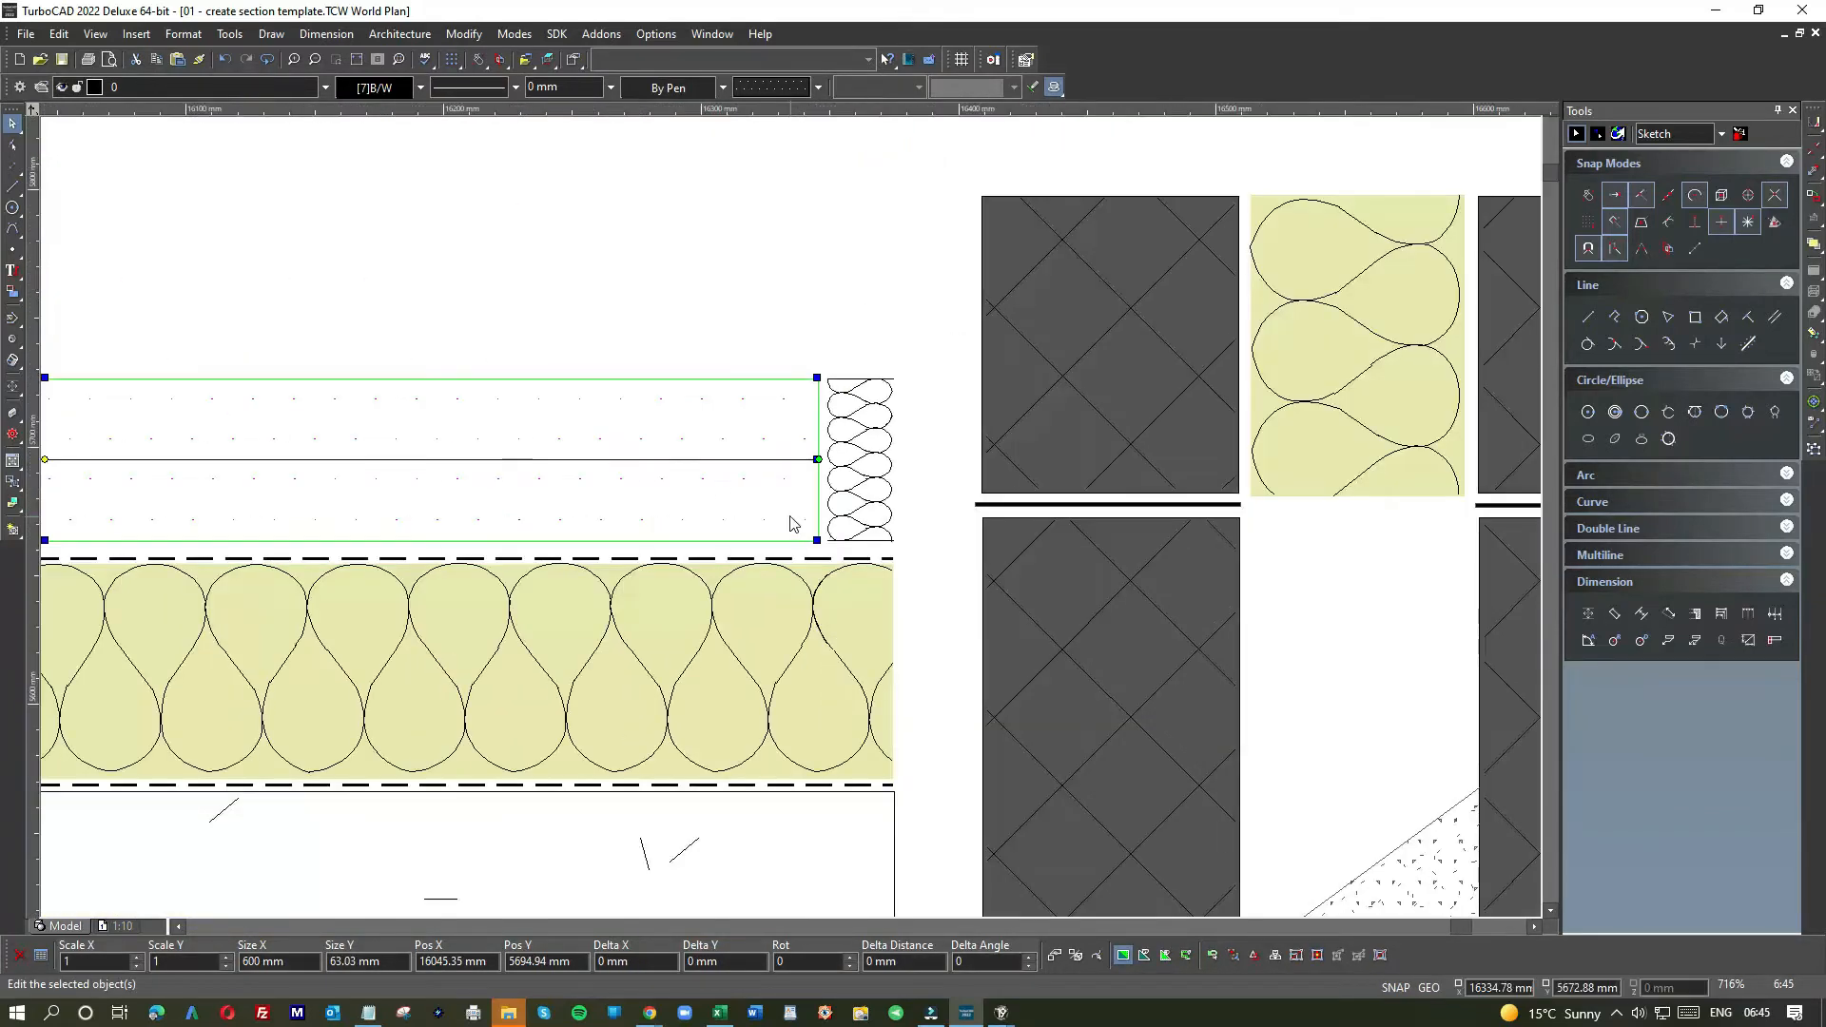
- Shorten the dotted screed strip to about 570 mm by aligning its outer end with the start of the dashed membrane line
left_click(476, 266)
scroll(901, 624, "down", 2)
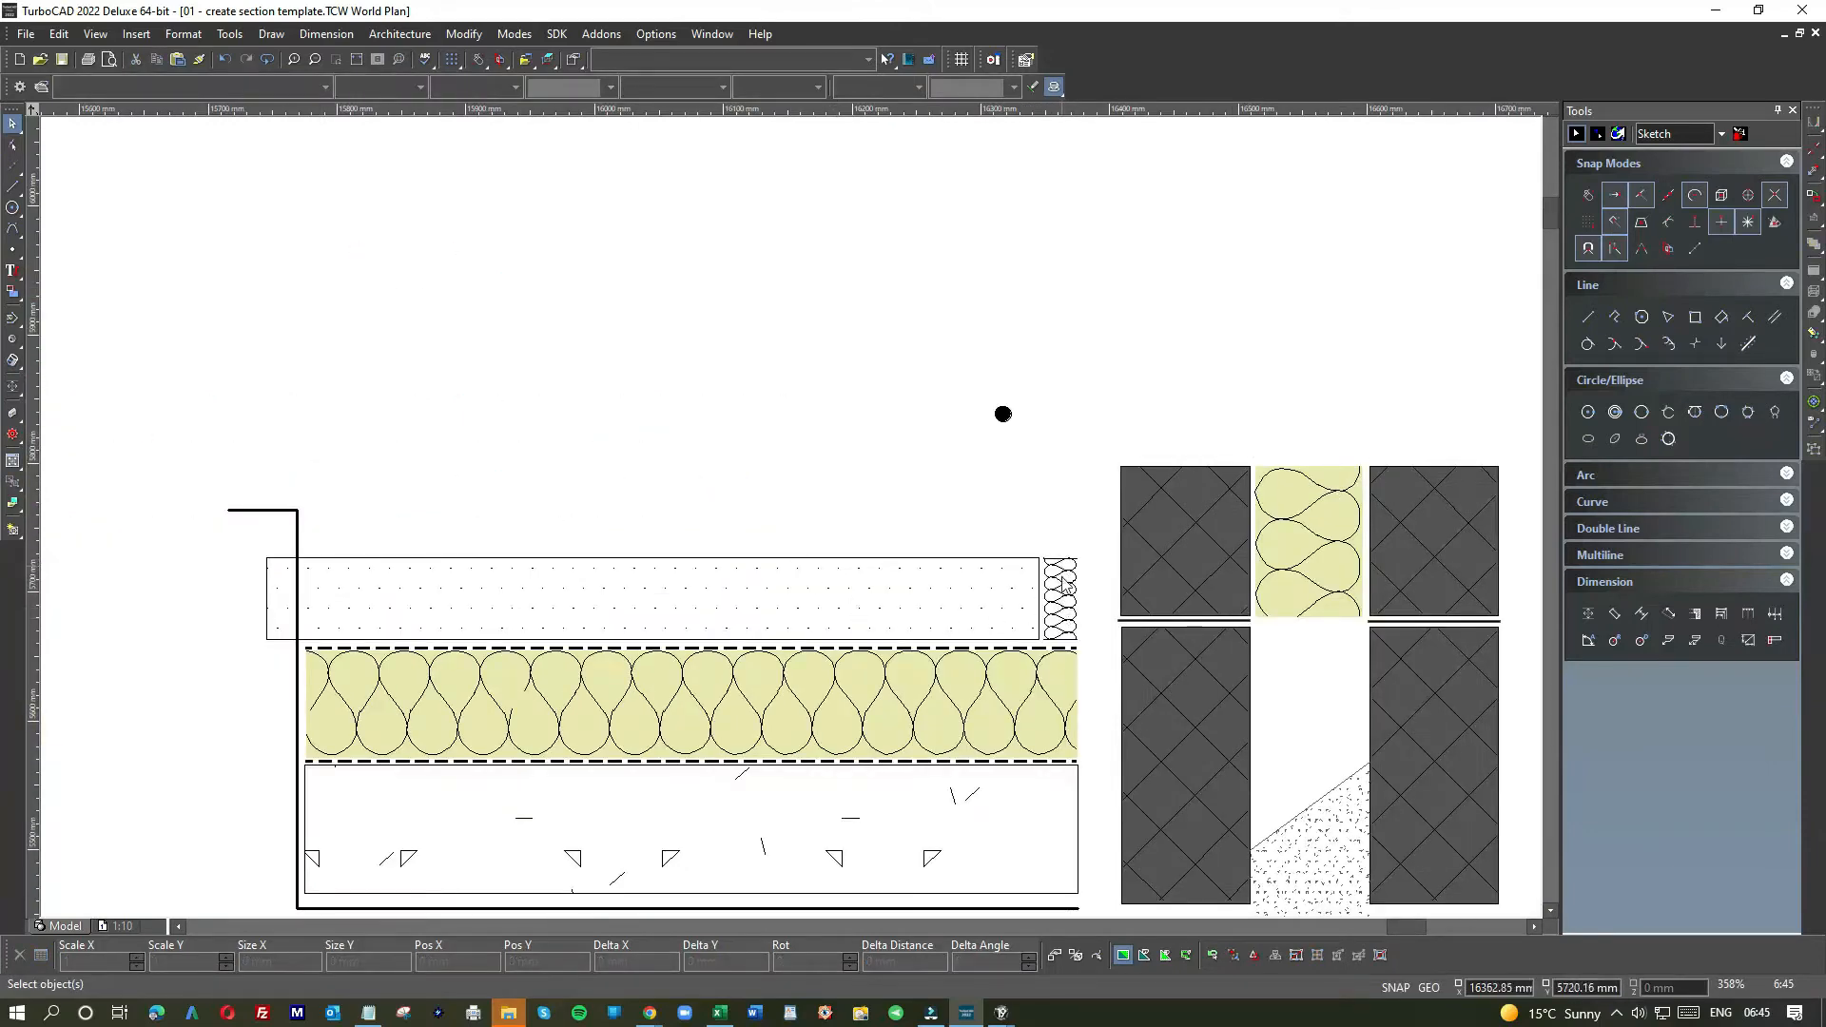
scroll(344, 597, "up", 4)
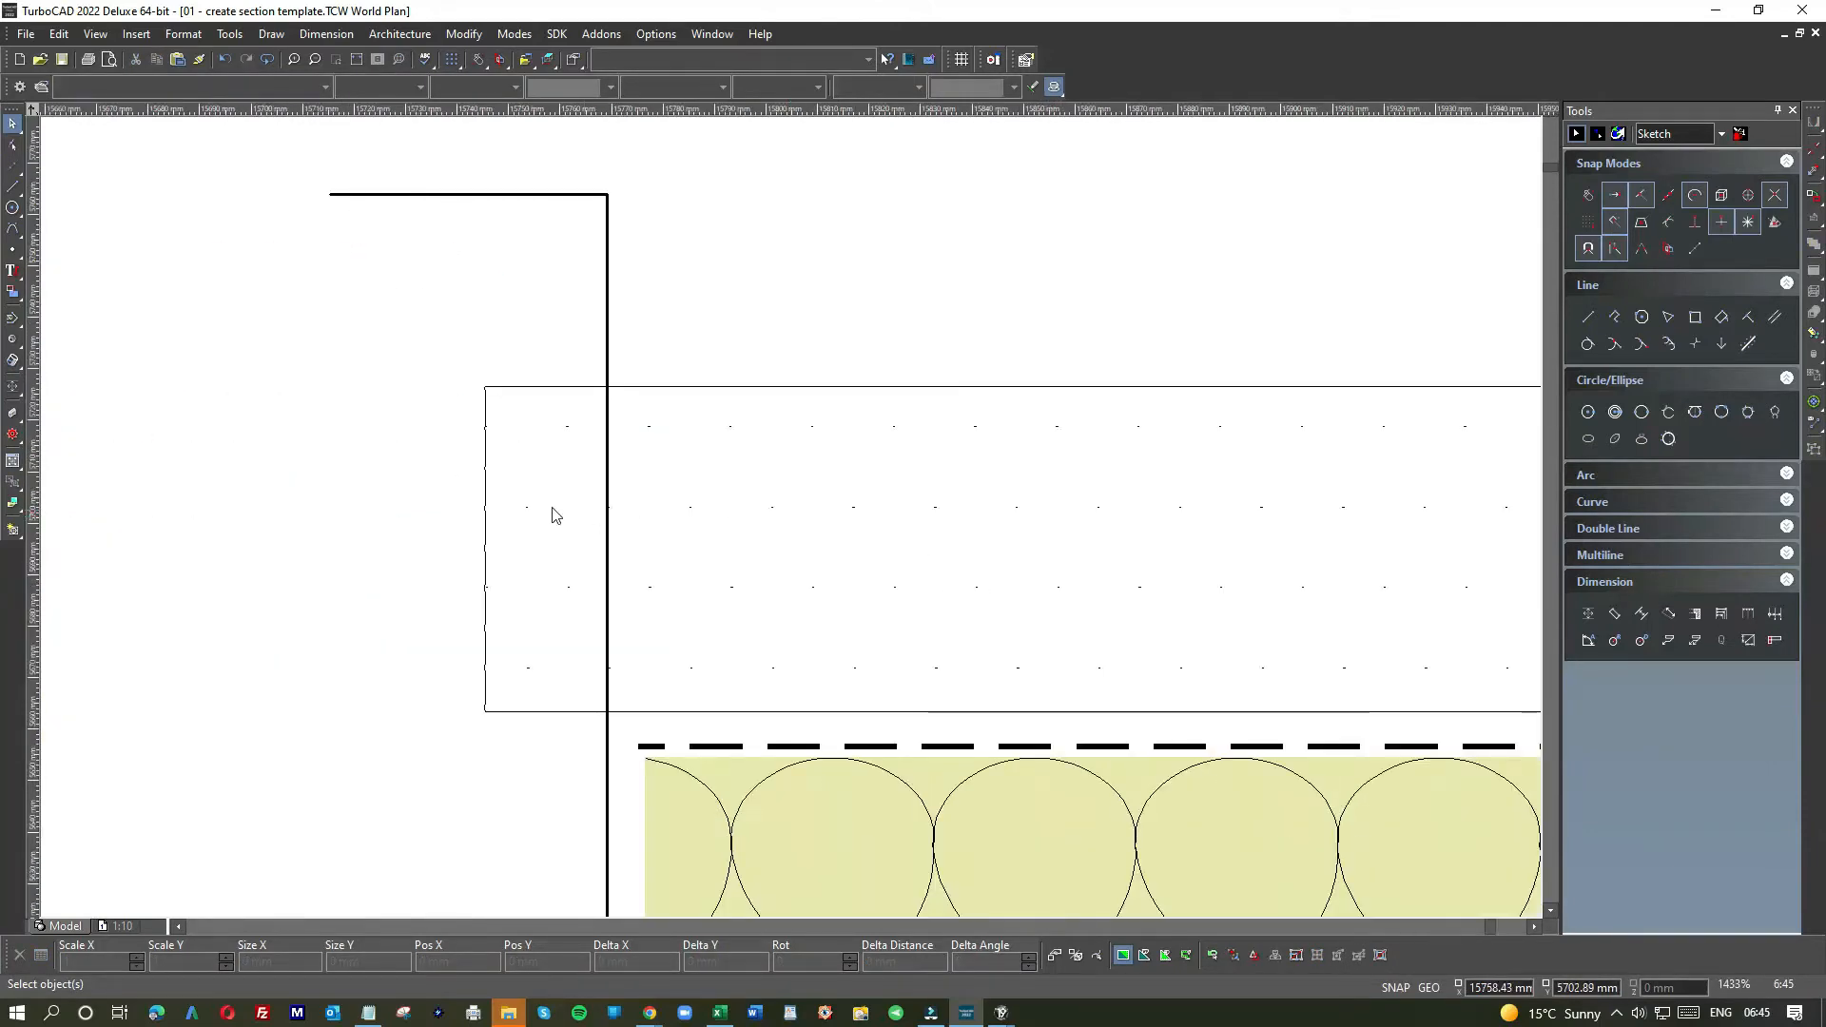
left_click(484, 505)
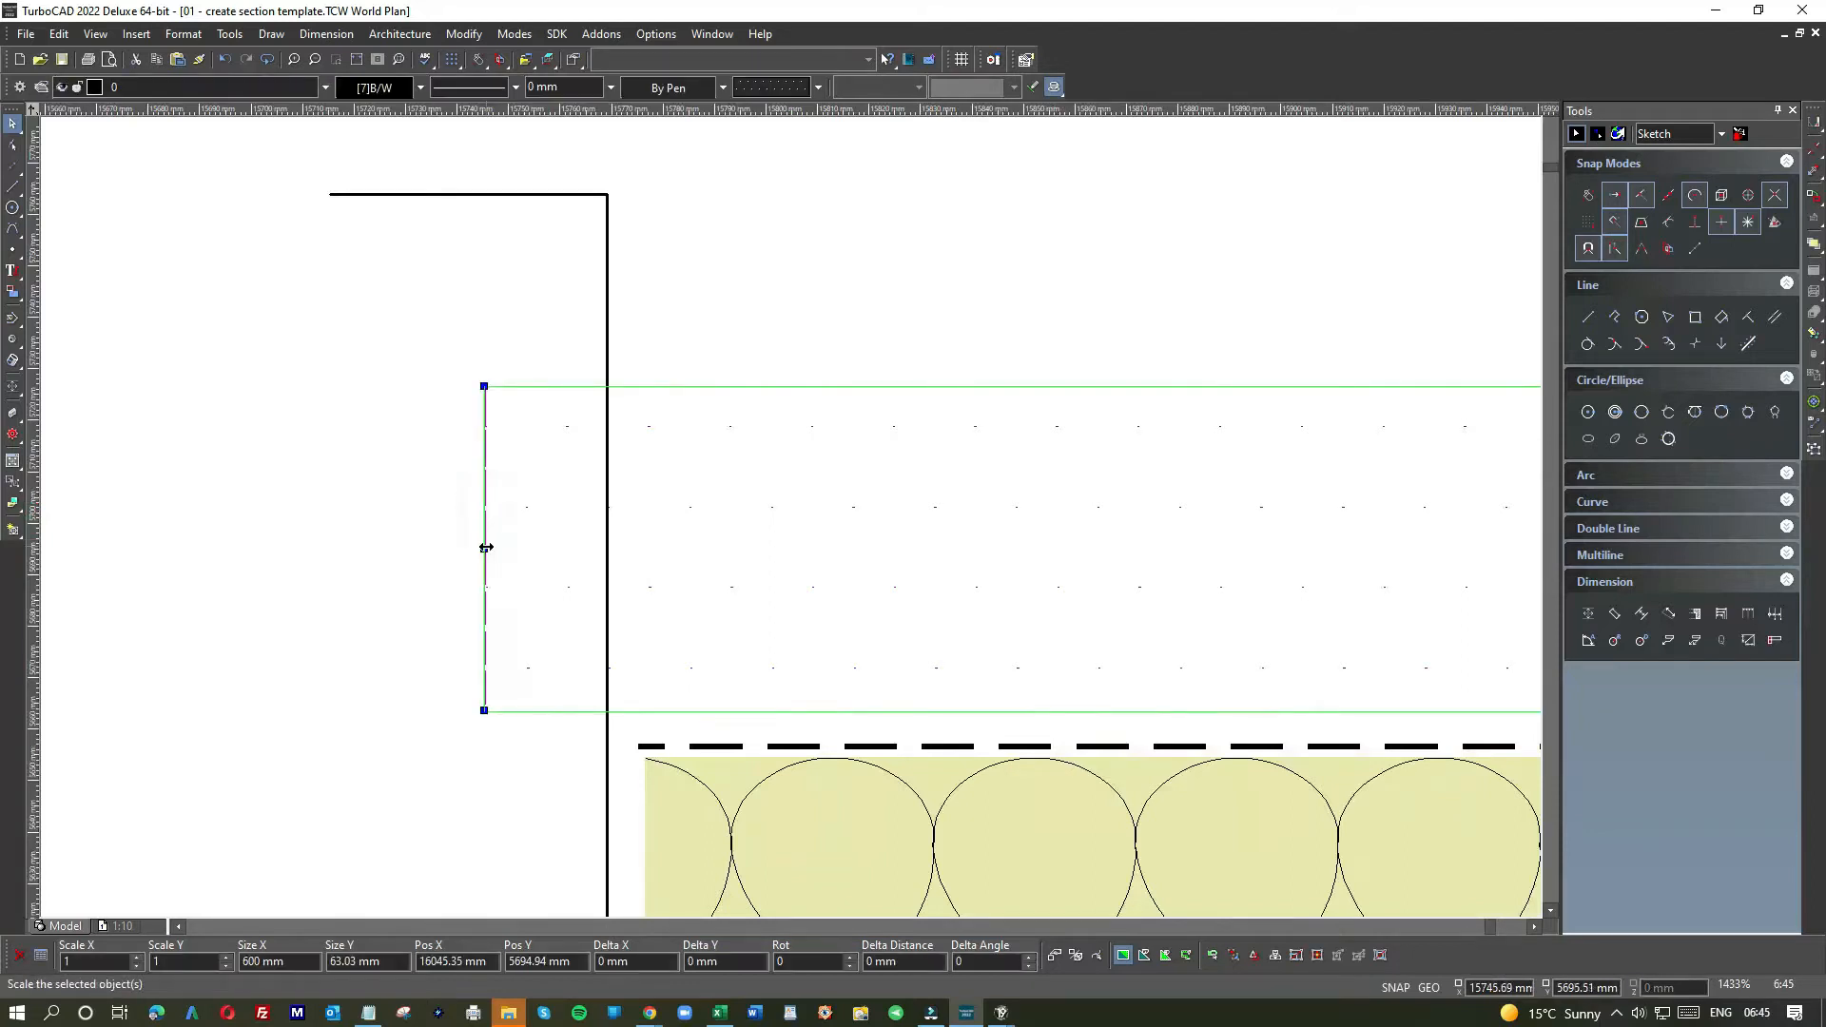
left_click(483, 546)
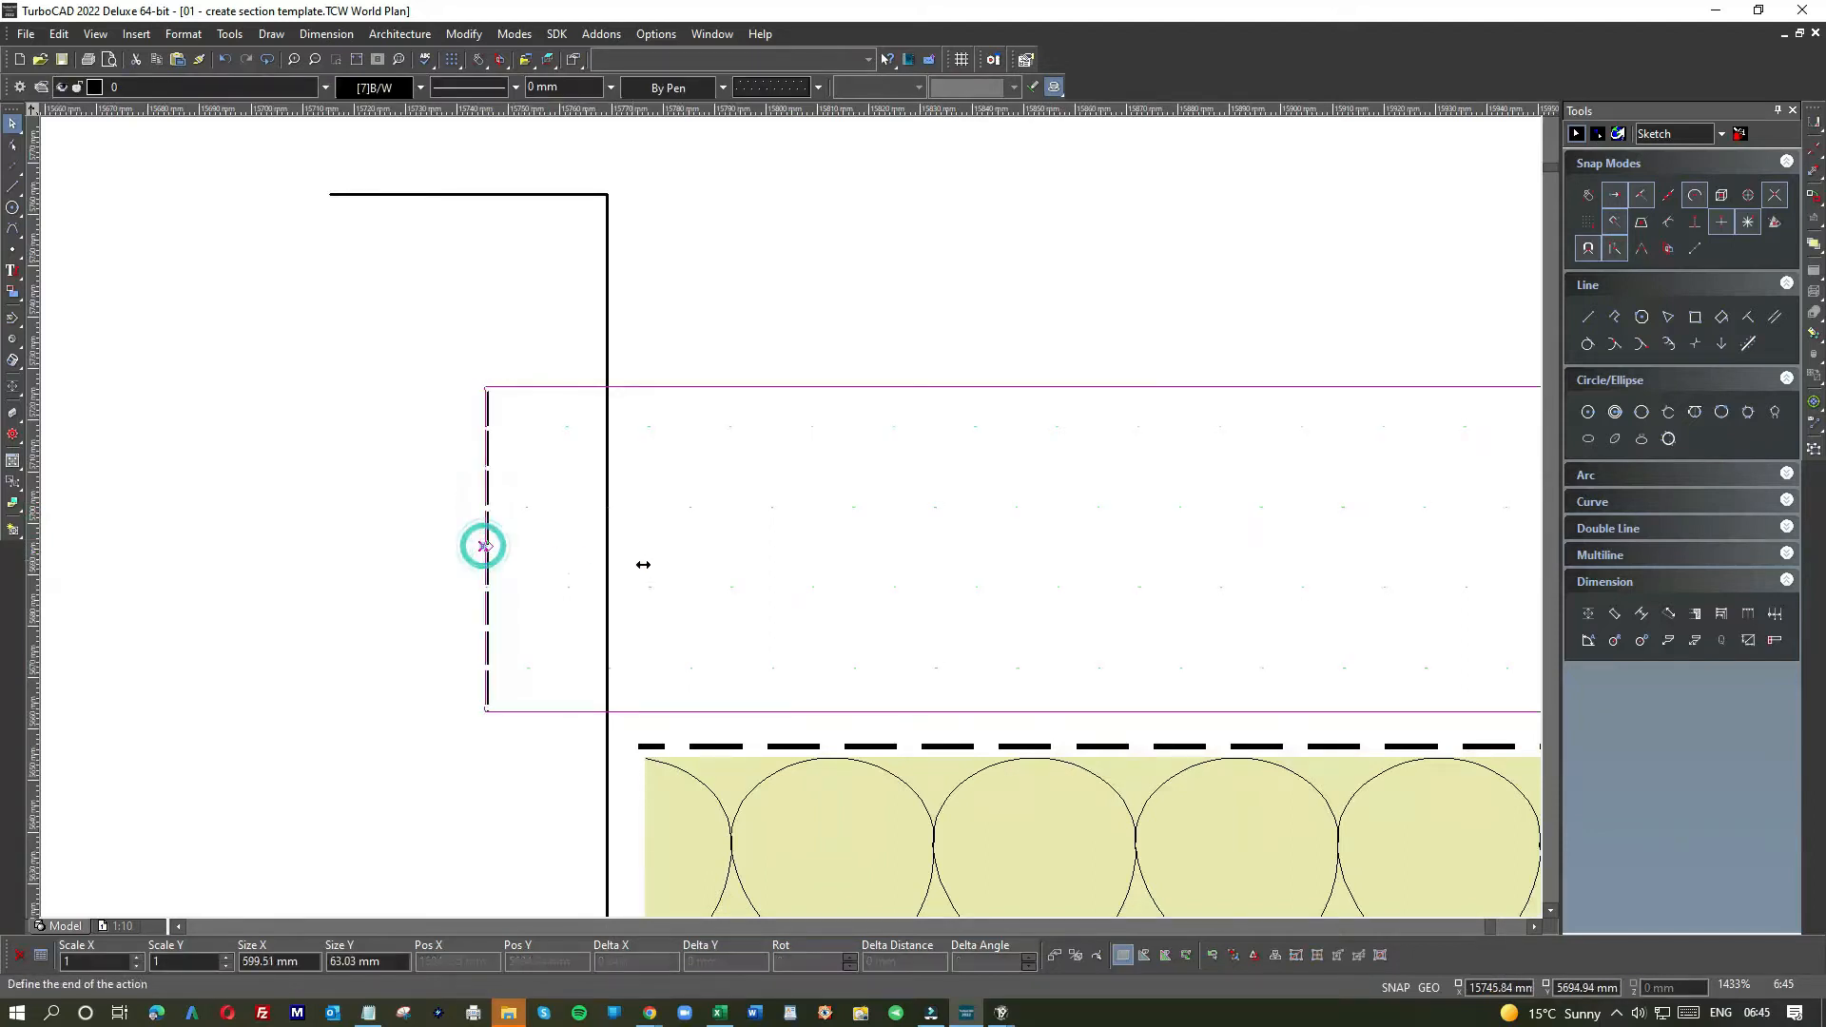
left_click(640, 752)
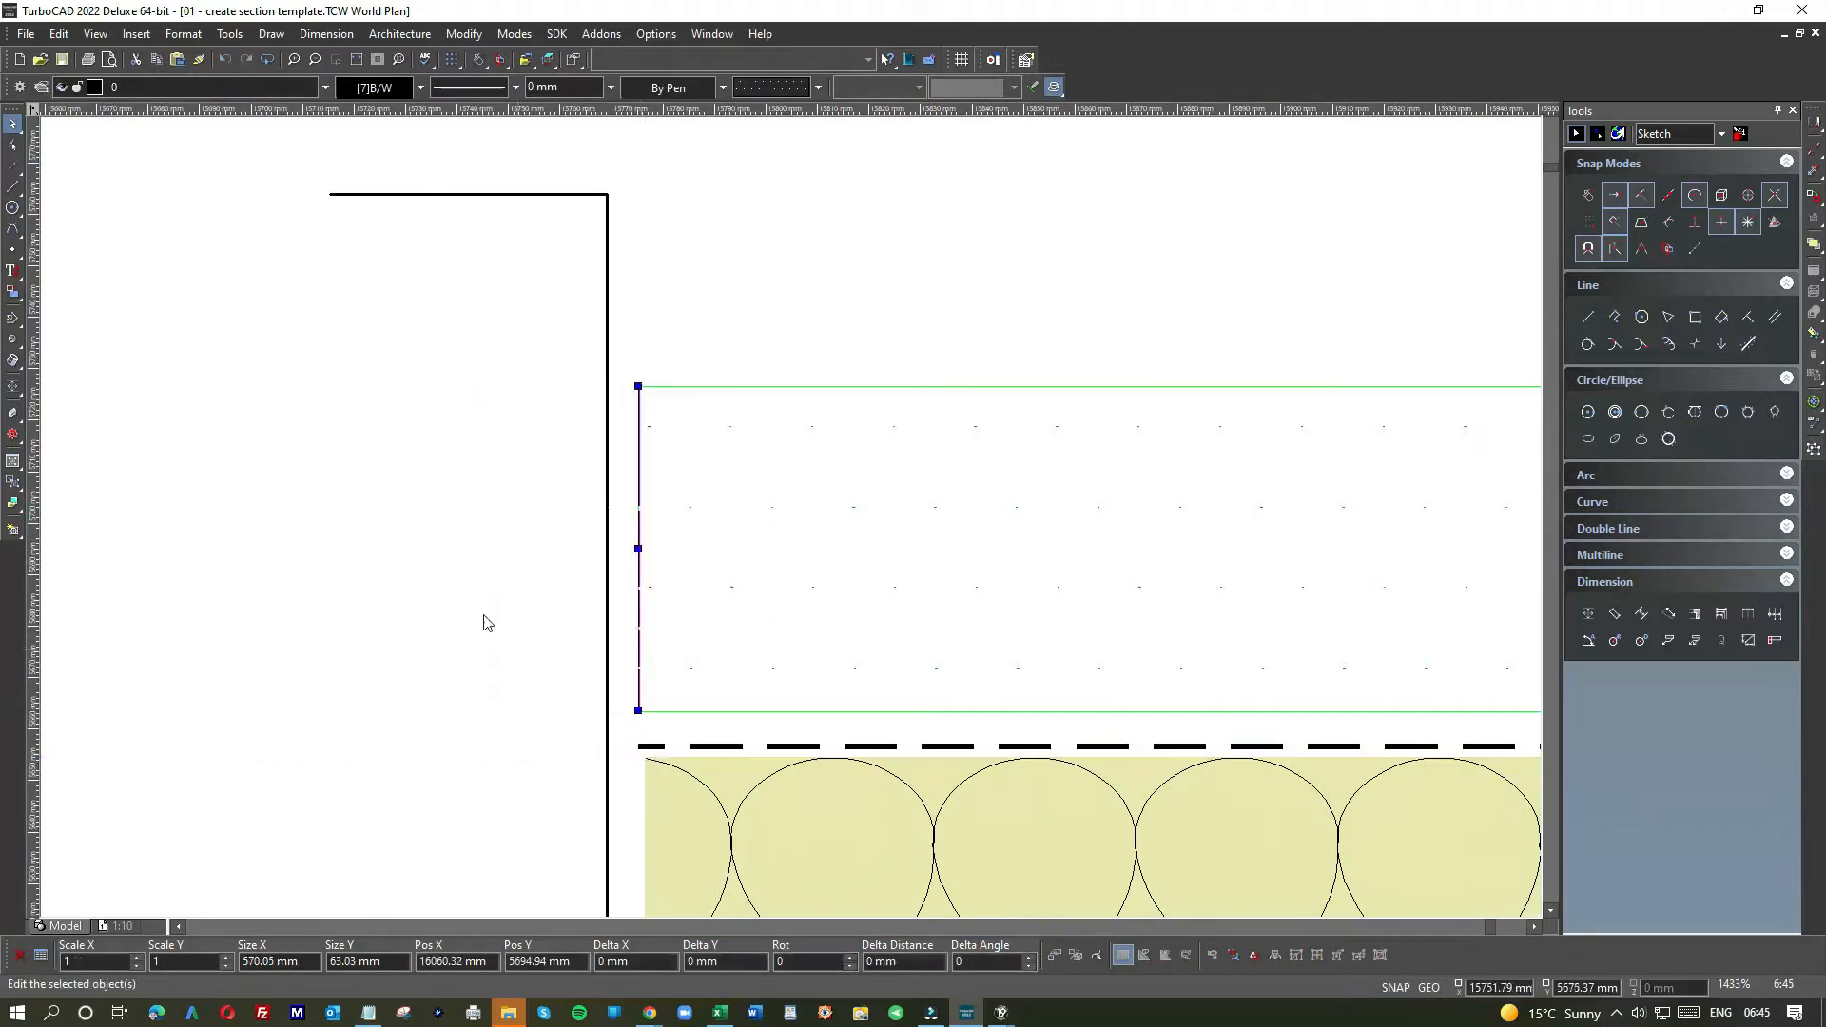
left_click(483, 613)
scroll(791, 522, "down", 5)
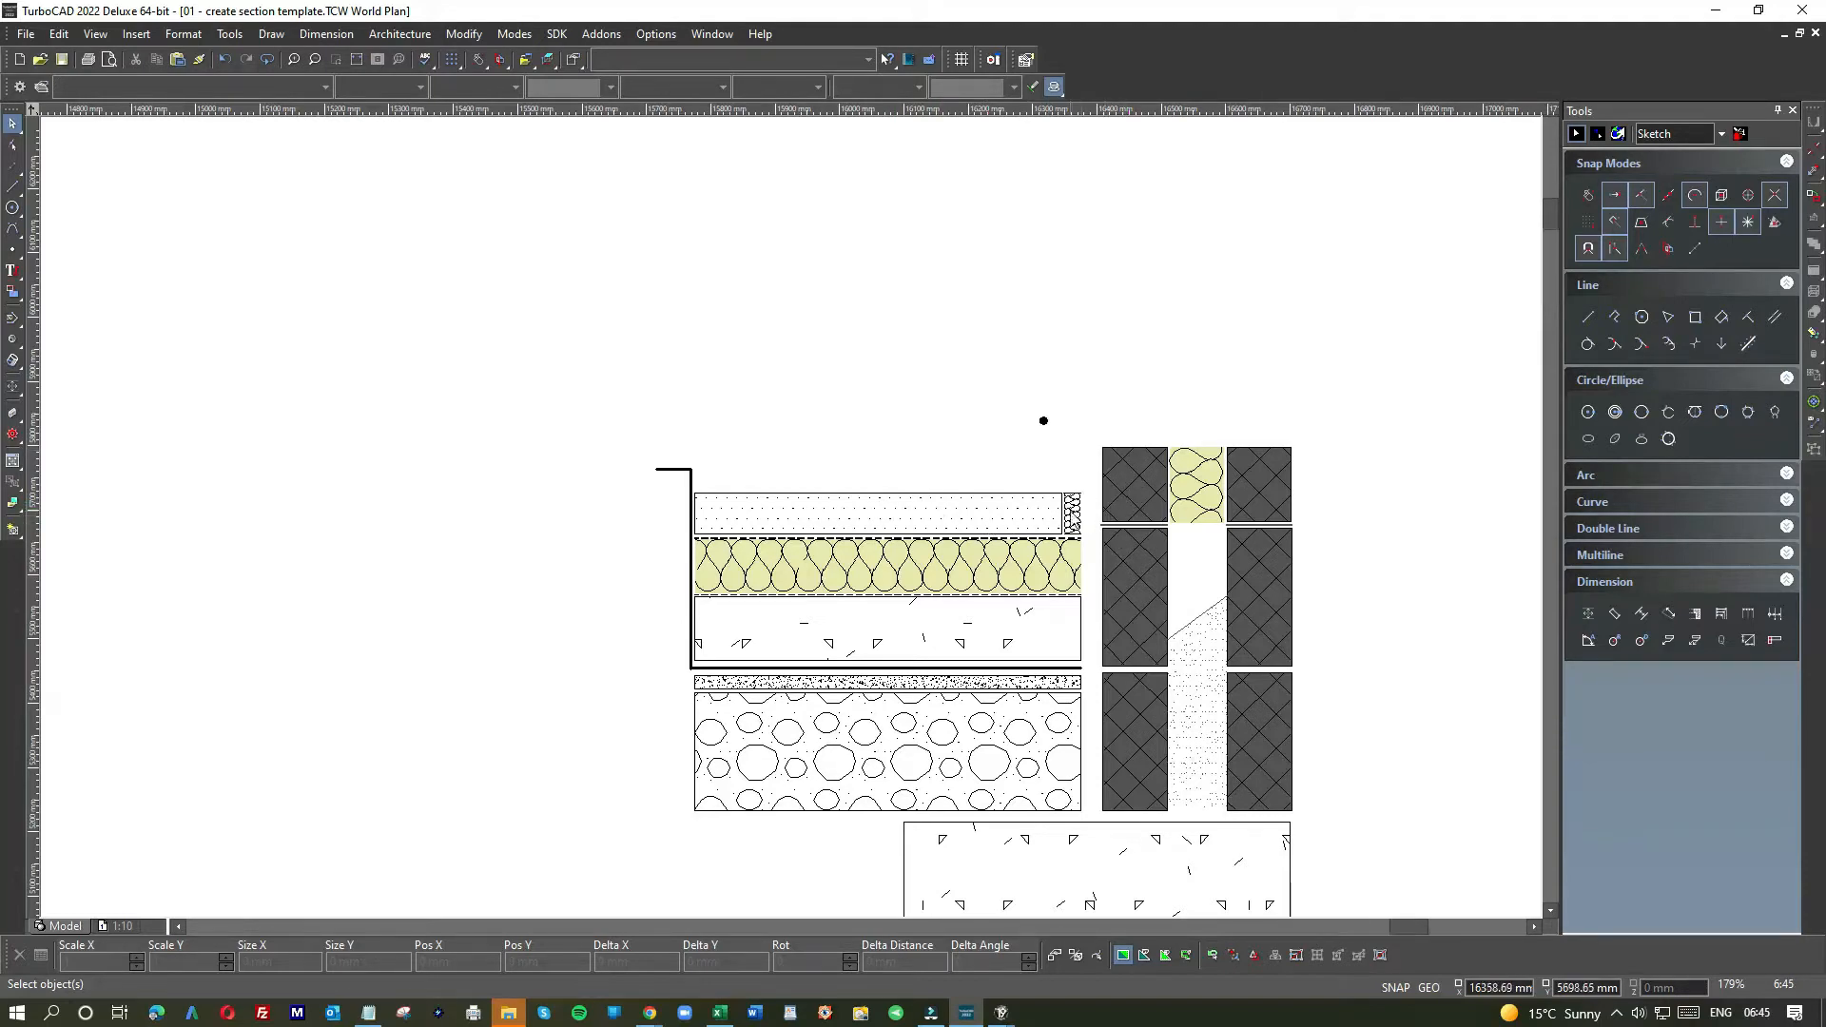
- Copy the skirting board from the existing trench foundations detail and place the copy above the new section's screed strip
scroll(796, 525, "up", 2)
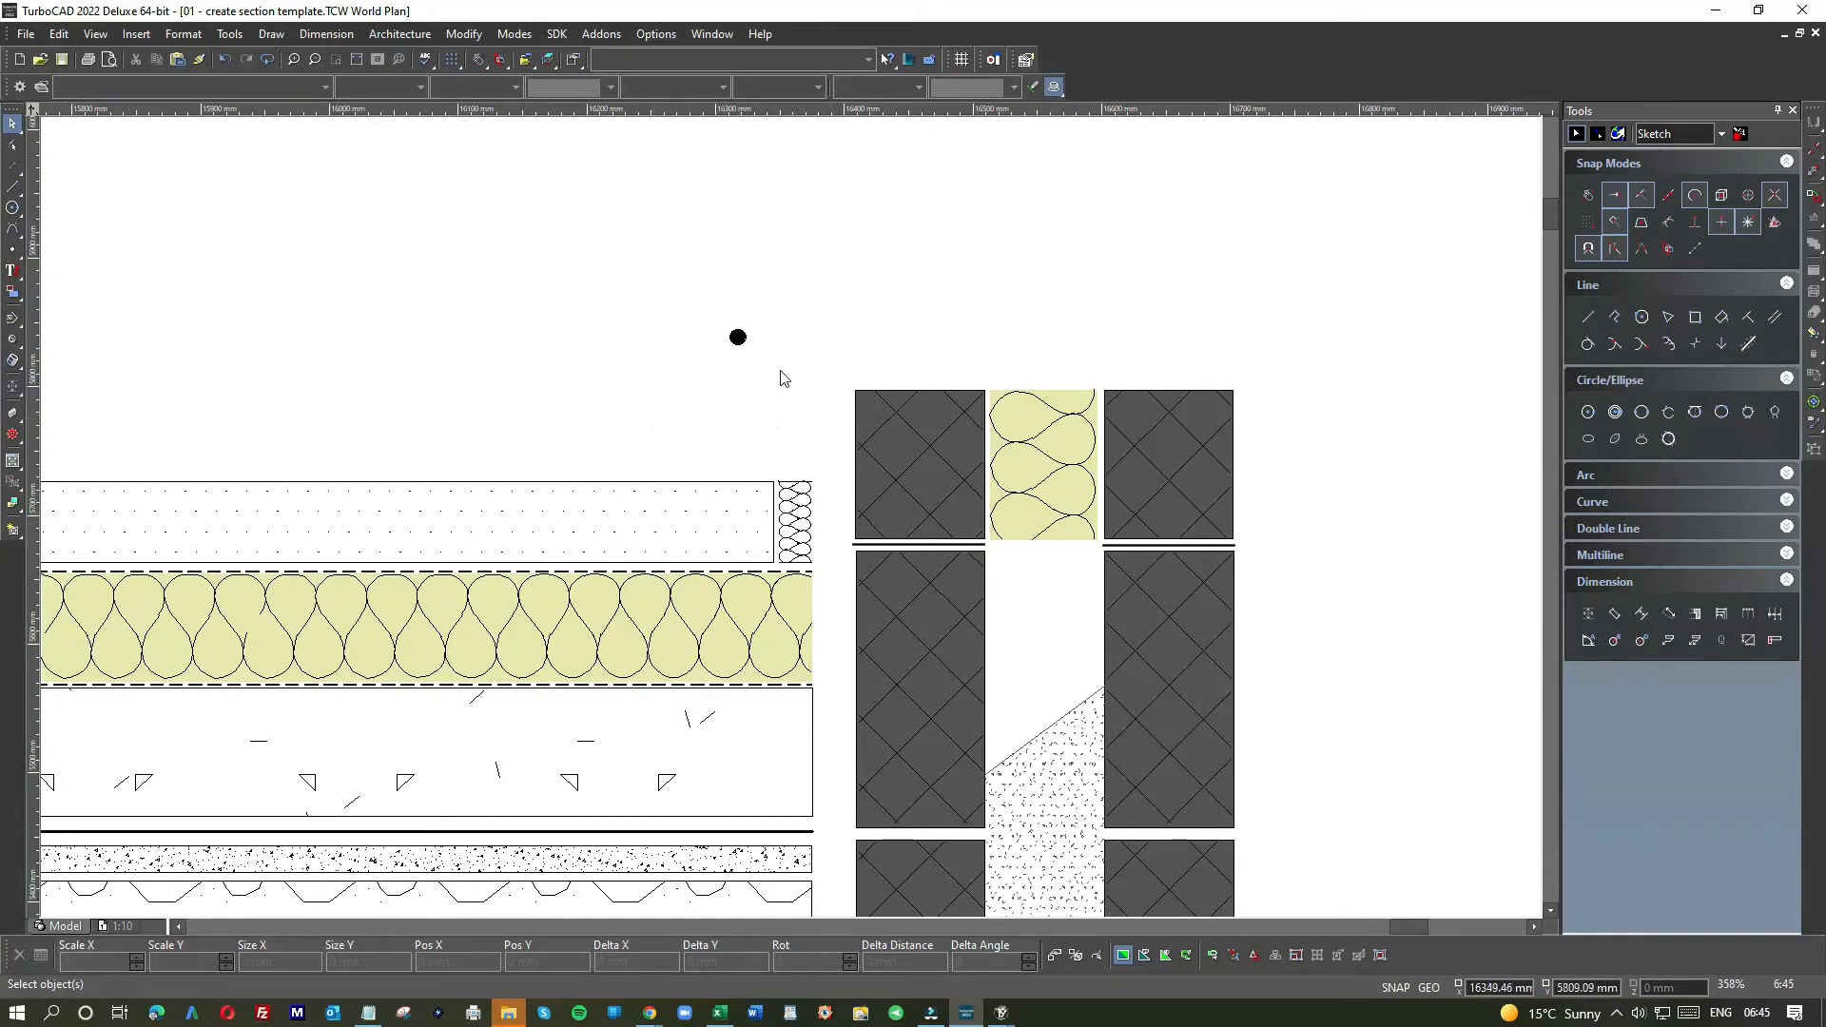
scroll(521, 412, "down", 8)
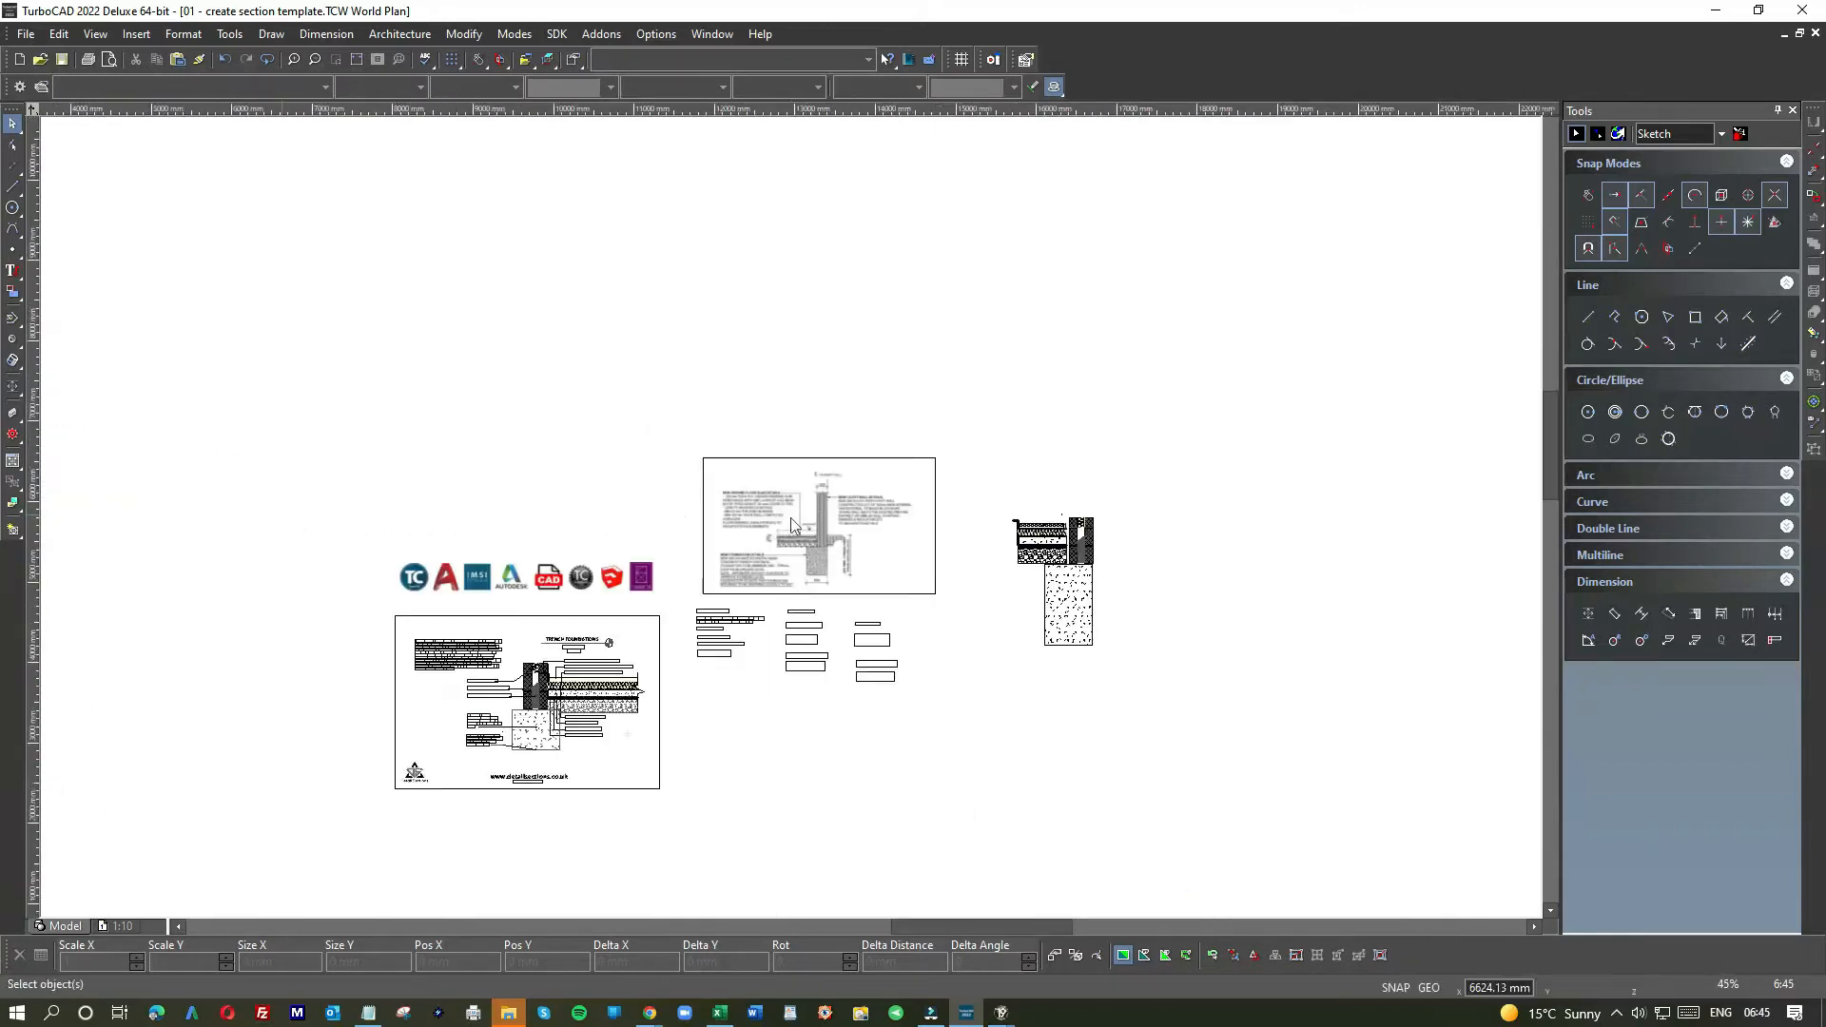
scroll(561, 671, "up", 6)
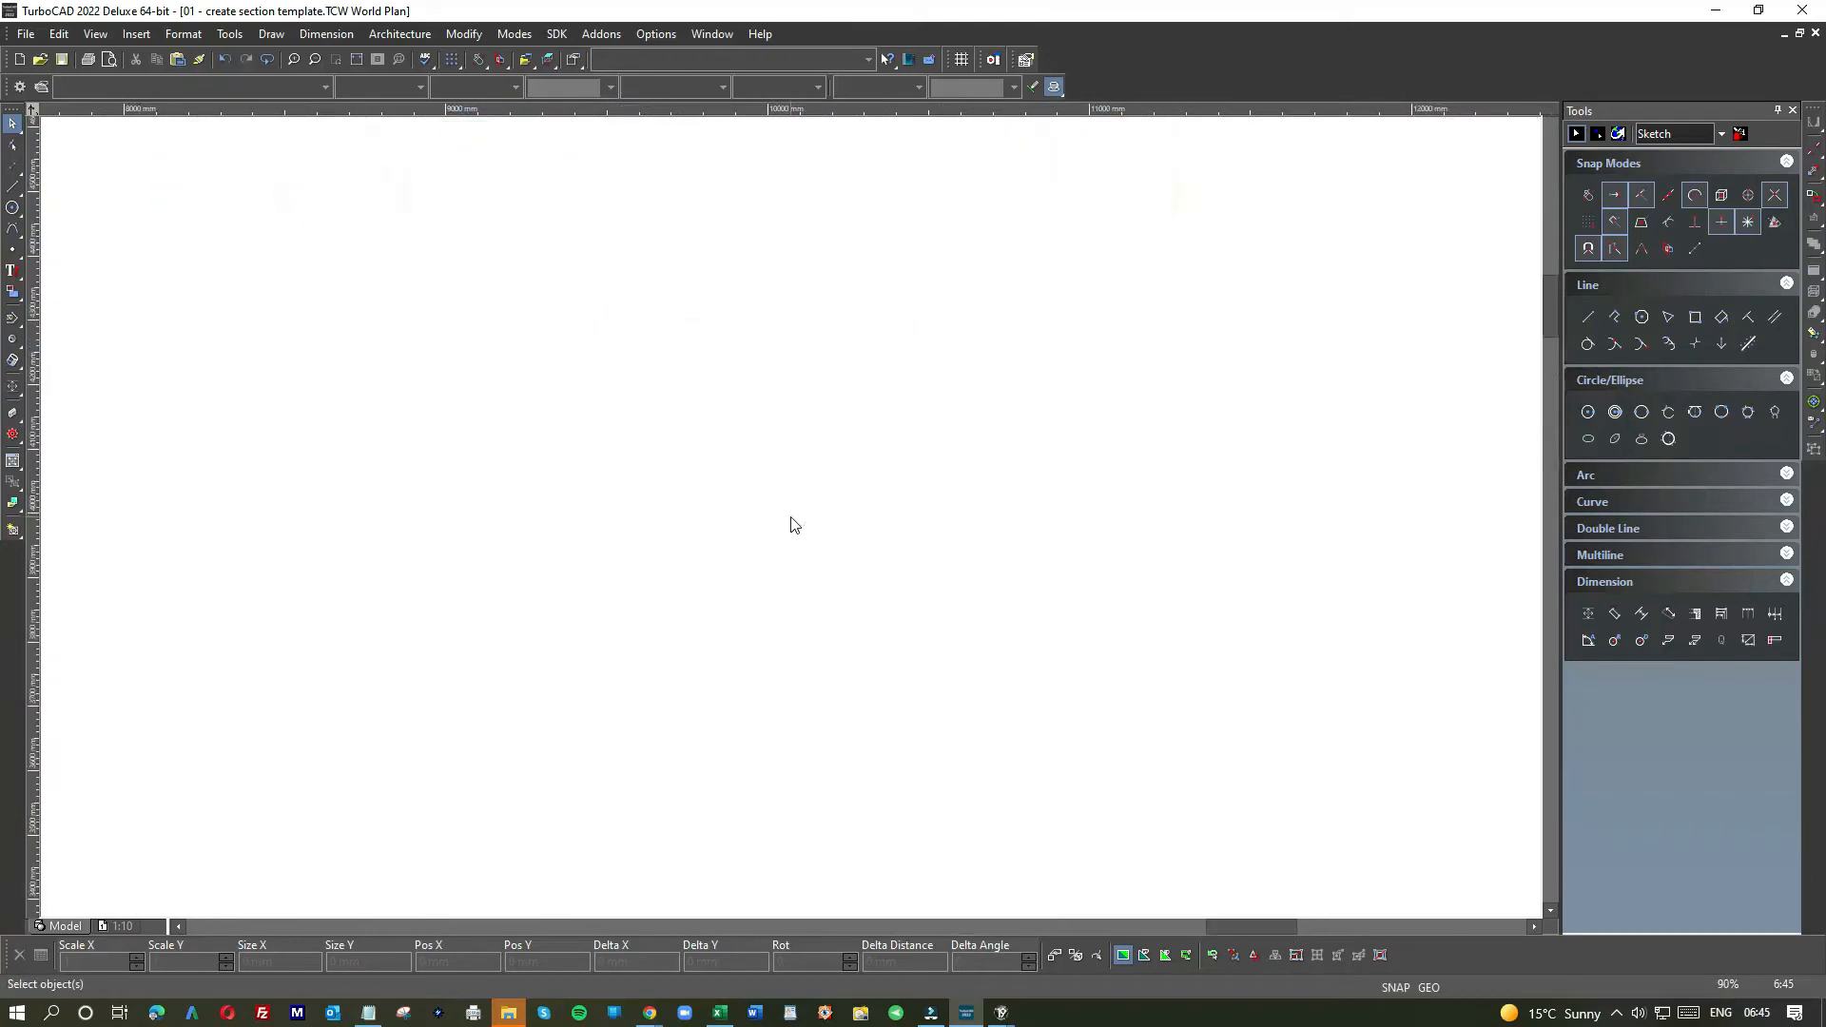
scroll(703, 615, "up", 4)
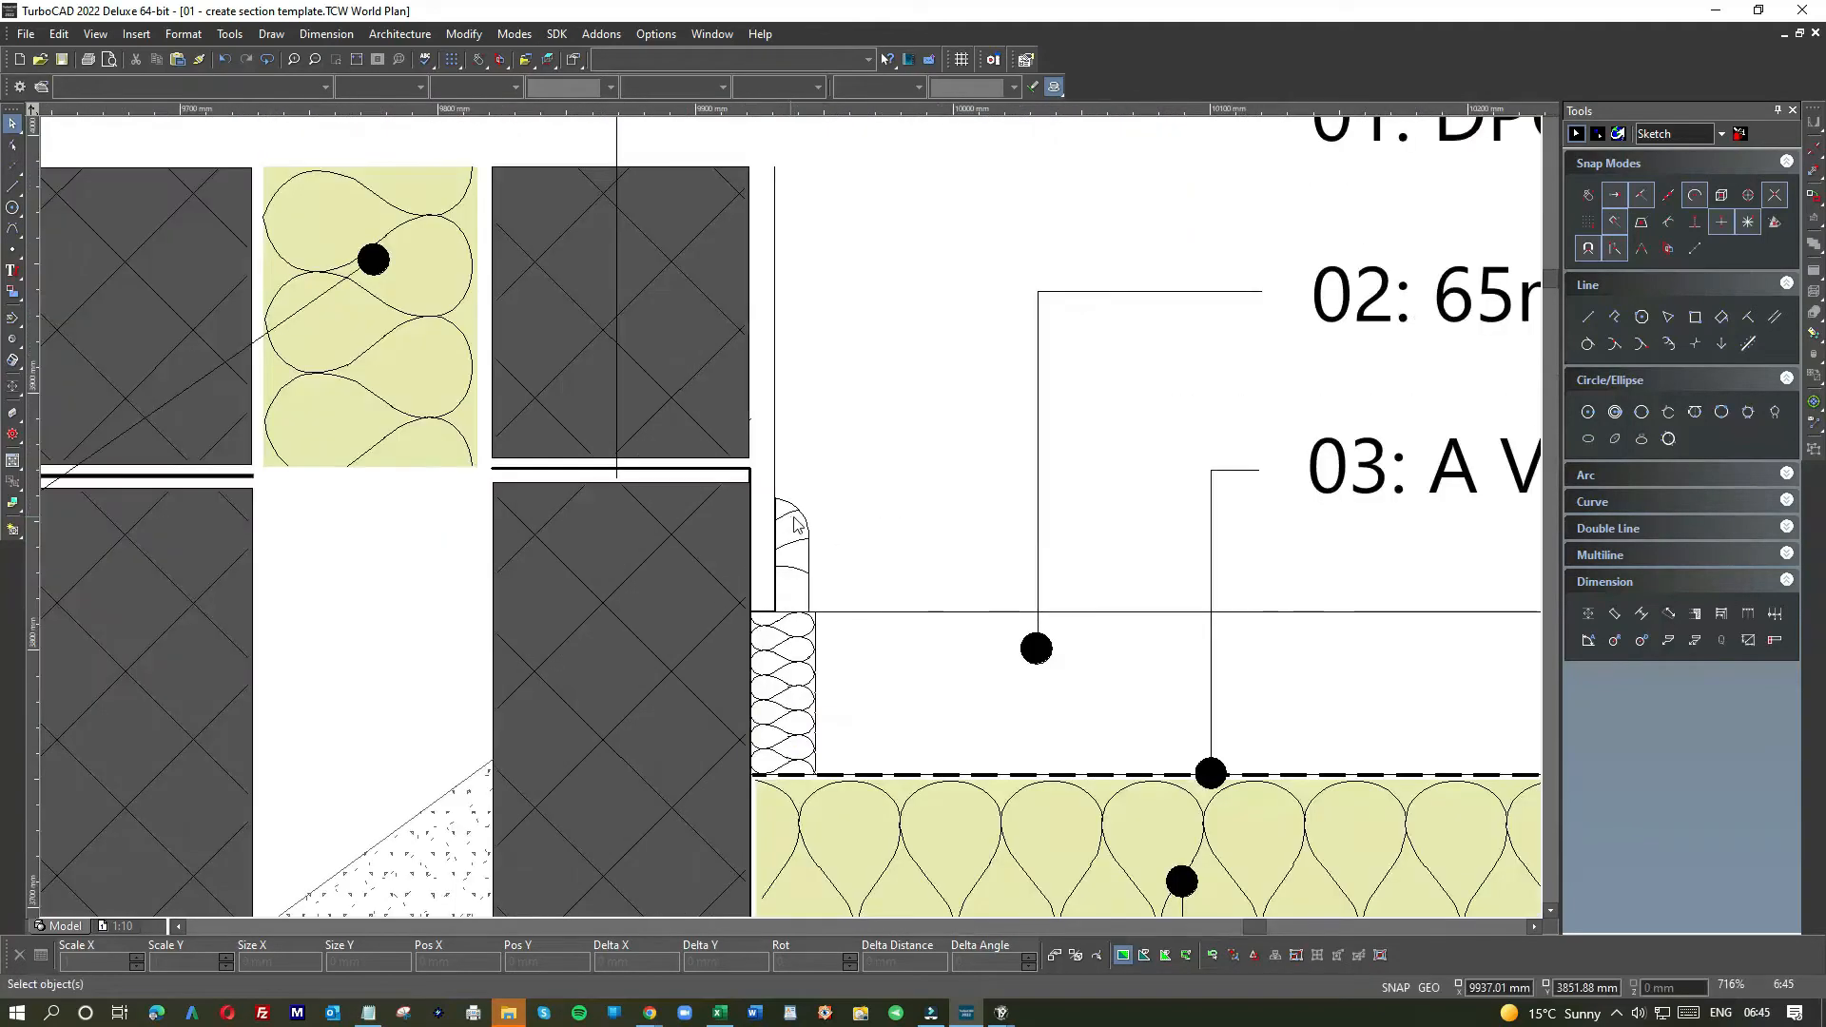
left_click_drag(764, 480, 829, 616)
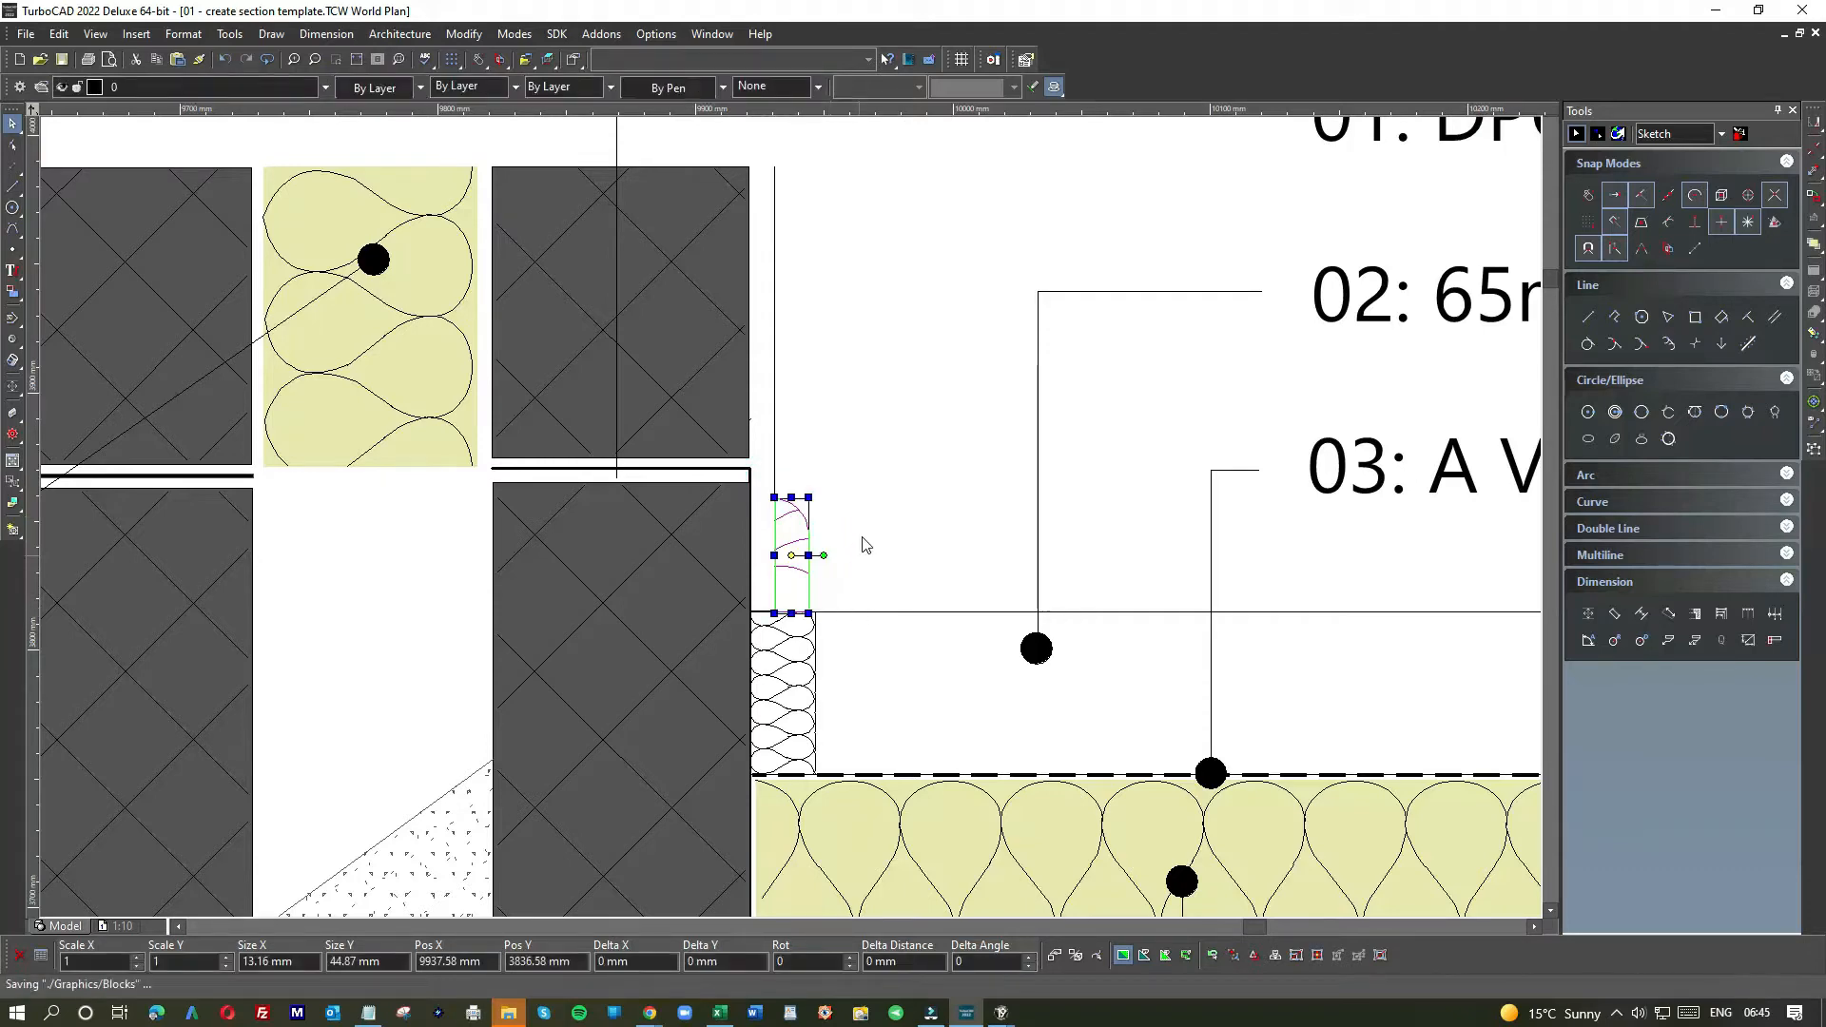
scroll(825, 525, "down", 8)
scroll(828, 523, "down", 4)
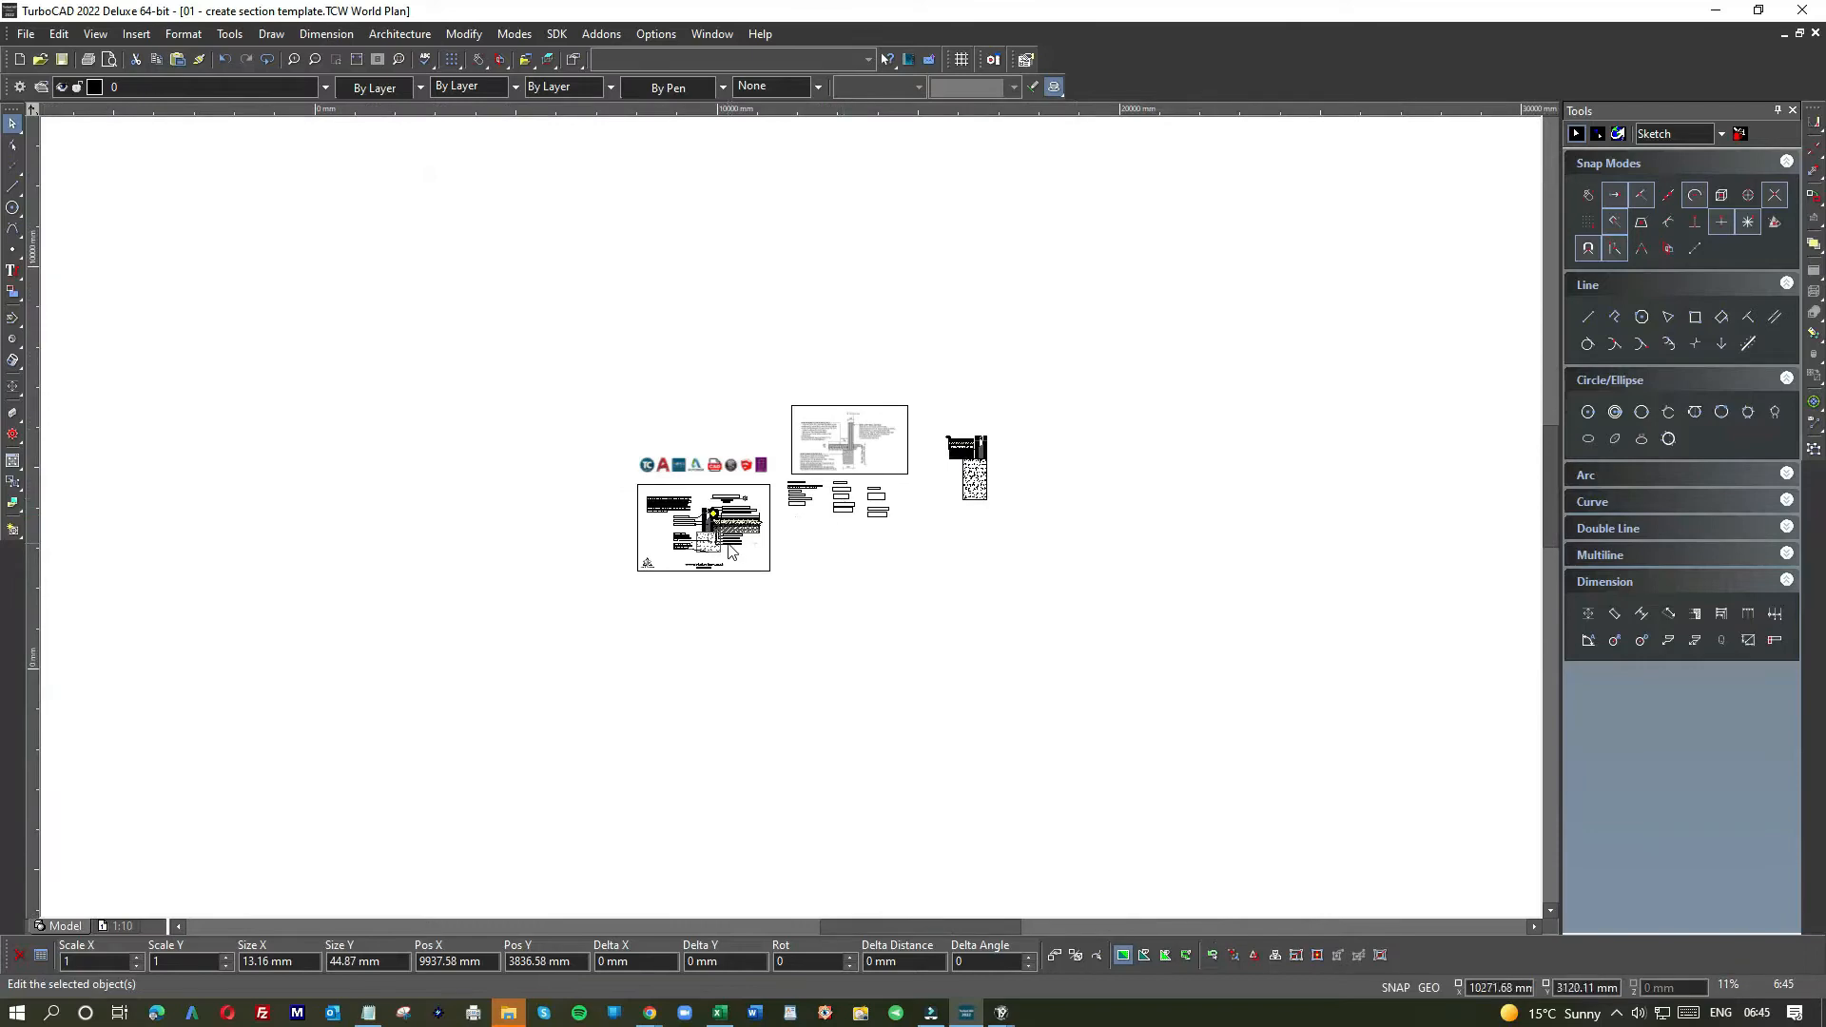
scroll(927, 454, "up", 6)
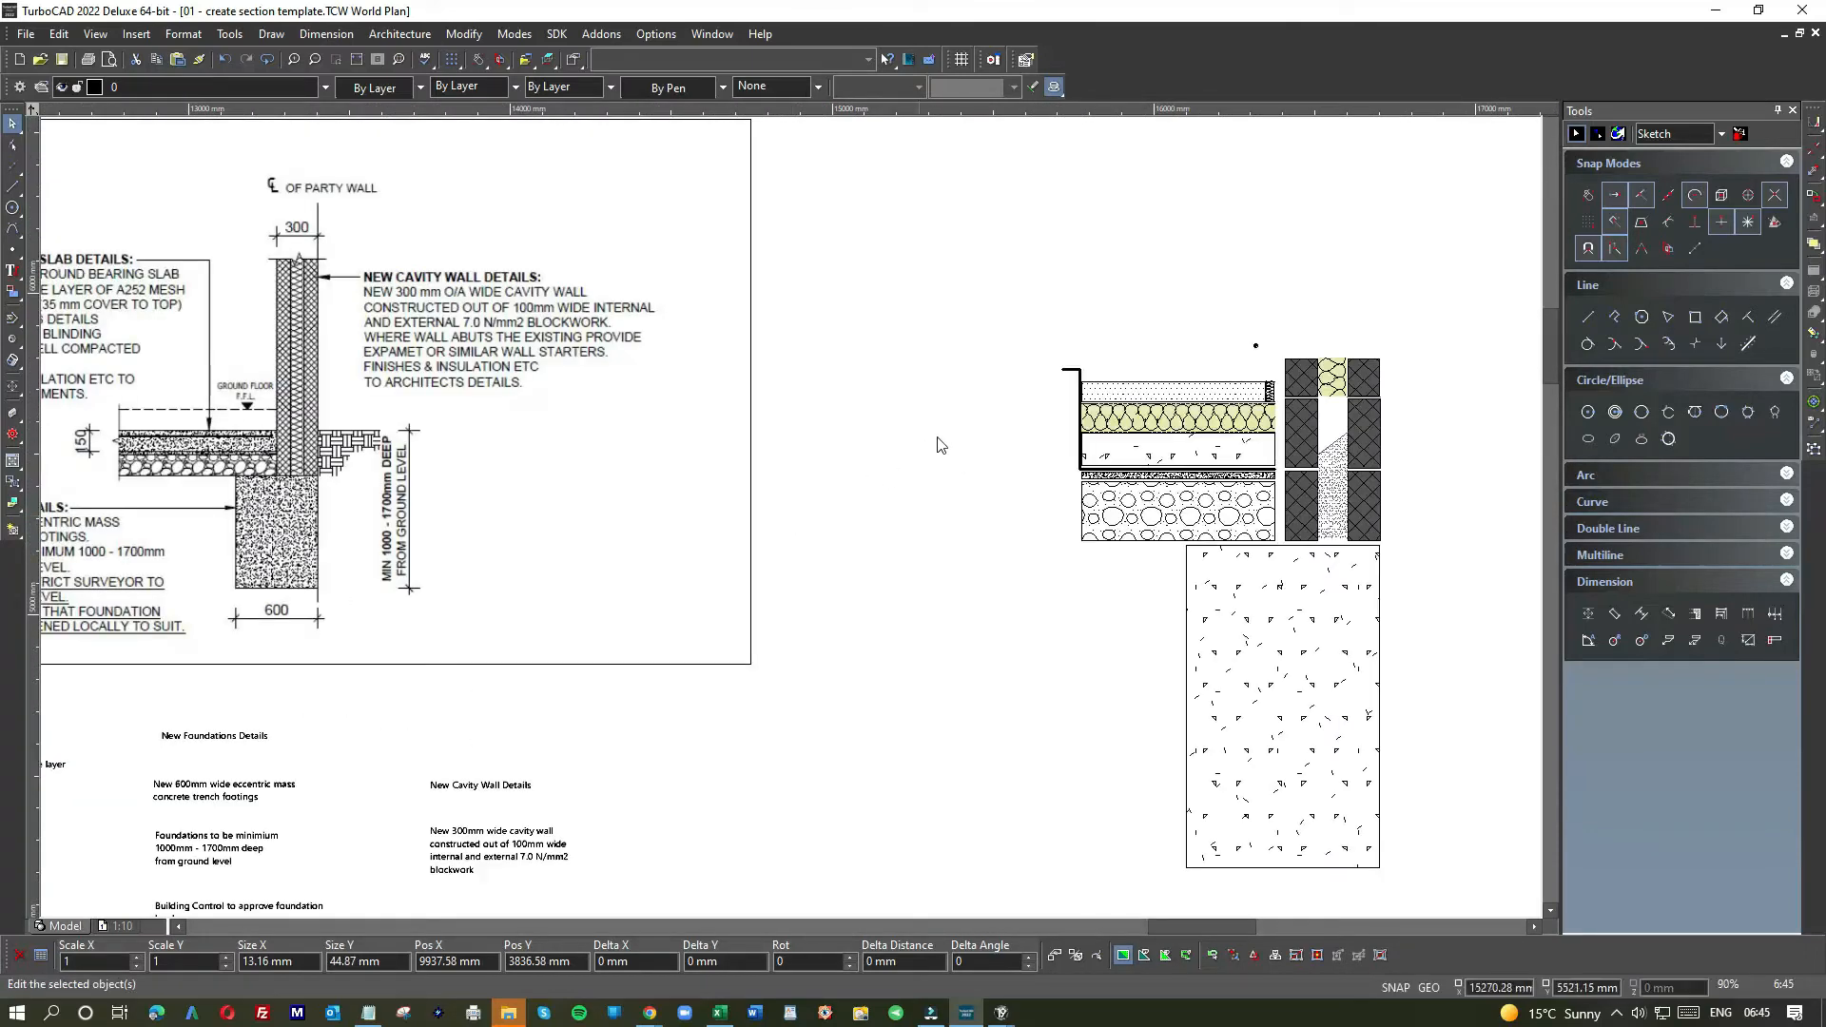
key("ctrl+v")
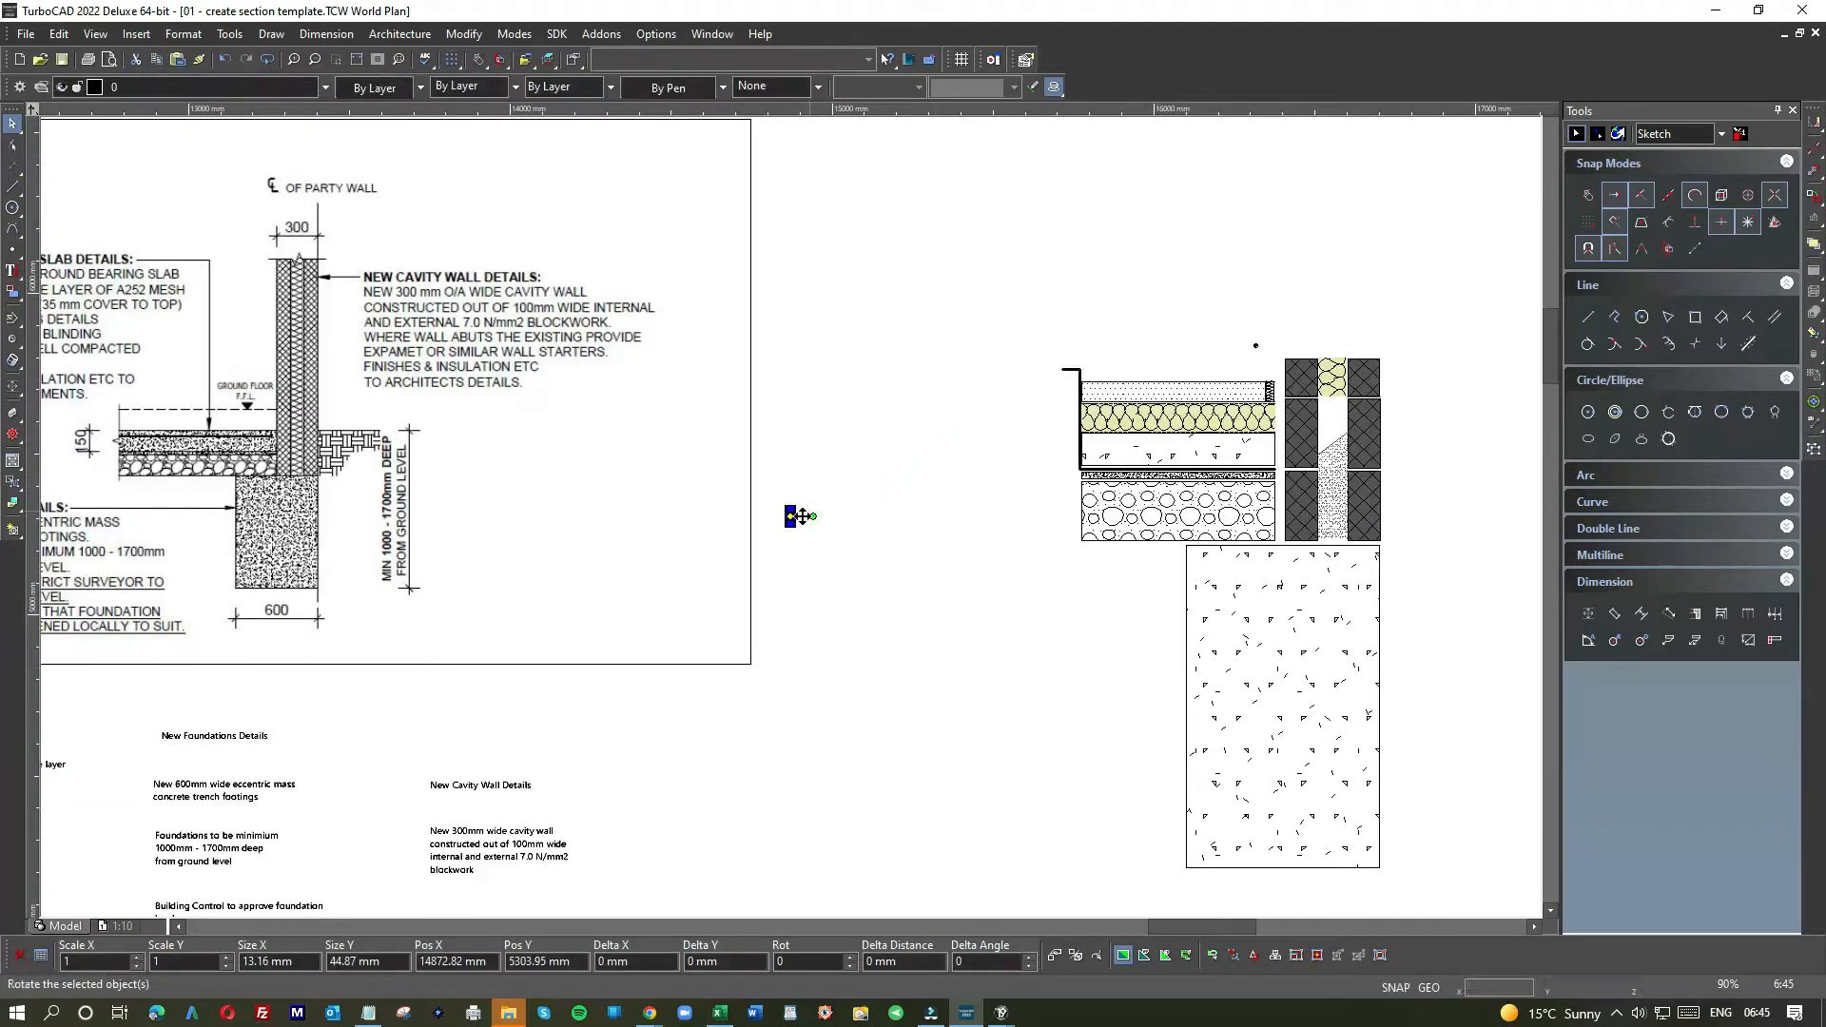
left_click(790, 516)
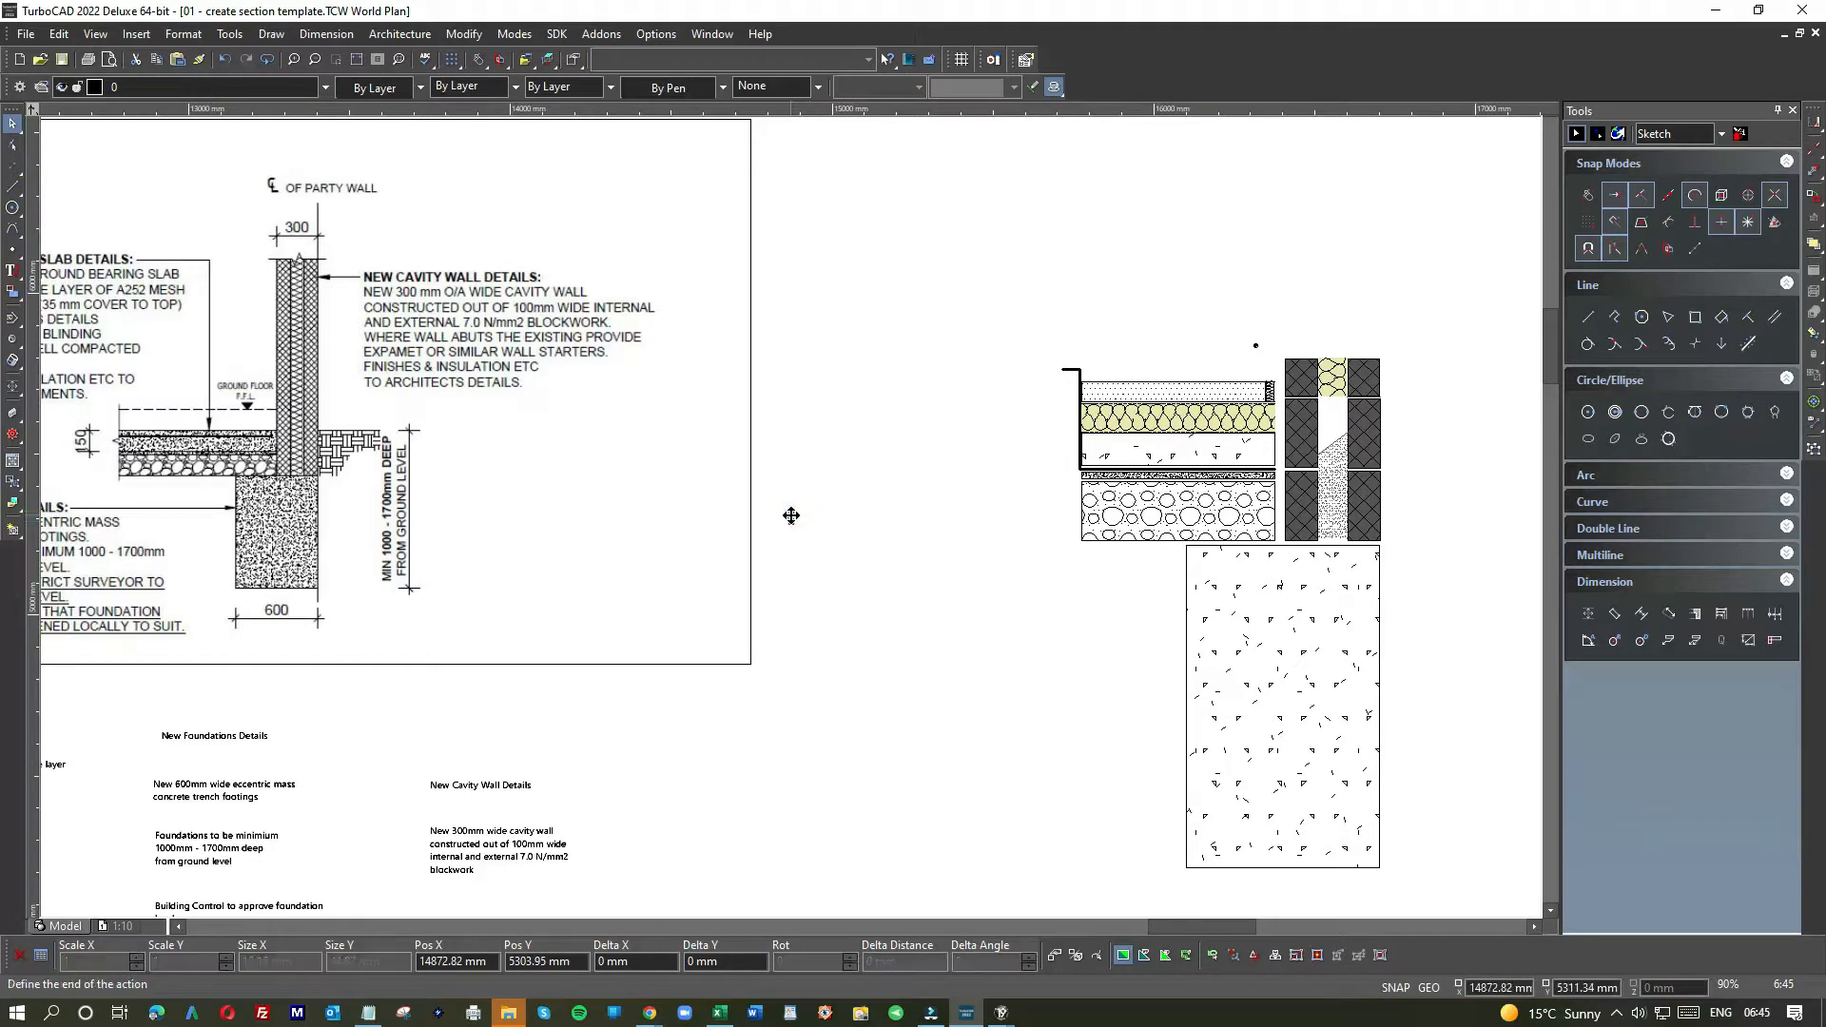
left_click(1227, 353)
scroll(1228, 353, "up", 6)
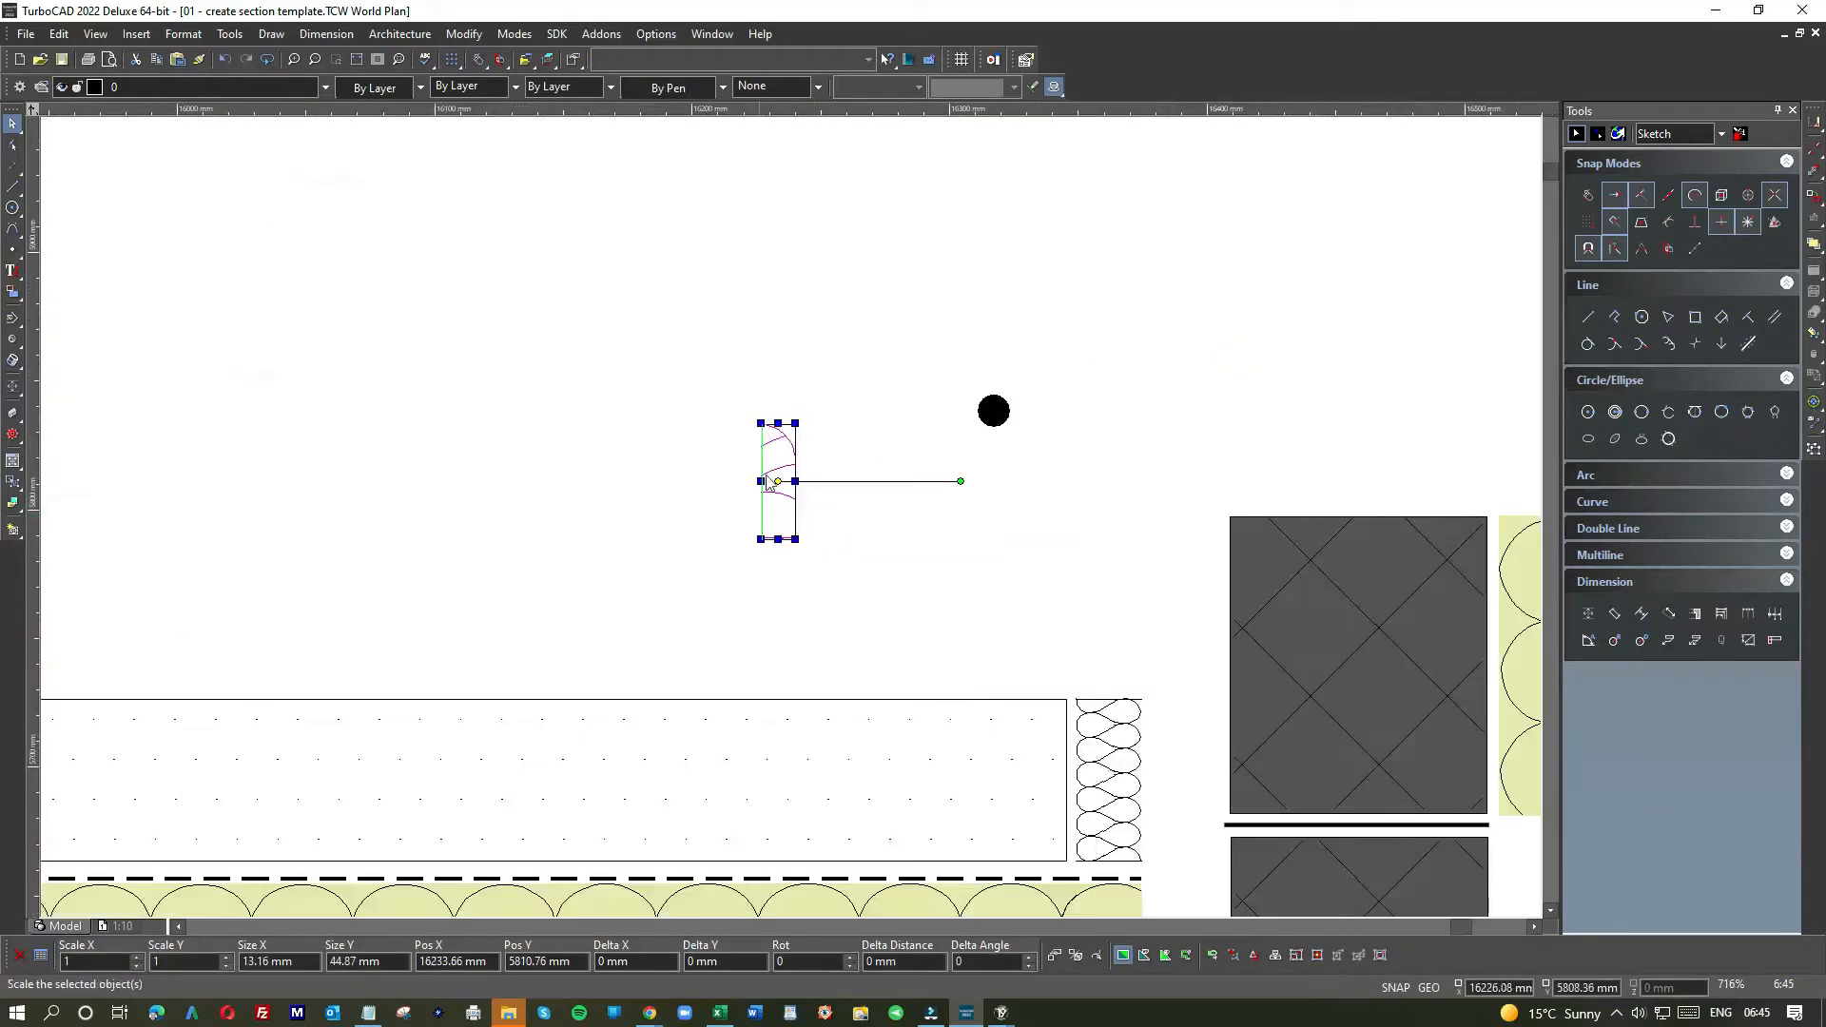
- Mirror the copied skirting board about its straight vertical back edge and delete the original half
left_click(883, 461)
left_click_drag(738, 399, 846, 586)
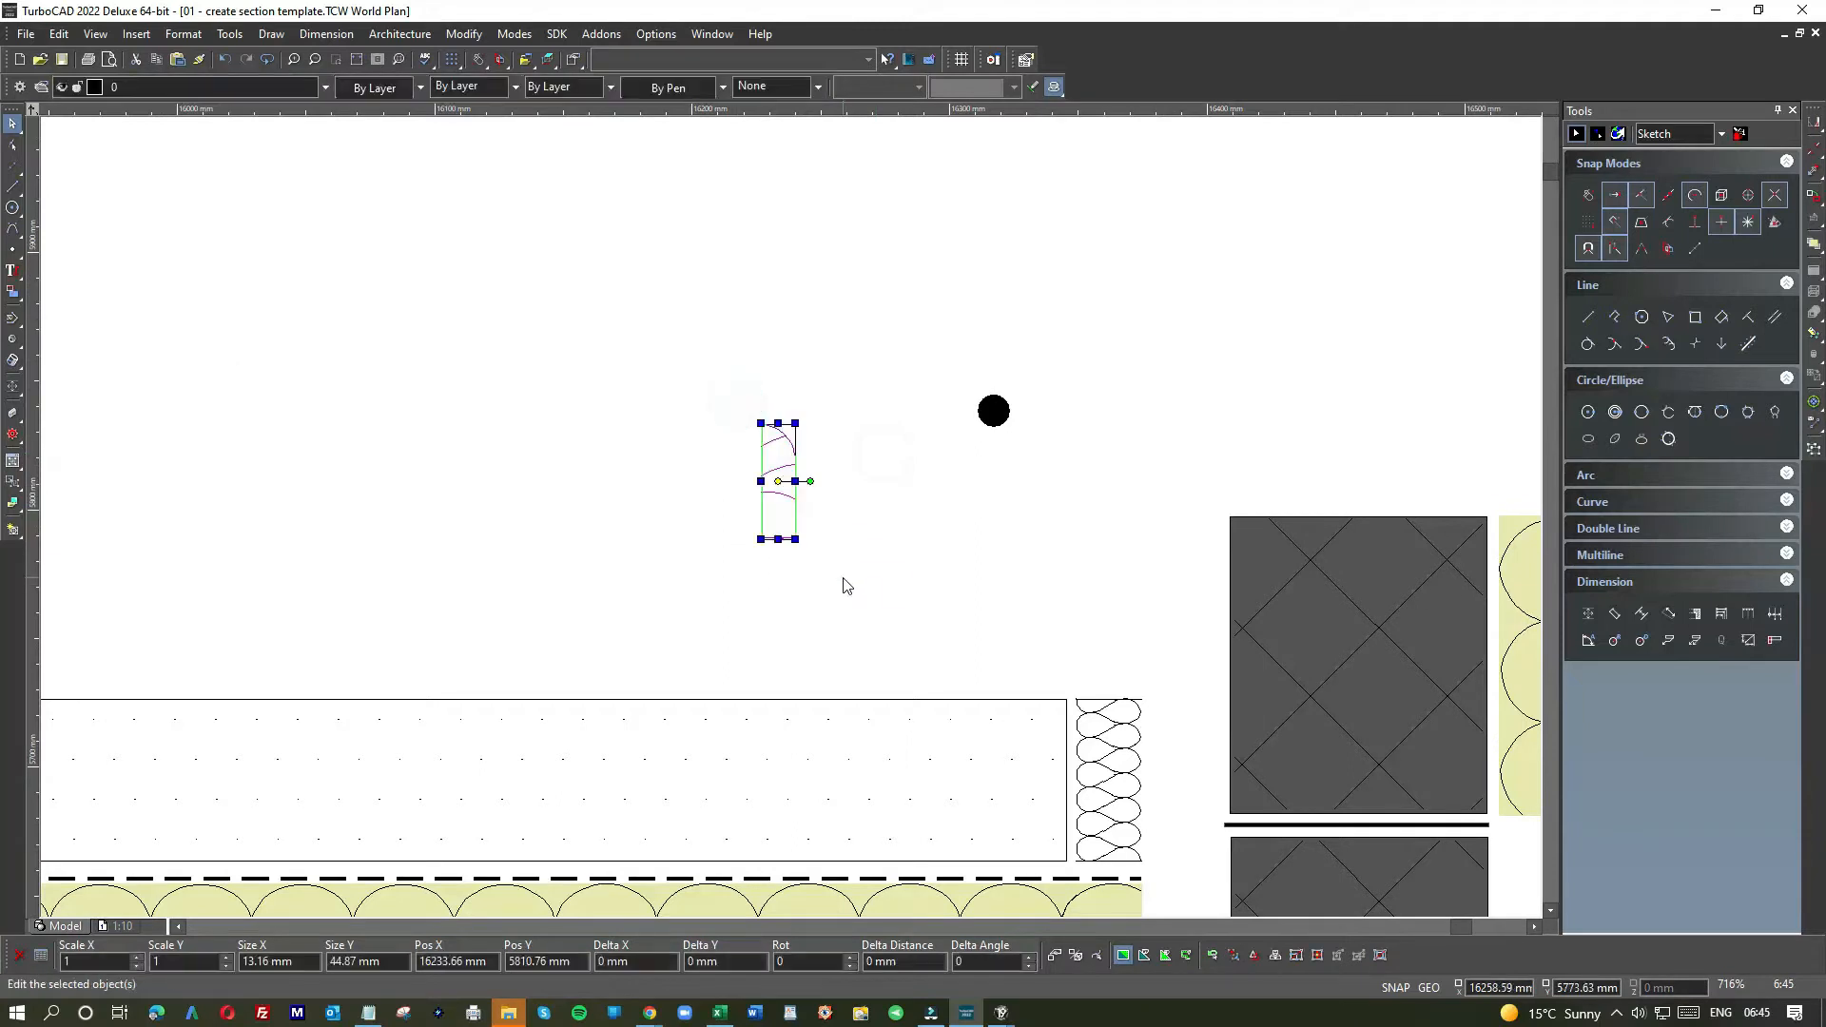
left_click(1816, 124)
left_click(1741, 136)
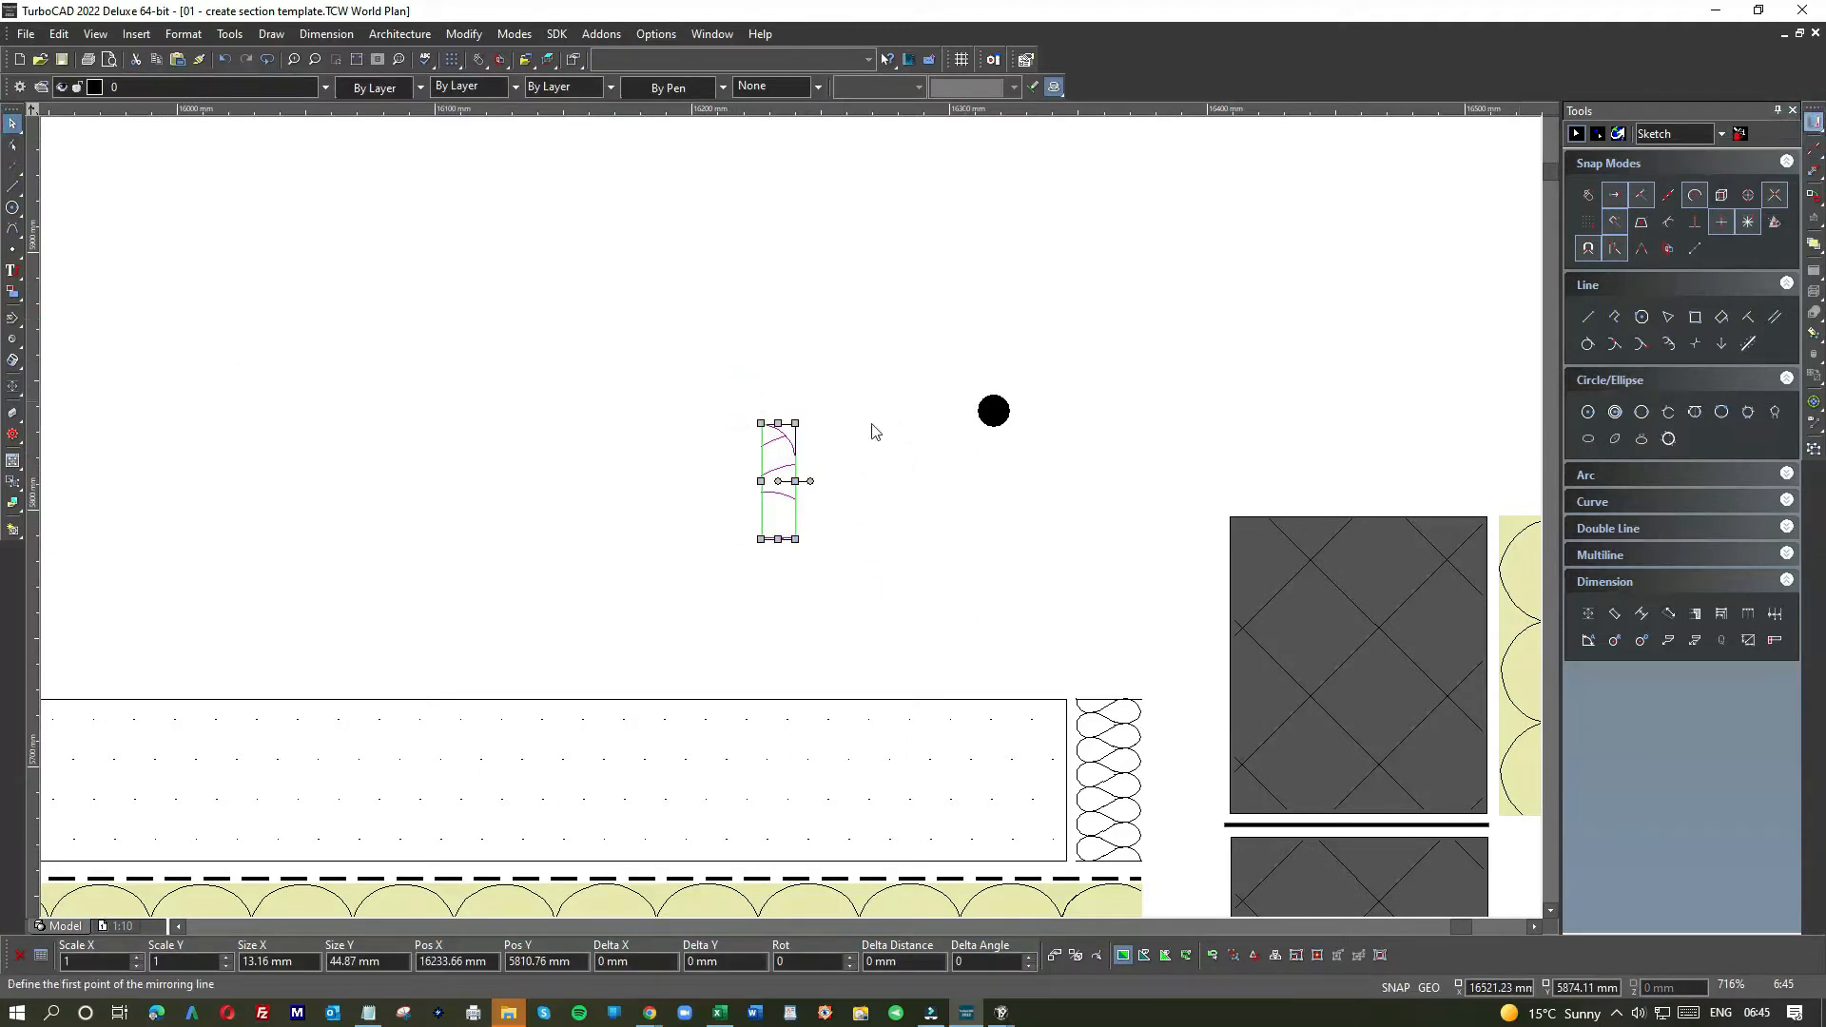
left_click(761, 423)
left_click(761, 539)
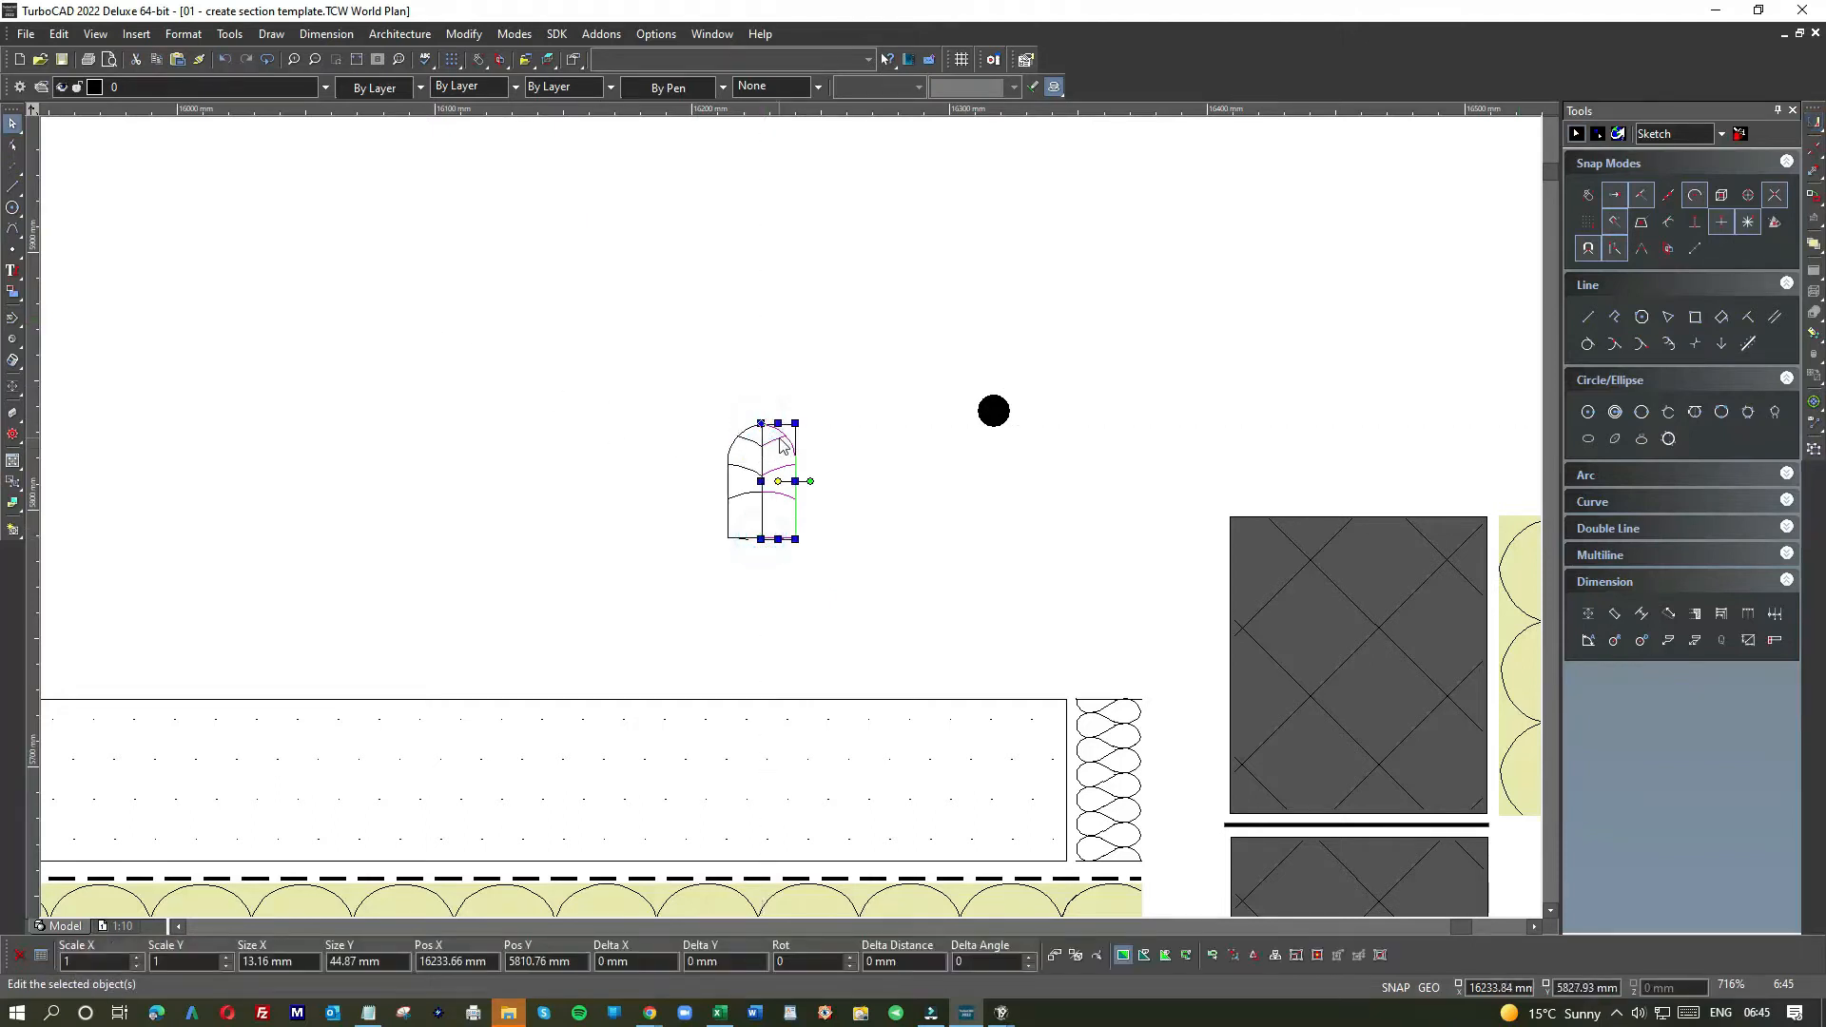
key("Delete")
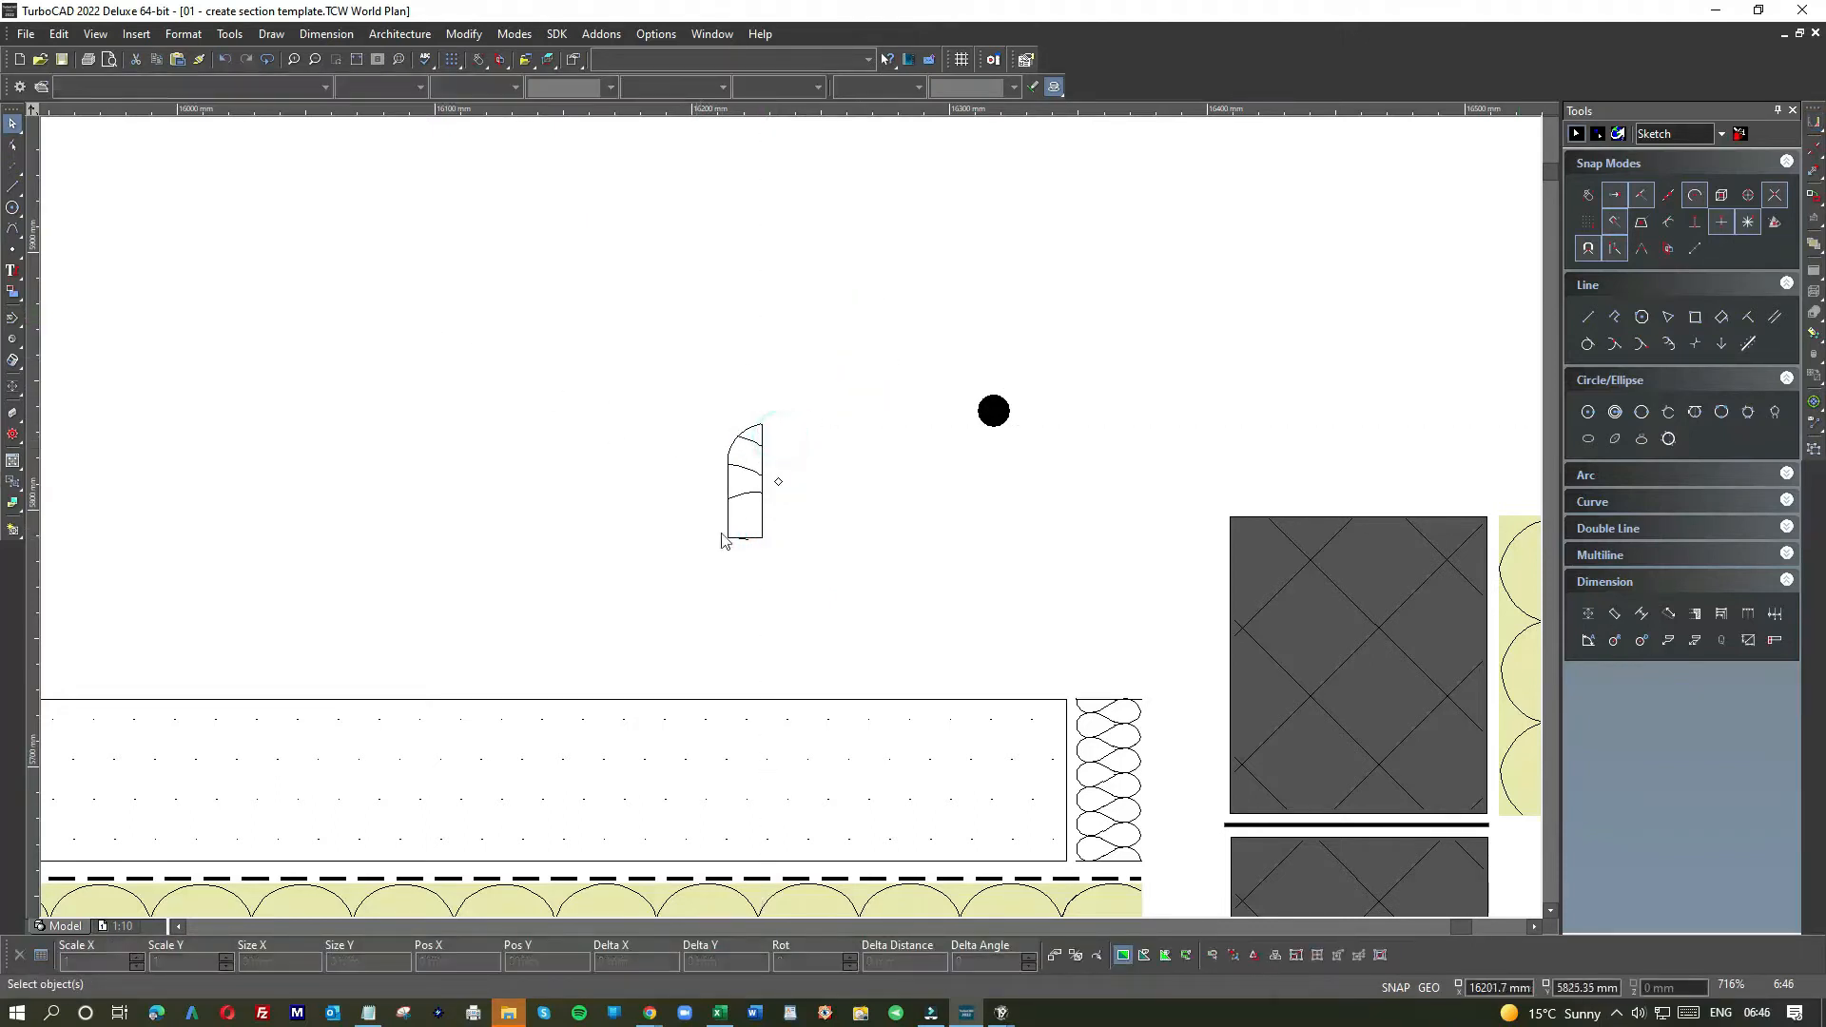
- Delete the short stray line at the base of the mirrored skirting board
scroll(723, 540, "up", 6)
left_click_drag(744, 481, 925, 517)
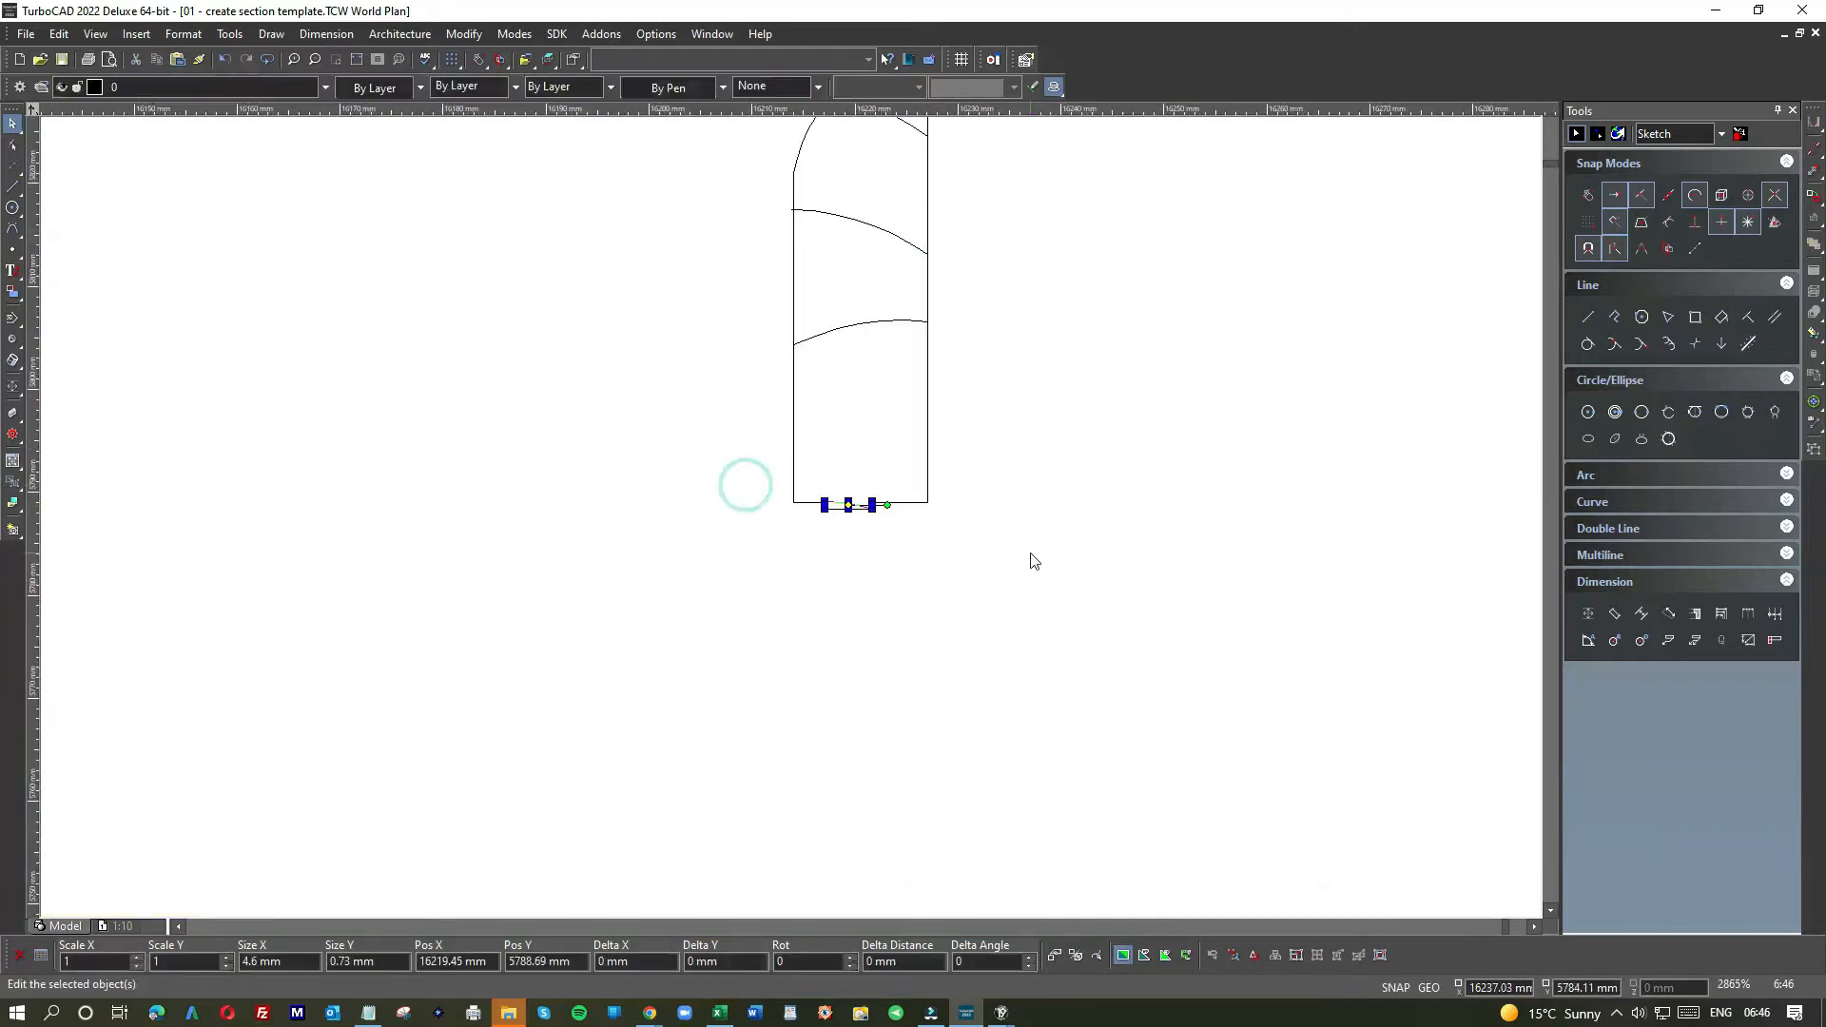
key("Delete")
scroll(772, 371, "down", 3)
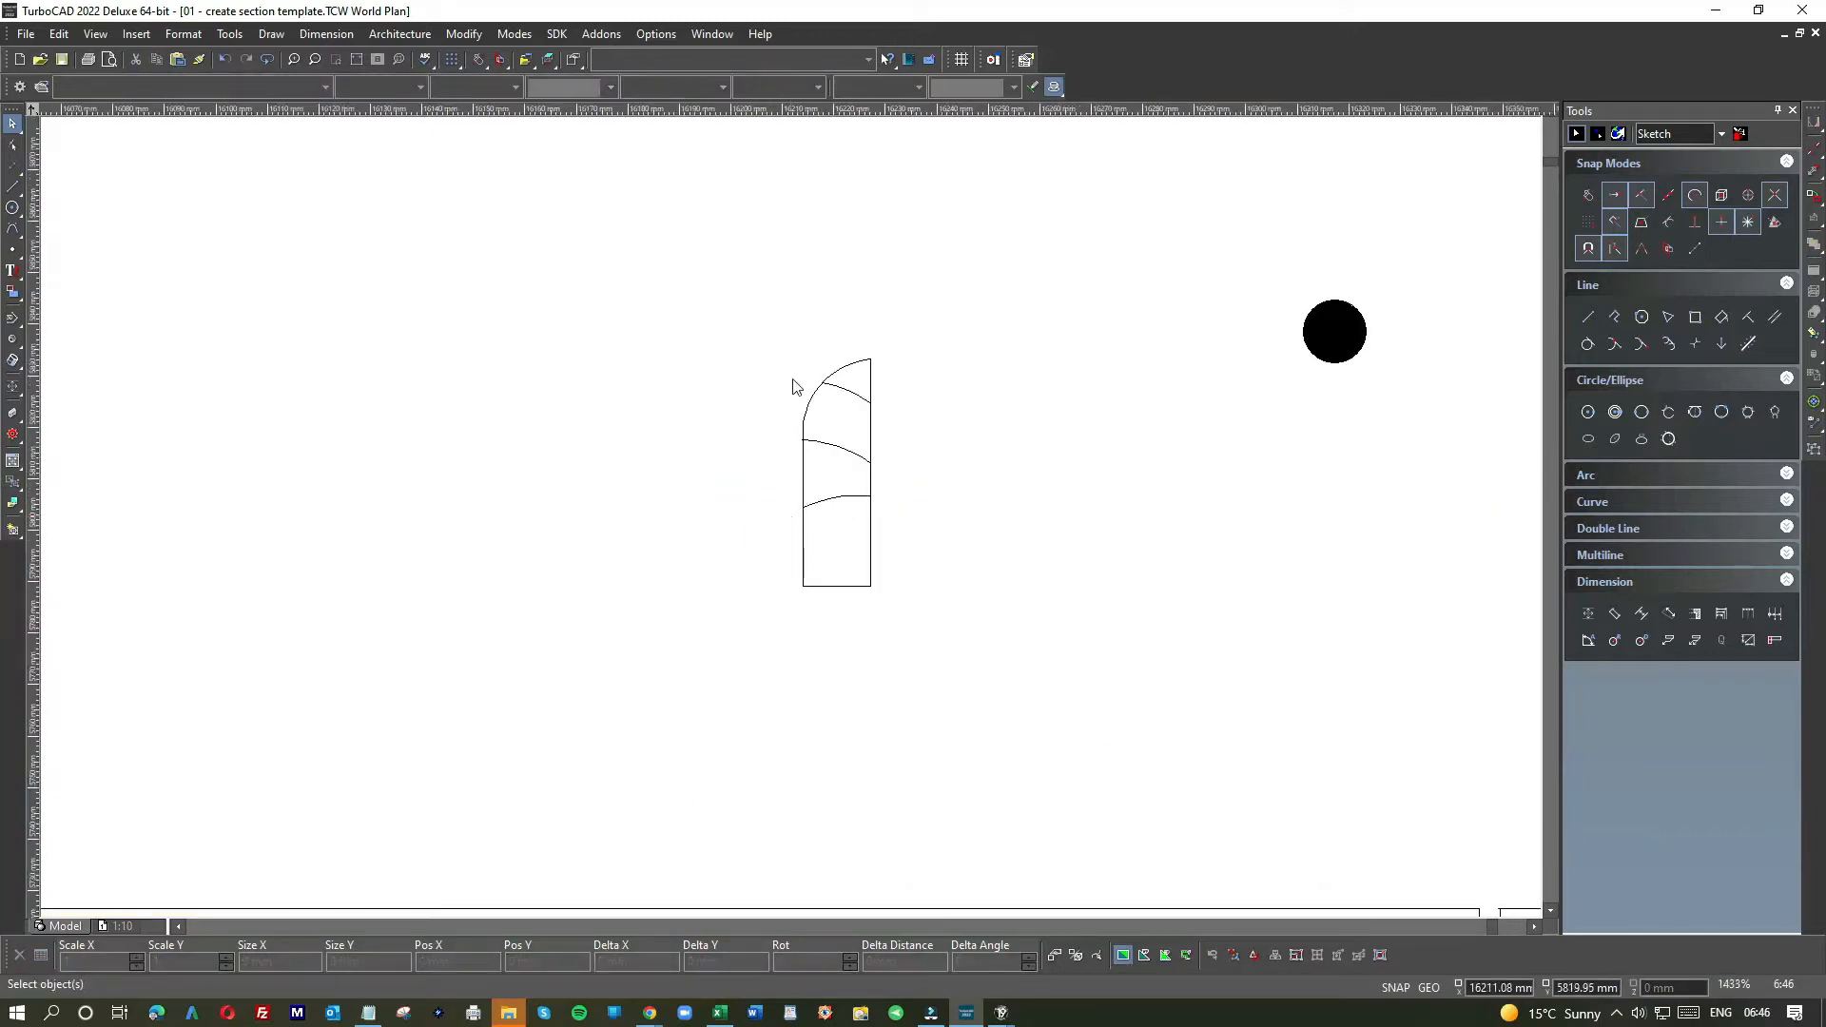
- Move the skirting board just above the edge insulation strip, aligning its back edge with the strip's wall-side edge
left_click_drag(786, 338, 933, 619)
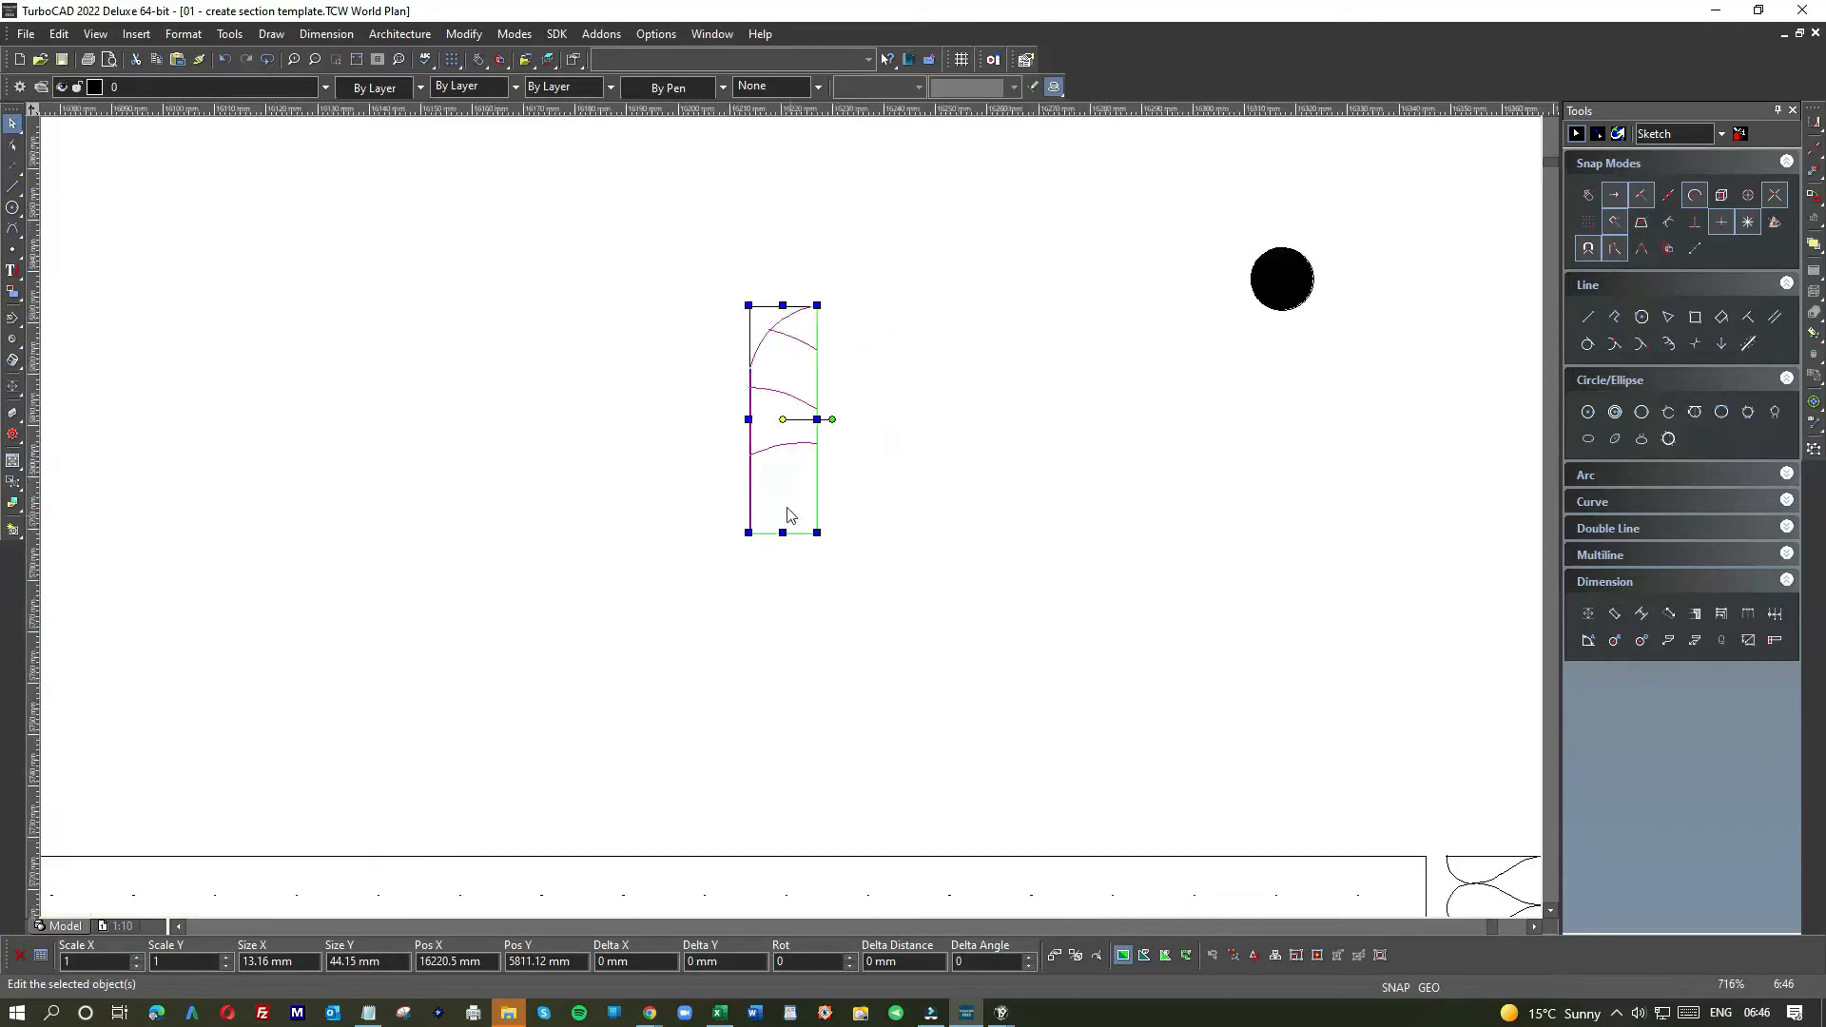
left_click_drag(803, 506, 1372, 735)
scroll(1369, 729, "down", 2)
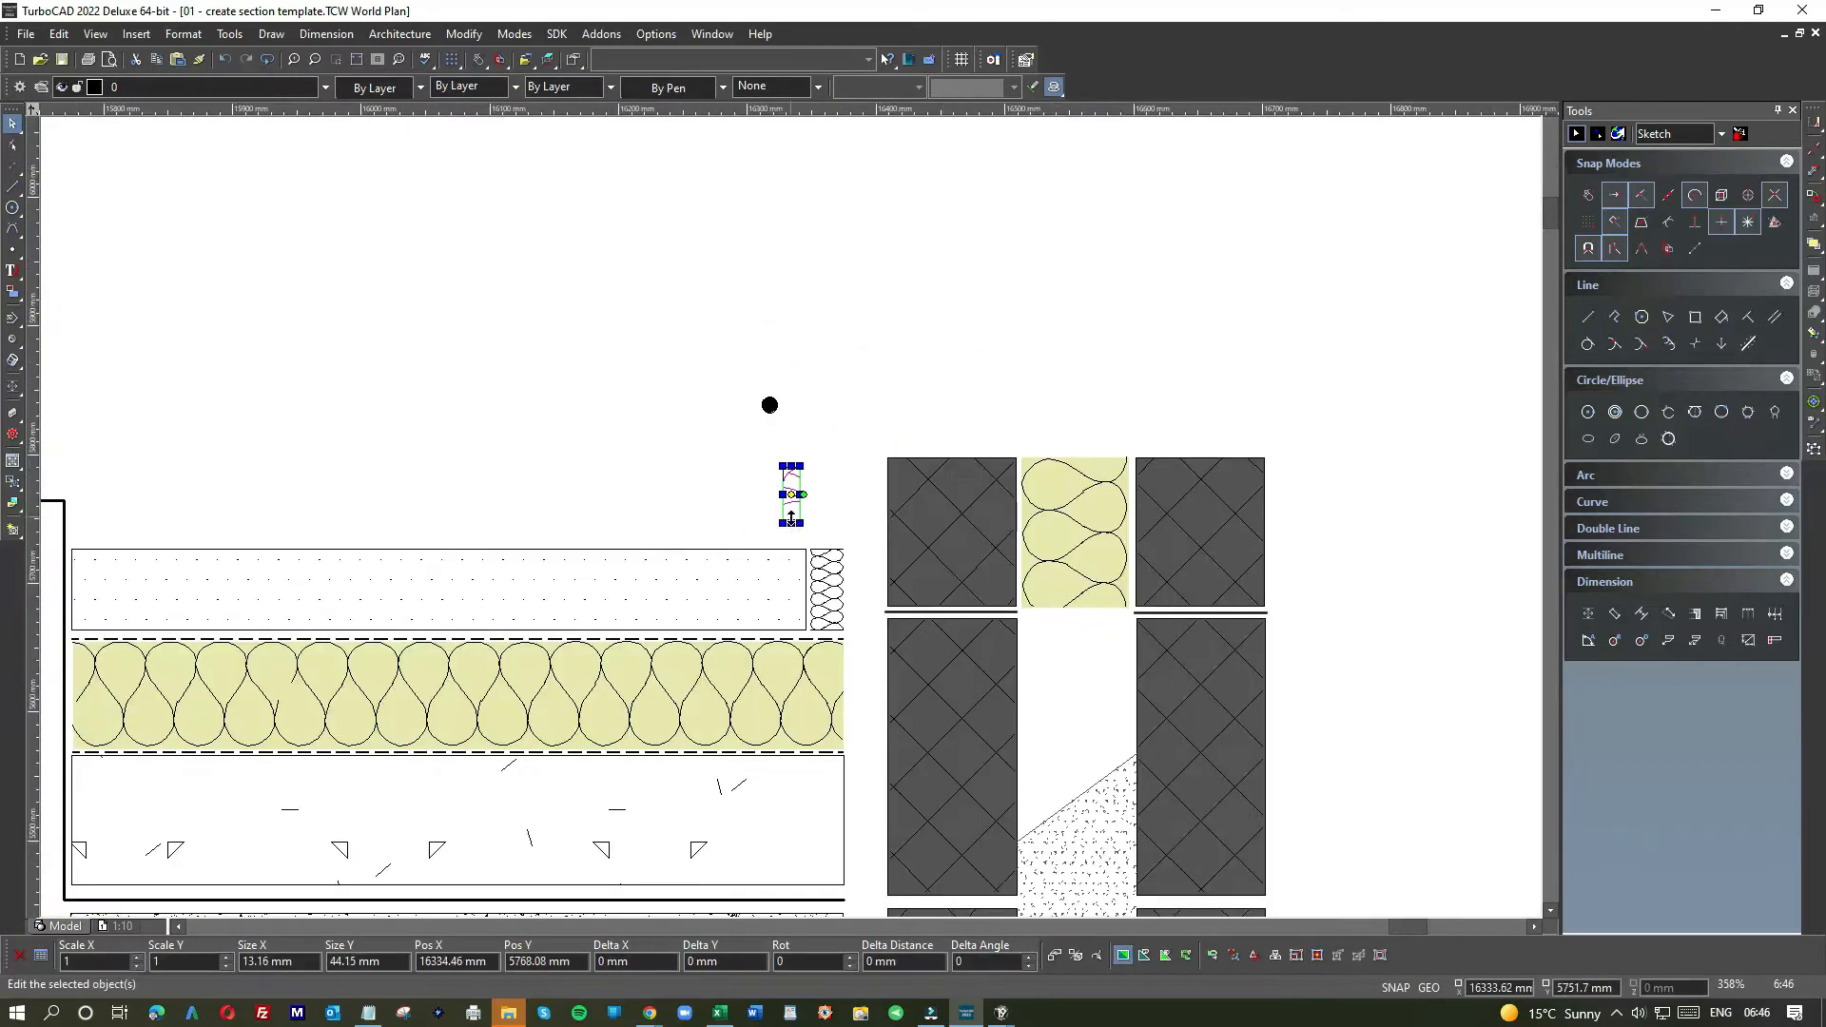
scroll(794, 511, "up", 2)
left_click_drag(786, 528, 953, 616)
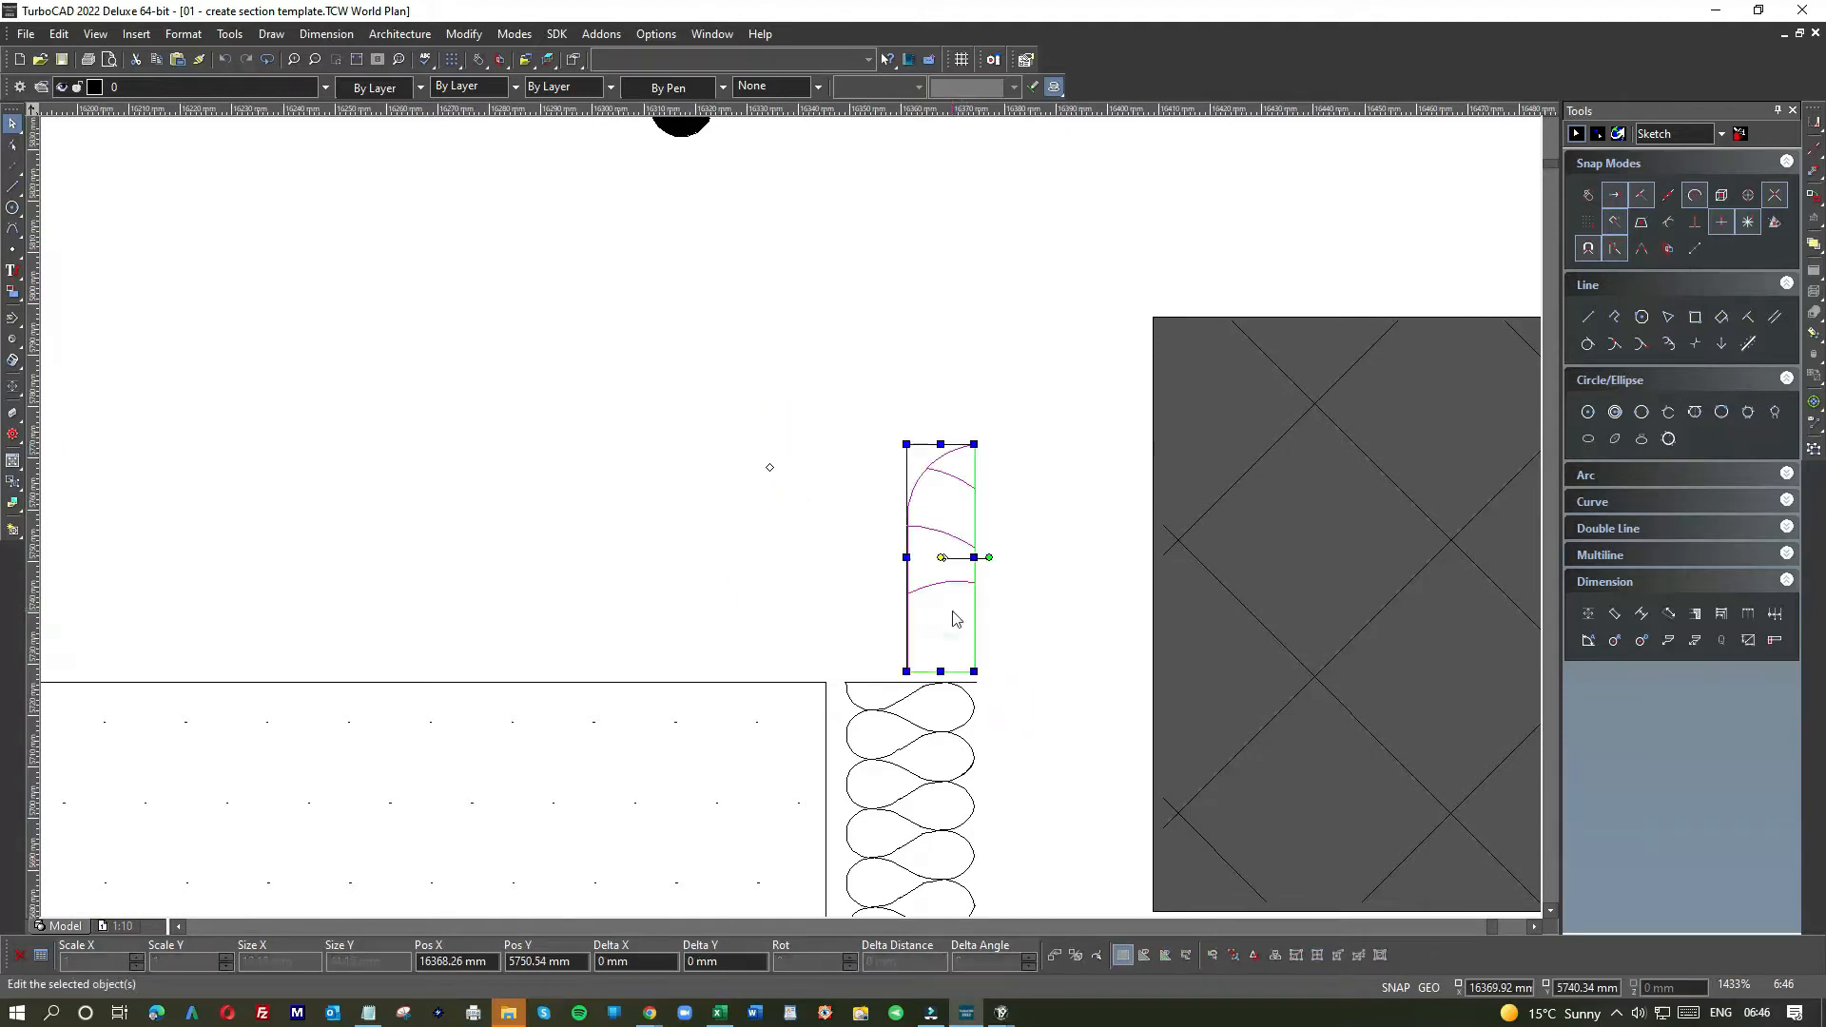
scroll(792, 522, "down", 2)
left_click(786, 516)
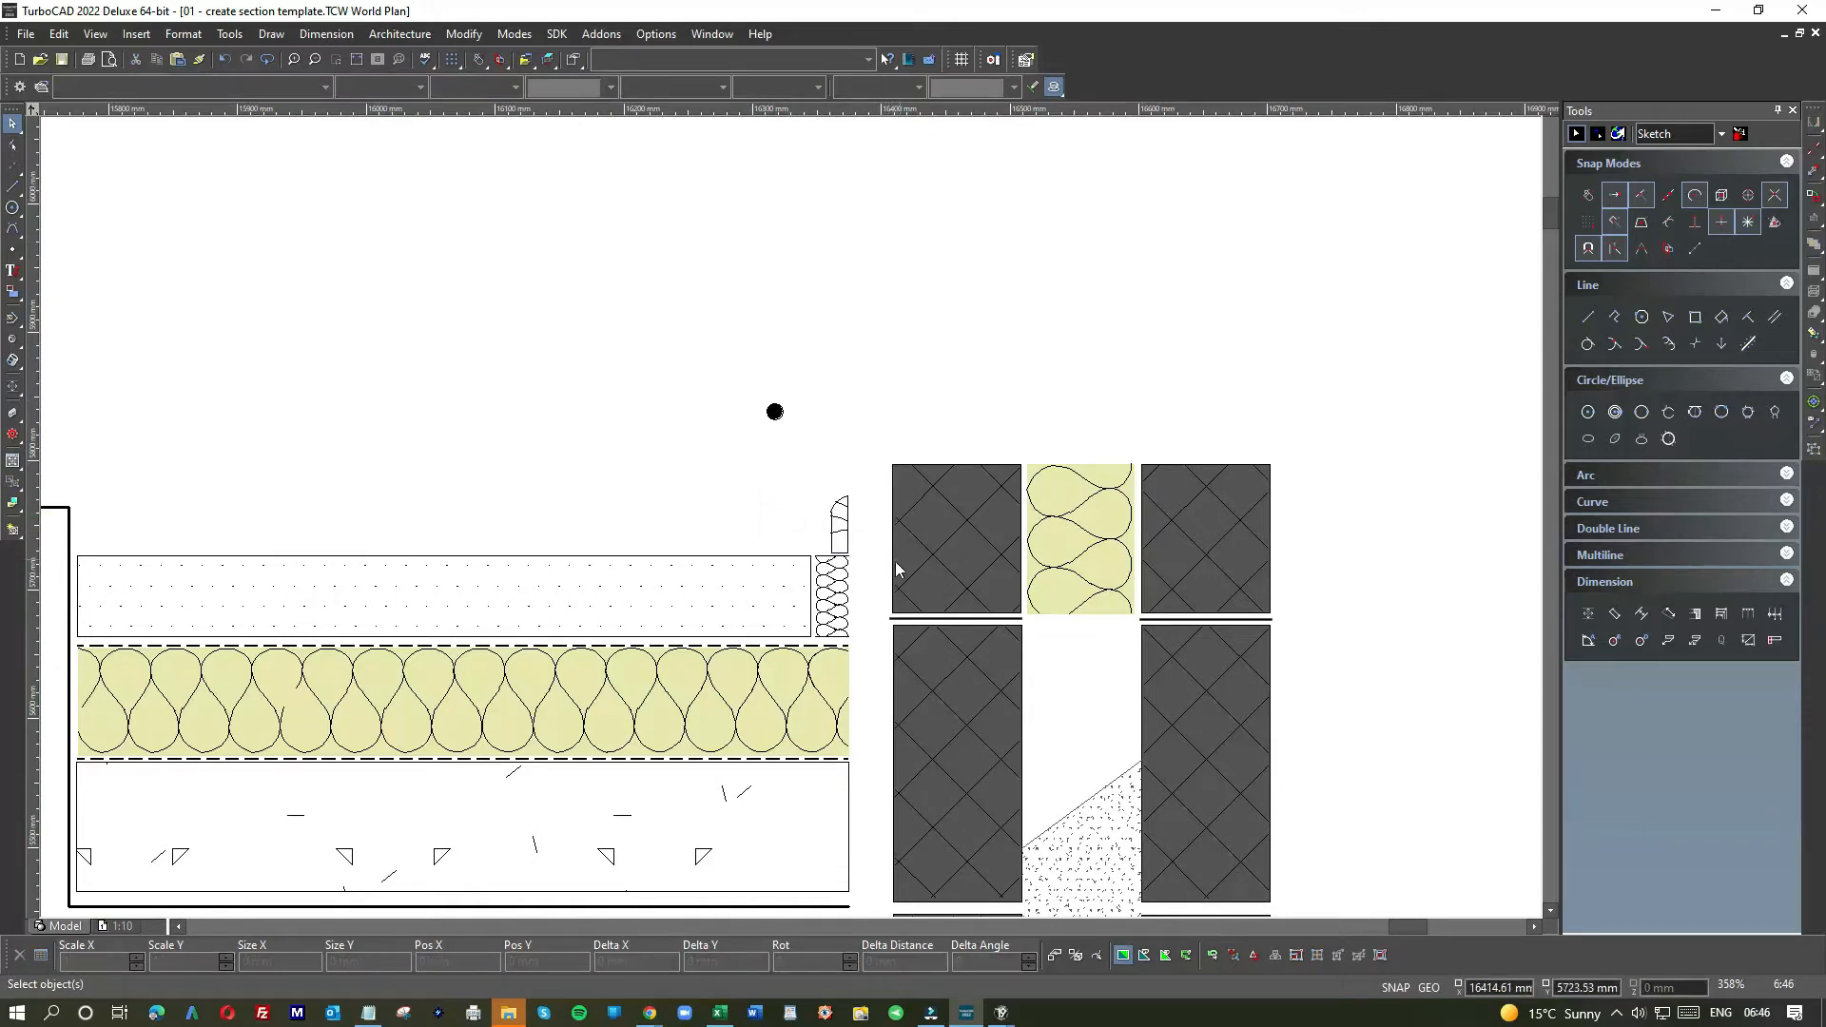
- Draw a vertical wall finish line from the skirting board's top back corner up past the blockwork's top level
scroll(580, 465, "down", 4)
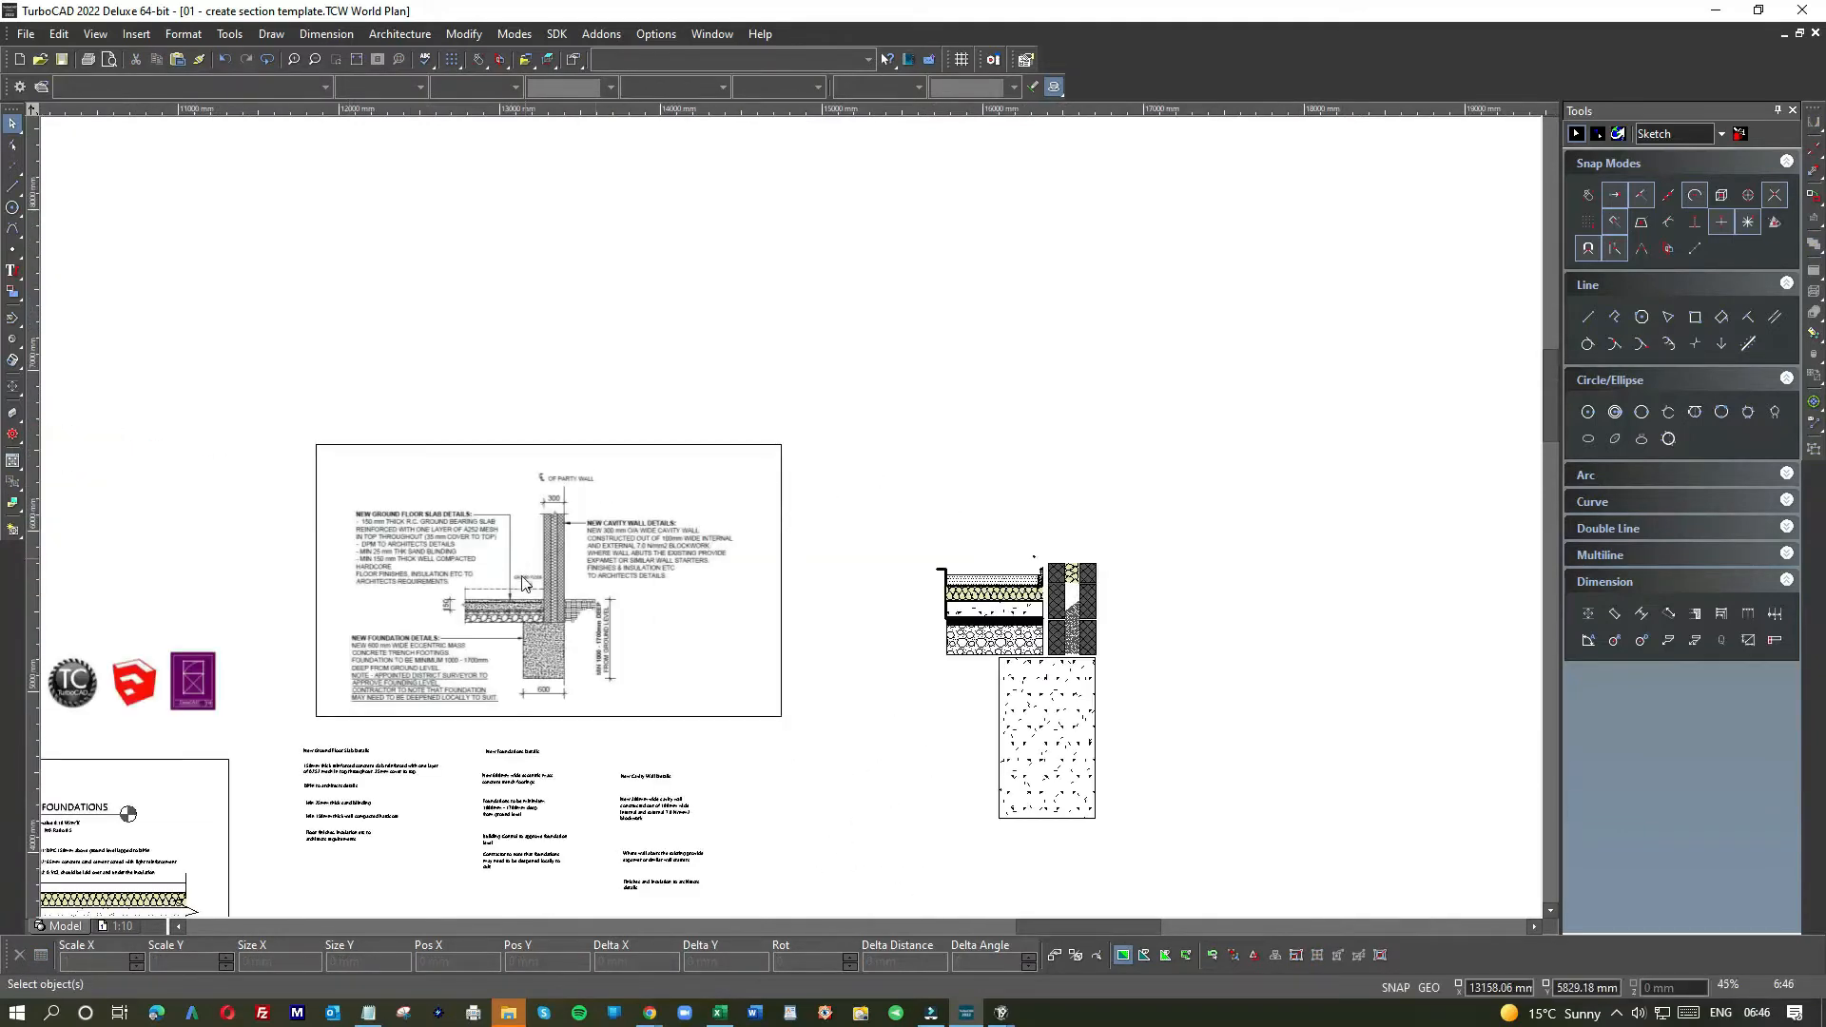
scroll(606, 610, "up", 5)
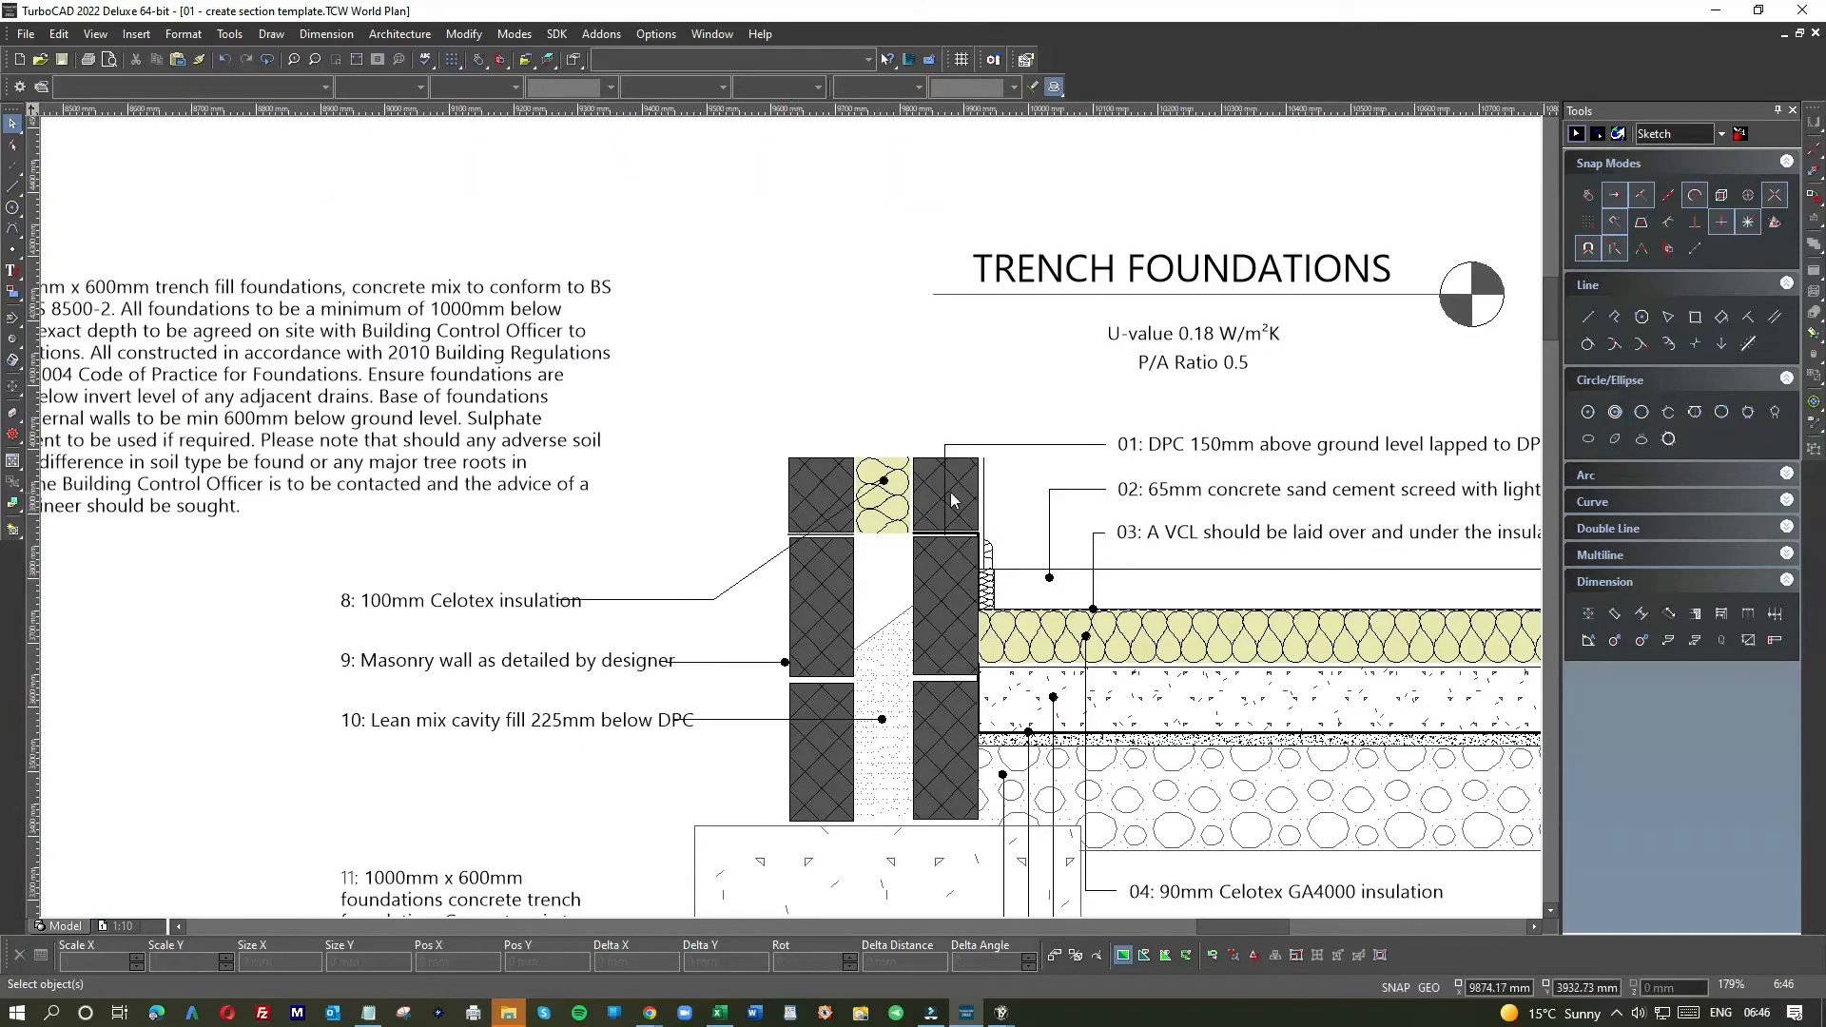
scroll(801, 521, "up", 2)
scroll(840, 526, "down", 8)
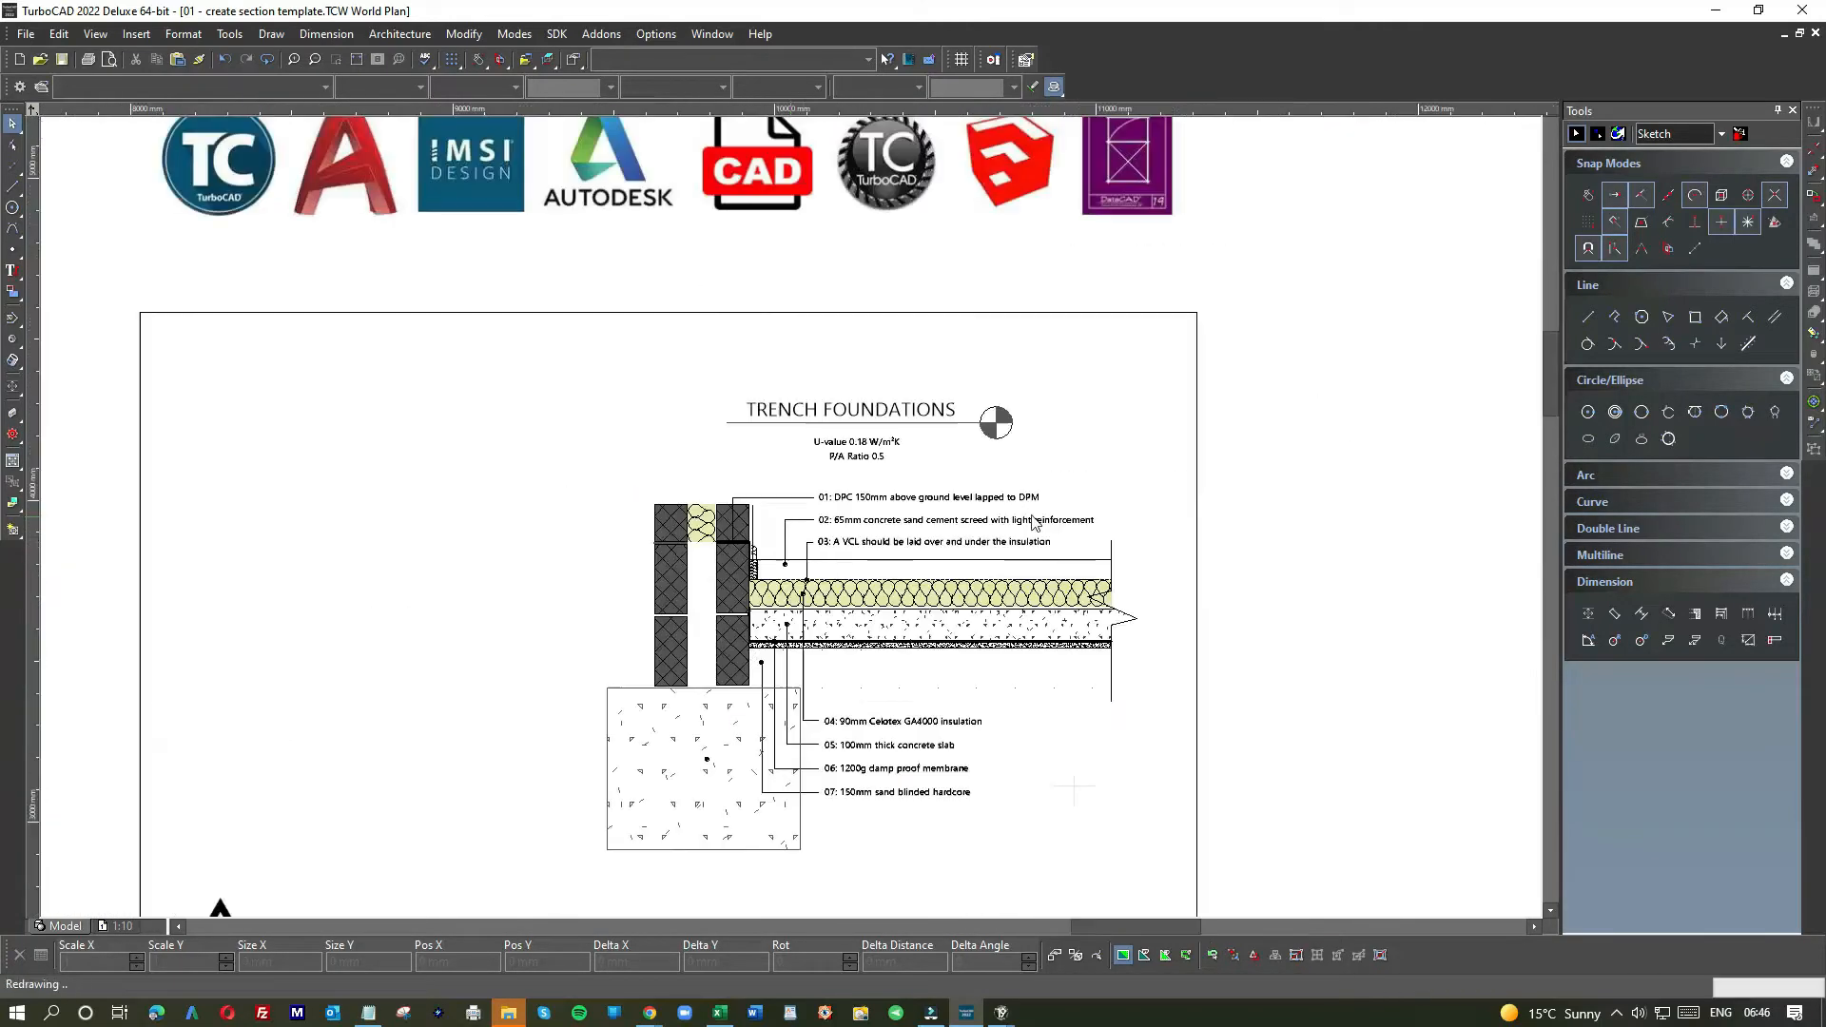
scroll(794, 525, "up", 4)
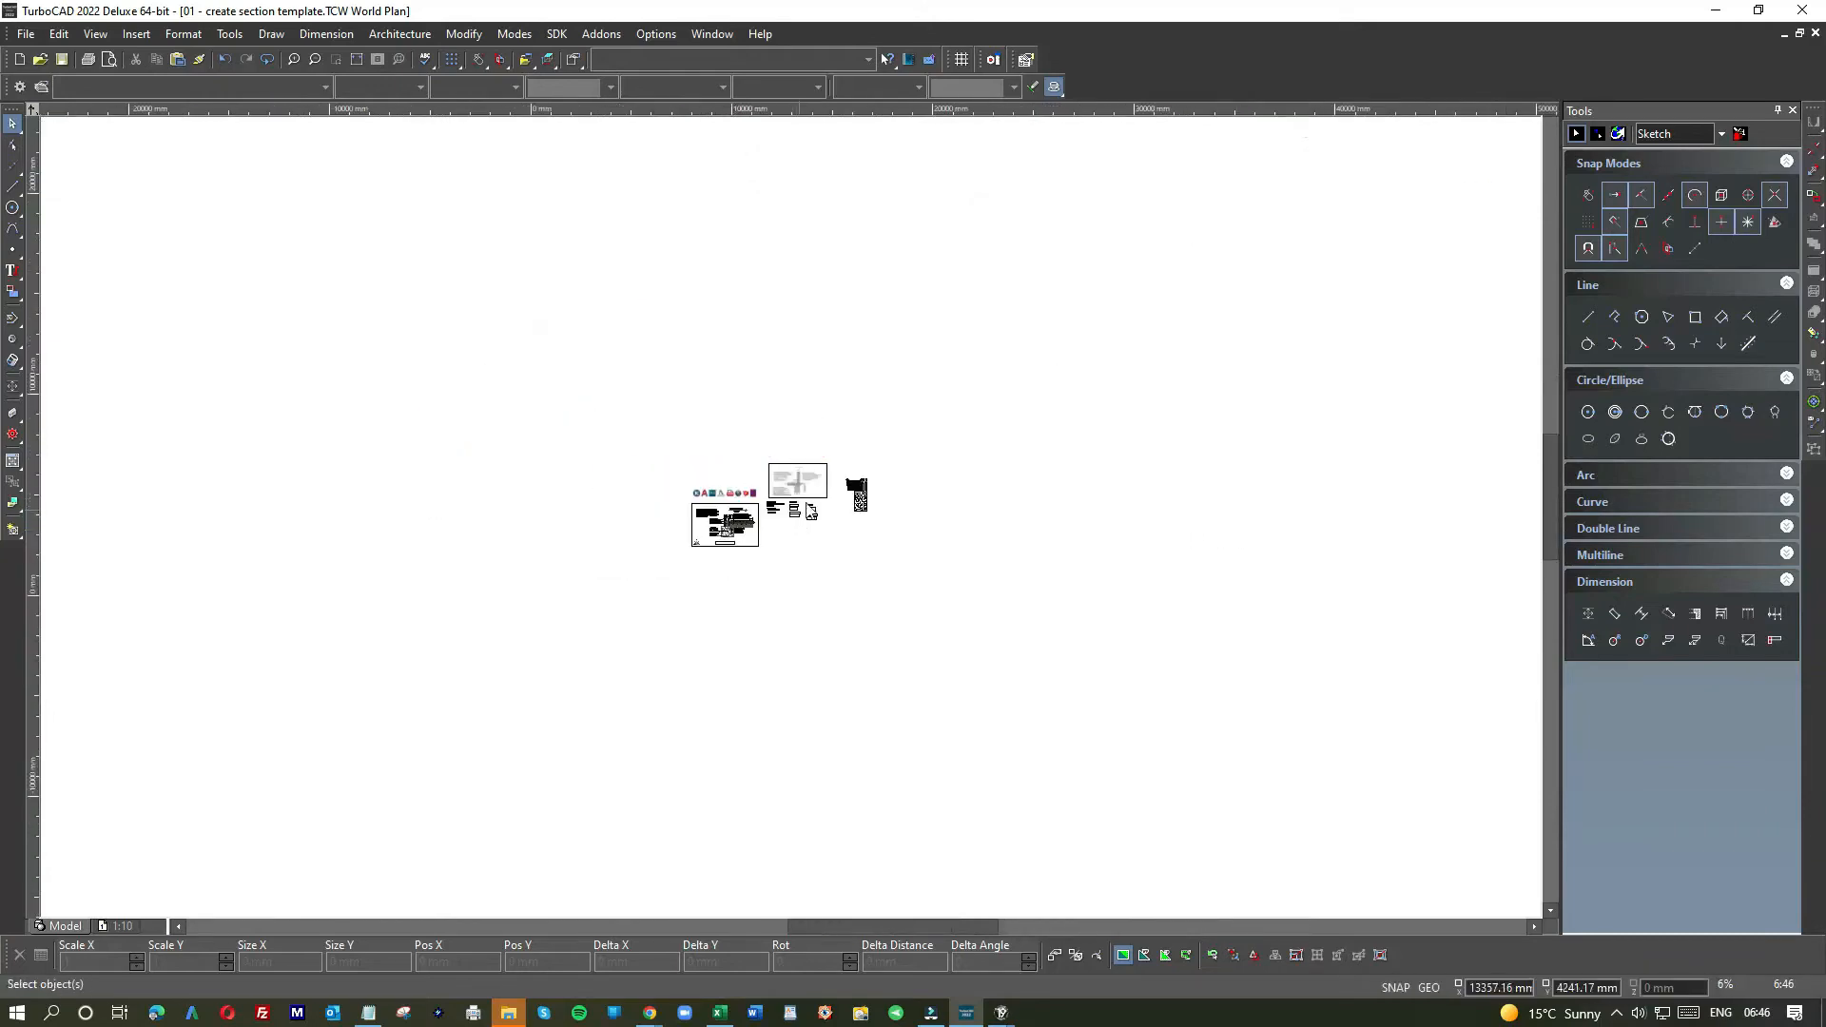
scroll(794, 521, "up", 6)
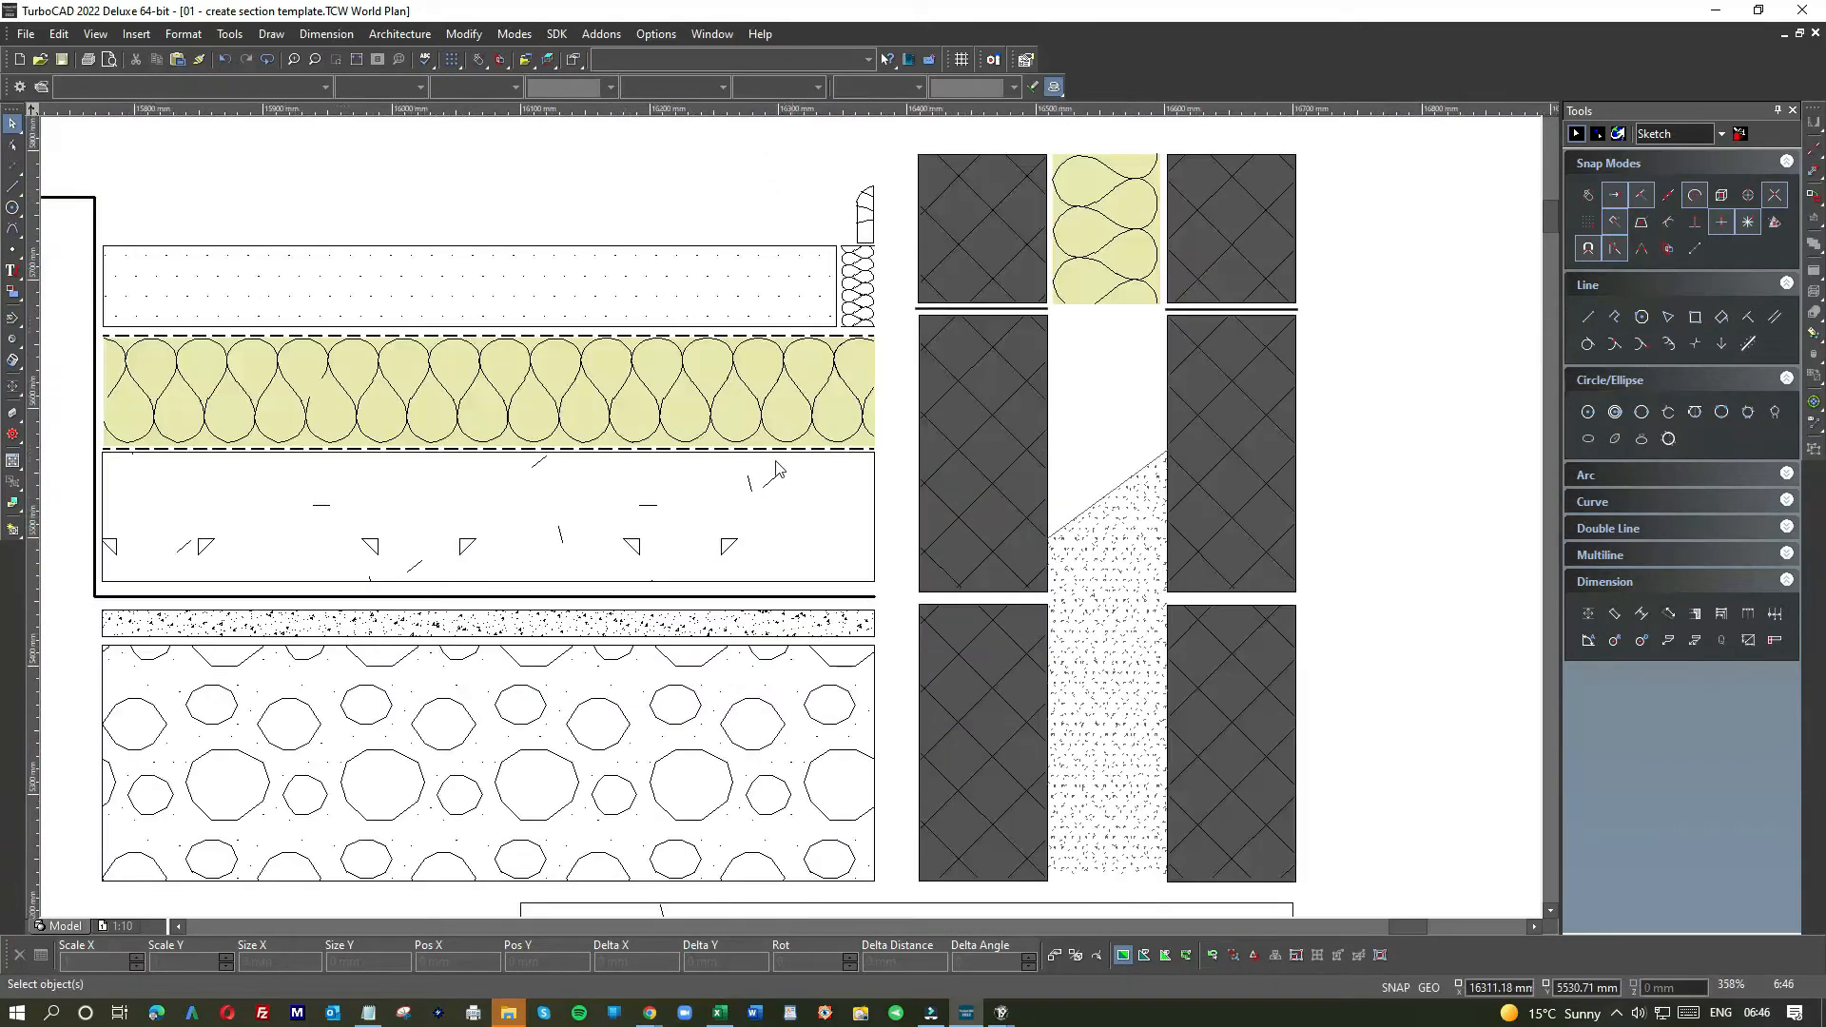
left_click(12, 185)
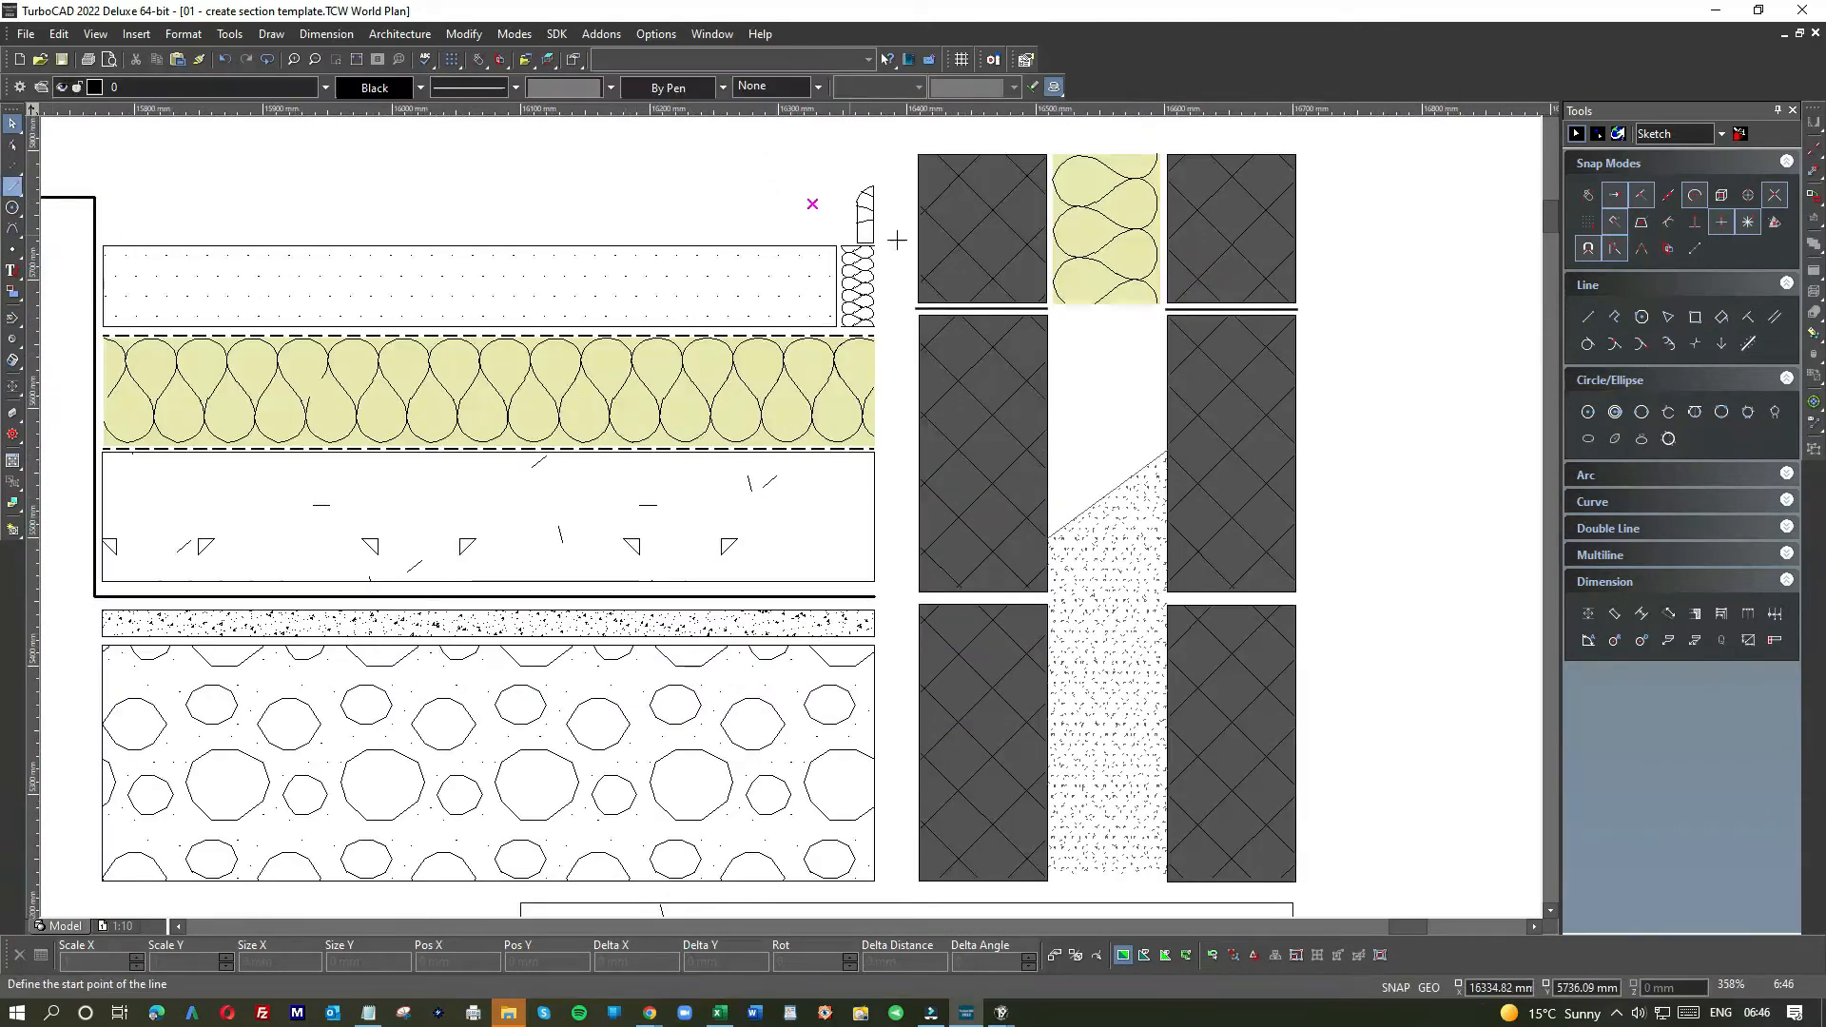
scroll(754, 457, "down", 2)
scroll(790, 517, "up", 6)
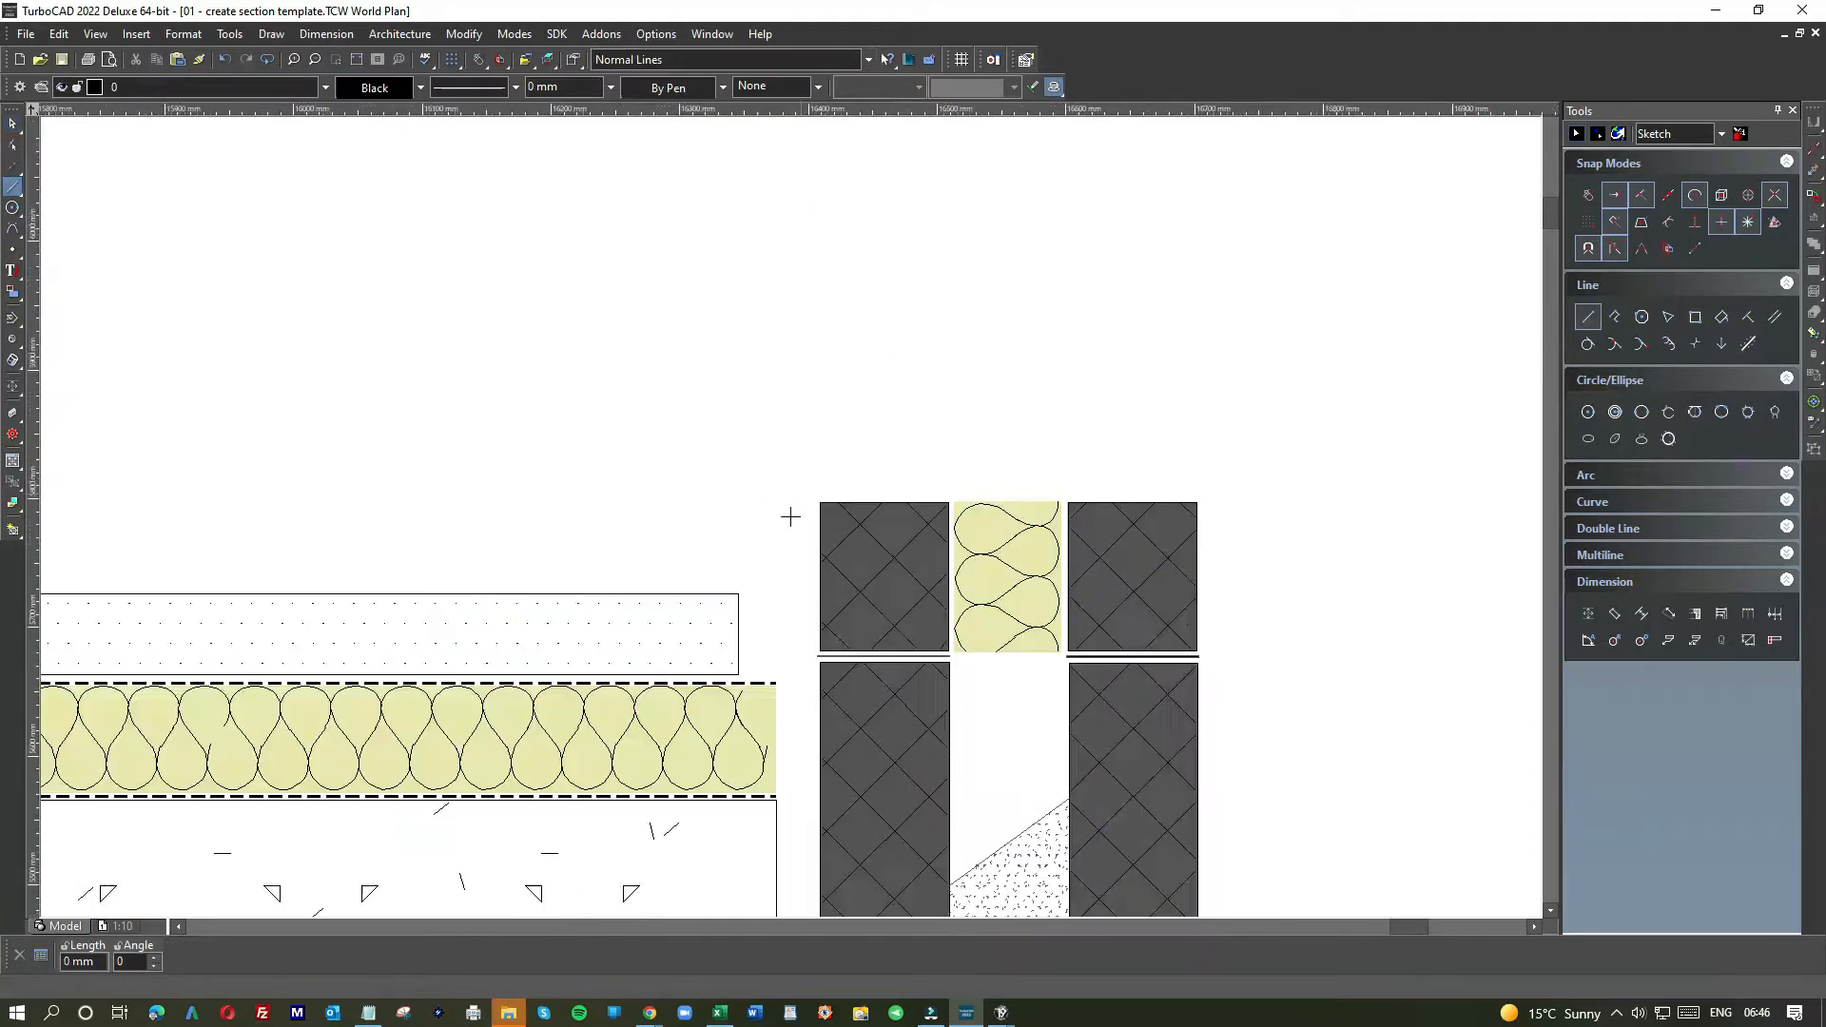
left_click(730, 586)
left_click(731, 437)
key("Escape")
- Draw a horizontal line from the inner block's top corner across the vertical wall finish line, and select it
left_click(13, 190)
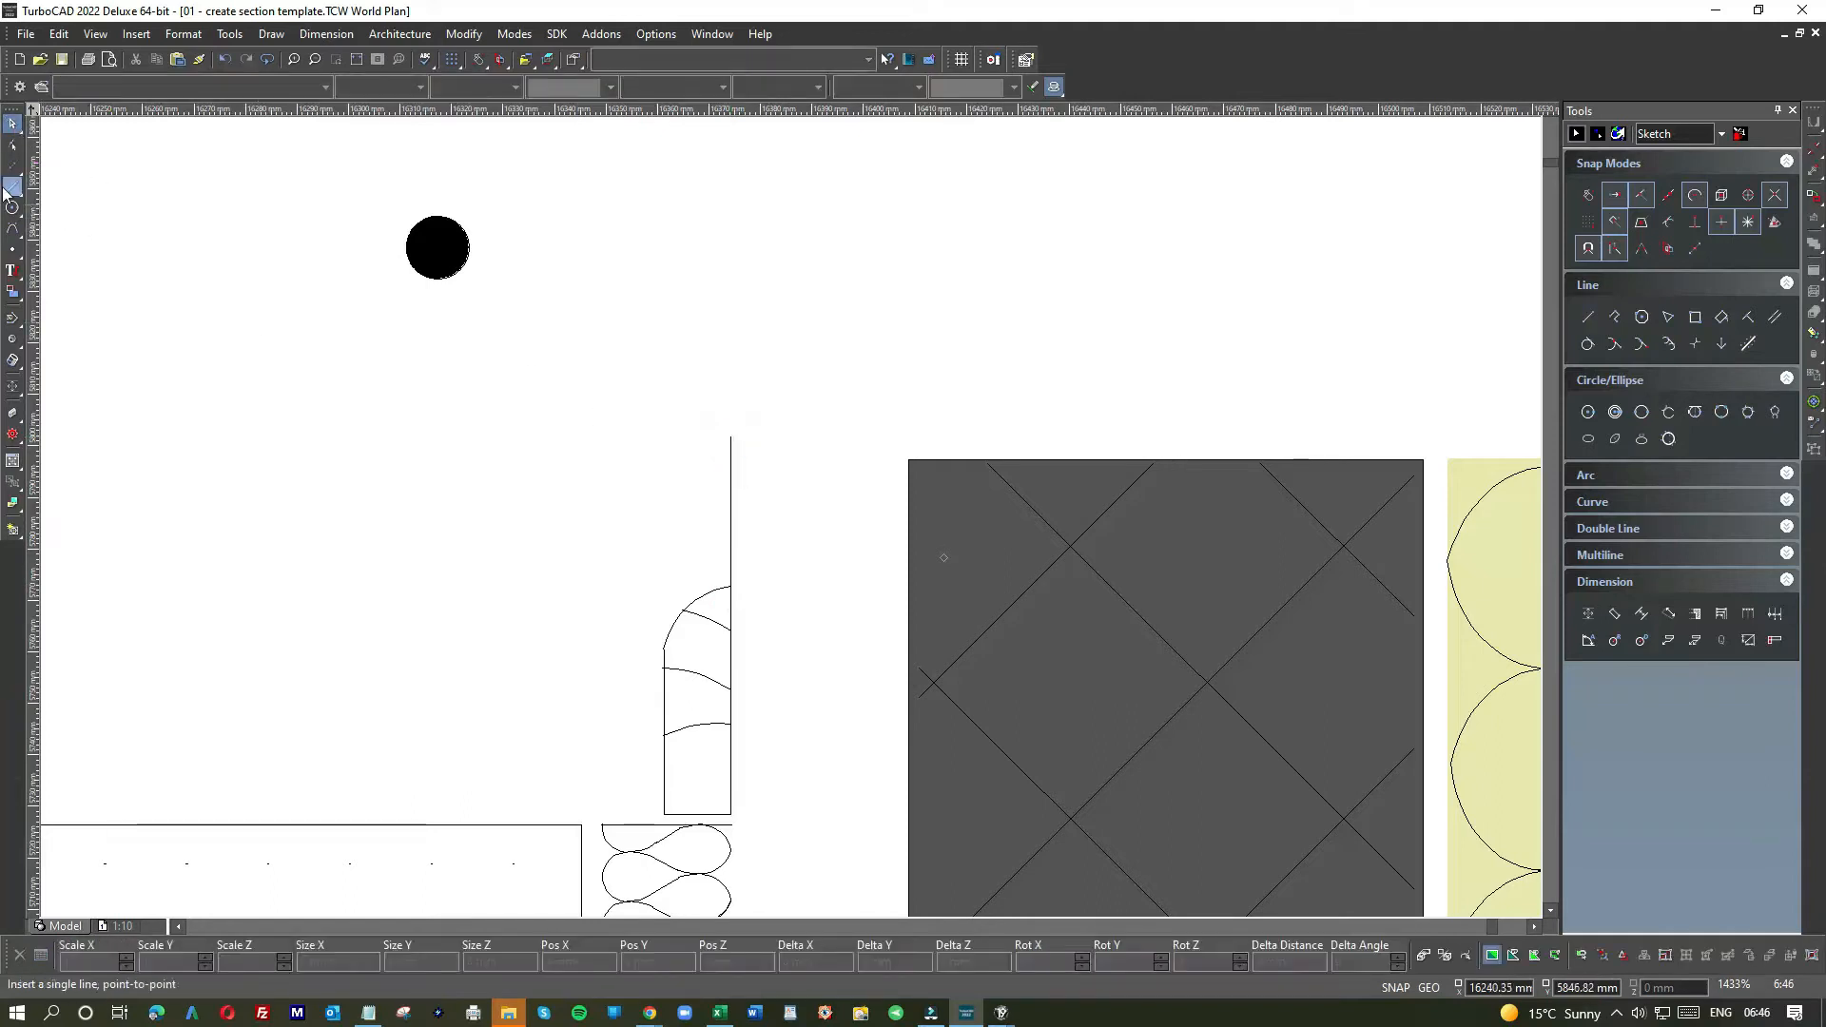
left_click(908, 459)
left_click(685, 459)
left_click(12, 123)
left_click(773, 466)
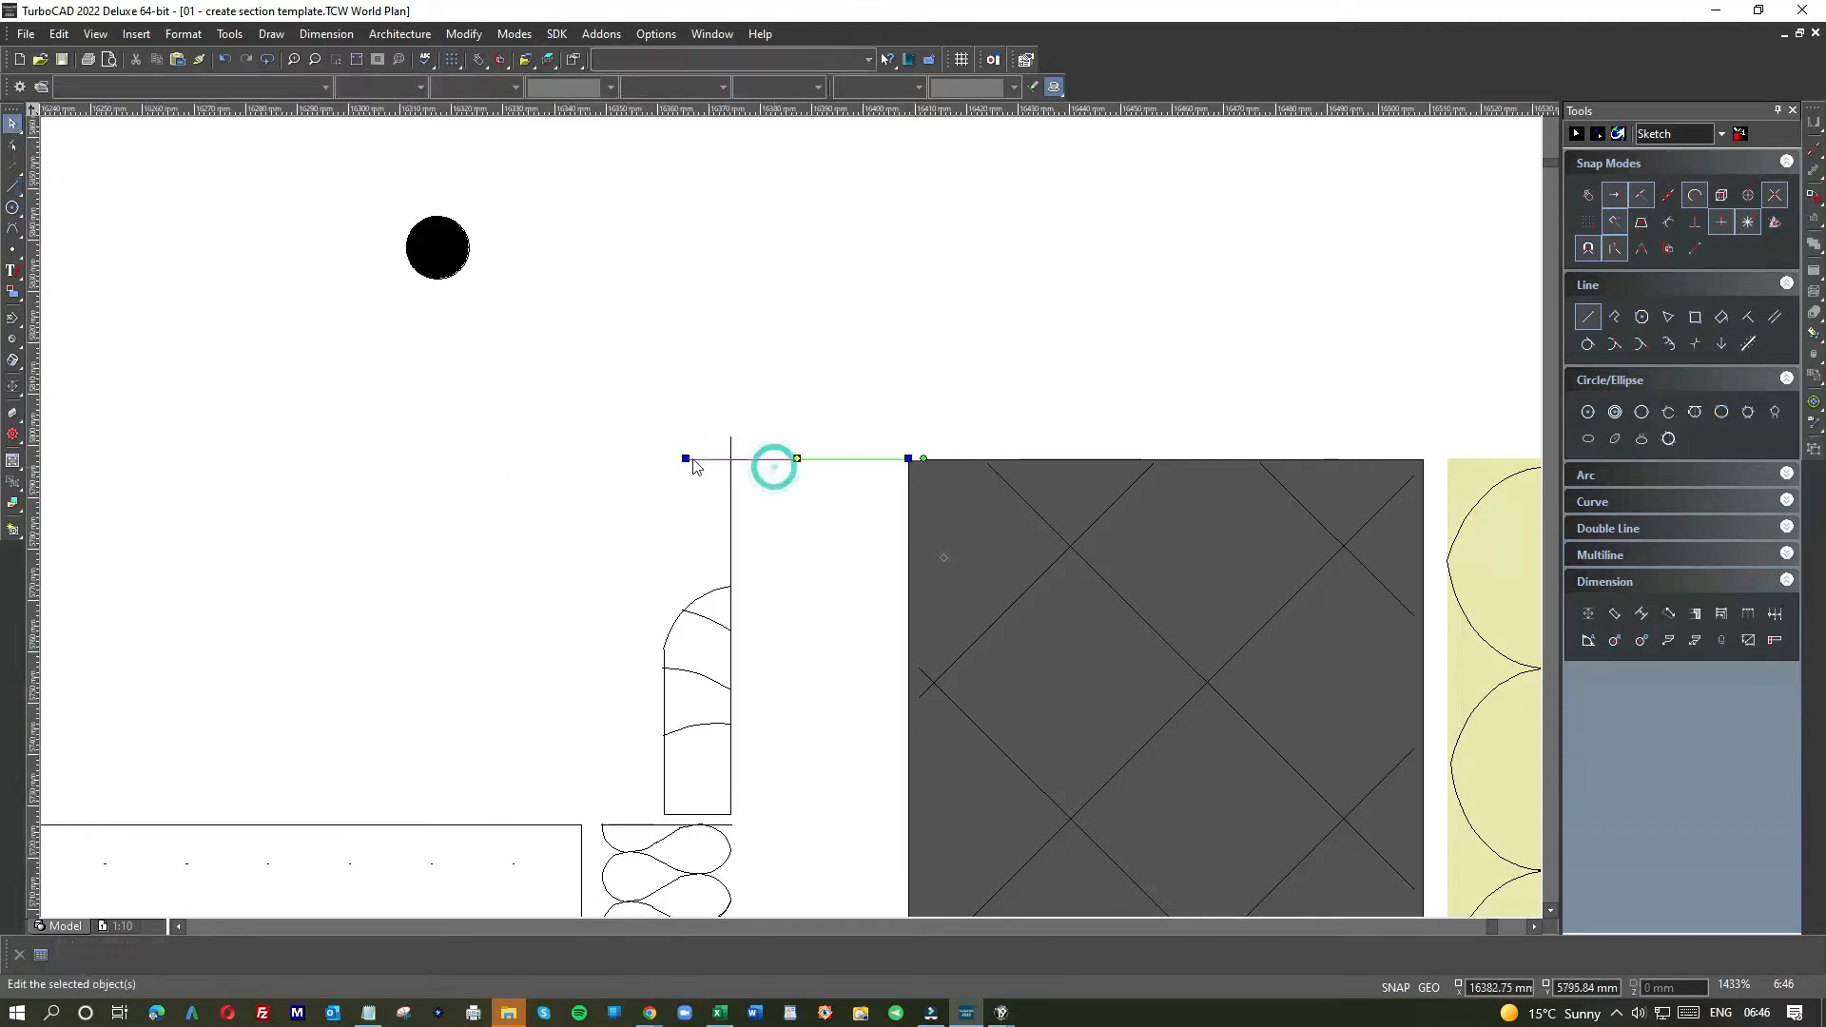
- Shorten the vertical wall finish line to the blockwork's top level using the horizontal guide line, and delete that guide line
left_click_drag(686, 458, 730, 458)
left_click(725, 486)
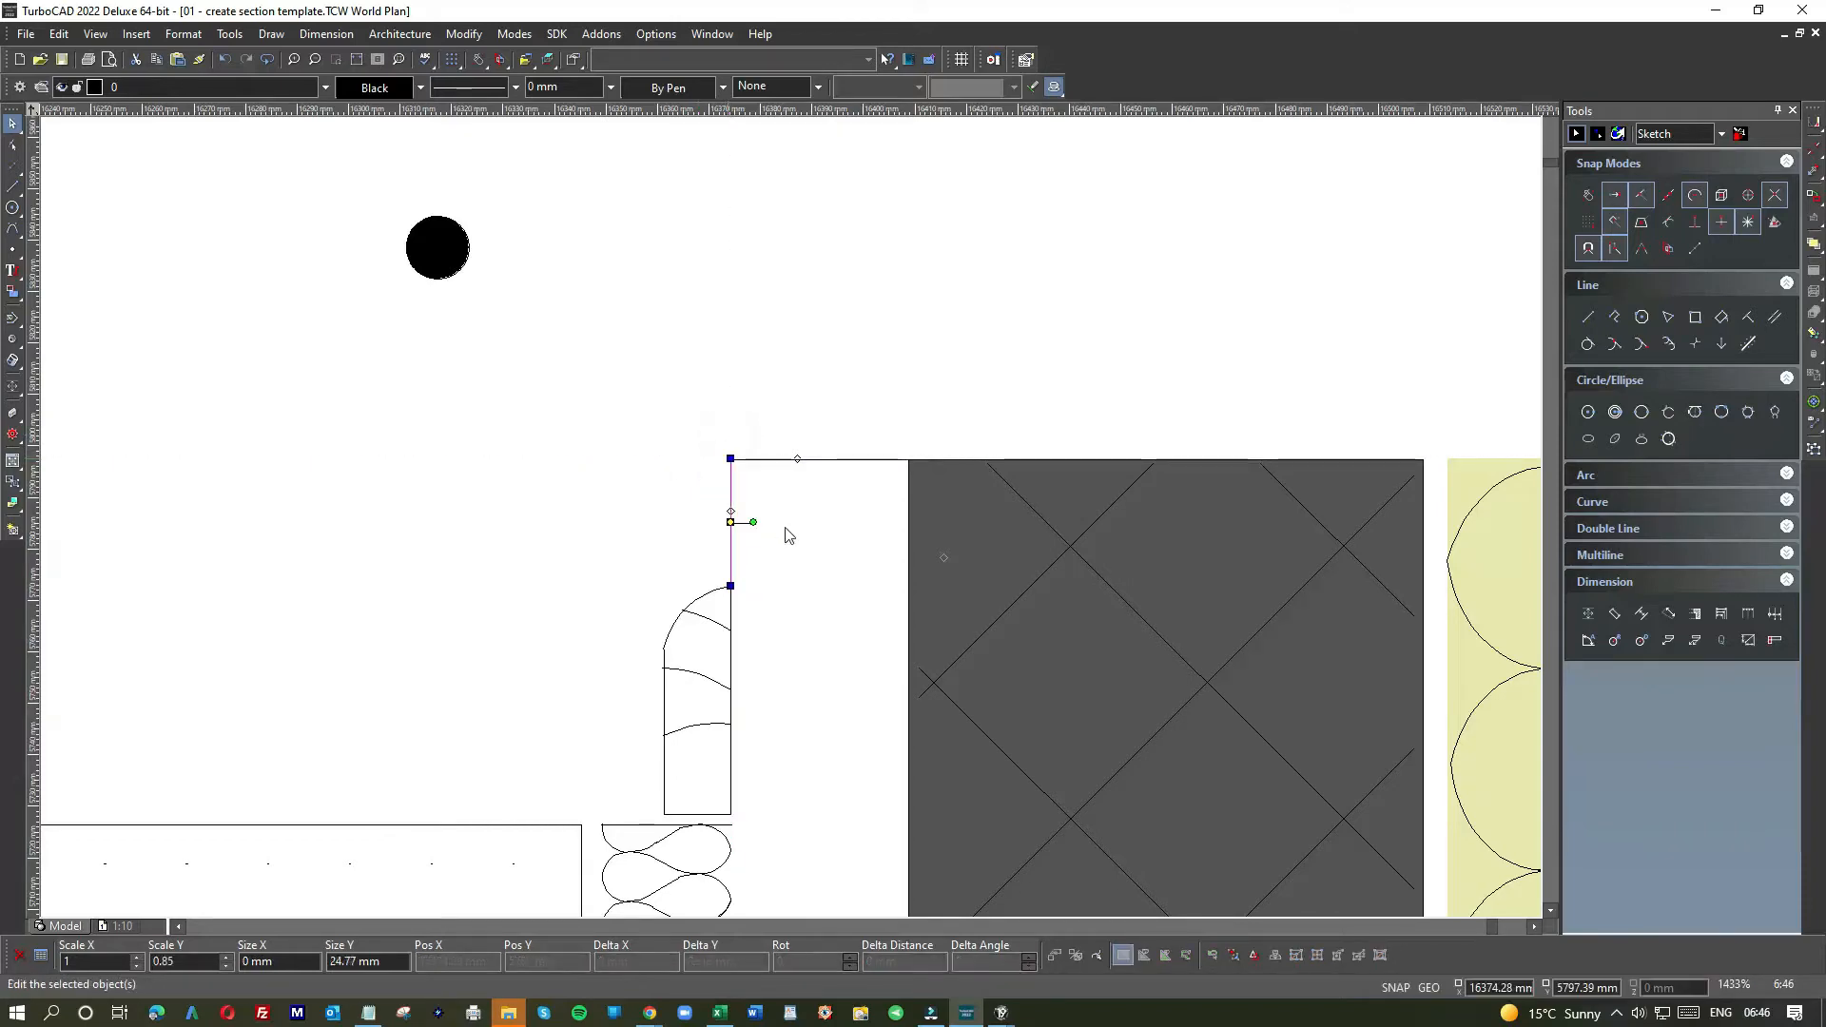
left_click(785, 535)
scroll(783, 522, "down", 4)
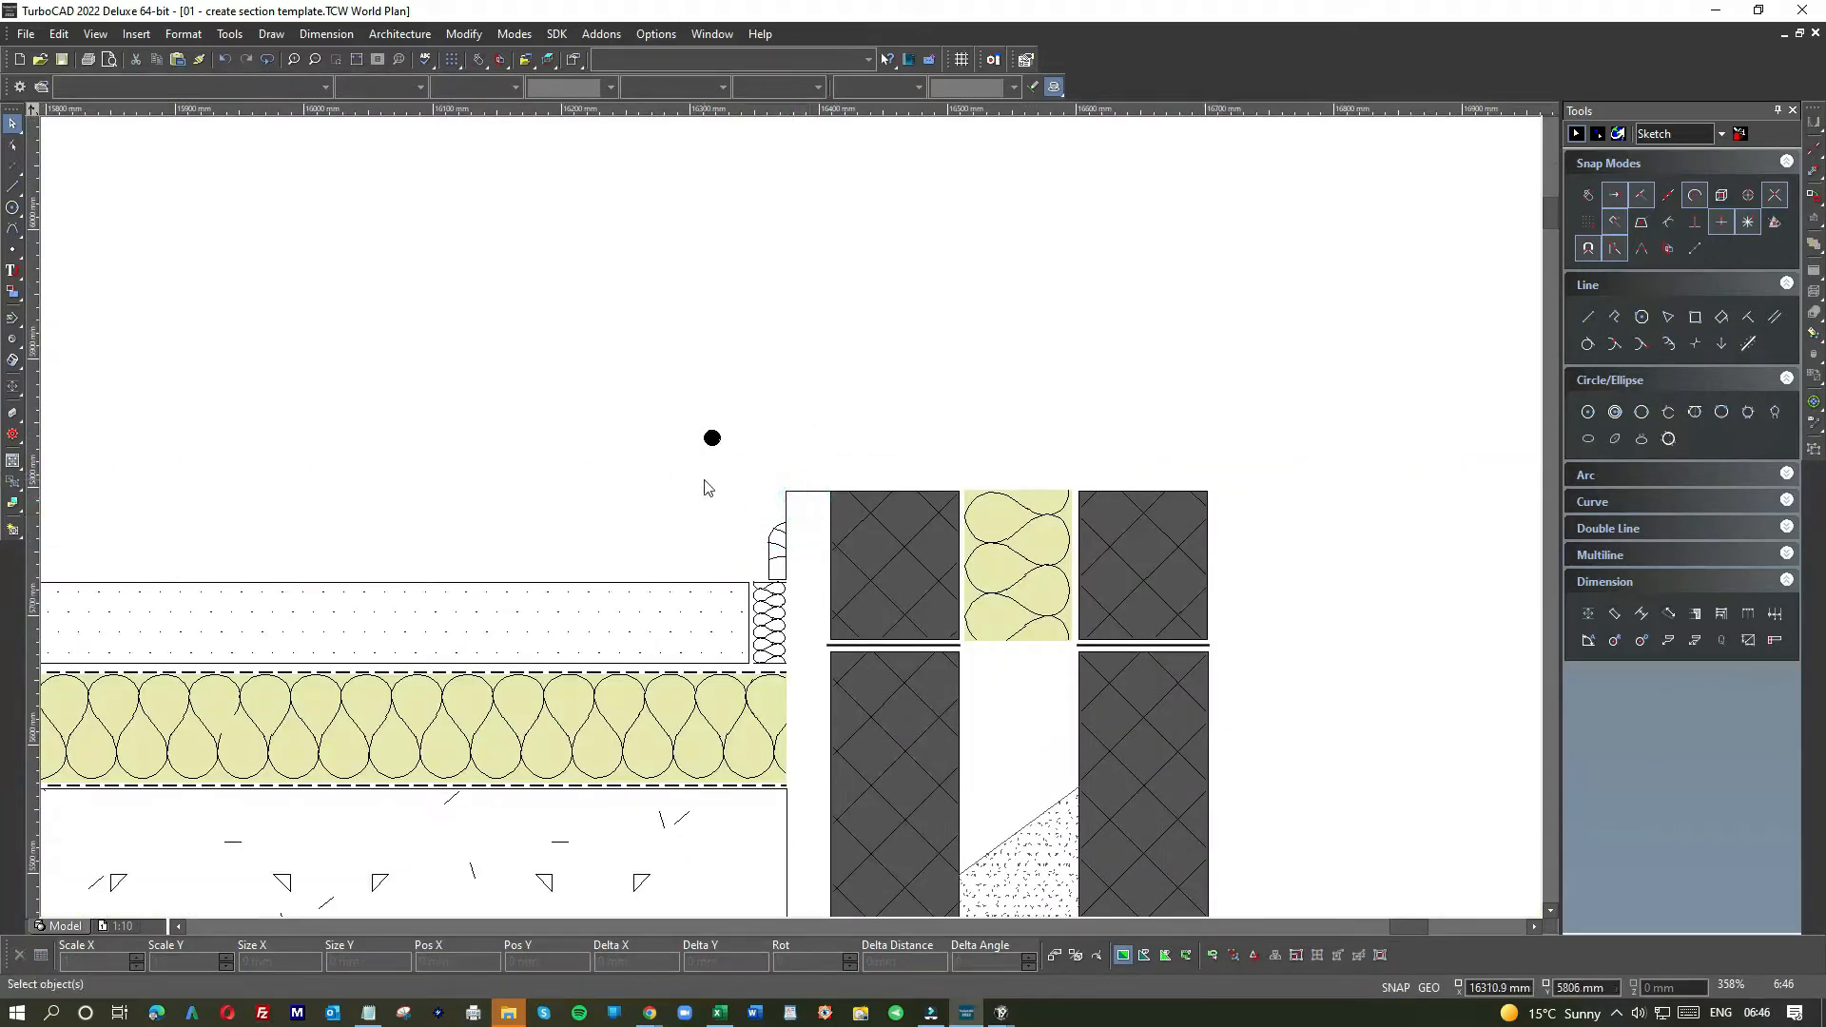
left_click(806, 490)
key("Delete")
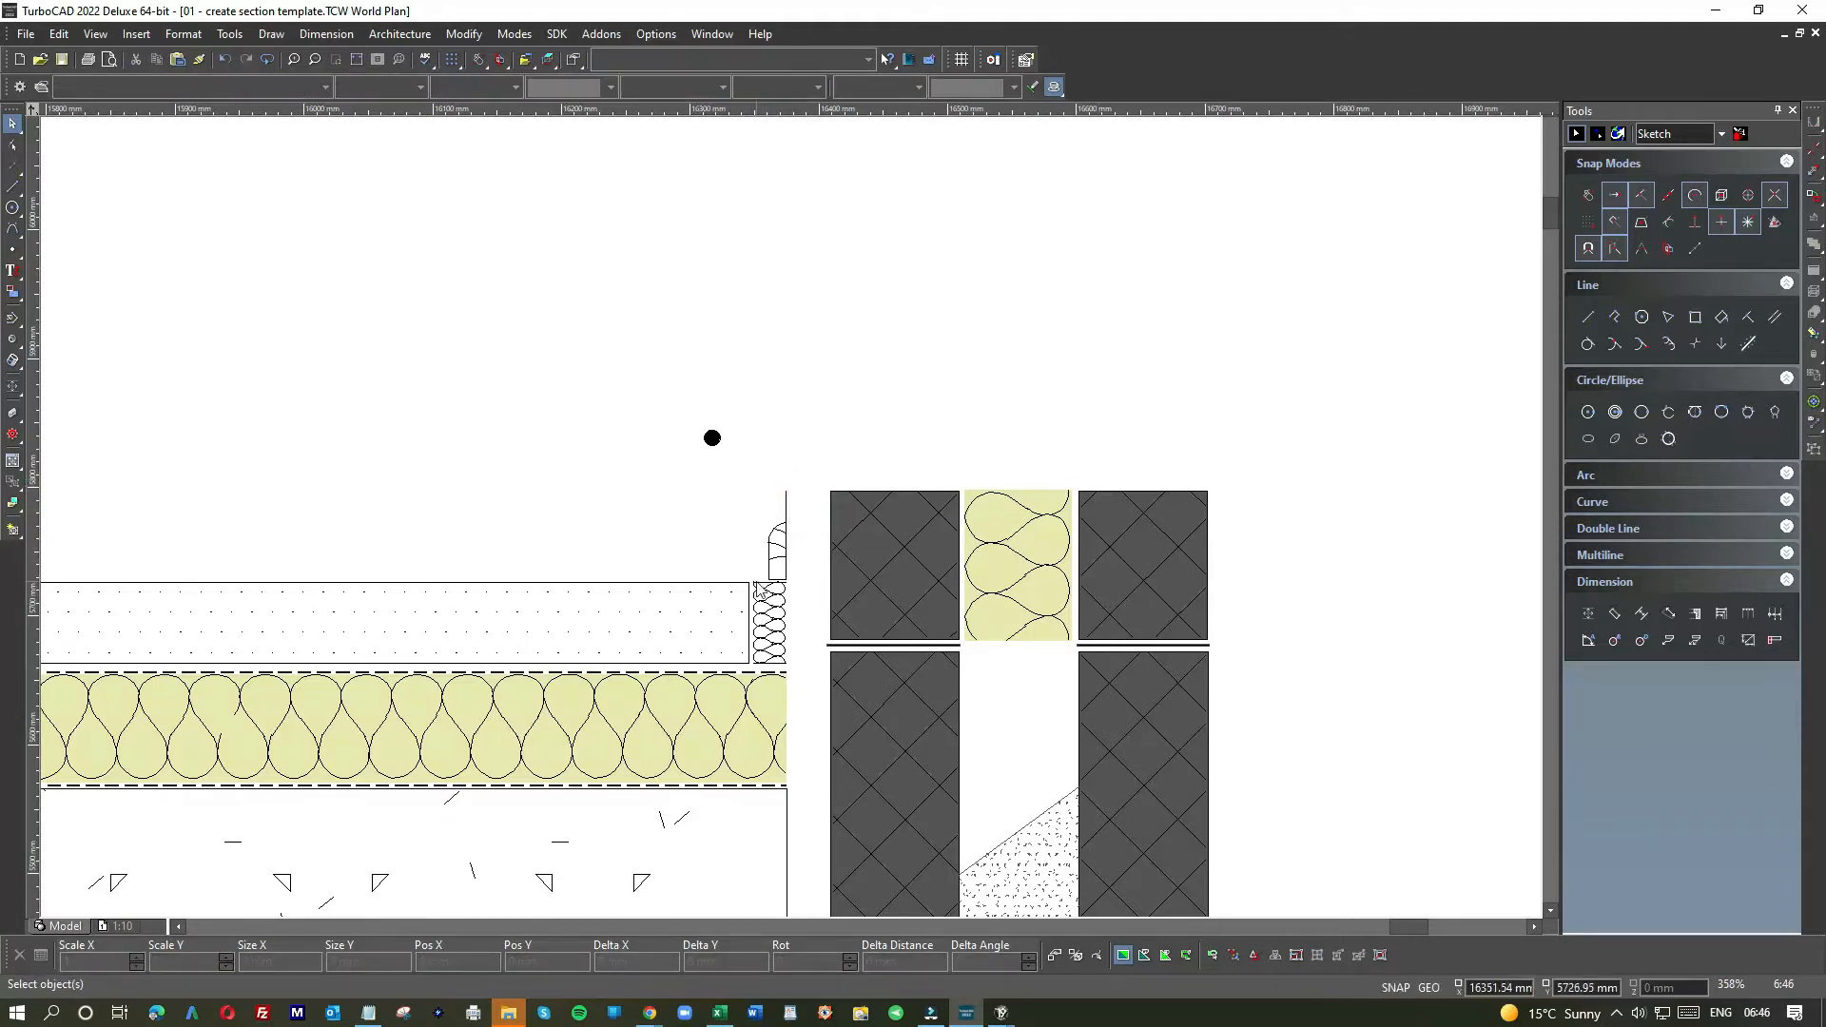
- Compare the assembled section with the reference party wall detail and read the slab, foundation and cavity wall notes
scroll(761, 590, "down", 2)
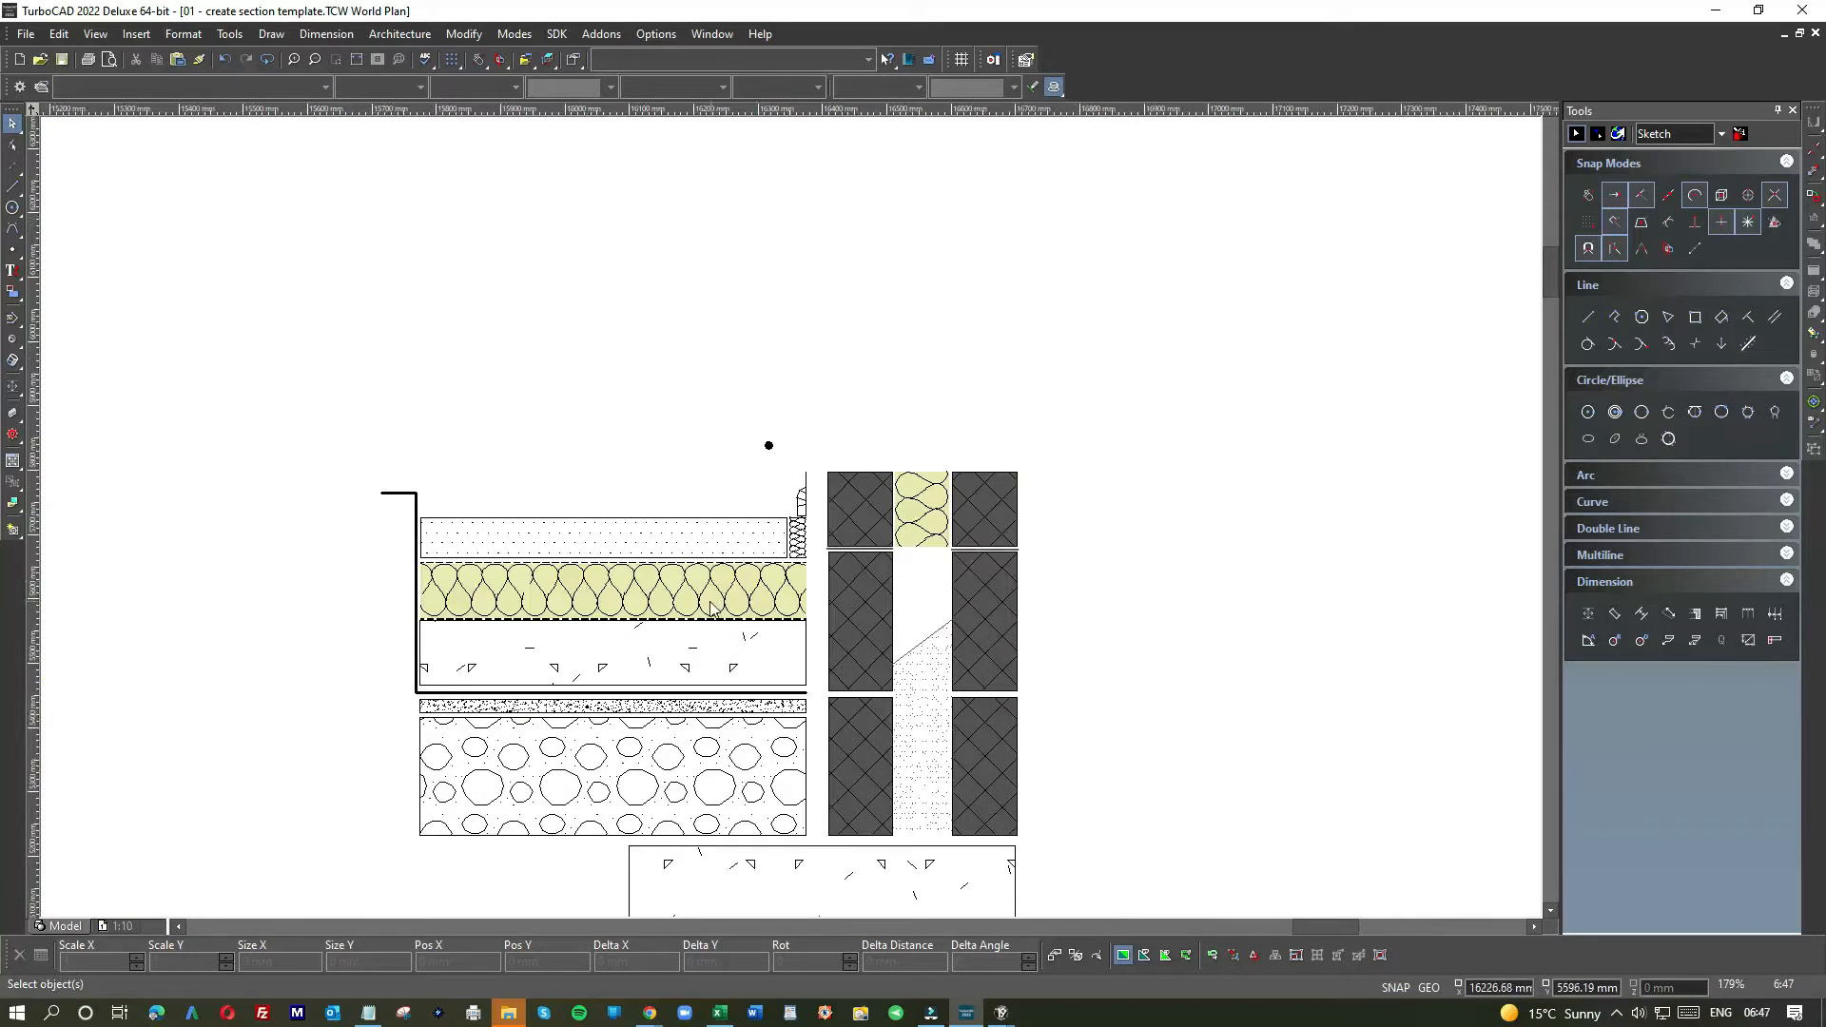
scroll(574, 593, "down", 2)
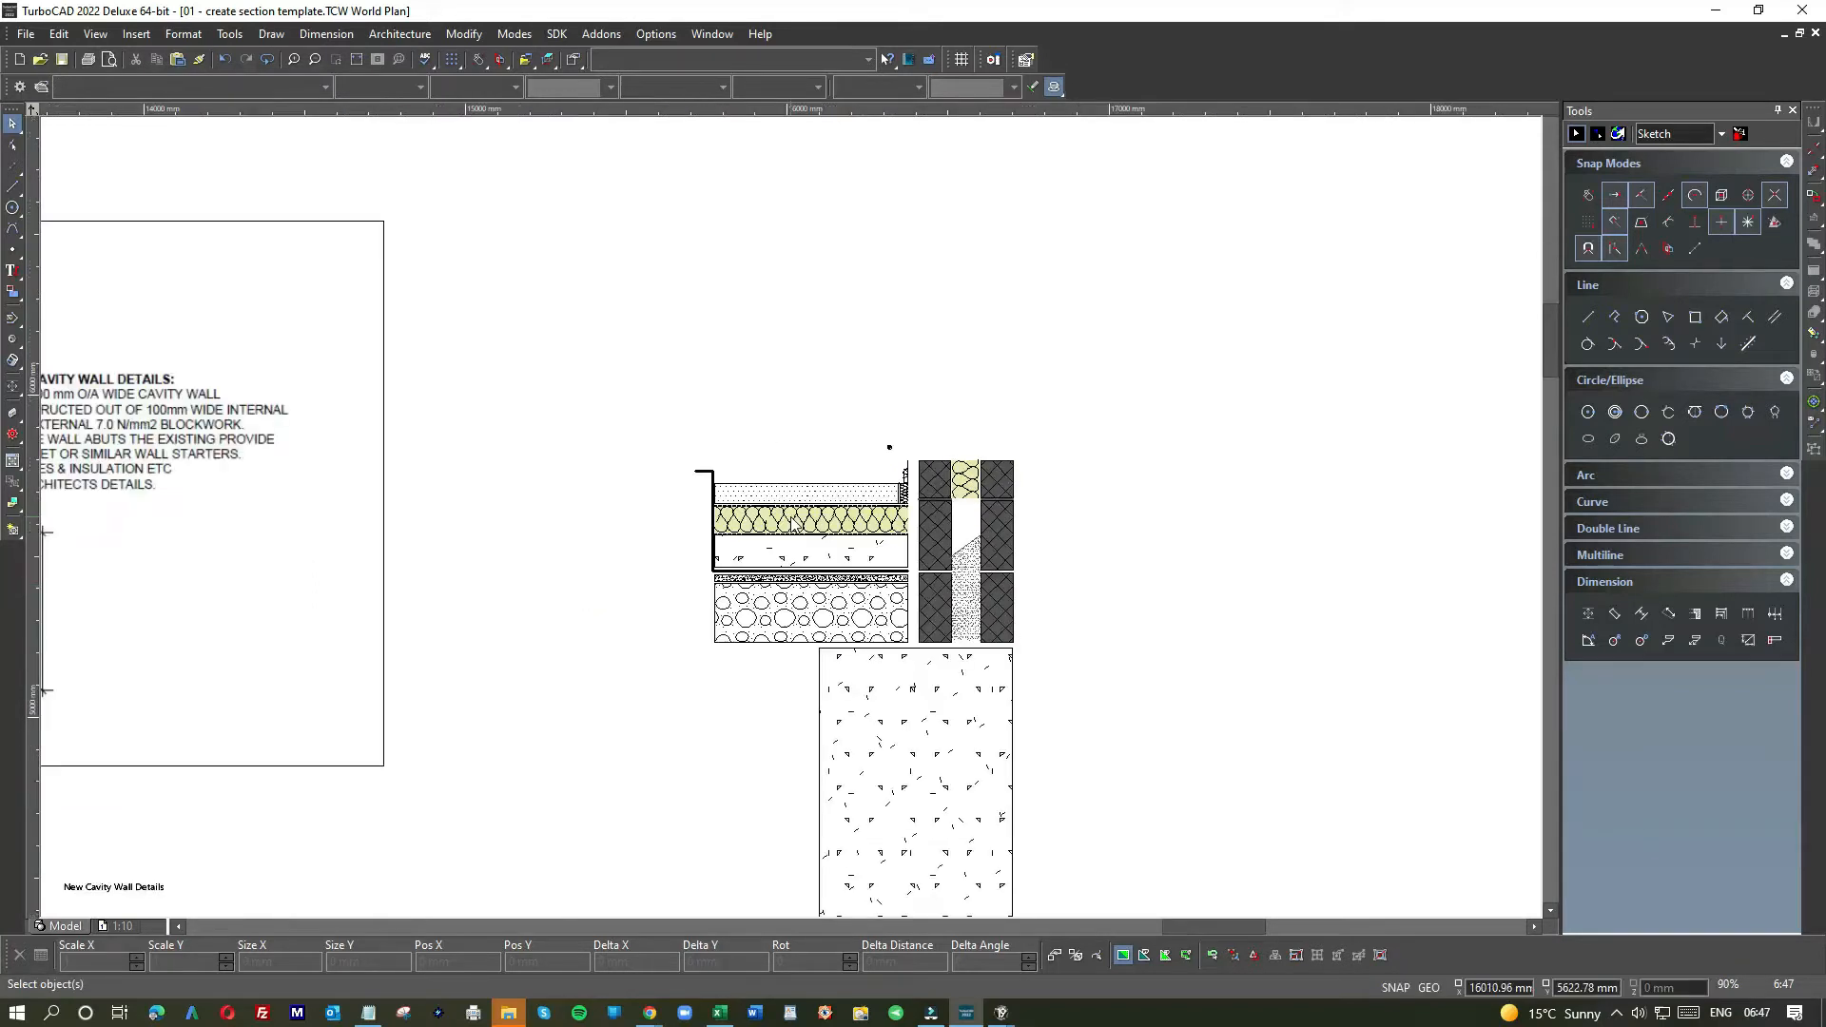
scroll(779, 598, "down", 2)
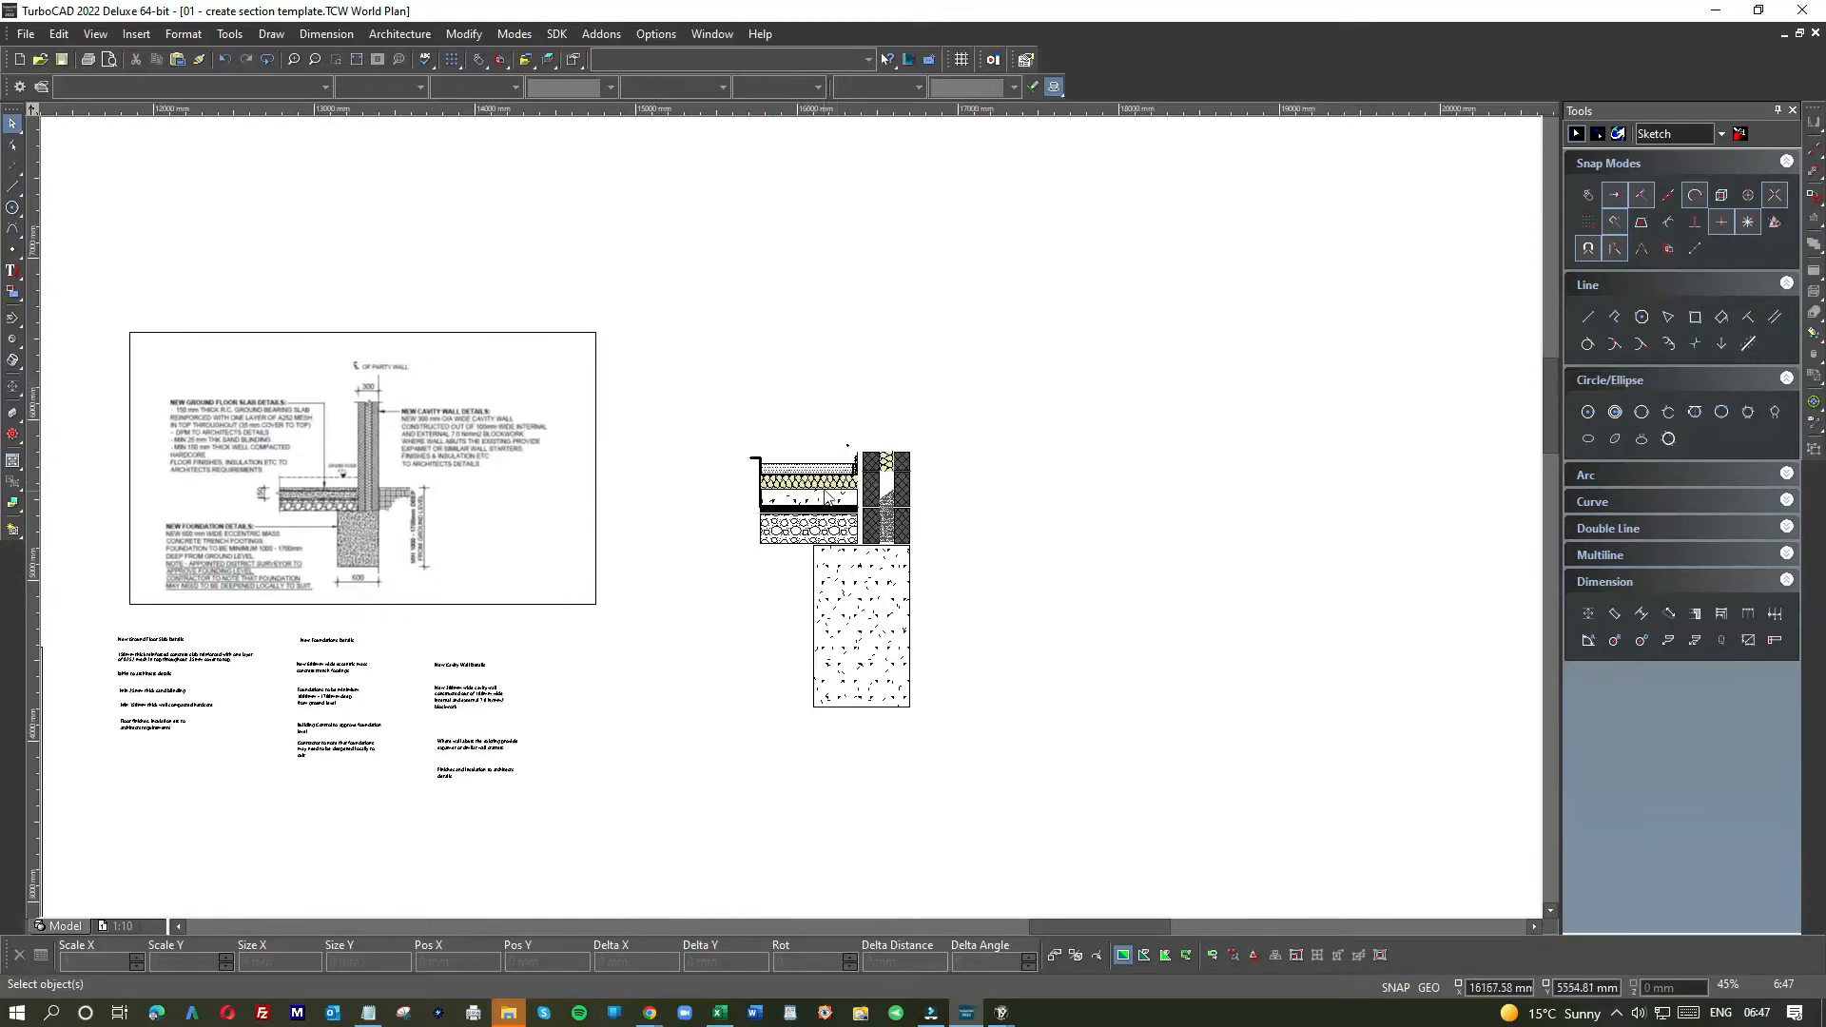
scroll(826, 494, "up", 4)
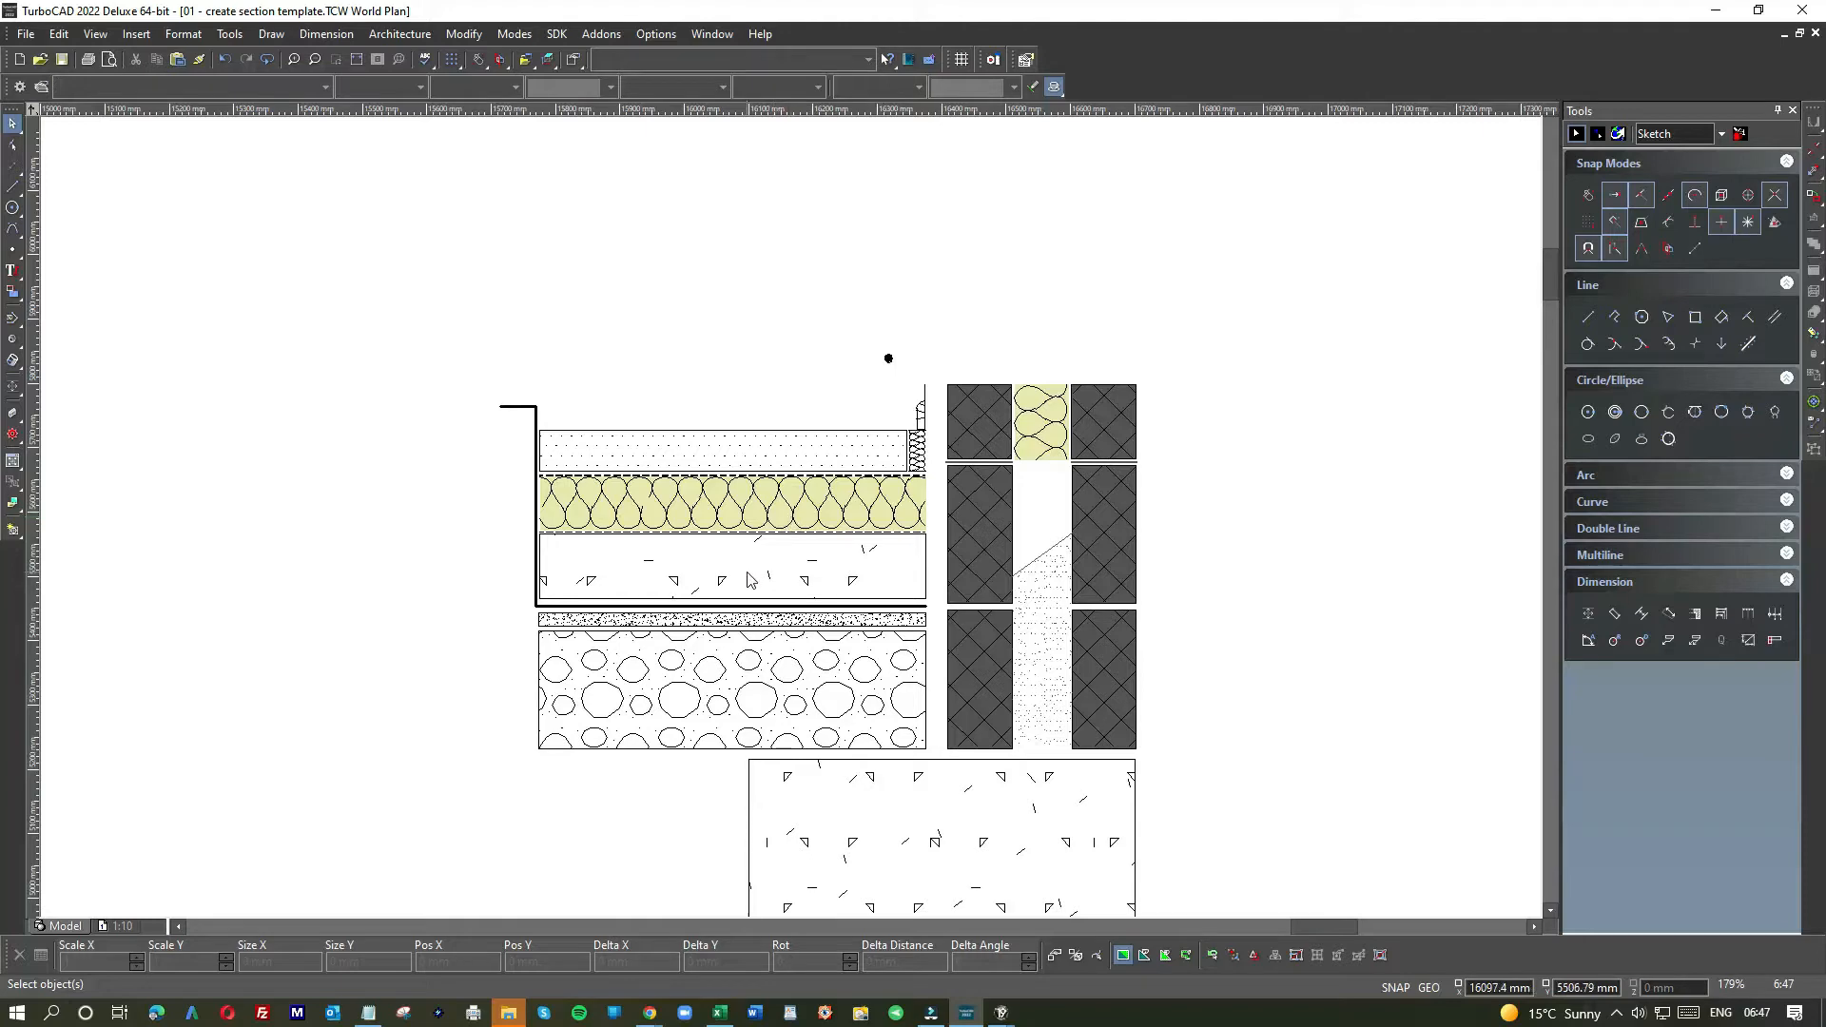
scroll(770, 433, "down", 6)
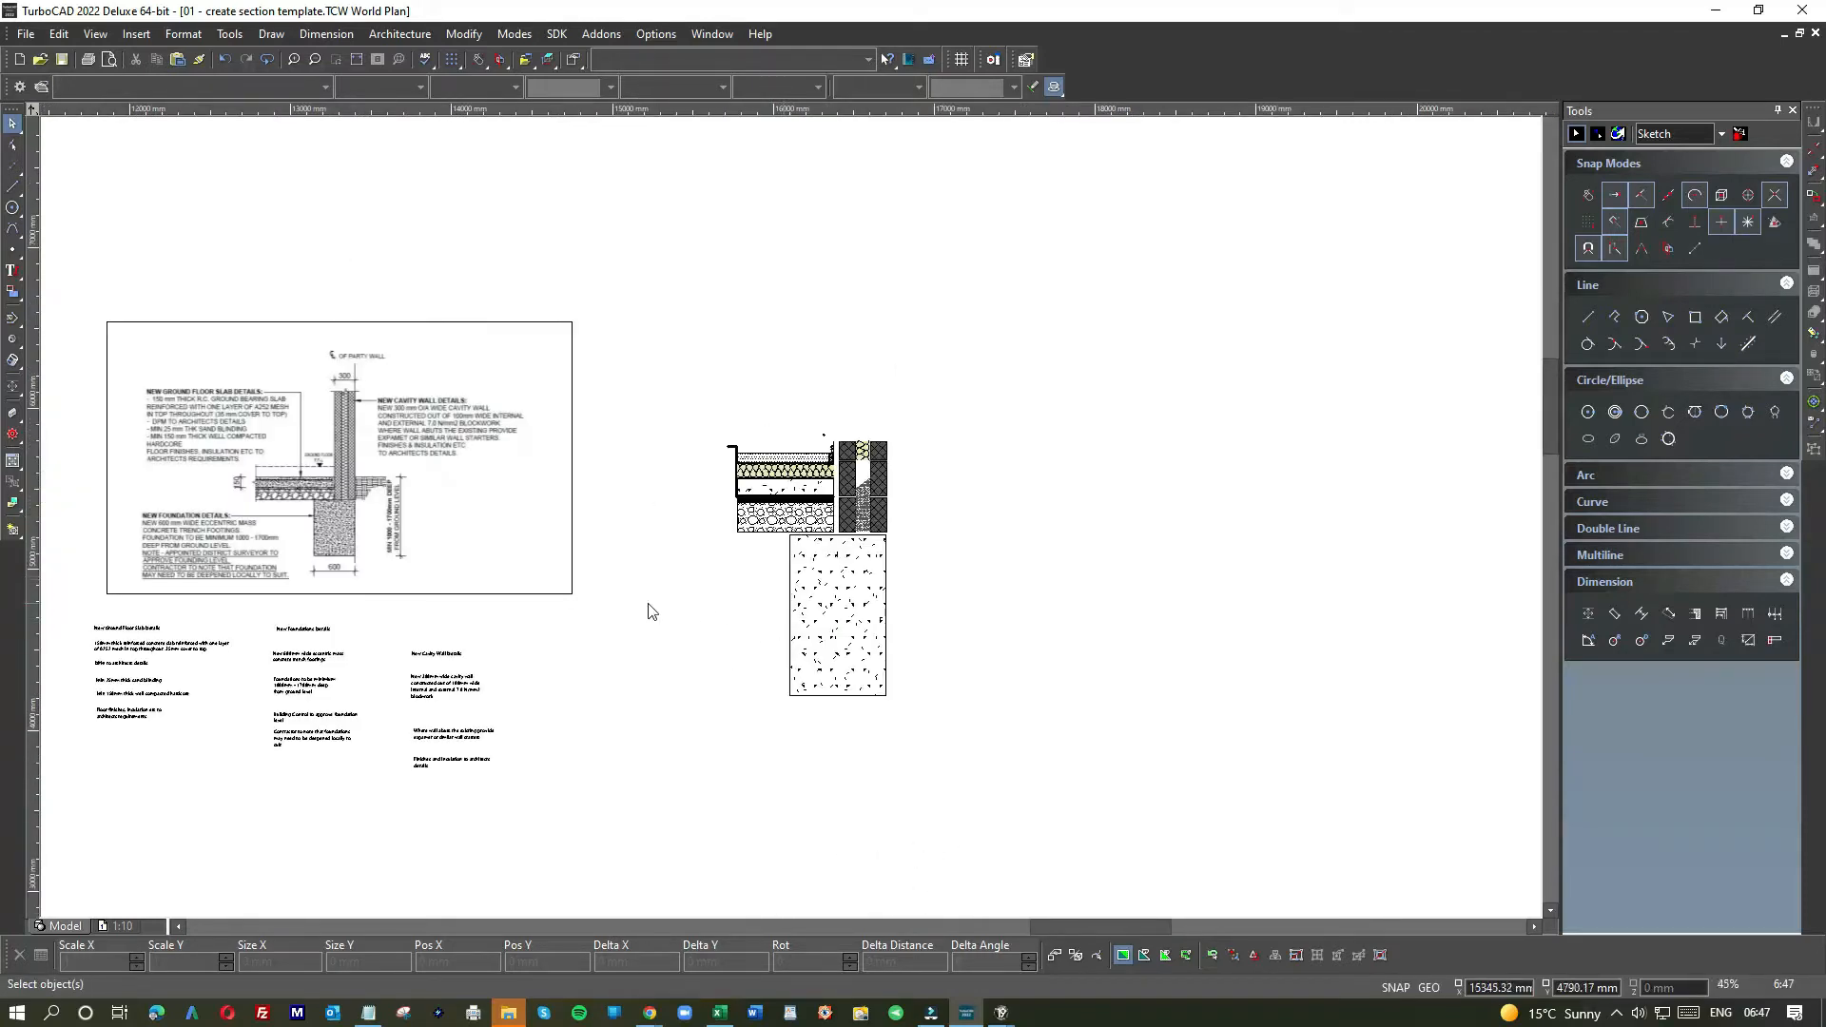
scroll(640, 602, "down", 3)
scroll(624, 482, "up", 9)
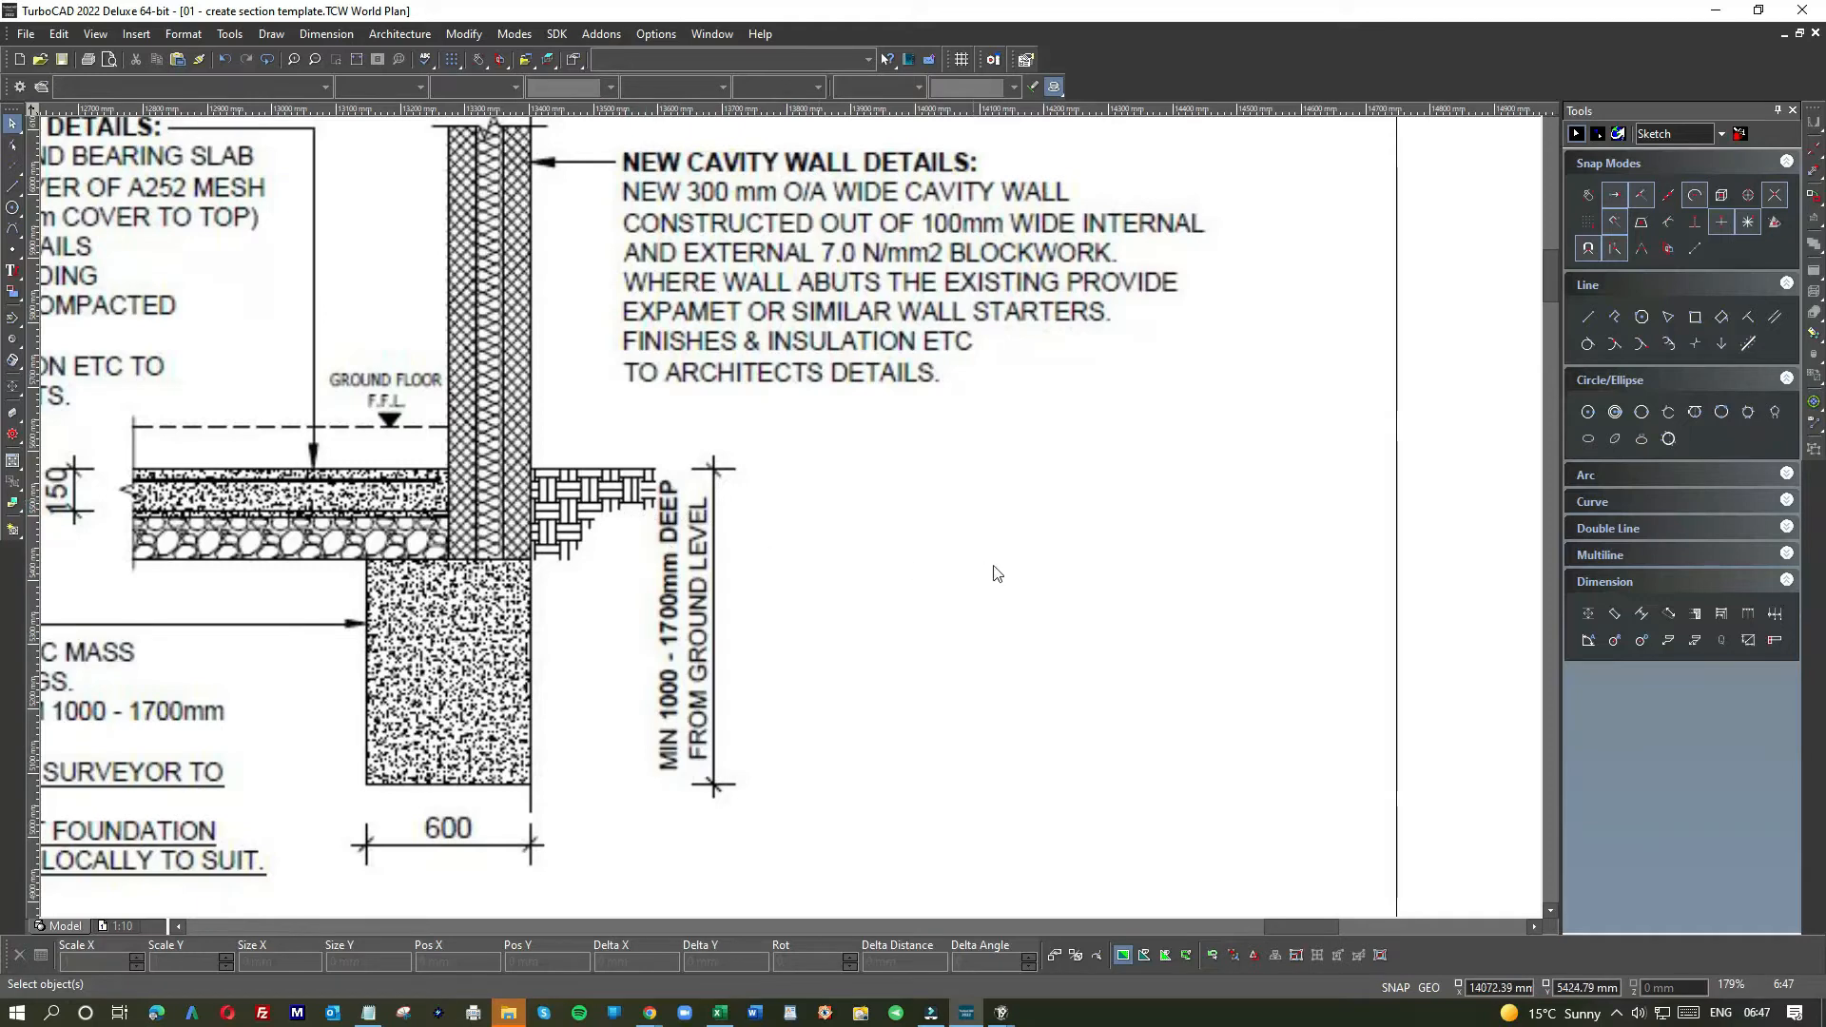
scroll(986, 574, "down", 6)
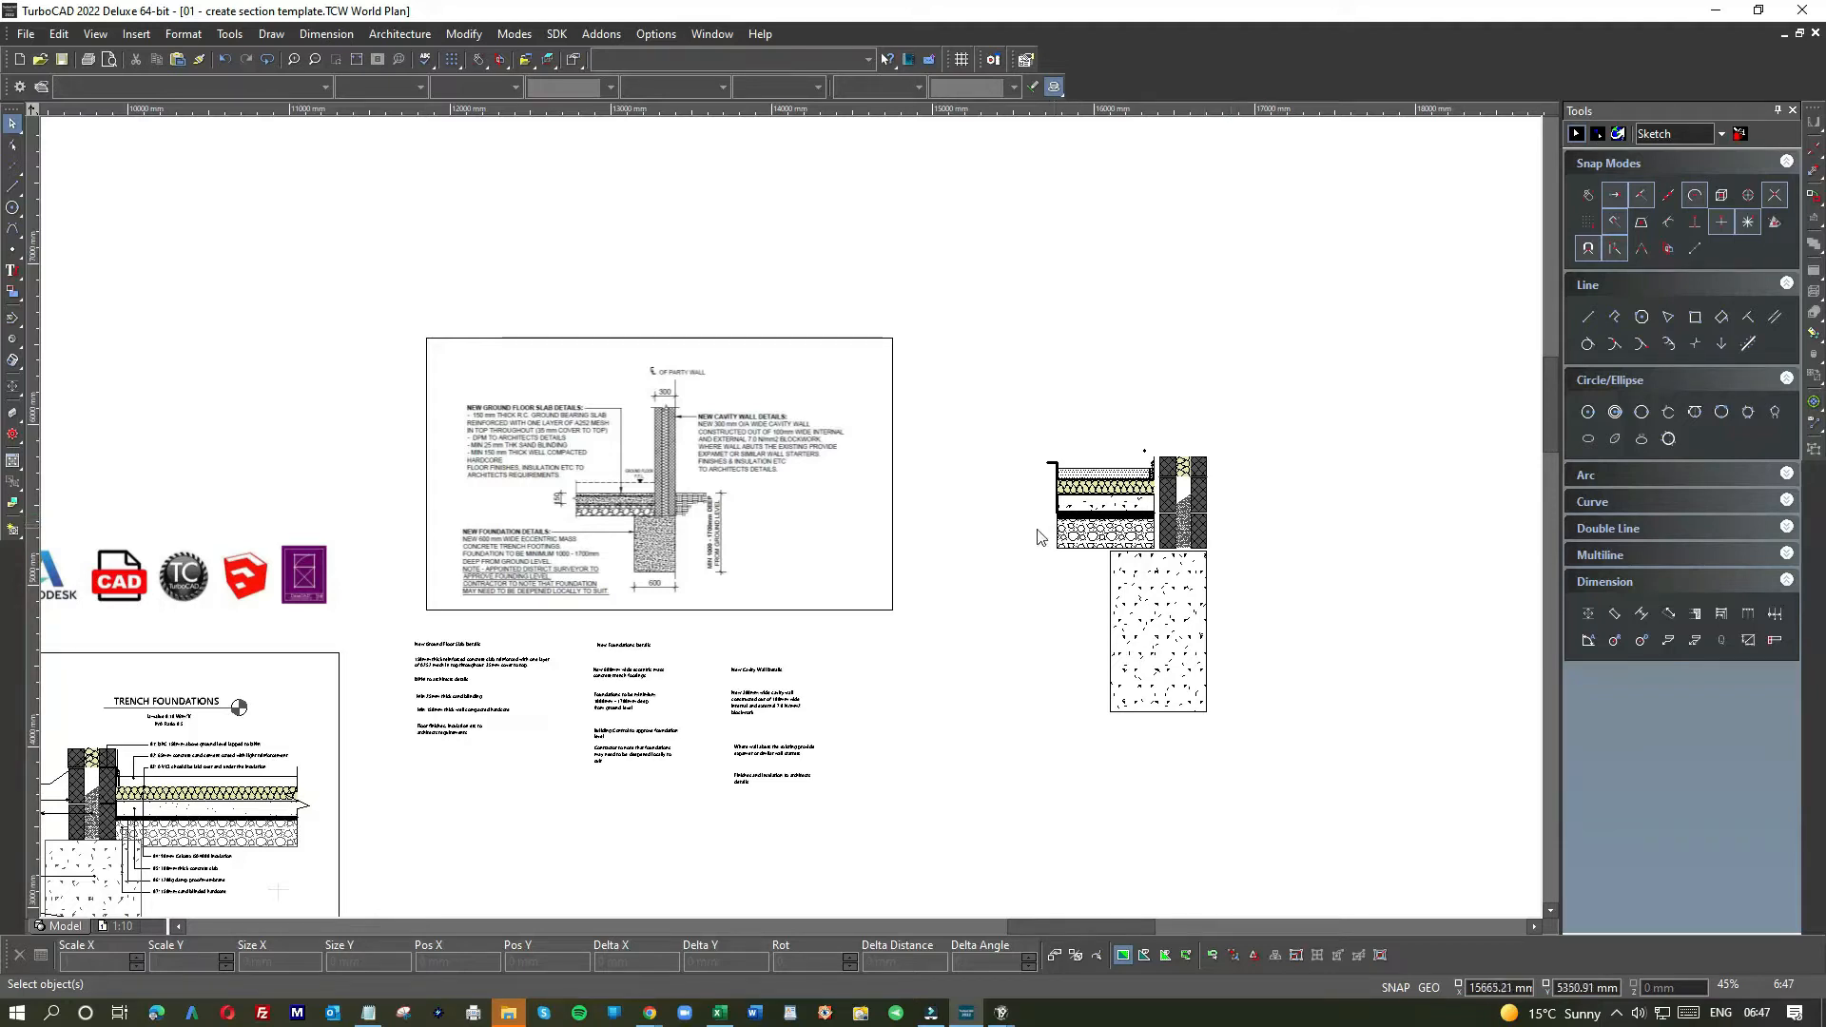
scroll(644, 561, "down", 2)
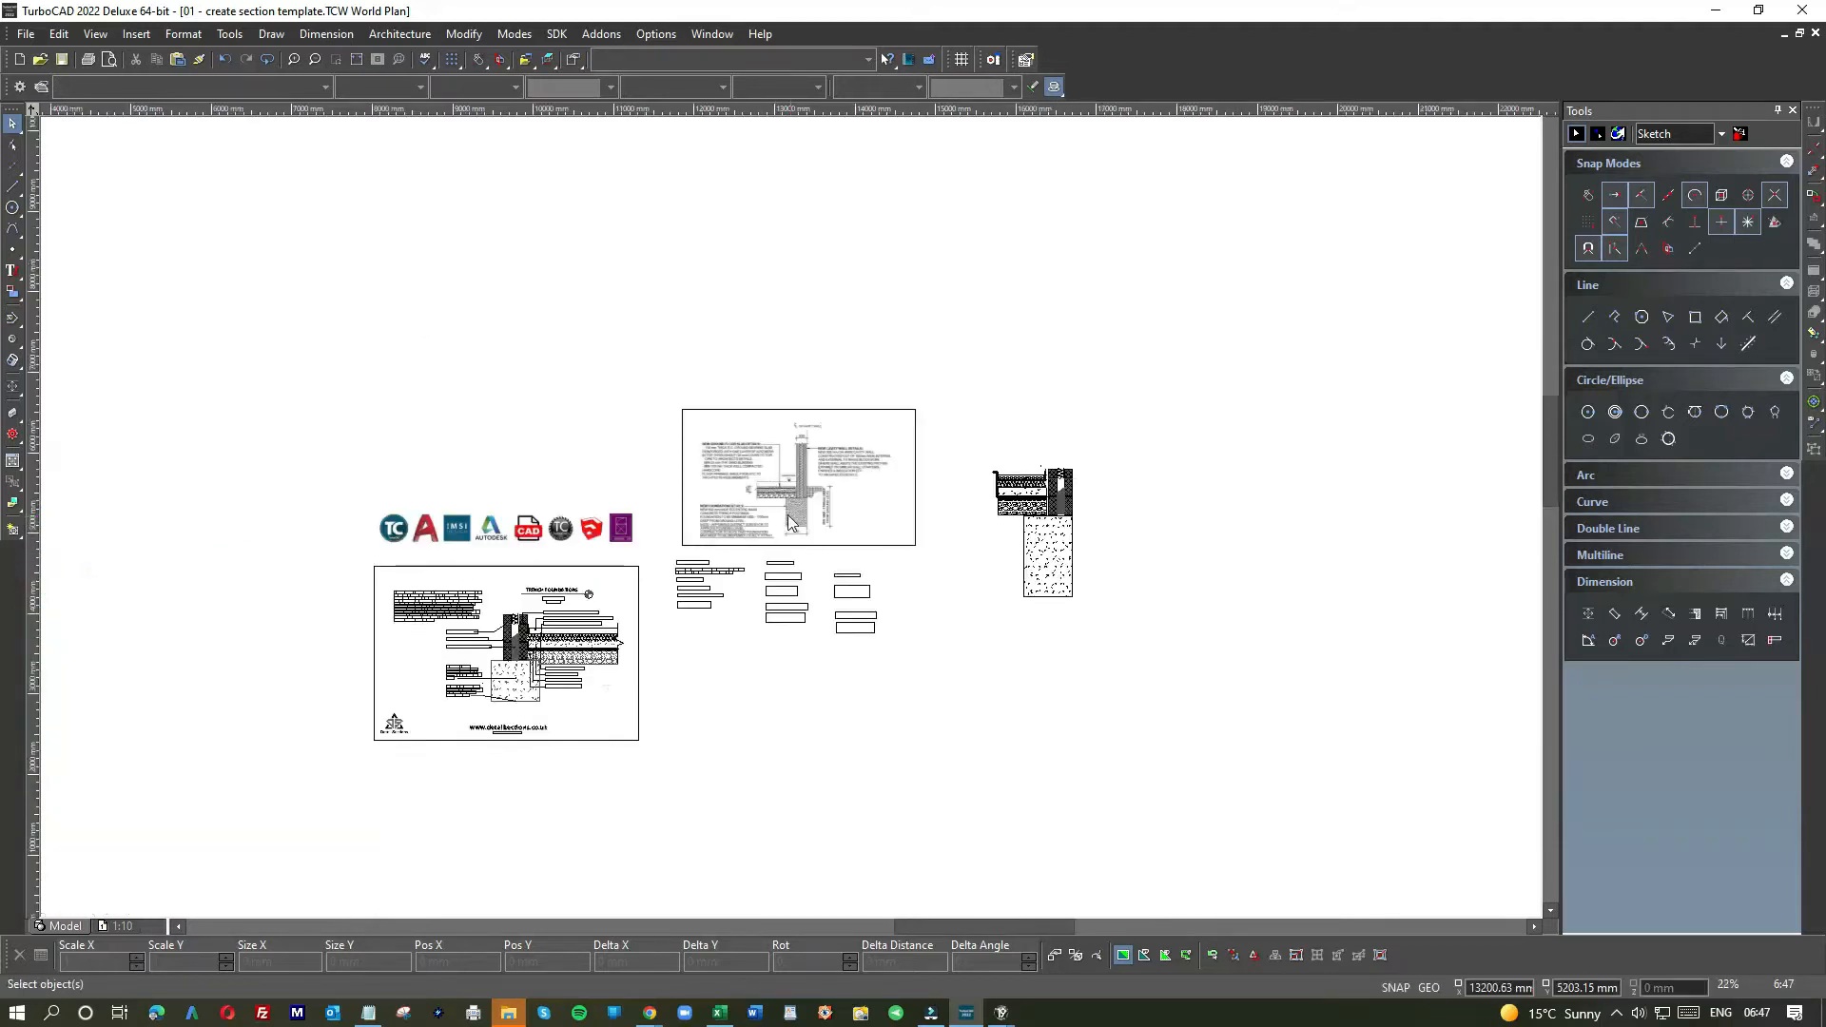
left_click_drag(641, 529, 915, 656)
scroll(826, 590, "up", 2)
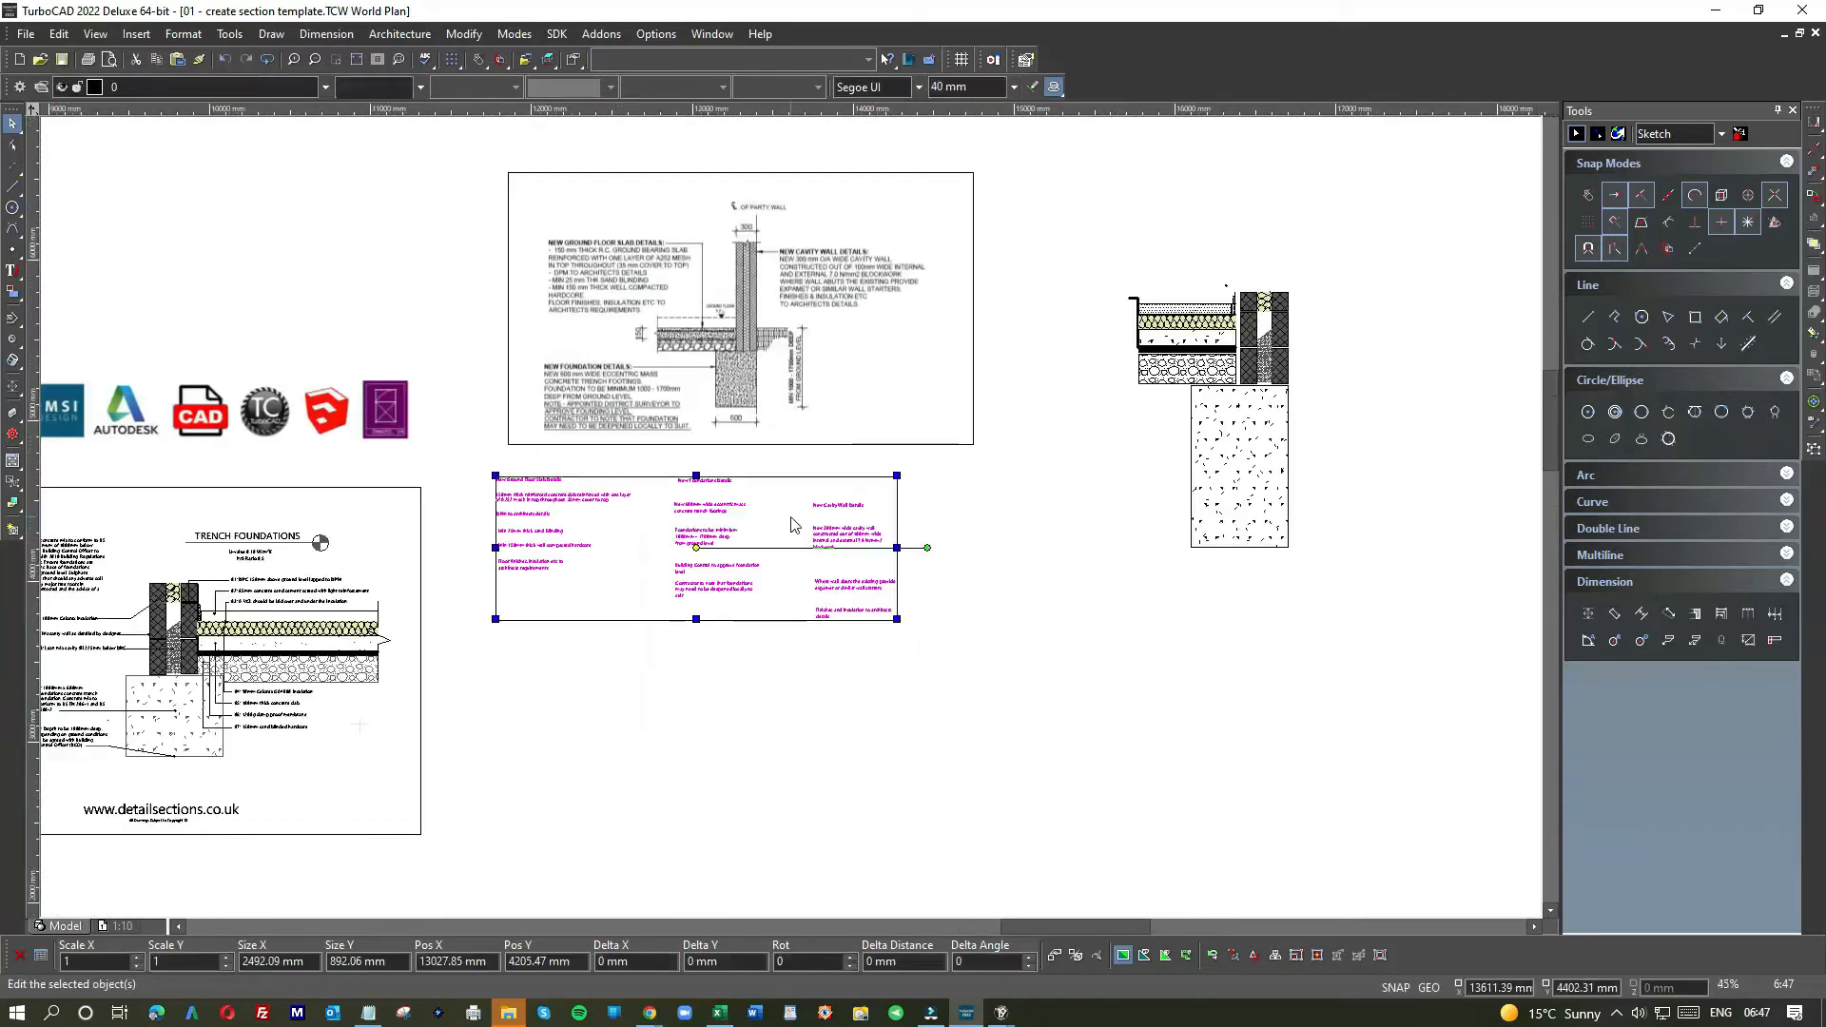
scroll(623, 514, "up", 4)
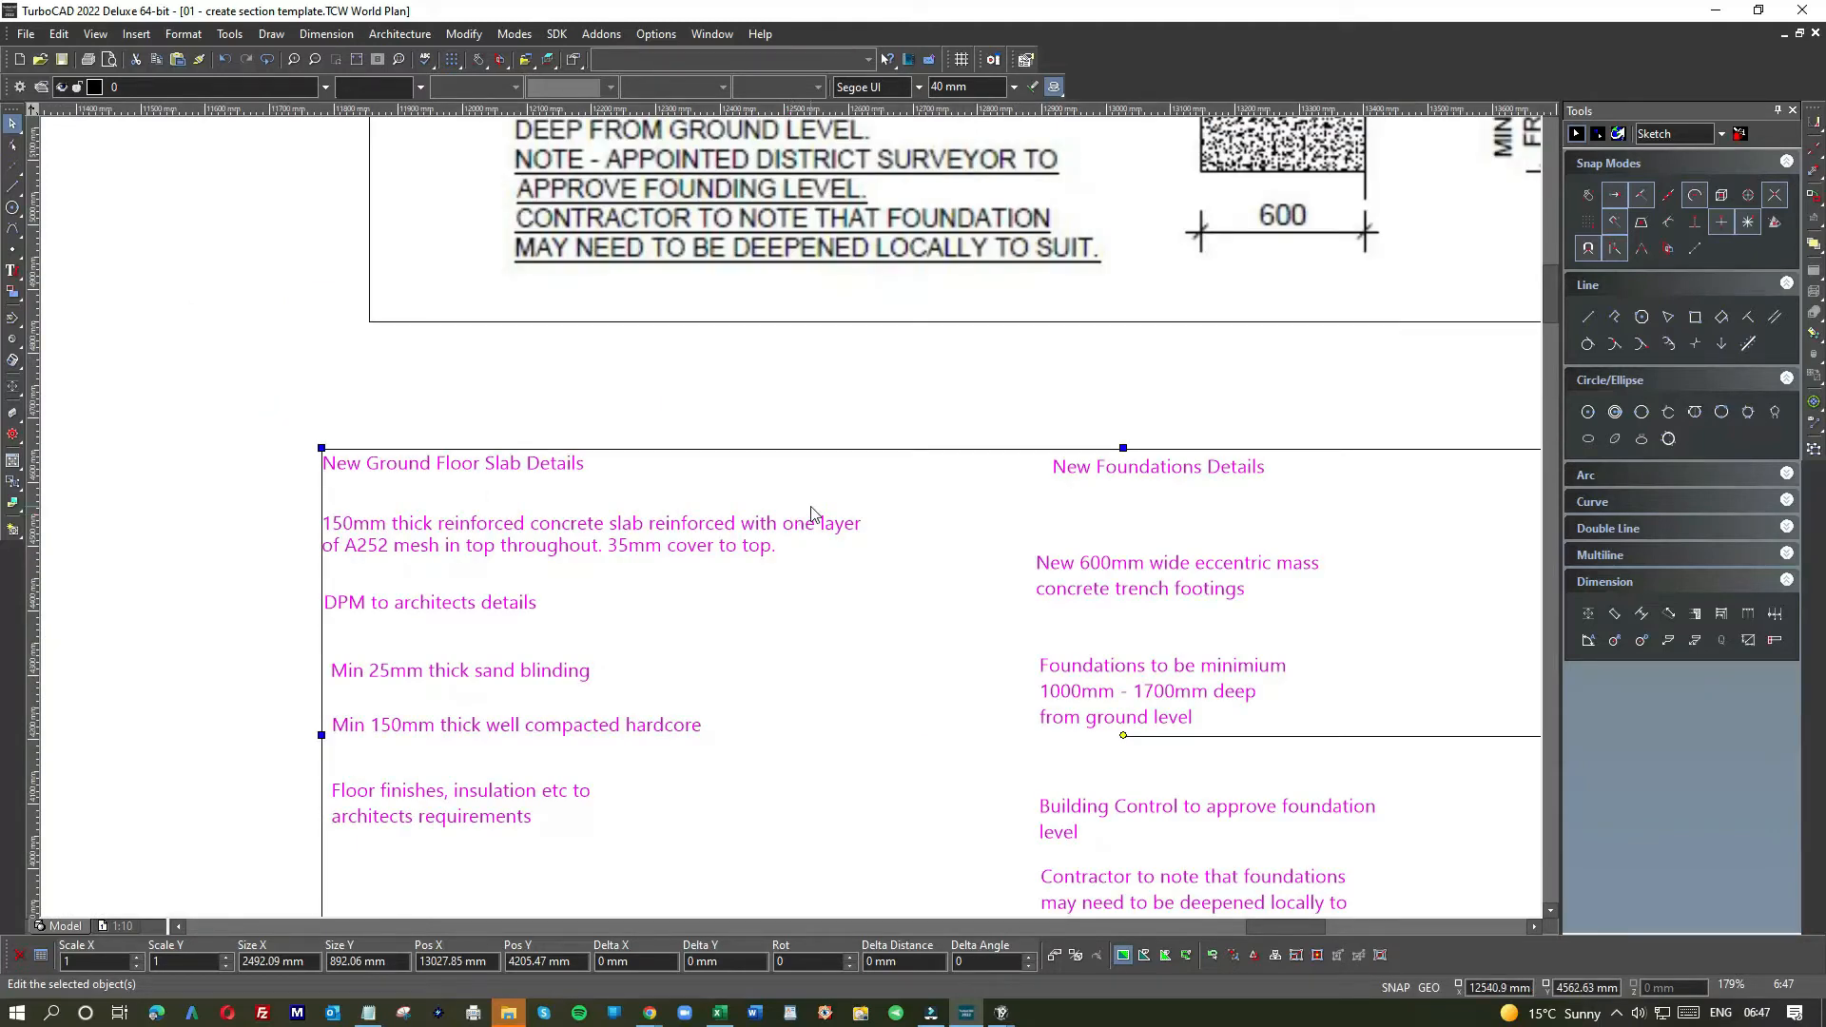
scroll(930, 421, "down", 5)
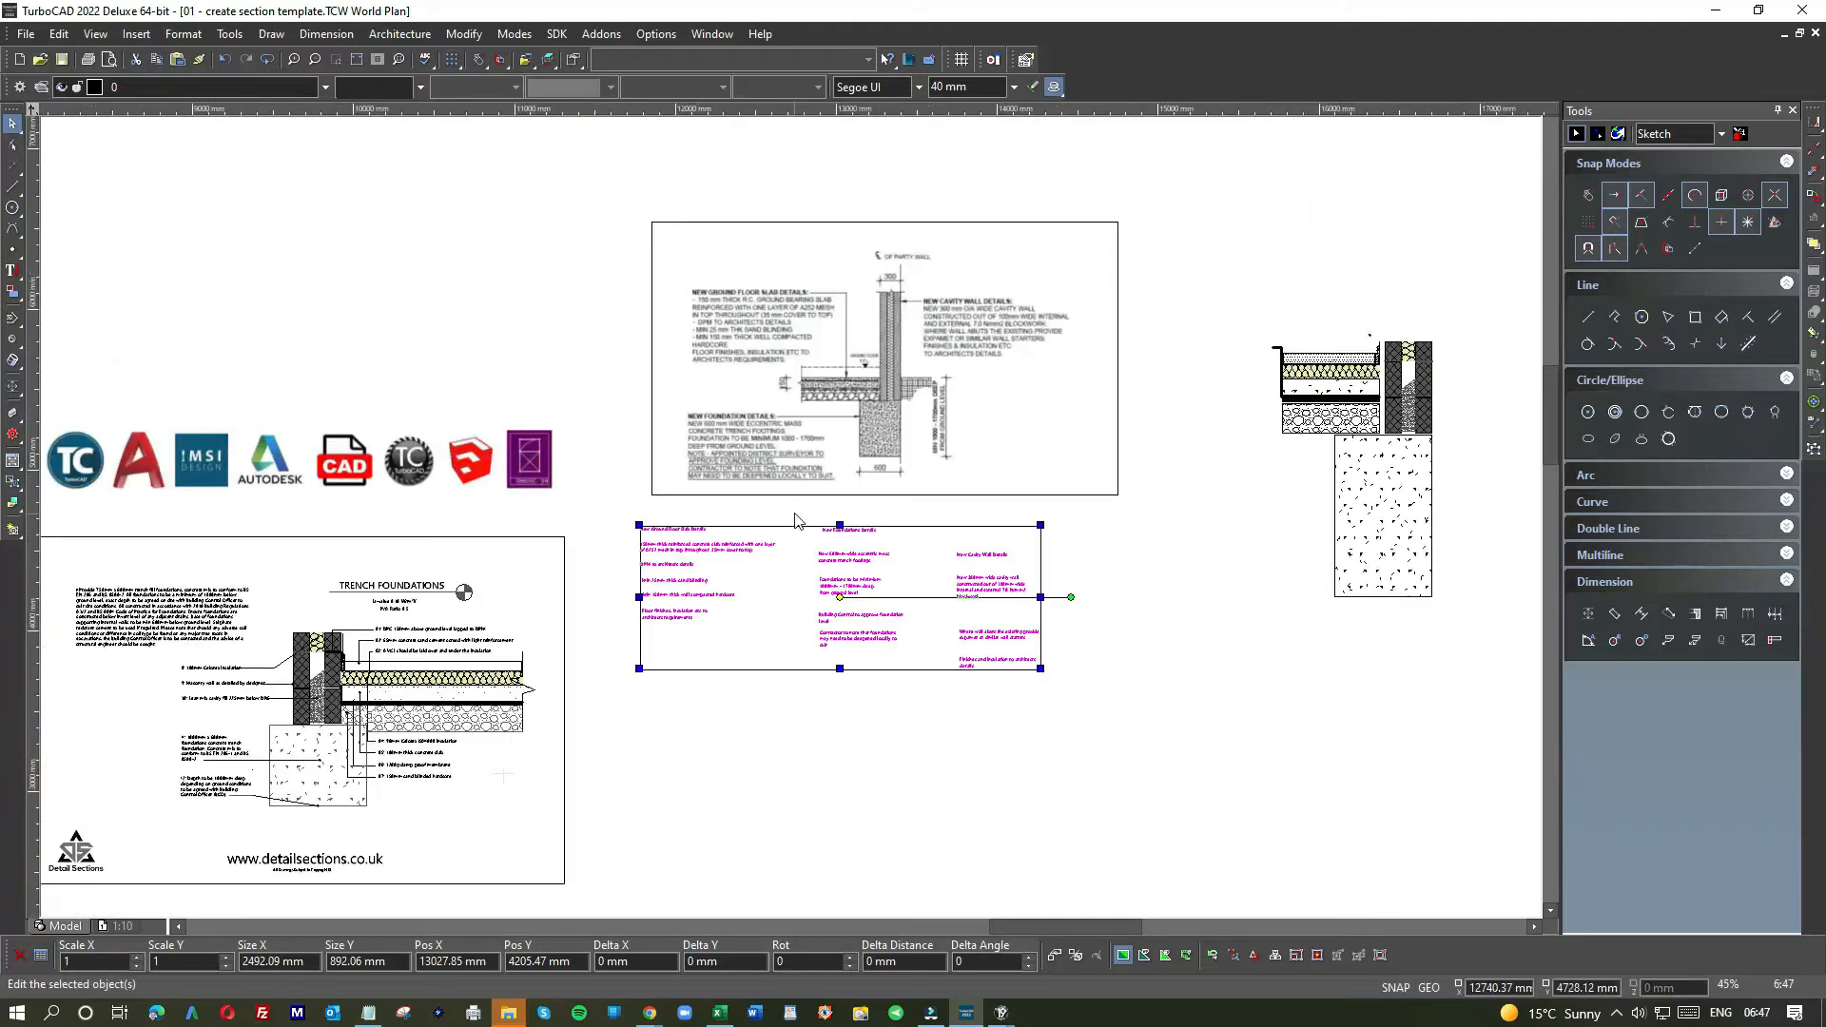
scroll(797, 521, "up", 3)
- Move the reference detail image up and to the left, clear of the typed notes
scroll(815, 506, "down", 3)
left_click(927, 454)
left_click_drag(1002, 427, 793, 305)
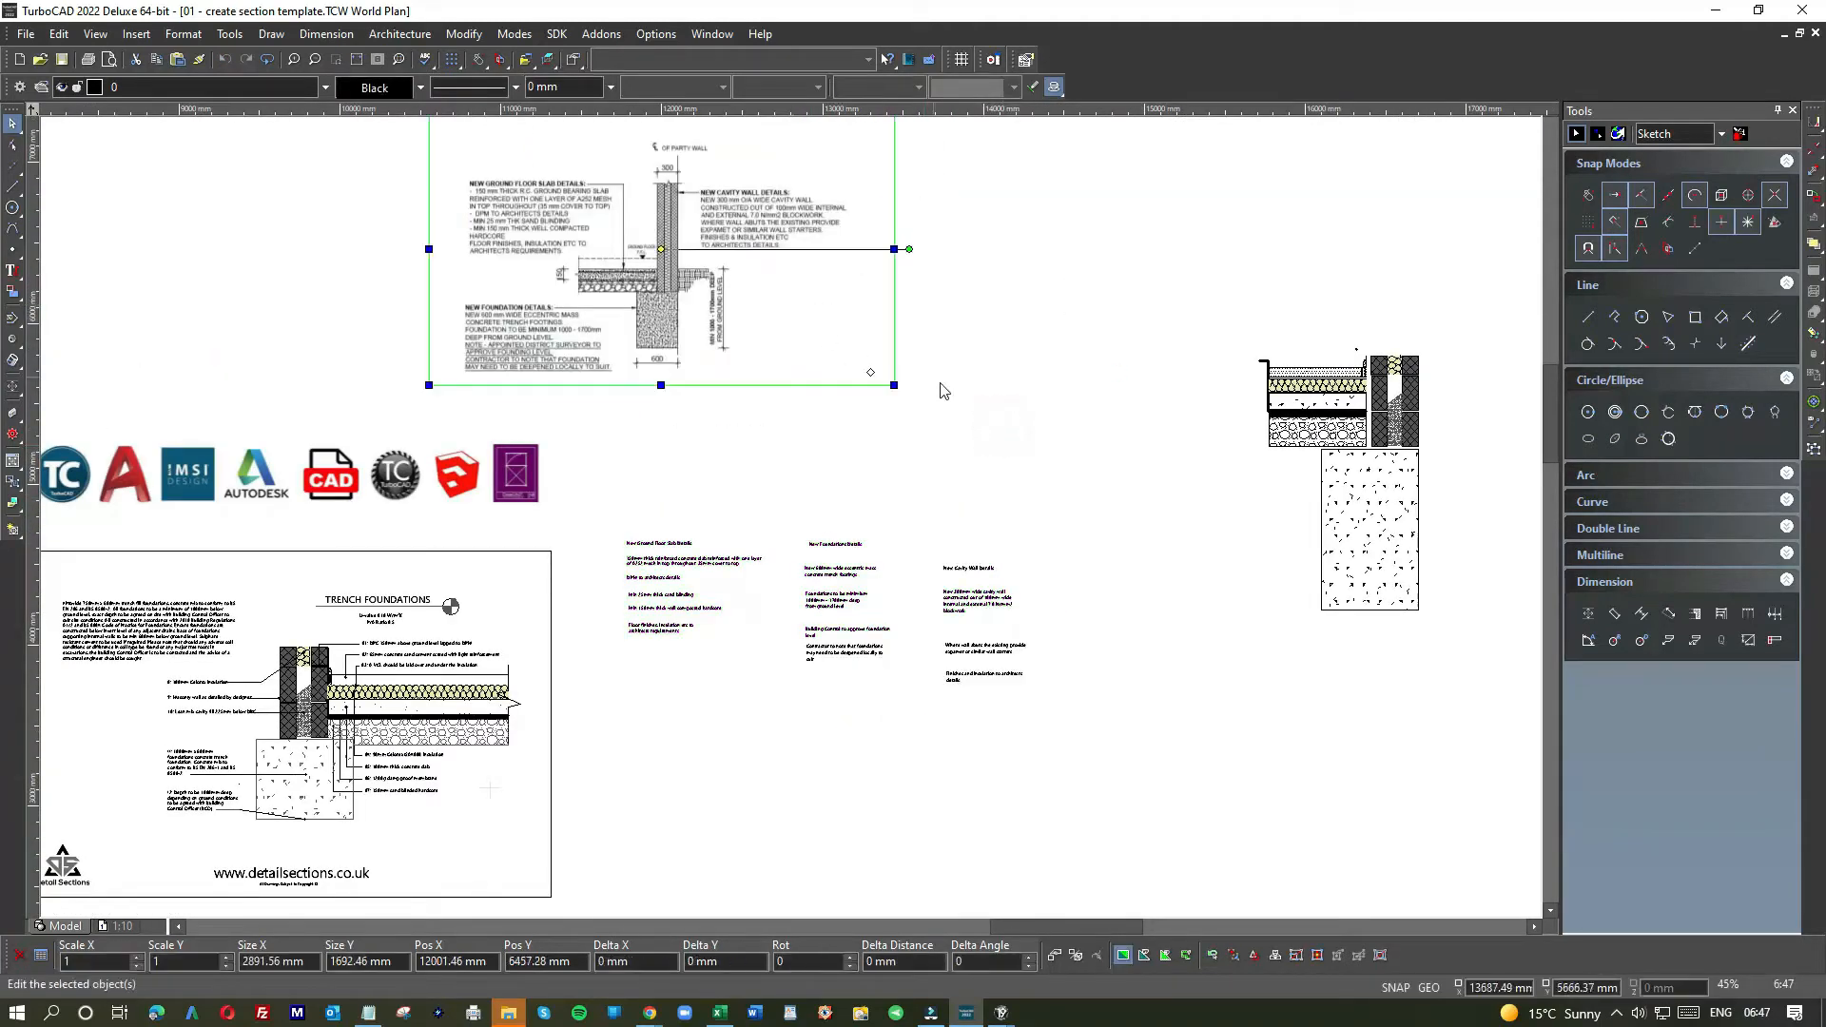
- Move the whole New Ground Floor Slab Details note group beside the floor build-up of the assembled section
scroll(682, 583, "up", 5)
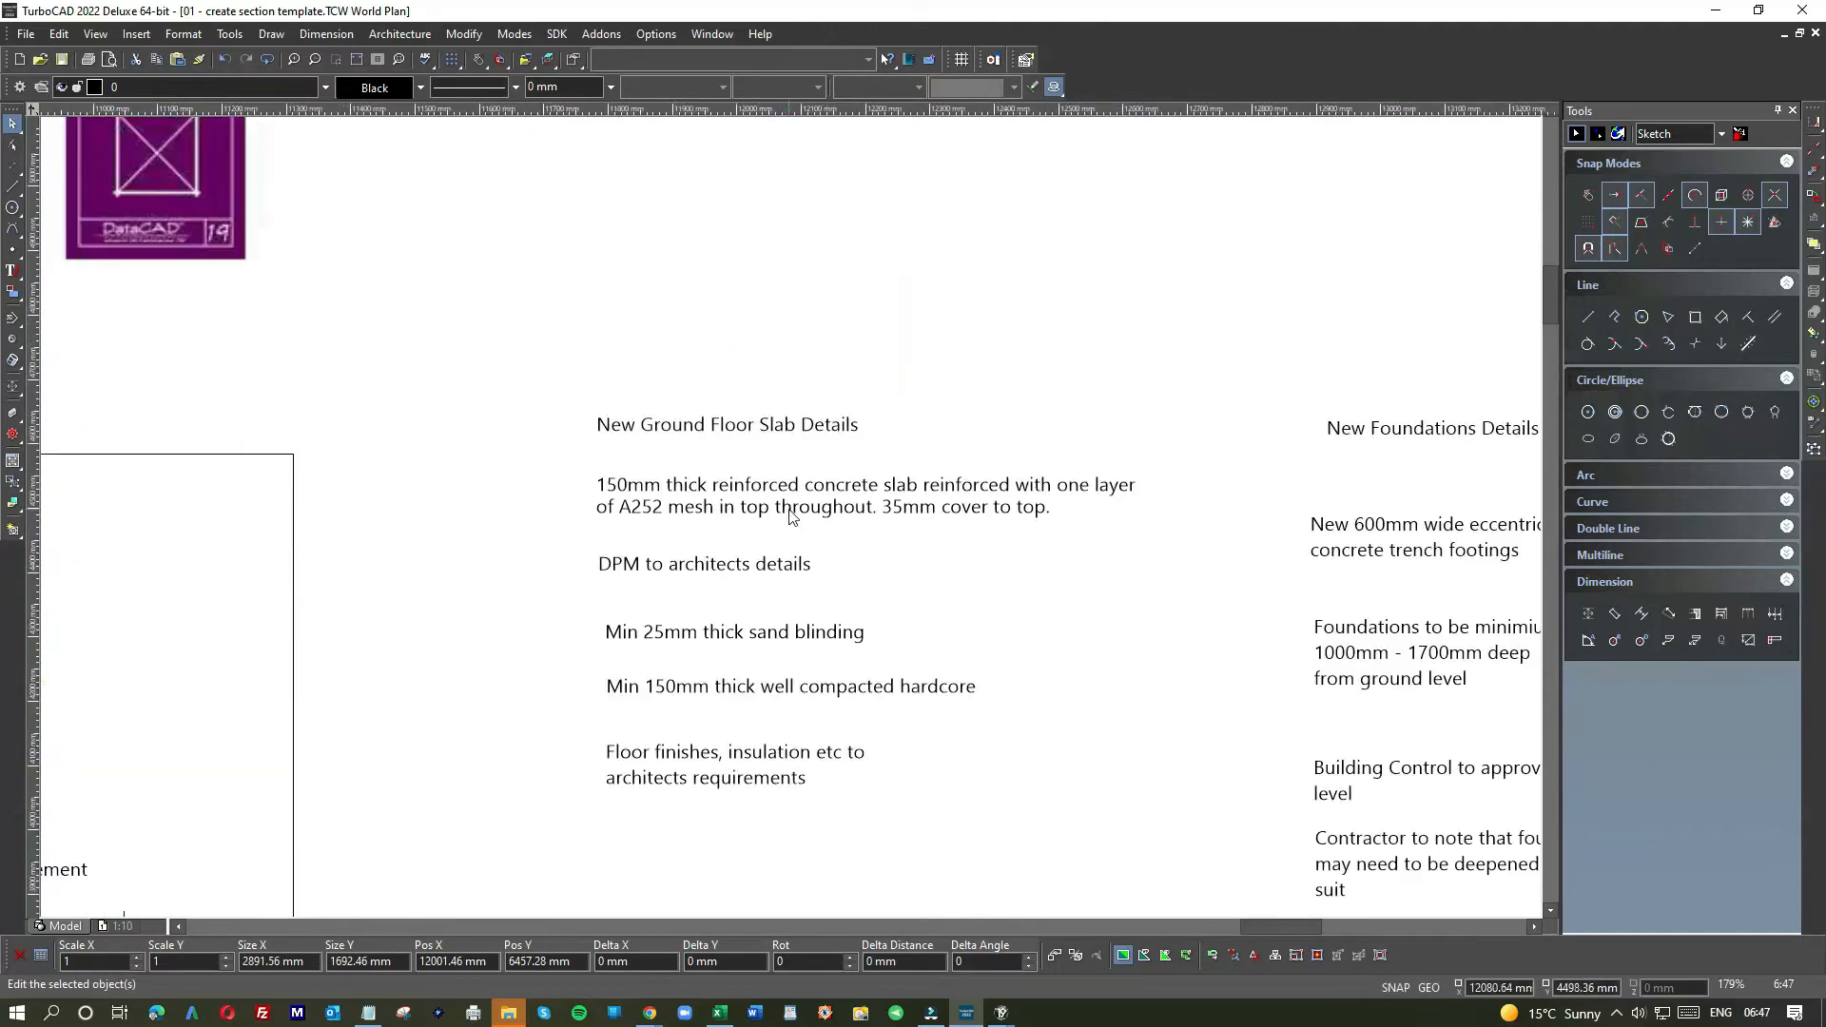
left_click_drag(558, 397, 1197, 806)
scroll(1122, 730, "down", 3)
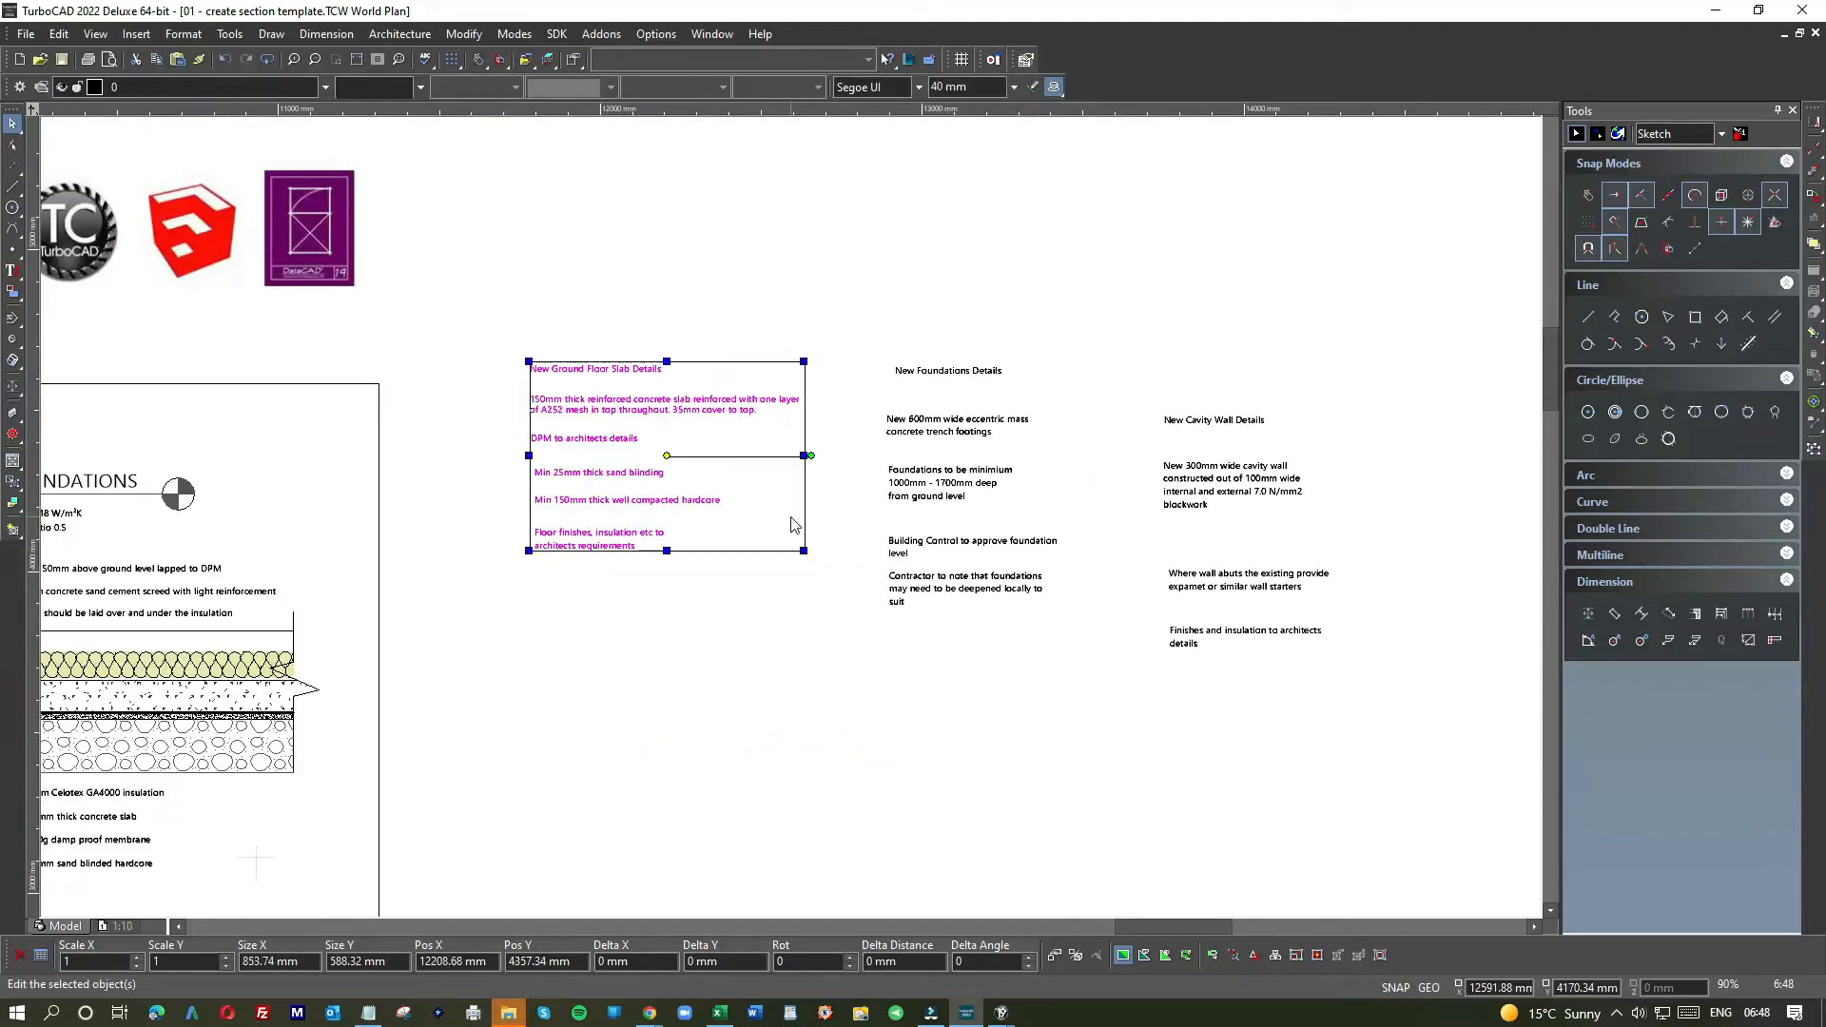
left_click_drag(778, 499, 1179, 271)
scroll(1200, 265, "down", 3)
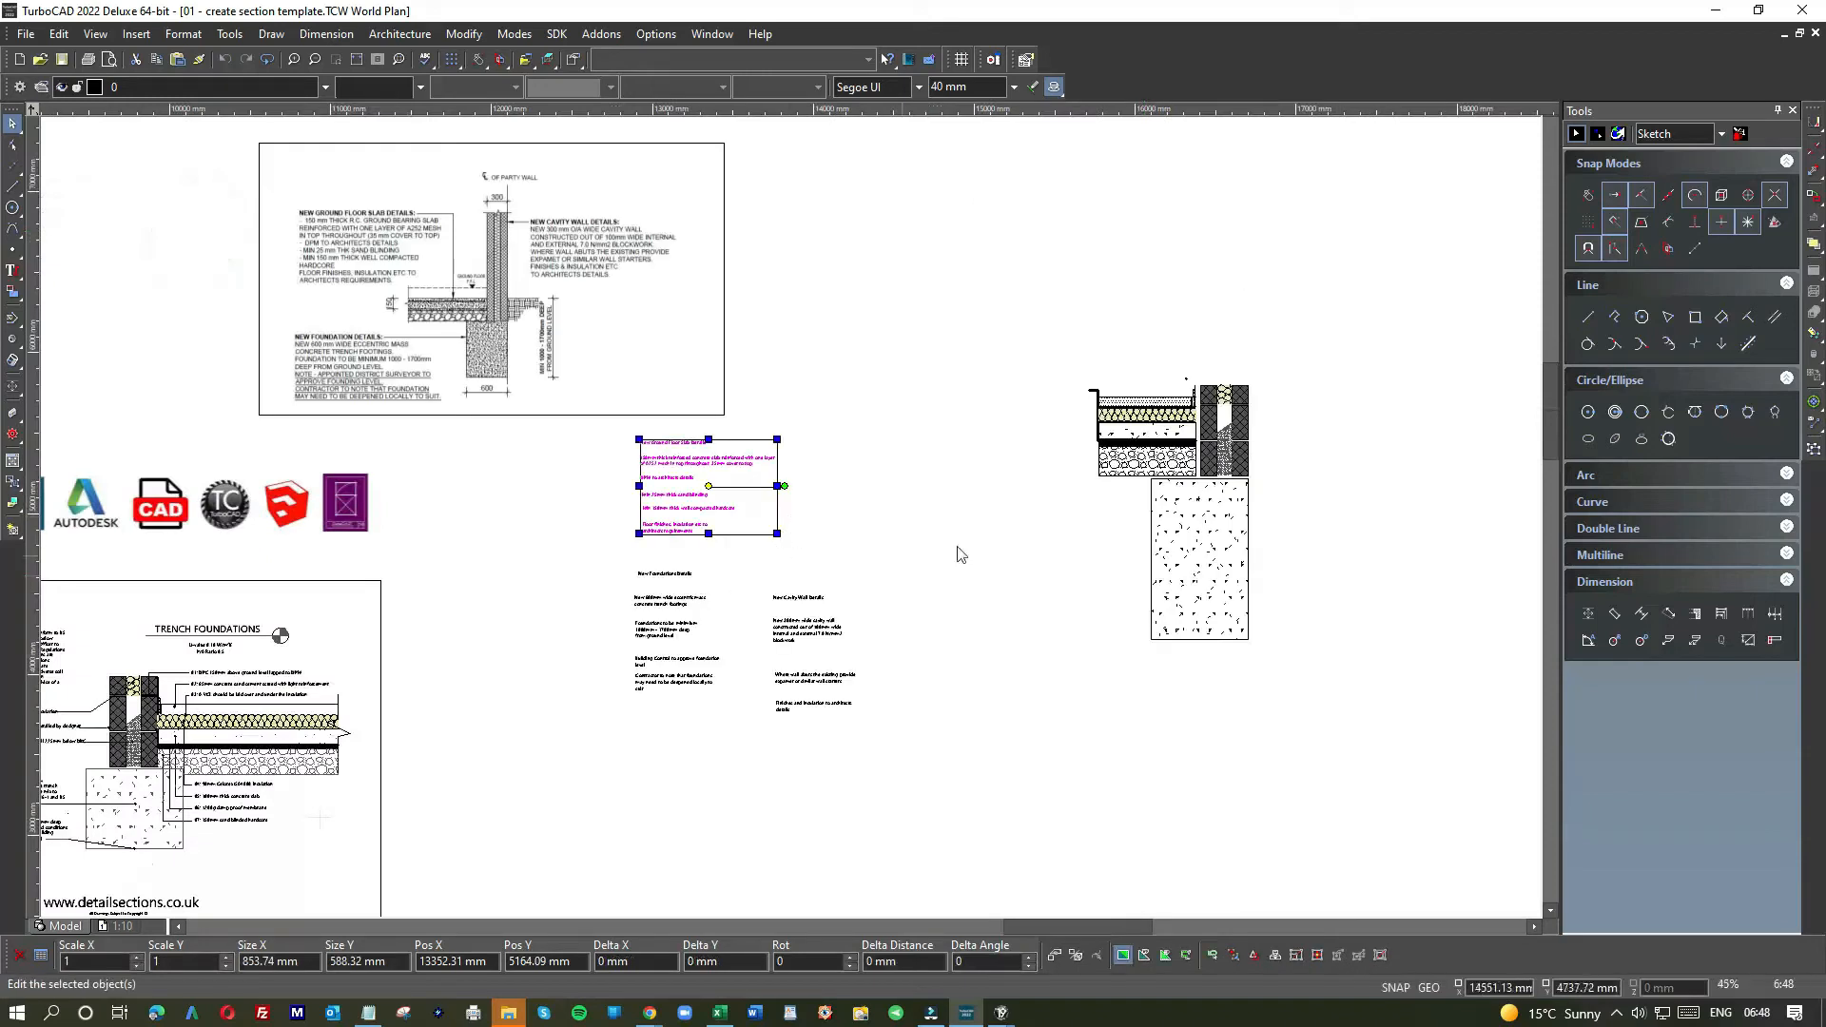
left_click_drag(749, 520, 1022, 461)
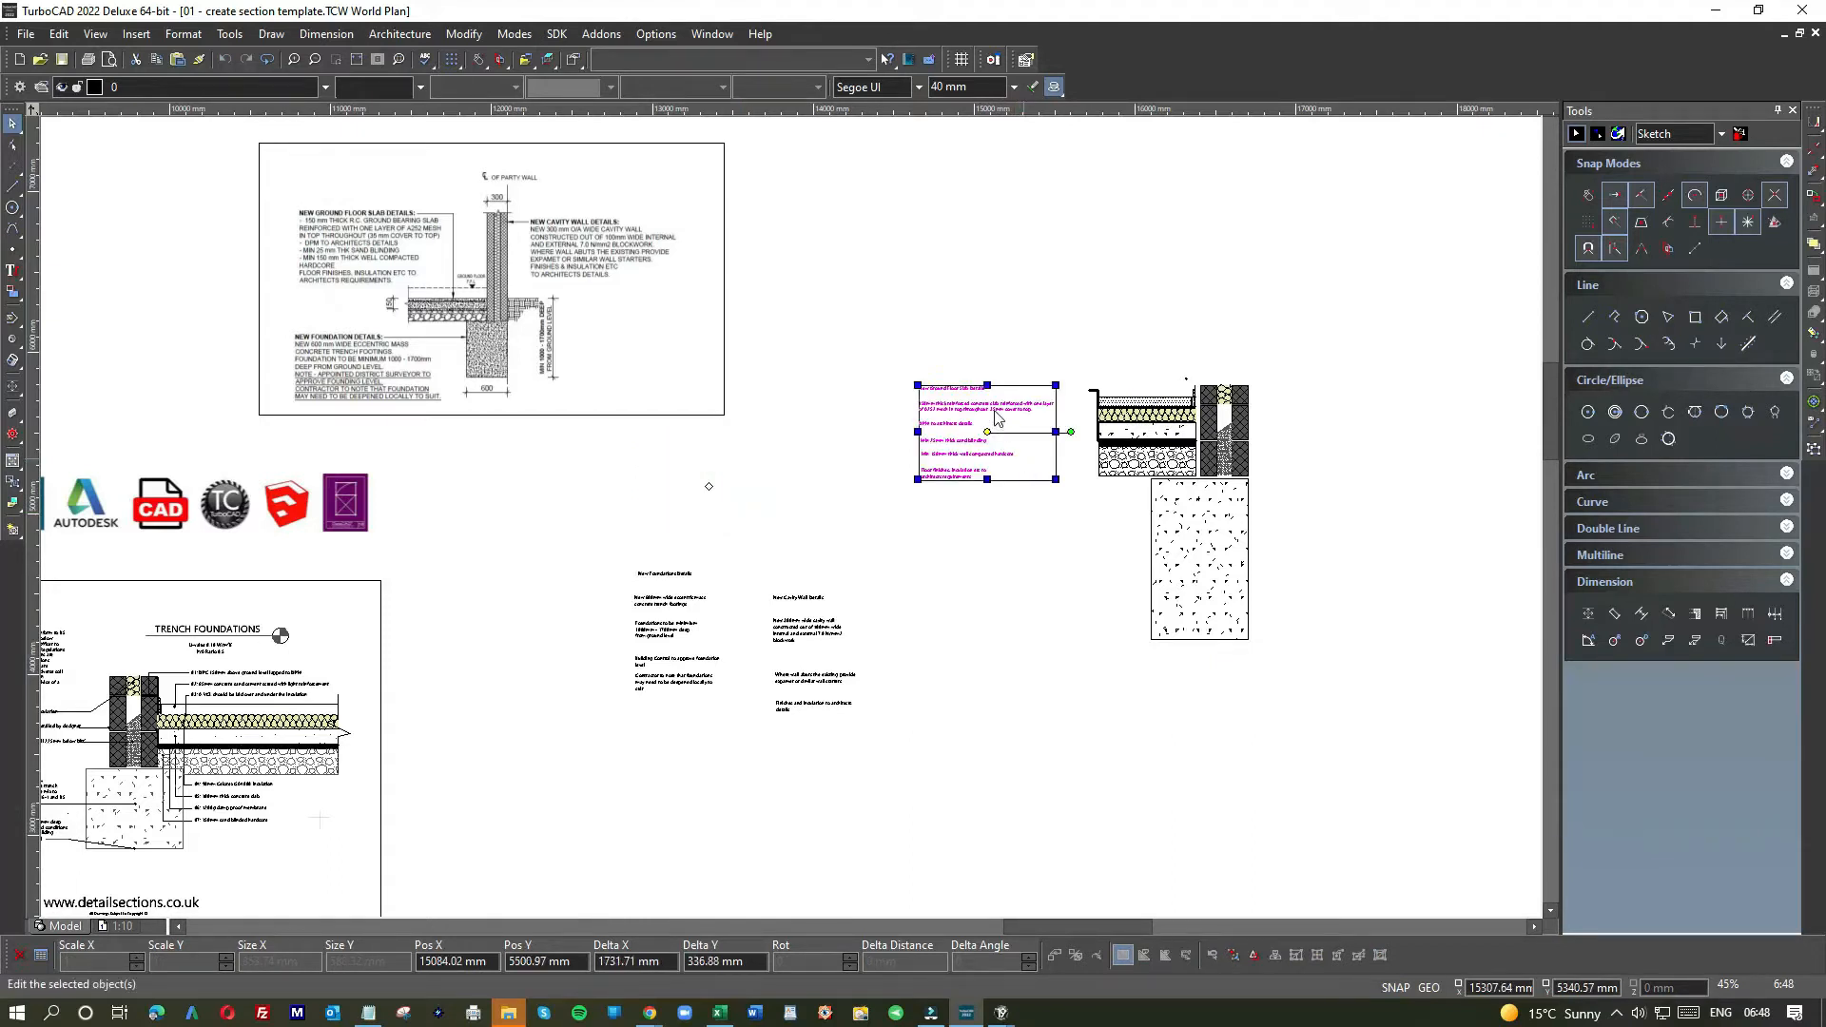
- Read through the remaining New Foundations Details and New Cavity Wall Details notes
scroll(997, 419, "up", 2)
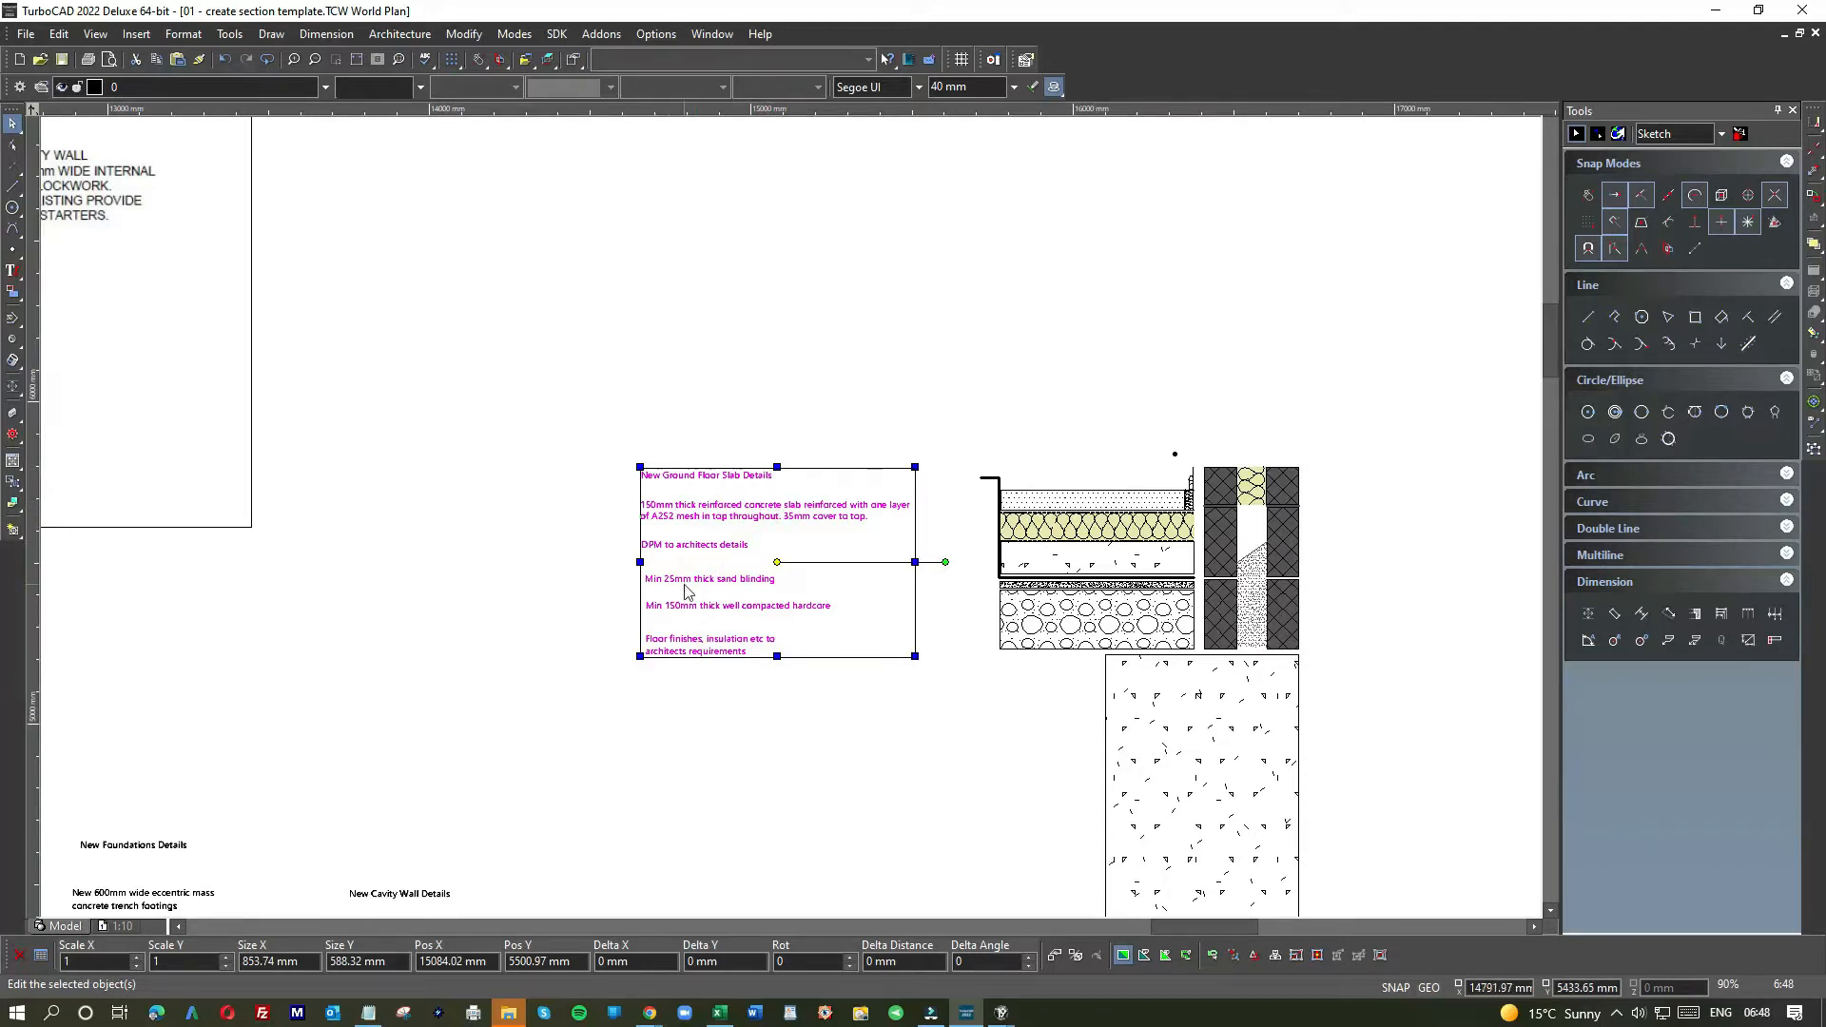
scroll(687, 590, "down", 3)
scroll(795, 525, "up", 5)
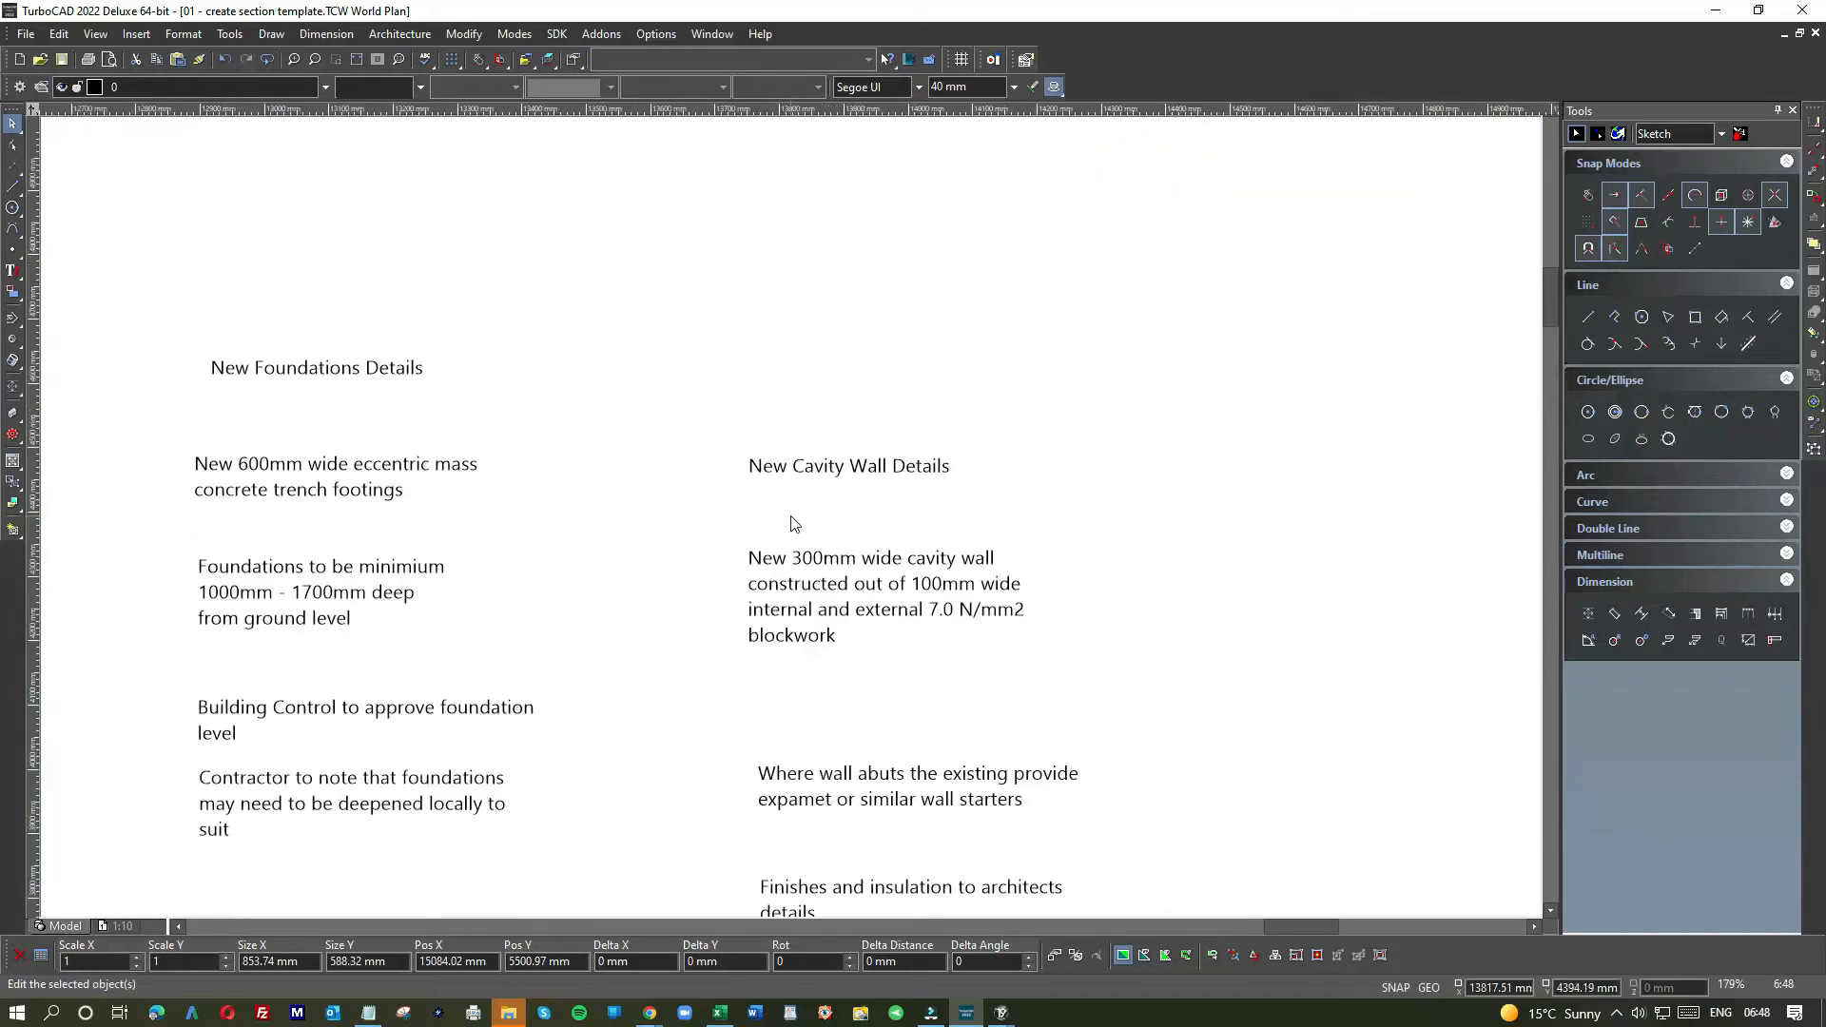
scroll(794, 522, "down", 3)
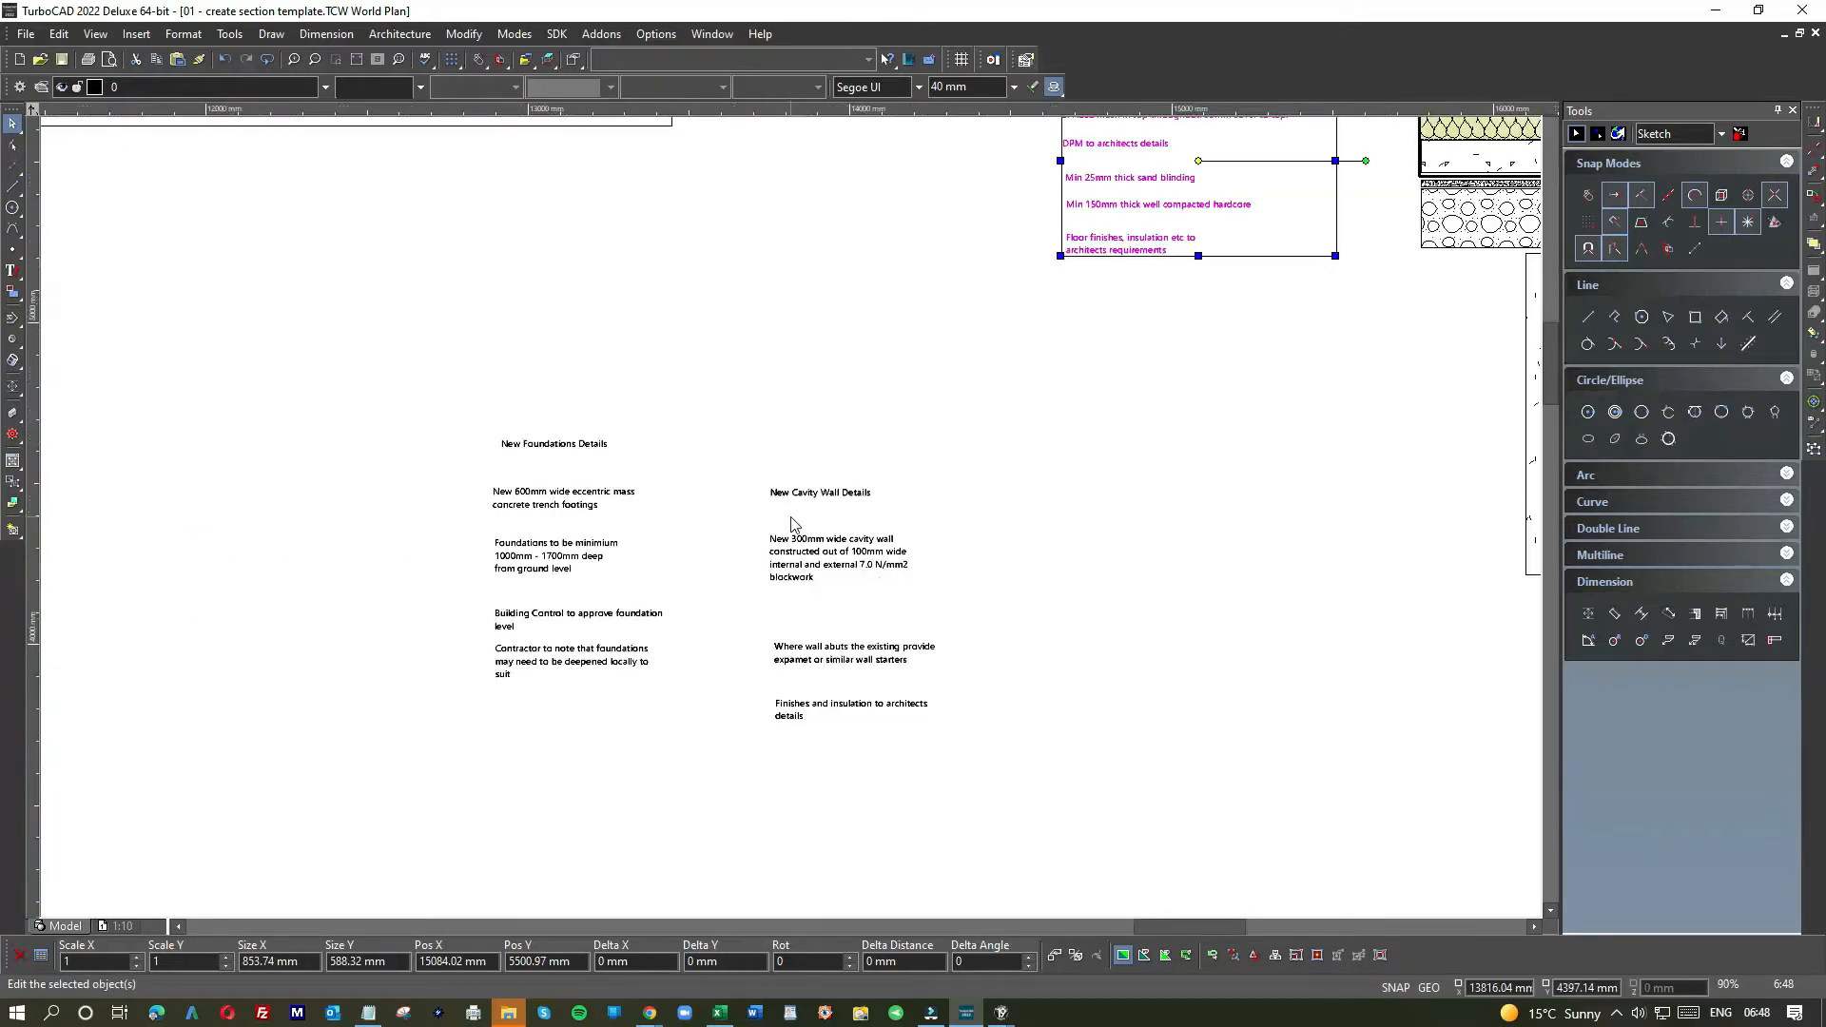
scroll(795, 525, "up", 3)
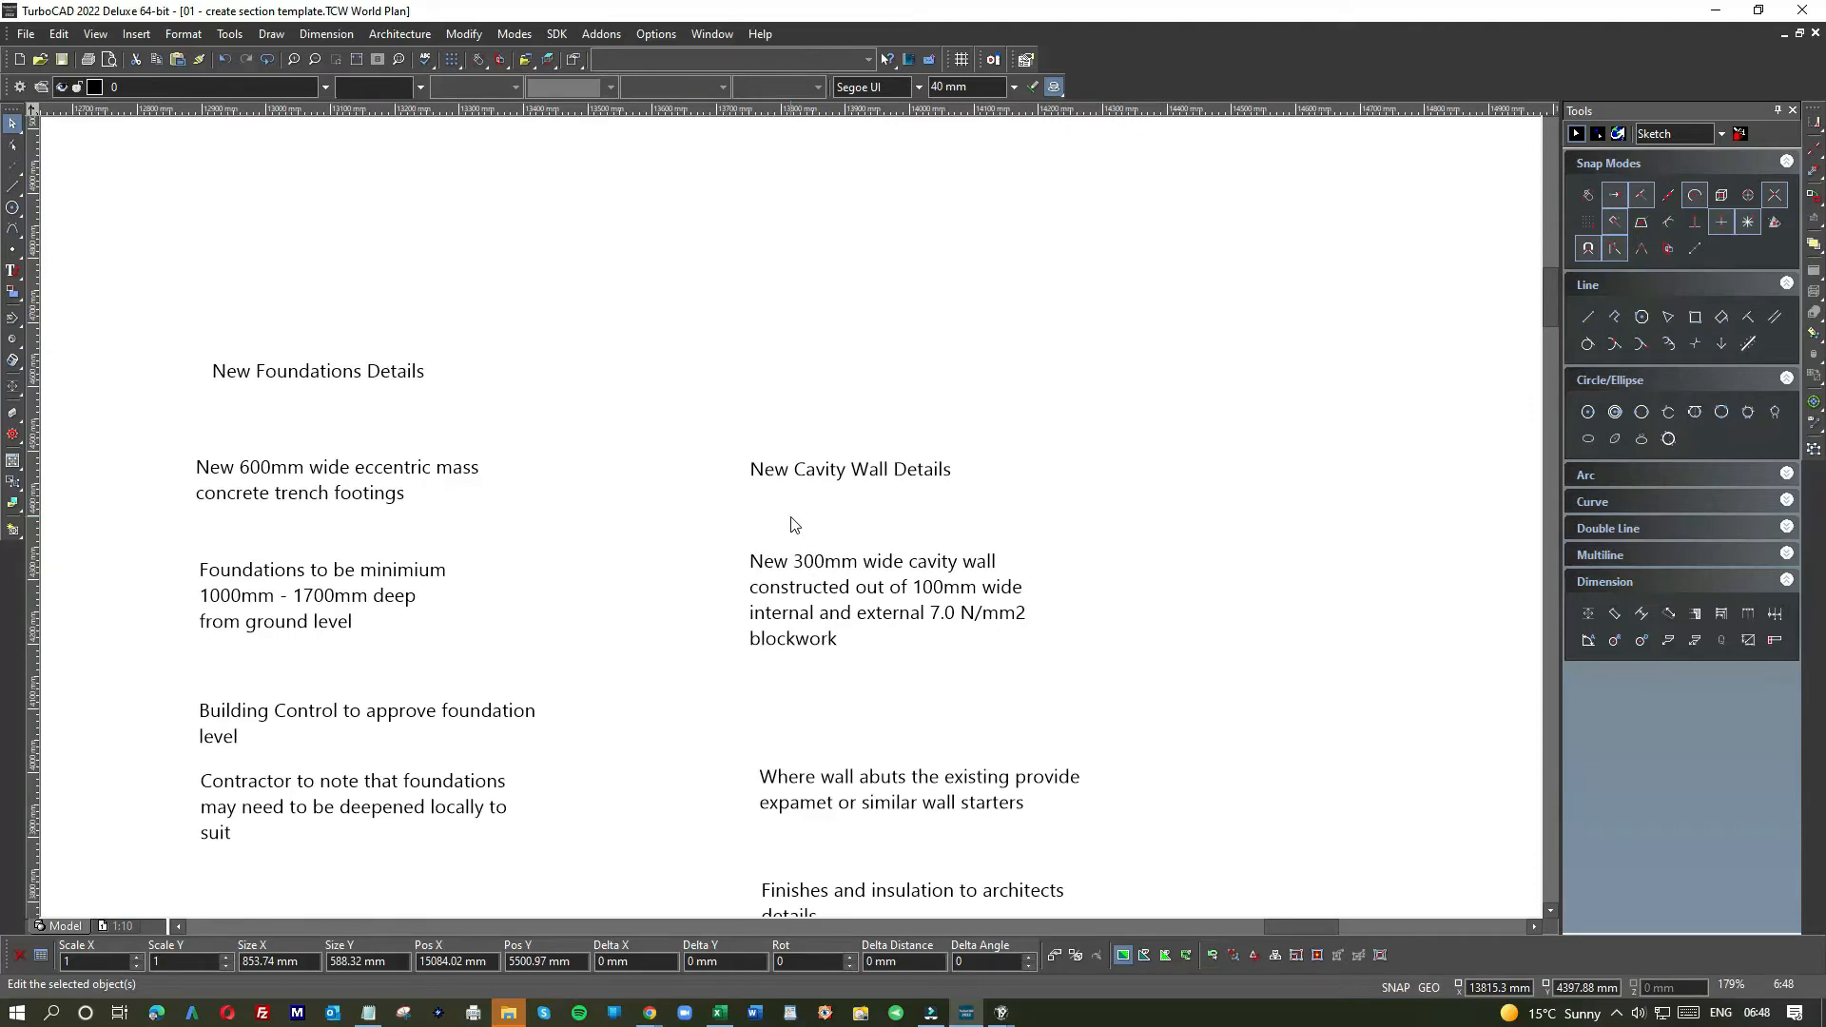
scroll(795, 525, "down", 3)
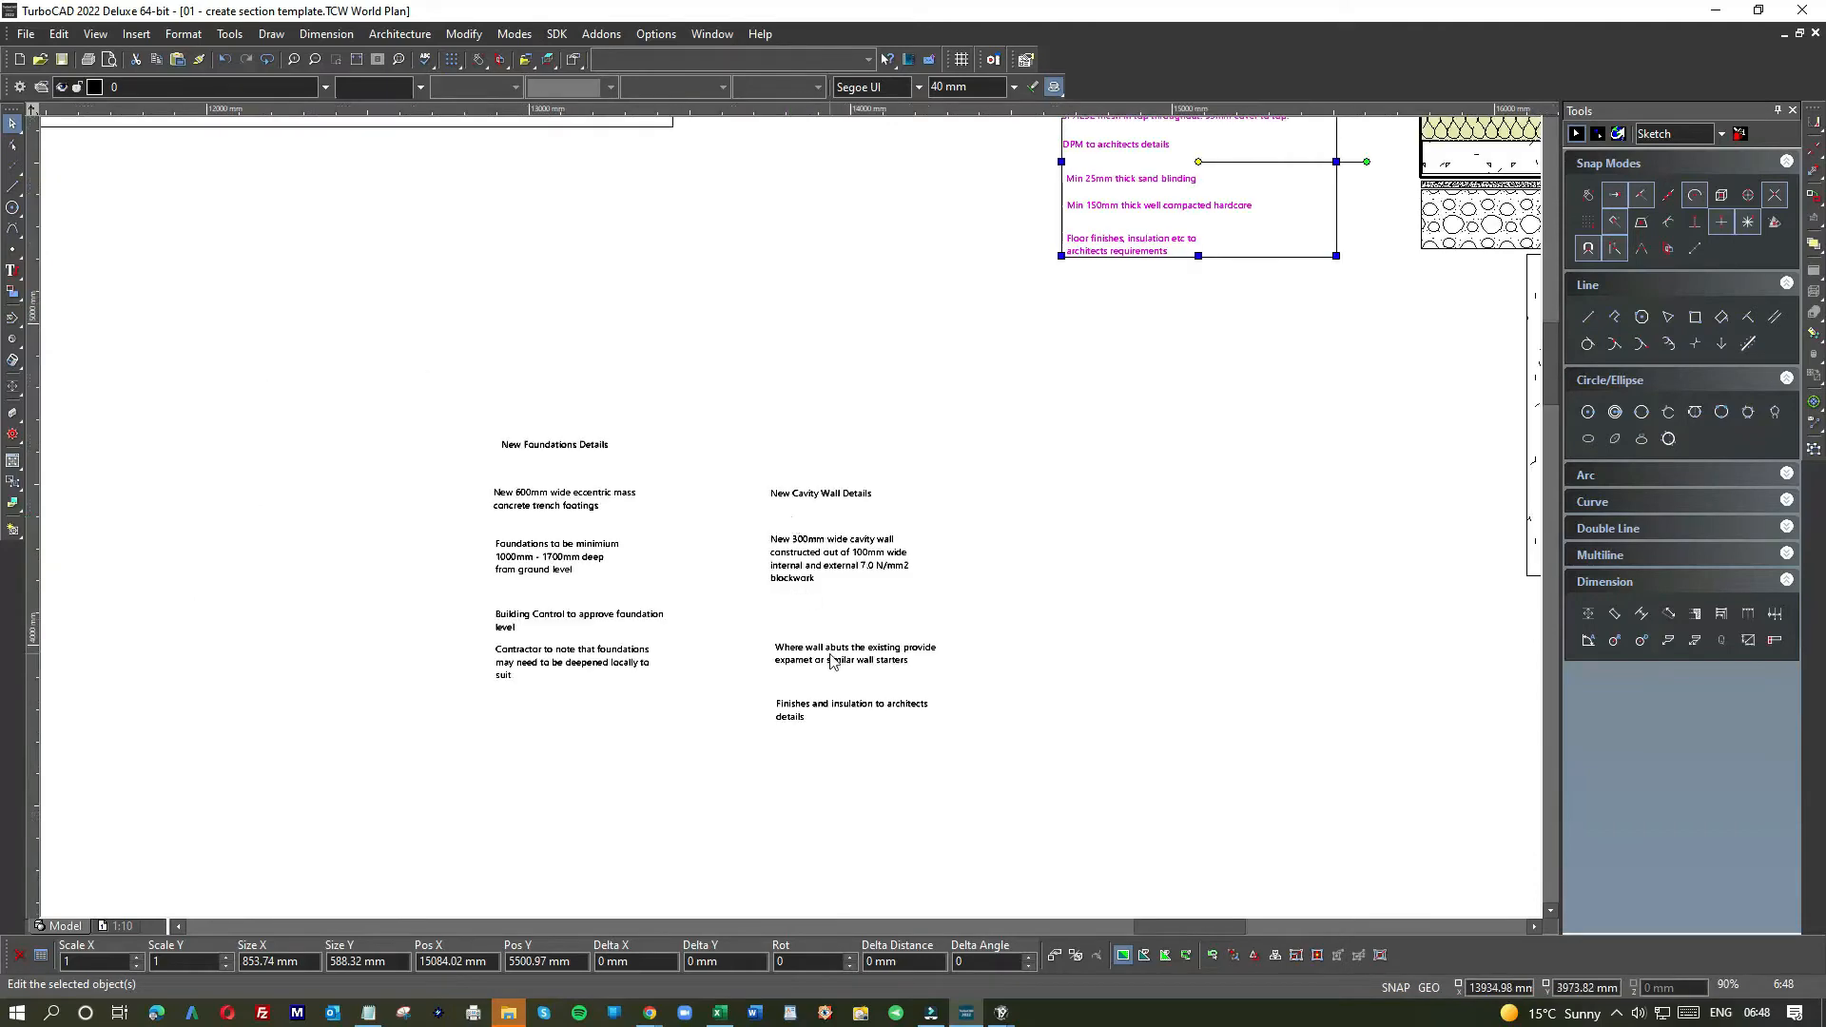
scroll(833, 661, "up", 3)
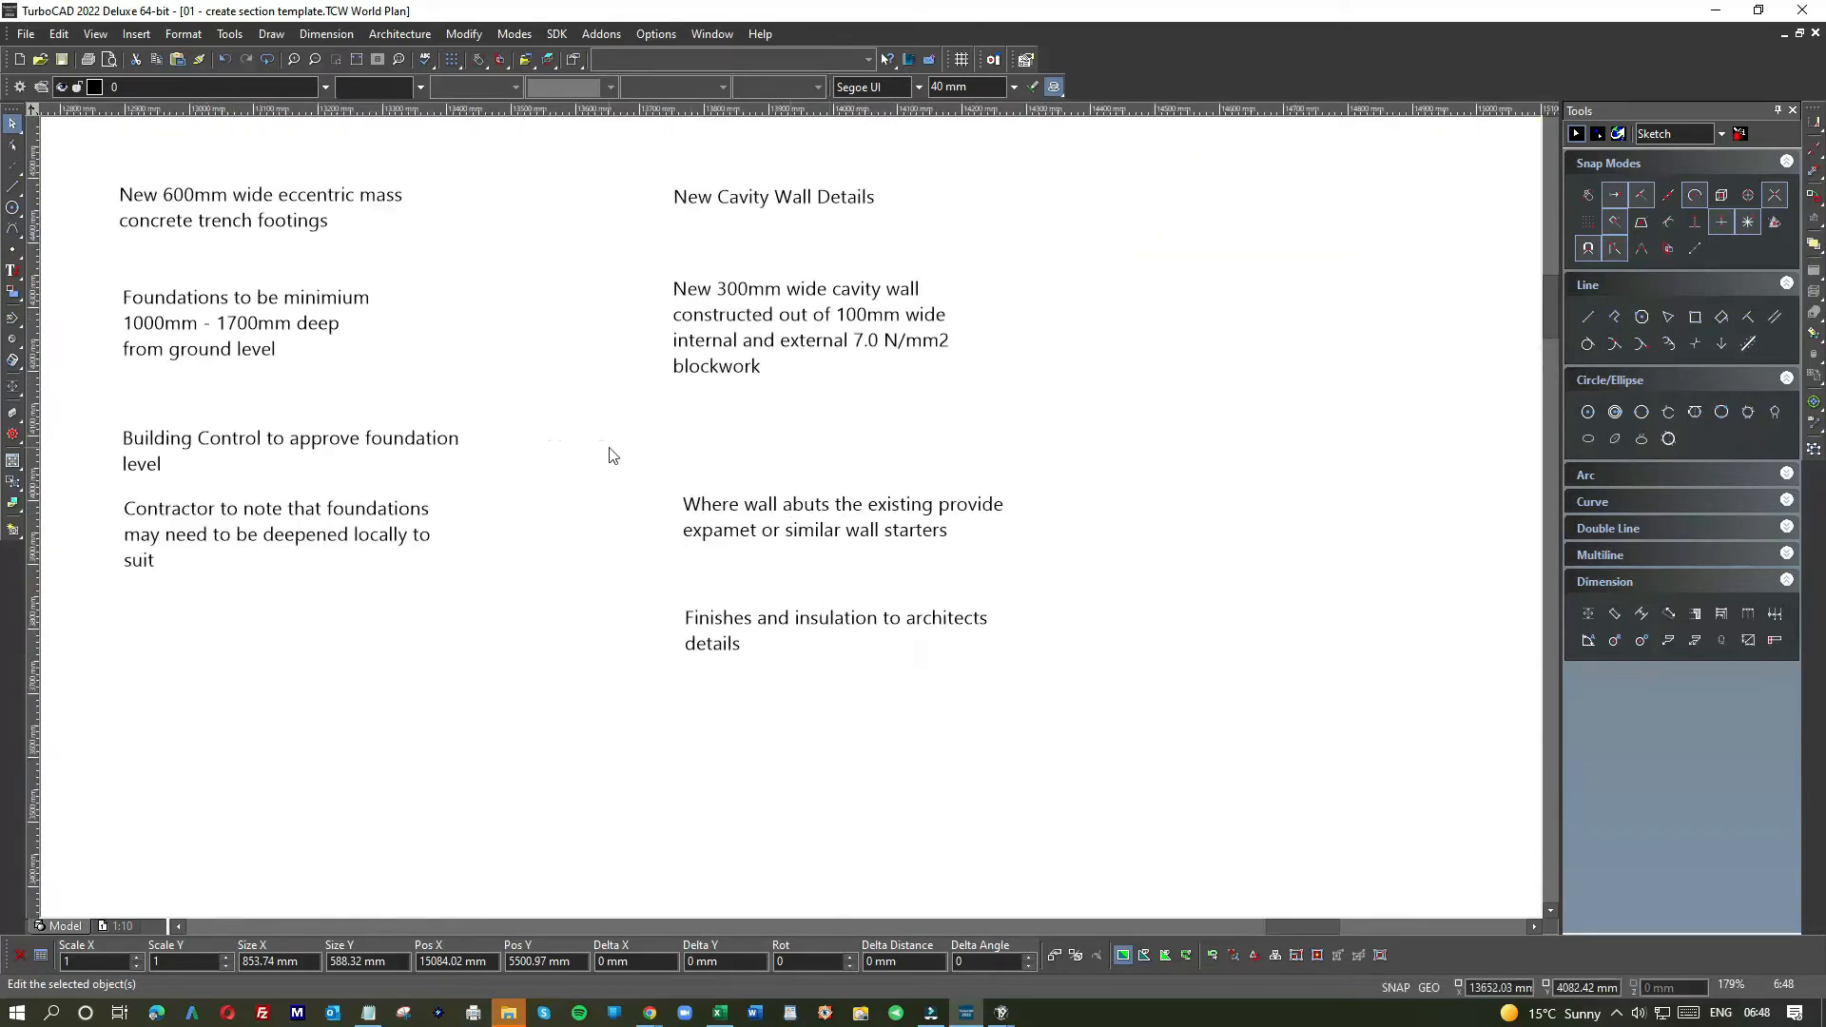
- Compare the numbered labels of the existing Trench Foundations detail with the remaining foundation and cavity wall notes
scroll(792, 523, "down", 6)
scroll(1254, 483, "down", 3)
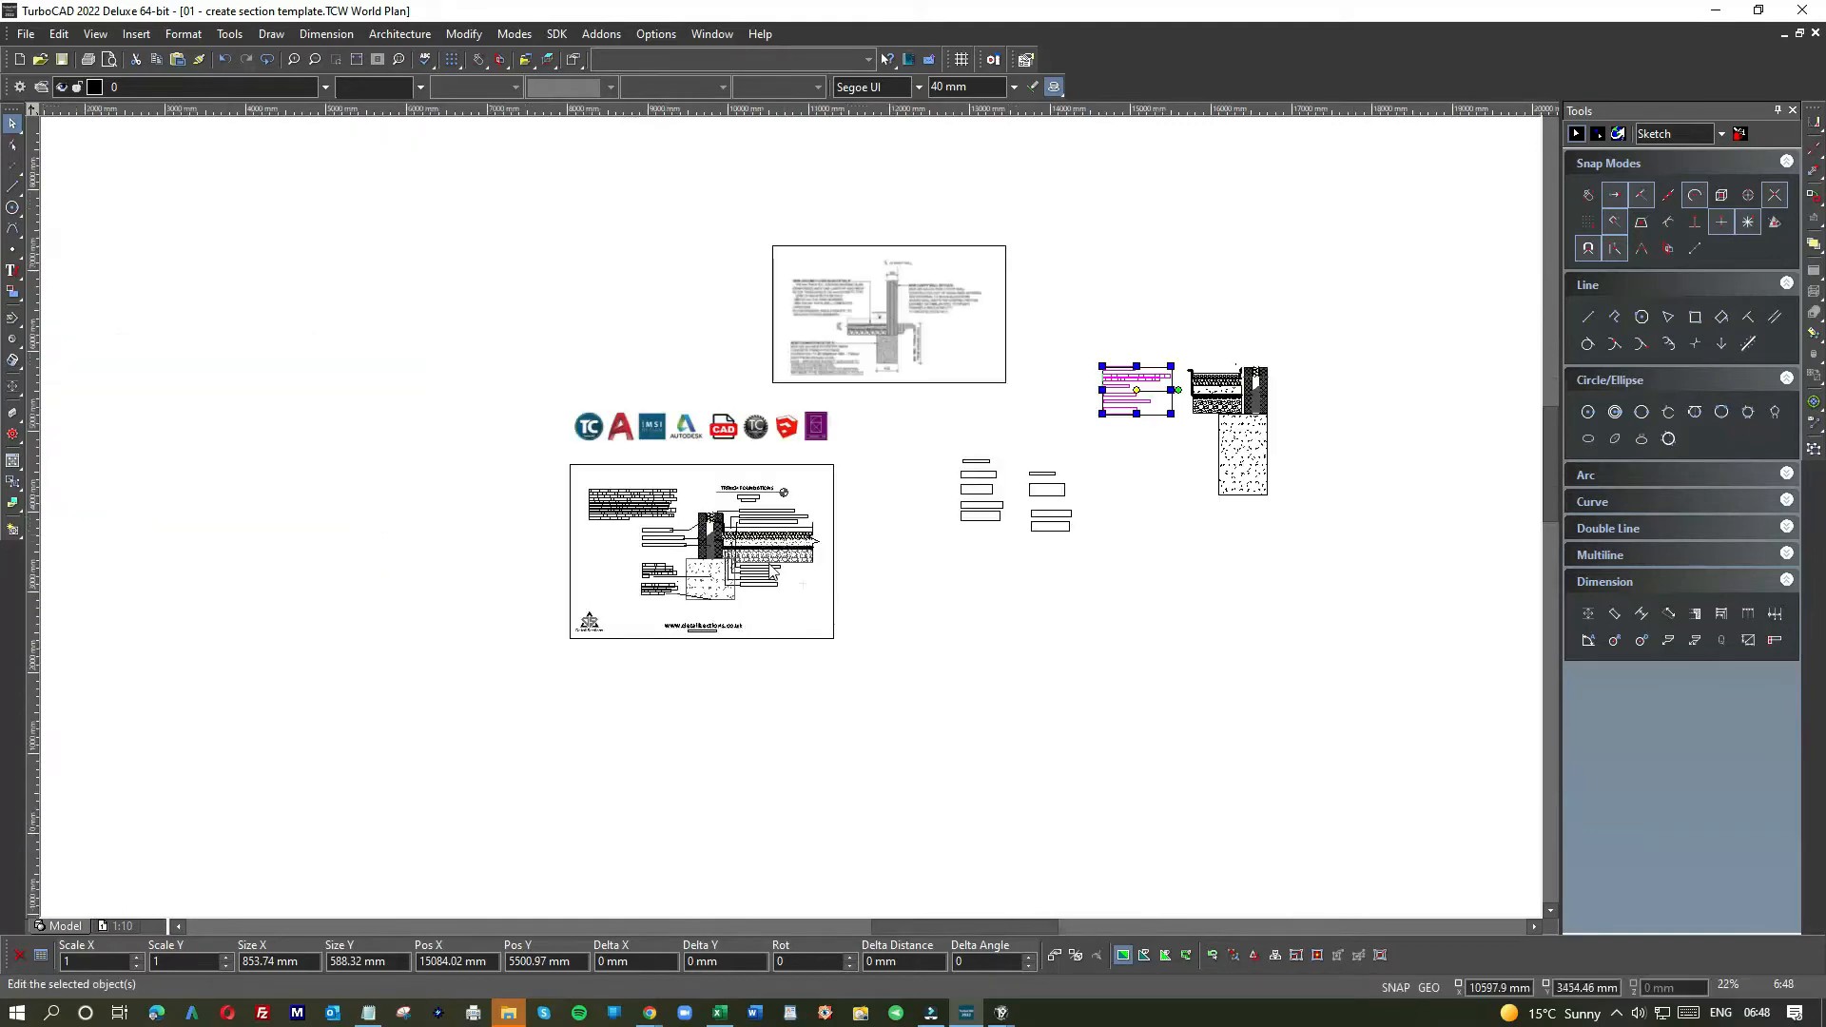
scroll(794, 525, "up", 6)
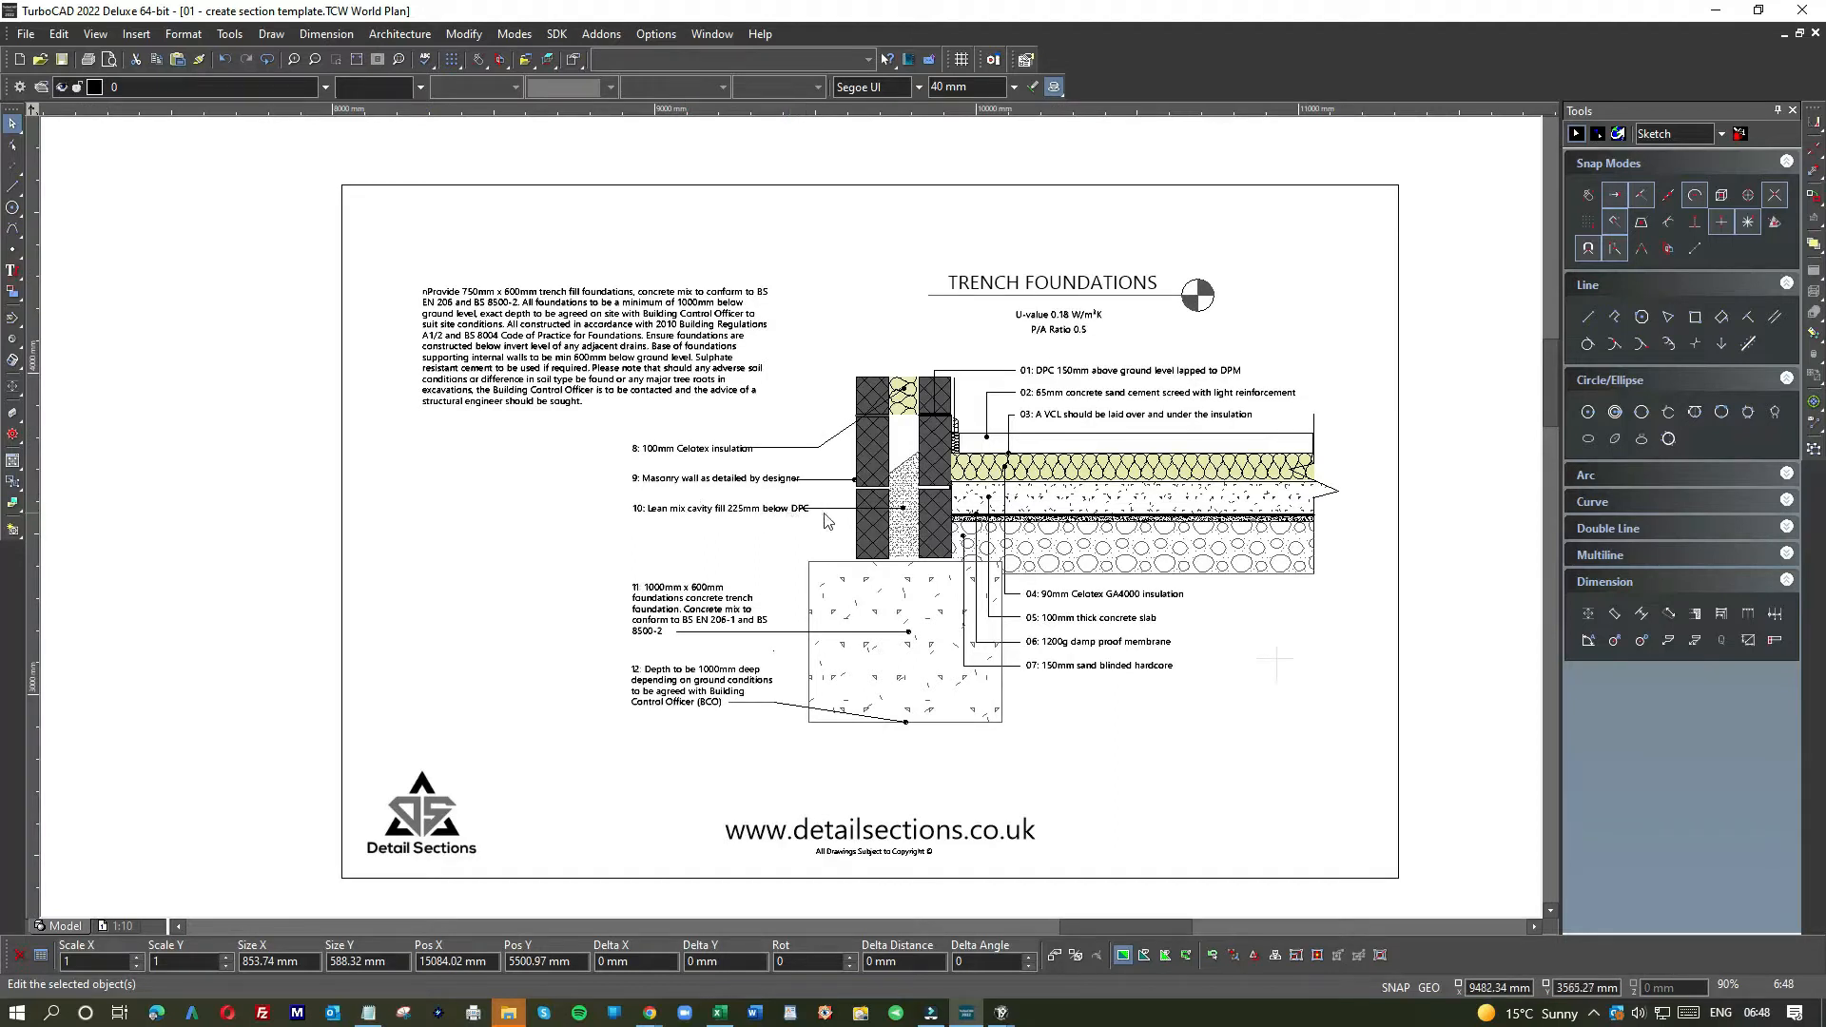
left_click_drag(758, 532, 649, 439)
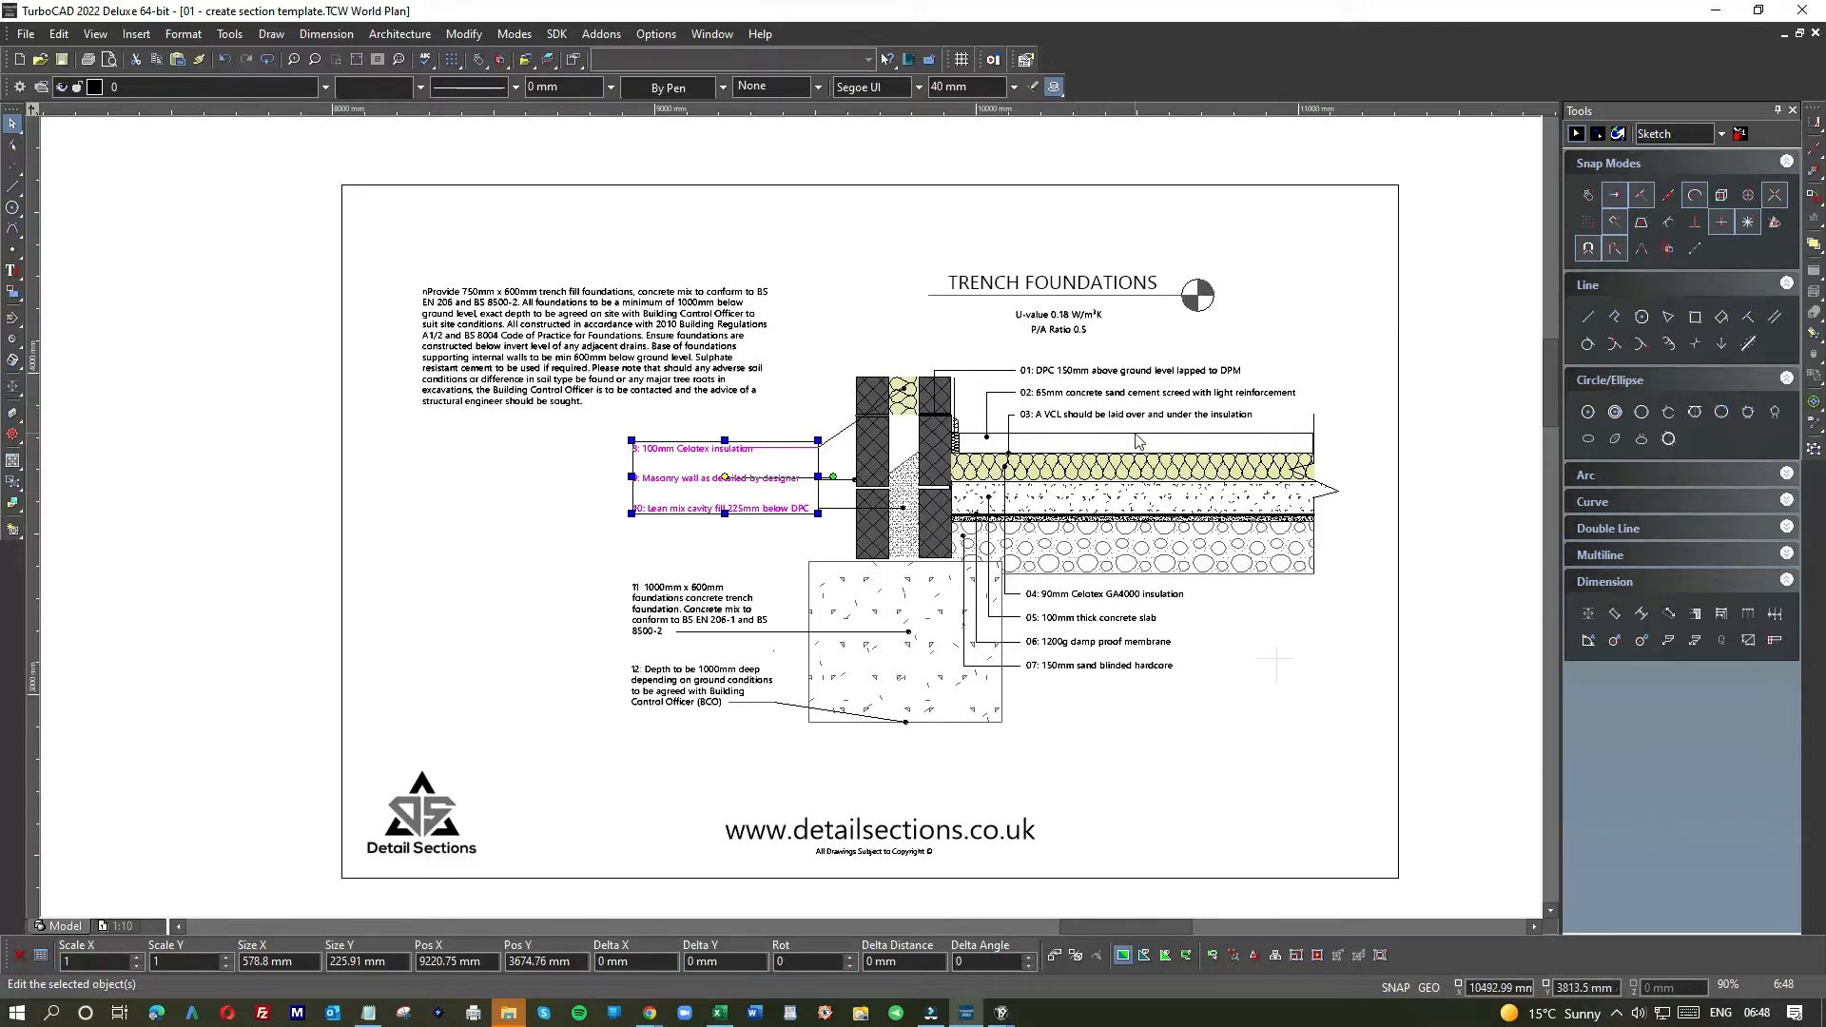
scroll(1137, 445, "down", 2)
scroll(1141, 485, "down", 2)
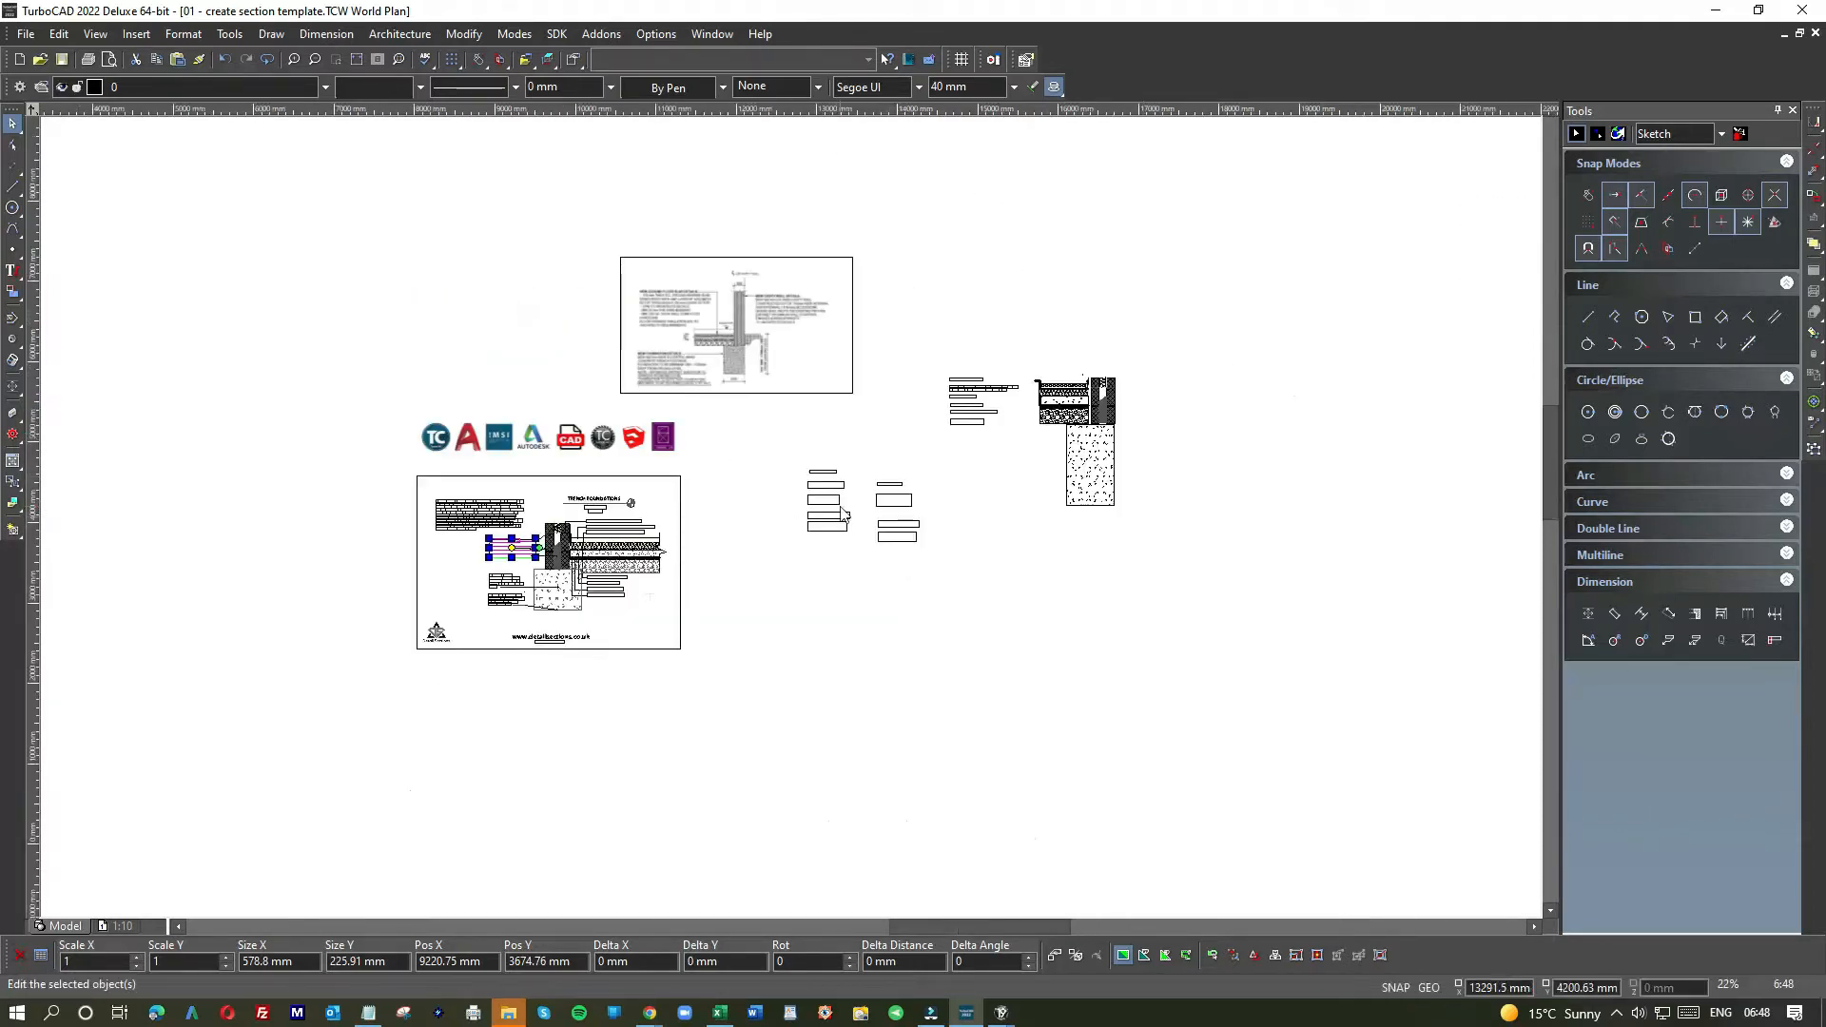
scroll(846, 526, "up", 4)
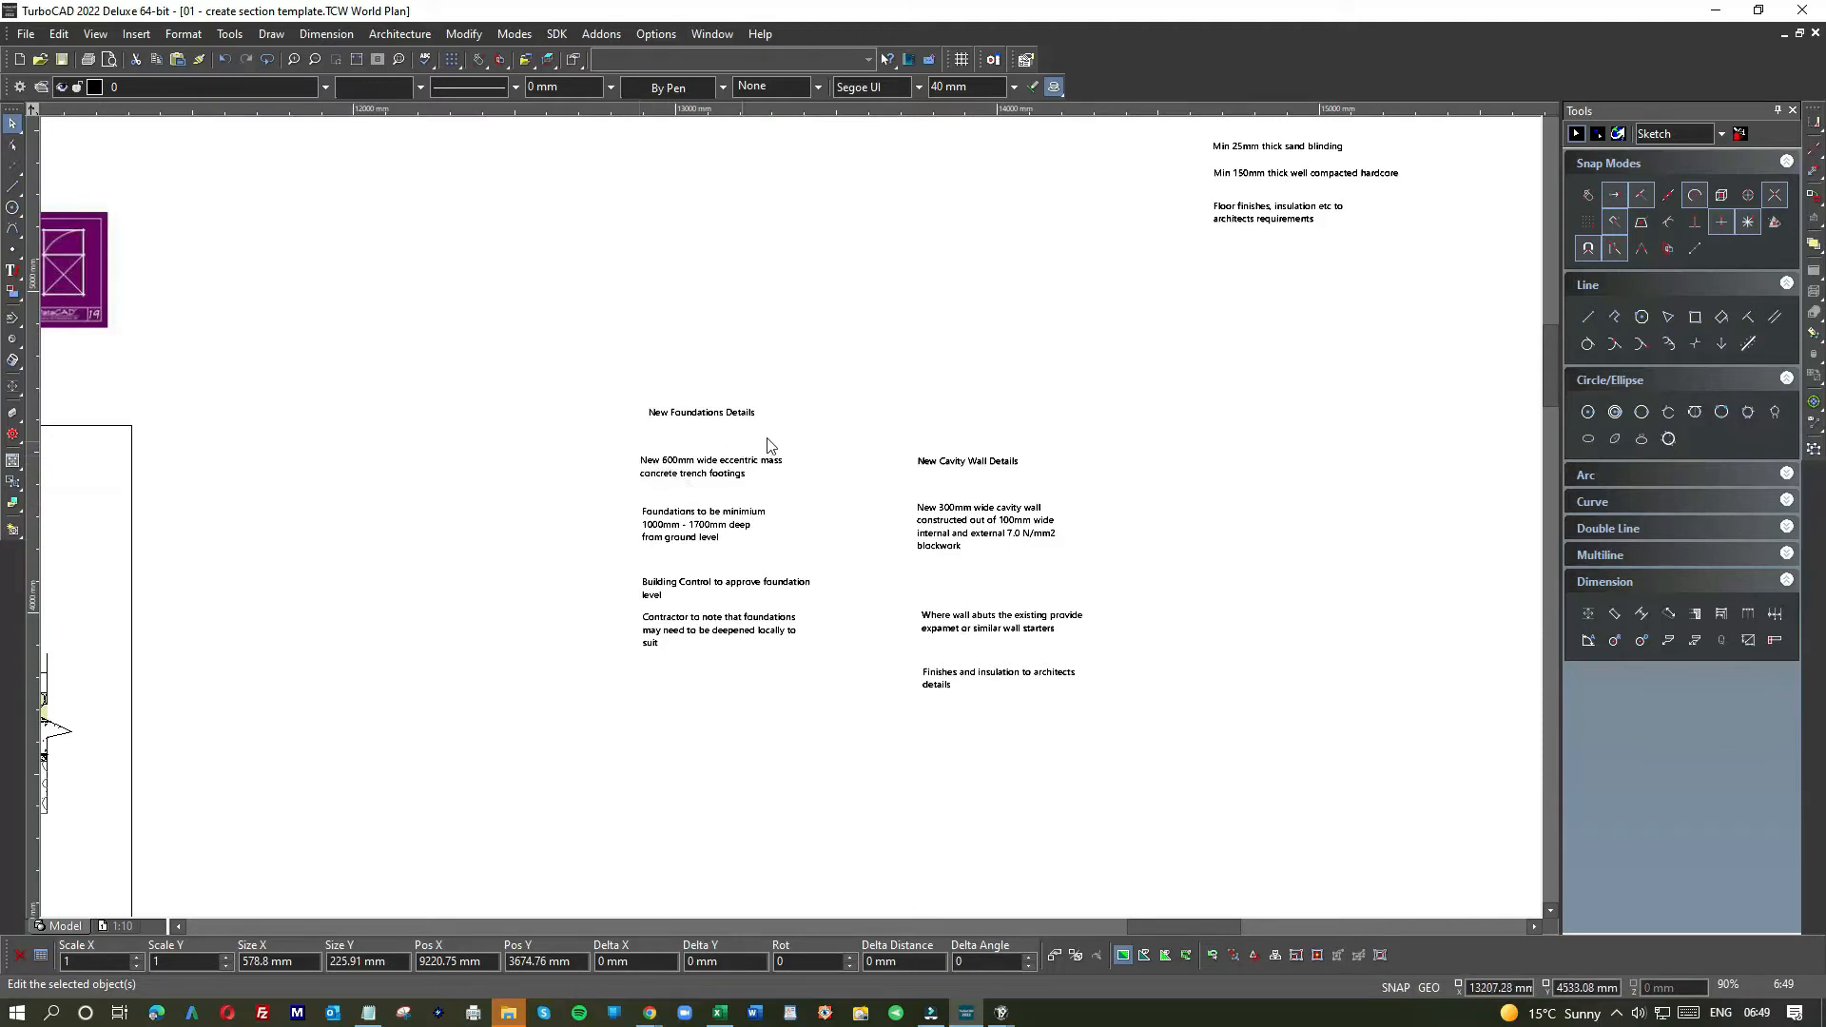
scroll(761, 513, "down", 2)
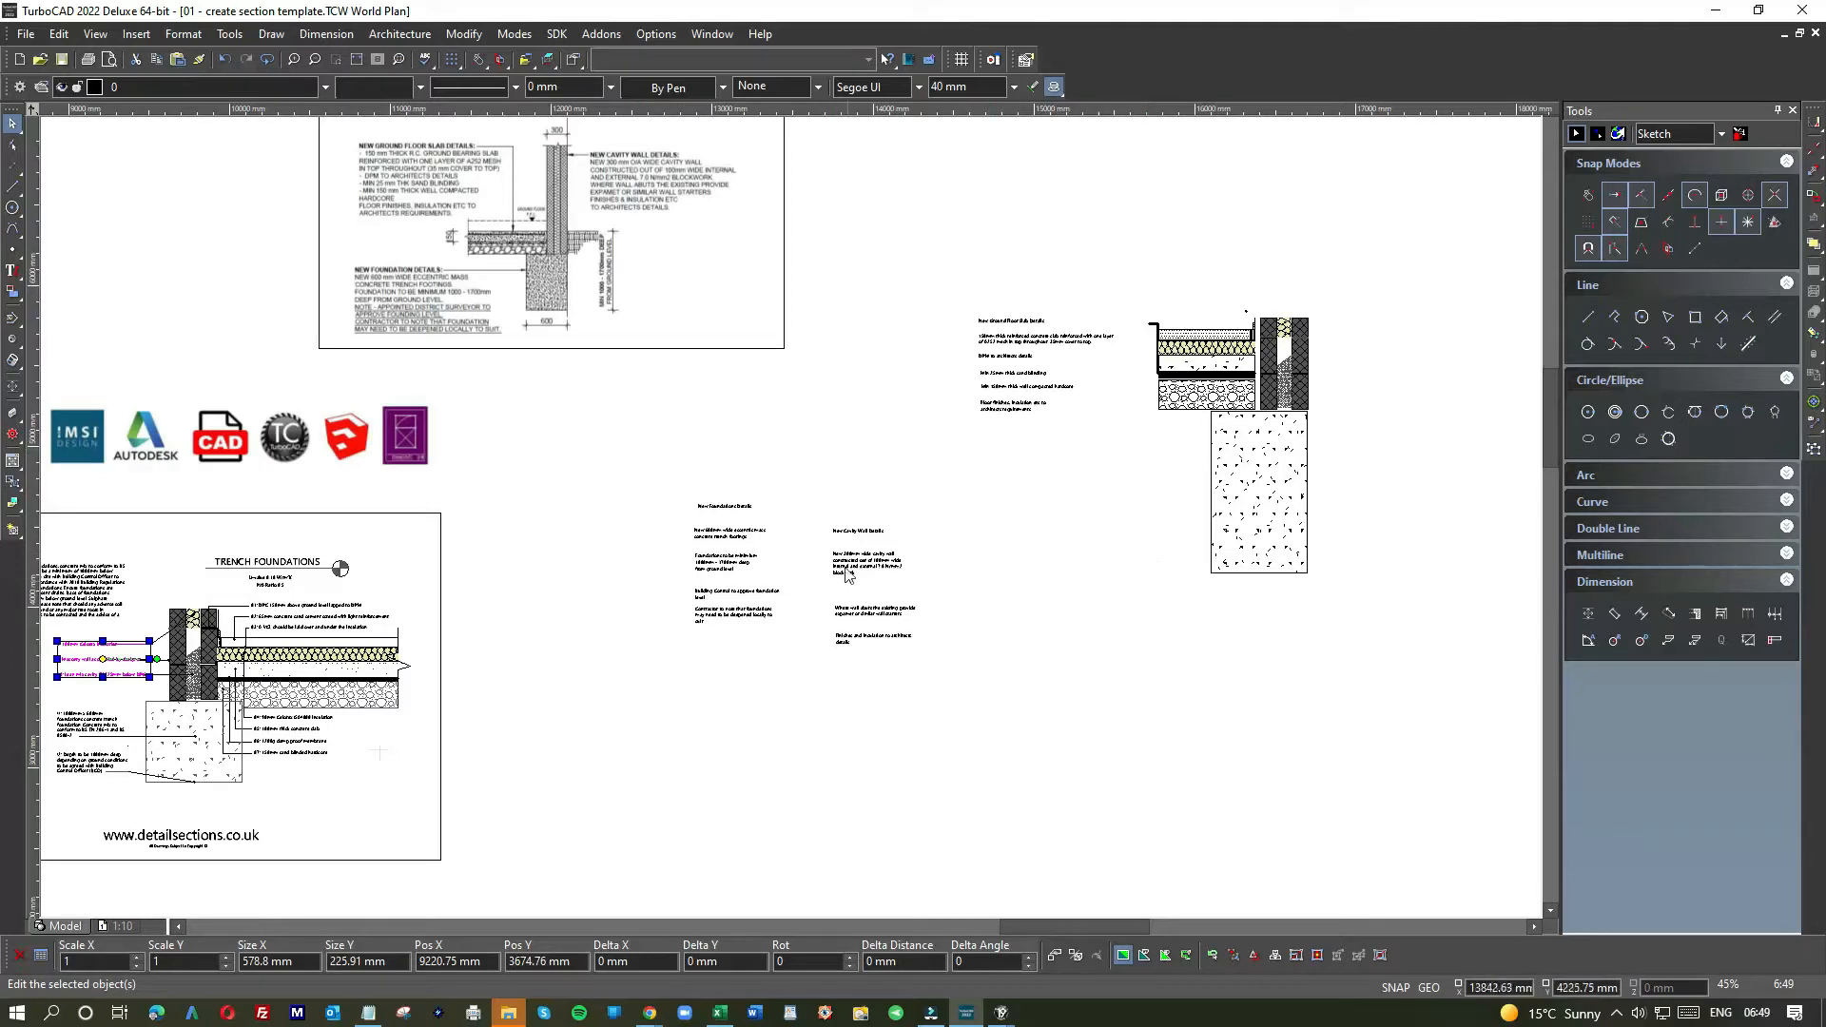
scroll(746, 565, "up", 4)
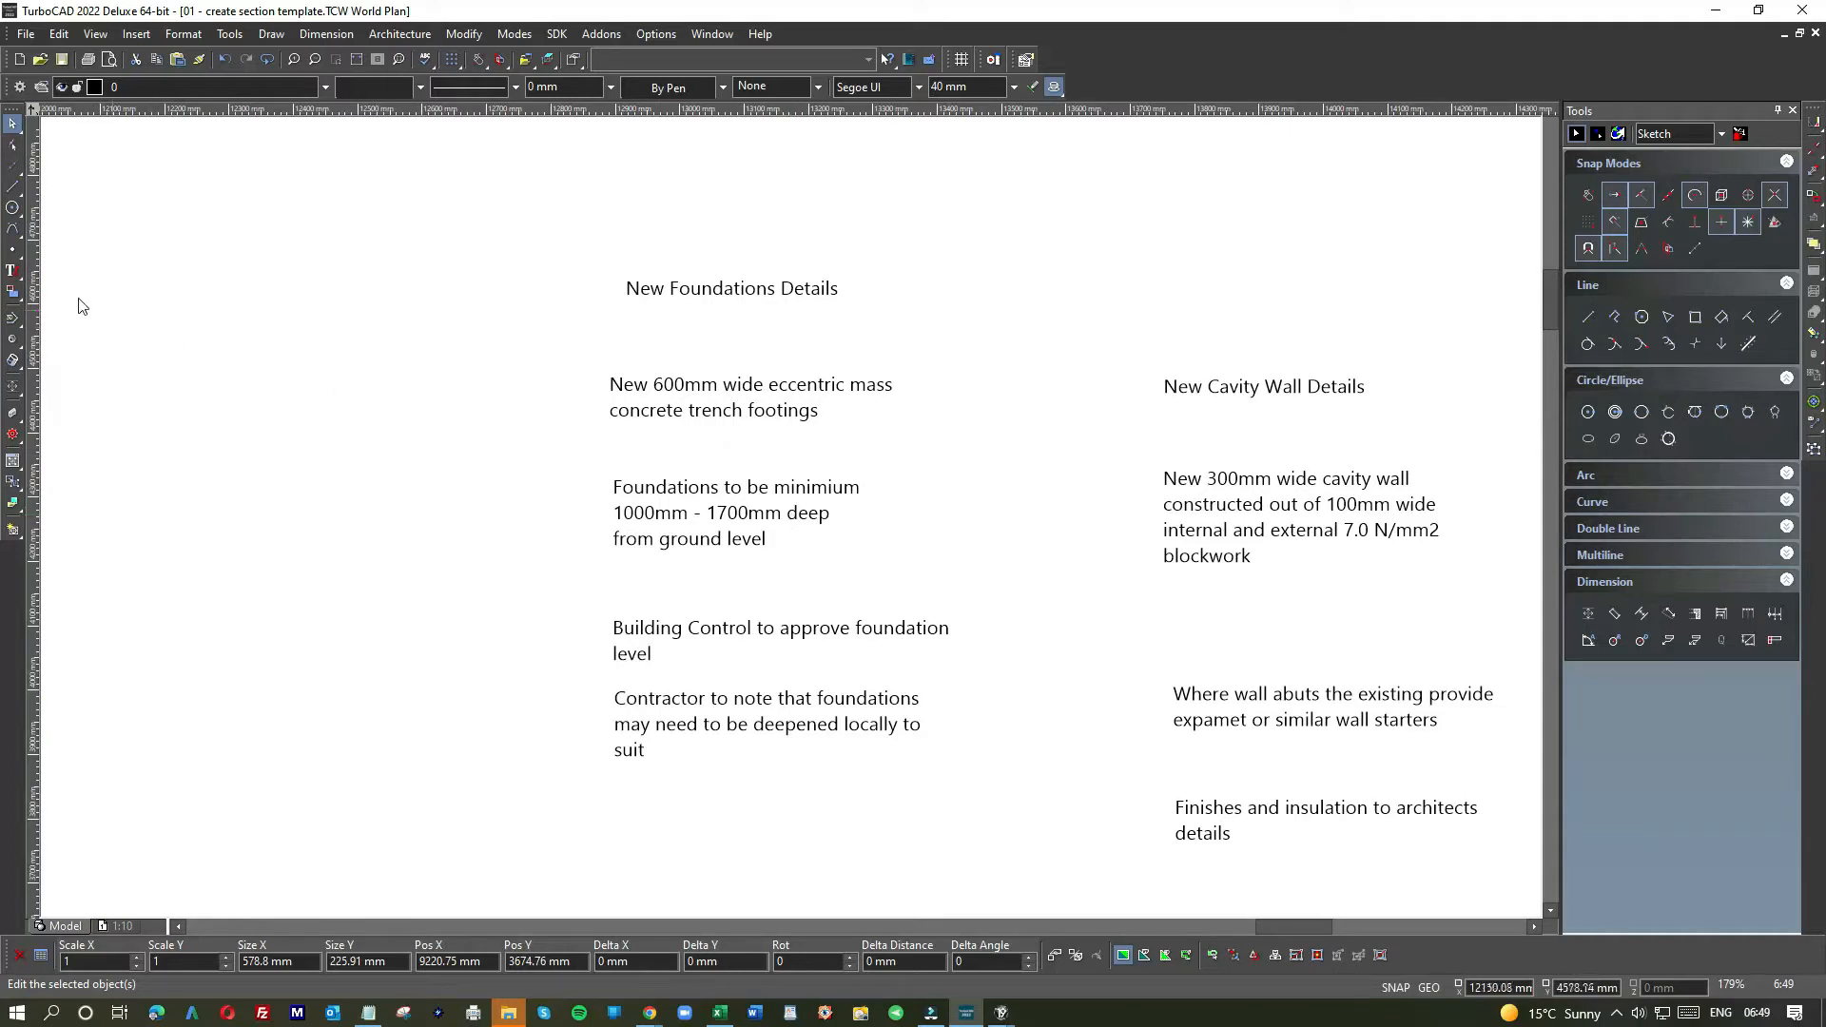
left_click_drag(13, 276, 70, 291)
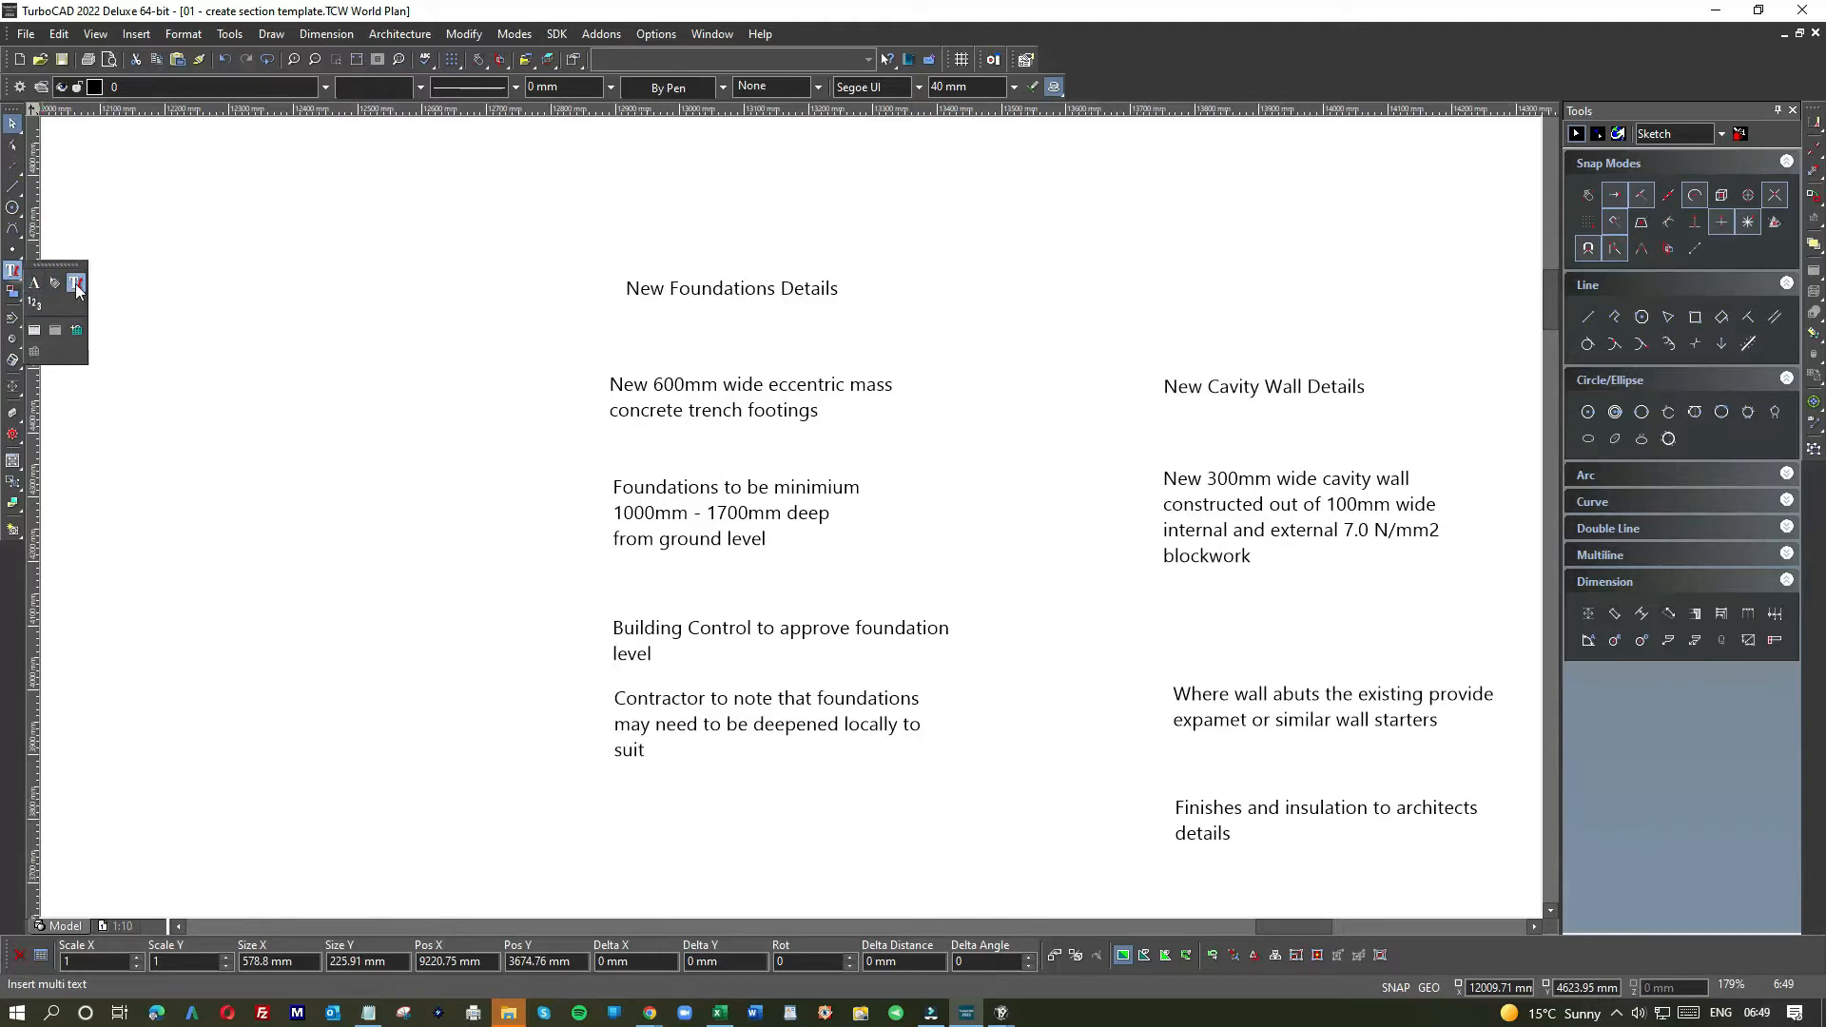
left_click(76, 284)
left_click(262, 212)
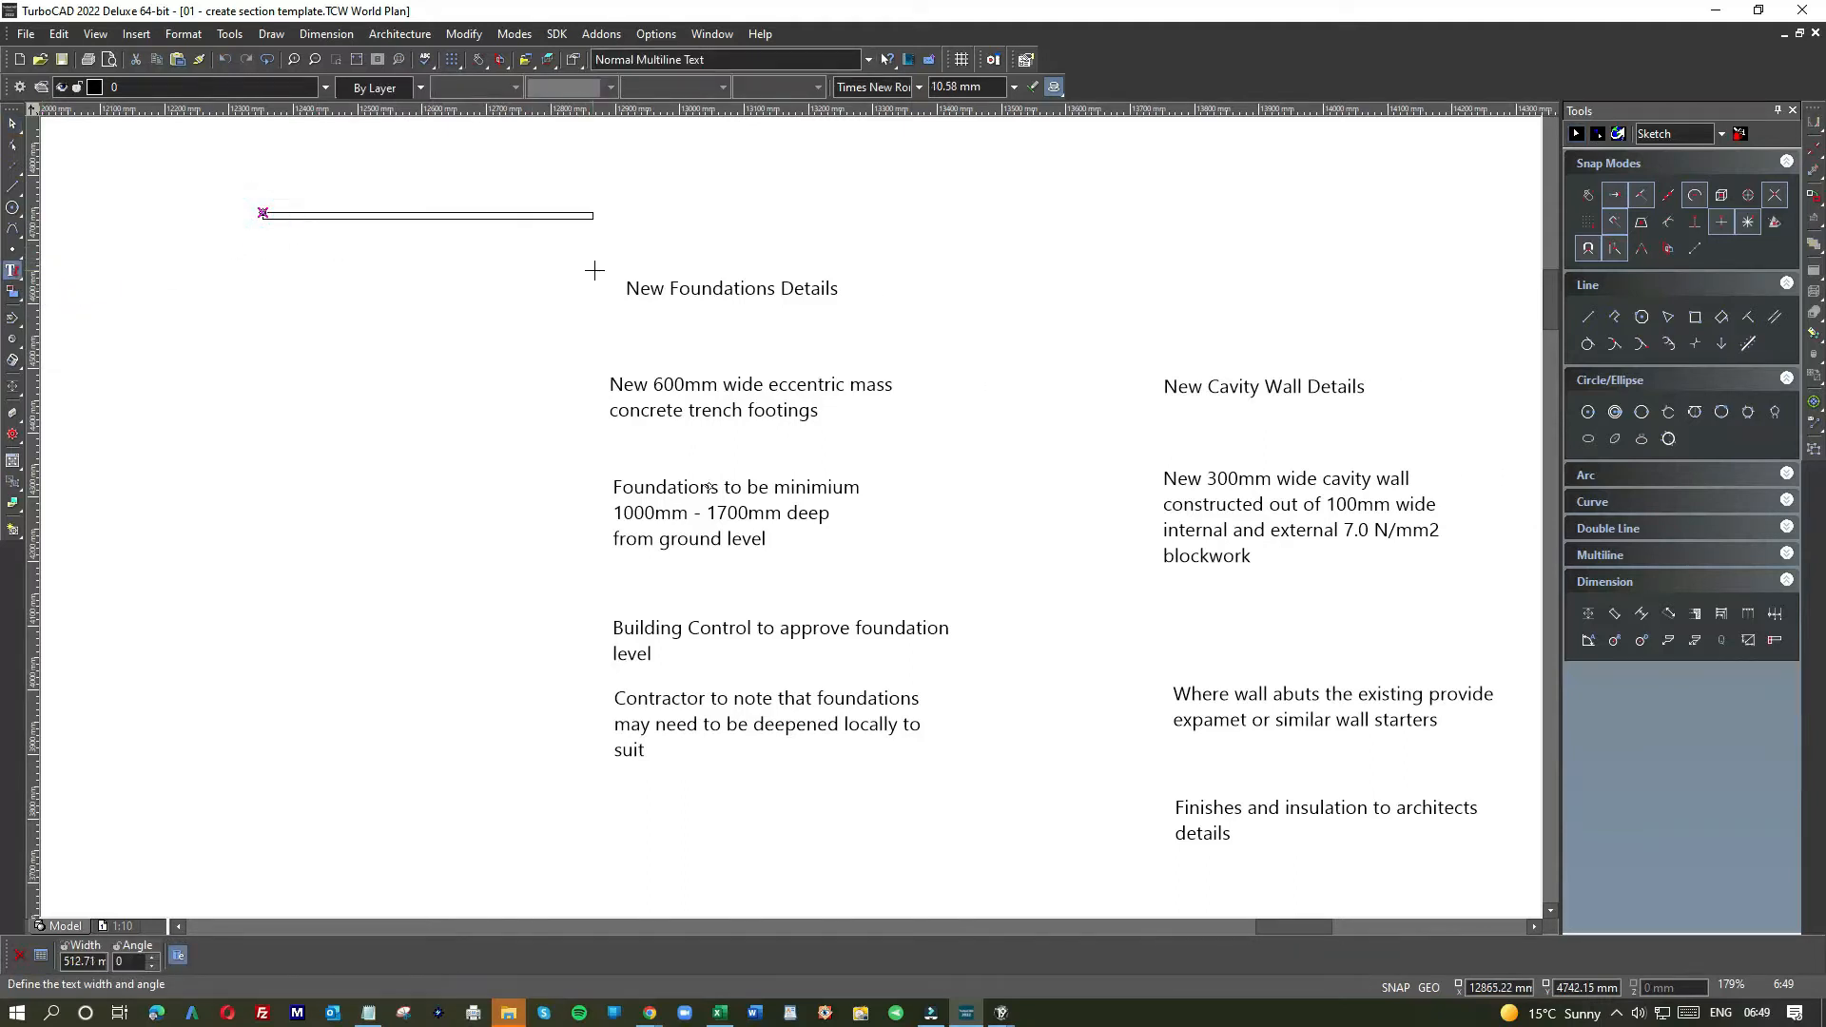
scroll(790, 517, "down", 3)
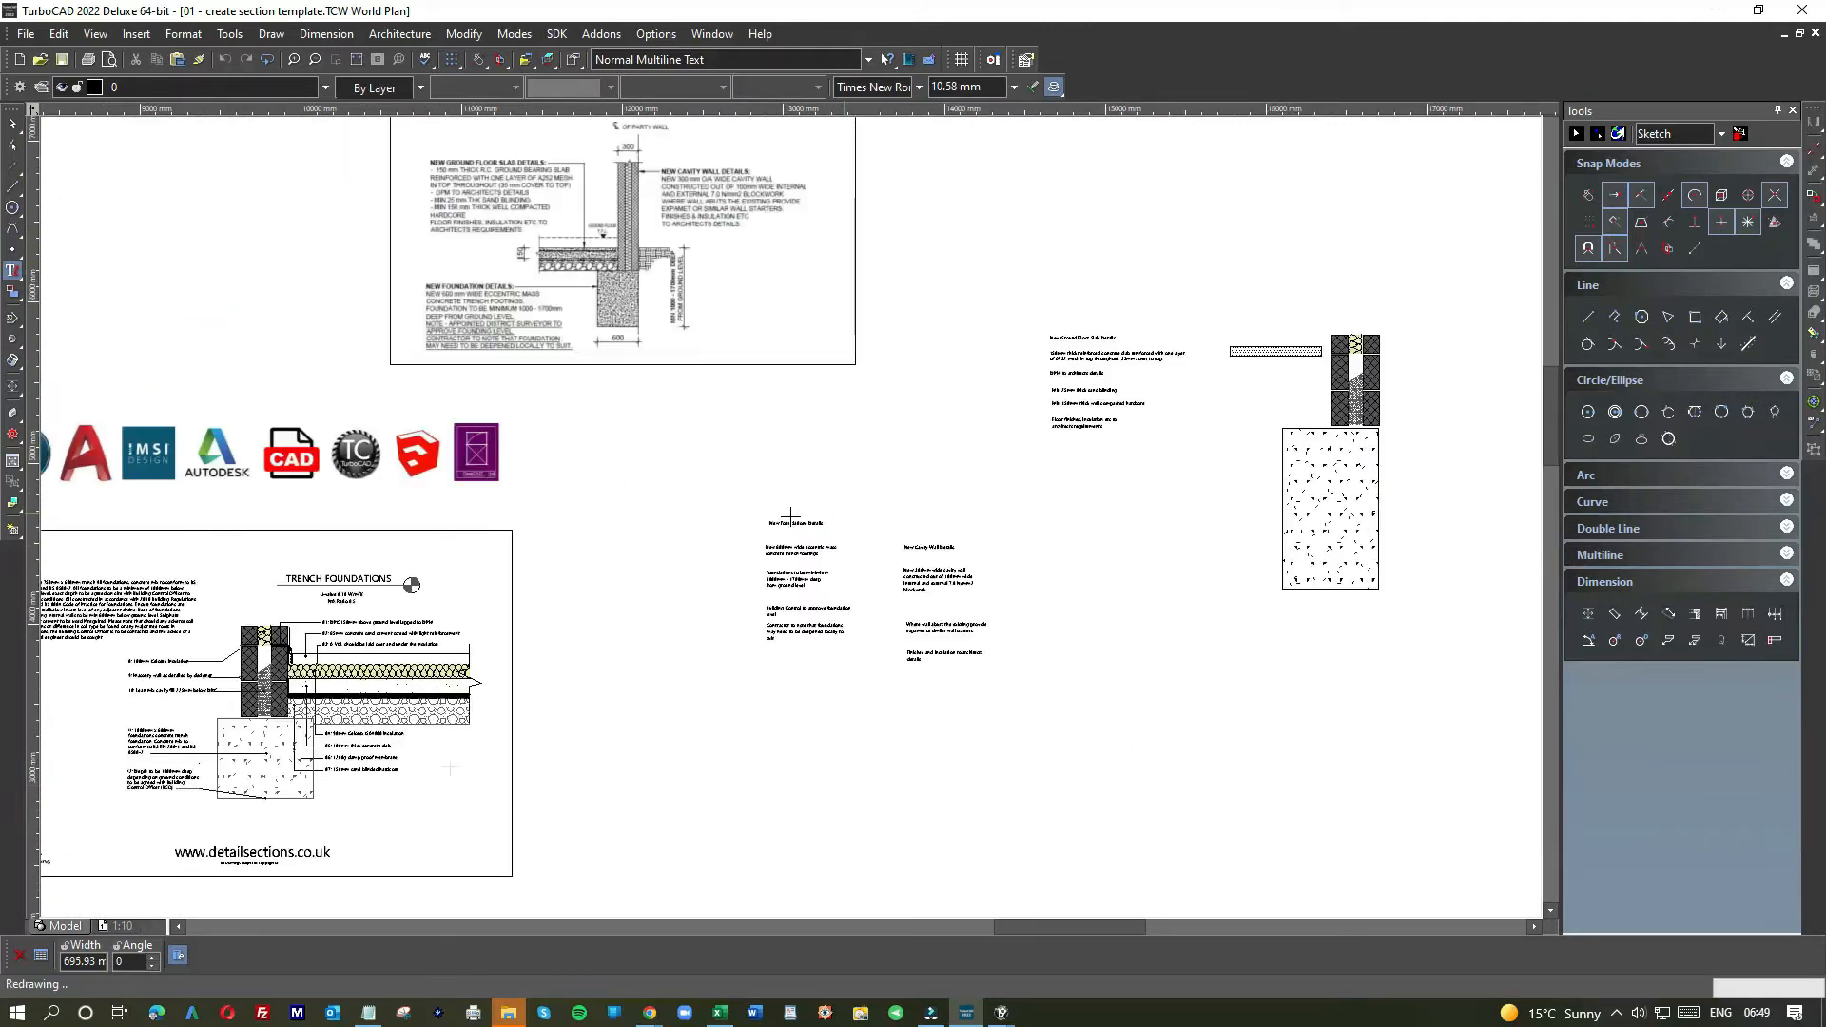
left_click(841, 513)
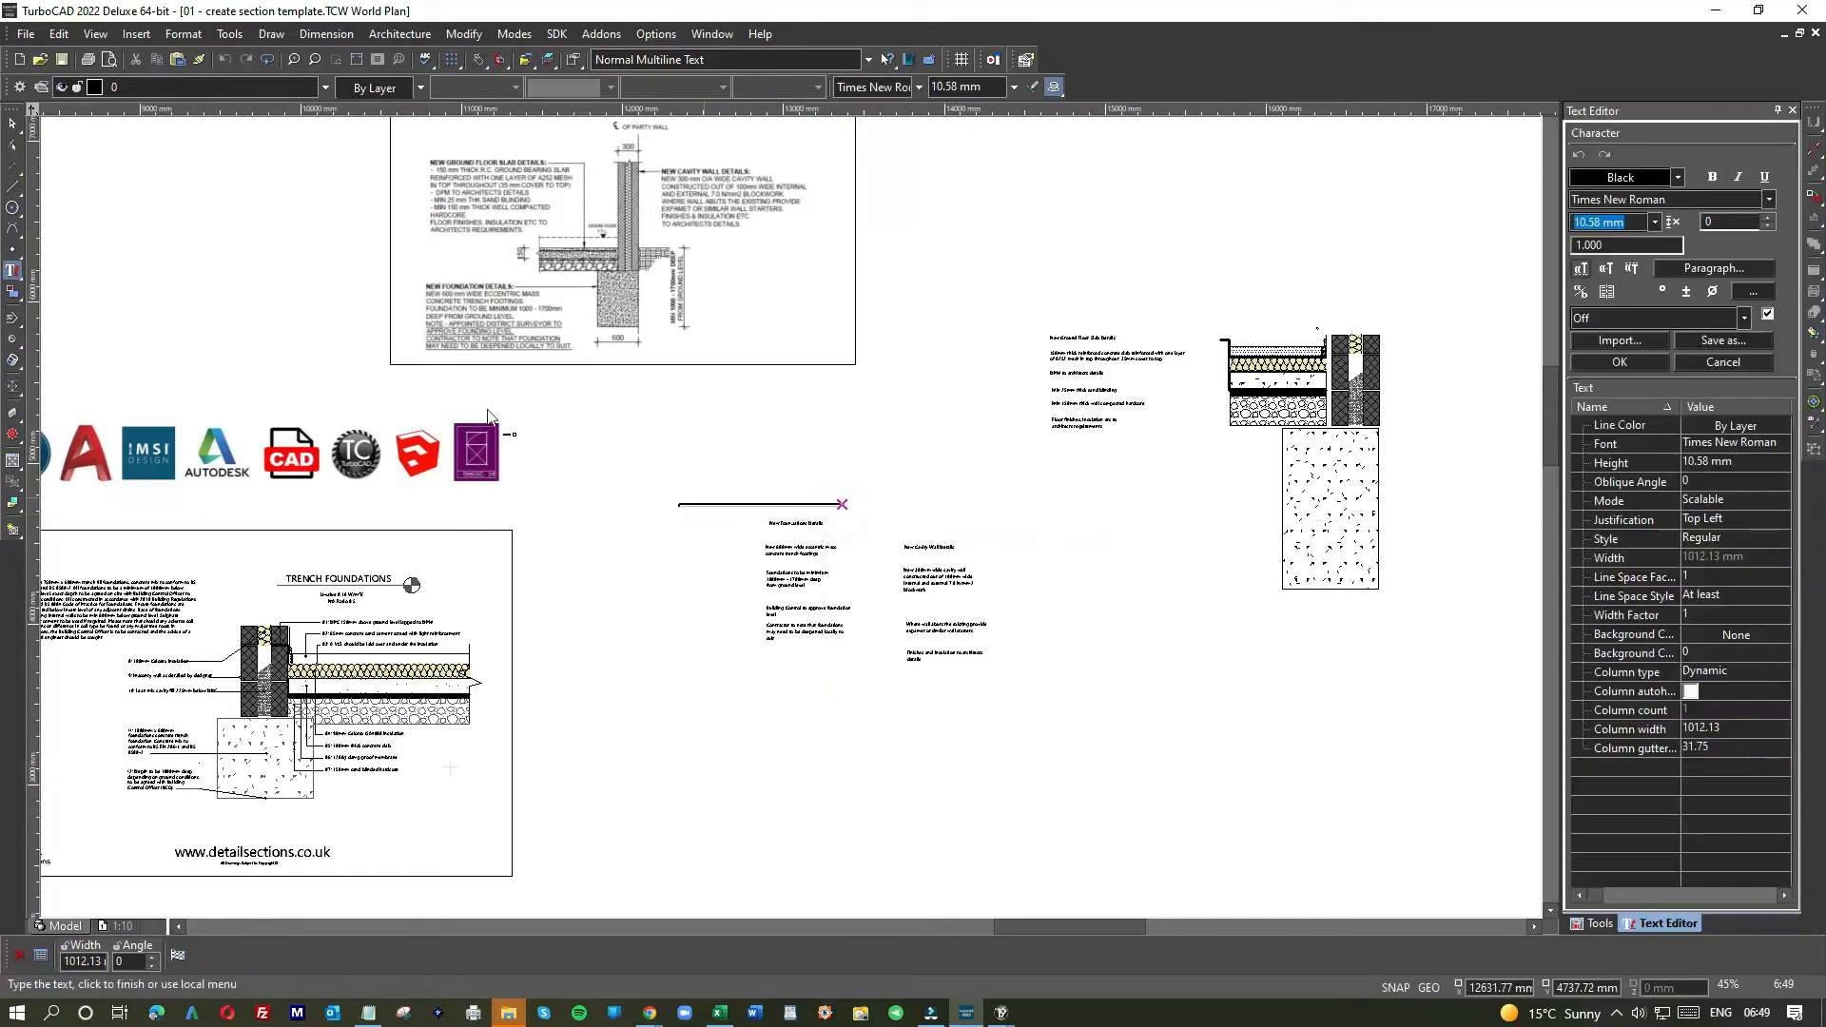
left_click(12, 124)
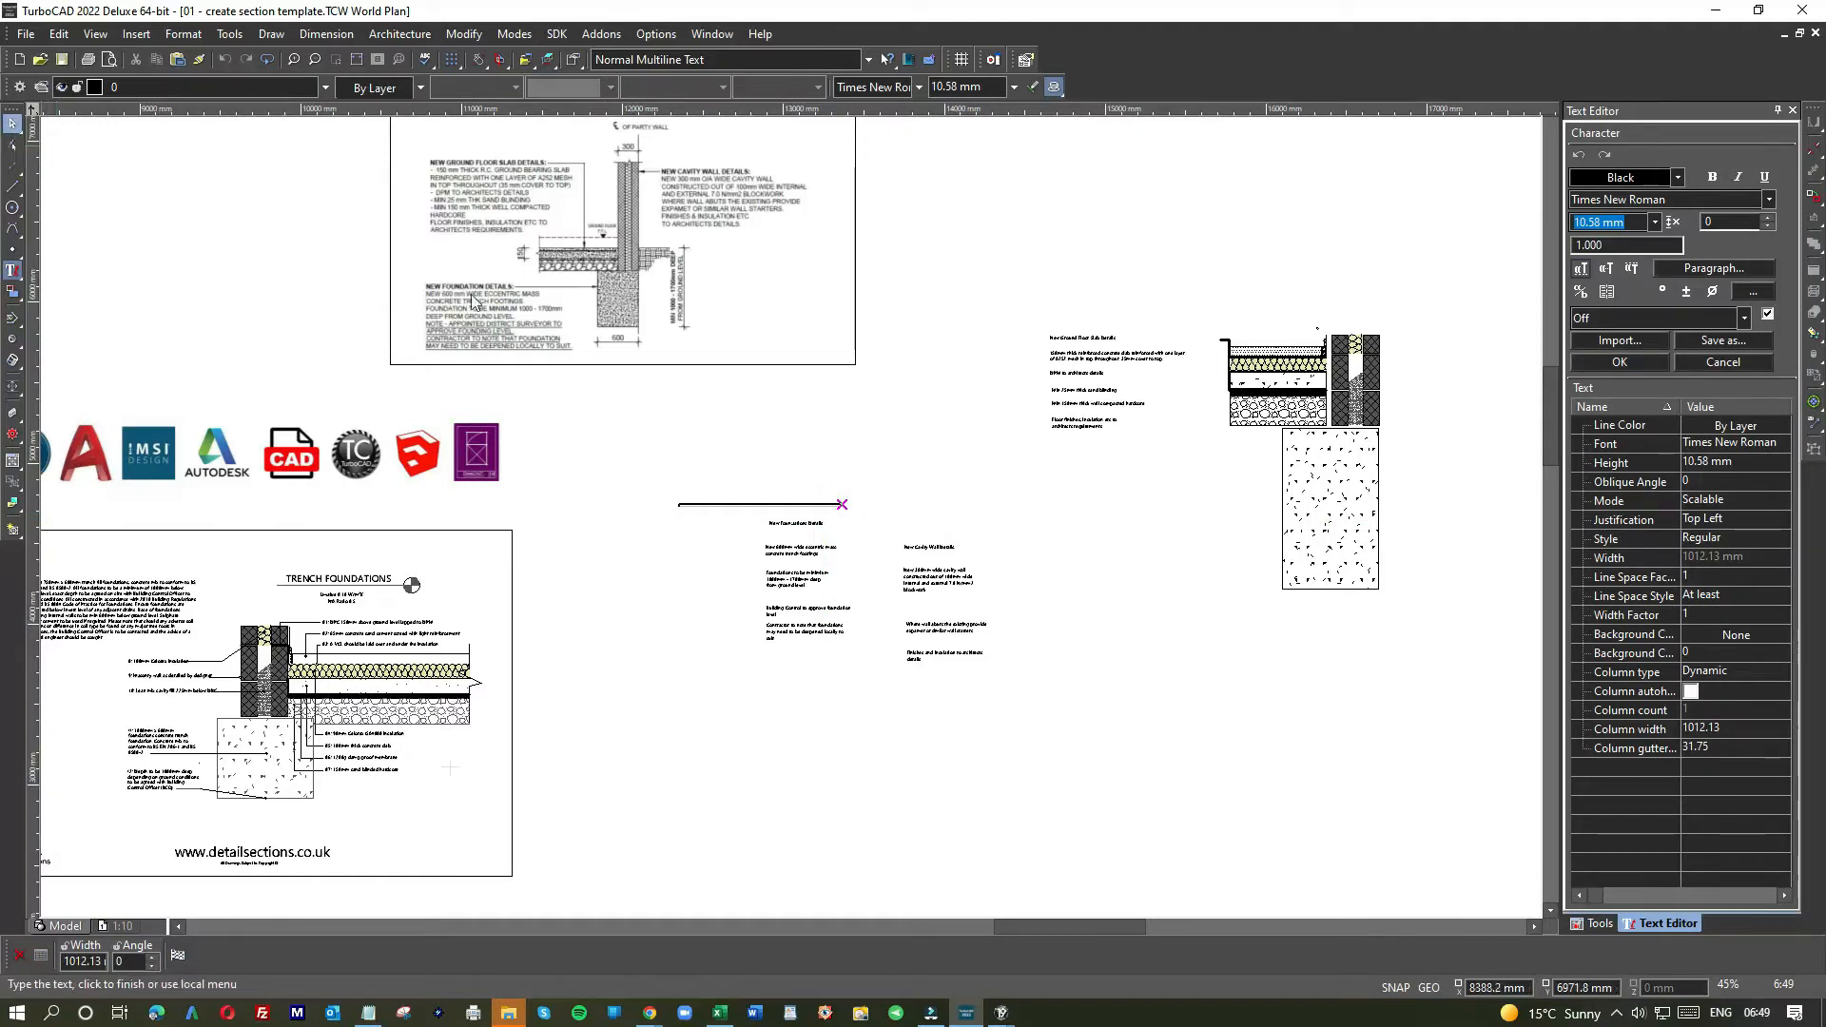
- Copy the text of the "New 600mm wide eccentric mass concrete trench footings" note and leave the note unchanged
scroll(765, 561, "up", 2)
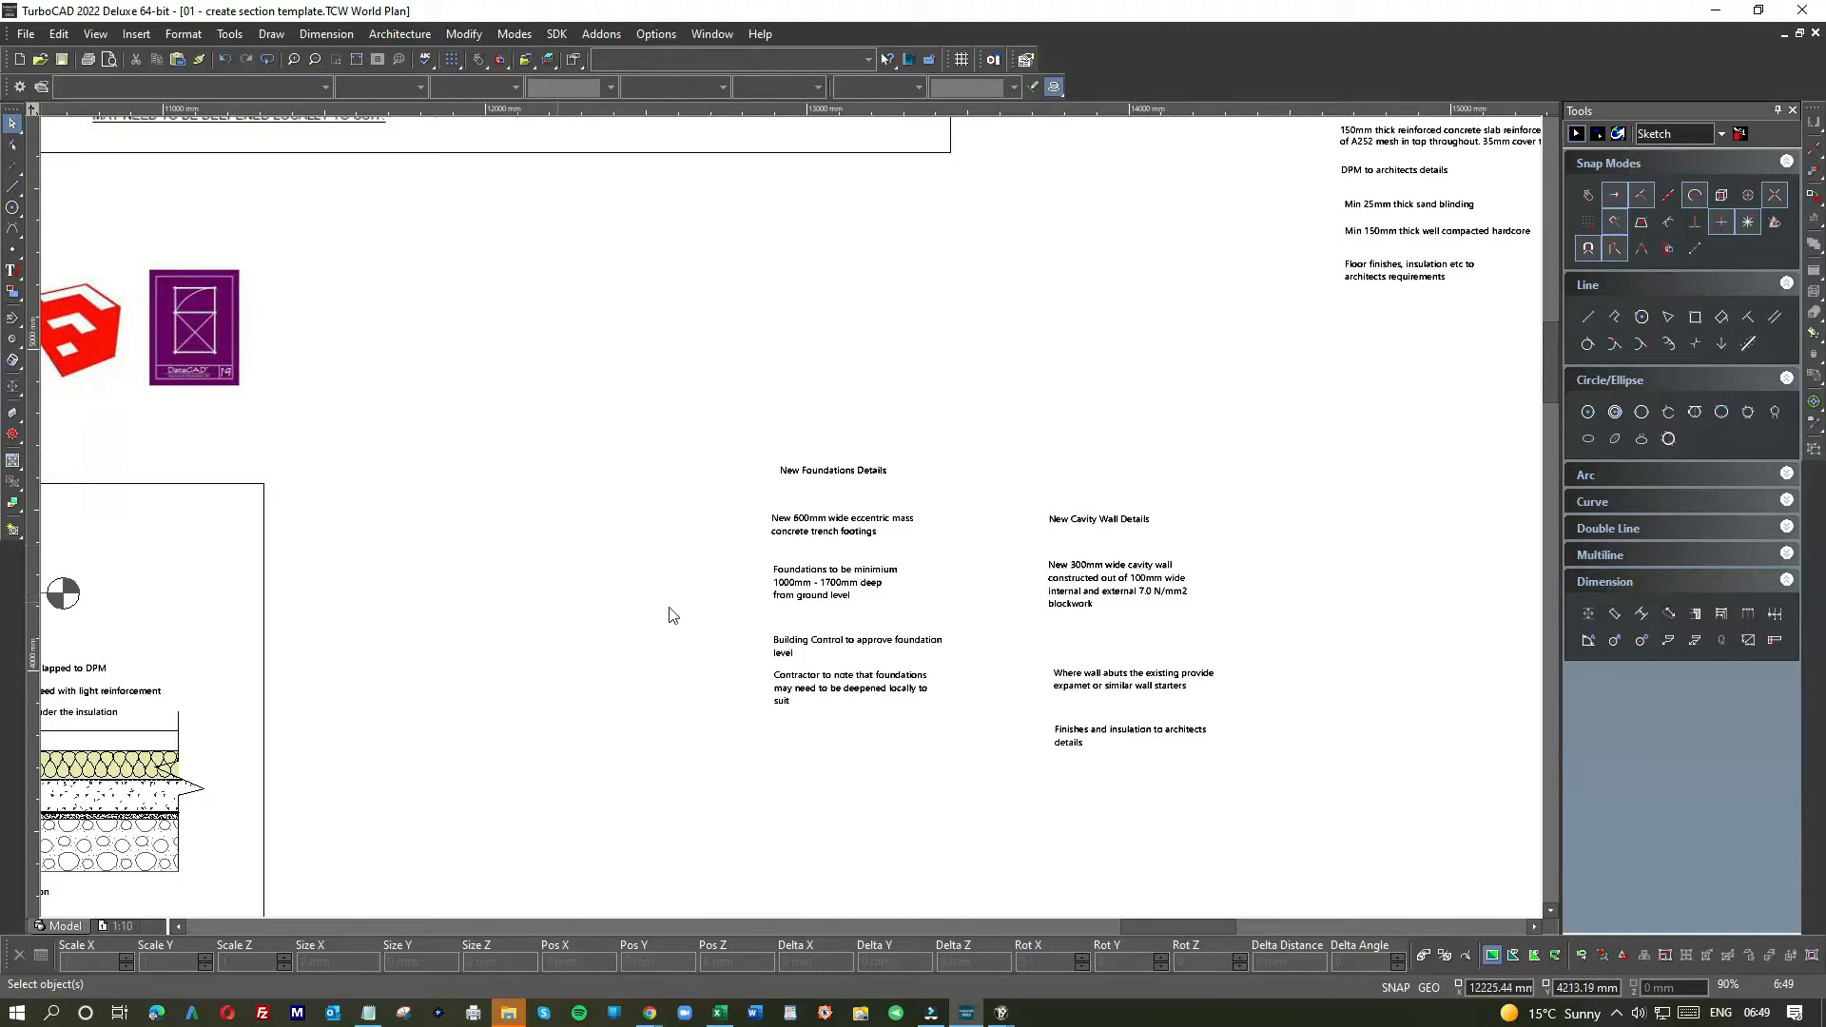
scroll(792, 522, "up", 4)
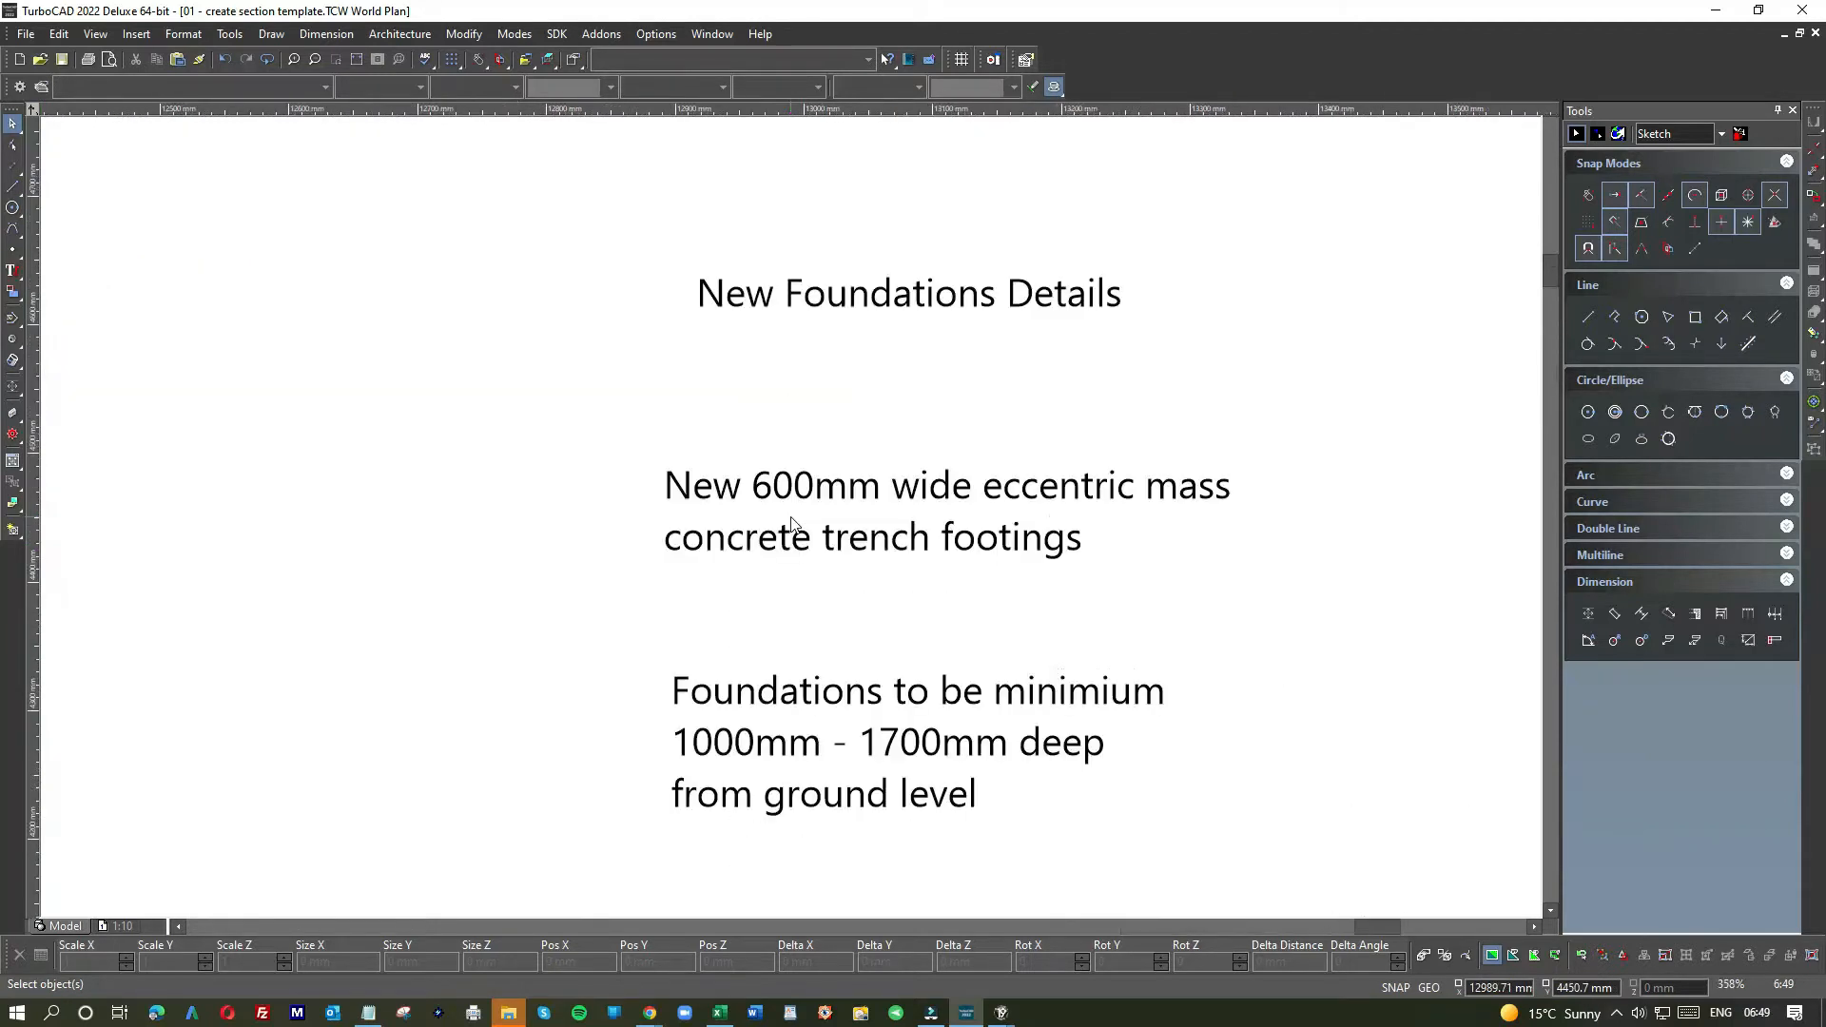
left_click(837, 485)
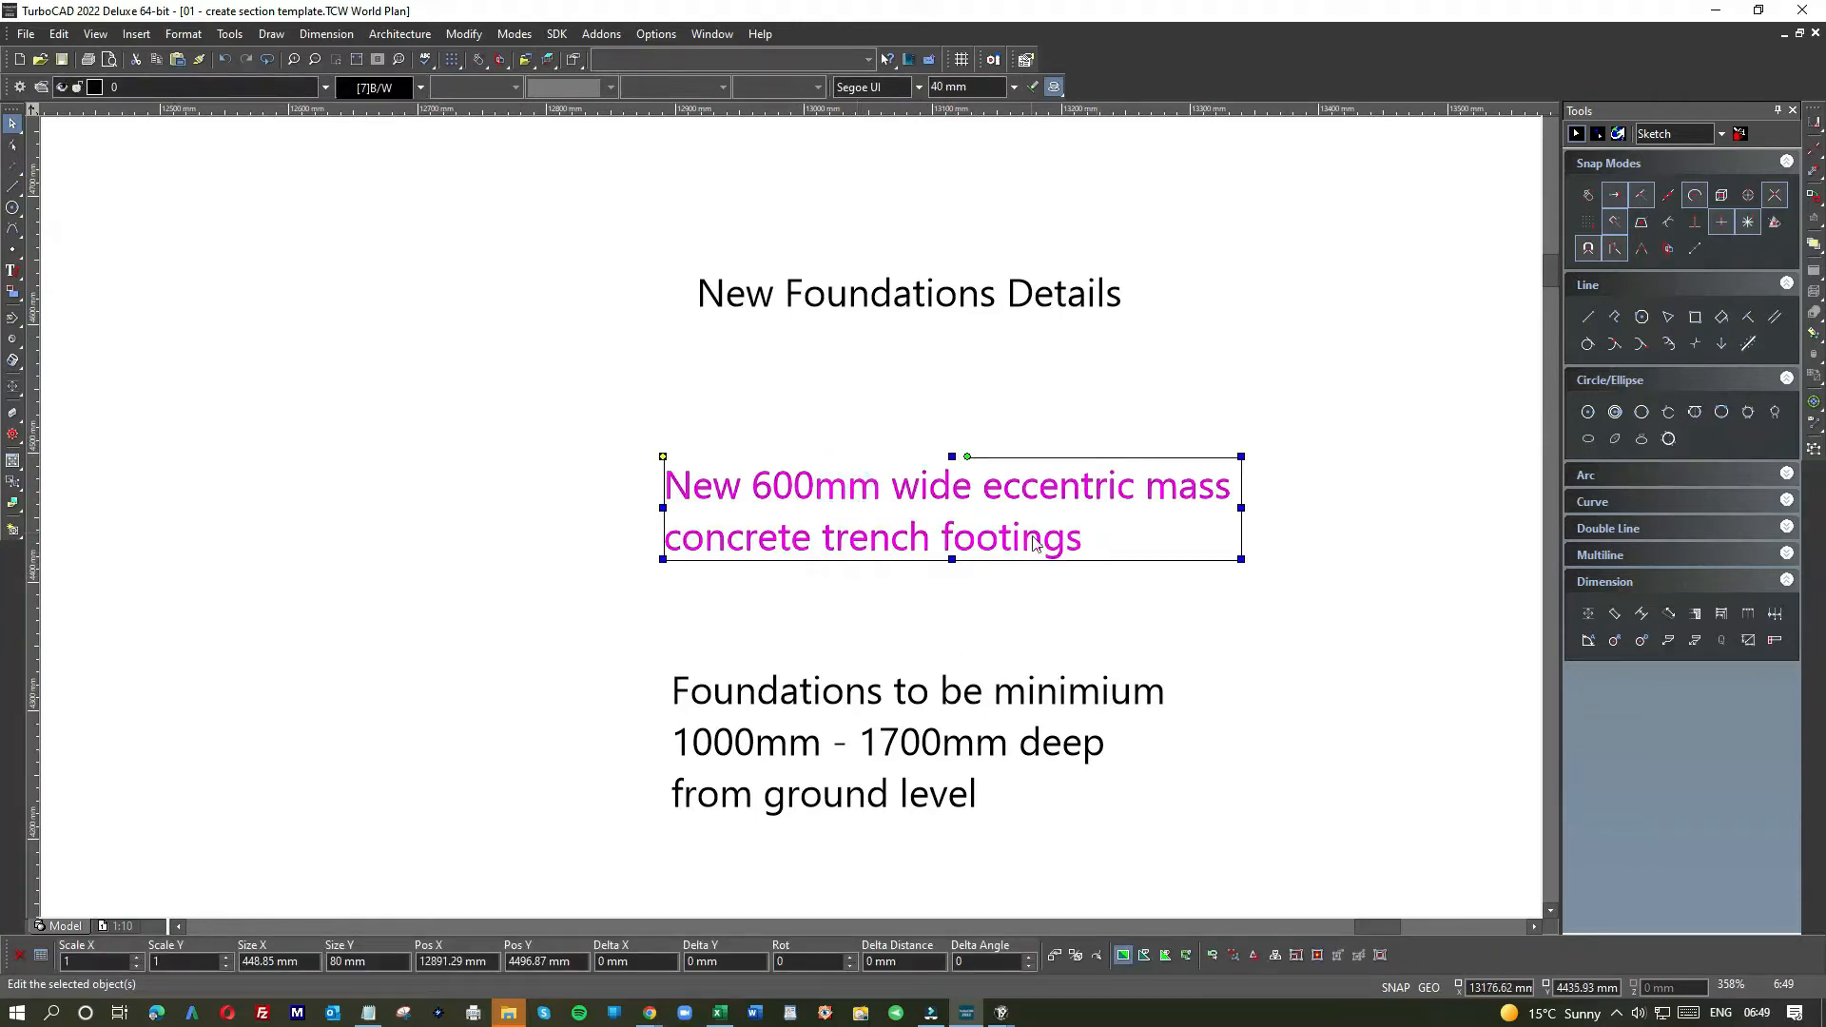
double_click(1082, 540)
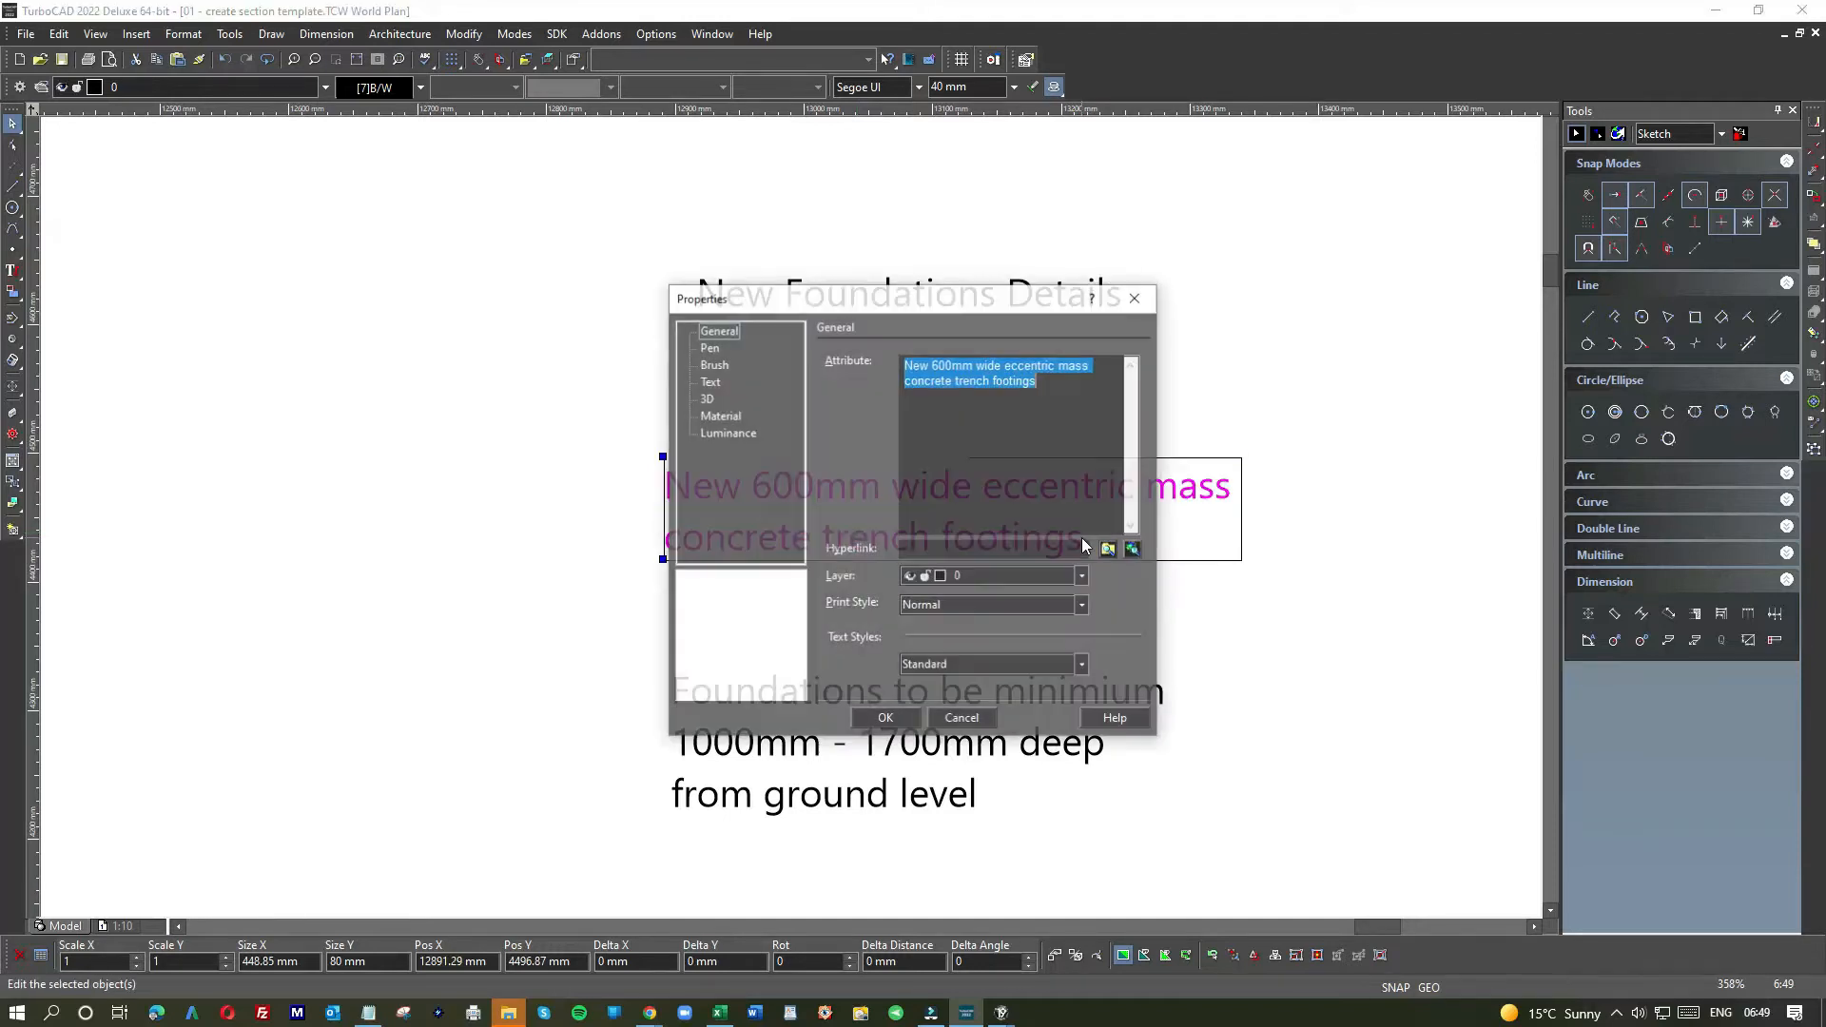
triple_click(1040, 392)
key("ctrl+c")
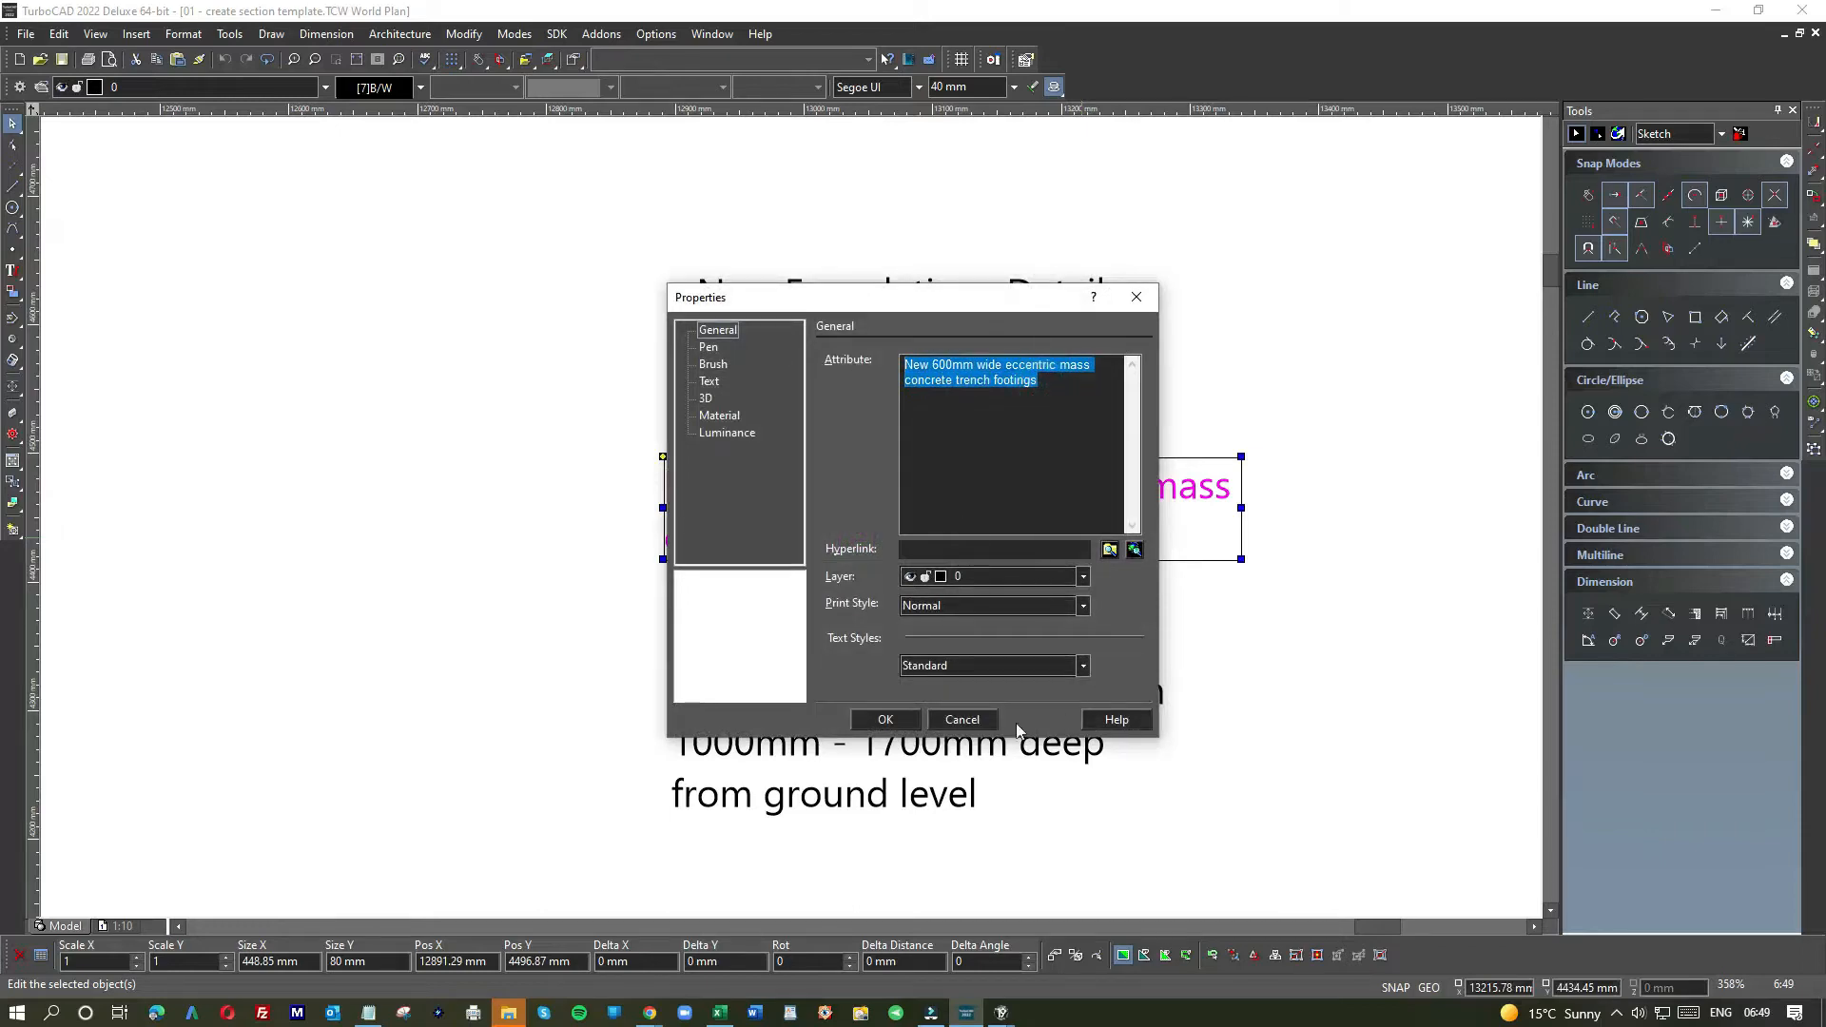
left_click(962, 719)
- Insert a multiline text about 1070 mm wide above the New Foundations Details heading and paste the copied footing note into it
scroll(680, 530, "down", 6)
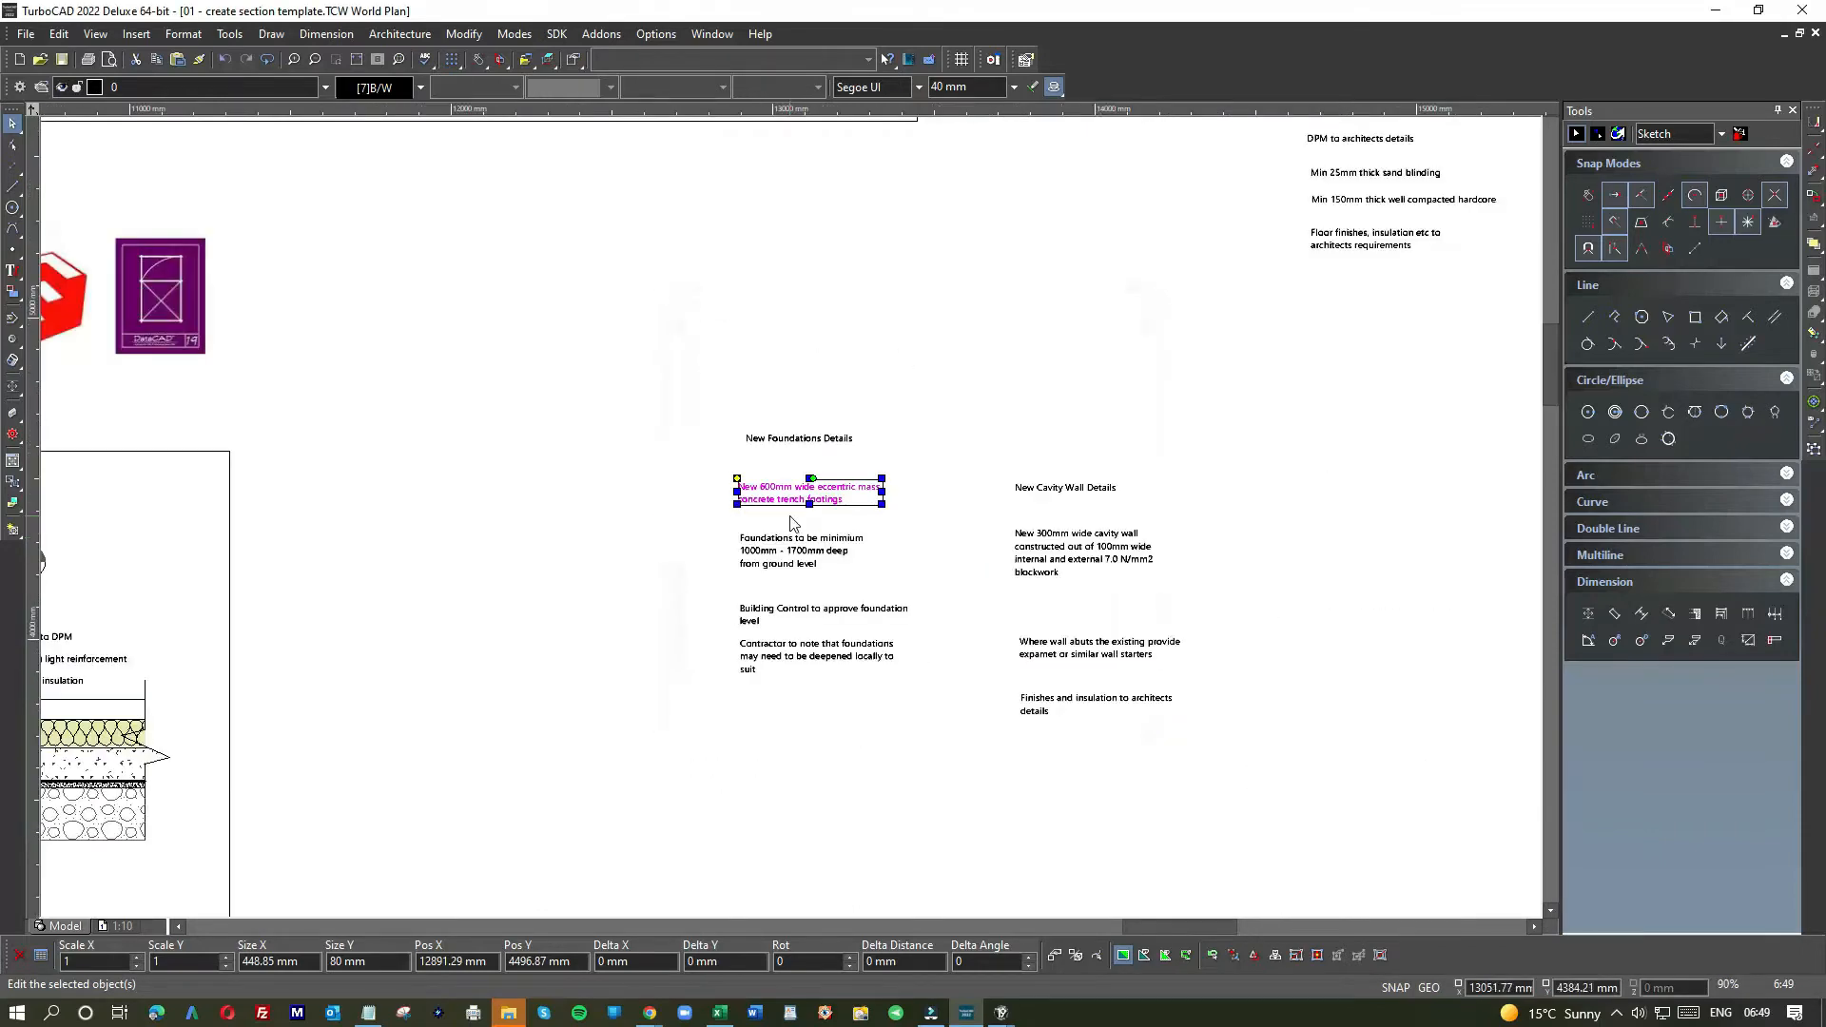
scroll(673, 432, "down", 3)
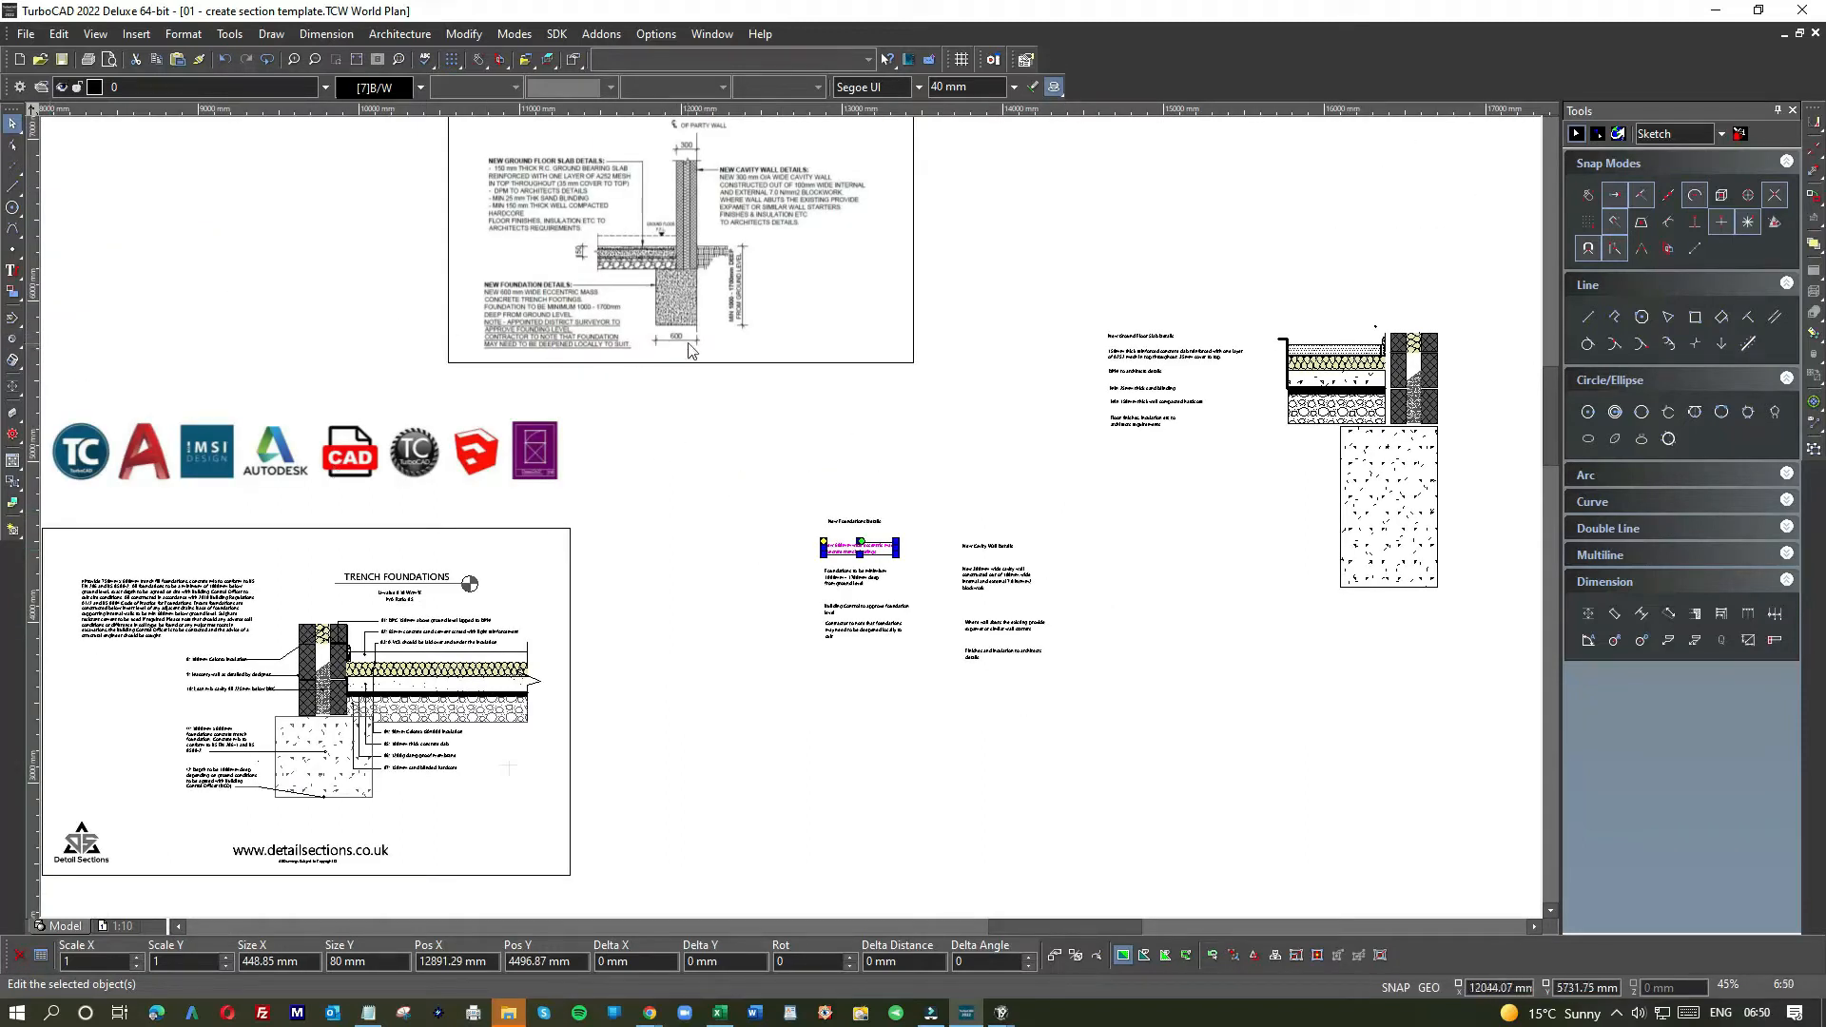
scroll(837, 536, "up", 1)
scroll(793, 521, "down", 1)
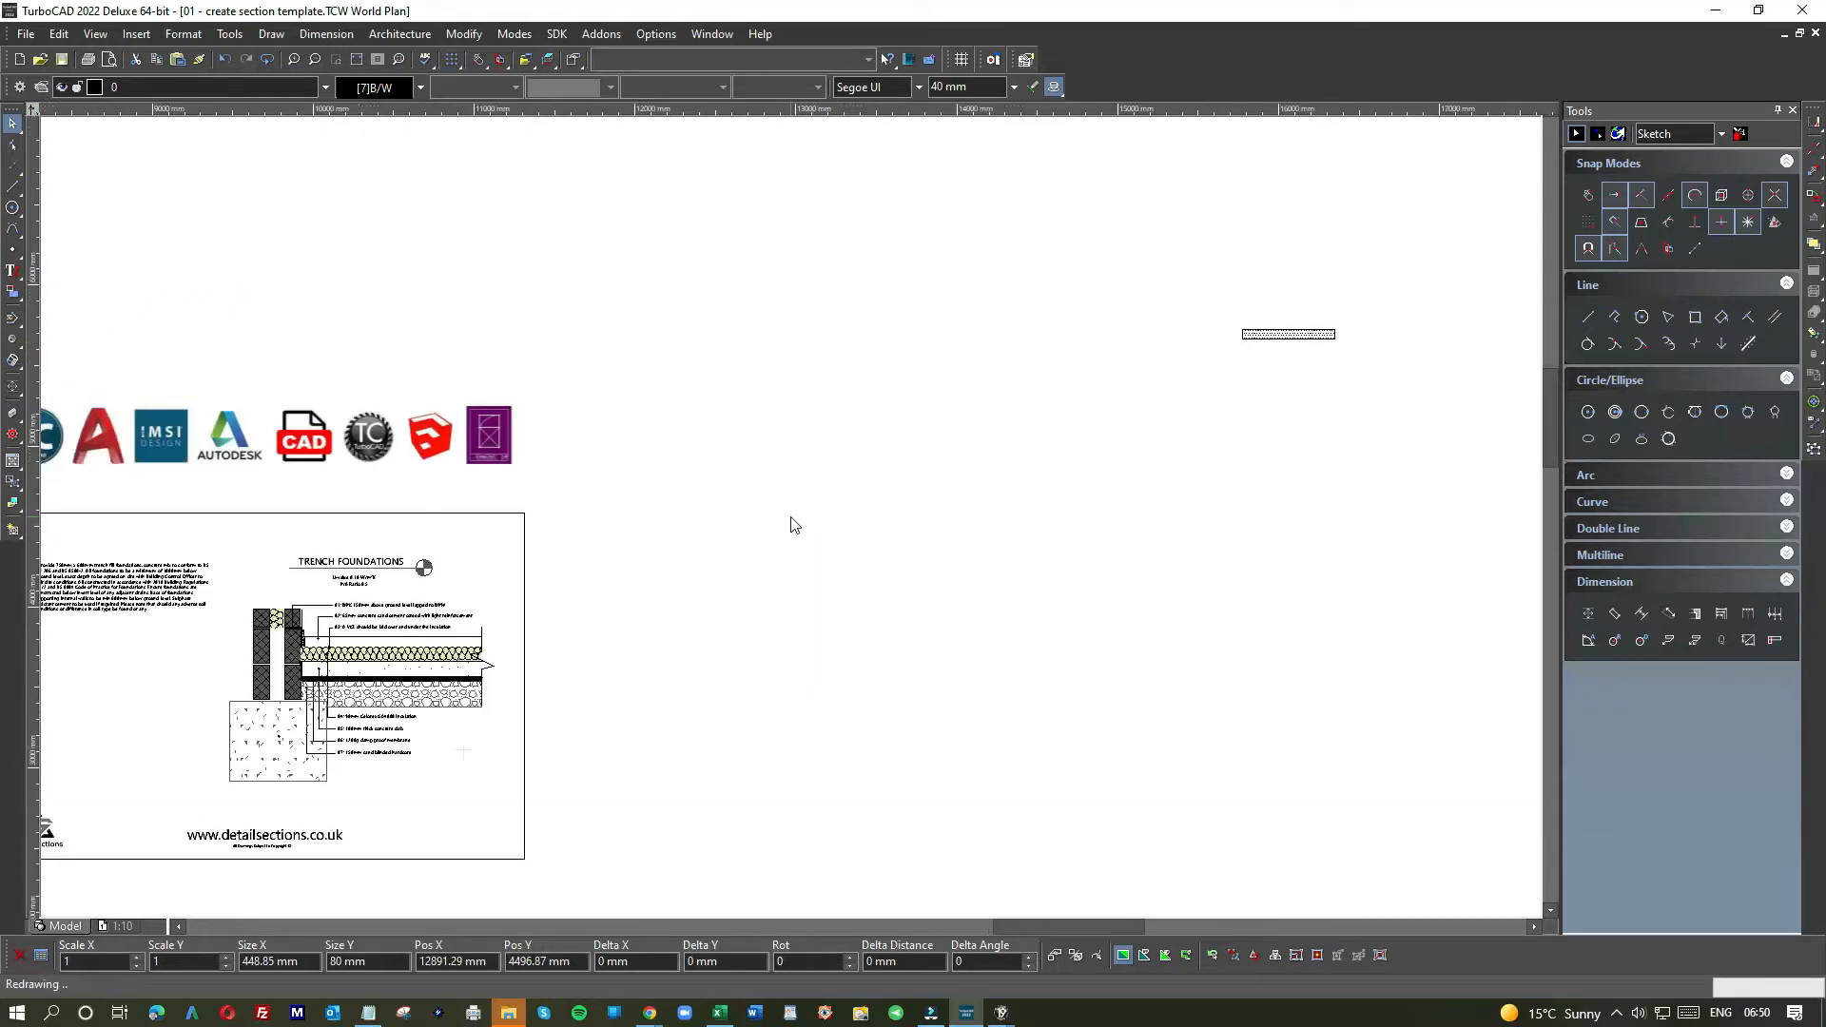
left_click(12, 207)
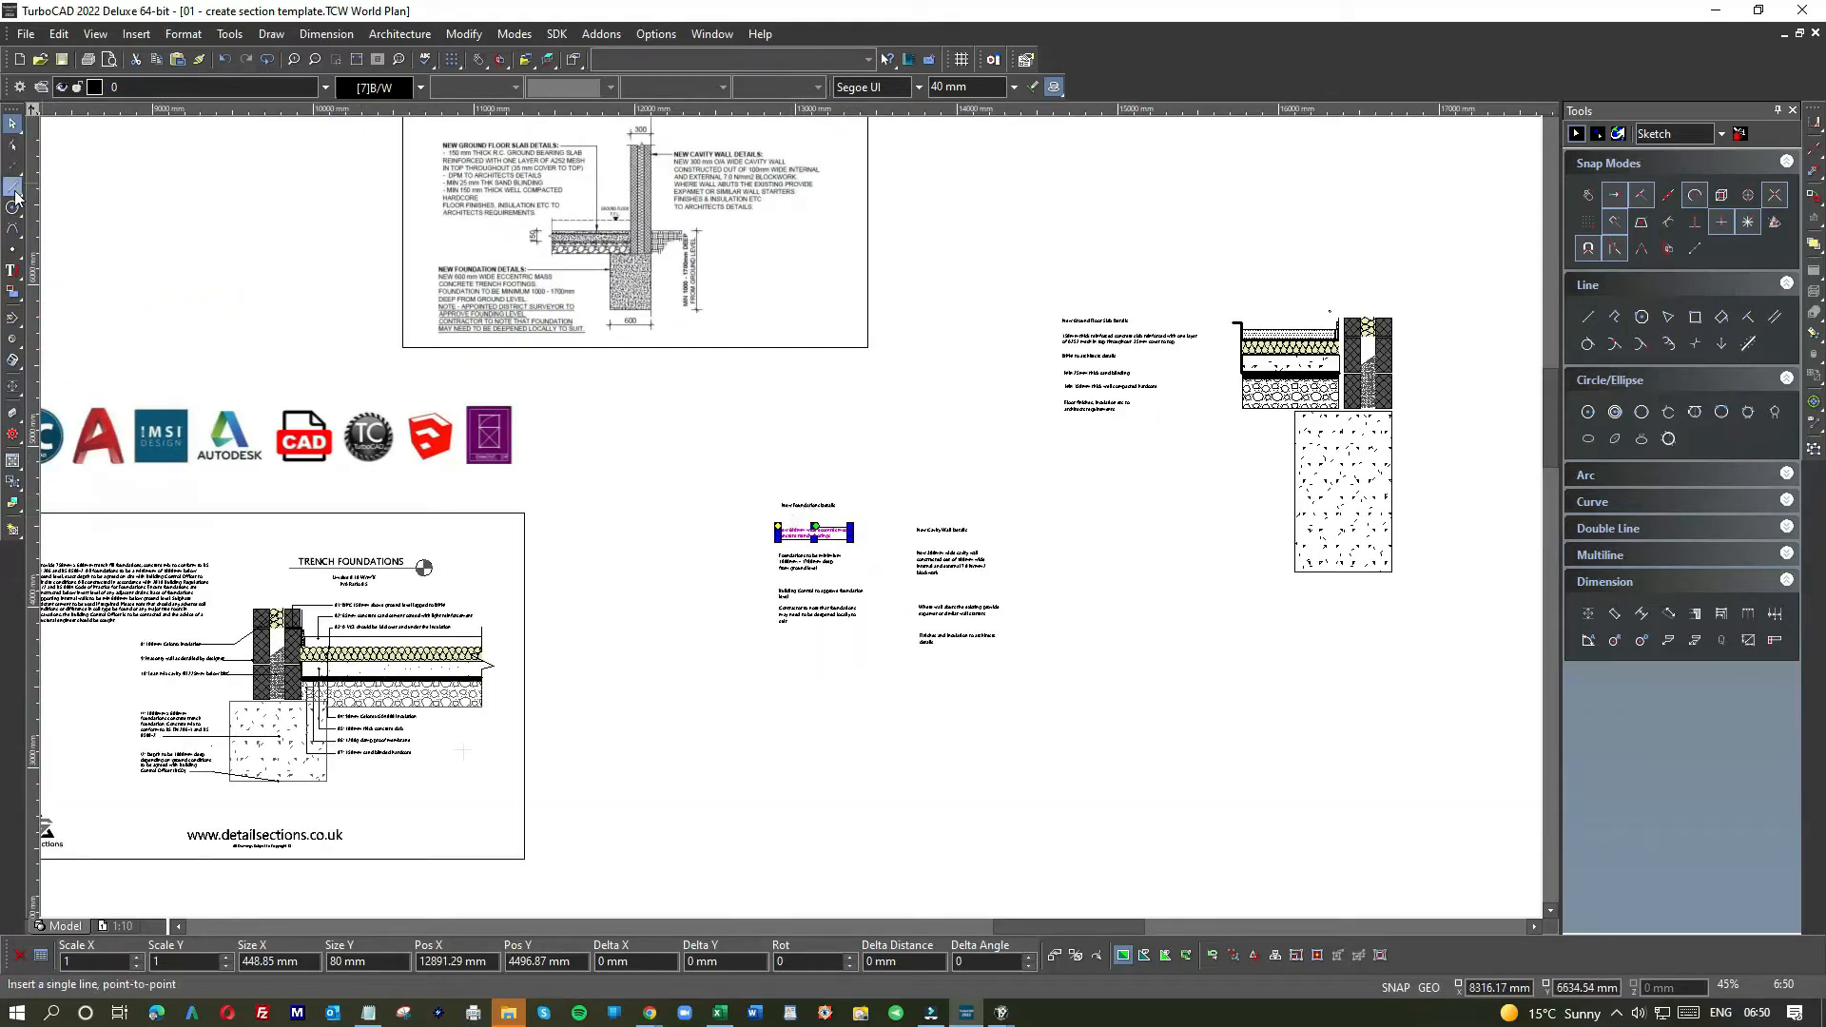
left_click_drag(12, 271, 76, 288)
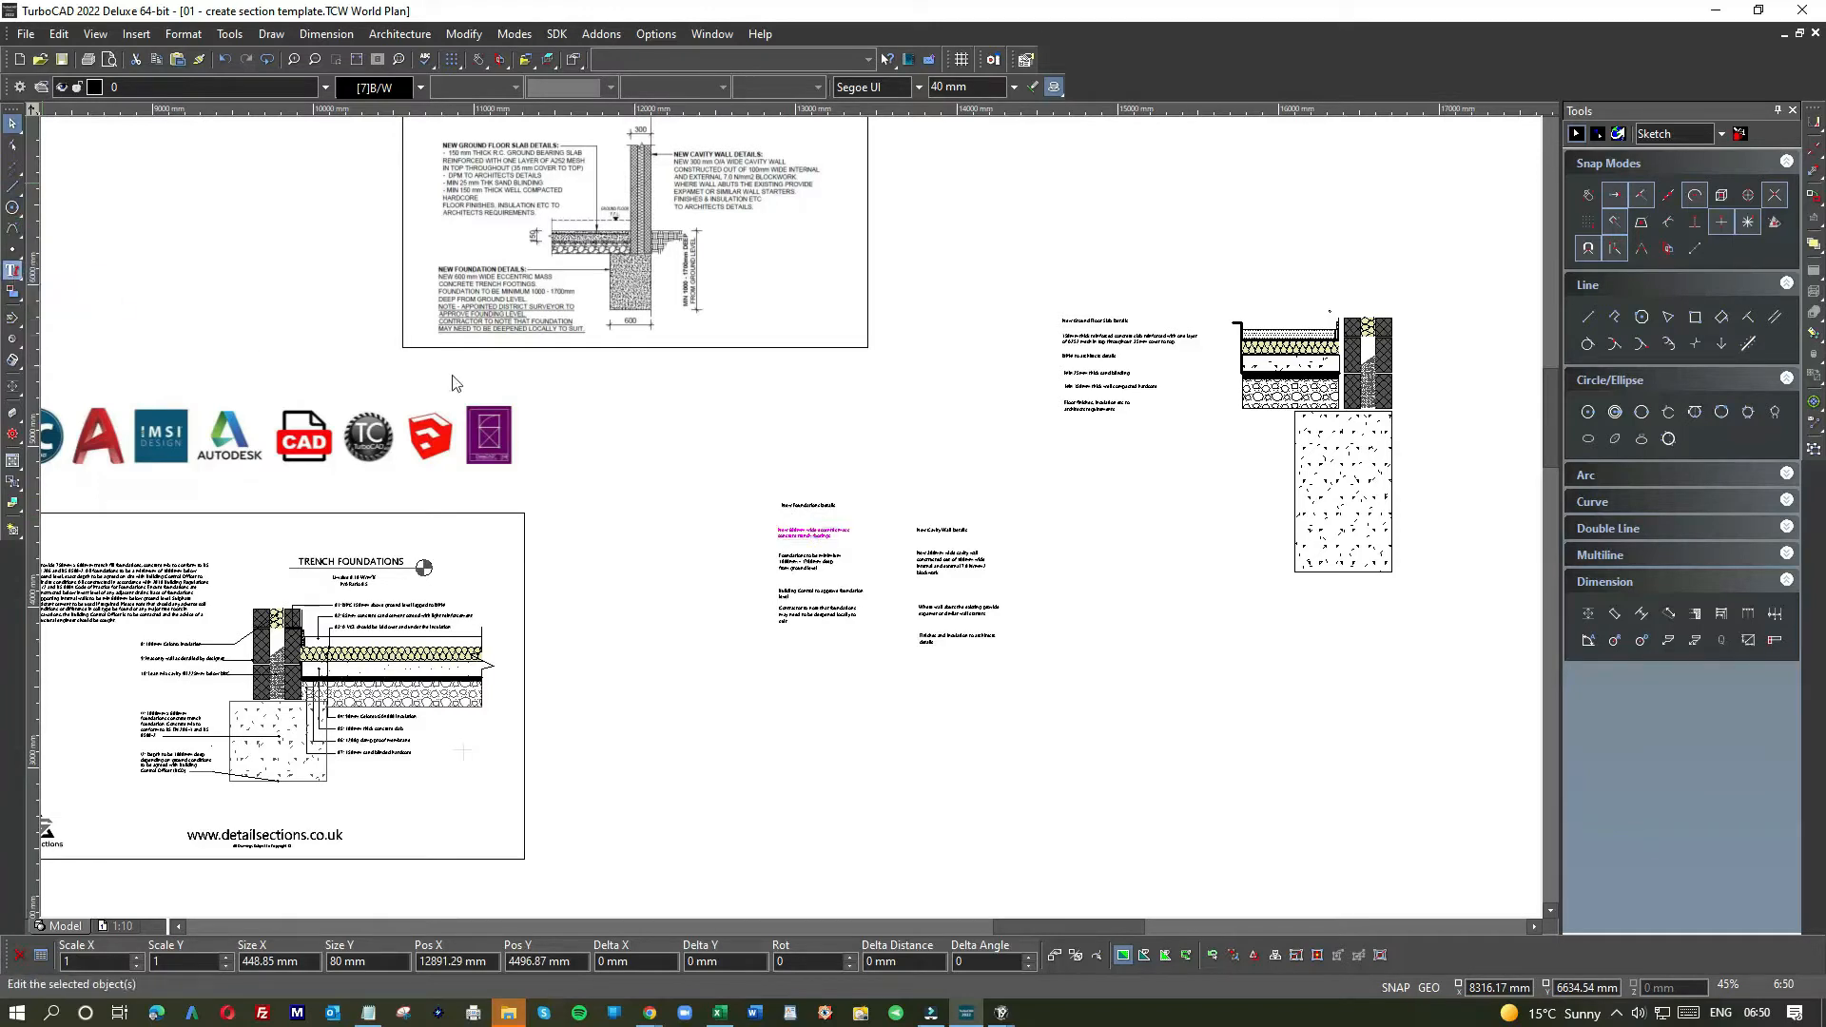
left_click(776, 403)
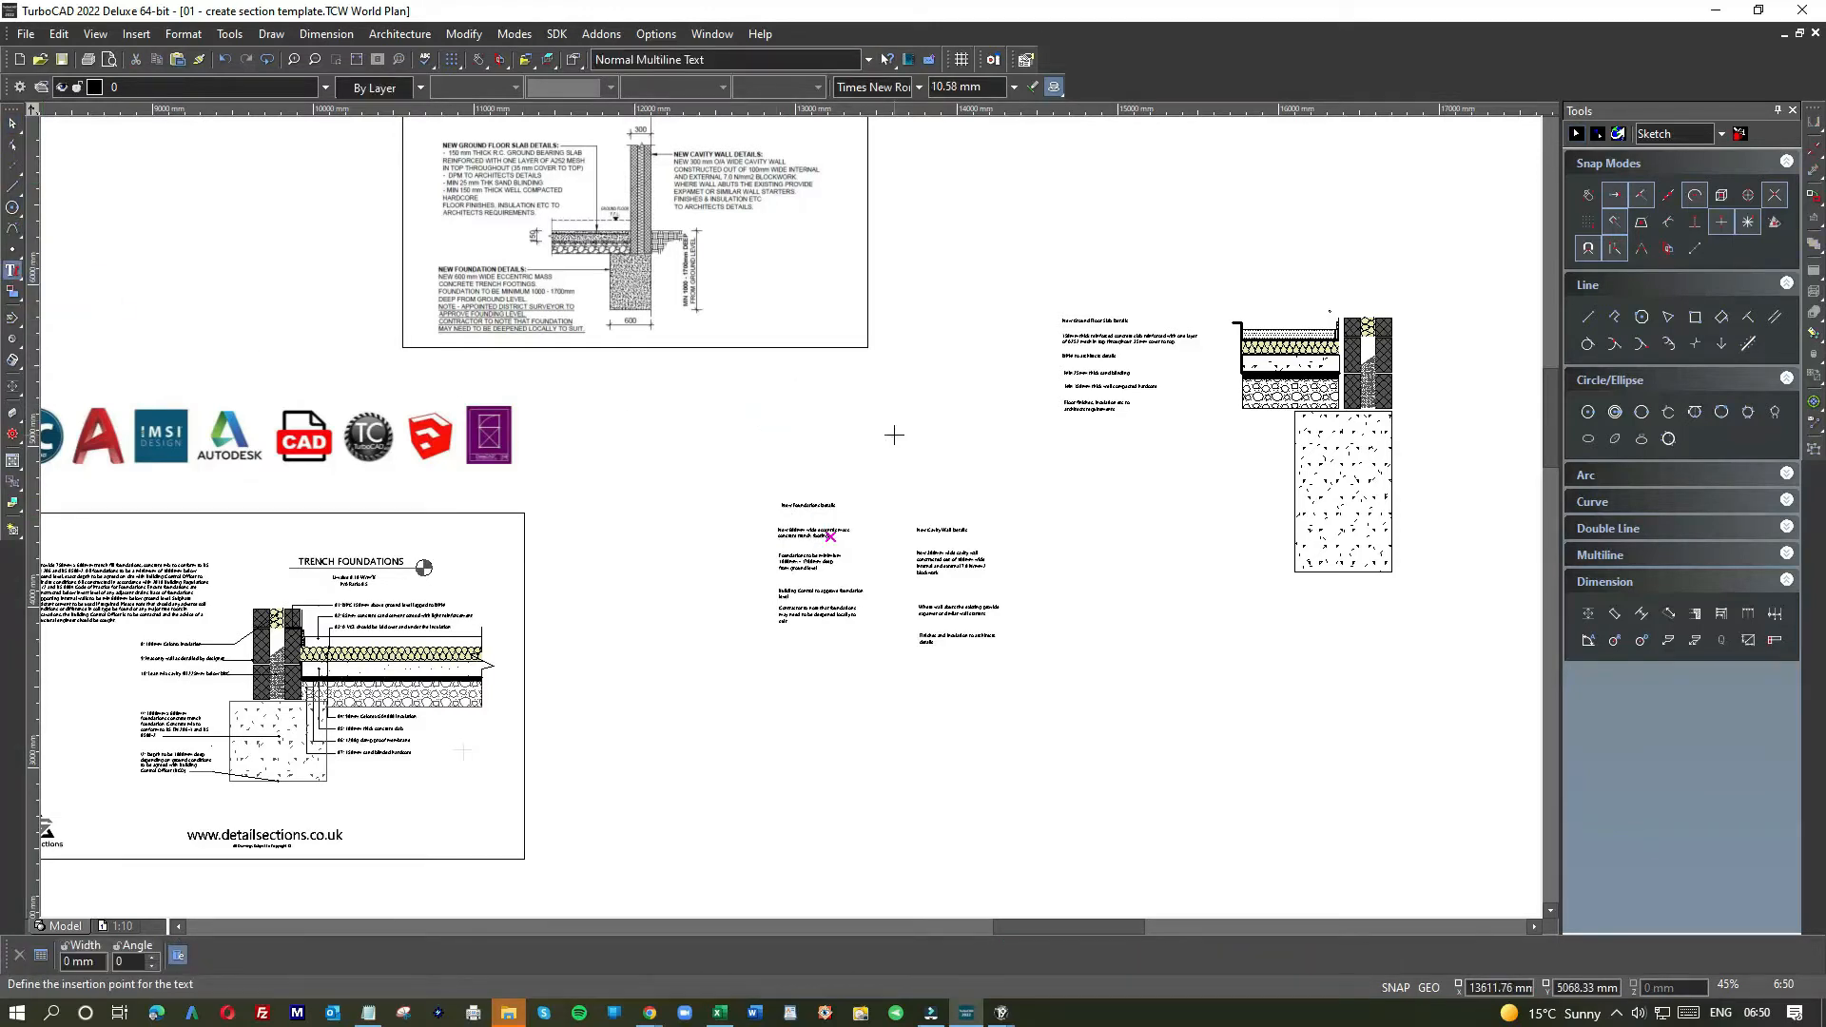
scroll(811, 430, "up", 3)
left_click(723, 499)
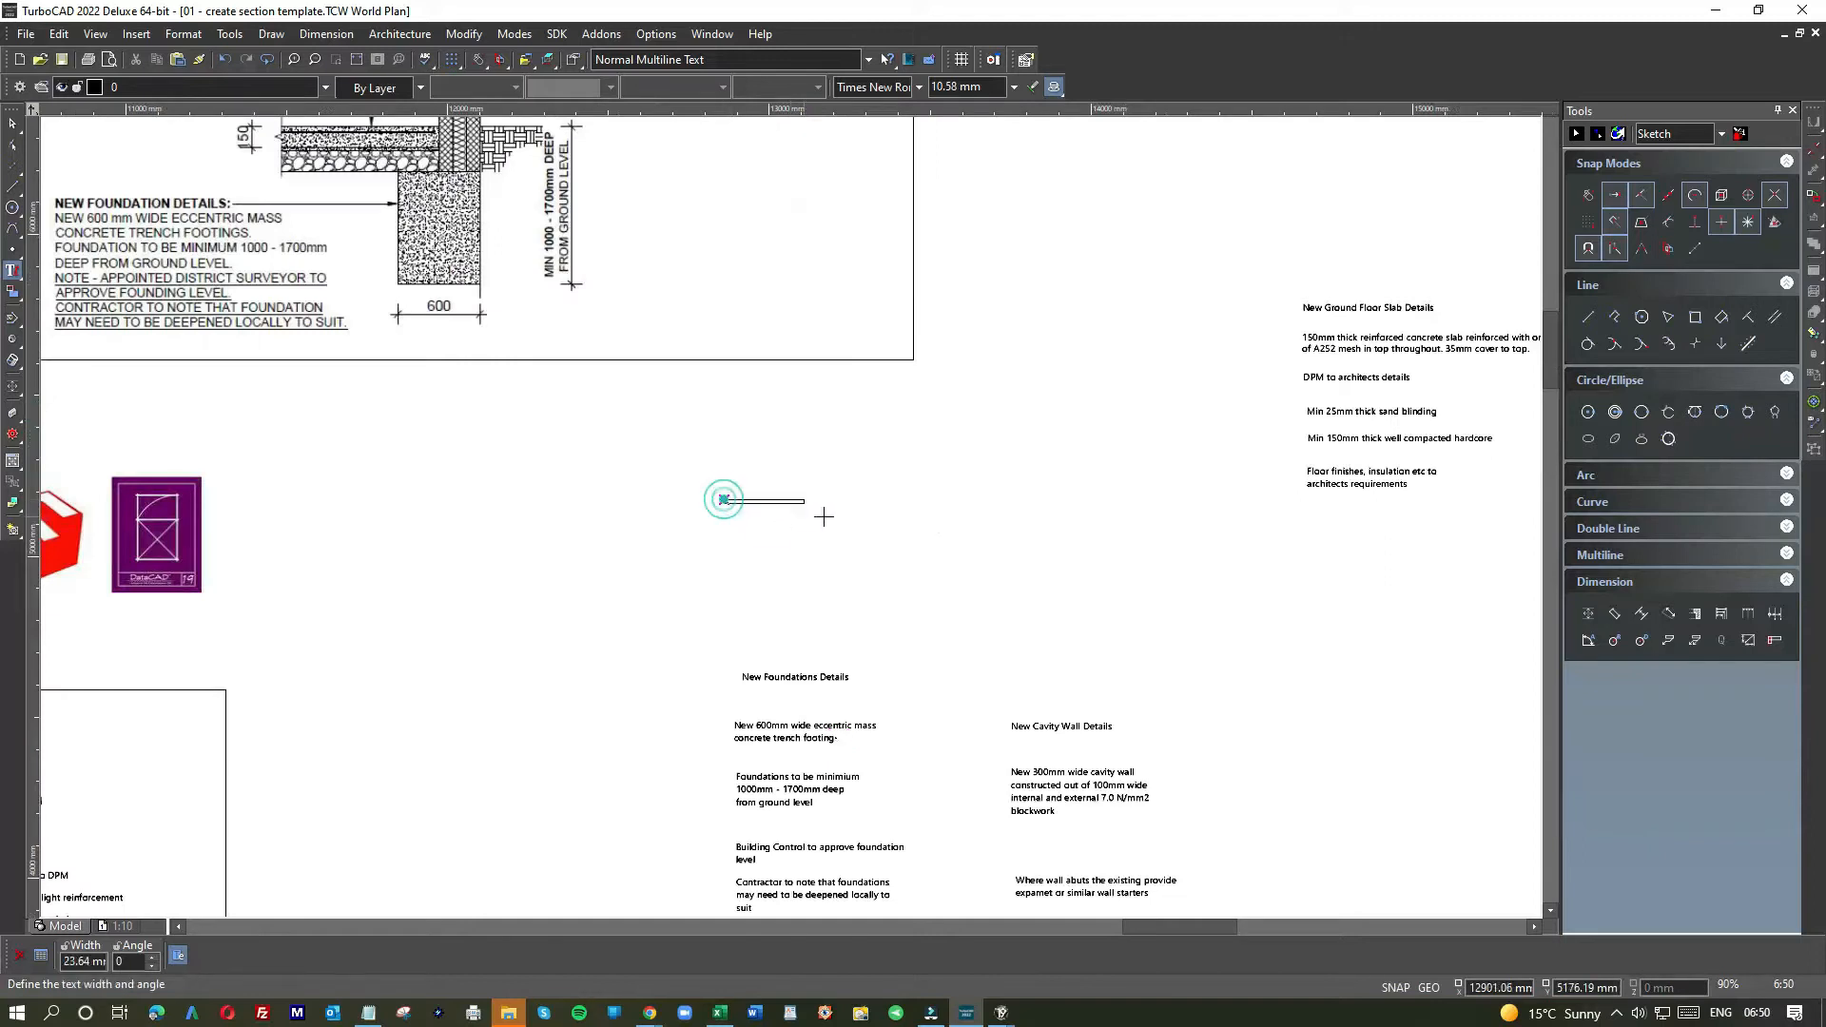
left_click(1066, 514)
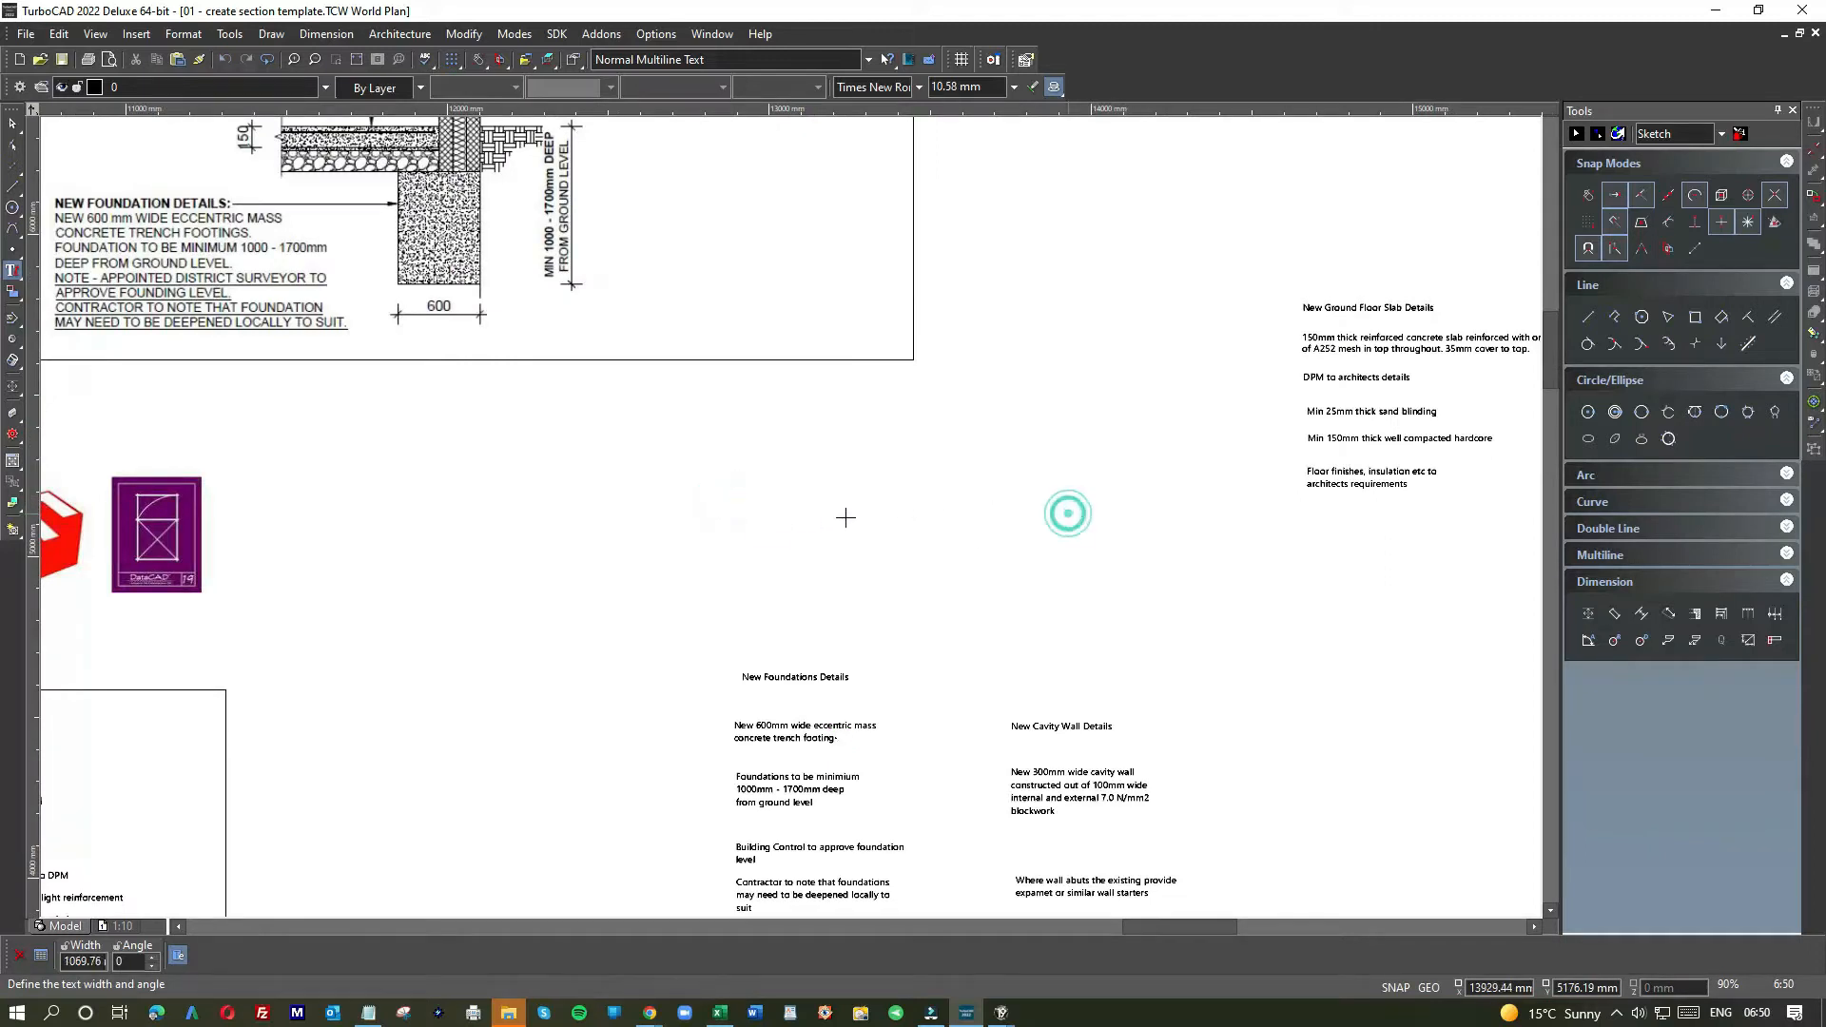
left_click(792, 517)
key("ctrl+v")
- Join the pasted footing note into a single line, with a space between "mass" and "concrete"
left_click_drag(826, 528, 692, 526)
left_click(685, 514)
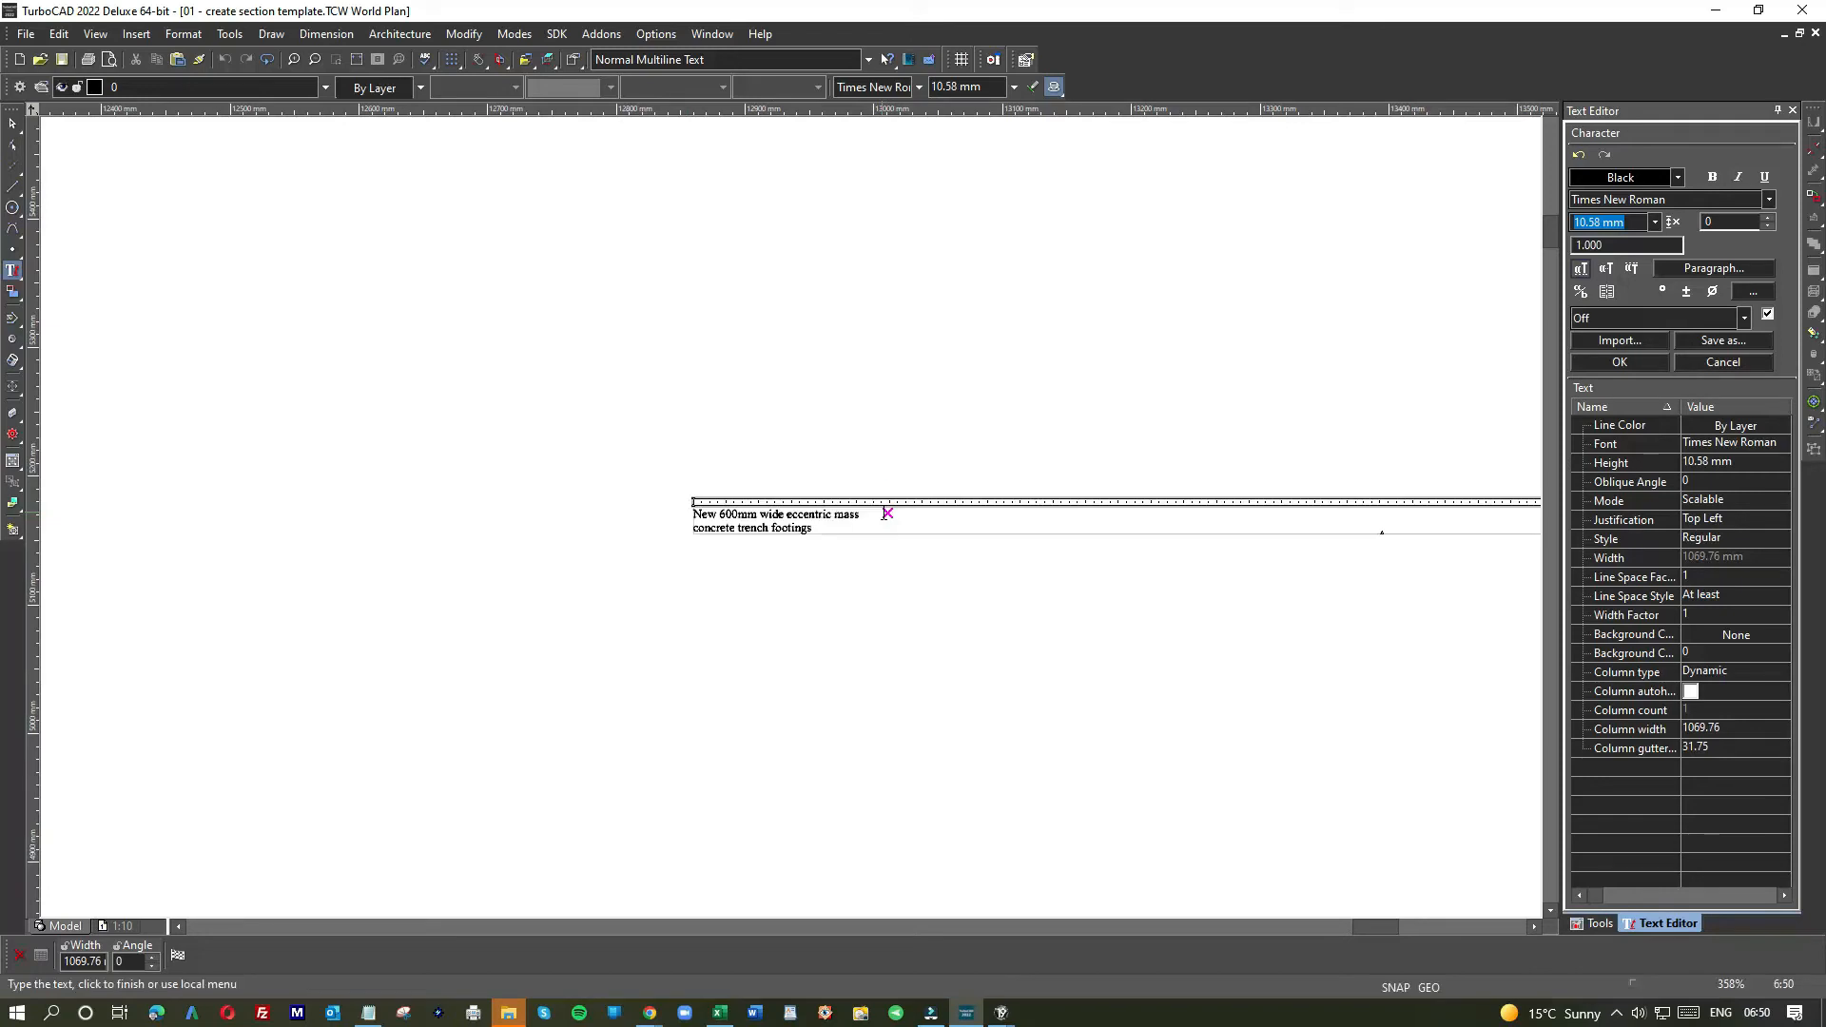
left_click(884, 515)
key("Delete")
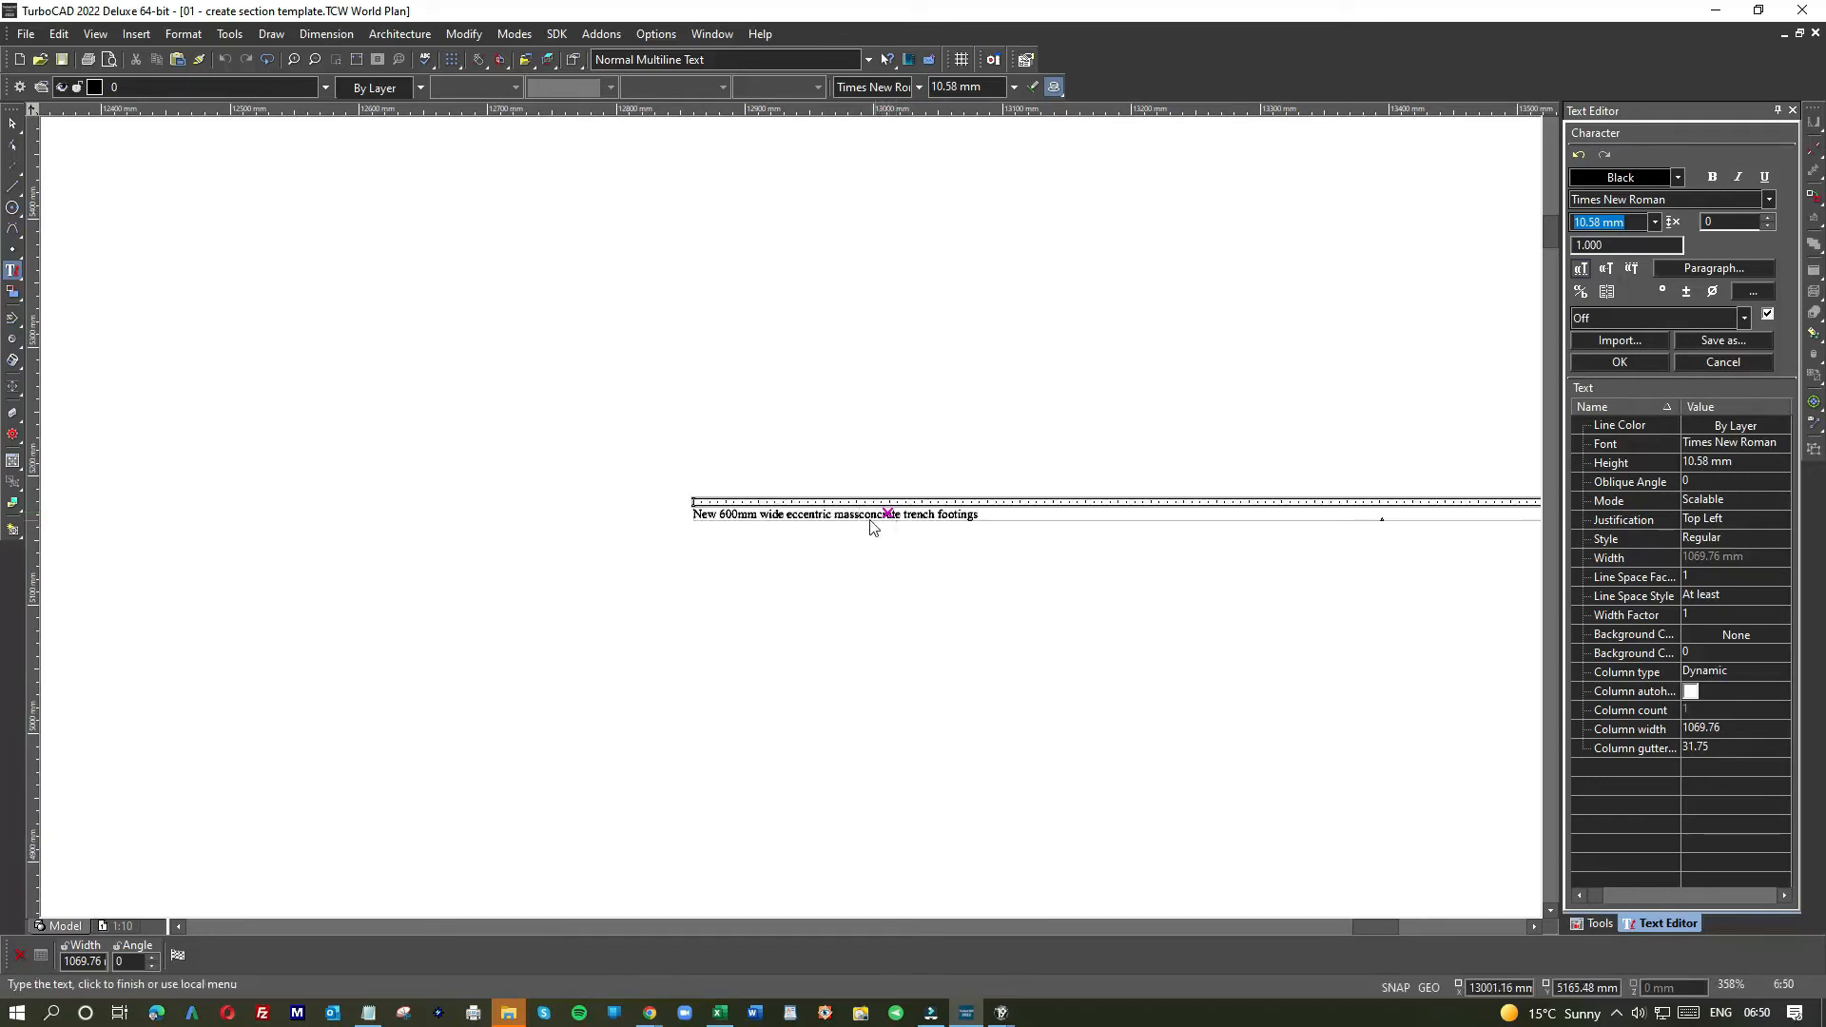
left_click(864, 514)
- Set the whole pasted footing note to the Segoe UI font at a height of 40 mm
left_click_drag(985, 514, 661, 517)
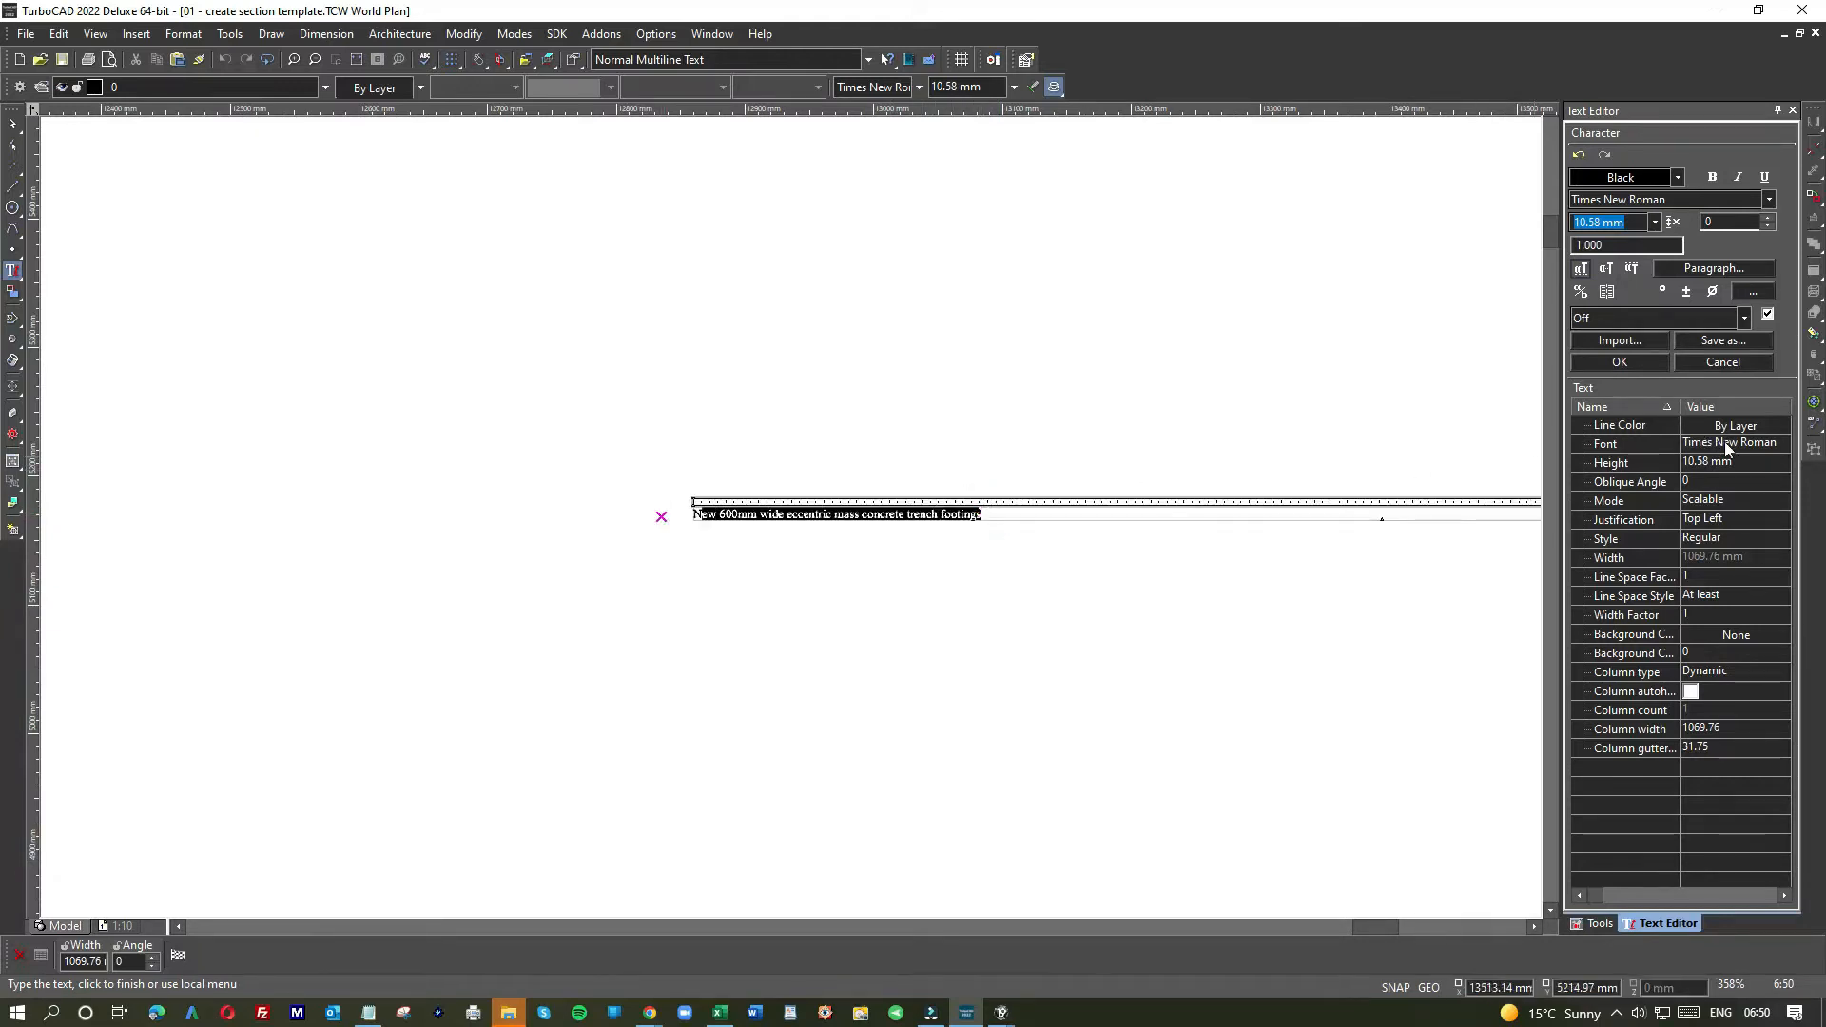
left_click(1725, 442)
left_click(1724, 442)
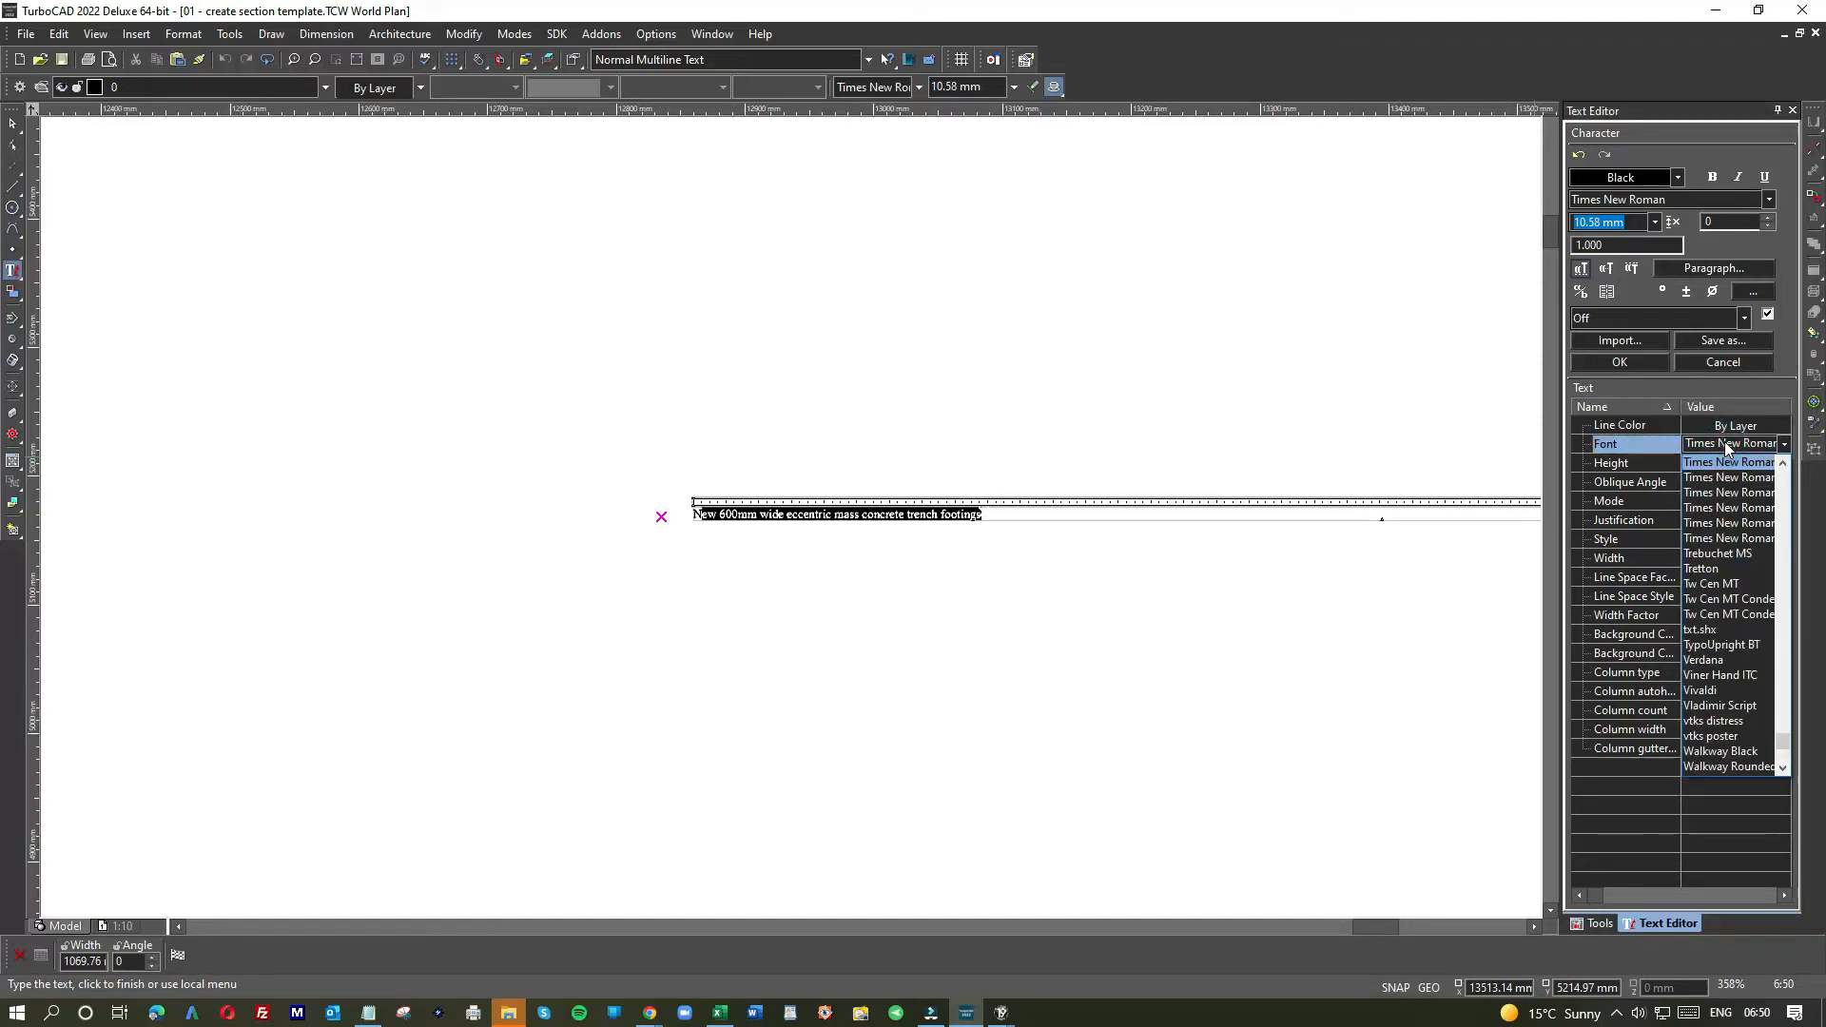
key("s")
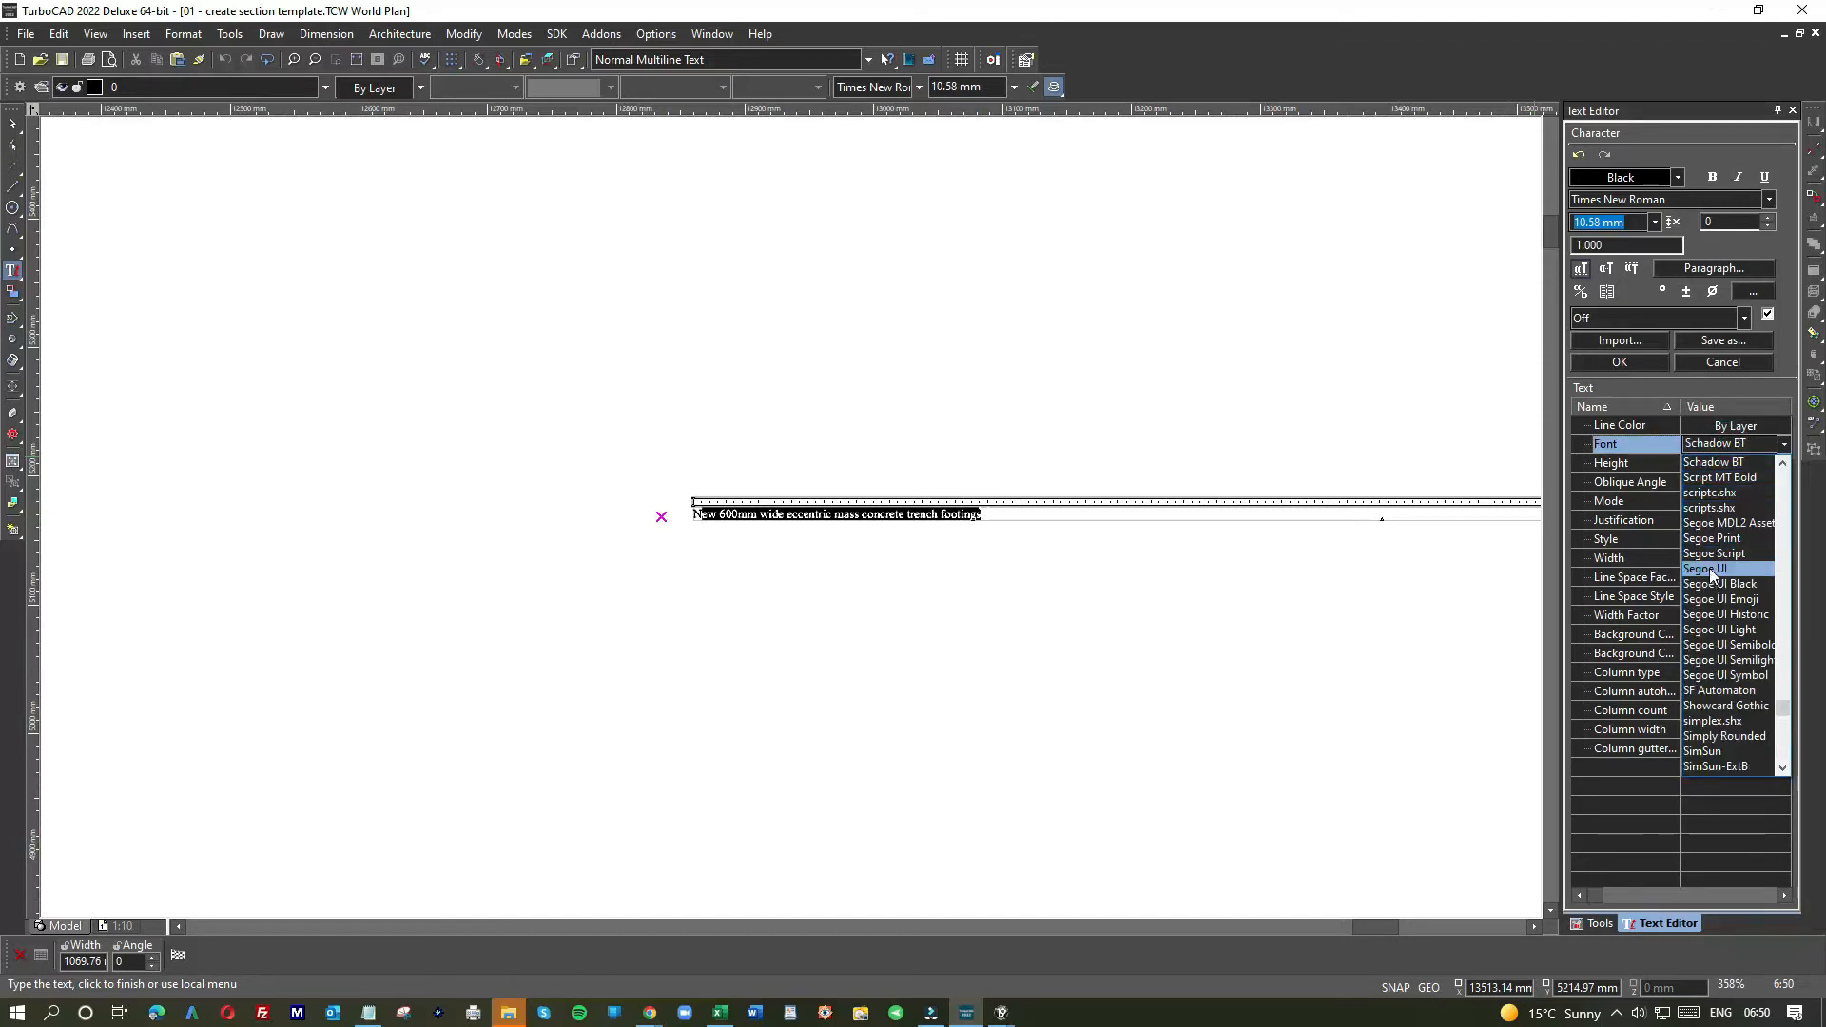
left_click(1709, 569)
left_click(1732, 460)
left_click(1732, 461)
type("4")
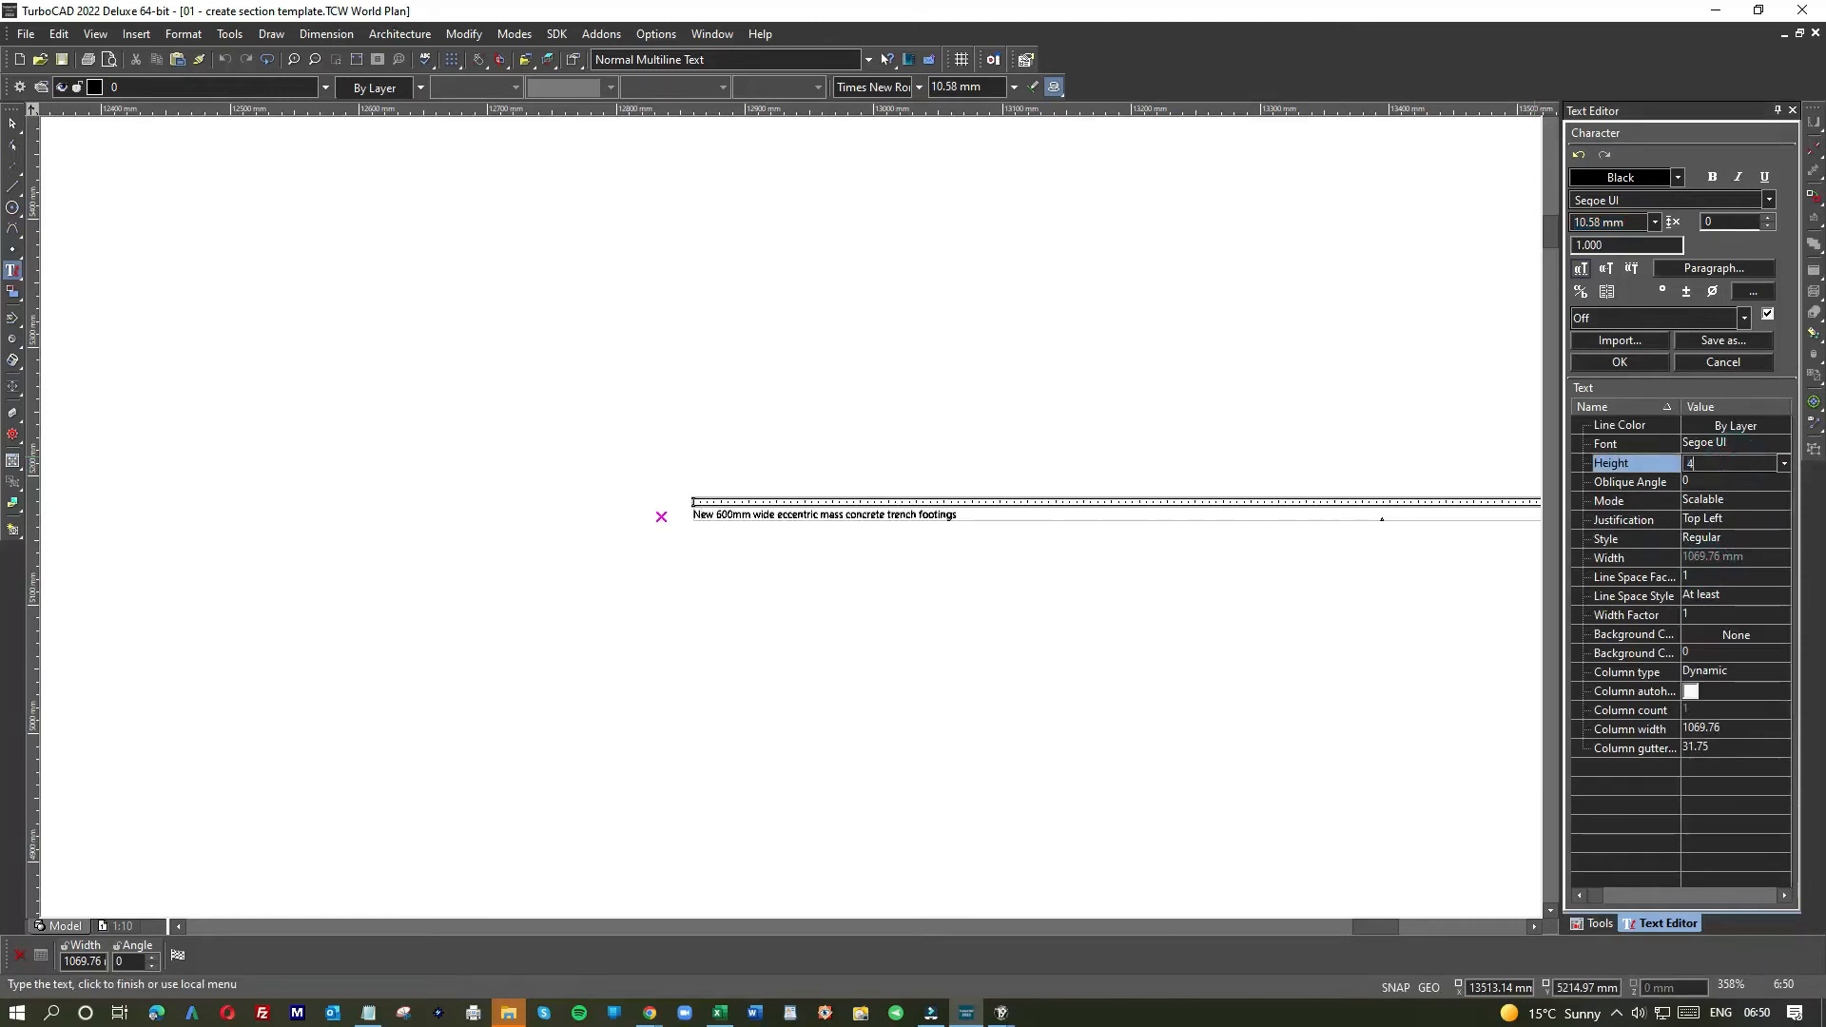
key("Return")
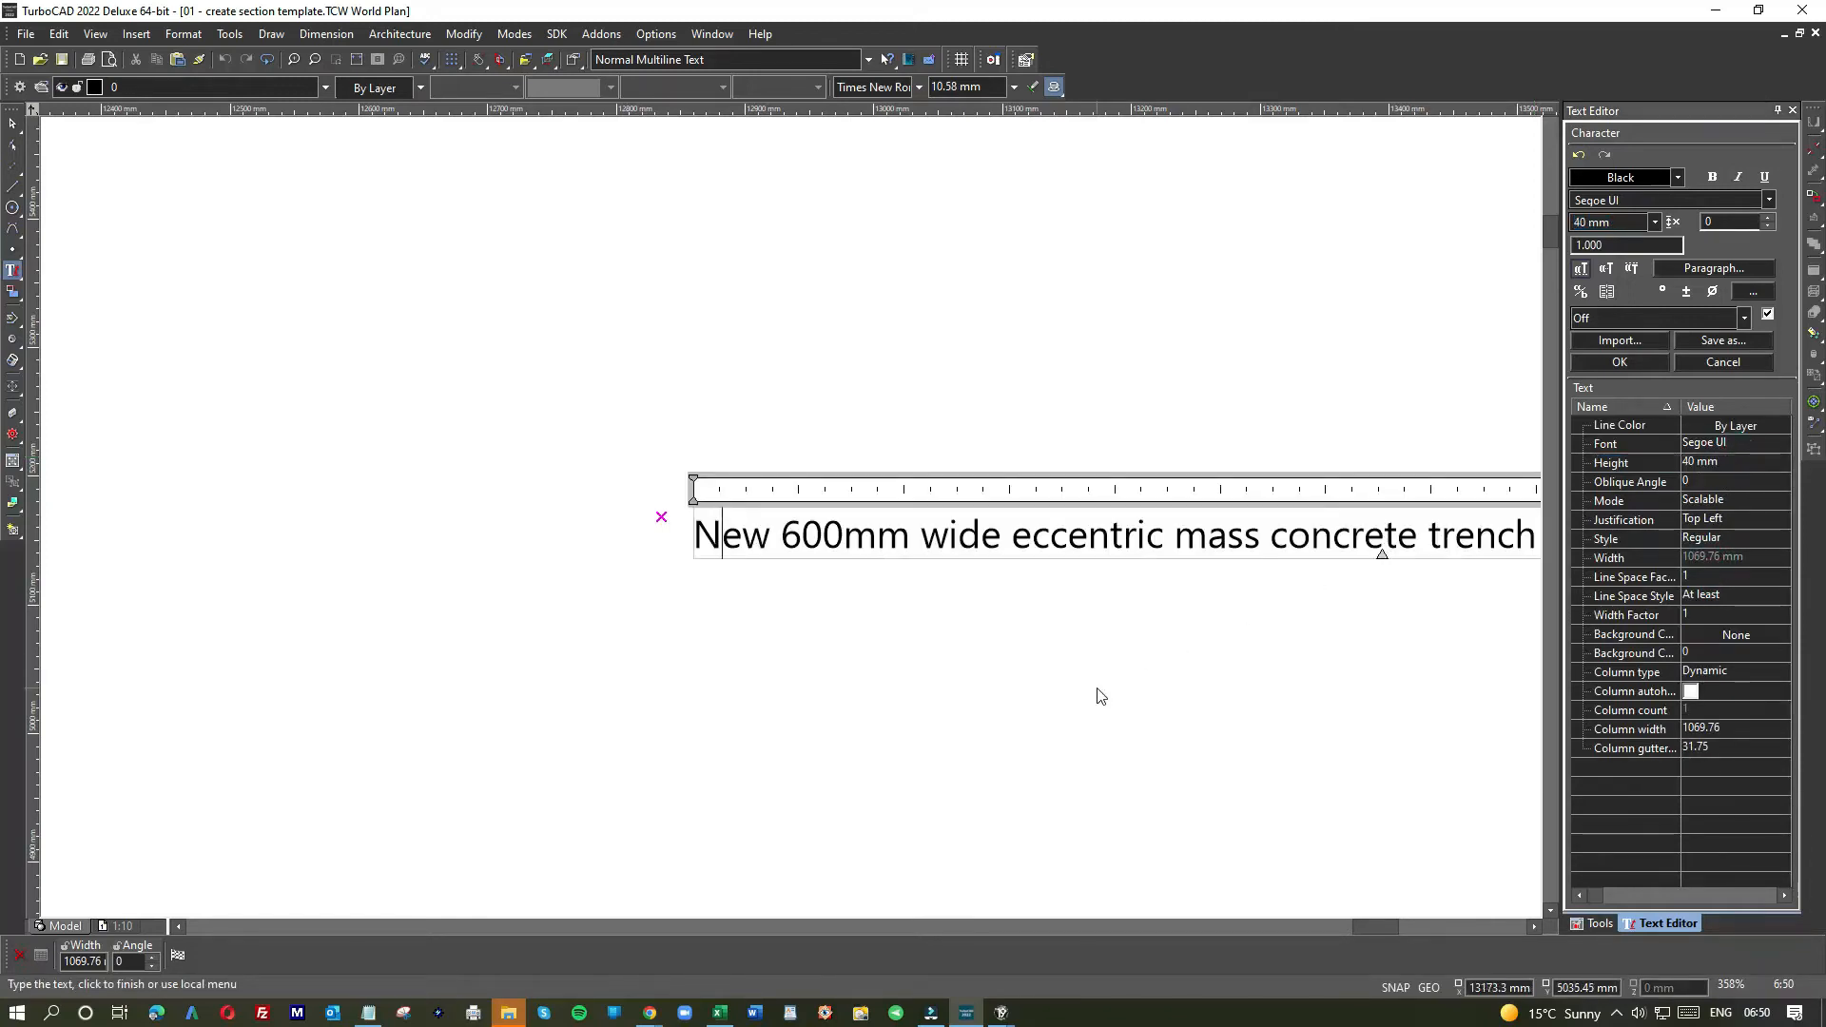
- Finish the multiline text and delete the original two-line footing note below the New Foundations Details heading
scroll(1096, 687, "down", 1)
left_click(792, 509)
scroll(901, 561, "down", 1)
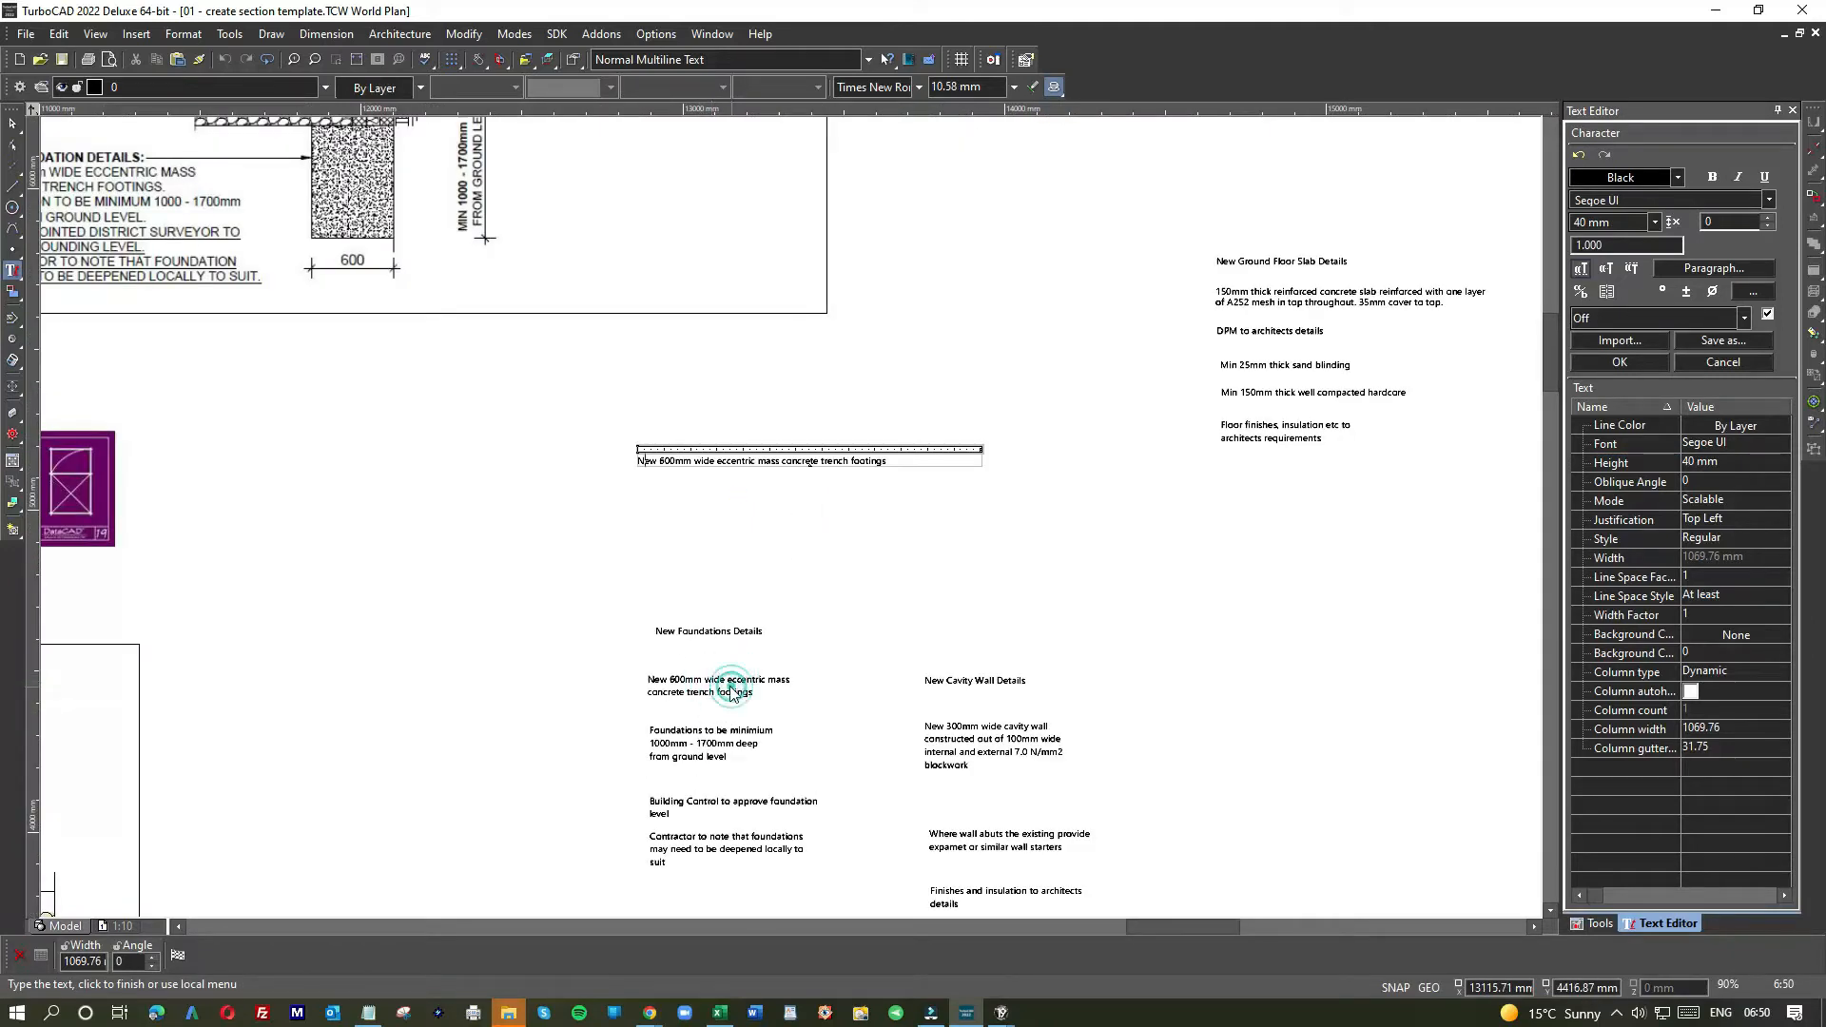
left_click(13, 123)
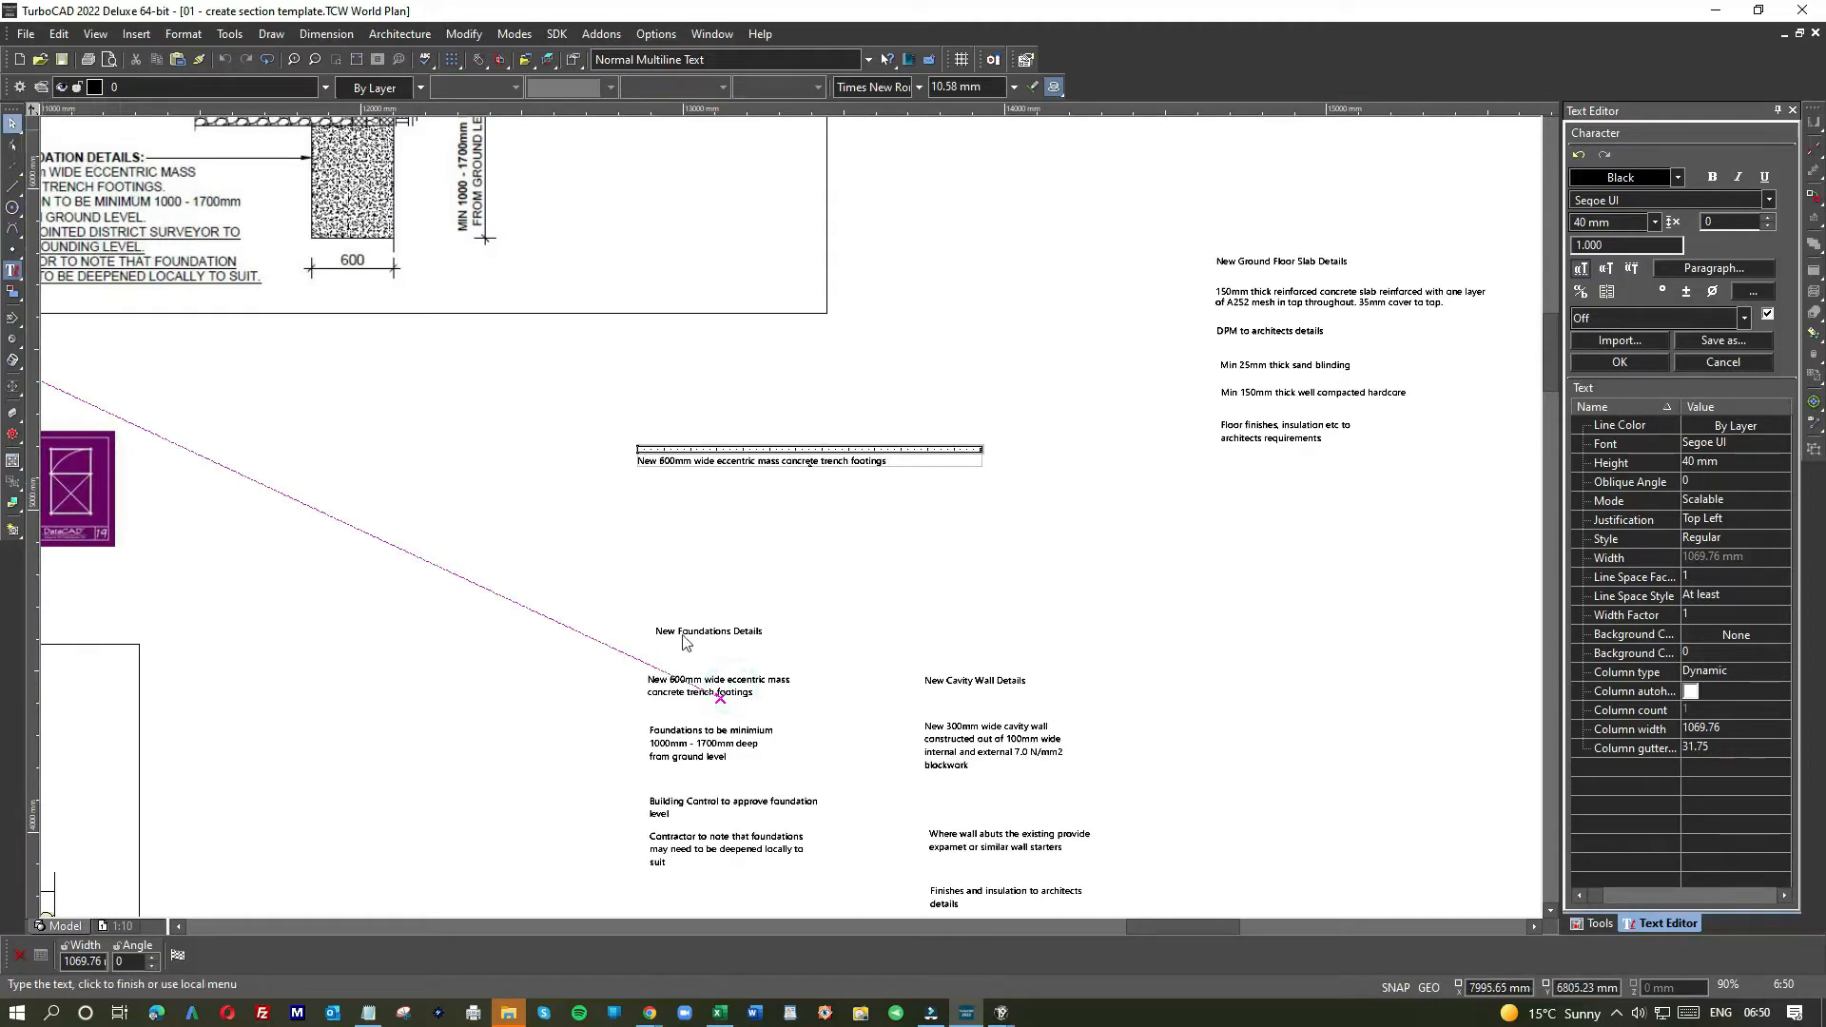
left_click(725, 680)
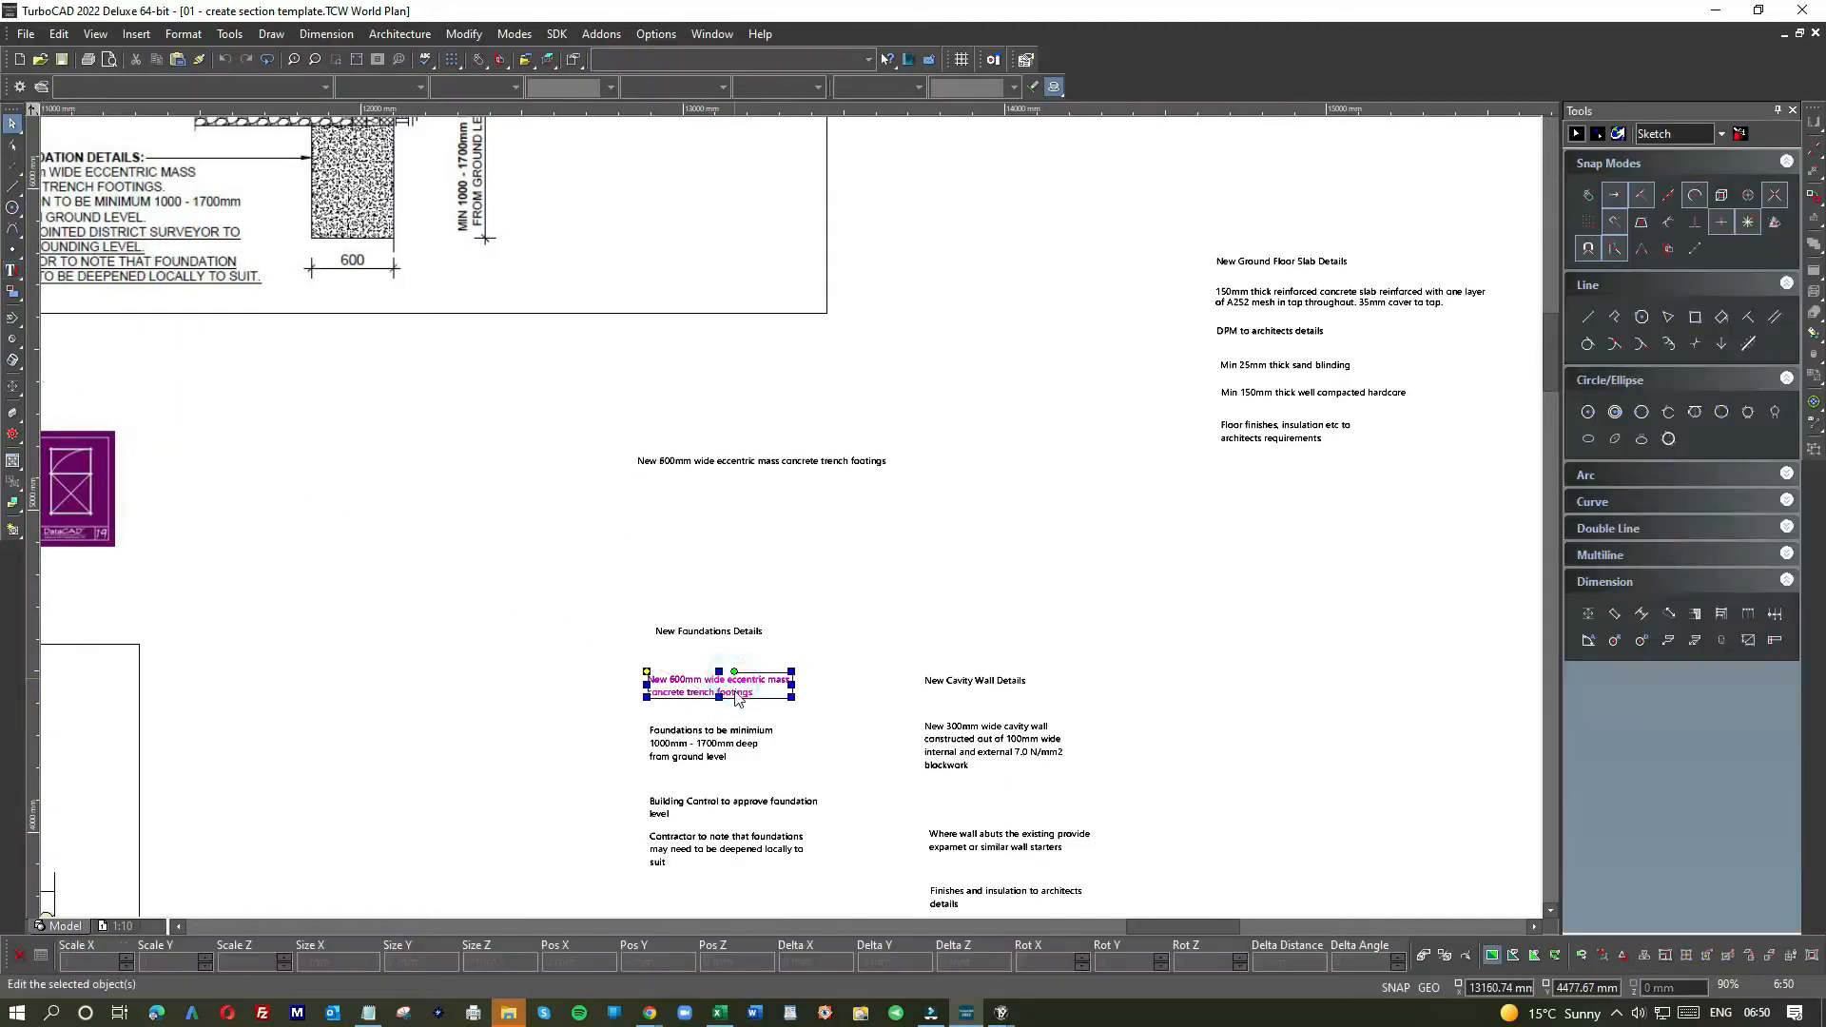
key("Delete")
- Copy the wording of the separate New Foundations Details heading from its properties
left_click(710, 756)
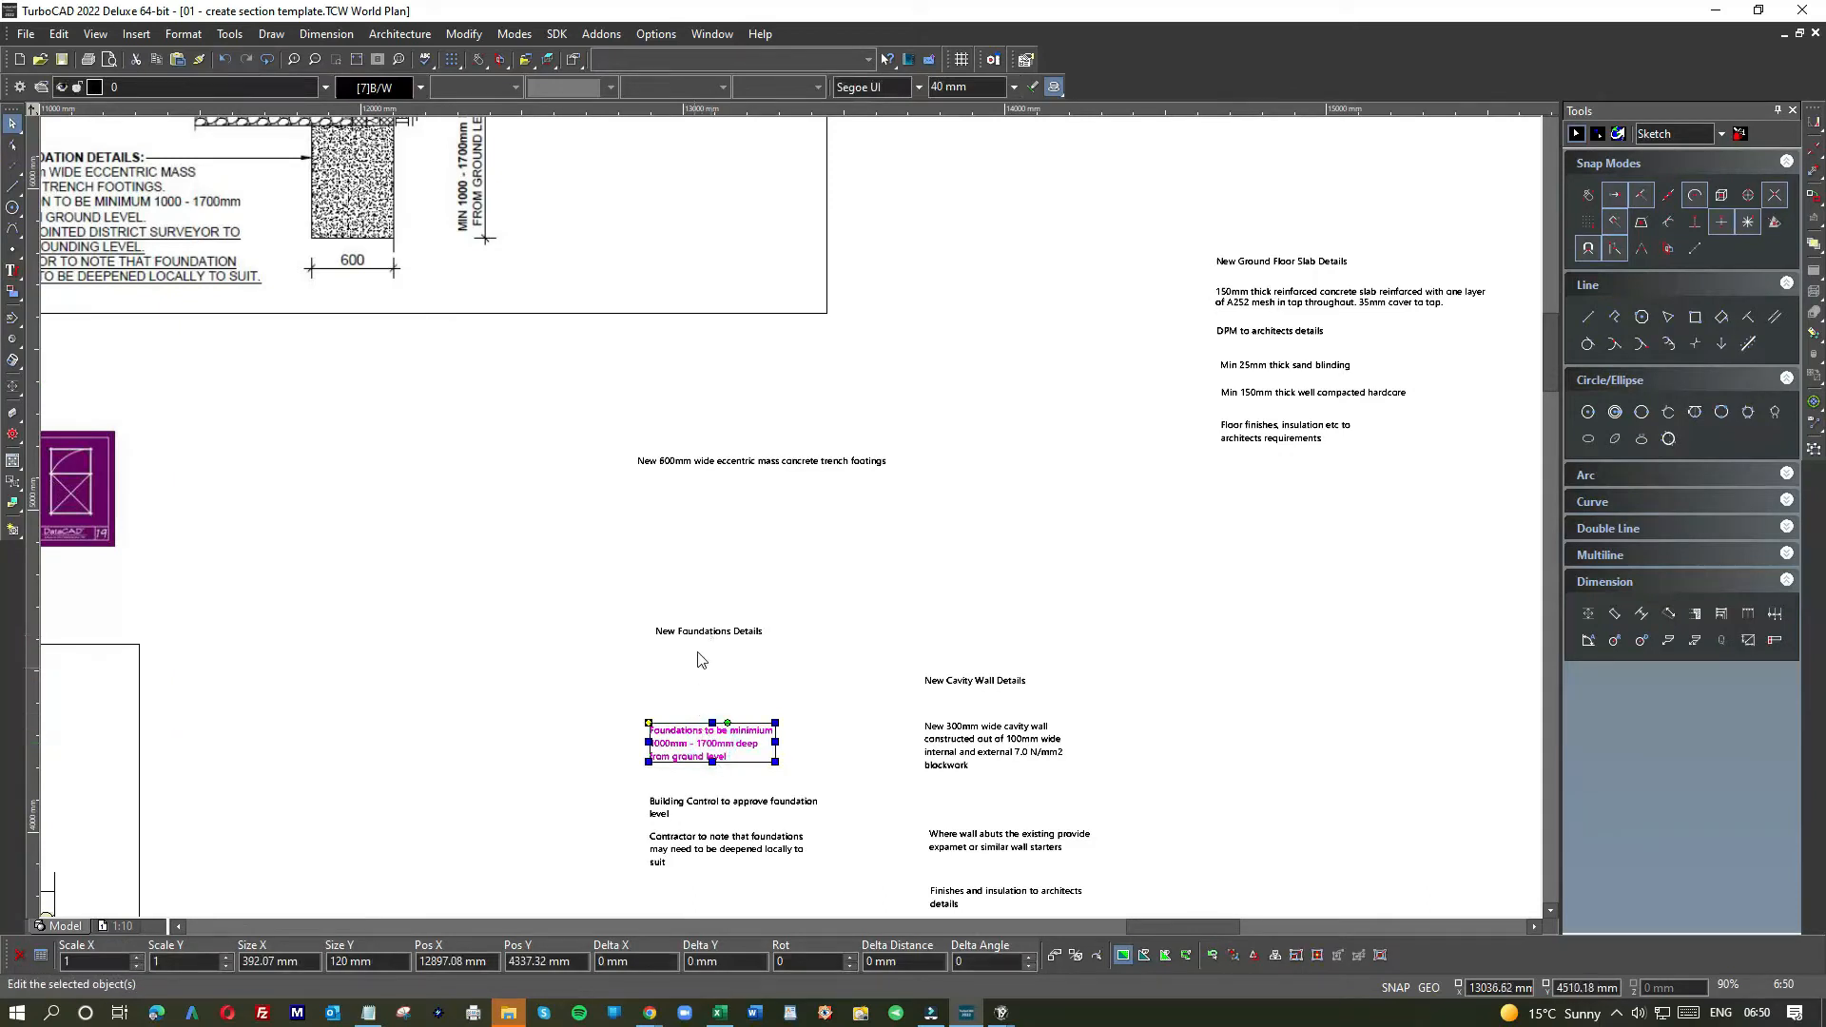
left_click(706, 635)
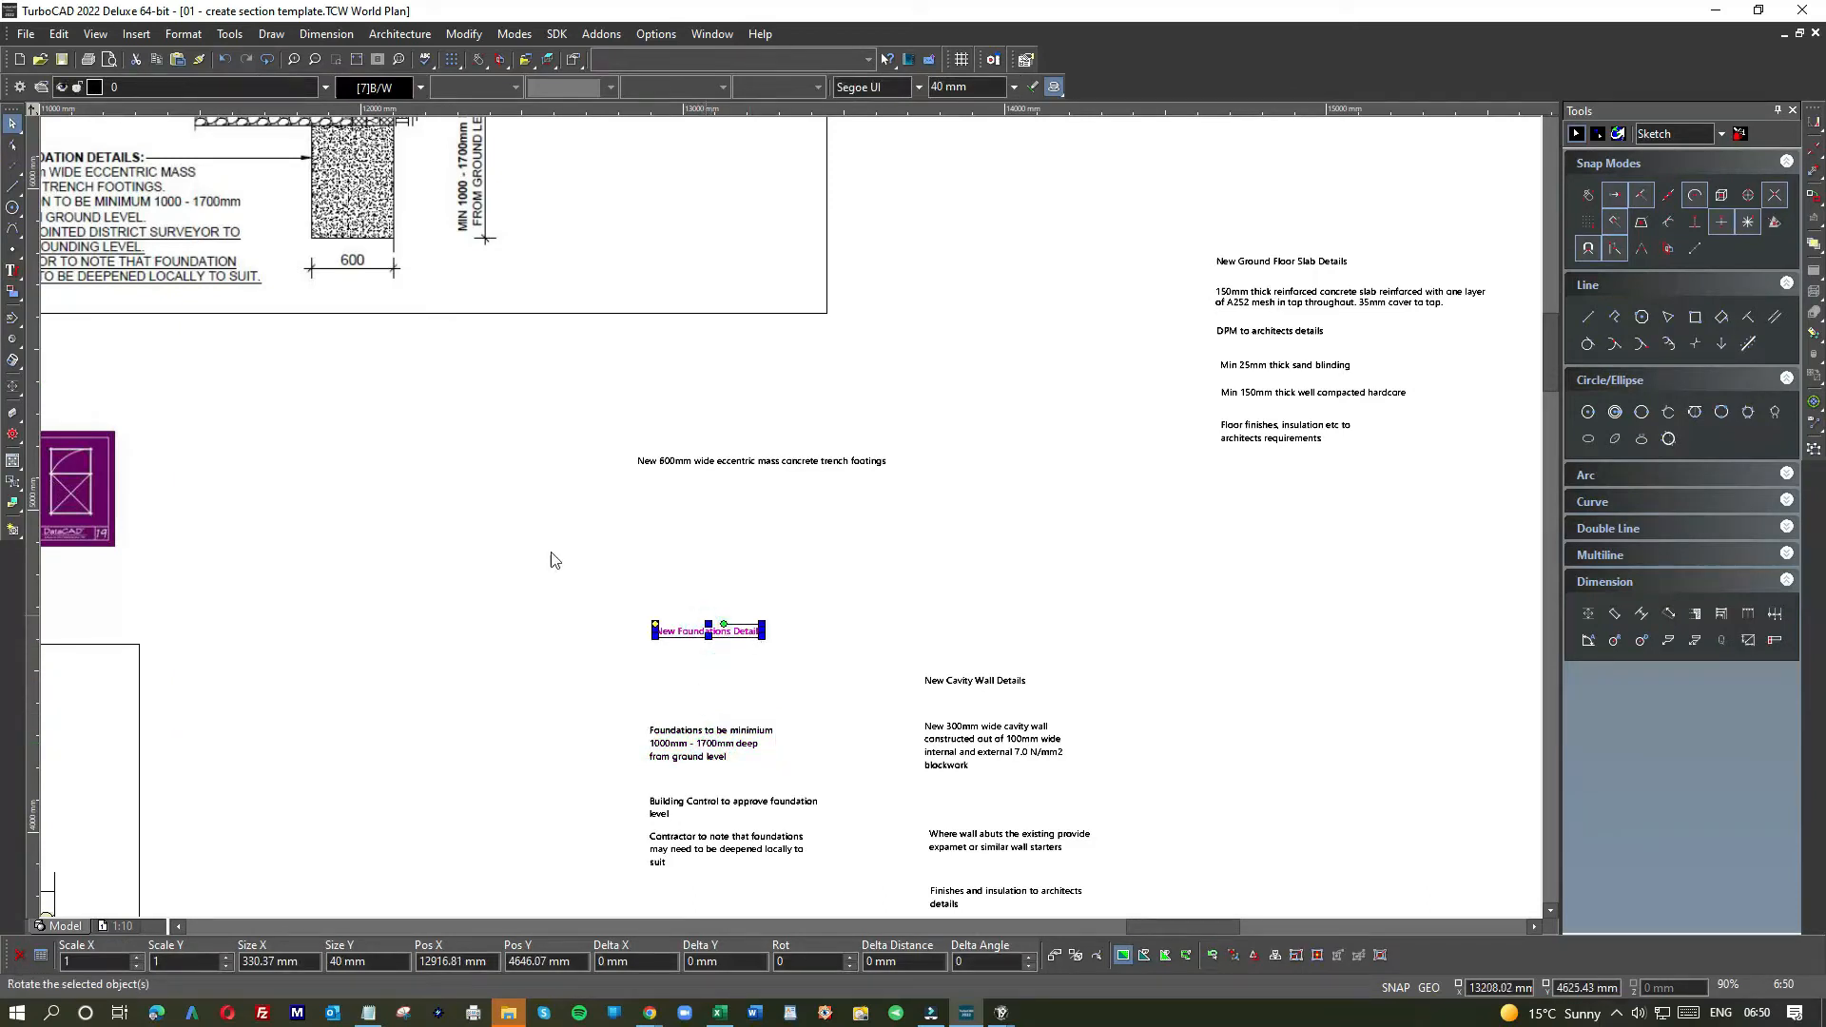
double_click(736, 631)
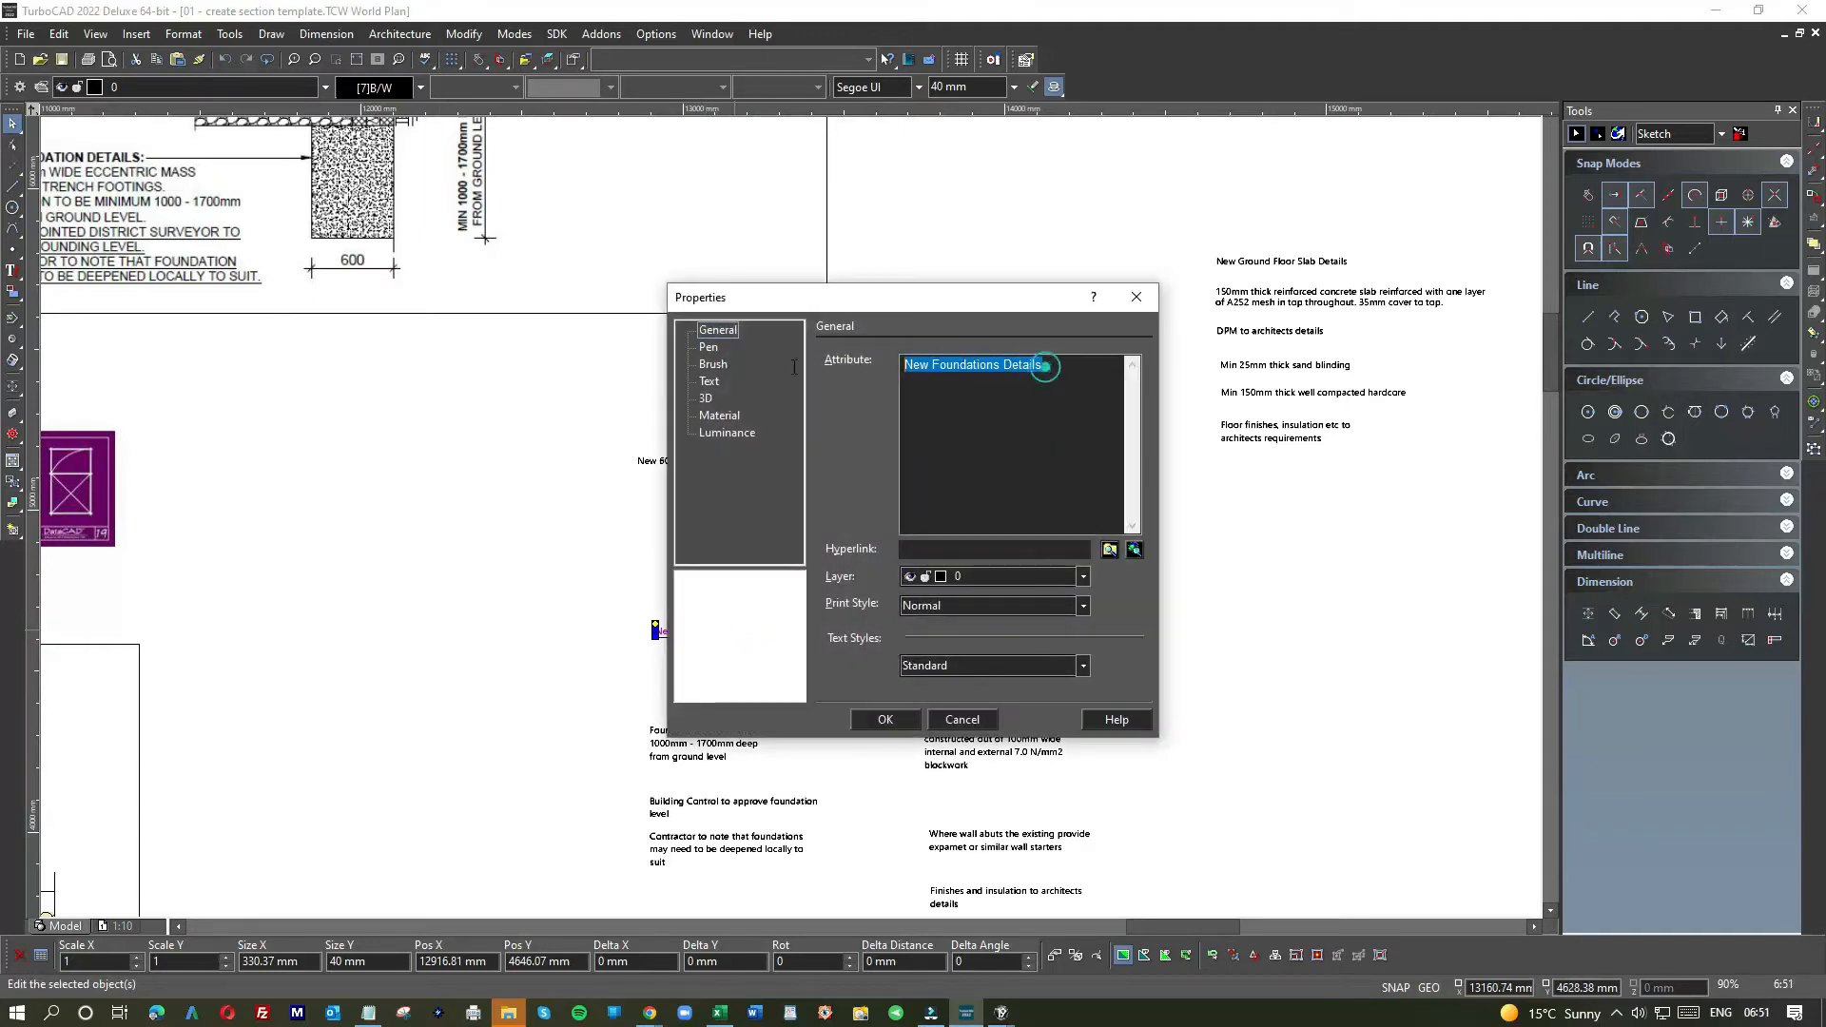
left_click(936, 719)
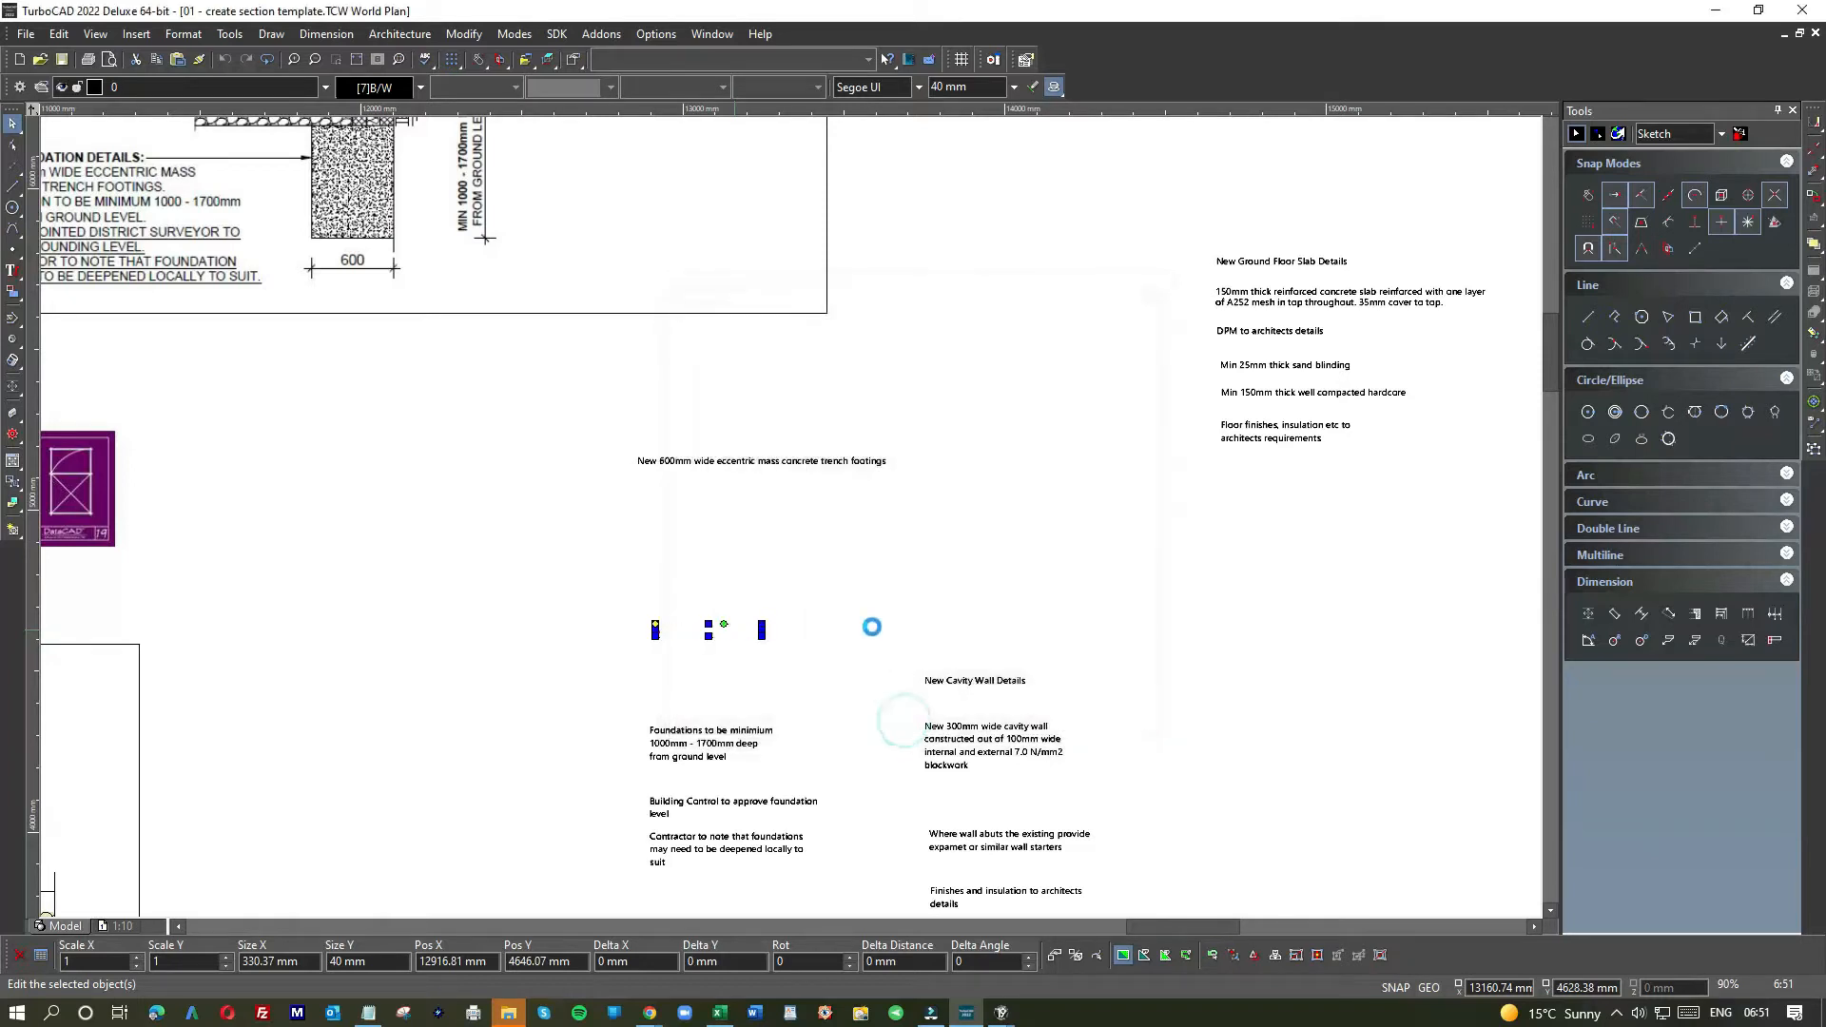
- Insert "New Foundations Details" on its own line above the footing note in the multiline text, and end the note with a full stop
left_click(12, 270)
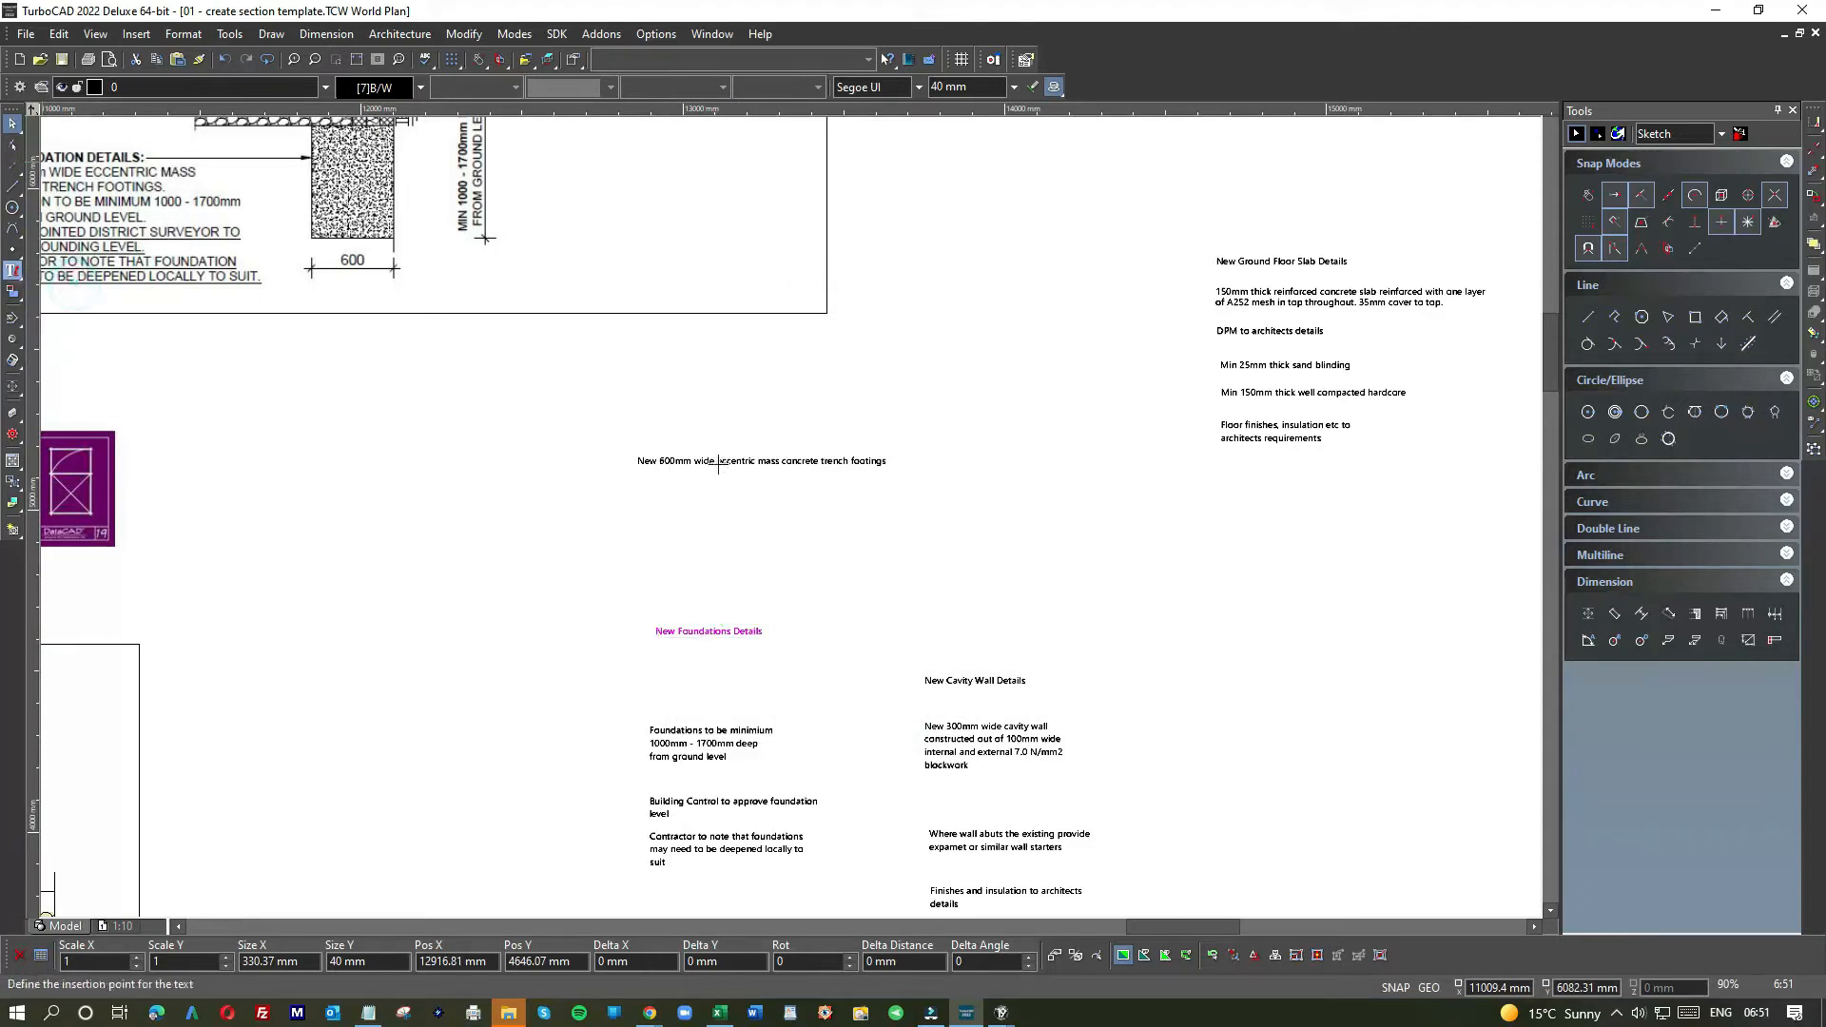
left_click(745, 463)
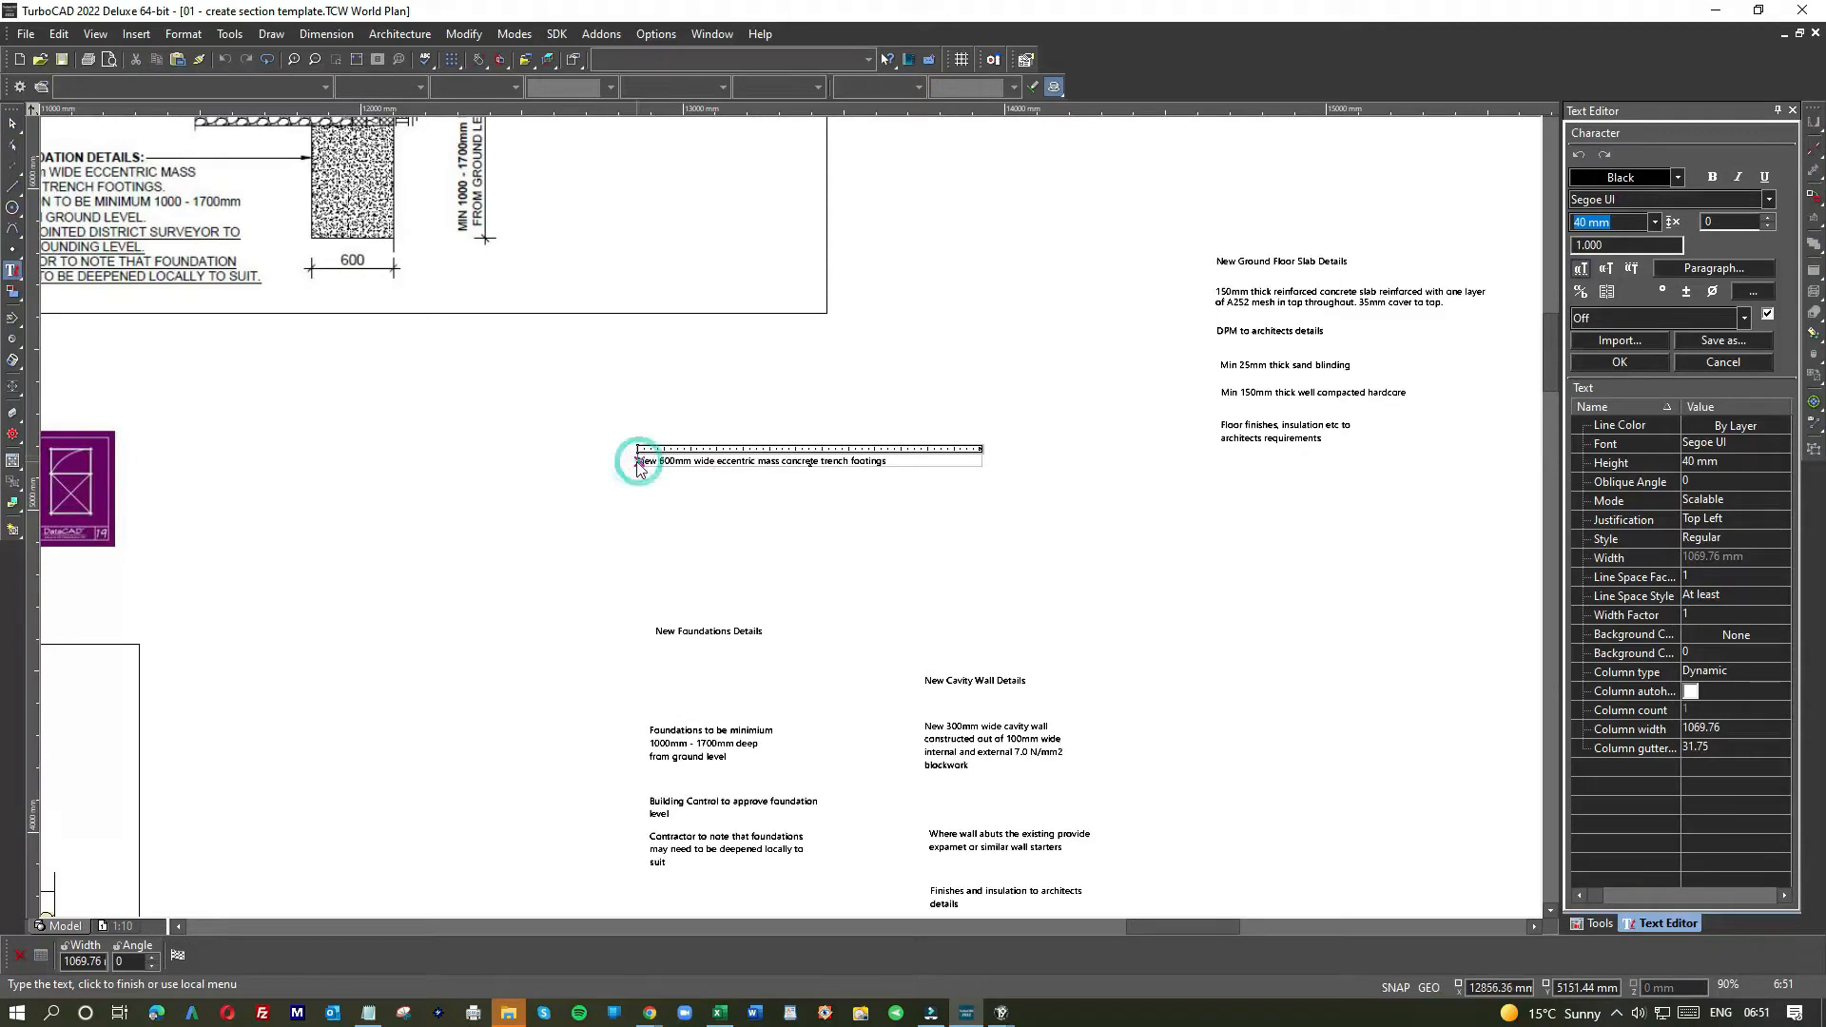
type("New Foundations Details")
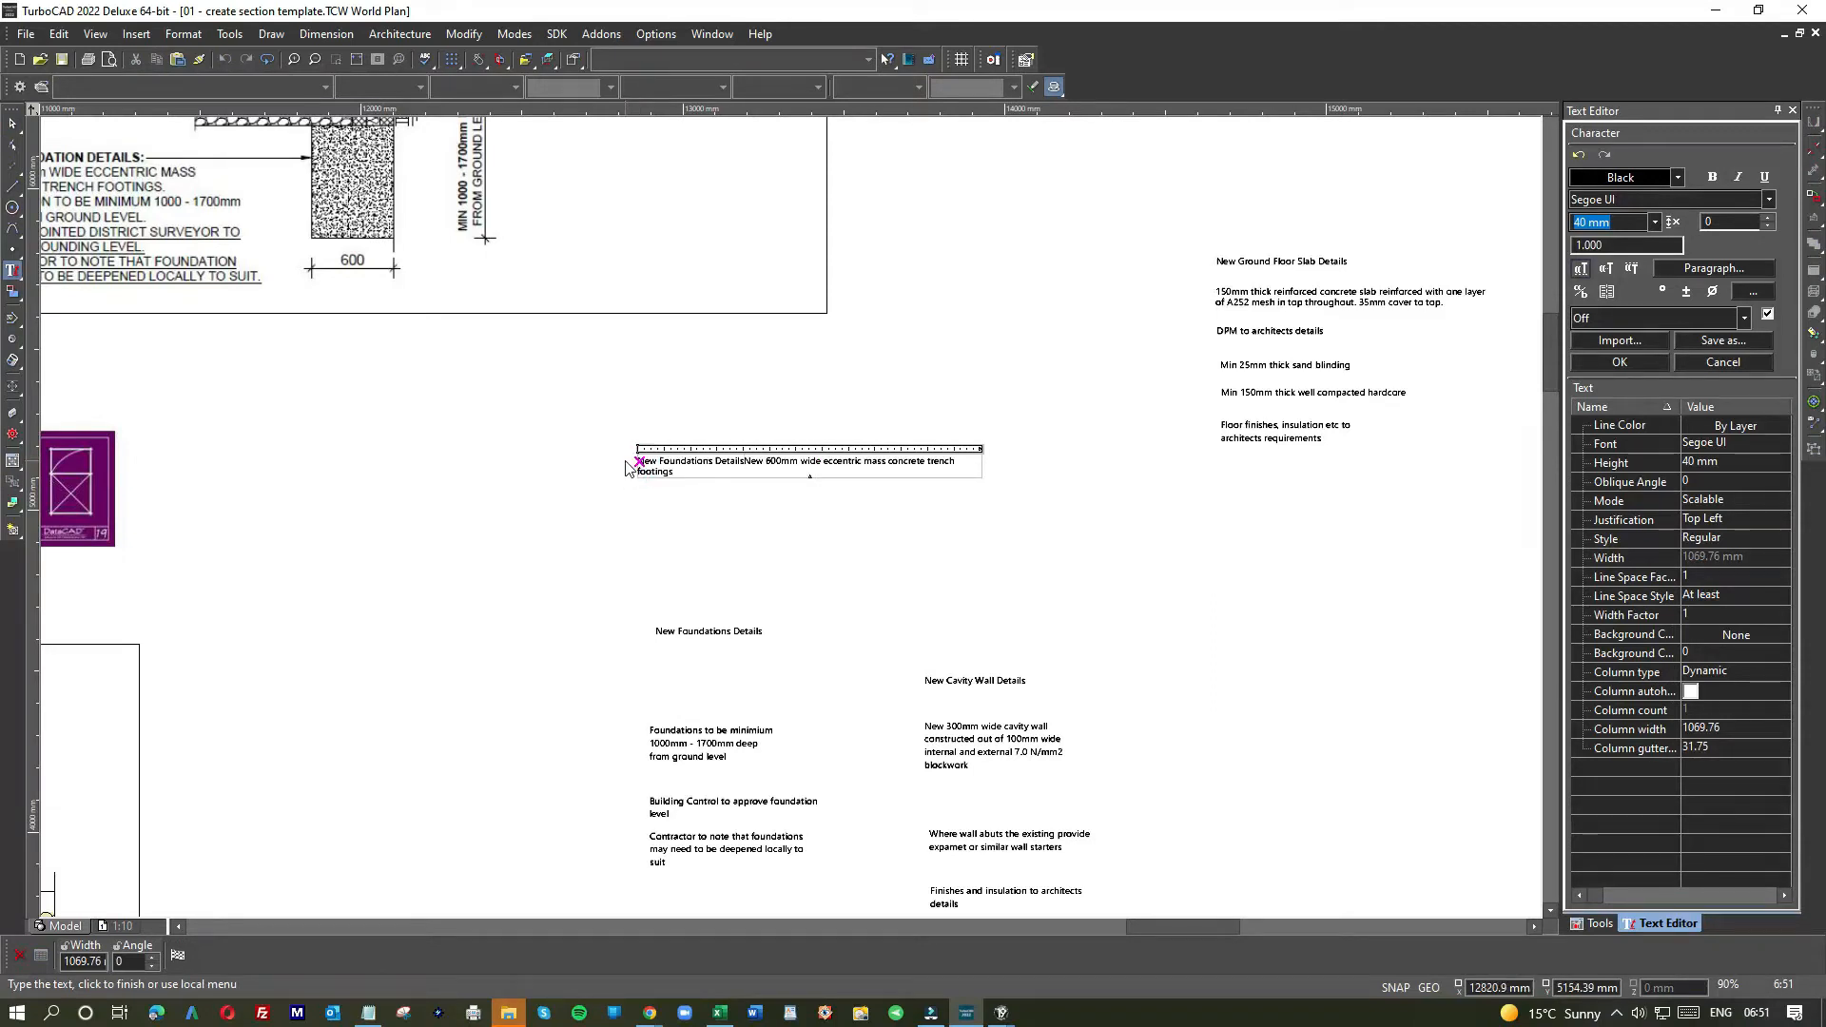
key("Return")
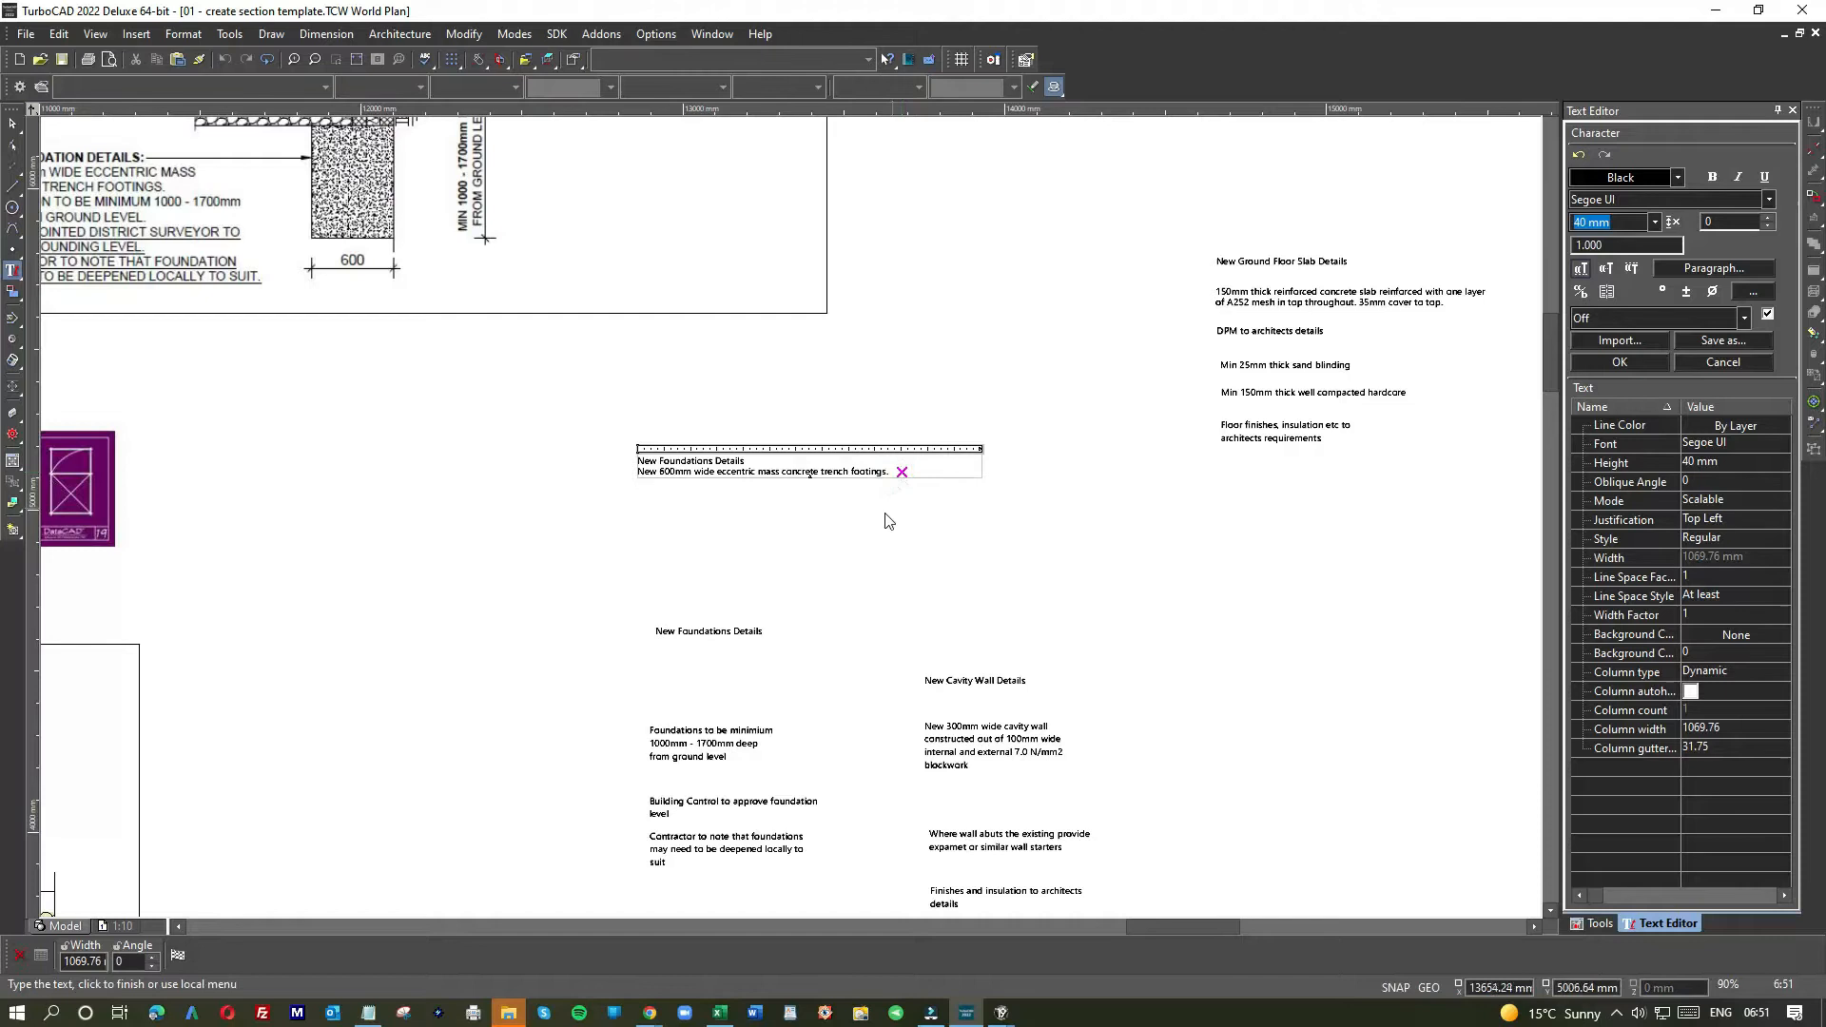
left_click(12, 123)
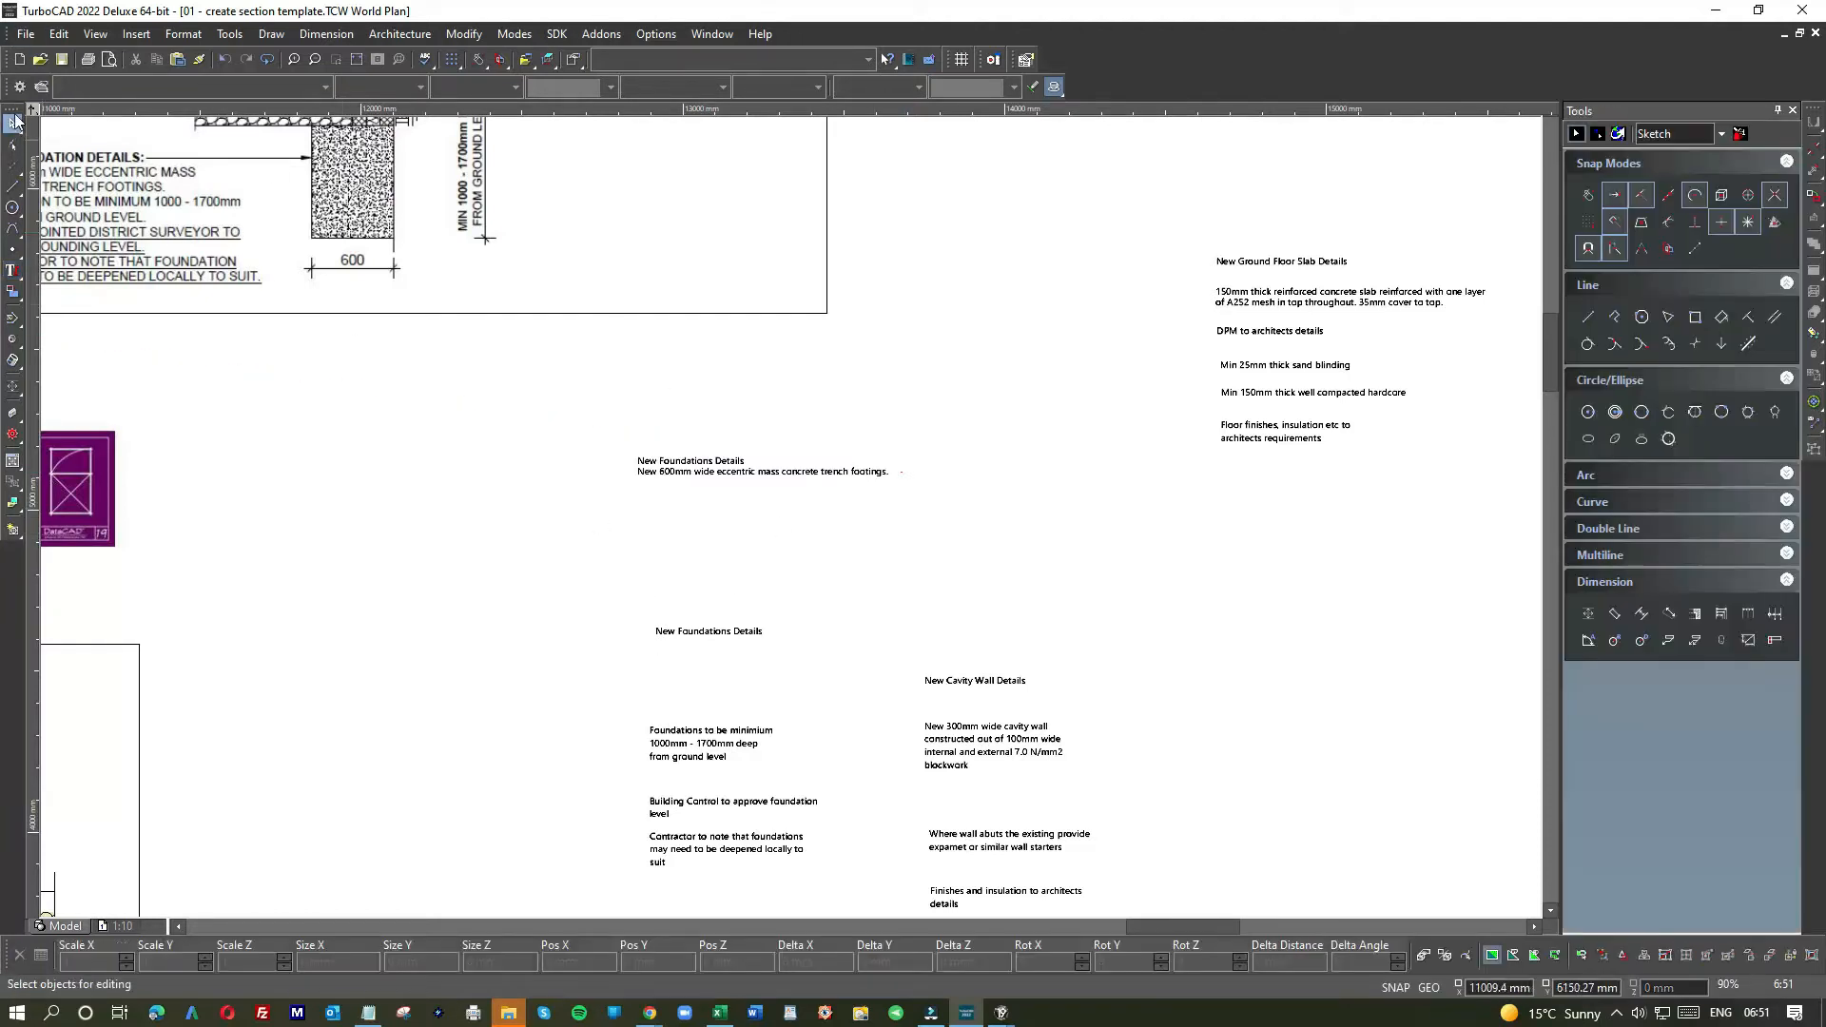
- Delete the original separate New Foundations Details heading below the multiline text
left_click(787, 542)
left_click(743, 635)
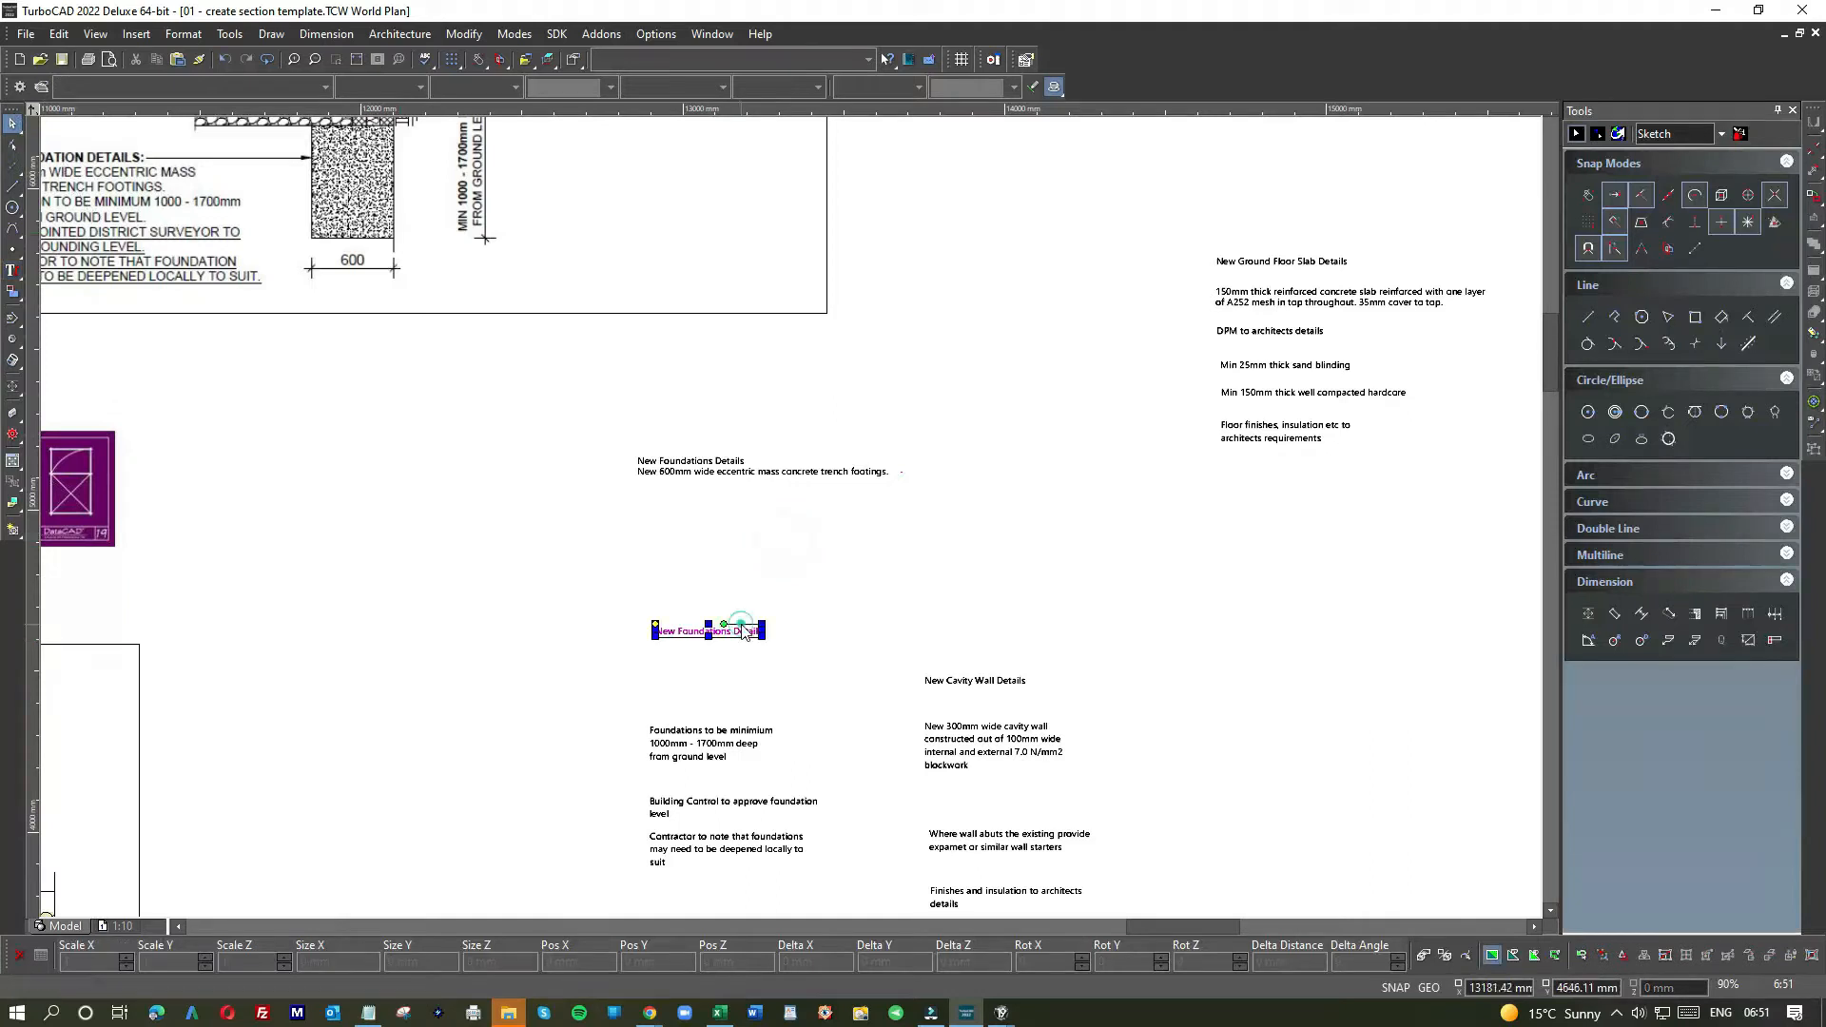
key("Delete")
- Move the three-line foundation depth note about 467 mm up and 136 mm to the right, and copy its wording from its properties
left_click(715, 742)
left_click_drag(723, 735, 768, 587)
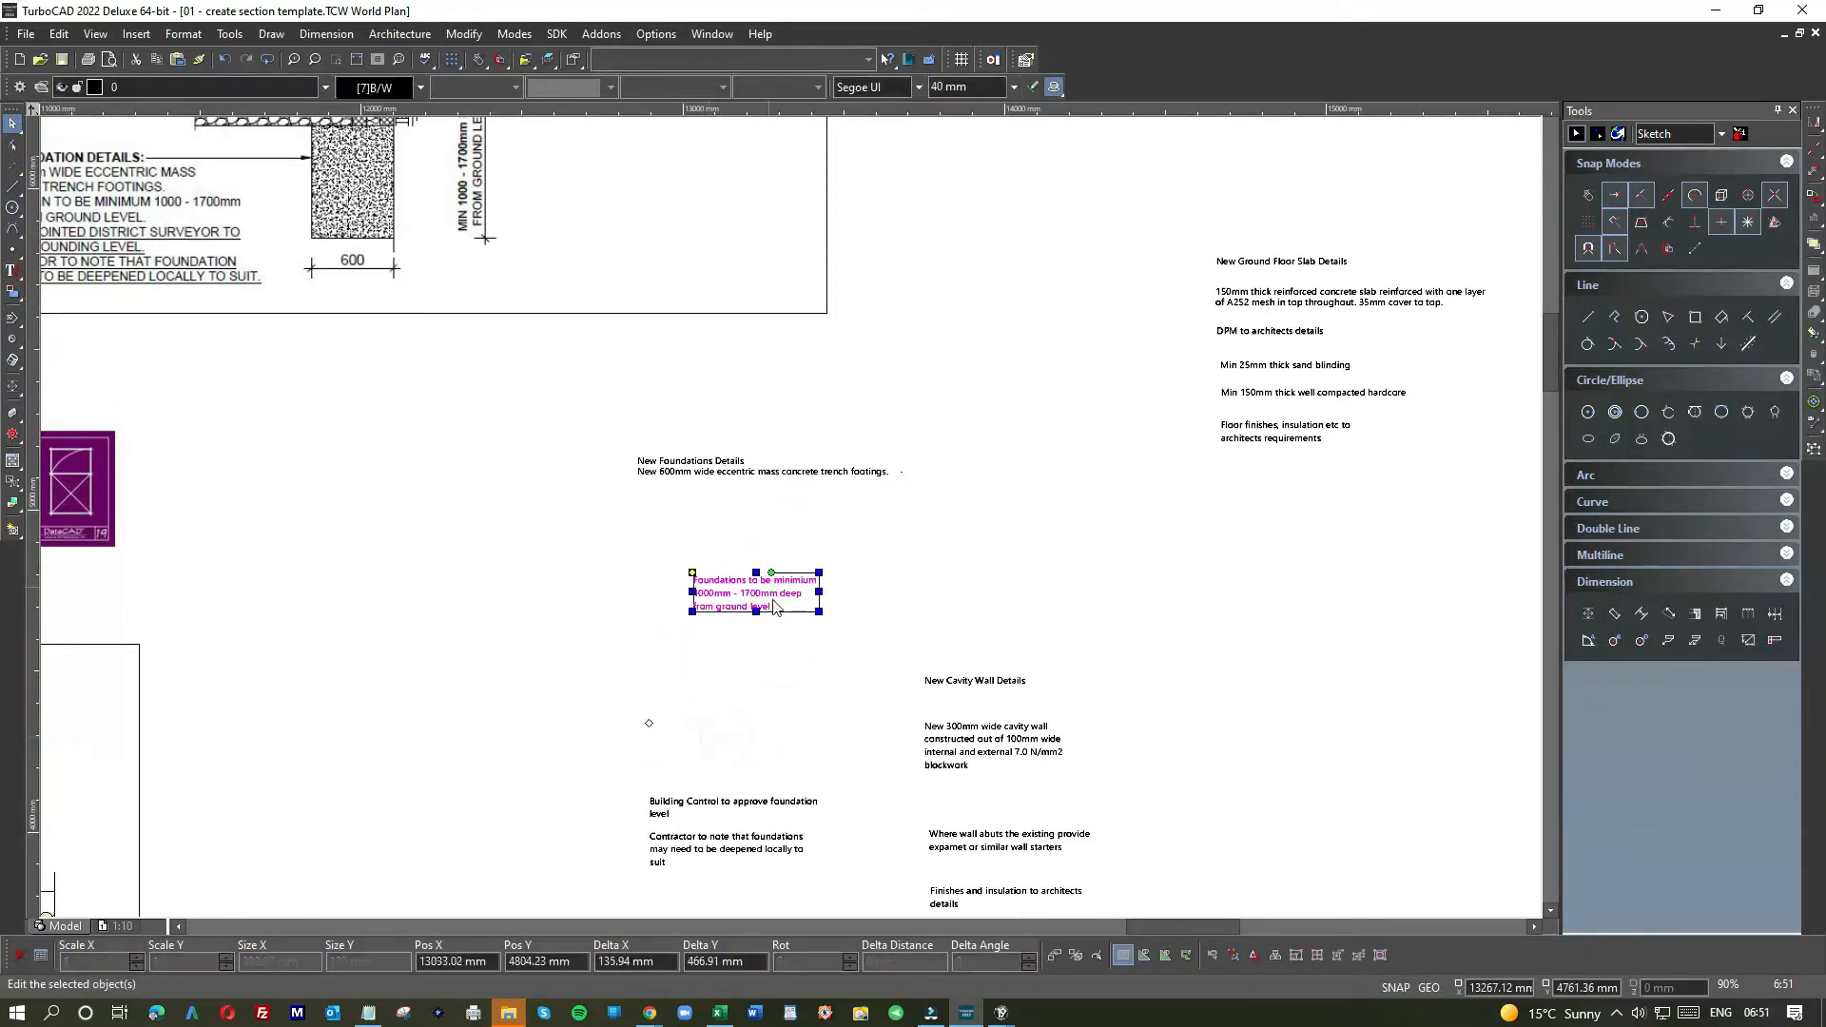
left_click(787, 609)
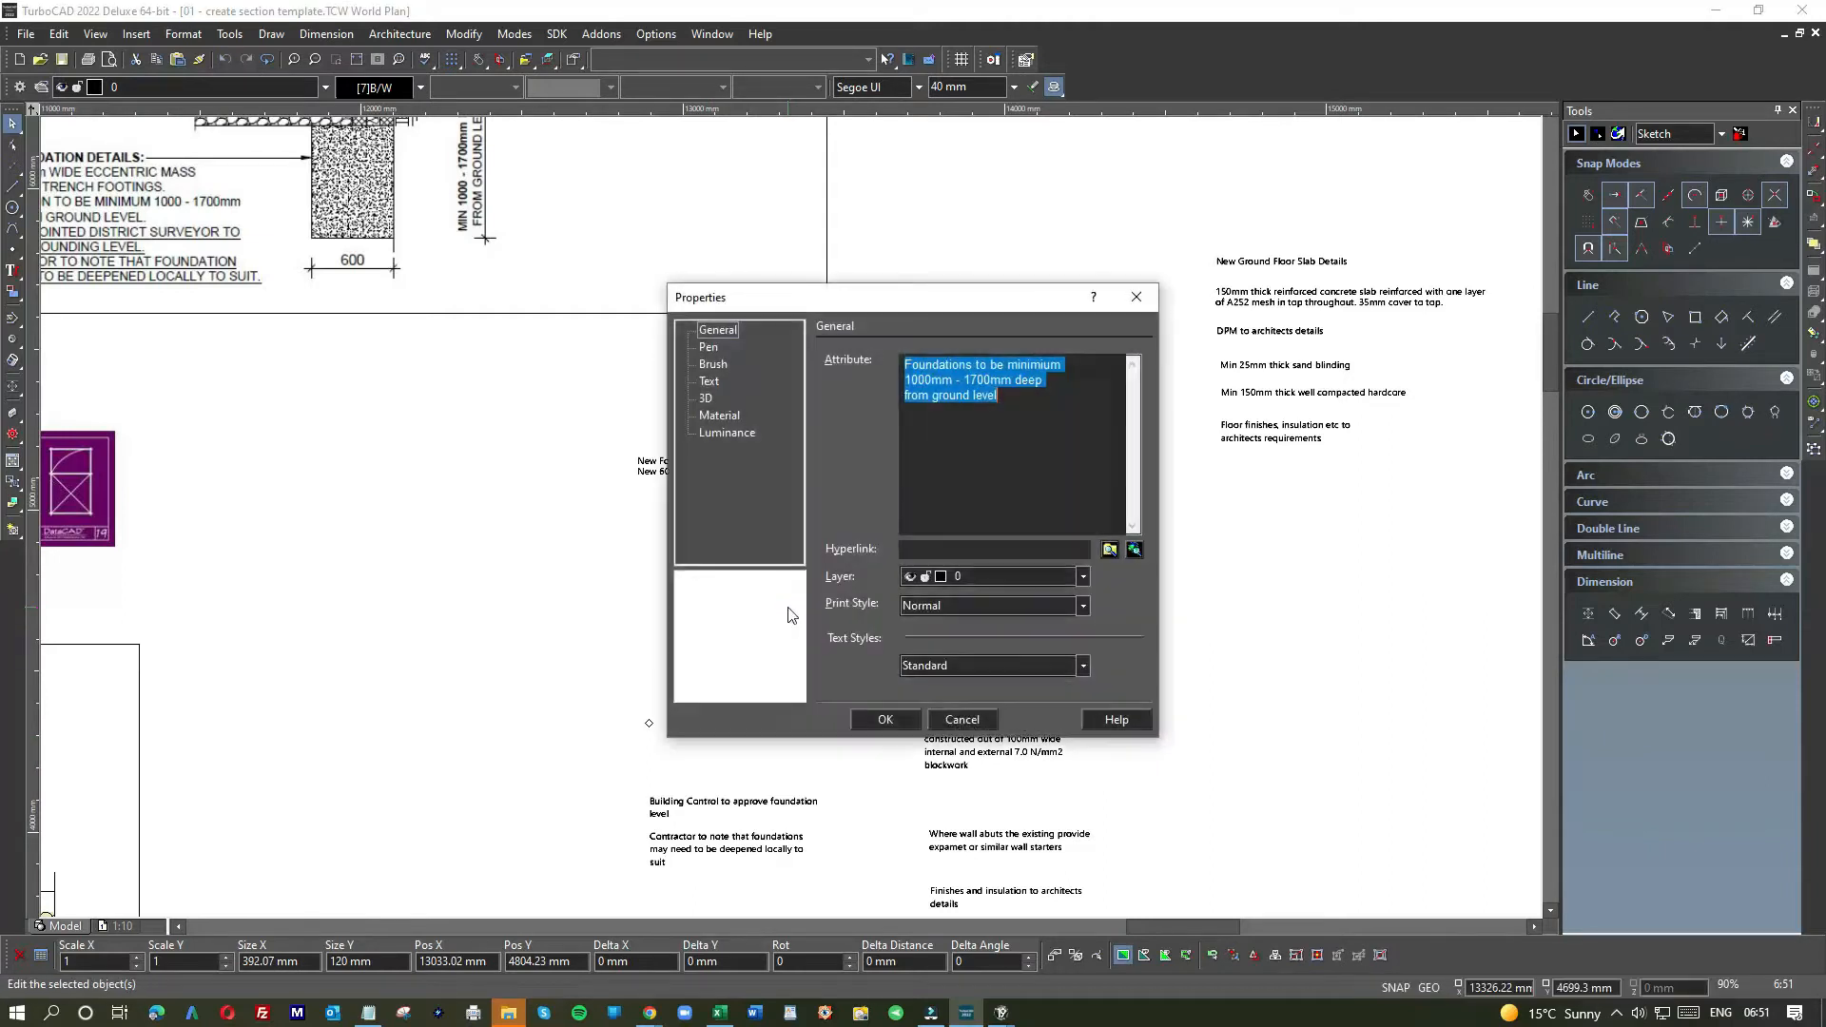
left_click_drag(1003, 398, 889, 361)
key("ctrl+c")
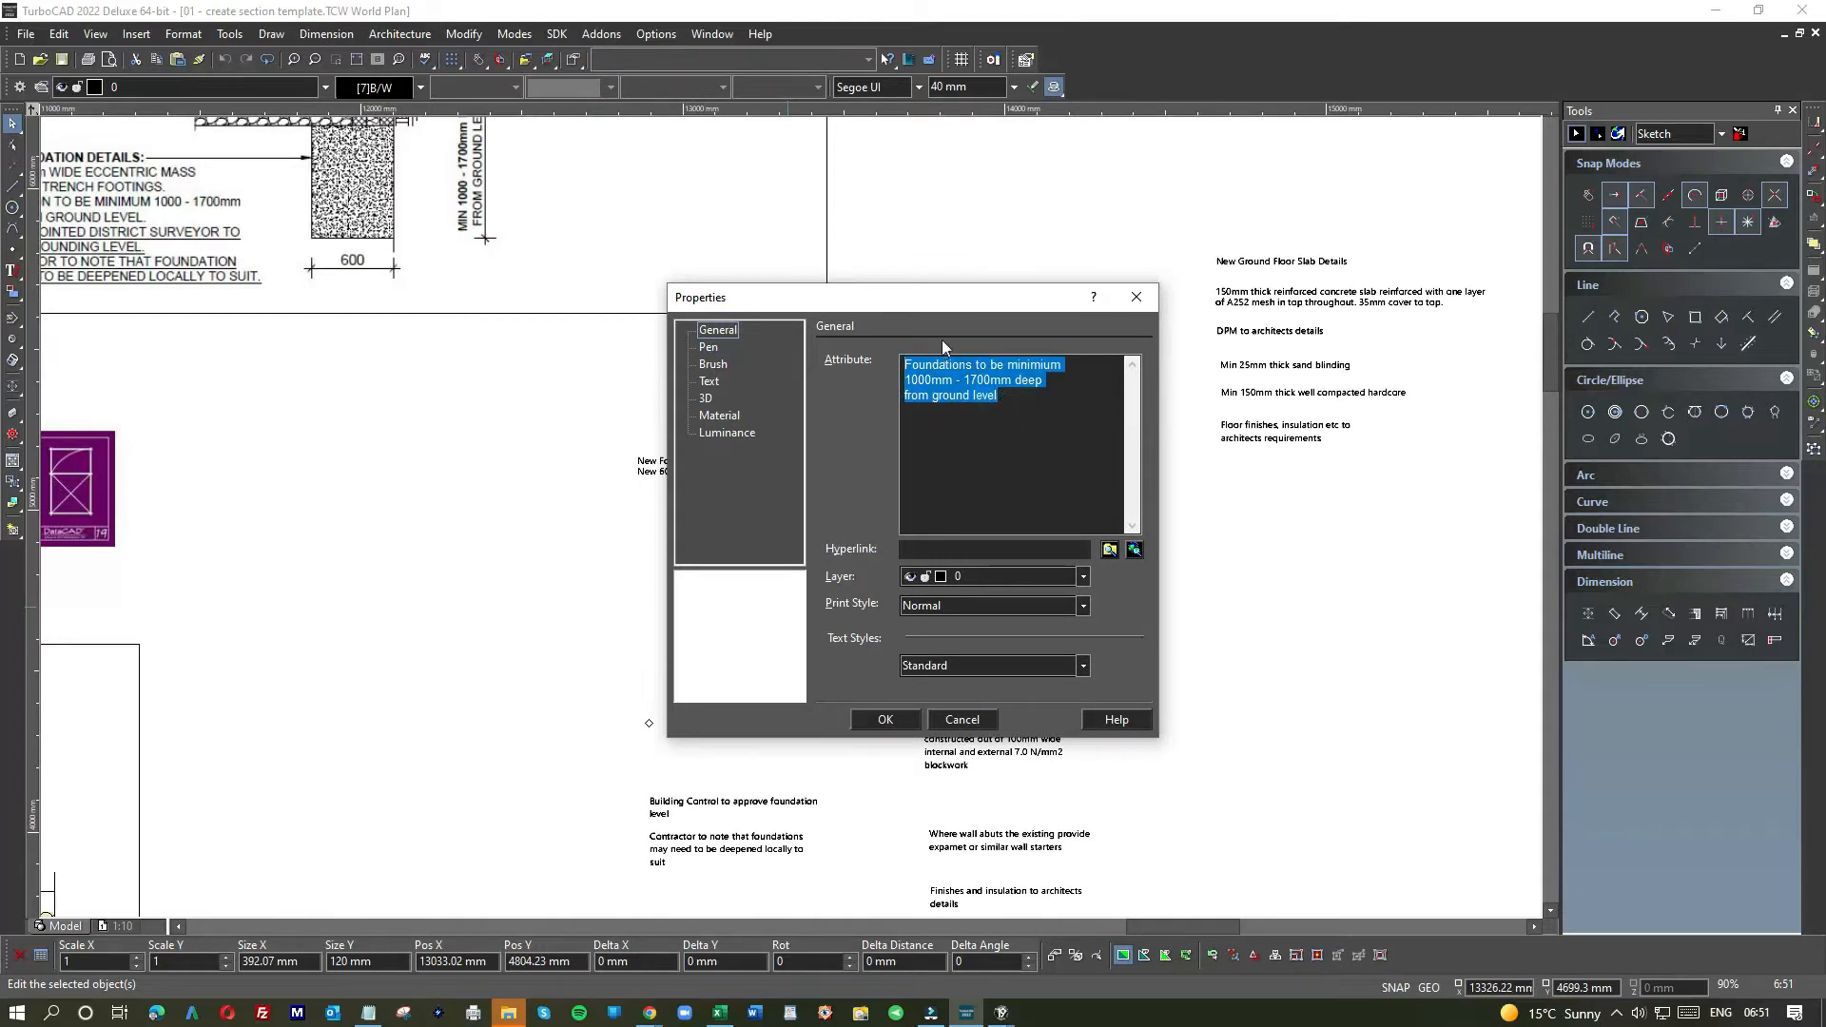
left_click_drag(955, 304, 1154, 655)
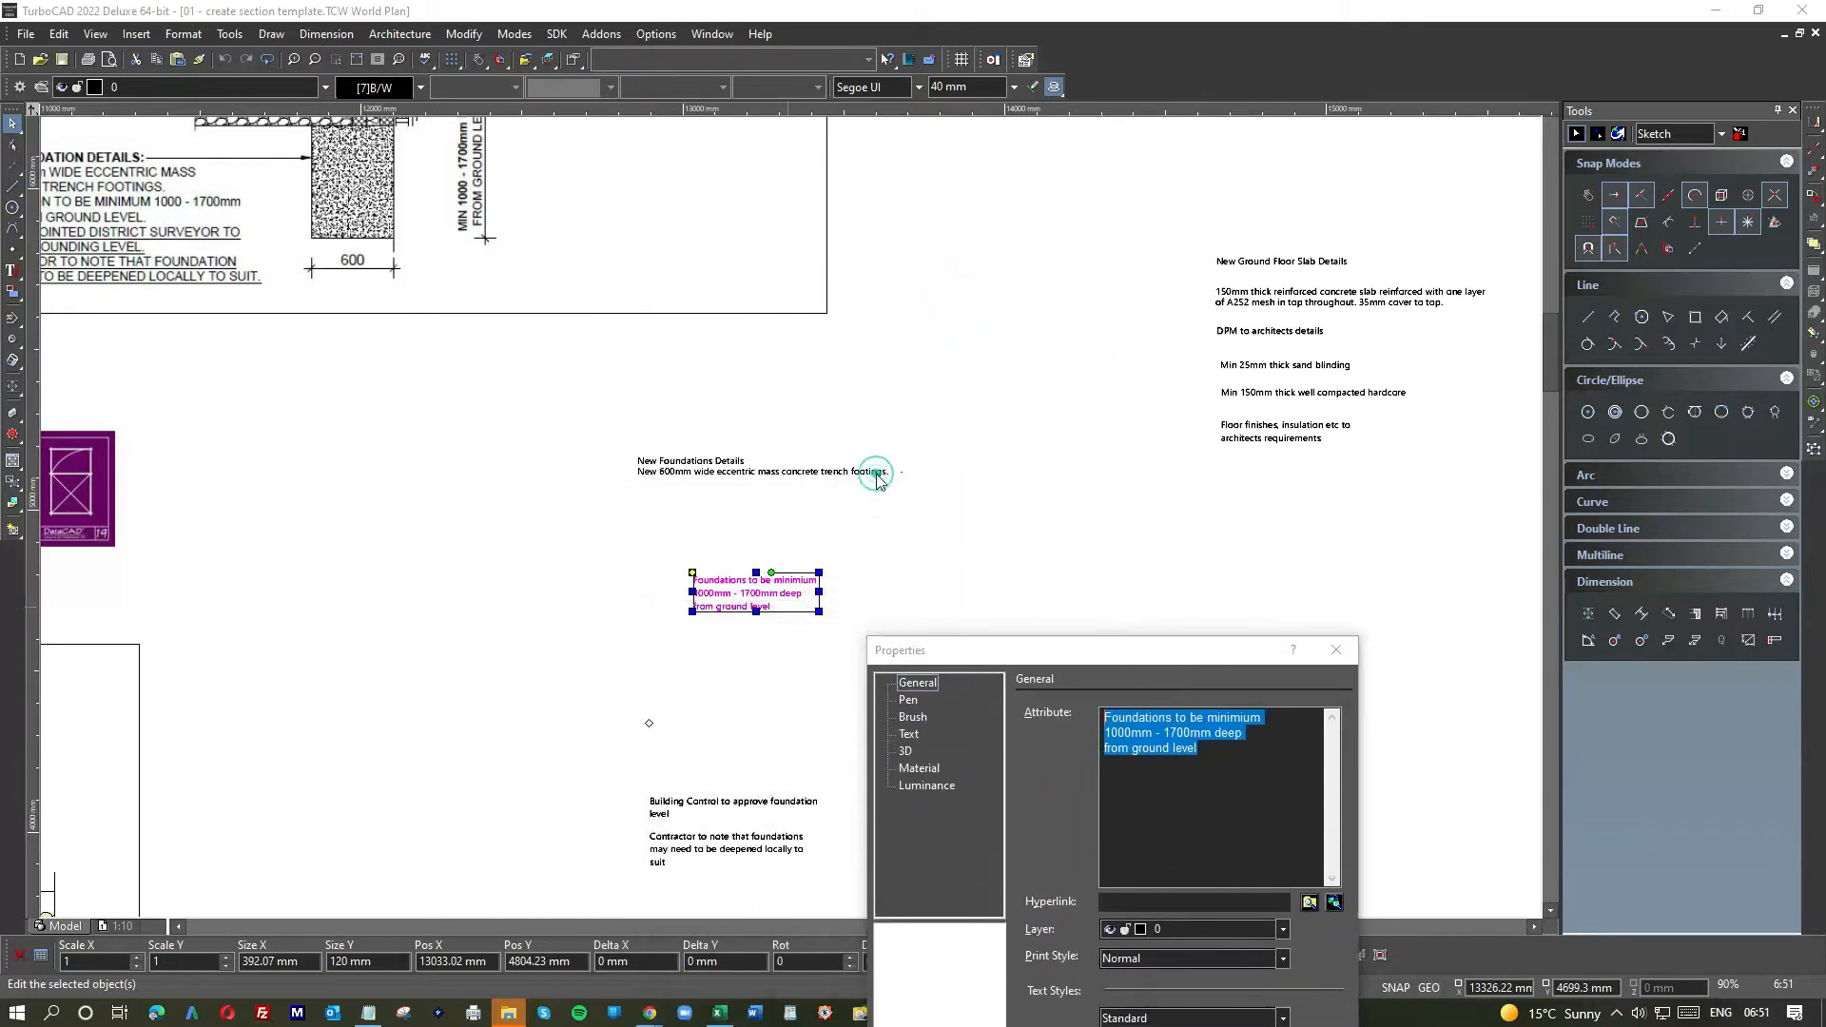
left_click_drag(1143, 654, 1206, 476)
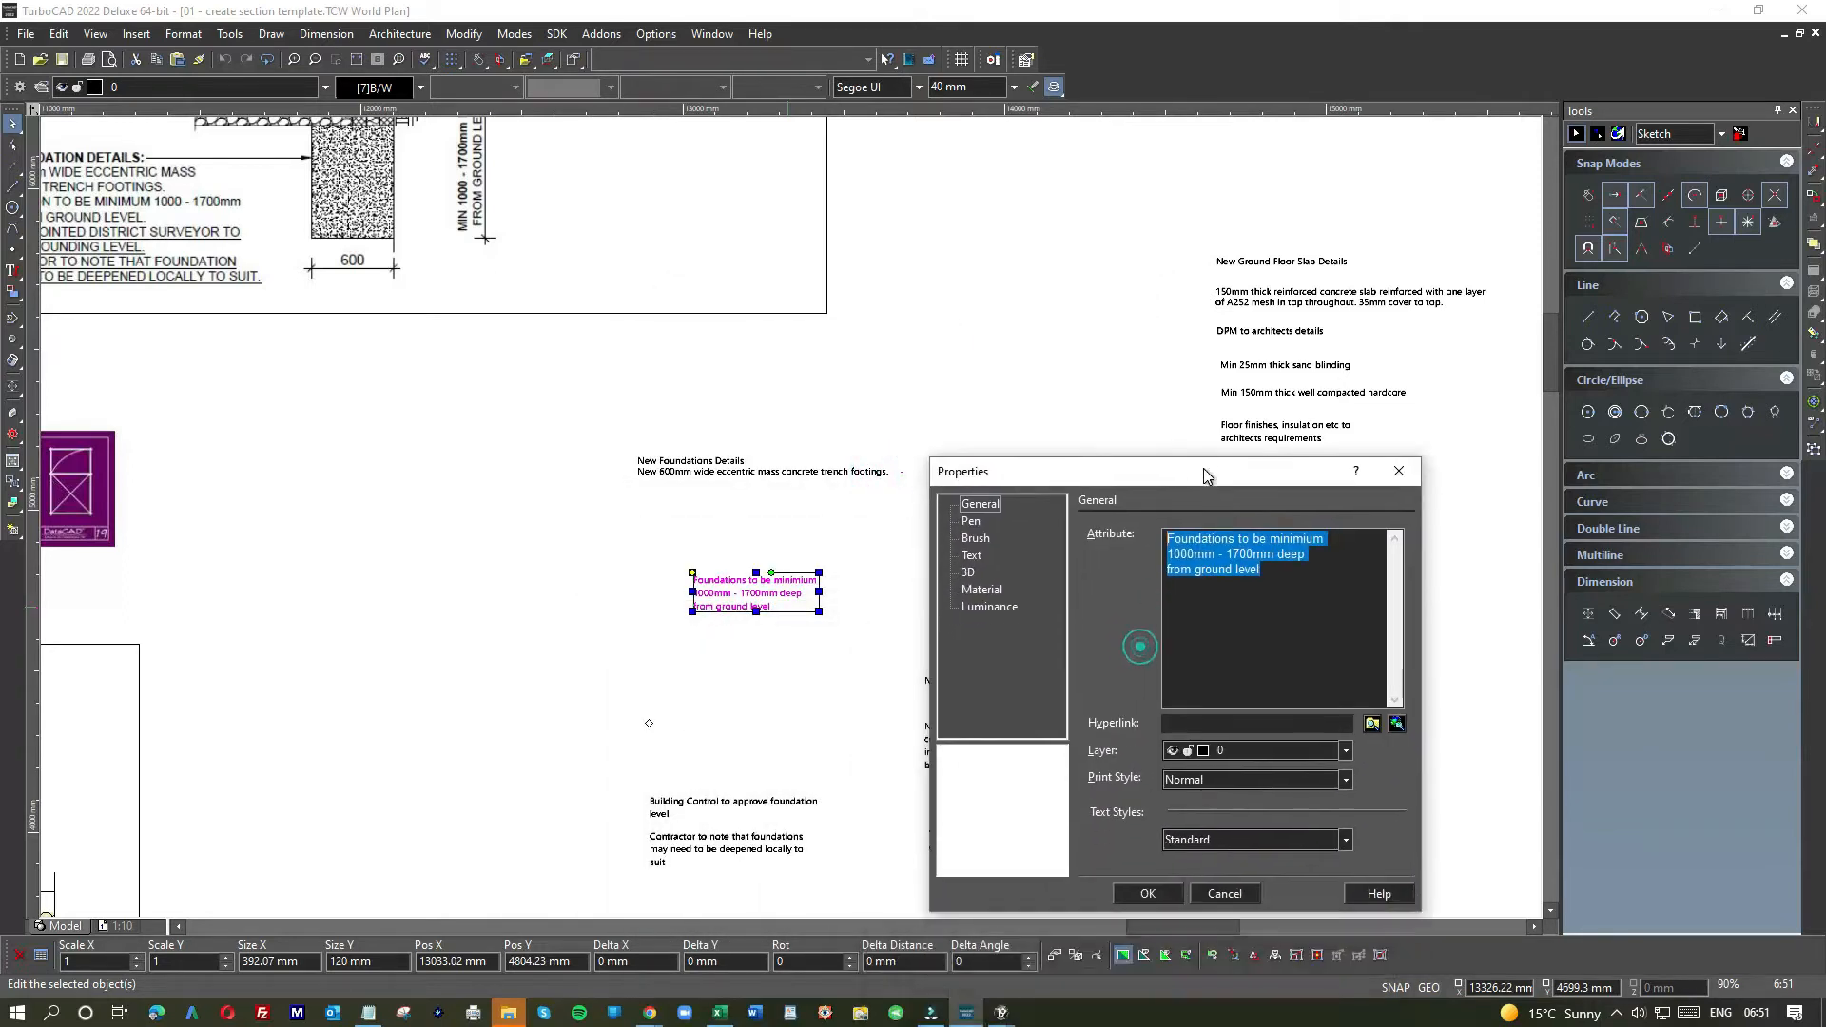
left_click(1224, 893)
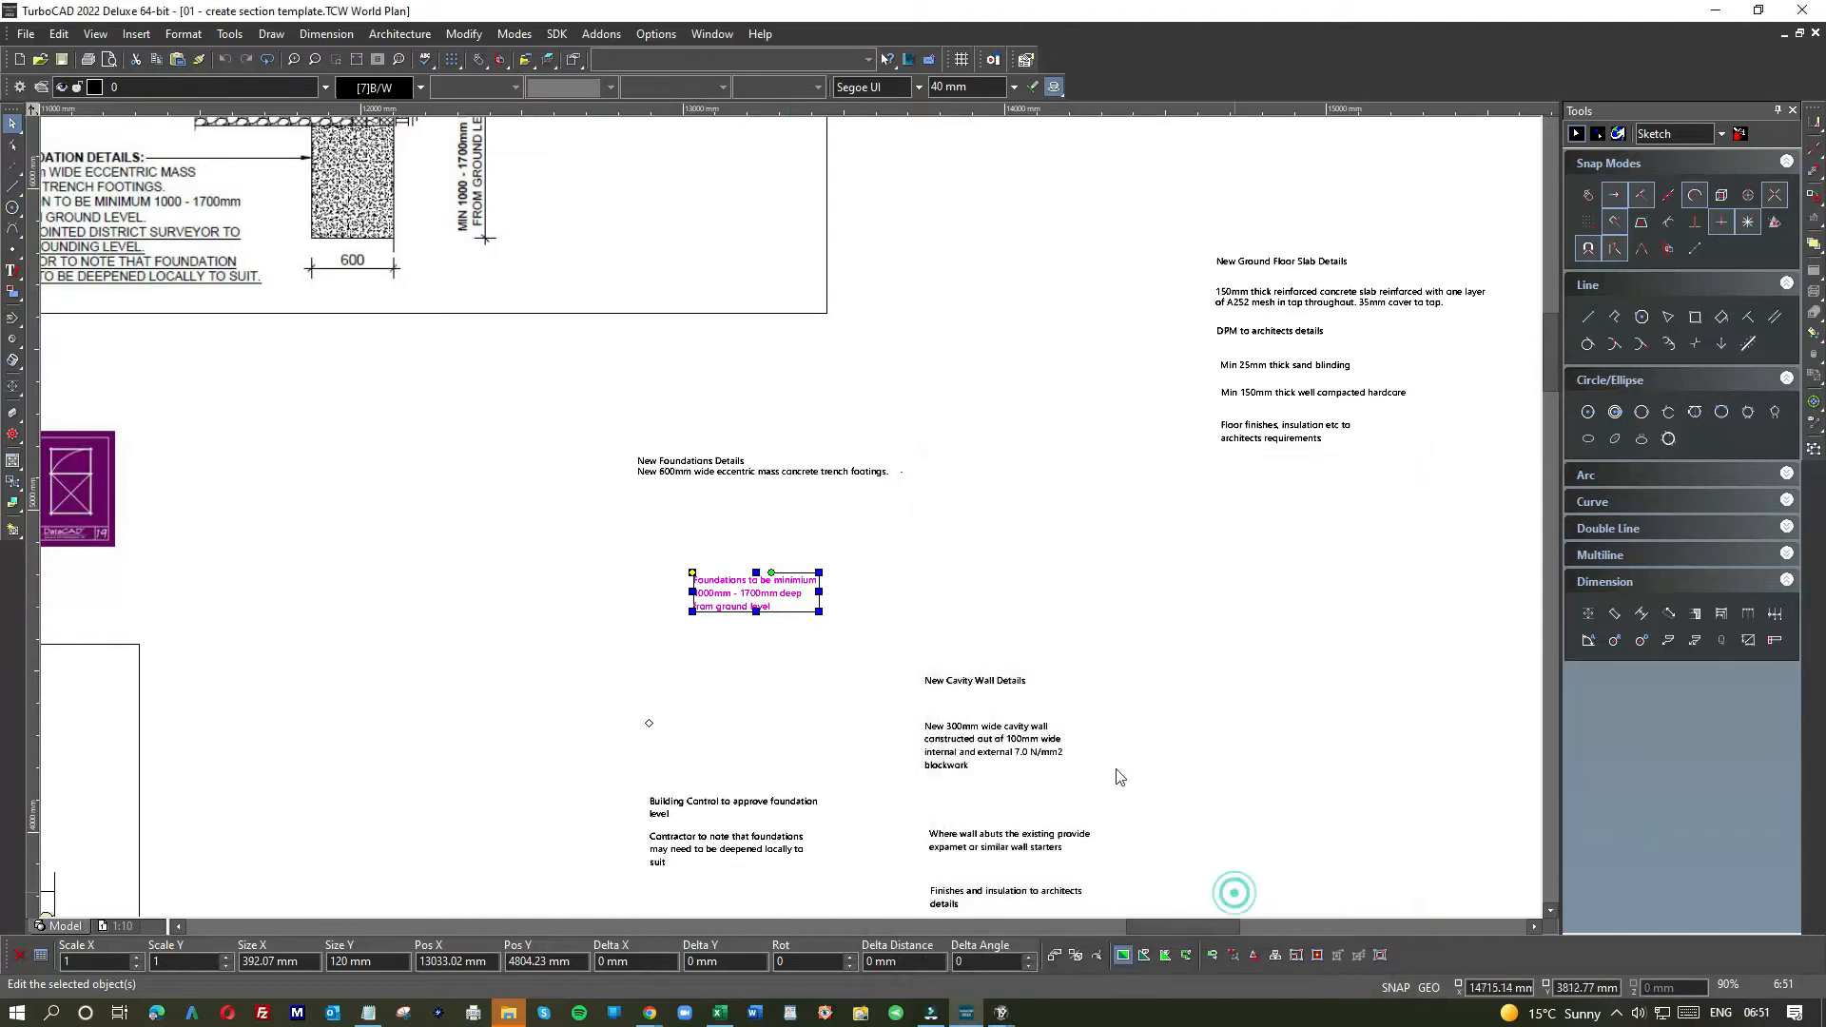
- Paste the copied foundation depth note into the multiline text, one blank line below the footing note
left_click(13, 272)
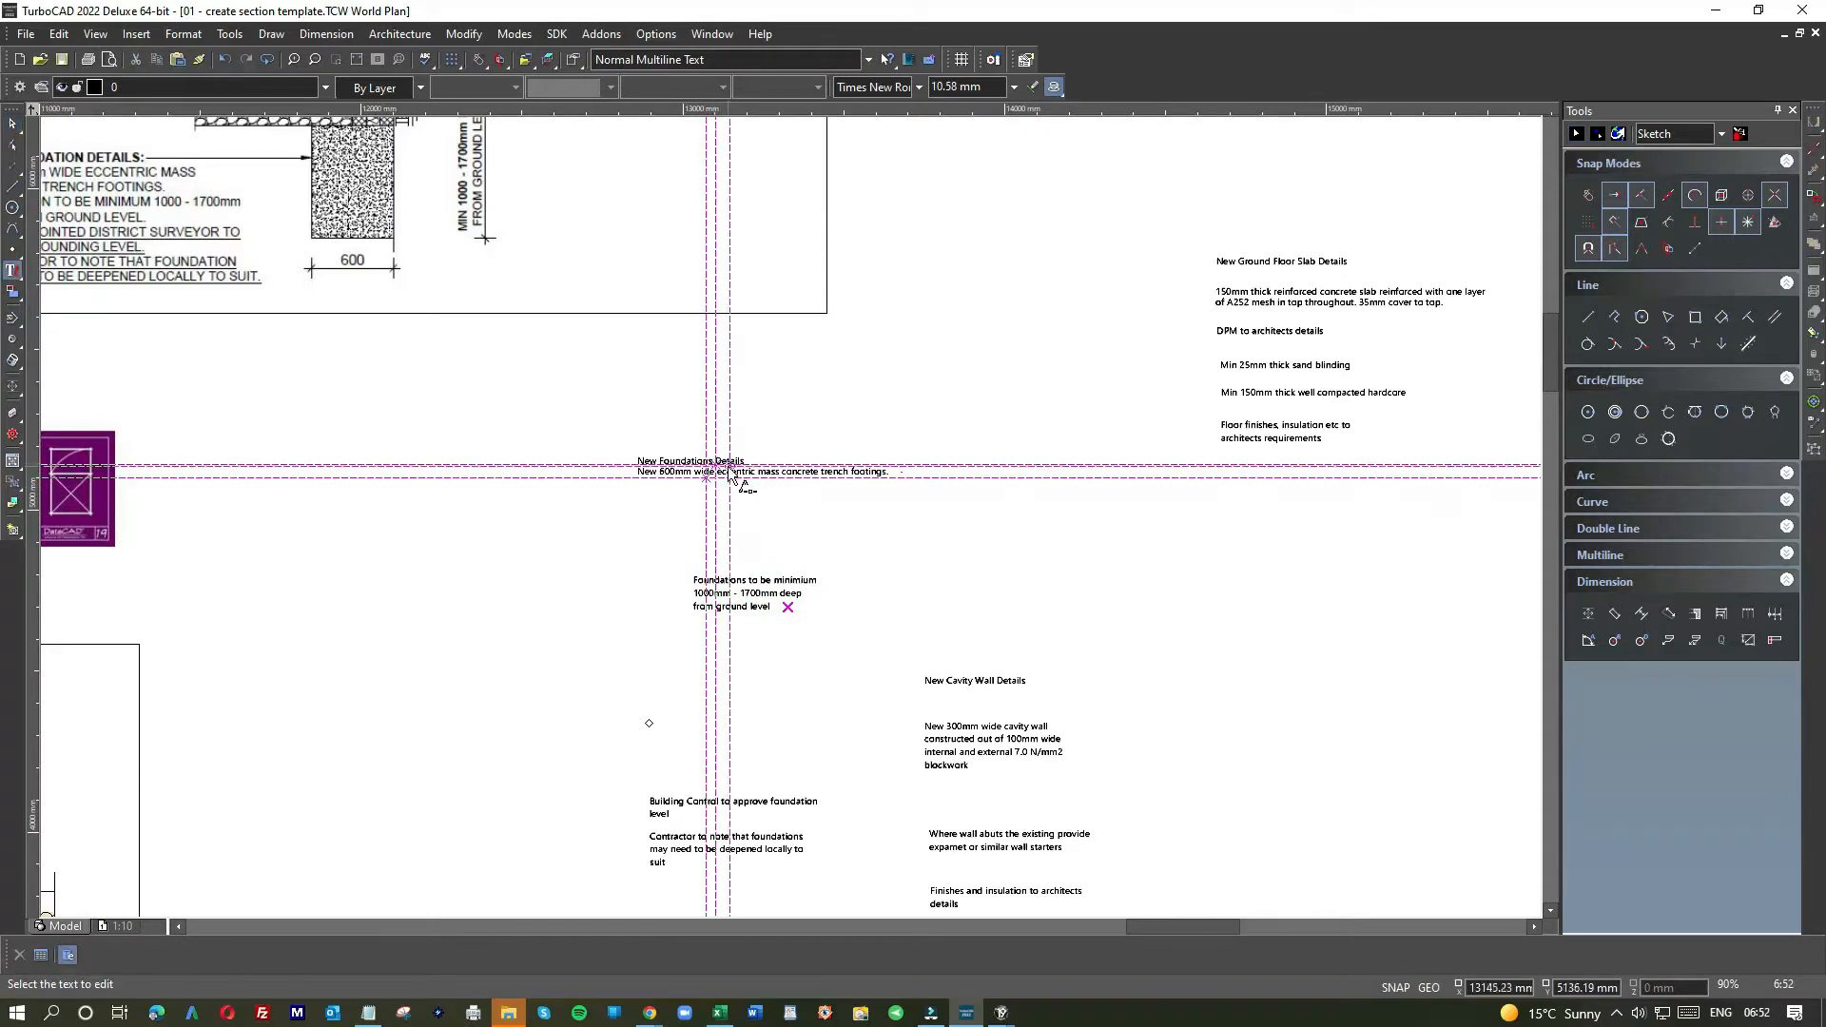
left_click(732, 475)
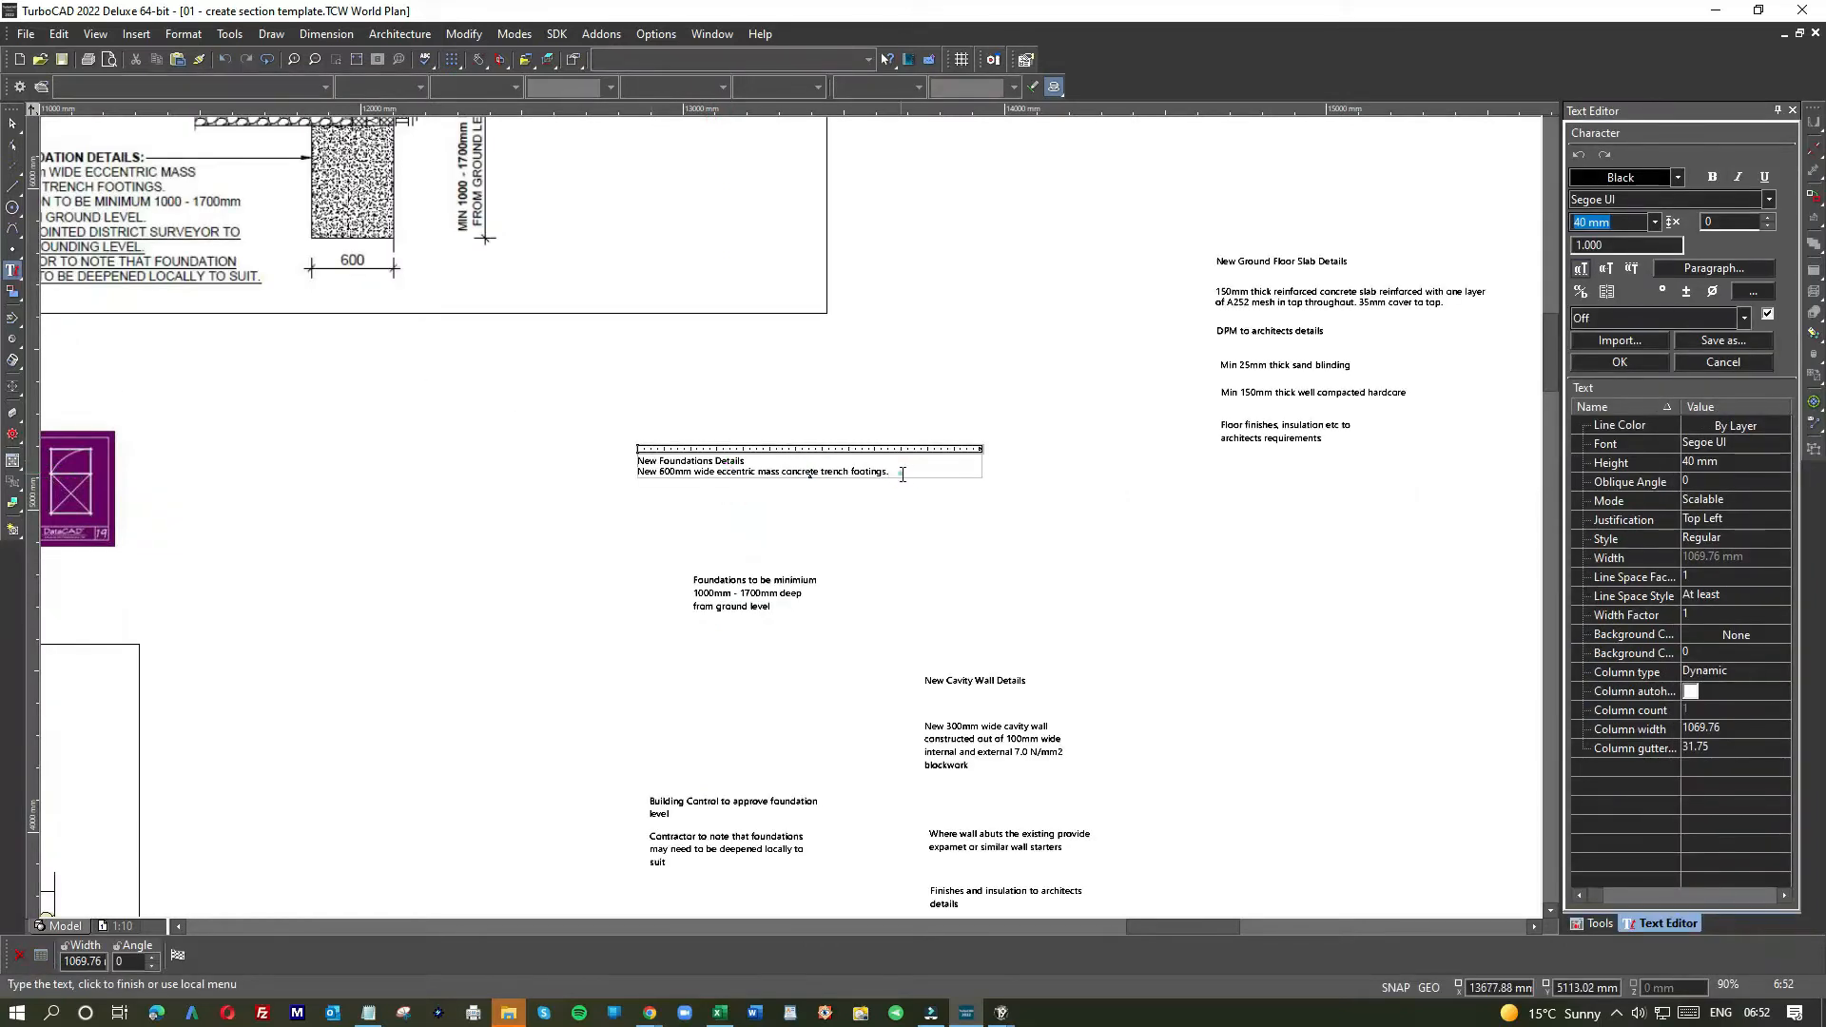
key("Return")
key("Return")
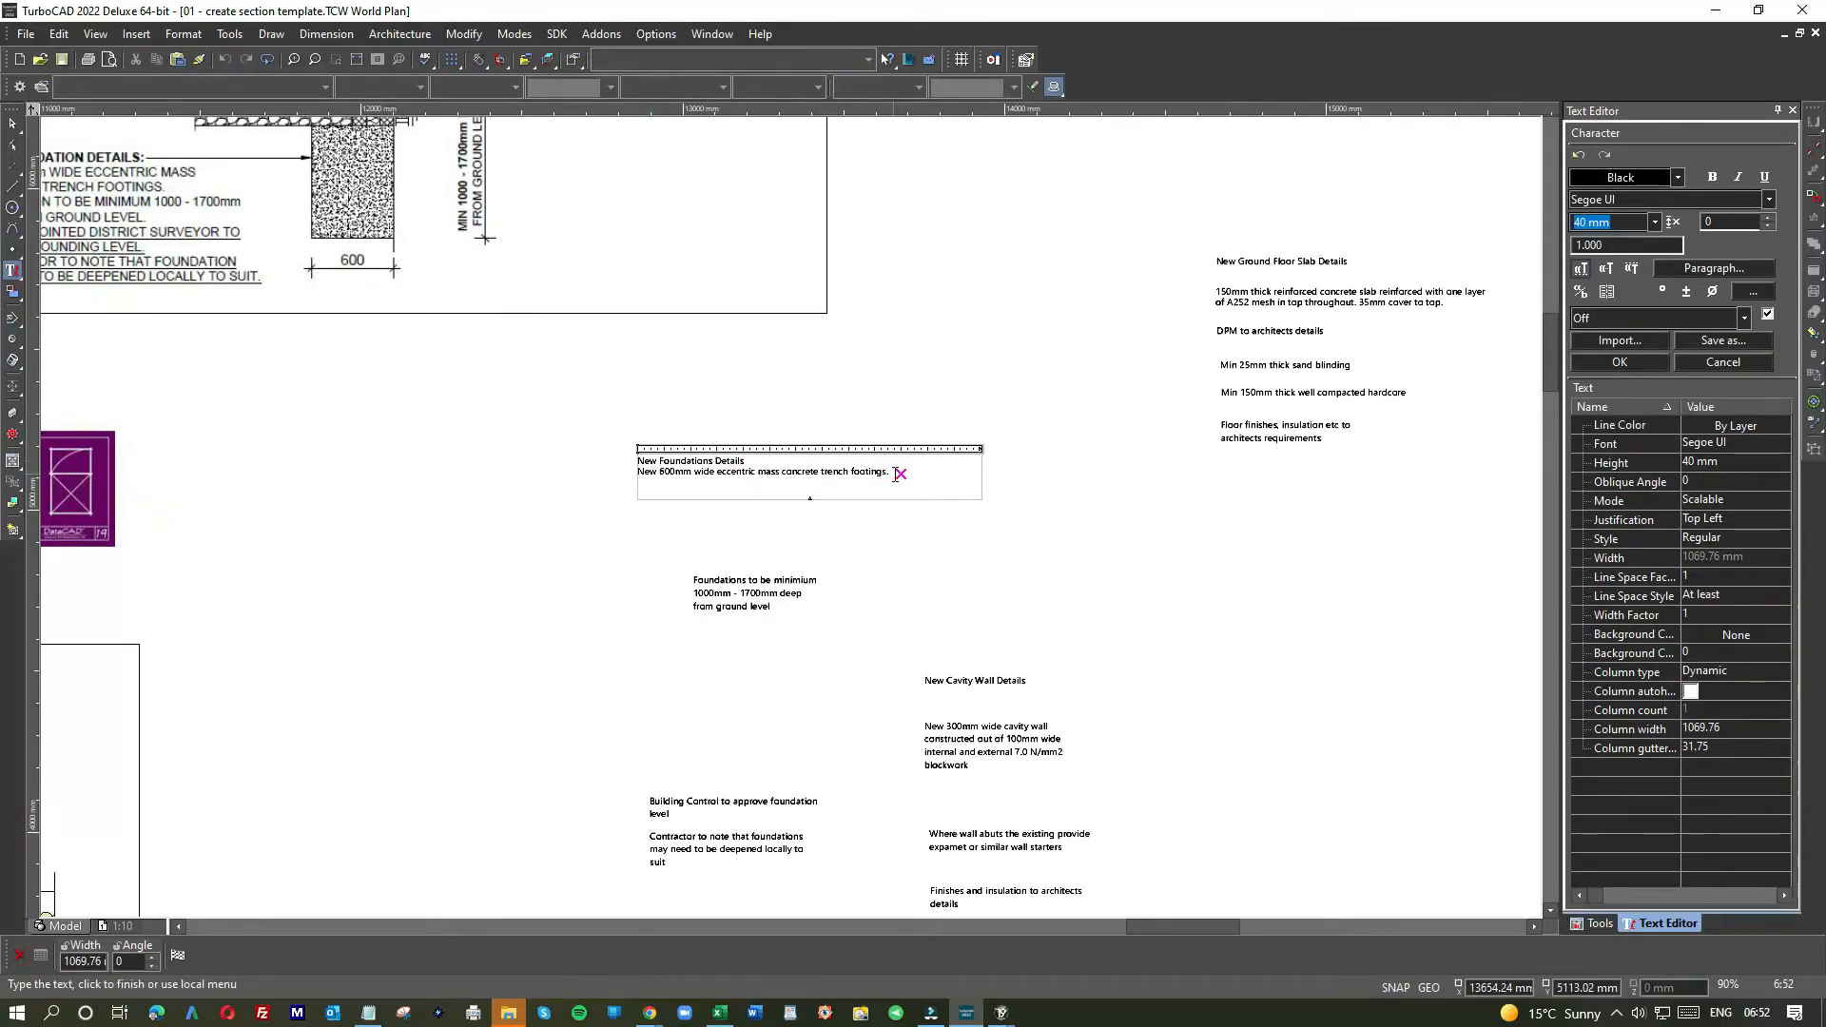
key("ctrl+v")
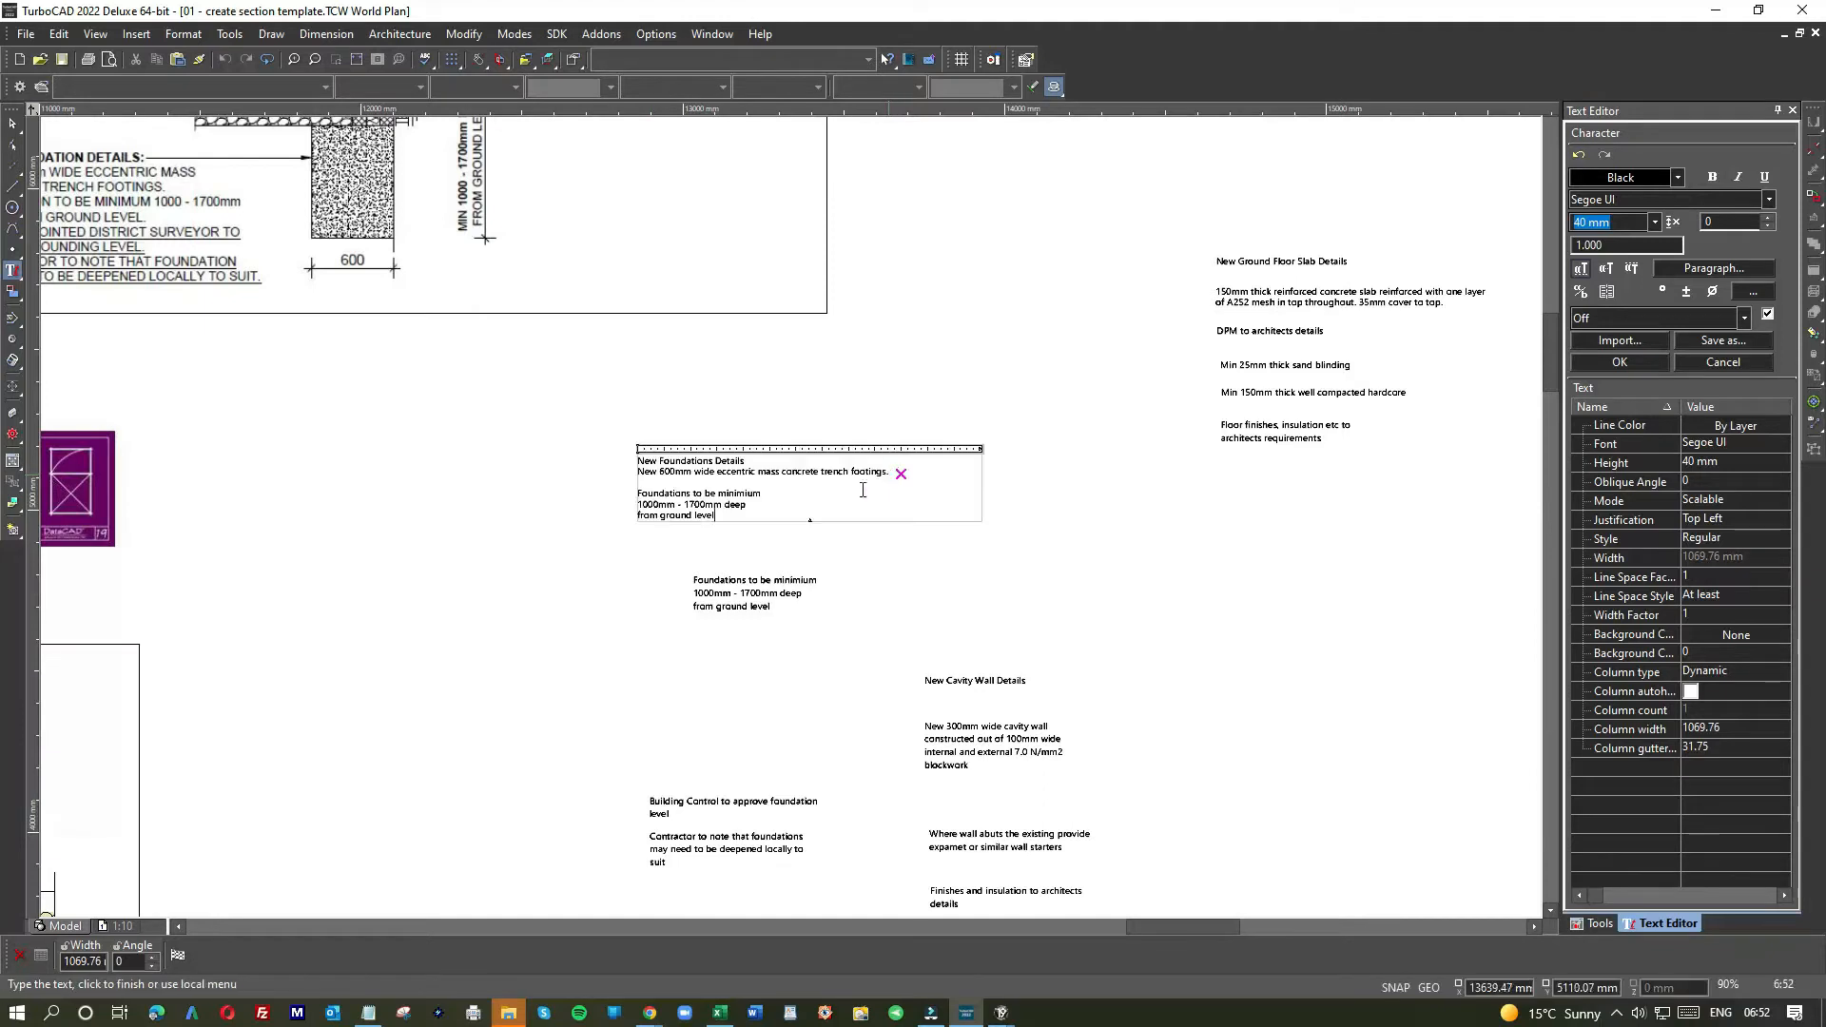
- Join the pasted depth note into one spaced line ending with a full stop, and delete the original three-line note
left_click(773, 497)
key("Delete")
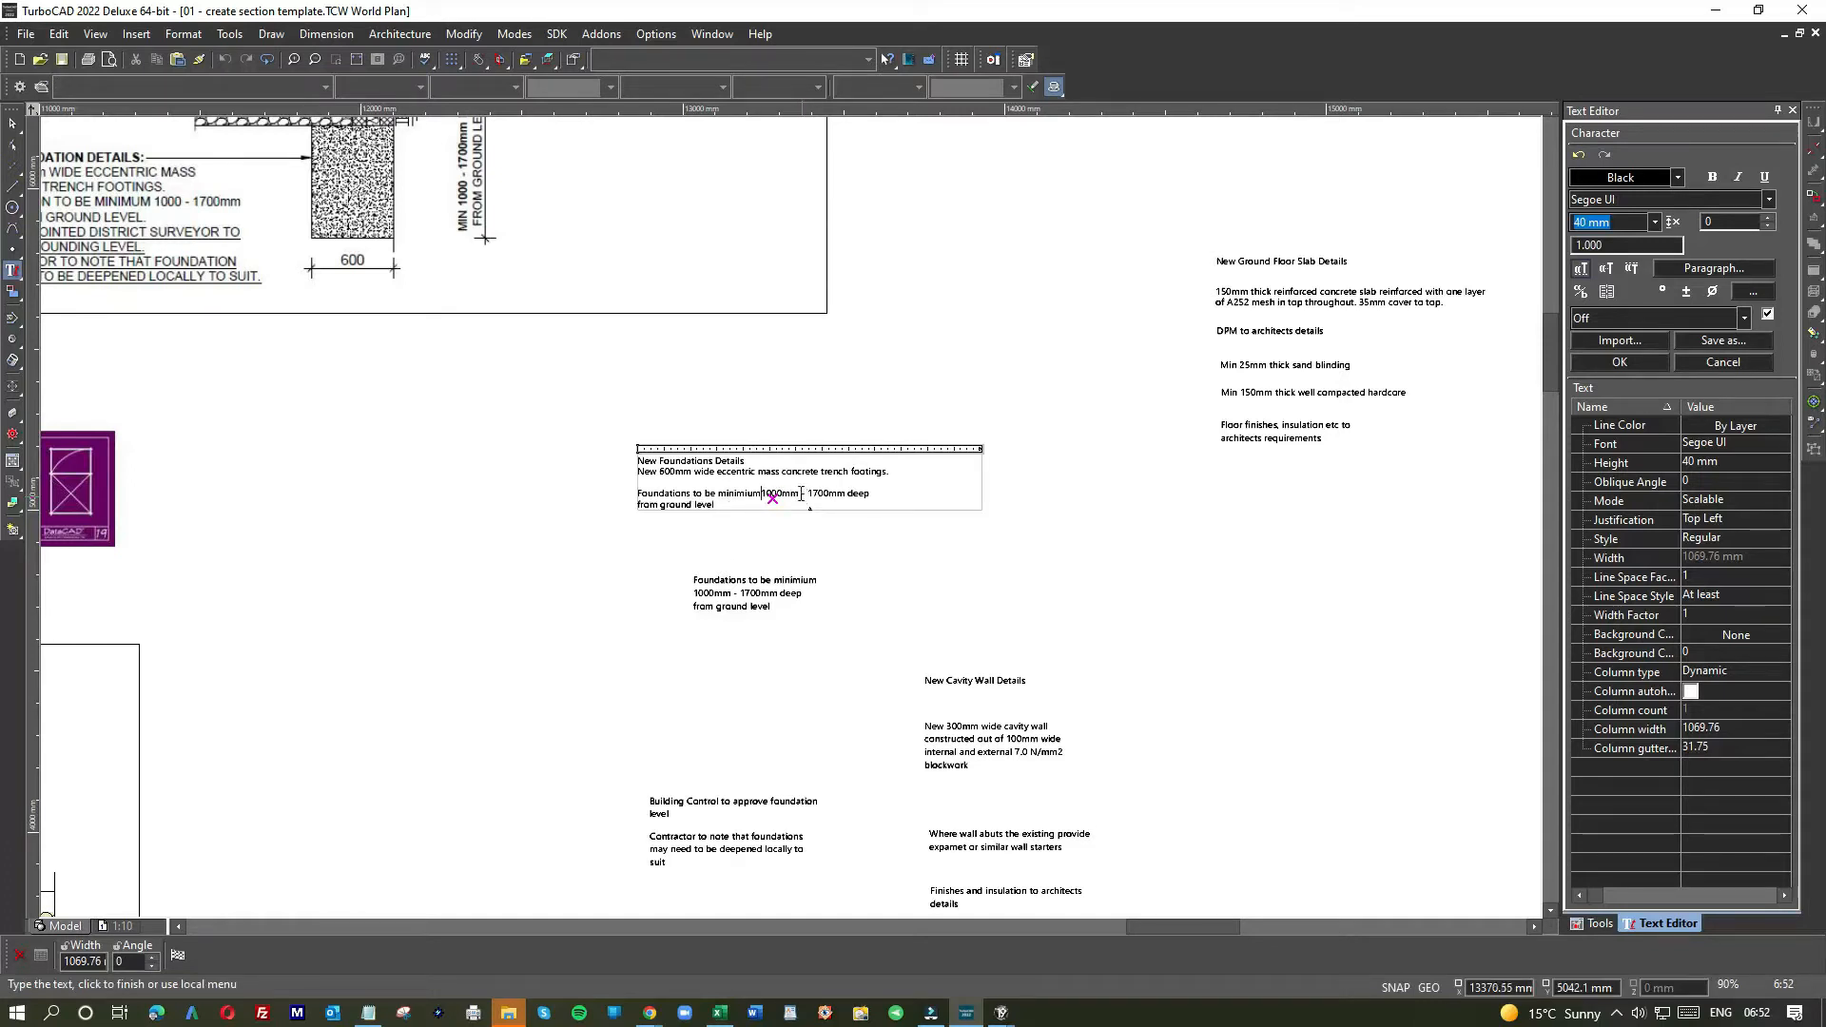
key("BackSpace")
left_click(886, 496)
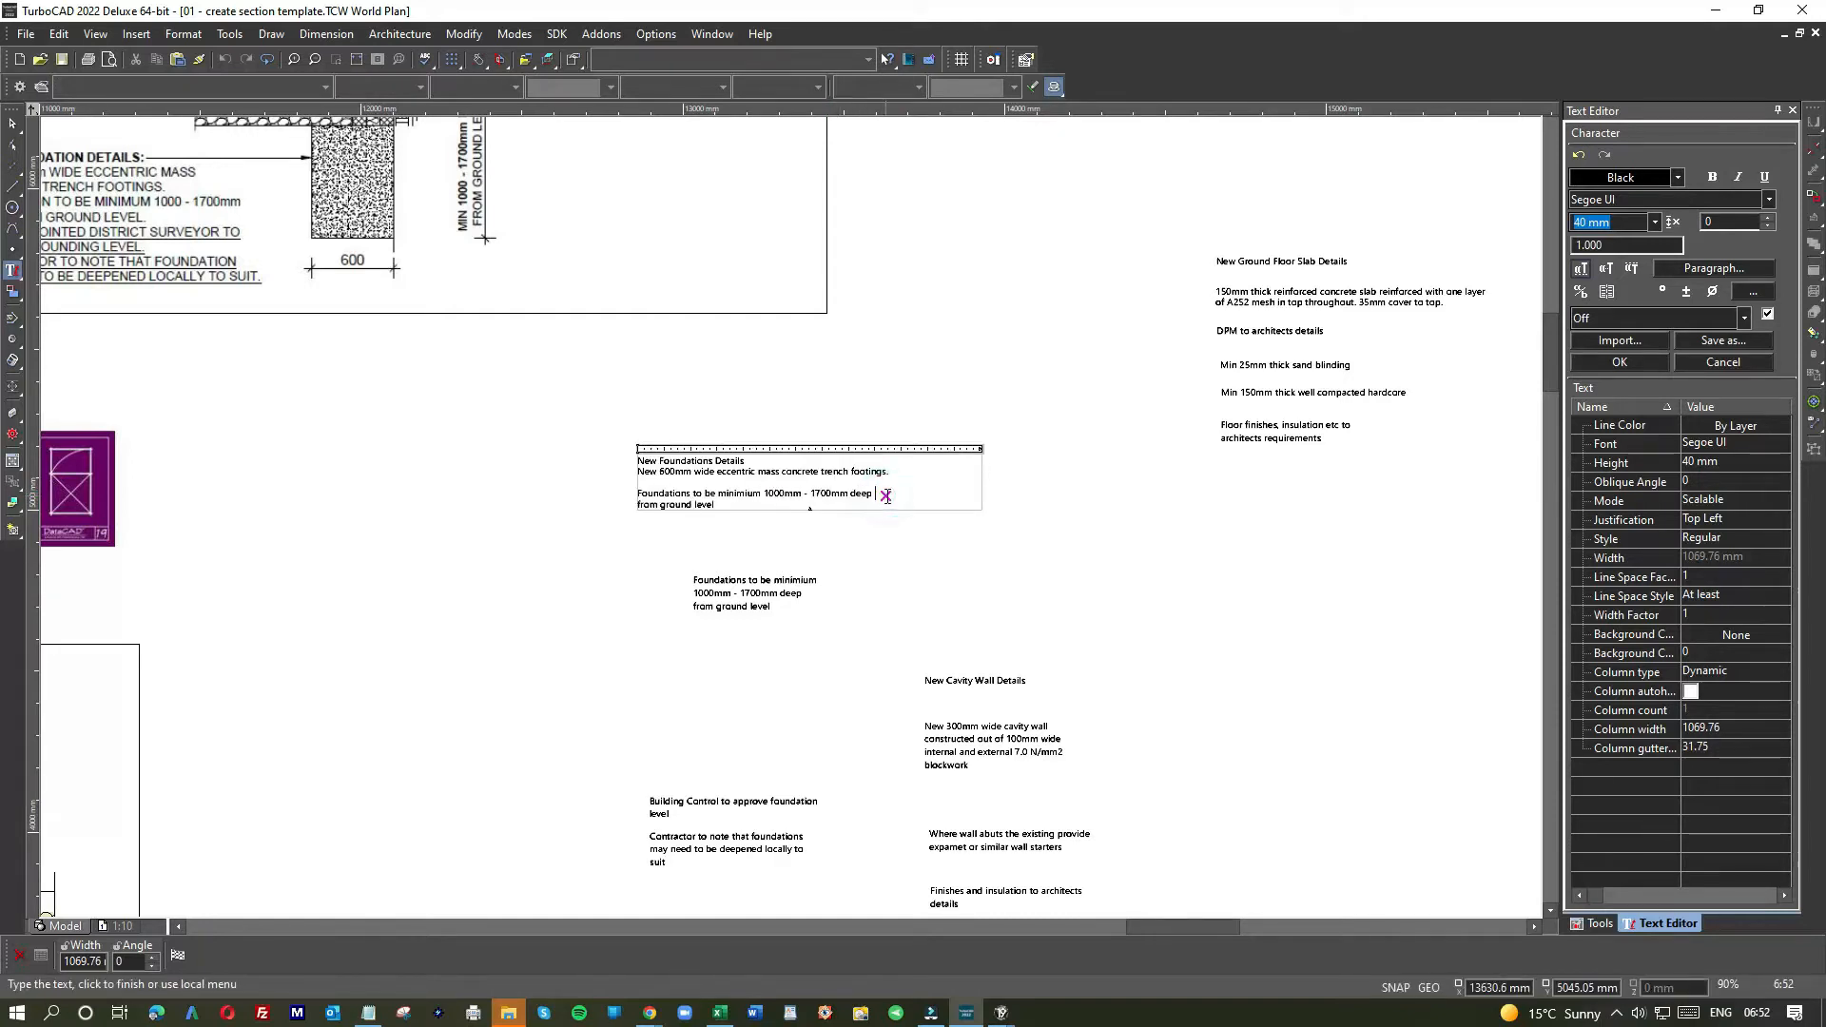
key("Delete")
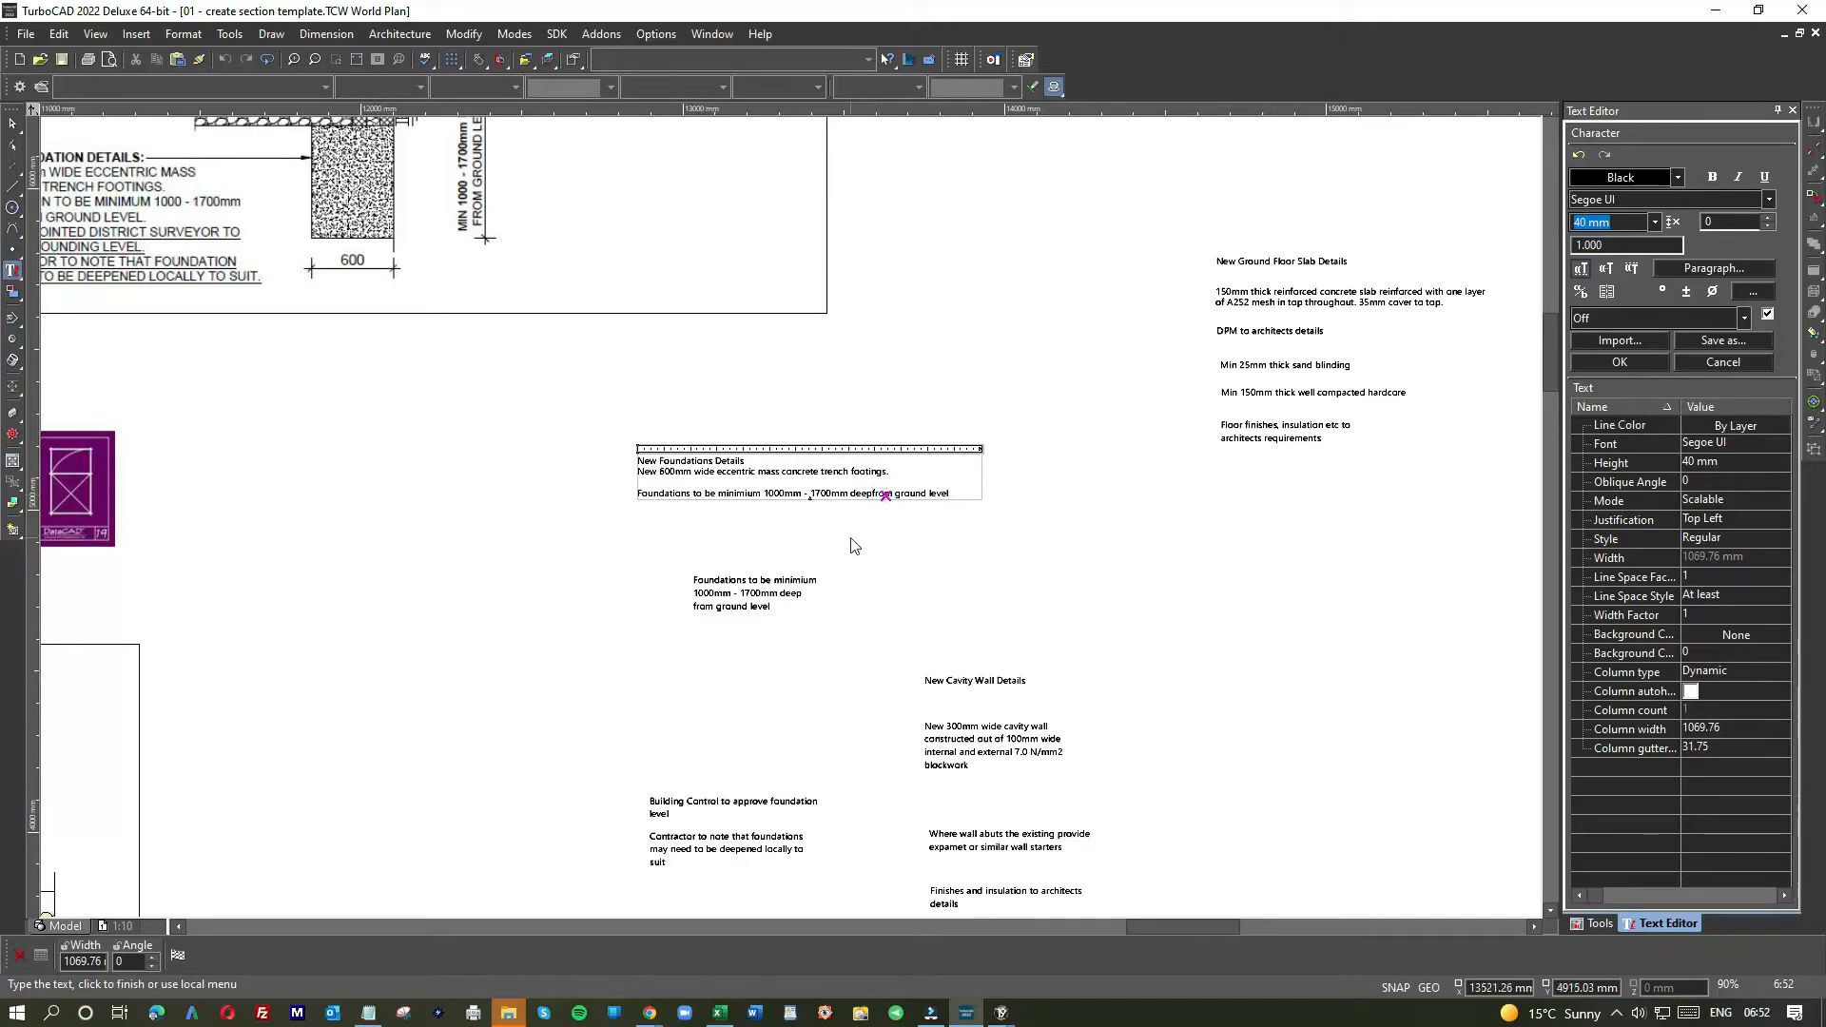
left_click(956, 492)
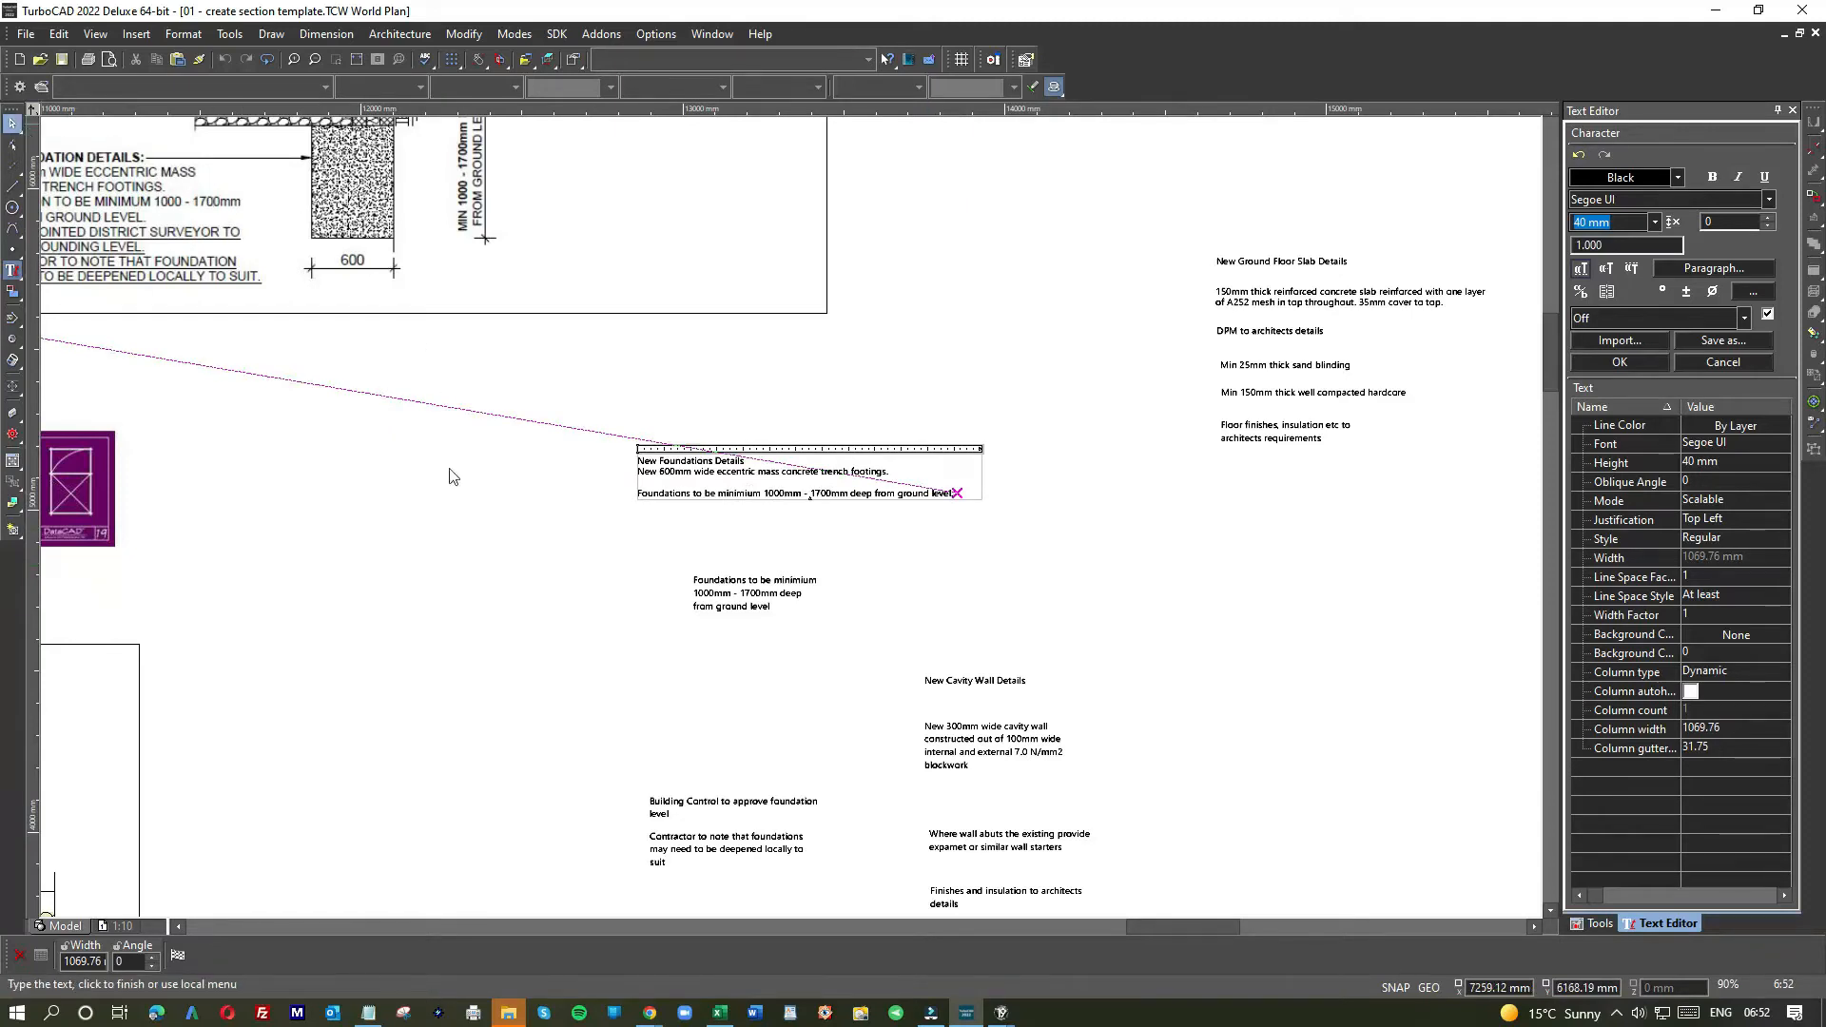
left_click(752, 591)
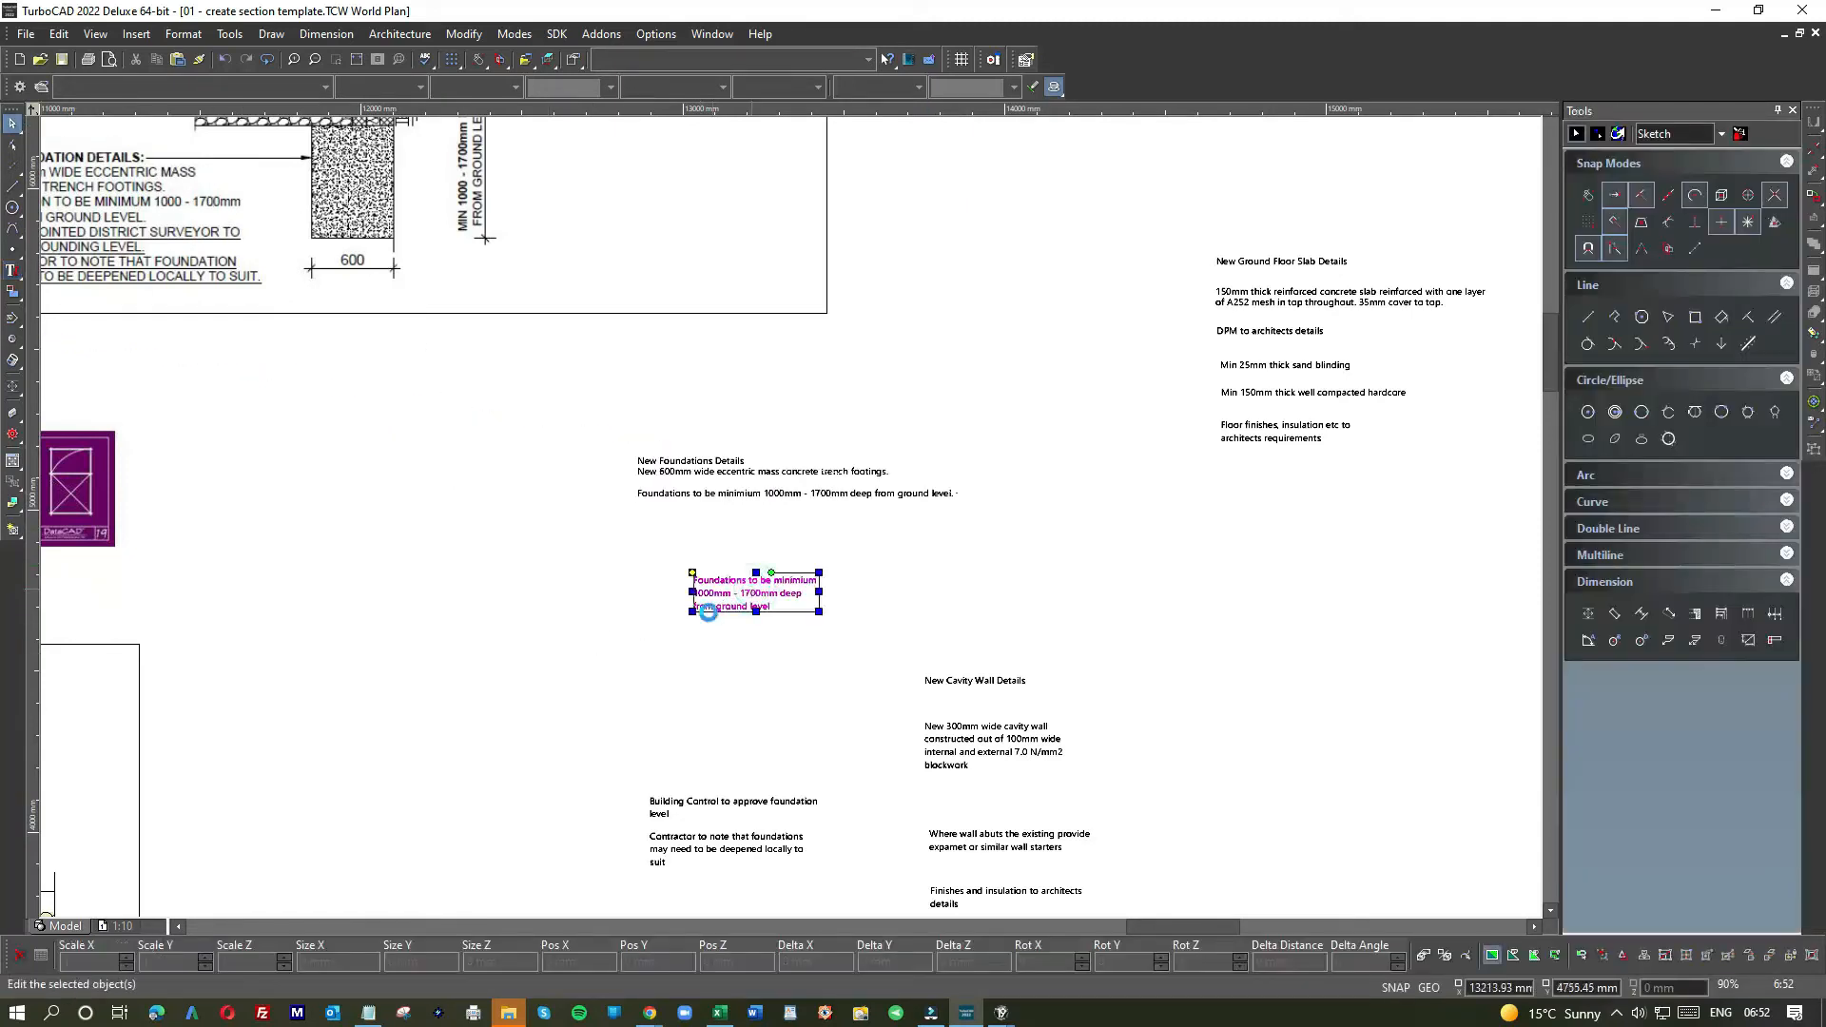
- Copy the Building Control note's wording from its properties, with a full stop added after "level"
left_click(728, 800)
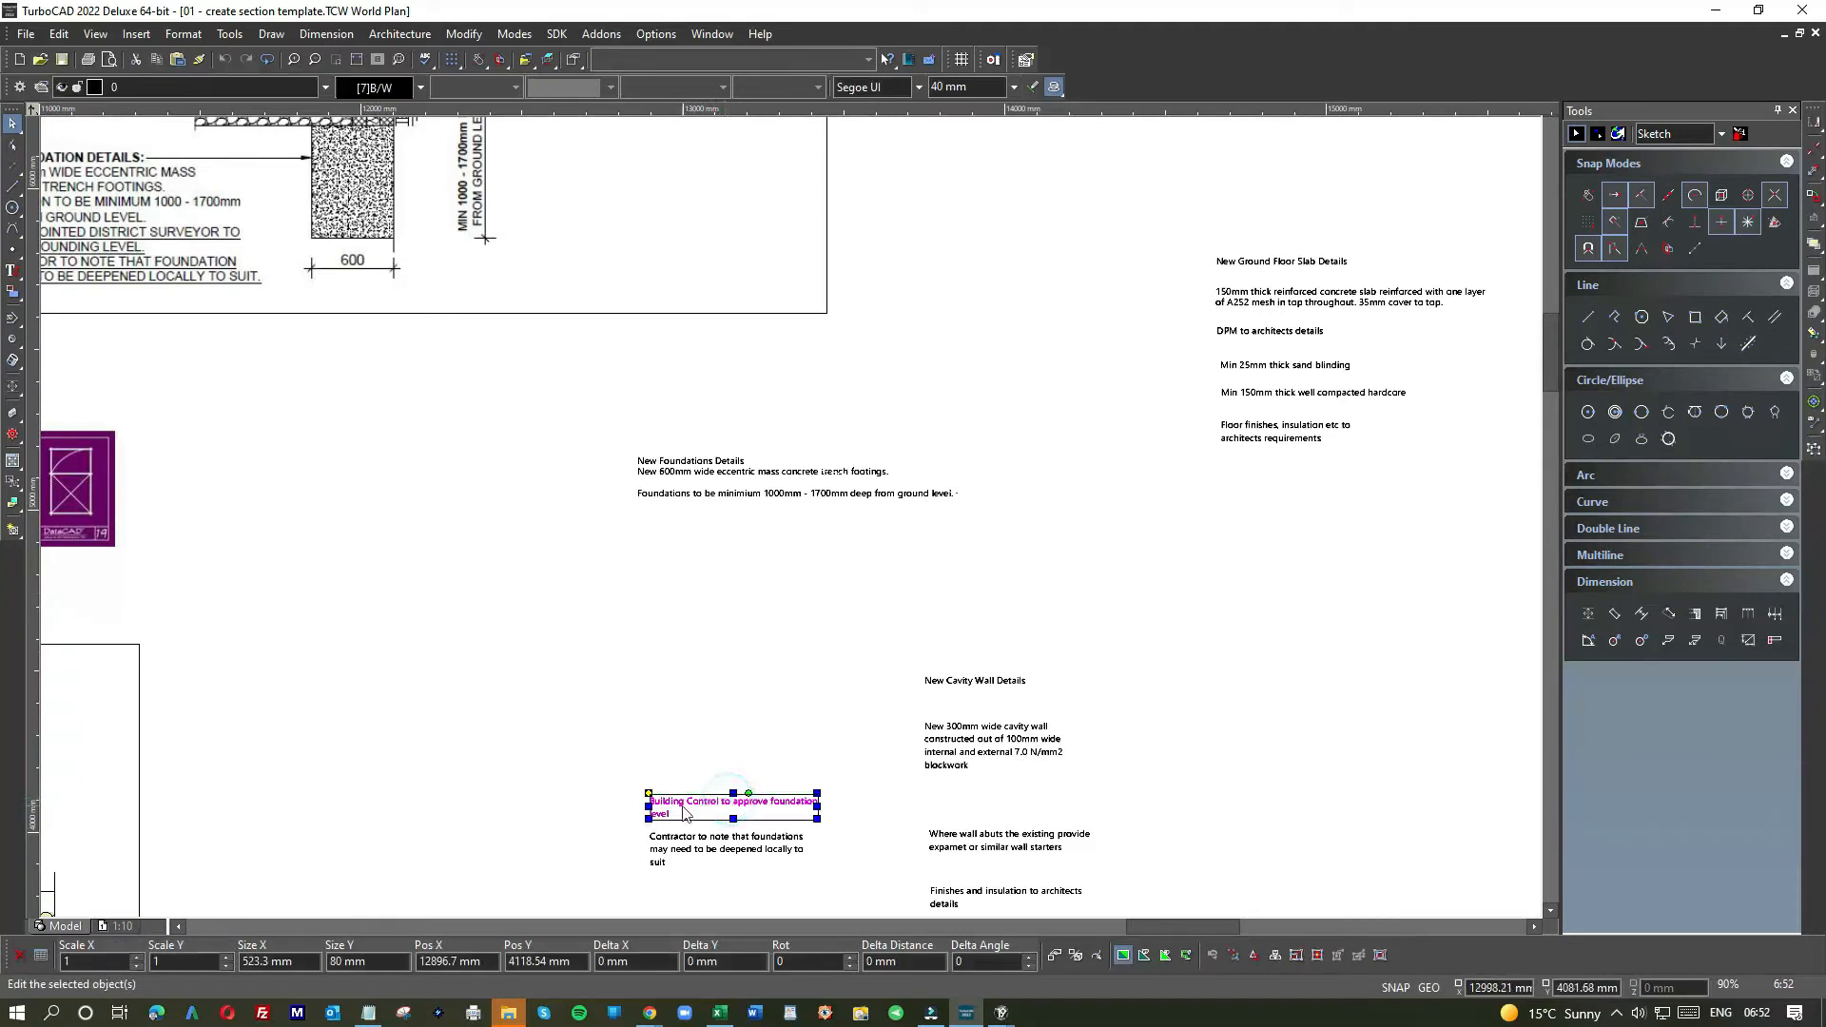
double_click(685, 810)
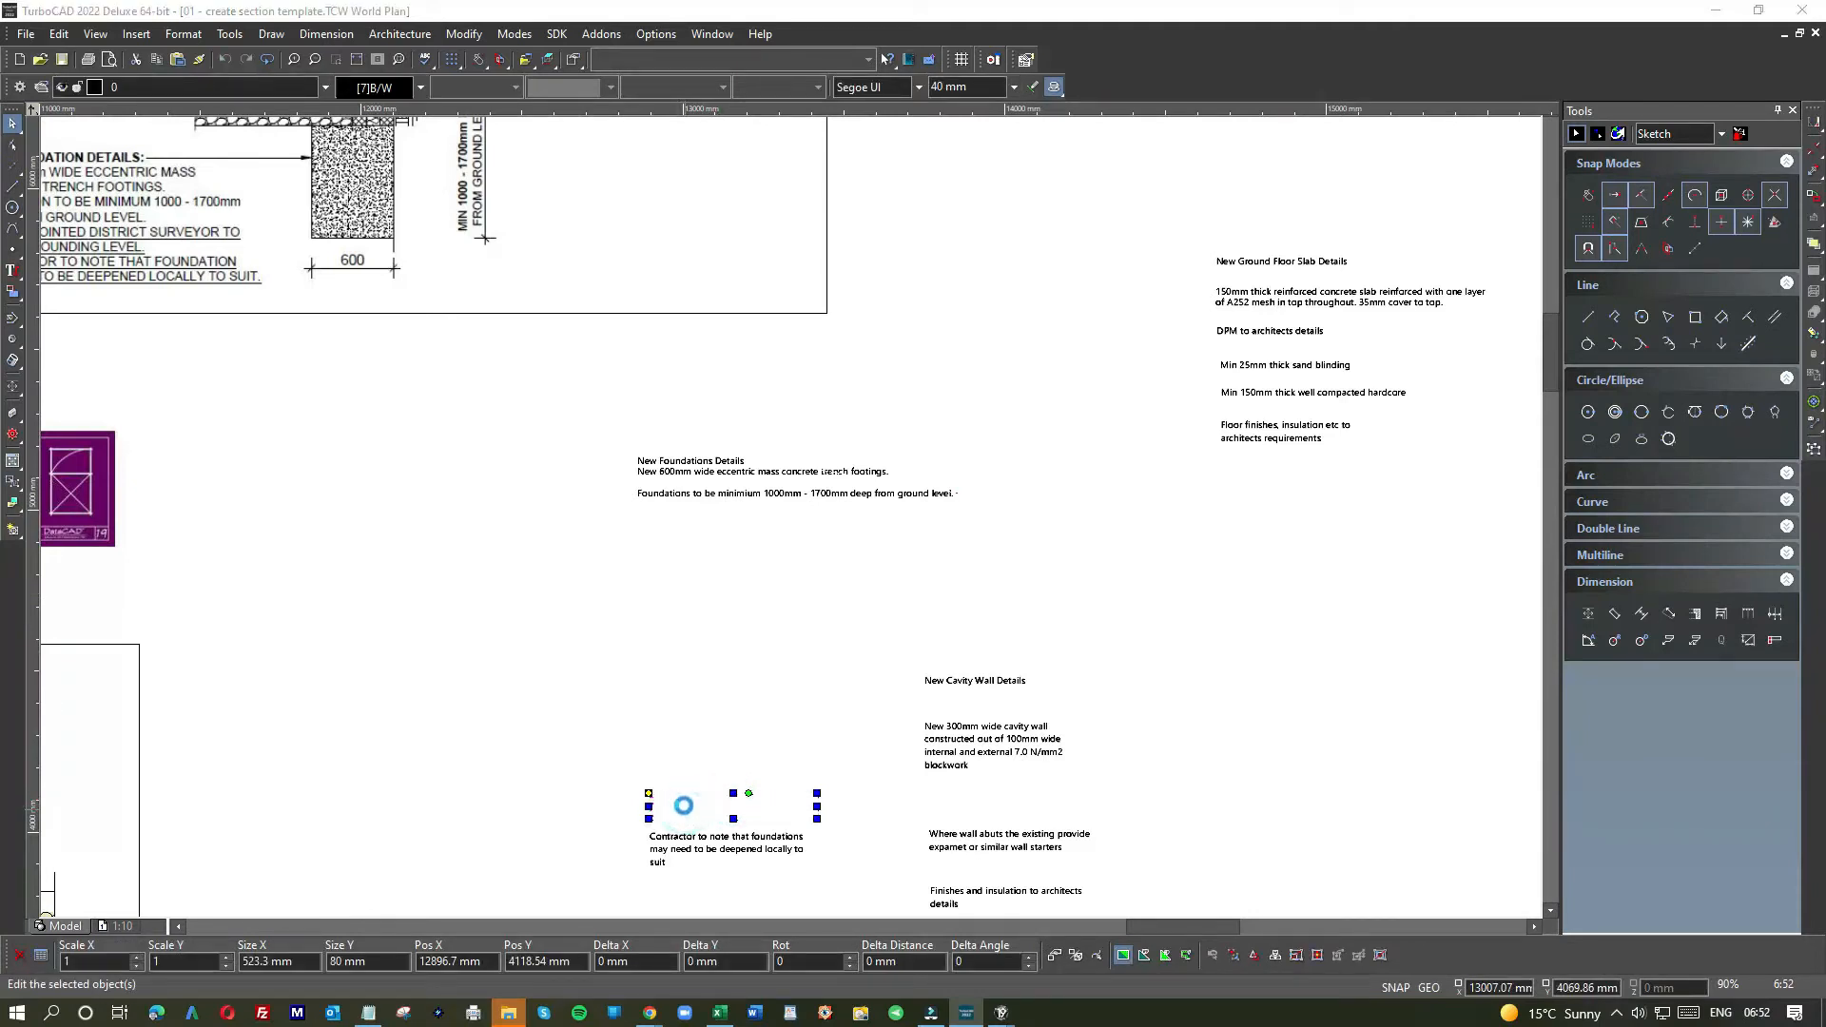
left_click_drag(934, 384, 891, 368)
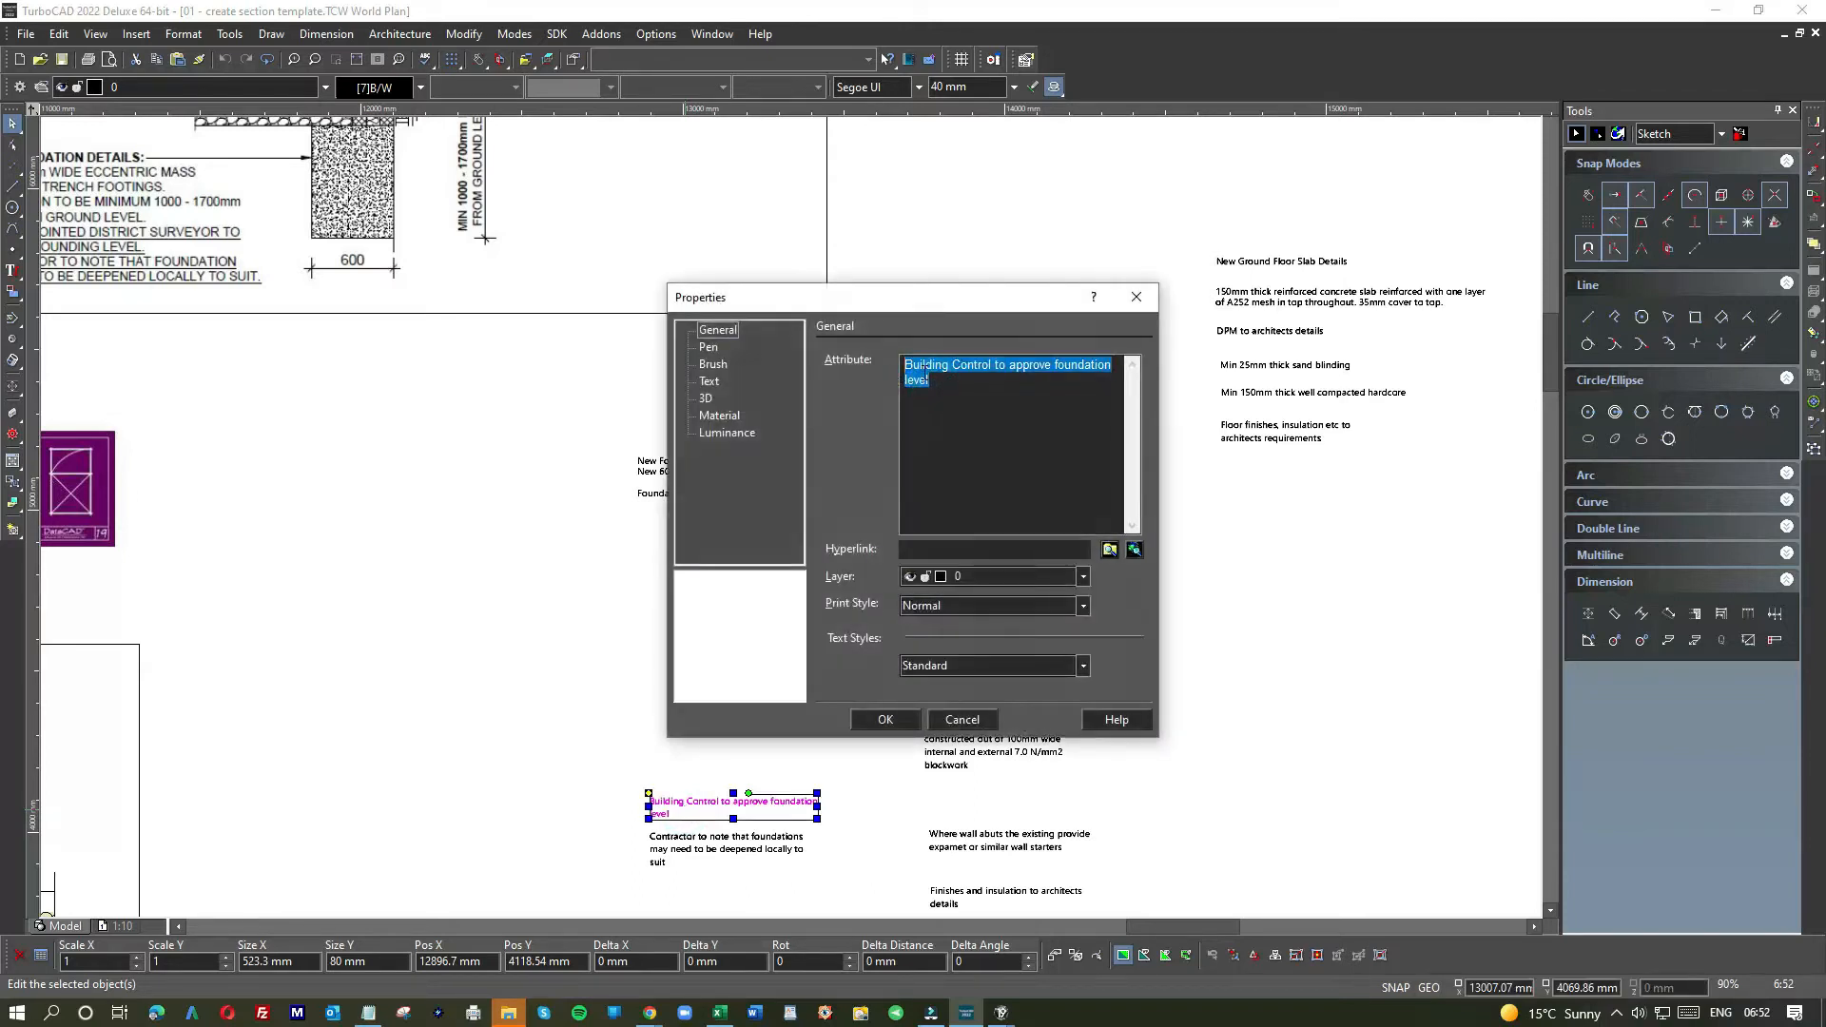
left_click(945, 386)
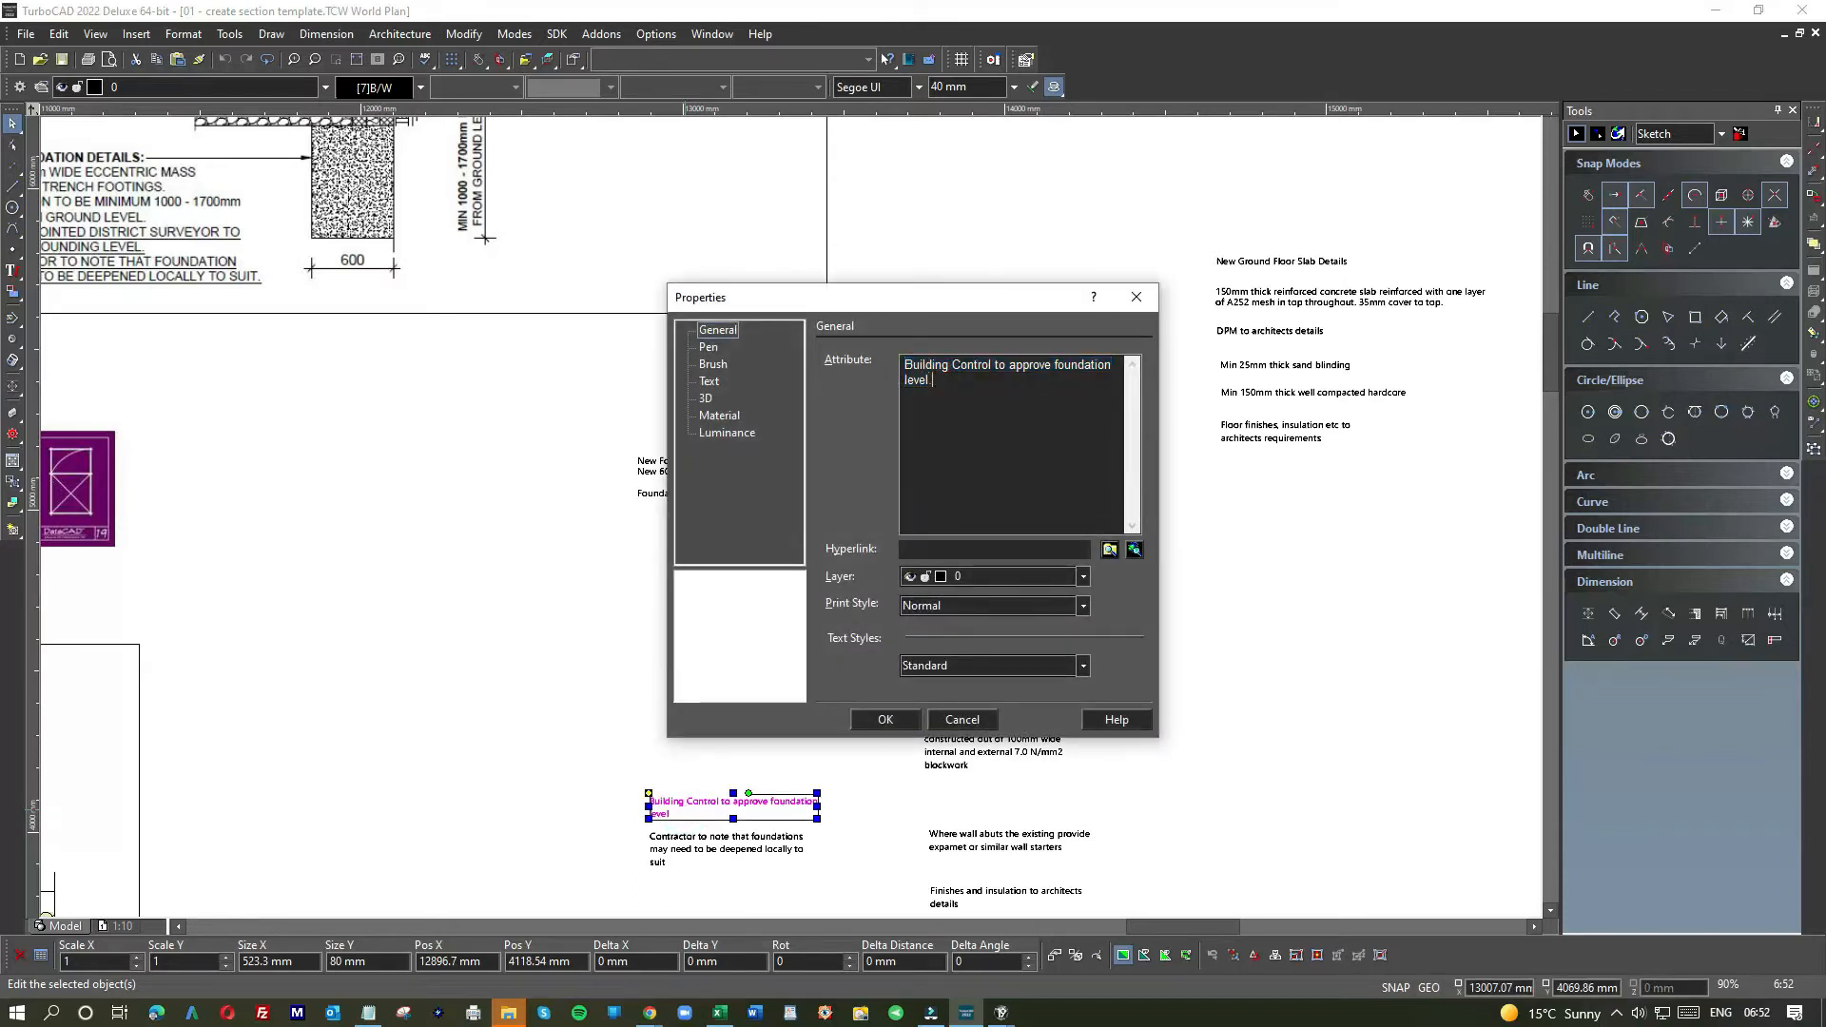
left_click_drag(944, 386, 867, 359)
key("ctrl+c")
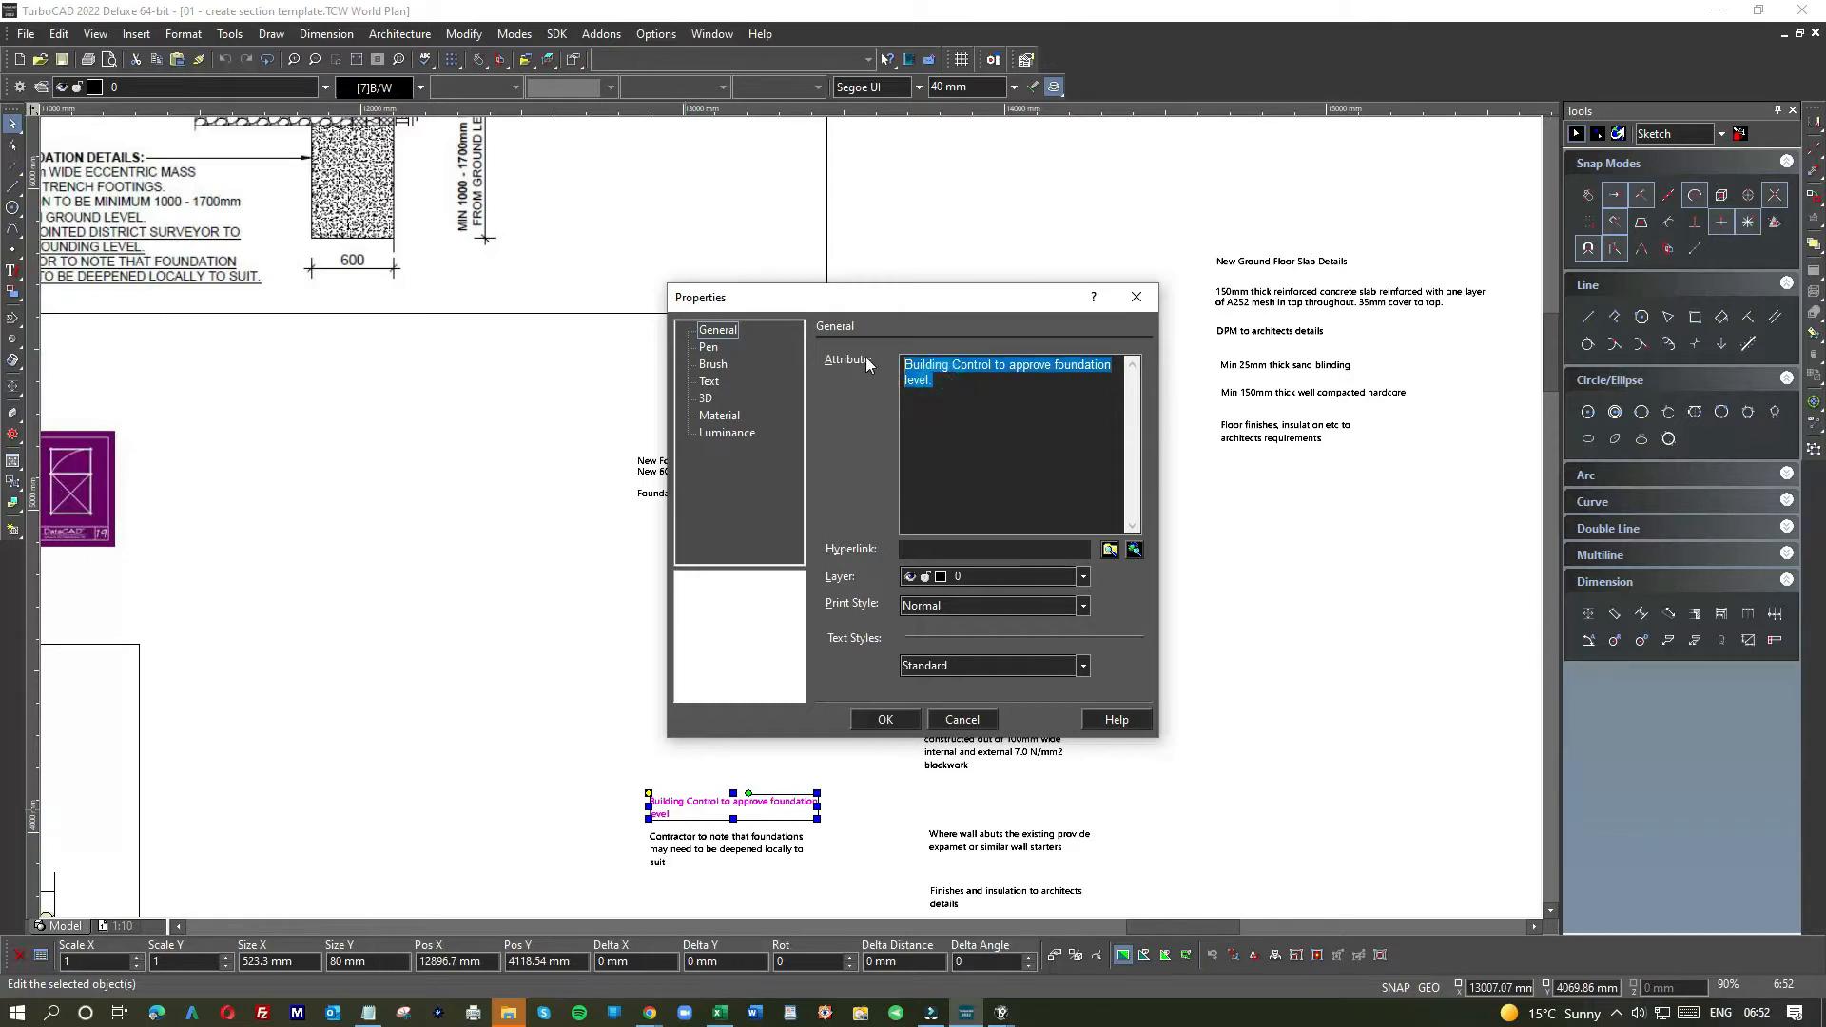
left_click(1135, 302)
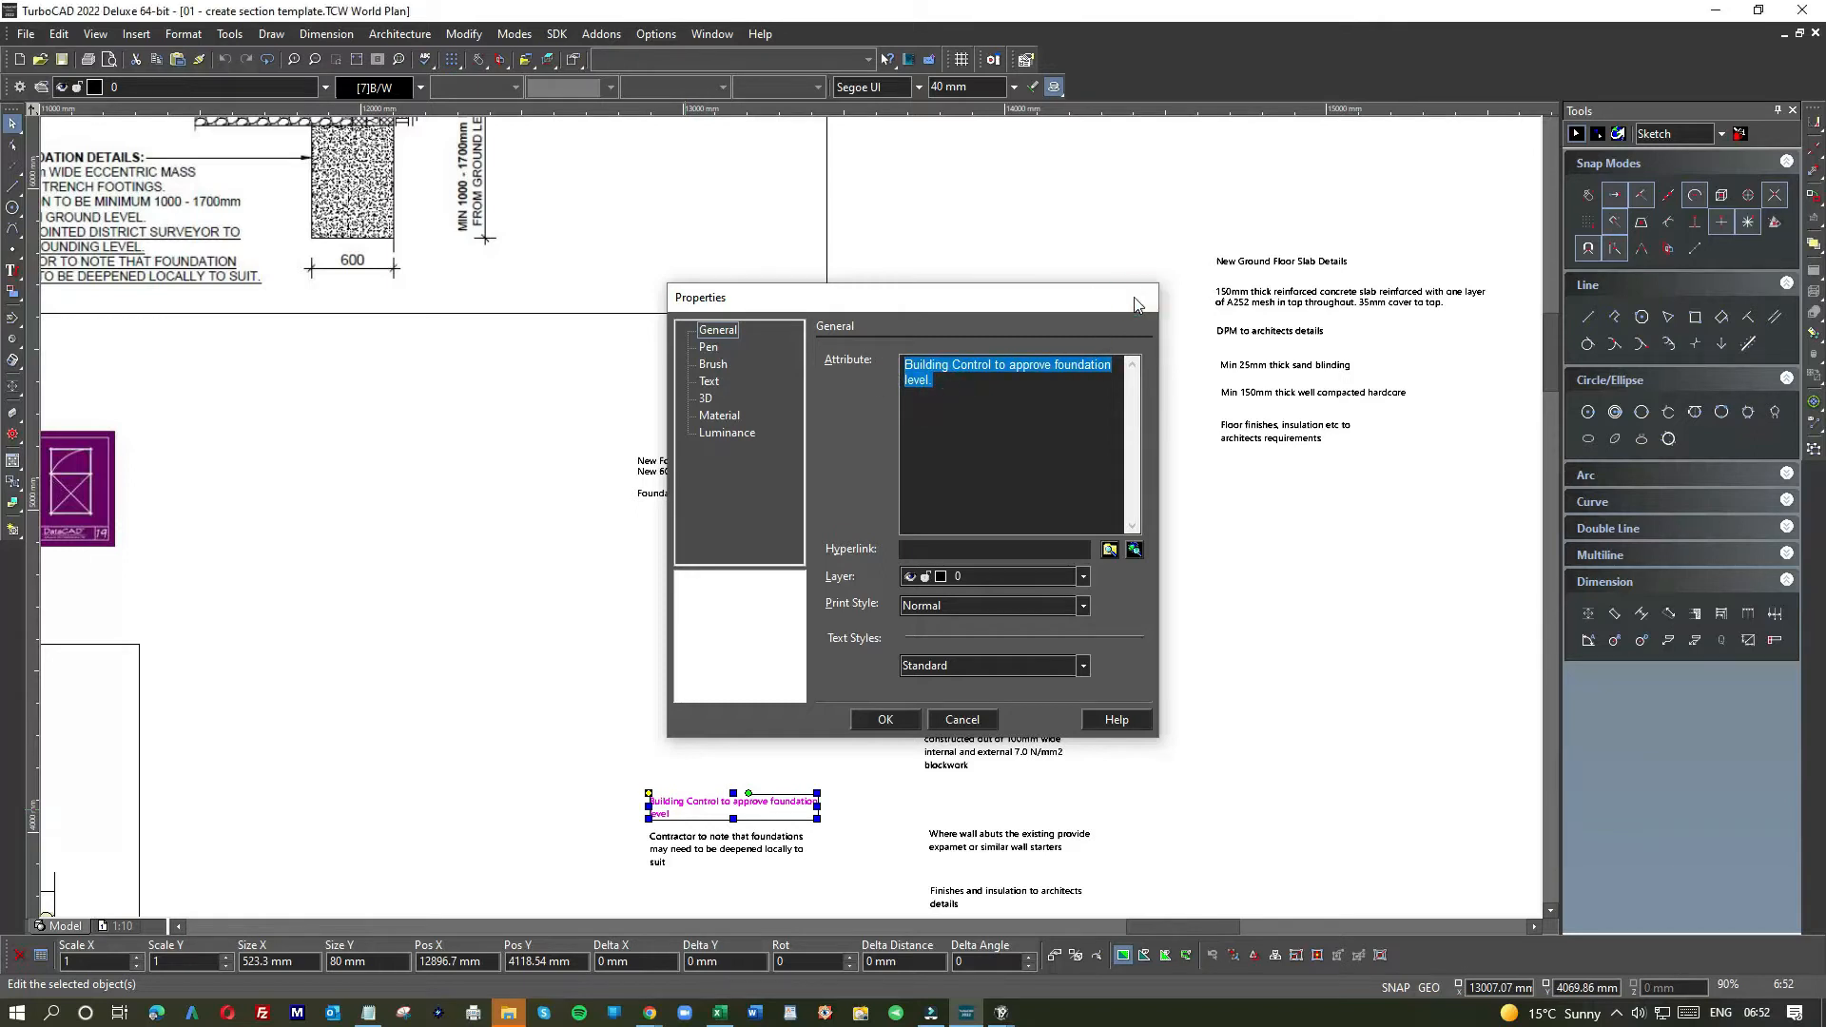
- Paste the copied Building Control note into the multiline text, one blank line below the foundation depth note
left_click(14, 273)
left_click(74, 284)
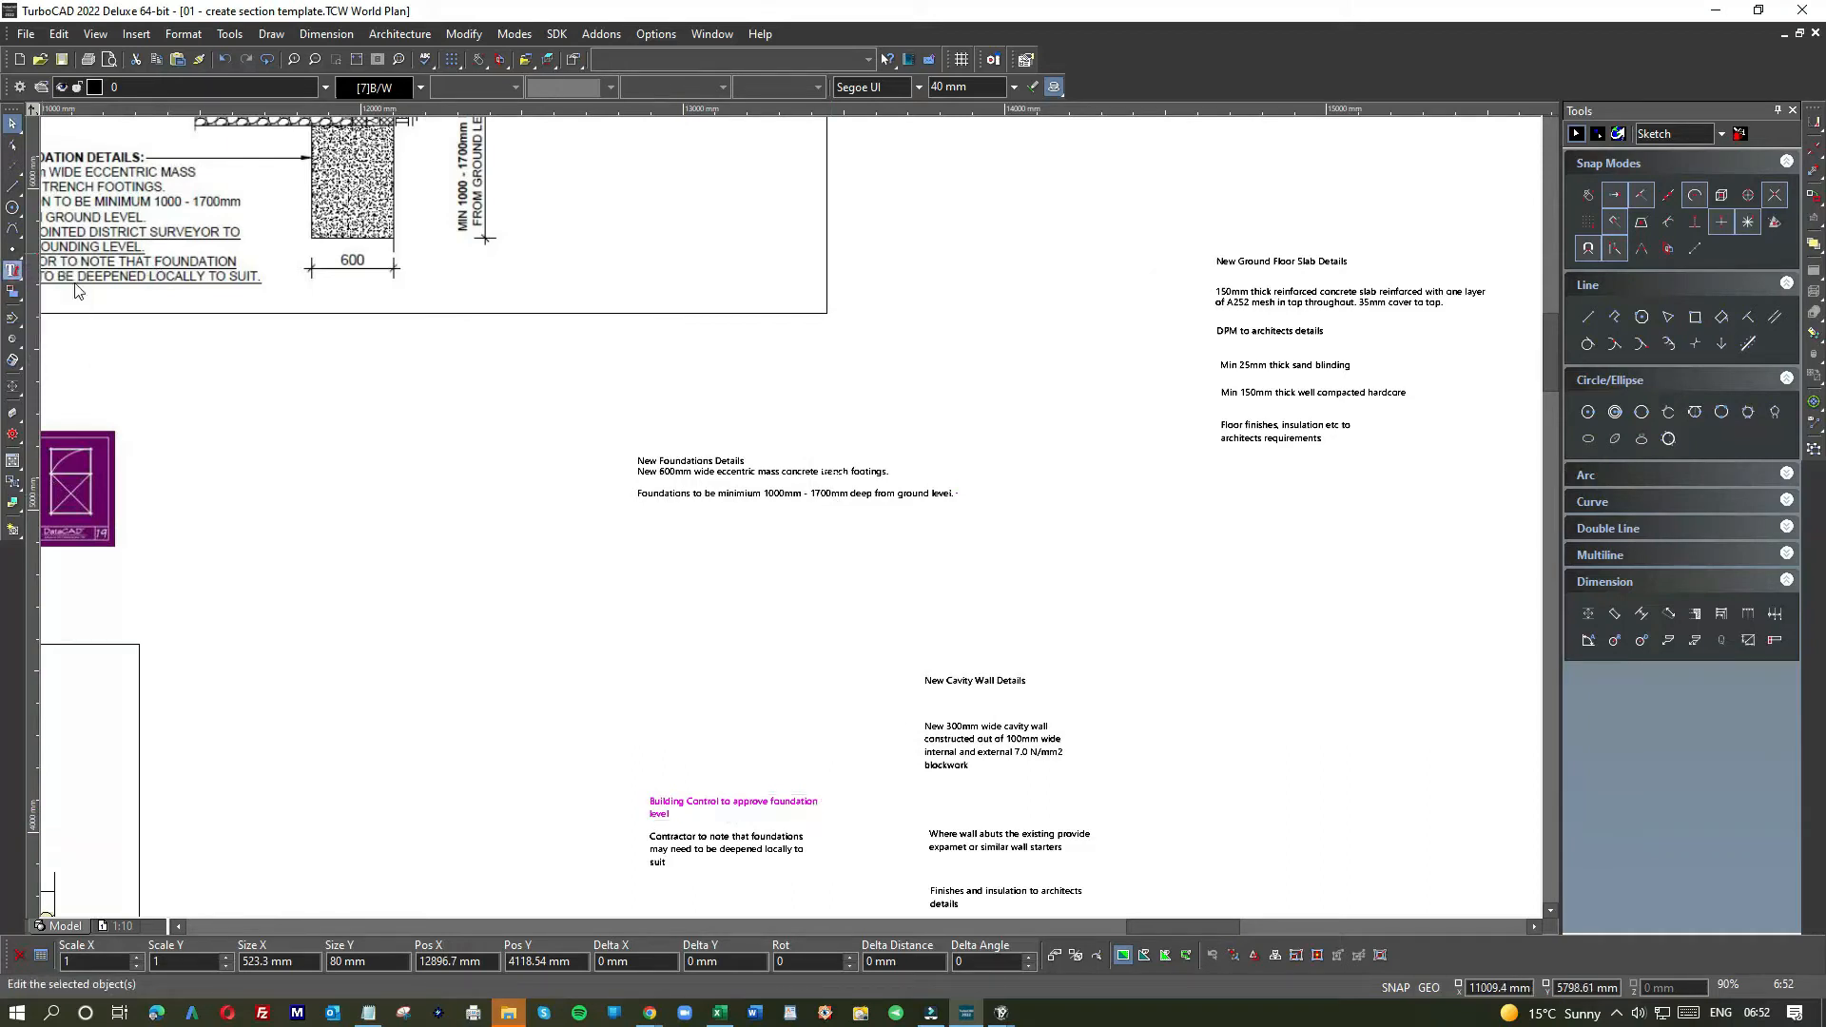
left_click(719, 493)
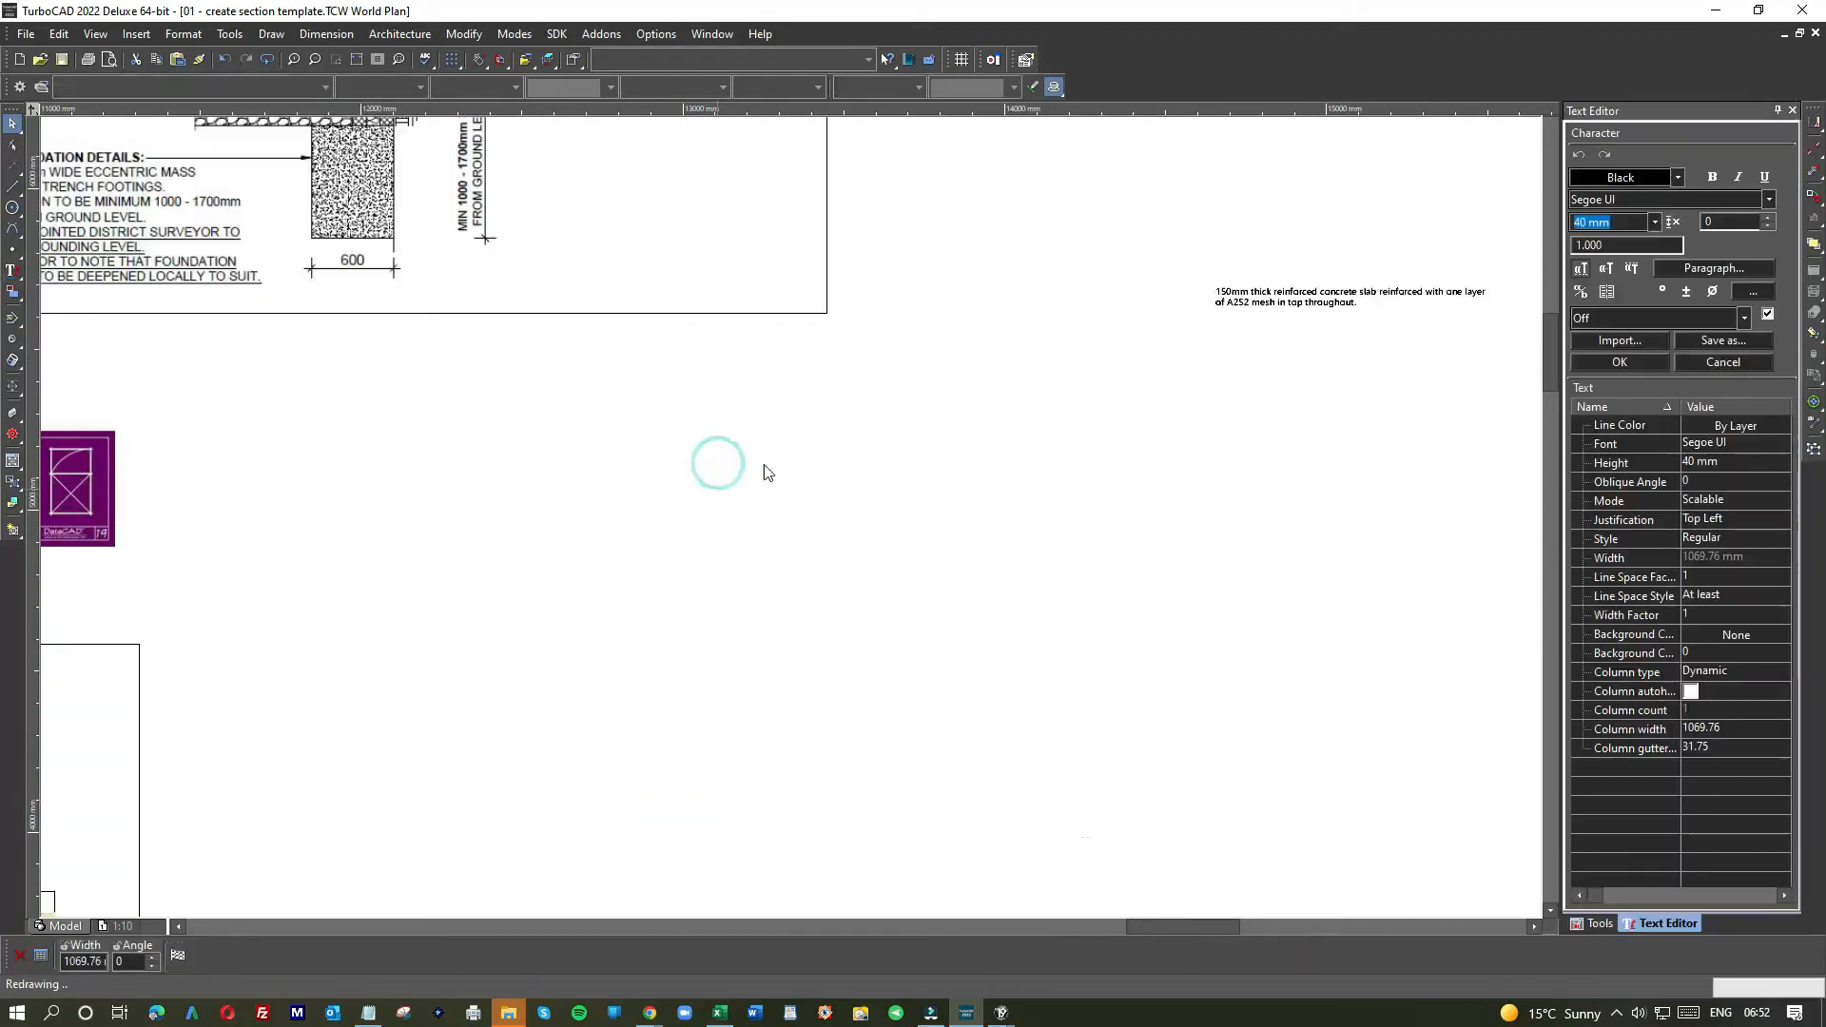
left_click(956, 493)
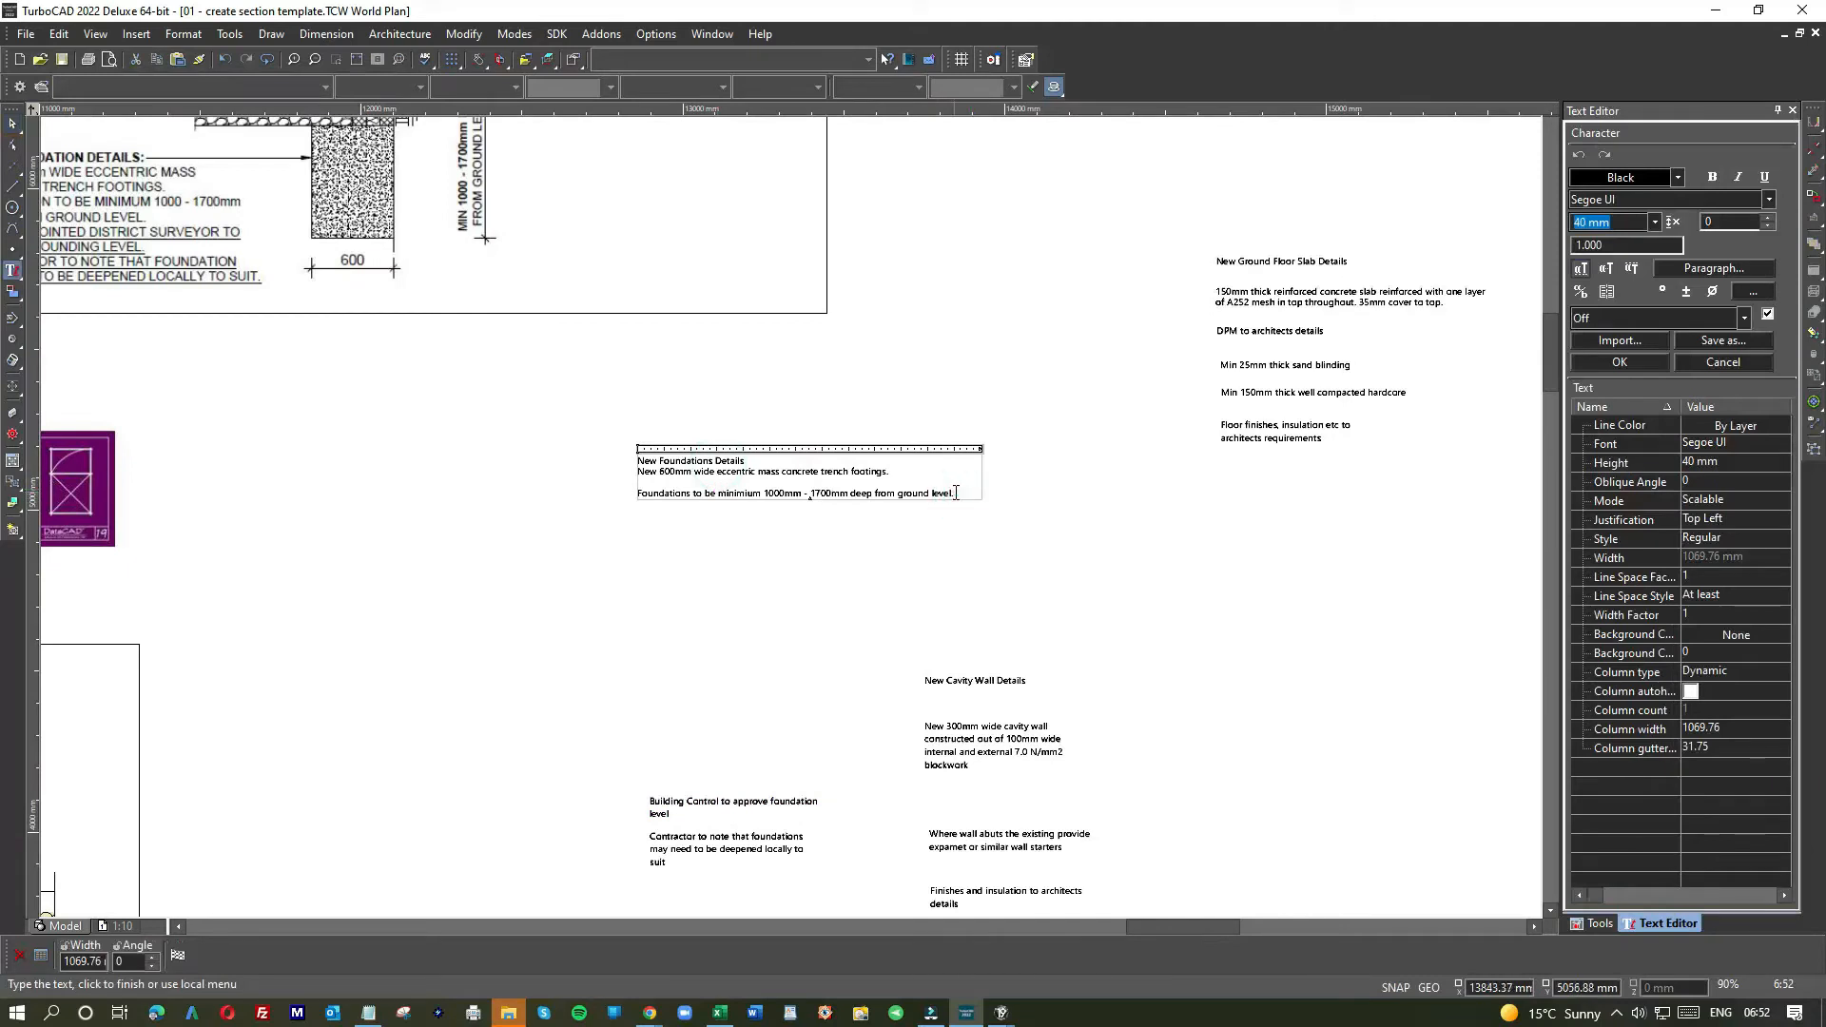
key("Return")
key("Return")
key("ctrl+v")
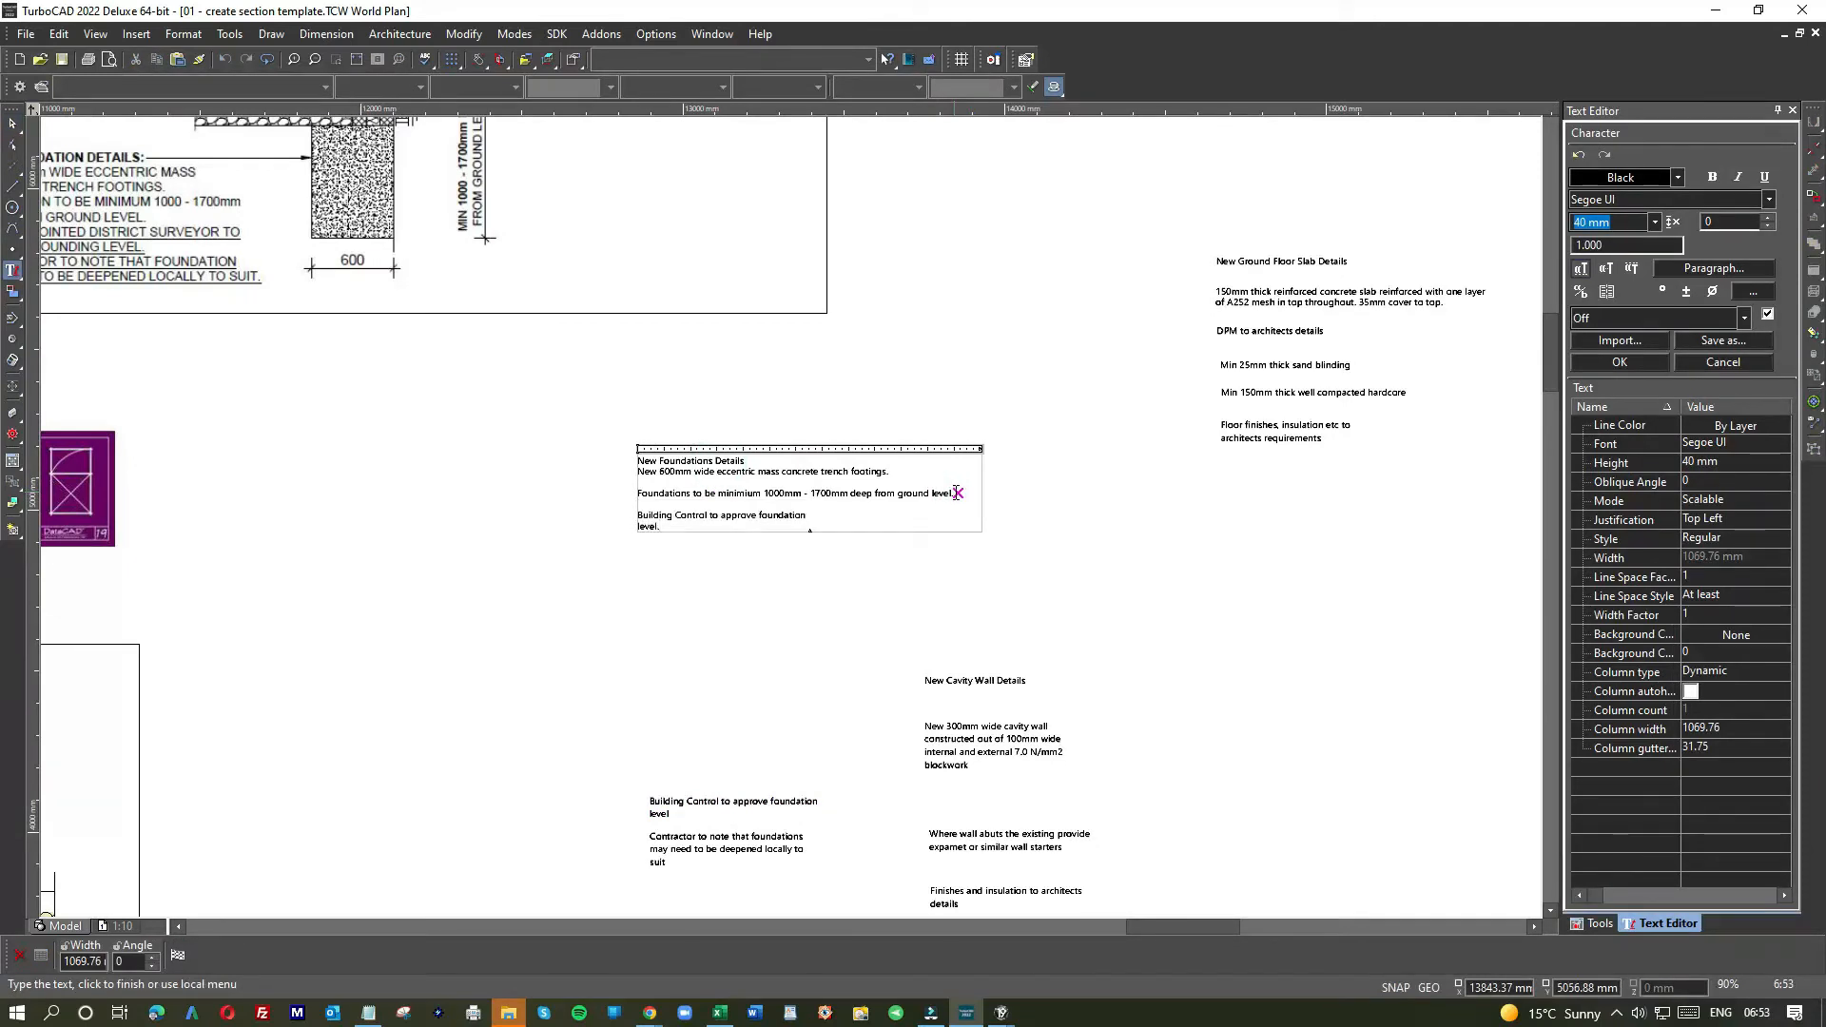
- Join the pasted Building Control note into one line within the multiline text, and delete the original two-line note
left_click(879, 506)
left_click(843, 522)
left_click(824, 516)
key("Delete")
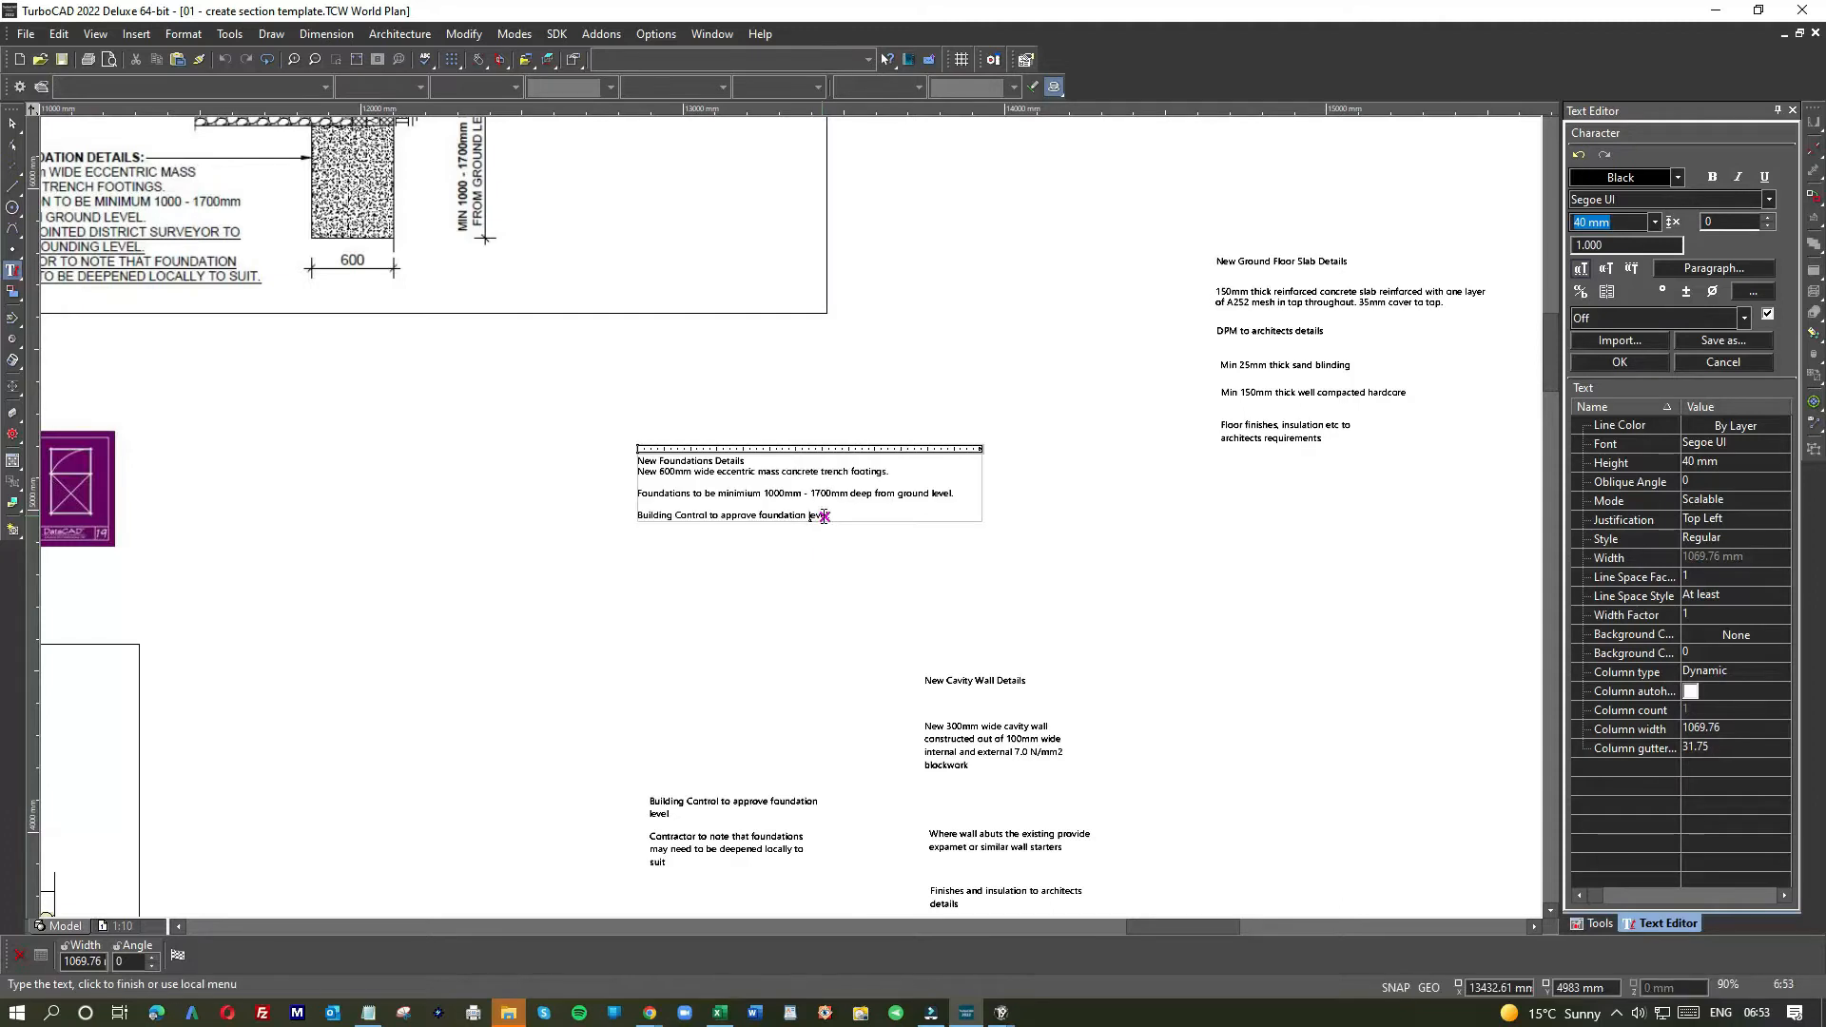
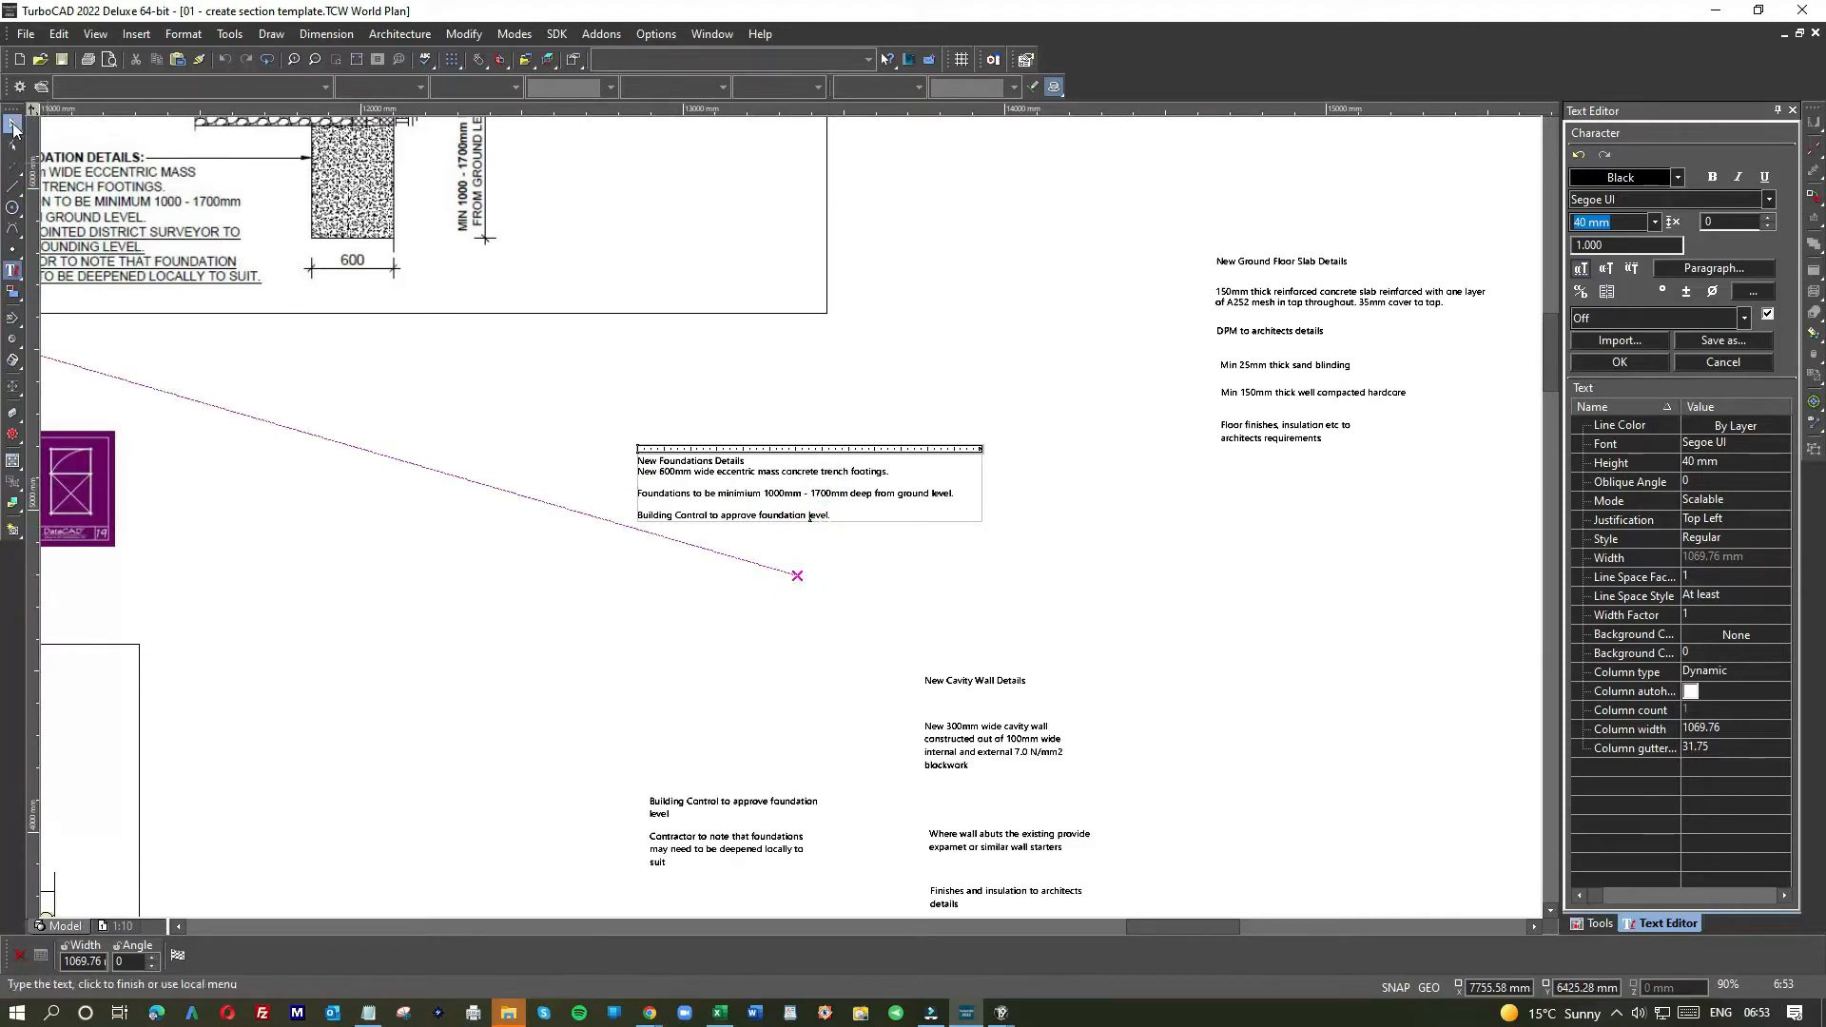
left_click(748, 548)
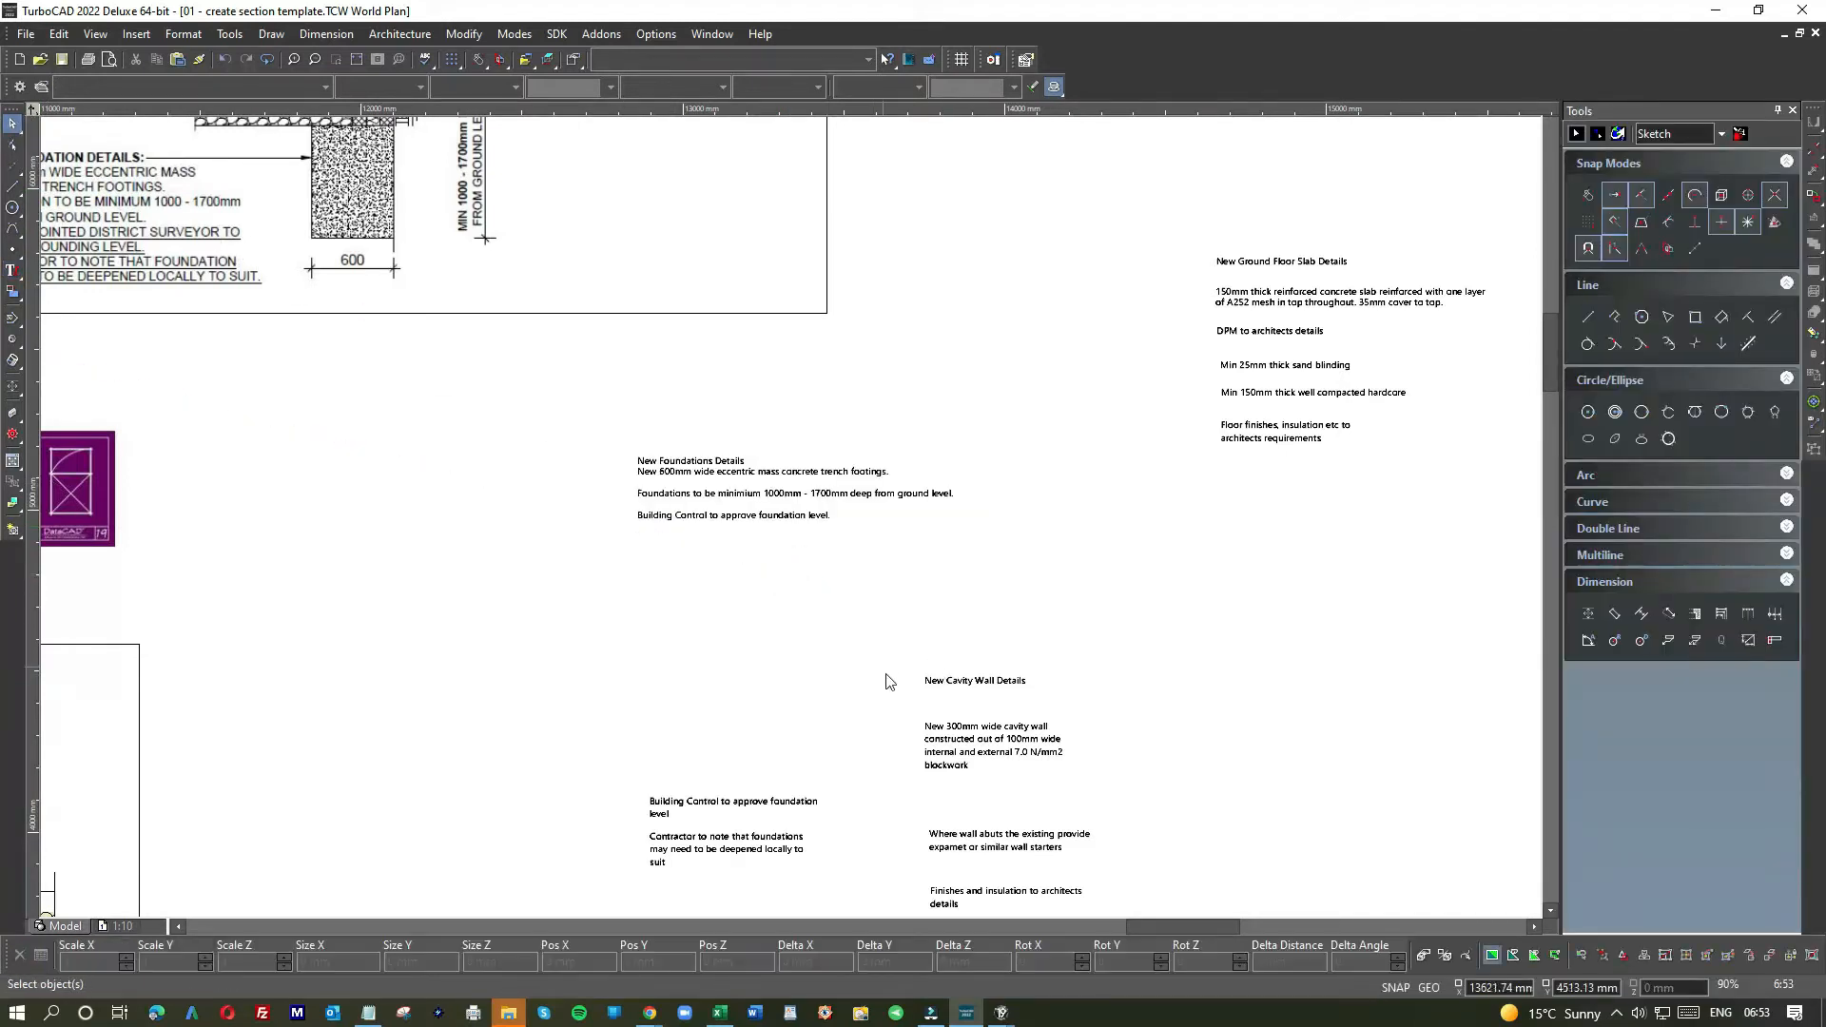
left_click(765, 802)
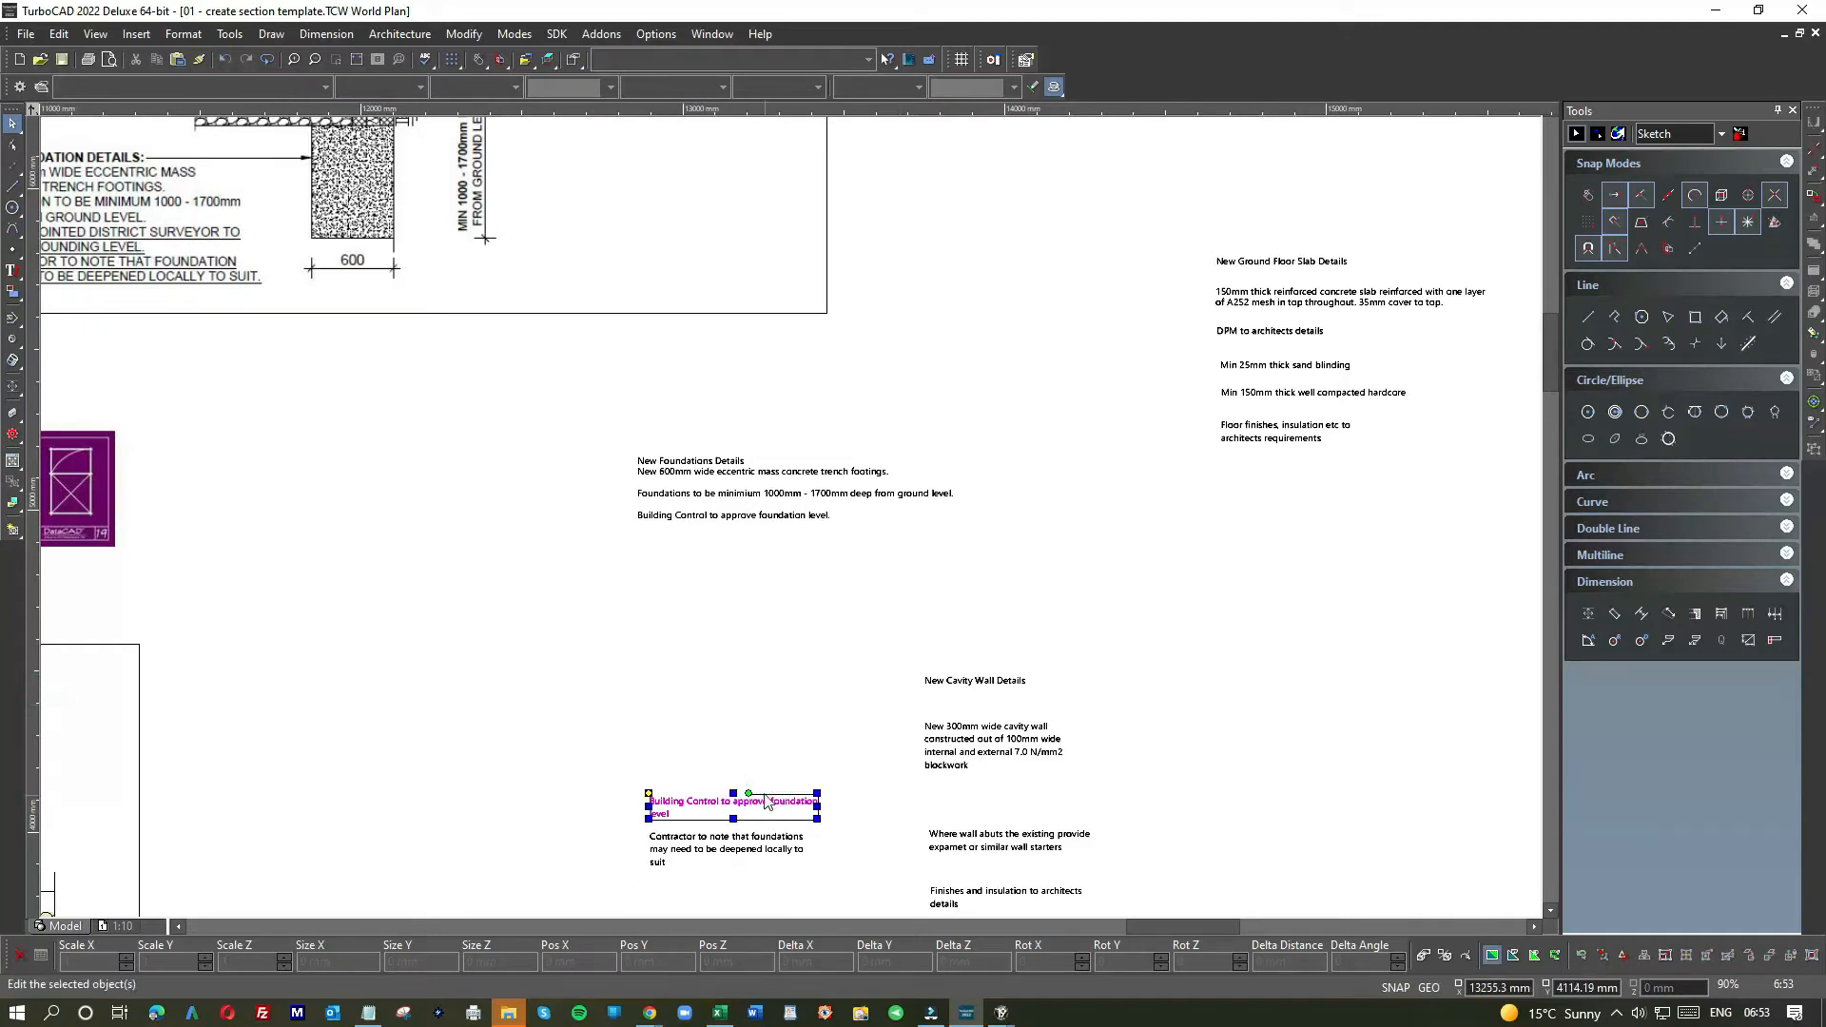
key("Delete")
- Move the contractor note closer below the foundation text and copy its wording, with a full stop added after "suit"
left_click(790, 852)
left_click_drag(790, 852, 792, 645)
scroll(823, 722, "down", 2)
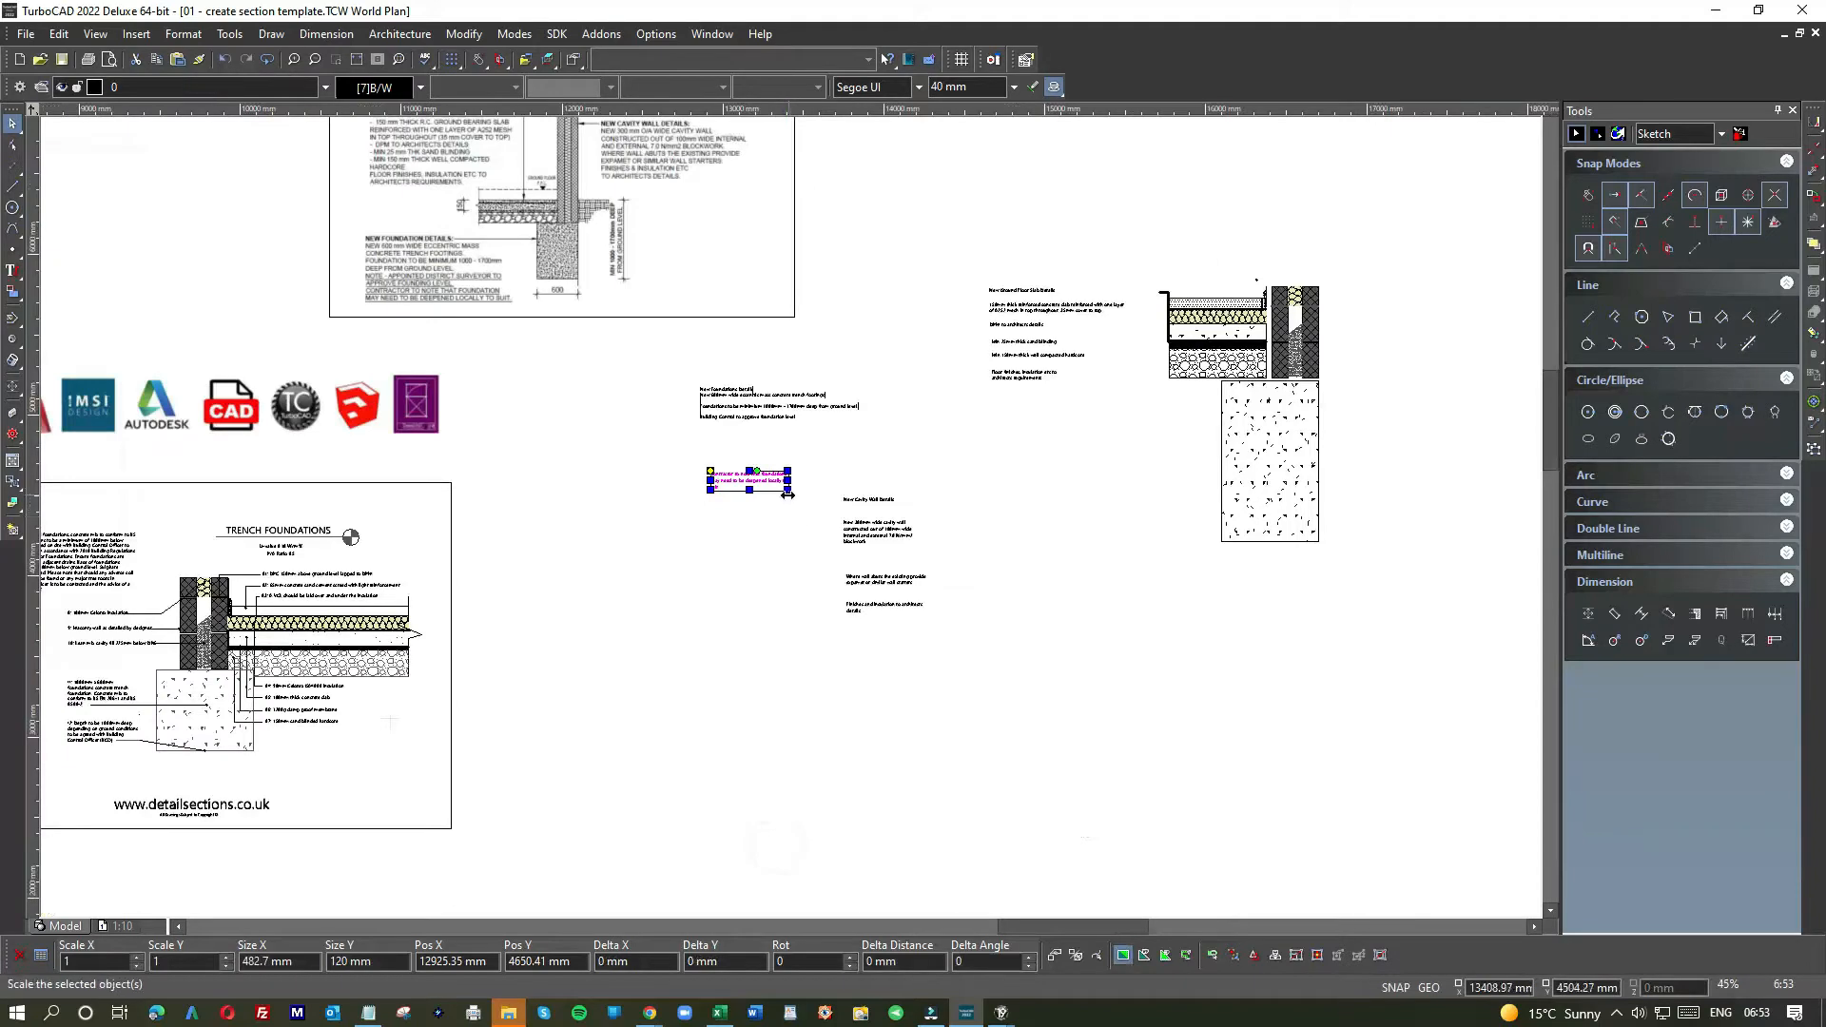
scroll(793, 524, "up", 3)
double_click(600, 526)
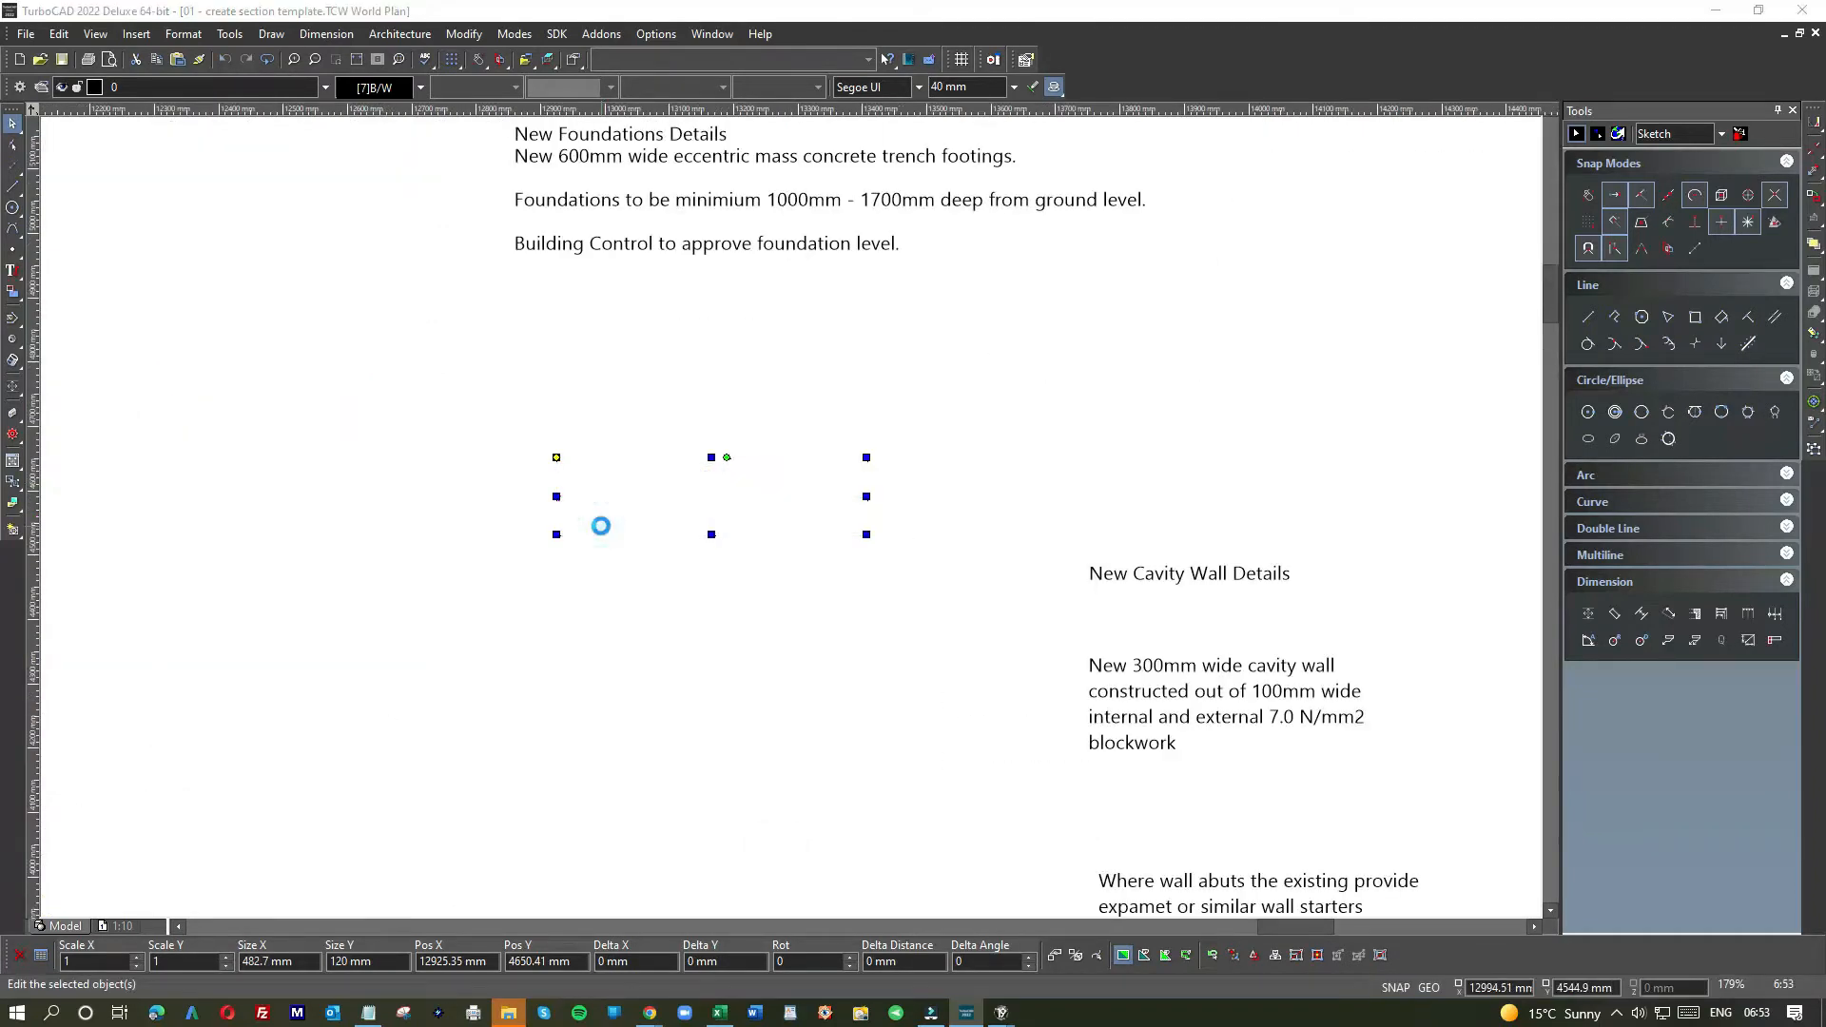
left_click(943, 396)
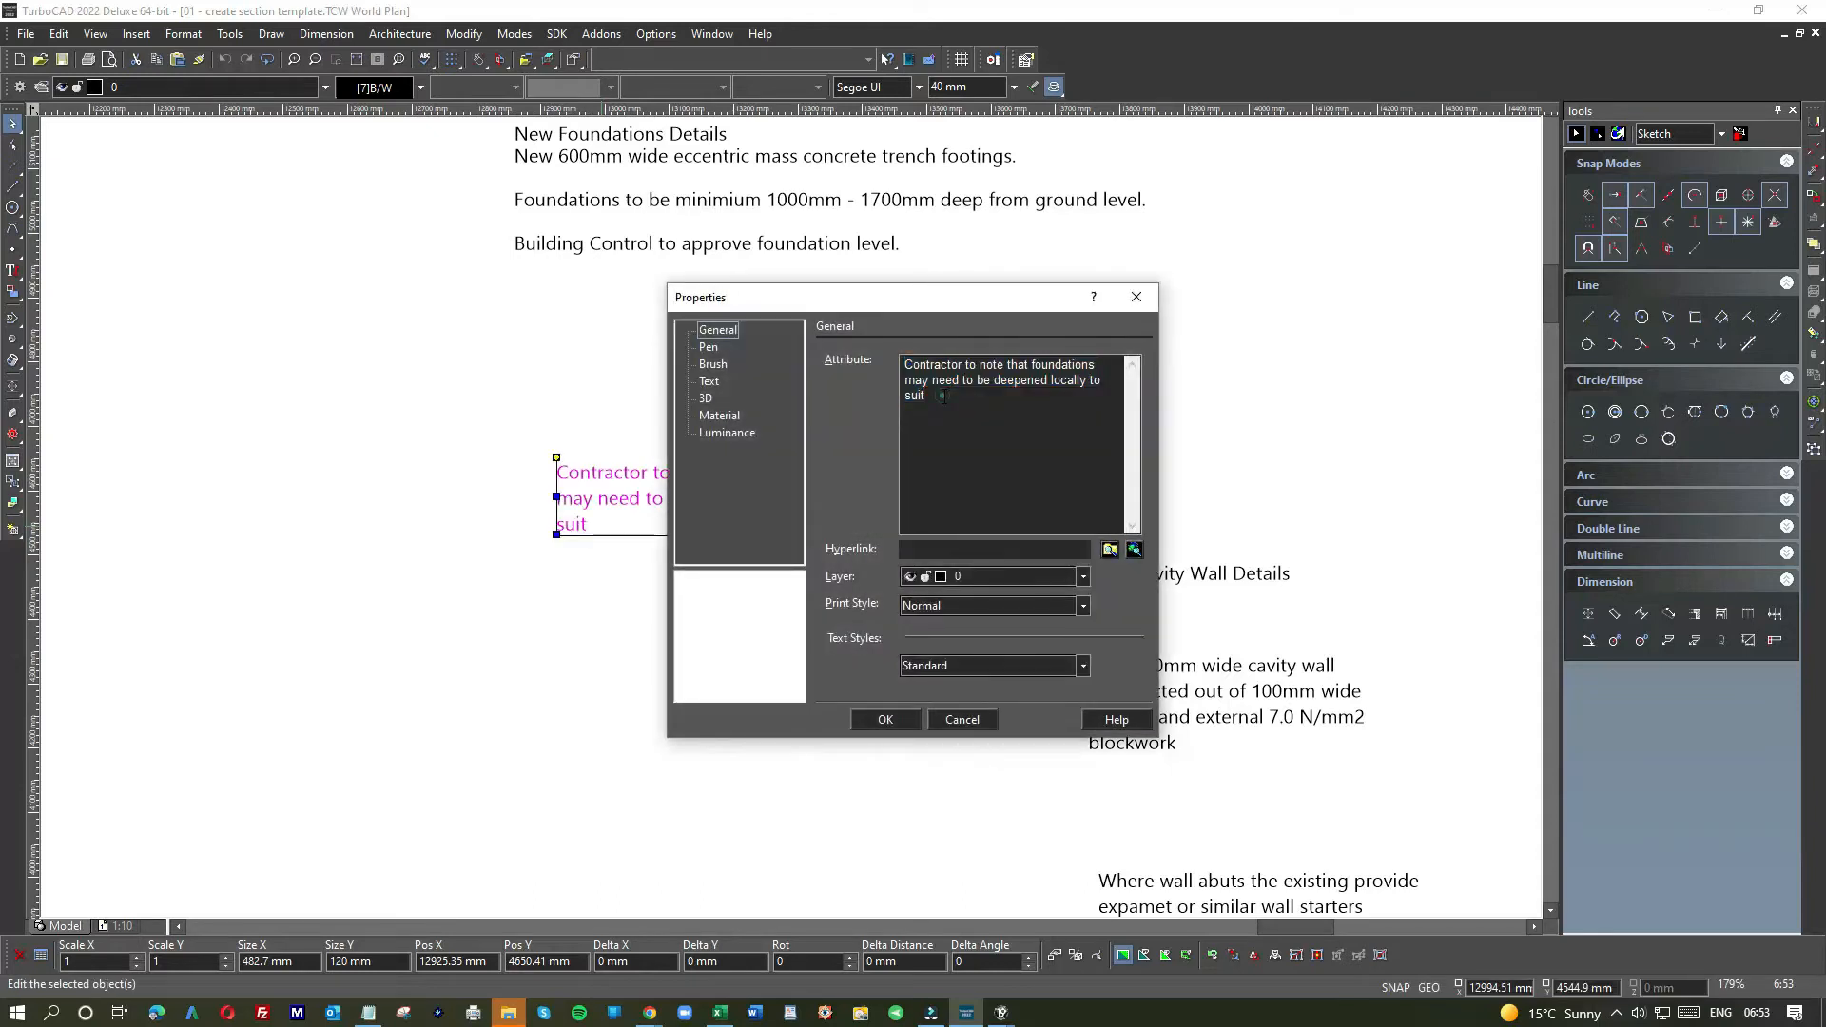
type(".")
left_click_drag(939, 395, 873, 361)
key("ctrl+c")
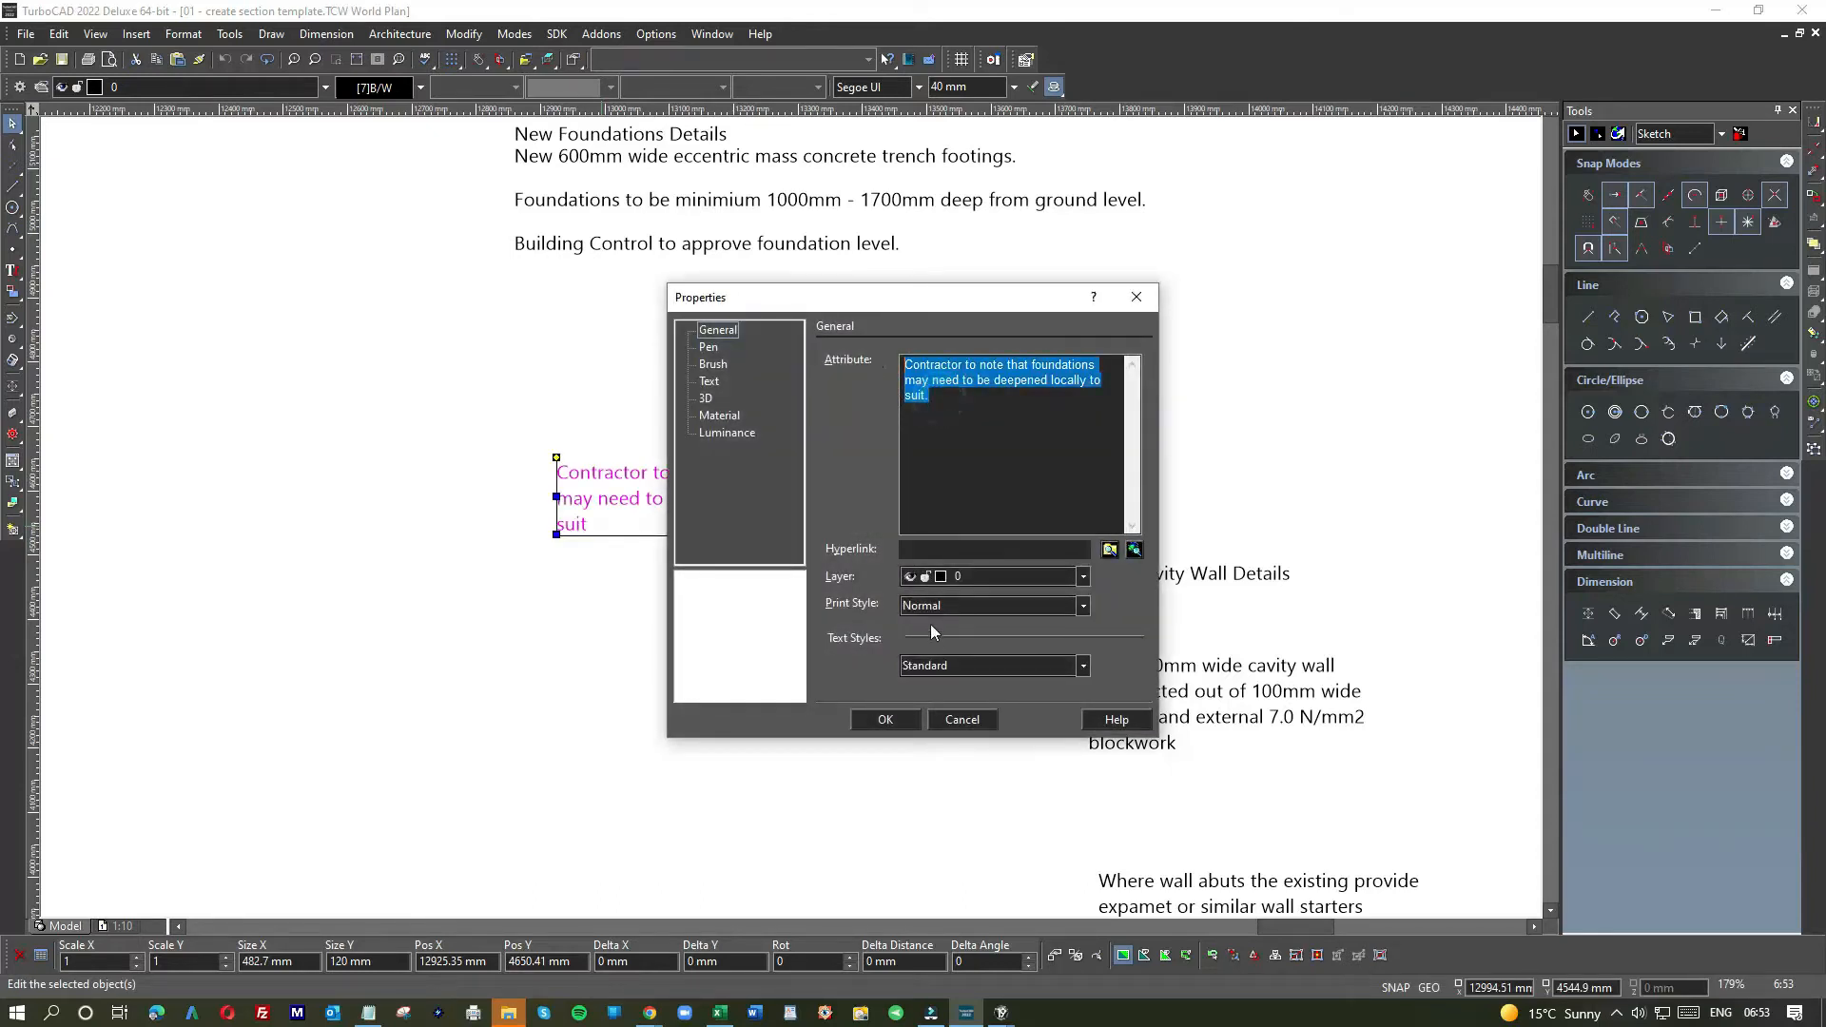
left_click(886, 719)
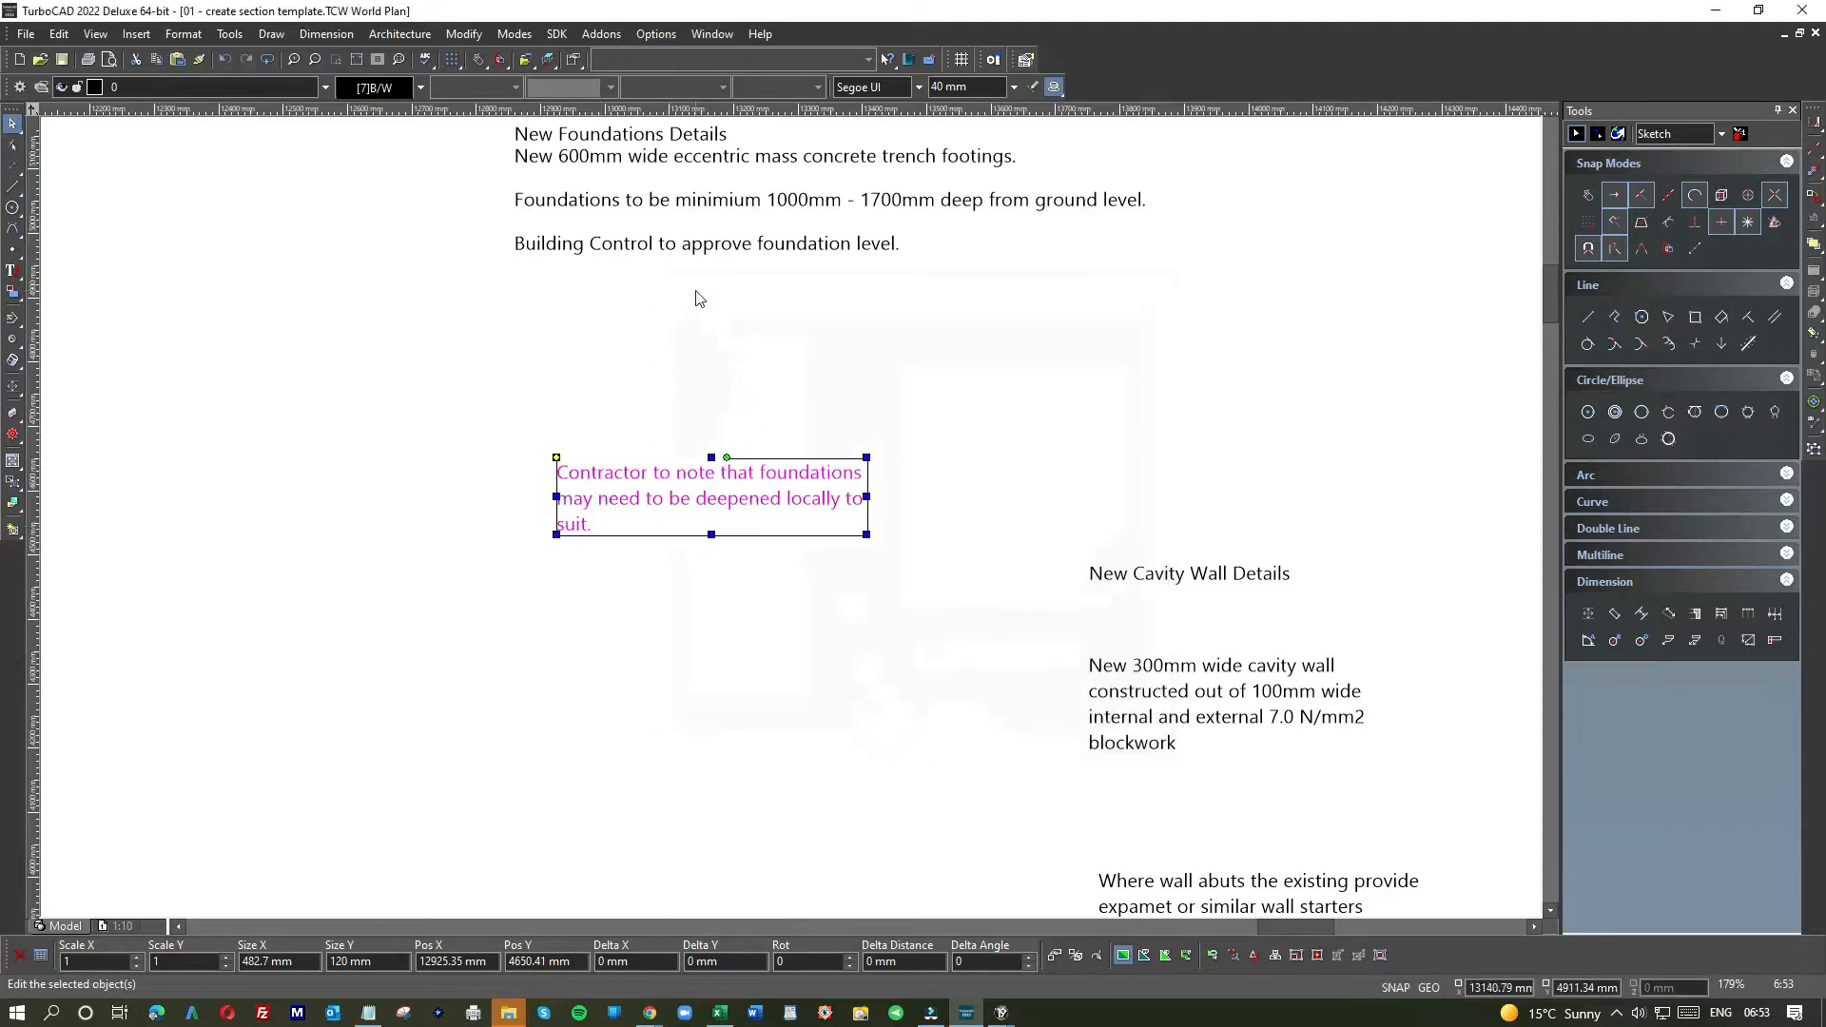
- Paste the copied contractor note into the foundation multiline text, one blank line below the Building Control note
left_click(695, 244)
scroll(265, 304, "down", 1)
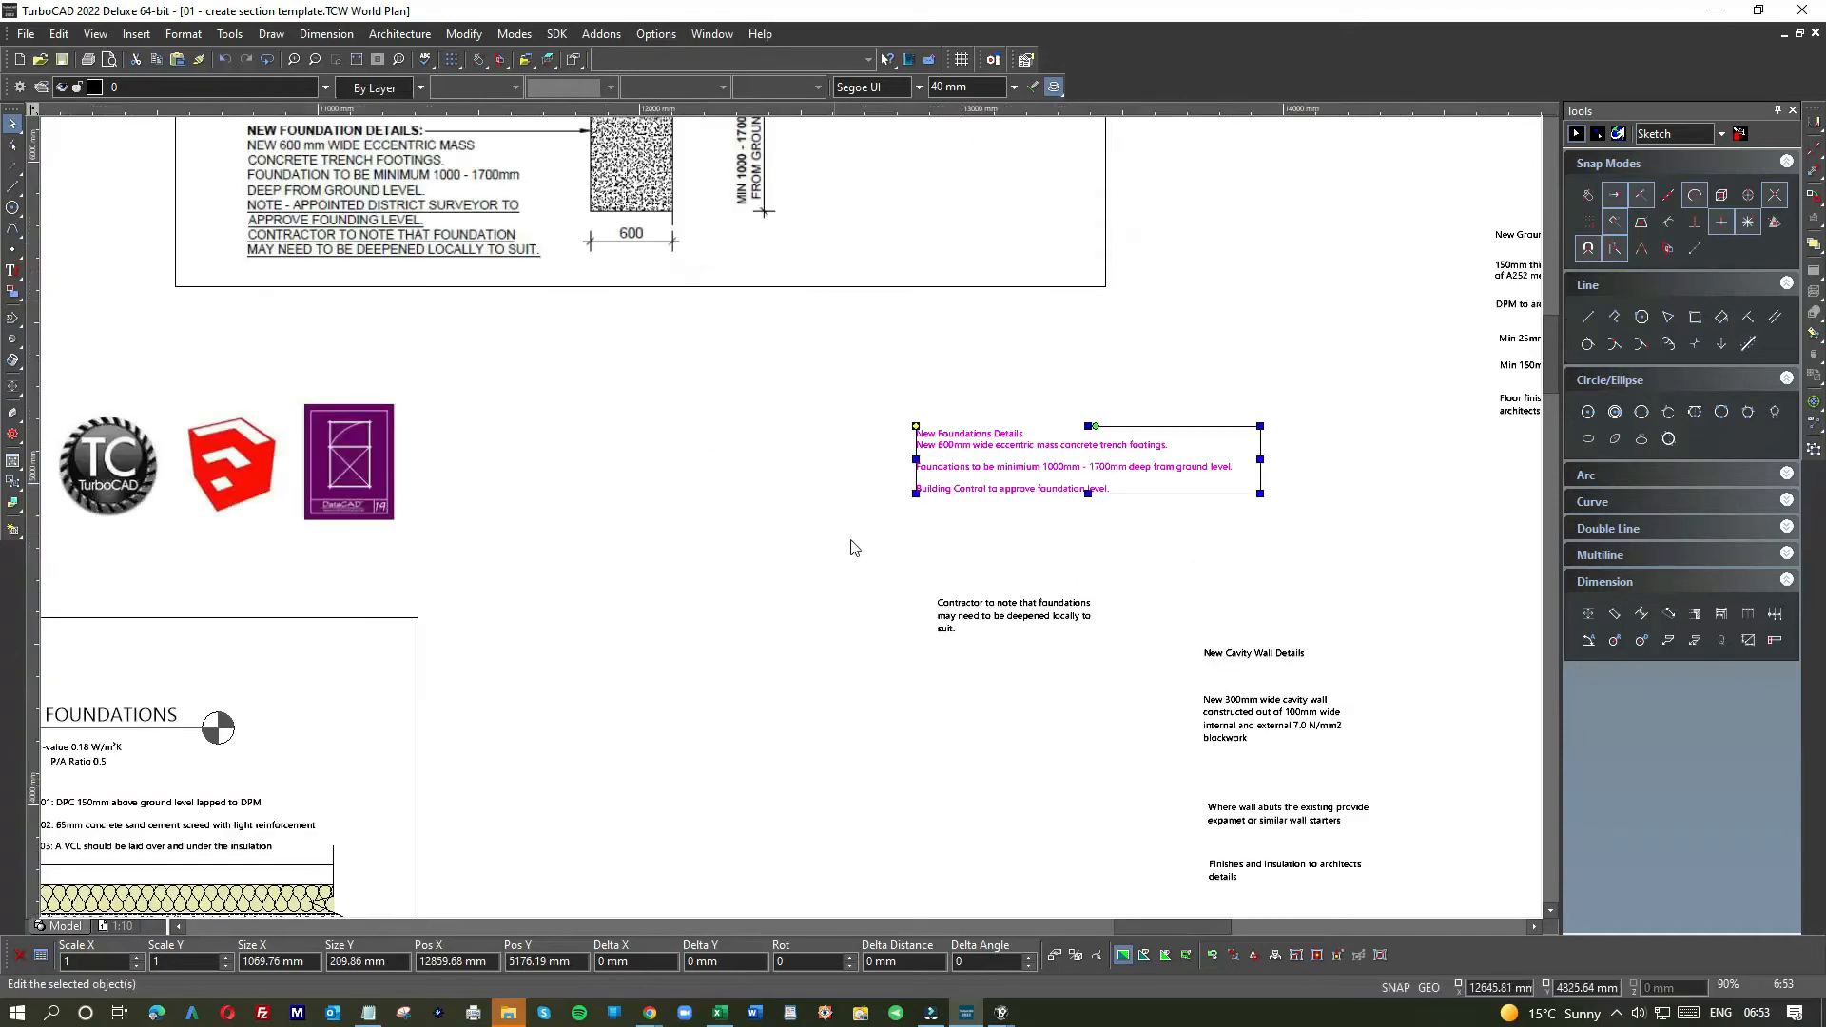
left_click(14, 273)
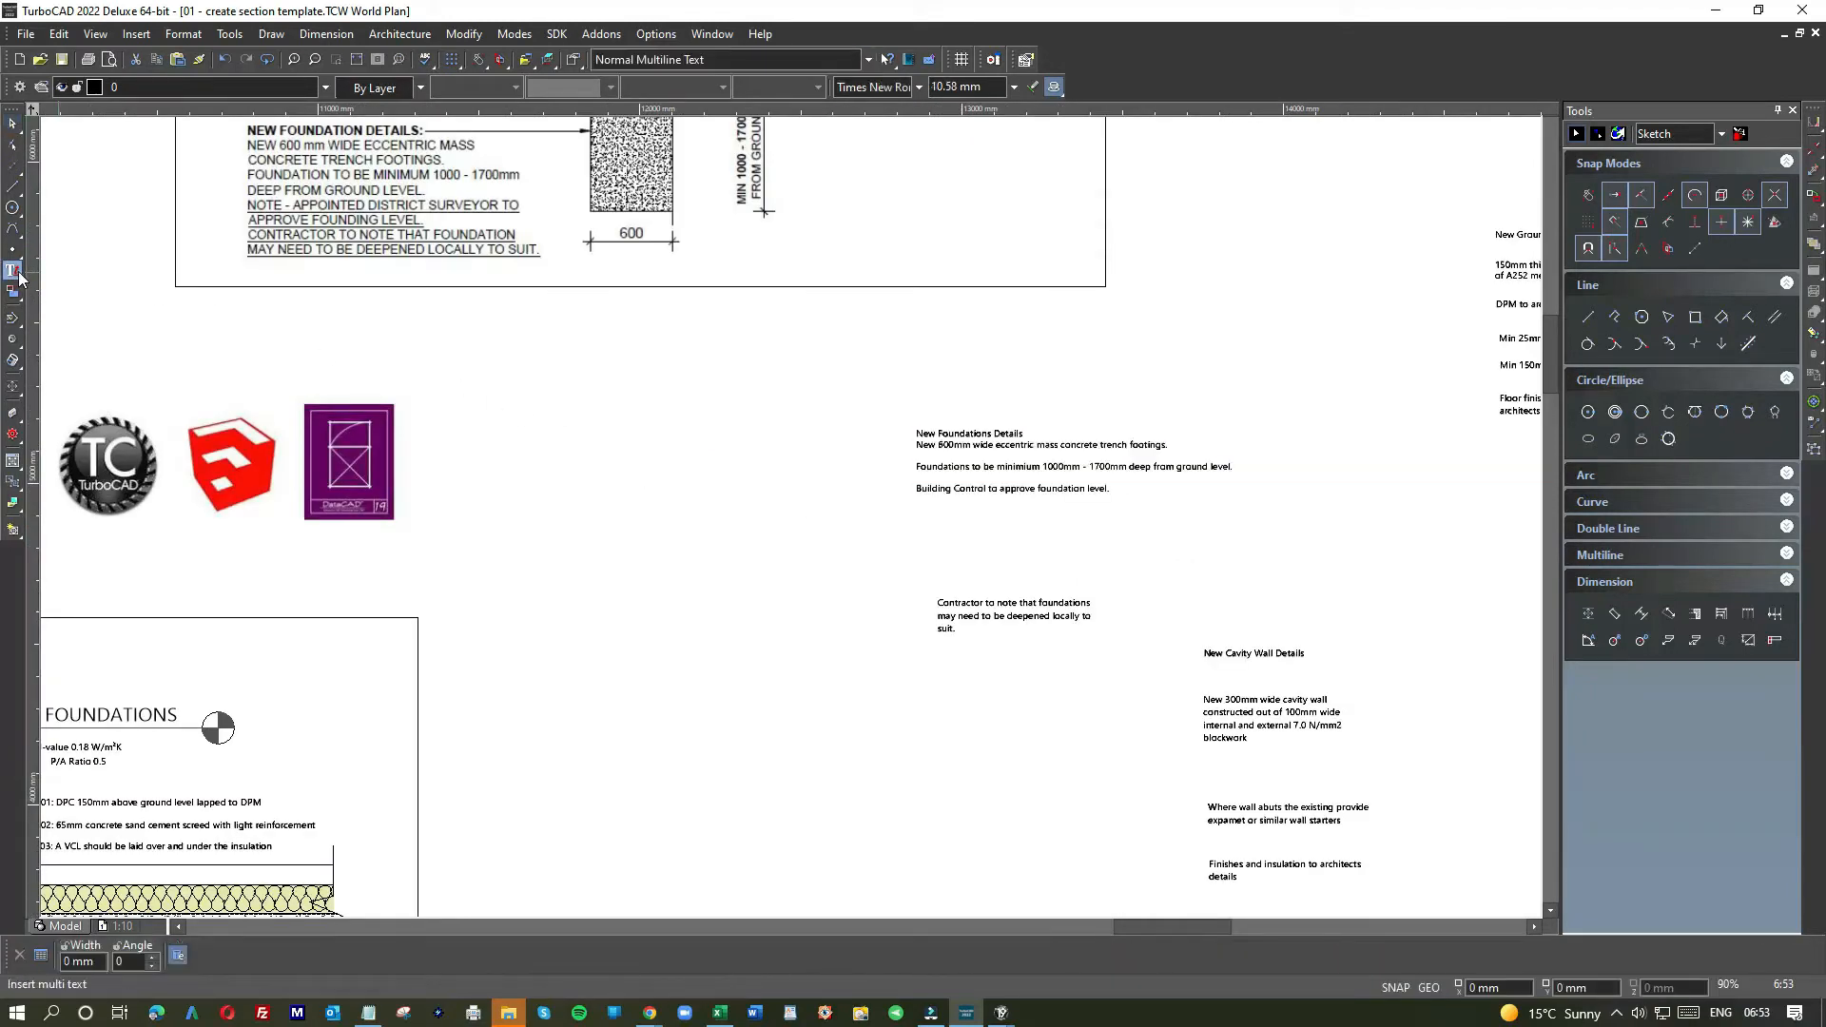
left_click_drag(19, 273, 71, 276)
left_click(1021, 508)
left_click(1124, 491)
key("Return")
key("Return")
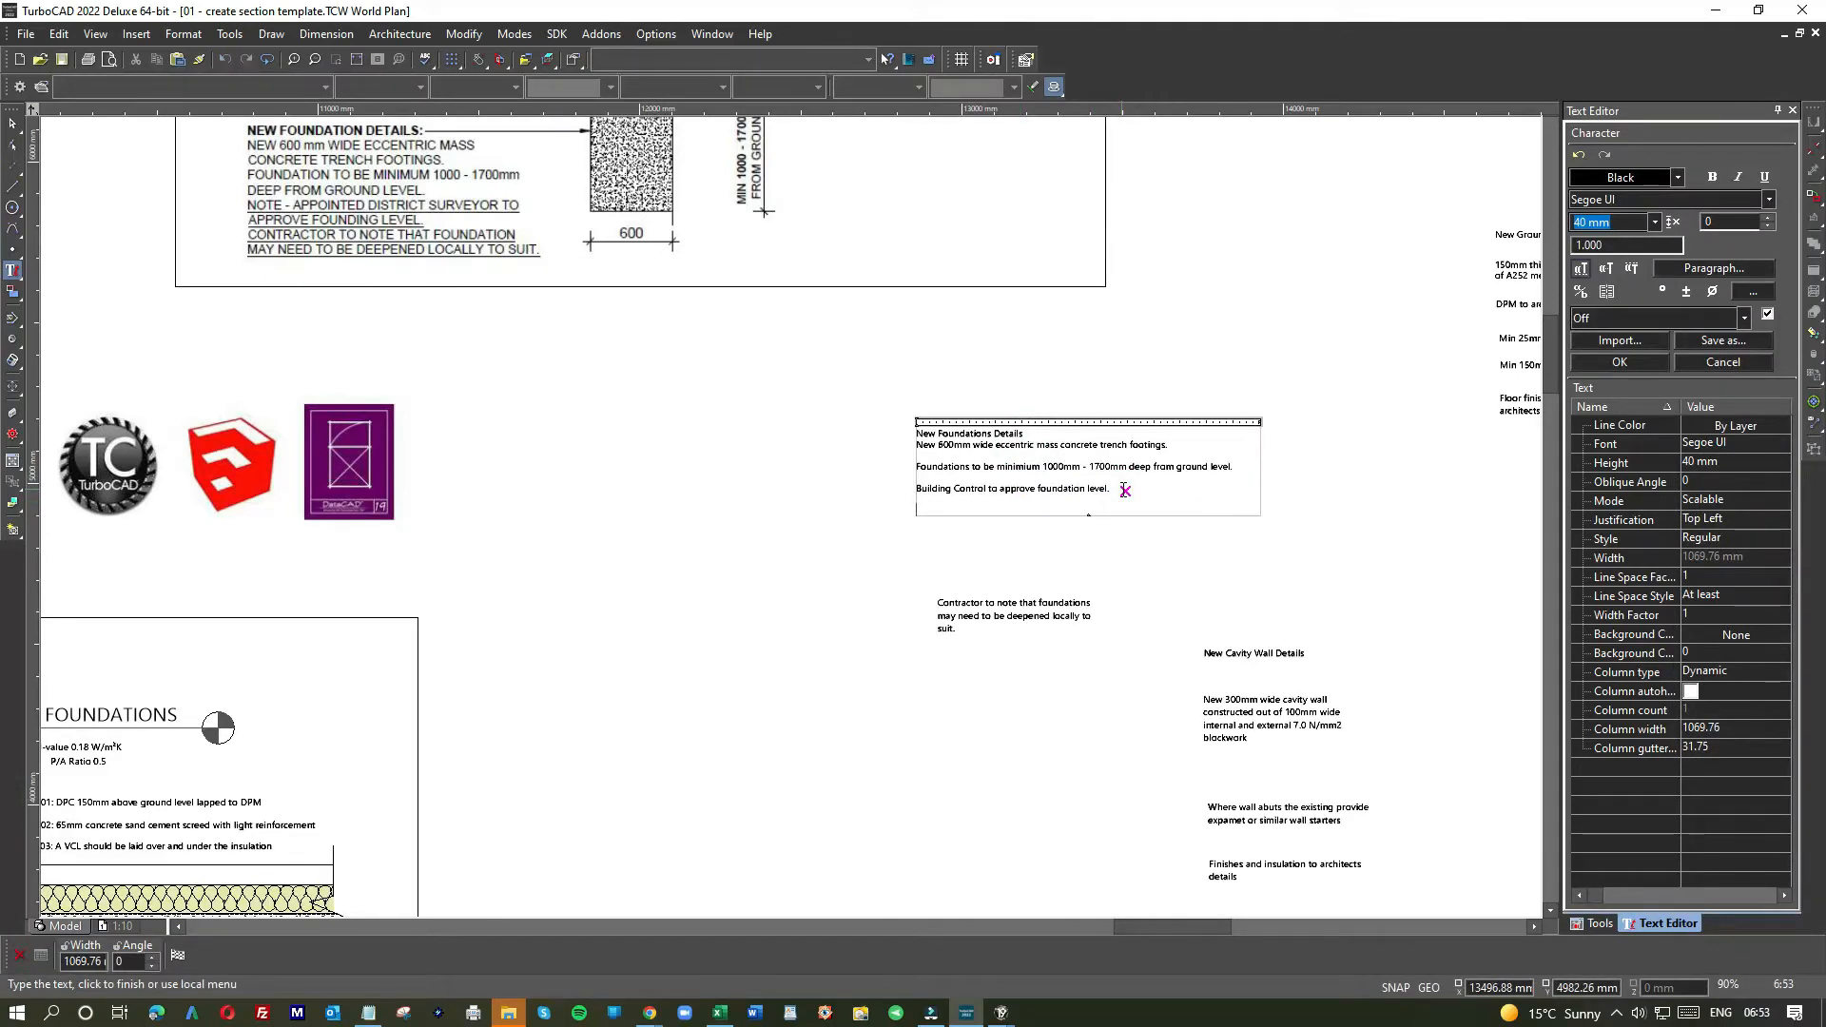
key("ctrl+v")
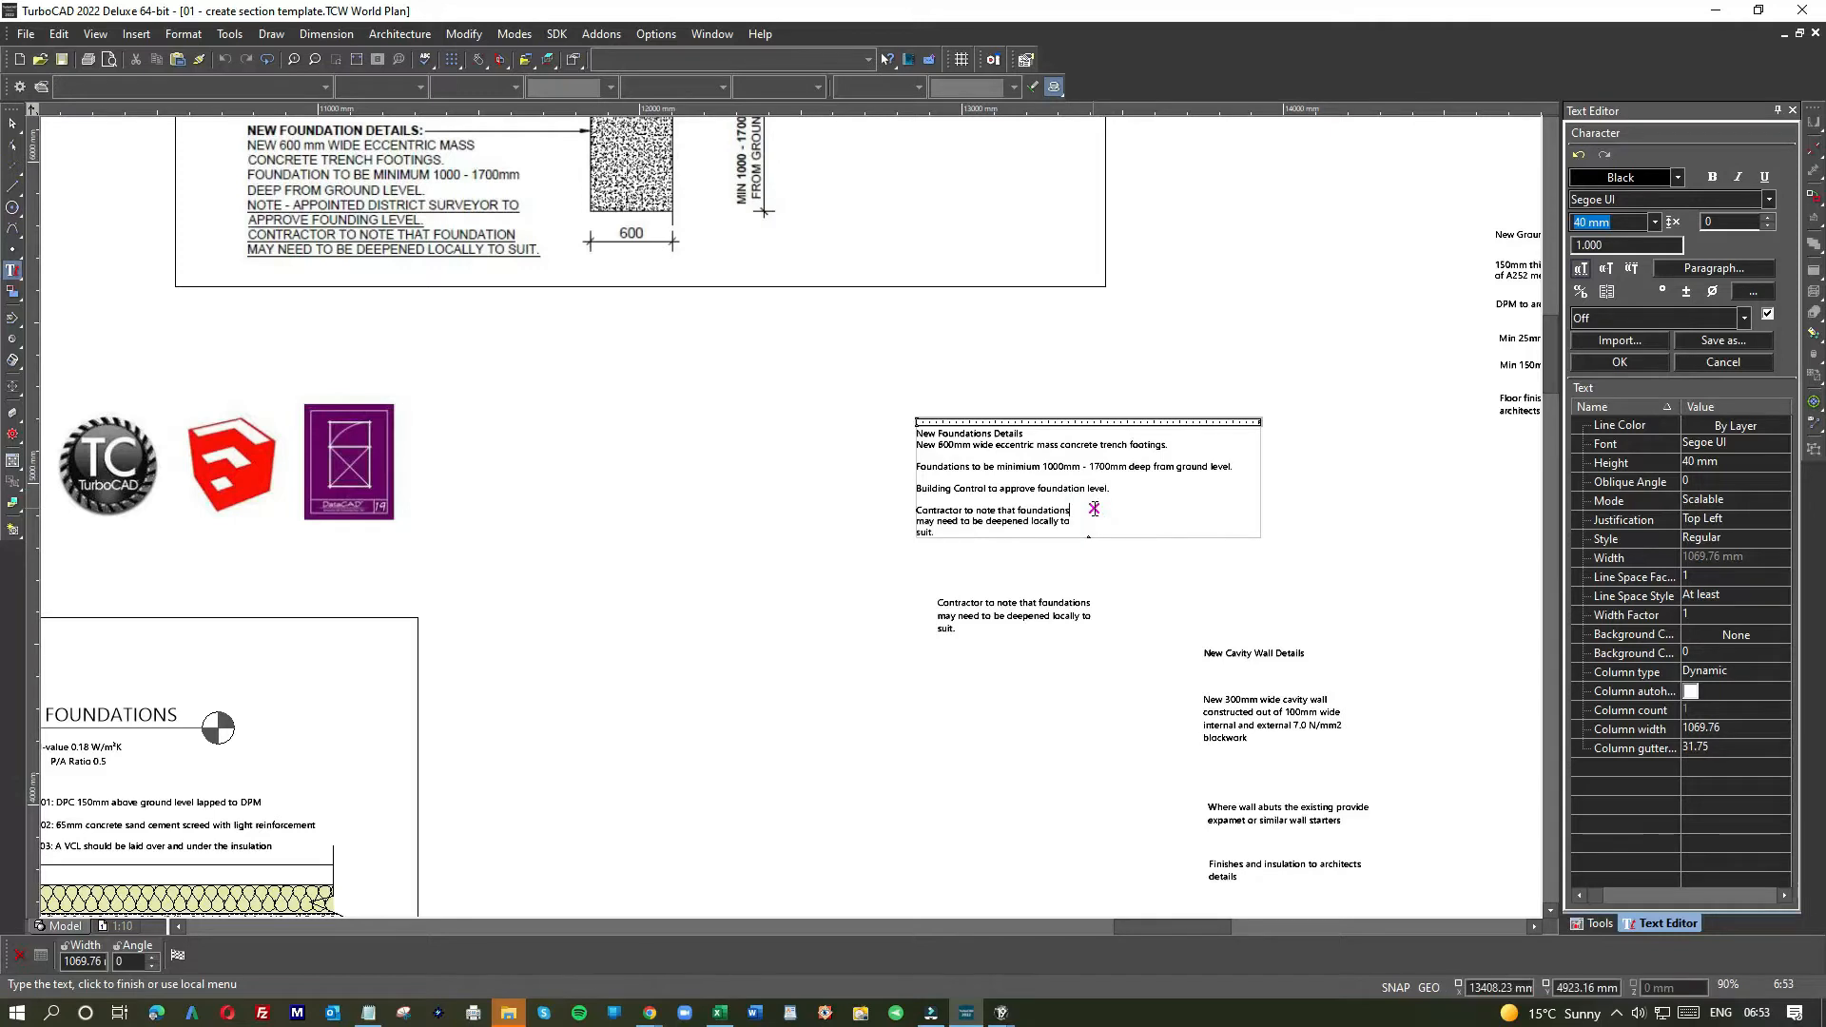
- Join the pasted contractor note into one spaced line, and delete the original three-line contractor note
left_click(1094, 508)
key("Delete")
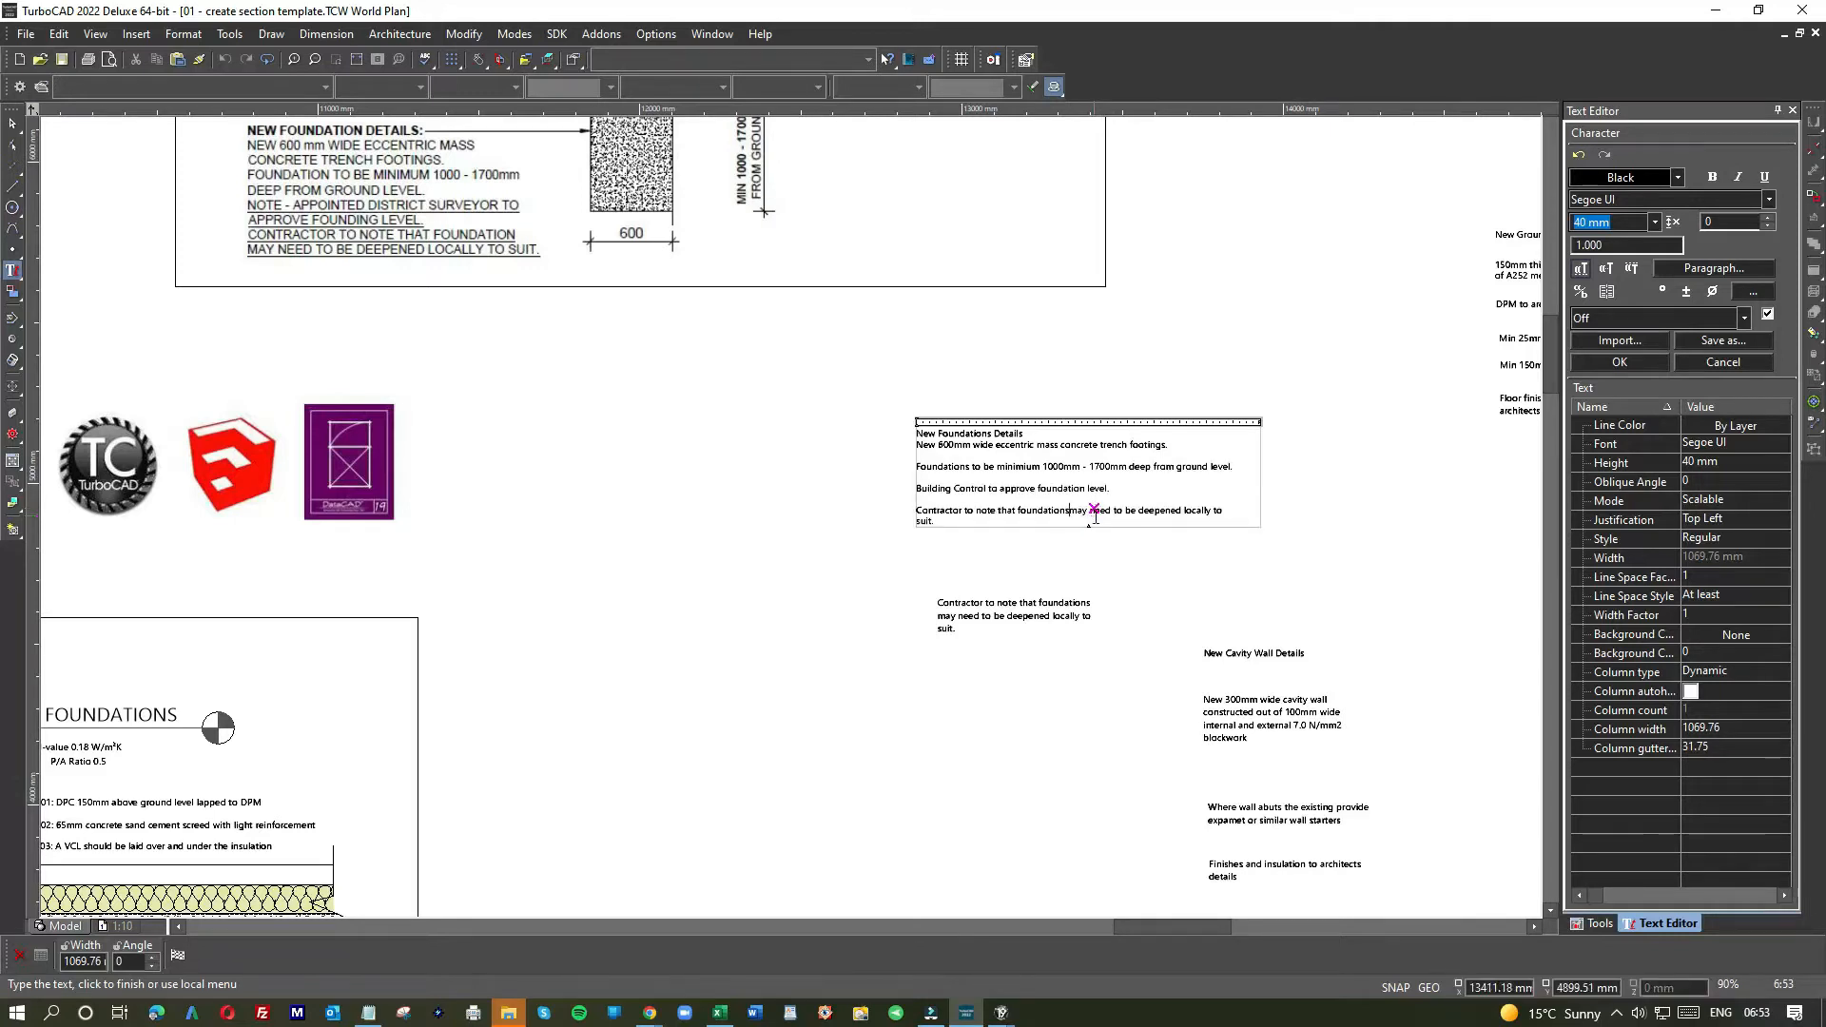
left_click(1229, 508)
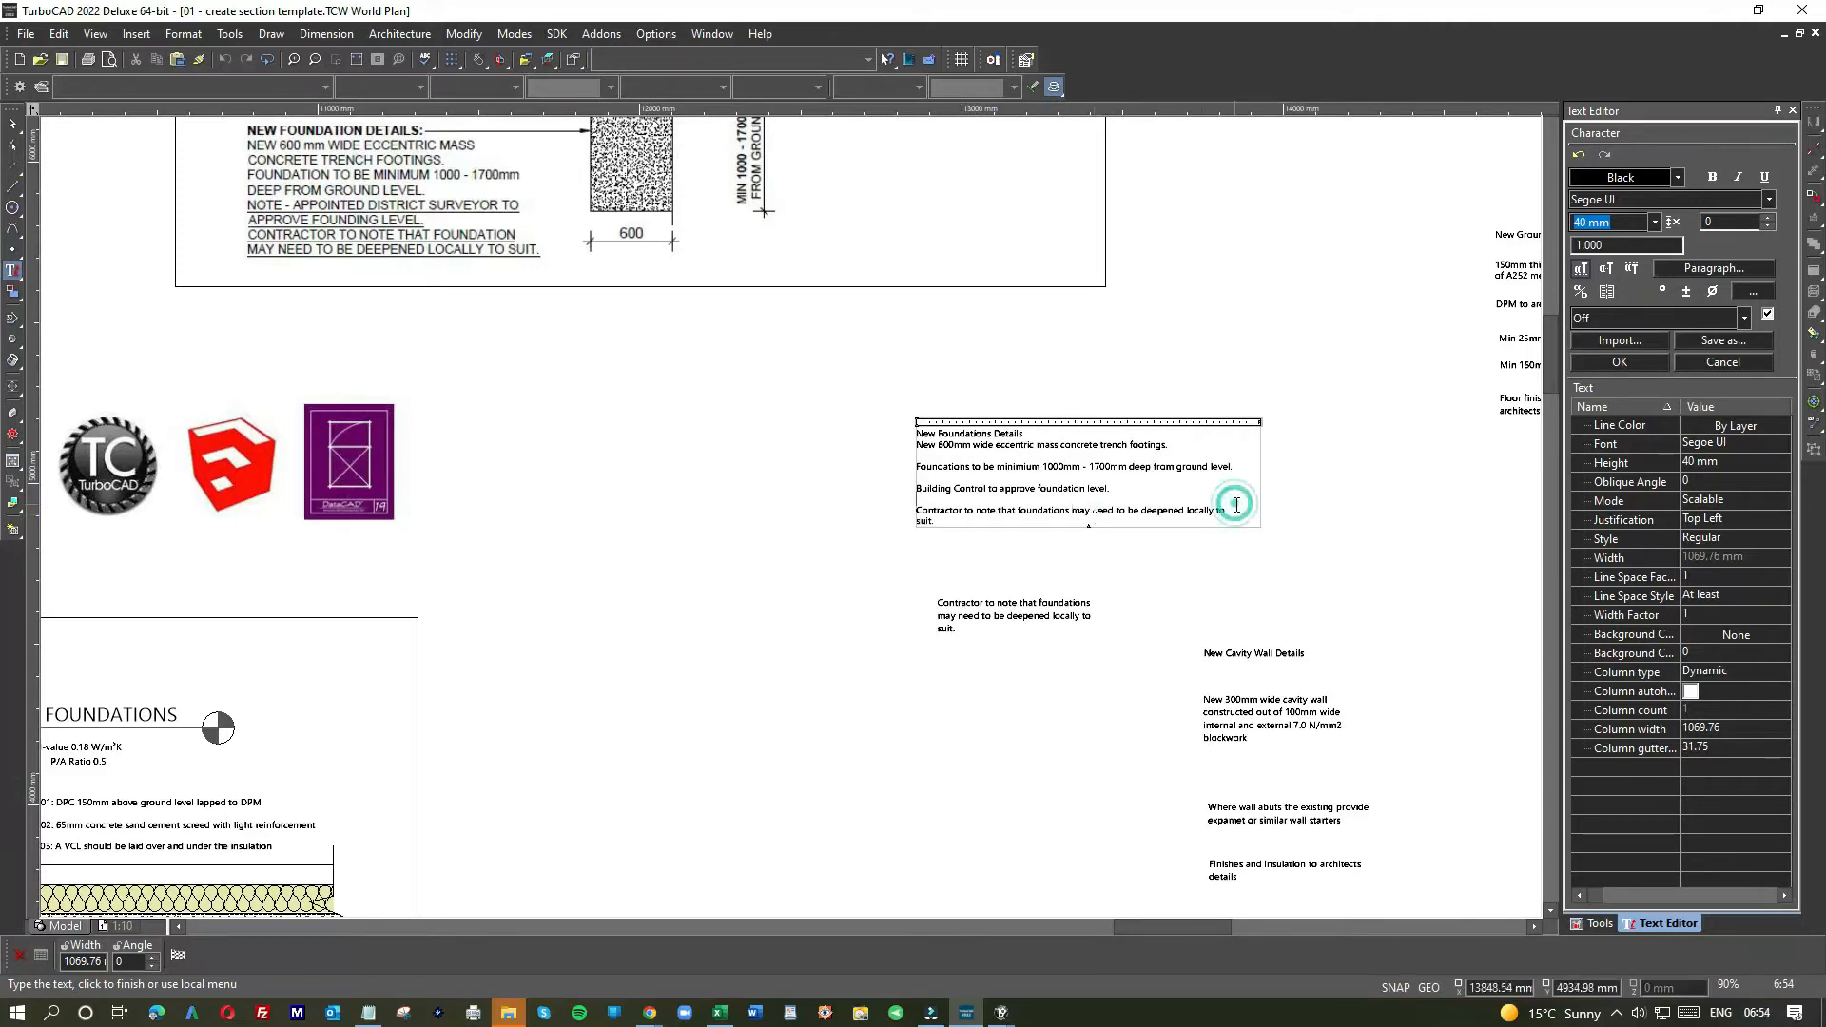
left_click(1230, 508)
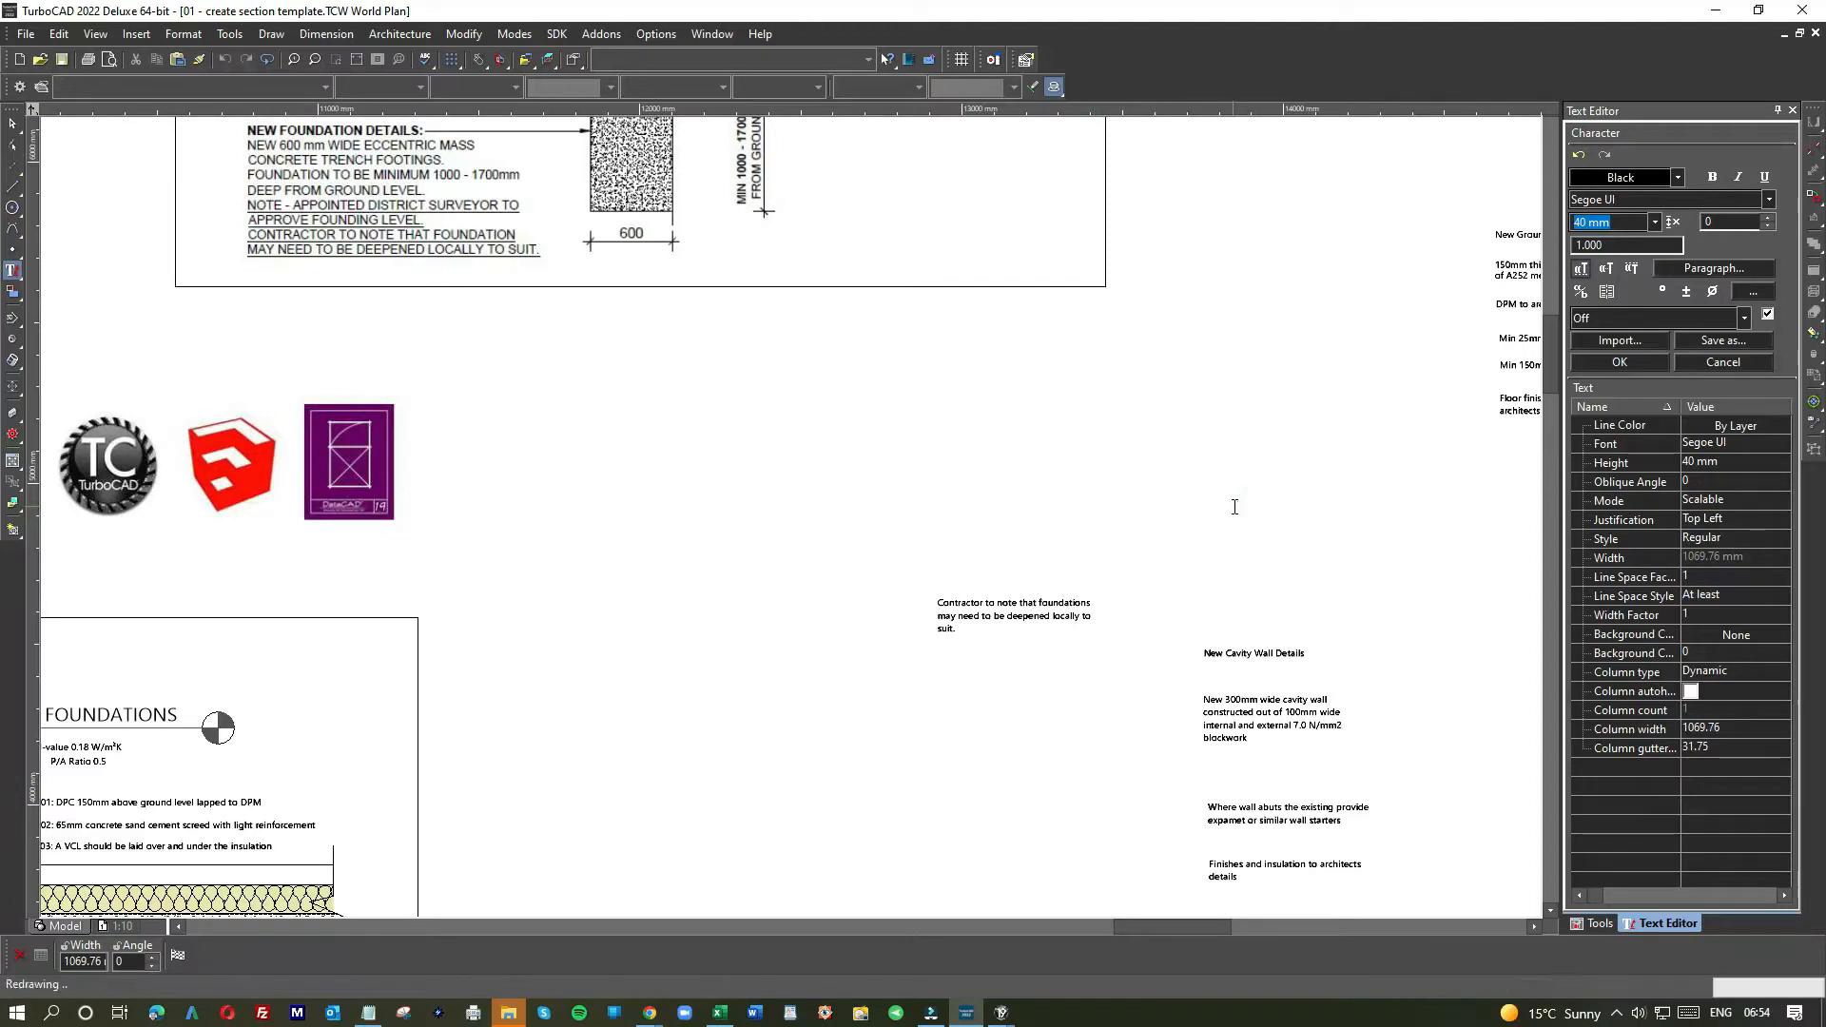
key("Delete")
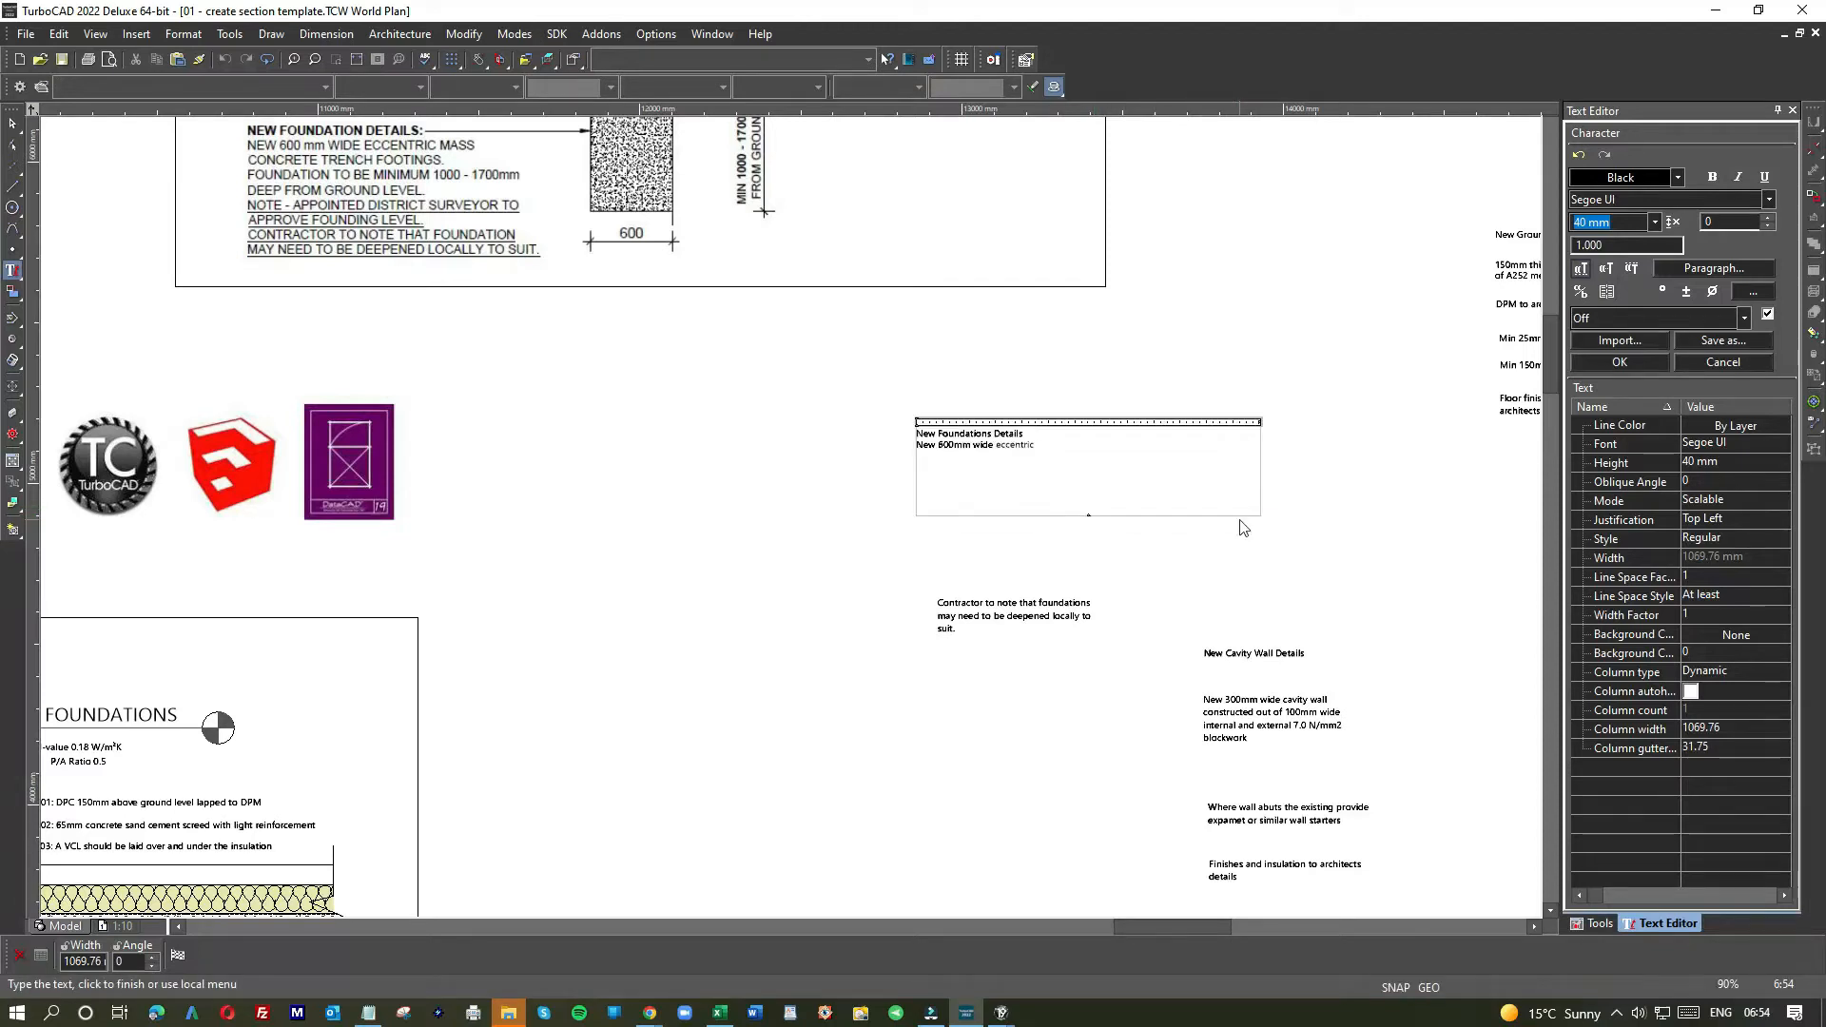
left_click(1070, 570)
scroll(1063, 566, "down", 2)
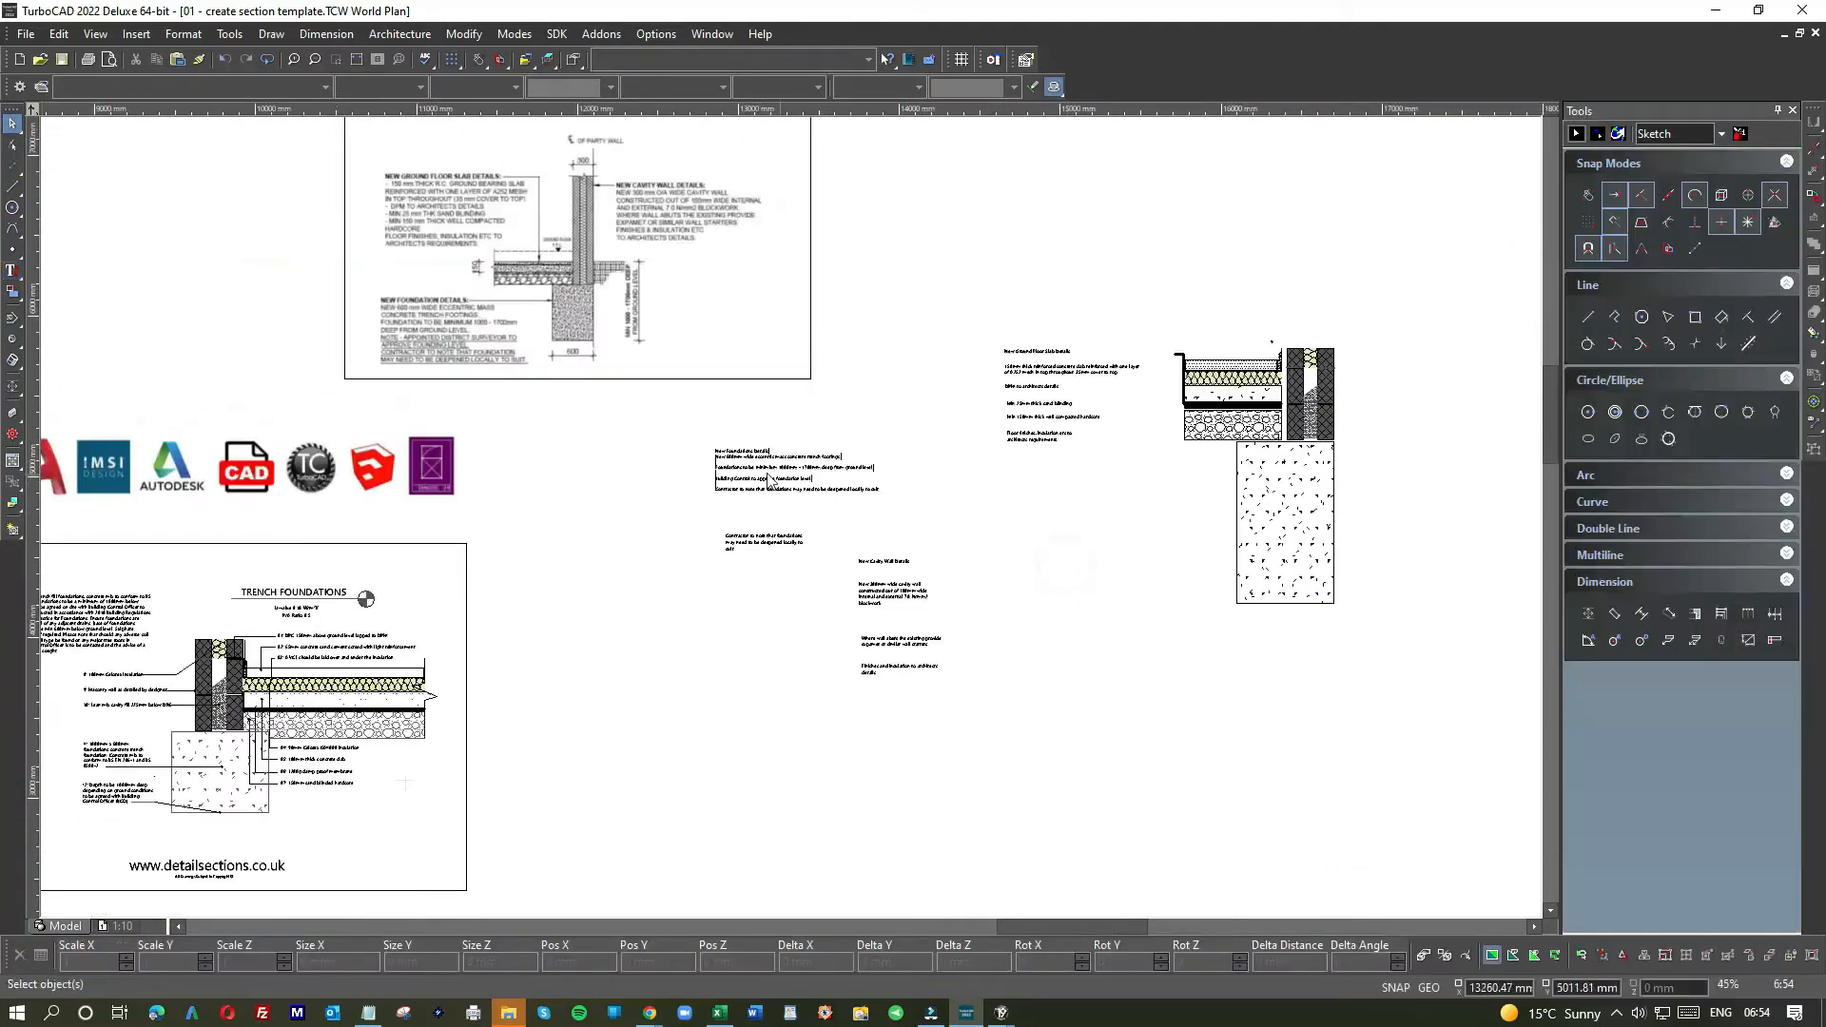
scroll(712, 481, "up", 4)
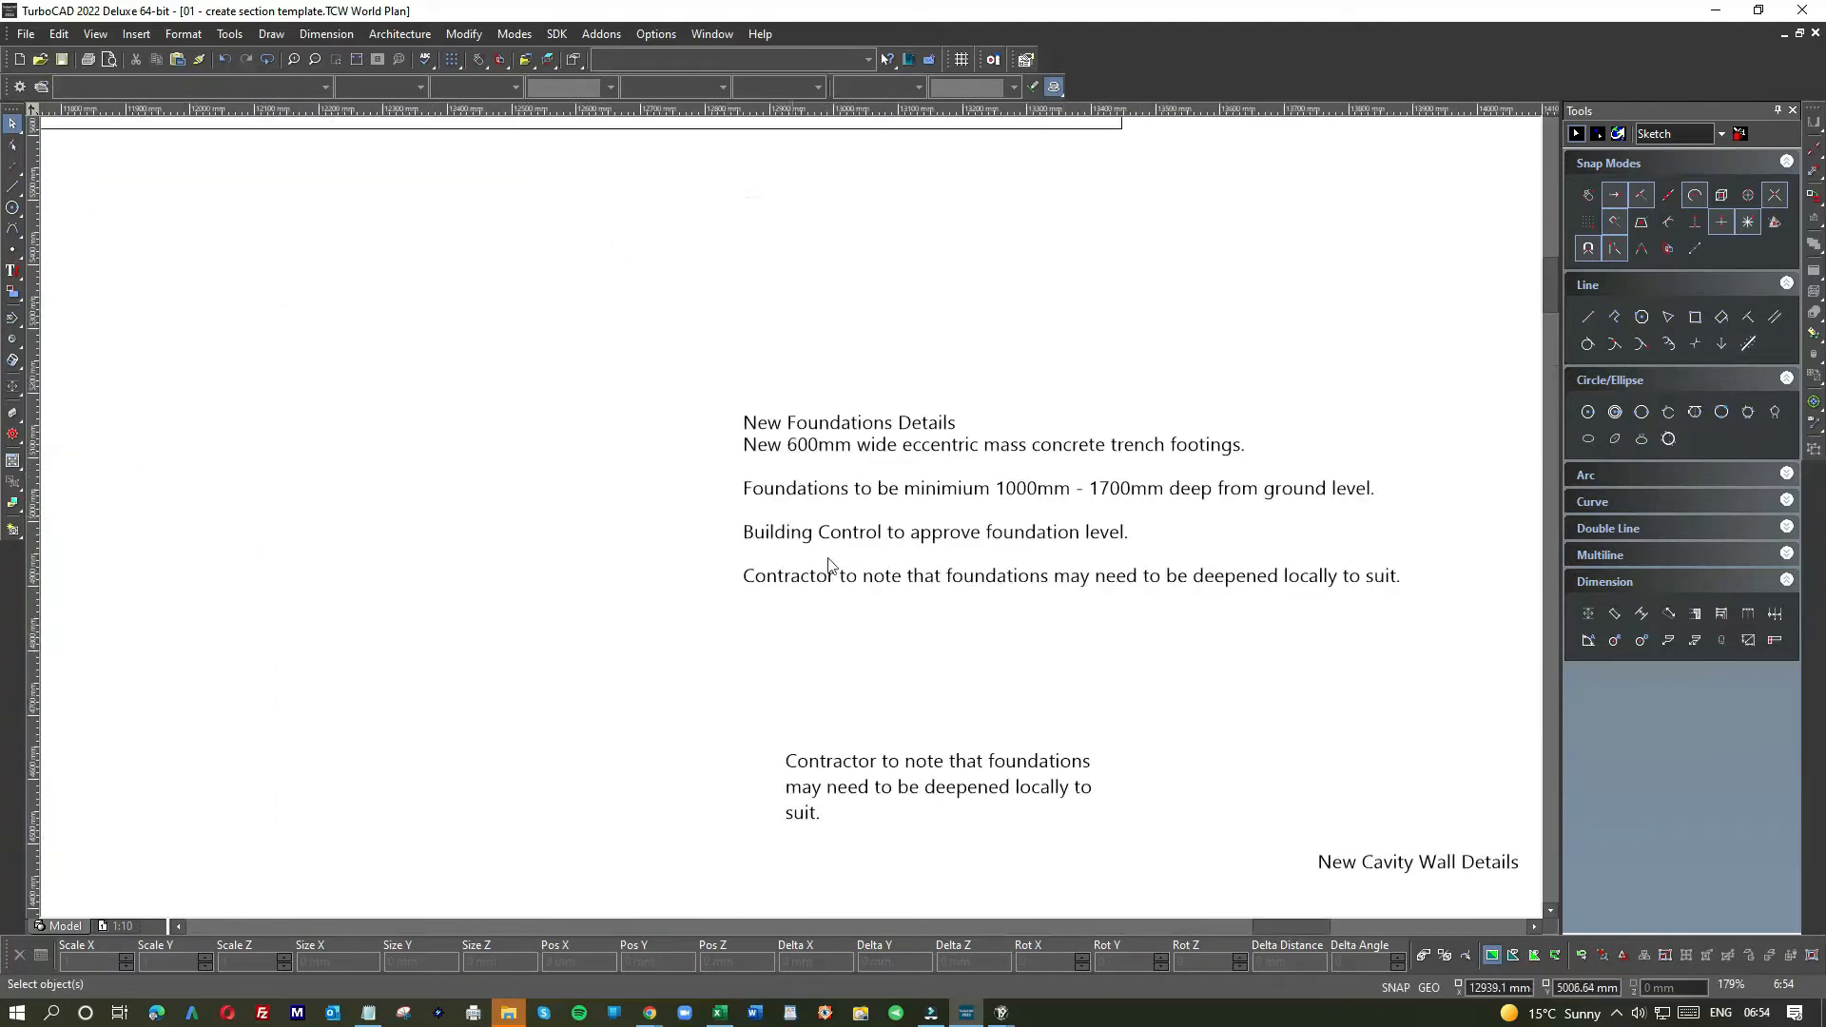
left_click(913, 787)
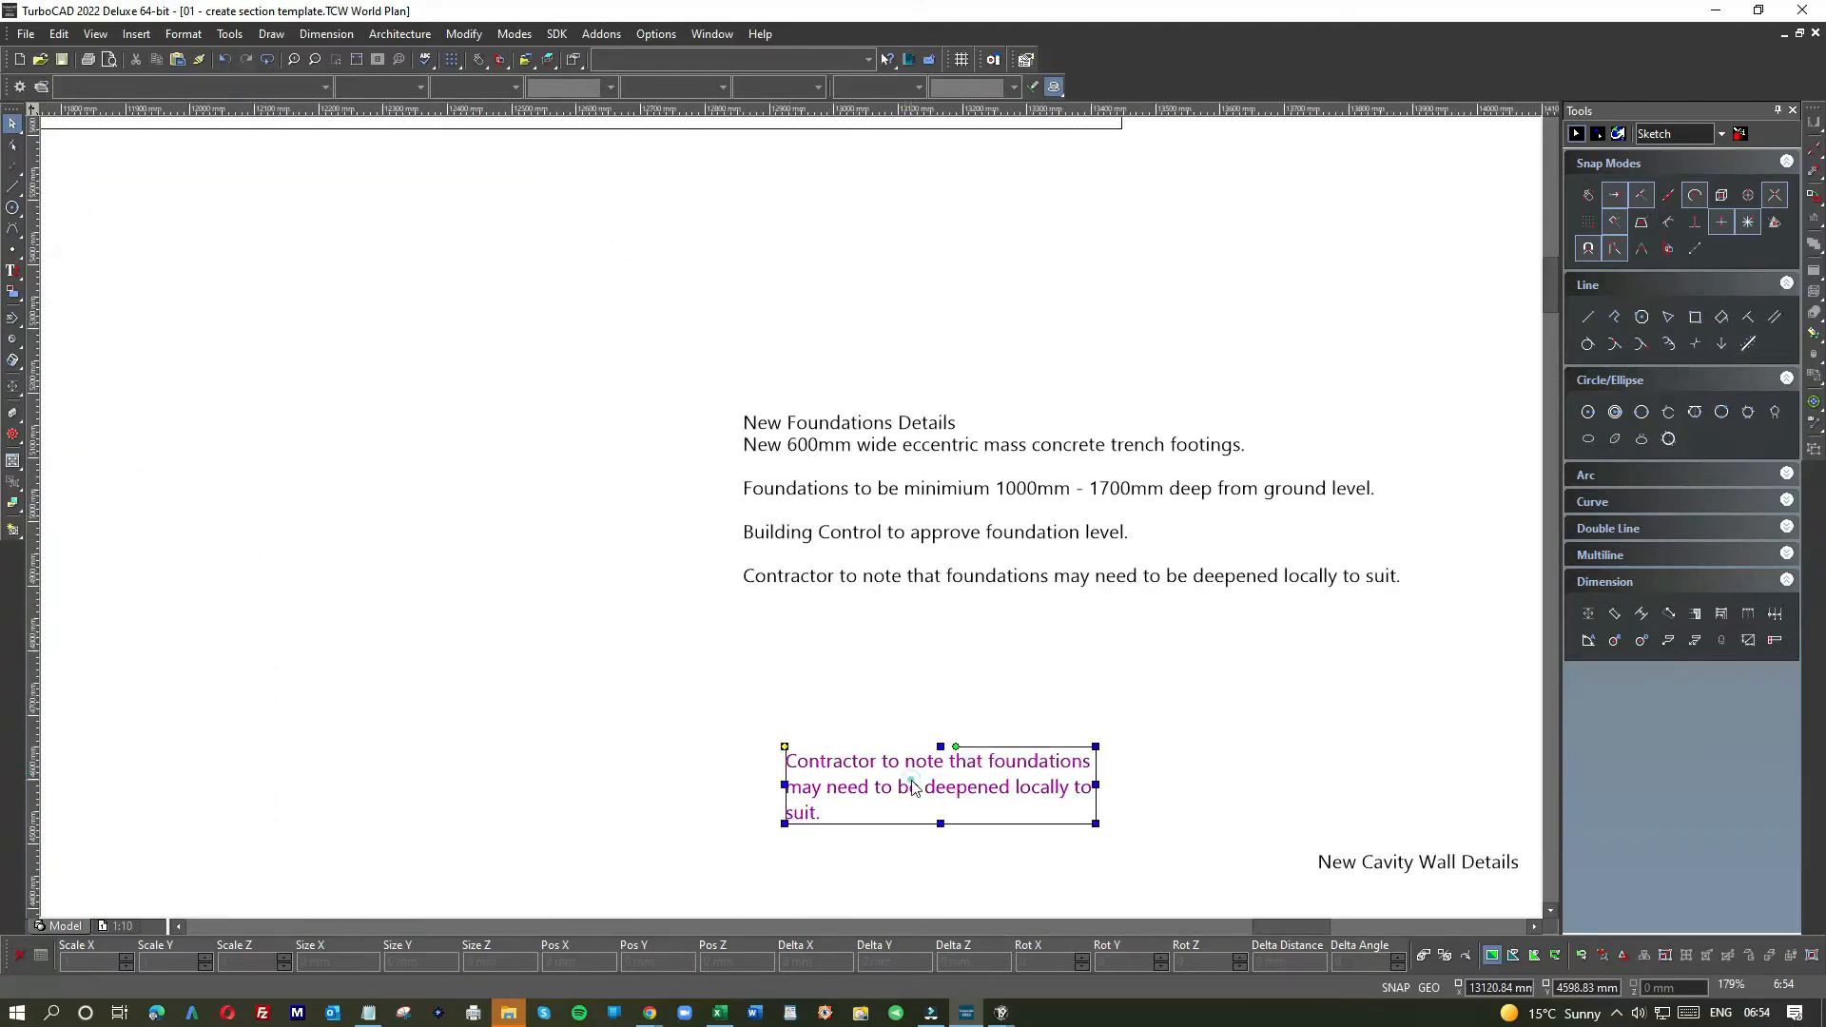
key("Delete")
- Move the ground floor slab notes down beside the cavity wall notes, and place the foundation text beside the top of the concrete trench footing
scroll(790, 521, "down", 5)
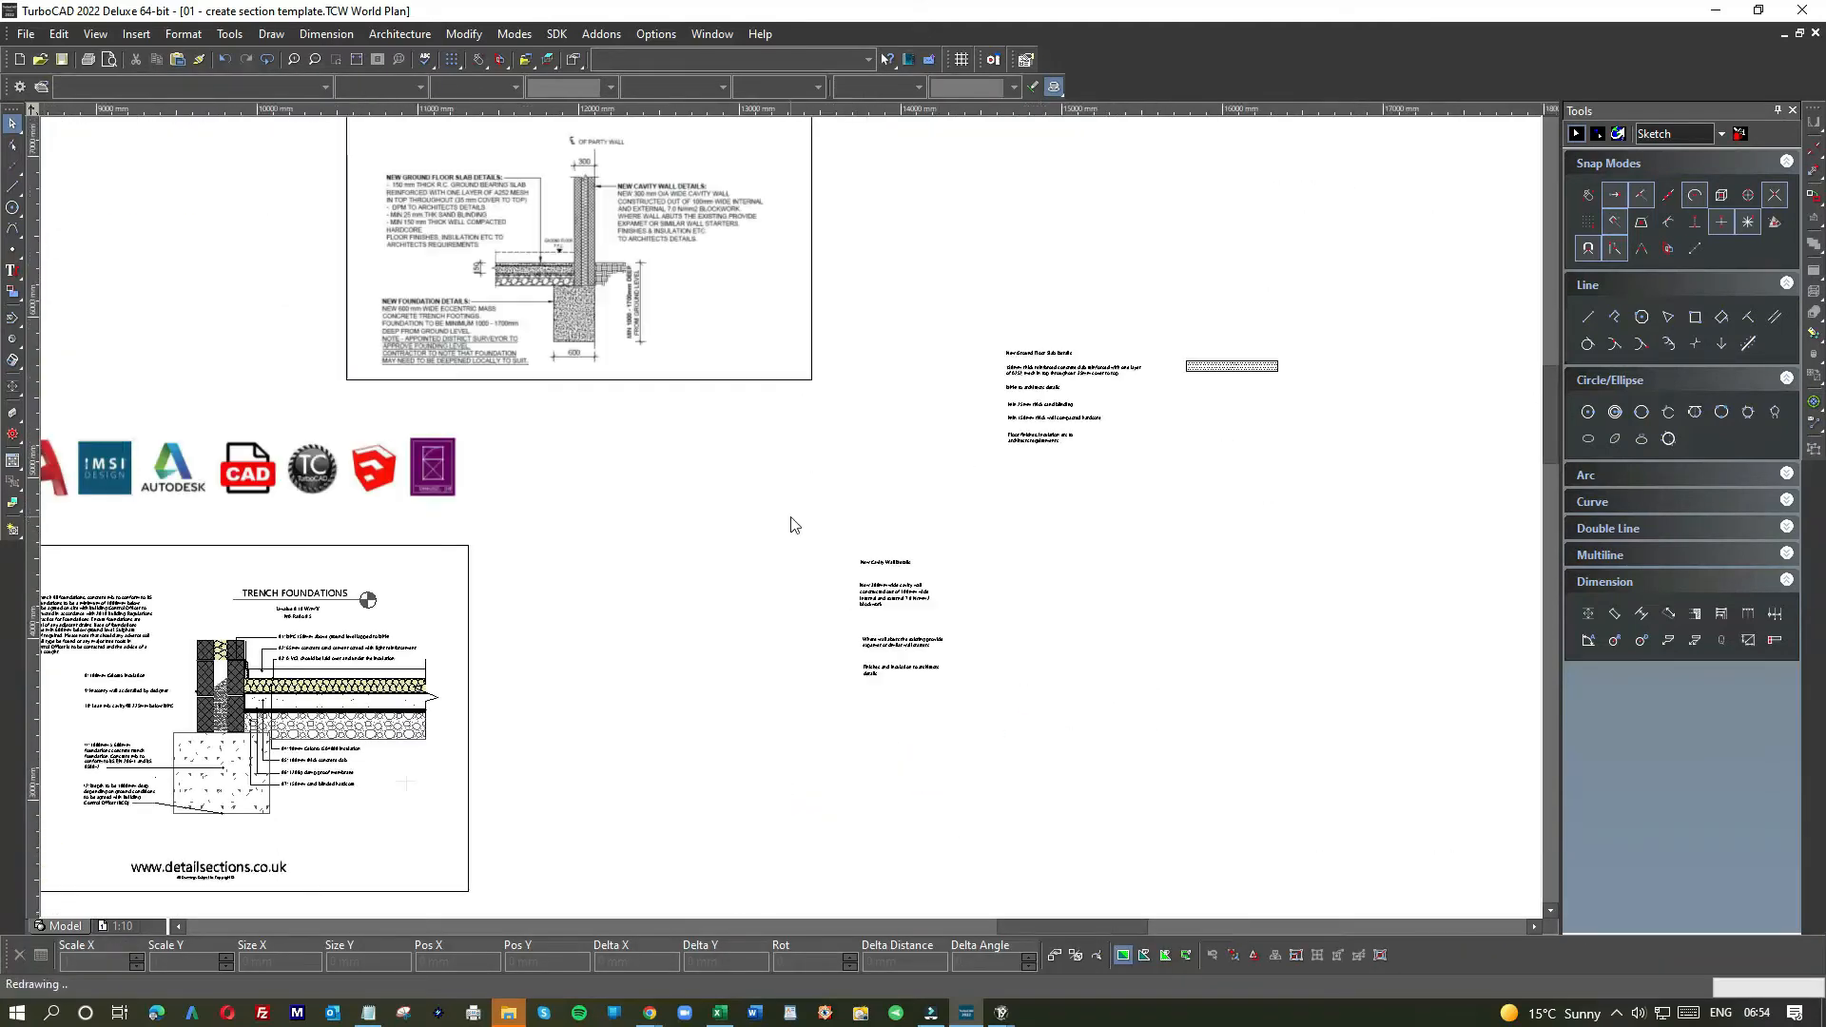
scroll(793, 525, "up", 5)
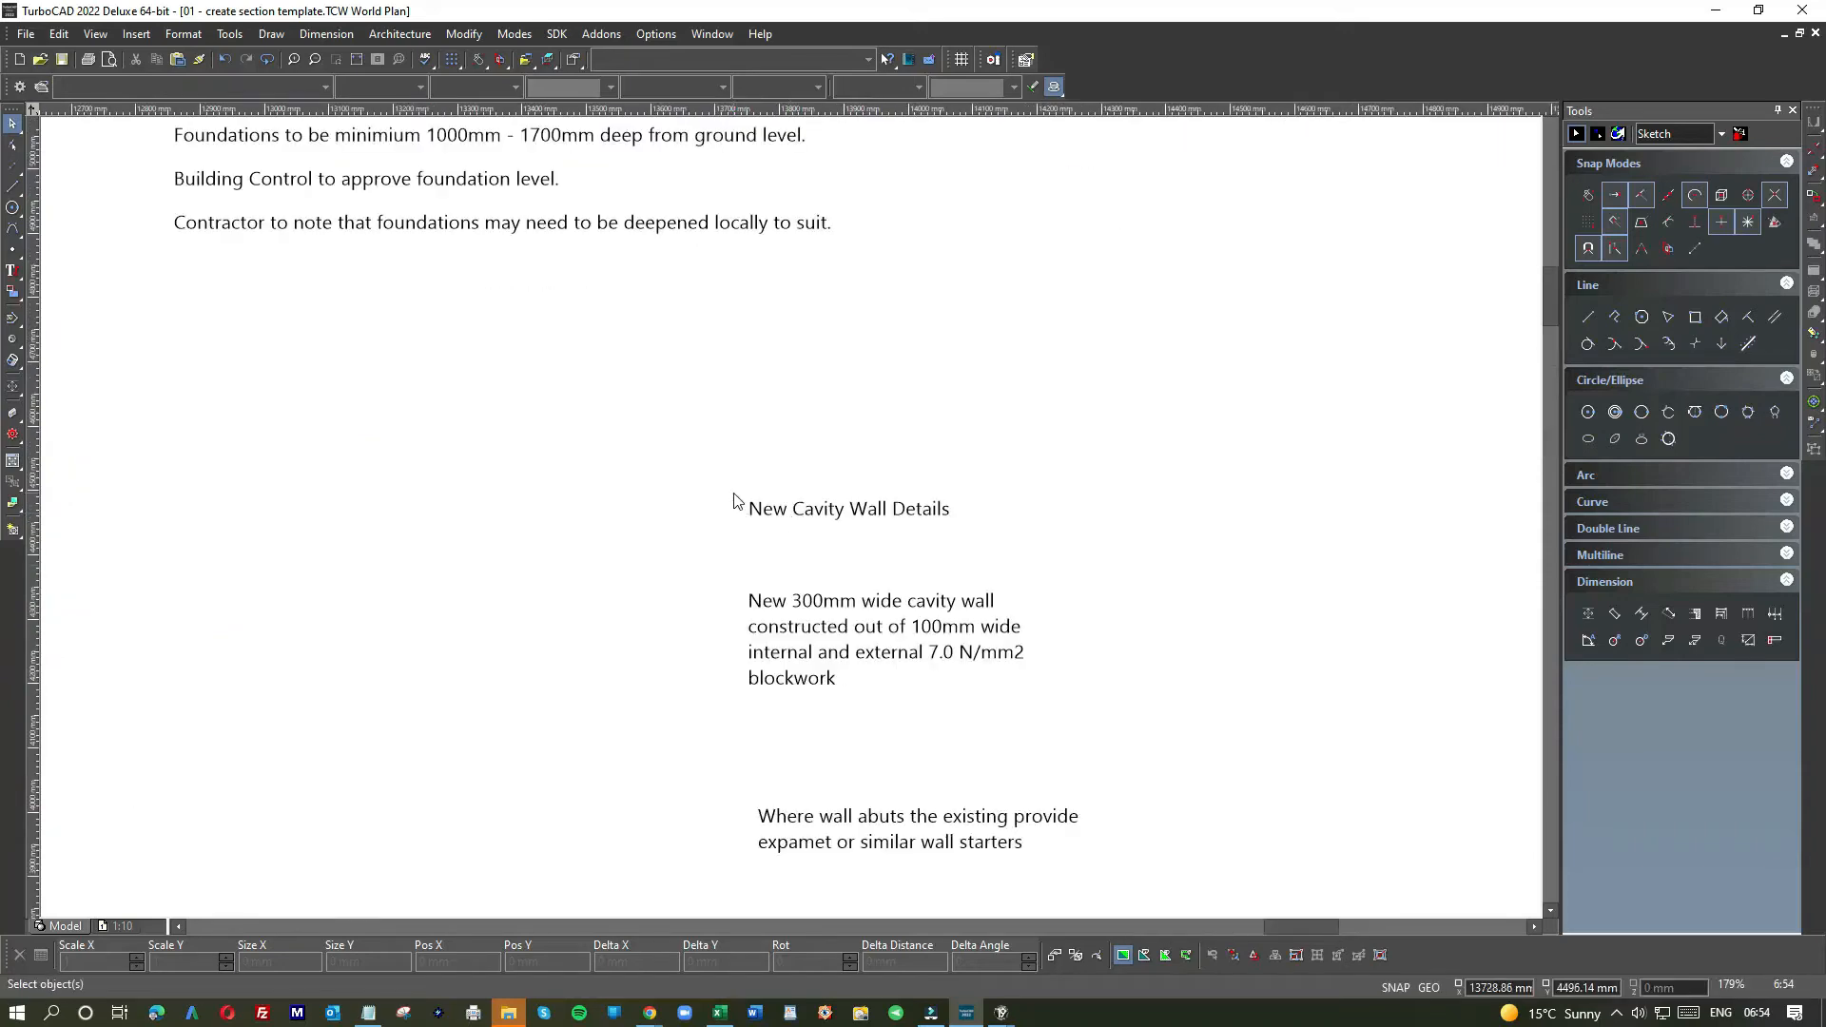
scroll(775, 502, "down", 4)
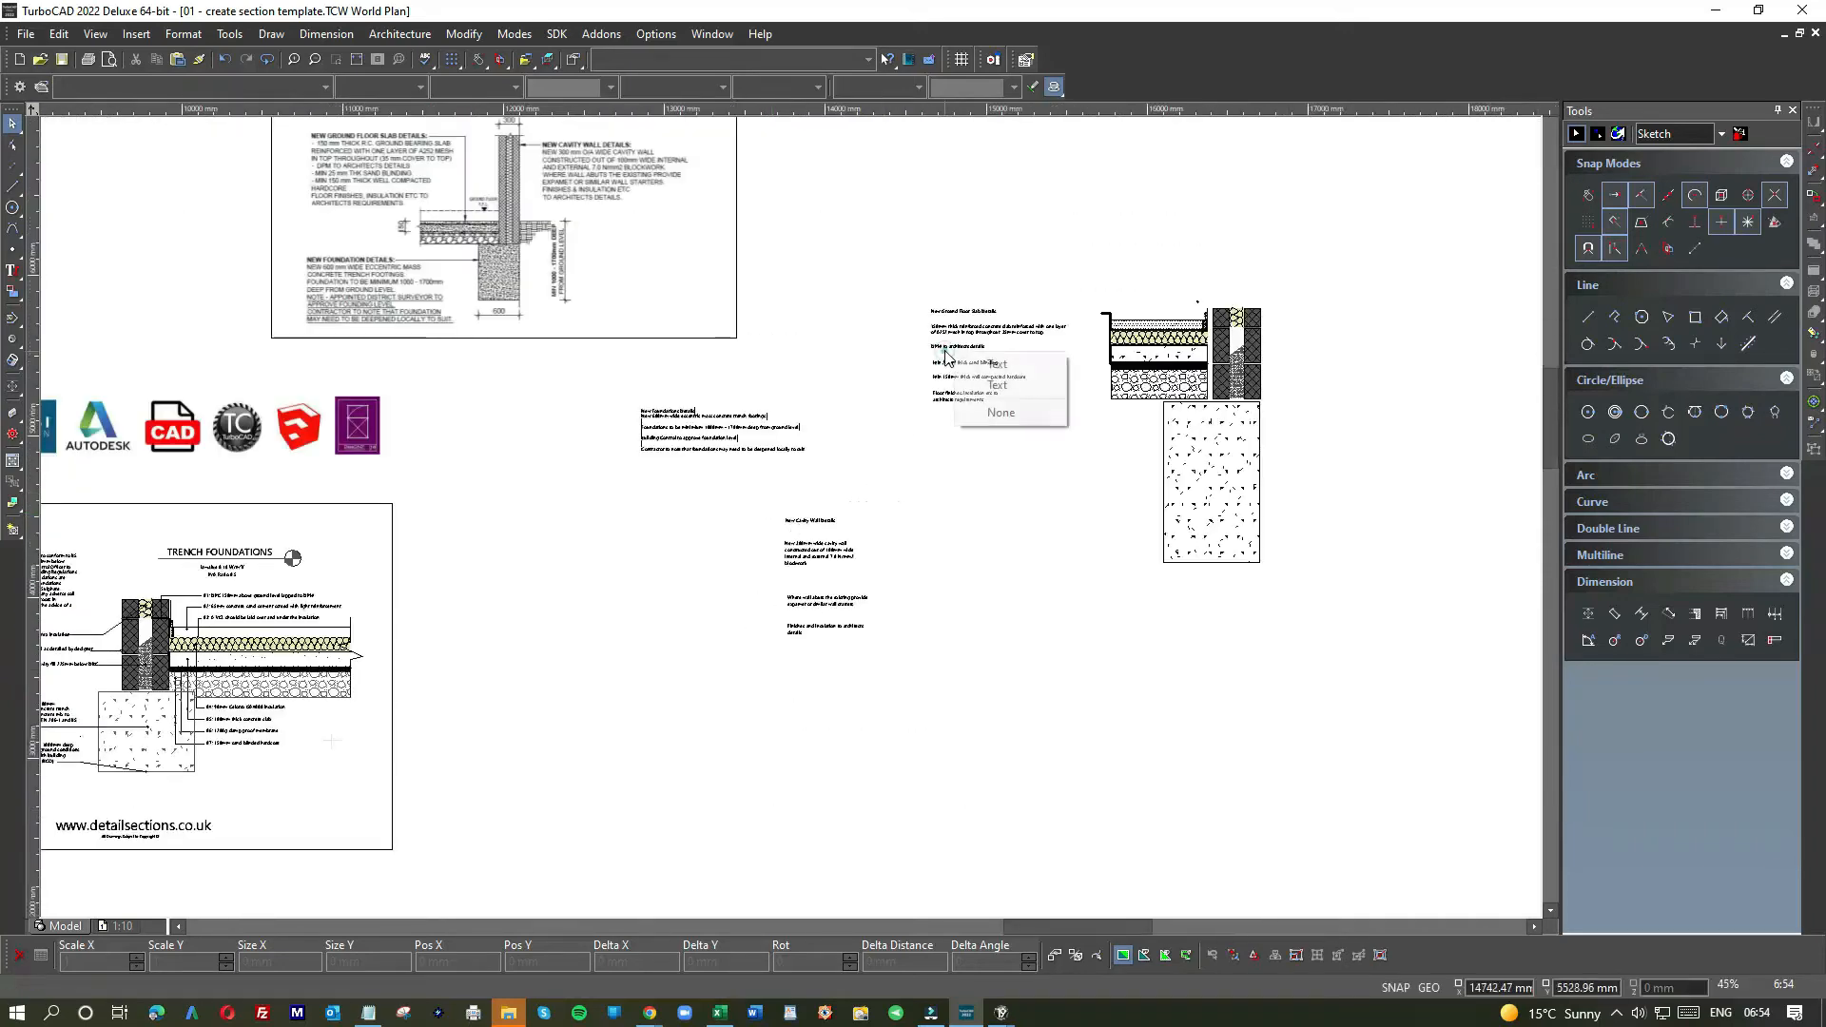
left_click_drag(917, 295, 1090, 442)
left_click_drag(998, 354, 975, 595)
left_click_drag(681, 409, 1003, 419)
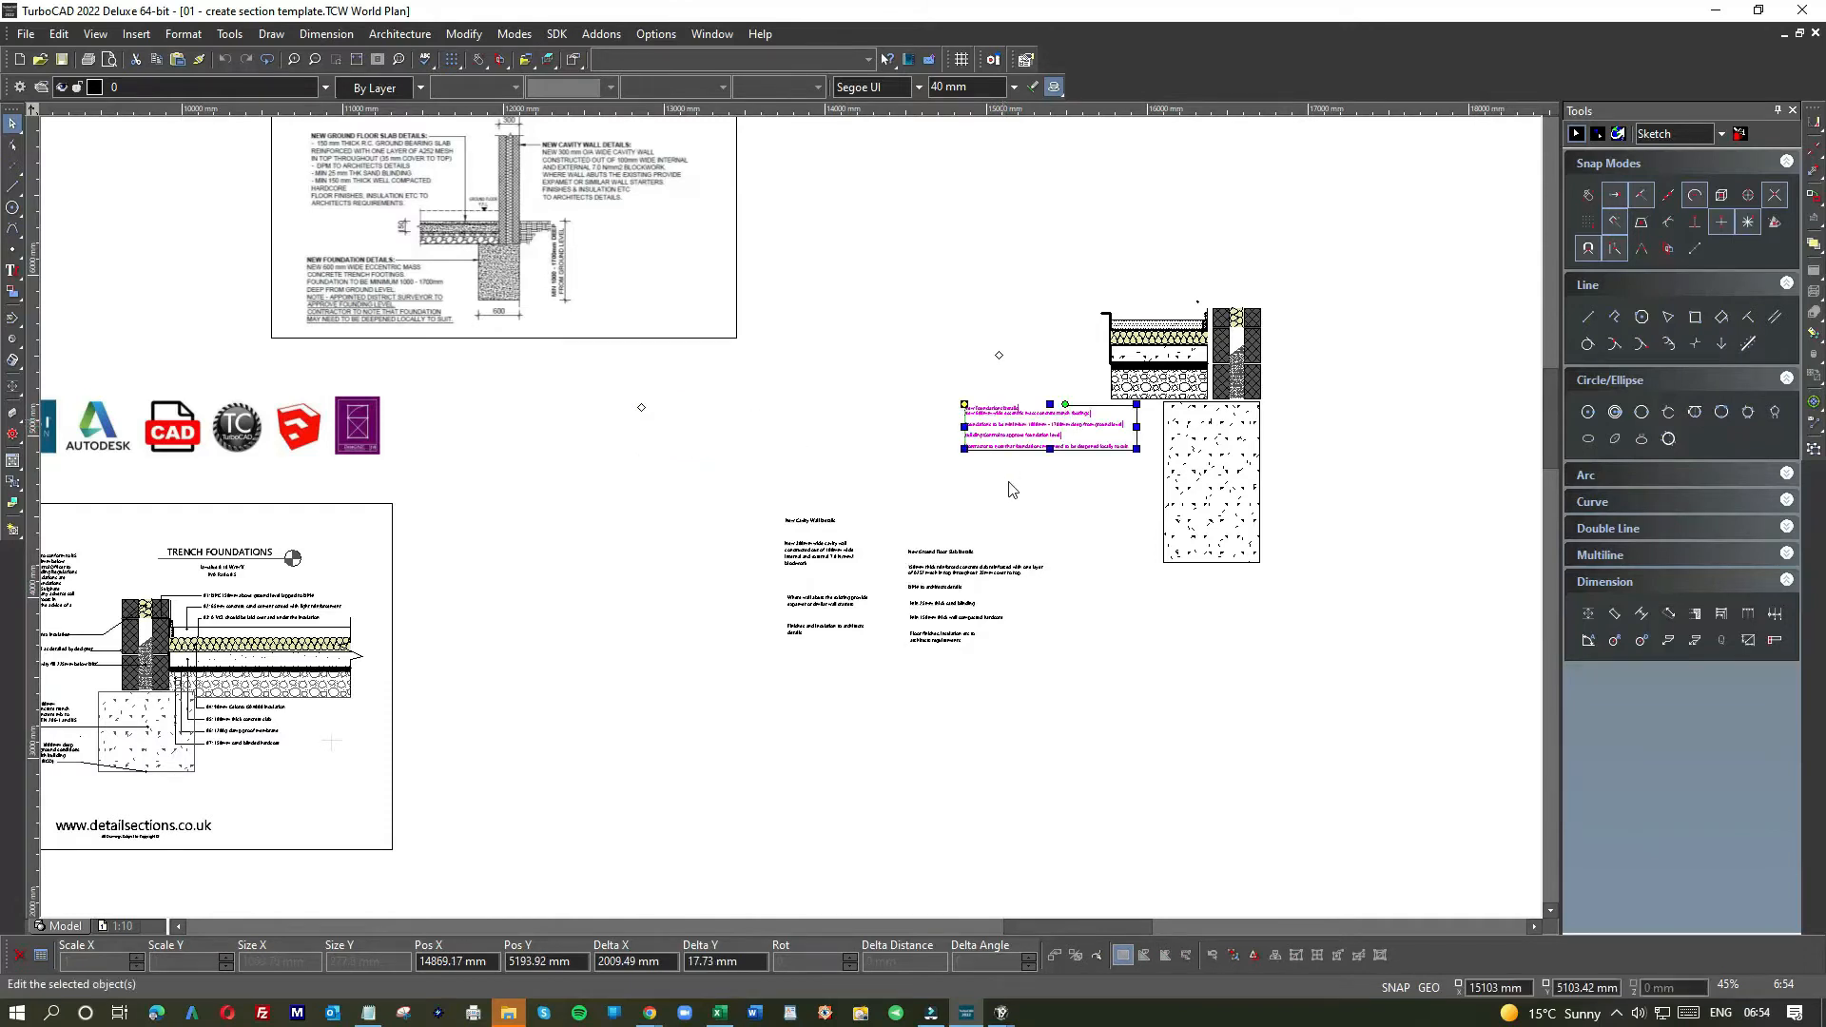
left_click(1006, 477)
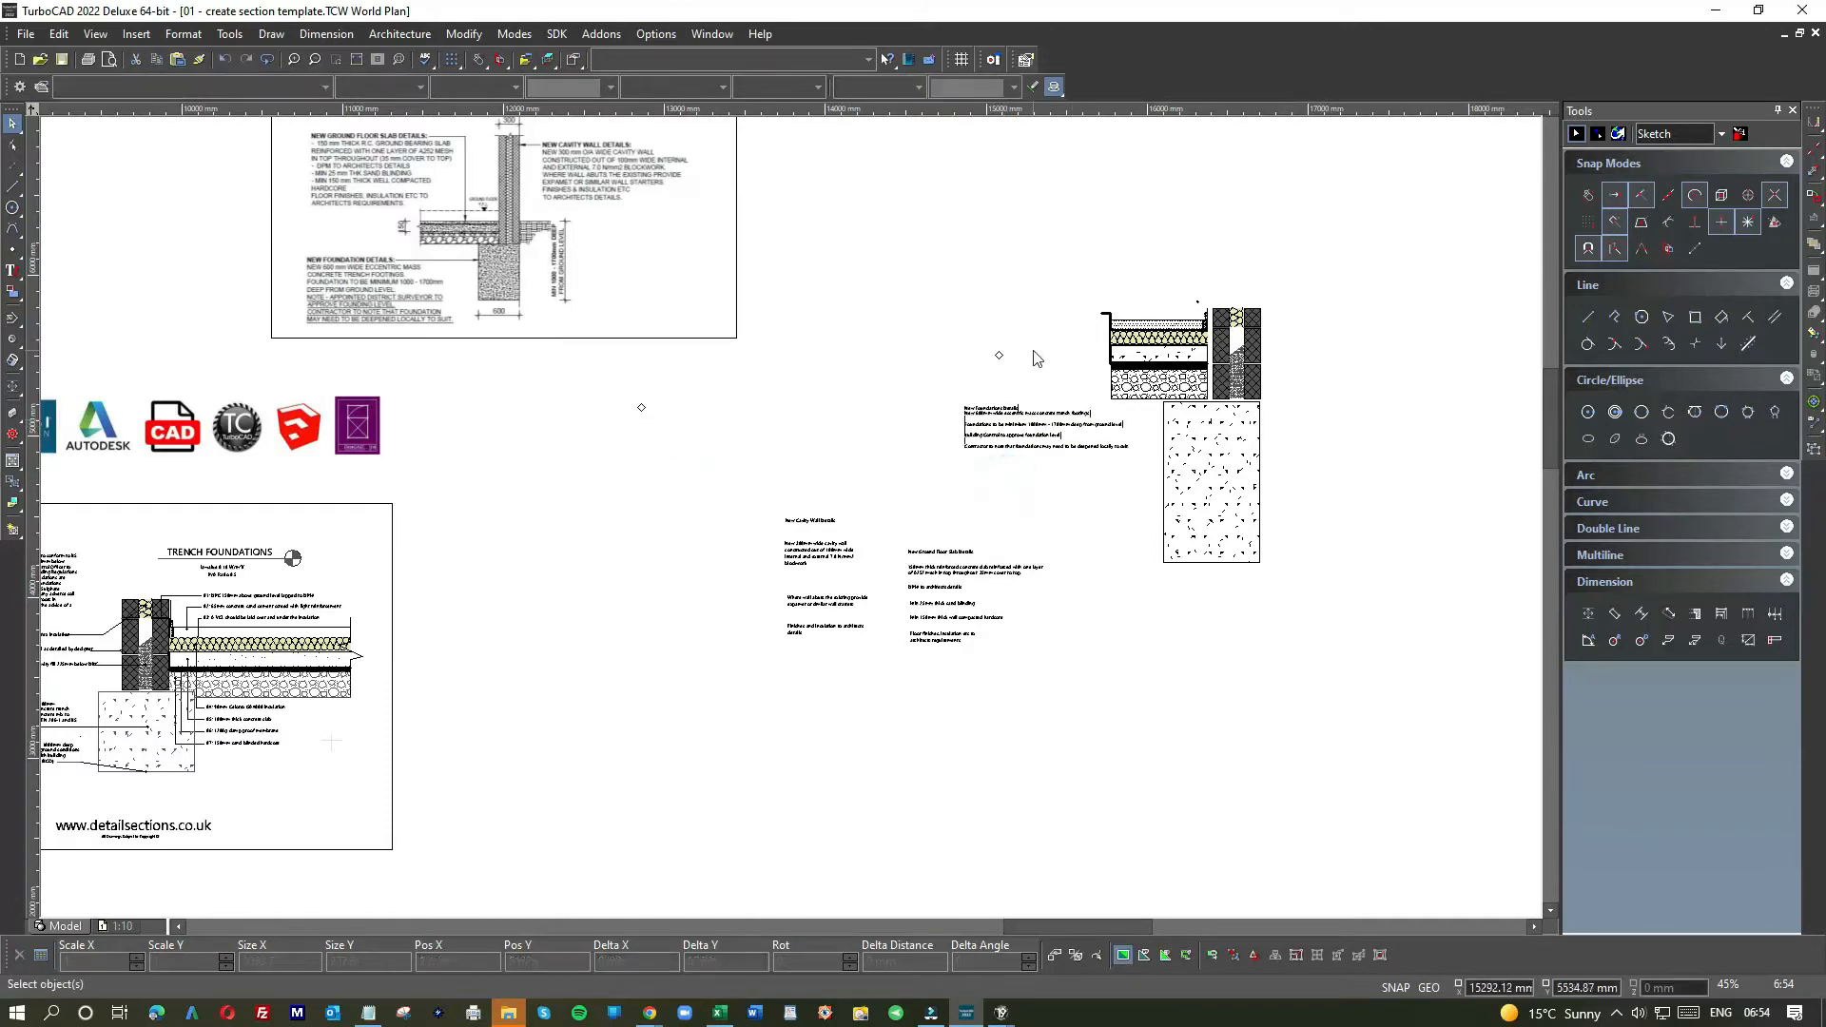
scroll(709, 601, "down", 3)
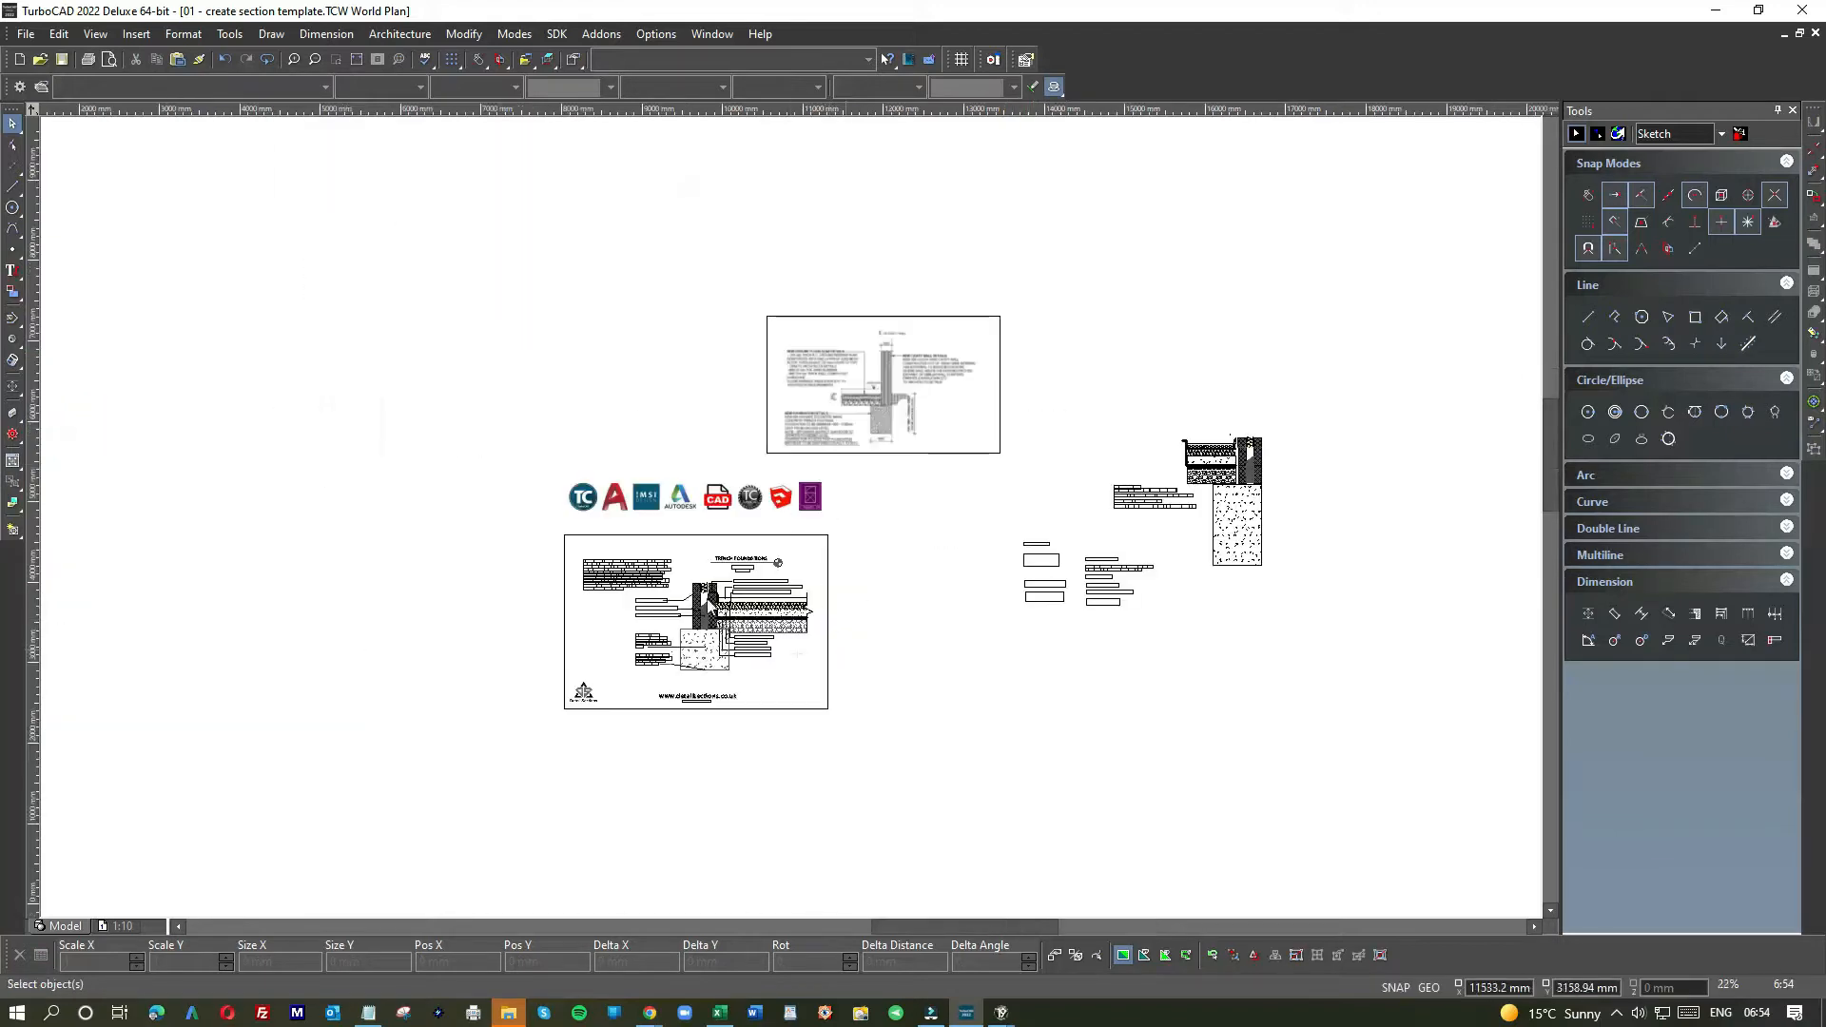
scroll(744, 597, "up", 3)
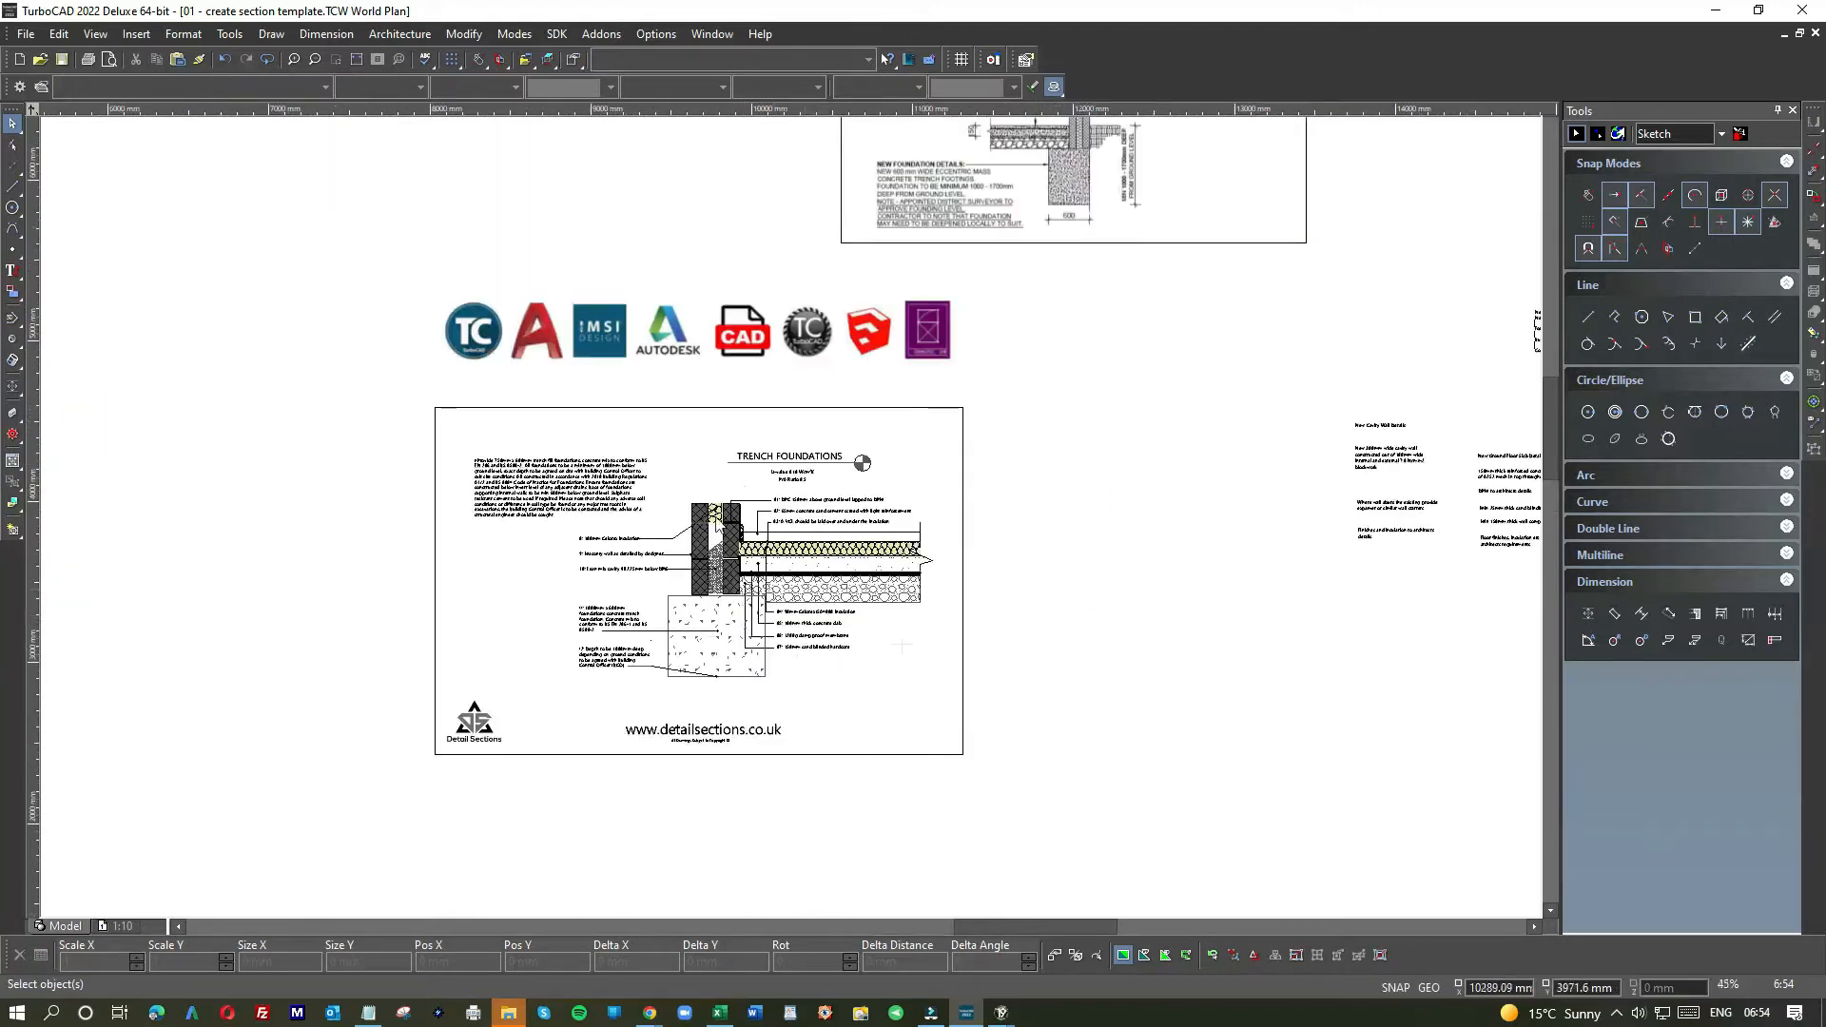
scroll(825, 620, "down", 3)
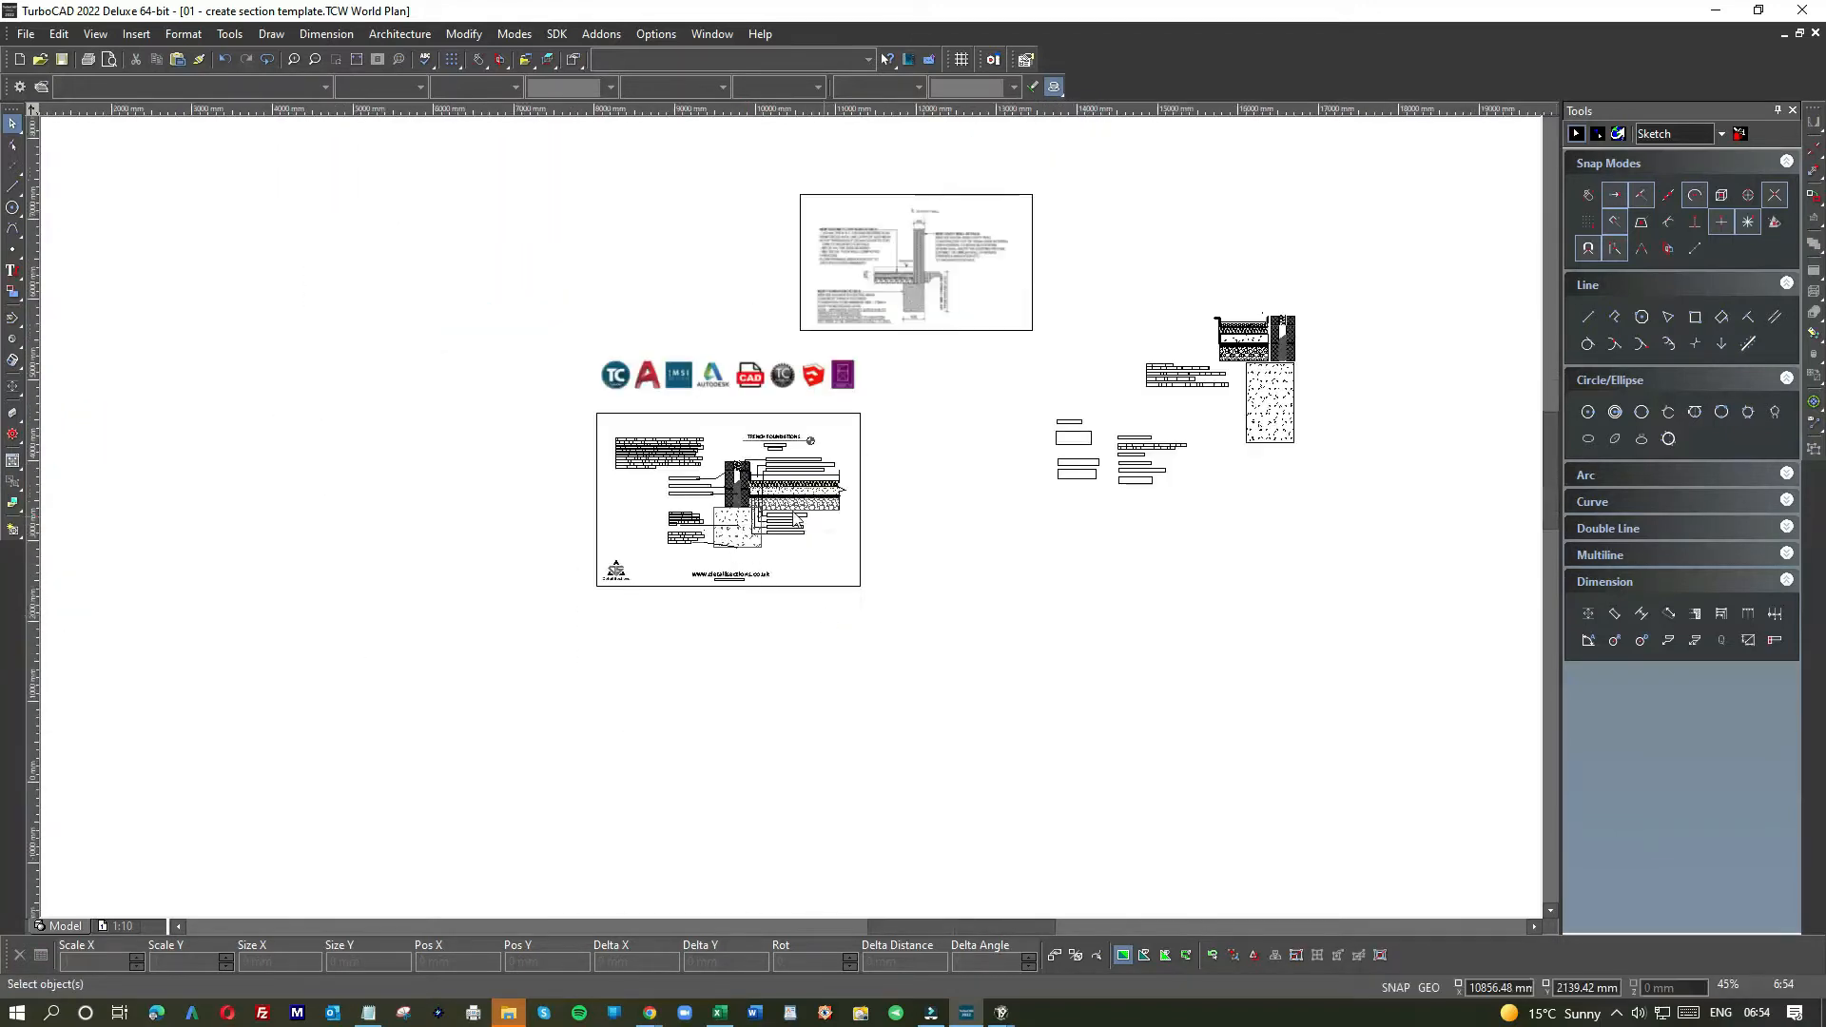
scroll(1191, 389, "up", 3)
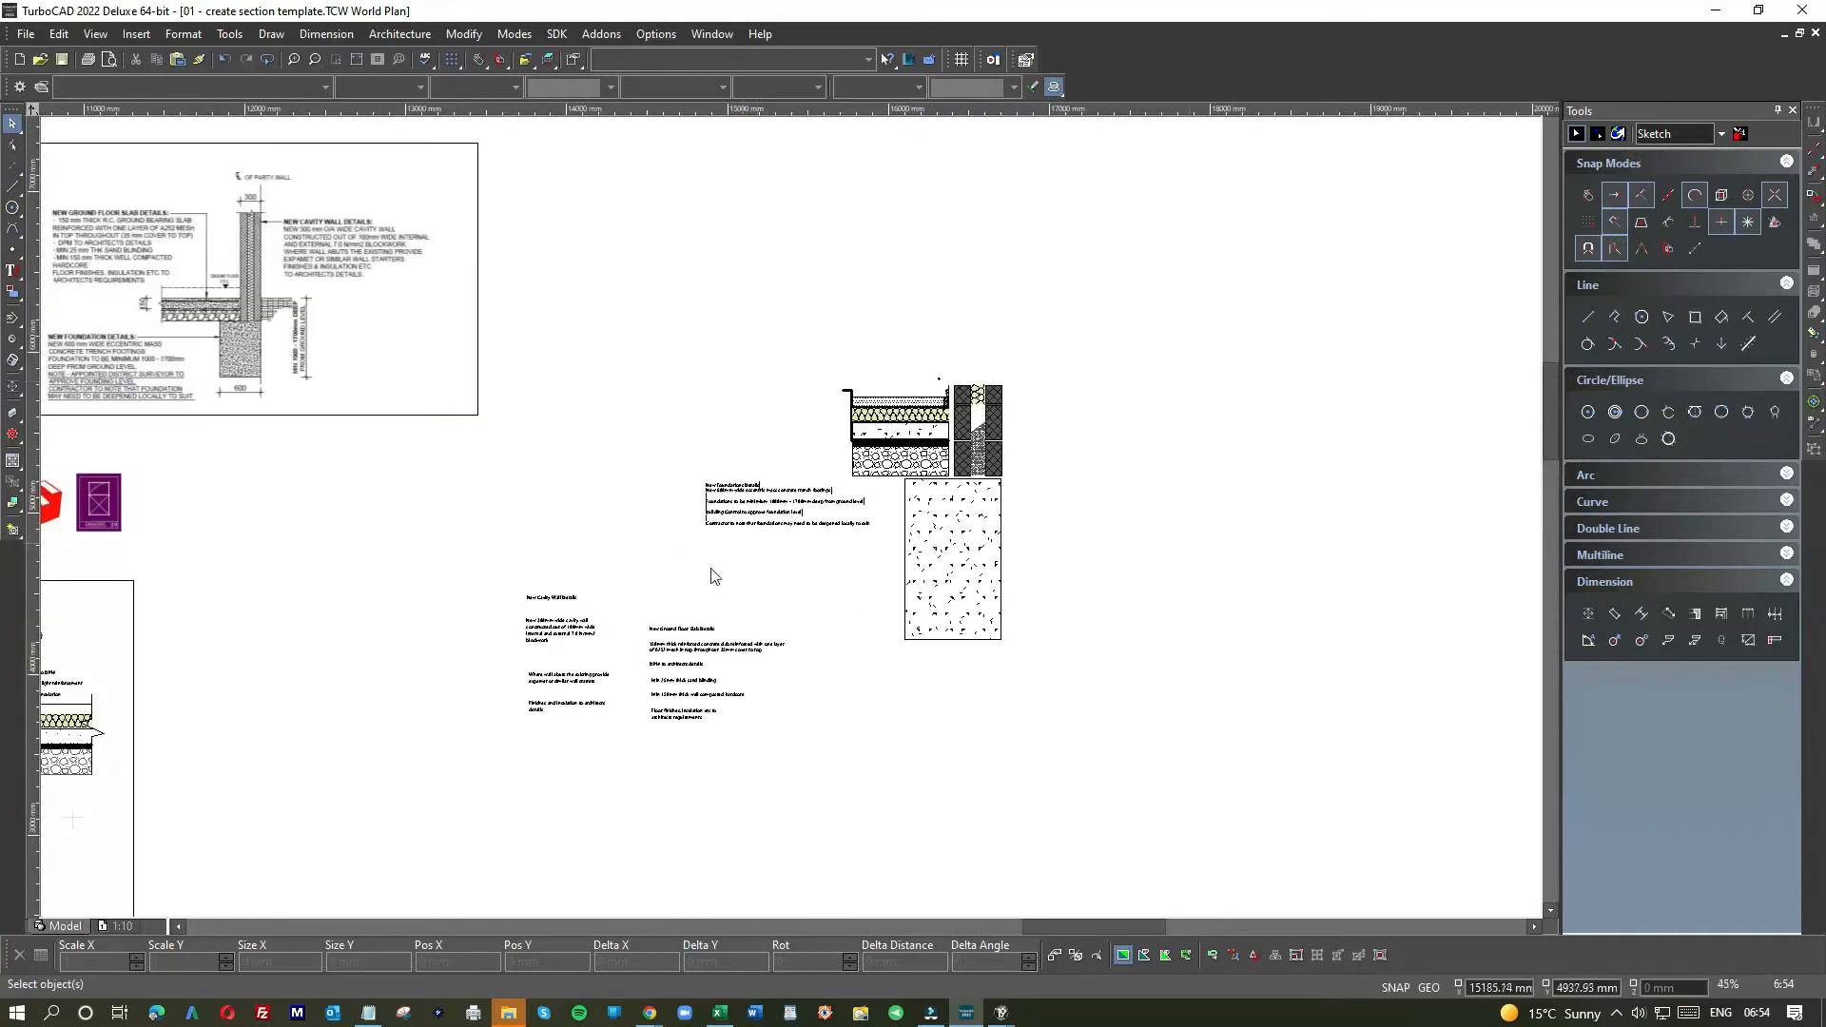
scroll(747, 538, "up", 3)
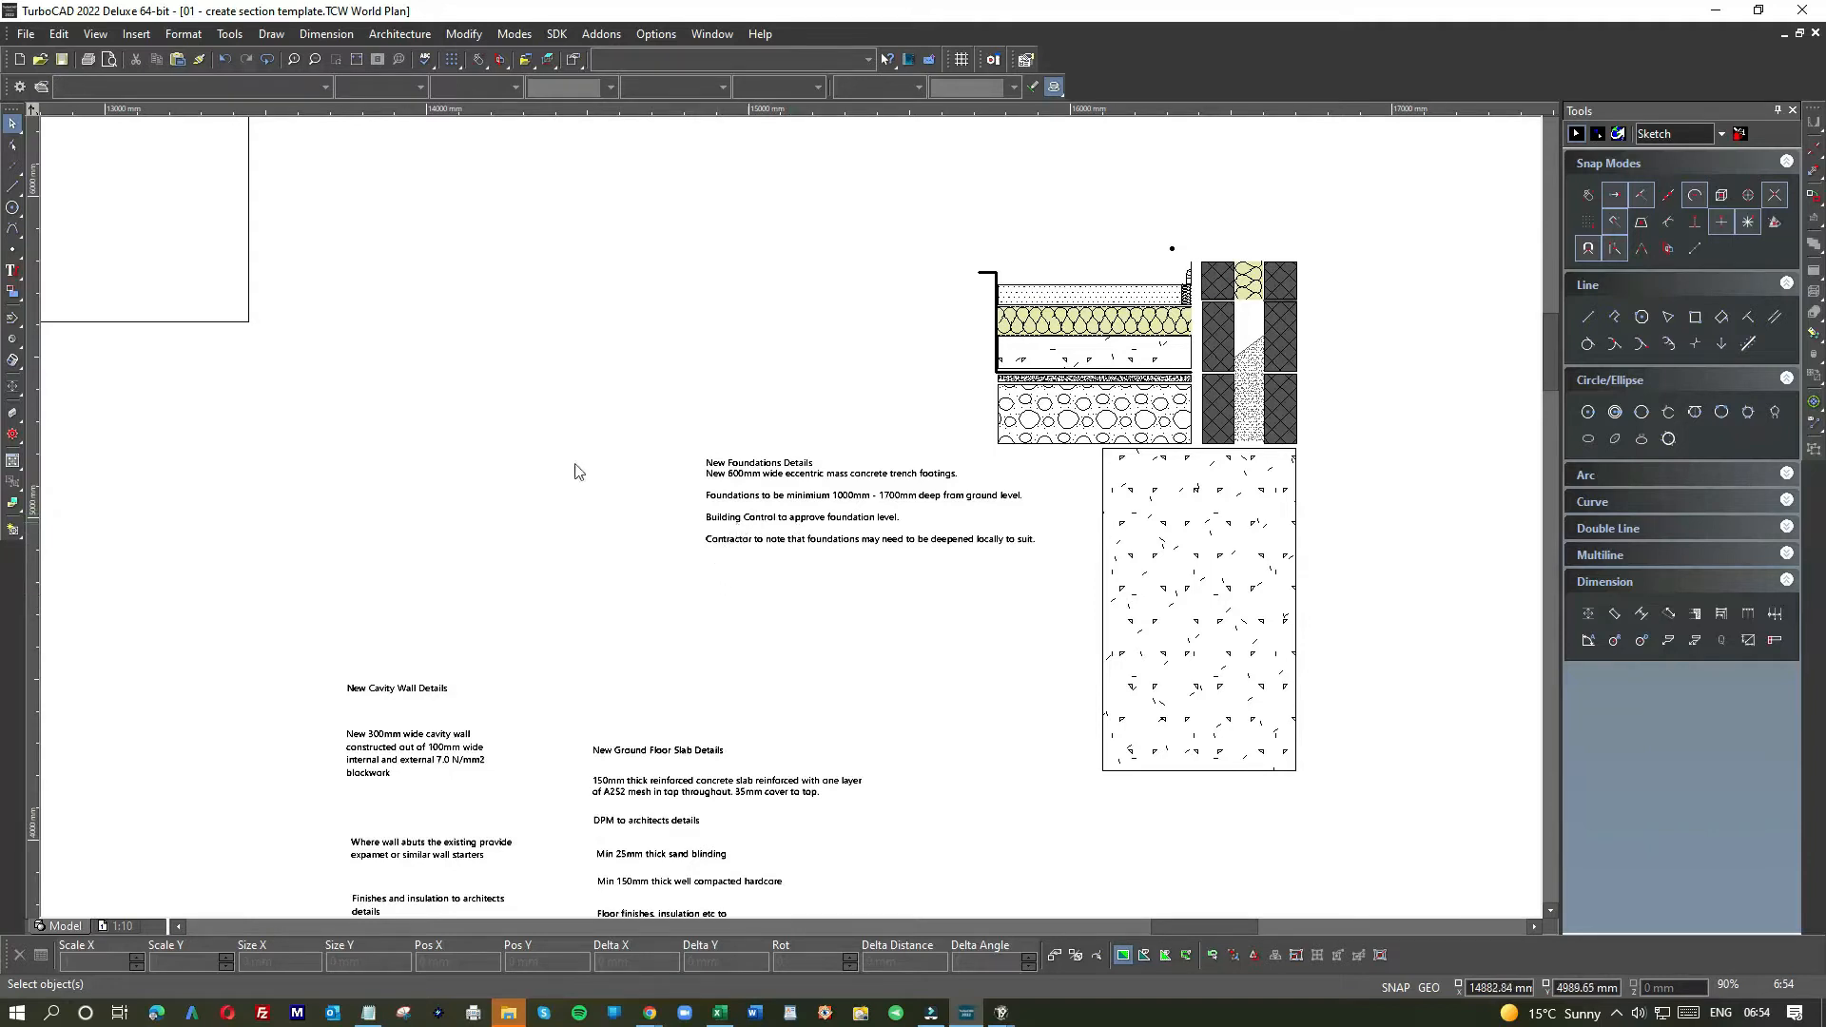
left_click(12, 270)
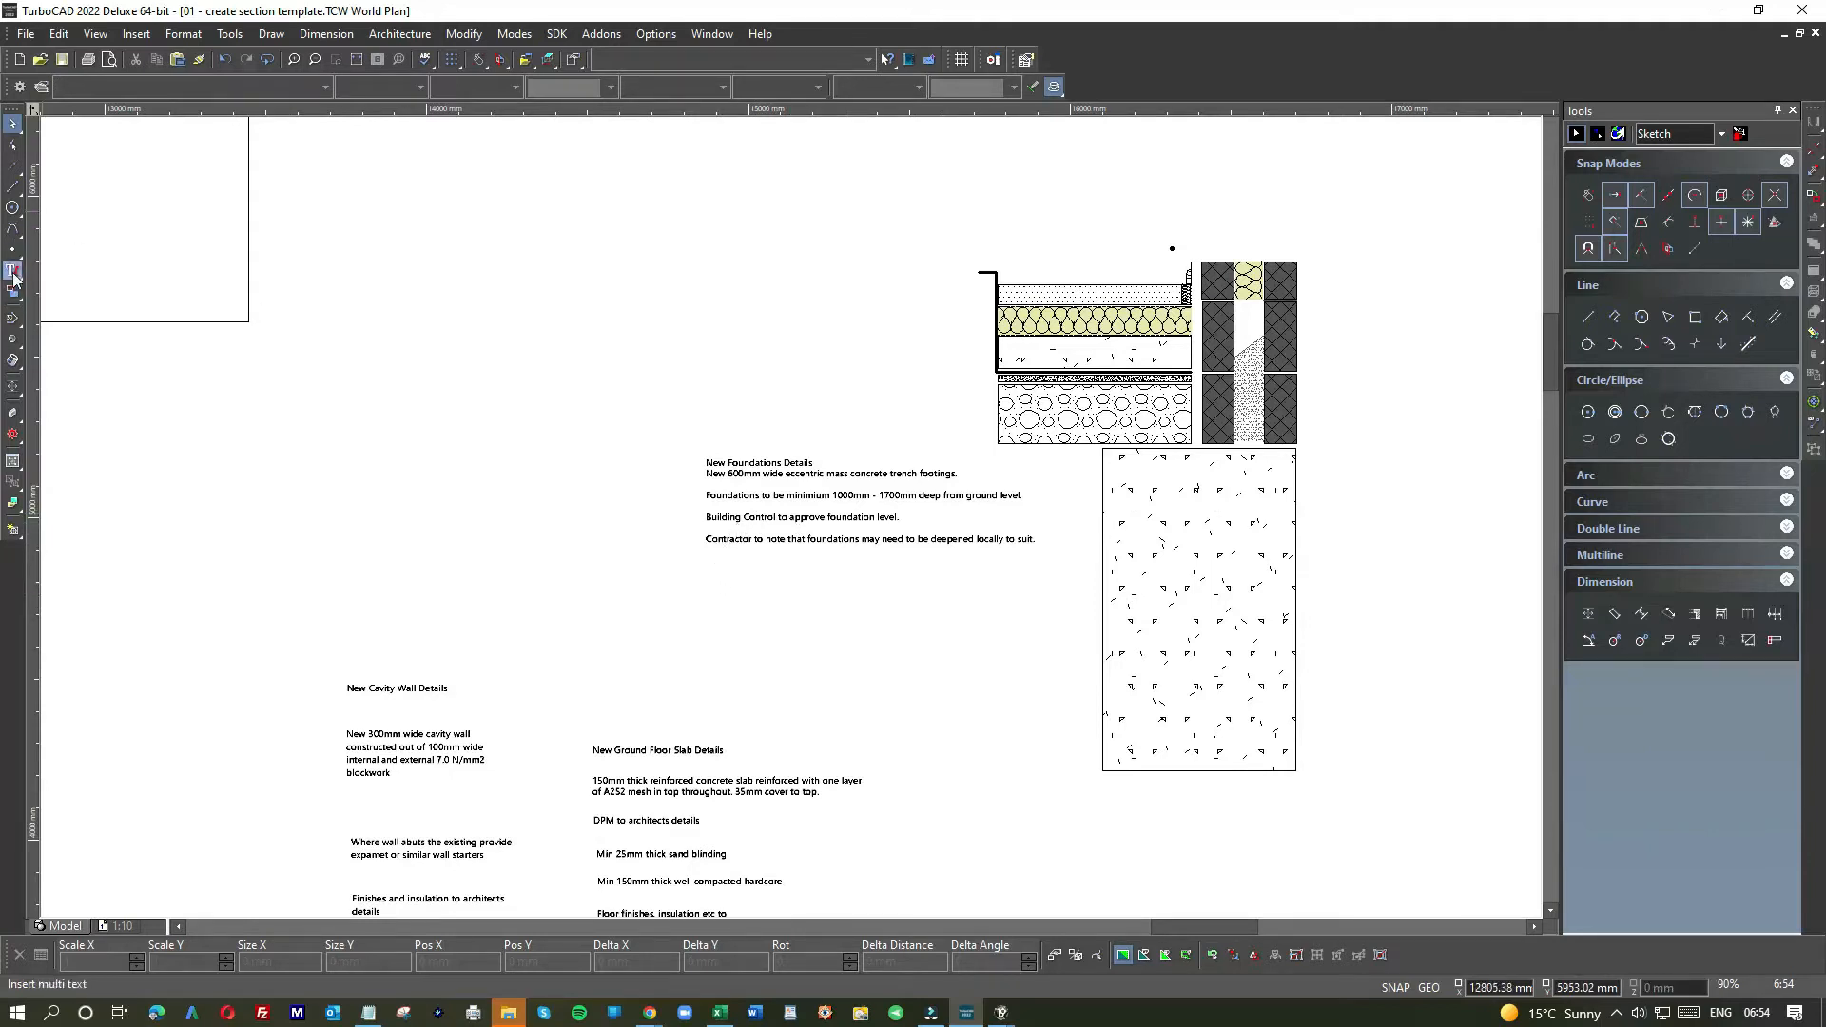
left_click(706, 577)
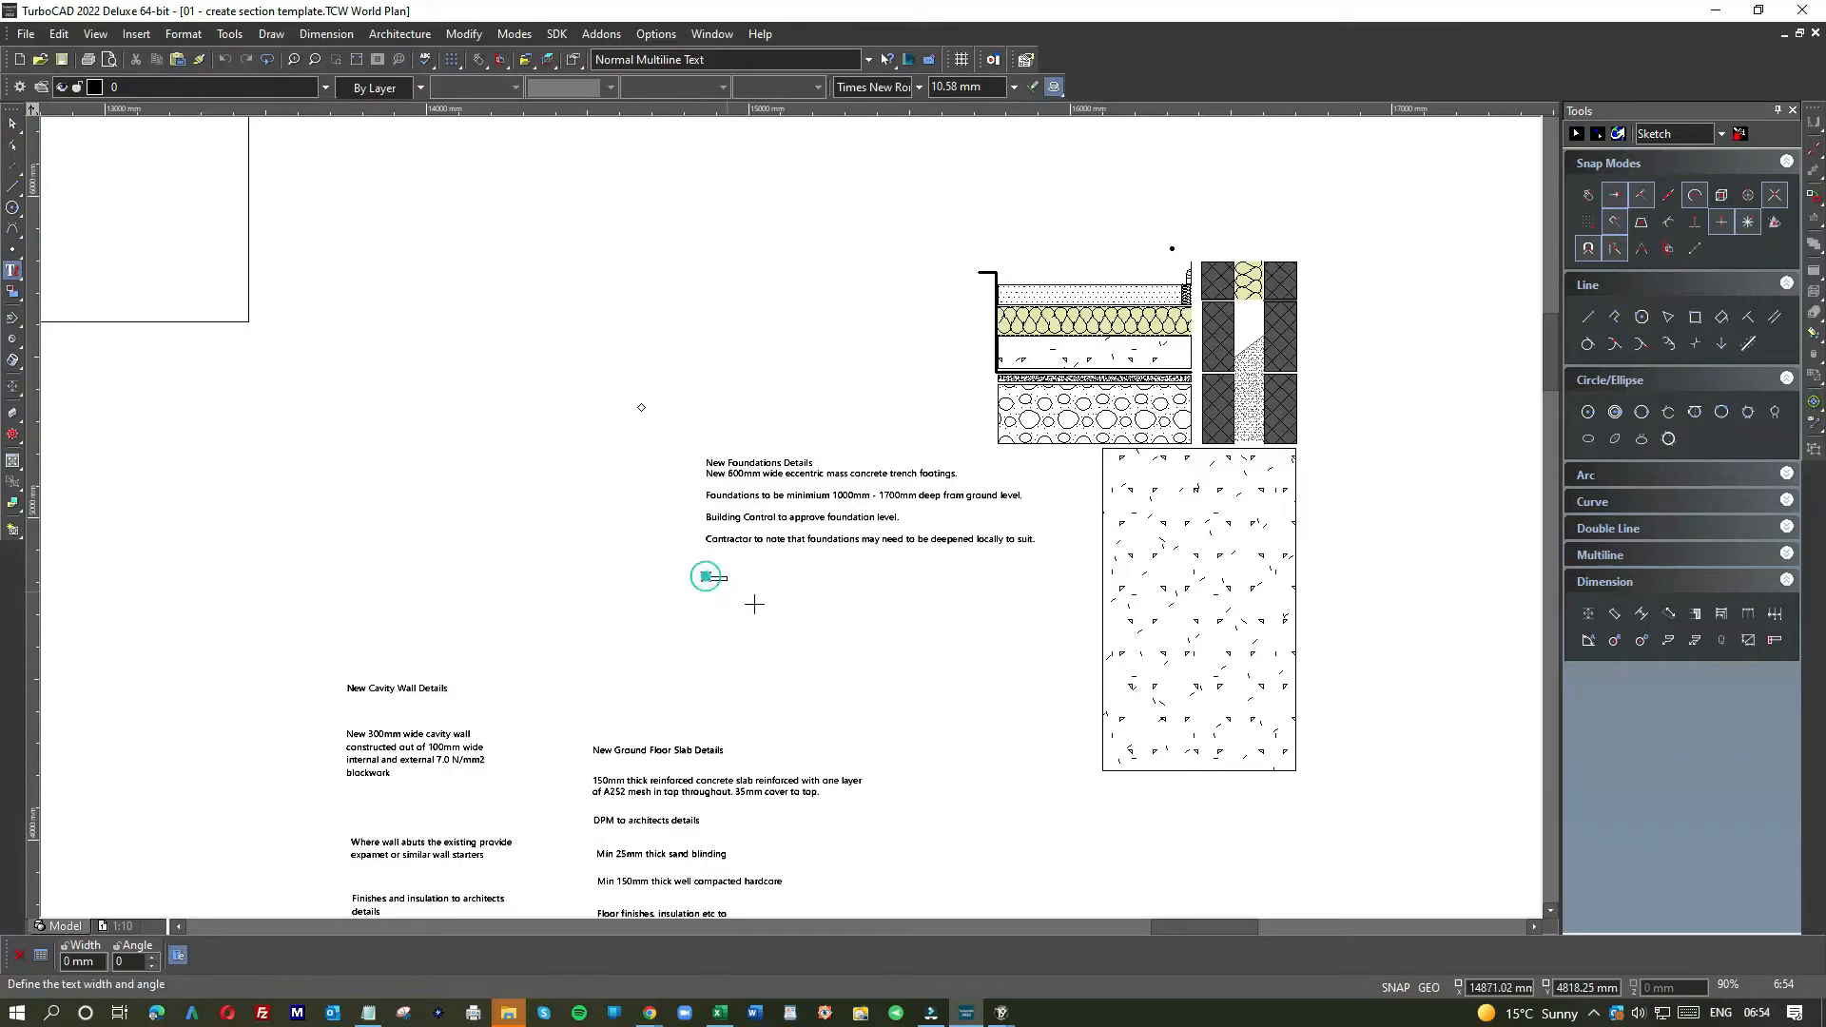
left_click(1032, 609)
left_click(417, 691)
left_click(10, 127)
- Copy the wording of the "New Cavity Wall Details" heading from its properties
left_click(424, 697)
double_click(420, 689)
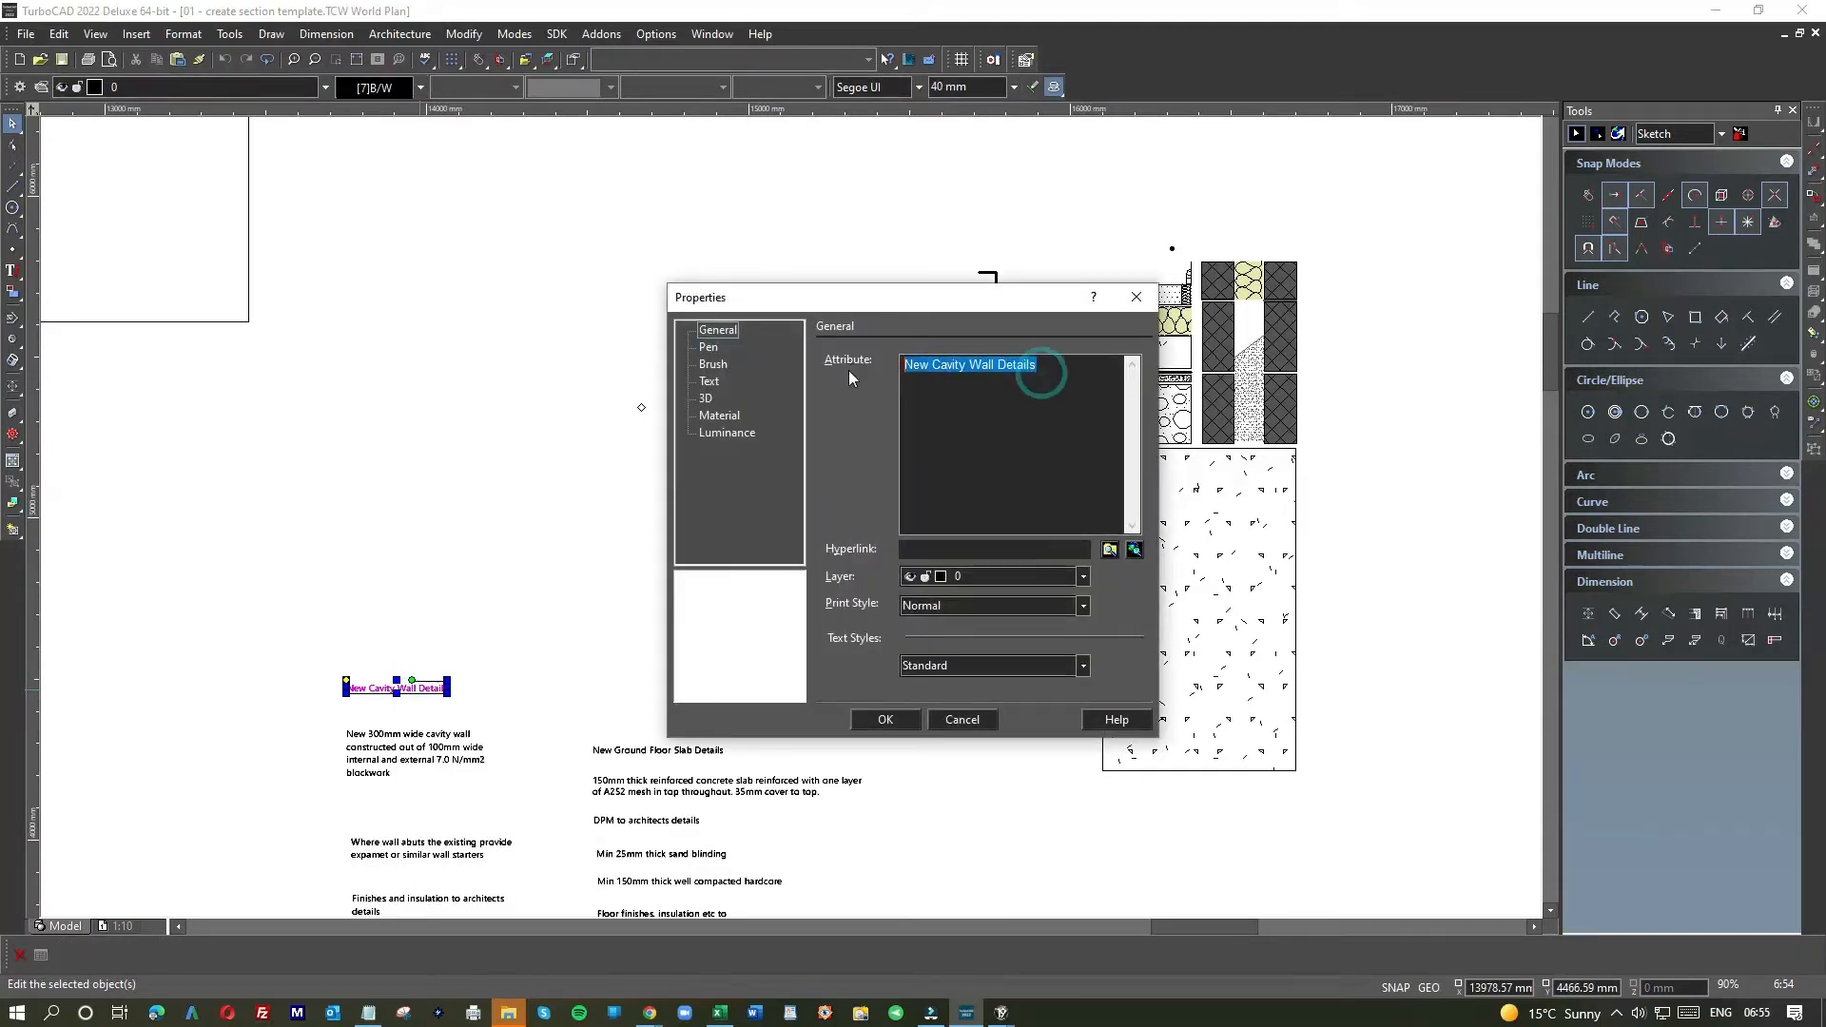
left_click(865, 719)
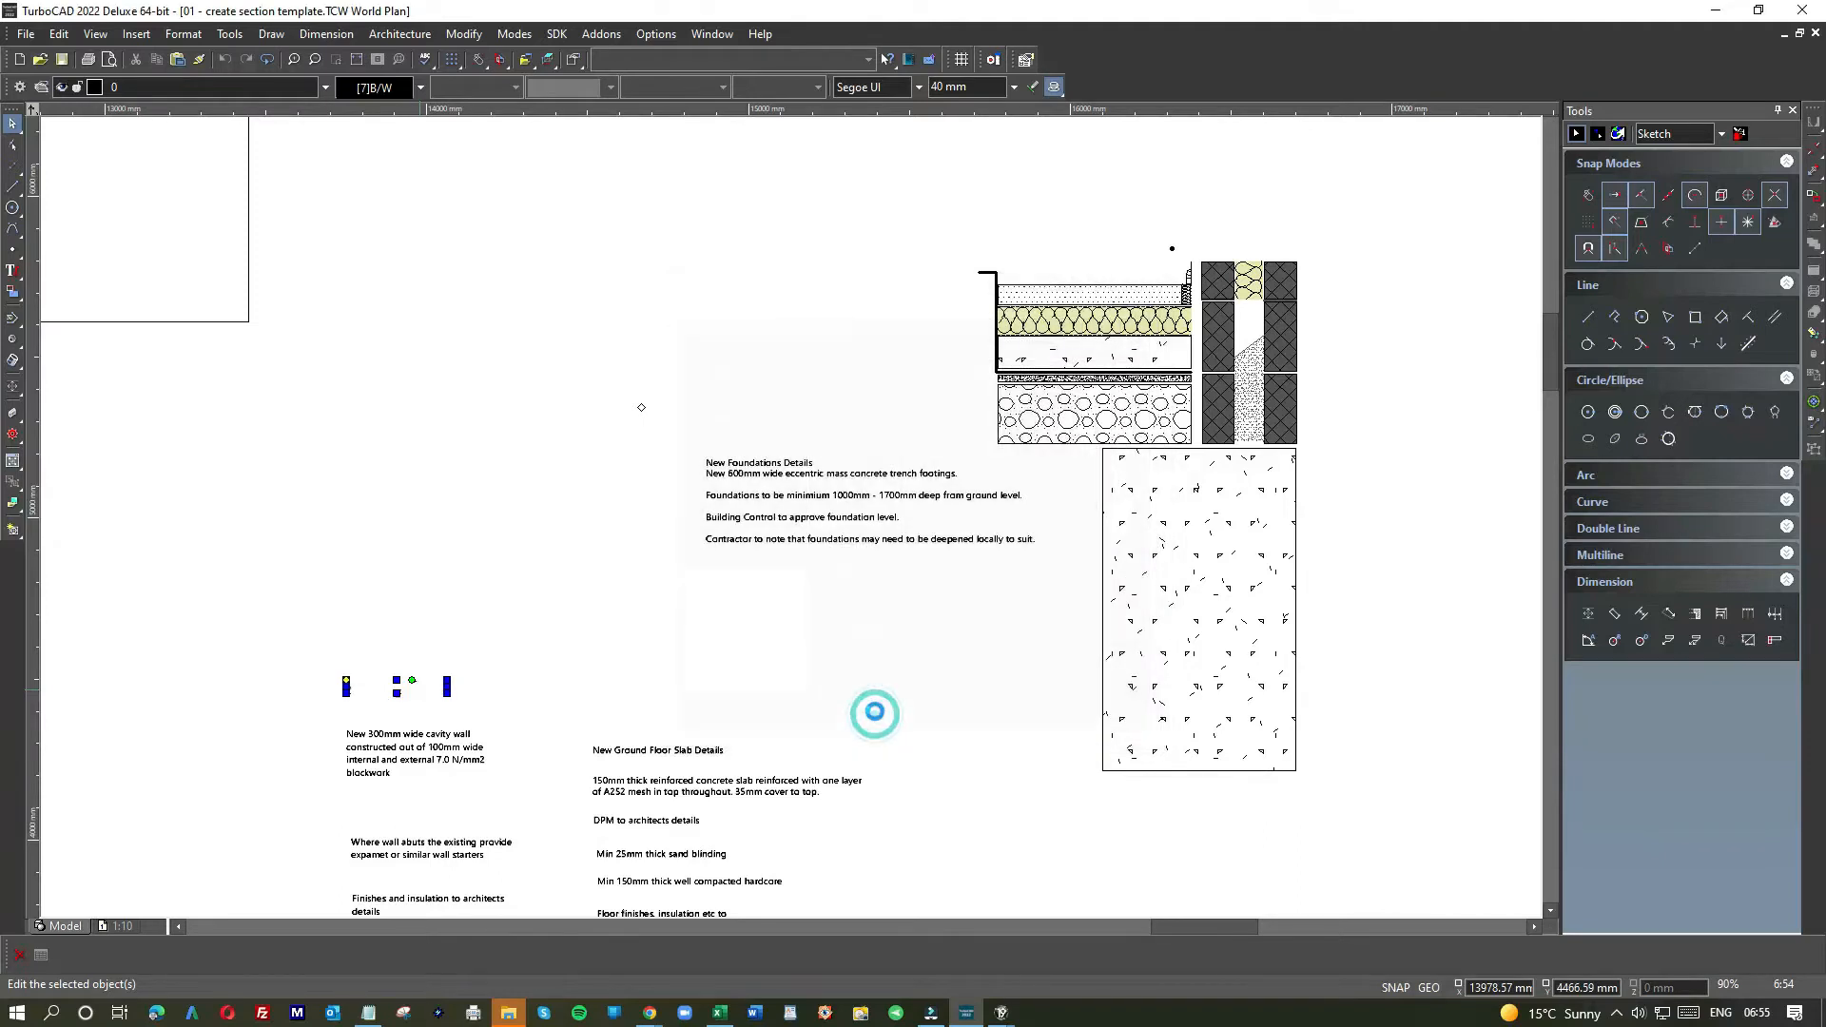
- Start a multiline text below the foundation notes and enter the heading "New Cavity Wall Details"
left_click(13, 270)
left_click(711, 575)
left_click(1045, 575)
scroll(735, 577, "up", 5)
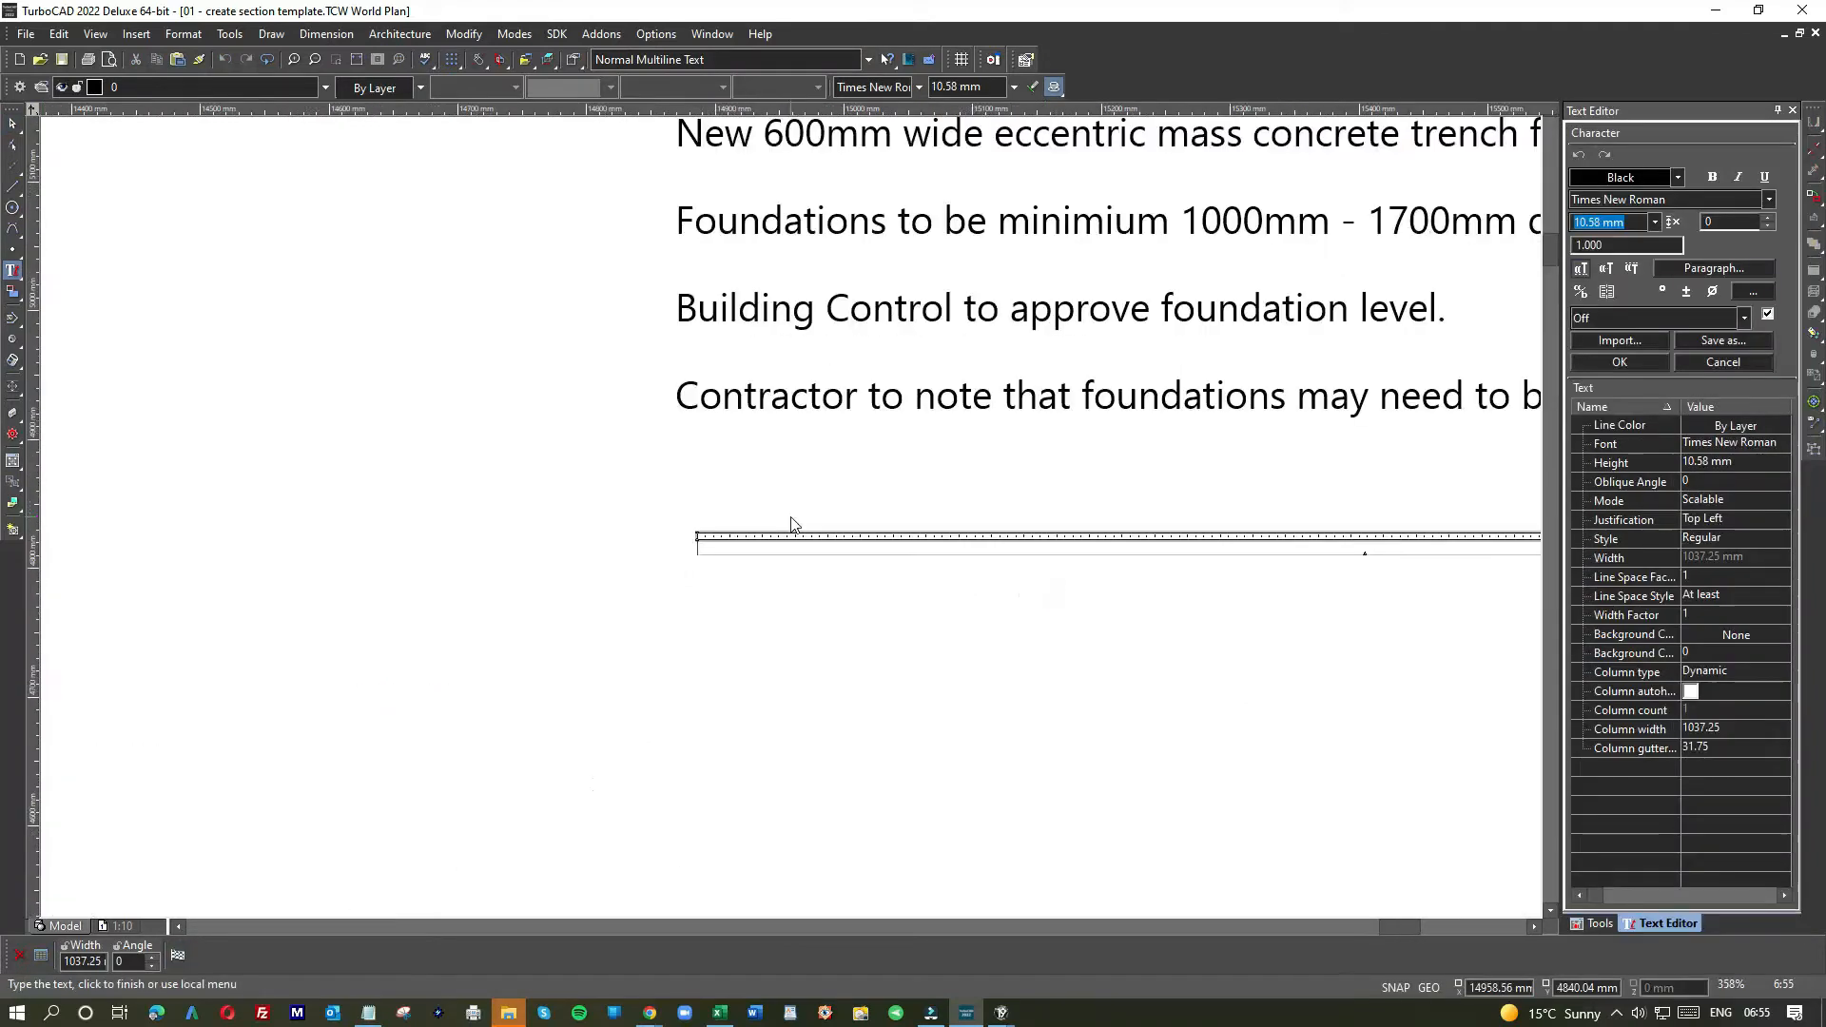
left_click(765, 548)
type("New Cavity Wall Details")
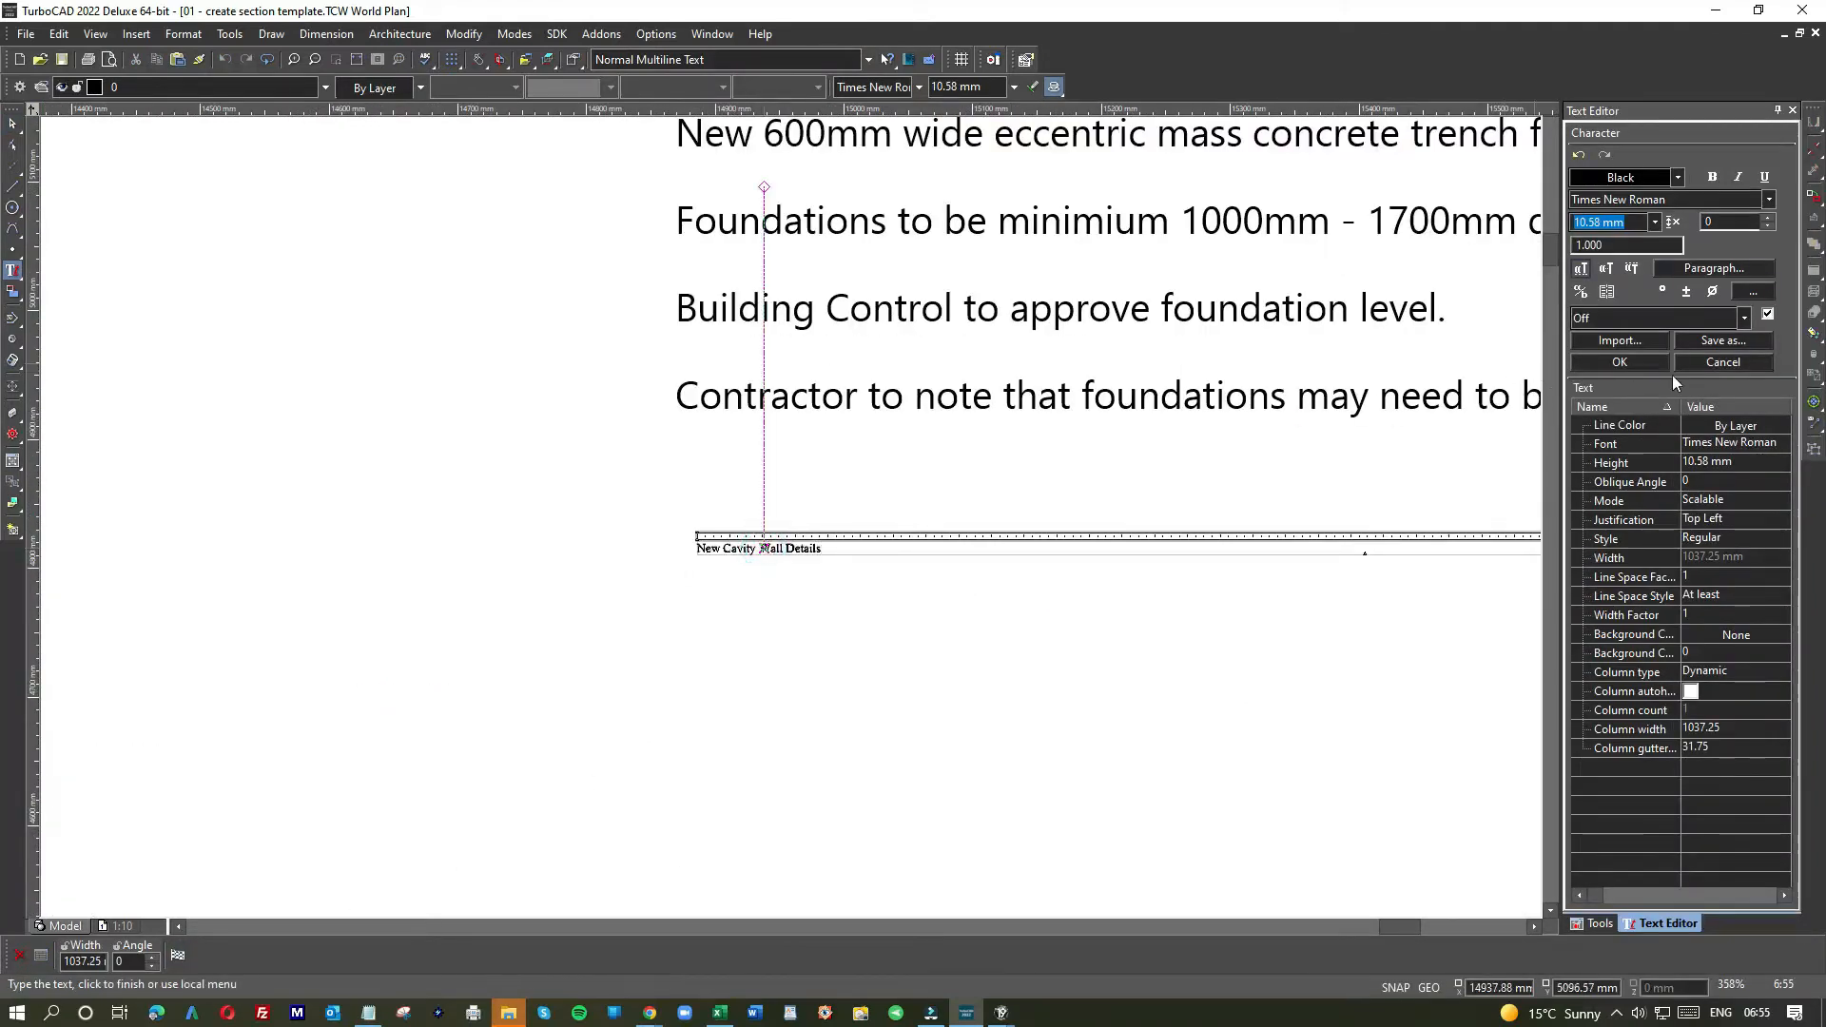
- Set the cavity wall heading text to the Segoe UI font with a 40 mm height, and finish the text
left_click(1720, 443)
scroll(1720, 443, "up", 10)
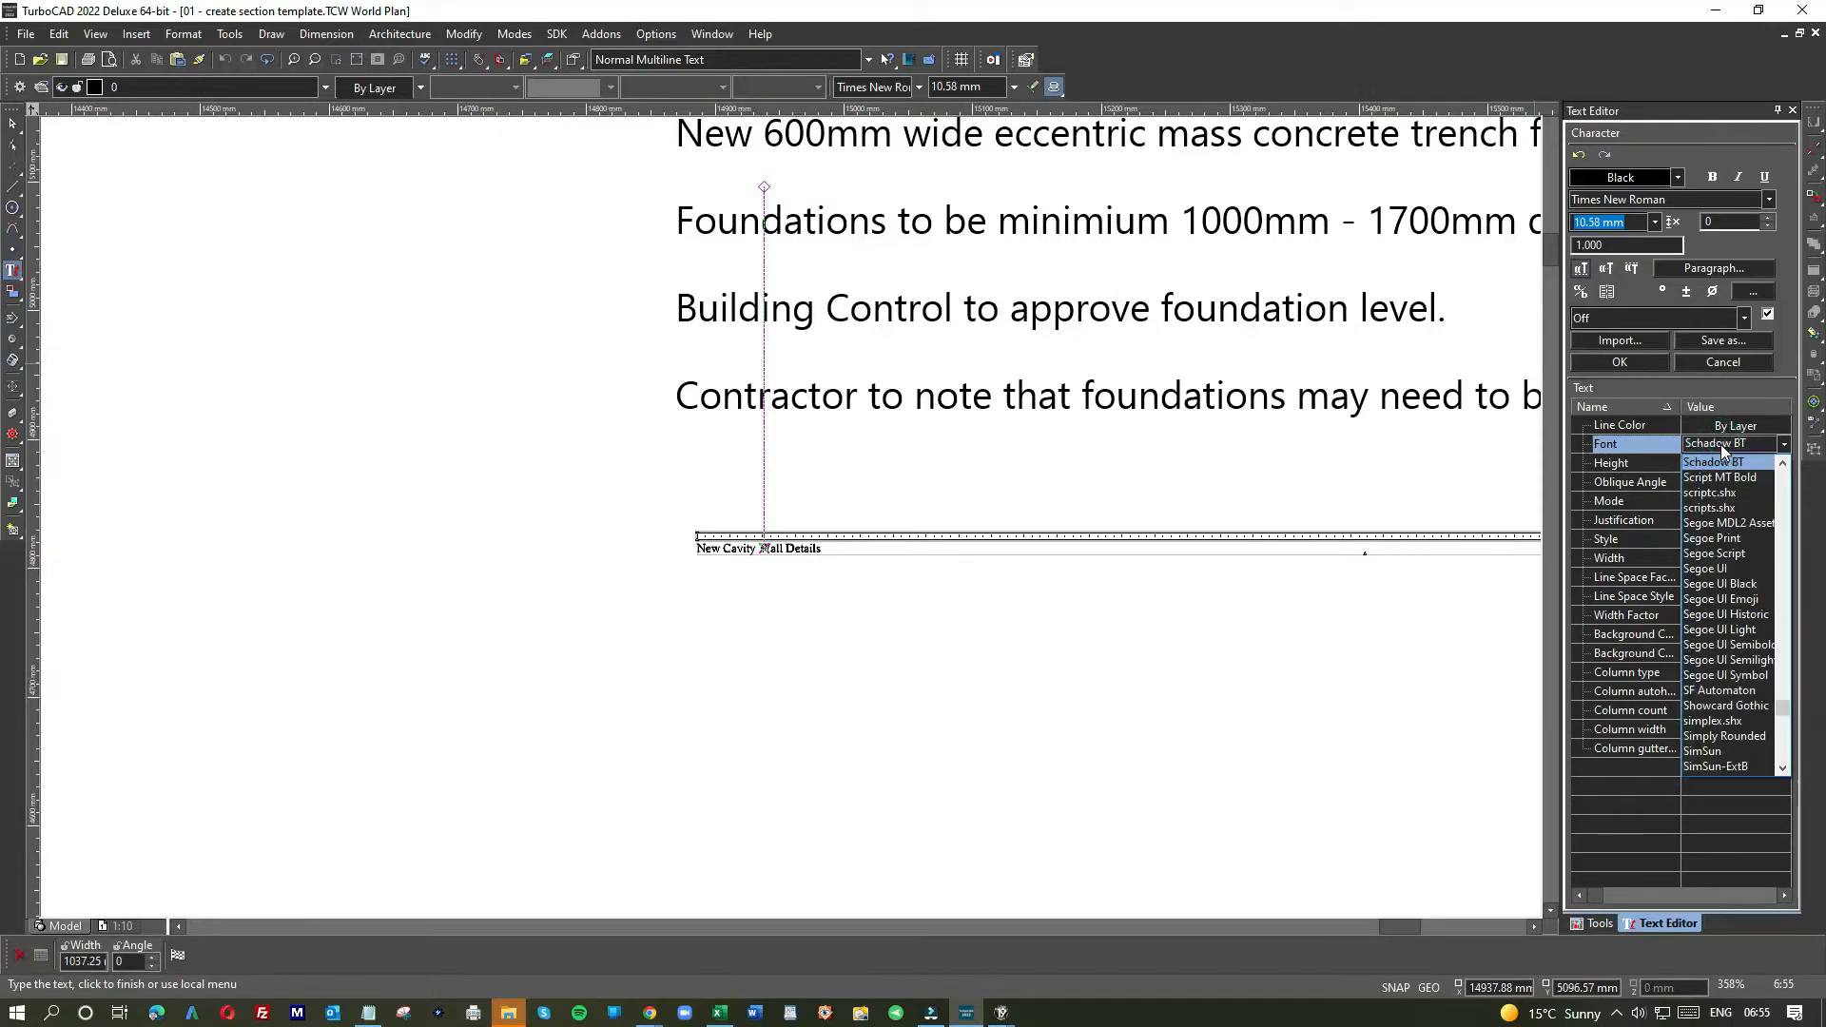
left_click(1704, 568)
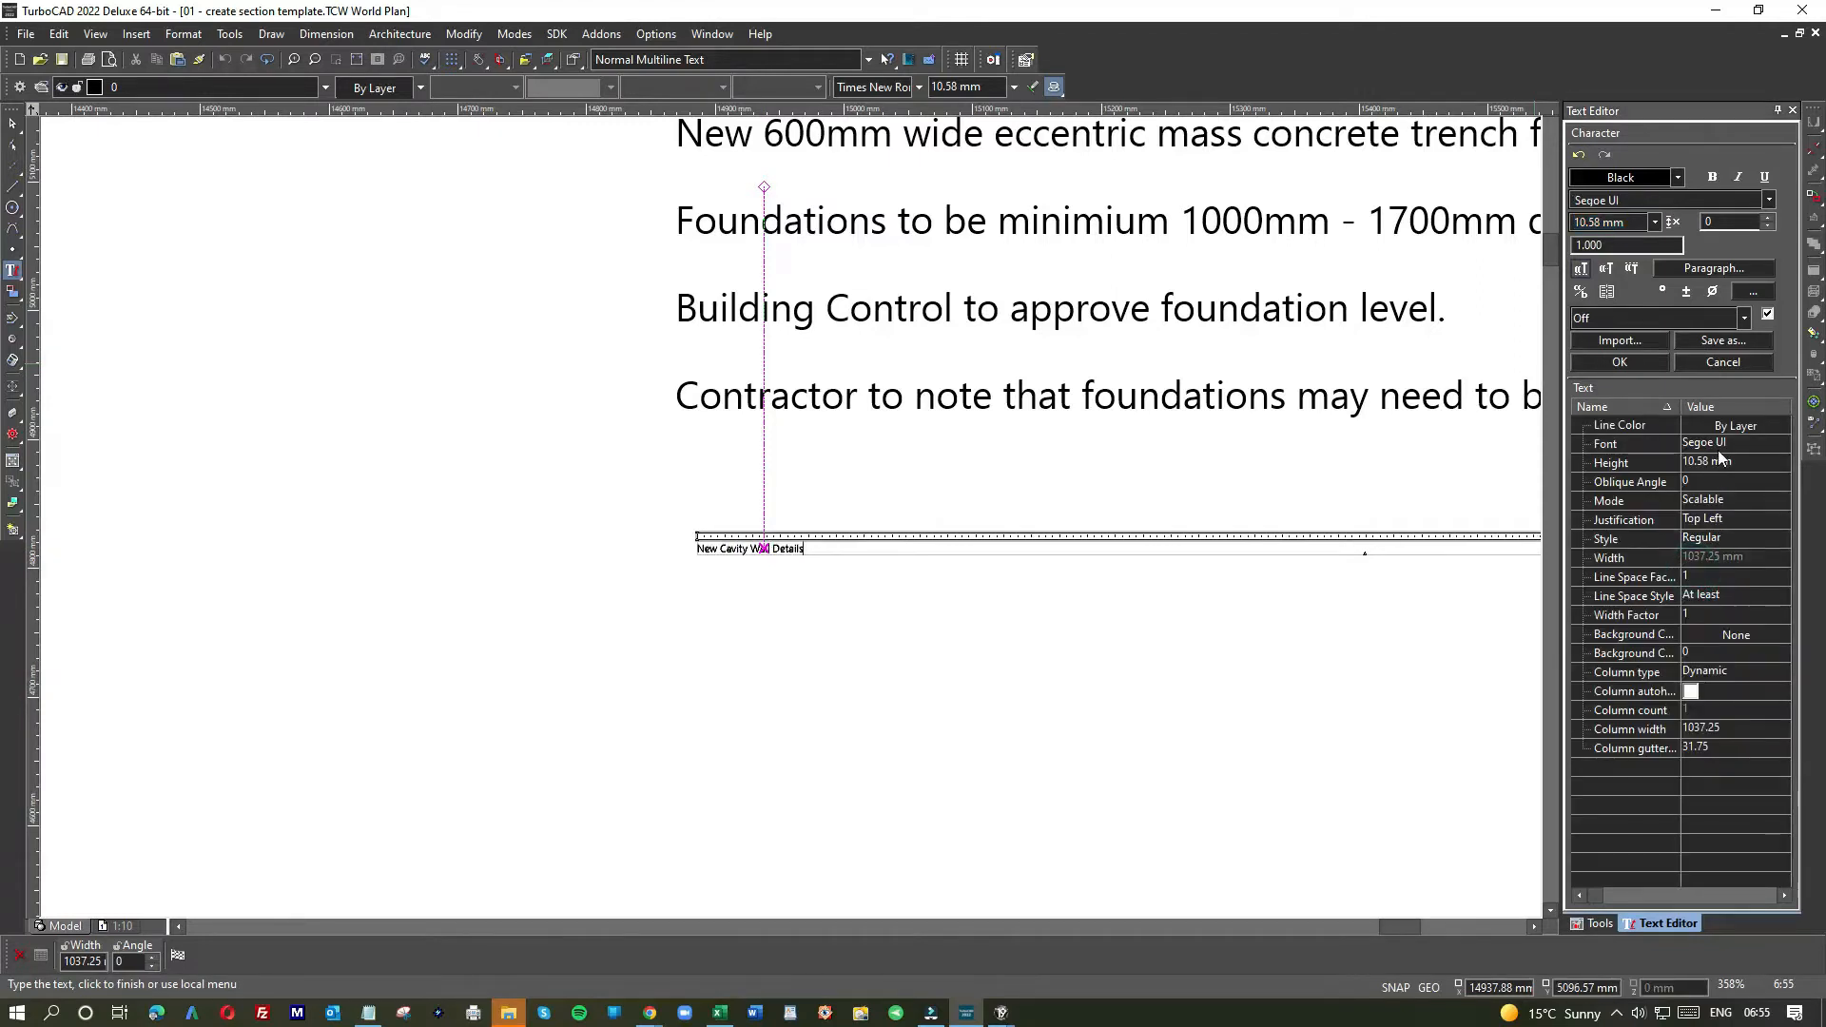
left_click(1713, 461)
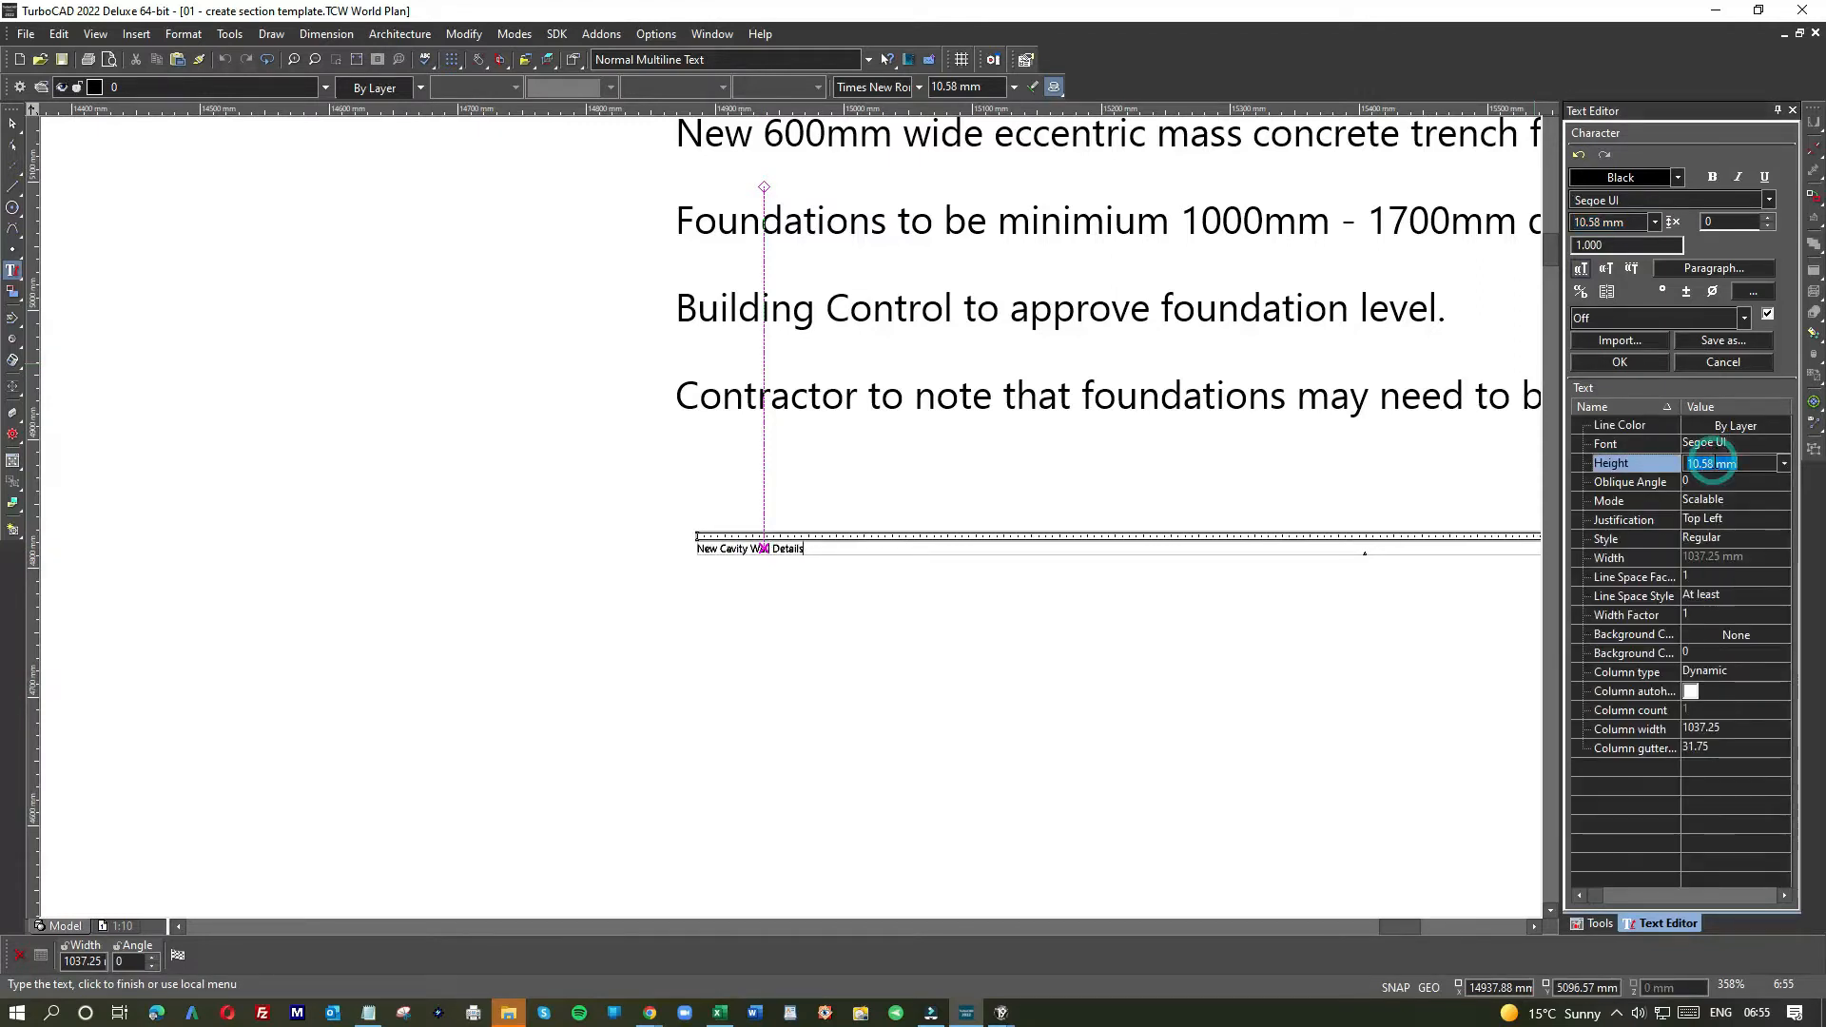
type("4")
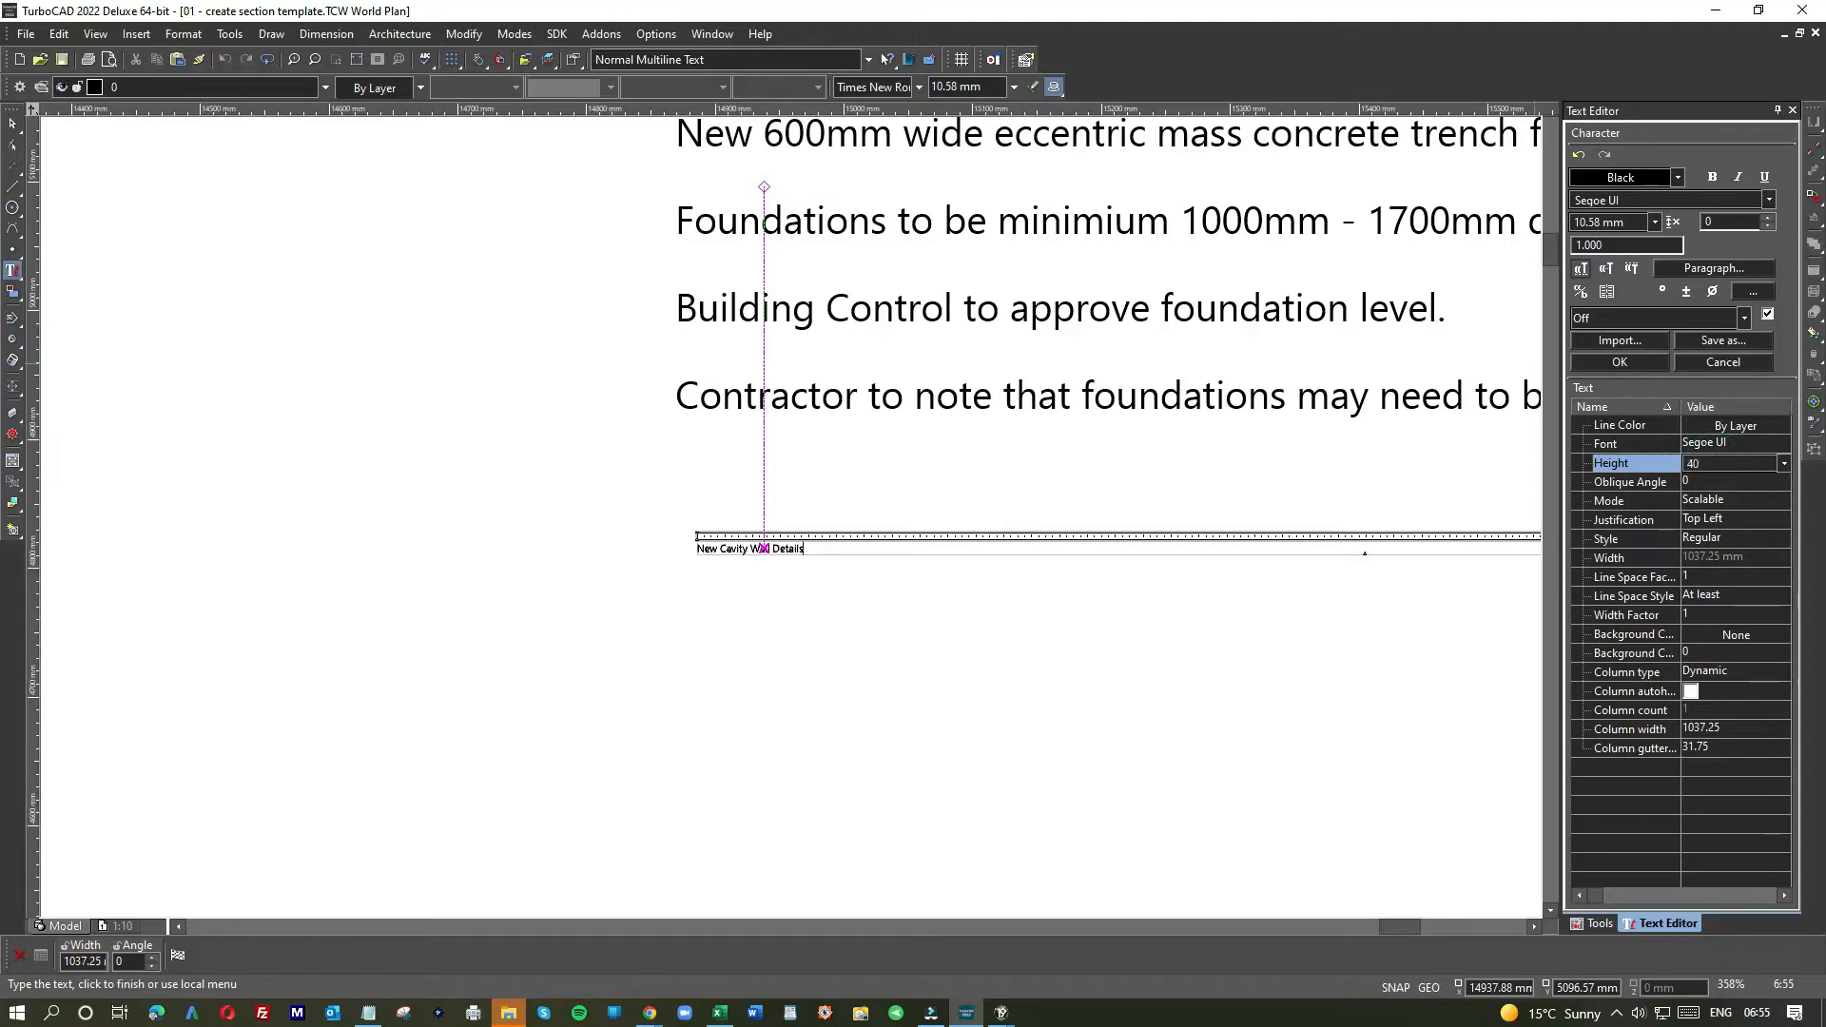
key("Return")
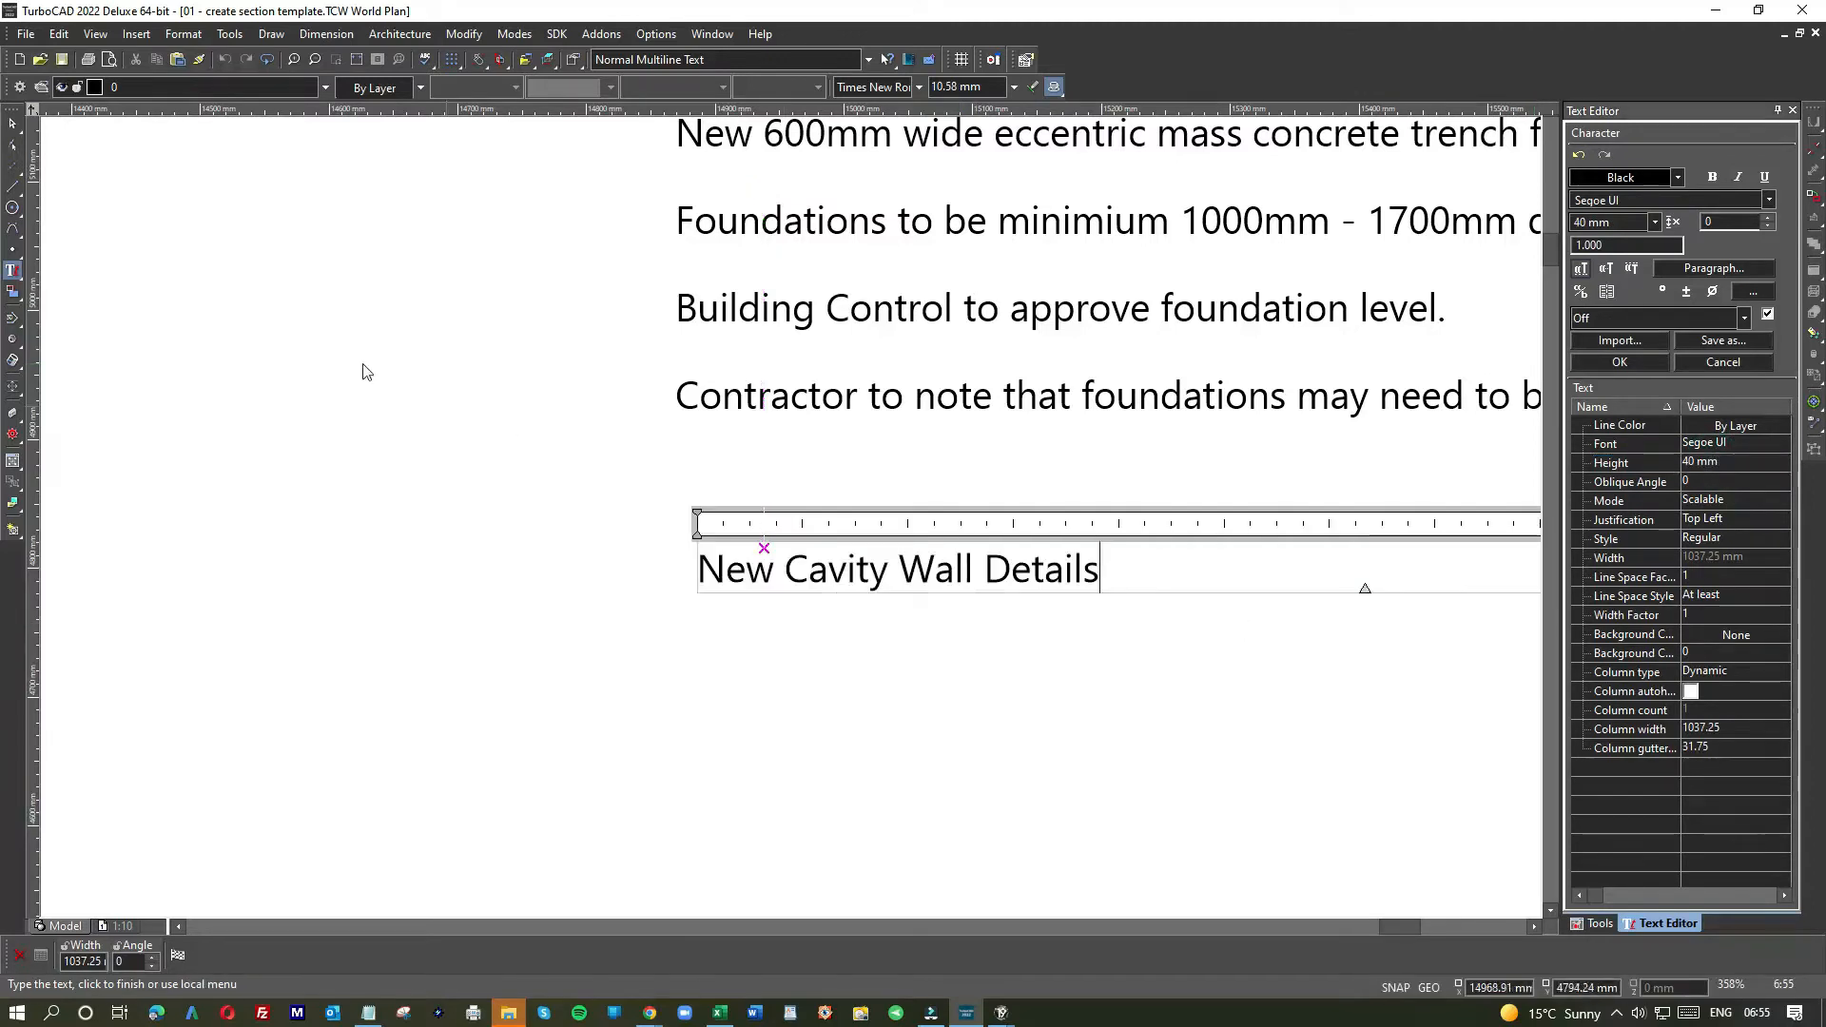
left_click(1128, 635)
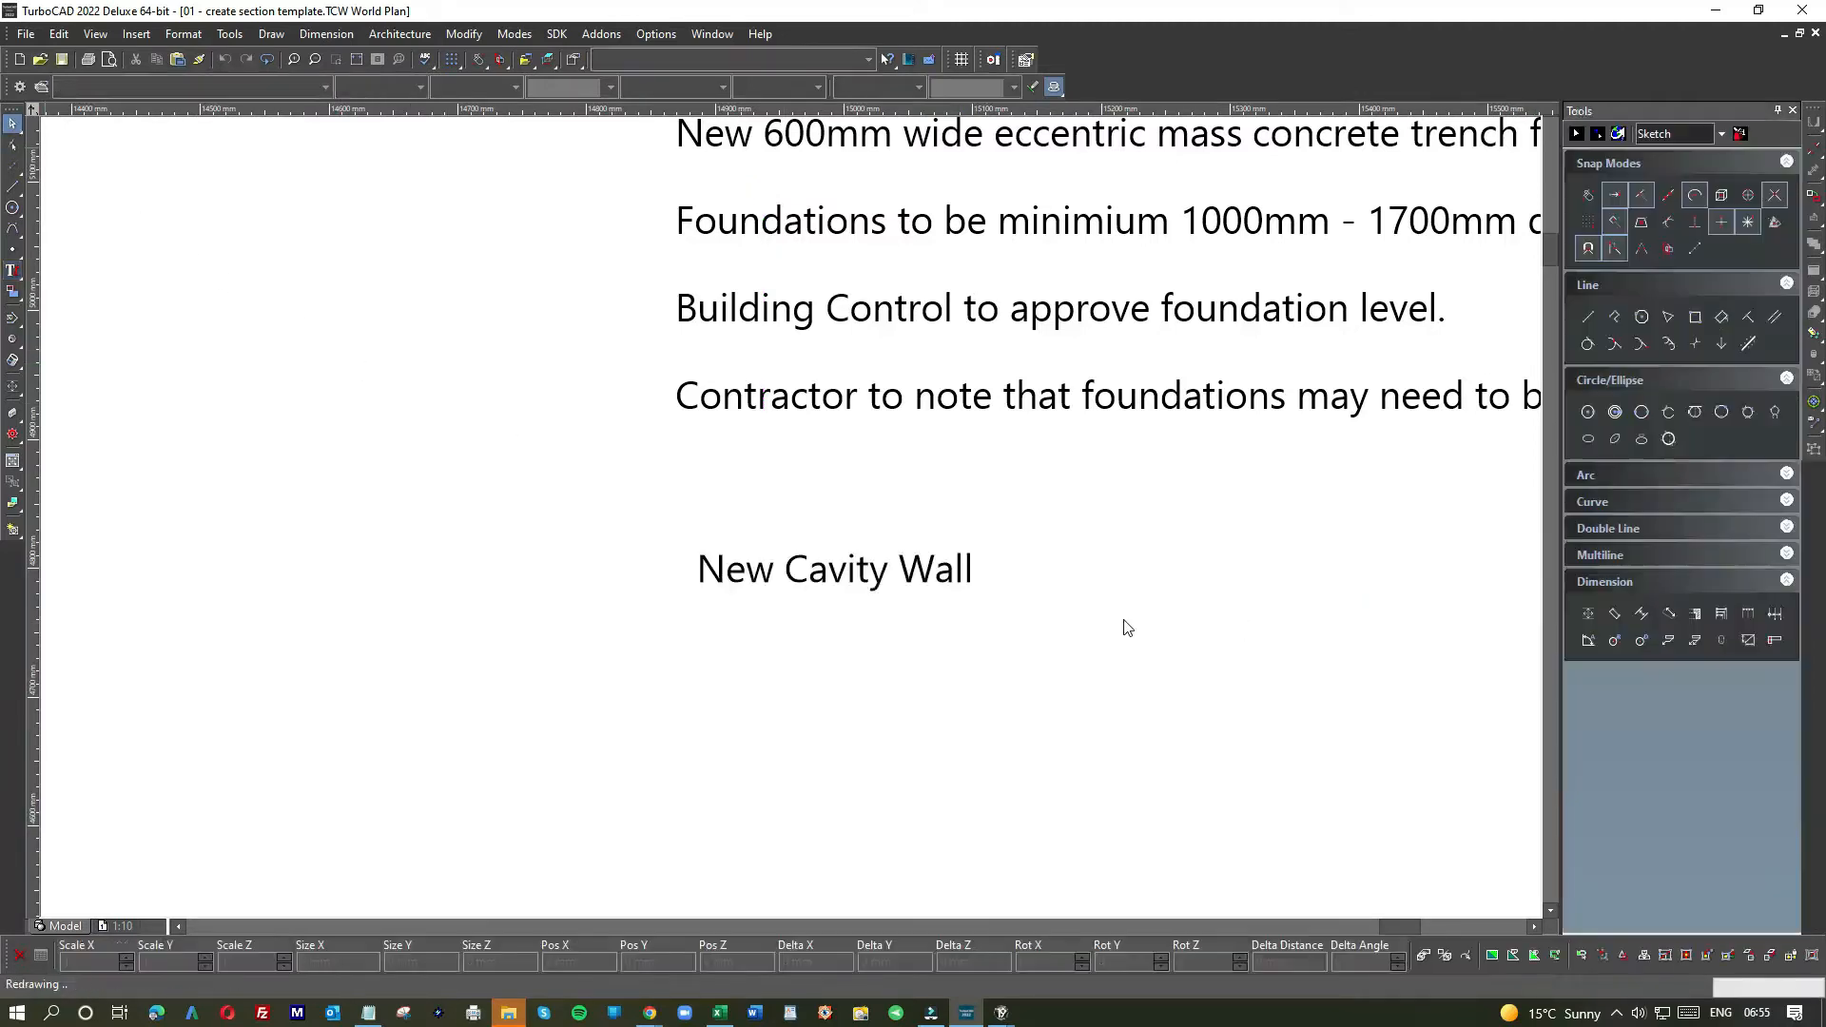
- Move the new cavity wall heading into line with the start of the foundation notes, and delete the original heading
left_click(903, 563)
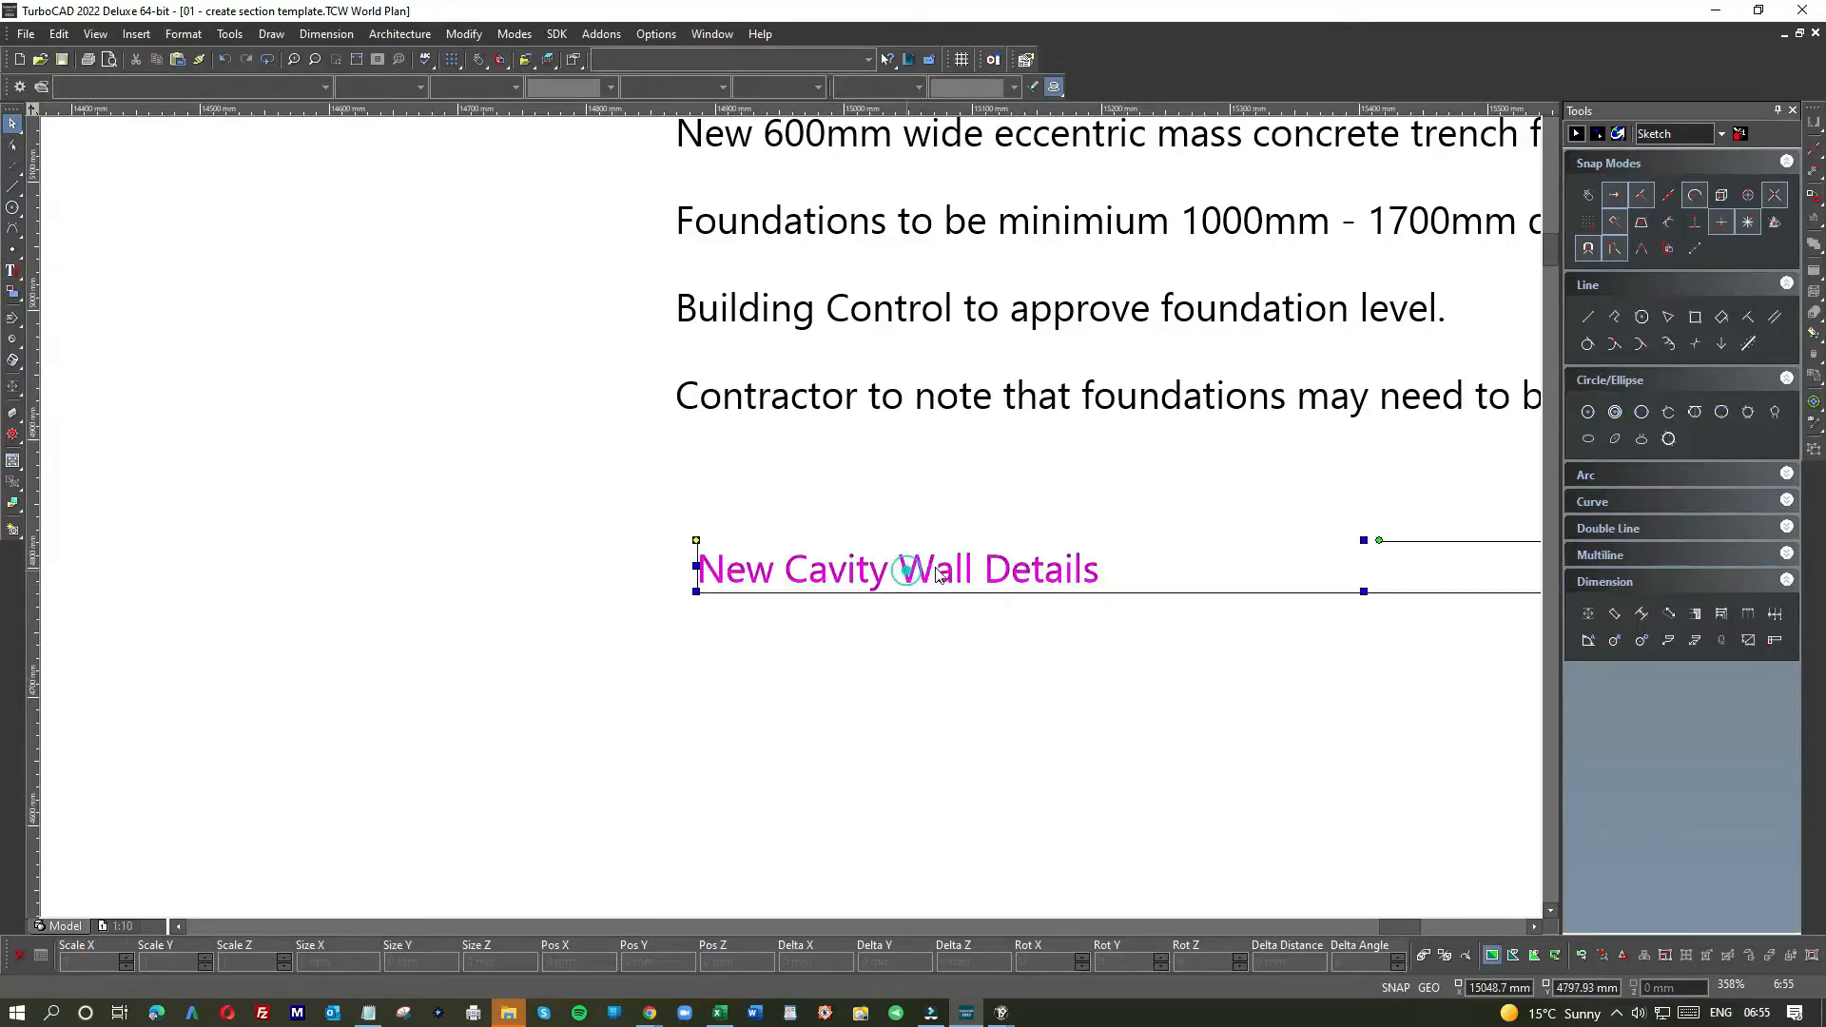
left_click_drag(934, 568, 915, 567)
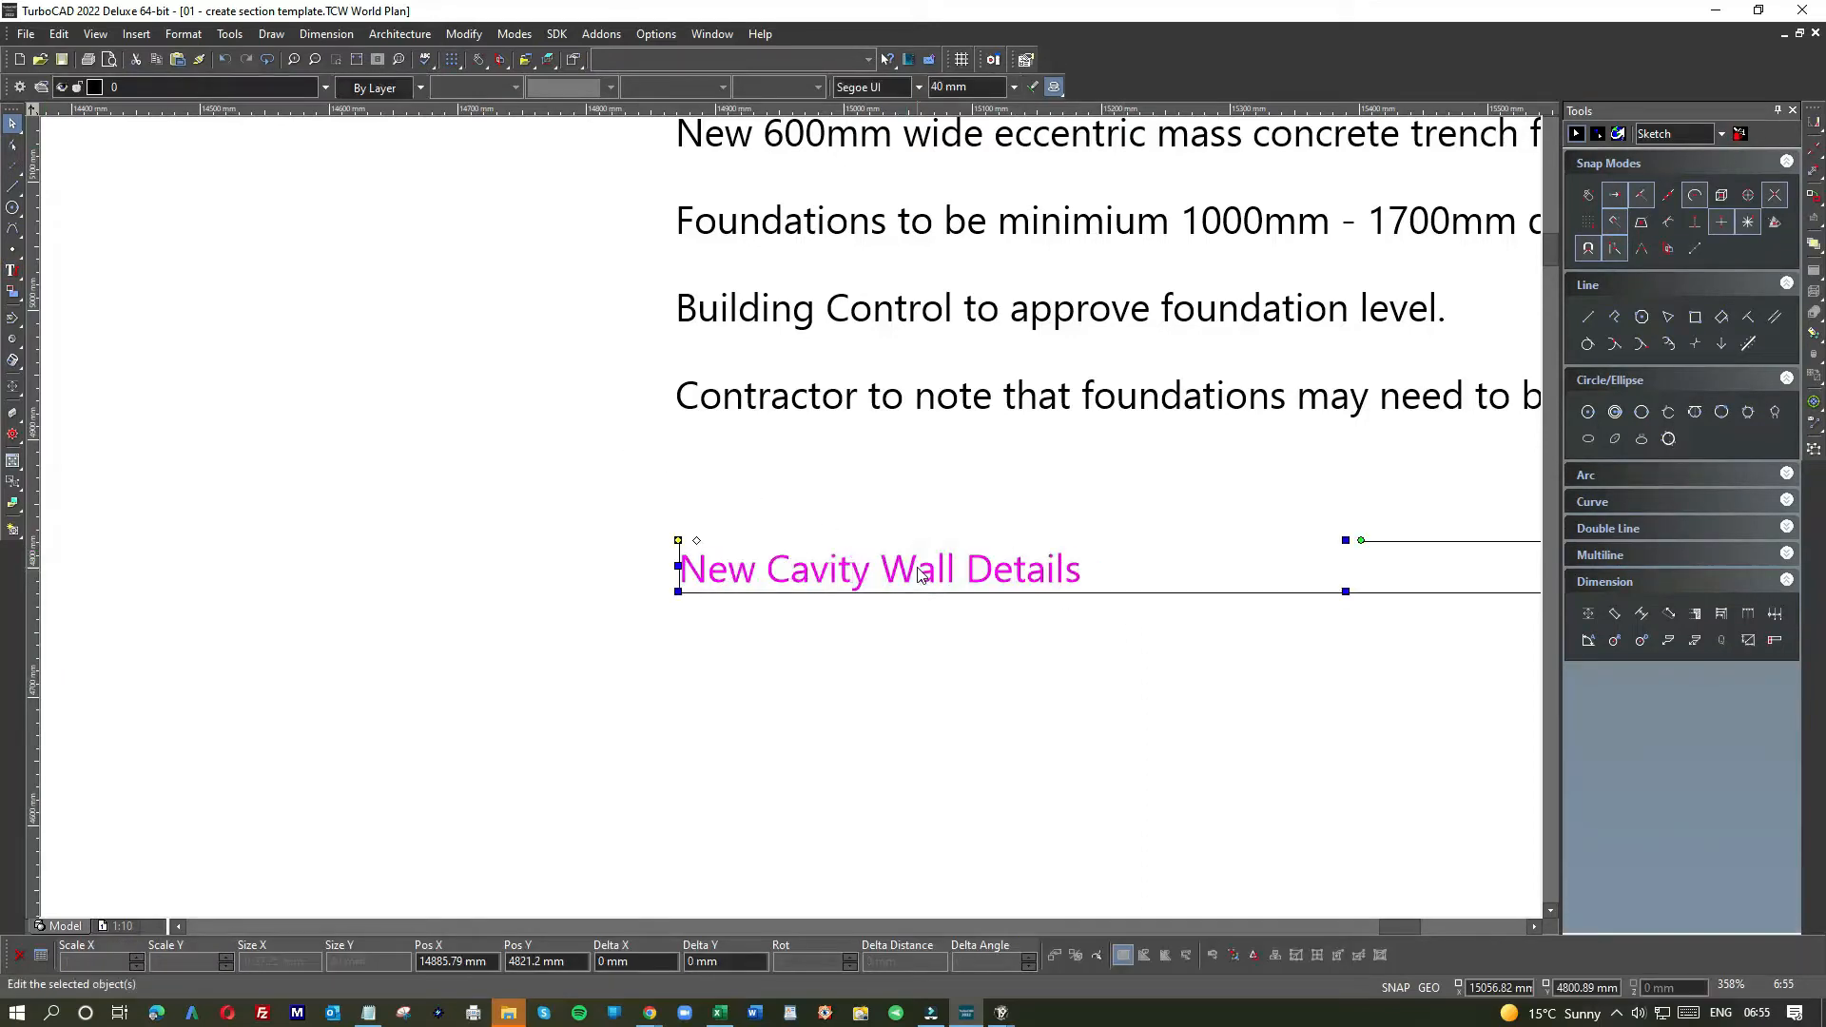
left_click(913, 645)
scroll(903, 647, "down", 1)
left_click(432, 601)
left_click(433, 605)
key("Delete")
- Add a full stop to the "New 300mm wide cavity wall" note in its properties and copy its wording
left_click(436, 658)
double_click(435, 658)
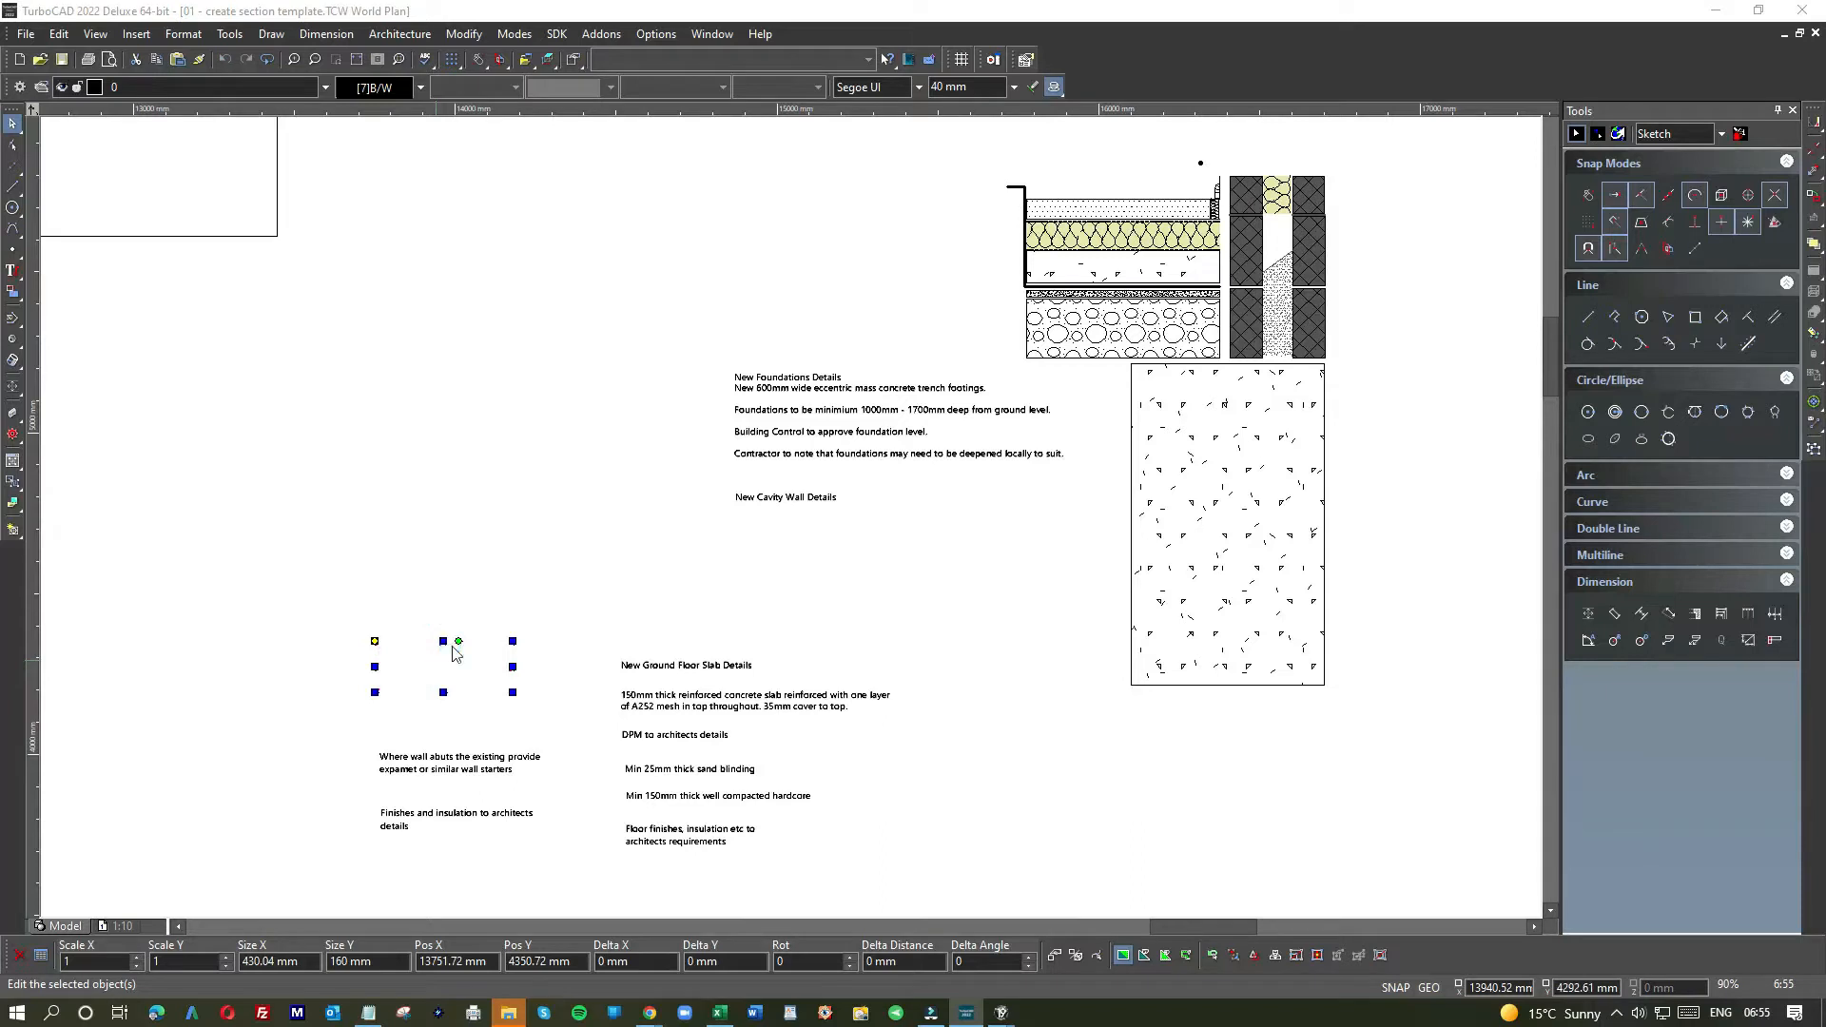
left_click(977, 407)
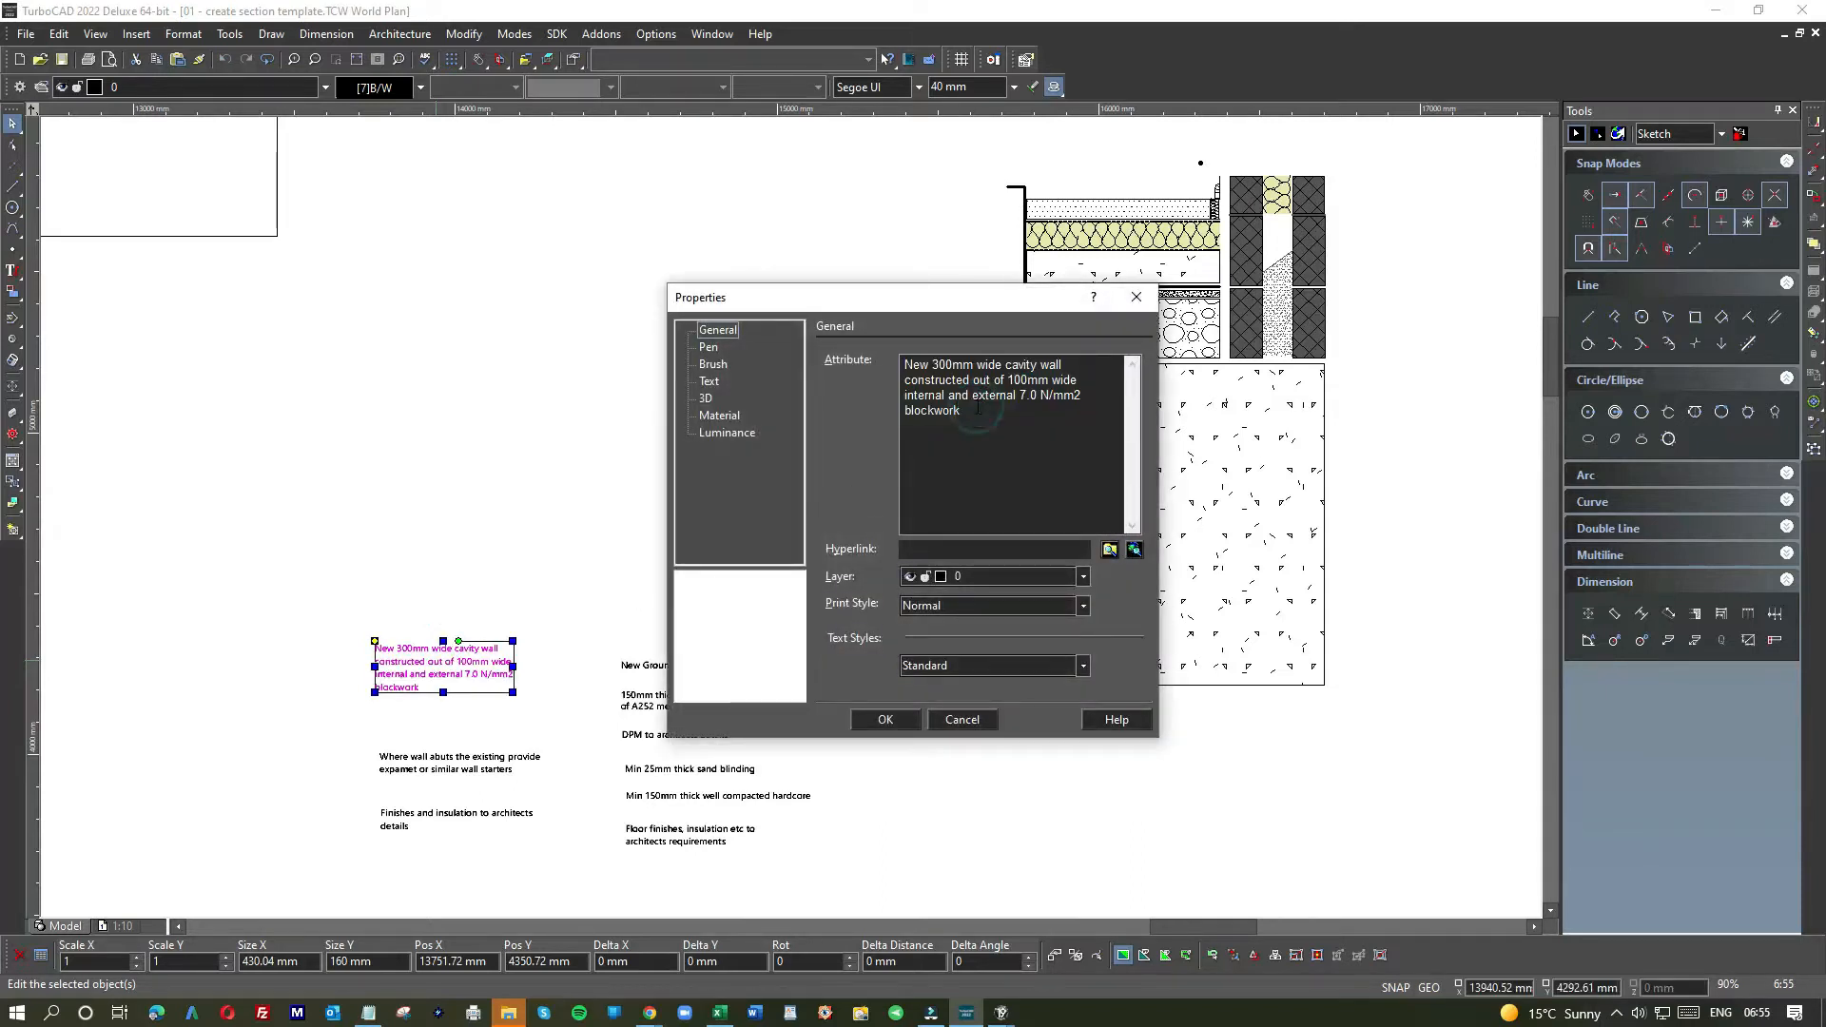
left_click_drag(977, 416, 852, 357)
key("ctrl+c")
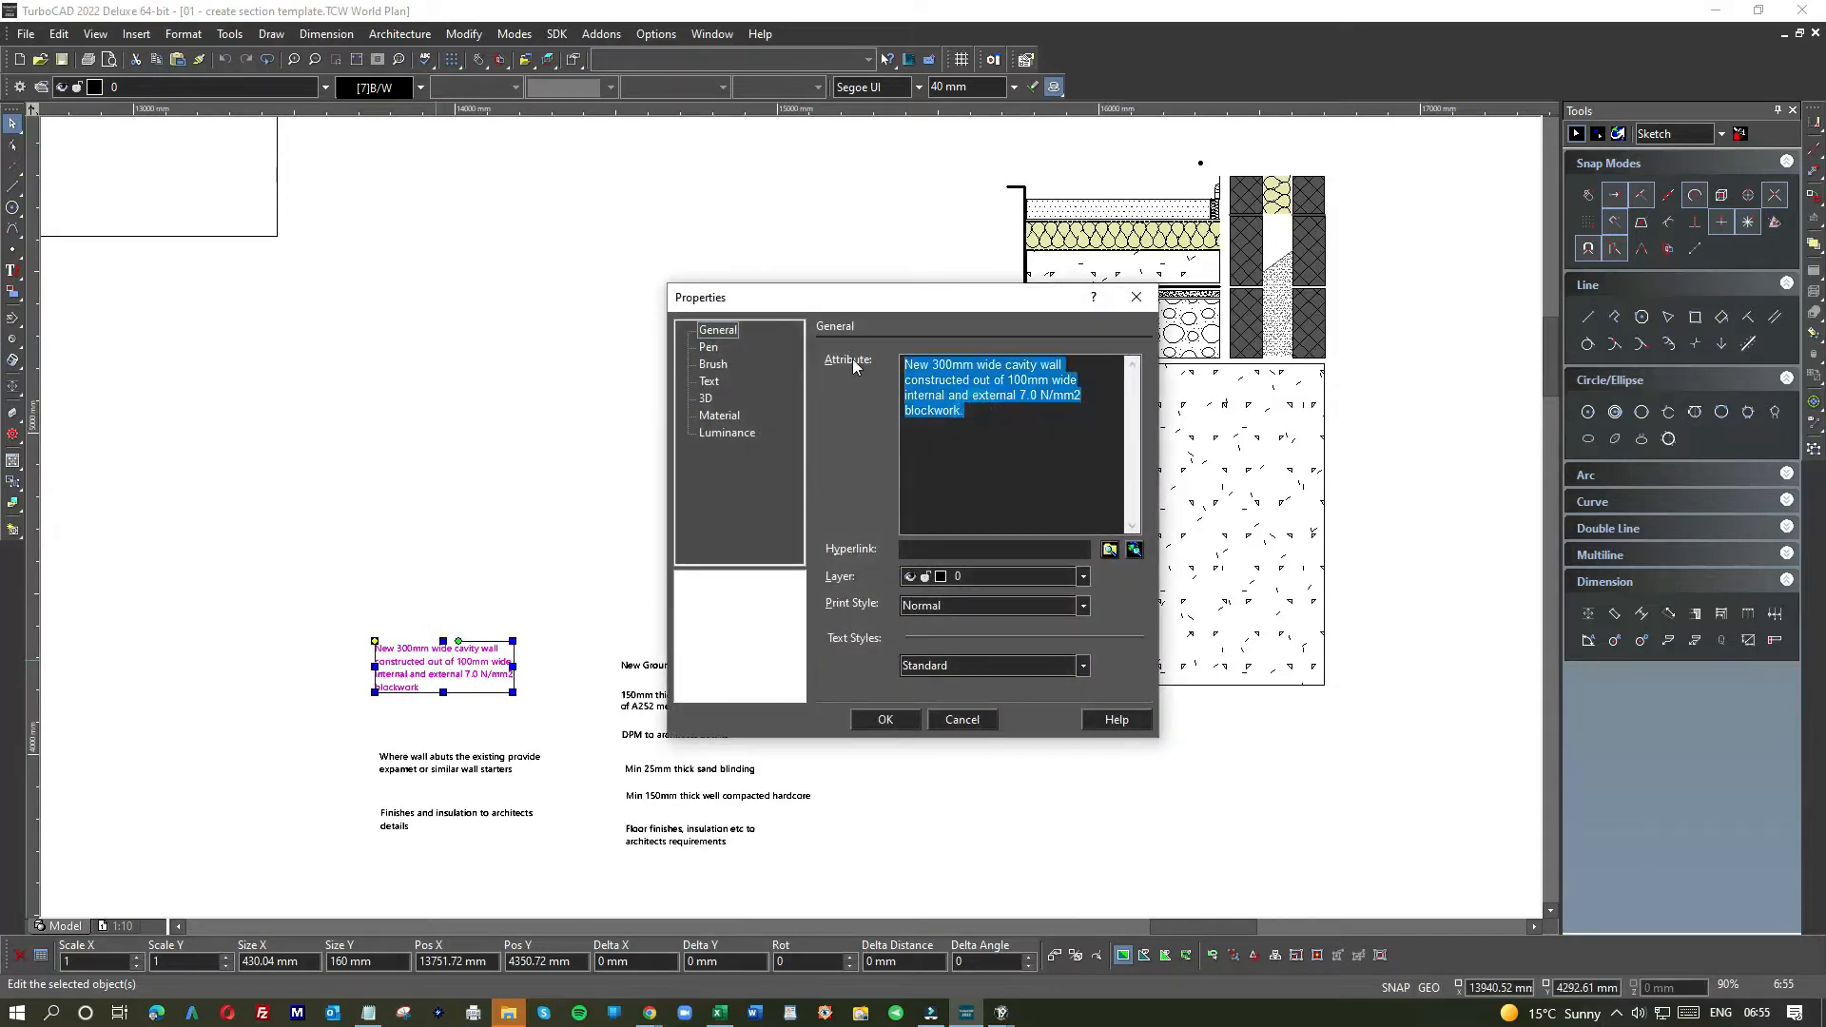
left_click(901, 717)
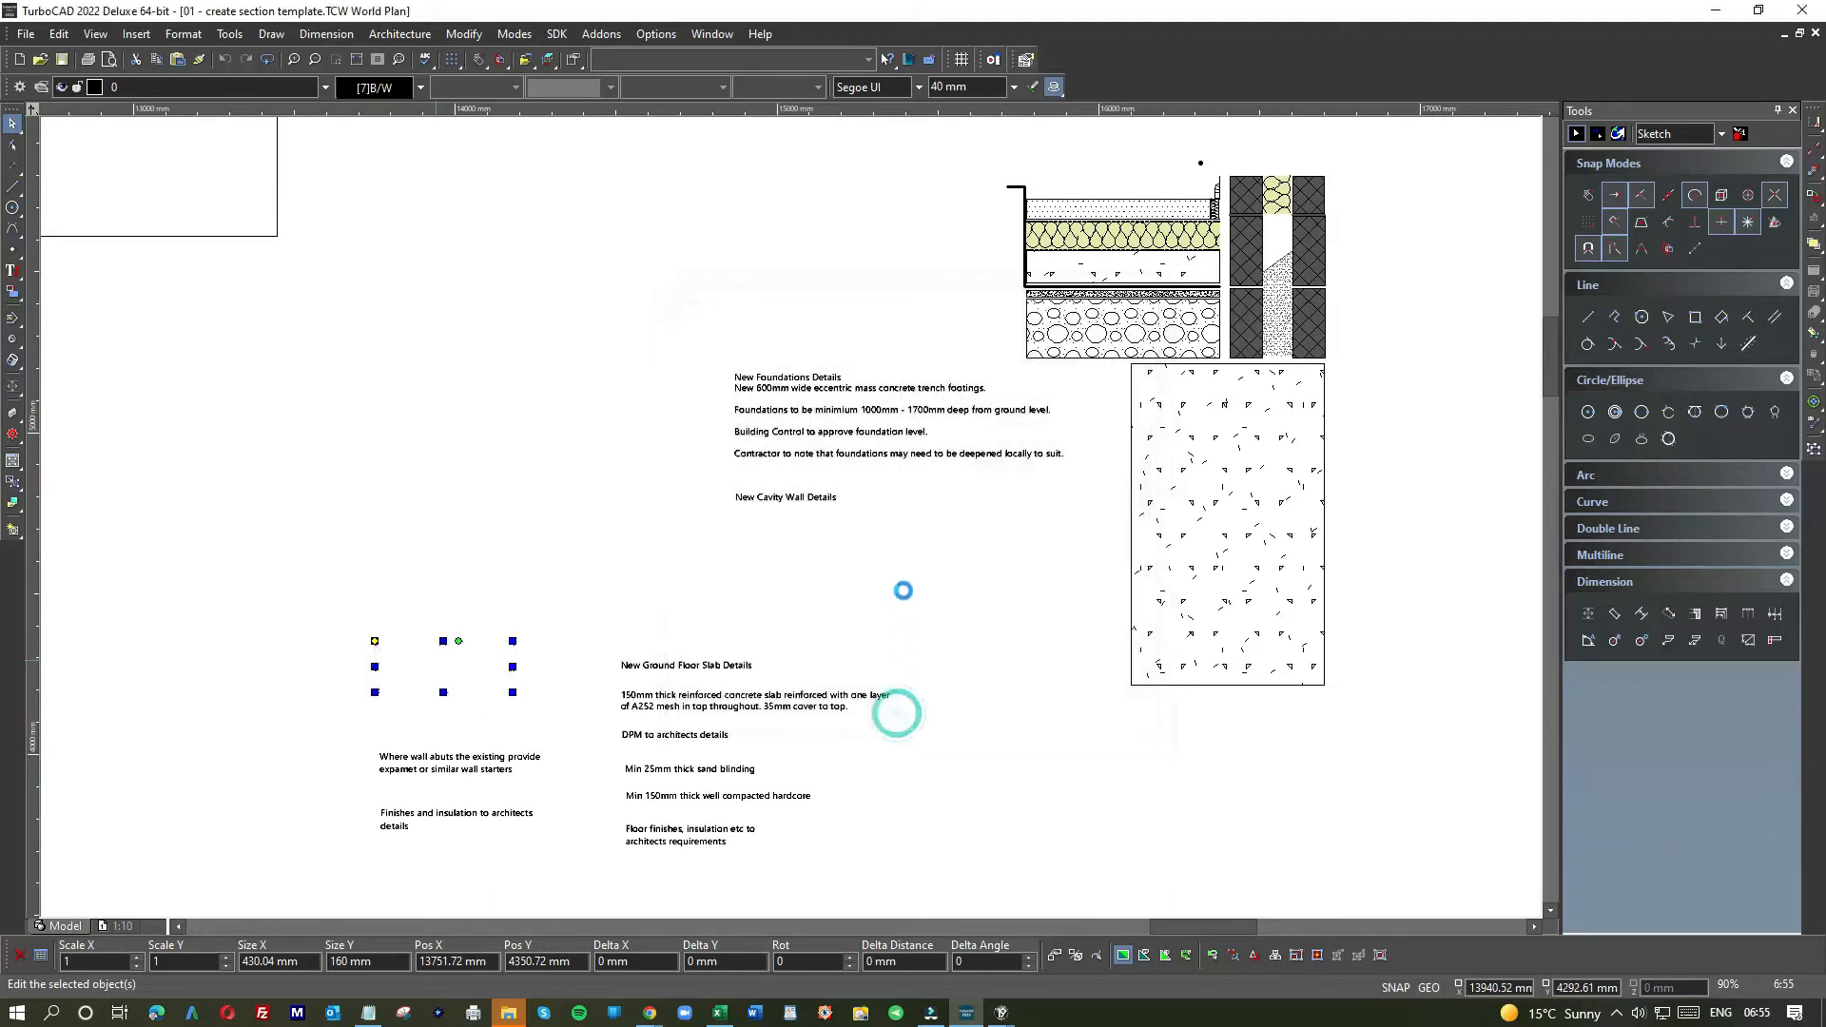
left_click(821, 498)
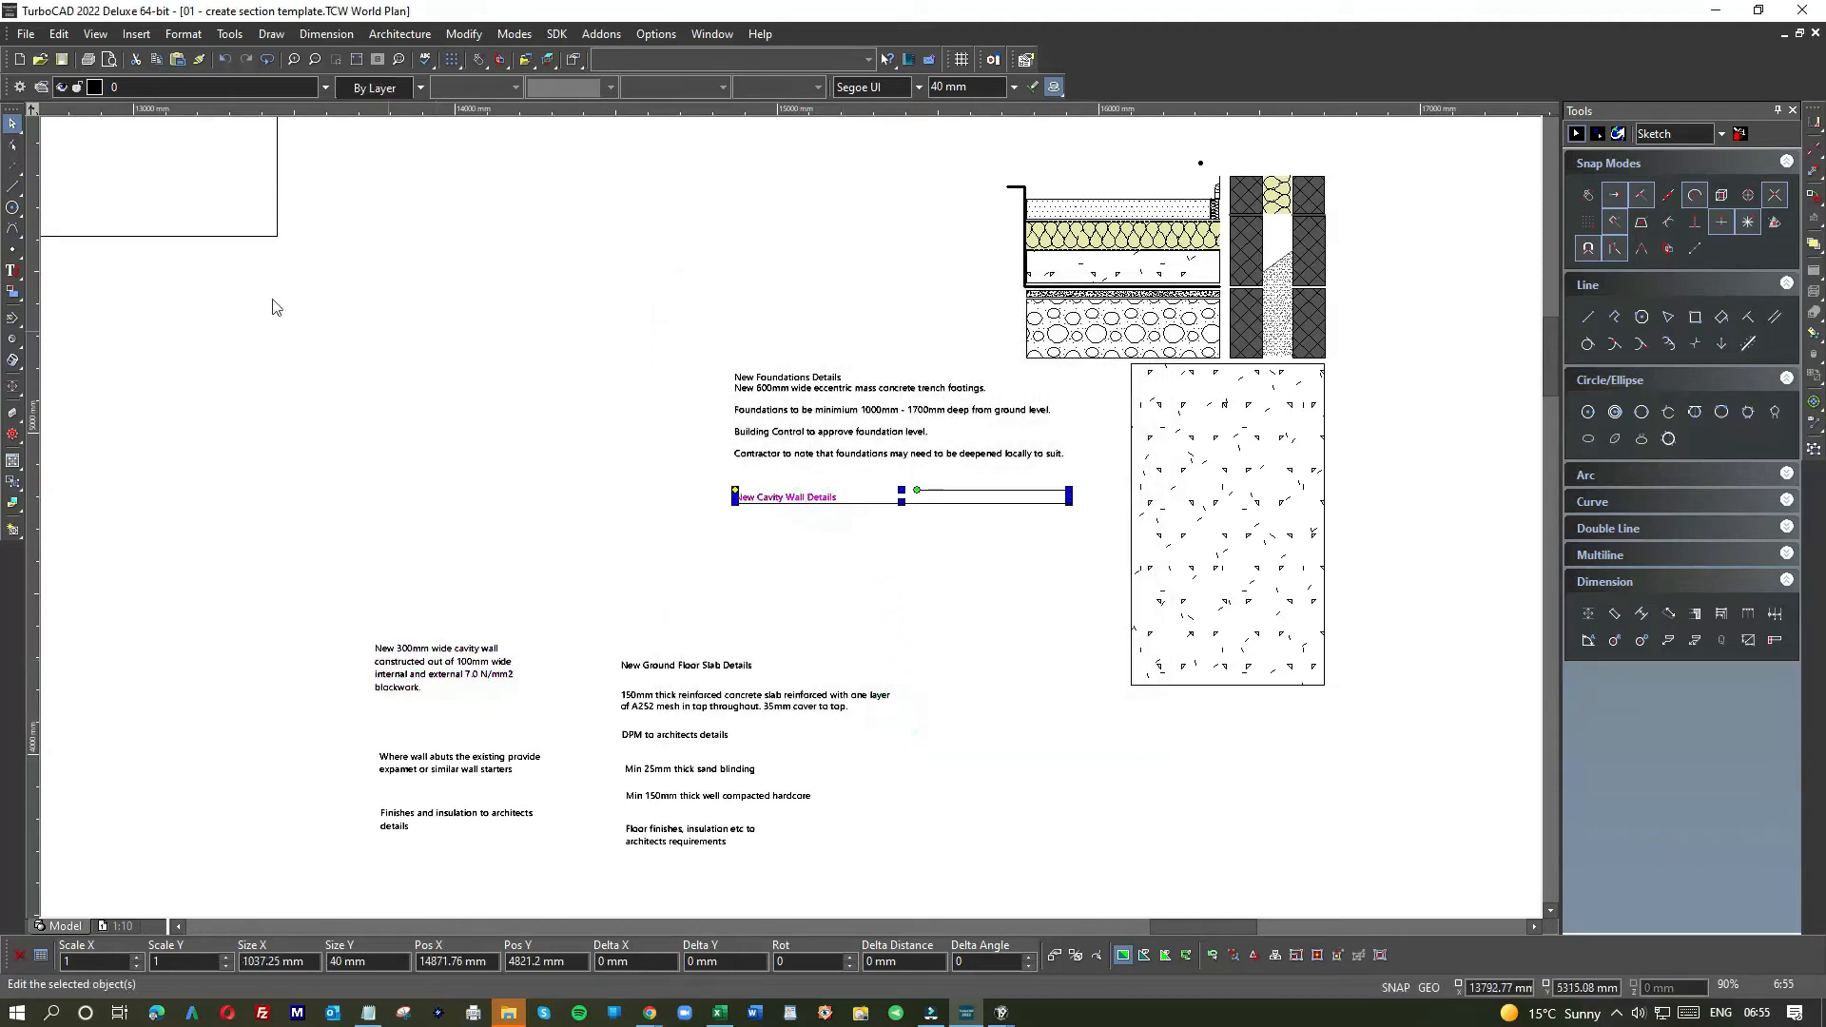
double_click(801, 504)
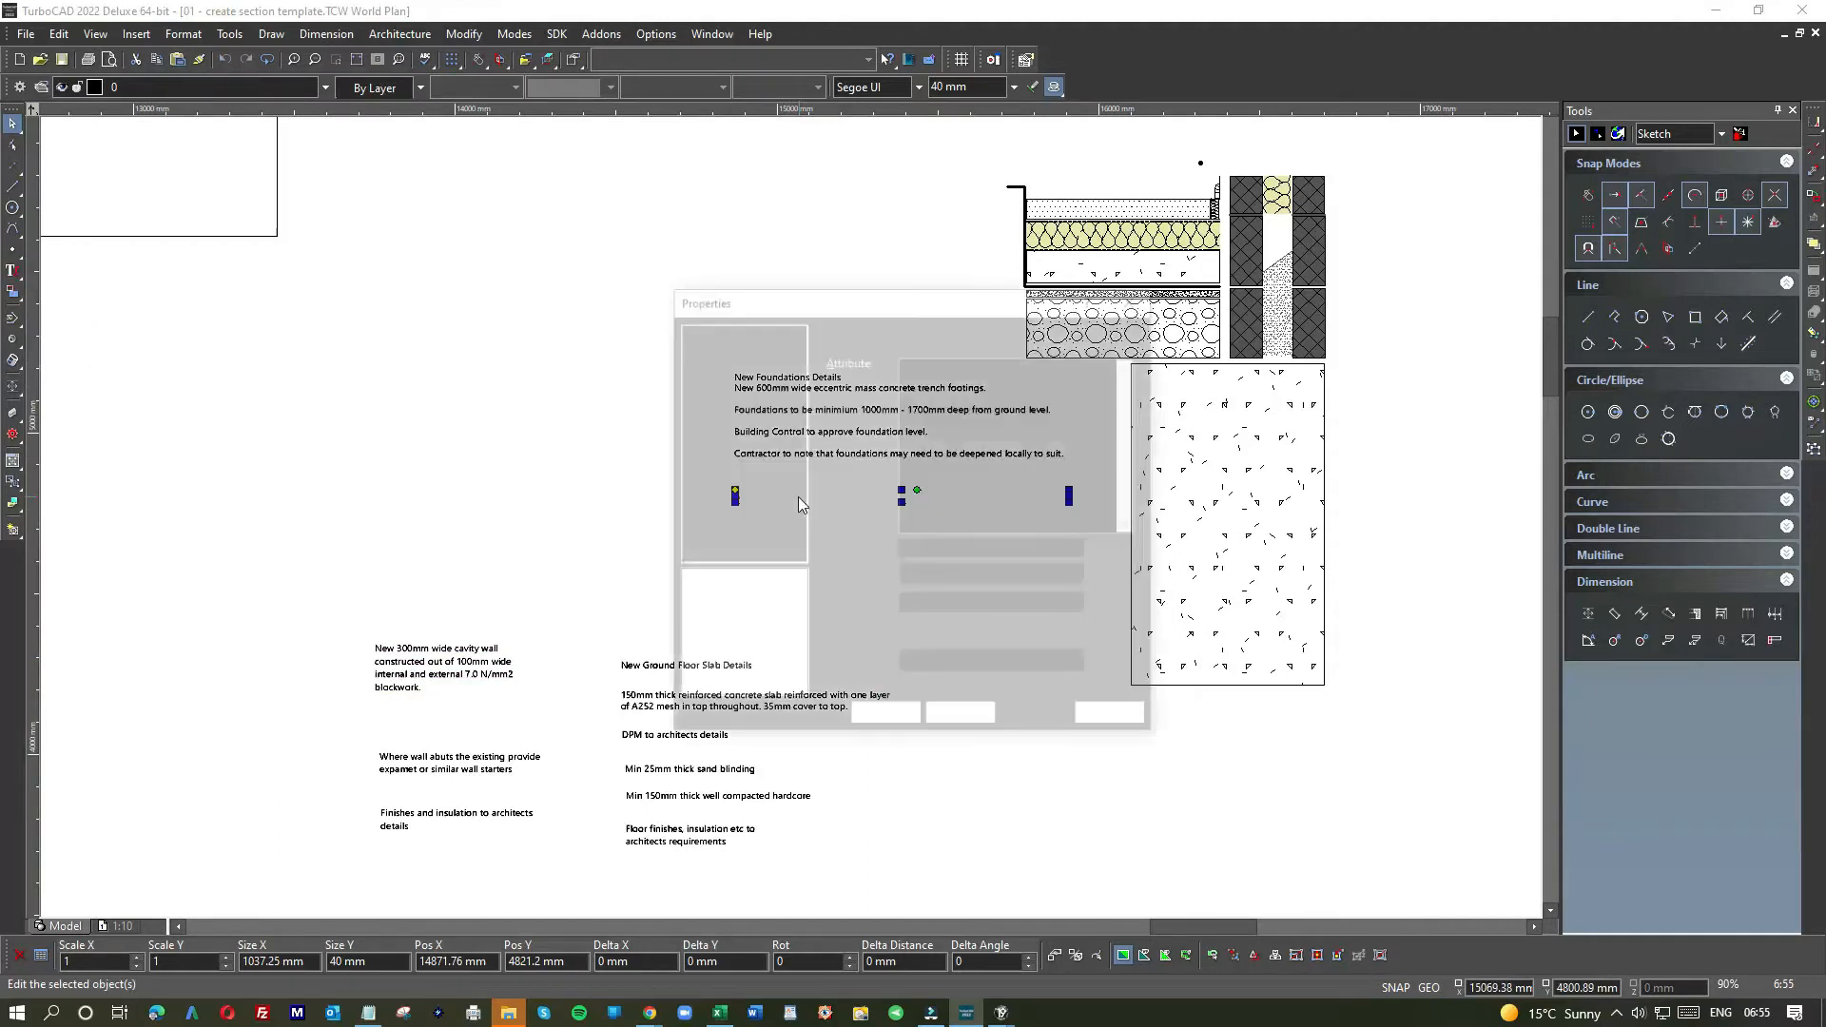
left_click(956, 715)
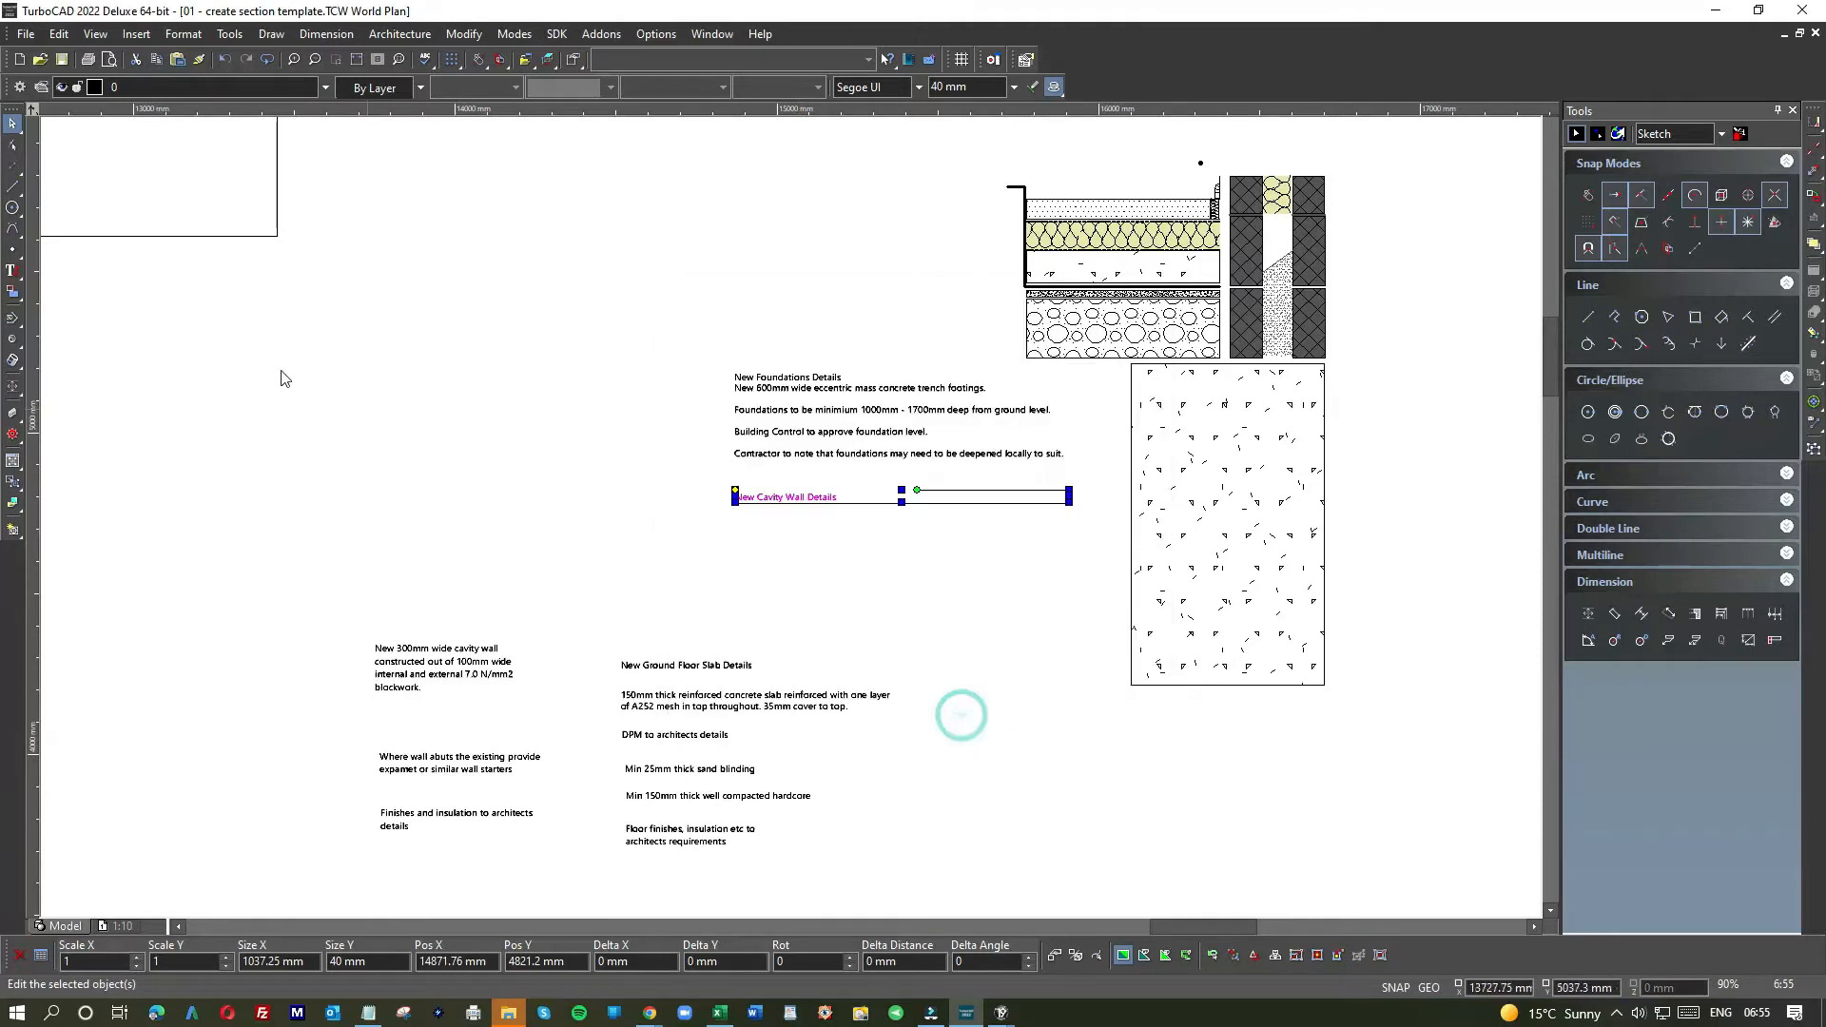
- Paste the copied blockwork note into the cavity wall multiline text, one blank line below its heading
left_click(12, 270)
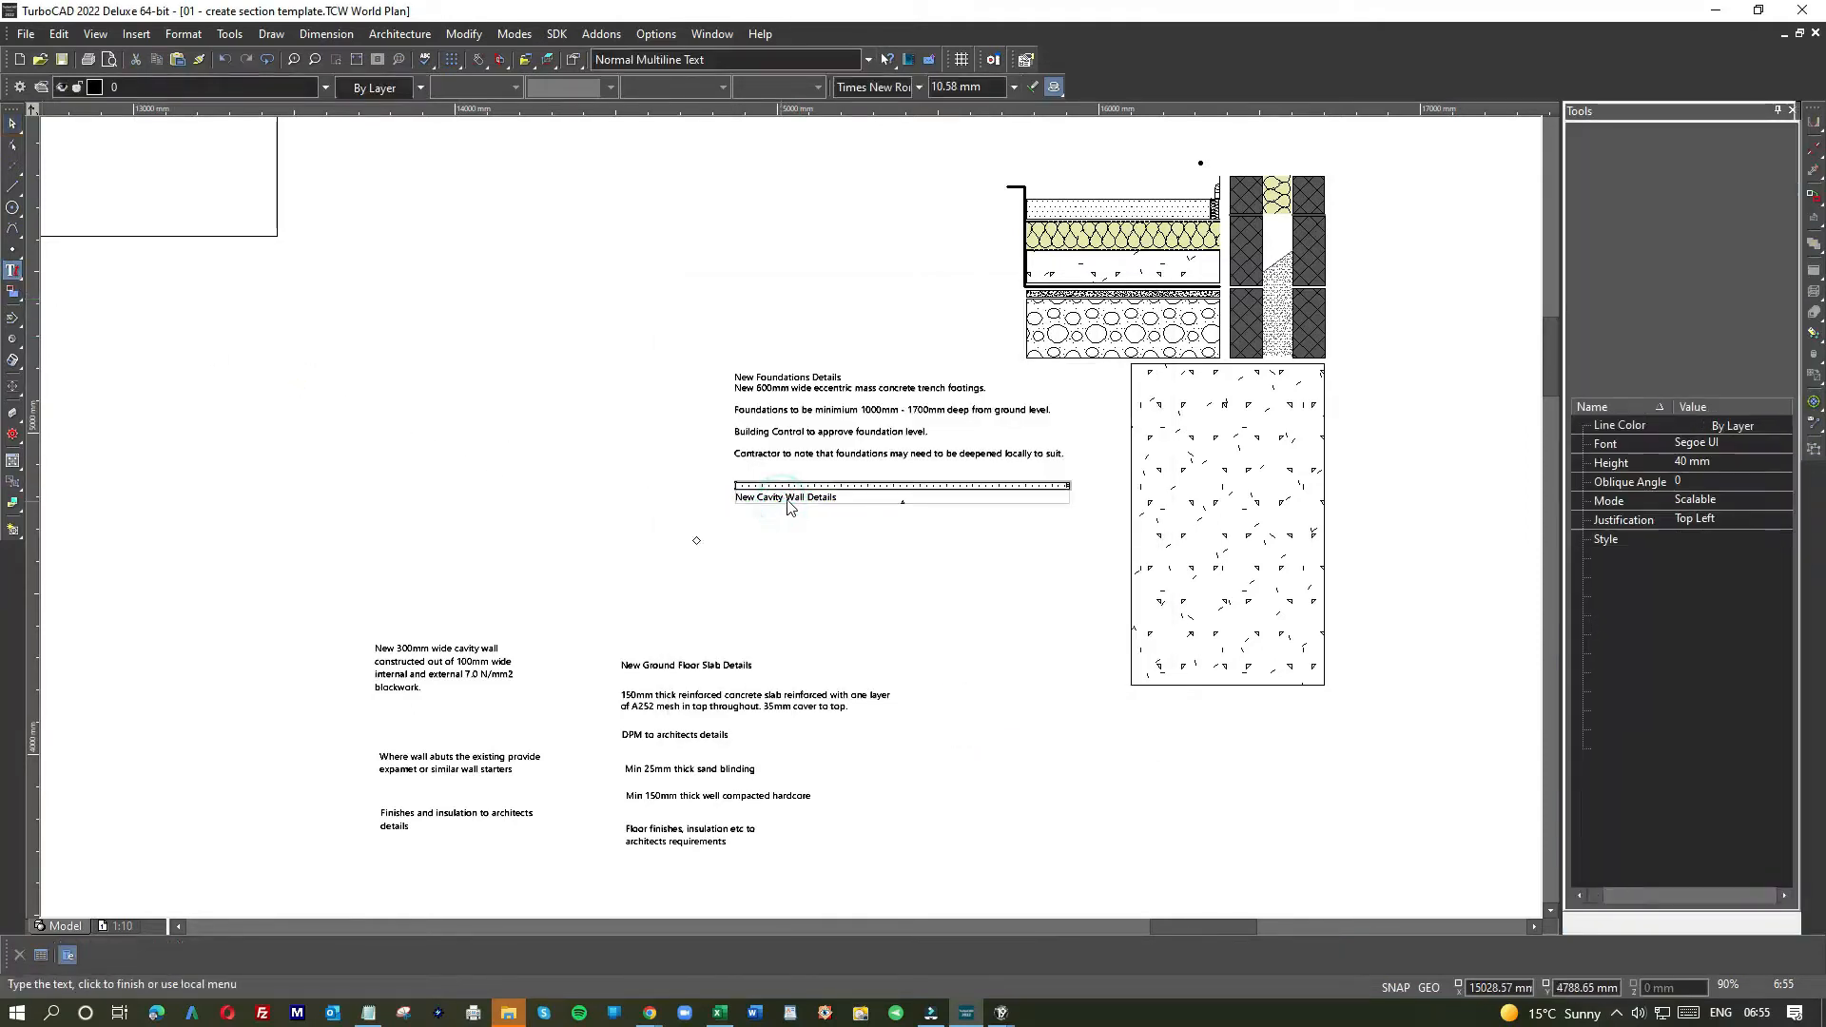
left_click(848, 494)
key("Return")
key("ctrl+v")
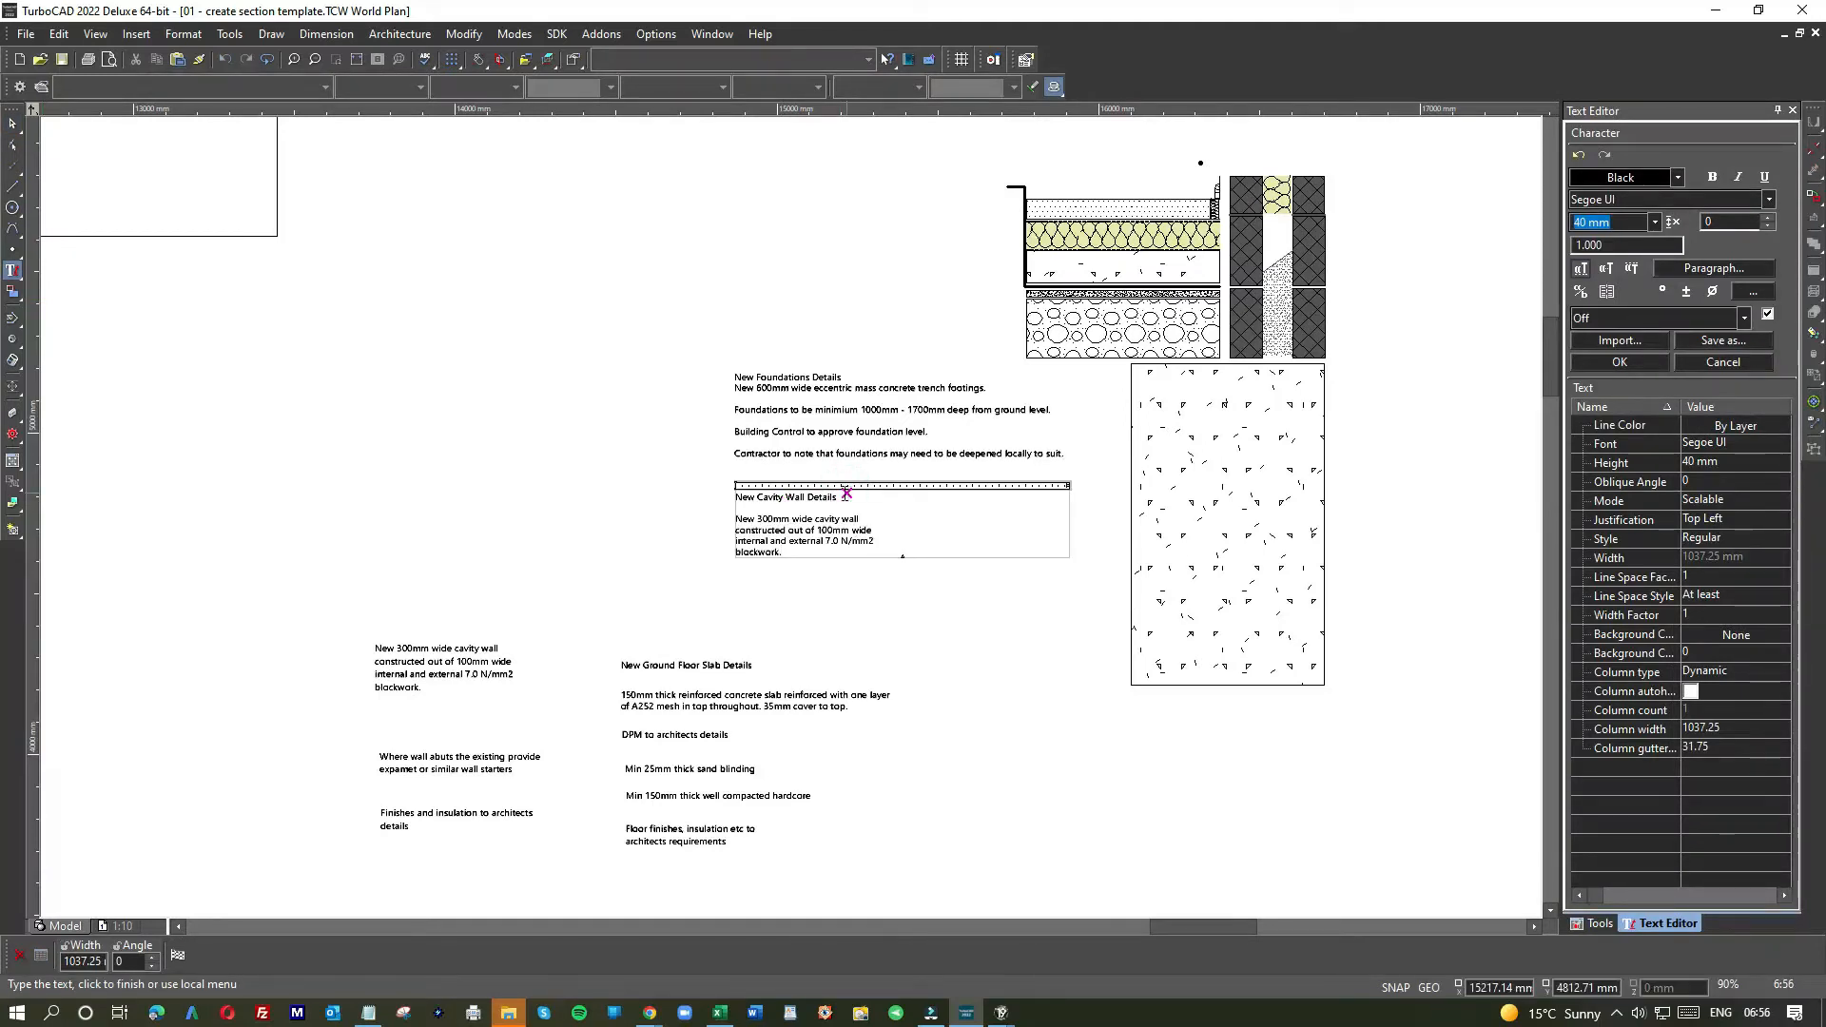
- Remove the line breaks from the pasted blockwork note so it runs on continuously, and delete the original four-line note
left_click(874, 516)
key("Delete")
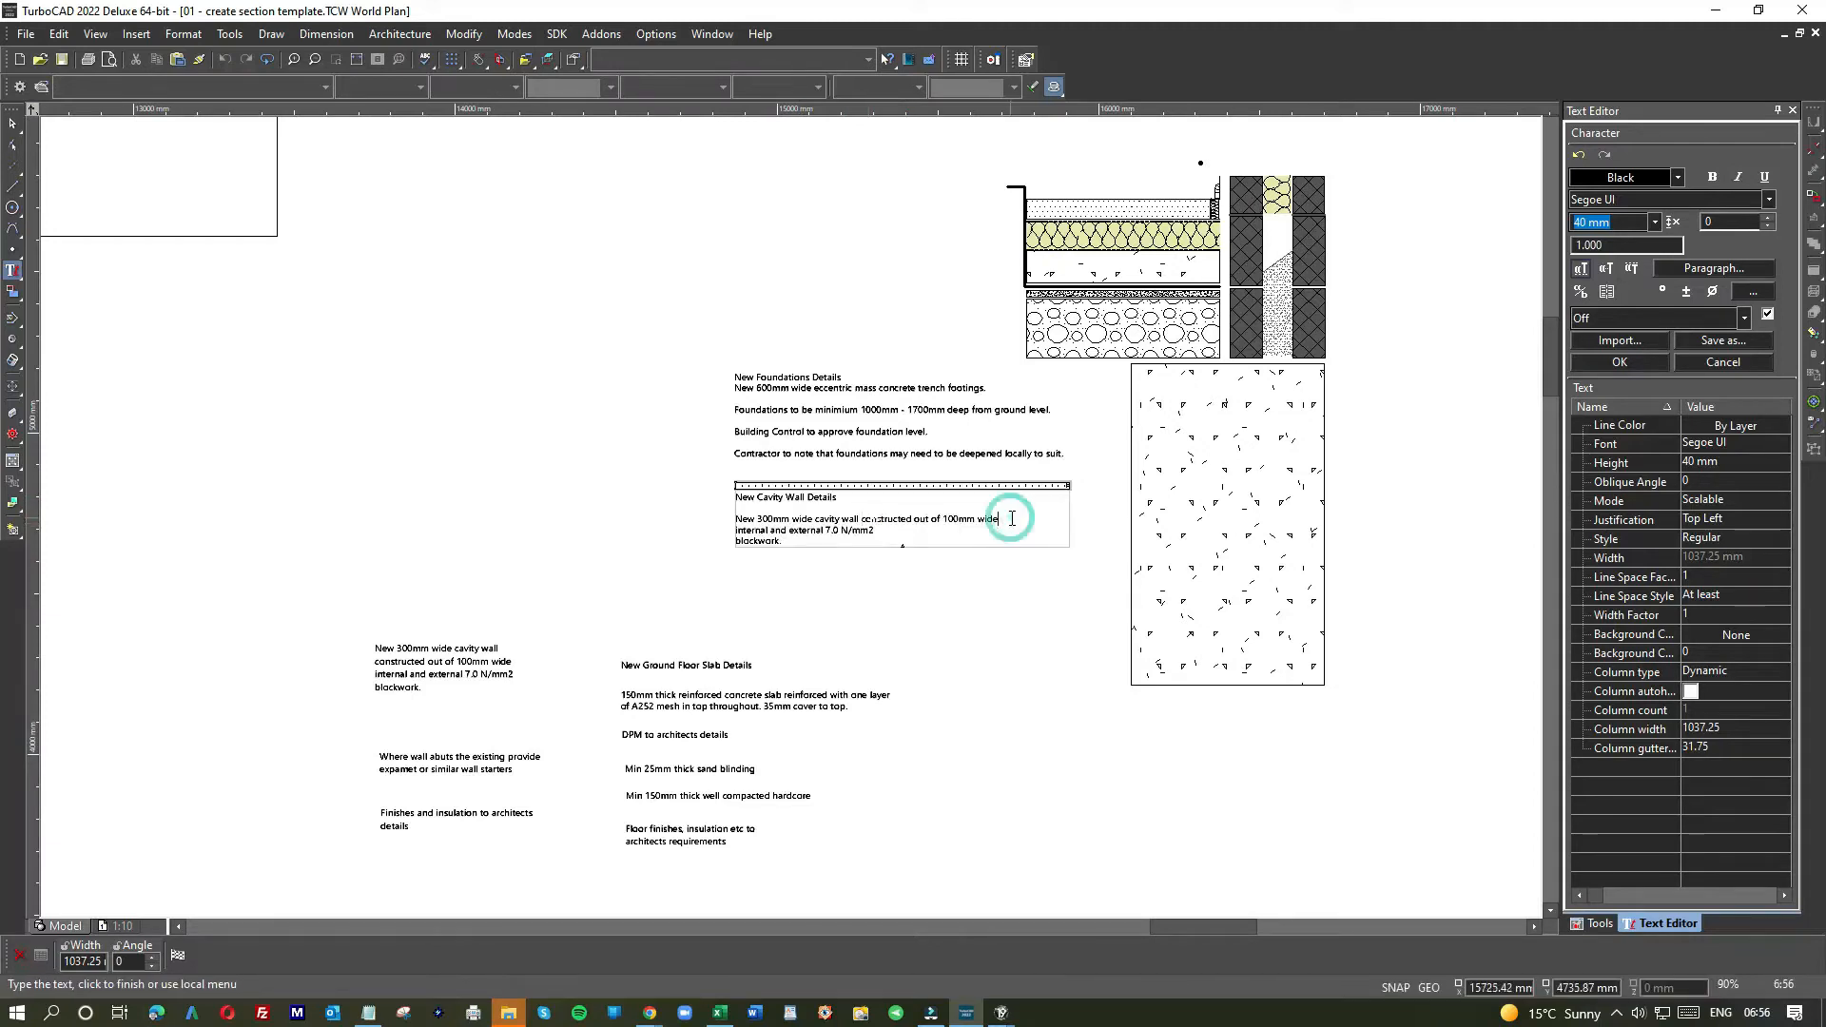
key("Delete")
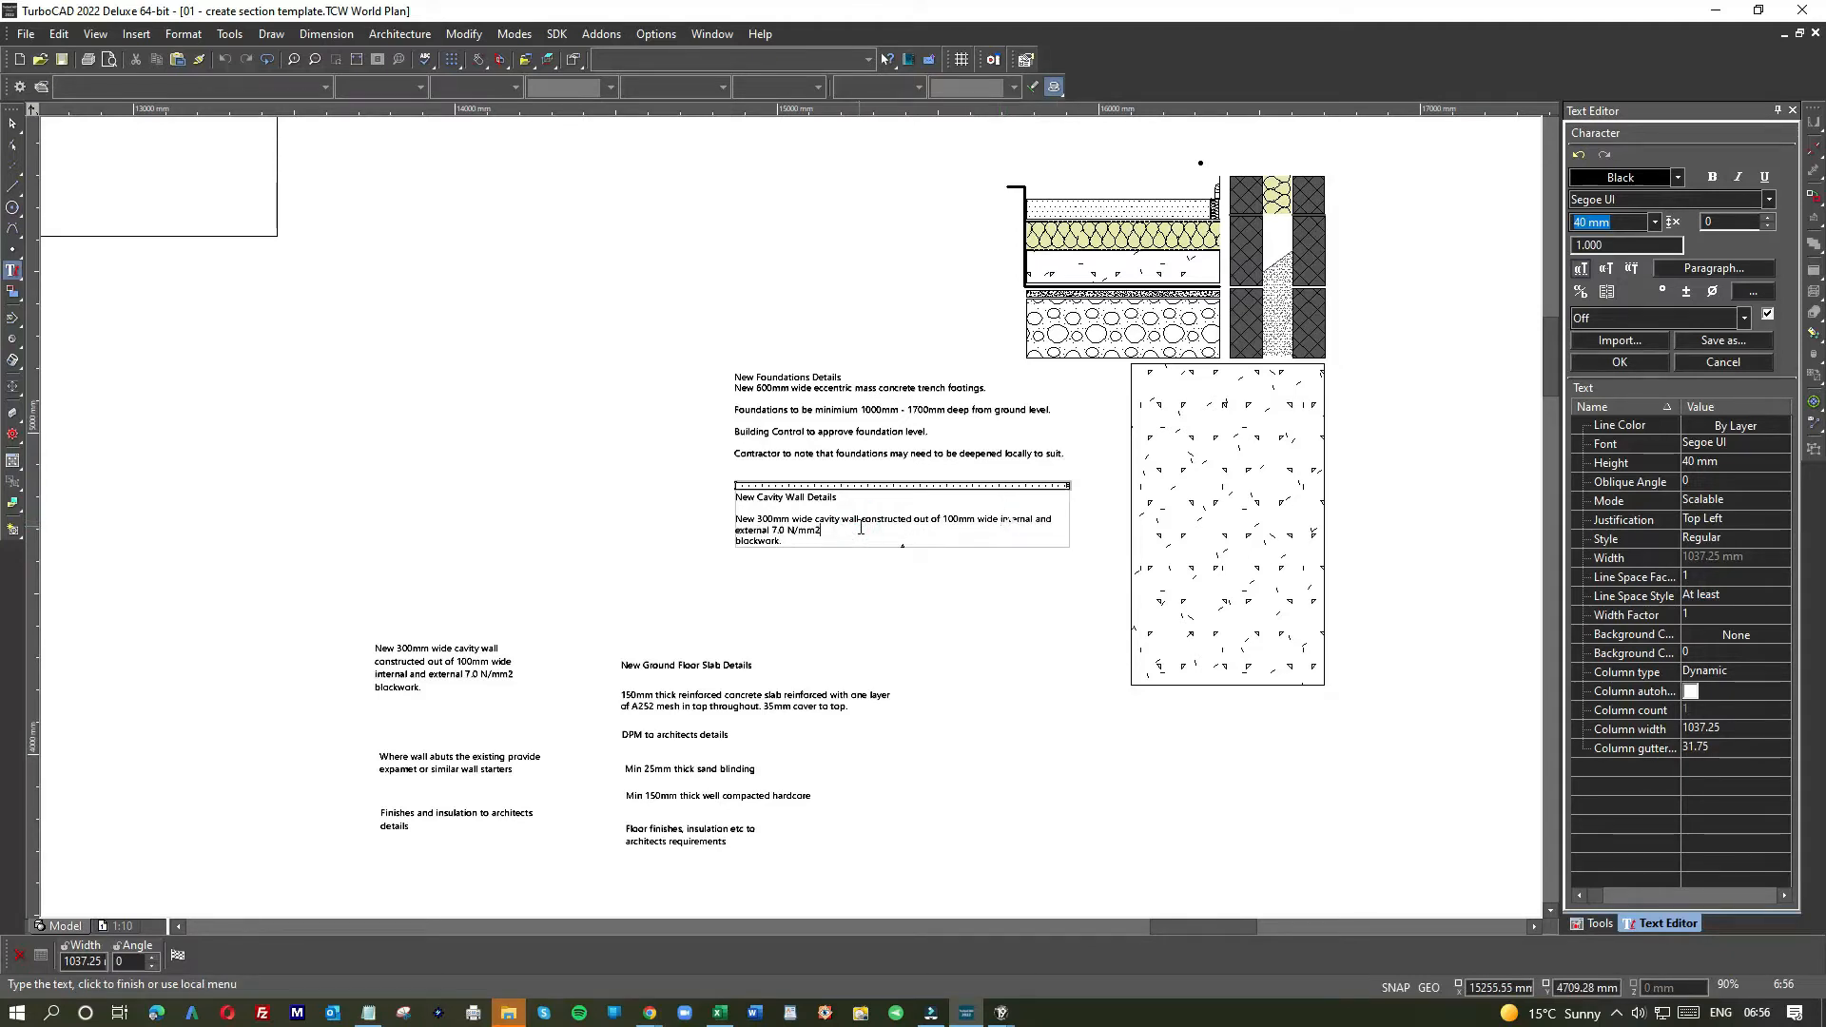
key("Delete")
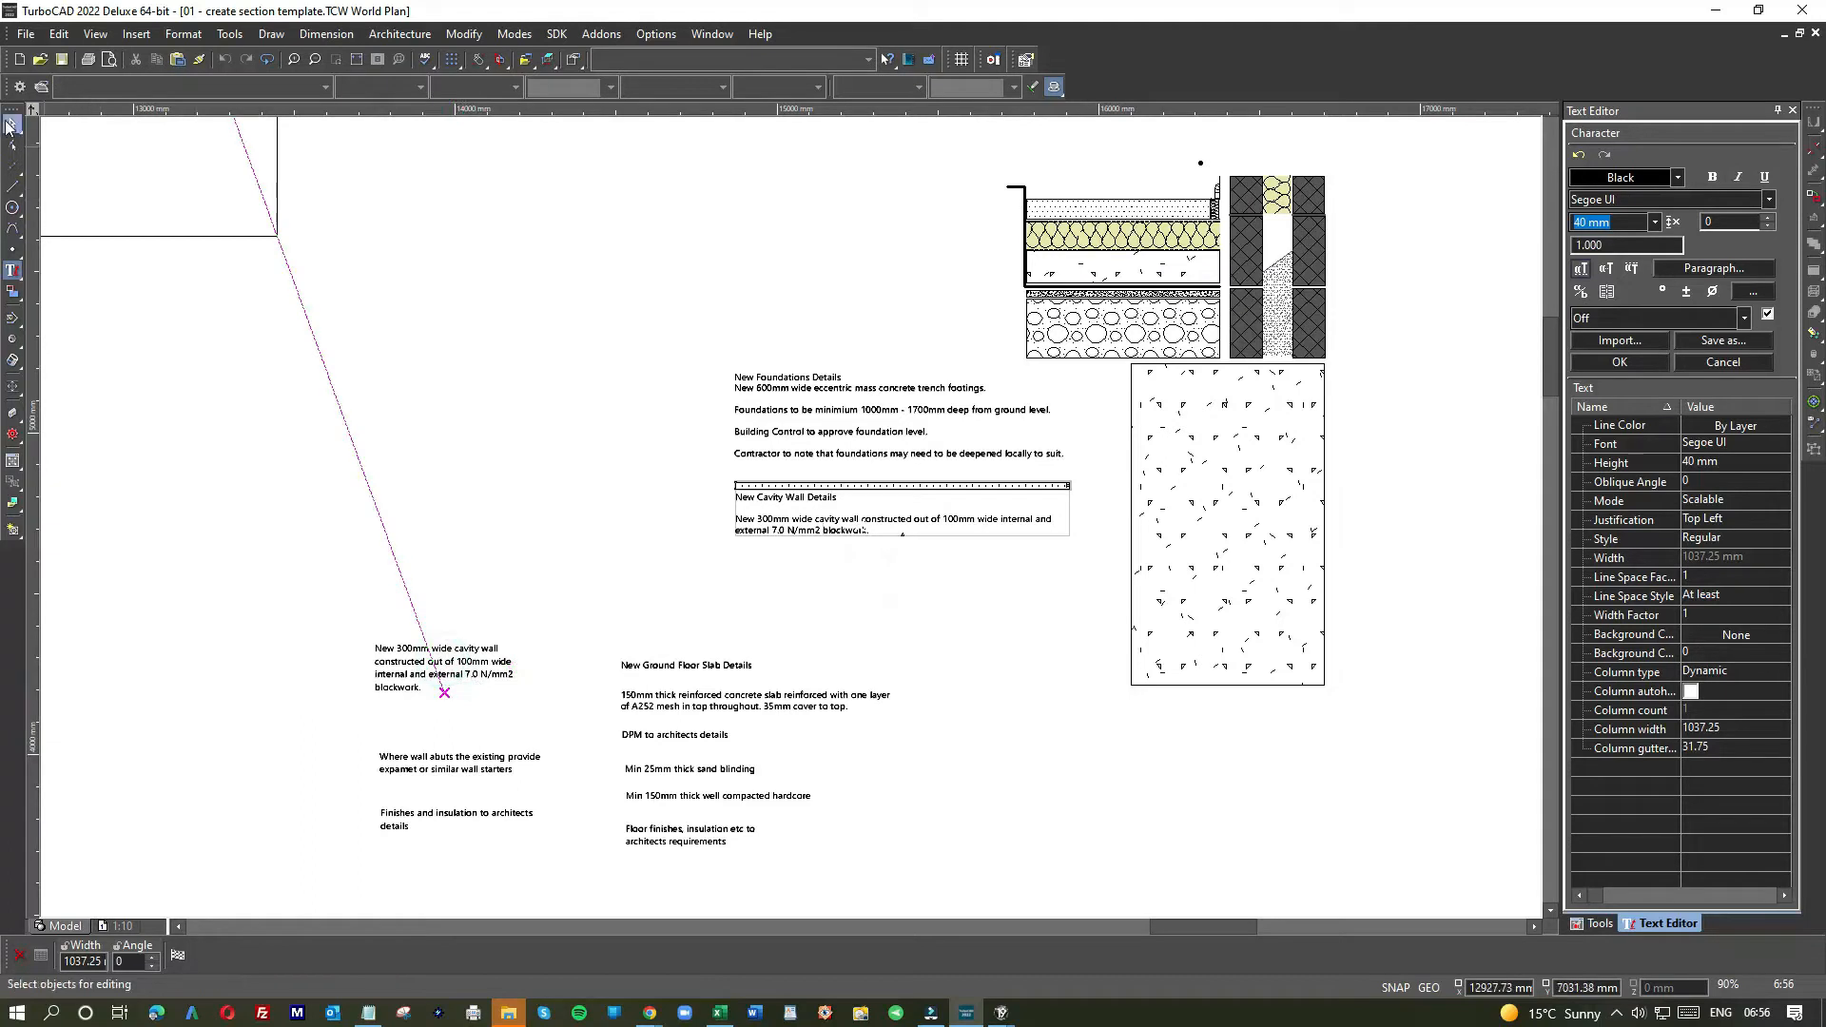
left_click(469, 666)
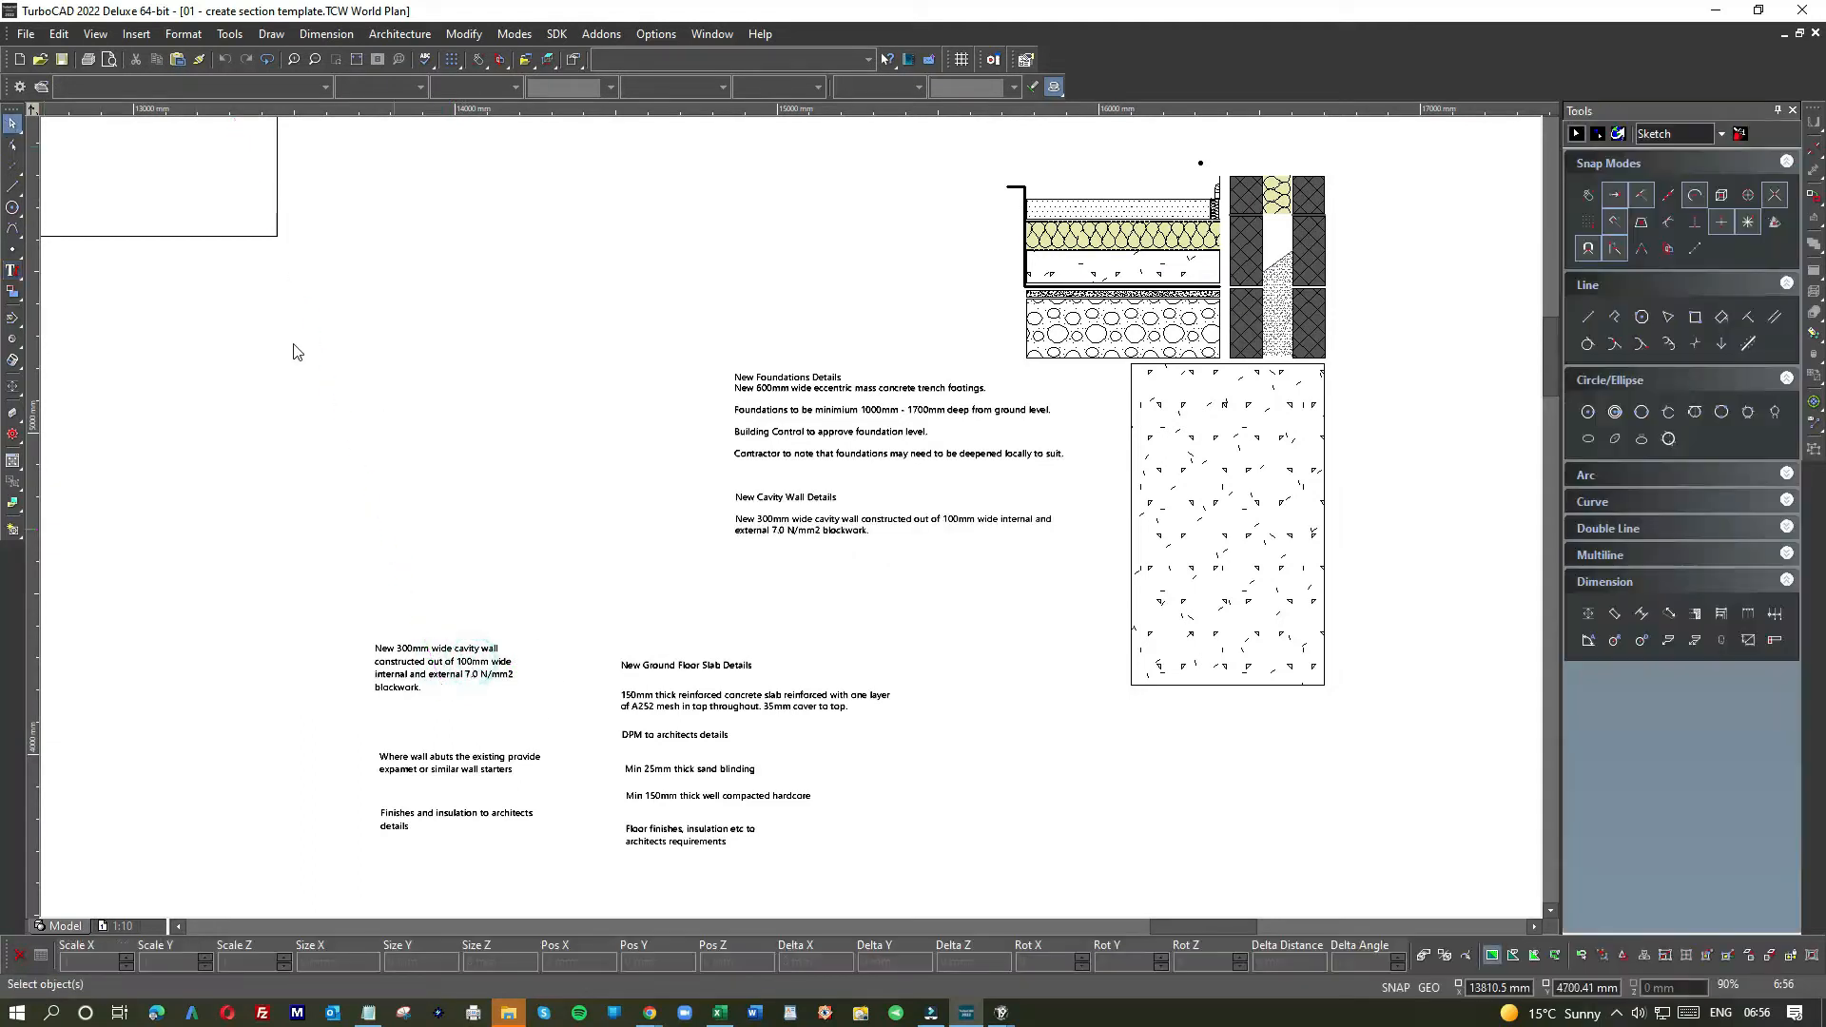
left_click(473, 666)
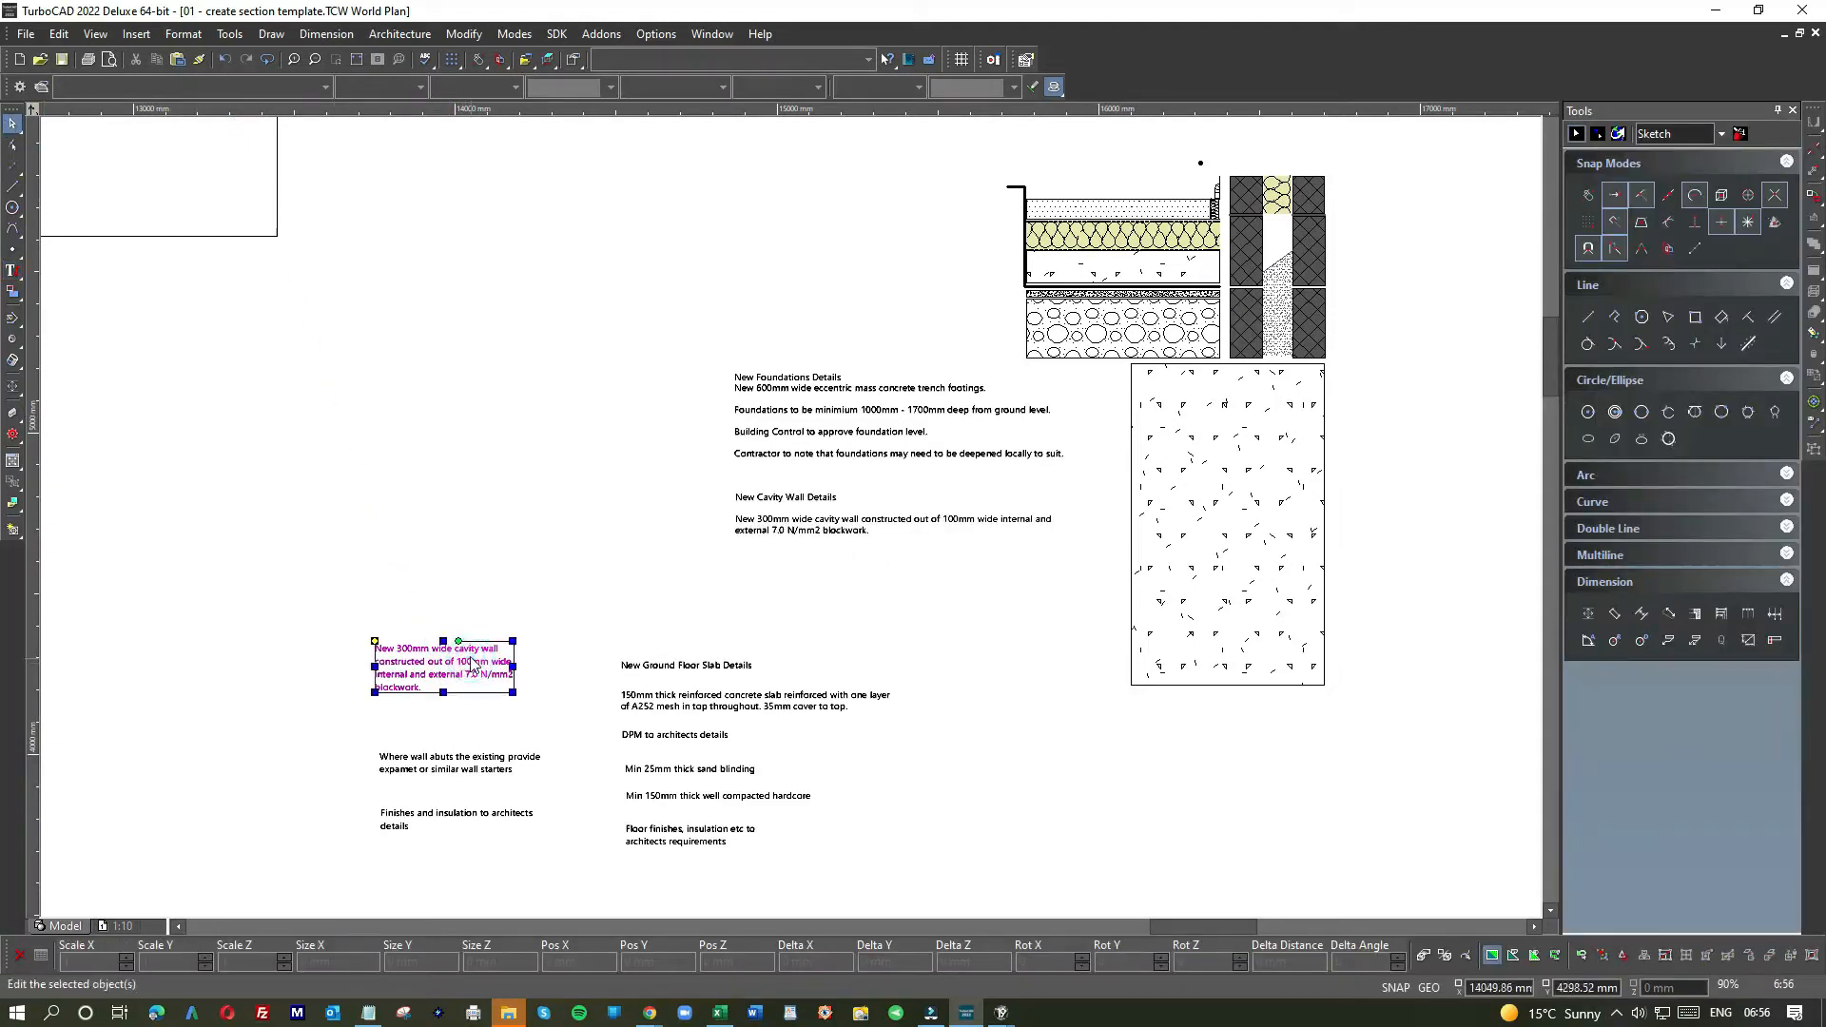
key("Delete")
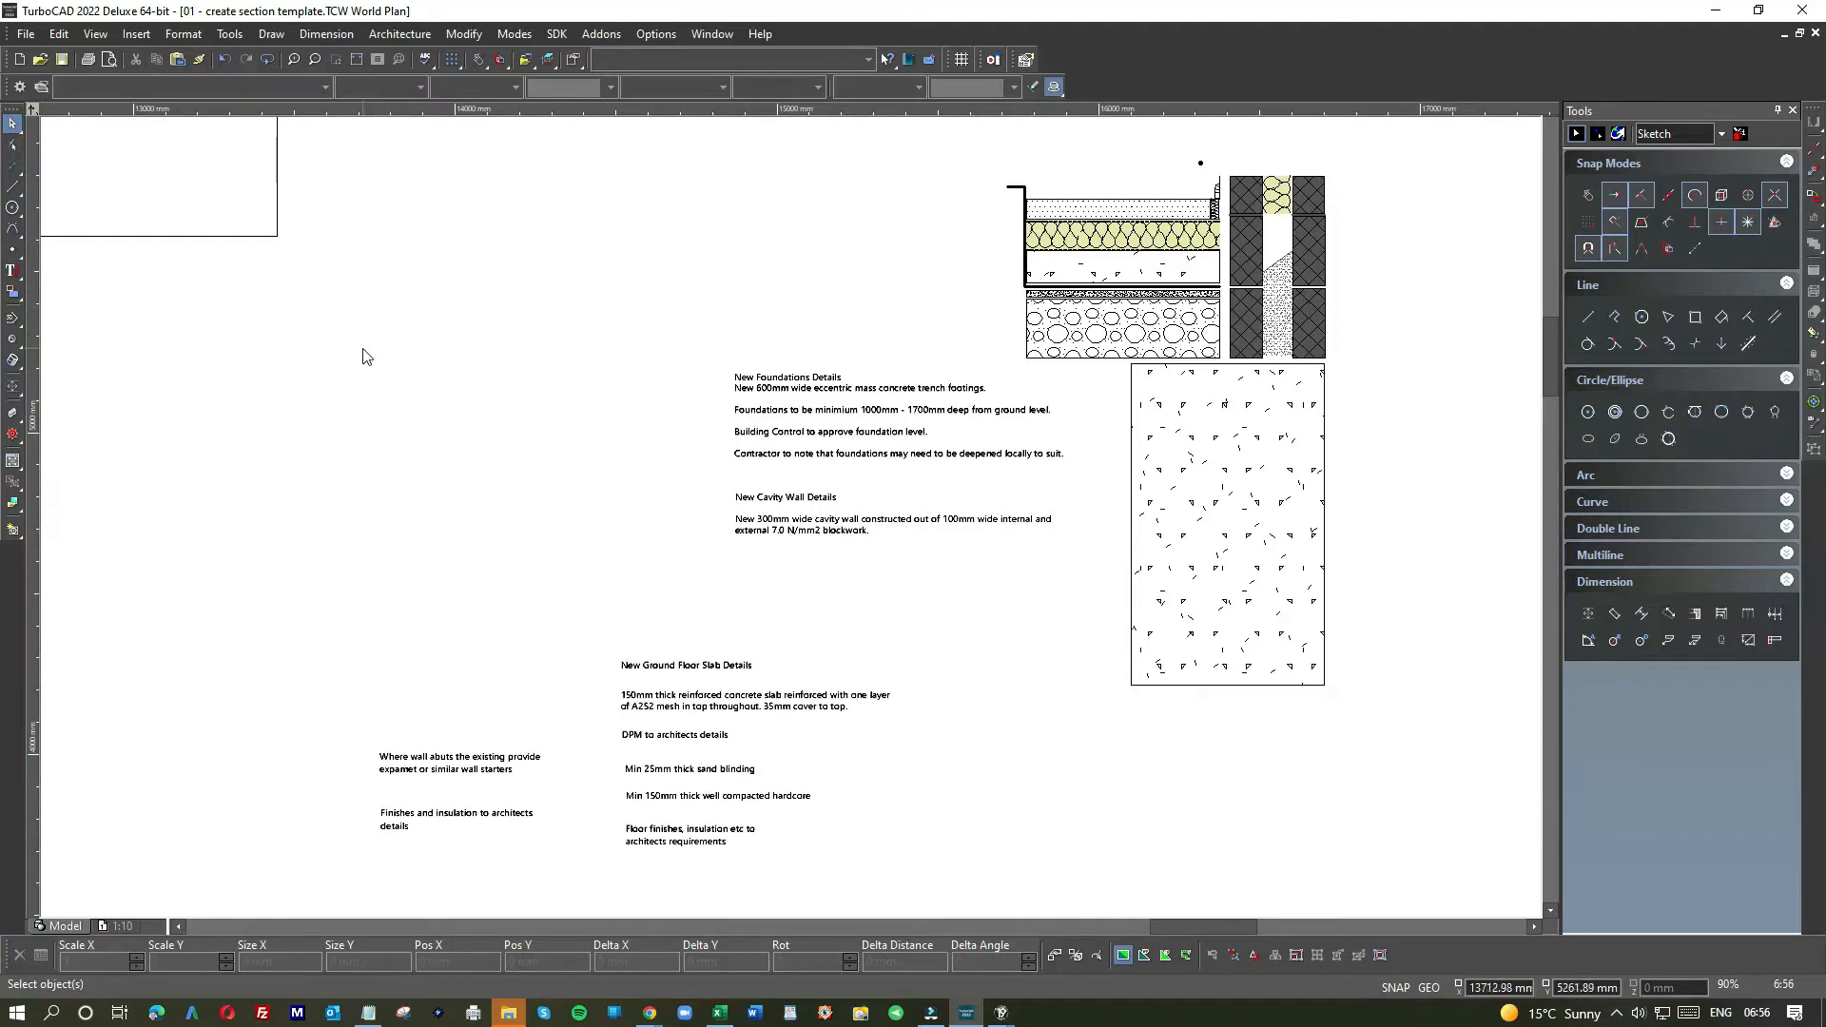
- Add a full stop to the "Where wall abuts the existing" note in its properties and copy its wording
left_click(467, 766)
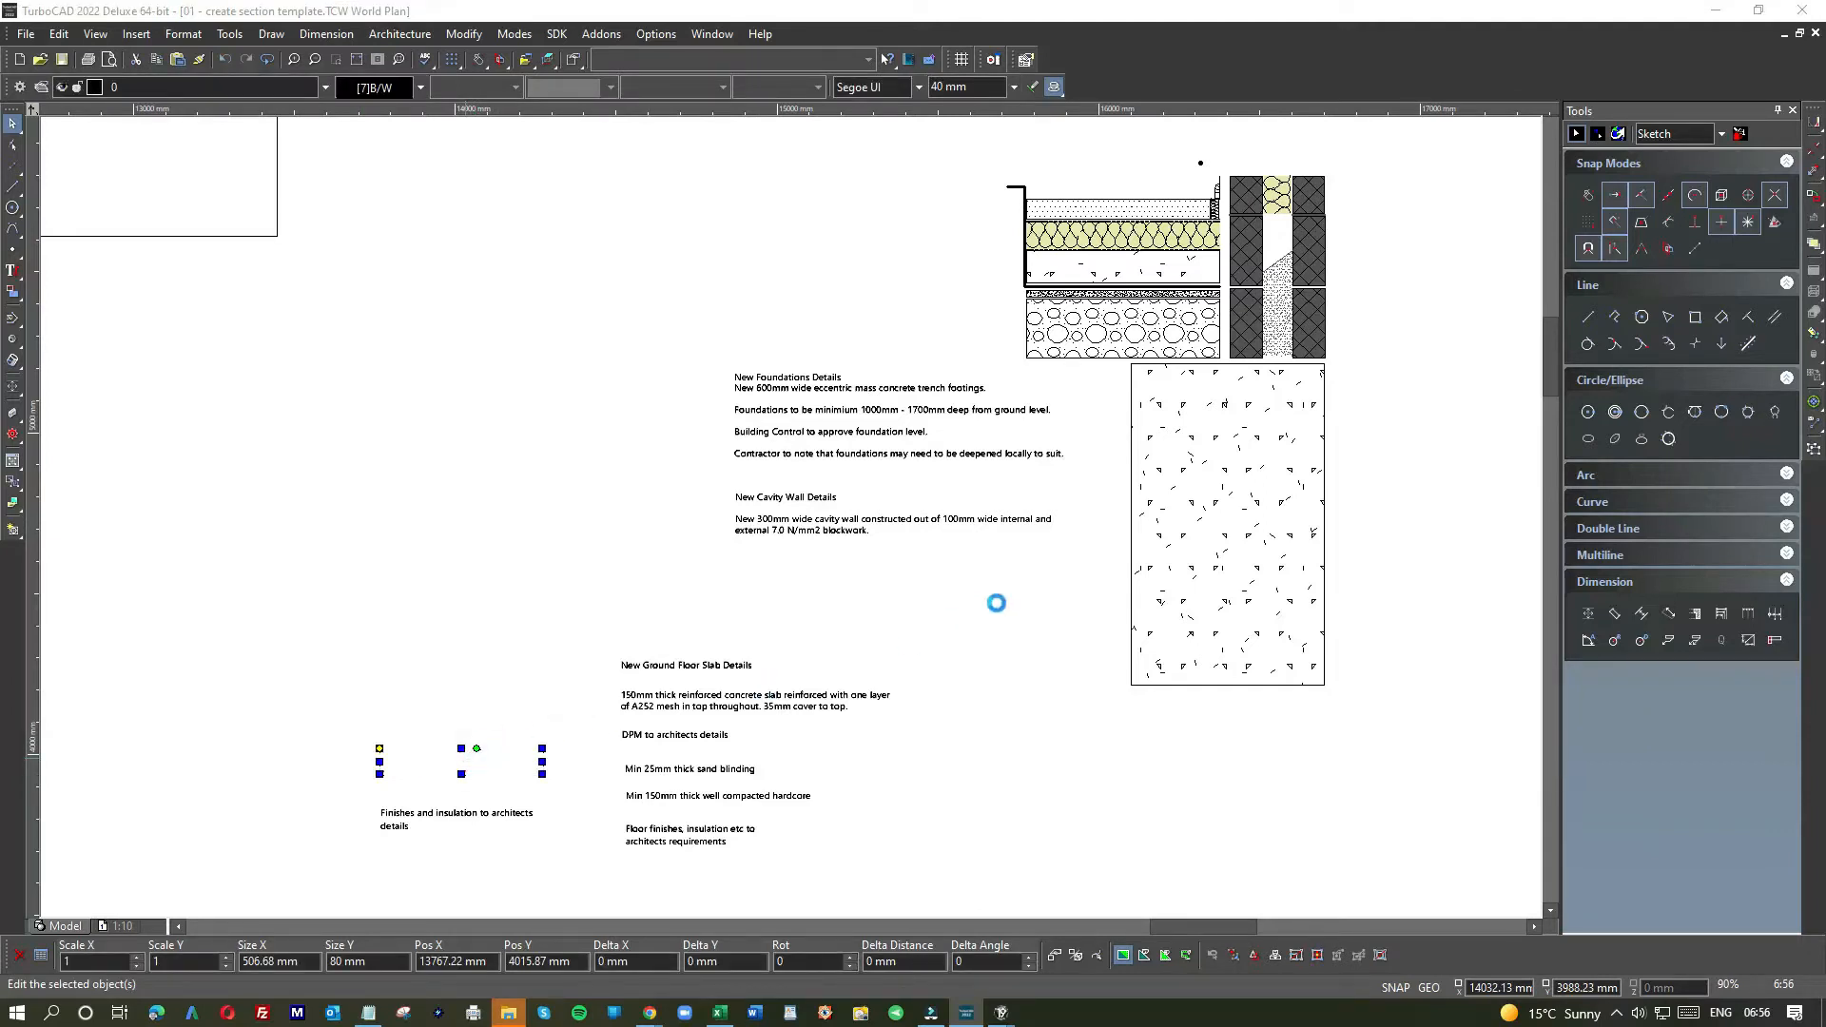
left_click(1076, 380)
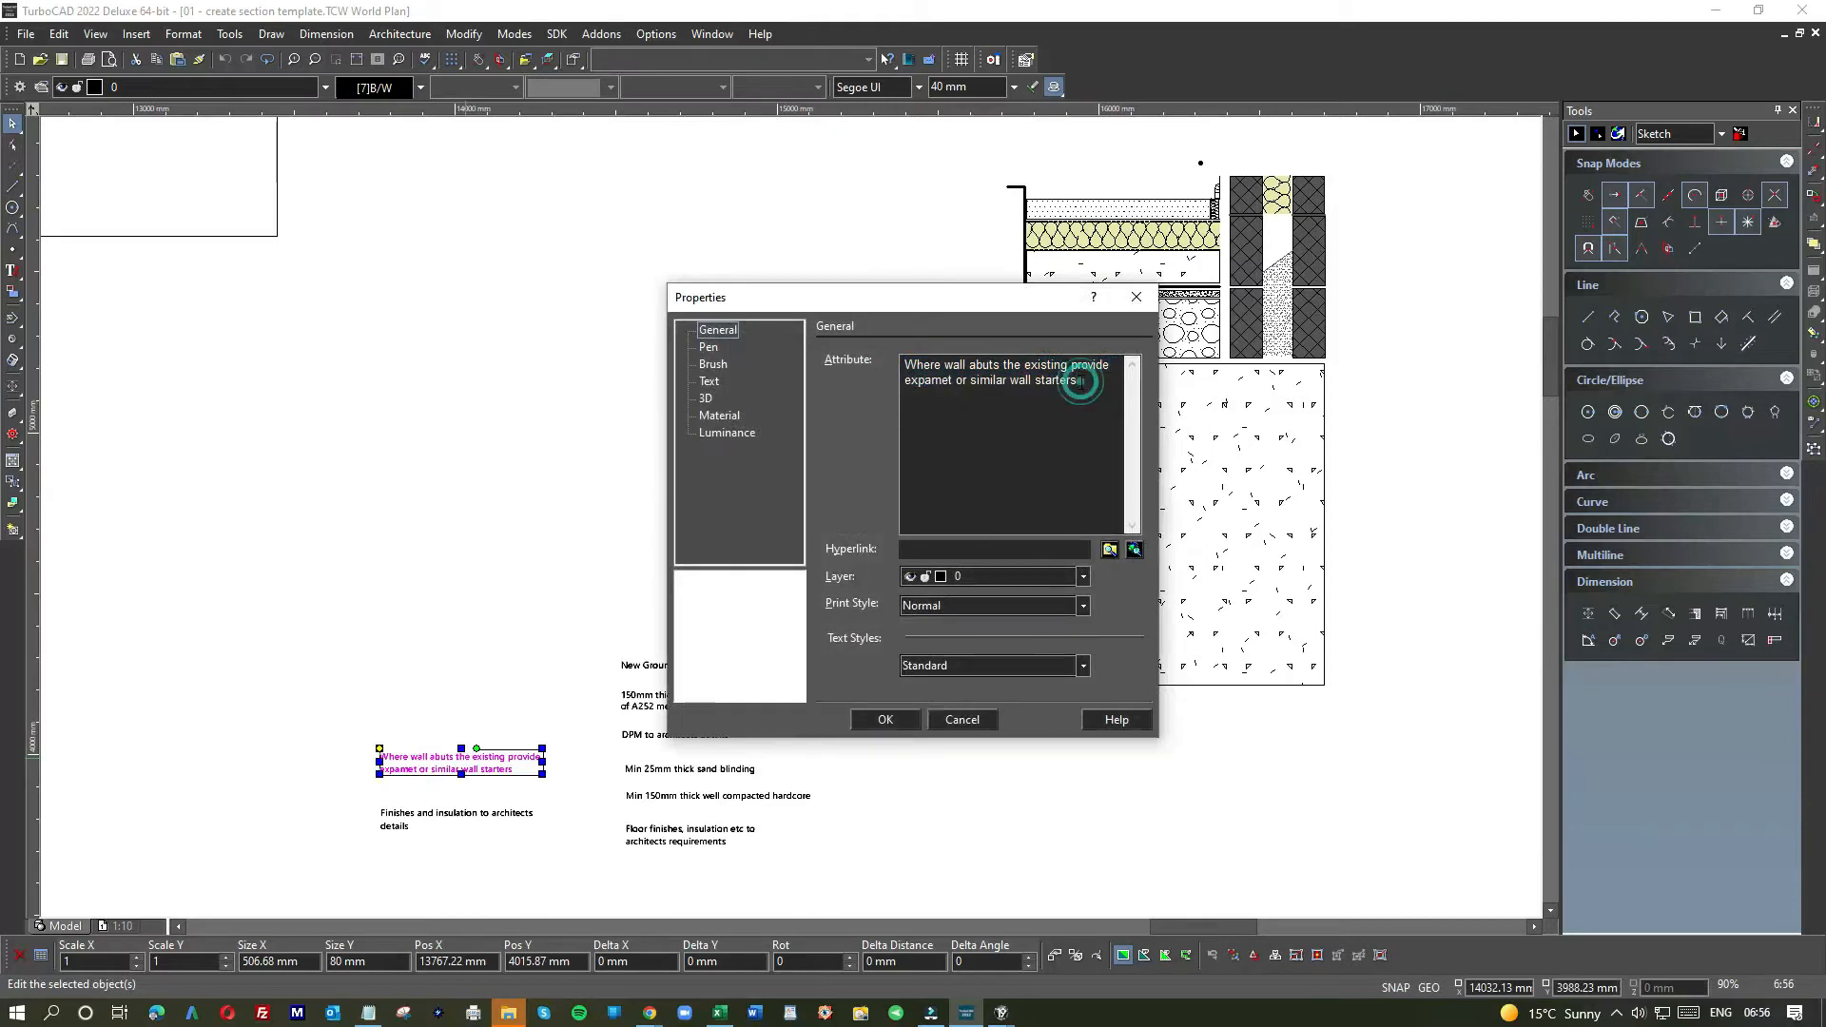
left_click_drag(1055, 385, 900, 362)
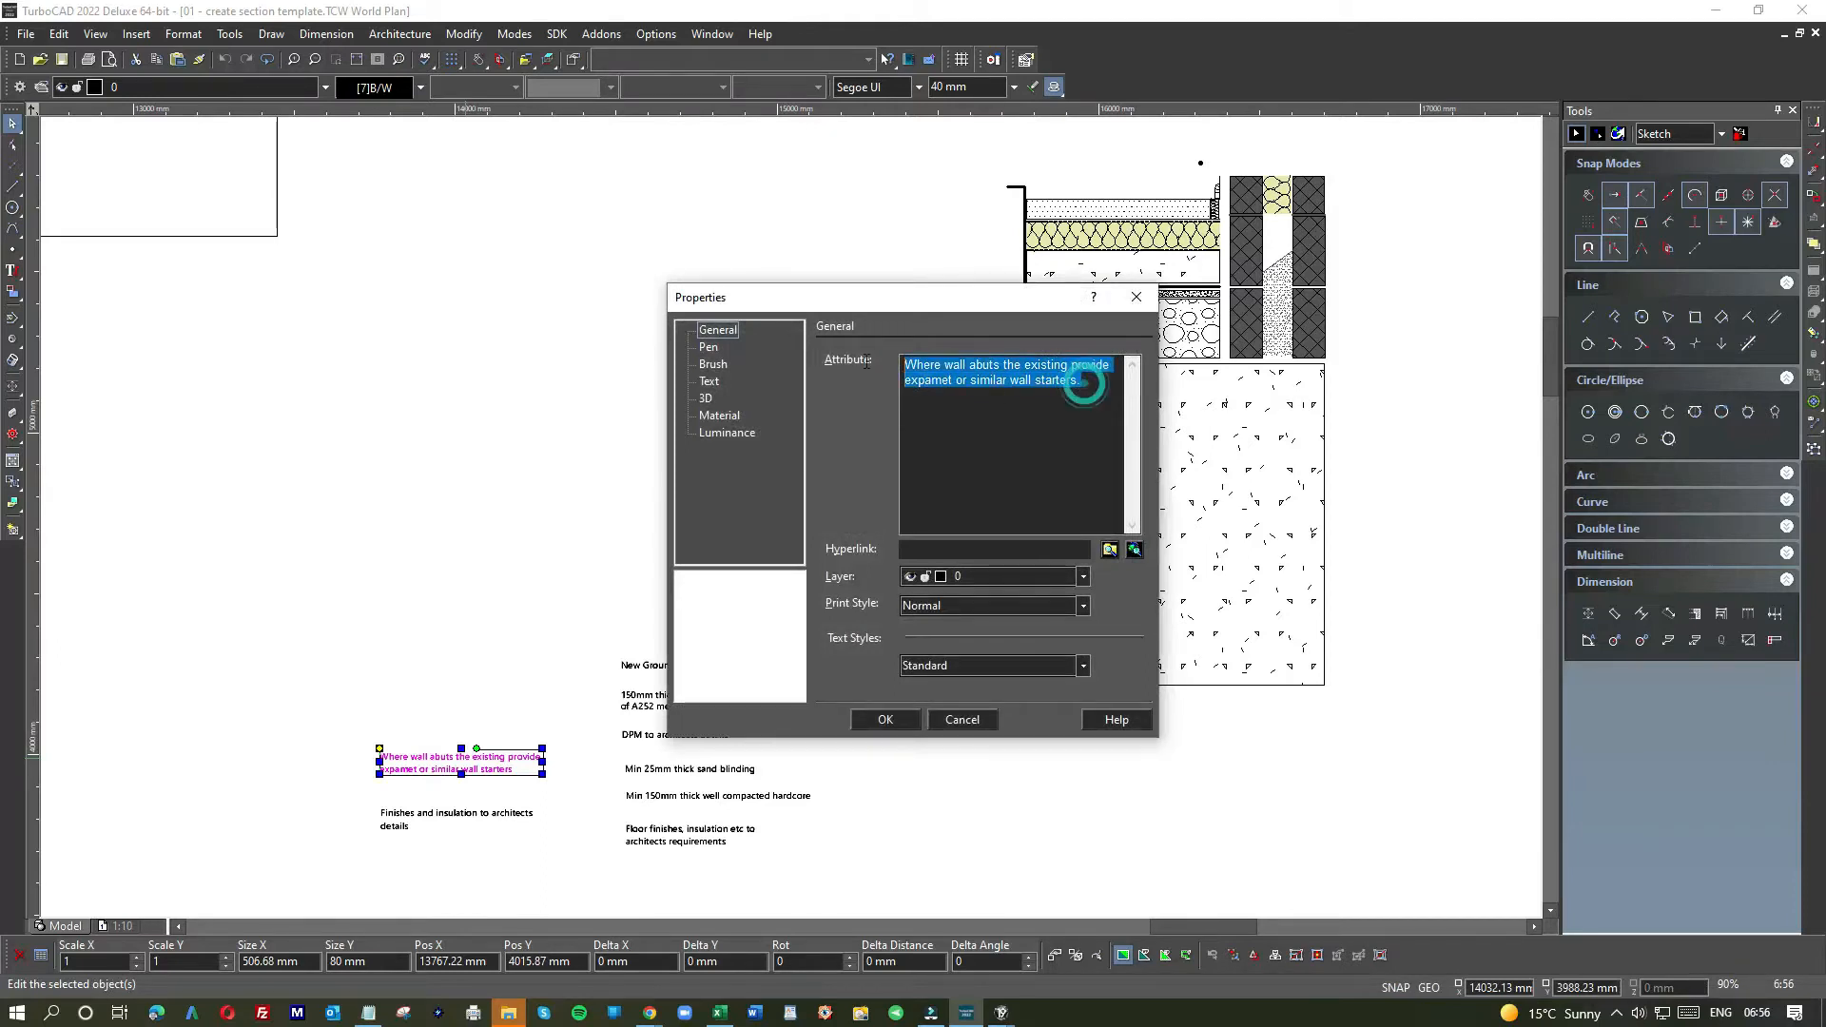
left_click(884, 719)
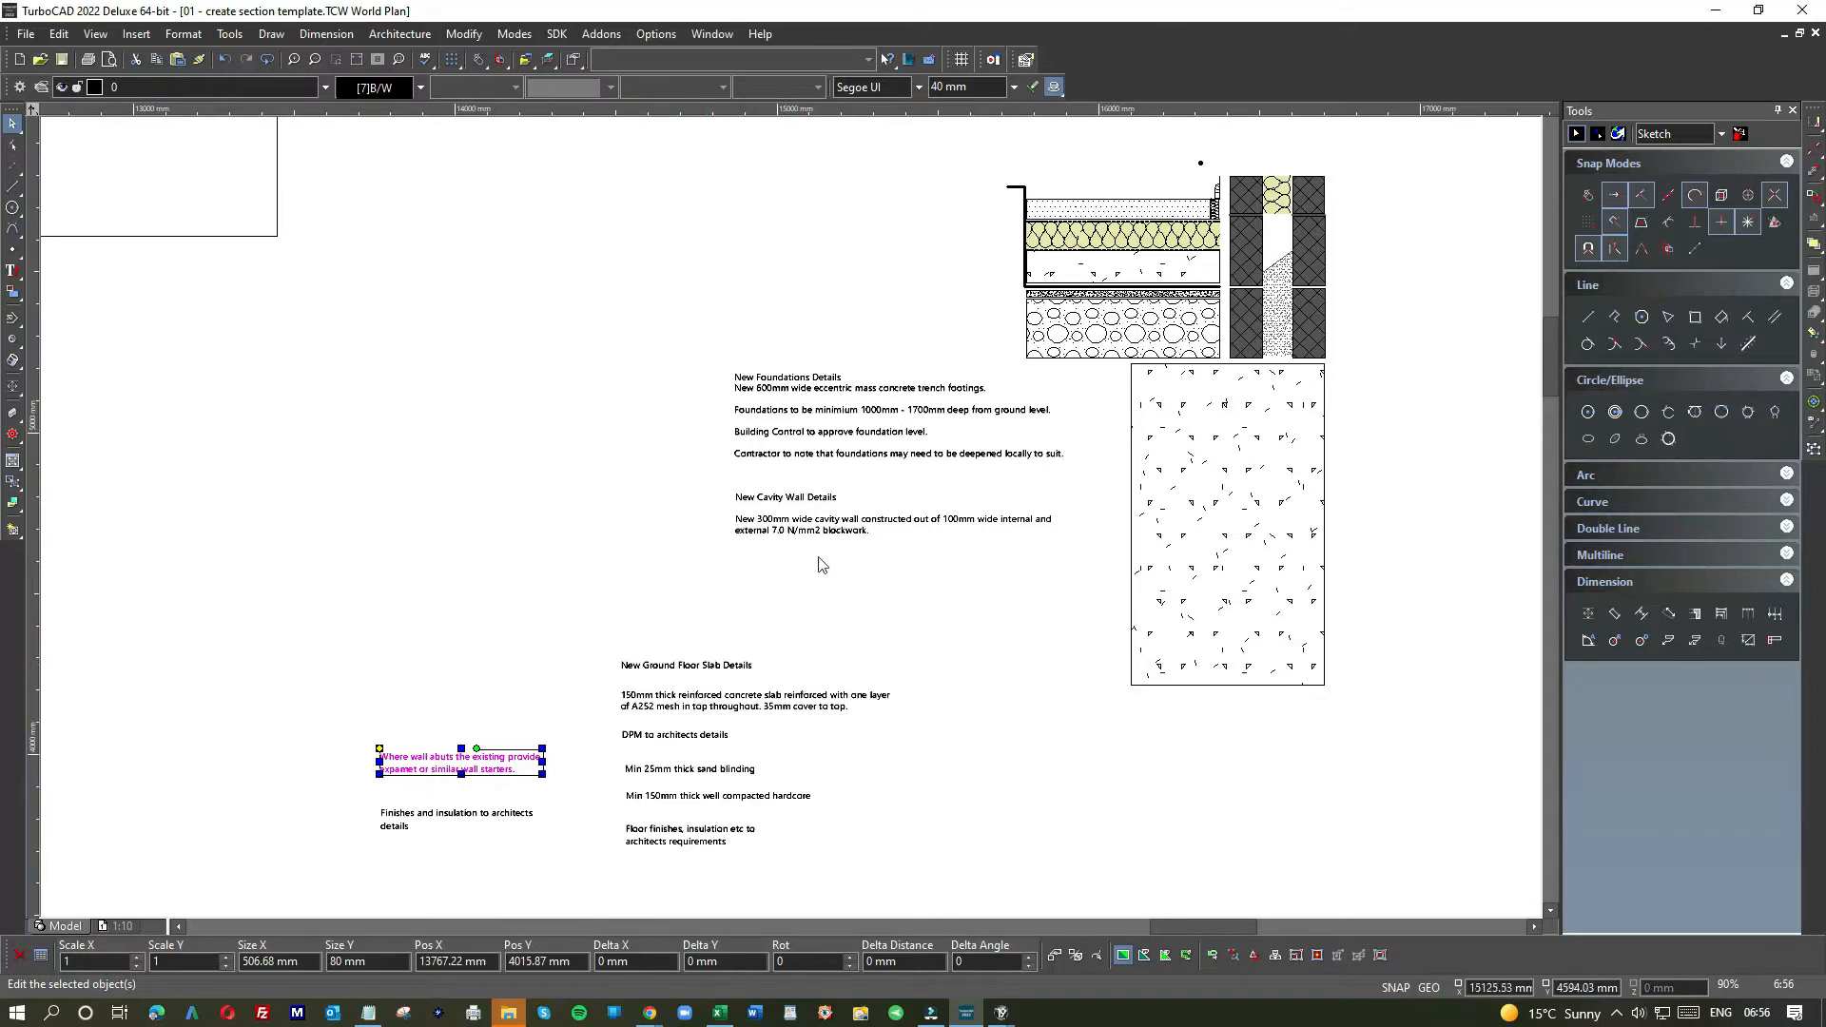
- Insert the note "Where wall abuts the existing provide expamet or similar wall starters." into the cavity wall text, one blank line below the blockwork note
left_click(836, 529)
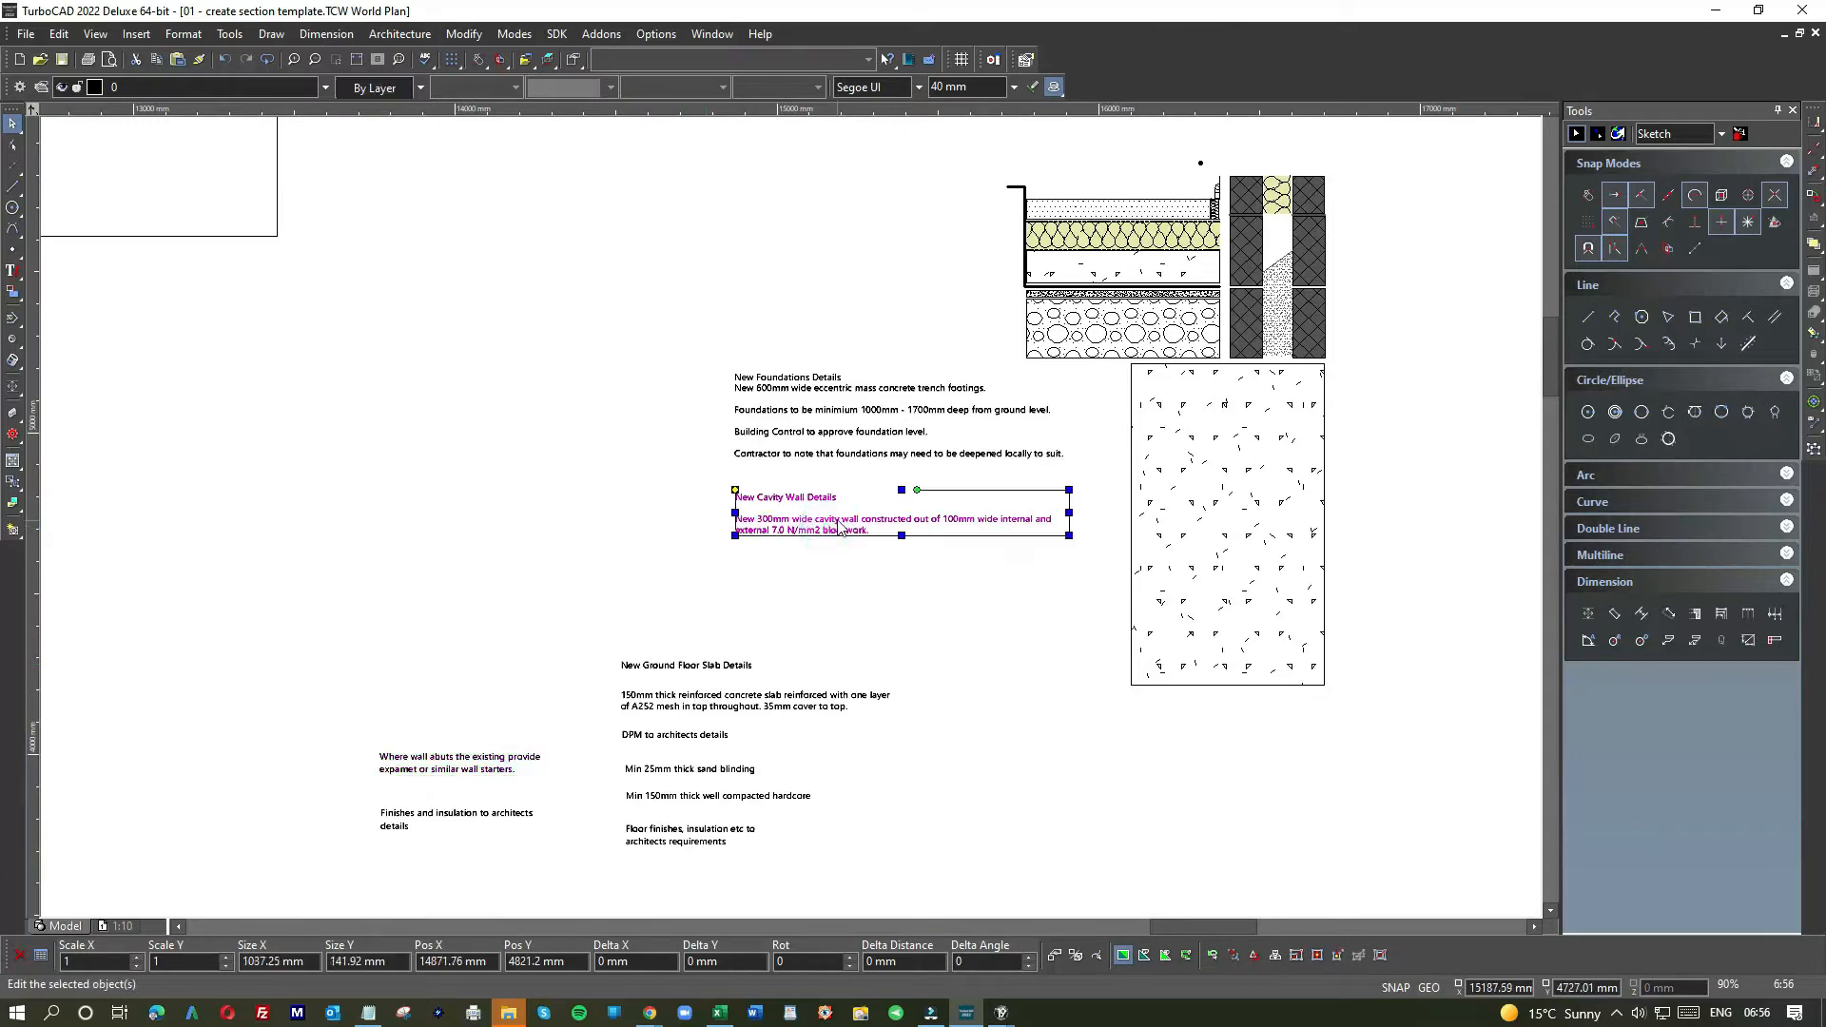
left_click(12, 270)
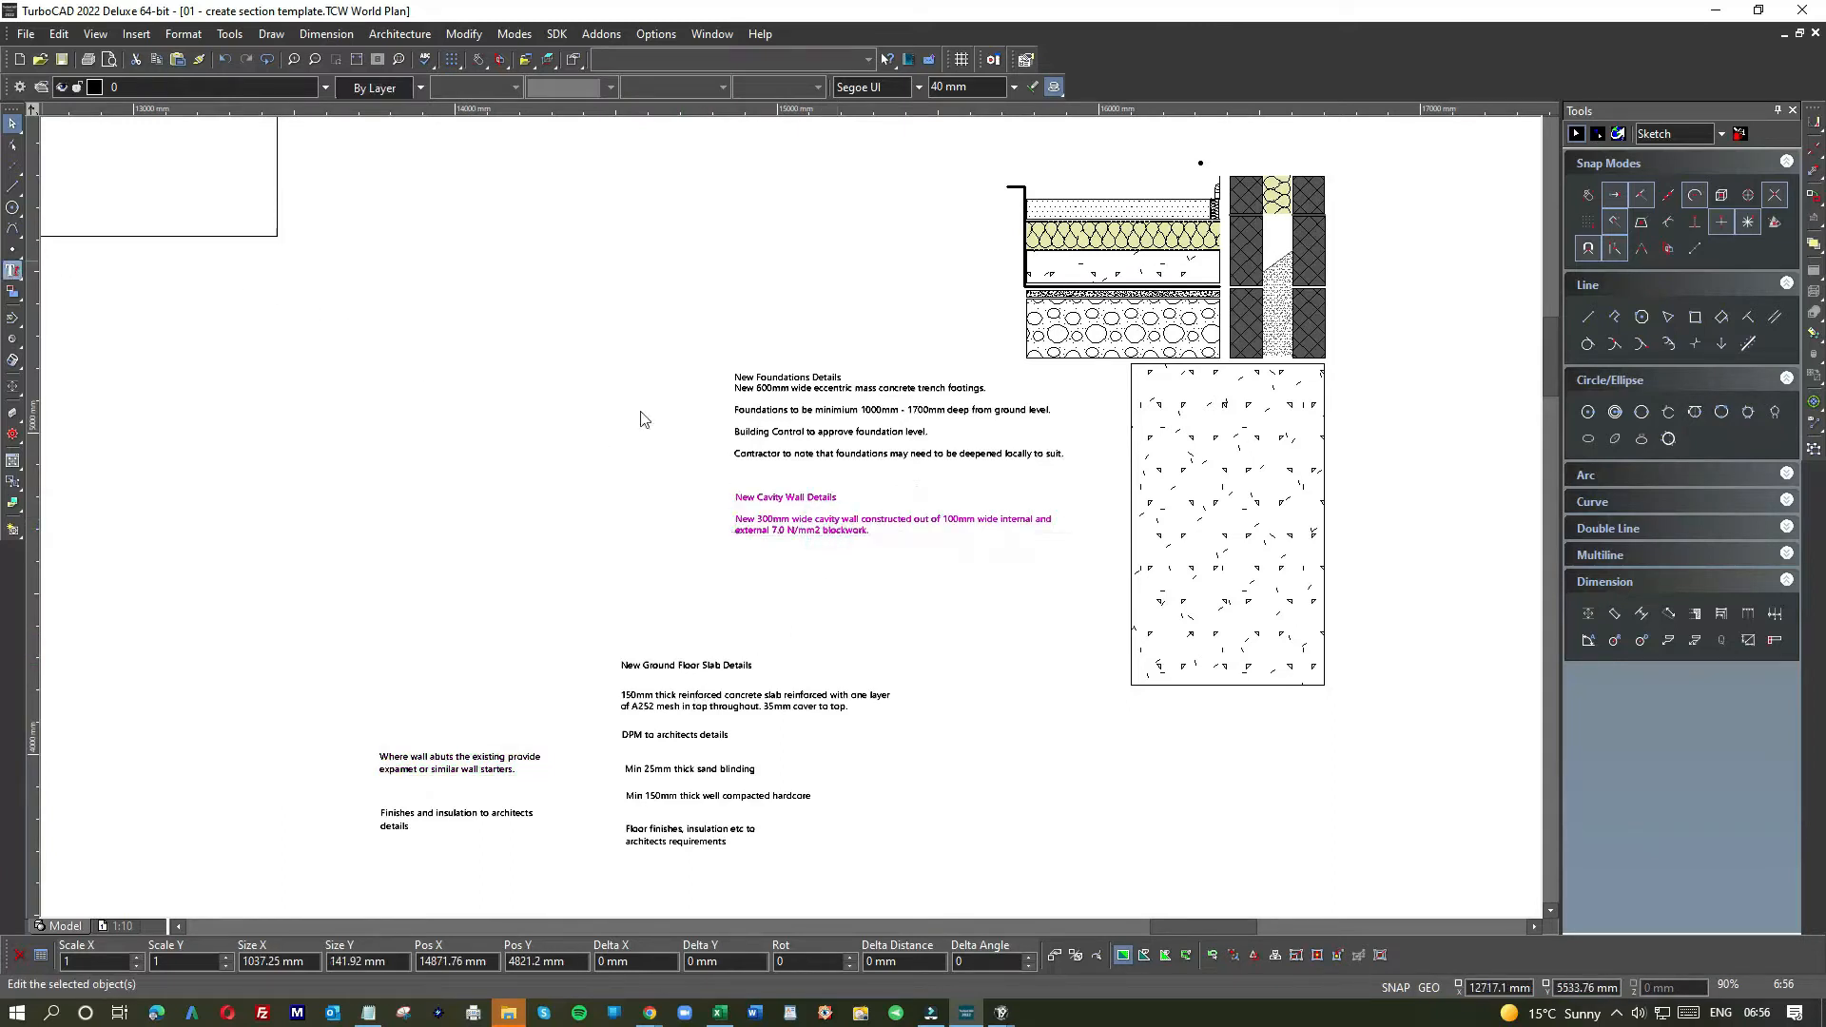
left_click(854, 538)
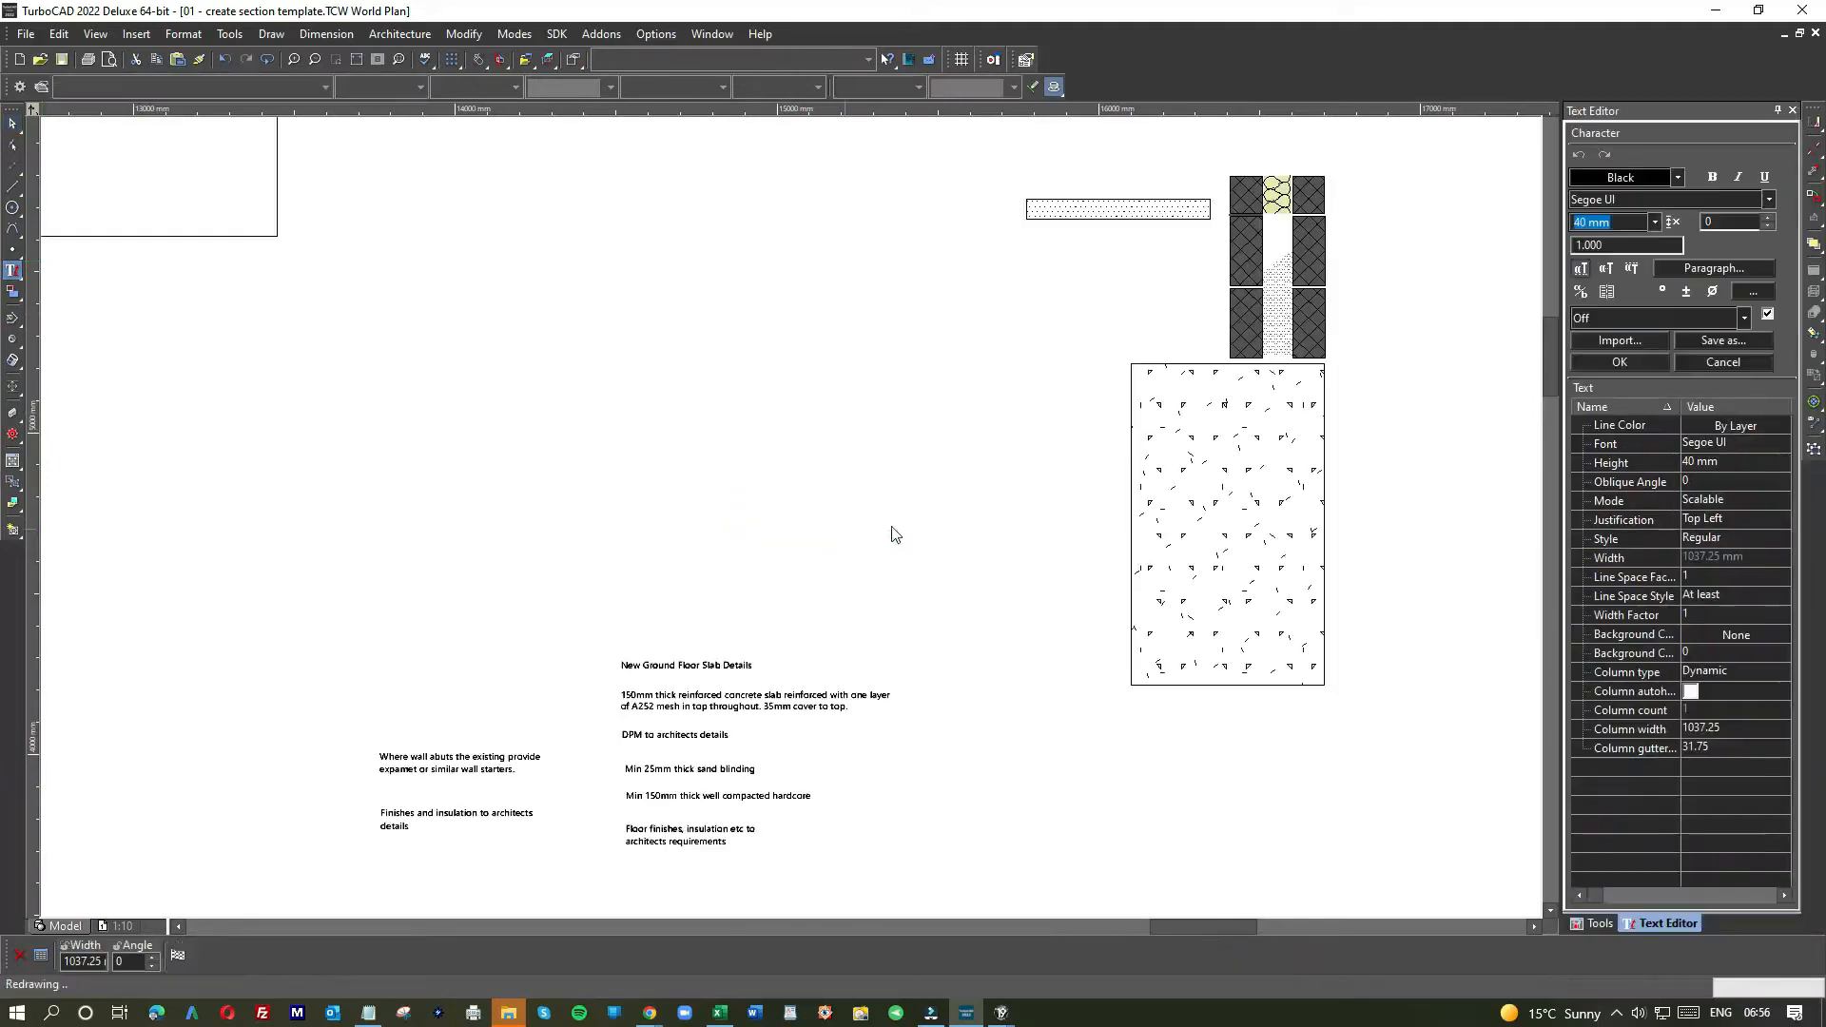
scroll(873, 537, "up", 5)
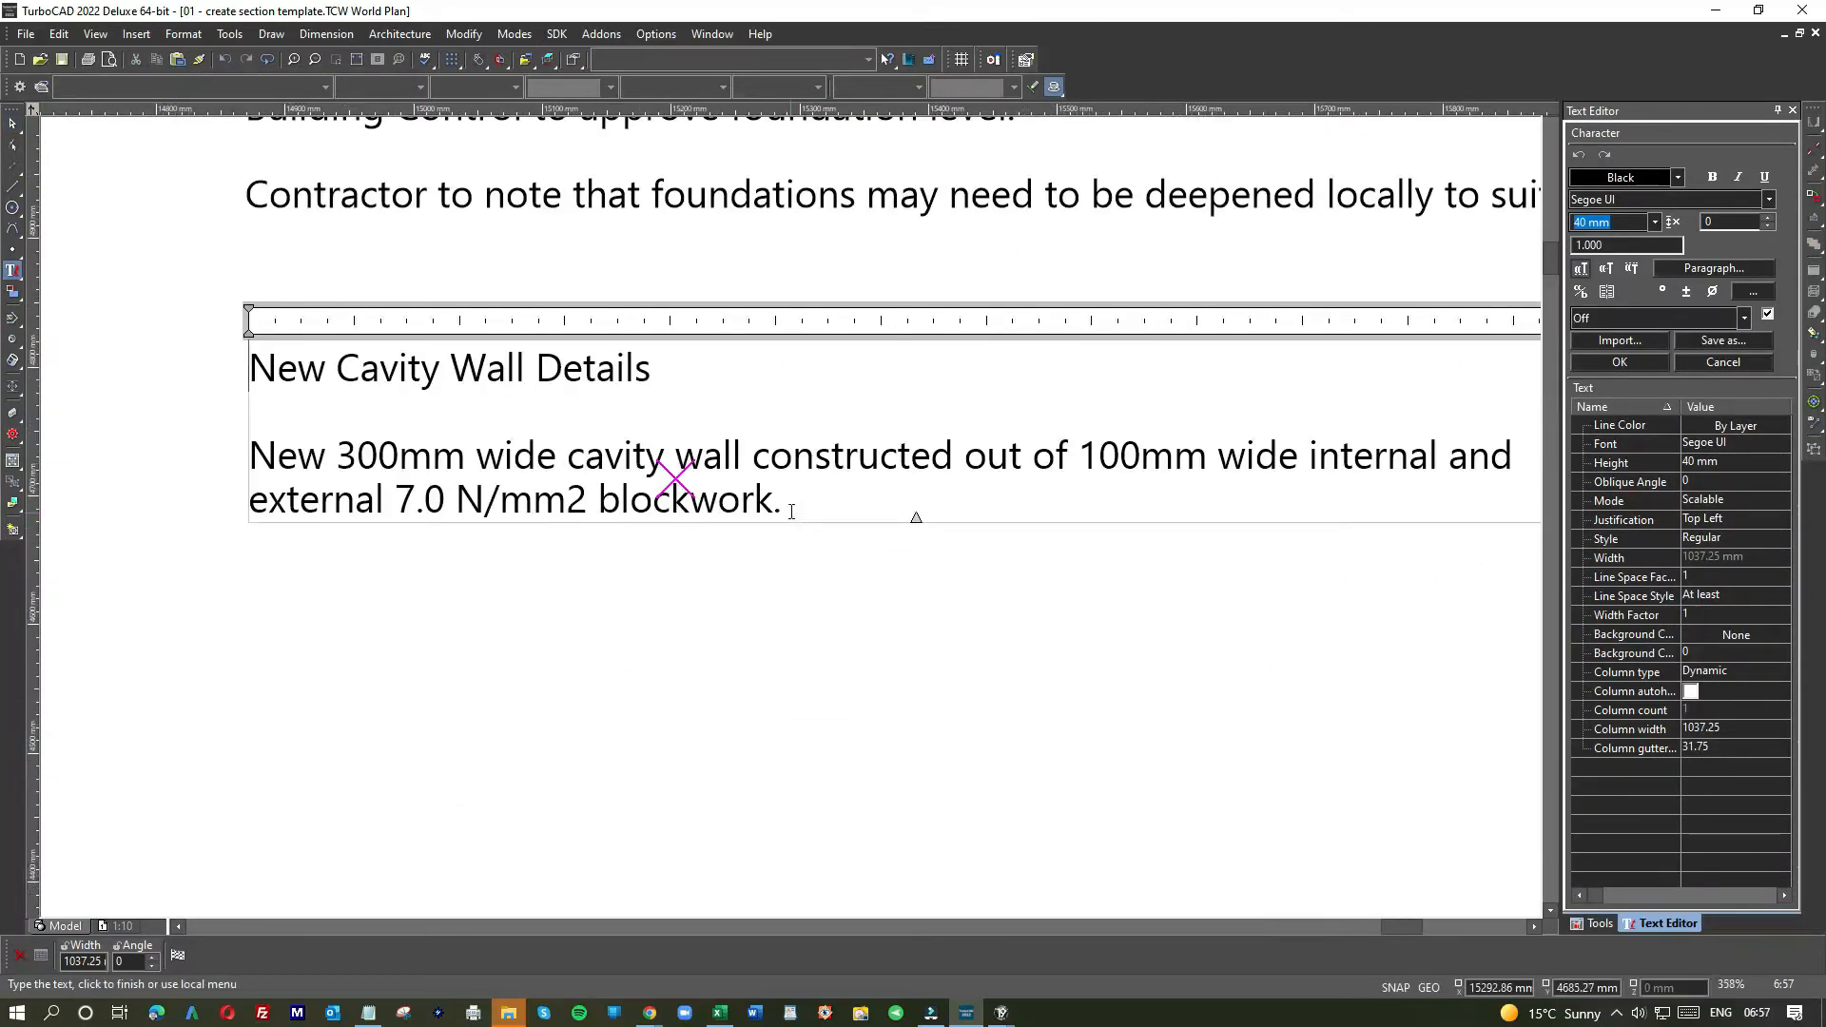
left_click(794, 502)
key("Return")
key("Return")
type("Where wall abuts the existing provide")
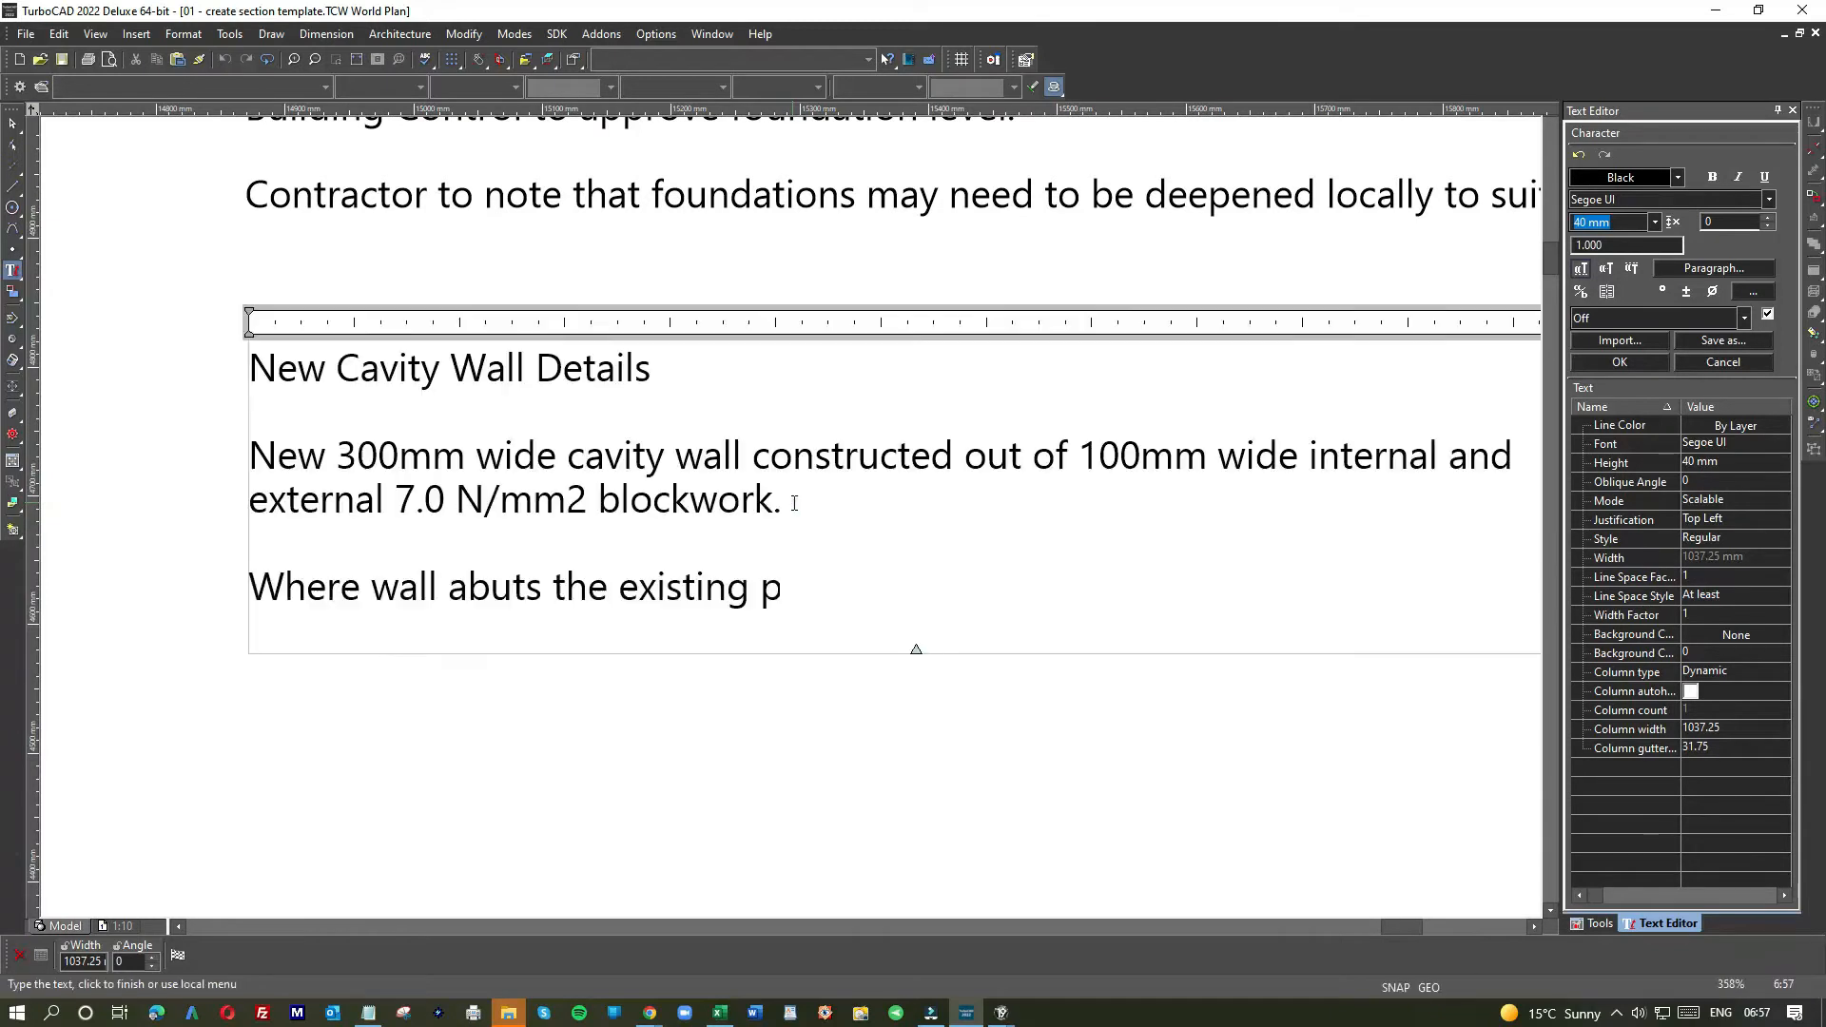
key("Return")
type("expamet or similar wall starters.")
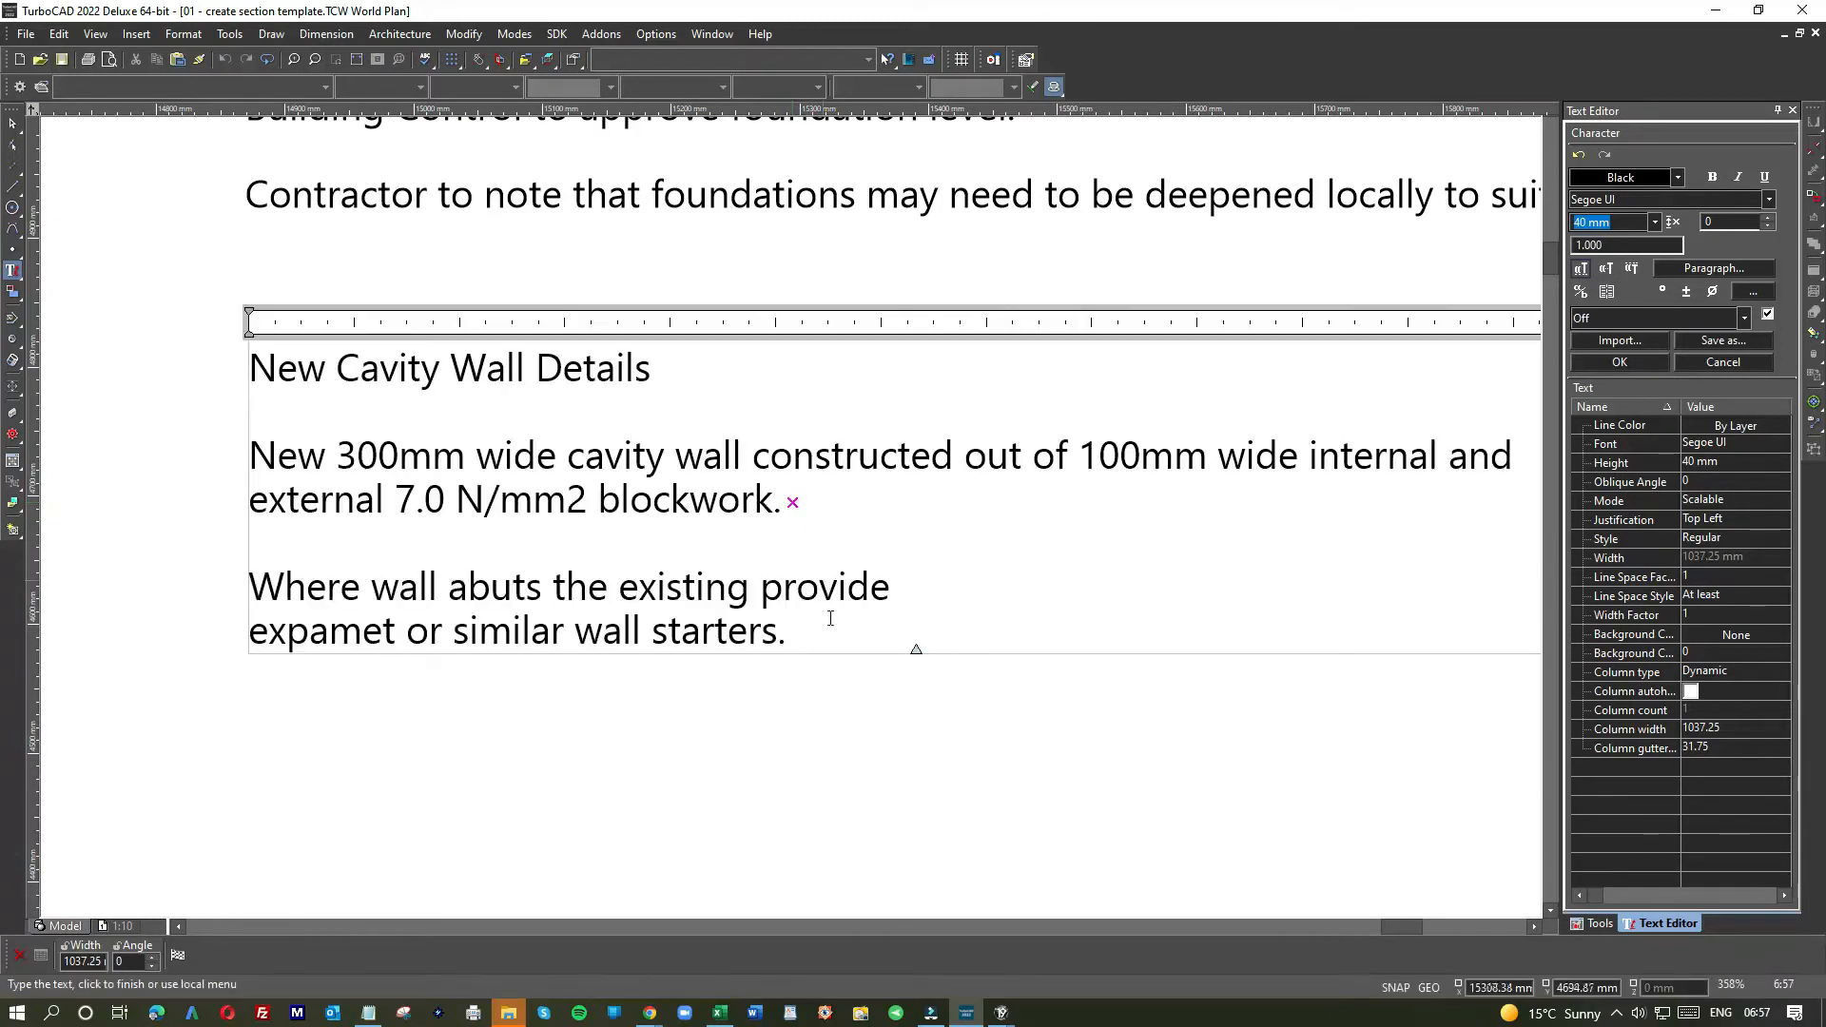
- Remove the line break from the "Where wall abuts the existing" note in the cavity wall text and delete the separate original note
left_click(923, 590)
key("Delete")
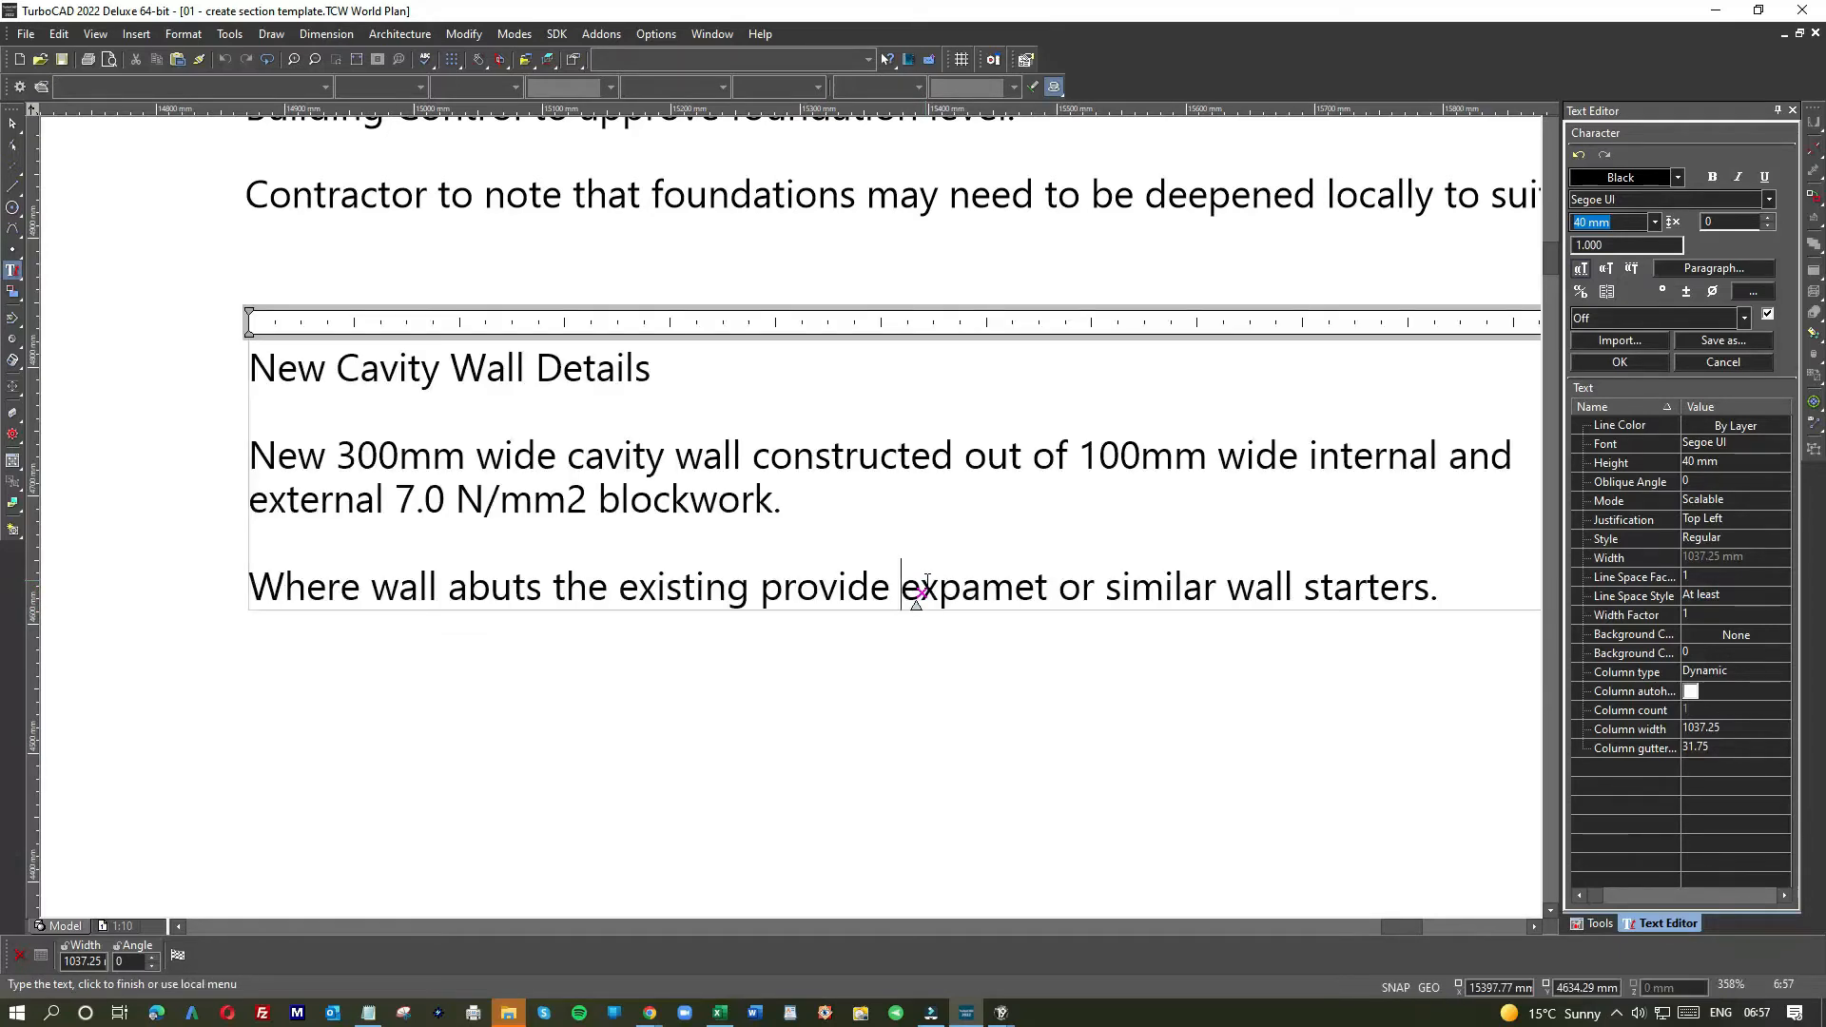
scroll(989, 603, "down", 2)
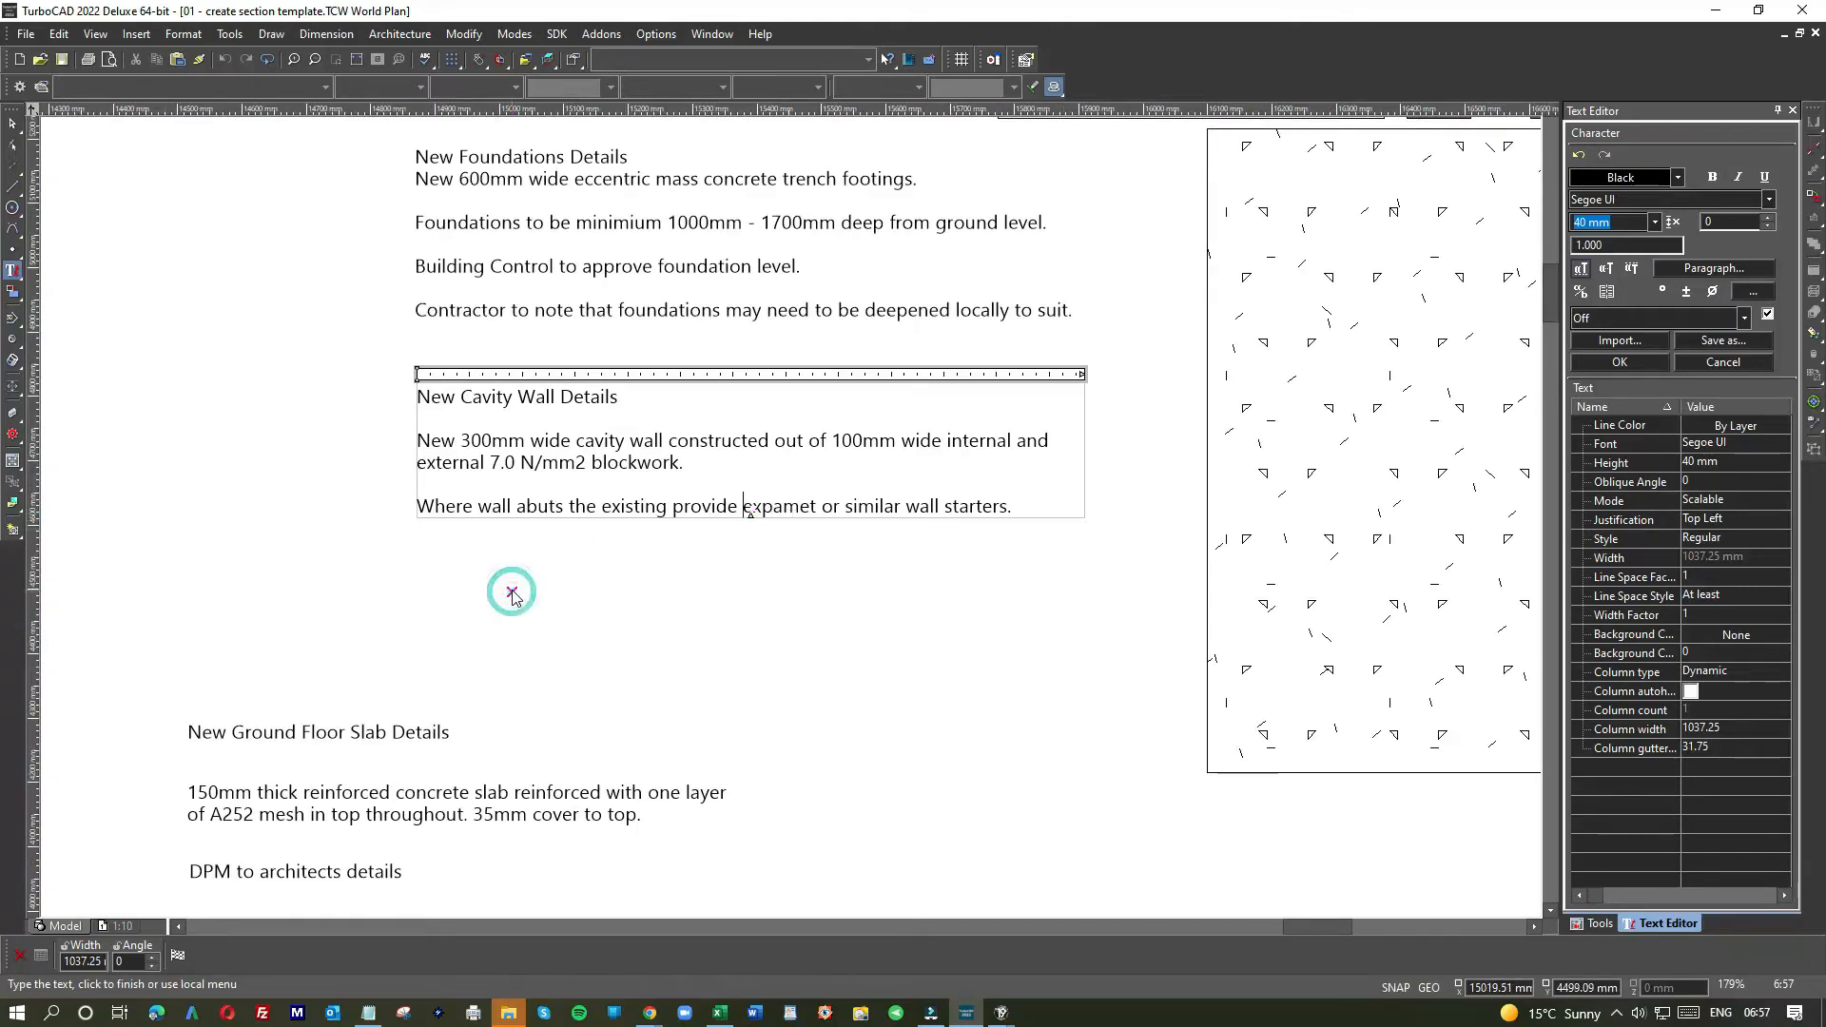
scroll(510, 597, "down", 2)
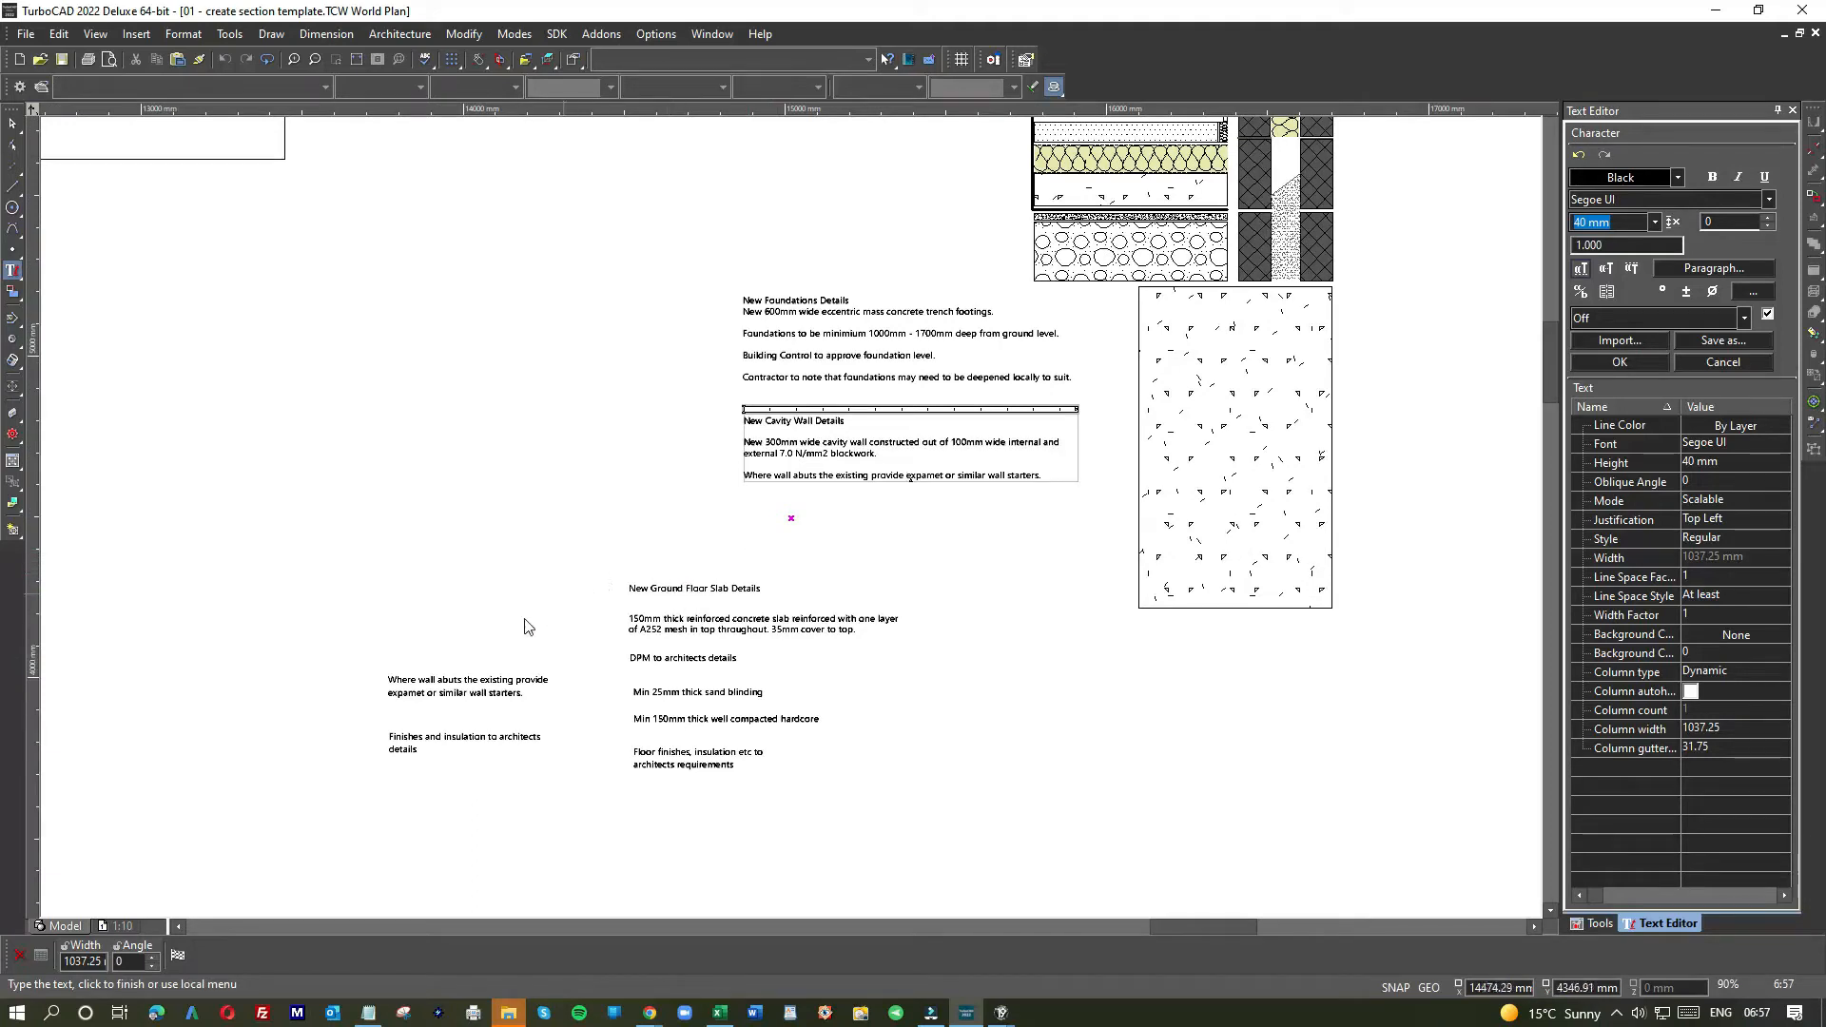
left_click(479, 684)
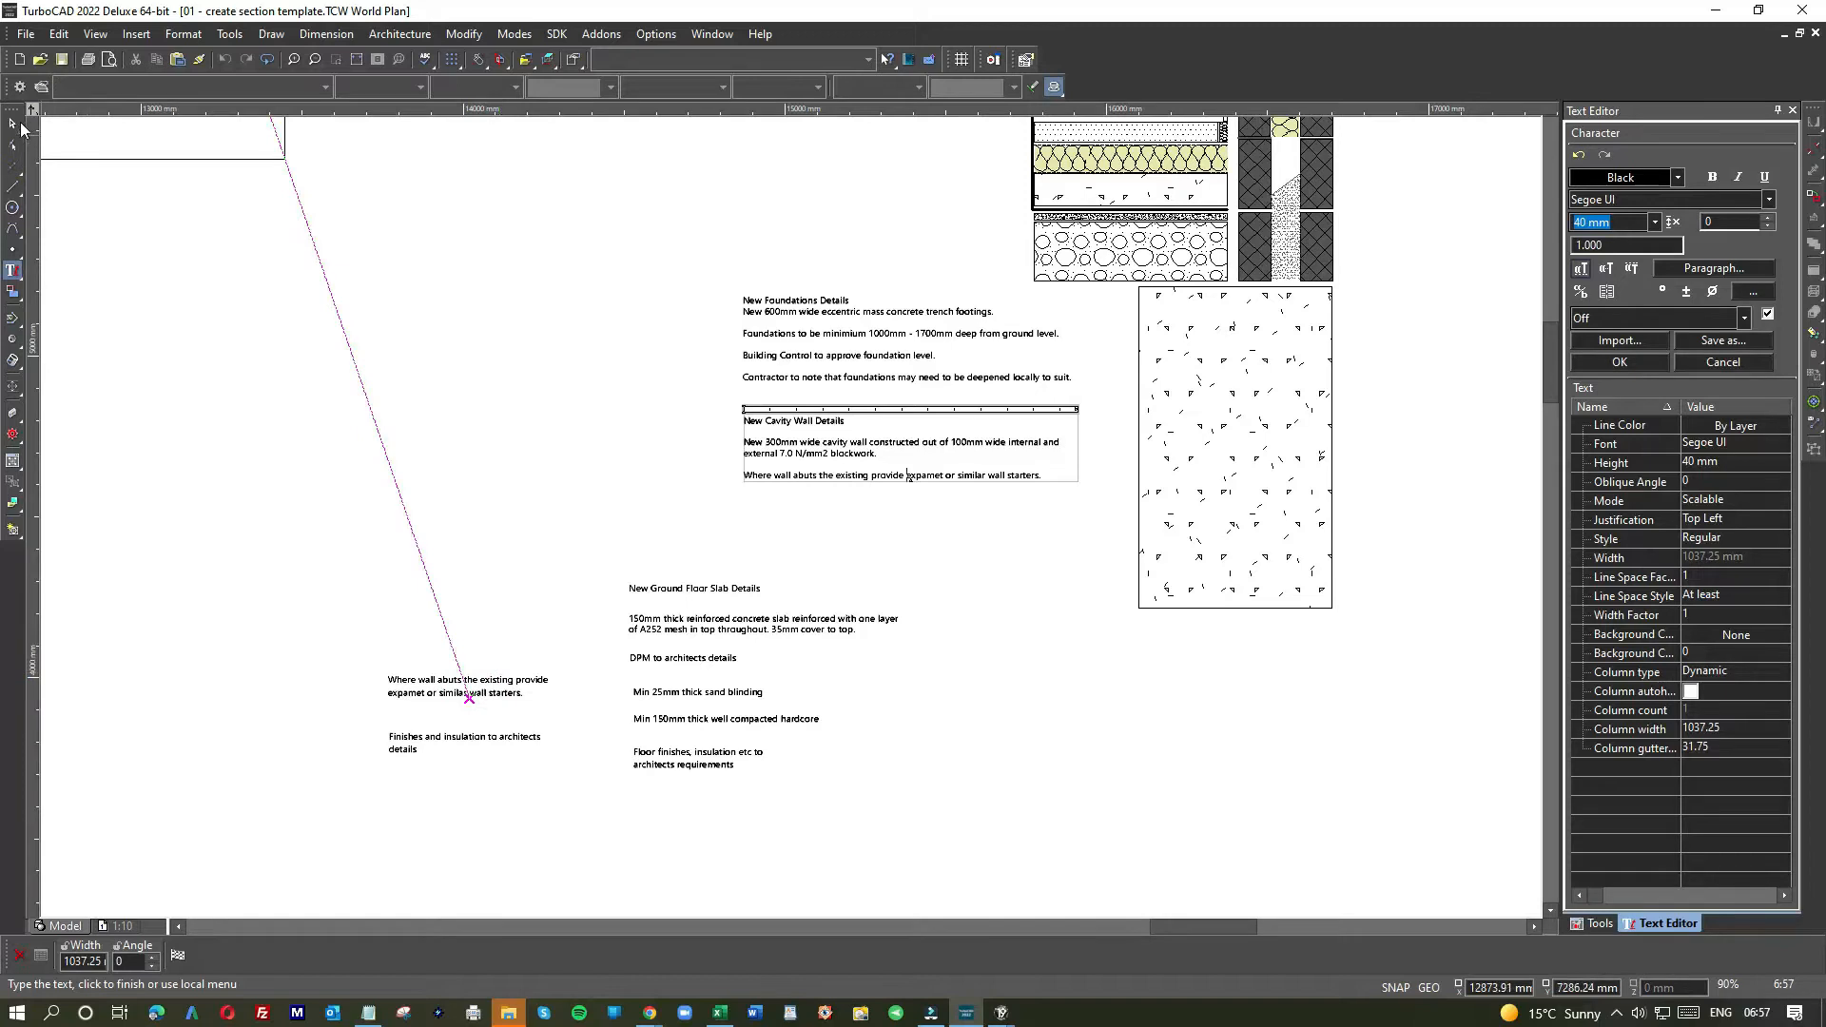
left_click(499, 690)
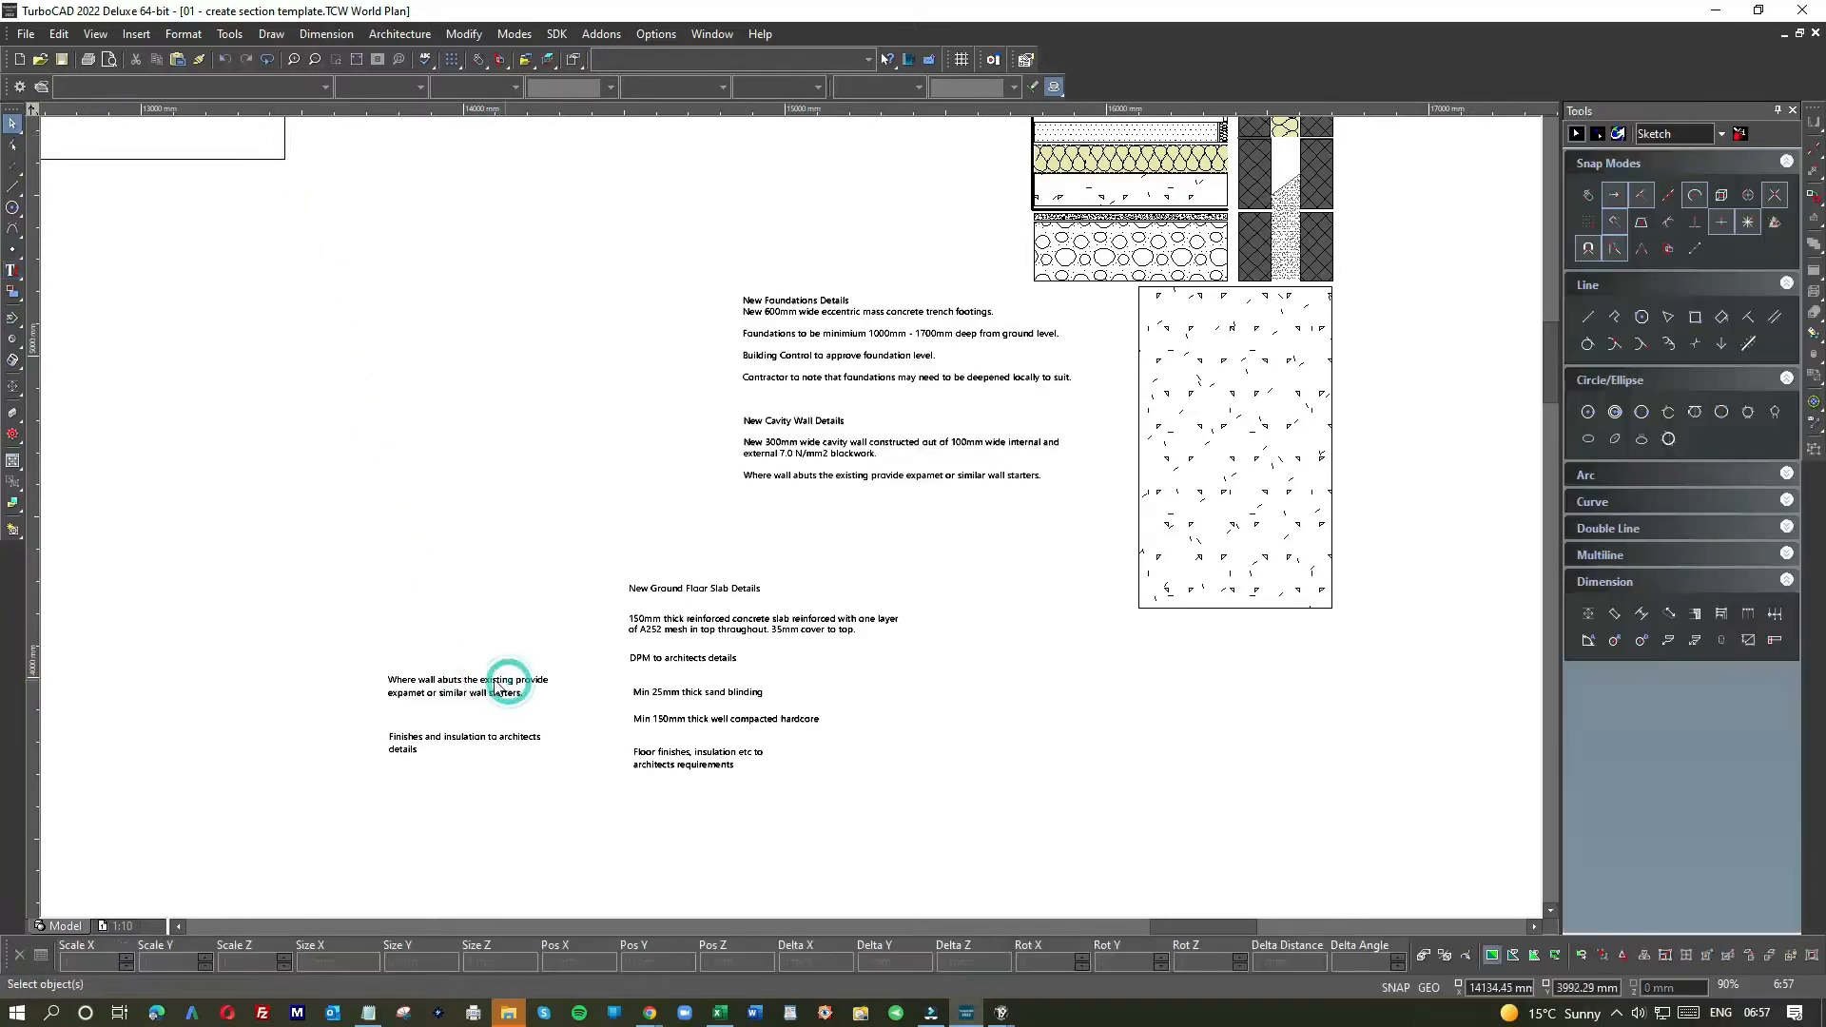
left_click(494, 677)
key("Delete")
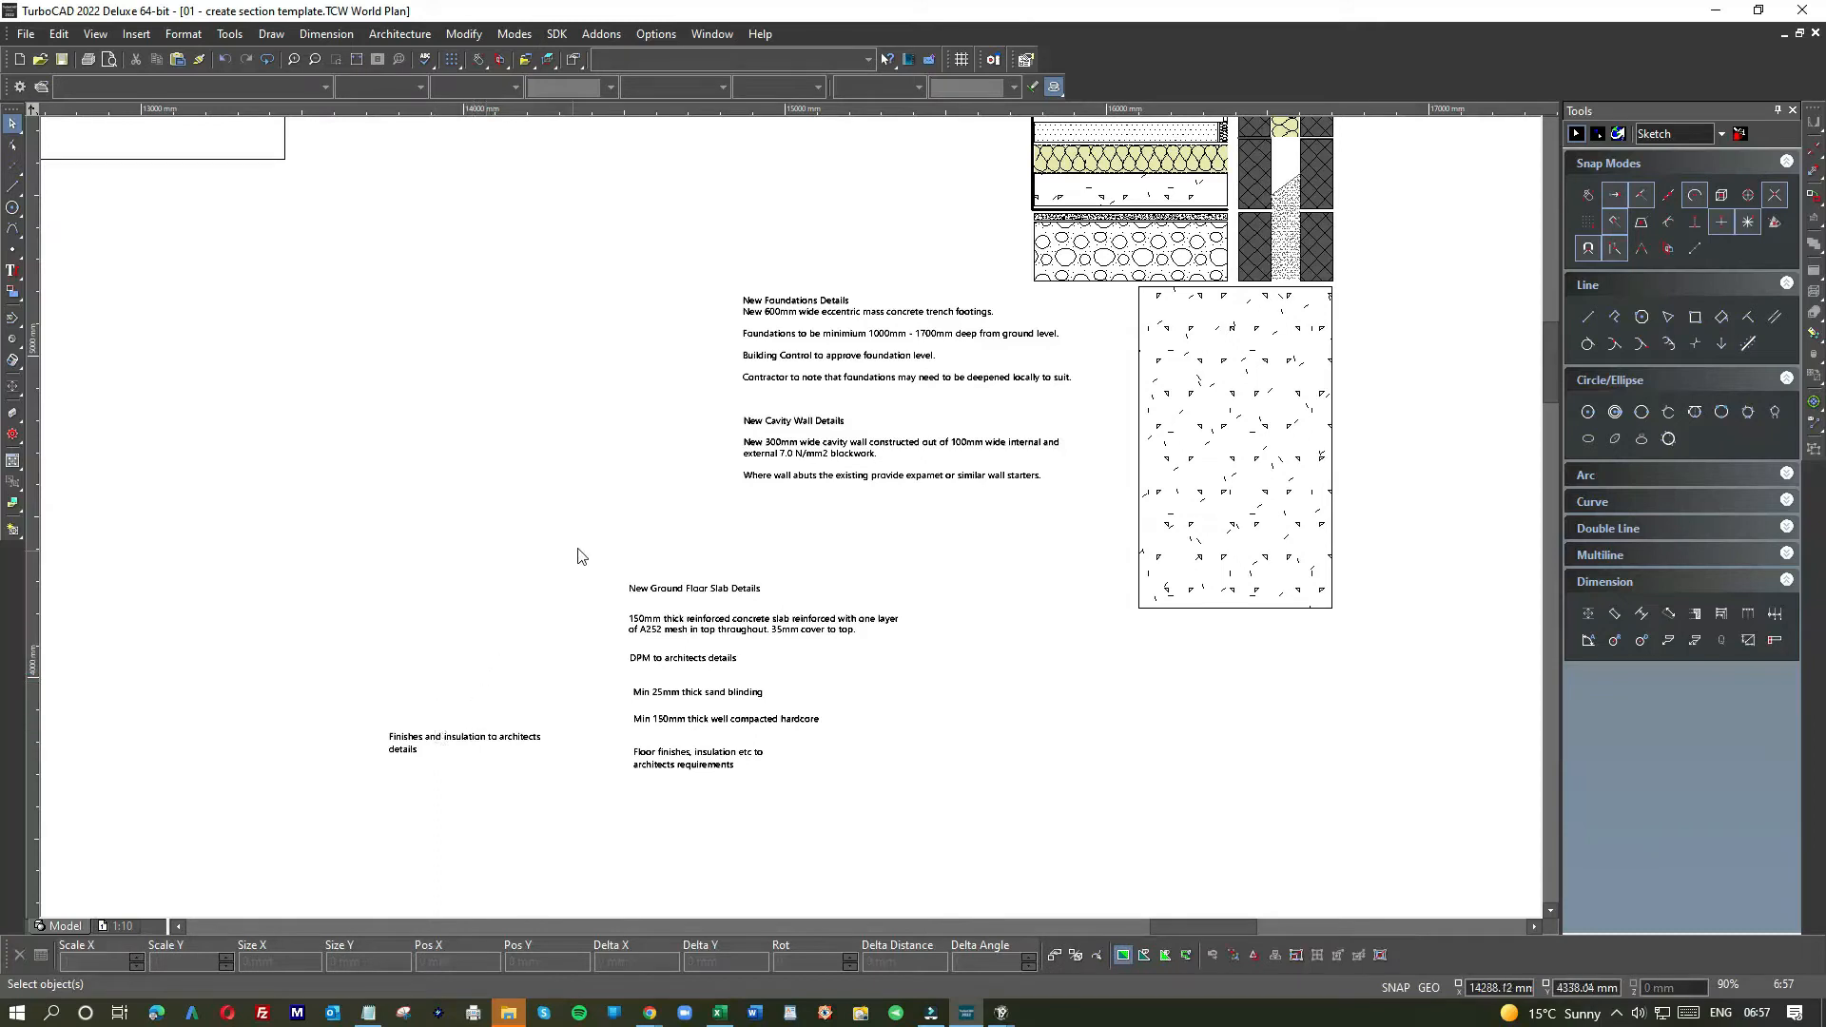
- Add a full stop to the "Finishes and insulation to architects details" note in its properties and copy its wording
left_click(452, 736)
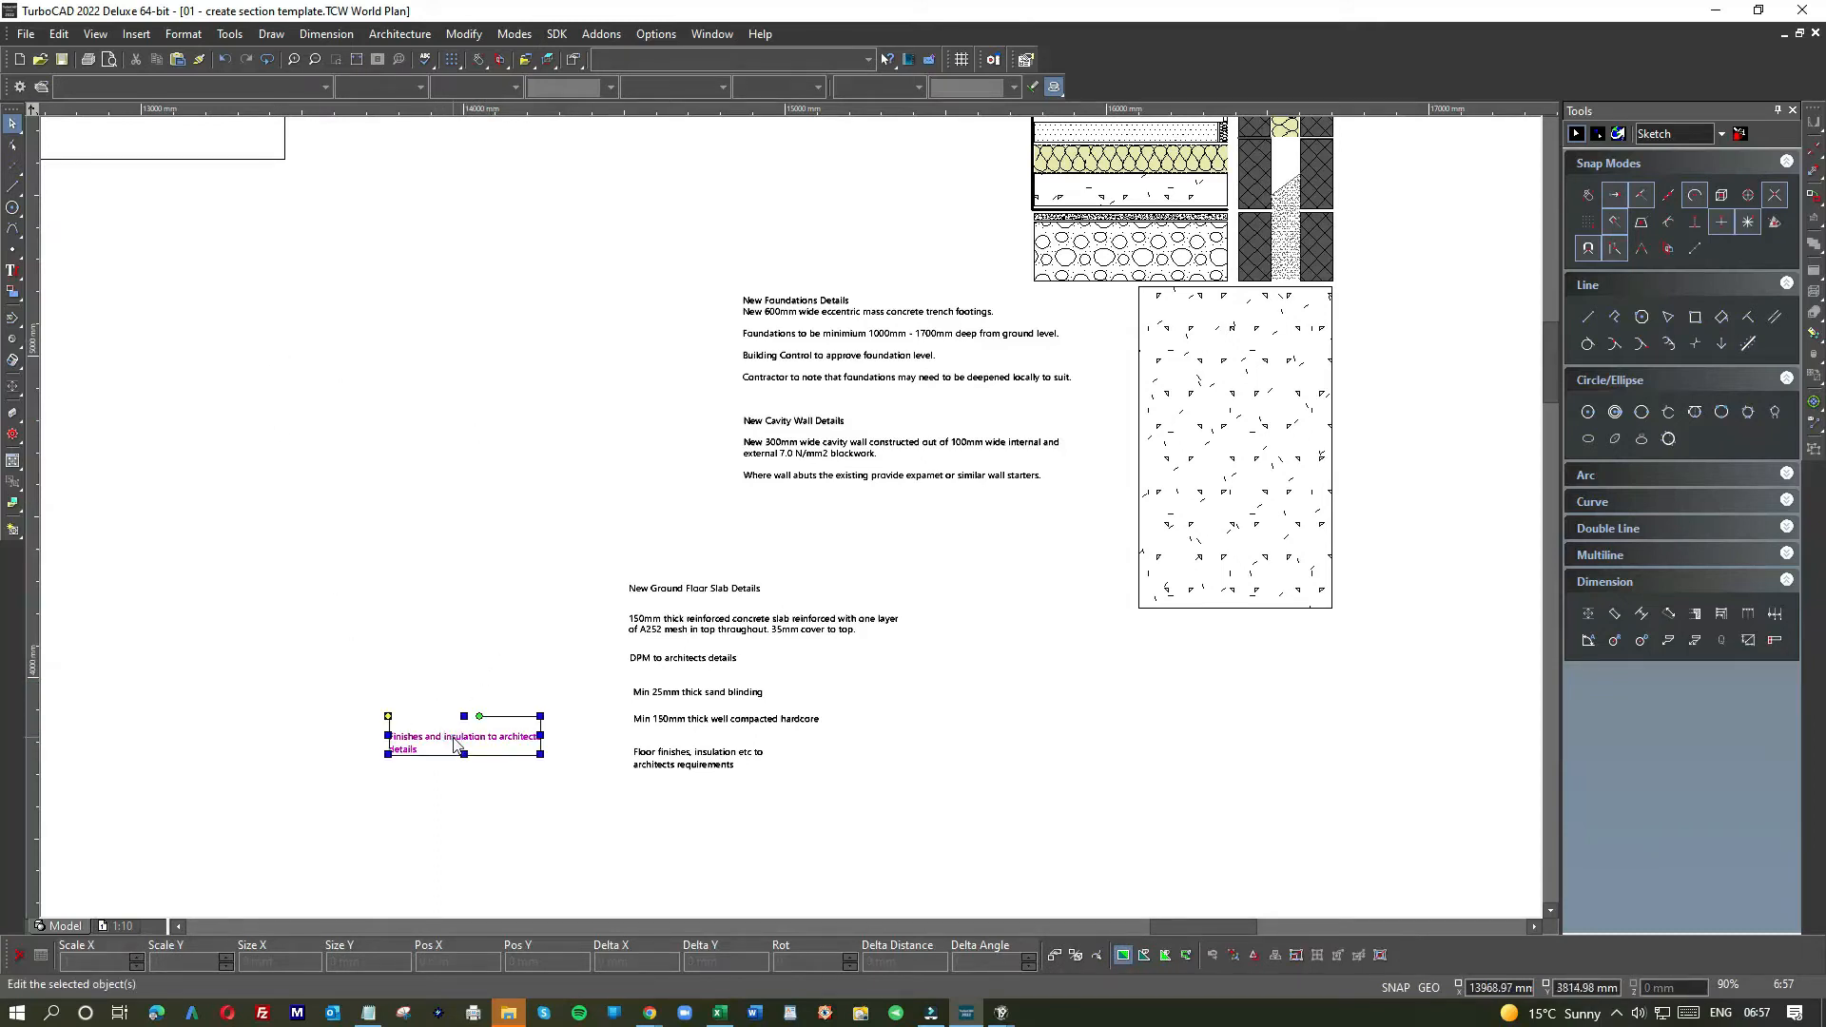
double_click(453, 736)
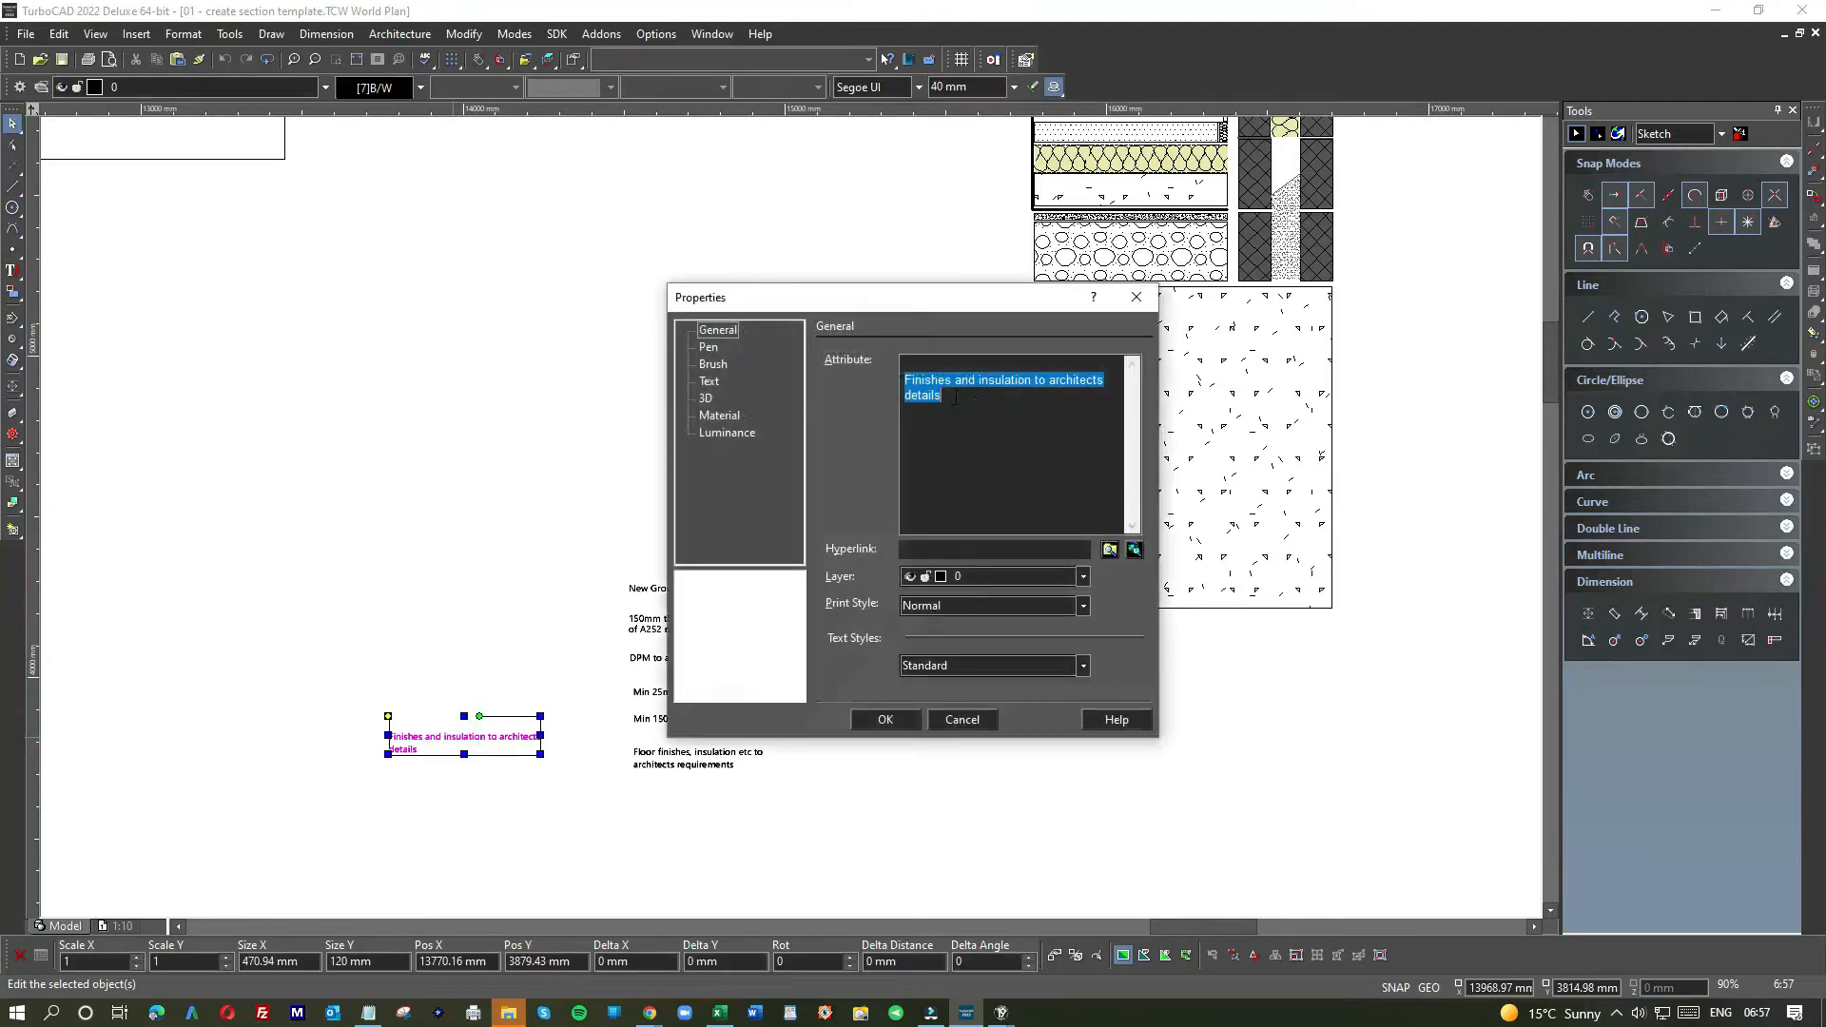
double_click(951, 396)
left_click(944, 395)
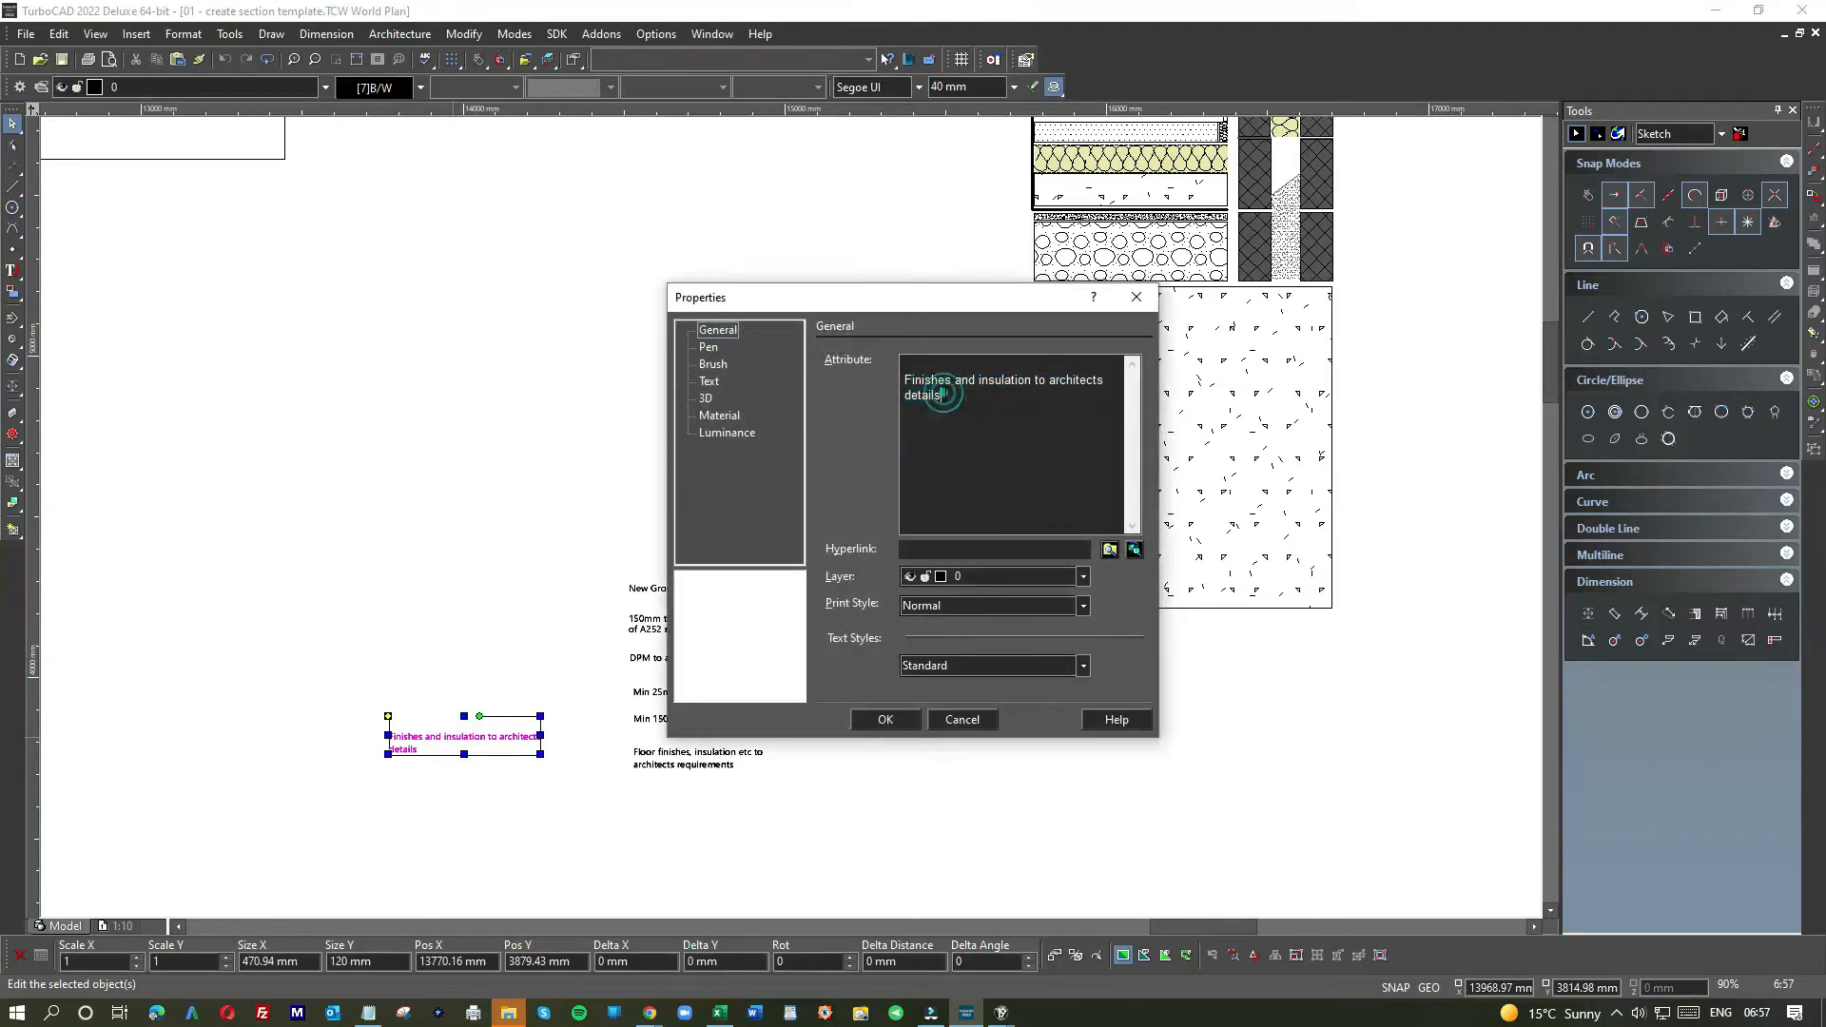
left_click_drag(946, 398, 903, 379)
key("ctrl+c")
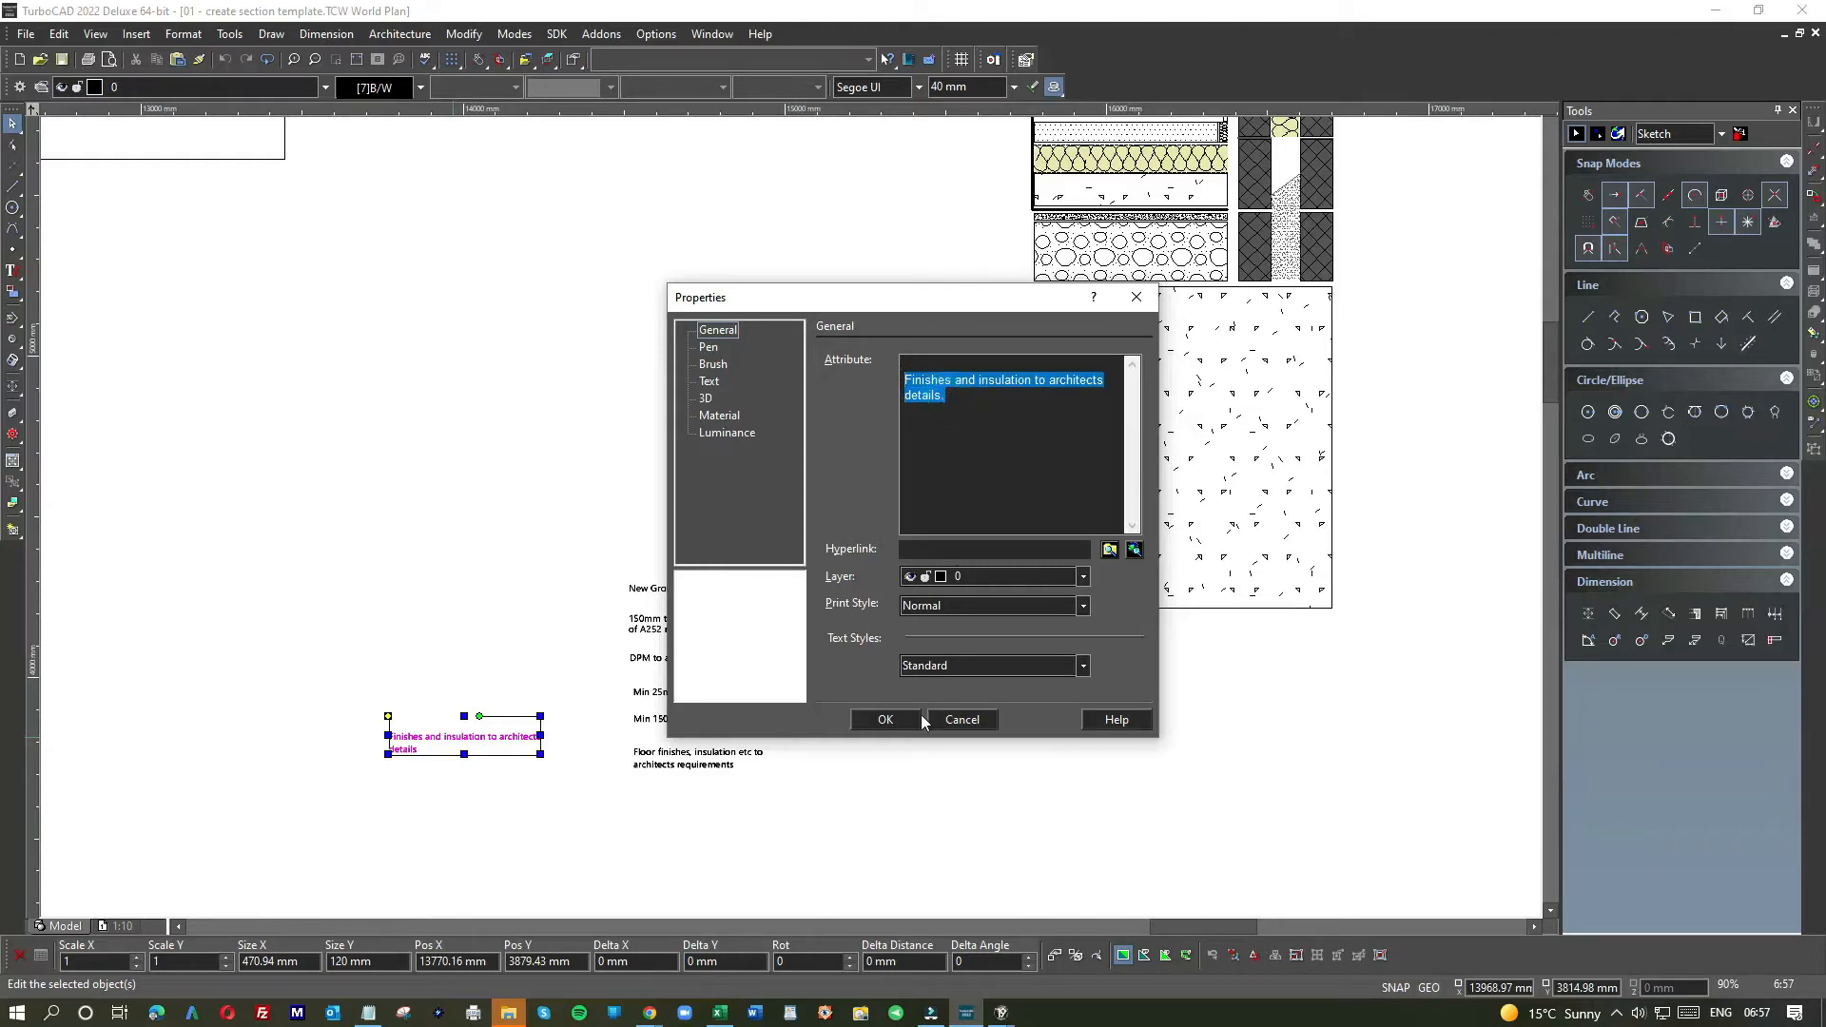
left_click(964, 725)
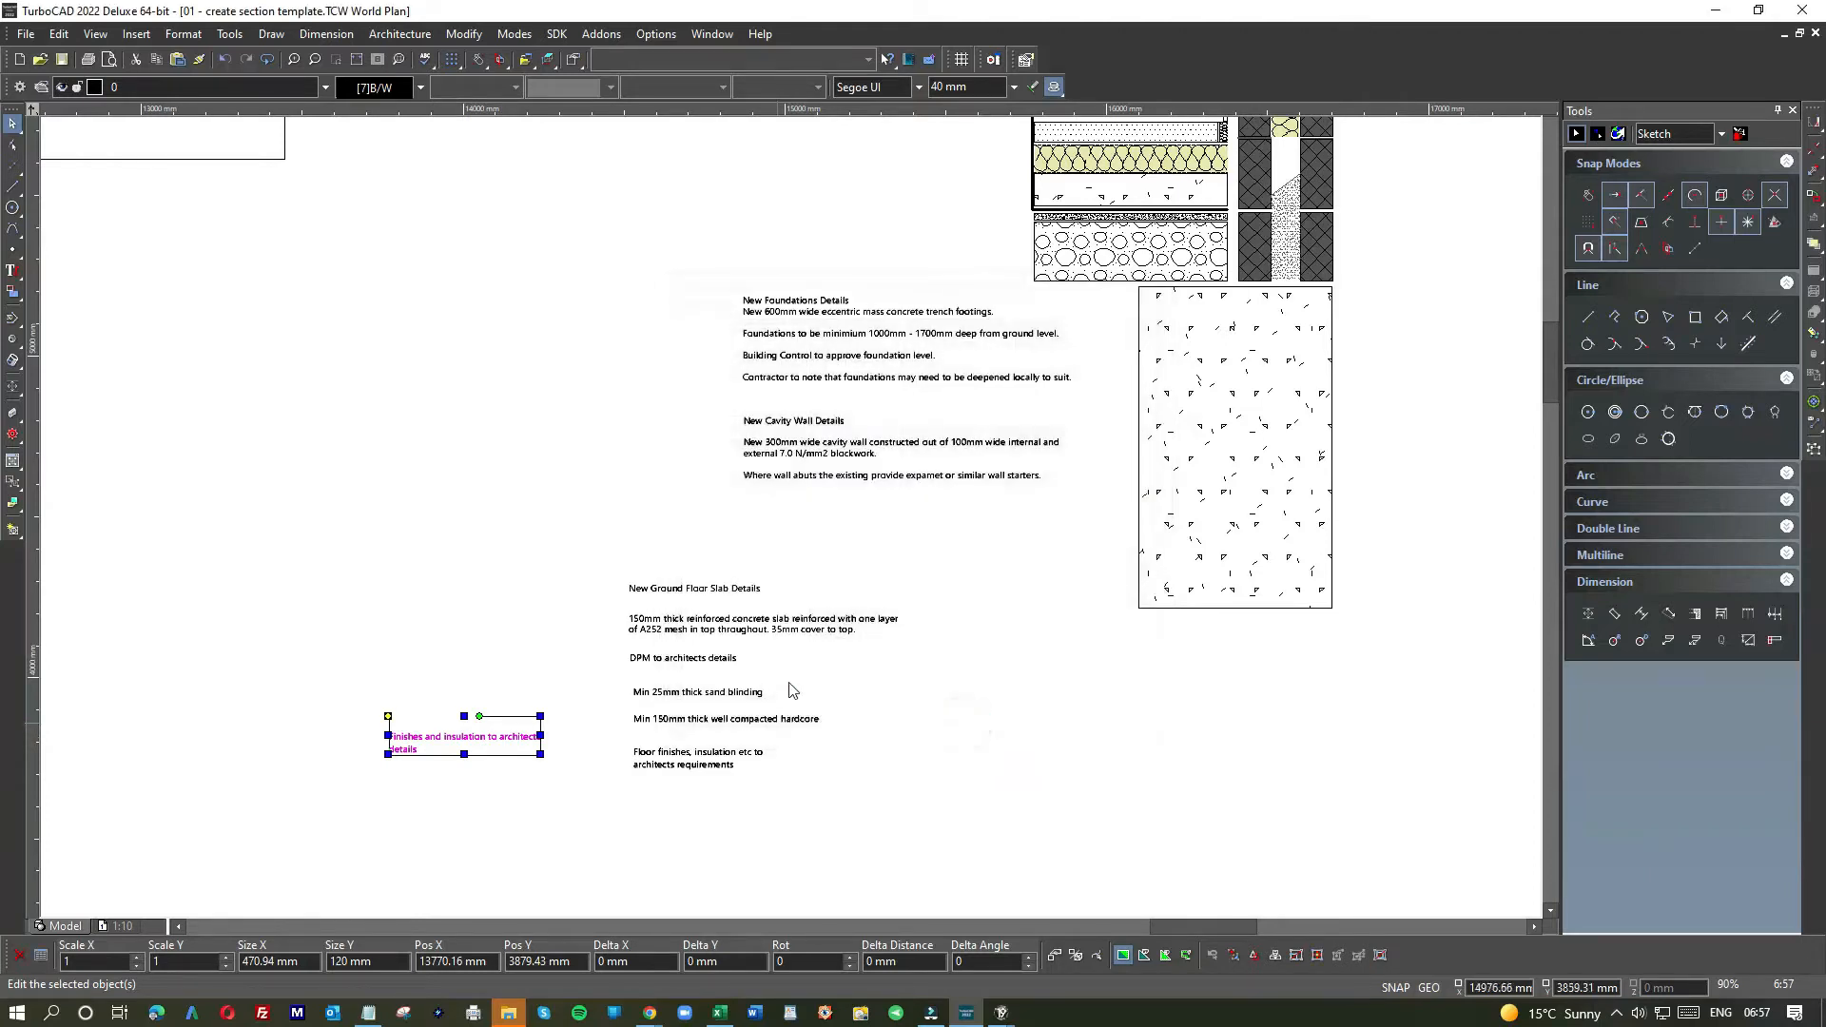
- Try to add the copied finishes note to the cavity wall multiline text through its properties
double_click(901, 477)
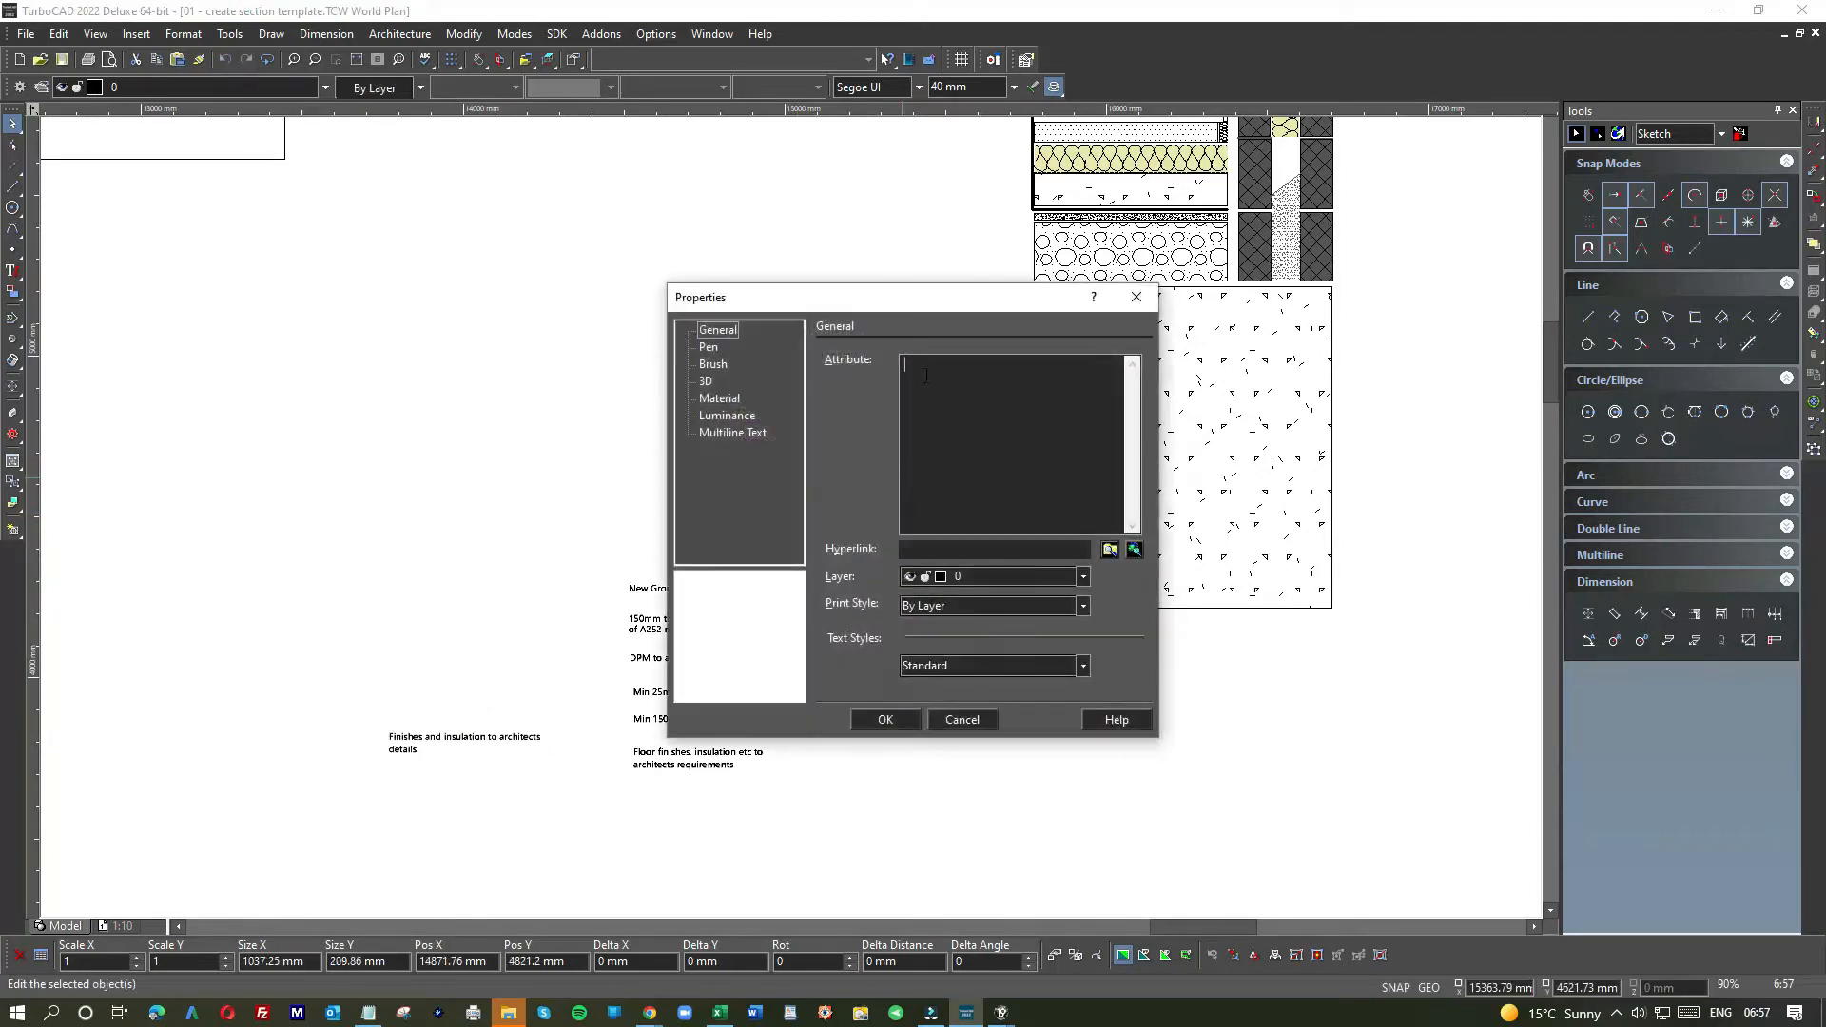
key("ctrl+v")
left_click(884, 719)
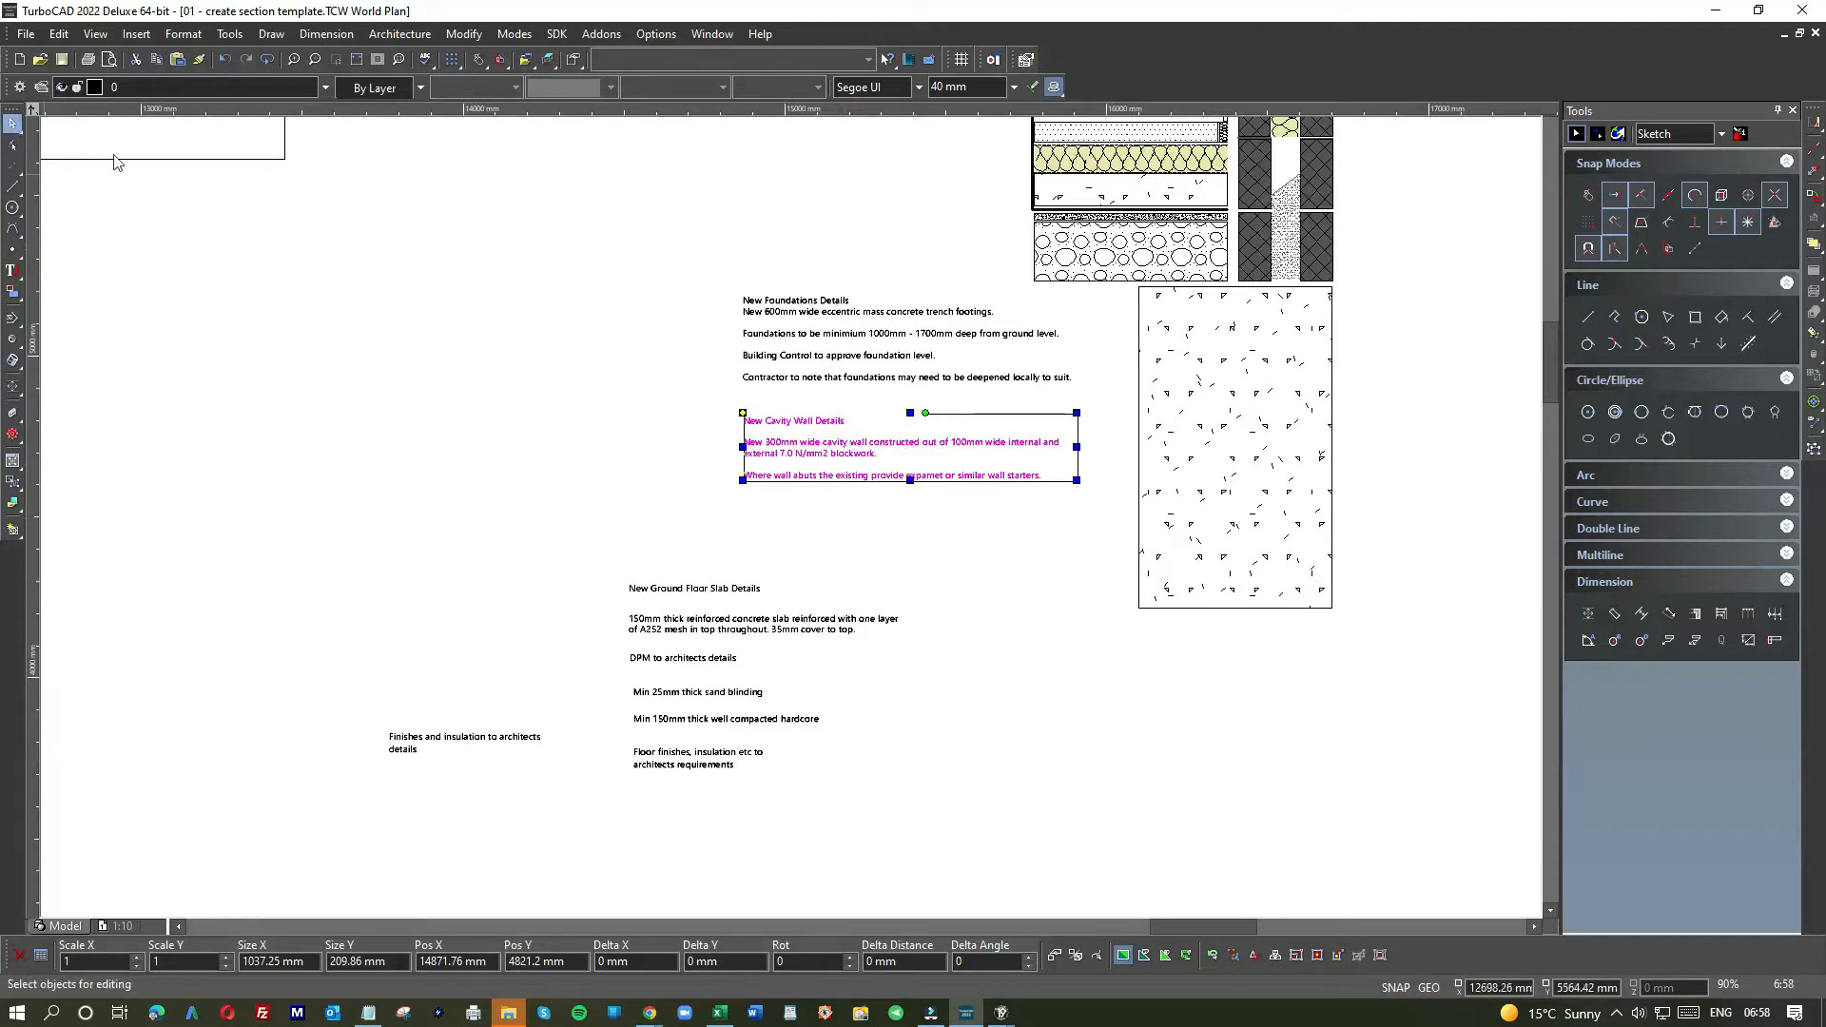
left_click(880, 495)
left_click(911, 451)
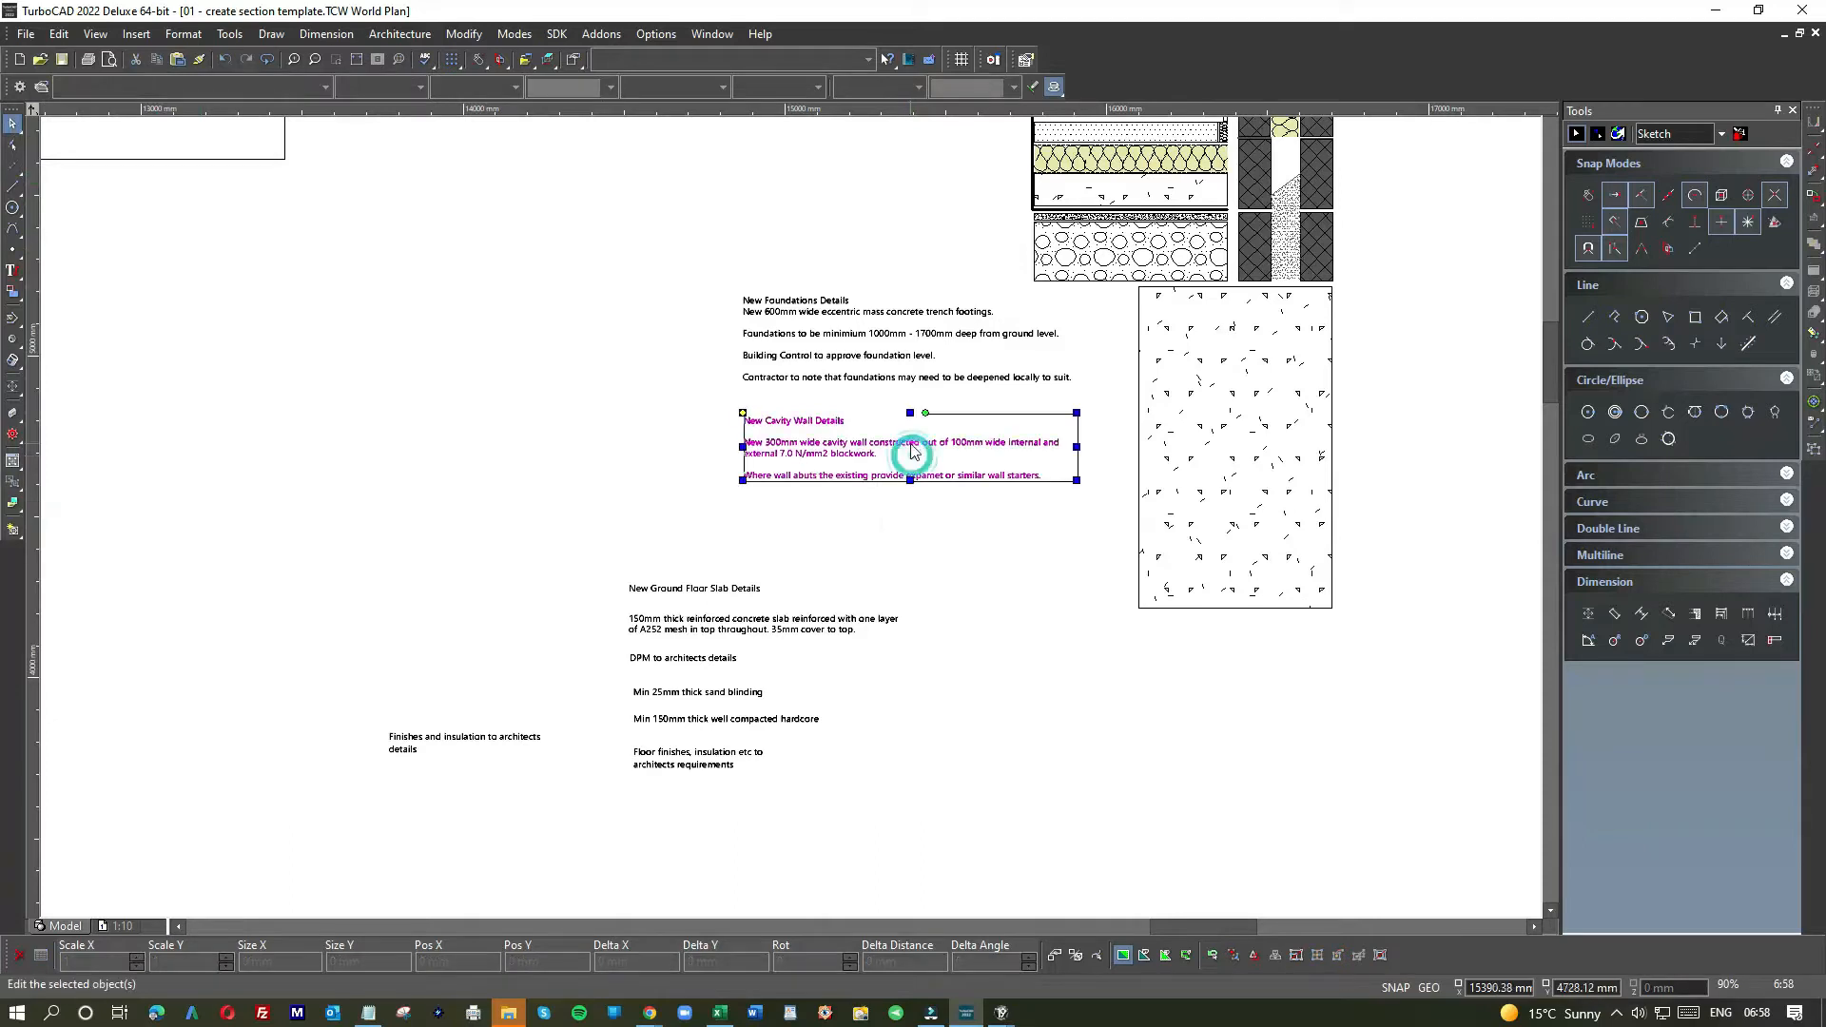
double_click(911, 451)
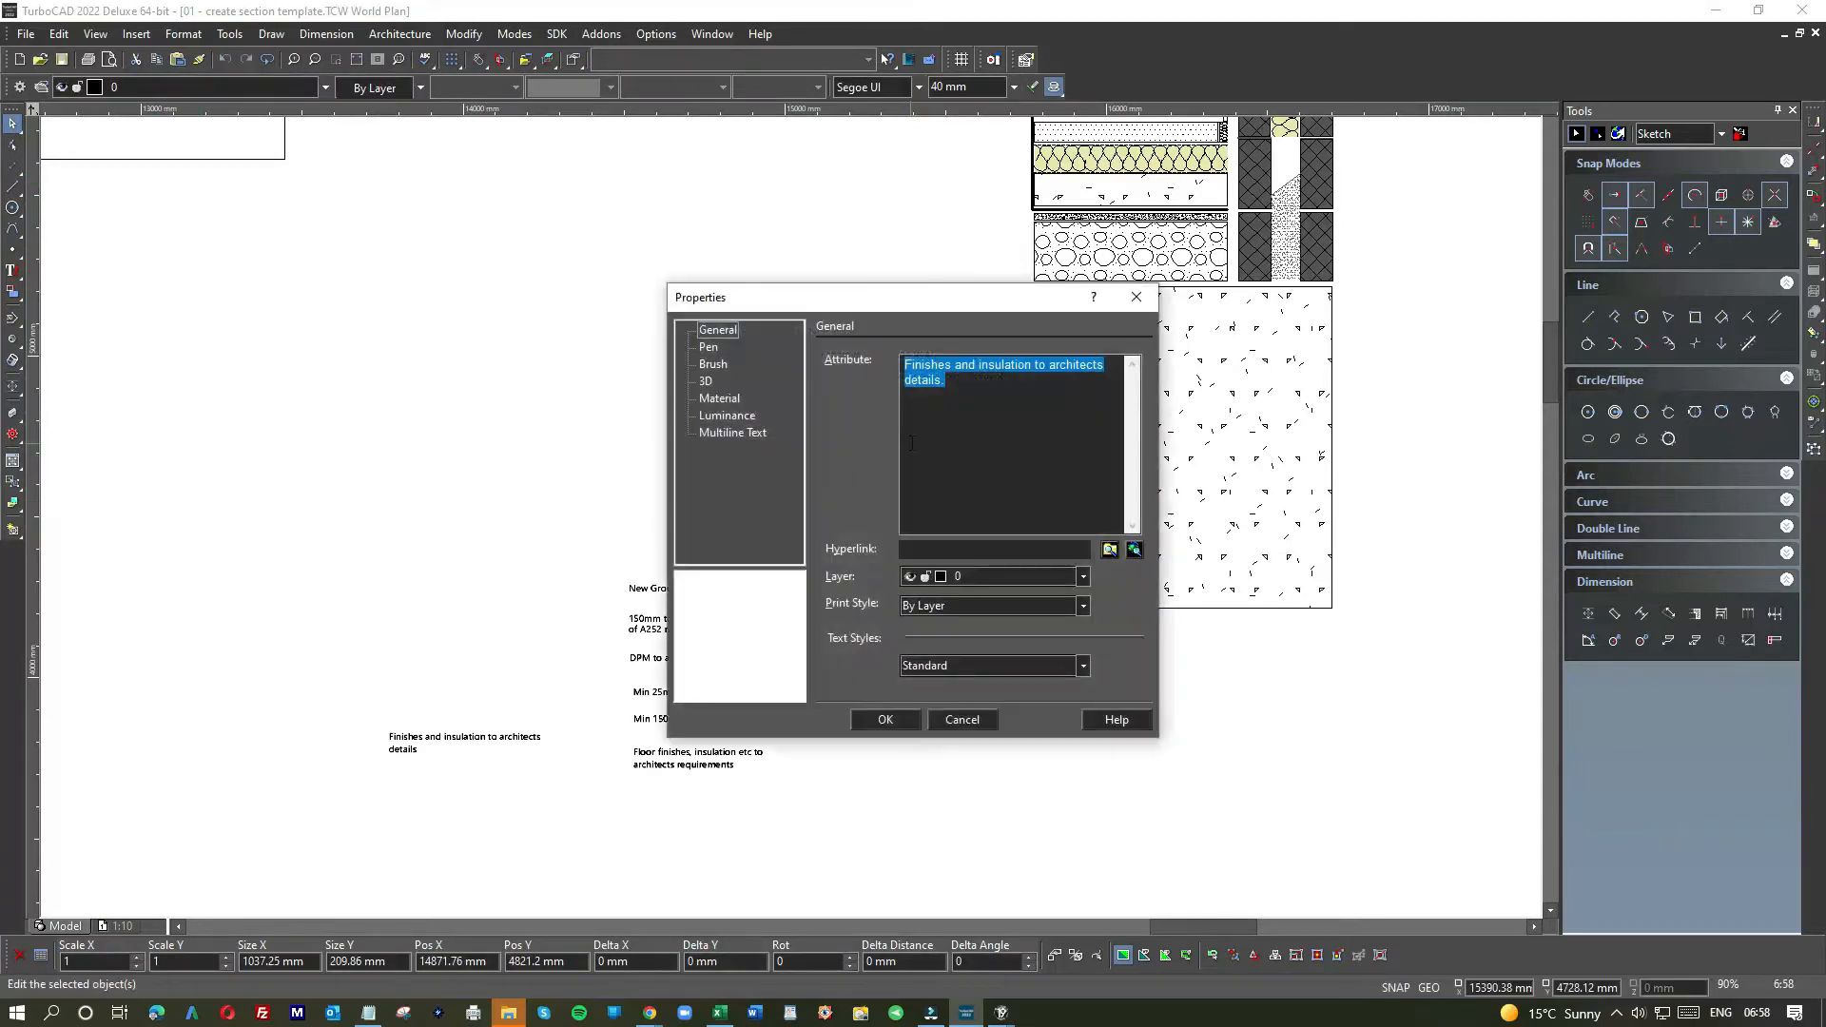
left_click(961, 719)
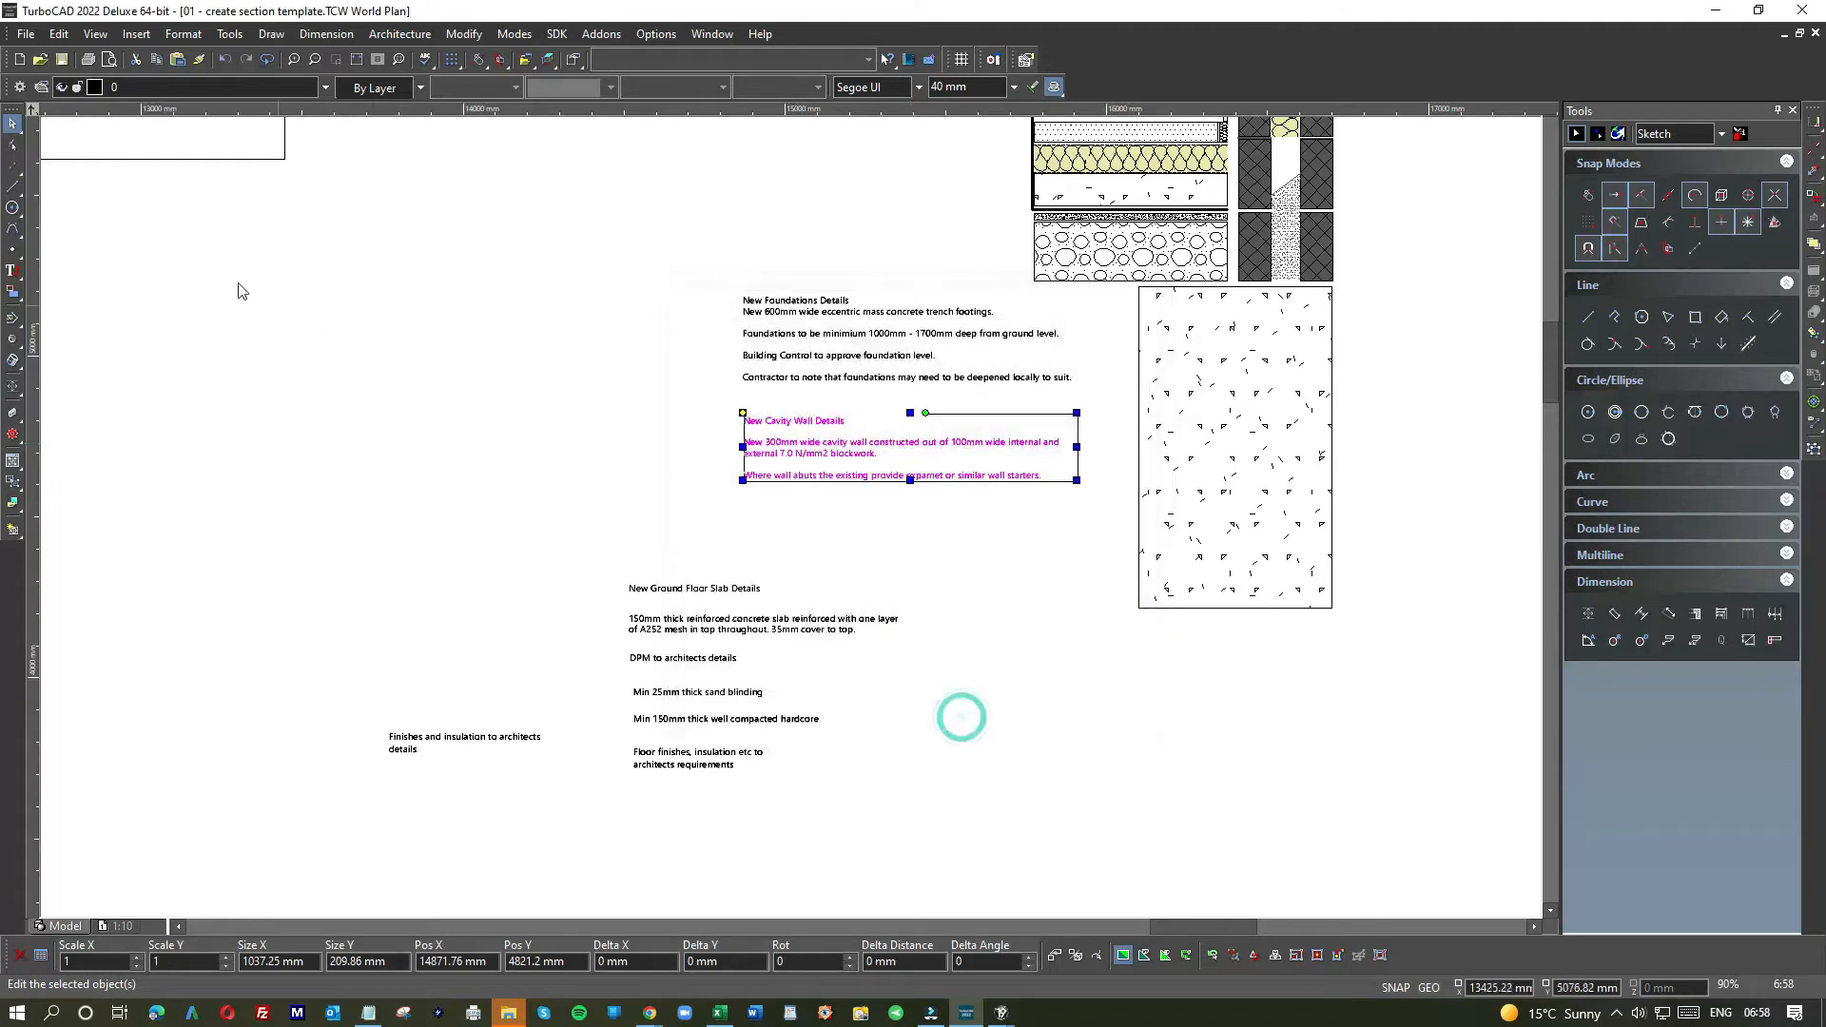
- Paste the copied finishes and insulation note into the cavity wall multiline text, one blank line below the wall starters note
left_click(14, 272)
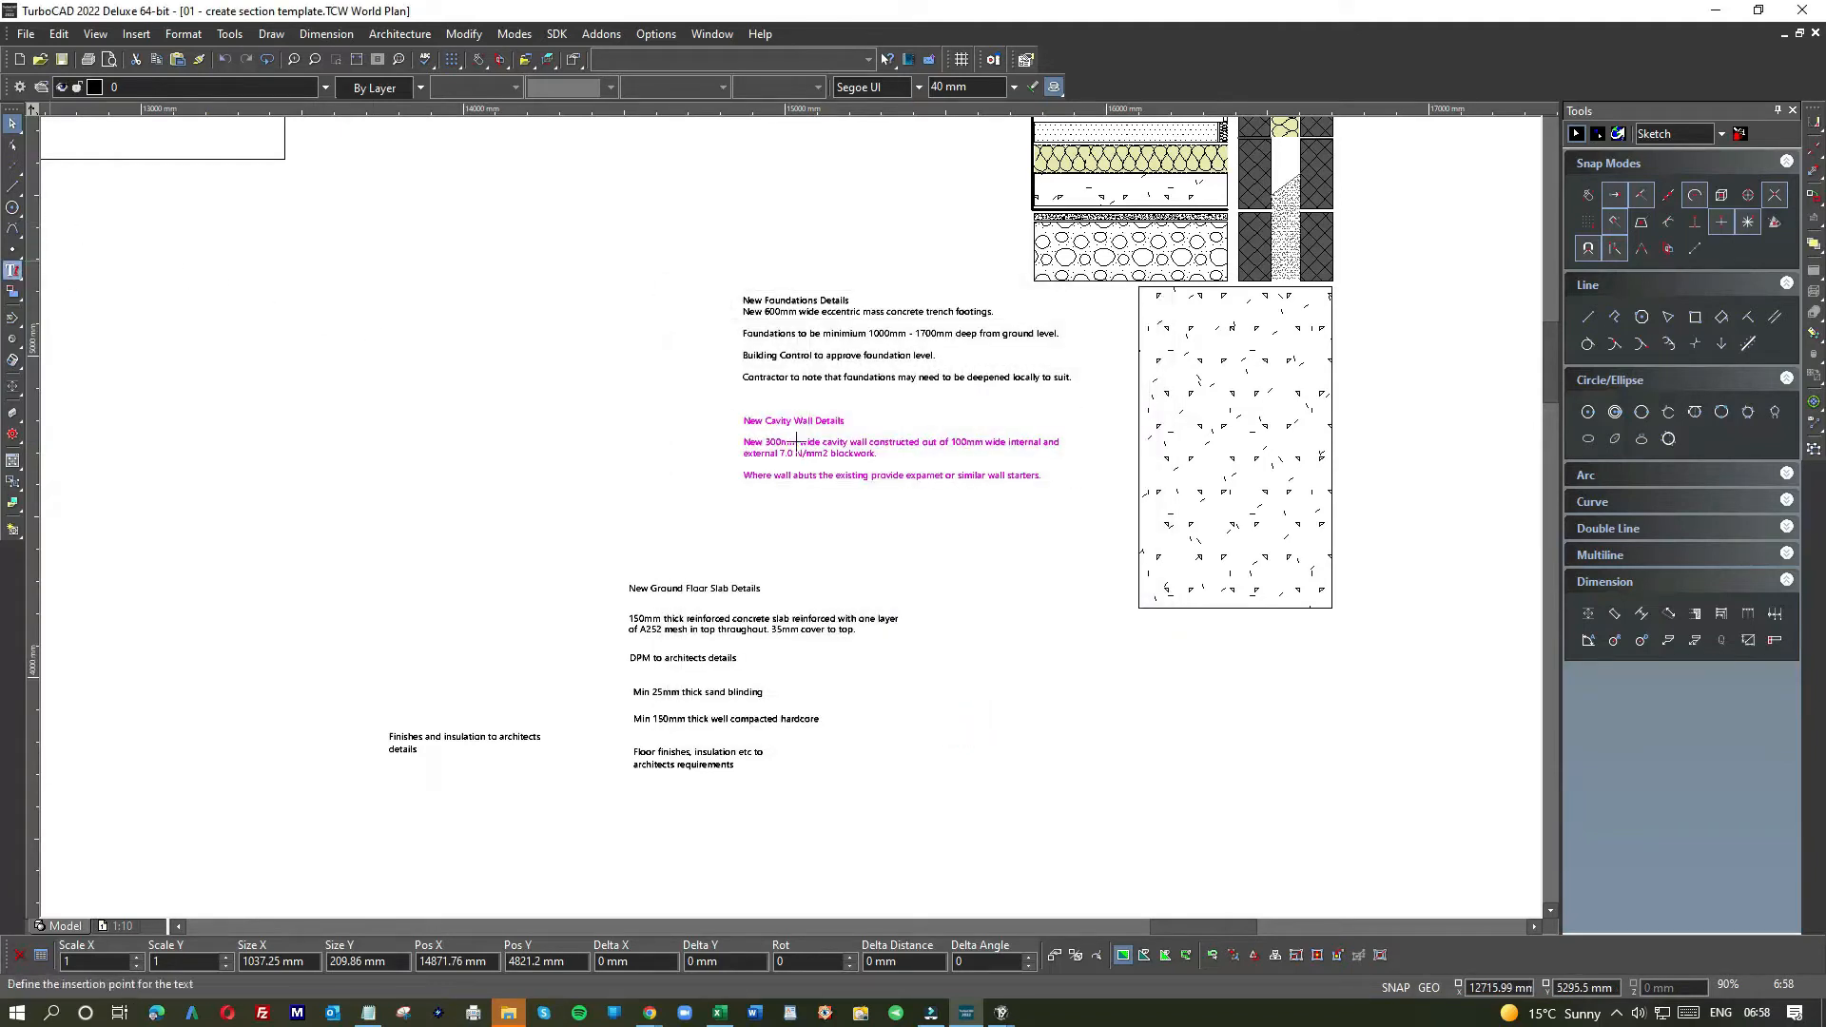
left_click(799, 451)
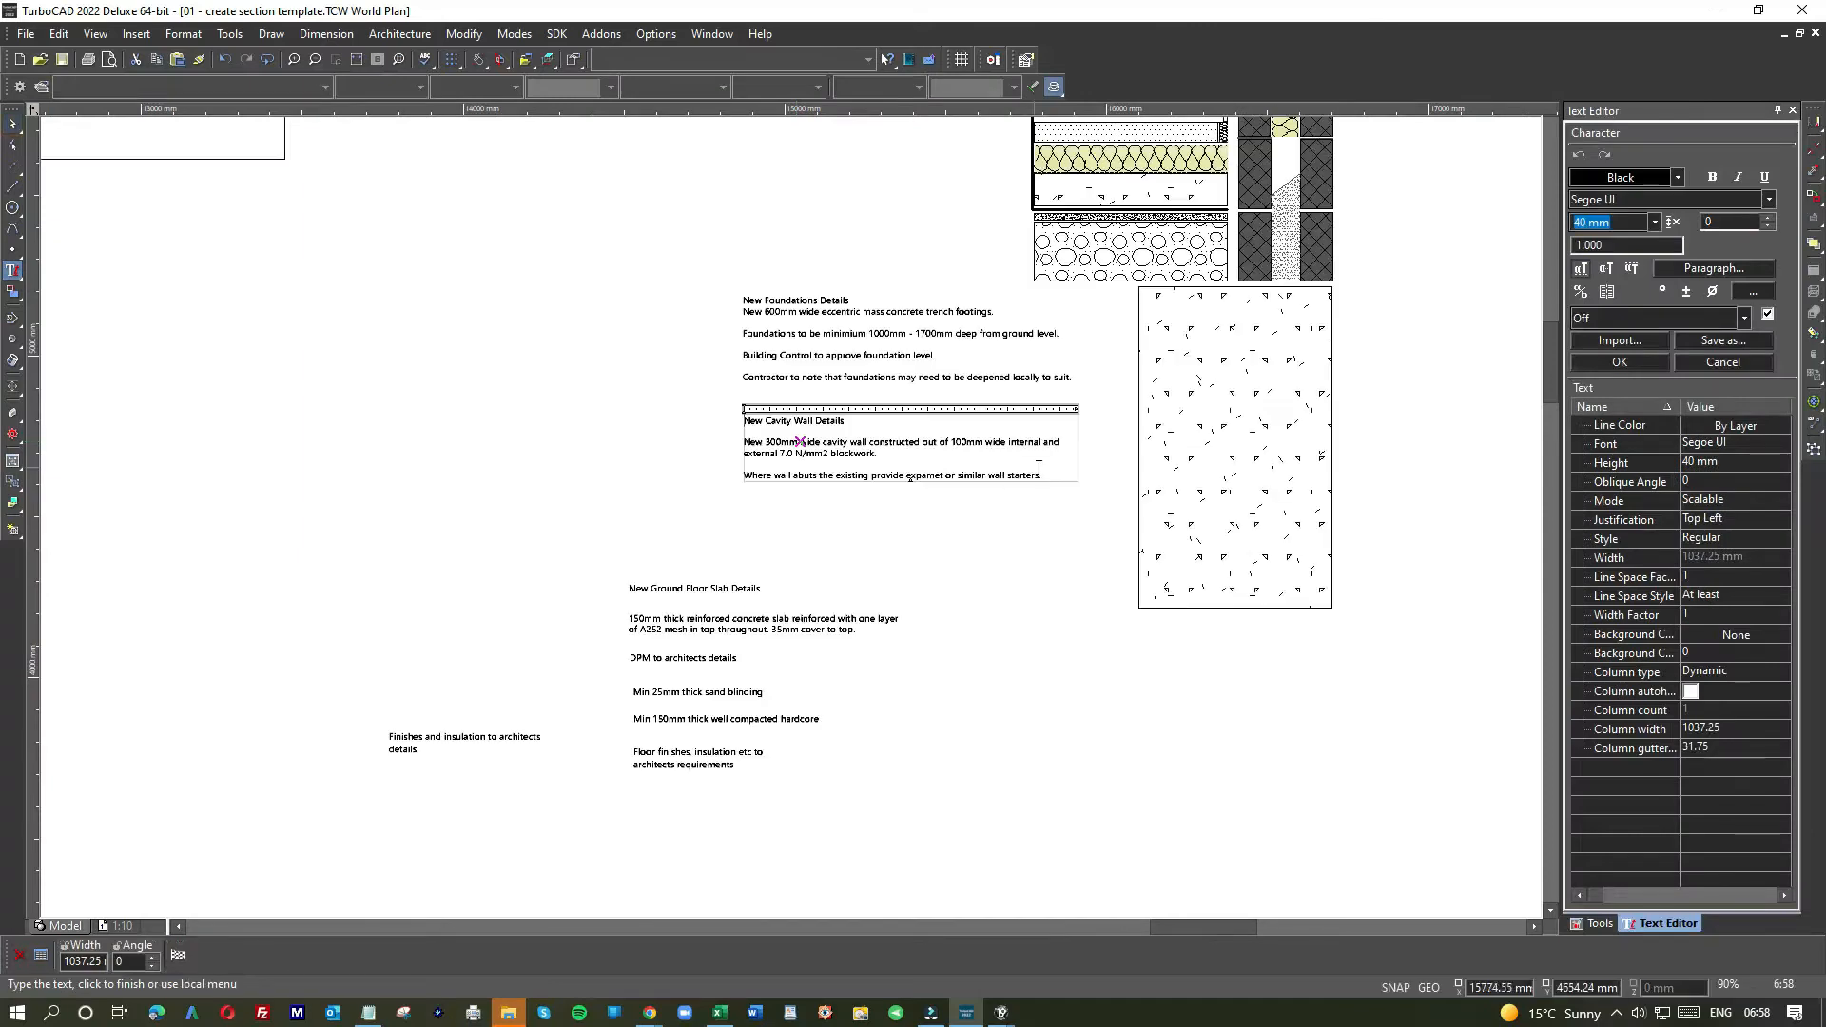
left_click(1046, 470)
key("Return")
key("Return")
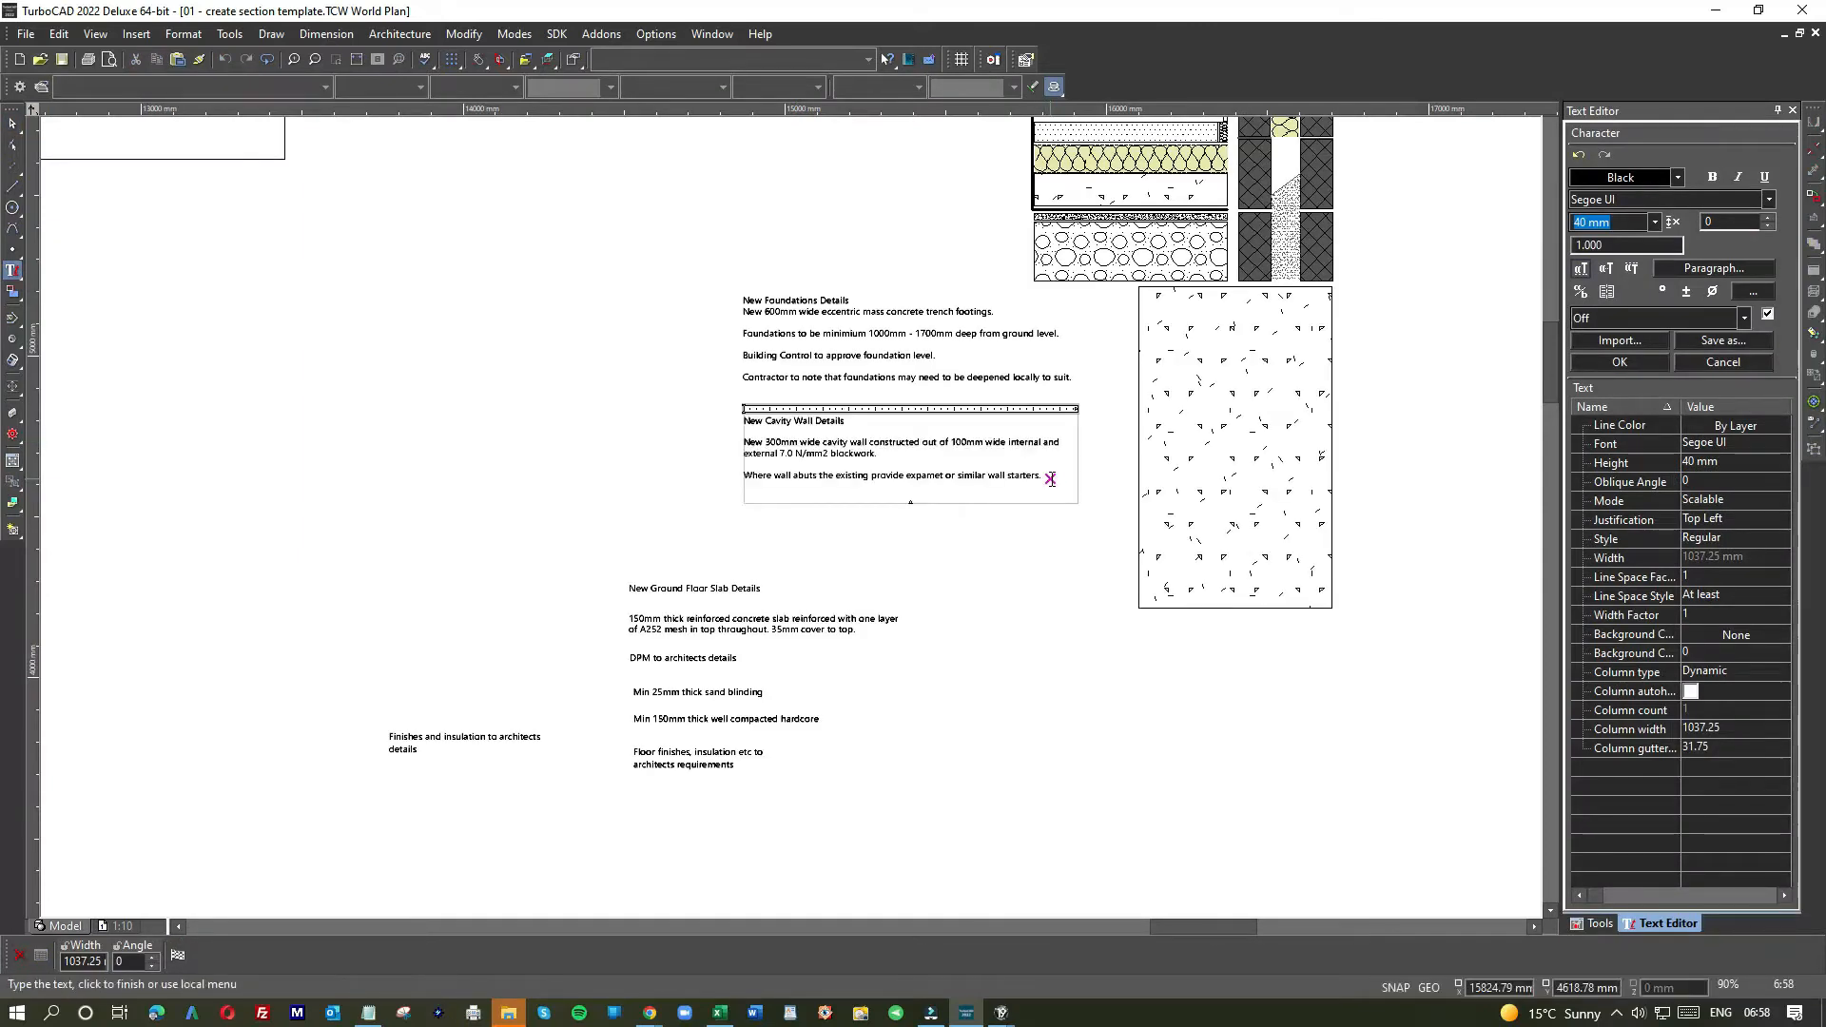
key("ctrl+v")
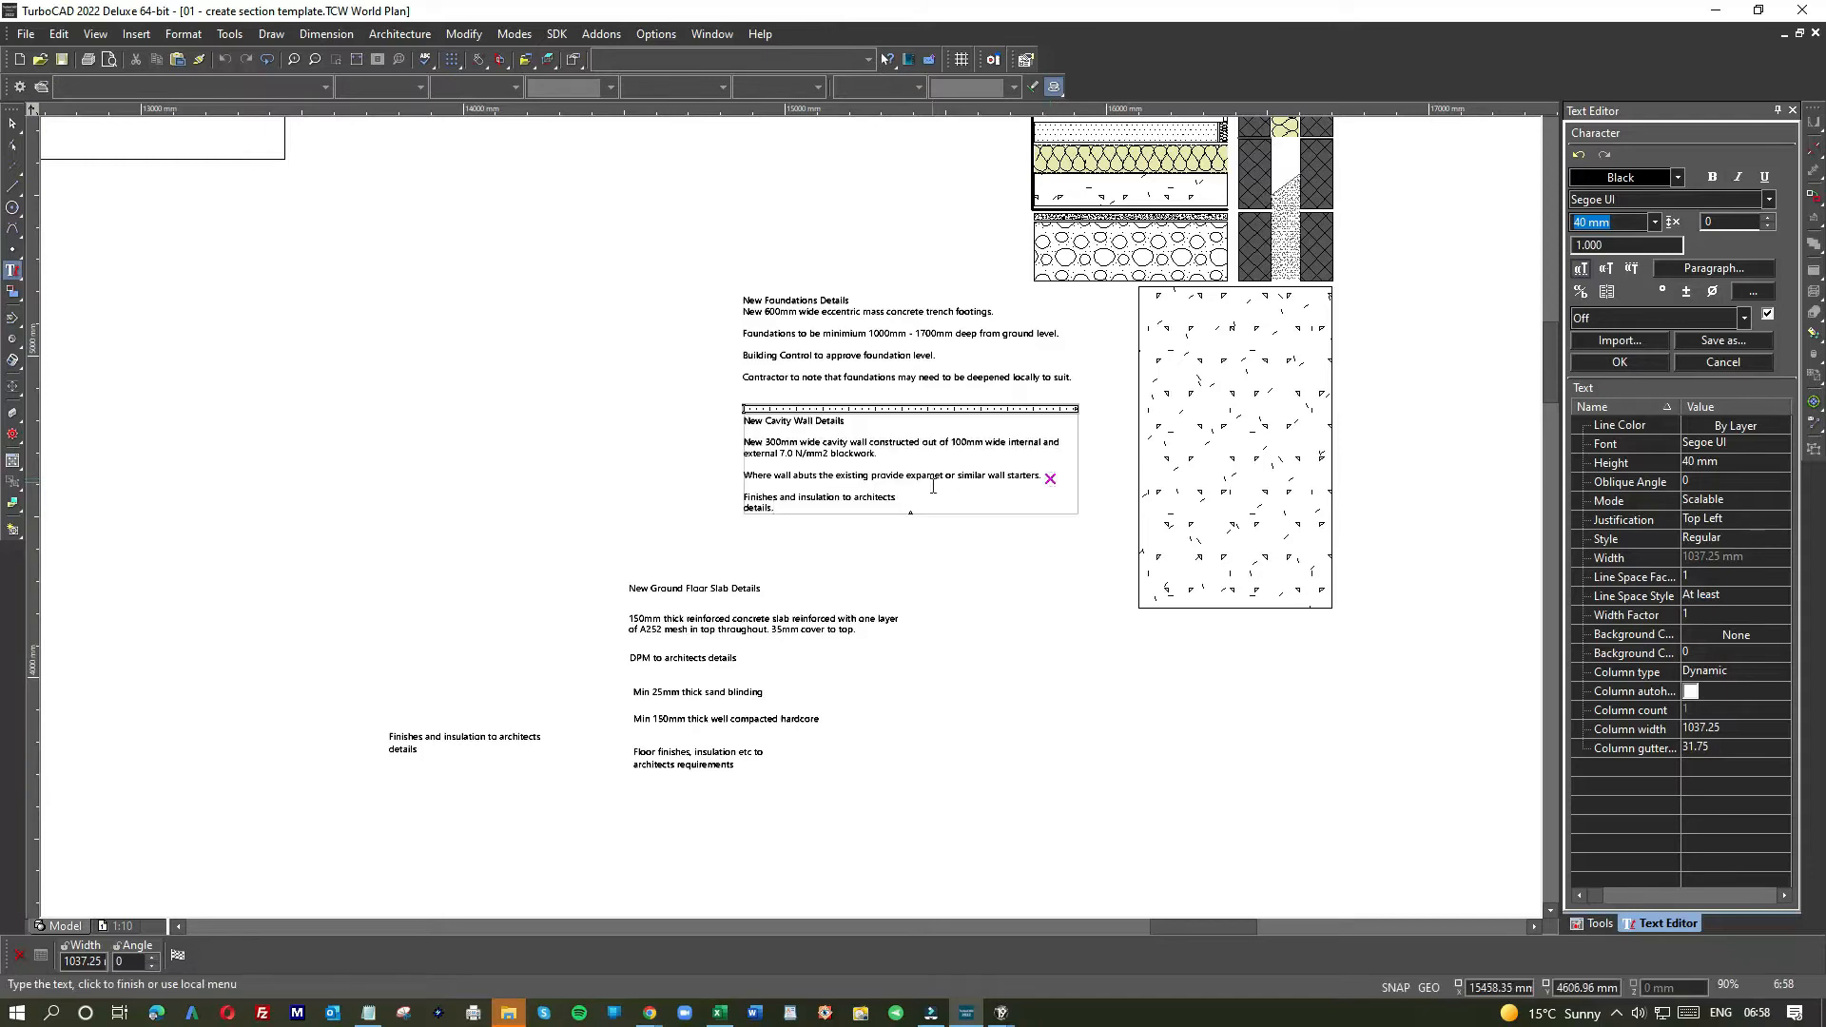
- Remove the line break from the pasted finishes note so it runs on one line, and delete the separate original note
left_click(927, 496)
key("Delete")
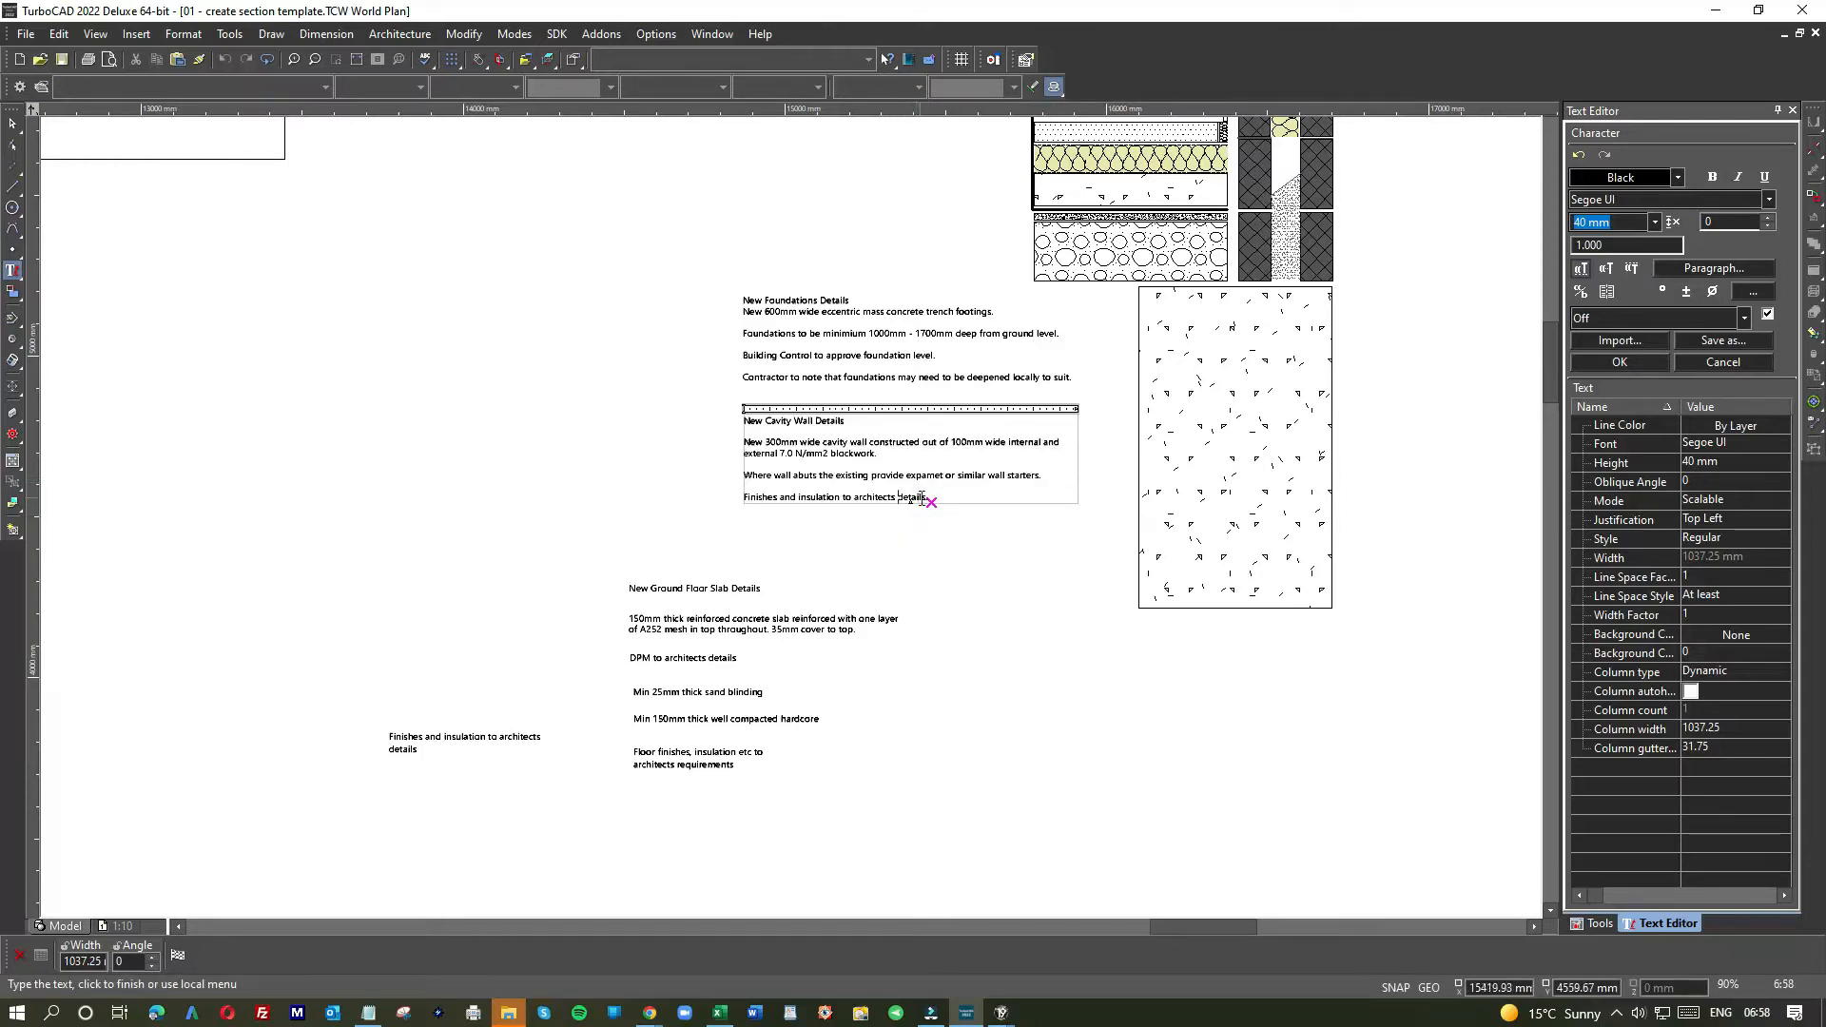
scroll(921, 521, "up", 5)
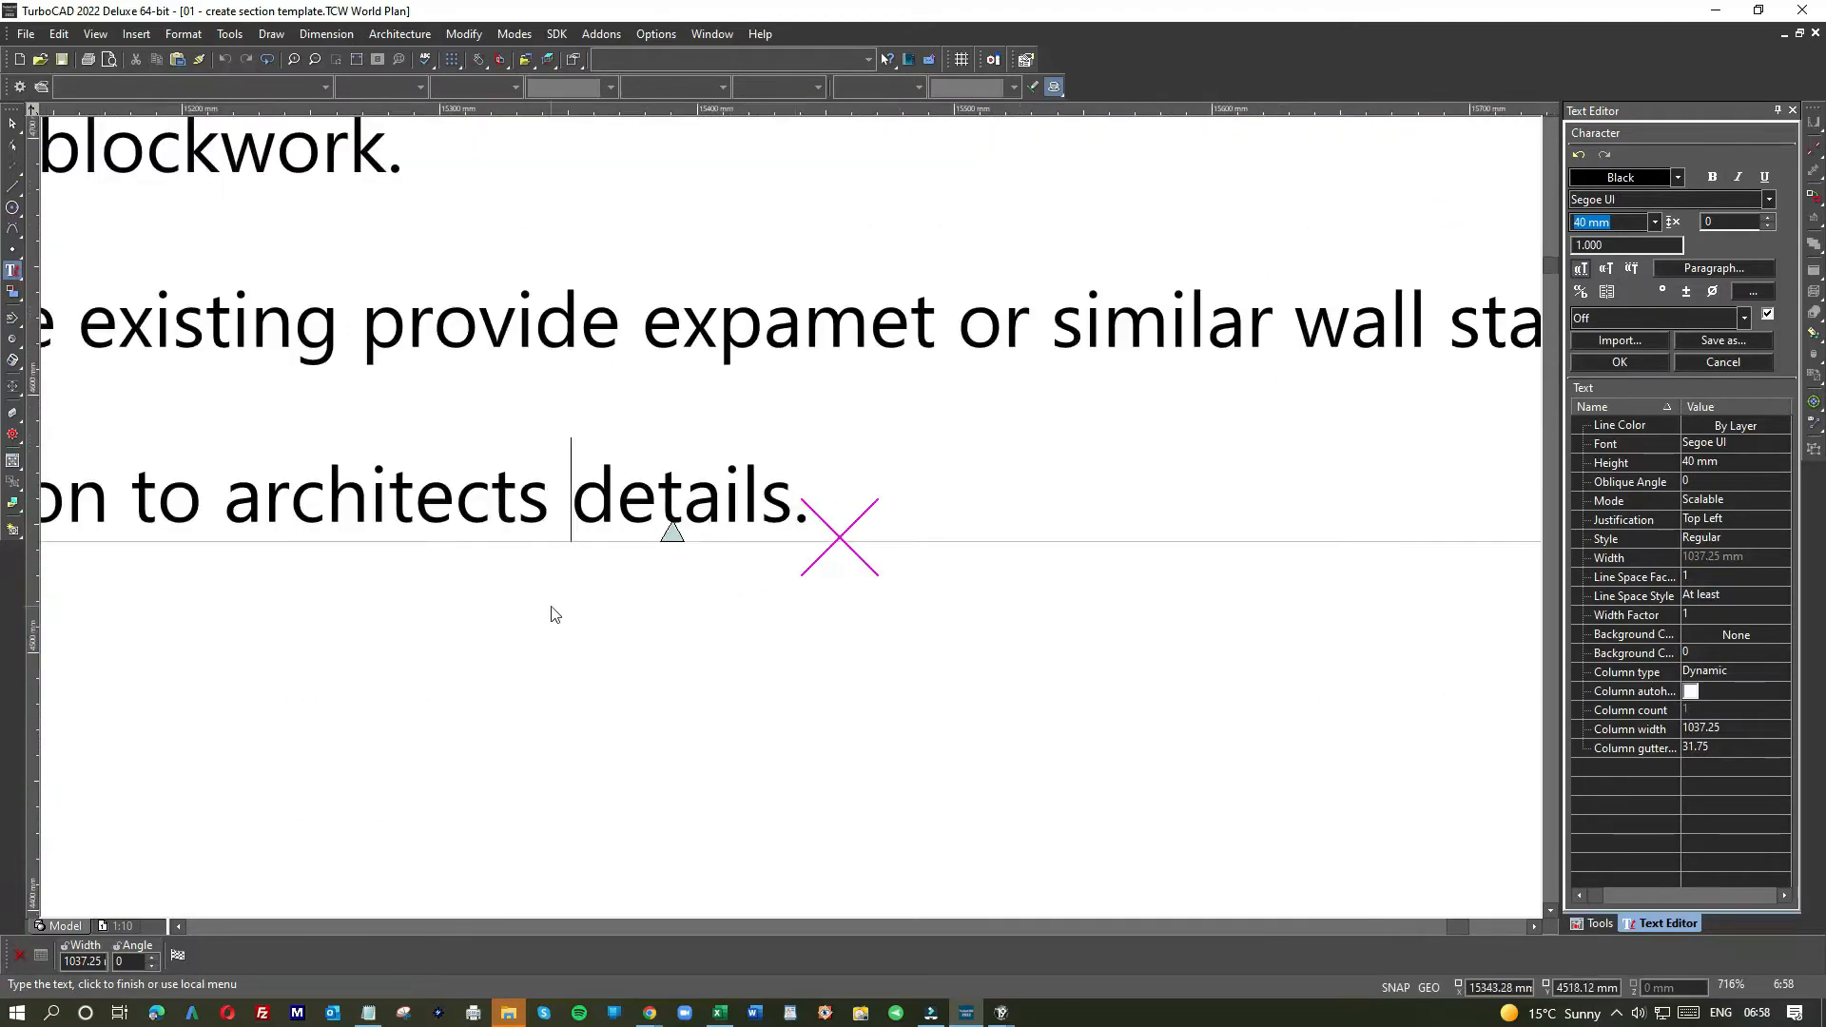
scroll(794, 525, "down", 1)
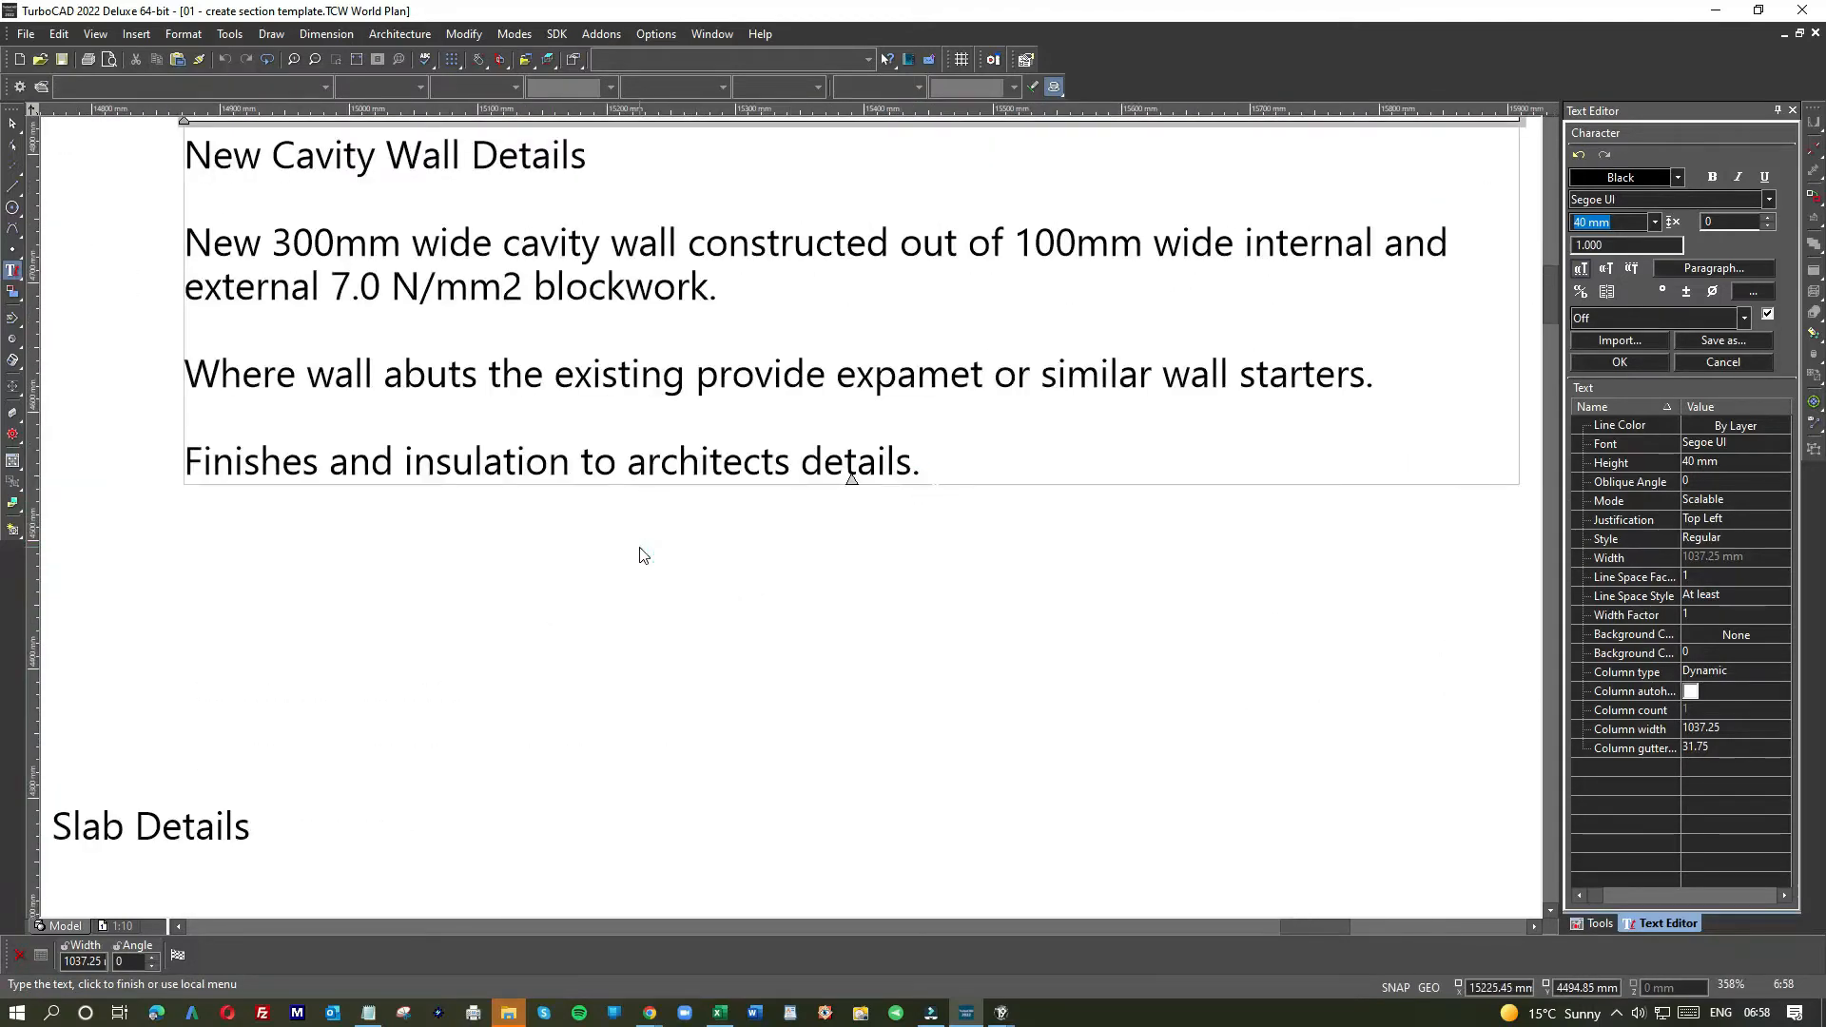
scroll(792, 522, "down", 2)
scroll(792, 523, "up", 2)
scroll(510, 409, "down", 2)
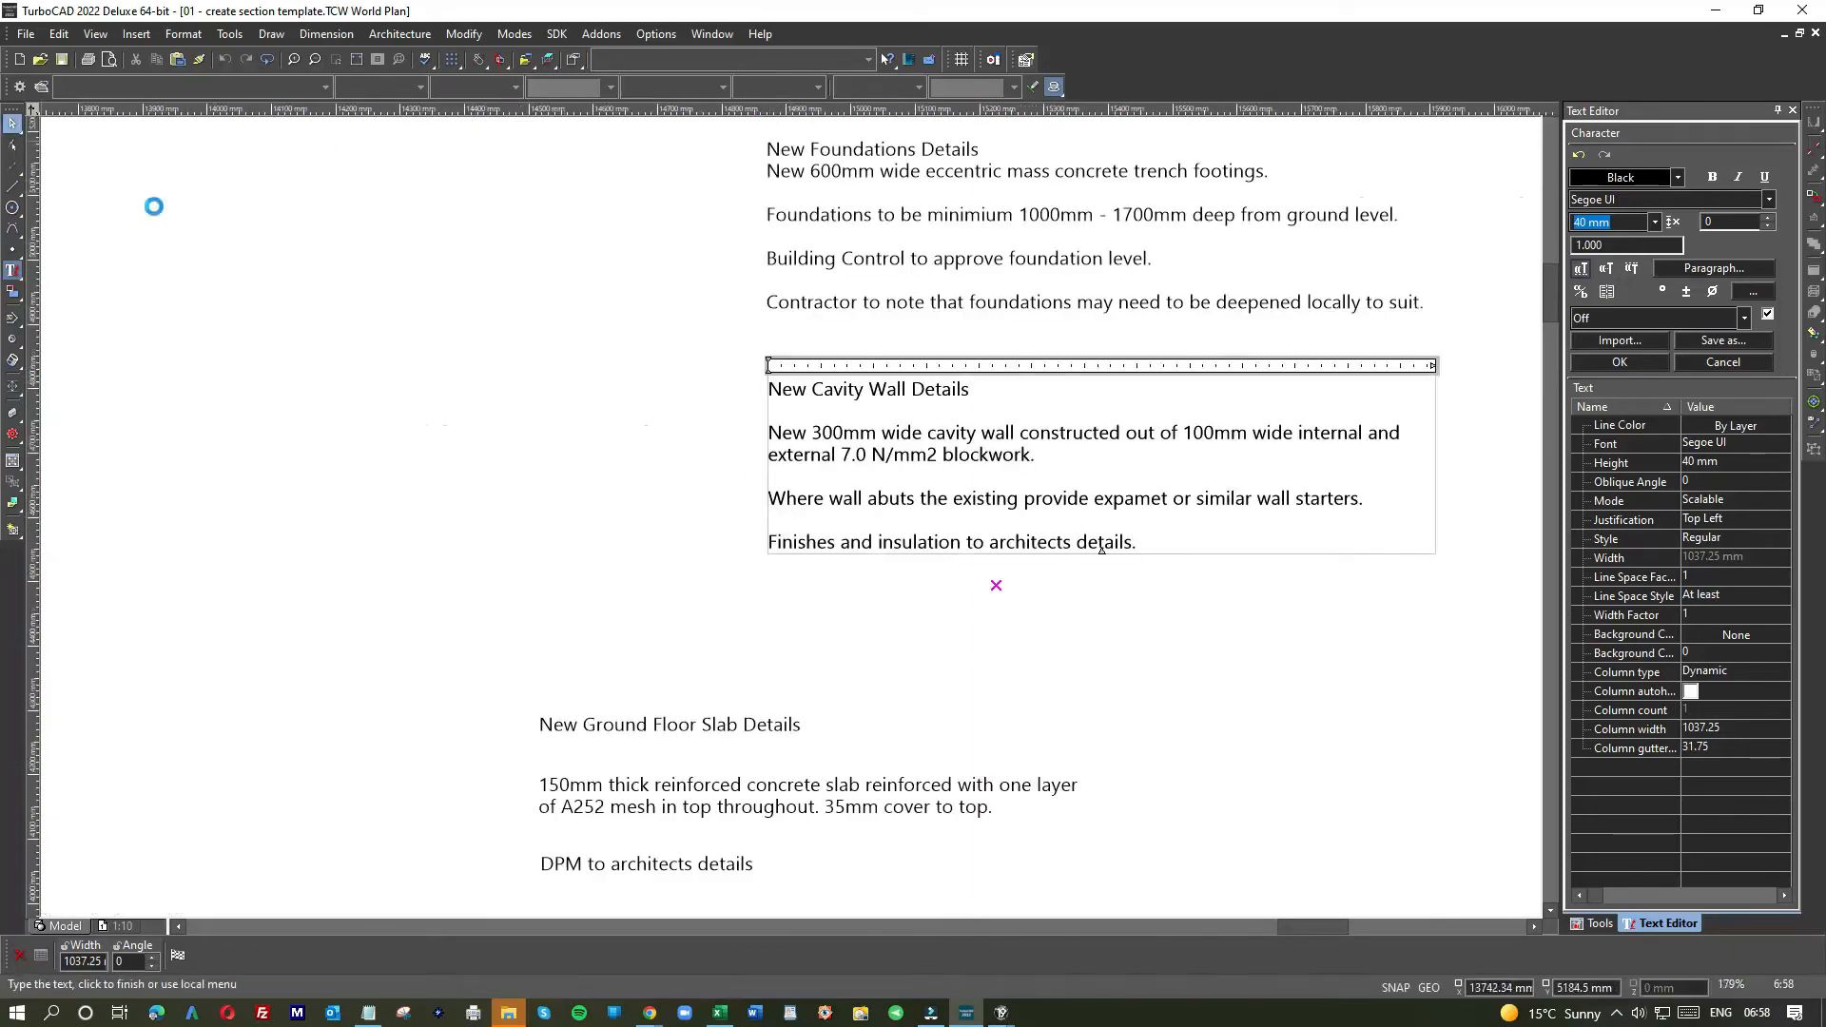
left_click(623, 681)
scroll(737, 698, "down", 2)
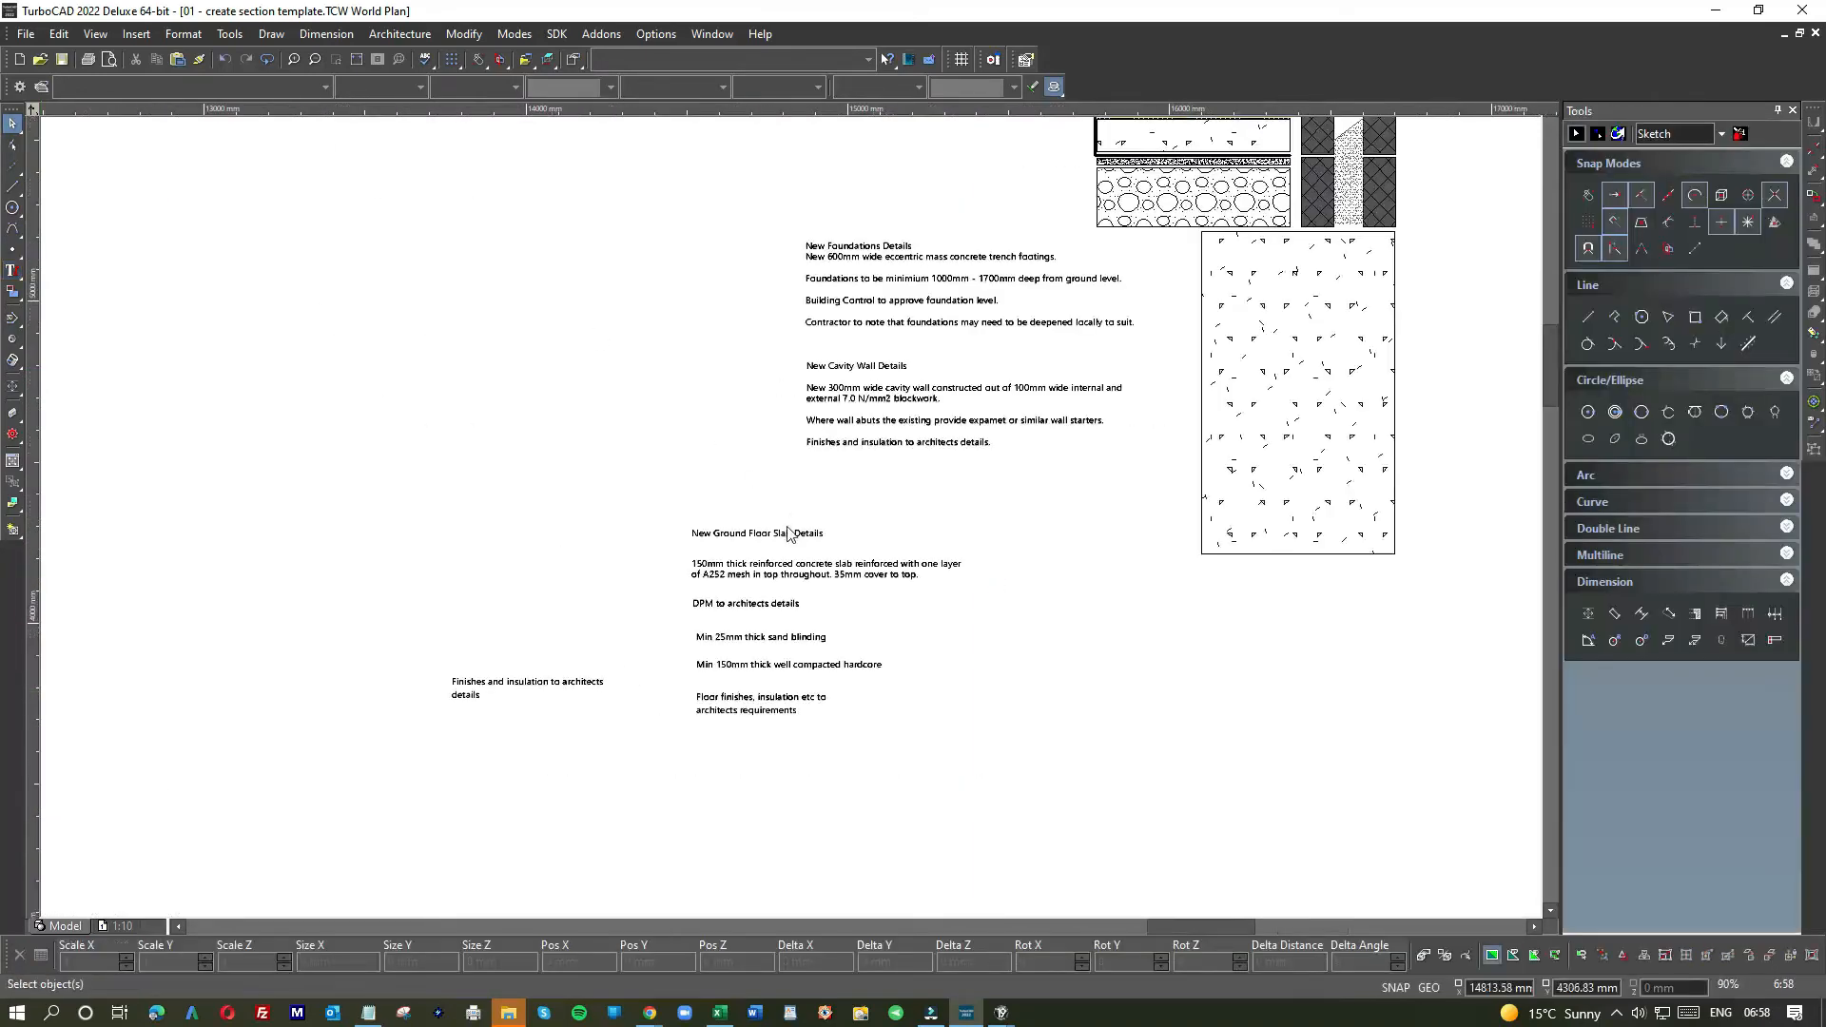
left_click(530, 681)
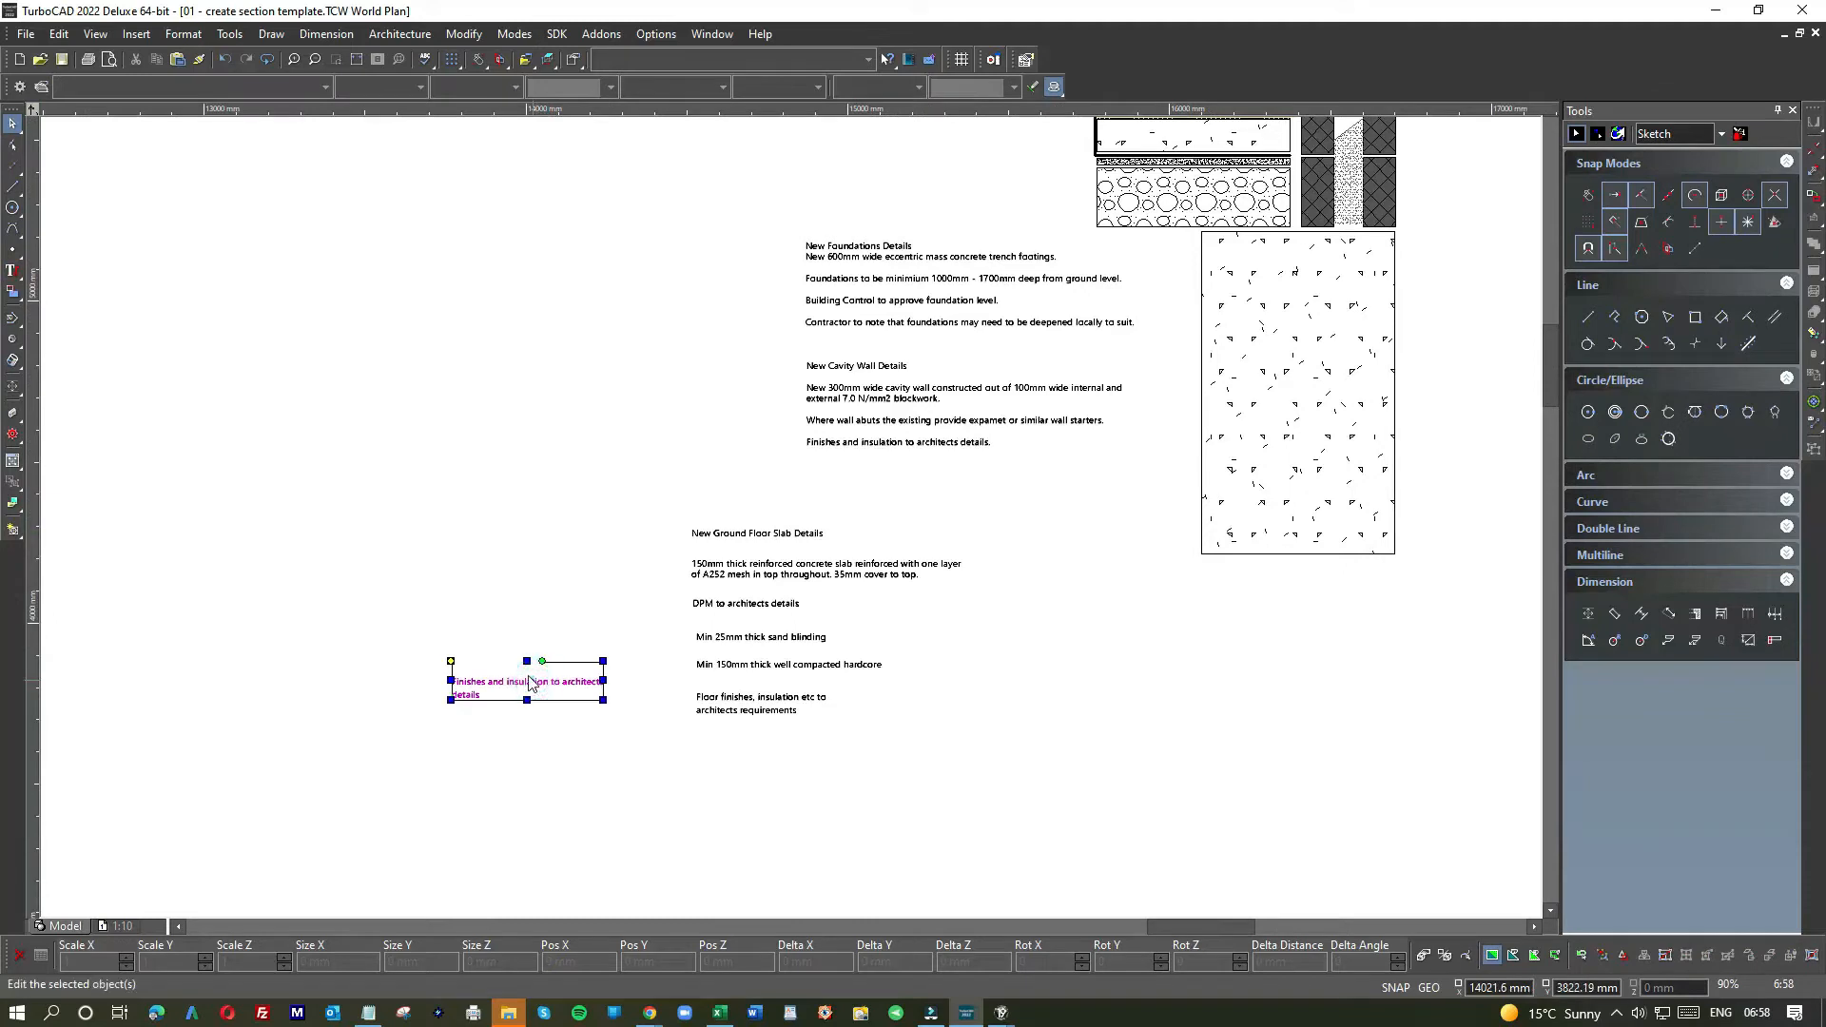
key("Delete")
- Copy the slab heading's wording and insert "New Ground Floor Slab Details" into the cavity wall text, one blank line below the finishes note
left_click(790, 535)
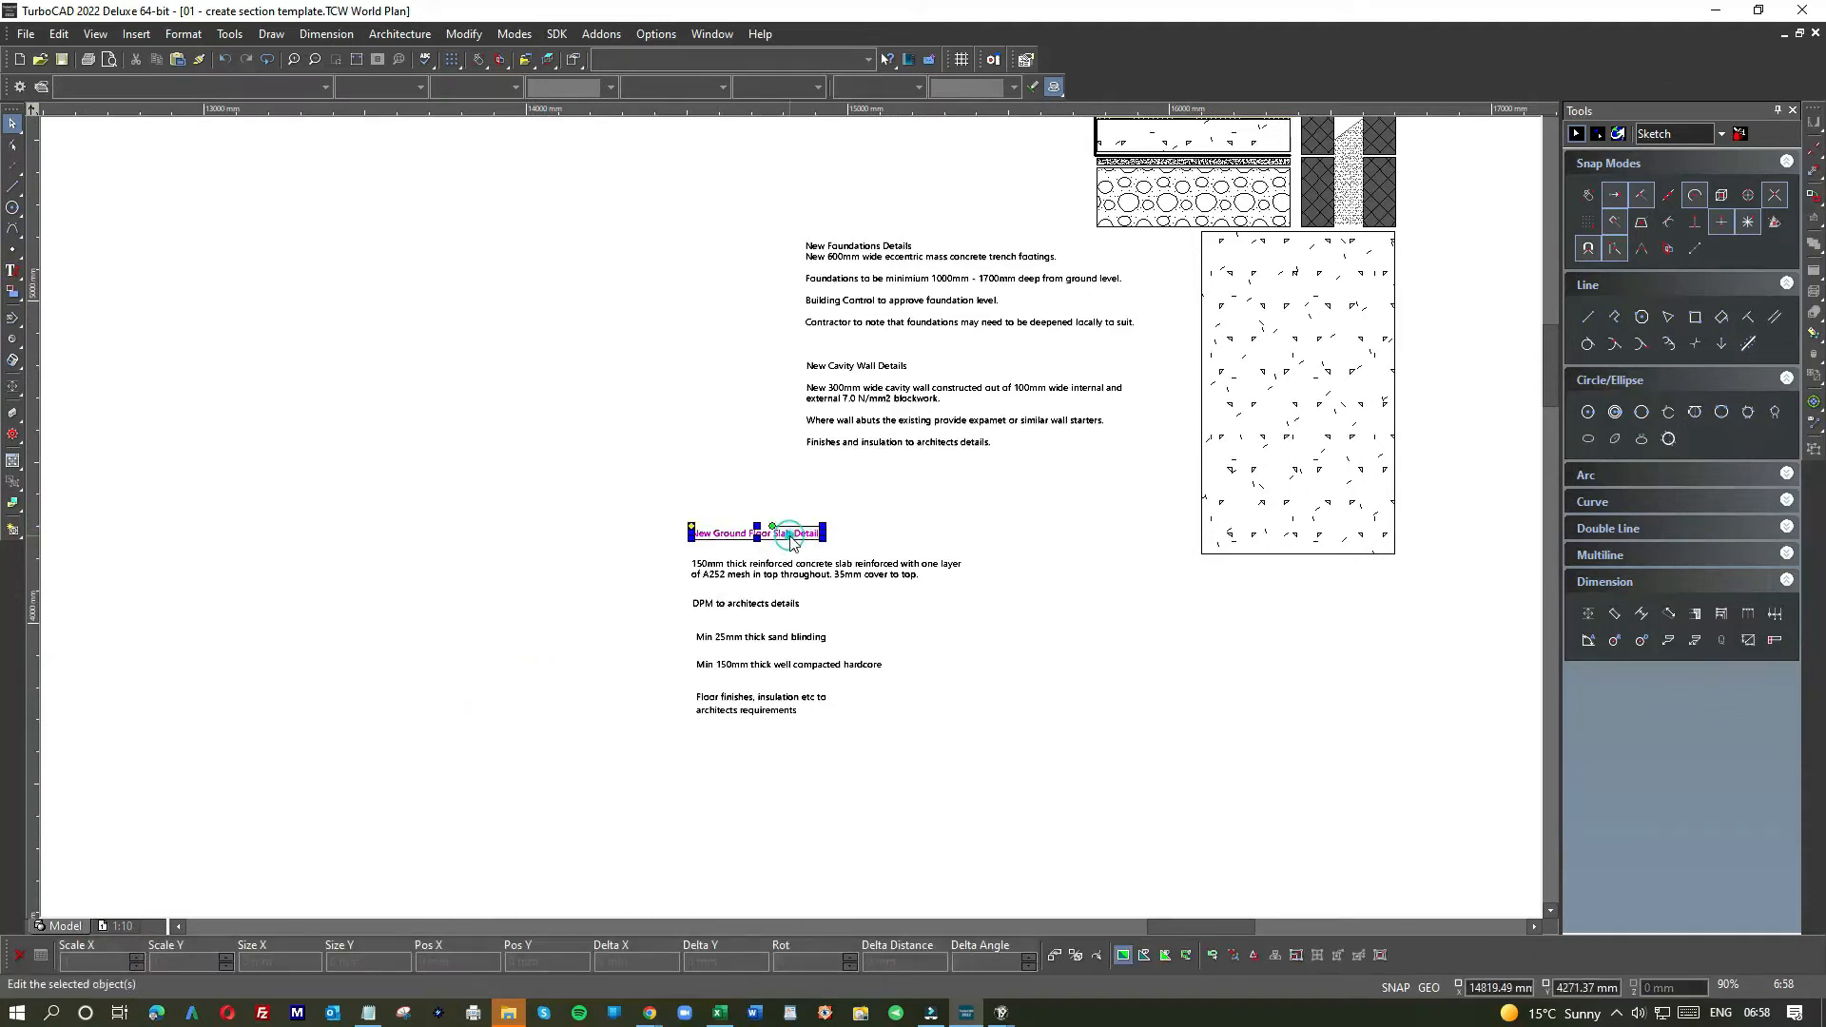
double_click(806, 539)
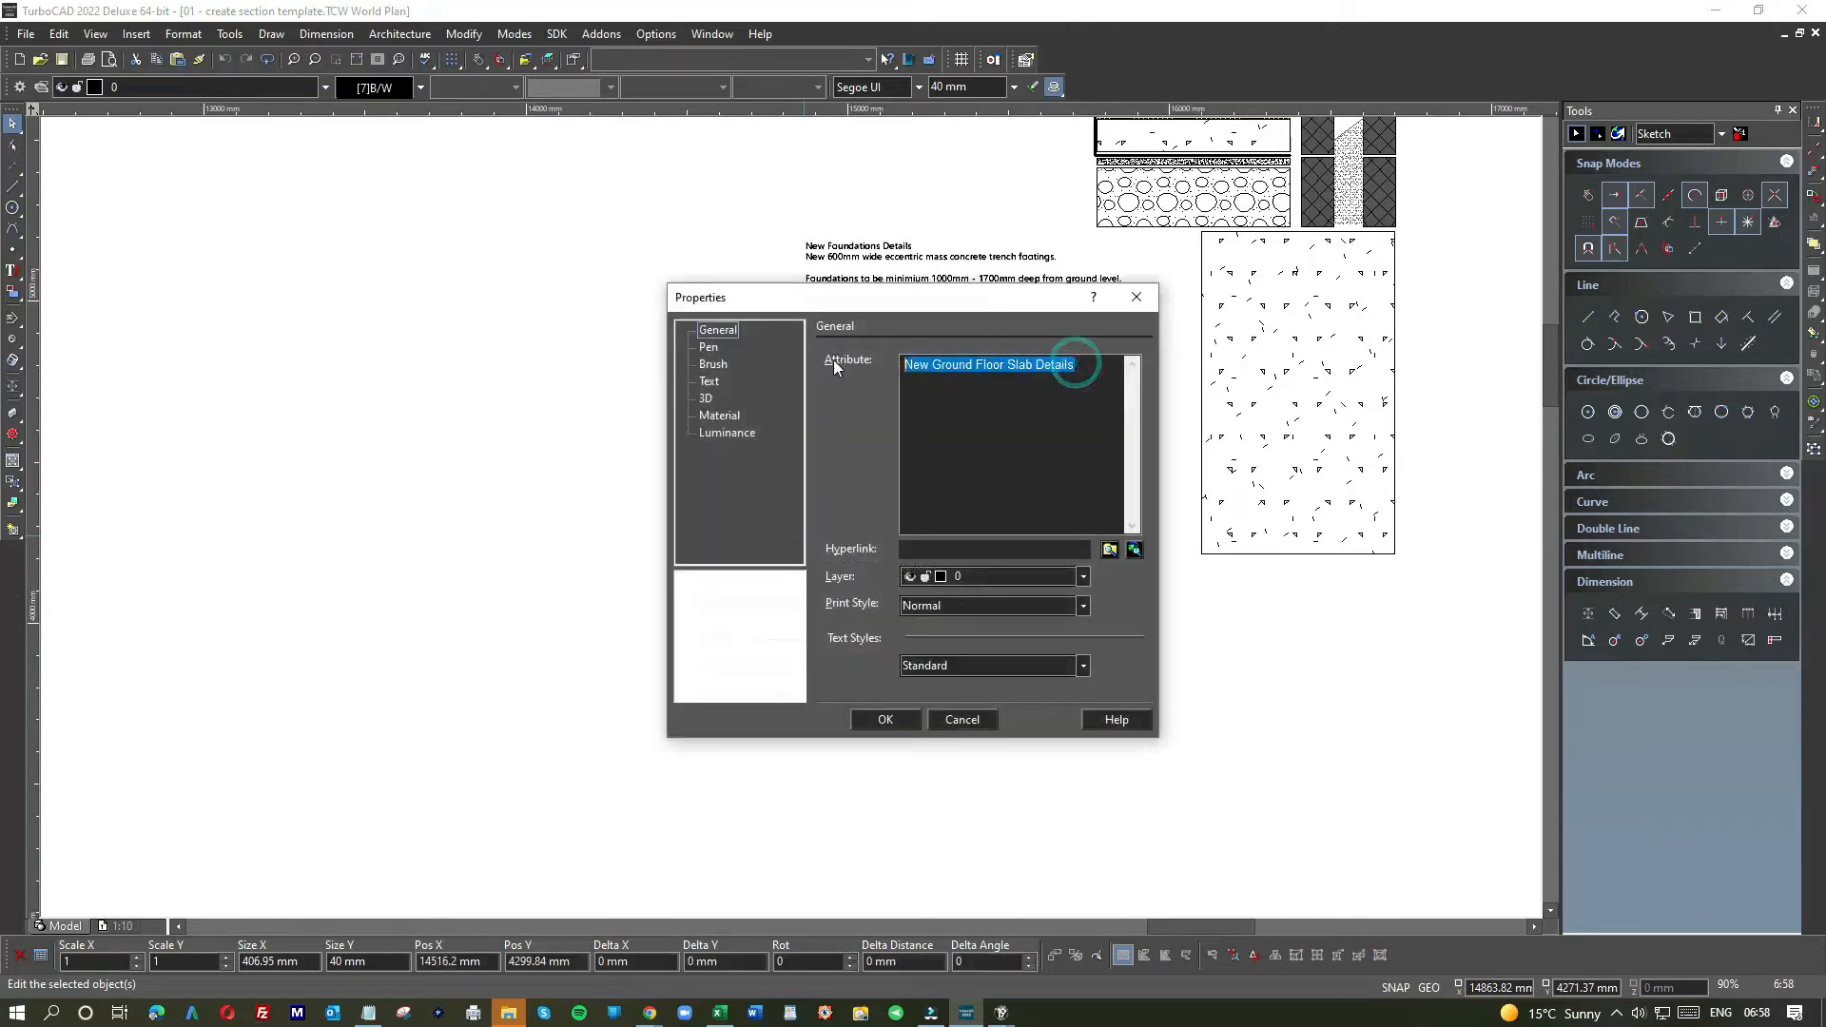
left_click(886, 727)
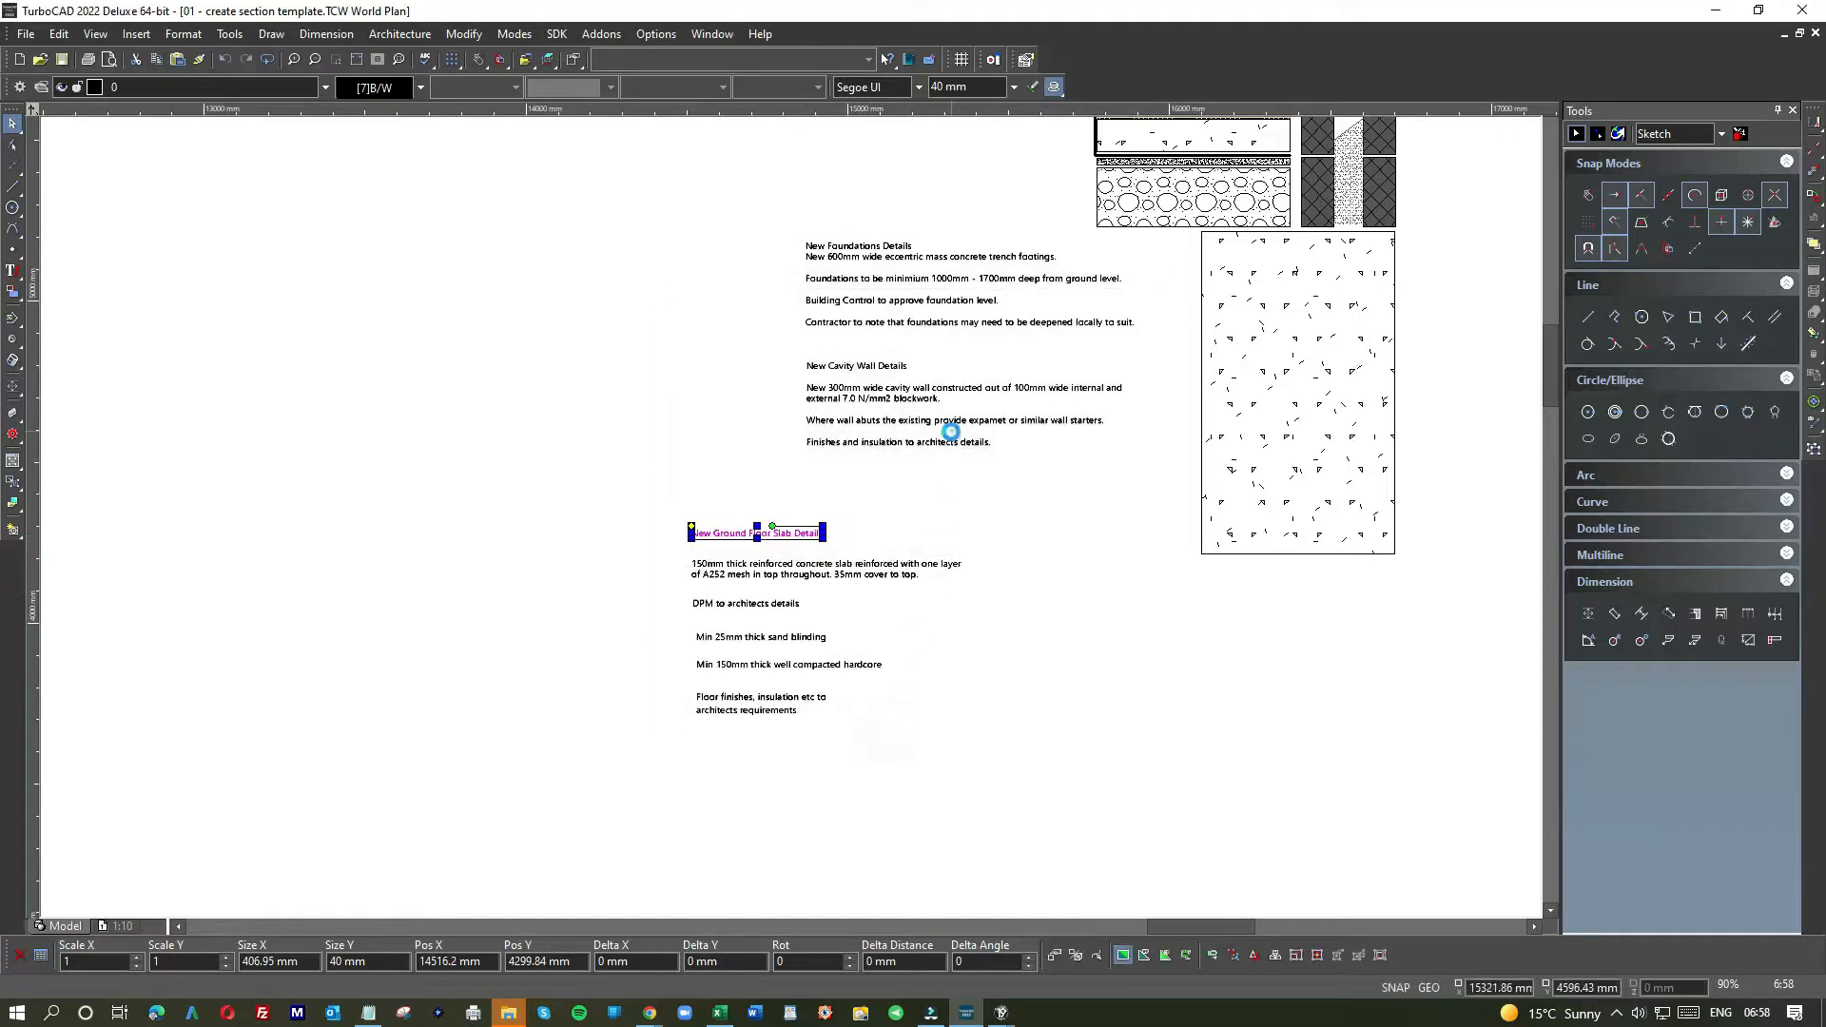
left_click(950, 431)
left_click(13, 271)
left_click(914, 418)
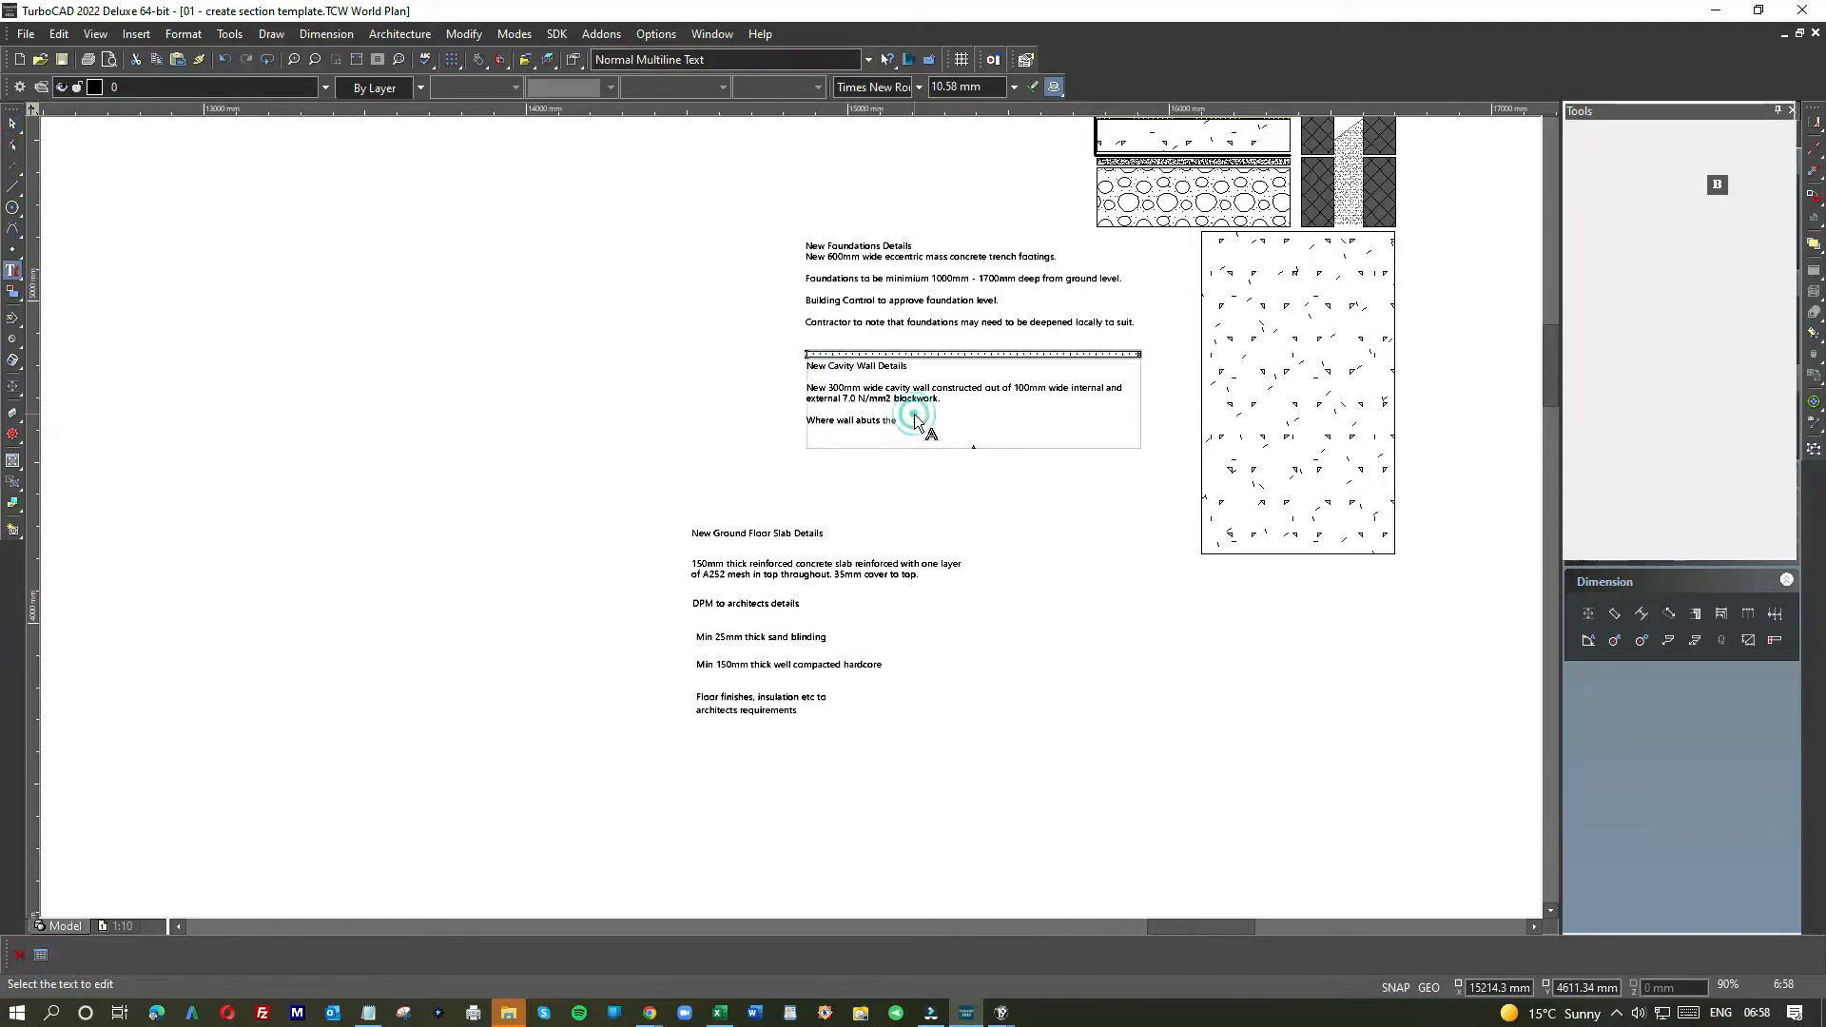
left_click(998, 440)
key("Return")
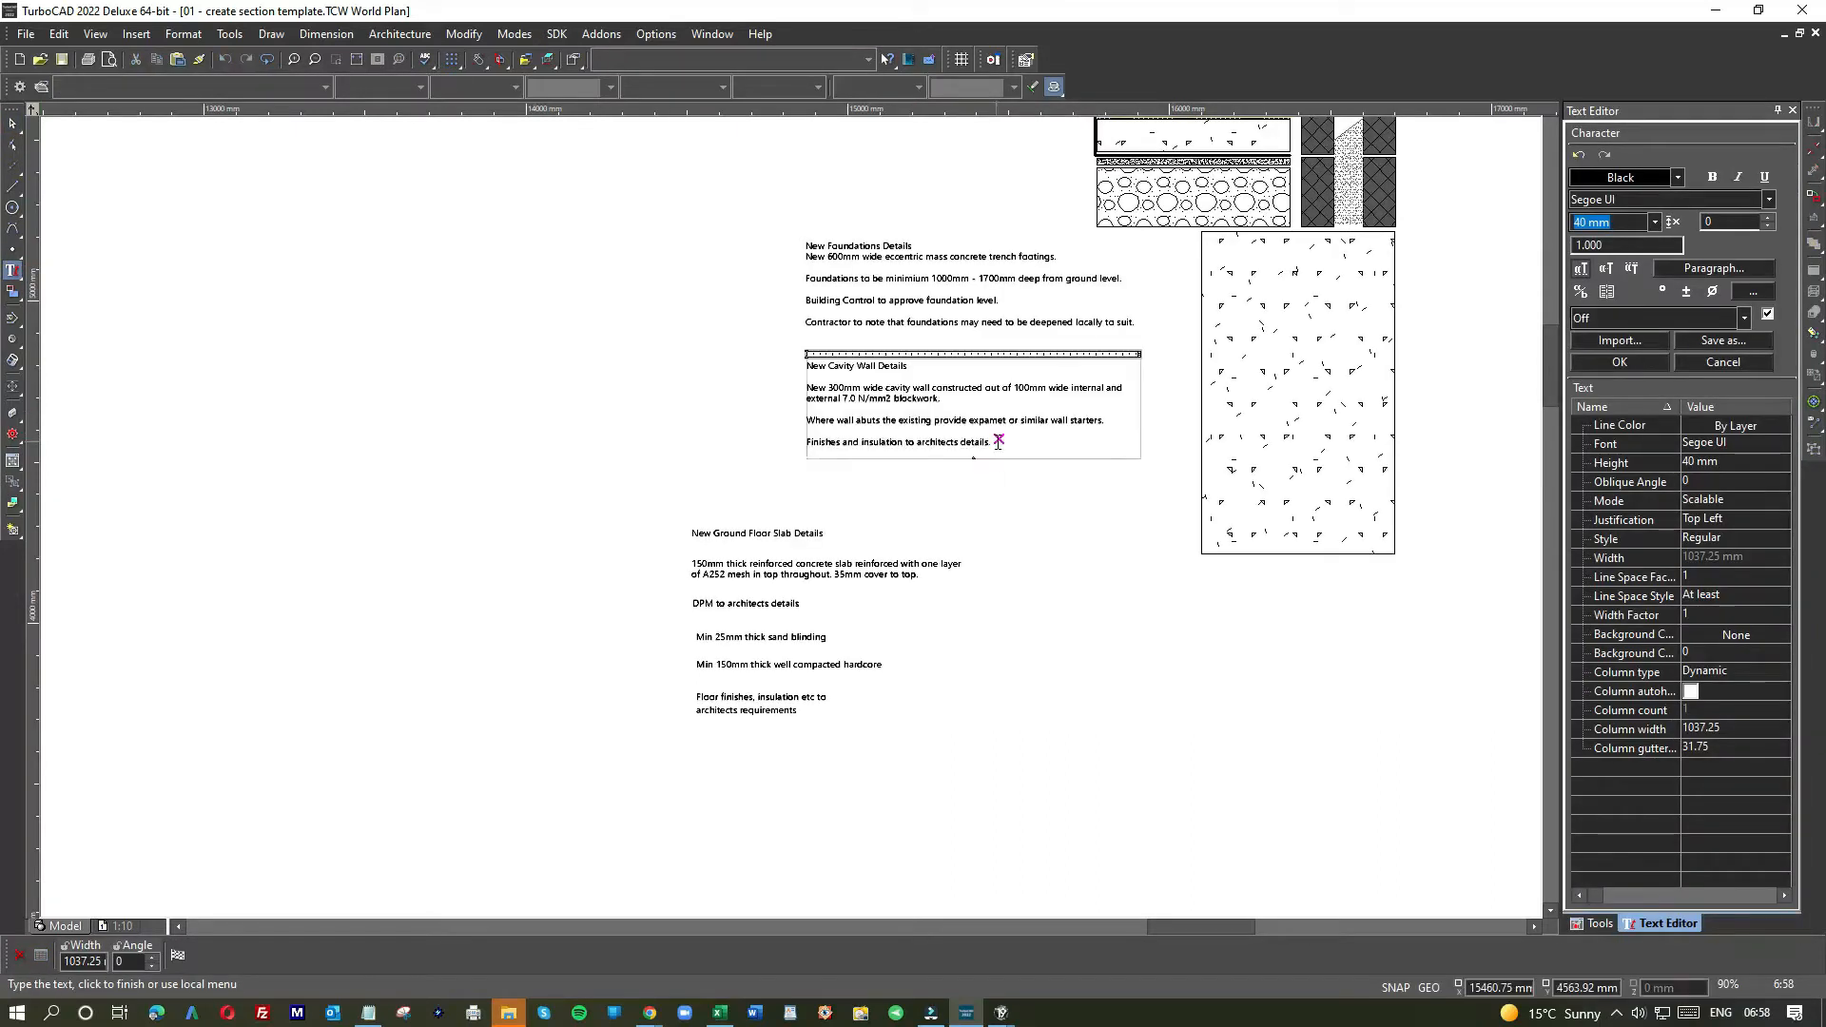
type("New Ground Floor Slab Details")
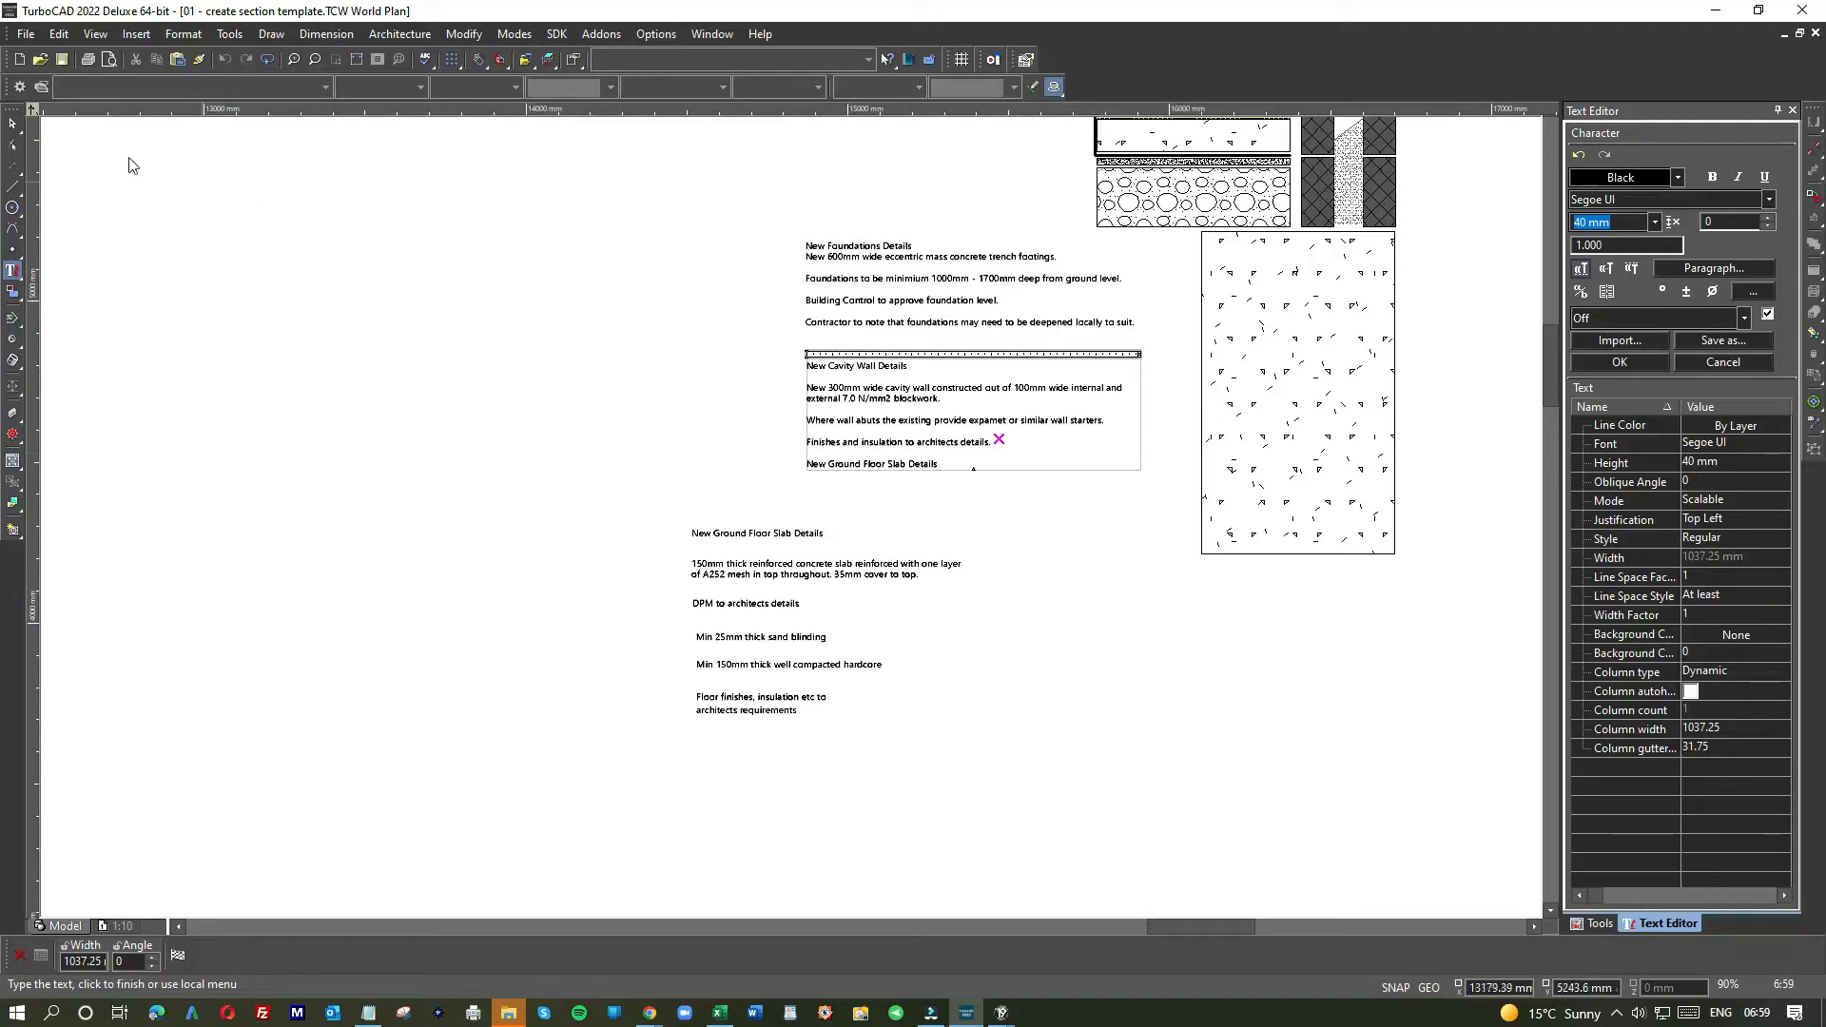
- Finish editing the multiline text and delete the separate original "New Ground Floor Slab Details" heading
left_click(796, 569)
left_click(12, 123)
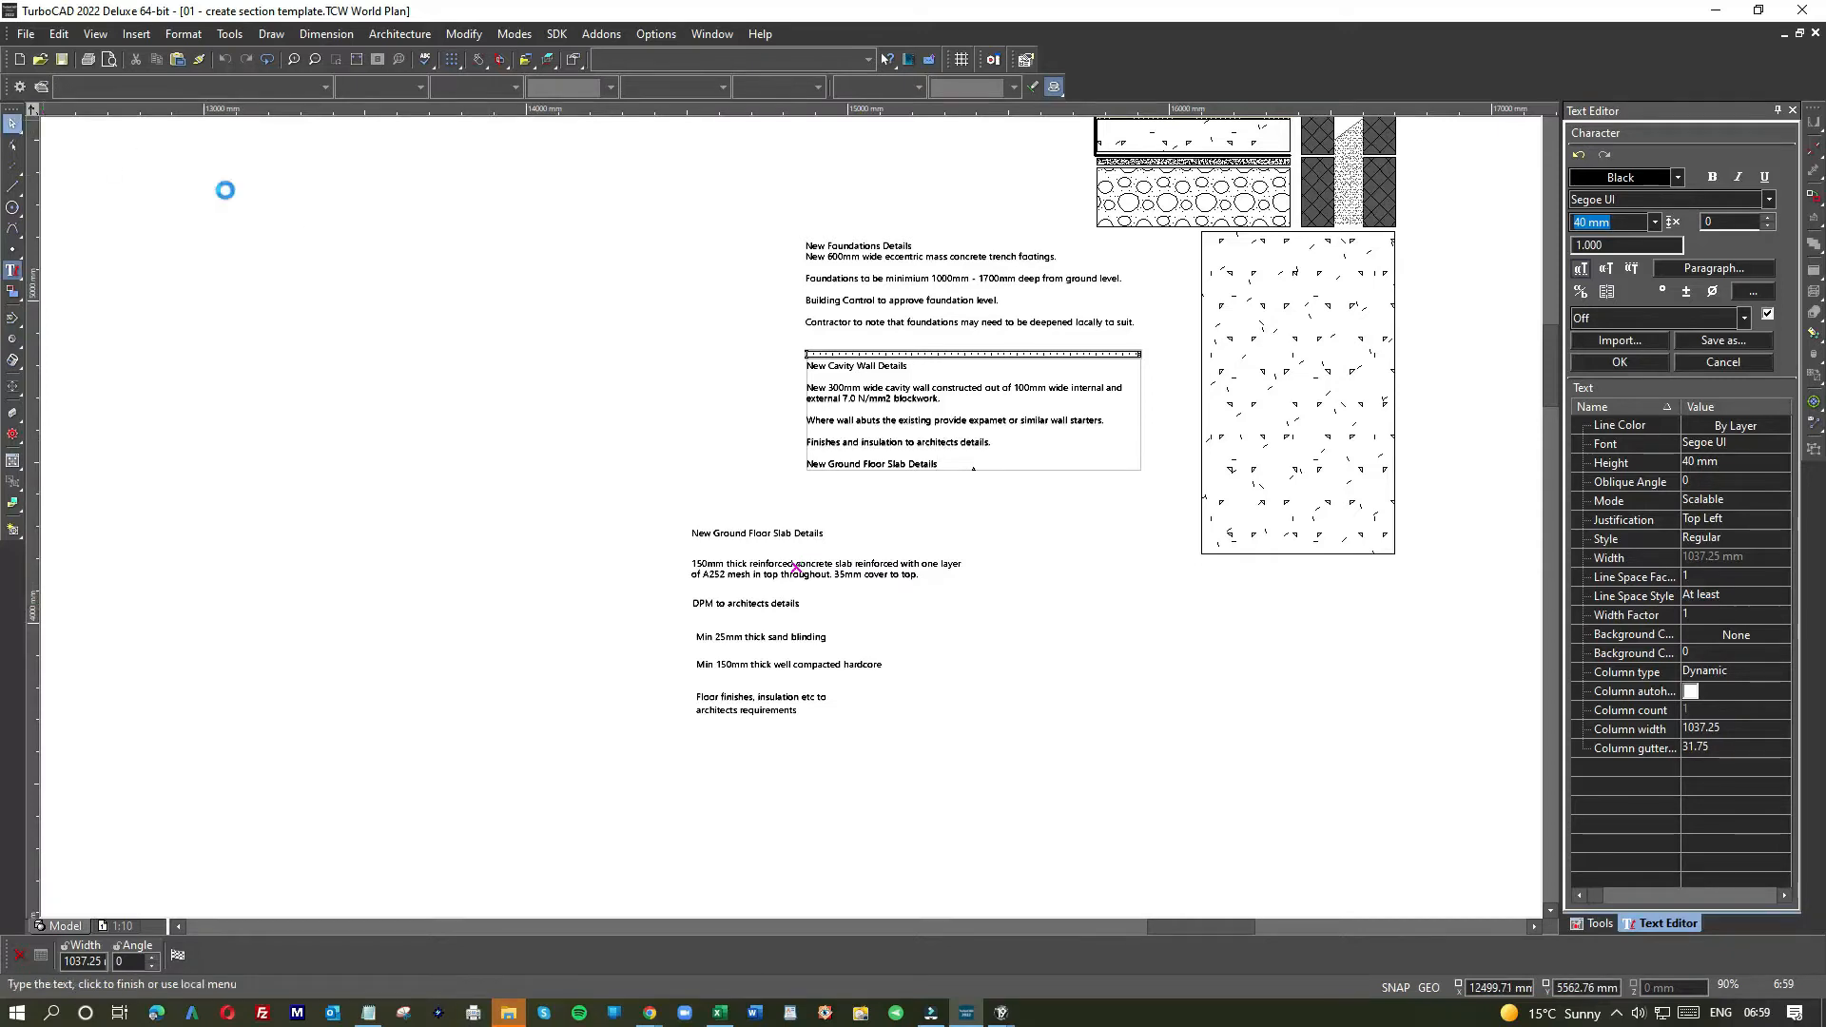
left_click(744, 540)
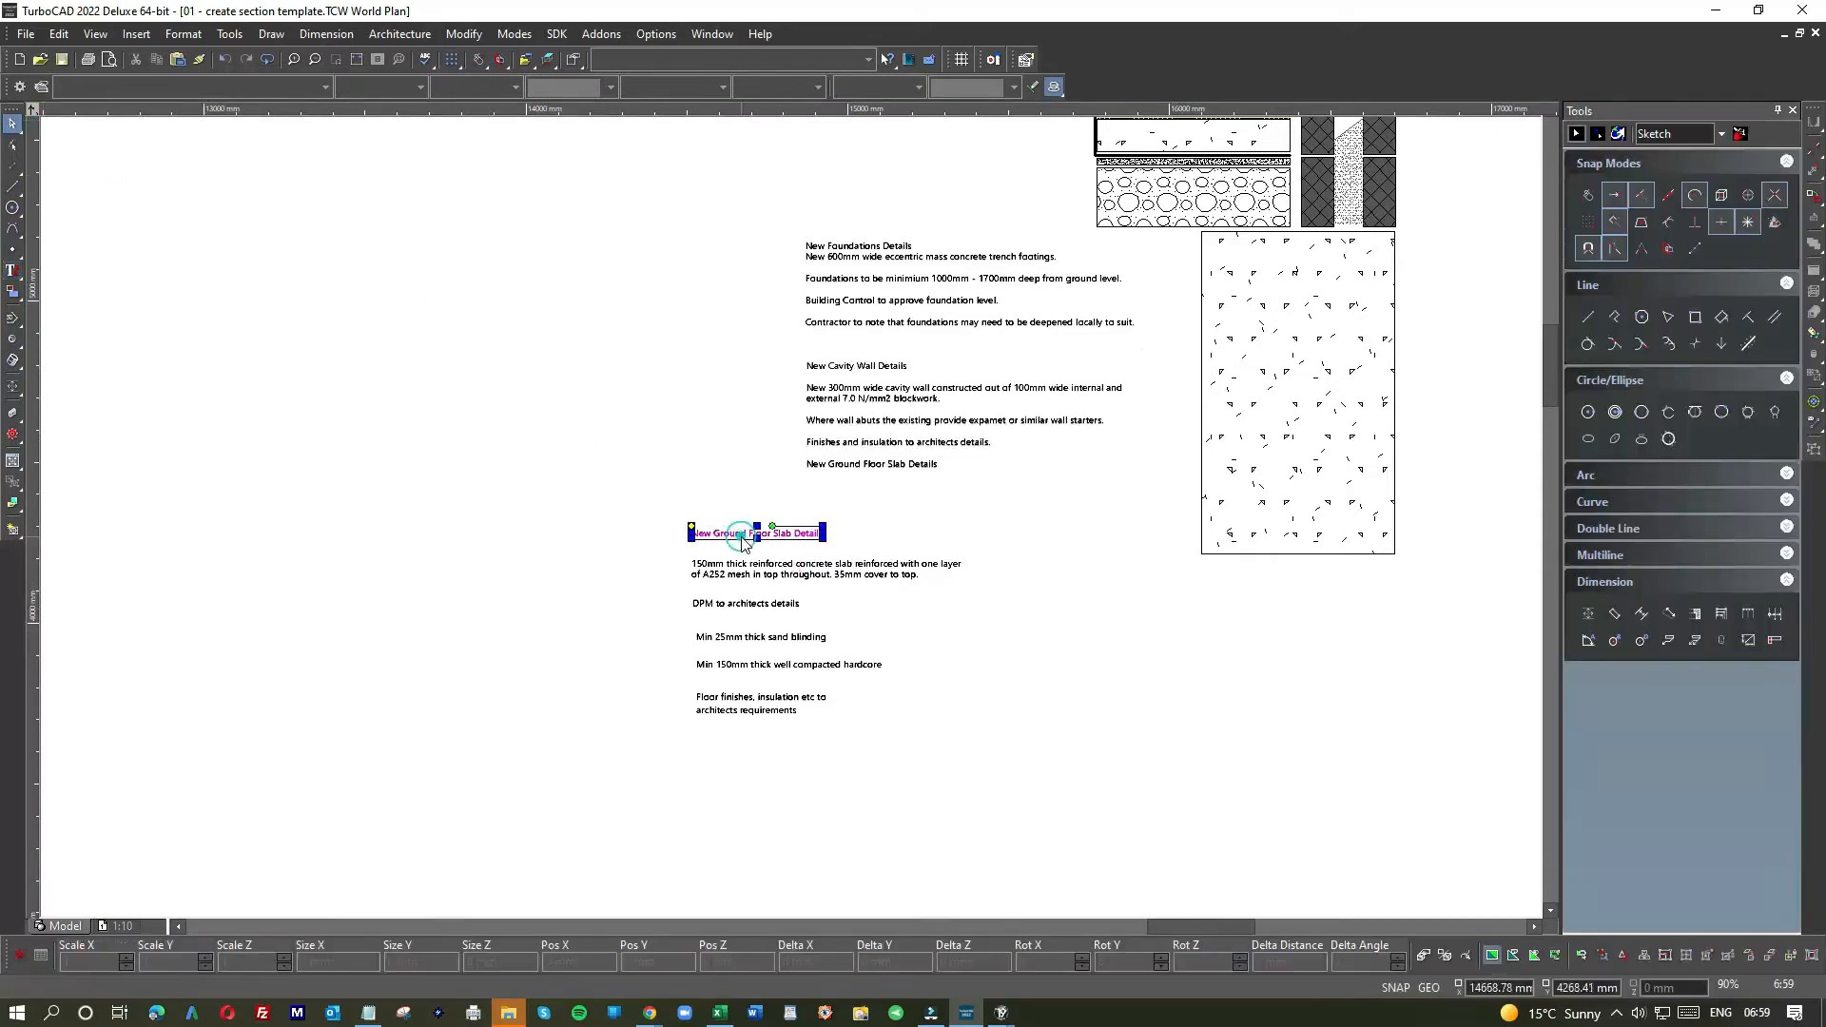
key("Delete")
- Try to copy the full wording of the 150mm thick reinforced slab note and switch to the cavity wall text
left_click(779, 569)
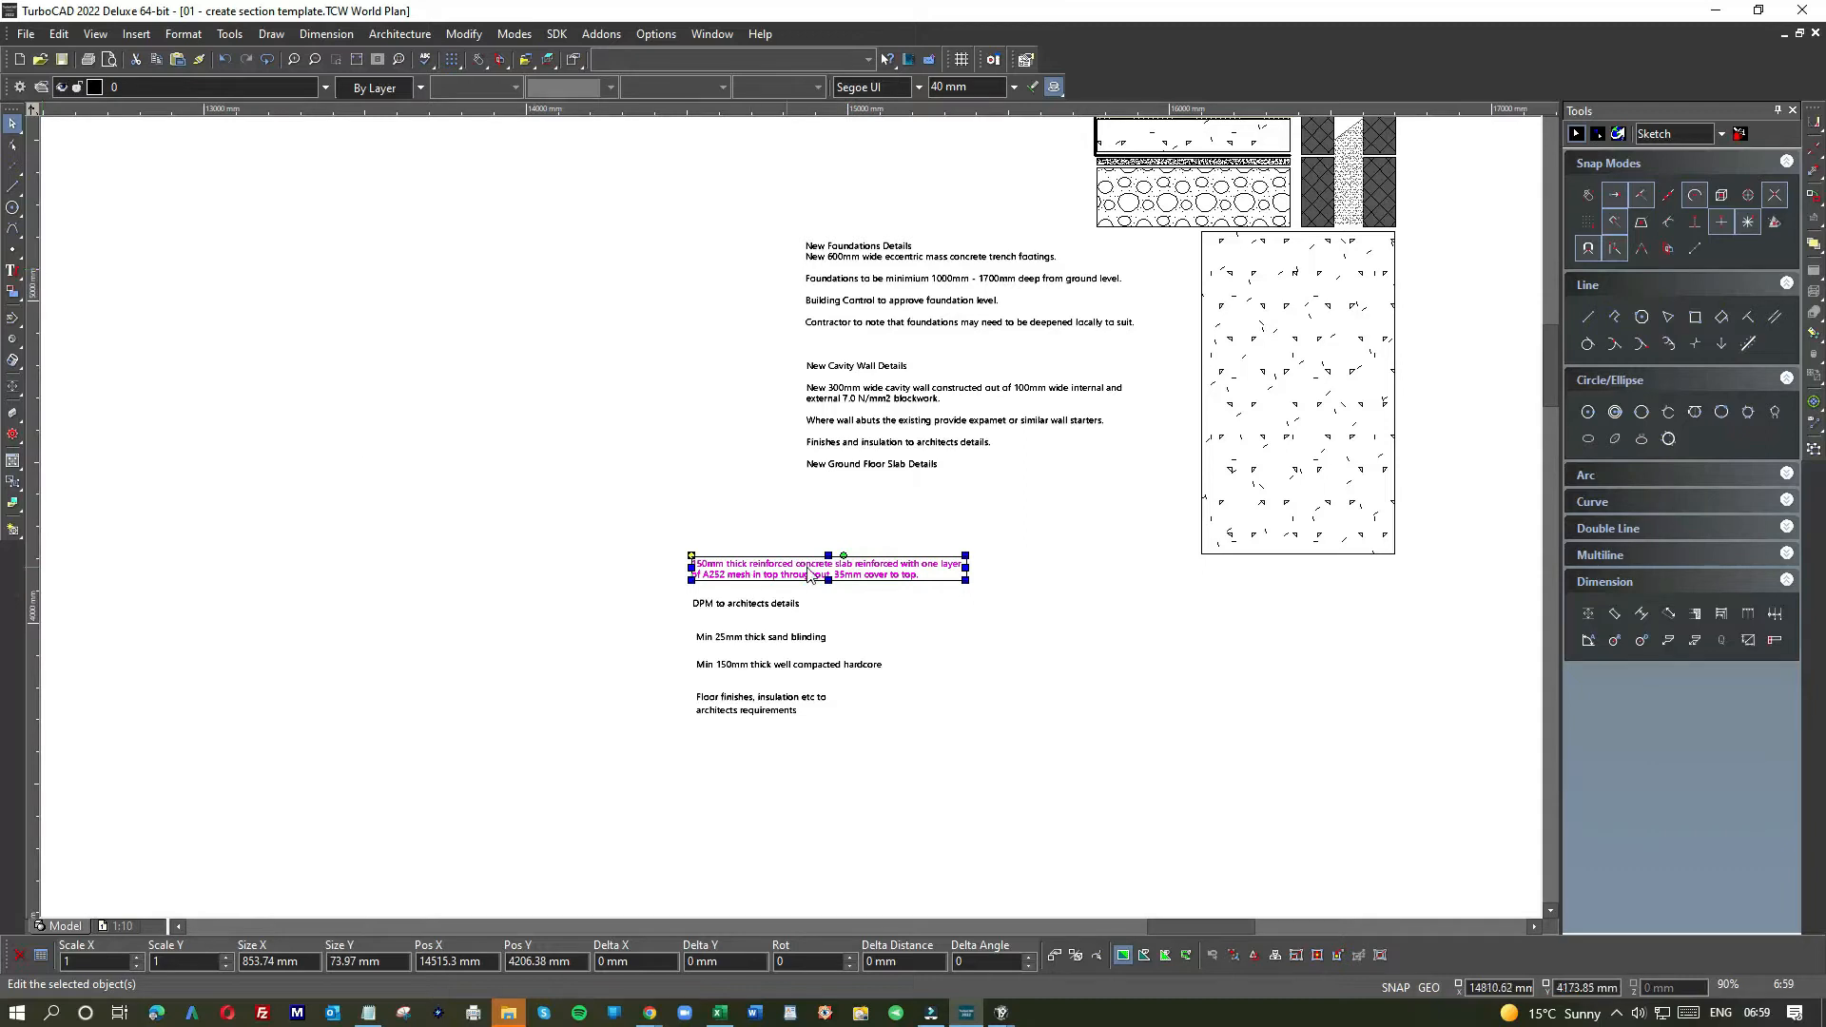
double_click(827, 570)
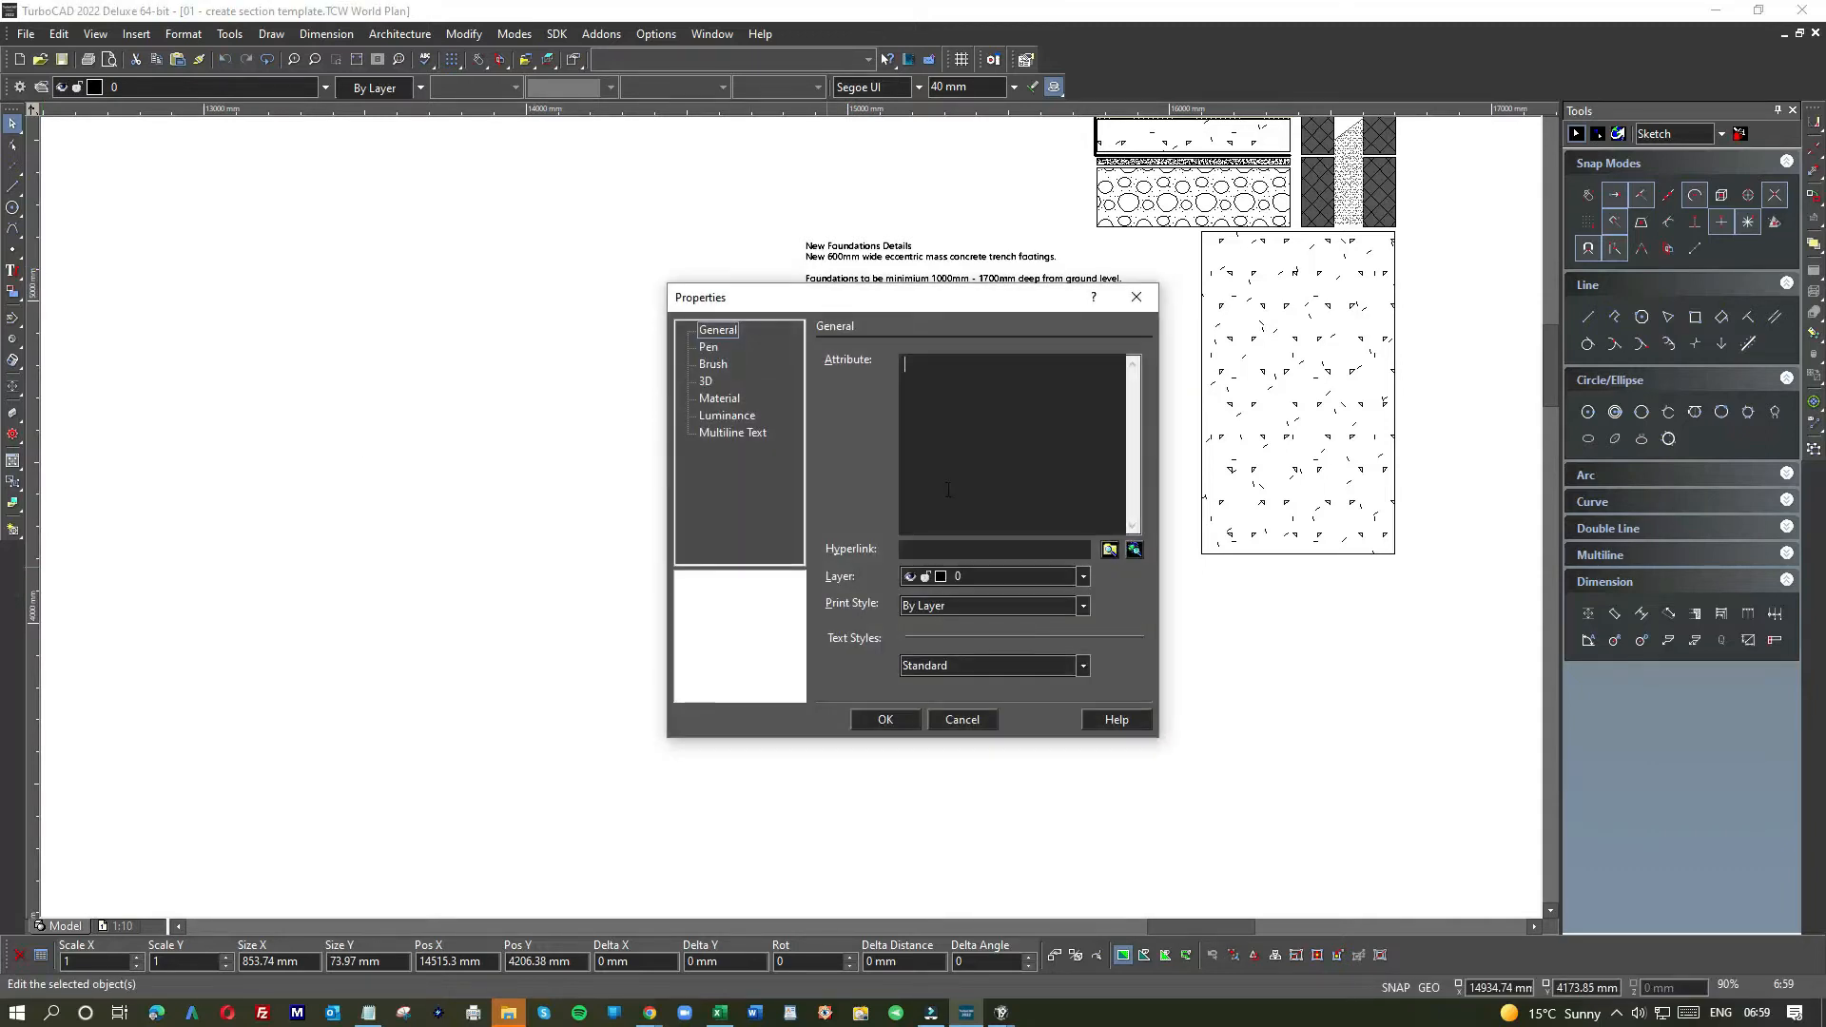
left_click(961, 720)
left_click(13, 271)
left_click(790, 571)
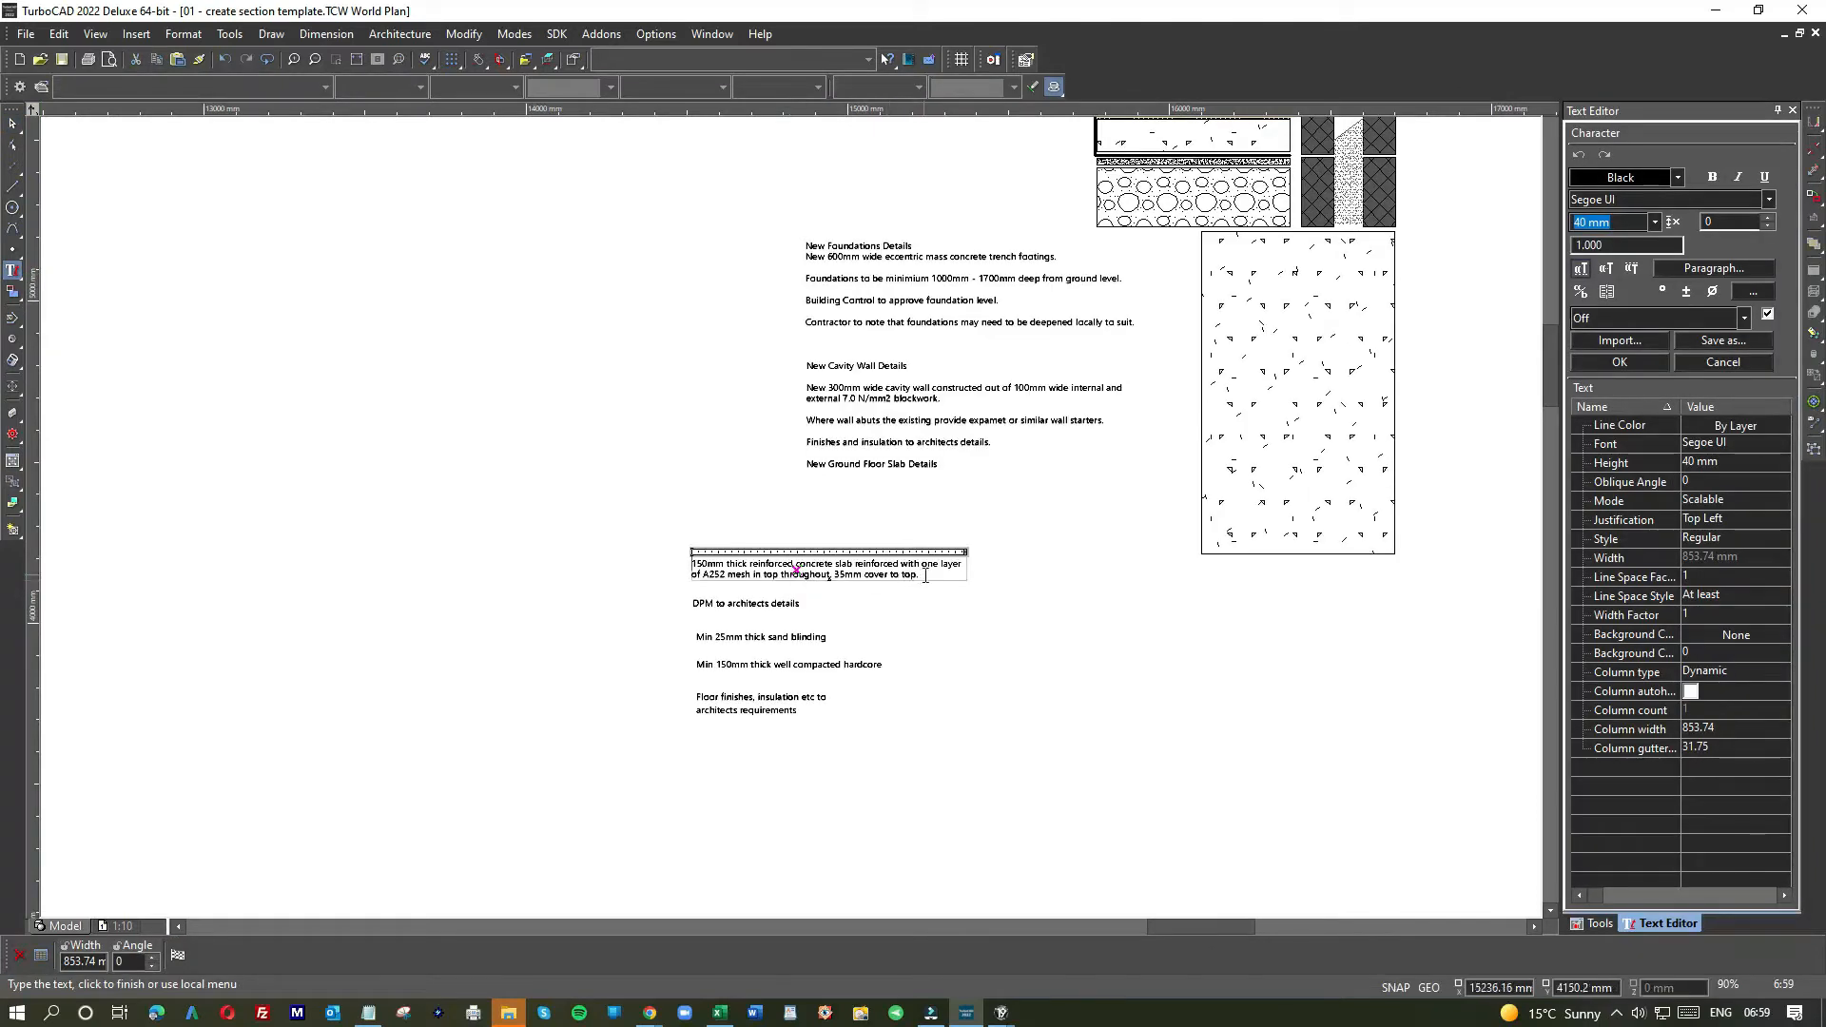
left_click_drag(925, 575, 683, 570)
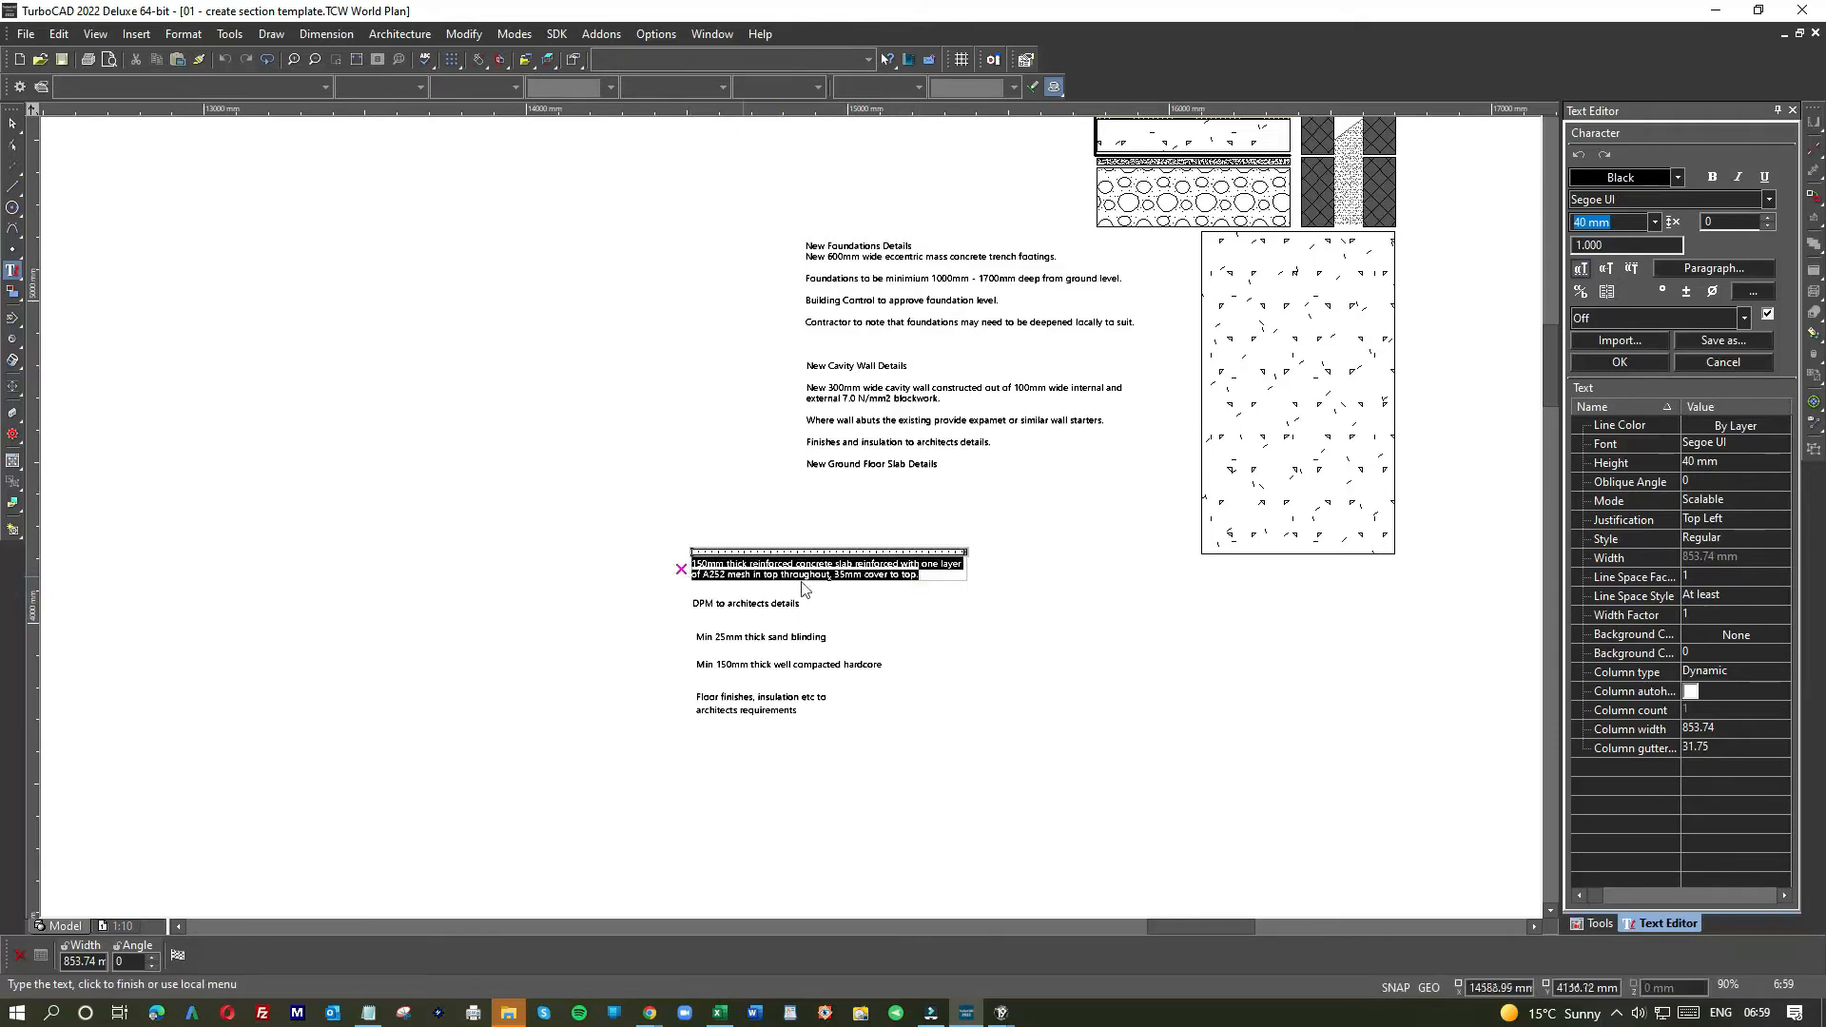
left_click(13, 249)
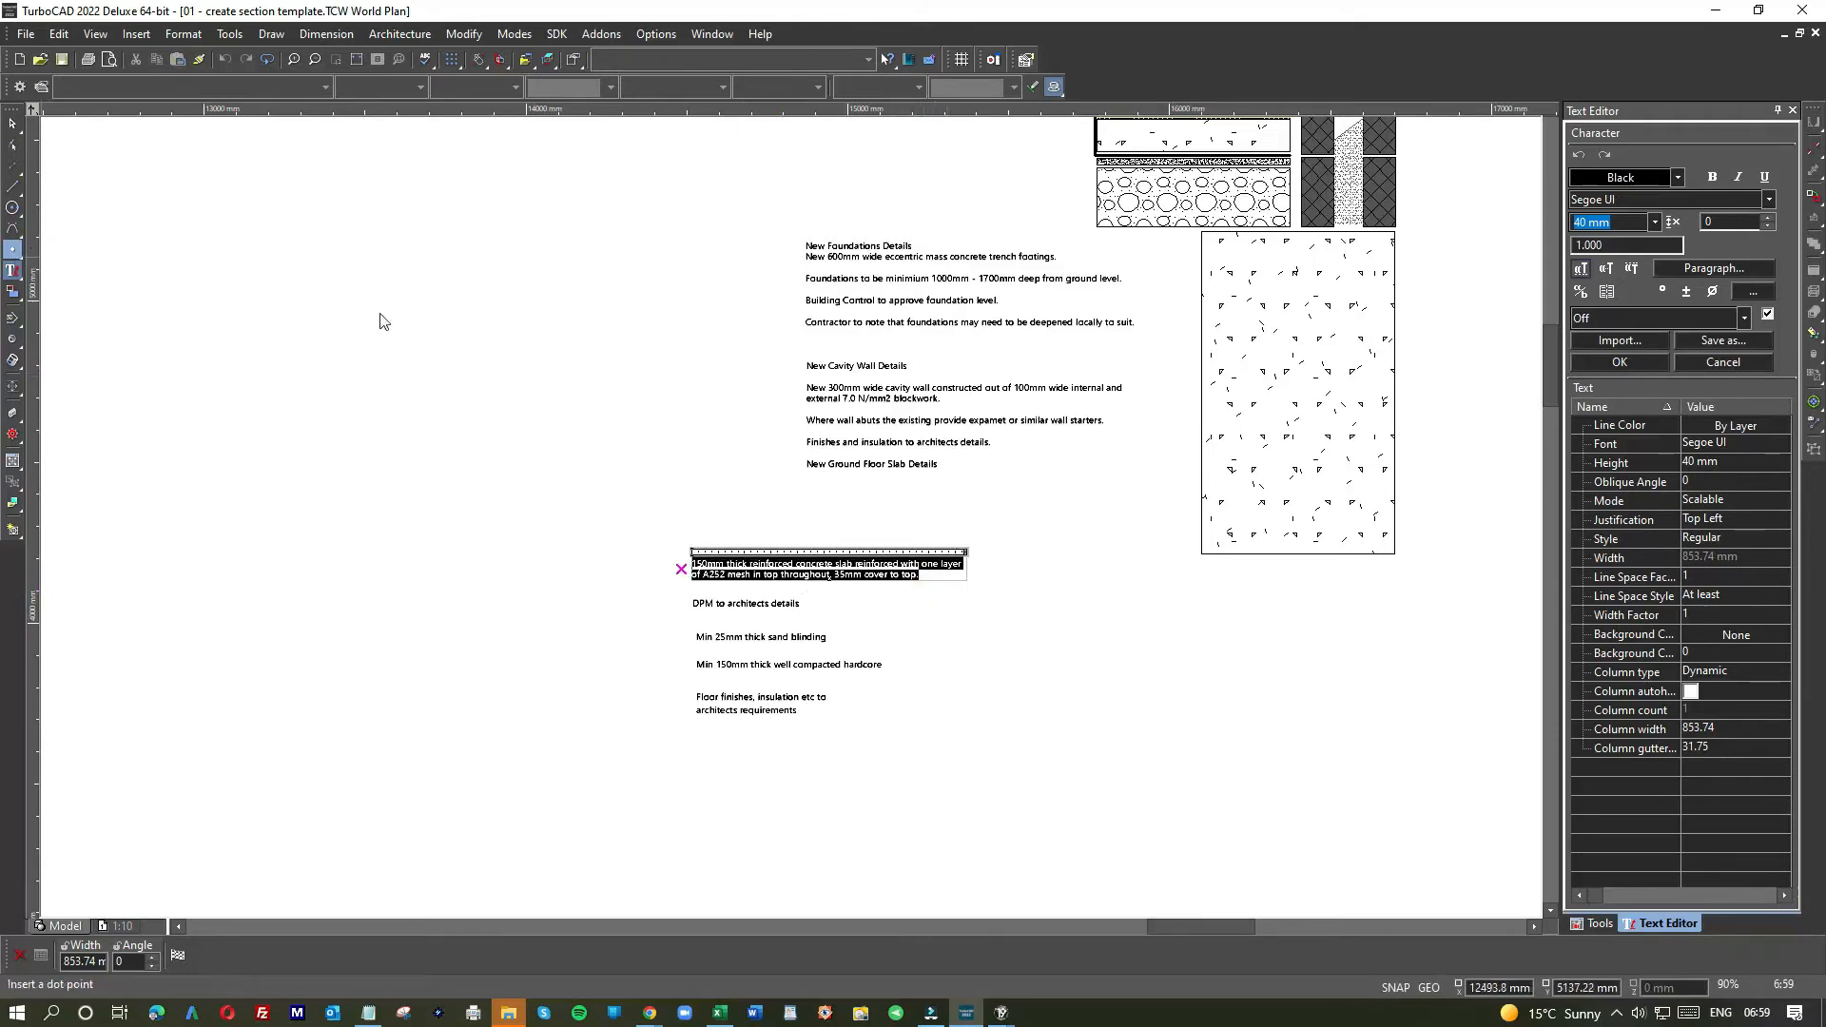
left_click(842, 463)
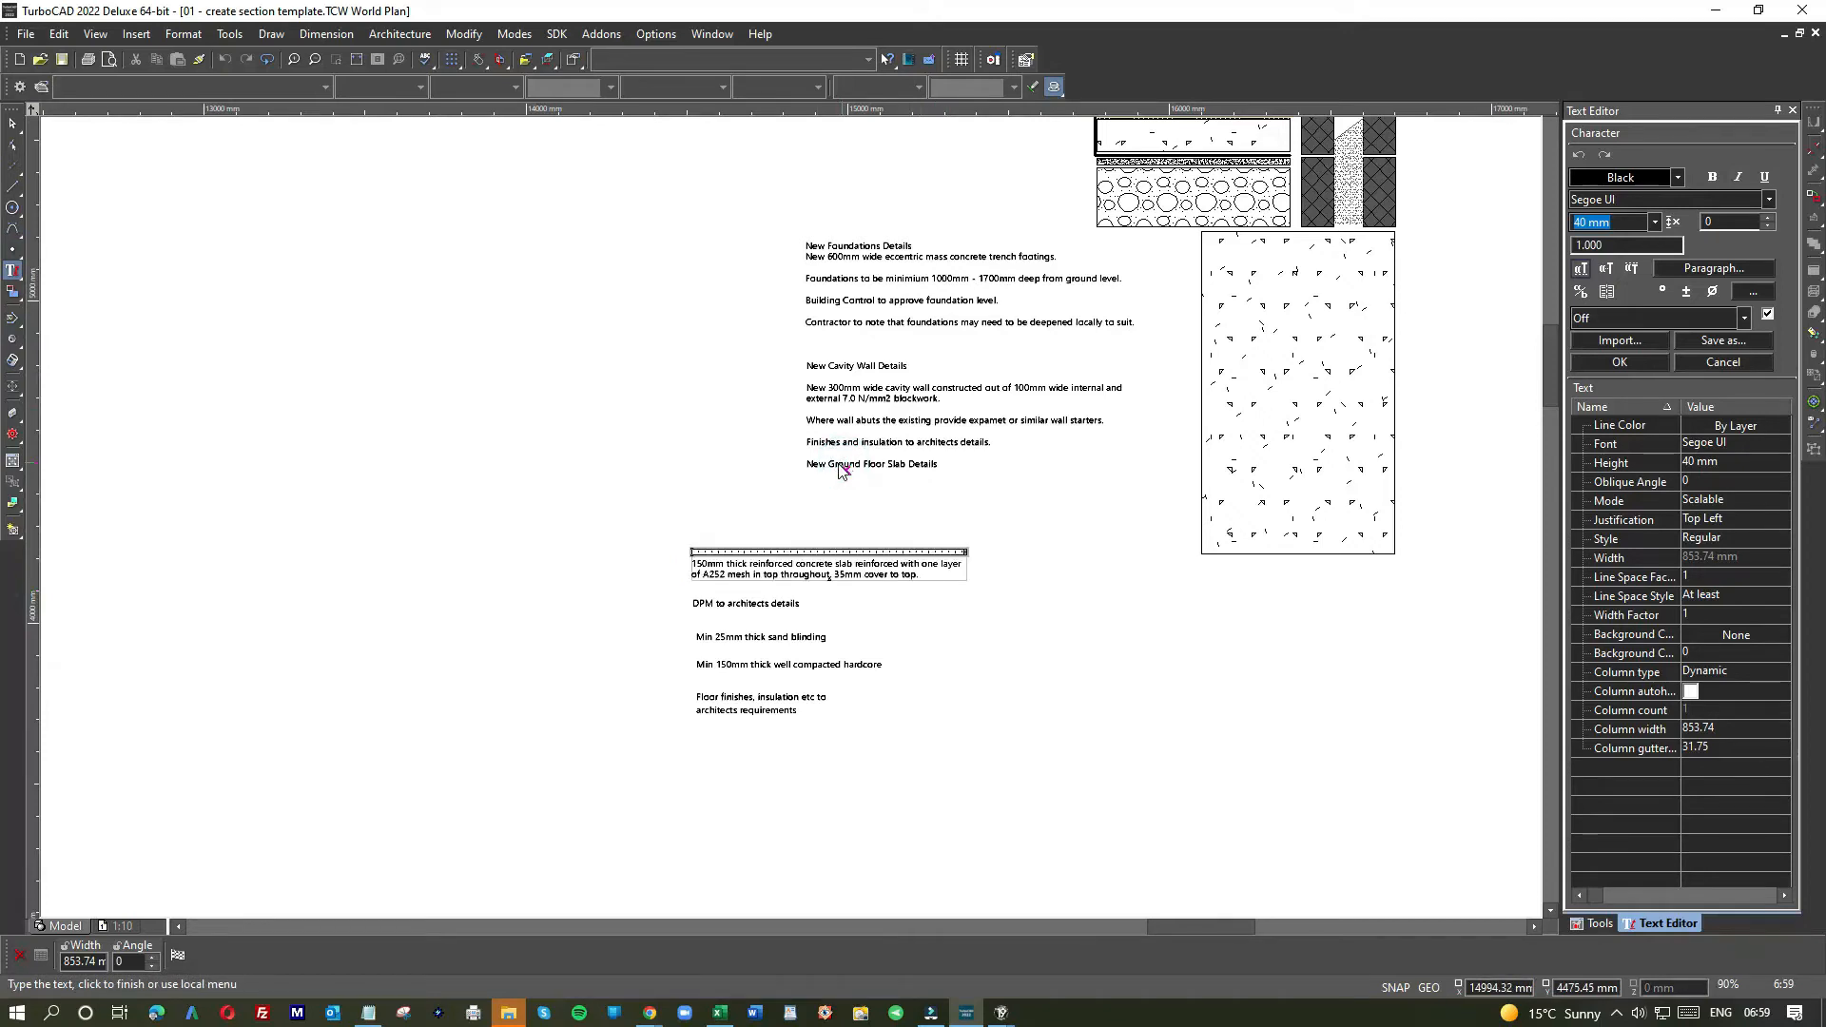
left_click(839, 466)
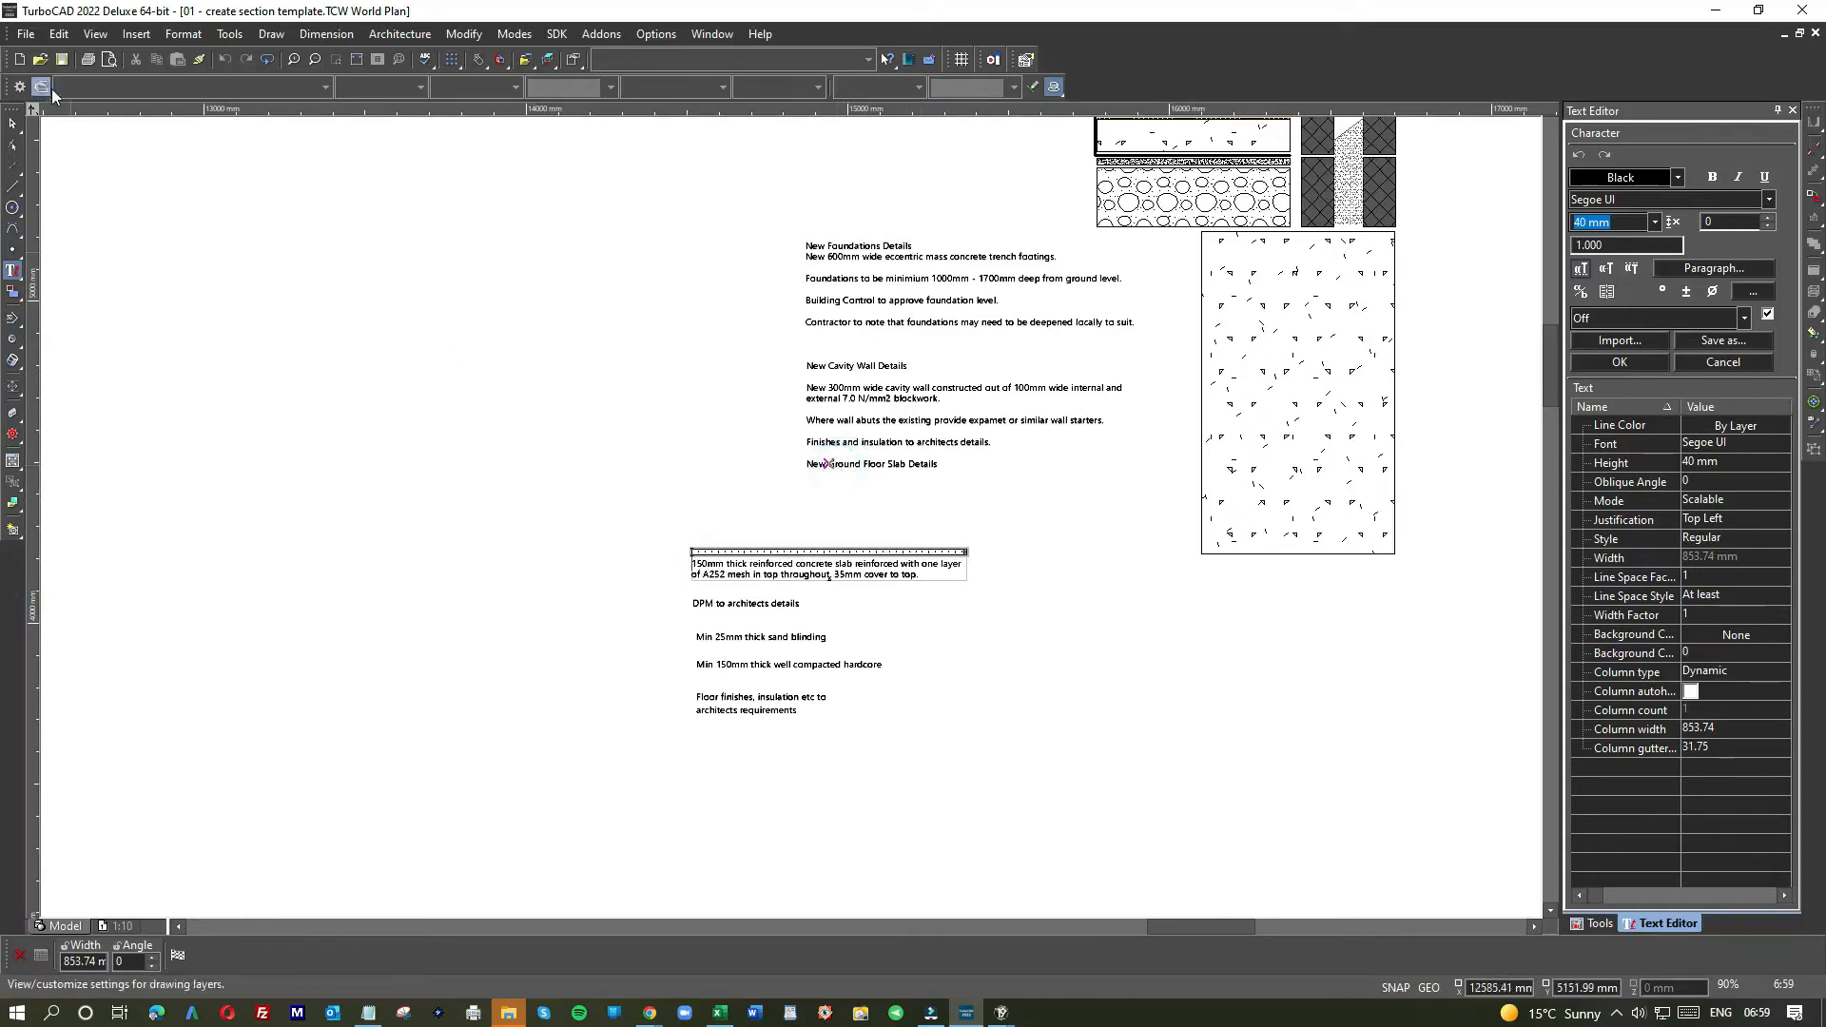
left_click(14, 272)
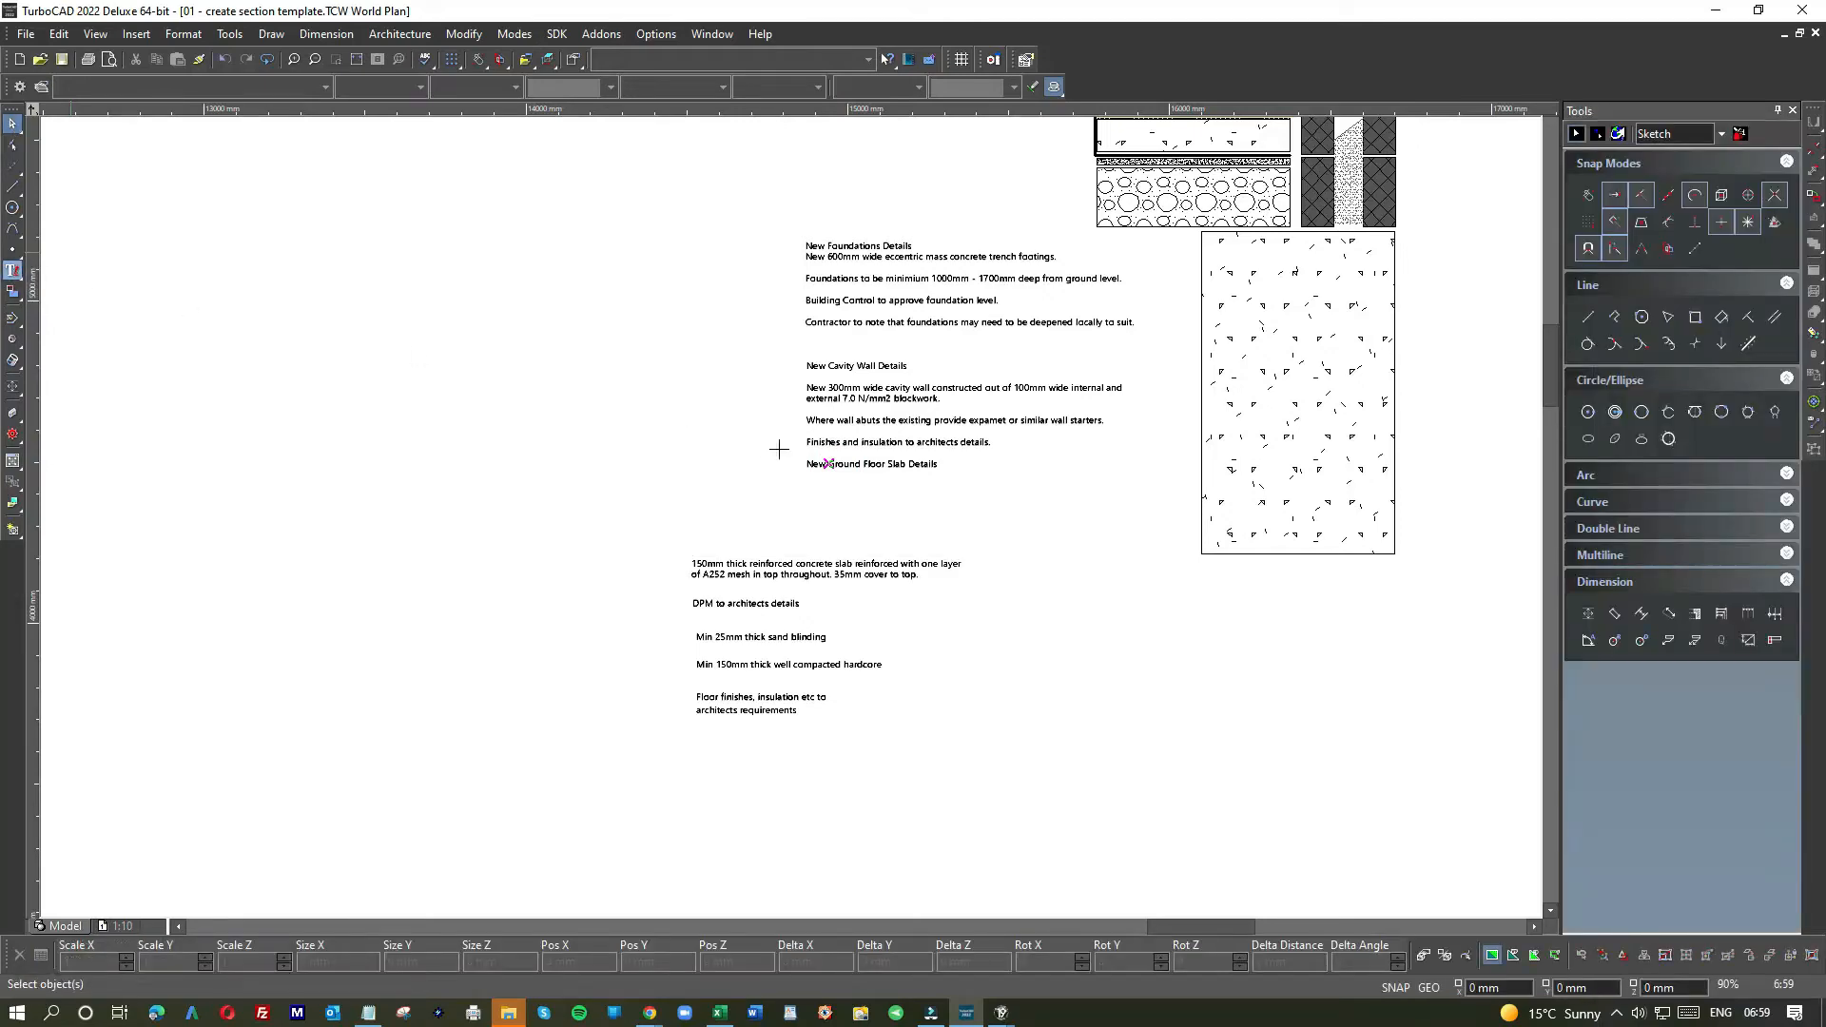
- Try to add the slab note's wording below the "New Ground Floor Slab Details" line in the cavity wall text, and leave editing
left_click(863, 468)
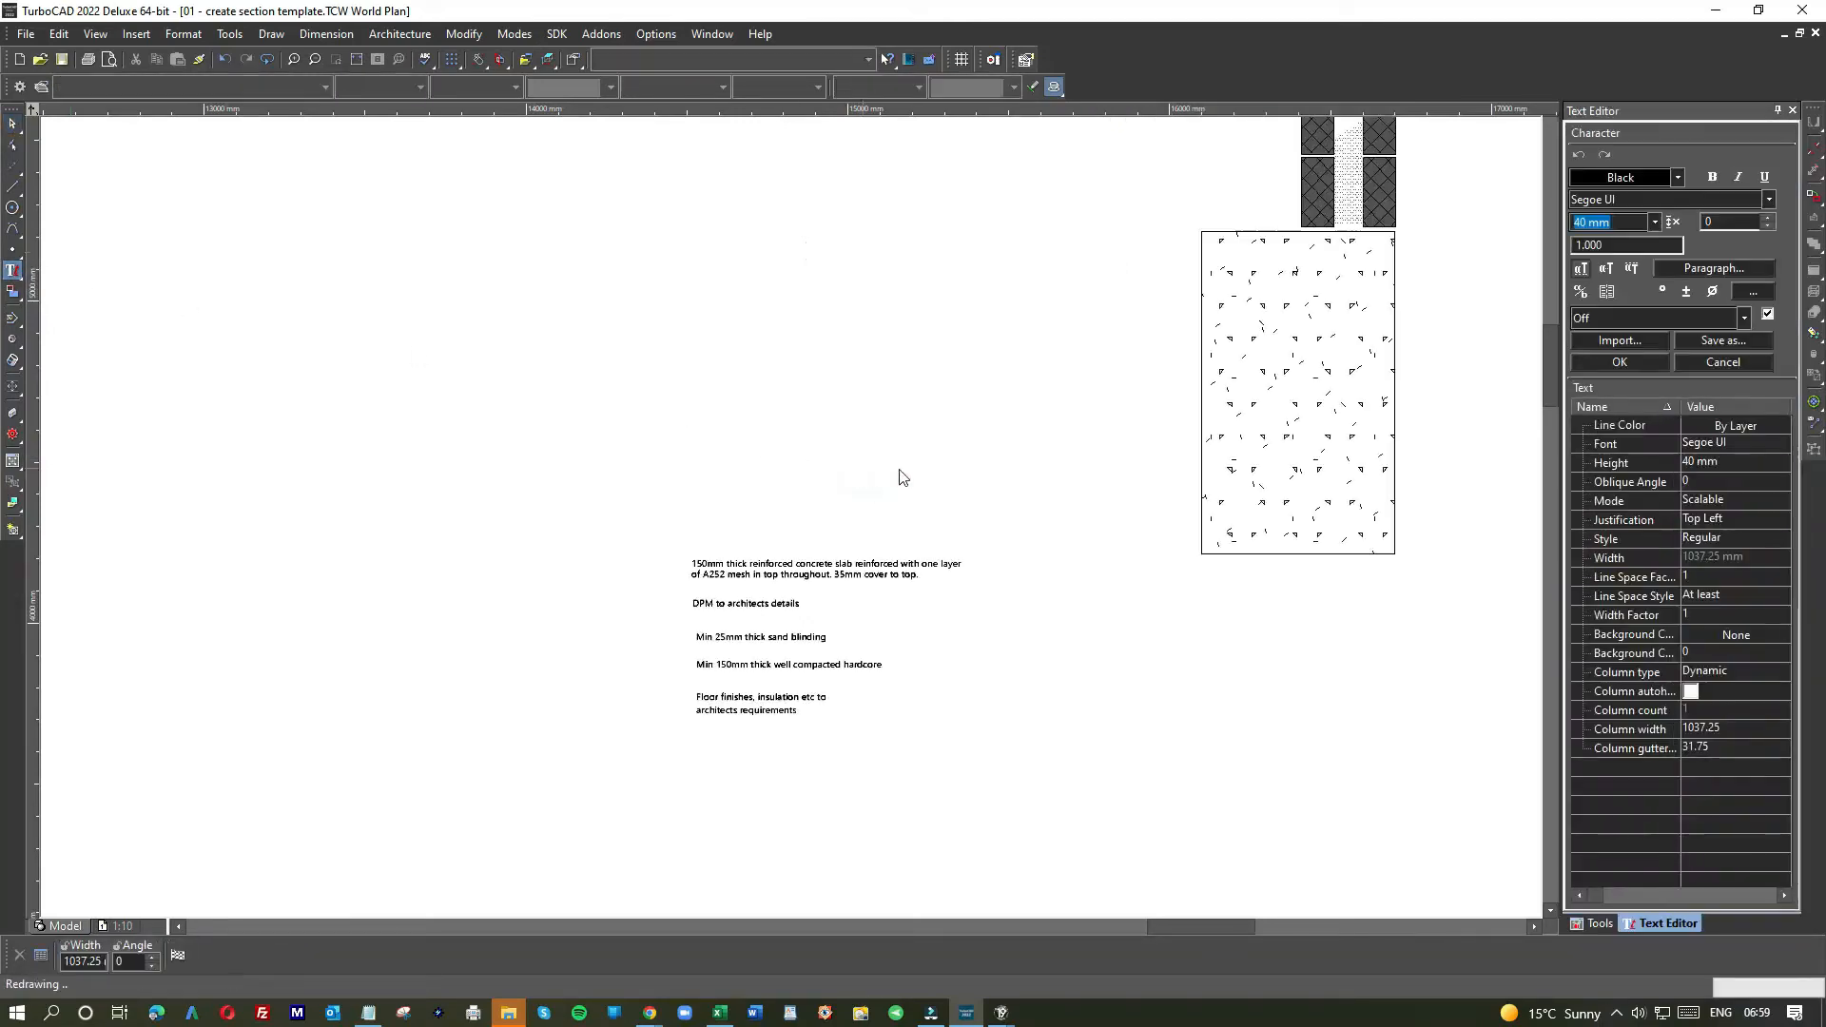
key("Return")
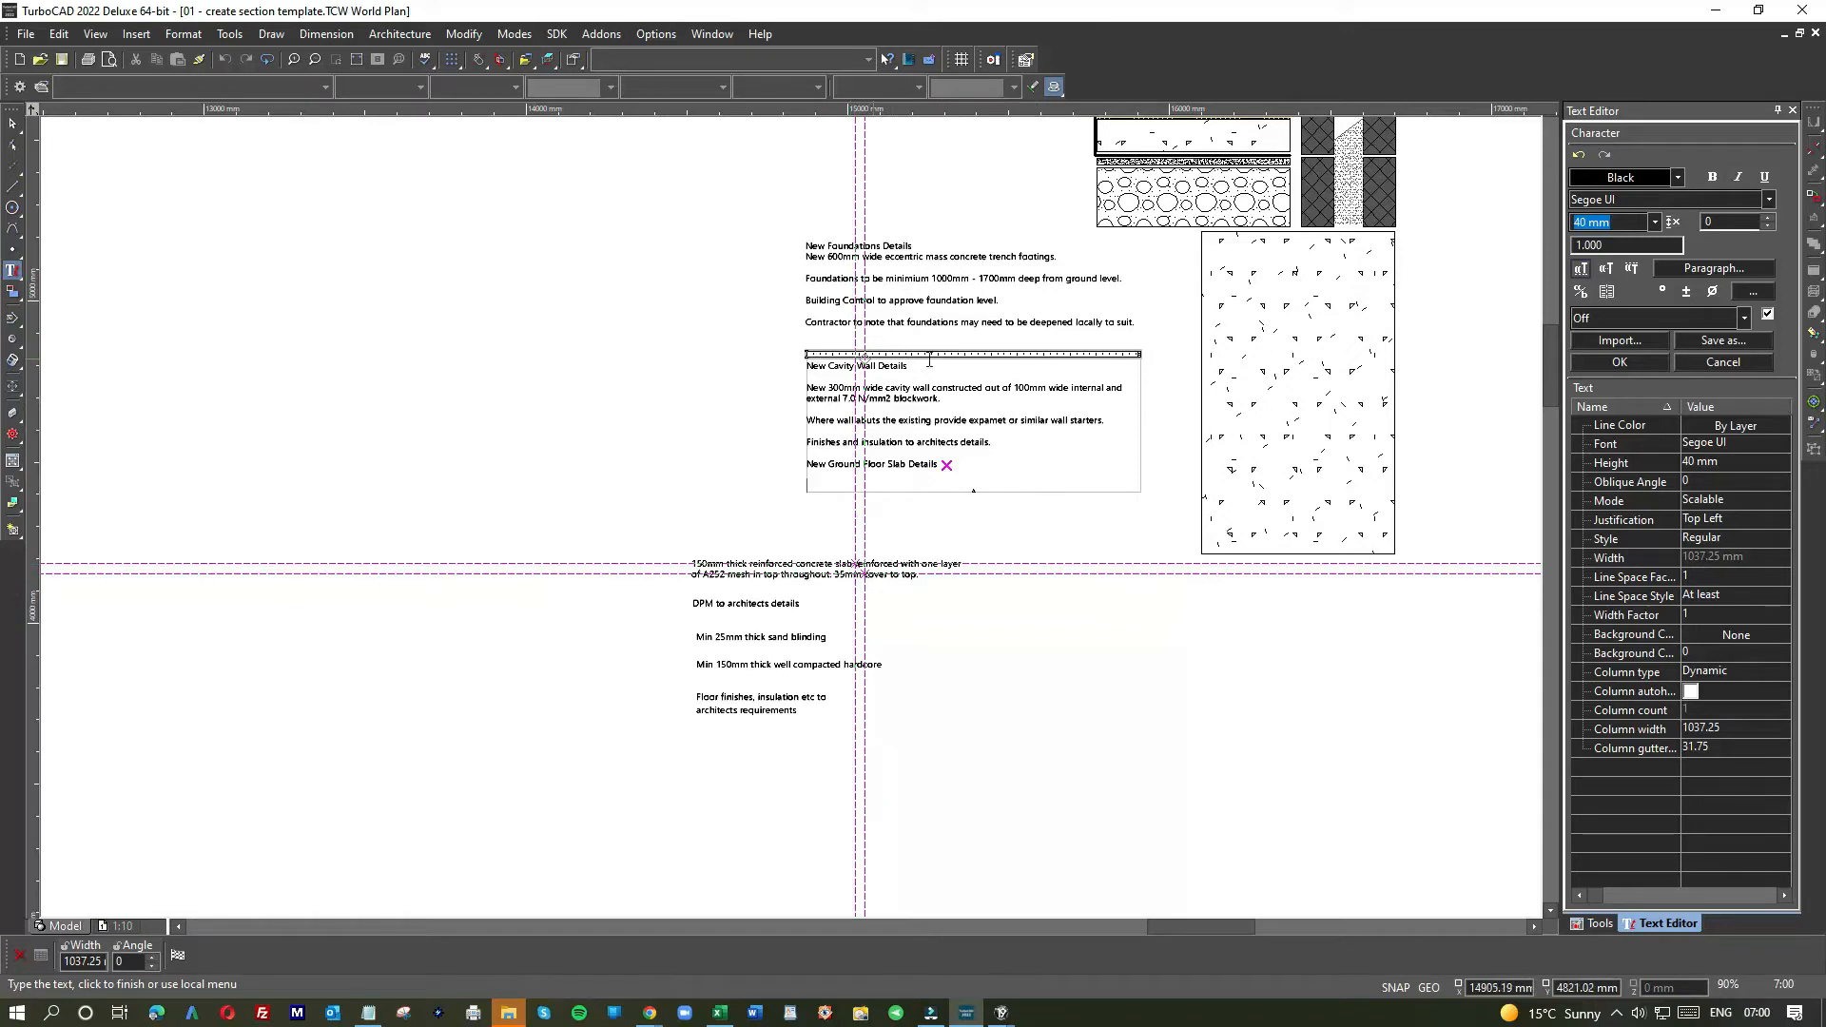
left_click(962, 467)
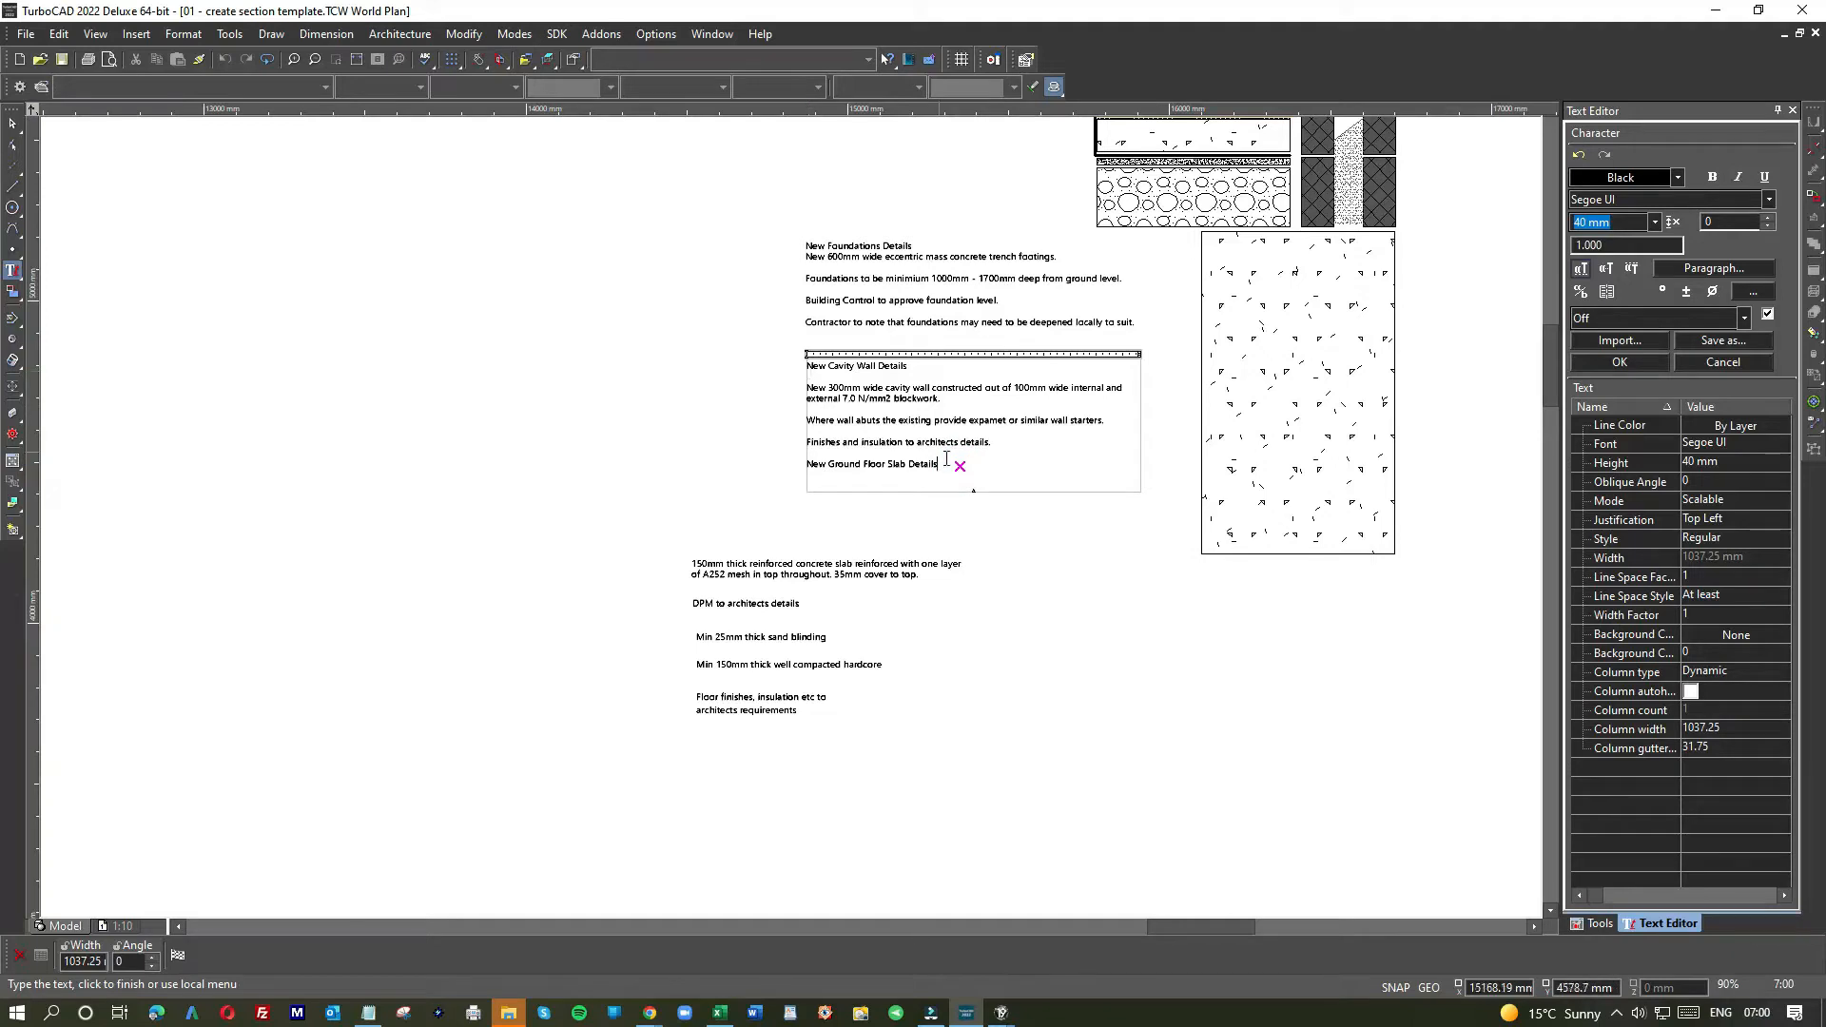
left_click_drag(945, 465, 813, 354)
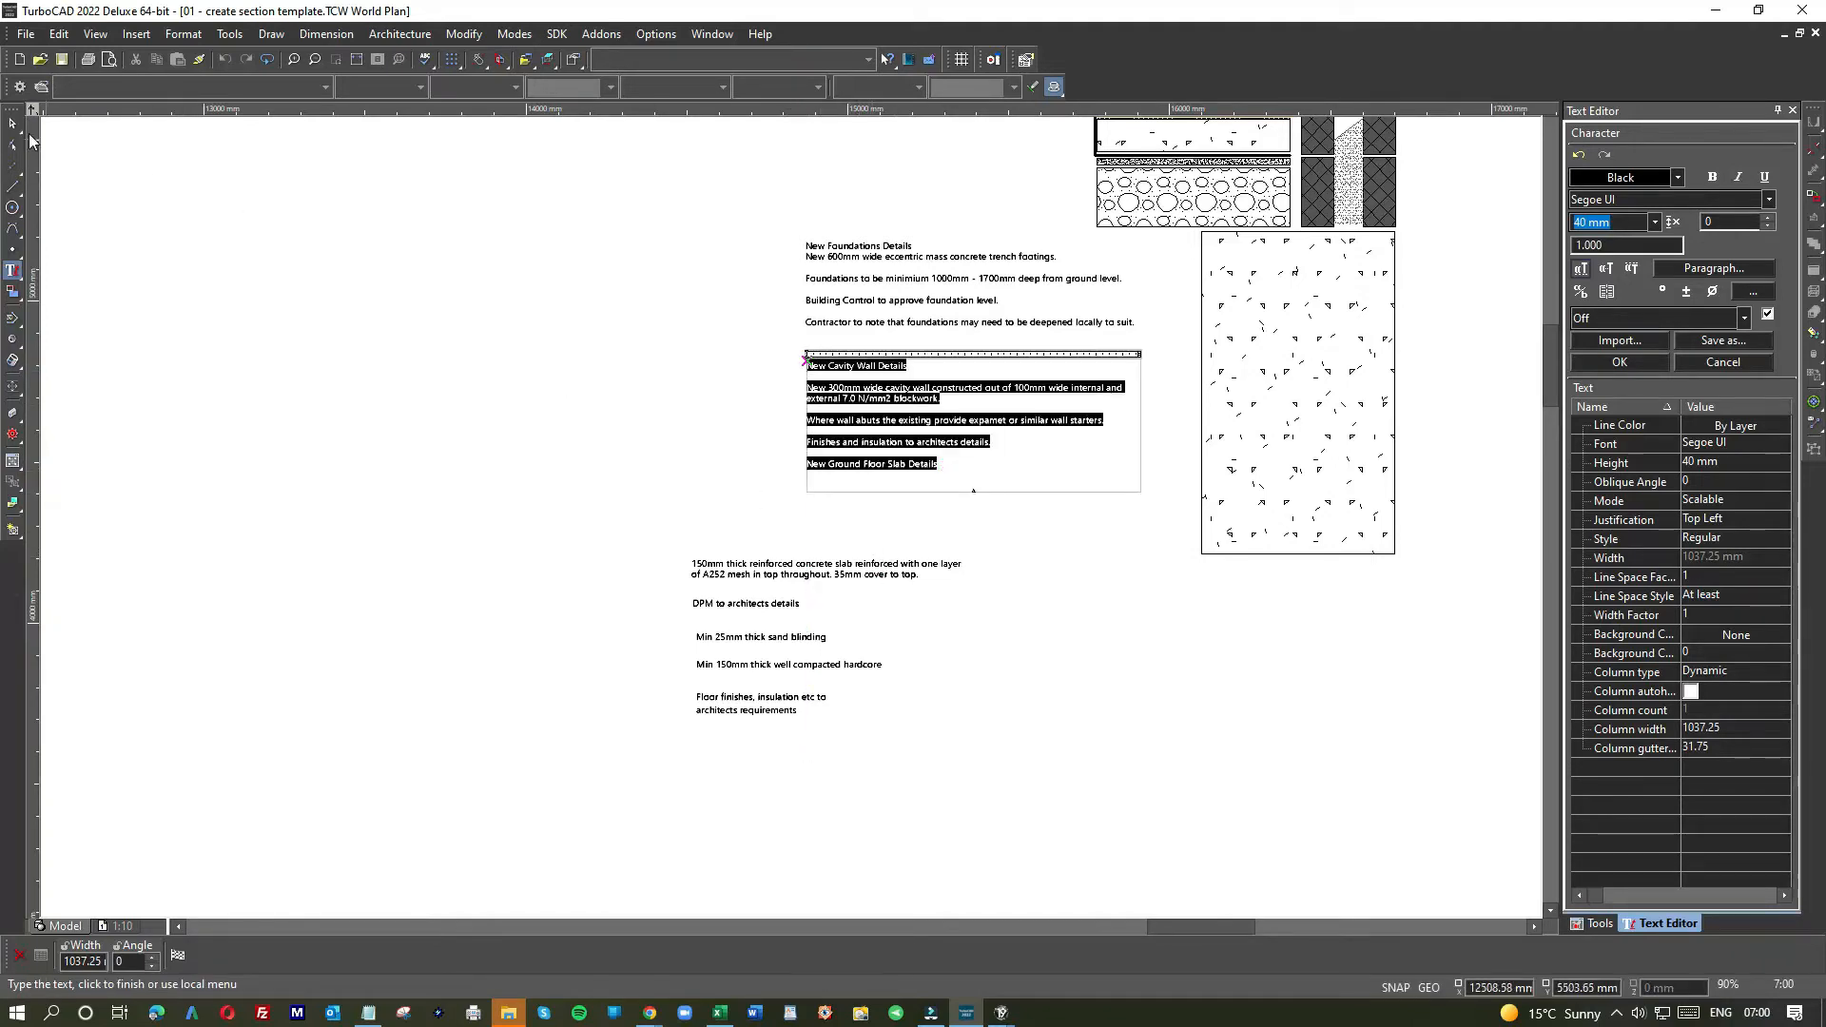
left_click(697, 503)
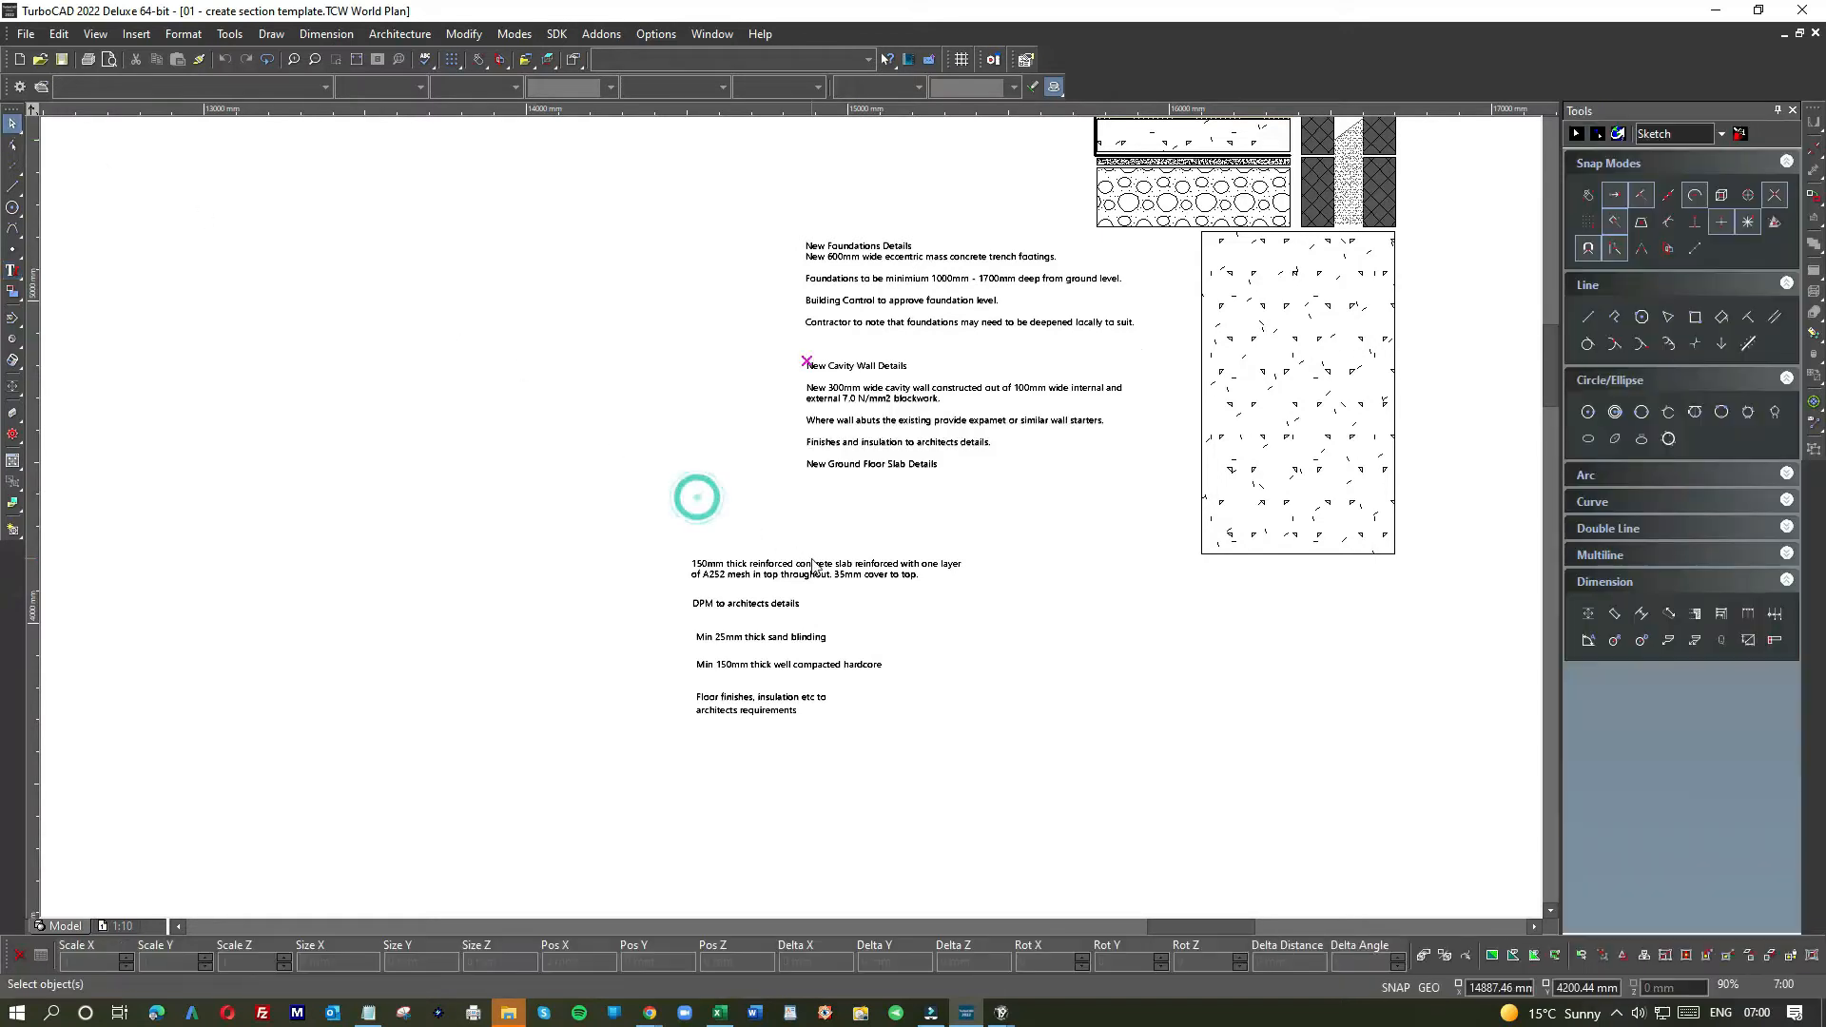
- Try again to copy the 150mm reinforced slab note's full wording from its multiline text, and cancel editing
left_click(839, 569)
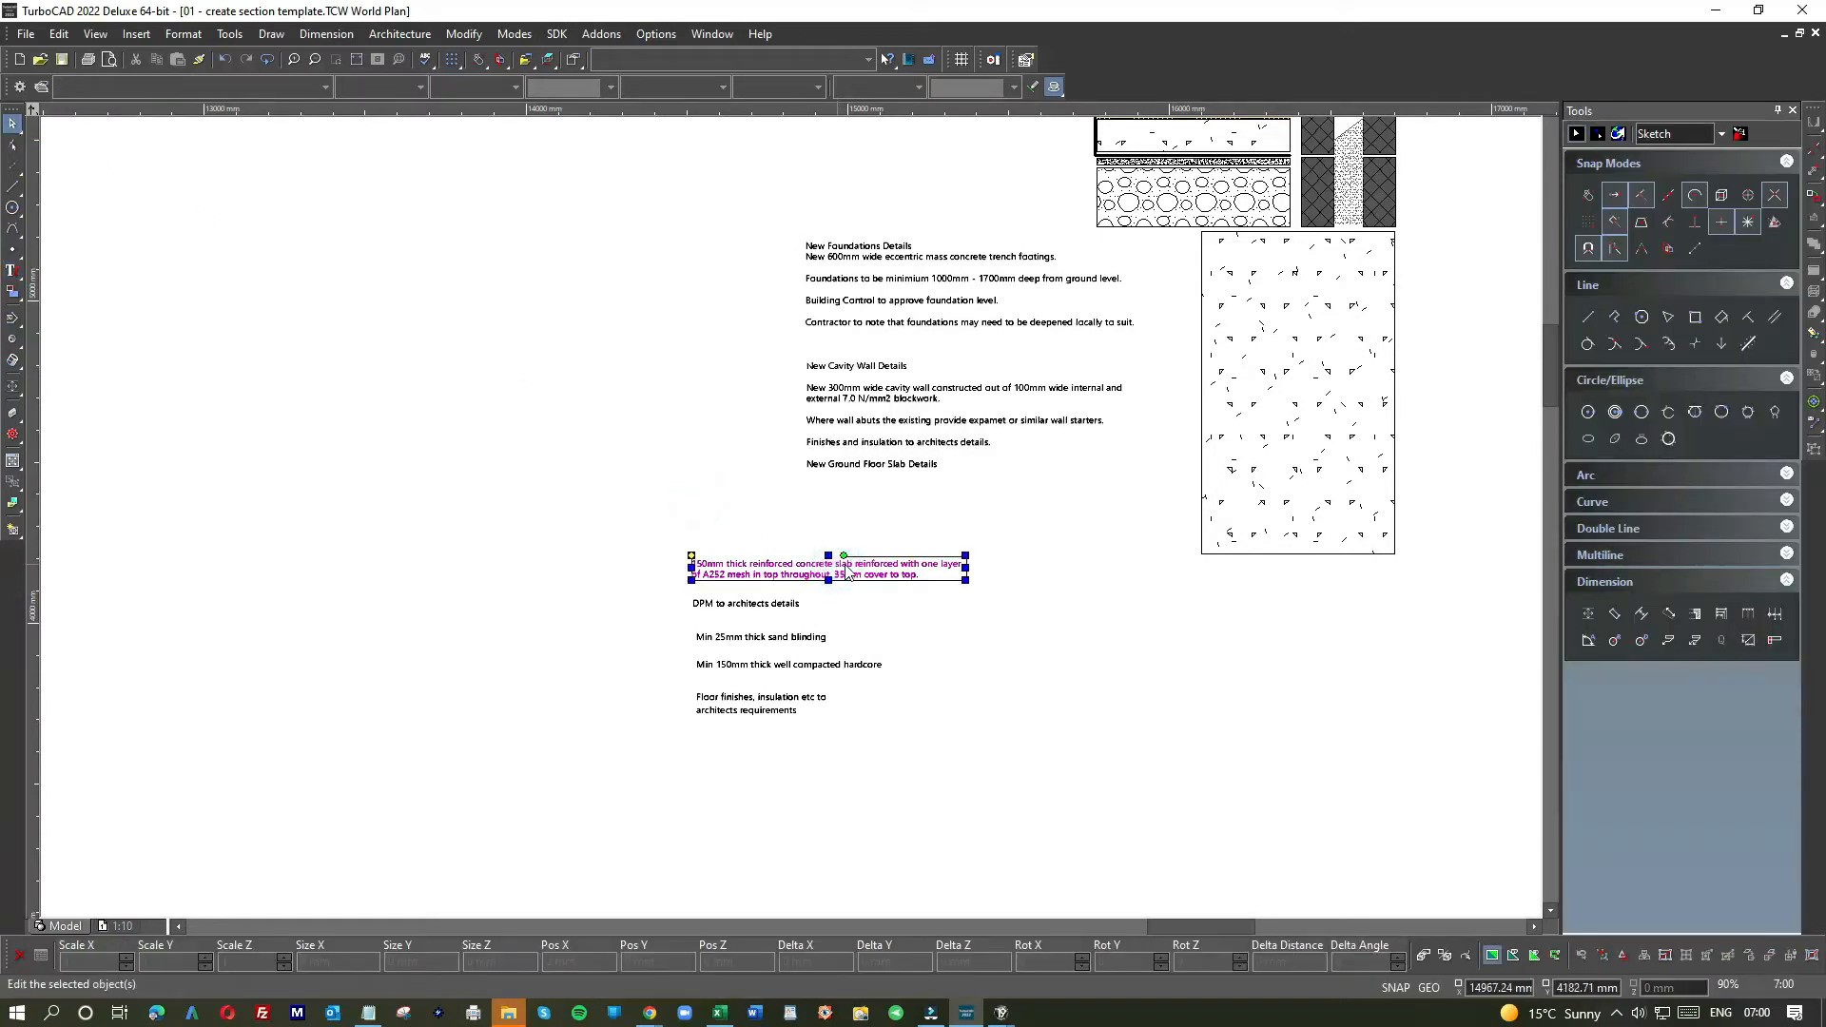
left_click(13, 272)
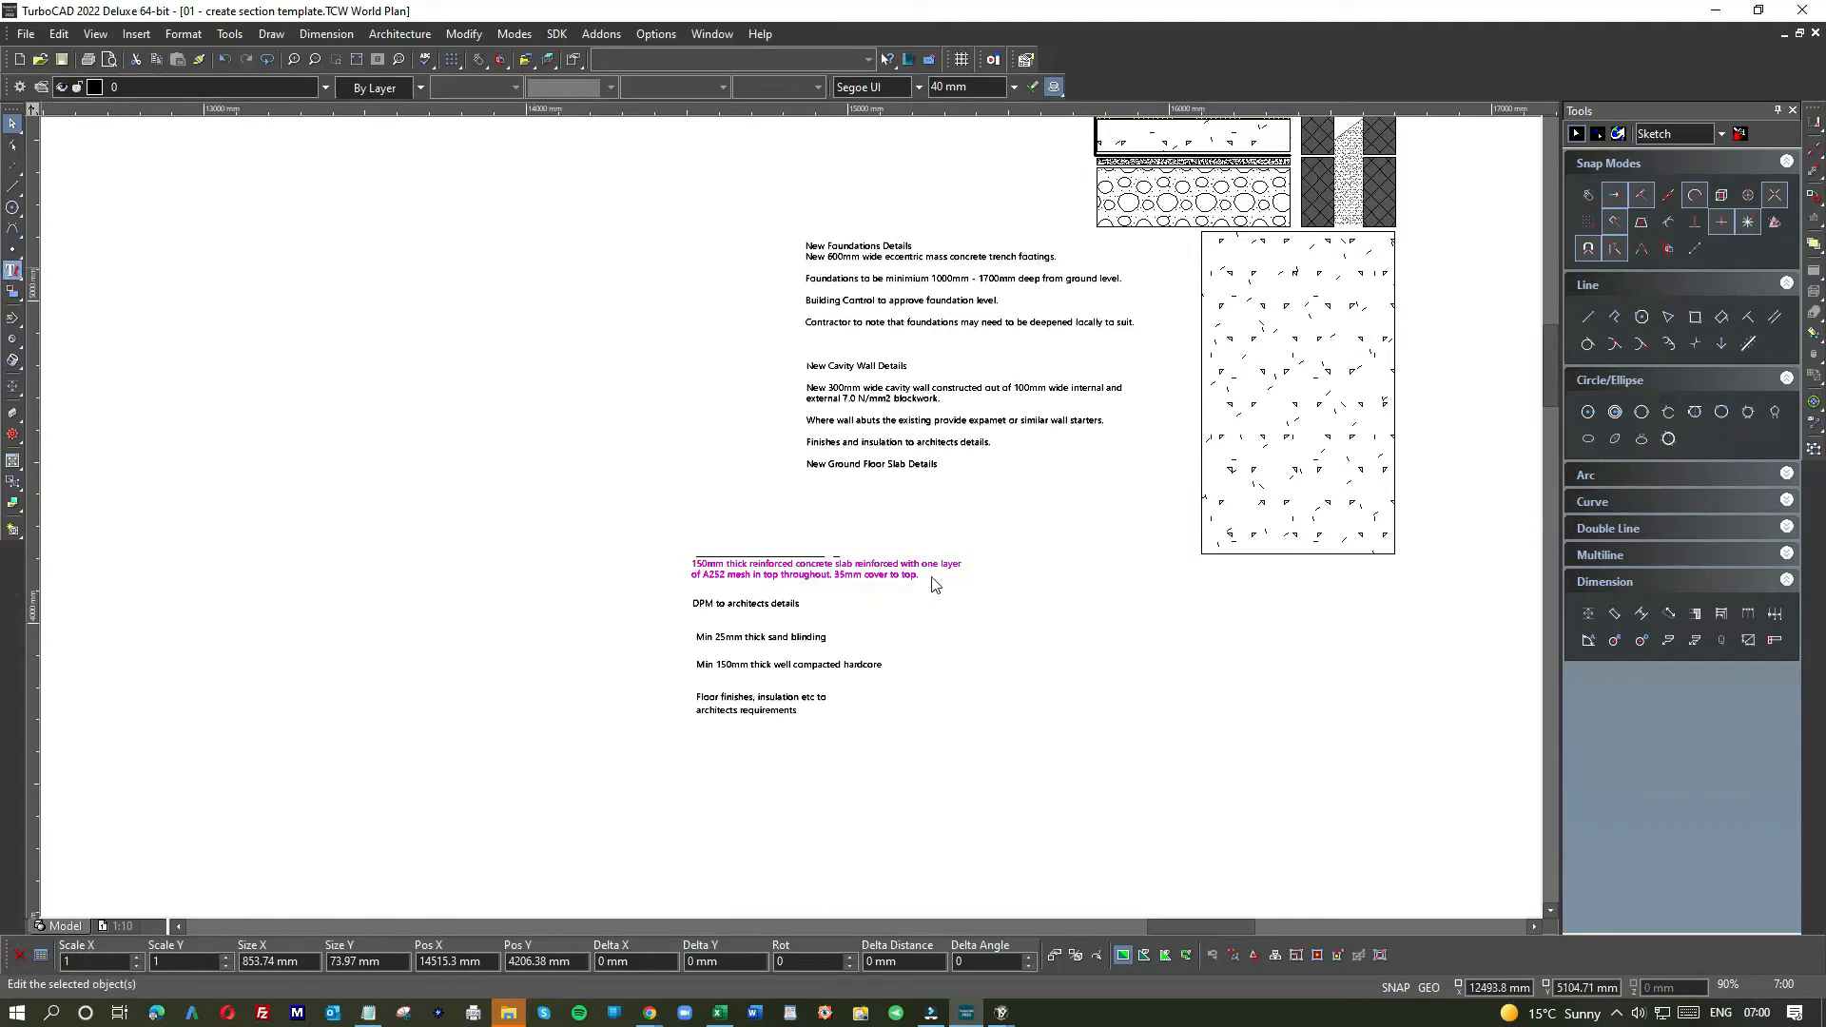
left_click(900, 573)
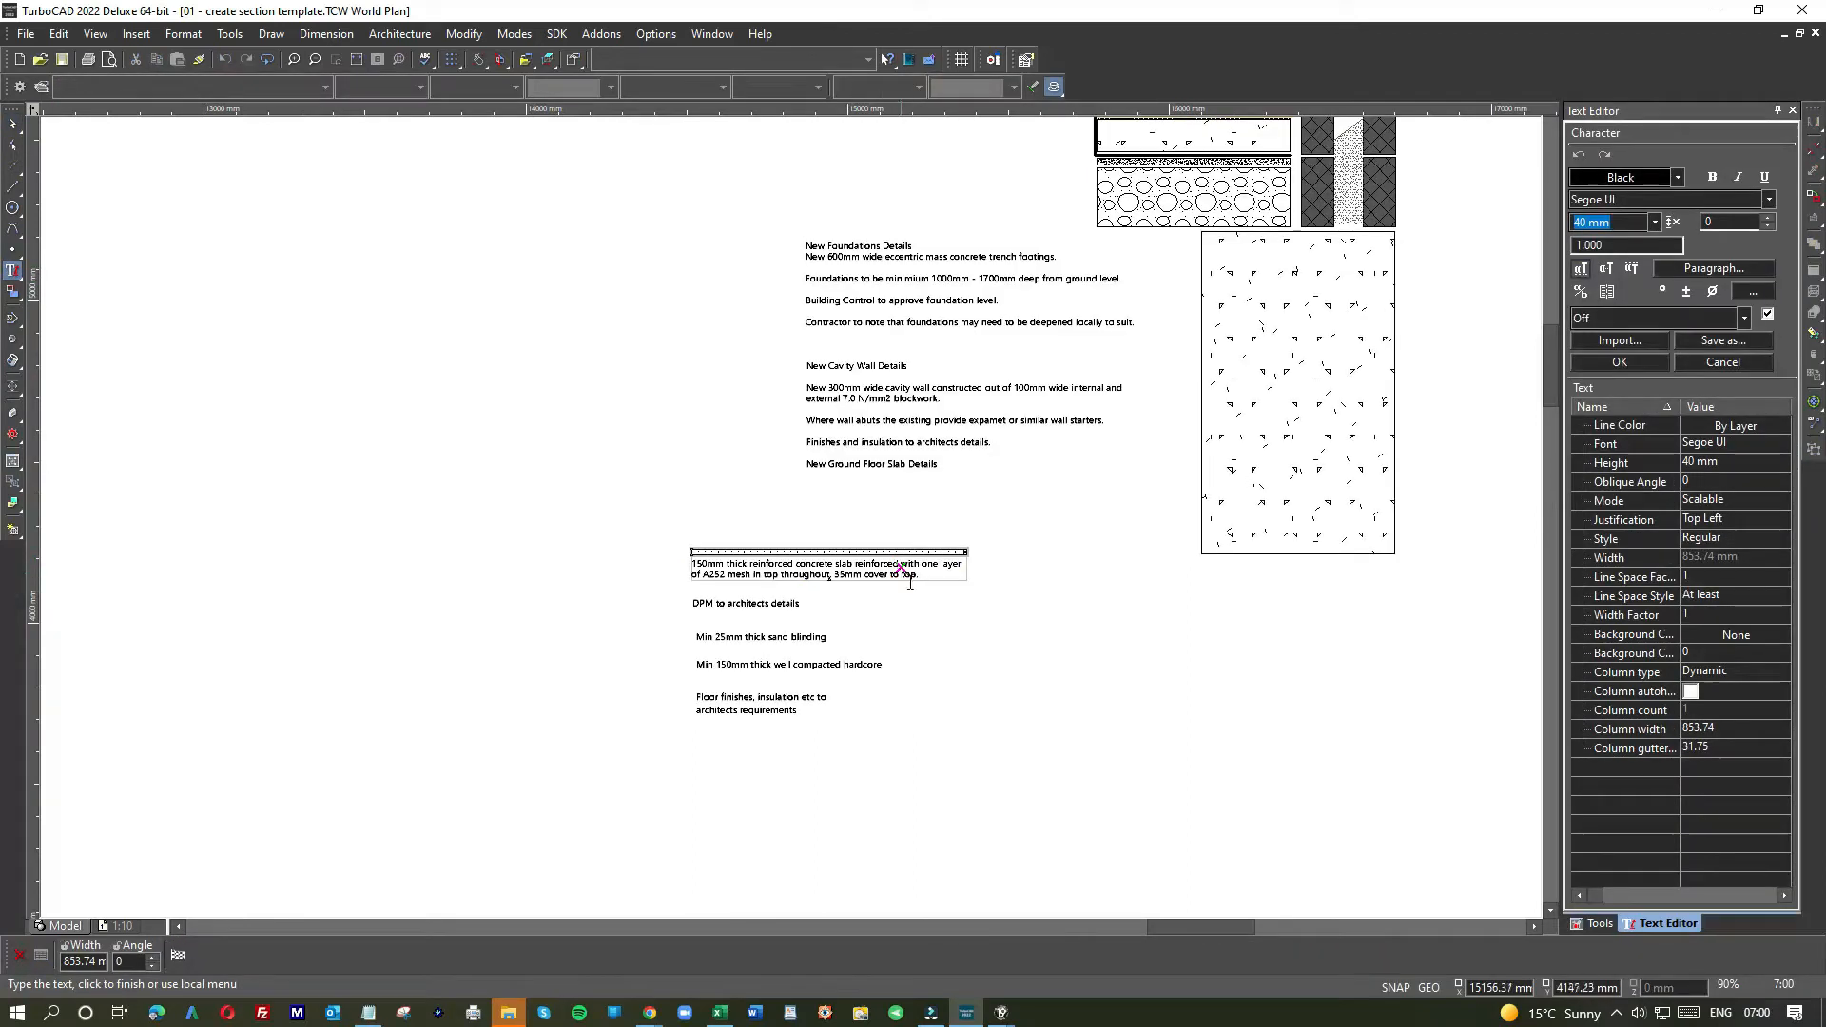
left_click_drag(928, 576, 691, 568)
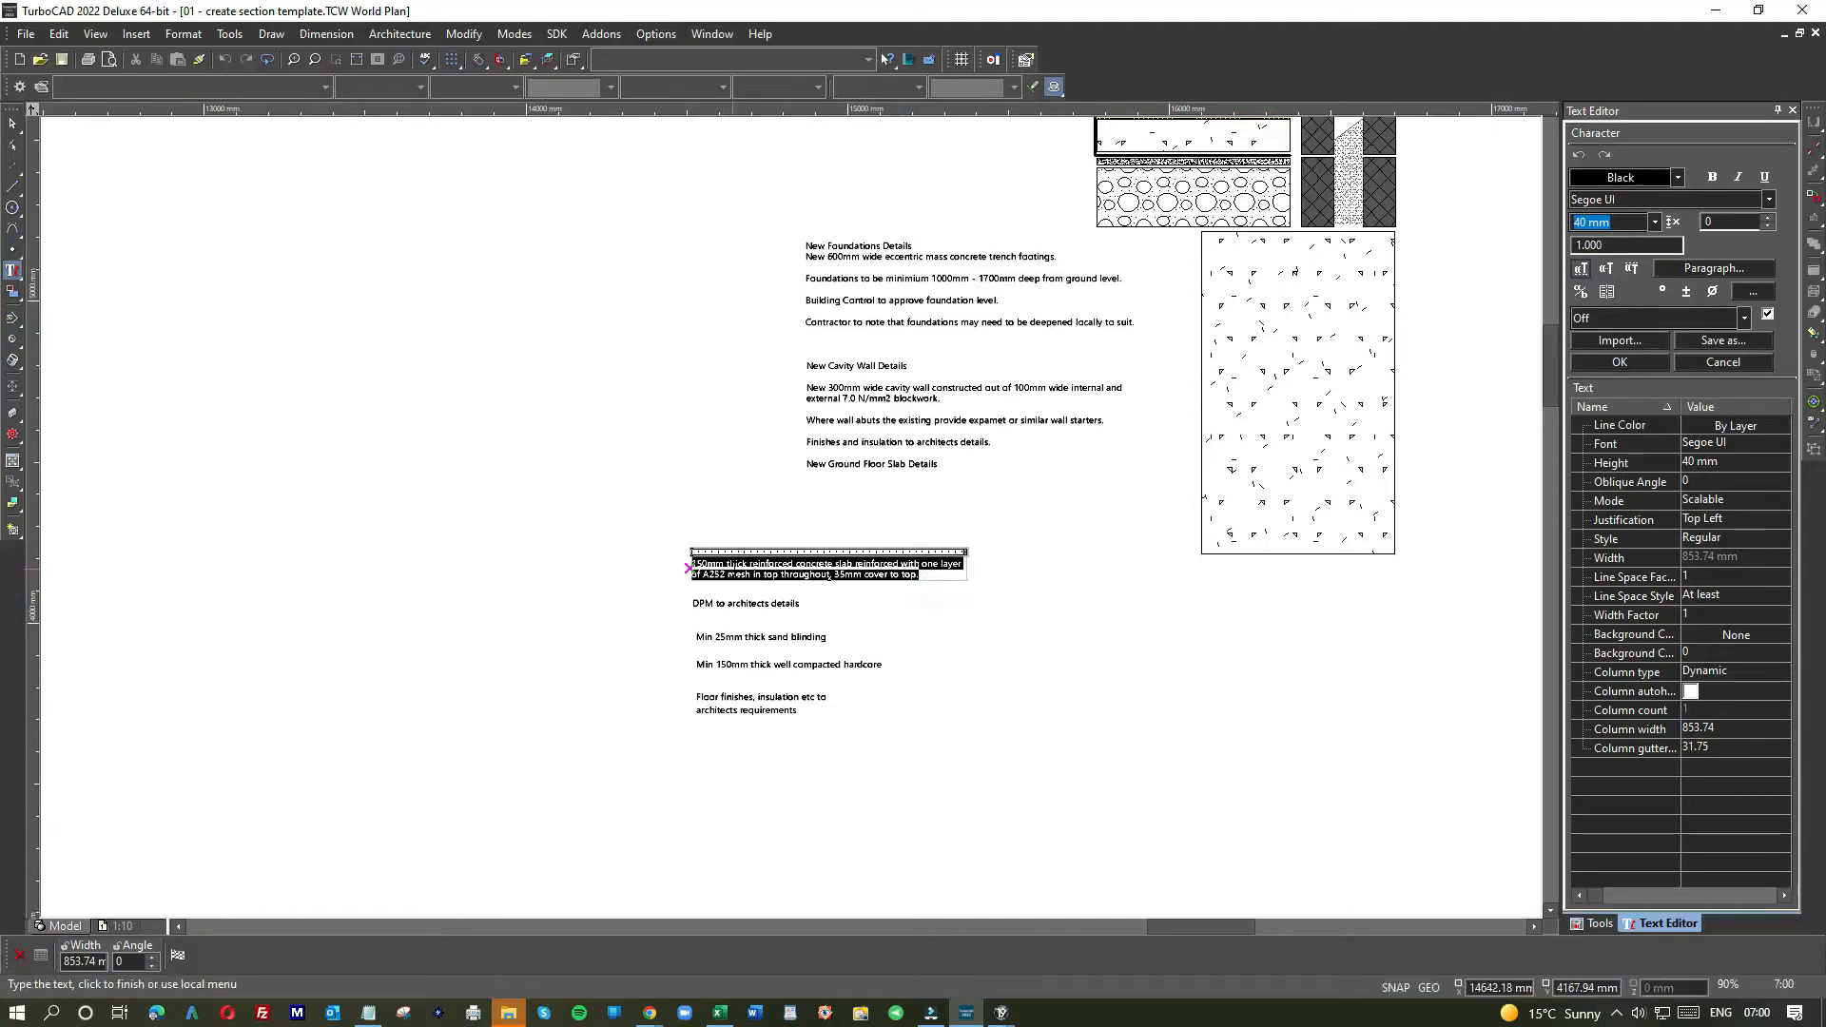
right_click(732, 569)
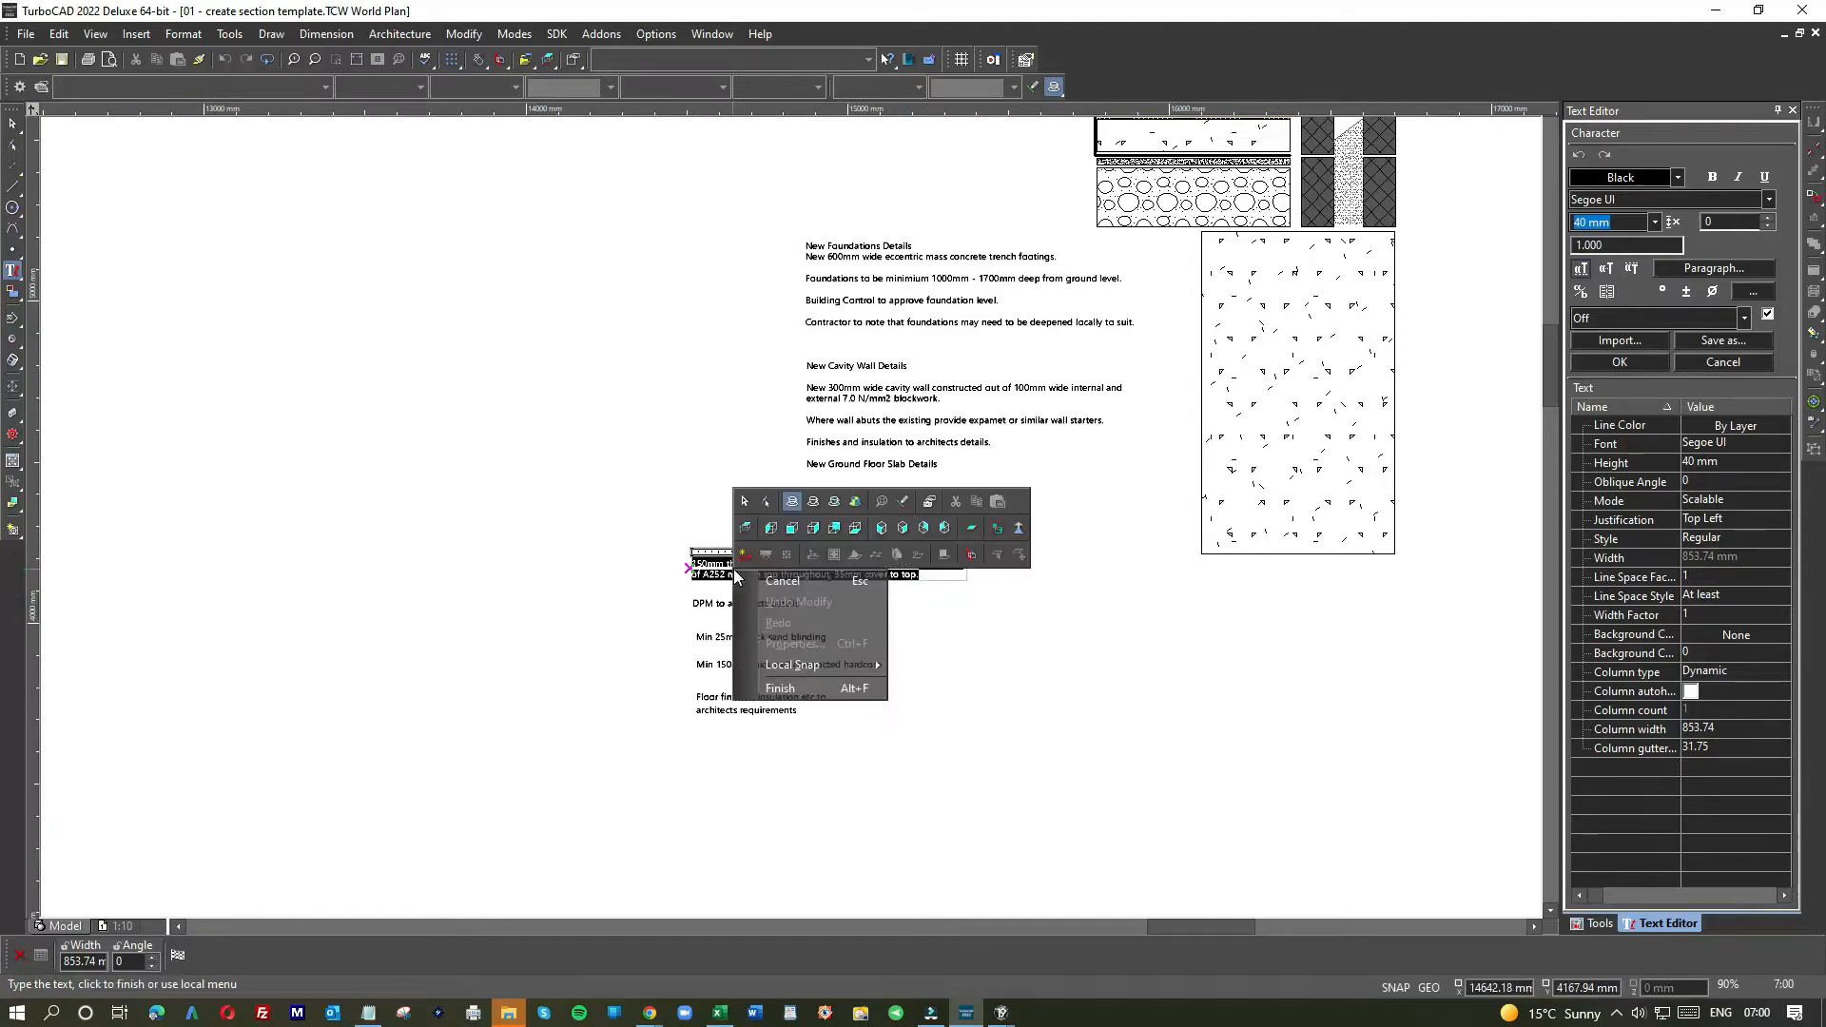
left_click(59, 38)
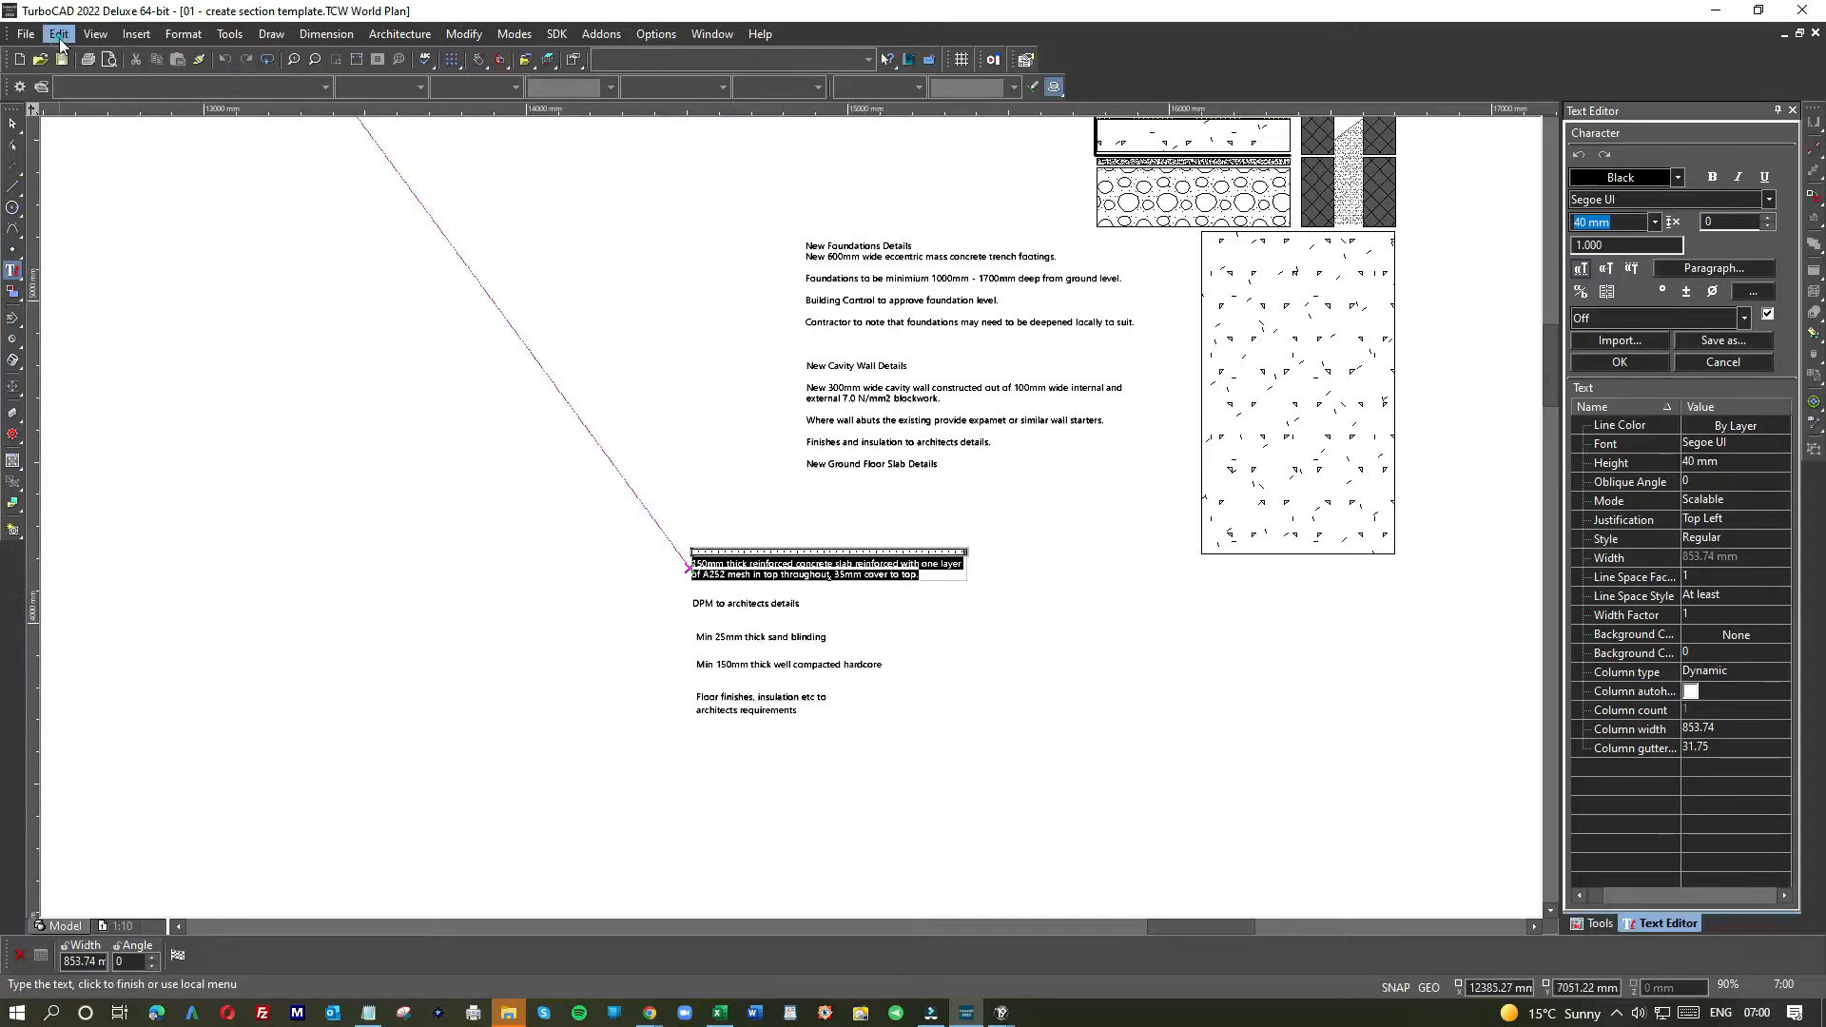
left_click(59, 38)
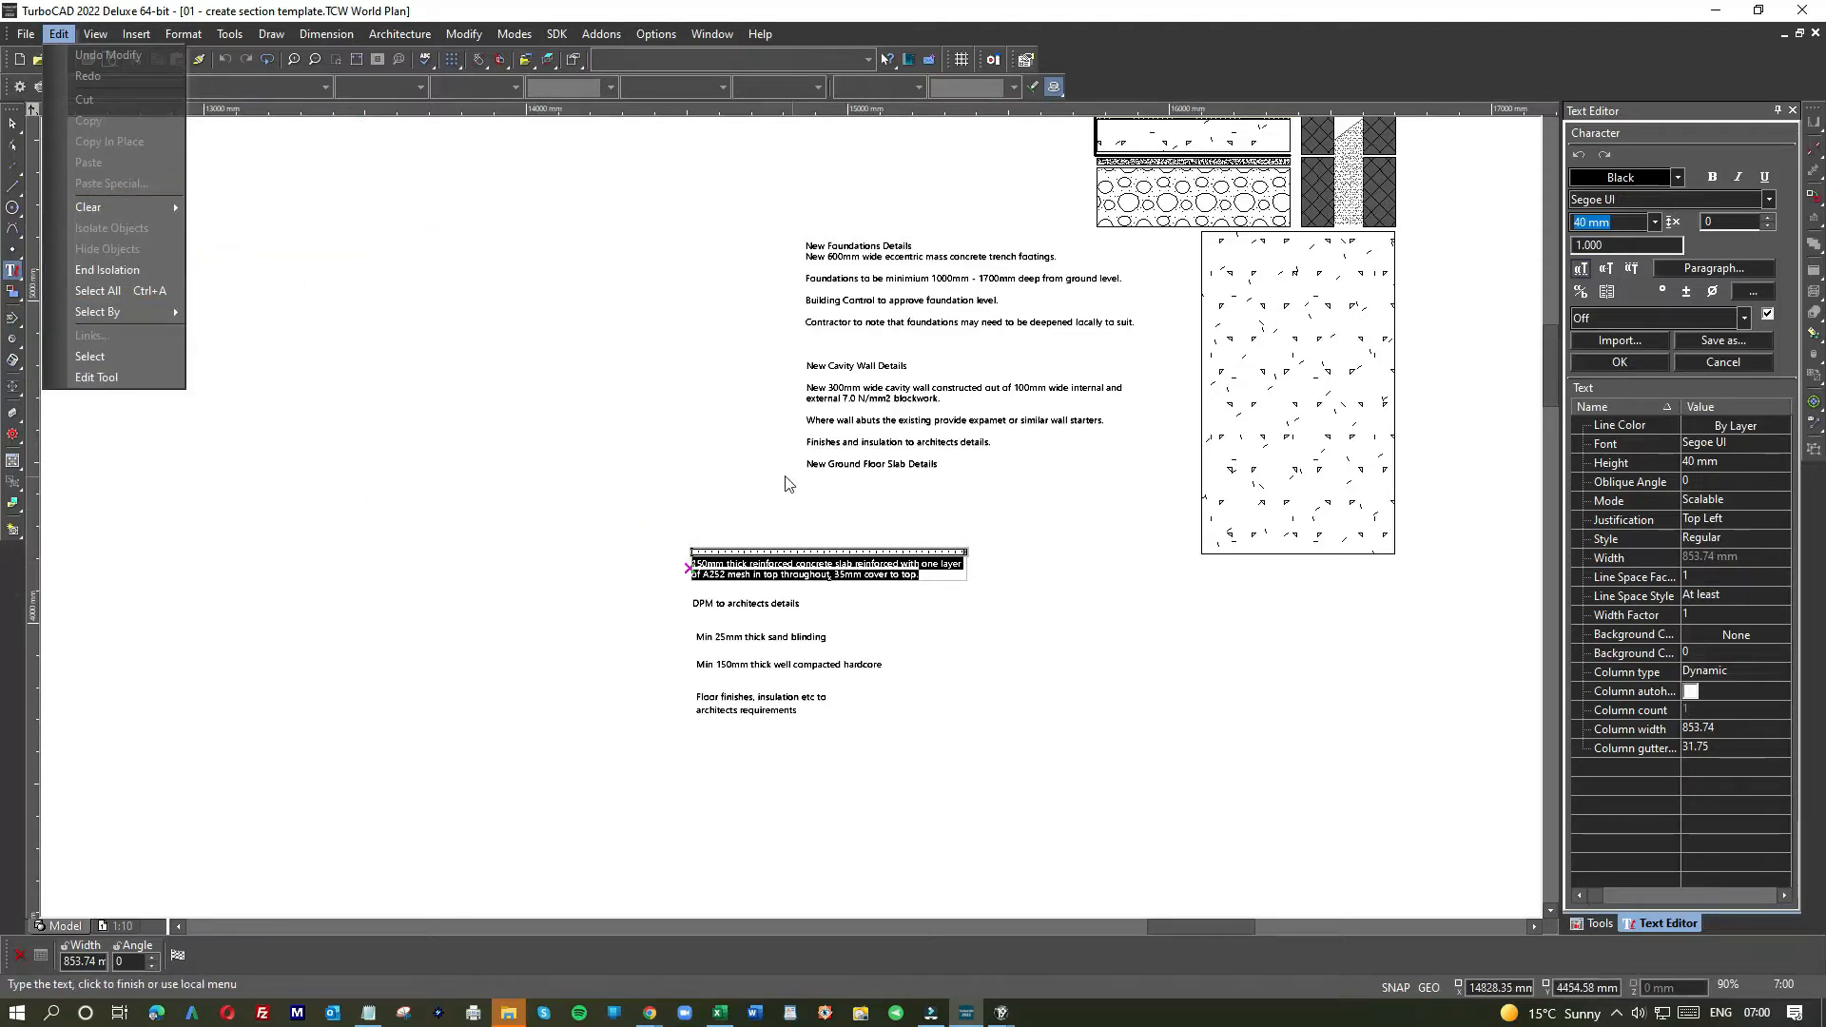
left_click(666, 491)
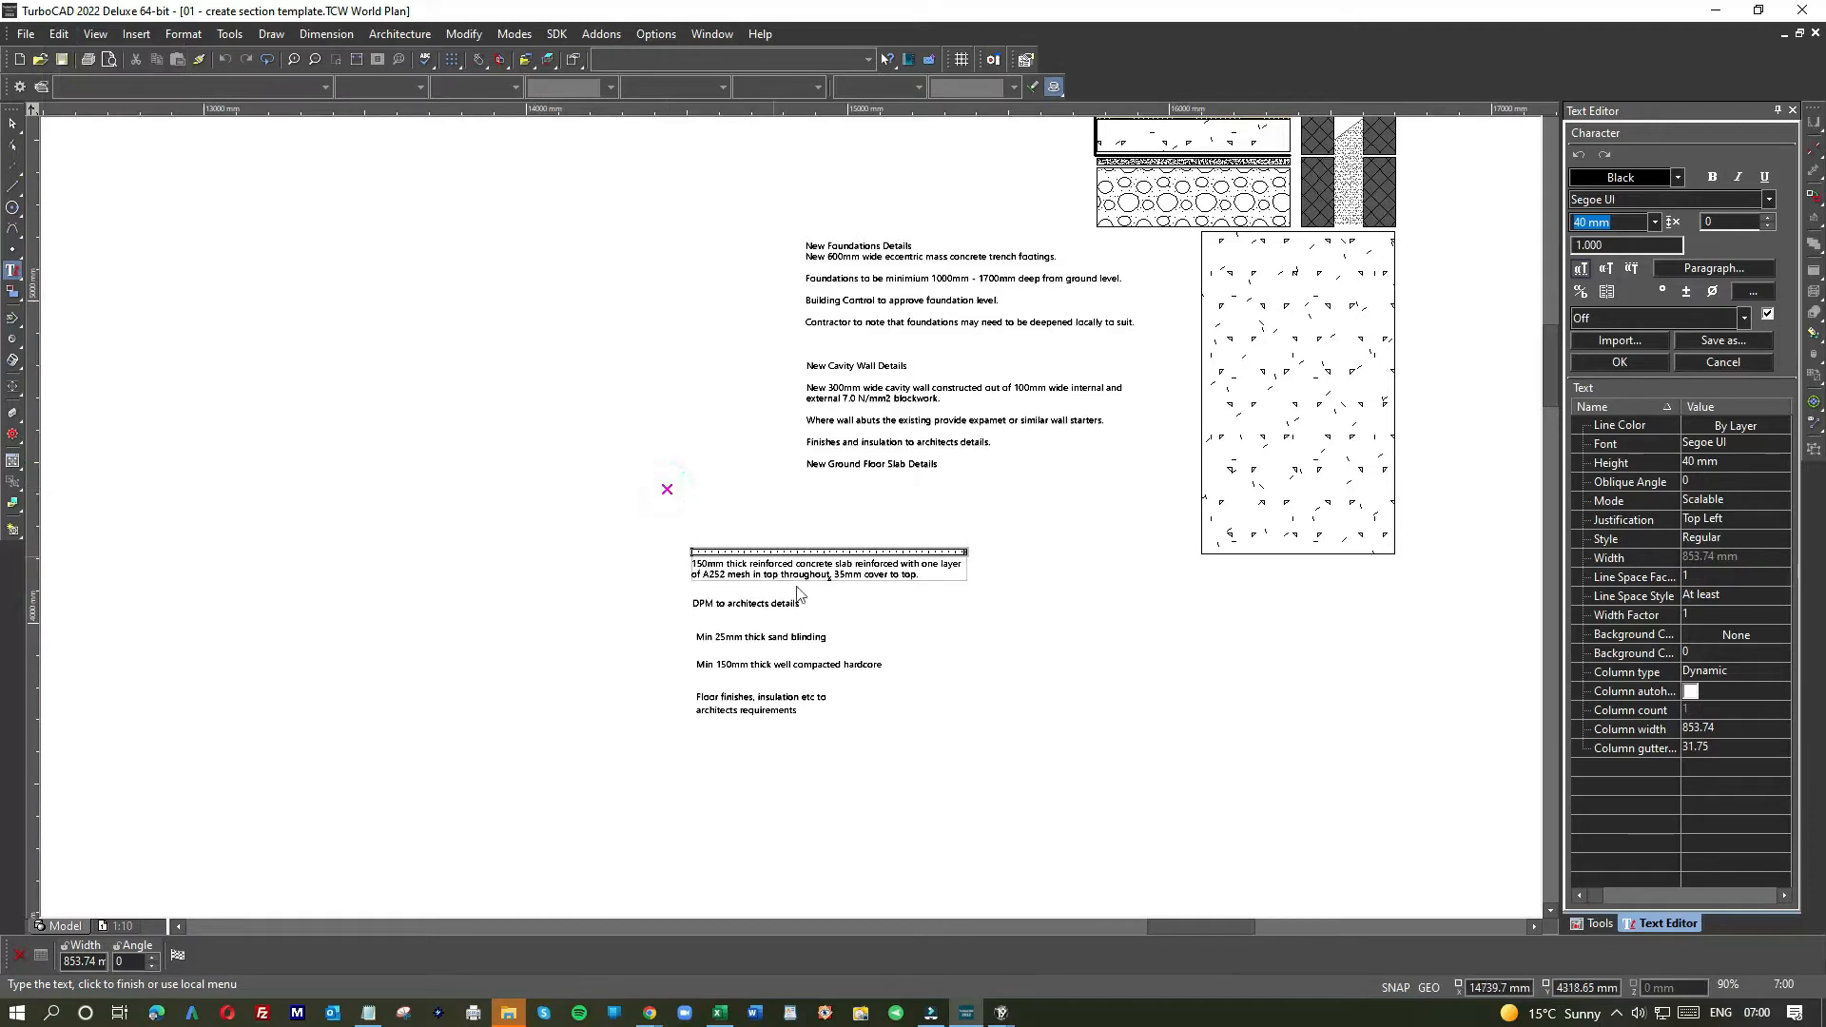
left_click(879, 615)
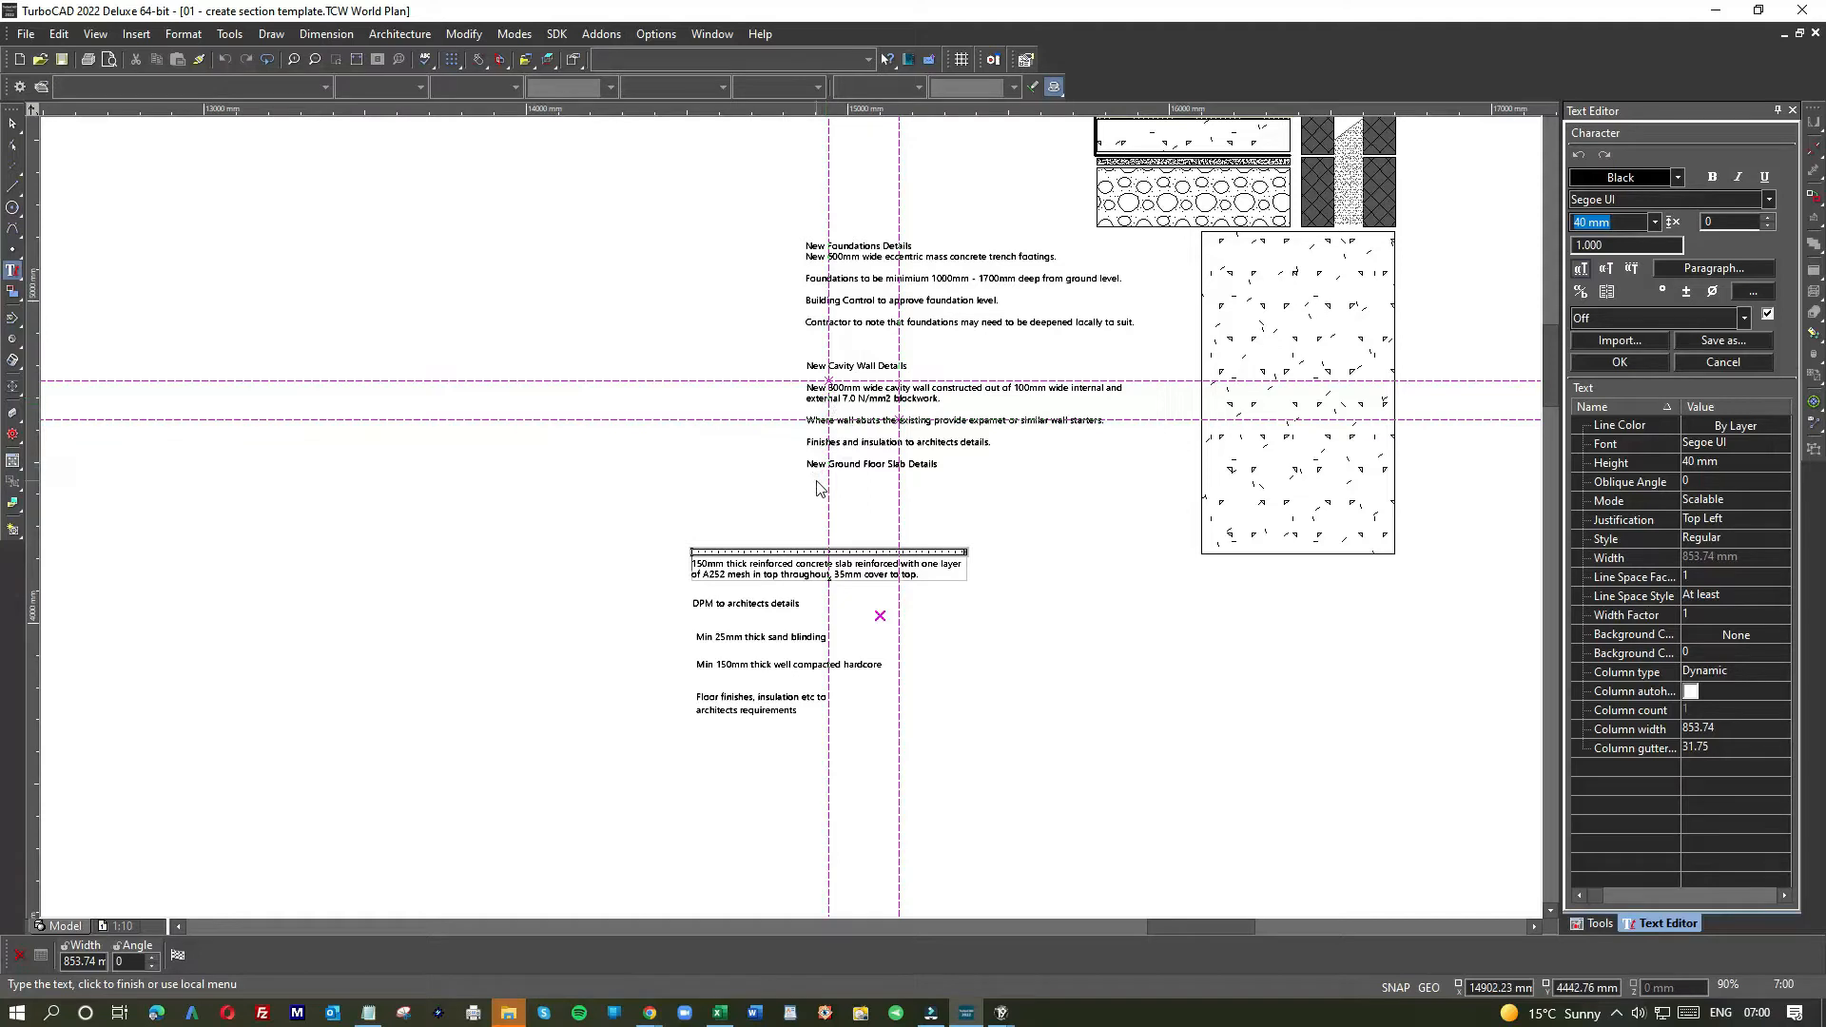
left_click(670, 550)
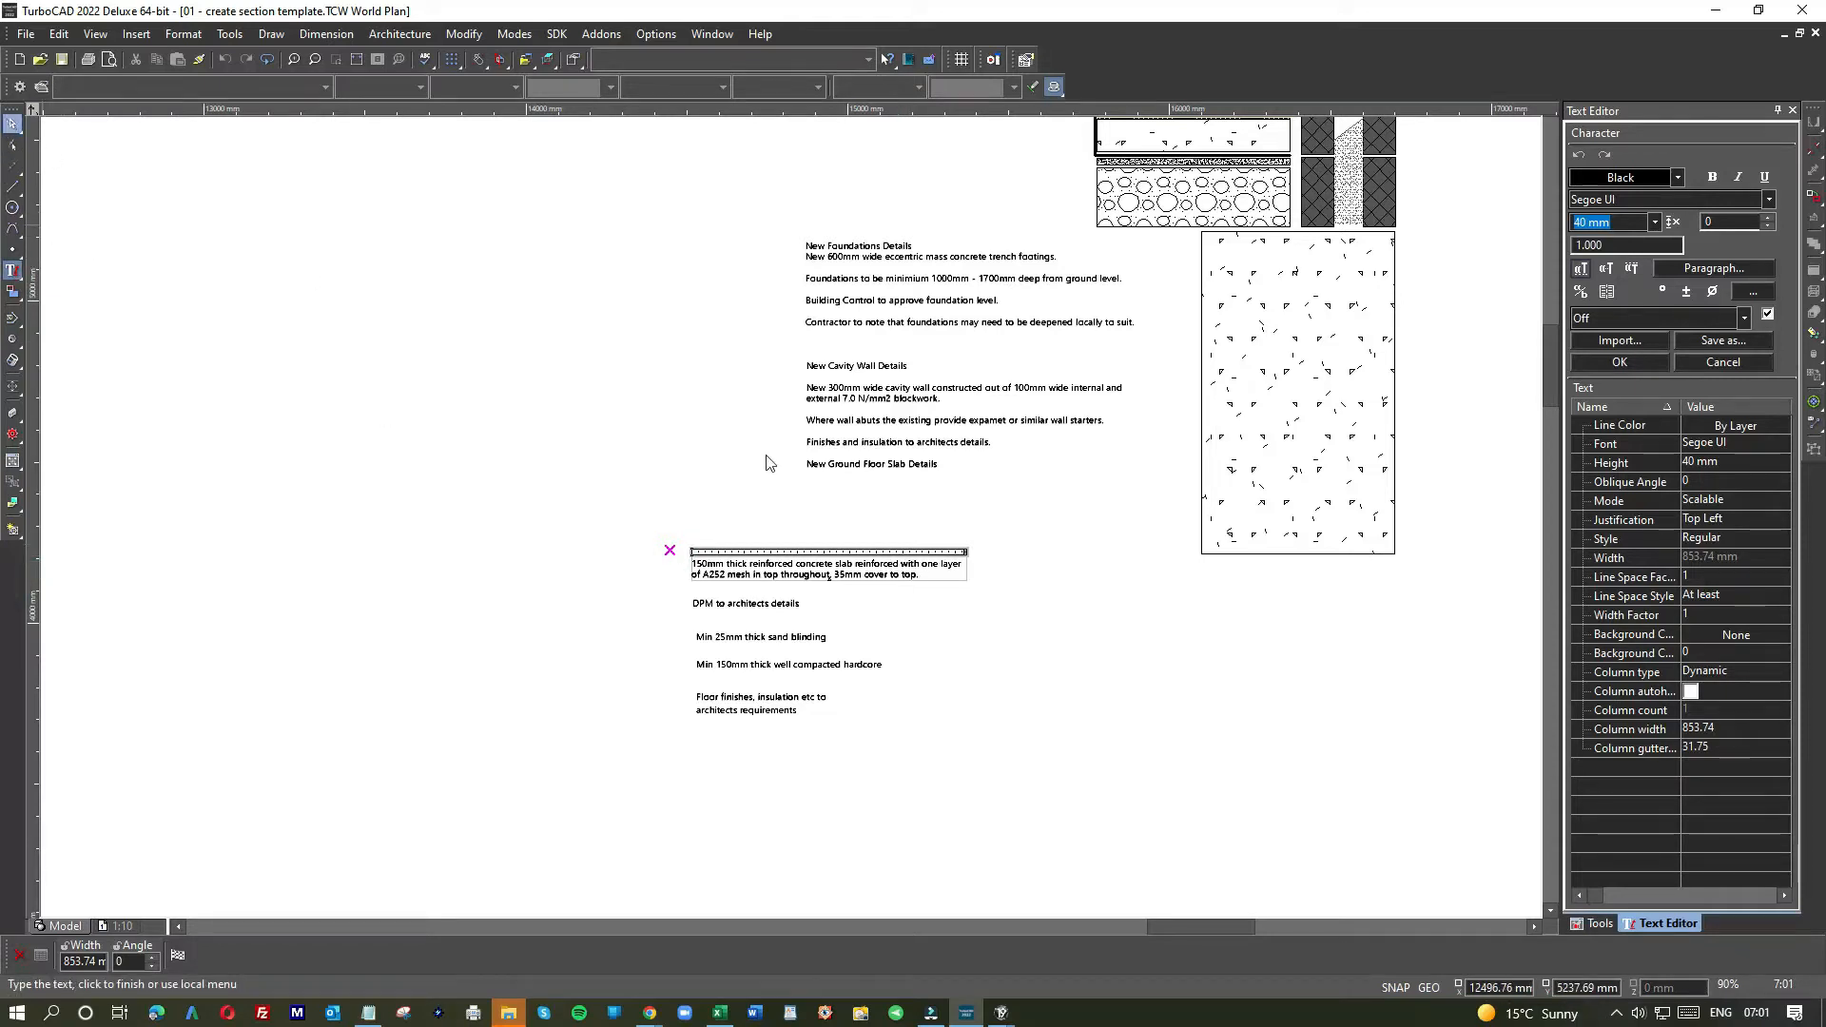
key("Escape")
- Move the 150mm reinforced slab note into the empty space left of the remaining separate slab notes
left_click(844, 566)
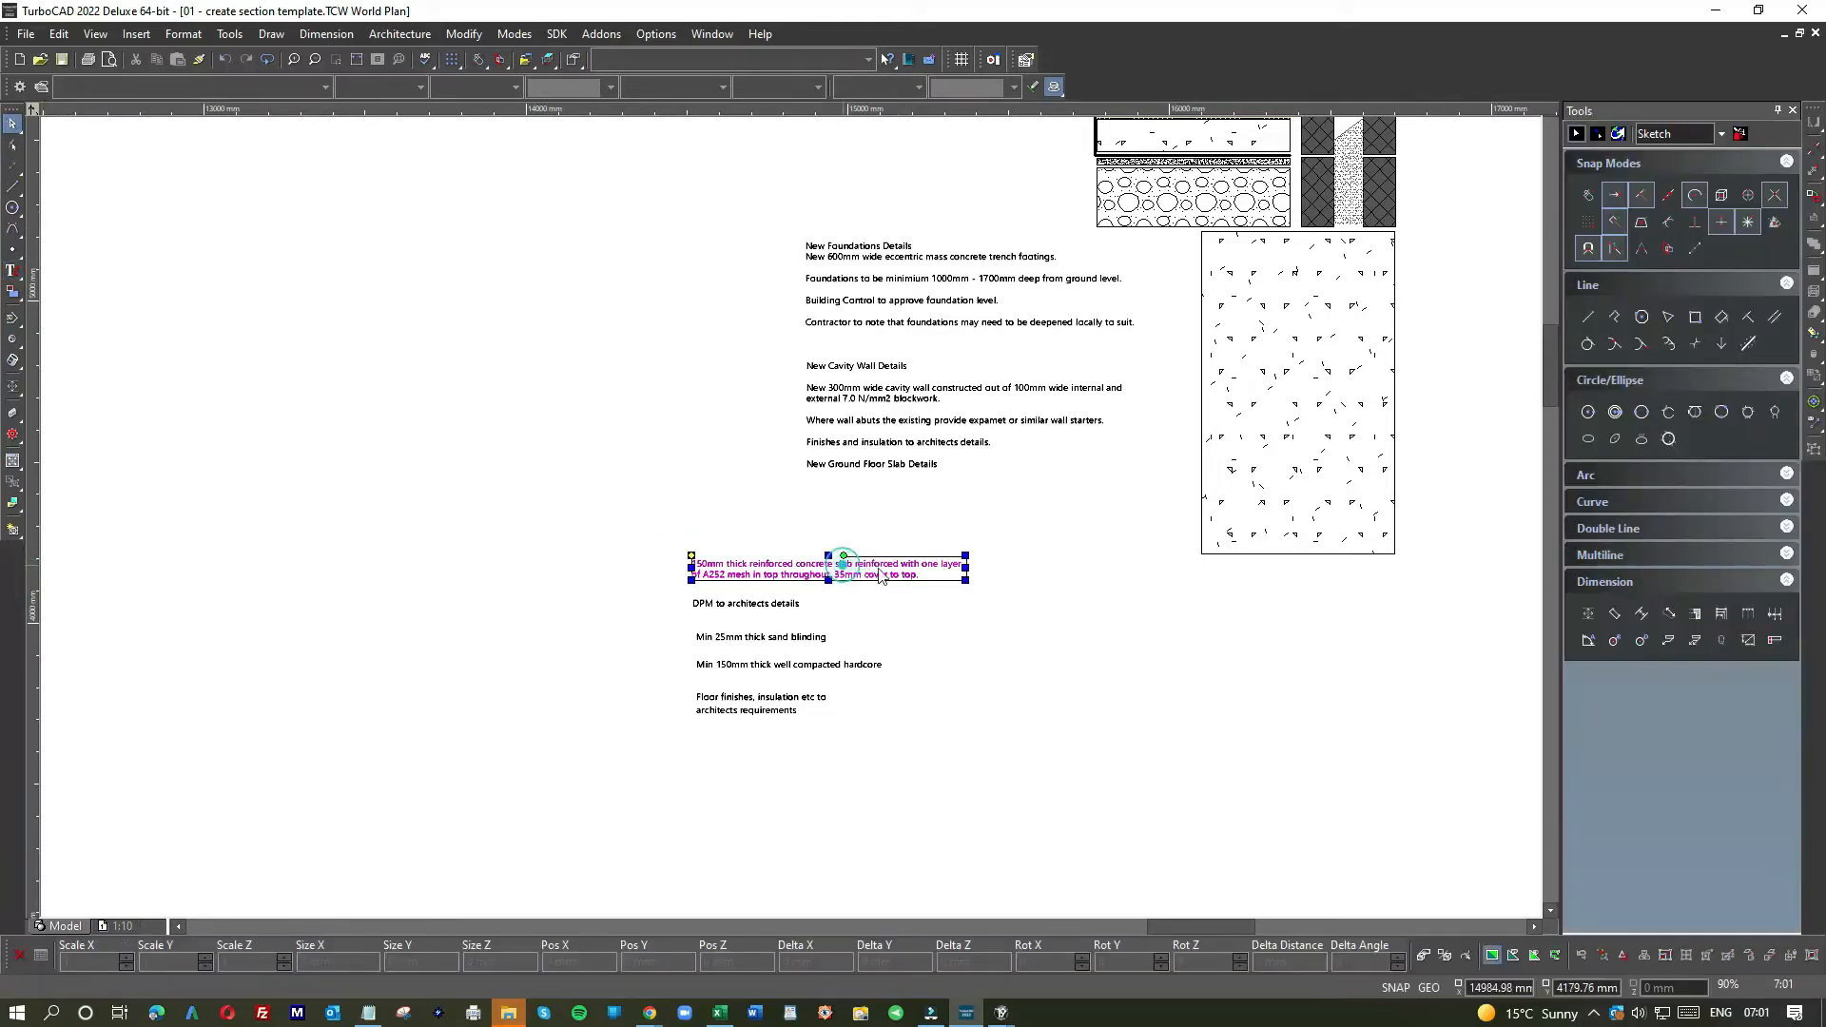
left_click_drag(893, 571, 589, 559)
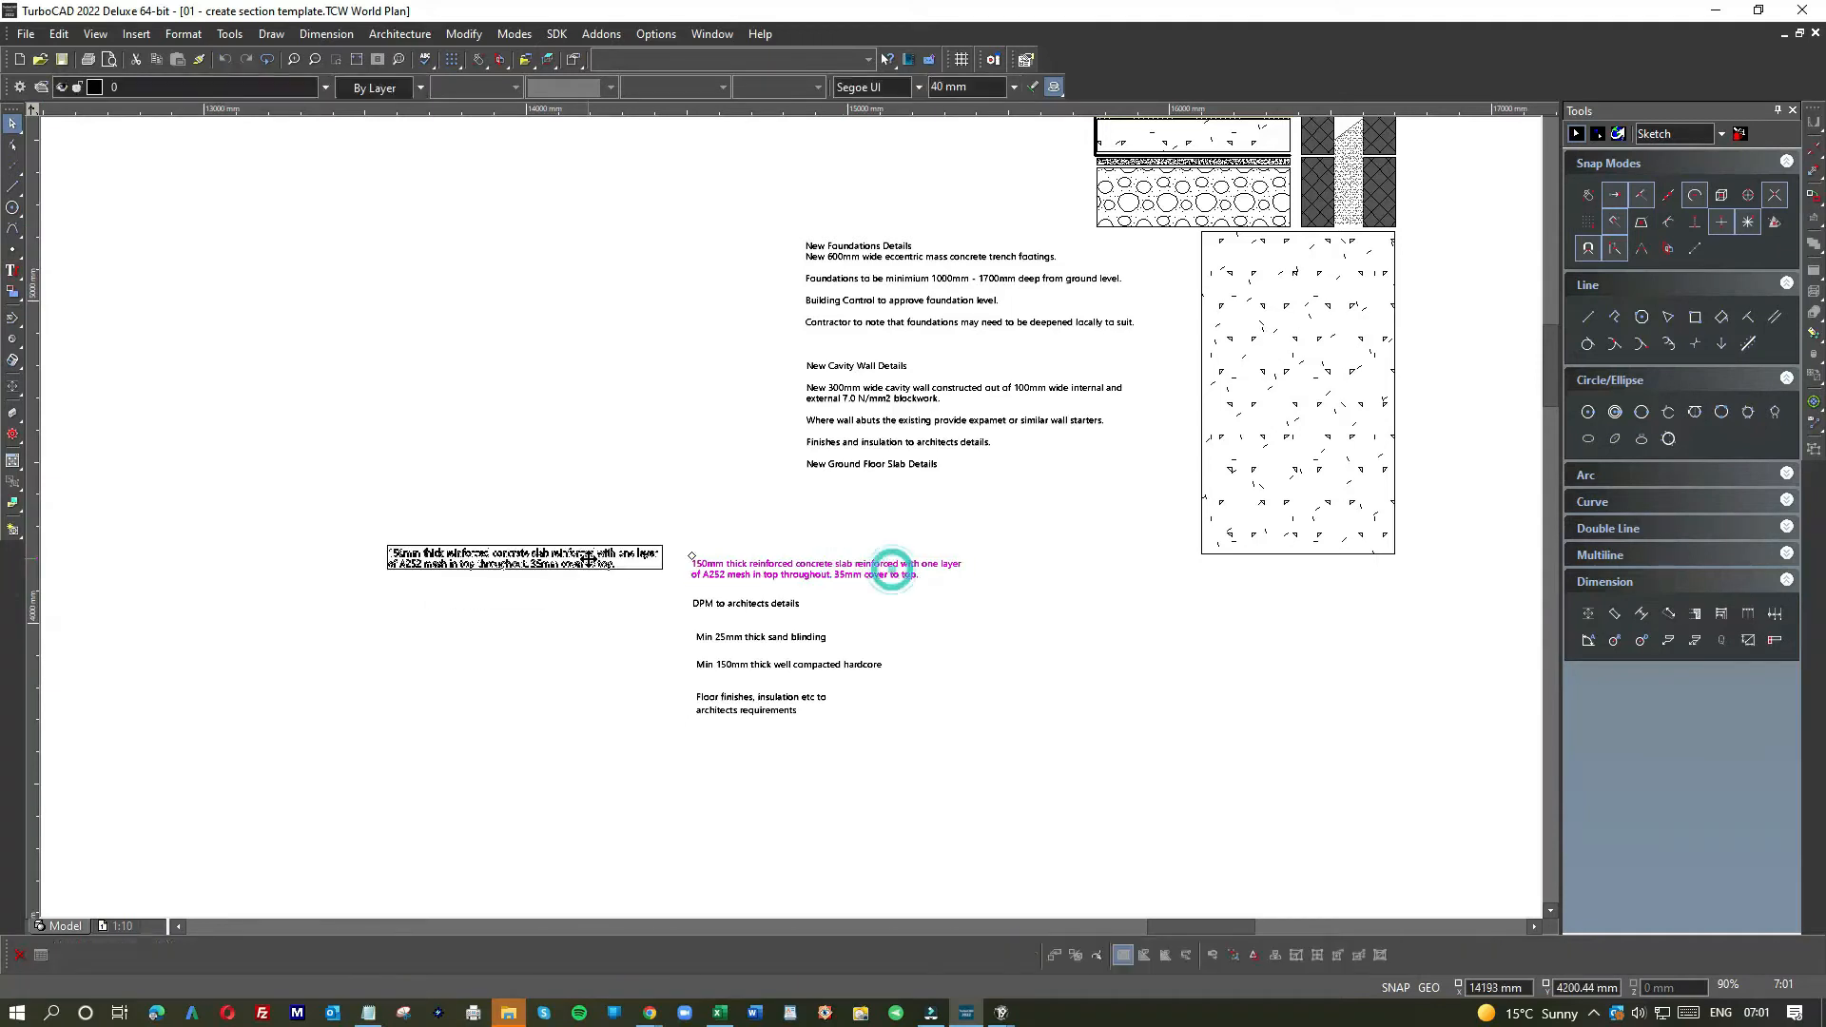
- Reopen the cavity wall text and add "150mm thick reinforced concrete slab" below the "New Ground Floor Slab Details" line
left_click(919, 469)
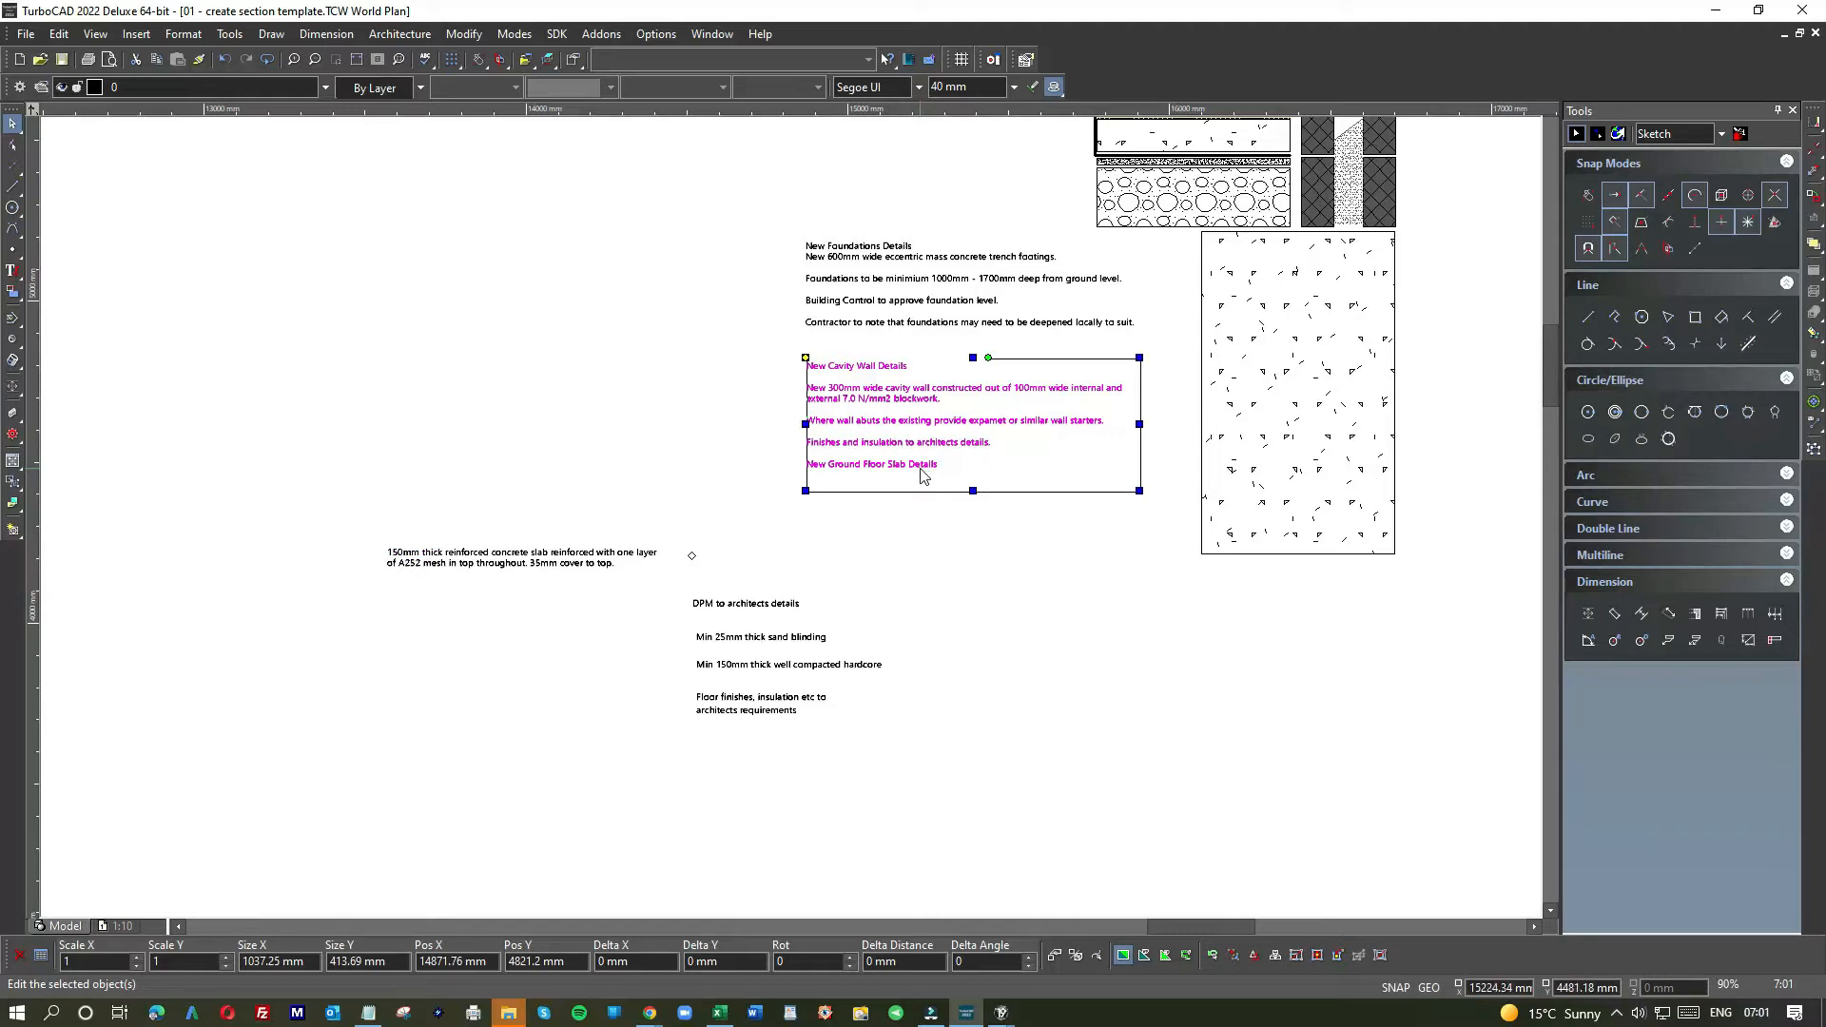
left_click(12, 270)
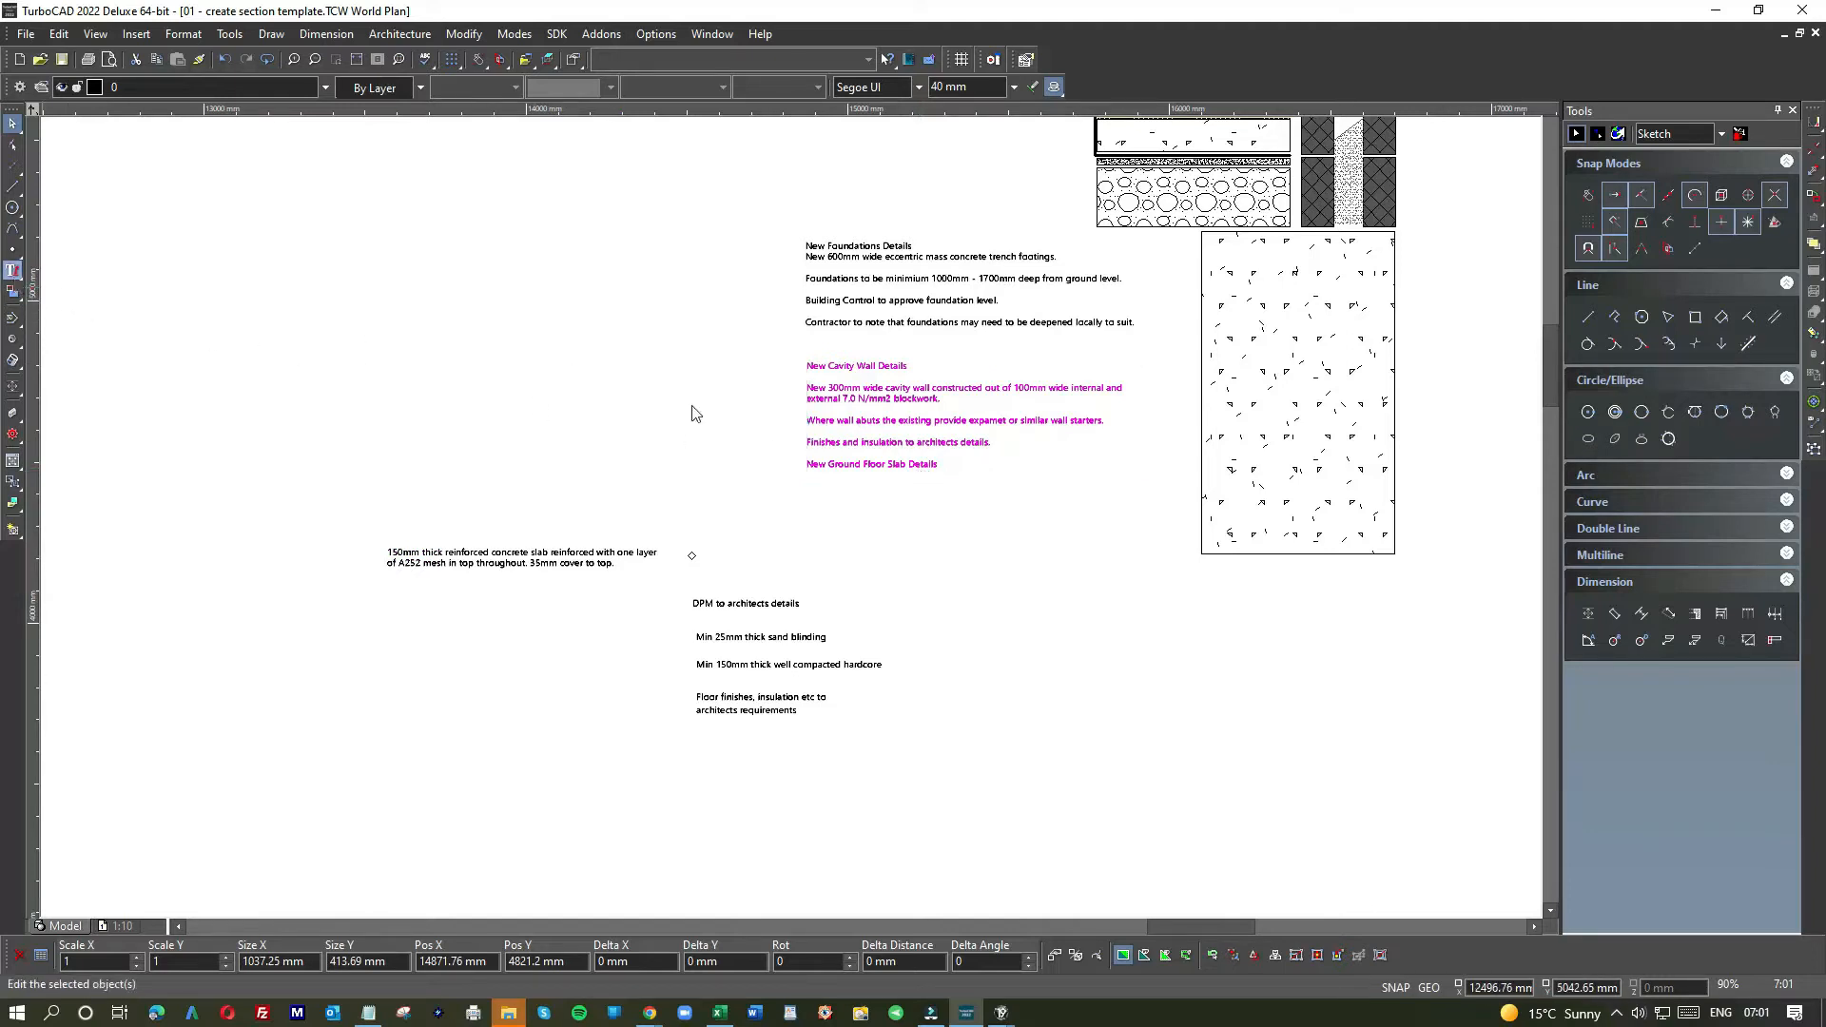
left_click(918, 466)
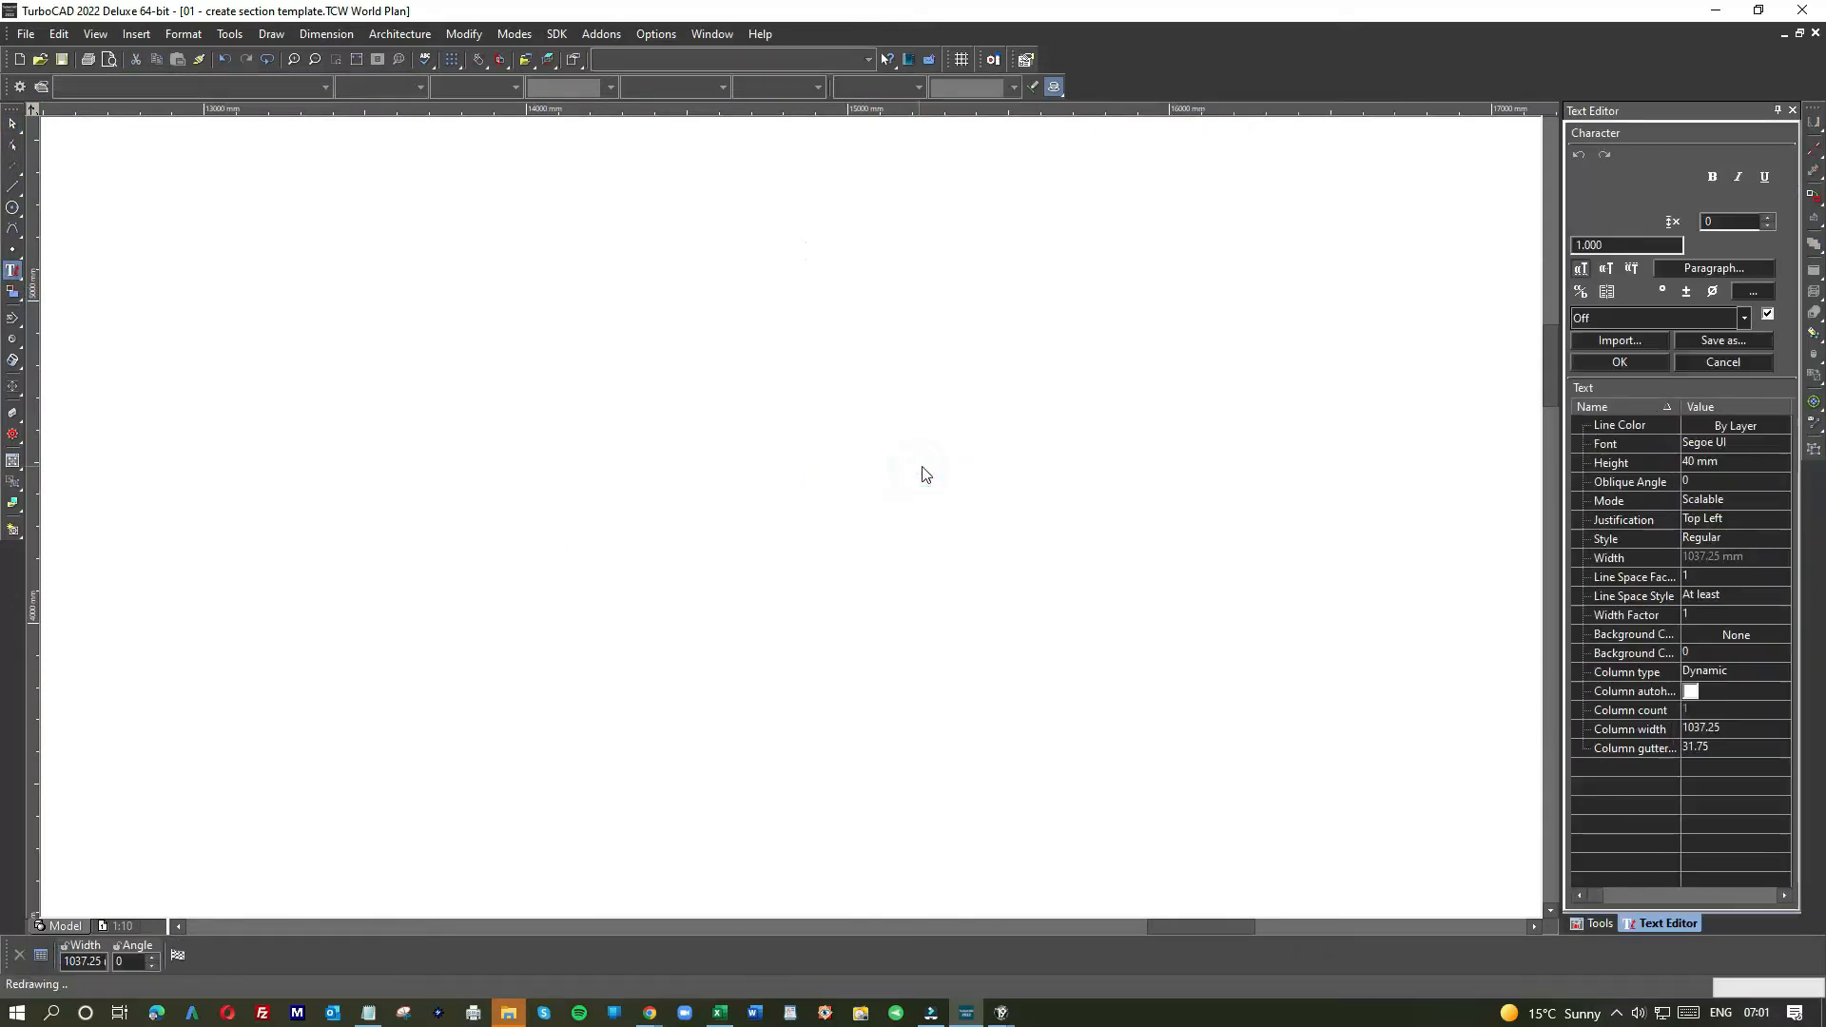
left_click(950, 467)
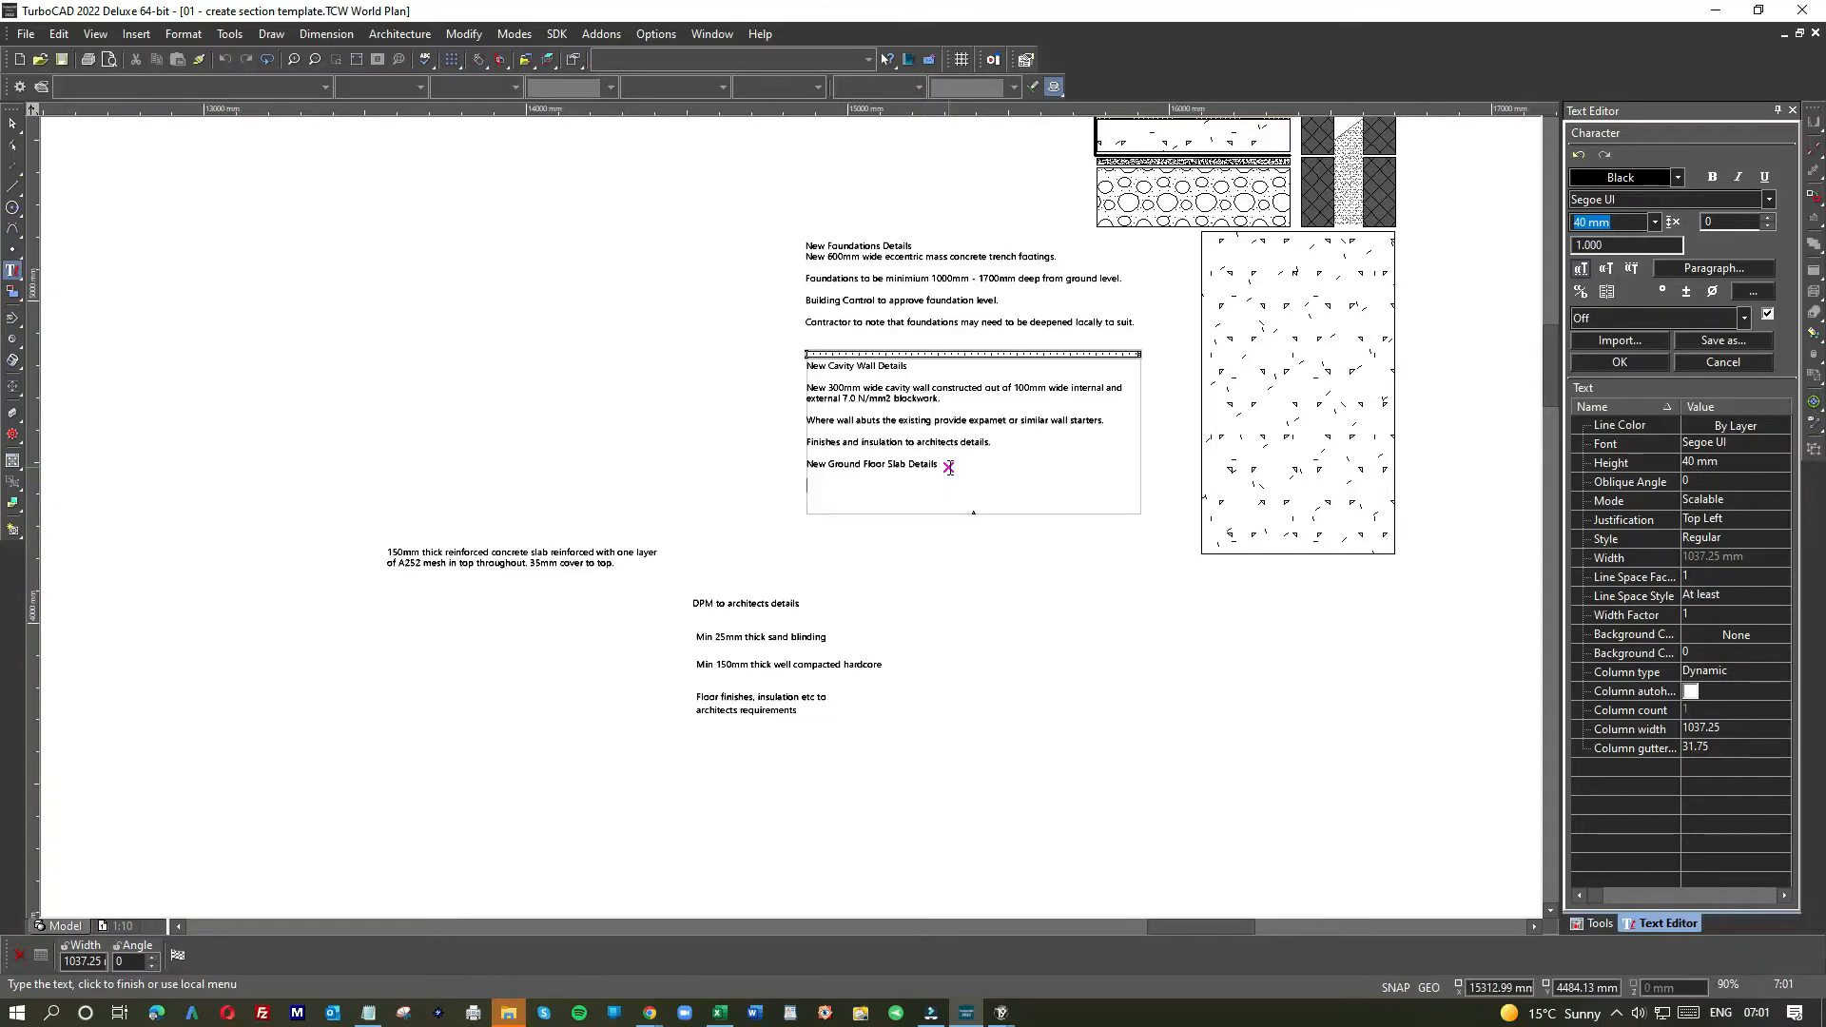
type("150mm")
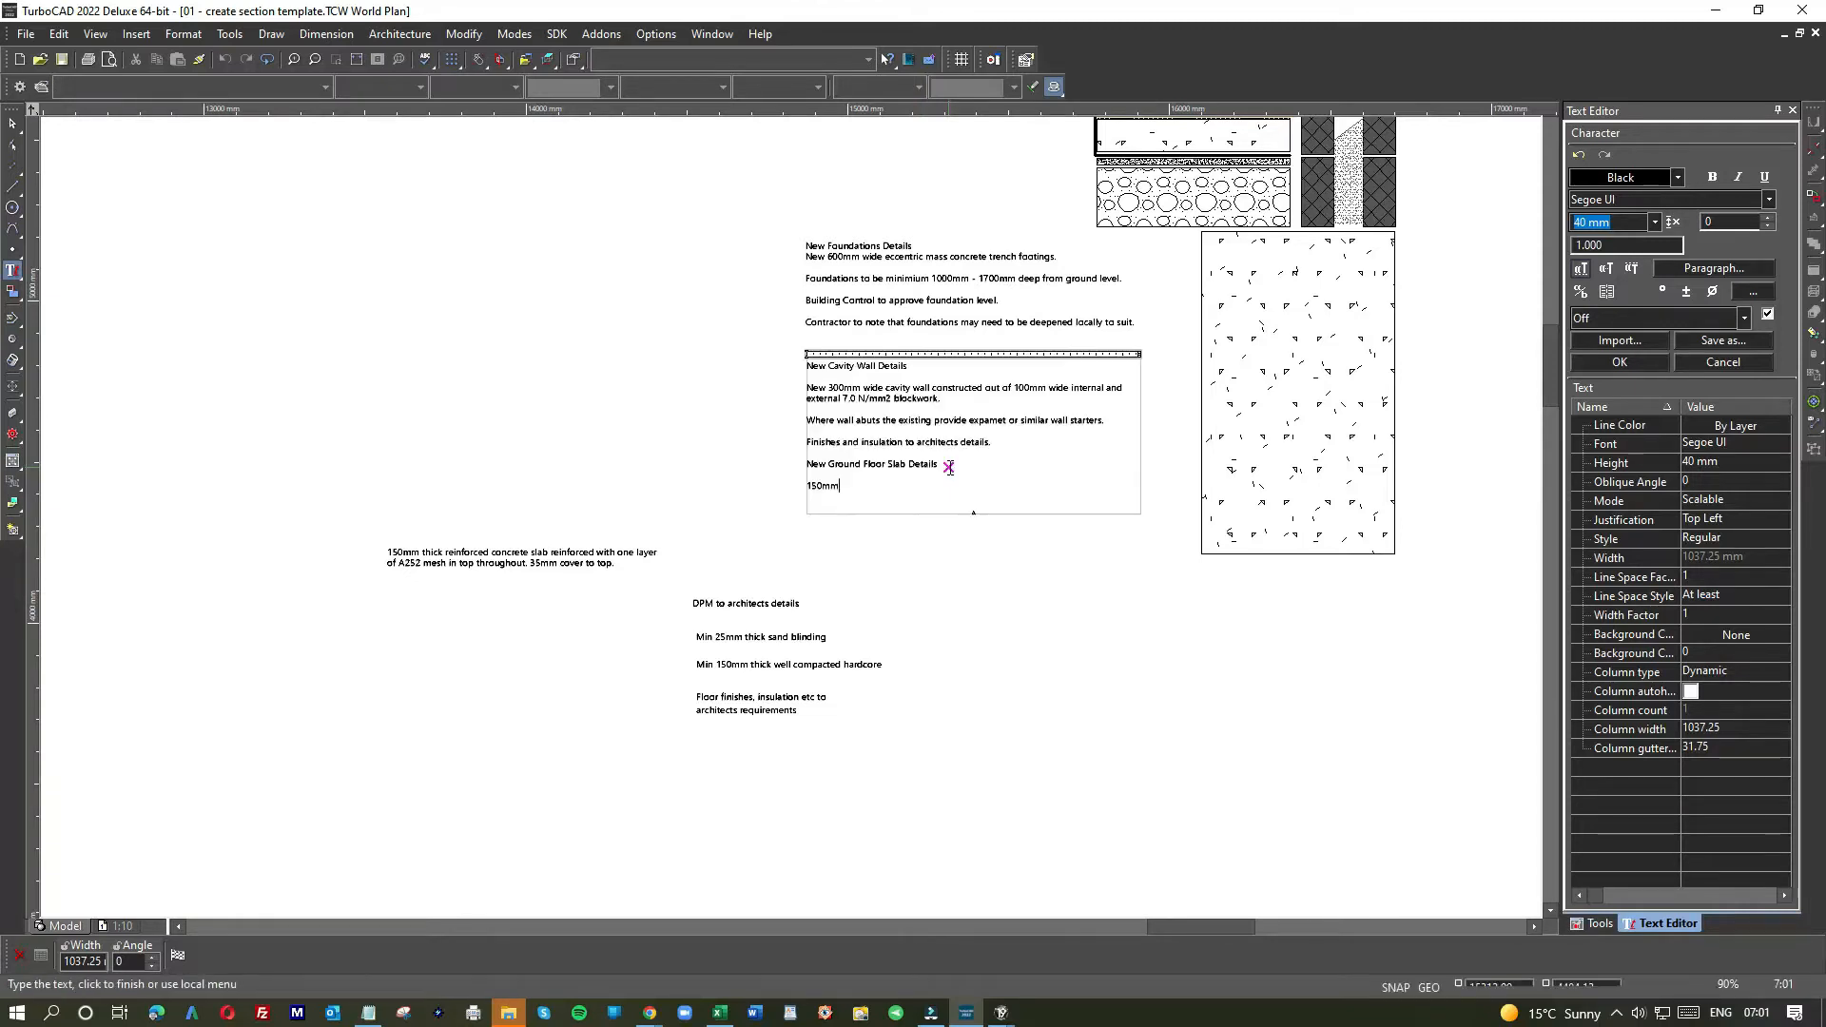
type("thick reinforce")
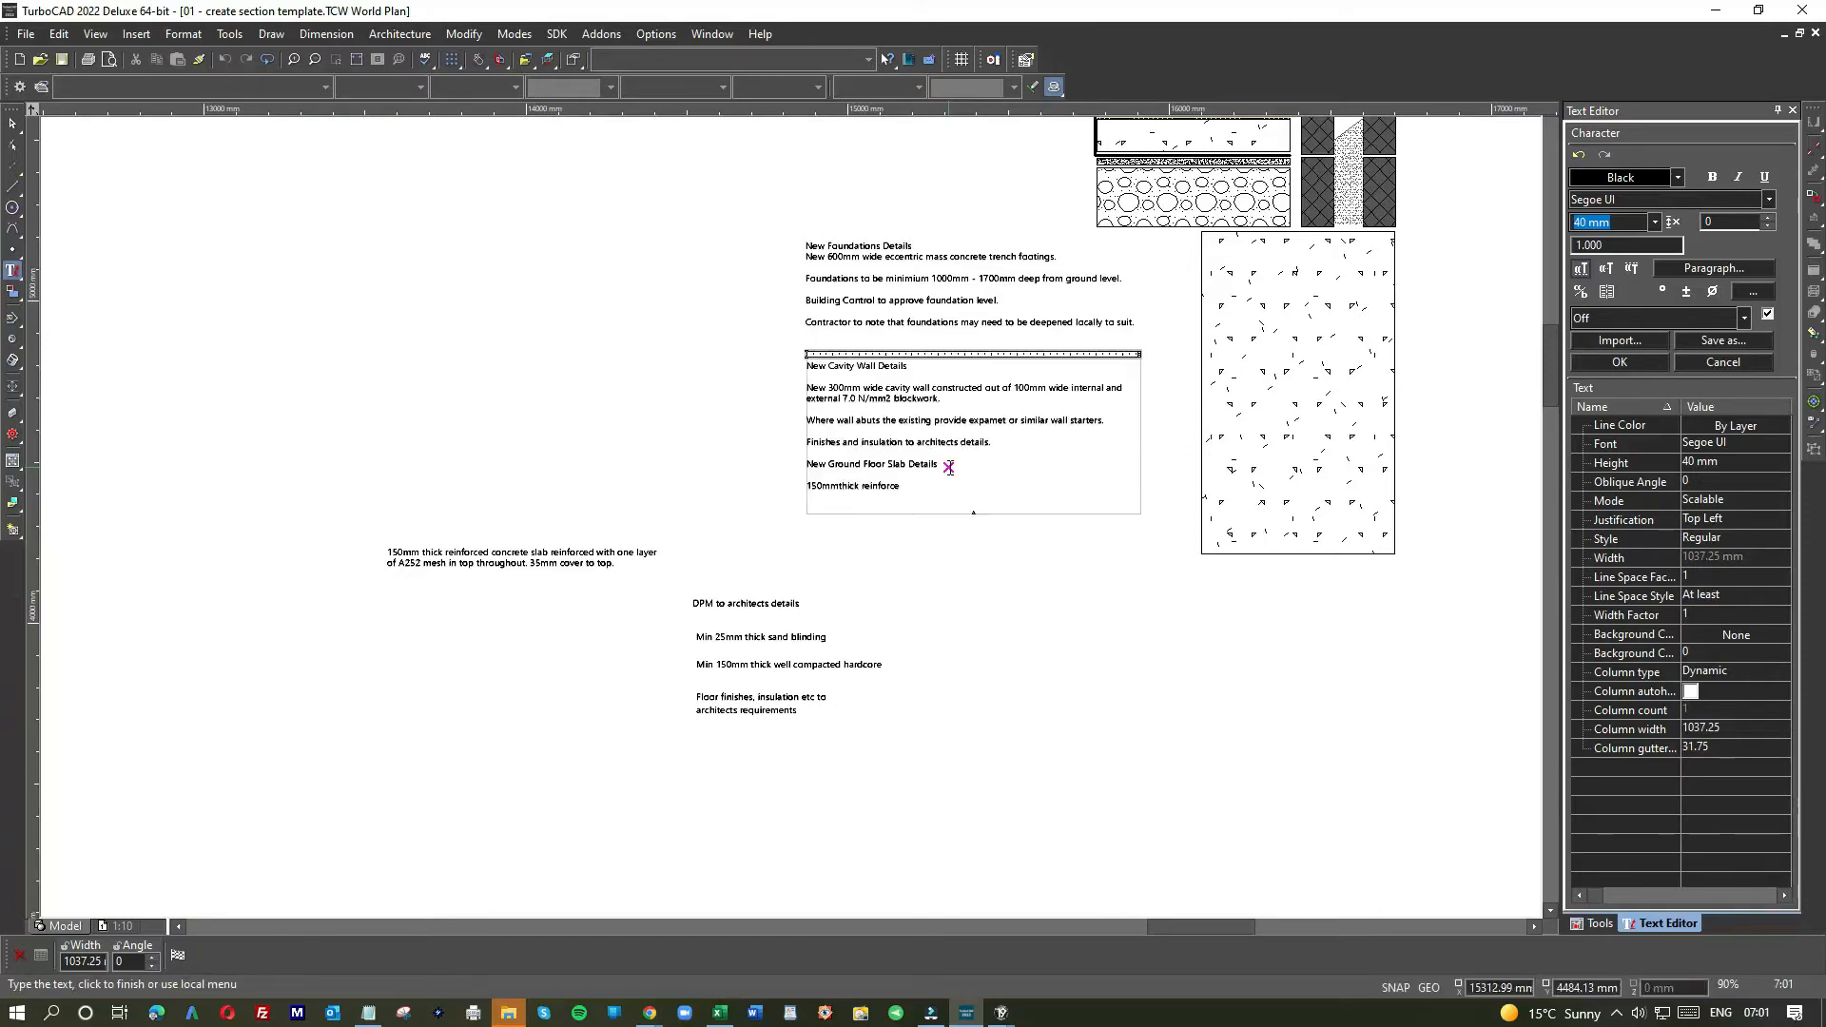
type("d concrete")
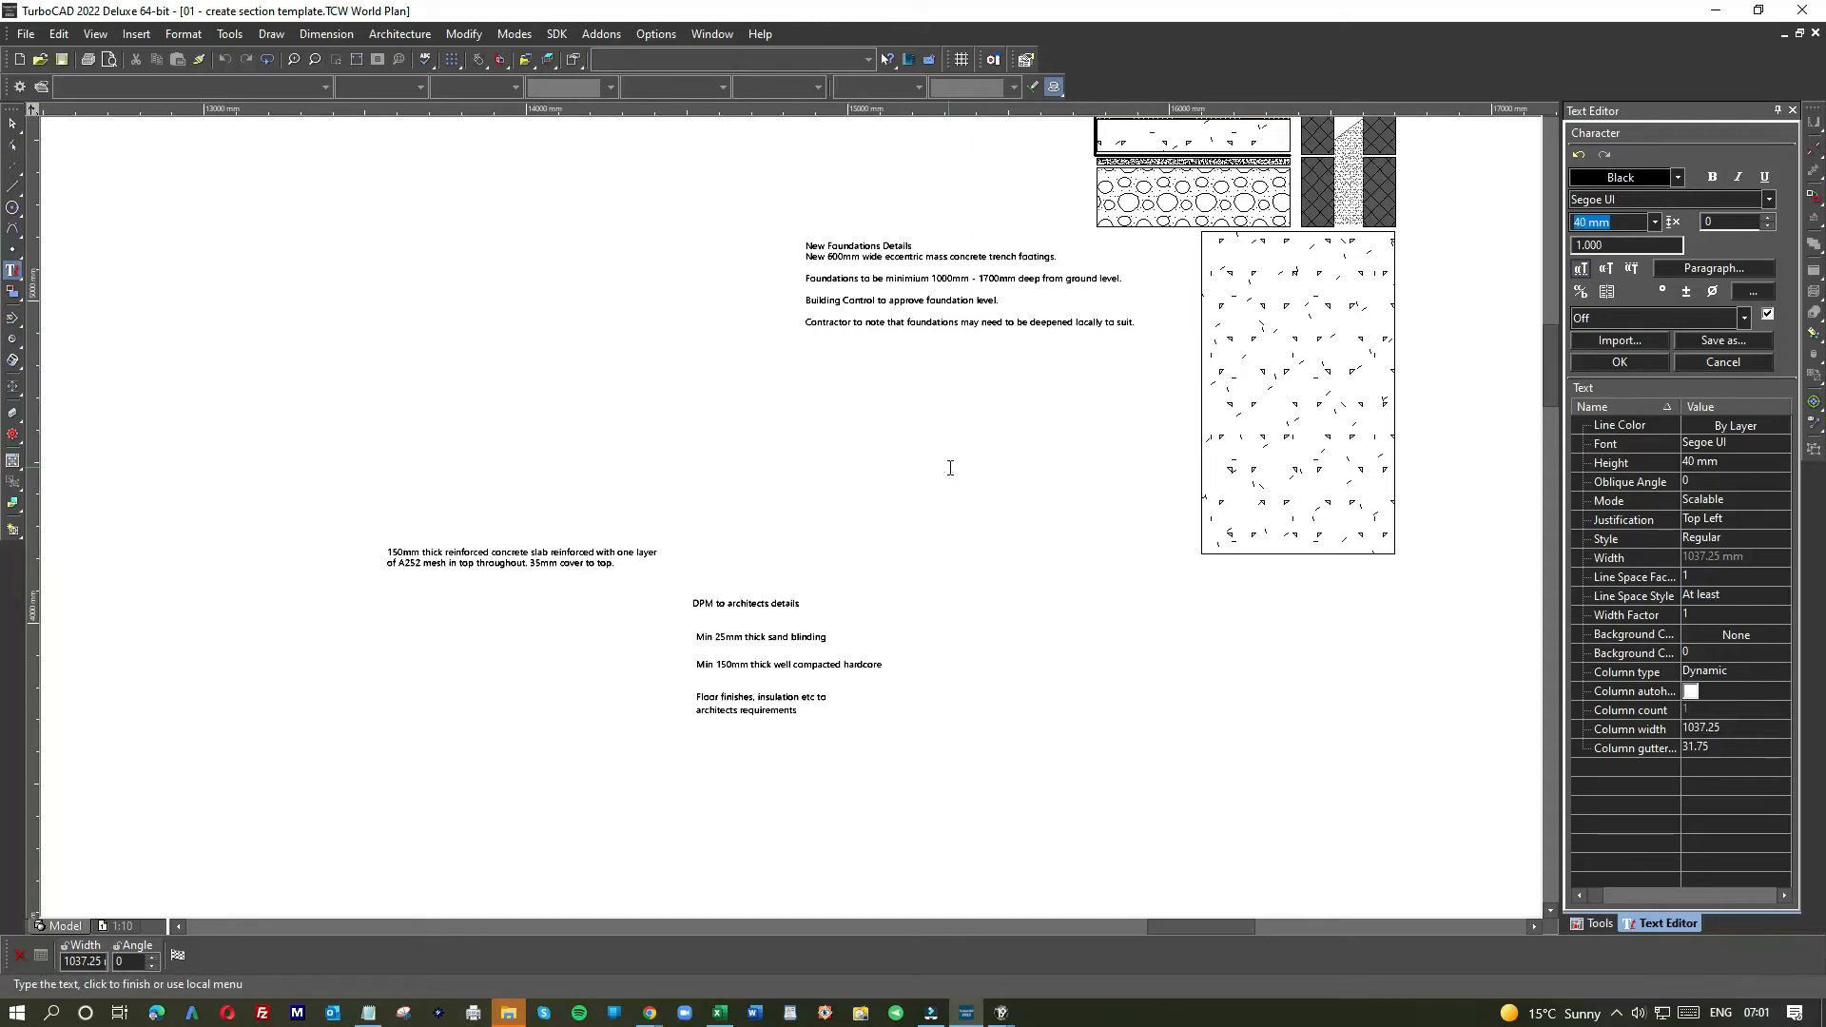
type(" sla")
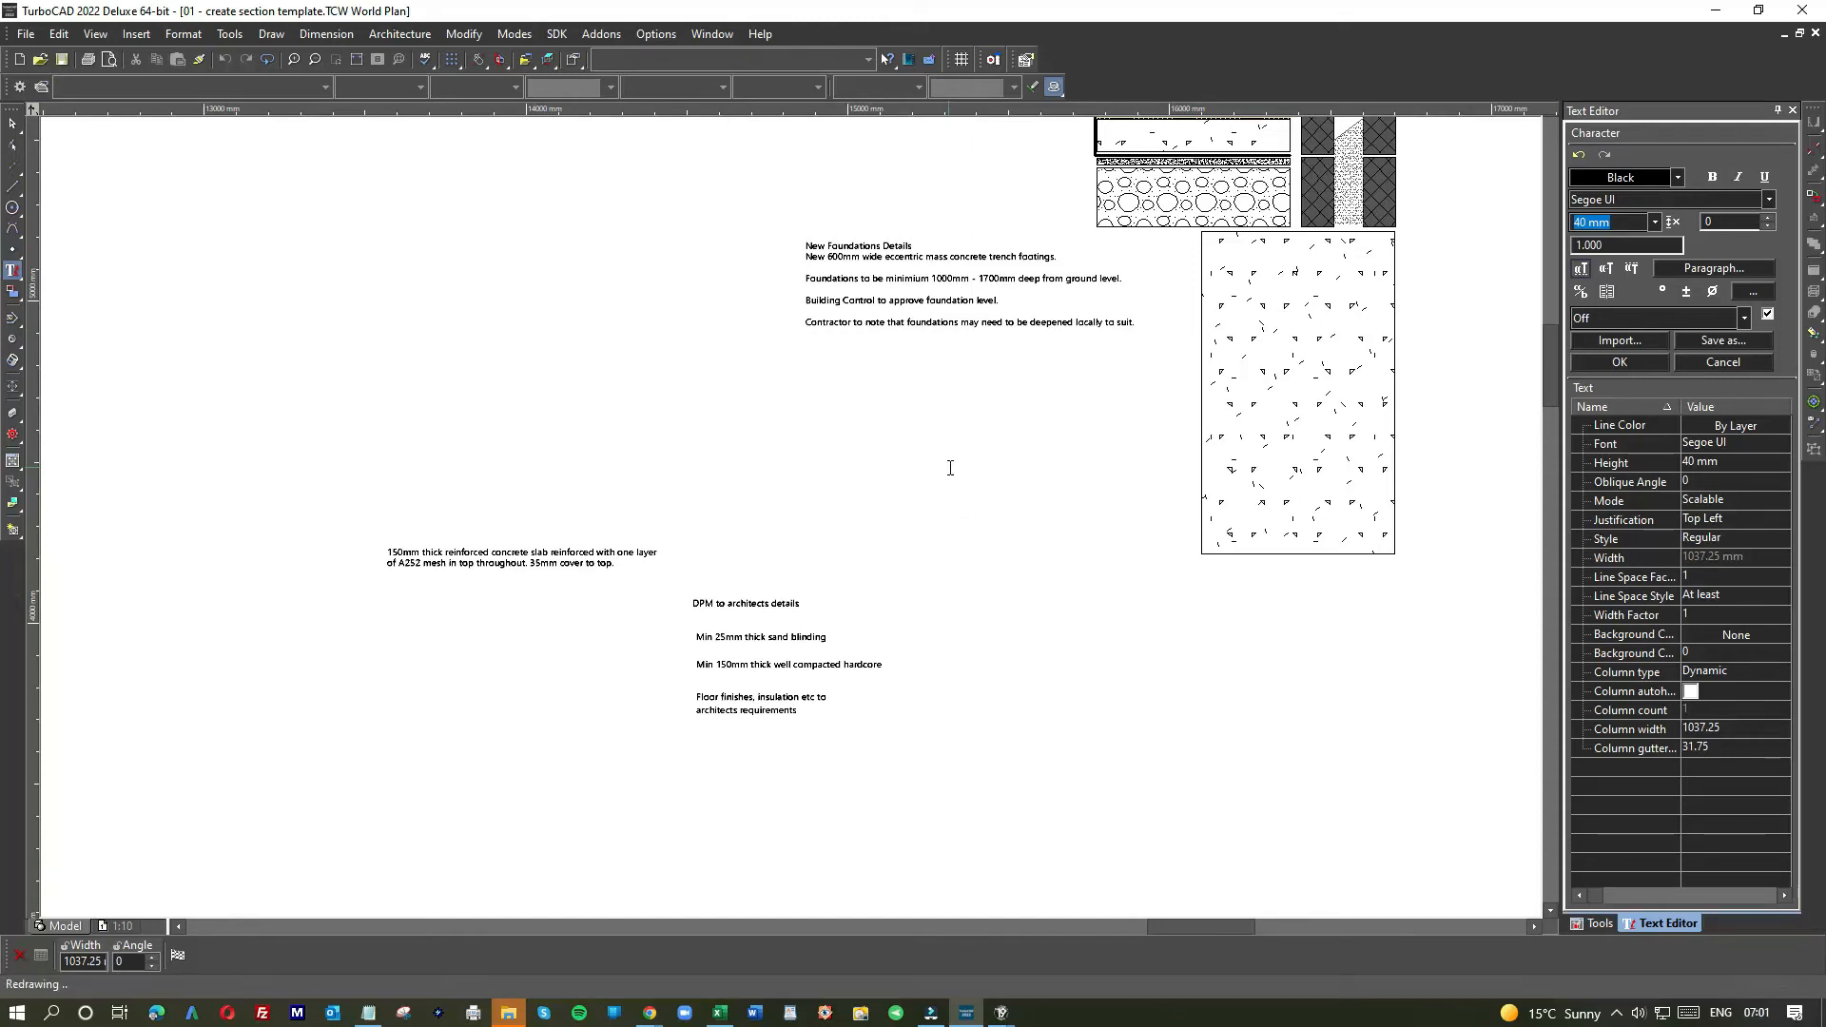
type("b")
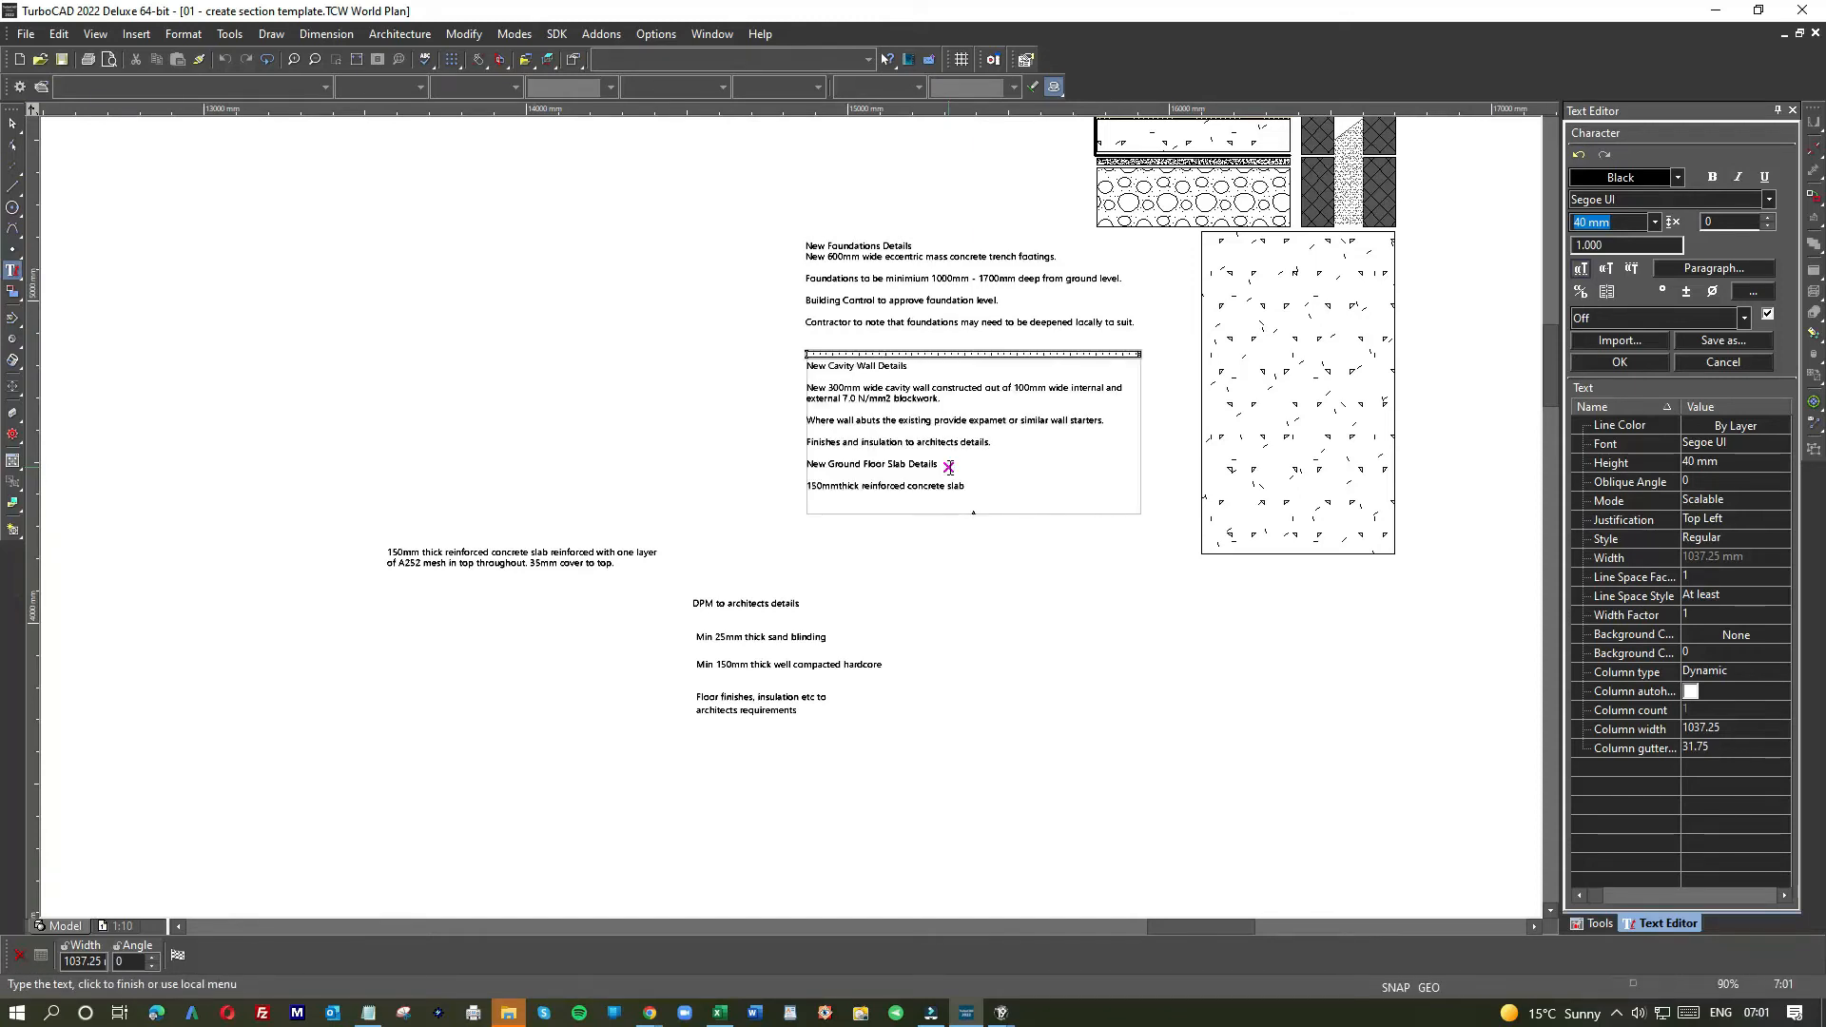
- Continue the slab line with the wording for reinforcement with one layer of A252 mesh
type(" reinforced with ")
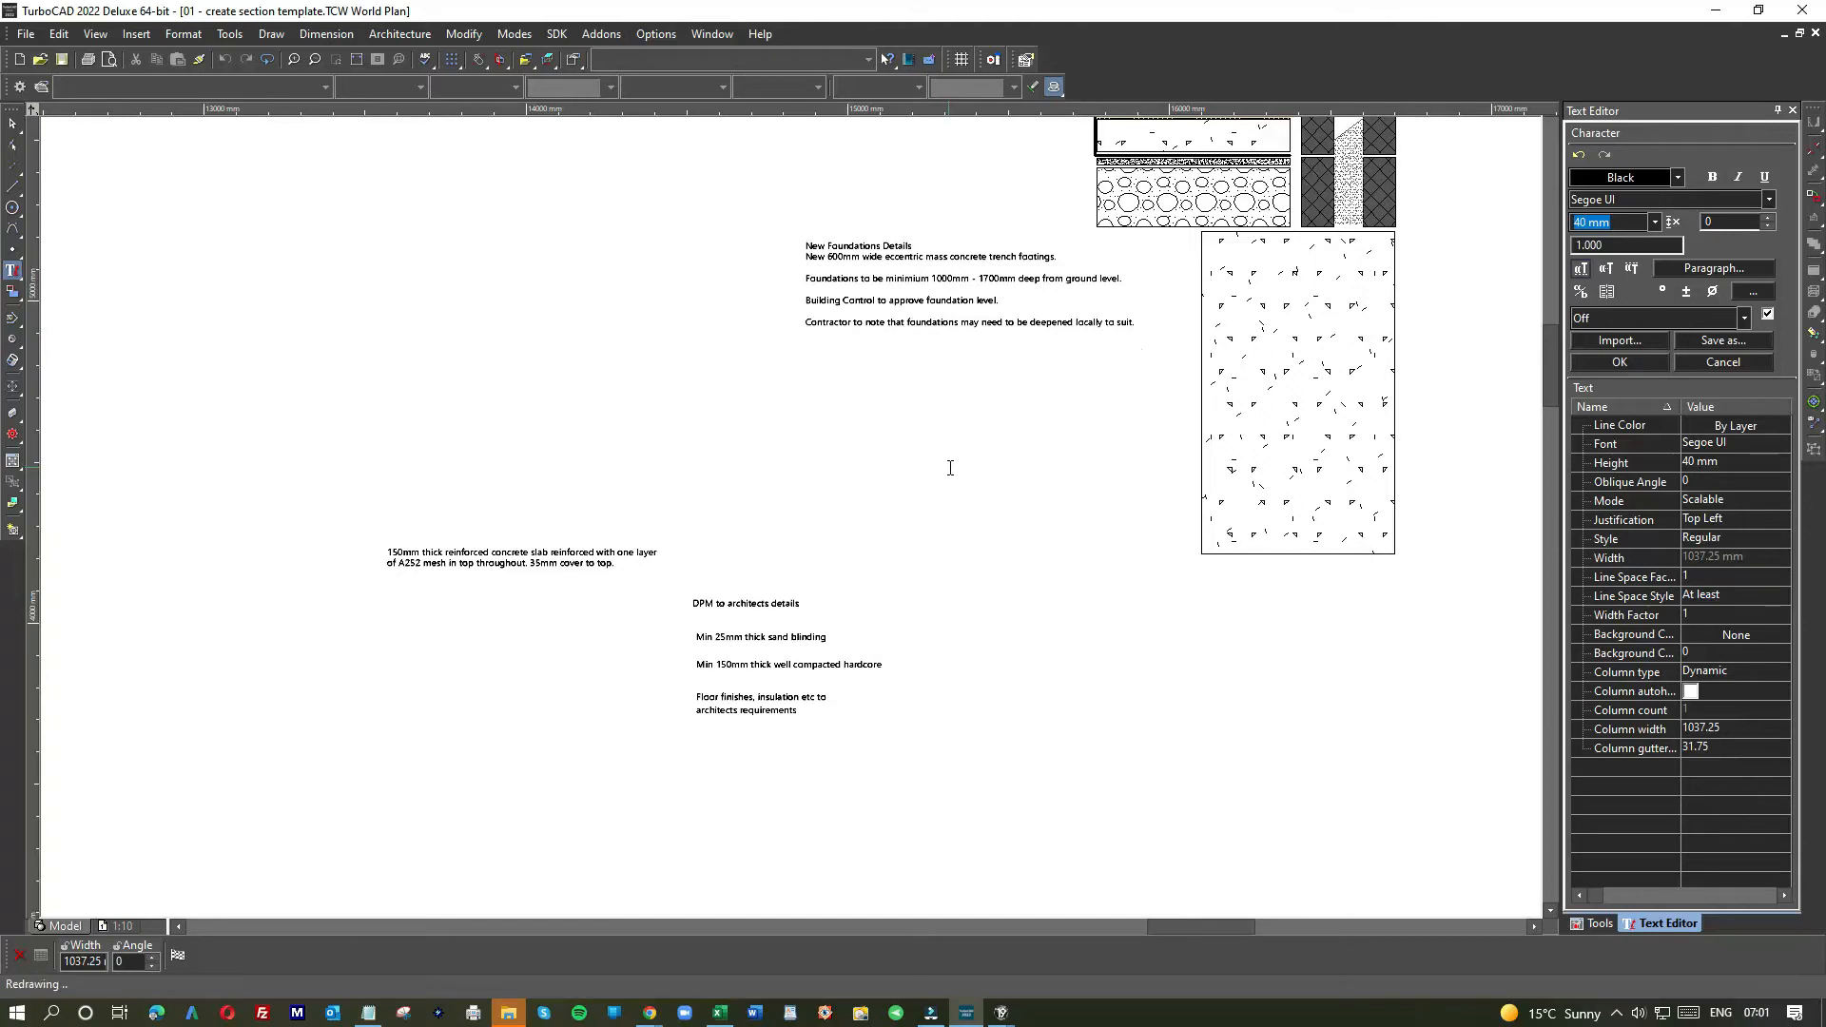
type("ne layer of")
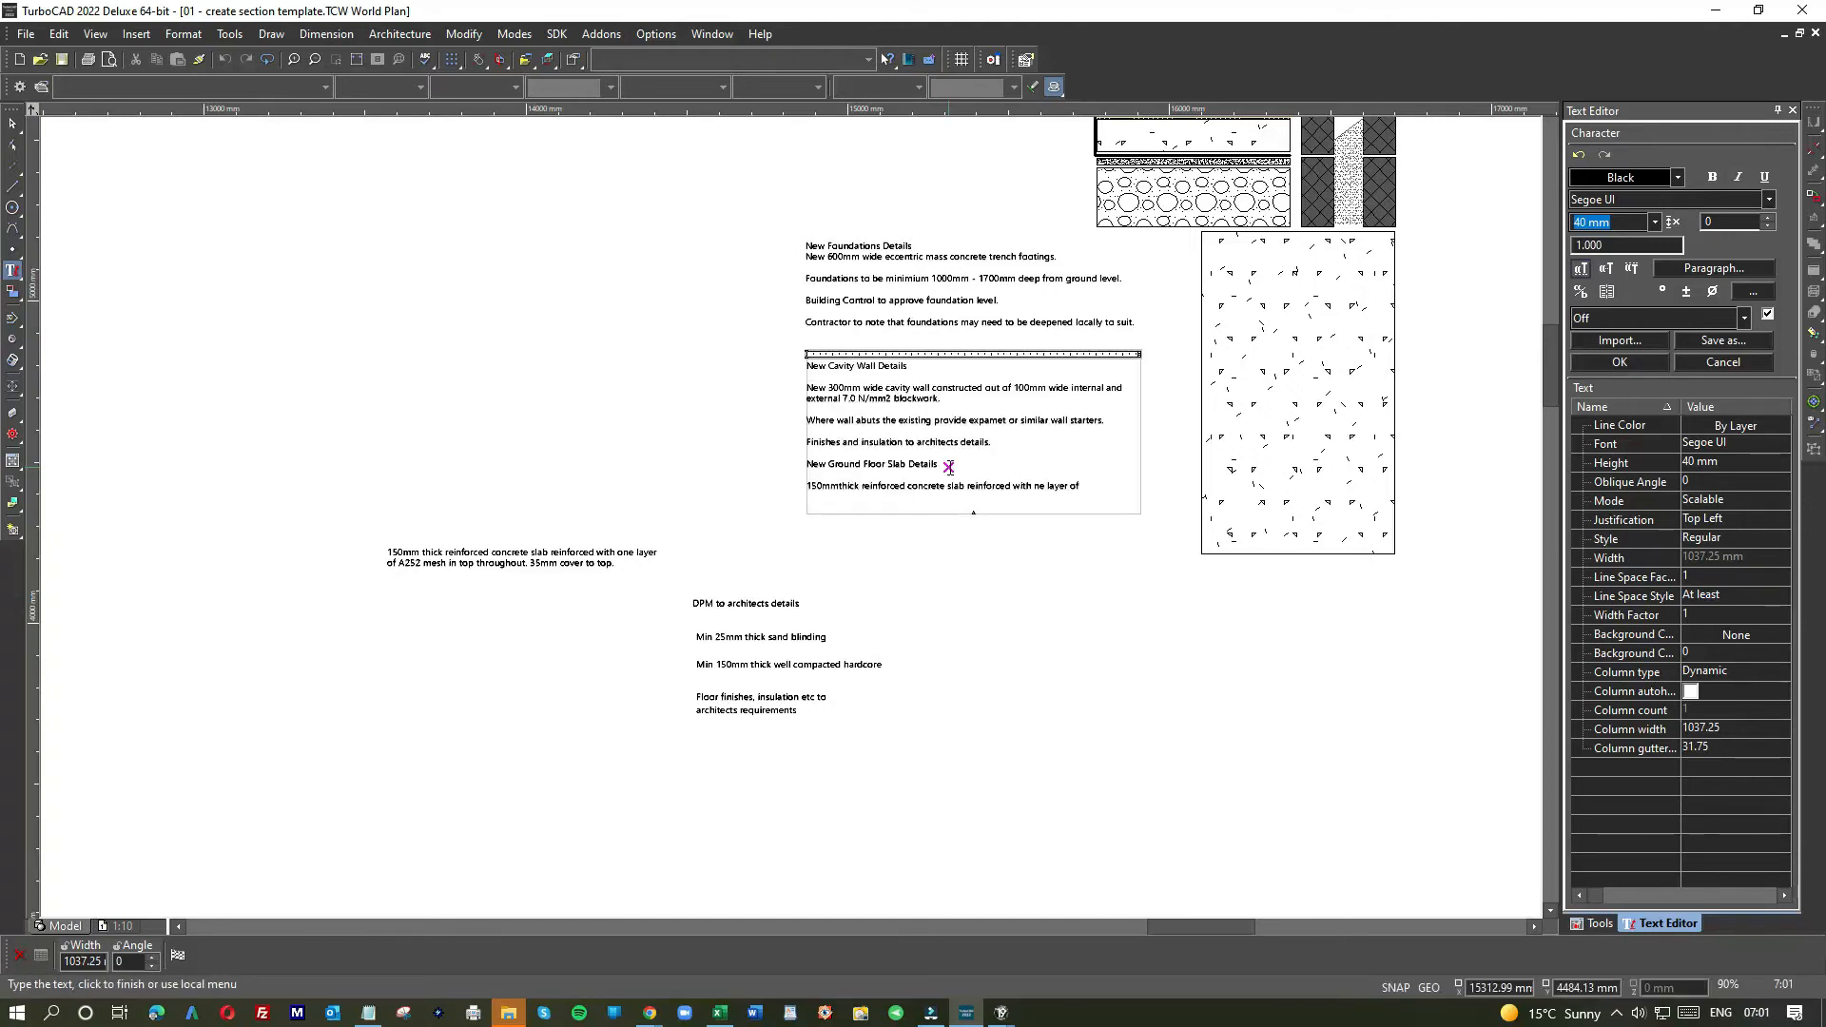
type(" A25")
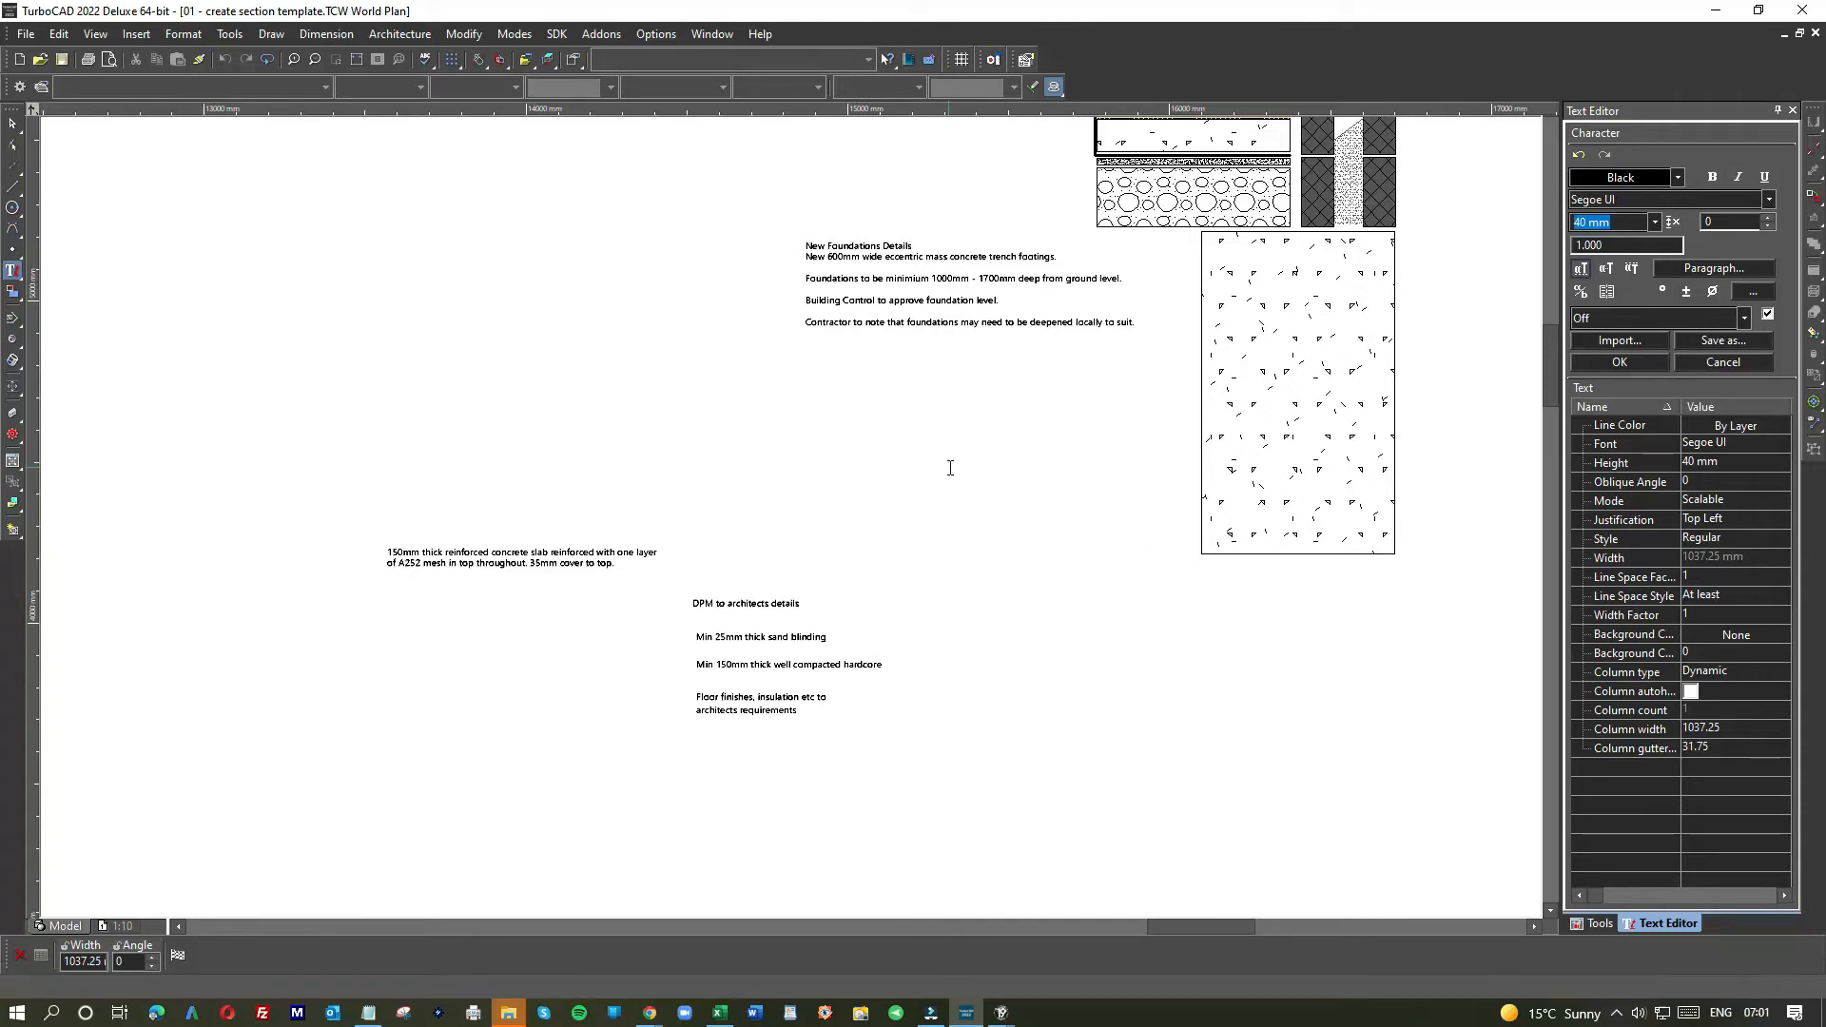
type("2 nesh")
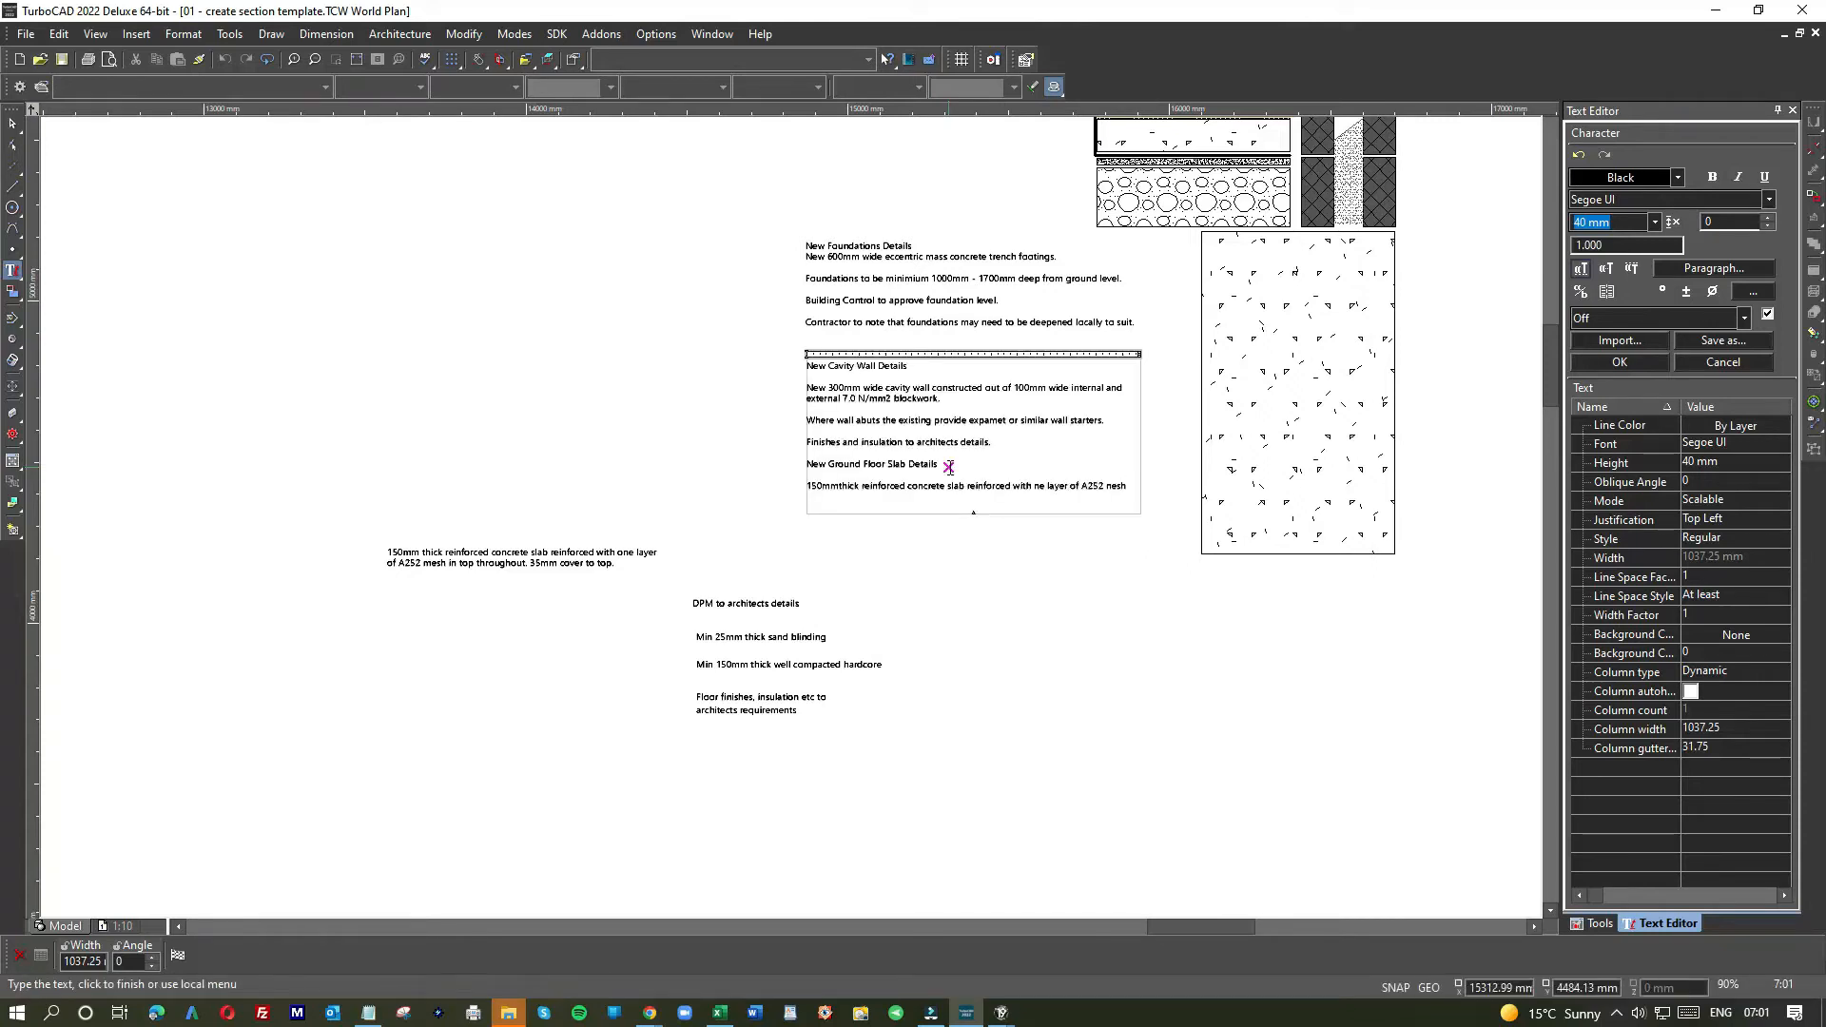
key("BackSpace")
key("BackSpace")
key("BackSpace")
key("BackSpace")
type("mesh")
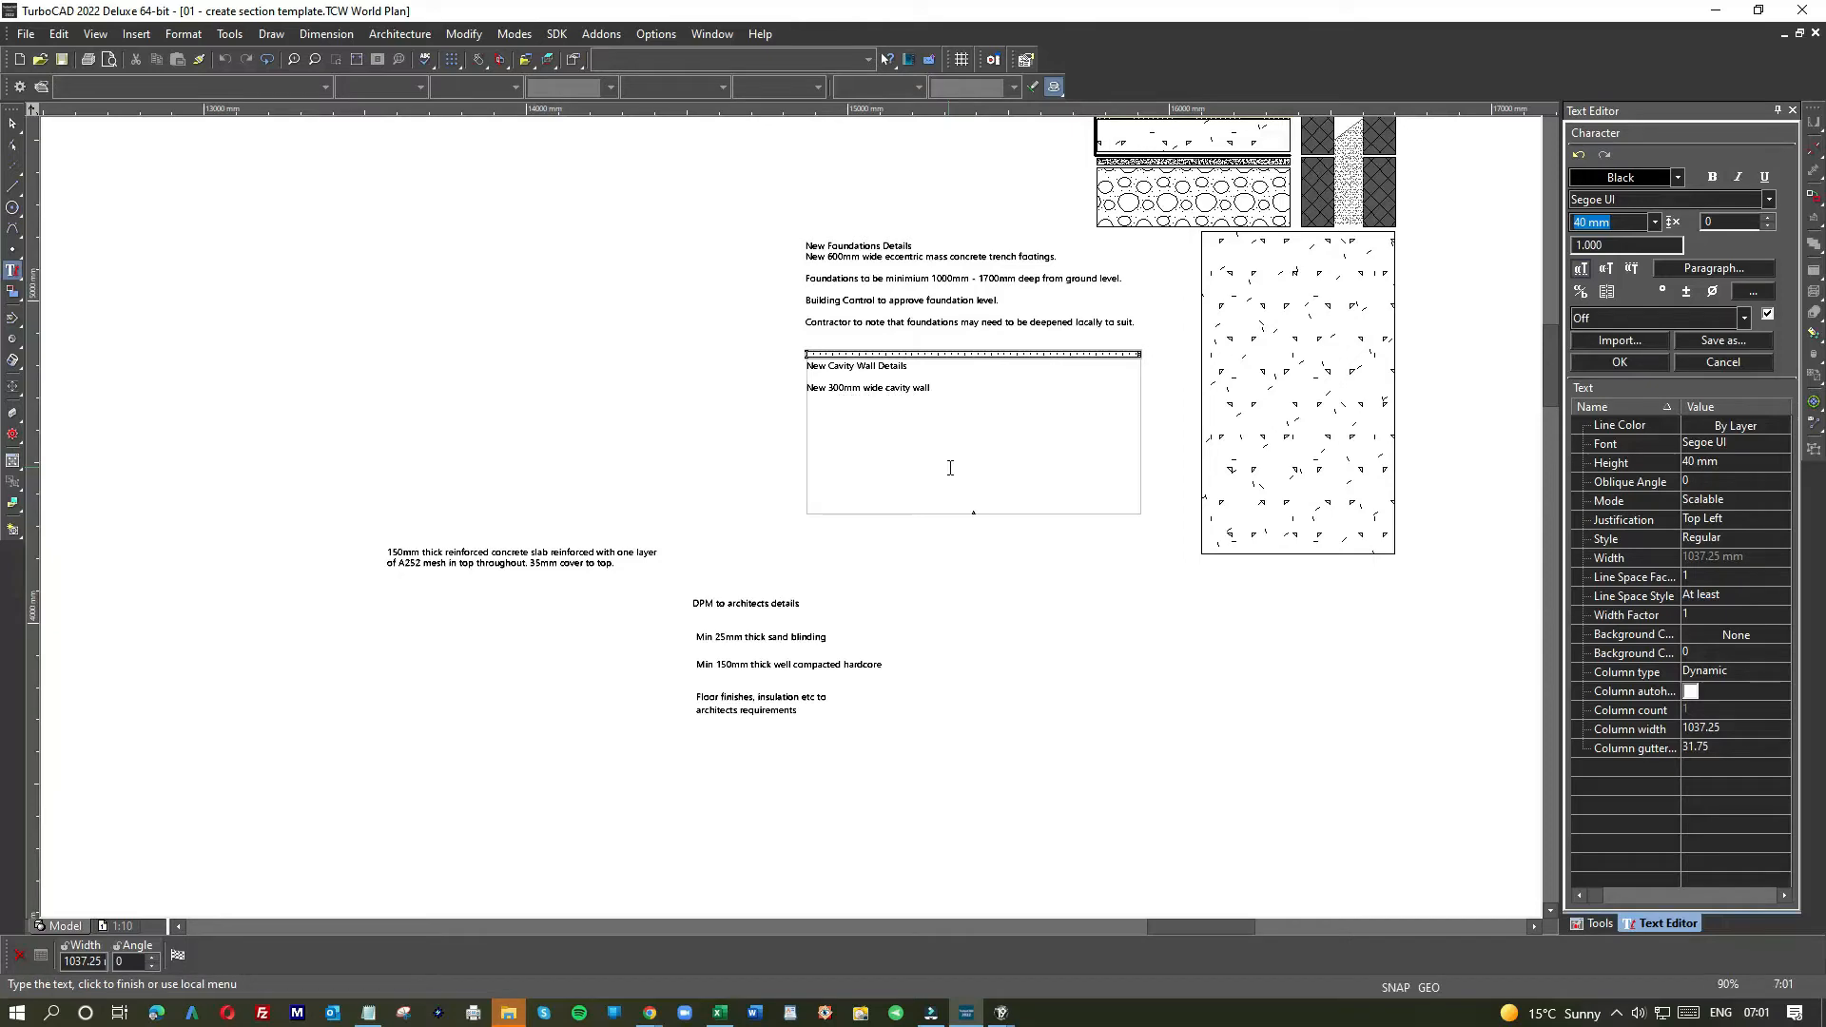
- Complete the slab line with "in top throughout. 35mm cover to top."
type(" in top")
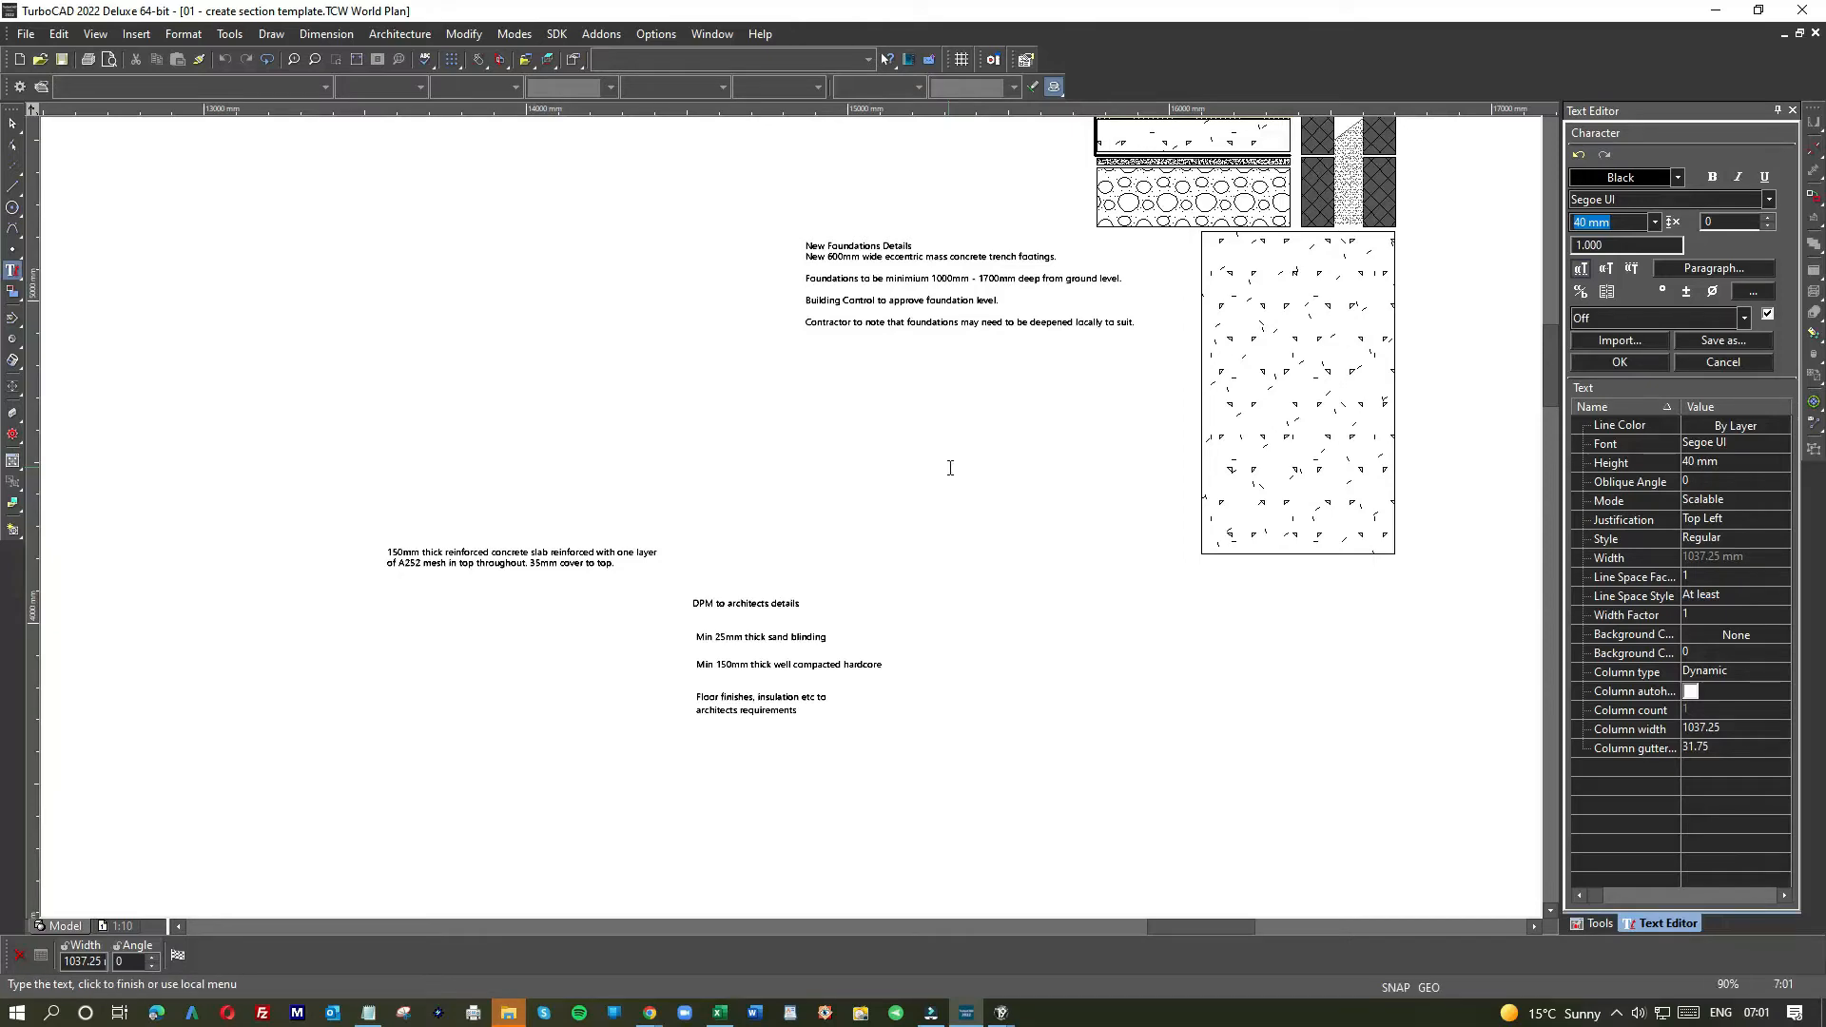
type(" throughout")
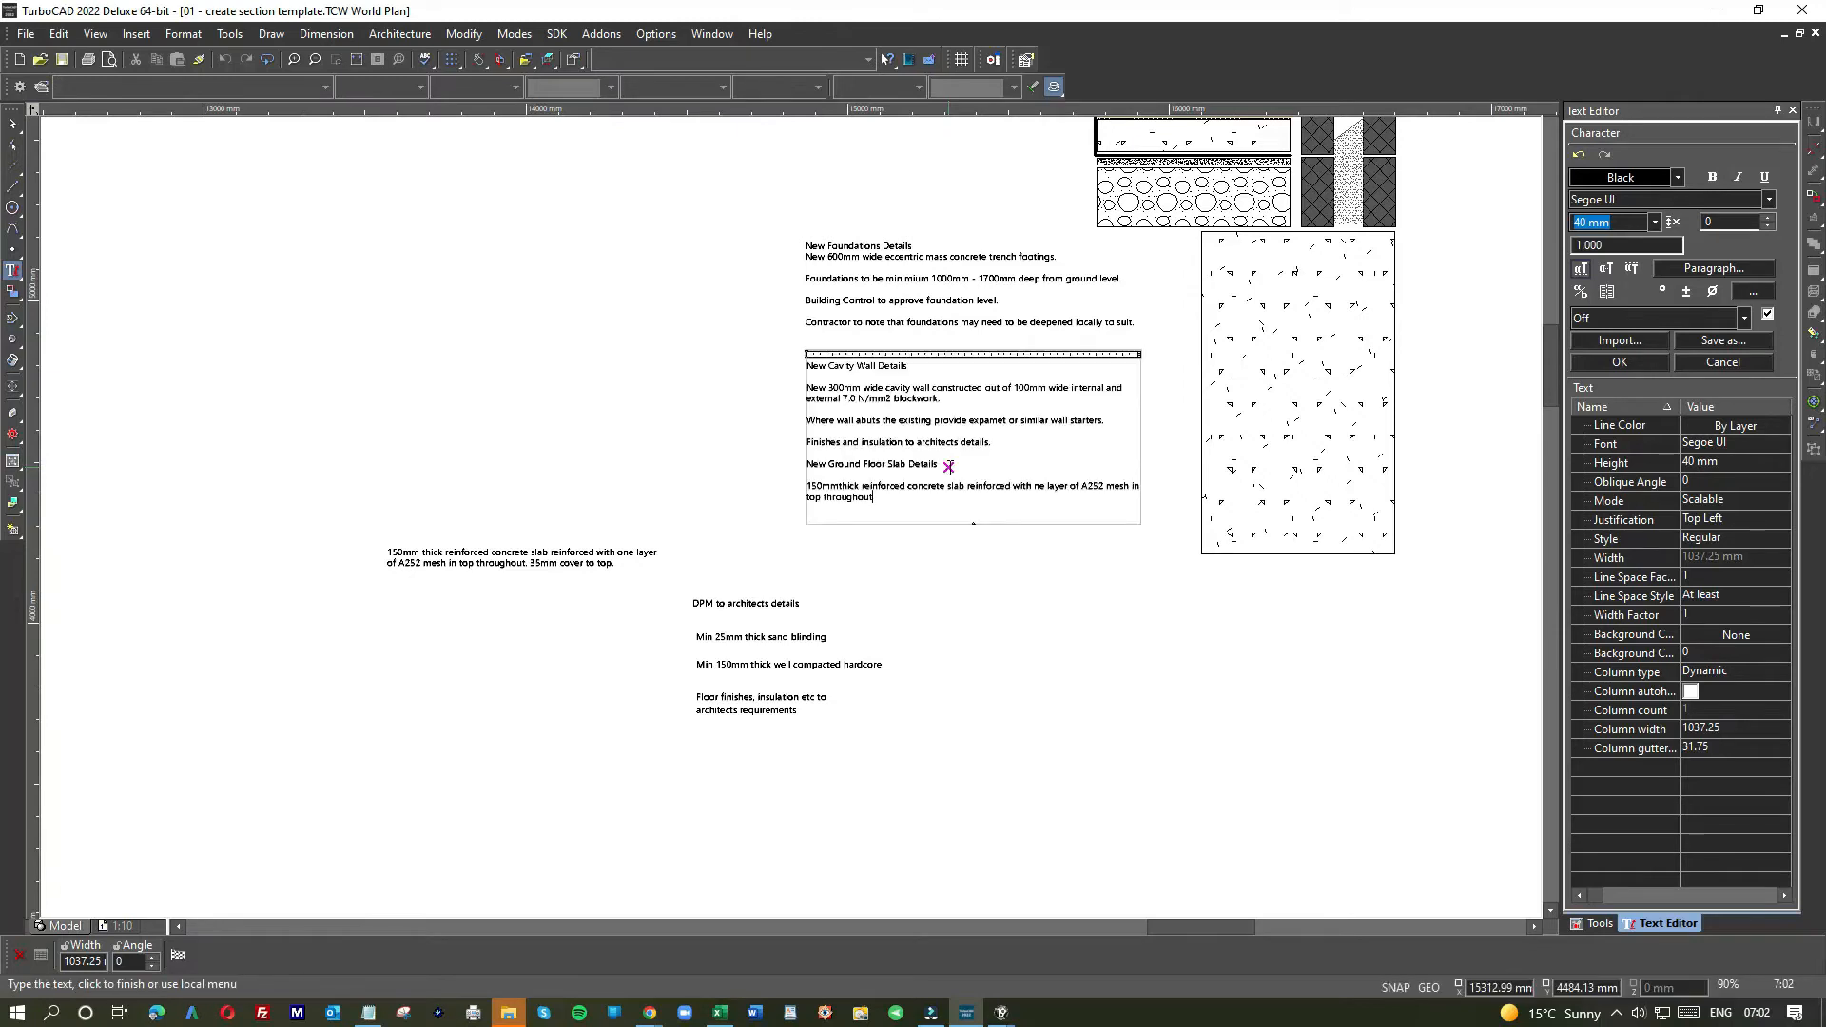
type(". 35mm co")
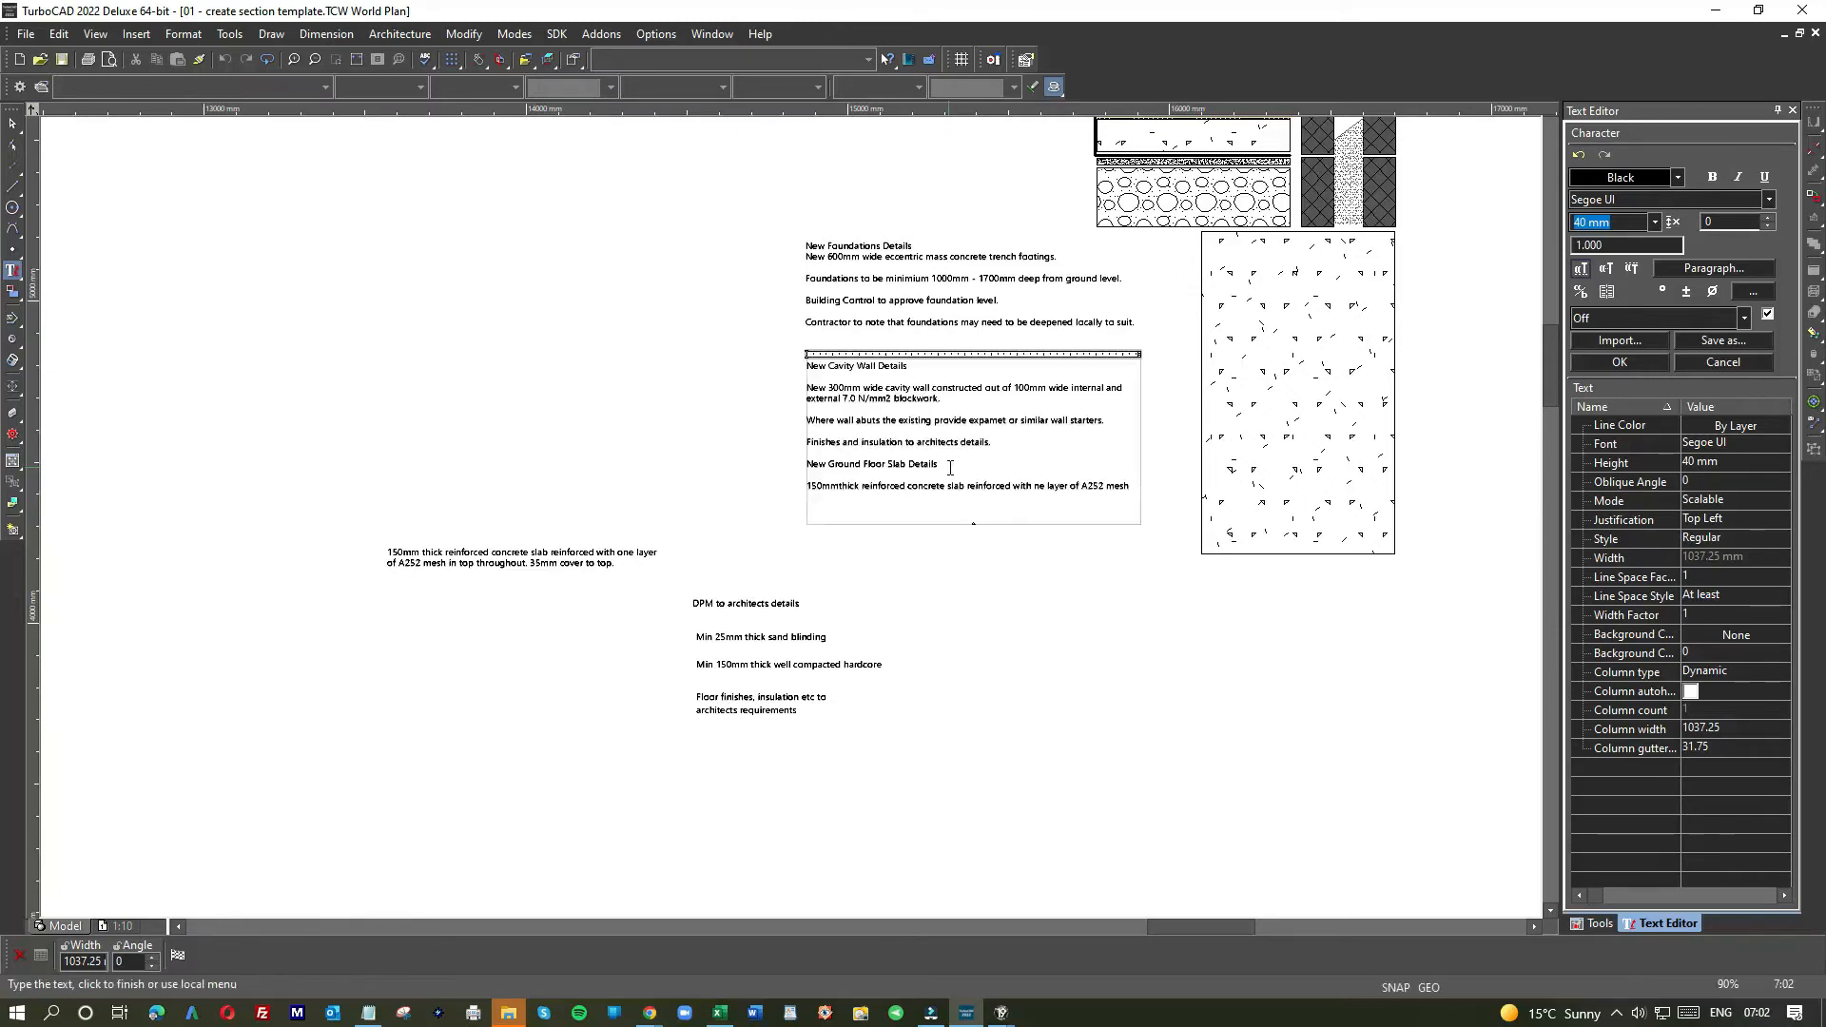
type("ver to top")
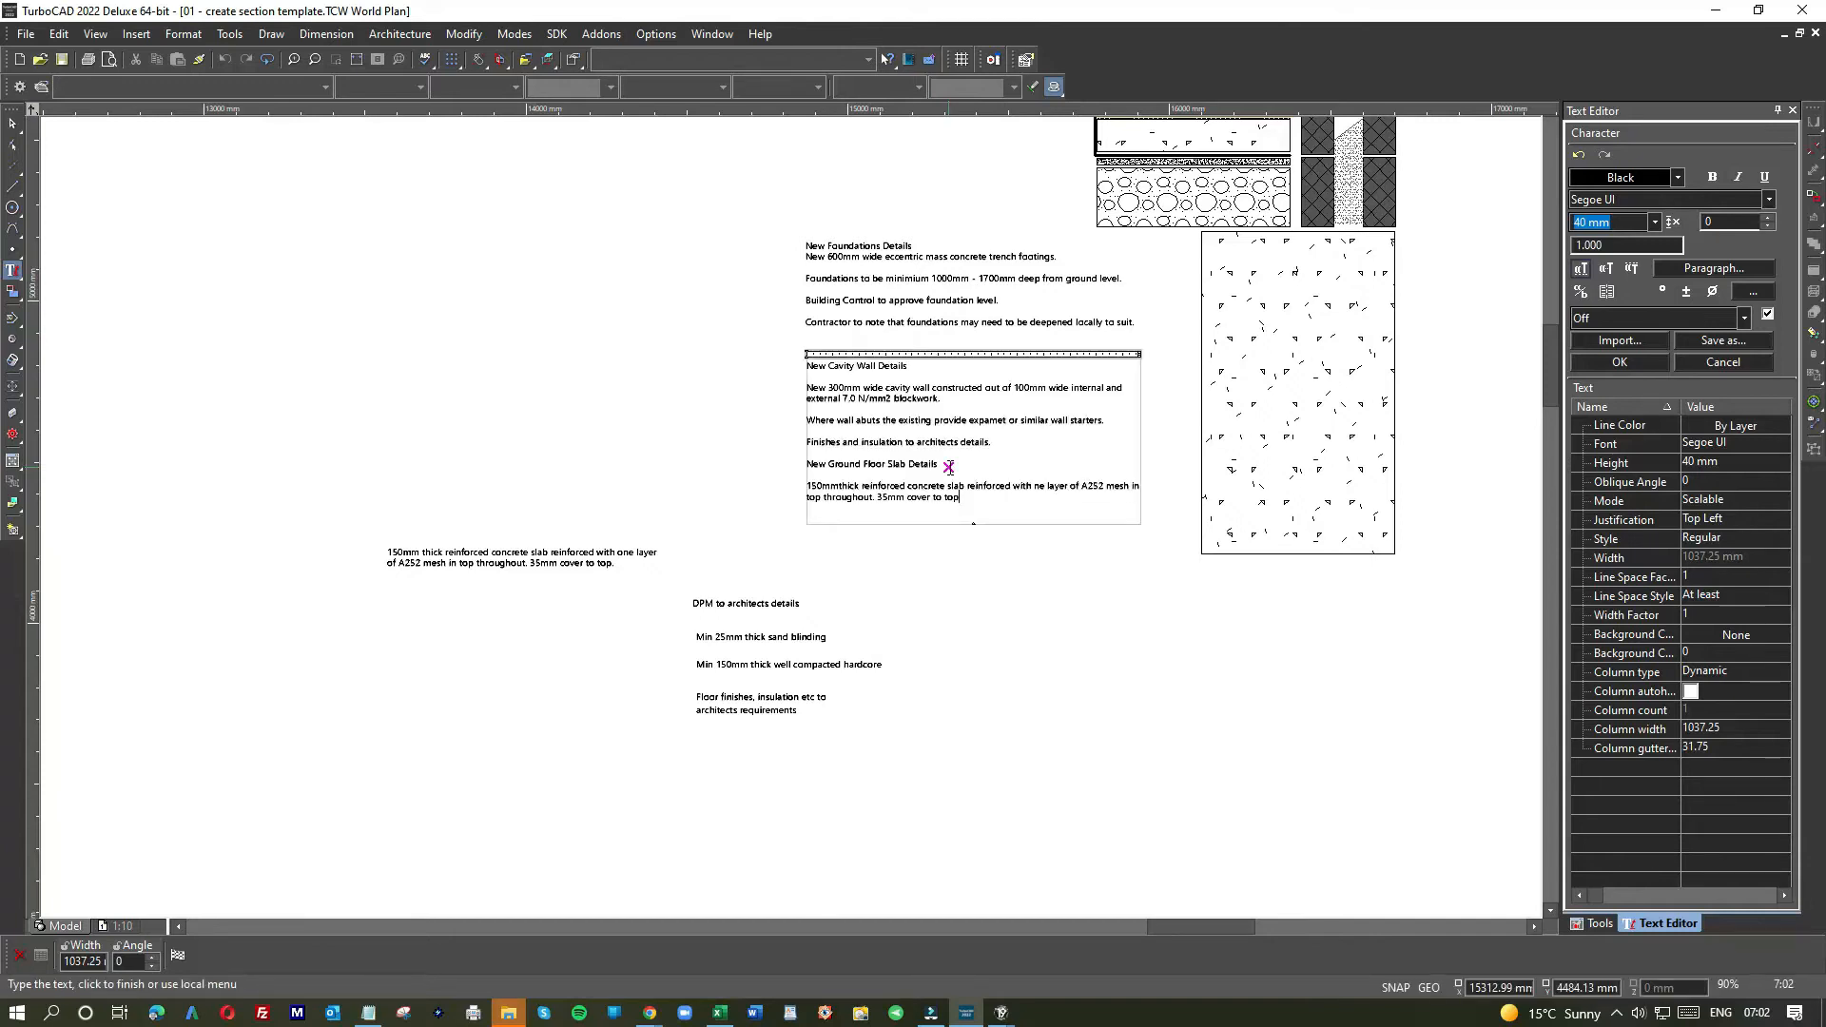
type(".")
- Correct the slab line's wording to read "150mm thick" and "with one layer"
left_click(841, 485)
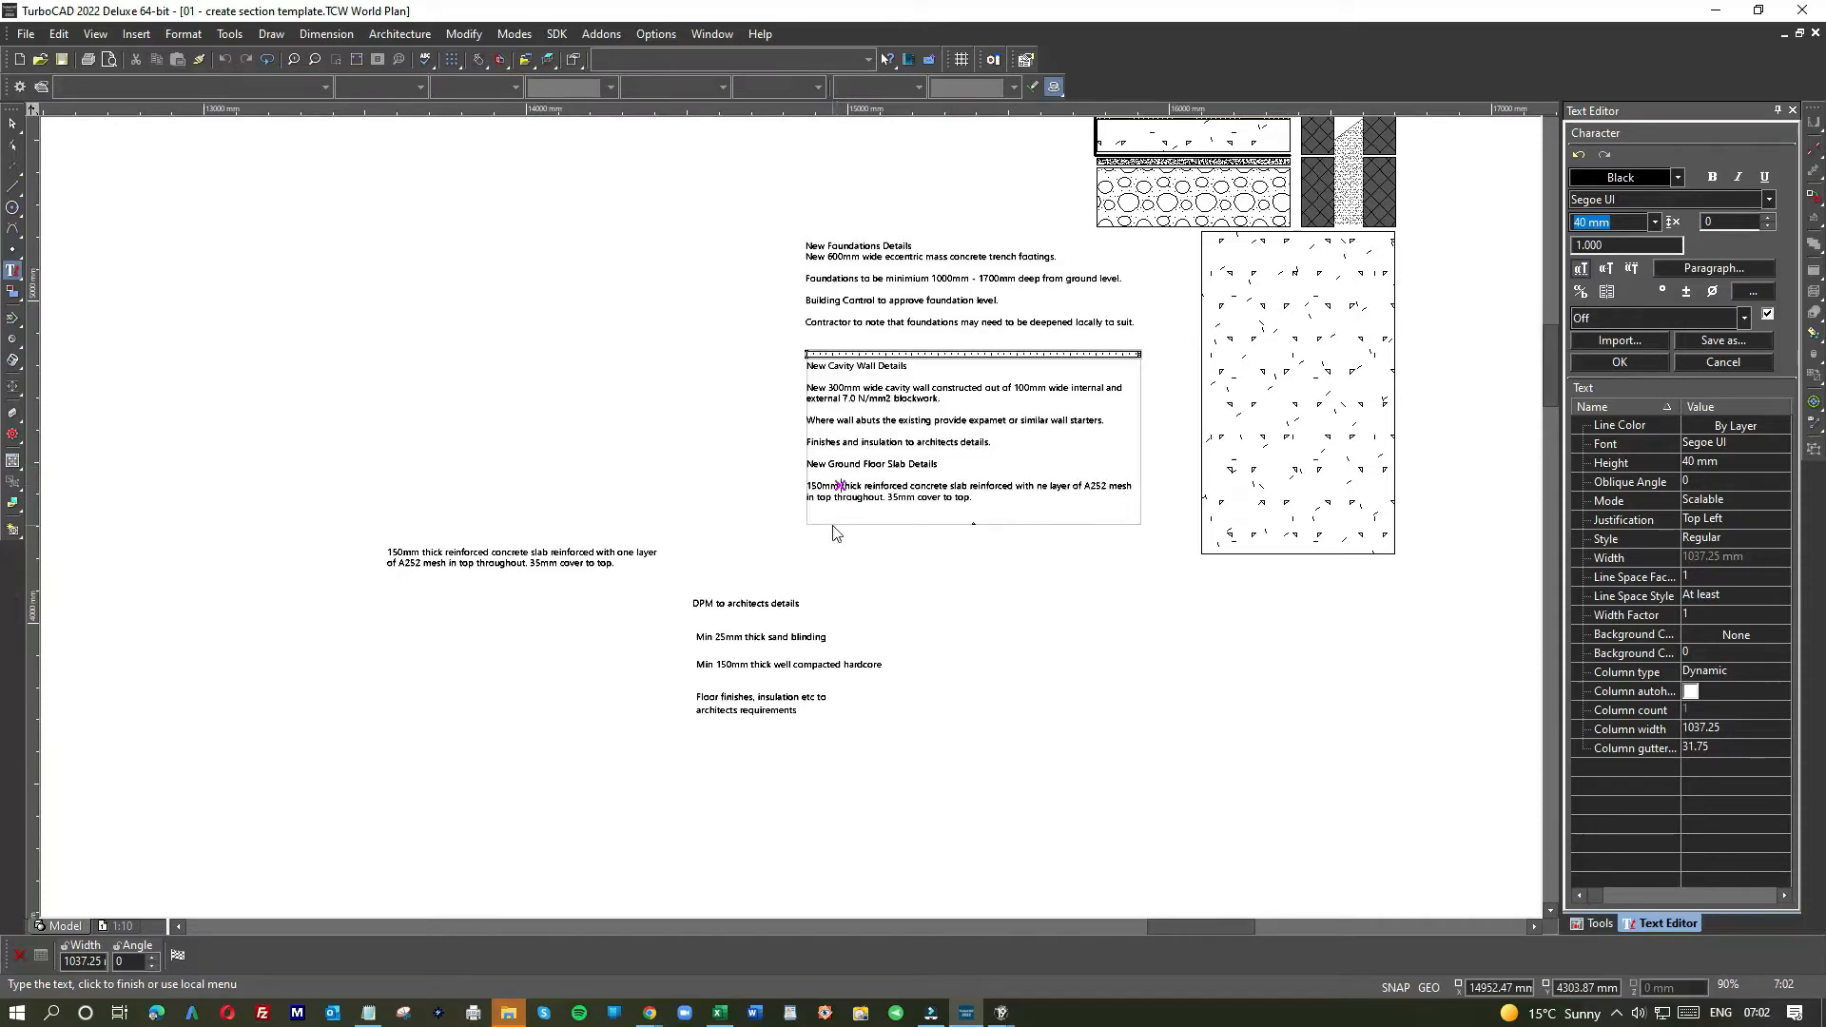
left_click(905, 545)
type("t")
key("BackSpace")
left_click(1036, 485)
- Finish editing the combined text and delete the separate 150mm thick reinforced slab note
left_click(12, 123)
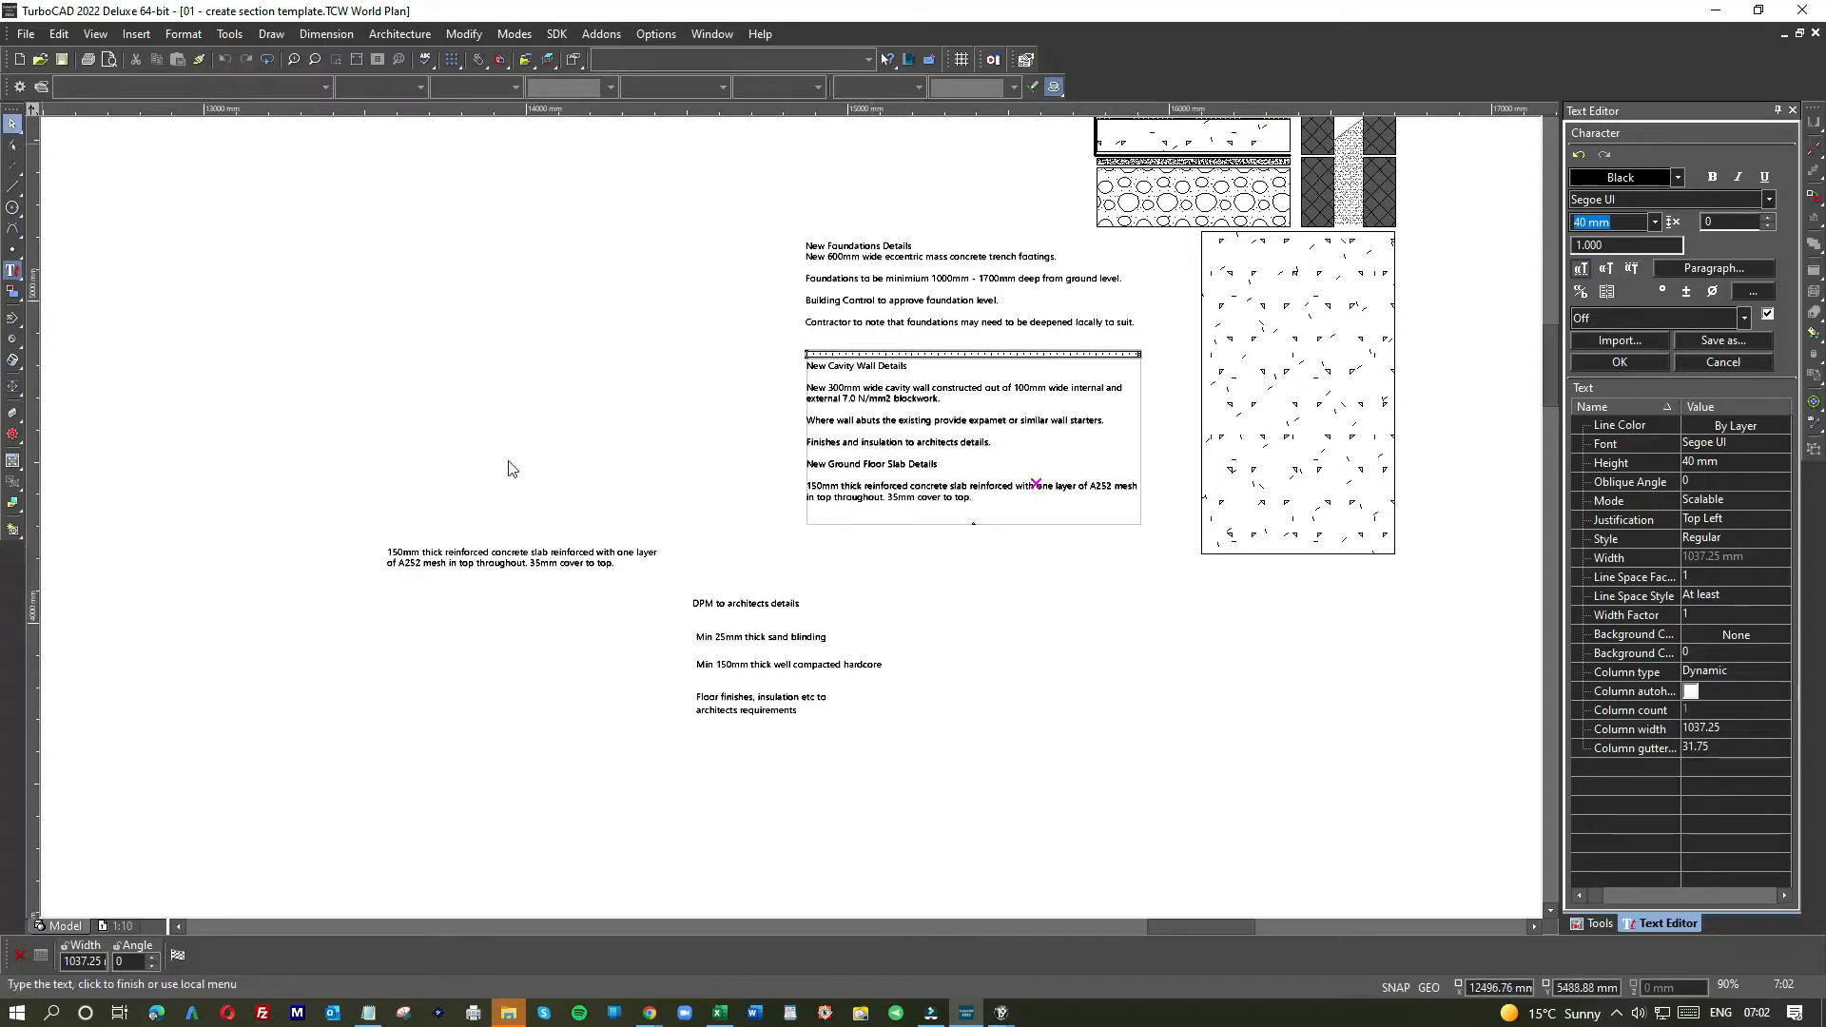
left_click(567, 569)
key("Delete")
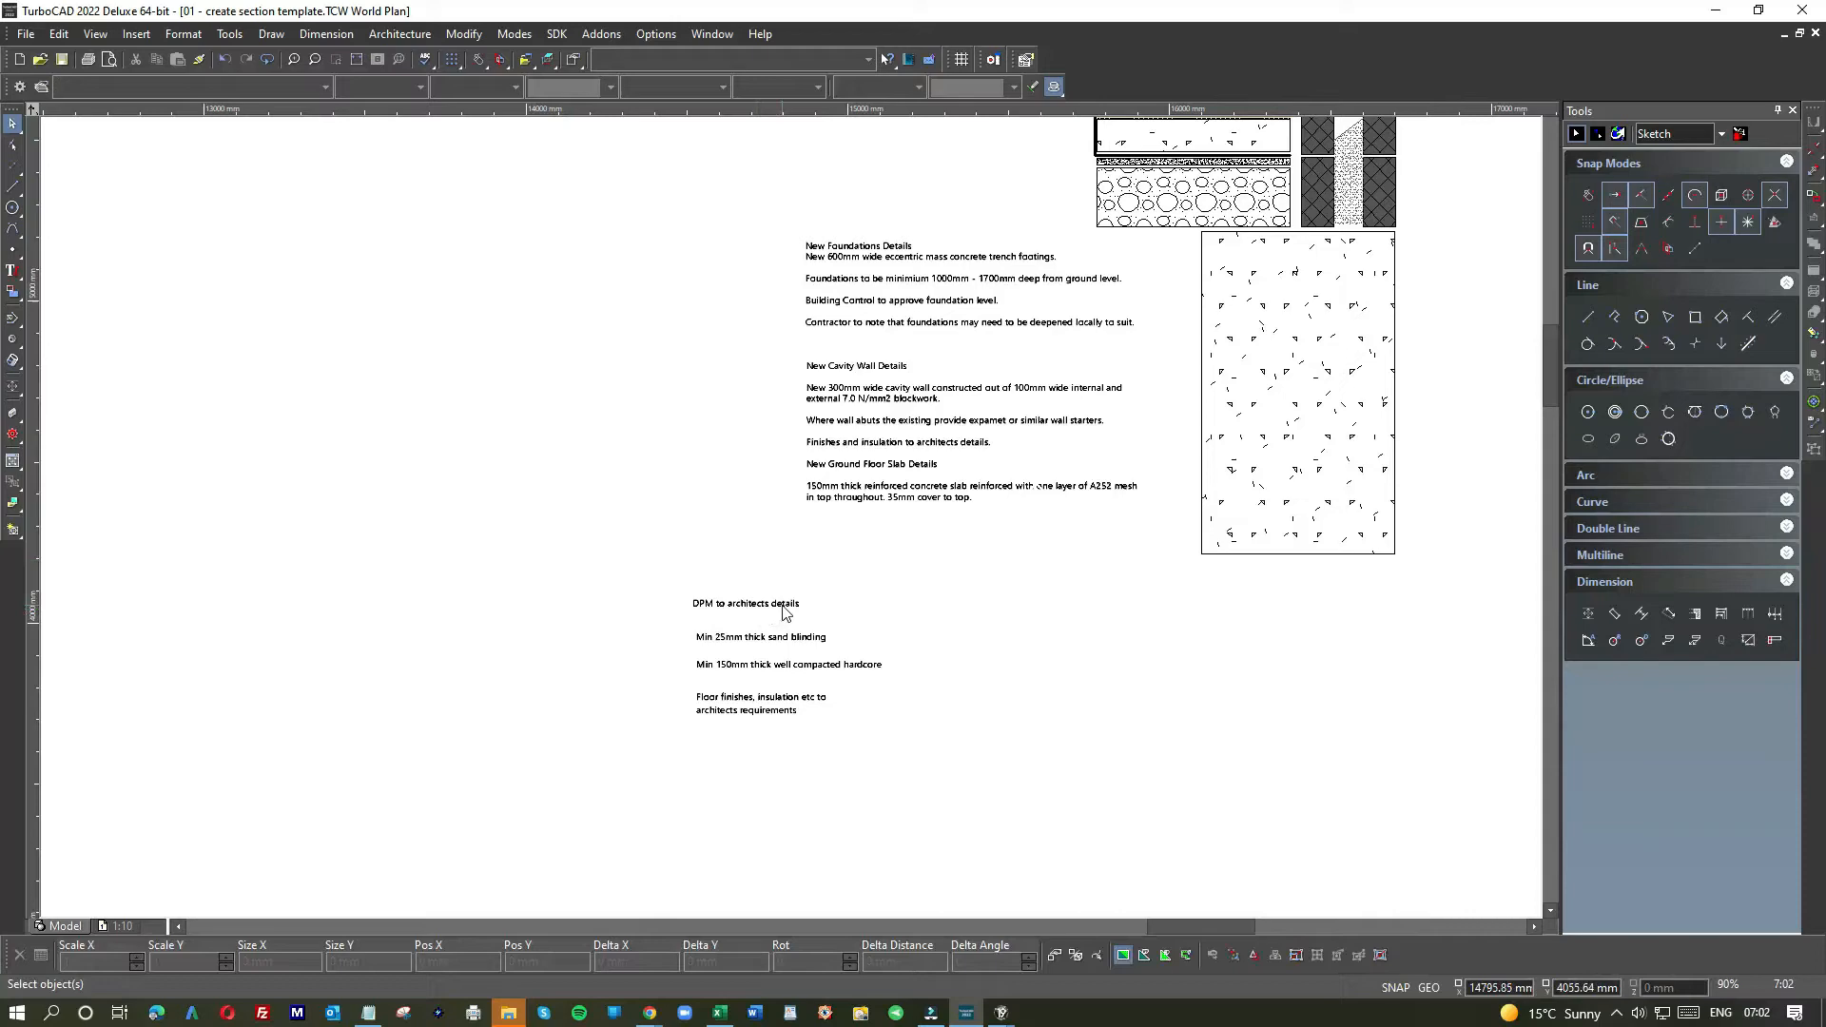
- Insert an extra blank line between the cavity wall finishes note and the "New Ground Floor Slab Details" heading in the combined text
scroll(783, 611, "down", 2)
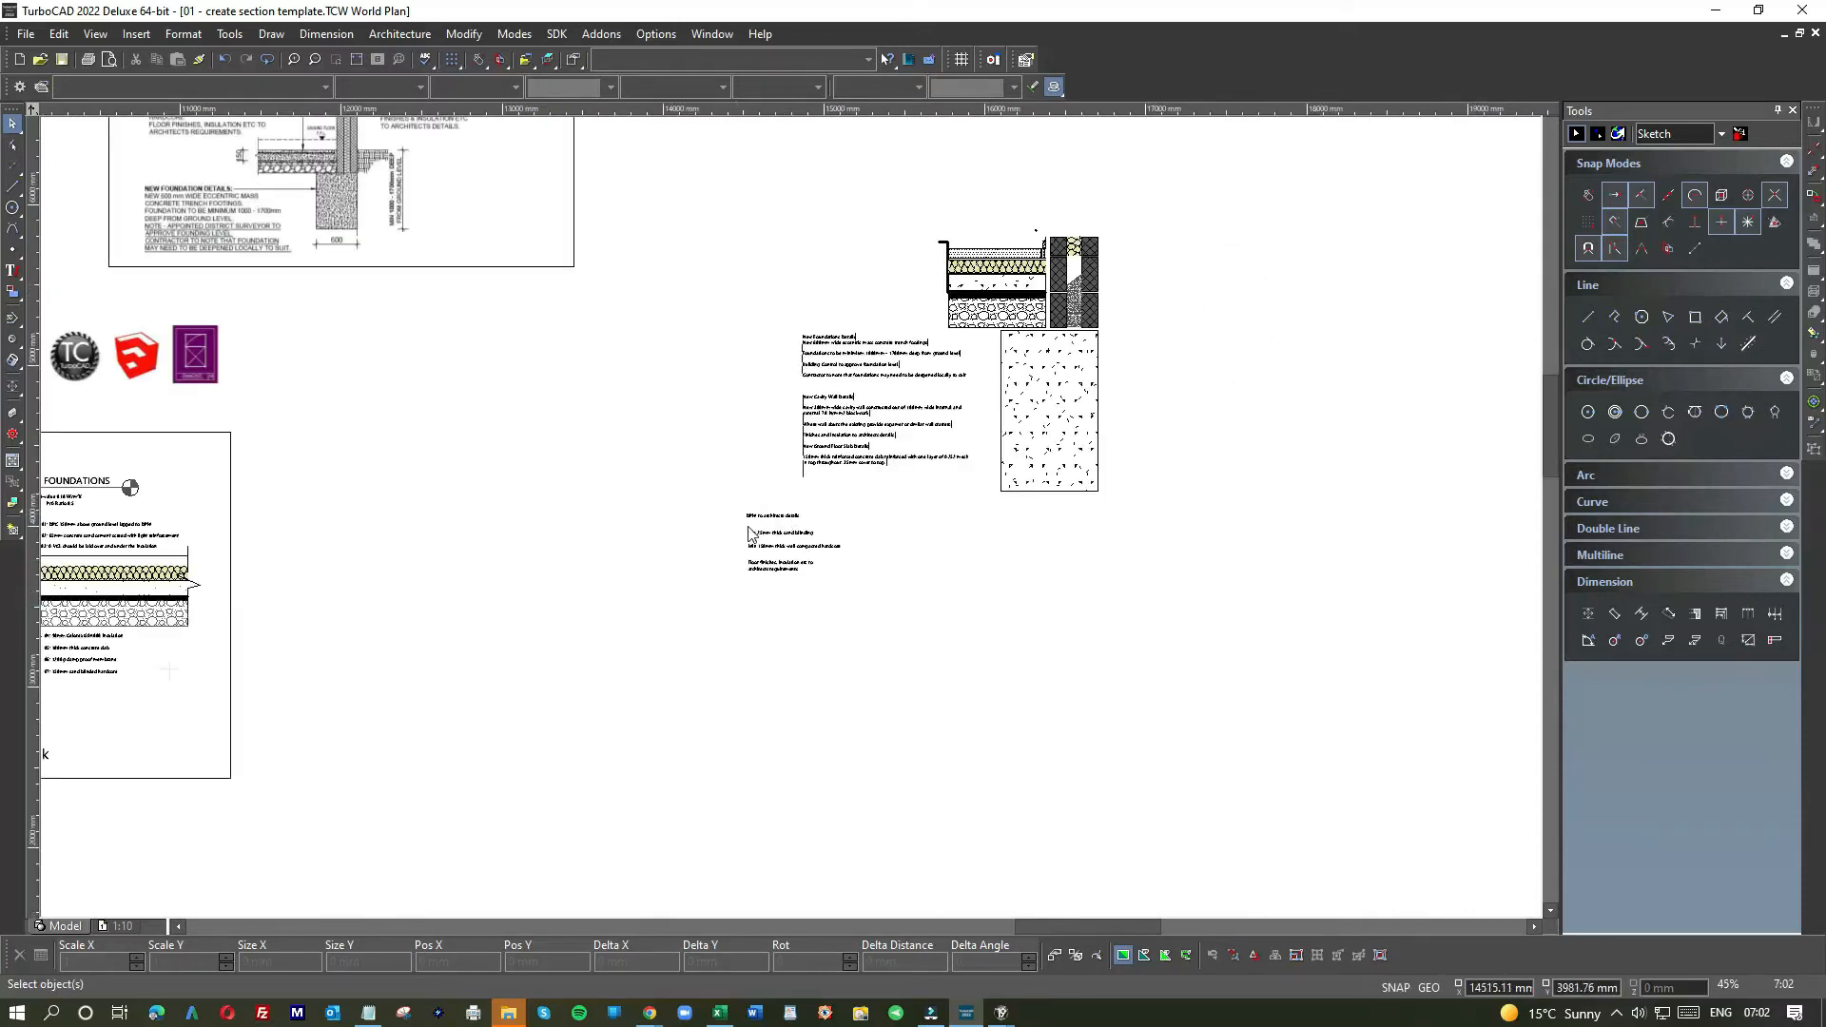
scroll(830, 463, "up", 4)
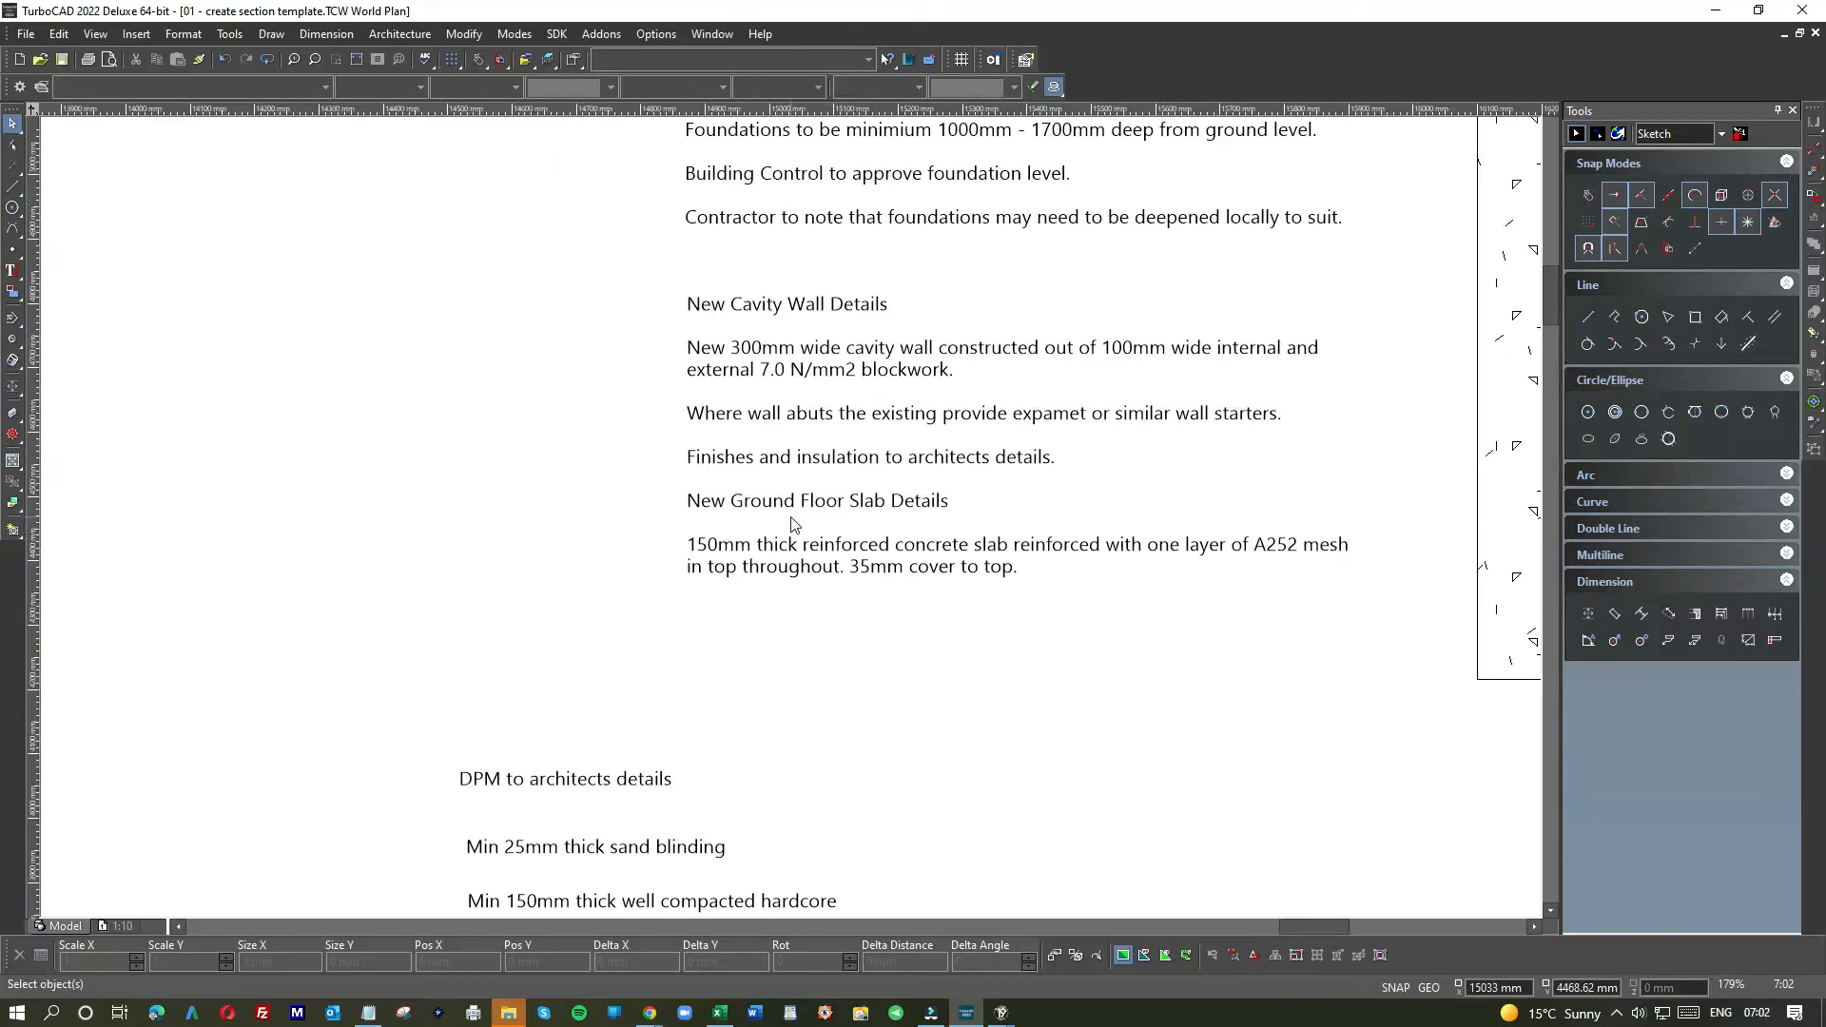
scroll(790, 521, "down", 4)
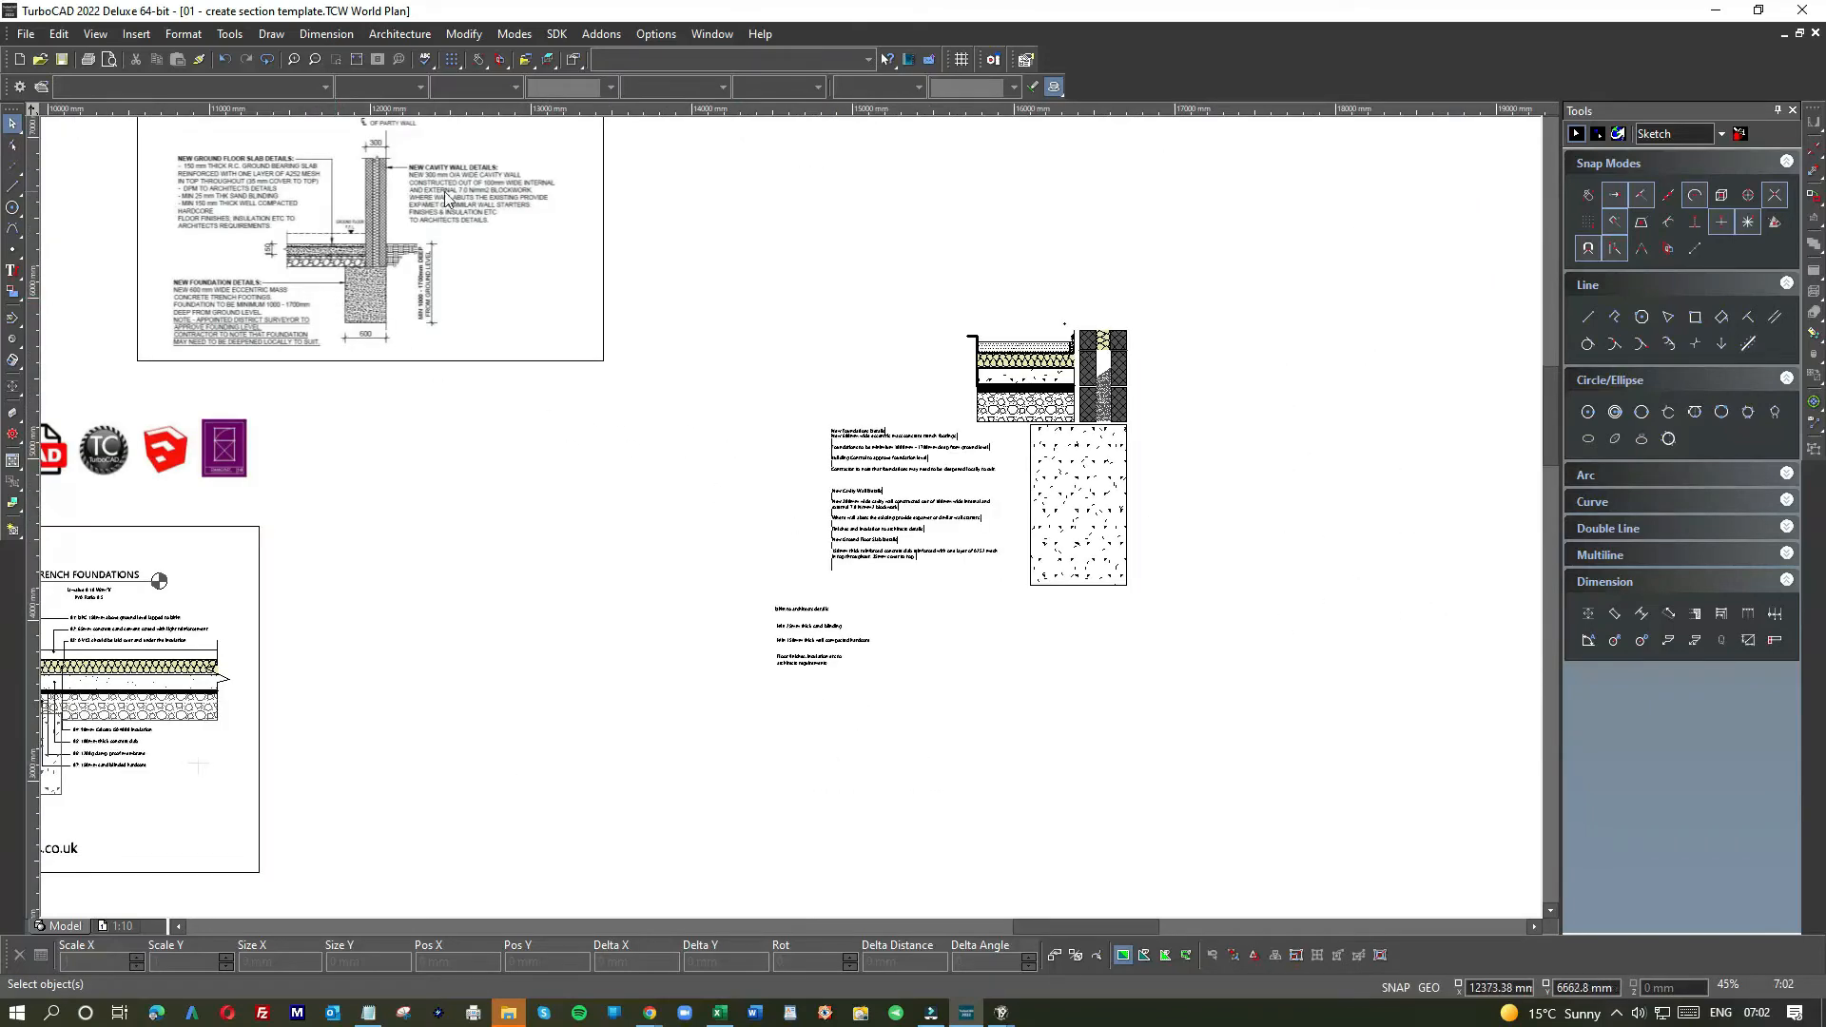
scroll(439, 200, "up", 2)
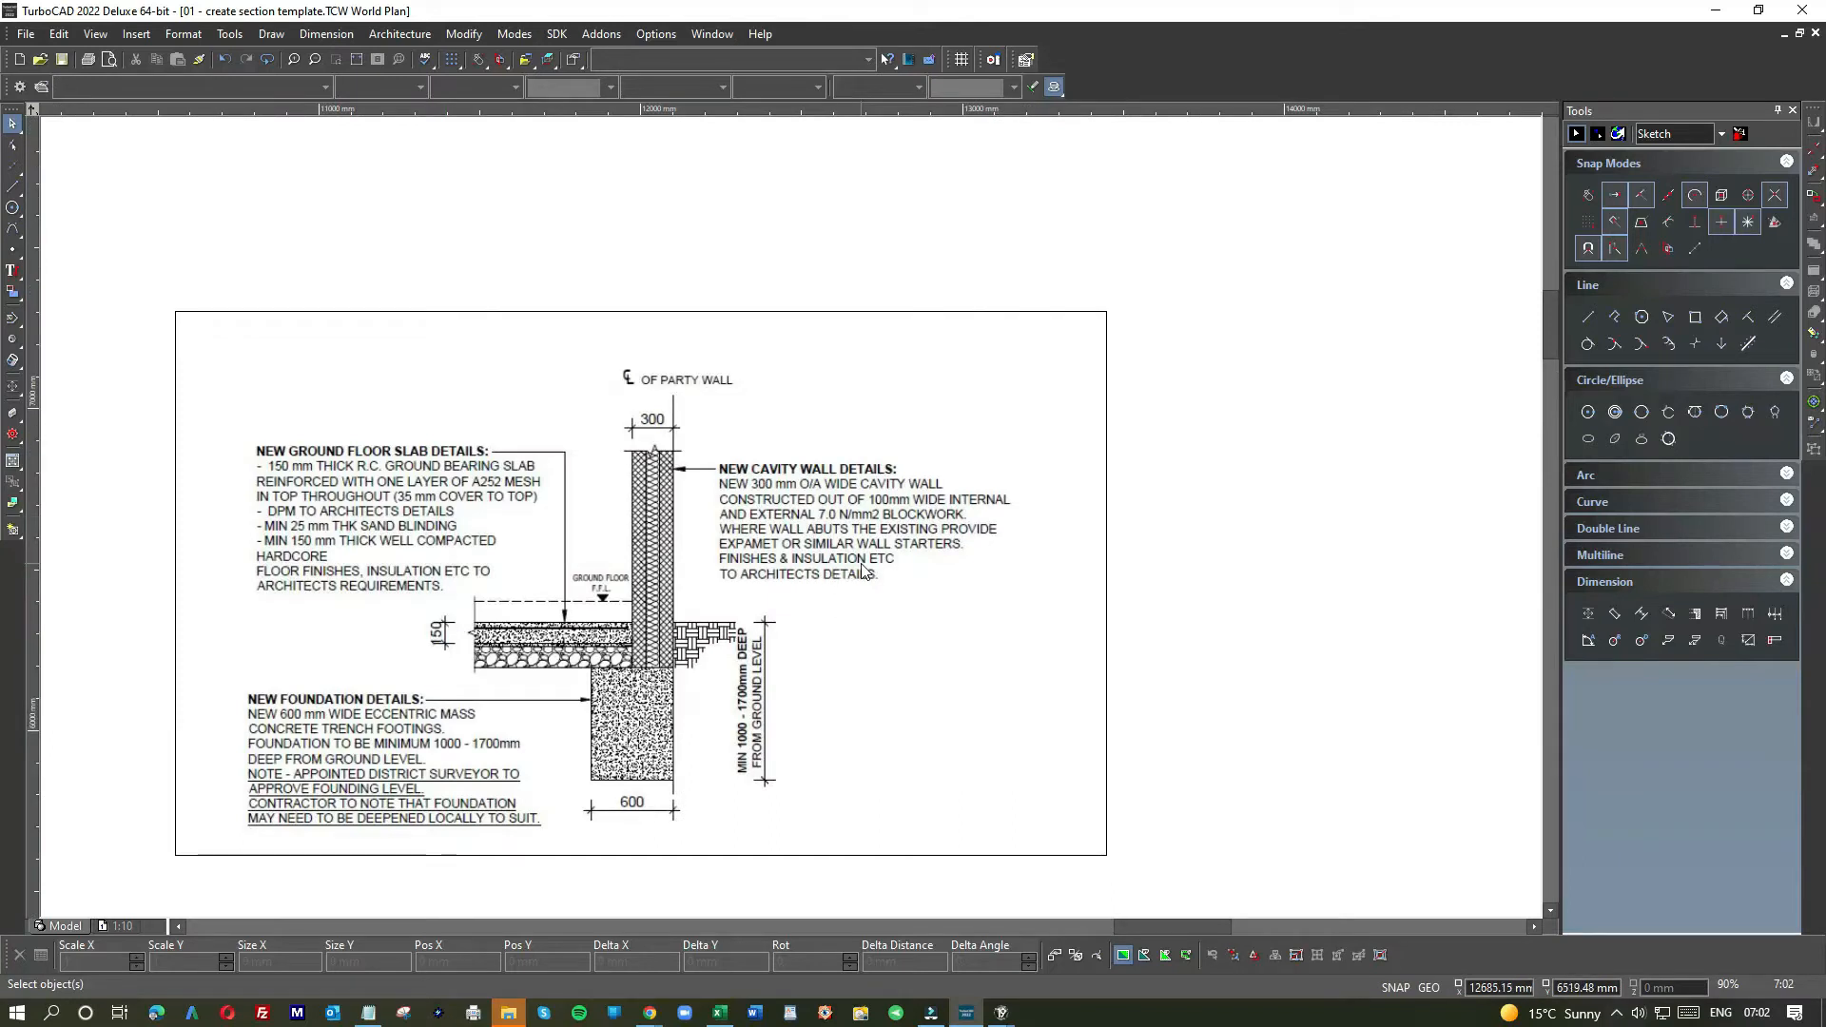
scroll(863, 568, "down", 4)
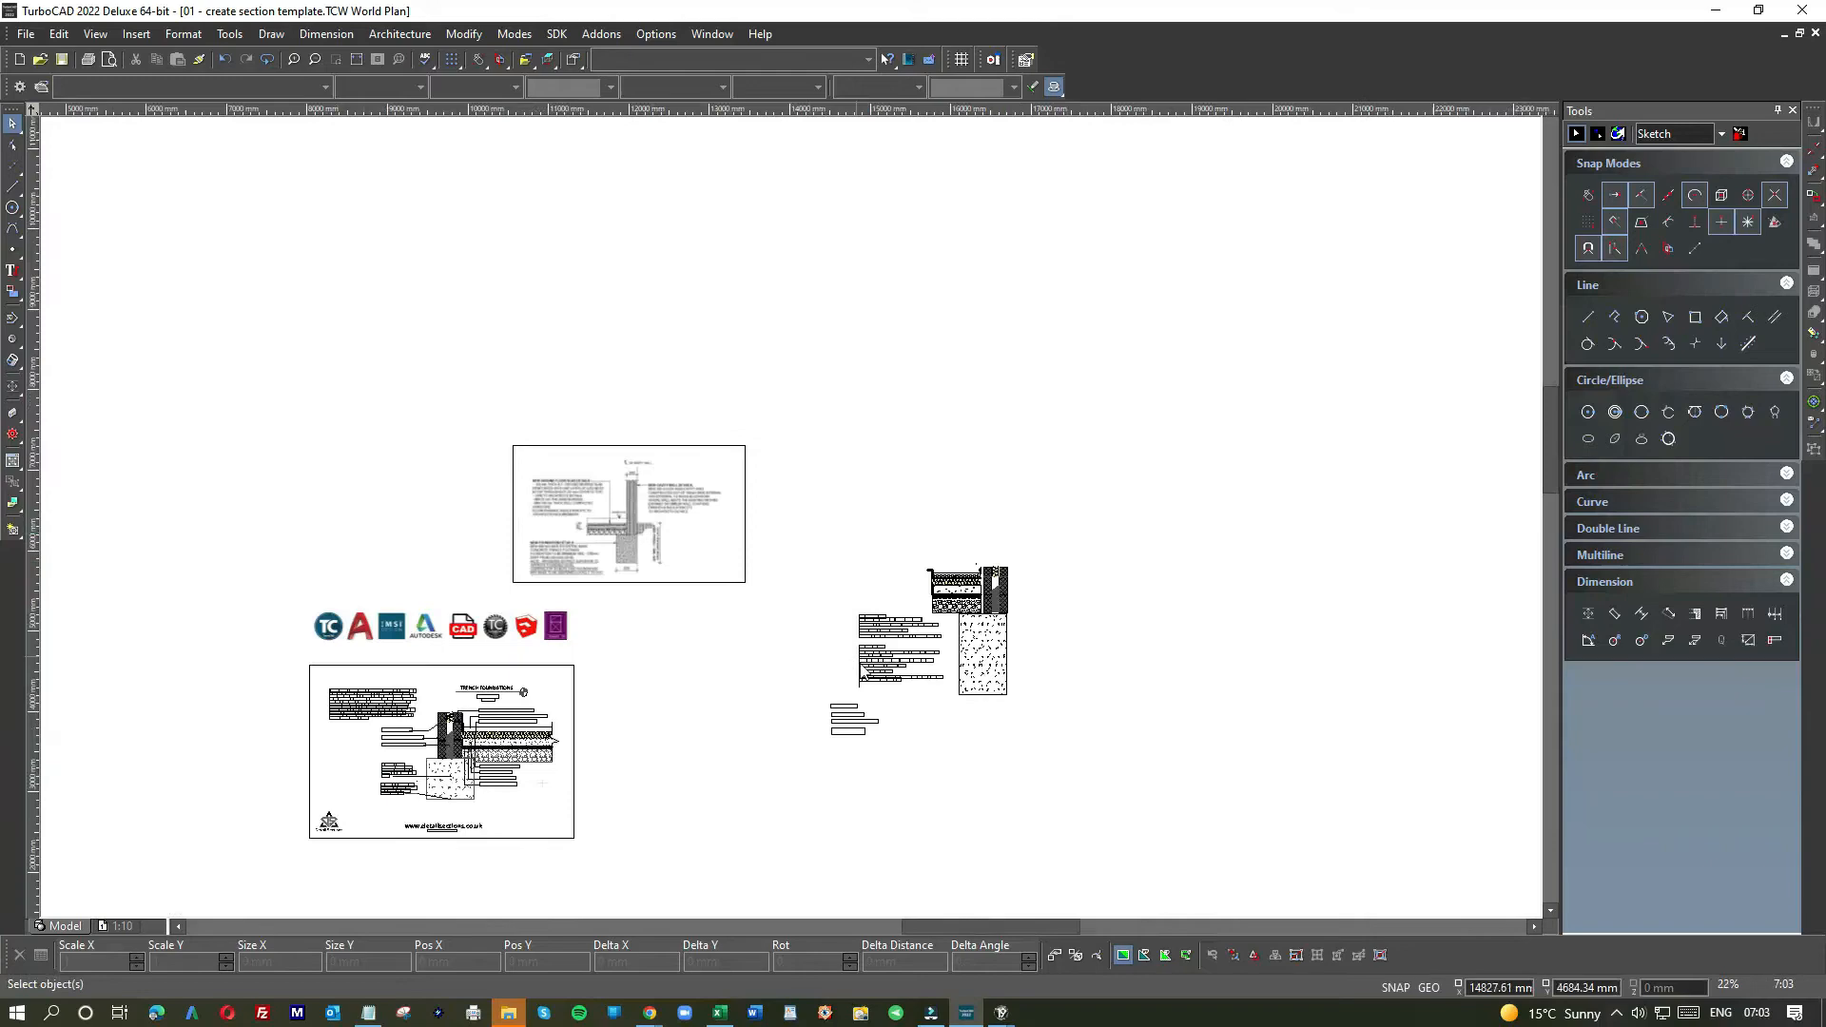
scroll(894, 640, "up", 4)
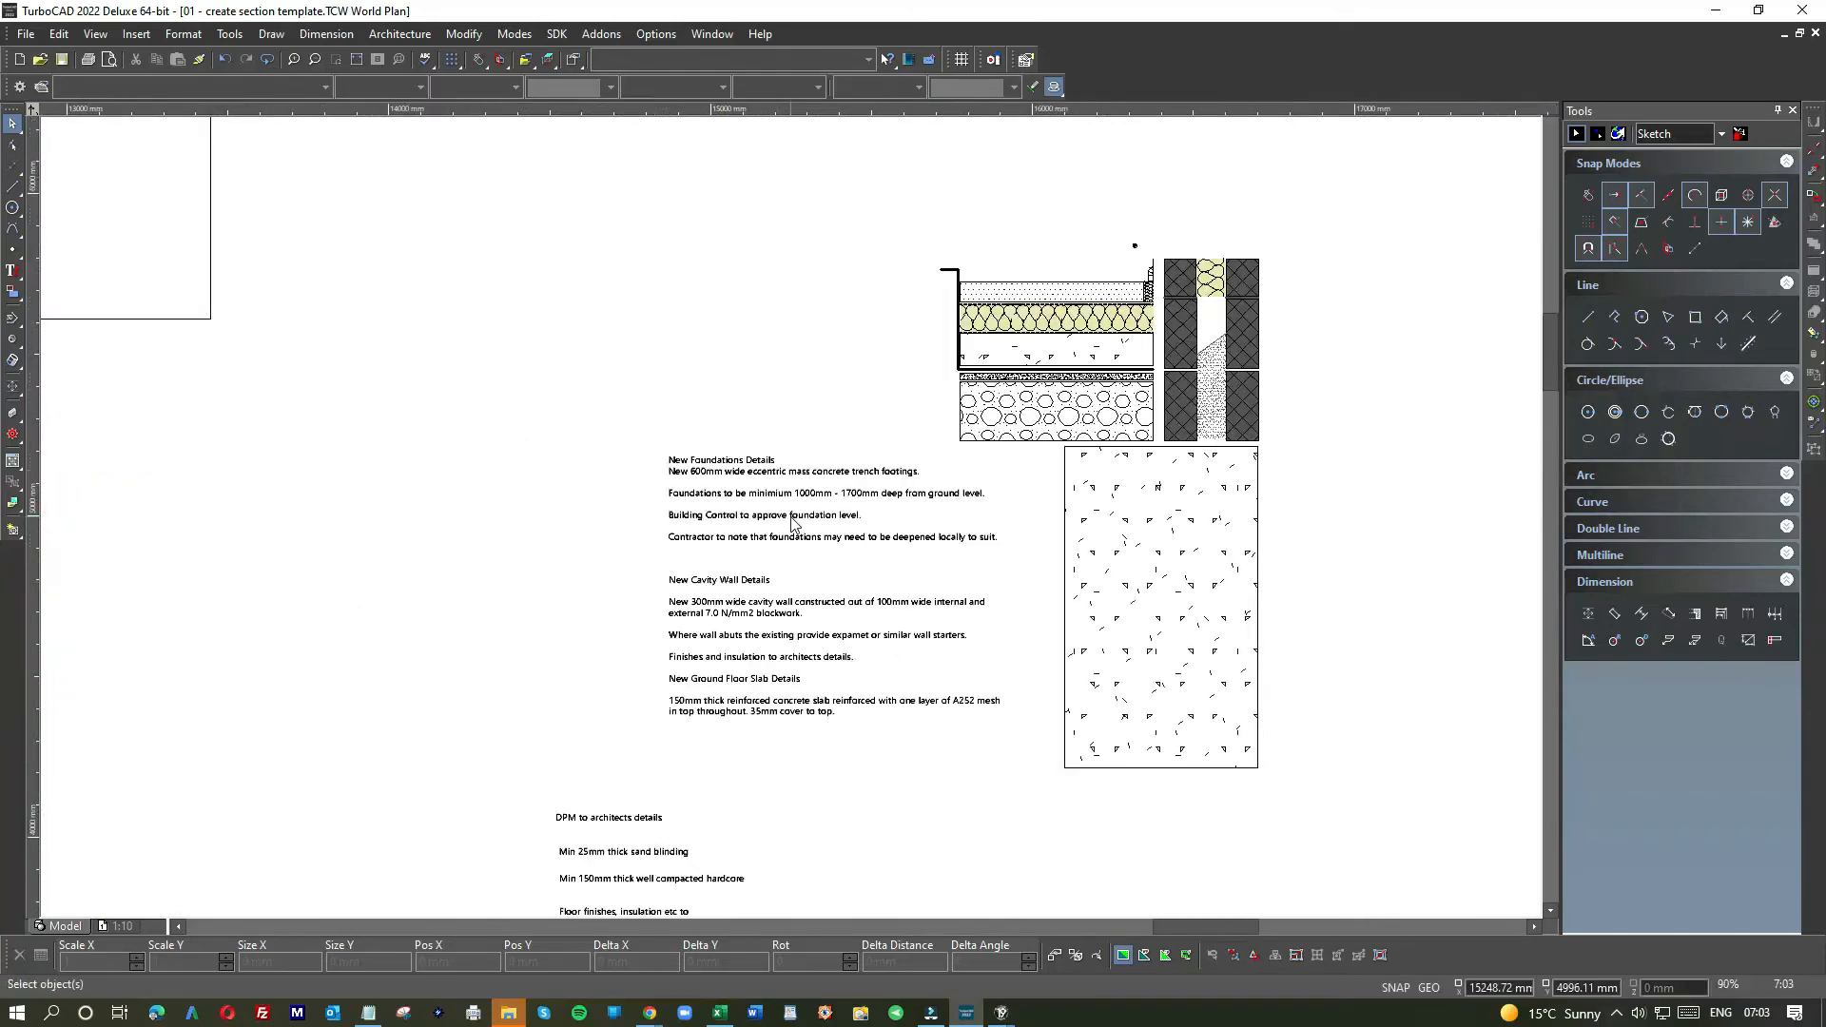
scroll(792, 522, "up", 2)
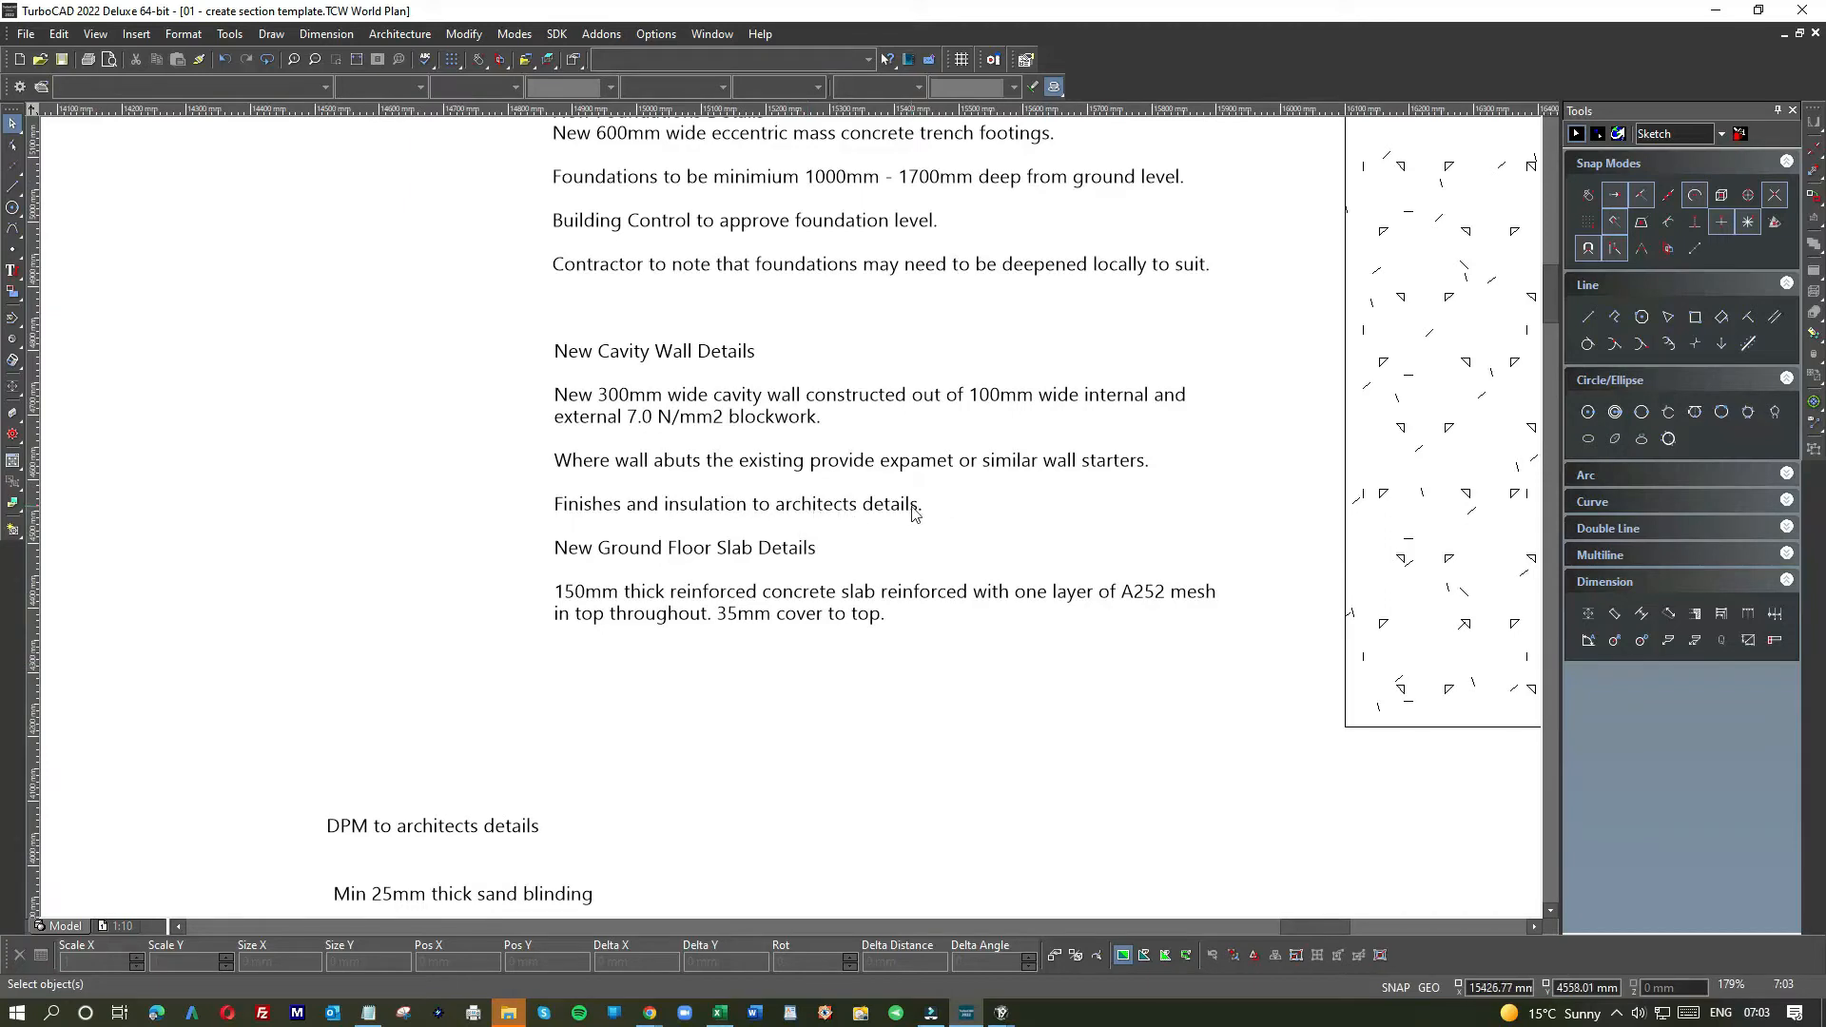
left_click(12, 270)
left_click(925, 506)
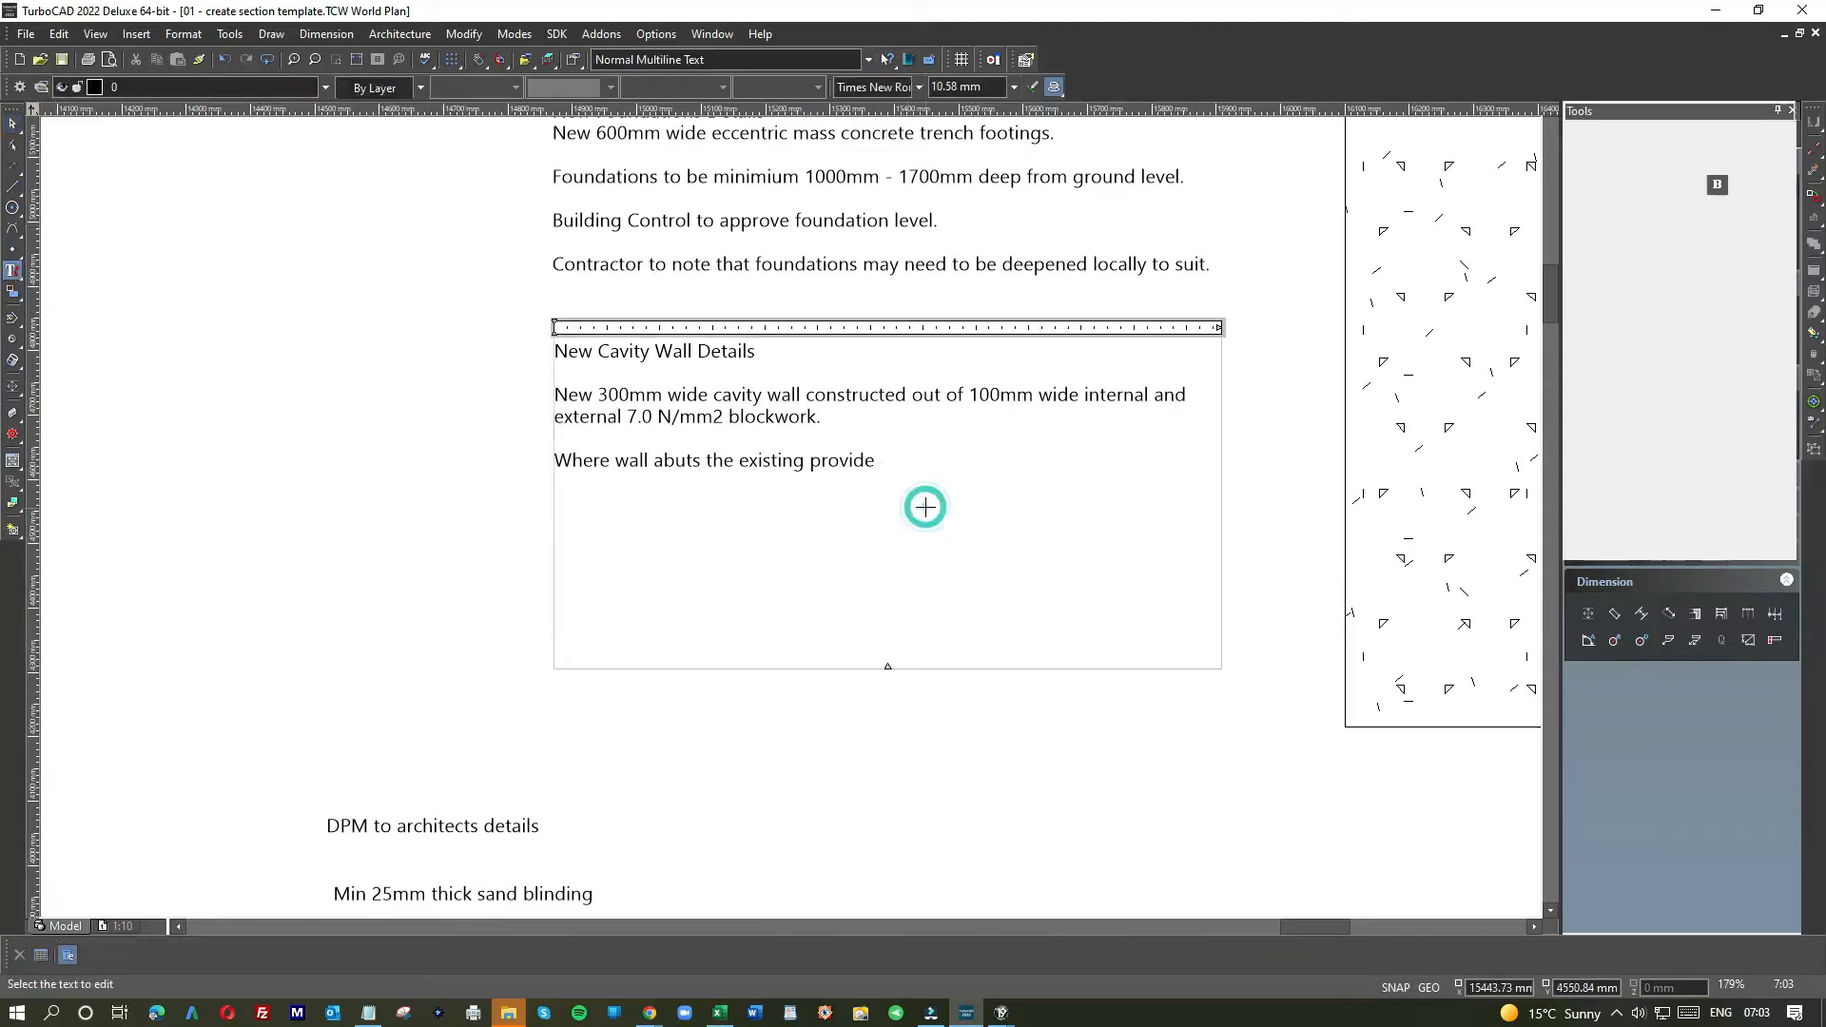
type(".")
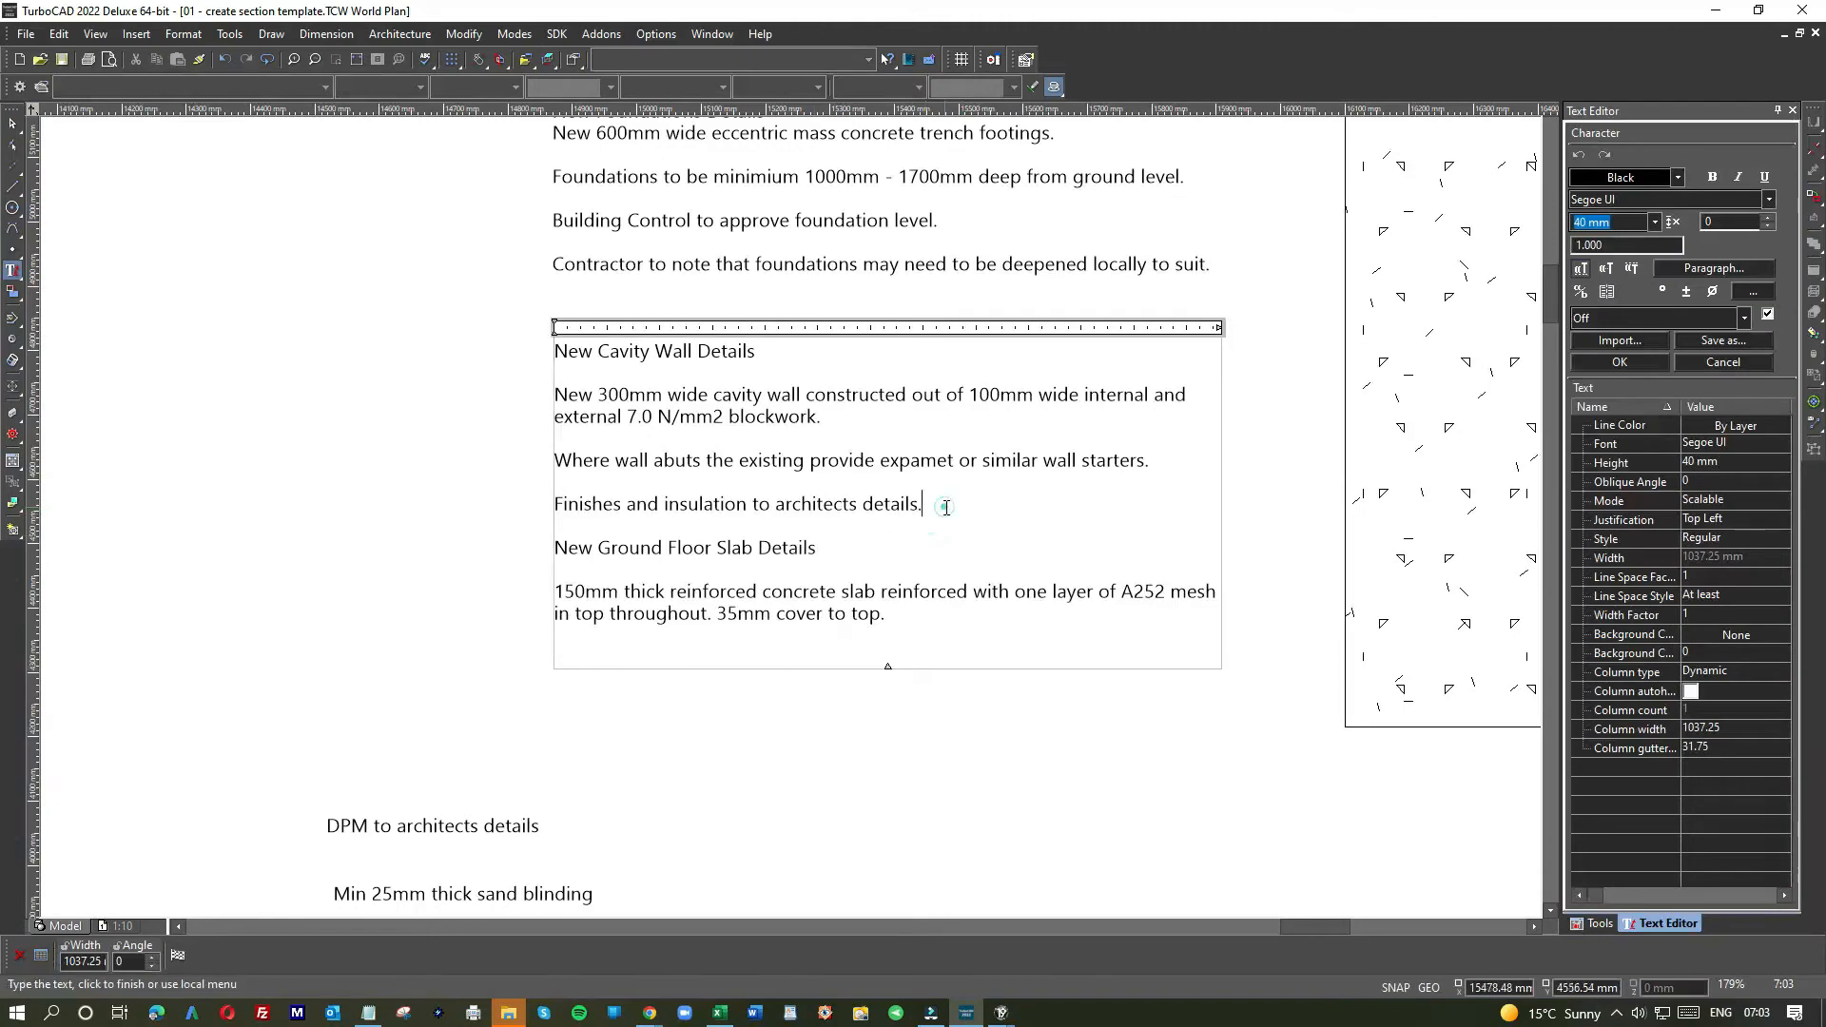
left_click(944, 507)
key("Return")
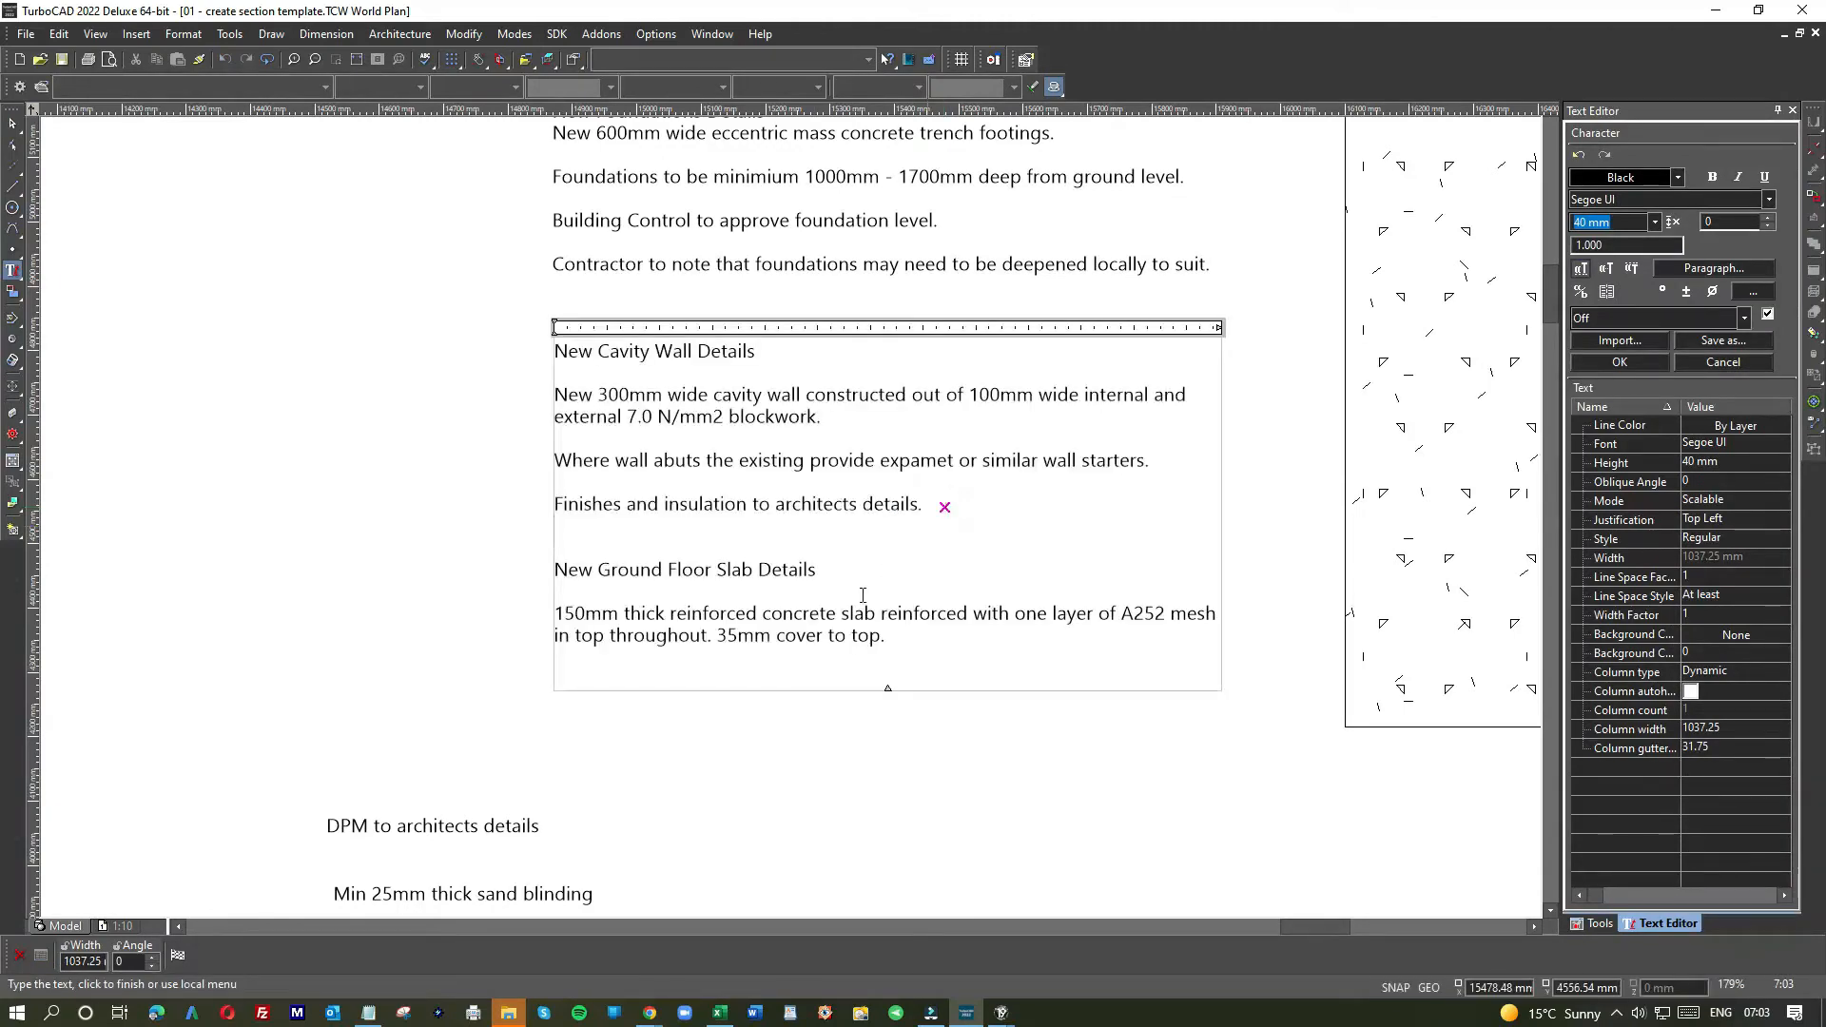
- Check the ground floor slab notes in the reference detail drawing for the wording that follows the slab reinforcement
scroll(709, 738, "down", 2)
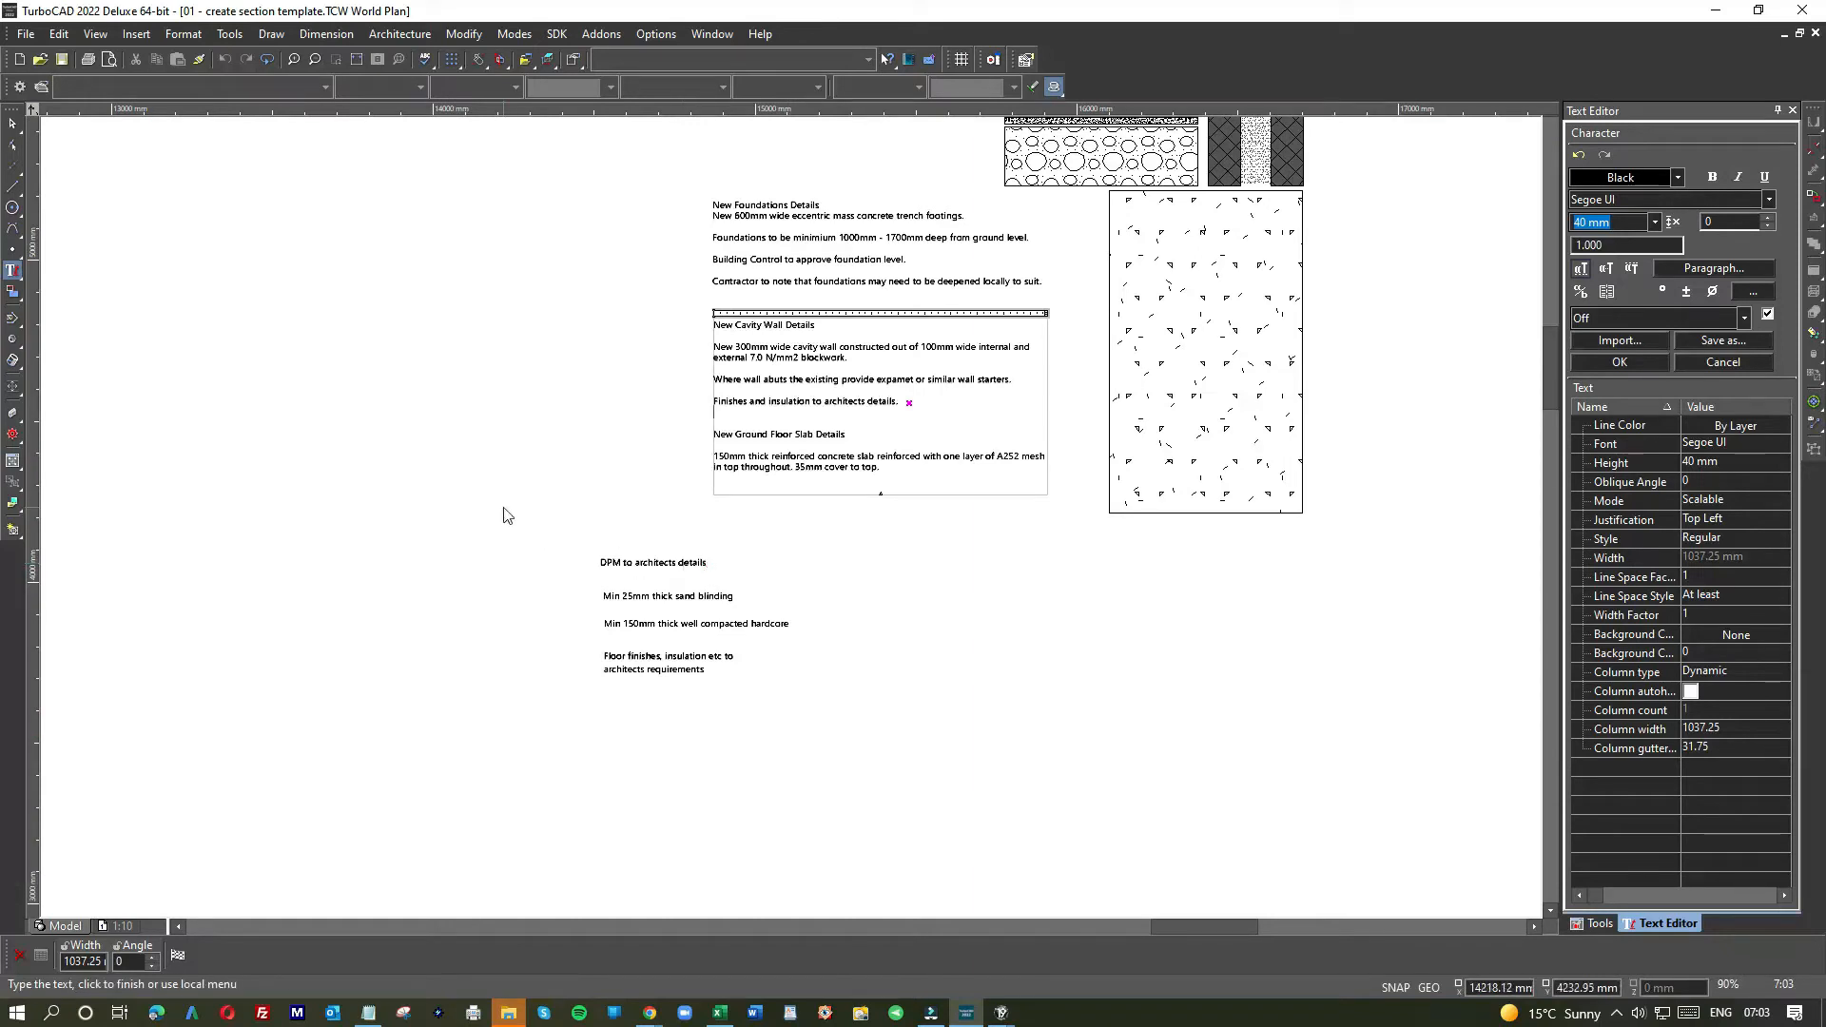
scroll(786, 518, "down", 2)
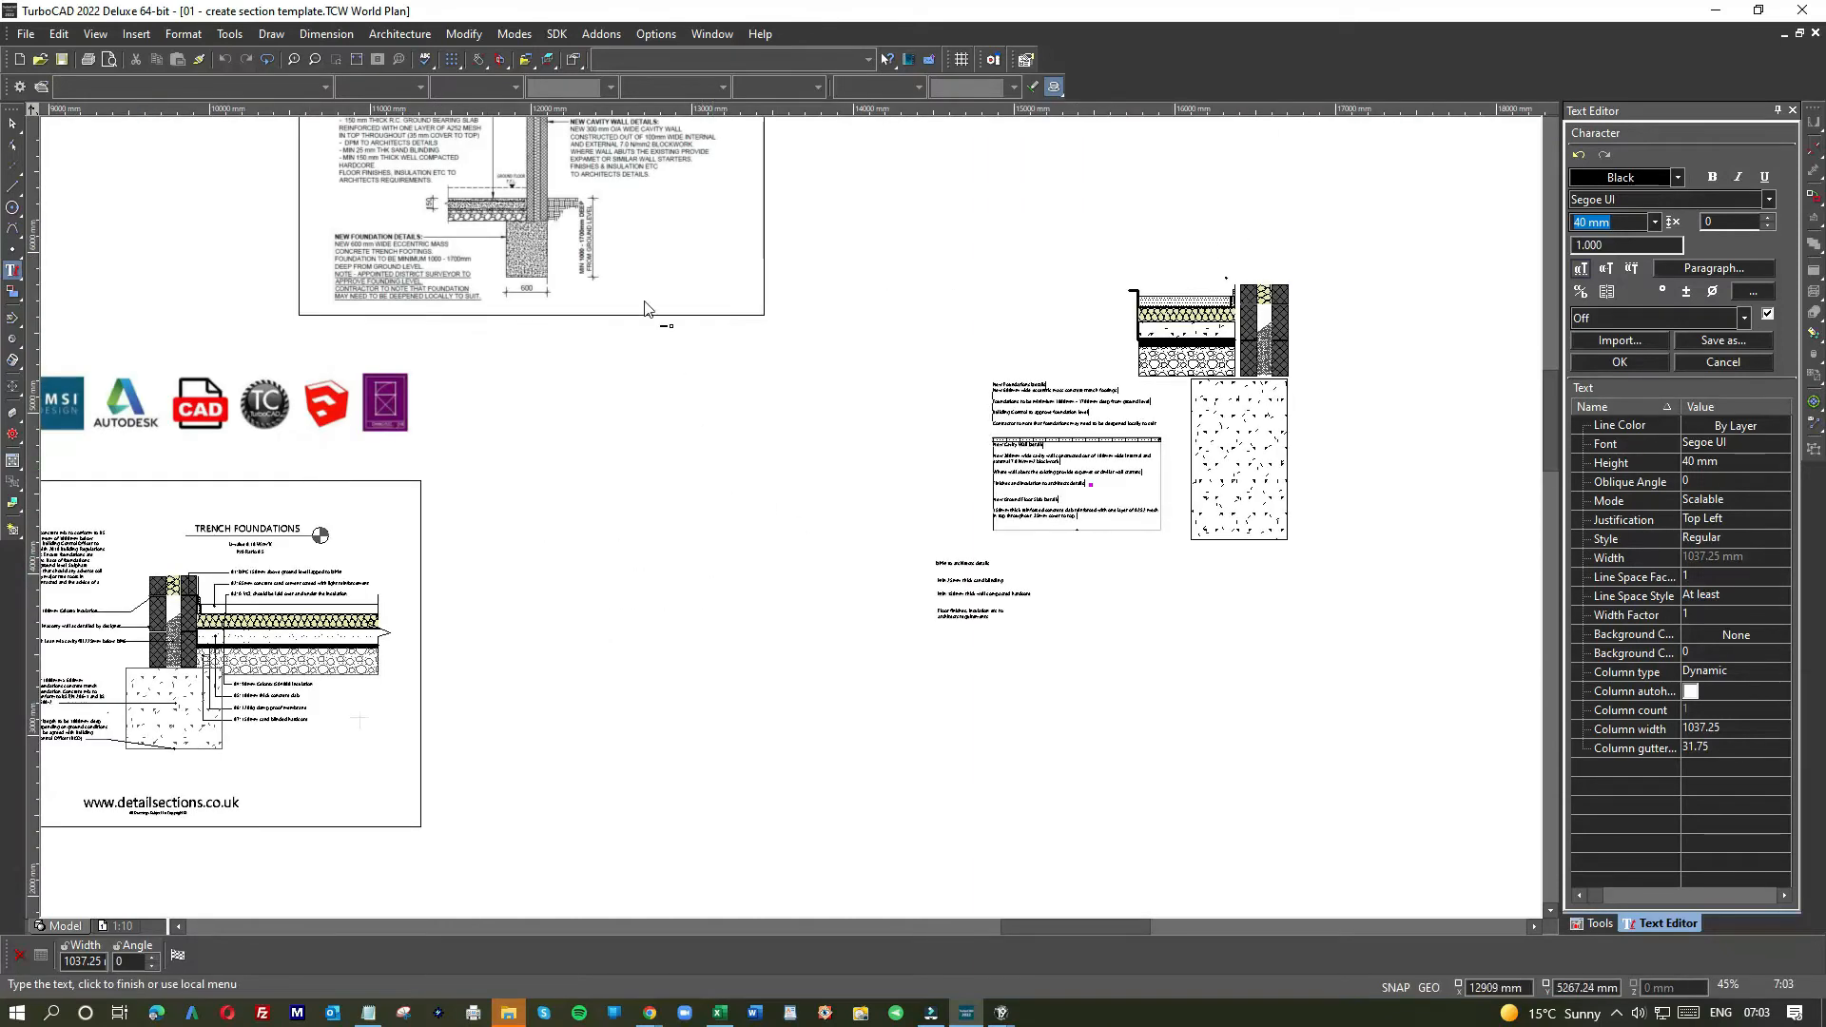
scroll(801, 507, "down", 2)
scroll(802, 506, "up", 4)
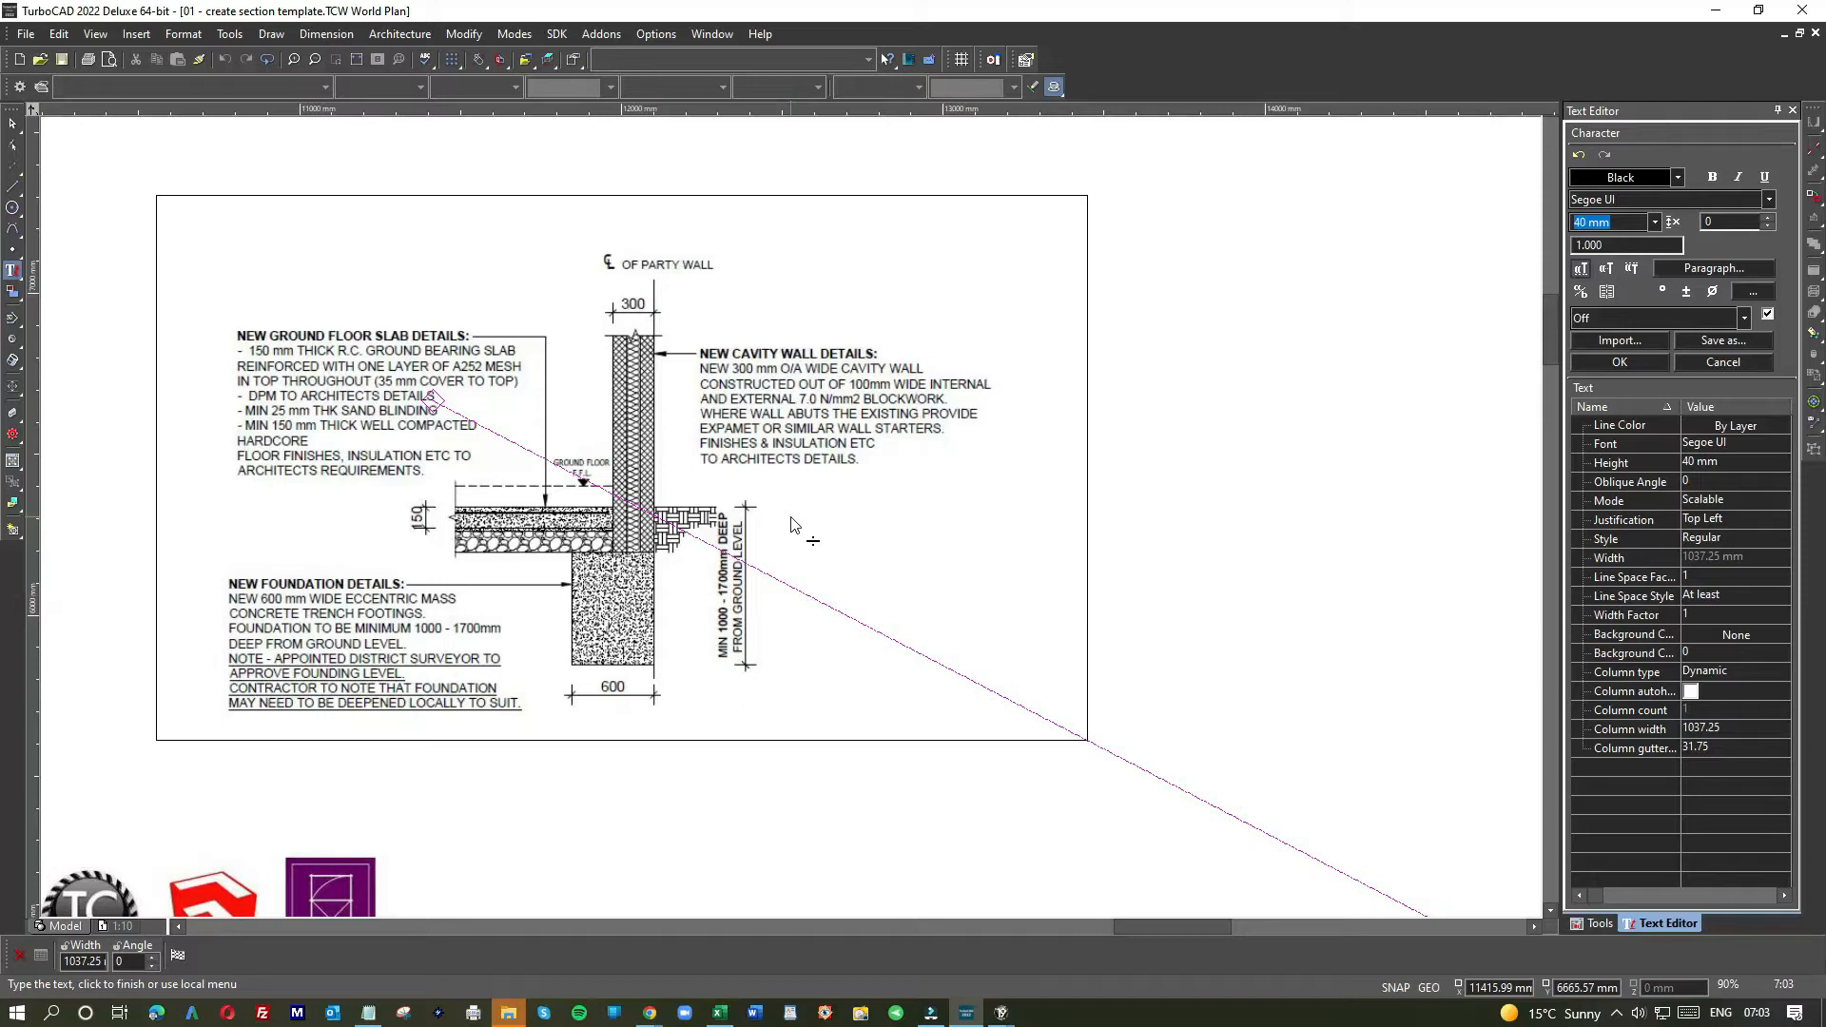
scroll(792, 518, "down", 2)
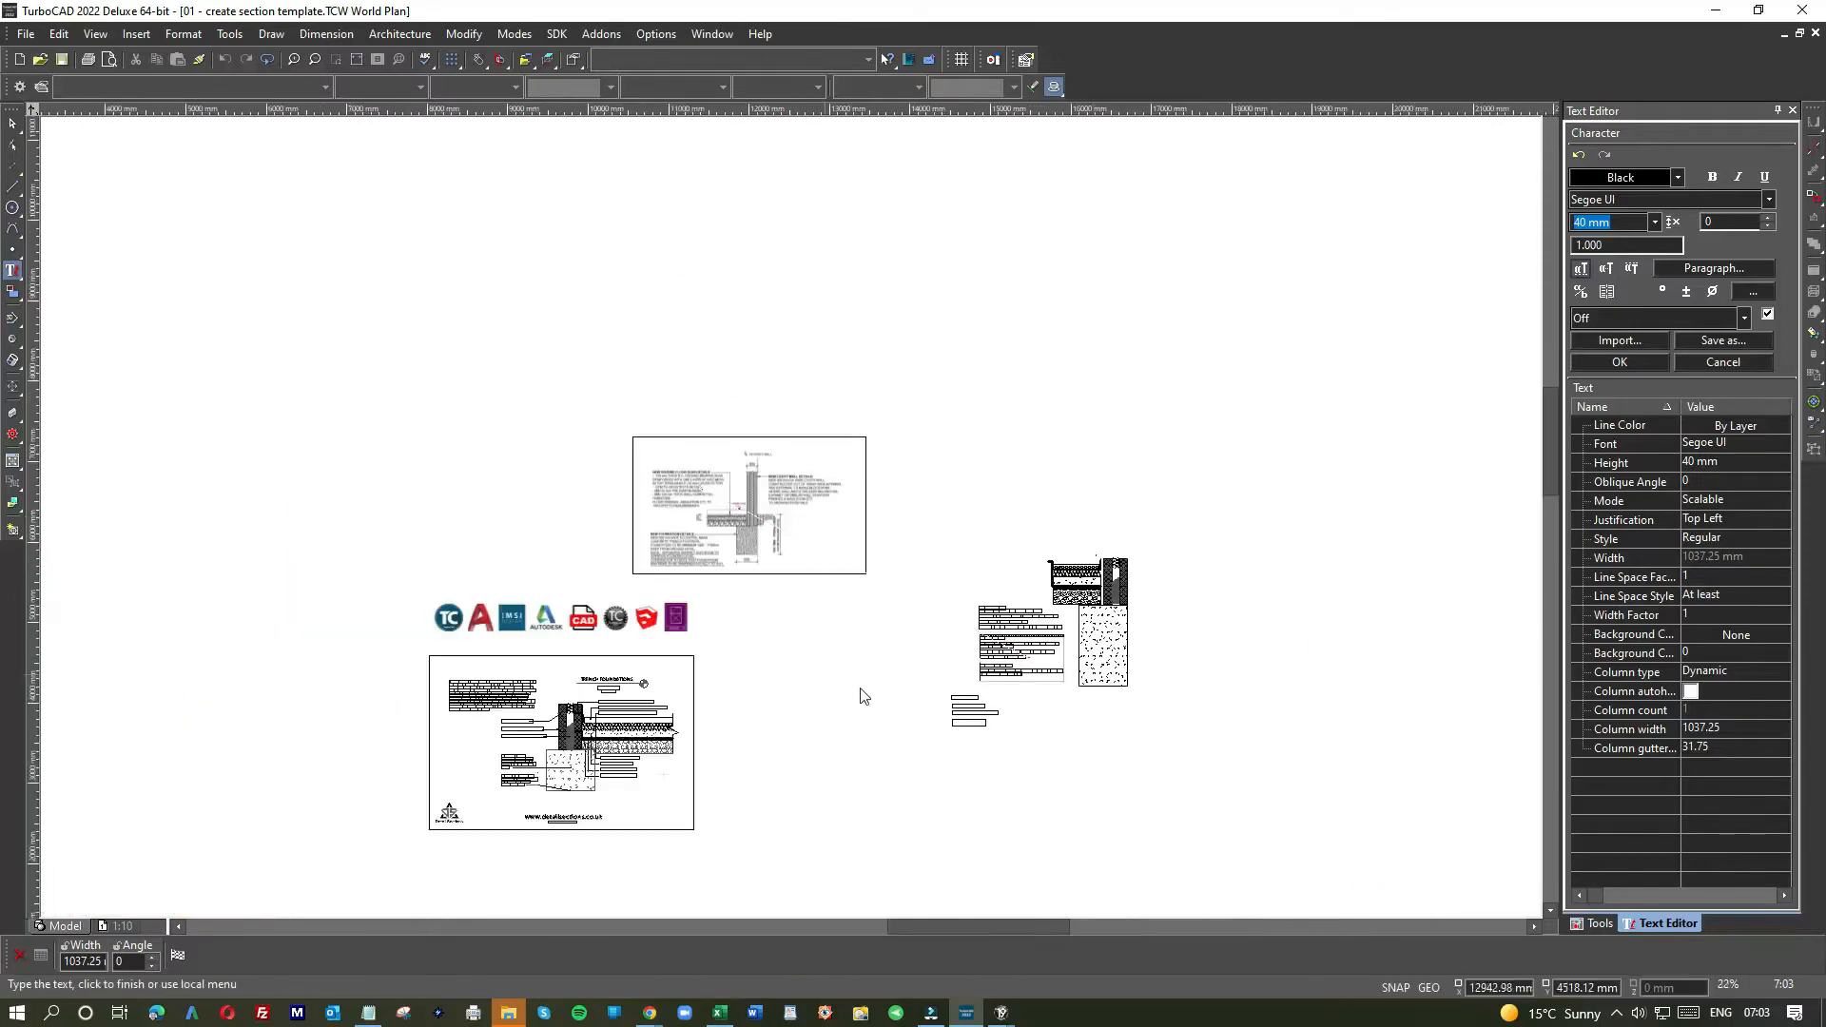
- Add a full stop to the separate "DPM to architects details" note and copy its full wording
scroll(1016, 675, "up", 2)
scroll(791, 519, "up", 3)
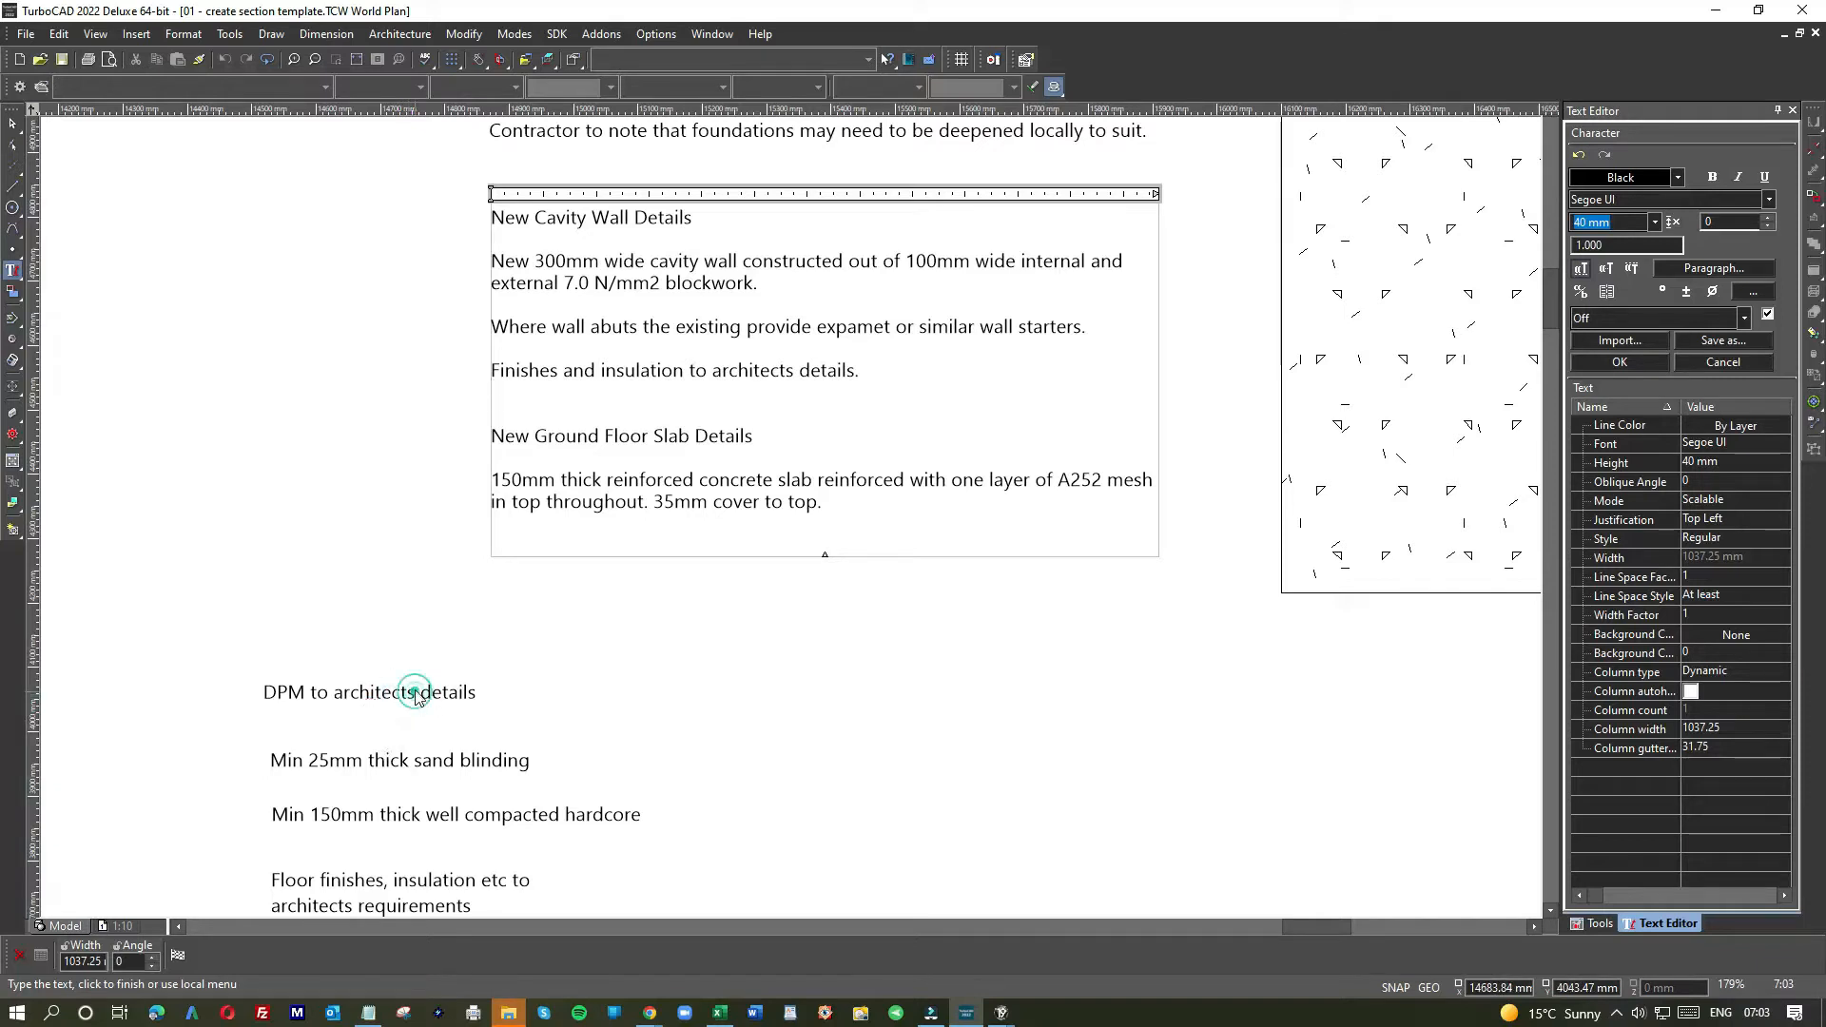
left_click(12, 125)
left_click(434, 696)
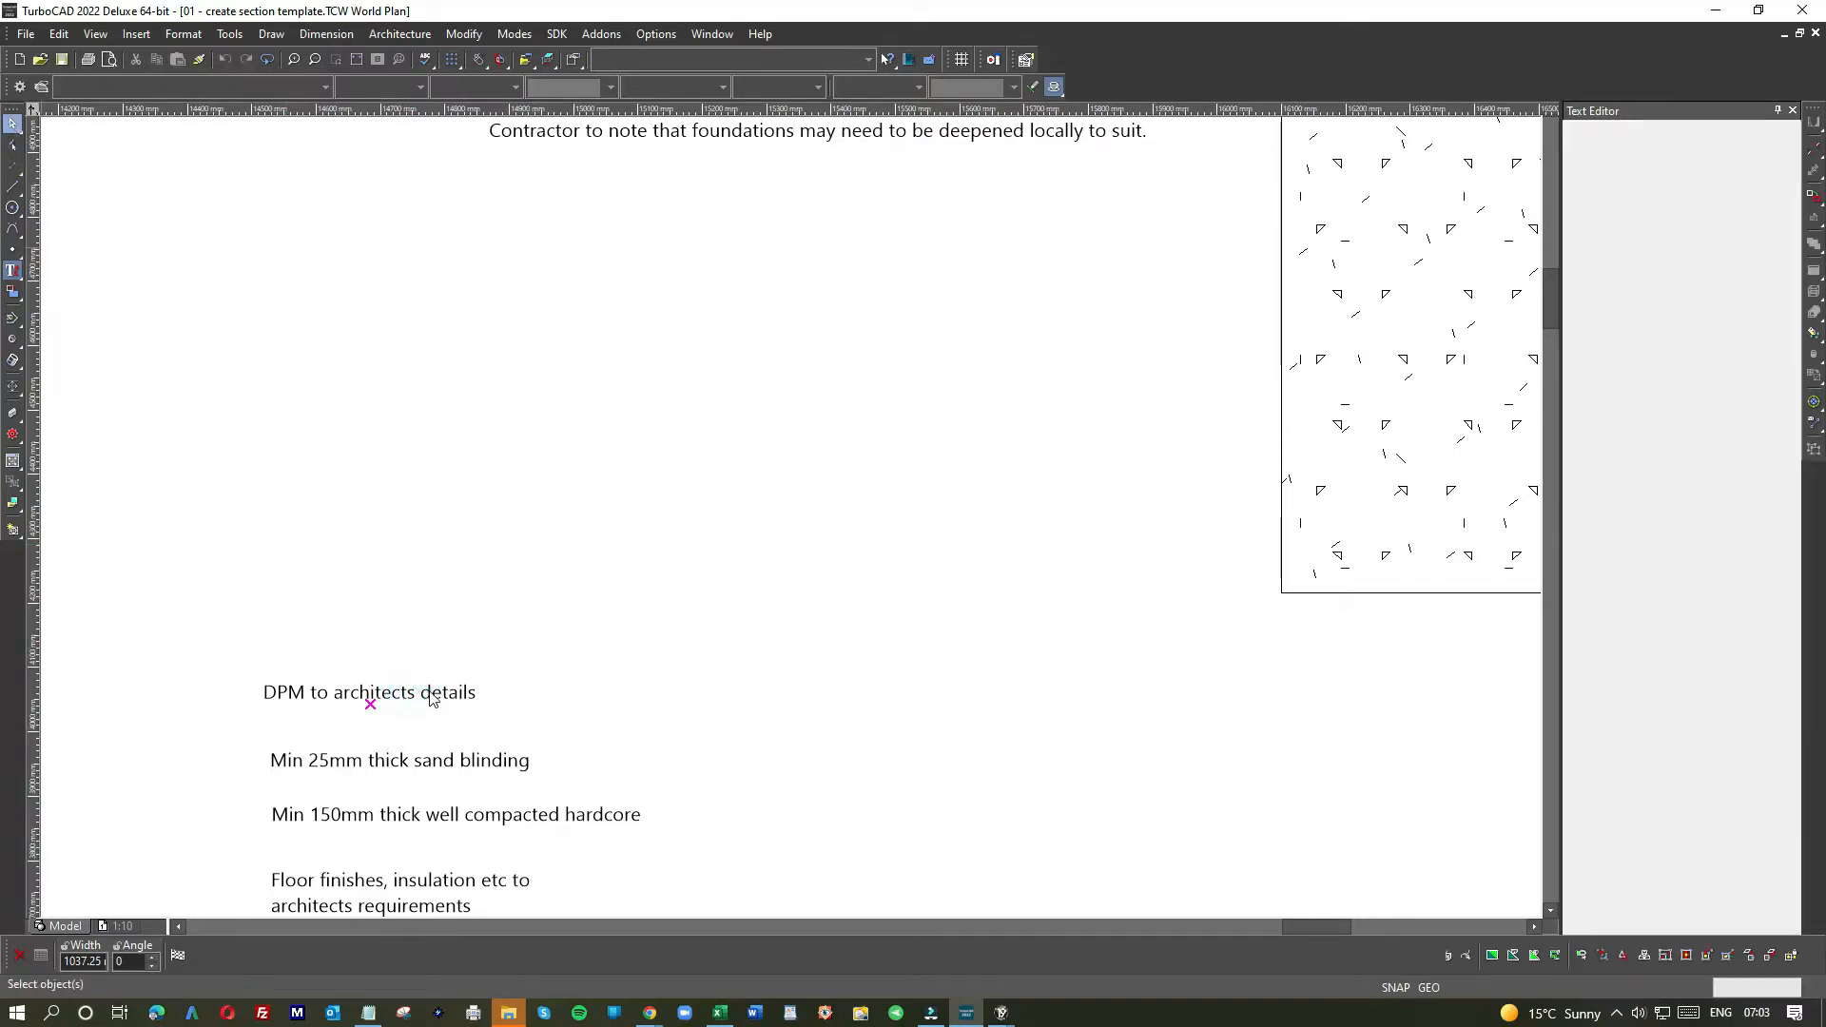
left_click(435, 695)
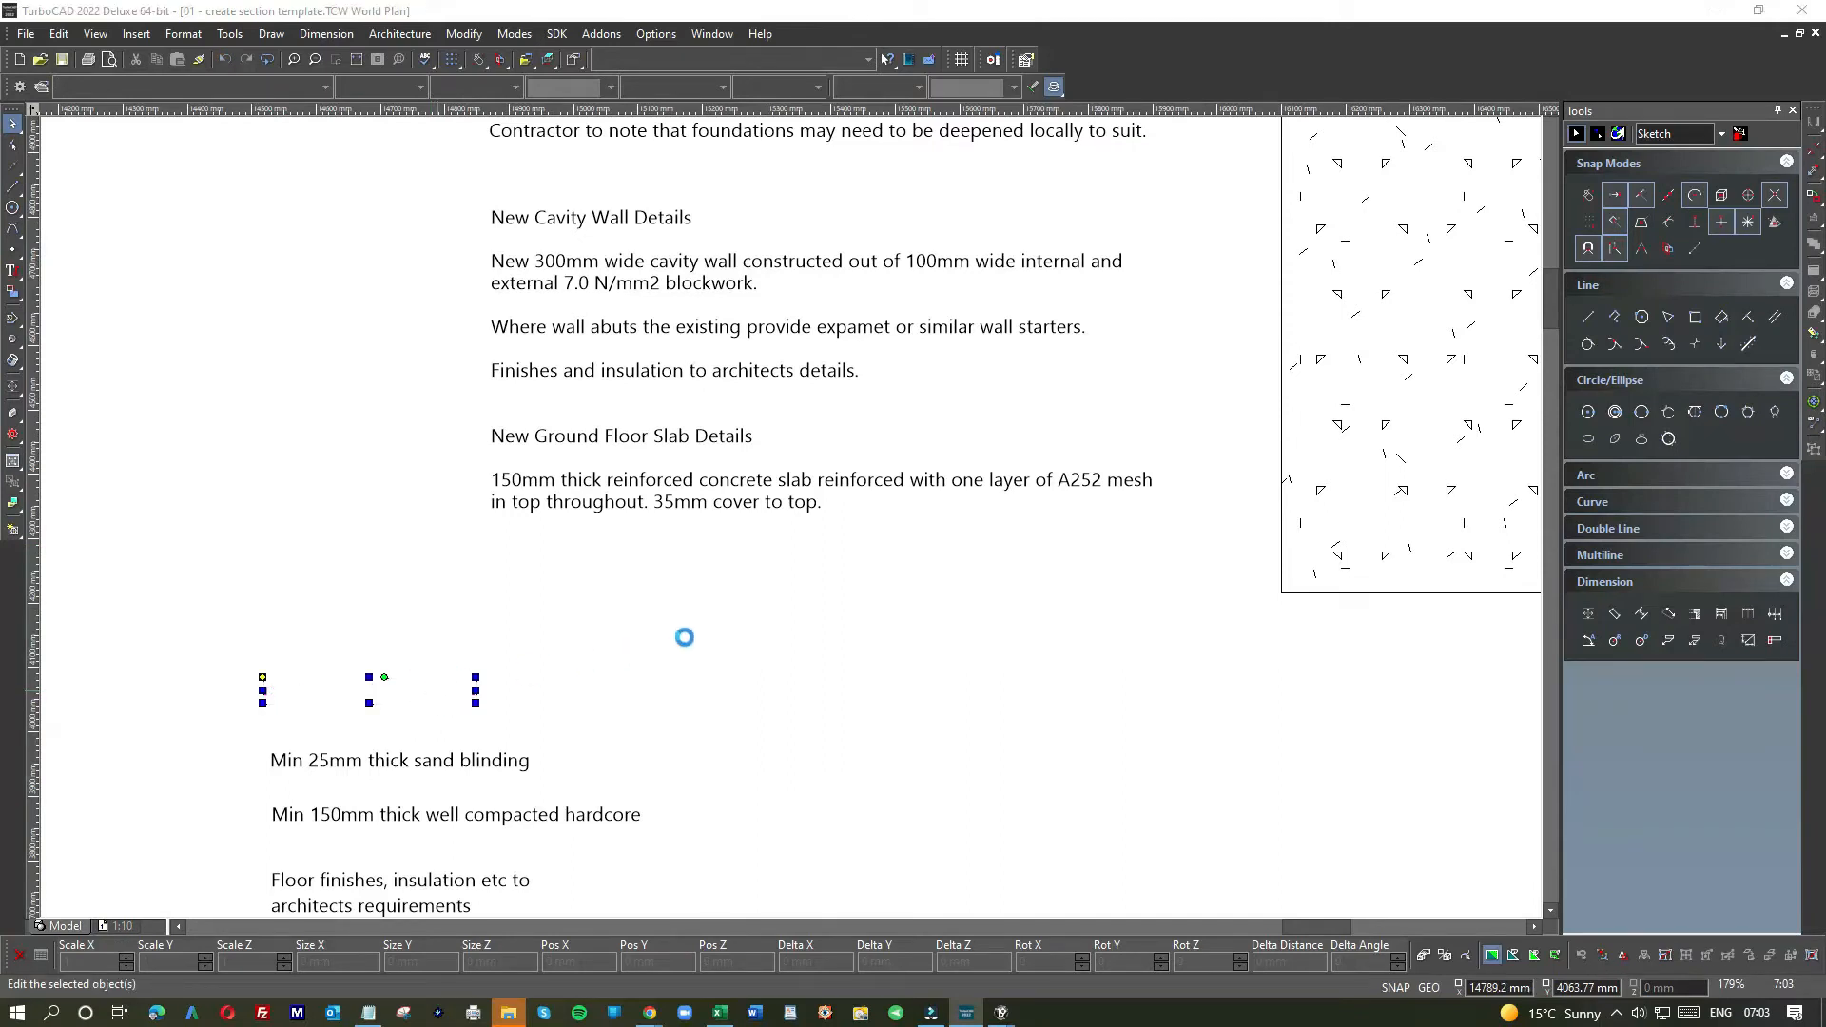
left_click(1073, 364)
left_click_drag(1073, 364, 867, 366)
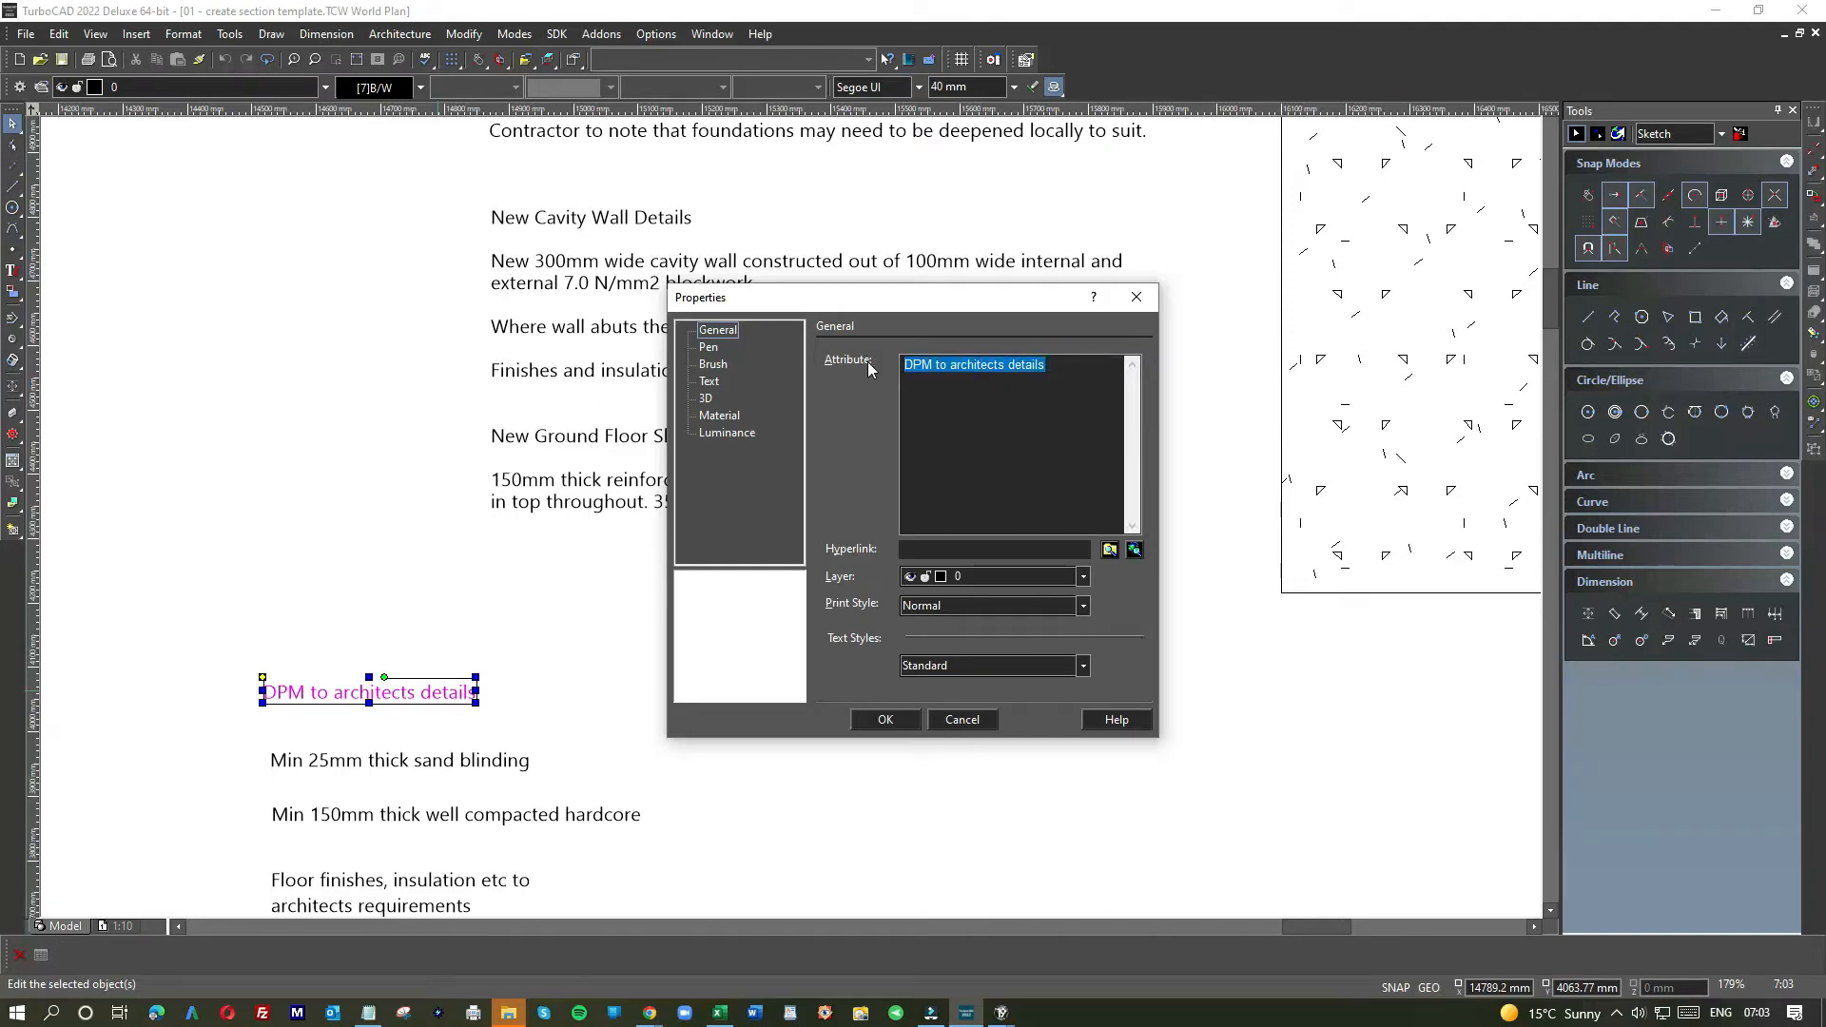
left_click(1065, 364)
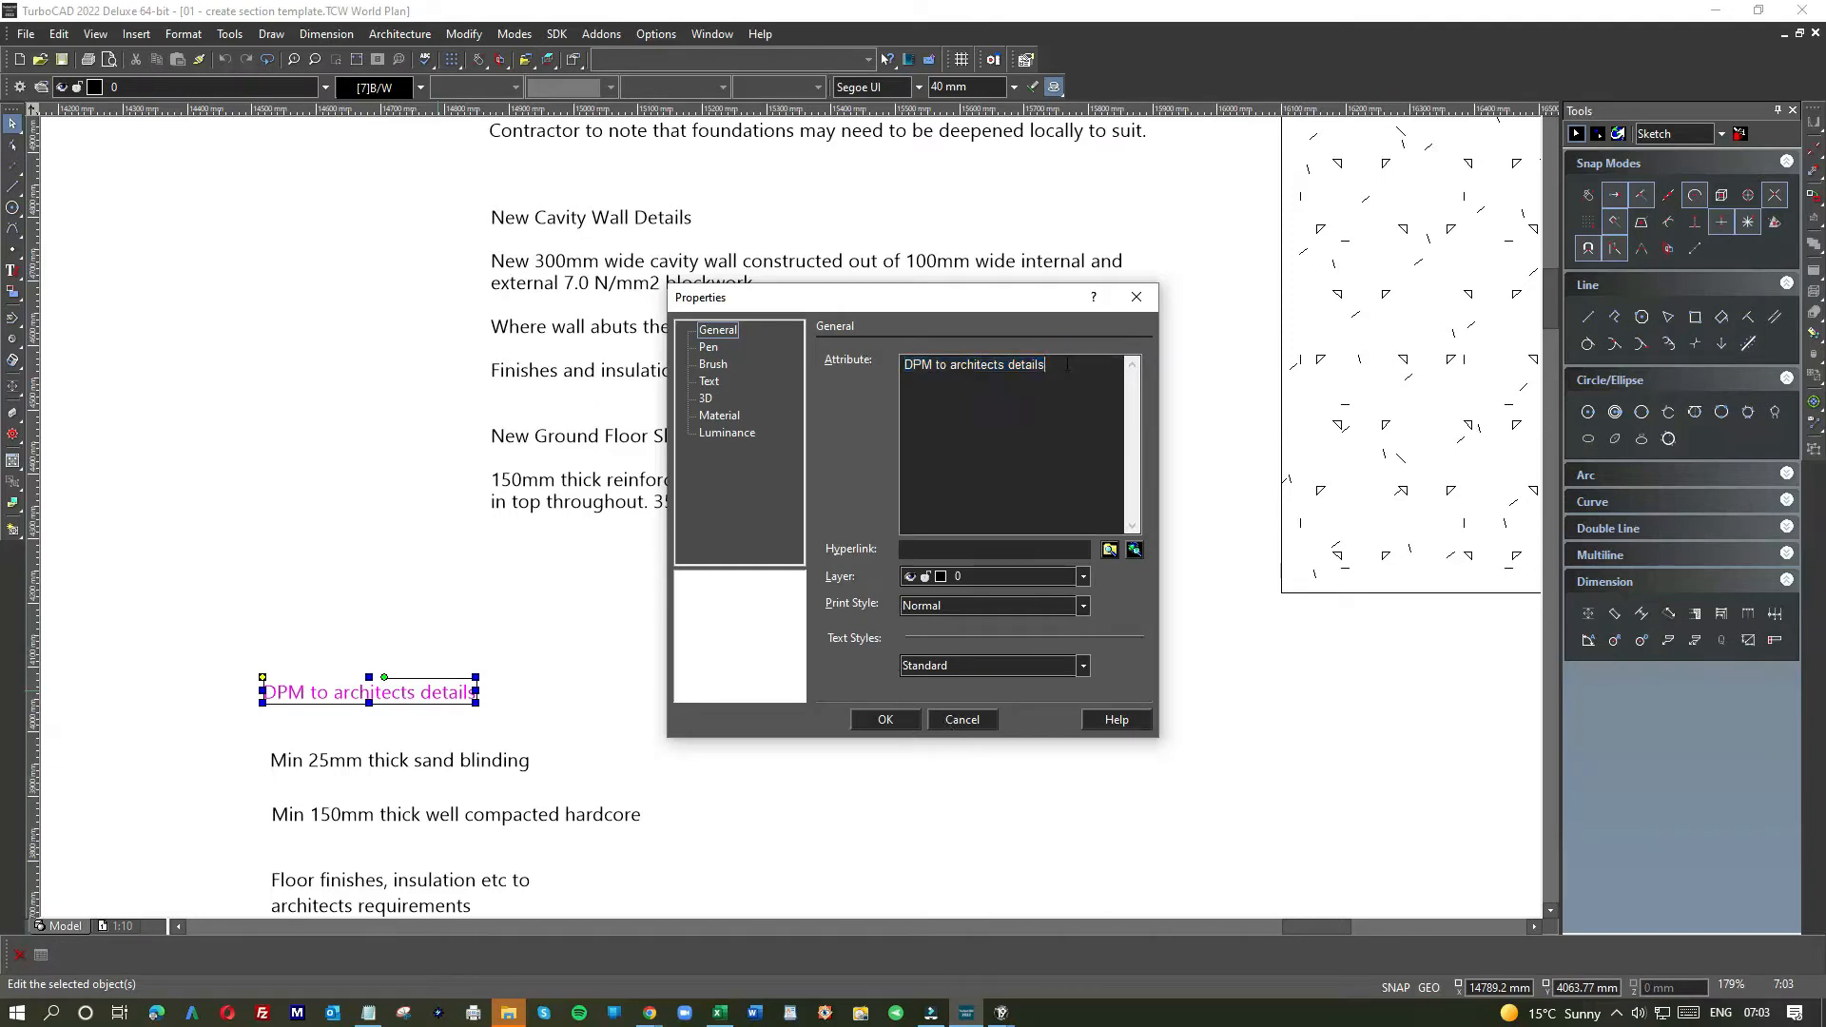
left_click_drag(1060, 371, 813, 374)
key("ctrl+c")
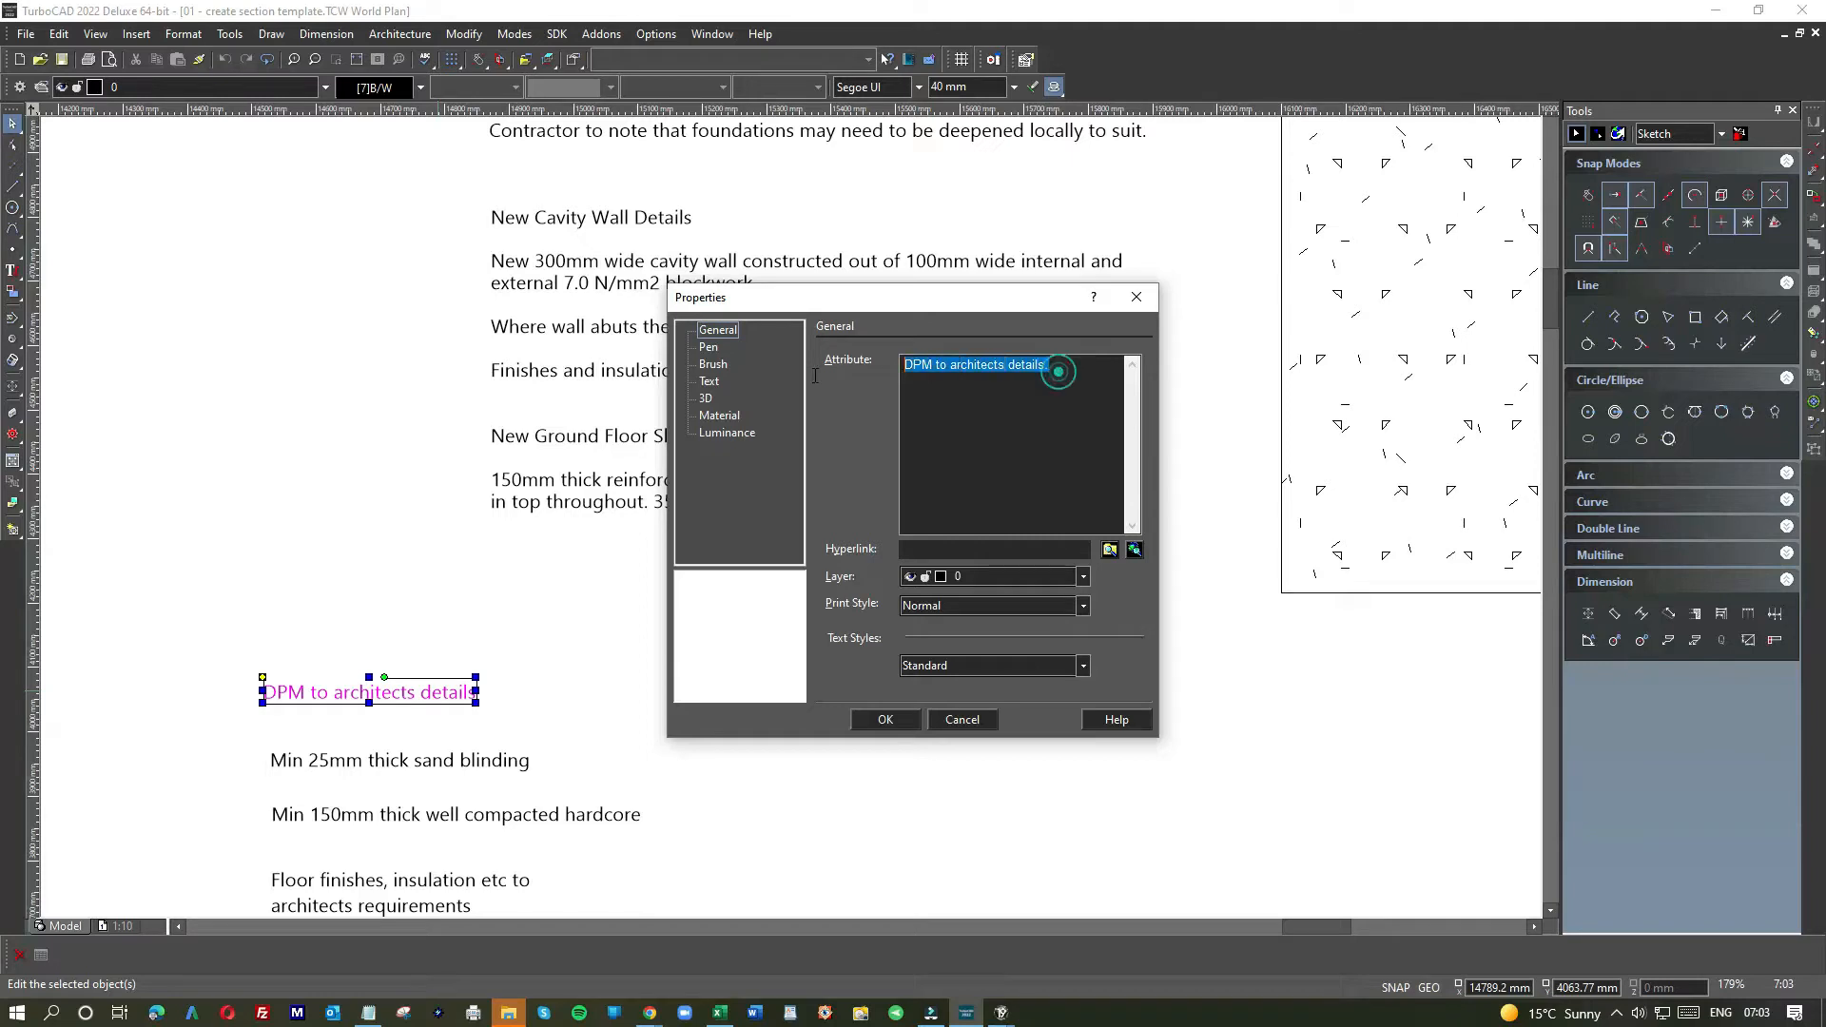
left_click(869, 717)
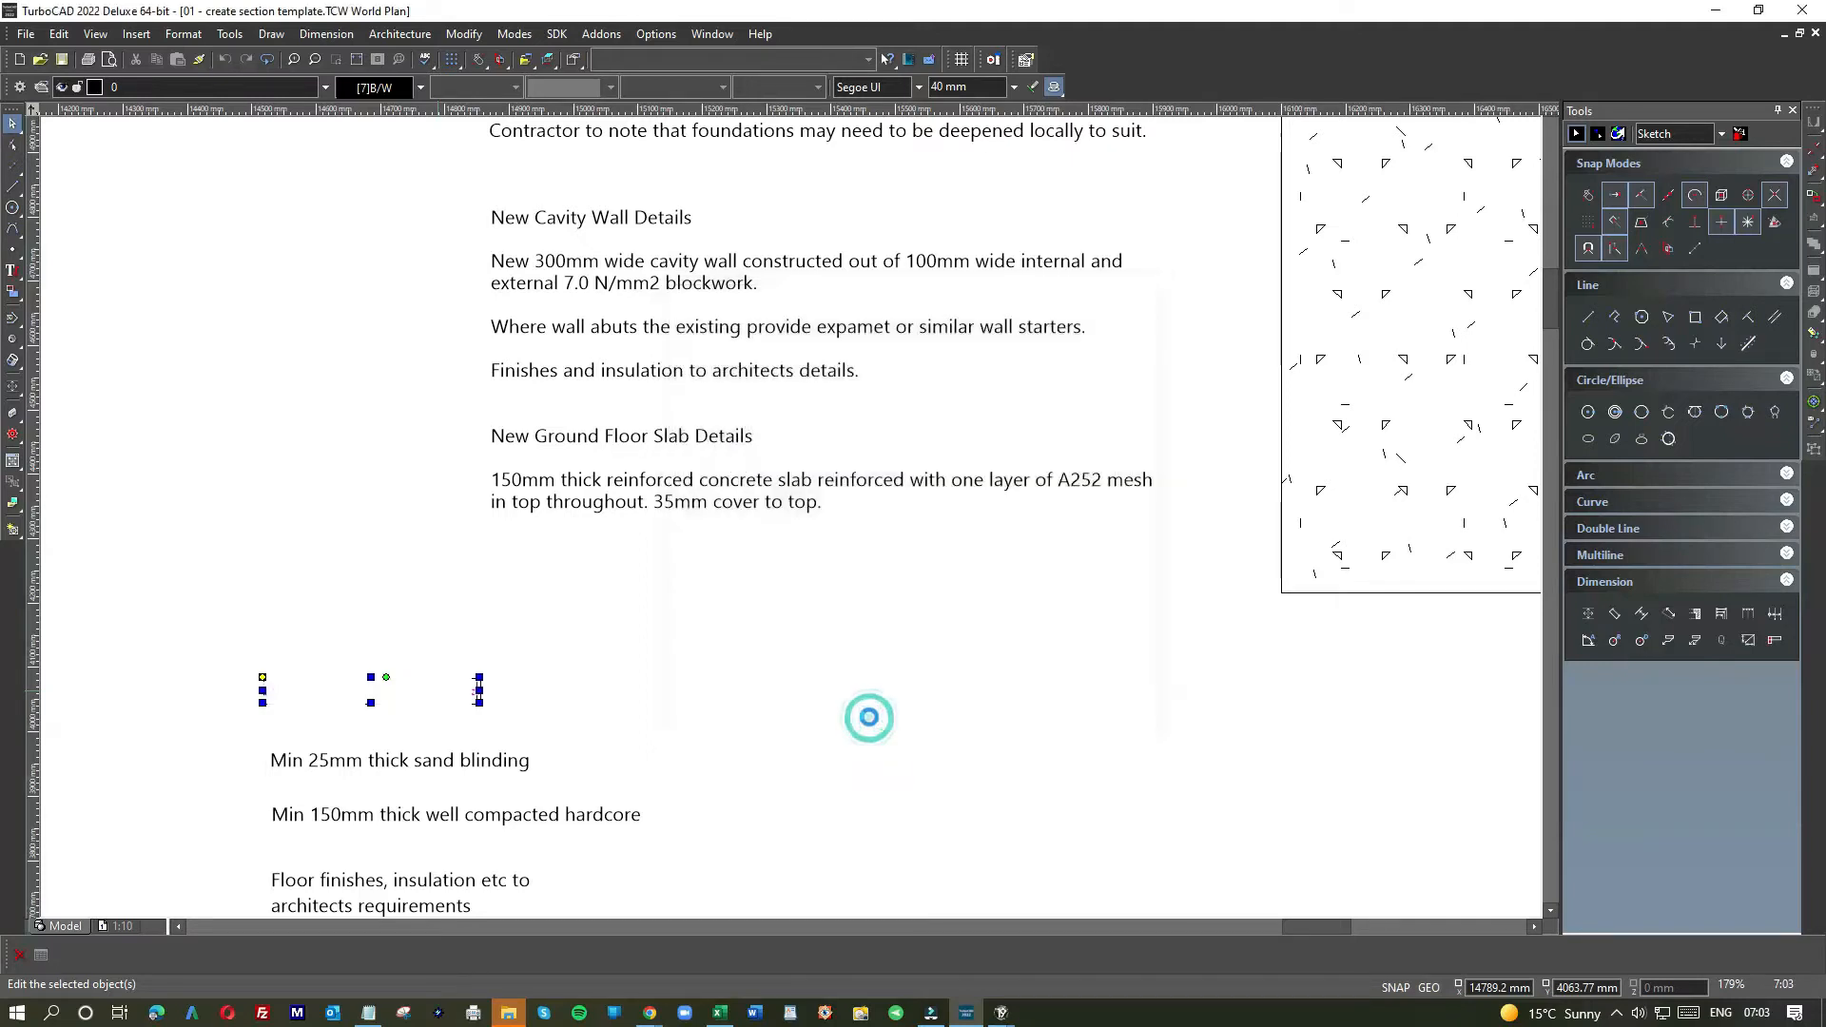
- Paste "DPM to architects details." into the combined text, one blank line below the 150mm thick slab paragraph
left_click(13, 273)
left_click(29, 282)
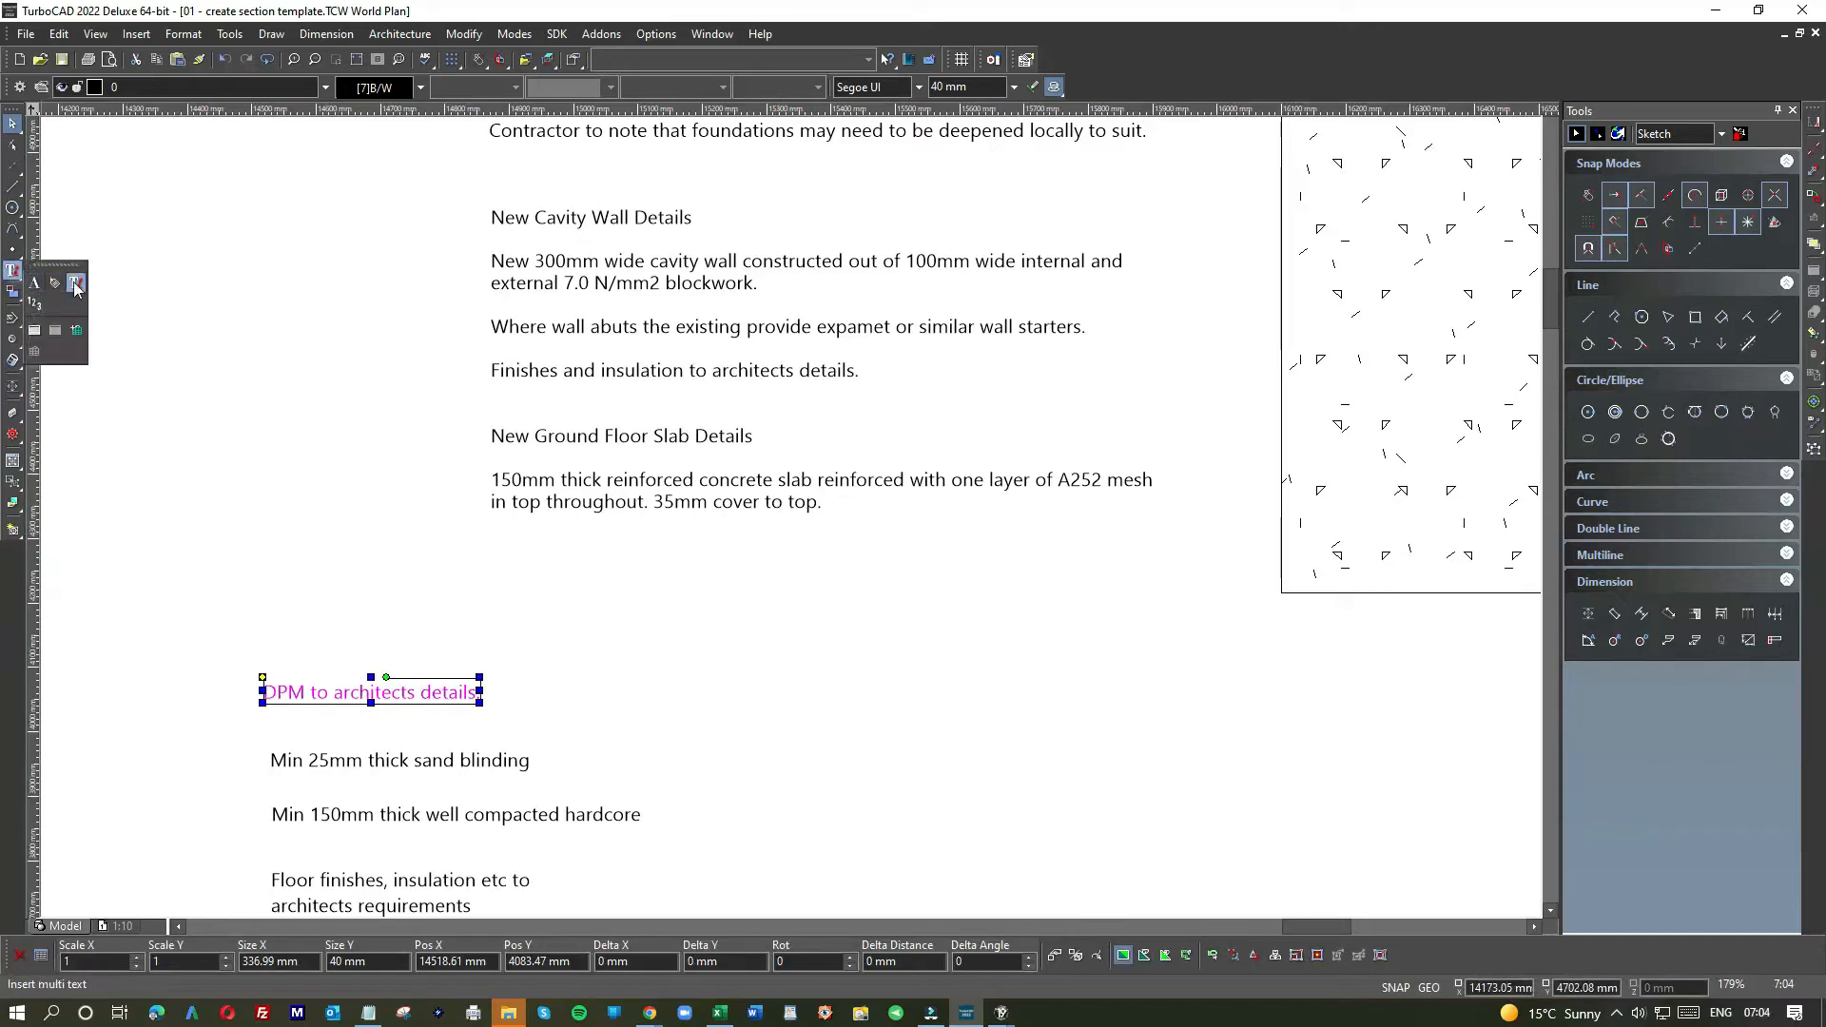
left_click(704, 486)
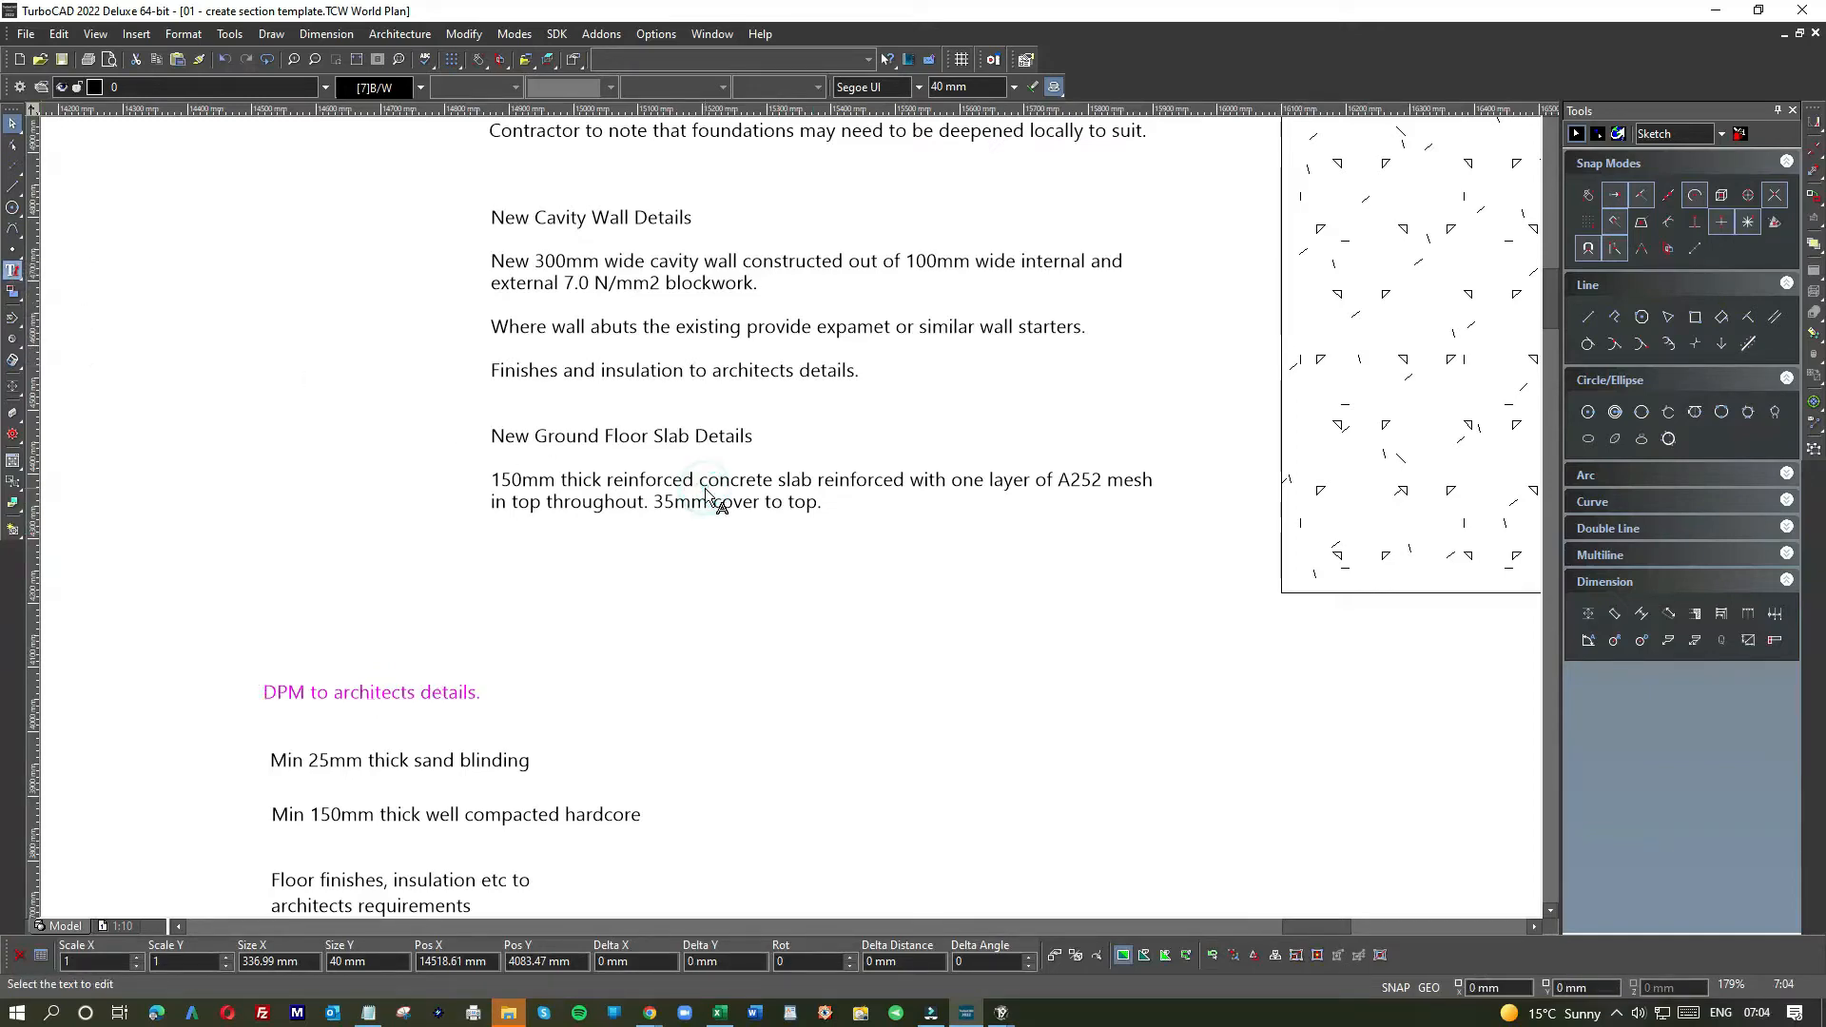
left_click(704, 493)
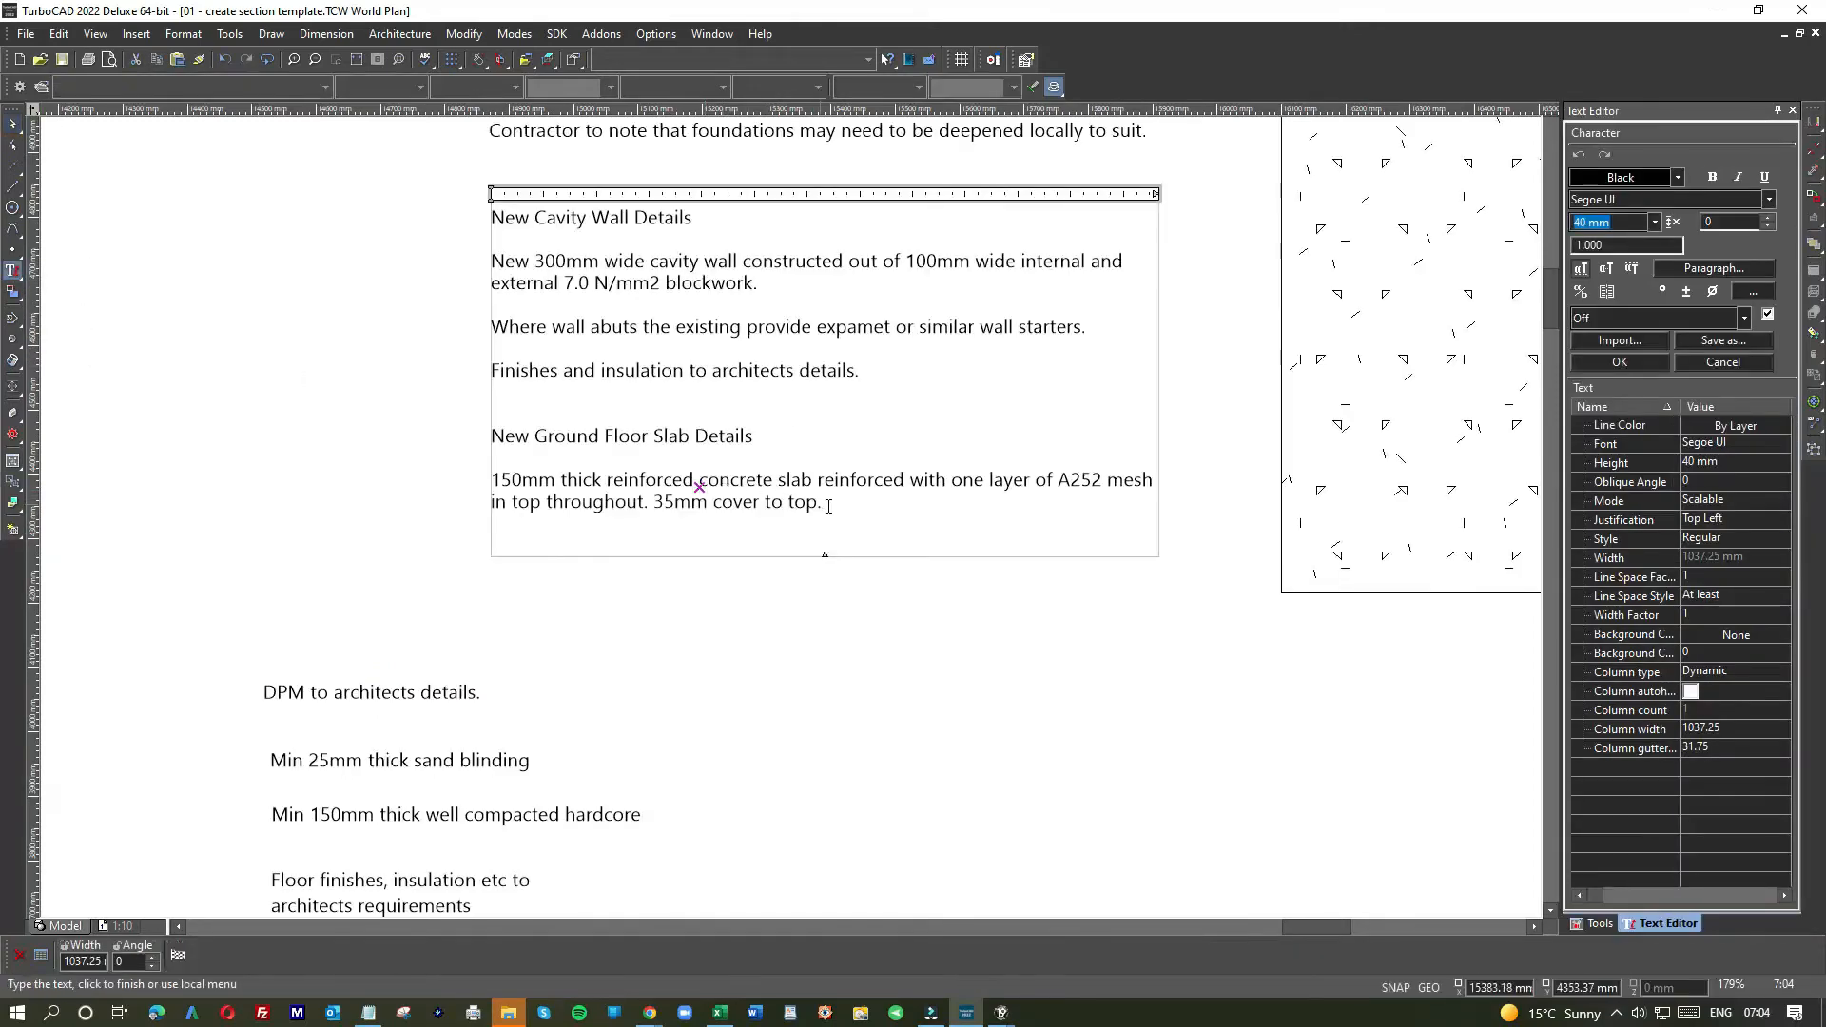
left_click(835, 506)
key("Return")
key("Return")
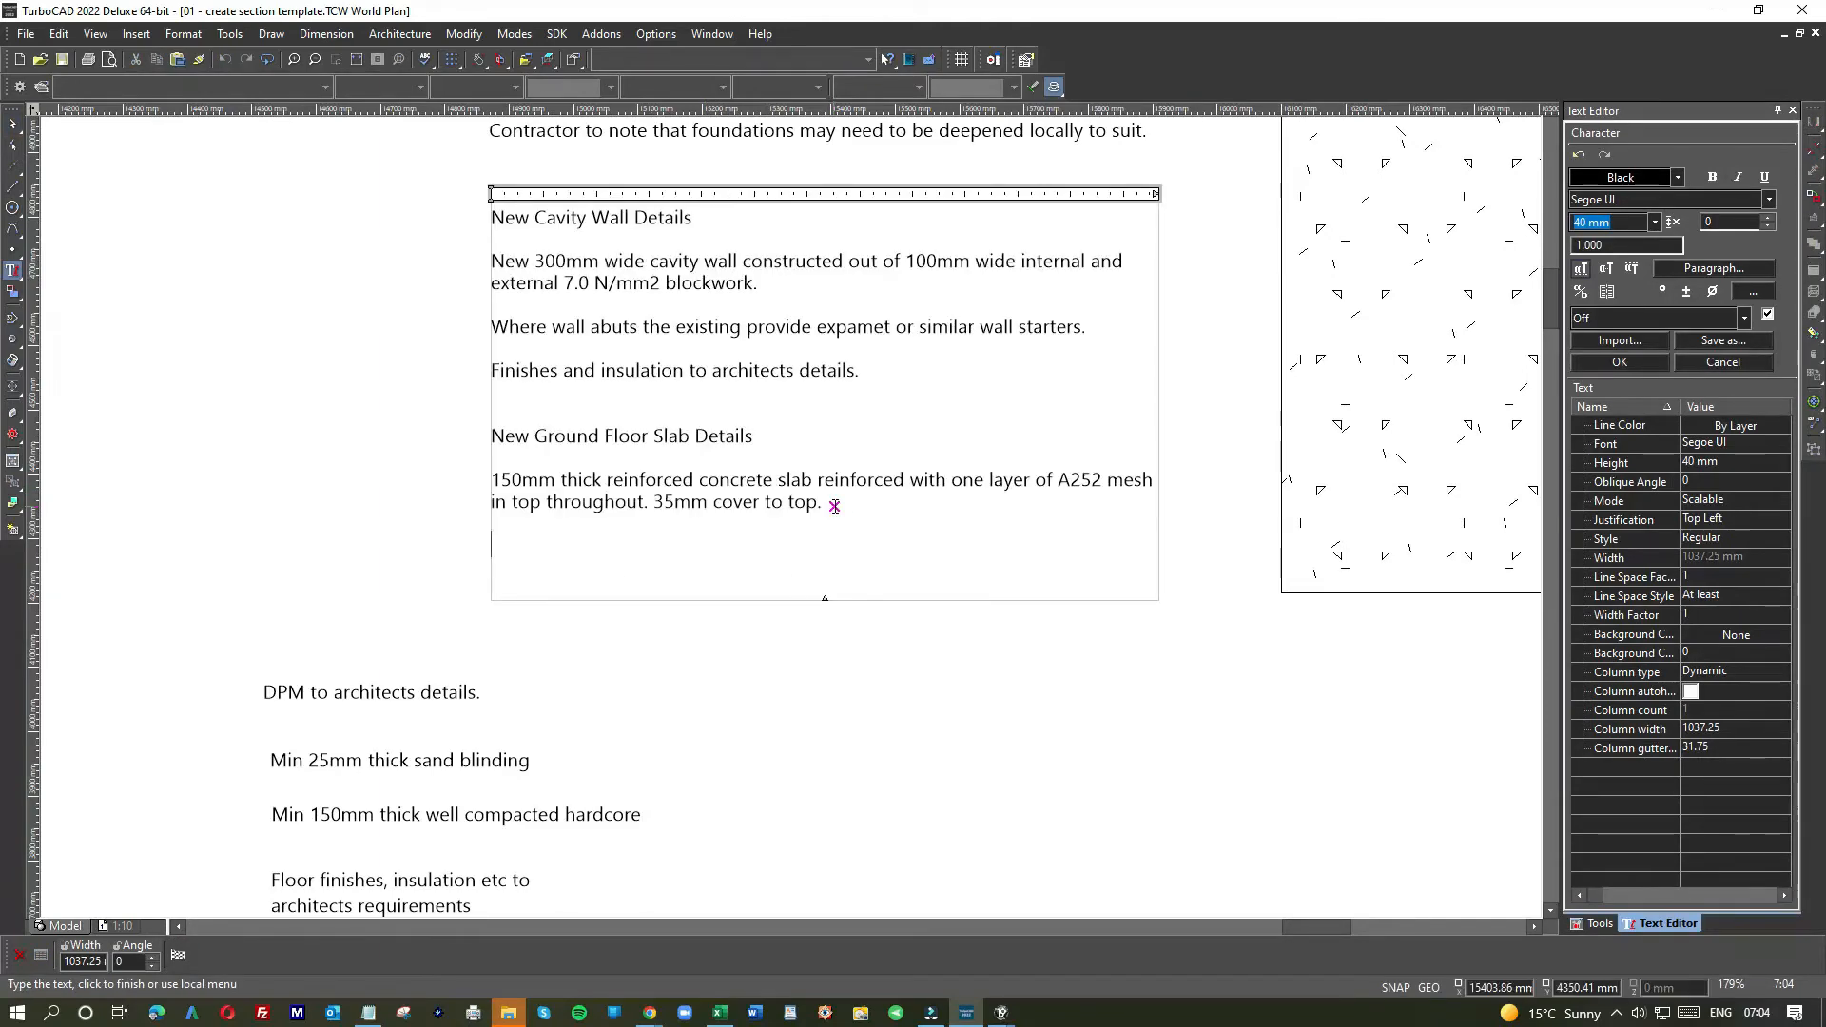
key("ctrl+v")
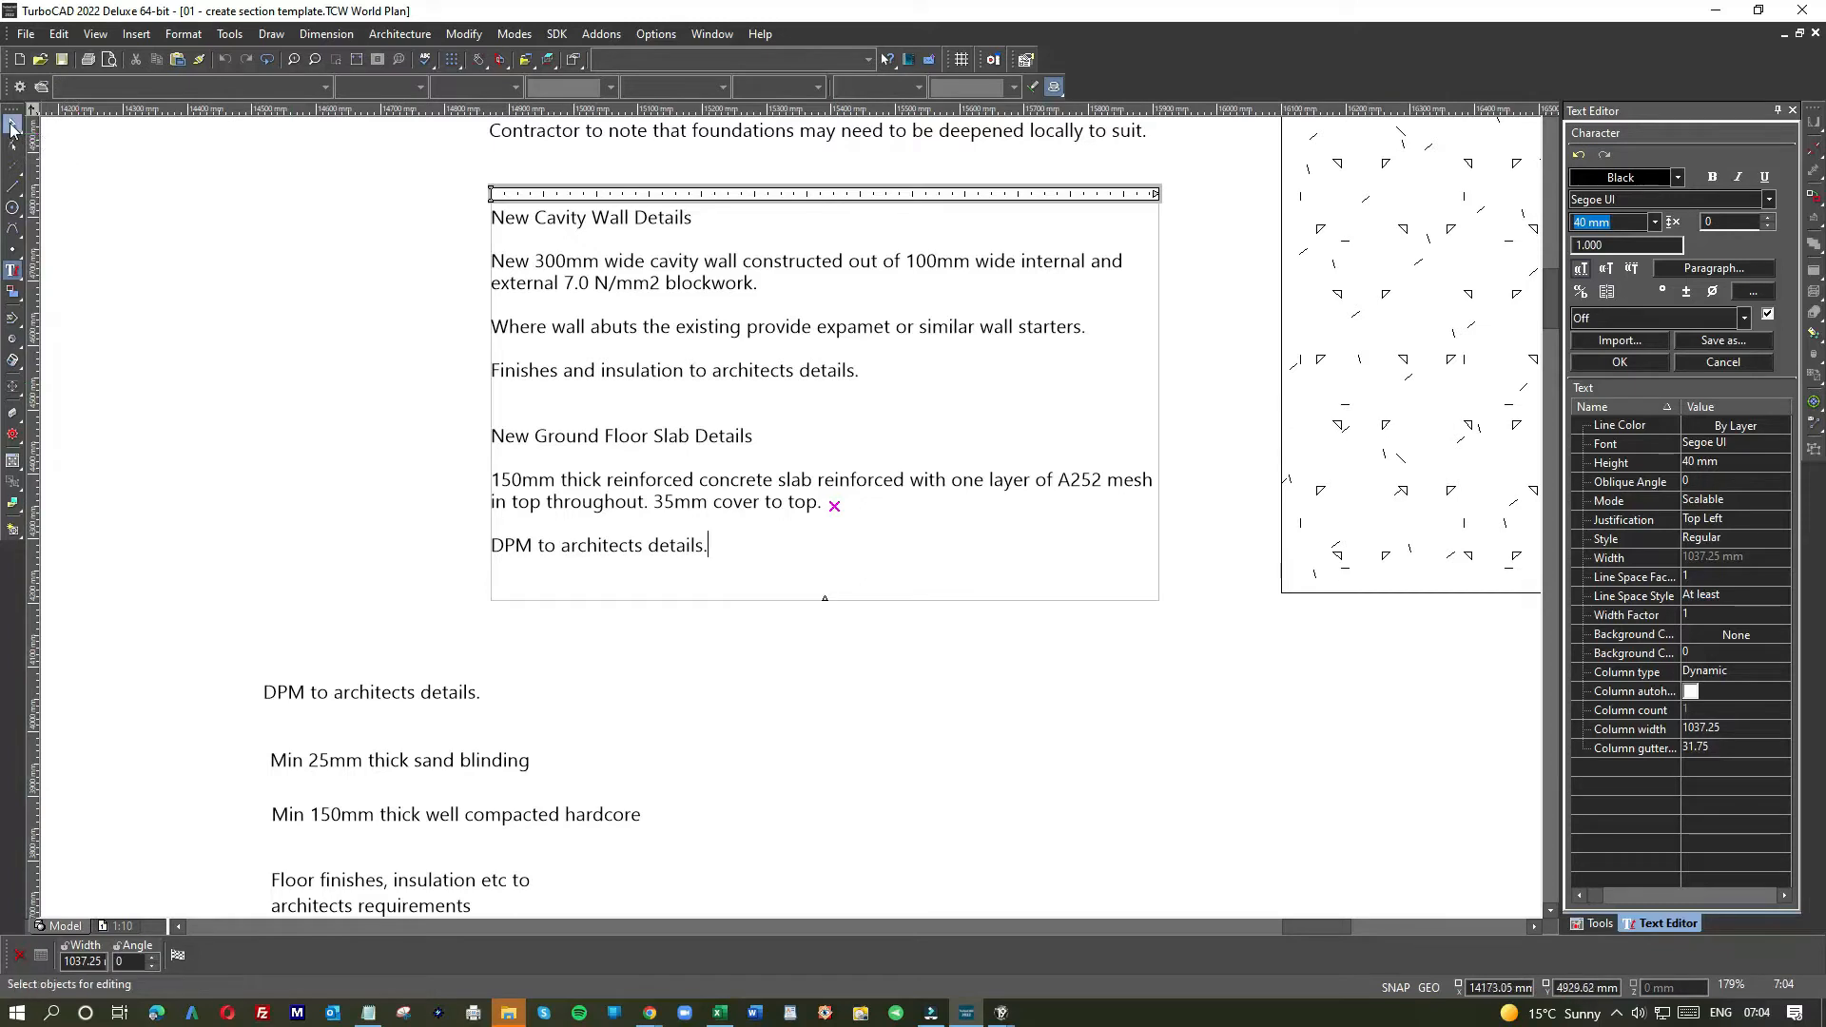
- Finish editing the combined text and delete the separate DPM note
left_click(344, 694)
left_click(346, 691)
key("Delete")
- Copy the separate sand blinding note's wording with a full stop added, then close its properties without saving
left_click(368, 761)
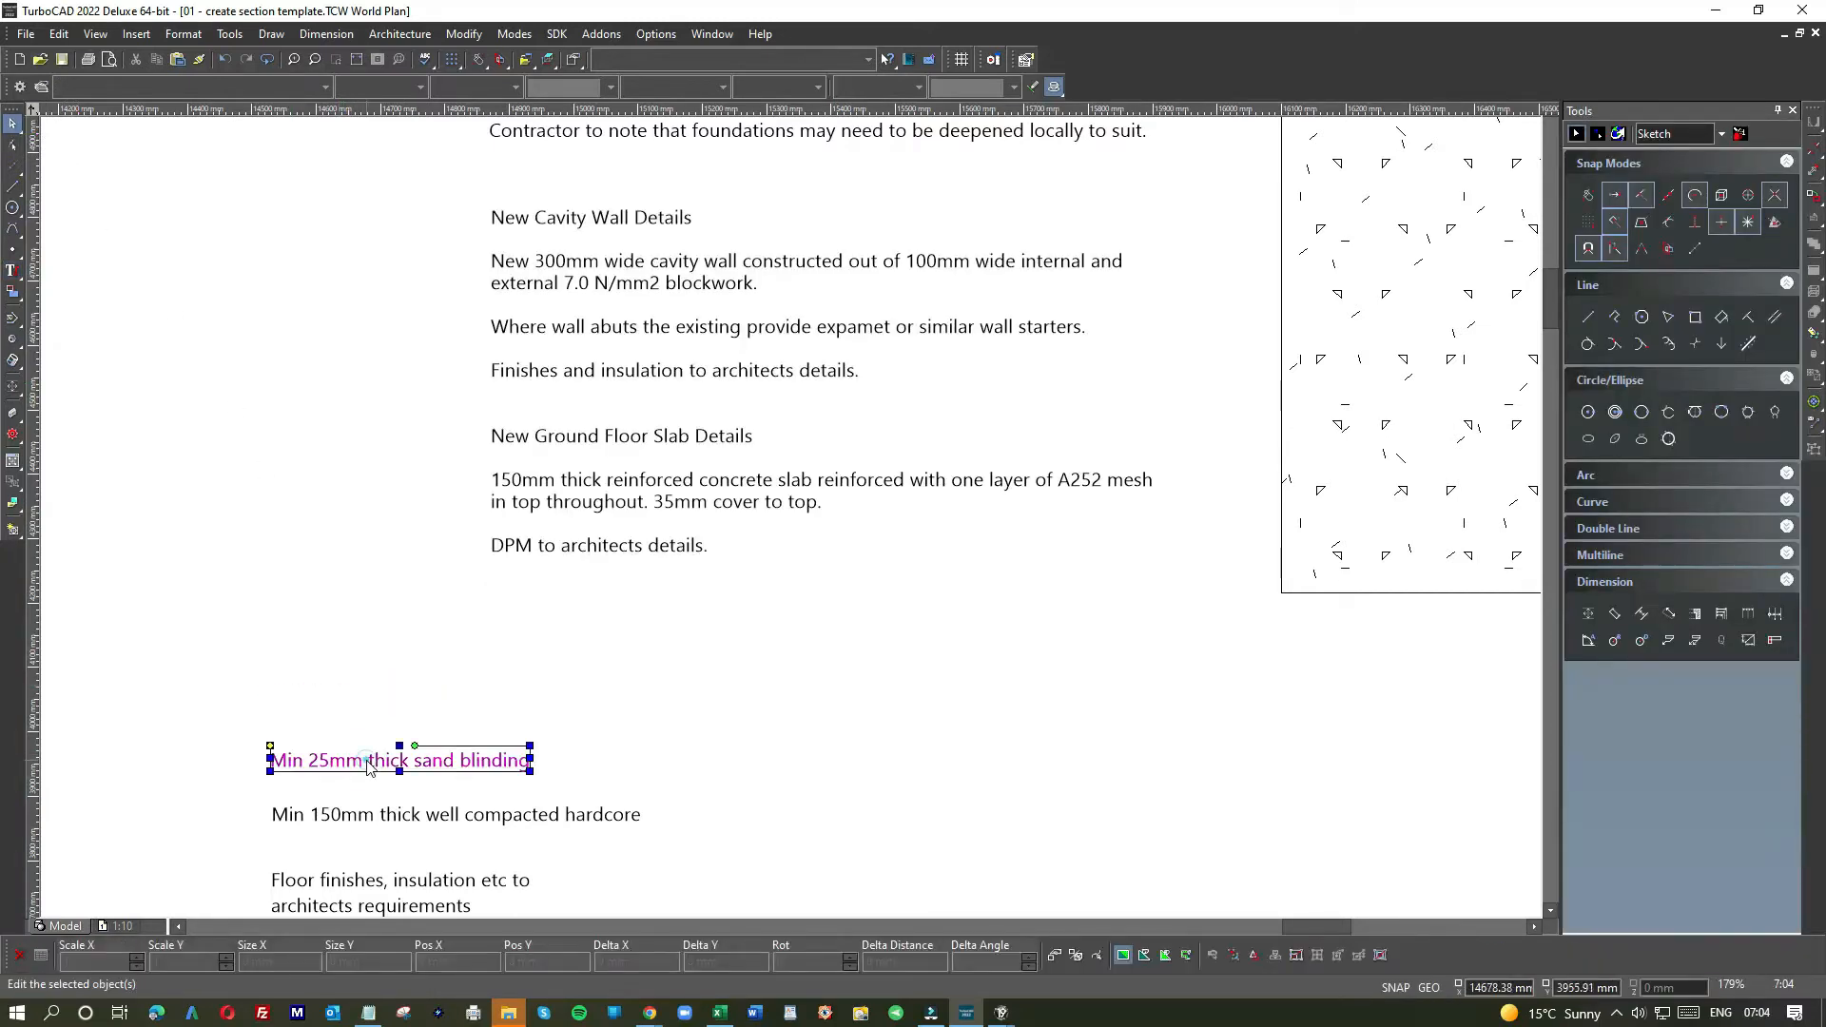
double_click(368, 761)
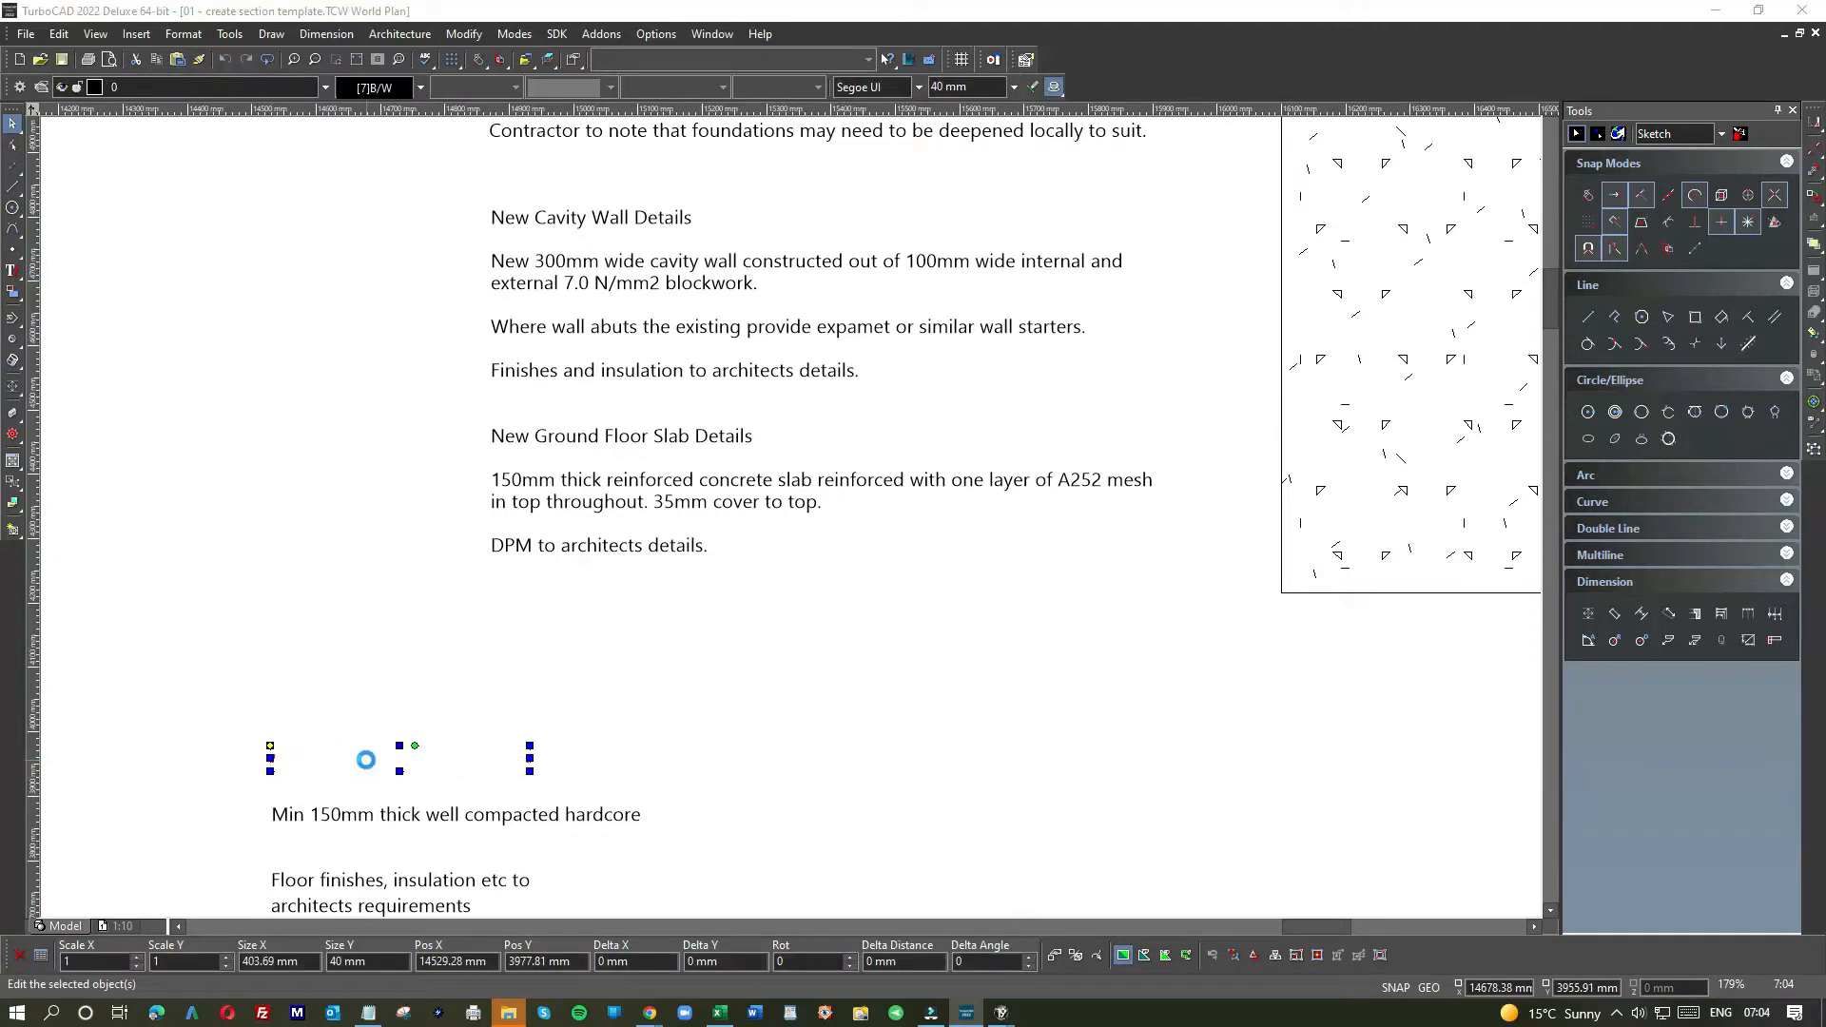
left_click(1073, 365)
type(".")
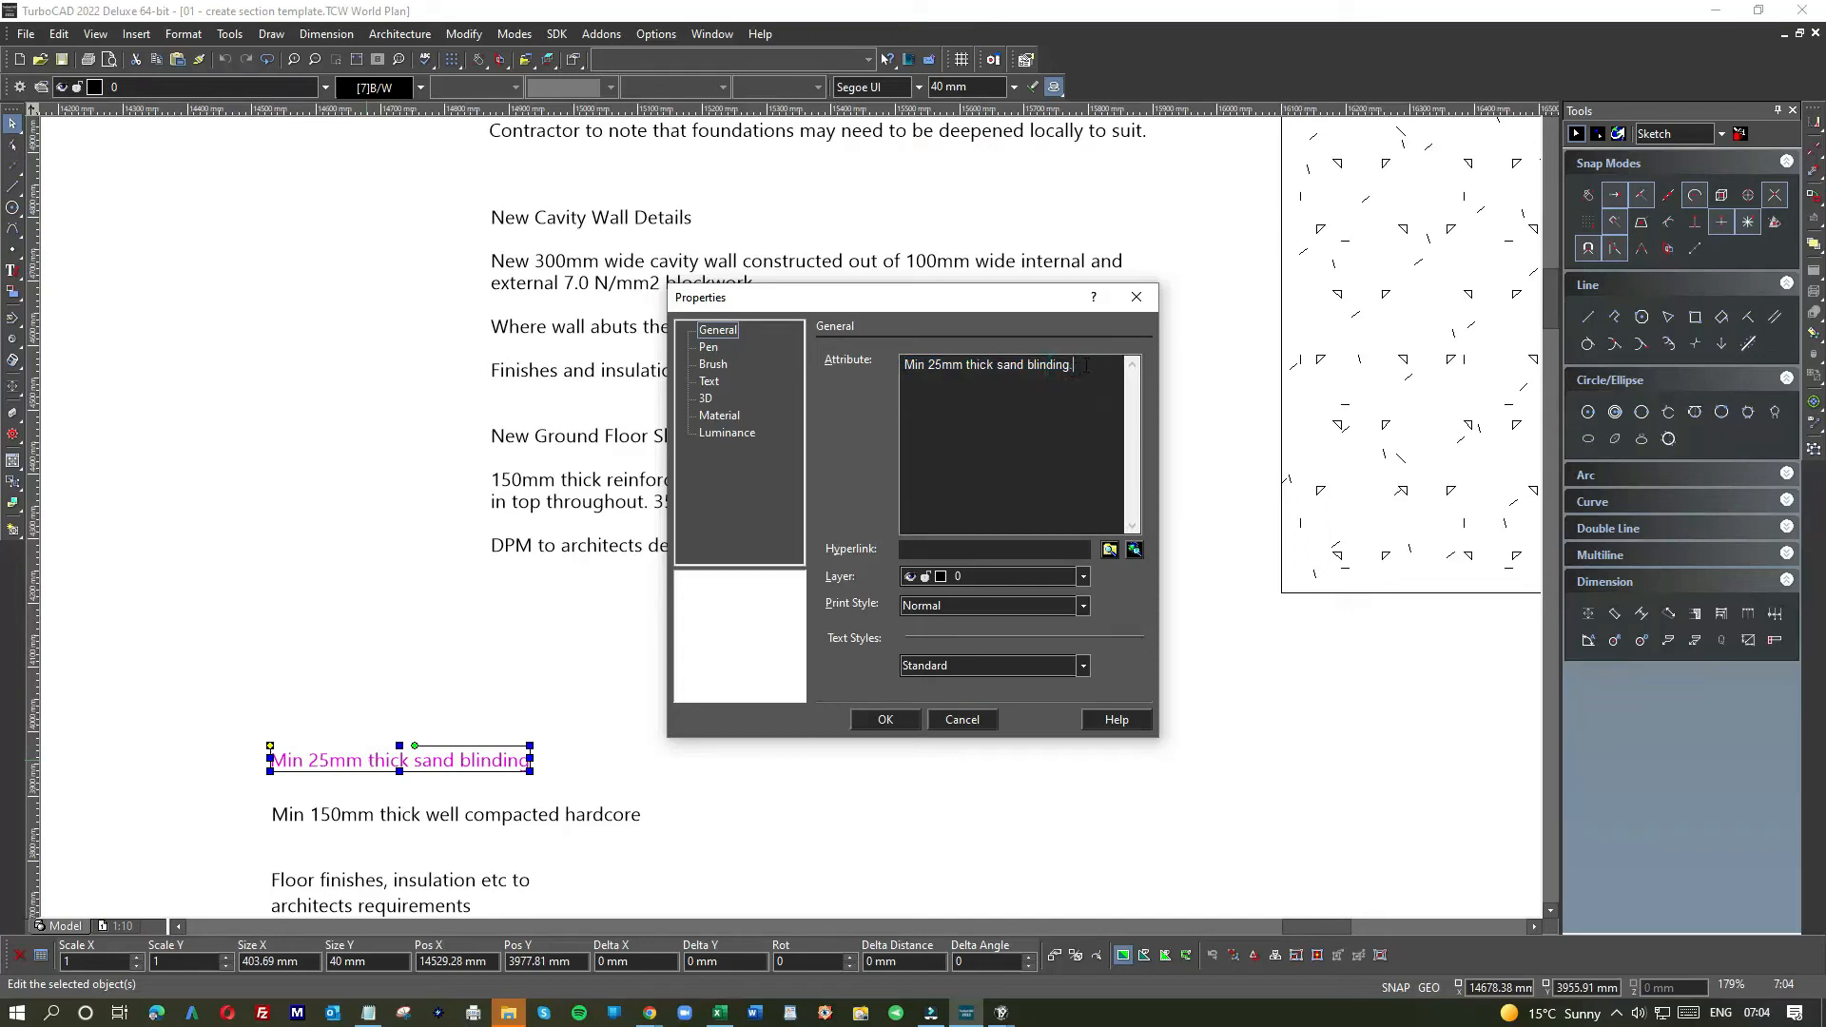
key("ctrl+a")
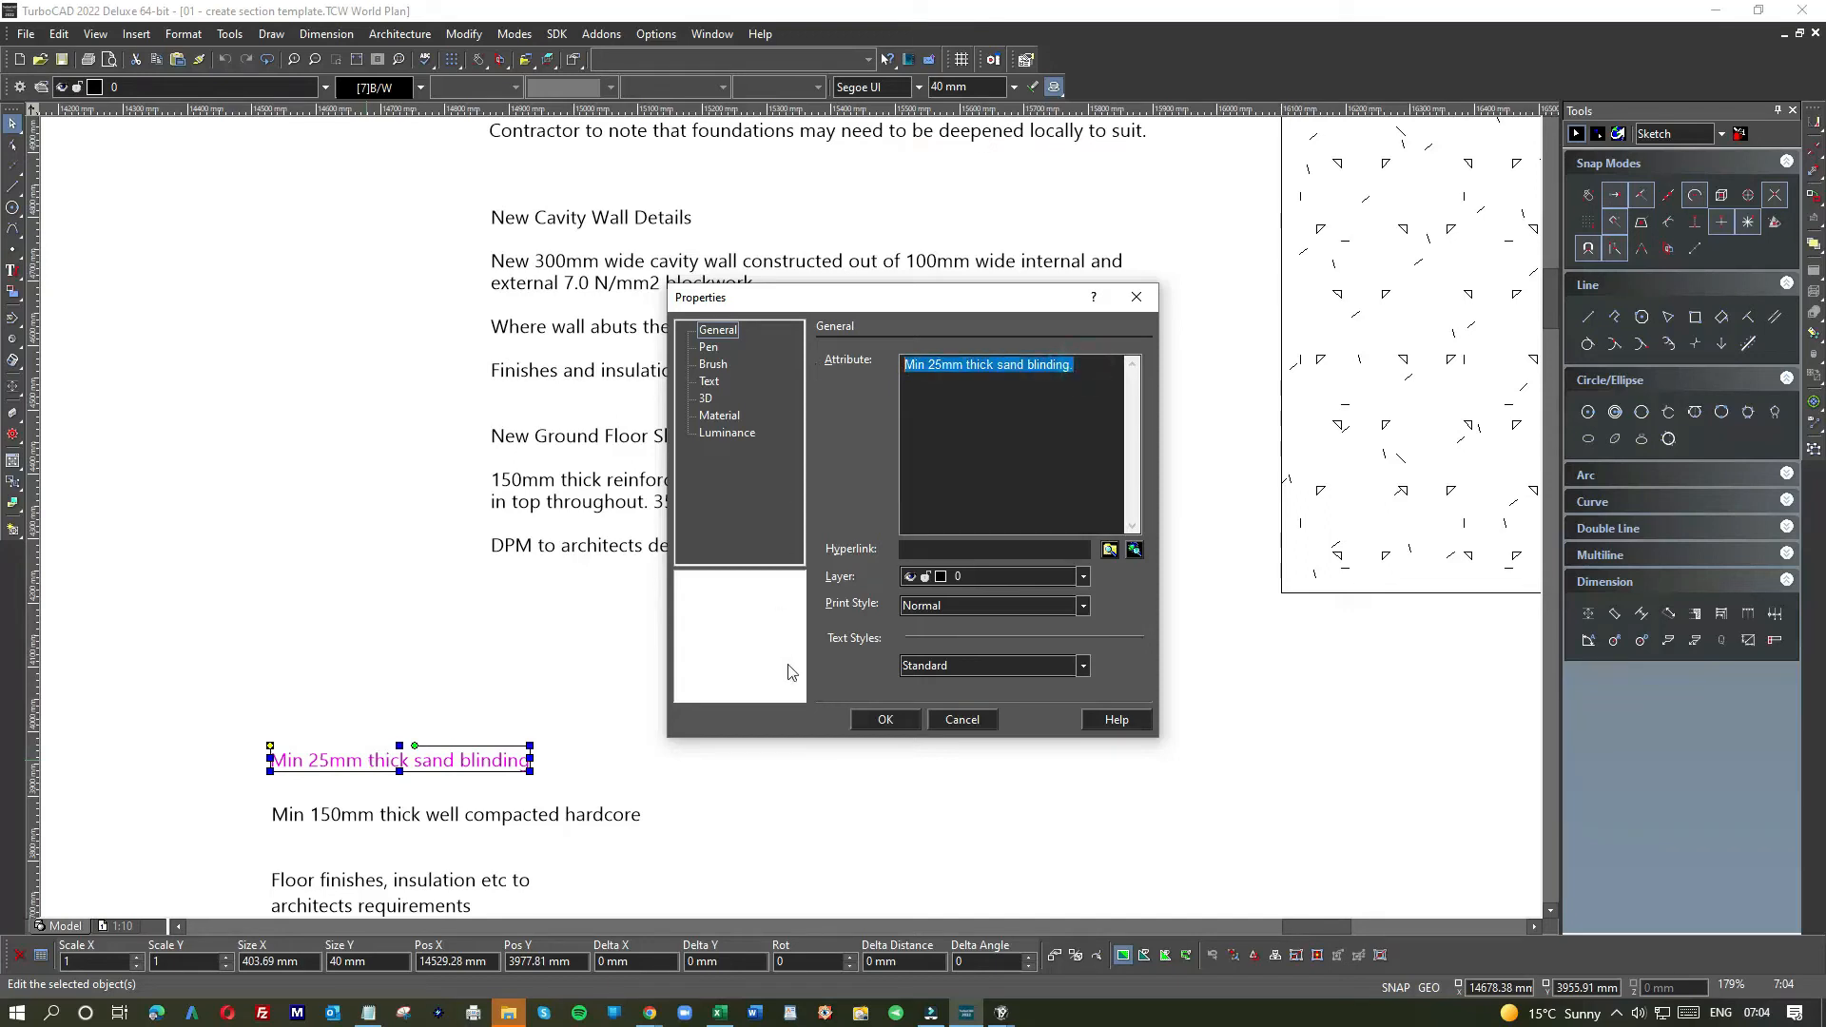
left_click(964, 721)
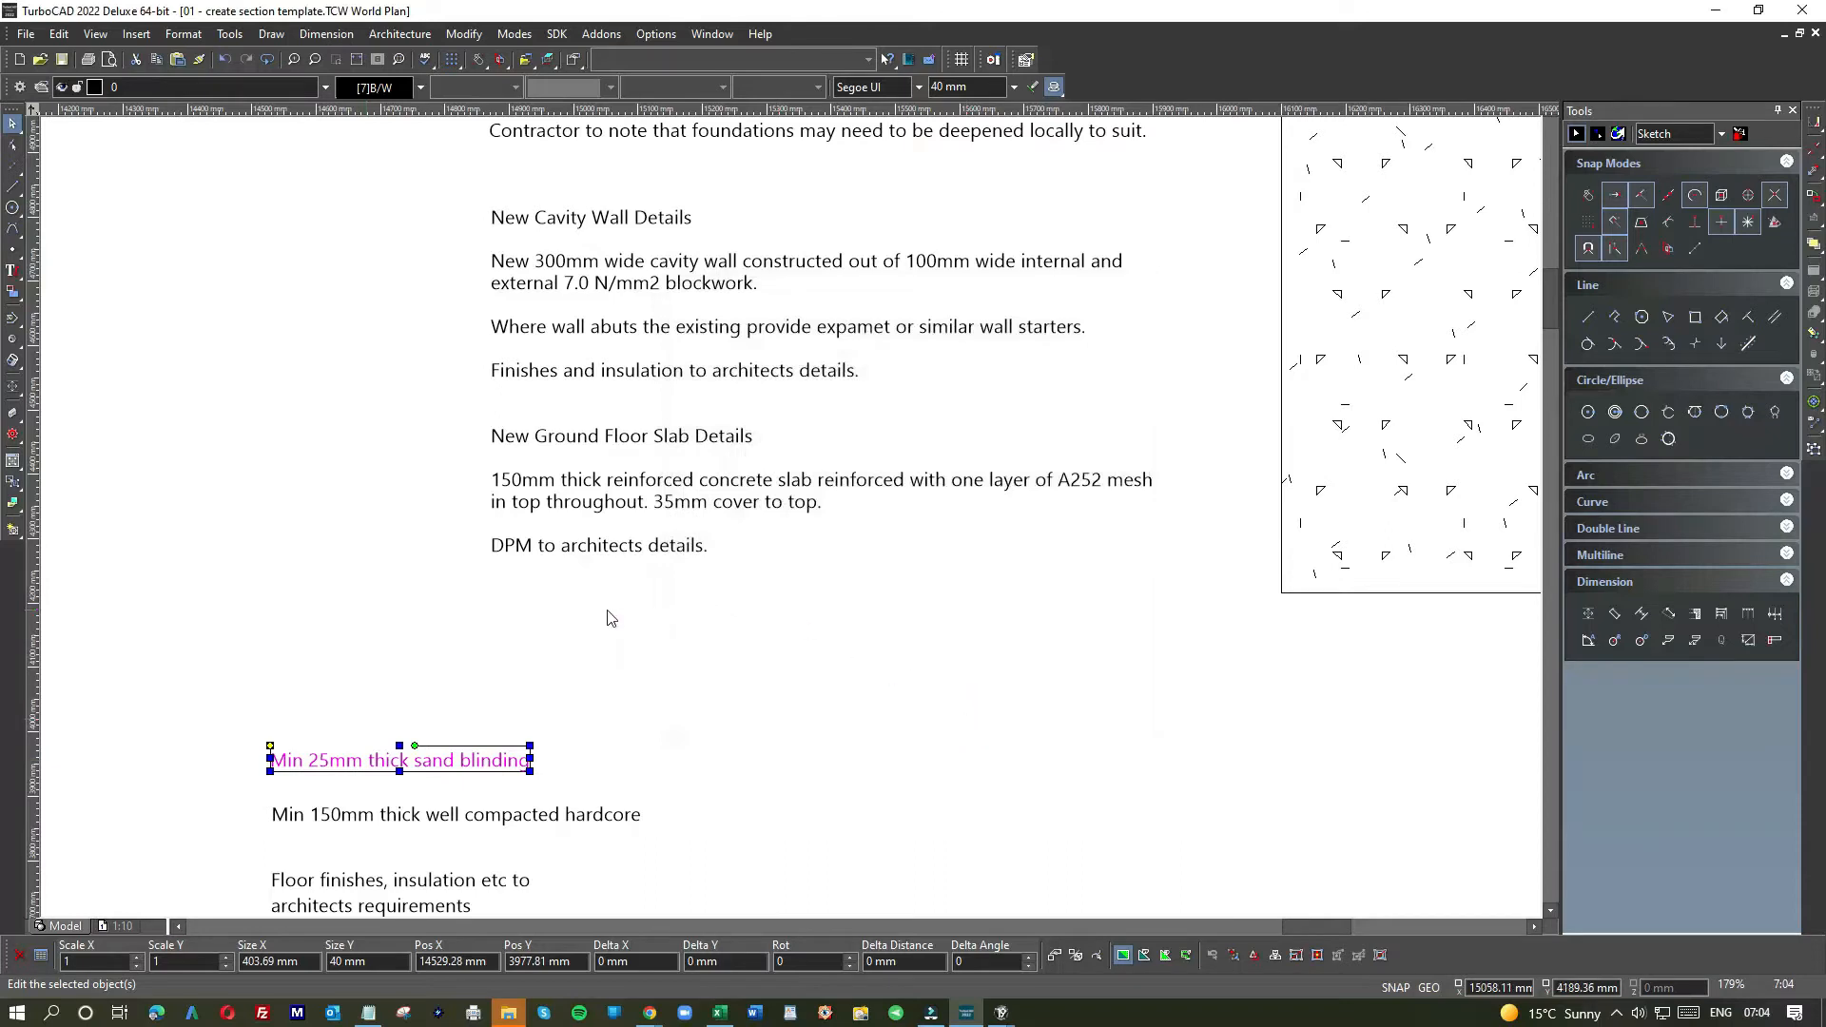
- Add "Min 25mm thick sand blinding." to the combined text, one blank line below the DPM line
left_click(12, 270)
left_click(630, 555)
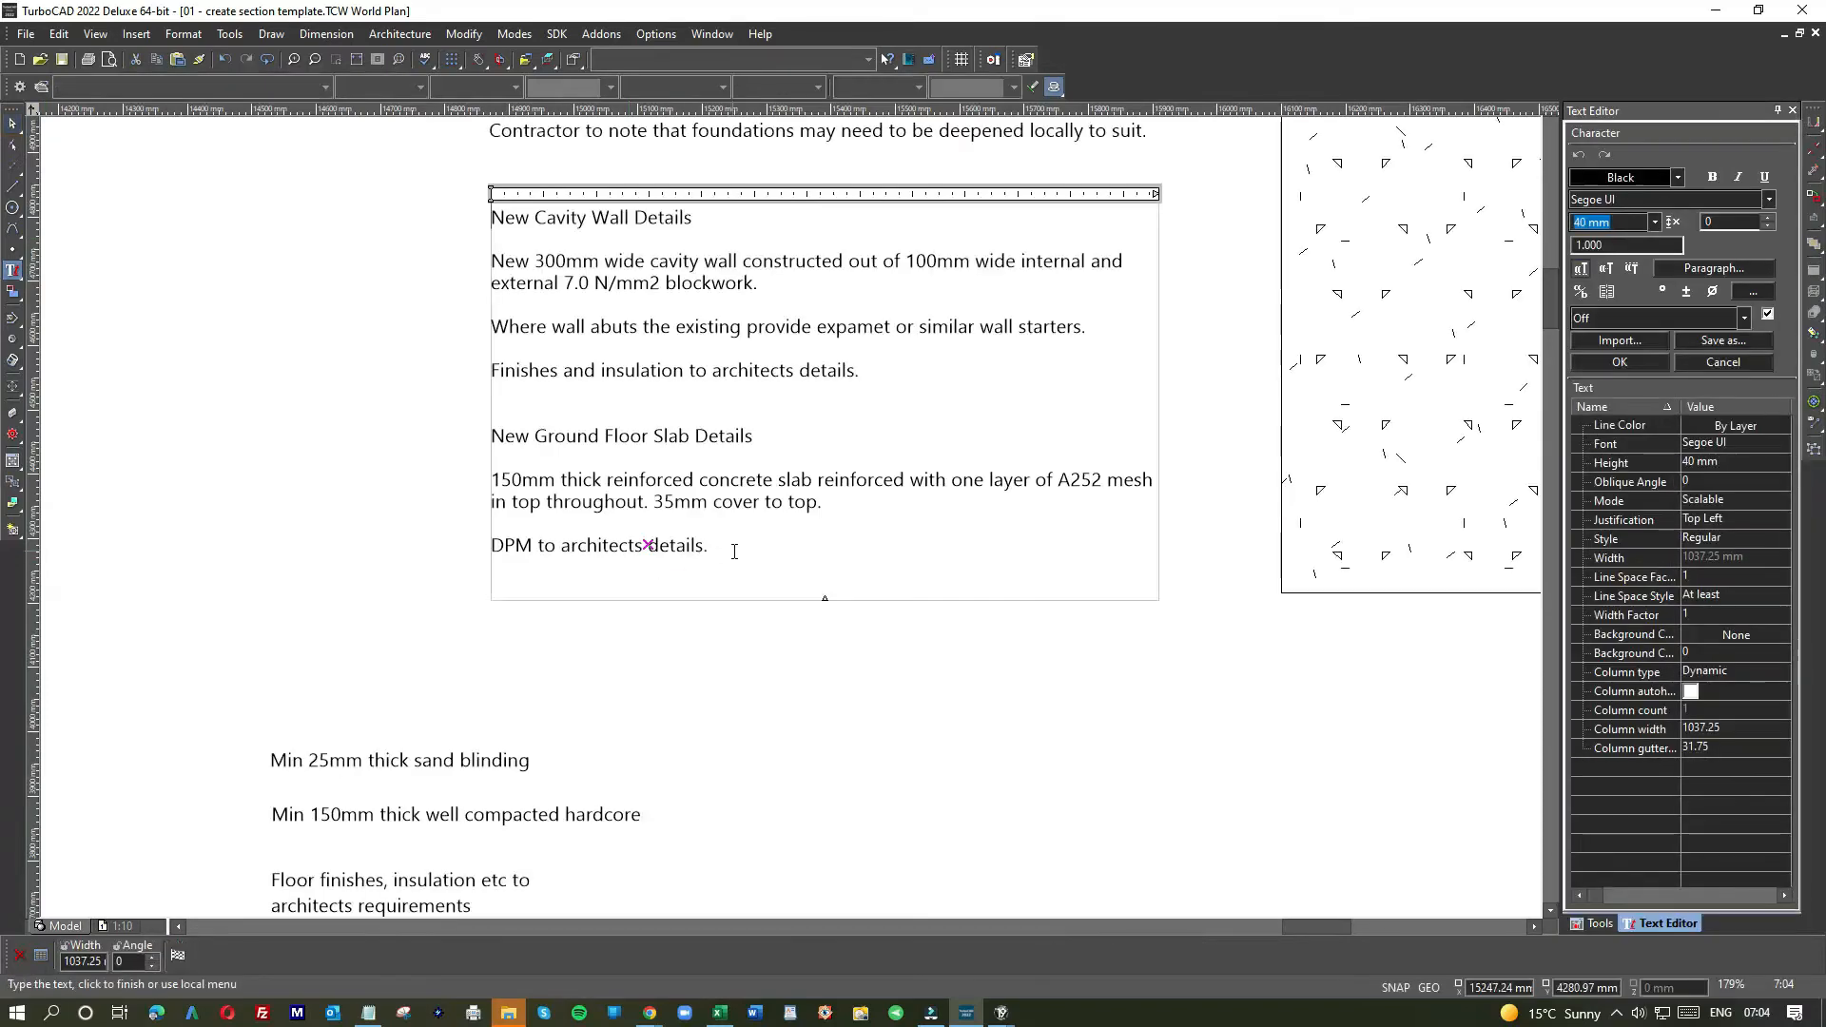
key("Return")
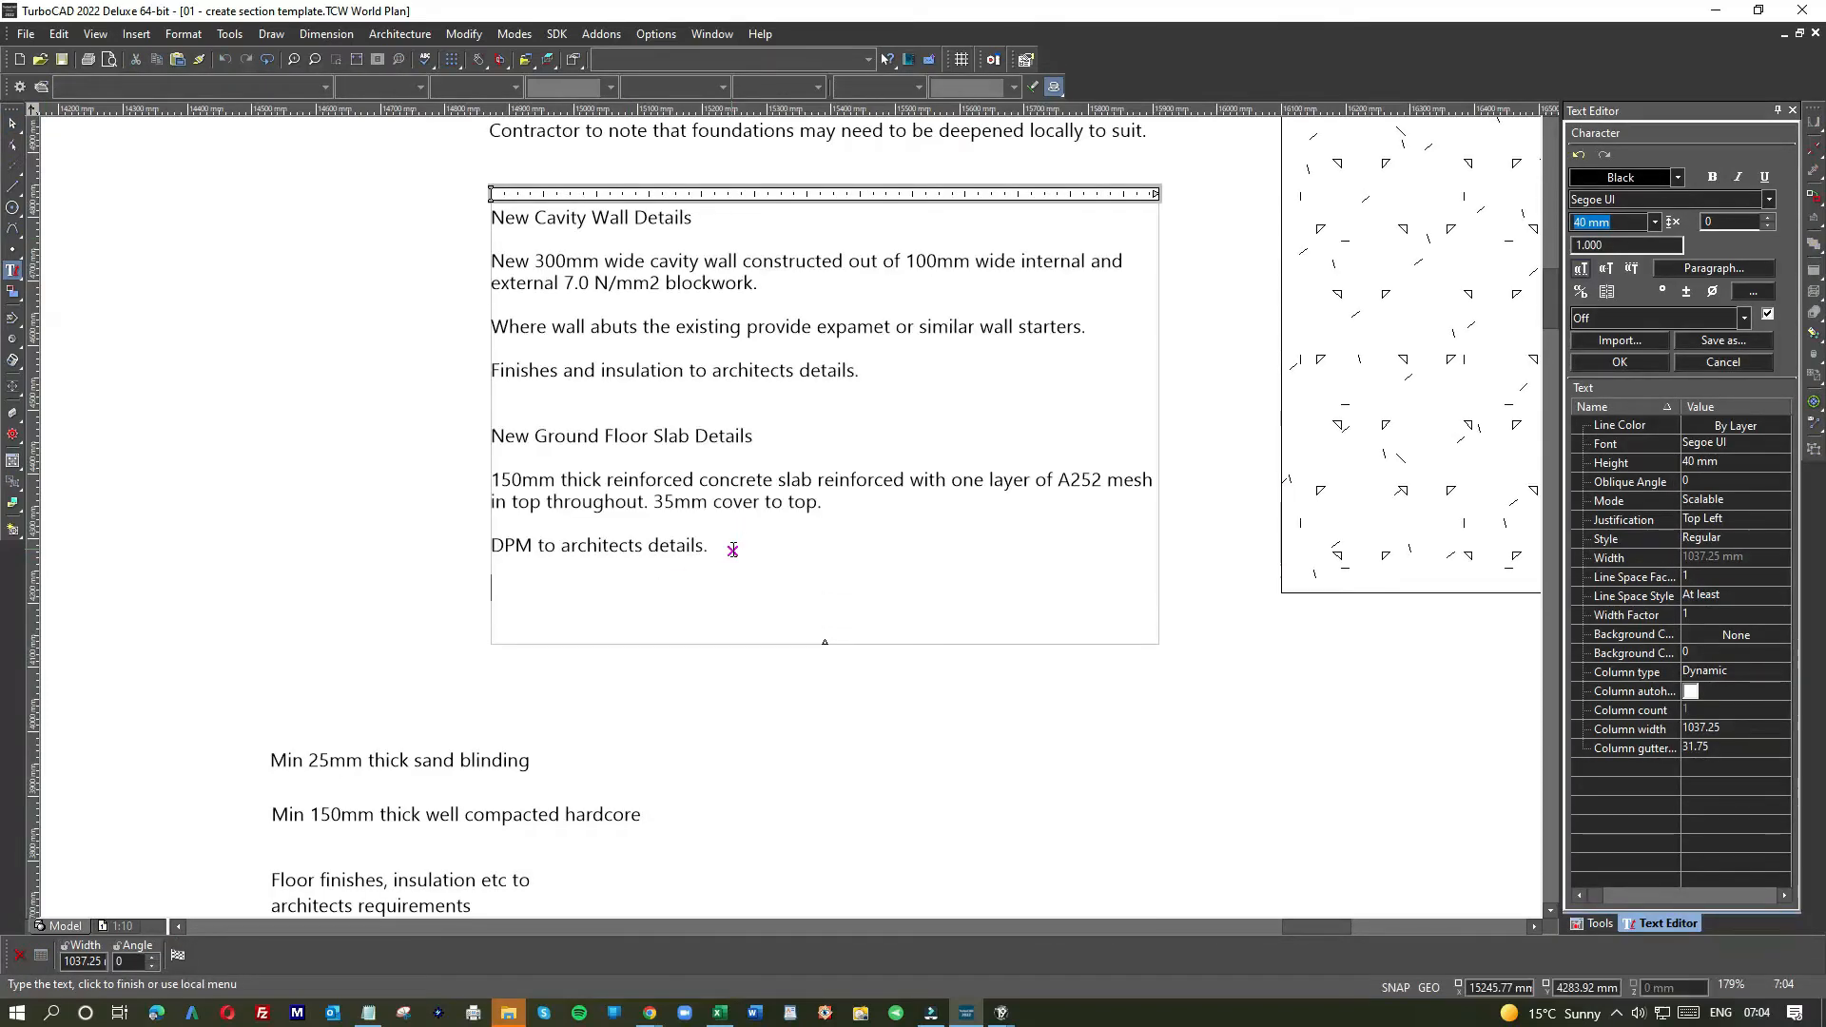
type("Min 25mm thick sand blinding.")
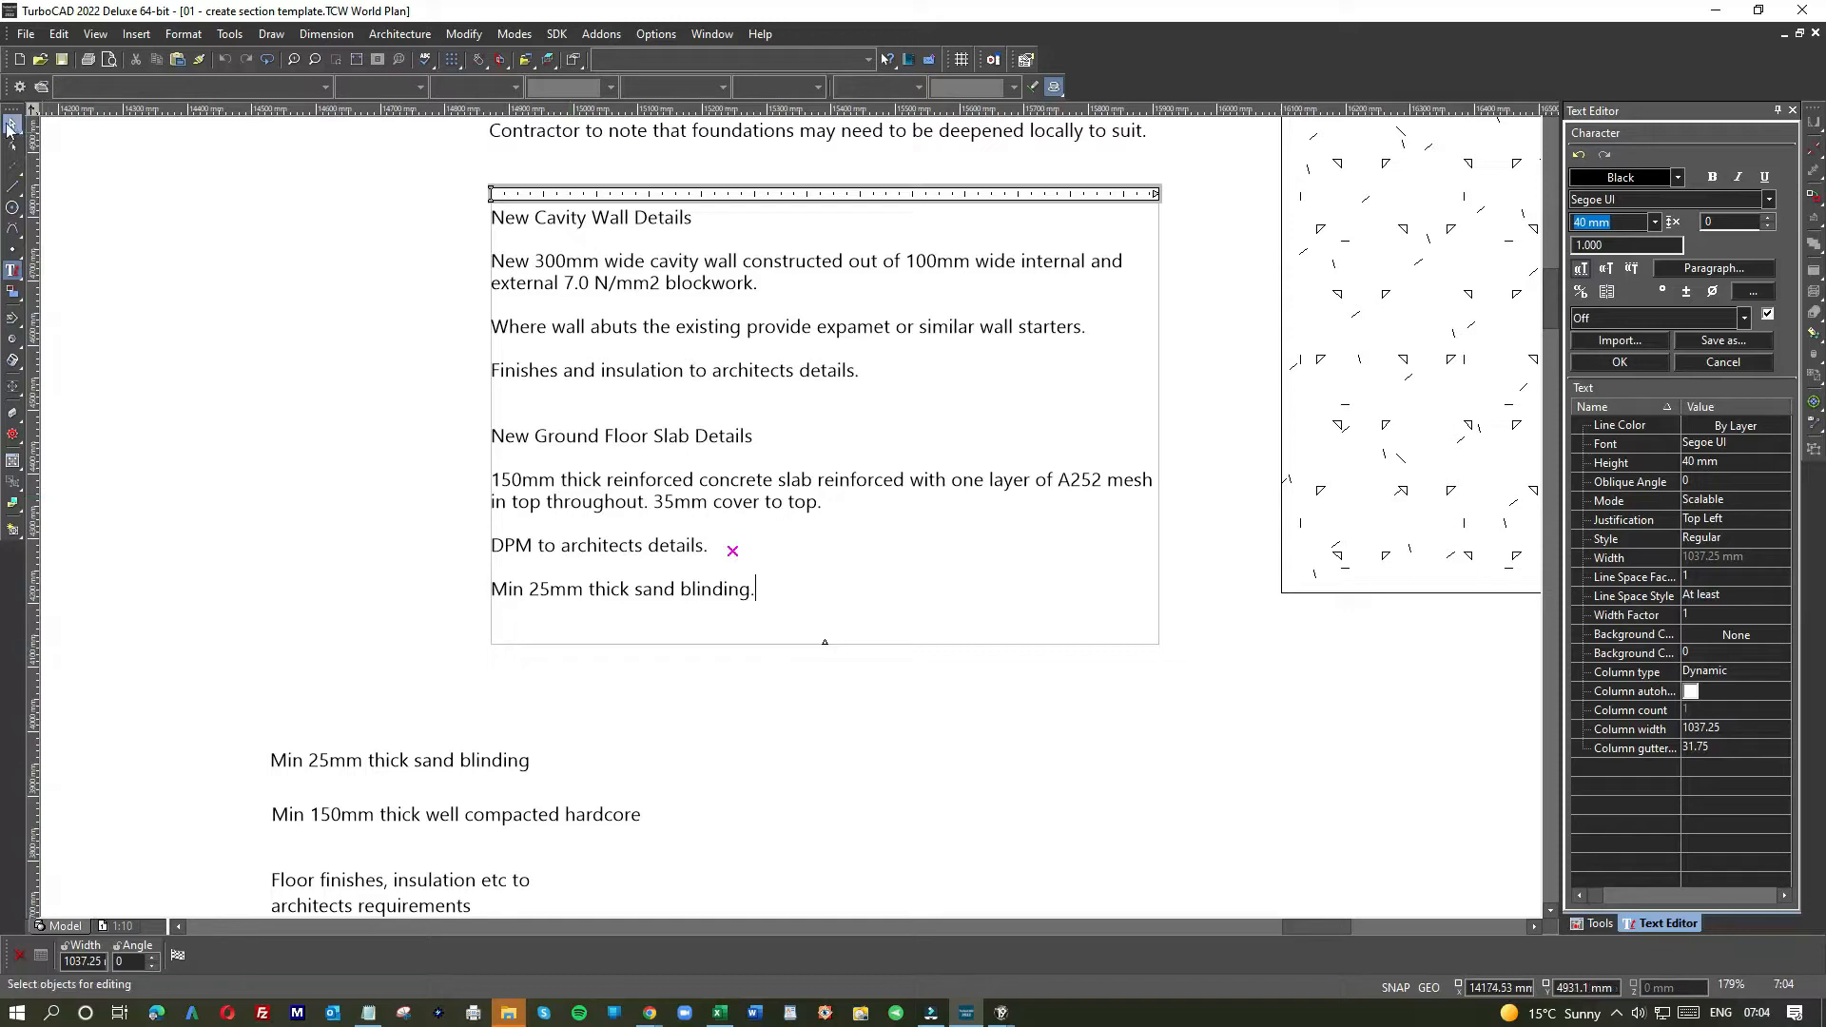
- Finish editing the combined text and delete the separate sand blinding note
left_click(459, 756)
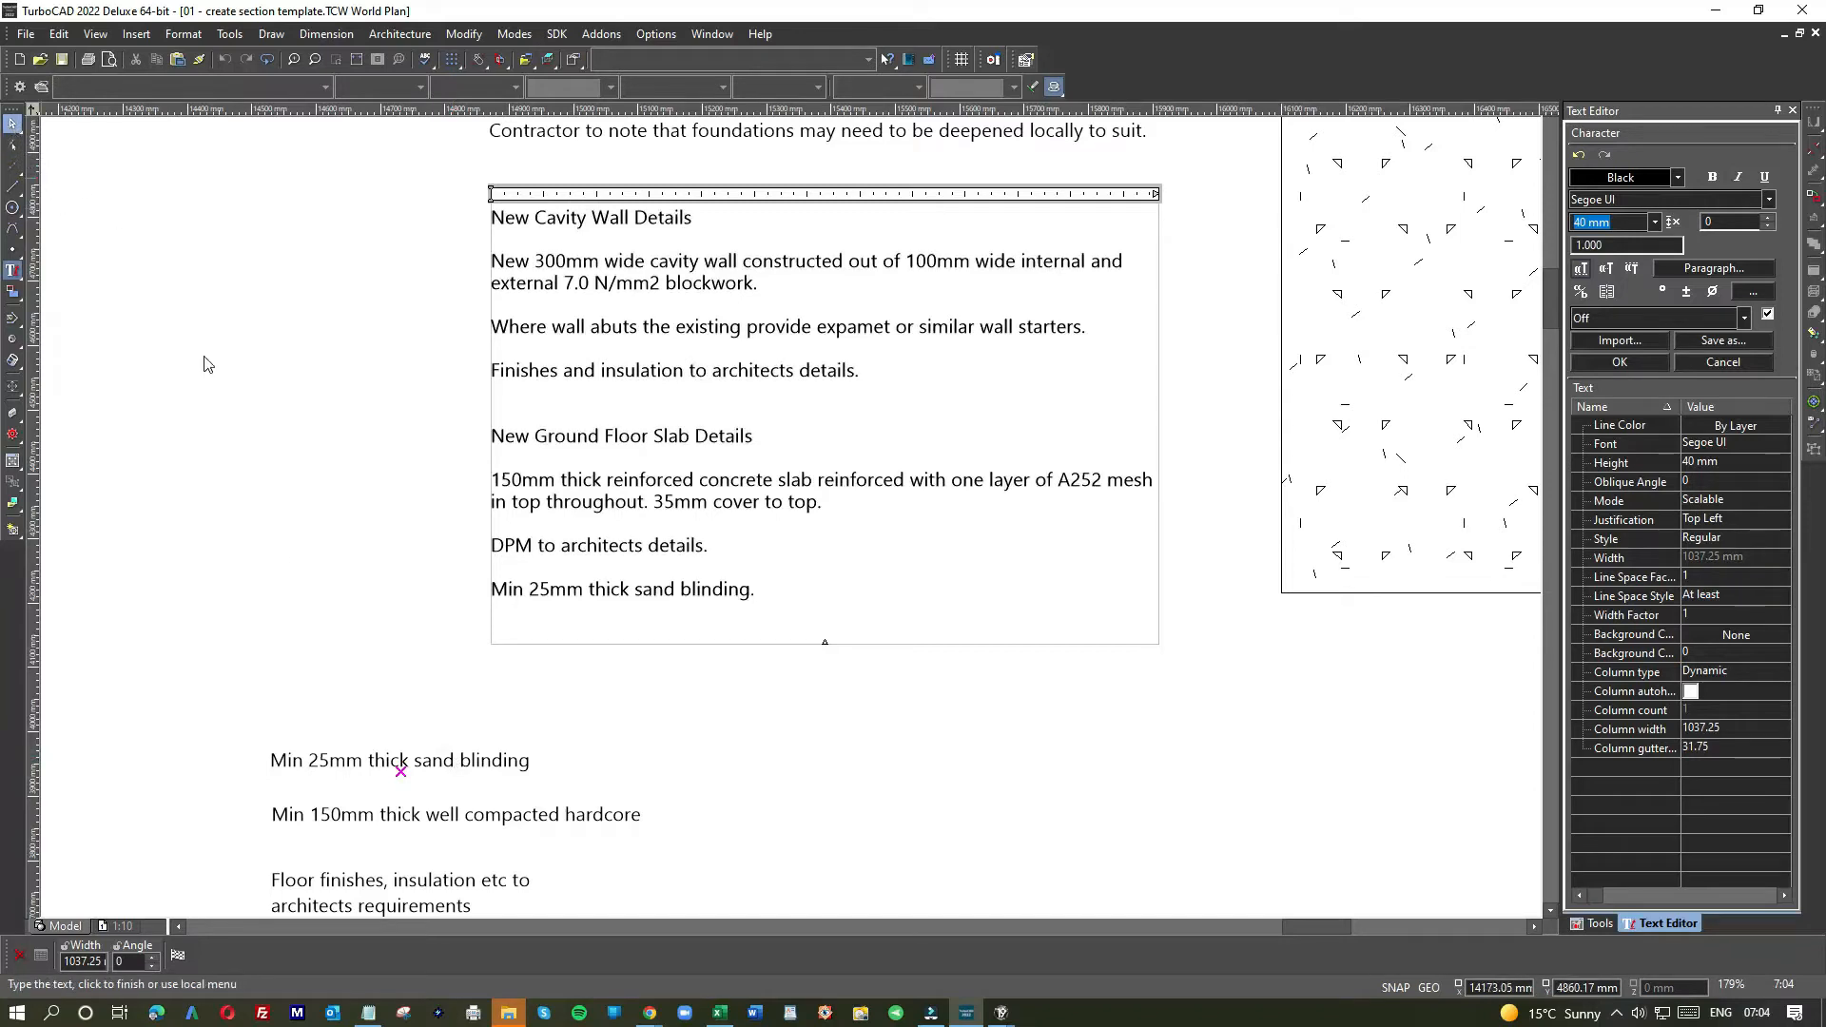
left_click(390, 764)
left_click(396, 759)
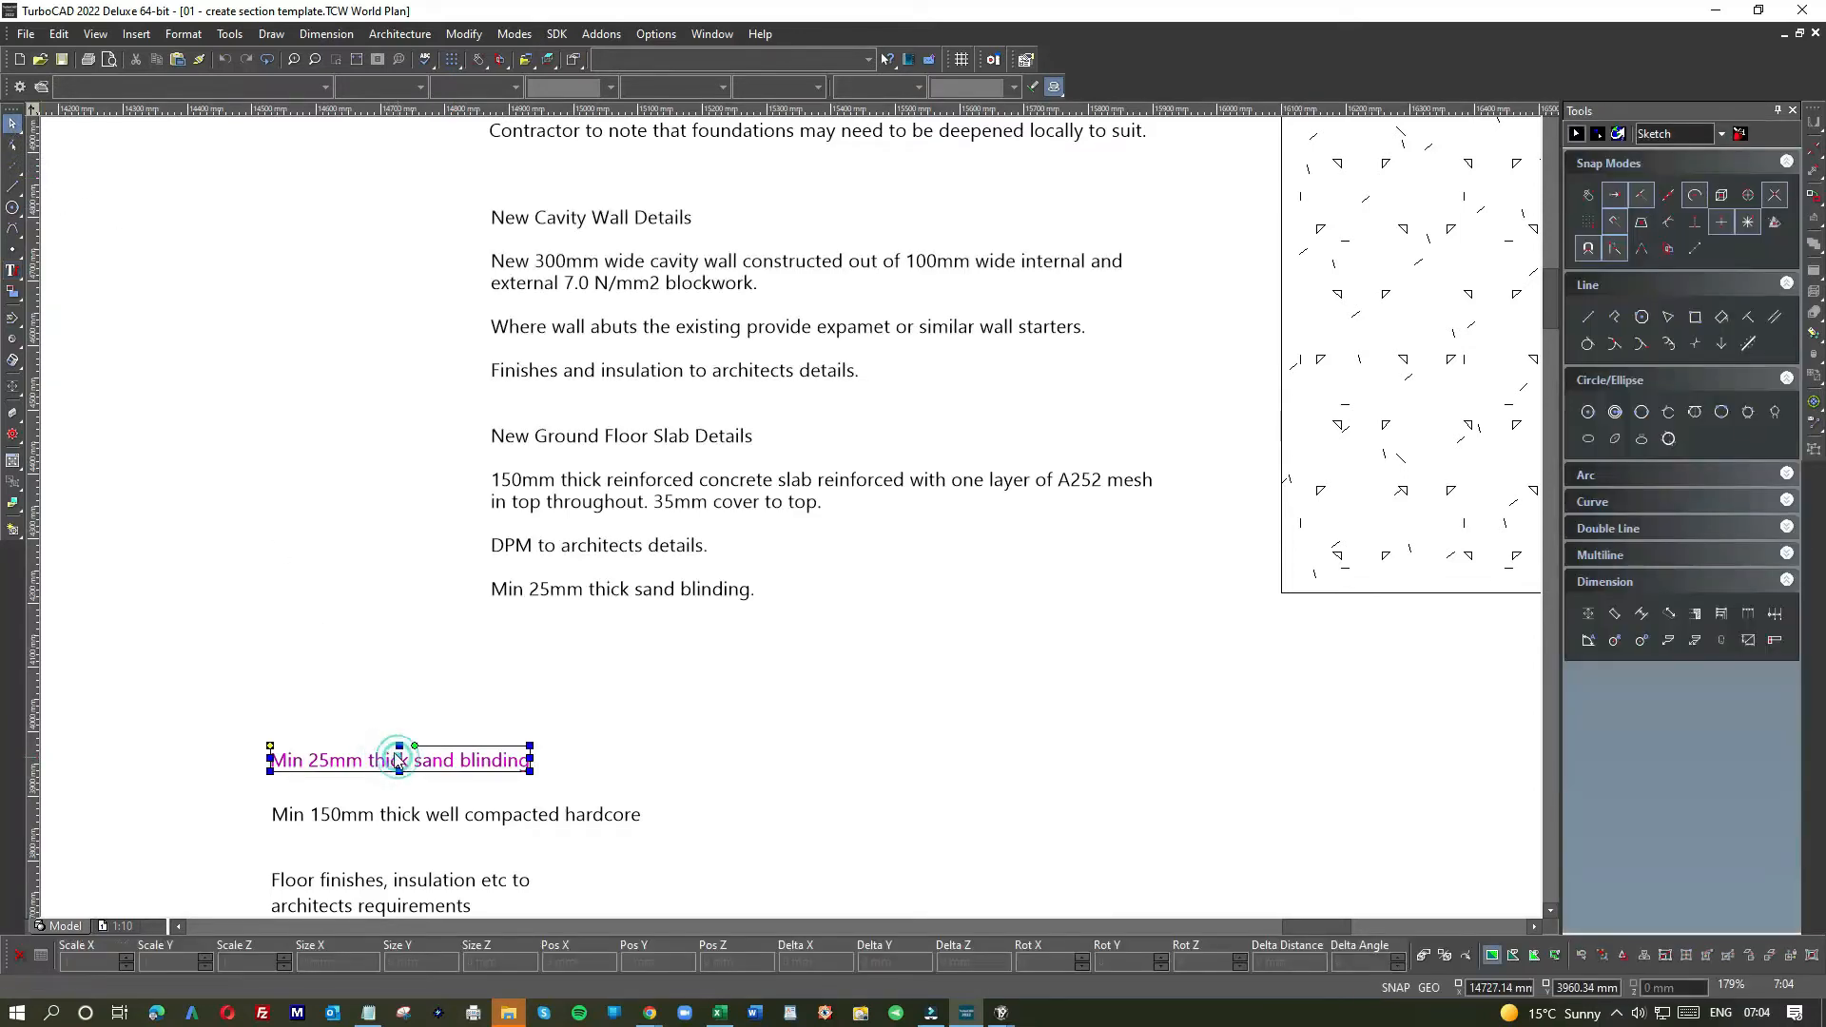
key("Delete")
- Copy the separate hardcore note's wording with a full stop added, then close its properties without saving
left_click(397, 813)
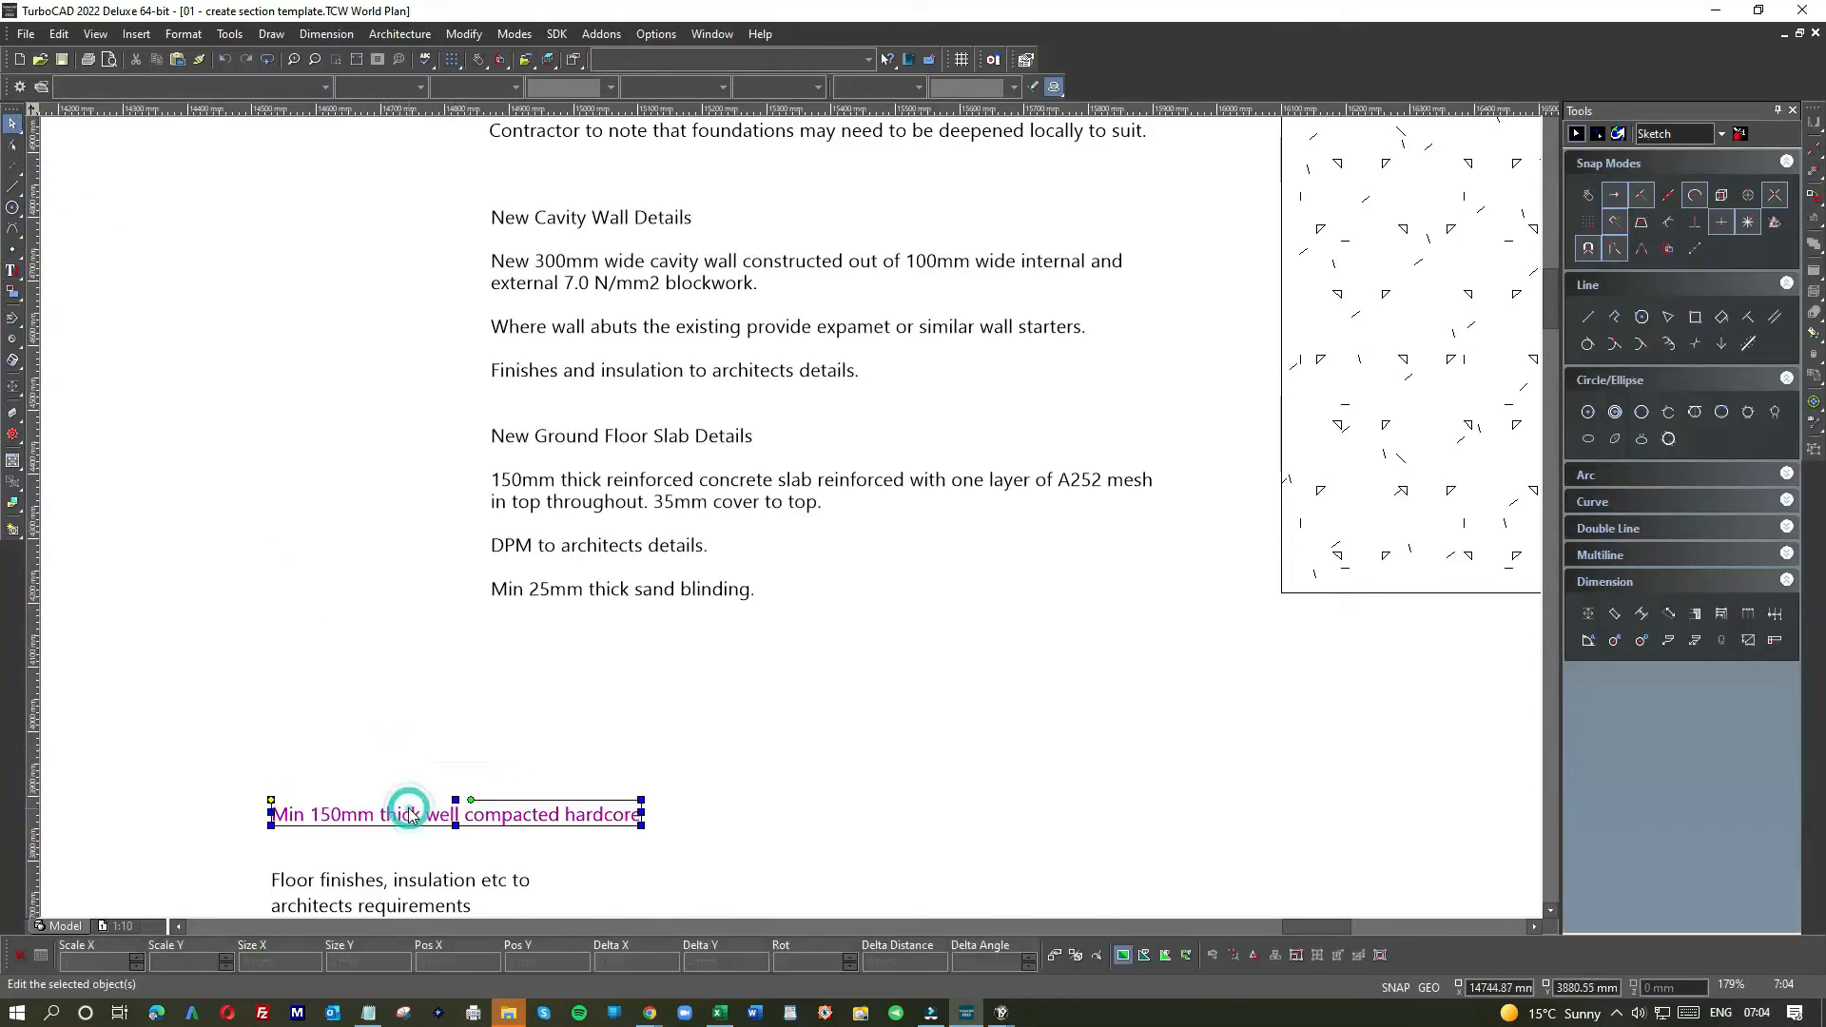
double_click(539, 813)
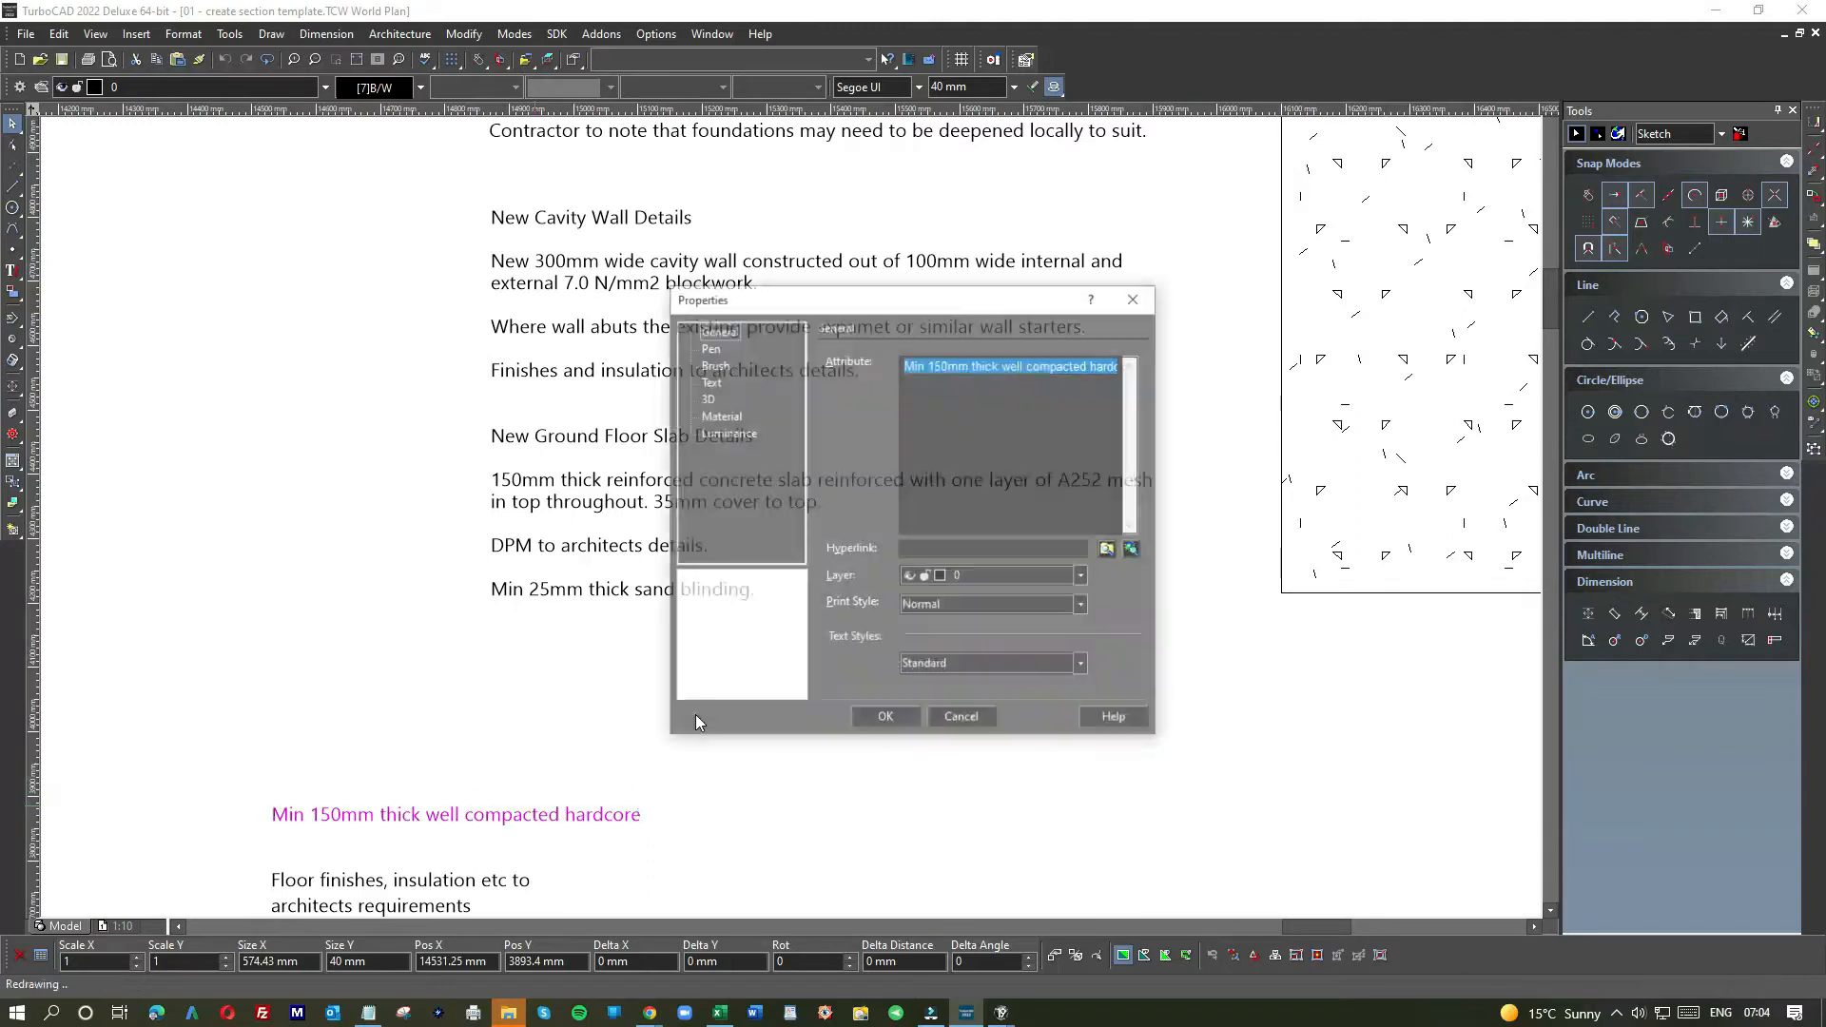
left_click_drag(903, 365, 1159, 367)
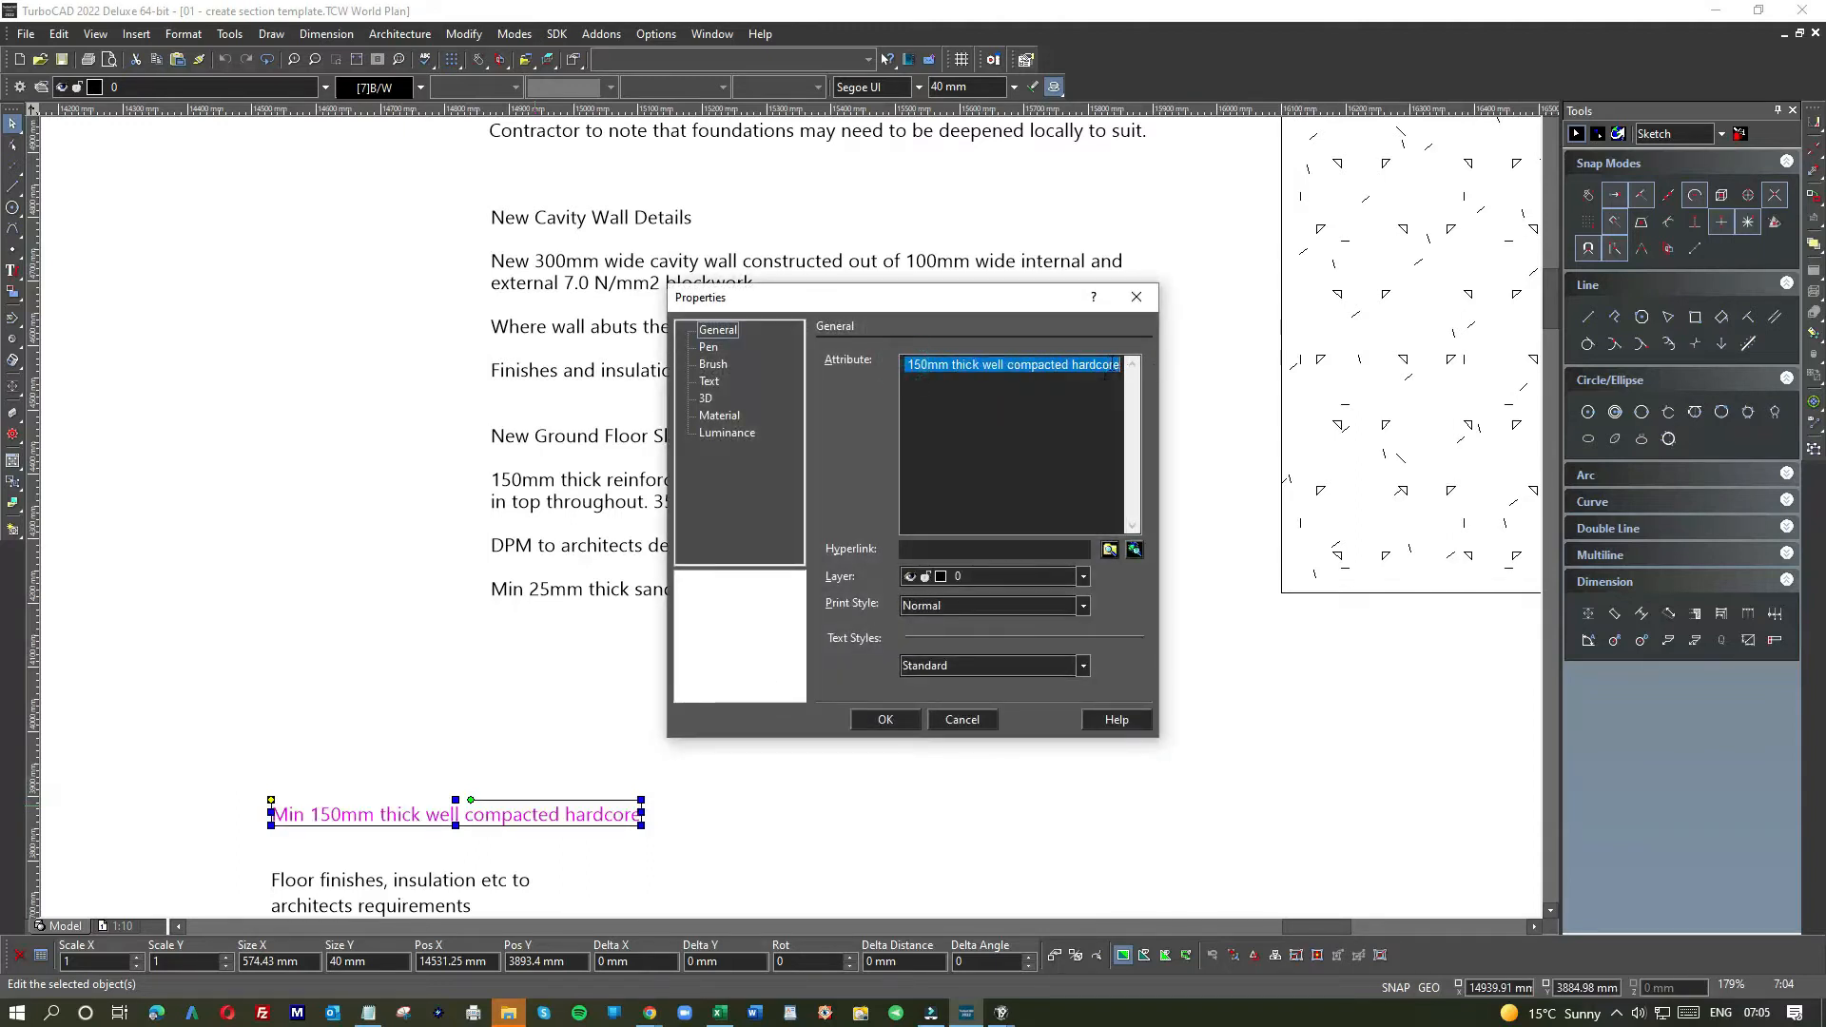
left_click(1120, 365)
type(".")
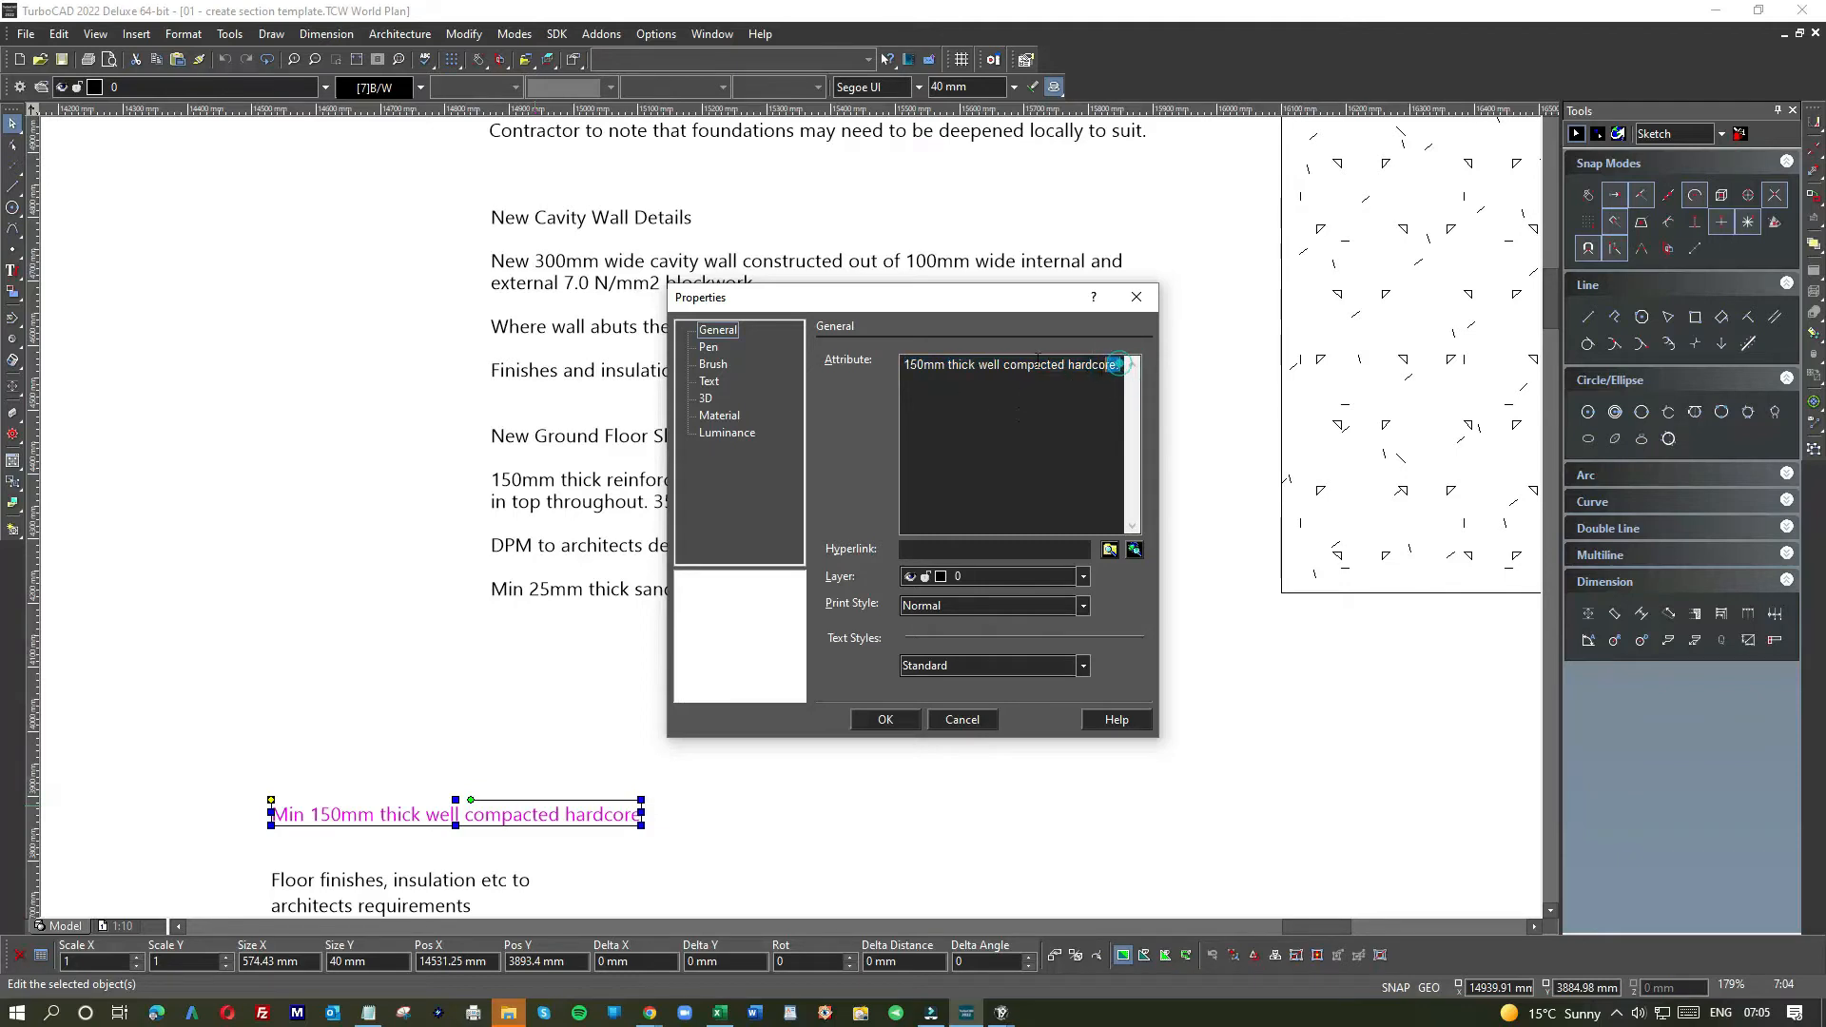
triple_click(1119, 365)
left_click(954, 728)
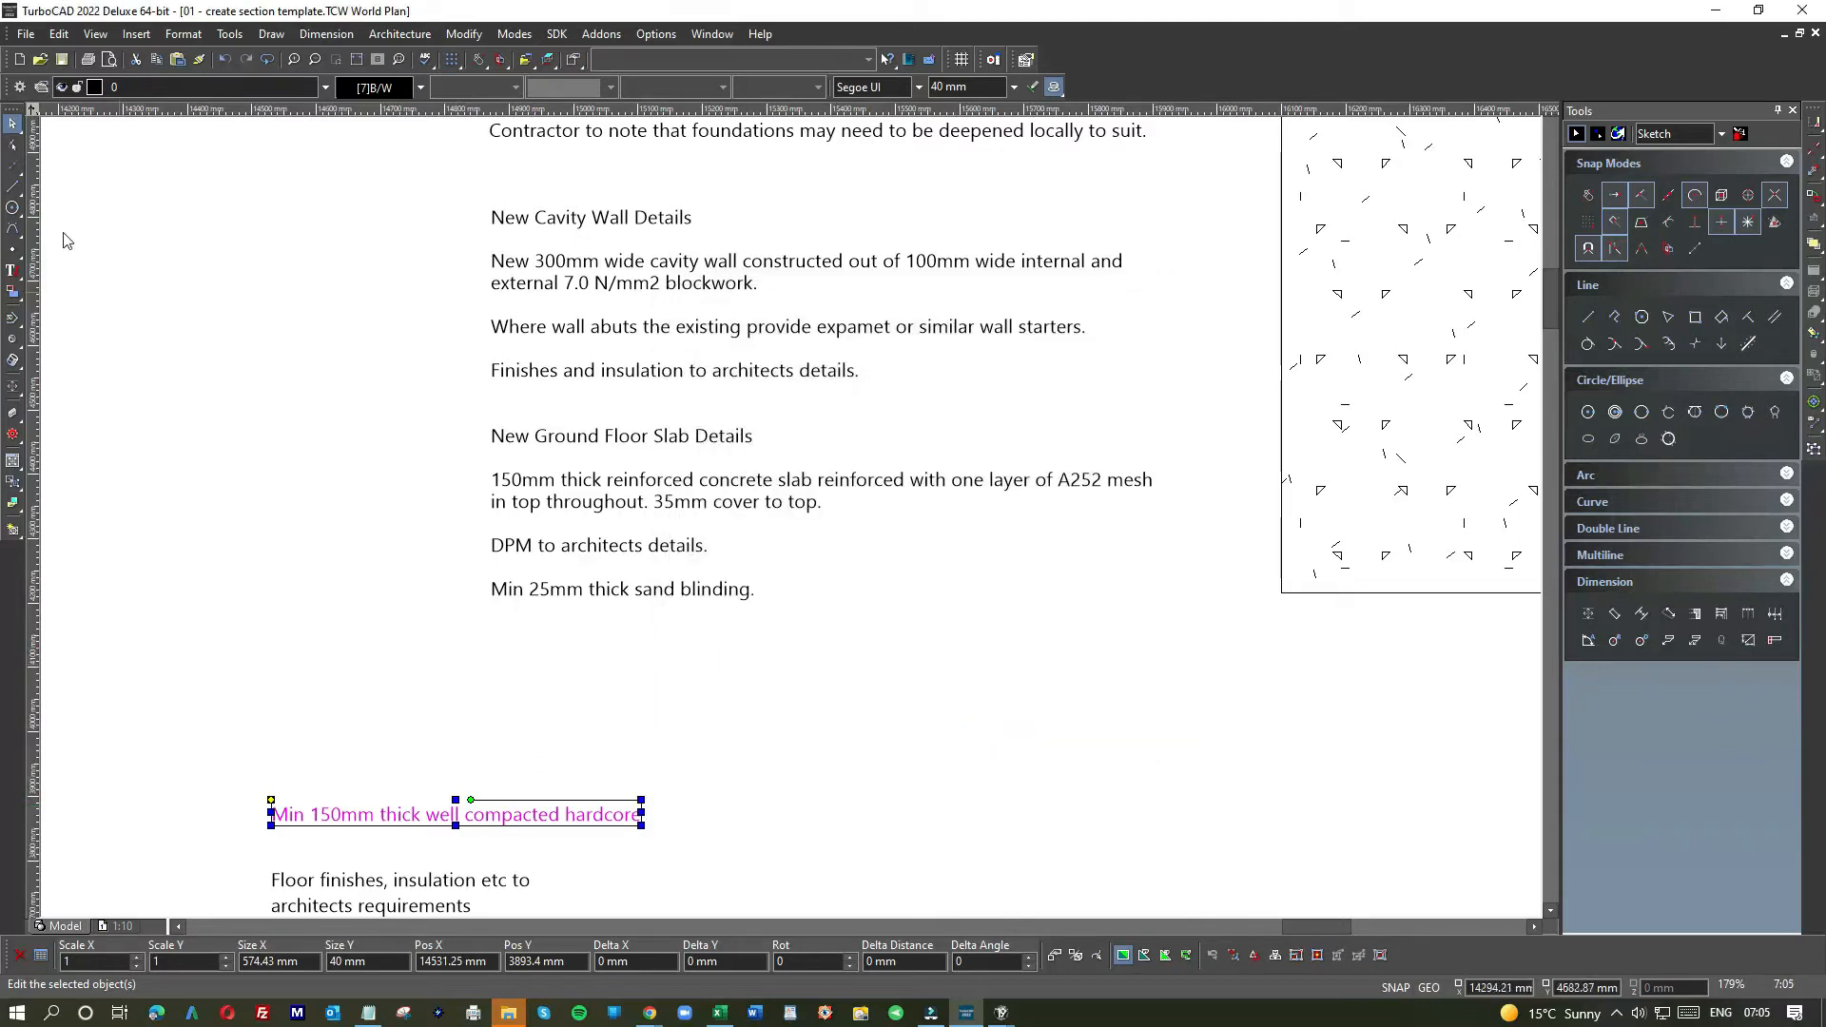
- Add "Min 150mm thick well compacted hardcore." to the combined text below the sand blinding line
left_click(12, 270)
left_click(665, 588)
left_click(765, 590)
key("Return")
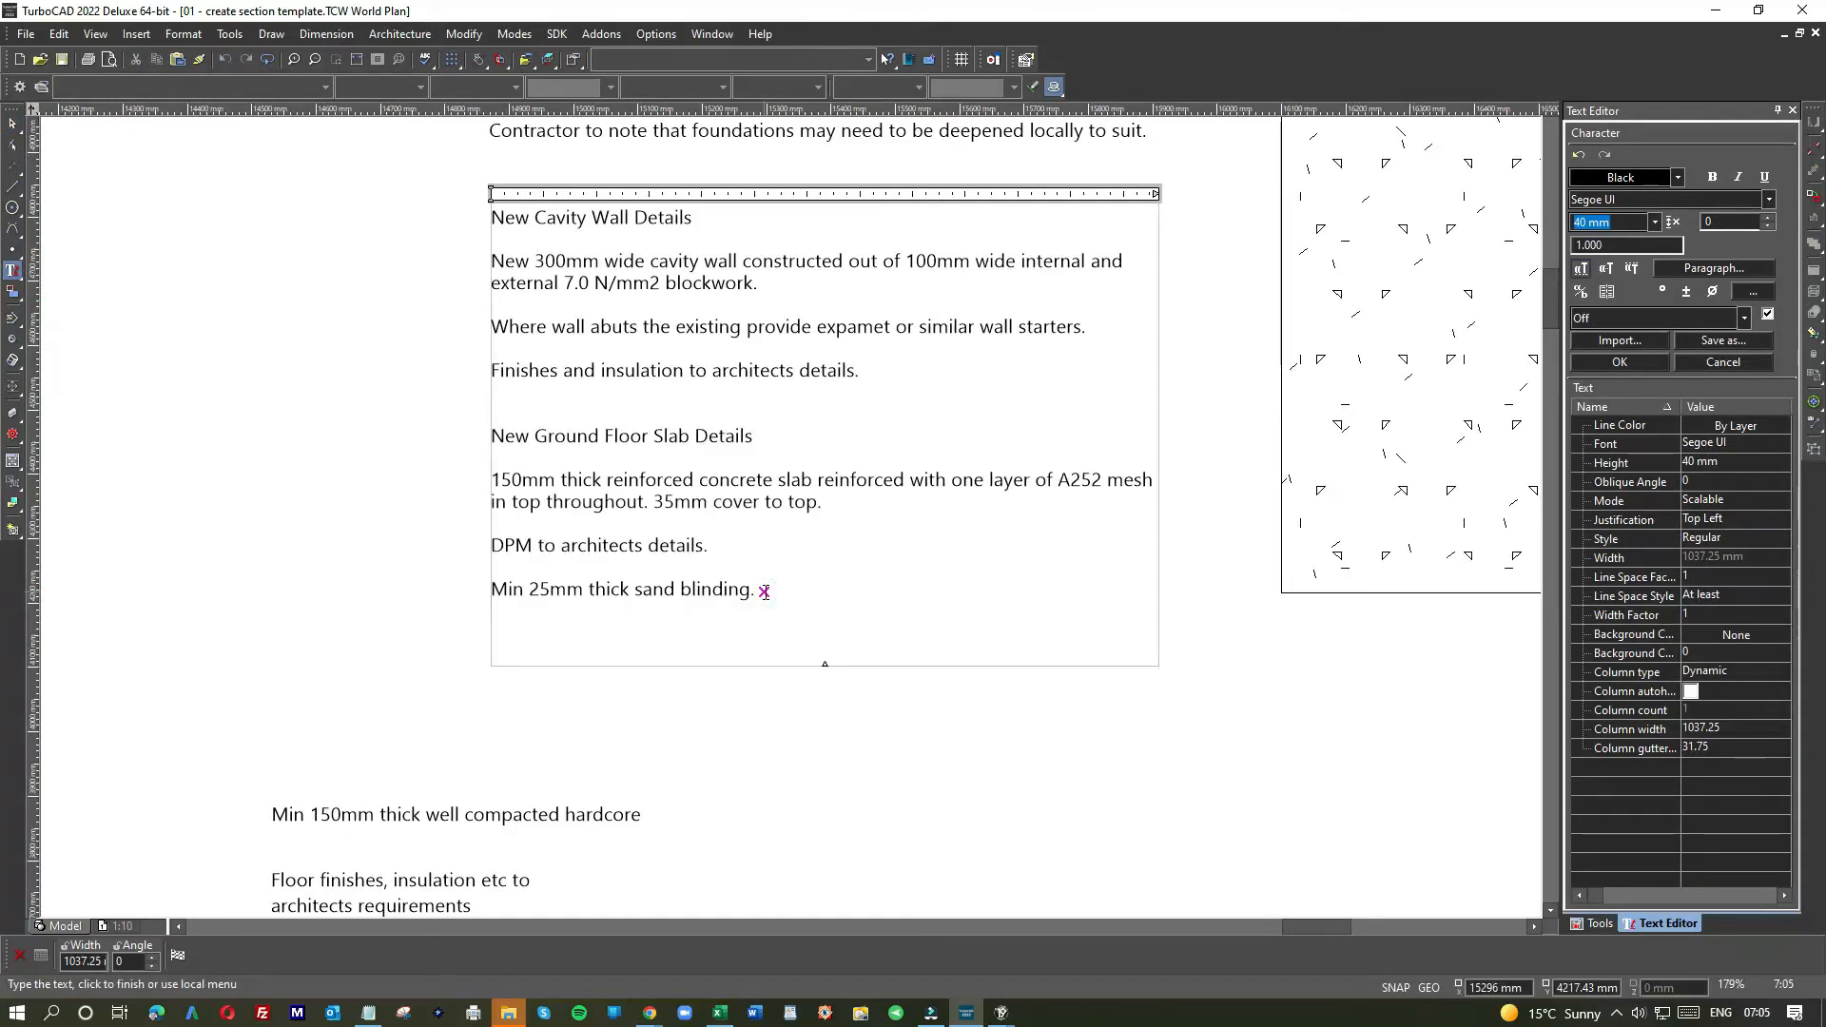
type("Min 150mm thick well compacted hardcore.")
left_click(785, 582)
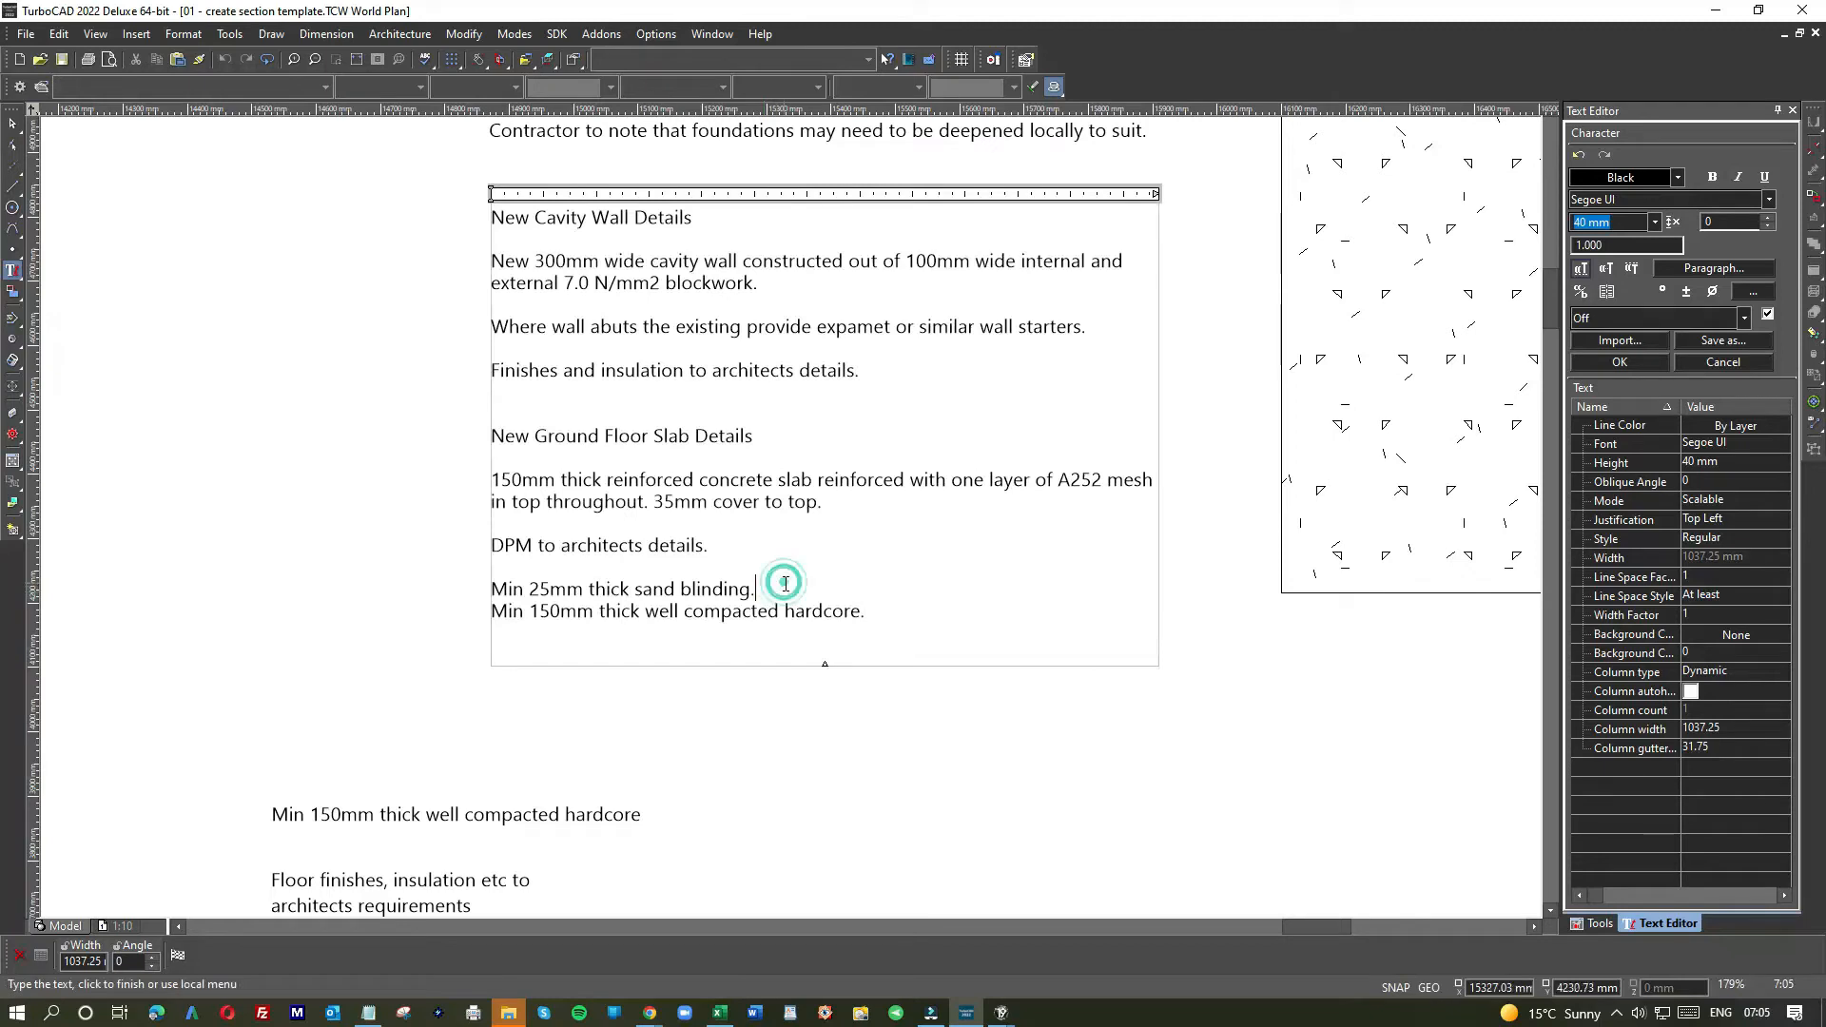
- Insert a blank line above the hardcore line in the slab details, then delete the loose "Min 150mm thick well compacted hardcore" note
key("Return")
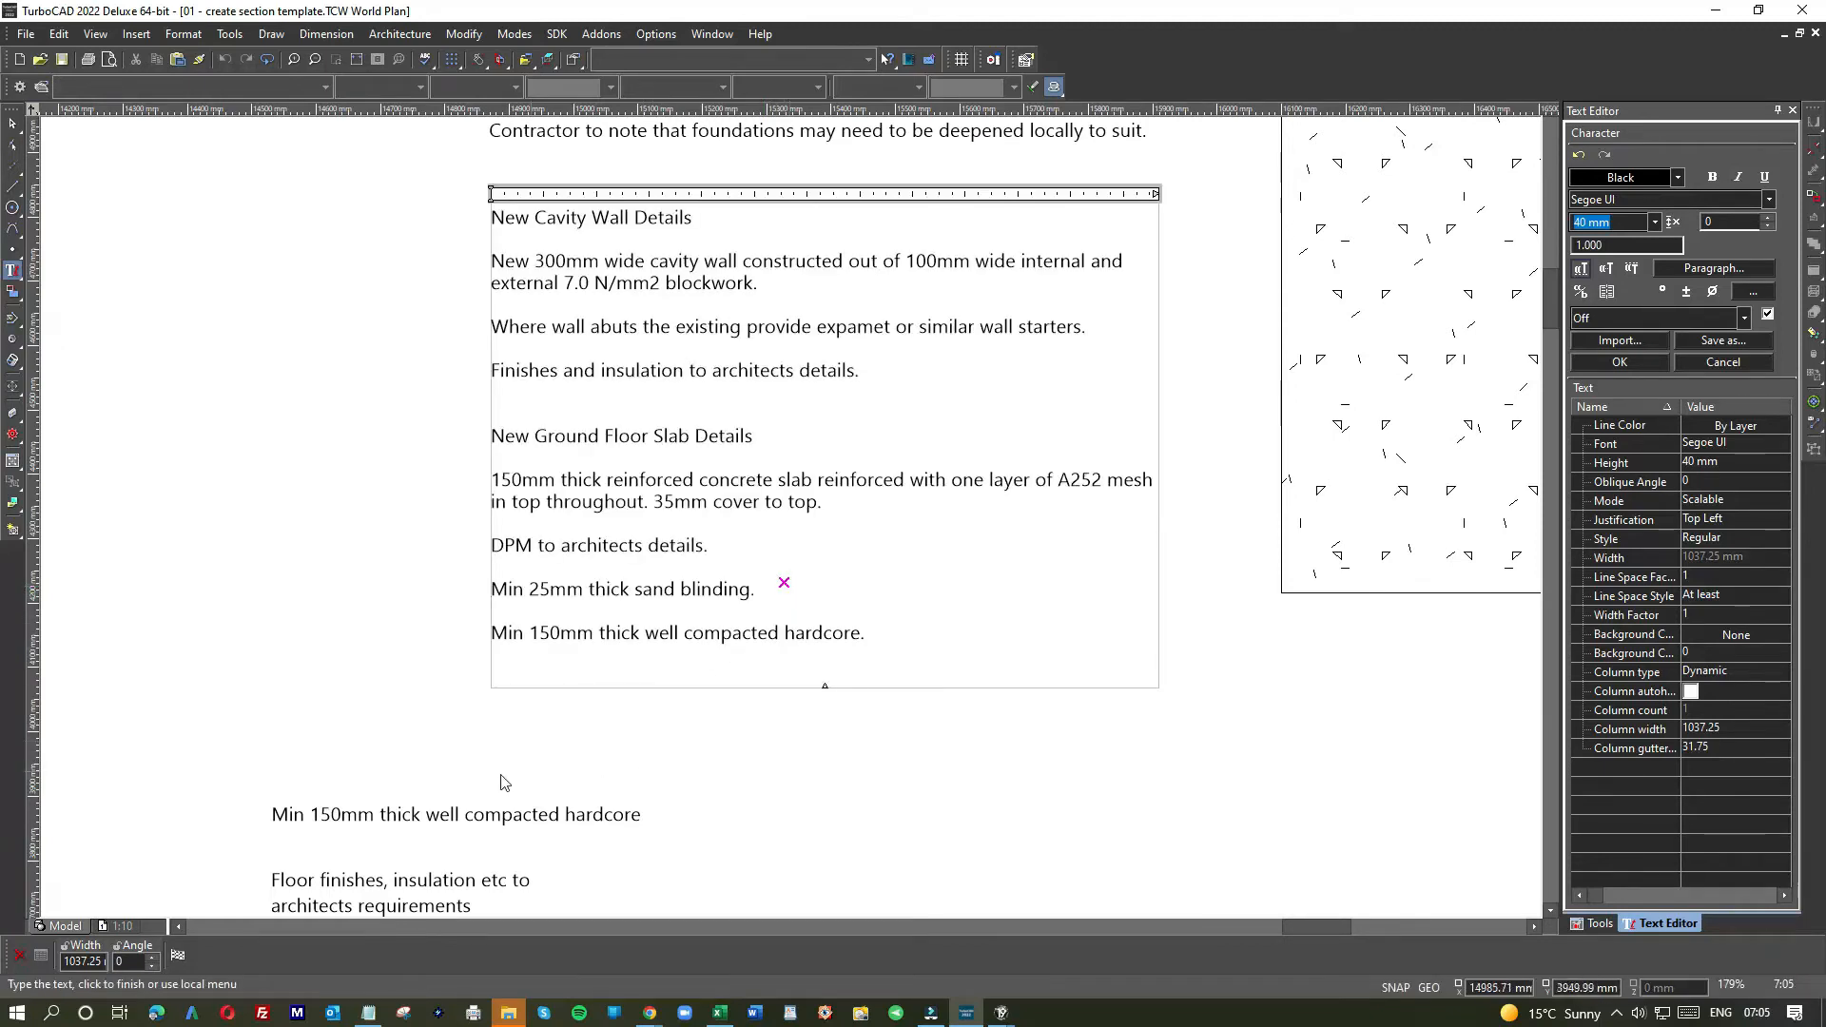
scroll(502, 775, "down", 1)
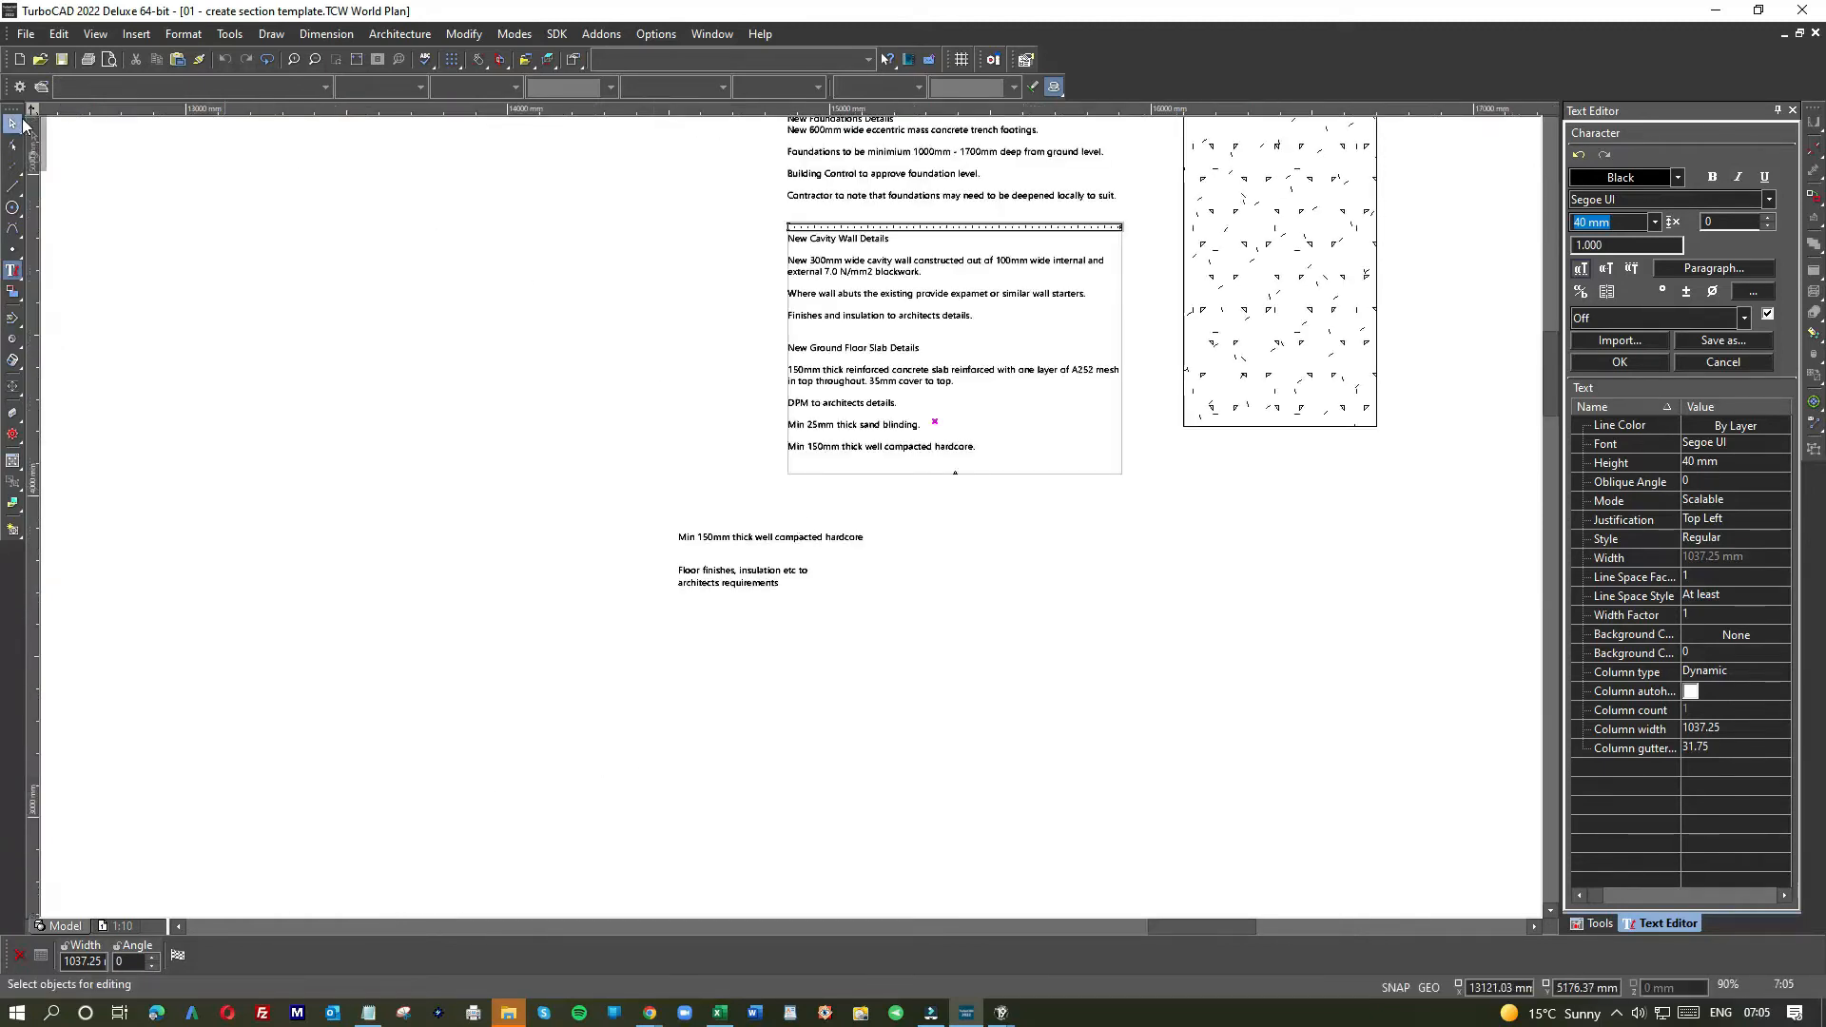
left_click(761, 540)
left_click(740, 539)
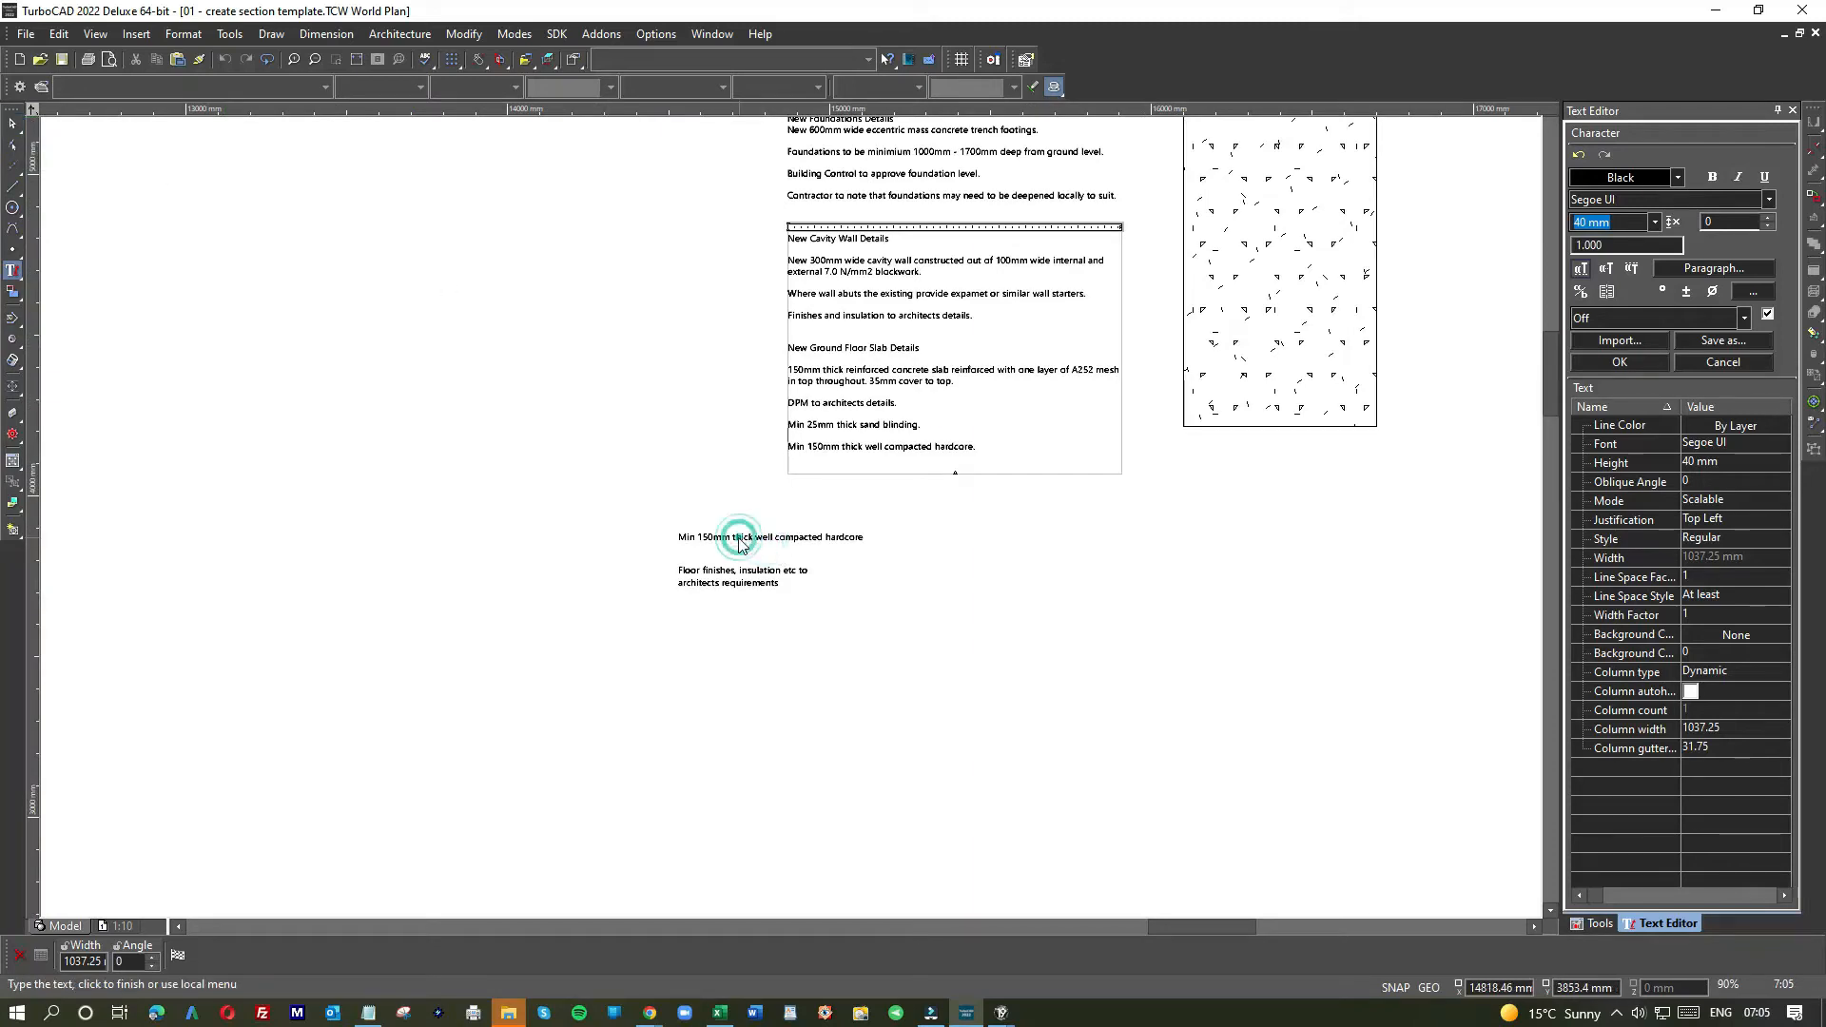
left_click(12, 126)
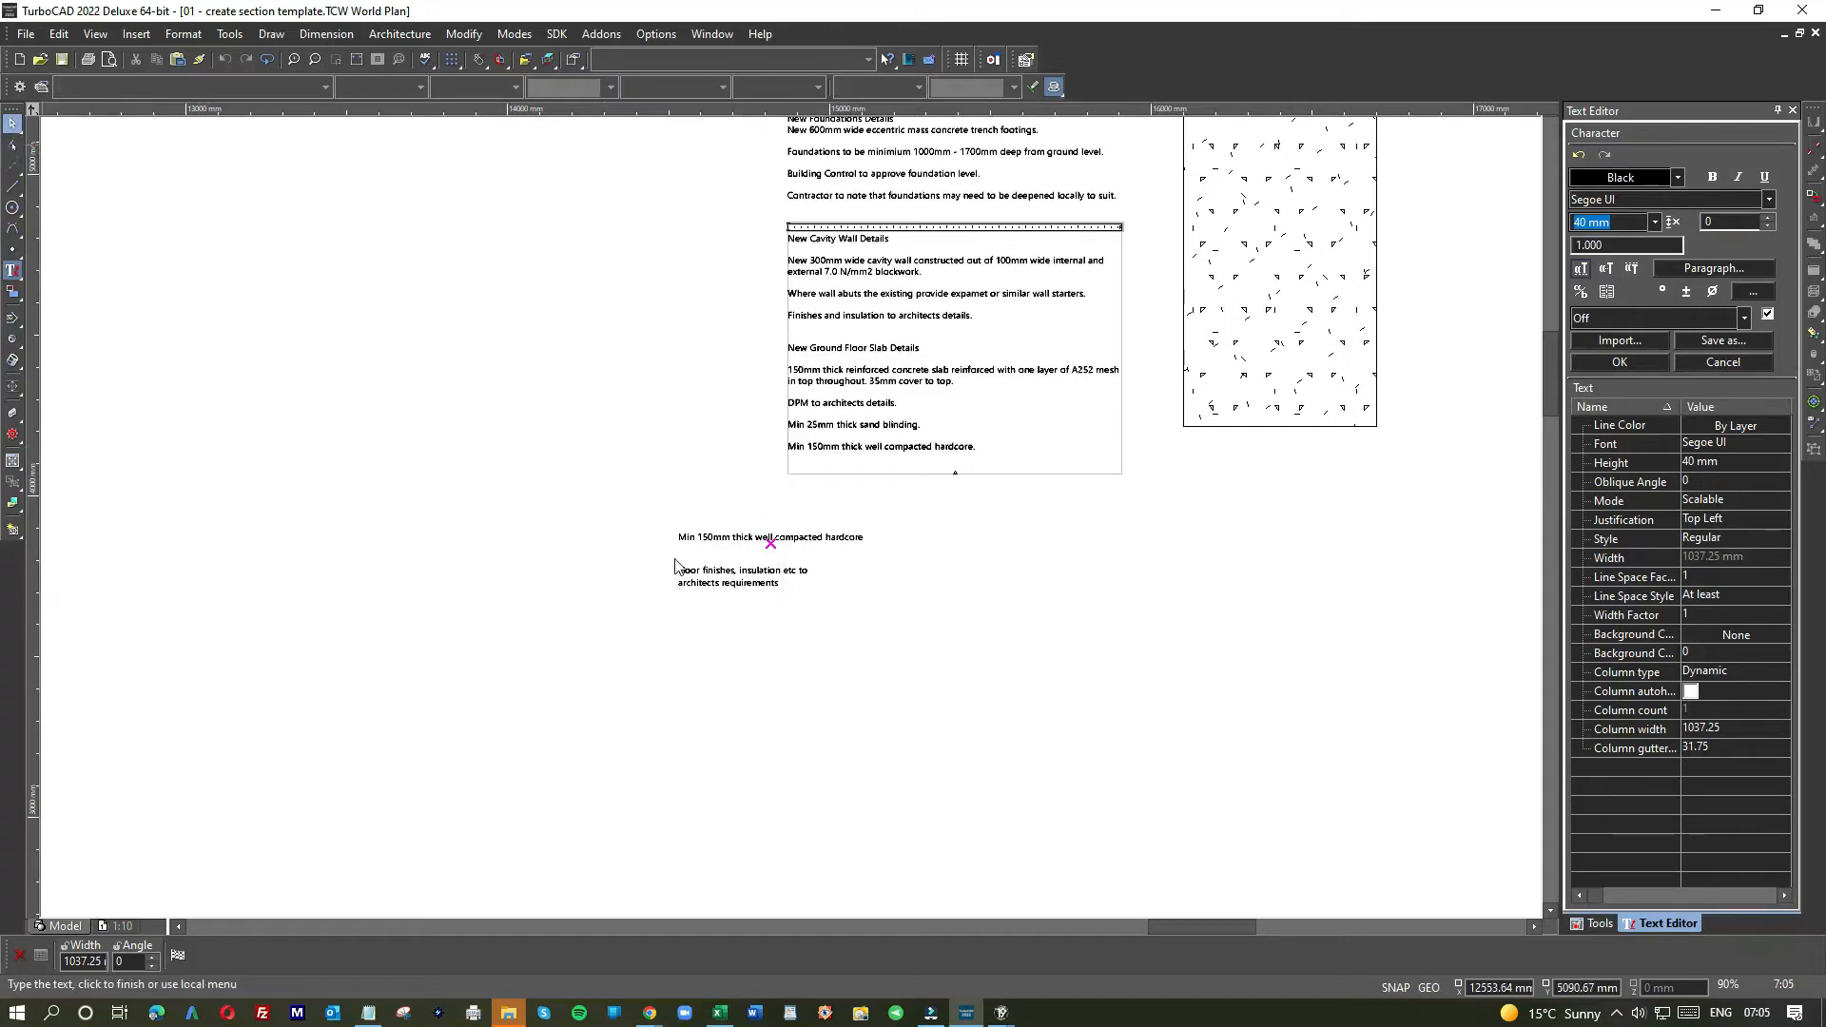
scroll(714, 534, "up", 1)
left_click(795, 524)
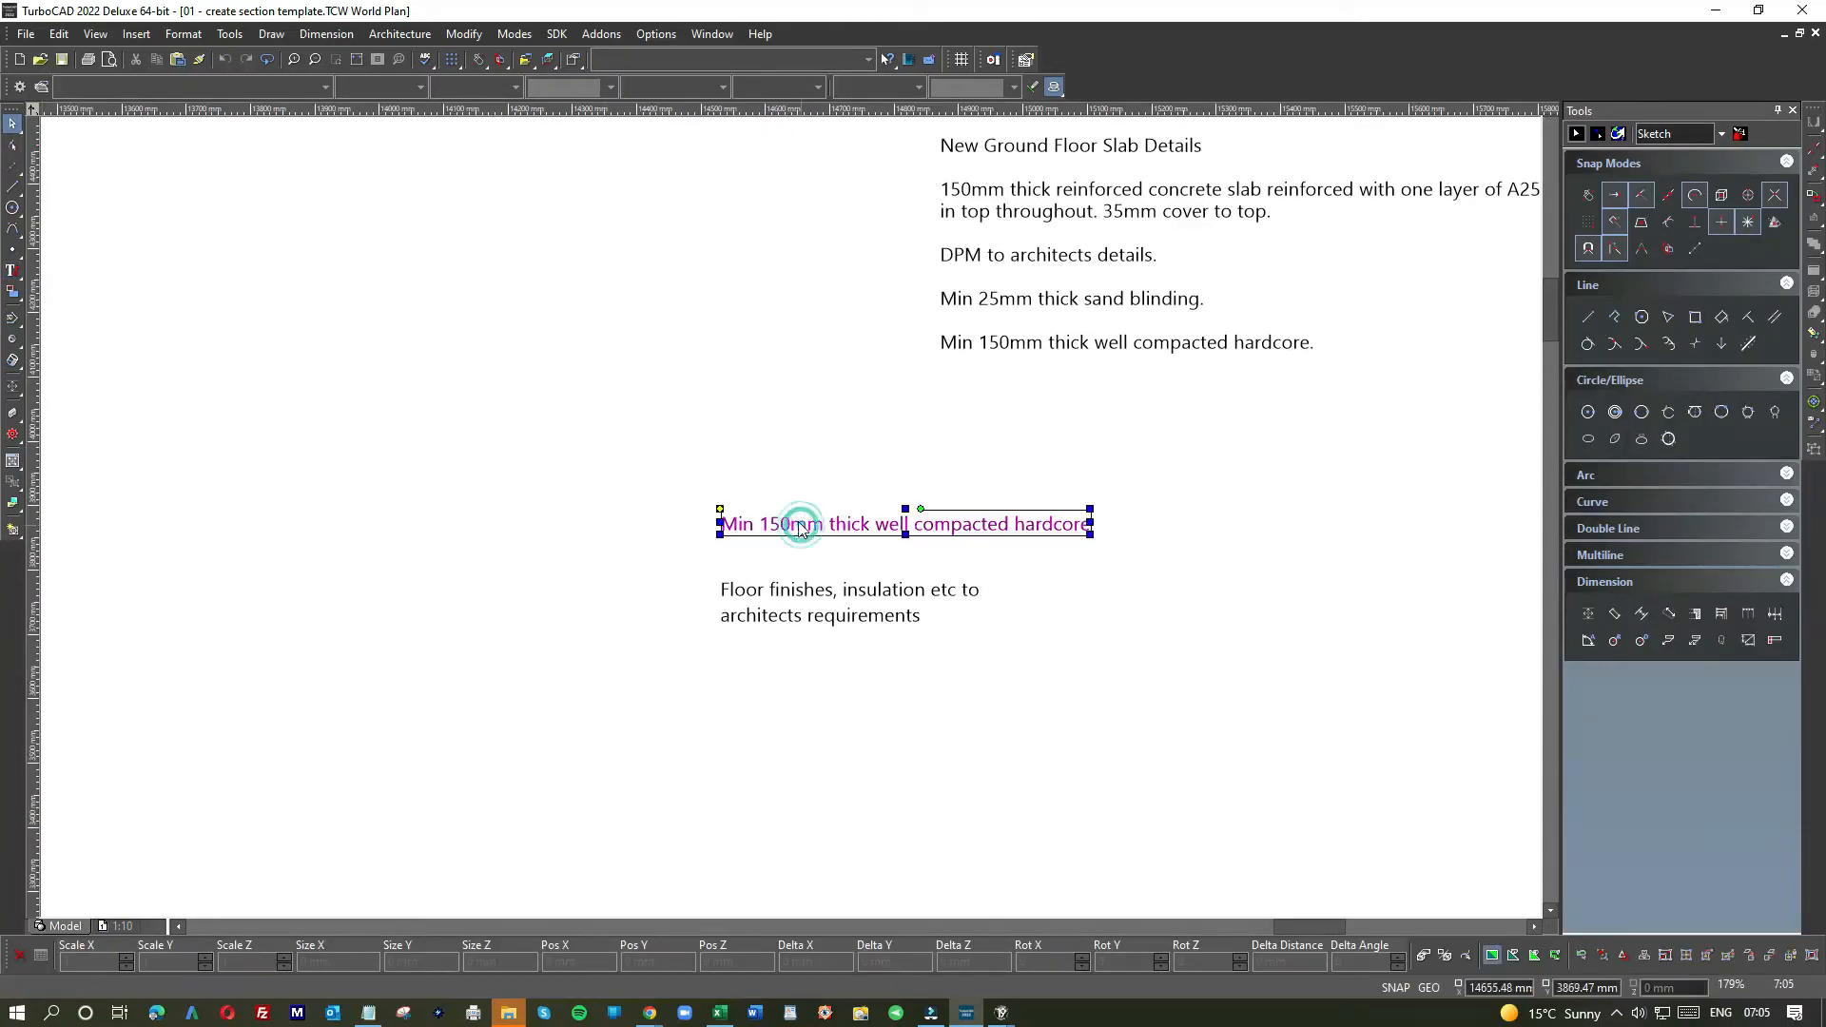
key("Delete")
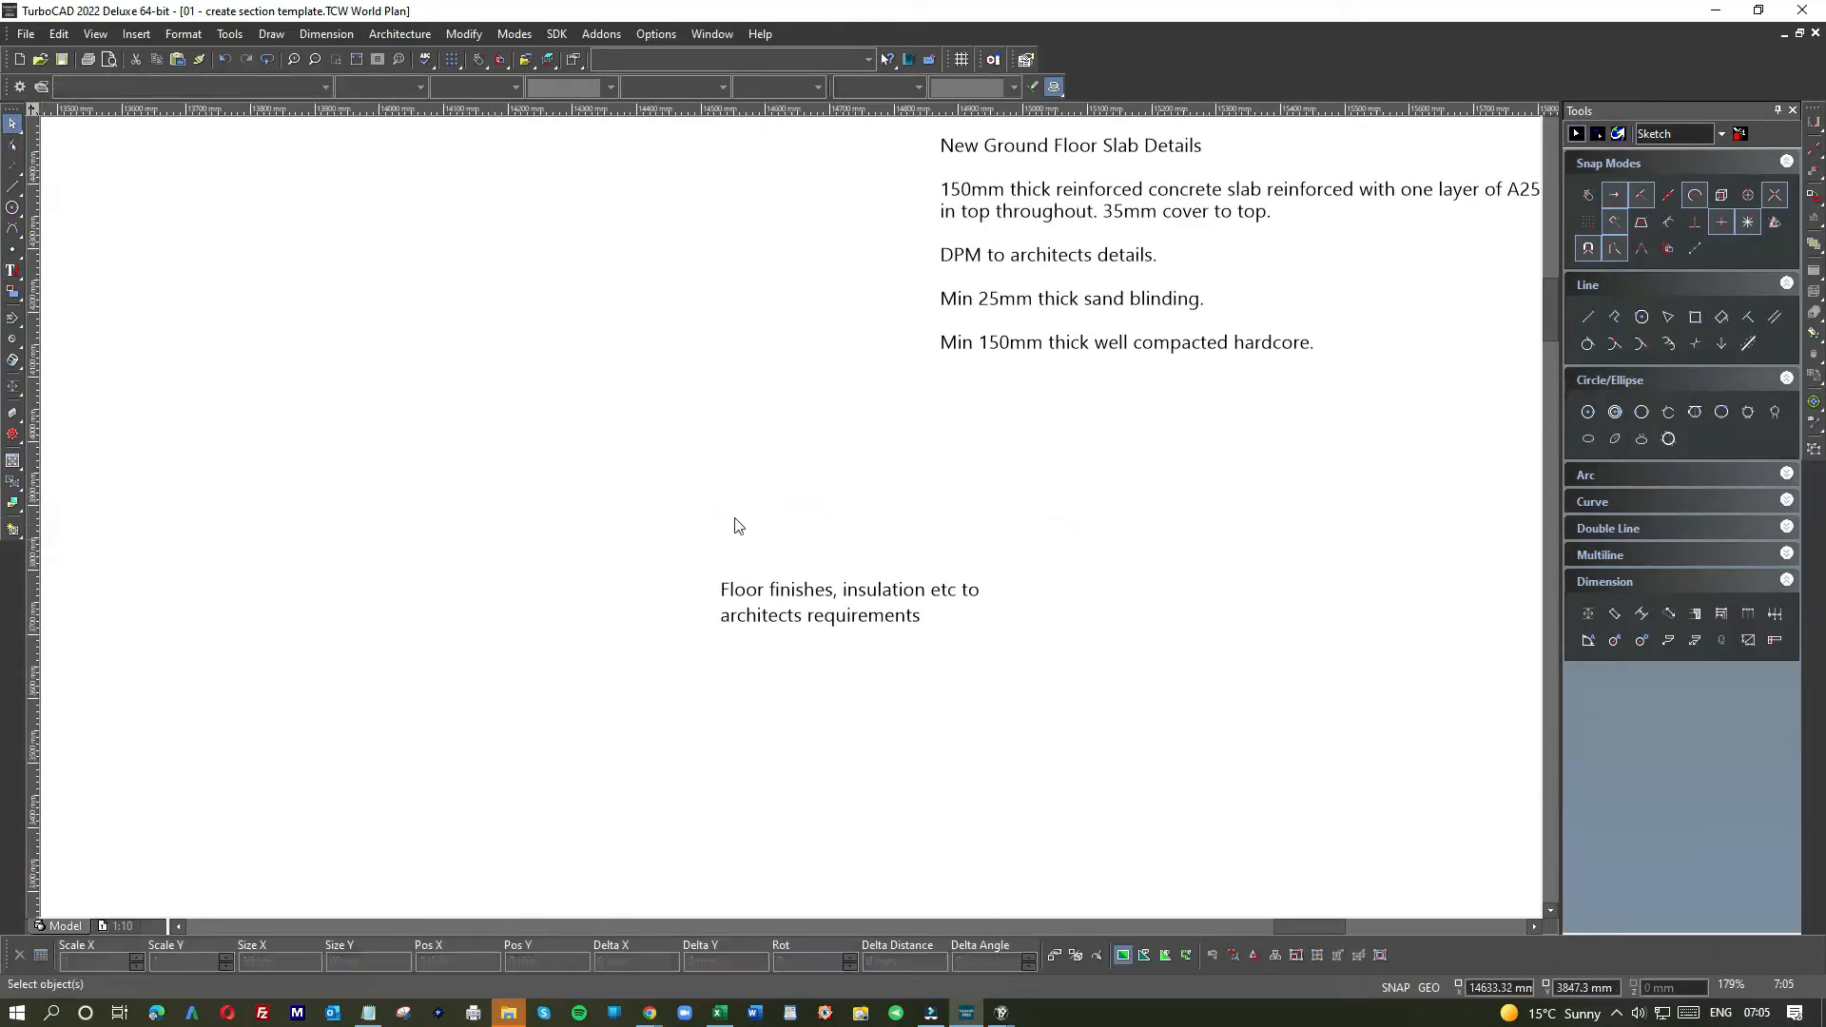
- Add a full stop to the loose "Floor finishes, insulation etc to architects requirements" note and copy its text
left_click(780, 597)
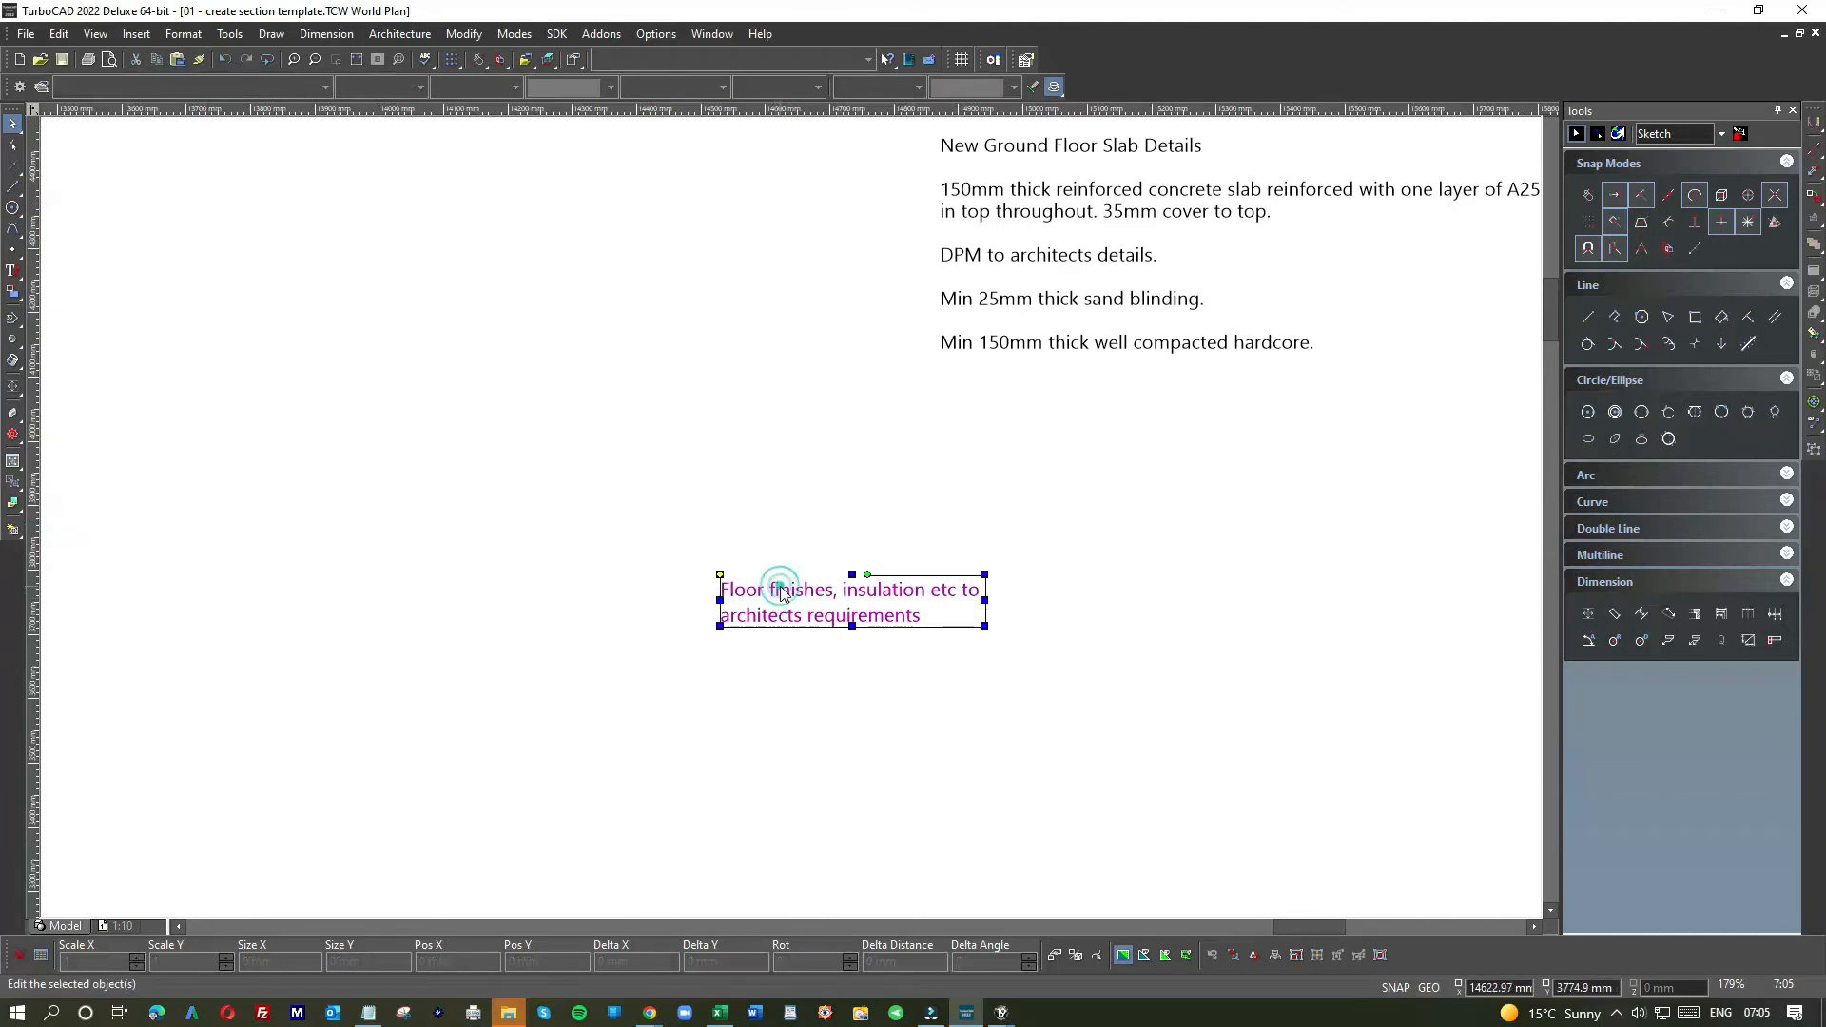
double_click(775, 587)
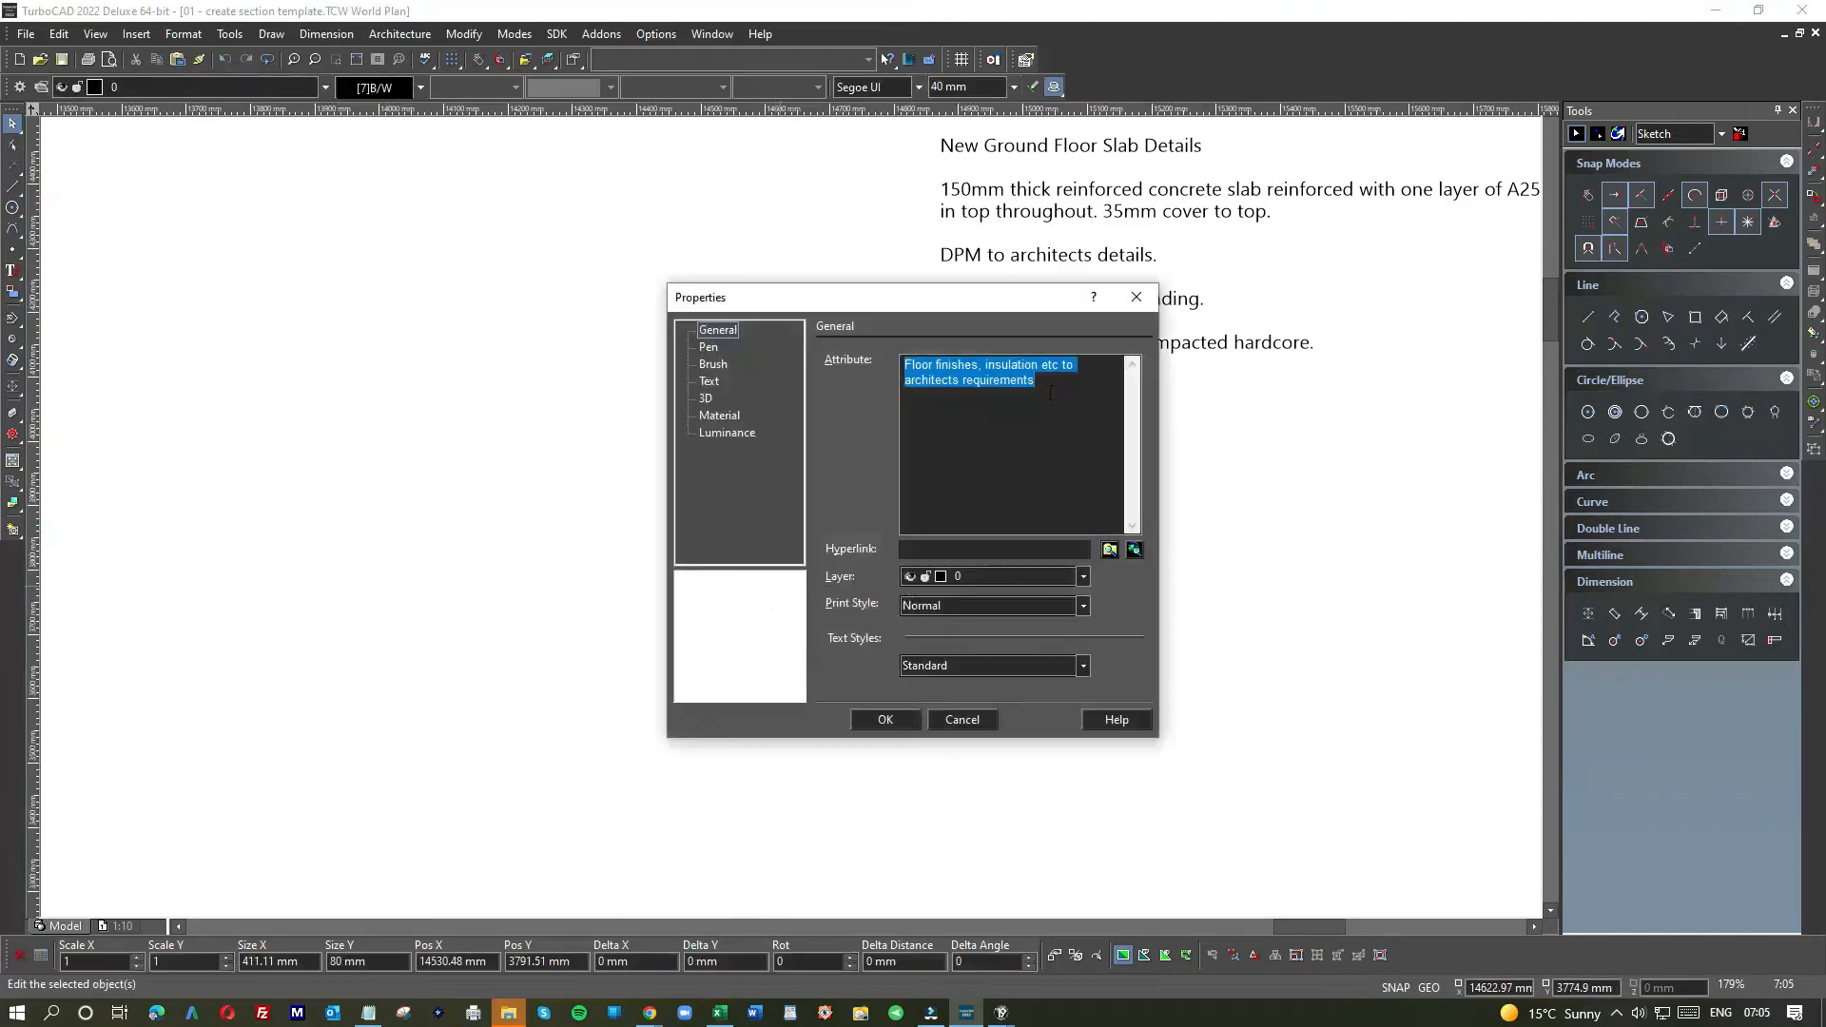
left_click(1047, 391)
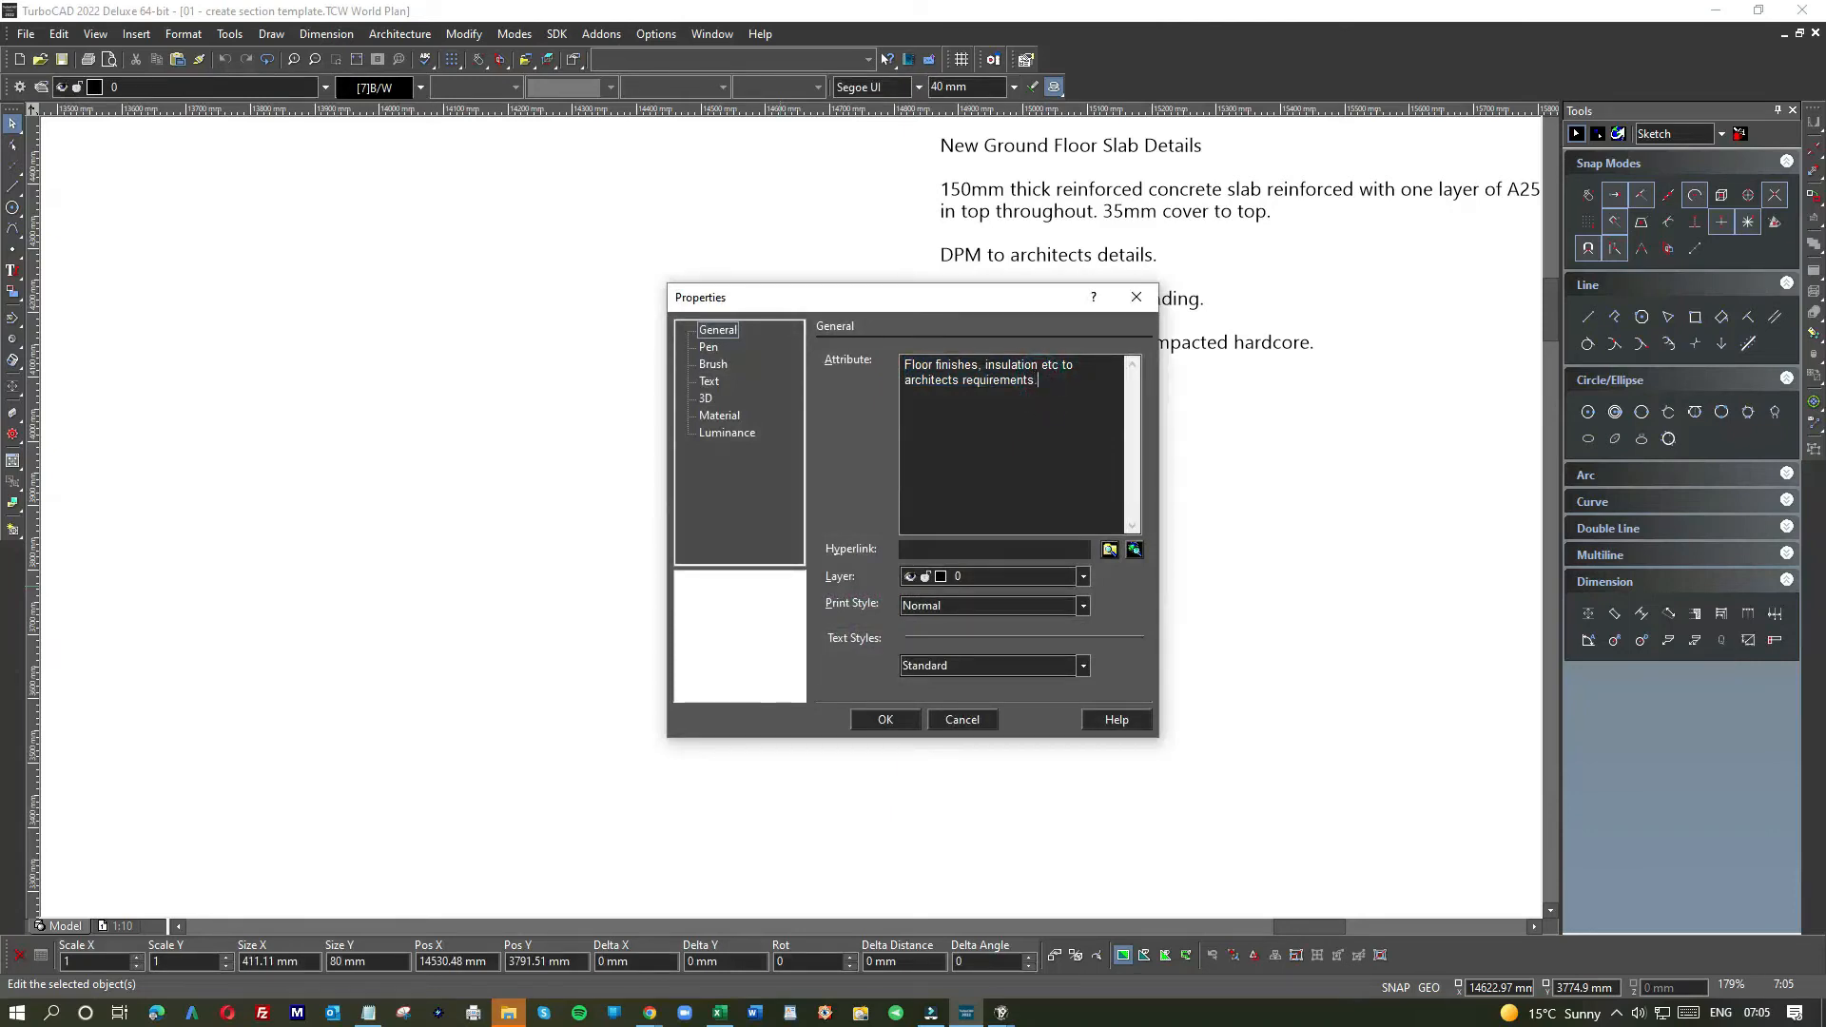
triple_click(1049, 387)
key("ctrl+c")
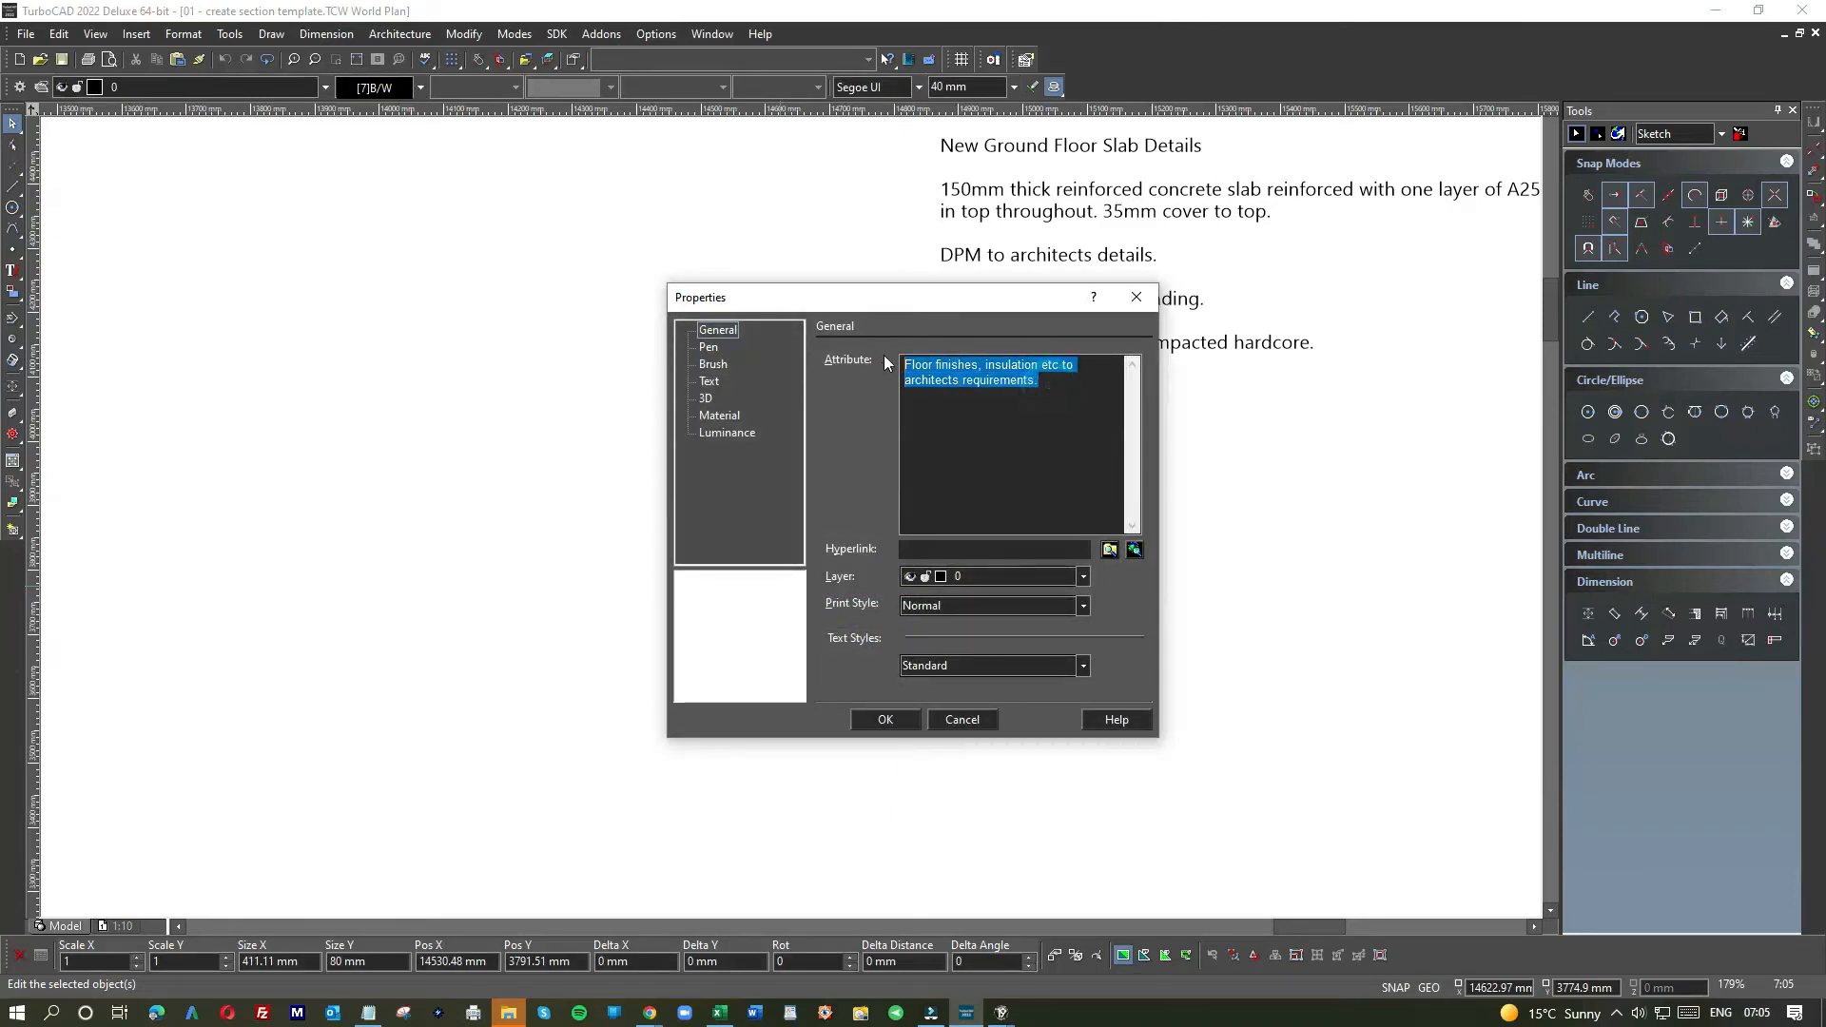
left_click(893, 716)
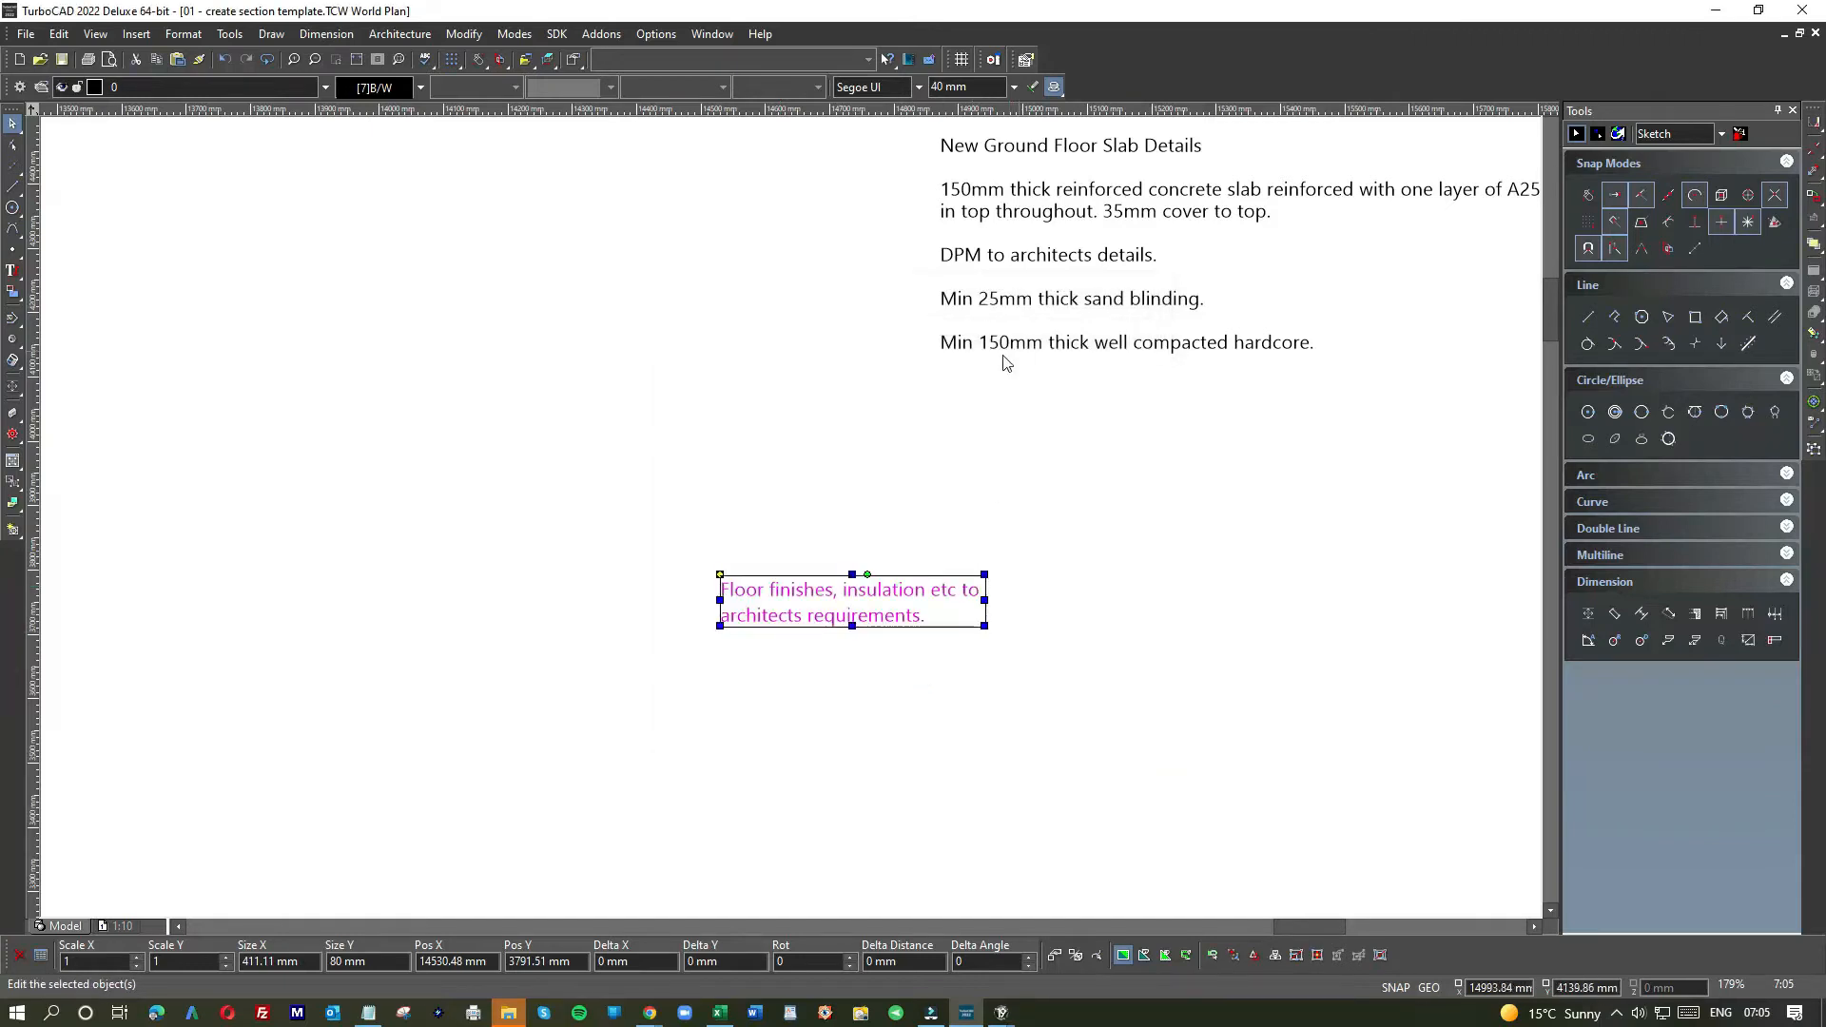
- Paste the floor finishes sentence as a new paragraph below the hardcore line in the slab details, joined onto one line
left_click(14, 273)
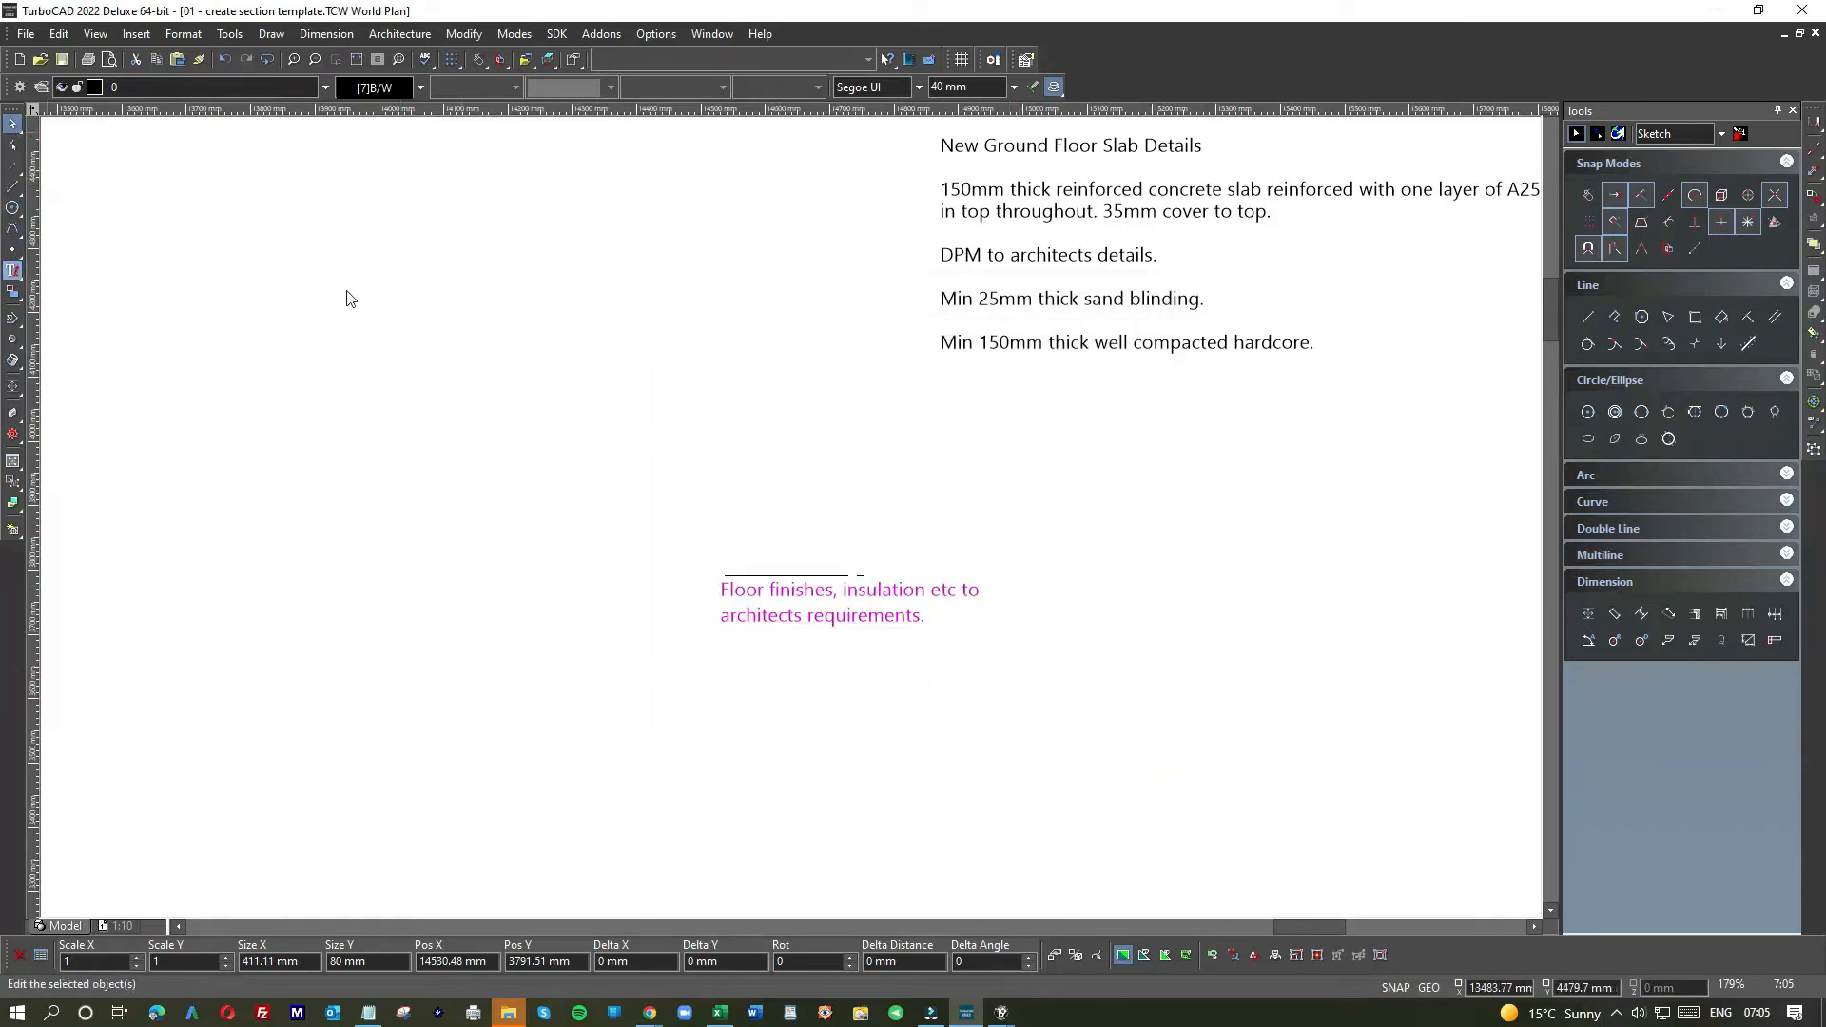
left_click(1120, 348)
left_click(1120, 345)
left_click(1341, 344)
key("Return")
key("Return")
key("ctrl+v")
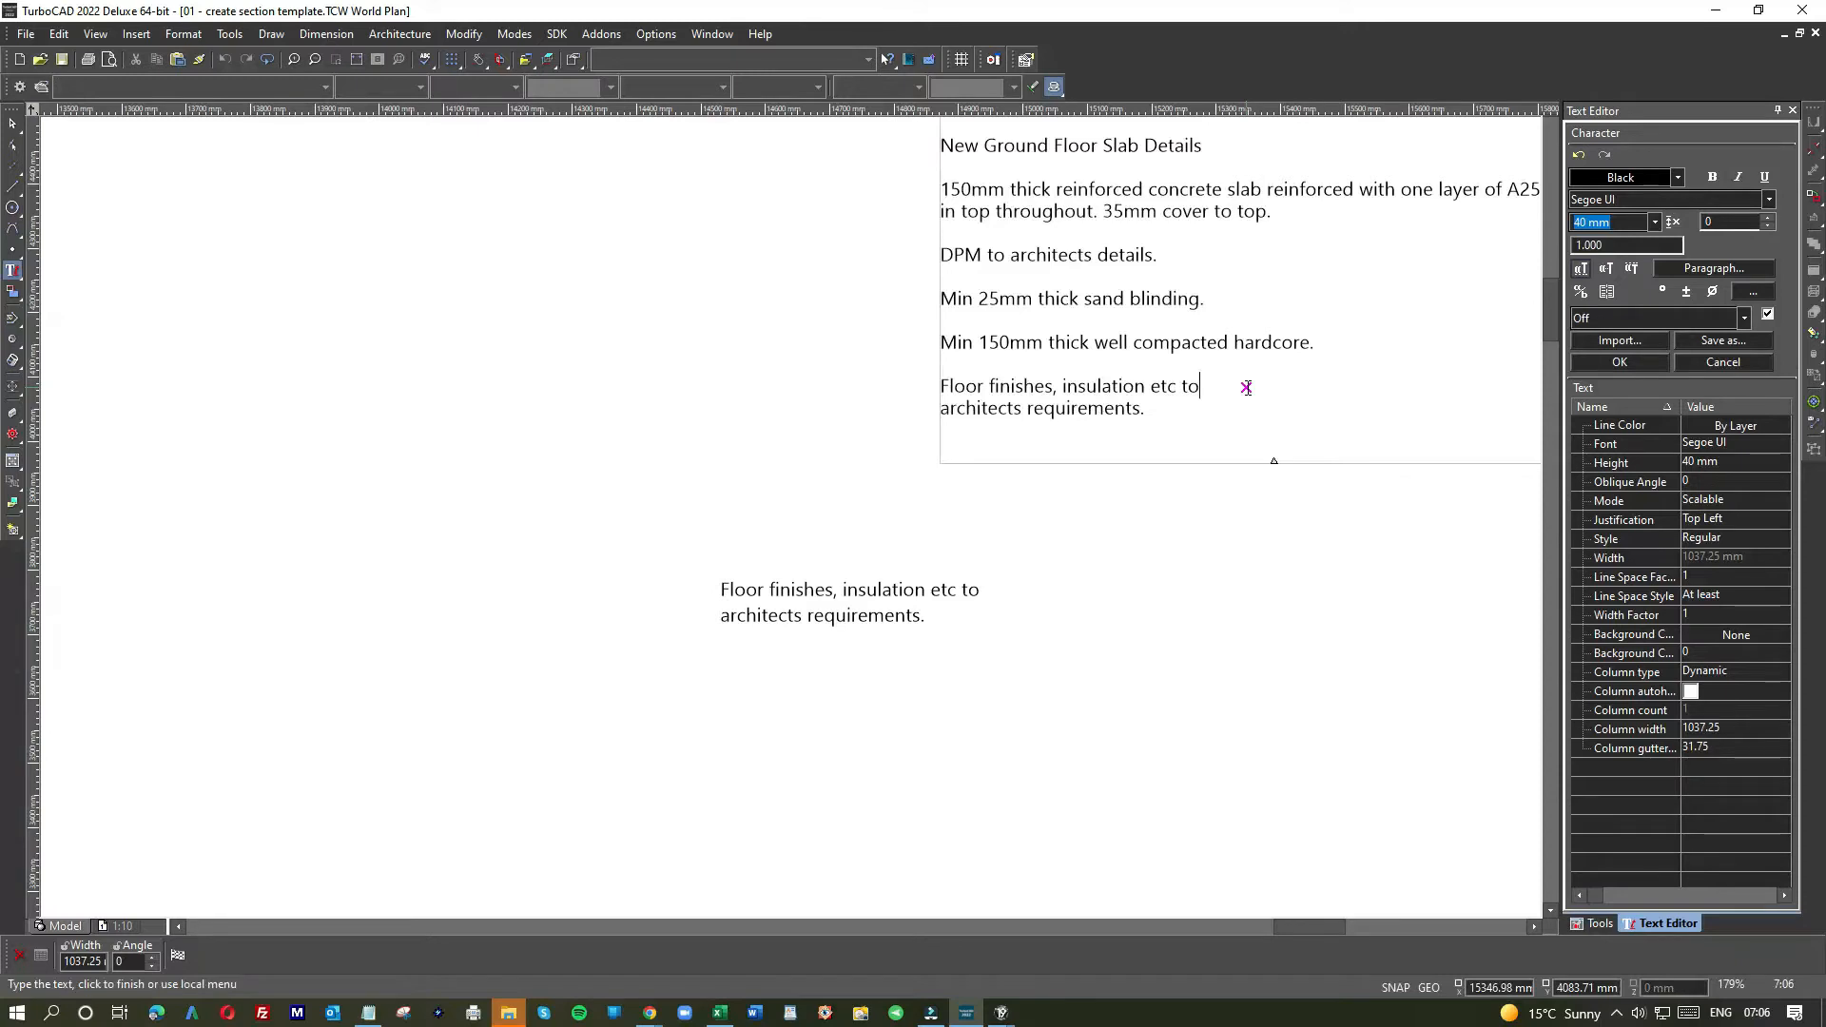
key("Delete")
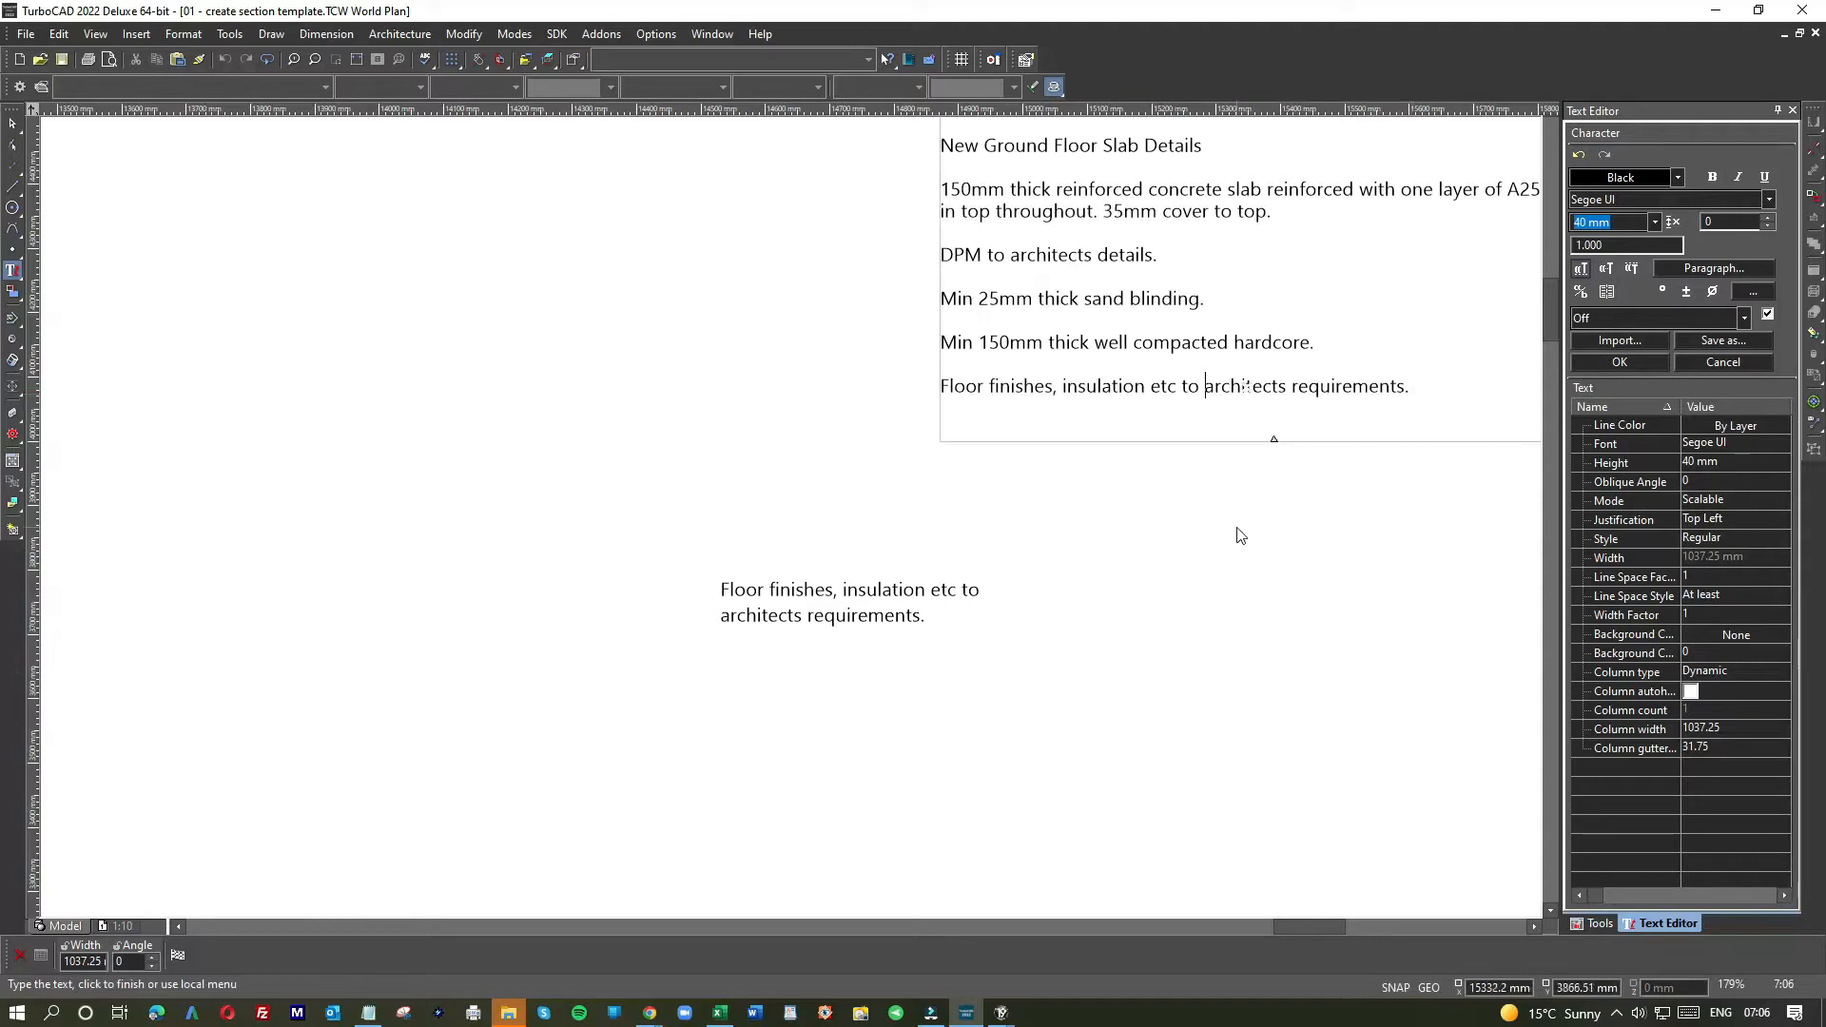
scroll(1236, 527, "down", 1)
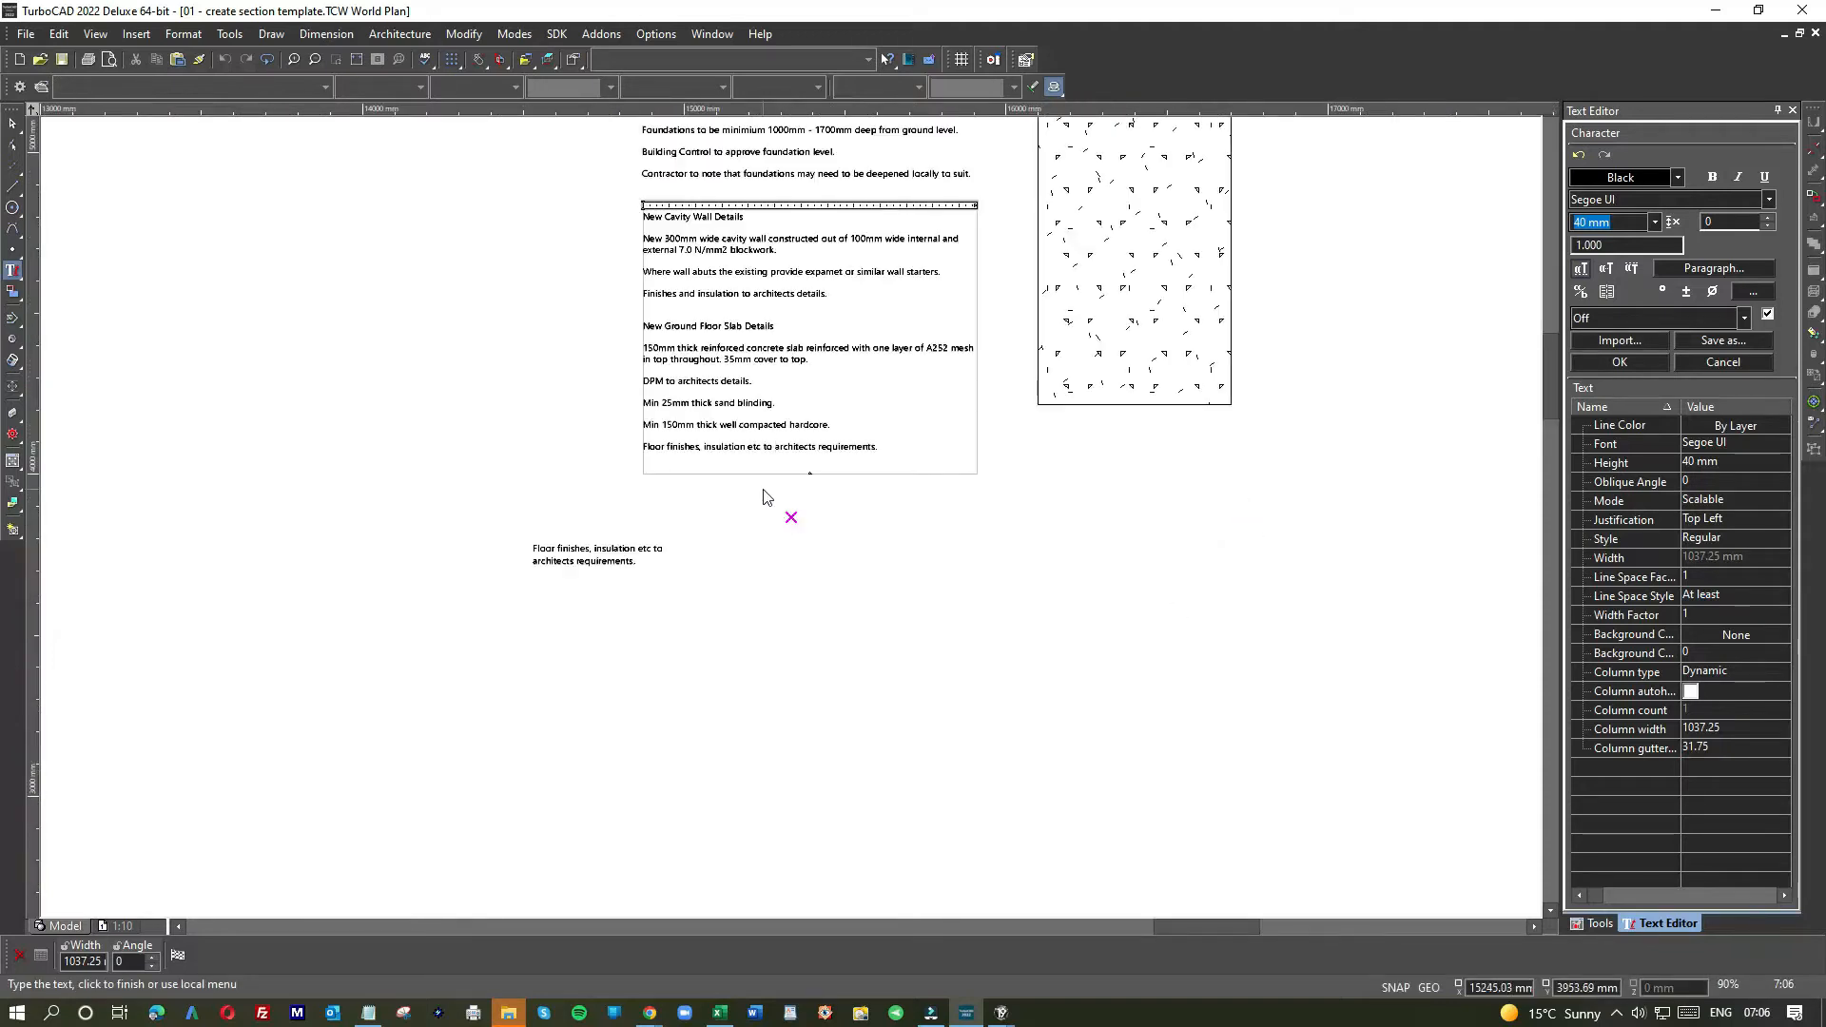
scroll(804, 525, "down", 1)
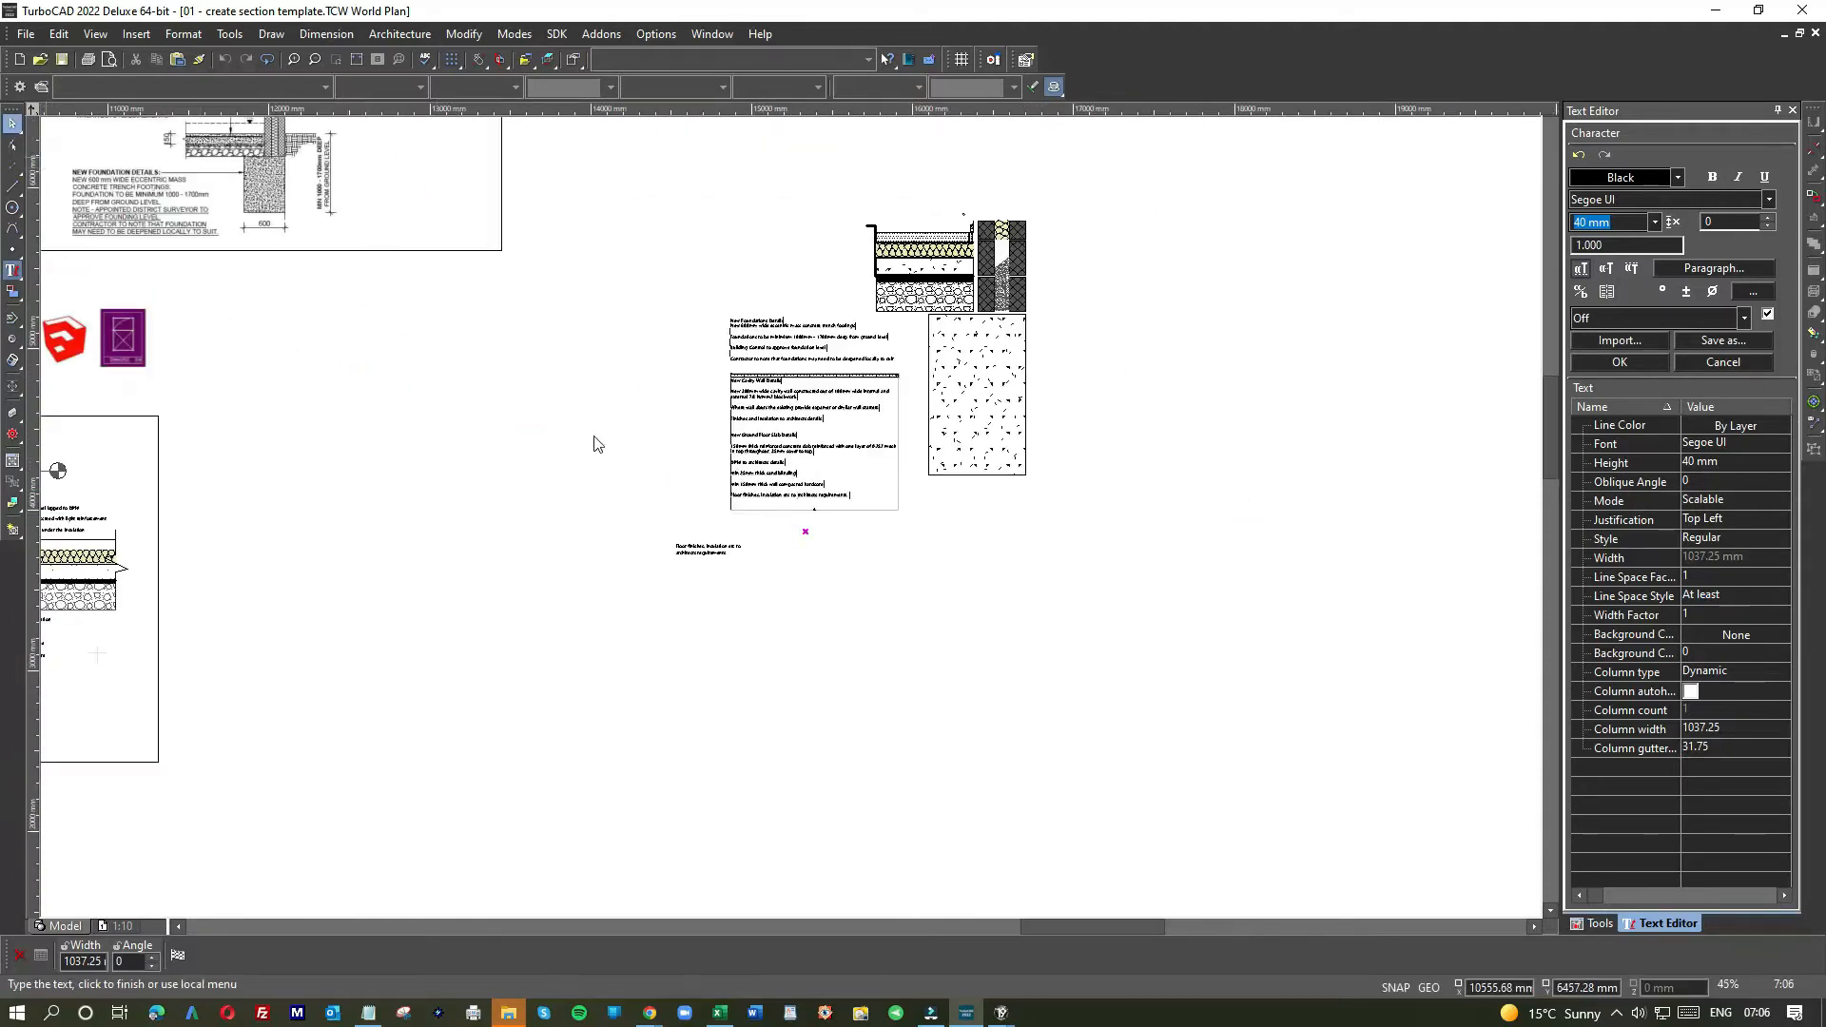
left_click(761, 466)
- Move the New Foundations Details note slightly down, closer to the New Cavity Wall Details note
scroll(769, 352, "up", 1)
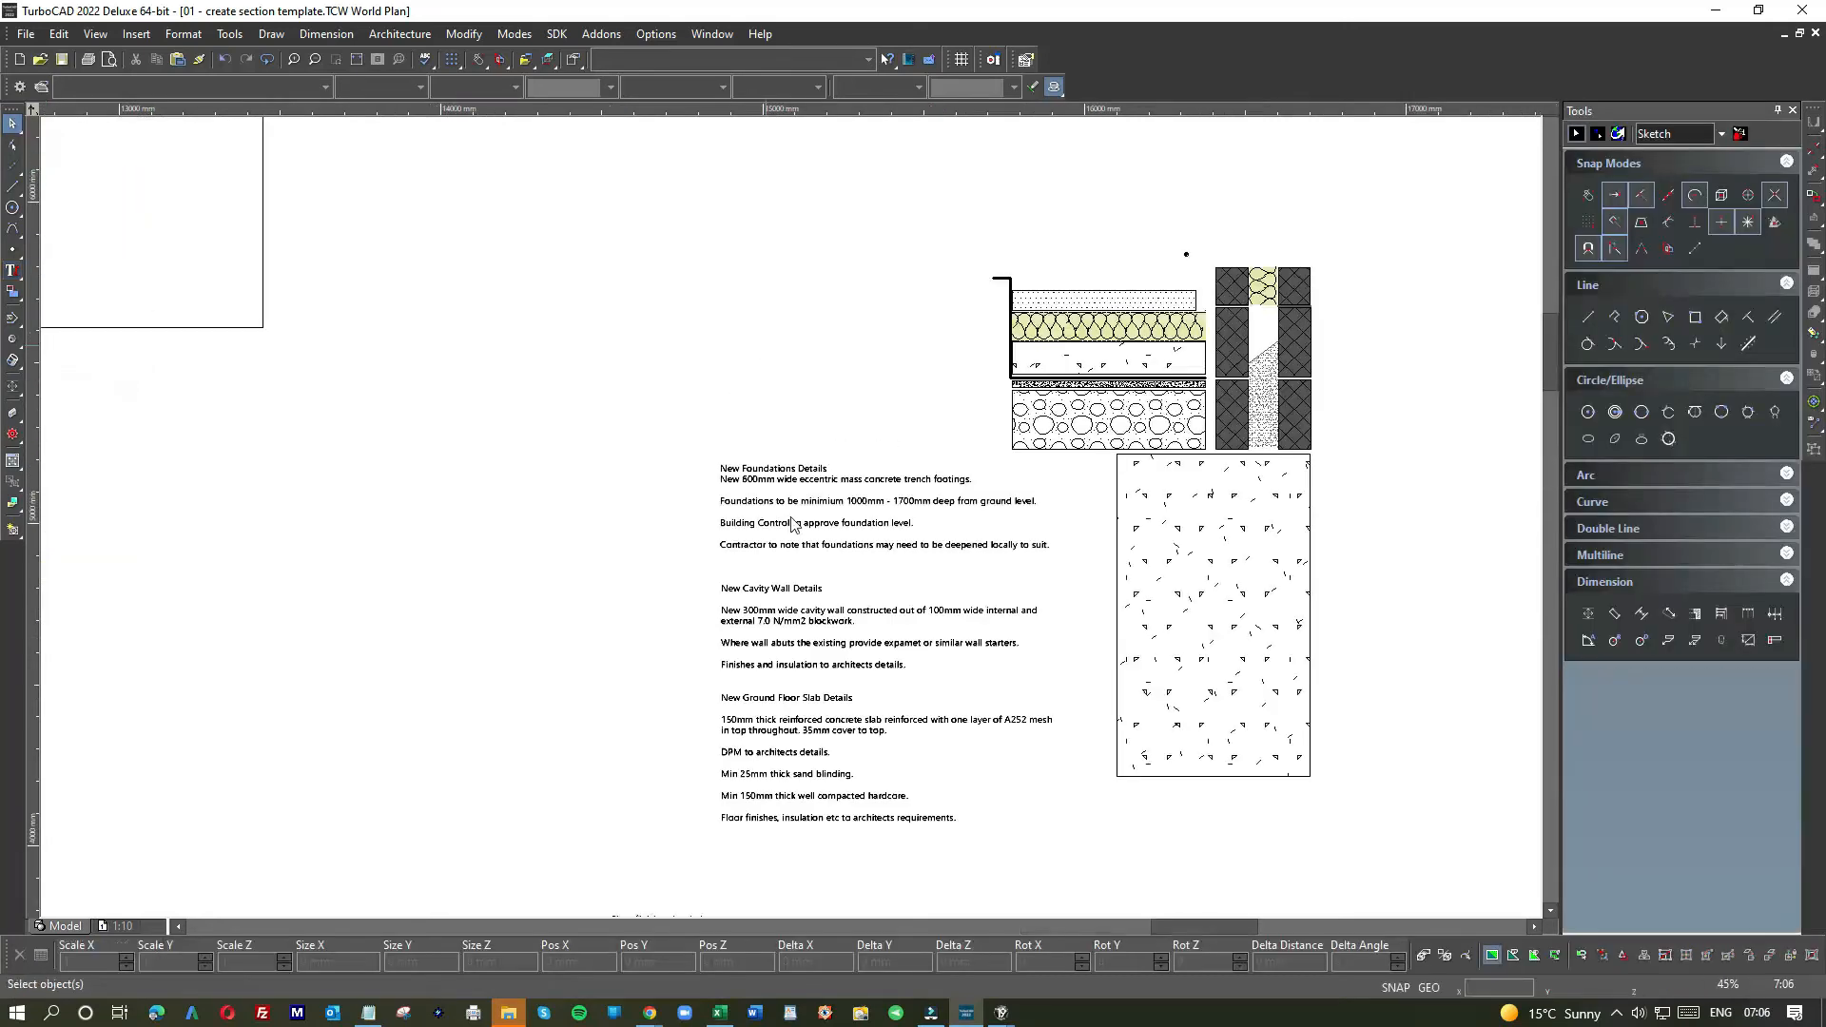
scroll(782, 612, "down", 1)
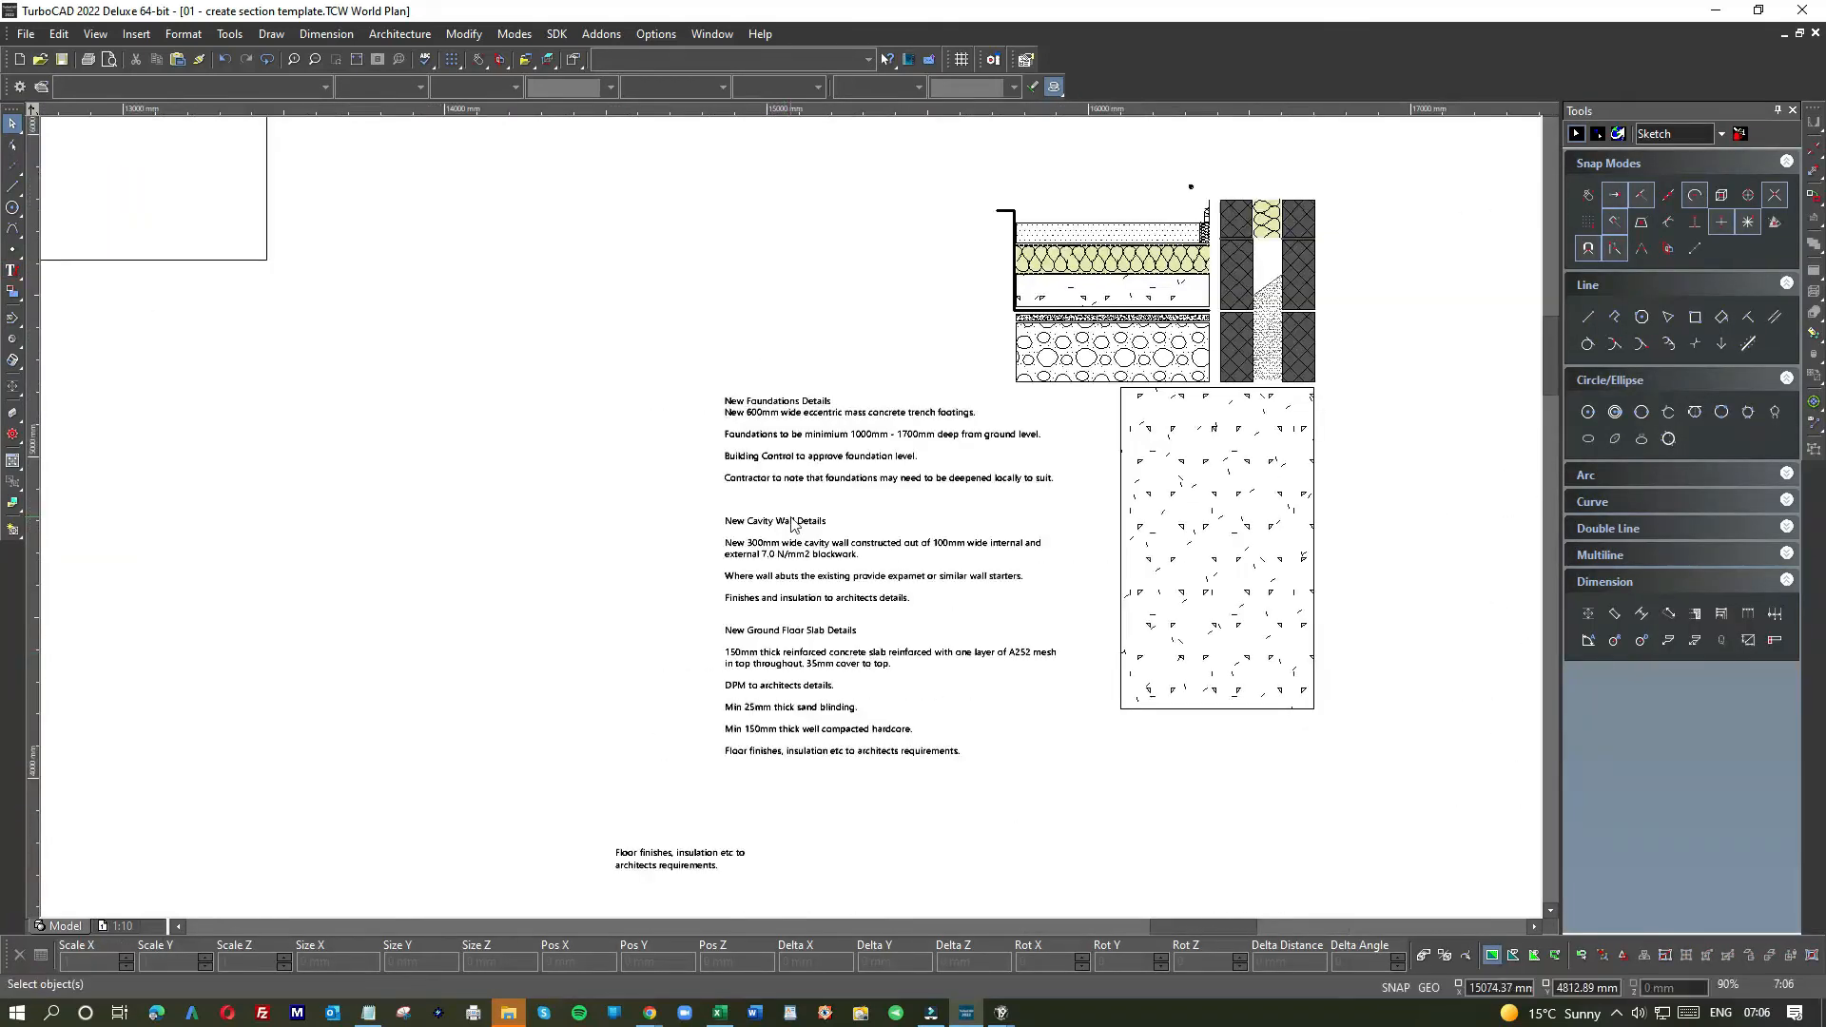
scroll(773, 513, "up", 1)
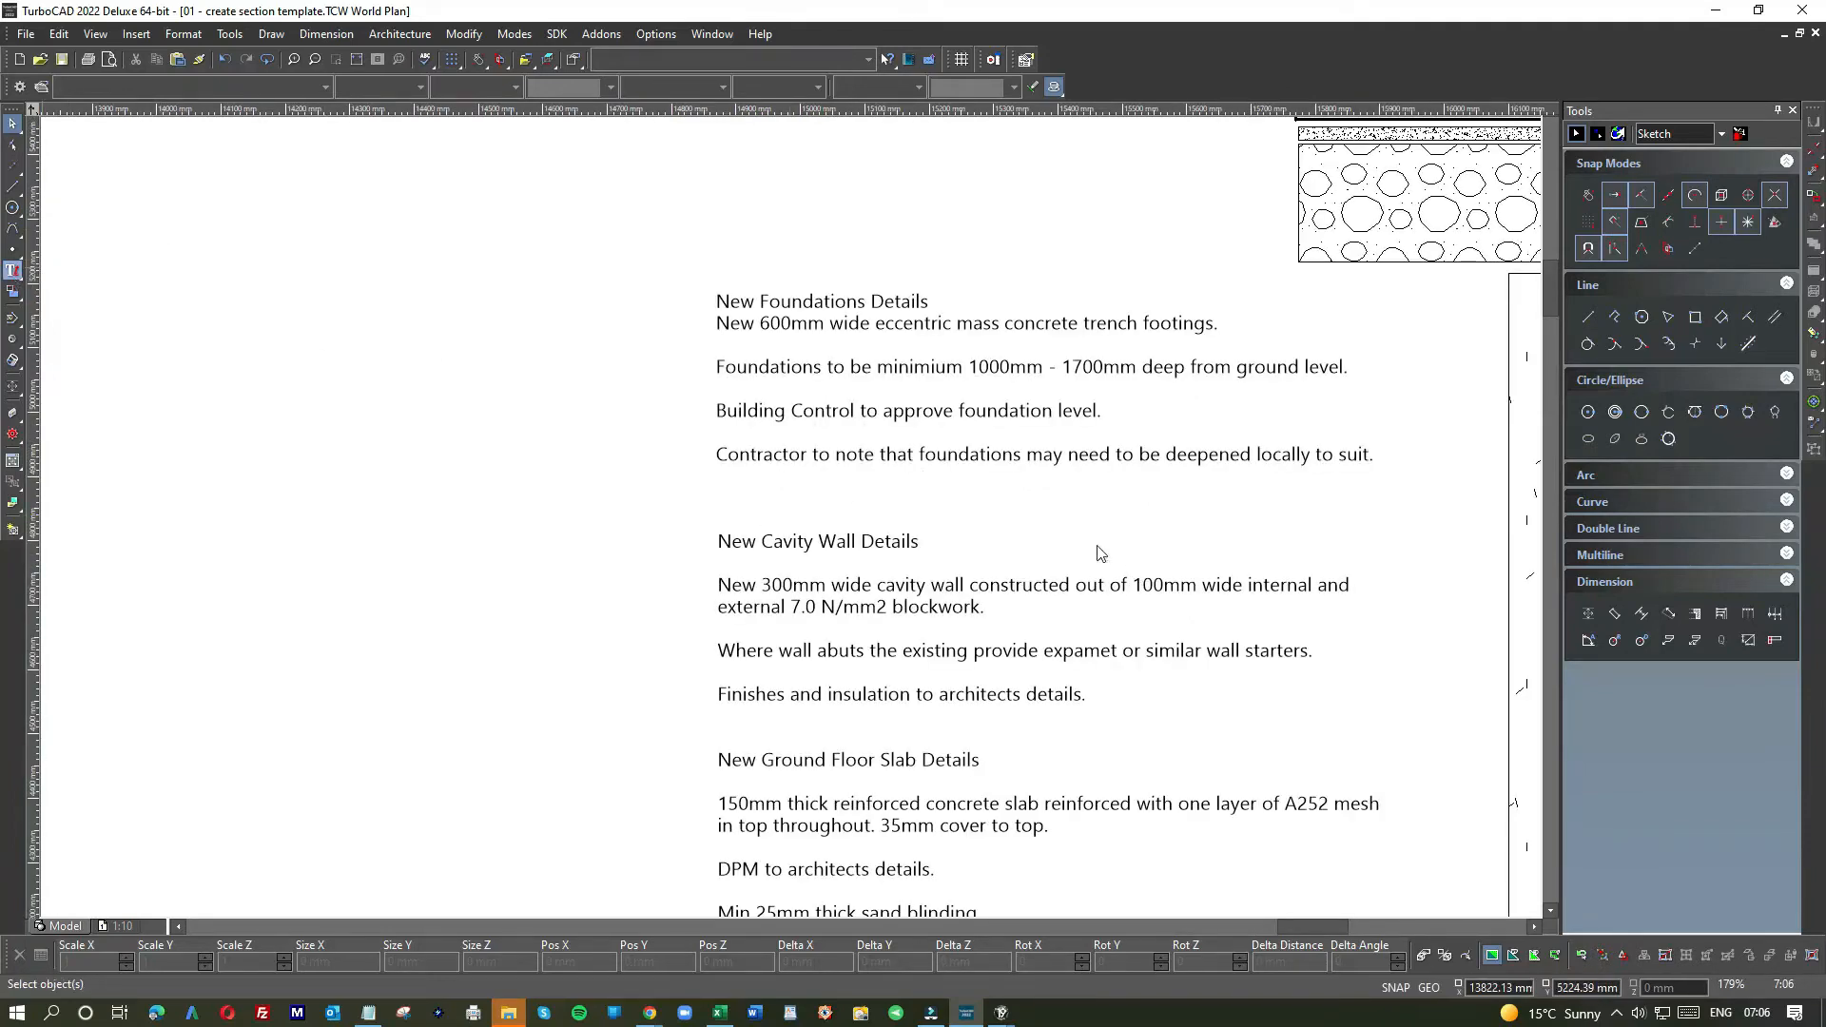
double_click(973, 473)
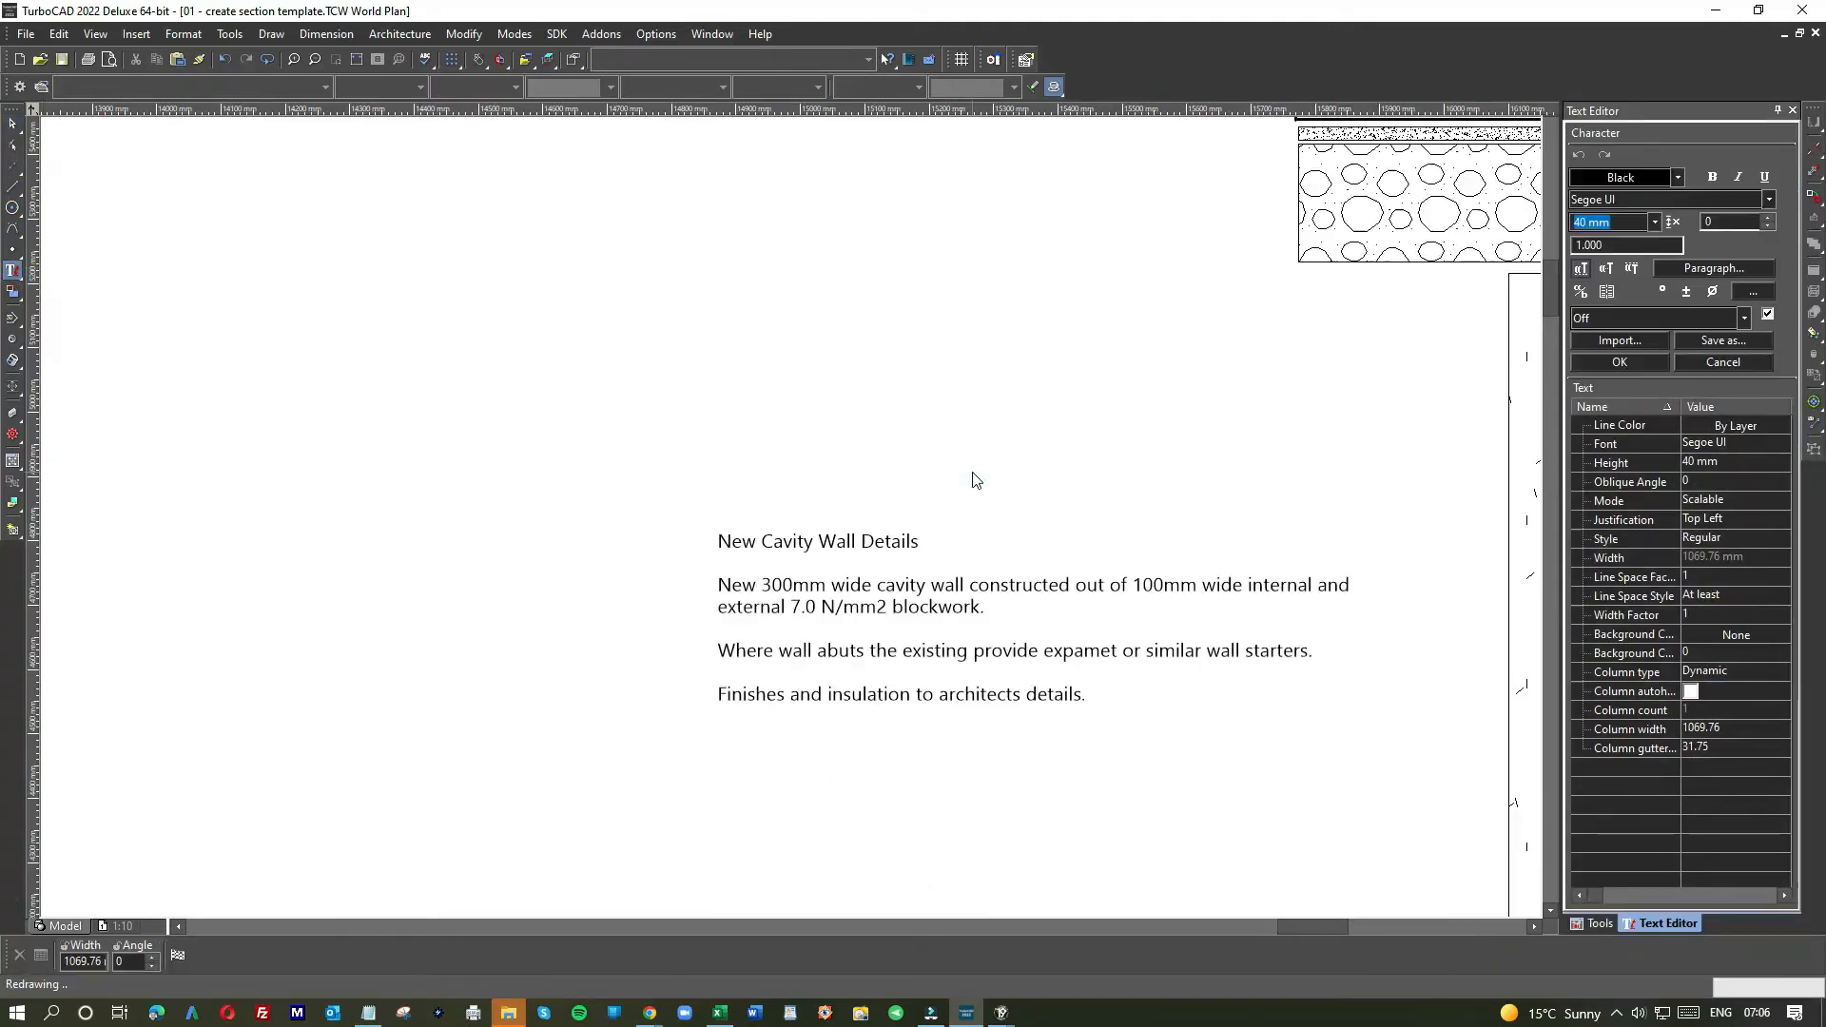
scroll(930, 515, "down", 3)
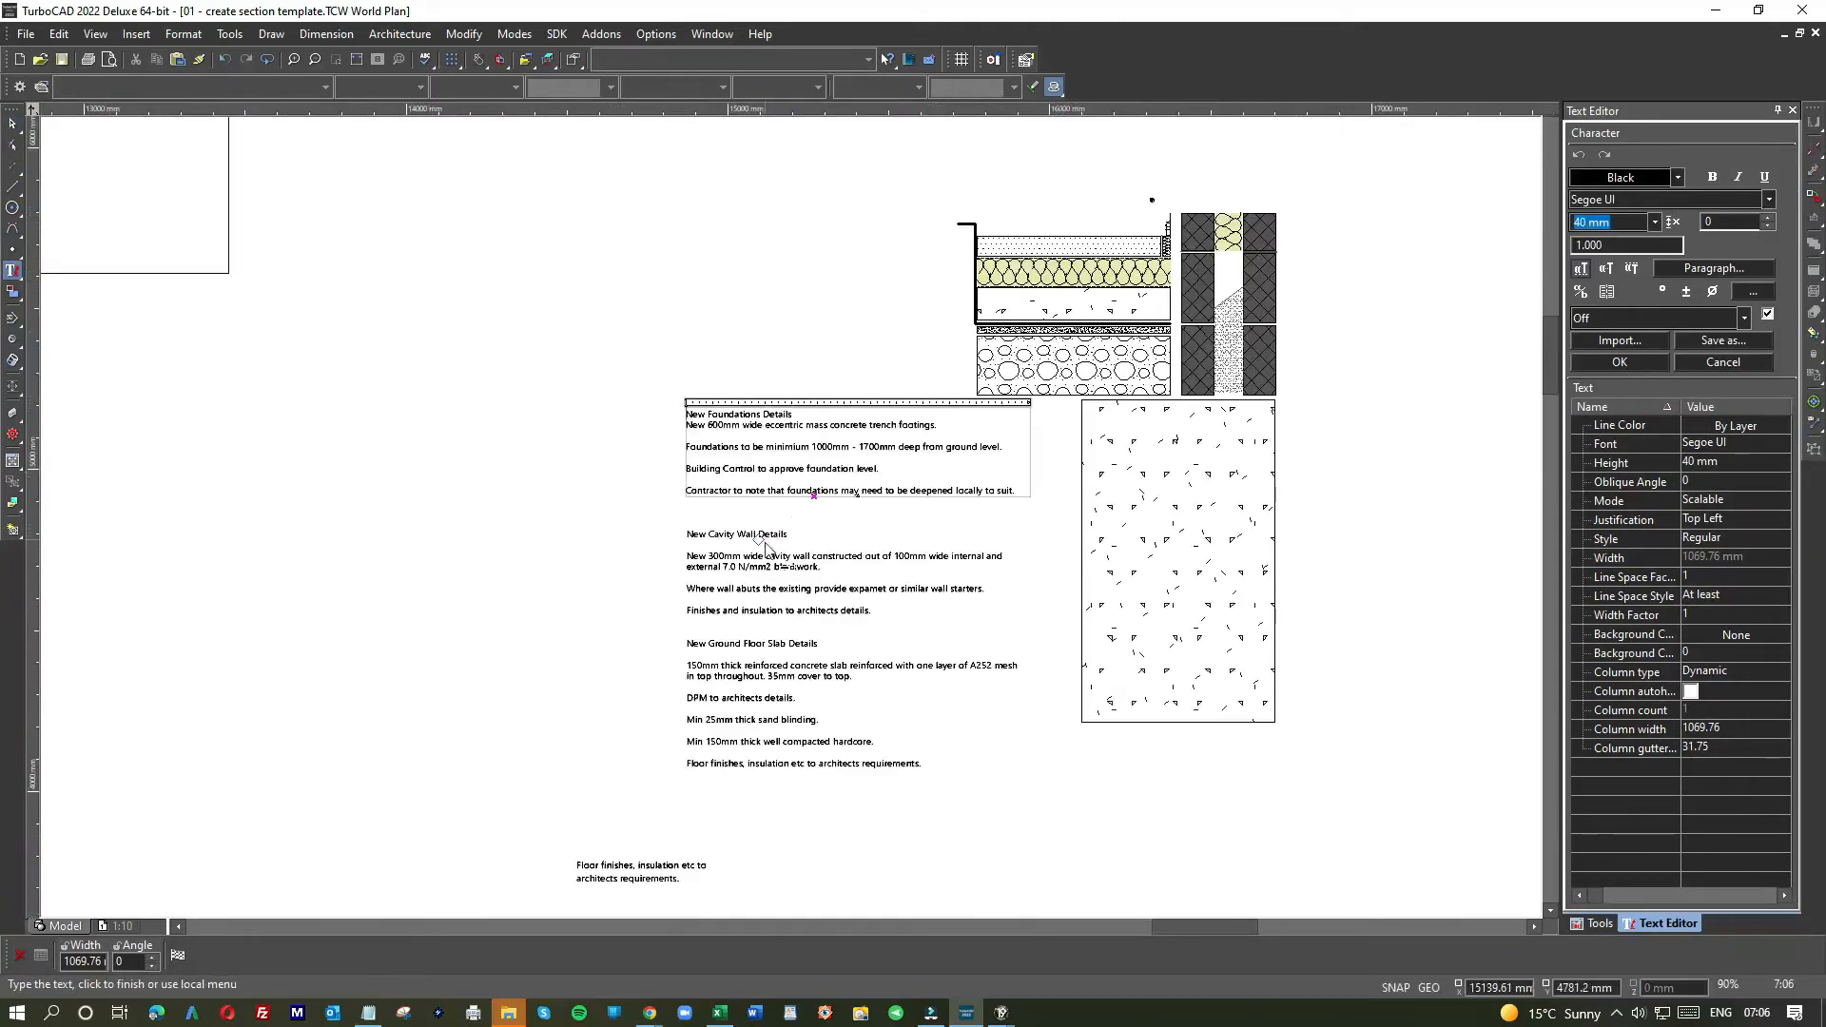
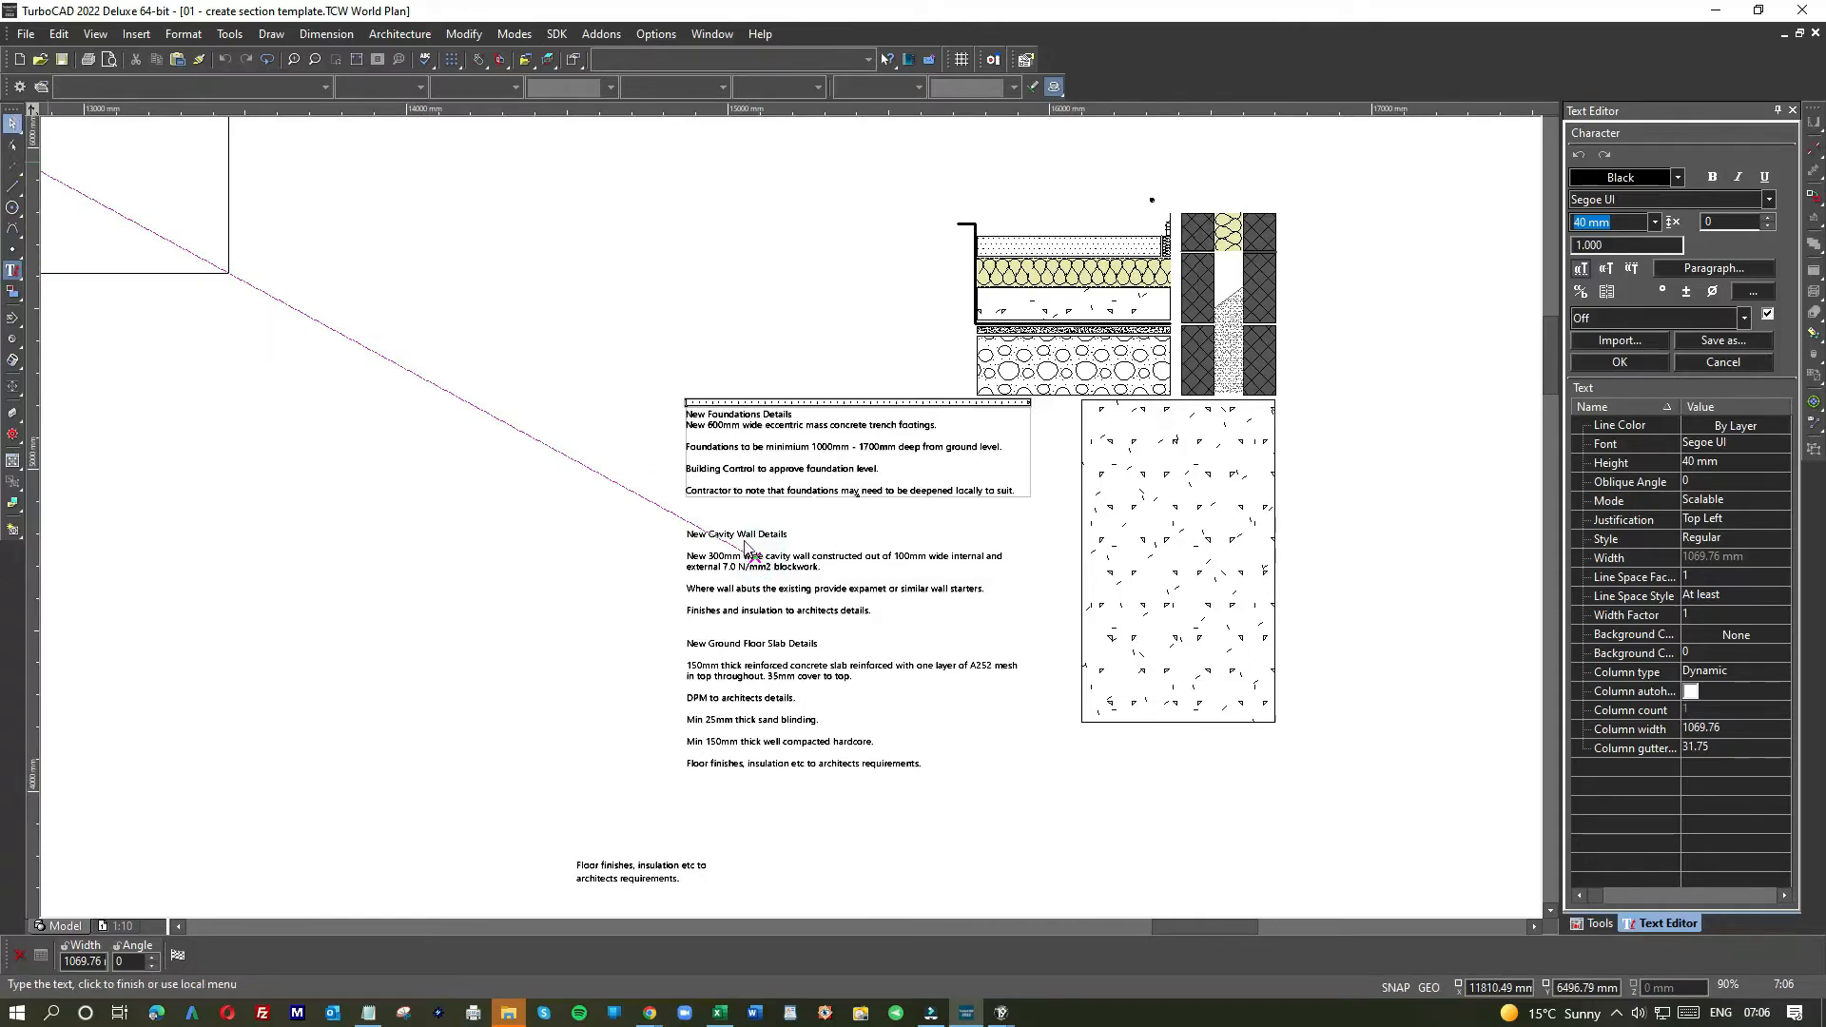
left_click(748, 550)
left_click(761, 538)
left_click_drag(774, 548, 779, 474)
left_click(782, 471)
- Copy the complete Trench Foundations sheet with its frame and place the copy to the right of the new section drawing
scroll(786, 469, "down", 3)
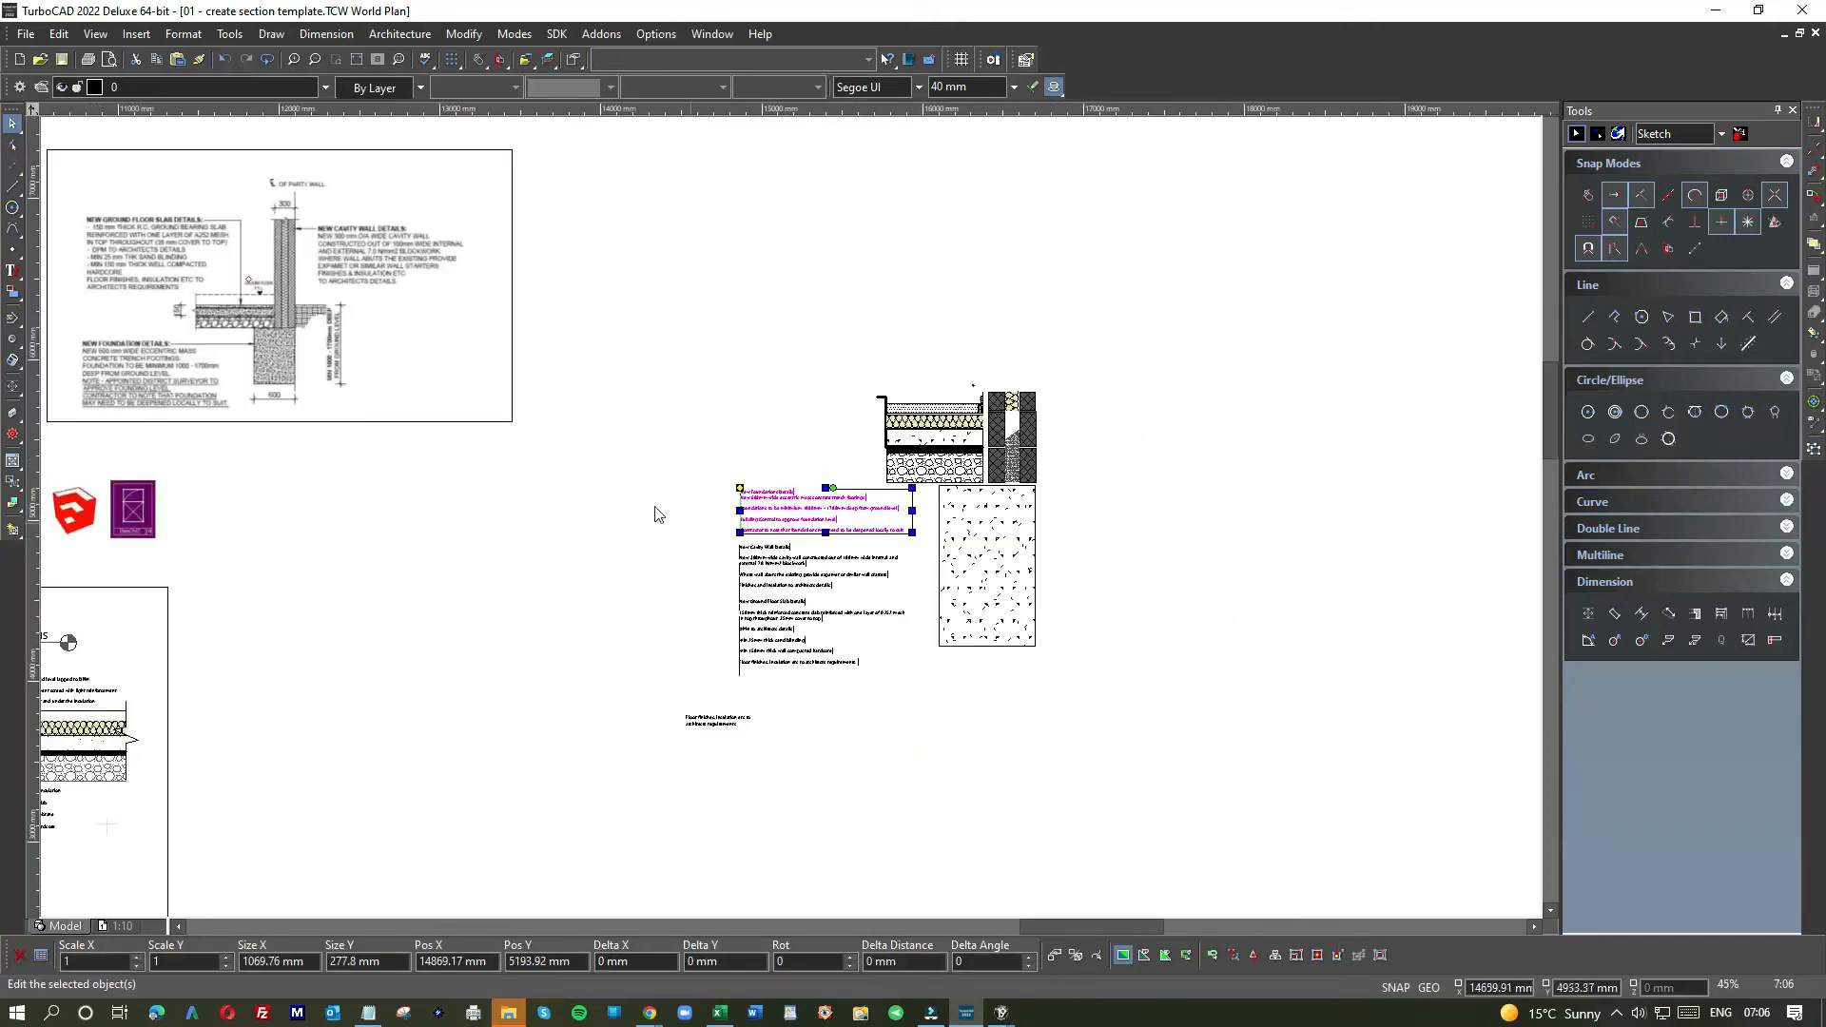
scroll(584, 588, "down", 2)
left_click_drag(311, 514, 605, 719)
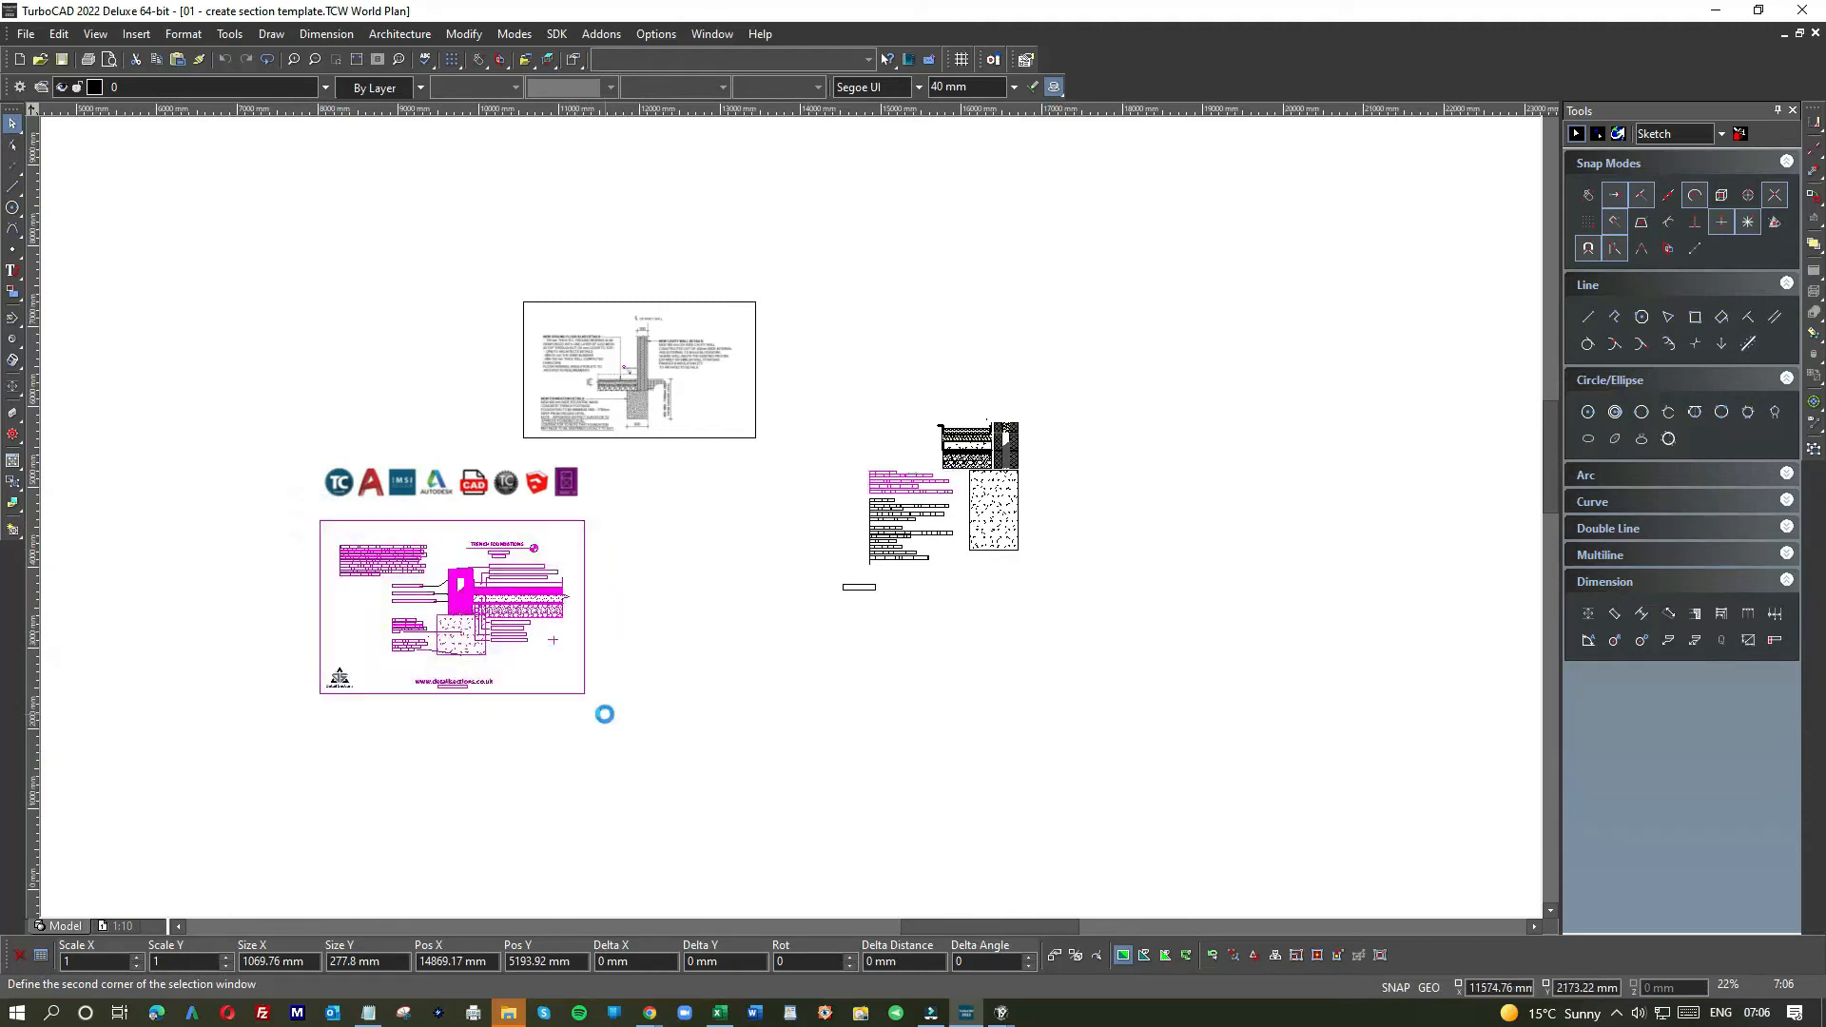
key("ctrl+c")
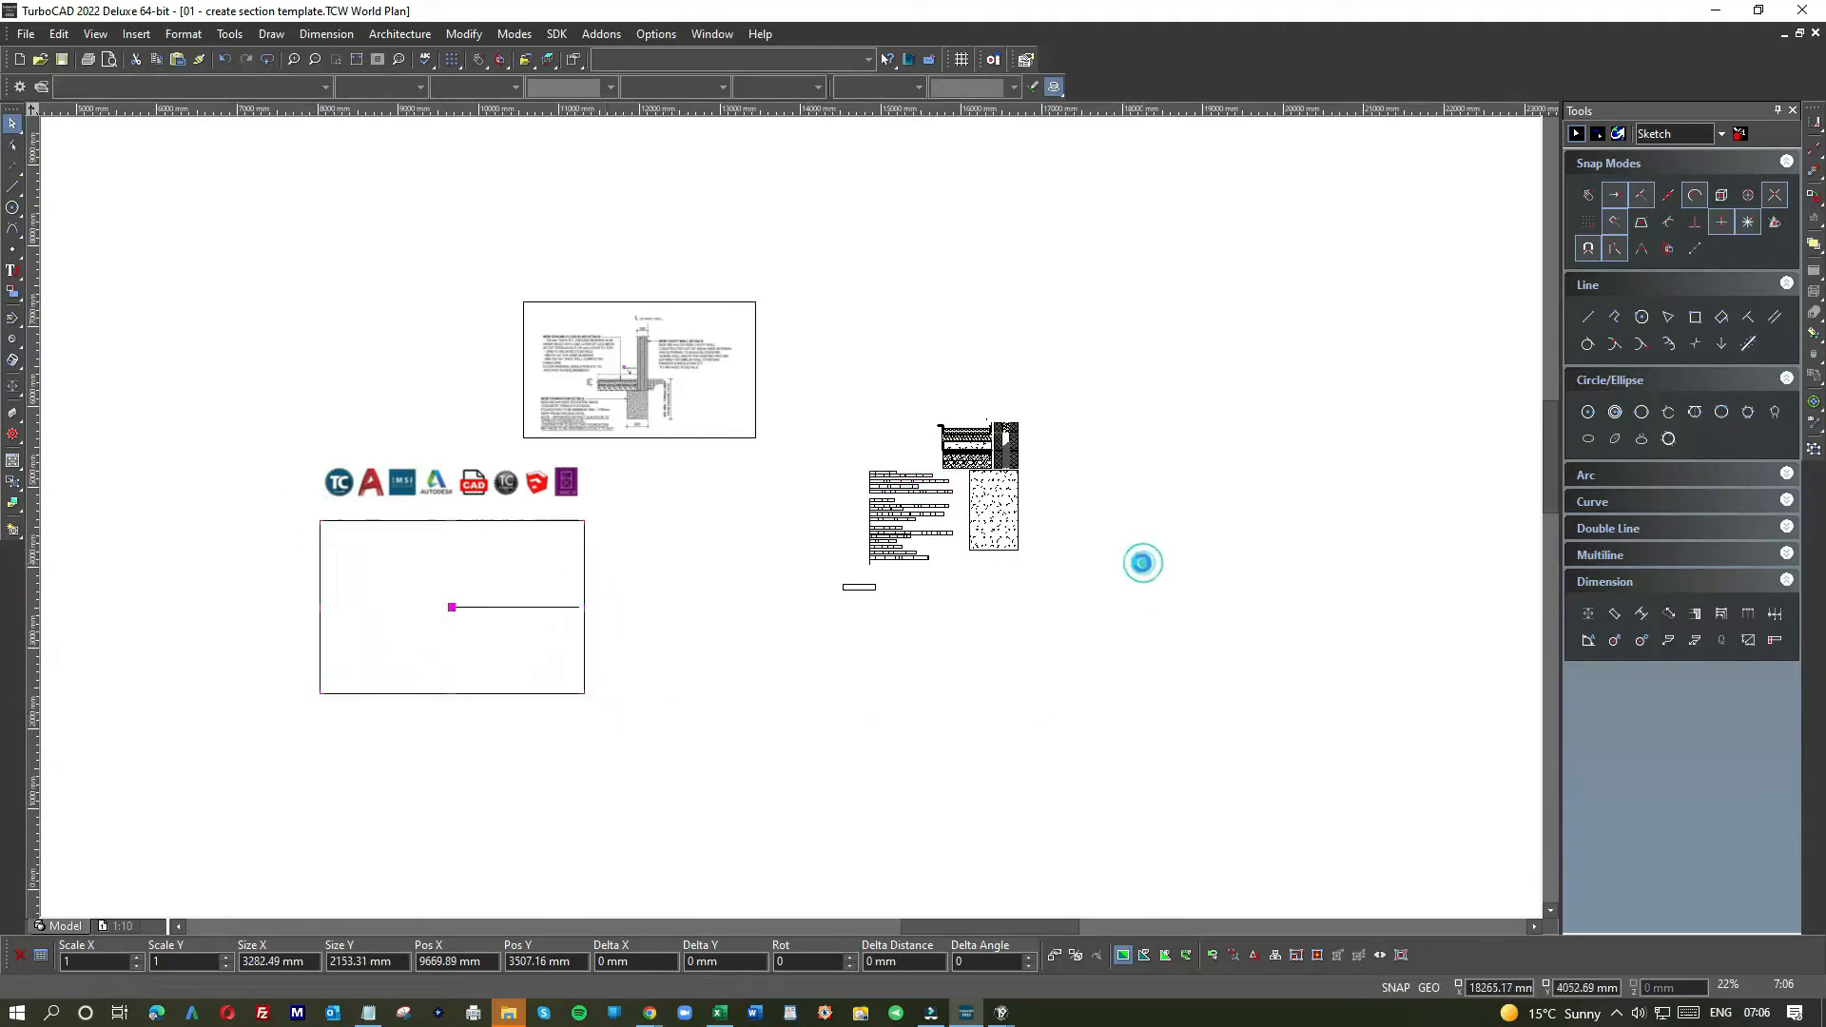
key("ctrl+v")
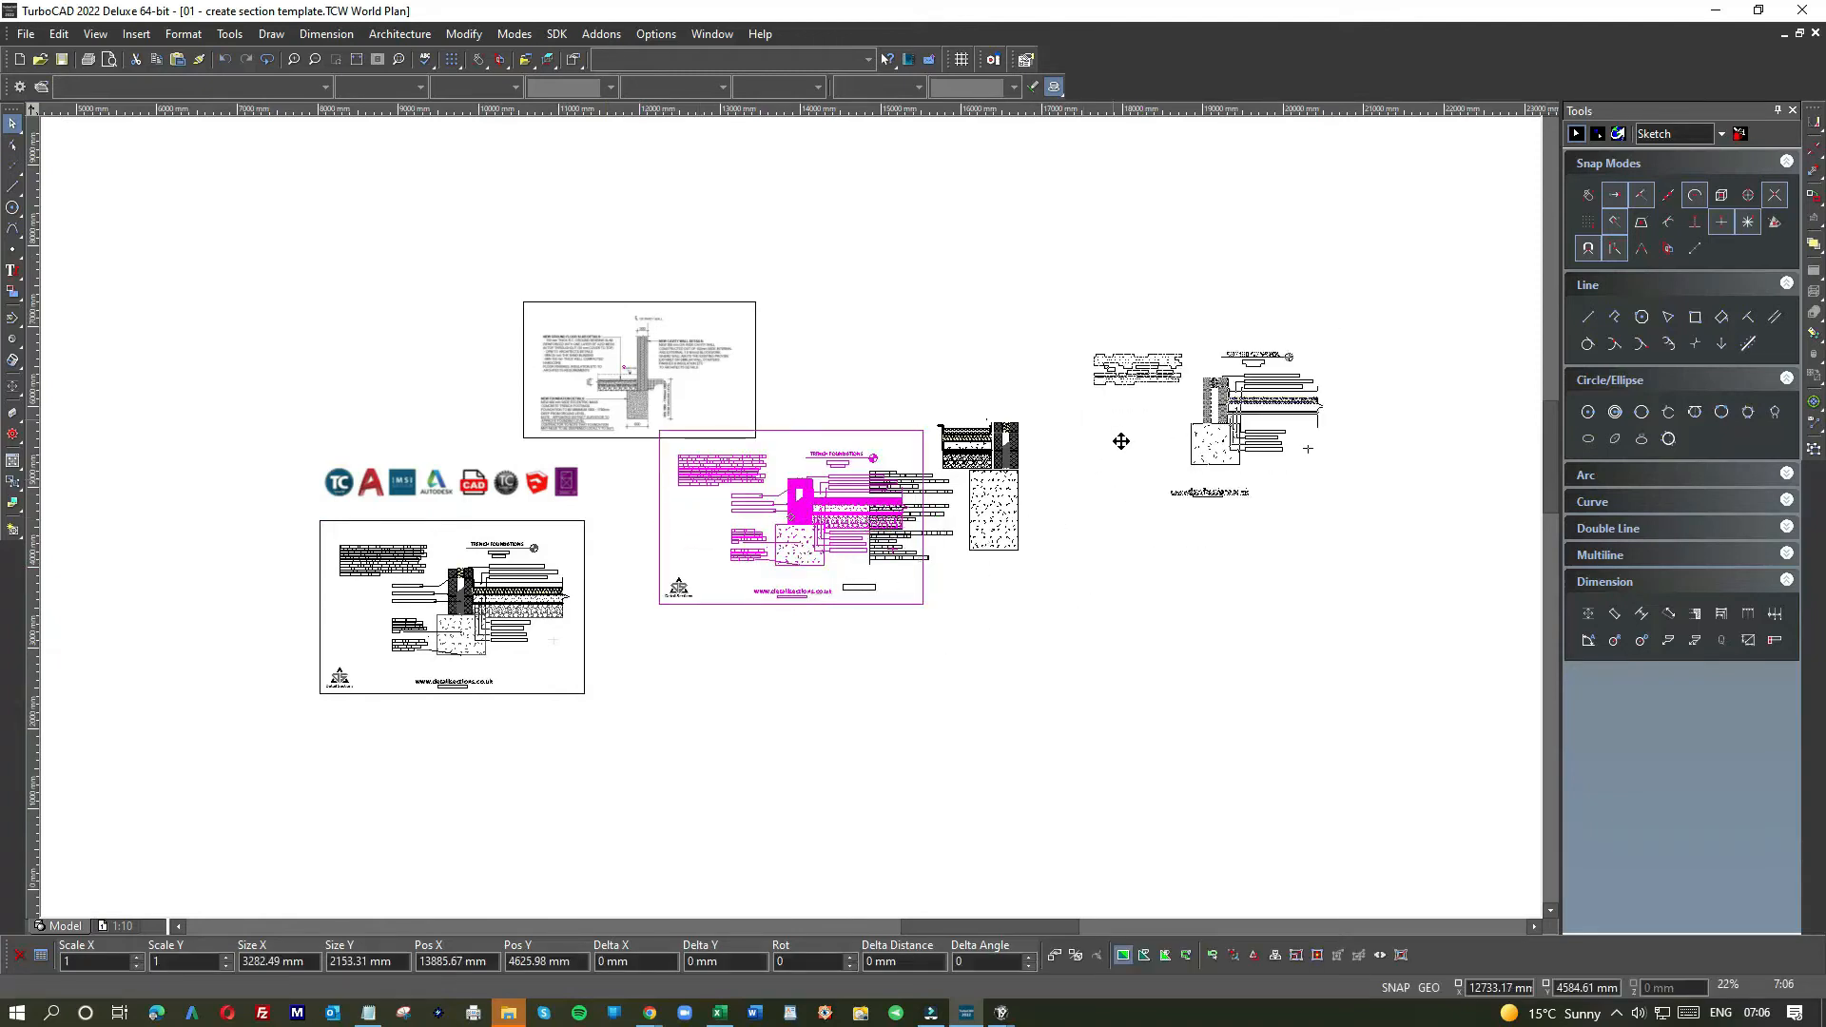
left_click(1084, 485)
left_click(1072, 562)
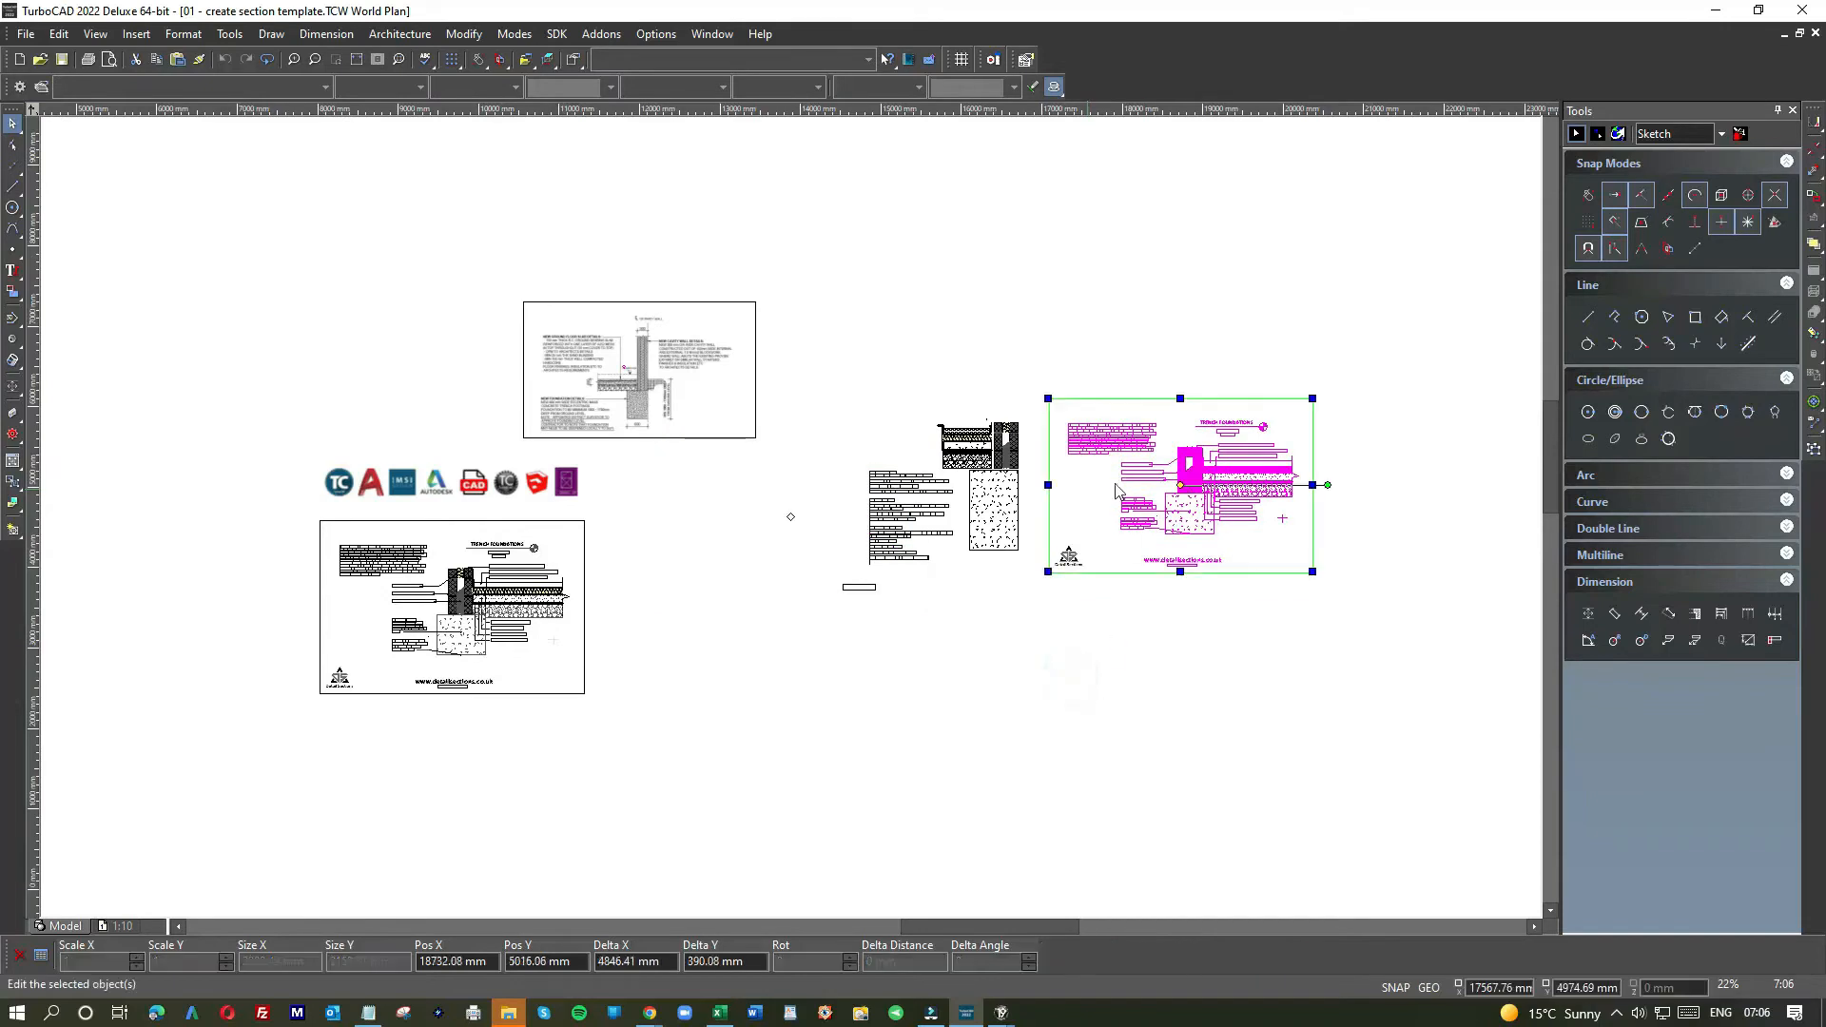
left_click(1088, 347)
- Move the section drawing, title and notes out of the copied sheet to above its frame, keeping the logo and web address inside
scroll(1126, 420, "up", 1)
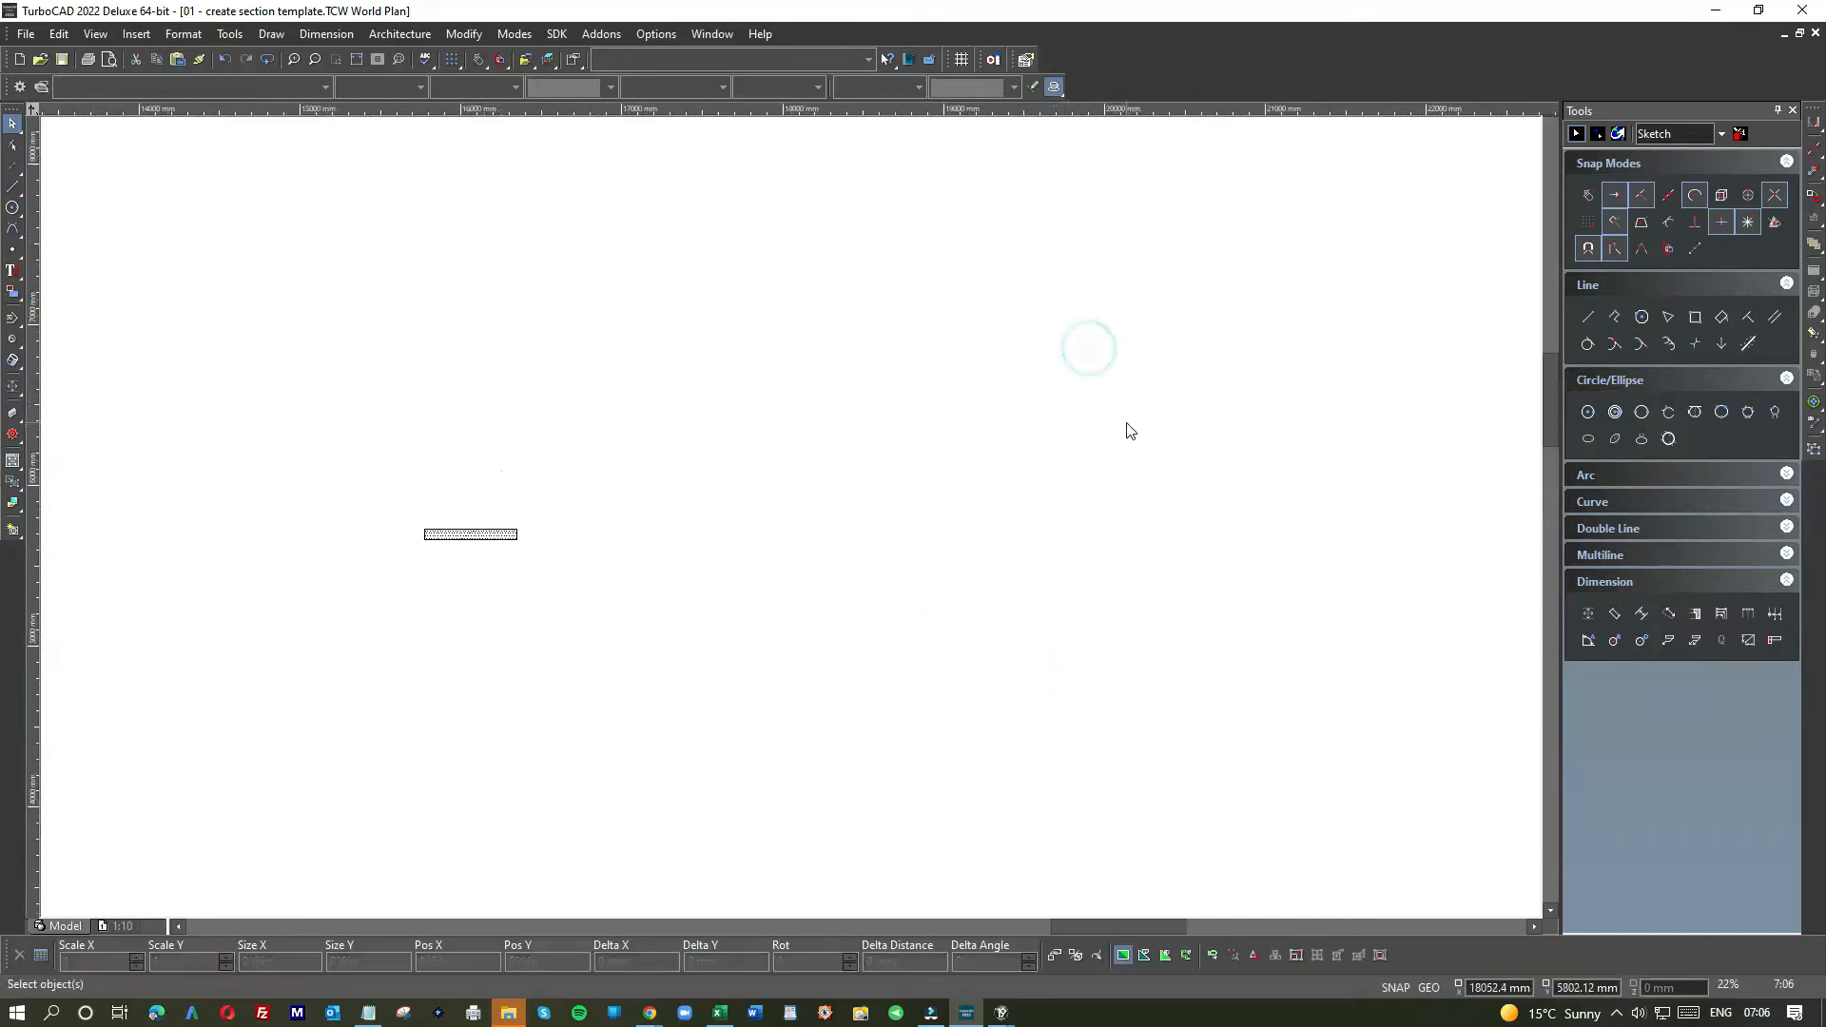
left_click_drag(666, 499, 1151, 752)
left_click_drag(945, 702, 771, 552)
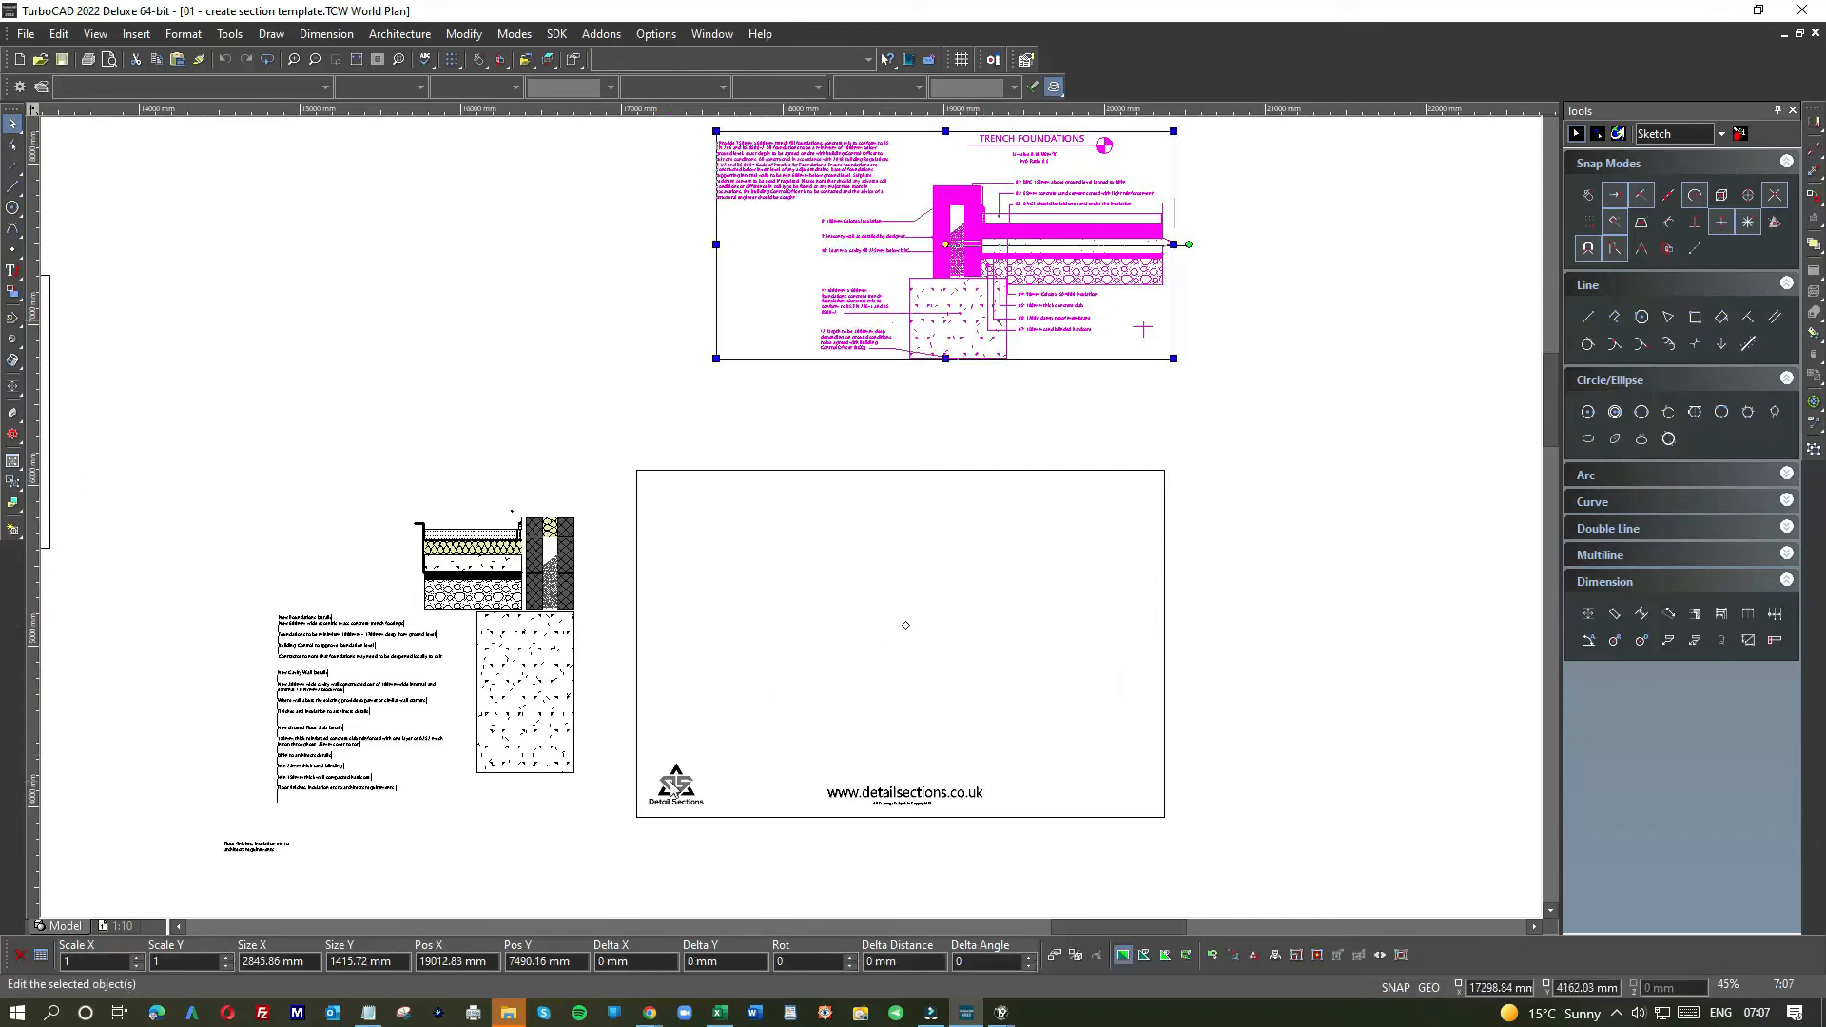
- Move the foundation, cavity wall and slab notes further left of the new section, and delete the leftover floor finishes note
scroll(930, 720, "down", 2)
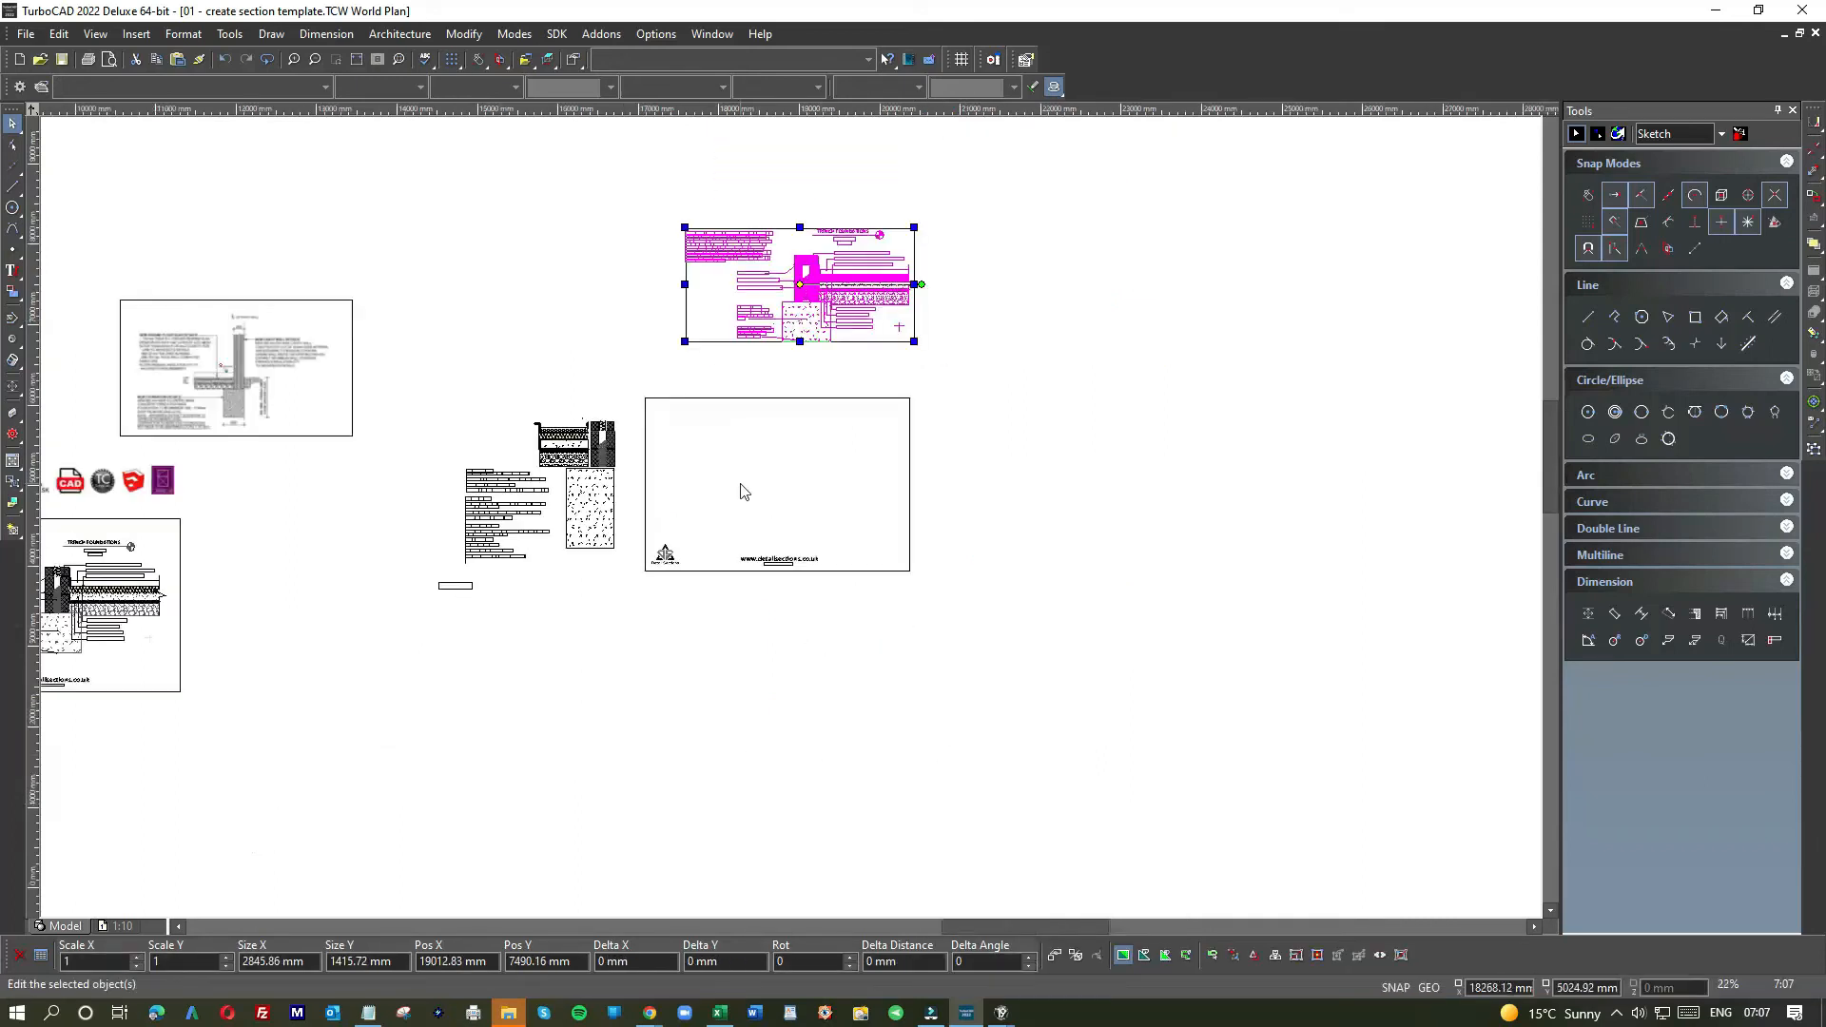
scroll(794, 525, "up", 2)
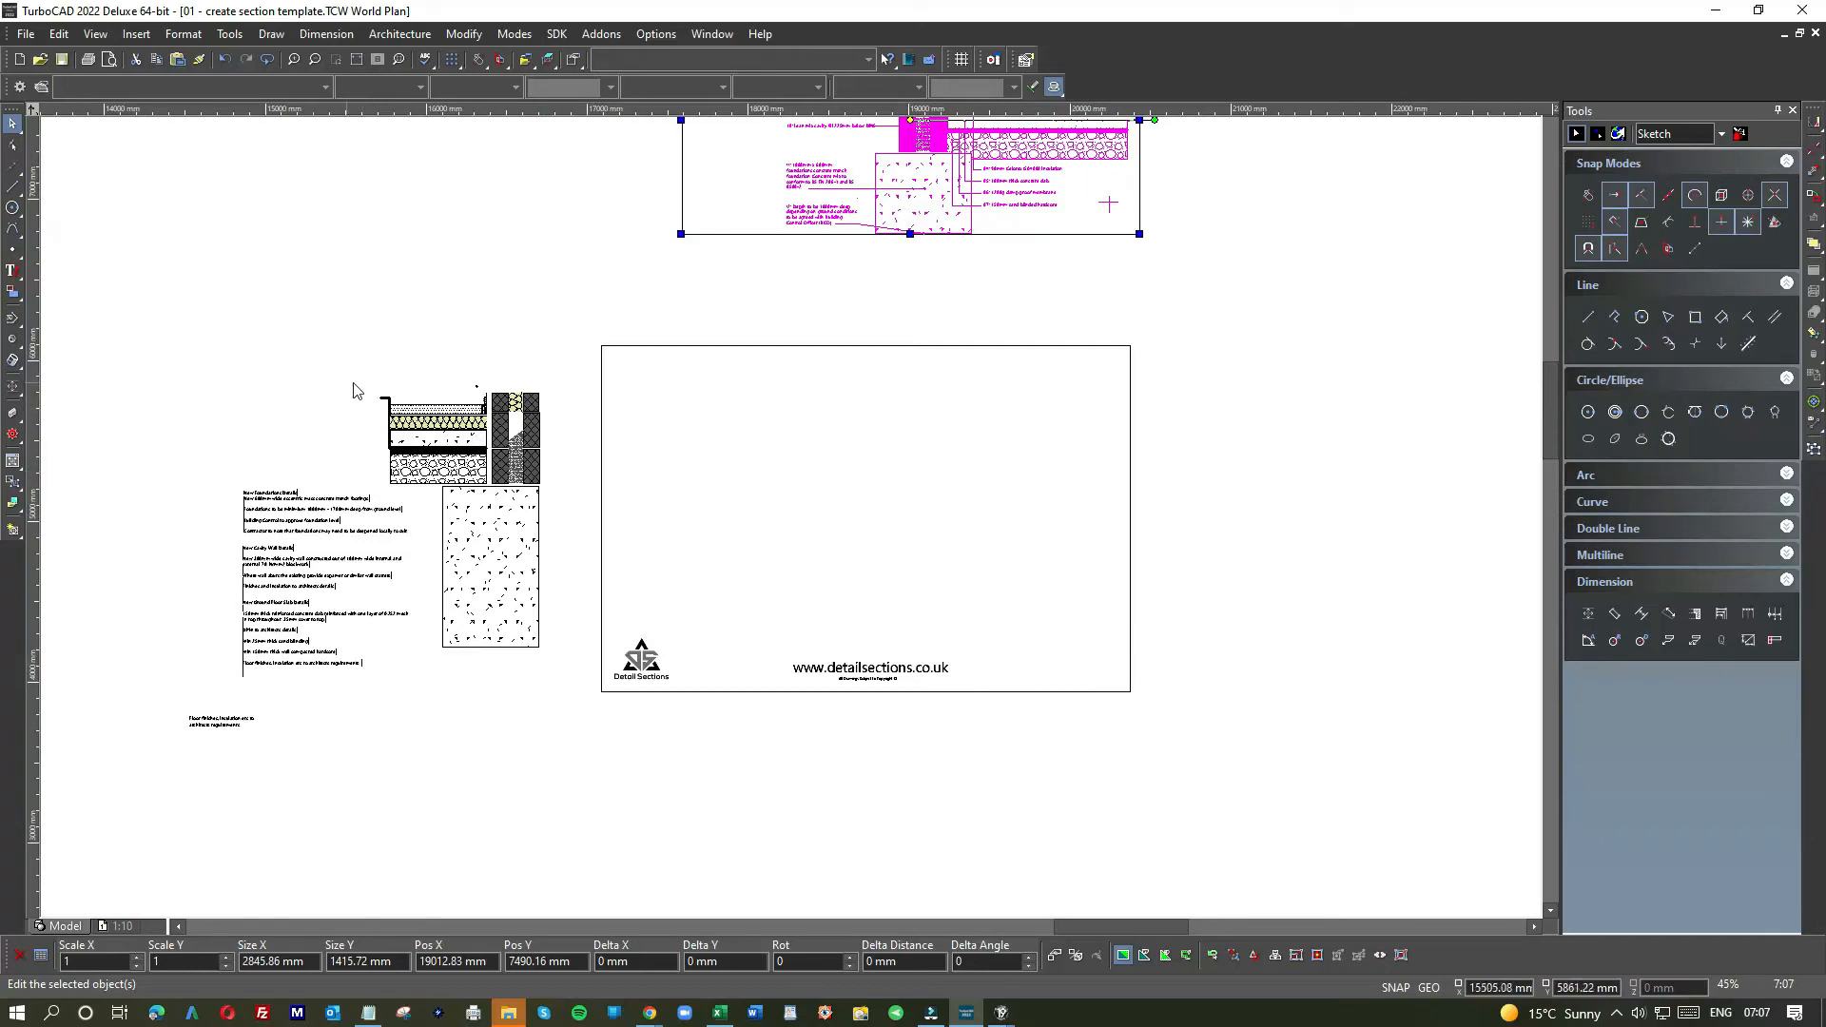
left_click_drag(328, 683, 234, 478)
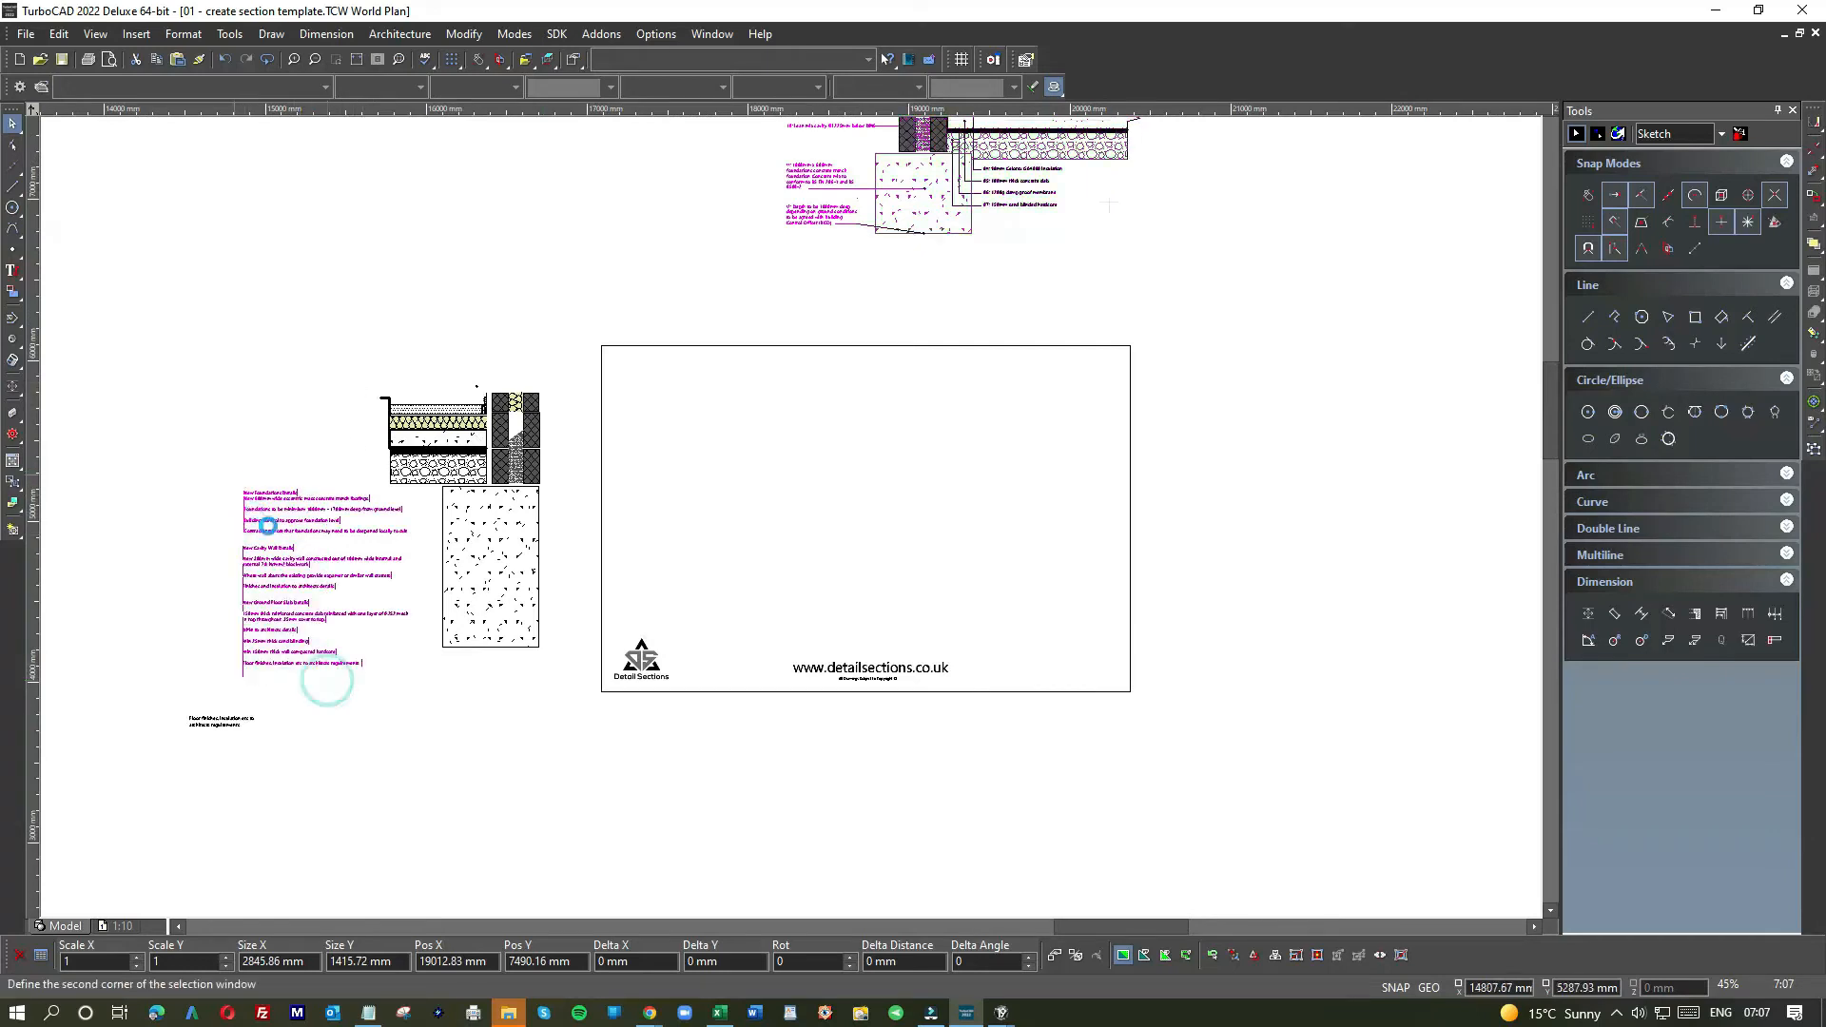
left_click_drag(312, 550, 163, 429)
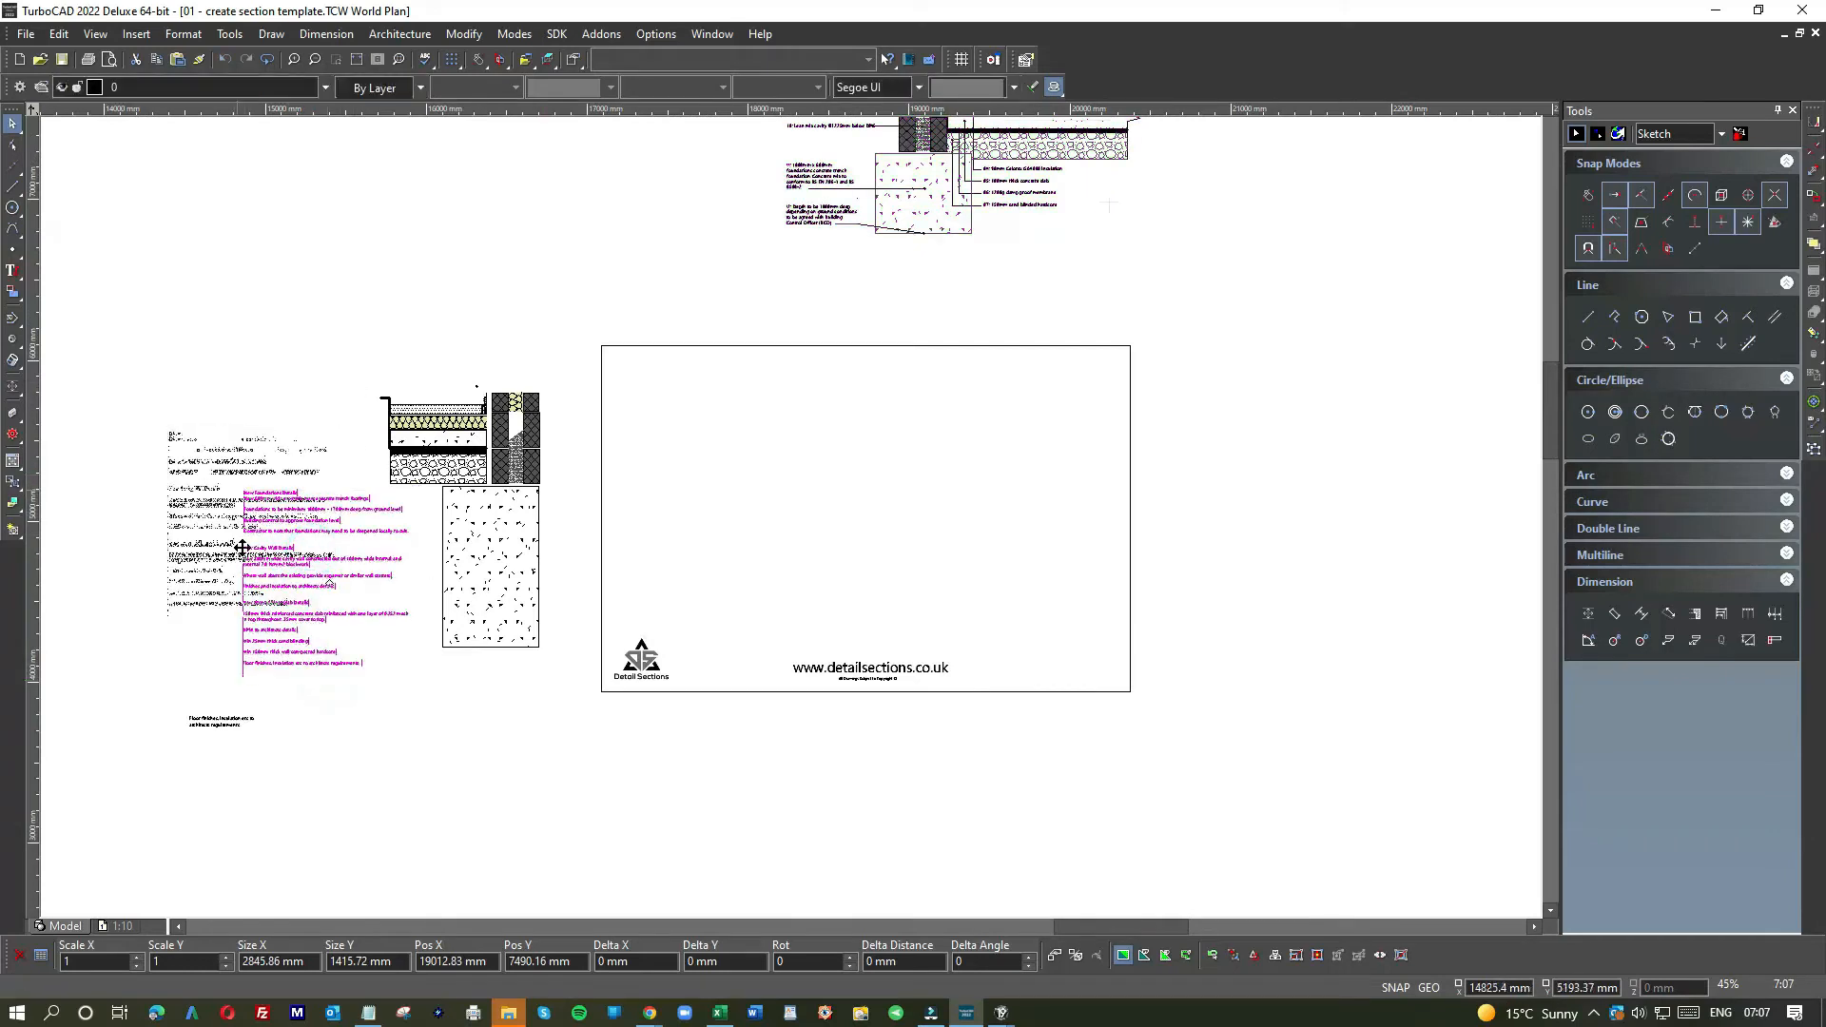
left_click(226, 724)
key("Delete")
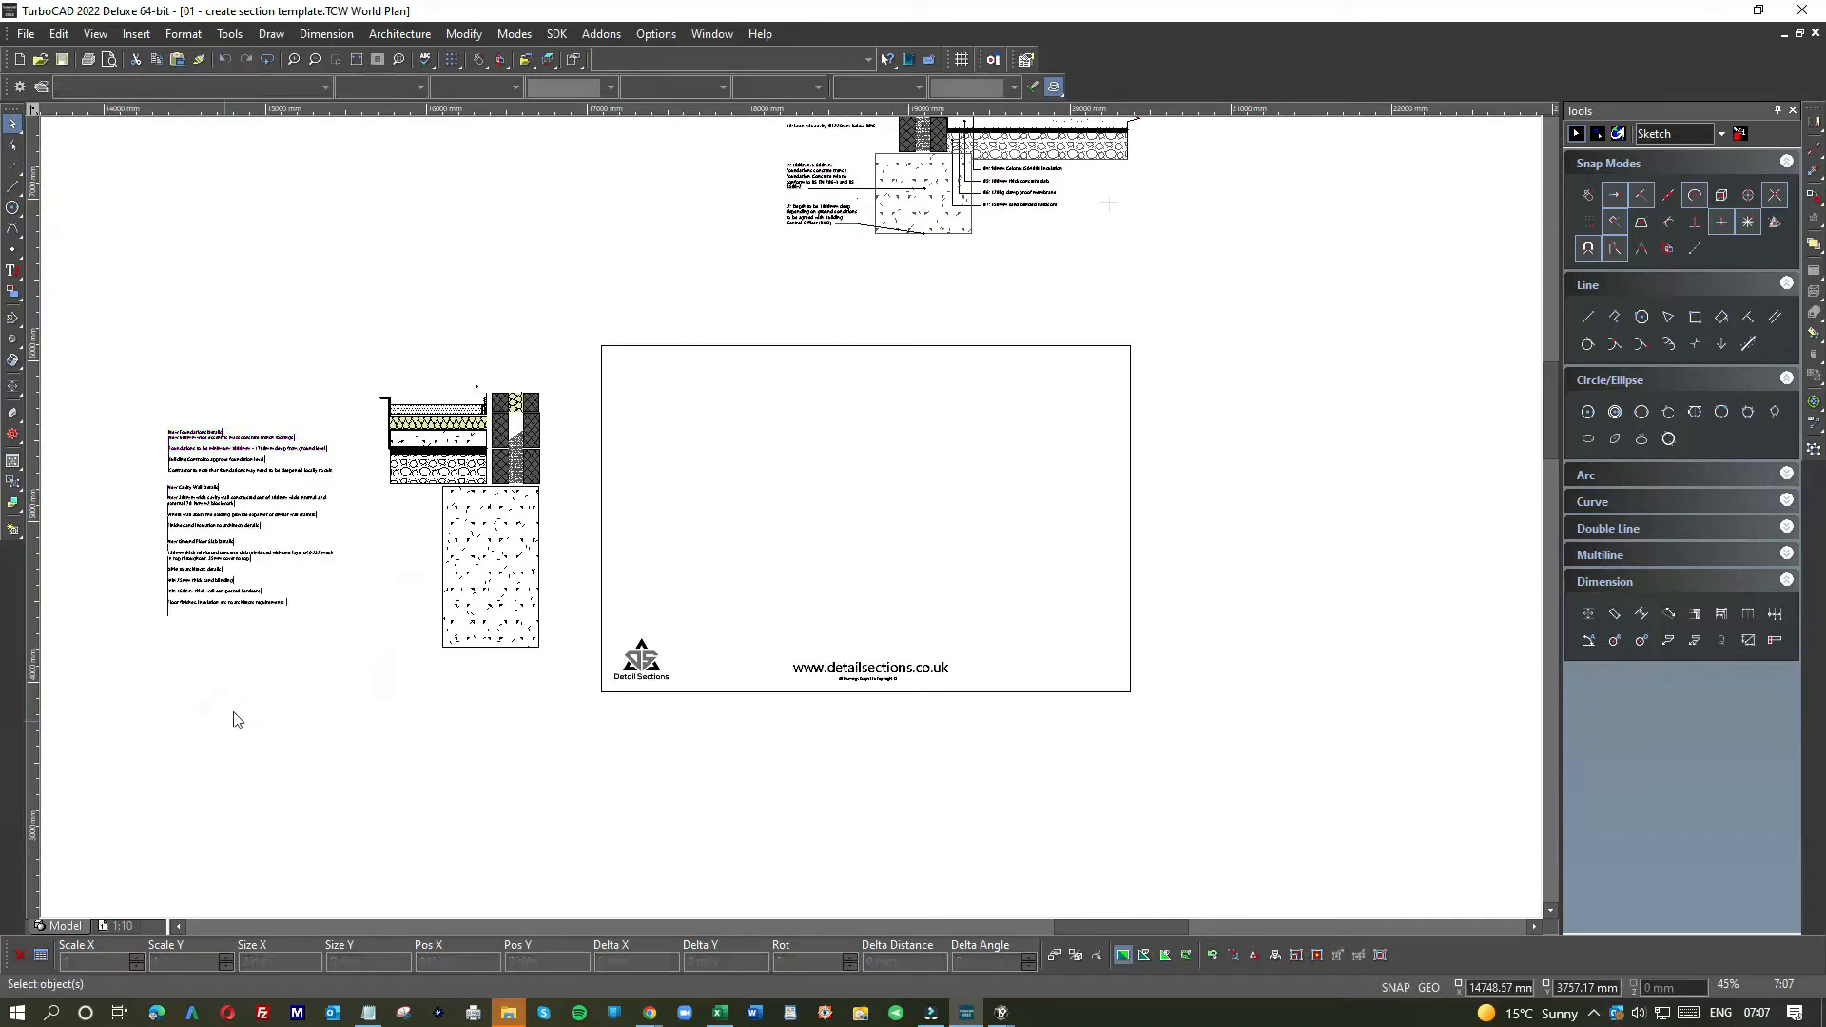
- Move the new section drawing from beside the copied sheet into the right half of its frame
left_click_drag(346, 373, 566, 652)
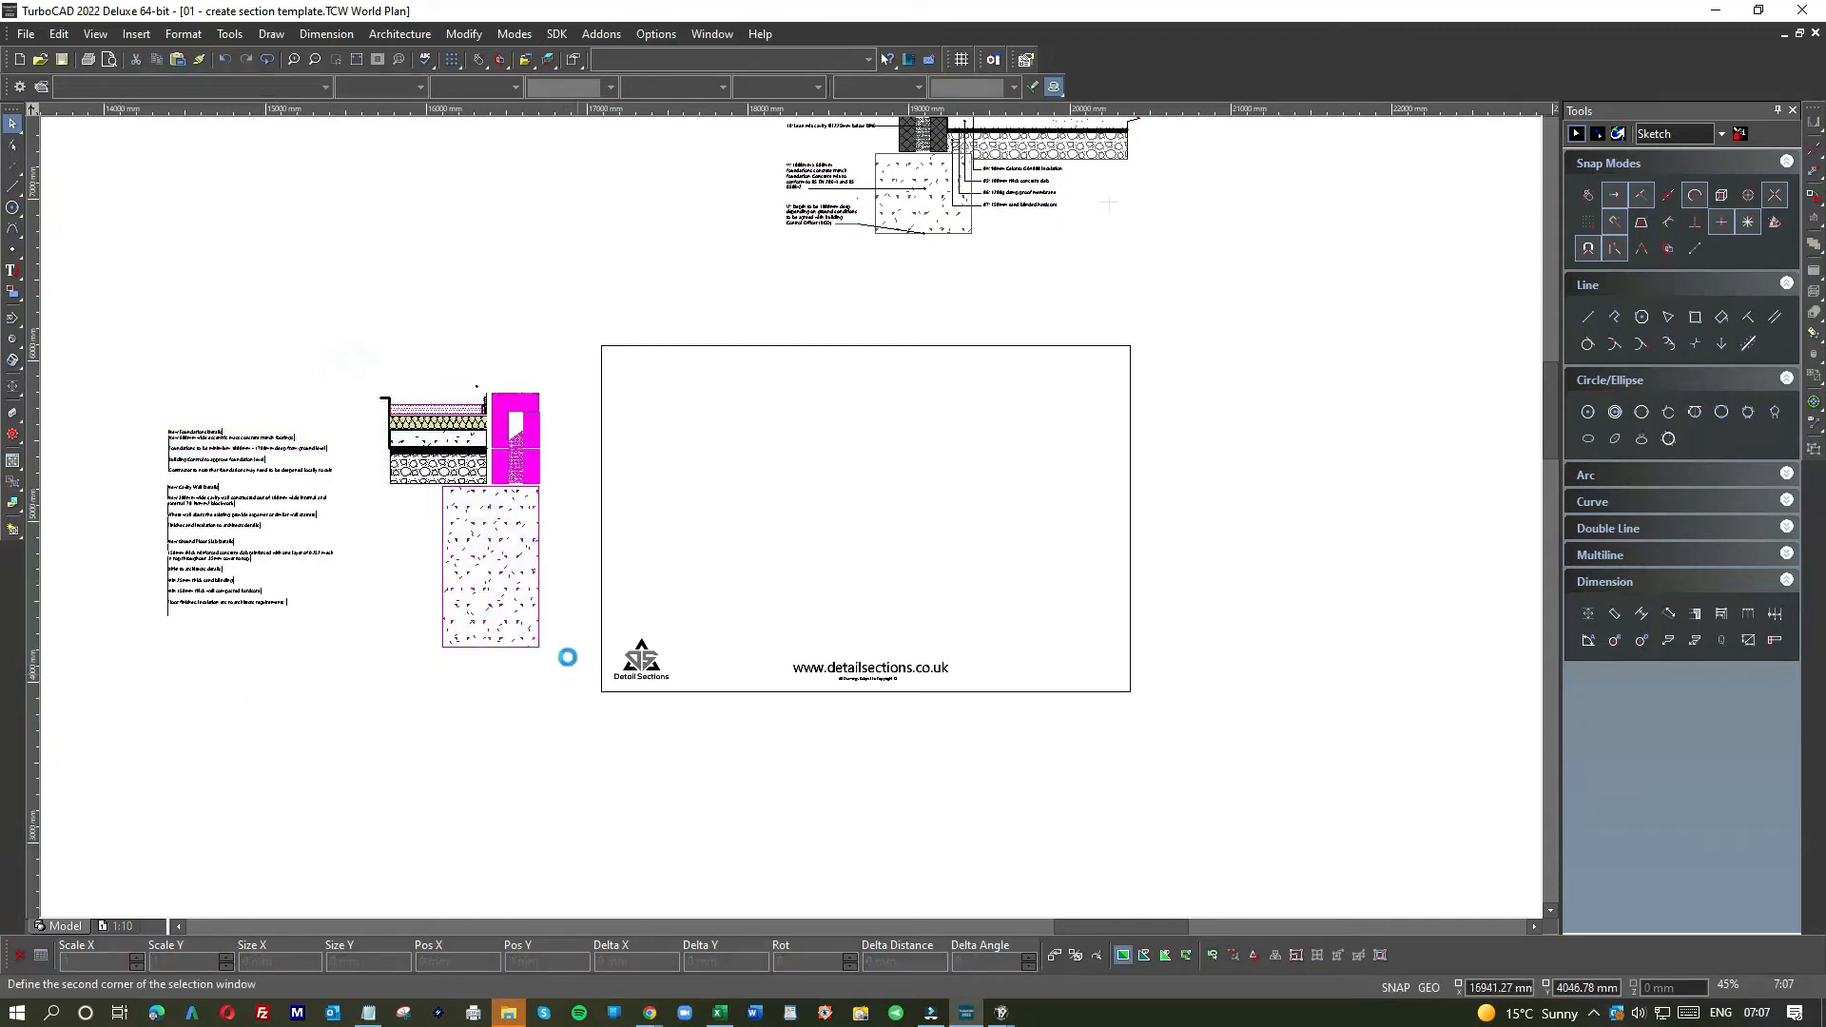
left_click_drag(473, 475, 967, 560)
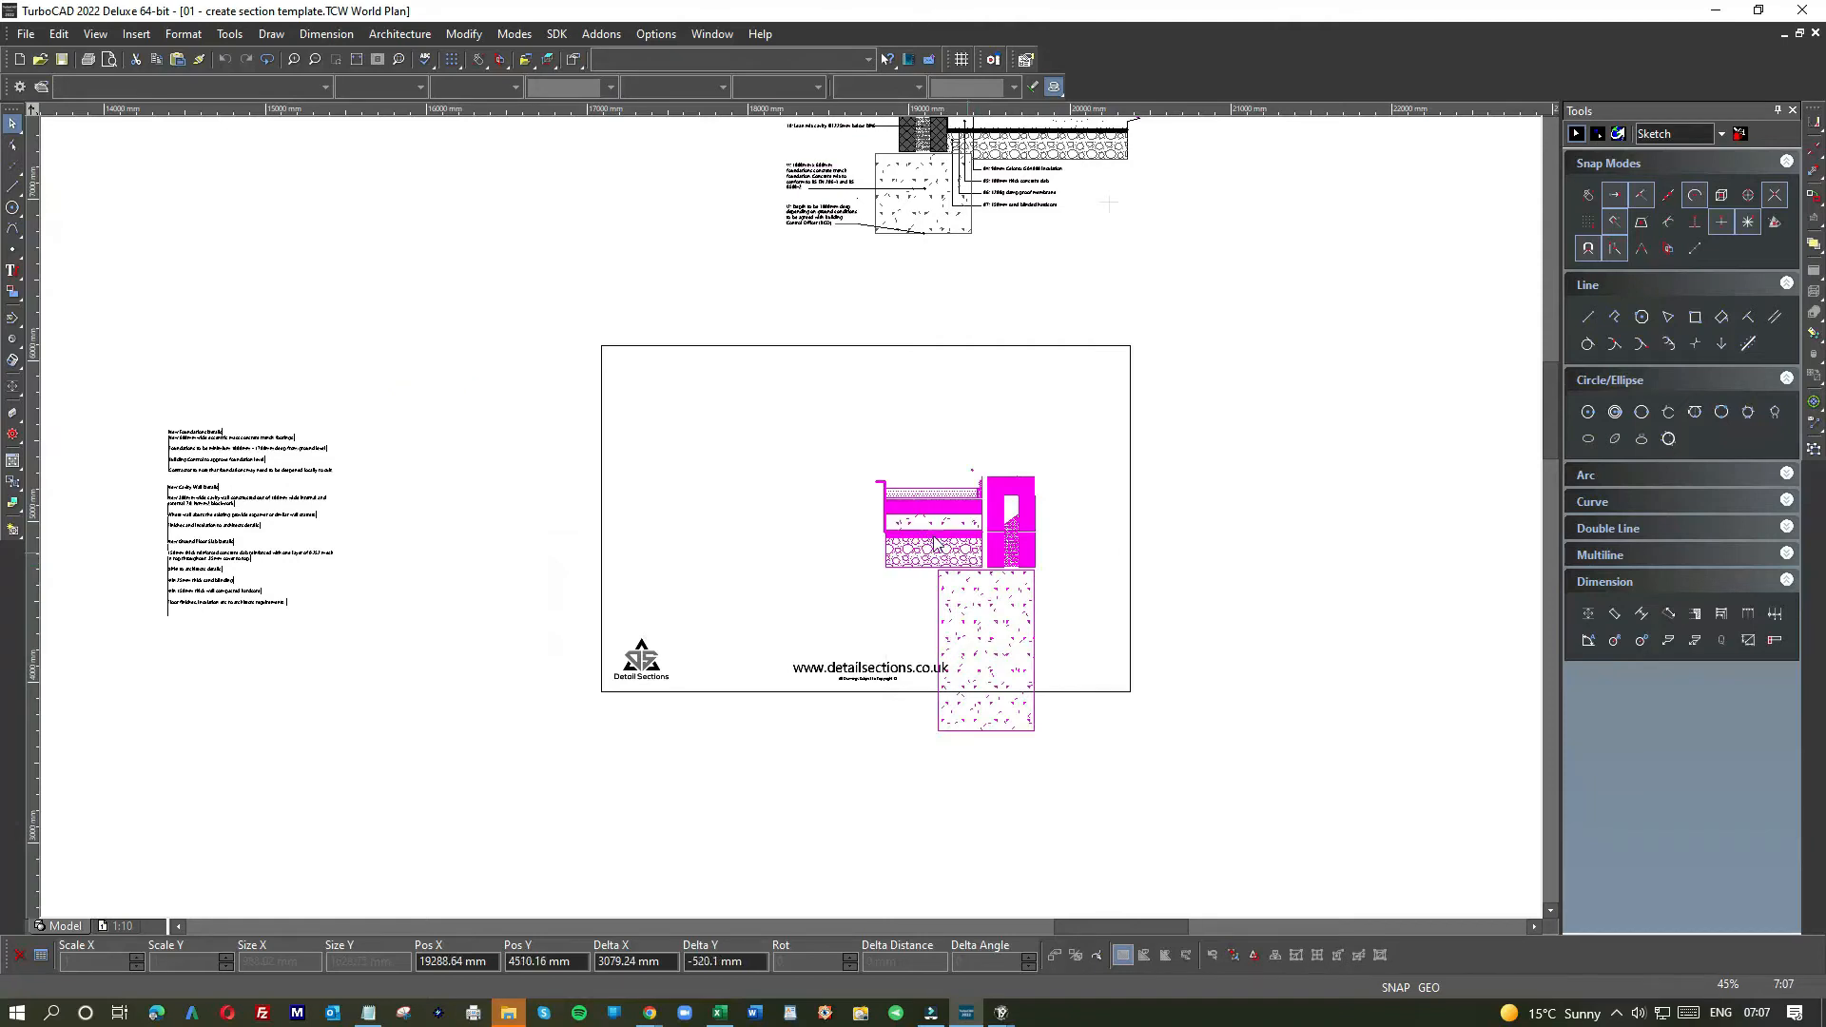
scroll(792, 522, "down", 2)
scroll(792, 523, "up", 2)
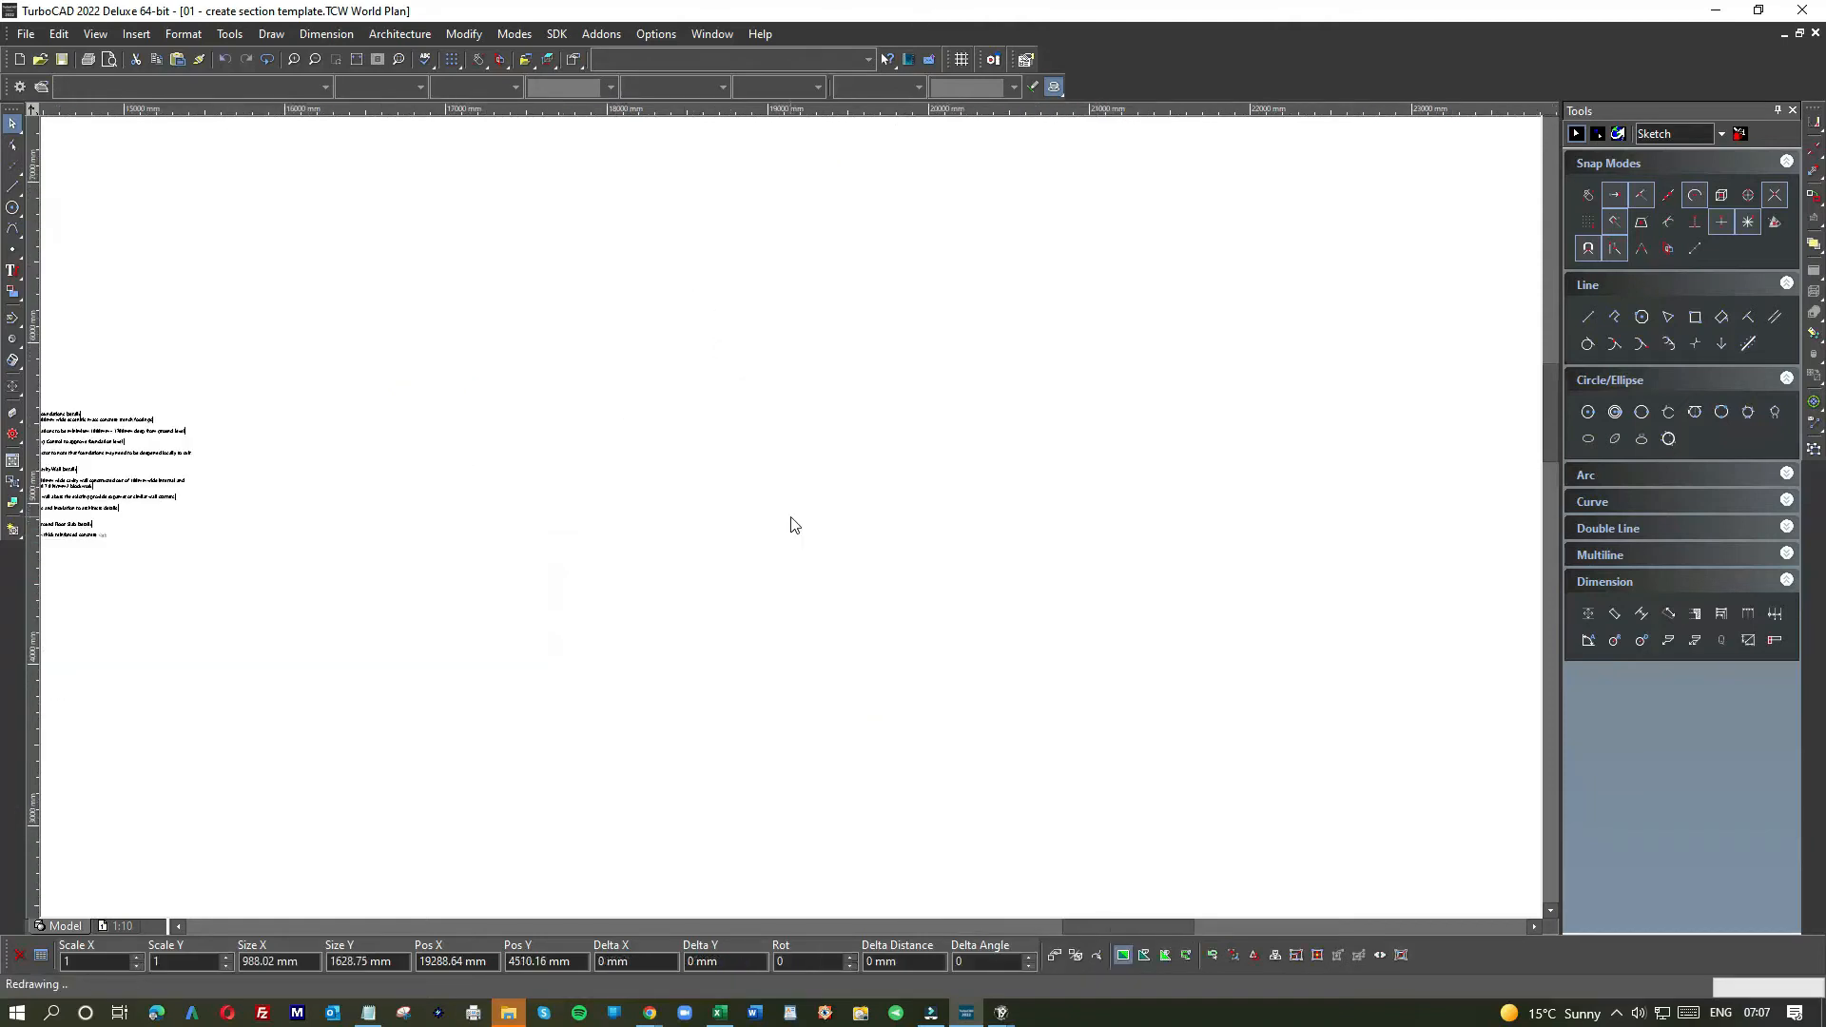
left_click(1145, 561)
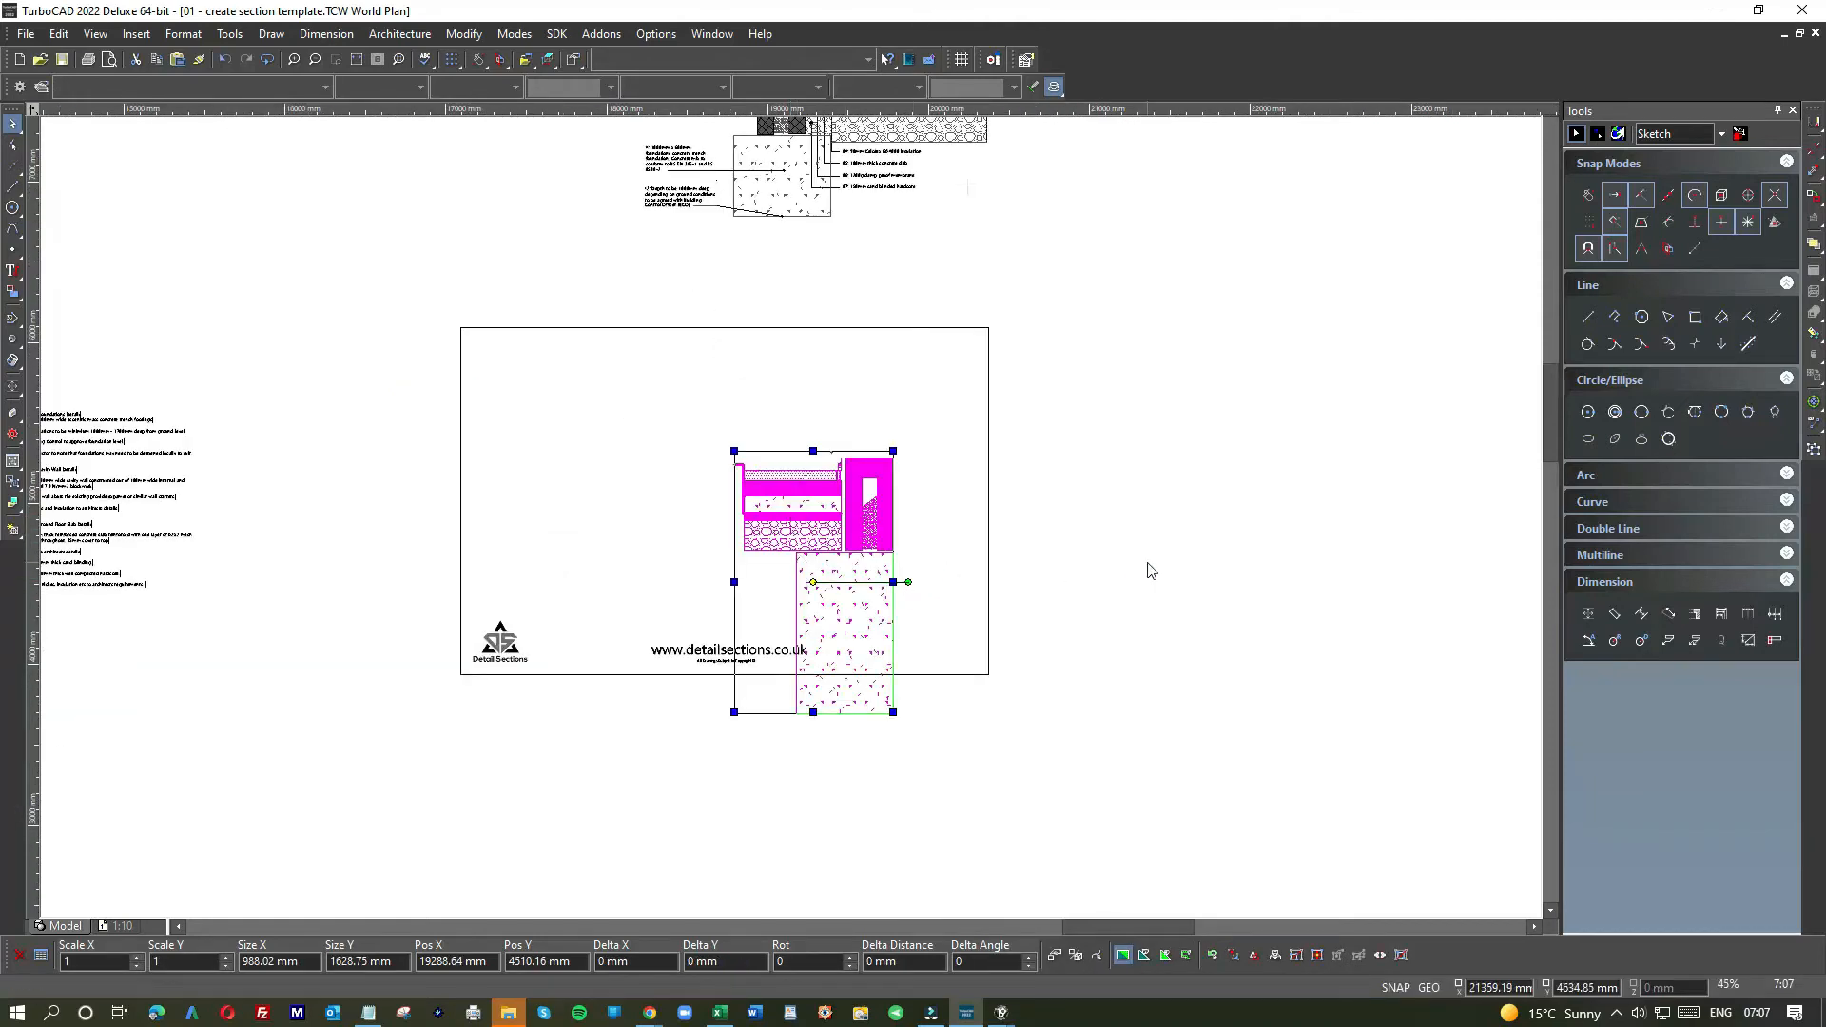
- Shorten the concrete foundation block of the new section to 500 mm deep by raising its bottom edge
left_click(870, 614)
left_click(844, 714)
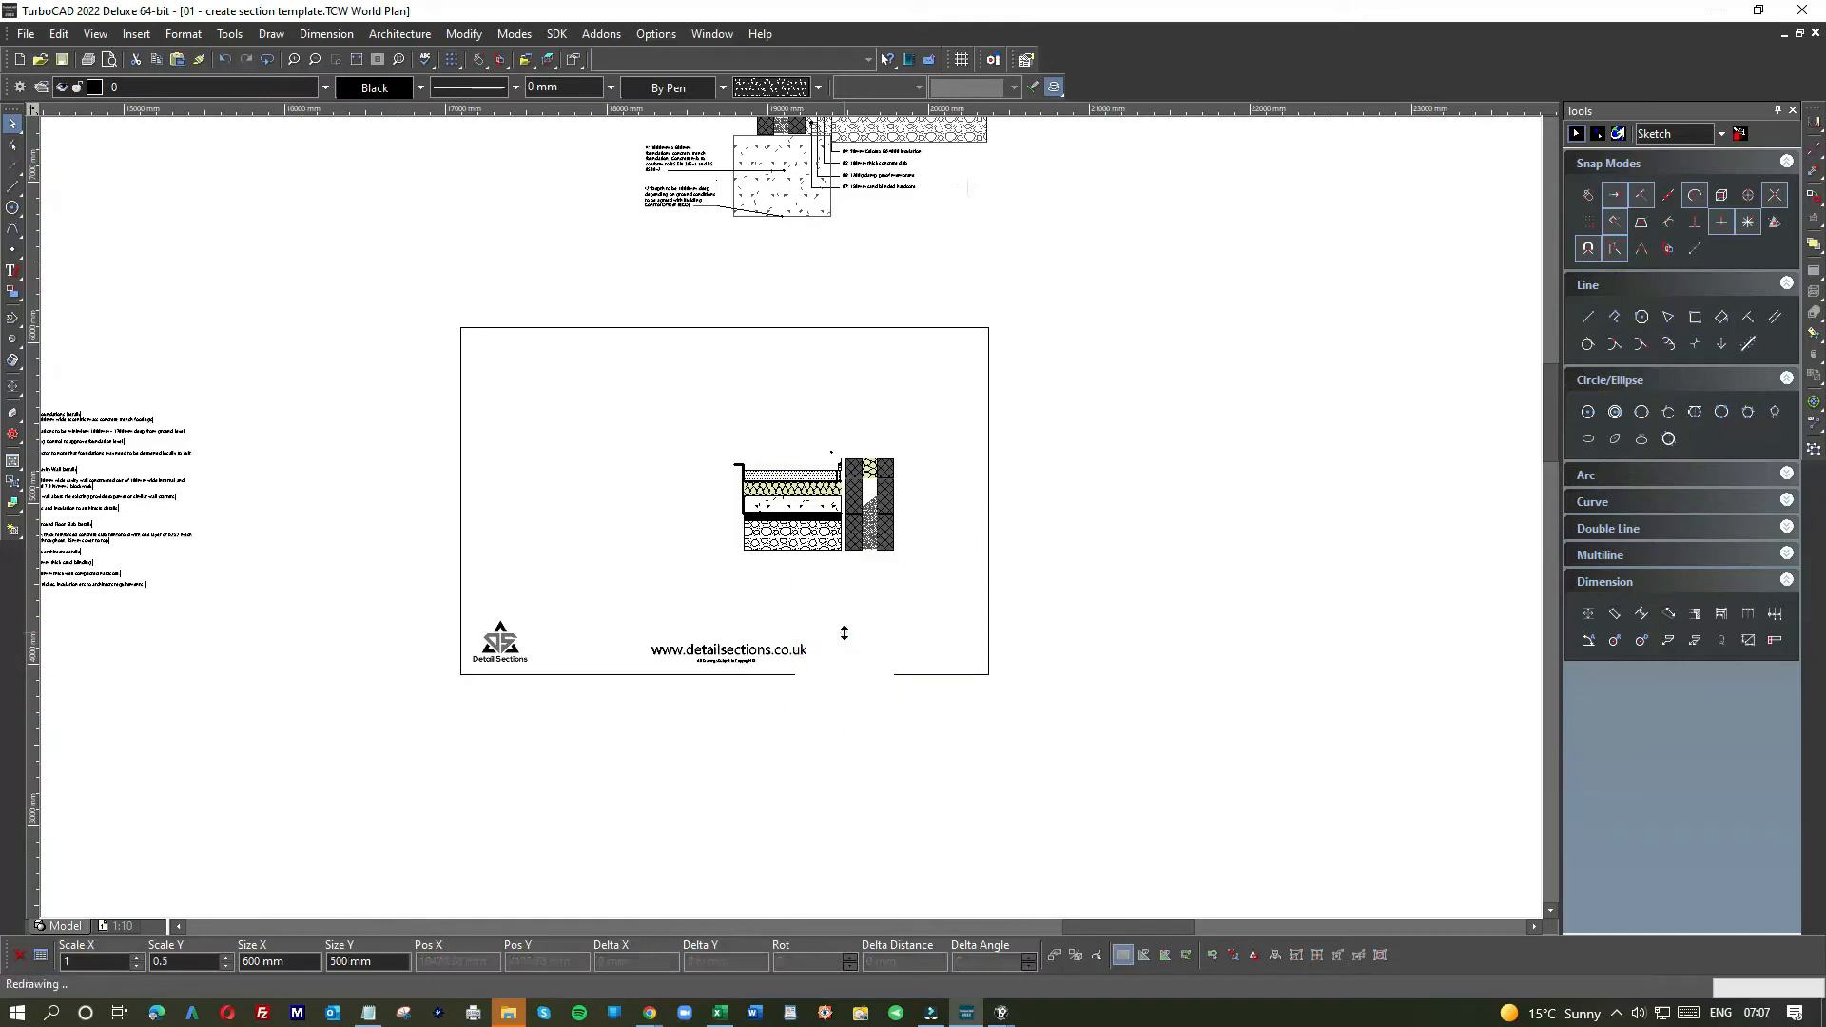
left_click(843, 633)
left_click(1230, 619)
- Select the whole new section with its shortened foundation and move it slightly up and left within the frame
left_click_drag(692, 438, 972, 578)
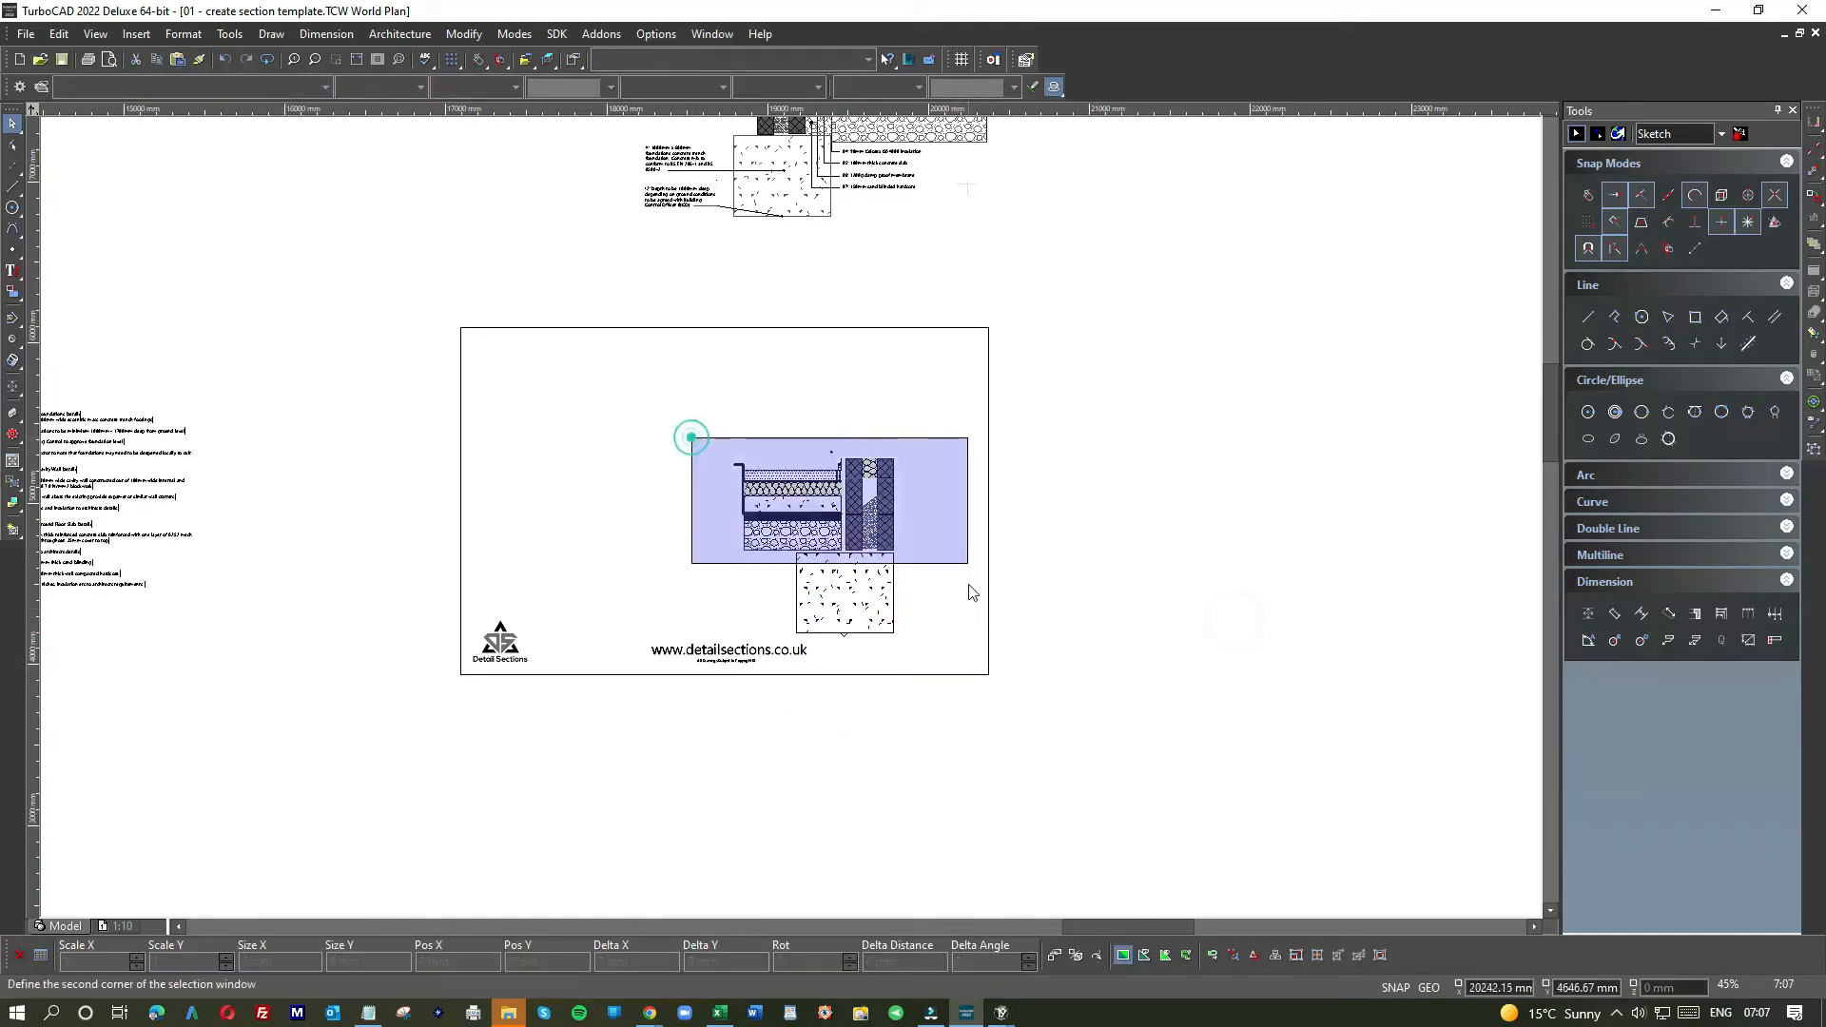
left_click(961, 544)
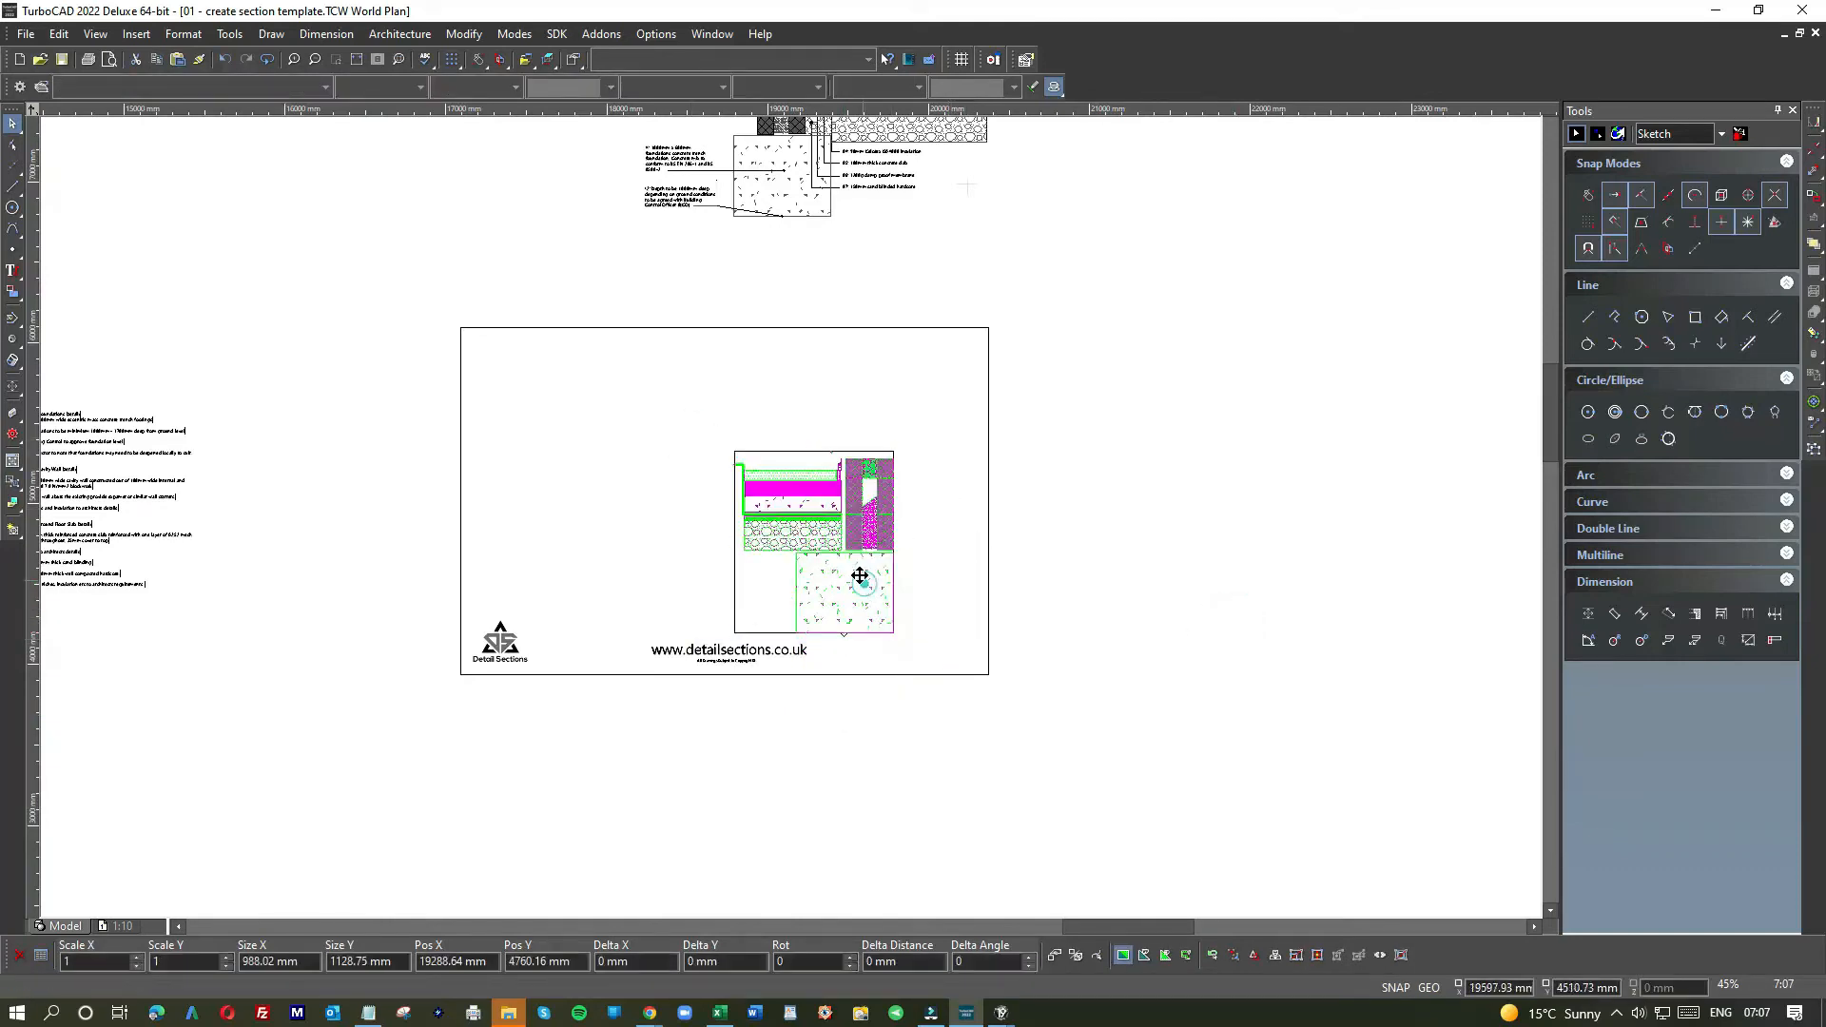
left_click_drag(860, 576, 853, 562)
left_click(853, 562)
left_click(1096, 550)
- Move the foundation, cavity wall and slab notes together into the frame, left of the new section
scroll(1031, 545, "down", 1)
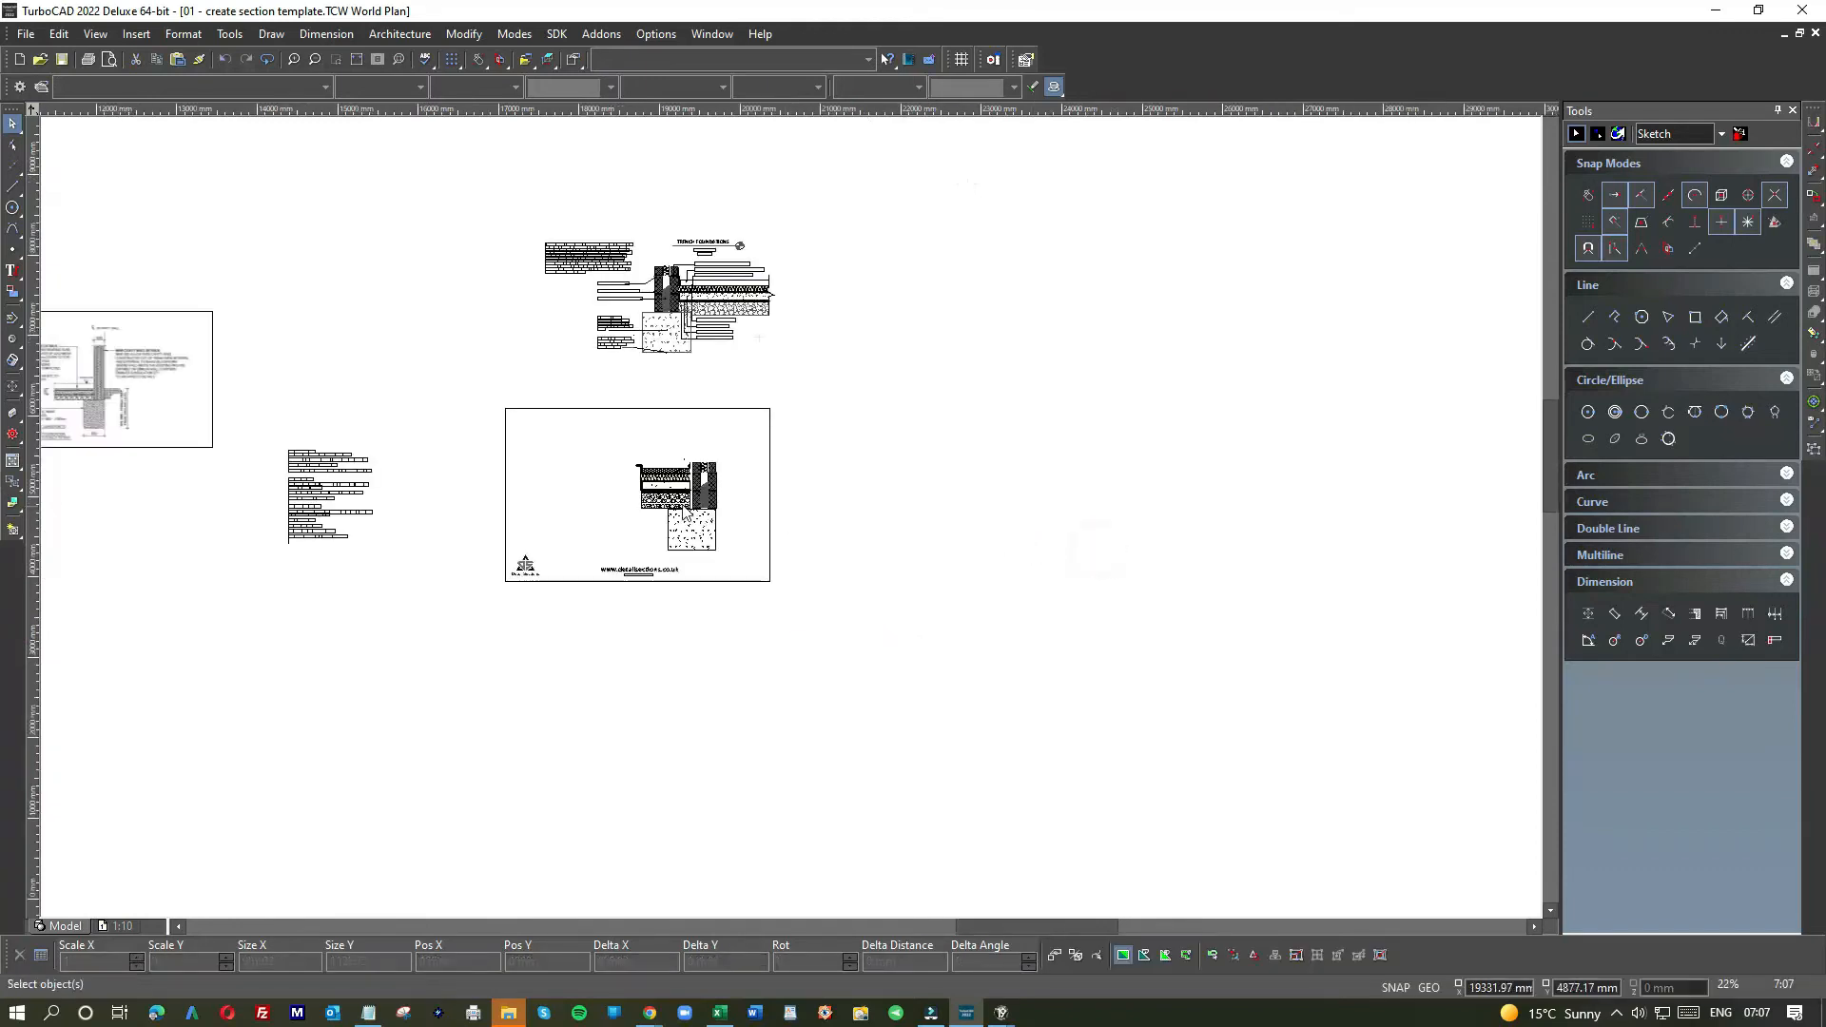
right_click(352, 483)
left_click(333, 568)
left_click_drag(331, 565, 544, 470)
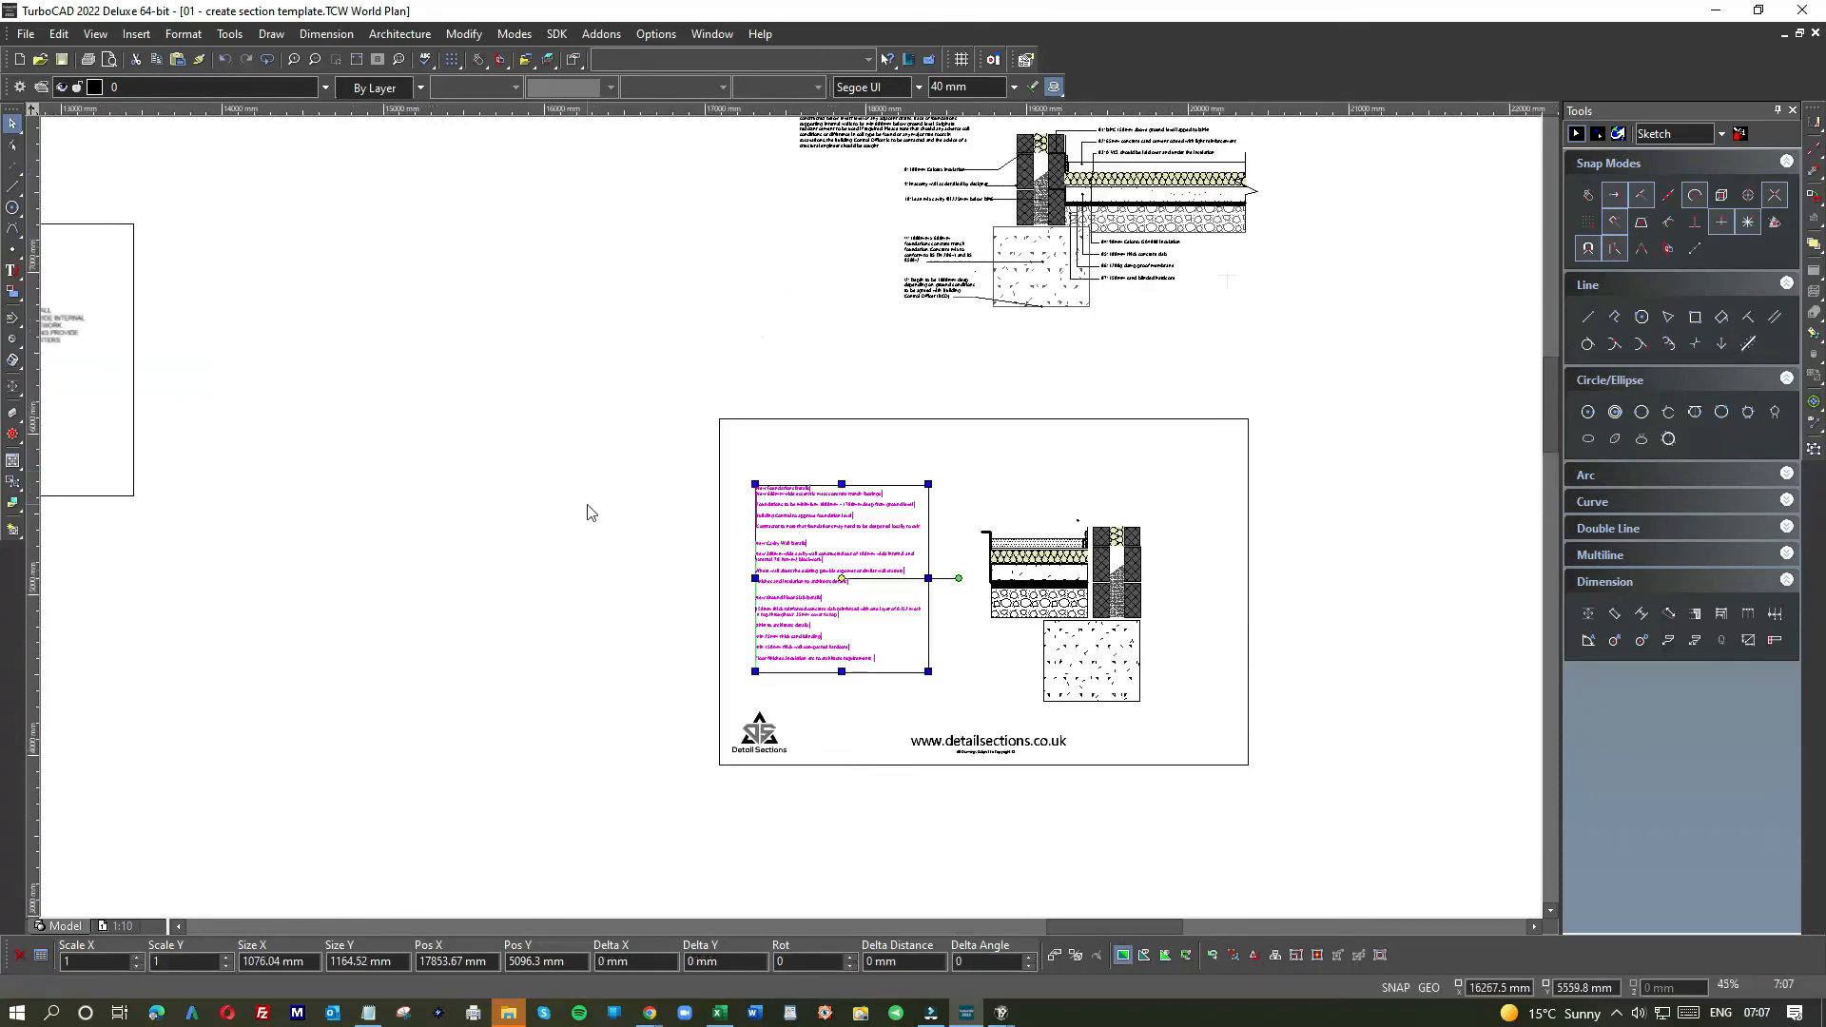
left_click(586, 505)
- Draw a vertical guide line along the left edge of the notes, from above the foundation note to above the logo
scroll(746, 611, "up", 2)
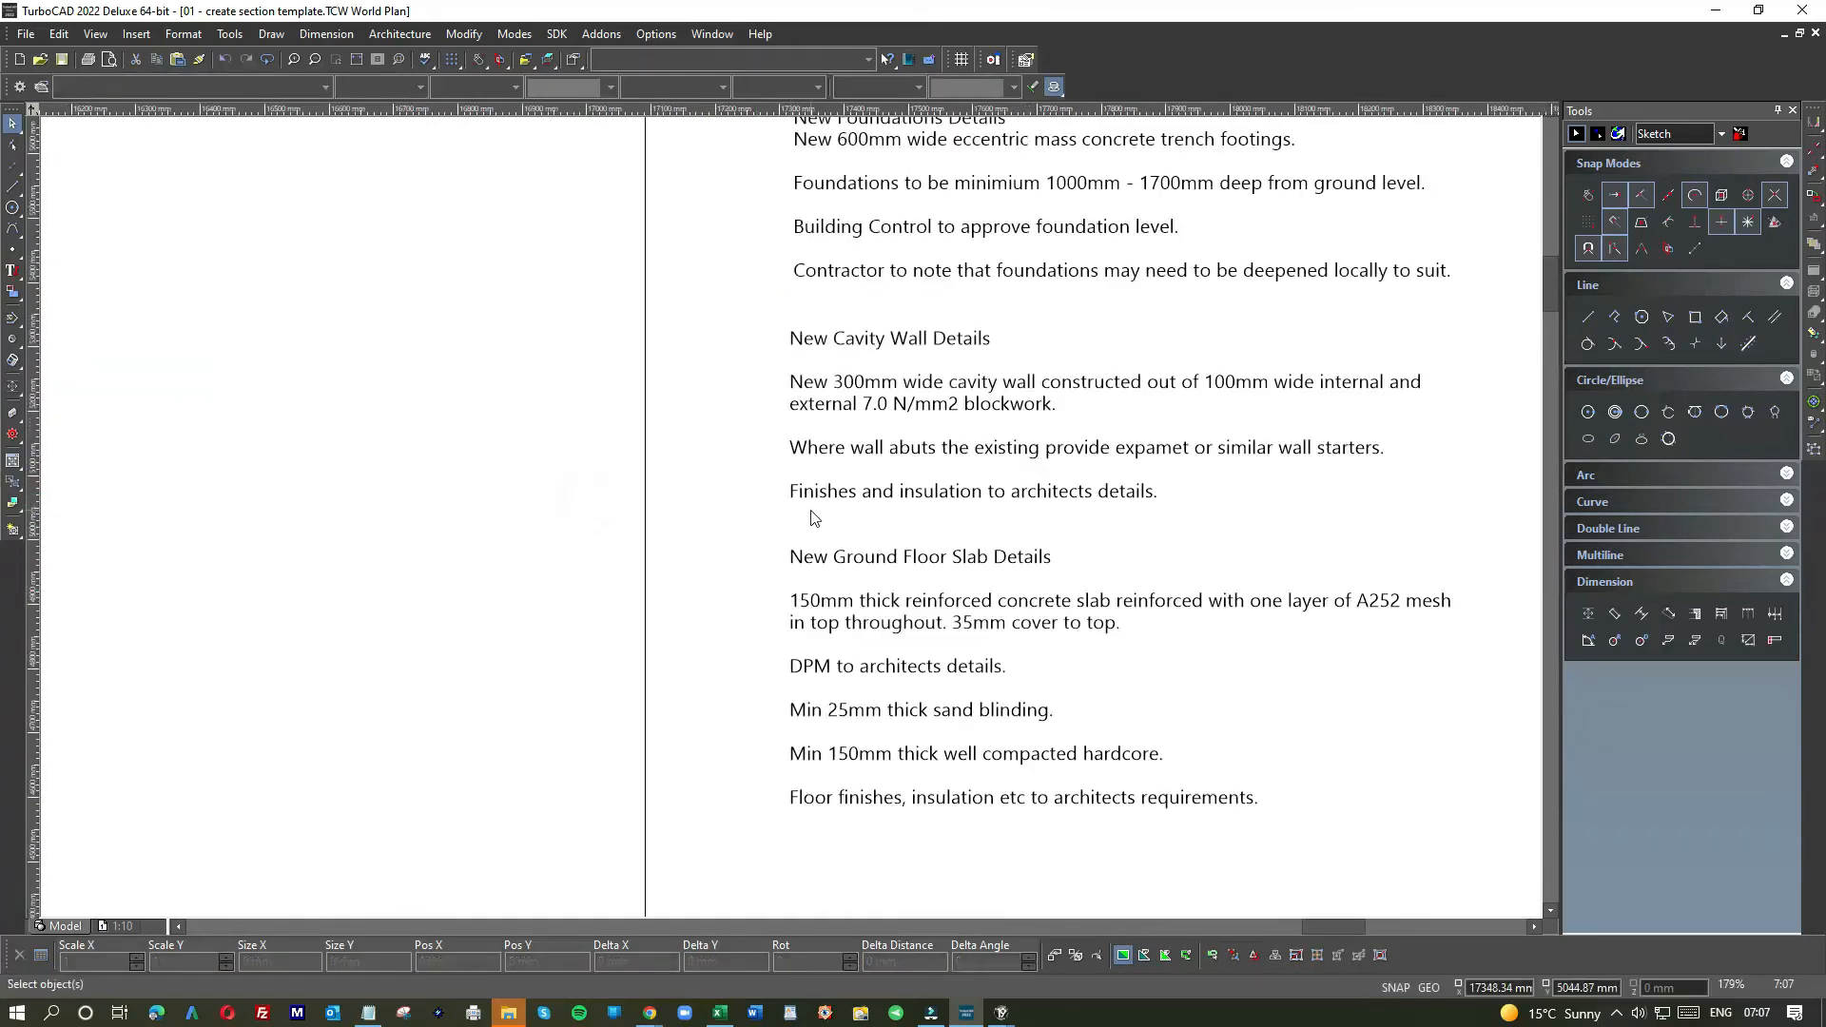
scroll(900, 505, "down", 2)
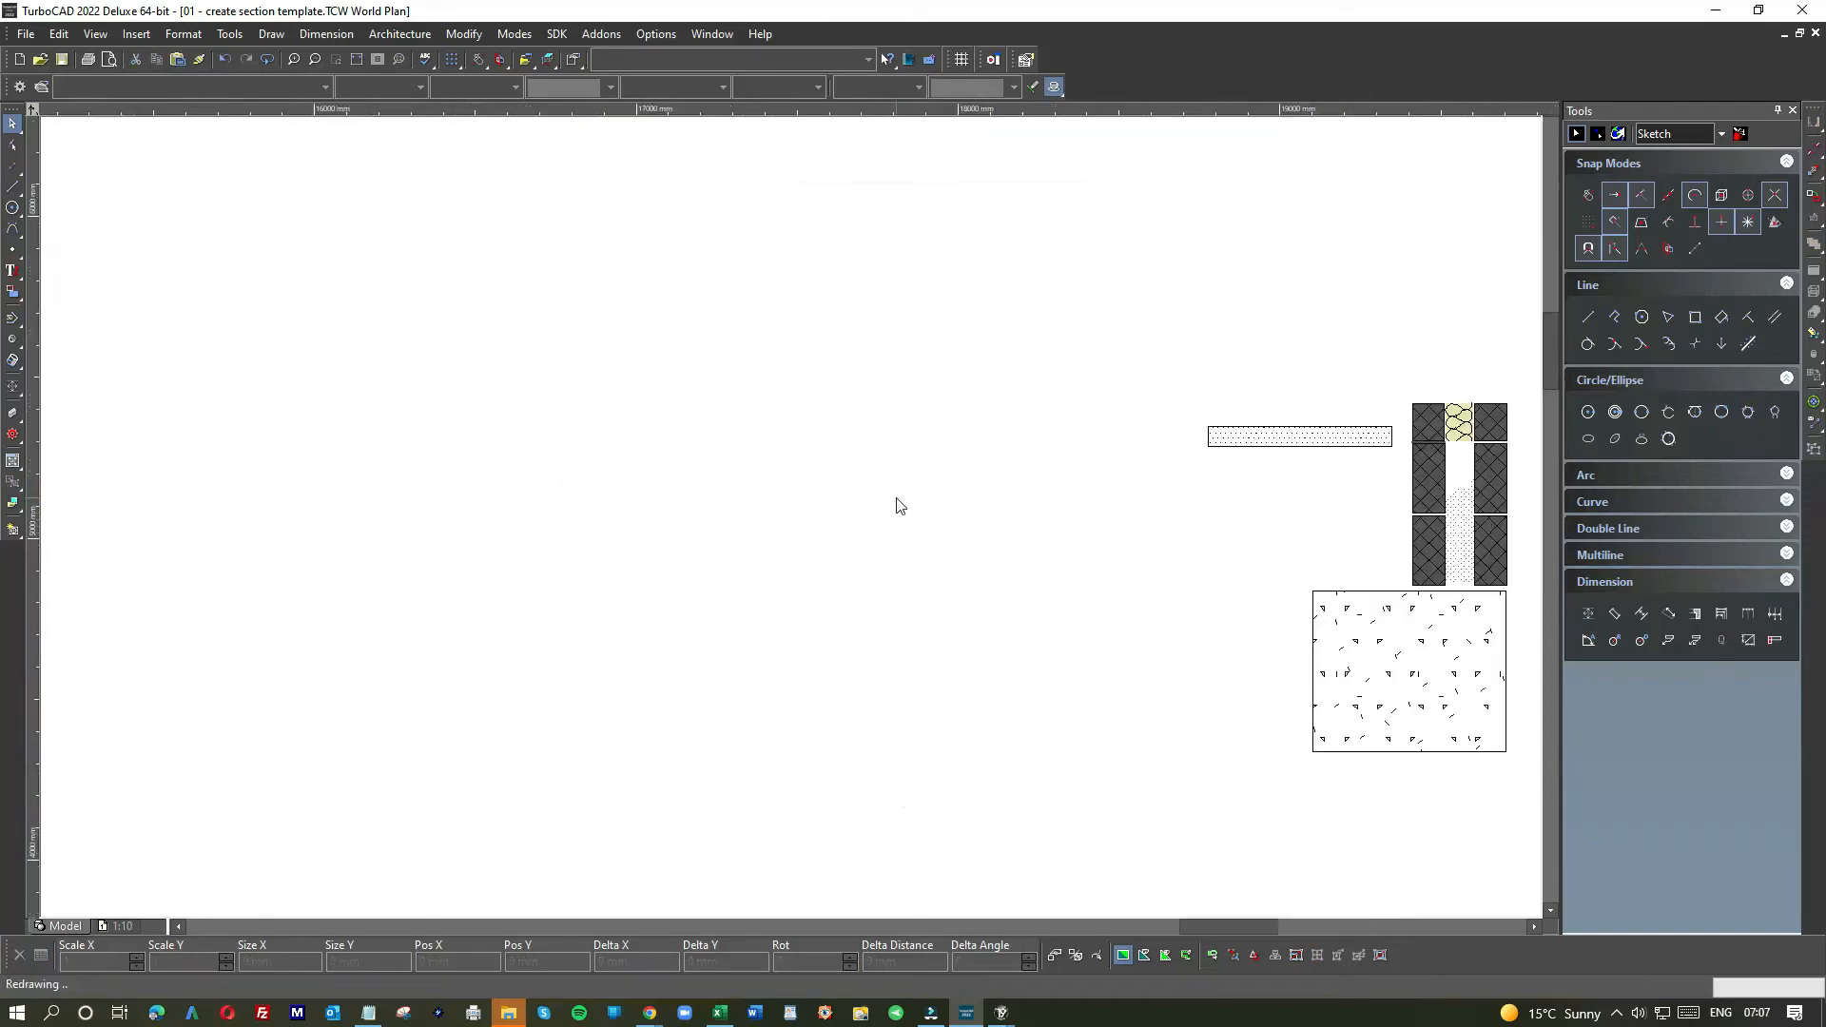
left_click(14, 188)
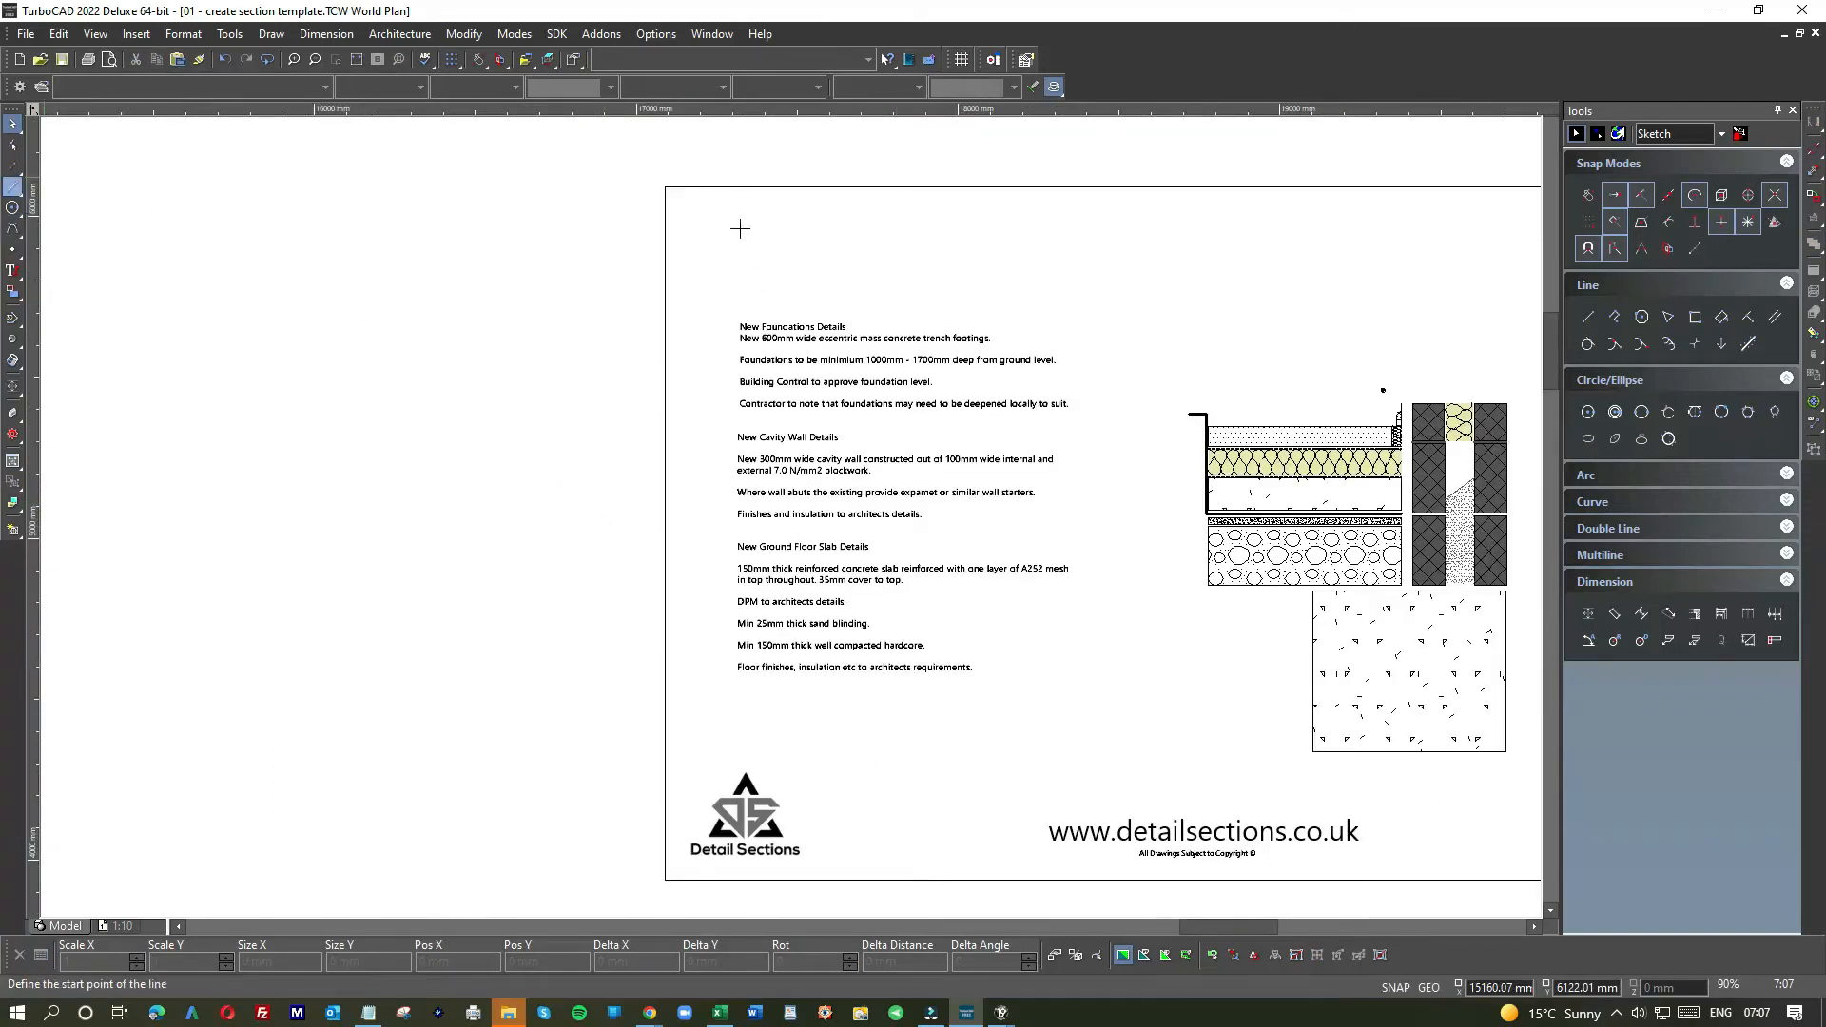
left_click(745, 182)
left_click(768, 561)
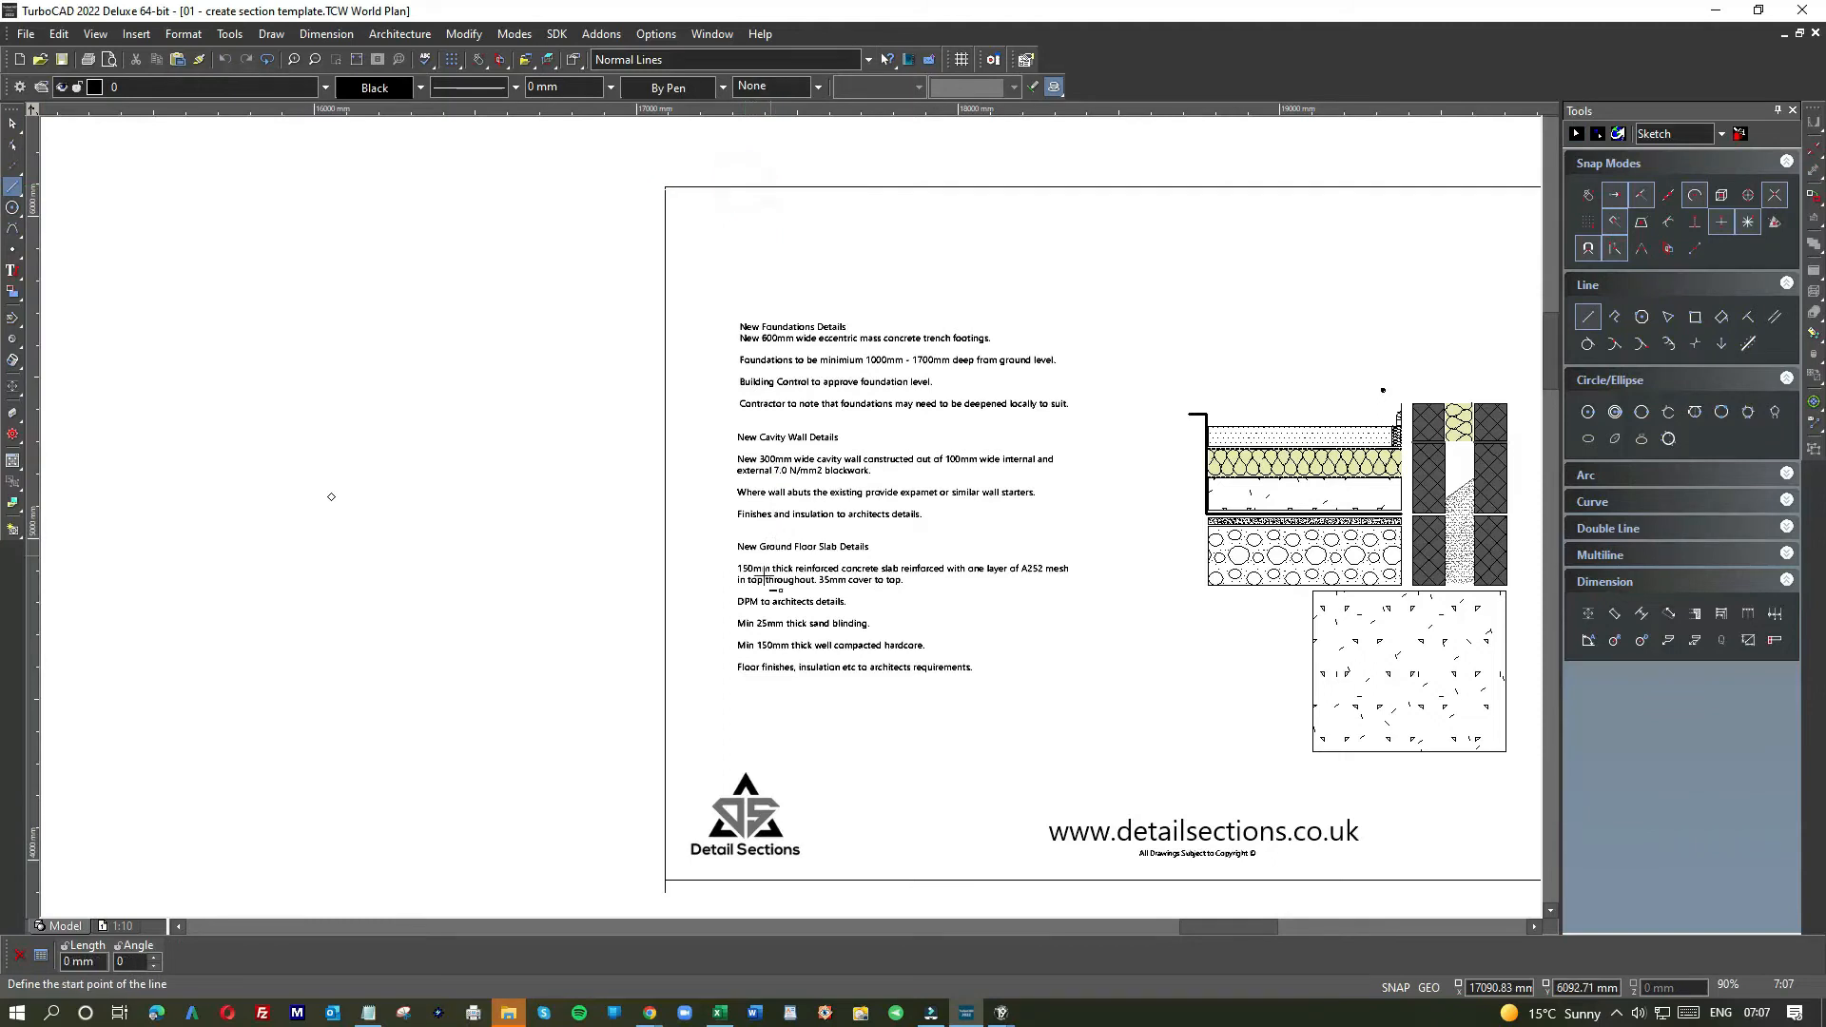
left_click(739, 247)
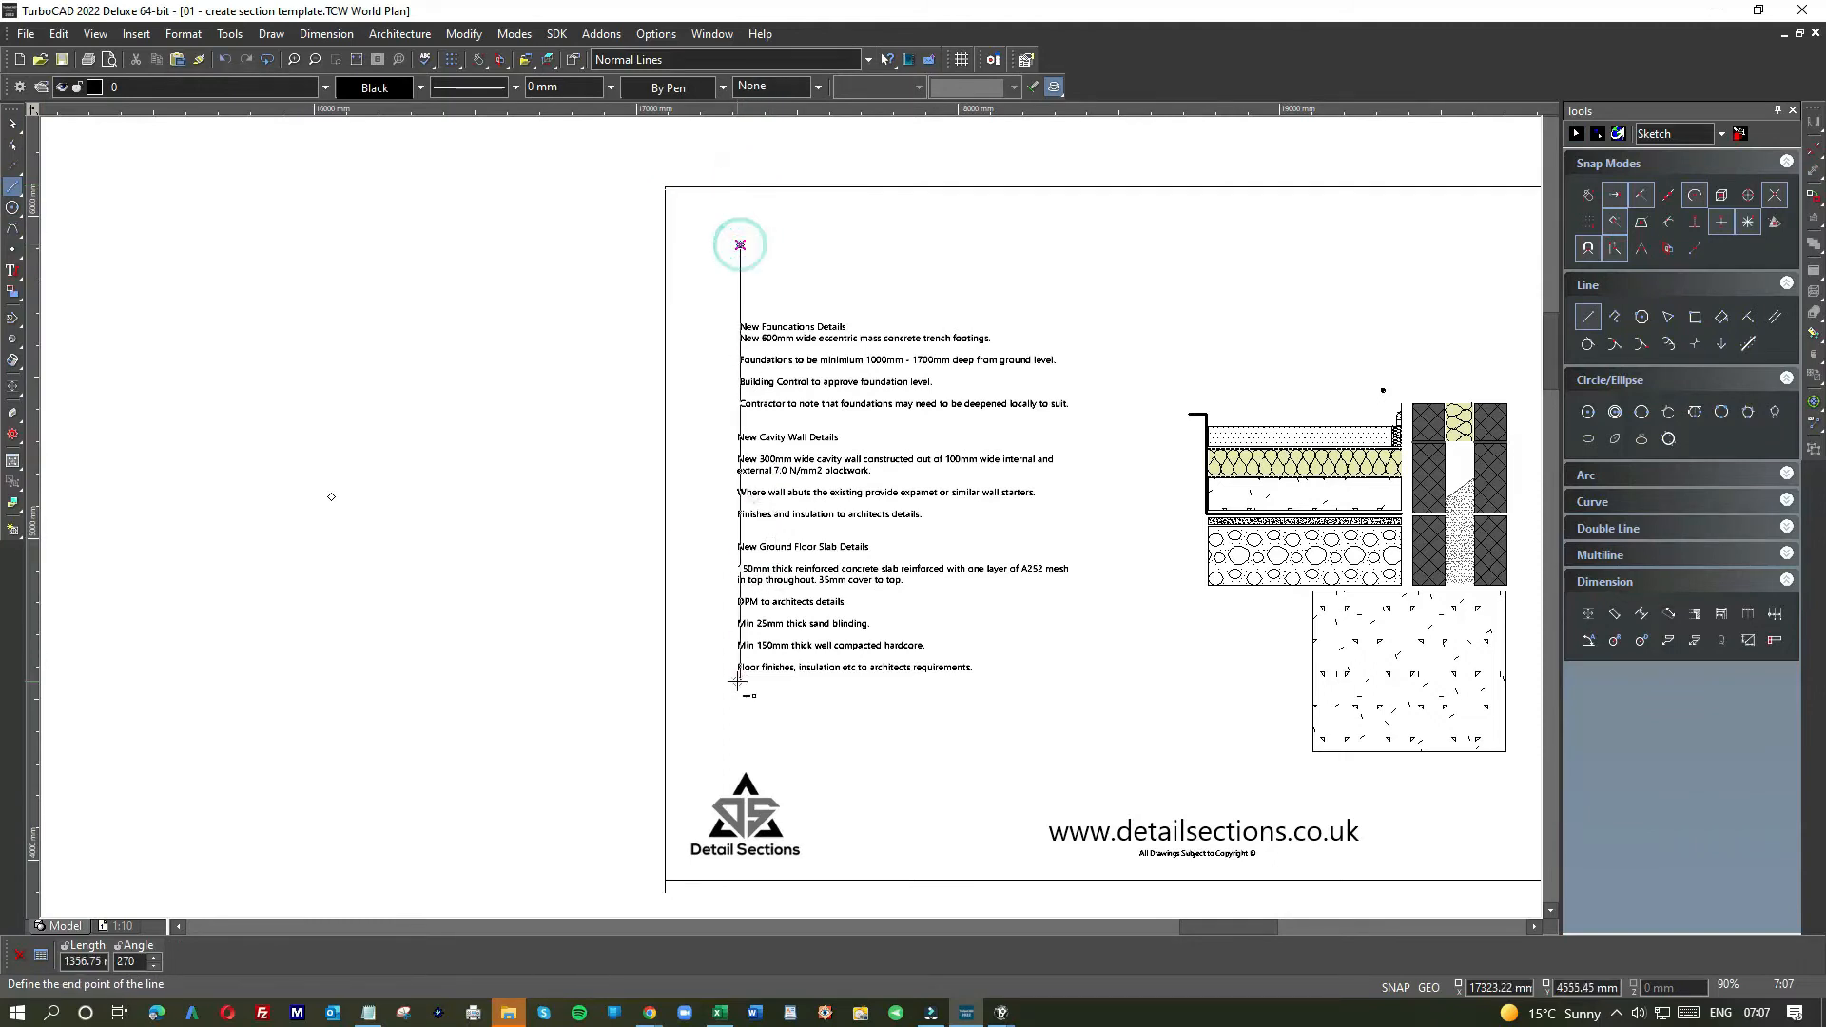
left_click(741, 740)
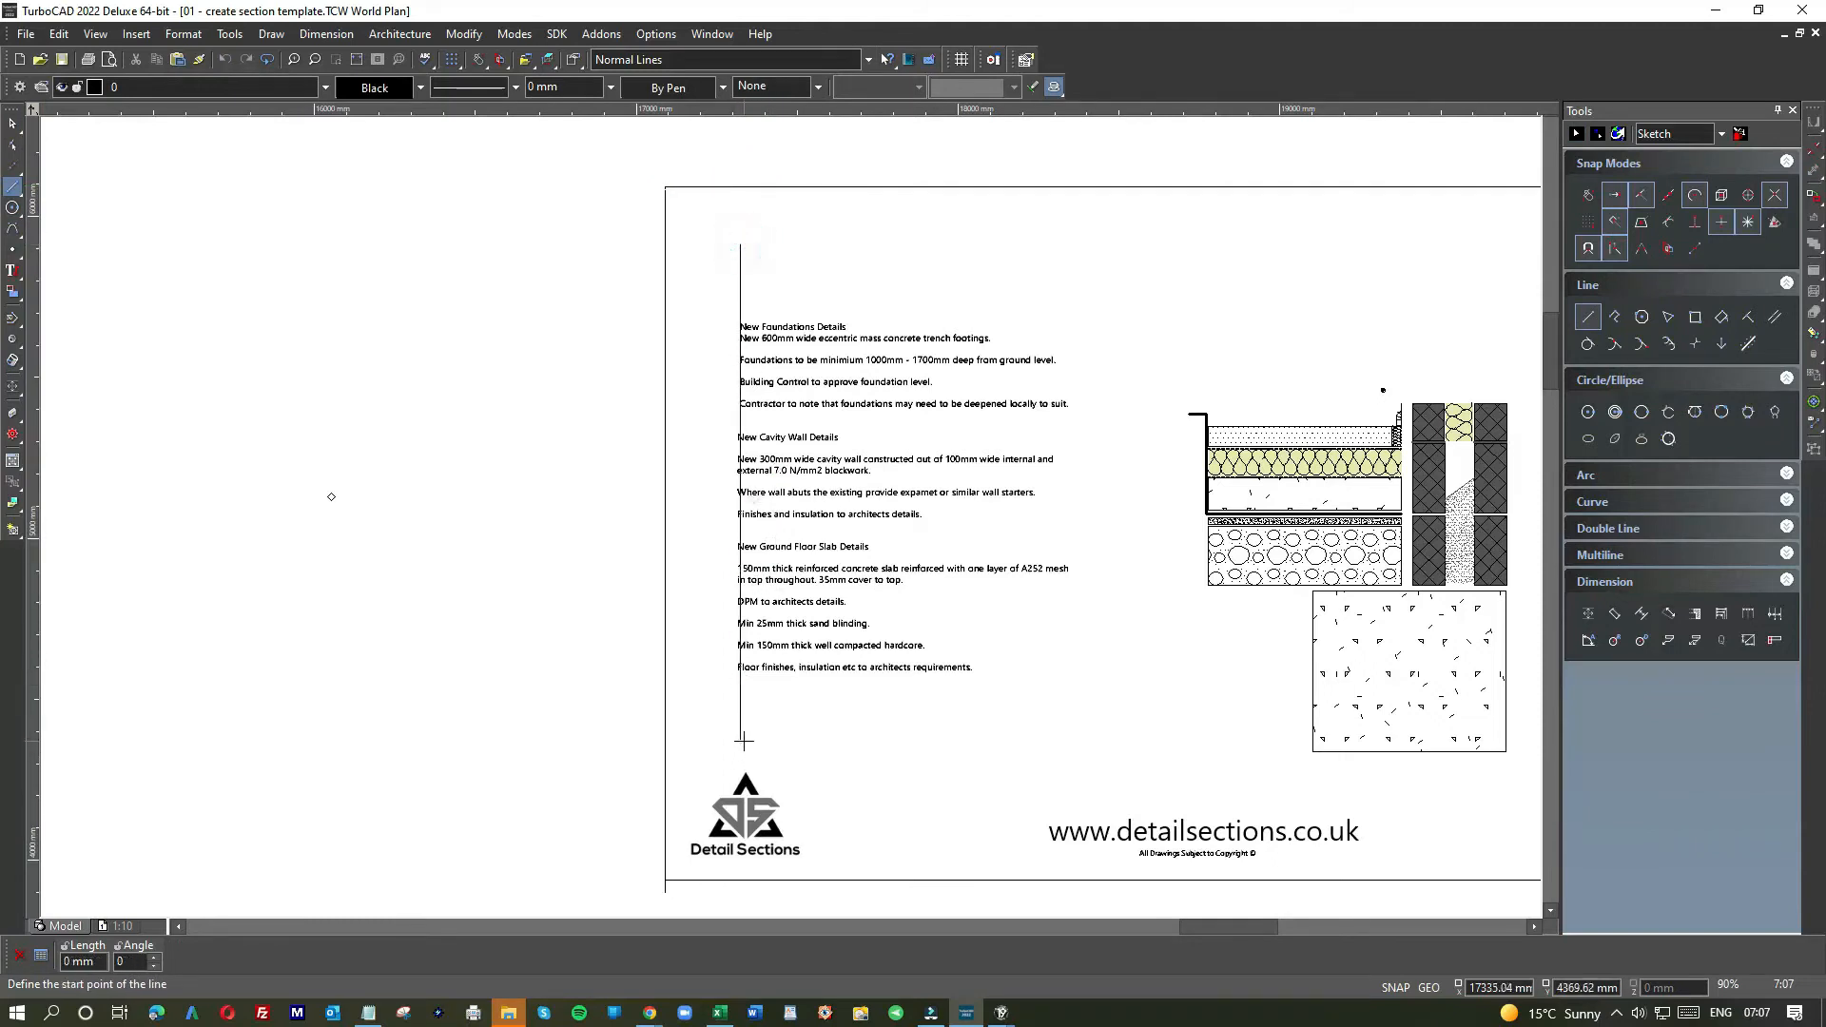
left_click(12, 125)
- Shift the cavity wall and ground floor slab notes slightly right so their left edge aligns with the guide line
scroll(739, 308, "up", 2)
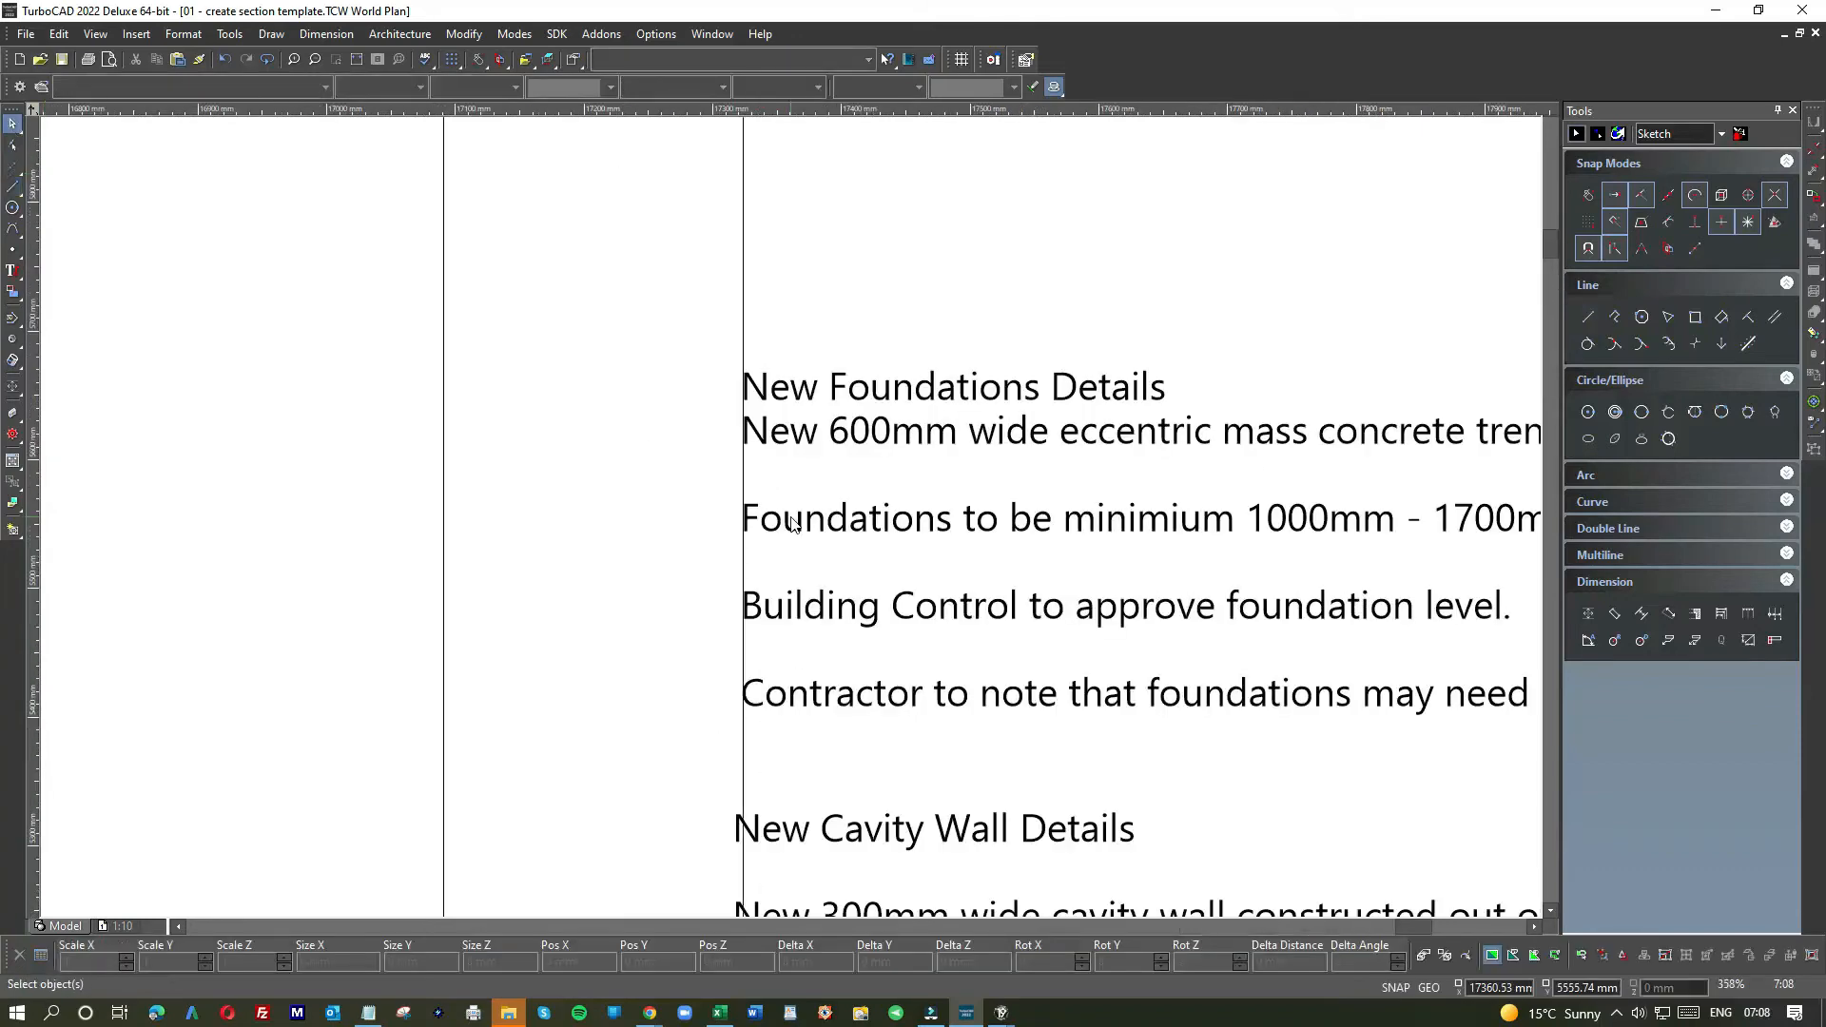
scroll(800, 621, "down", 1)
scroll(782, 655, "up", 2)
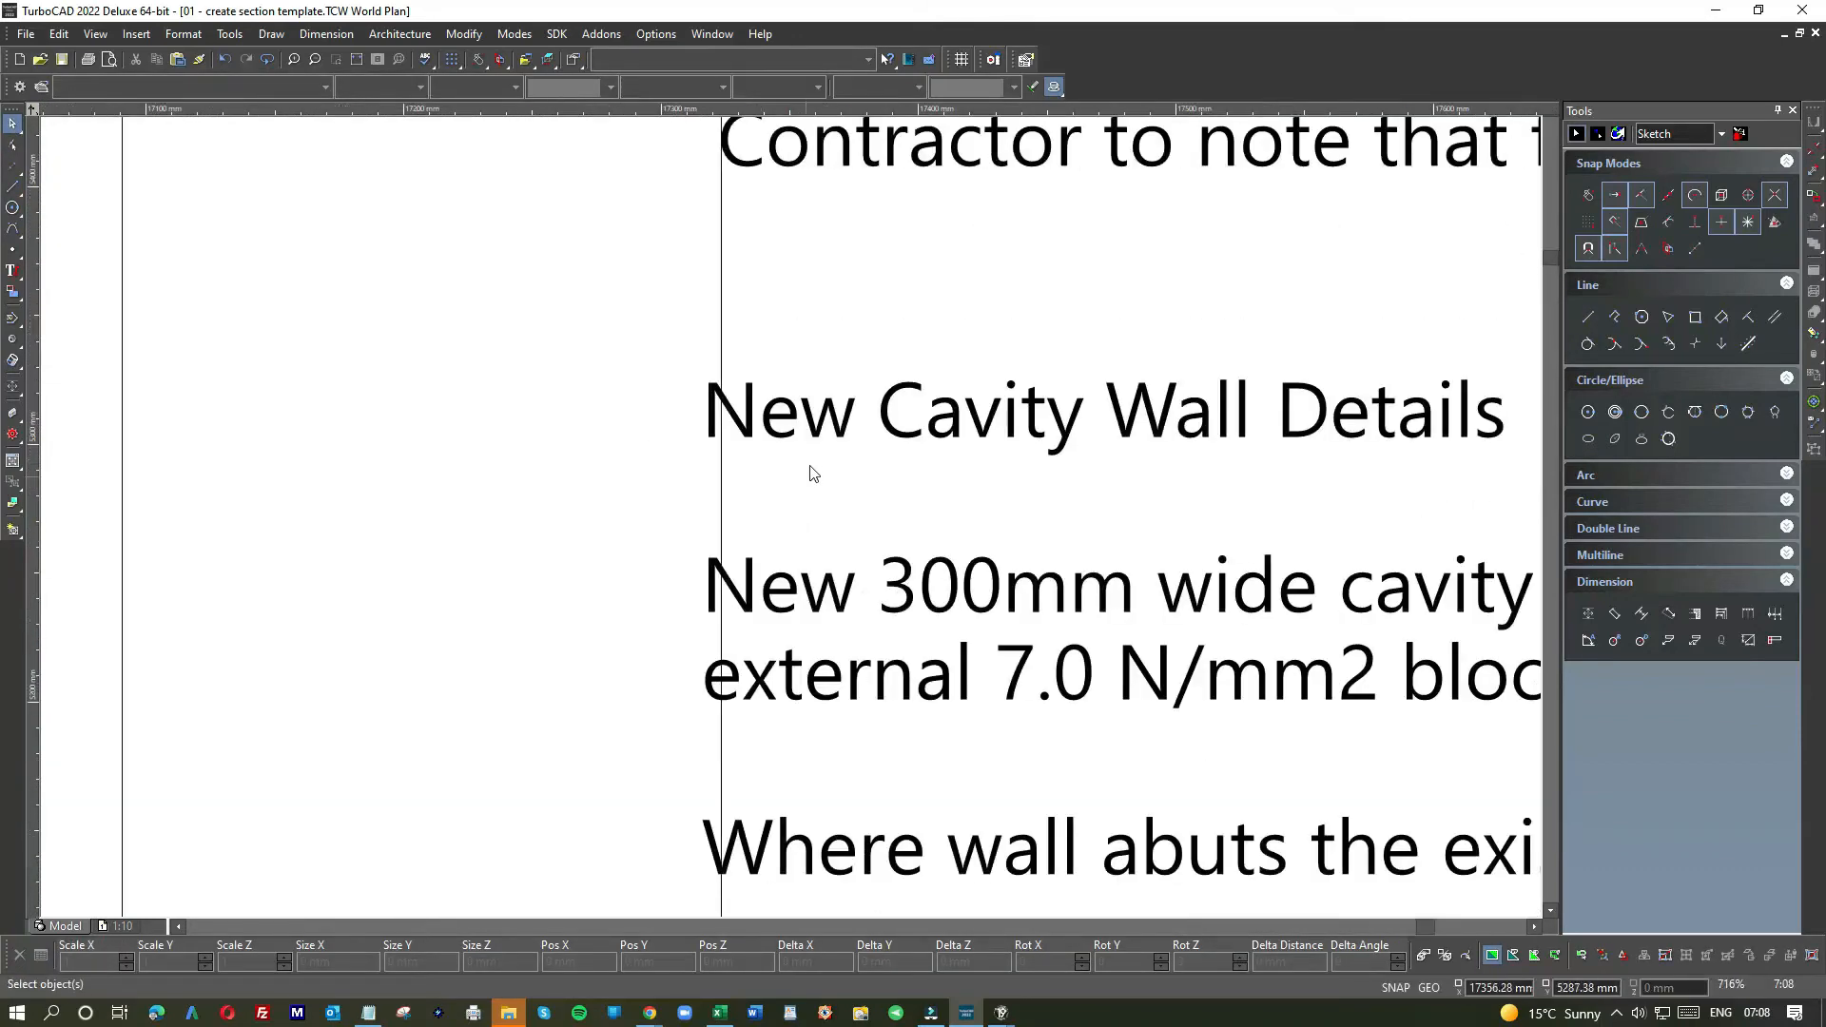
left_click_drag(819, 460, 841, 459)
scroll(795, 522, "down", 3)
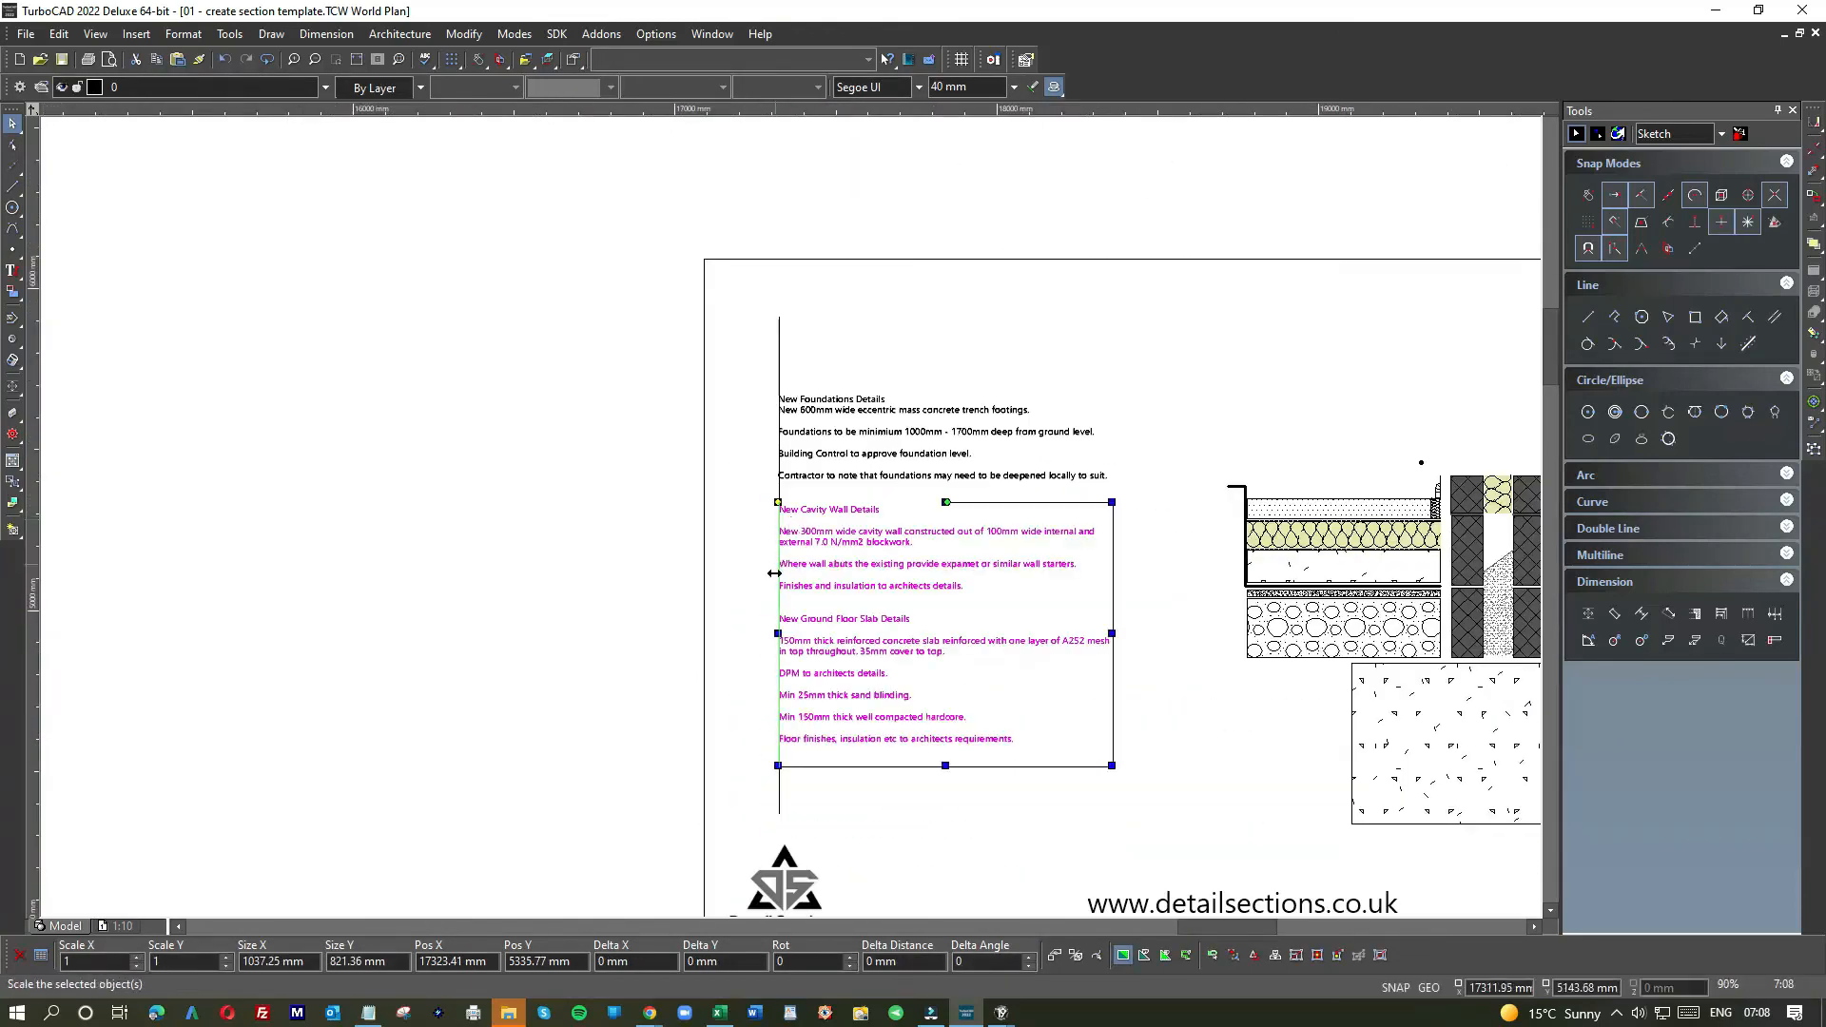
left_click(457, 462)
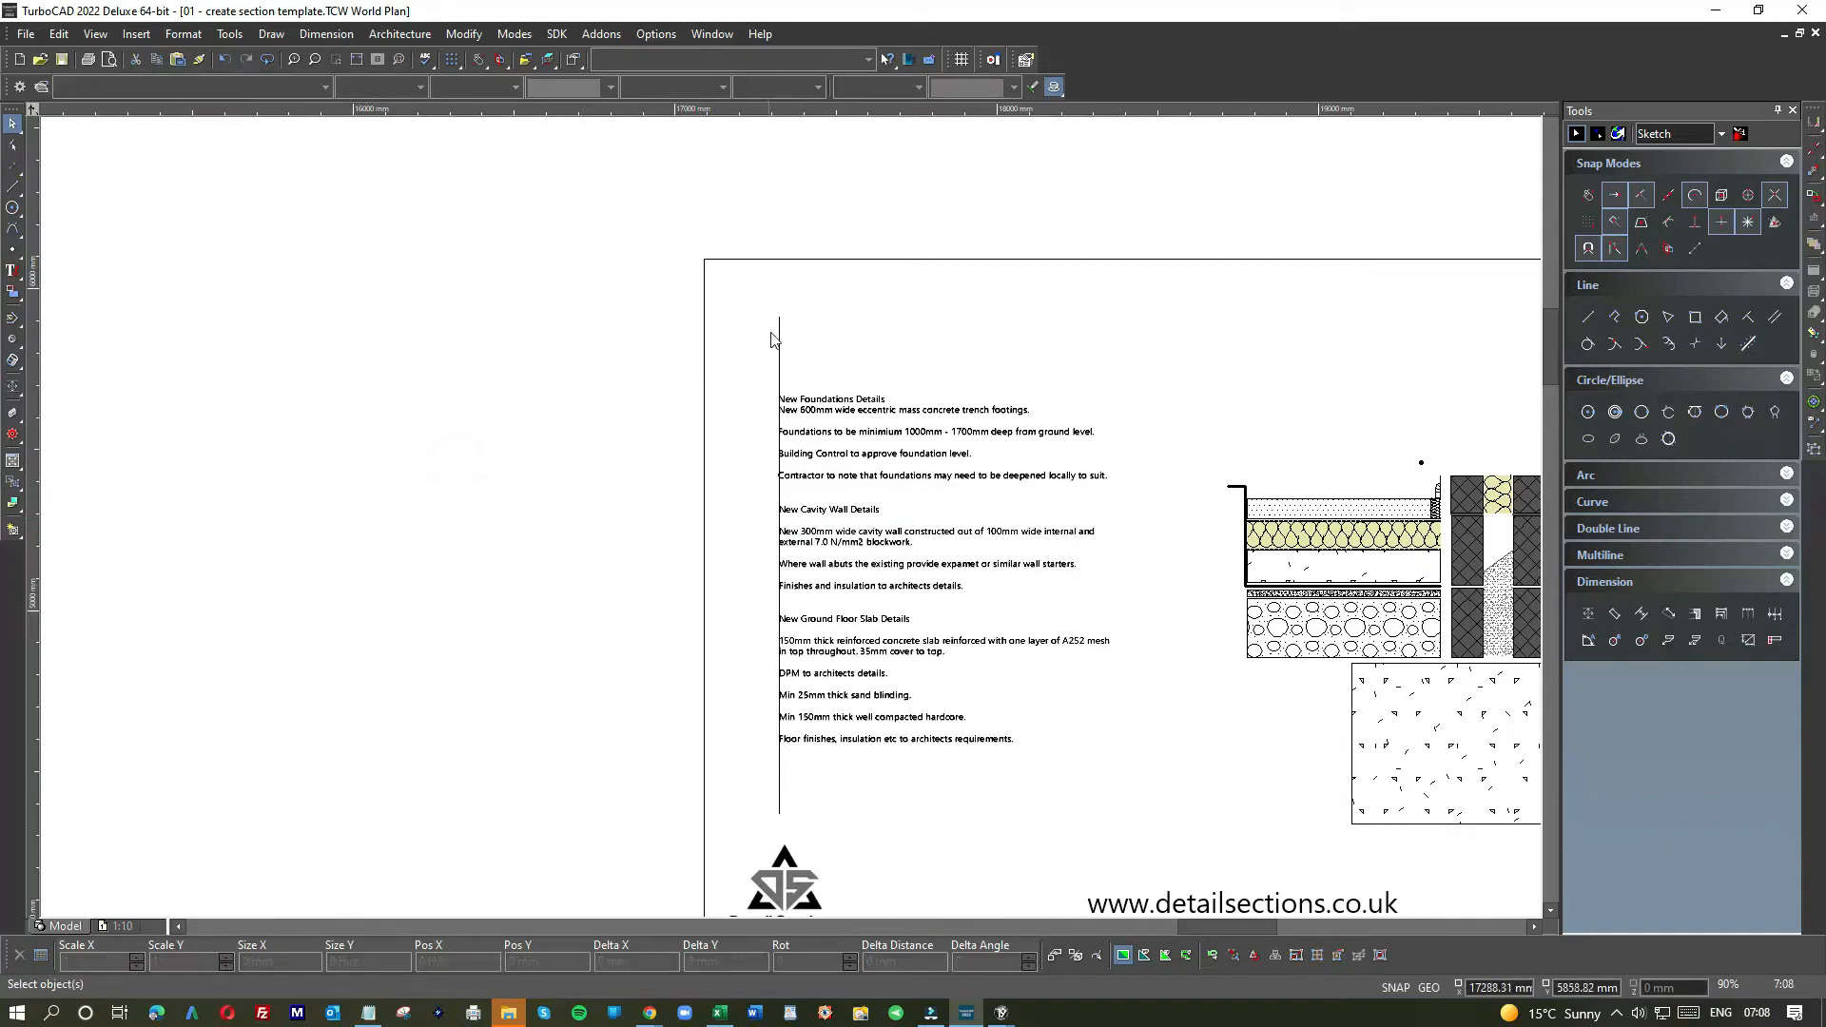
- Delete the vertical guide line and restore the cavity wall and slab notes removed by mistake
scroll(536, 501, "down", 1)
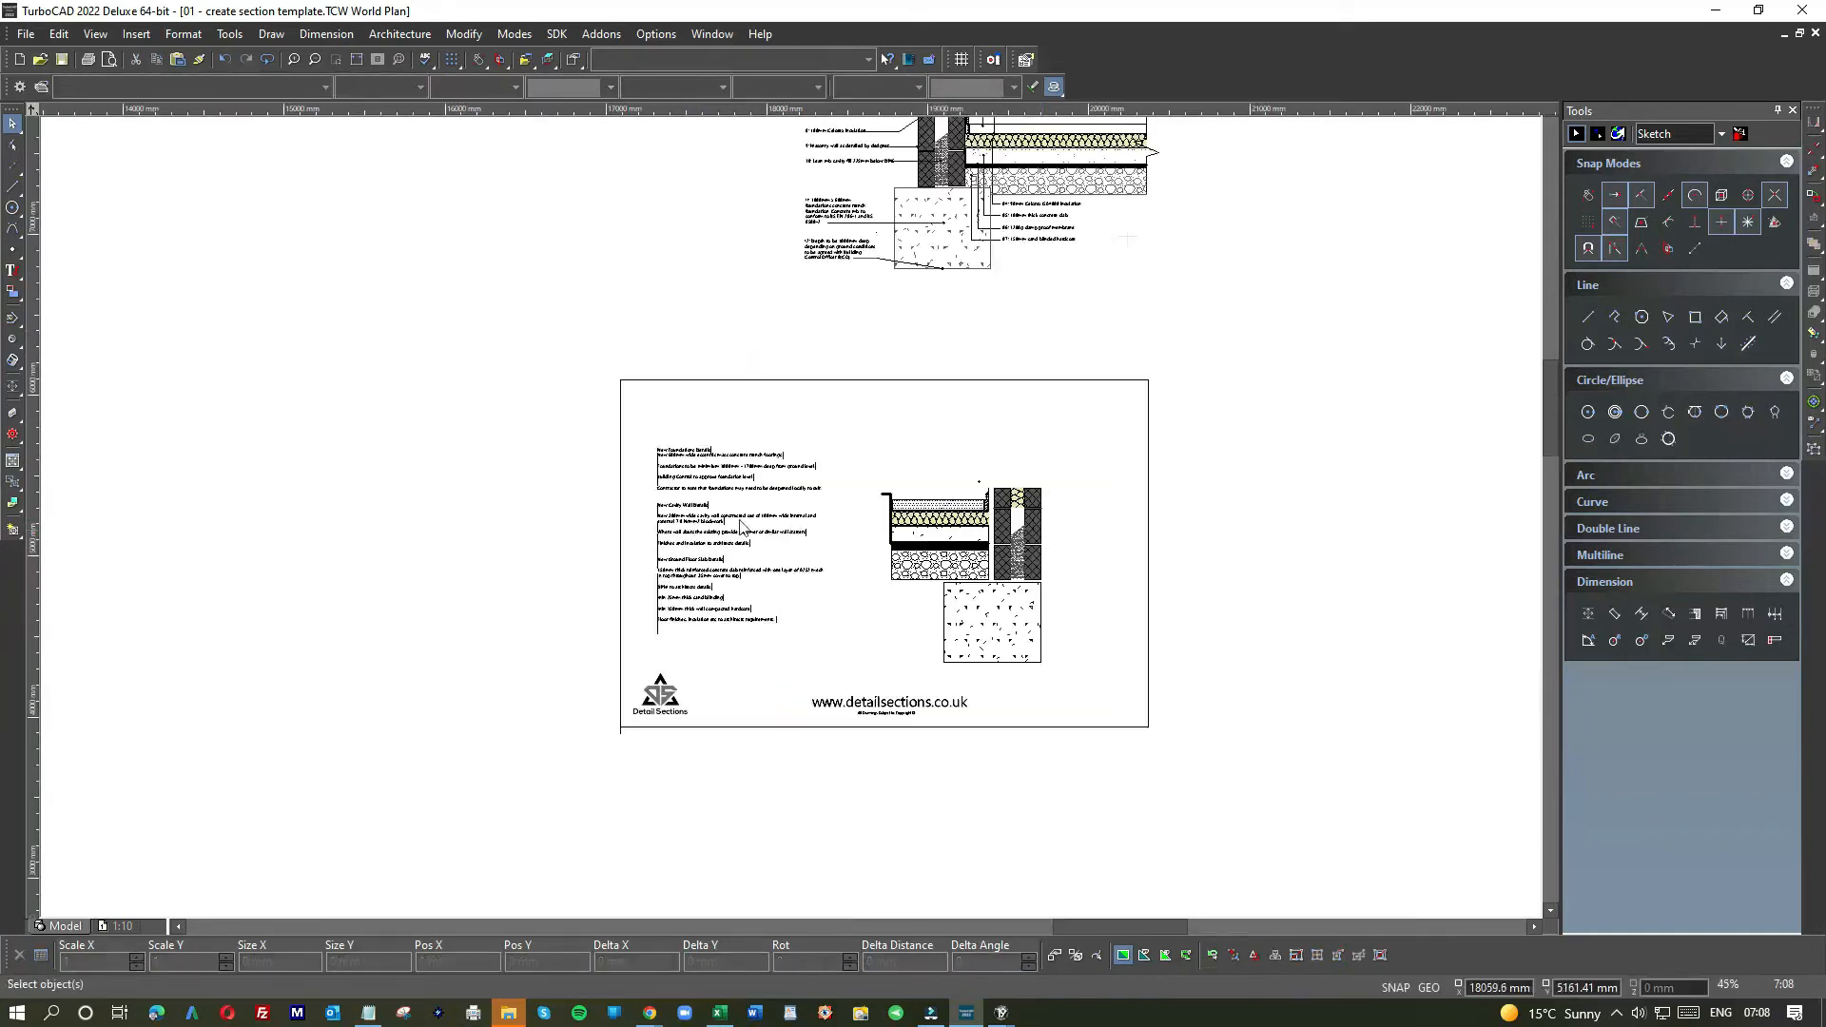
left_click_drag(642, 426, 675, 626)
left_click(646, 623)
key("Delete")
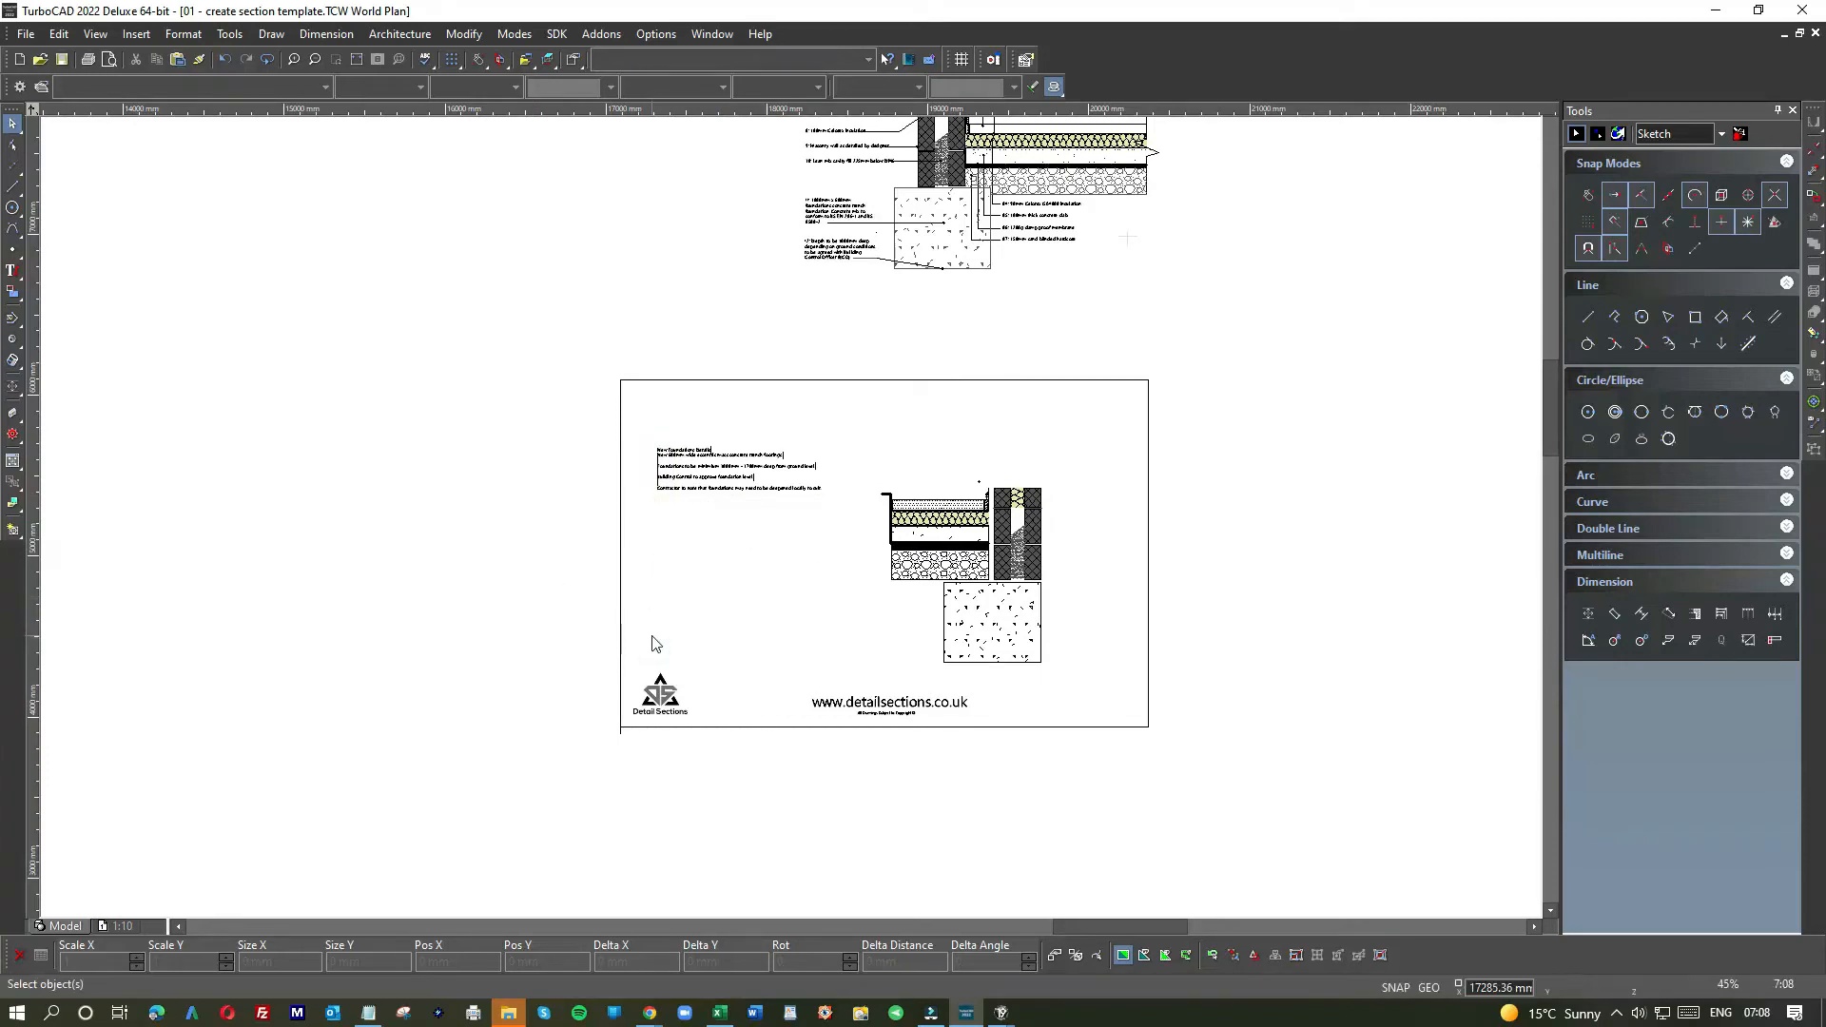
left_click(220, 61)
- Move all three notes about 174 mm right and 30 mm down, closer to the new section
scroll(656, 505, "up", 6)
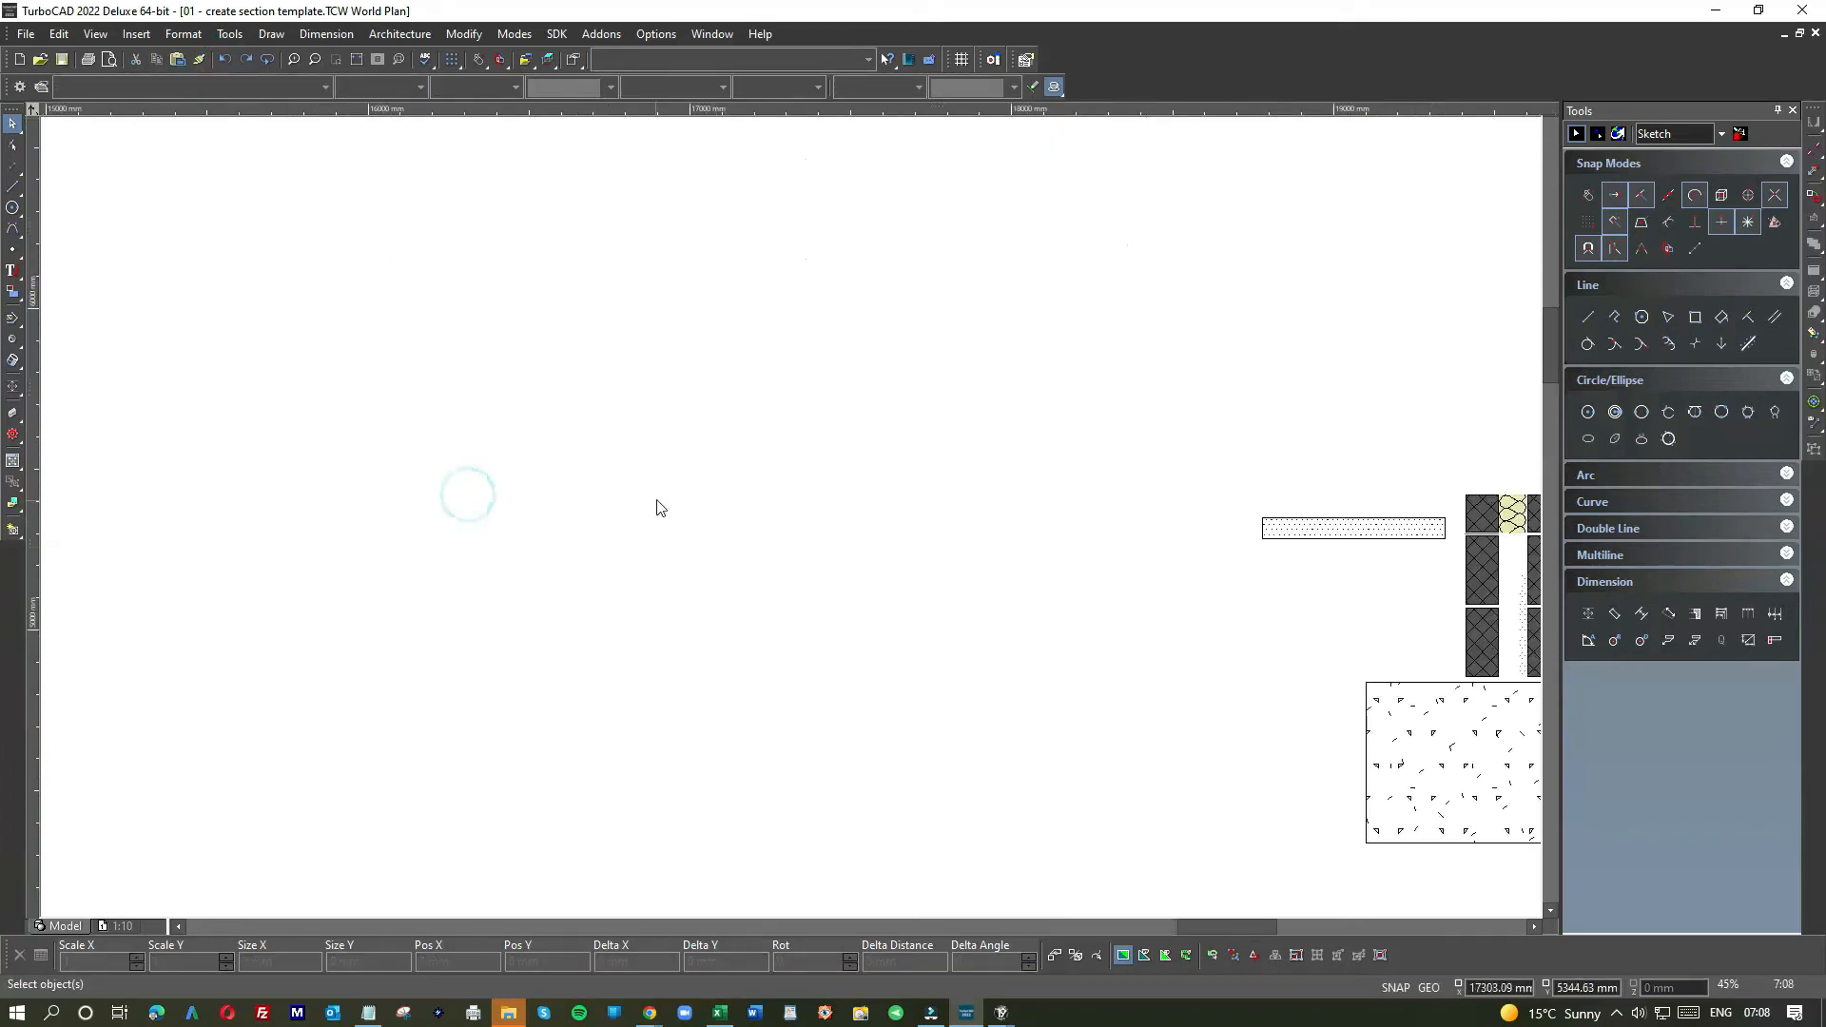
scroll(790, 523, "down", 3)
mouse_move(778, 391)
left_mouse_down()
mouse_move(1152, 825)
mouse_move(1206, 837)
left_mouse_up()
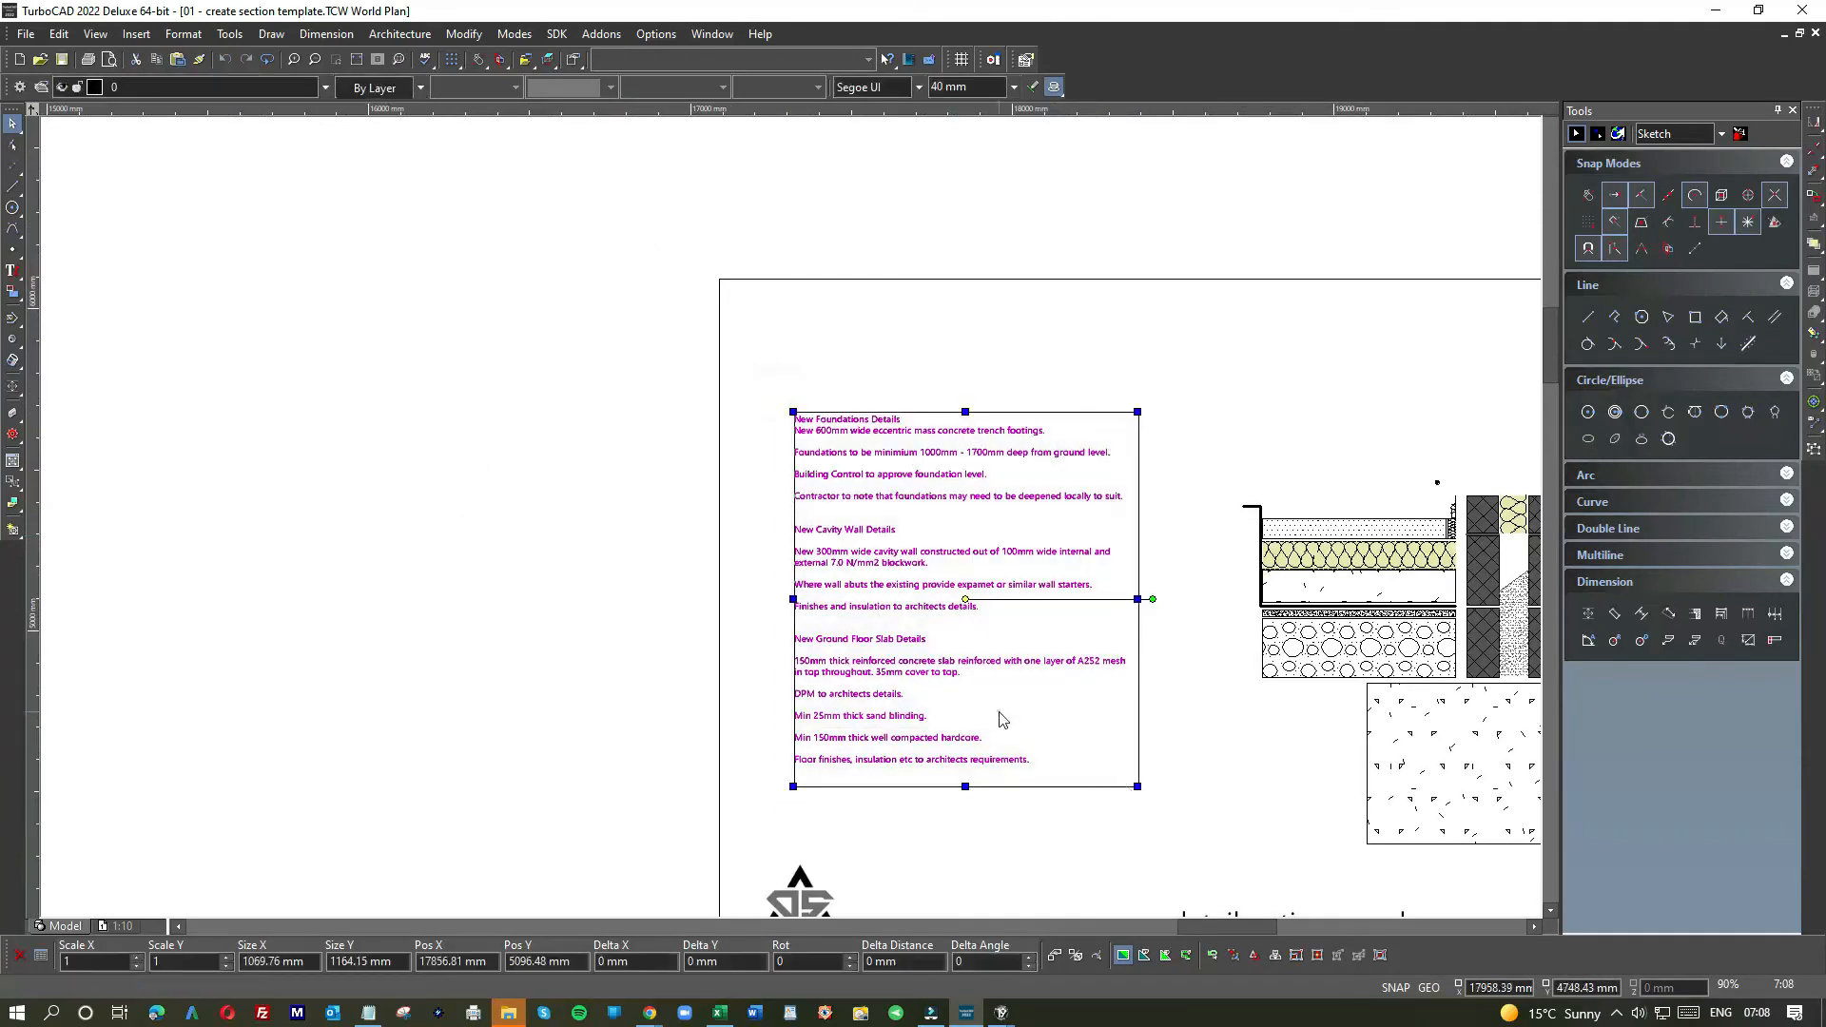
left_click_drag(1020, 721, 1059, 722)
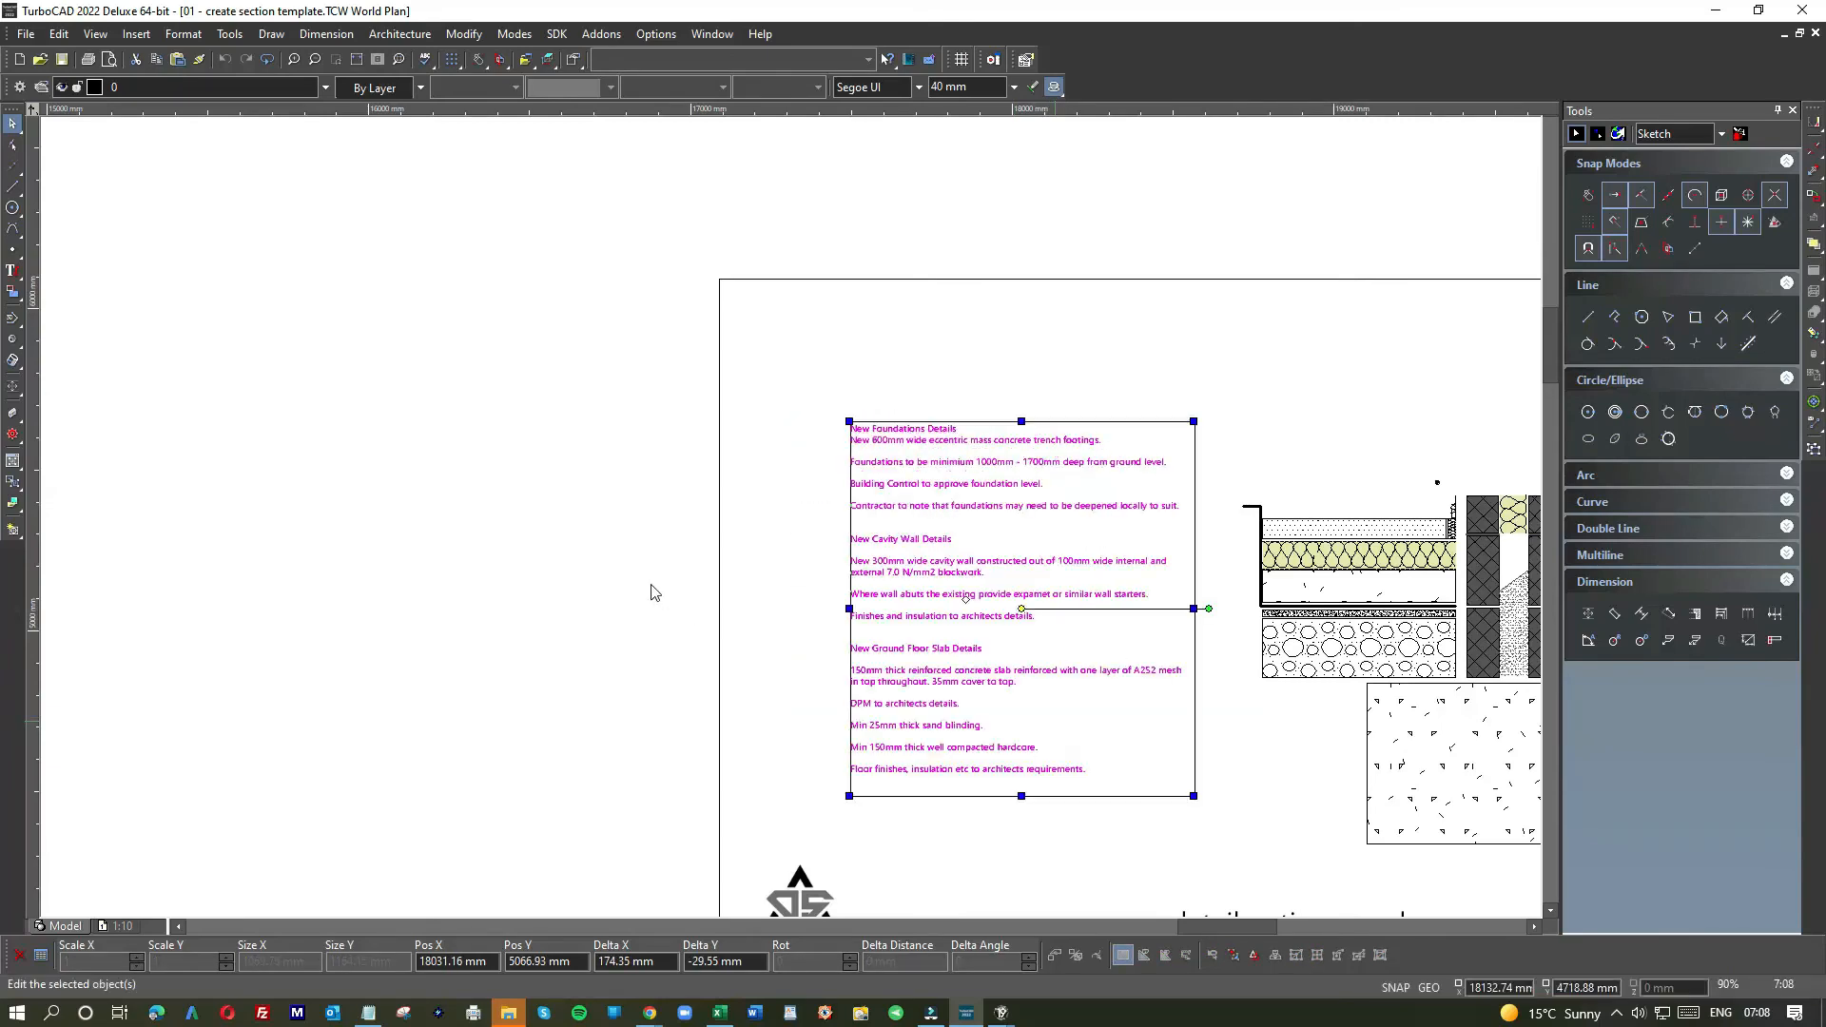
left_click(624, 574)
- Copy the texts of labels 8 to 10 from the Trench Foundations drawing and place the copy right of the new section's wall
scroll(951, 585, "down", 1)
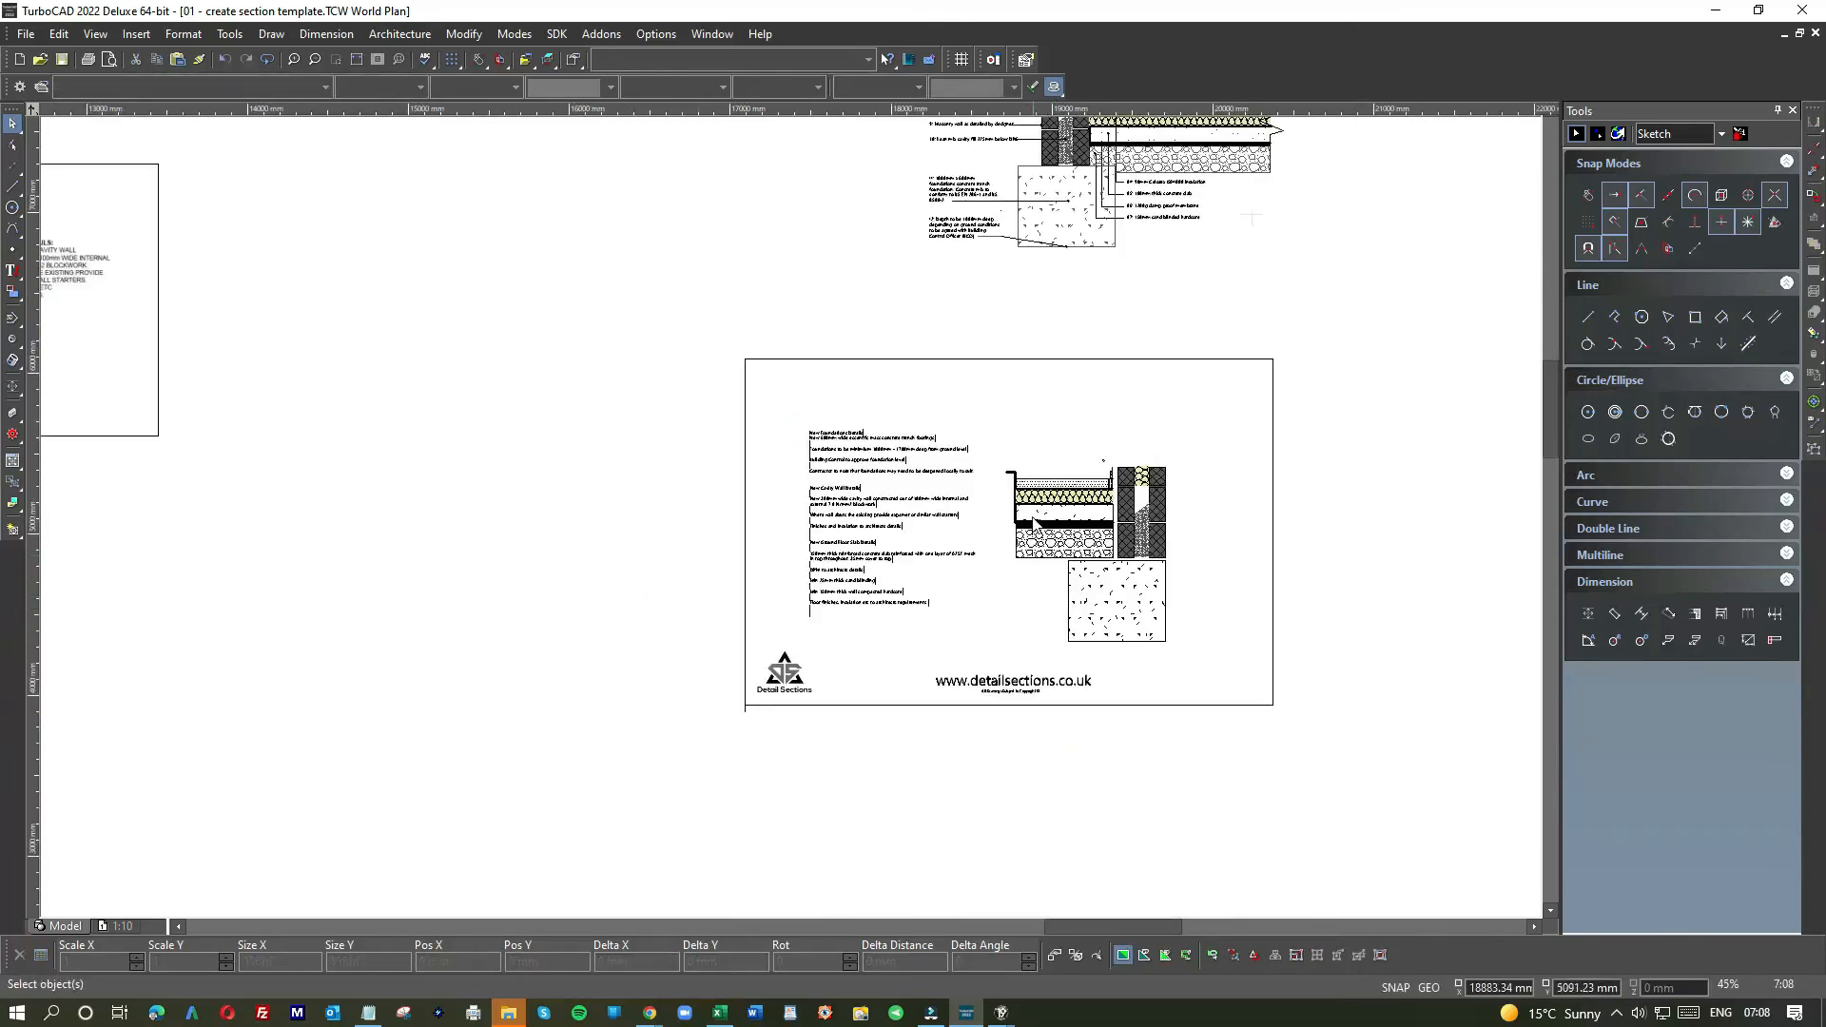
scroll(989, 304, "down", 1)
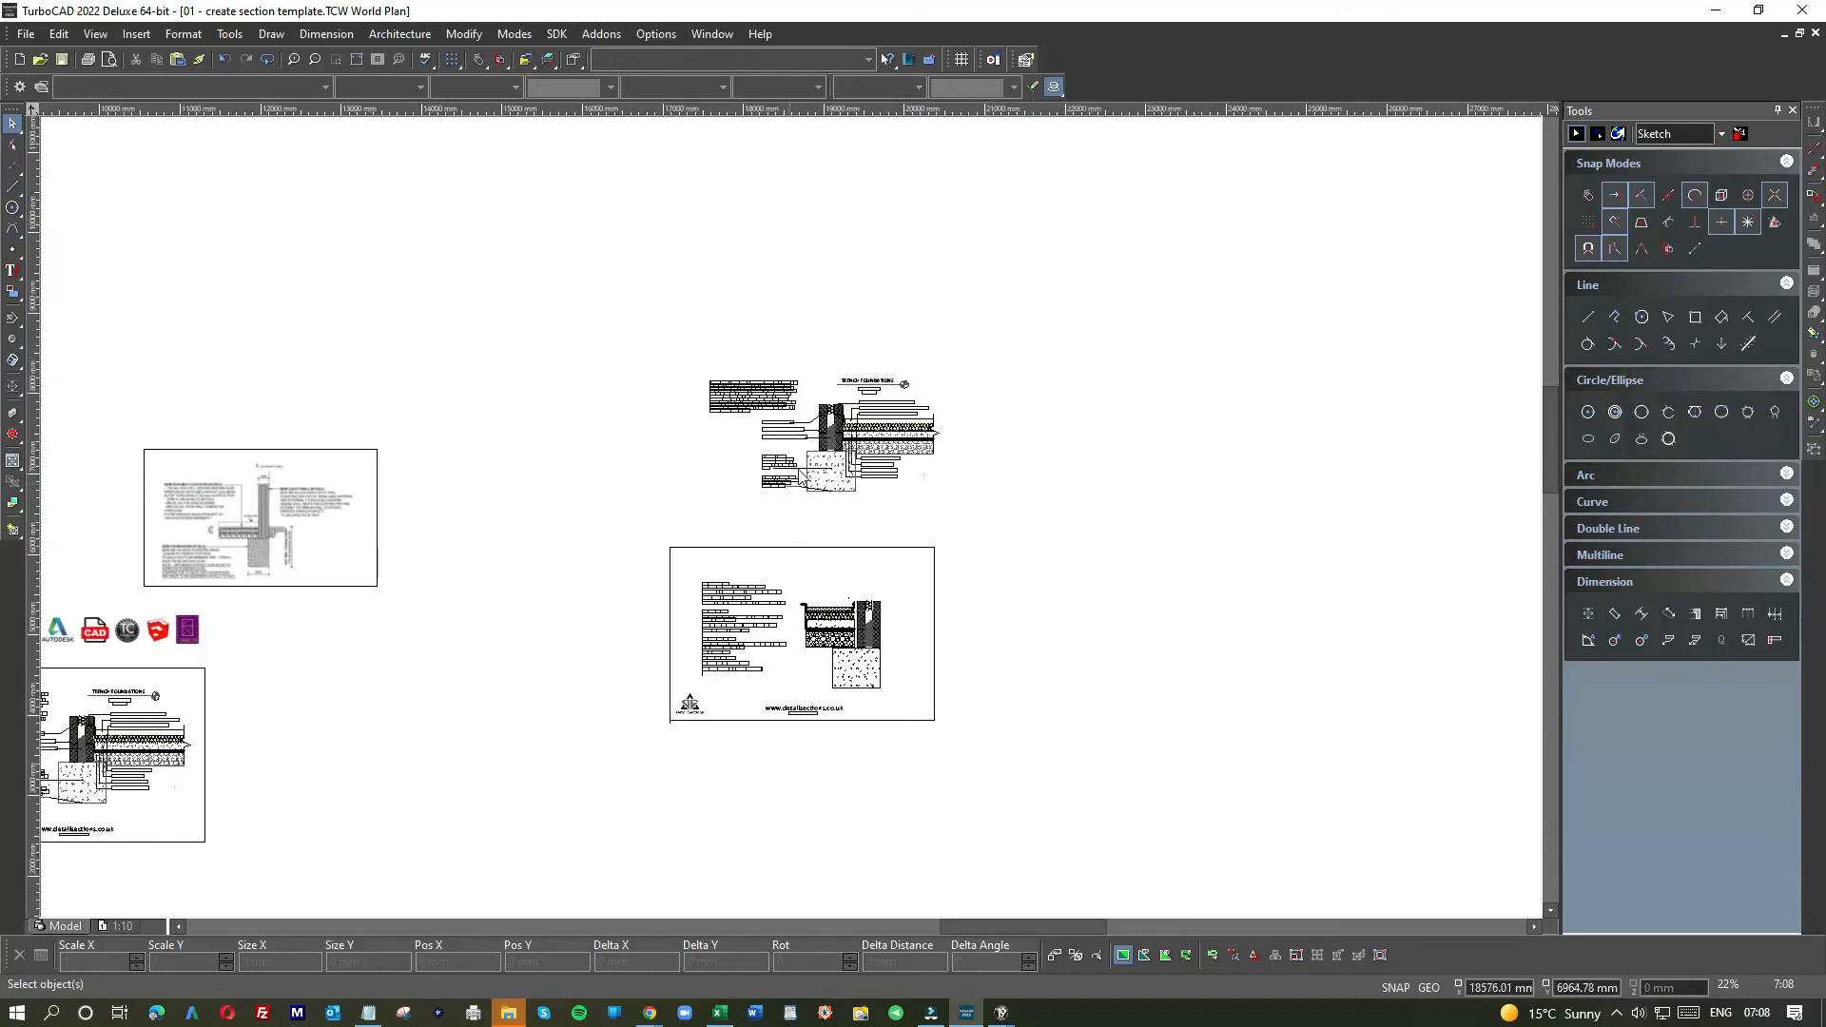
scroll(794, 451, "up", 1)
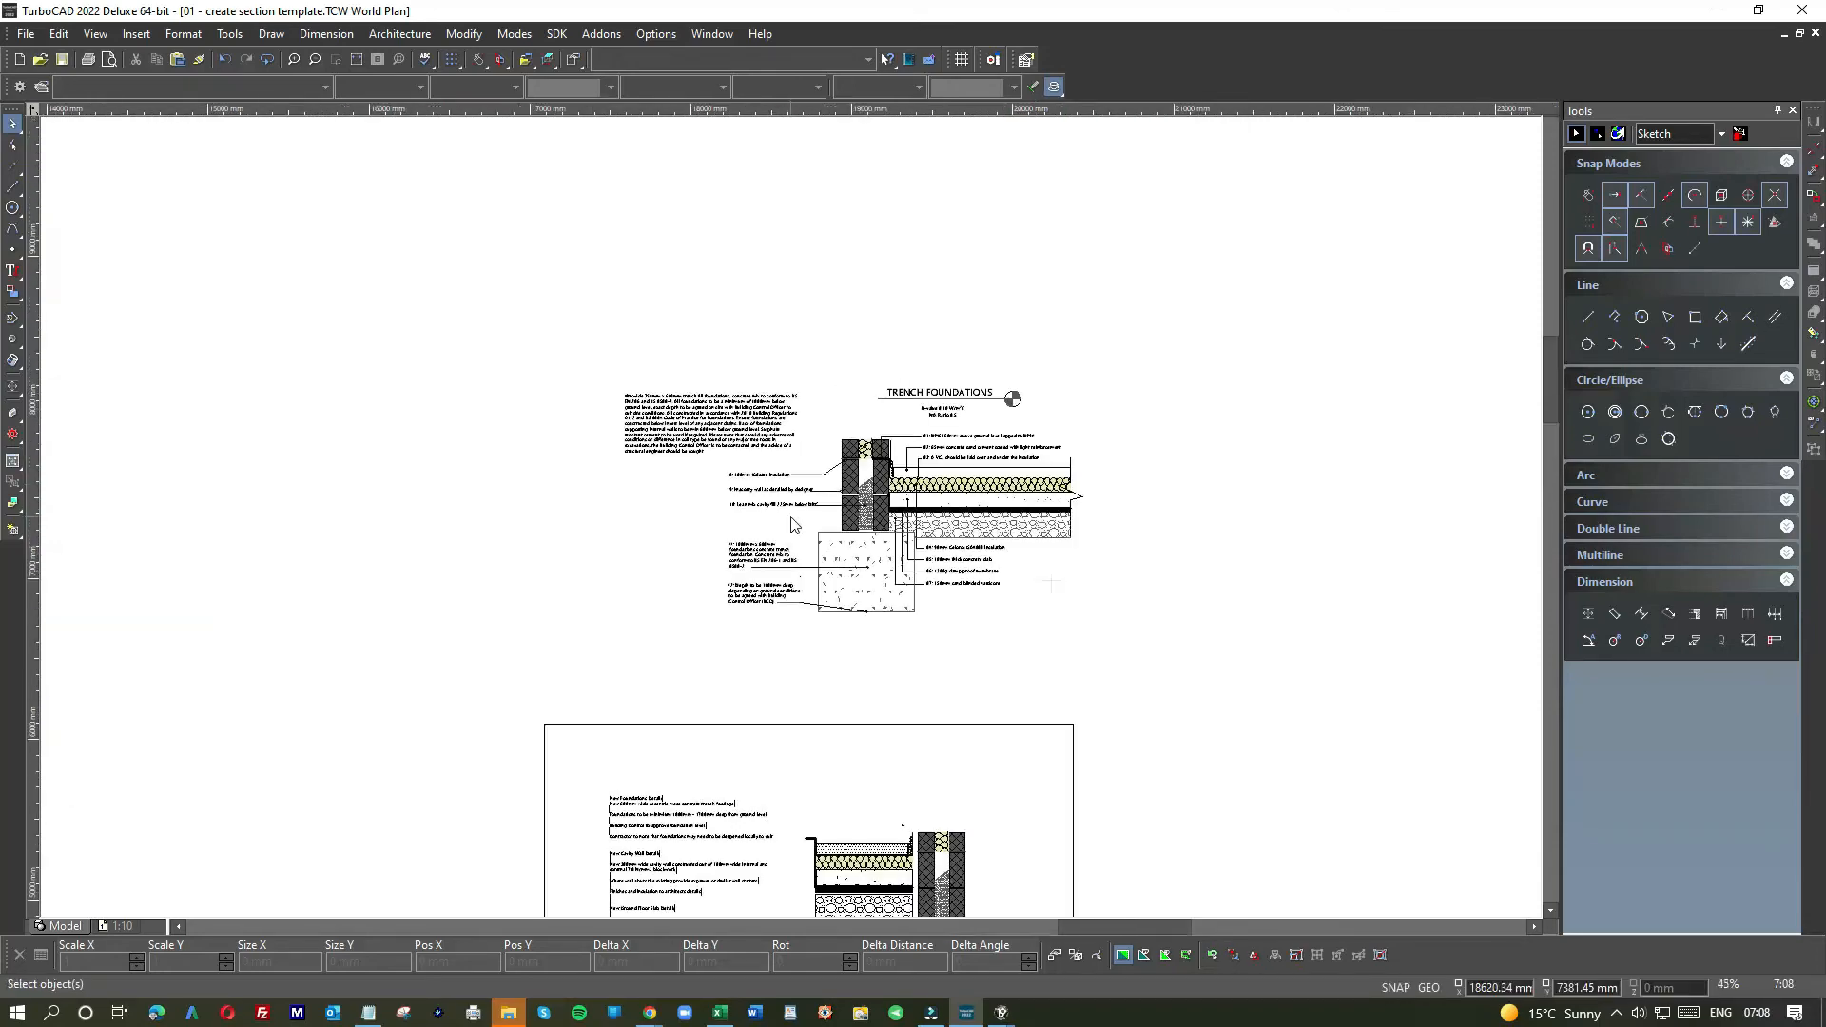
scroll(791, 524, "up", 1)
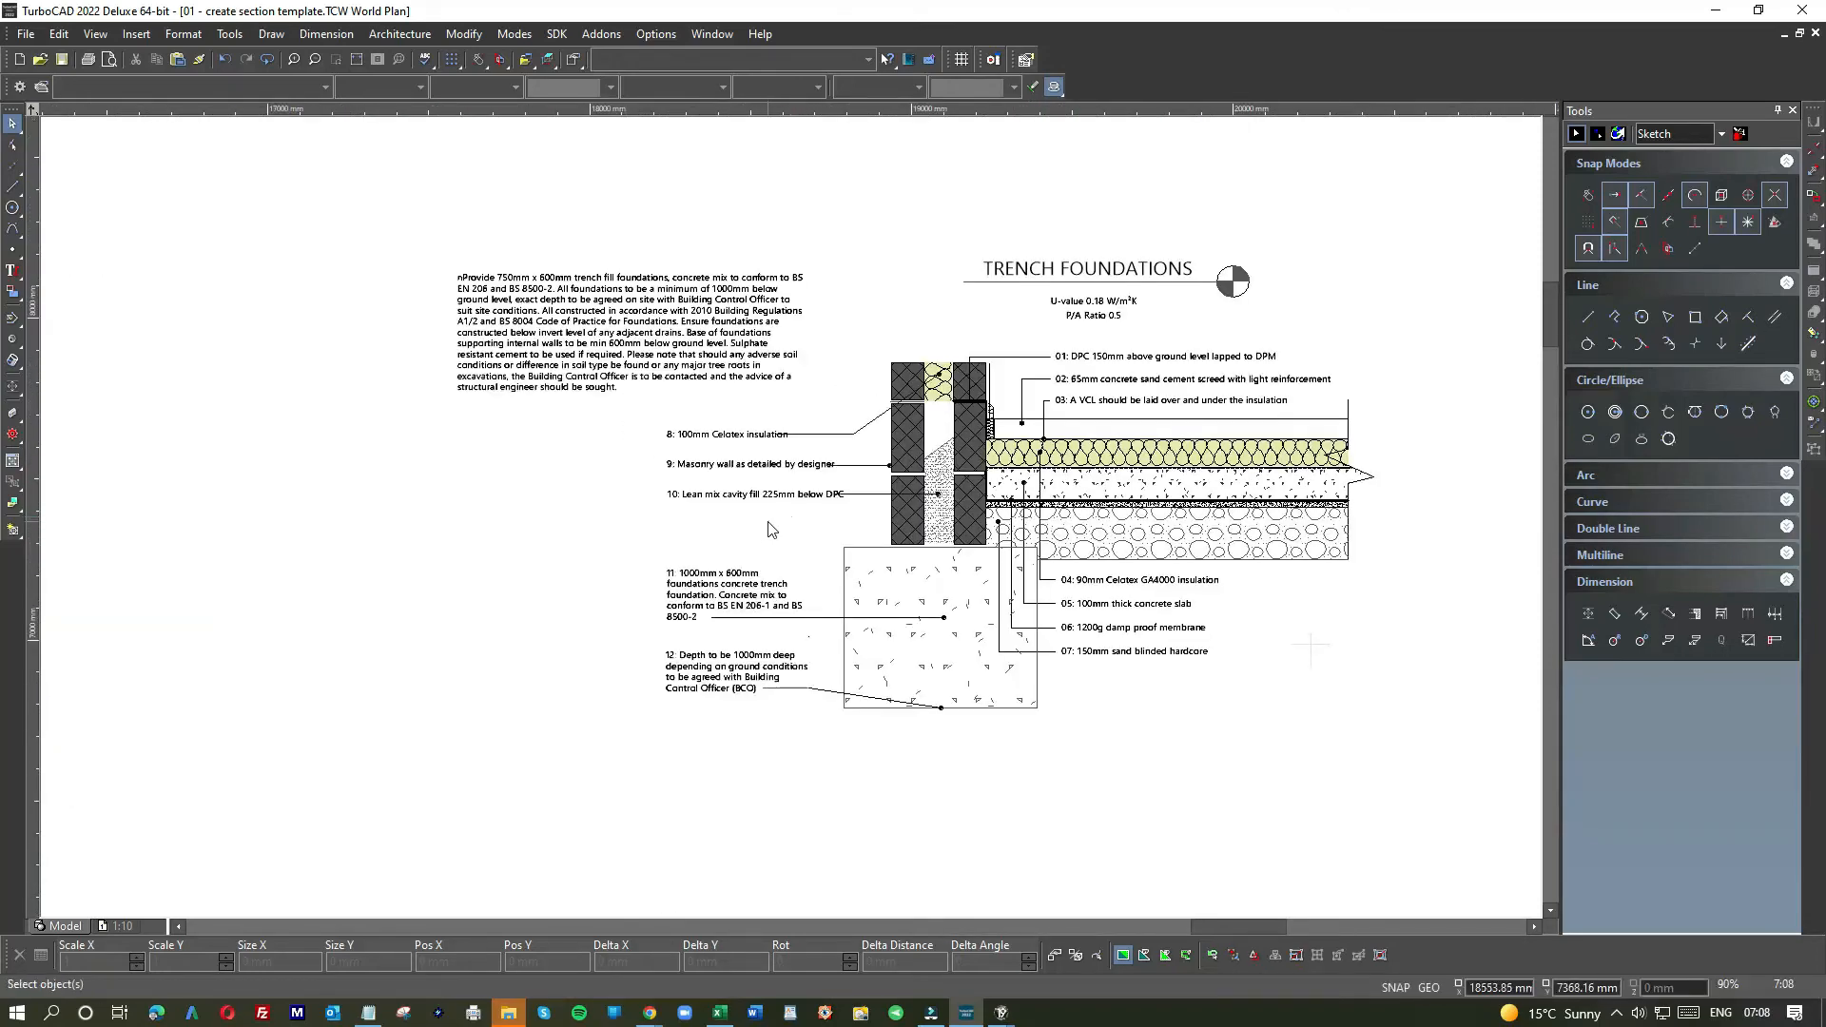
scroll(785, 588, "up", 1)
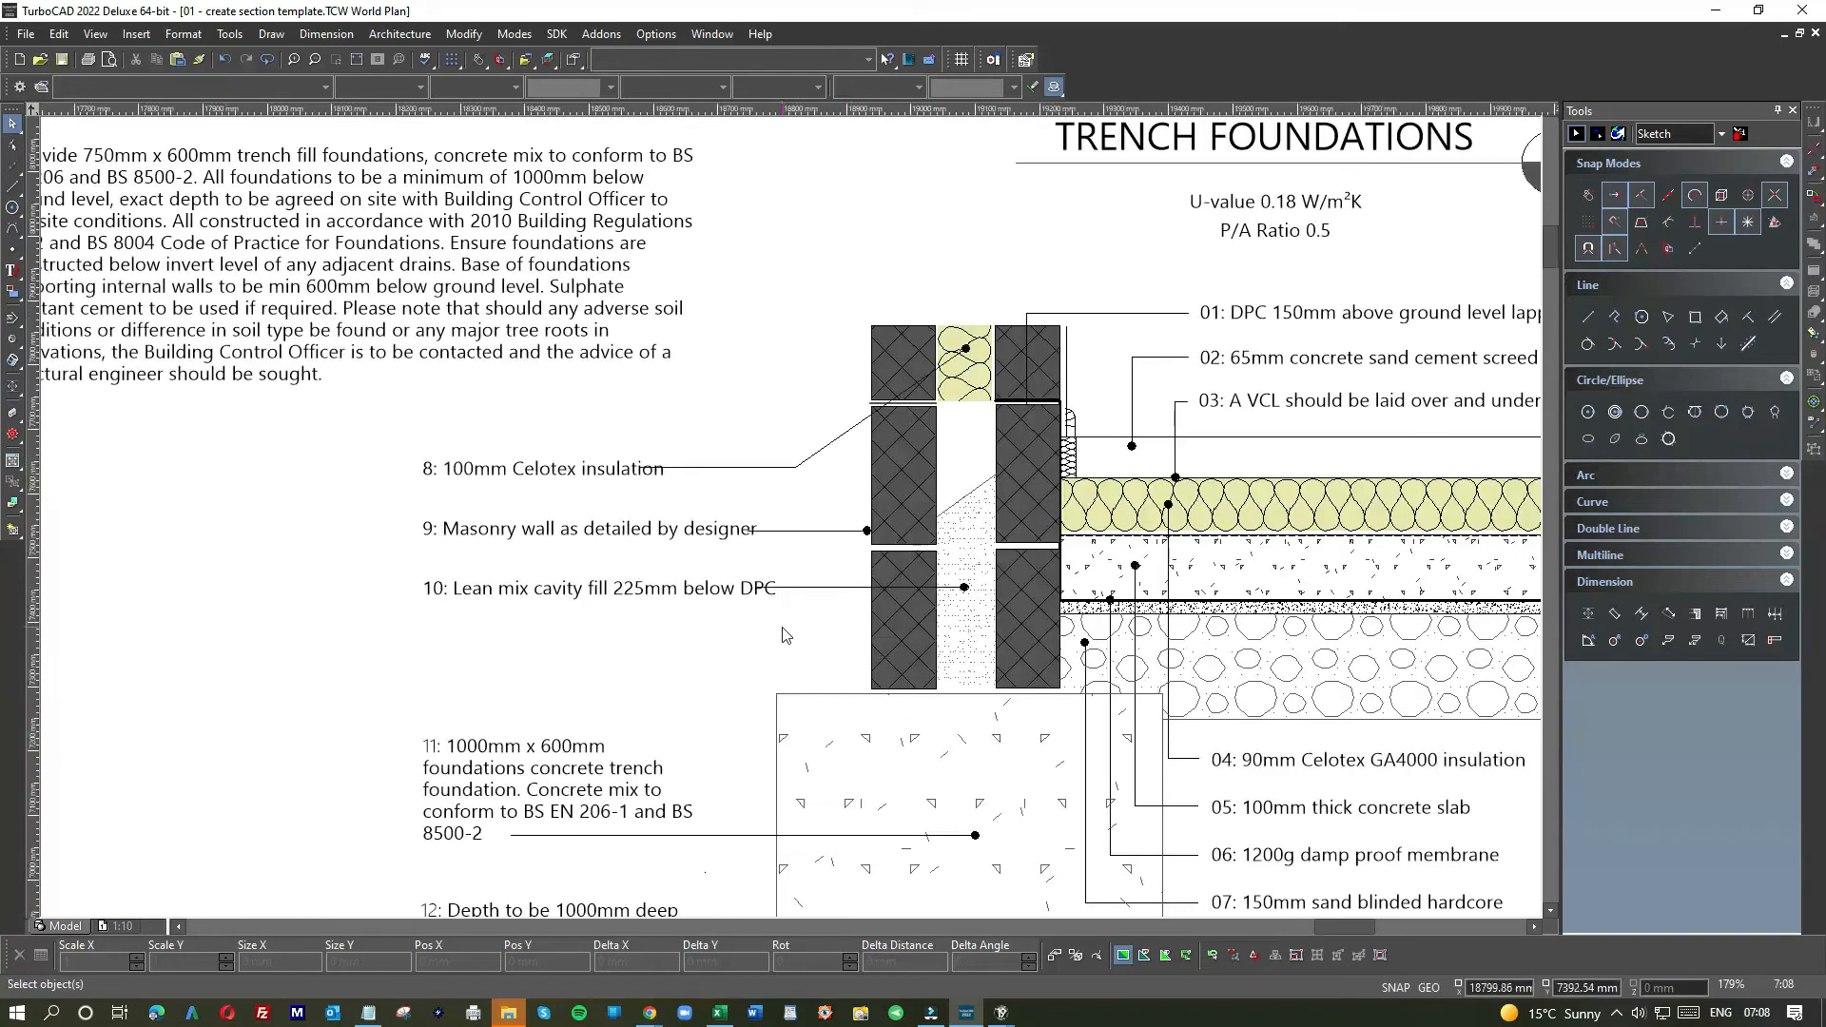
left_click(786, 590)
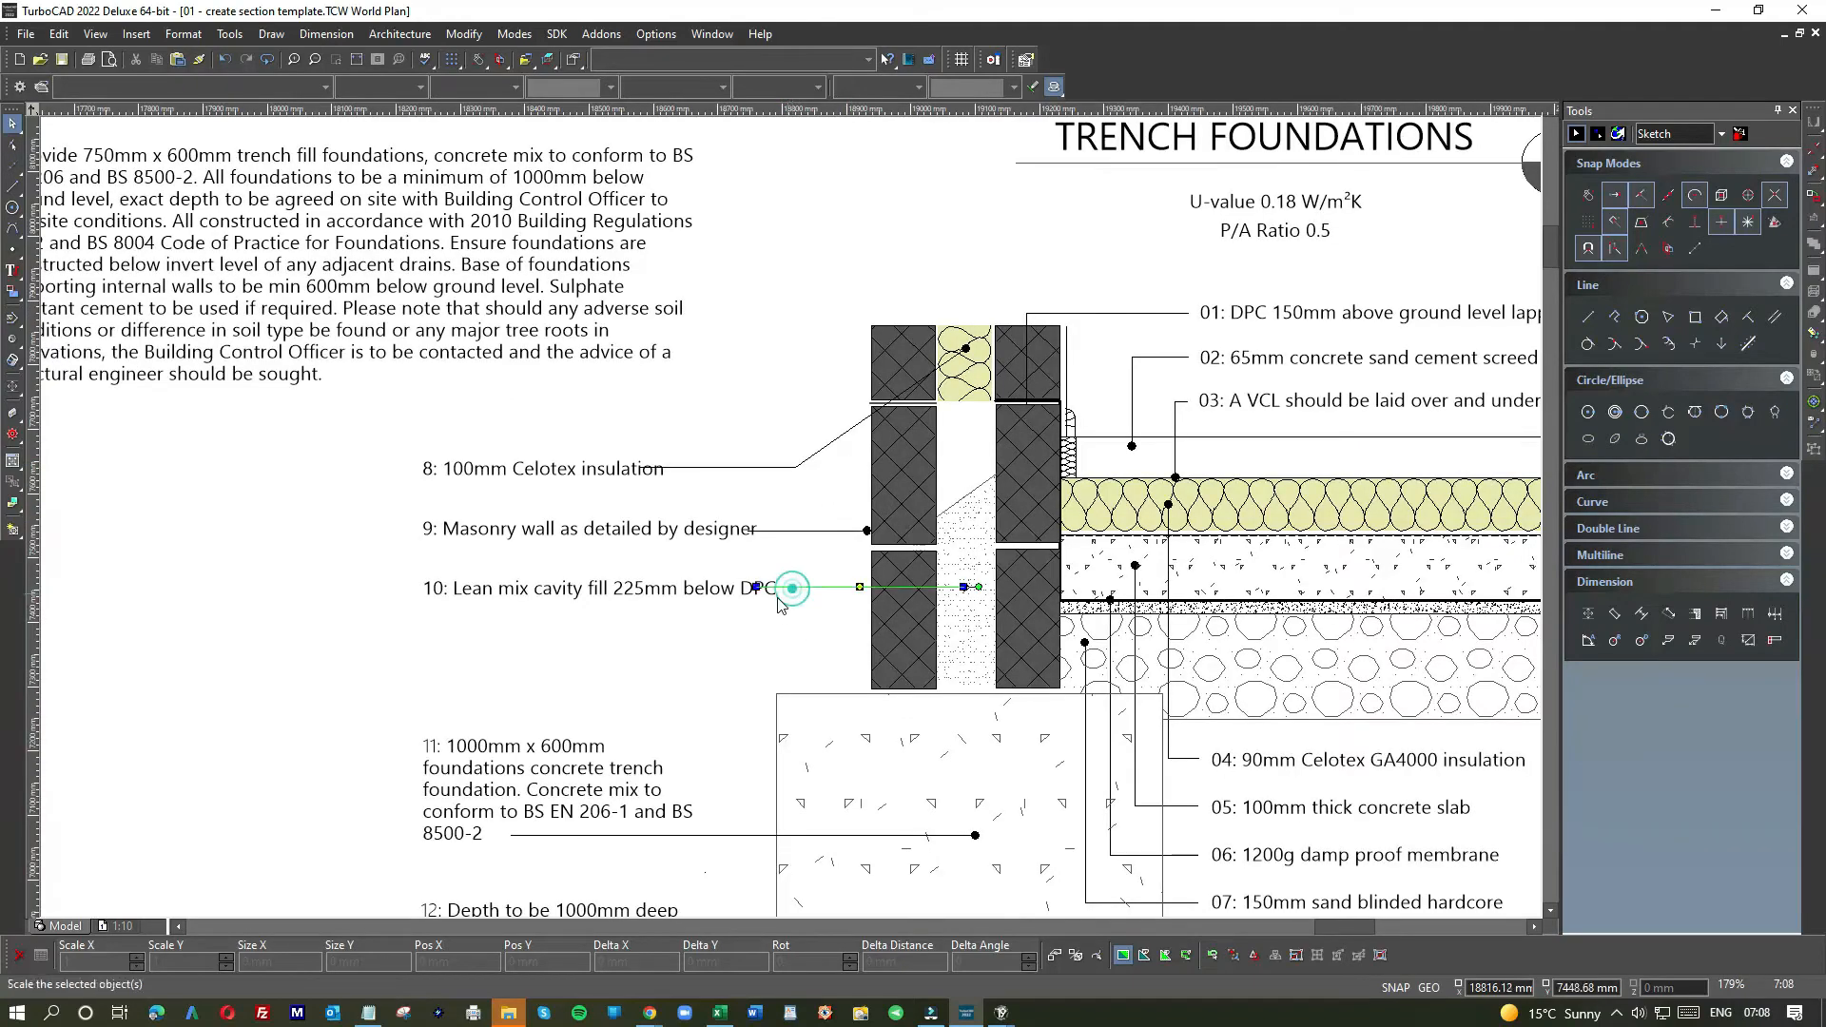
left_click(775, 588)
left_click_drag(782, 591, 414, 449)
left_click(776, 612)
scroll(788, 606, "down", 4)
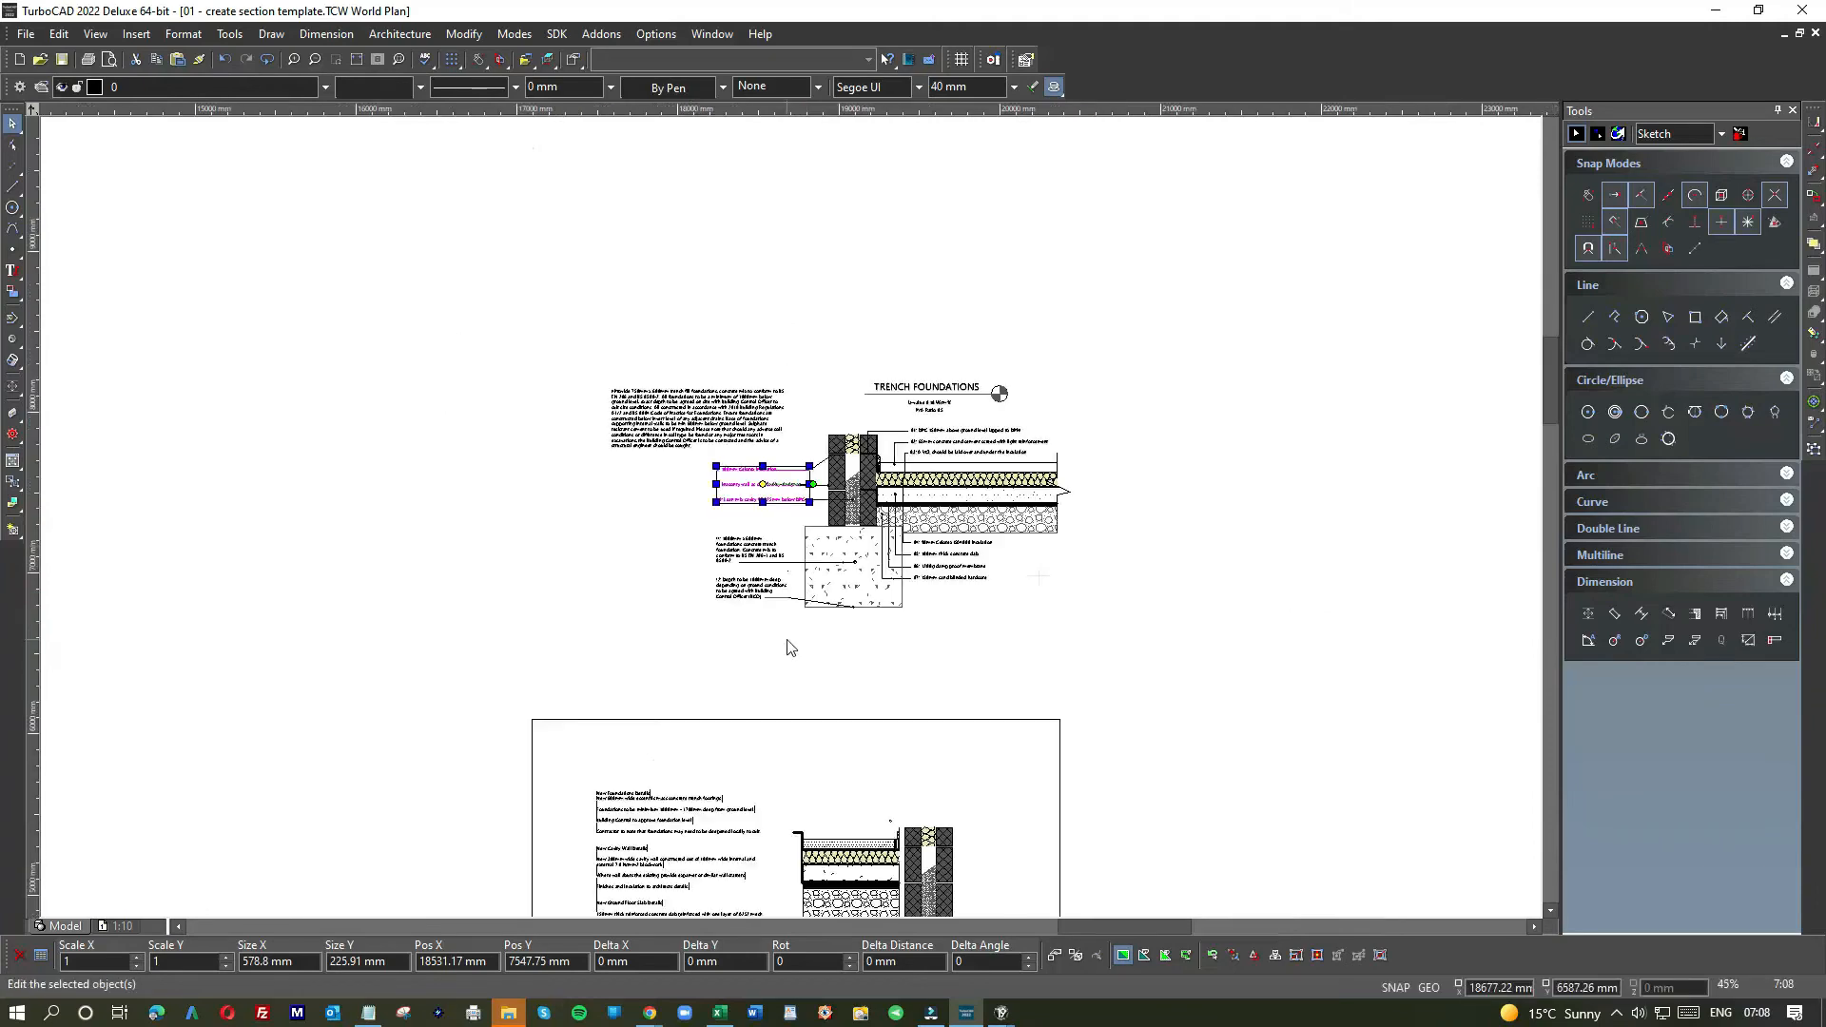
scroll(787, 608, "down", 5)
scroll(787, 590, "up", 5)
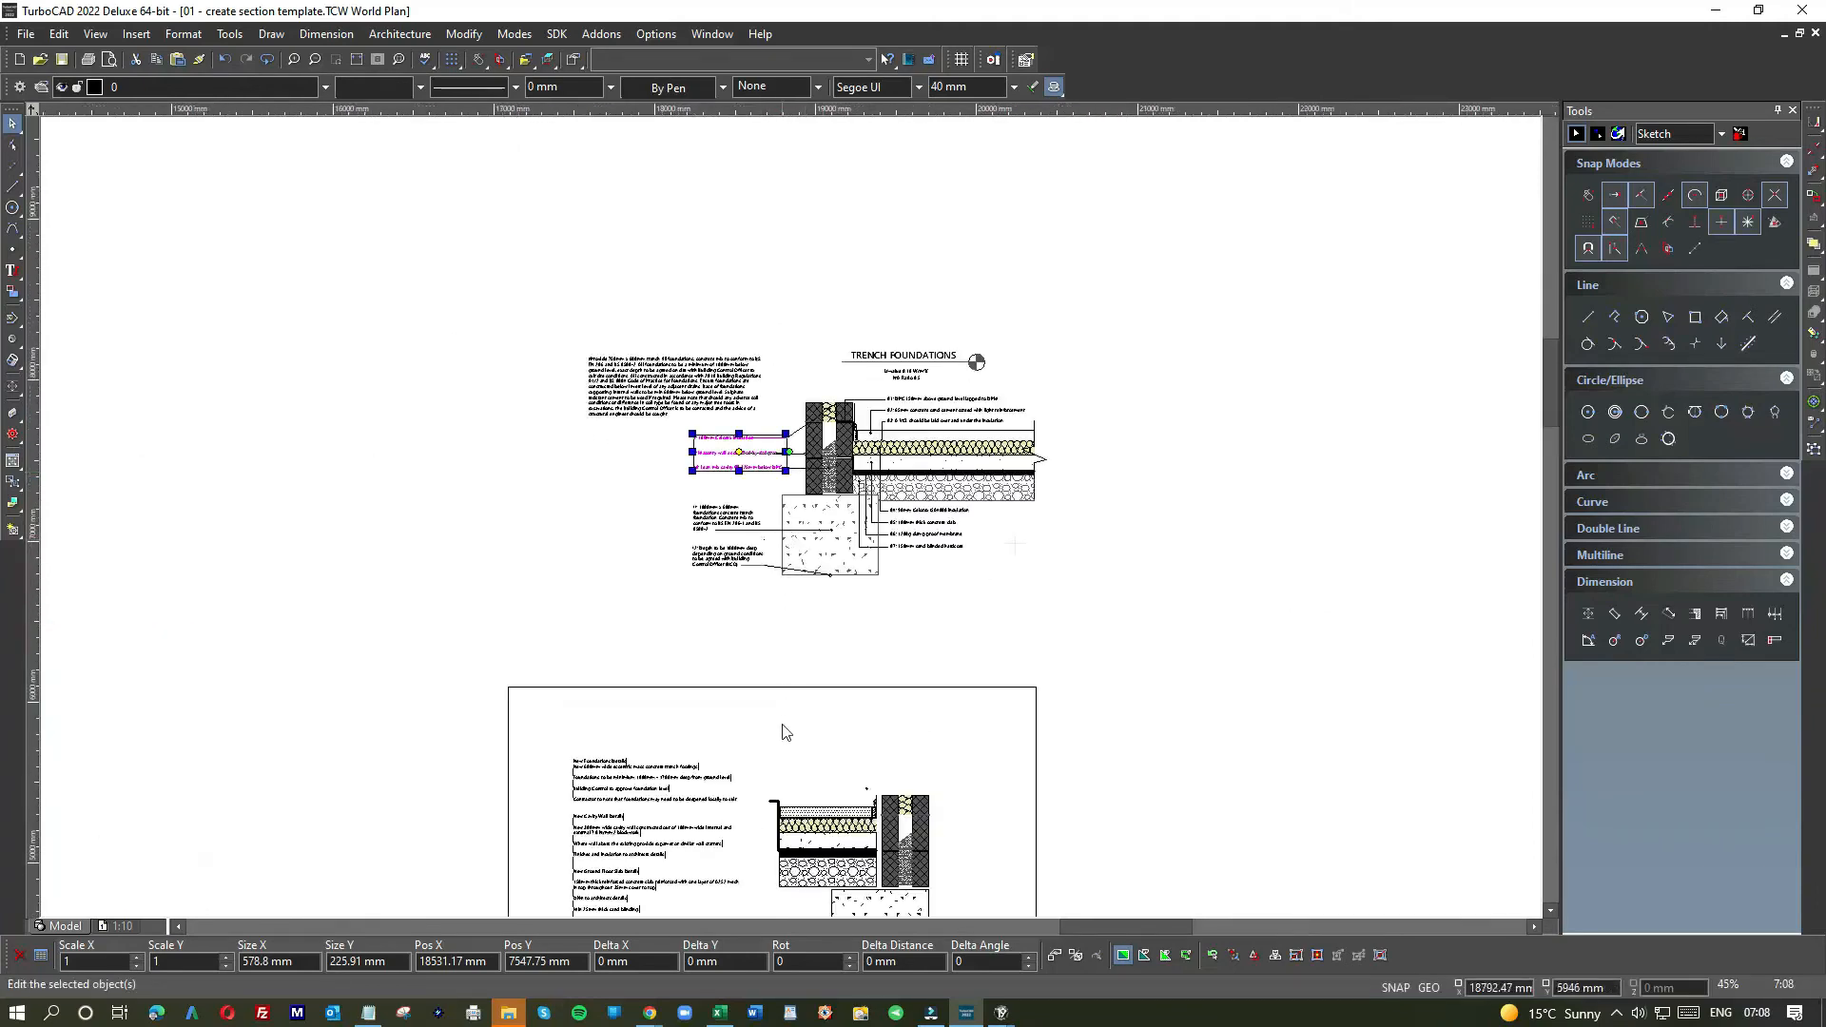
key("ctrl+c")
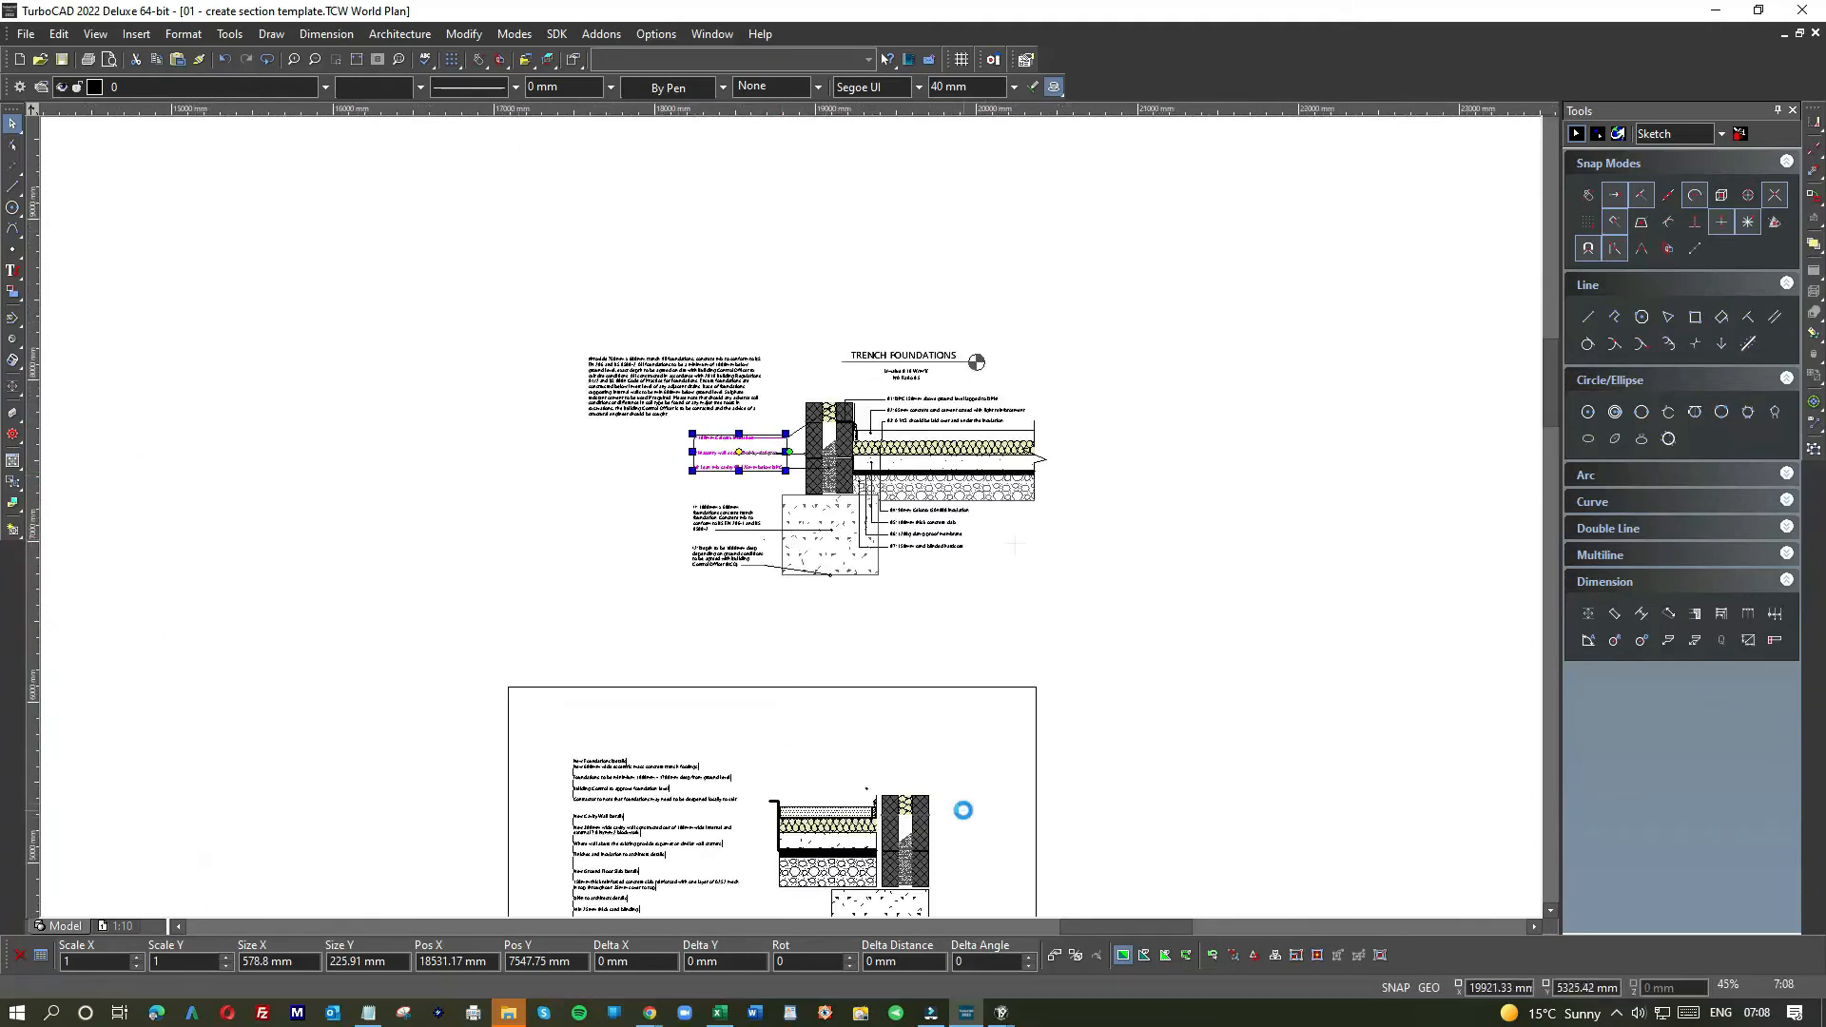
key("ctrl+v")
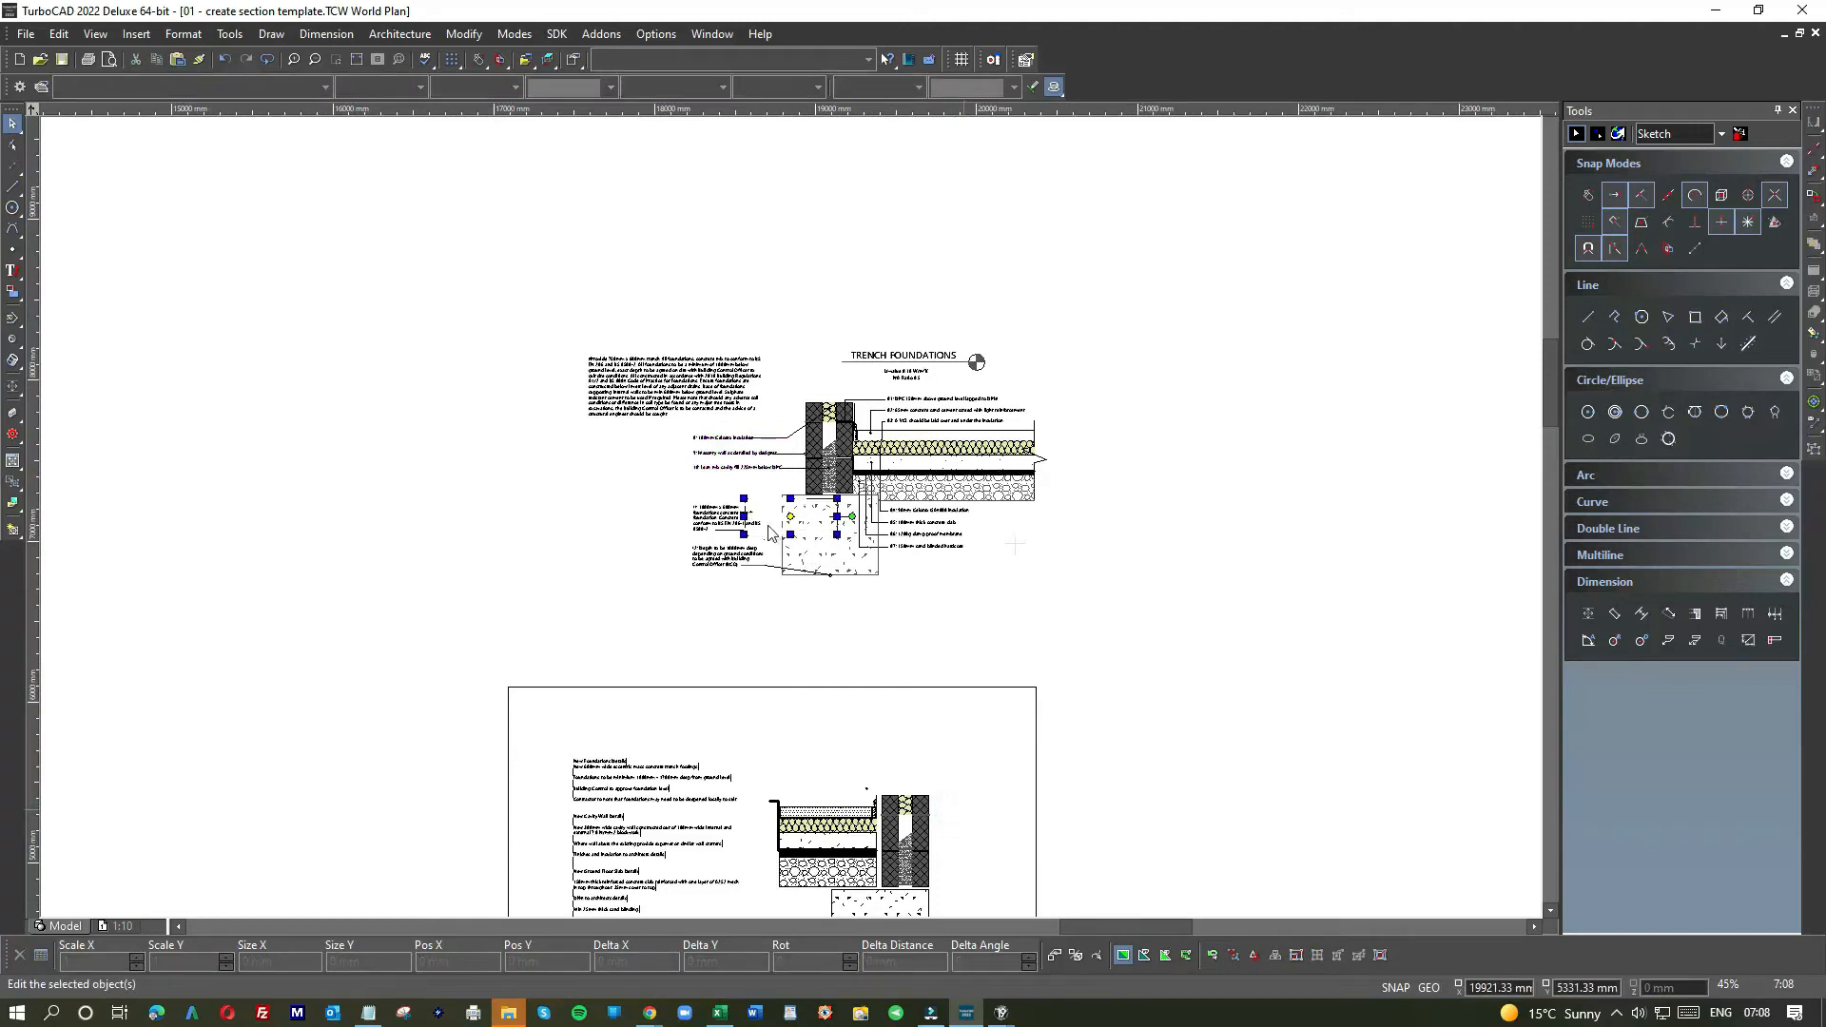
left_click_drag(769, 532, 981, 845)
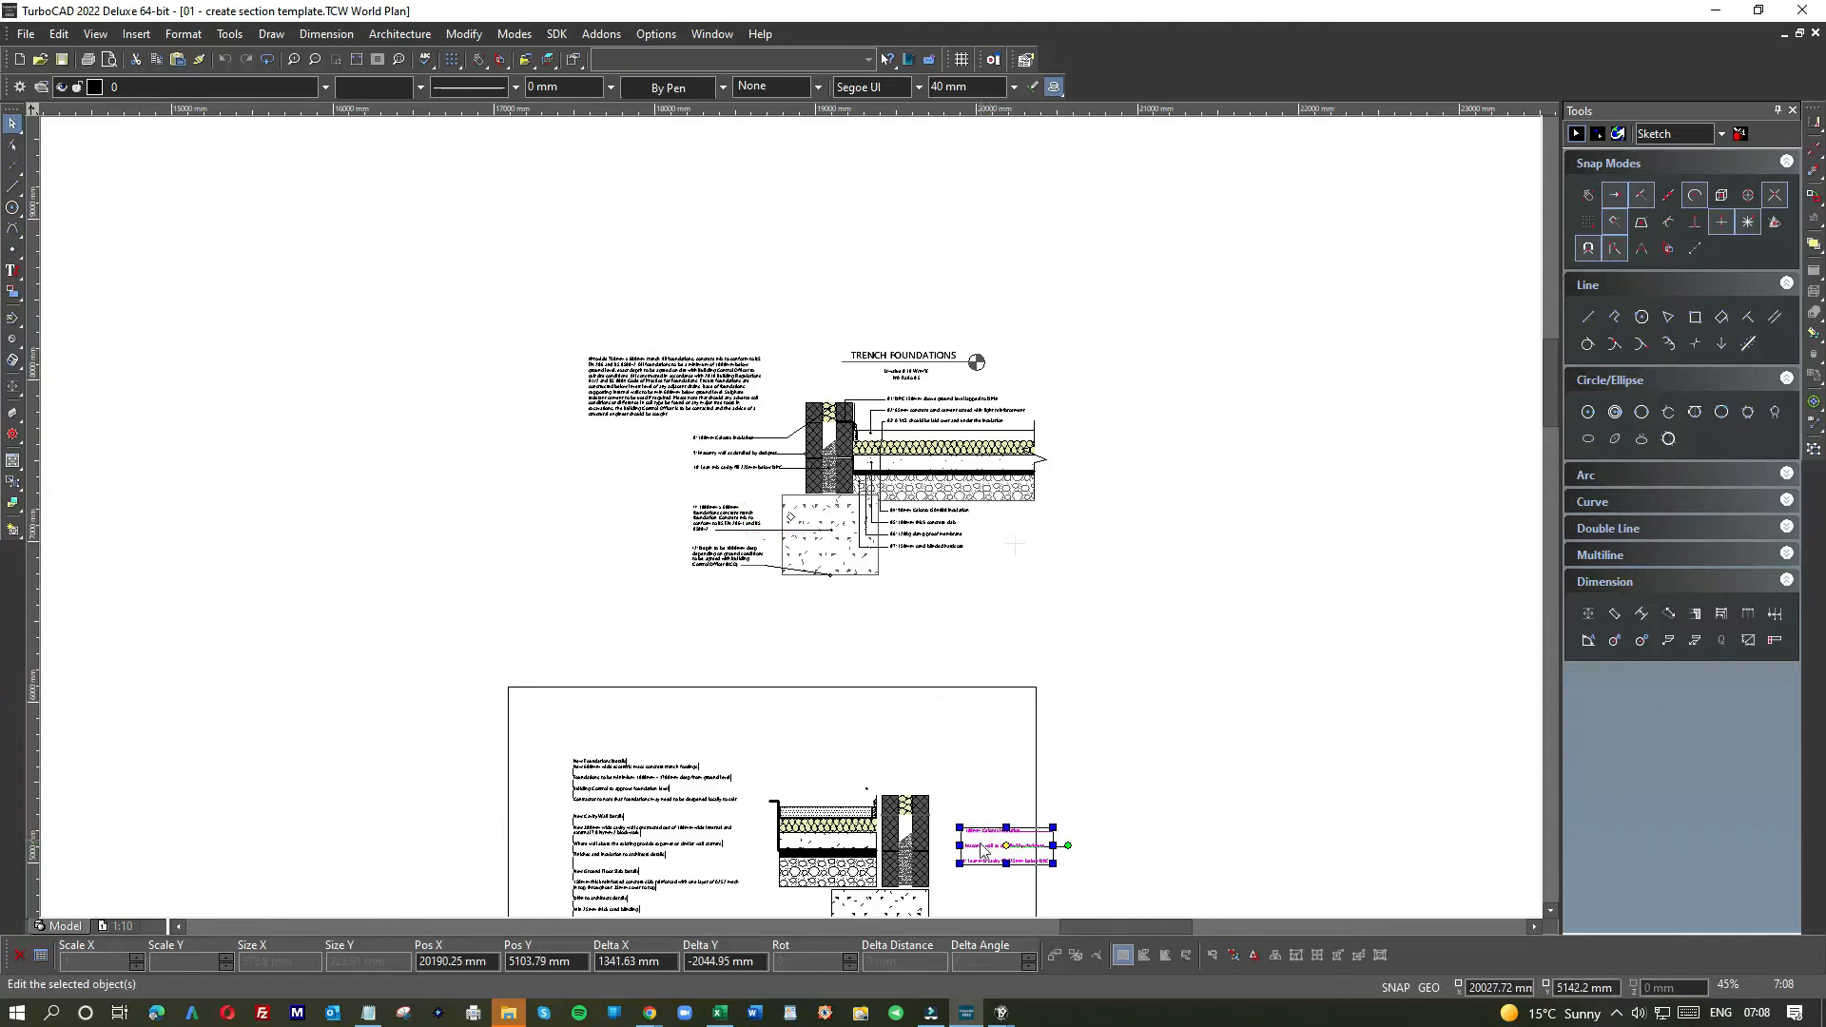
- Move the copied texts of labels 8 to 10 about 56 mm left and 9 mm up, closer to the new section's wall
scroll(982, 849, "up", 2)
left_click_drag(791, 524, 773, 521)
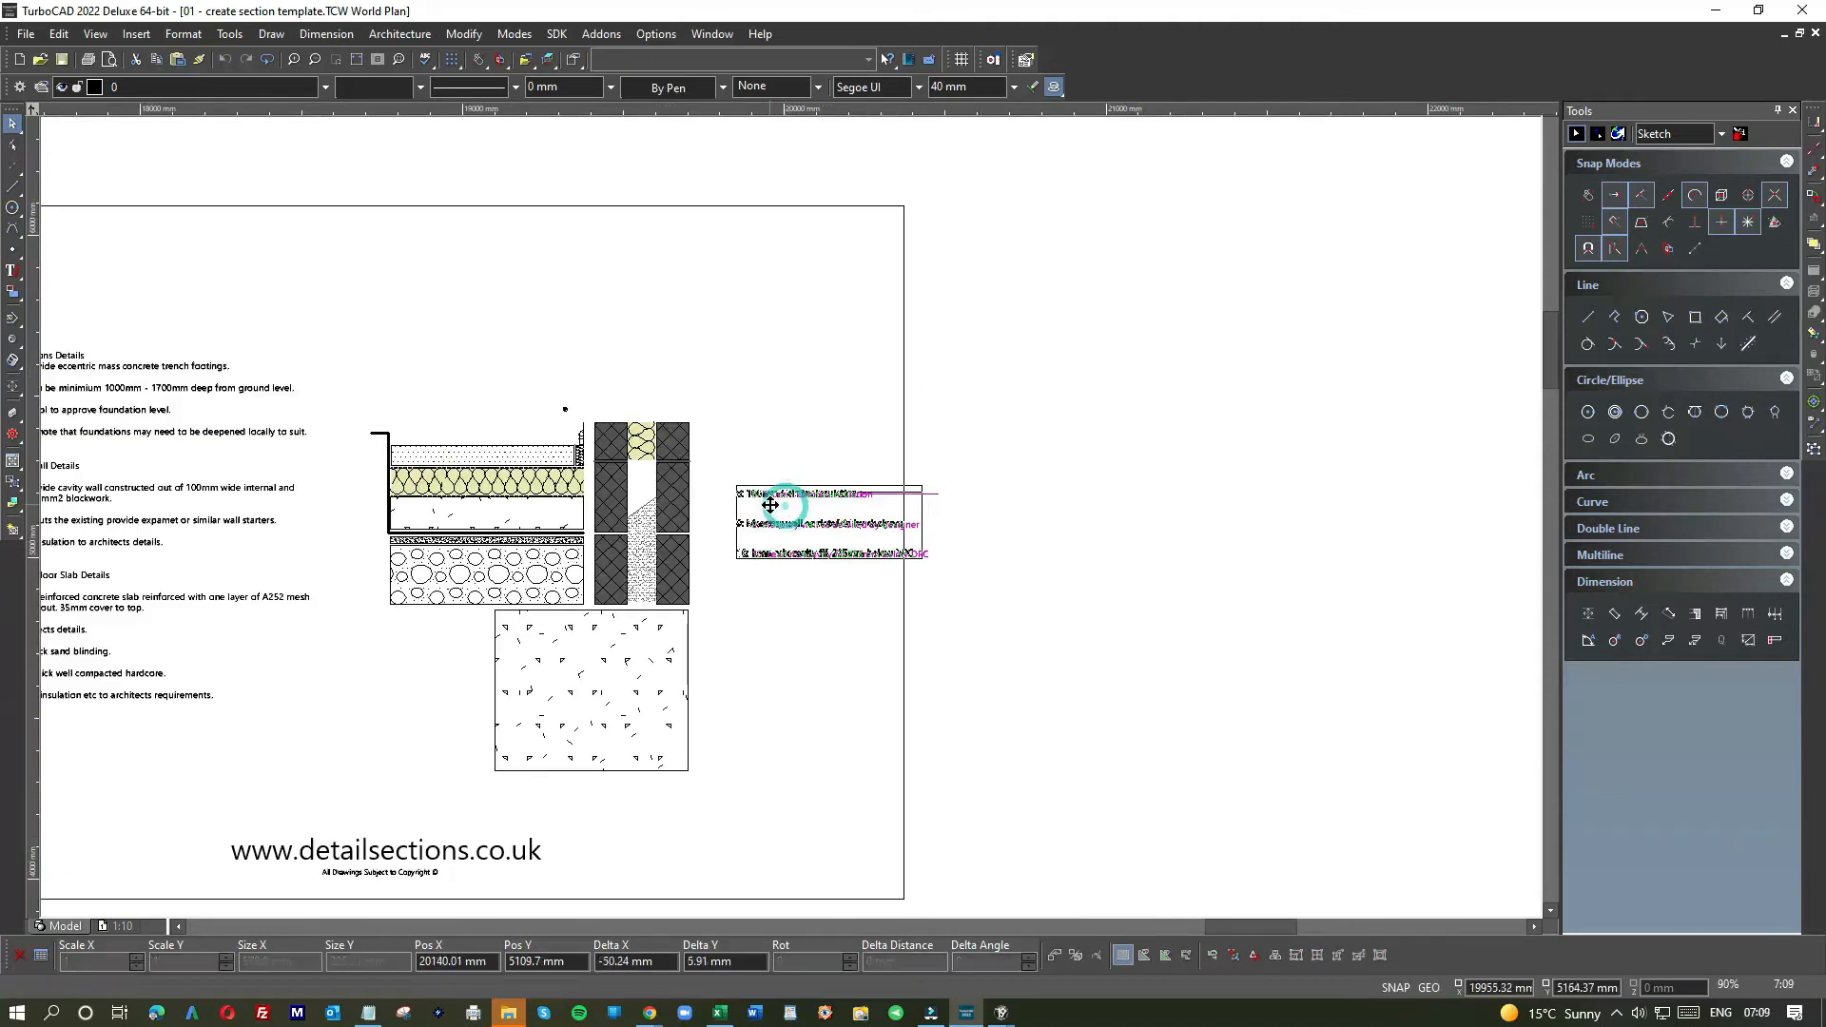
left_click(1015, 415)
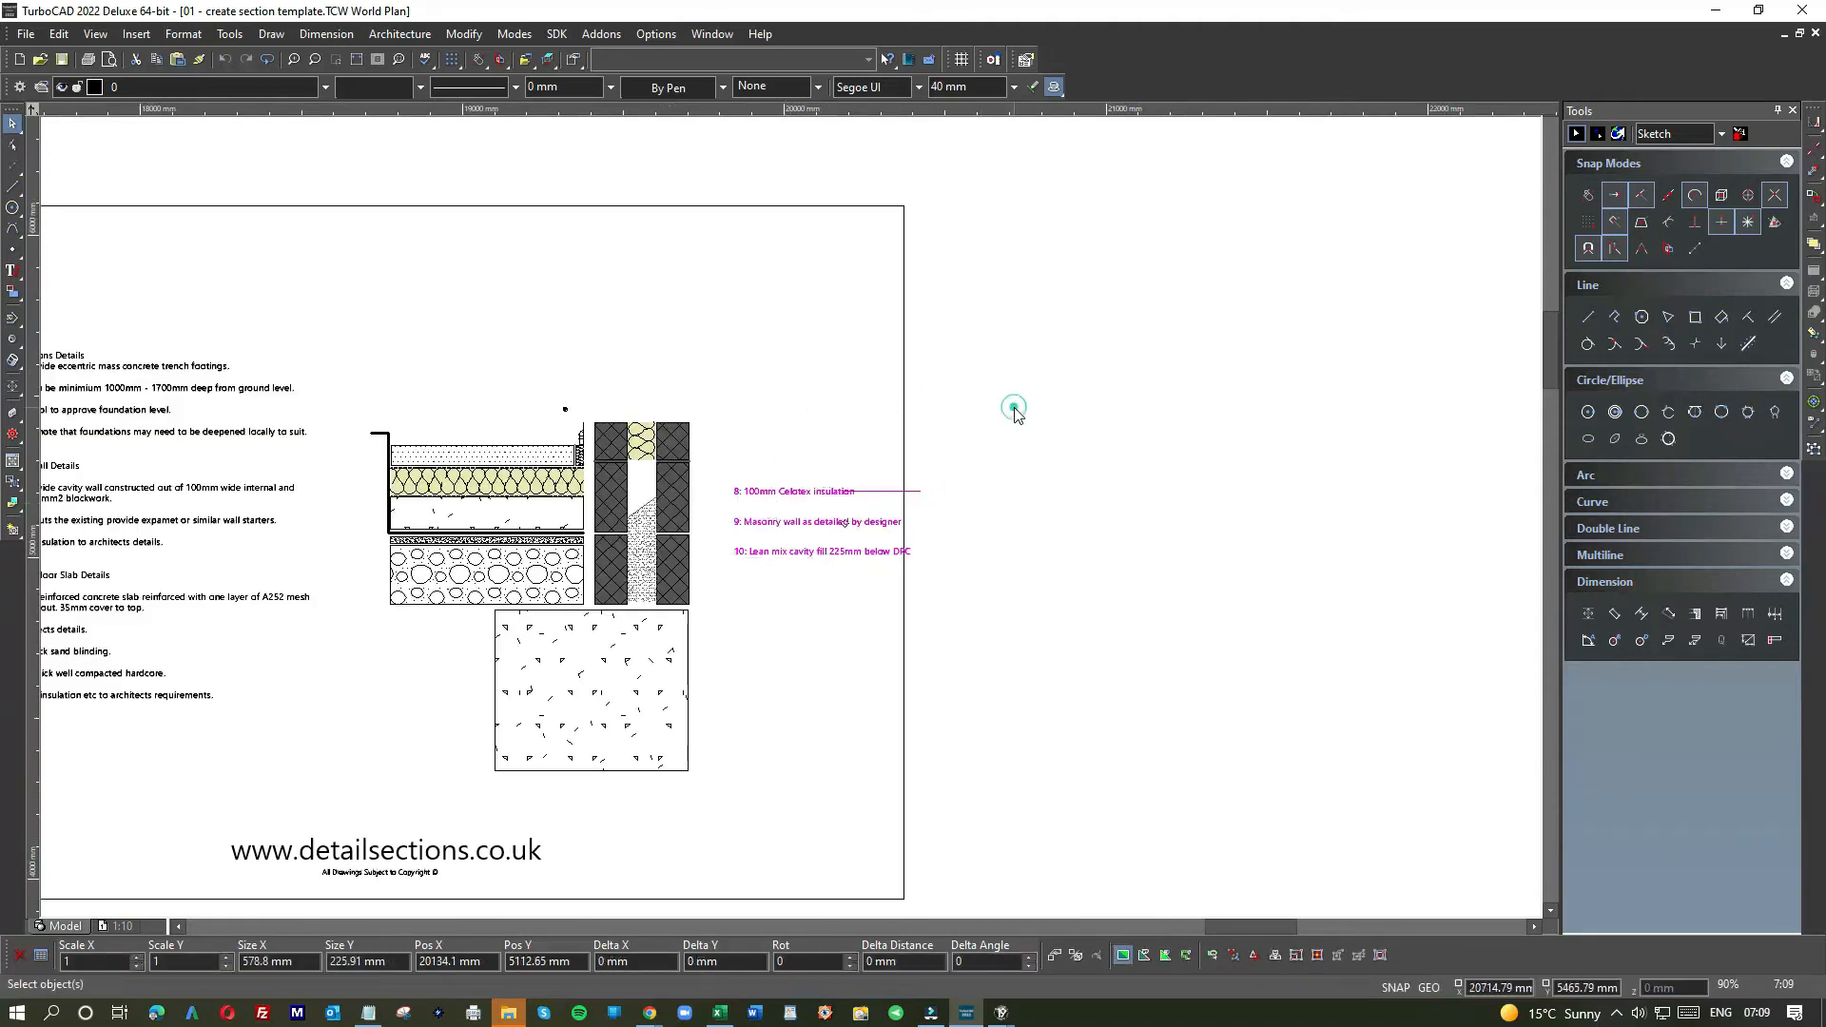
- Move the three notes, the new section and labels 8 to 10 together about 154 mm left and 12 mm up
scroll(1016, 414, "down", 2)
left_click_drag(300, 443, 827, 704)
left_click_drag(588, 559, 568, 553)
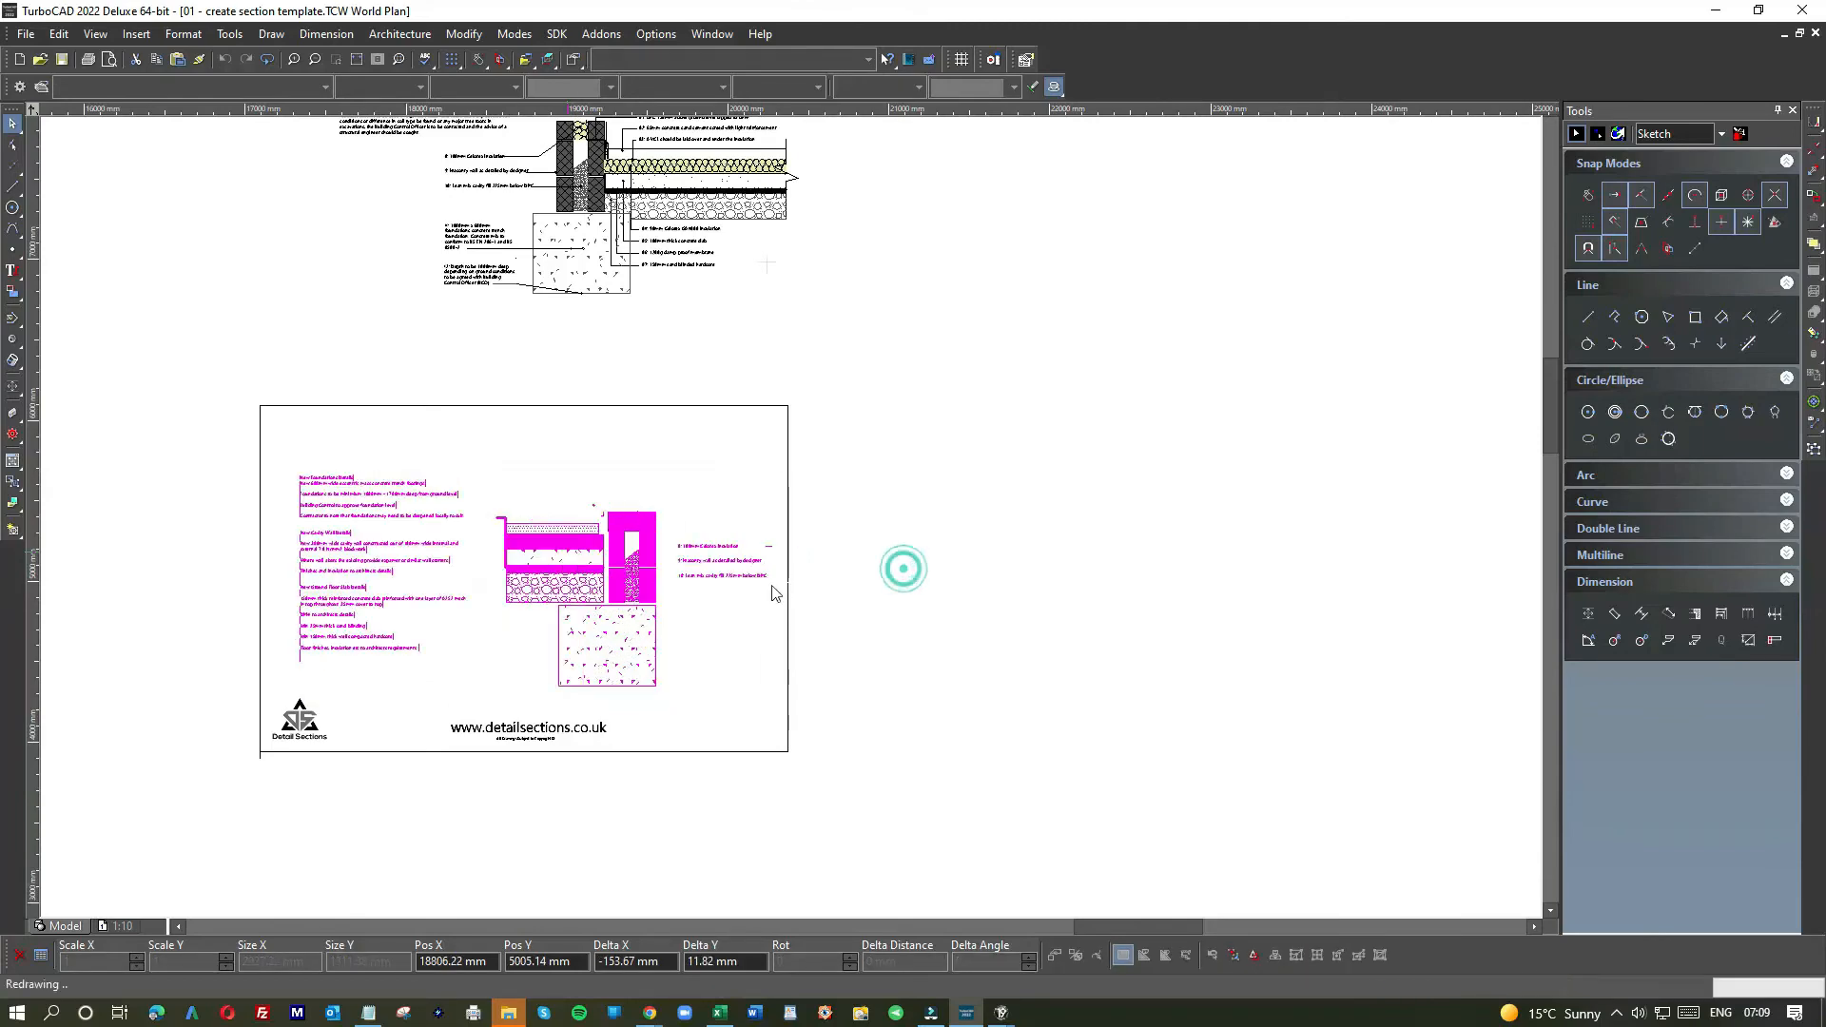
- Delete the stray leader line running through the end of the copied label 8
scroll(713, 613, "up", 1)
left_click(897, 502)
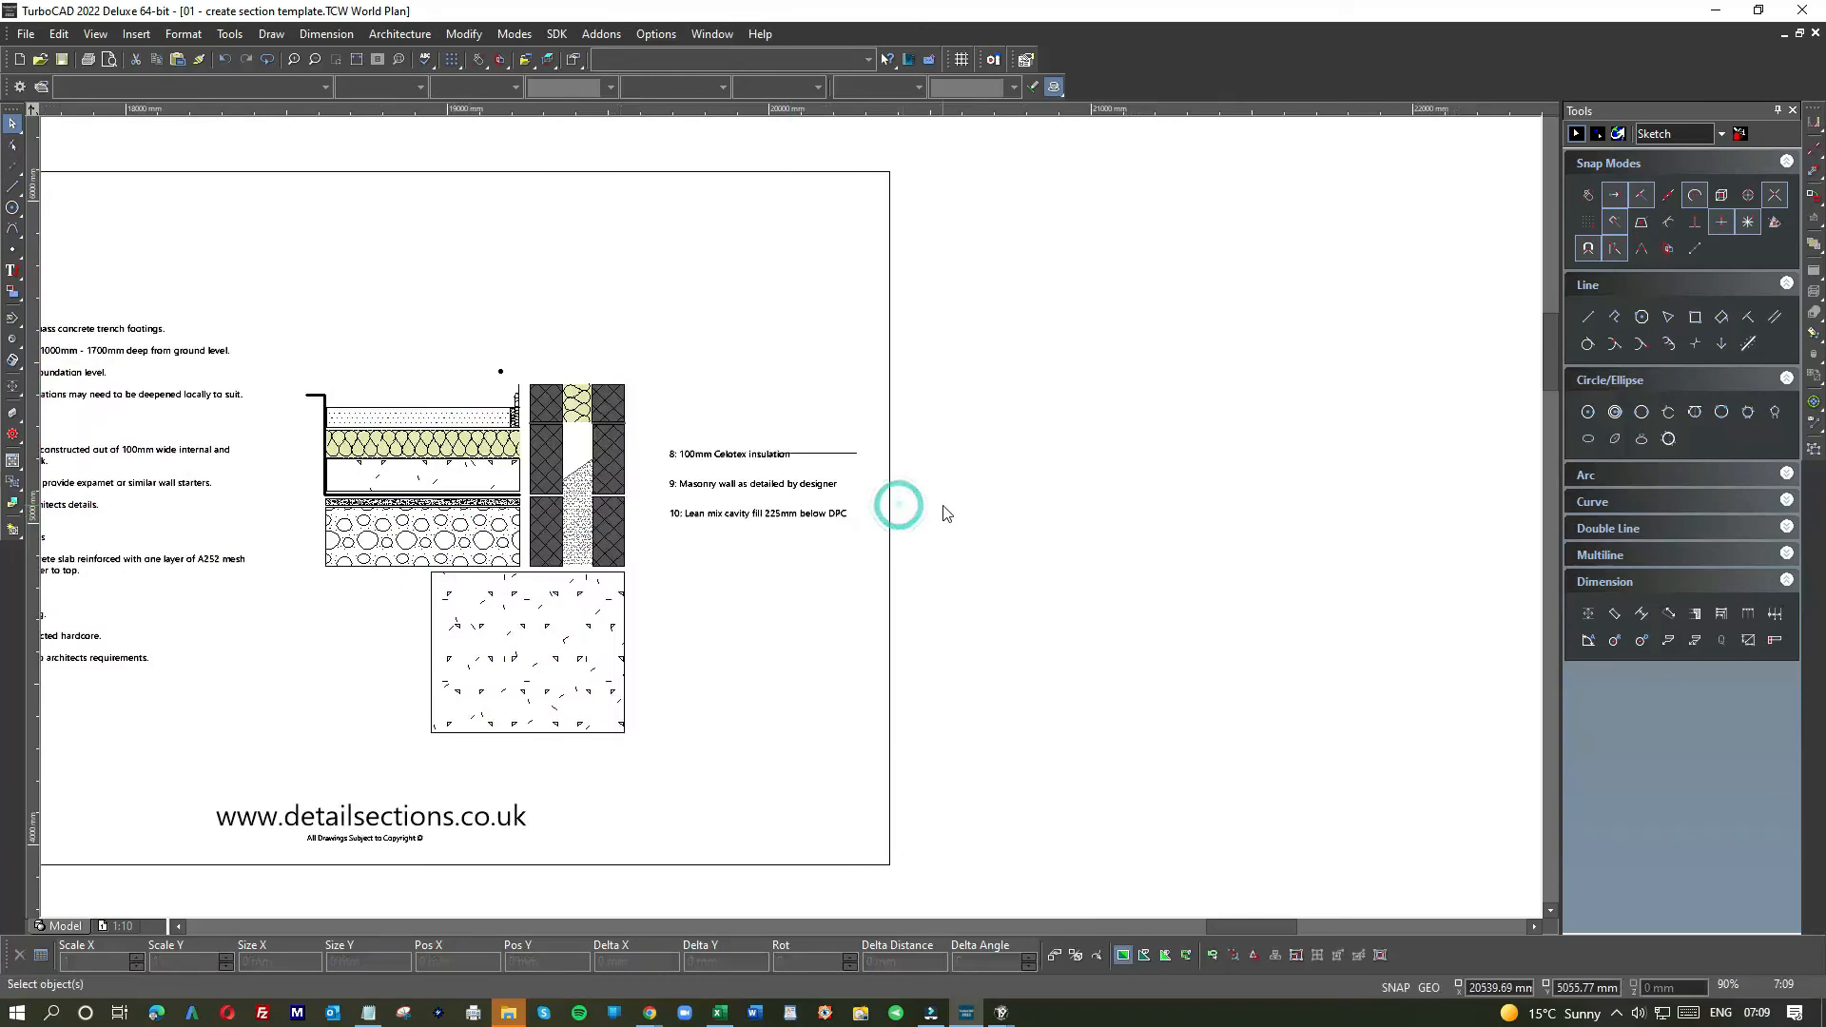
left_click(854, 455)
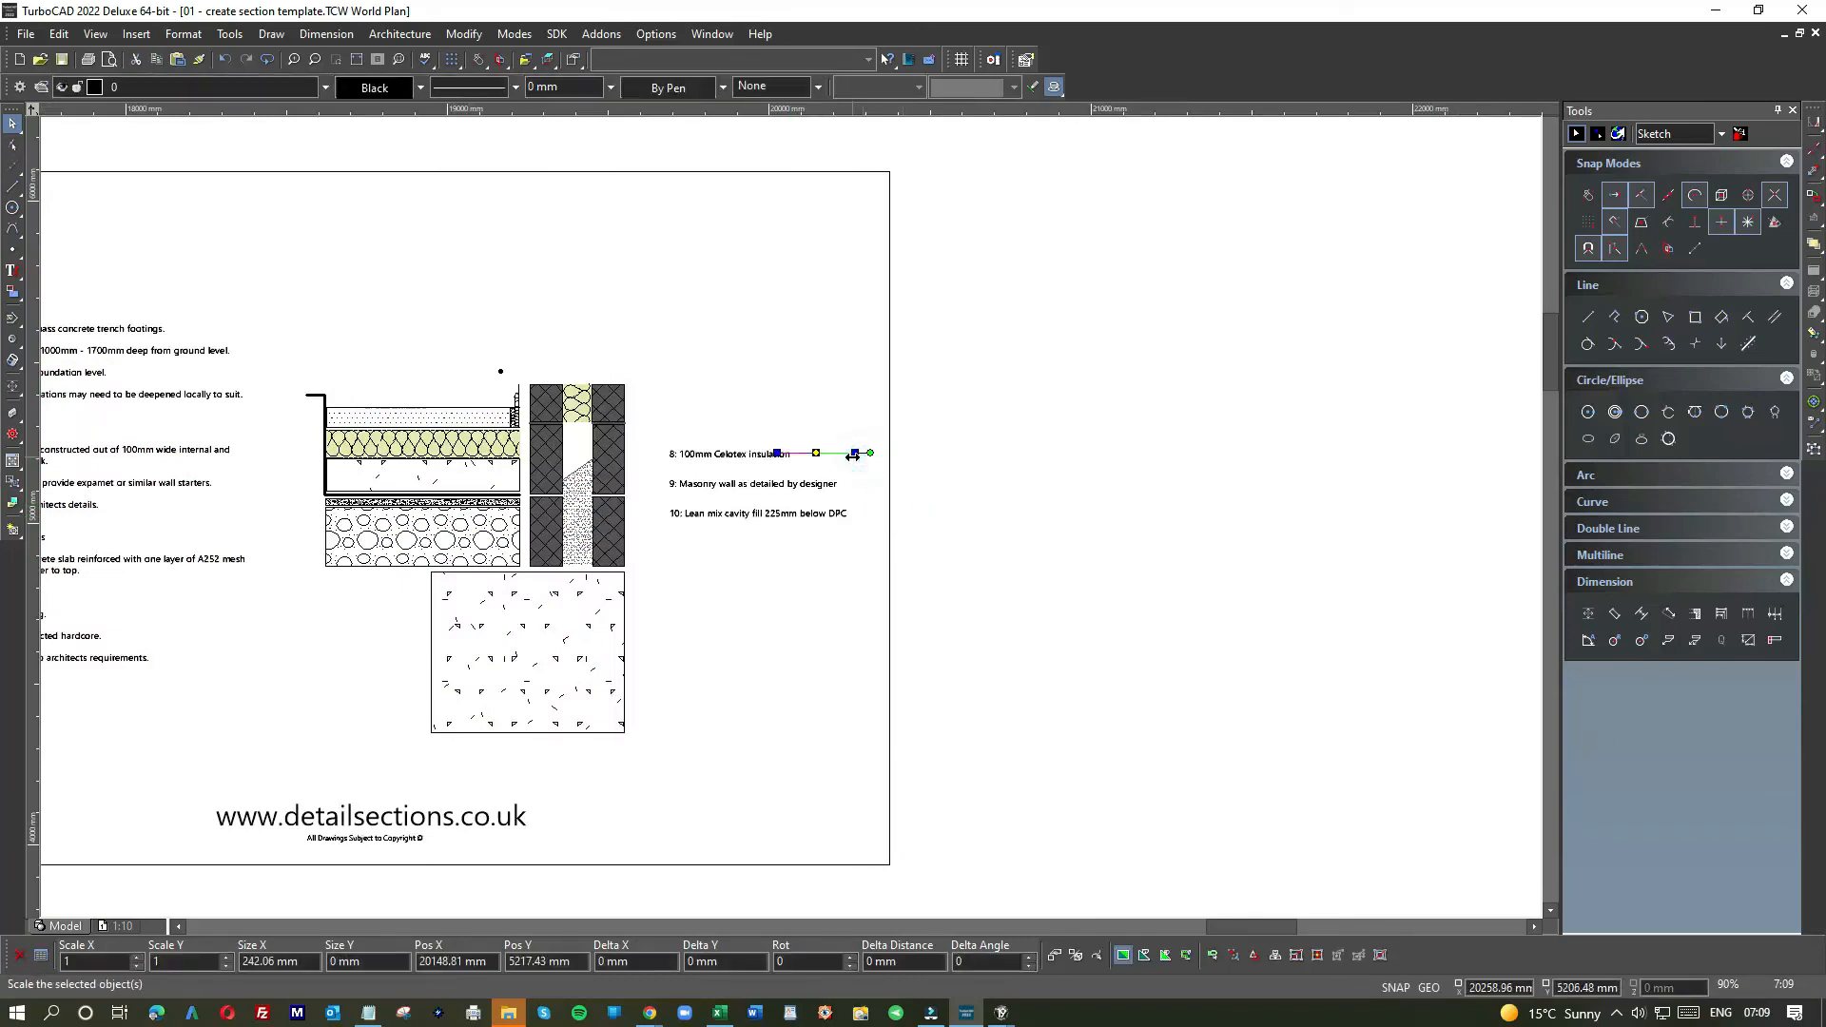
key("Delete")
- Move the loose leader dot from above the new section's floor slab to the empty area above label 8
scroll(718, 487, "down", 1)
scroll(734, 487, "up", 2)
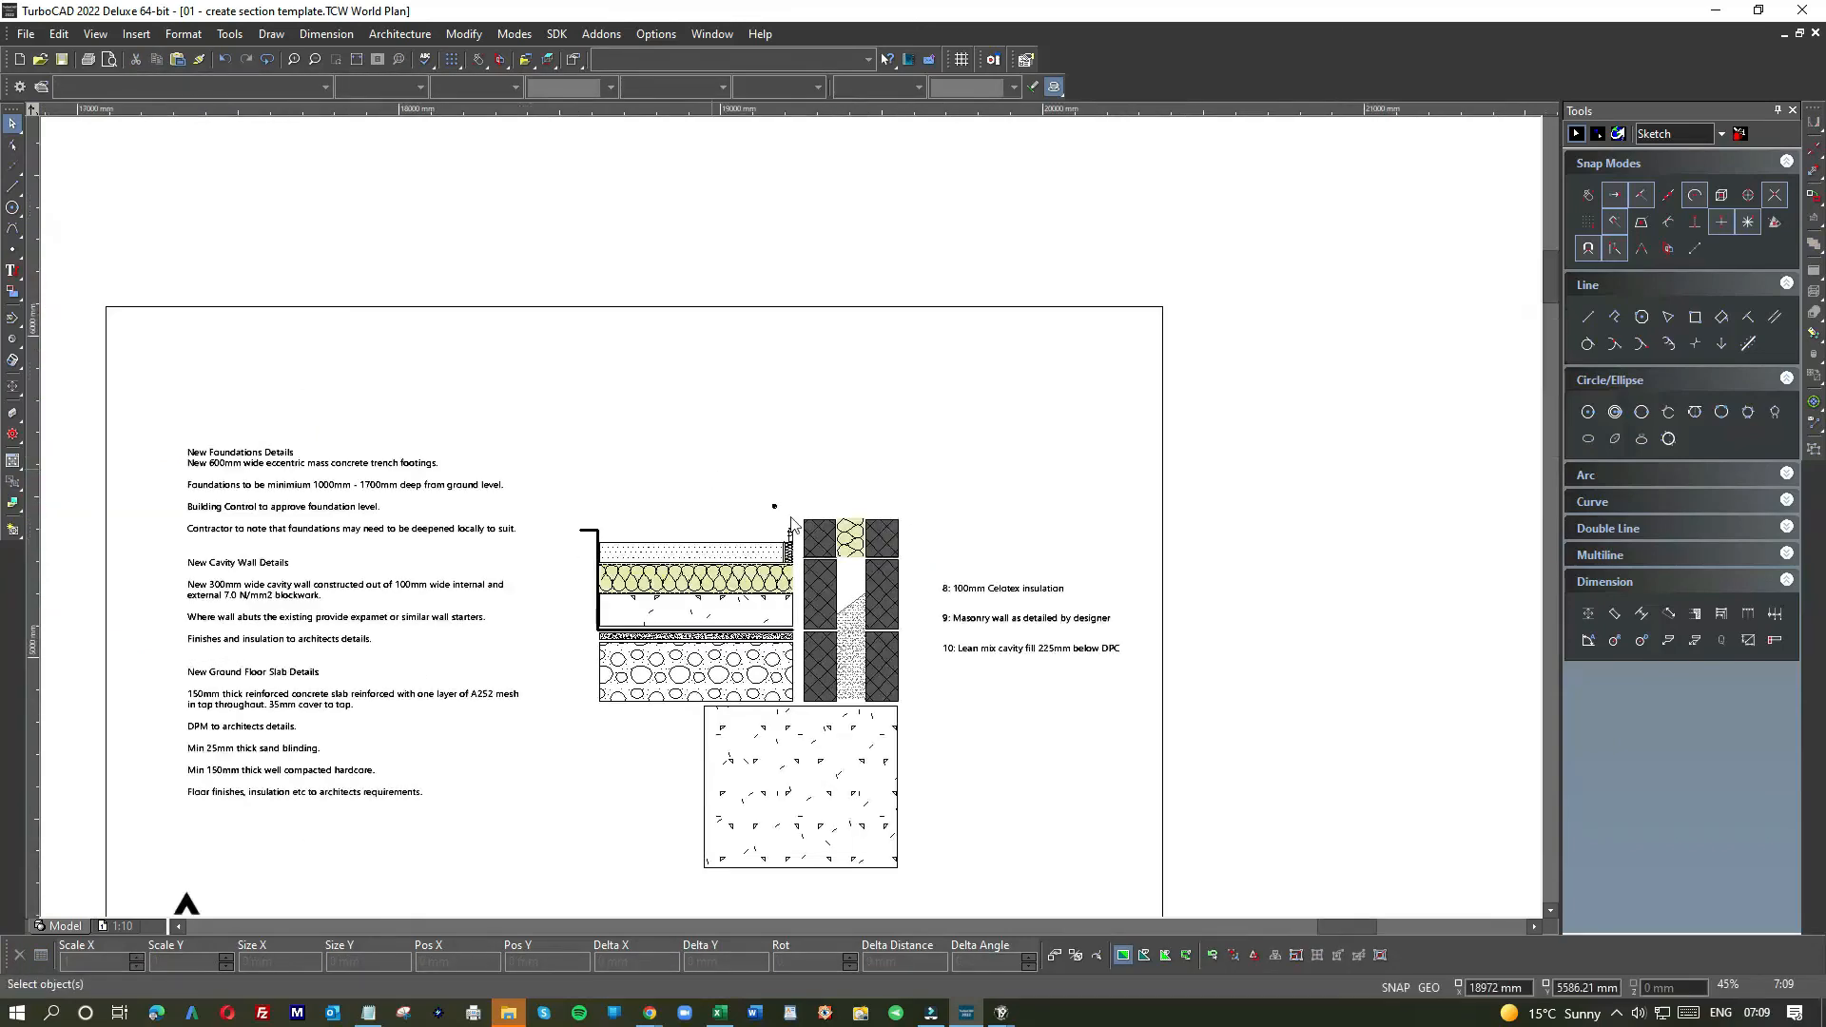
left_click(751, 490)
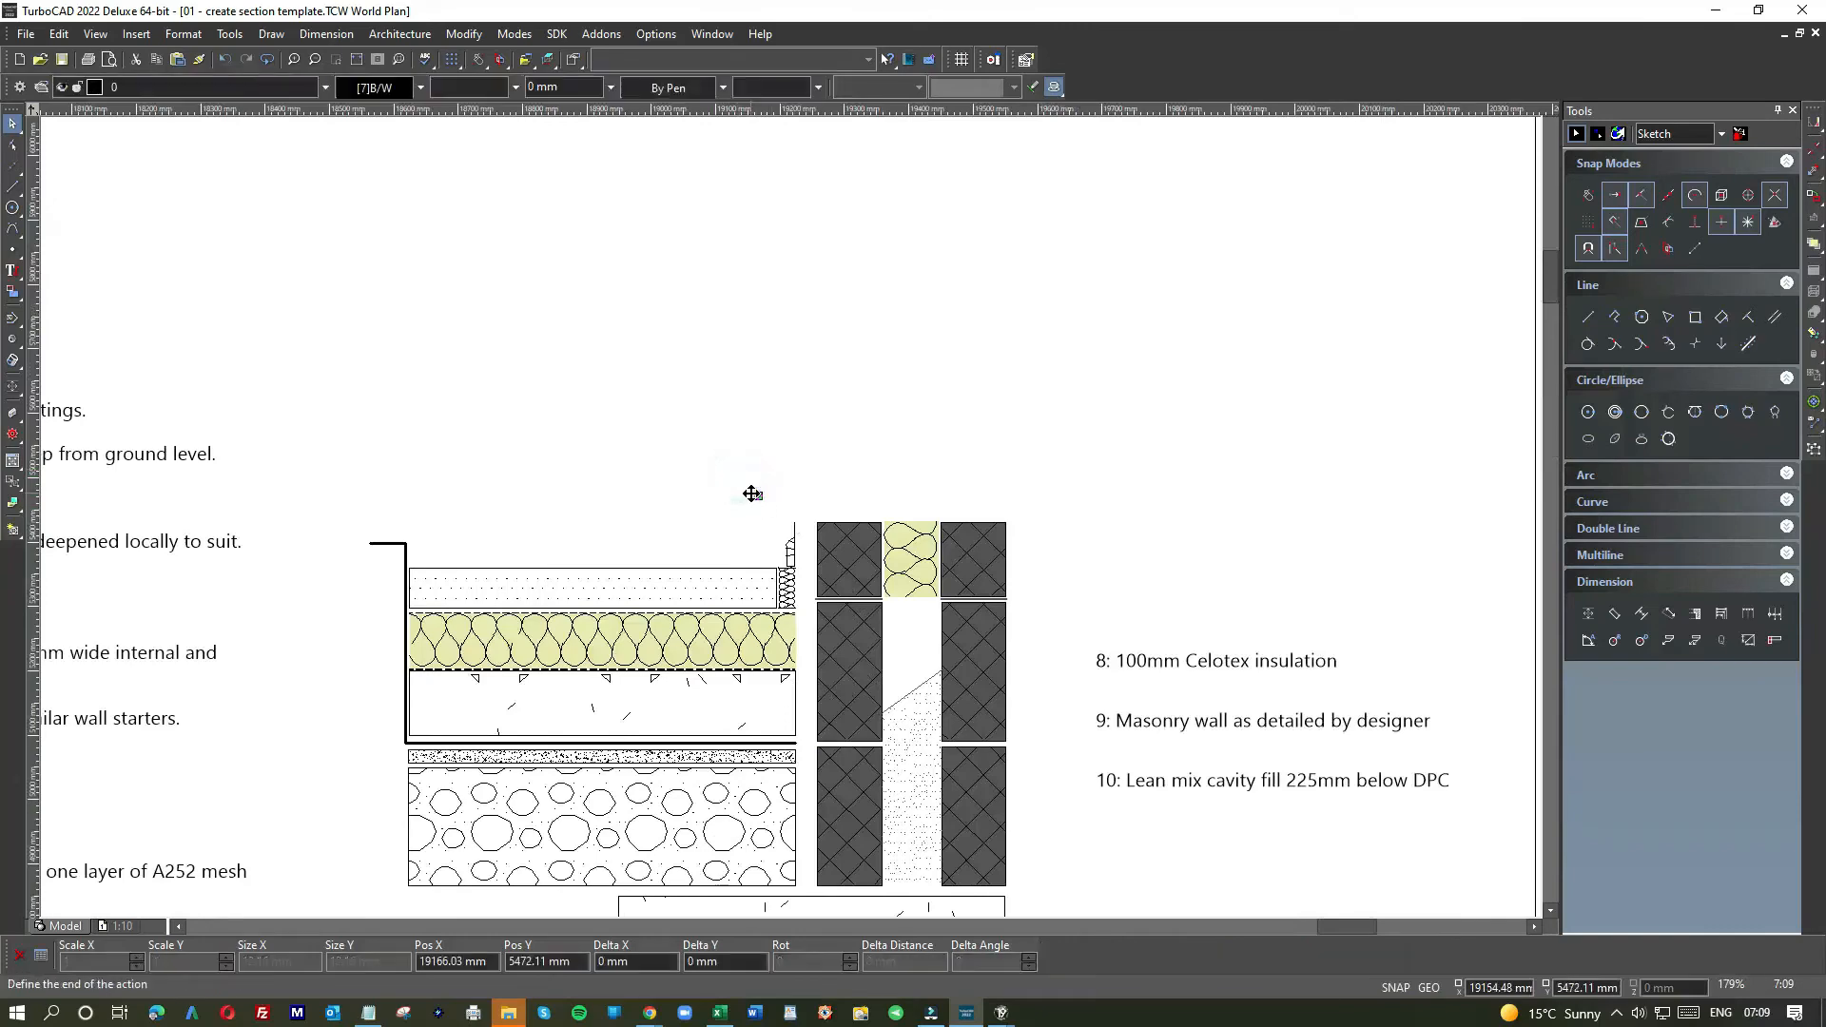
left_click(1183, 529)
scroll(779, 517, "down", 2)
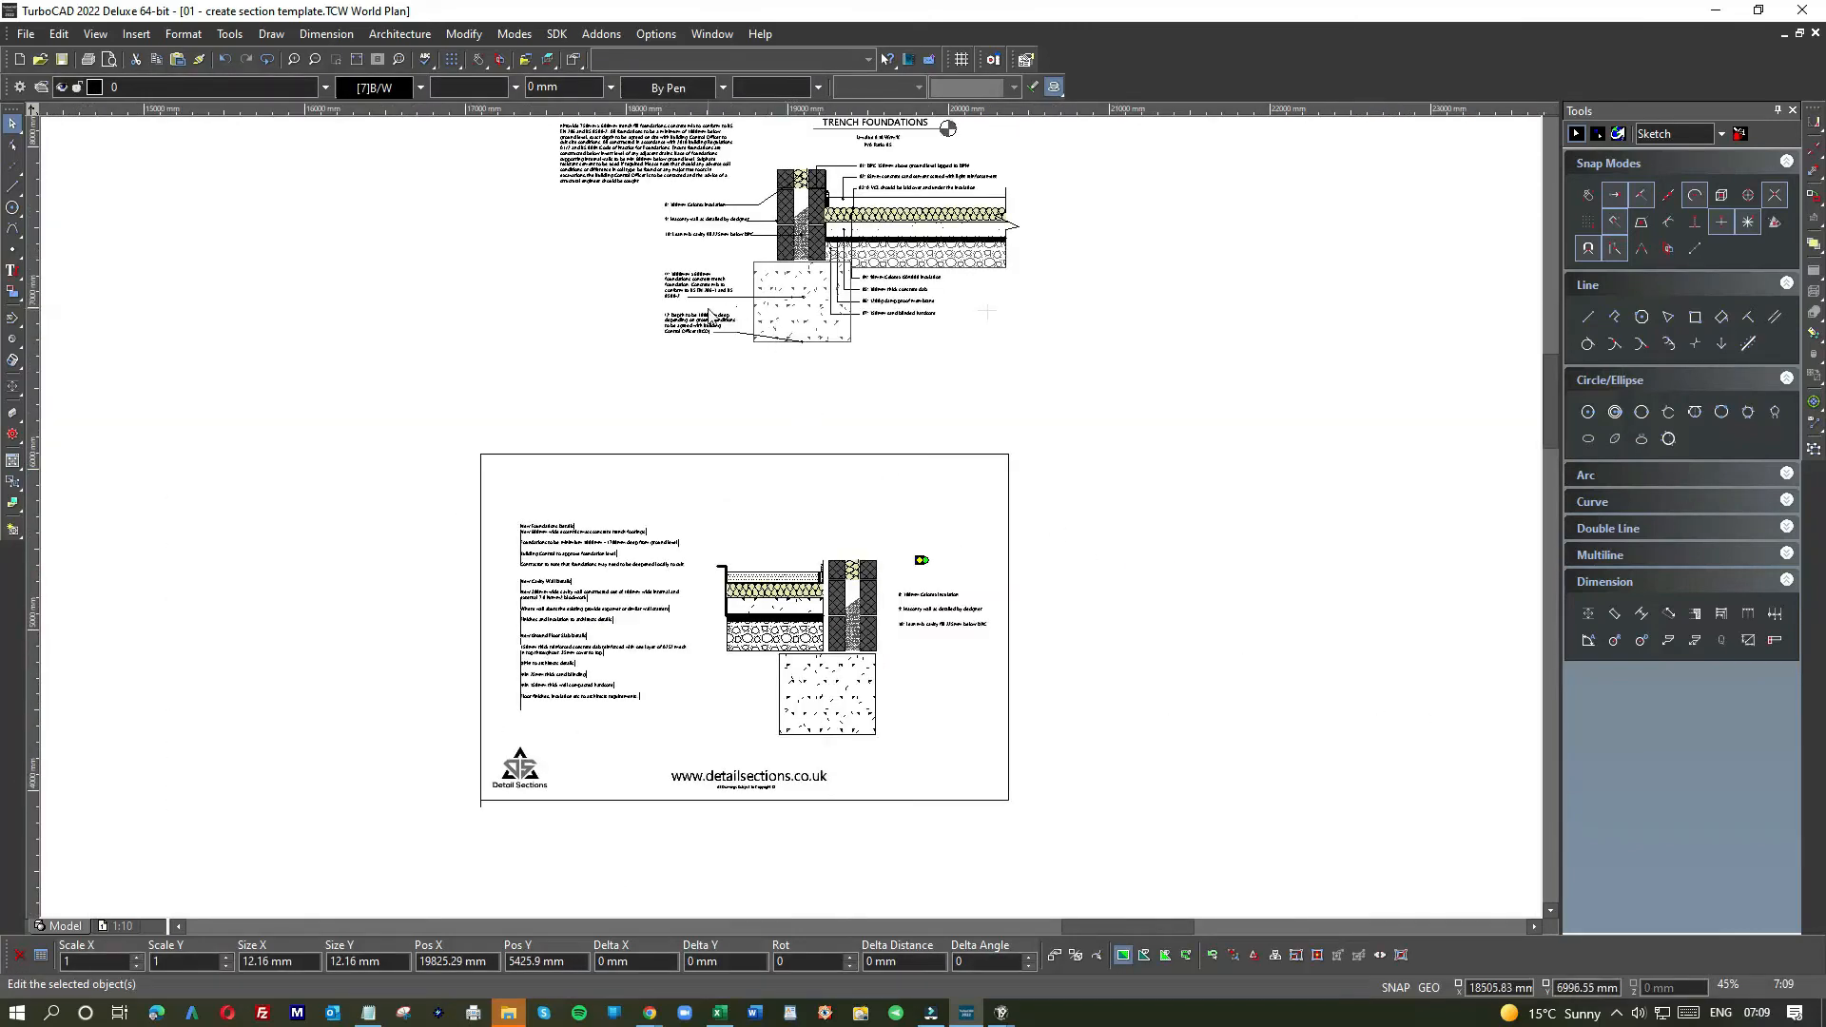
- Move labels 11 and 12 with their leader lines from the Trench Foundations drawing to the left of the new section's foundation
scroll(699, 351, "up", 1)
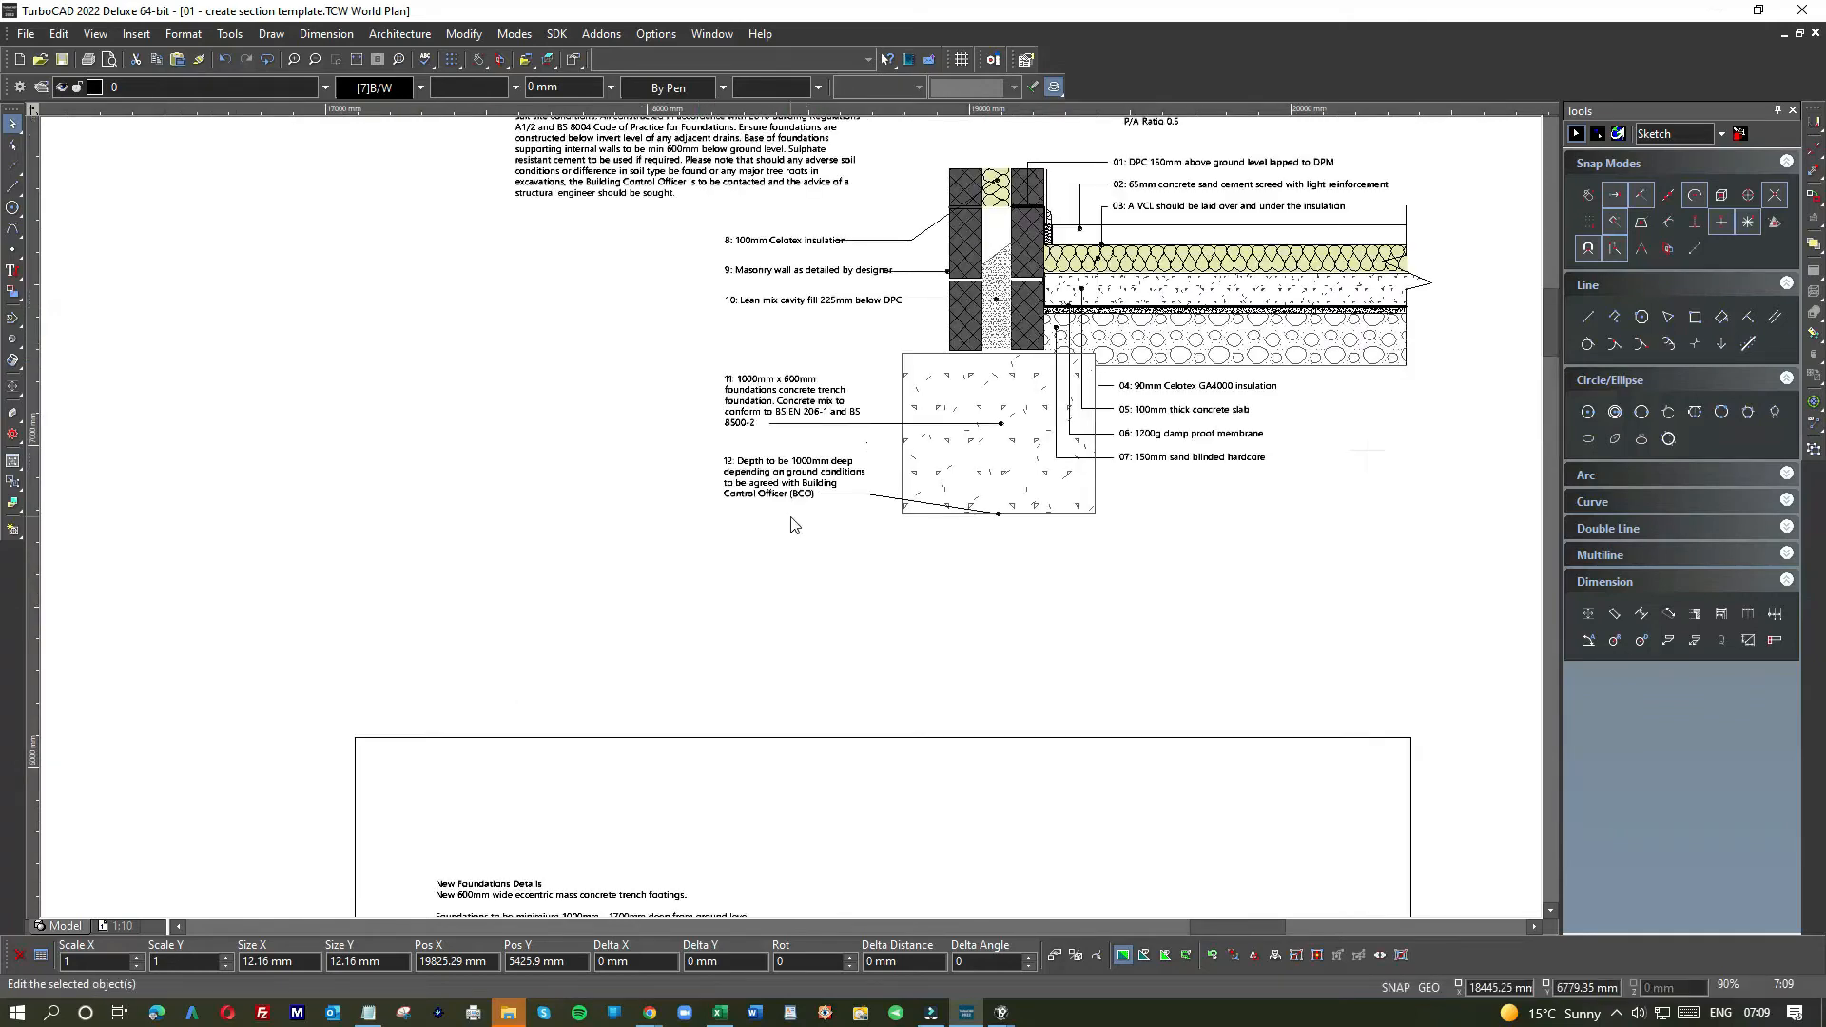
left_click_drag(910, 536, 701, 357)
scroll(828, 577, "down", 1)
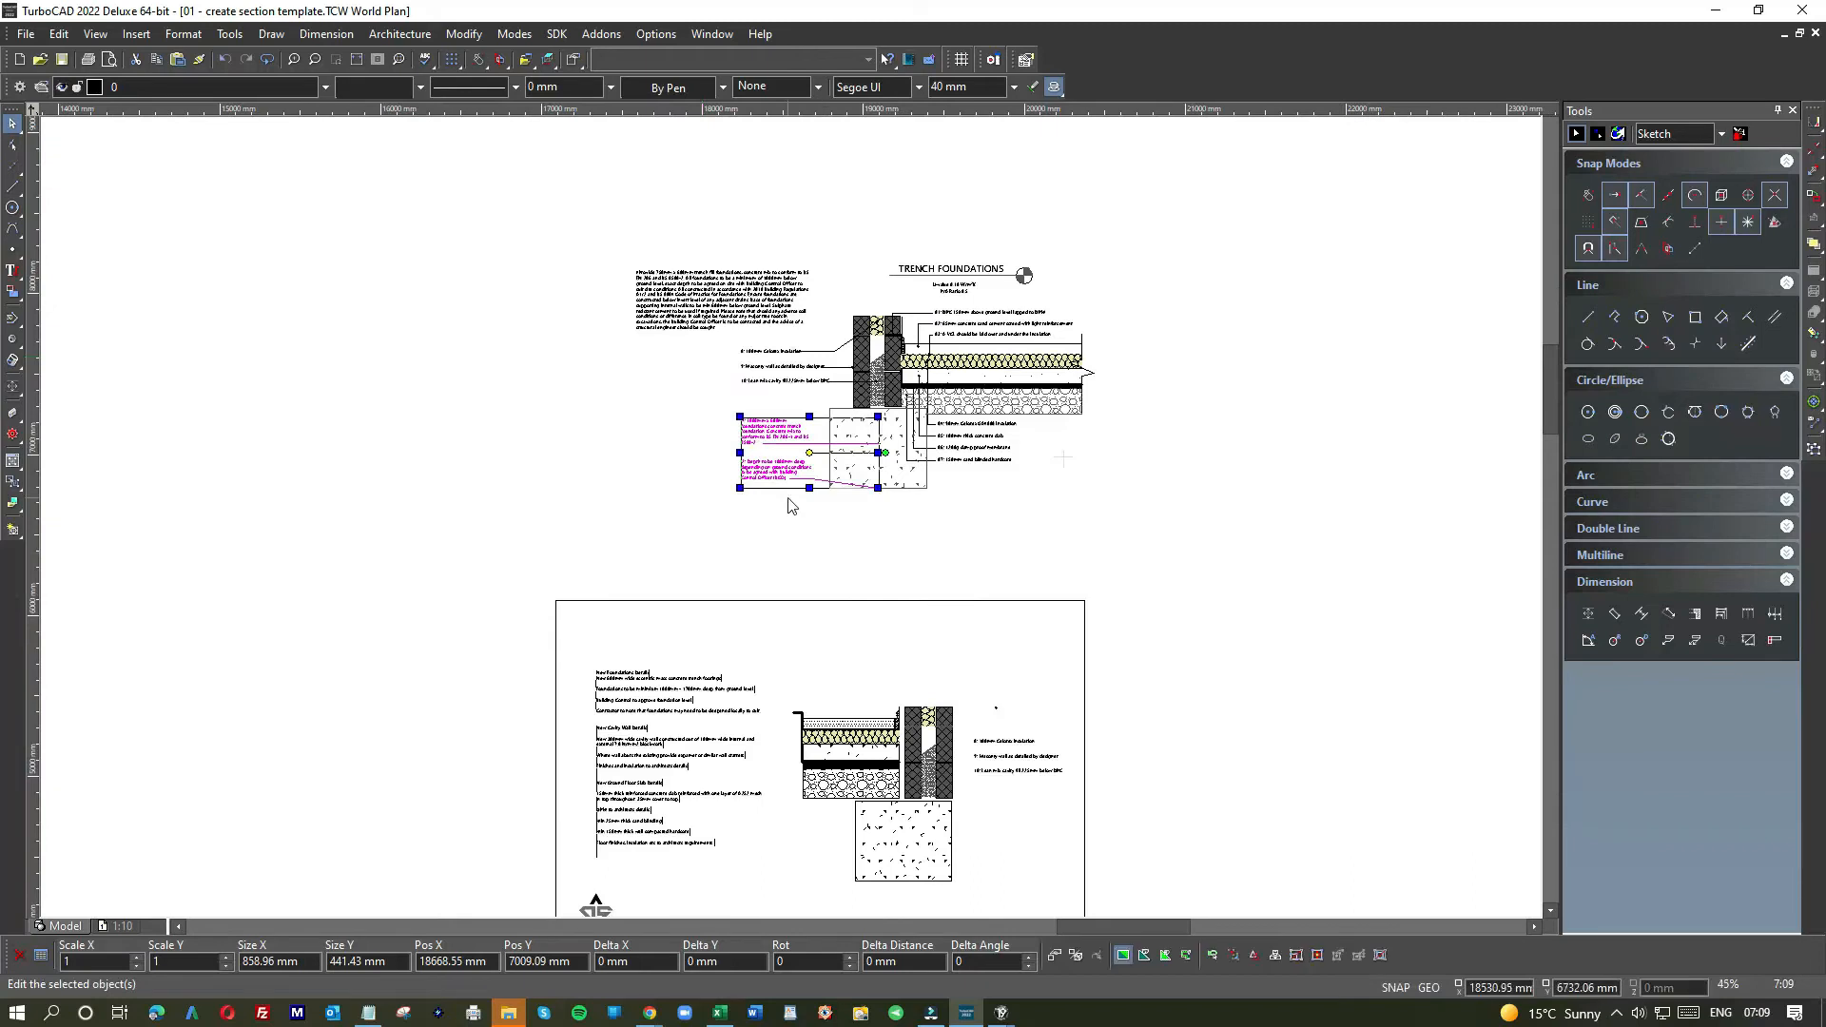
left_click_drag(802, 708, 789, 842)
scroll(810, 853, "up", 2)
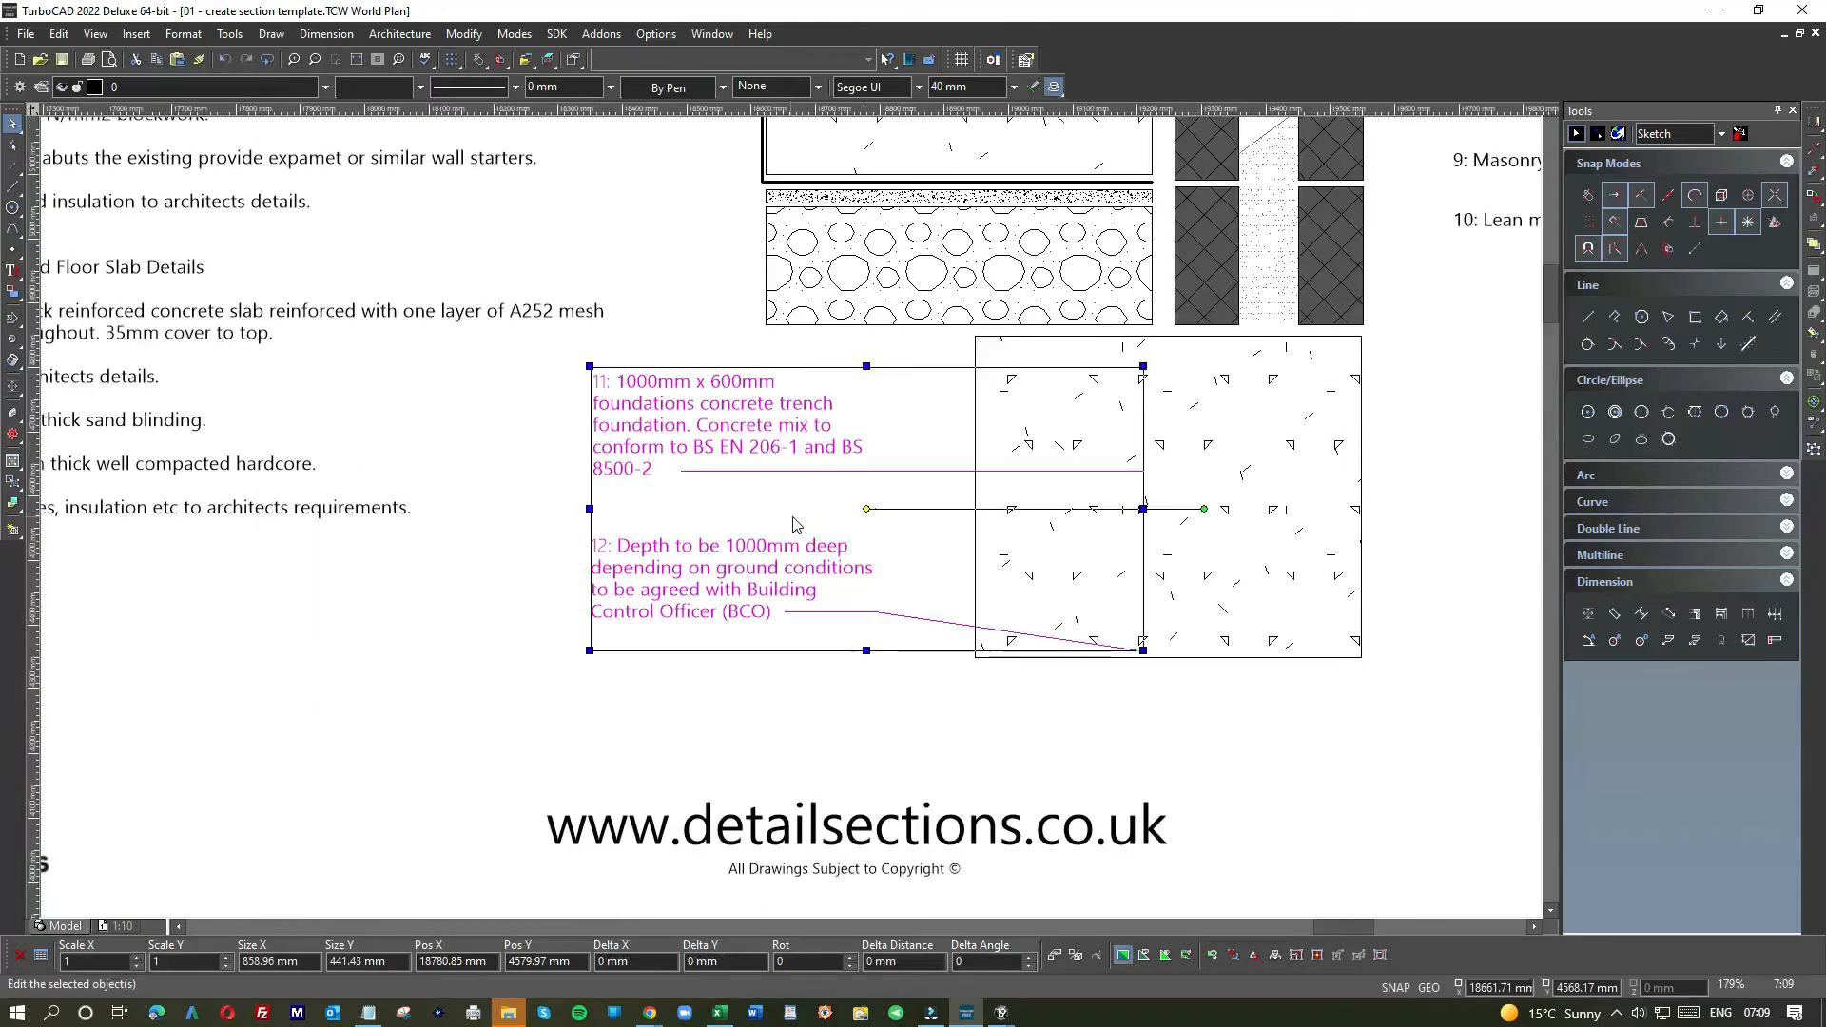
left_click_drag(902, 539, 902, 539)
left_click(795, 701)
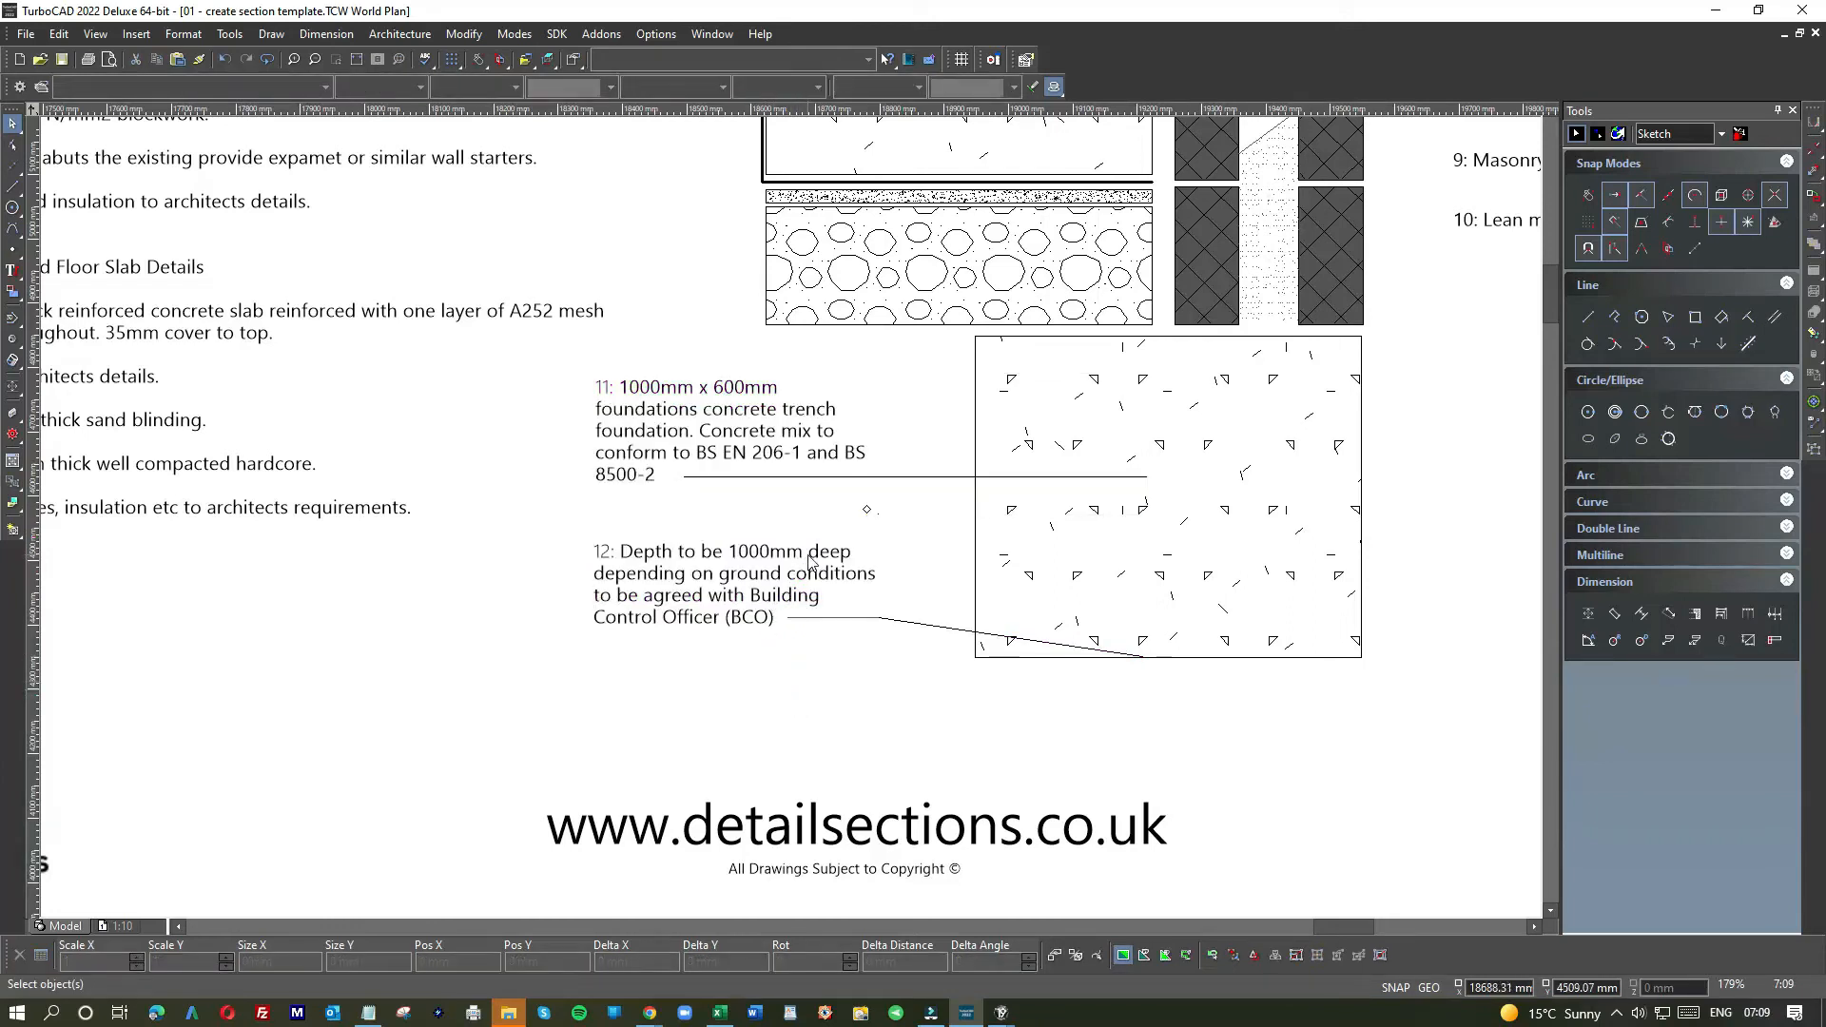
left_click(778, 555)
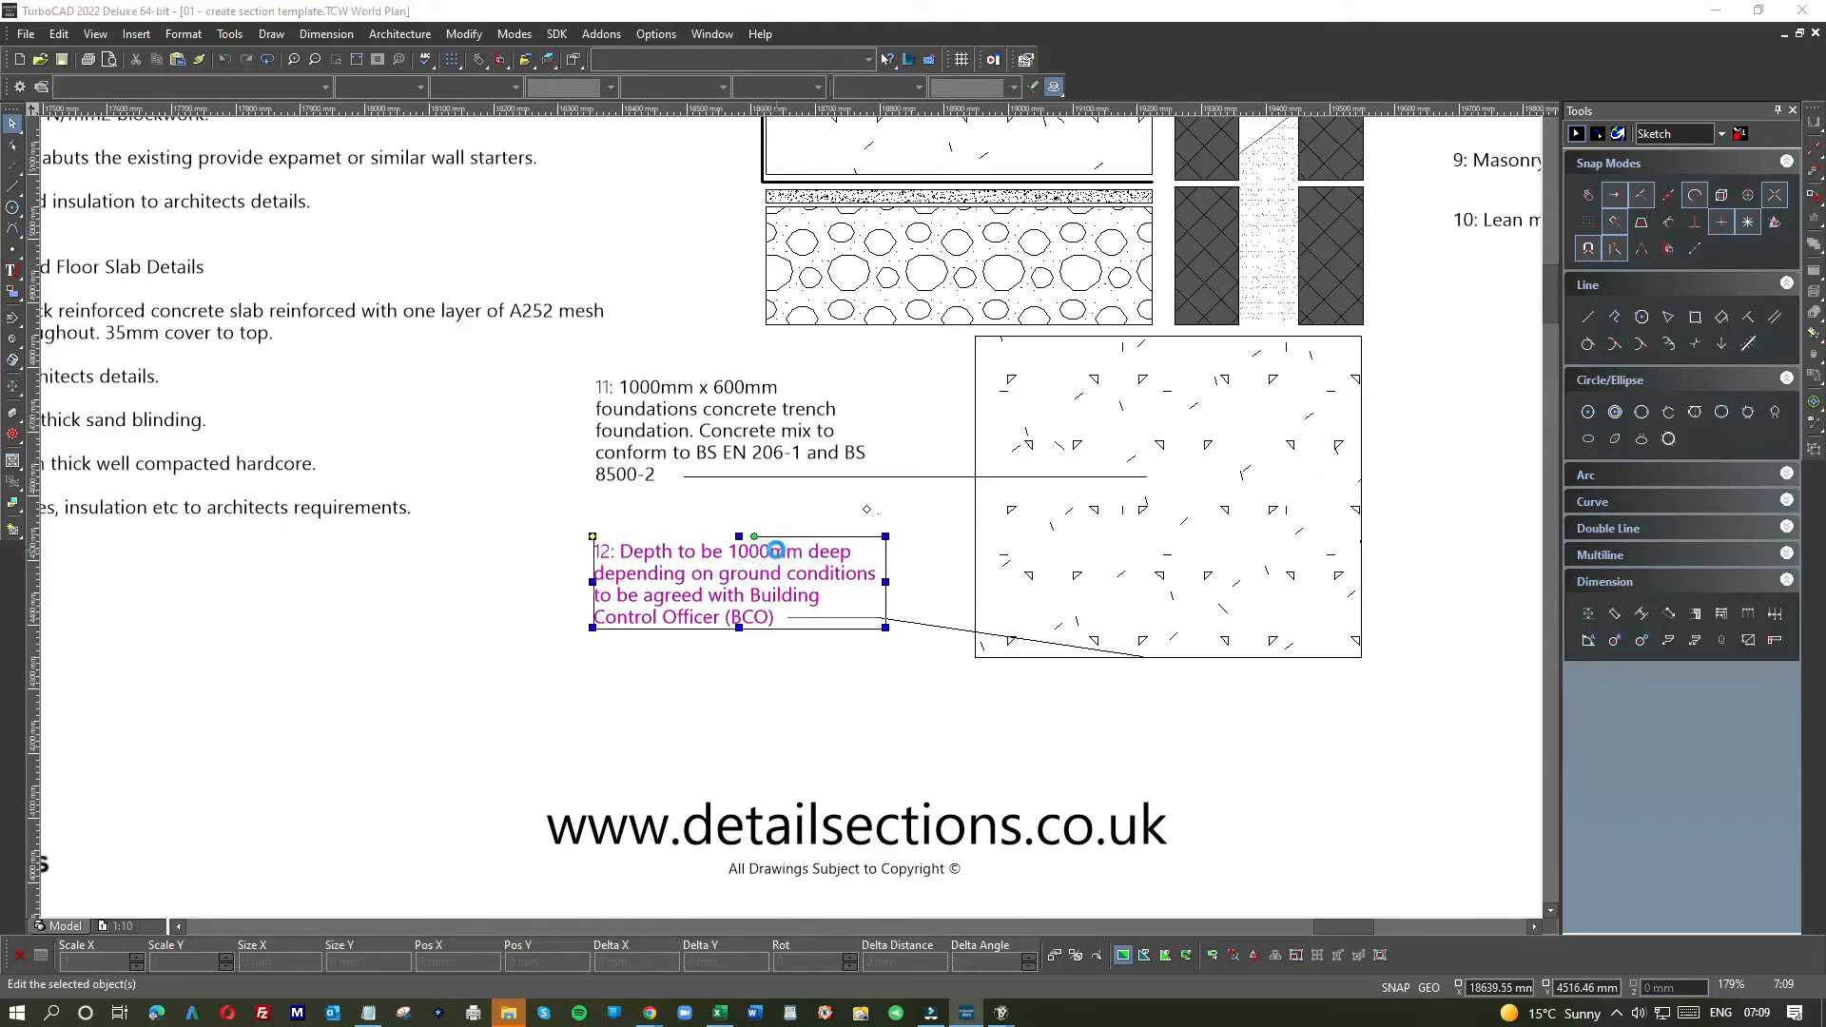
double_click(776, 550)
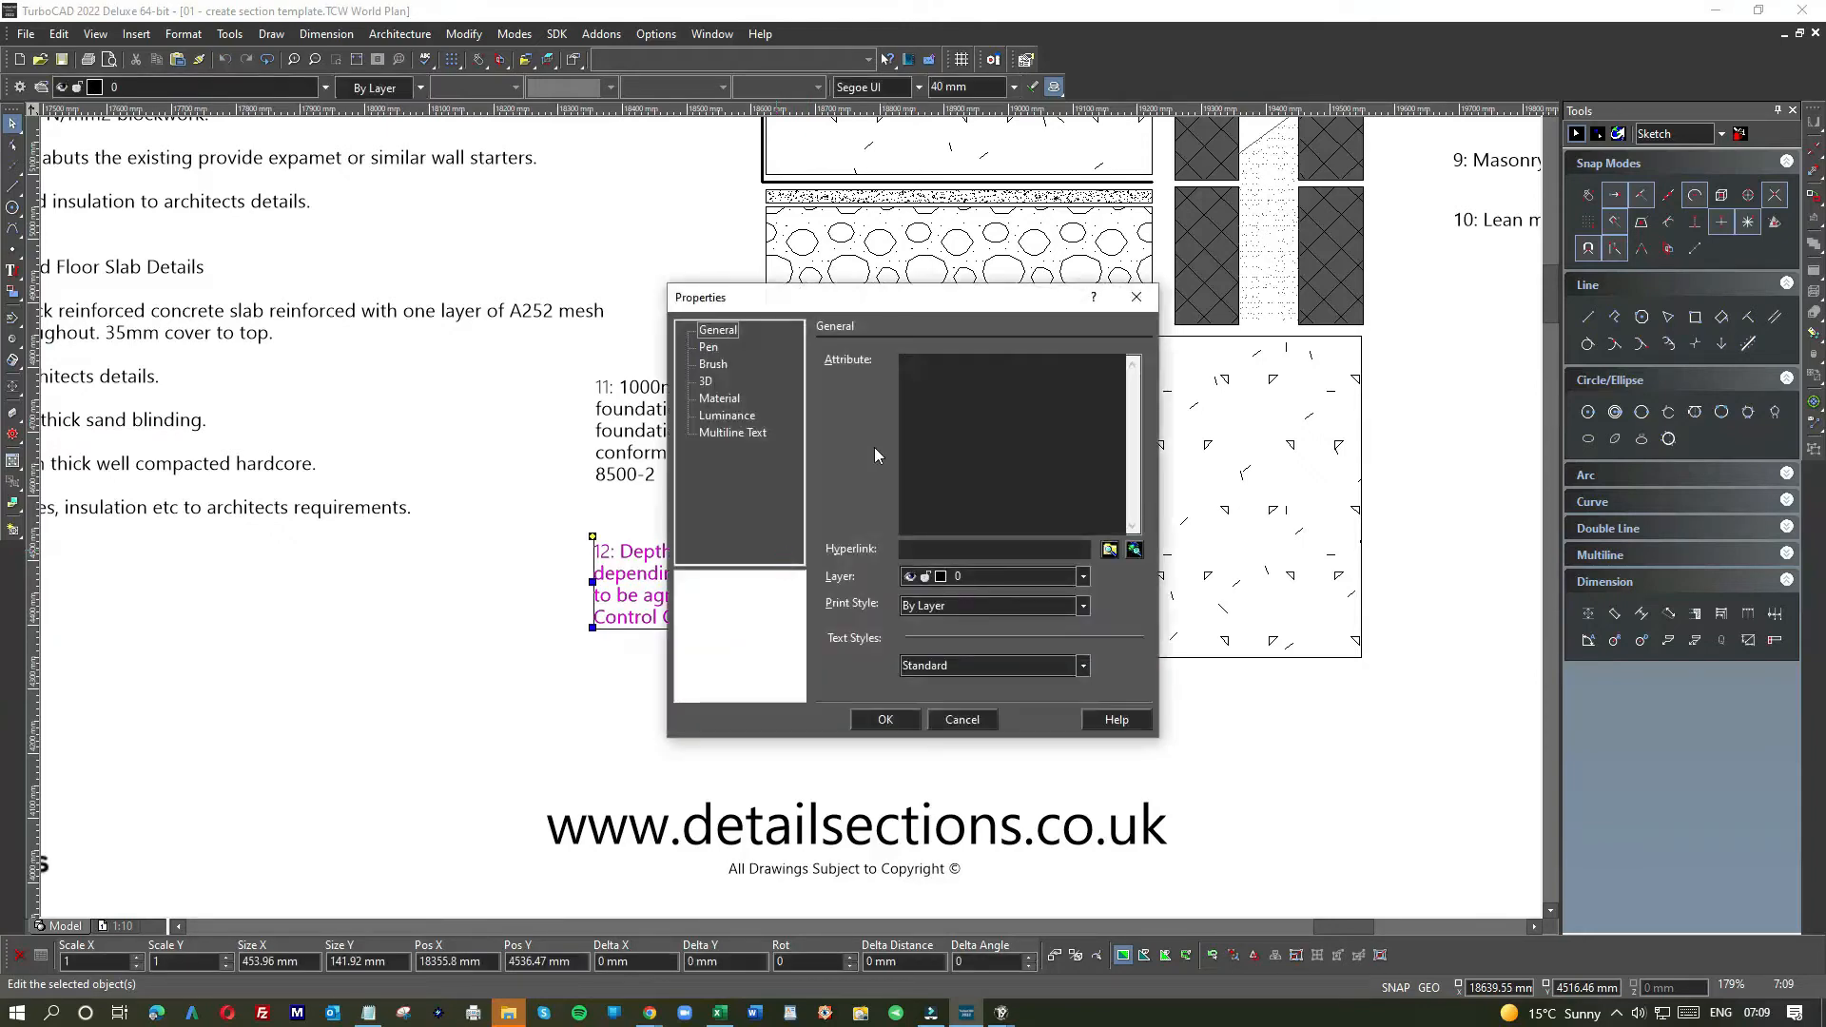
left_click(960, 720)
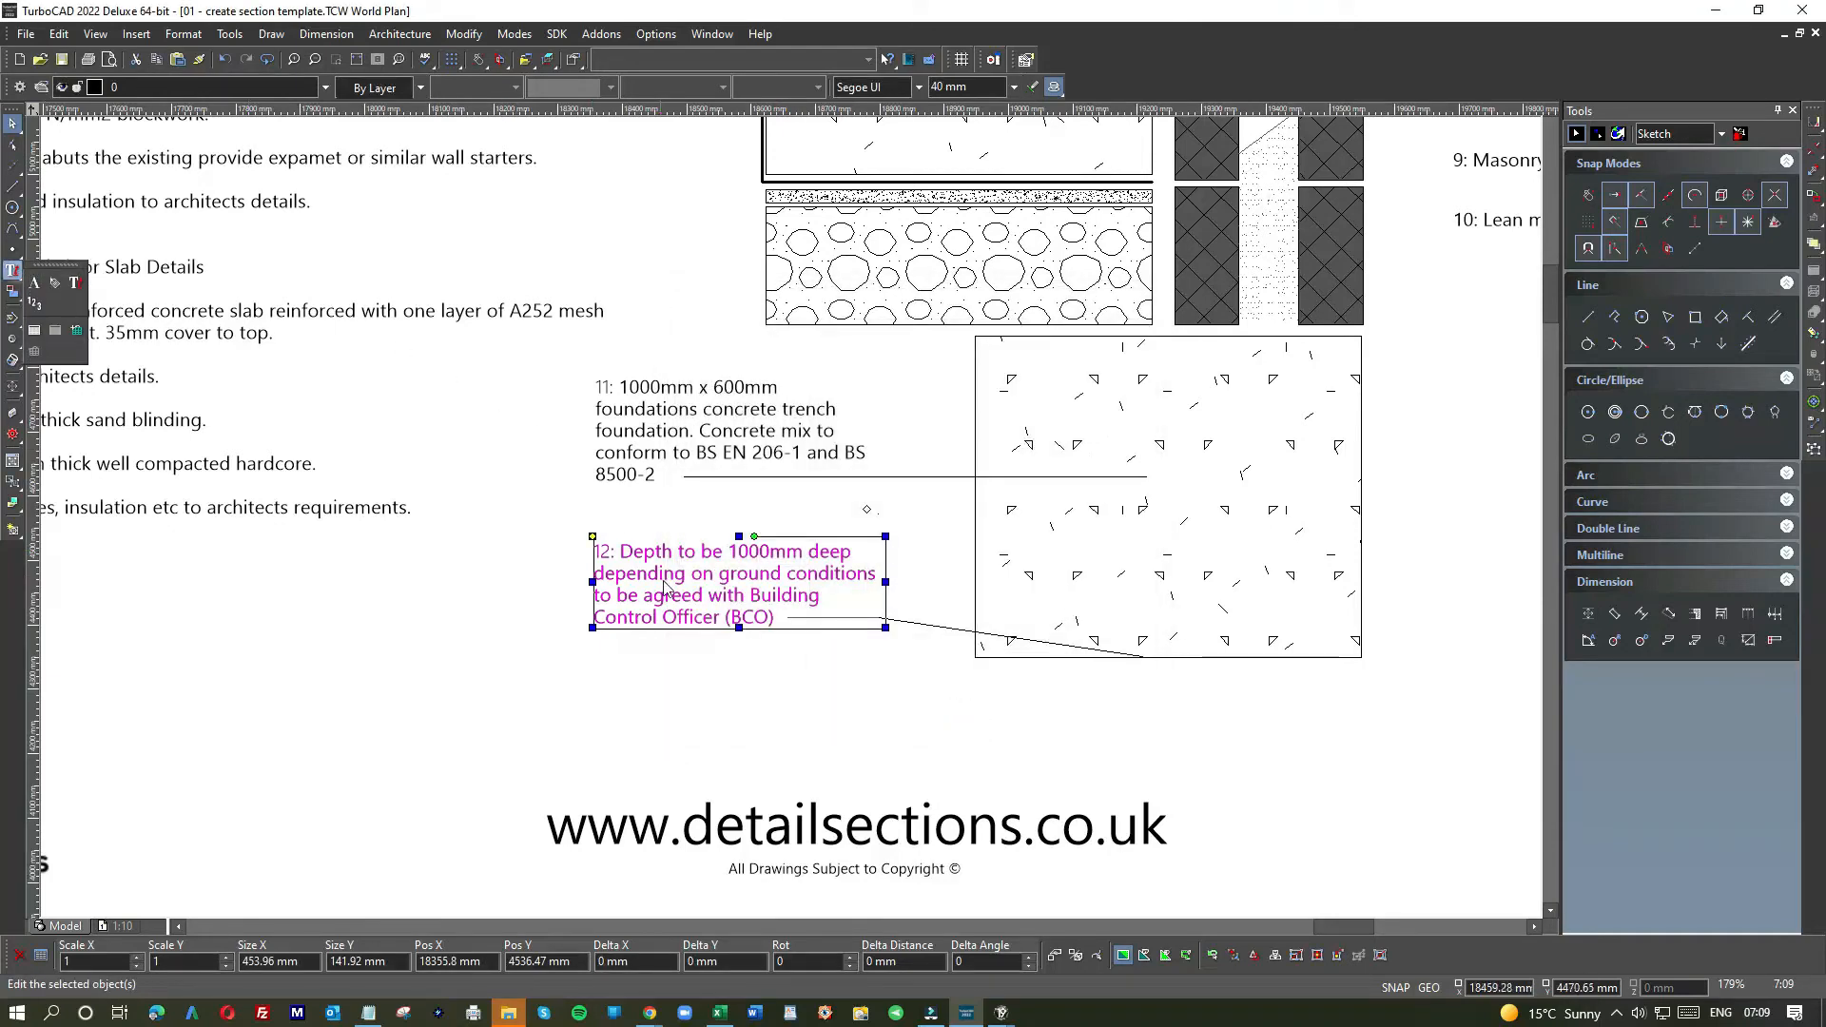
- Edit the text of label 12 so the depth reads "1000mm /1700mm deep"
left_click(76, 284)
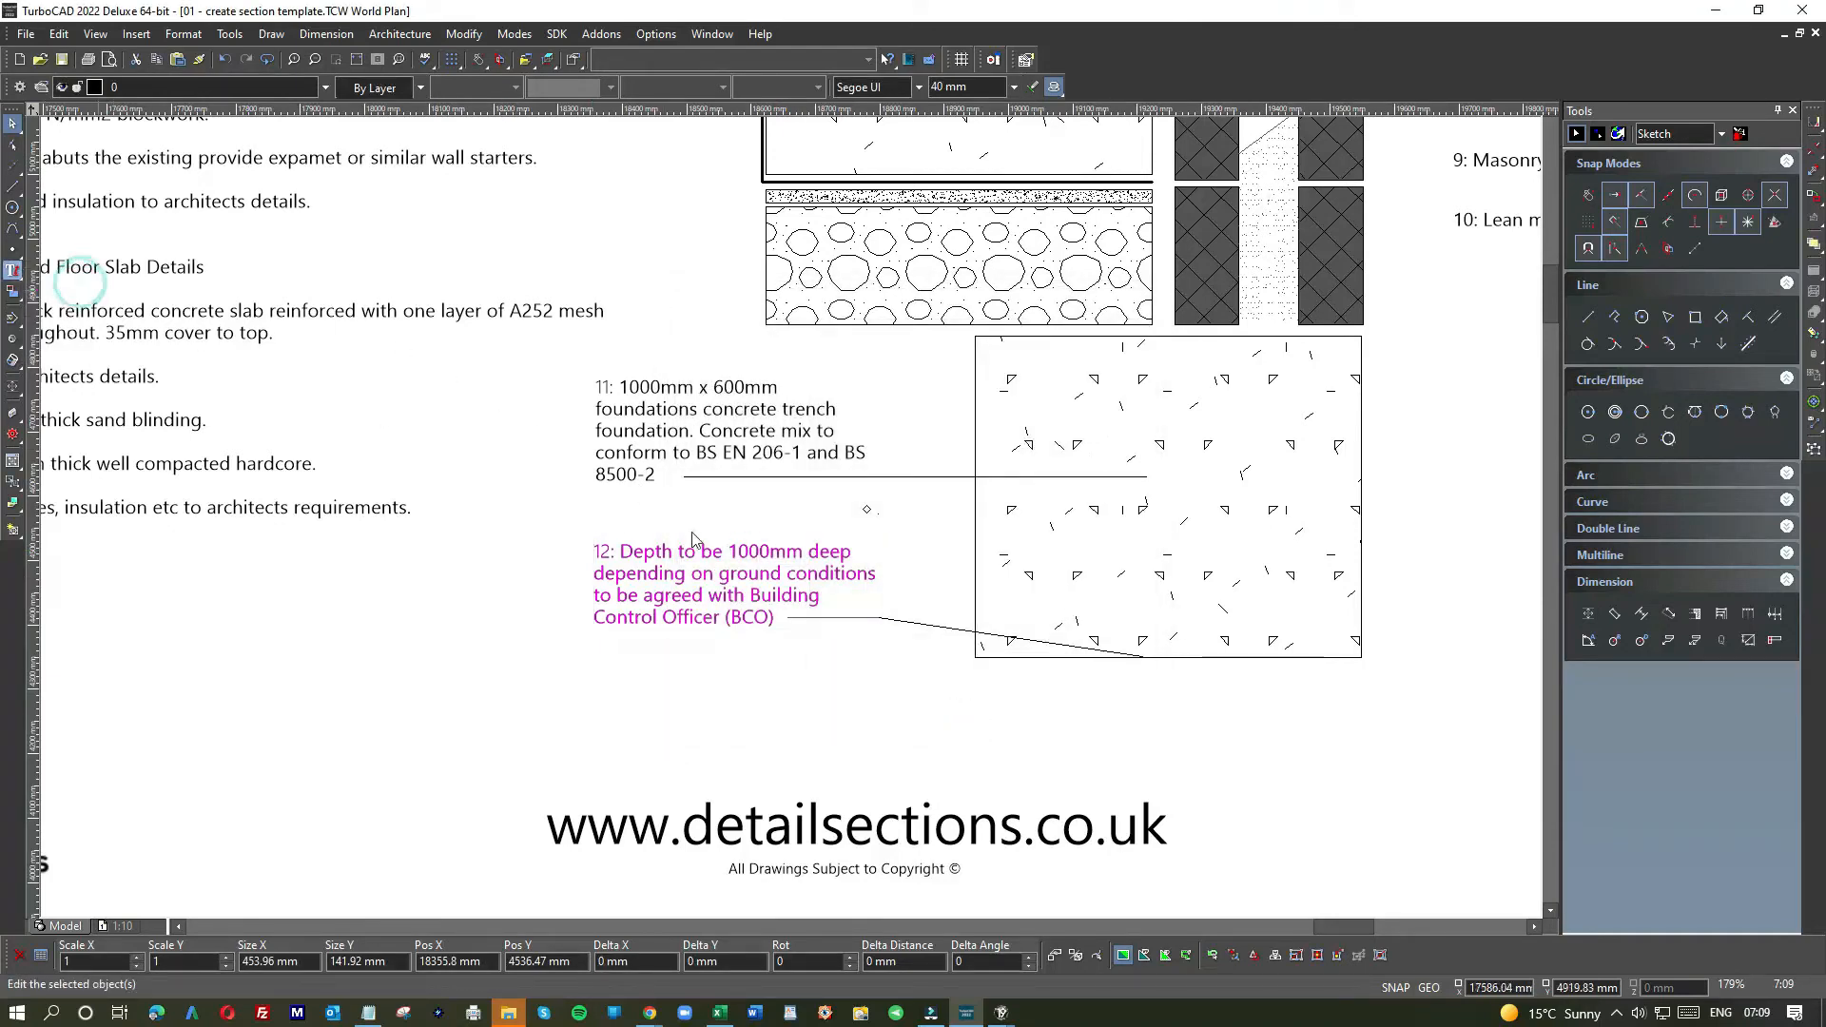
left_click(718, 561)
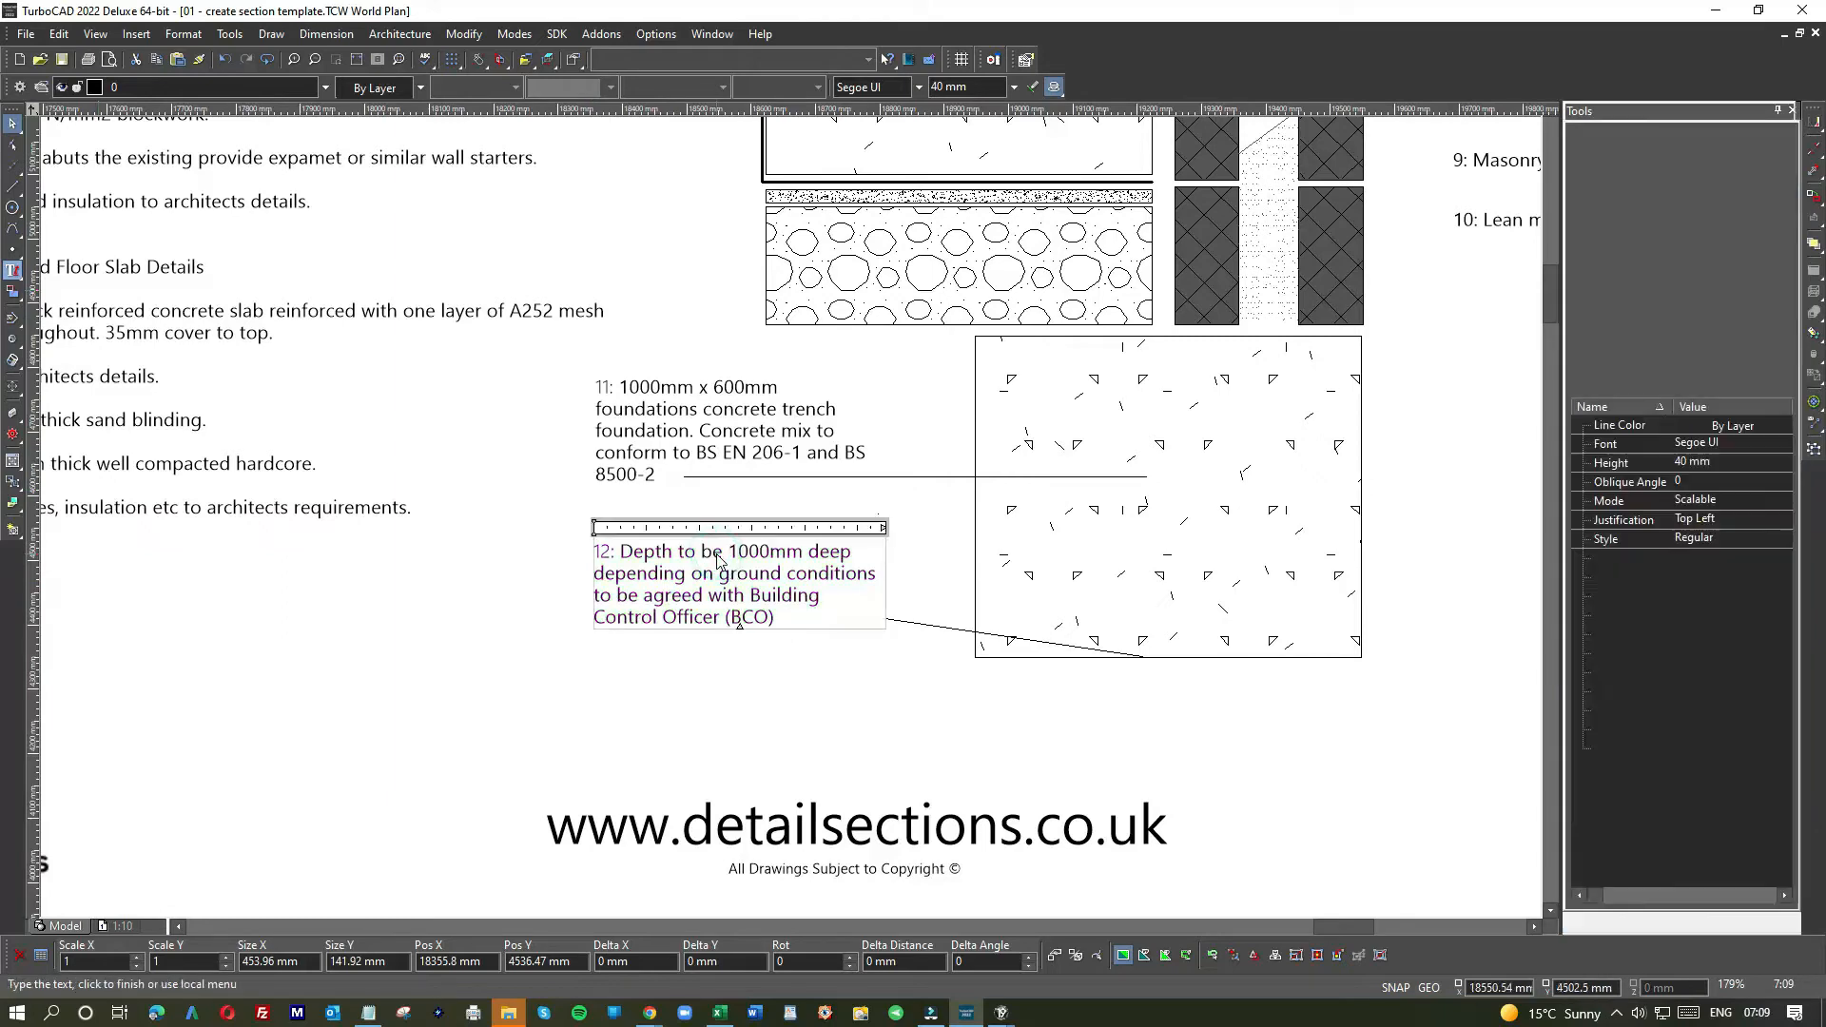
left_click(805, 553)
type("/1700")
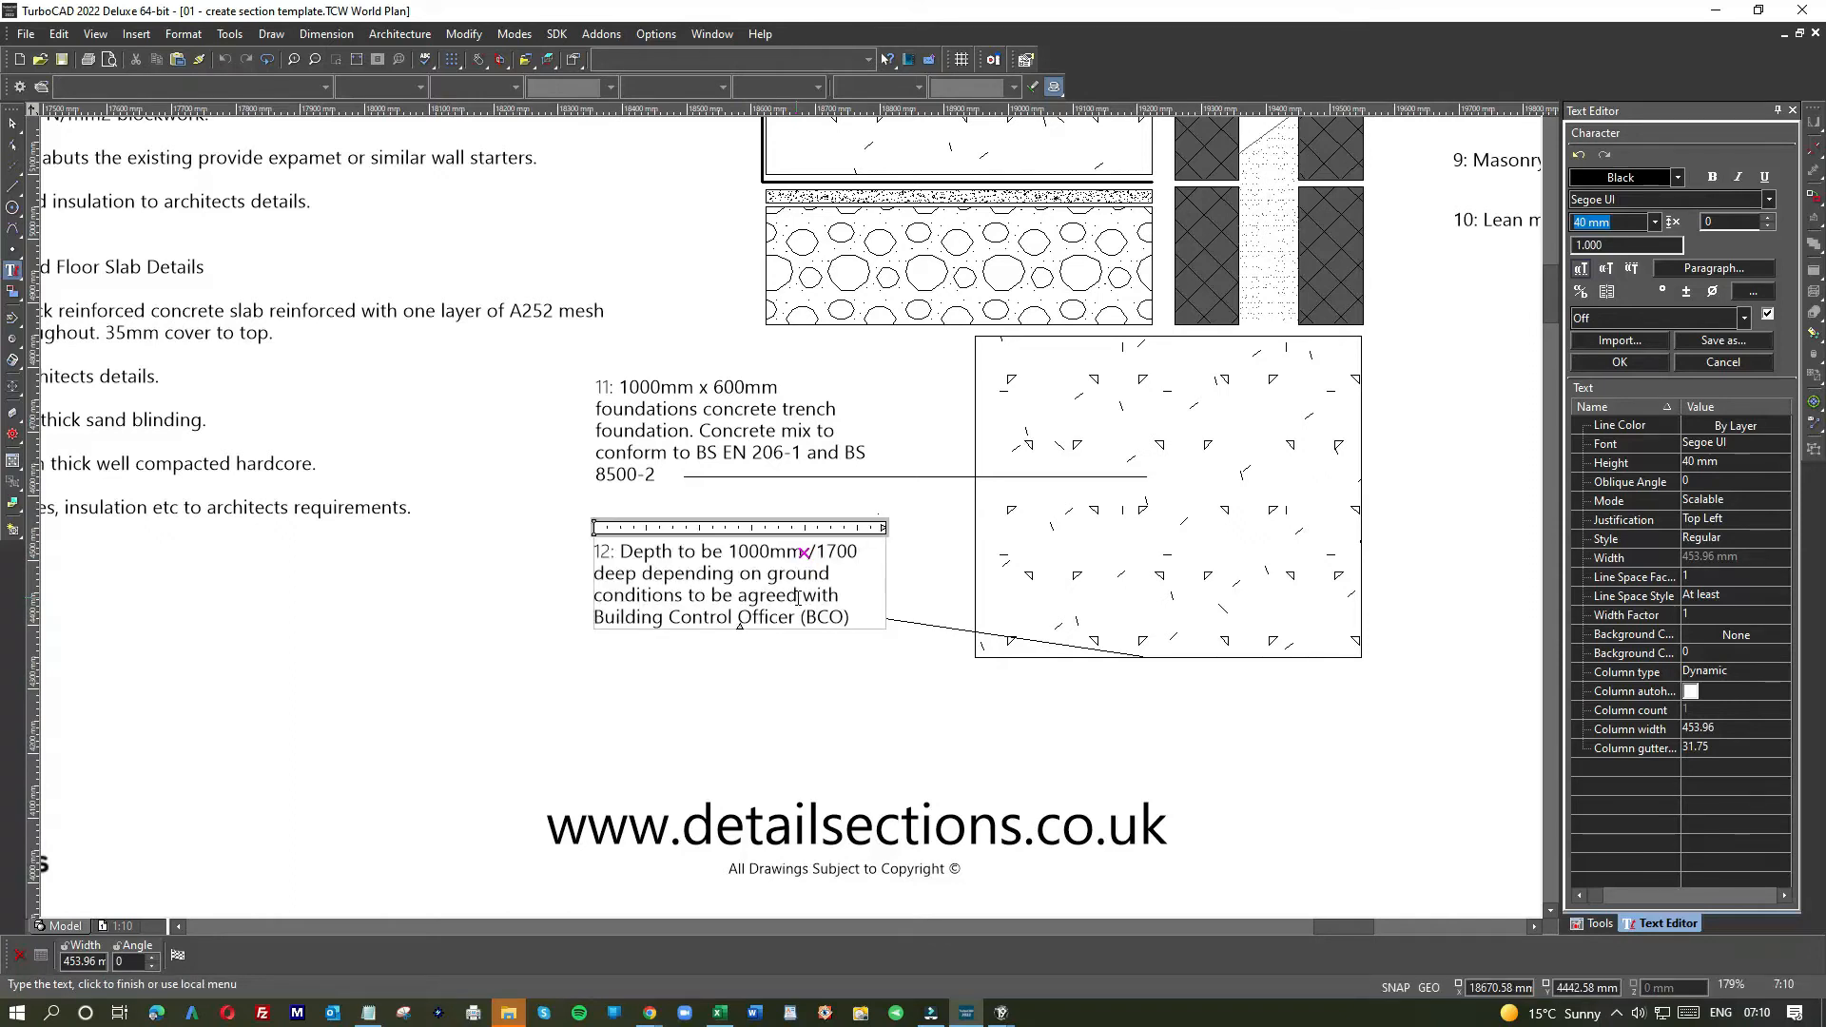
type("mm")
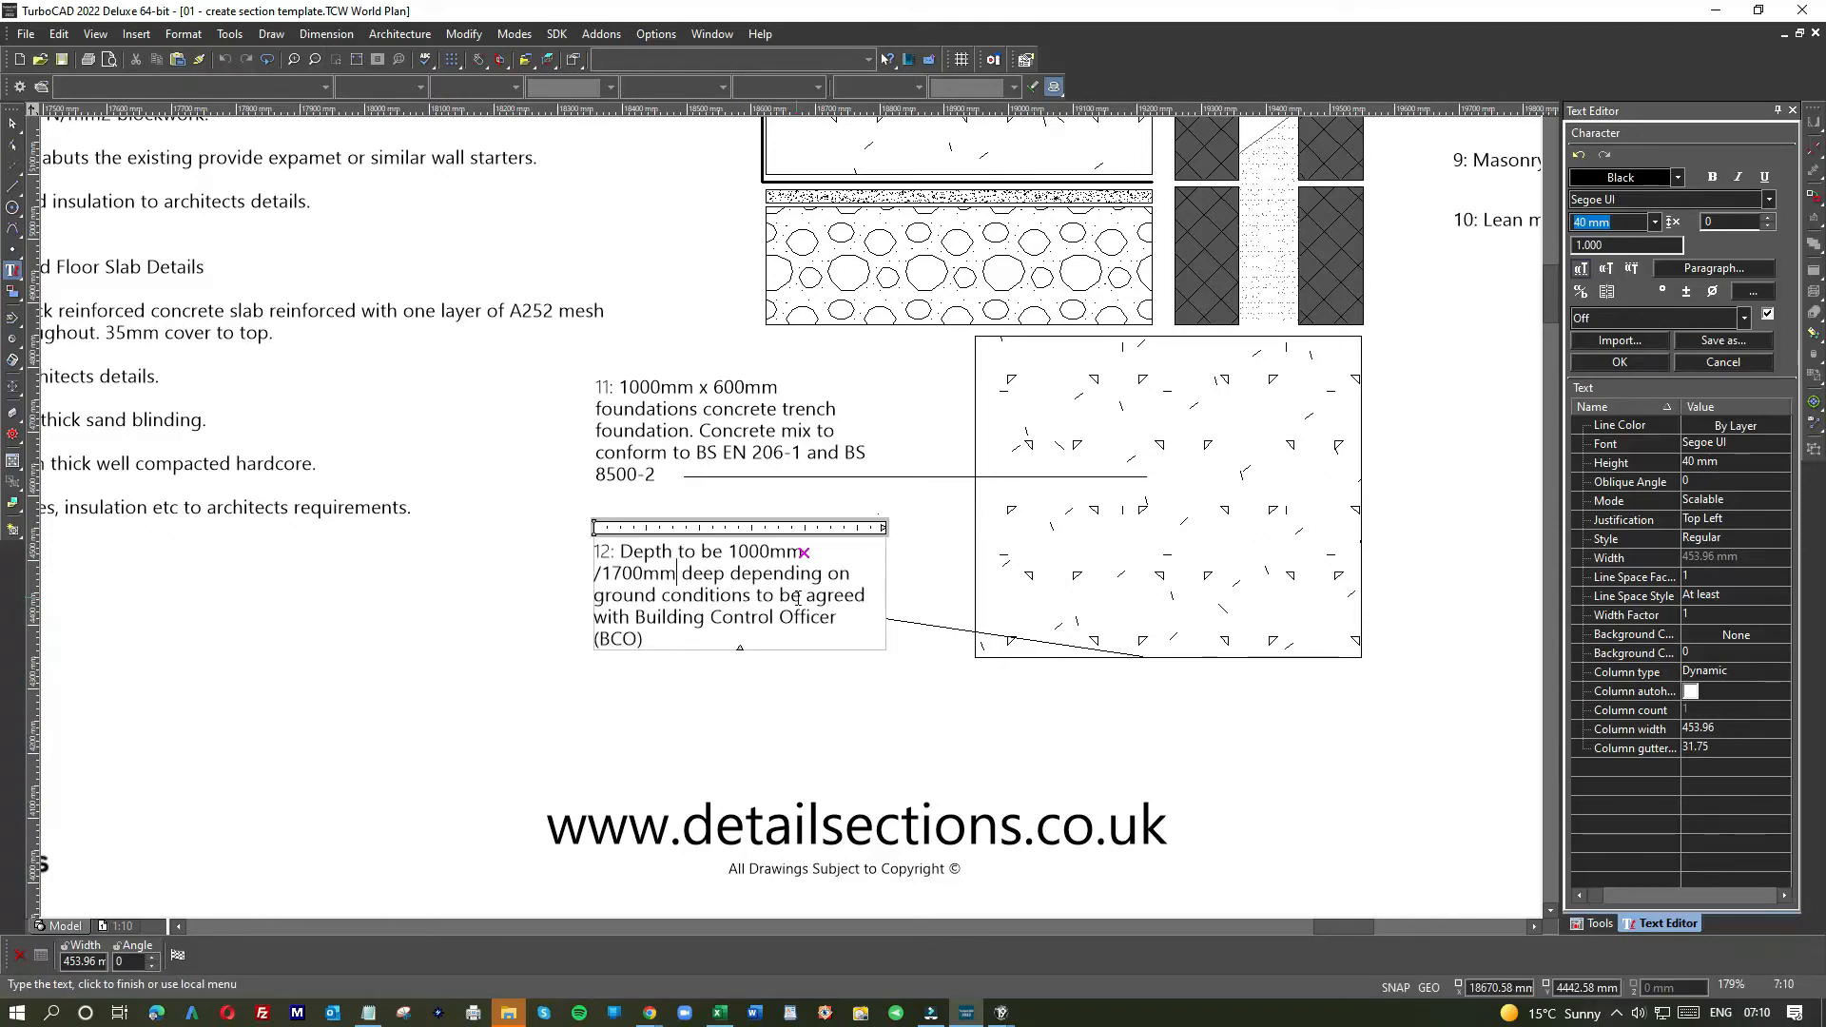
left_click(811, 711)
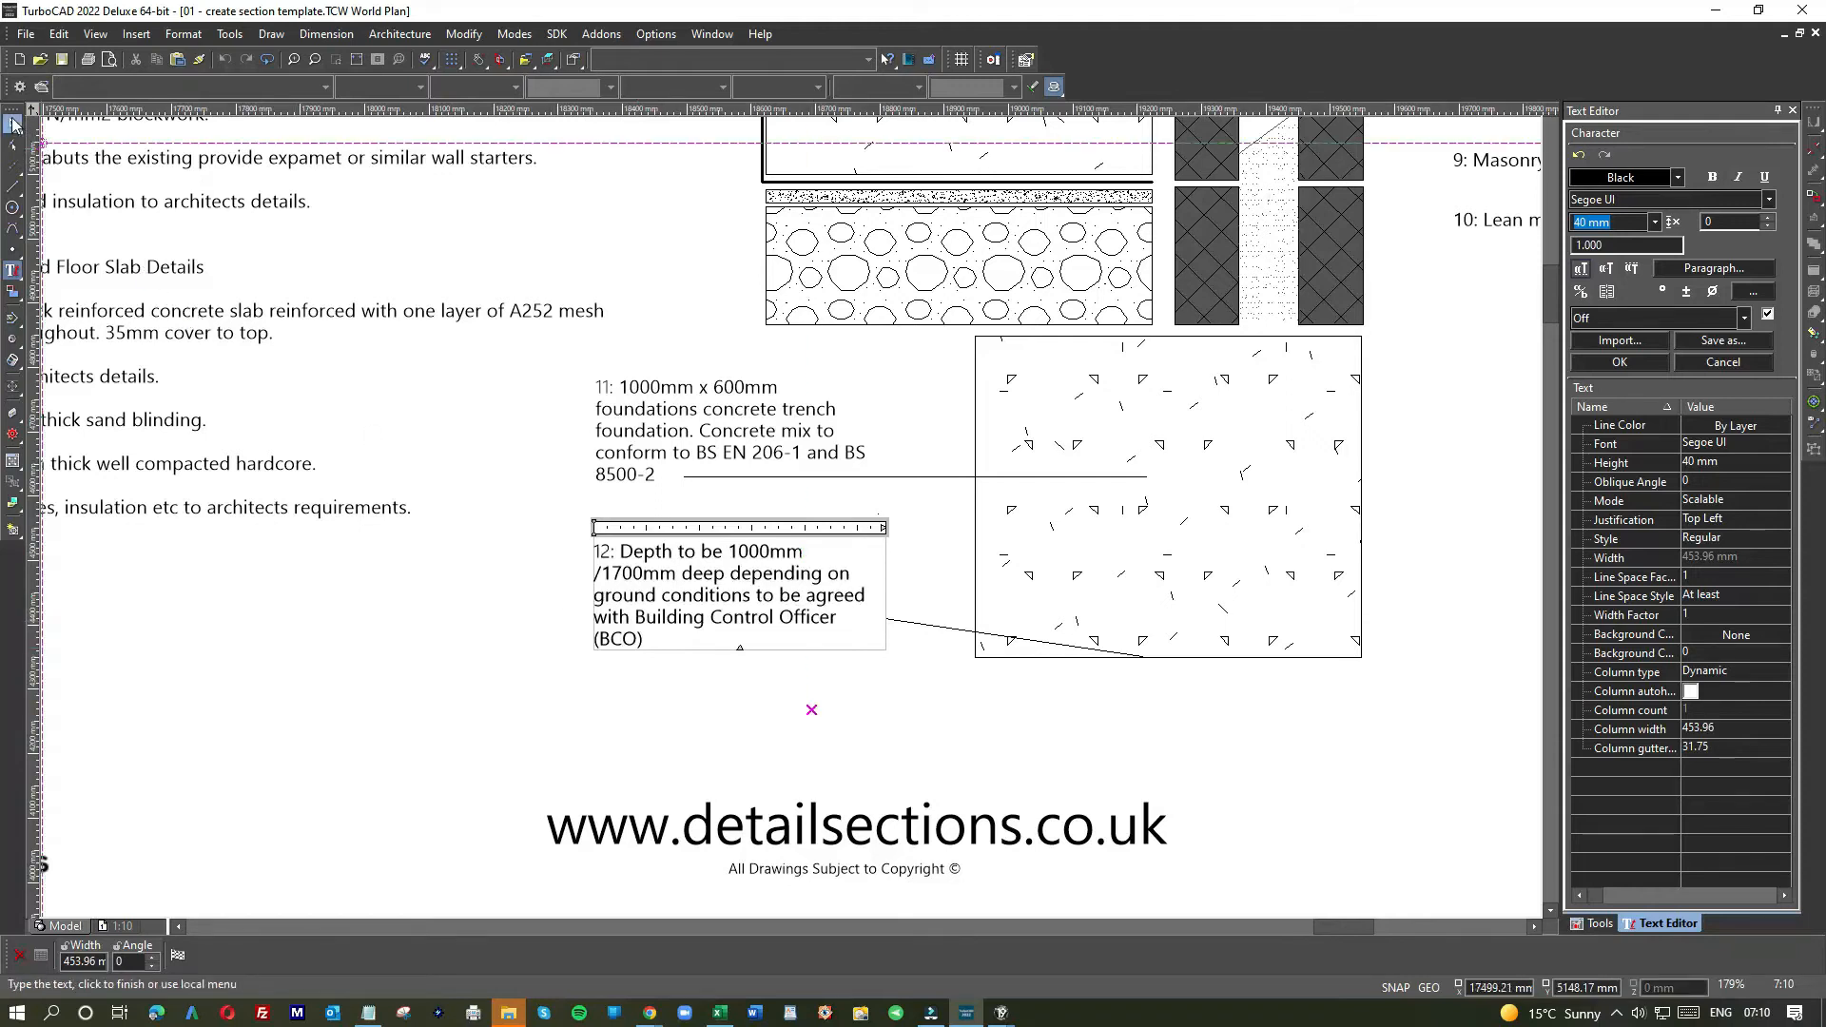
left_click(679, 712)
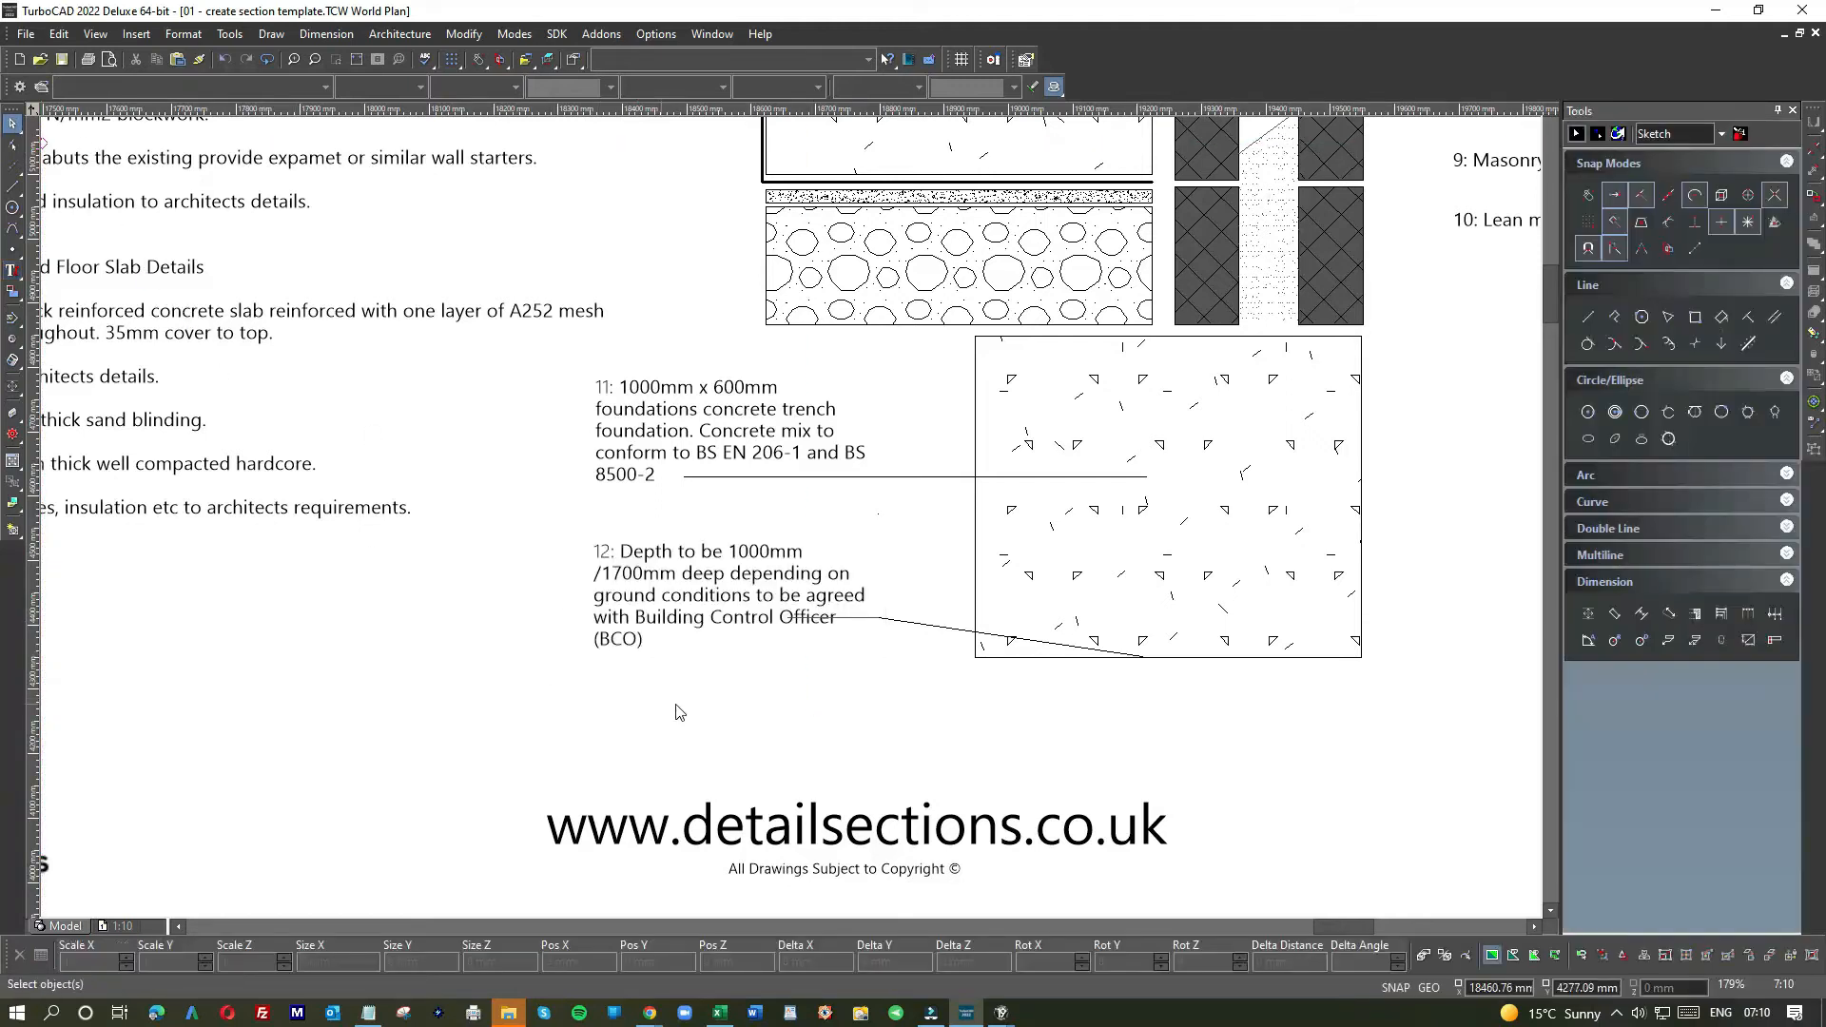
- Shorten label 12's horizontal leader so it starts just clear of the text, switching to No Snap only for this edit
left_click(867, 617)
scroll(833, 628, "up", 3)
left_click(832, 616)
left_click(864, 511)
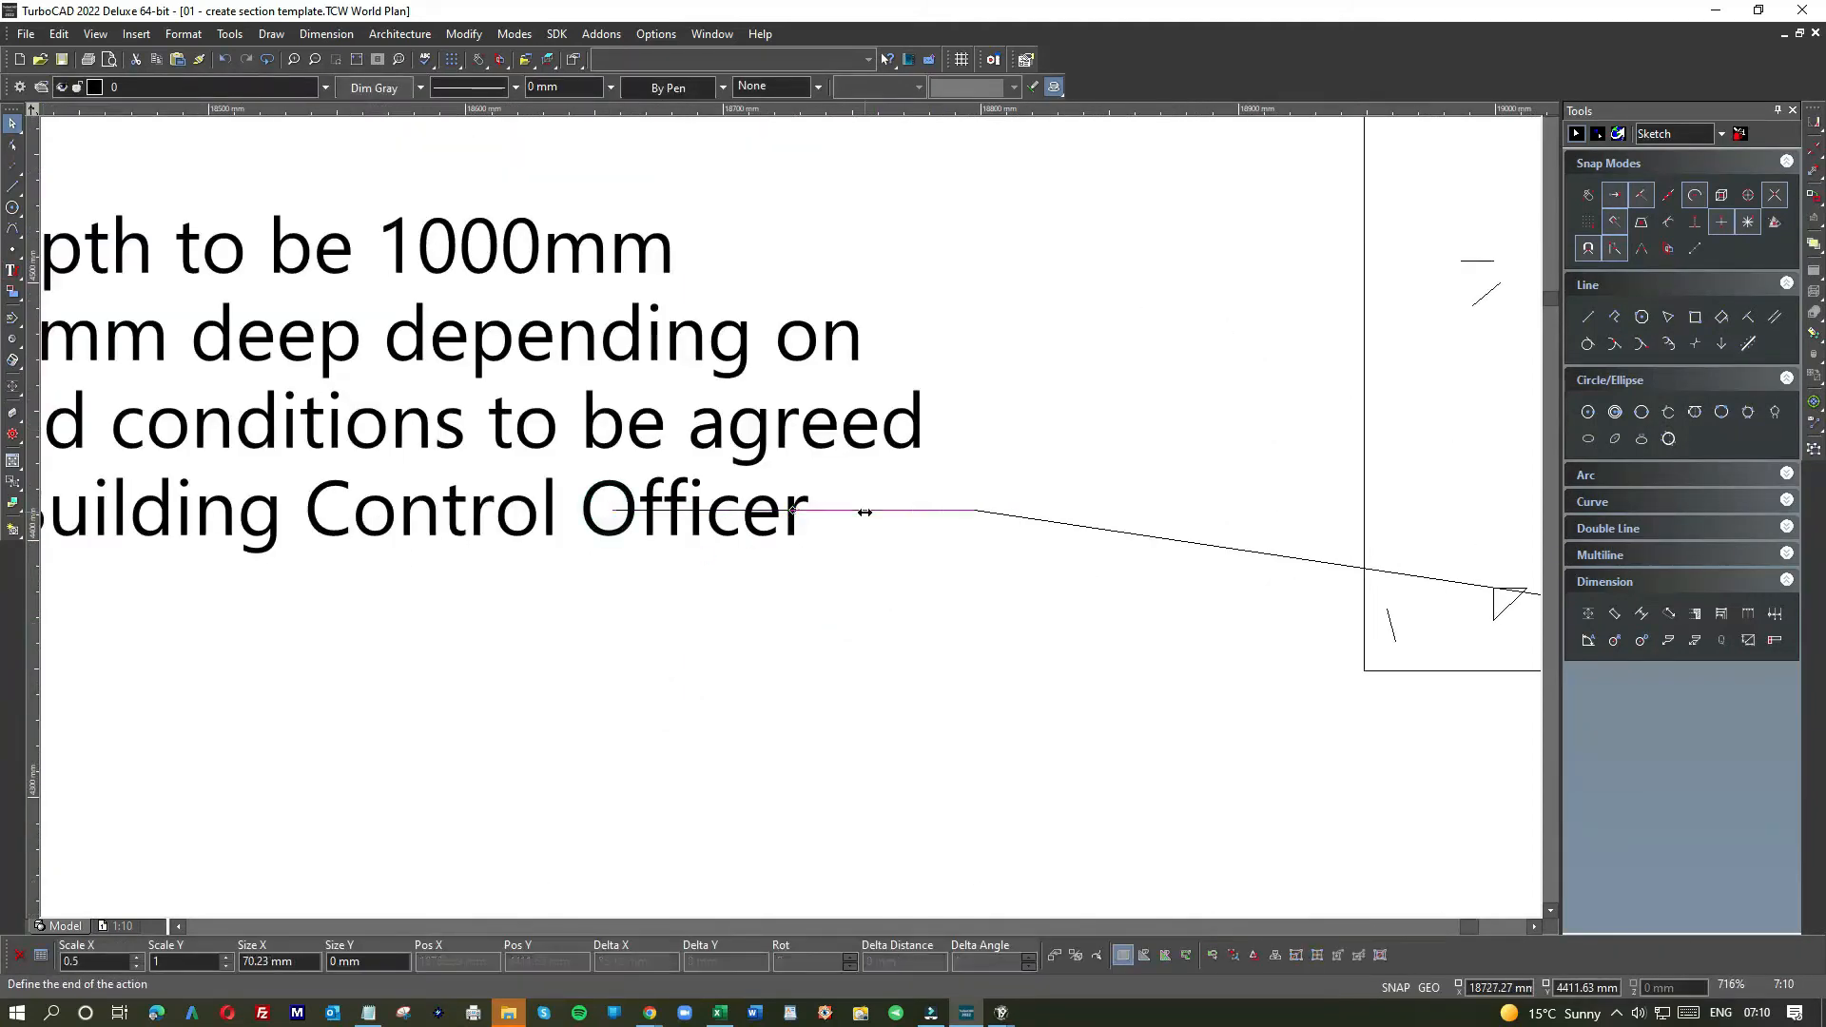
left_click(1587, 194)
left_click(802, 510)
left_click(868, 551)
scroll(795, 522, "down", 5)
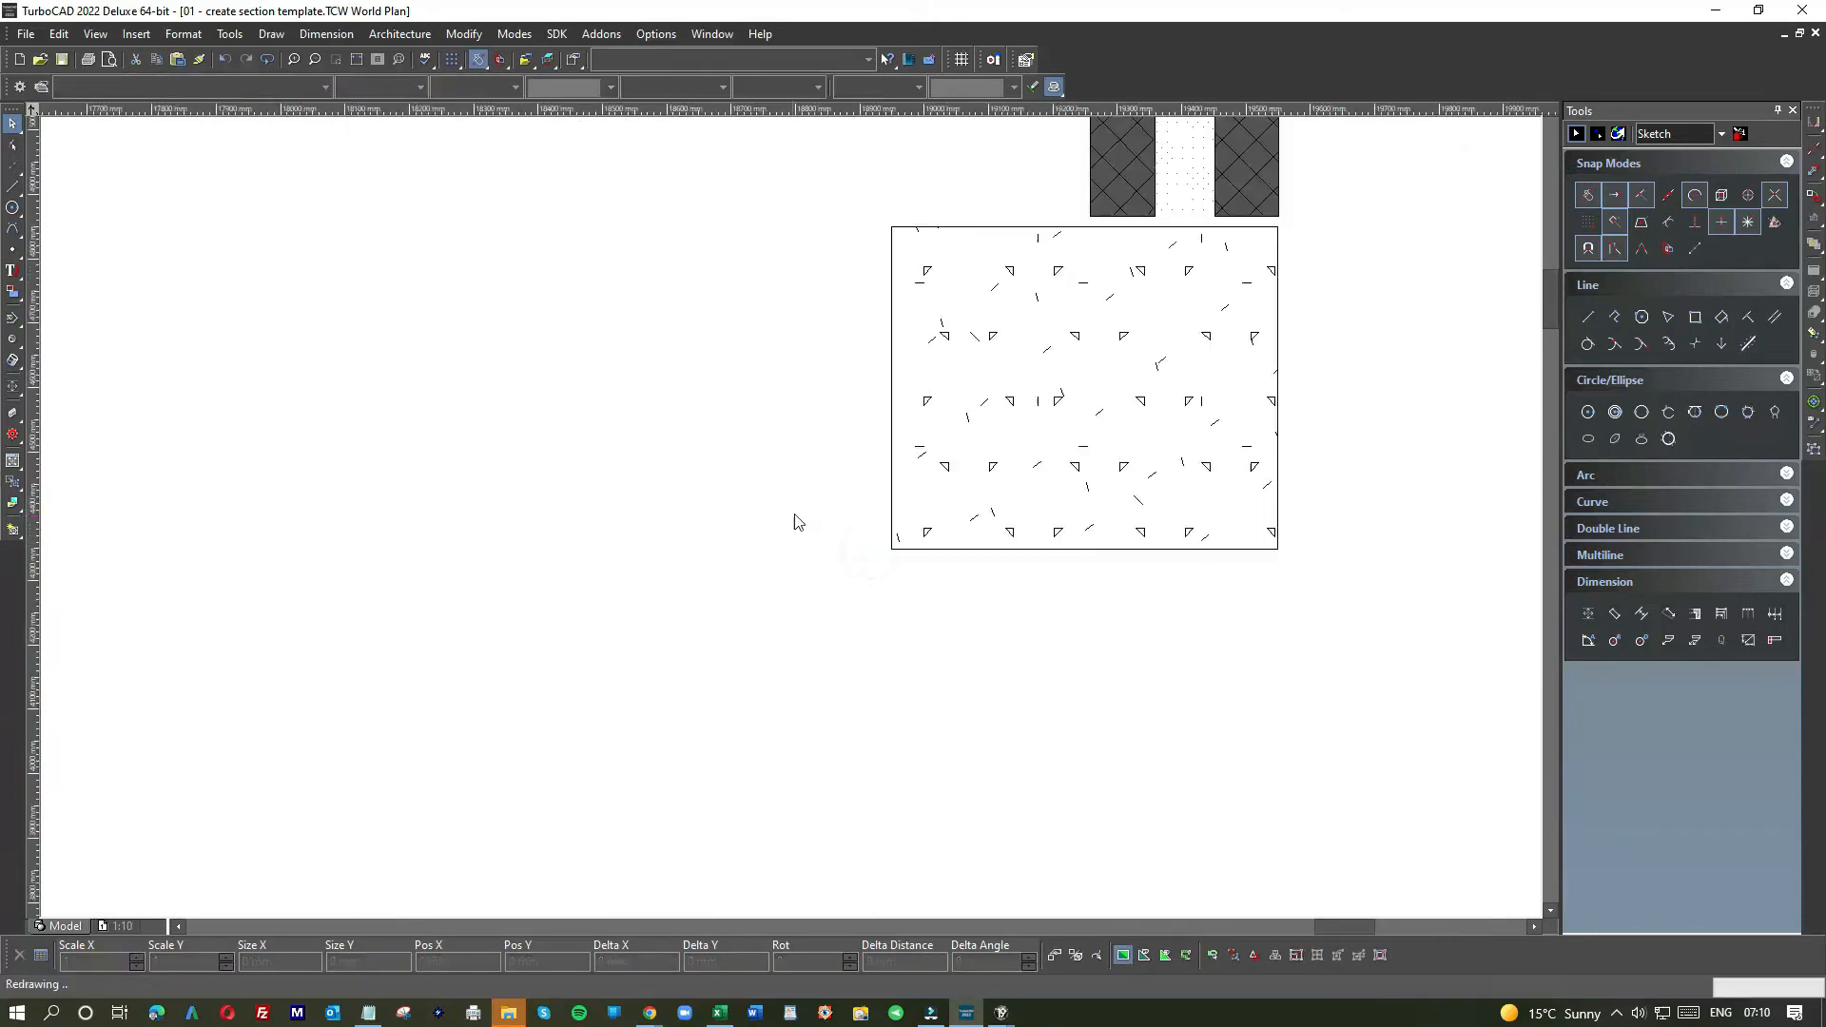
left_click(1587, 194)
- Compare the labels and leaders on the new section sheet with the Trench Foundations drawings and the reference detail
scroll(959, 436, "down", 2)
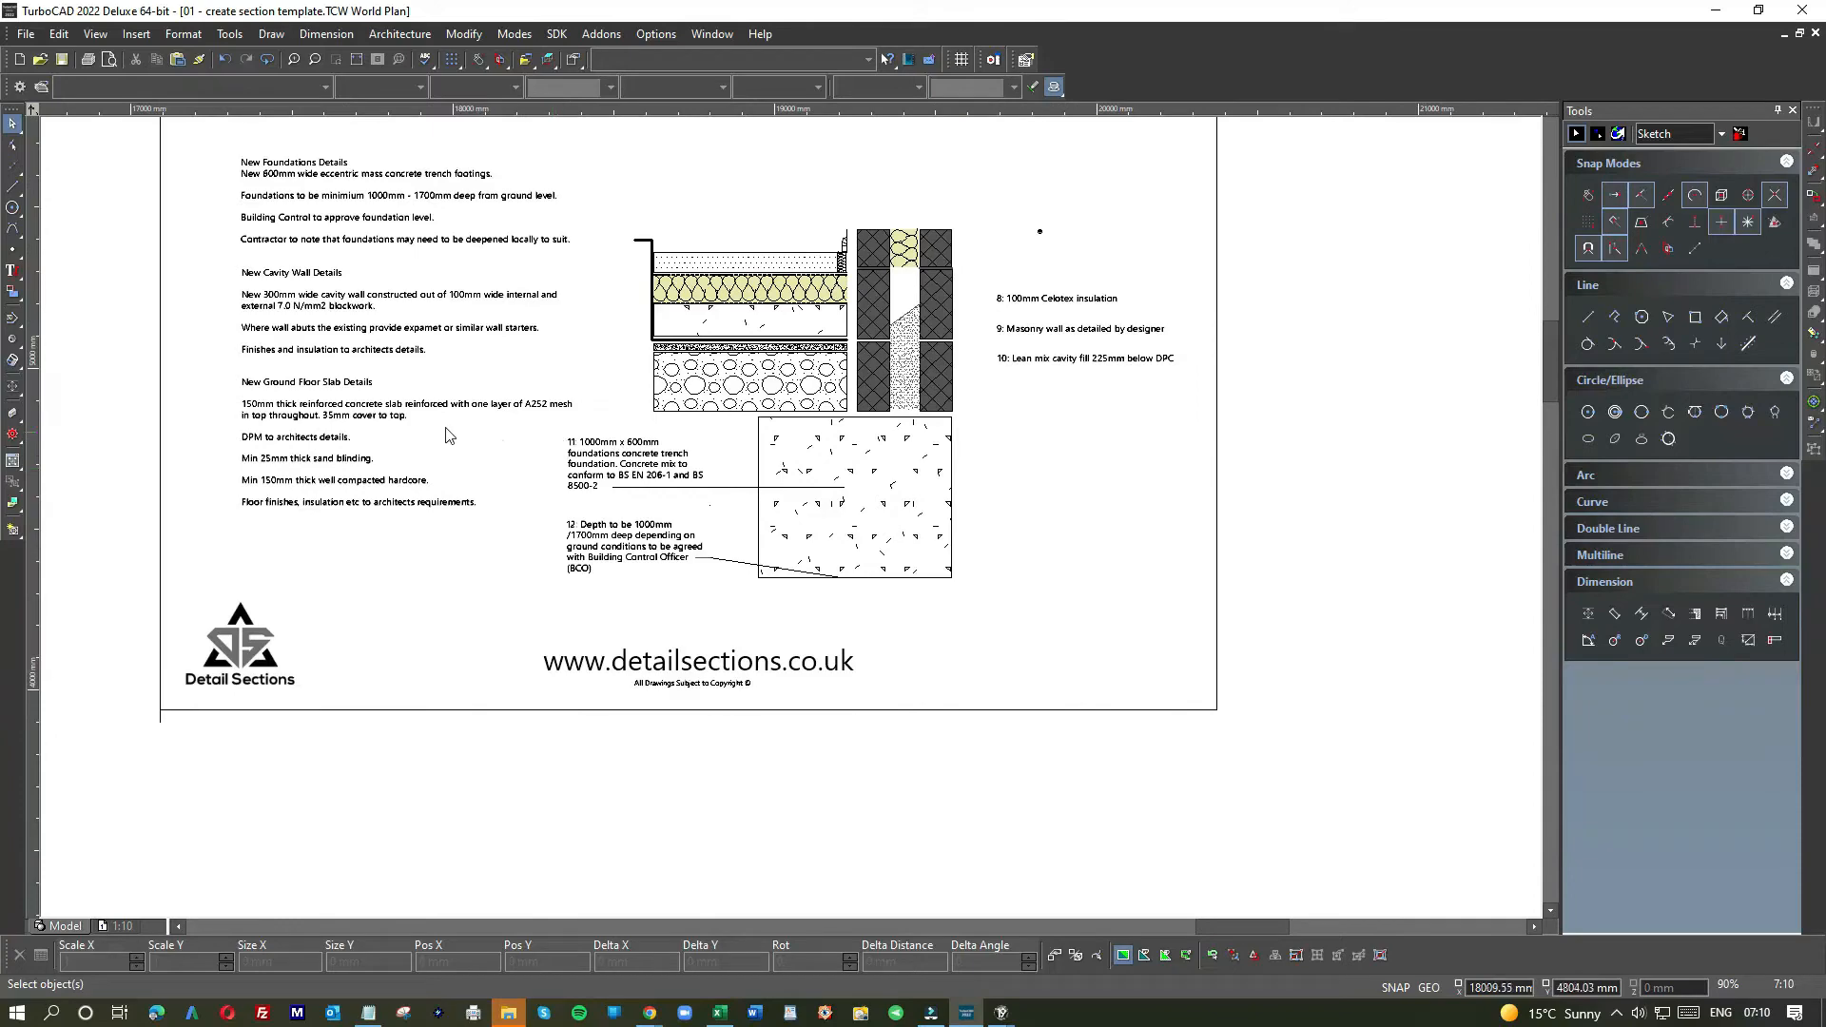
scroll(442, 433, "down", 2)
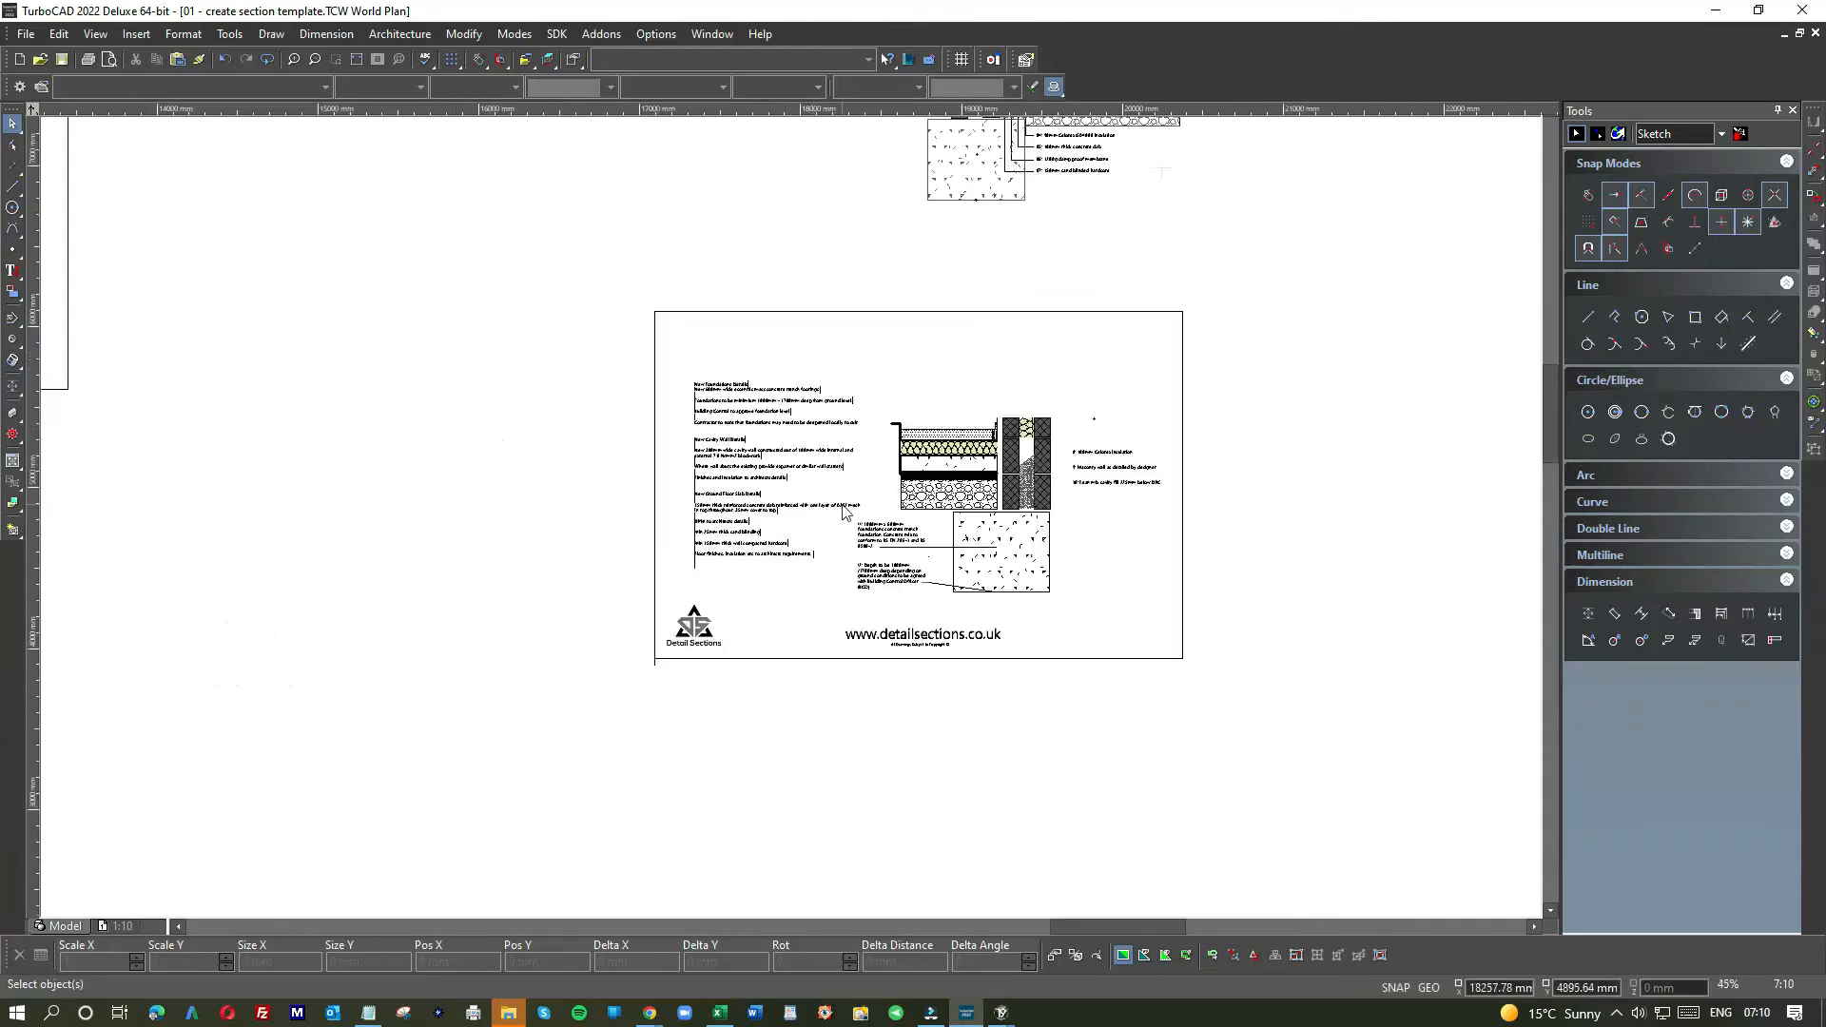
scroll(1070, 497, "up", 4)
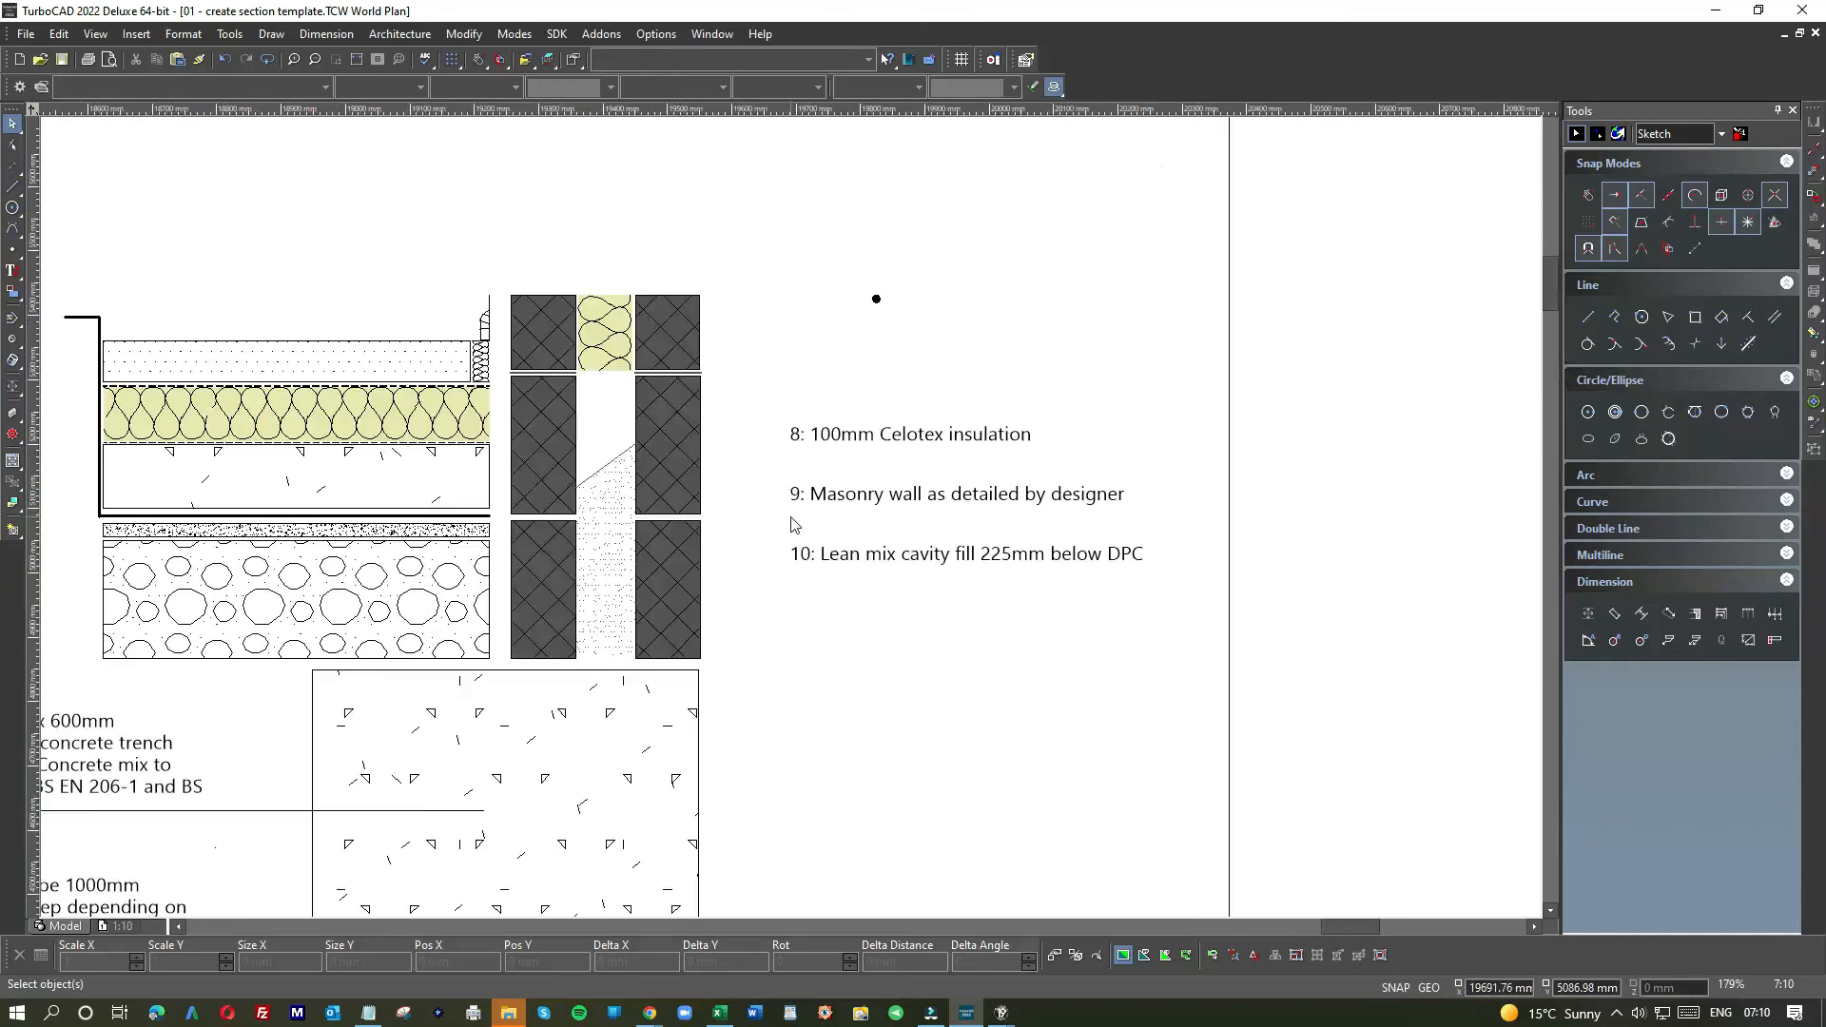
scroll(856, 530, "down", 6)
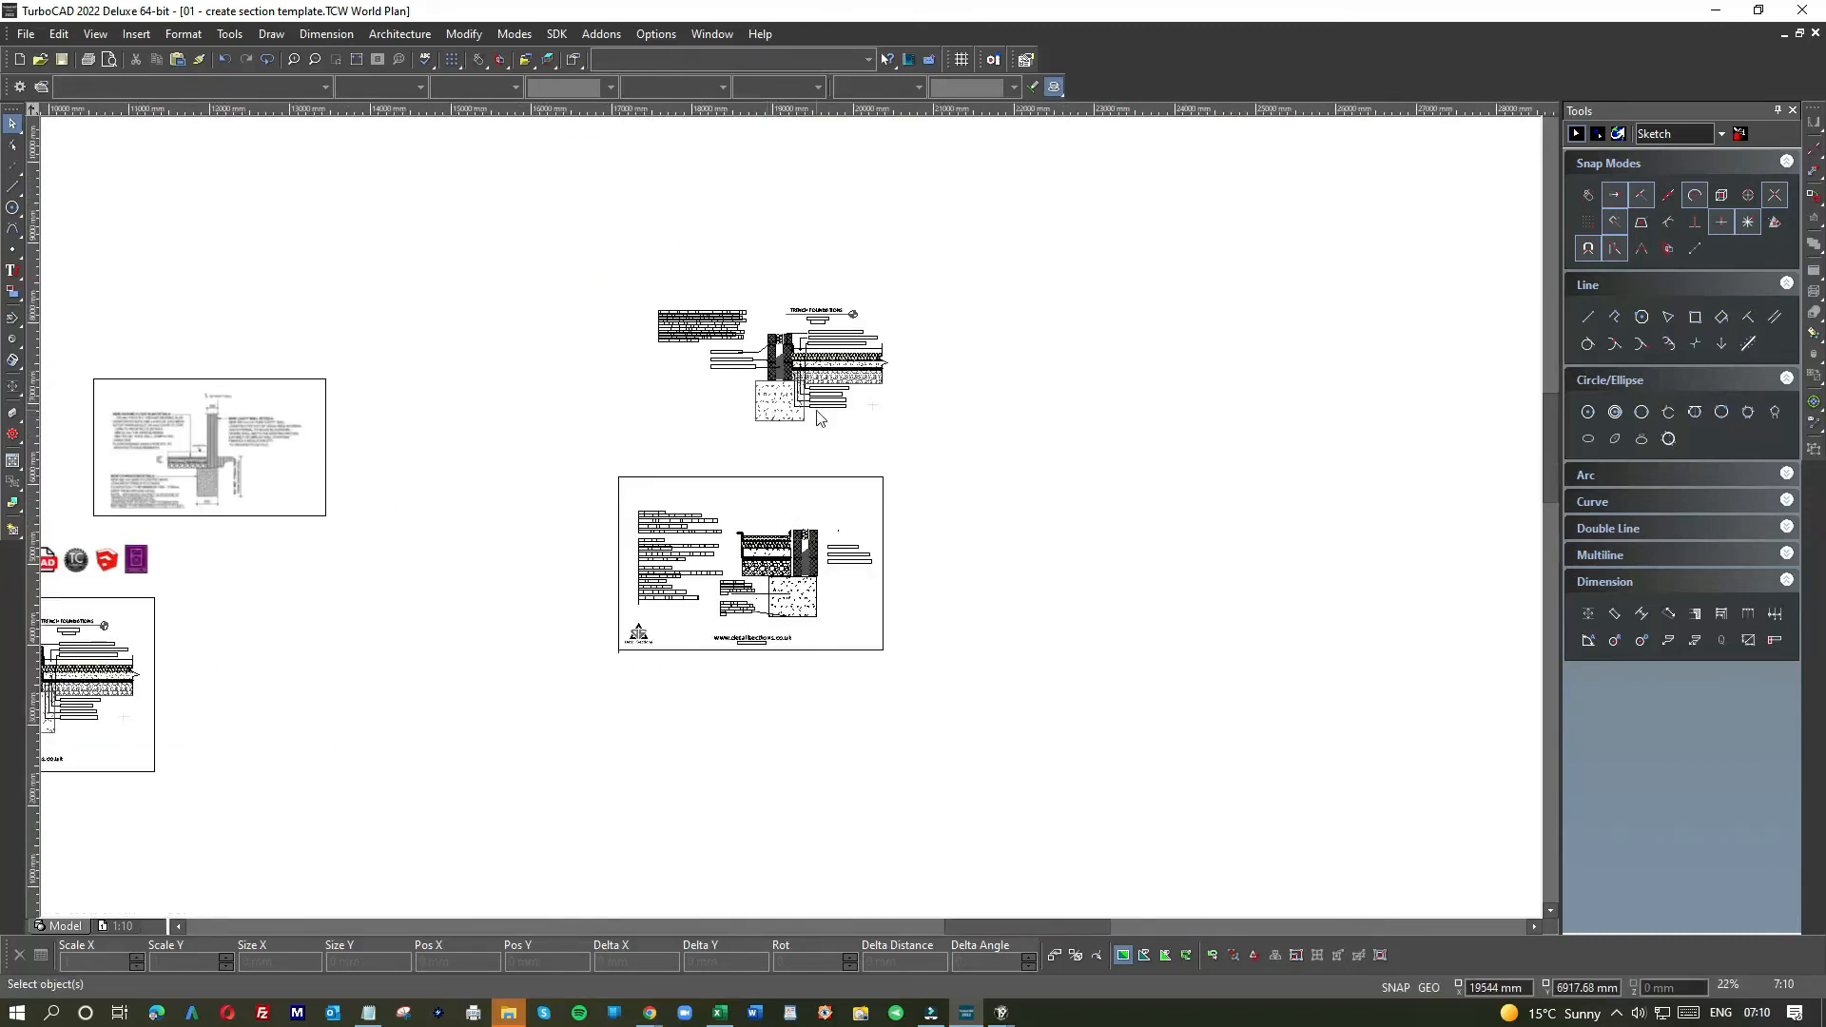
scroll(813, 402, "up", 2)
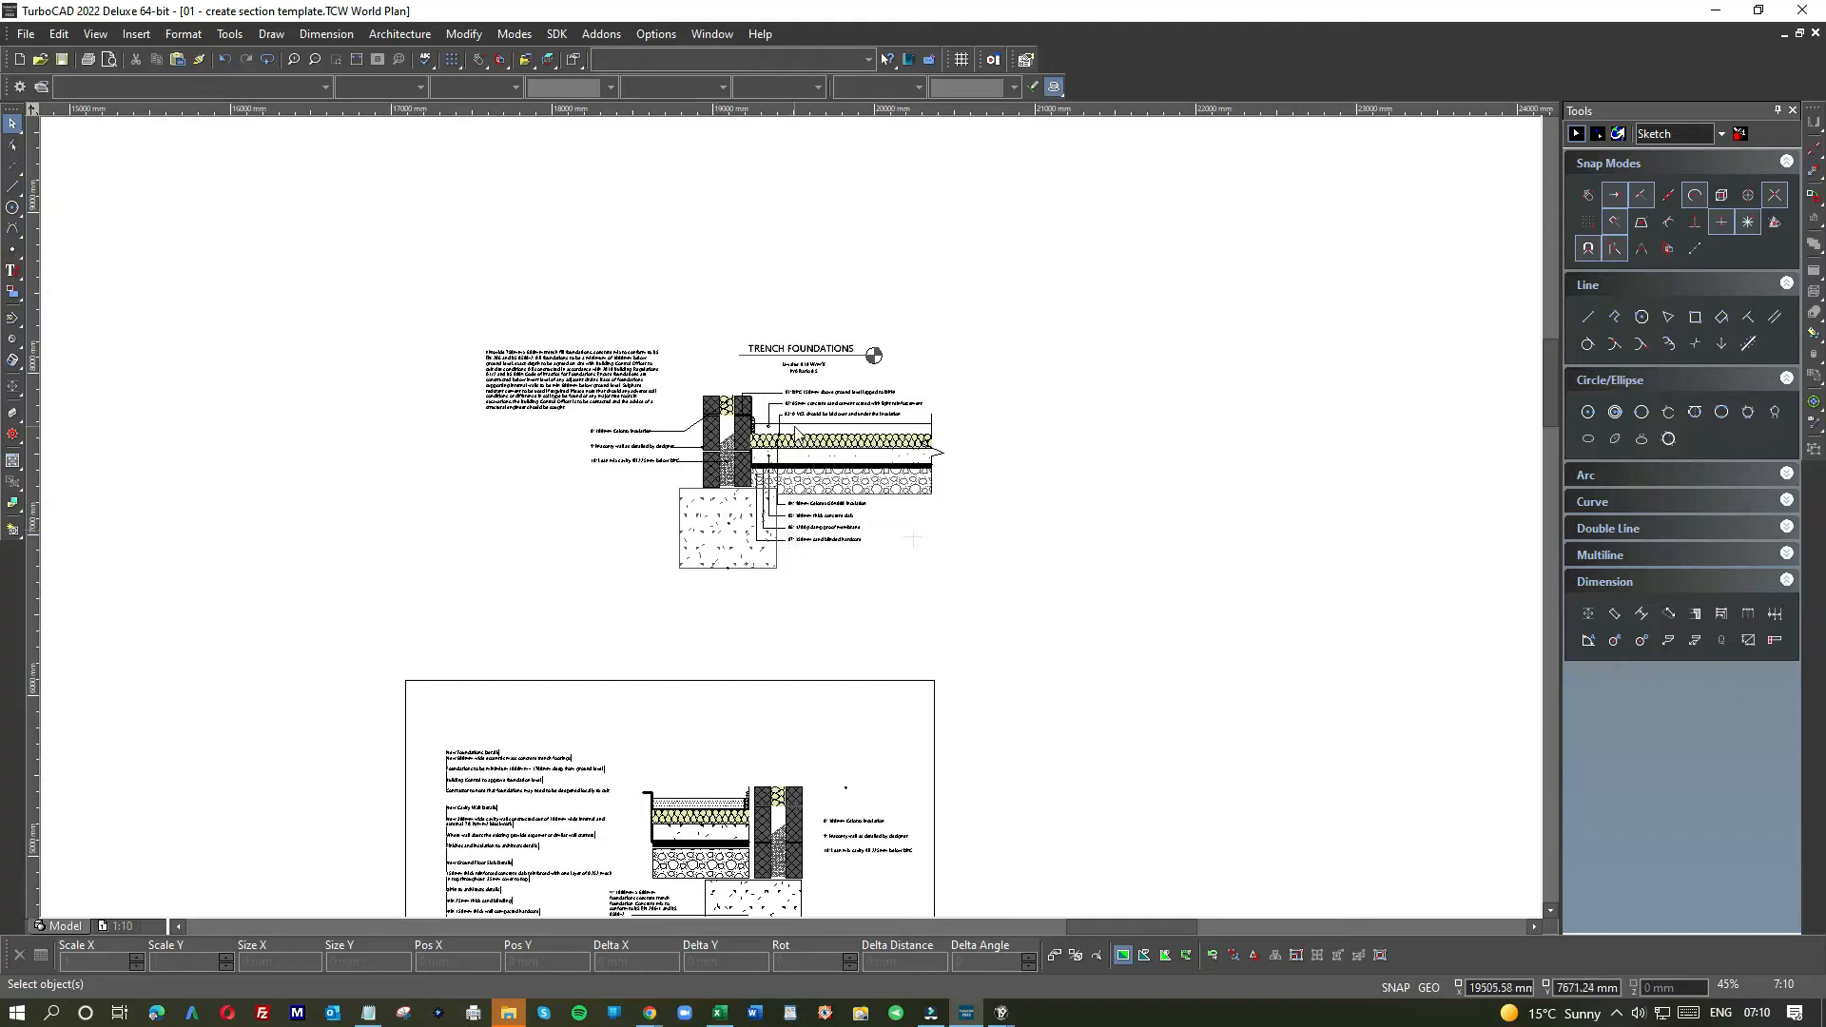
scroll(818, 574, "down", 2)
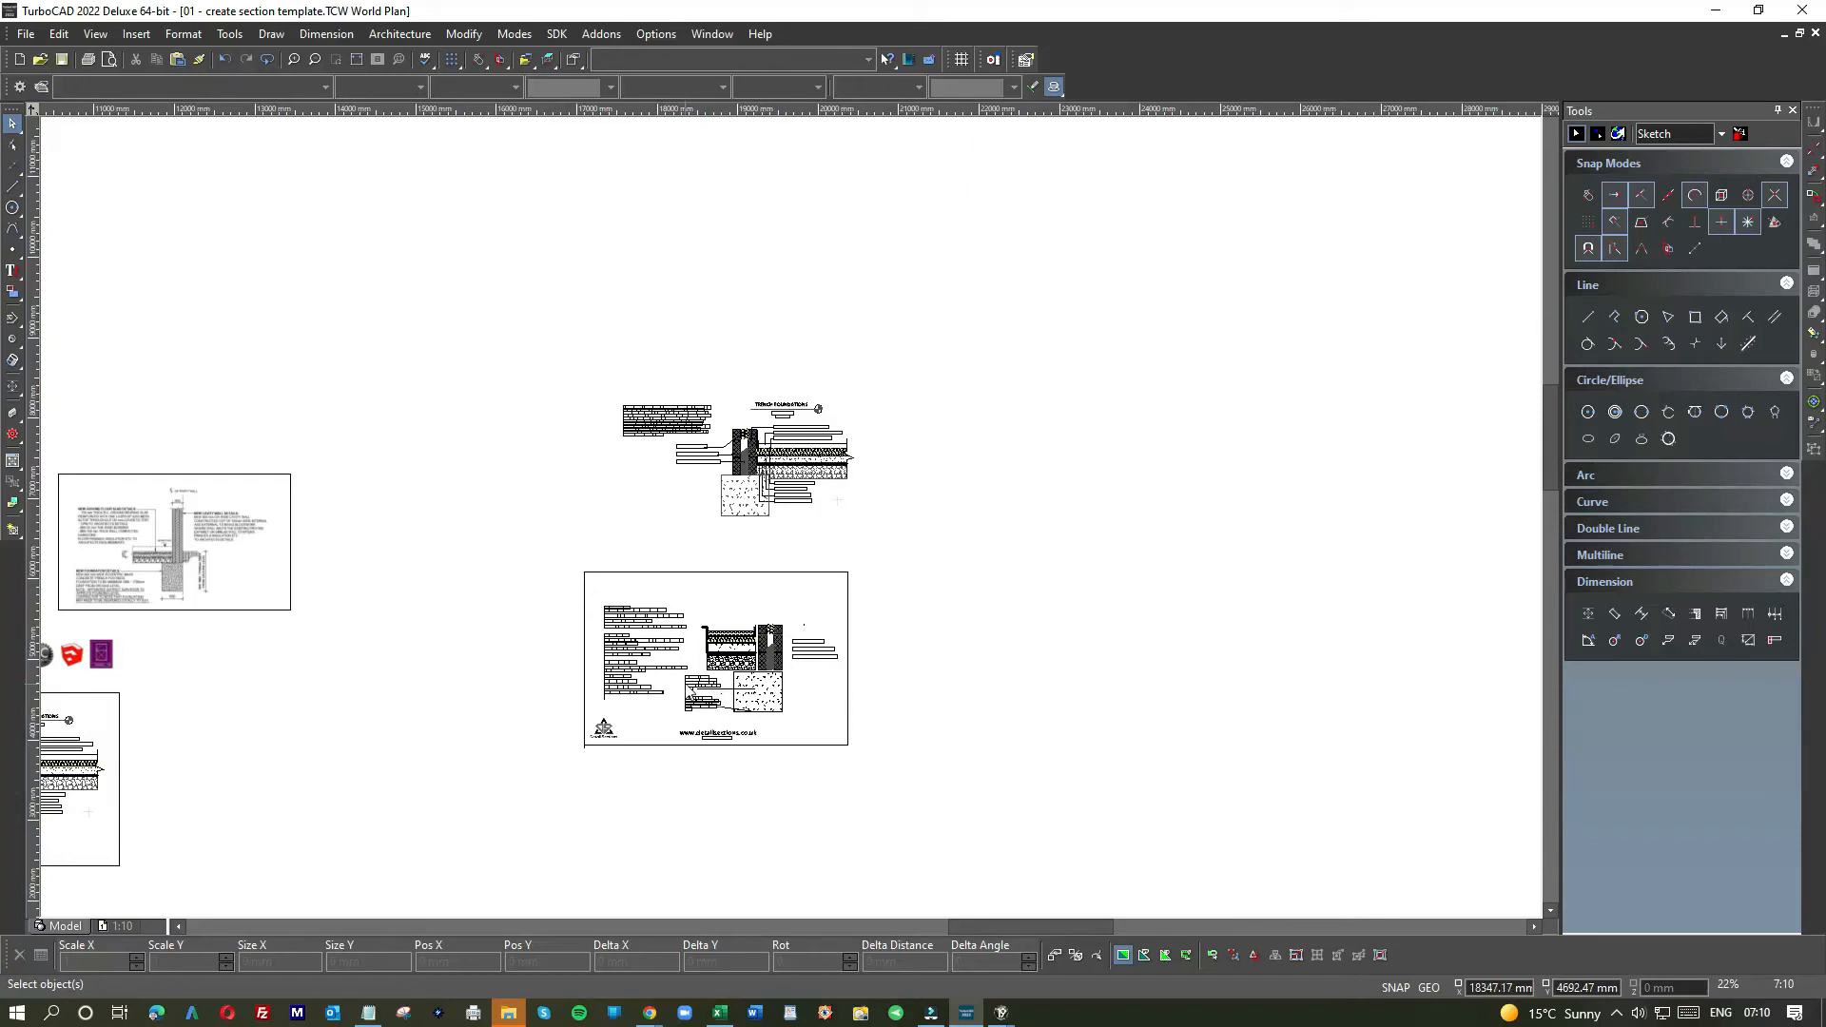
scroll(768, 502, "up", 2)
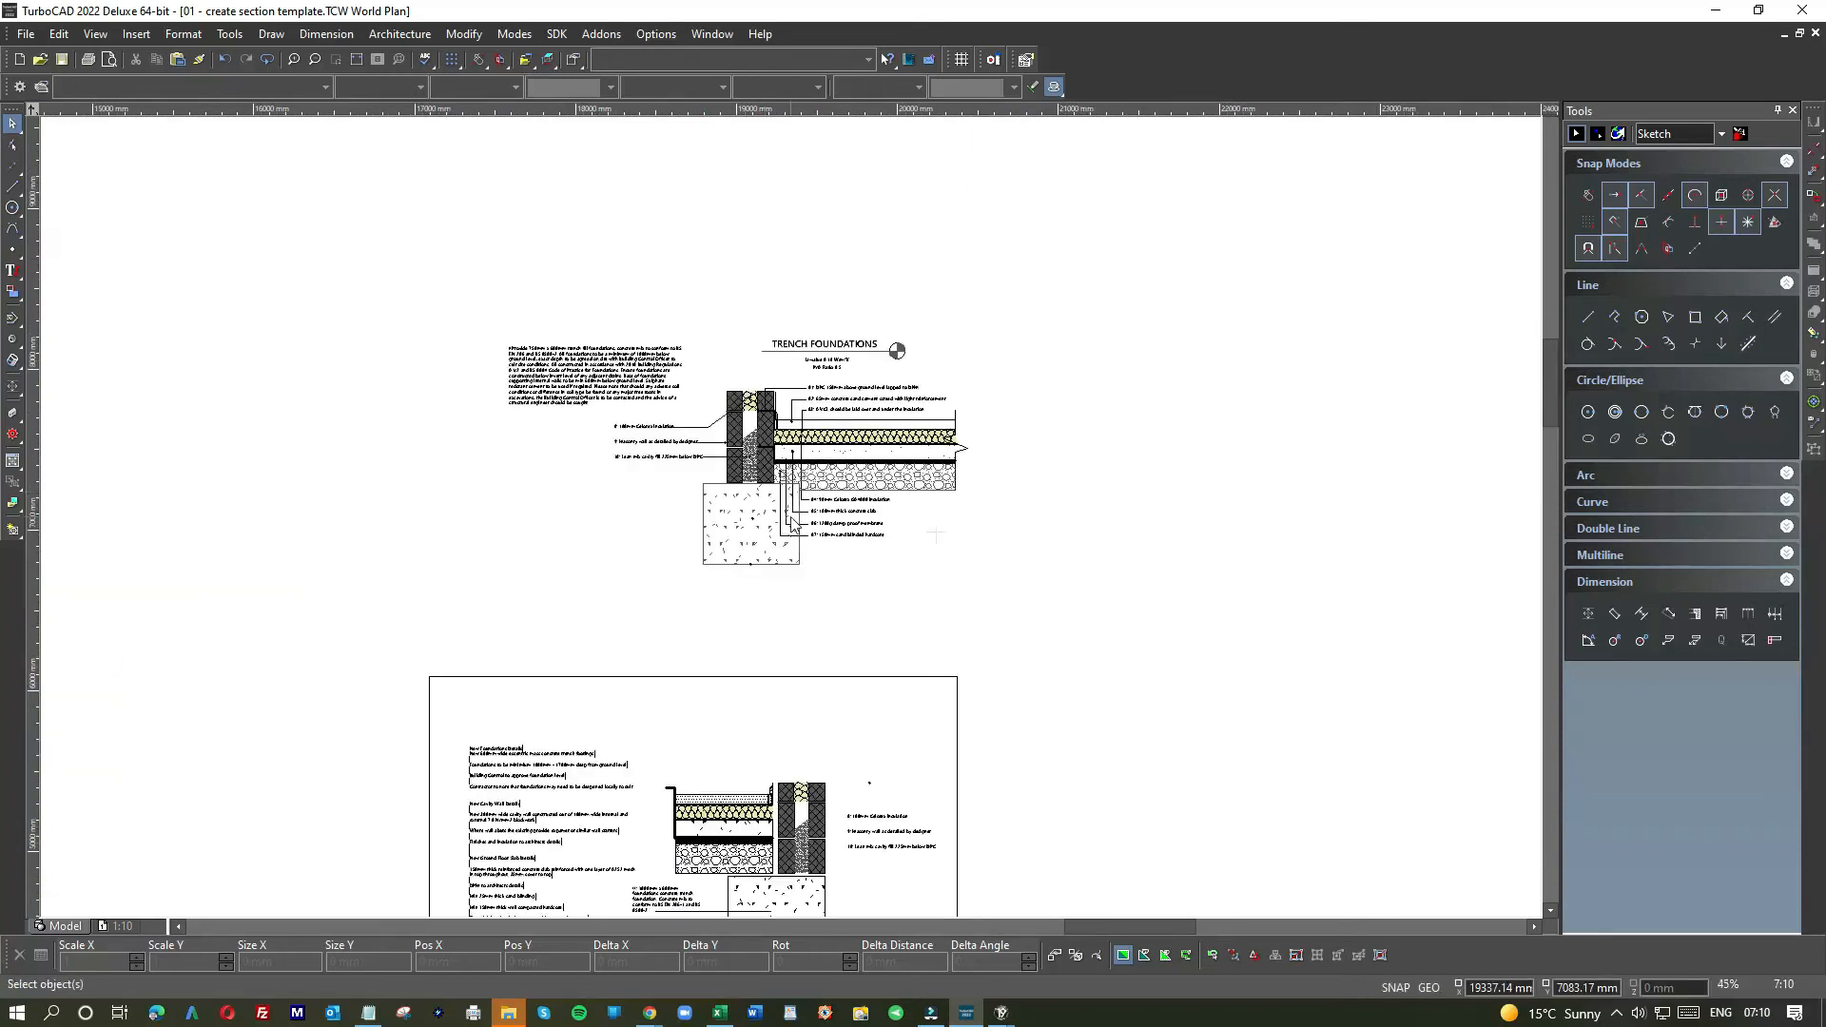
scroll(772, 542, "down", 2)
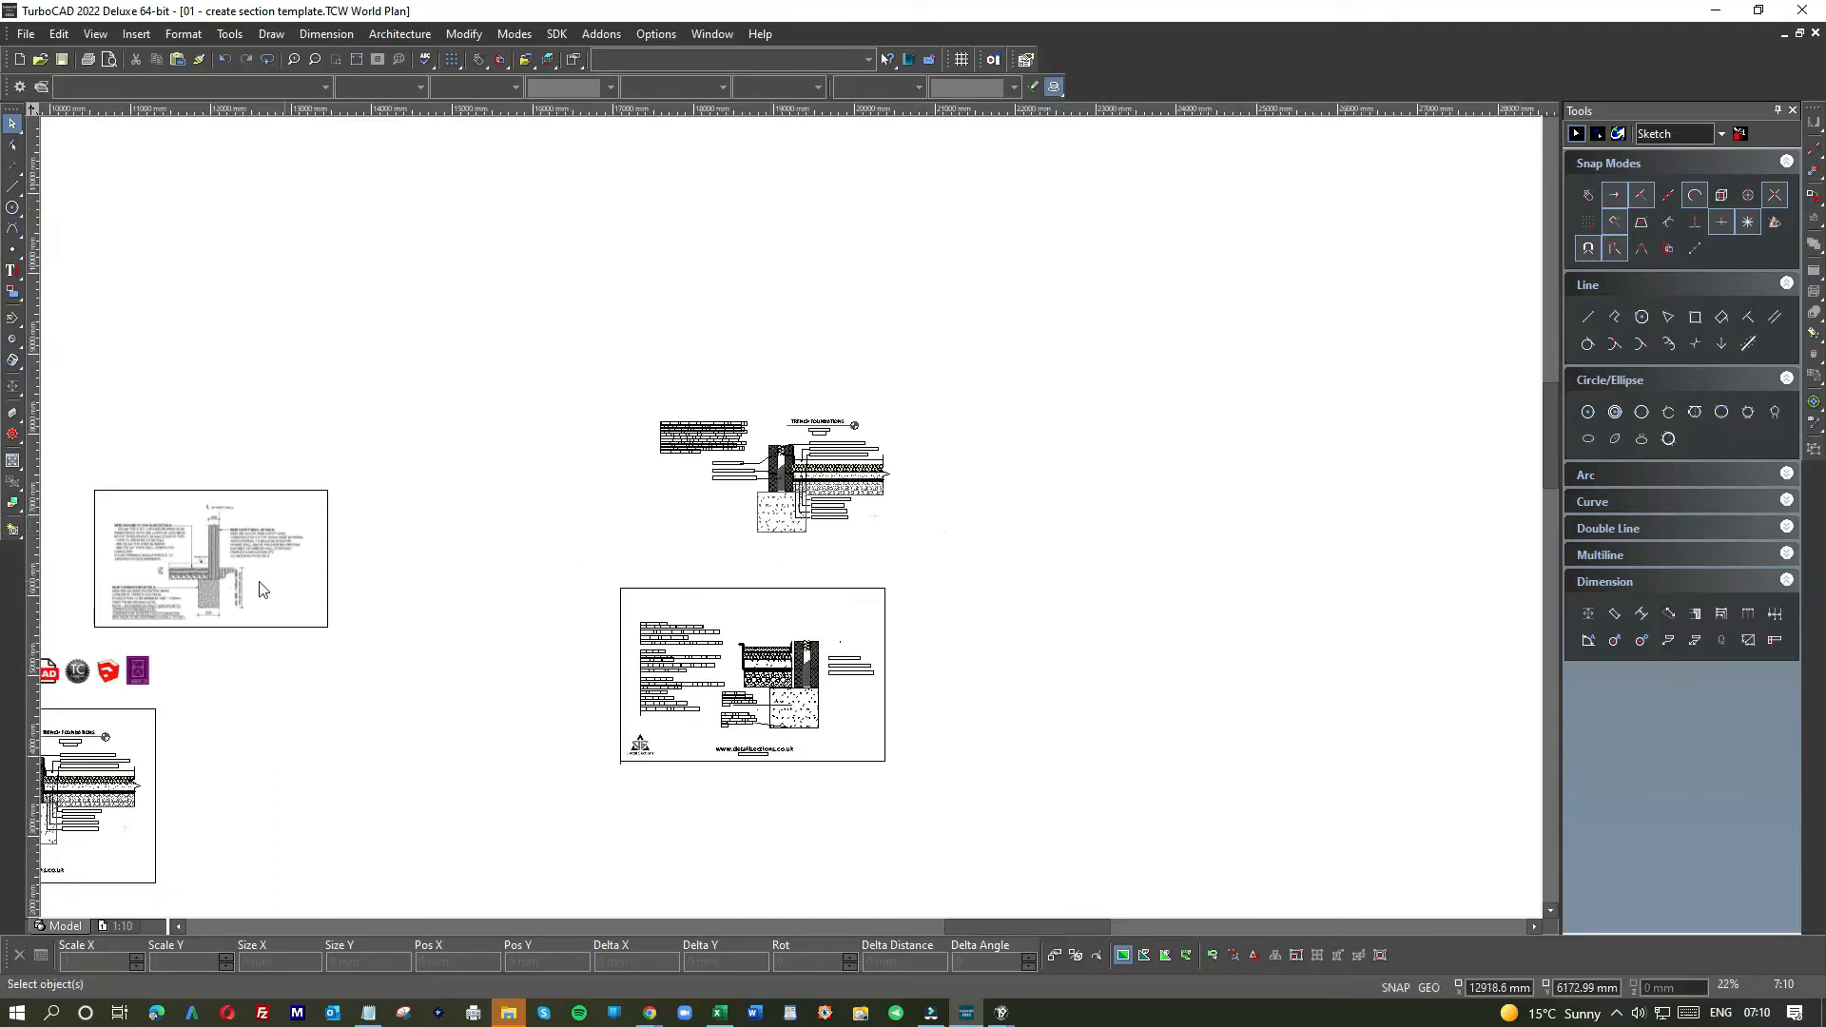
scroll(228, 601, "down", 2)
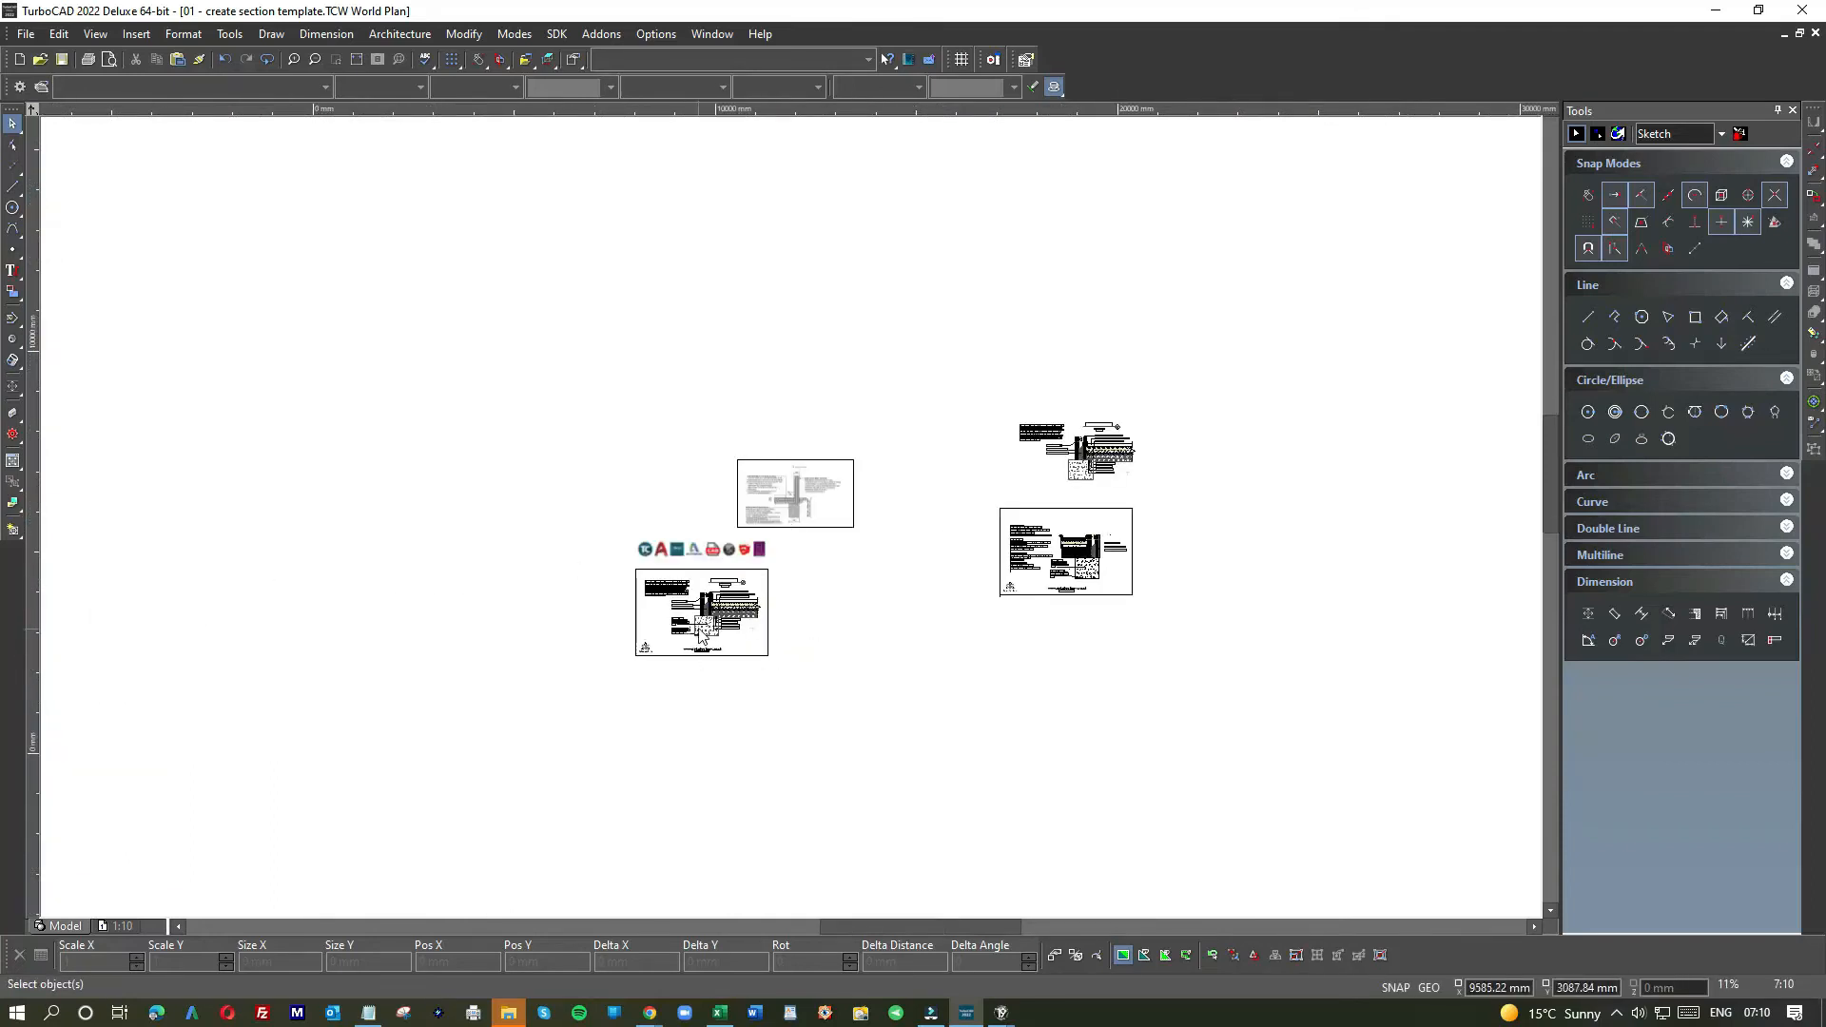
scroll(701, 635, "up", 4)
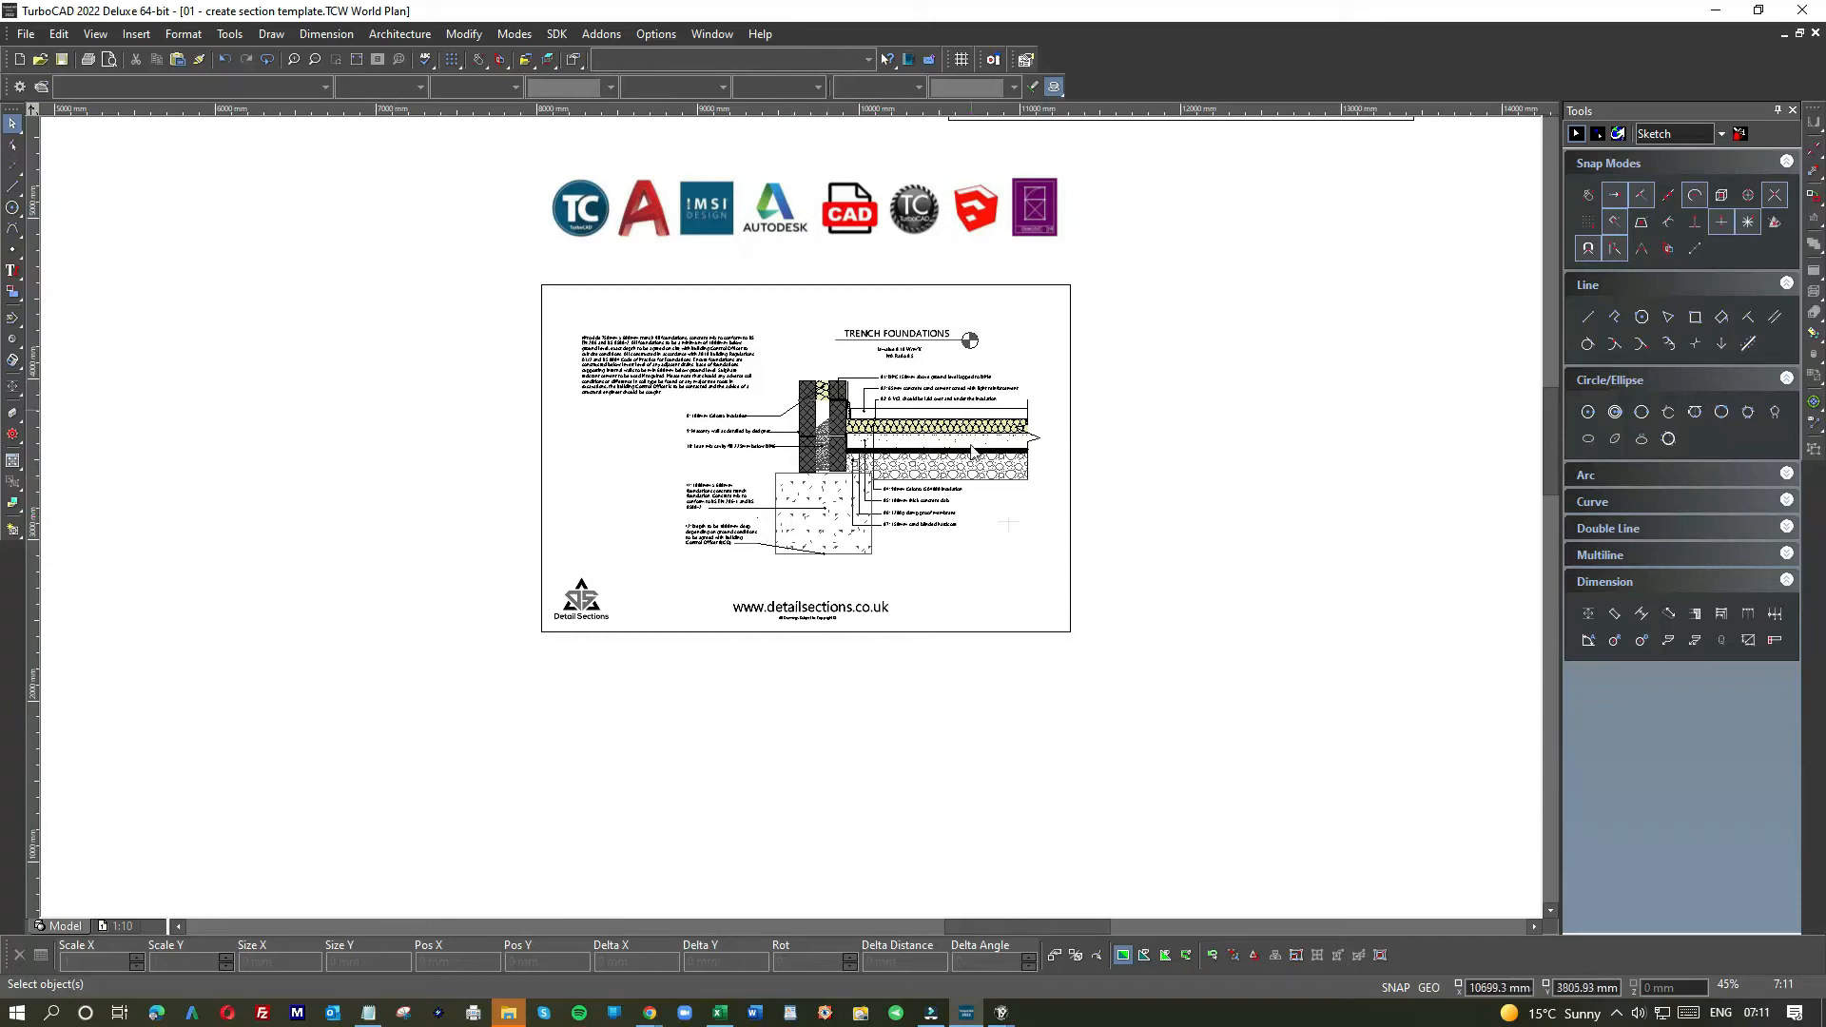
scroll(1114, 478, "down", 2)
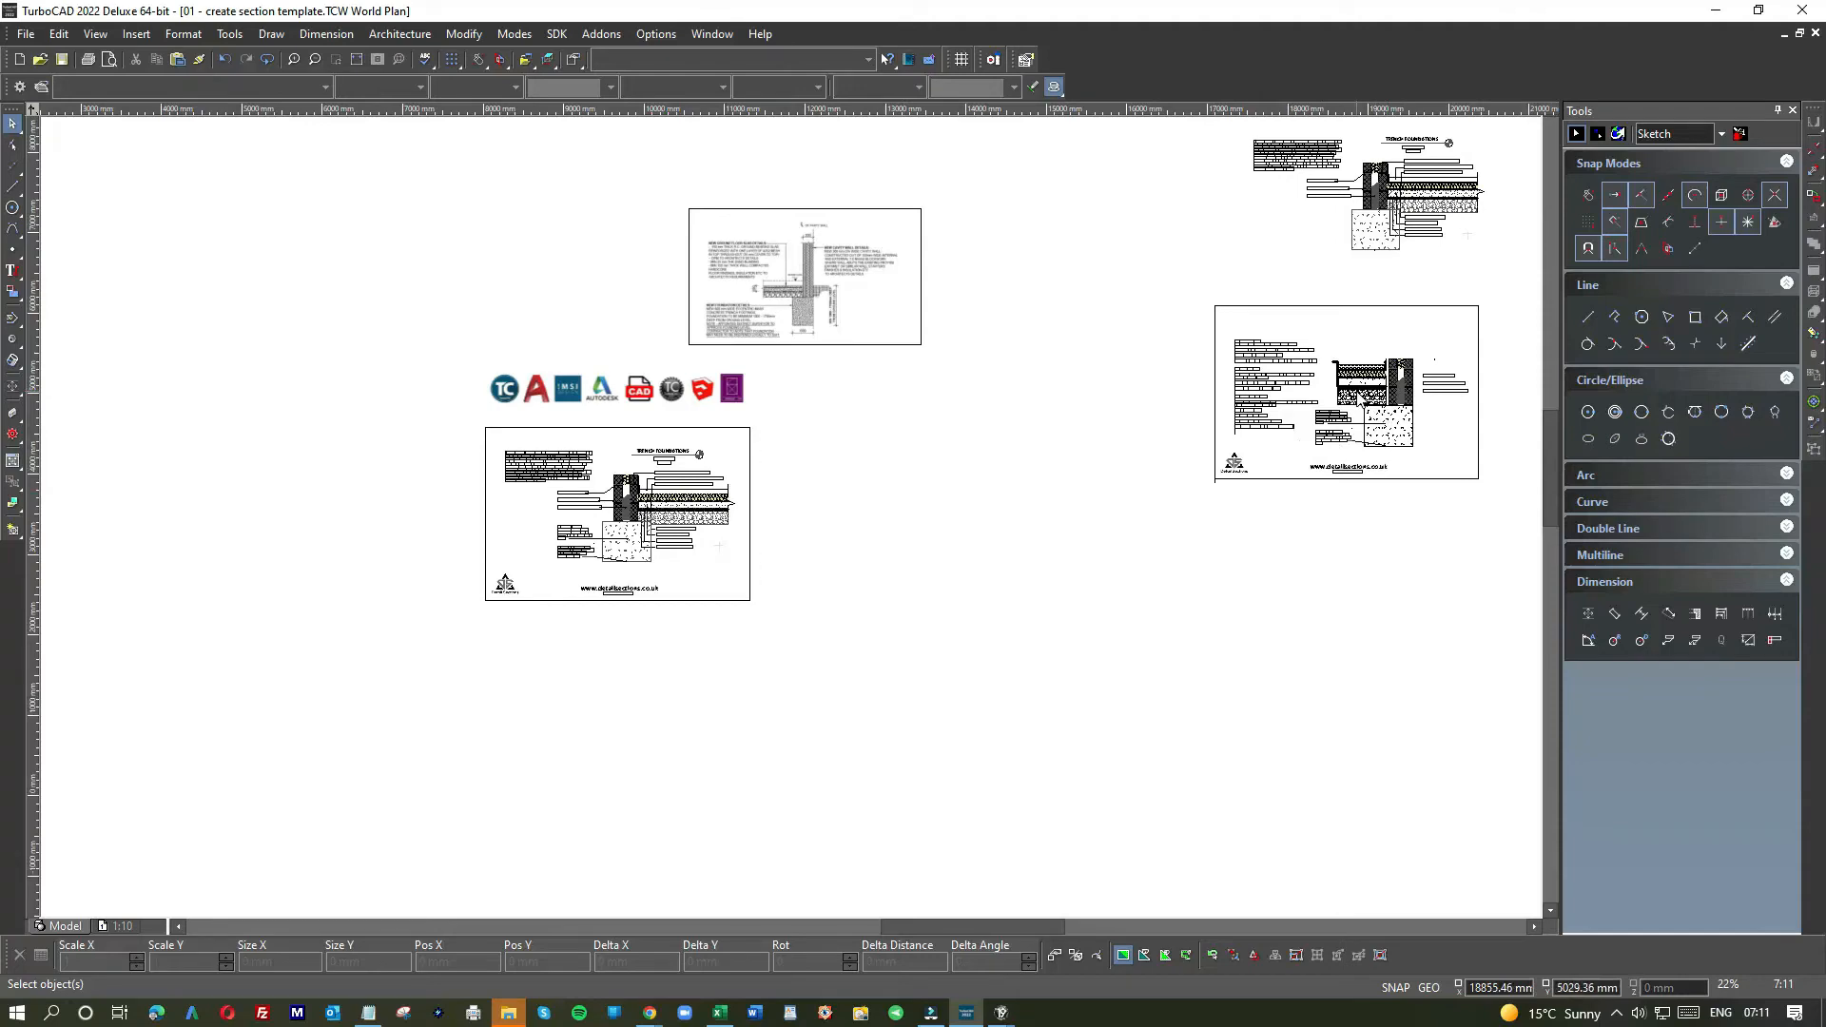
scroll(1388, 389, "up", 2)
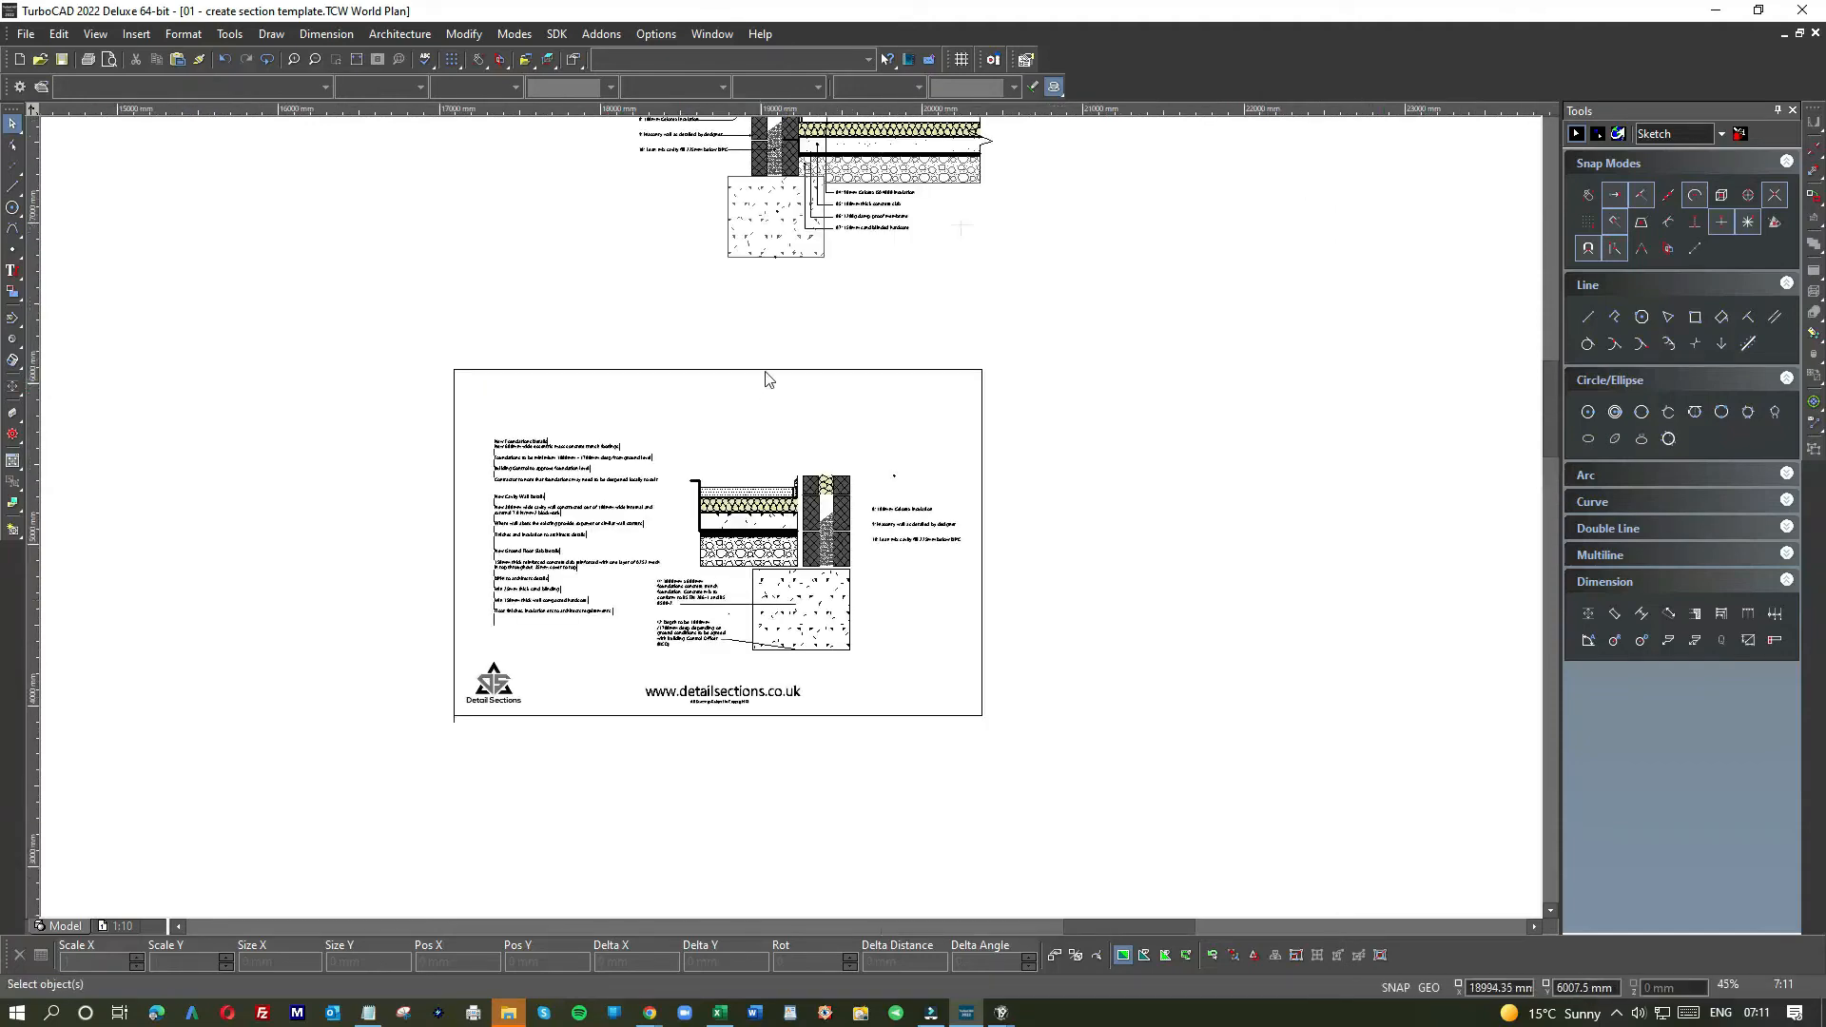
- Copy labels 01 to 03 from the Trench Foundations drawing to the space above the new section's floor slab
scroll(766, 384, "down", 2)
scroll(825, 405, "up", 4)
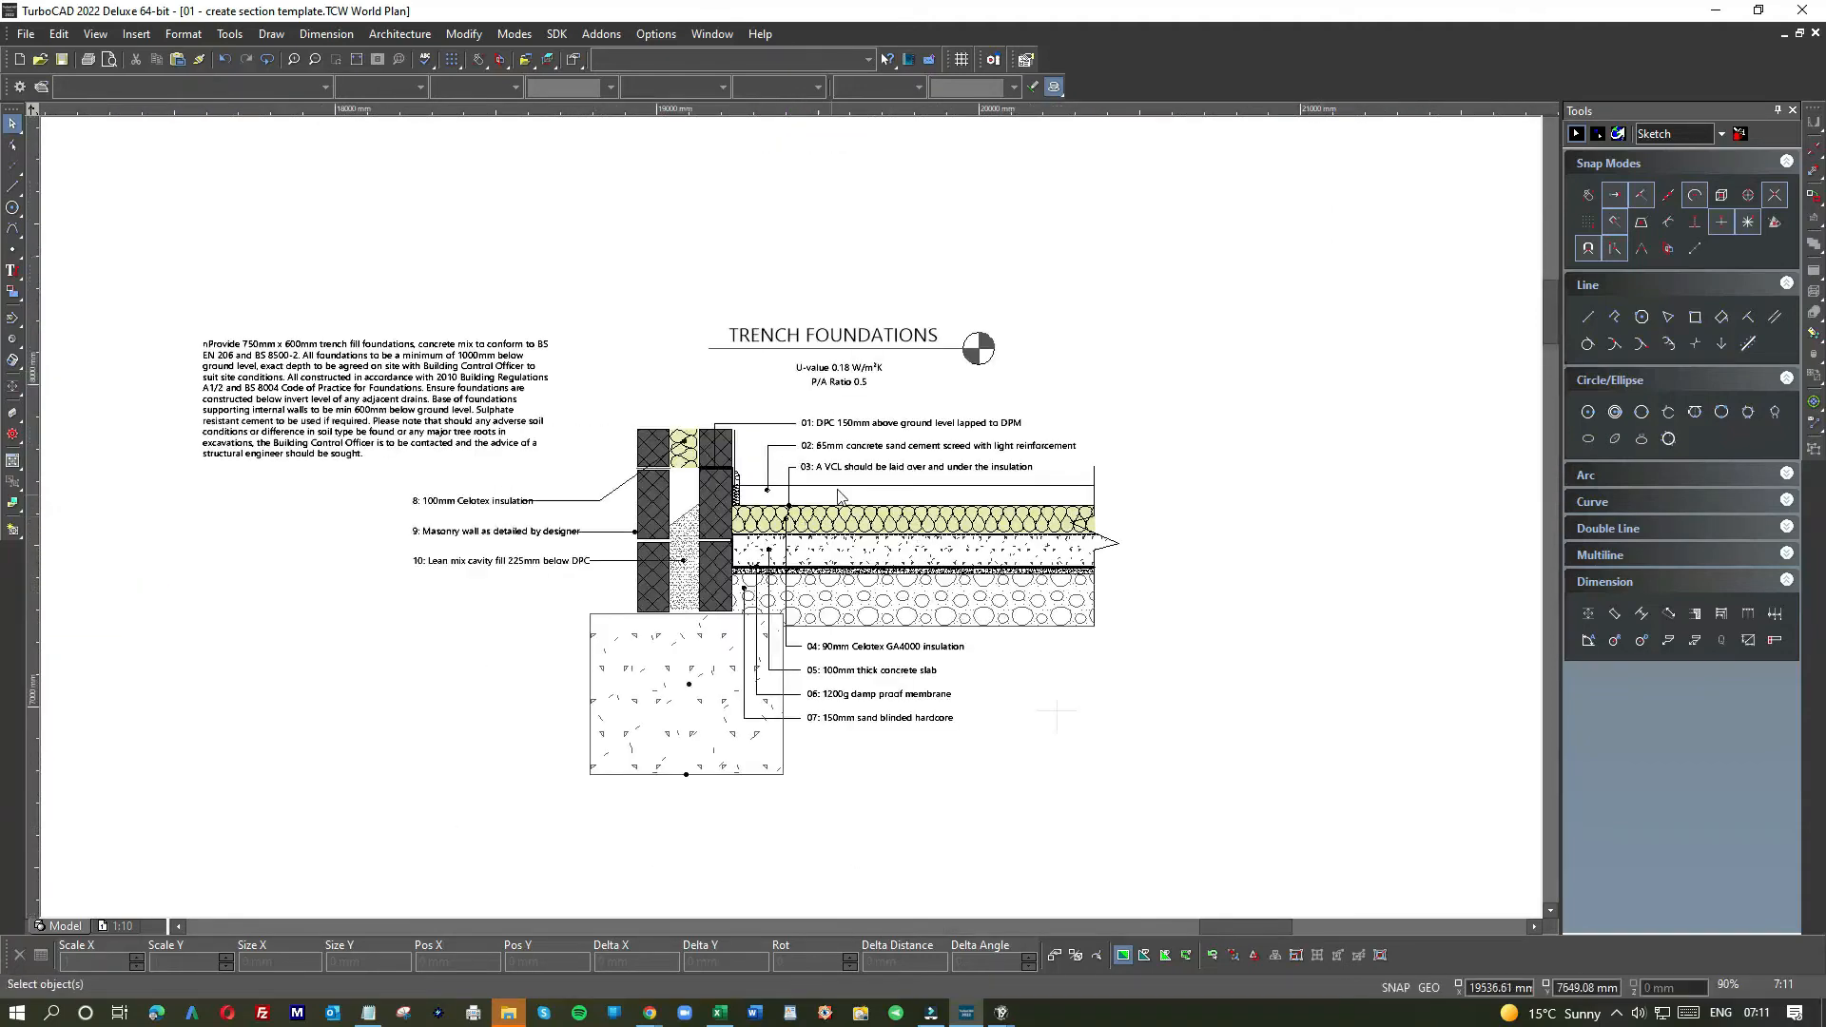
left_click_drag(859, 482, 819, 409)
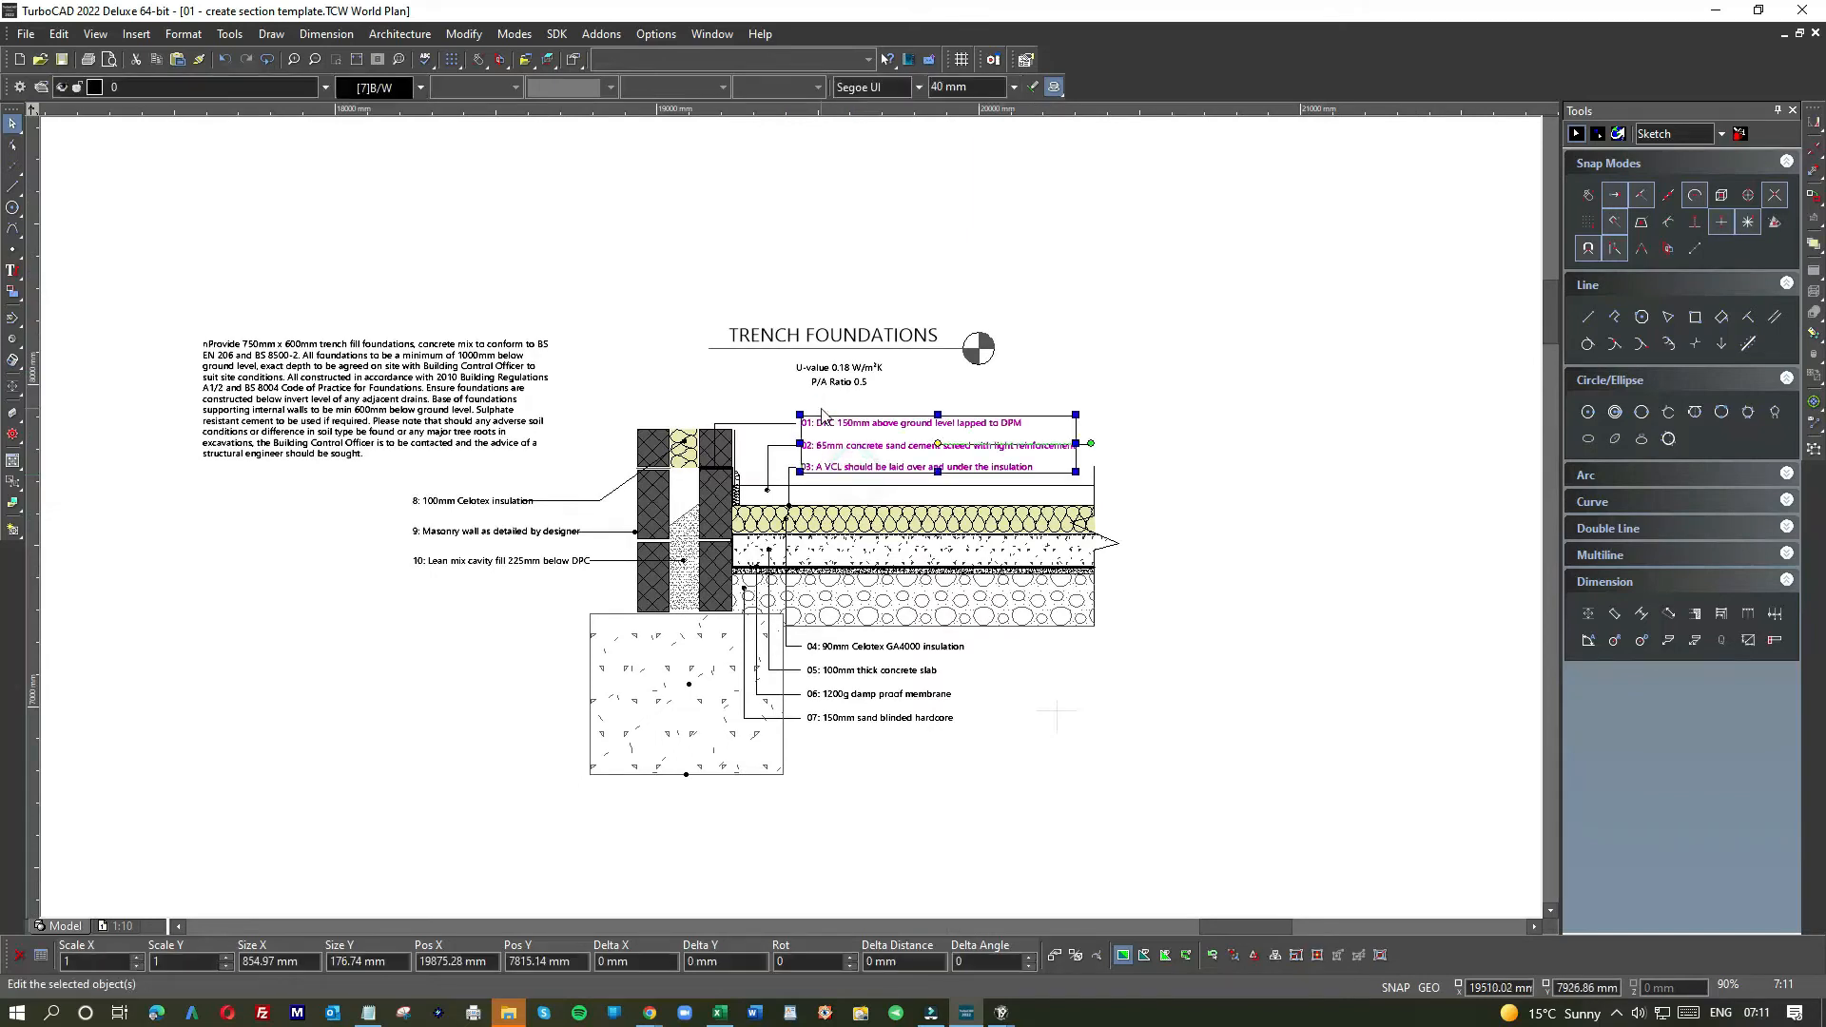
scroll(824, 425, "down", 2)
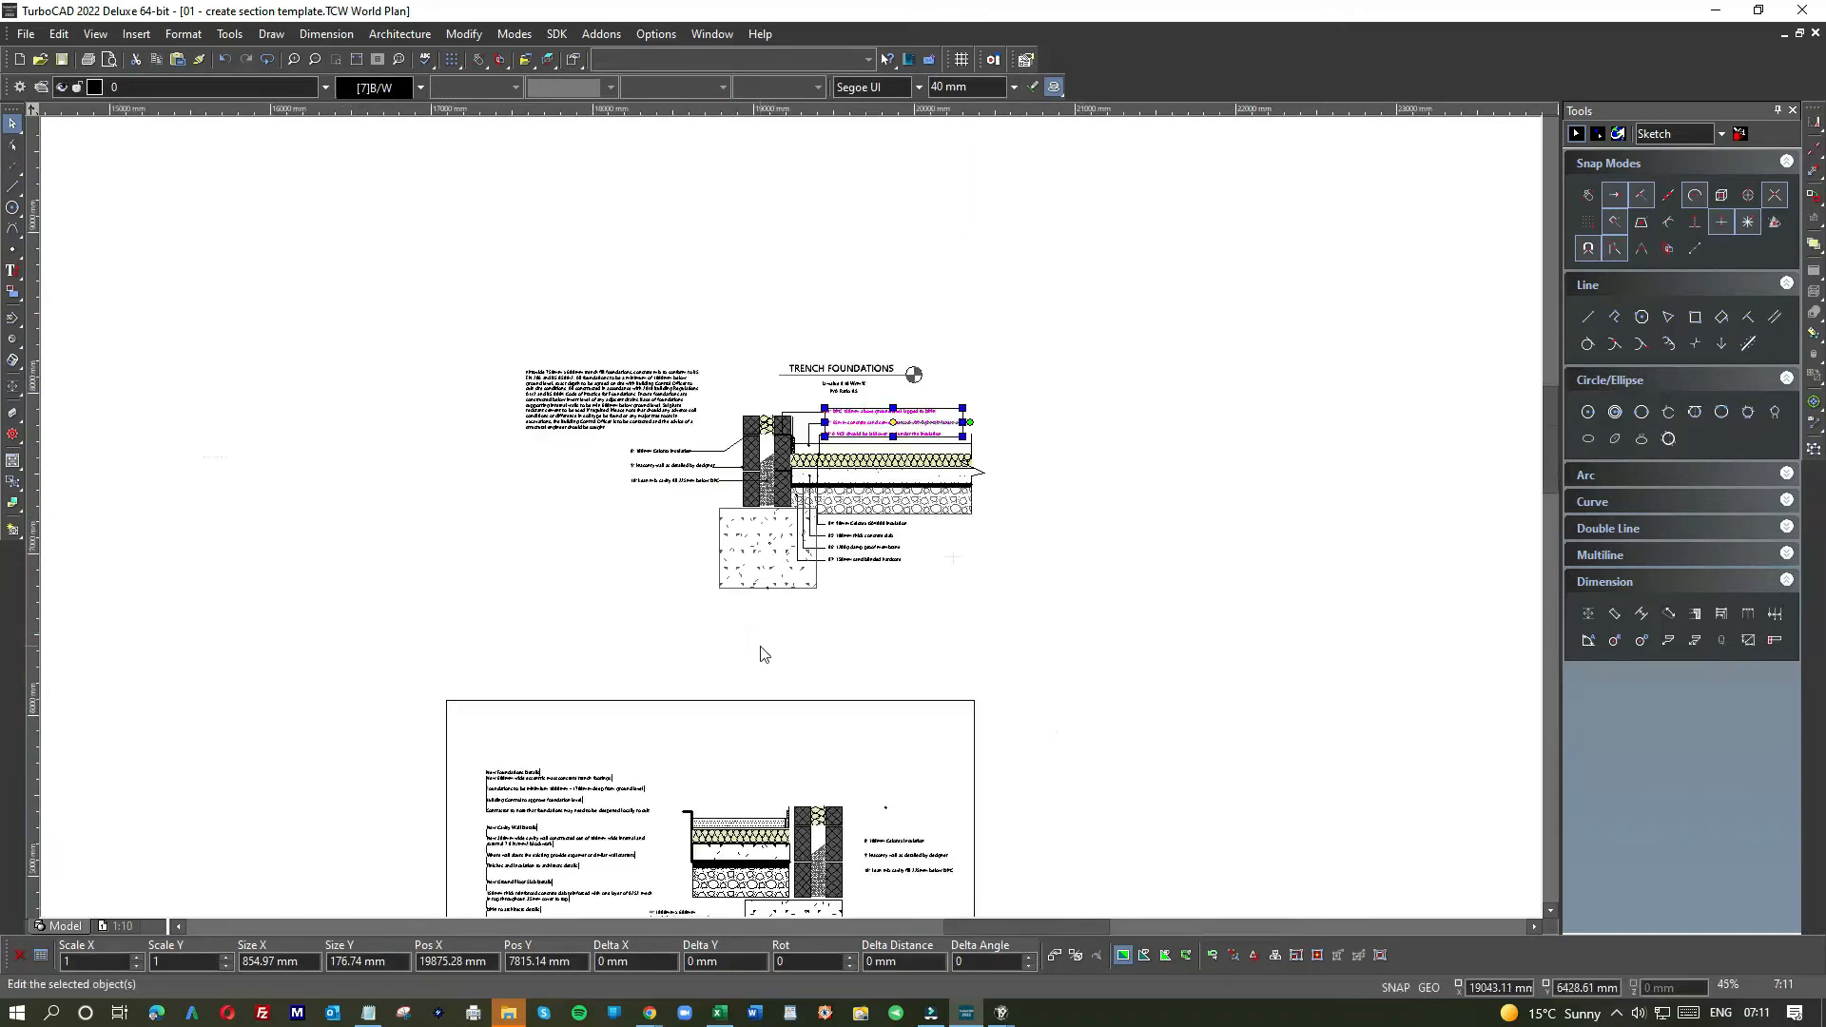
scroll(775, 532, "down", 2)
left_click(737, 540)
key("ctrl+v")
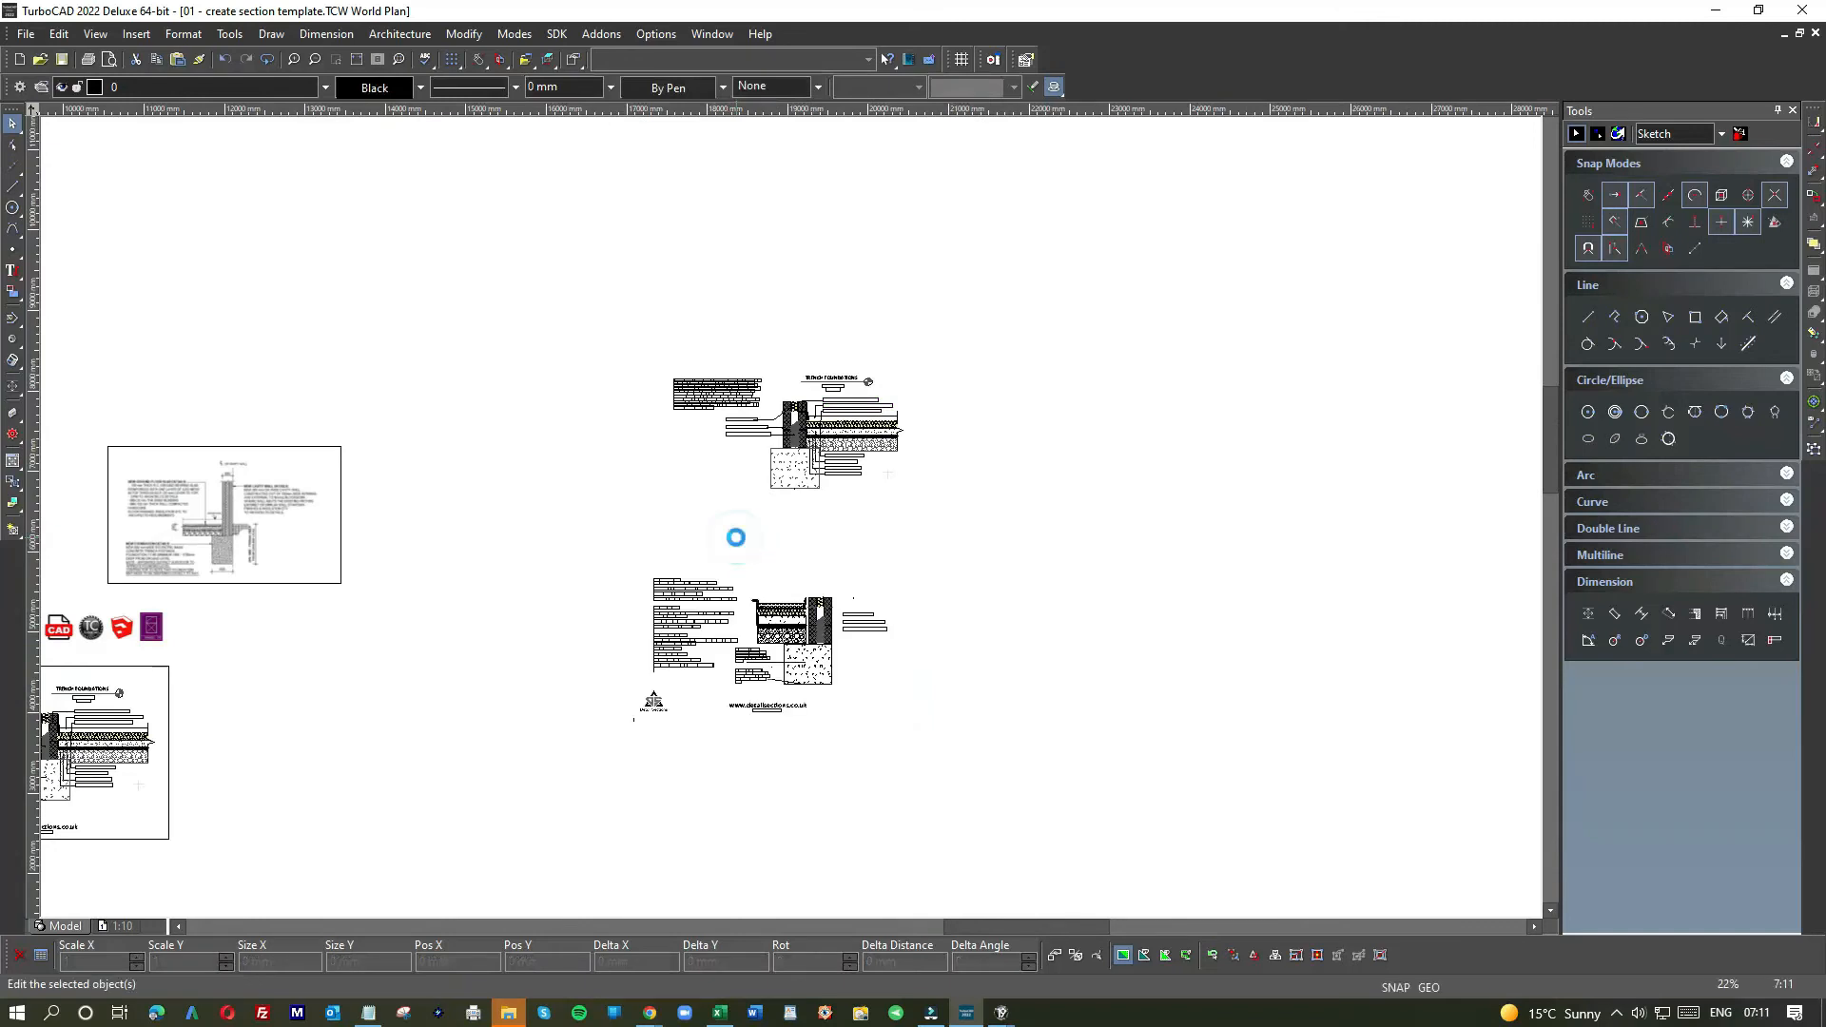
scroll(761, 532, "up", 2)
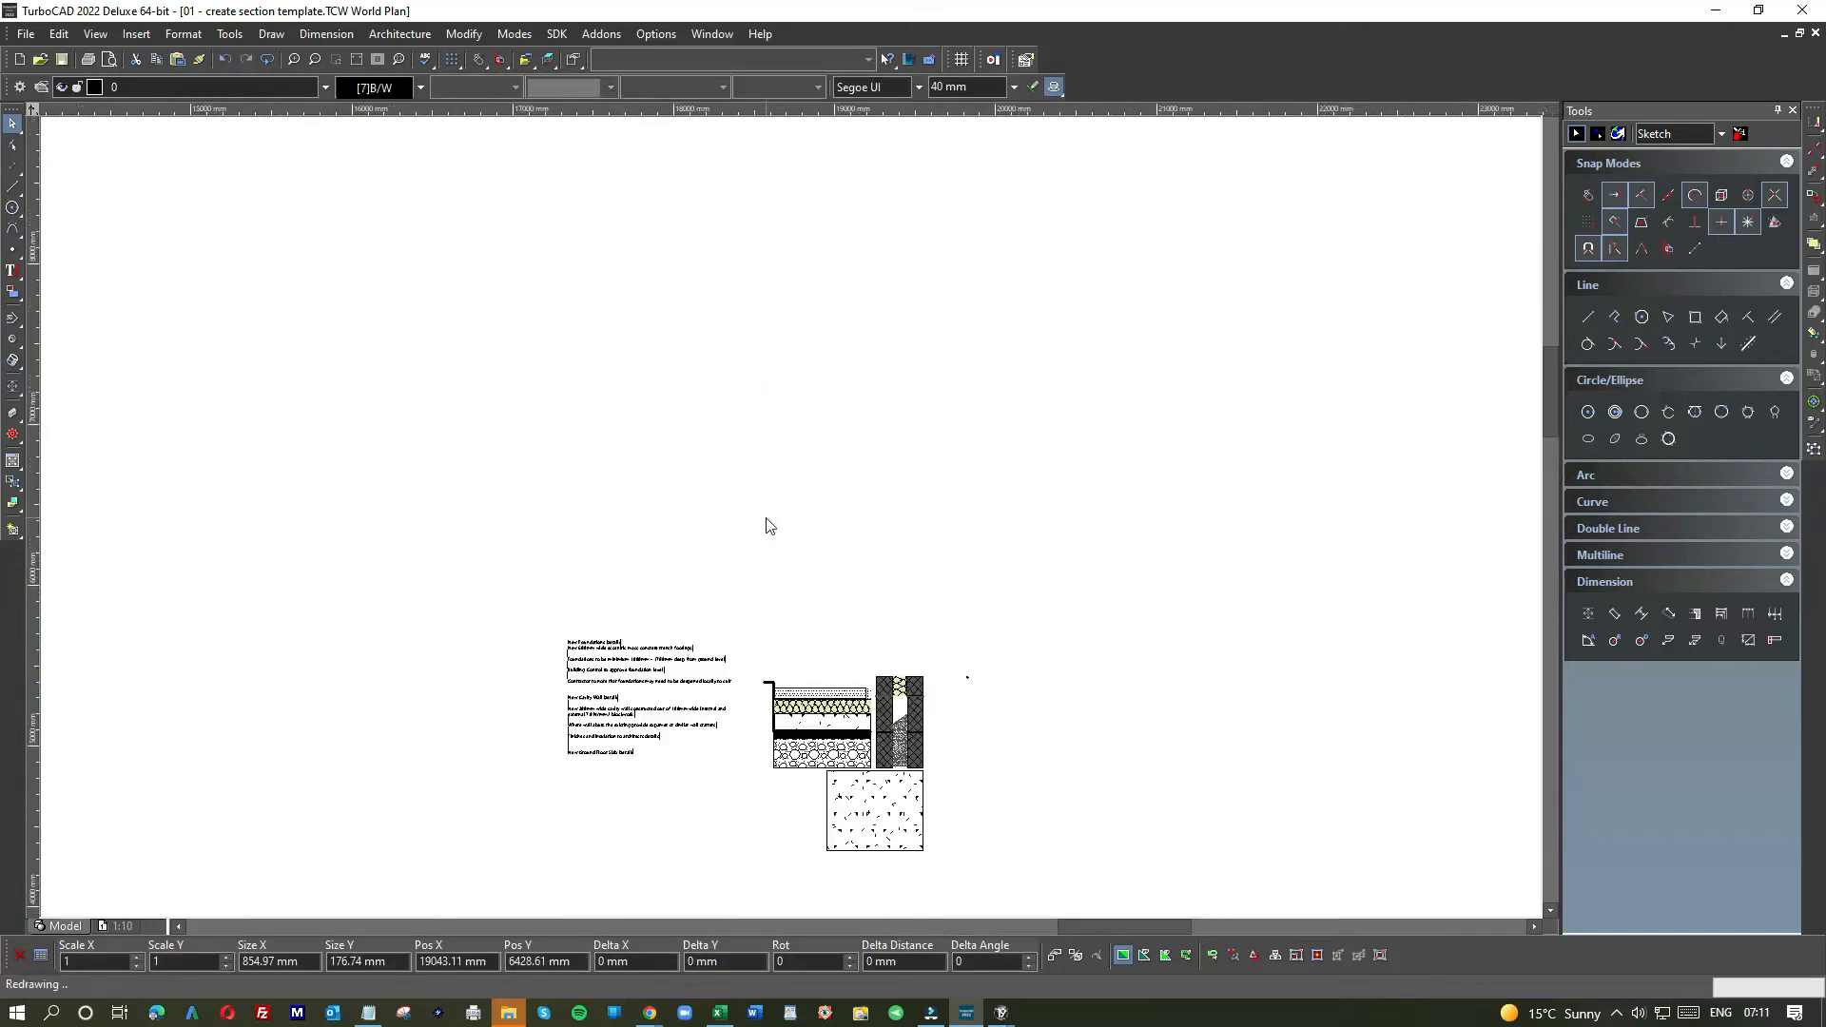
left_click_drag(794, 525, 795, 650)
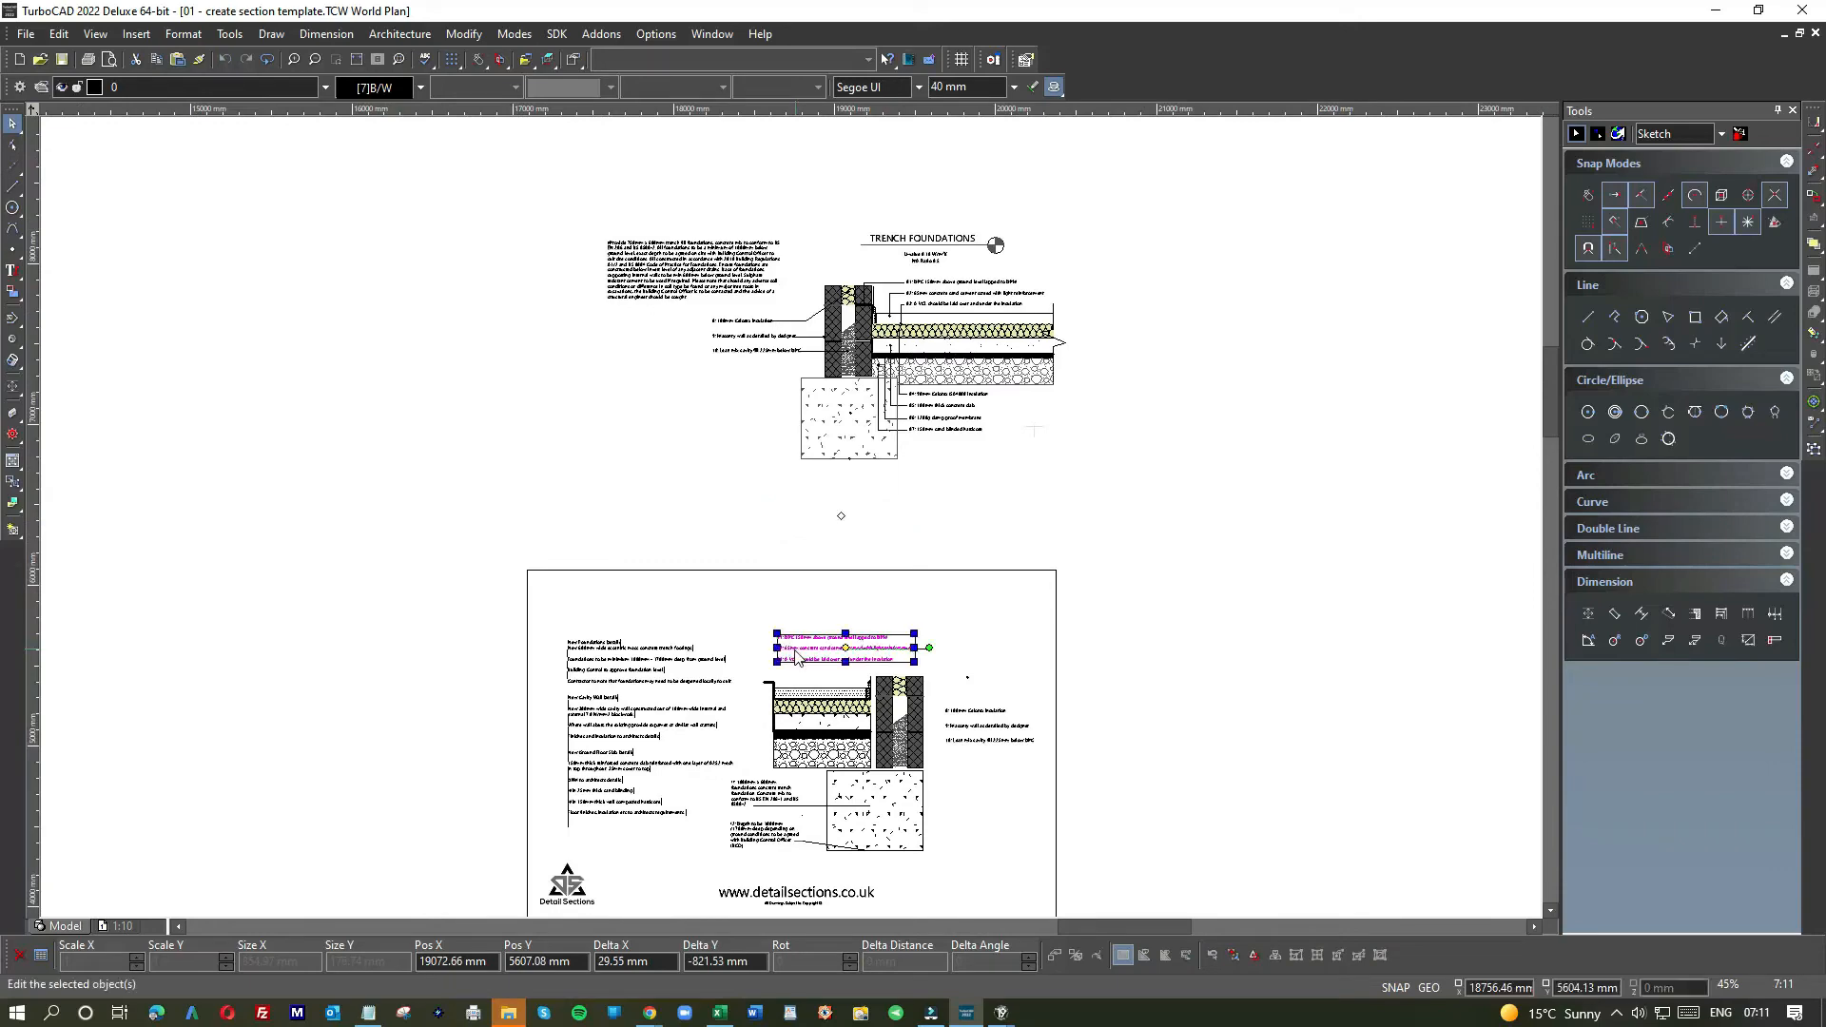
scroll(795, 670, "up", 4)
left_click_drag(796, 516, 749, 473)
left_click(768, 371)
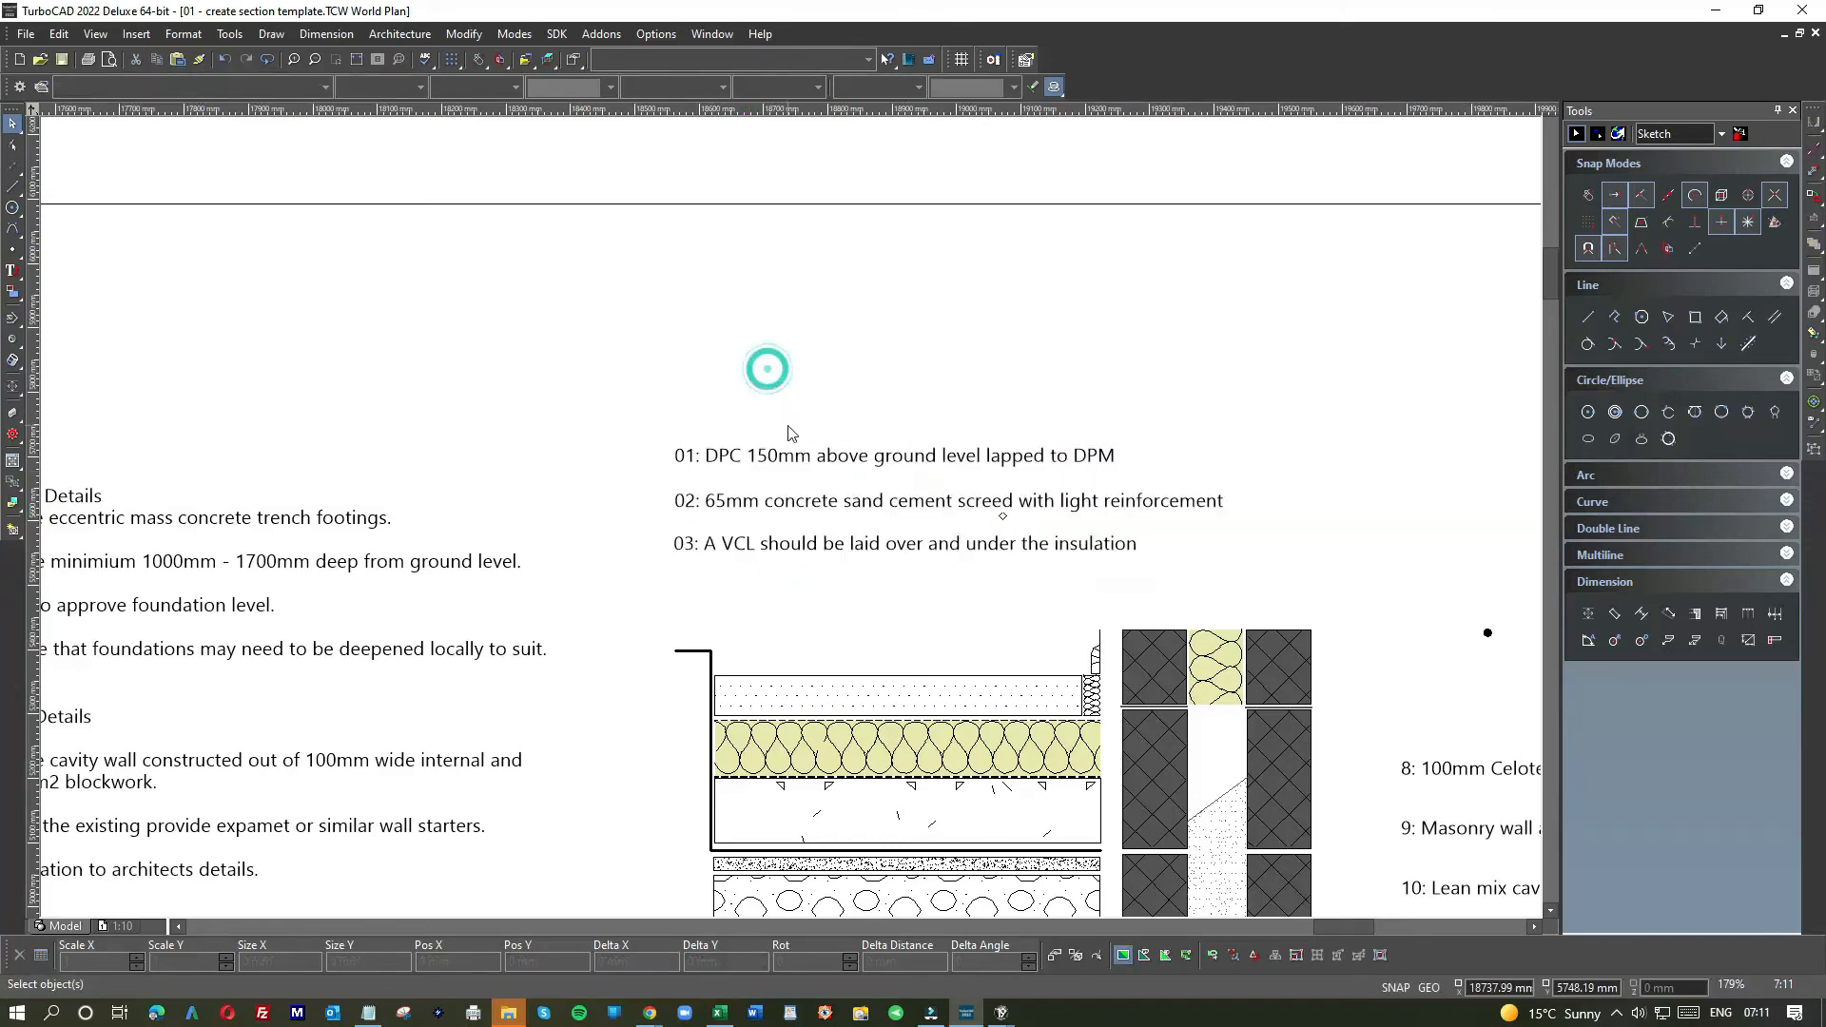
- Delete the horizontal leader line of label 11 beside the new section's foundation
scroll(789, 426, "down", 1)
scroll(805, 554, "down", 1)
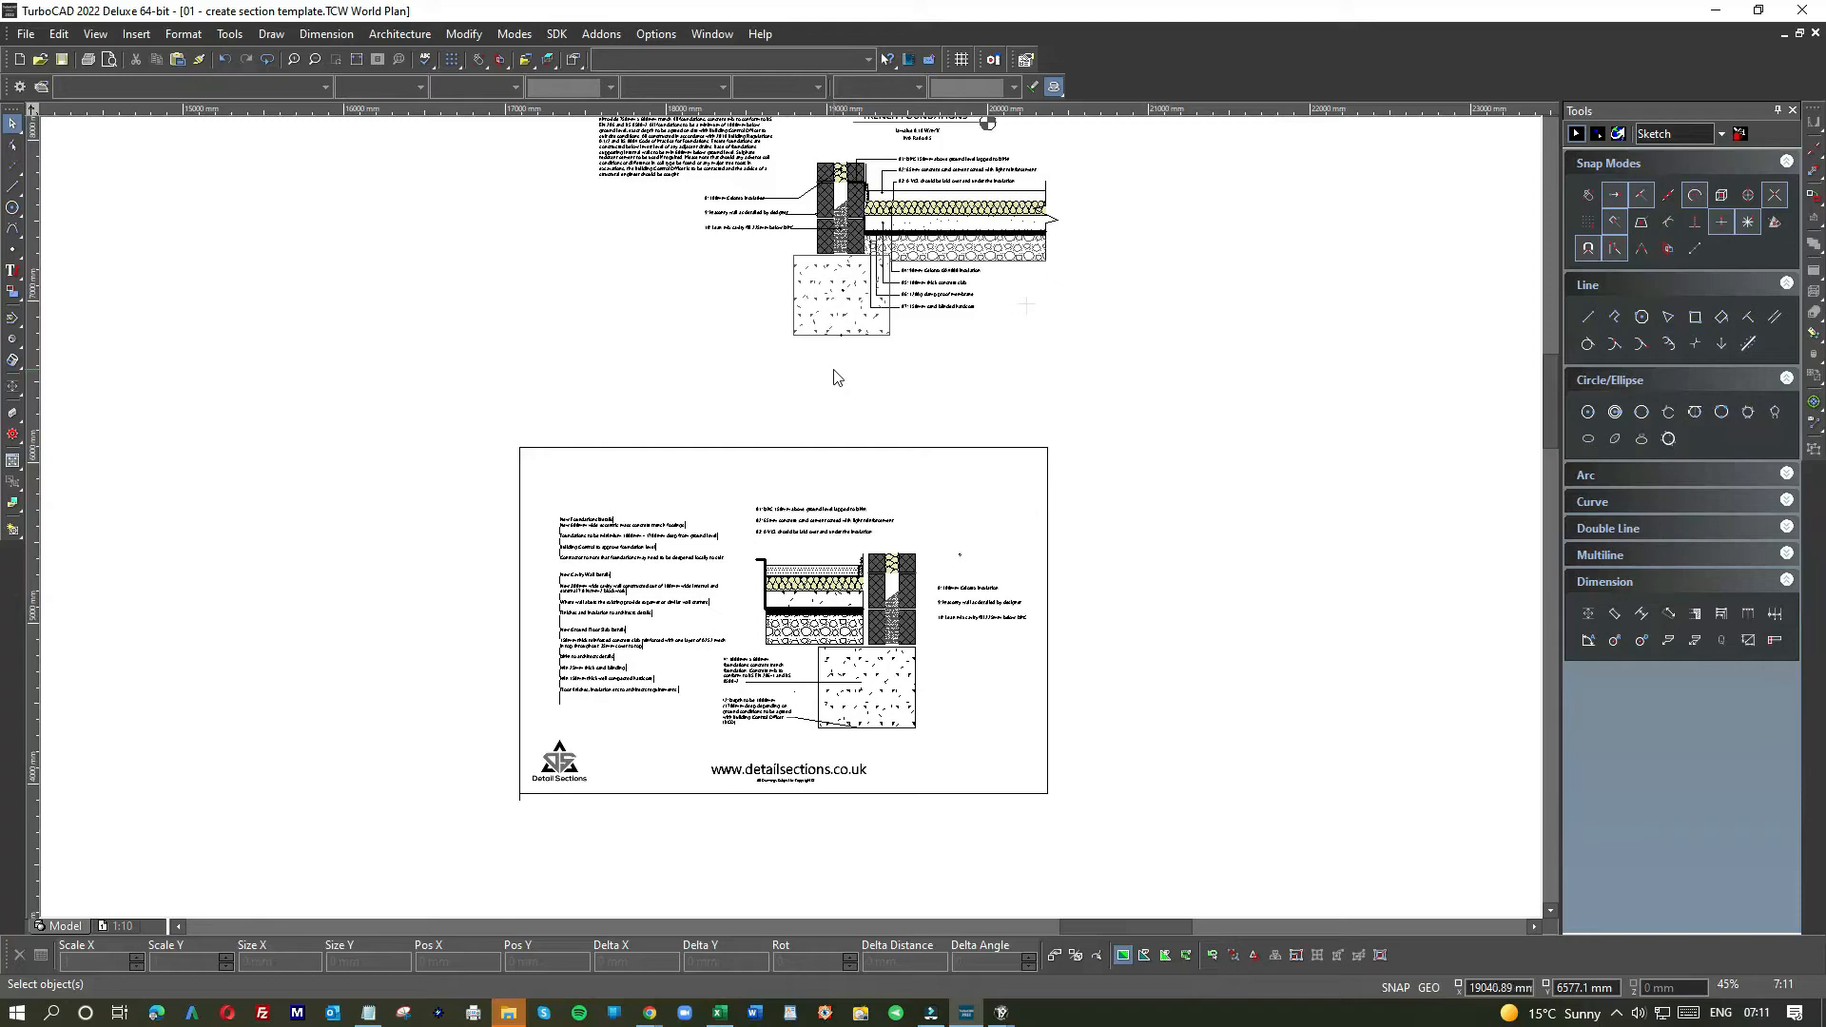
scroll(758, 746, "up", 2)
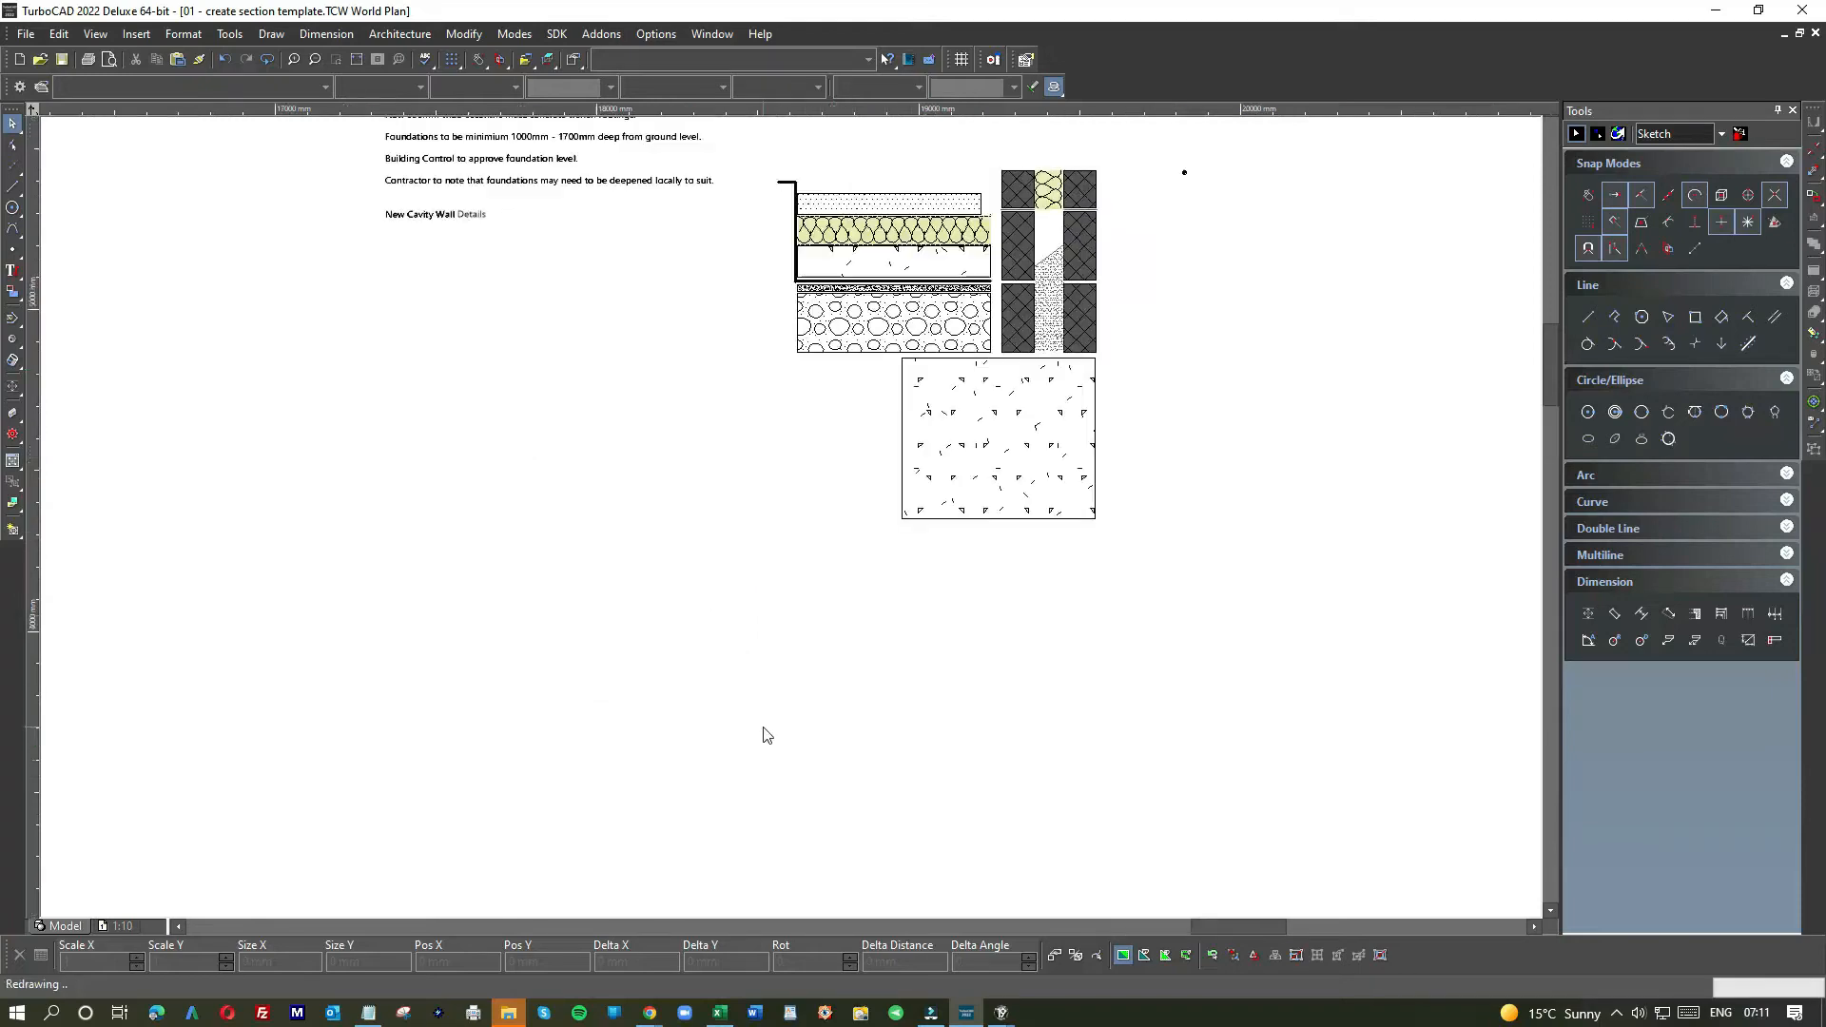
left_click_drag(778, 542, 713, 232)
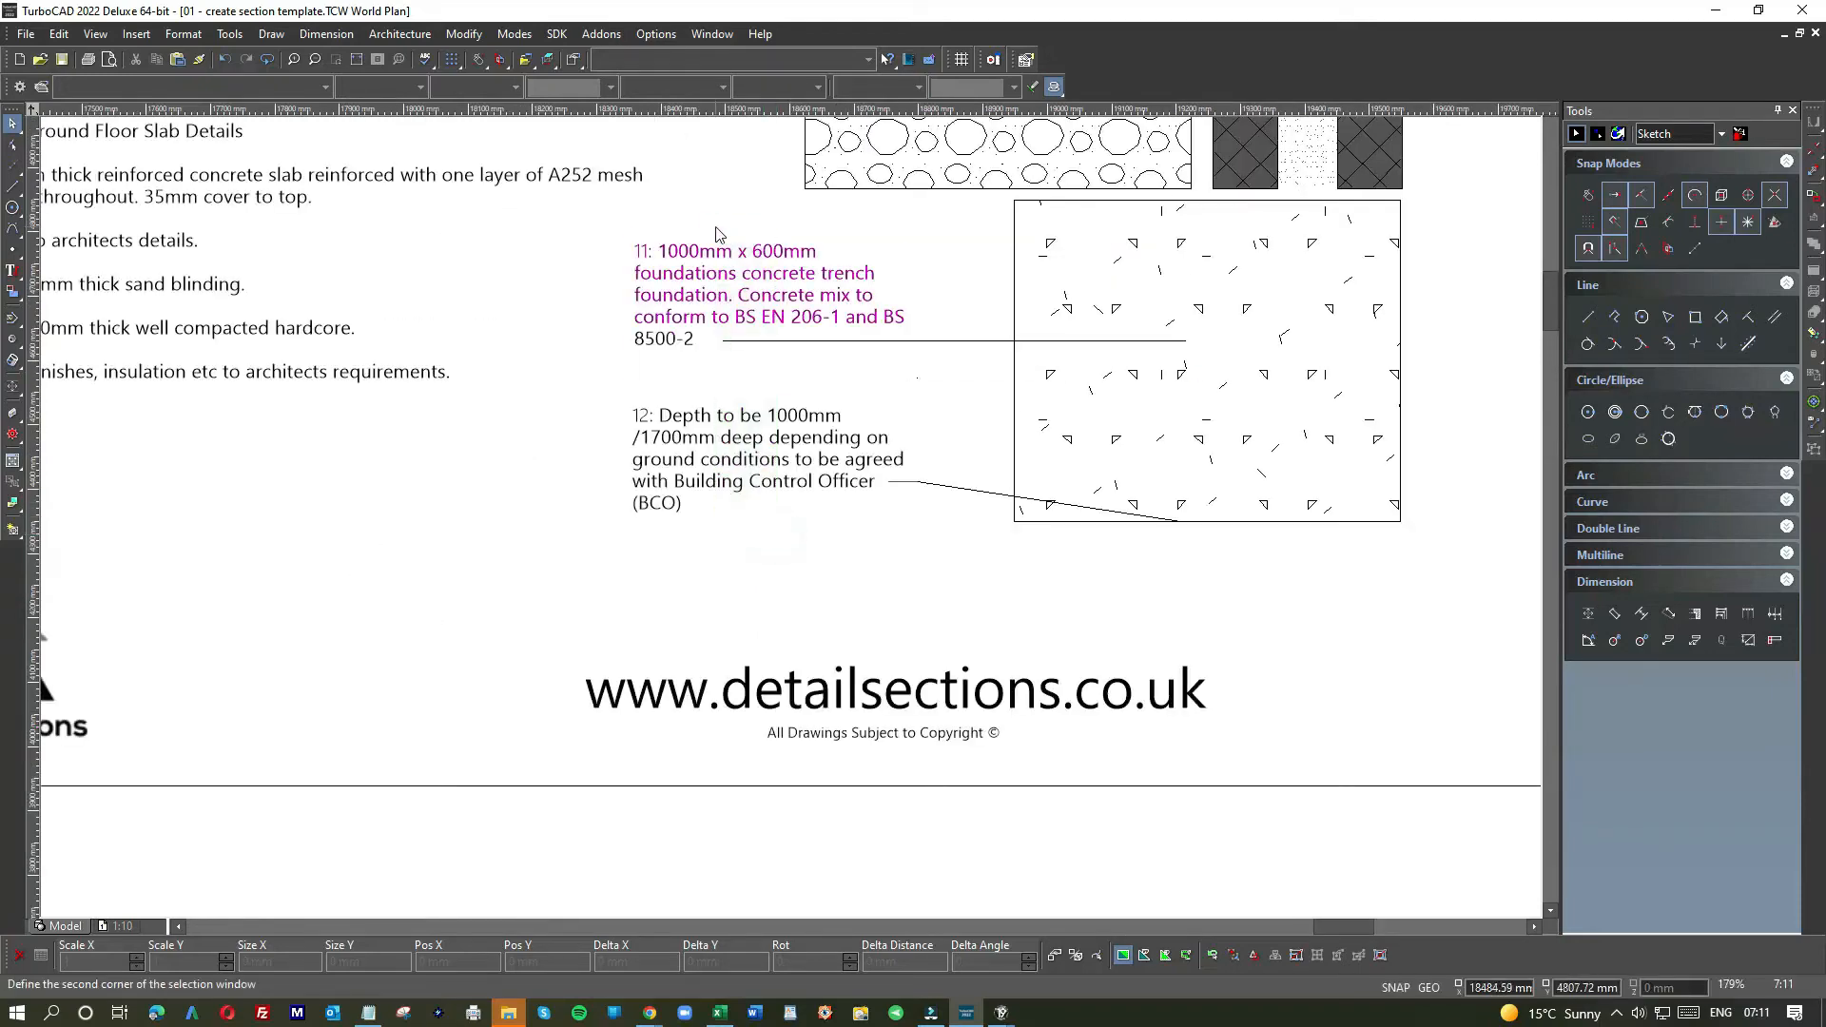
left_click(557, 285)
left_click(951, 339)
key("Delete")
left_click(902, 490)
key("Delete")
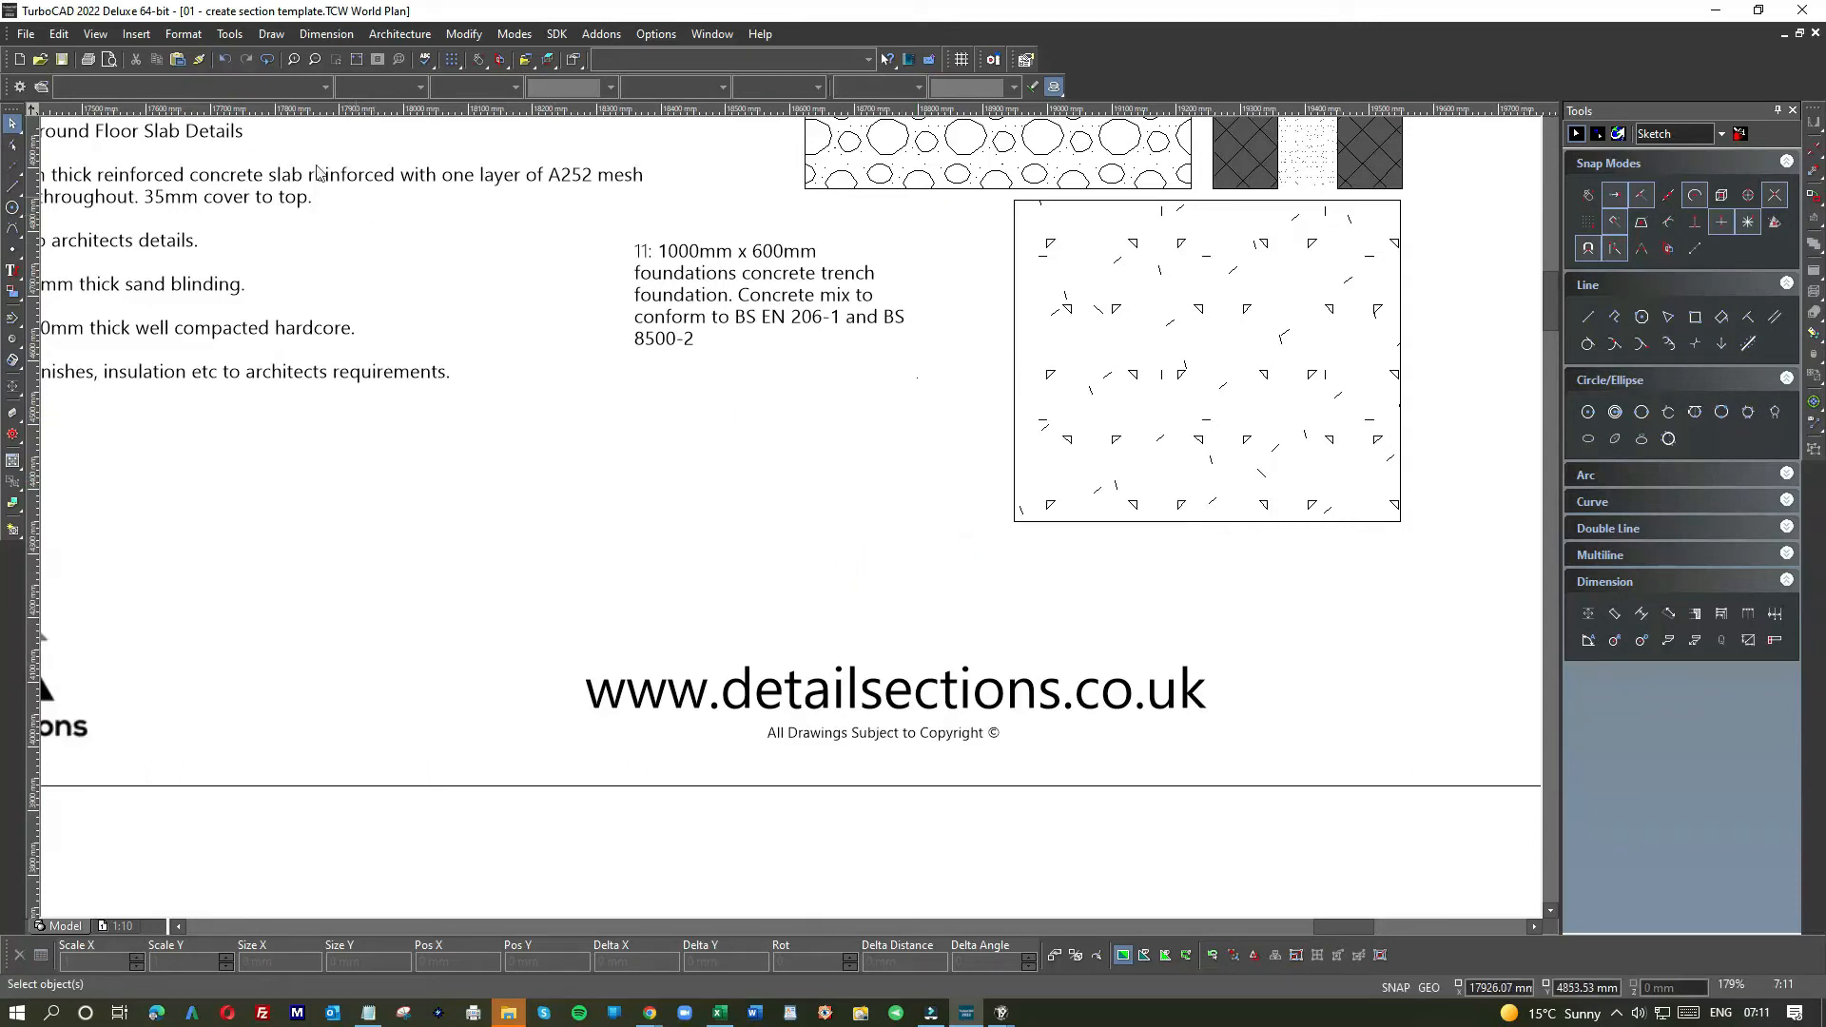
left_click(225, 59)
left_click(855, 601)
left_click(908, 511)
left_click(889, 559)
- Move labels 11 and 12 to the right of the foundation beneath labels 8 to 10, and delete label 12's leftover leader
left_click(774, 475)
scroll(779, 511, "down", 1)
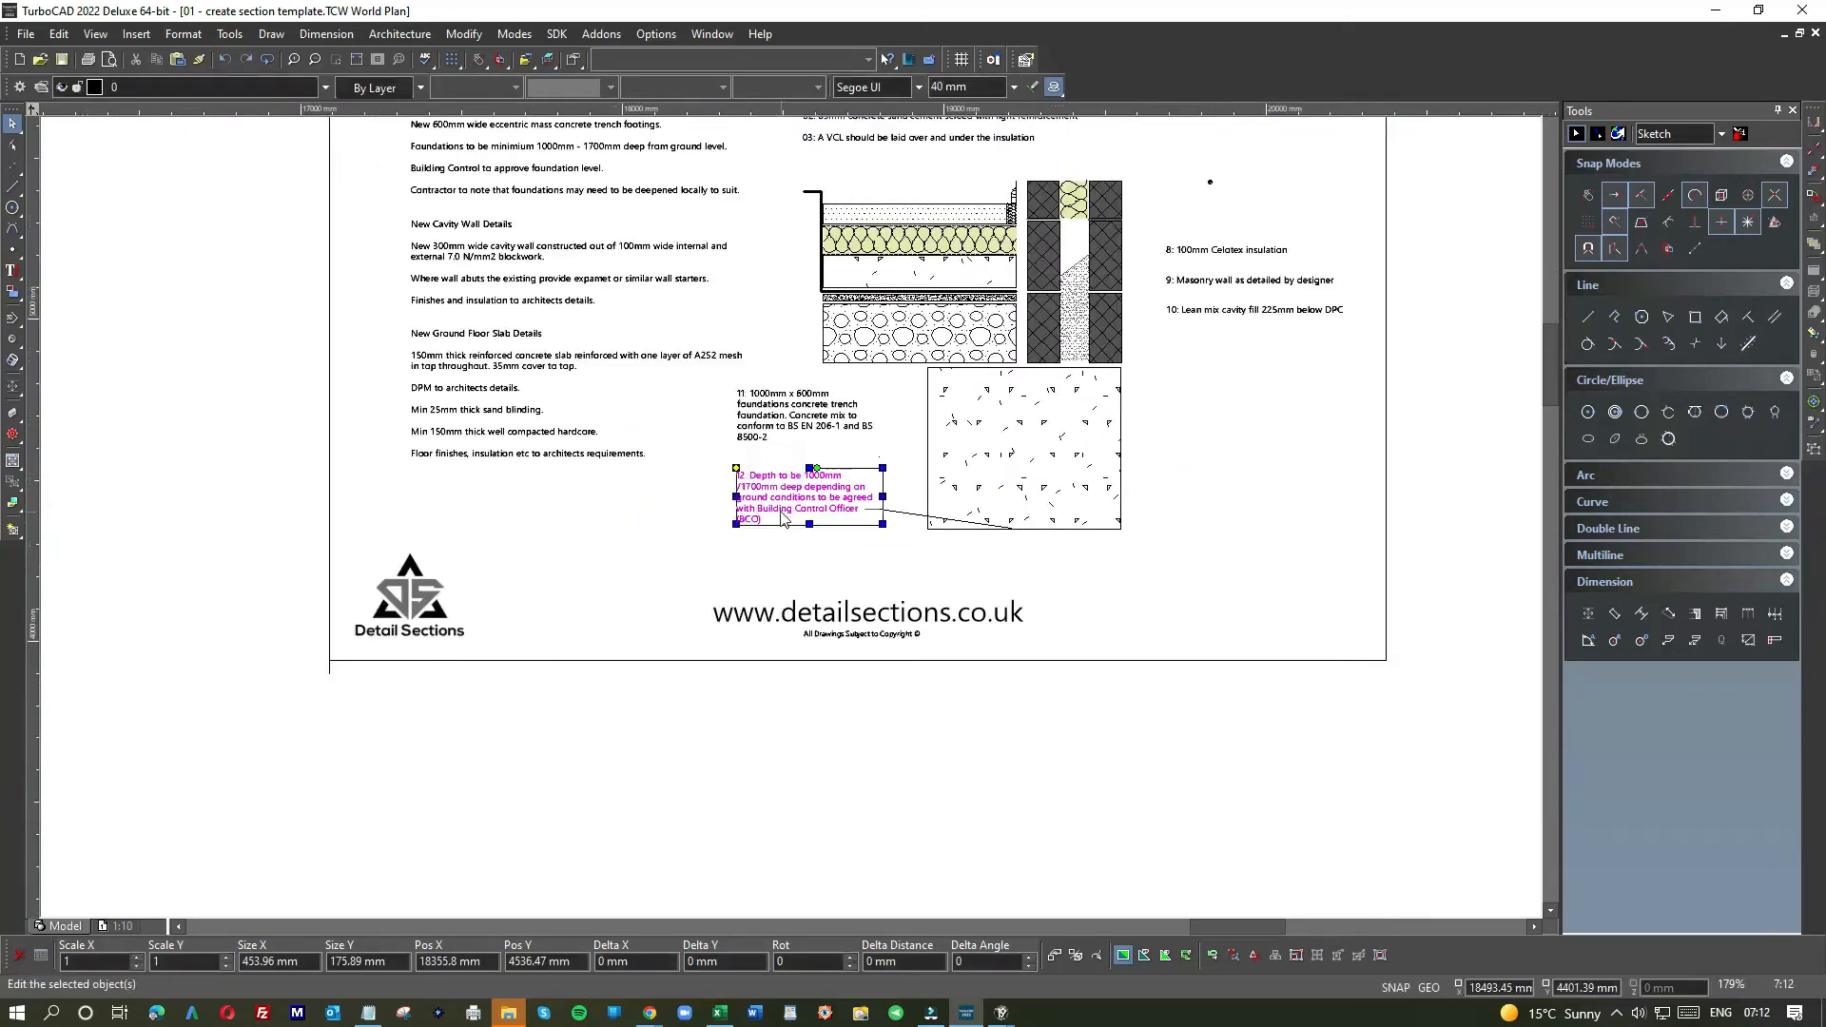
left_click_drag(782, 513, 780, 508)
left_click(773, 551)
left_click(749, 446)
left_click_drag(768, 463, 1195, 453)
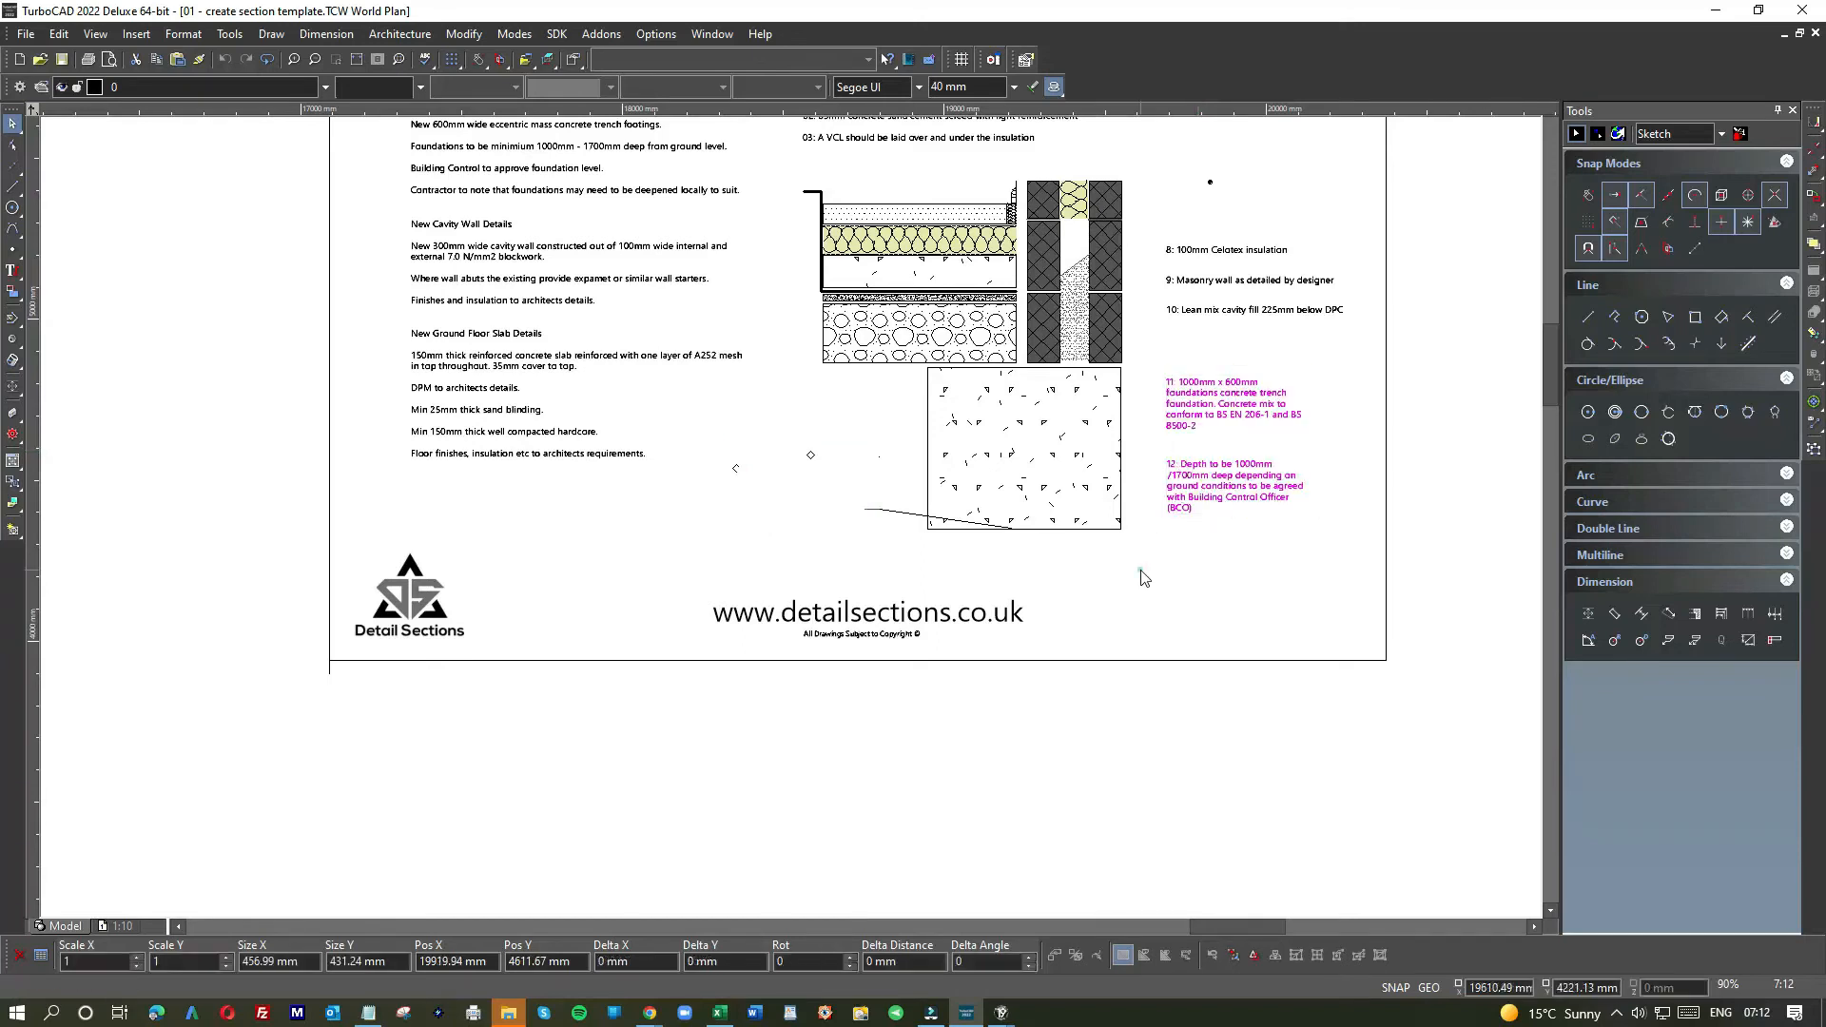
left_click(1143, 579)
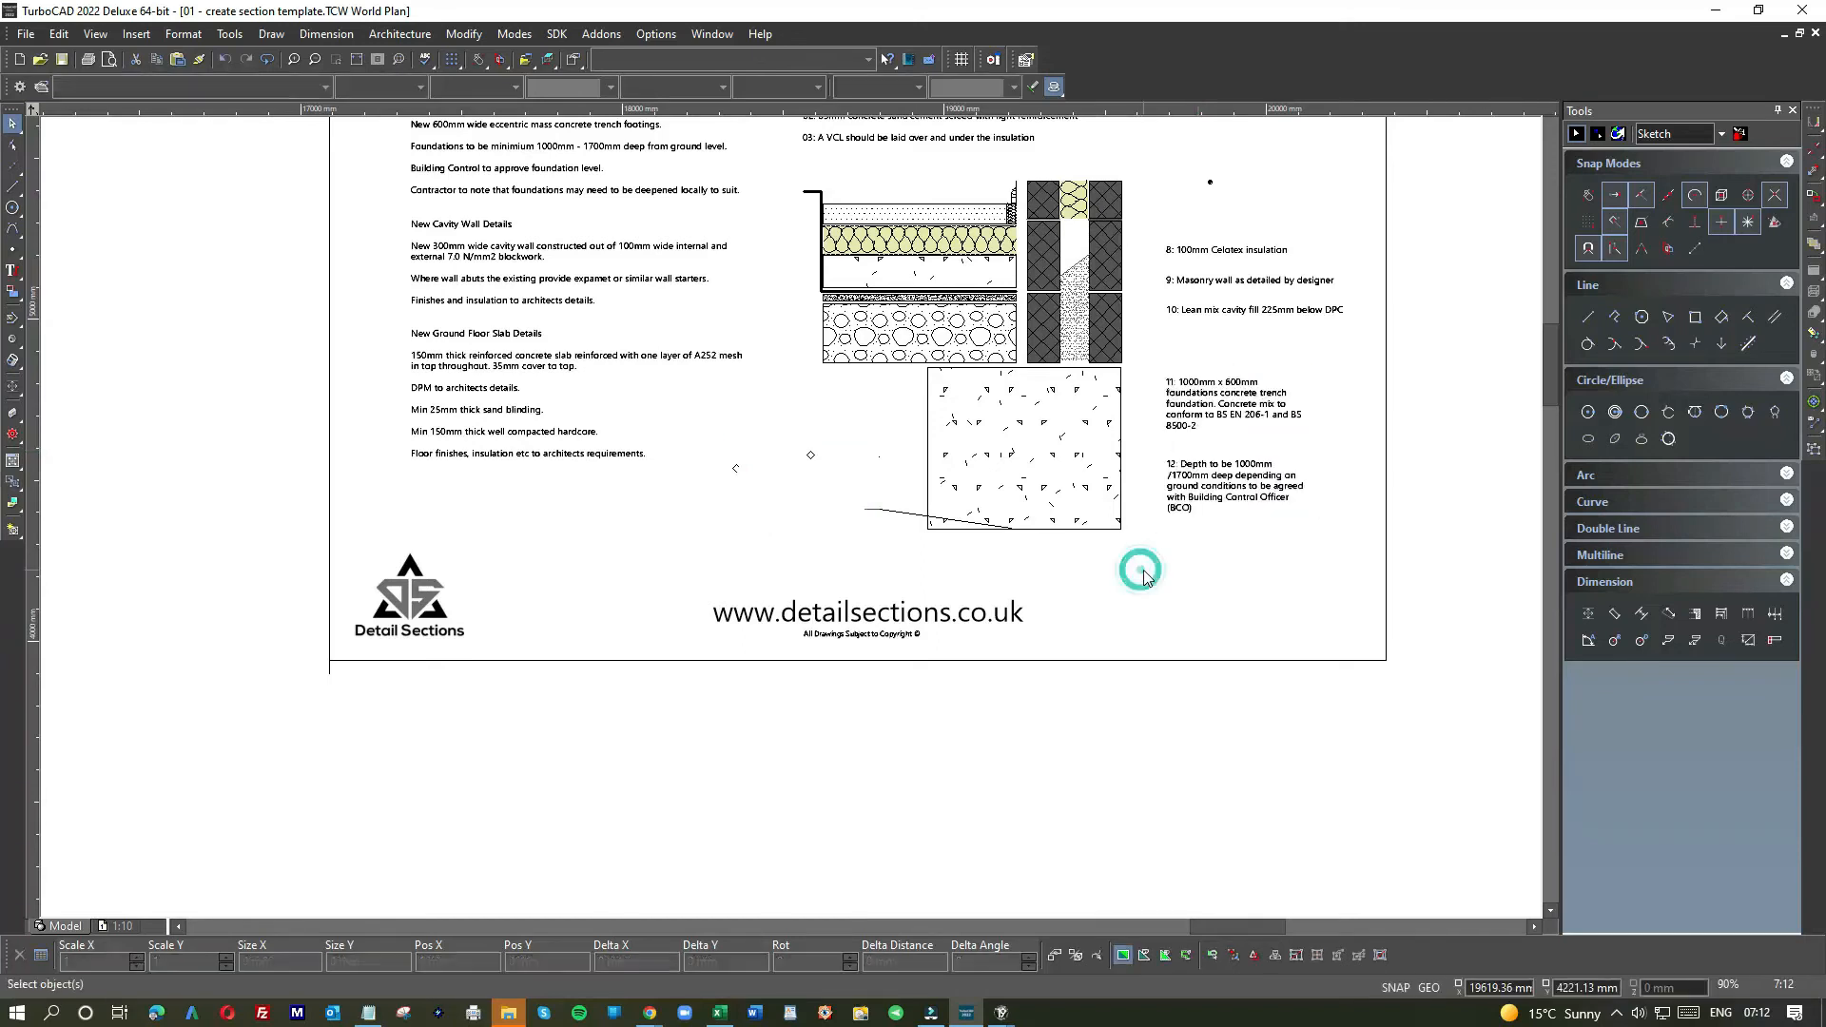
left_click(883, 526)
key("Delete")
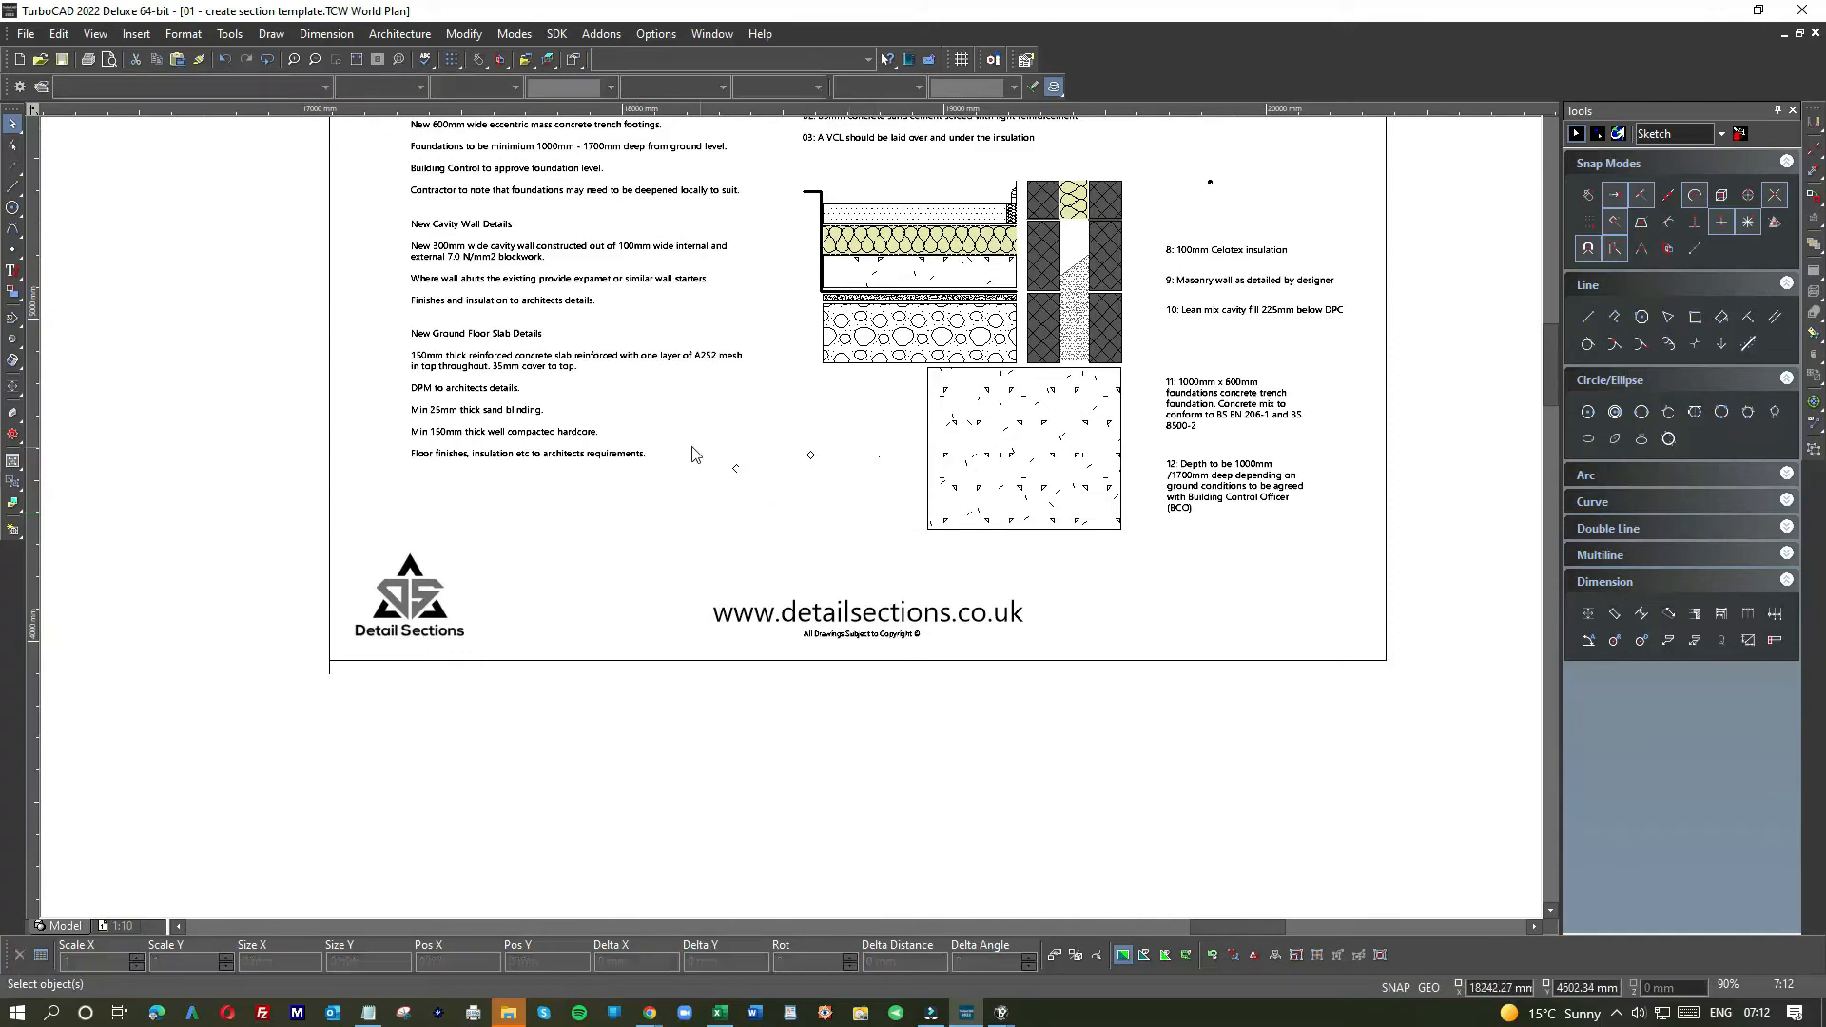
- Draw a vertical guide line from the top-left corner of label 8 down to below label 12
scroll(1002, 494, "up", 2)
scroll(900, 510, "down", 4)
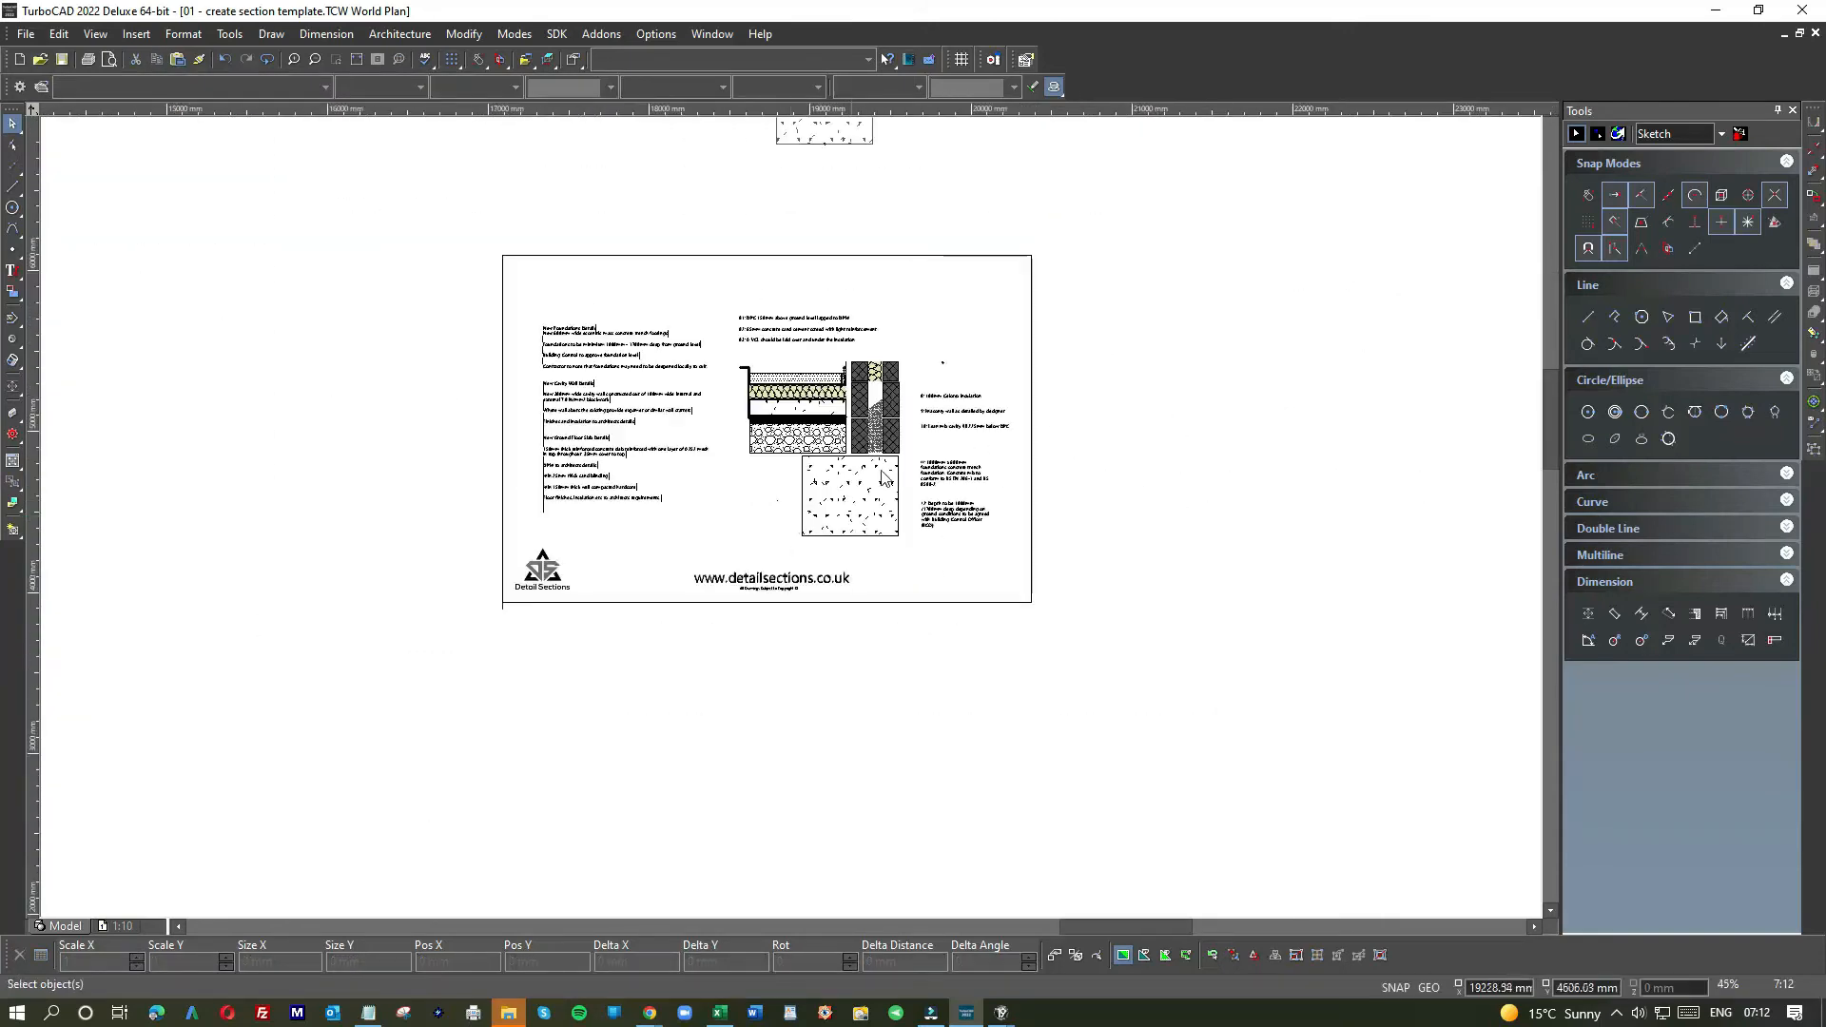
left_click(13, 186)
scroll(923, 378, "up", 6)
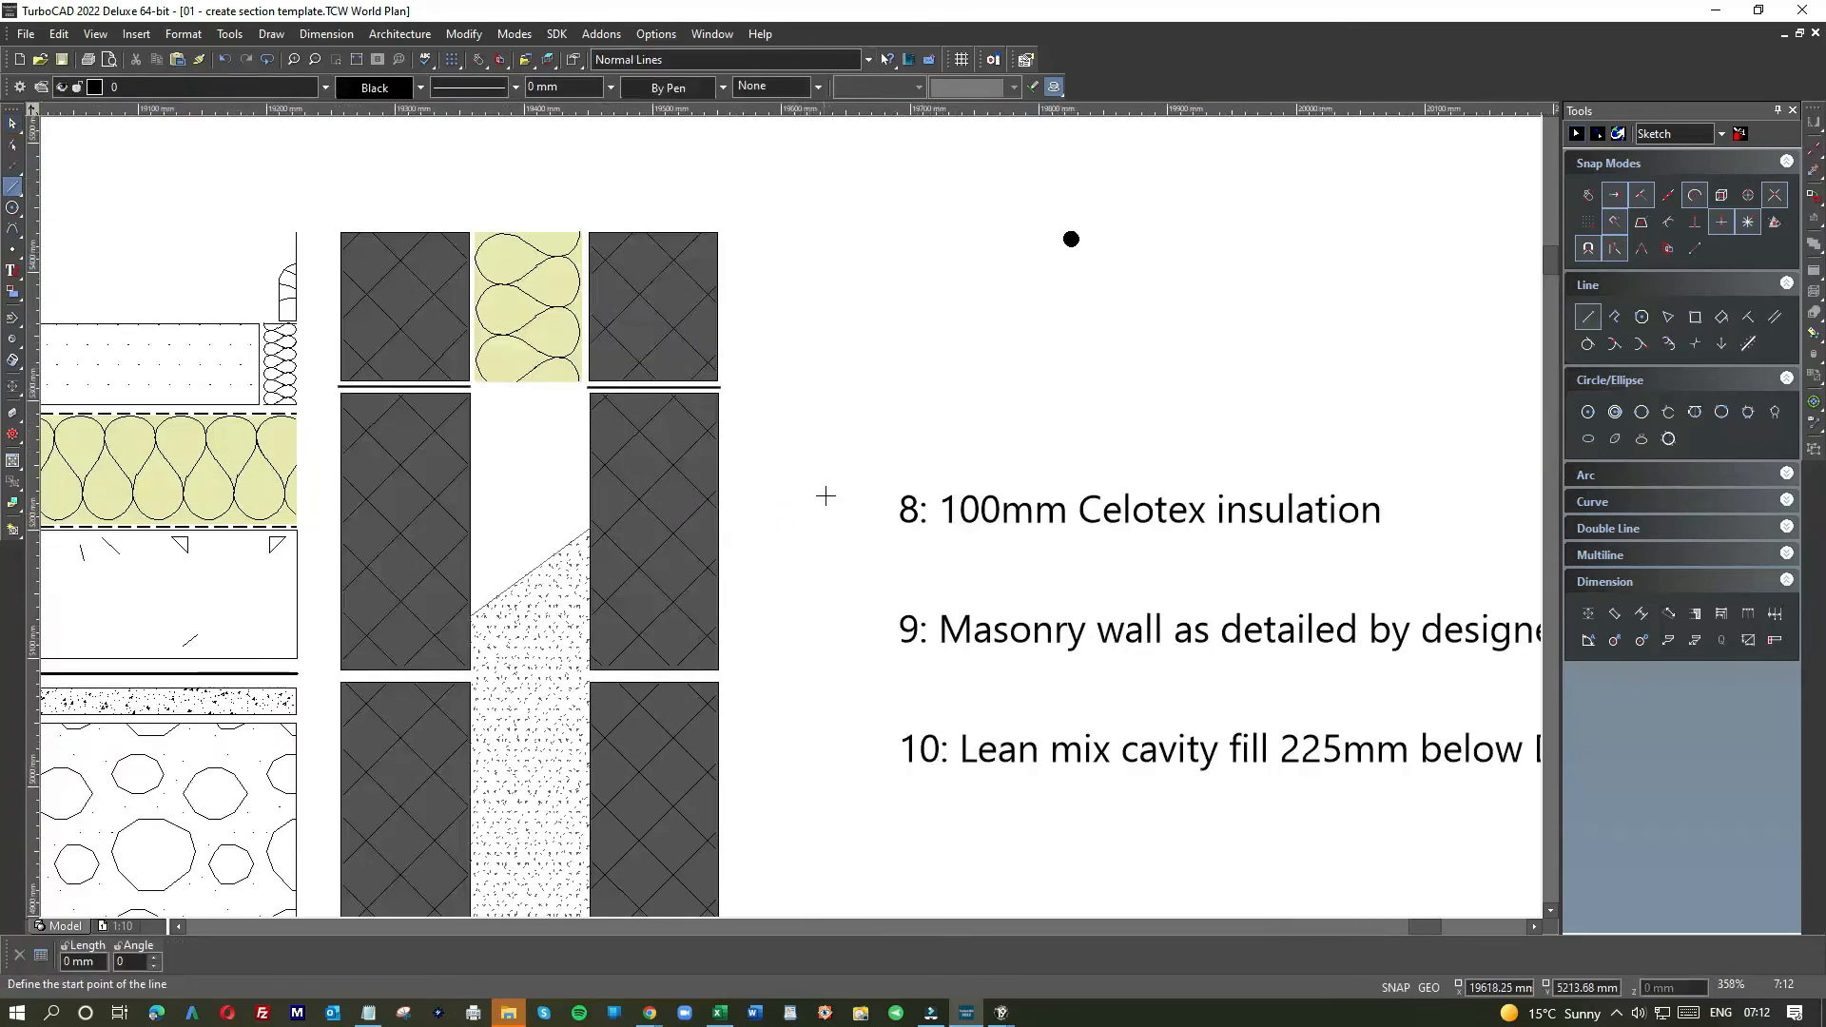
left_click(898, 482)
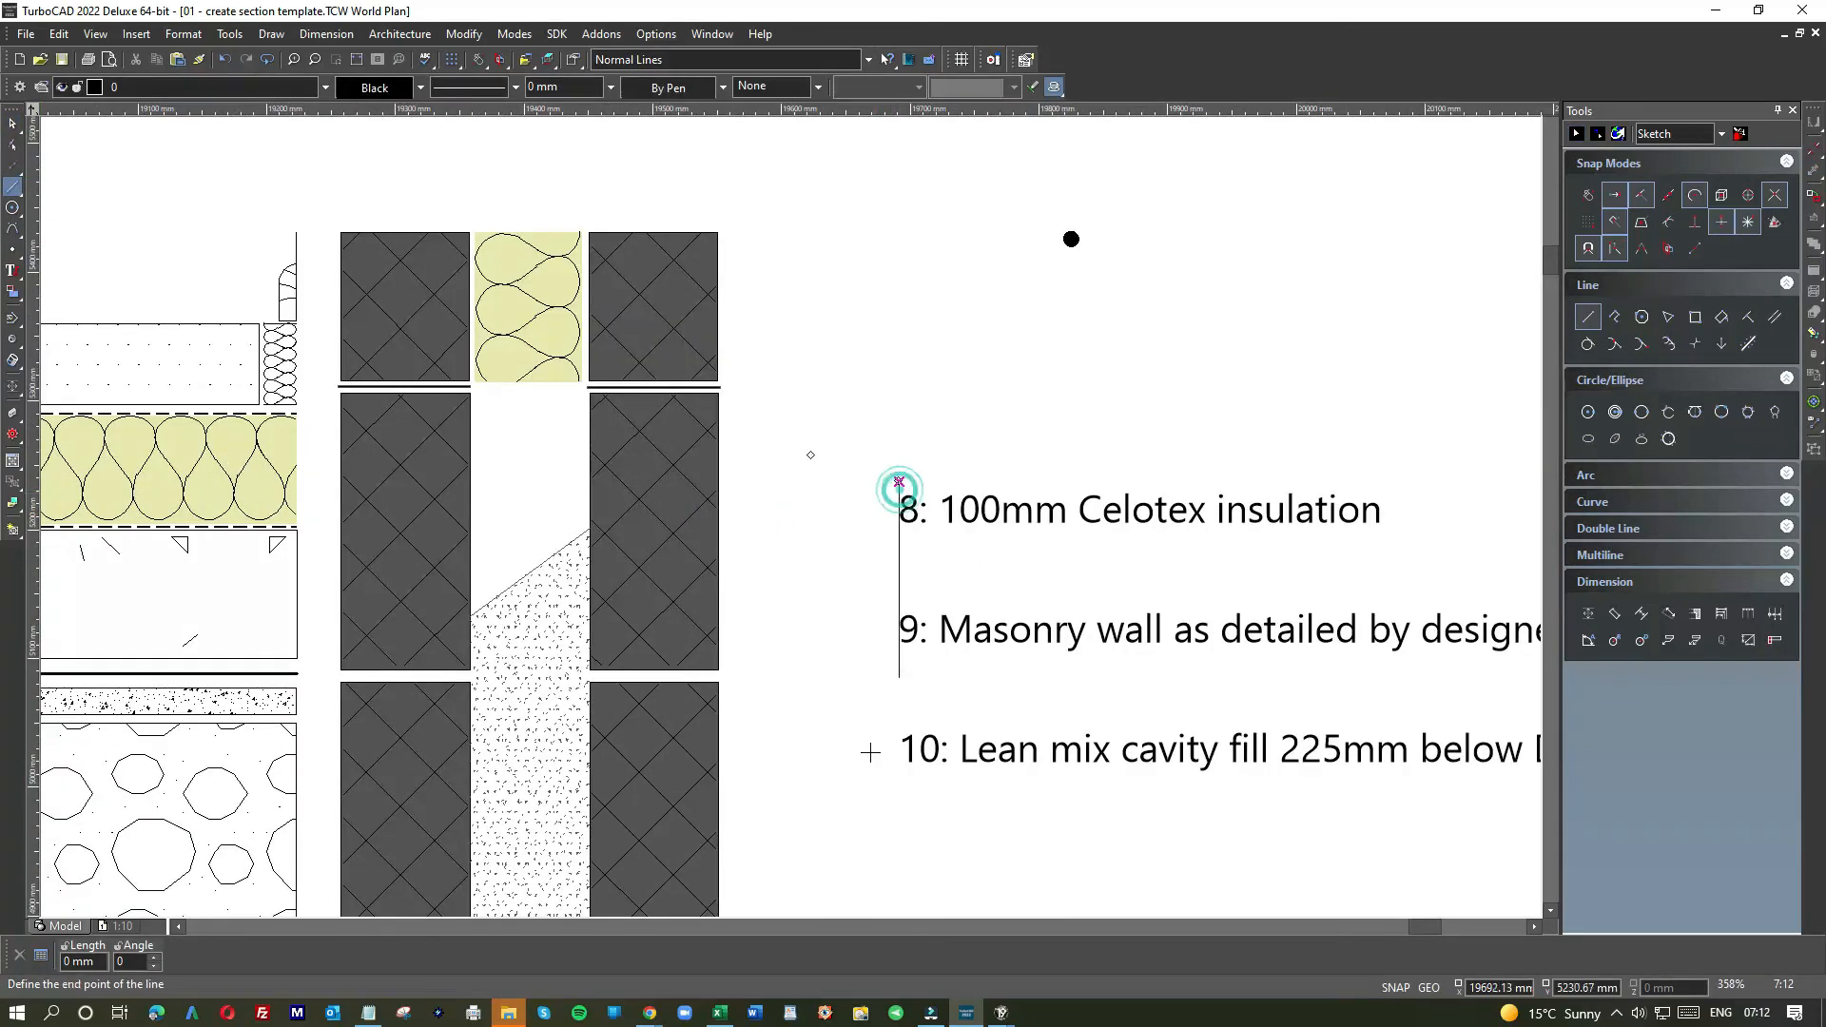
scroll(799, 514, "down", 2)
scroll(779, 698, "down", 2)
left_click(784, 671)
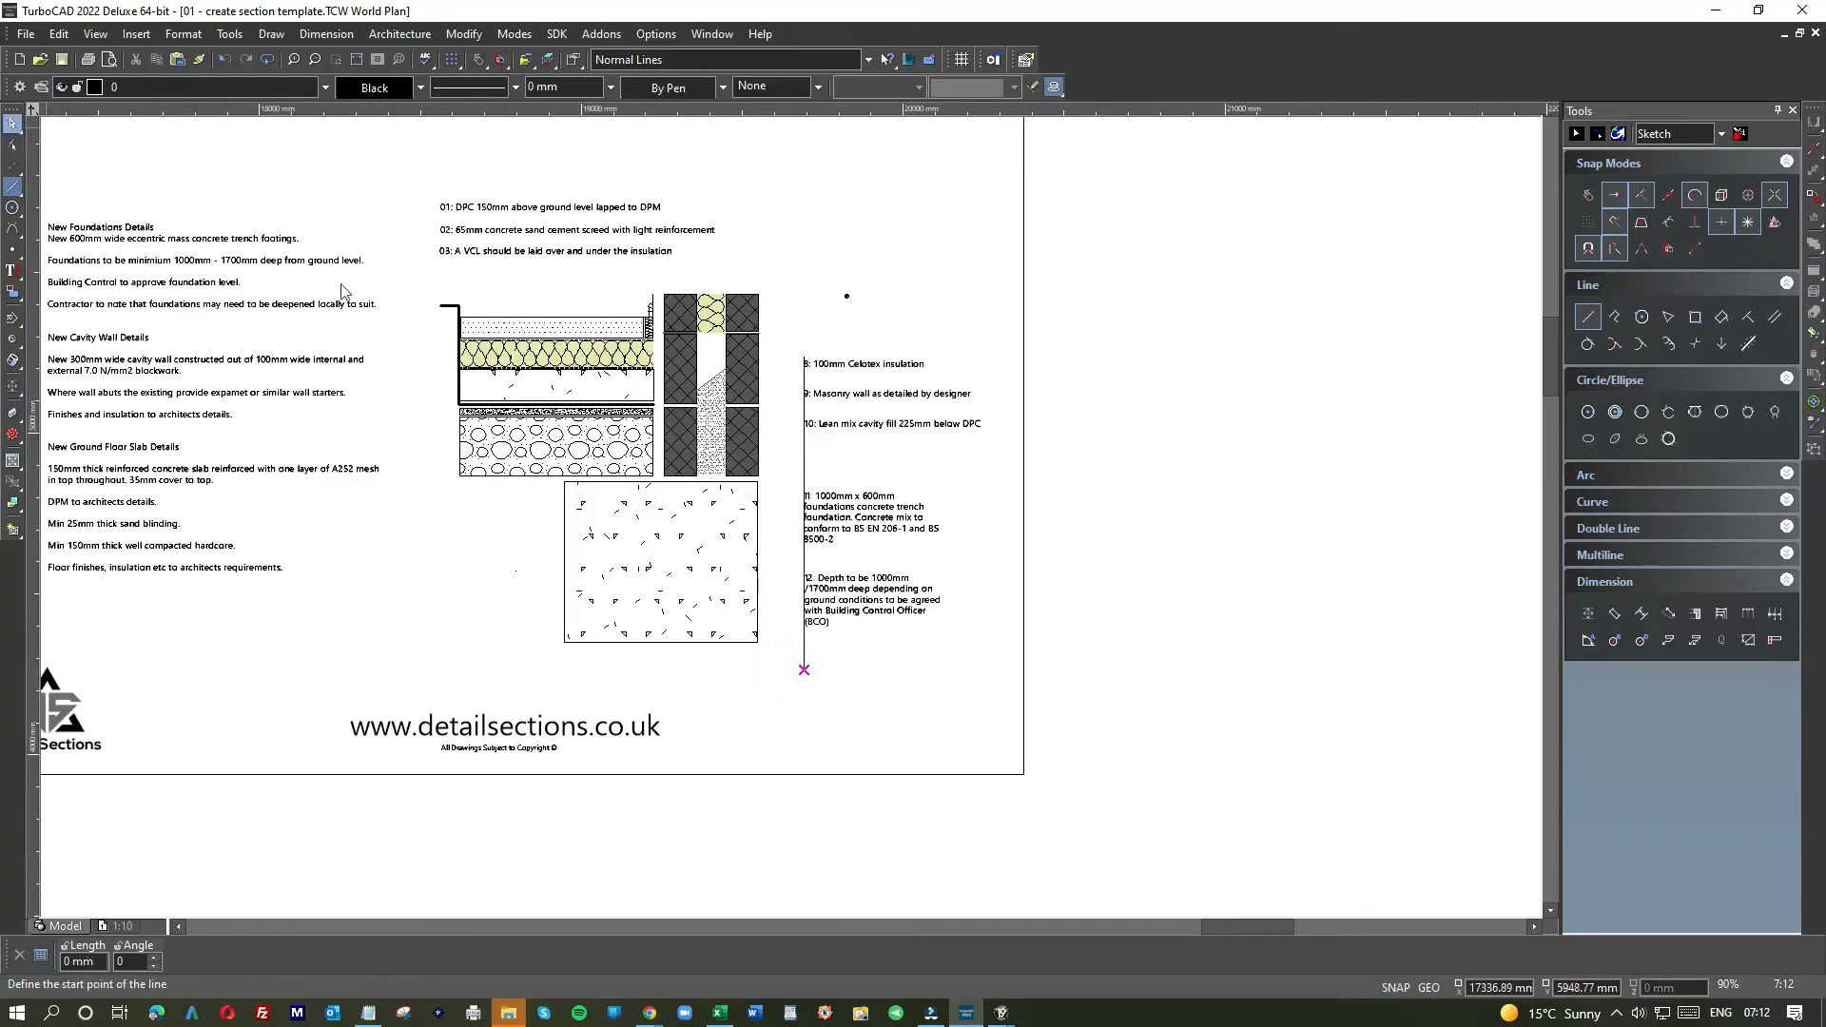
key("Escape")
- Check the left alignment of labels 8 to 12 against the guide line, and delete the line
scroll(760, 483, "up", 4)
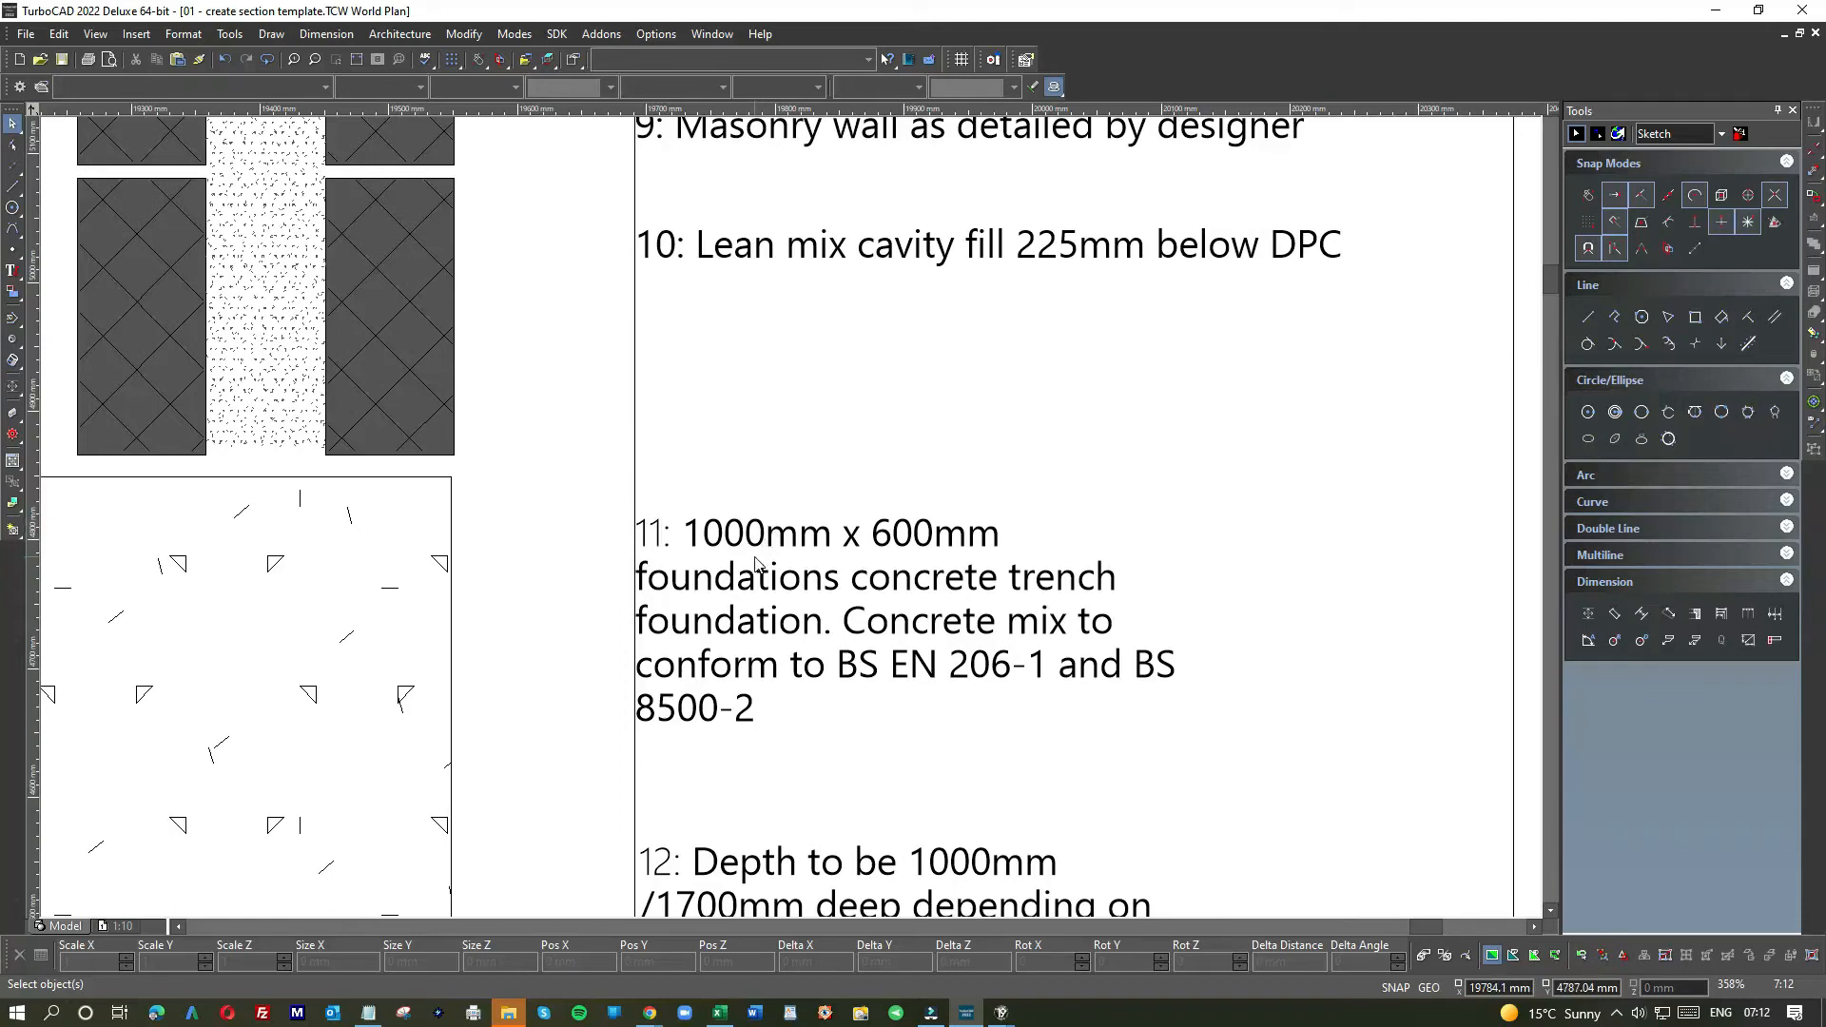
scroll(792, 523, "down", 2)
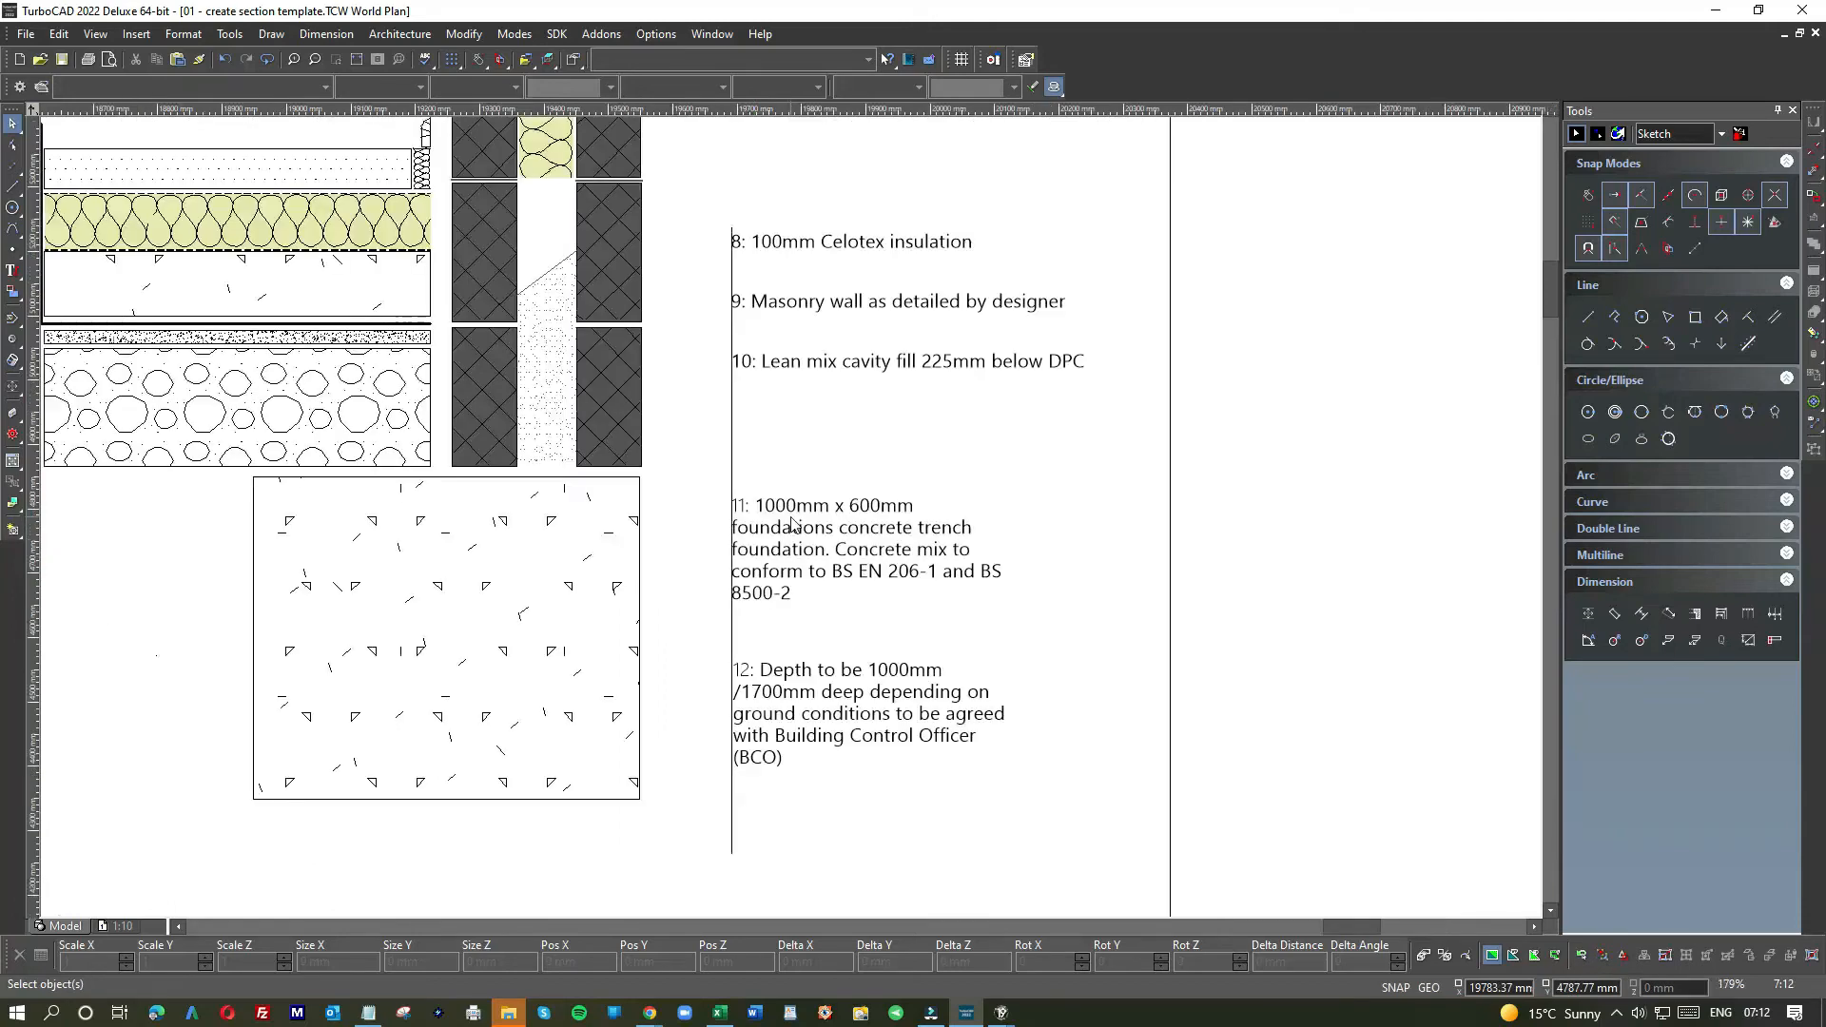
scroll(792, 523, "down", 2)
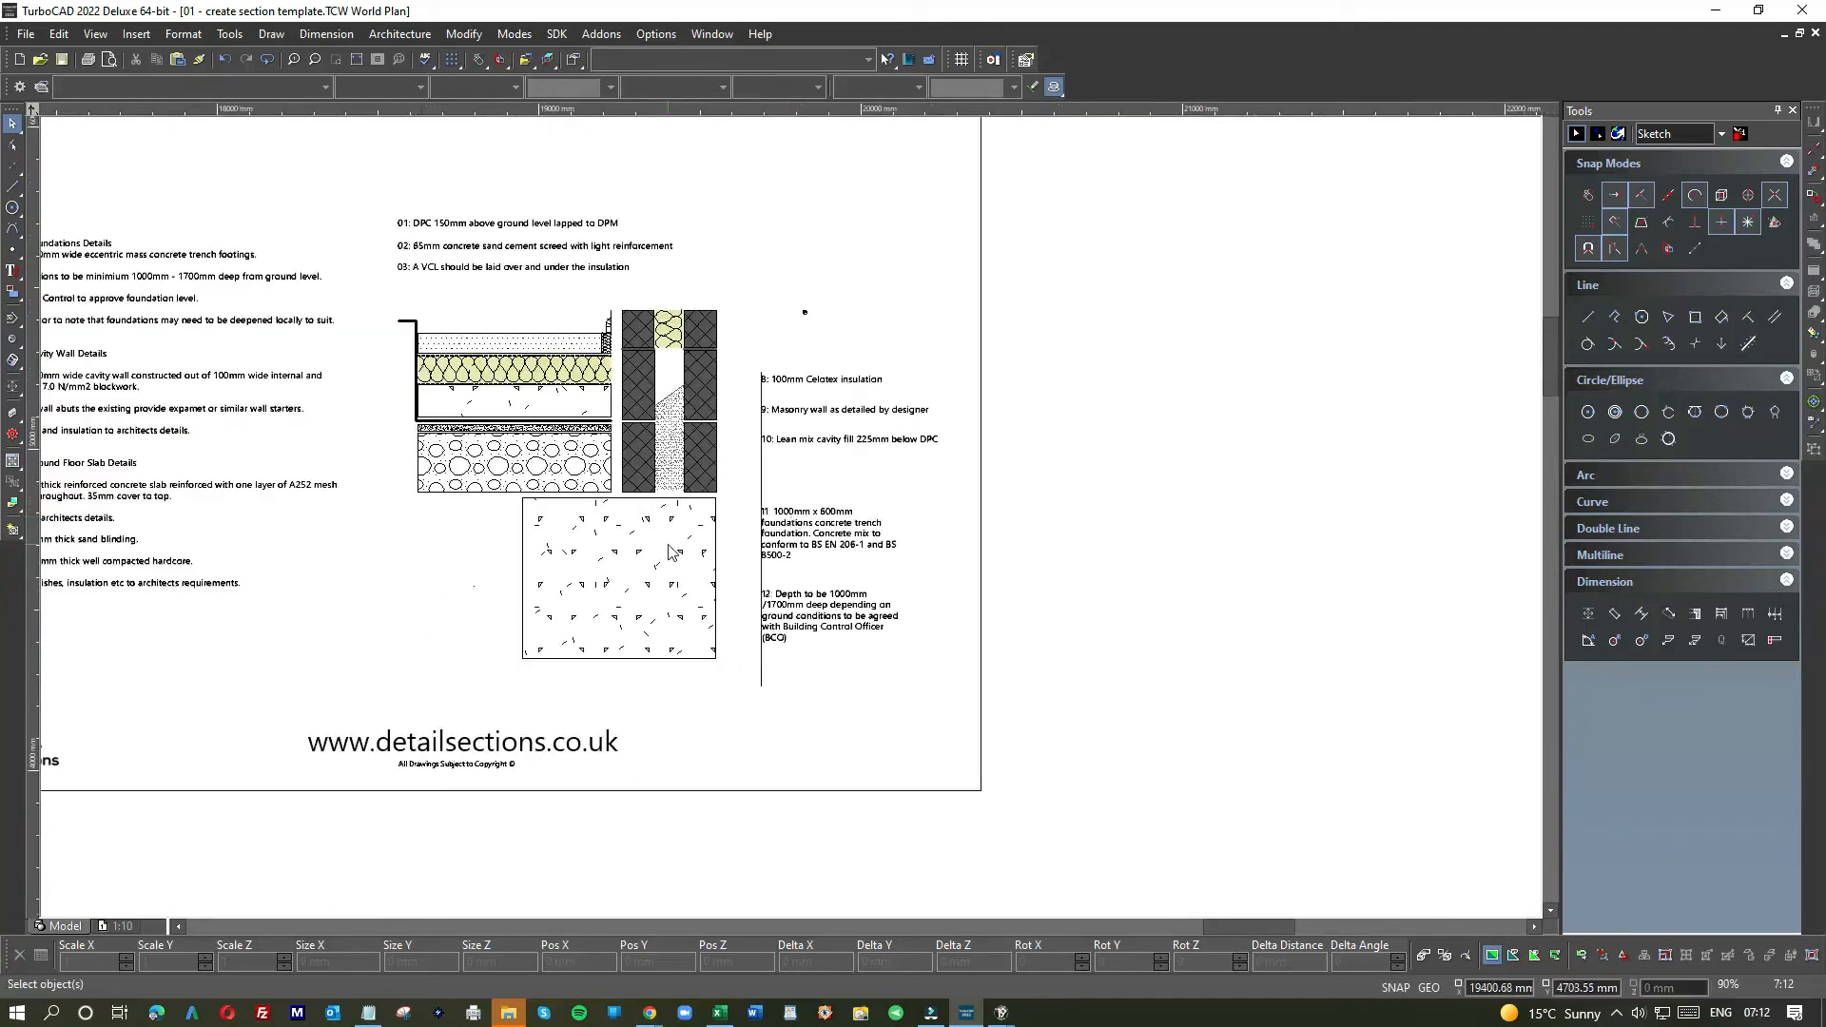
left_click(761, 677)
key("Delete")
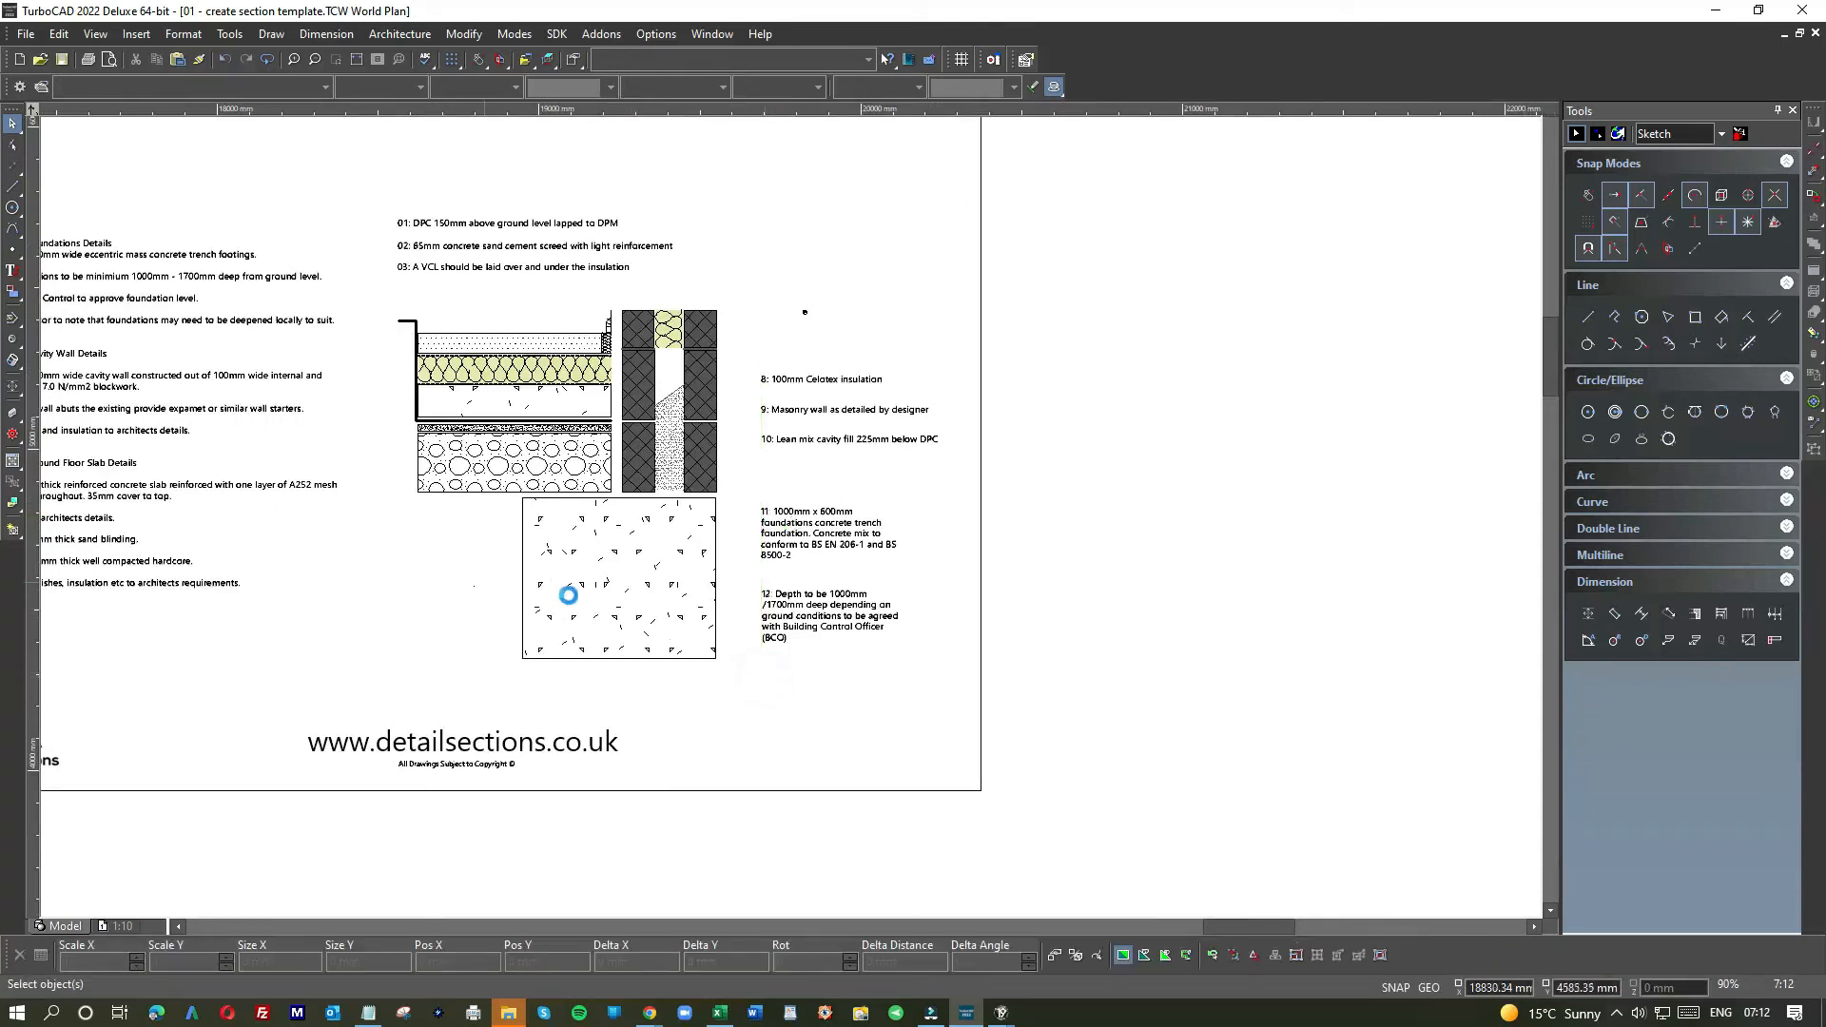
- Copy labels 04 to 07 from the Trench Foundations drawing to the left of the new section's foundation, below the hardcore layer
scroll(512, 596, "down", 2)
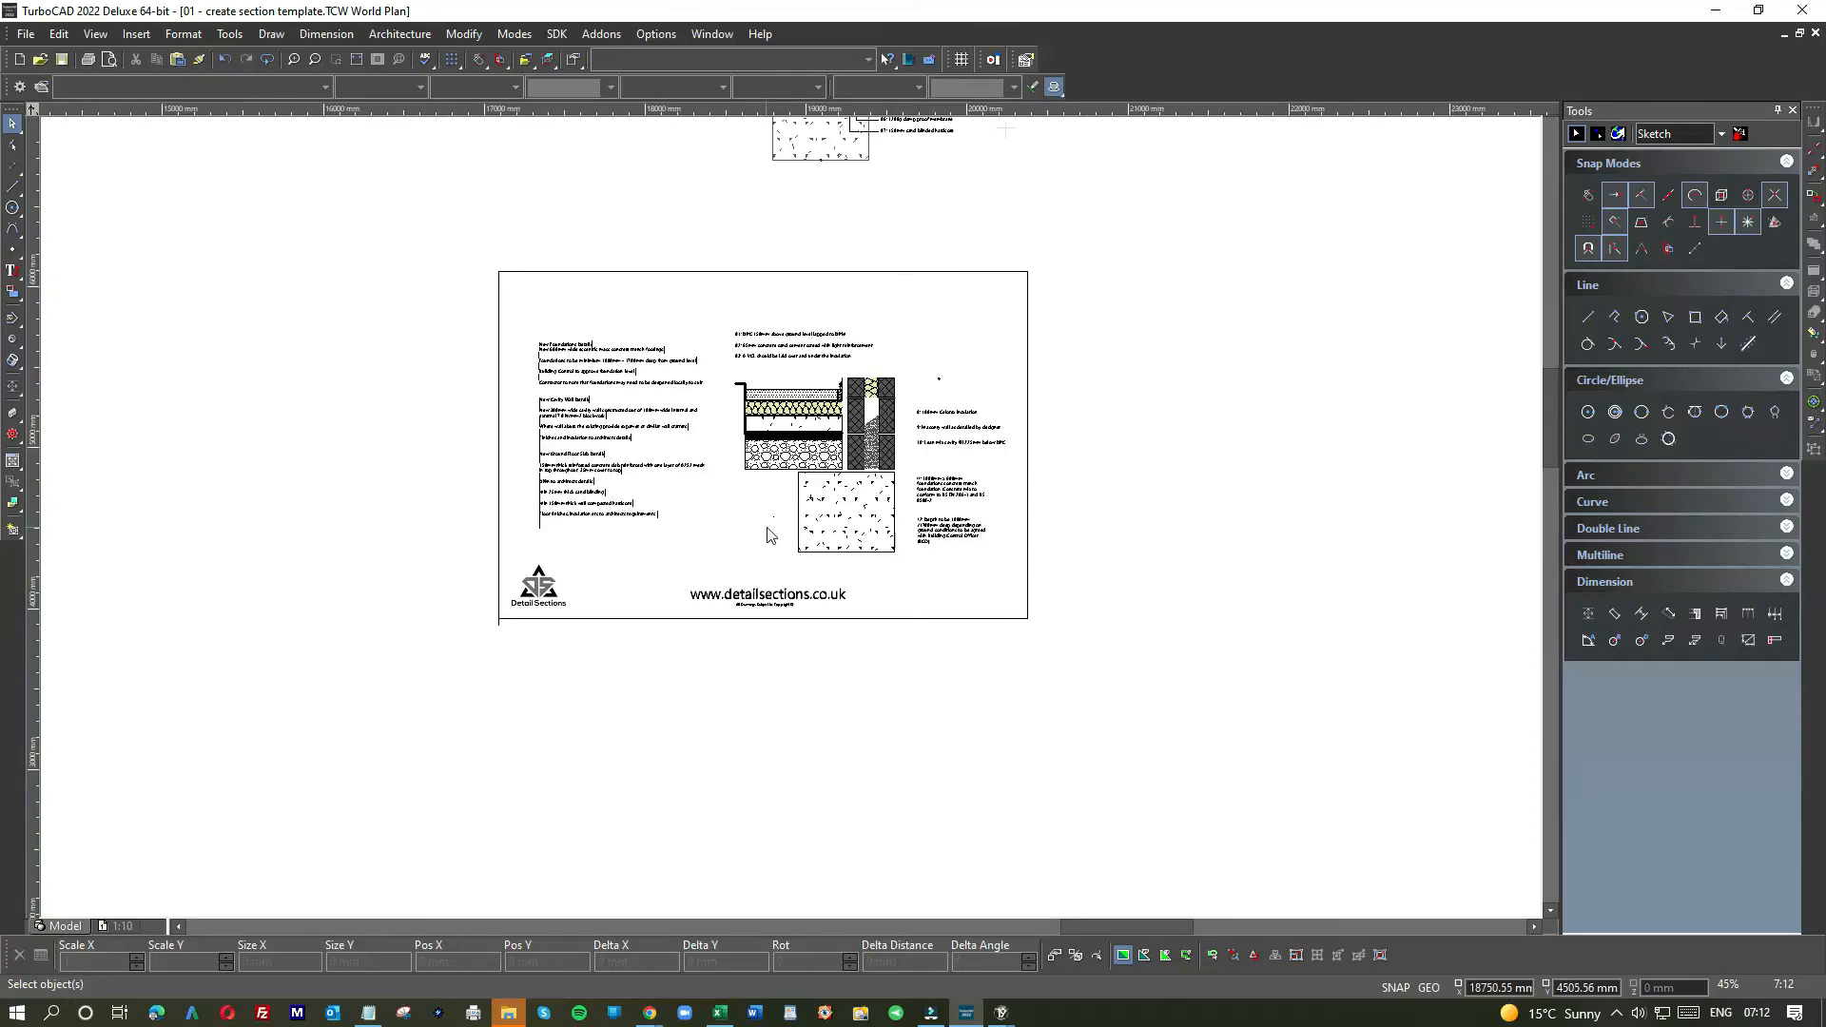
scroll(797, 514, "up", 4)
scroll(797, 518, "down", 4)
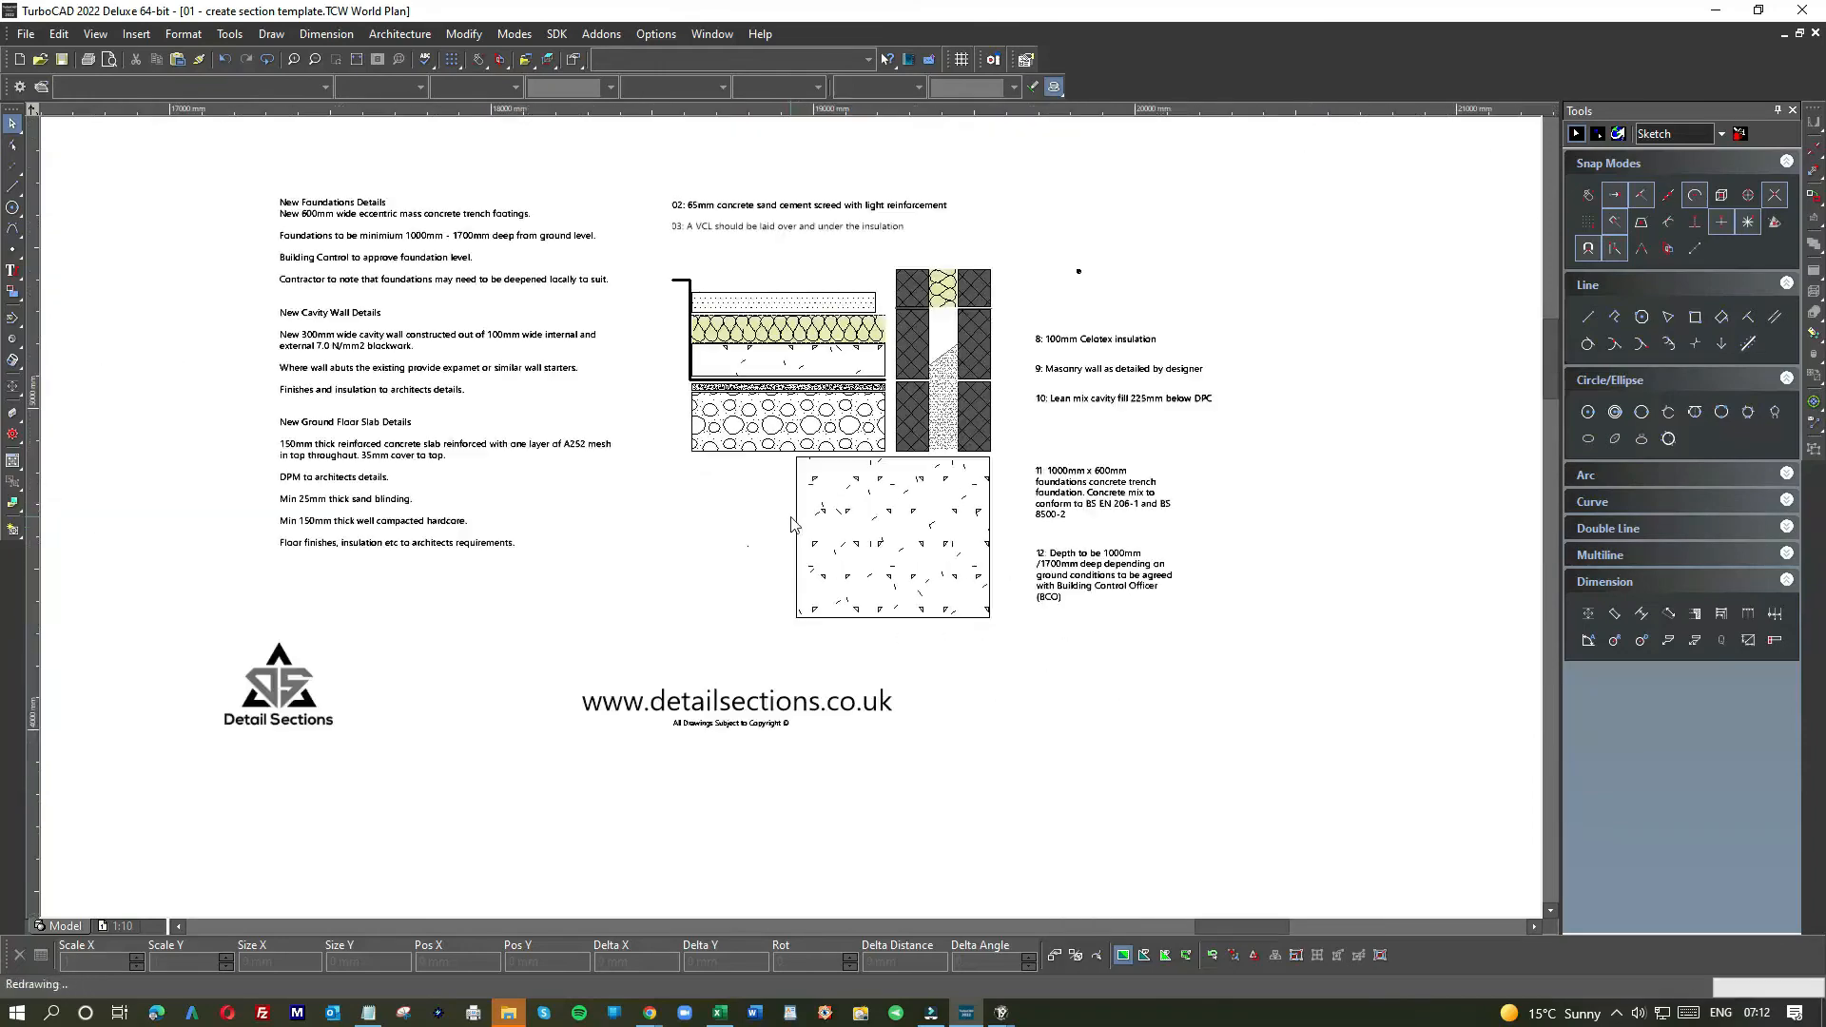
scroll(833, 227, "down", 1)
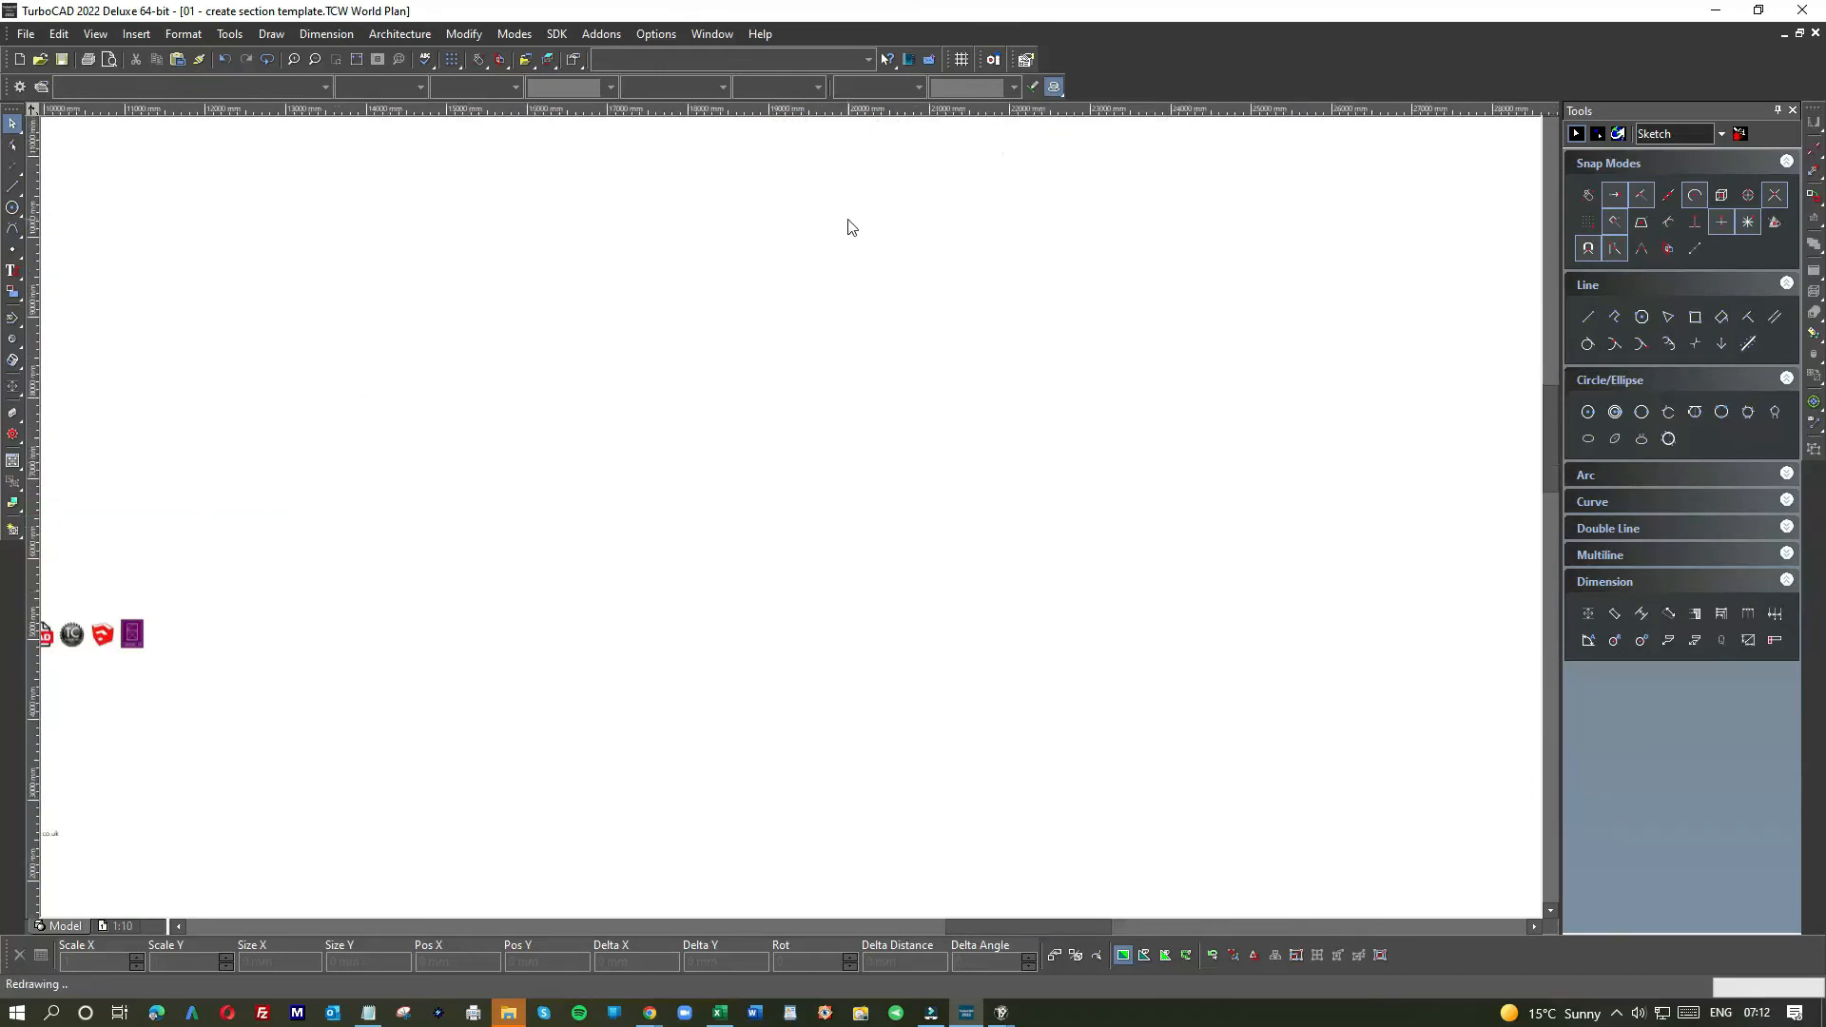
scroll(818, 477, "up", 2)
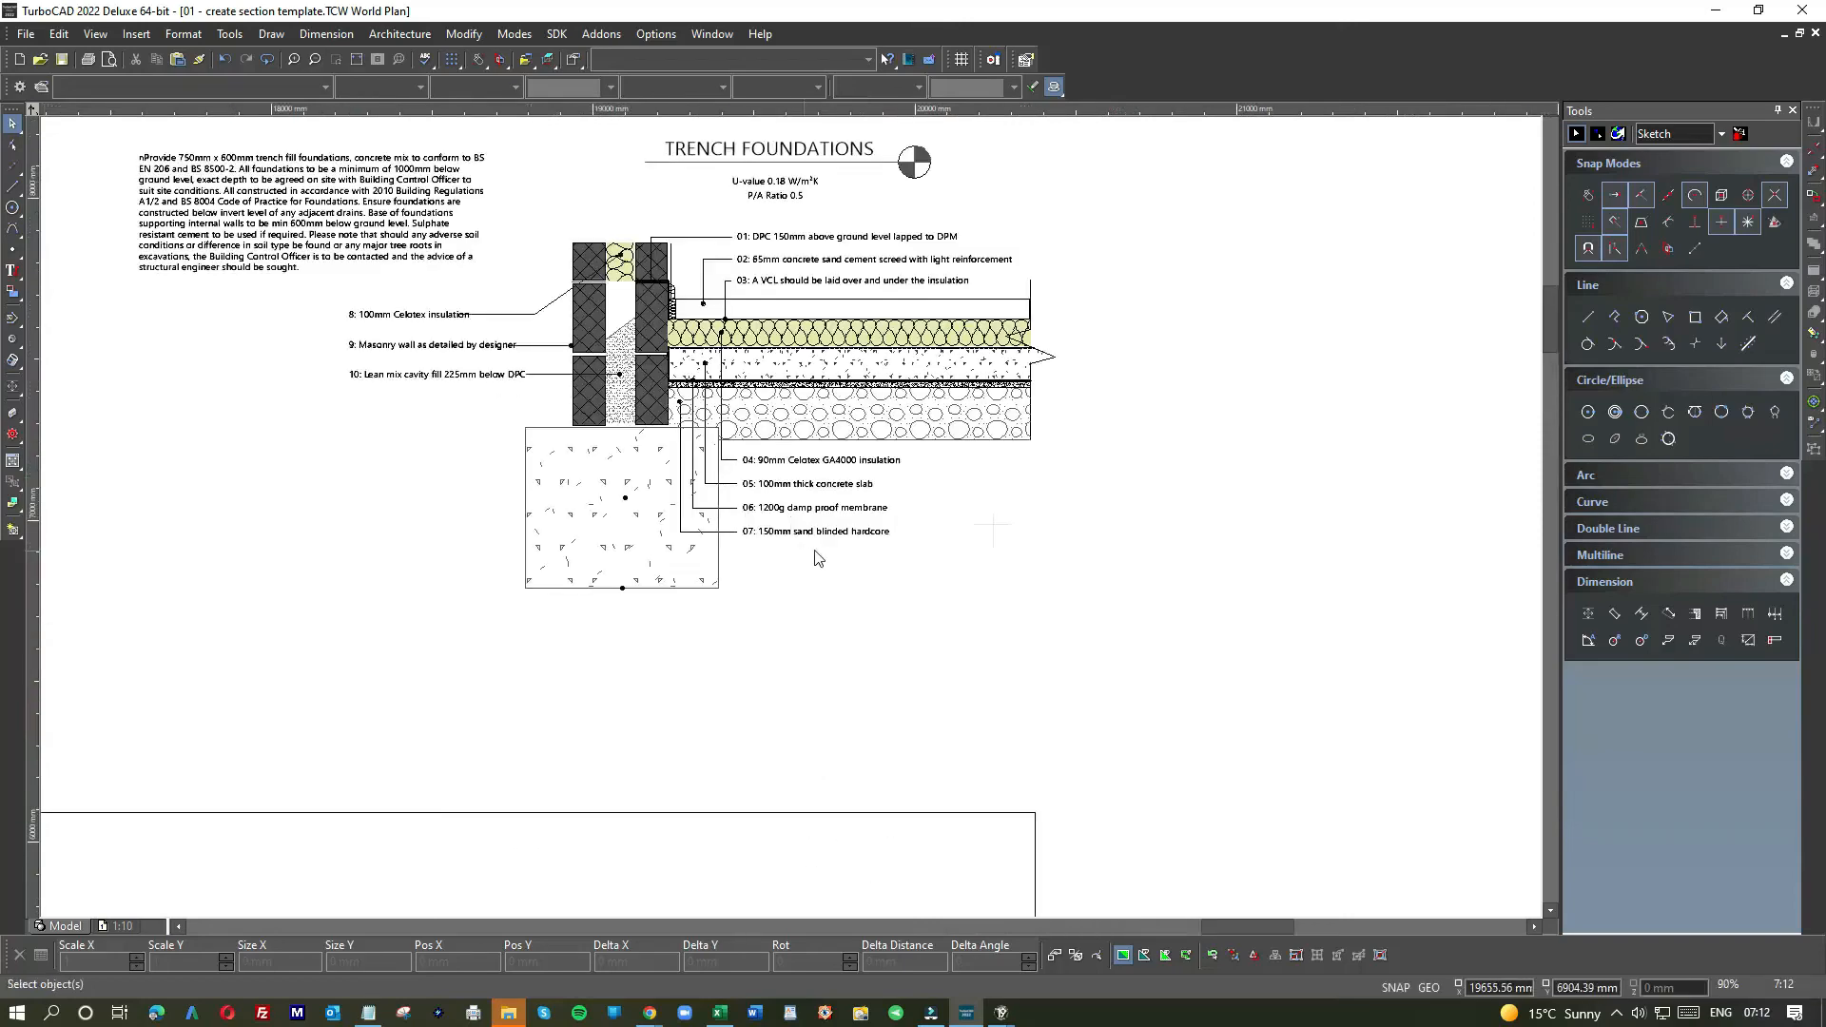
left_click_drag(820, 546, 772, 446)
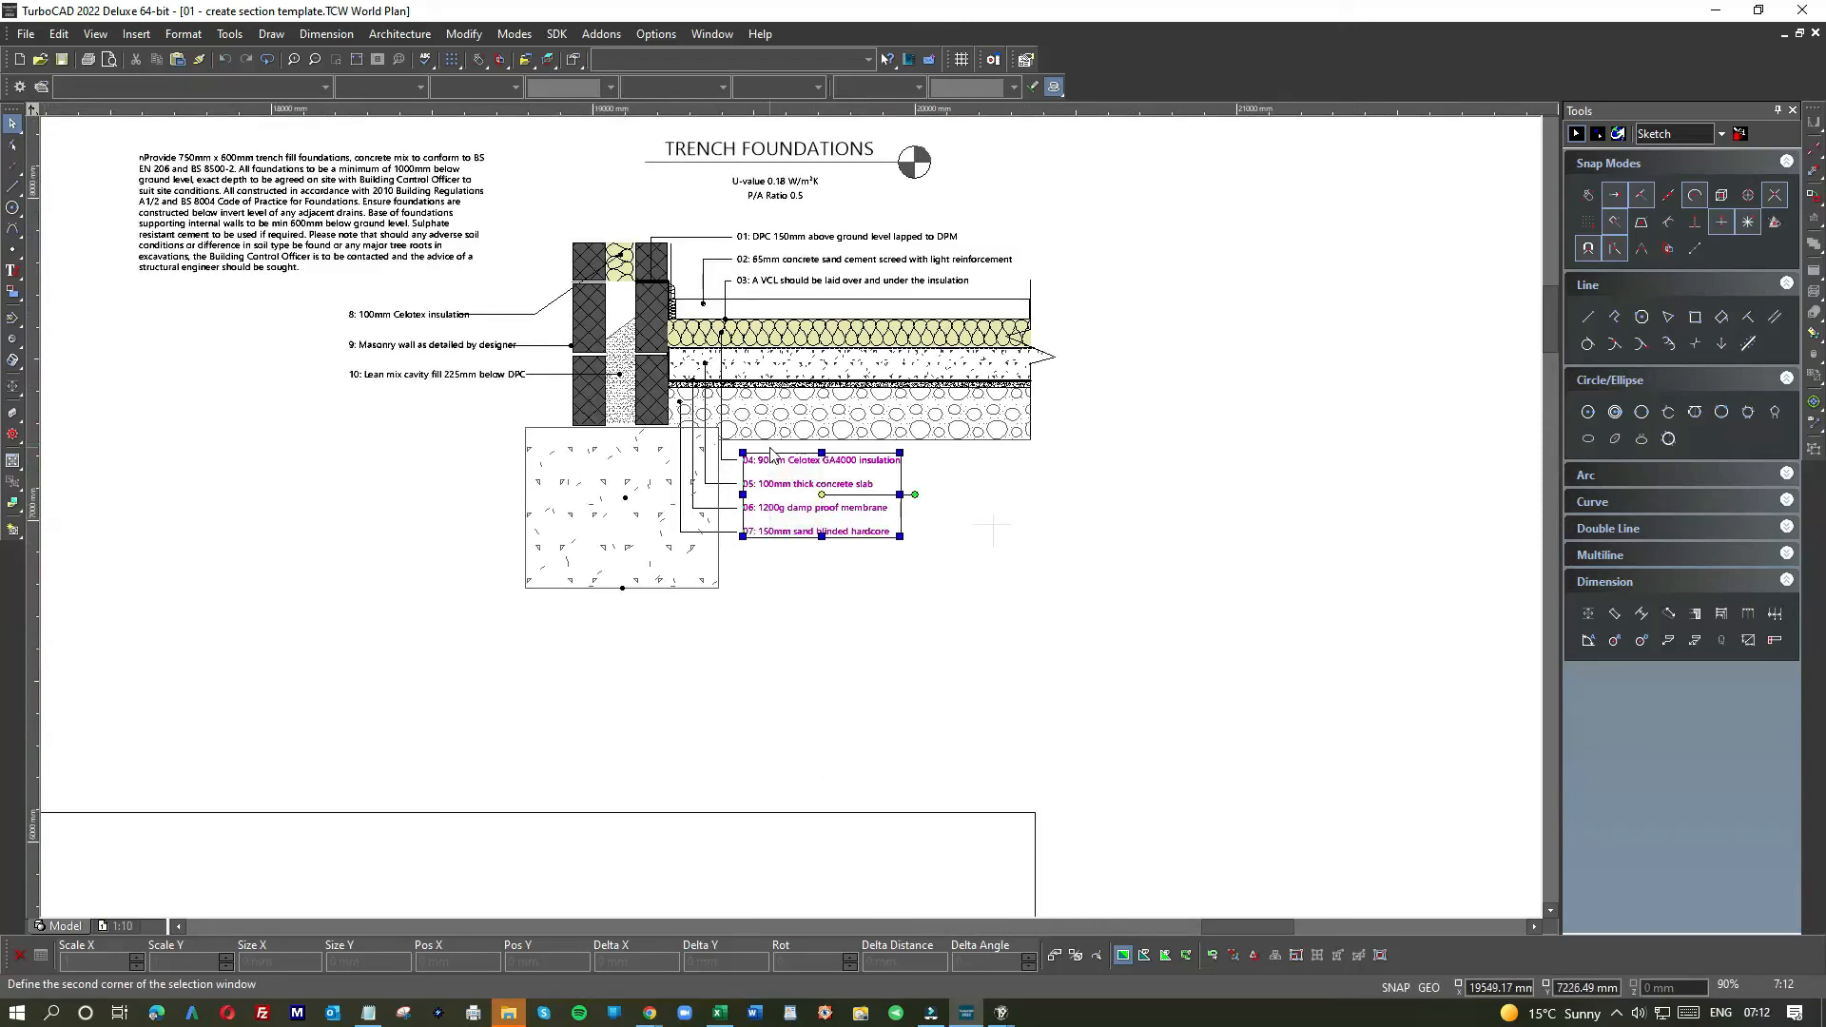
scroll(751, 583, "down", 2)
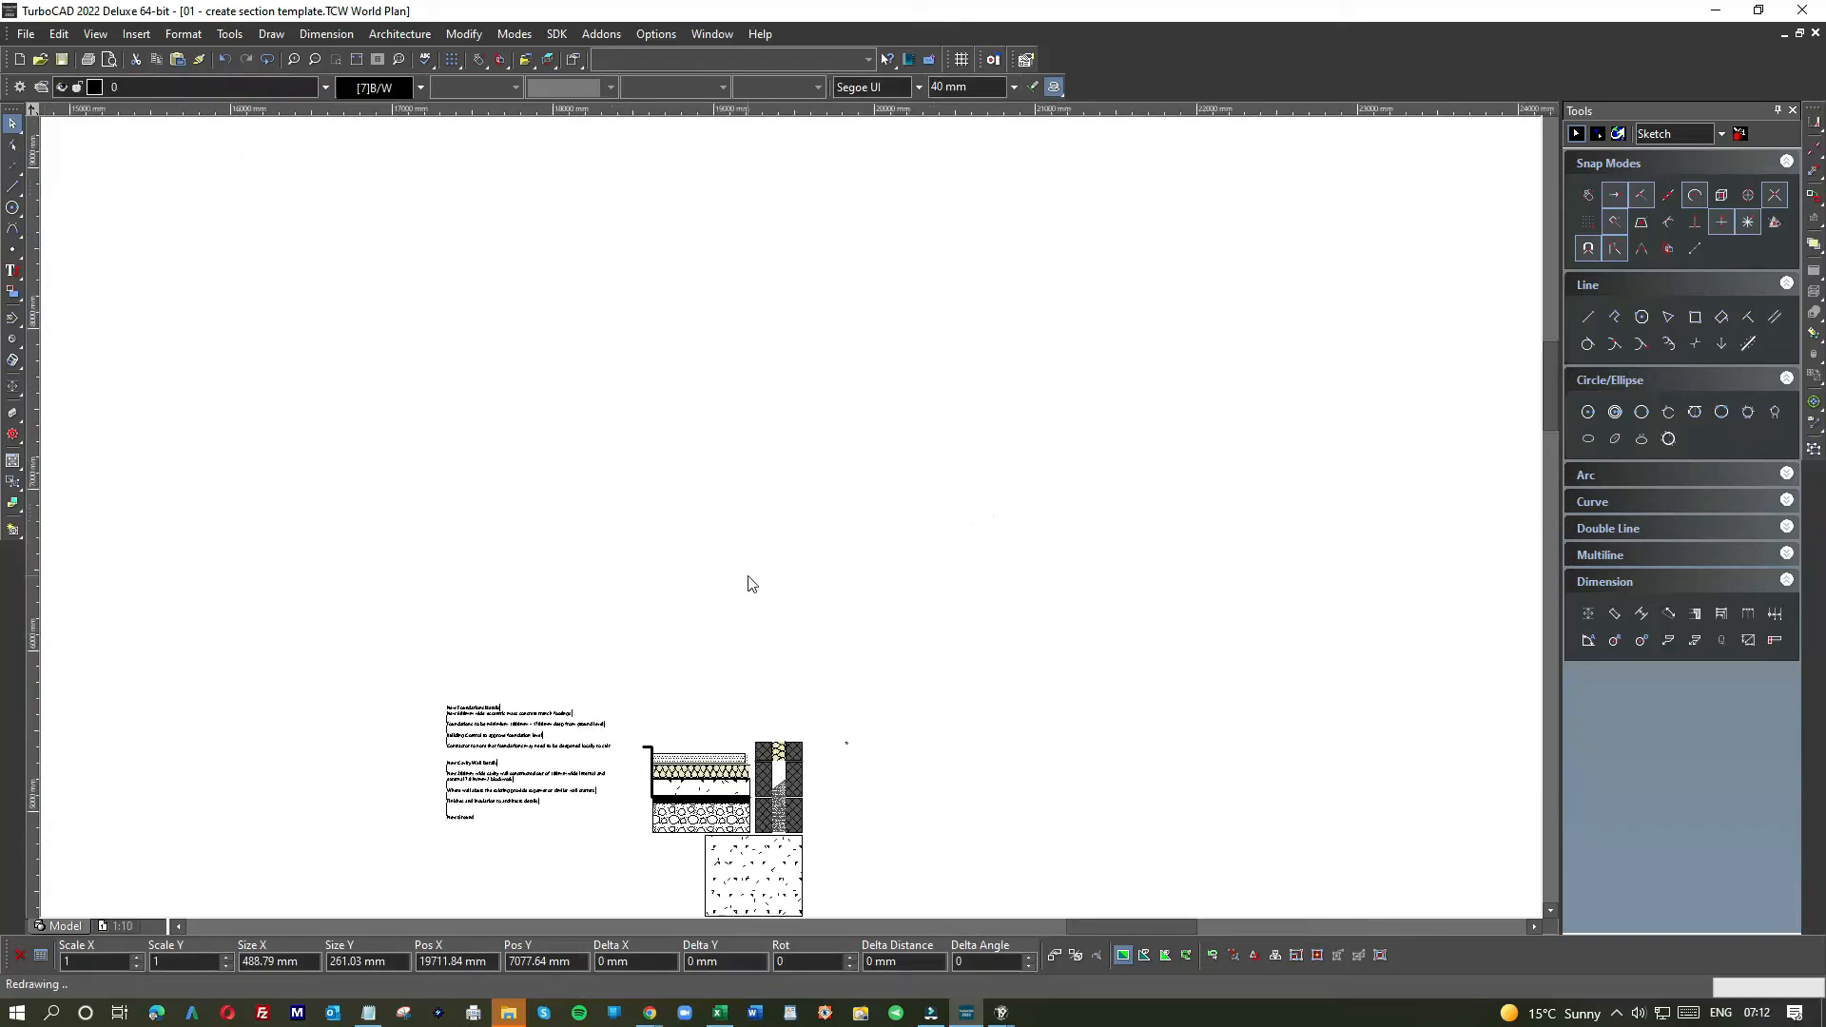
key("ctrl+v")
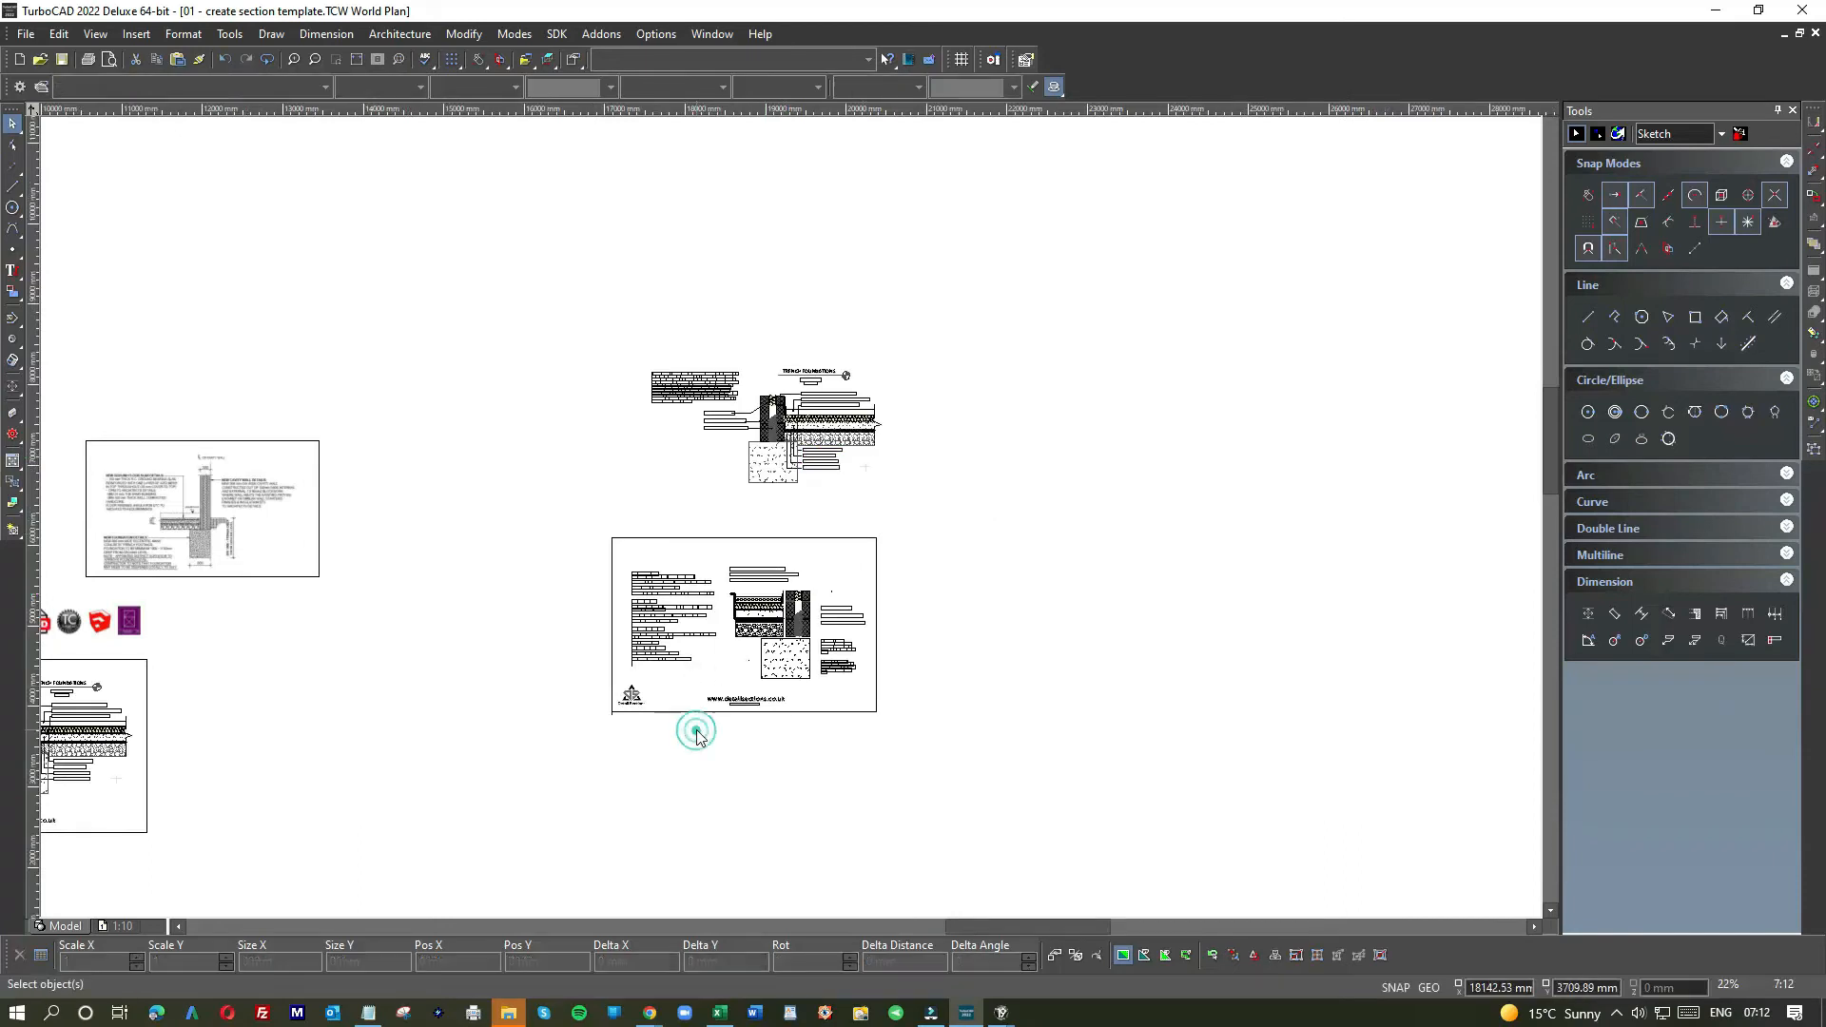
left_click_drag(787, 526, 742, 667)
scroll(742, 668, "up", 8)
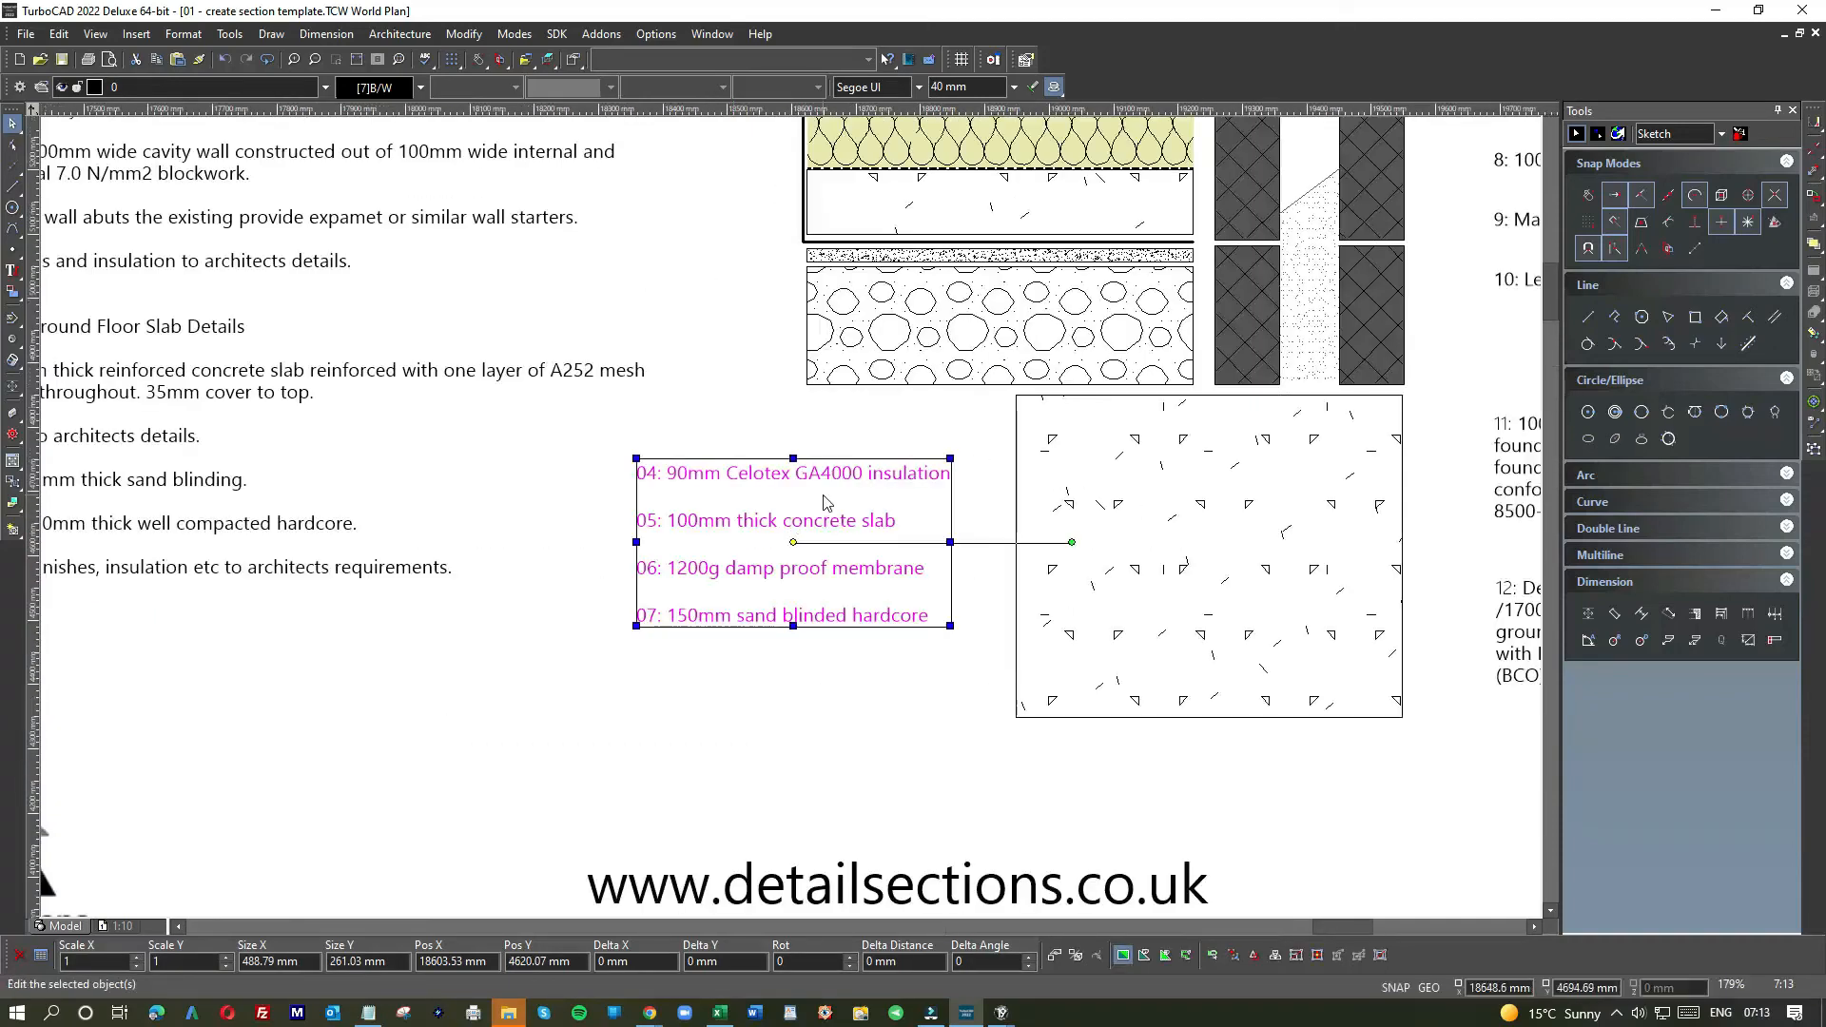
left_click_drag(825, 501, 827, 520)
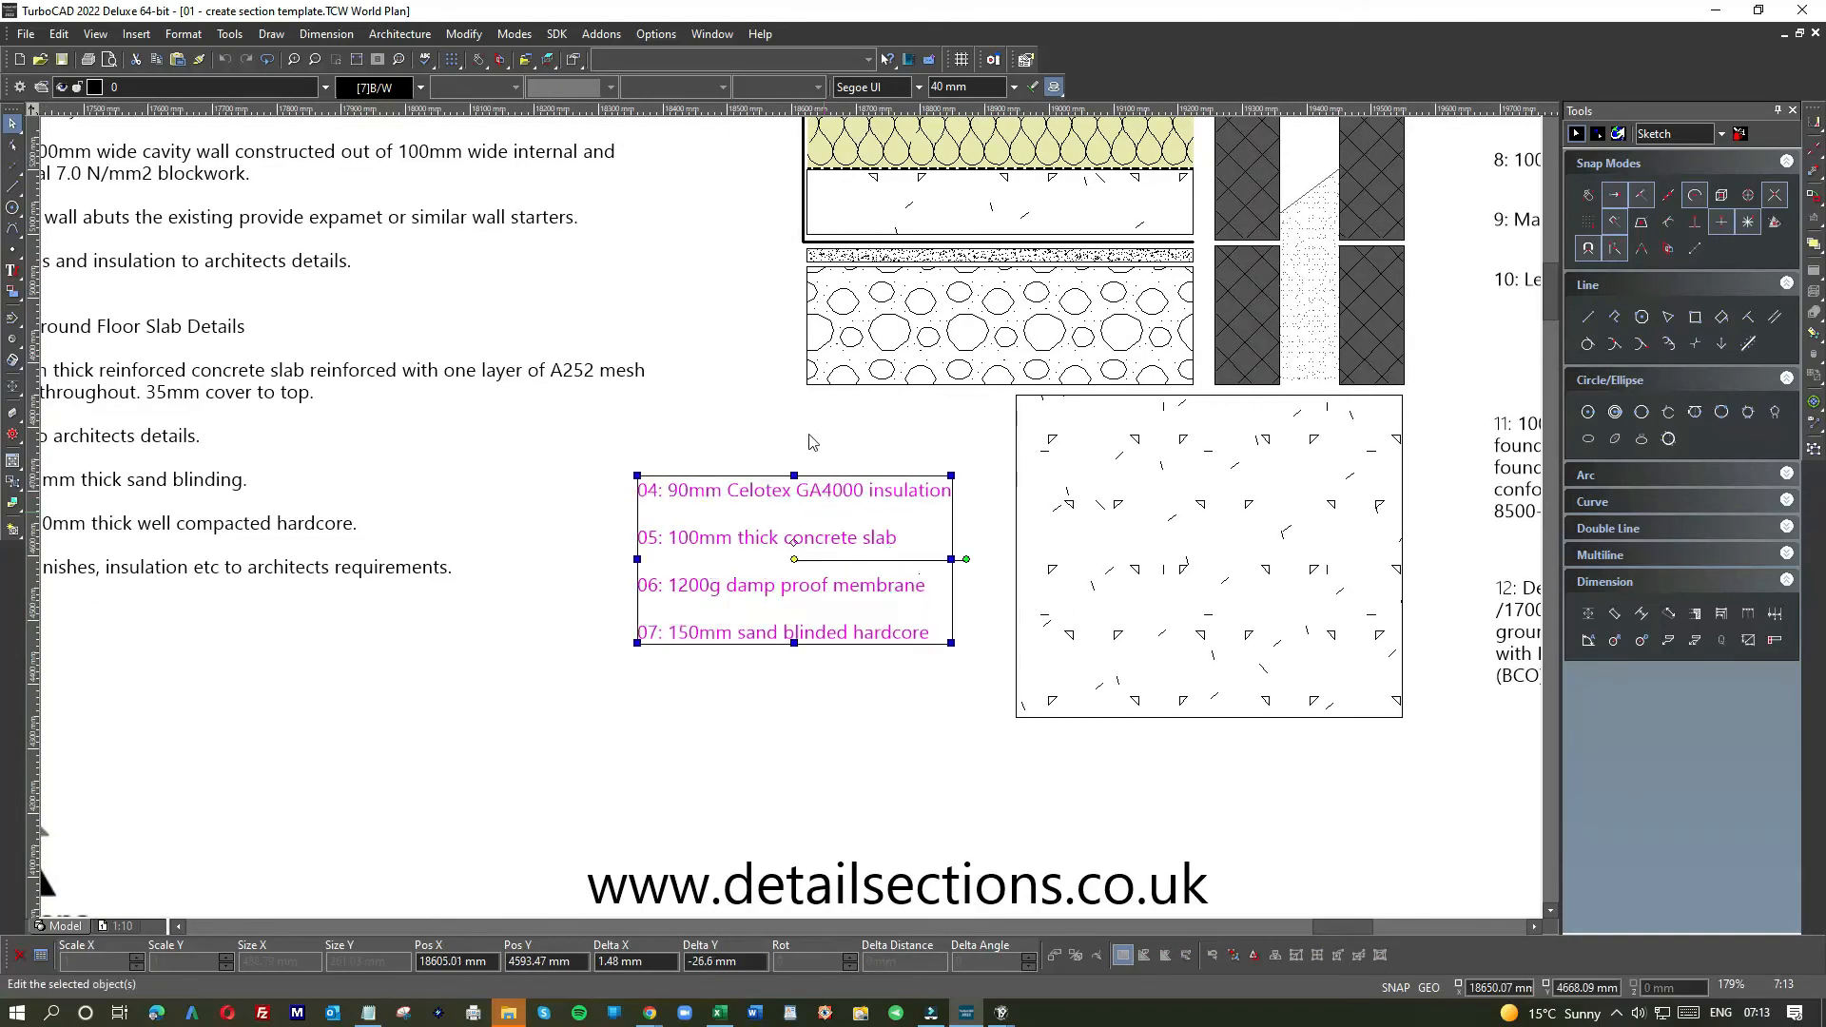
left_click(811, 441)
- Move the block of foundation, cavity wall and floor slab notes up so its first heading is about level with label 01
scroll(798, 475, "down", 6)
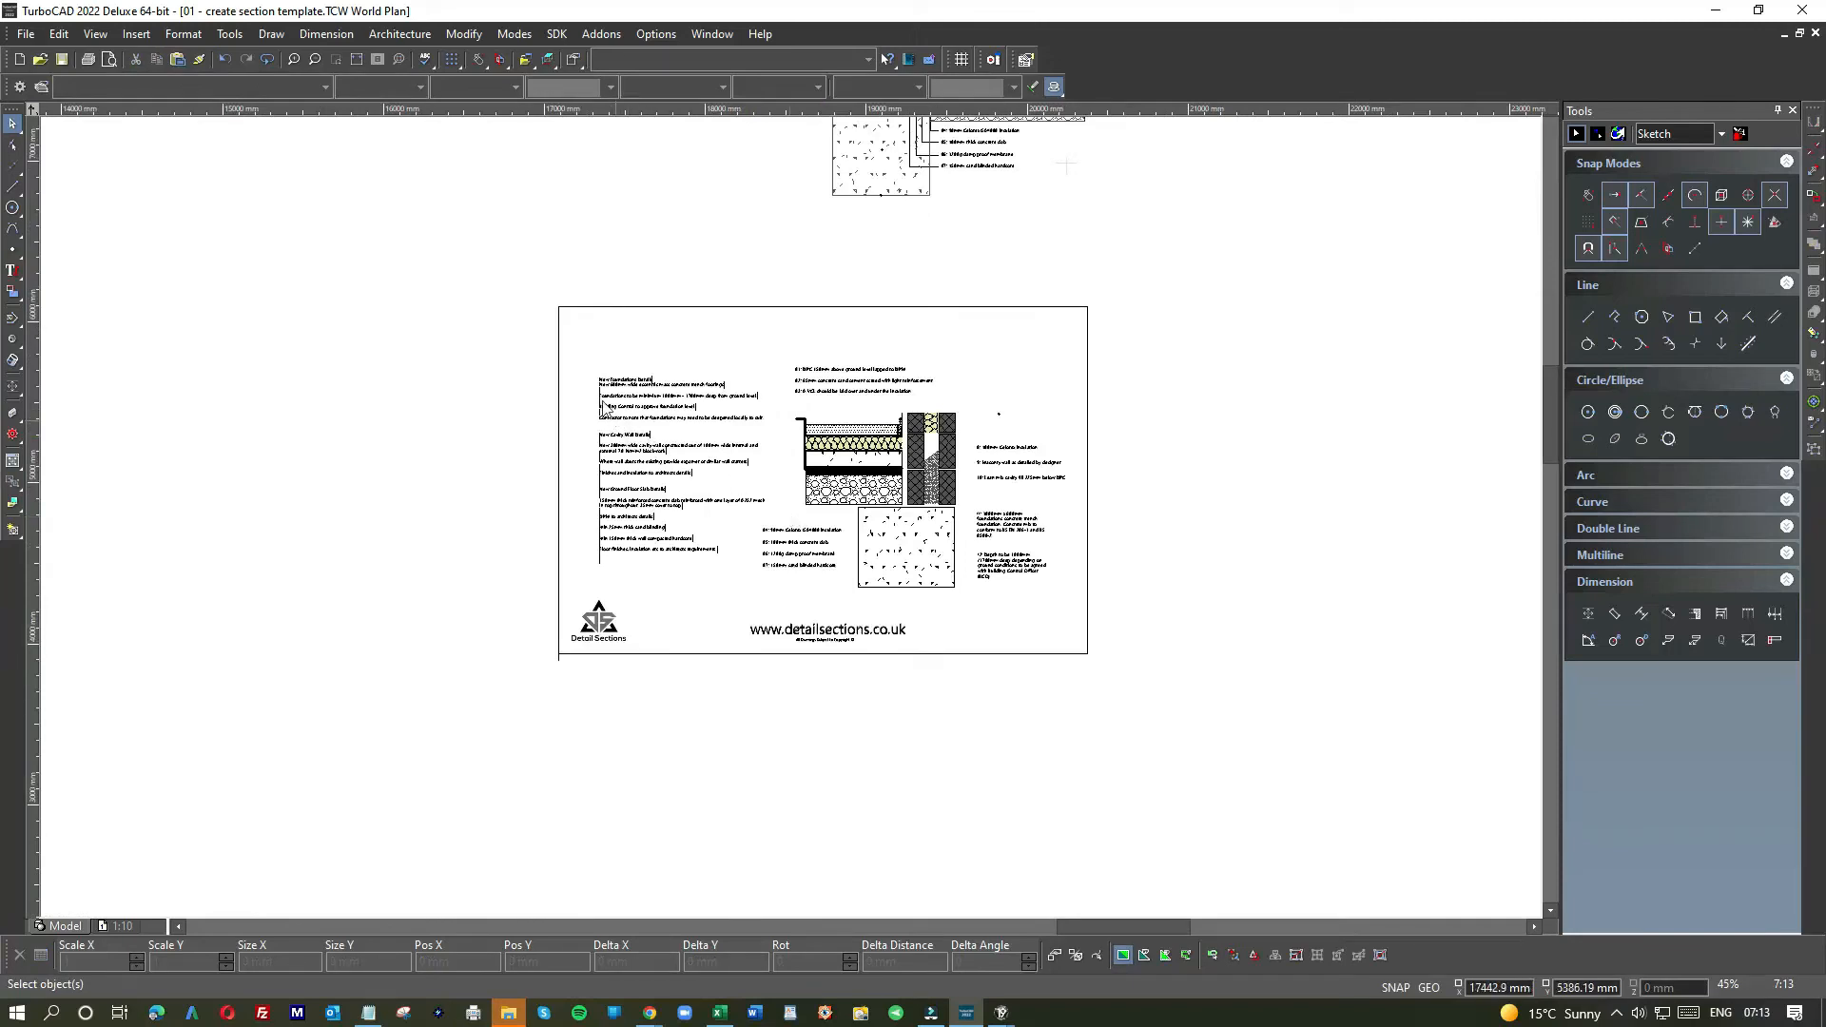
mouse_move(580, 349)
left_mouse_down()
mouse_move(710, 587)
mouse_move(741, 608)
mouse_move(646, 475)
mouse_move(601, 359)
left_mouse_up()
scroll(793, 524, "up", 3)
left_click_drag(771, 530, 765, 505)
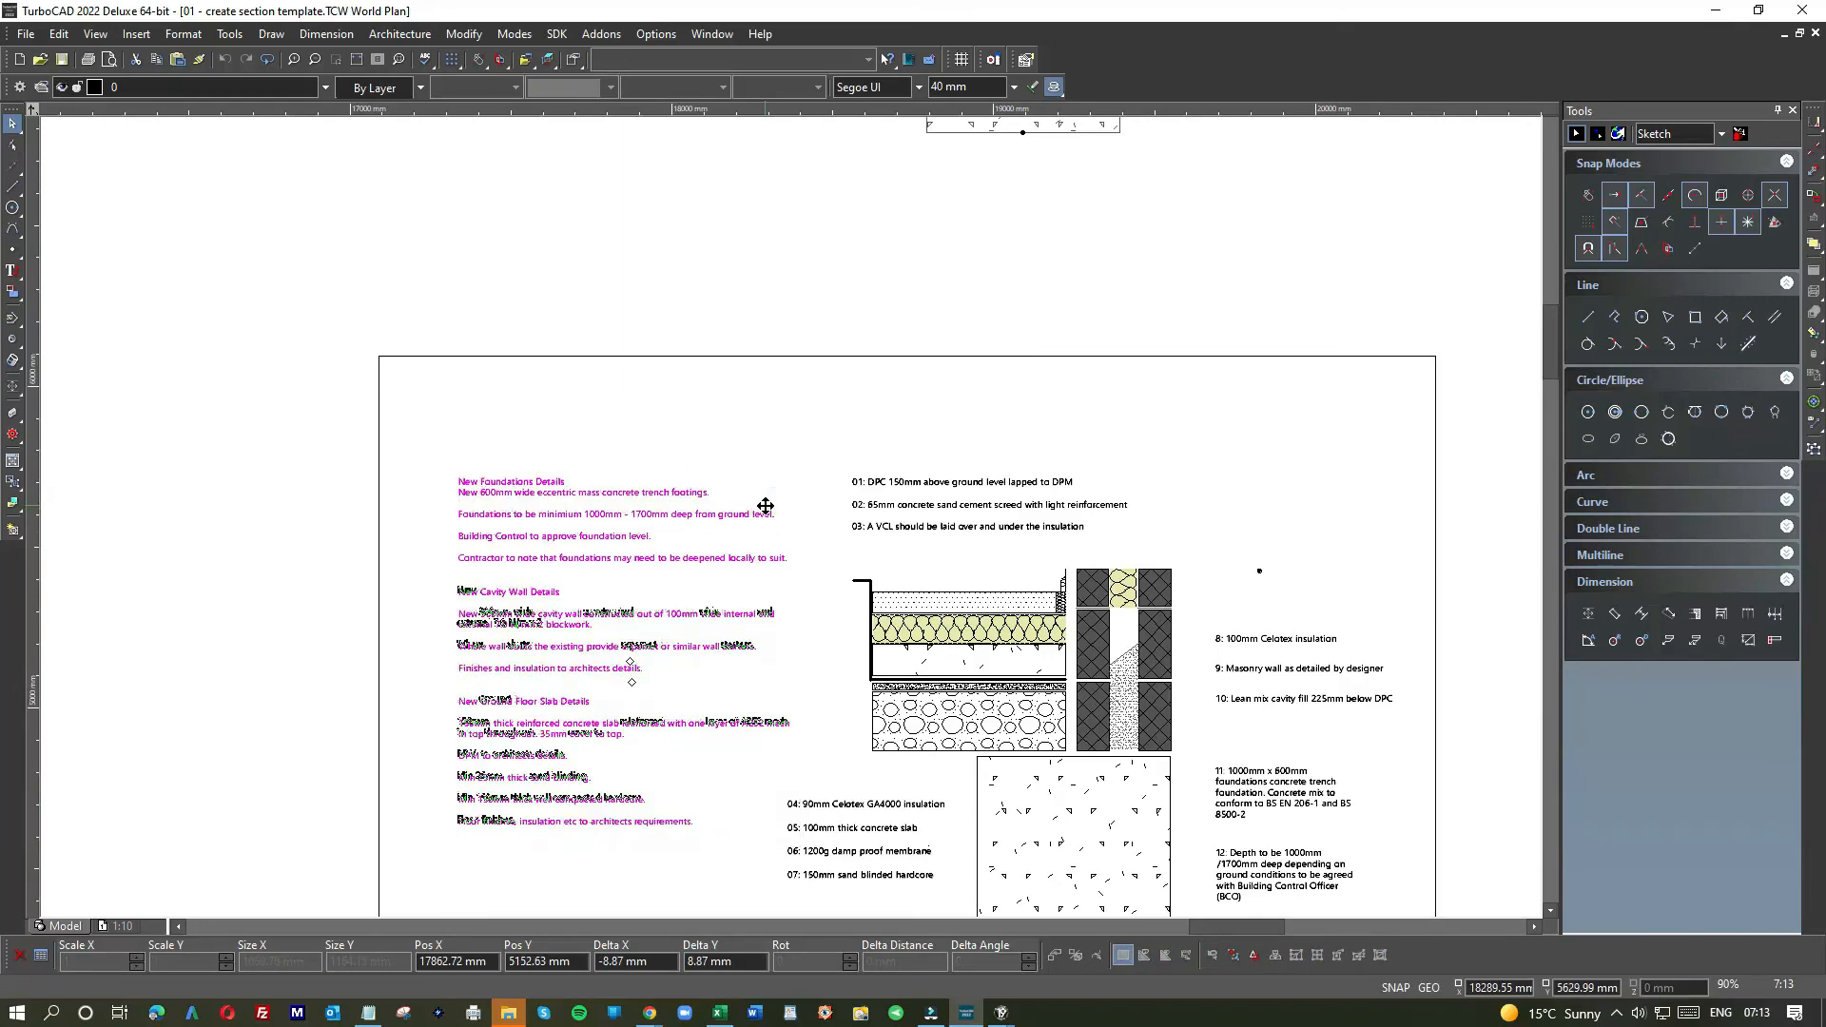
left_click(248, 359)
- Draw a horizontal guide line from the start of the New Foundations Details heading across to just beyond label 01
left_click(12, 187)
left_click(456, 476)
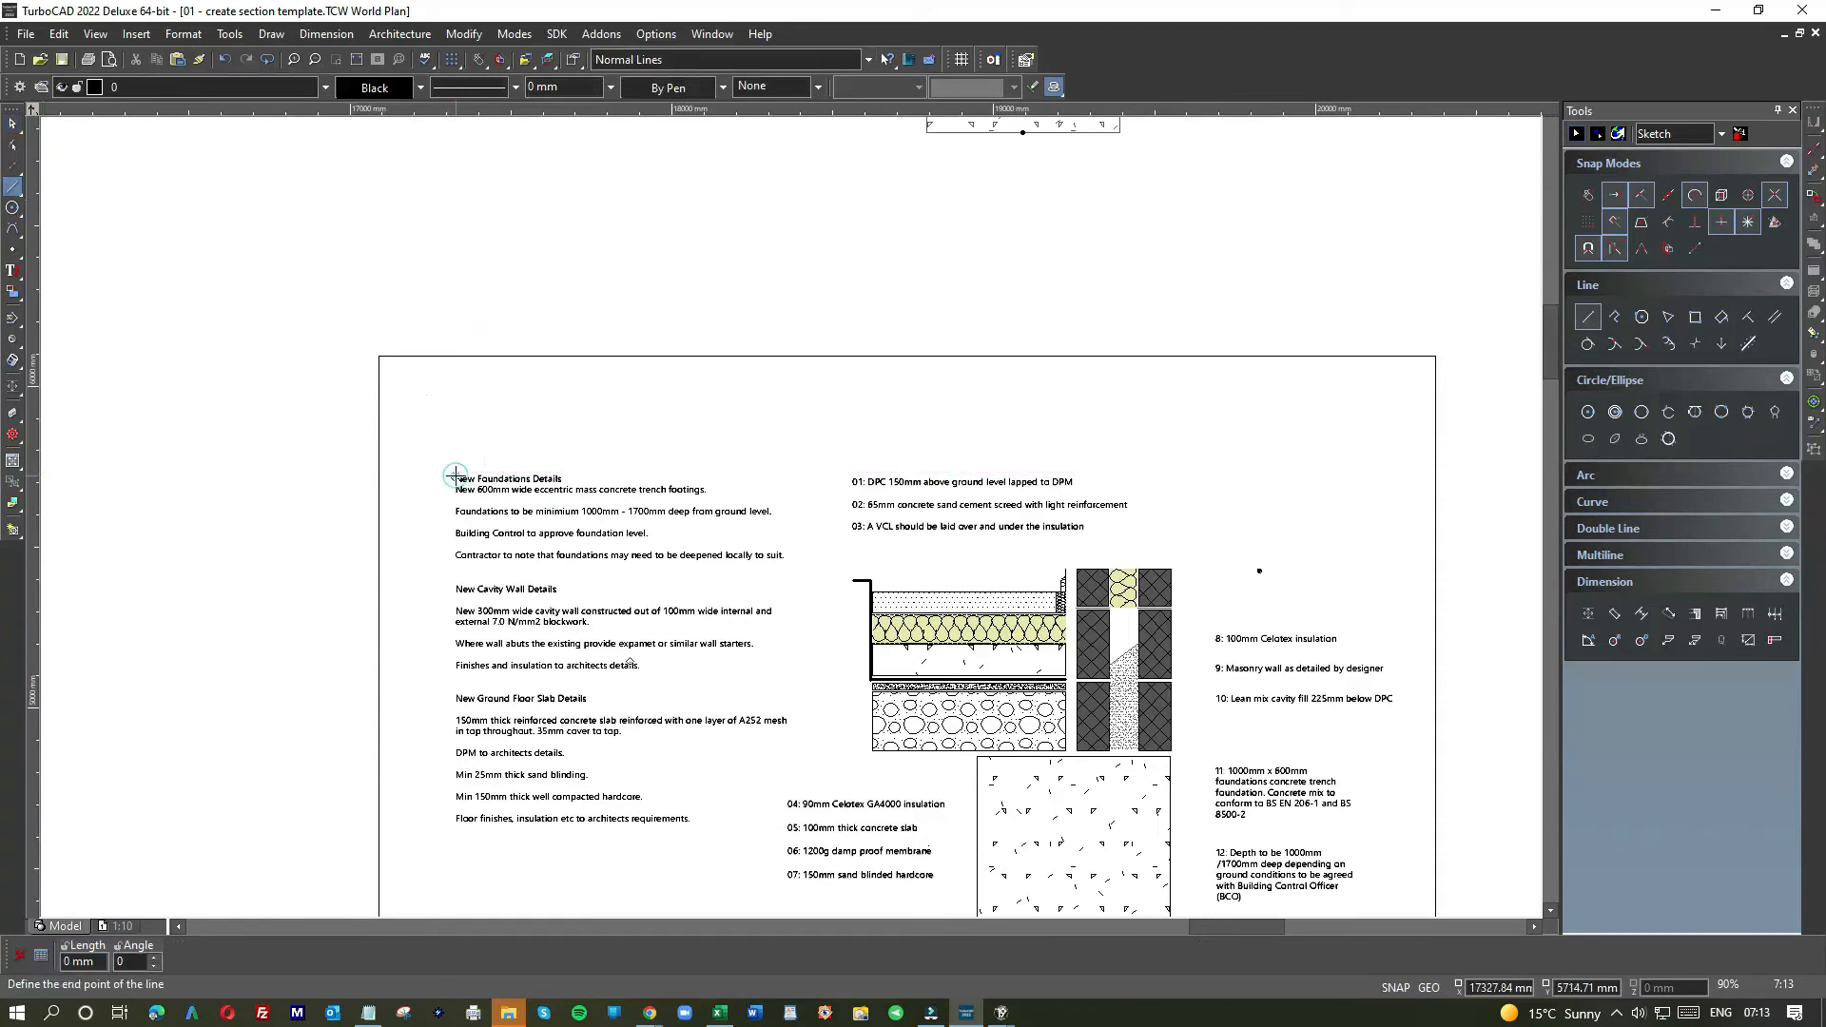
left_click(1142, 462)
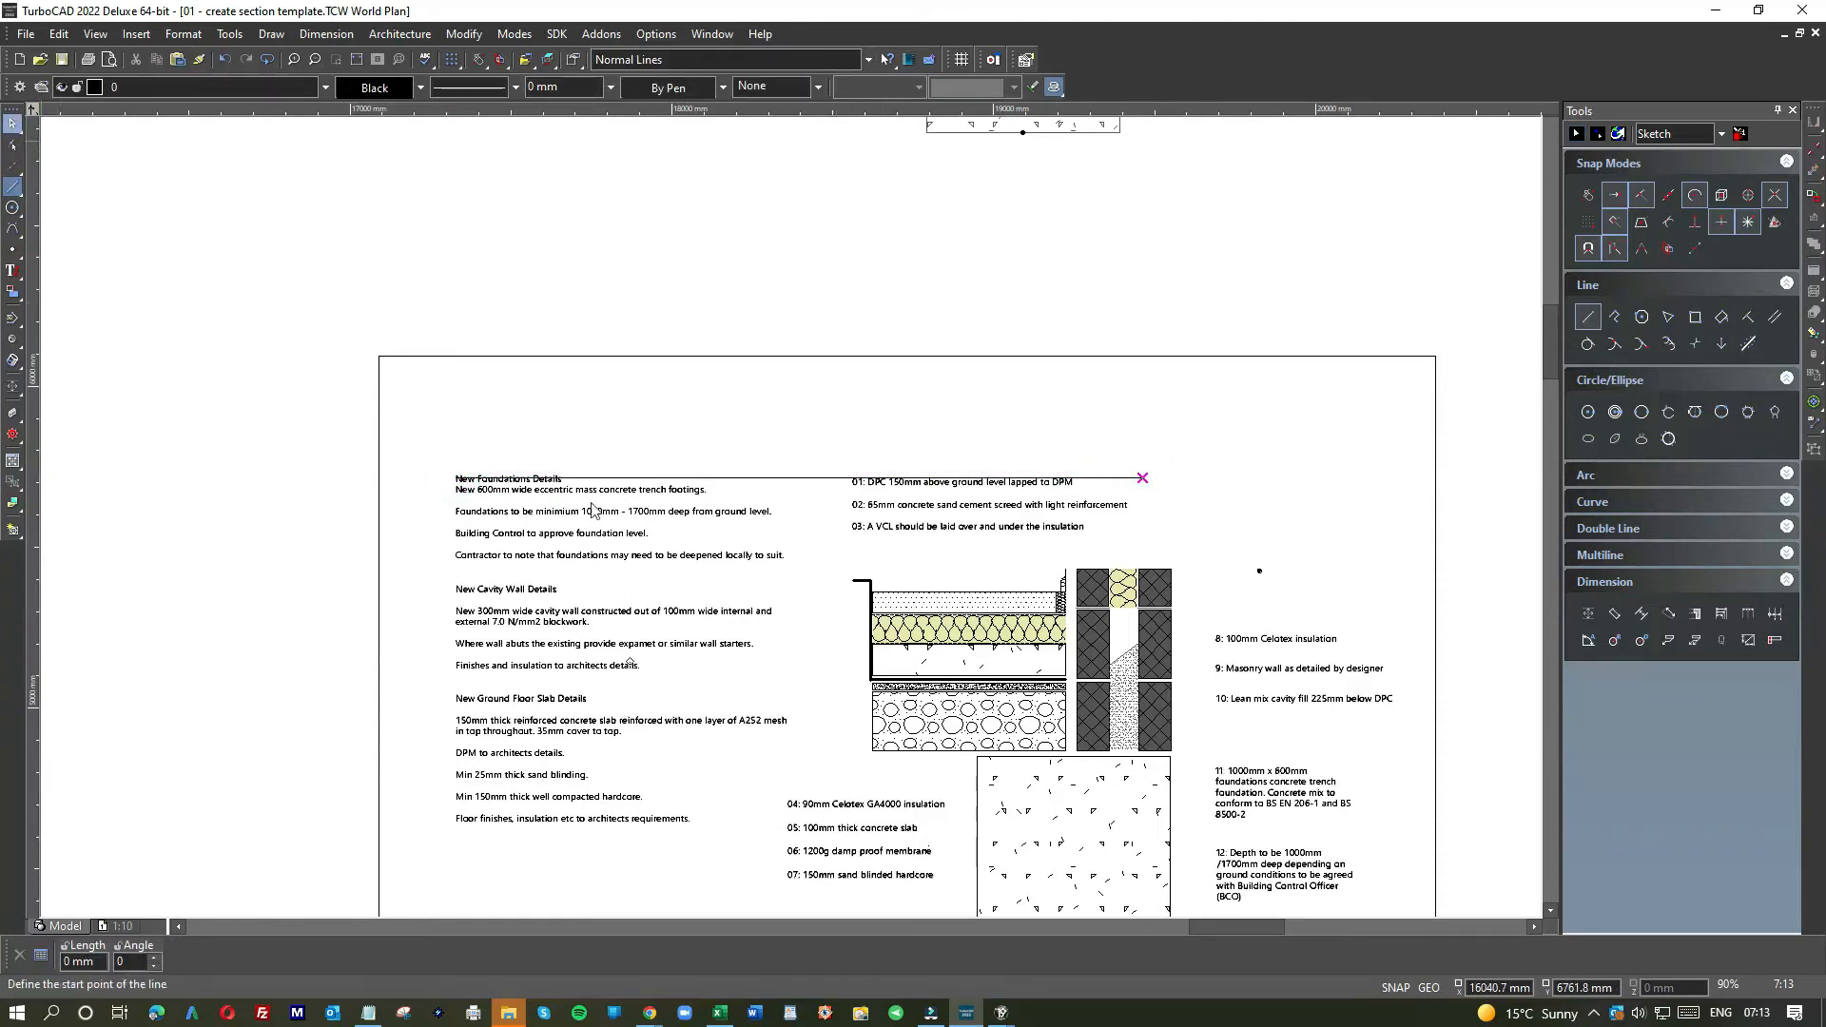
- Move labels 01 to 03 up about 13 mm so label 01 lines up with the horizontal guide line
scroll(1037, 513, "up", 1)
scroll(573, 494, "down", 1)
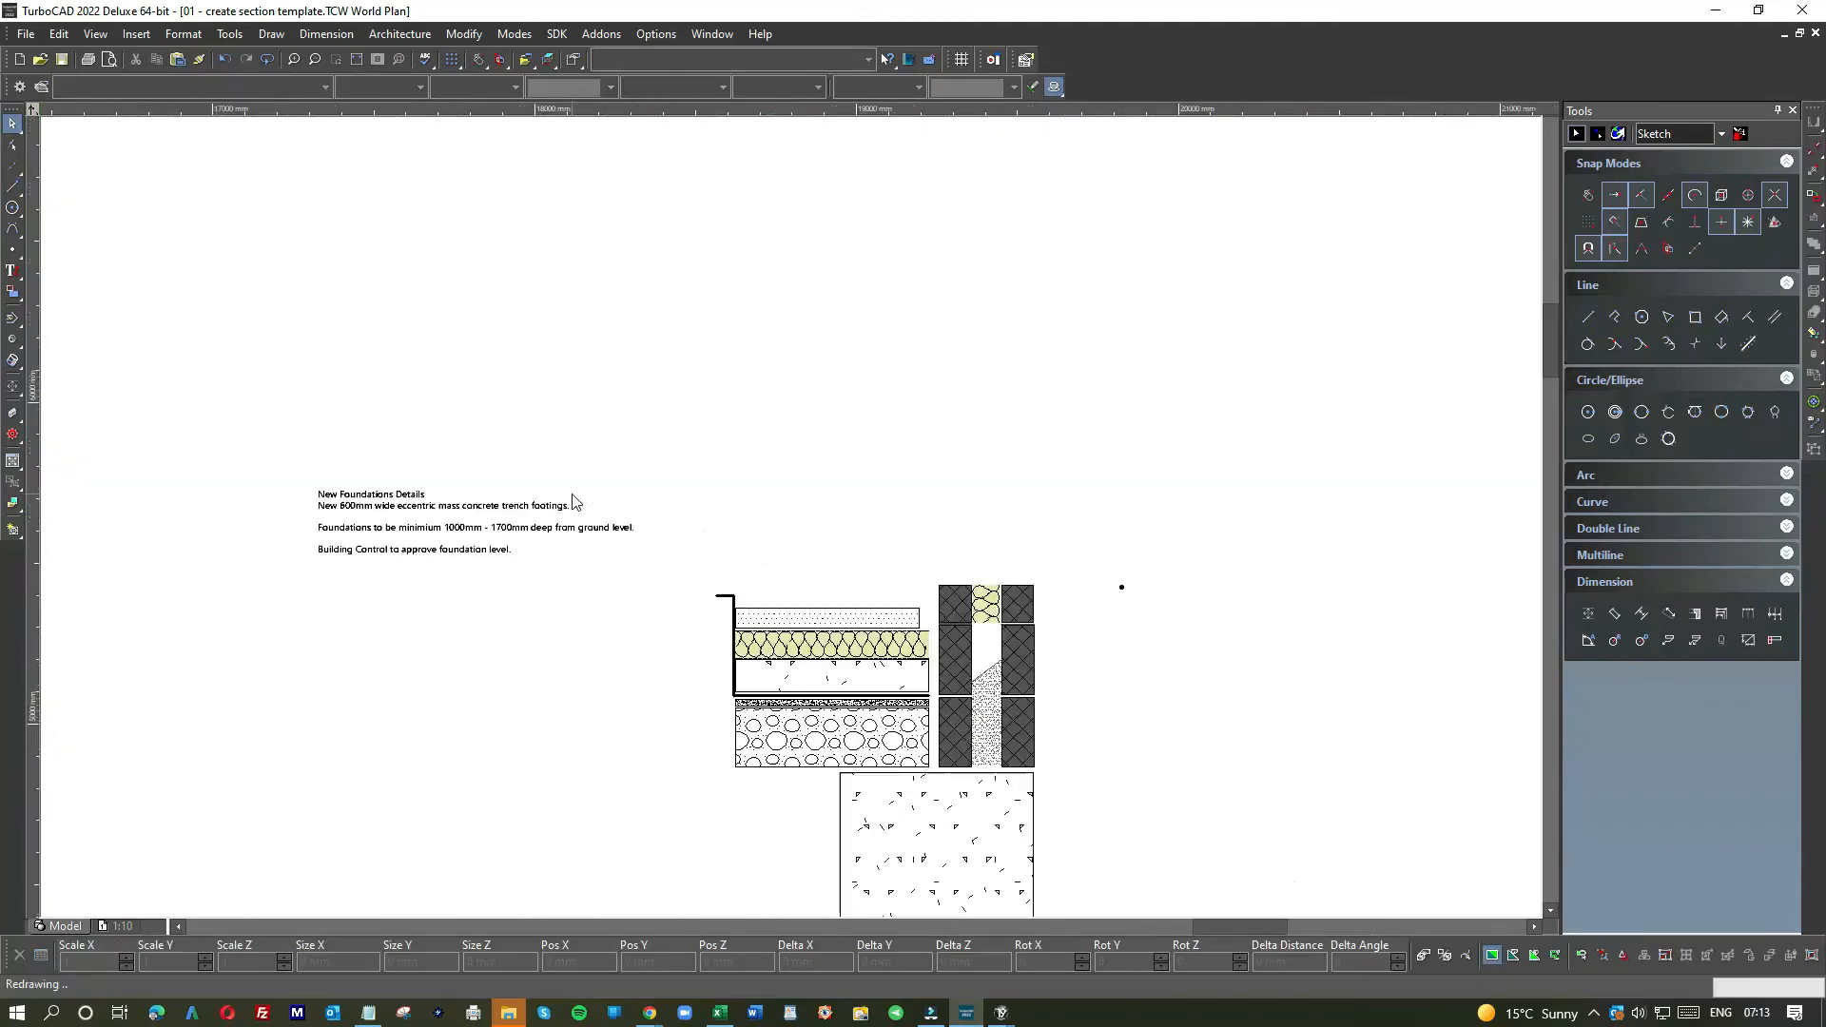
scroll(781, 513, "up", 1)
left_click(784, 498)
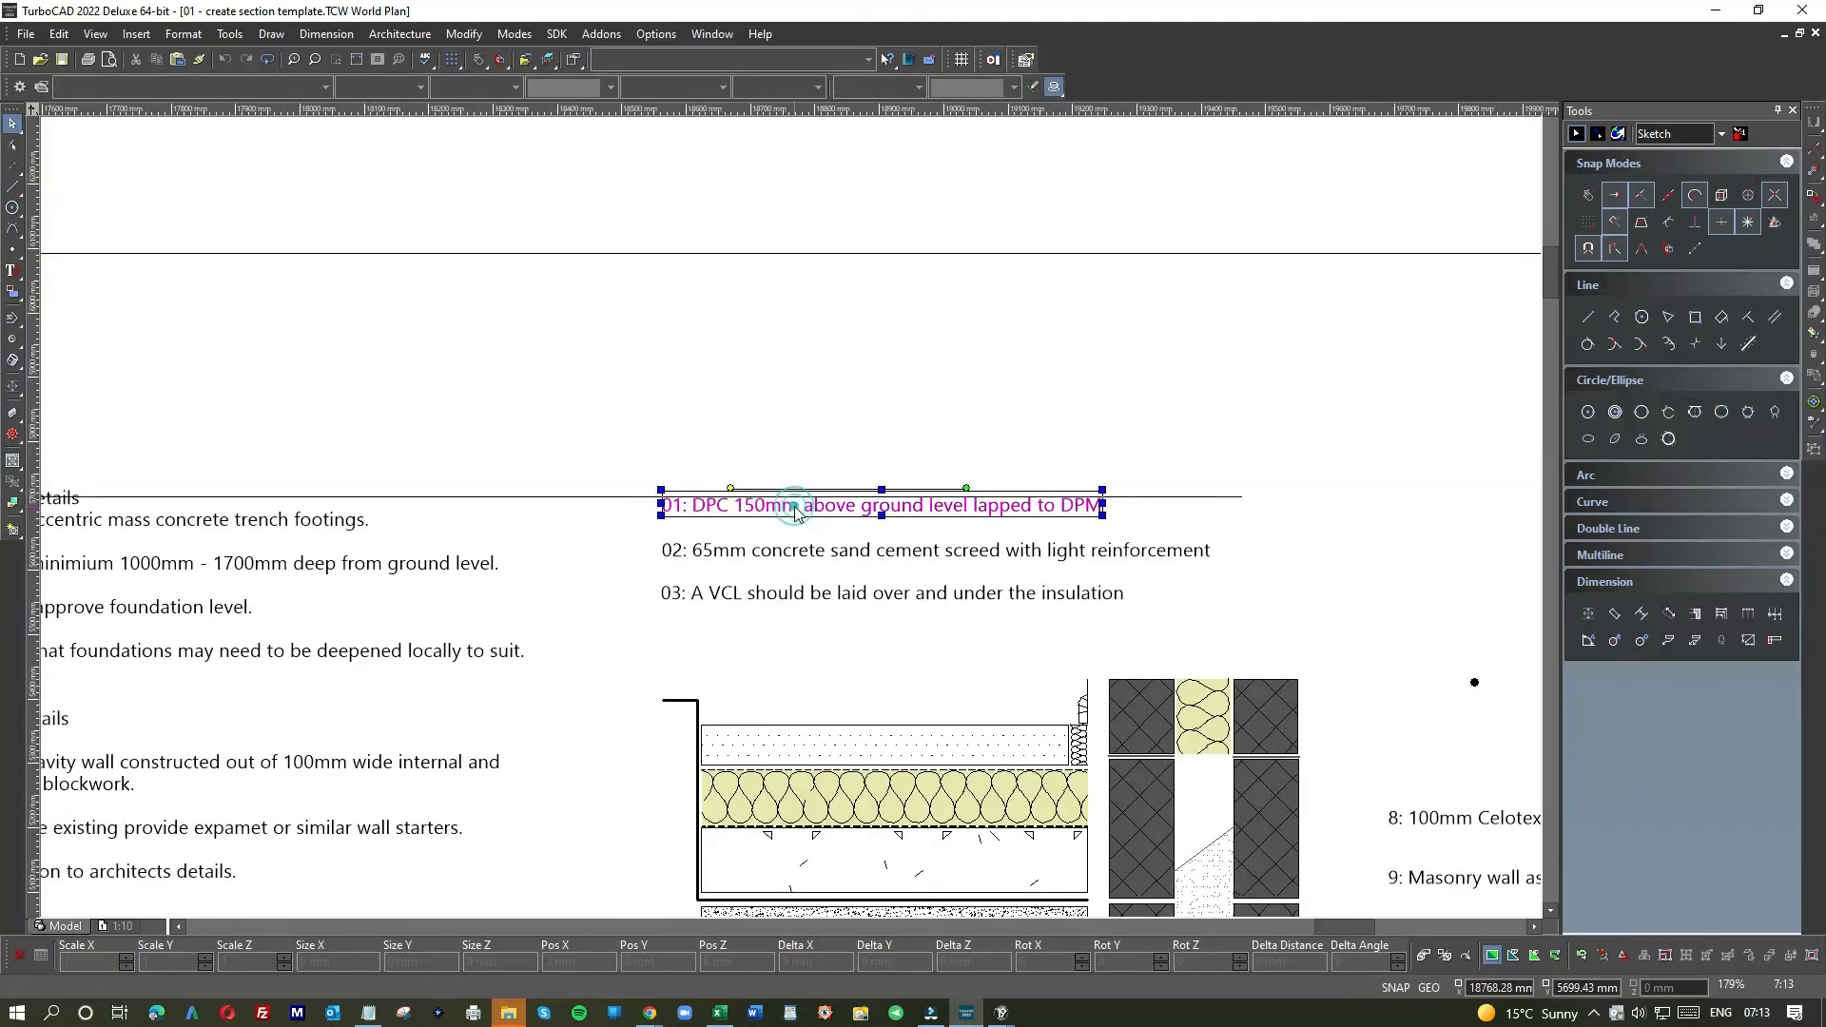
left_click(839, 613)
left_click_drag(863, 619, 811, 488)
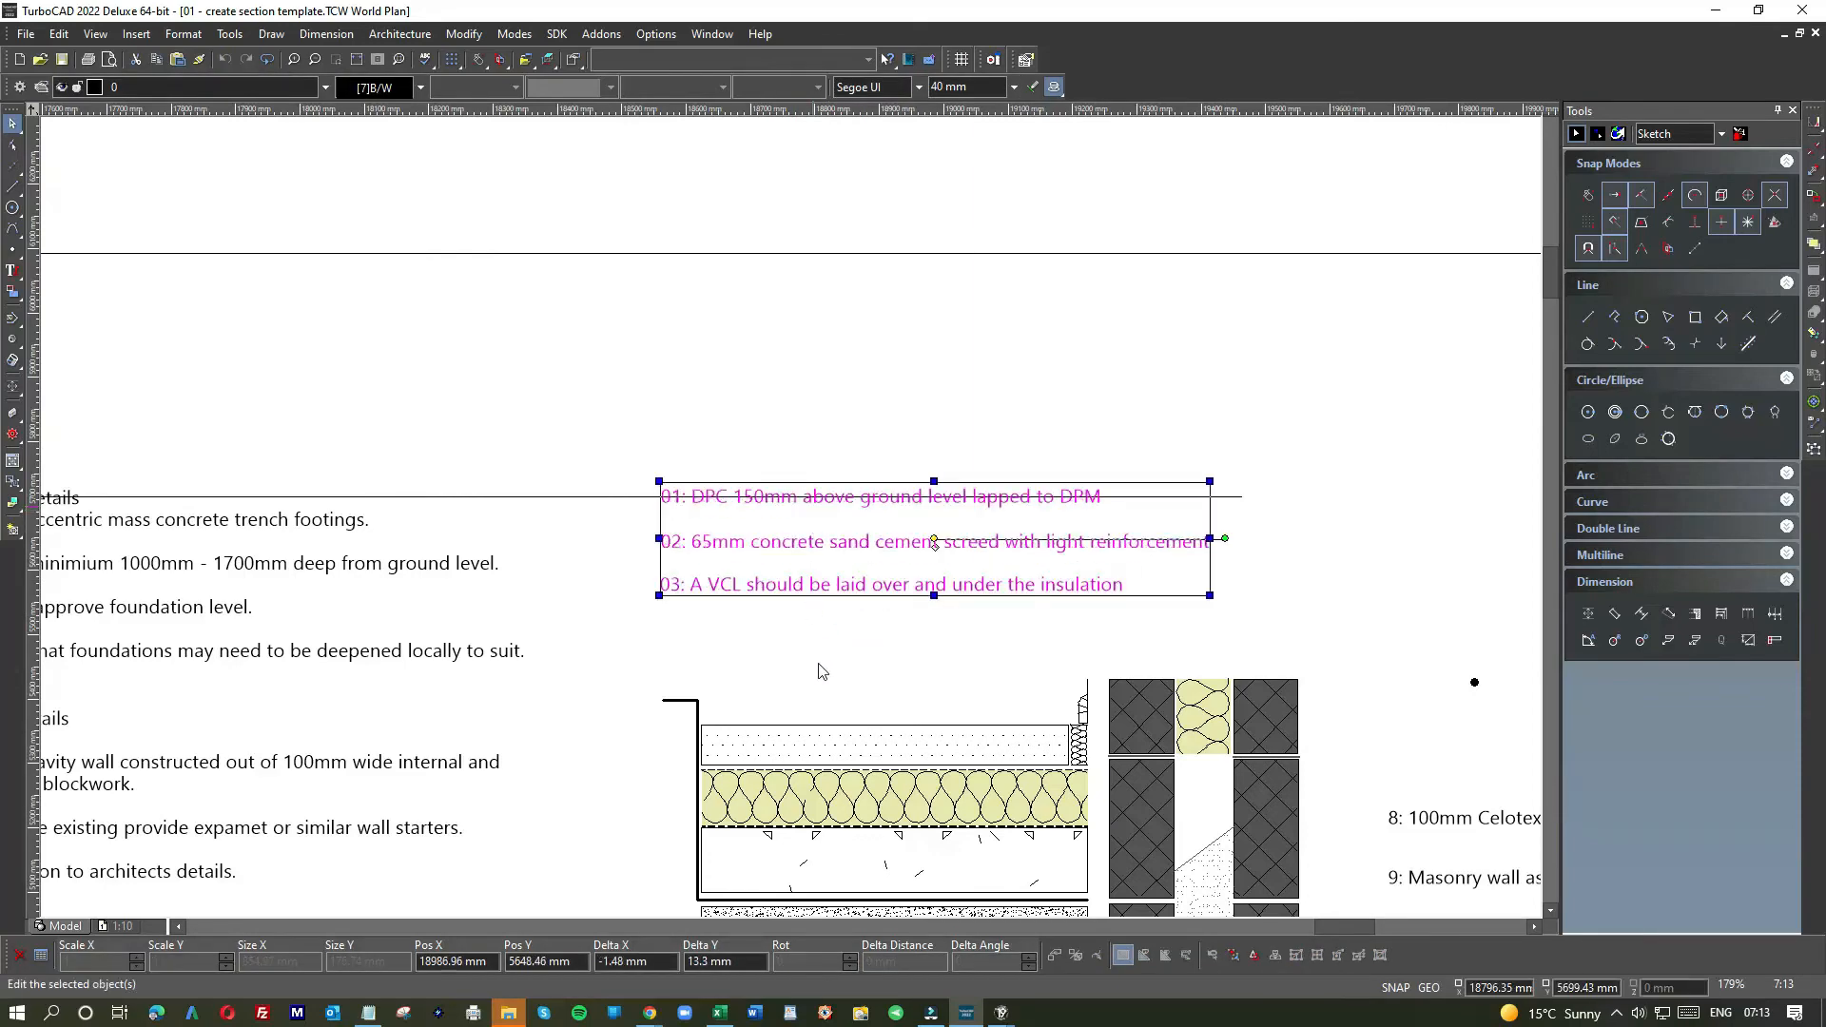
left_click(815, 663)
- Insert a blank line between the New Foundations Details heading and the first foundation note
scroll(786, 522, "down", 1)
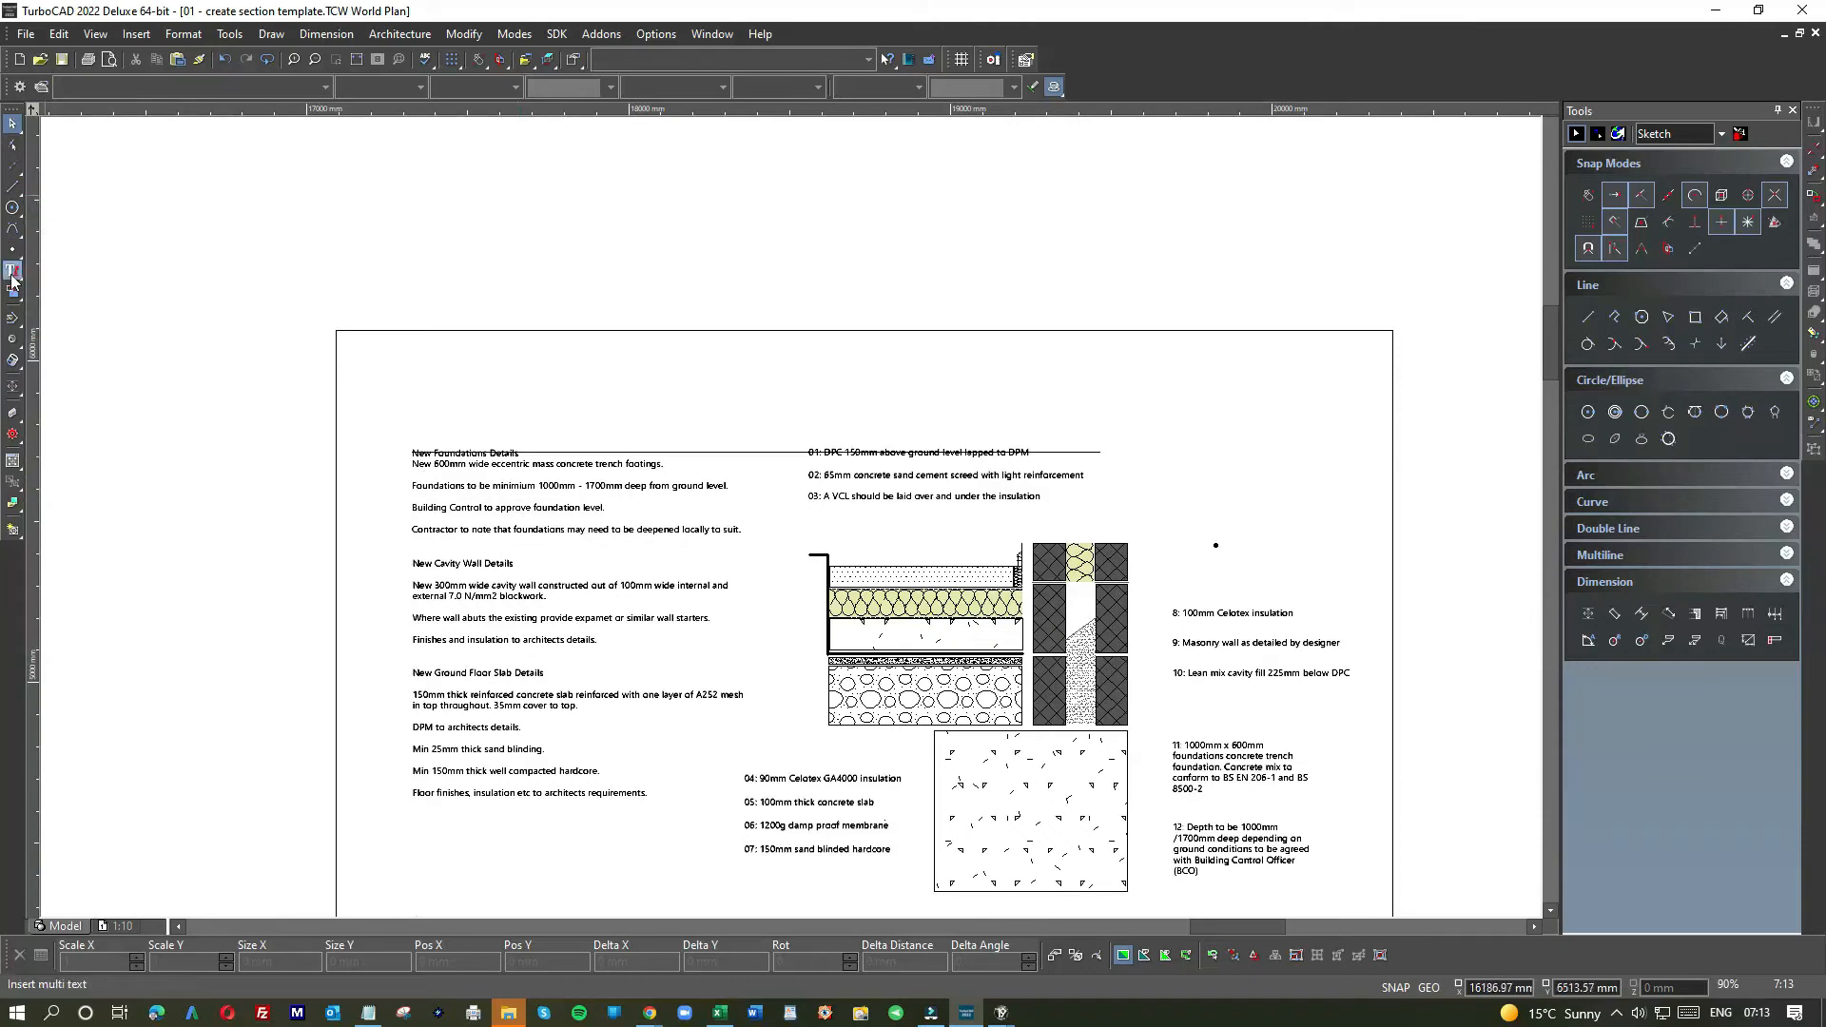
left_click(523, 453)
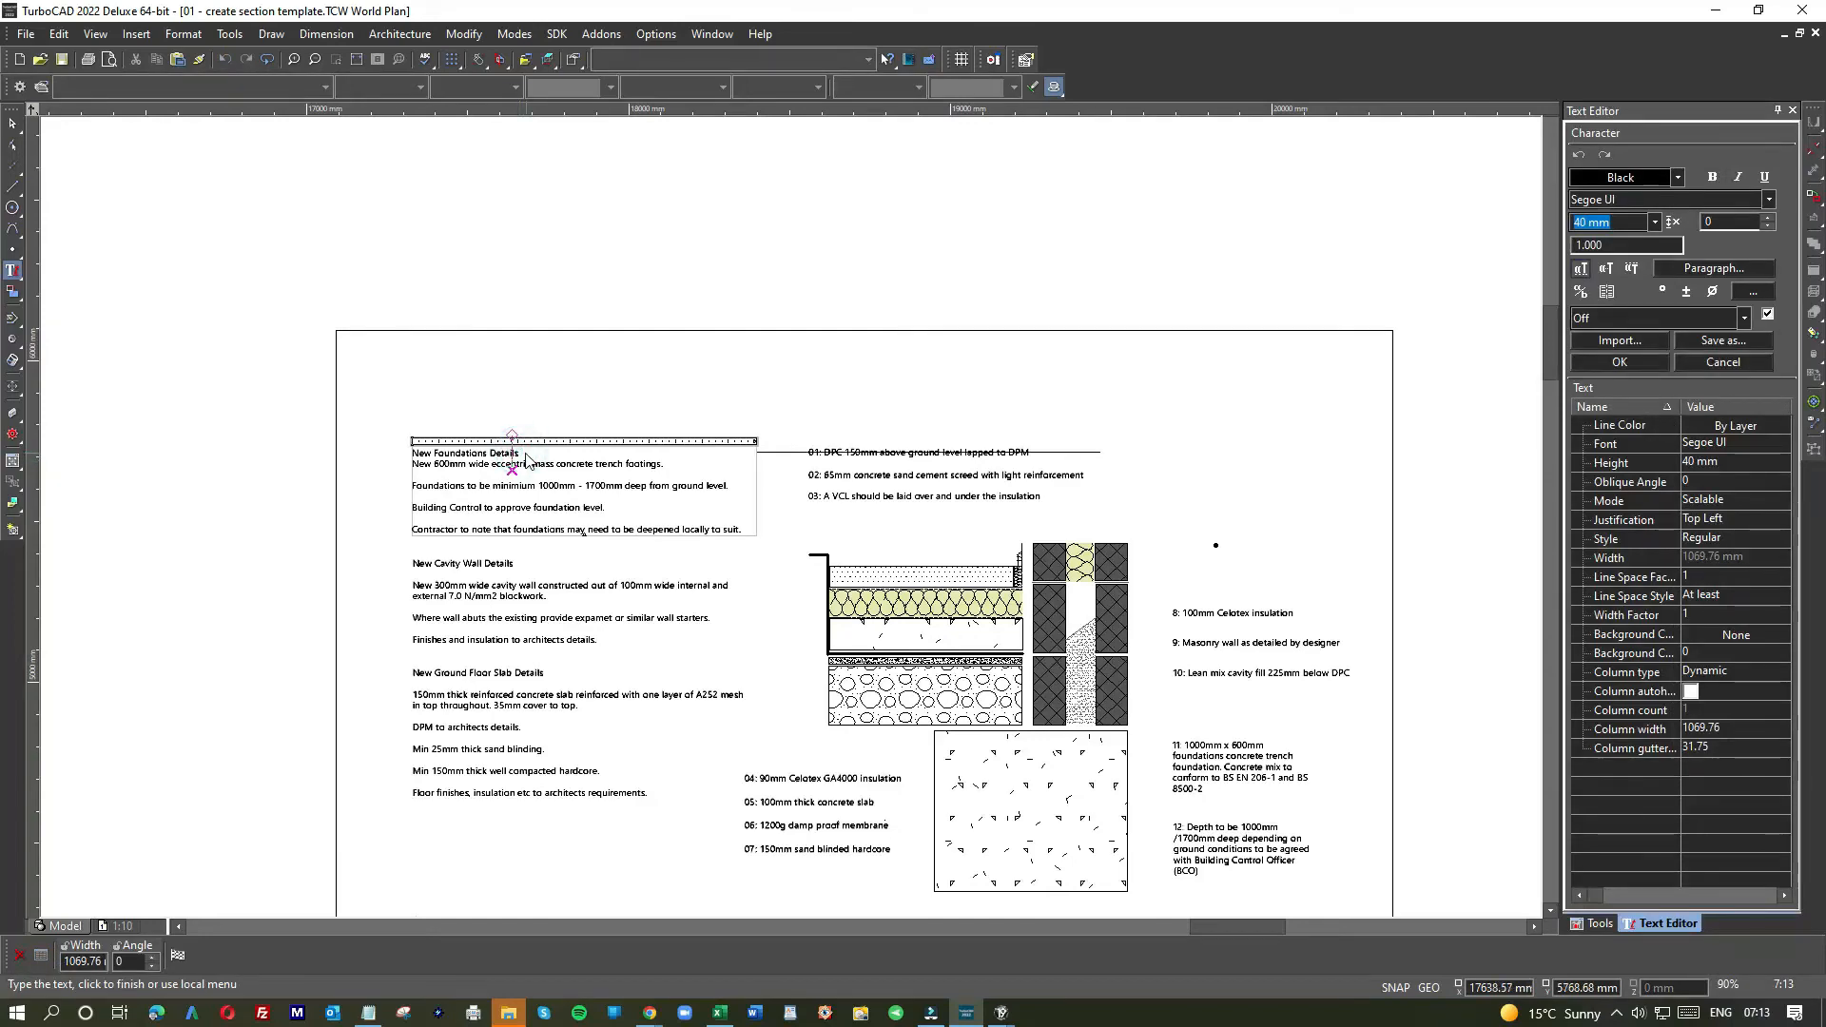
scroll(524, 456, "up", 3)
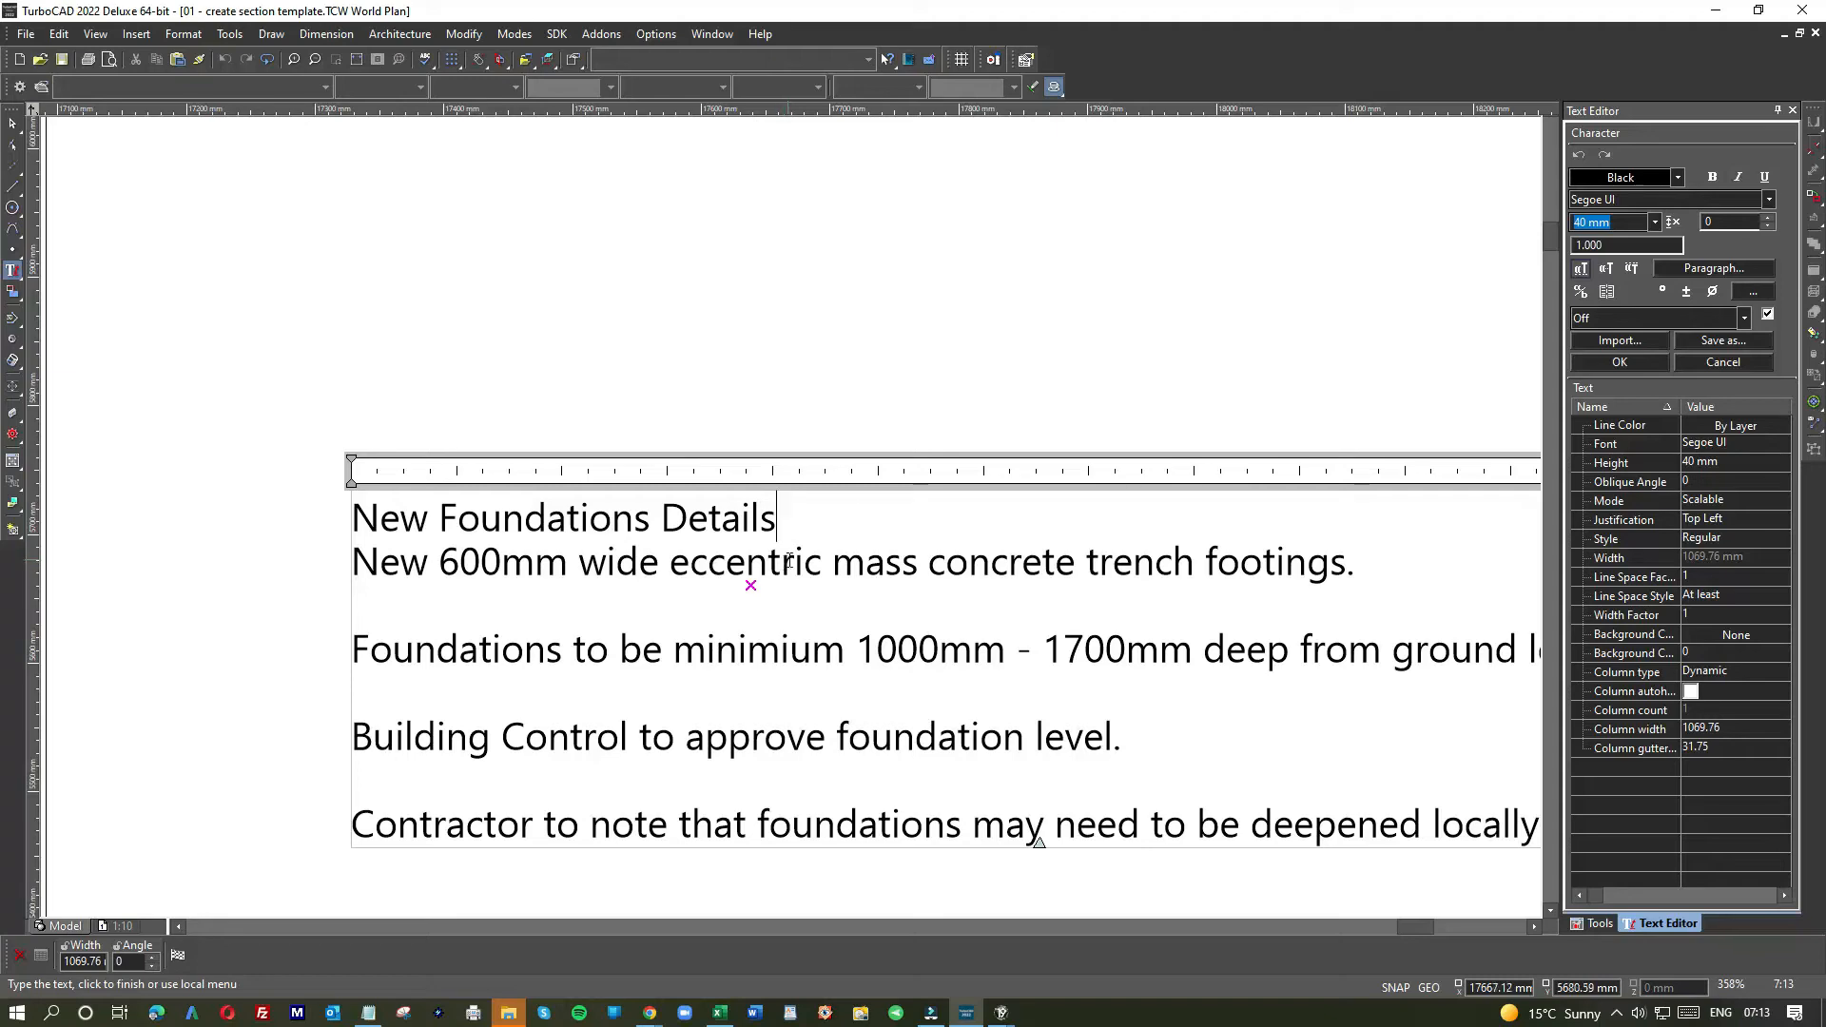
key("Return")
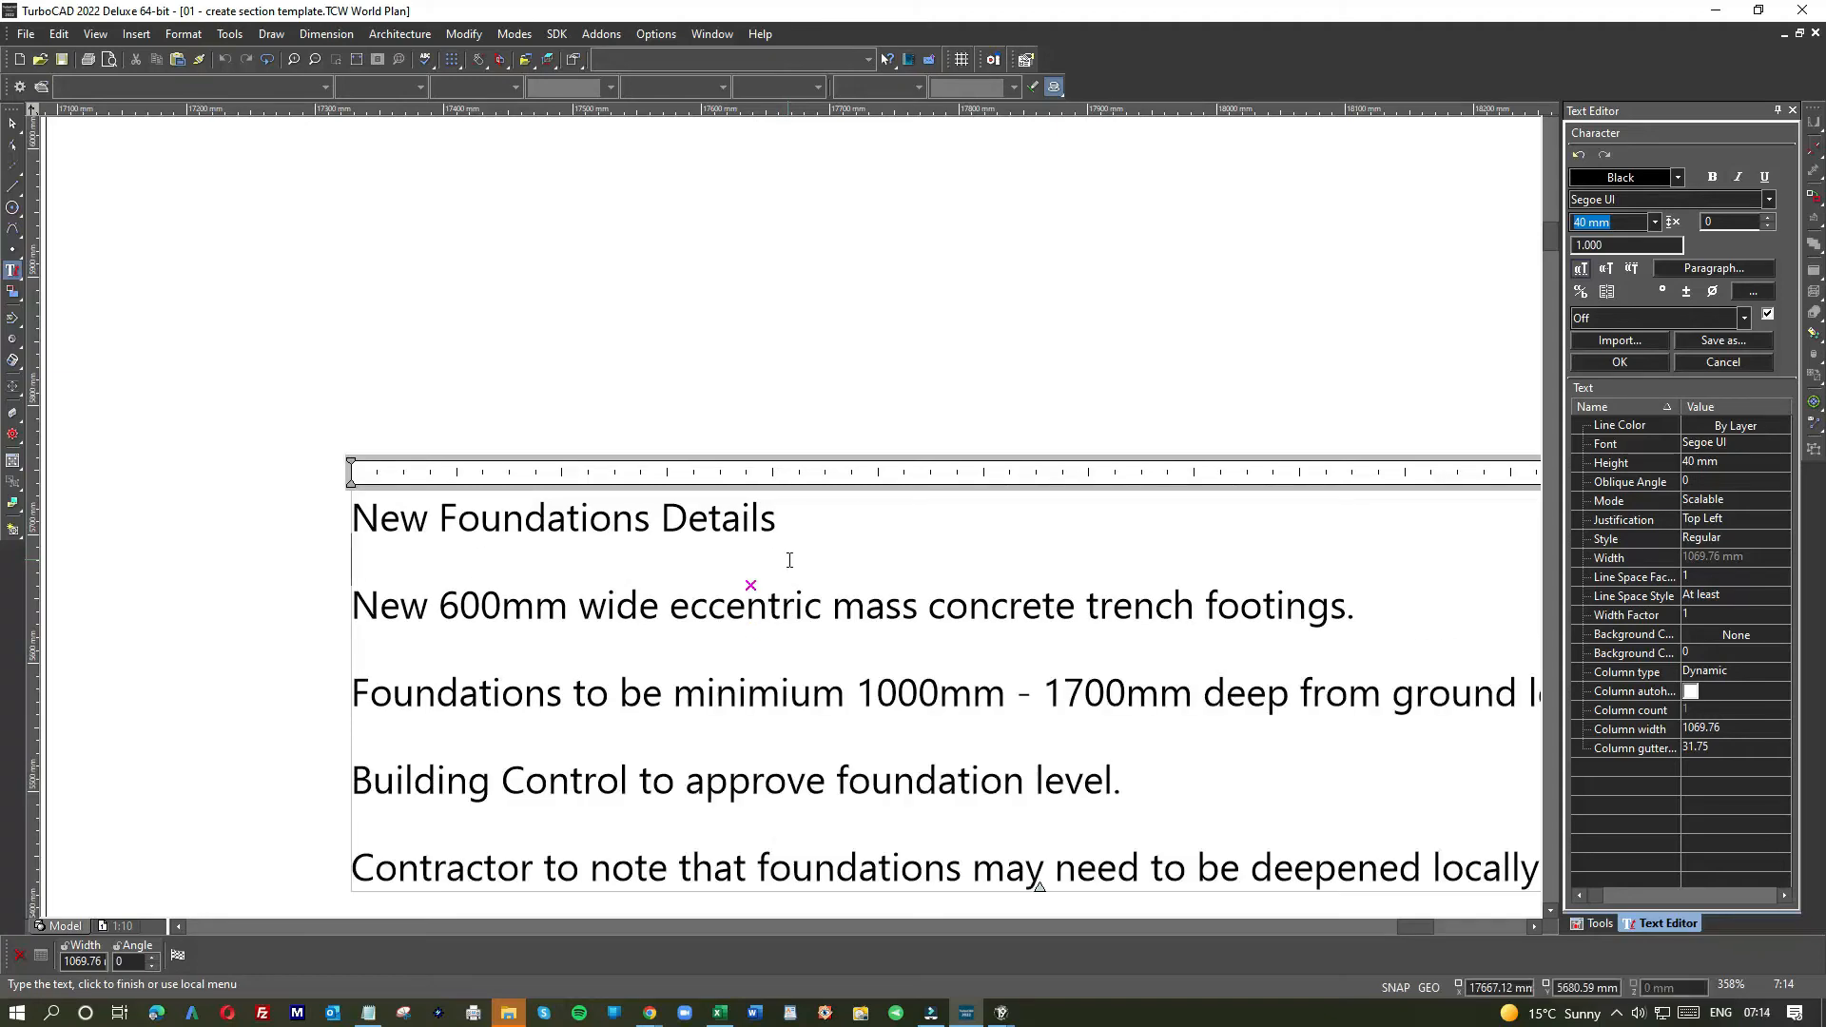
scroll(750, 525, "down", 2)
scroll(716, 527, "down", 2)
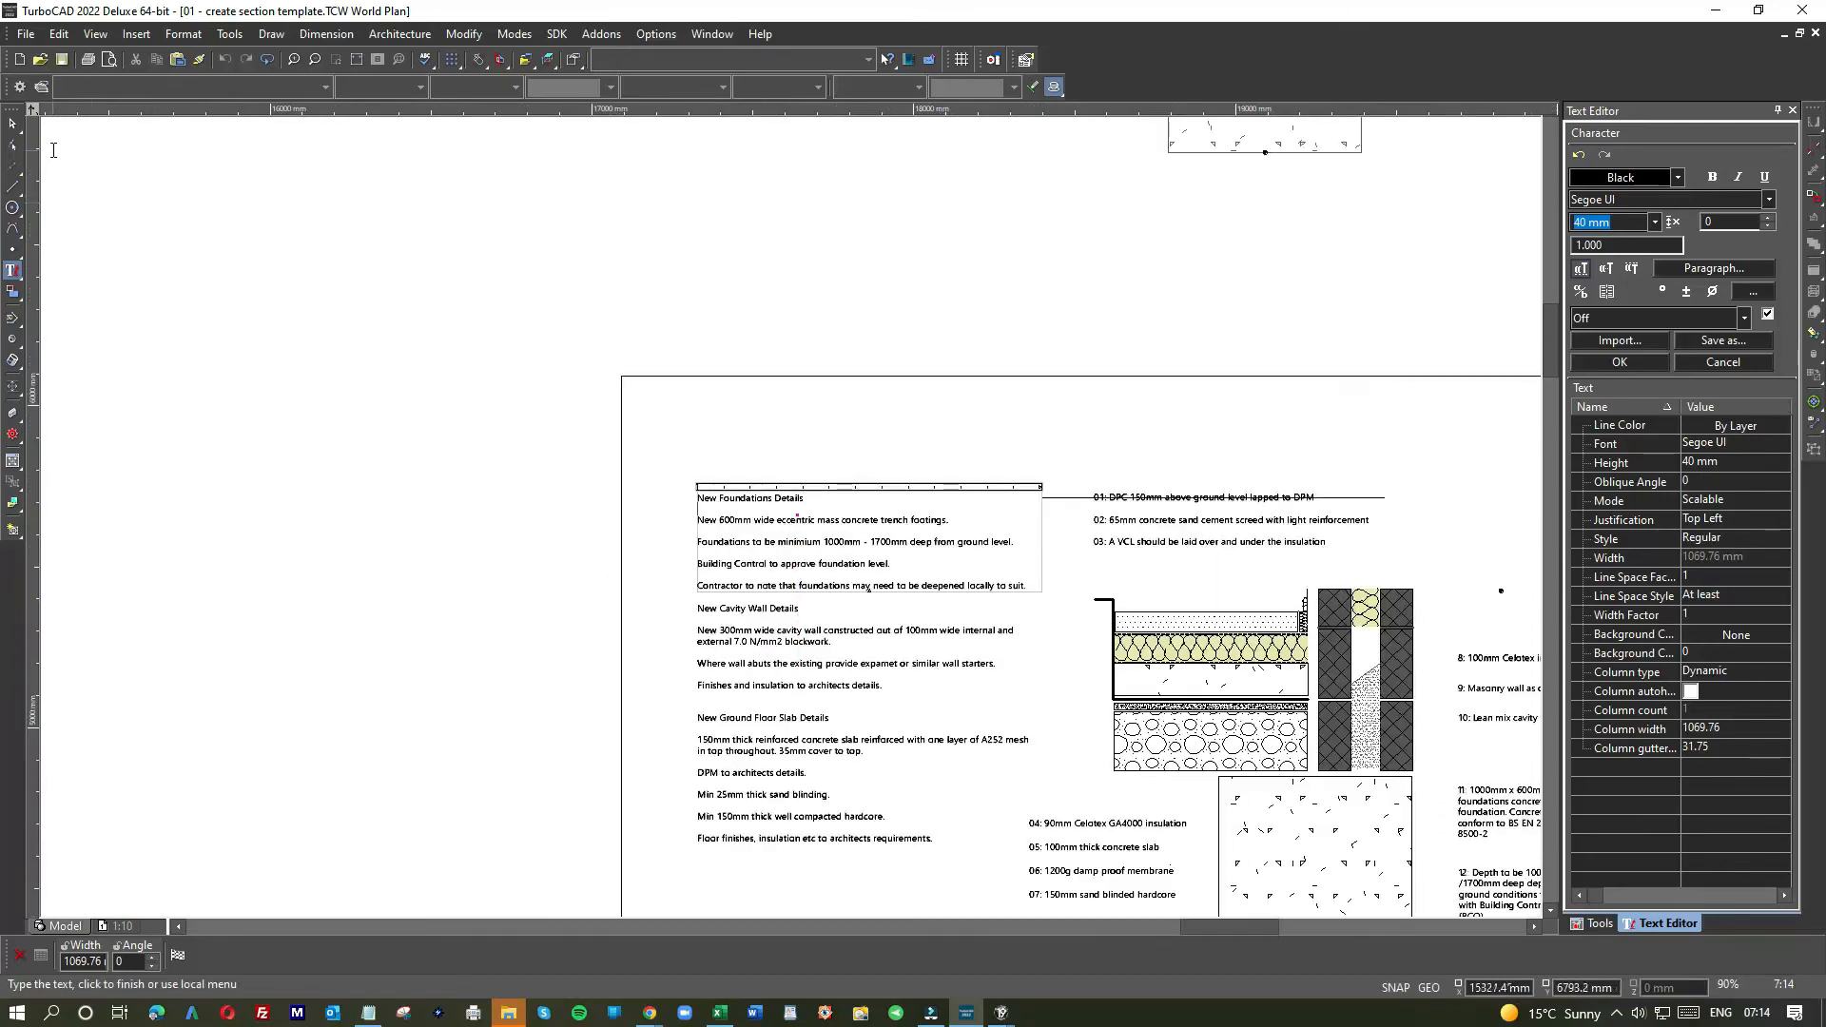
left_click(780, 625)
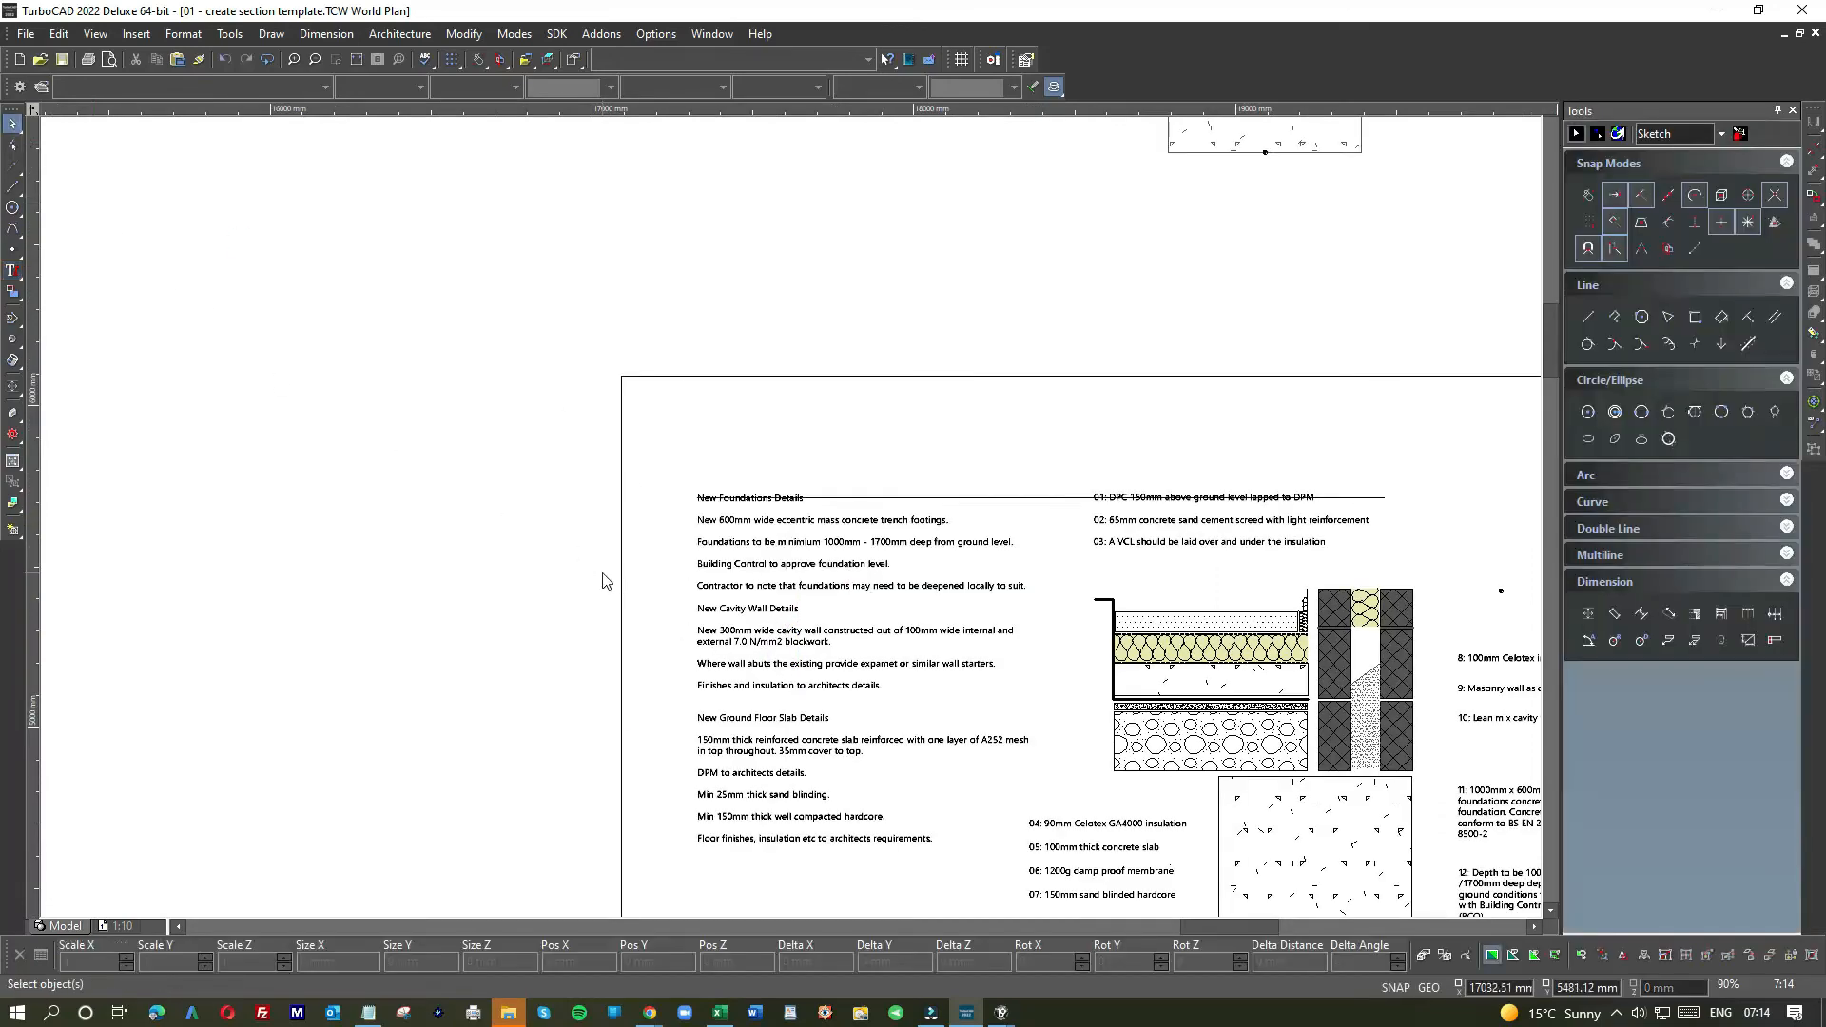
- Move the cavity wall and ground floor slab notes down about 53 mm to separate them from the foundation notes
scroll(751, 658, "up", 2)
left_click(804, 509)
left_click_drag(832, 507, 833, 535)
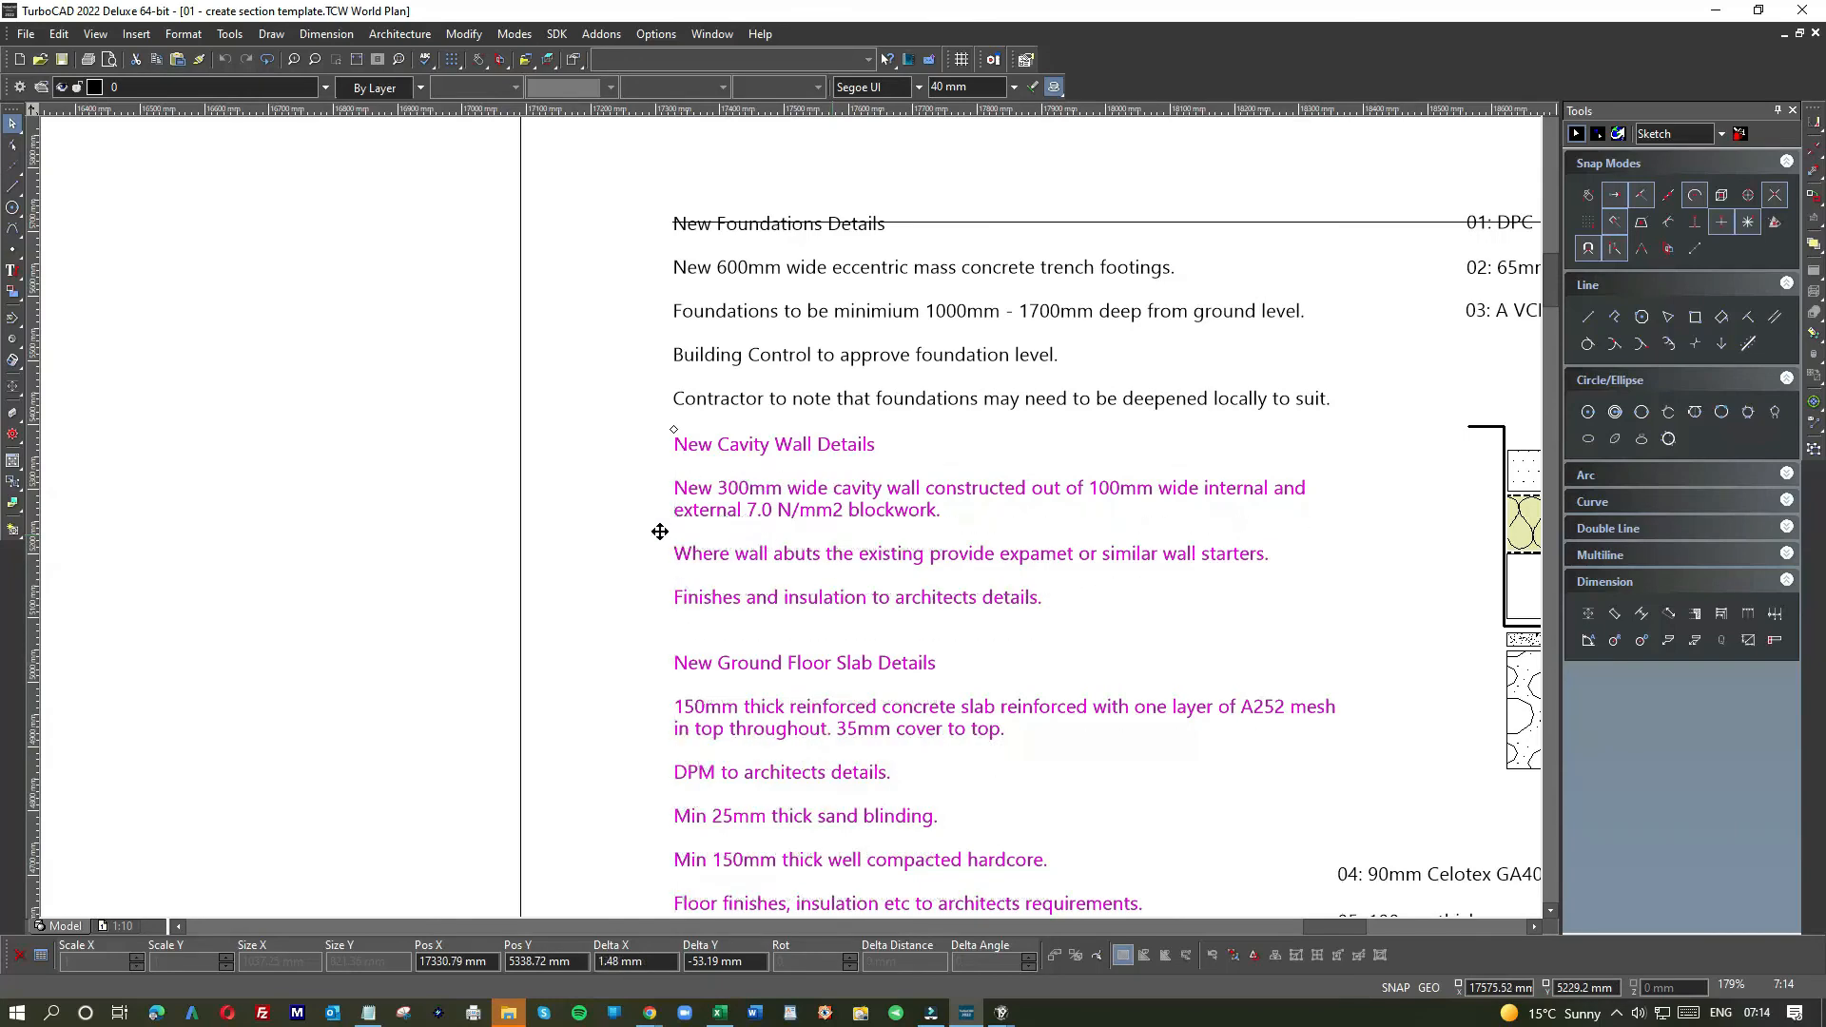
left_click(279, 492)
scroll(808, 563, "down", 2)
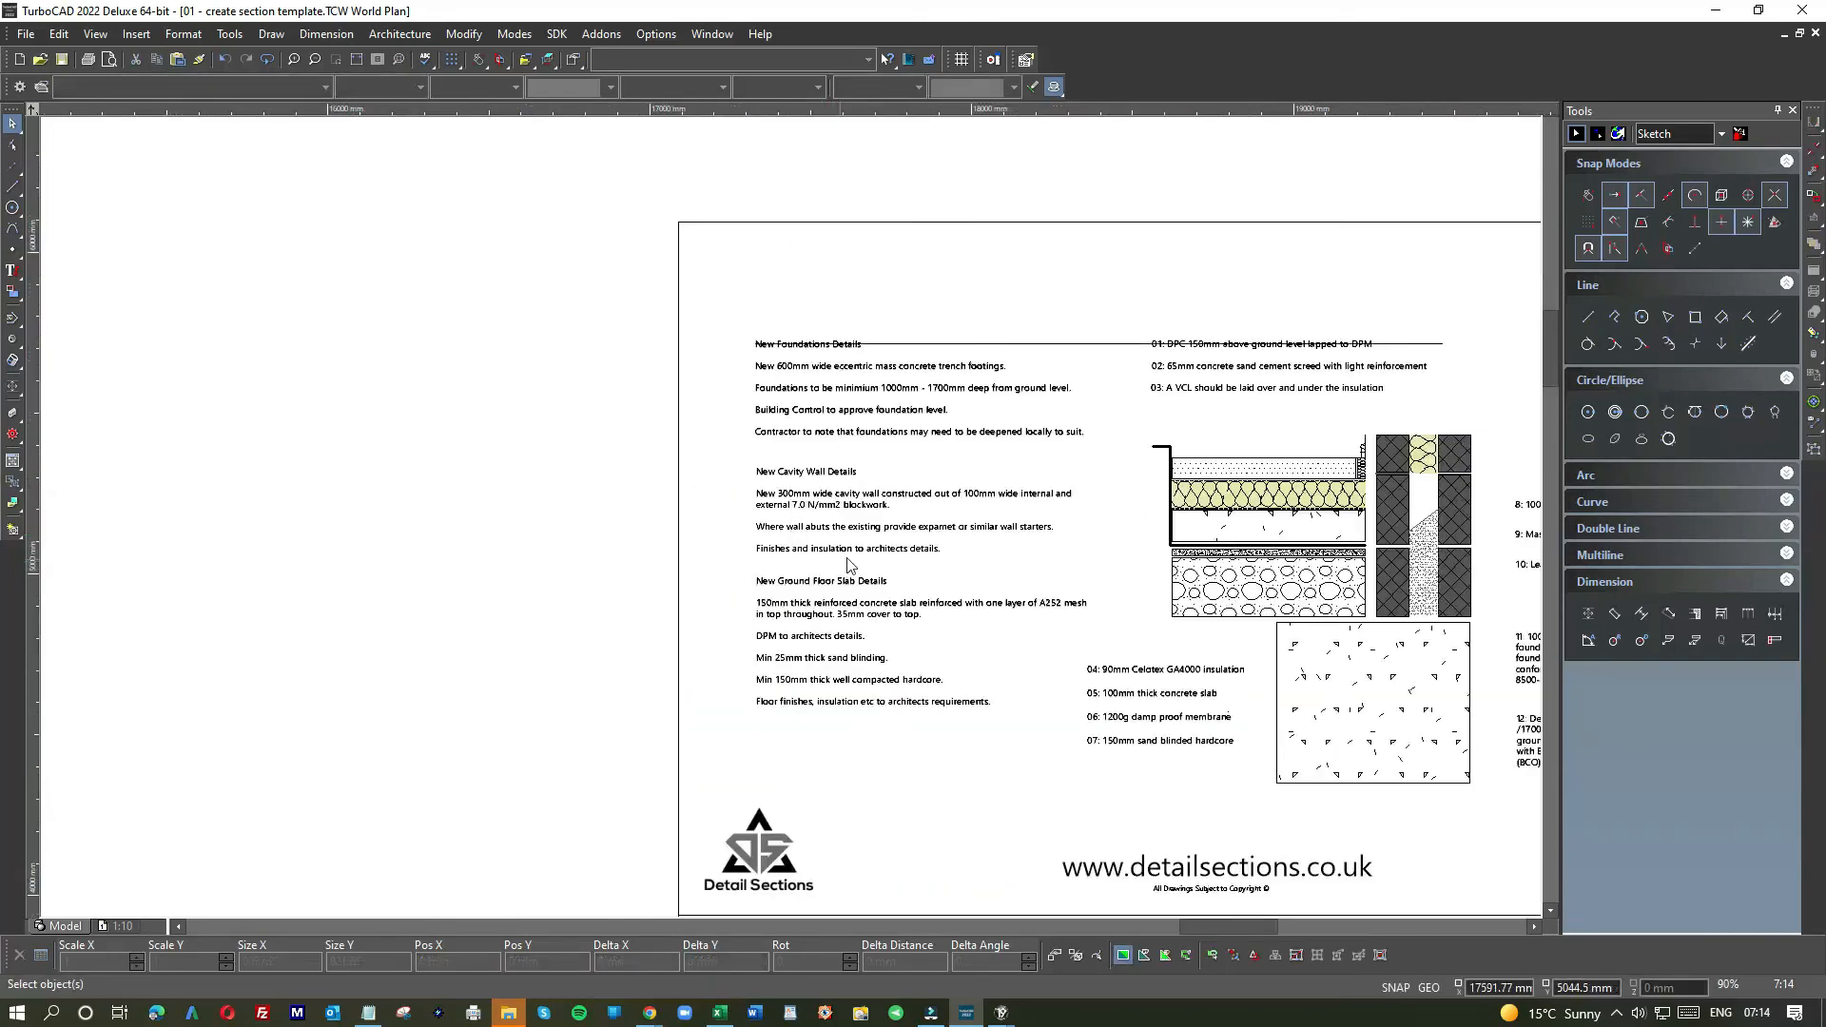
- Nudge the cavity wall and ground floor slab notes back up about 15 mm to tighten the gap
scroll(837, 506, "up", 4)
left_click(837, 490)
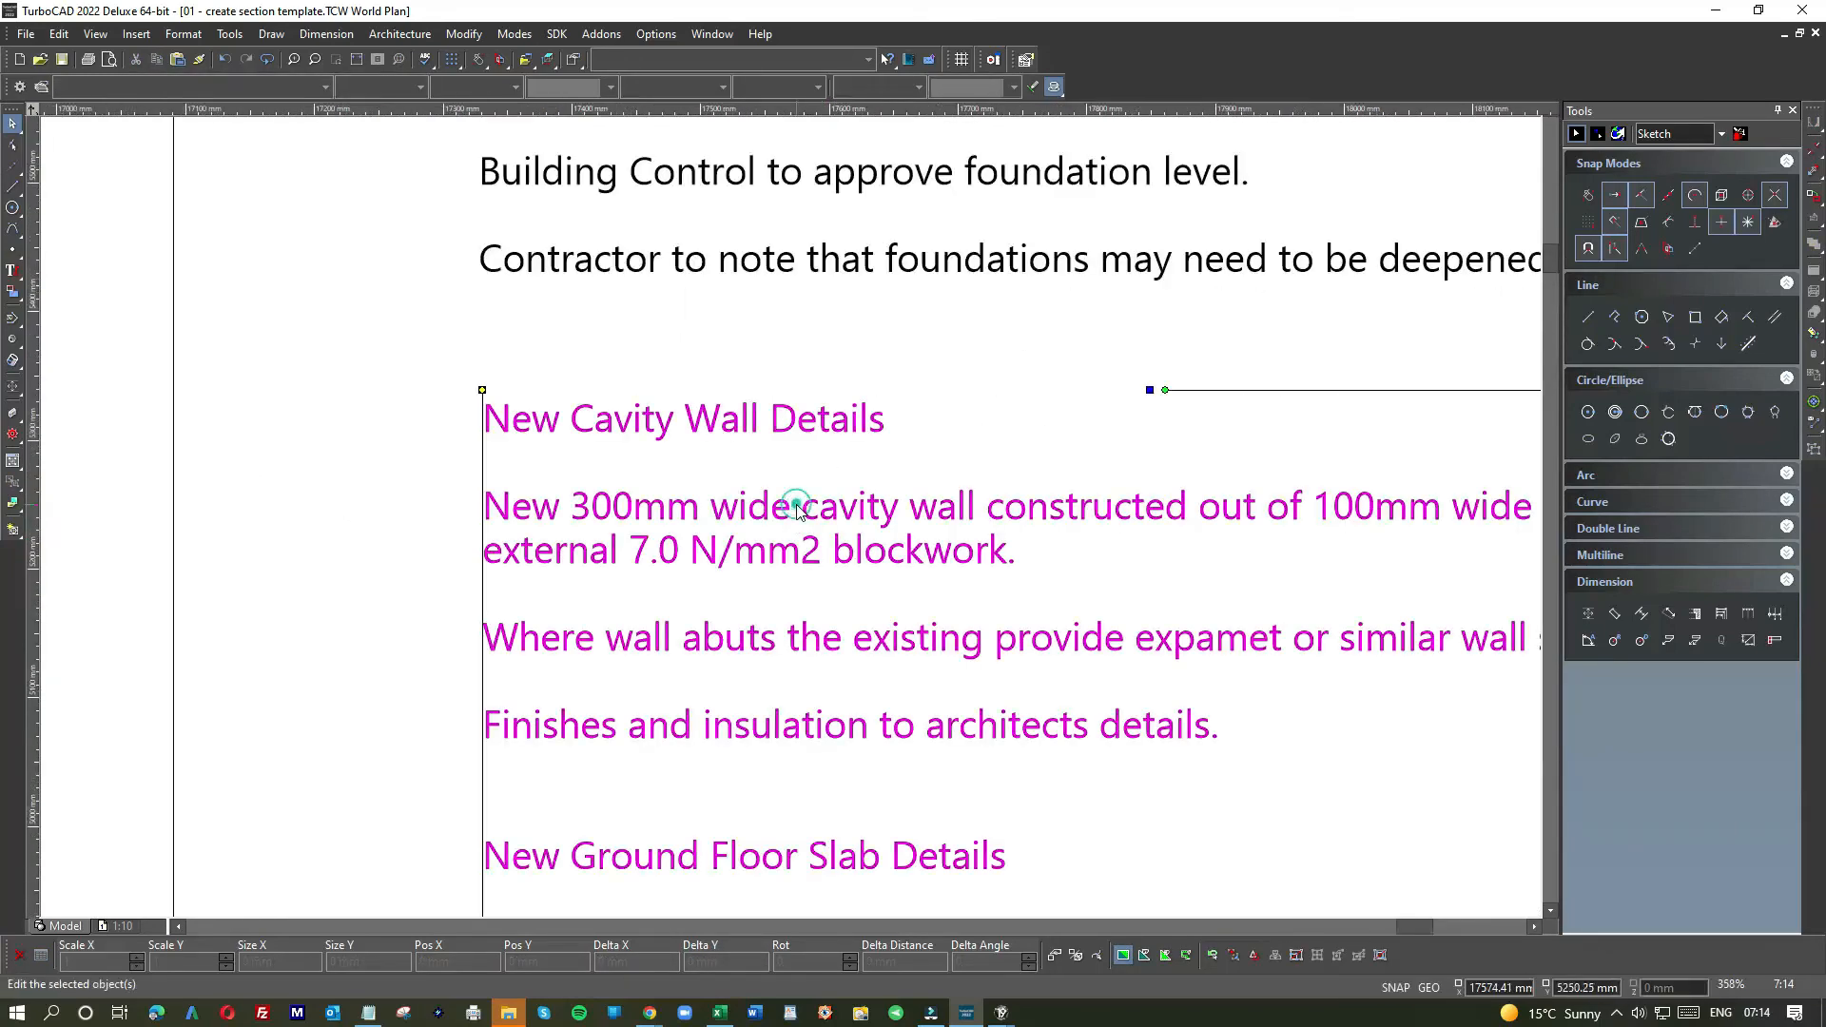
left_click(837, 490)
left_click_drag(837, 490, 836, 469)
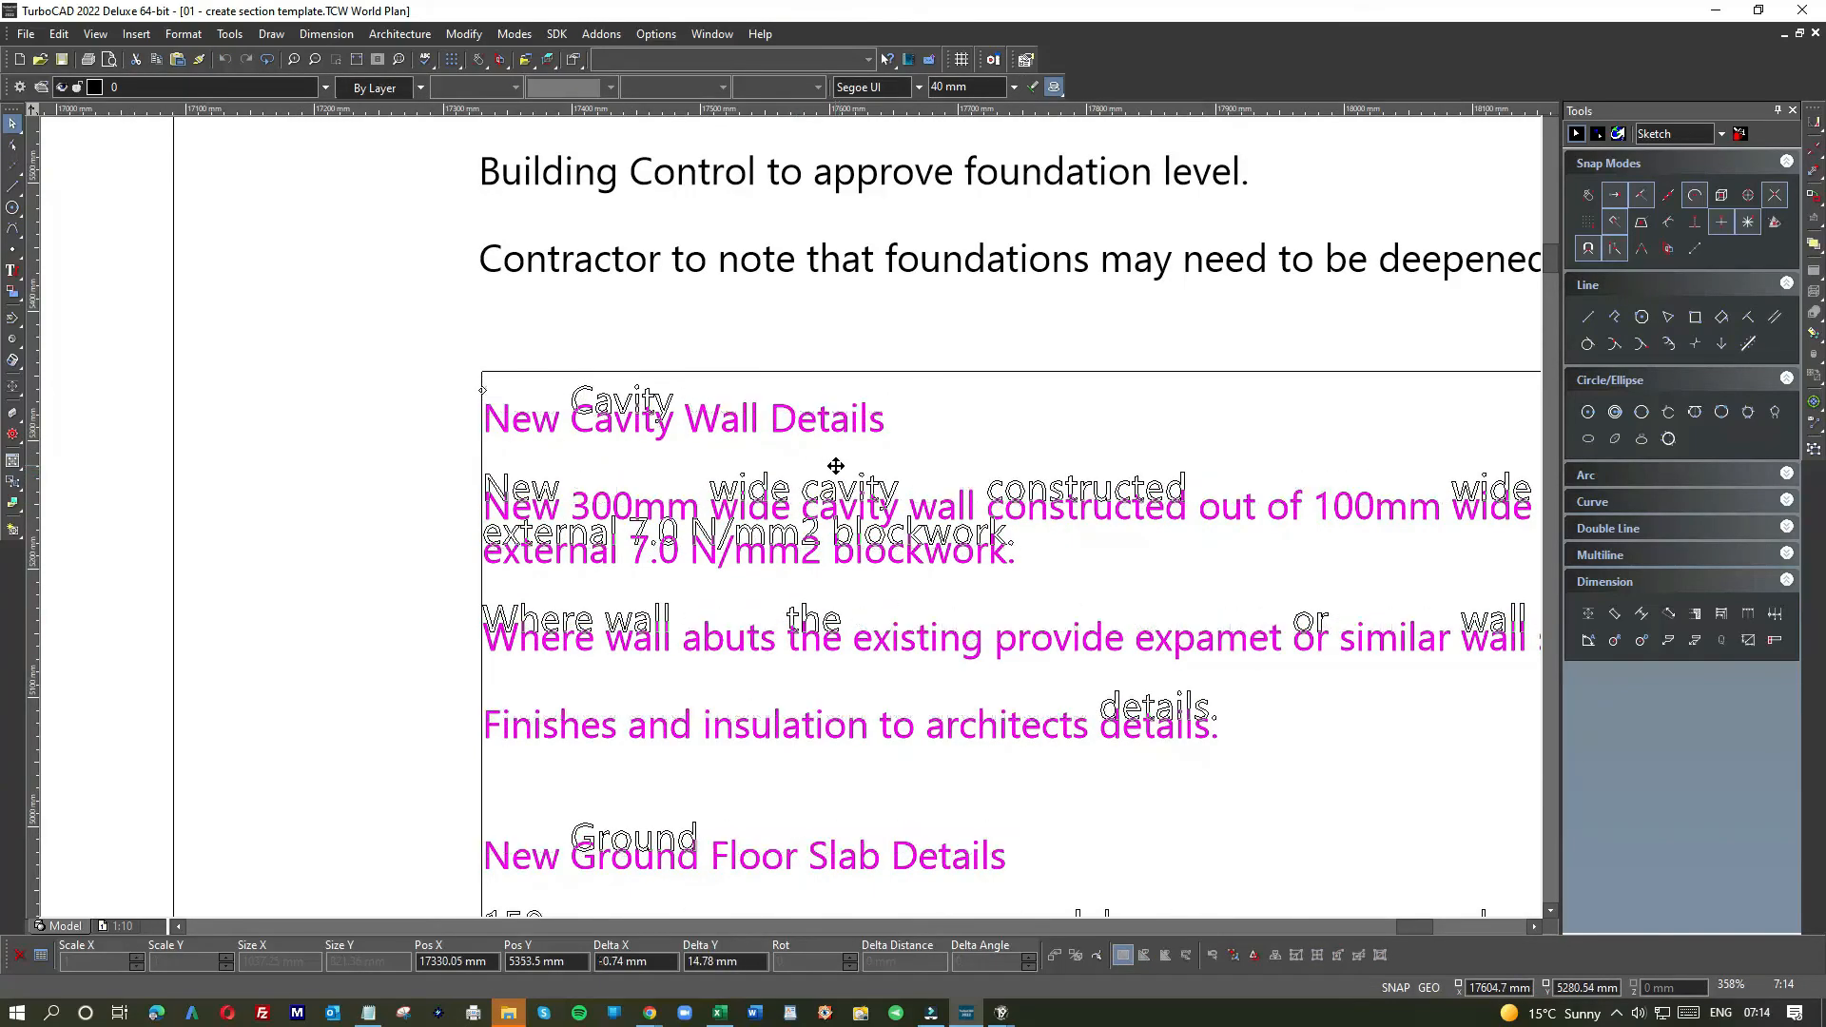
left_click(174, 435)
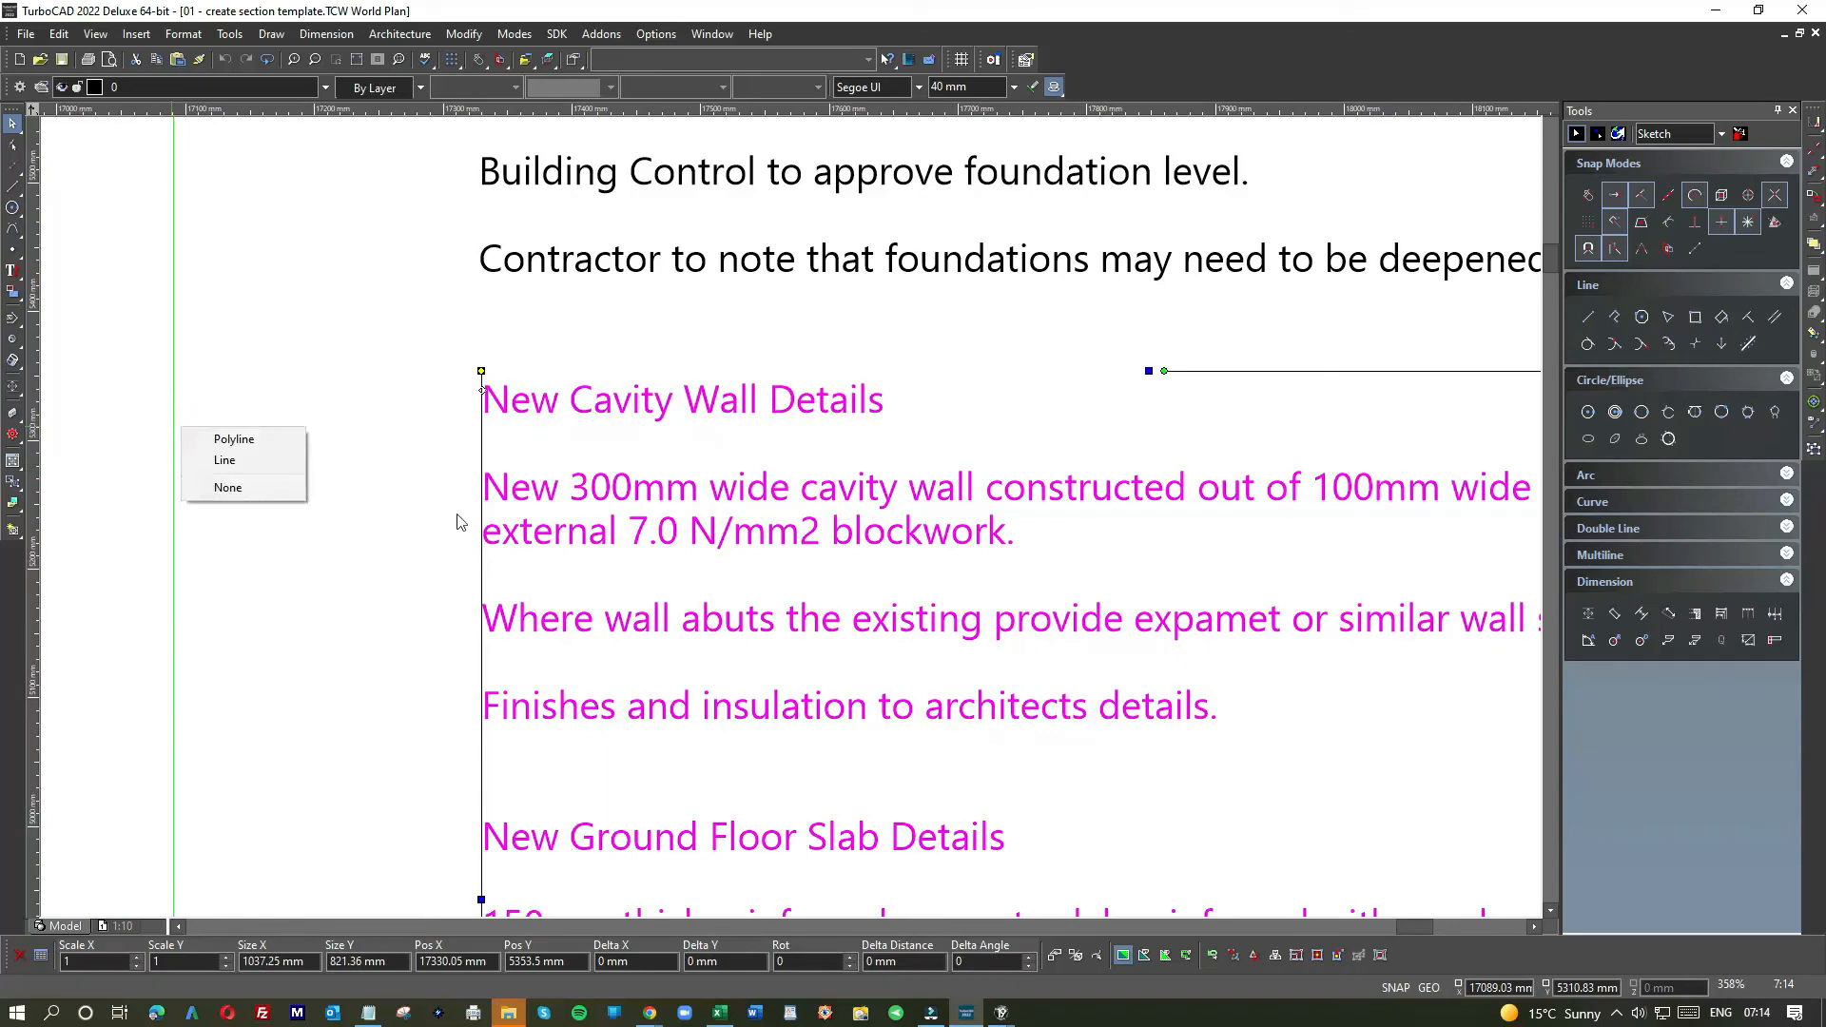
left_click(101, 445)
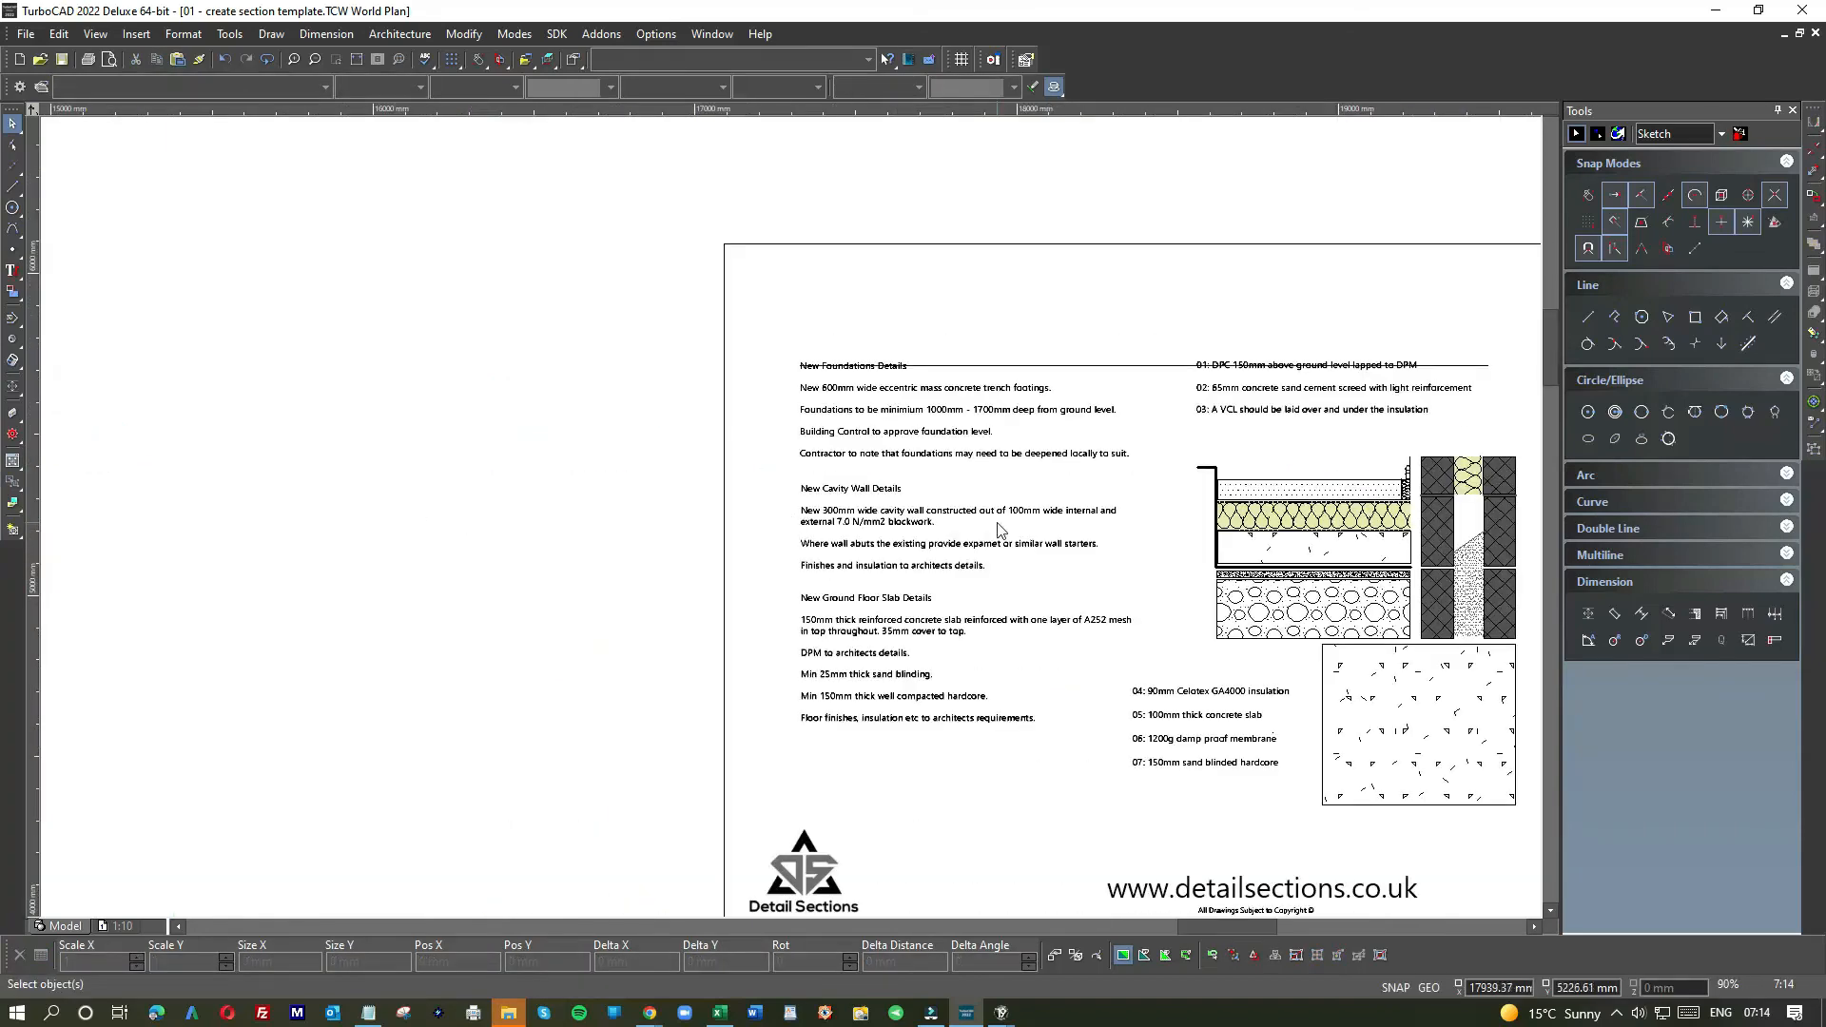
- Delete the horizontal guide line running through the New Foundations Details heading and label 01
left_click(1095, 365)
key("Delete")
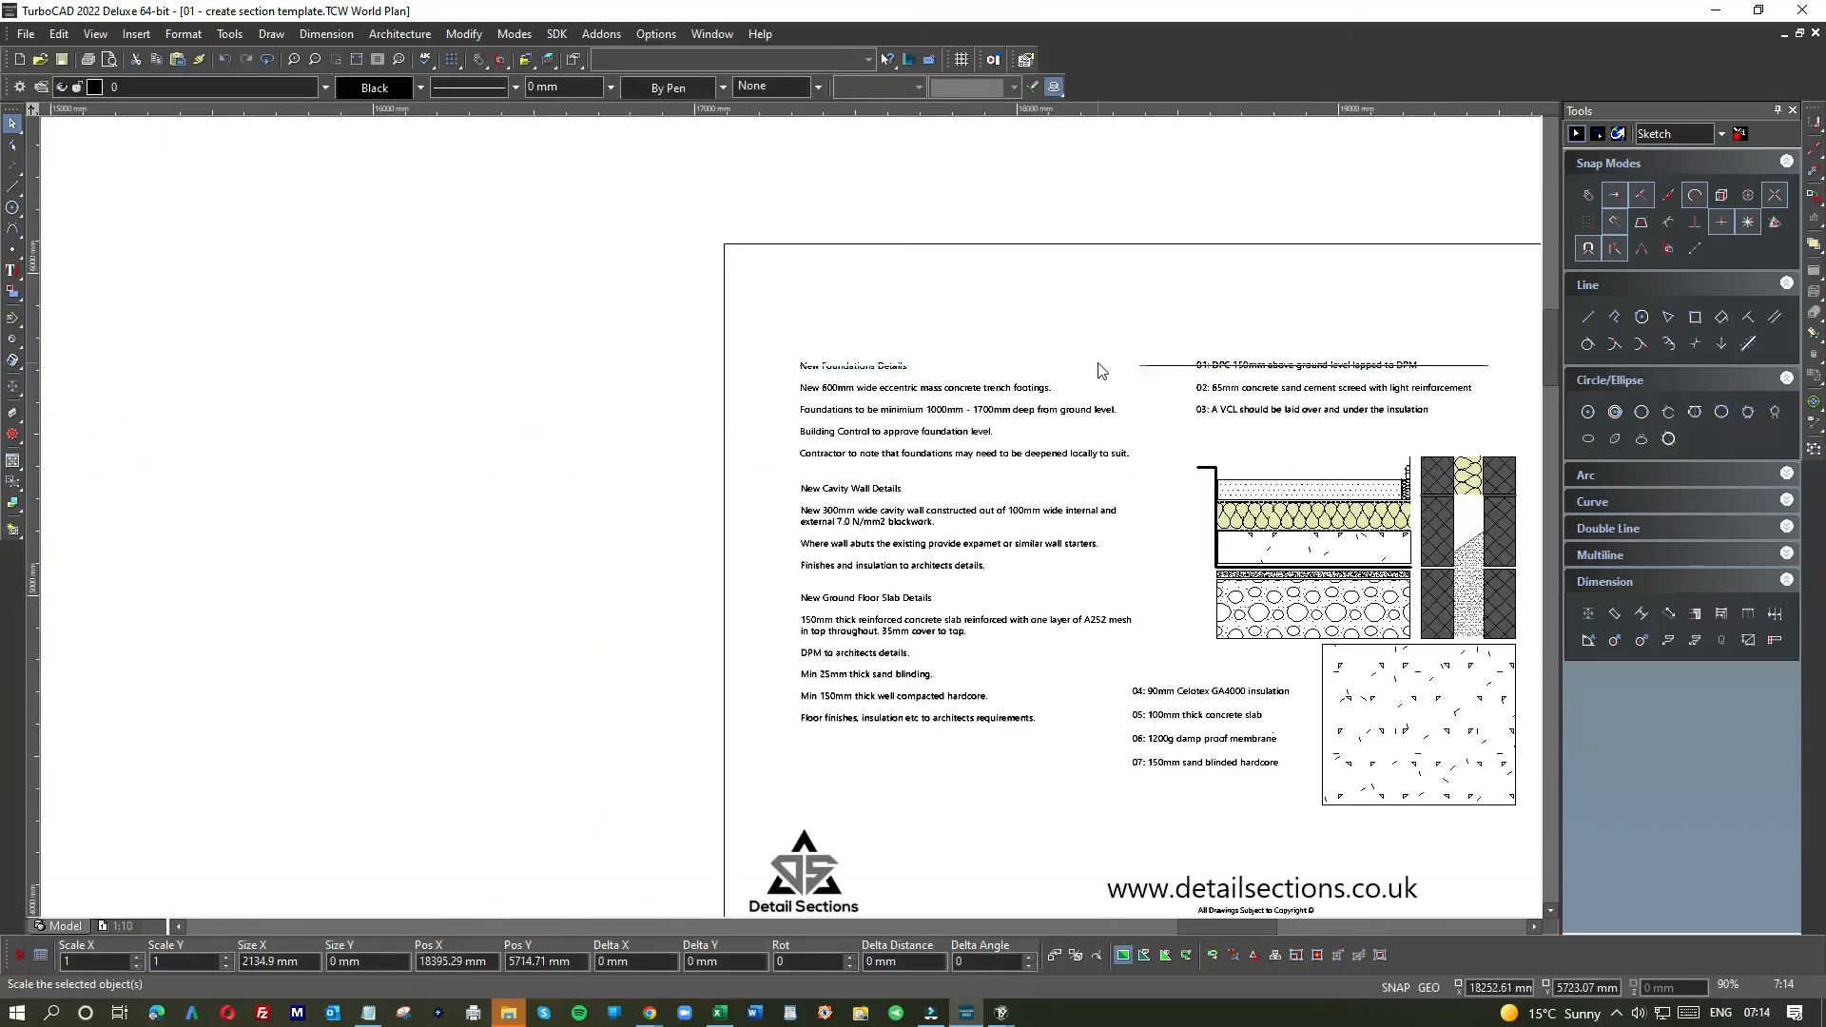
scroll(1212, 460, "down", 3)
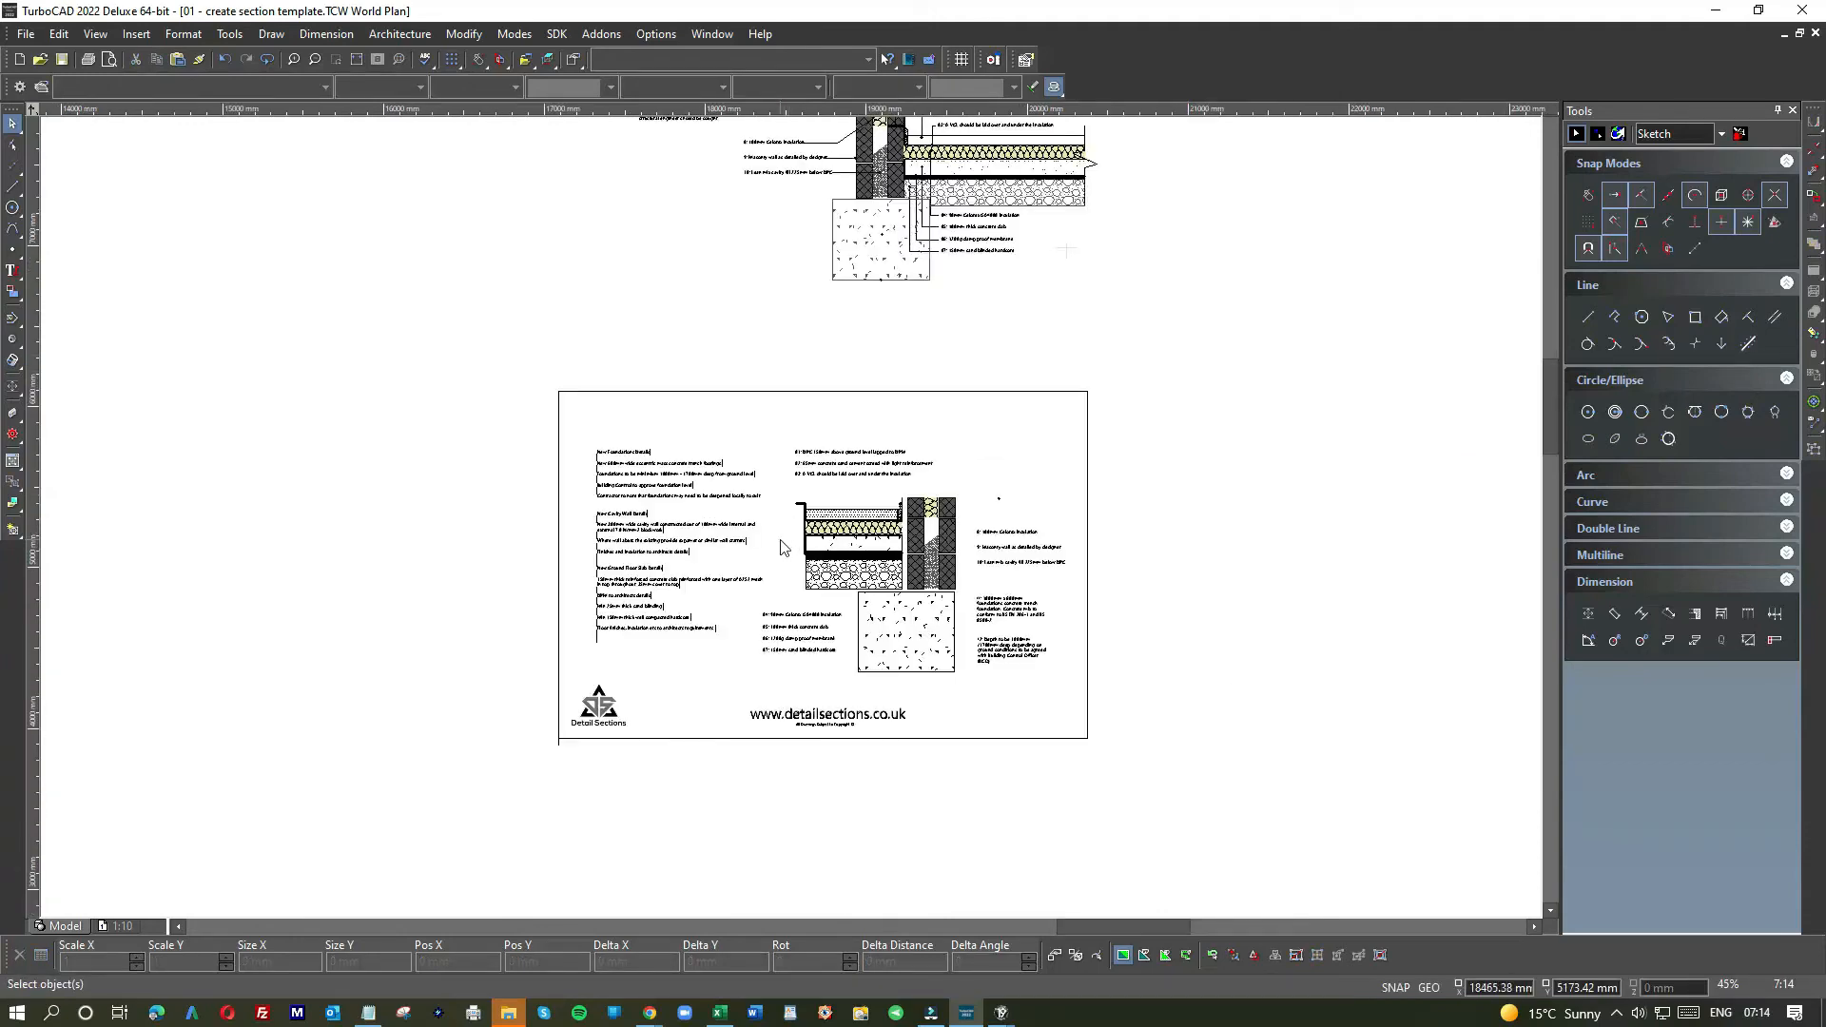
scroll(990, 501, "up", 3)
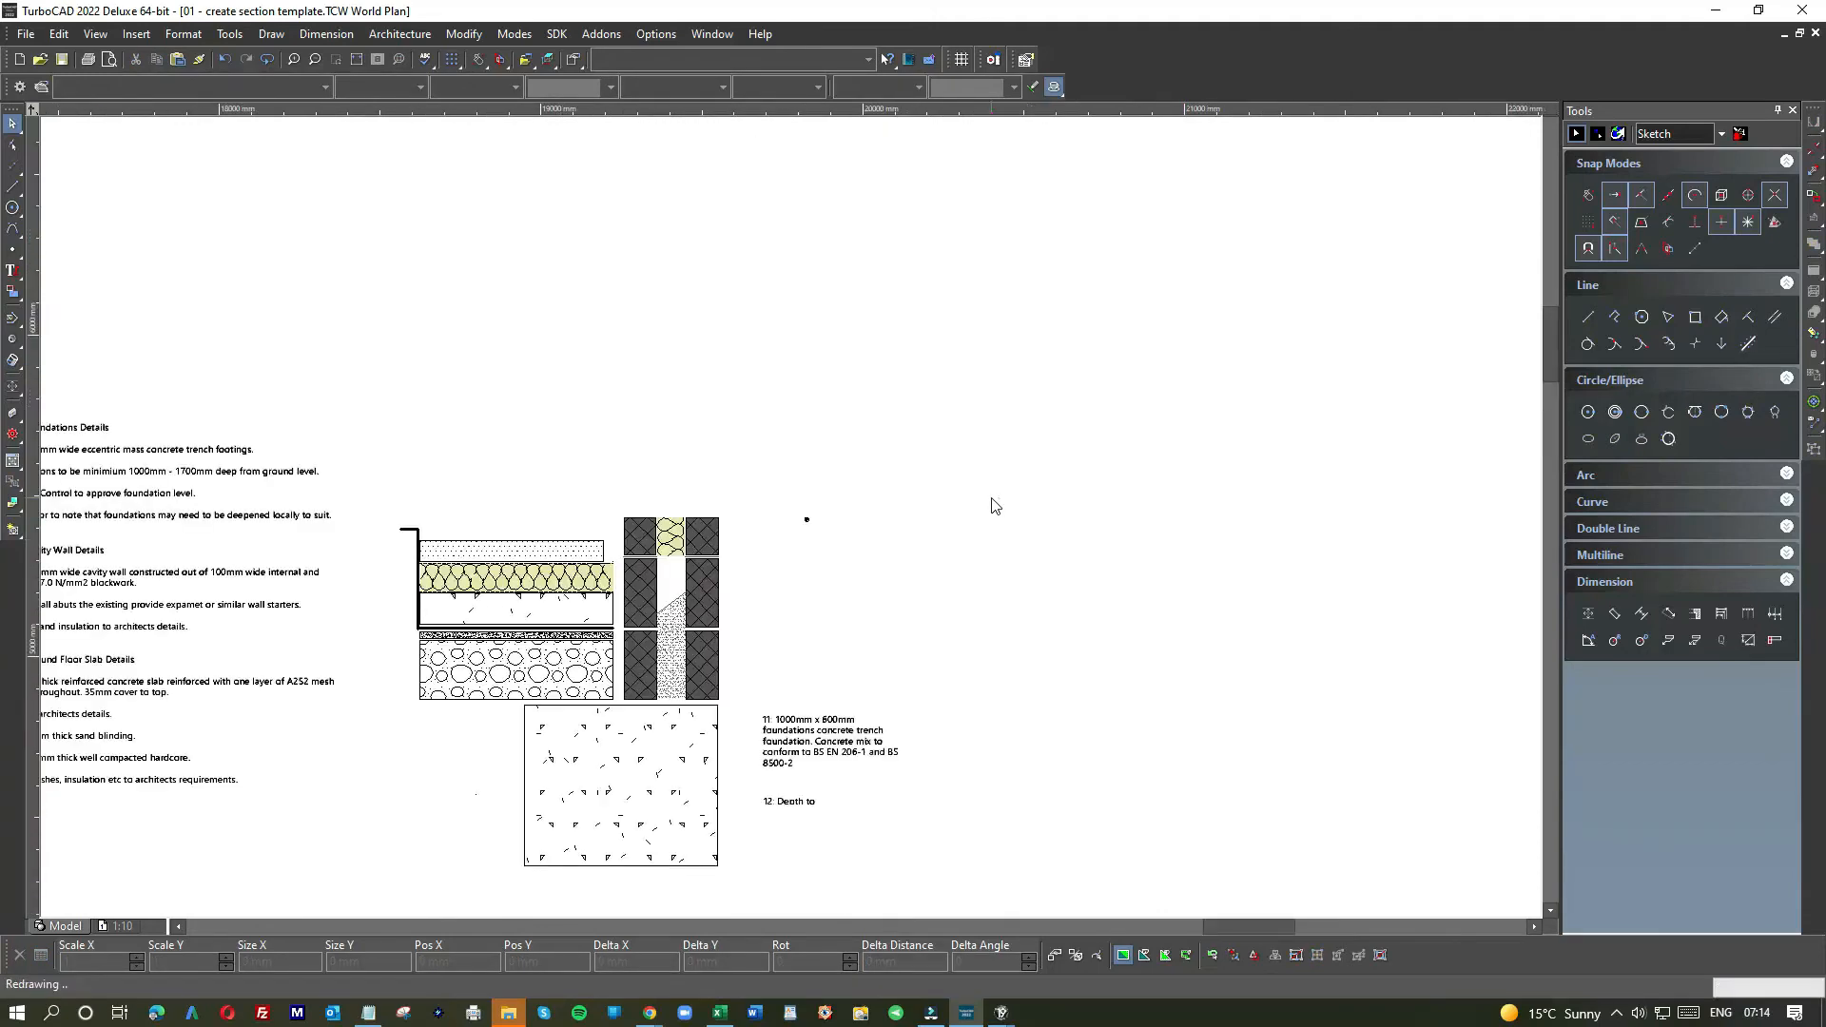
scroll(473, 595, "down", 3)
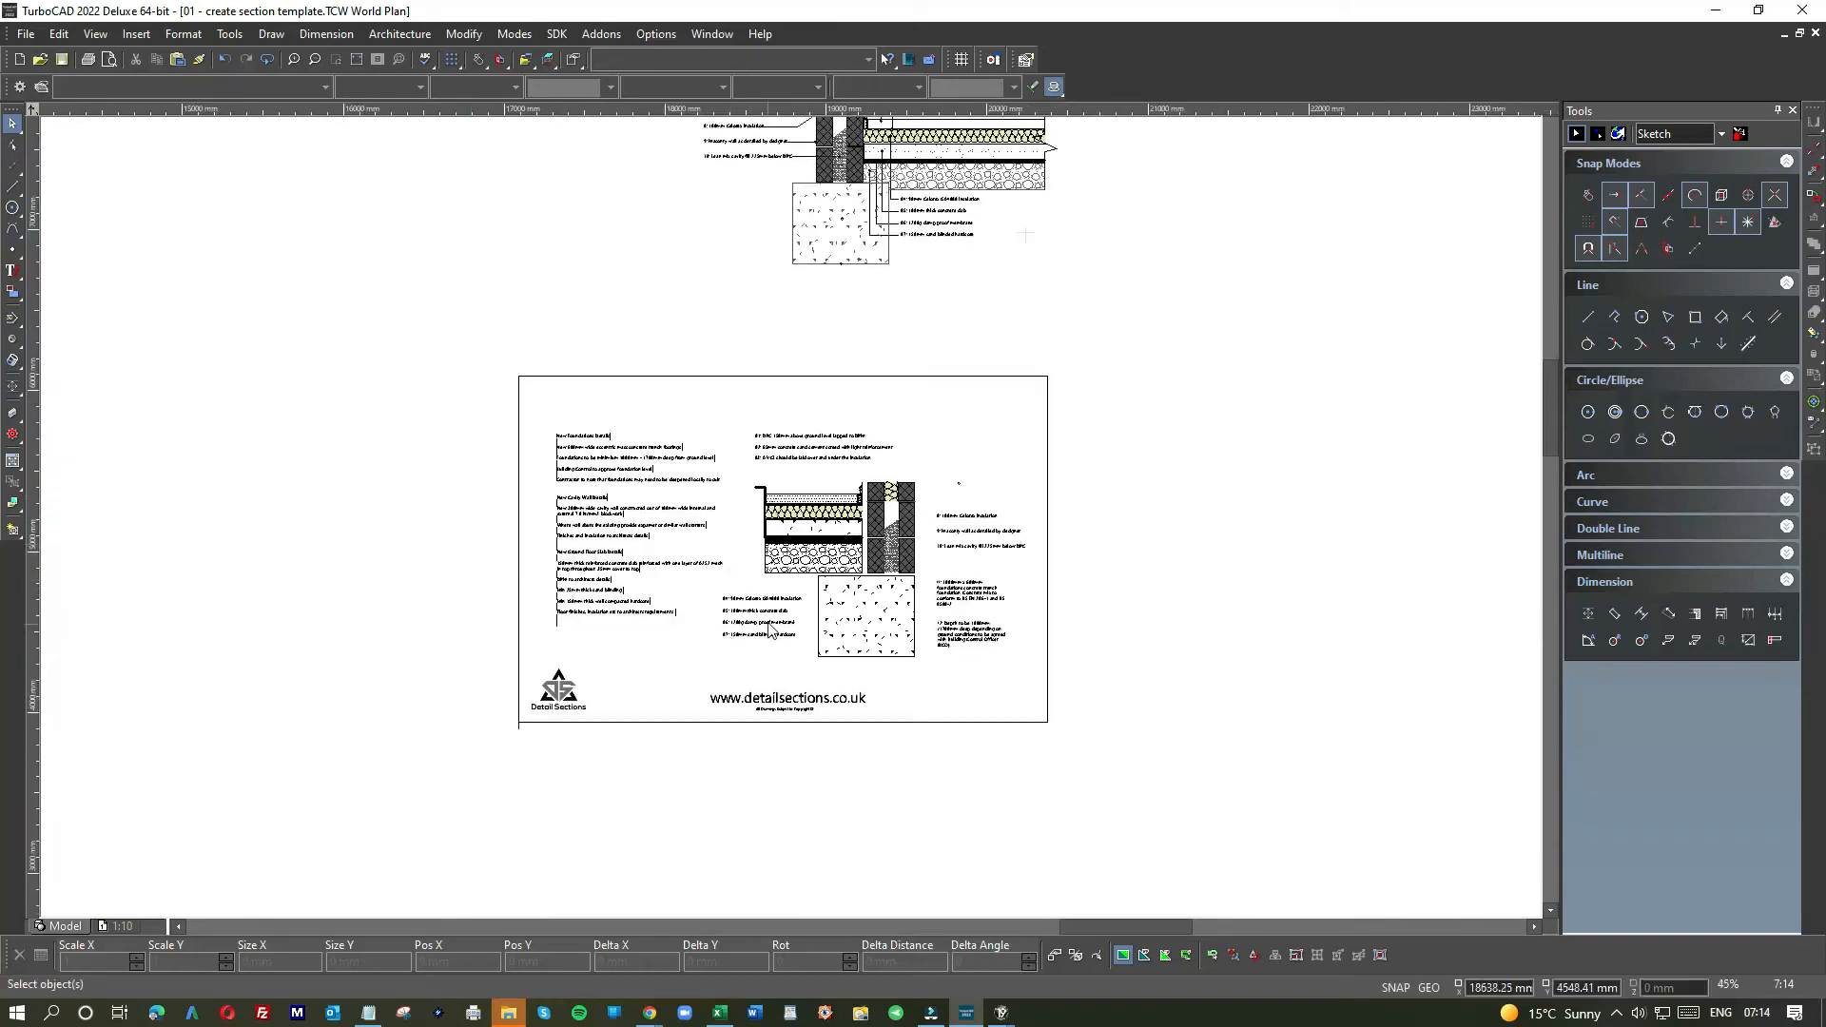
- Draw a vertical orthogonal guide line between the section and labels 8 to 12, from above label 8 to below label 12
scroll(791, 522, "up", 3)
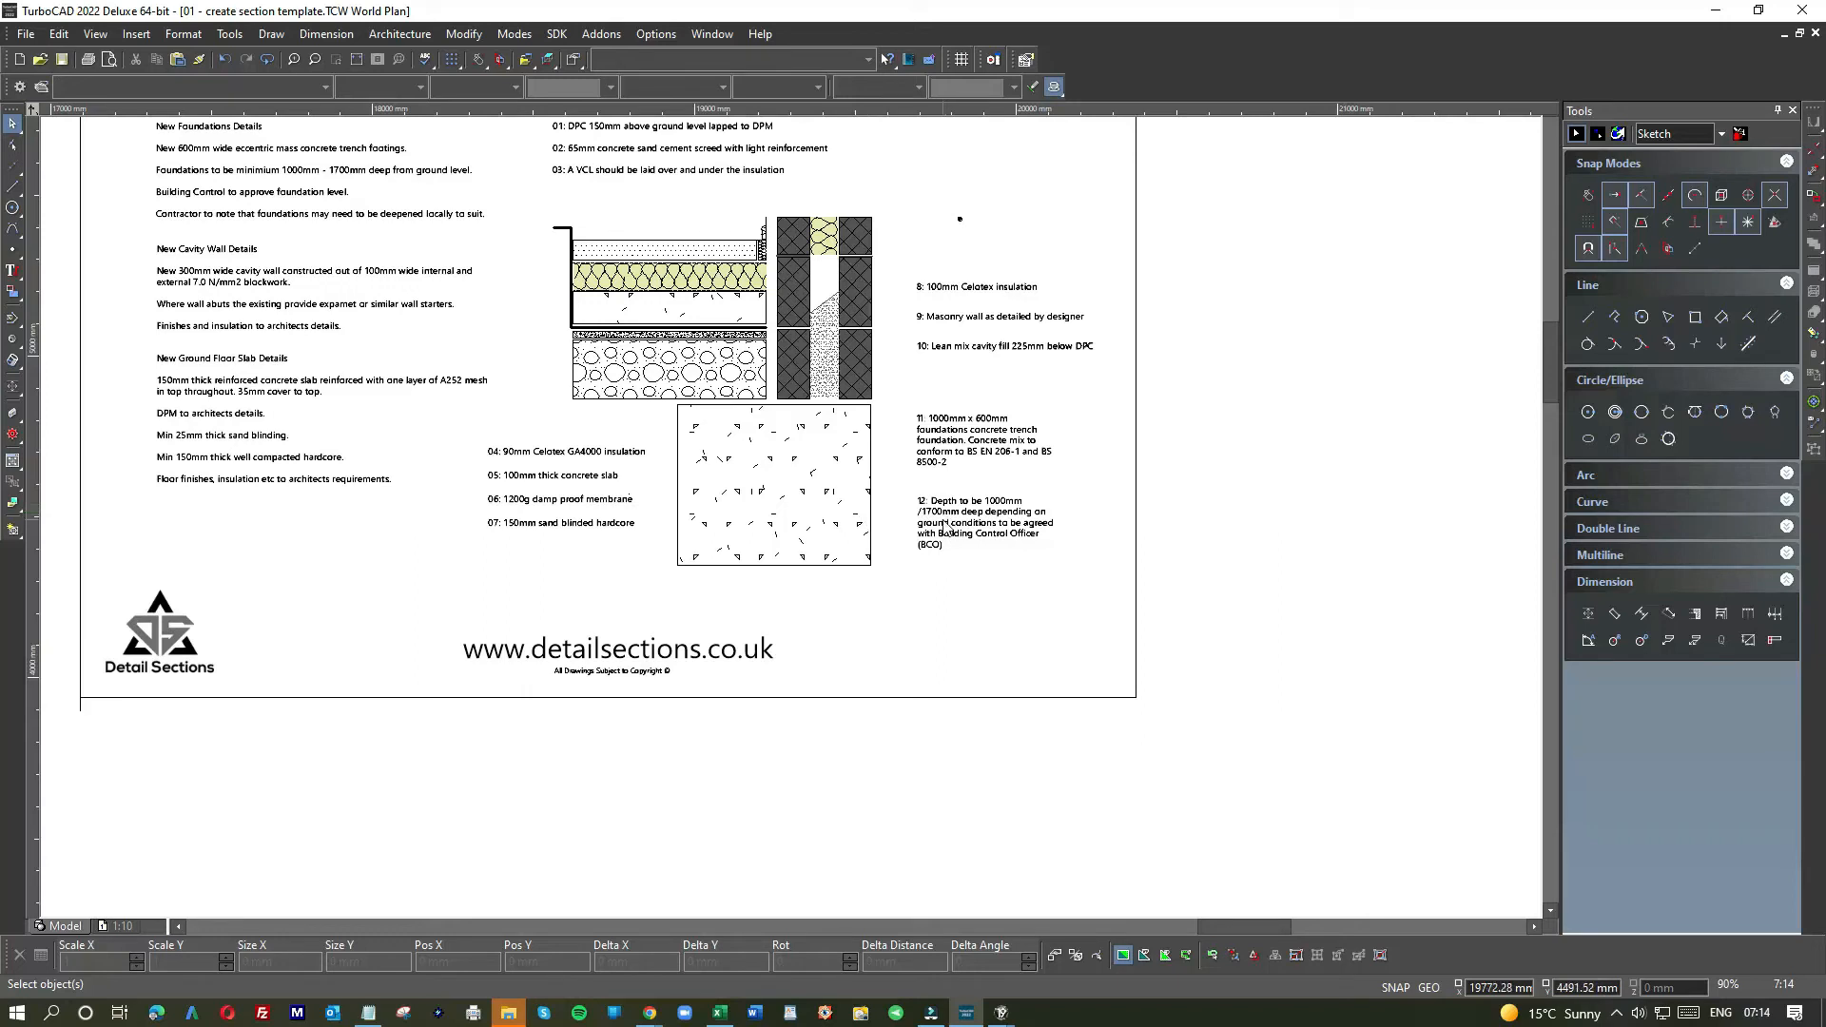
left_click(1583, 320)
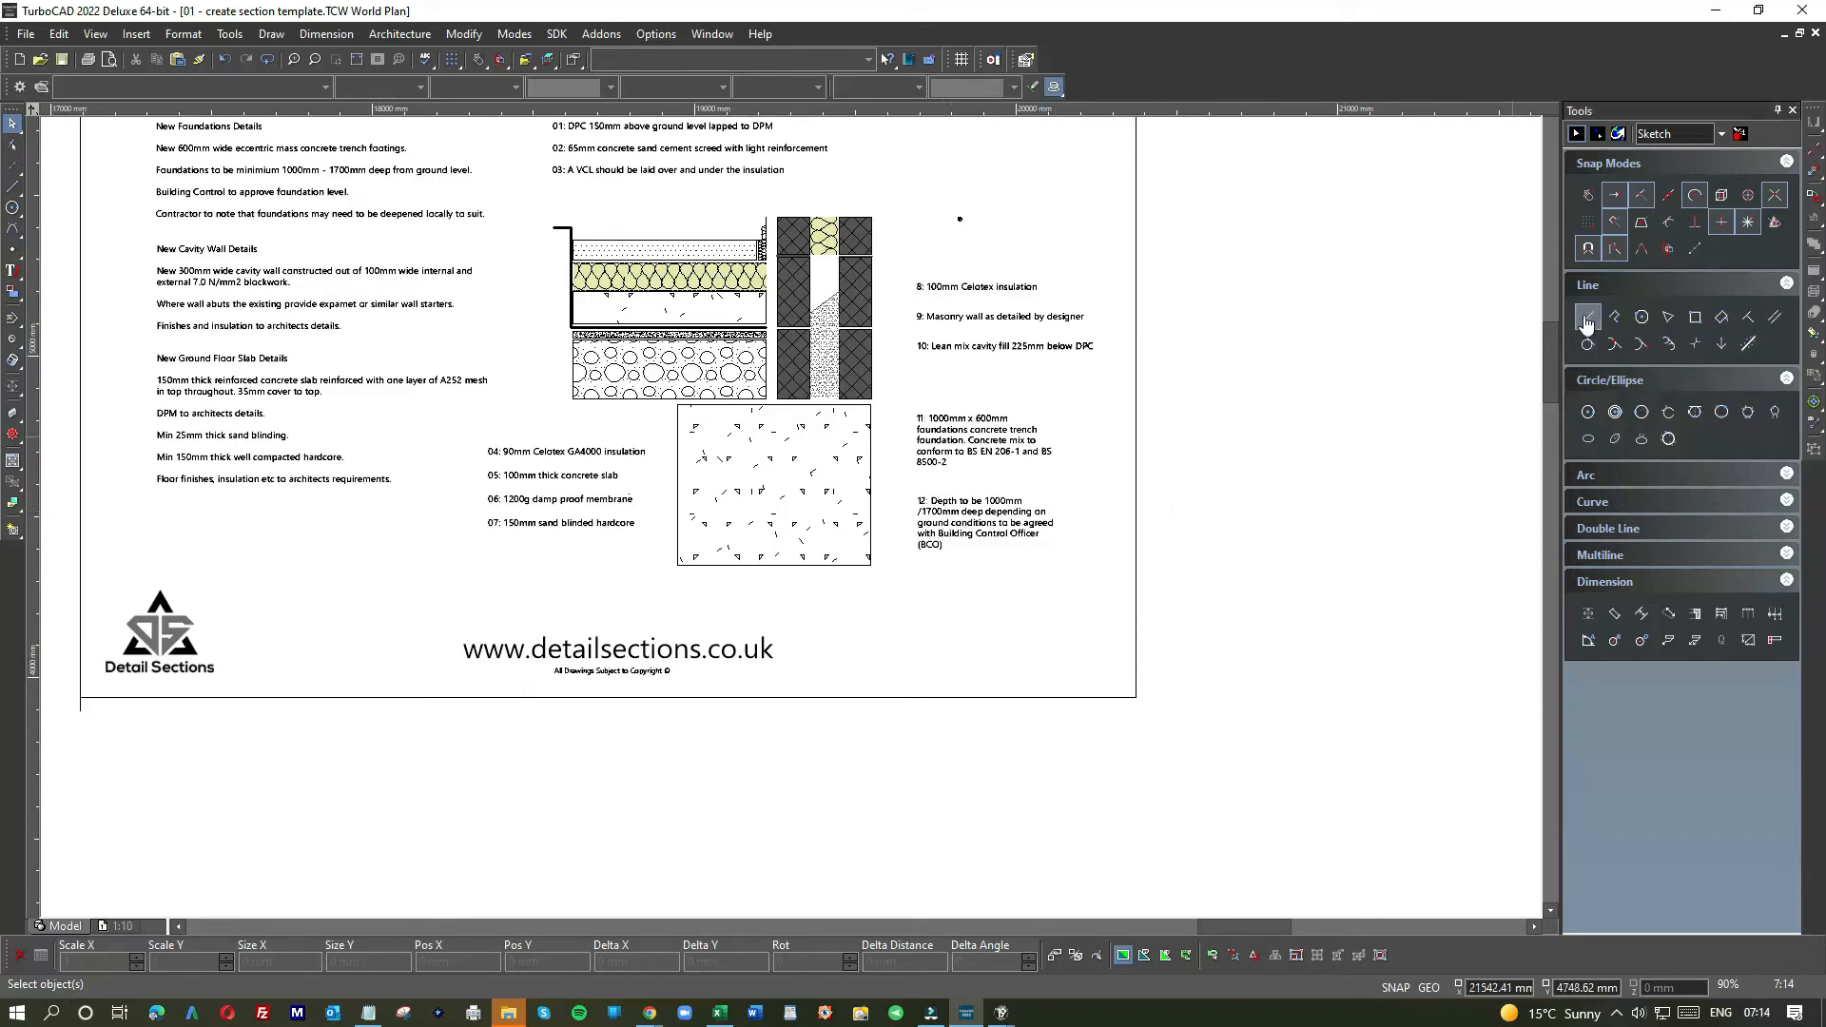
left_click(1745, 225)
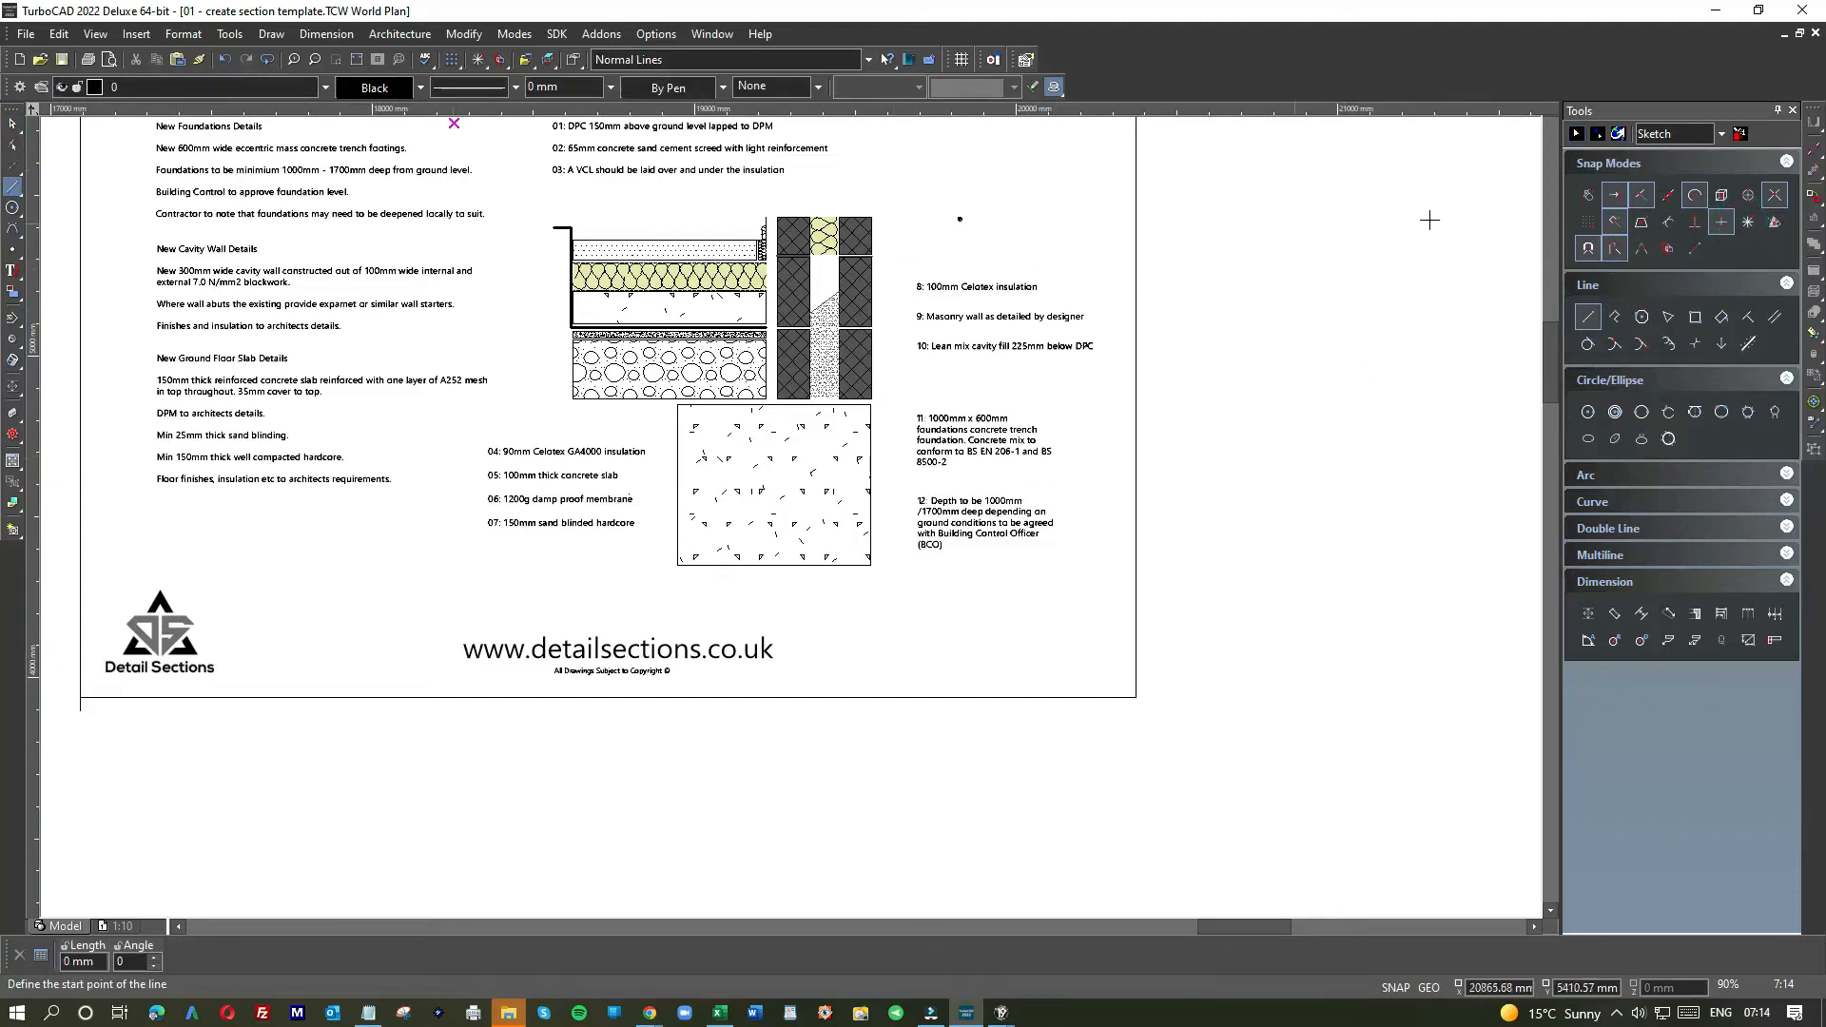
left_click(1747, 221)
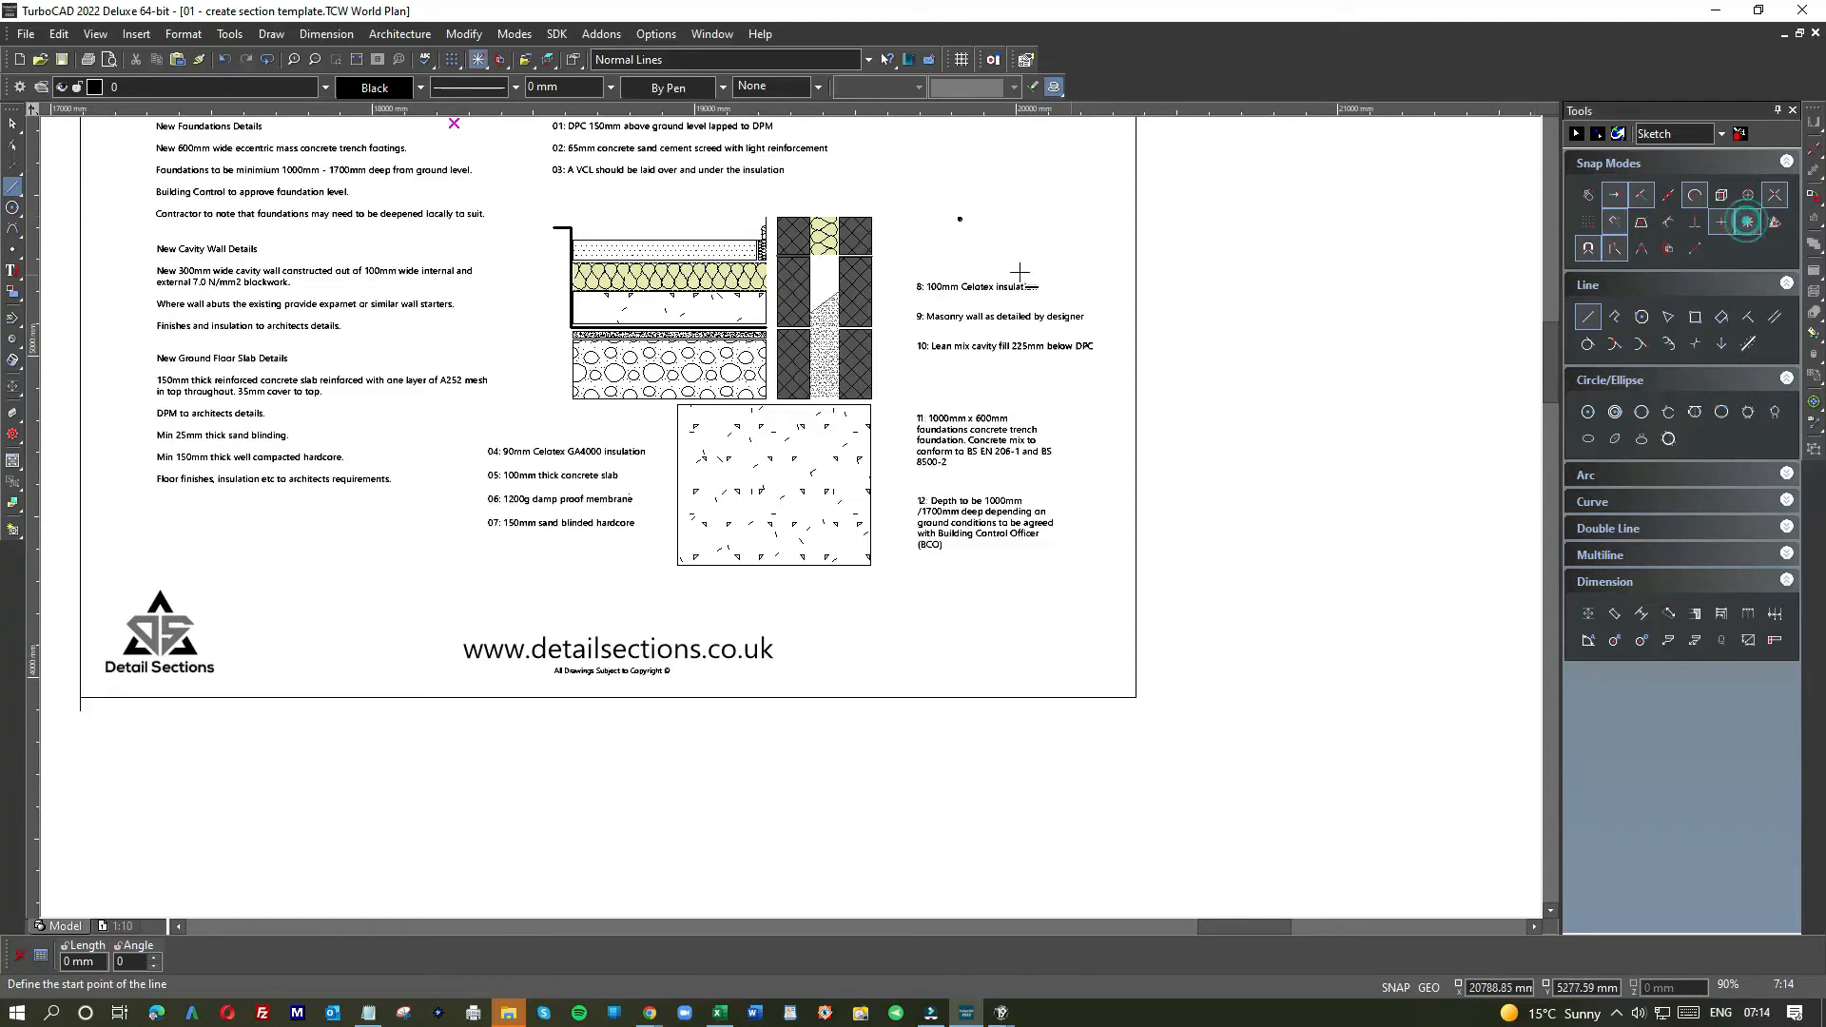
left_click(900, 250)
left_click(878, 609)
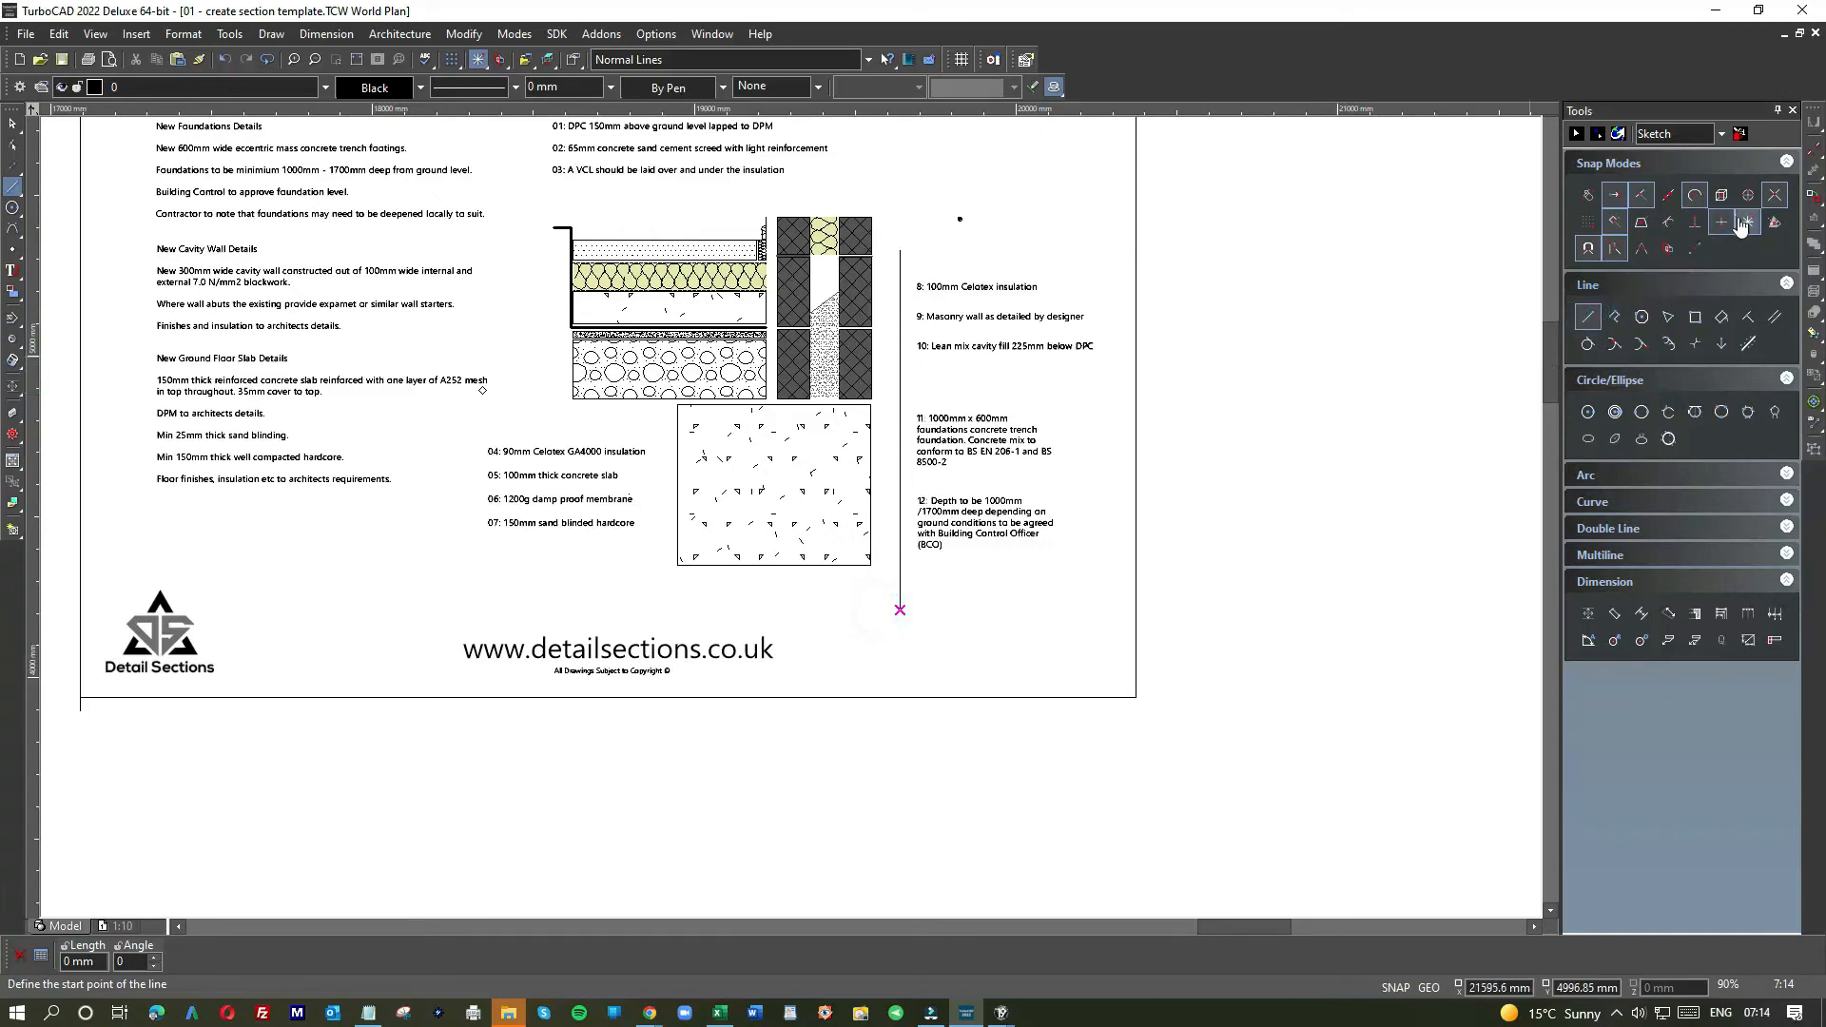
- With snapping off, draw a slanted leader line from beside label 12 to the bottom edge of the concrete foundation
scroll(930, 541, "up", 3)
scroll(761, 504, "up", 3)
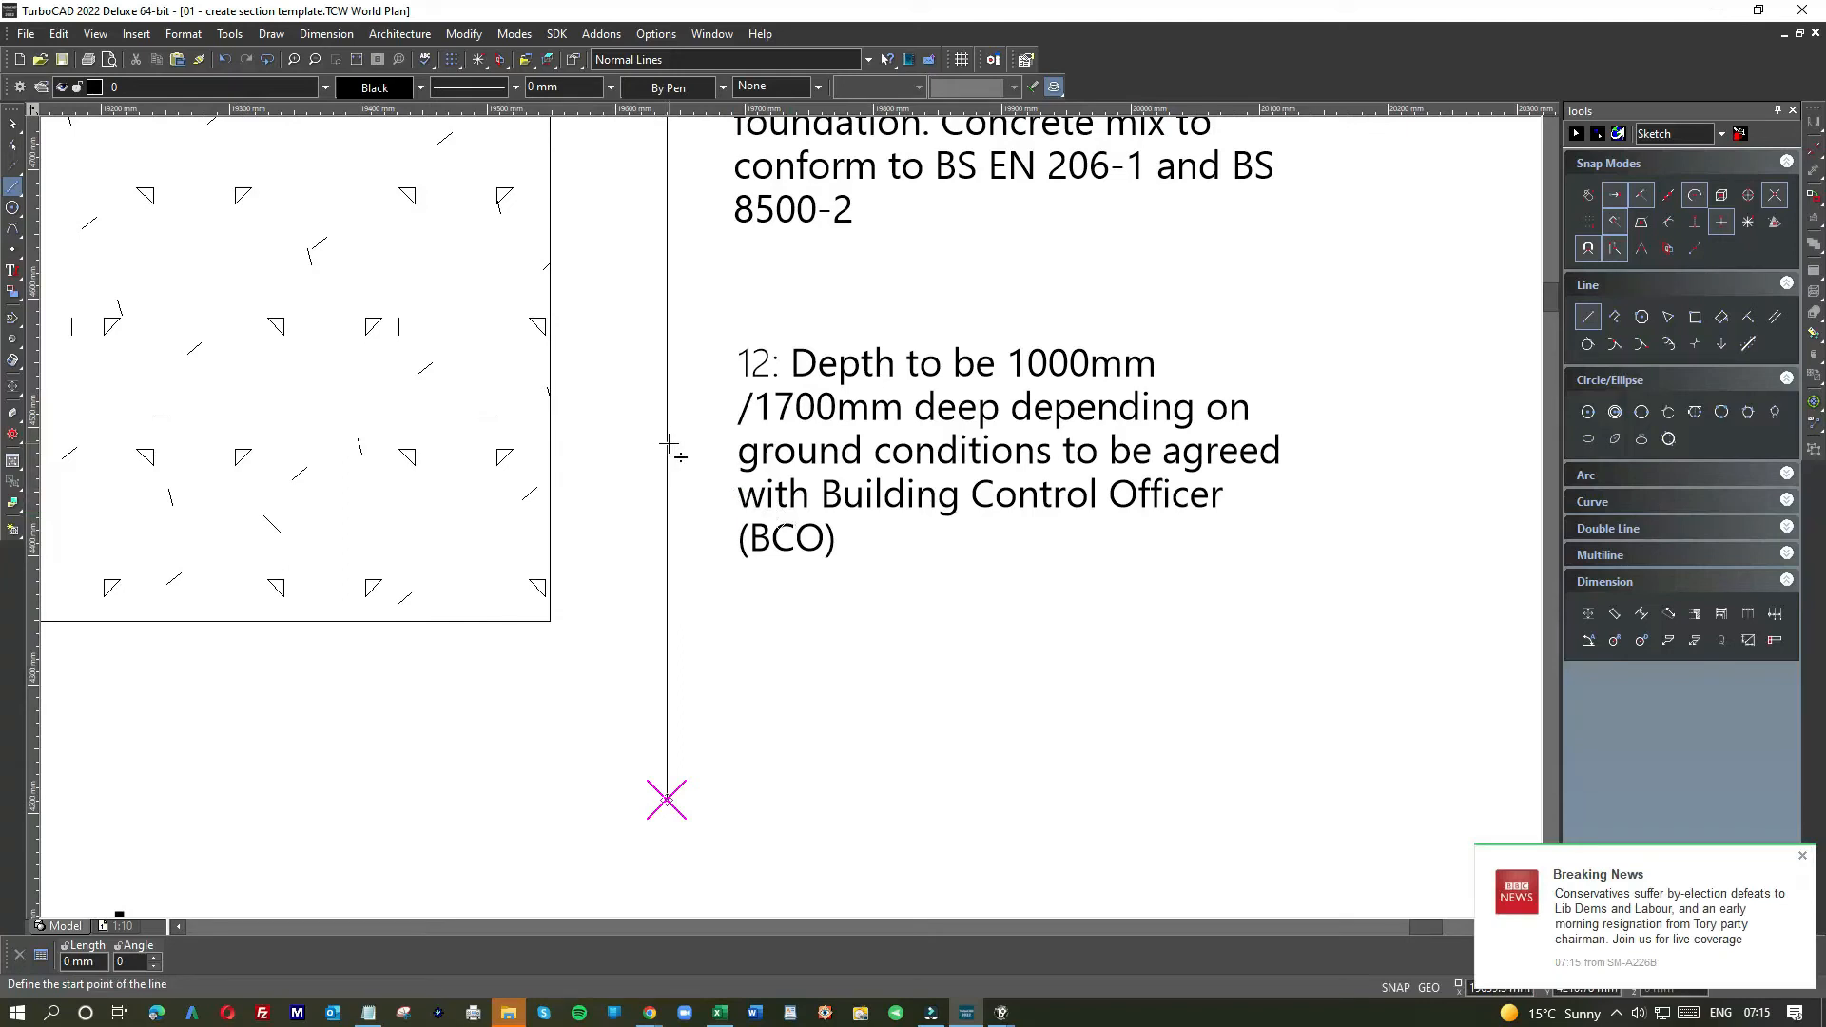
left_click(674, 443)
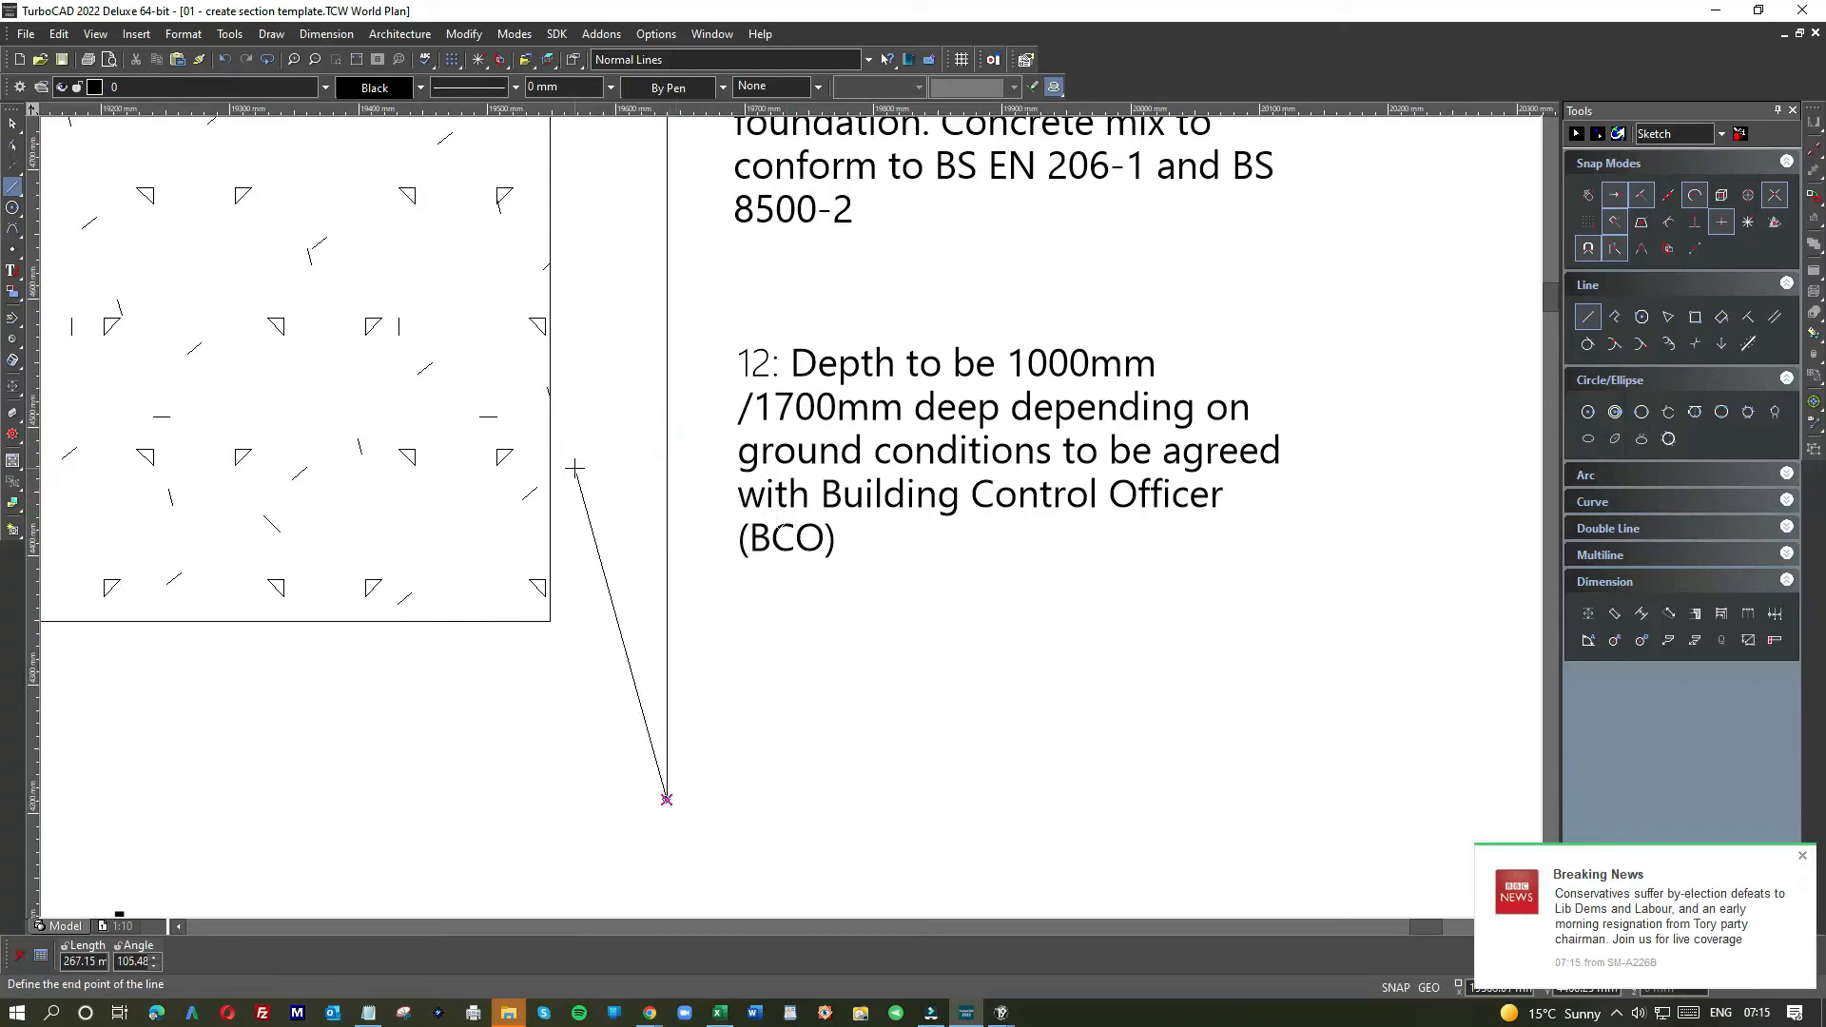
left_click(1582, 193)
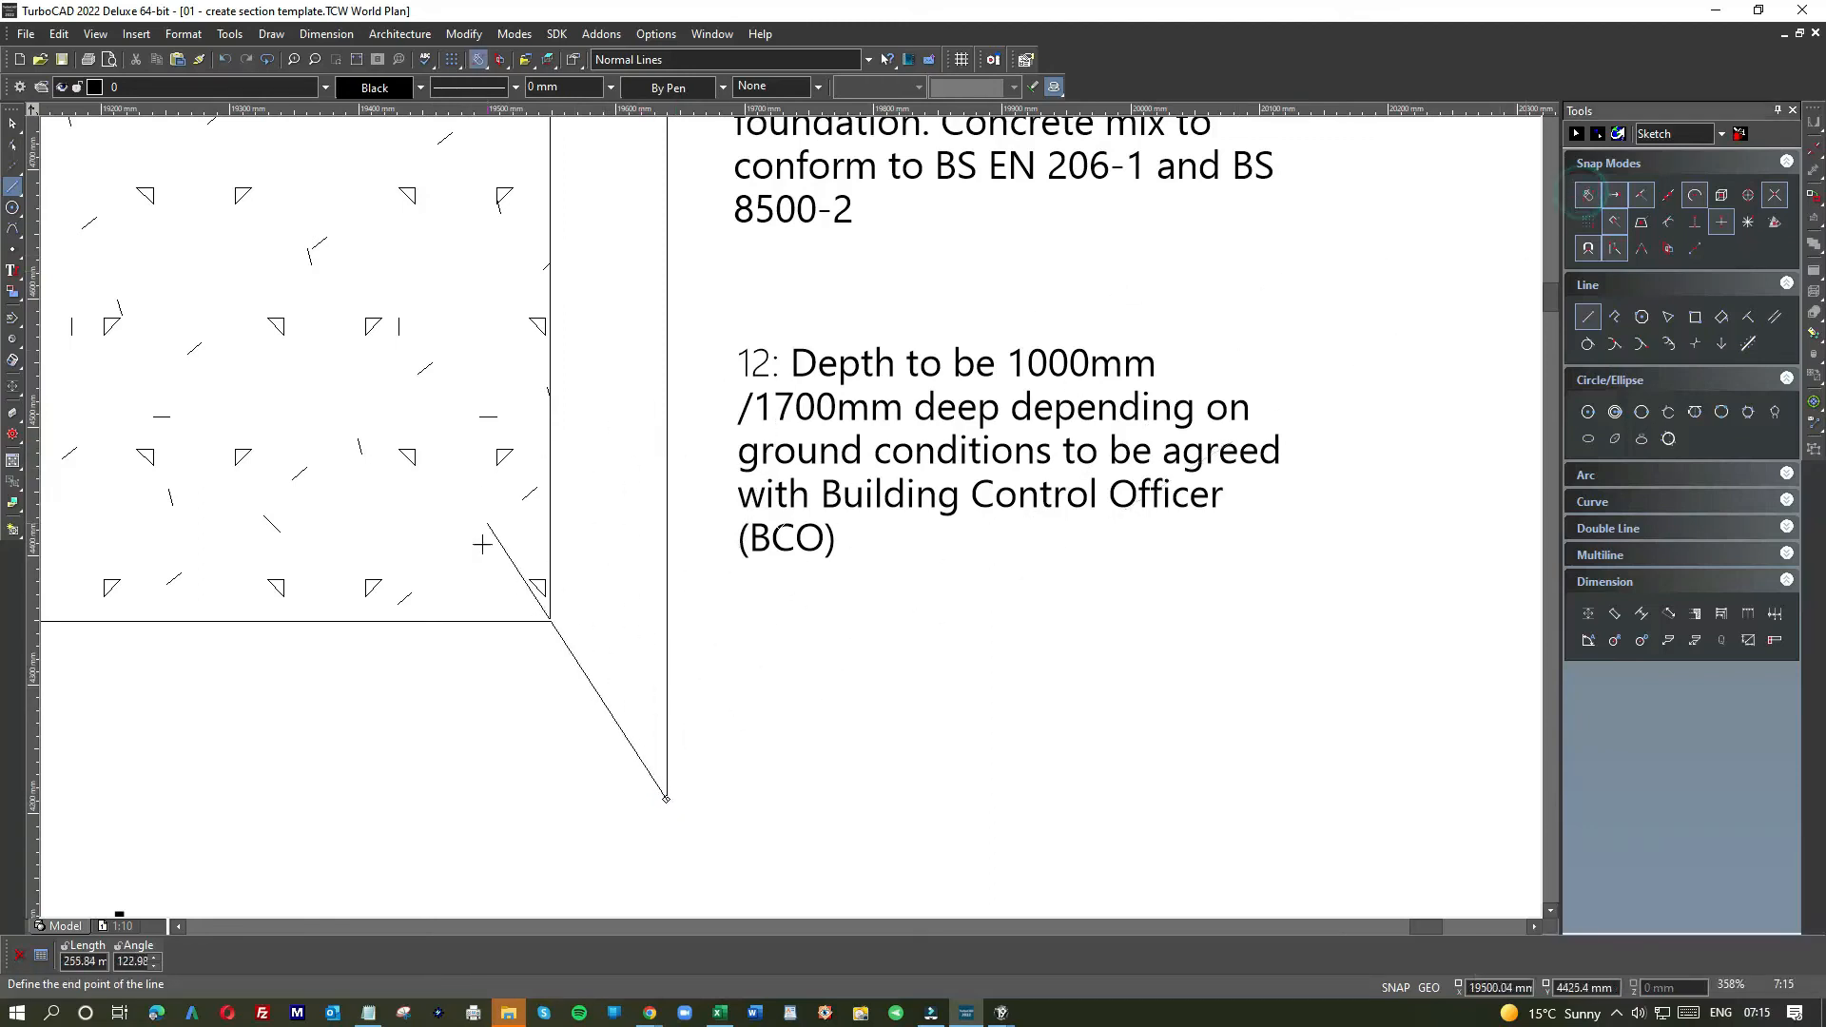
left_click(485, 739)
left_click(684, 443)
scroll(677, 443, "down", 2)
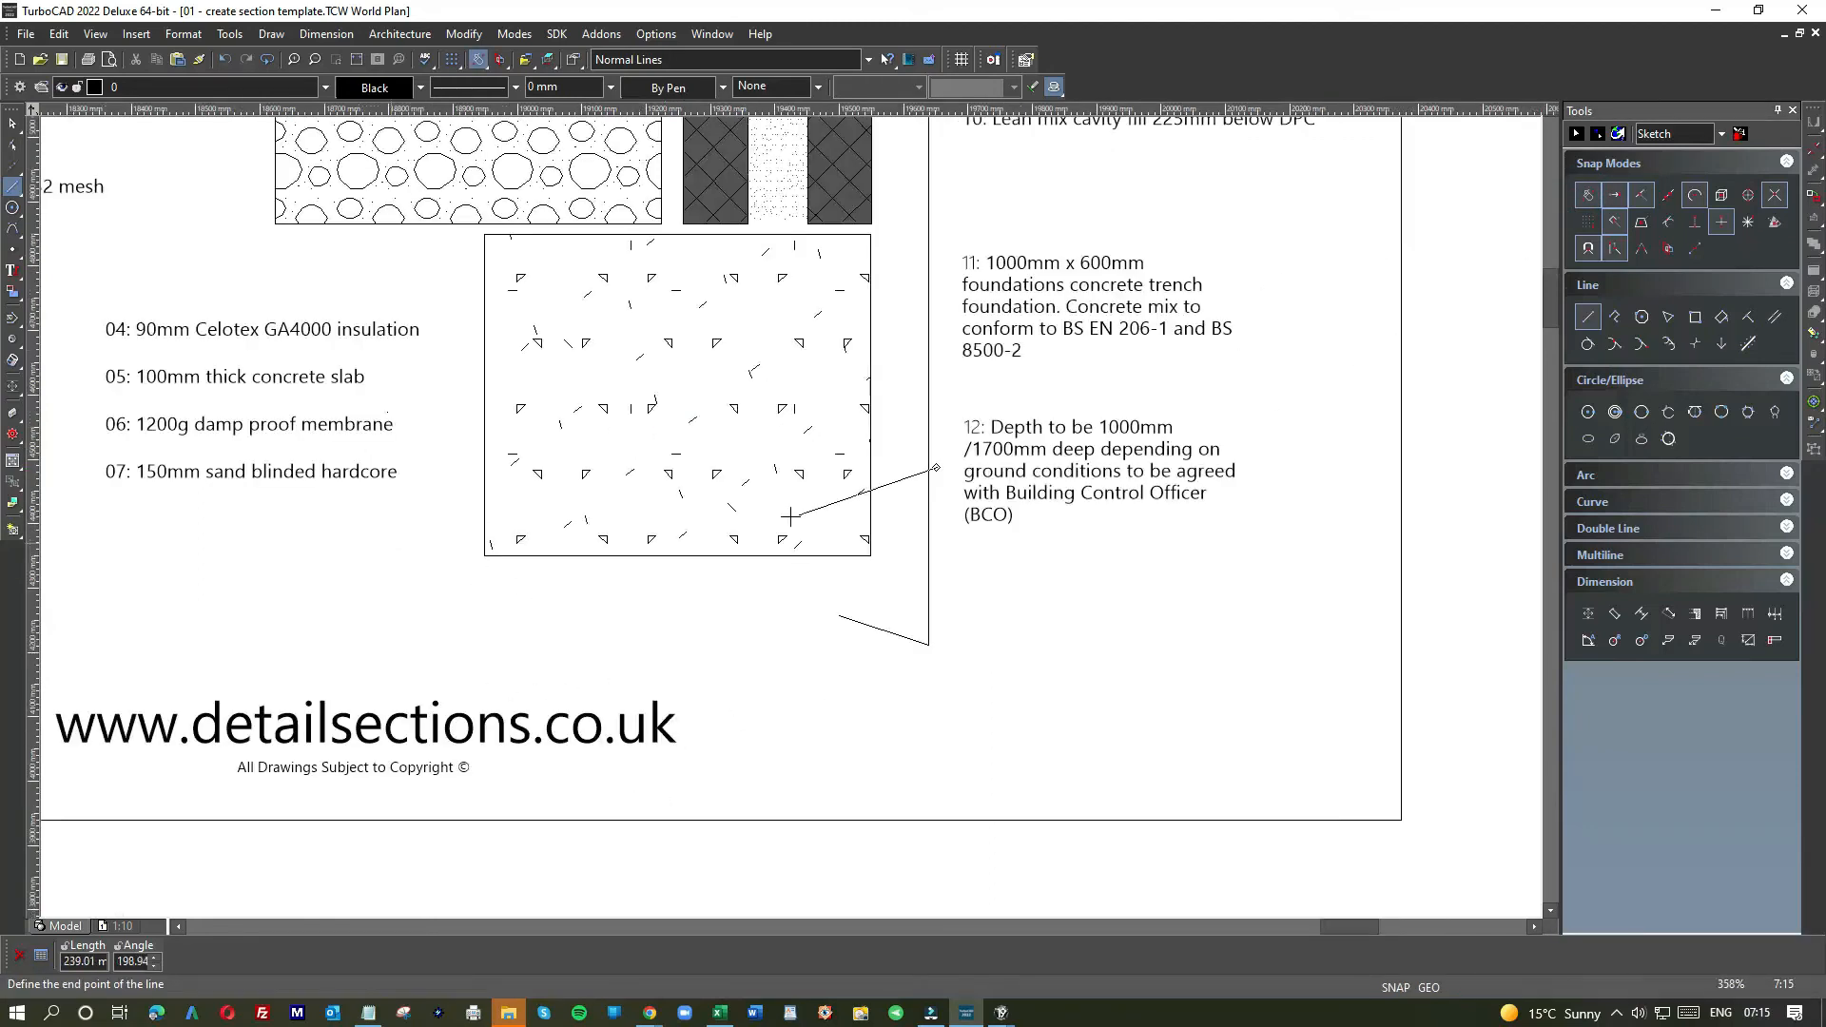
left_click(664, 556)
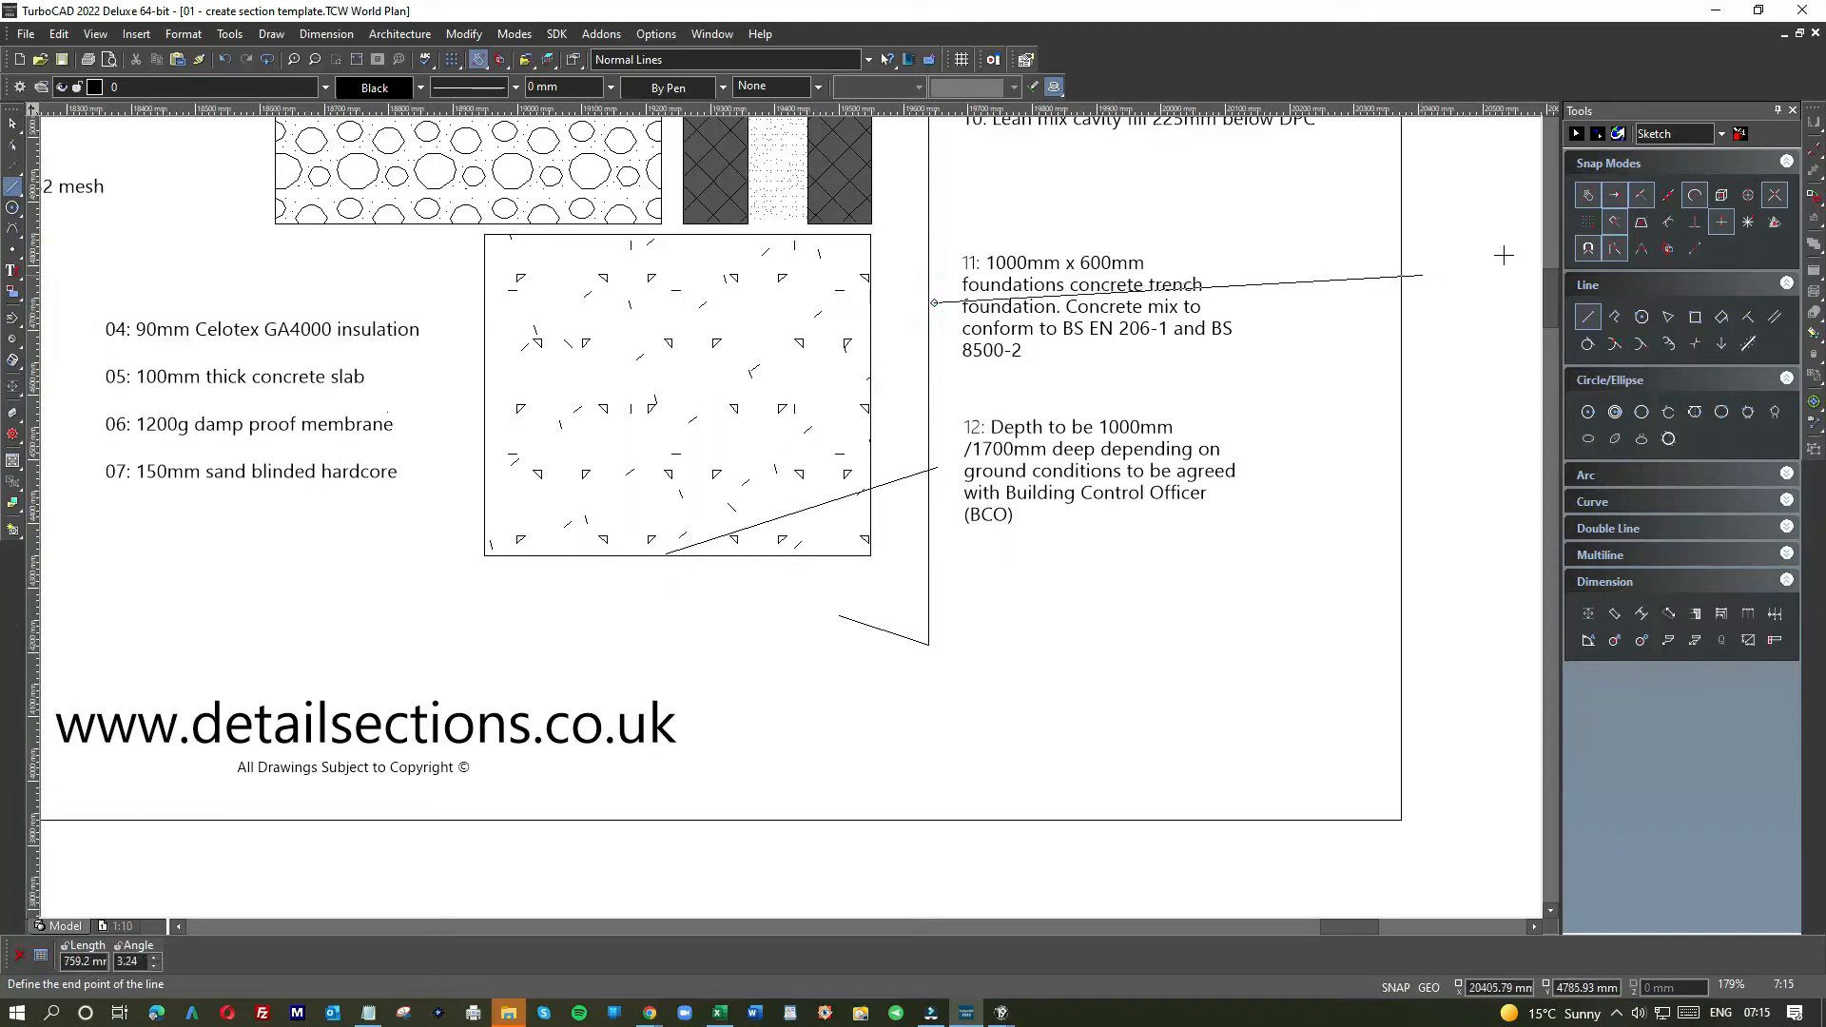
- Draw a horizontal orthogonal leader line from beside label 11 into the upper part of the concrete foundation
left_click(1747, 222)
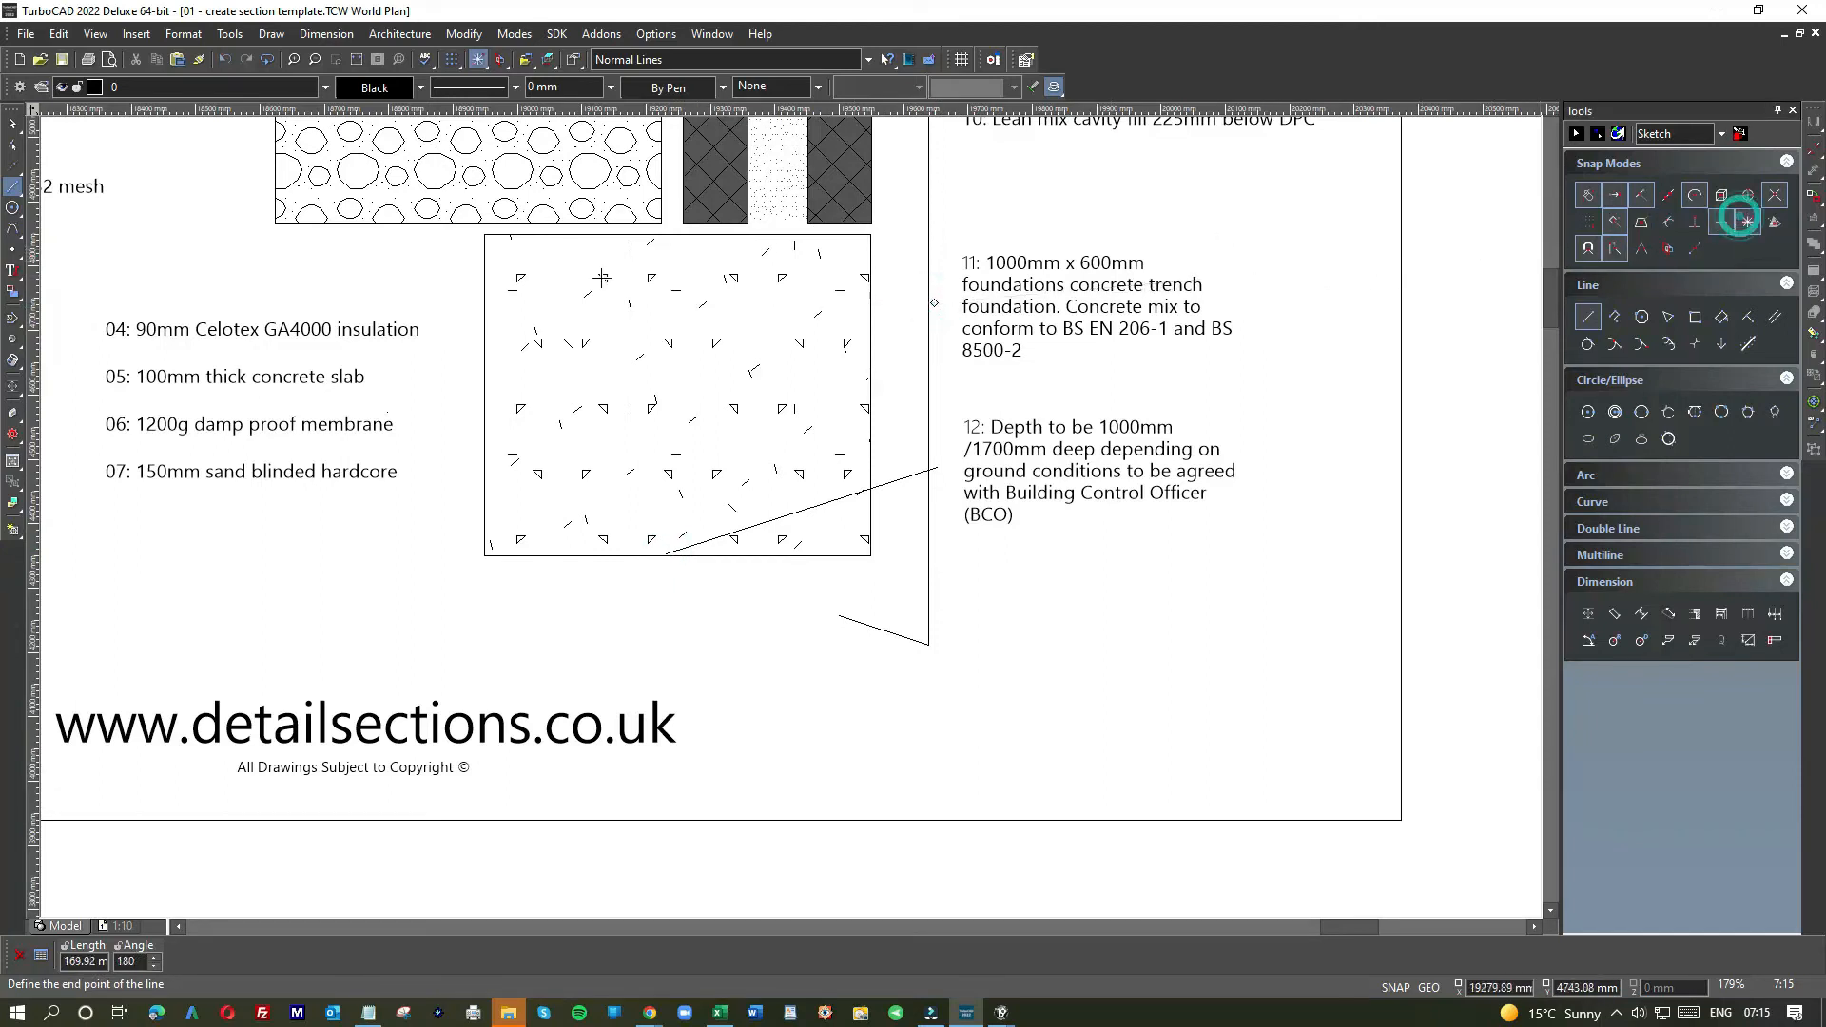
left_click(671, 302)
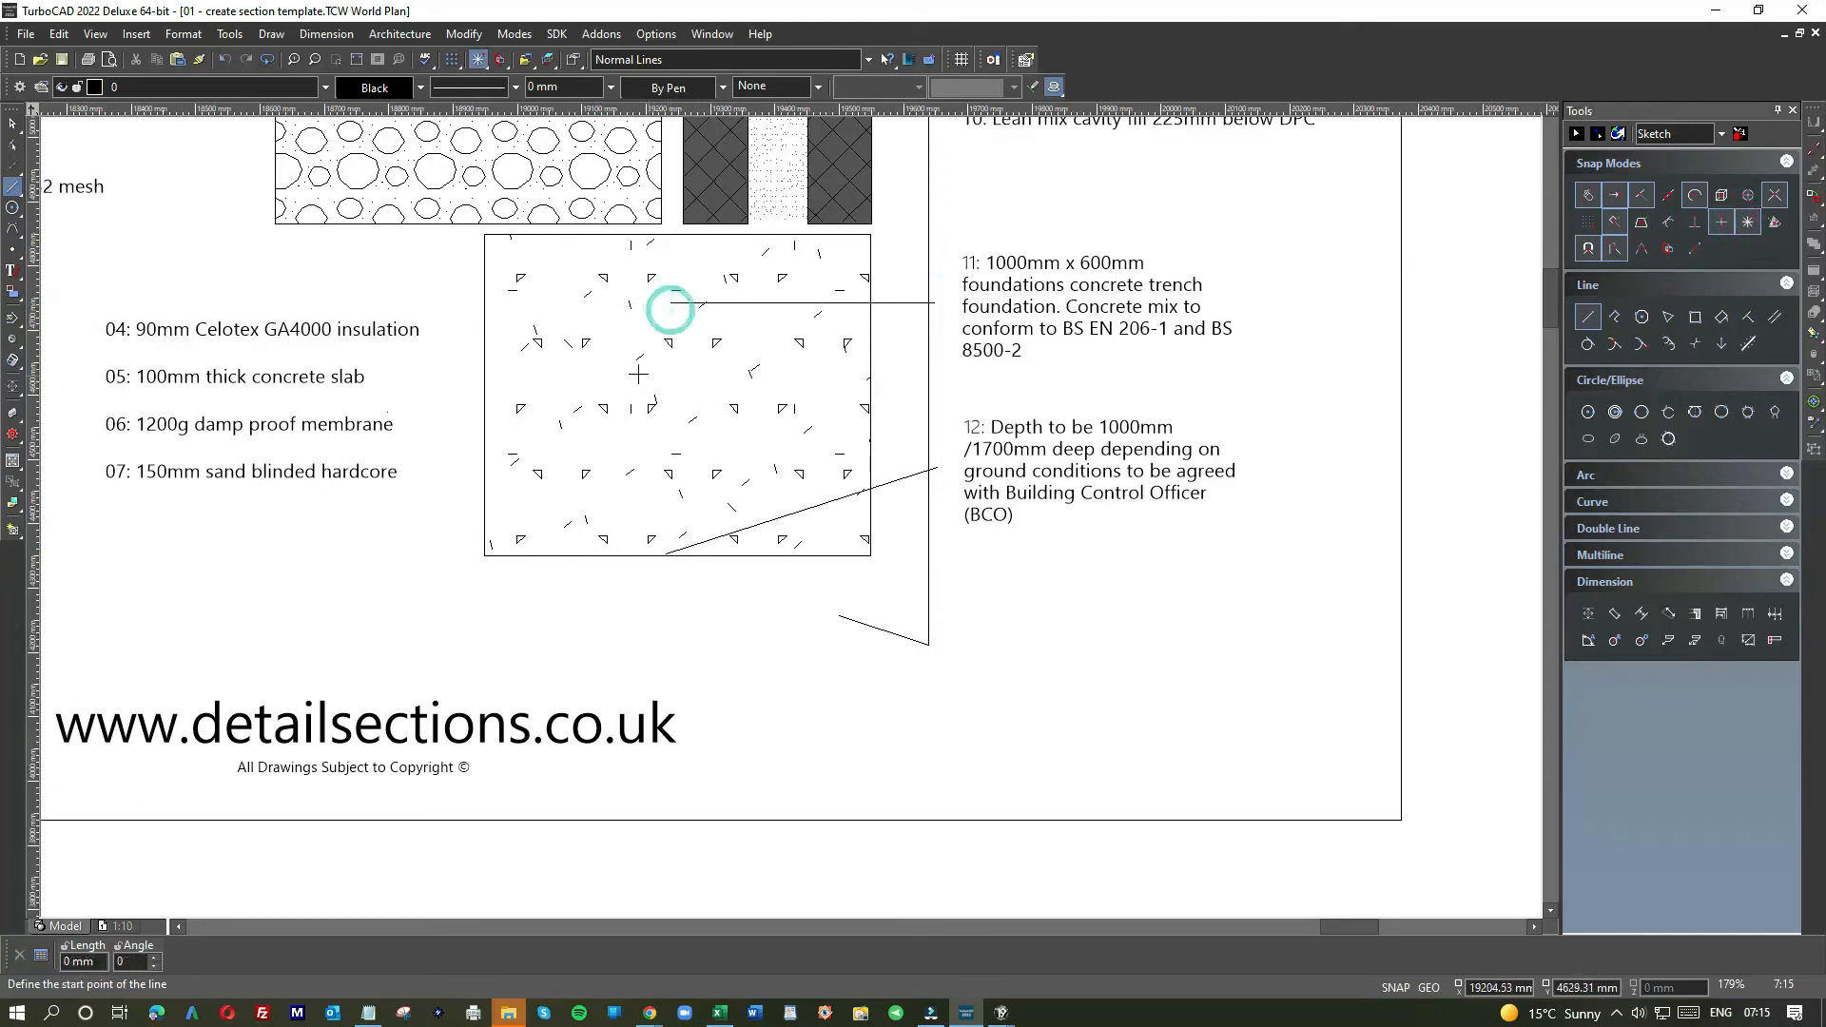
- Adjust the outer ends of the leader lines for labels 12 and 11 so they meet the vertical guide line
left_click(10, 123)
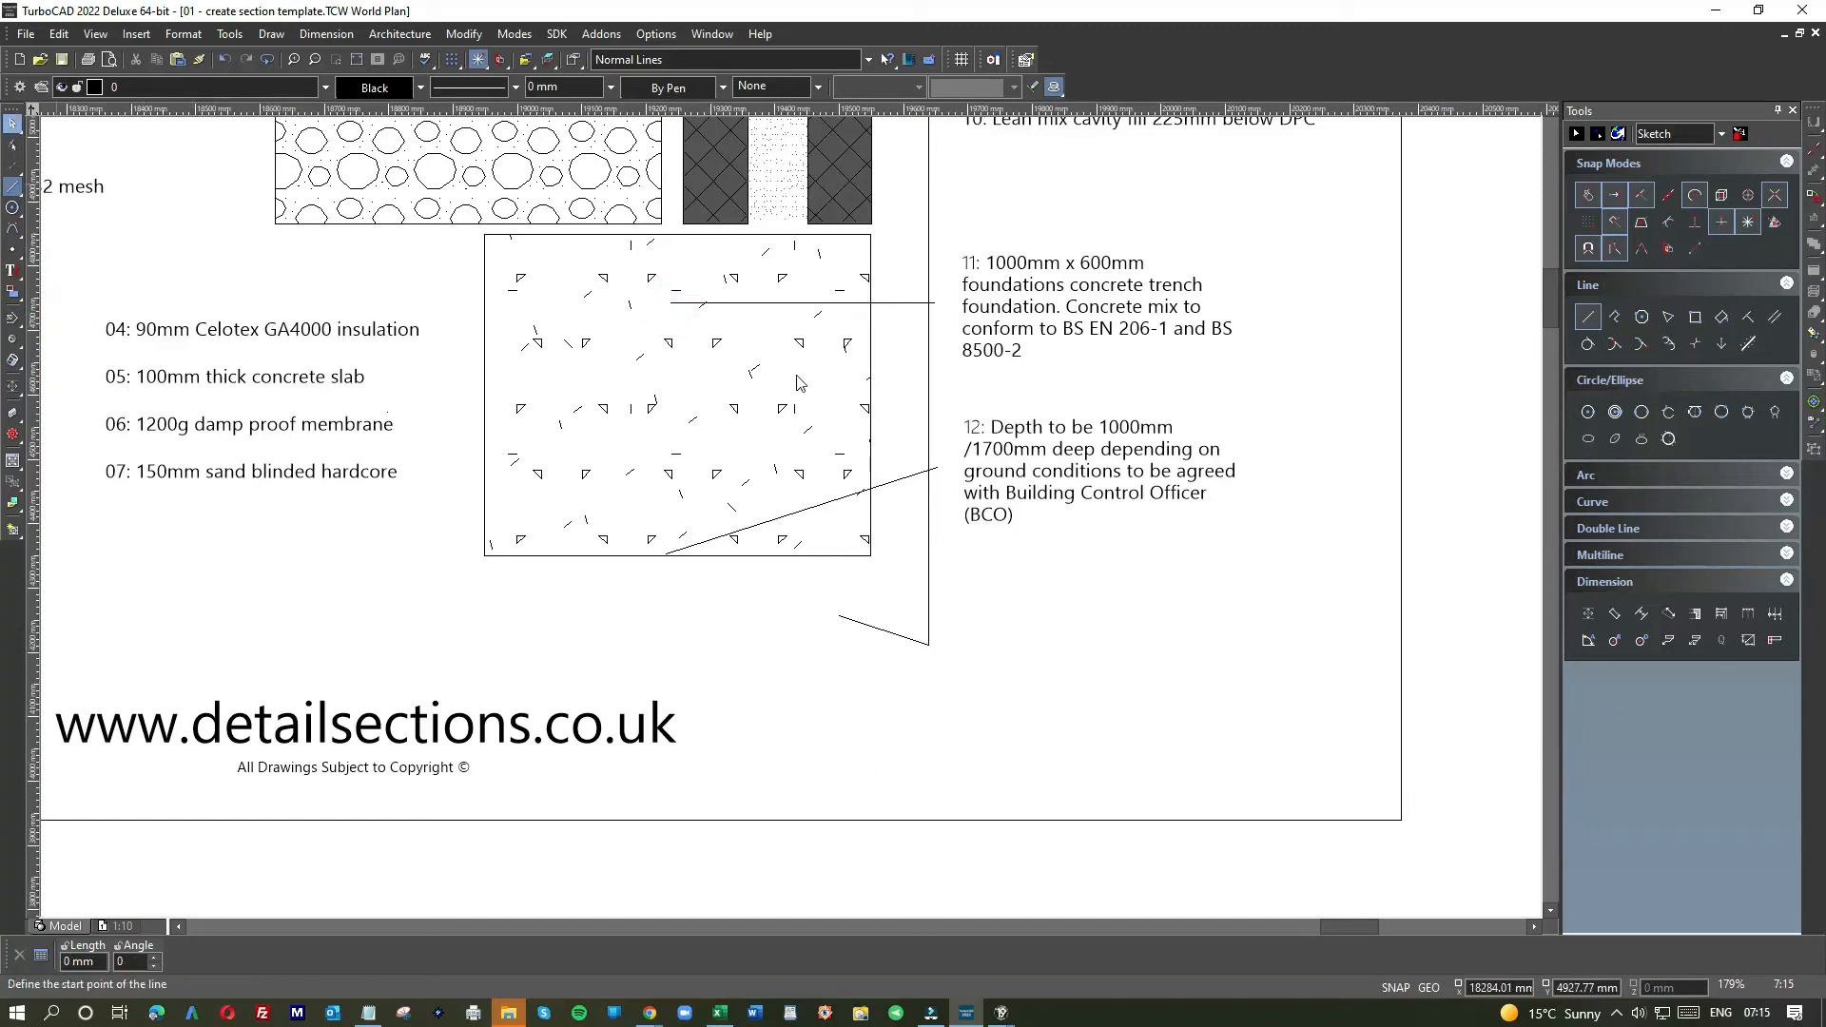
left_click(911, 477)
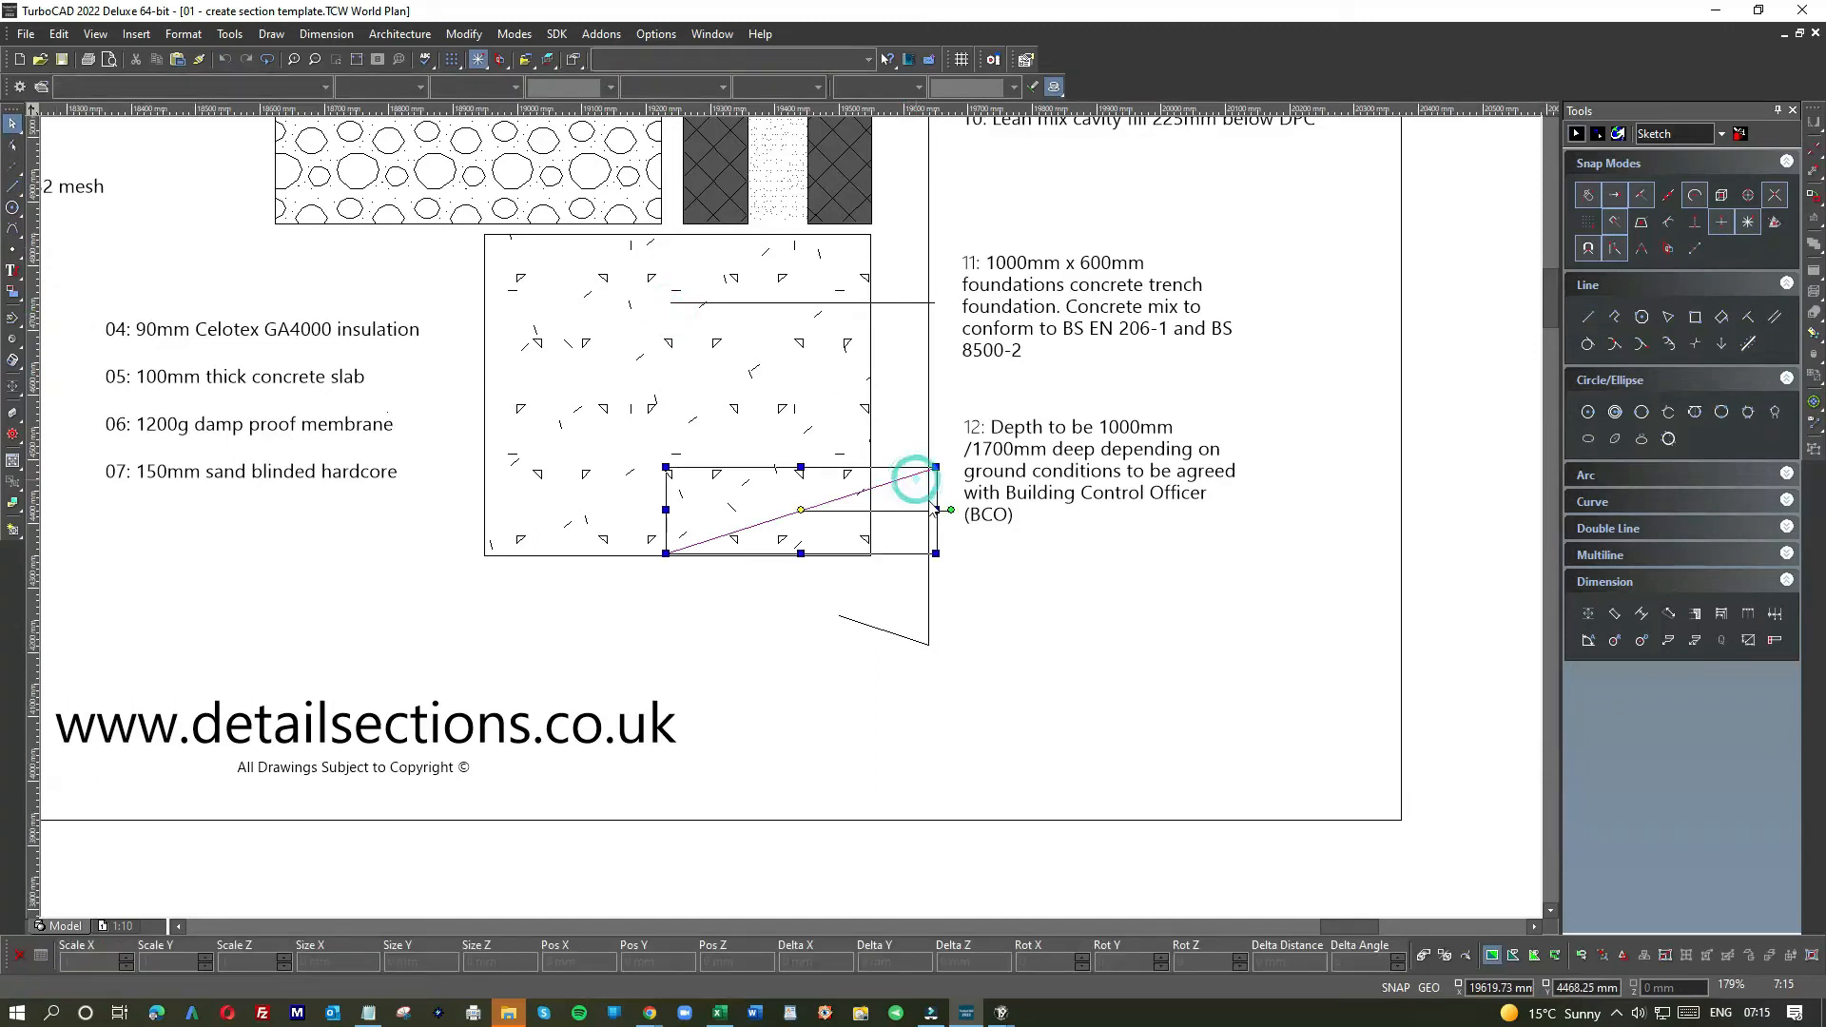
left_click(928, 510)
key("Escape")
left_click(904, 303)
left_click(928, 302)
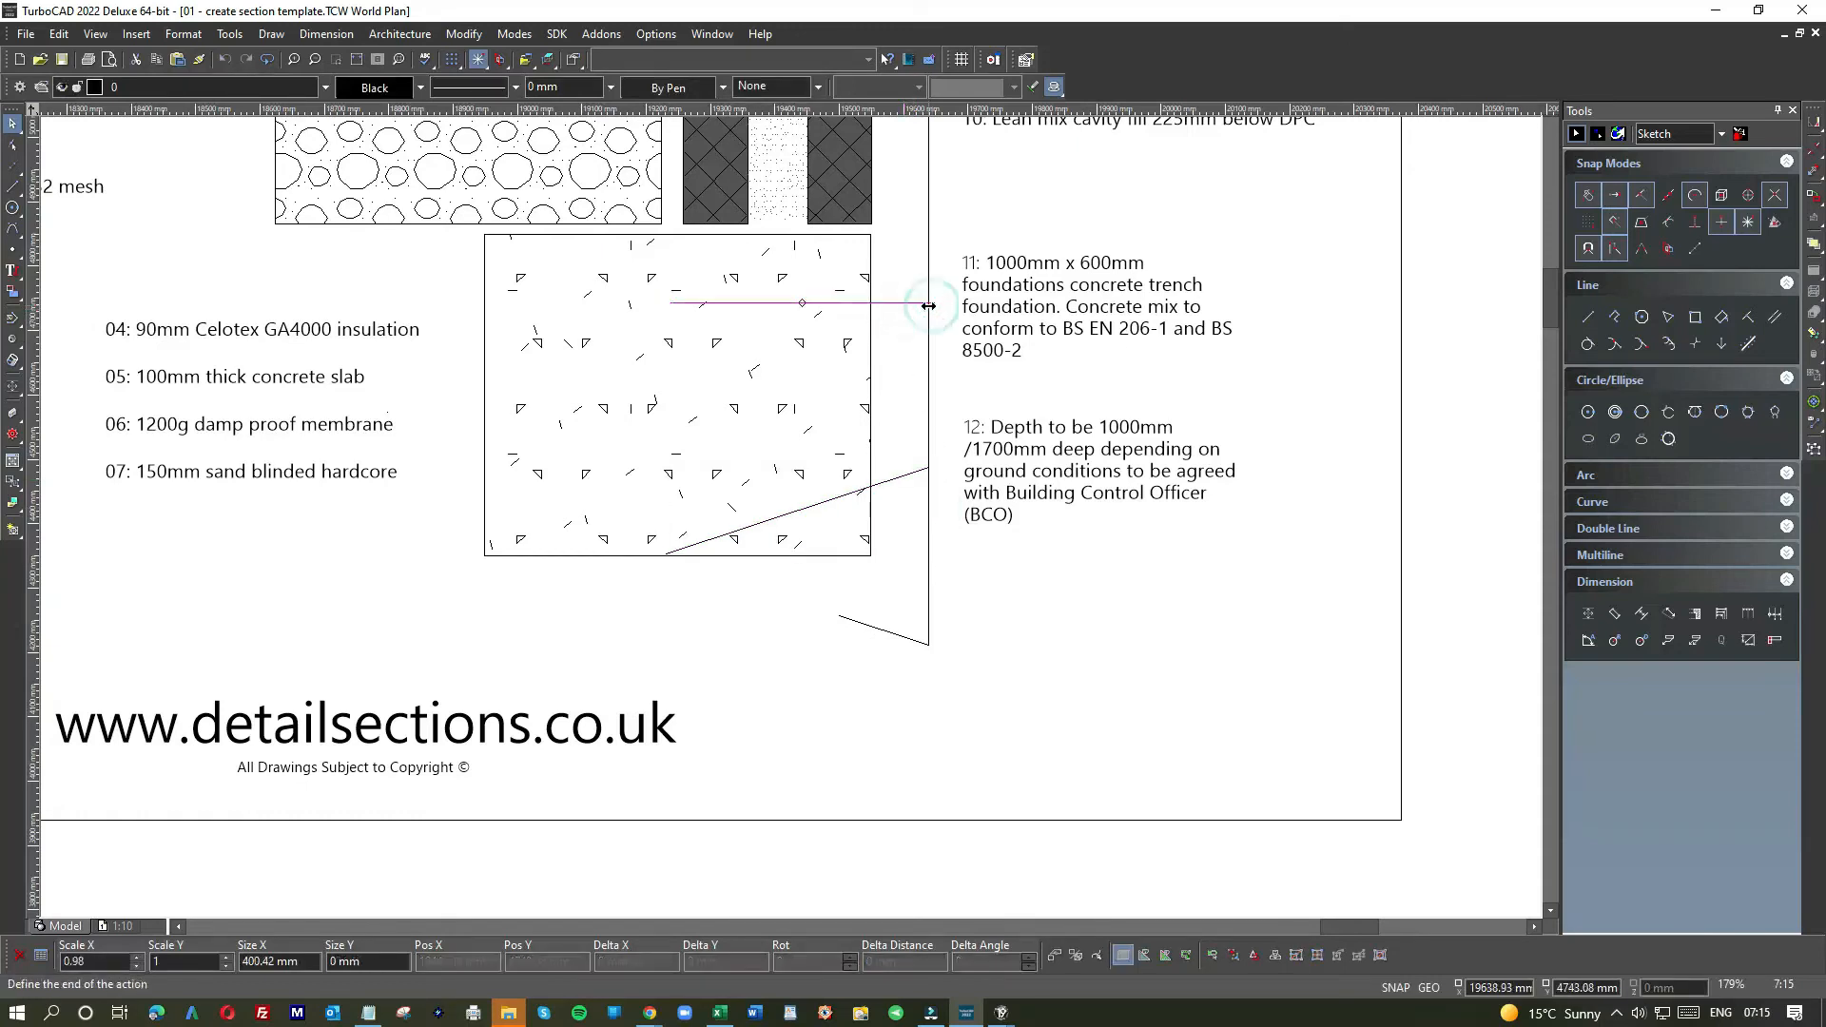
left_click(908, 323)
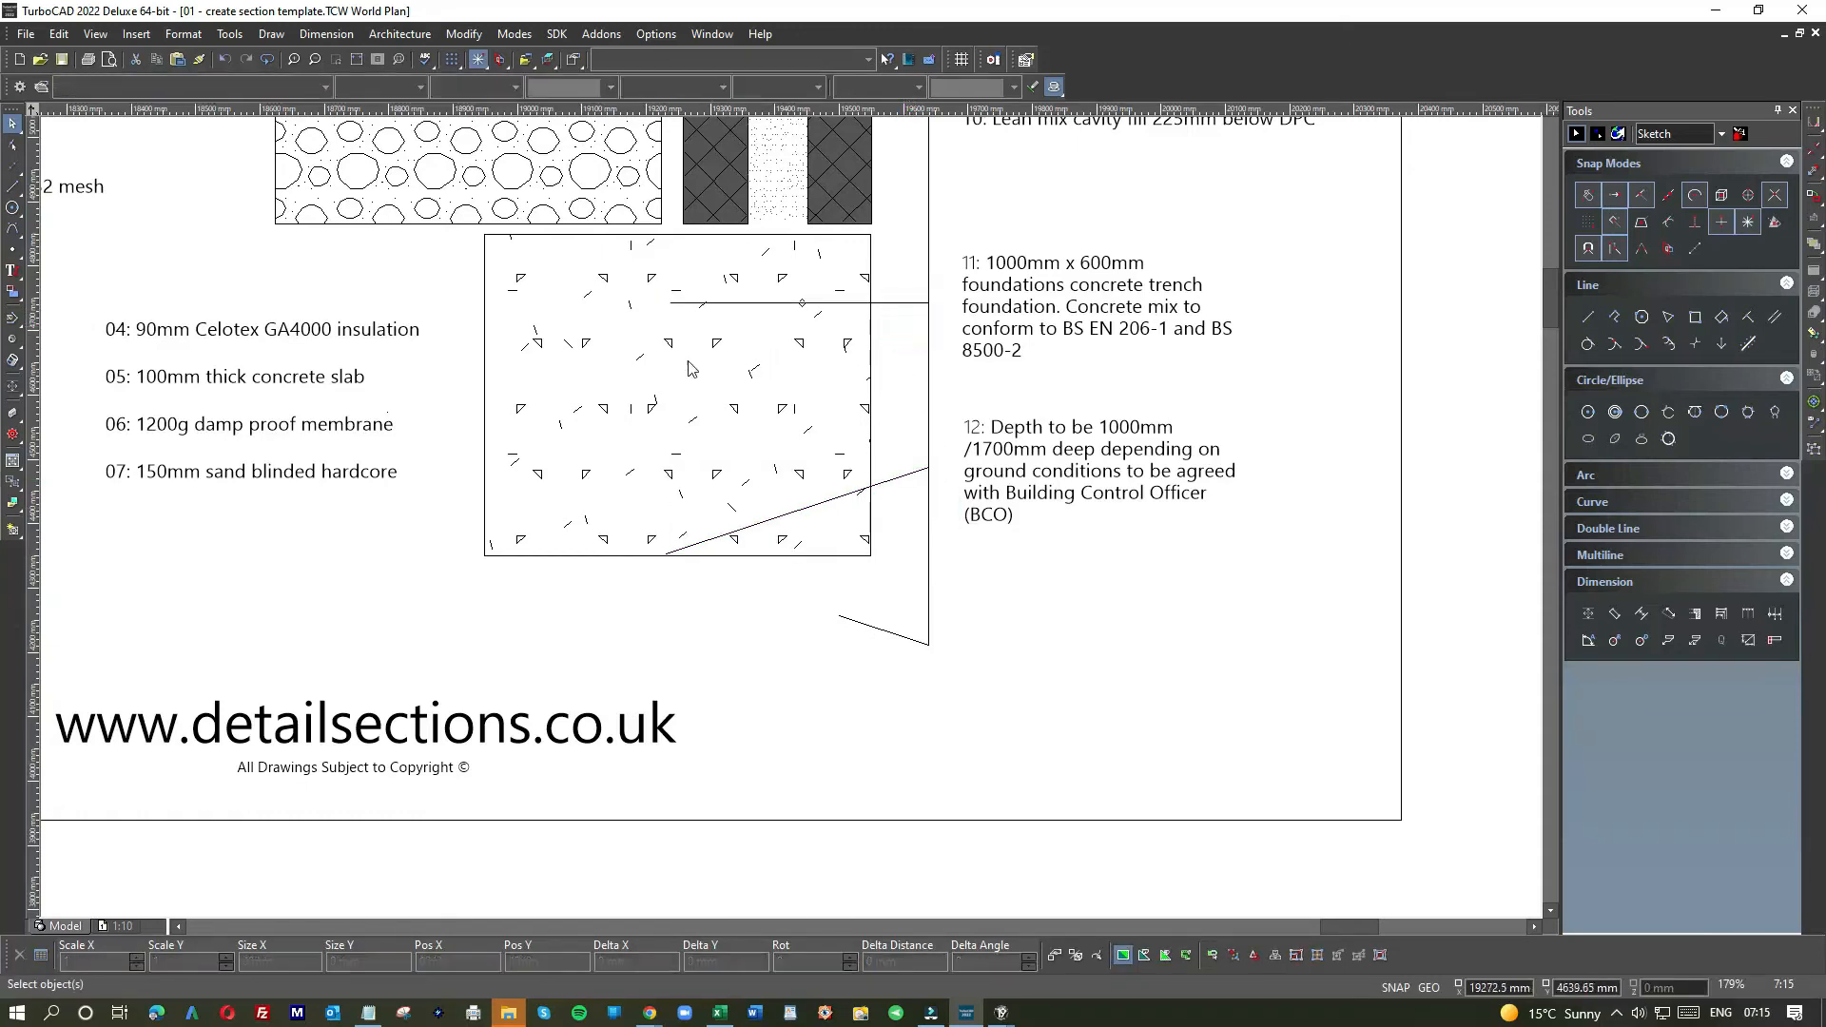
- Copy the dot above label 8 and place the copy on the foundation end of label 11's leader line
scroll(771, 364, "down", 3)
left_click(936, 269)
left_click(861, 696)
key("ctrl+v")
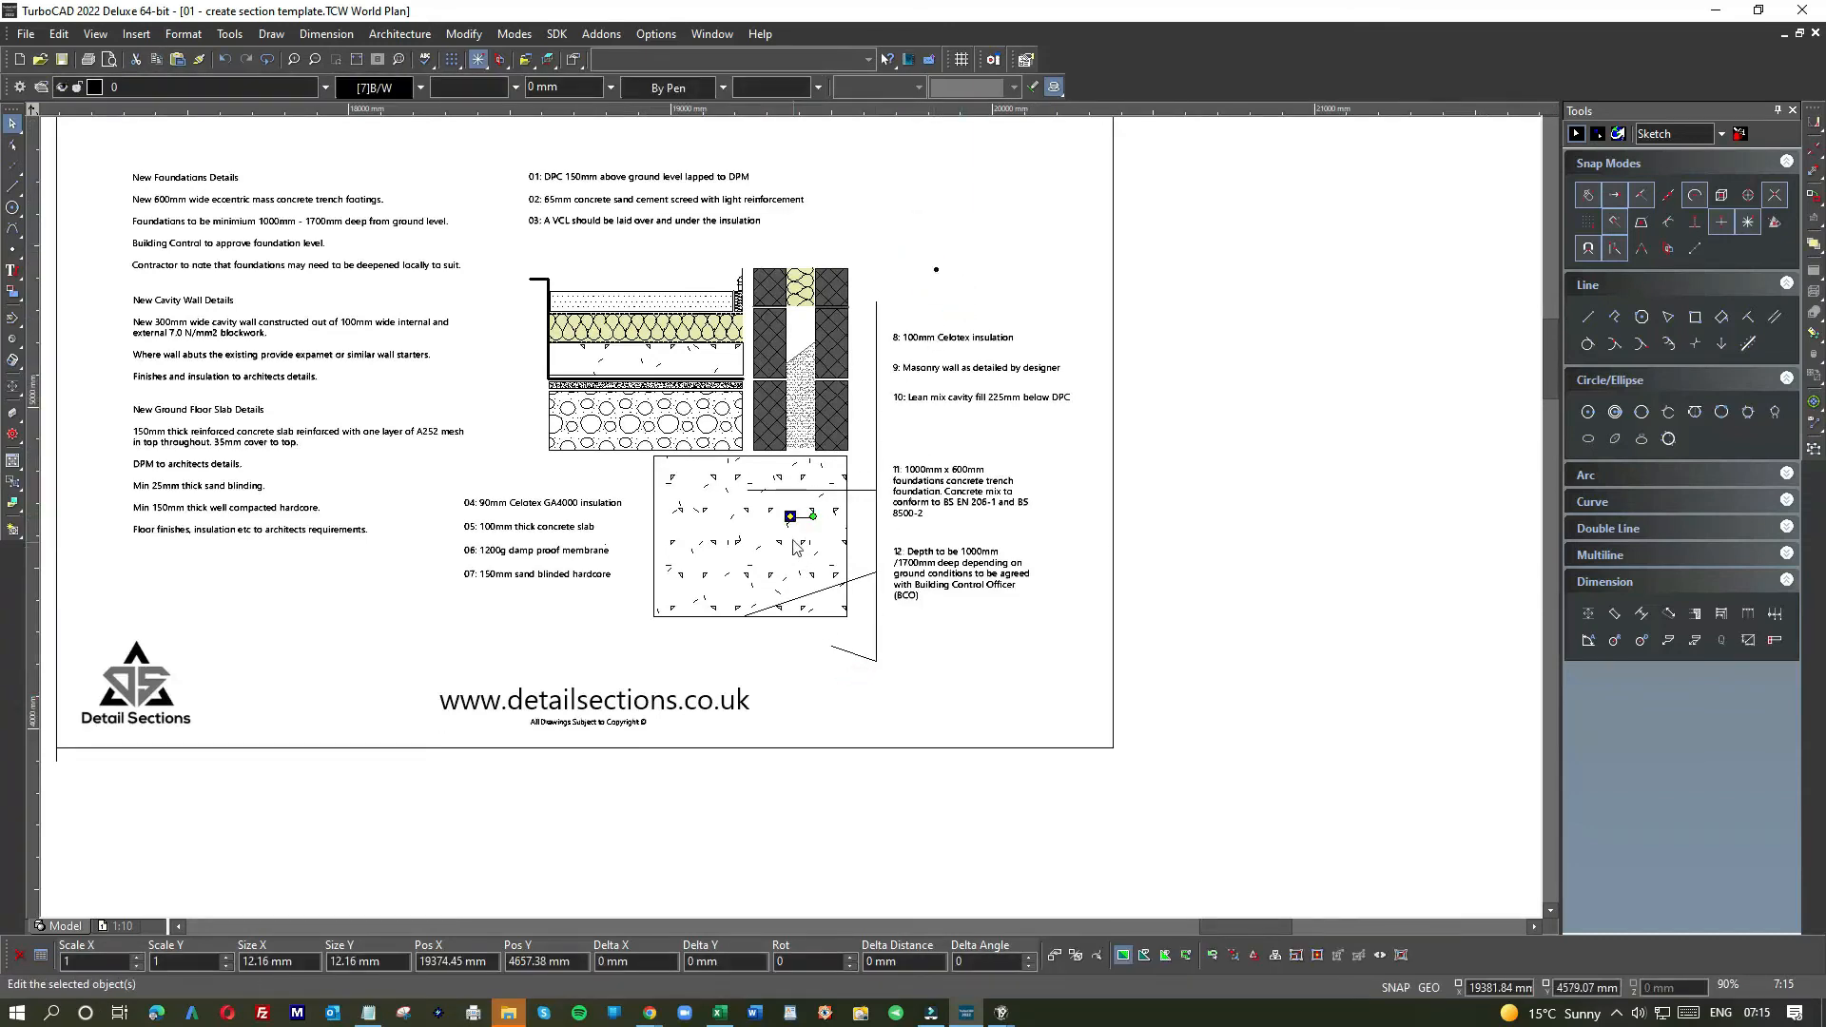
scroll(797, 547, "up", 6)
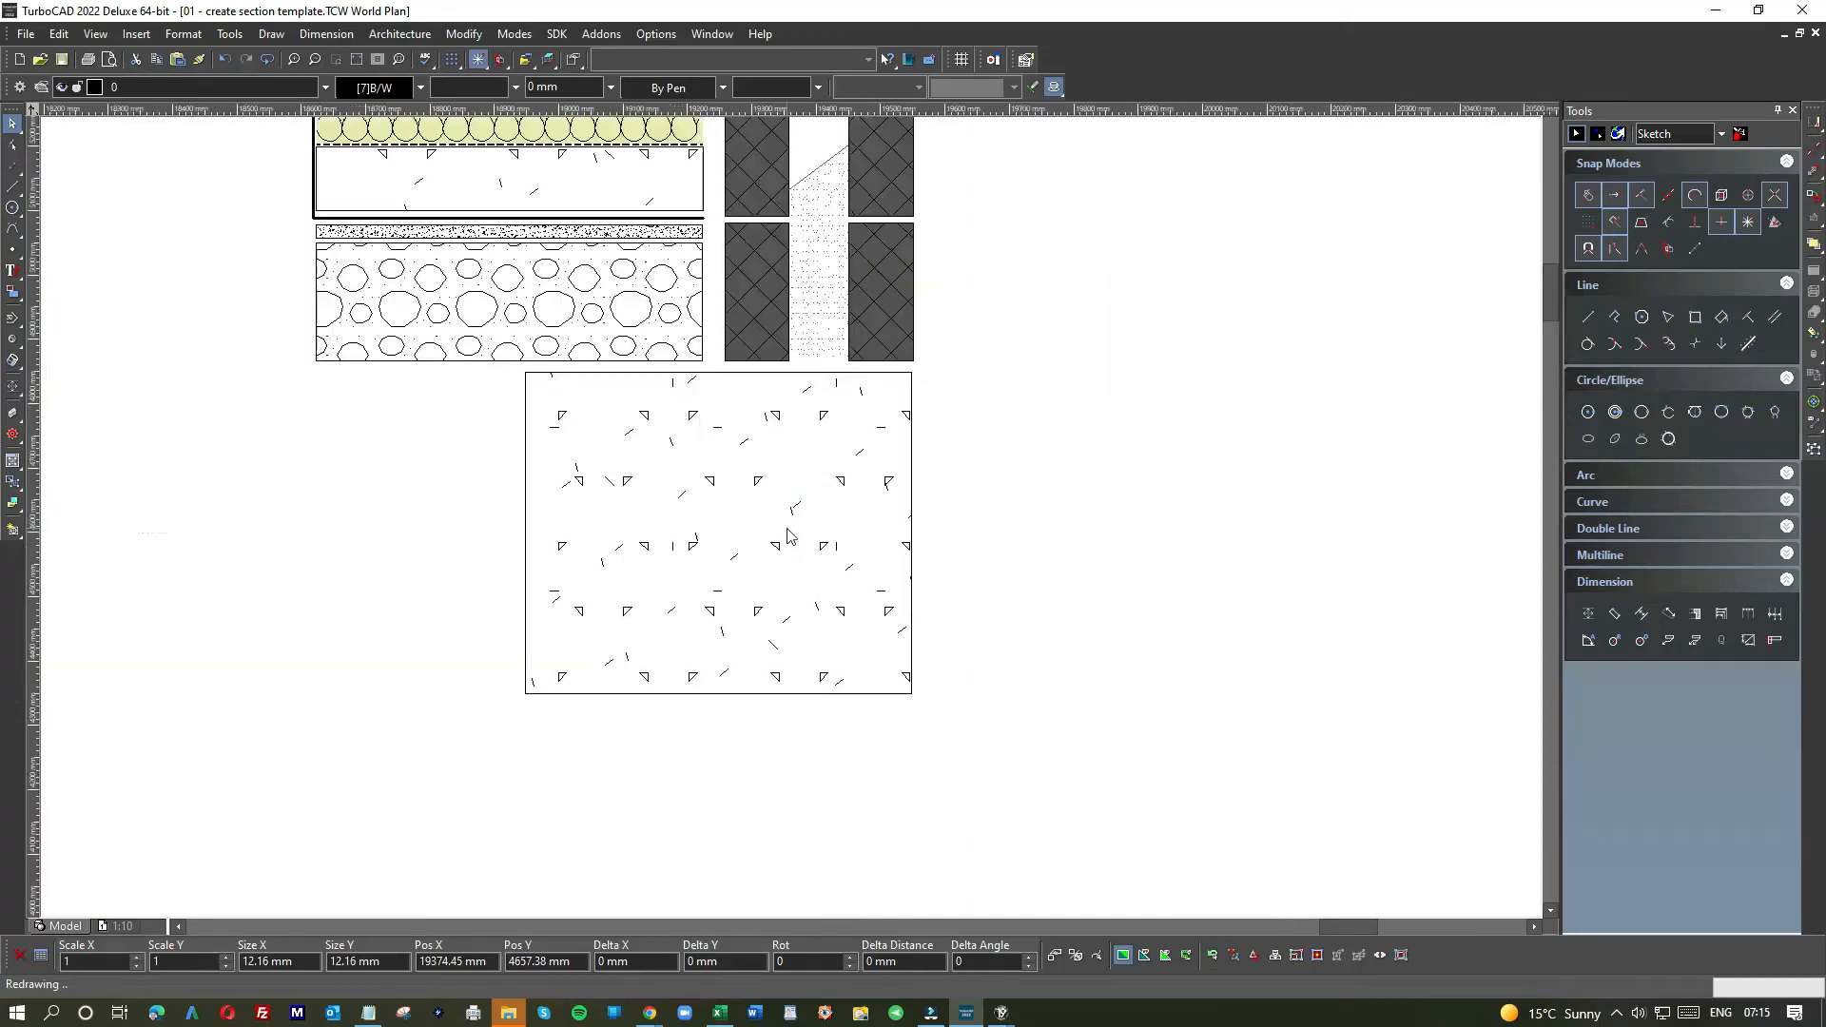
left_click(805, 471)
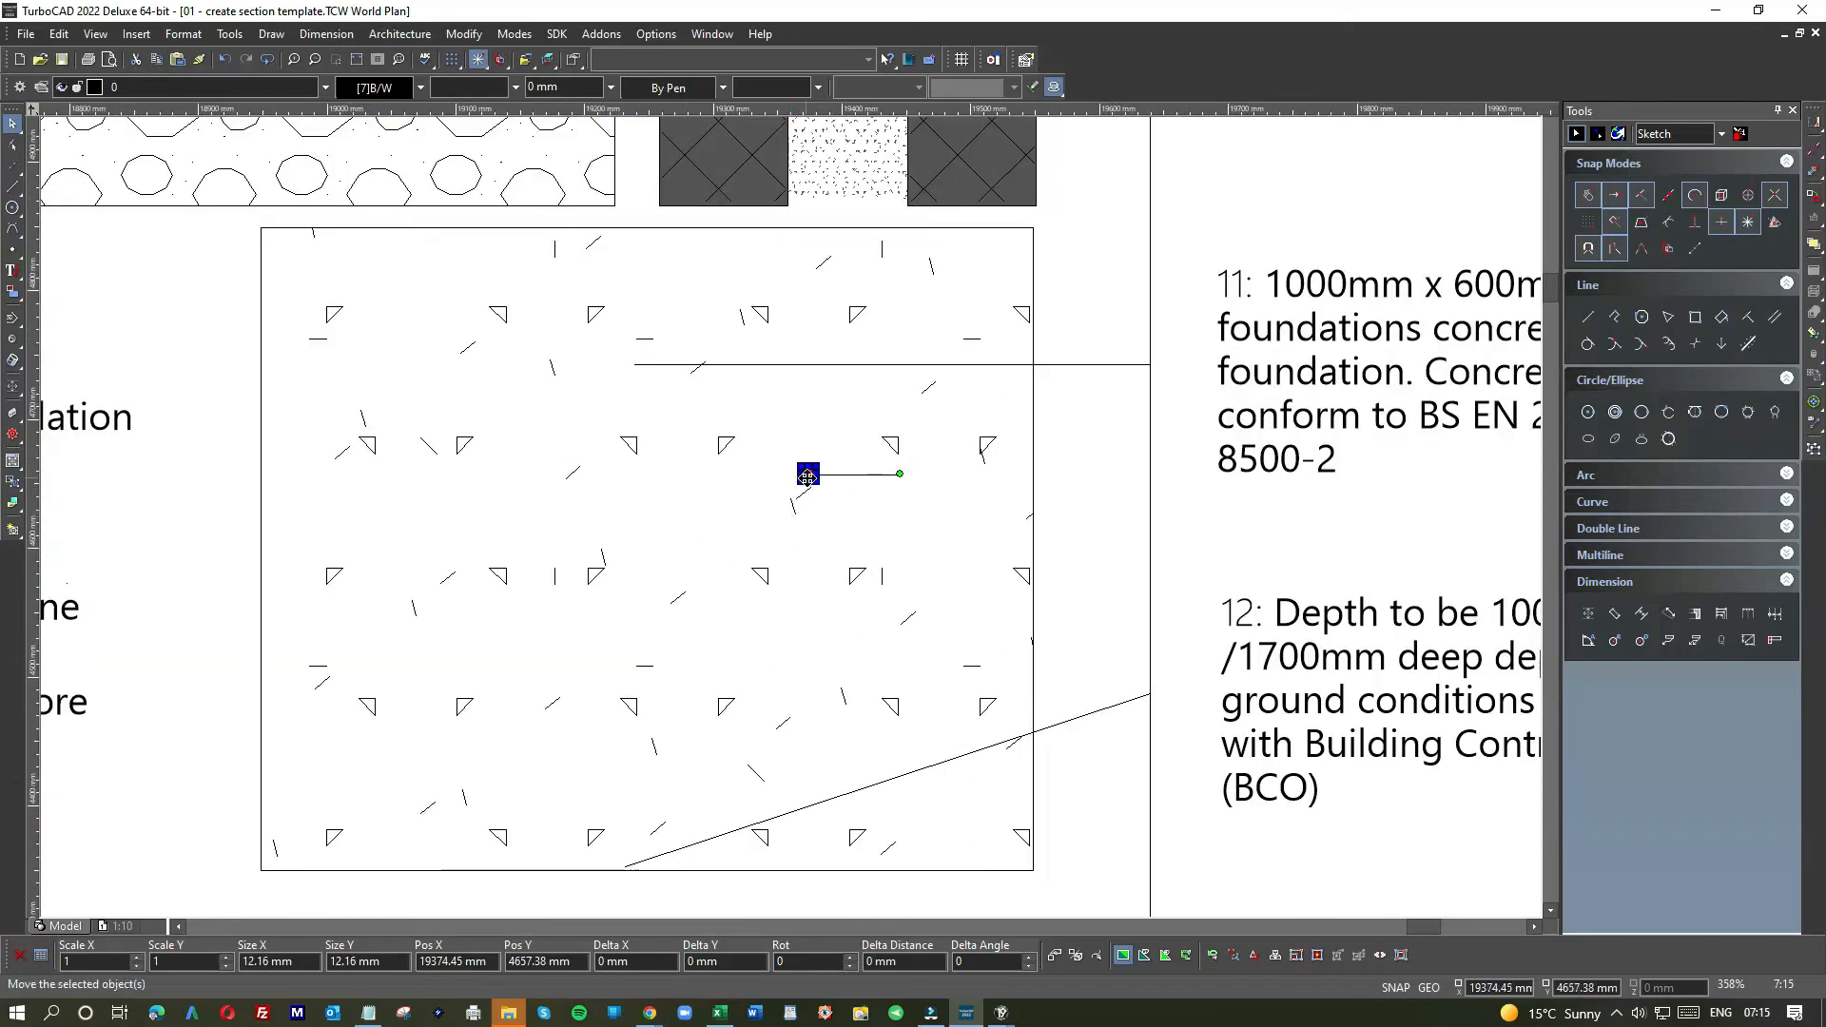
left_click(633, 365)
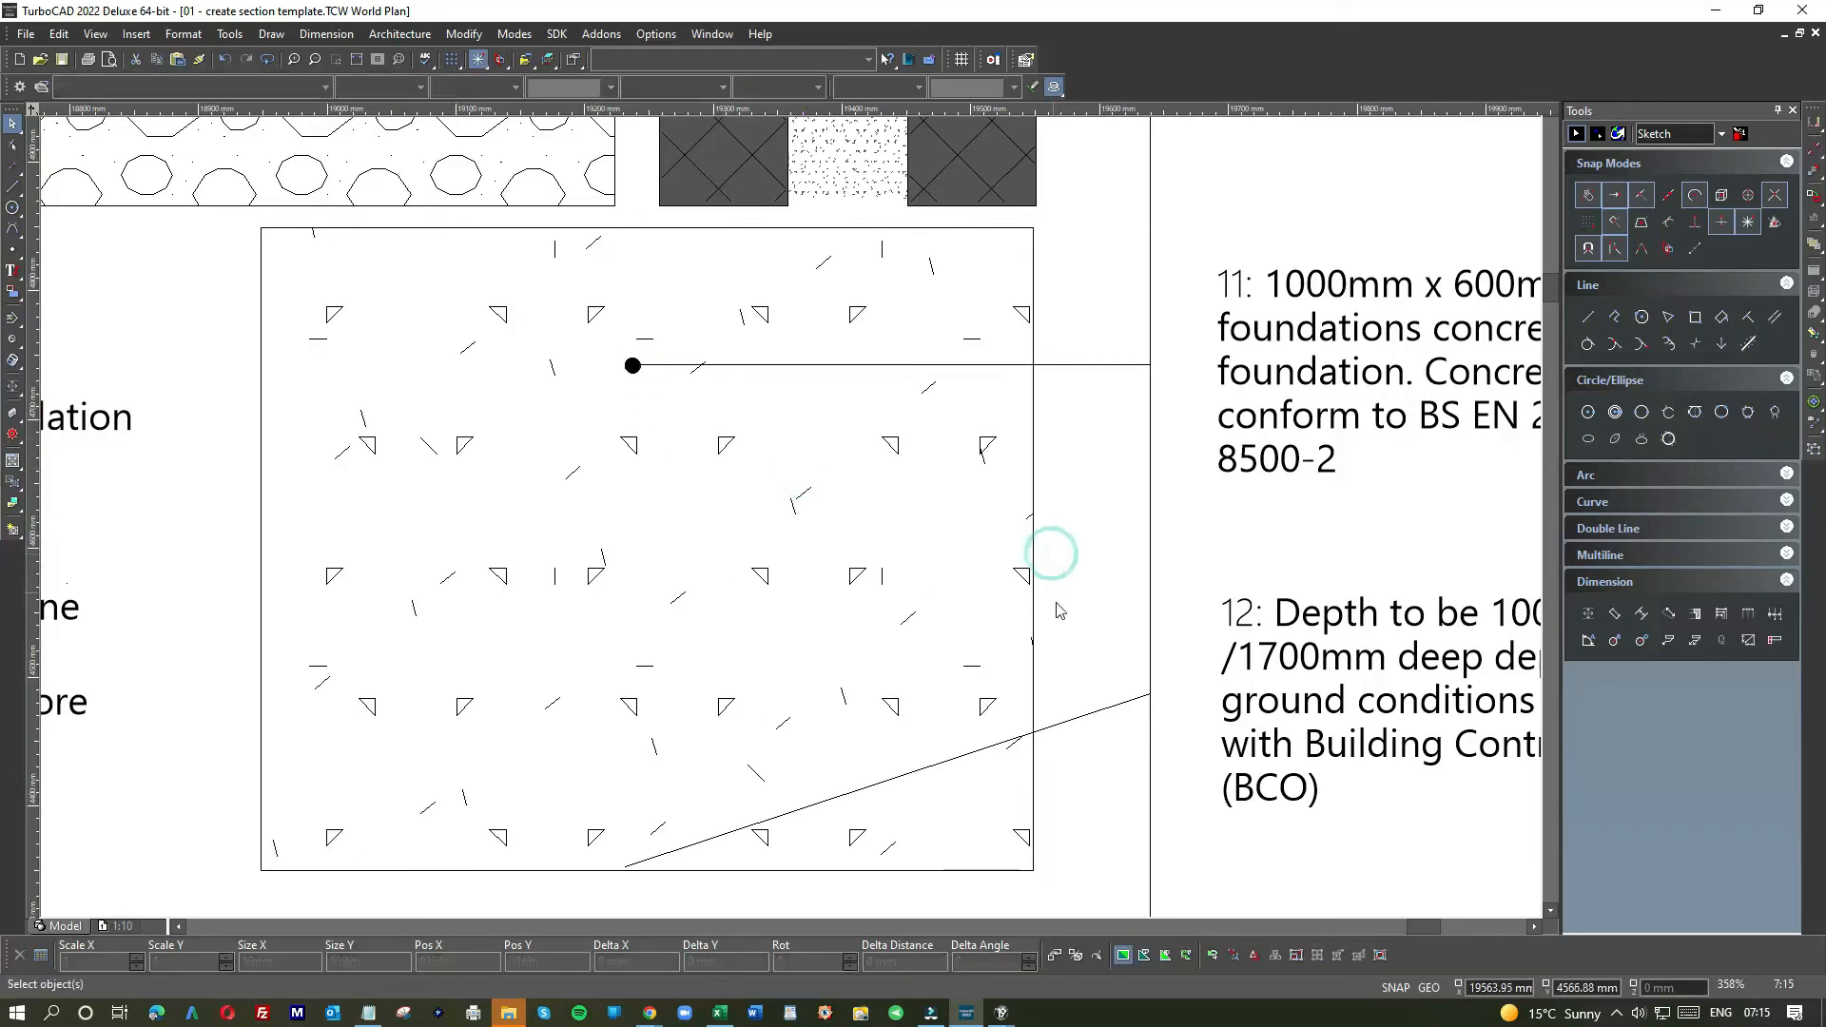
- Place another dot copy on the foundation end of label 12's leader and delete the short slanted line at the guide's lower end
scroll(1059, 605, "down", 2)
left_click(793, 519)
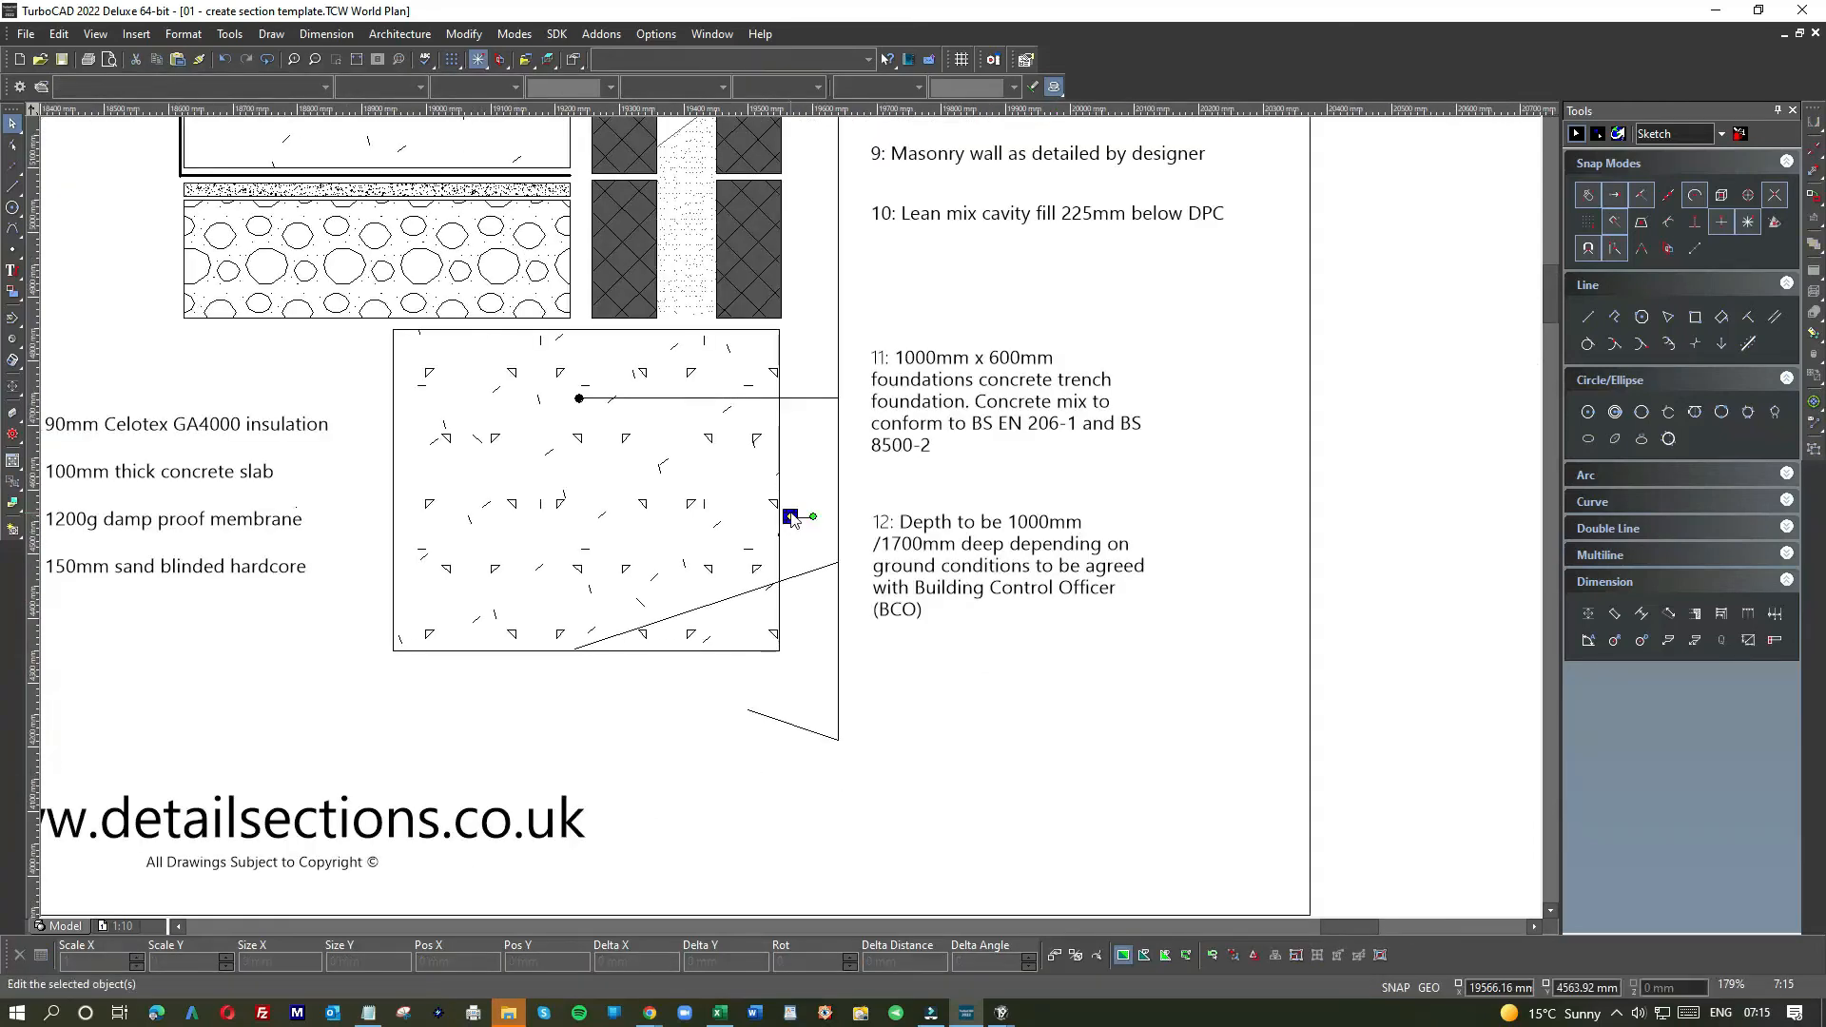
left_click(790, 517)
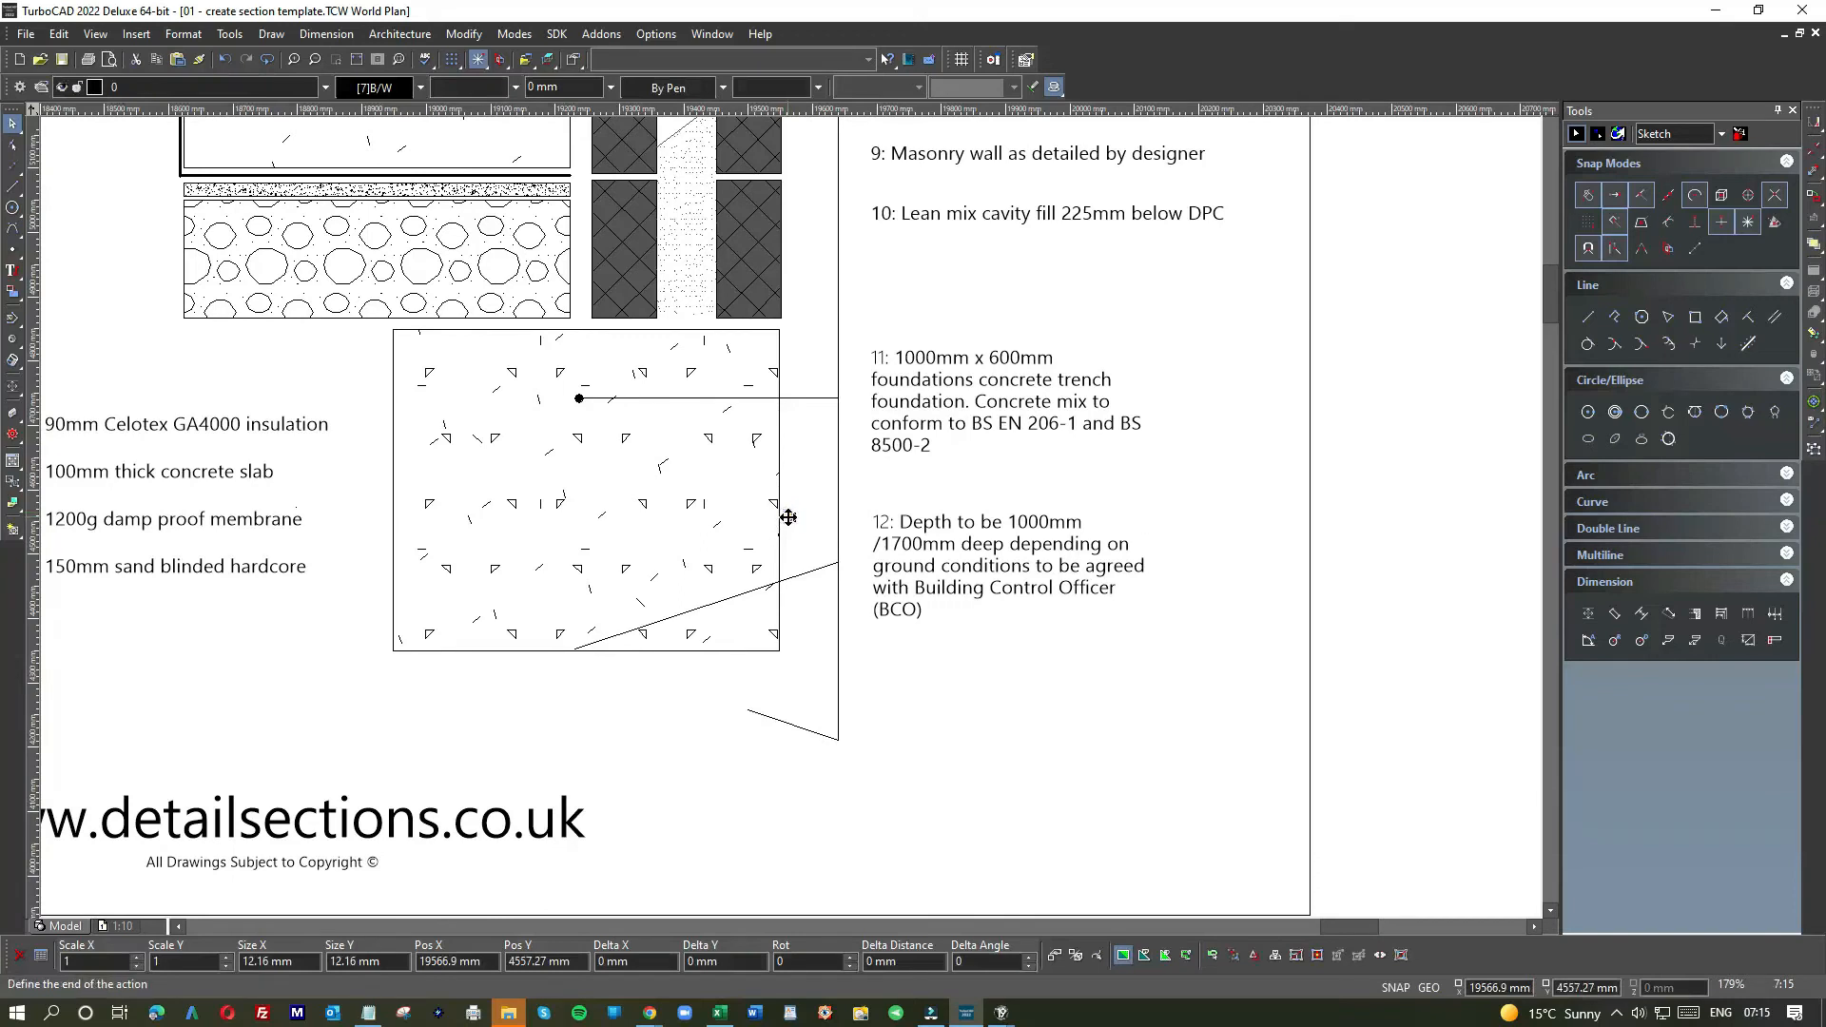
left_click(573, 649)
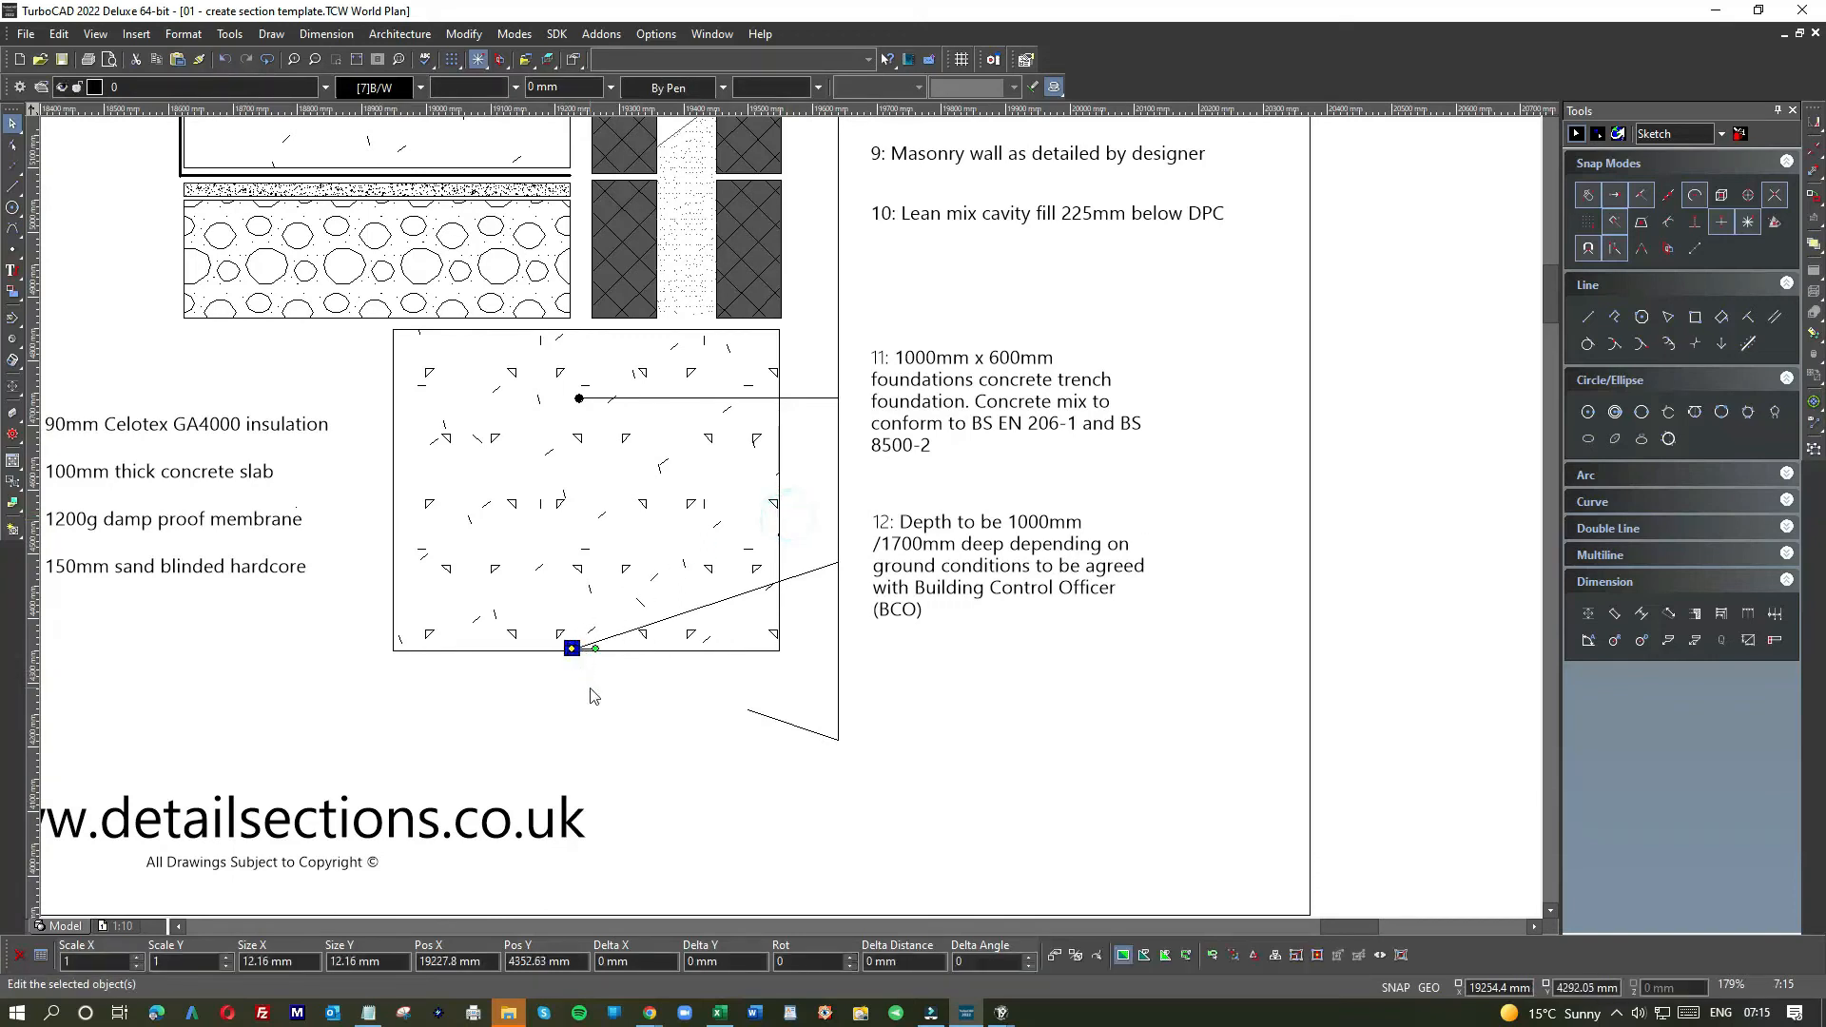
left_click(792, 720)
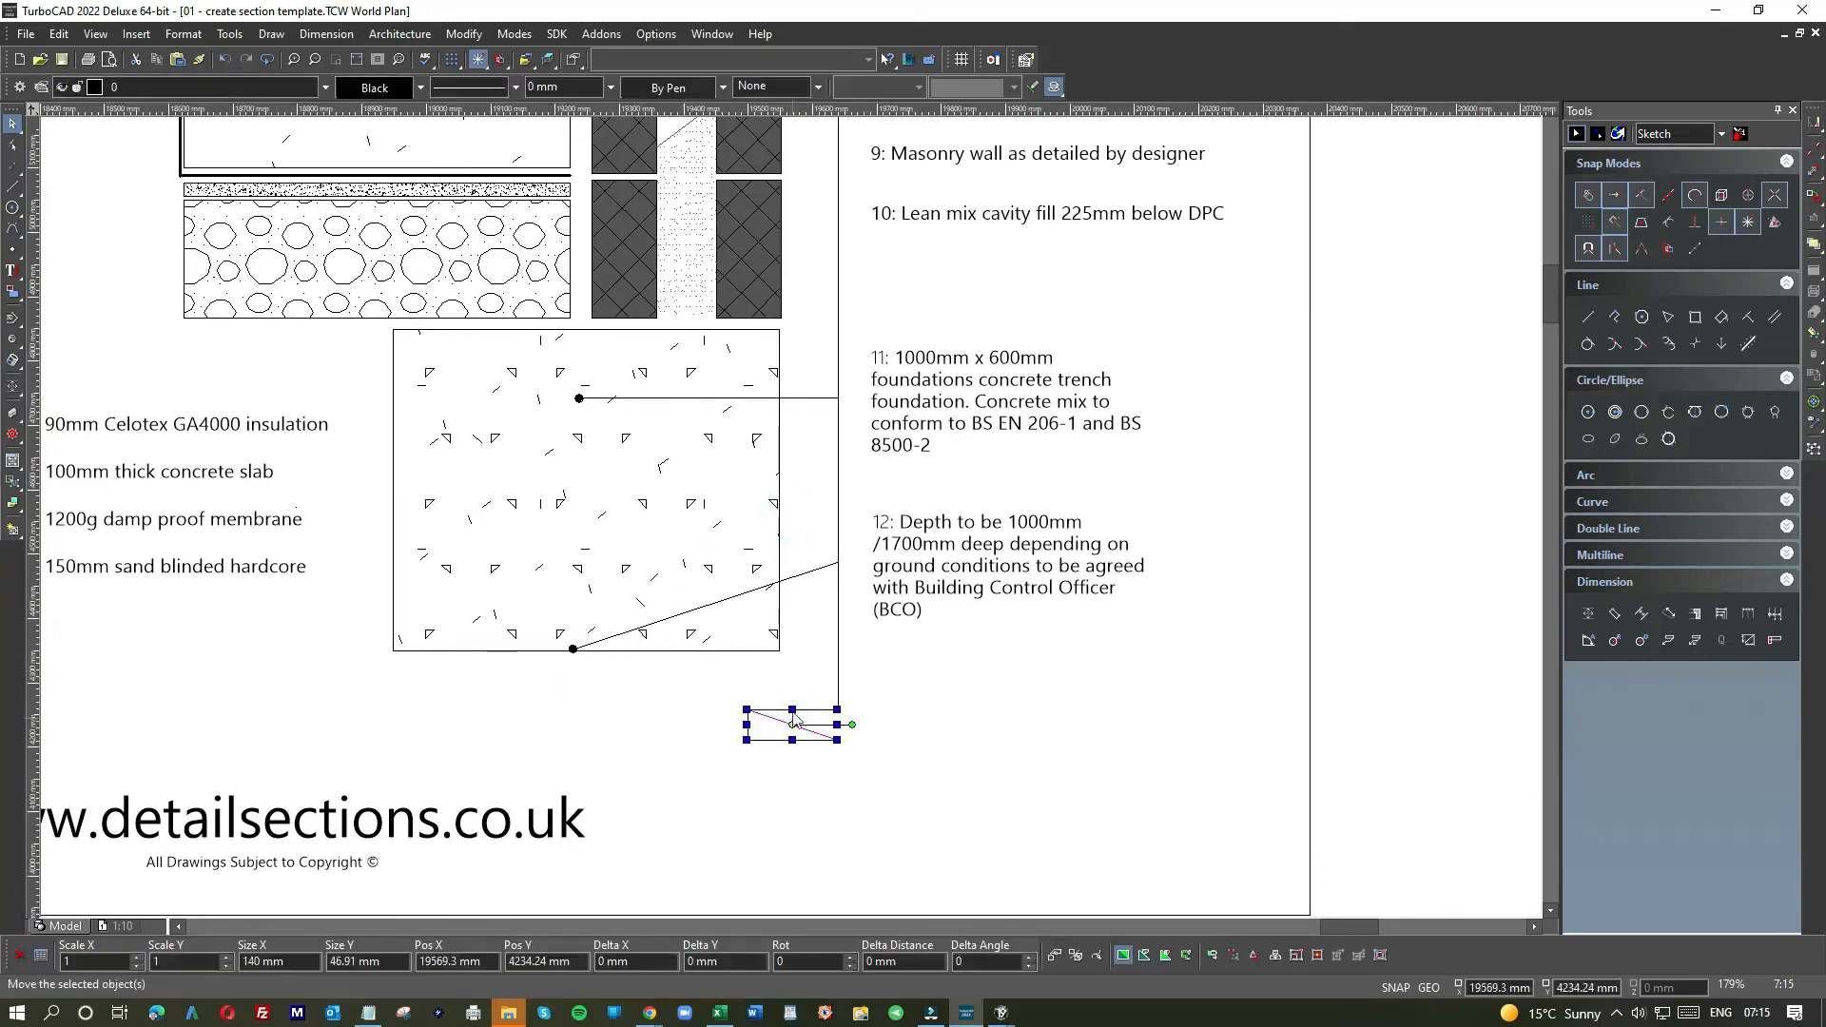
key("Delete")
- Paste three more dots in a row beside the spare dot above label 8 and select all four
scroll(829, 489, "down", 3)
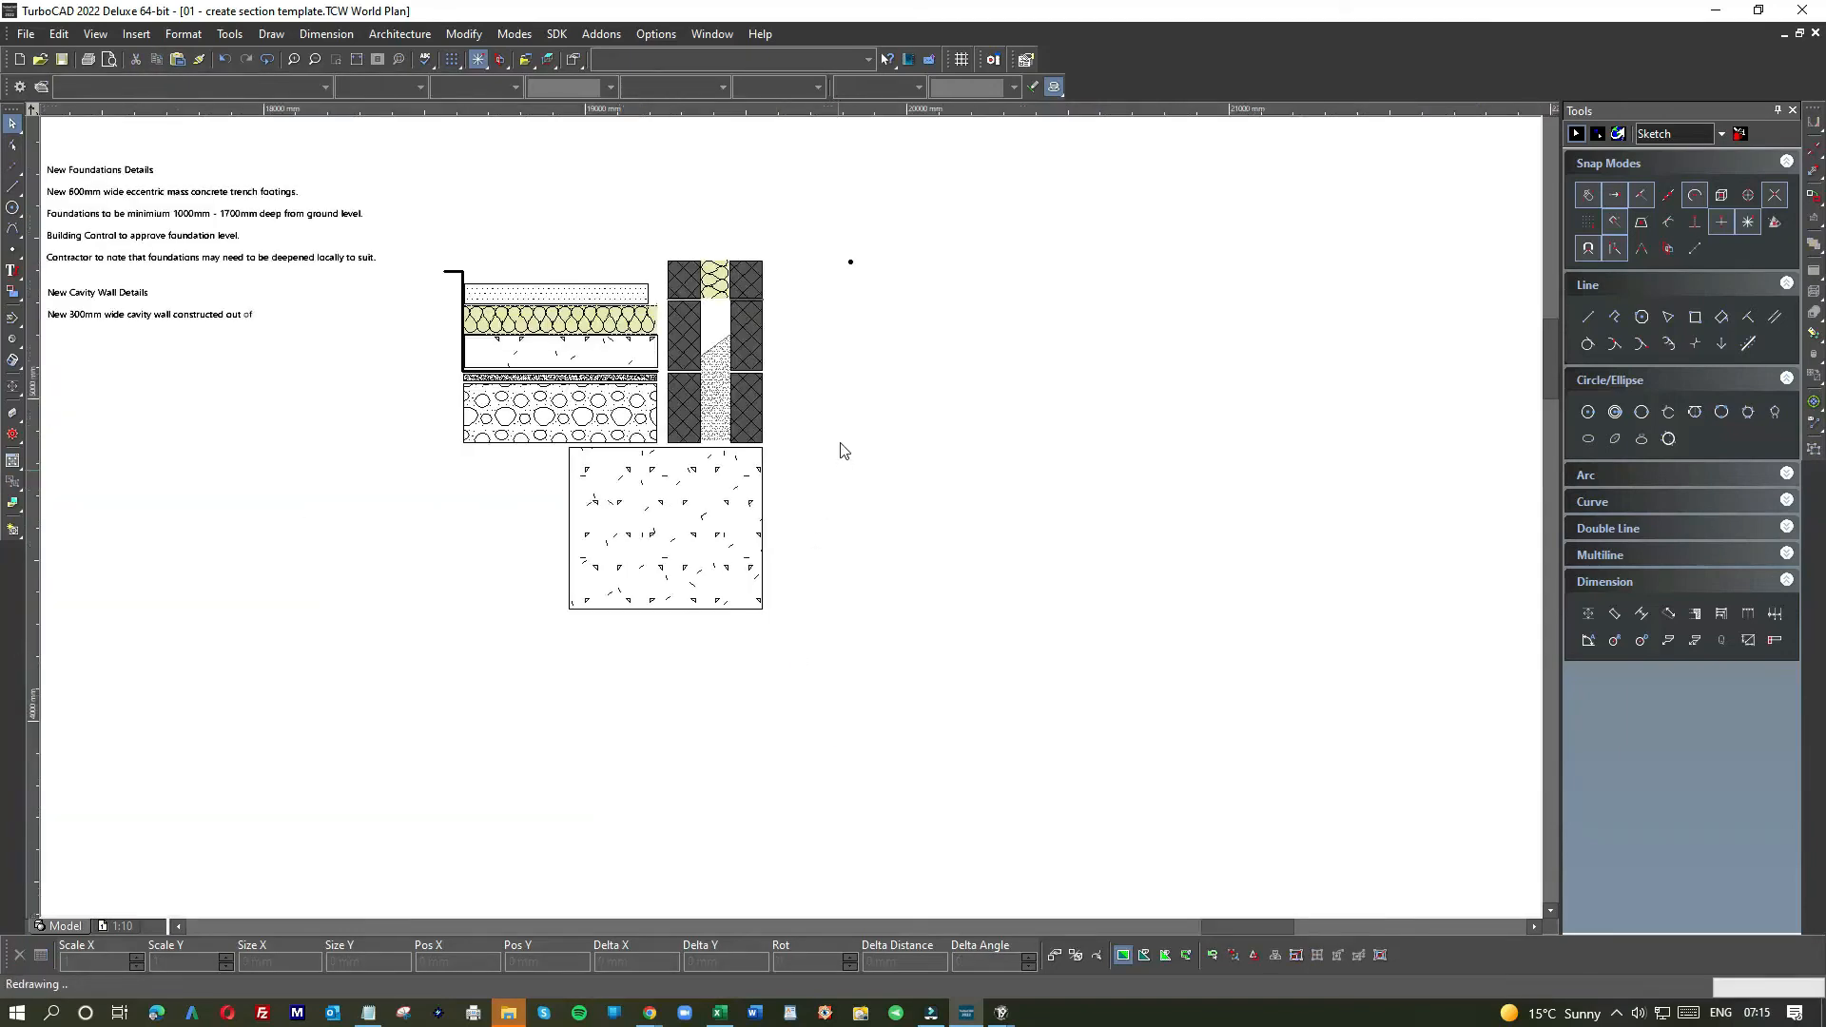
scroll(779, 446, "up", 3)
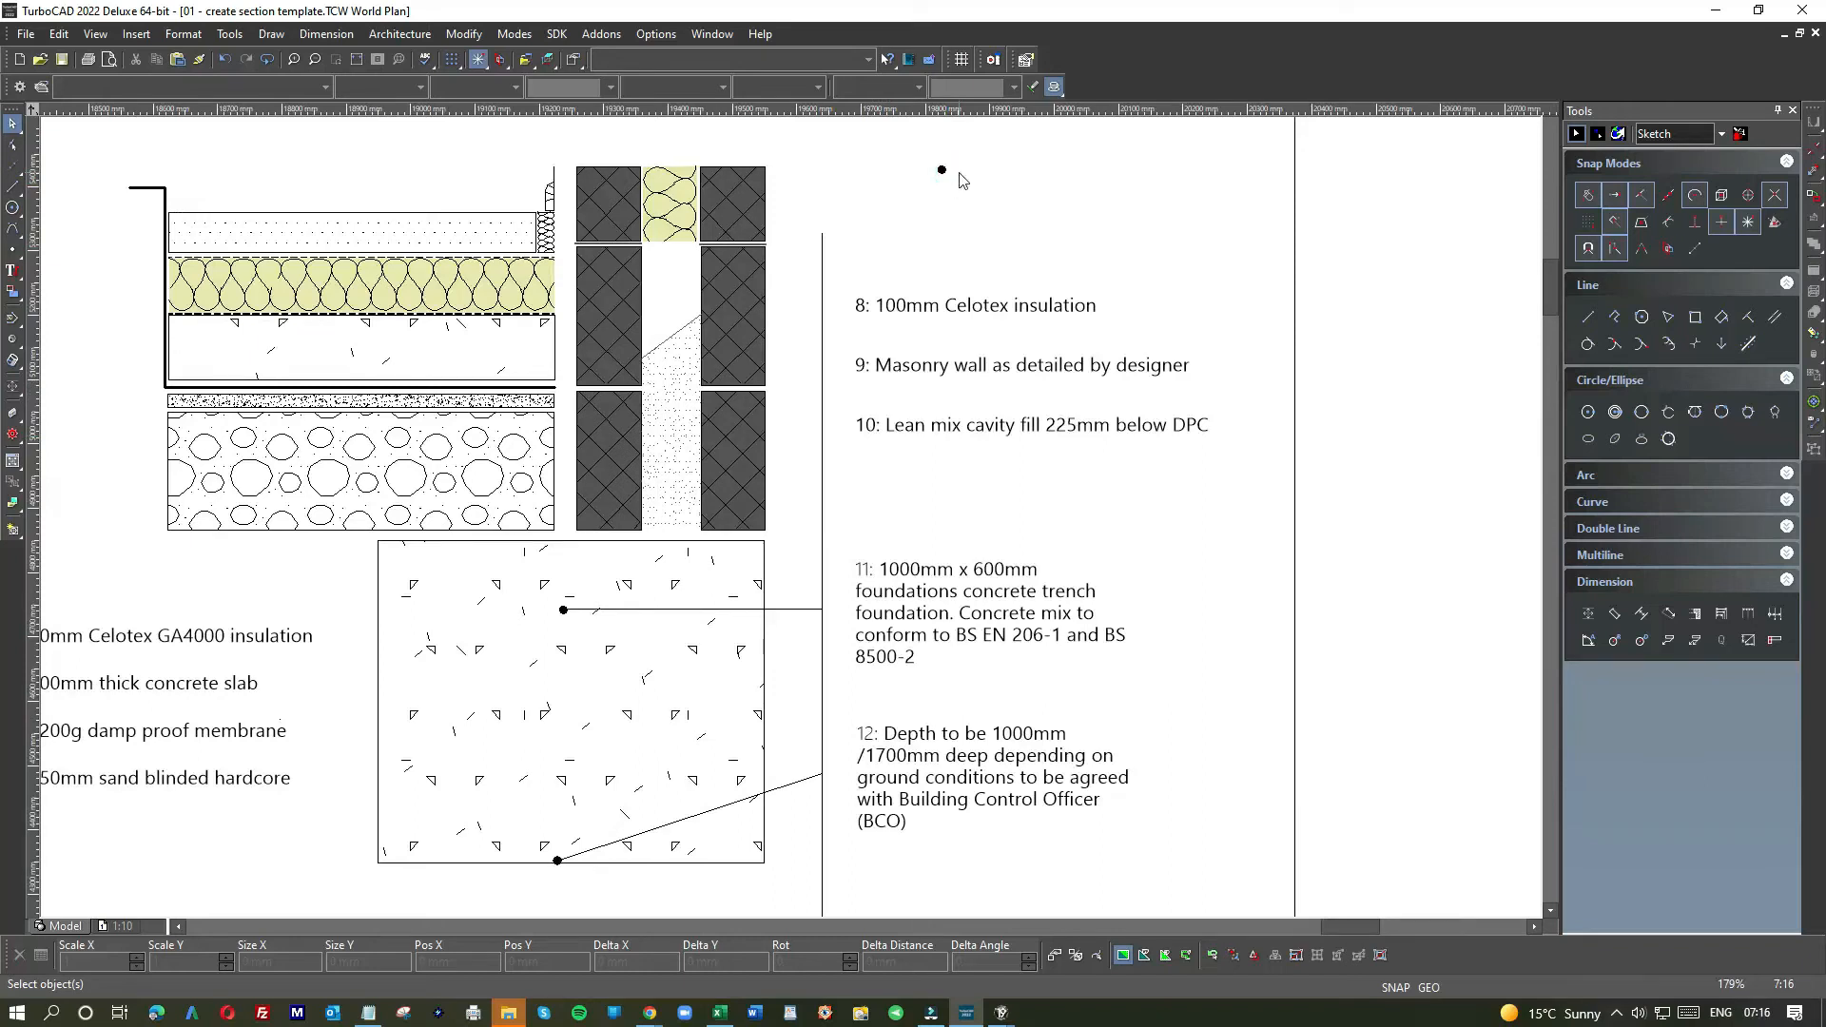
left_click(788, 514)
left_click_drag(788, 514, 958, 174)
left_click(788, 516)
left_click_drag(789, 517, 978, 177)
left_click(887, 333)
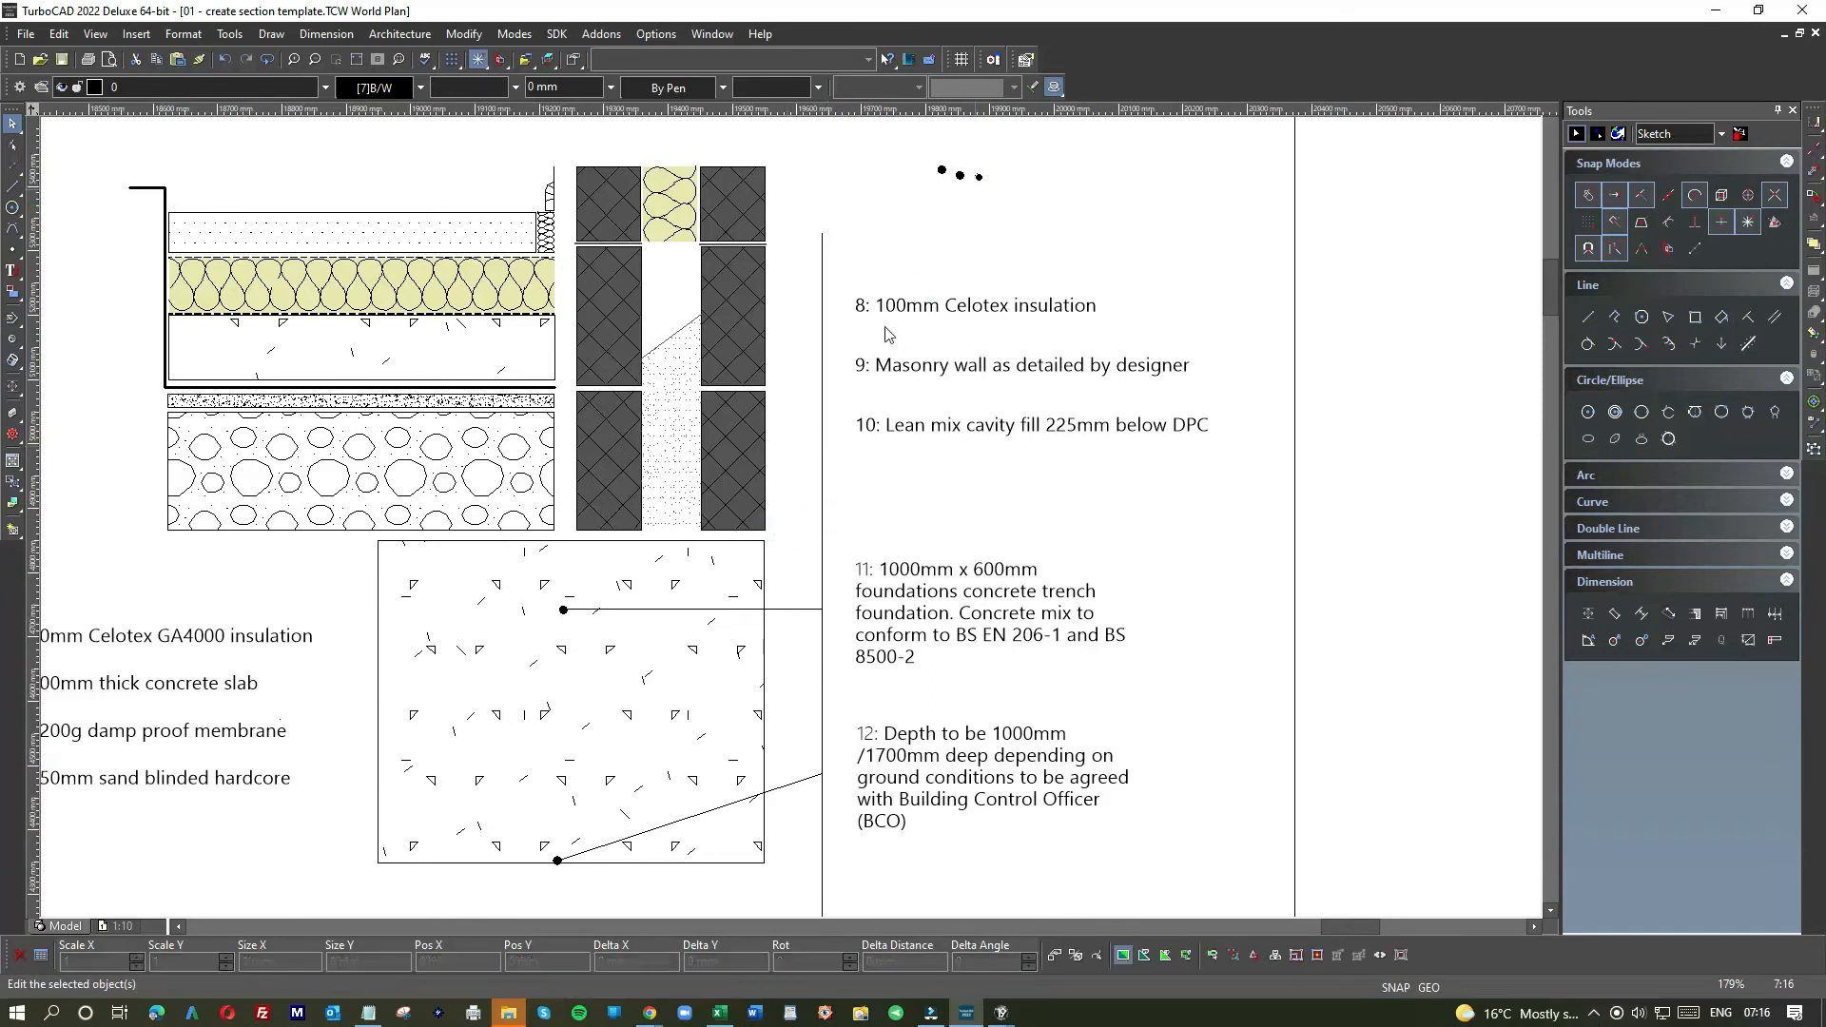
left_click(789, 516)
left_click_drag(789, 516, 1043, 219)
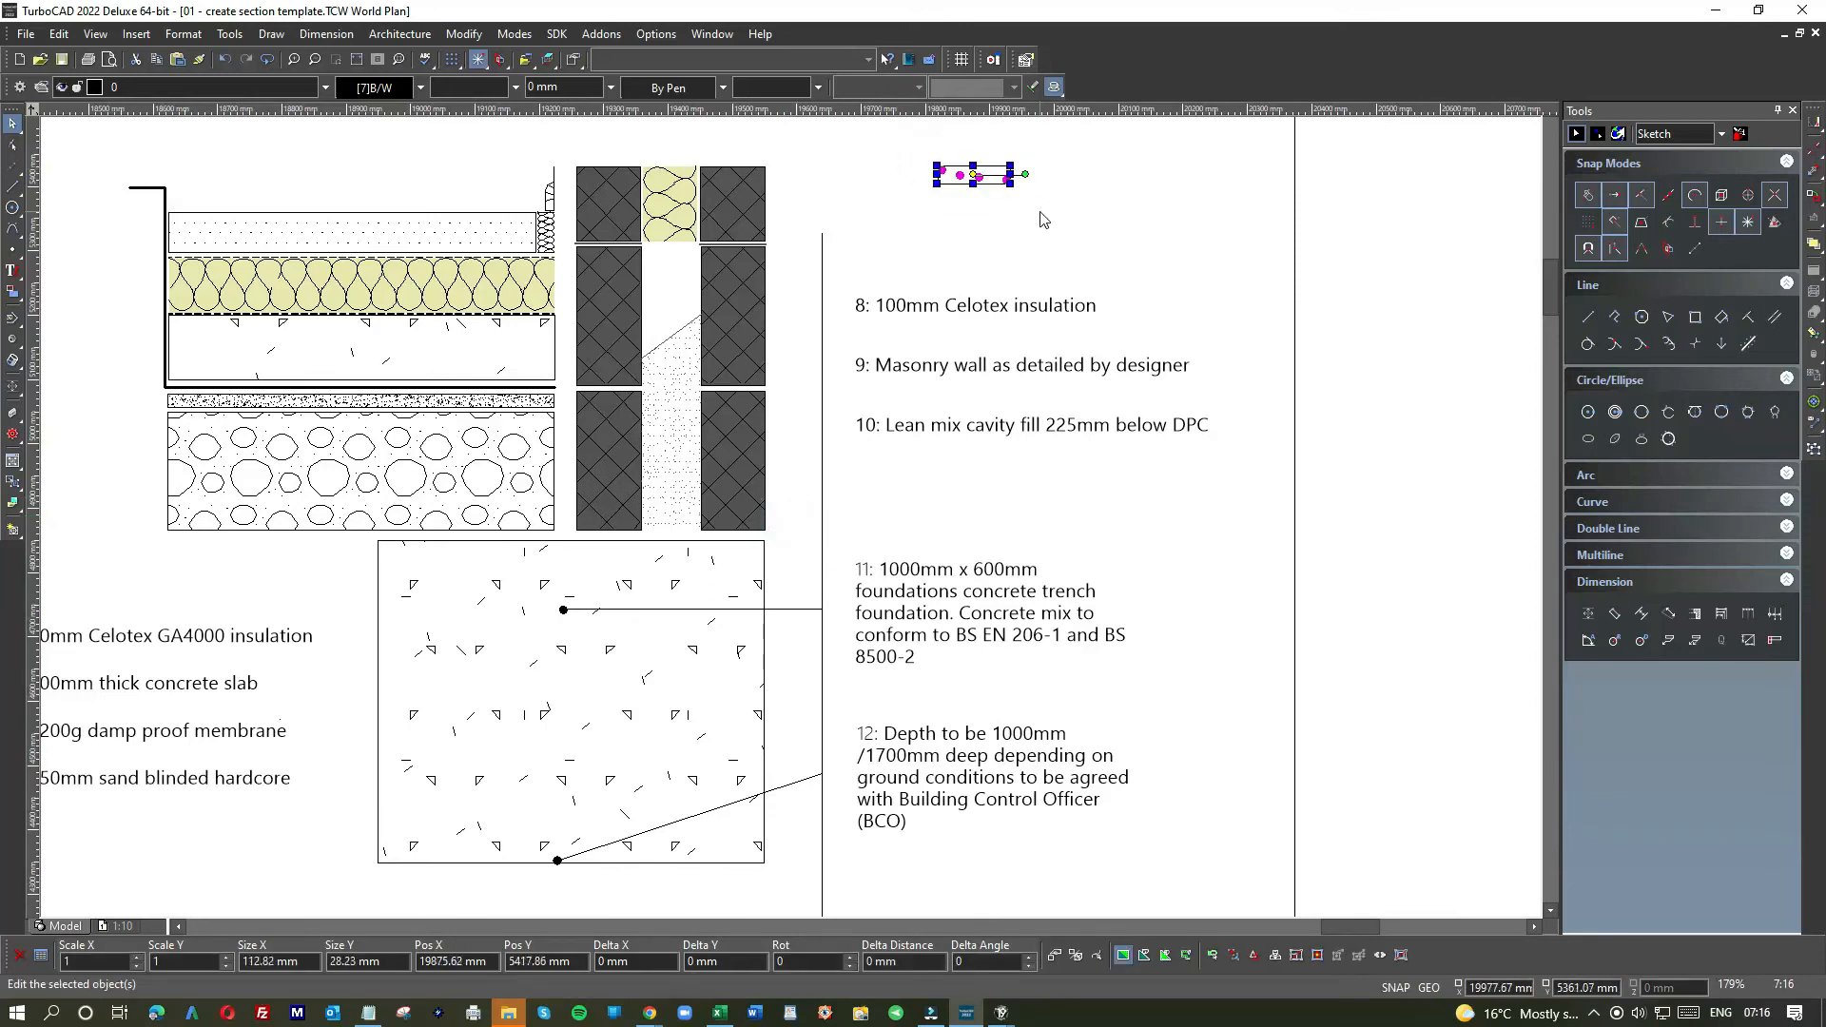
- Copy the row of four dots and place the copy just above label 04
key("ctrl+c")
key("ctrl+v")
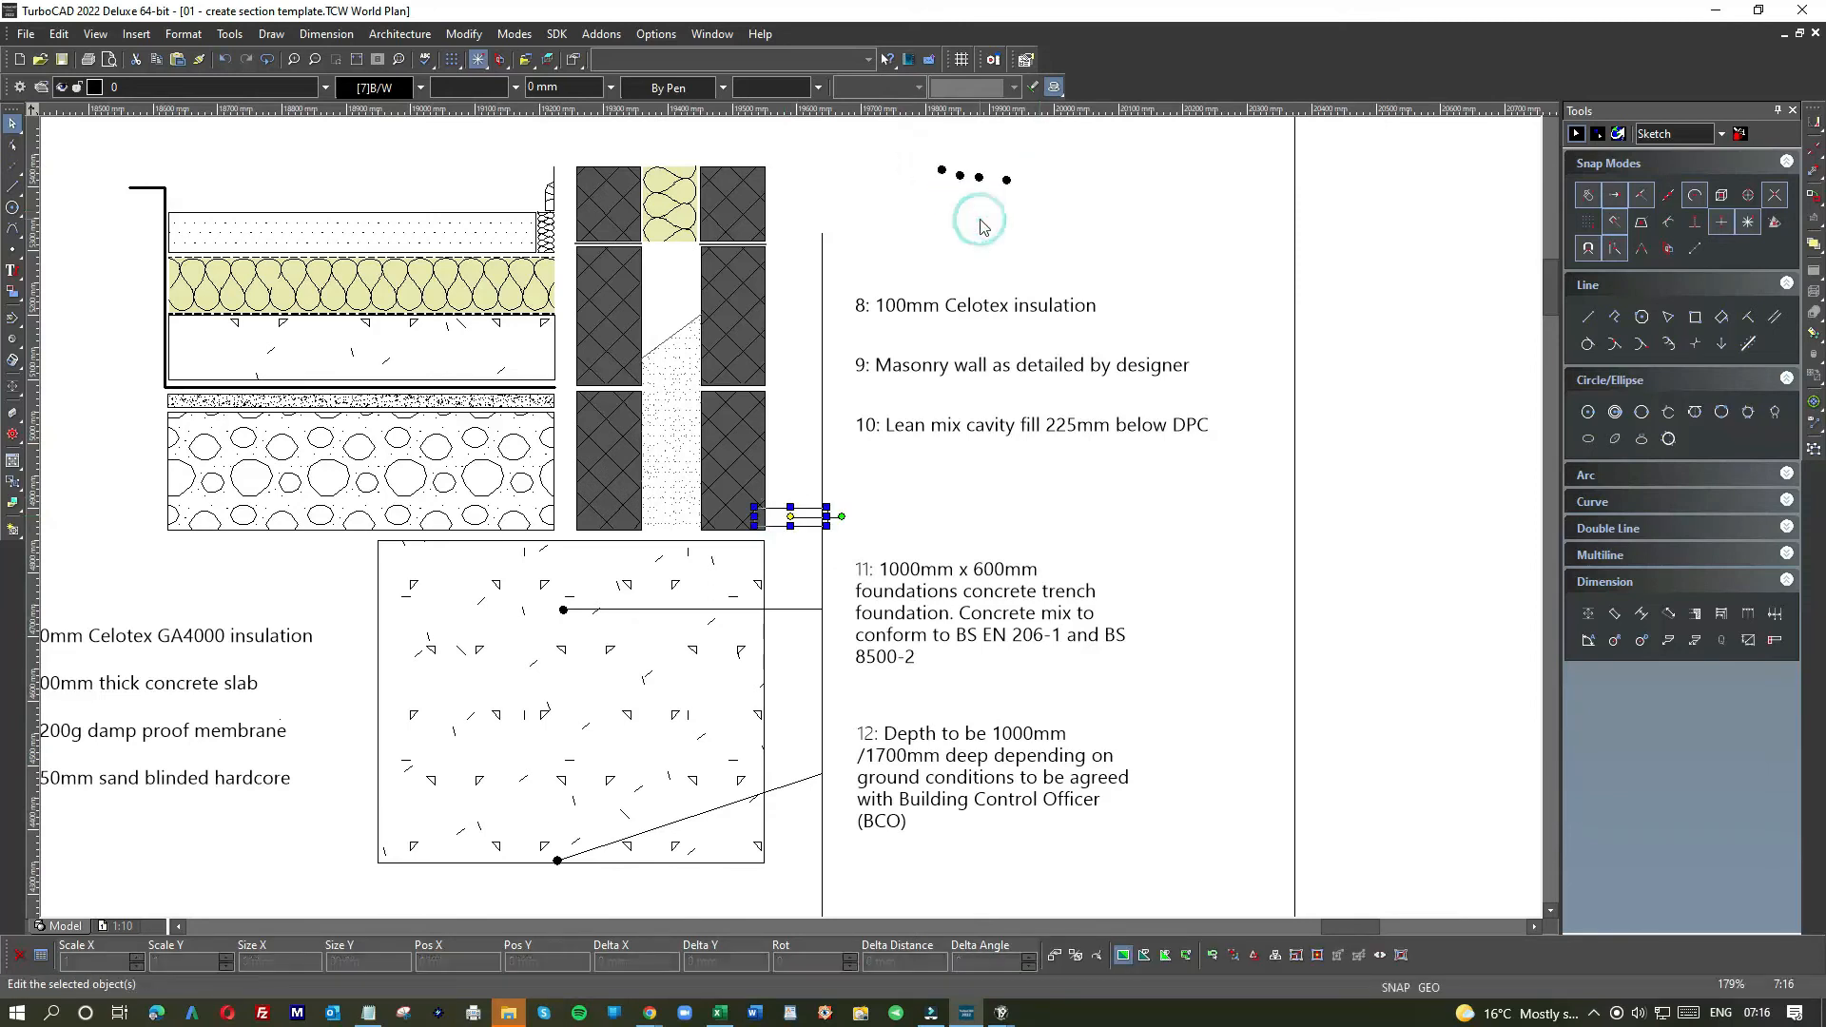
left_click(789, 516)
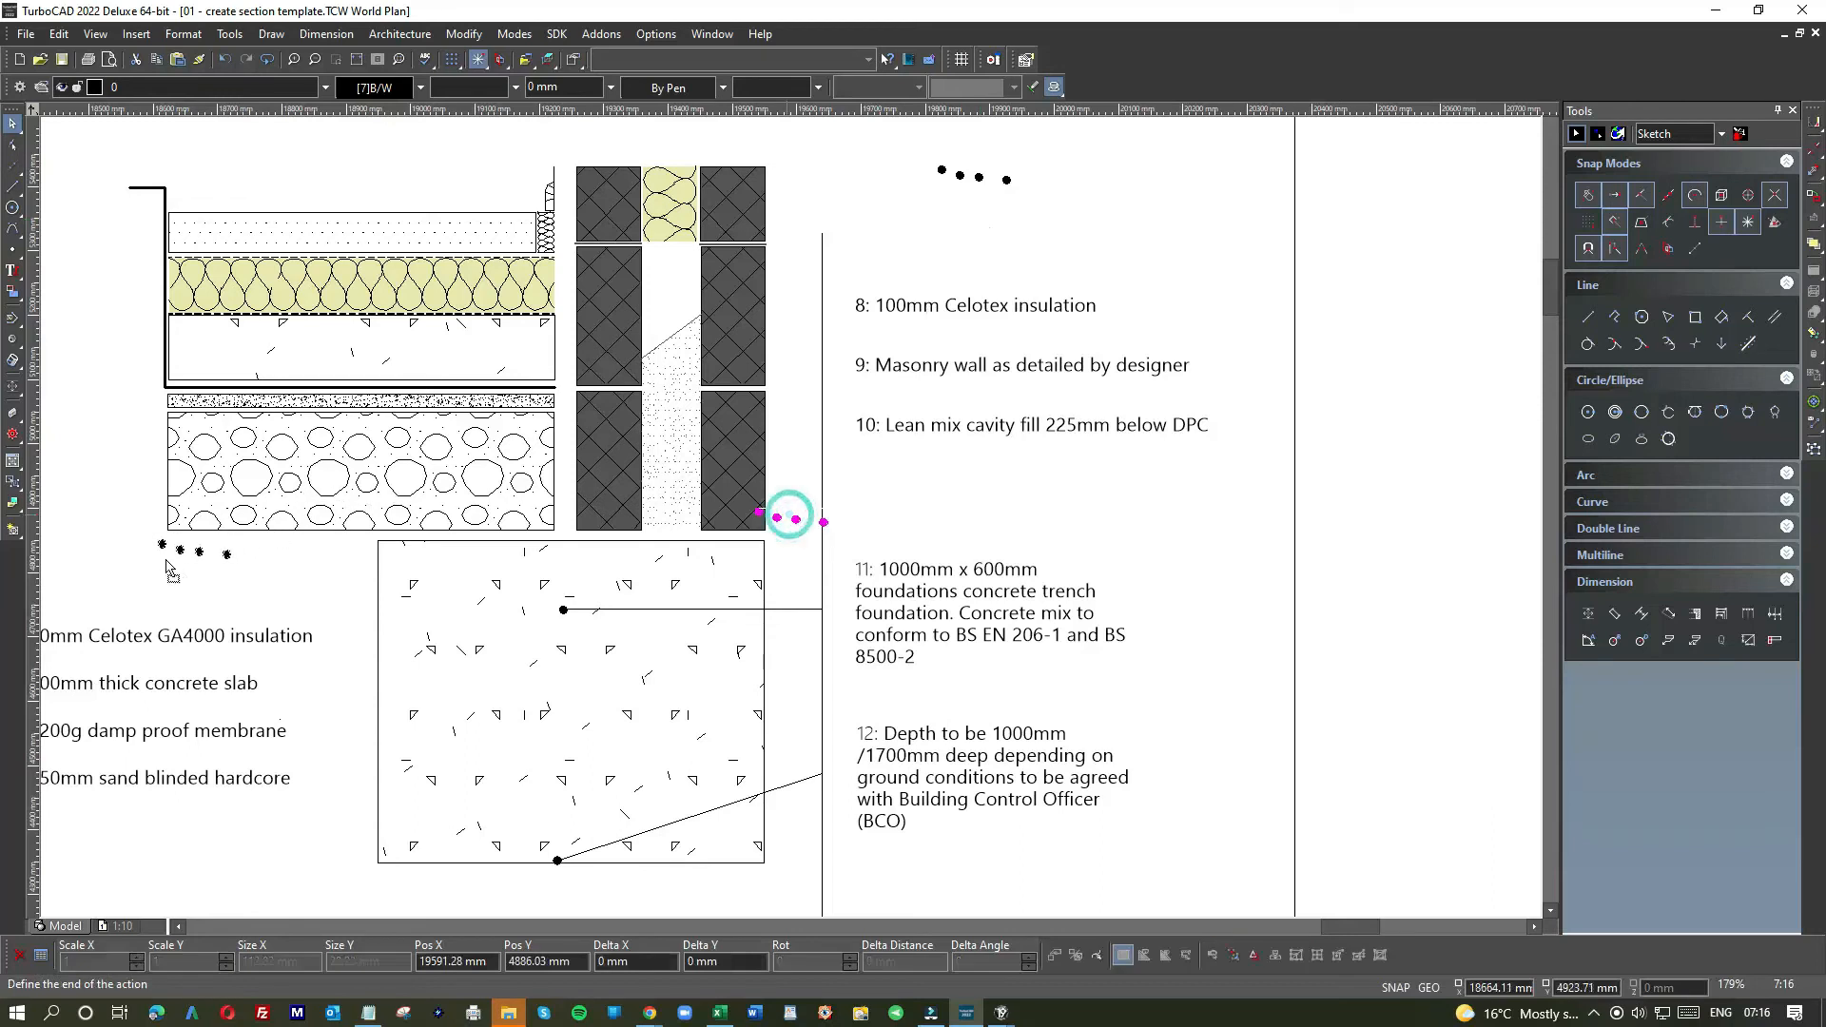
left_click(131, 563)
left_click(903, 218)
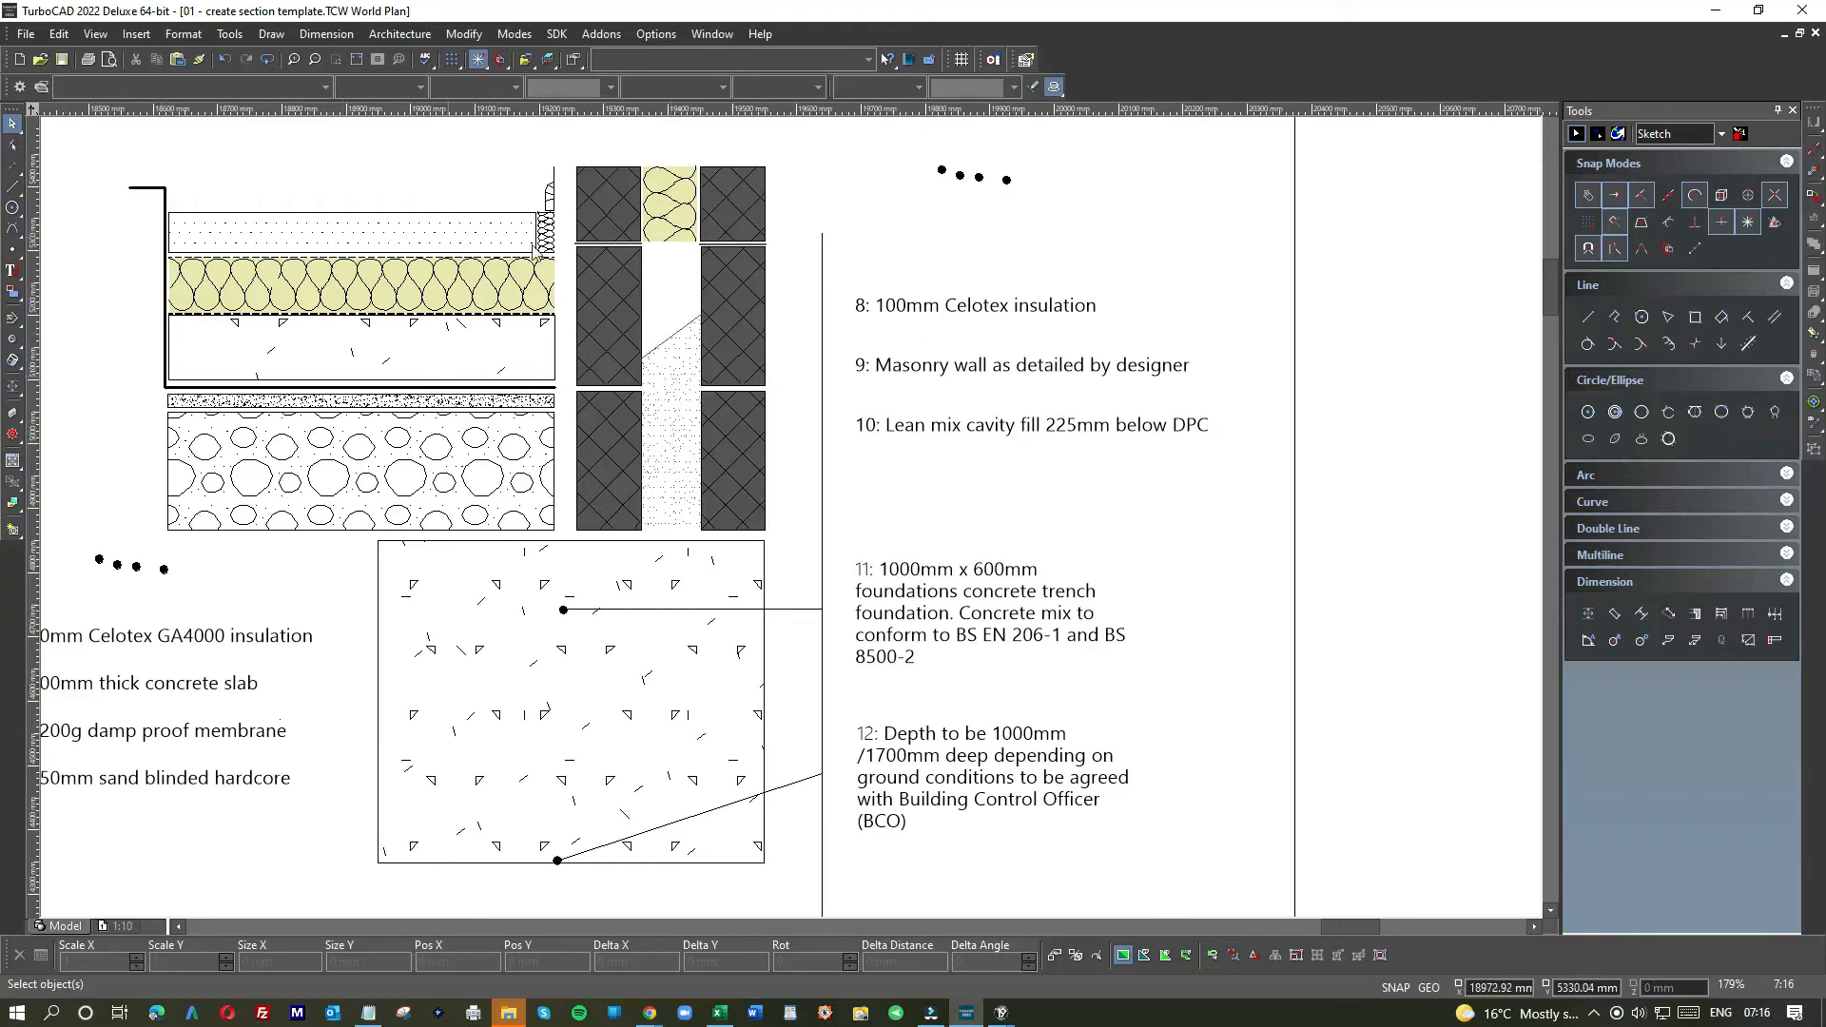
- Draw a horizontal leader line about 239 mm long from the vertical guide beside label 10 into the lean mix cavity fill
left_click(1590, 319)
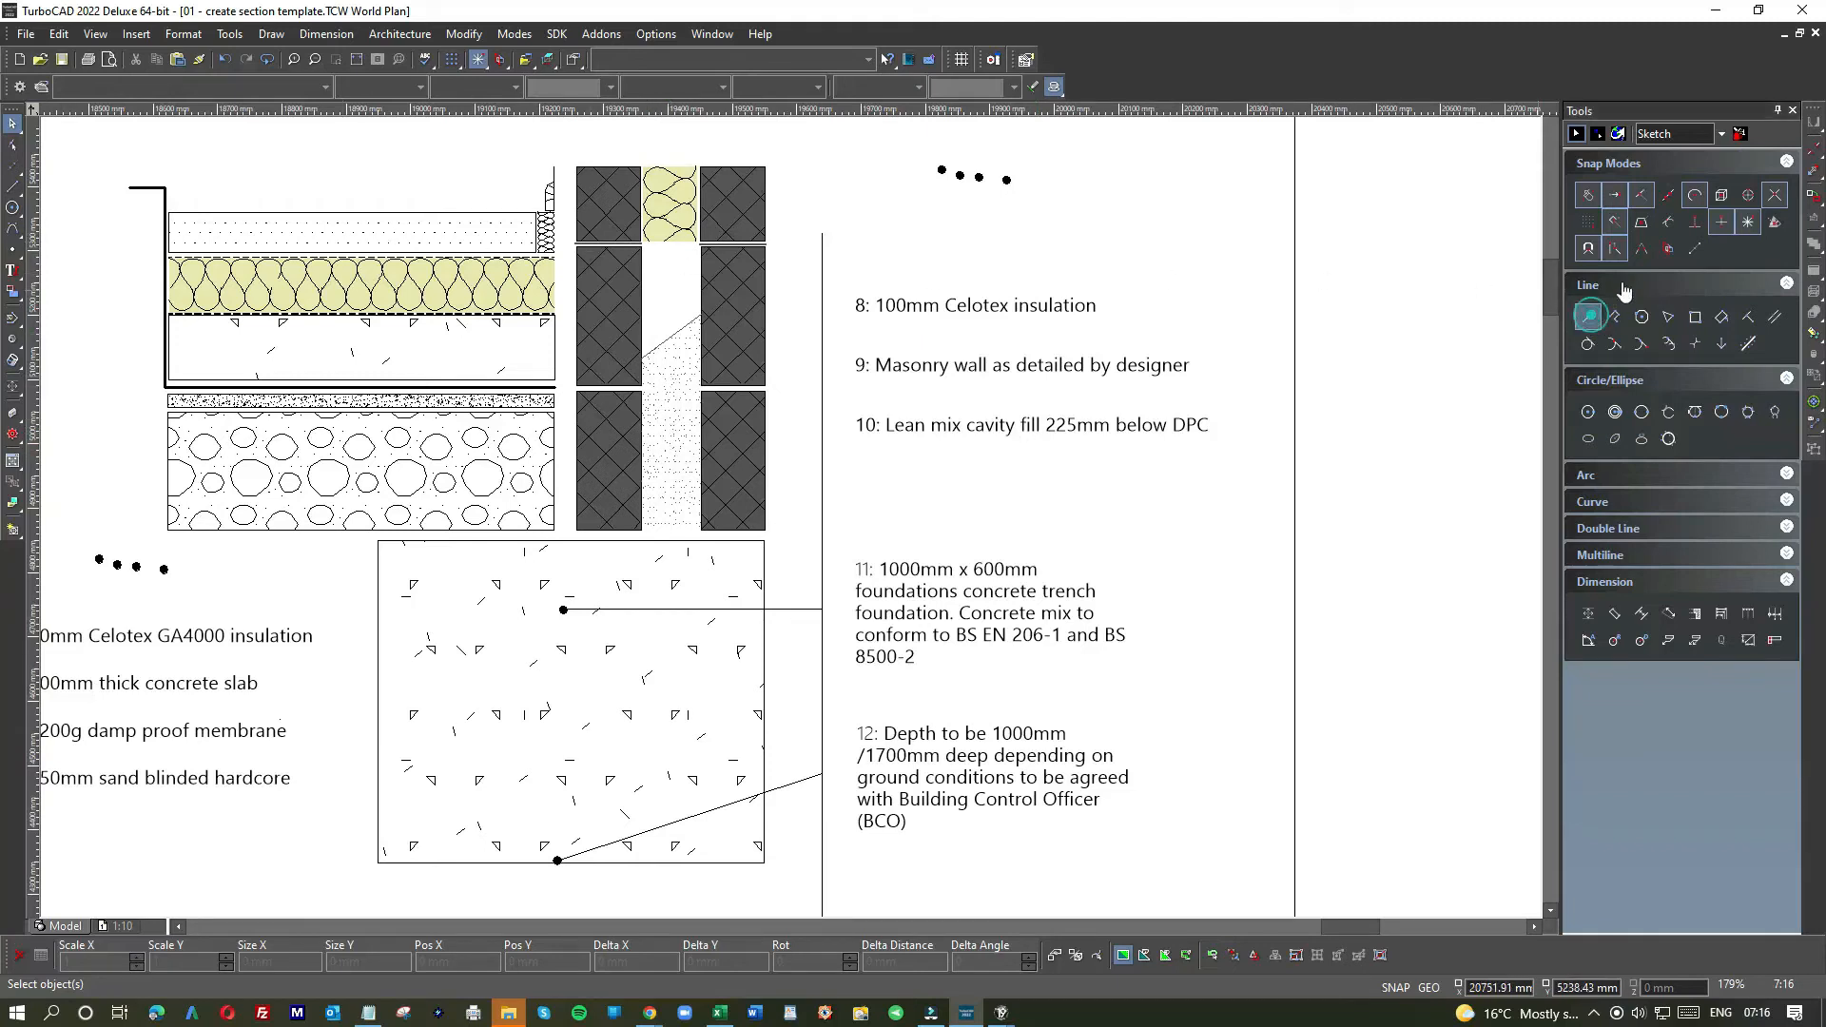
left_click(826, 425)
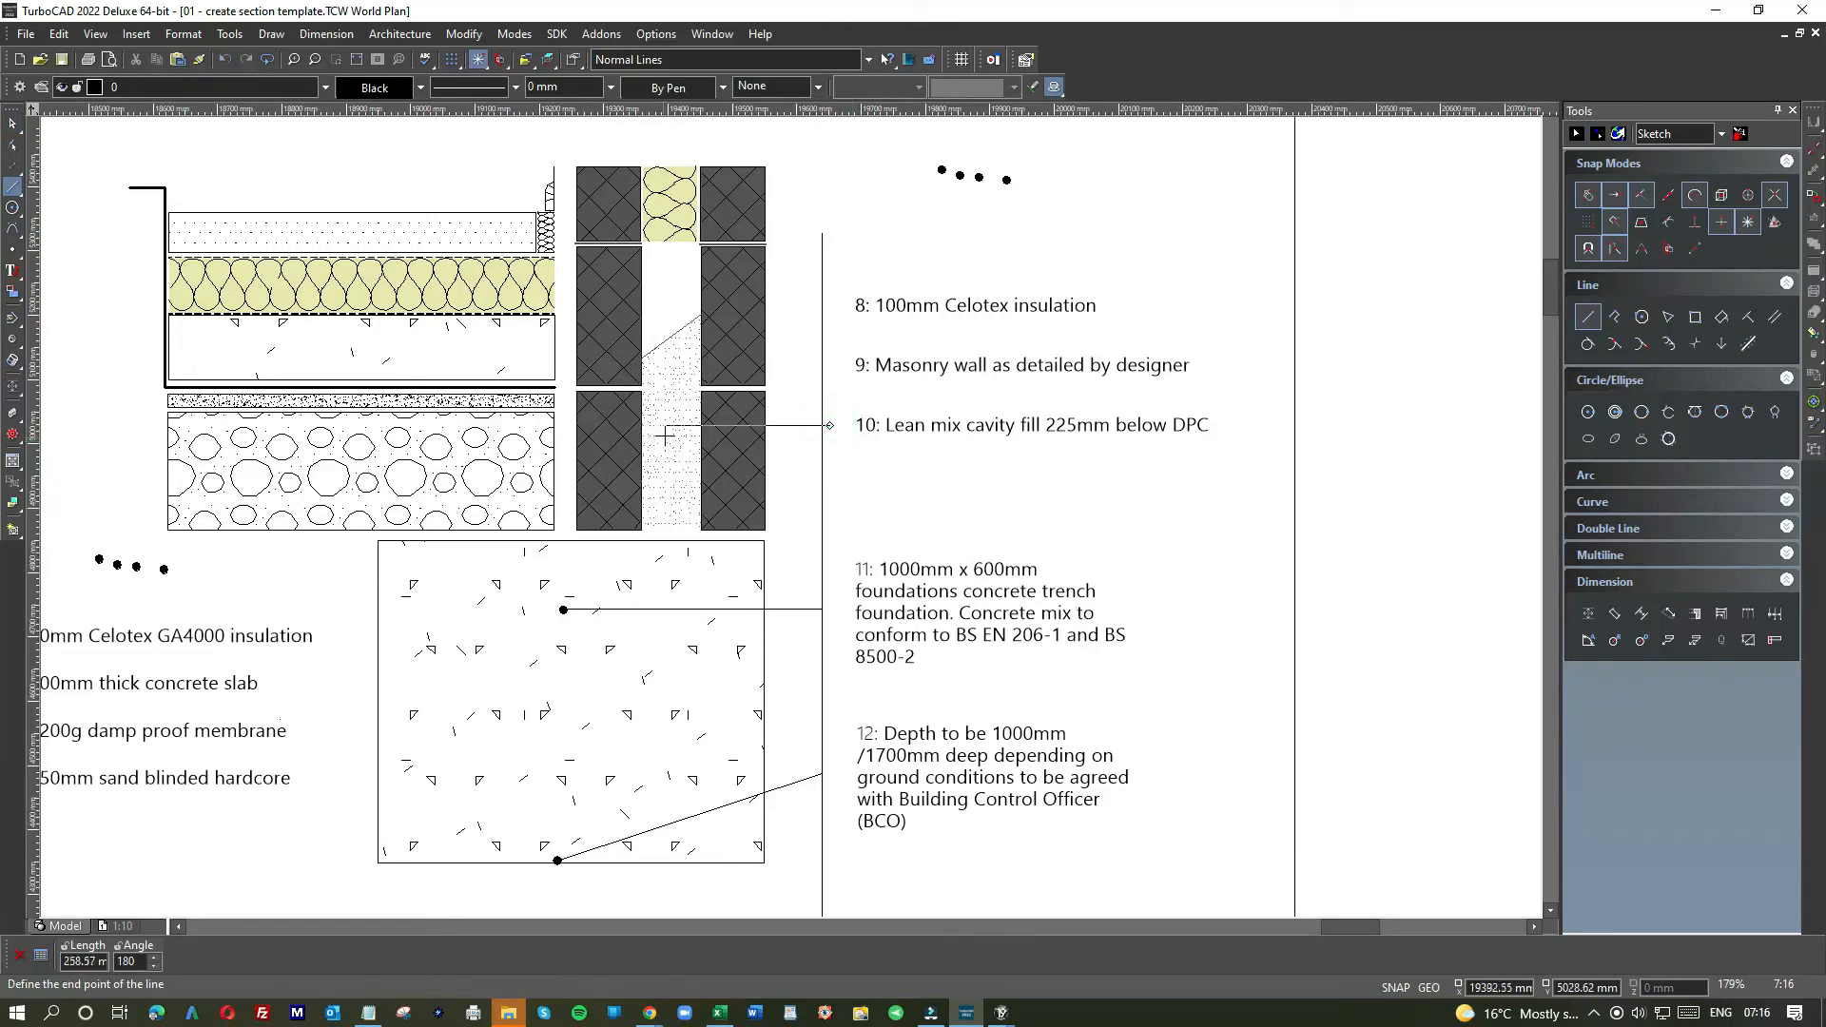
left_click(666, 434)
left_click(11, 124)
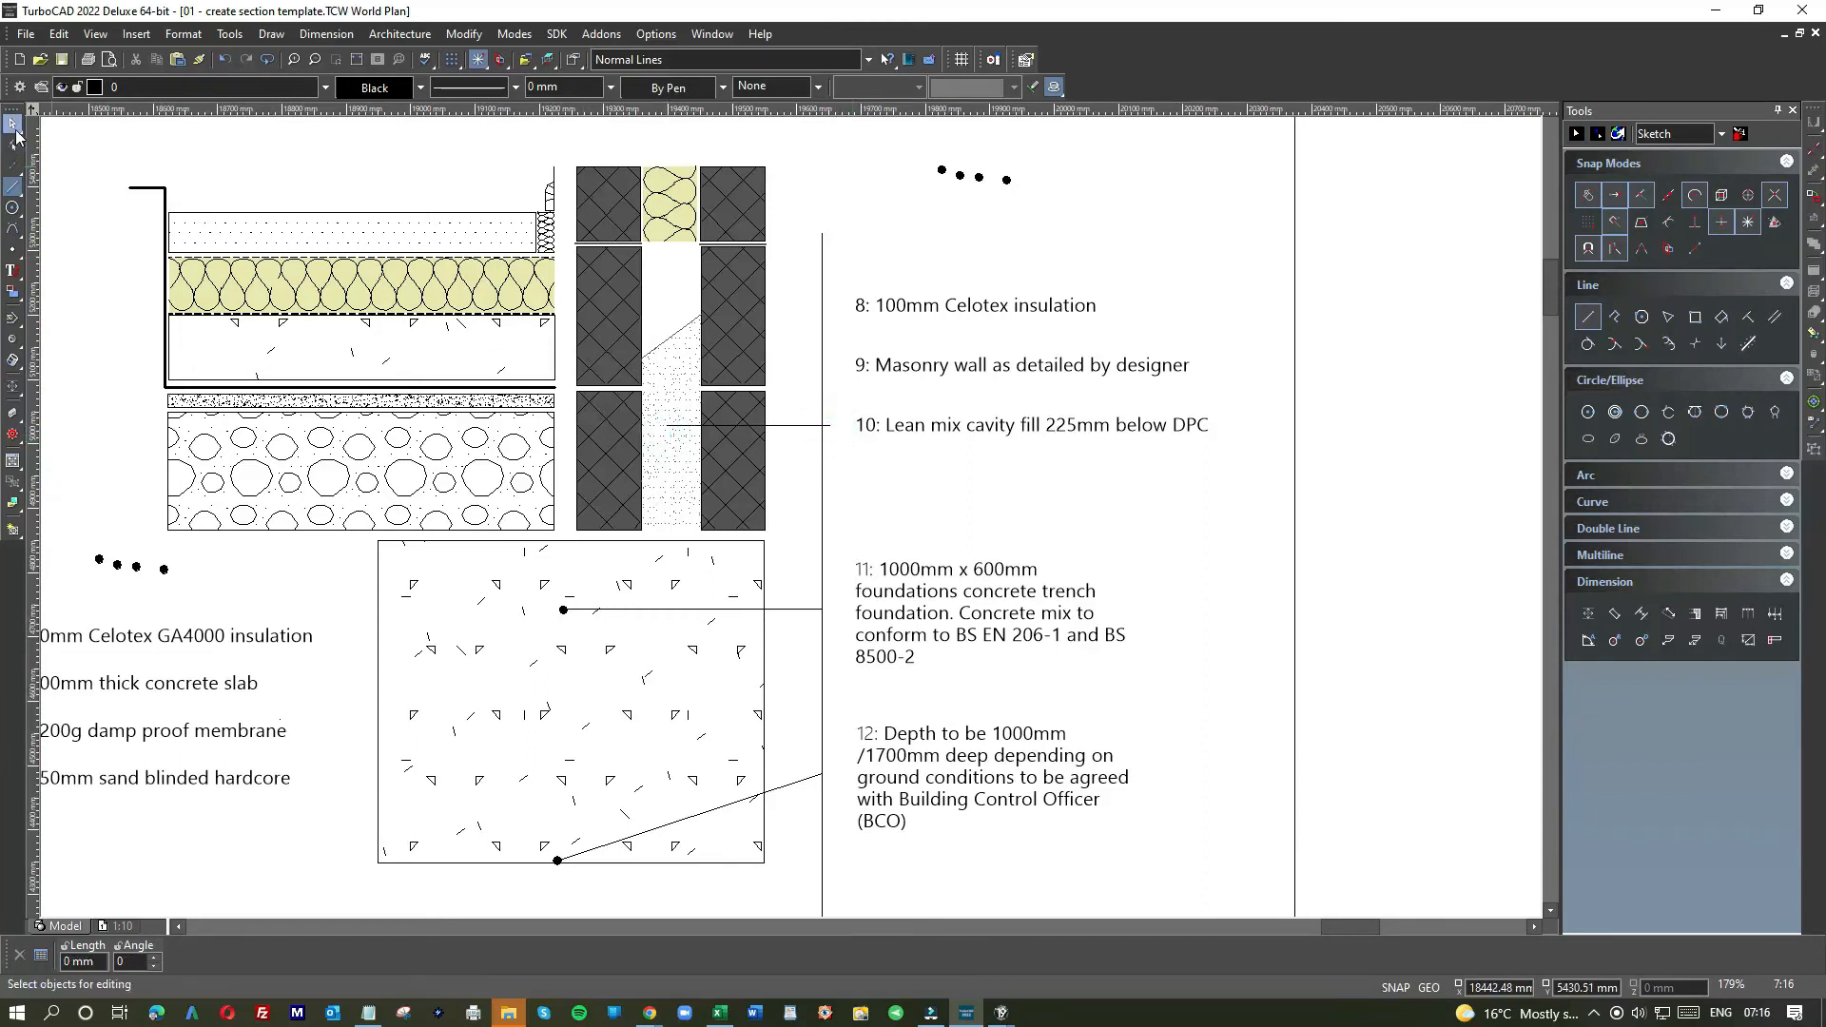
left_click(827, 425)
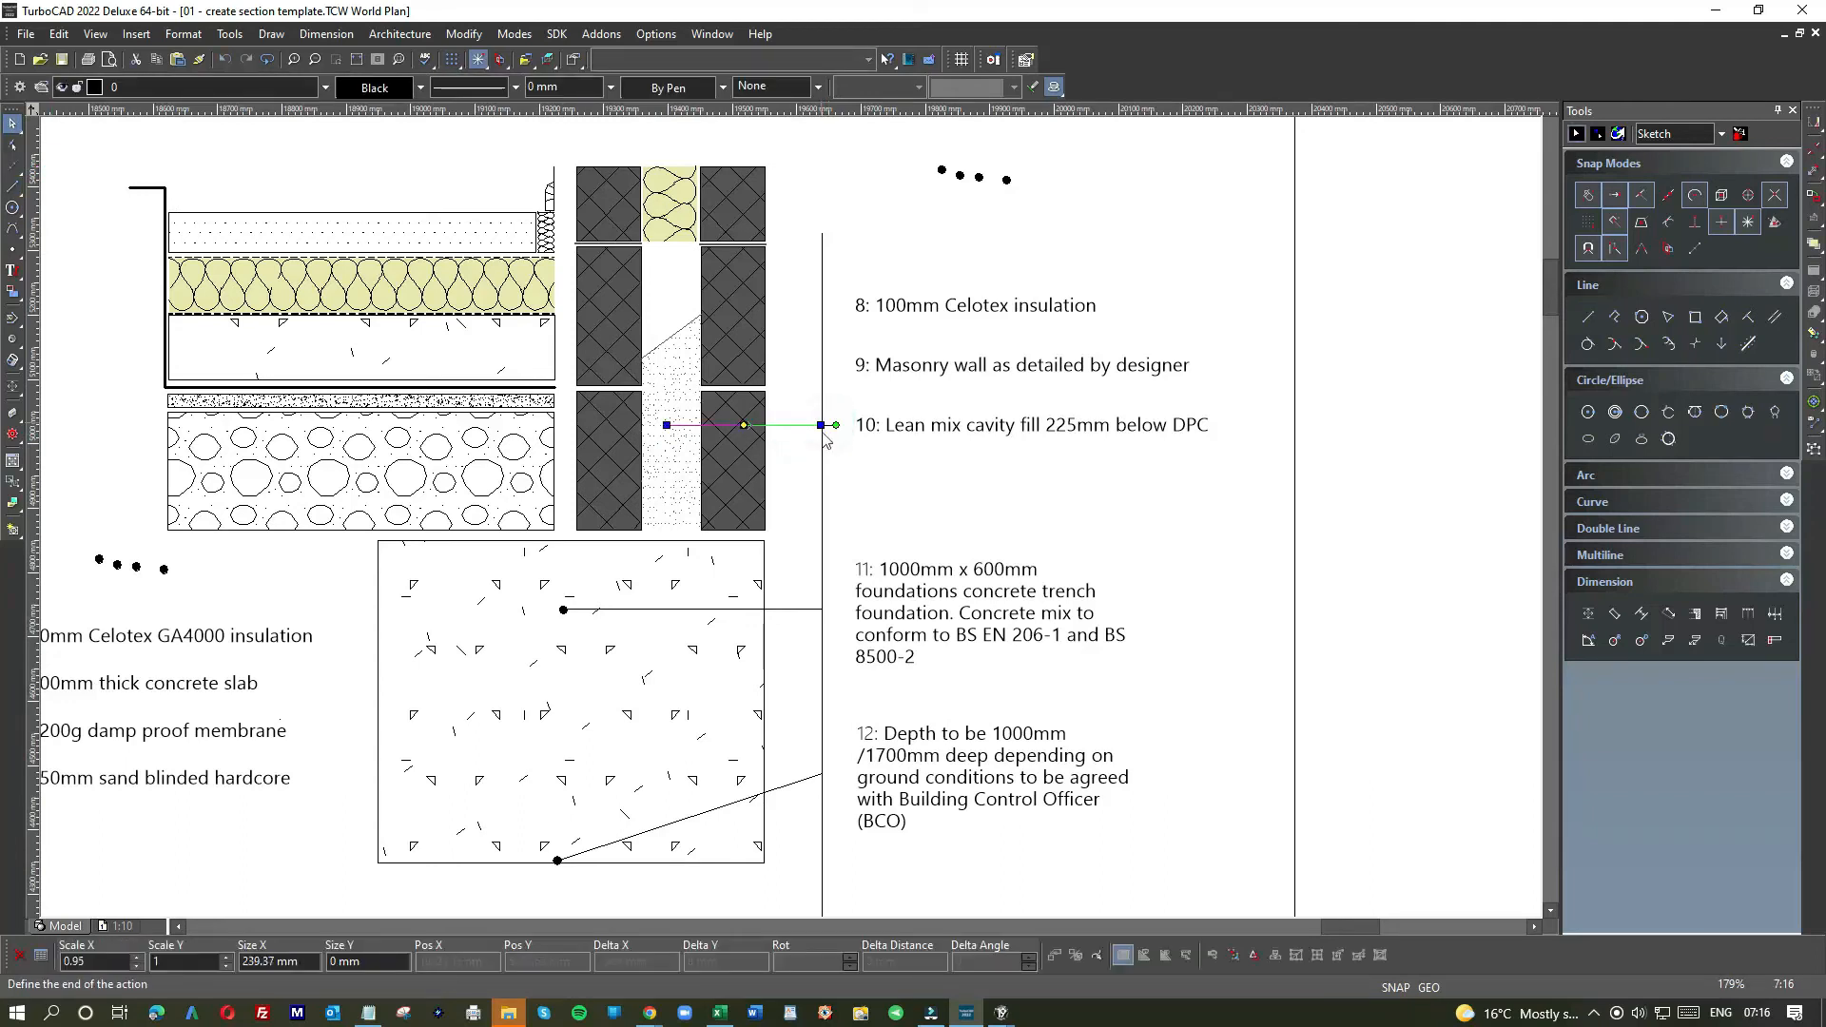
left_click(823, 425)
- Move the outermost spare dot above label 8 onto the cavity-fill end of label 10's leader line
left_click(992, 162)
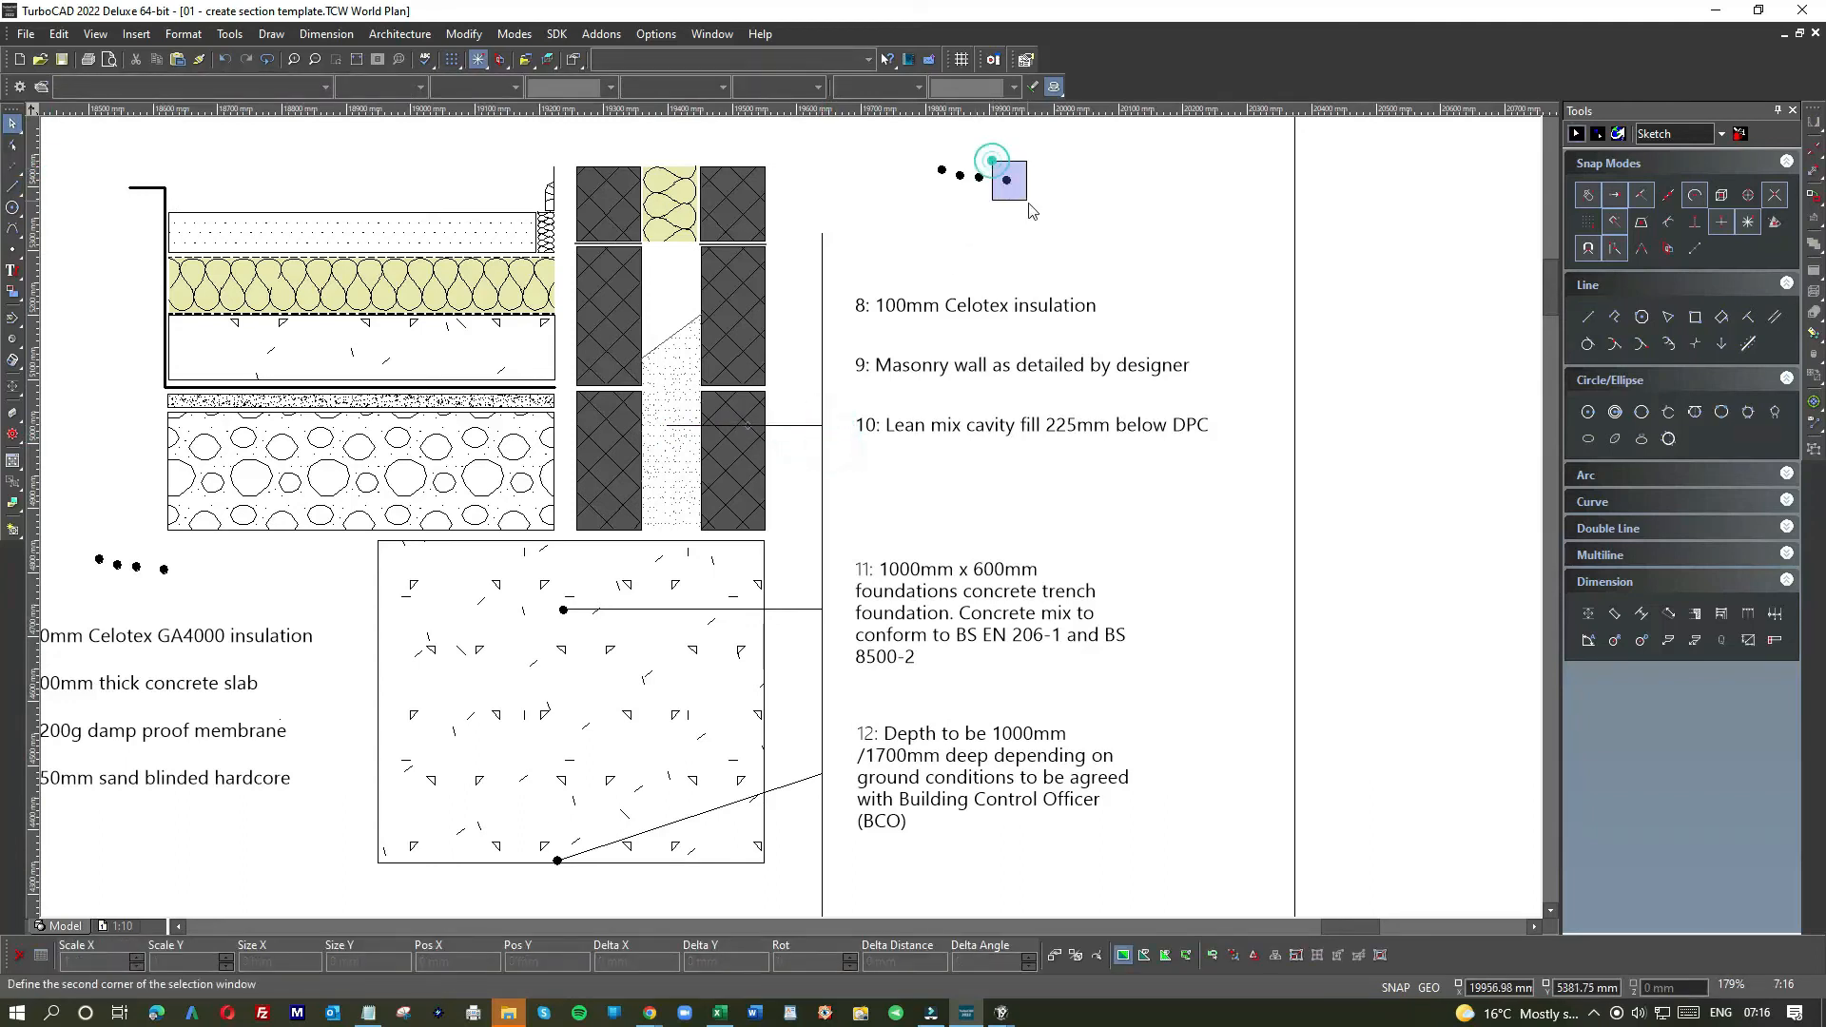
left_click(1030, 210)
left_click(1006, 180)
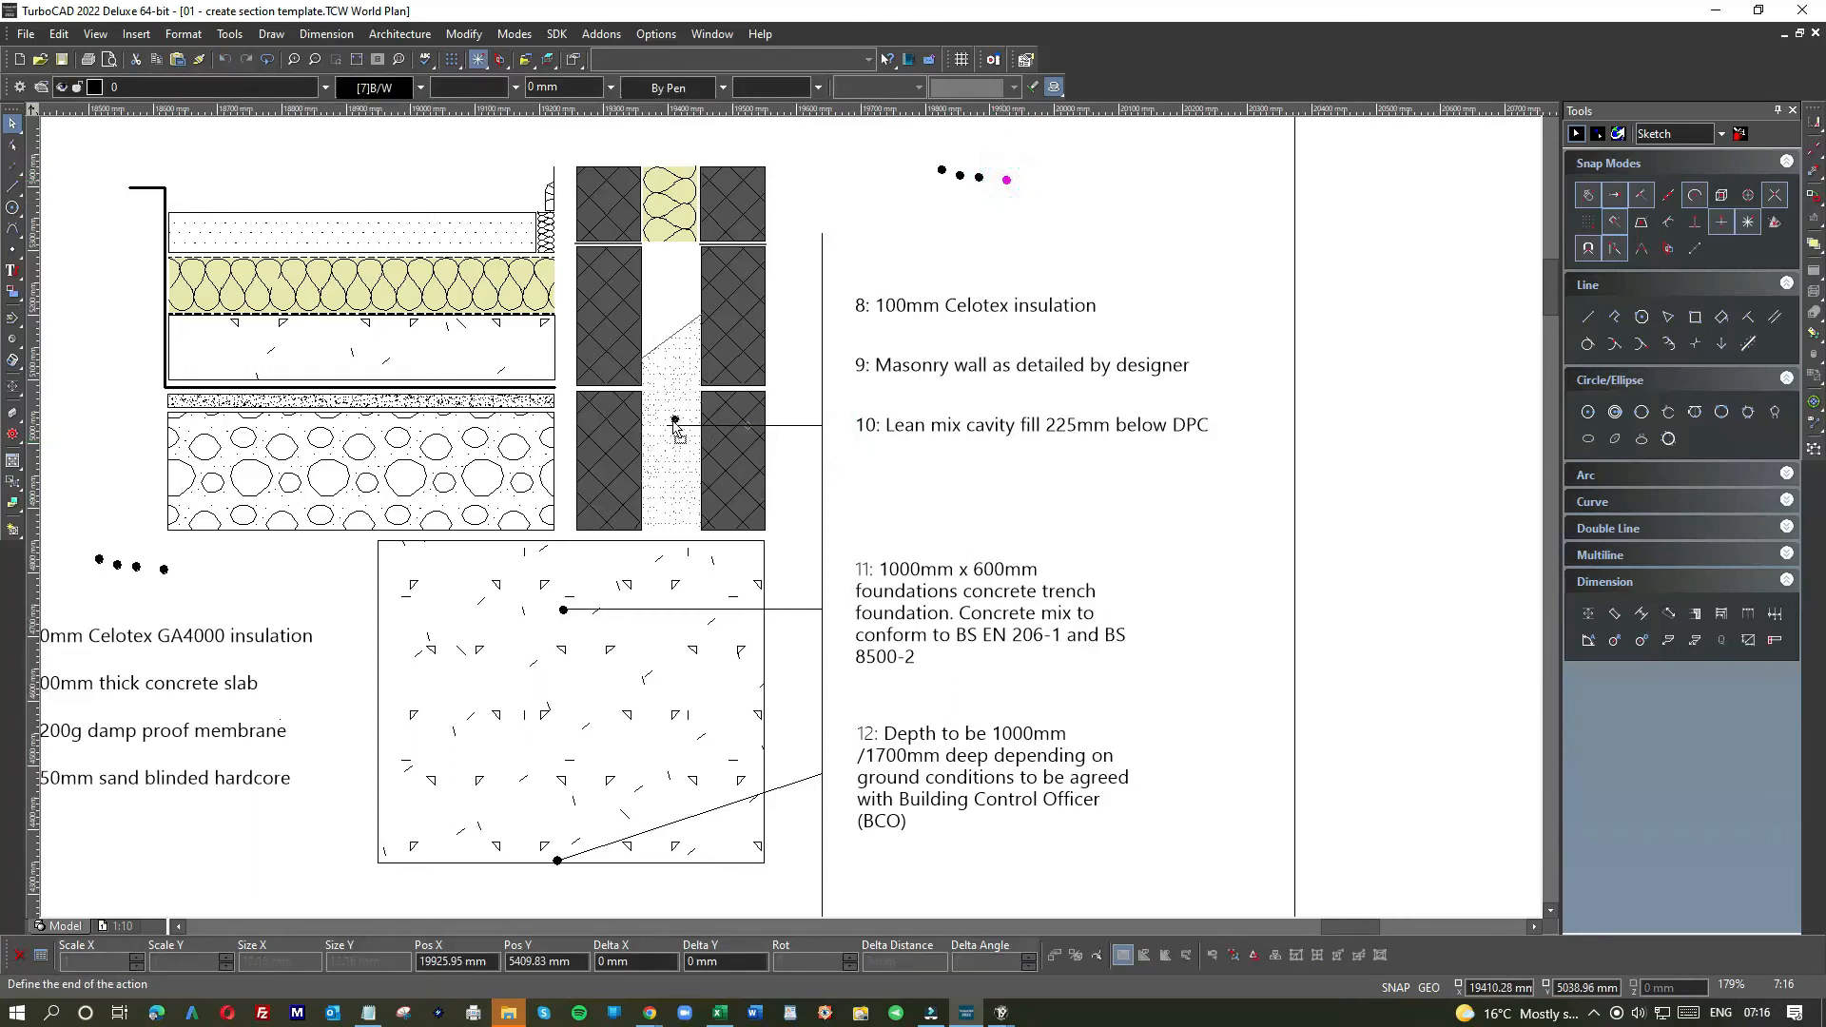
left_click(667, 425)
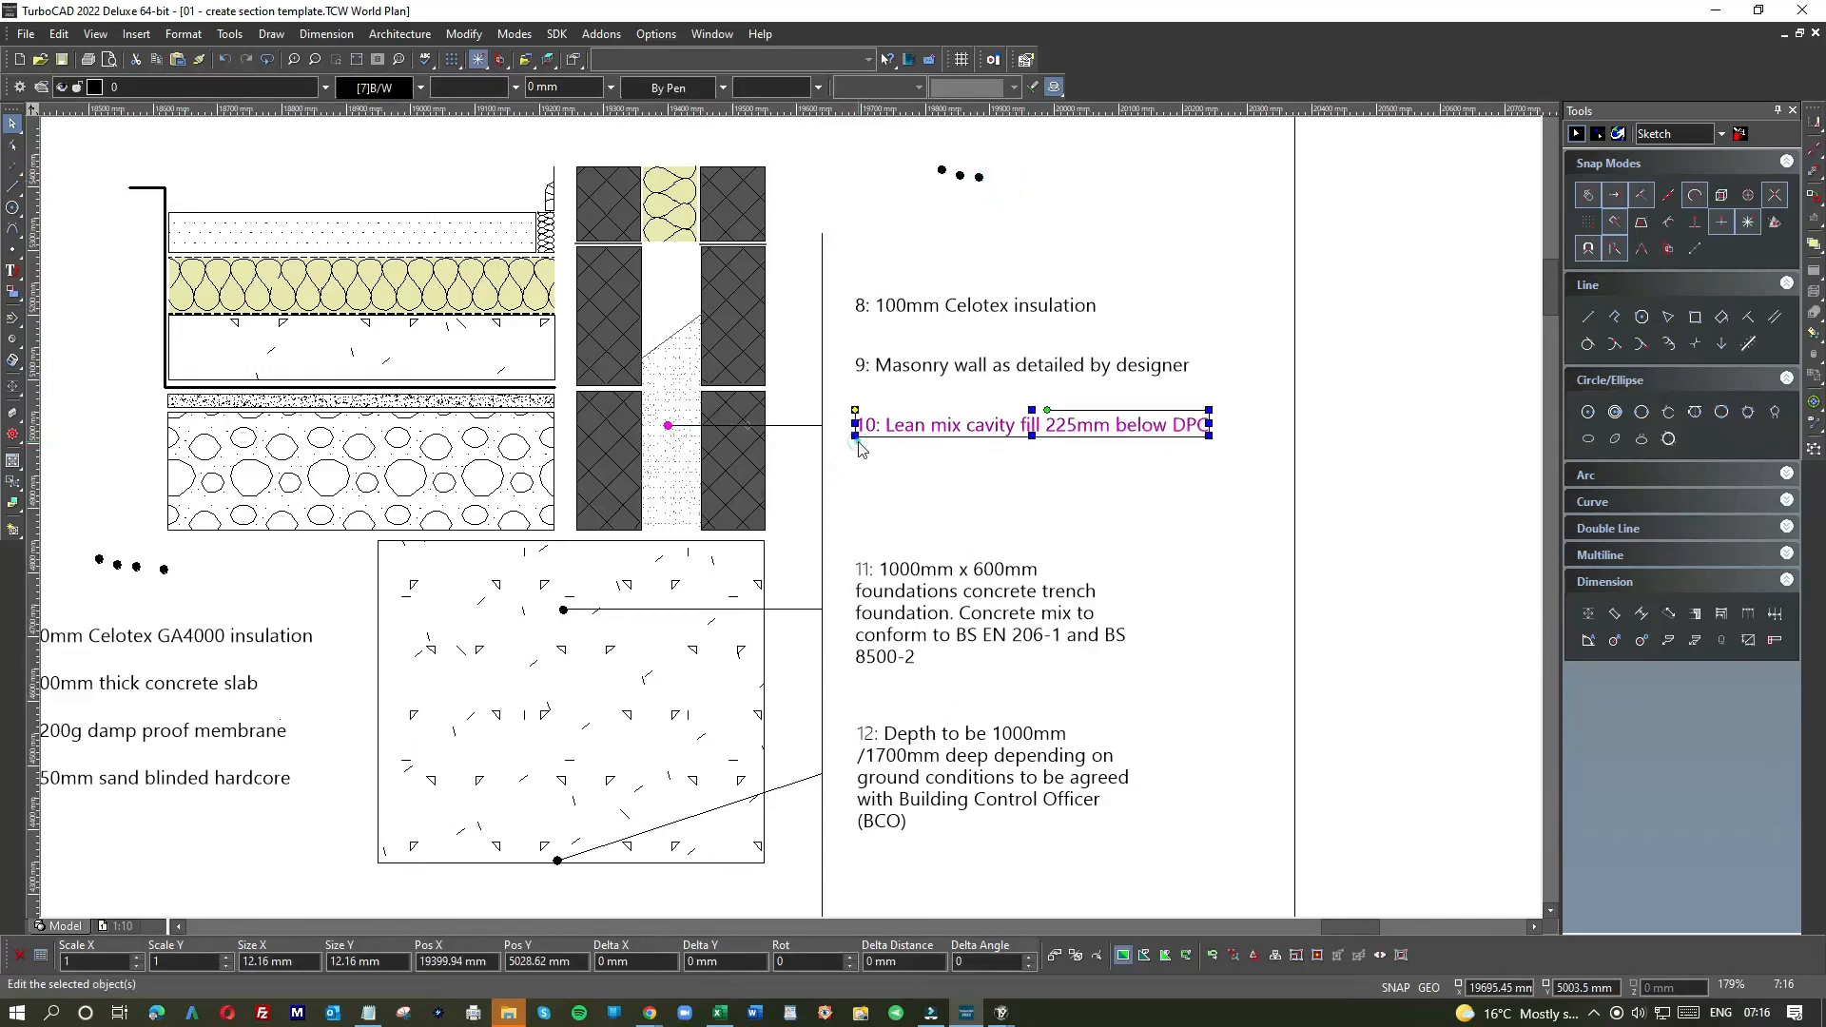
left_click(859, 479)
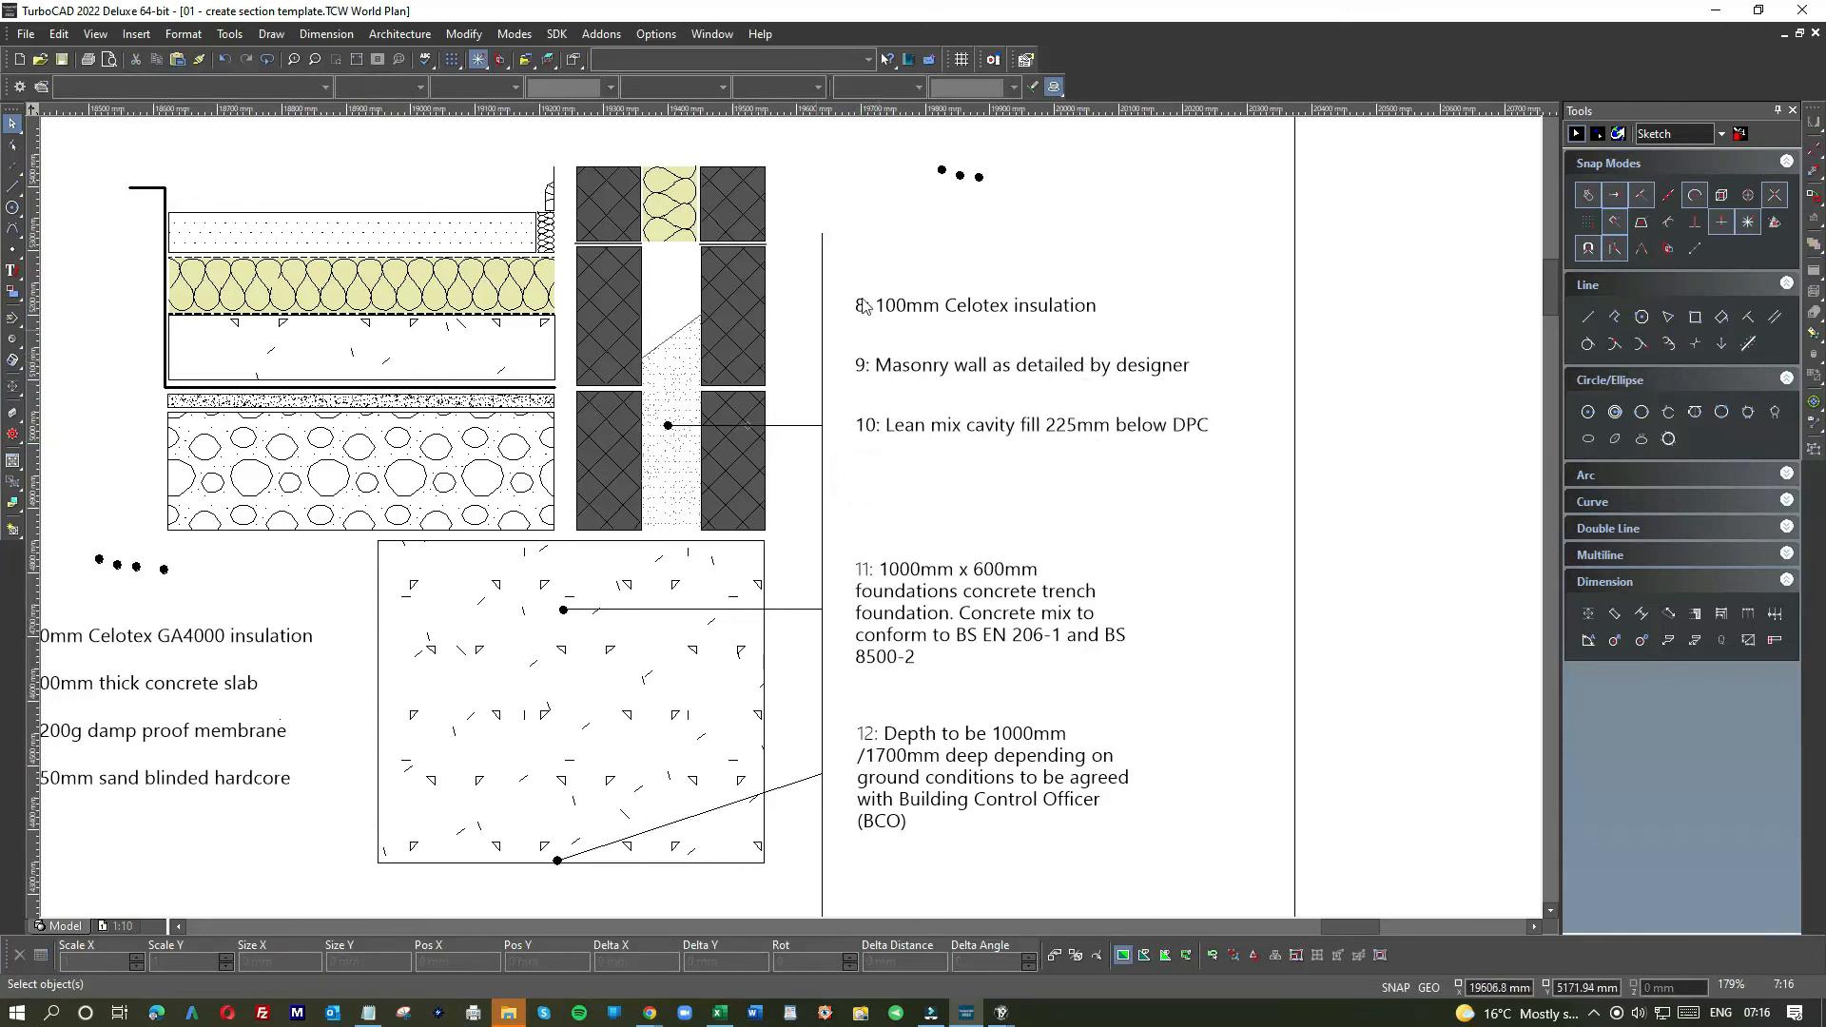
- Draw a horizontal leader line from beside label 9 into the outer masonry leaf of the cavity wall
left_click(1609, 324)
left_click(1587, 317)
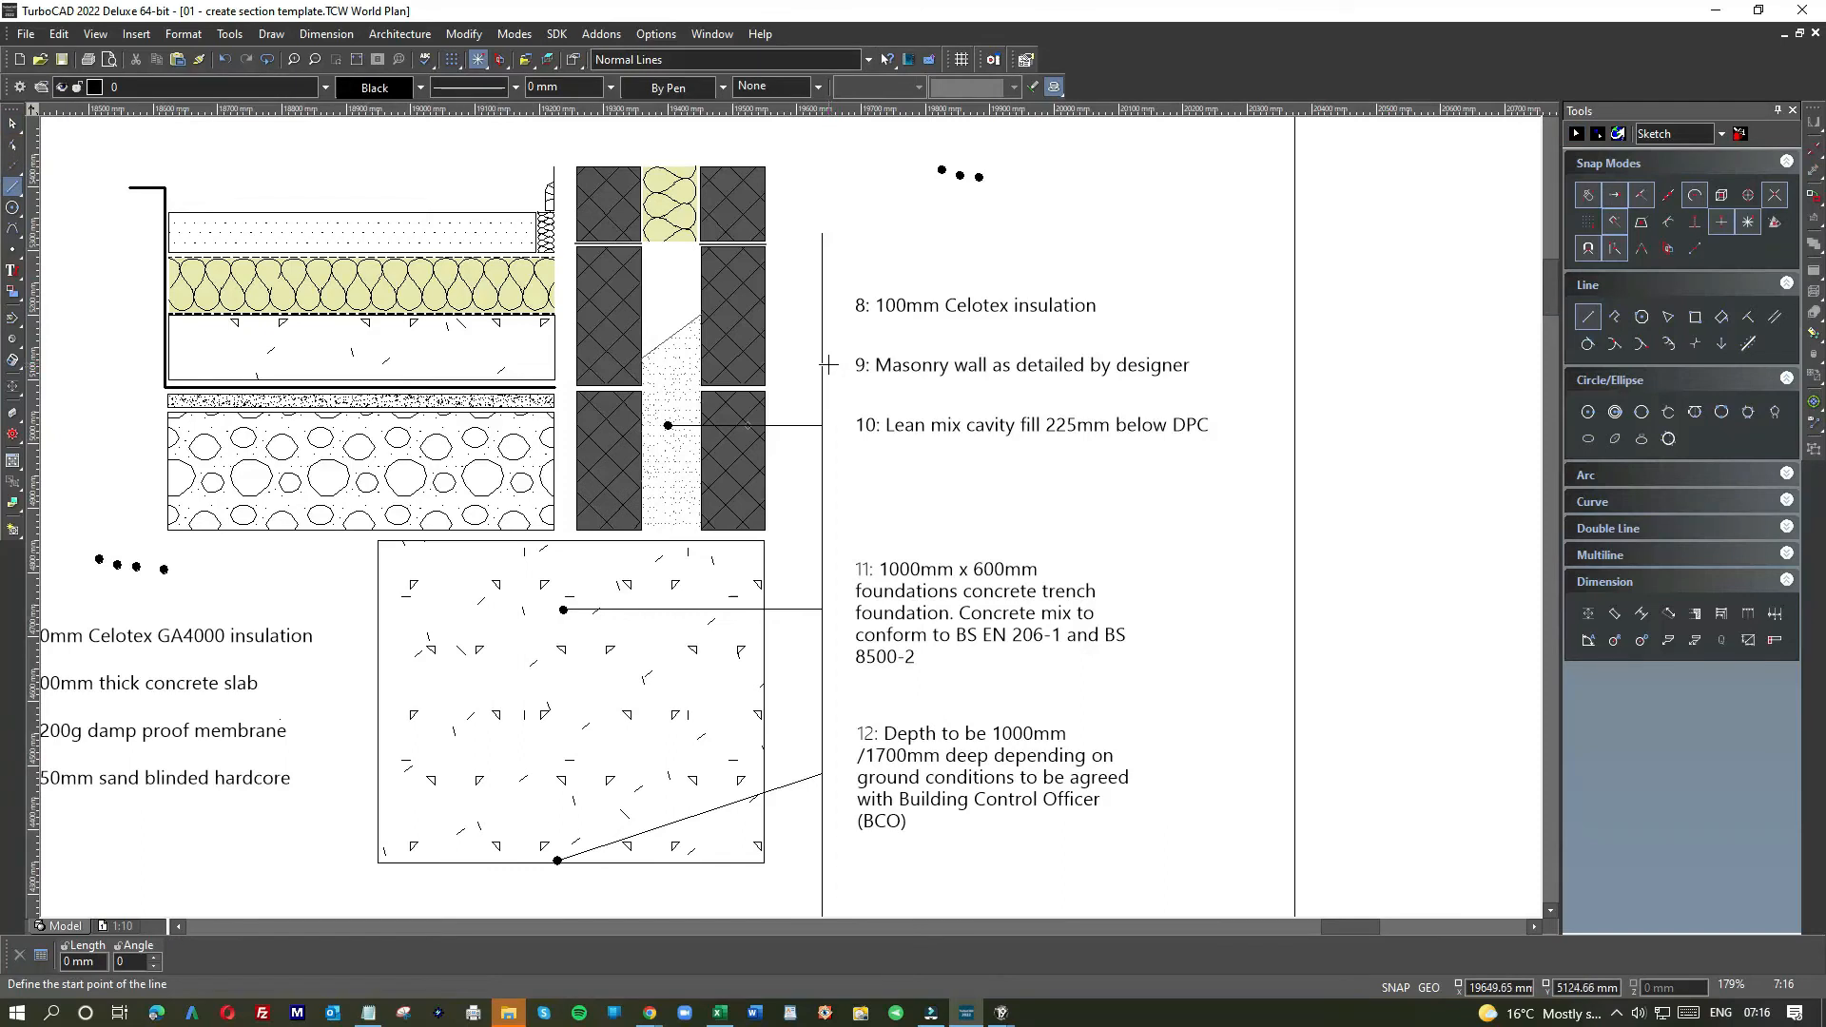
left_click(828, 364)
left_click(739, 364)
left_click(11, 124)
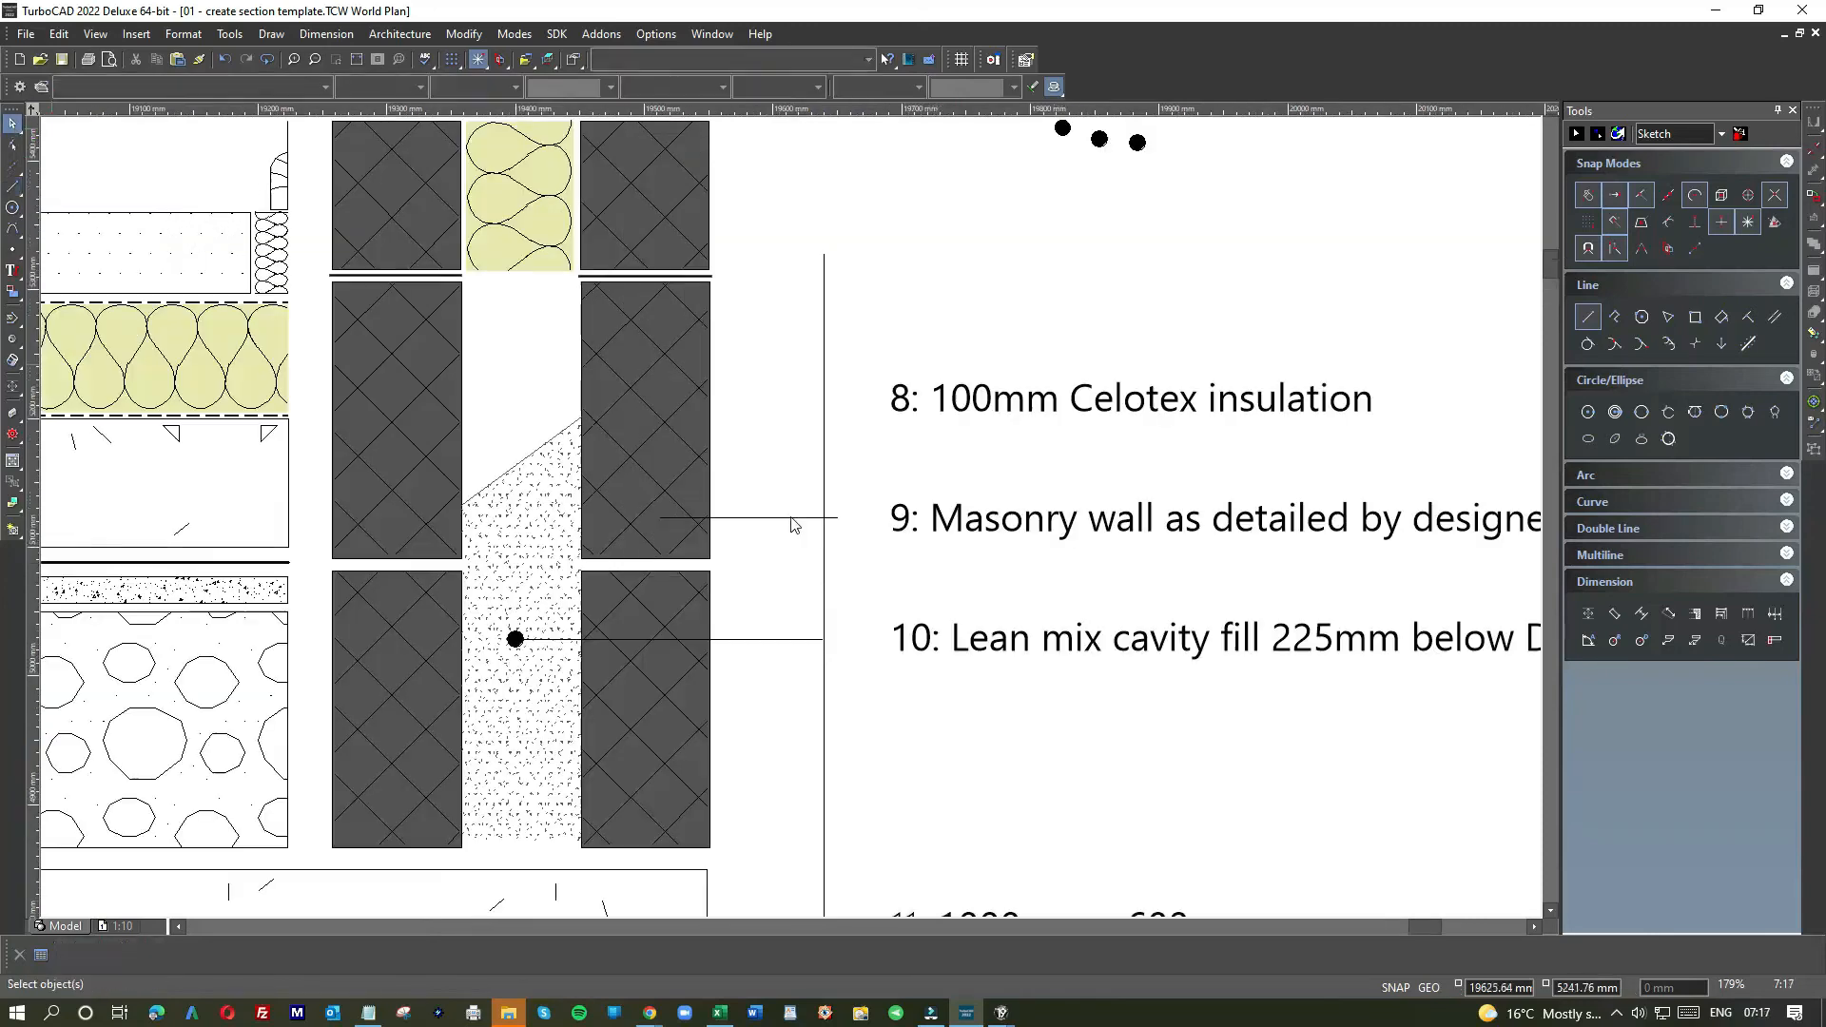
- Shorten the outer end of label 9's leader line to the vertical guide line, making it about 127 mm long
scroll(808, 373, "up", 1)
left_click(818, 518)
left_click(834, 516)
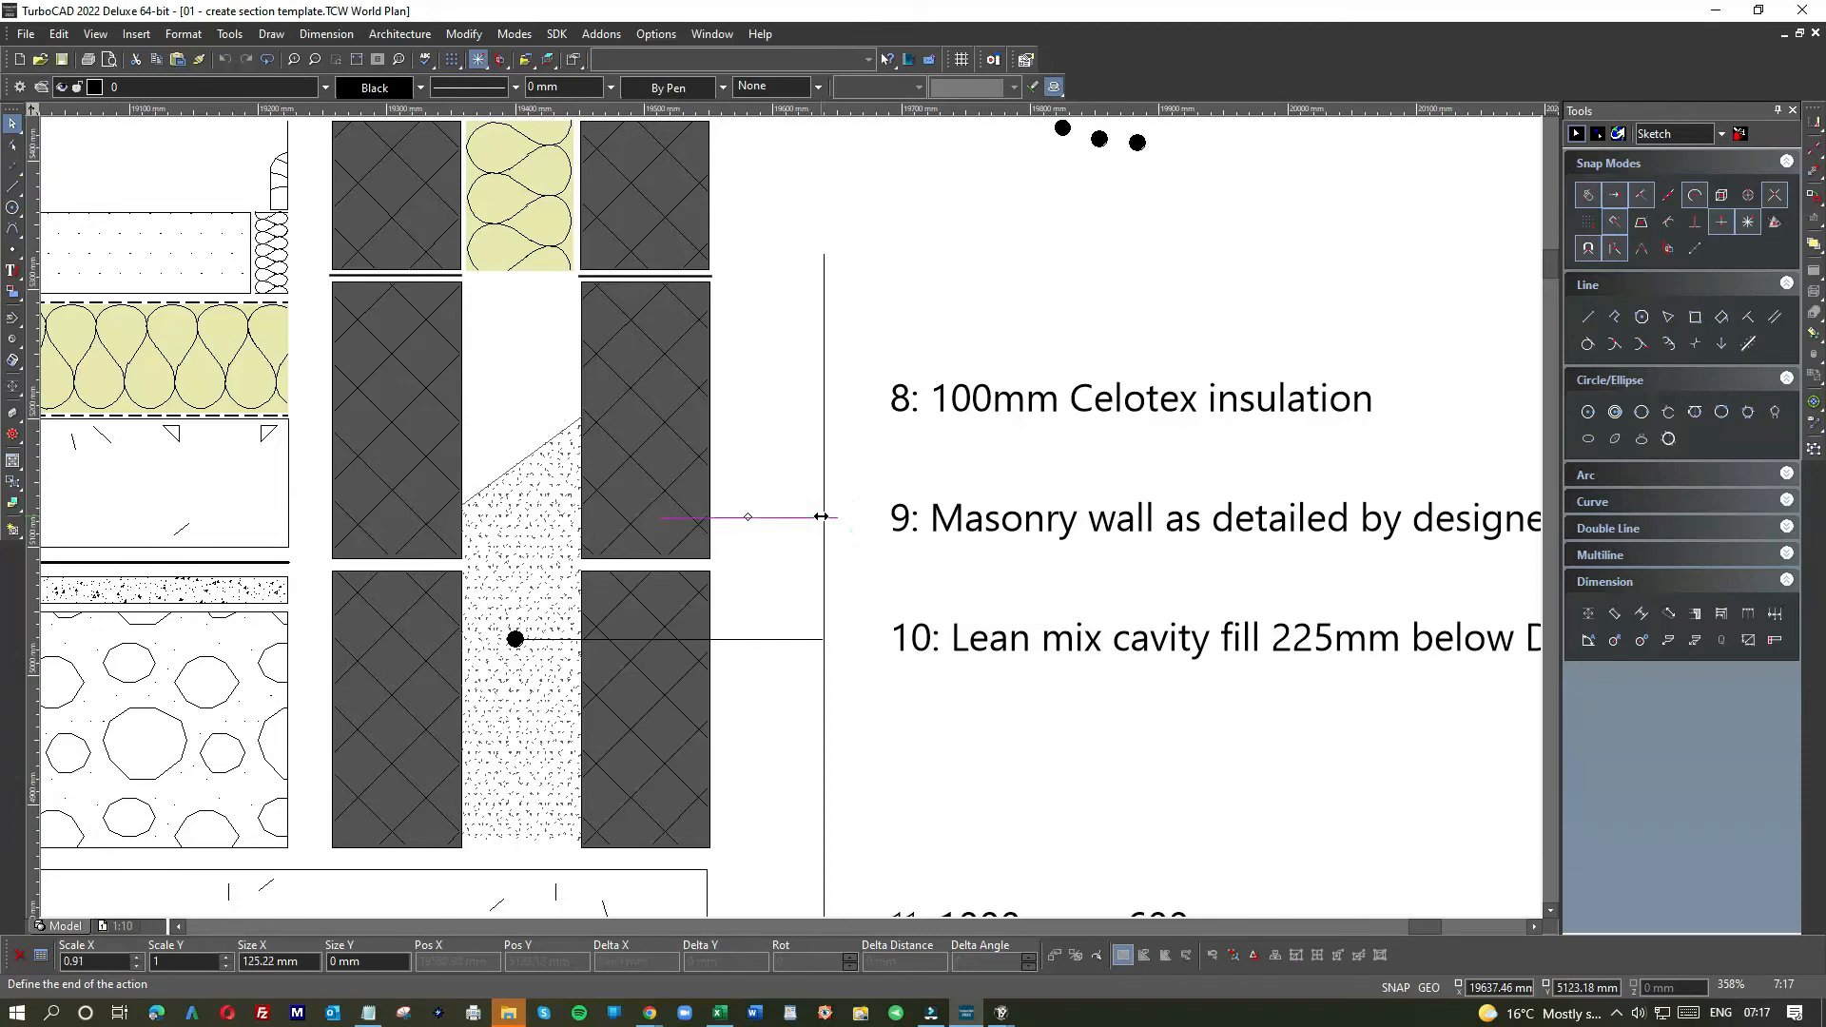
left_click(841, 491)
left_click(799, 516)
left_click(818, 516)
left_click(825, 516)
left_click(795, 519)
left_click(823, 517)
scroll(823, 518, "up", 4)
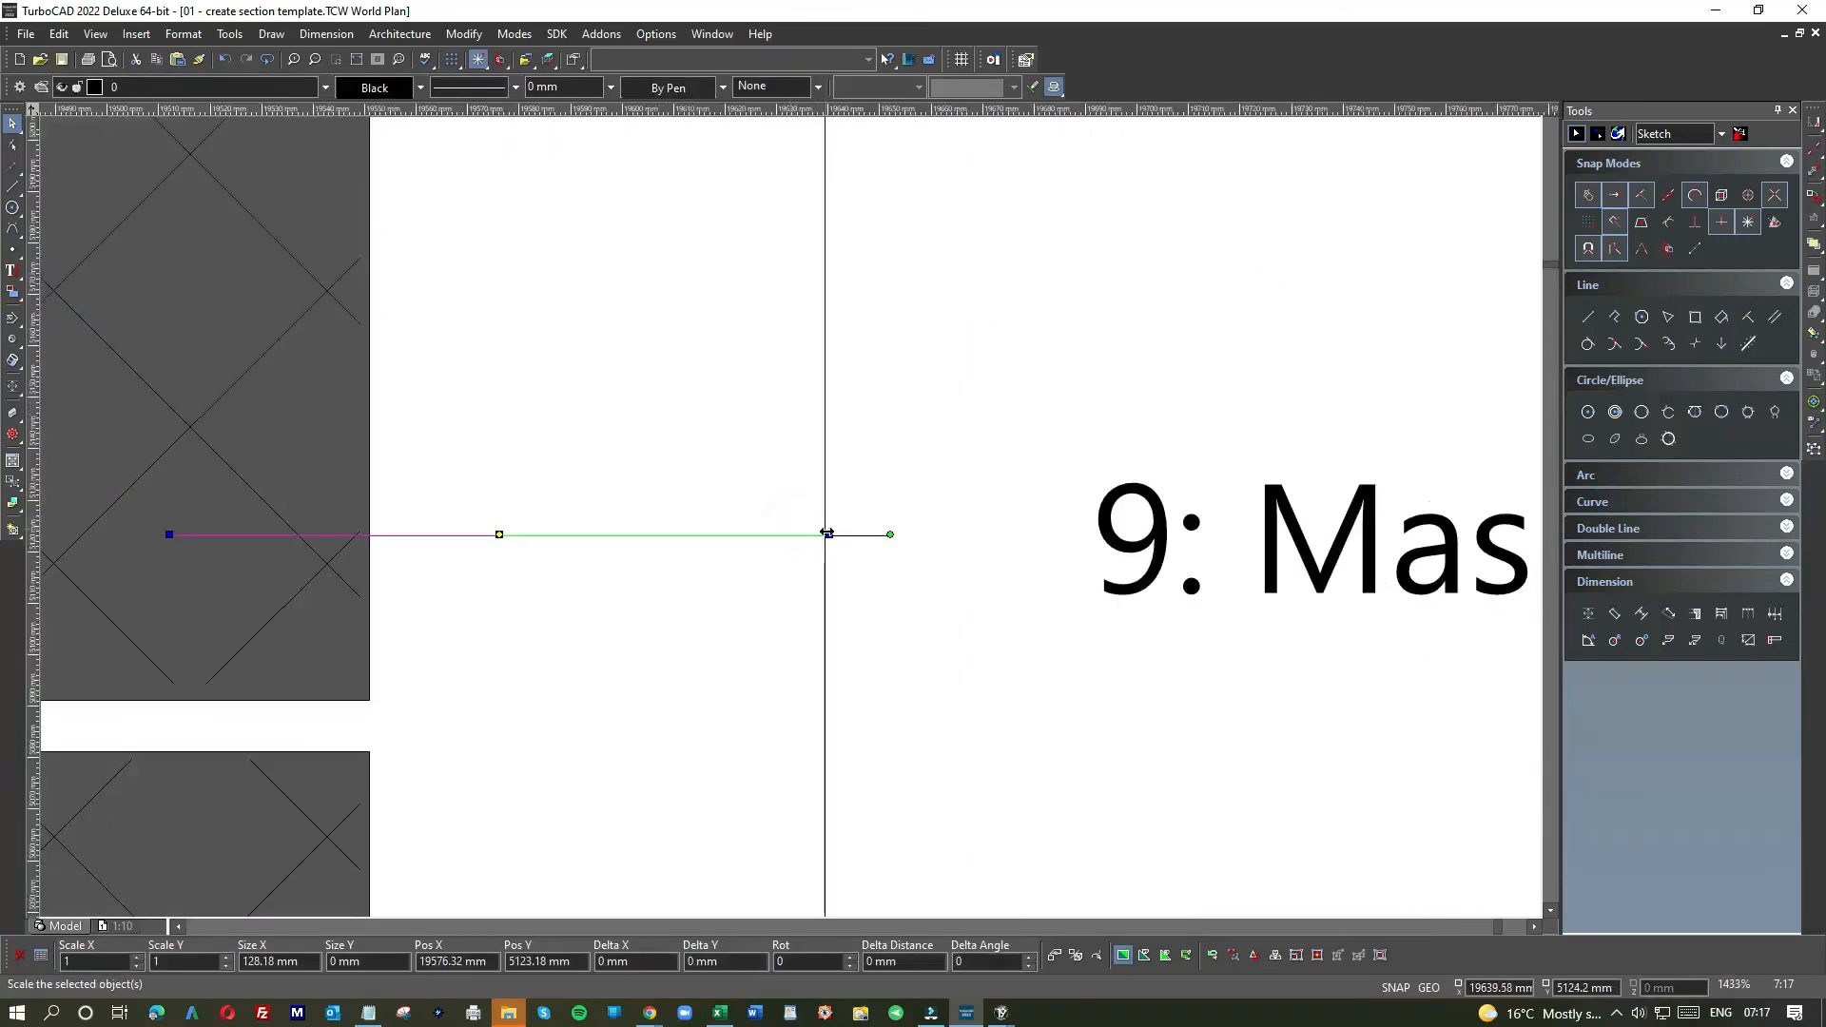
left_click(824, 534)
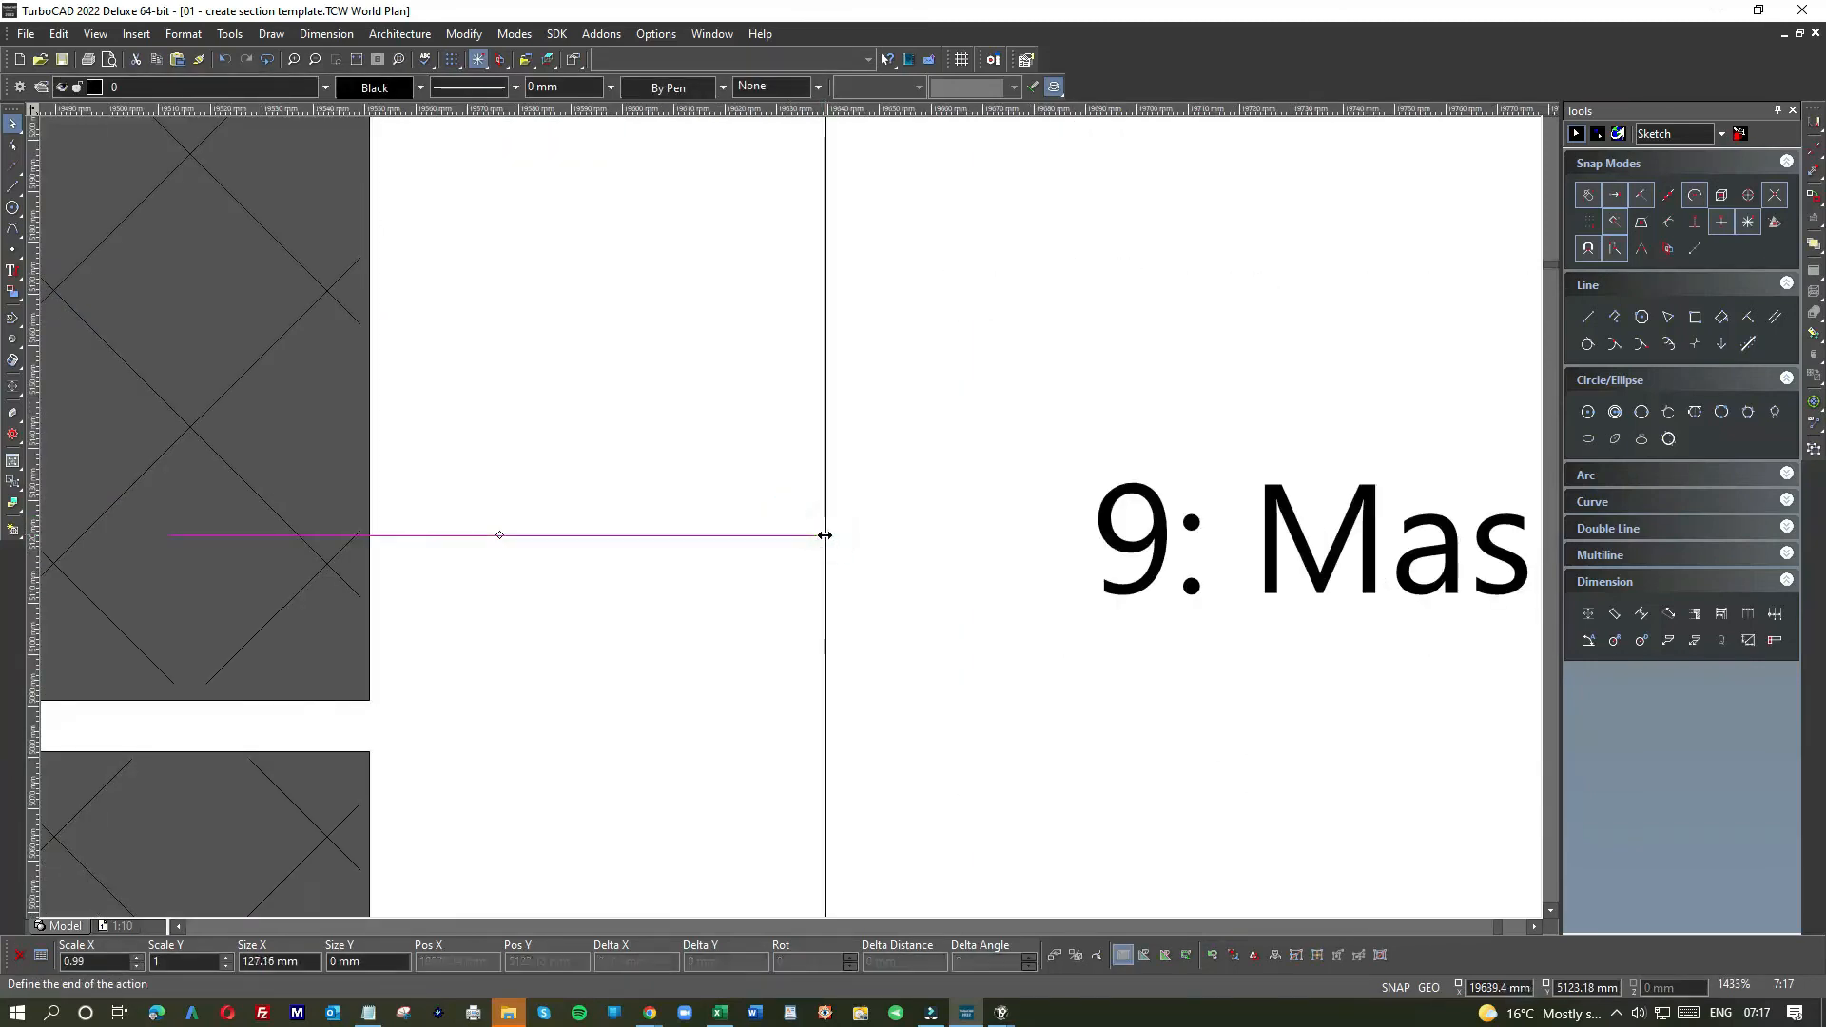
key("Escape")
- Move the outermost spare dot above label 8 onto the masonry end of label 9's leader line
scroll(786, 522, "down", 4)
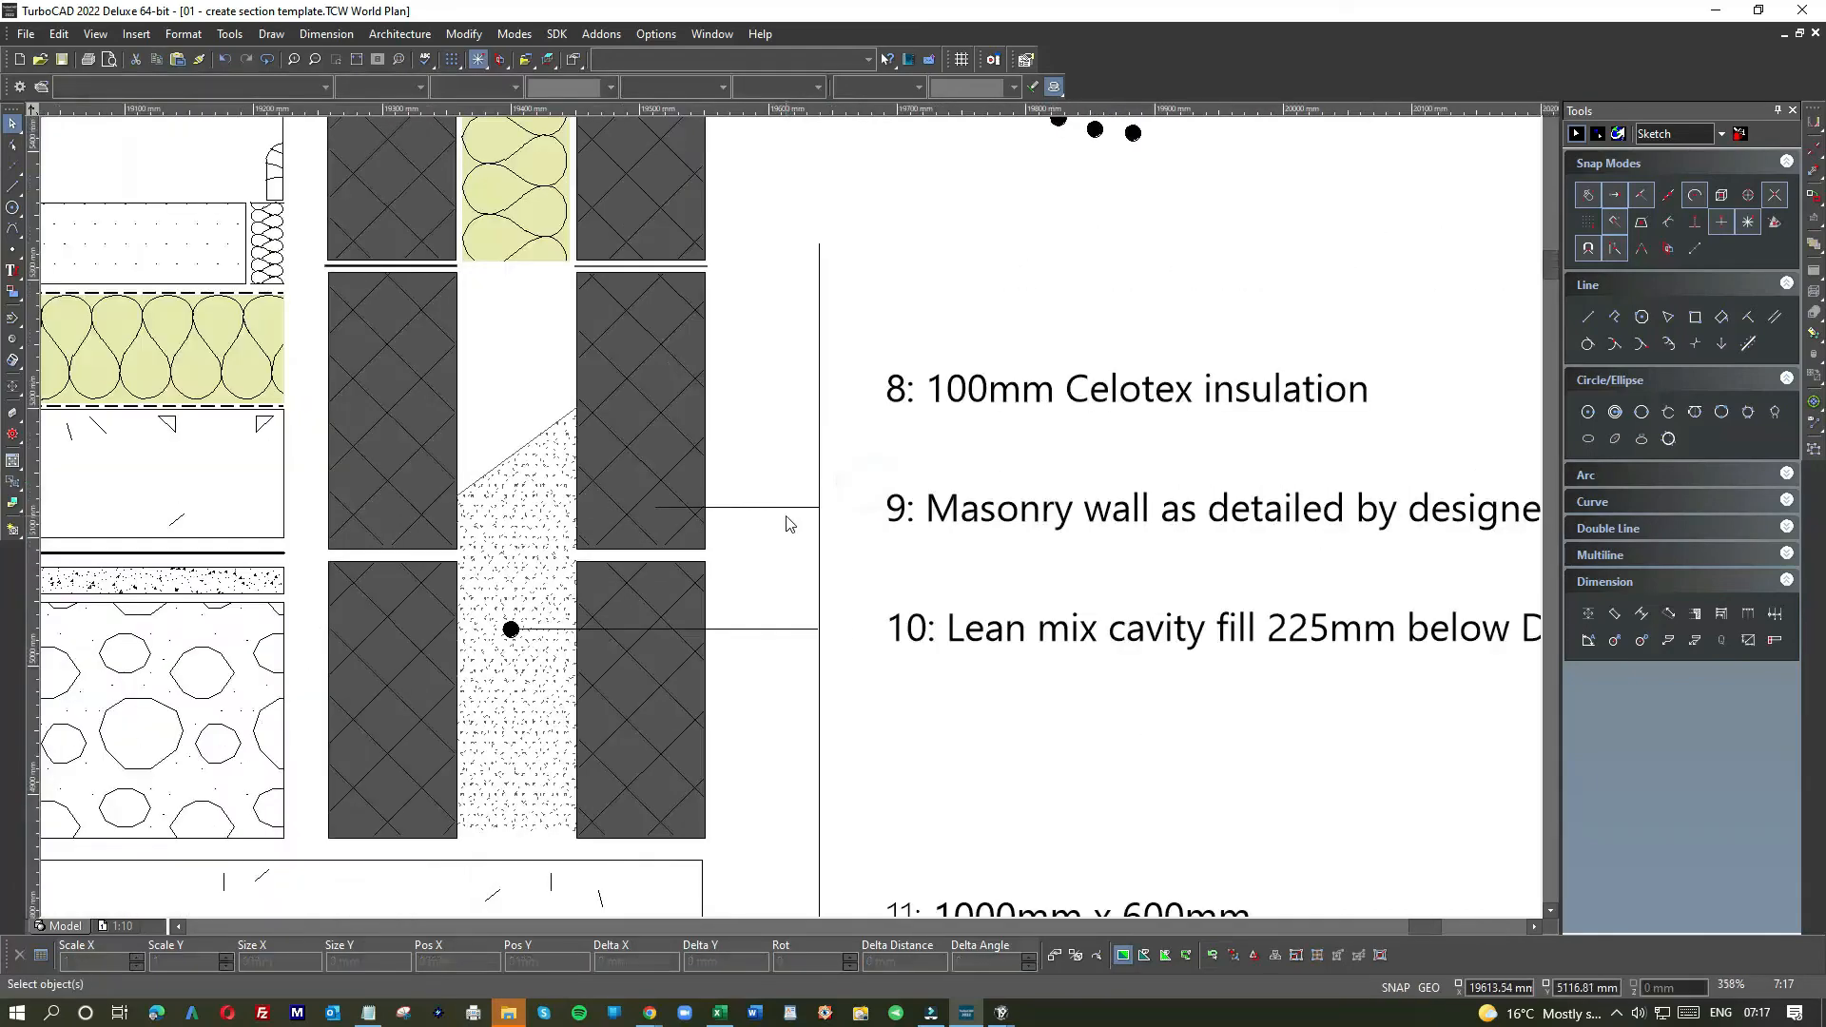
scroll(896, 477, "down", 2)
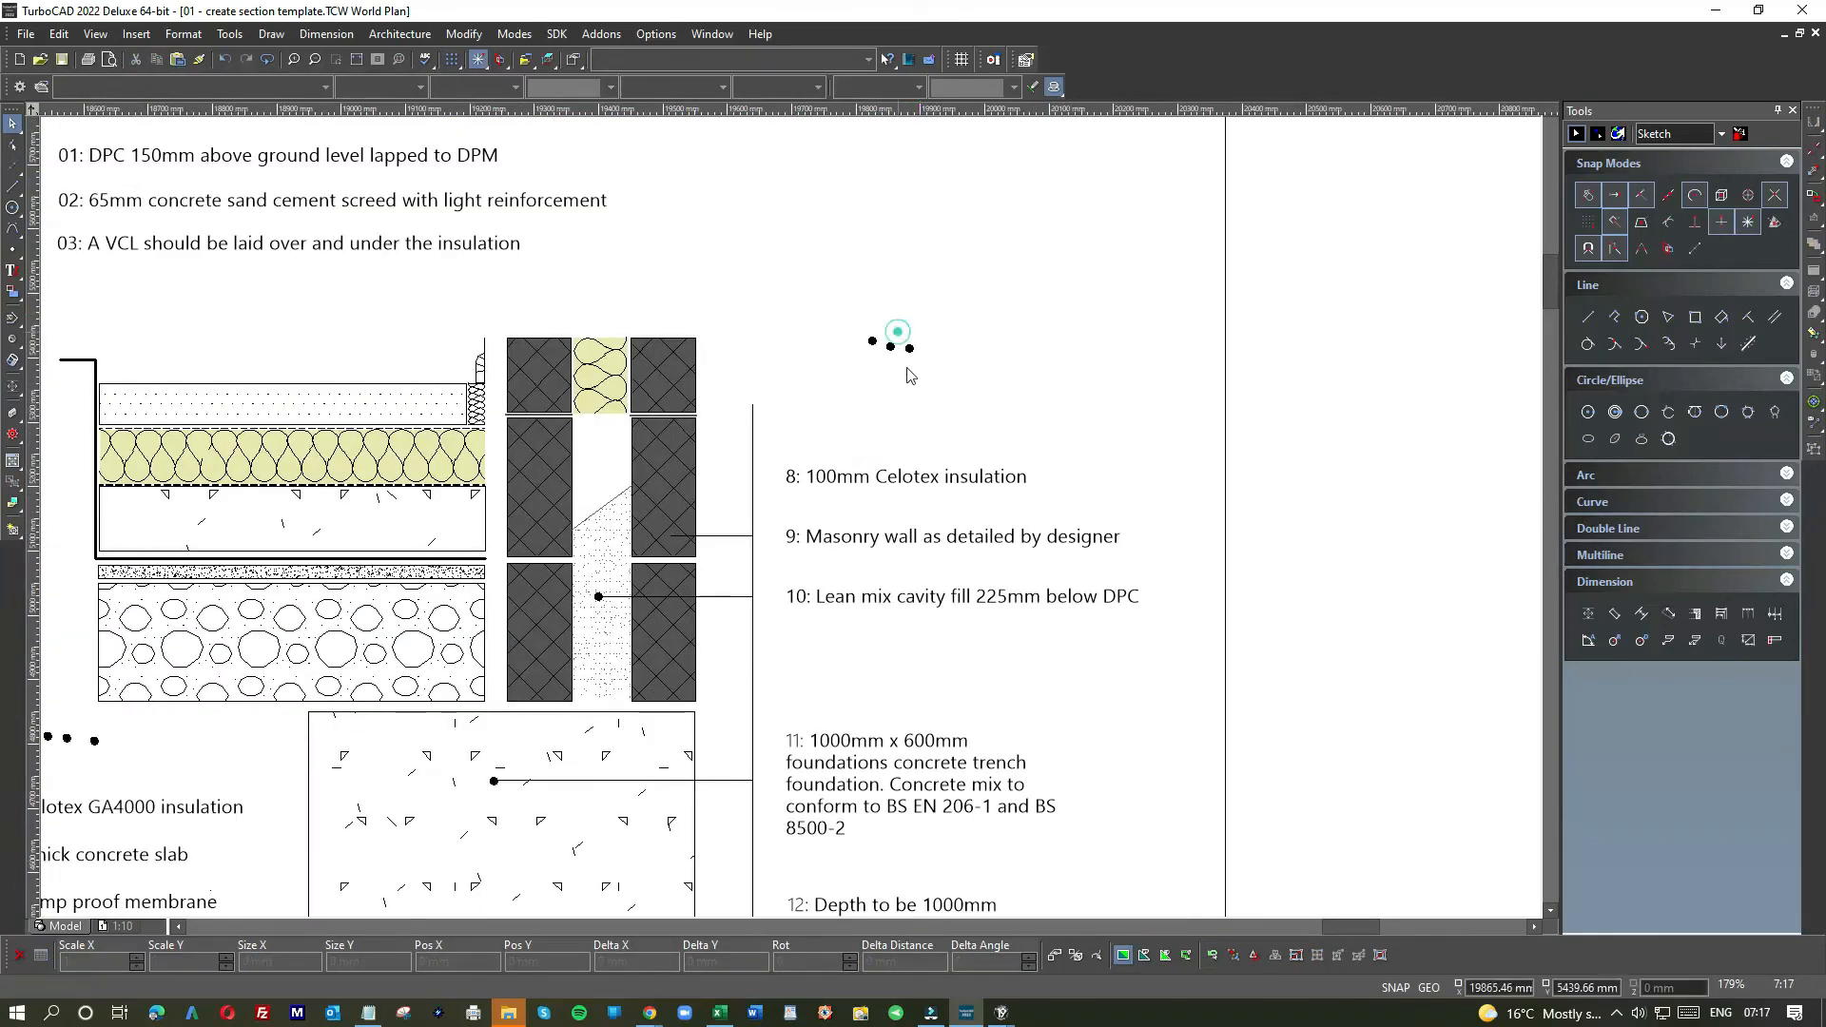
left_click(909, 347)
left_click(909, 348)
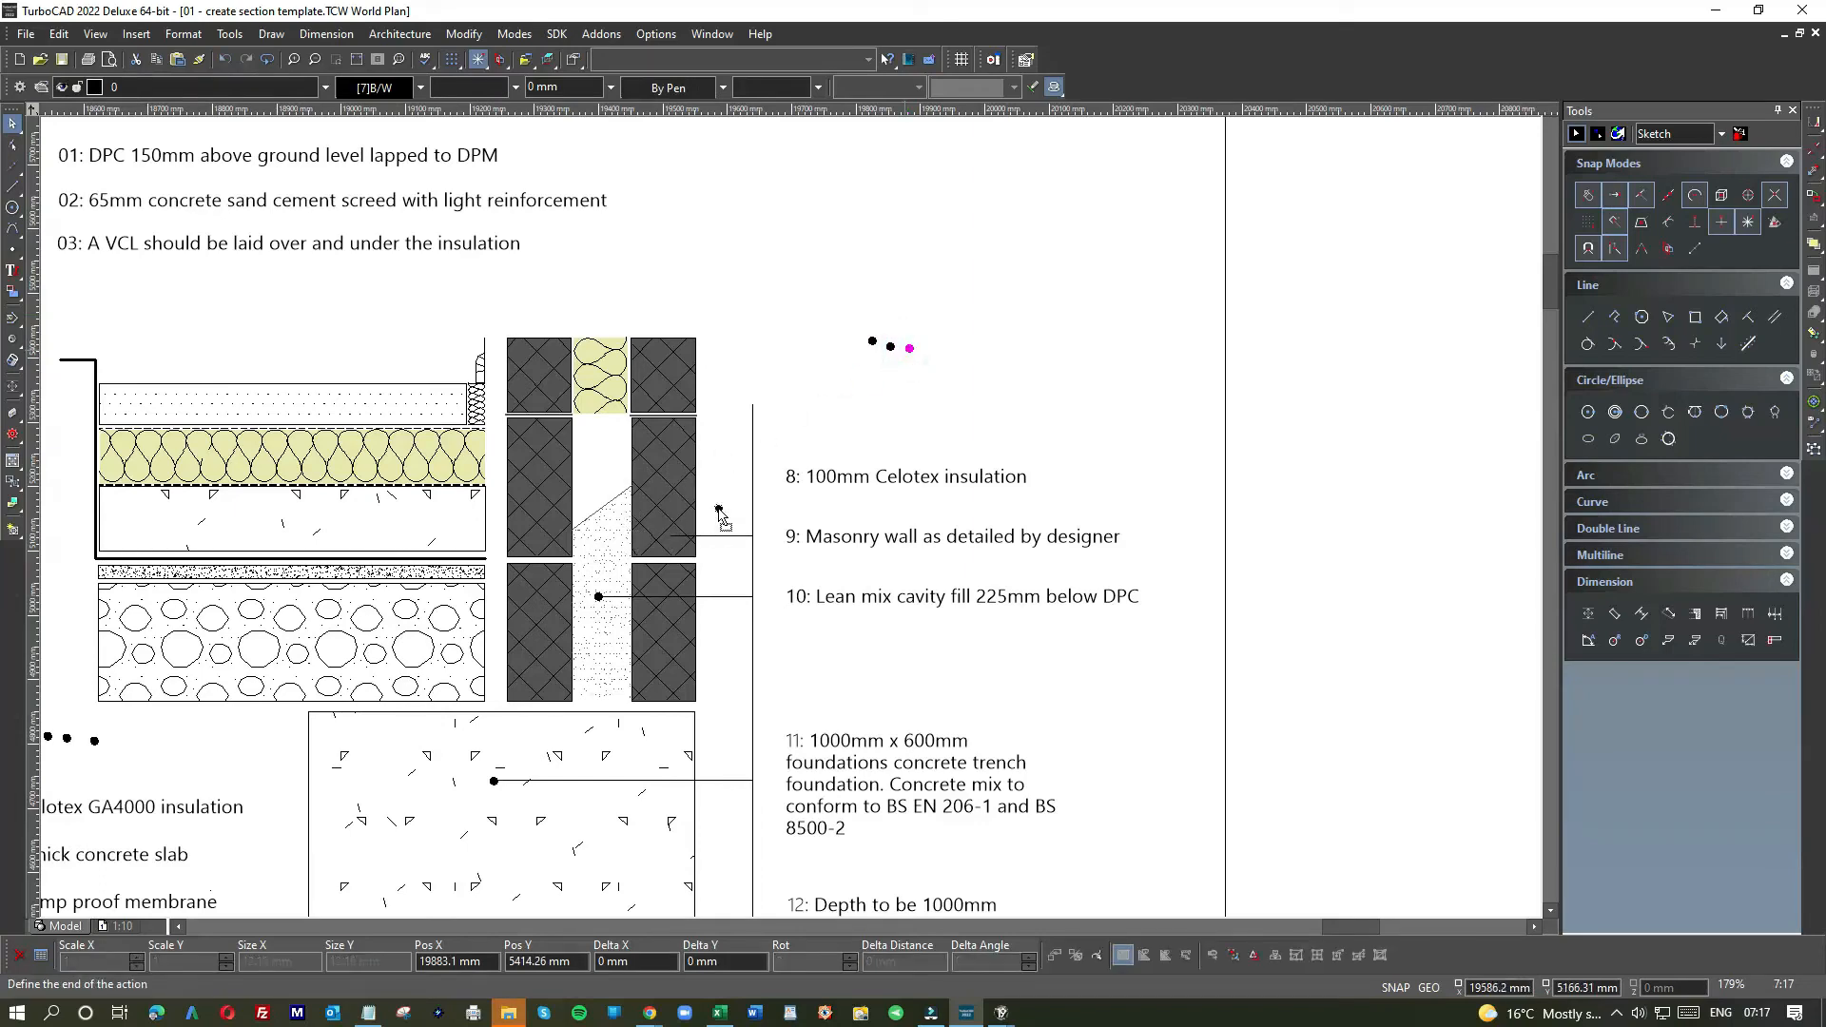
scroll(720, 514, "up", 6)
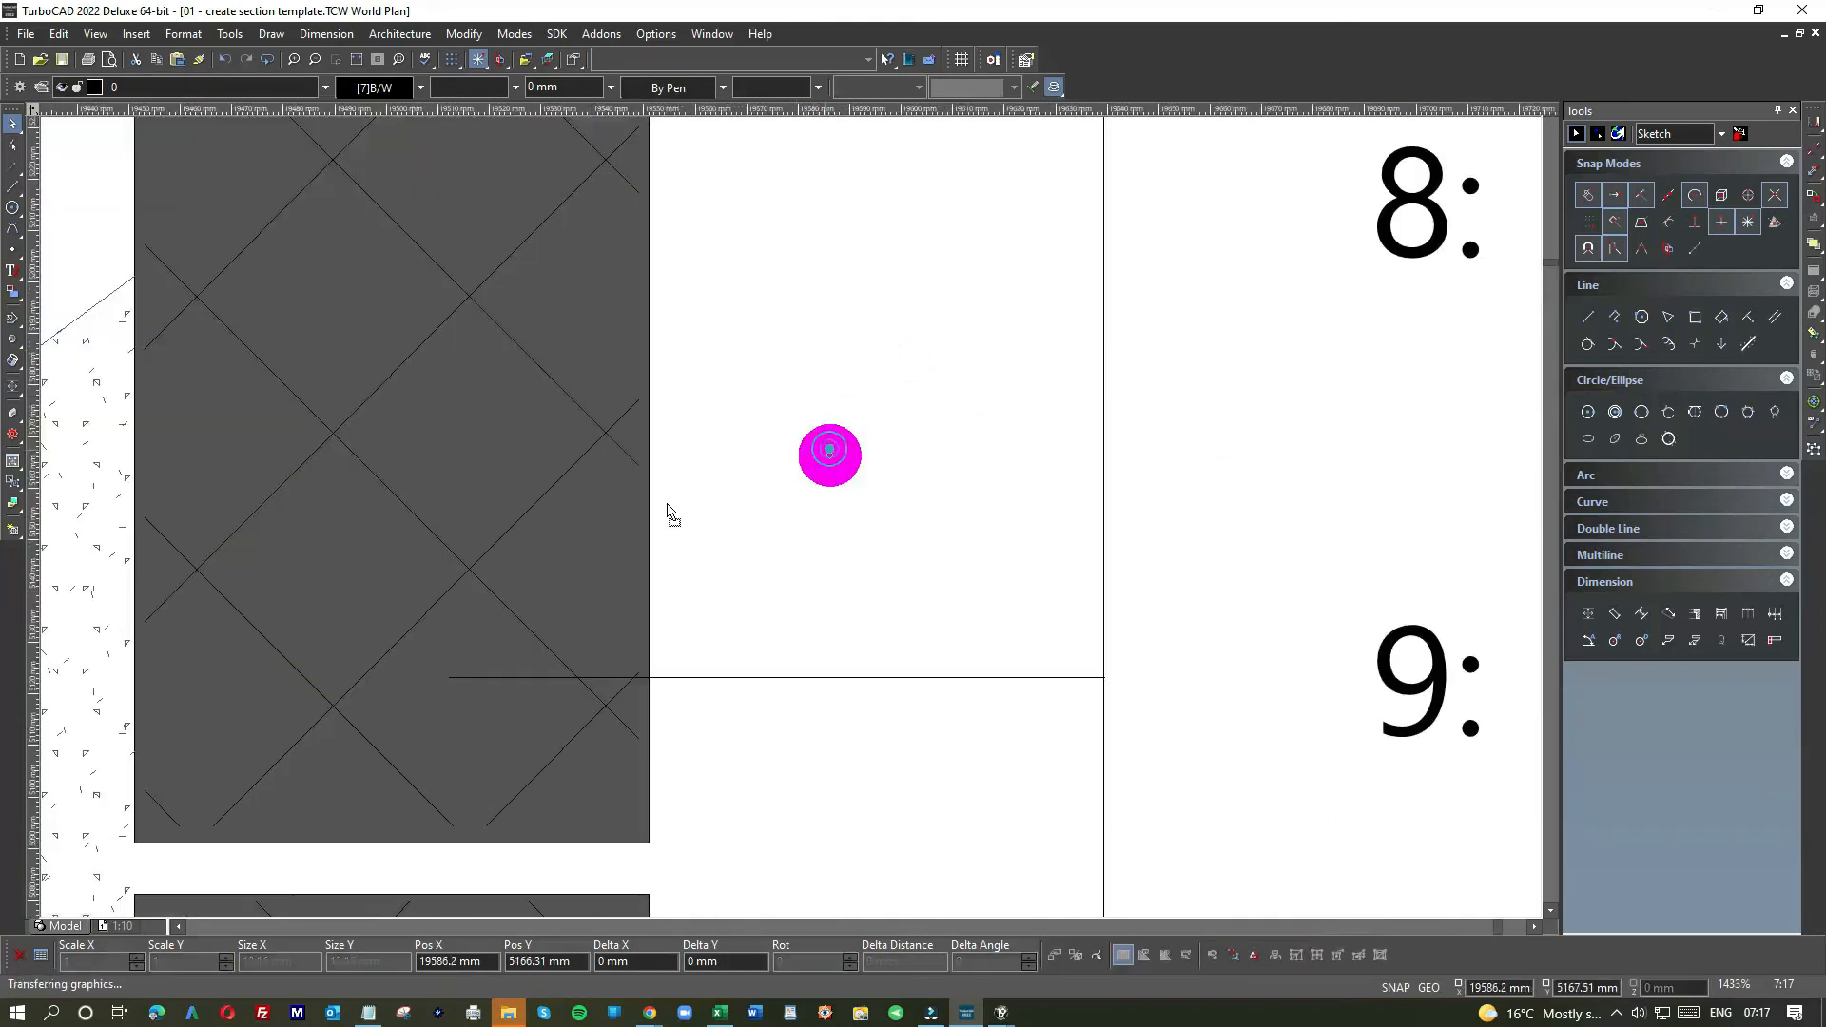
left_click(445, 679)
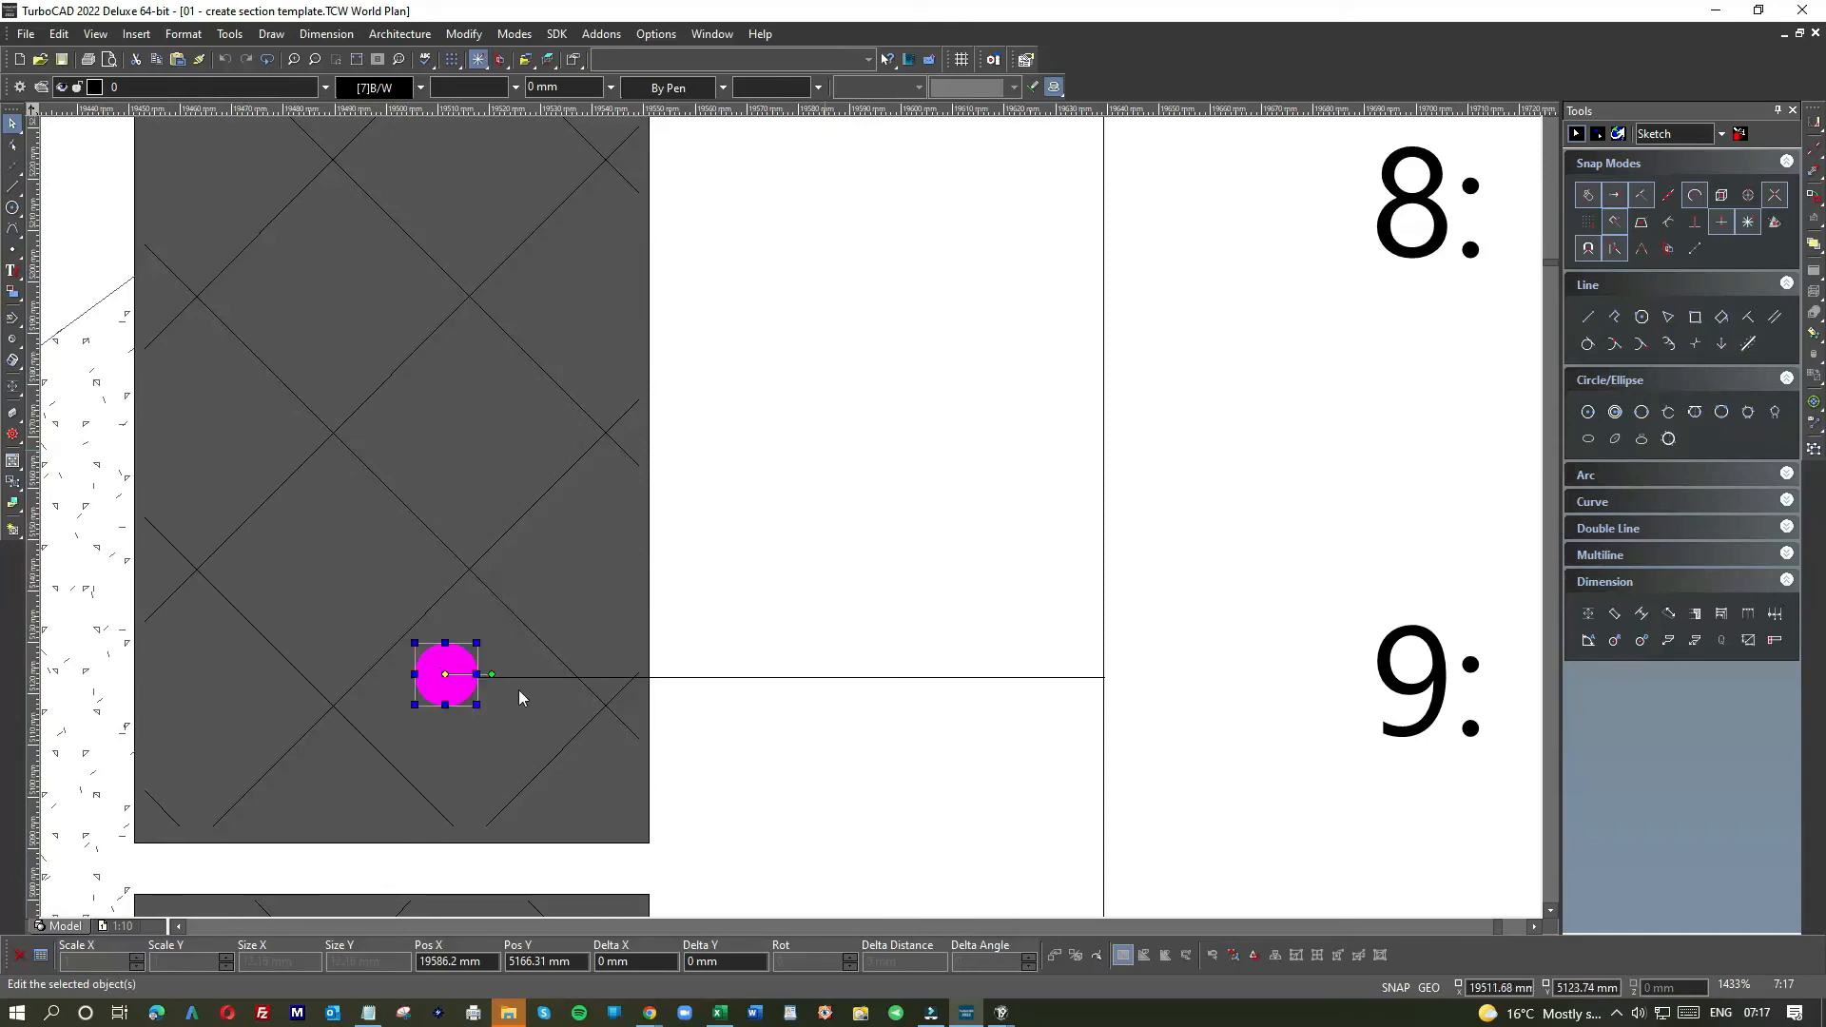
- Draw a short horizontal line beside label 8, crossing the vertical guide line
scroll(791, 522, "down", 4)
scroll(797, 517, "down", 2)
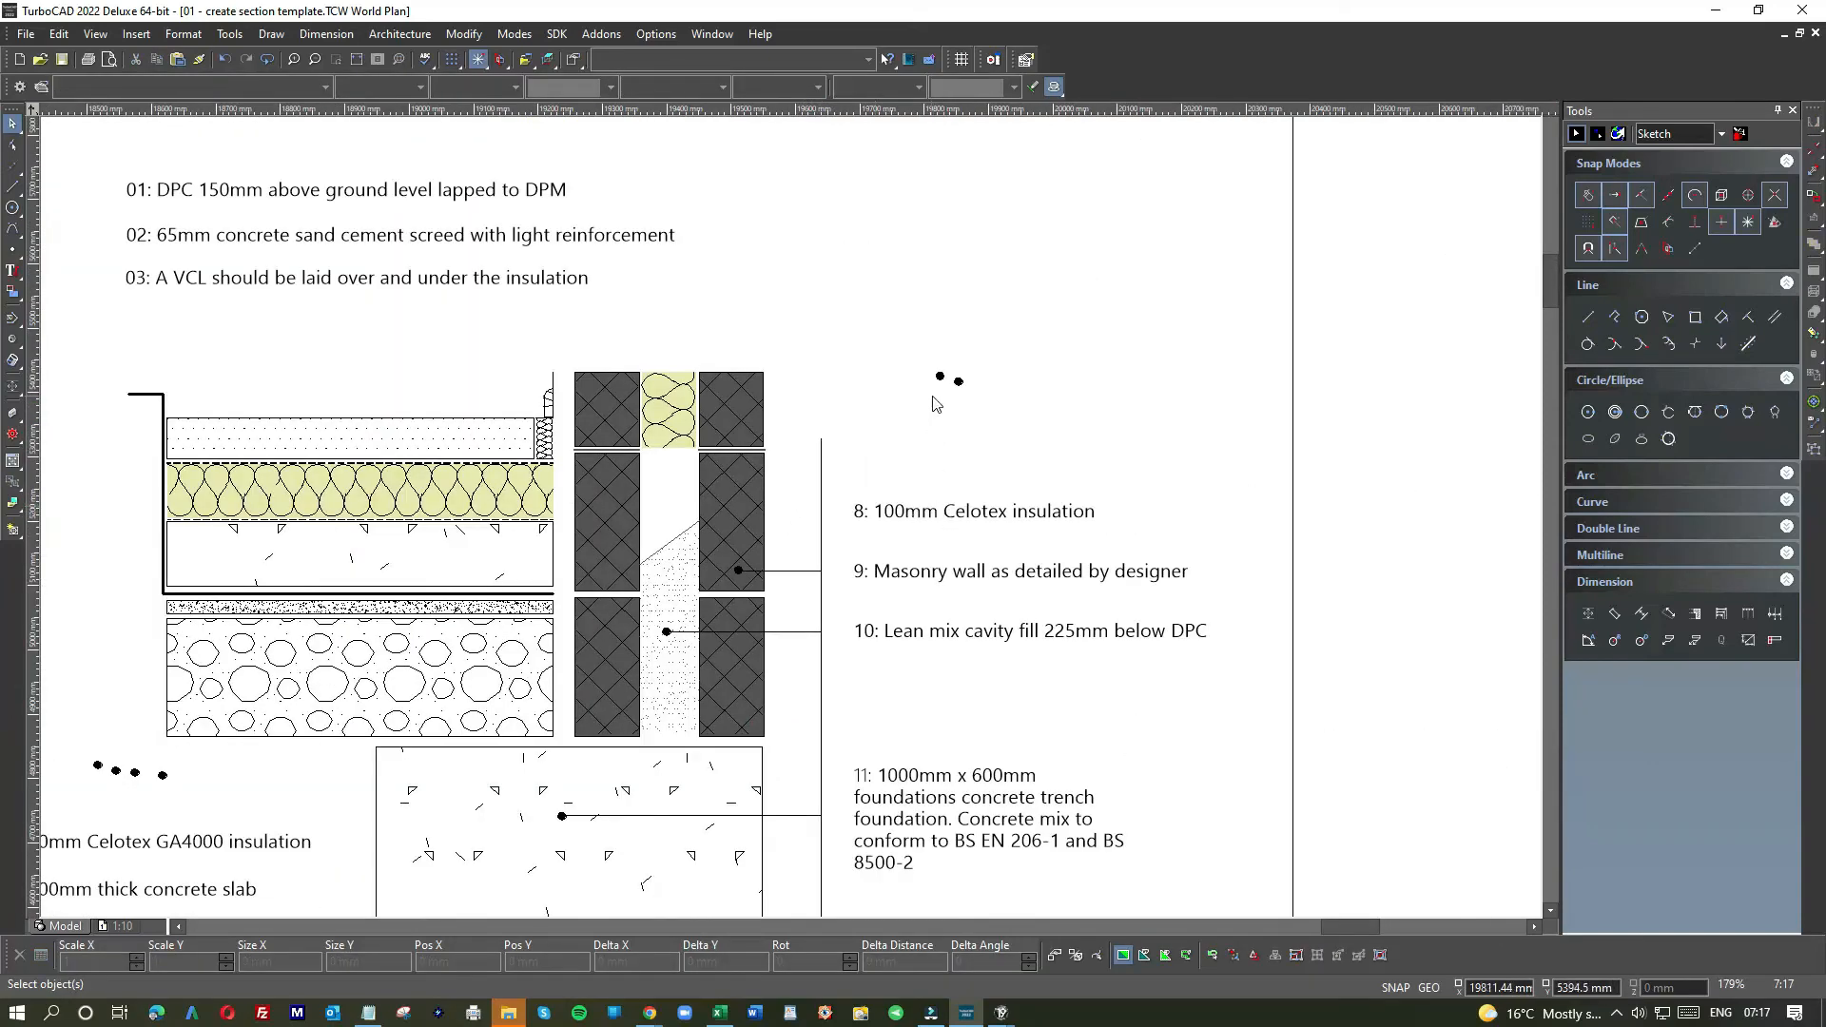
scroll(797, 523, "up", 4)
scroll(789, 525, "down", 4)
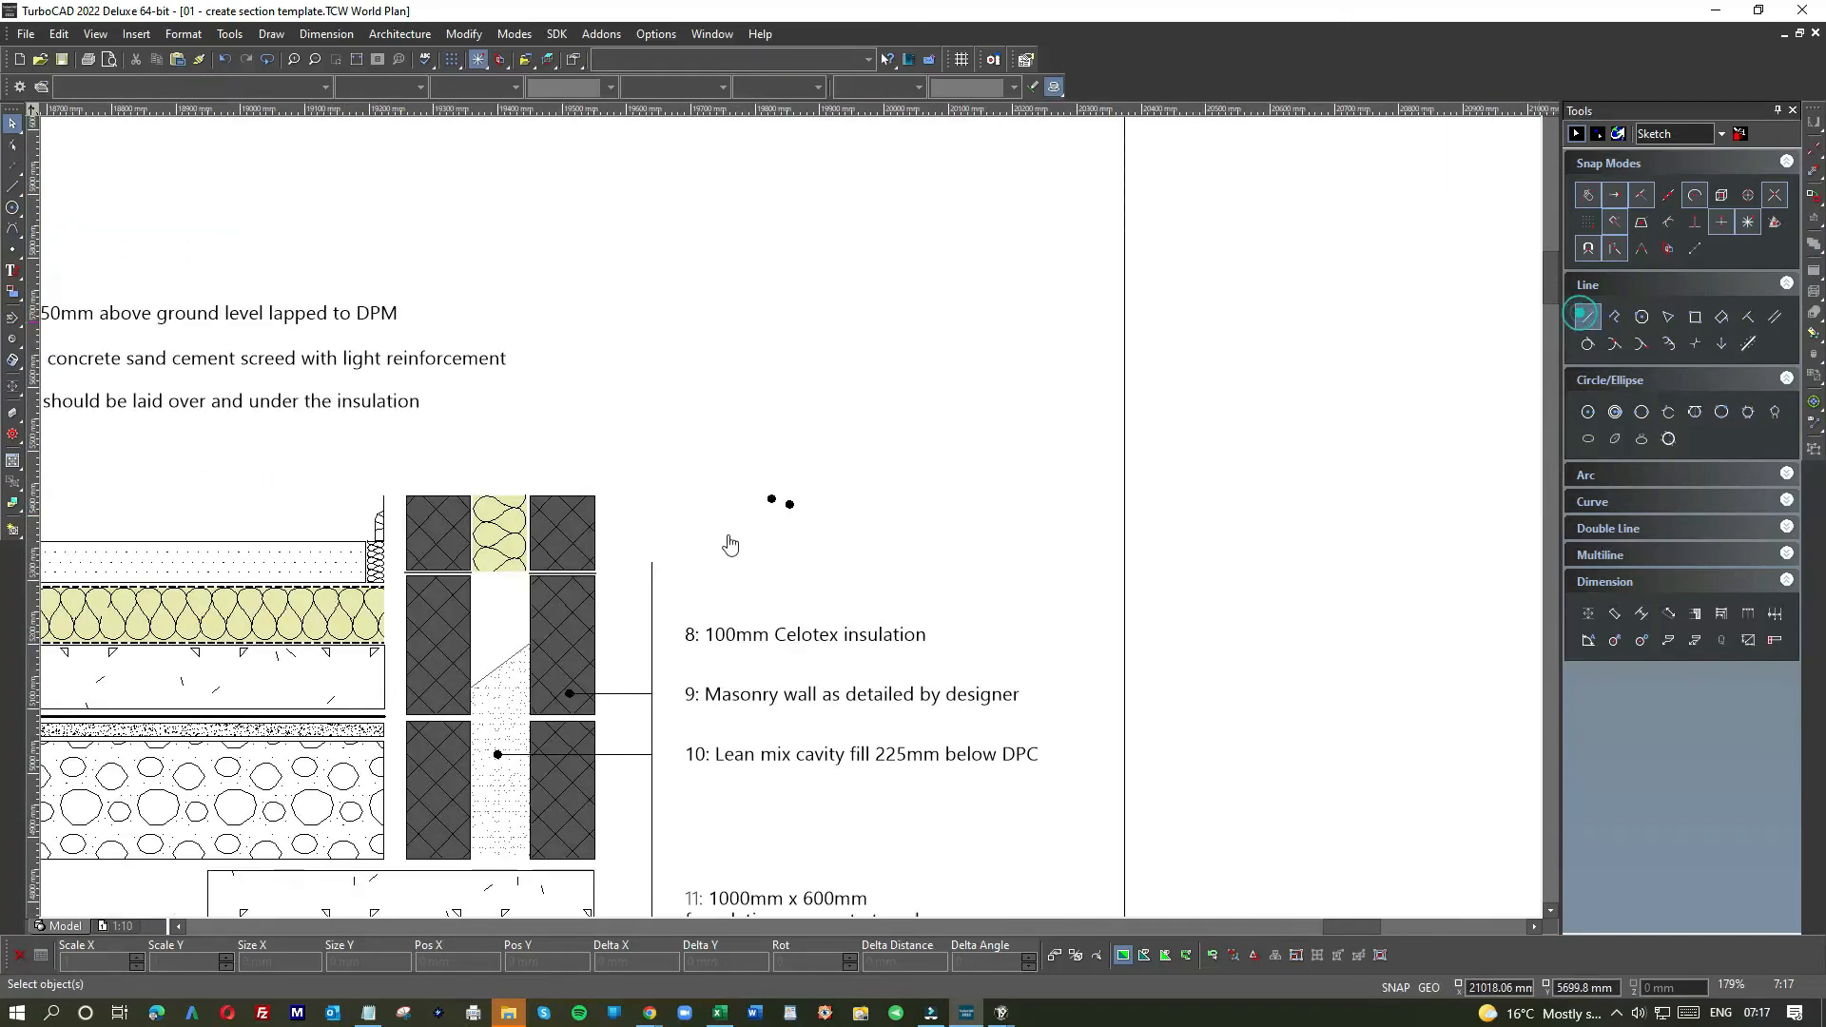
left_click(1587, 317)
scroll(624, 642, "down", 2)
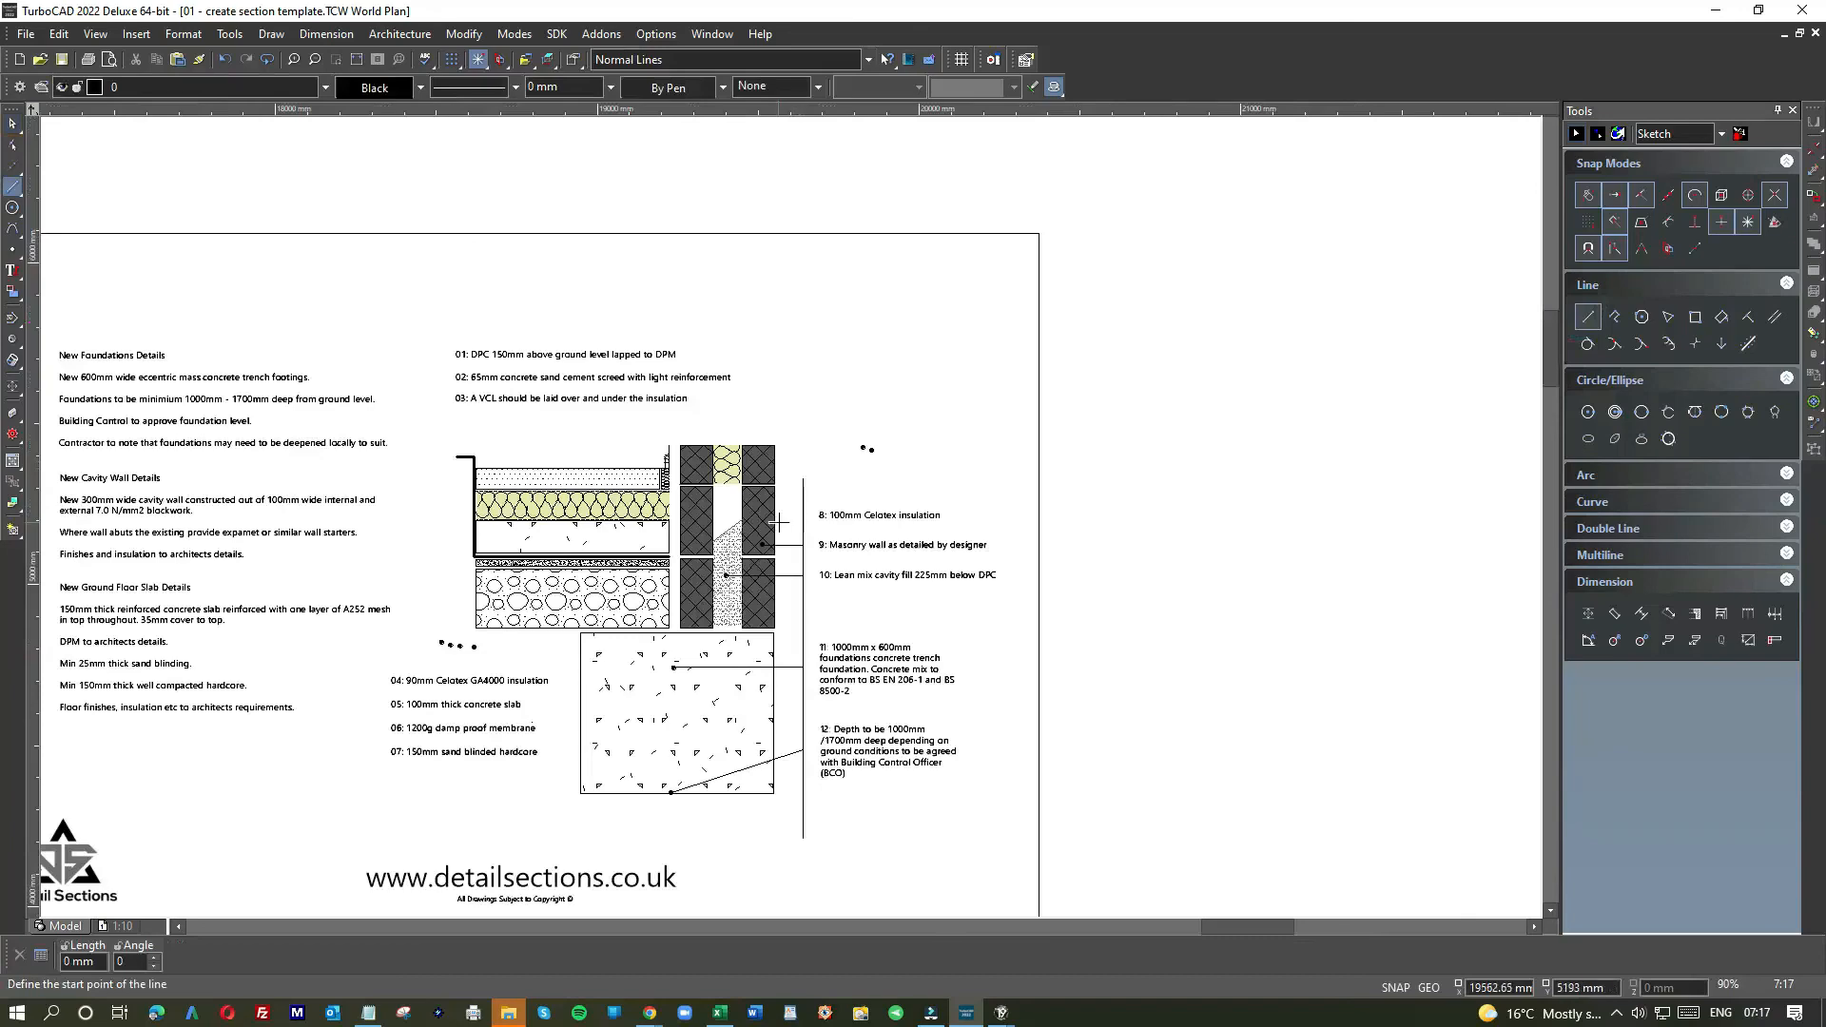
scroll(778, 522, "up", 4)
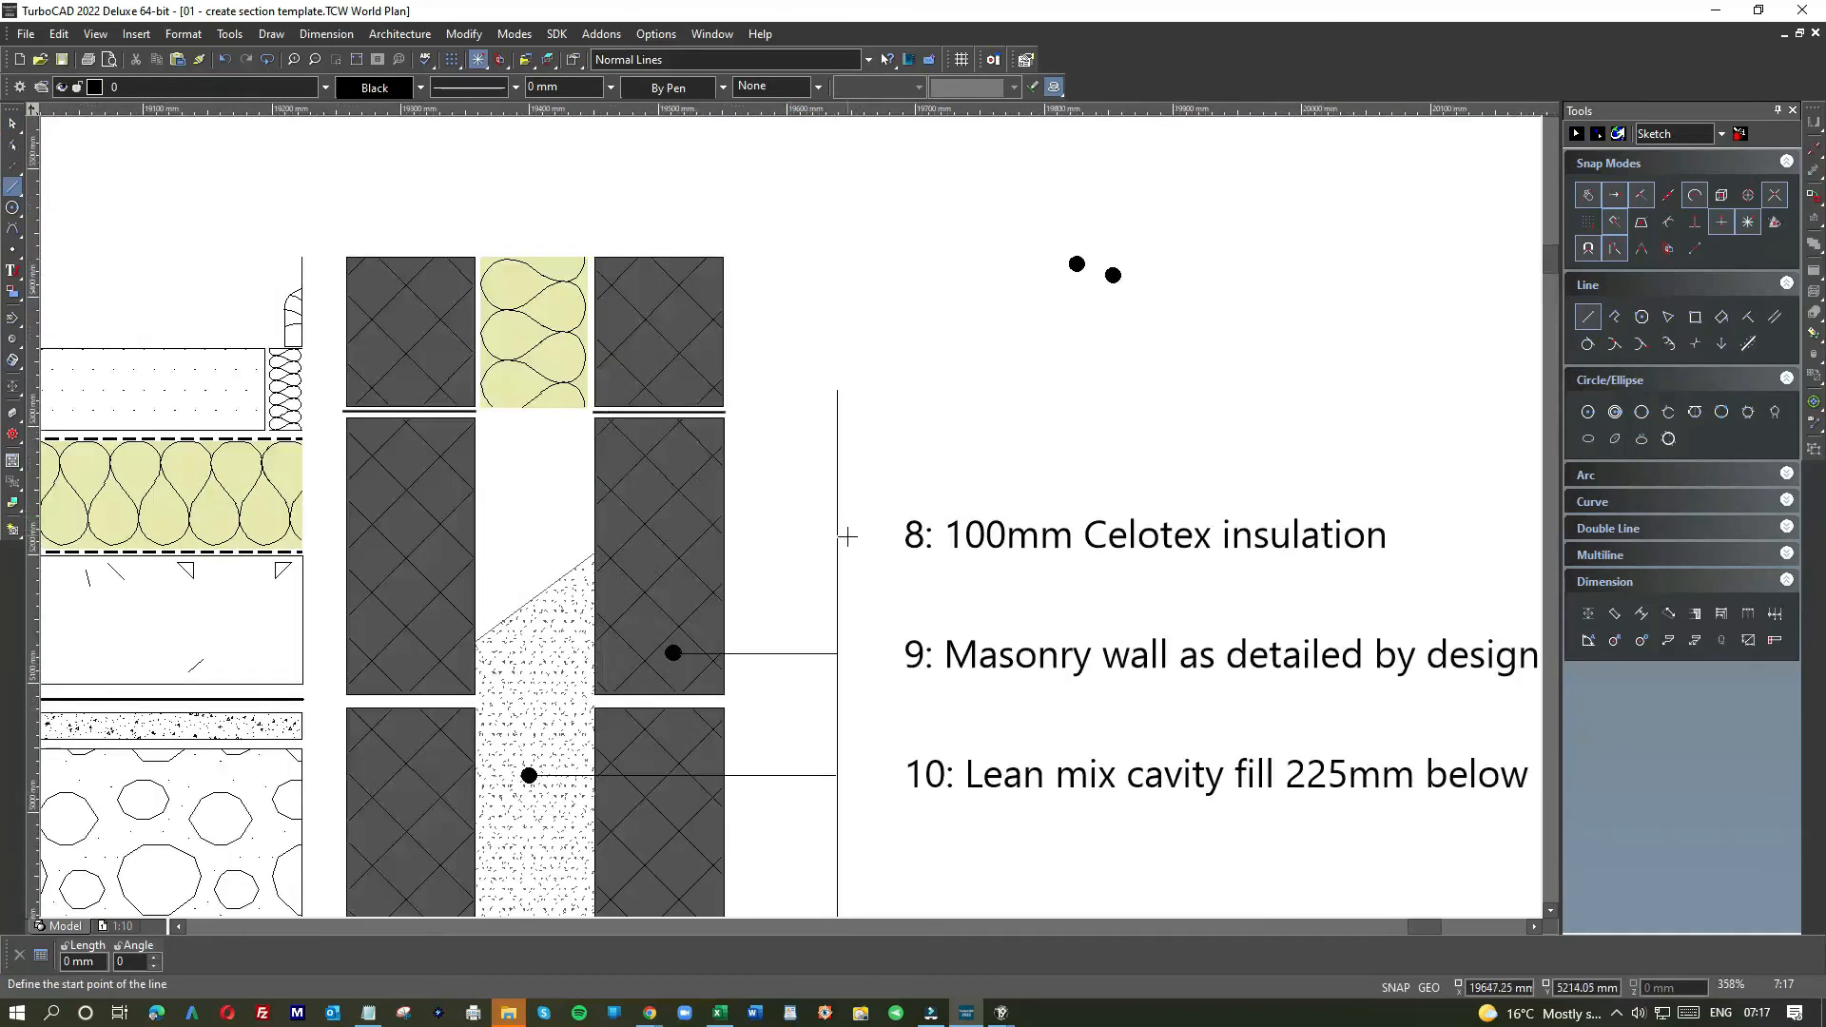
left_click(847, 536)
left_click(783, 537)
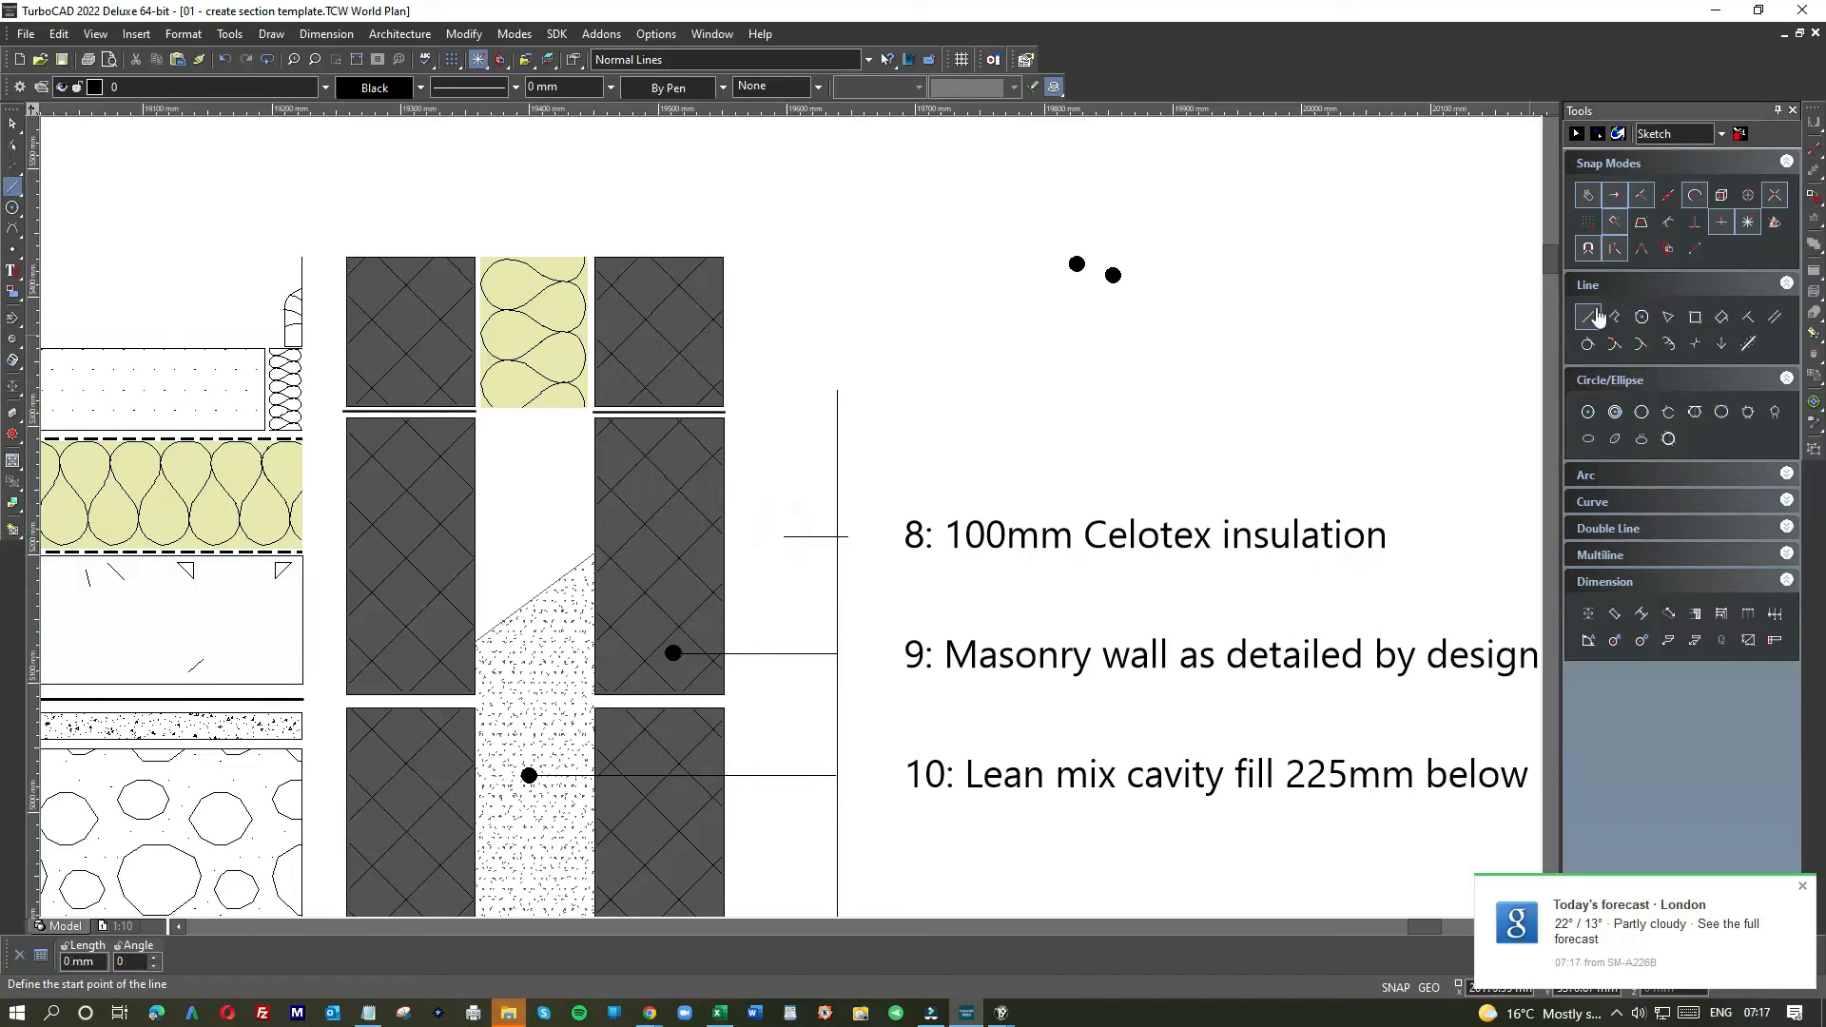
- With ortho off, draw an angled line from the inner end of label 8's short line into the cavity insulation
left_click(1589, 249)
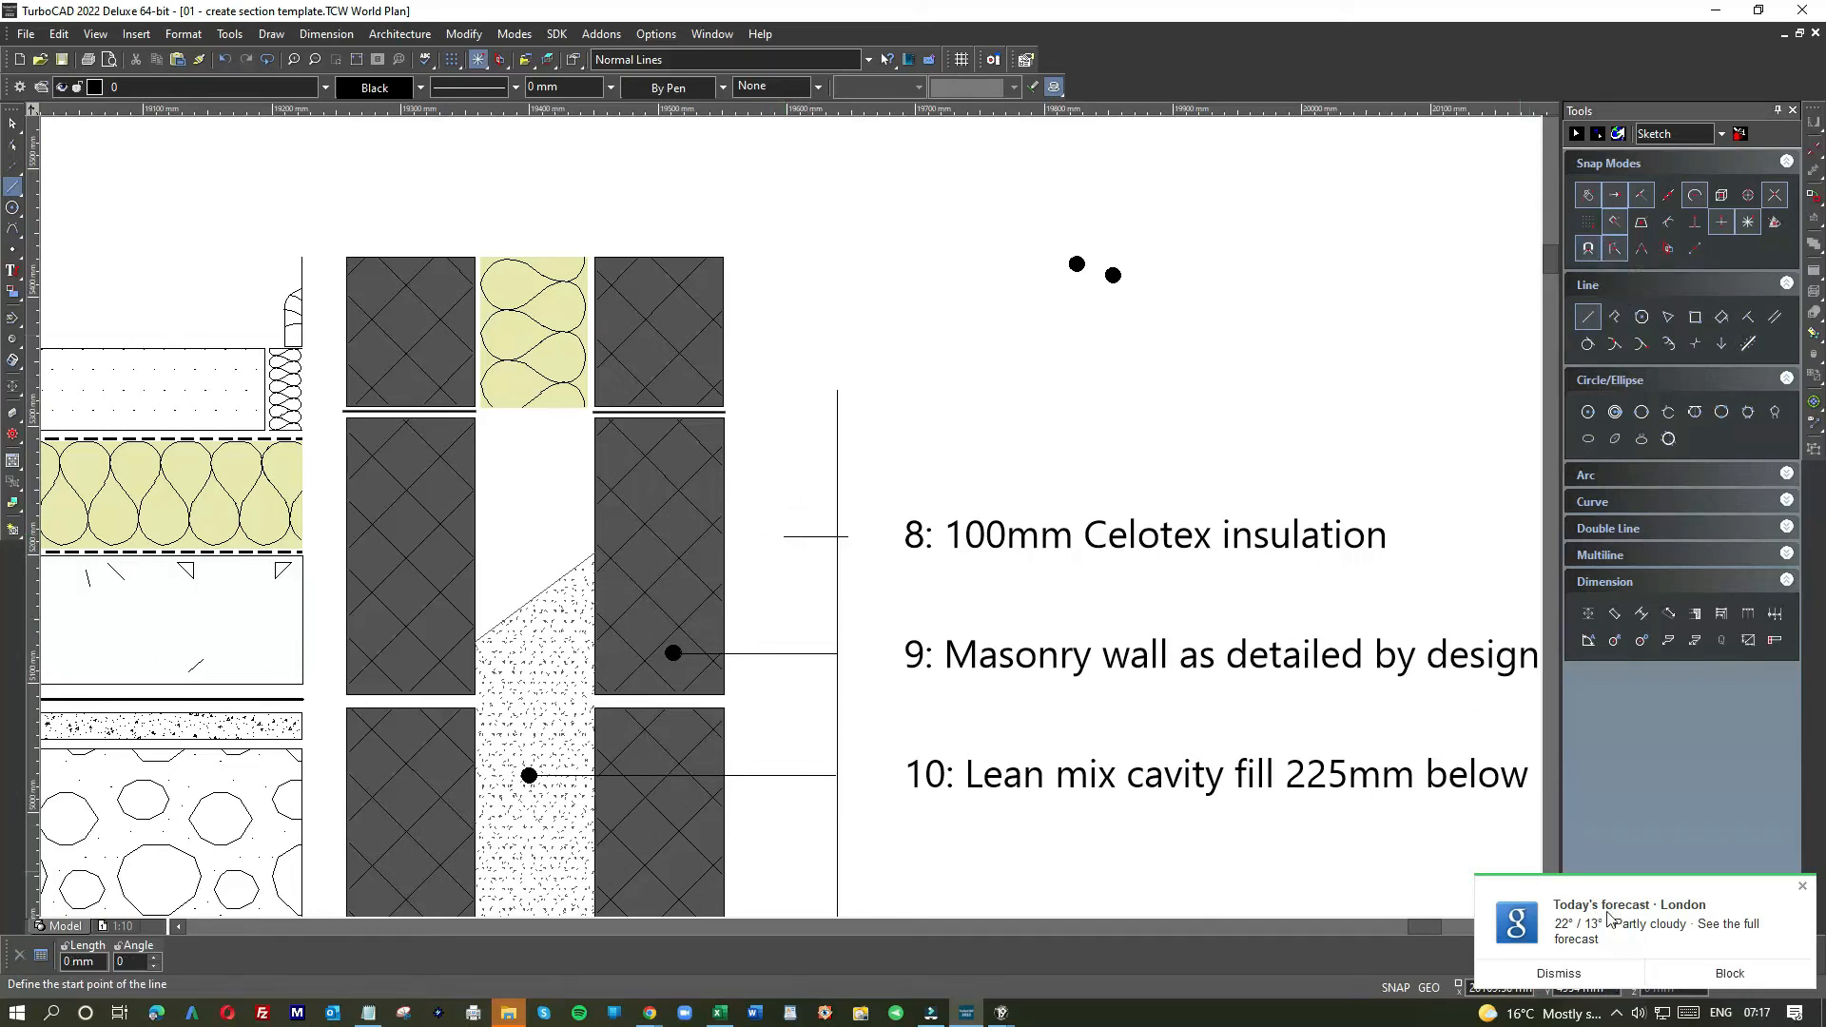
left_click(1589, 320)
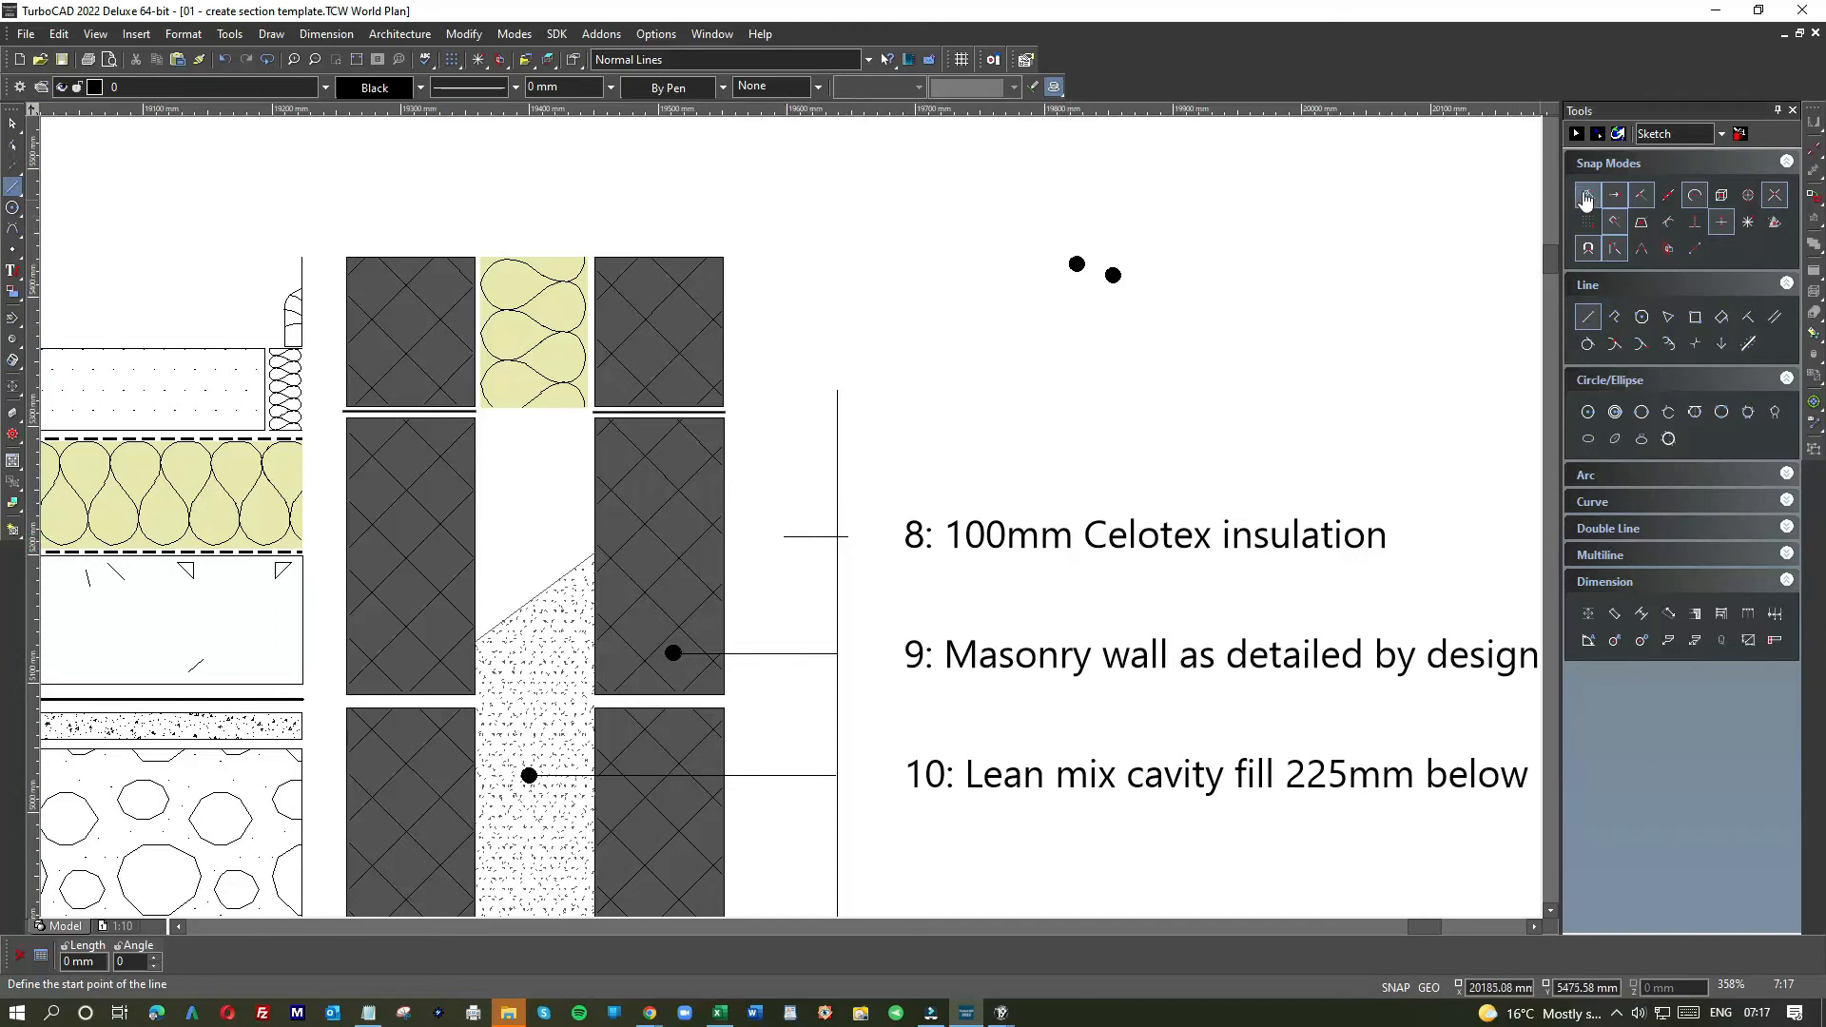
left_click(782, 537)
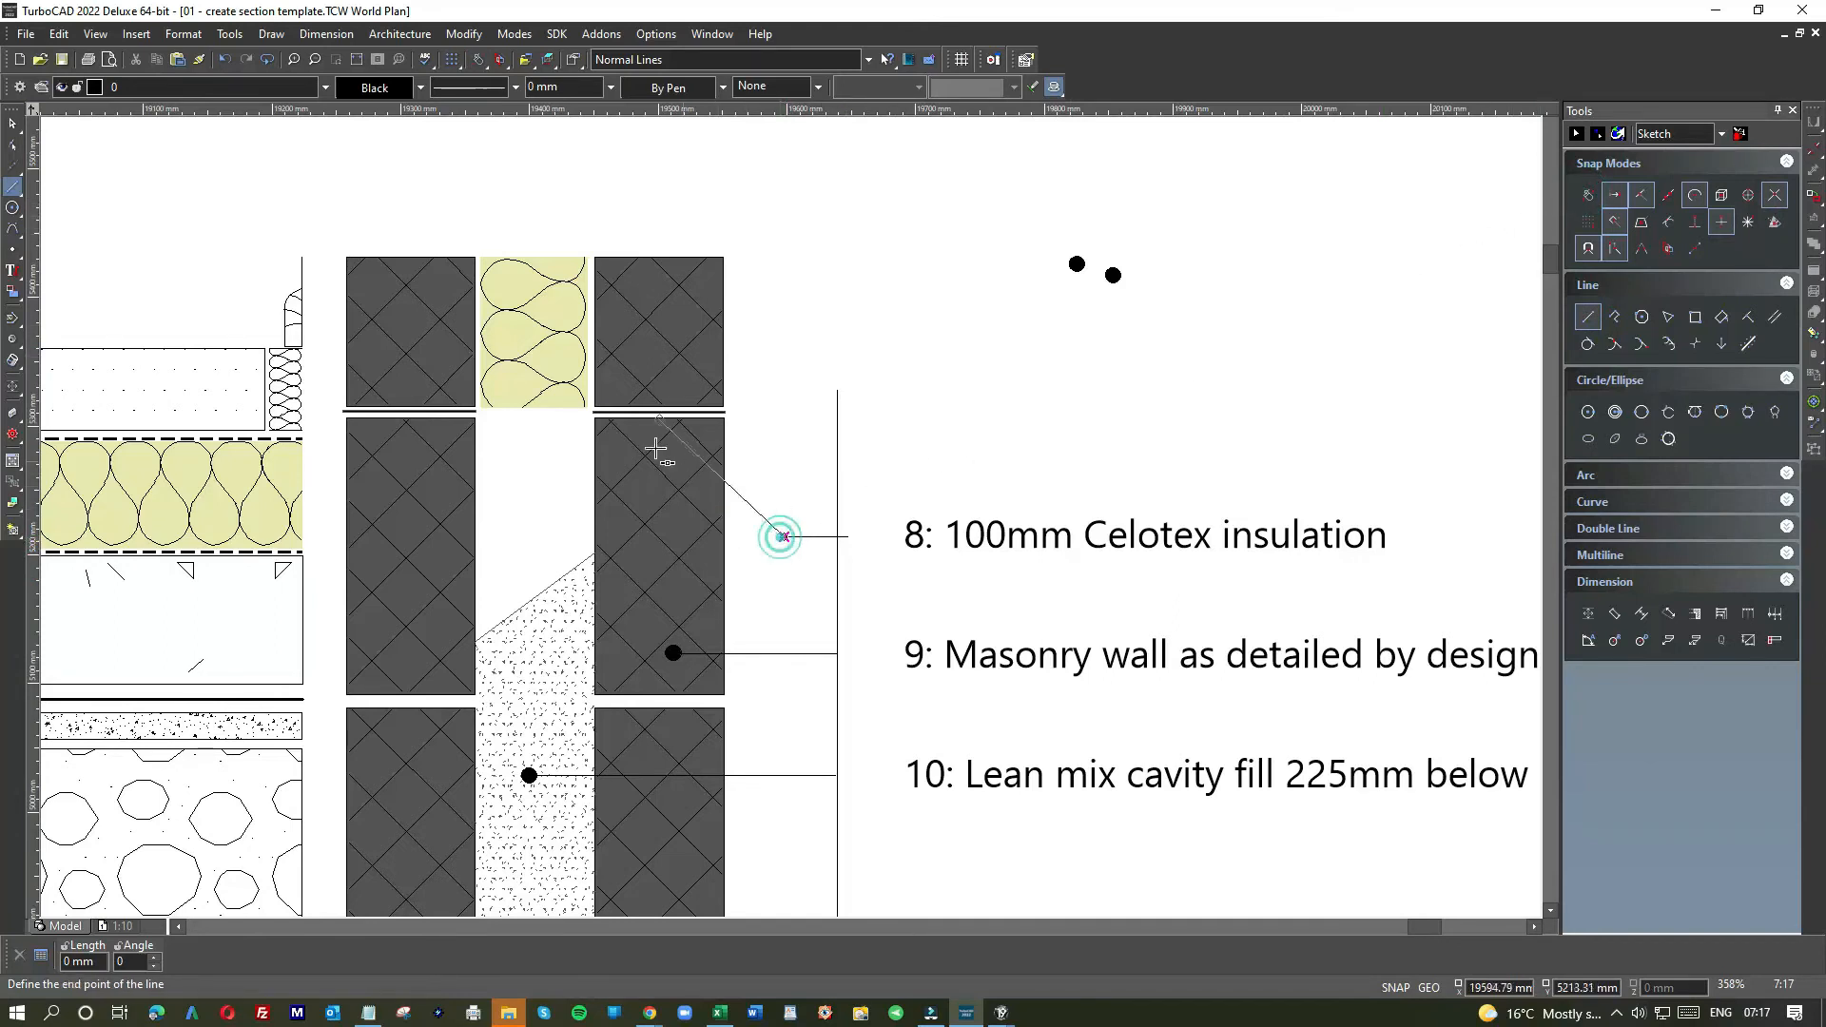
left_click(534, 320)
- Shorten the label end of label 8's horizontal leader segment to the vertical guide line
left_click(12, 122)
scroll(807, 544, "up", 2)
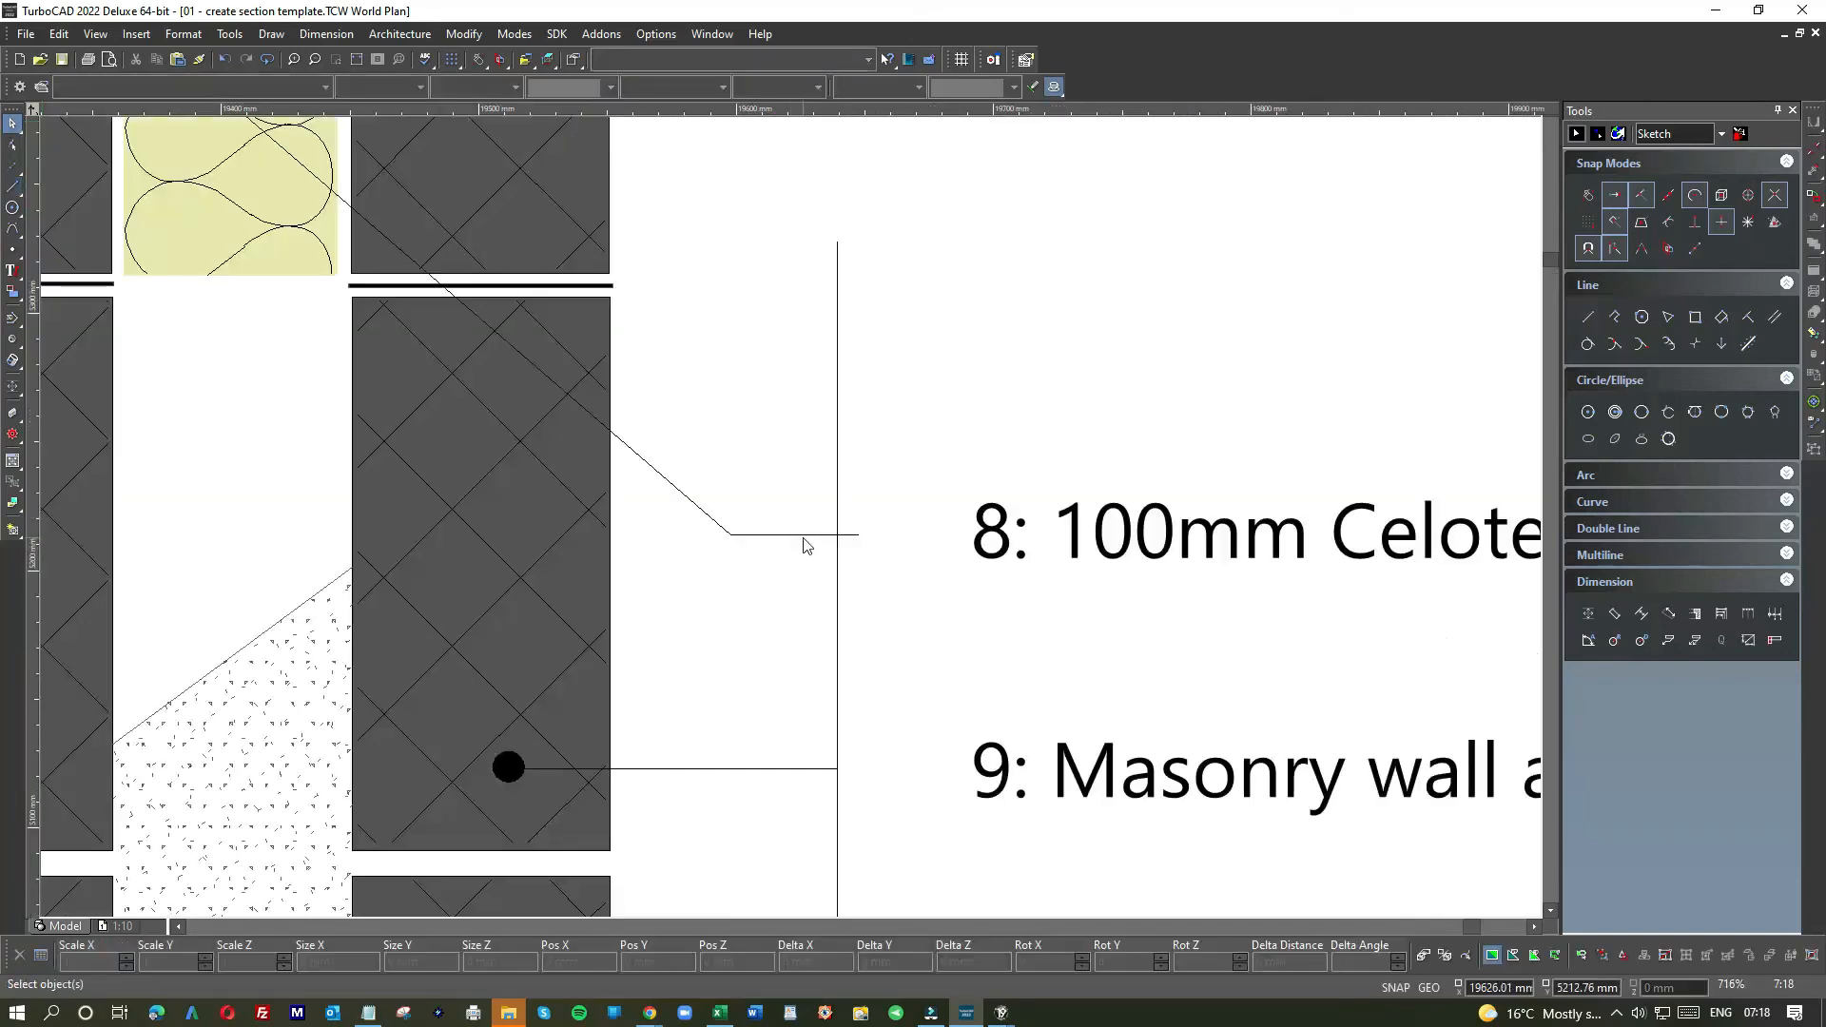
left_click(804, 534)
left_click(855, 535)
left_click(839, 534)
left_click(868, 481)
- Move the spare dot nearest the wall onto the insulation end of label 8's angled leader line
scroll(868, 482, "down", 2)
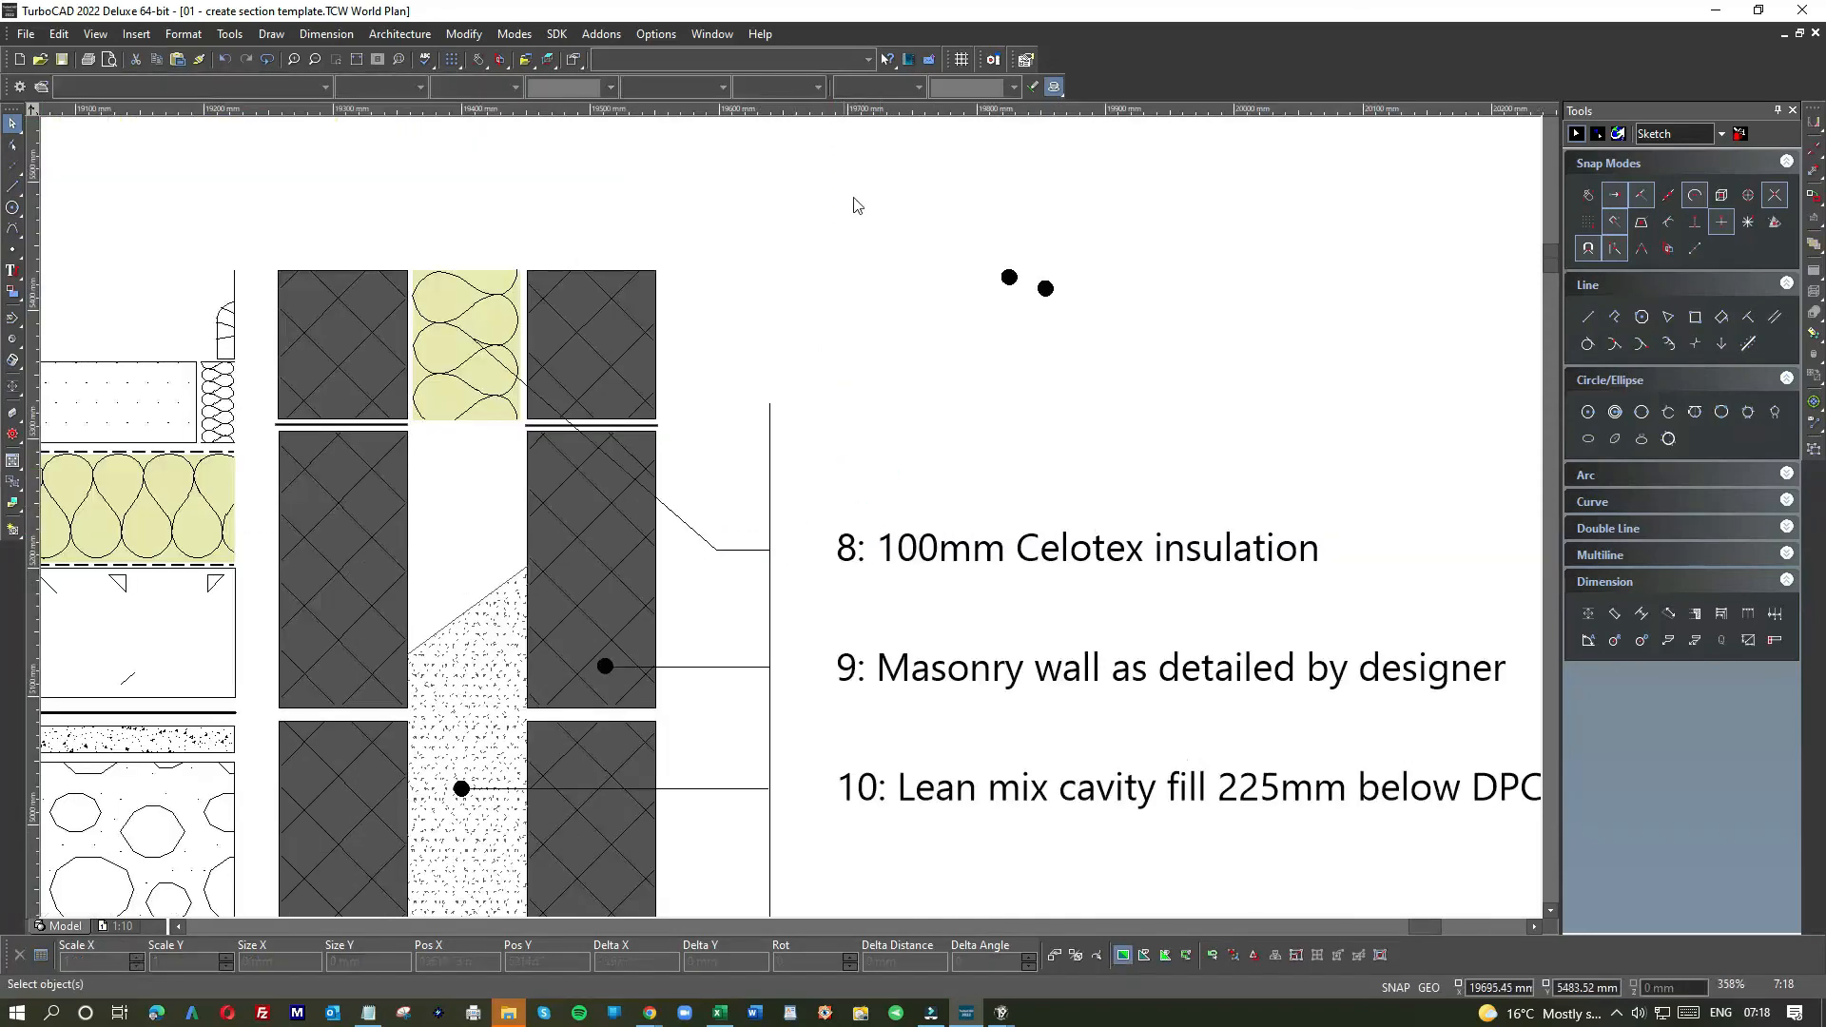
left_click_drag(955, 223, 479, 217)
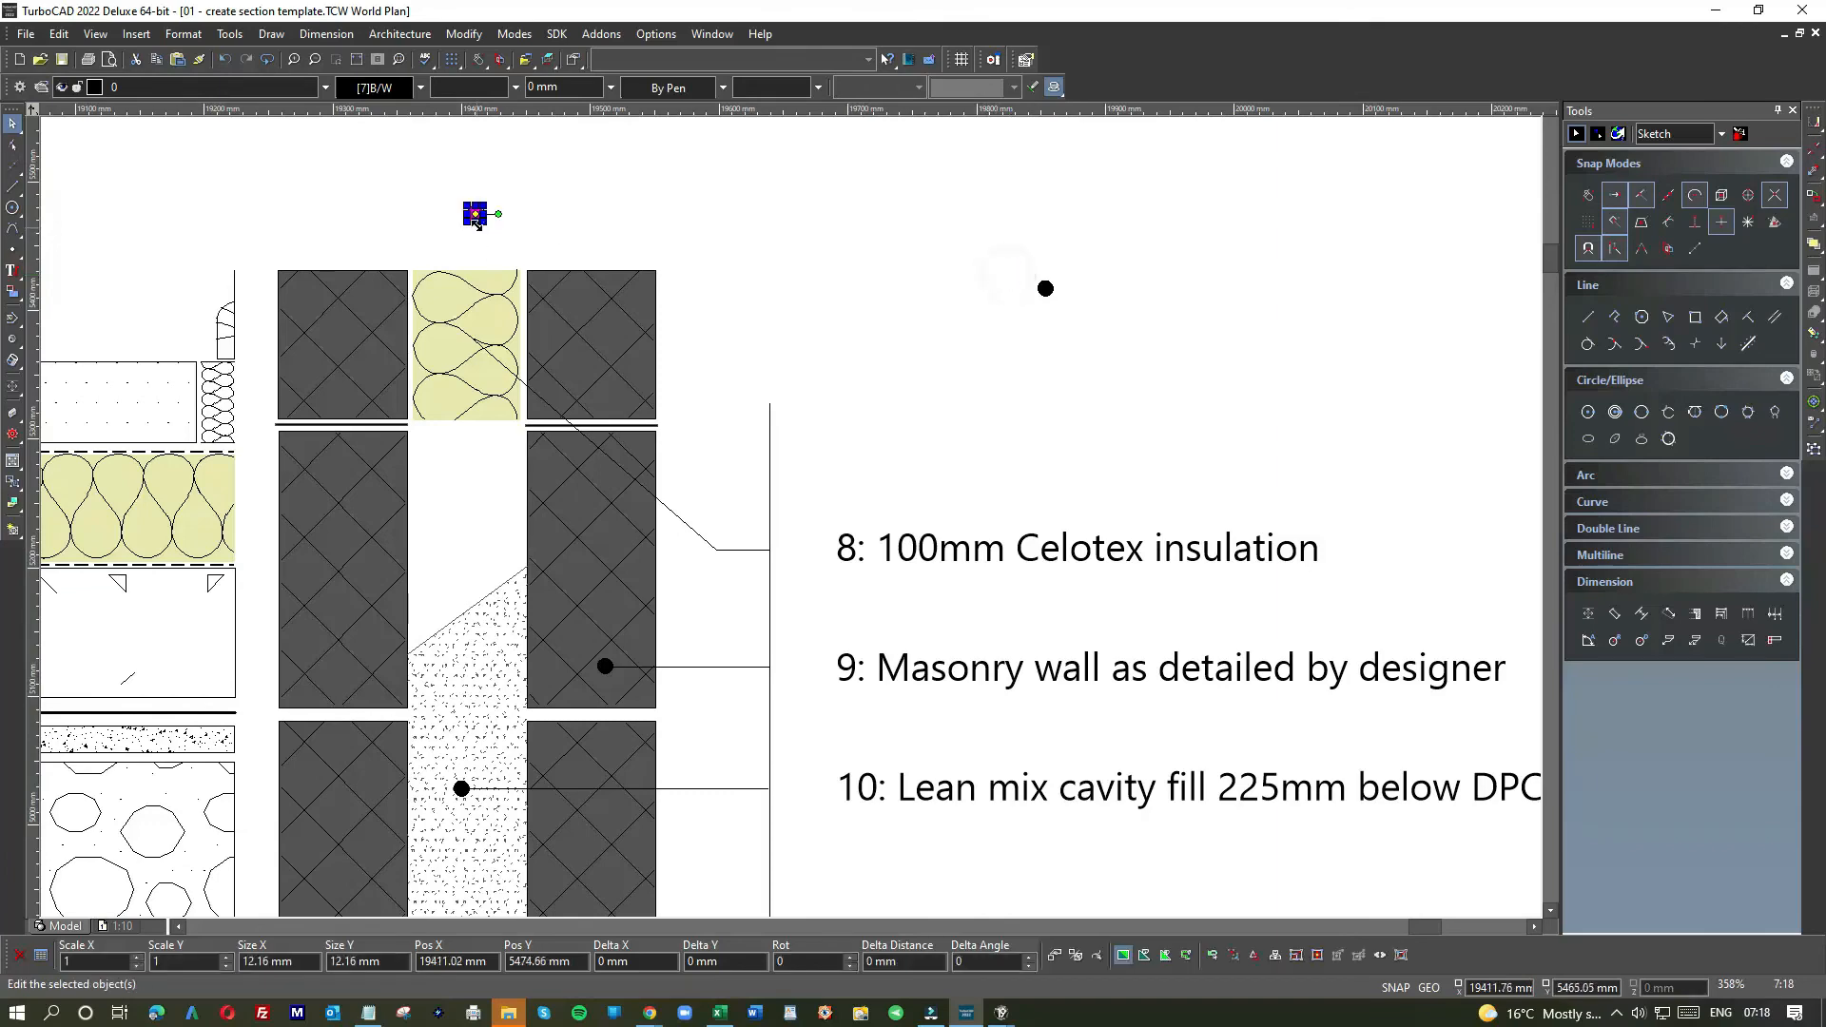
scroll(478, 217, "up", 4)
left_click_drag(796, 491, 777, 651)
scroll(790, 528, "down", 2)
left_click(890, 395)
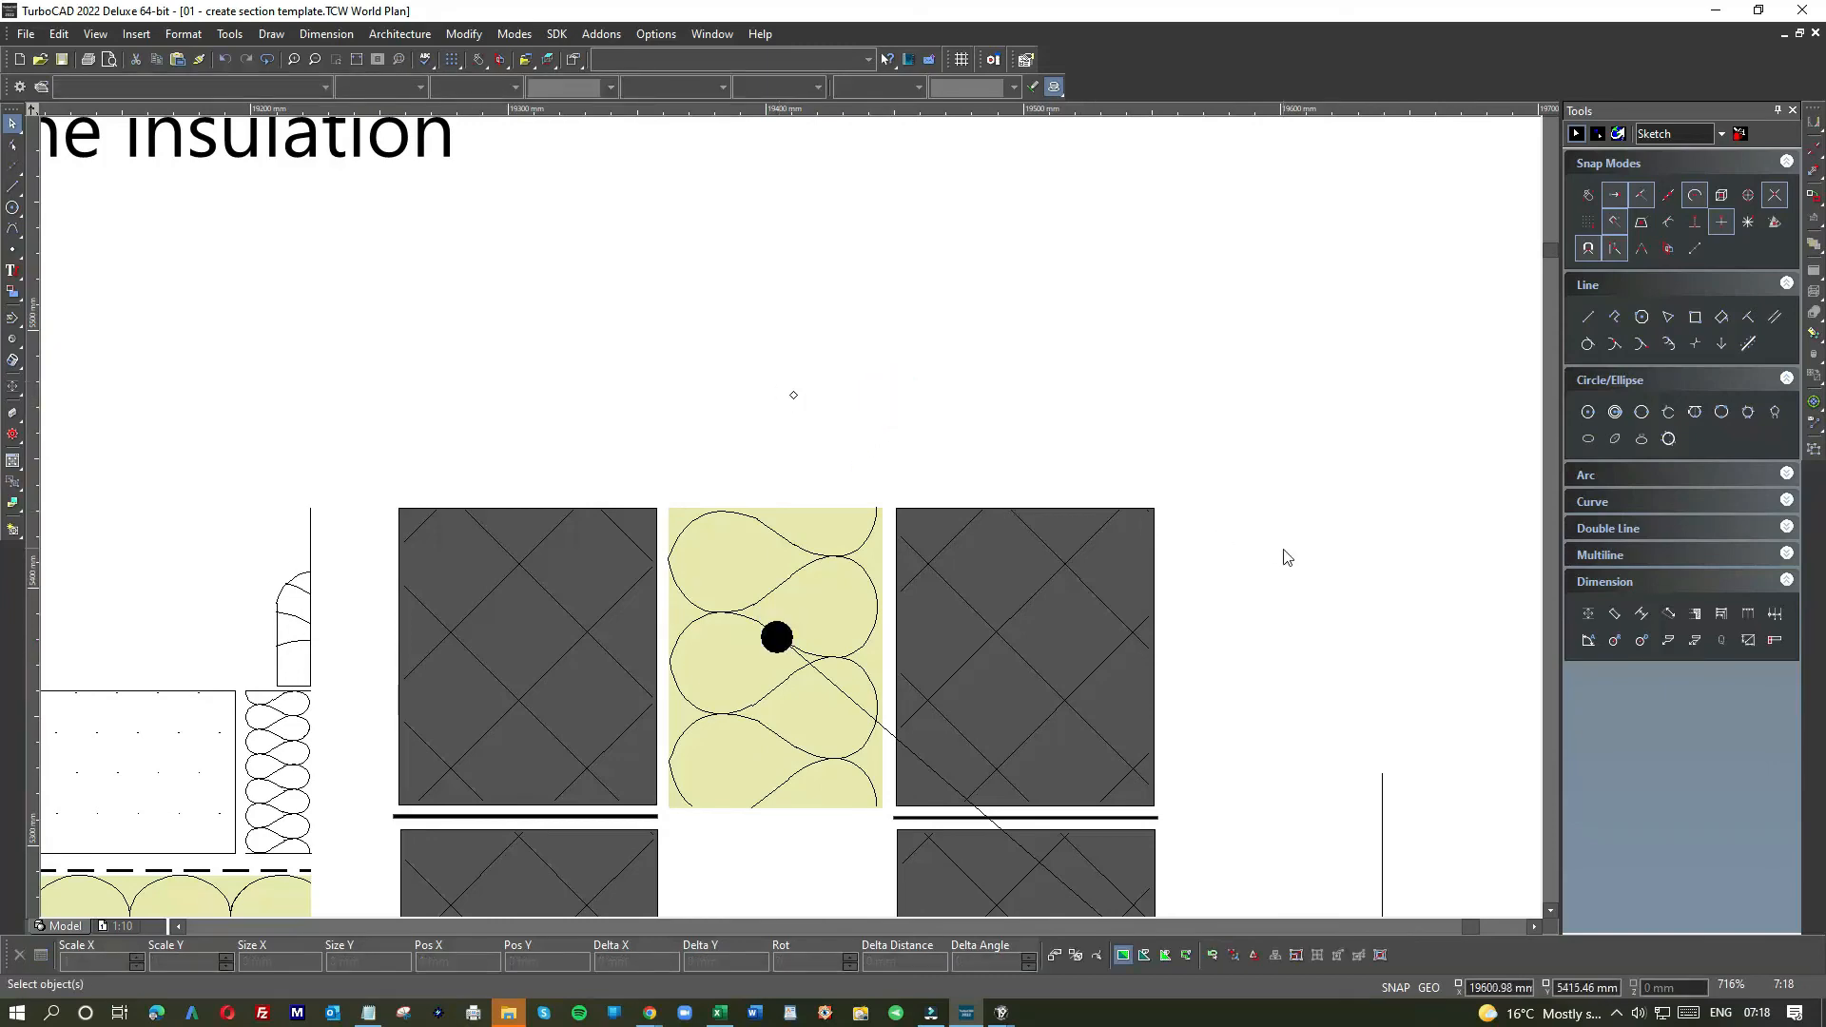
- Delete the vertical guide line beside labels 8 to 10 and the last spare dot above them
scroll(796, 526, "down", 2)
scroll(834, 689, "down", 2)
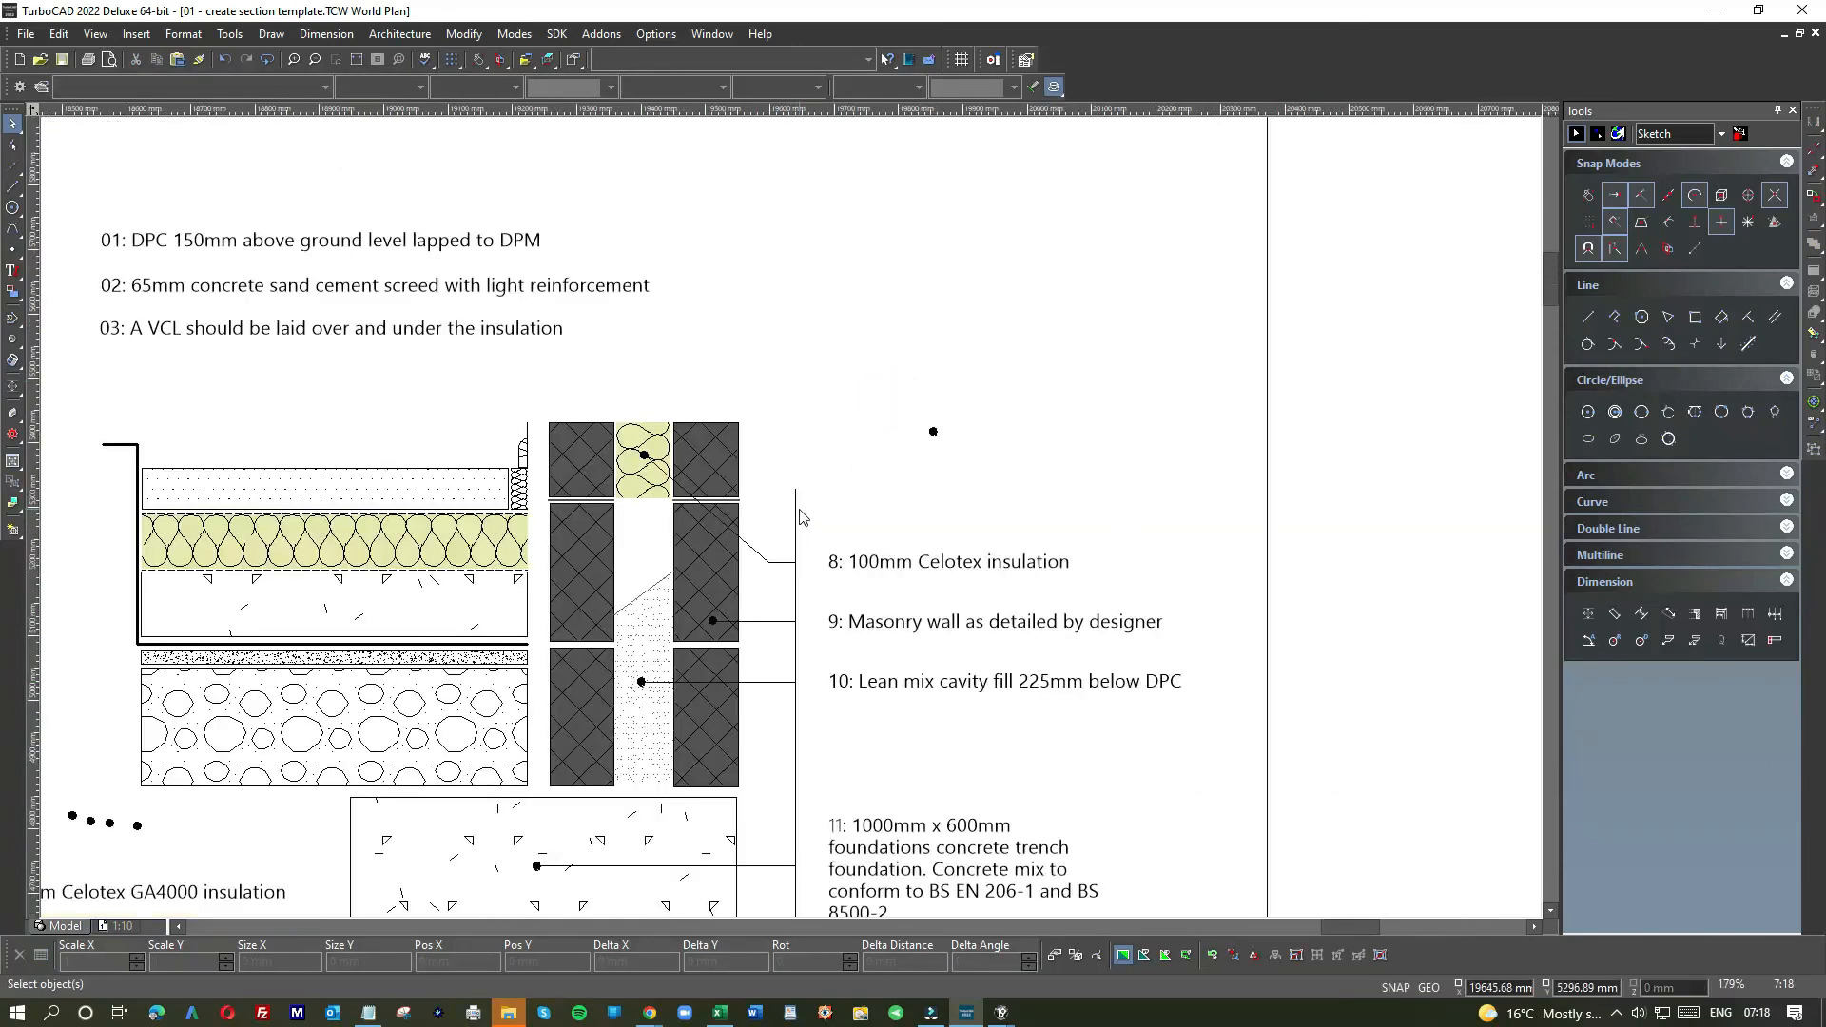
left_click(796, 508)
key("Escape")
left_click(907, 403)
left_click(933, 424)
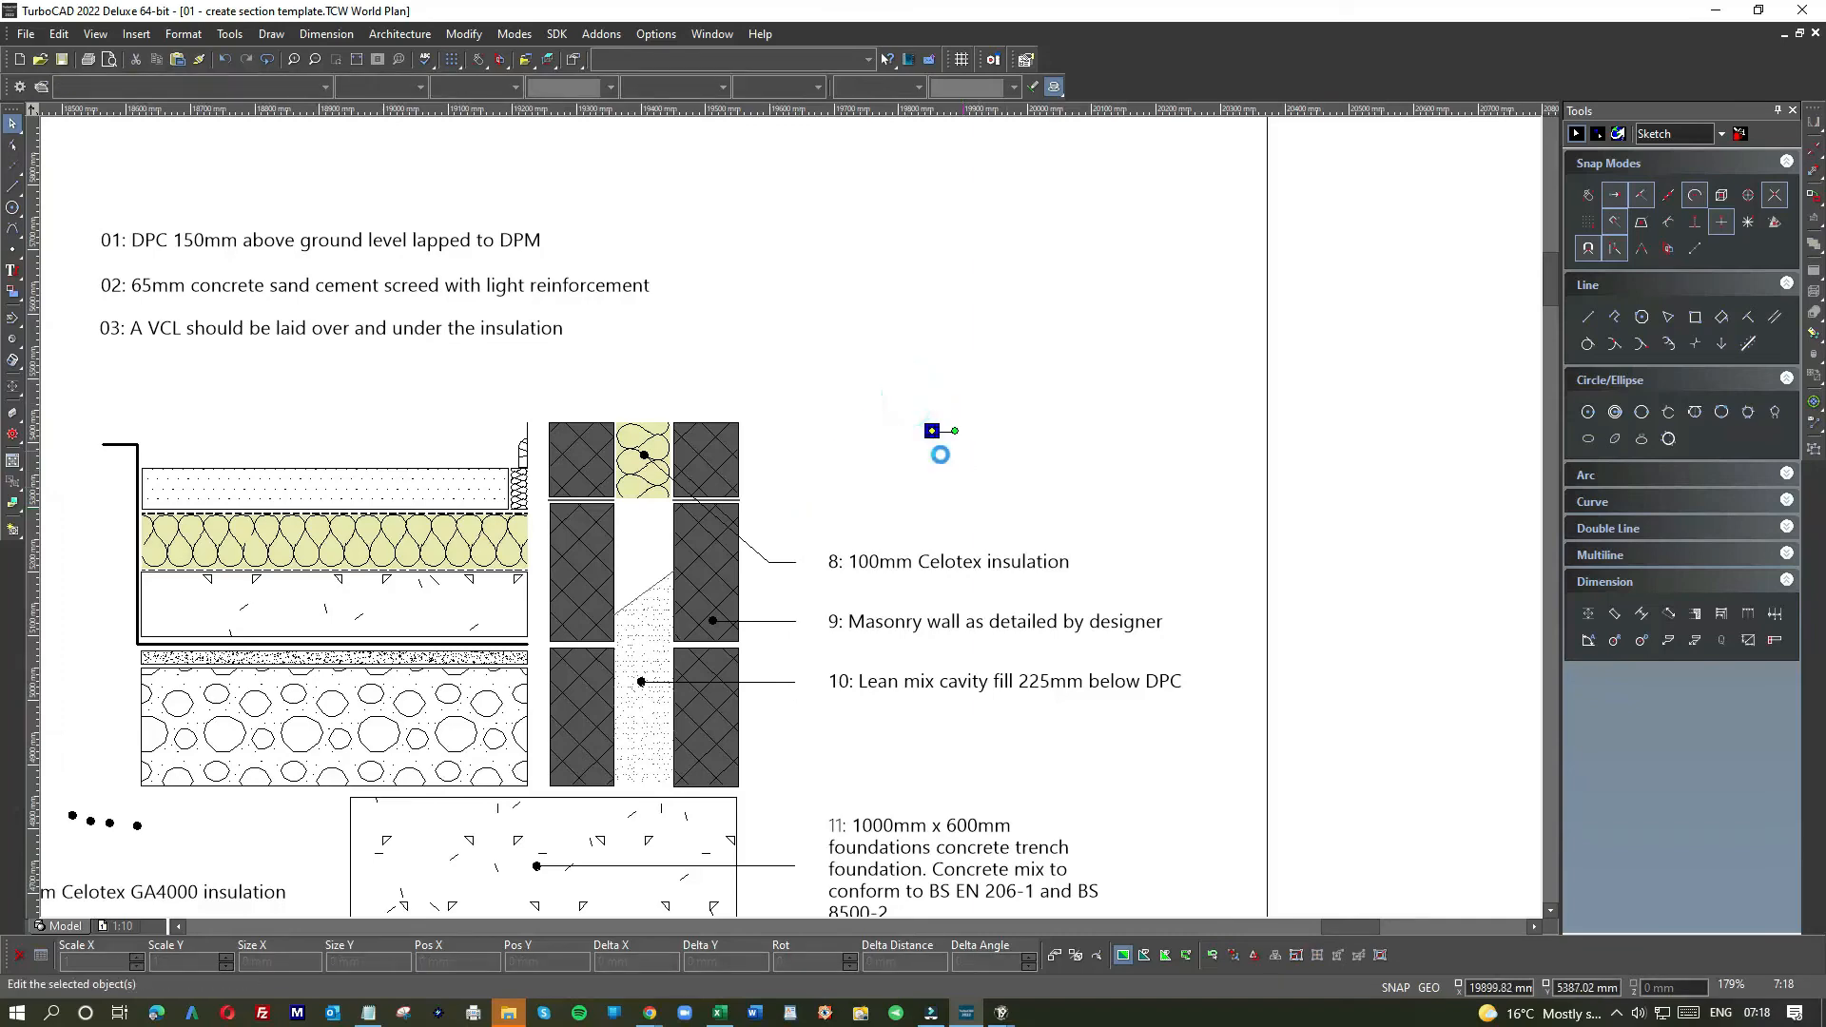
- Check the Trench Foundations reference detail's leaders, then move labels 01 to 03 horizontally towards the cavity wall on the new sheet
scroll(773, 662, "down", 2)
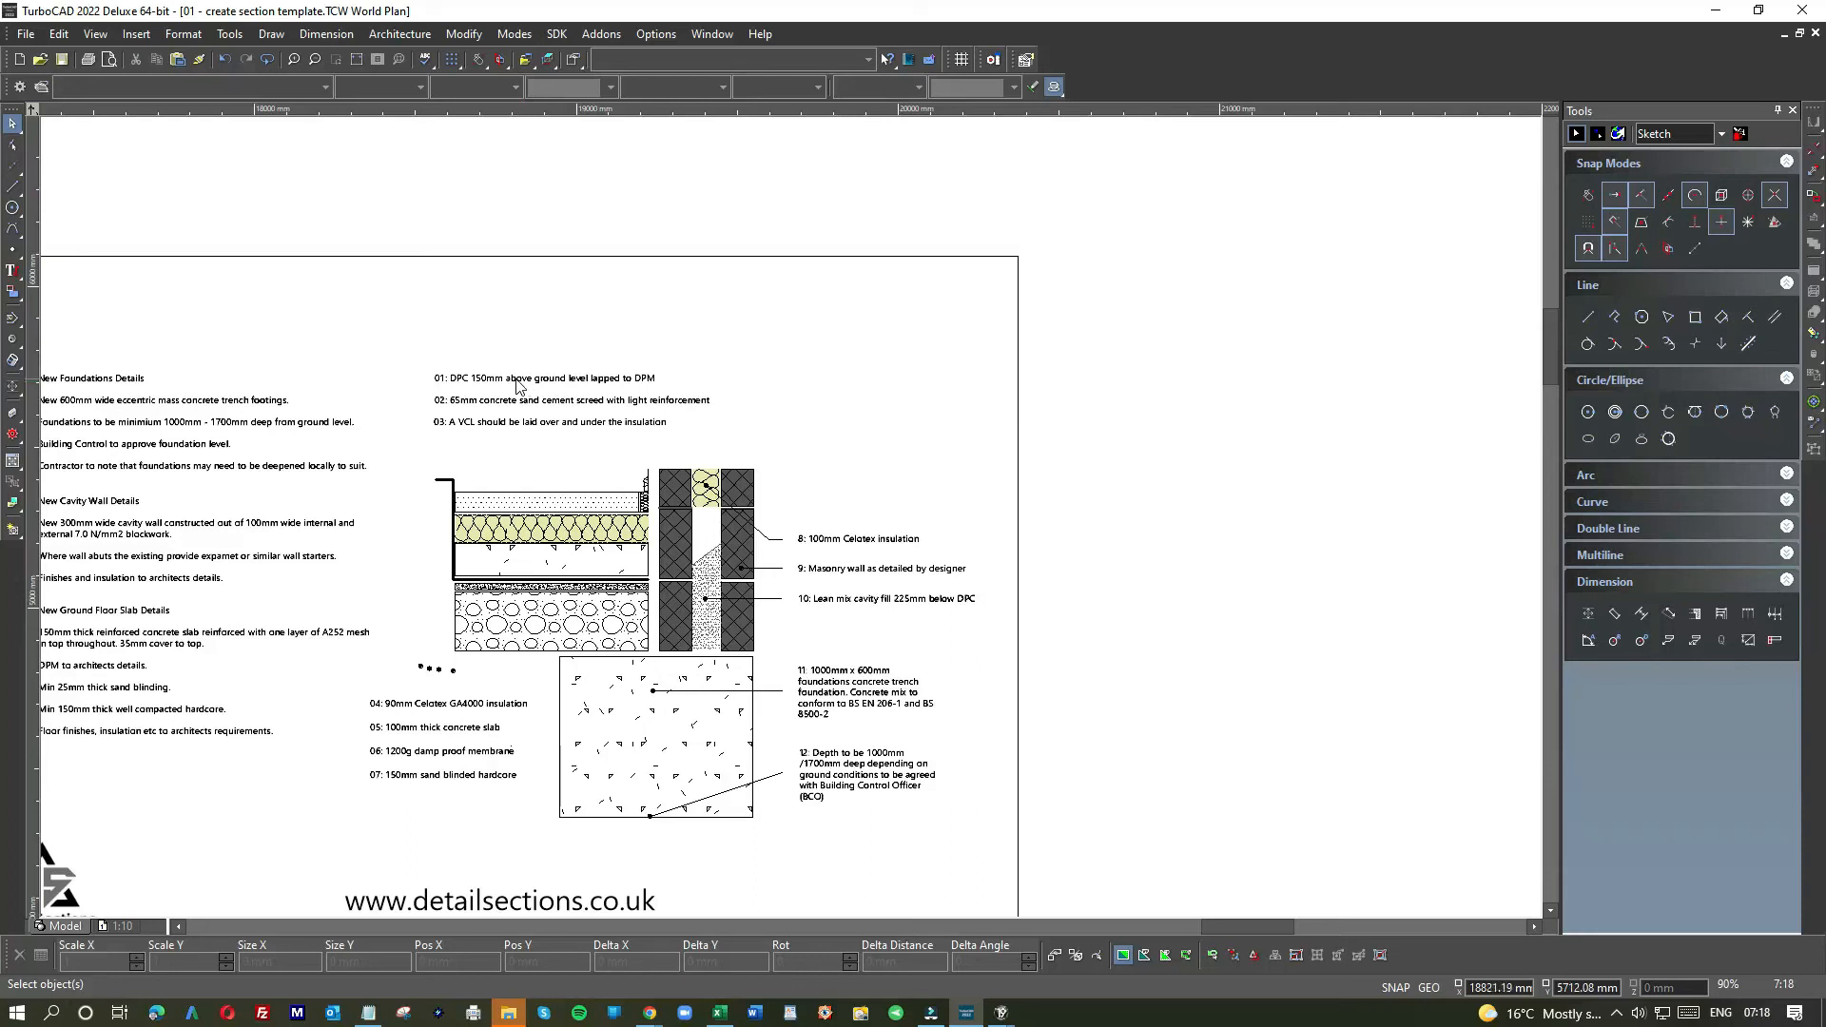
scroll(493, 403, "down", 2)
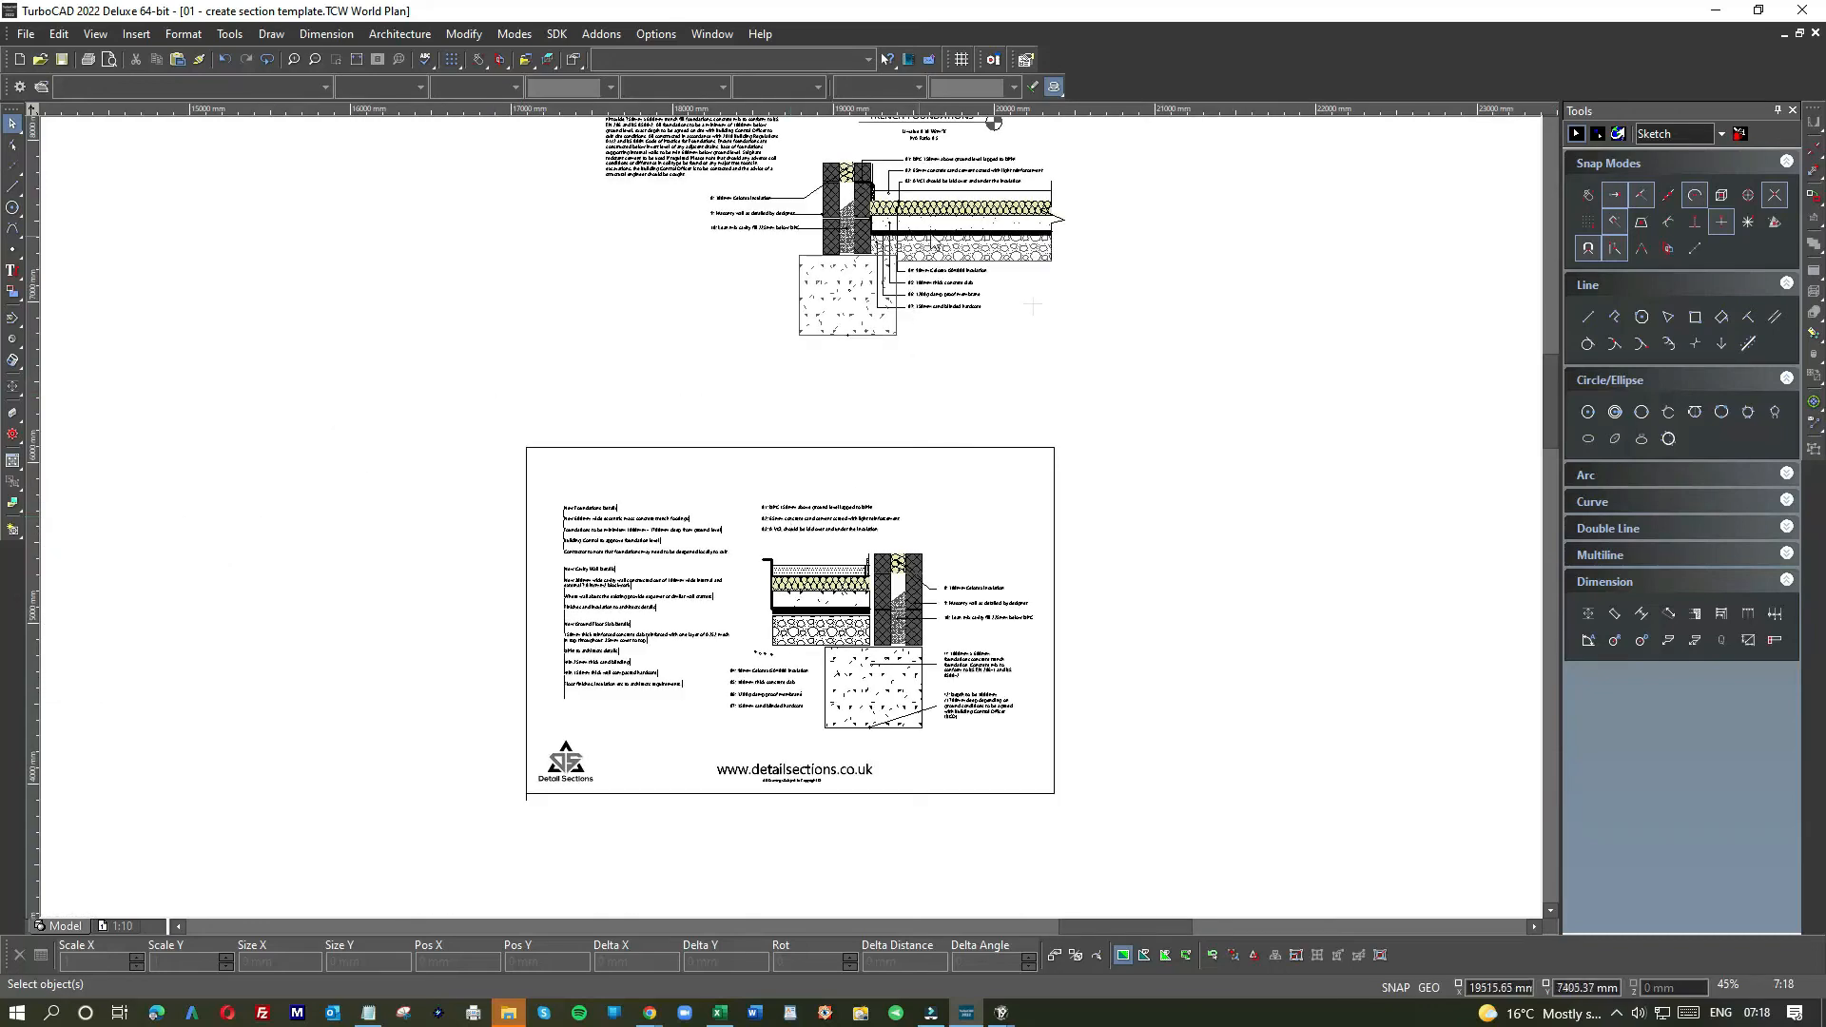
scroll(956, 207, "up", 2)
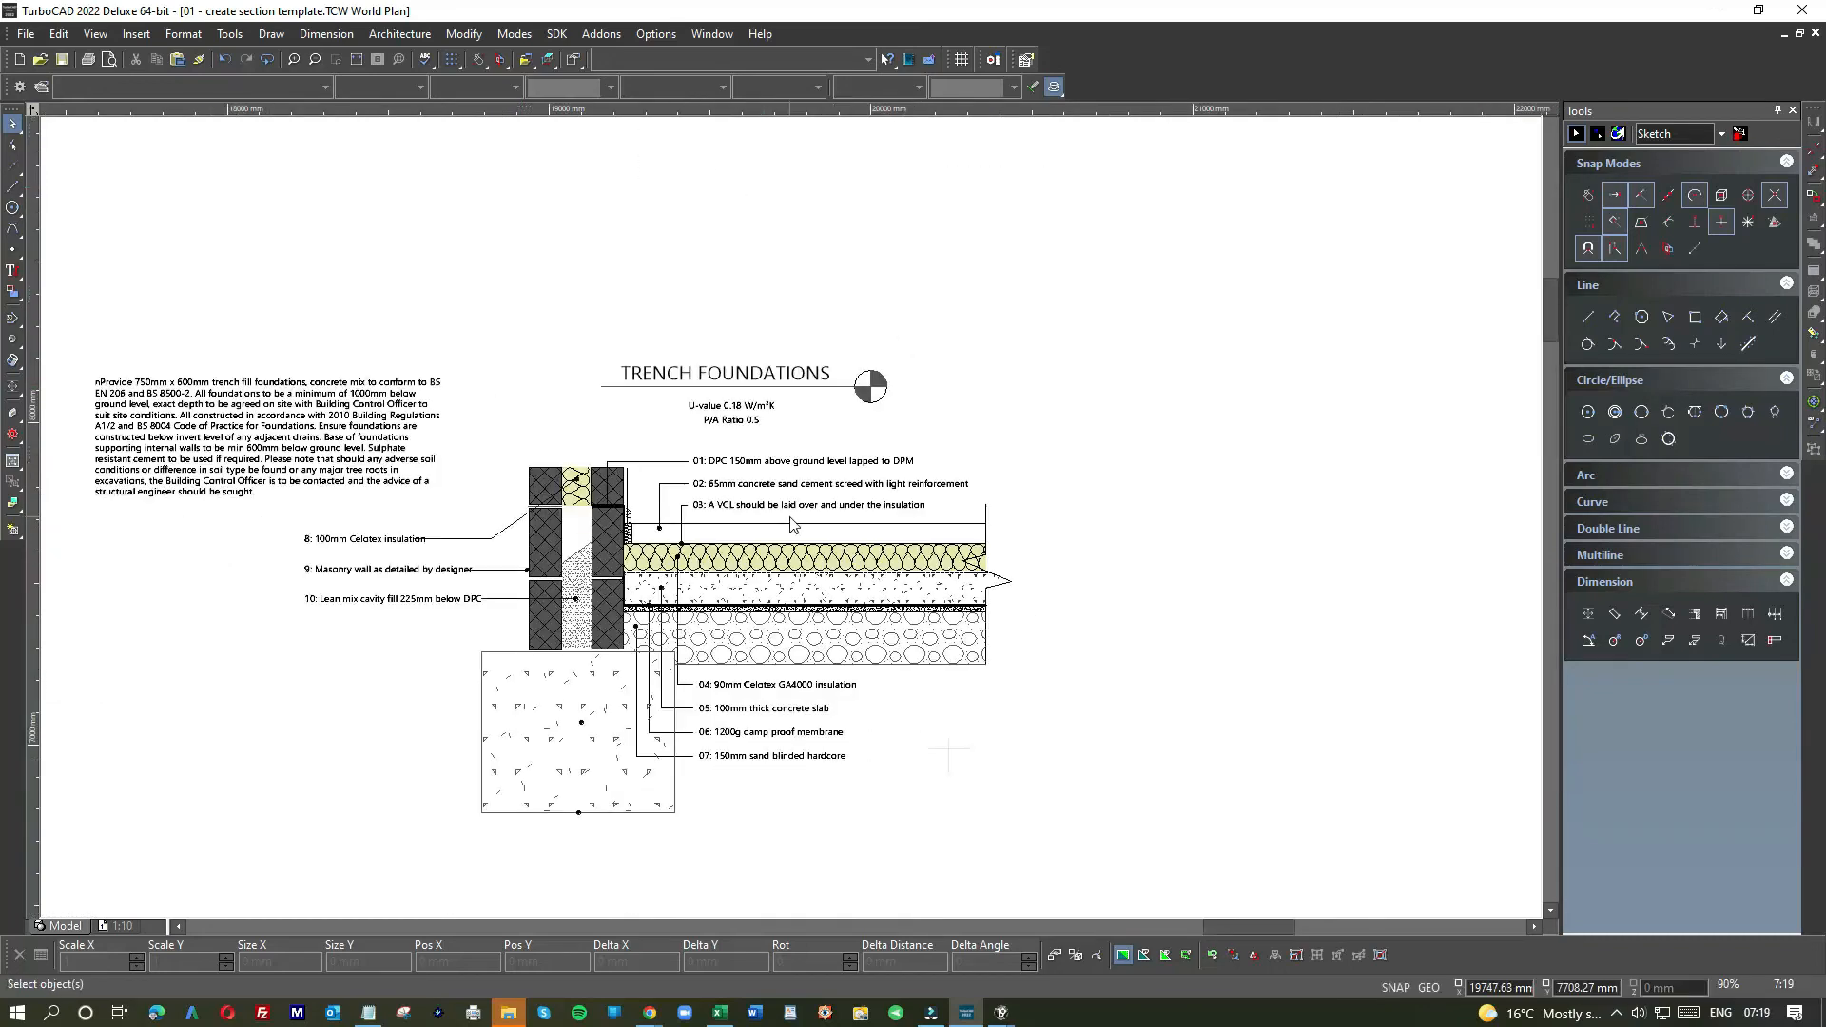
scroll(791, 523, "up", 2)
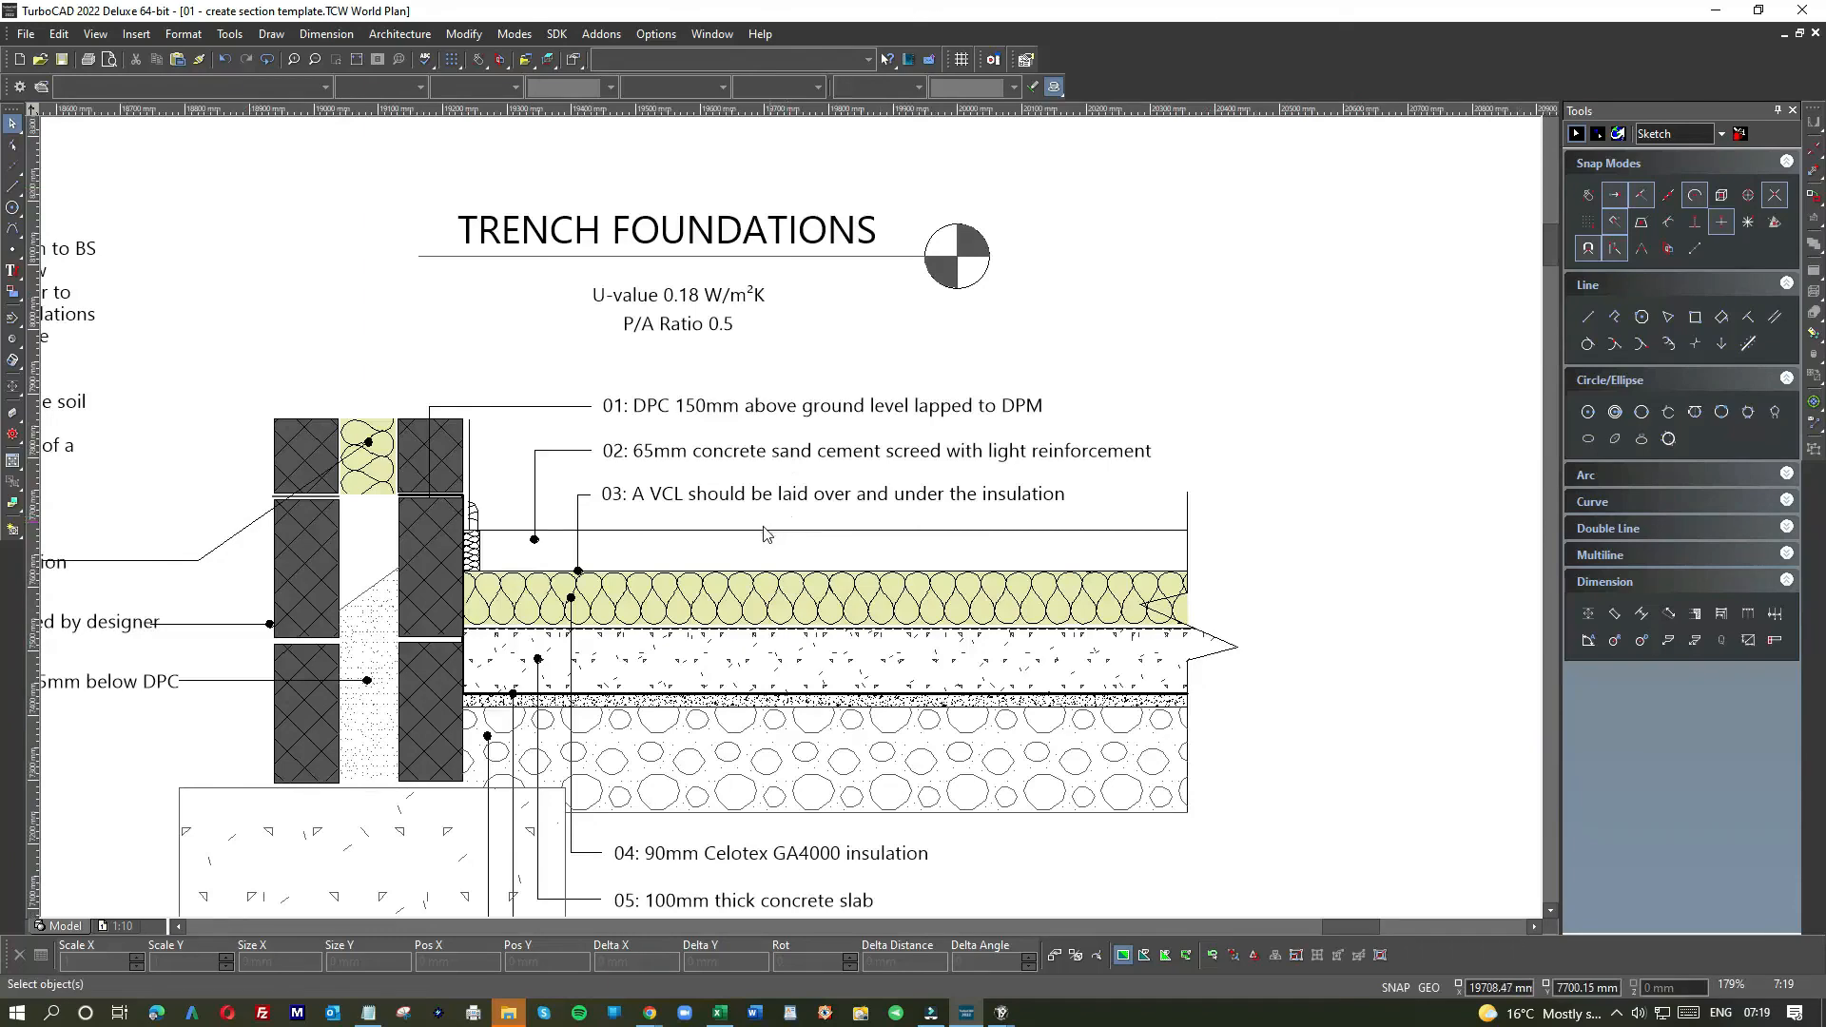
scroll(539, 661, "down", 2)
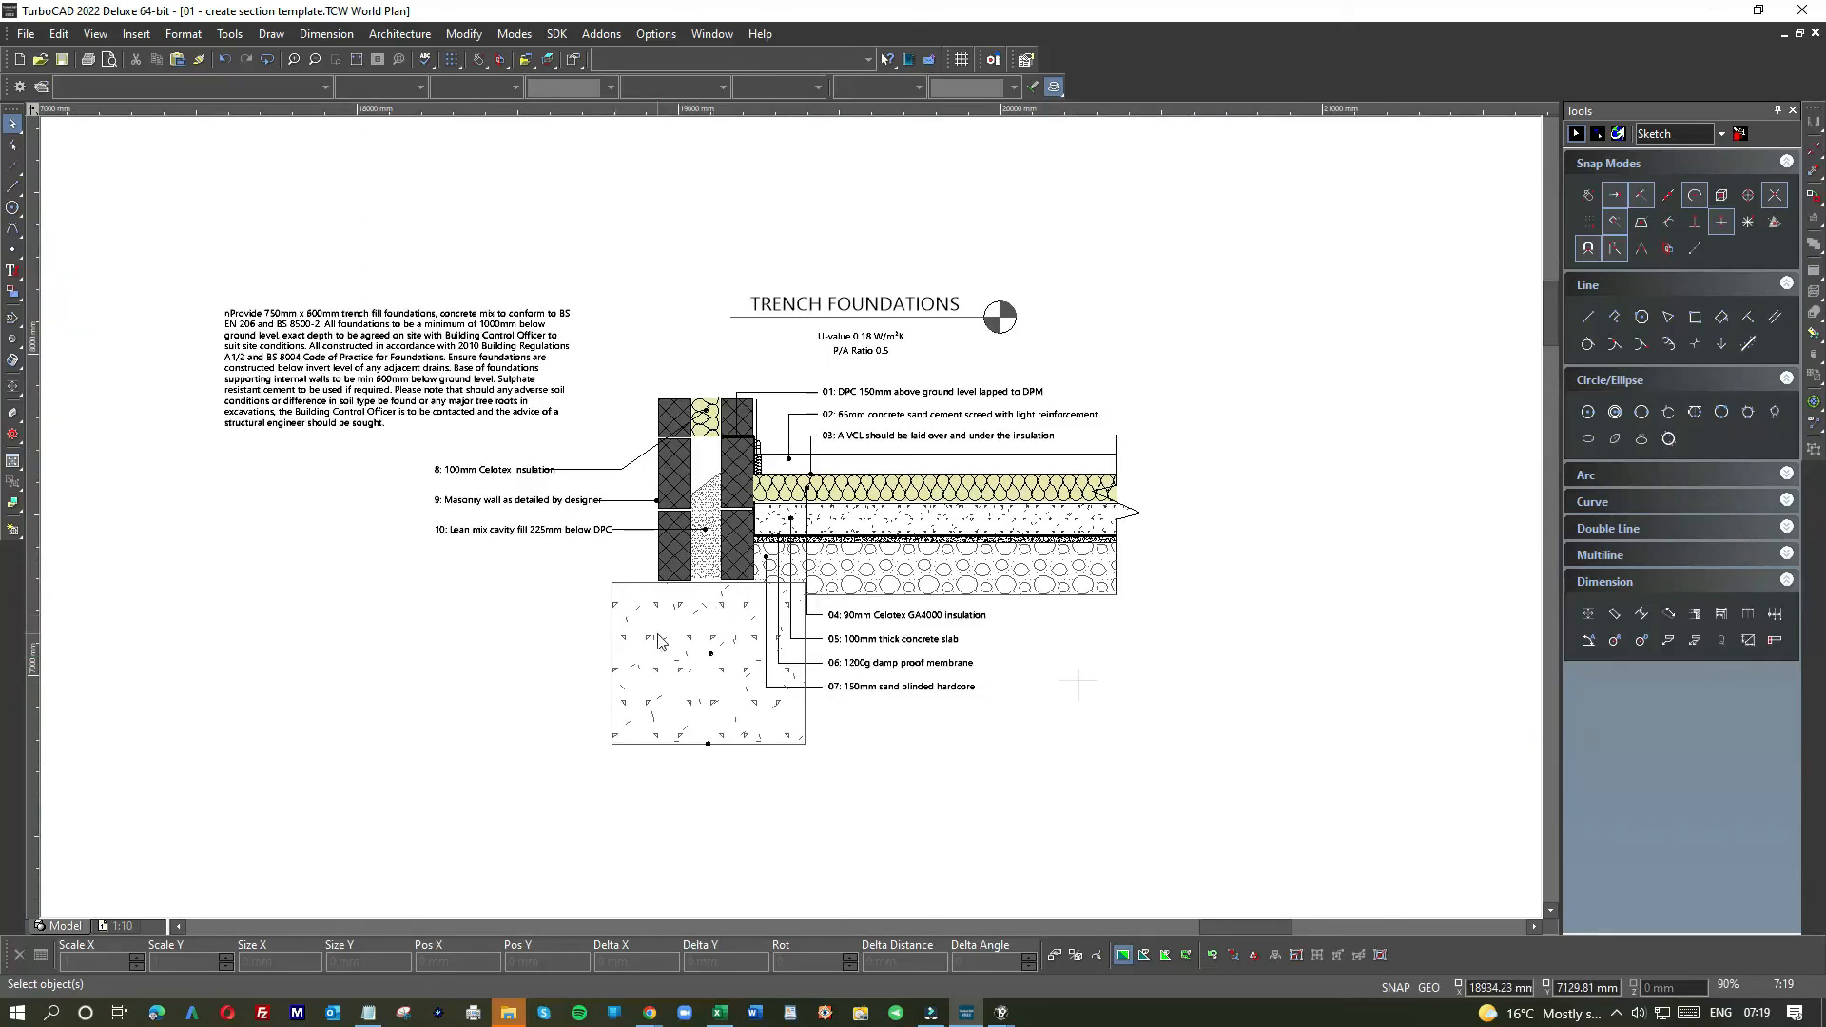
scroll(659, 642, "down", 2)
scroll(769, 767, "up", 4)
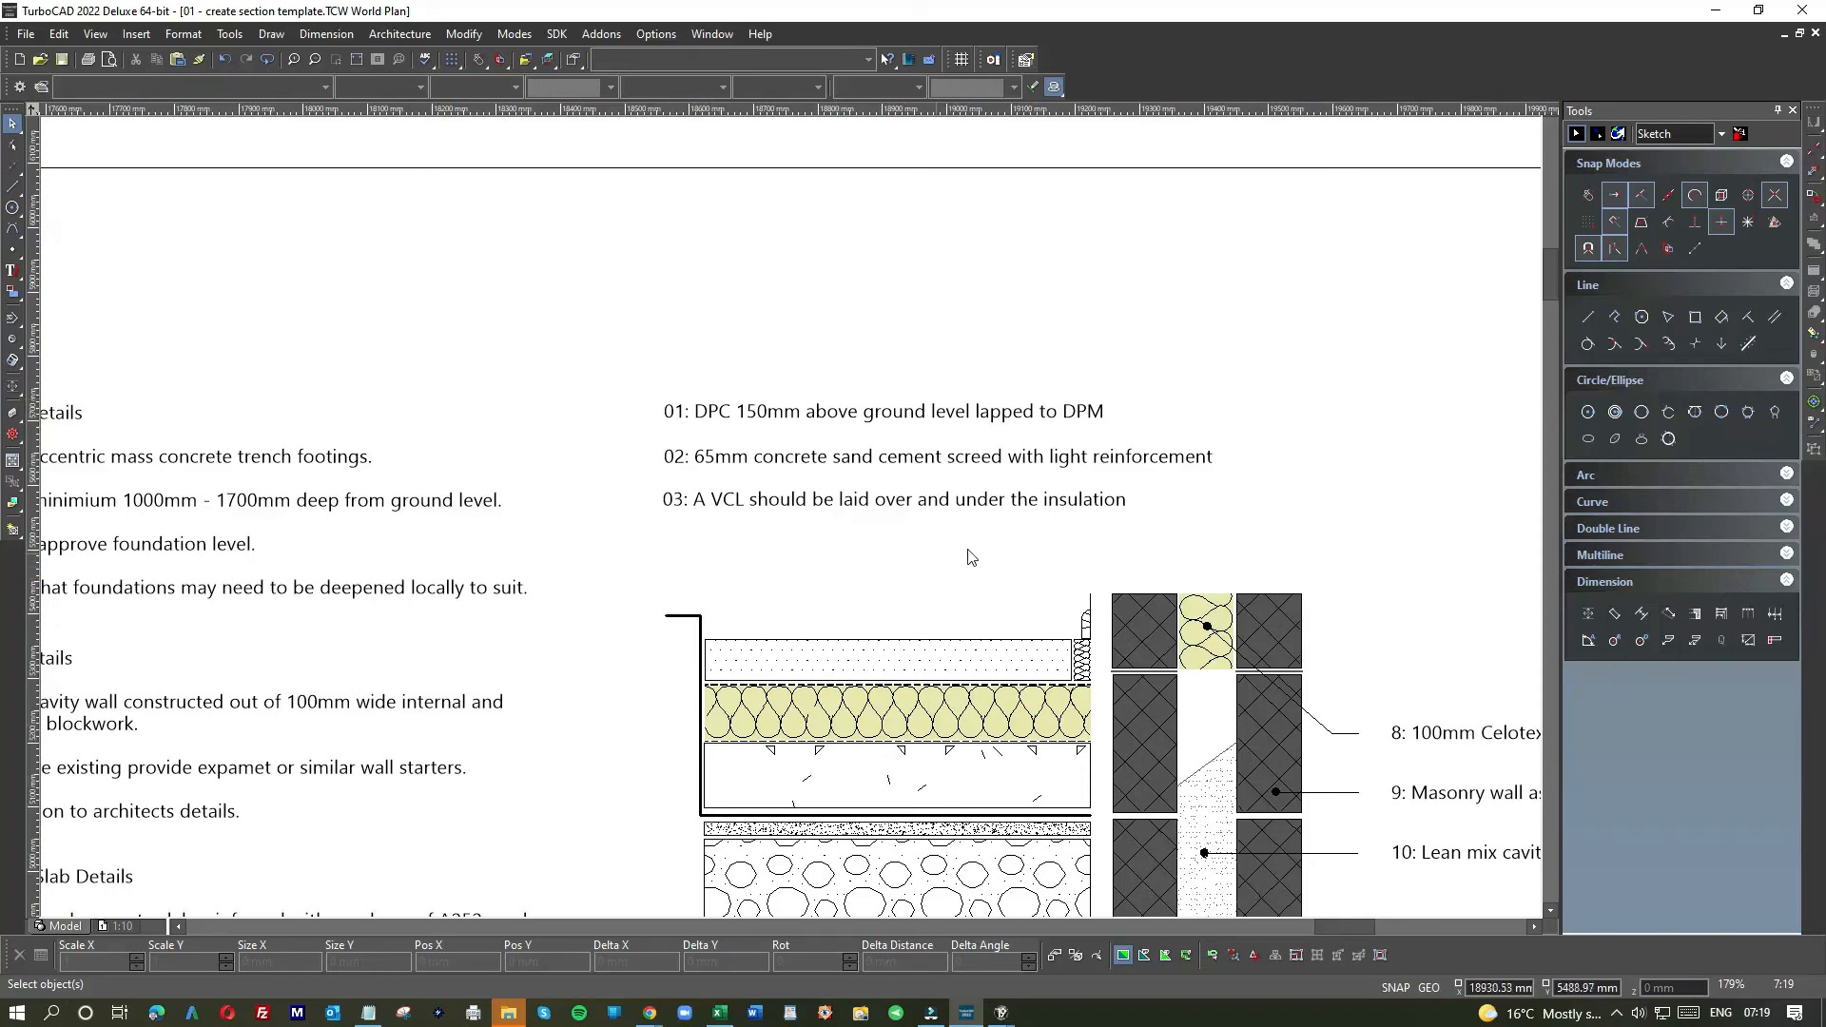
left_click_drag(918, 559, 835, 355)
left_click_drag(946, 442, 1129, 447)
left_click(962, 365)
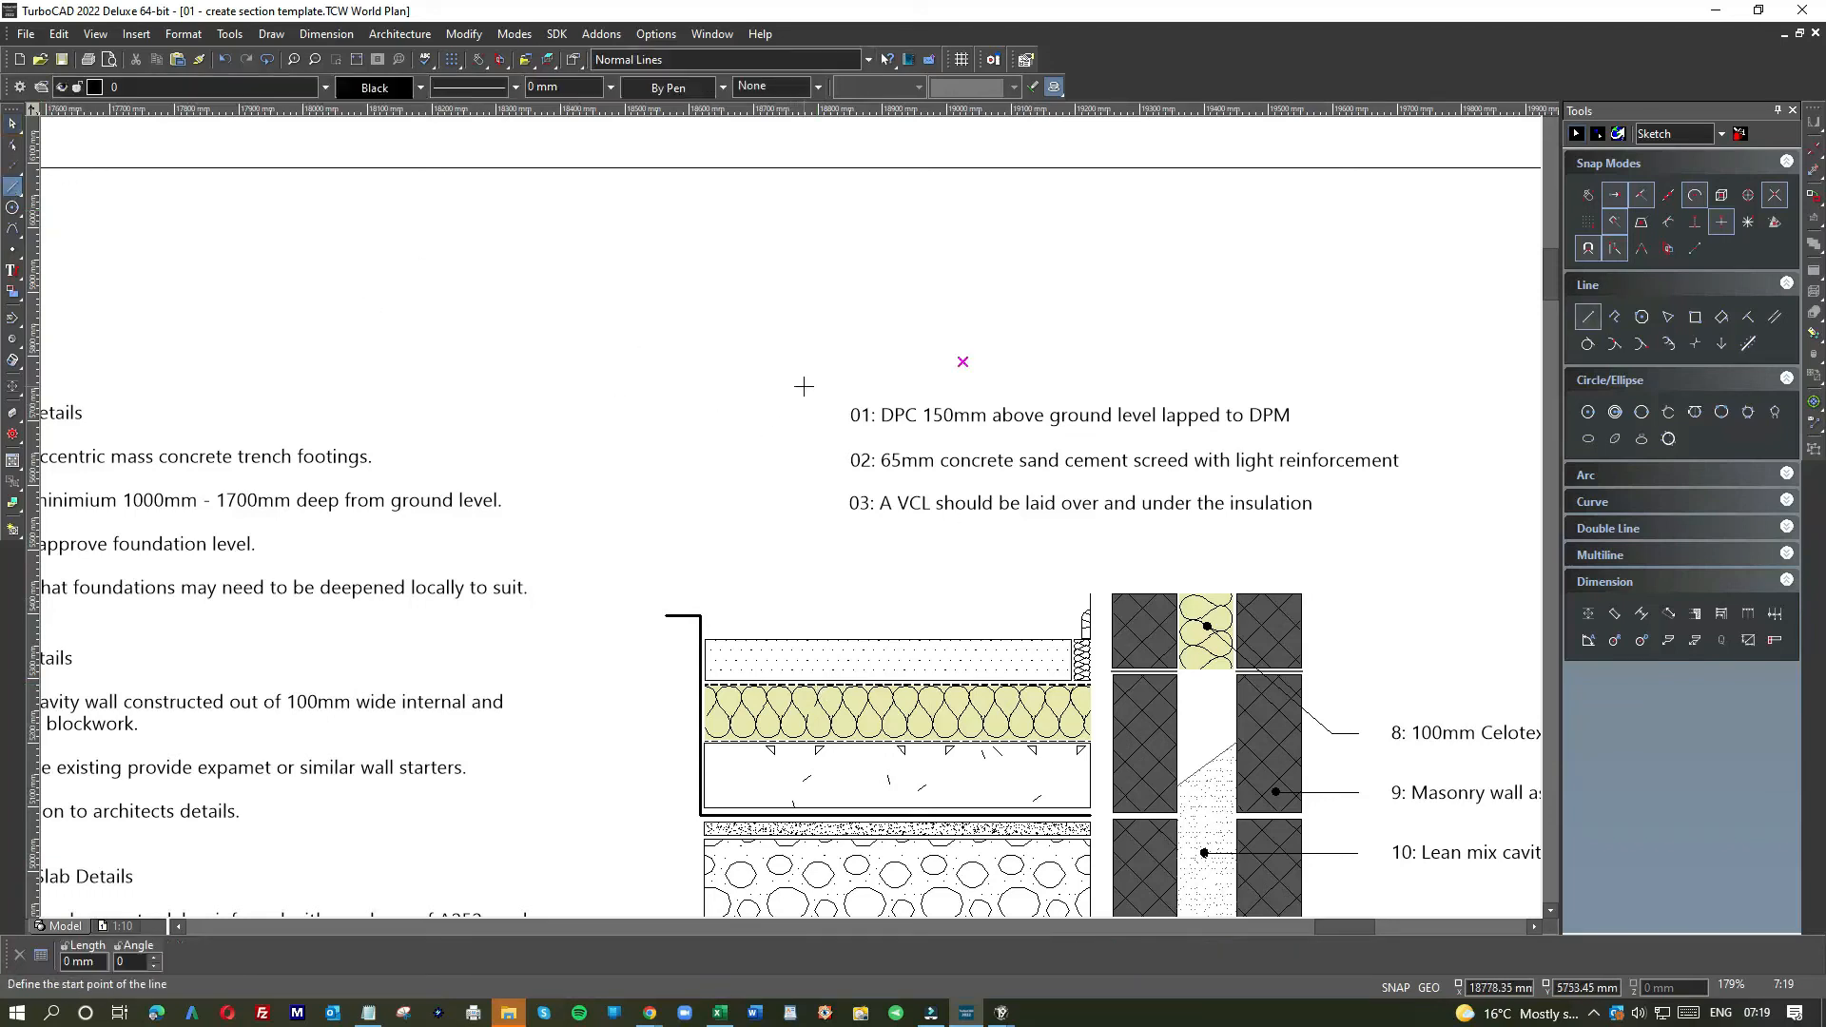
- With ortho on, draw two parallel vertical guide lines between the notes column and labels 01 to 03
left_click(832, 383)
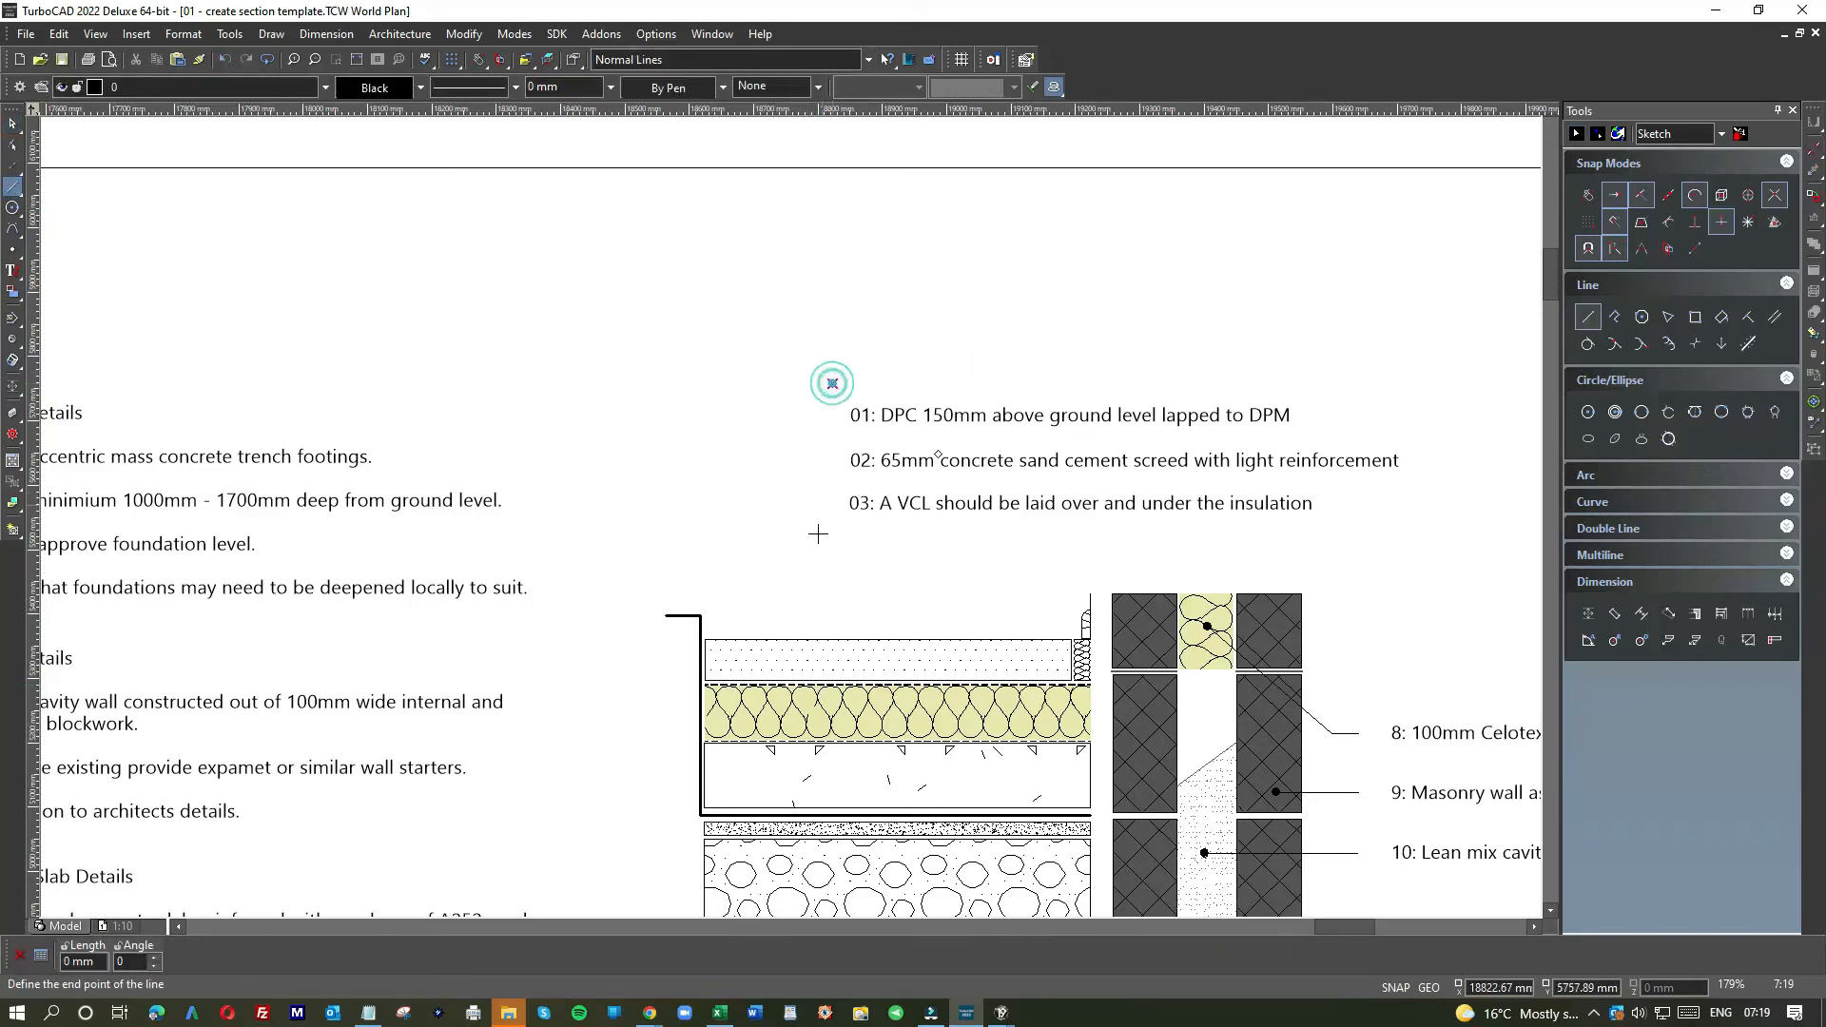
left_click(1747, 222)
left_click(835, 550)
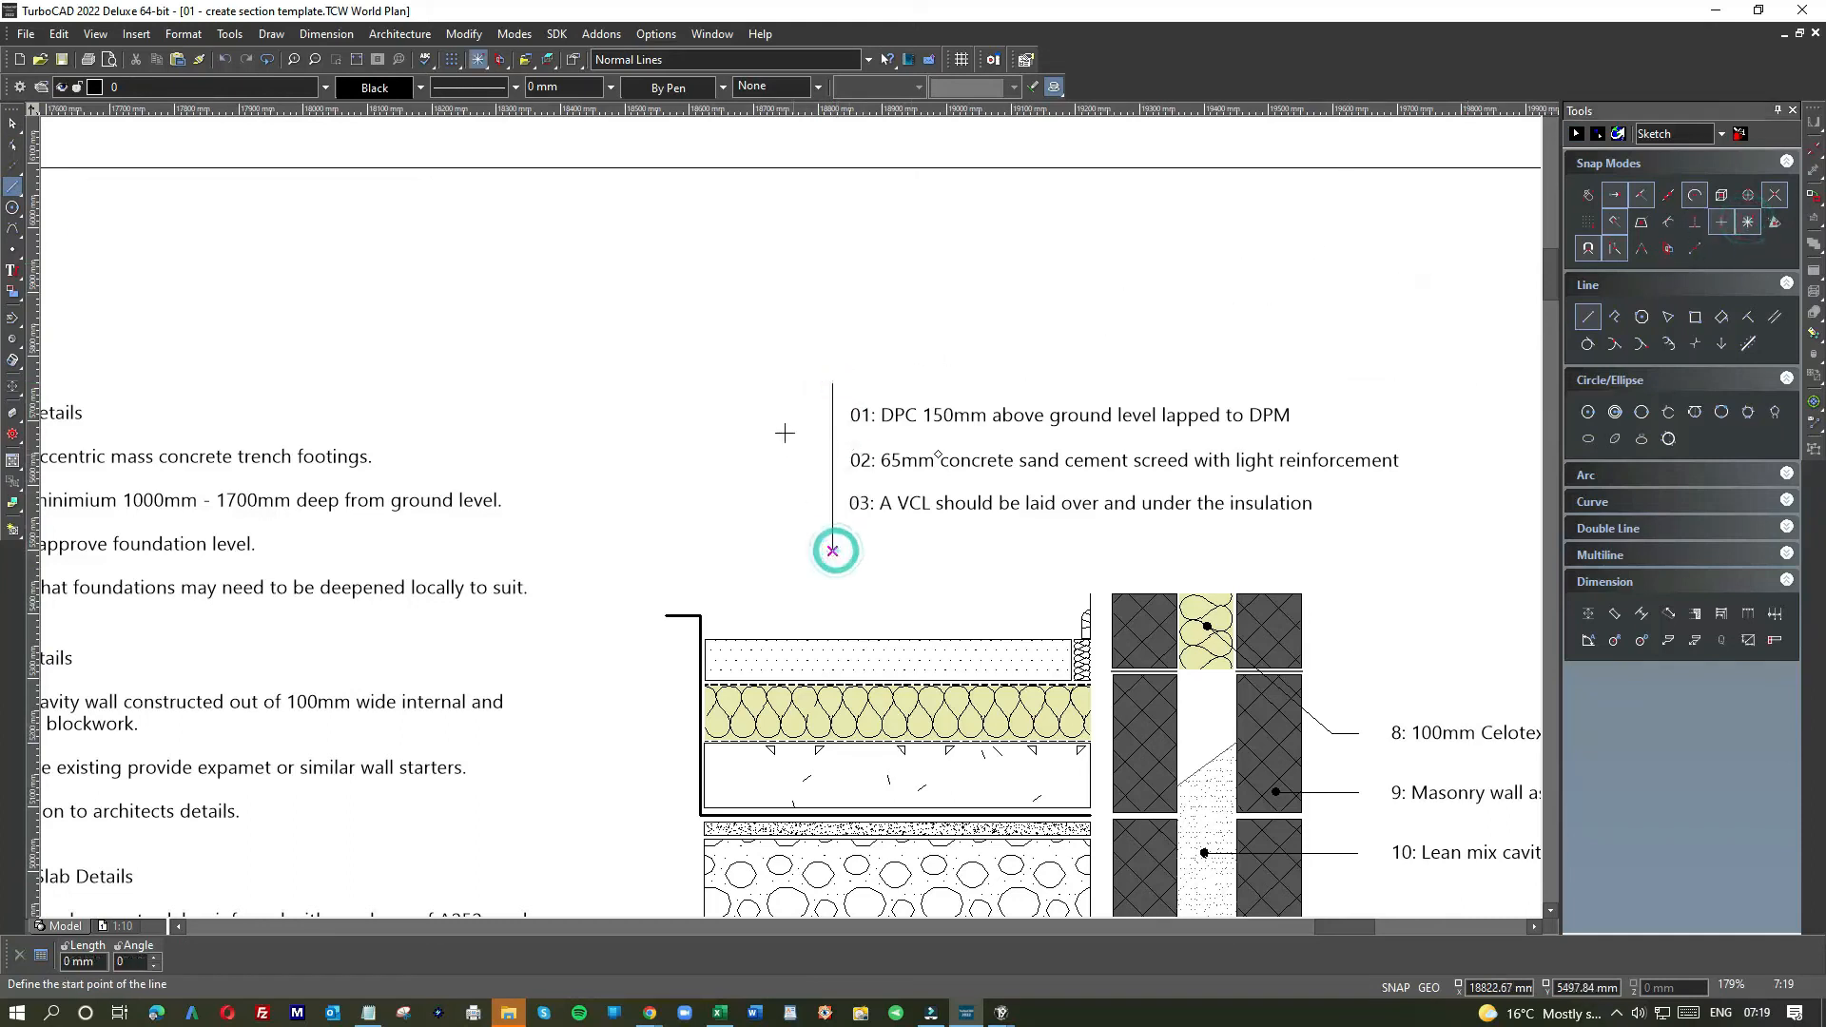
left_click(781, 378)
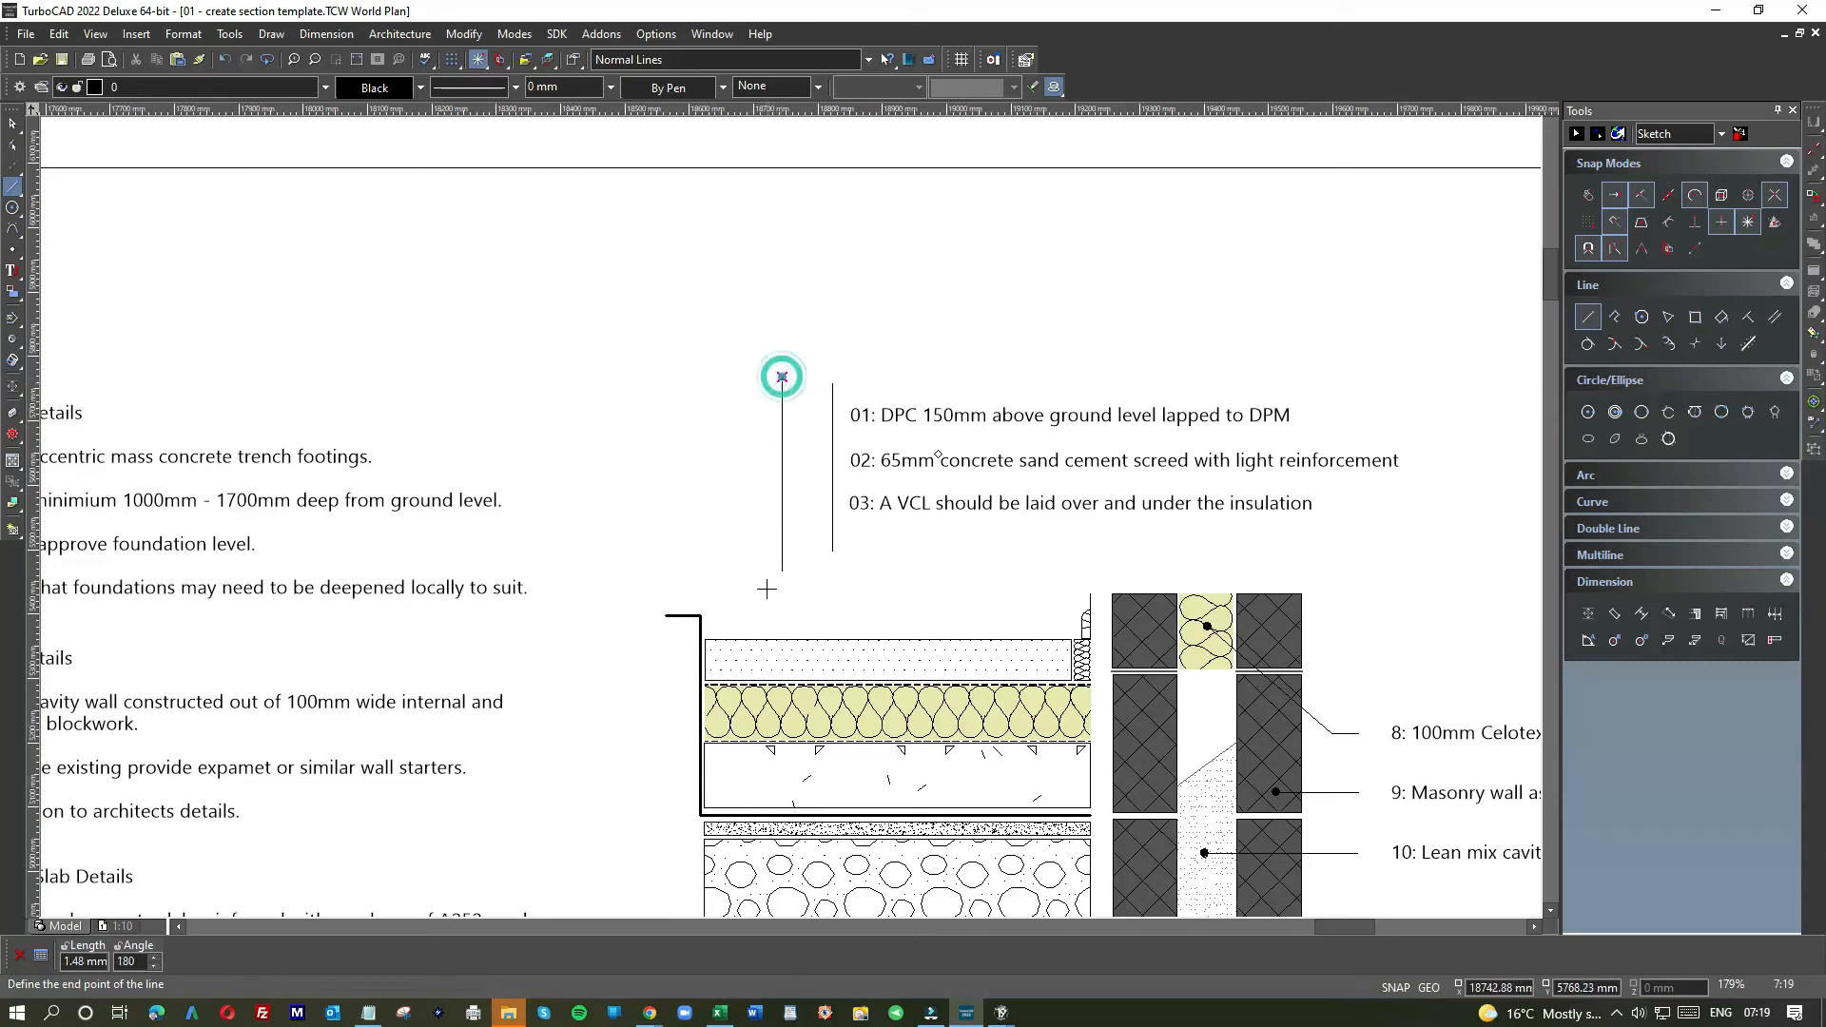
left_click(782, 602)
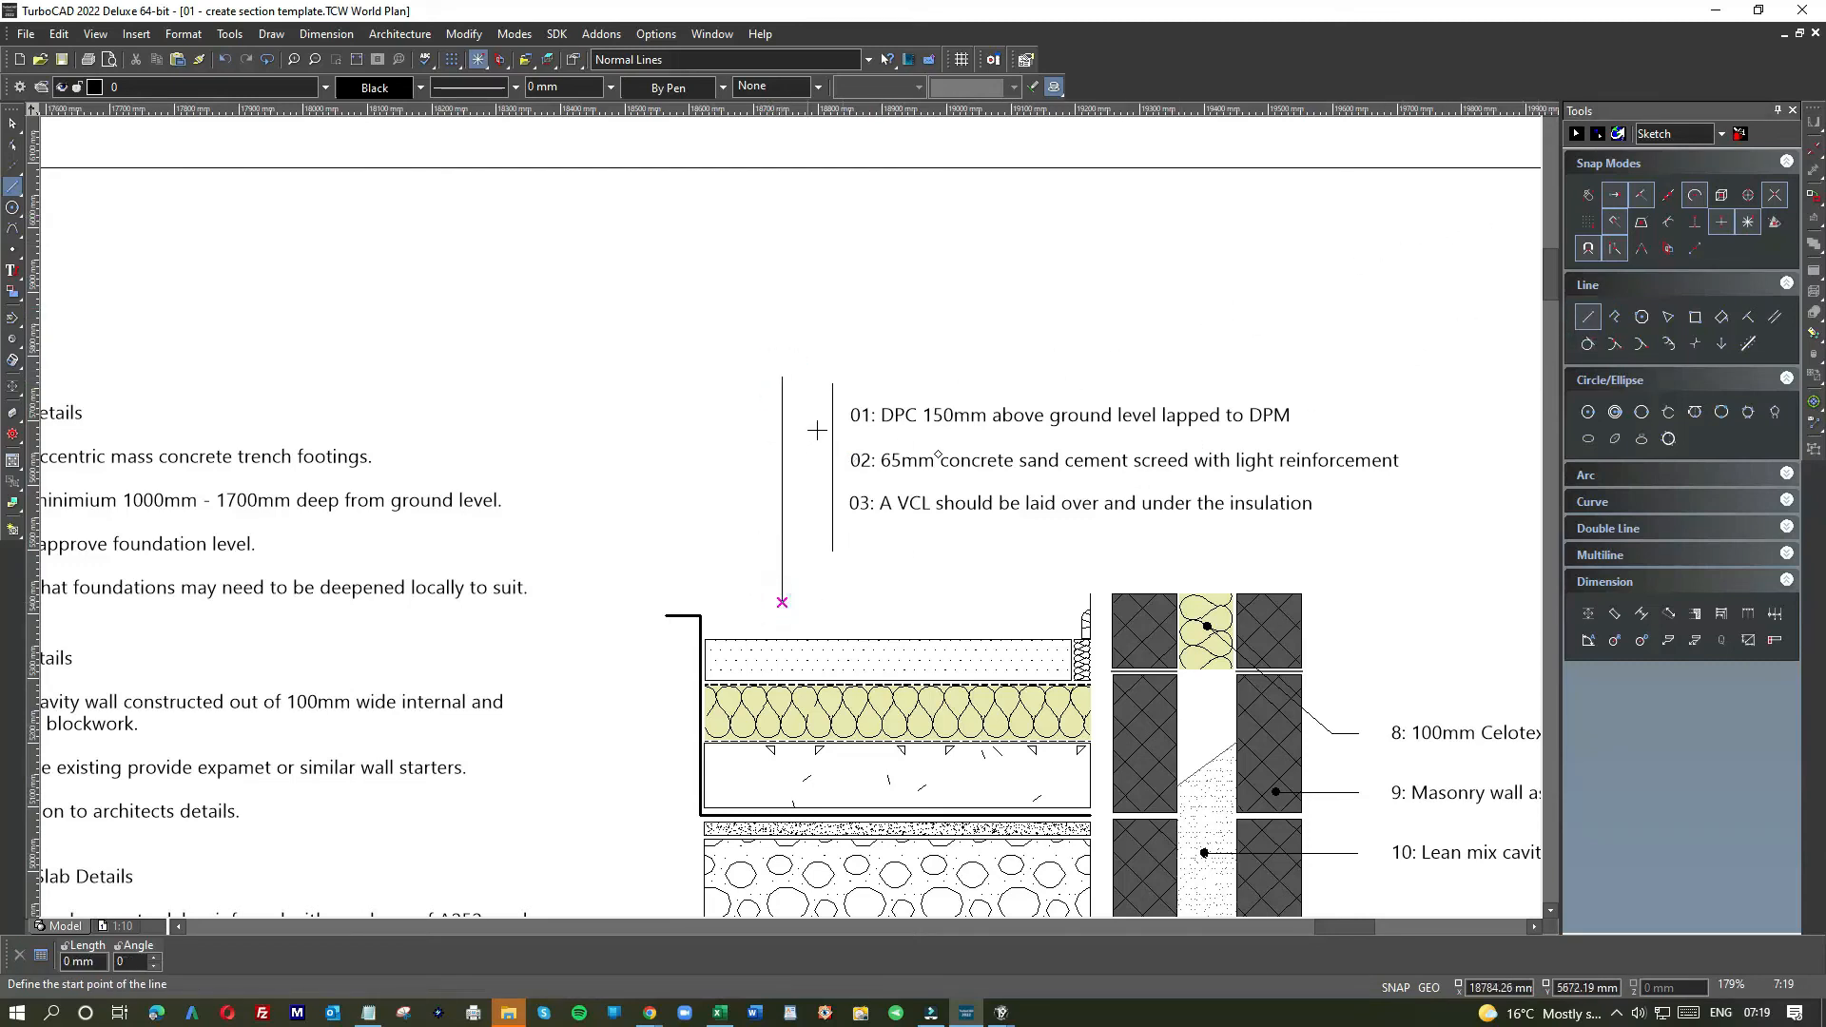
- Draw horizontal leader lines between the two vertical guides, level with labels 01, 02 and 03
left_click(835, 413)
left_click(780, 413)
left_click(1587, 195)
scroll(834, 414, "up", 2)
left_click(795, 514)
left_click(686, 516)
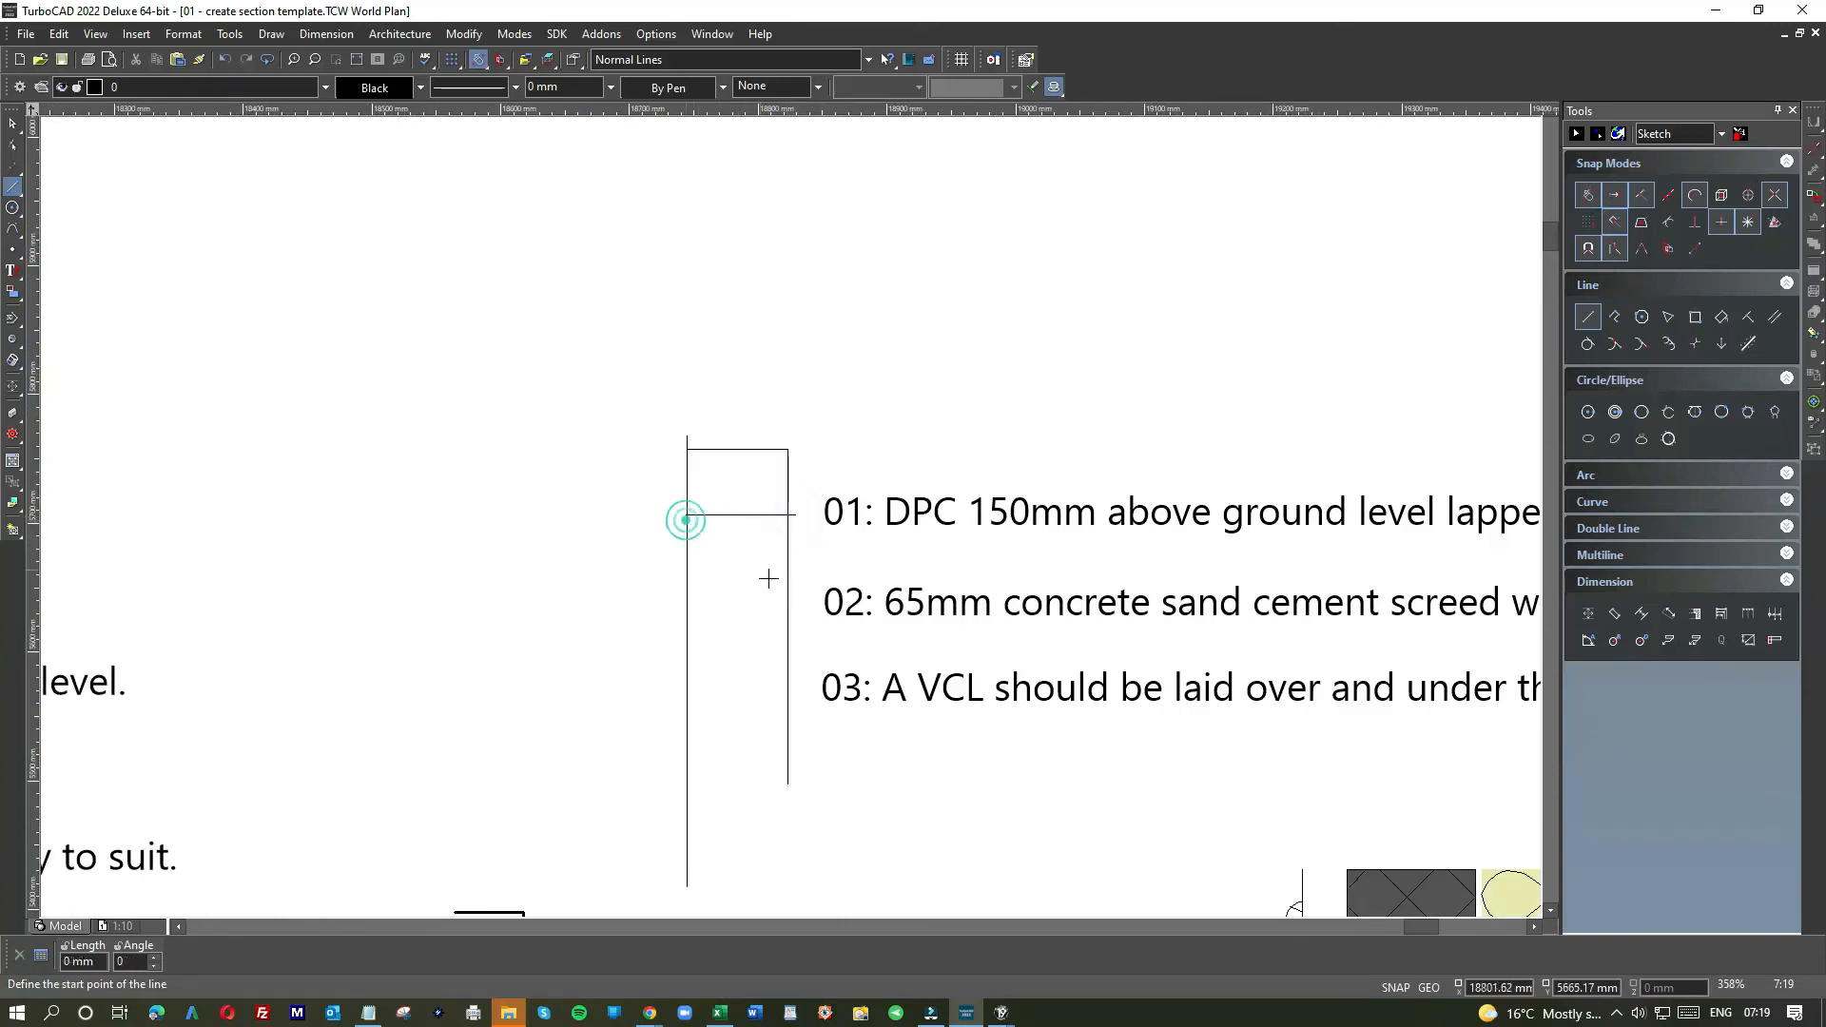
left_click(797, 602)
left_click(687, 602)
left_click(790, 689)
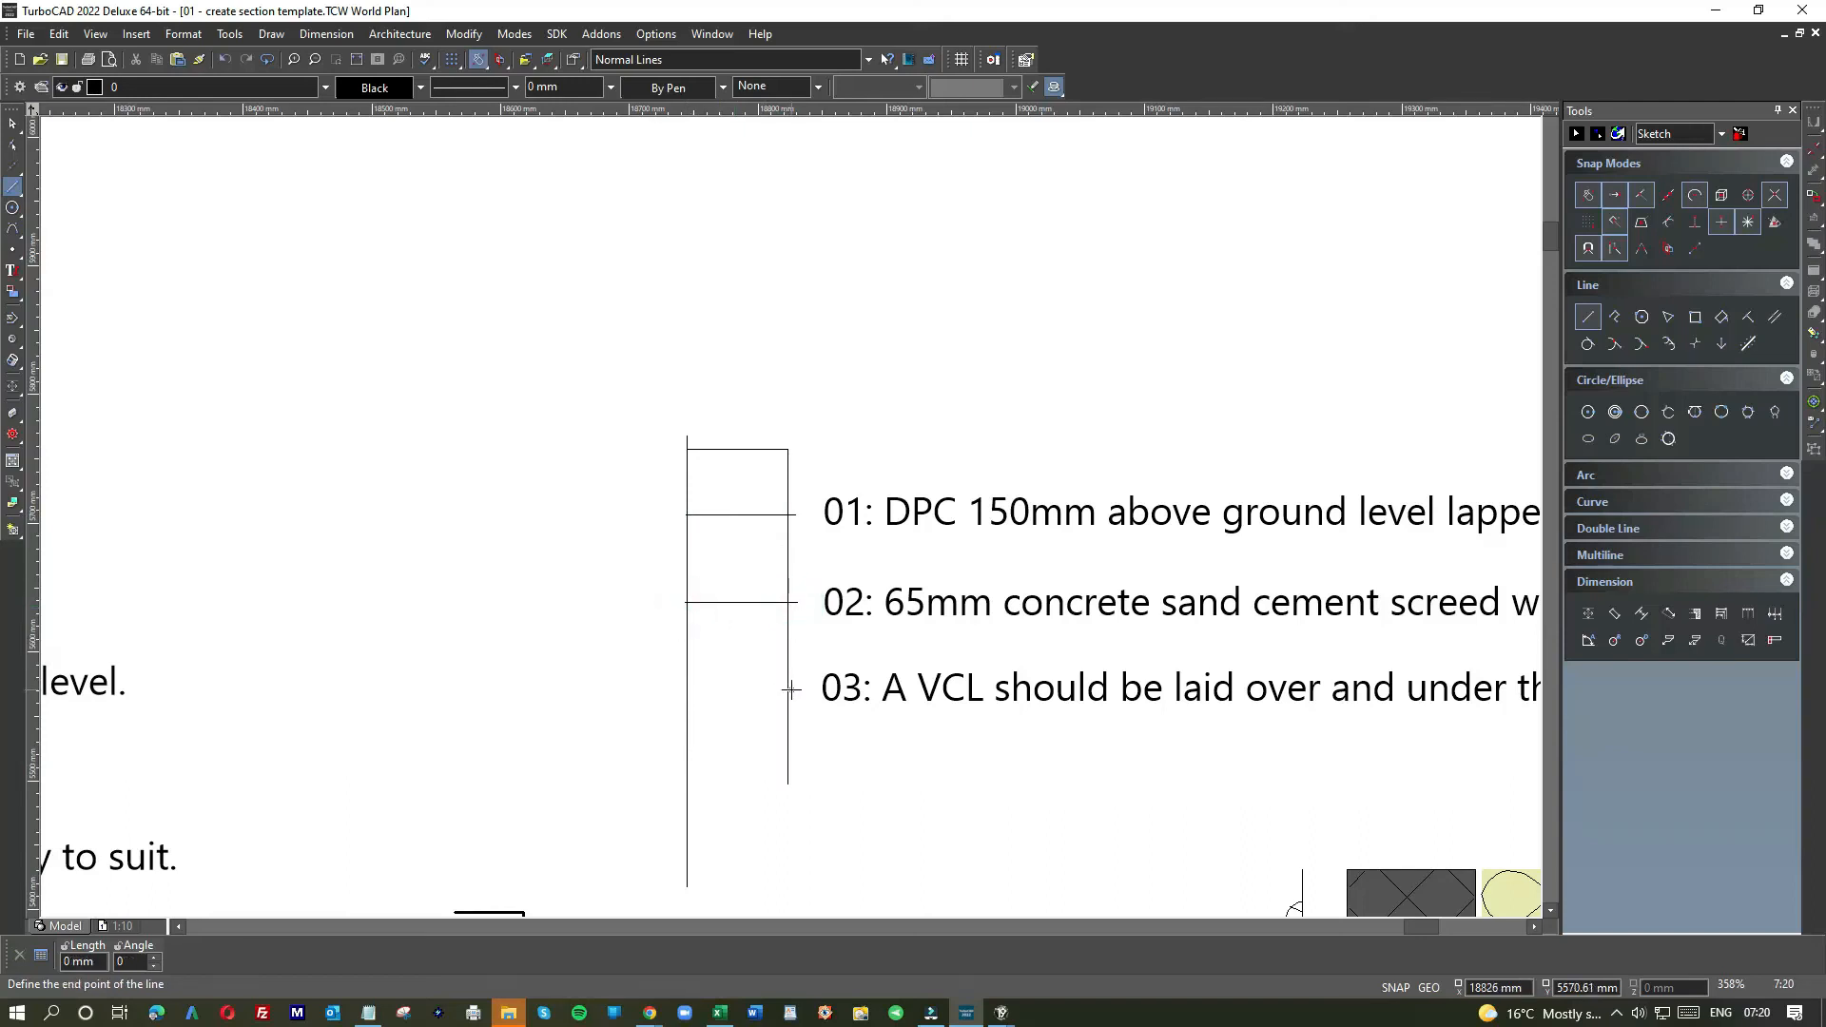
left_click(687, 690)
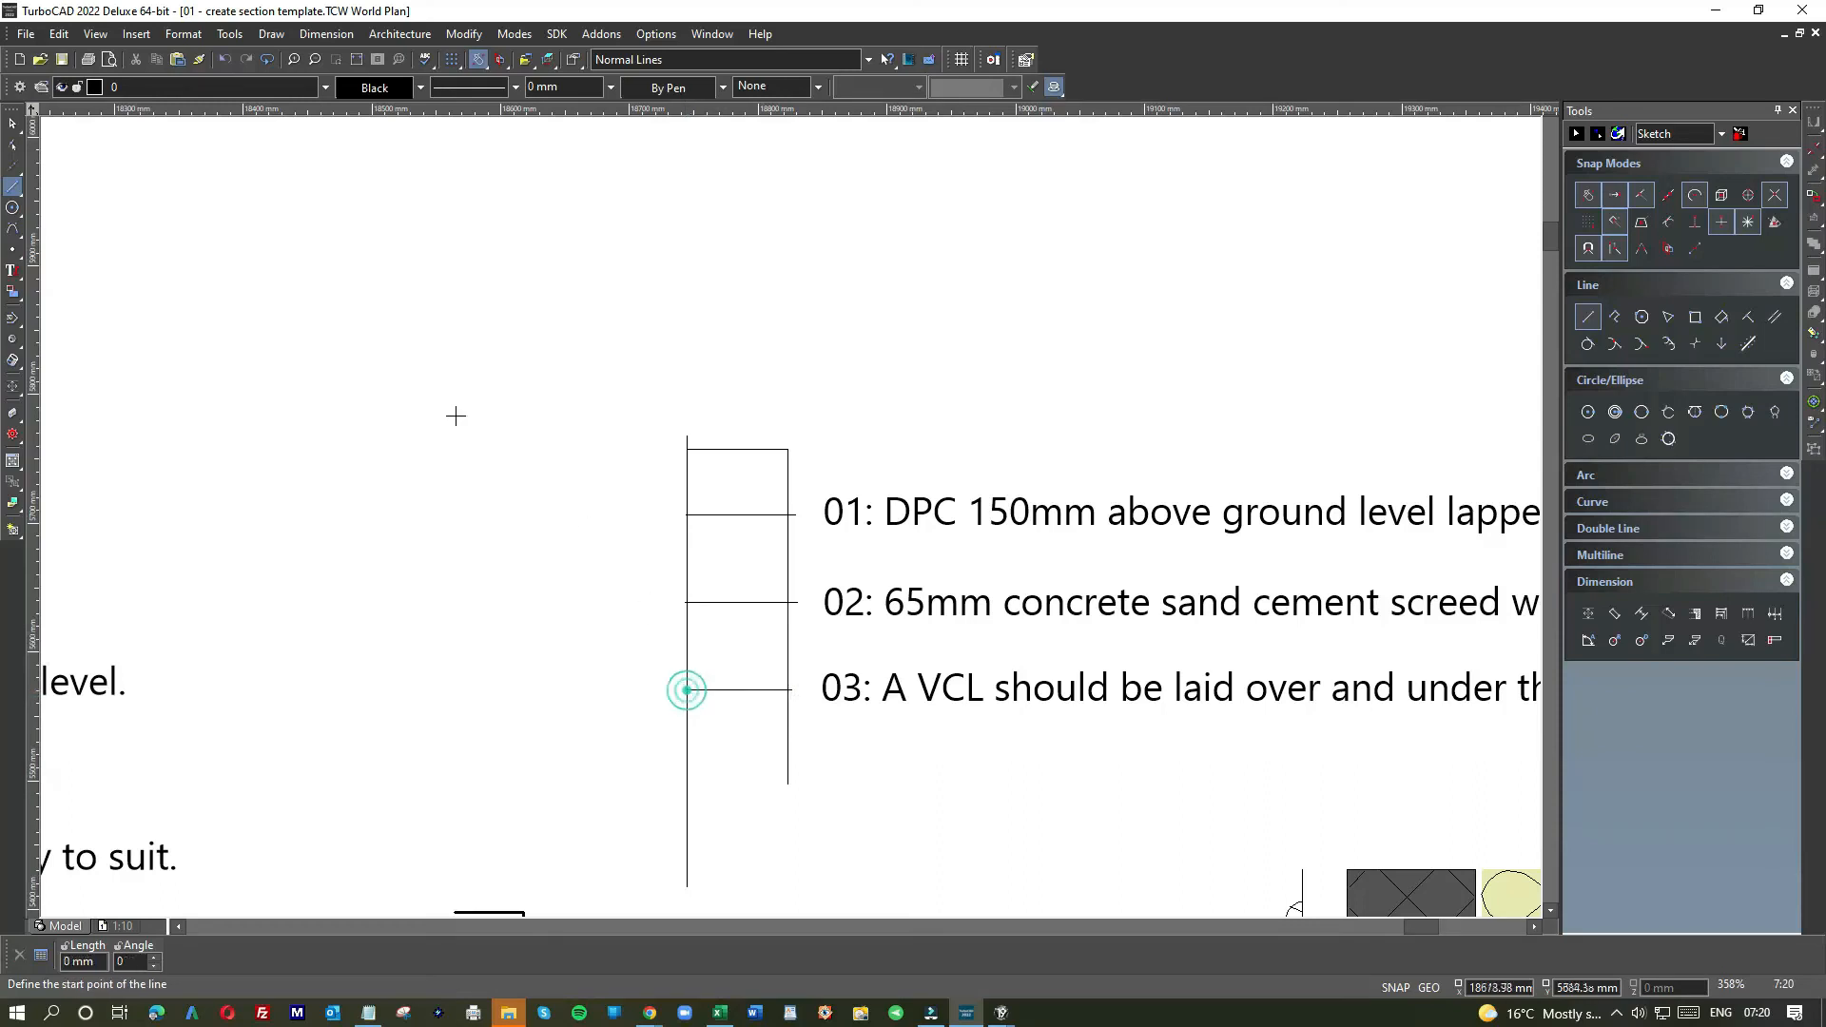
- Trim the horizontal leader lines of labels 01, 02 and 03 back to the vertical guide nearest the label text
left_click(755, 514)
left_click(794, 516)
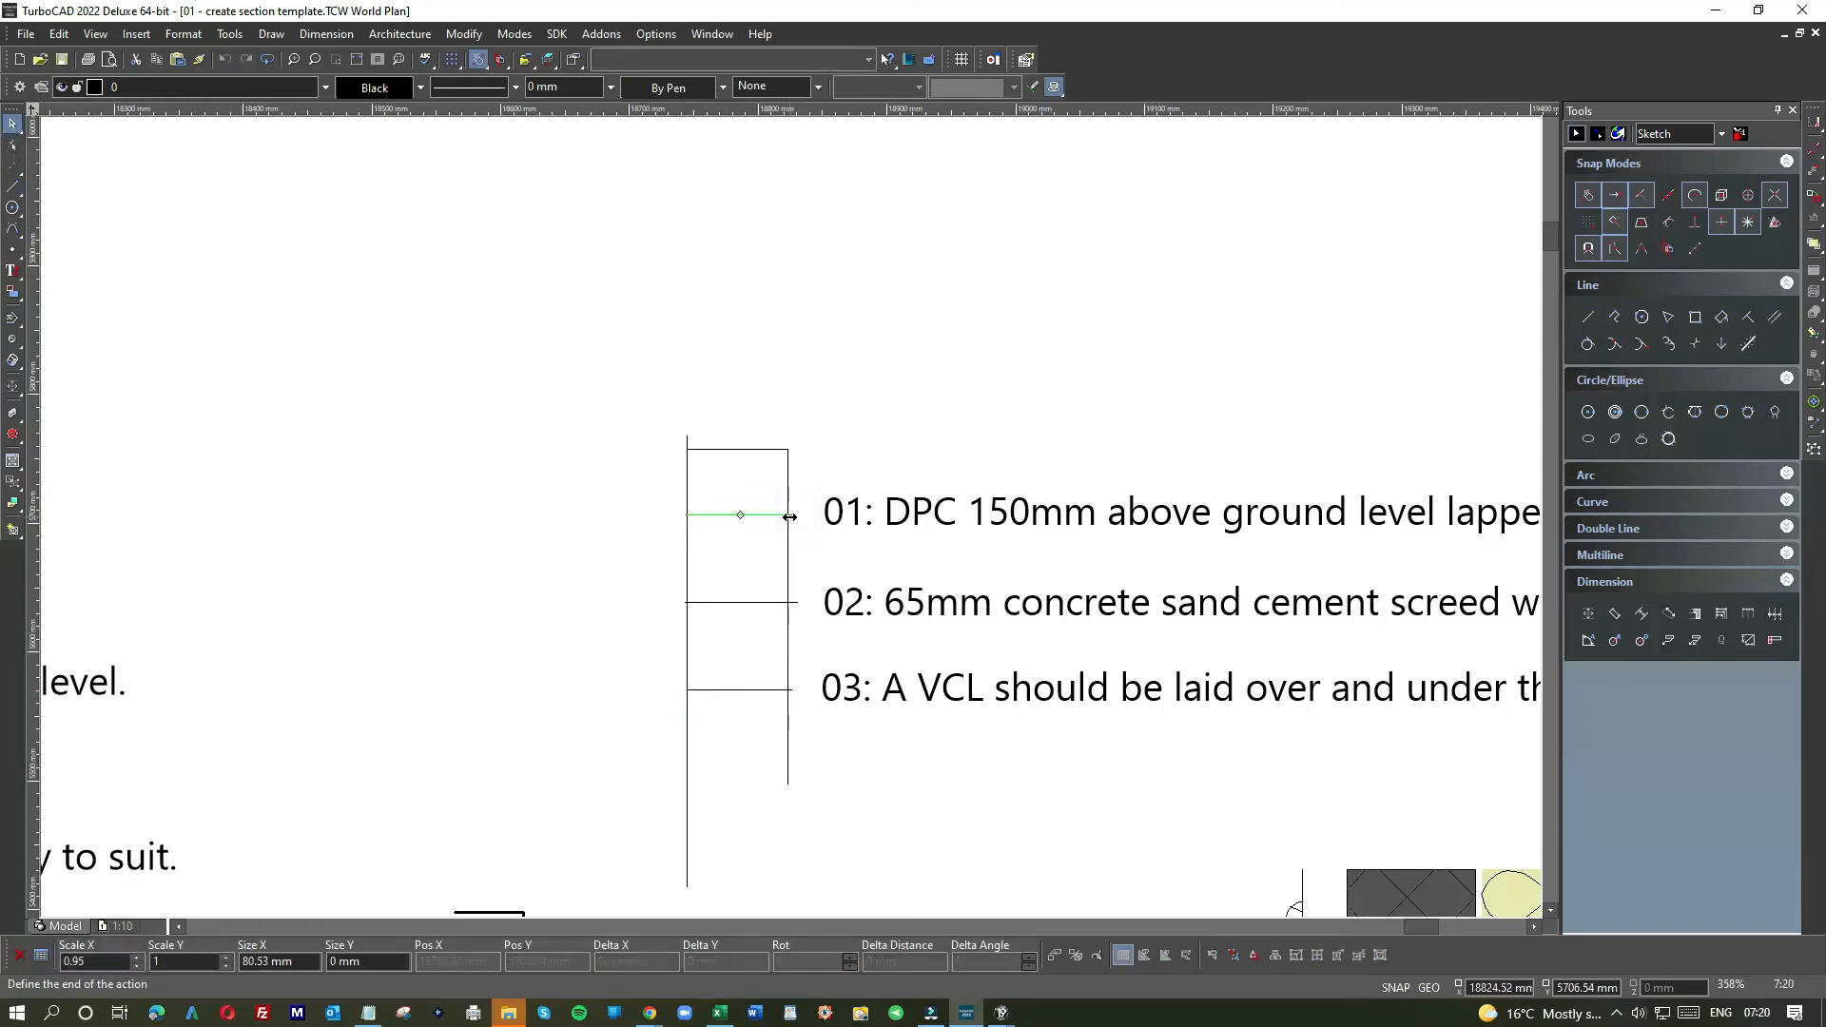
left_click(788, 514)
left_click(768, 602)
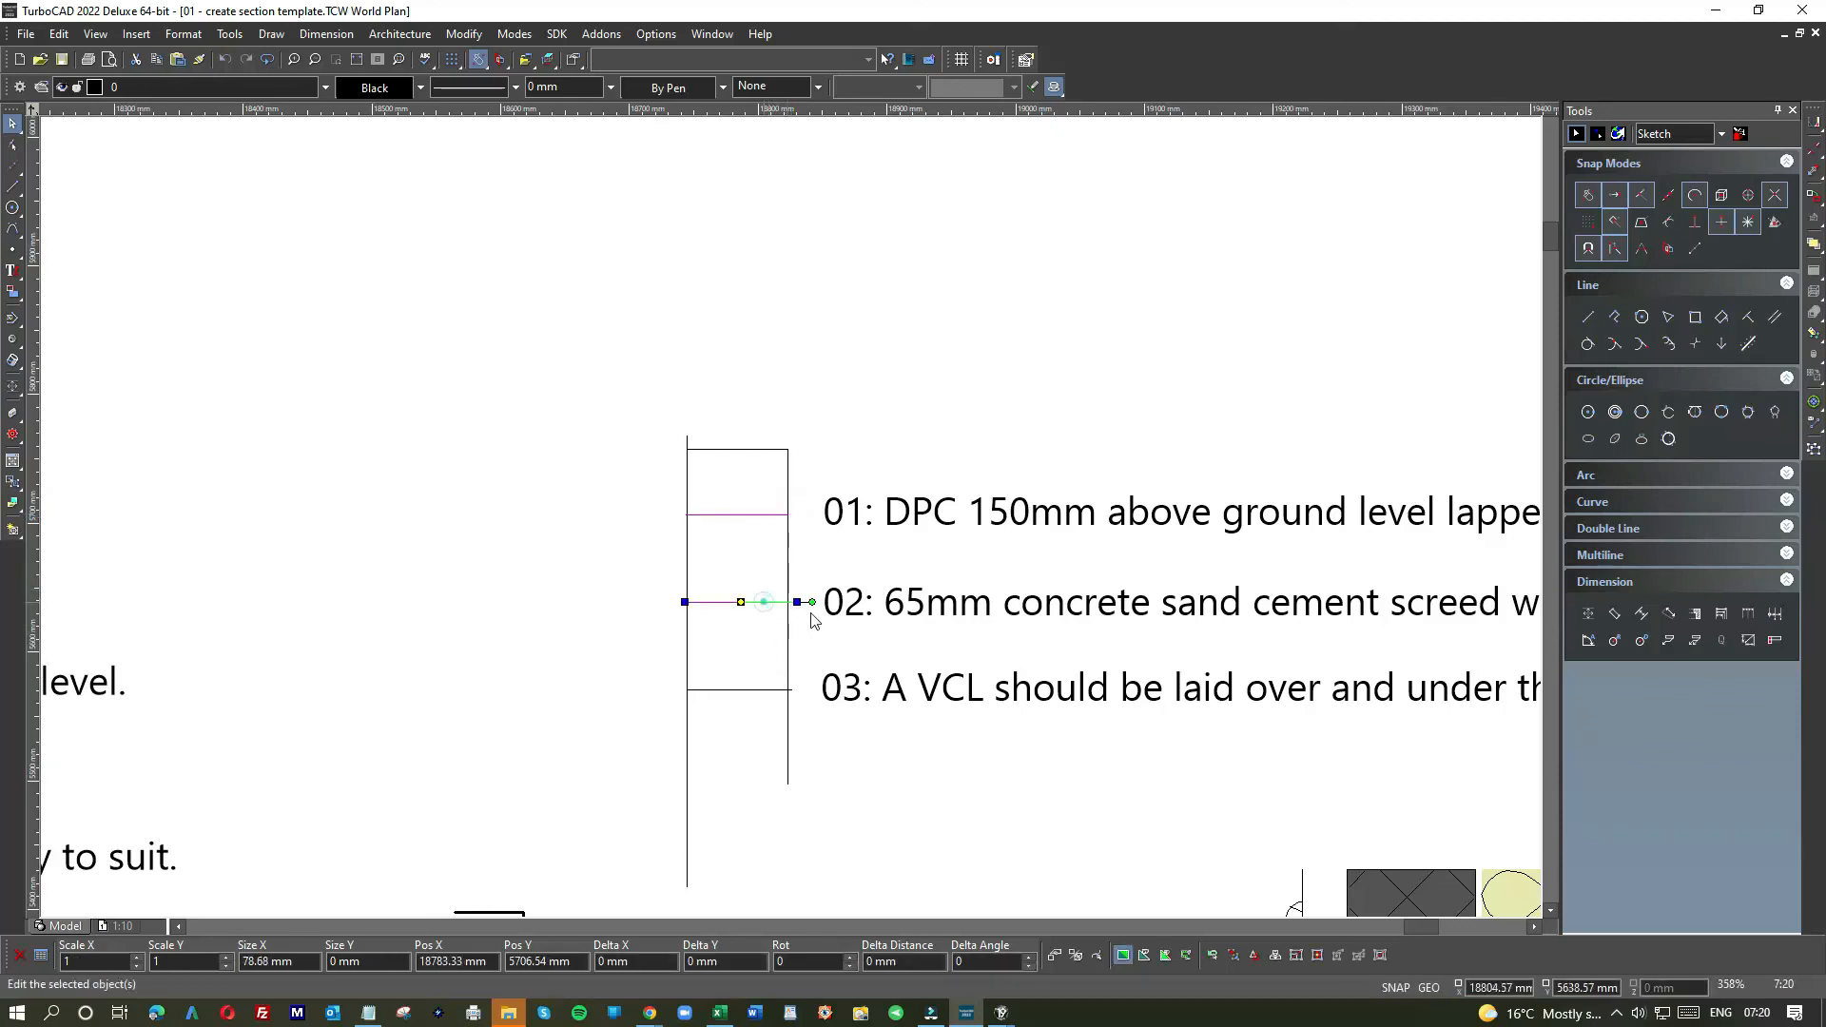
left_click(801, 603)
left_click(787, 603)
left_click(747, 690)
left_click(789, 690)
left_click(787, 690)
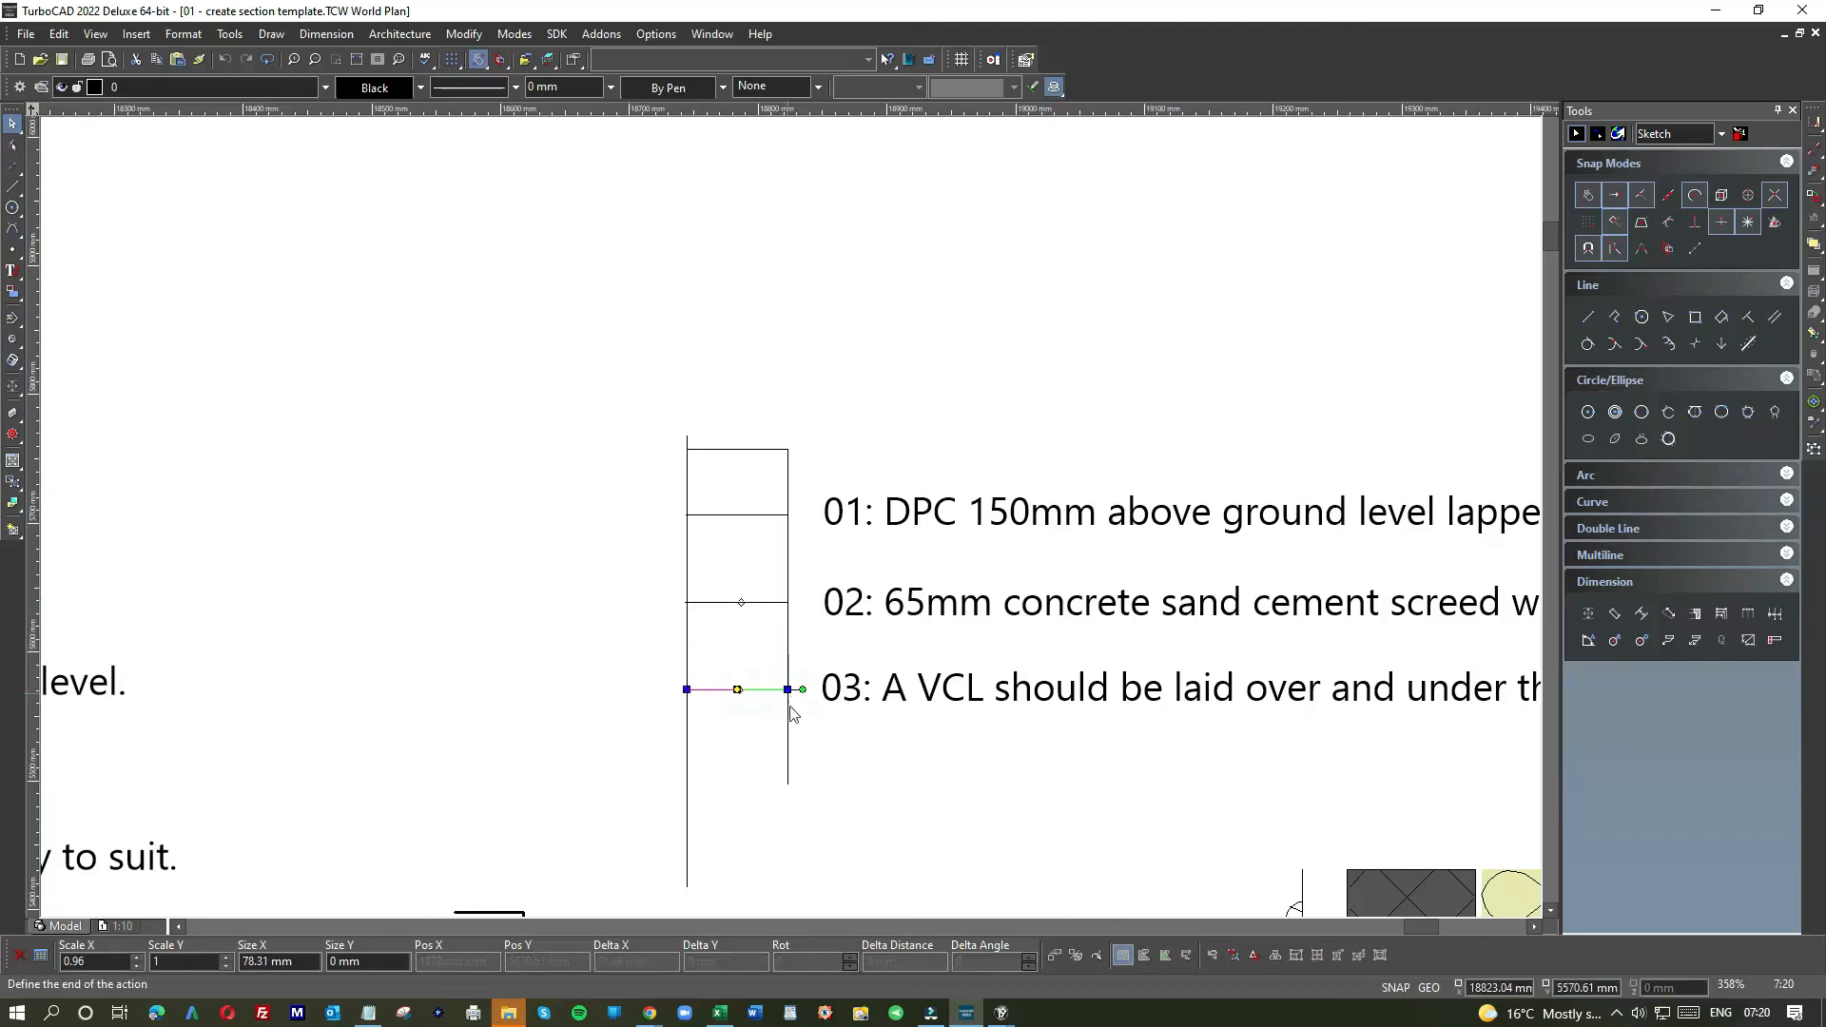
- Delete both vertical guide lines beside labels 01 to 03
left_click(808, 727)
left_click(766, 732)
key("Delete")
scroll(695, 673, "down", 2)
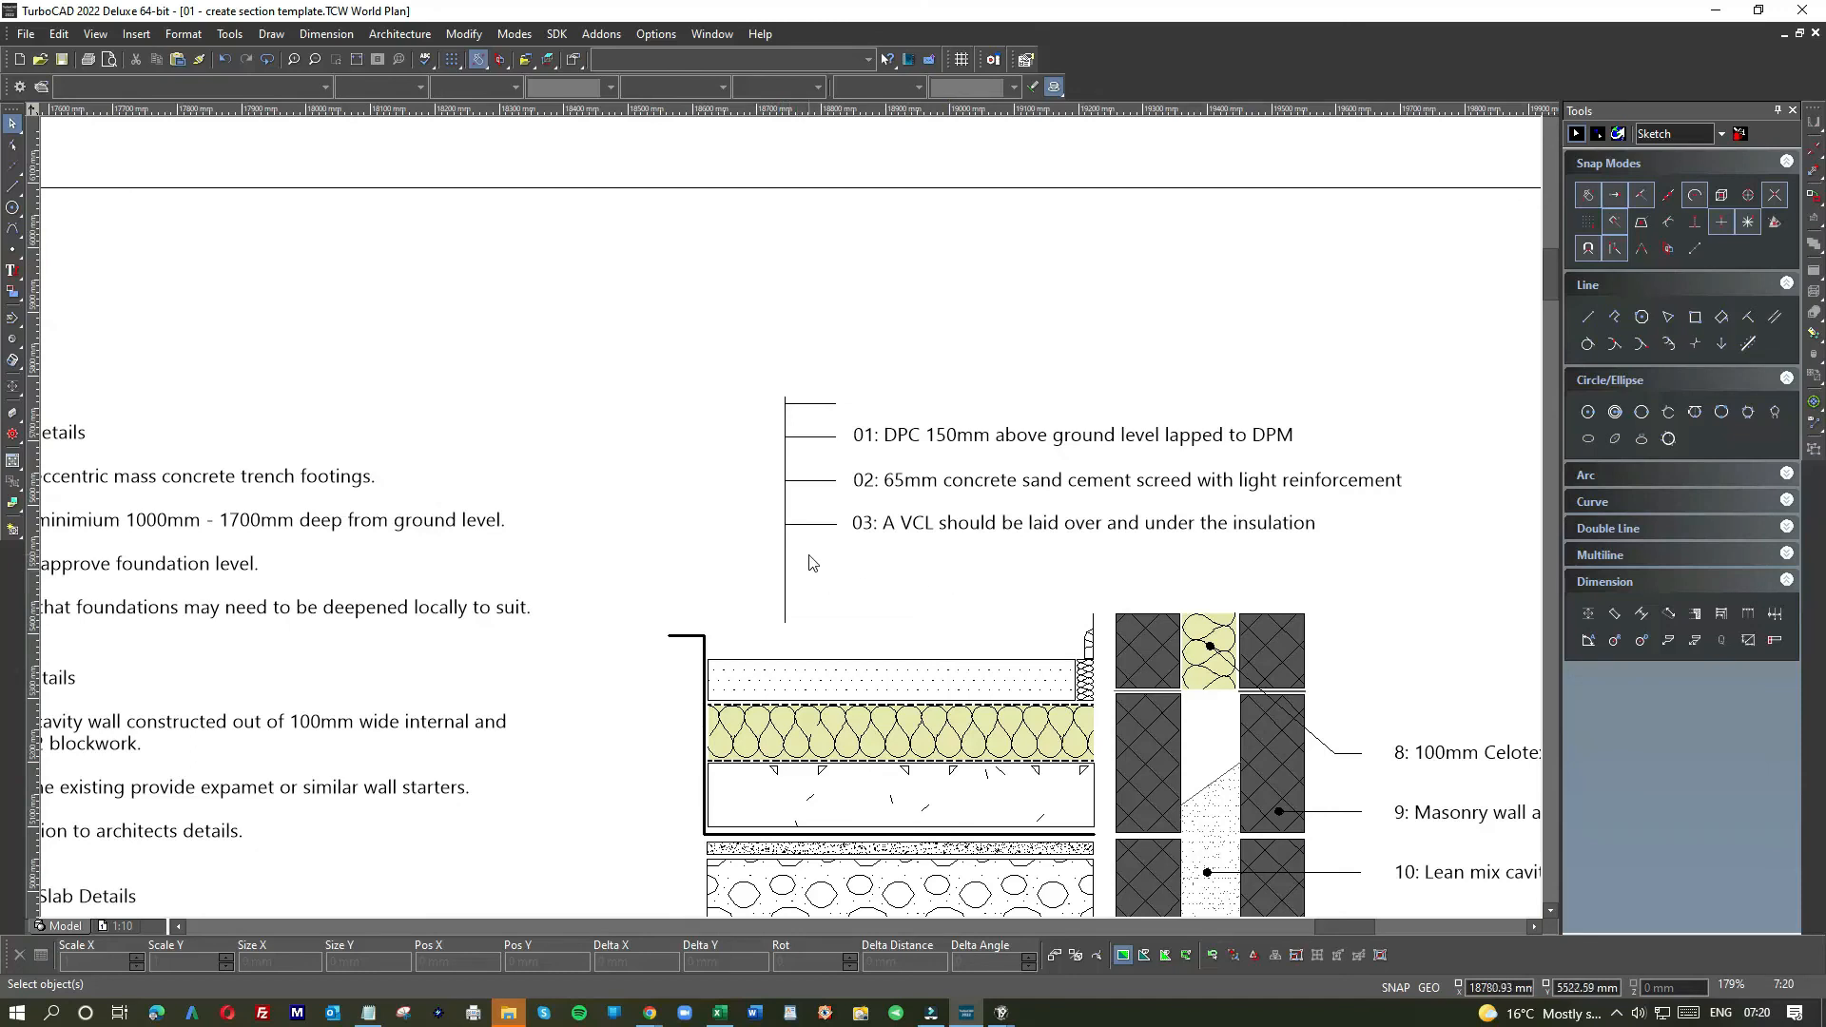
left_click(783, 463)
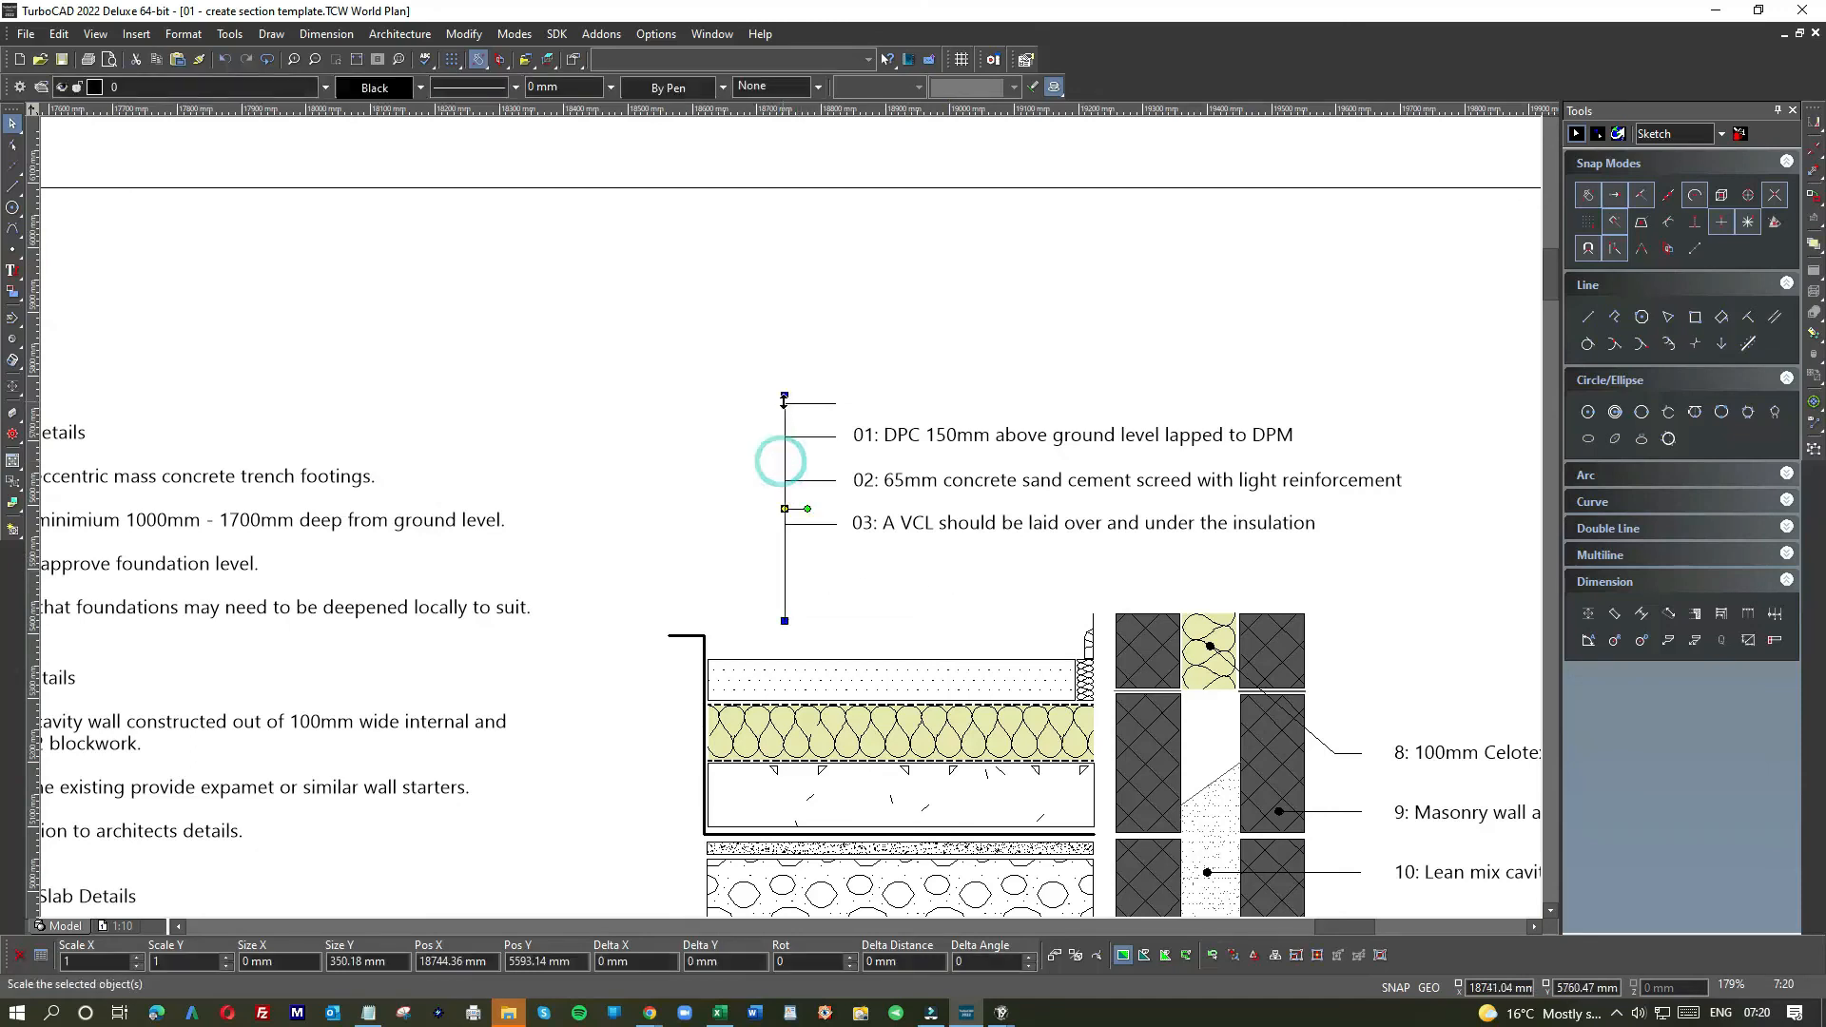
left_click_drag(783, 422, 784, 526)
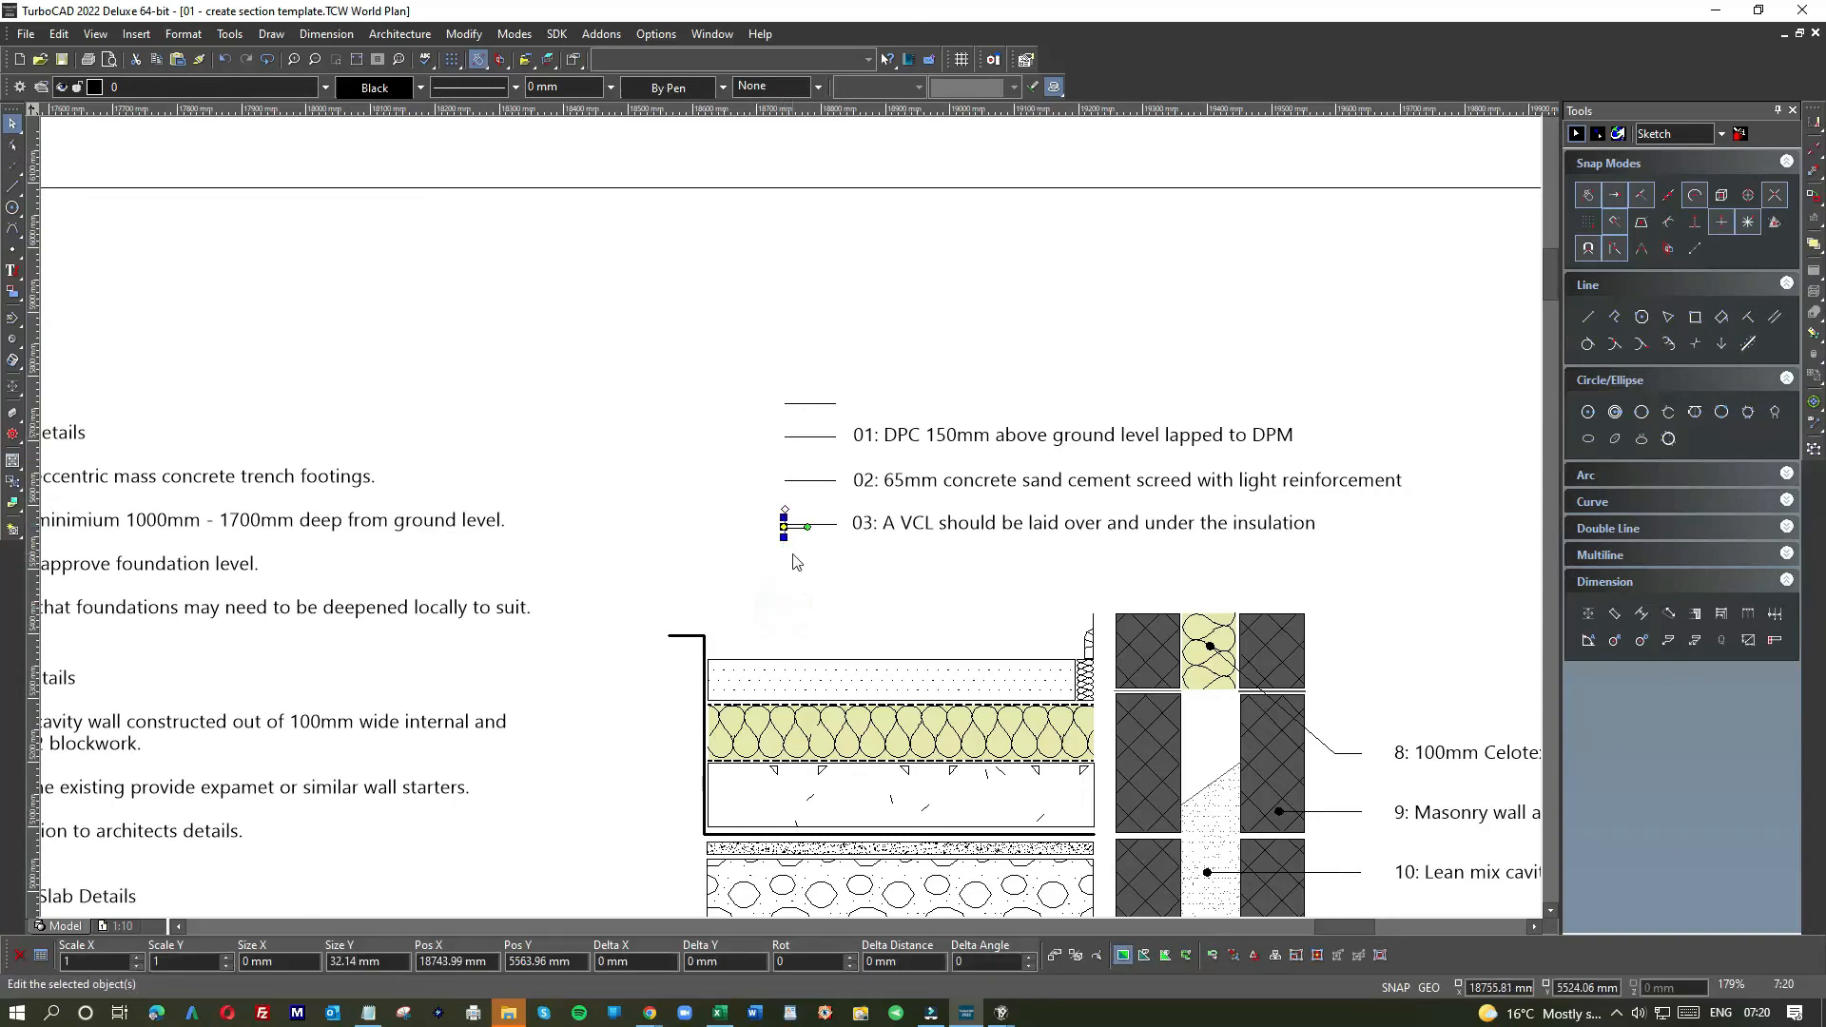
scroll(796, 562, "up", 3)
left_click_drag(761, 429, 629, 426)
key("Delete")
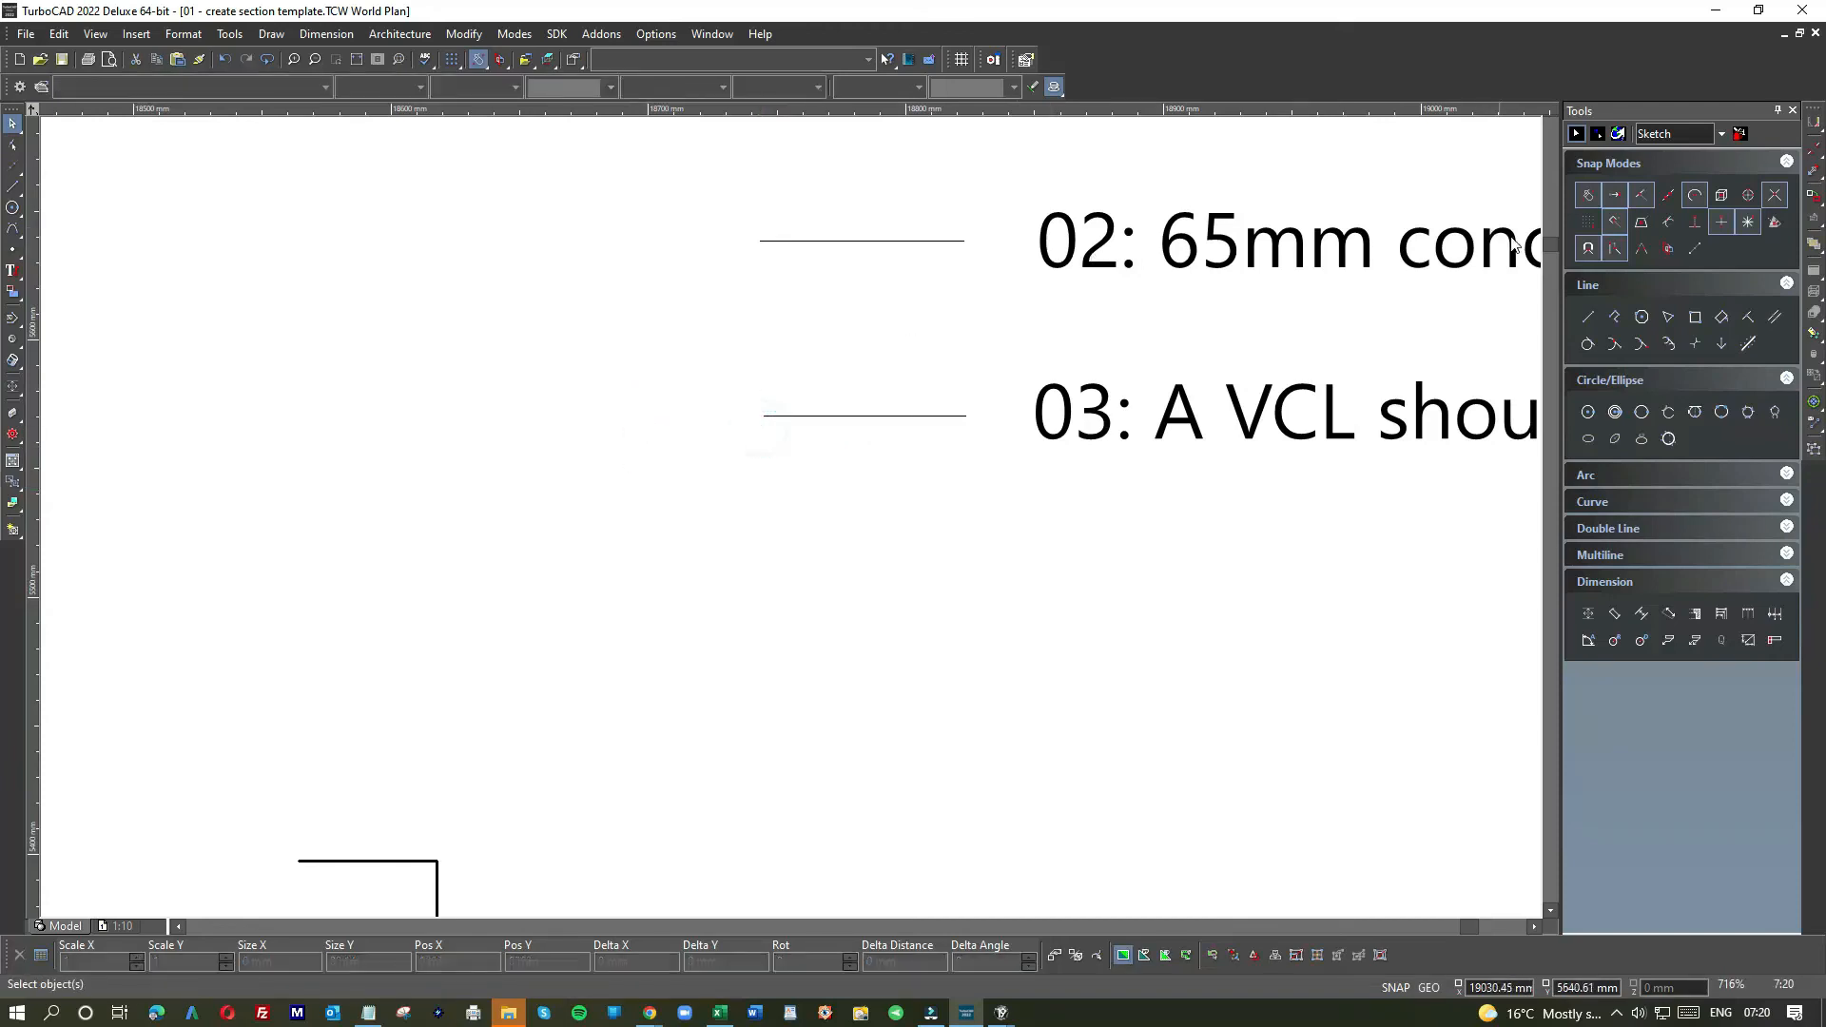
- Draw a vertical leader about 280 mm long from the outer end of label 03's line down to the VCL above the insulation
left_click(1587, 195)
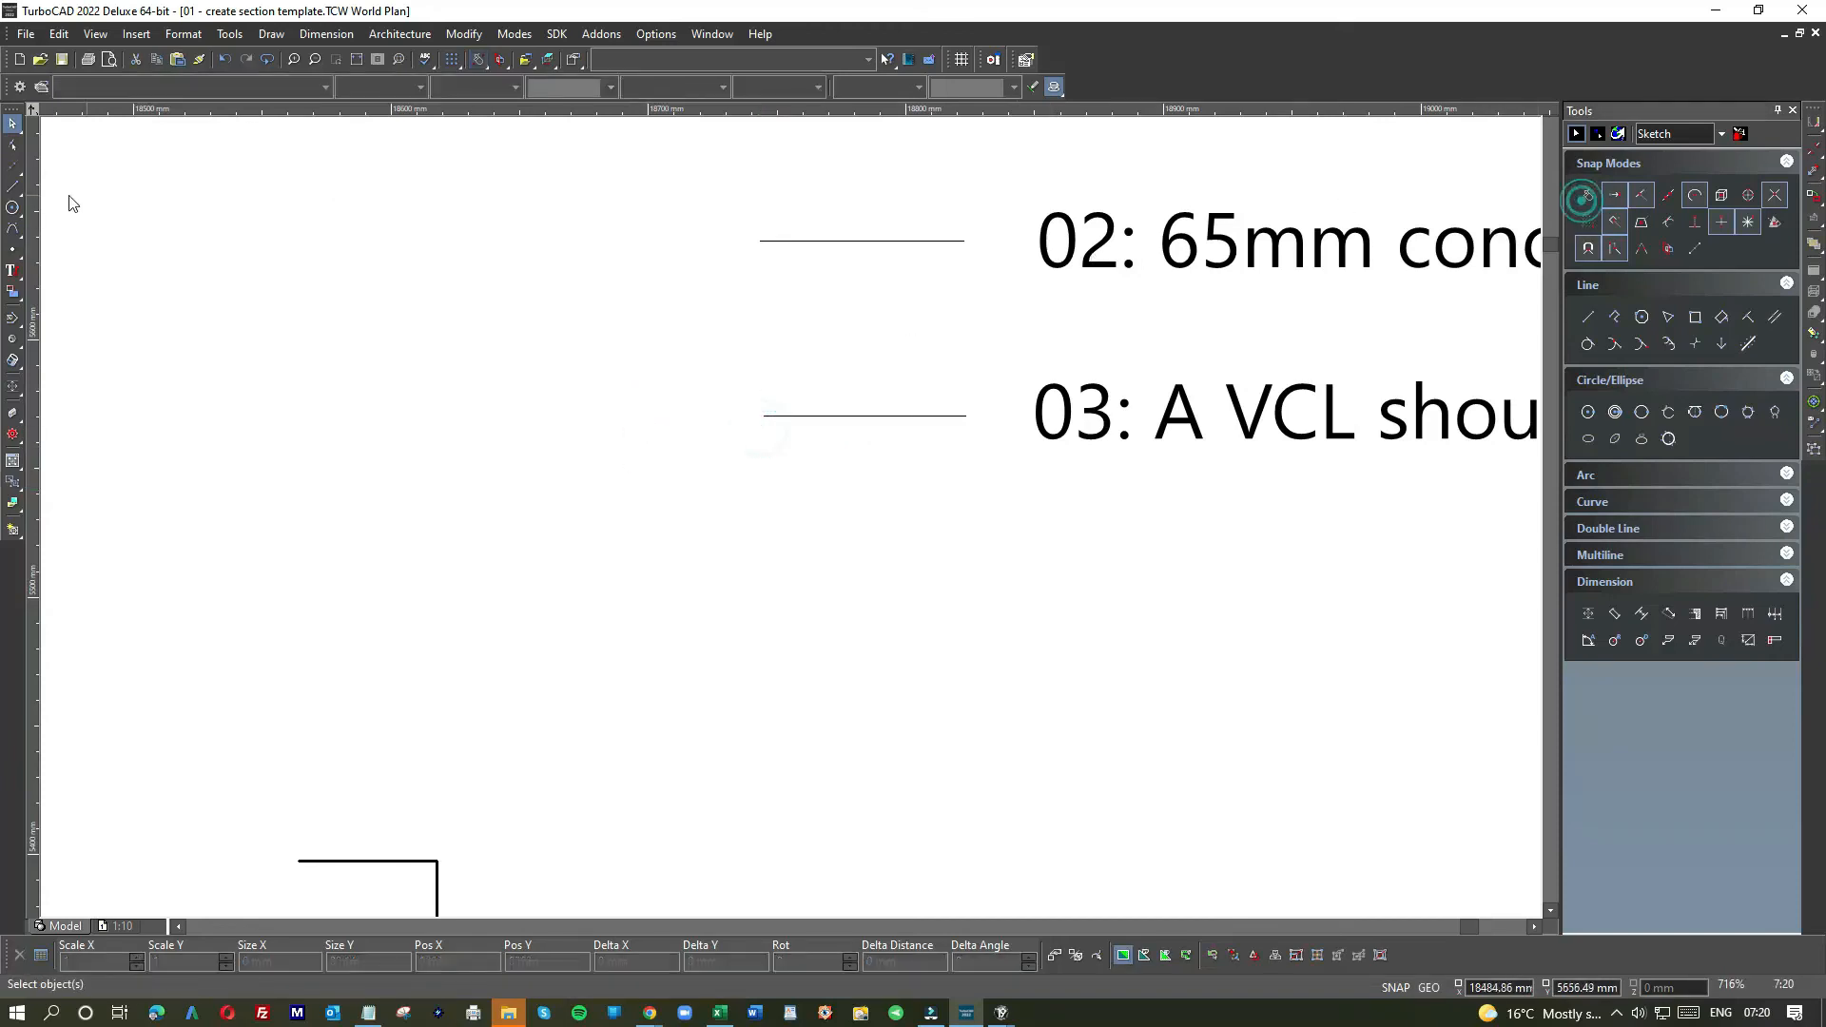
left_click(13, 186)
left_click(763, 414)
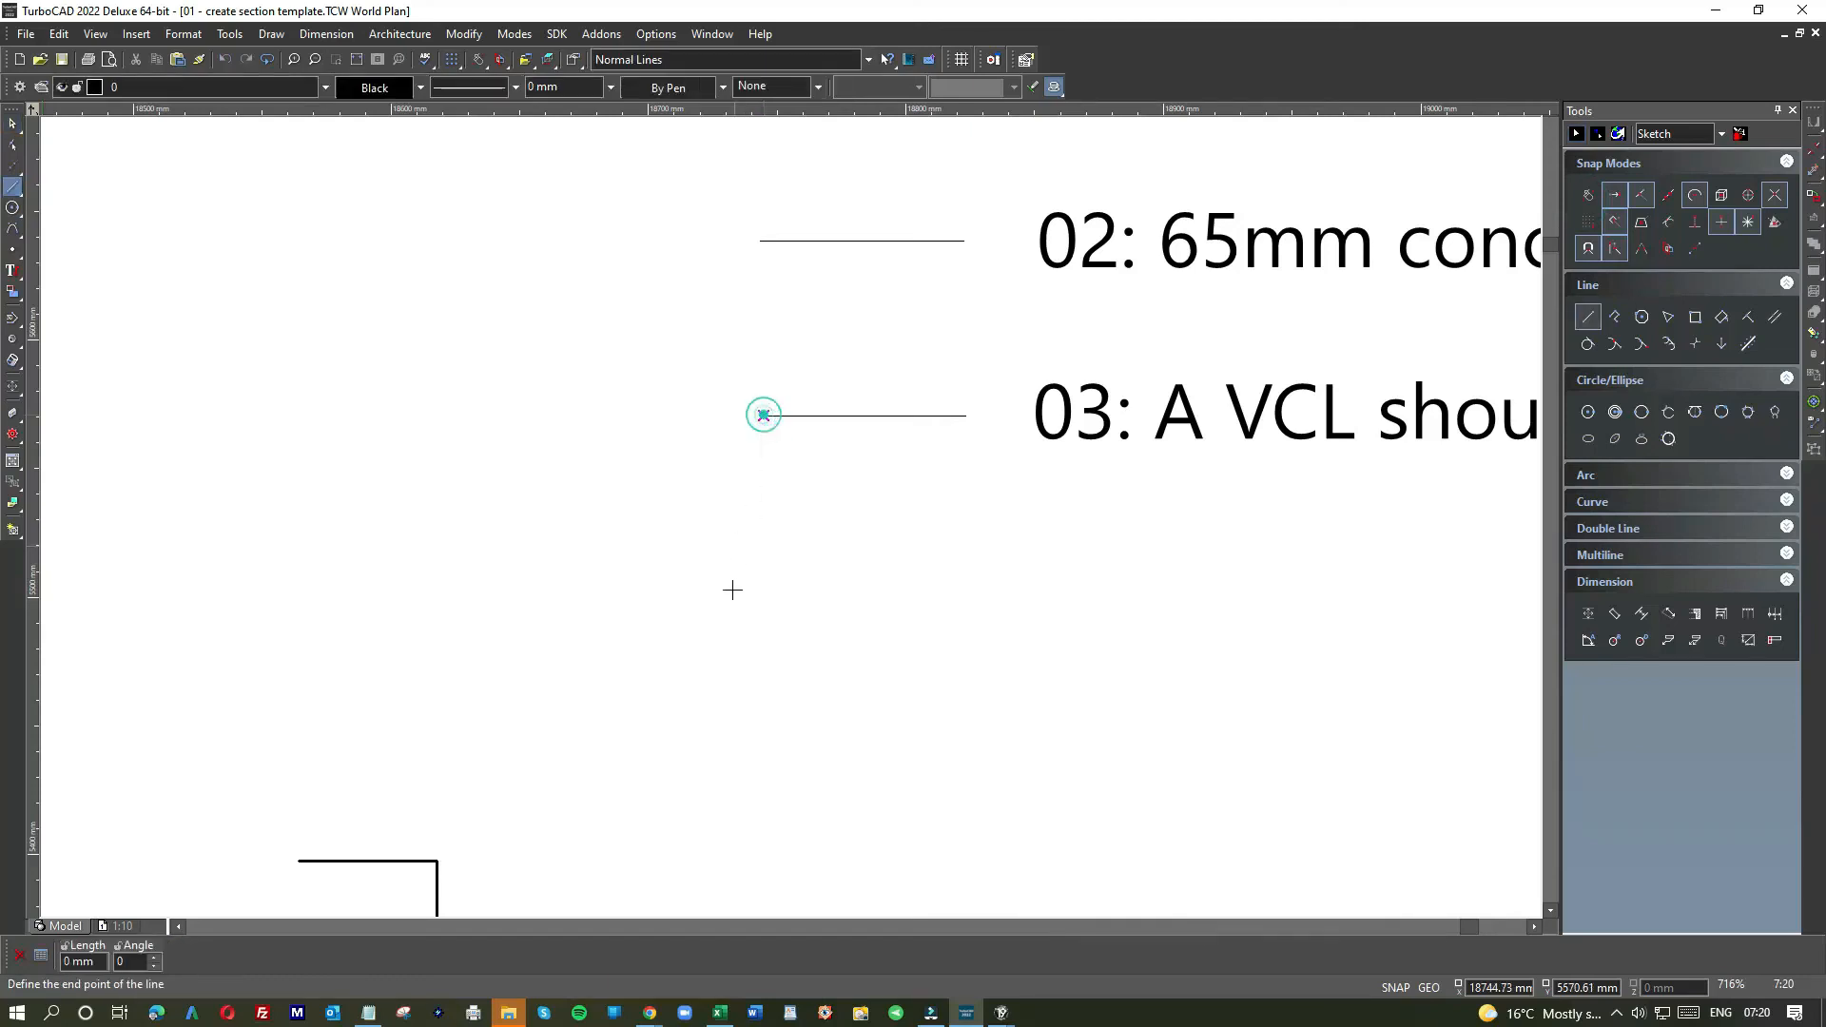
left_click(723, 656)
scroll(721, 660, "down", 2)
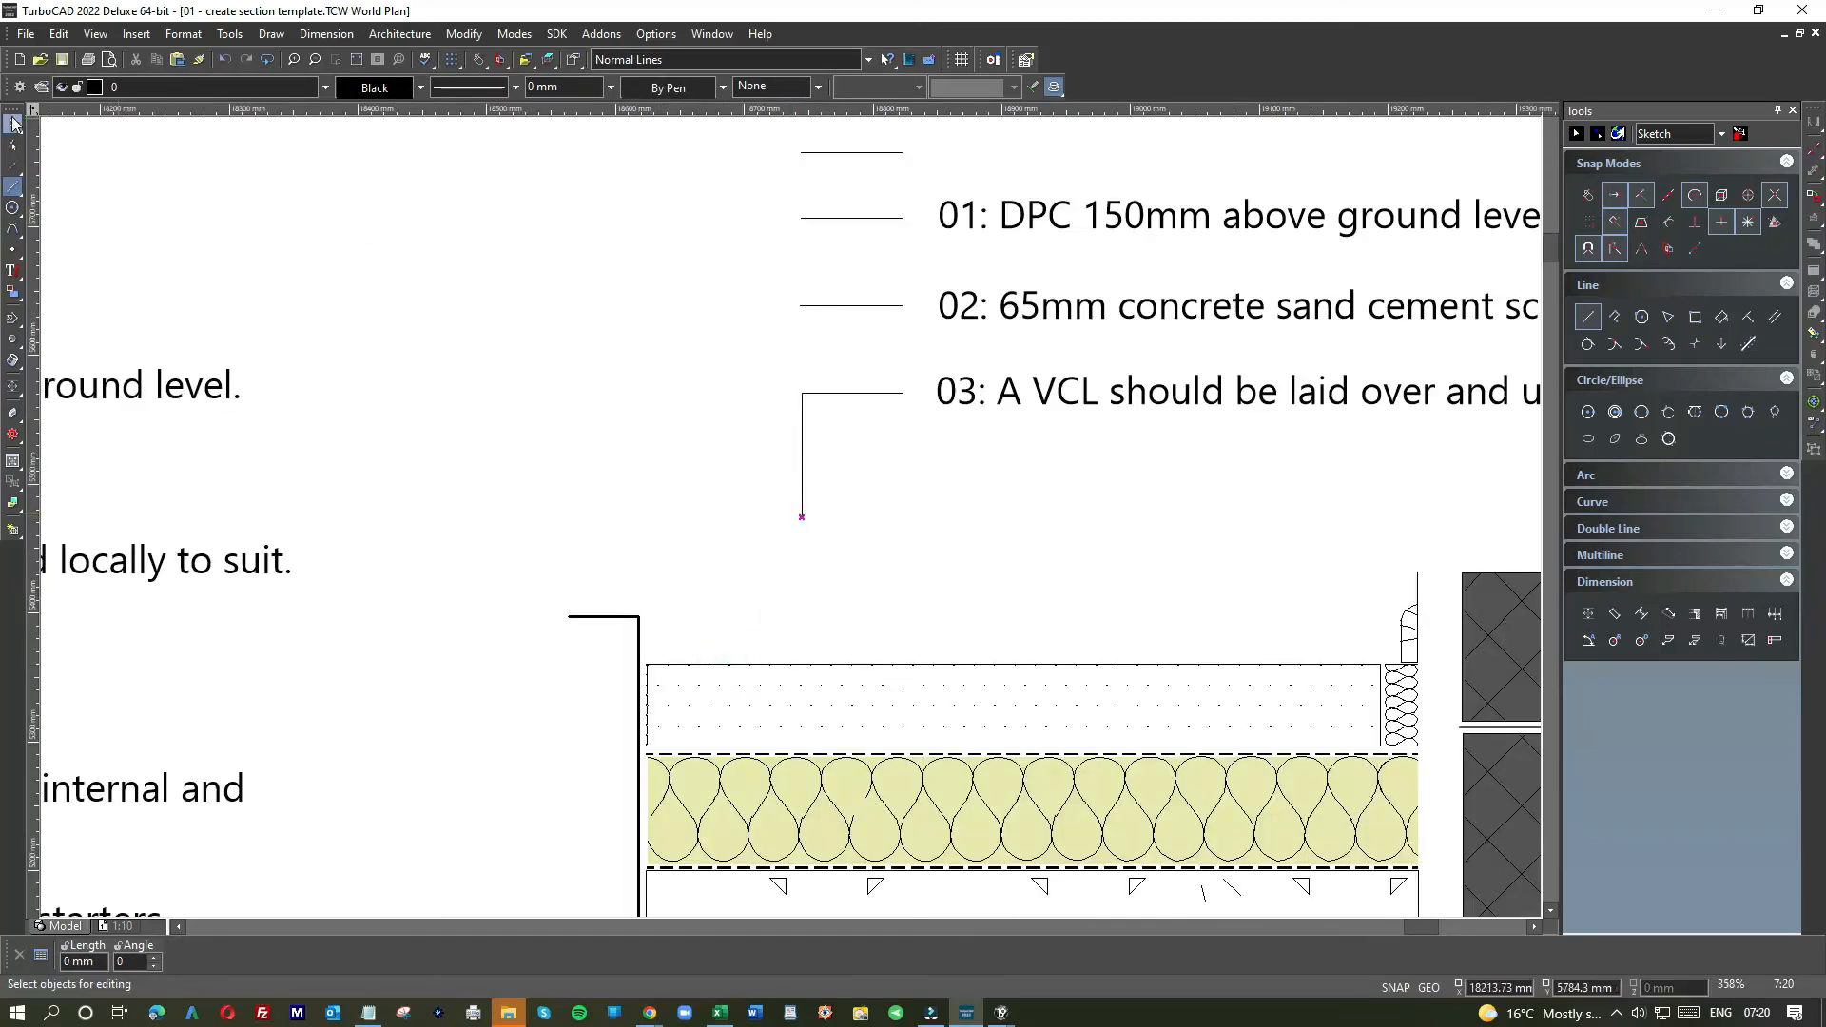
key("space")
left_click(800, 421)
left_click_drag(800, 518, 797, 754)
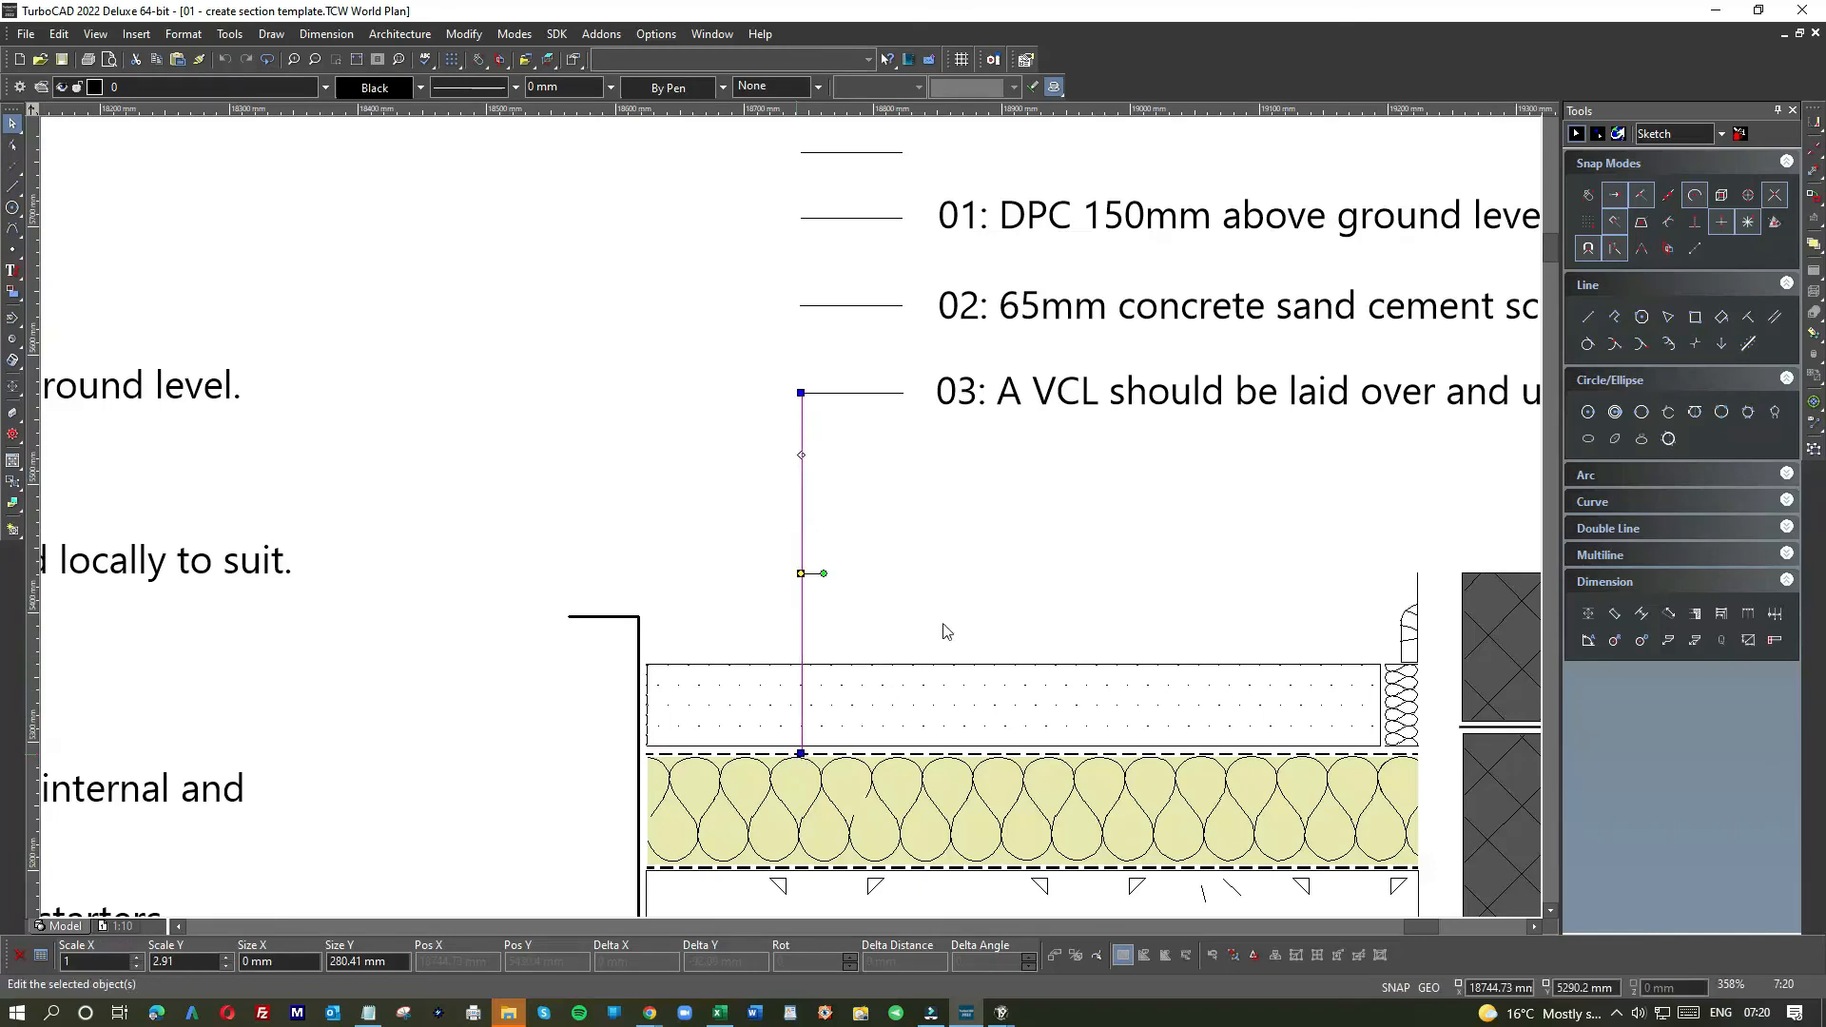
left_click(907, 528)
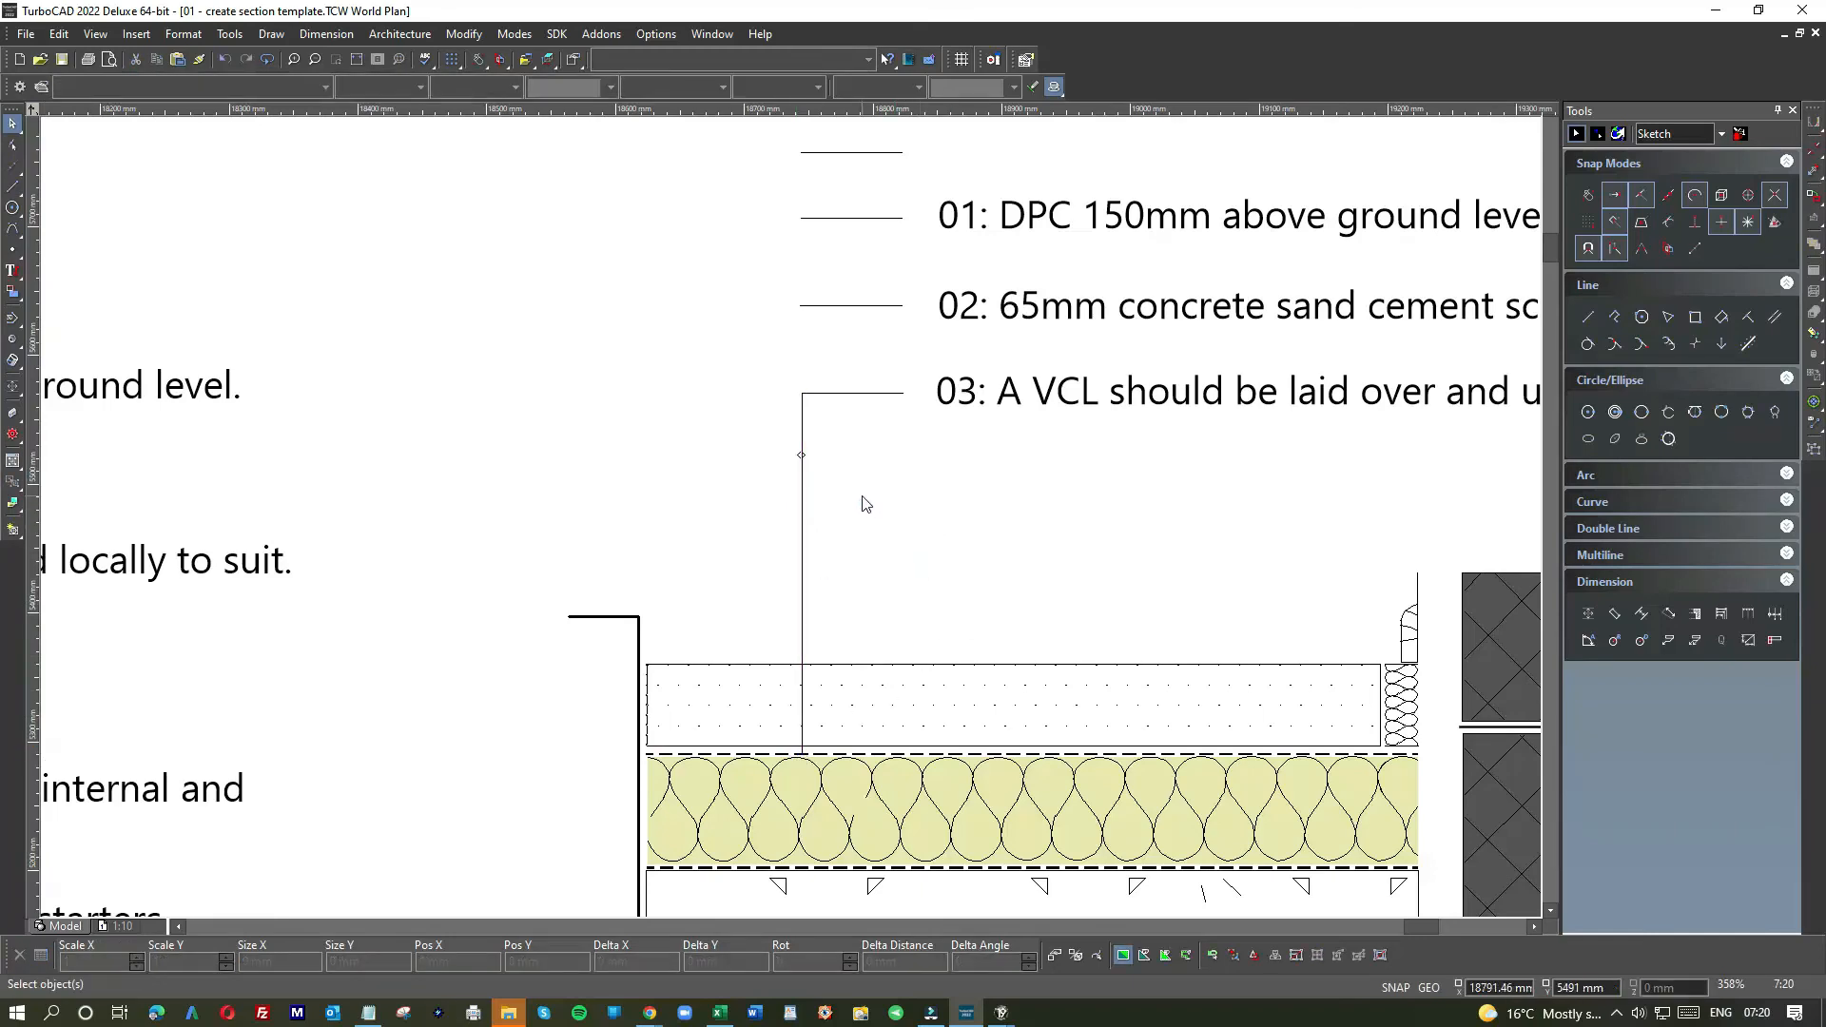
- Extend label 02's leader about 50 mm away from the text and draw it vertically down into the screed layer
scroll(796, 519, "down", 1)
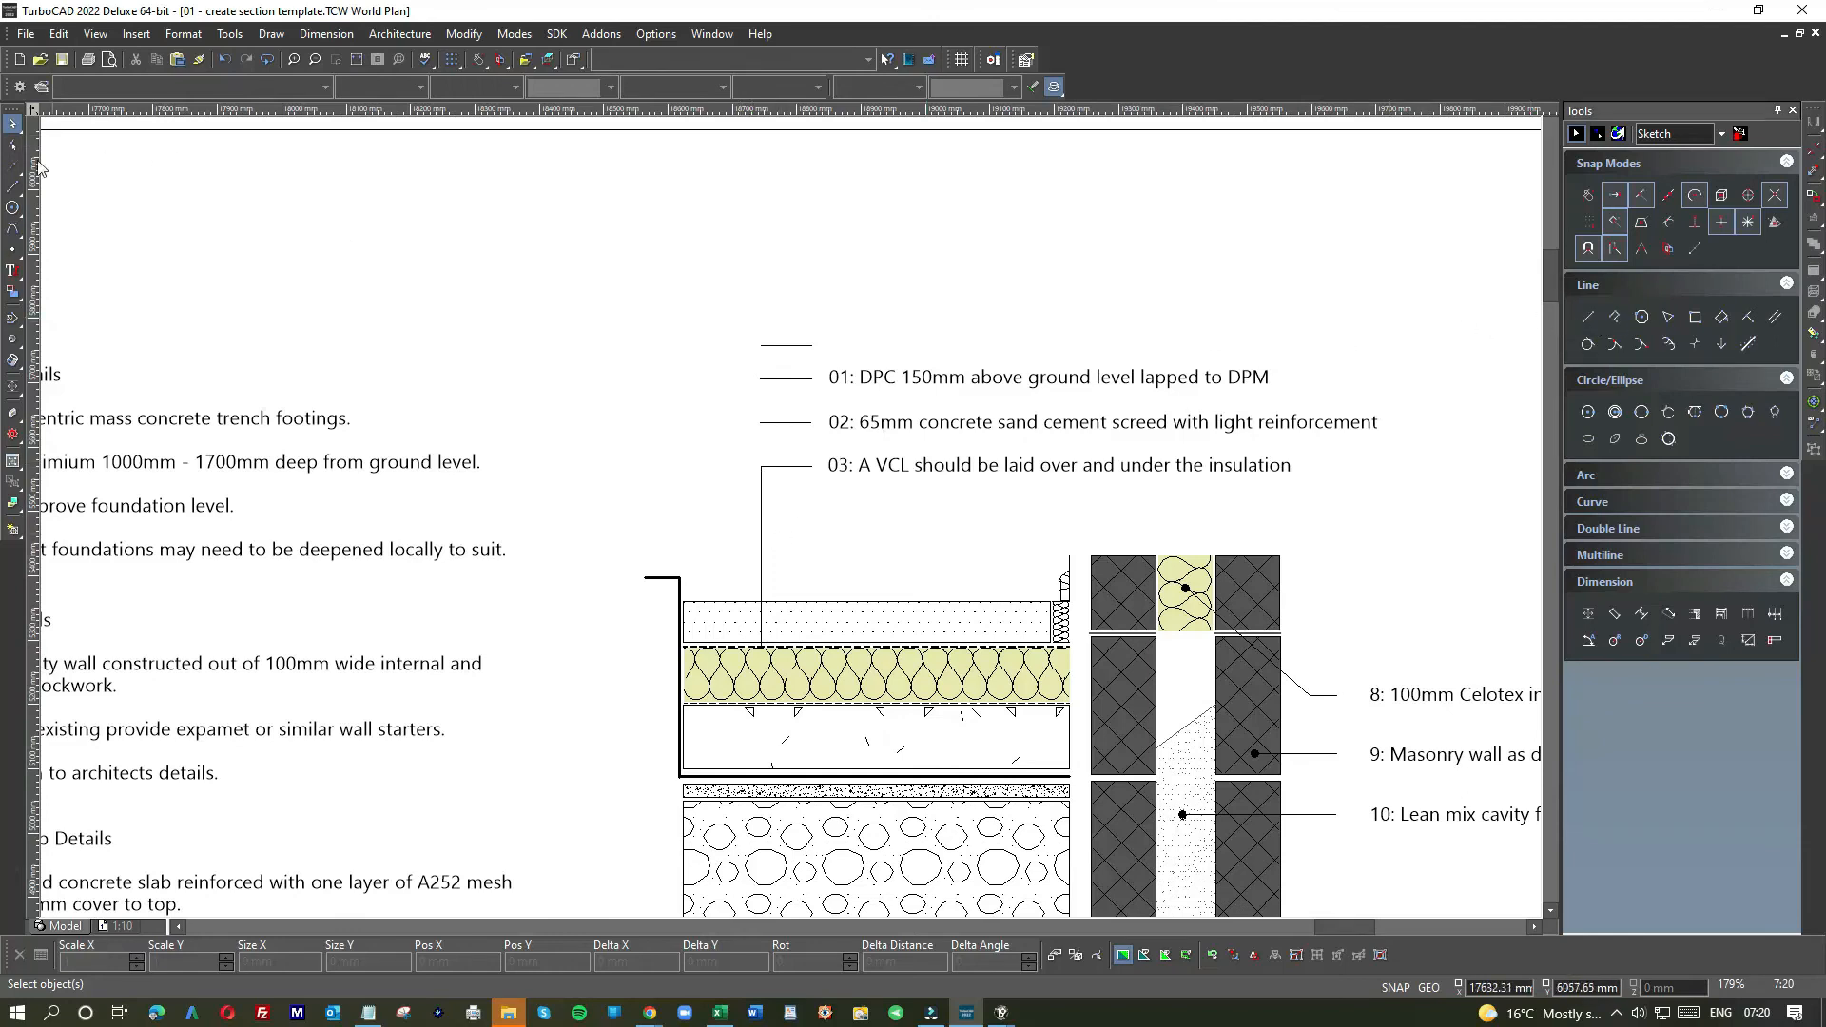
left_click(13, 188)
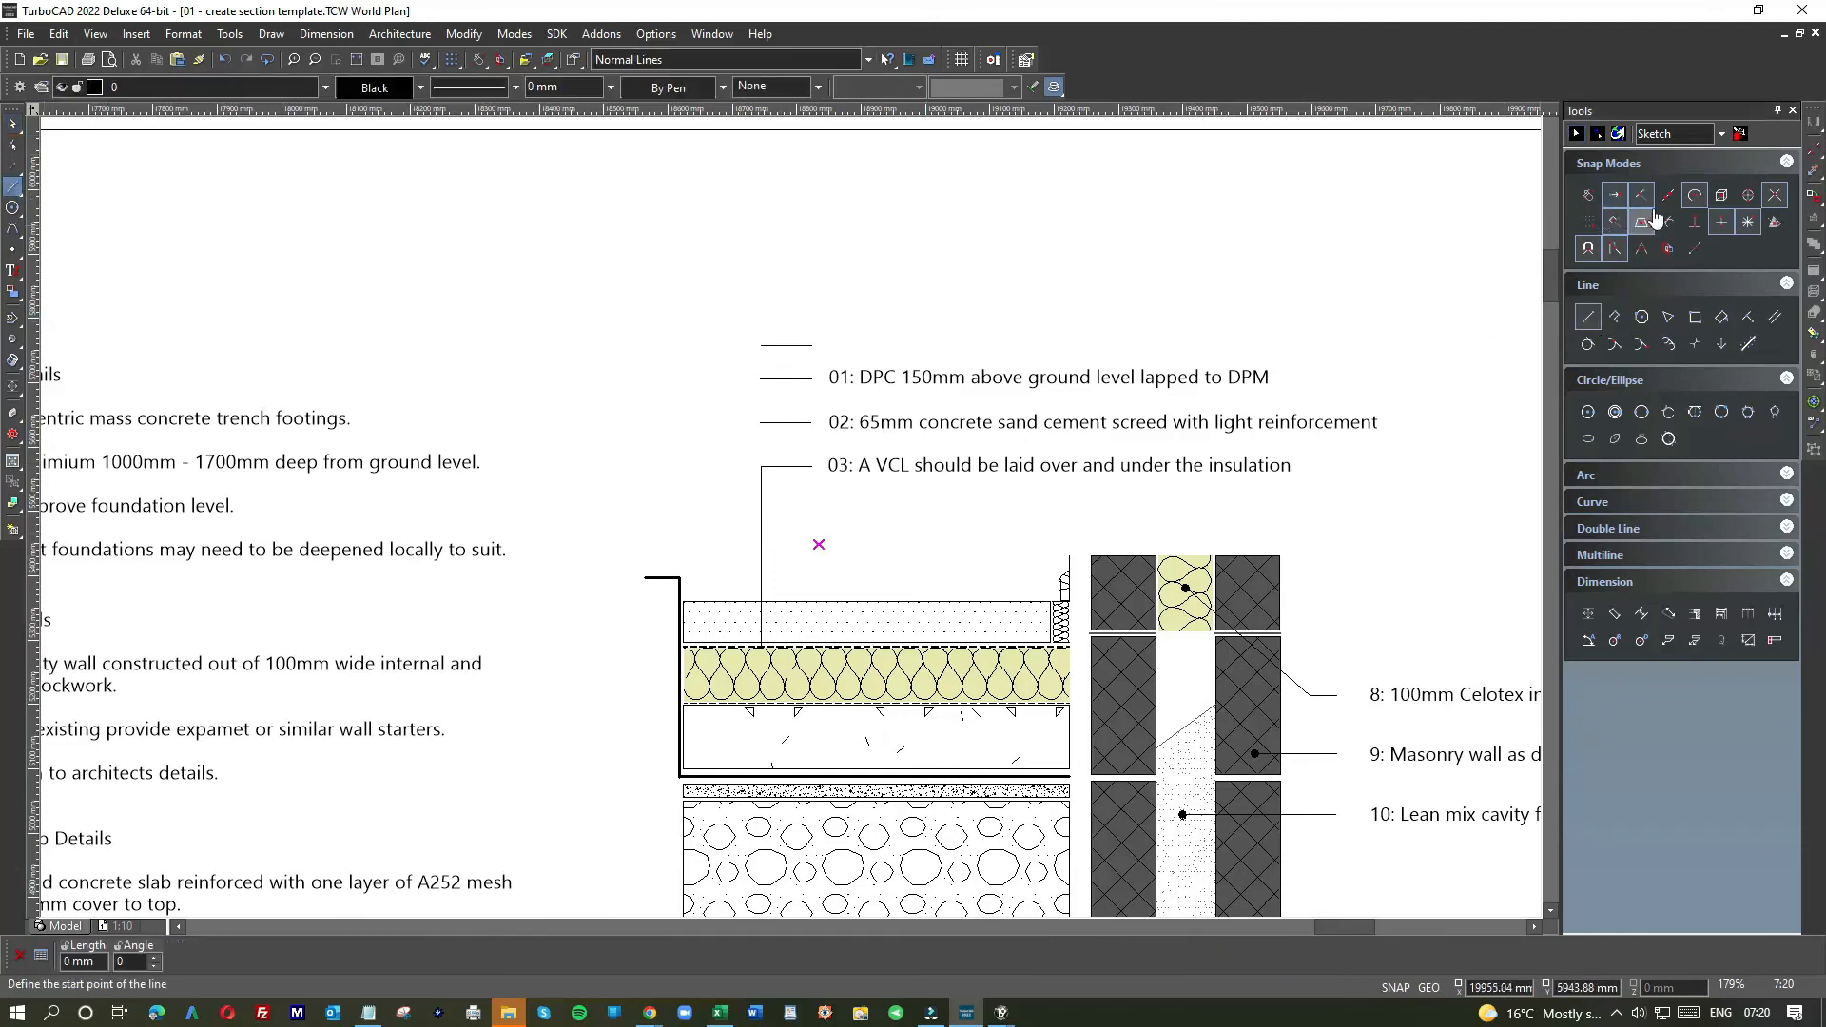
left_click(760, 422)
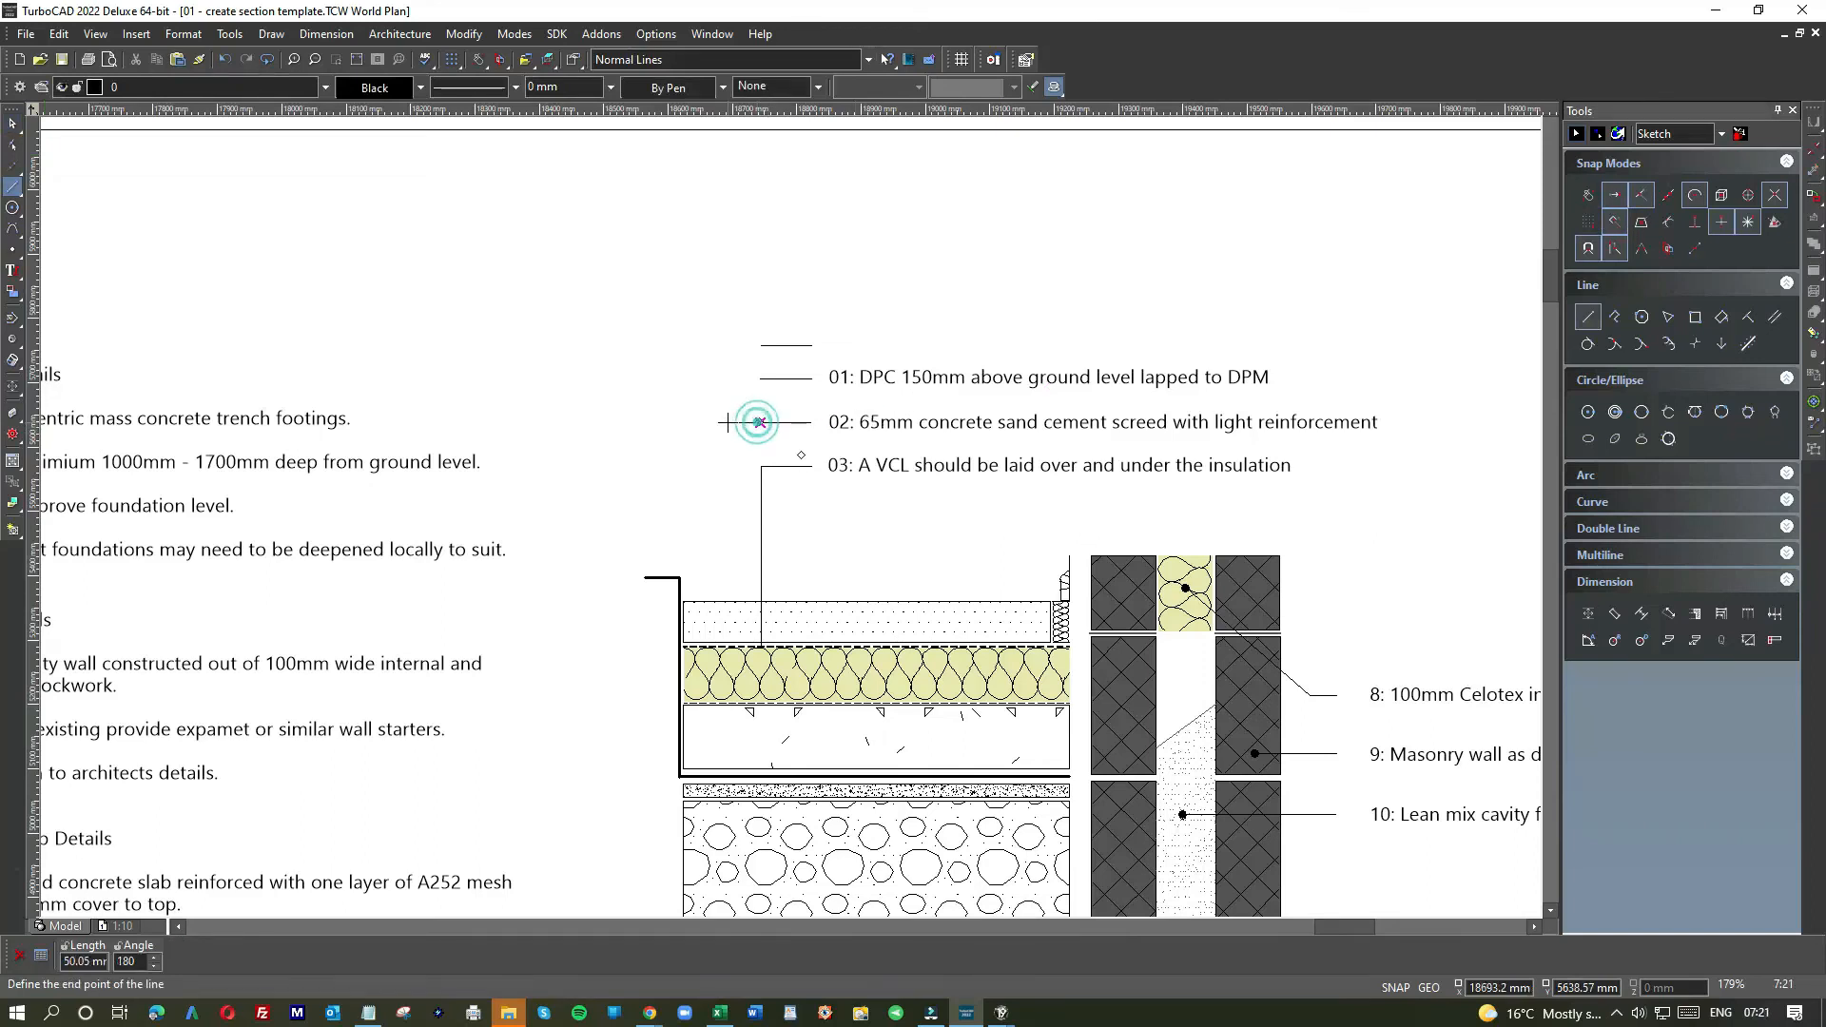
left_click(728, 422)
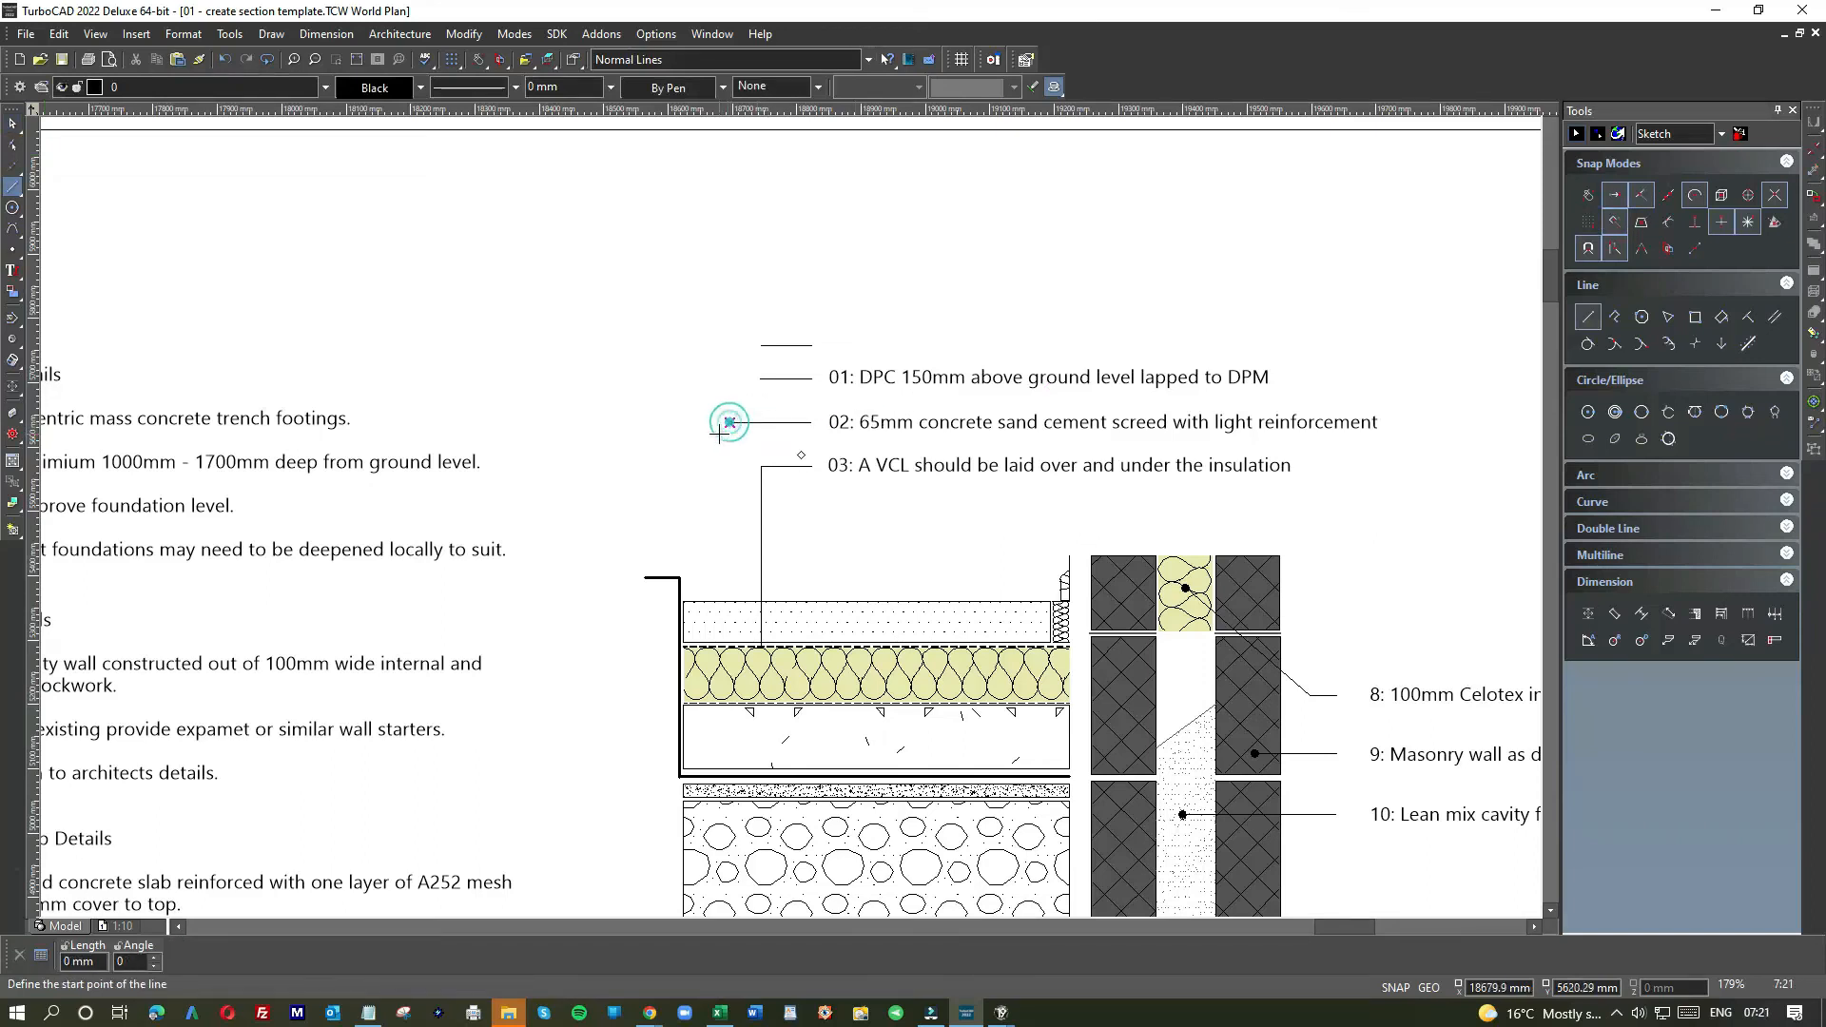
left_click(729, 422)
left_click(730, 620)
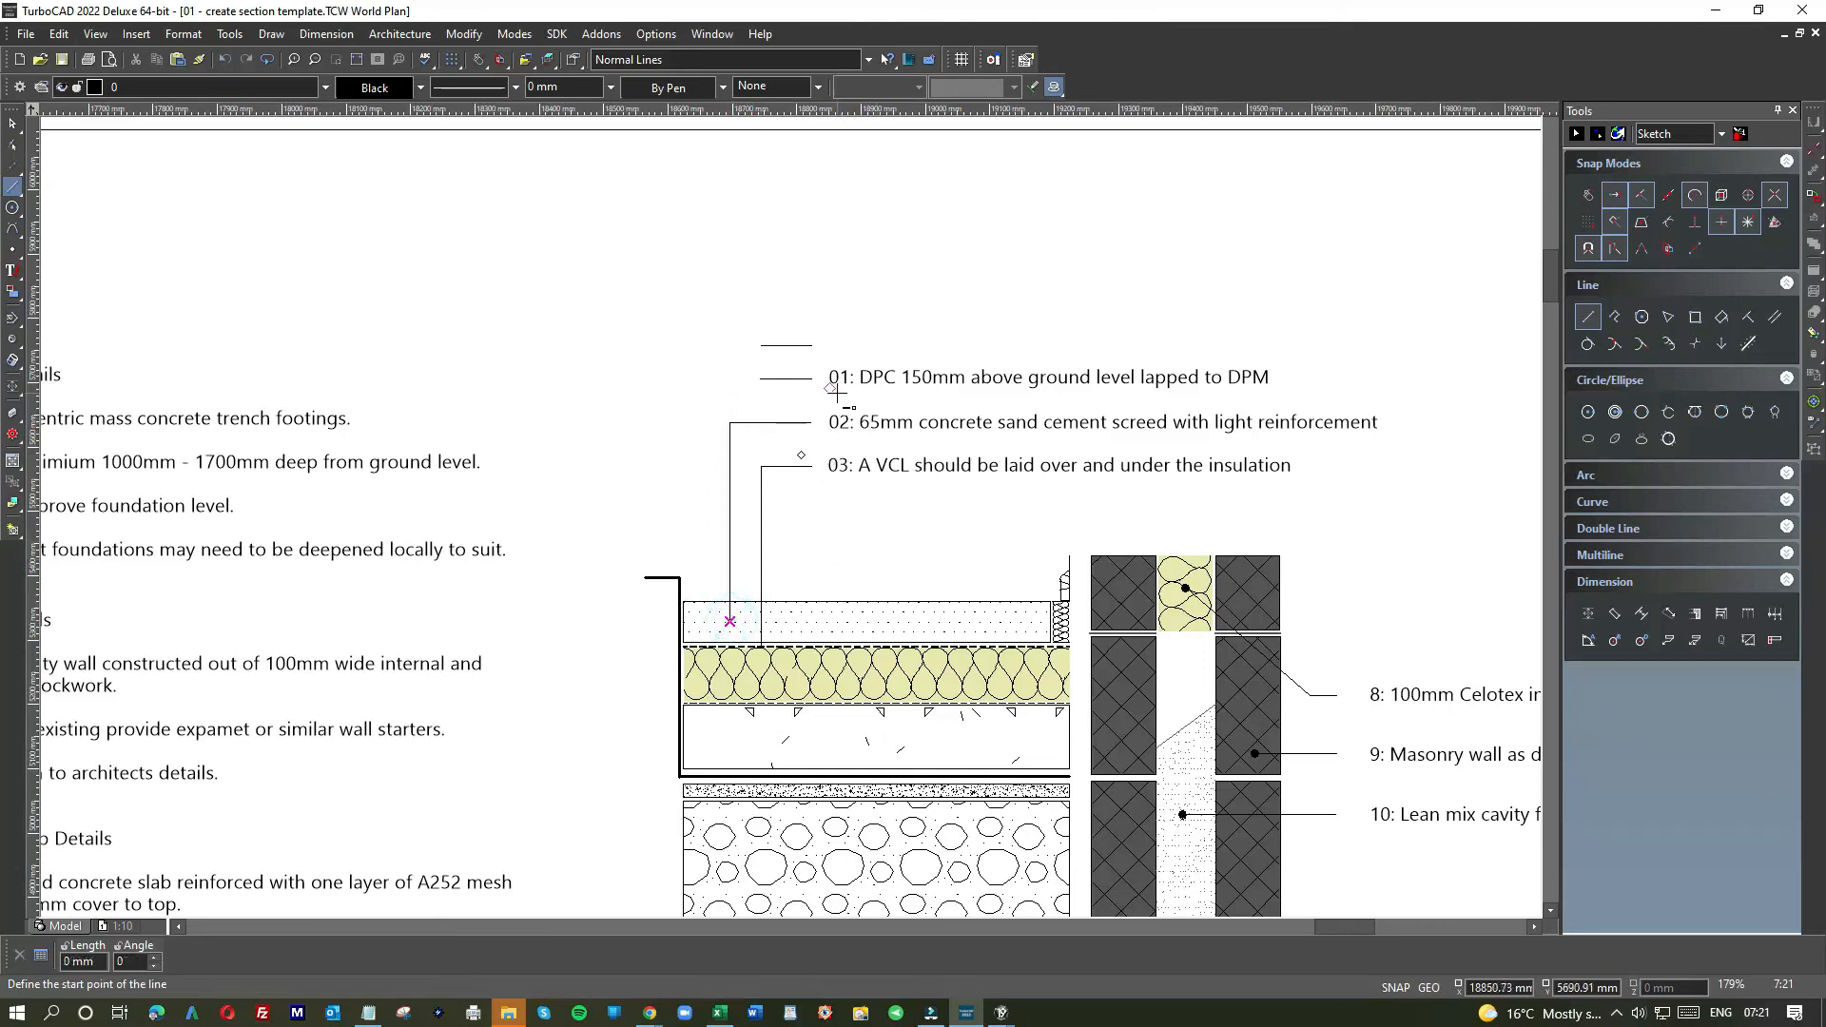
- Extend label 01's leader outward and down past label 03, then finish it with ortho off as a slanted line to the DPC
left_click(761, 378)
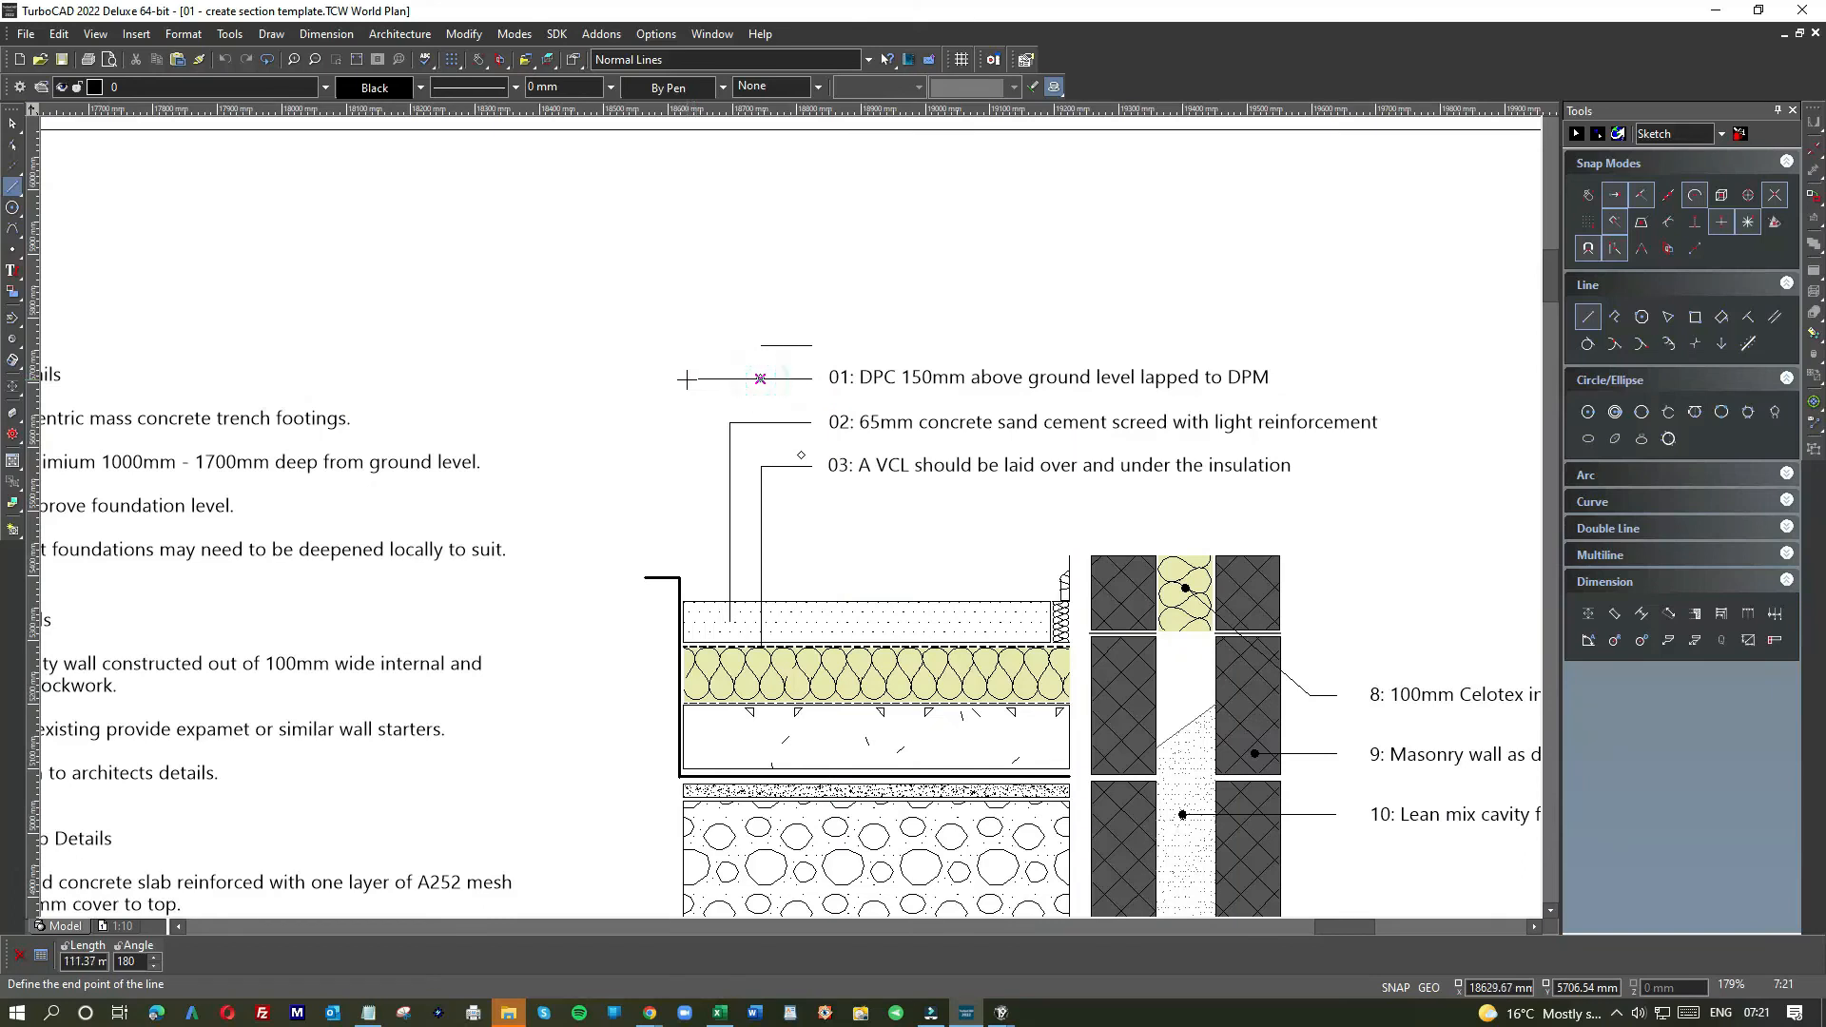
left_click(692, 380)
left_click(685, 520)
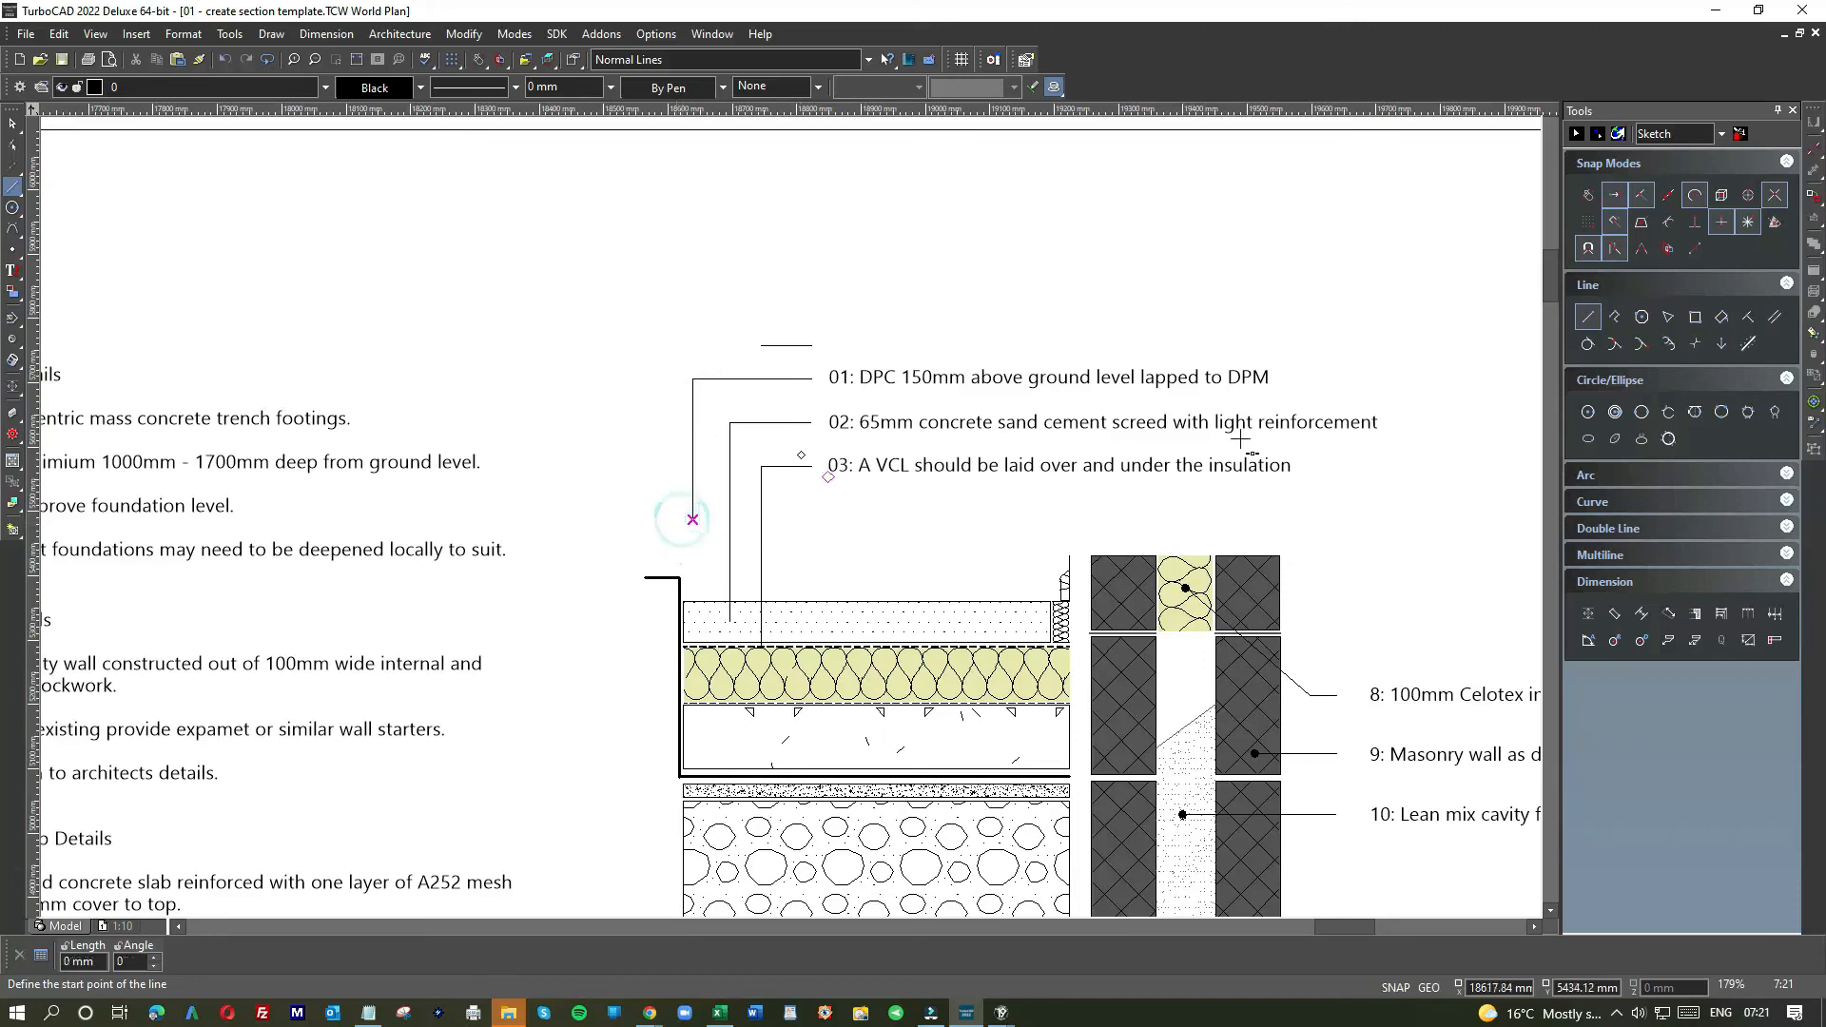
left_click(1748, 223)
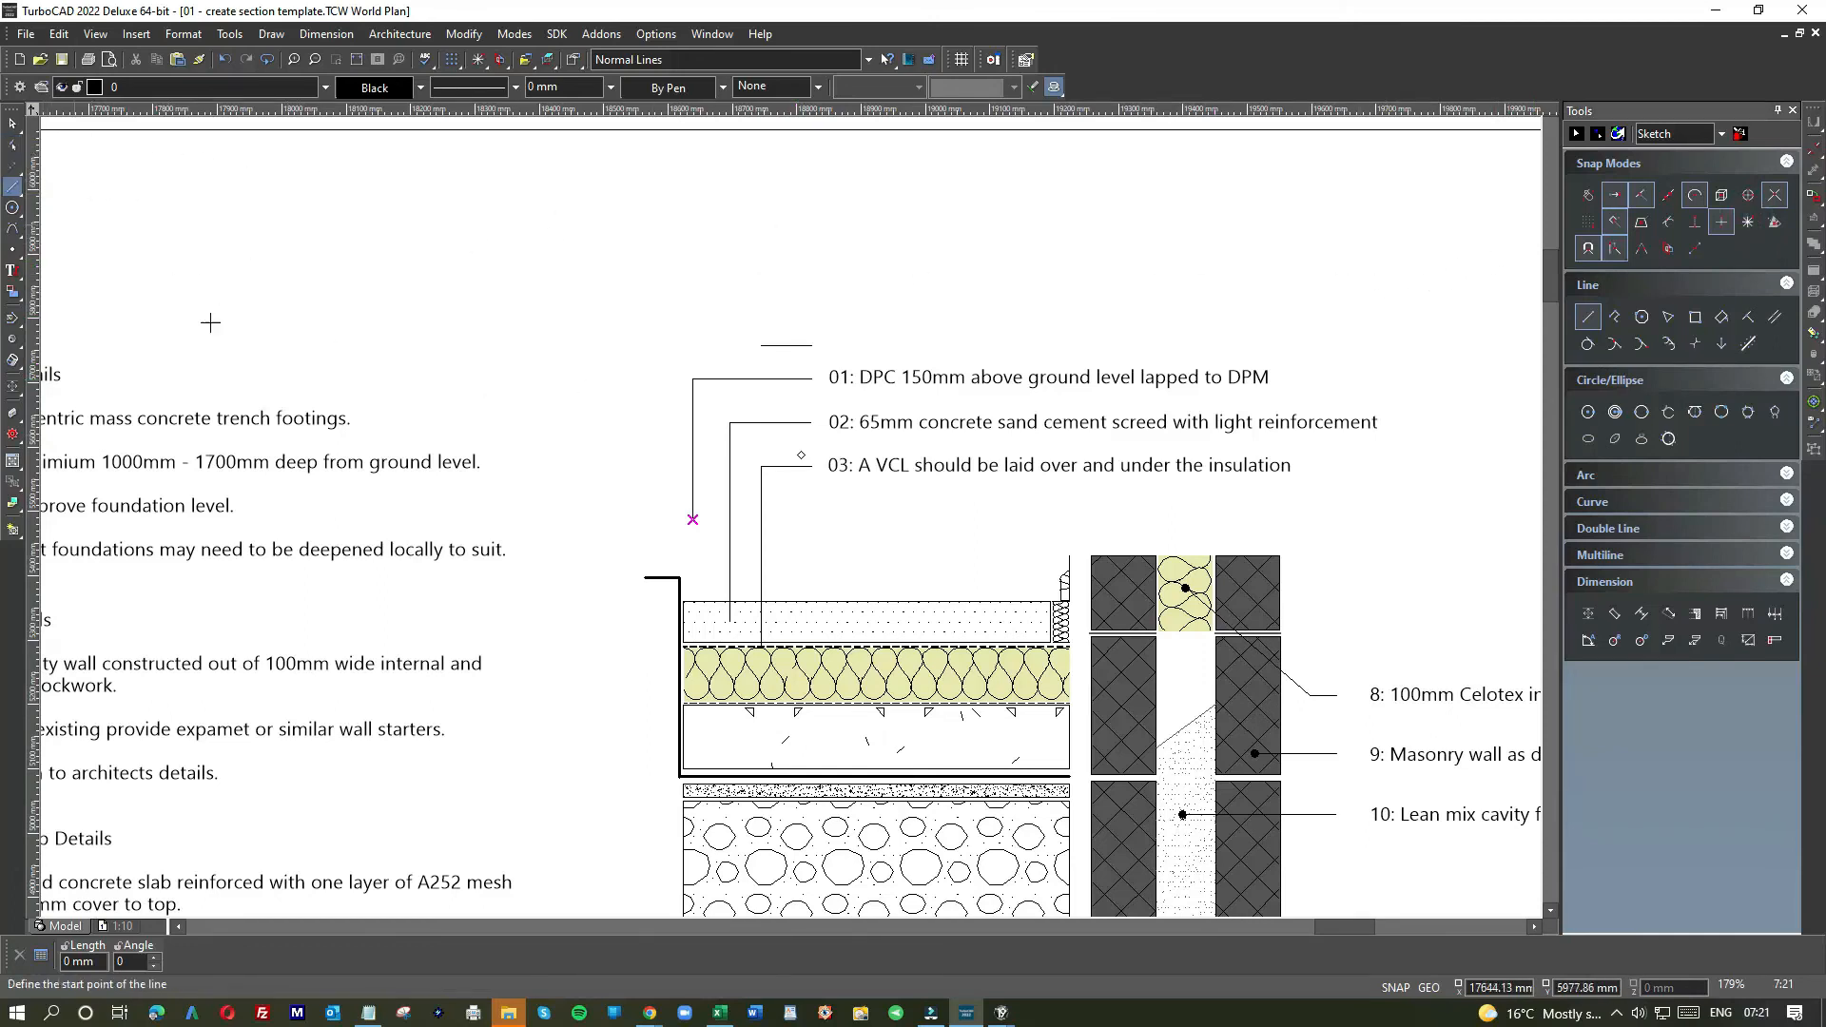
left_click(663, 577)
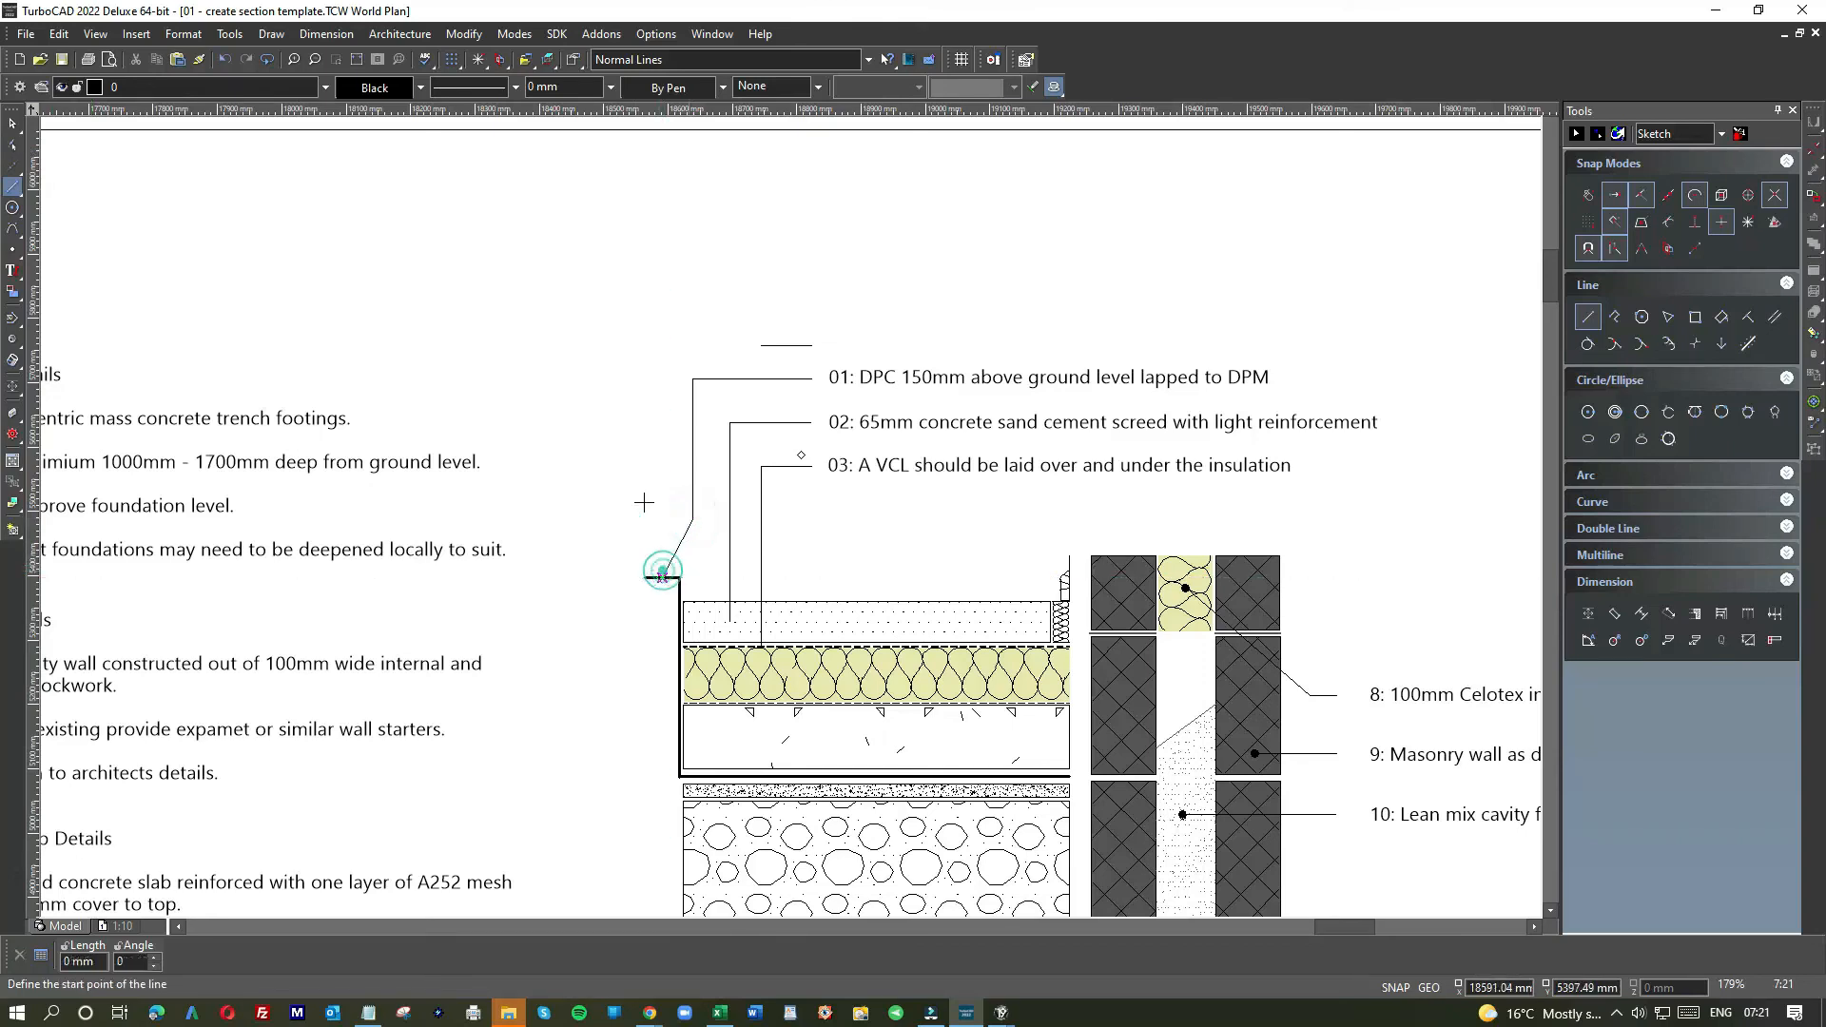
left_click(12, 124)
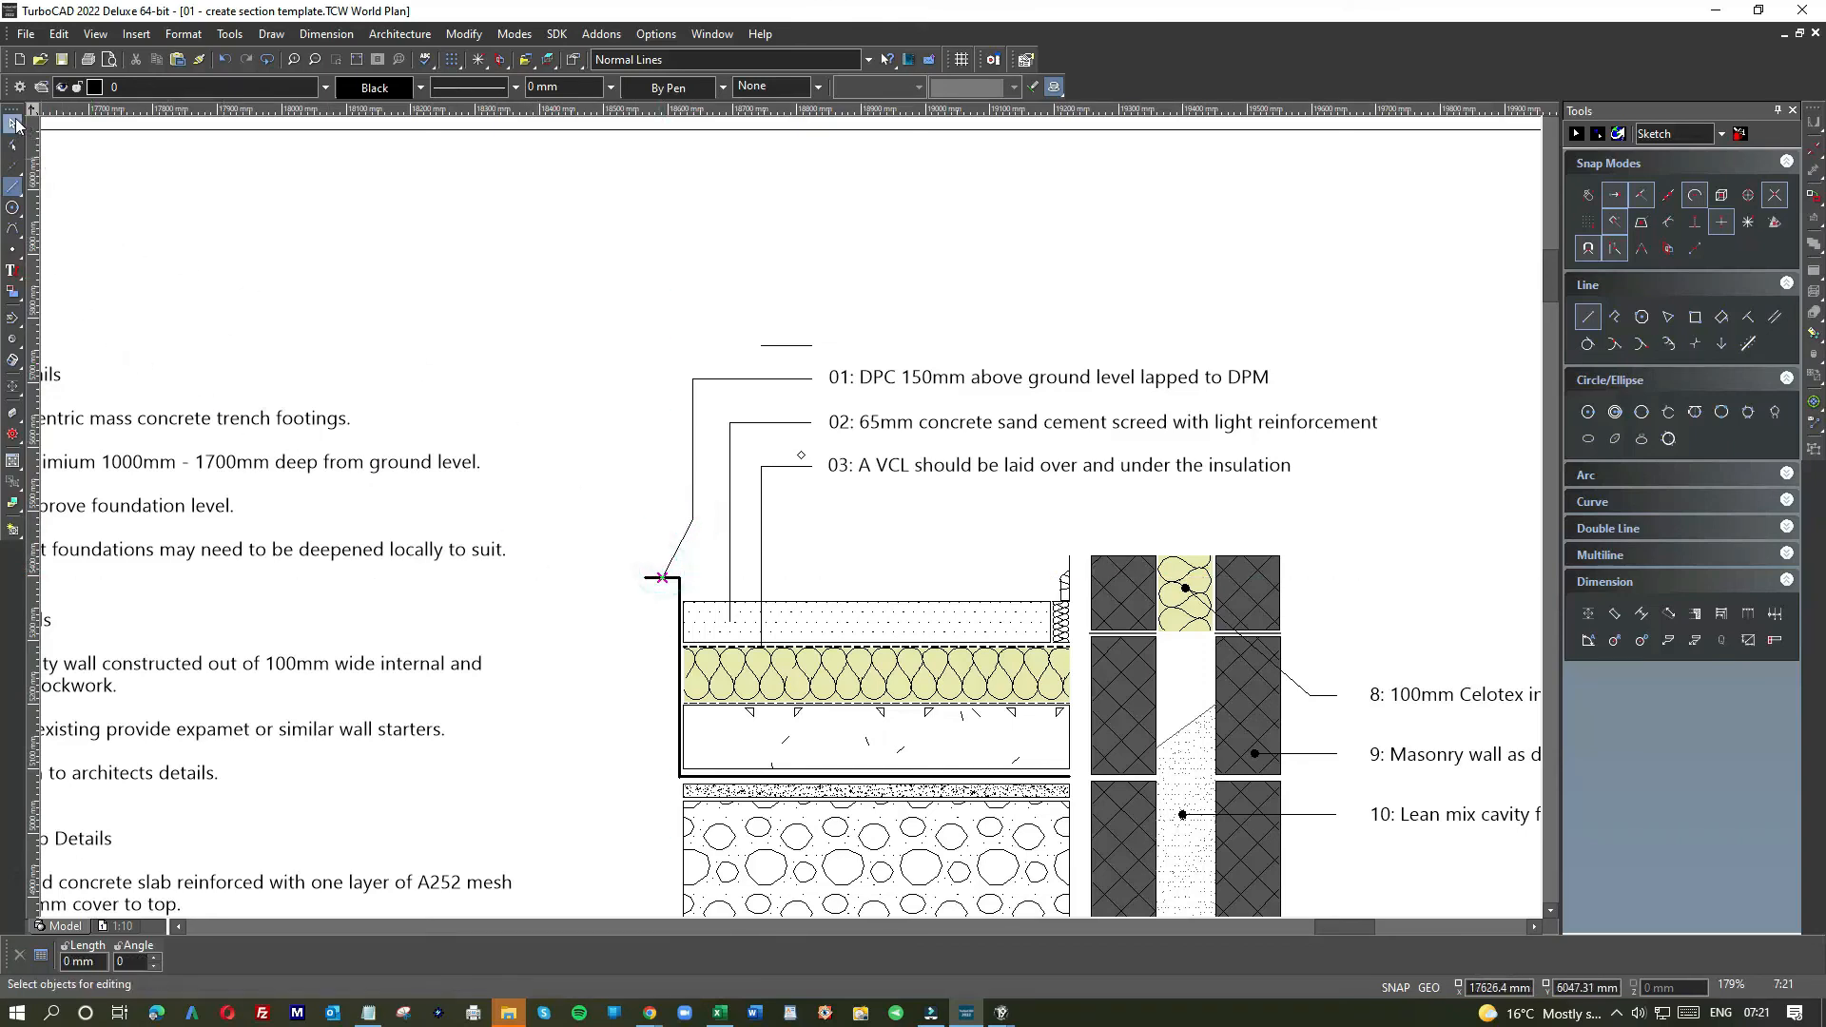
- Copy the row of spare dots above label 04 and place the pasted set above and left of label 01's leader
scroll(396, 506, "down", 1)
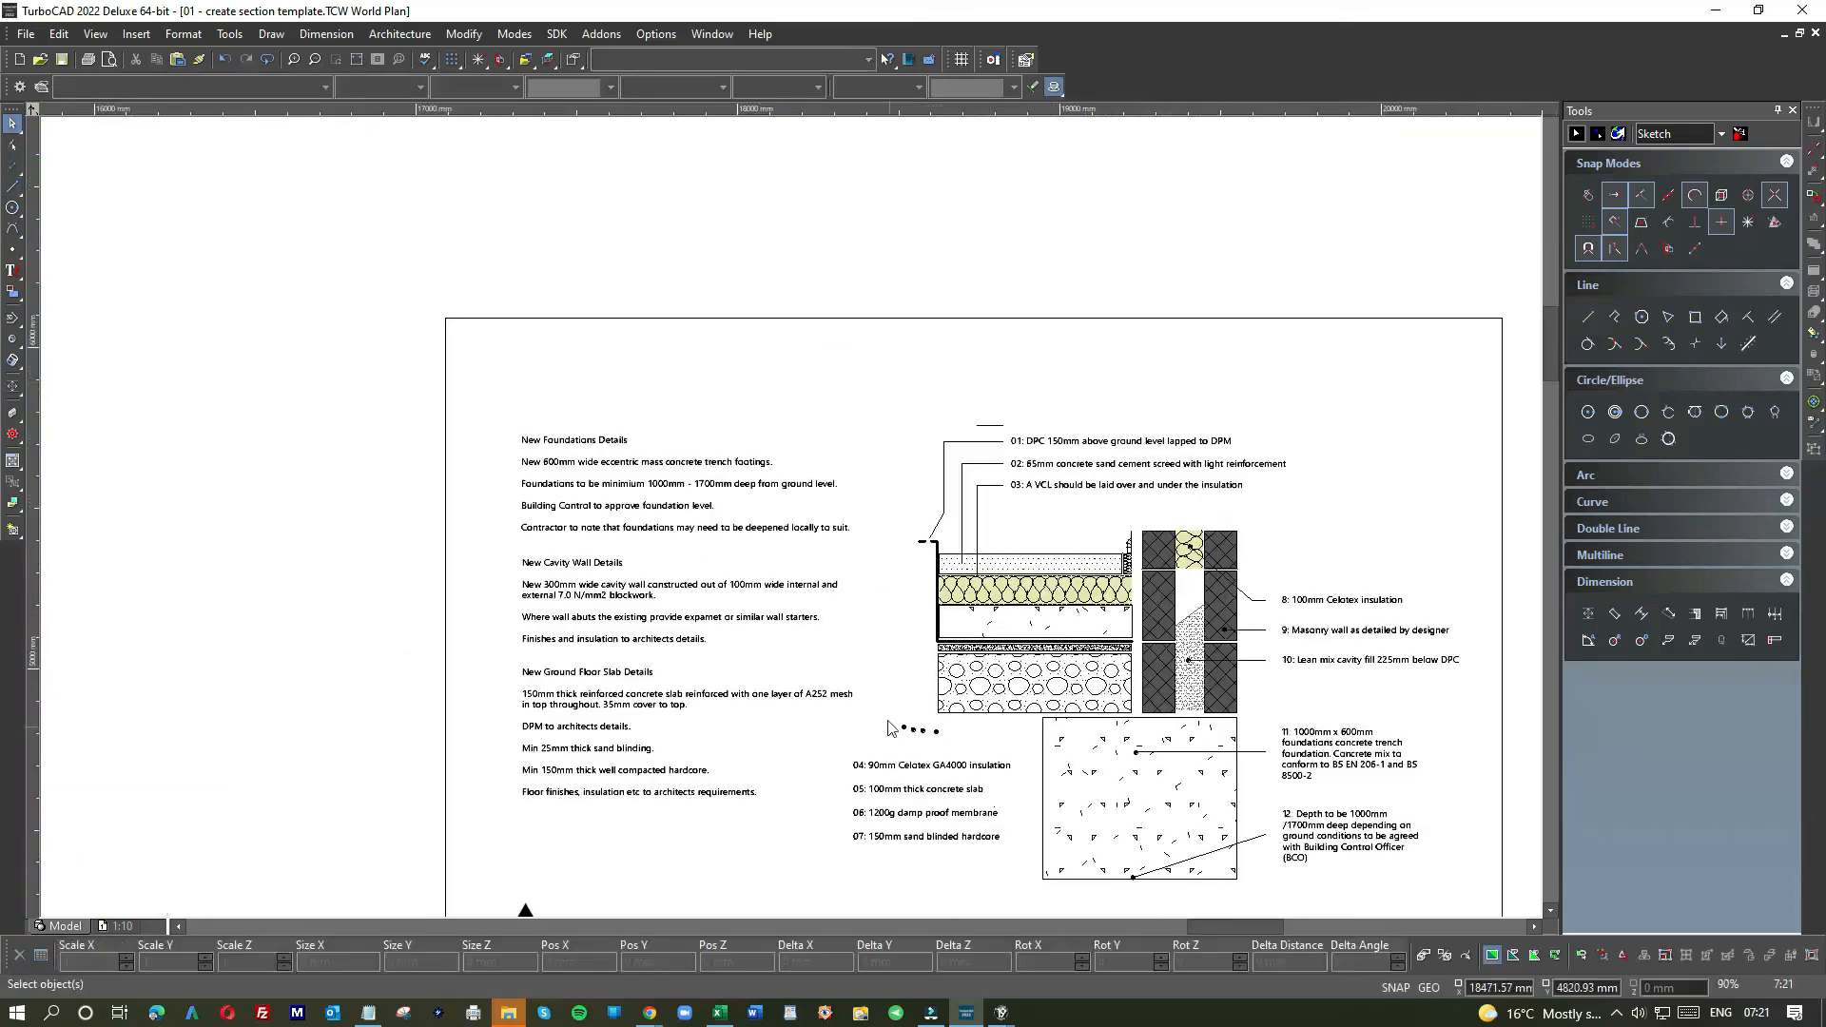
left_click_drag(888, 714, 949, 744)
key("ctrl+c")
key("ctrl+v")
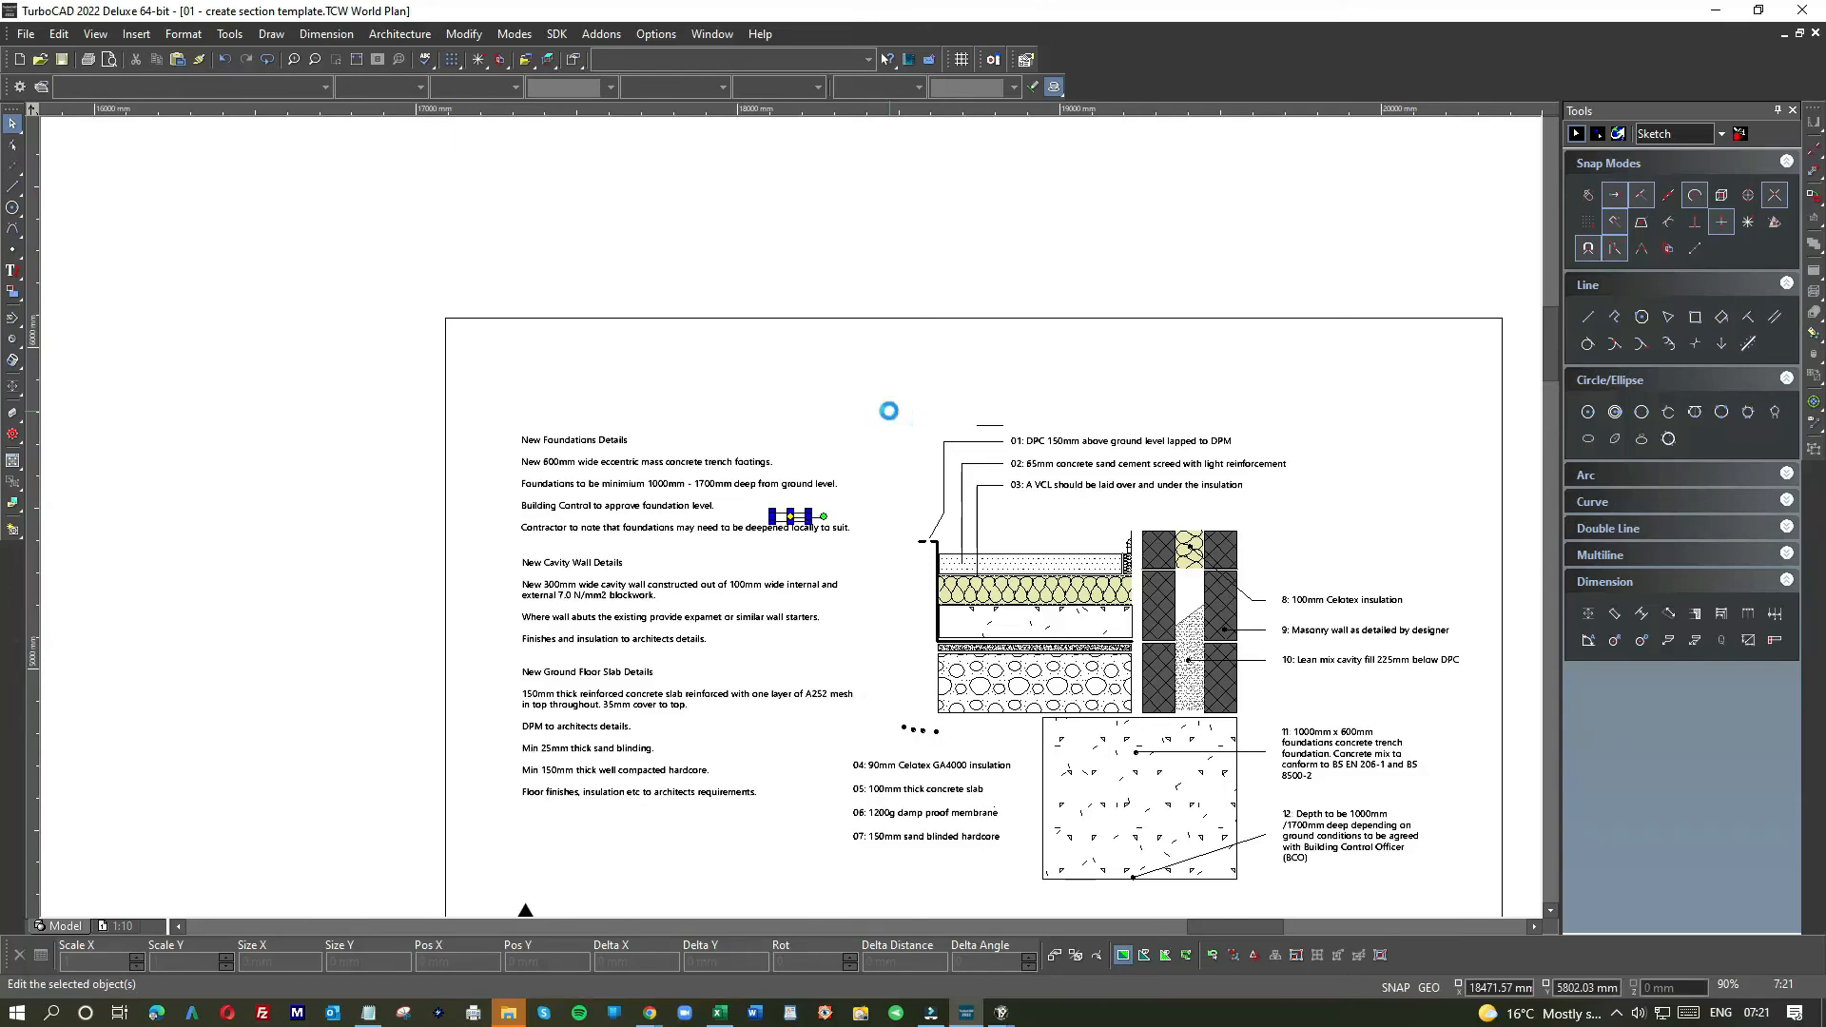
left_click(790, 516)
left_click(869, 408)
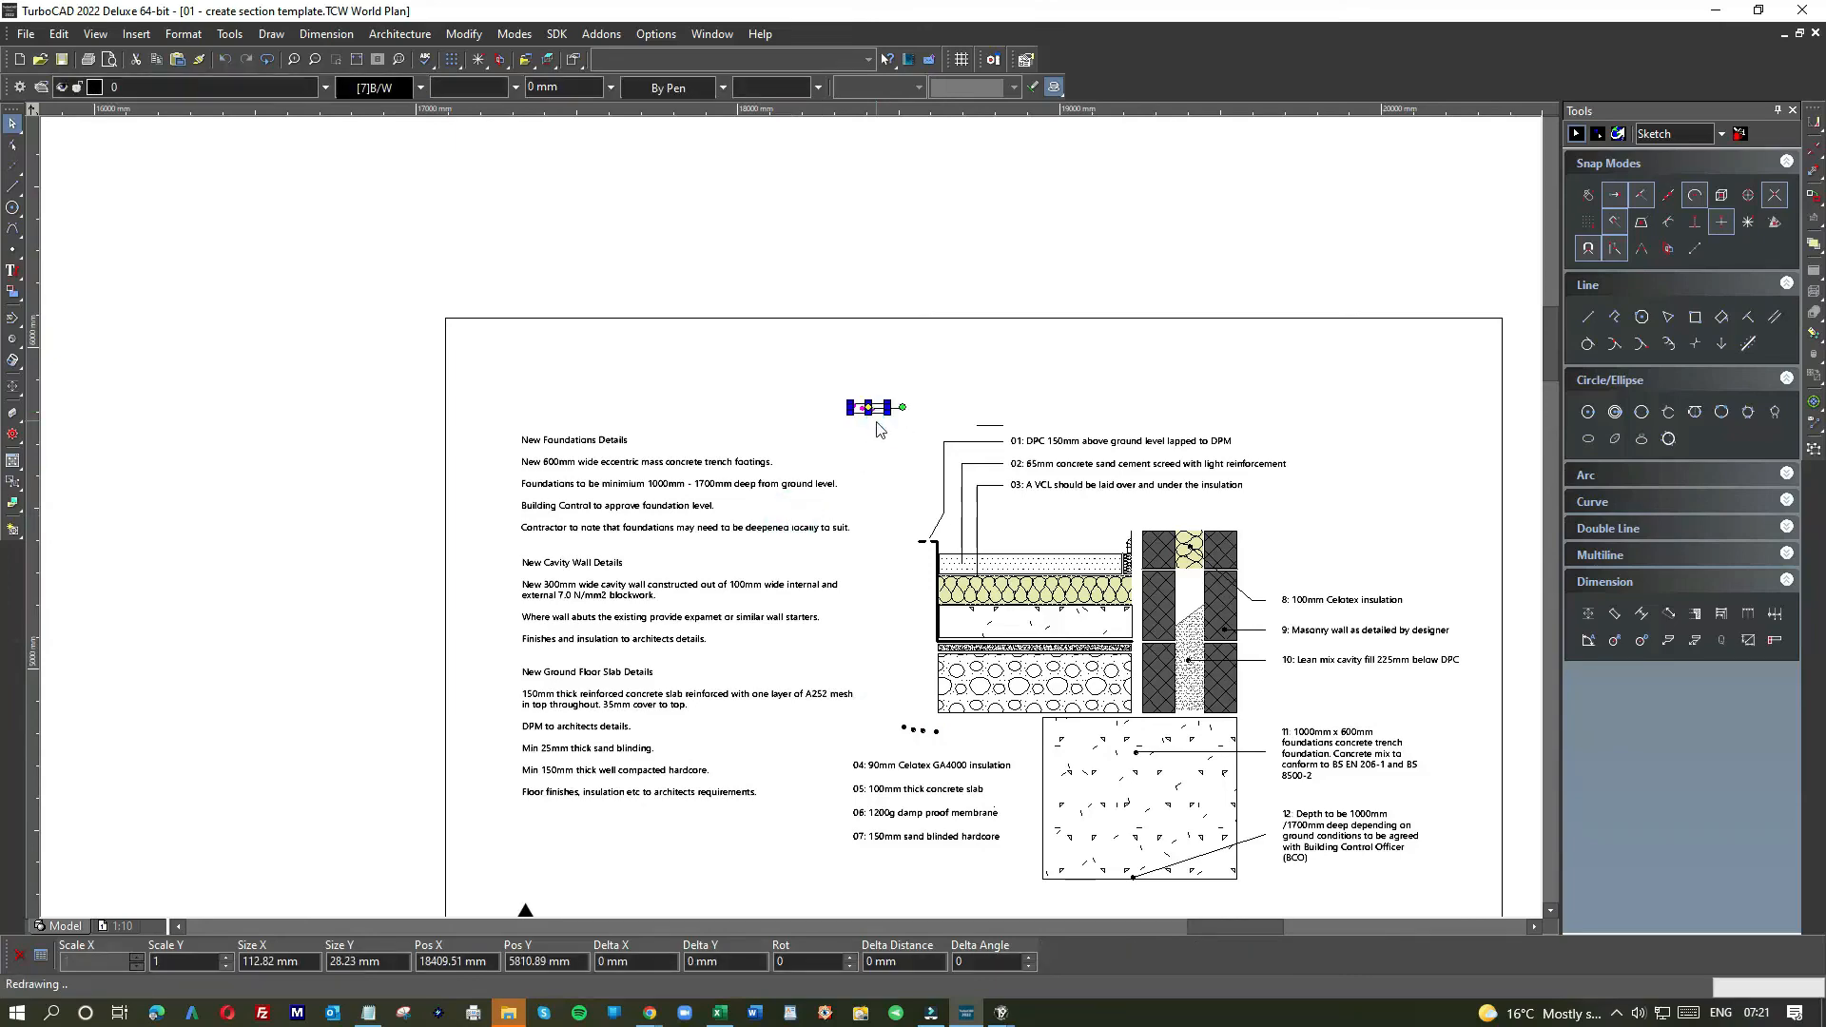
- Move three of the copied dots closer to label 01's leader and delete the leftover dot
scroll(894, 419, "up", 5)
left_click(941, 430)
left_click_drag(820, 464, 897, 521)
left_click(831, 474)
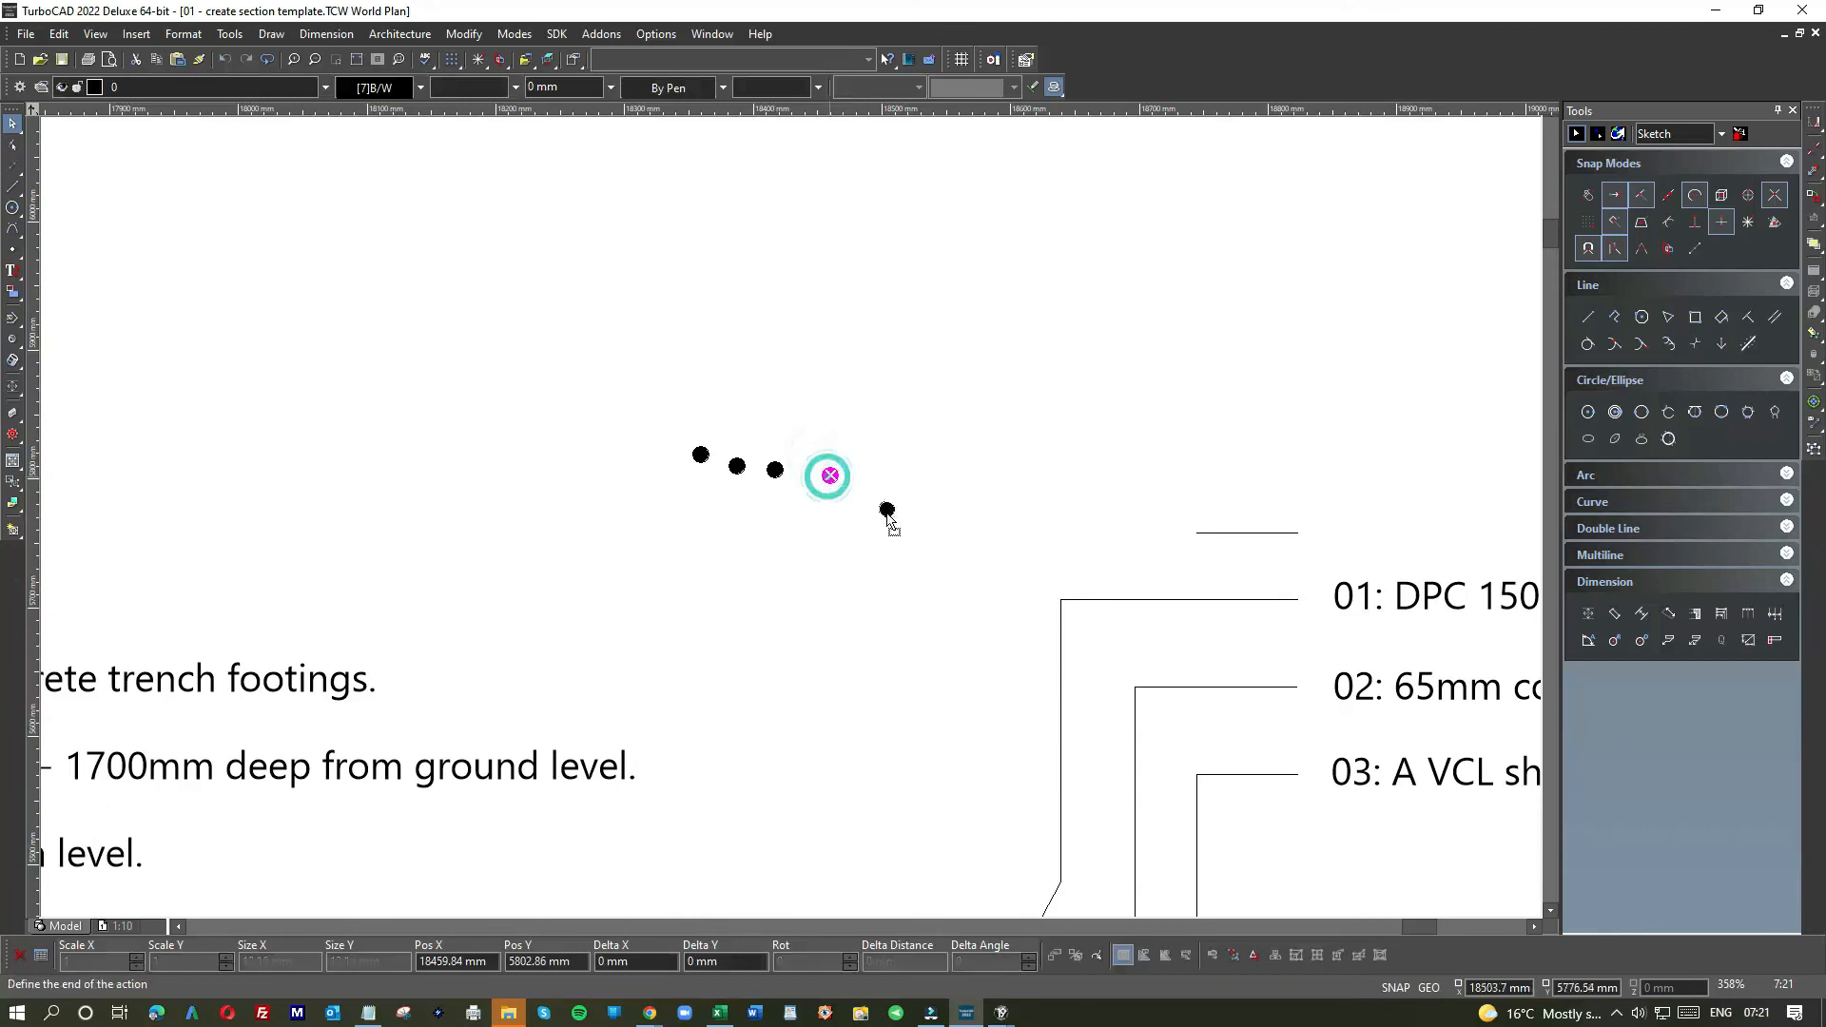
left_click(957, 781)
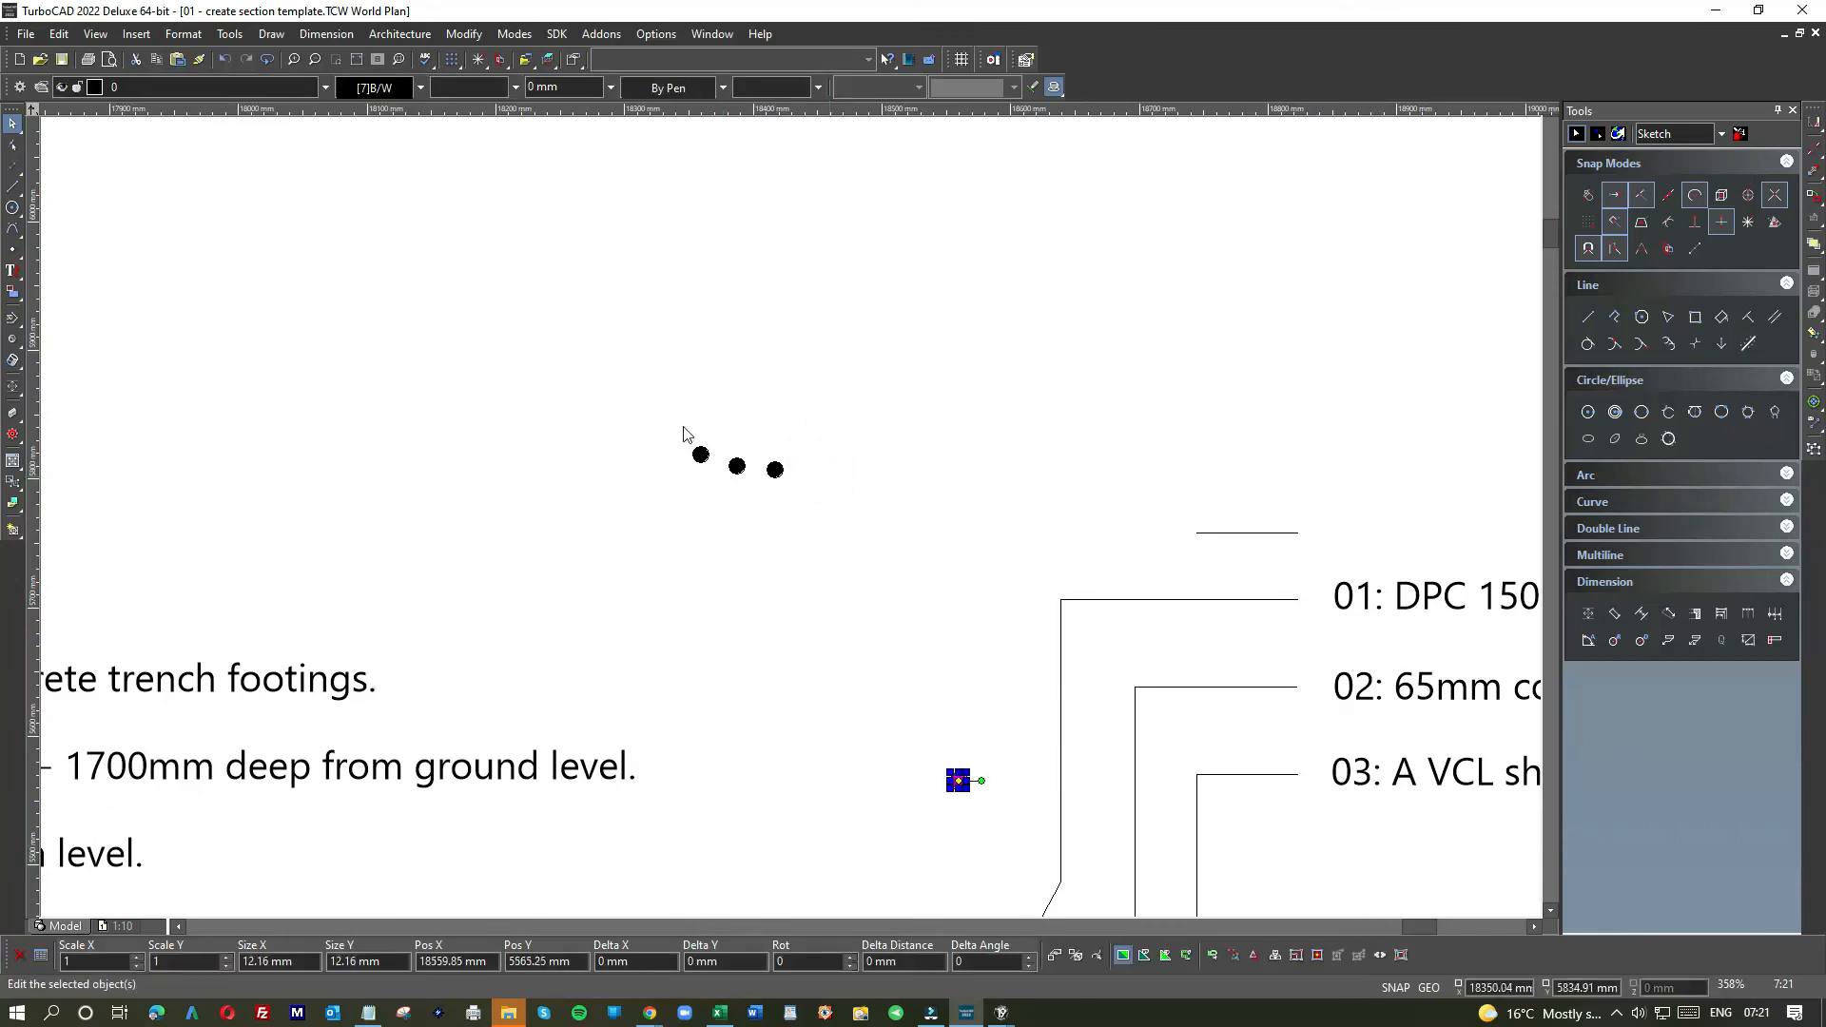
left_click_drag(711, 420, 805, 500)
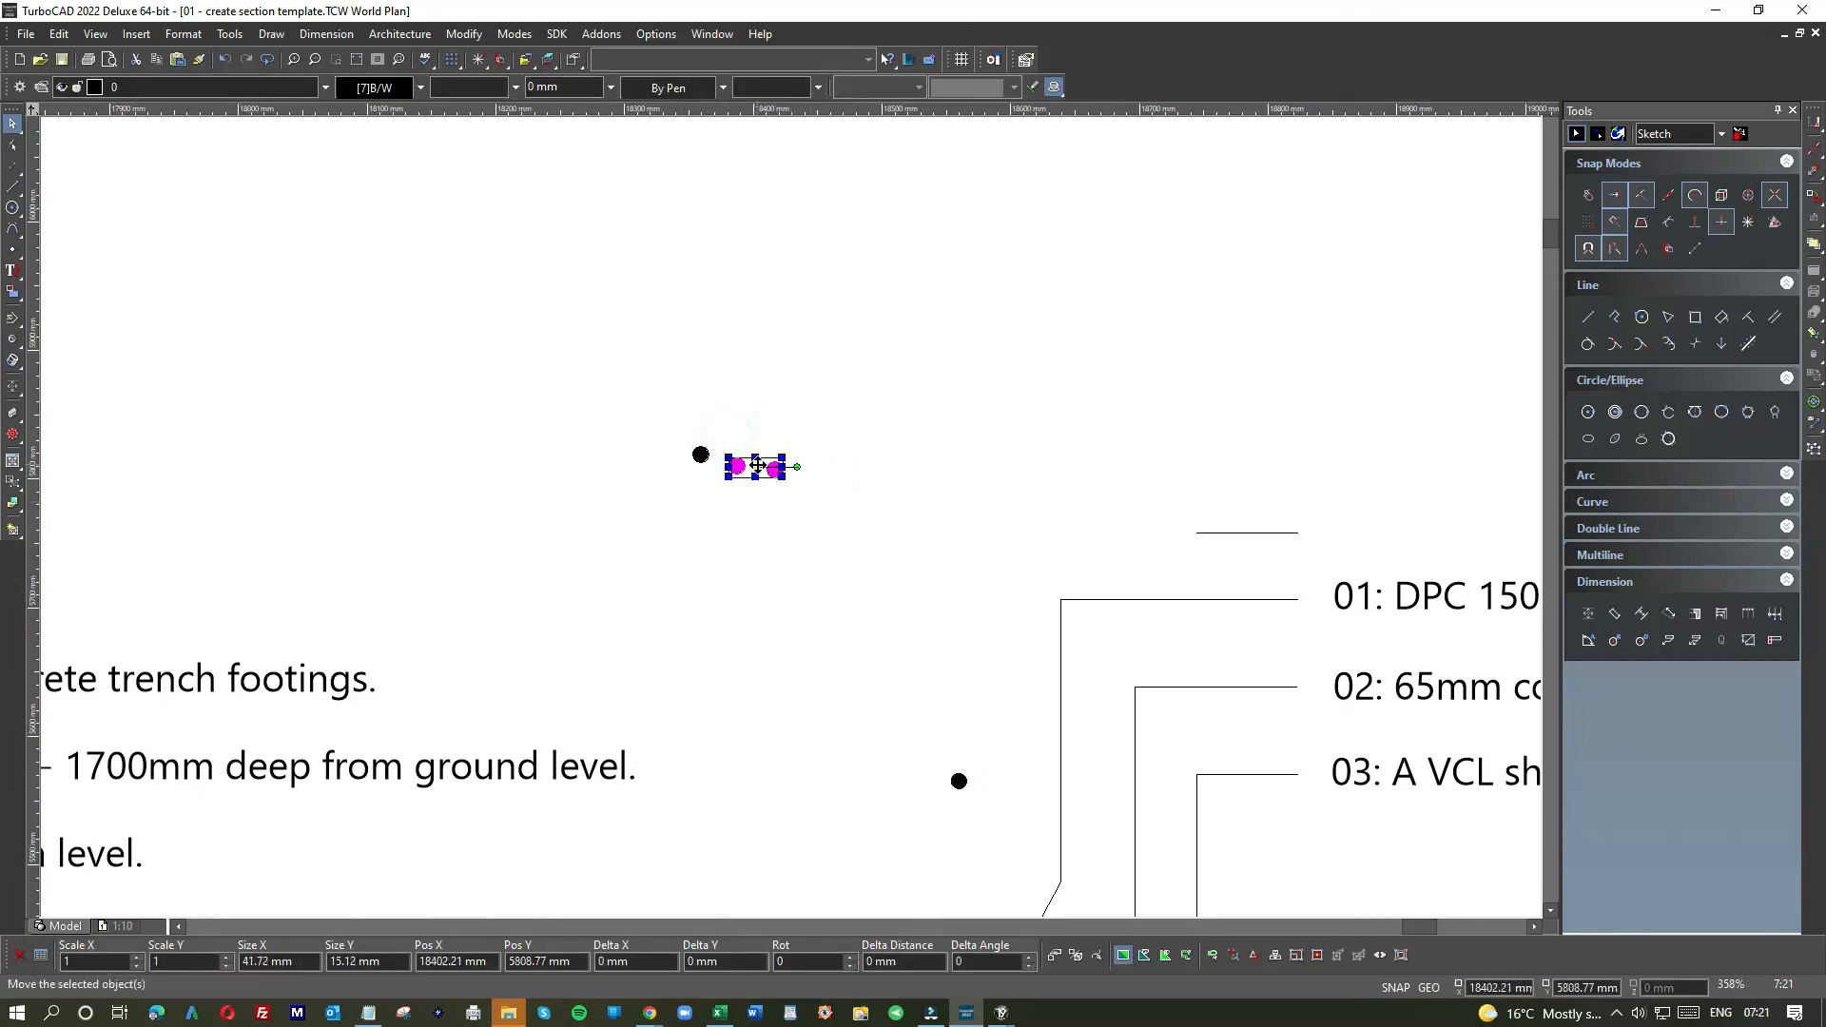
left_click(757, 466)
left_click(917, 845)
left_click_drag(672, 395, 753, 534)
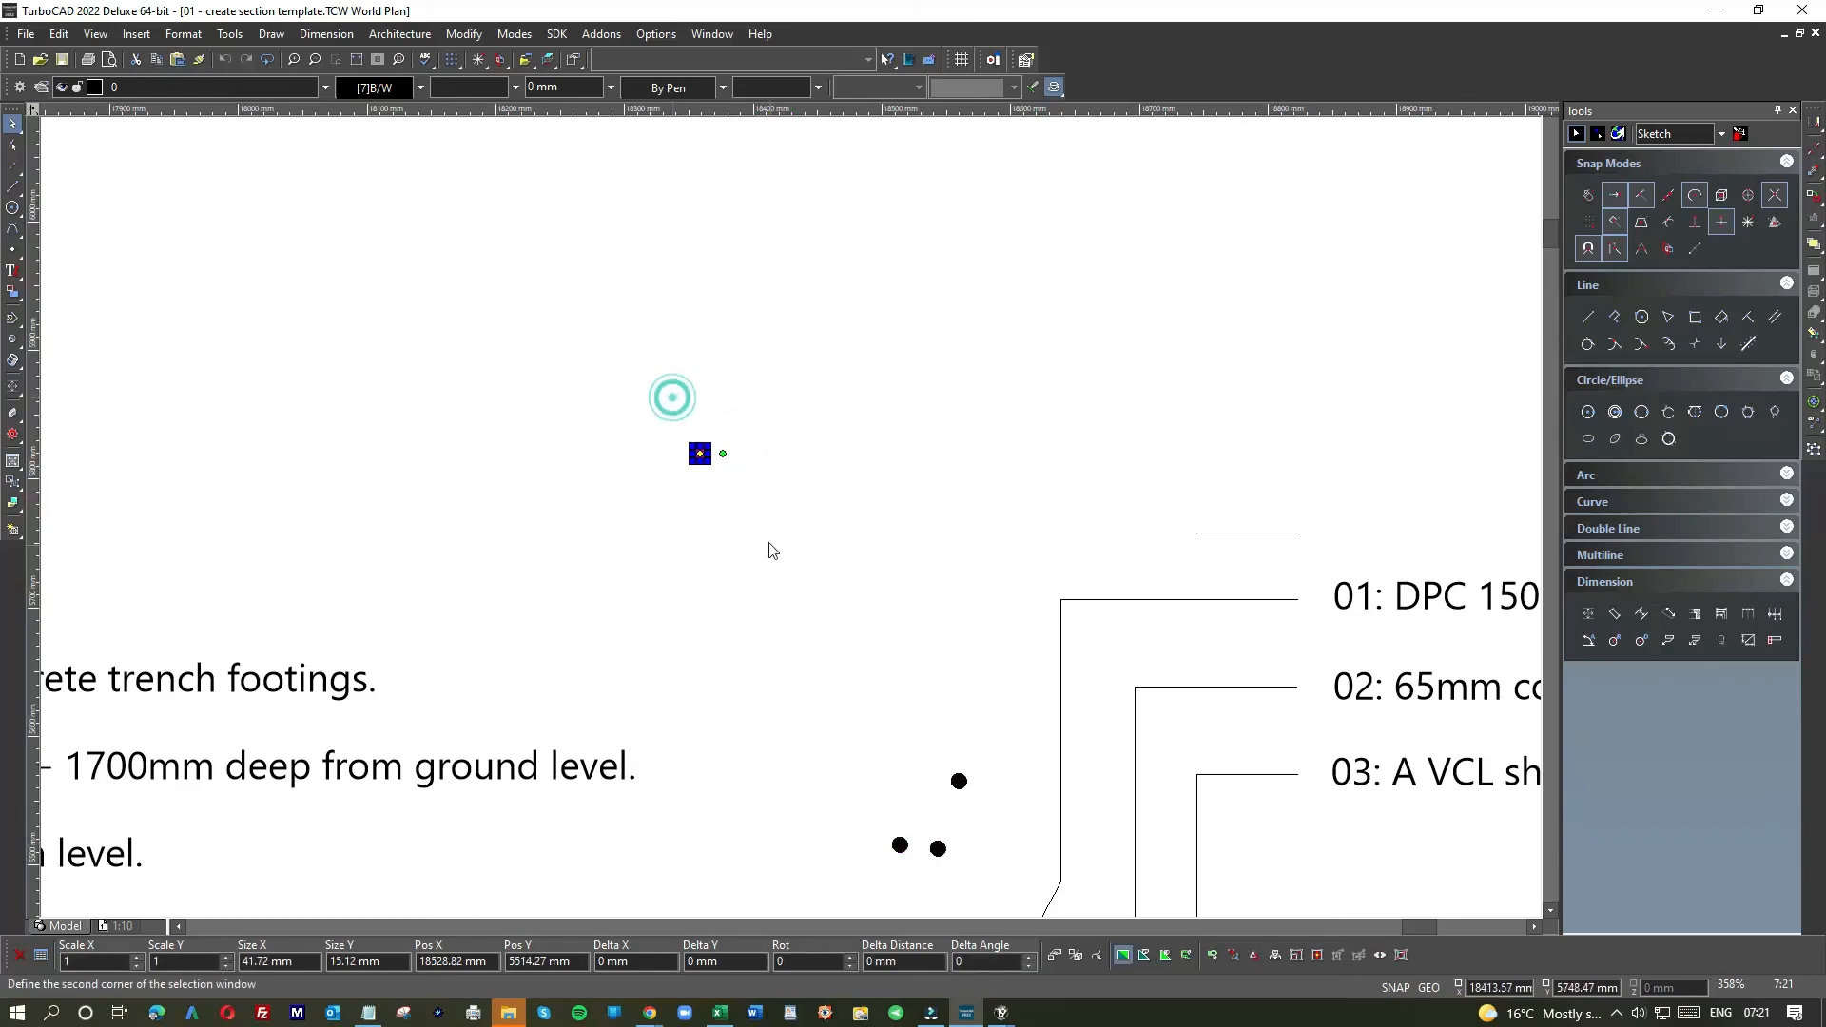
key("Delete")
- Place one of the copied dots on the end of label 01's leader at the DPC
scroll(768, 640, "down", 1)
scroll(872, 624, "up", 2)
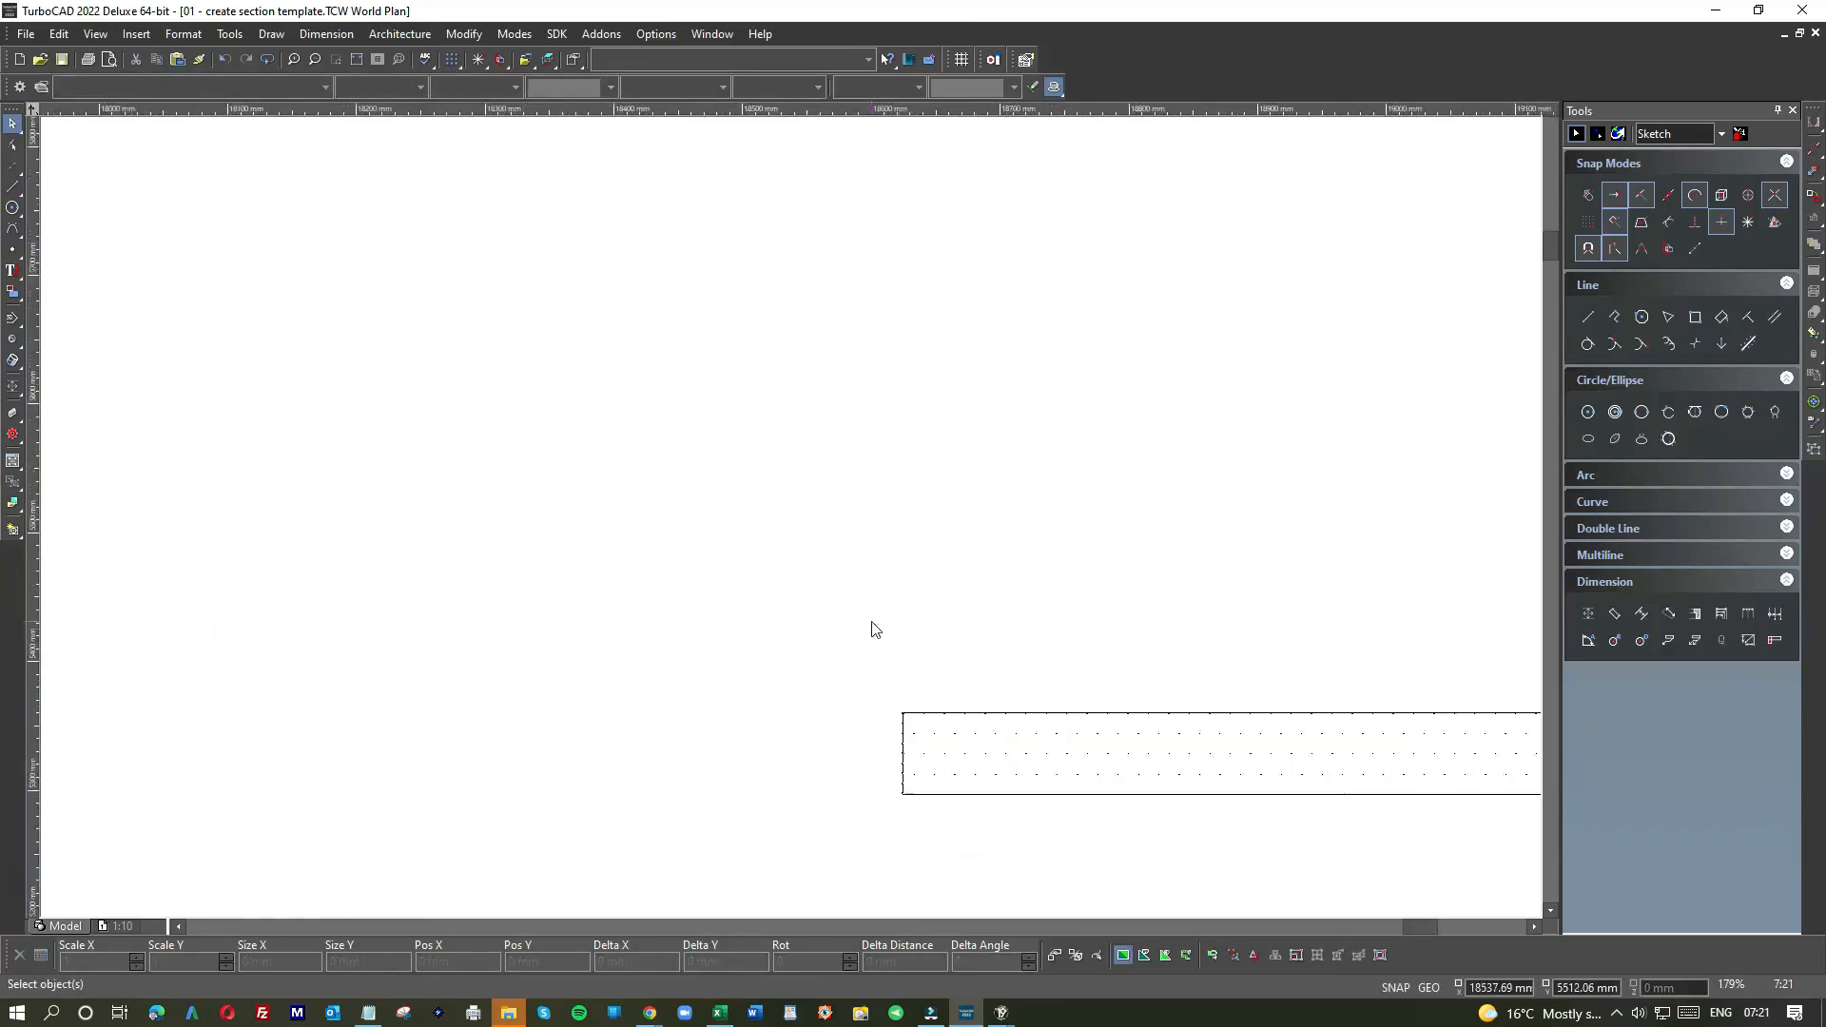
left_click(807, 515)
left_click(807, 516)
left_click(927, 813)
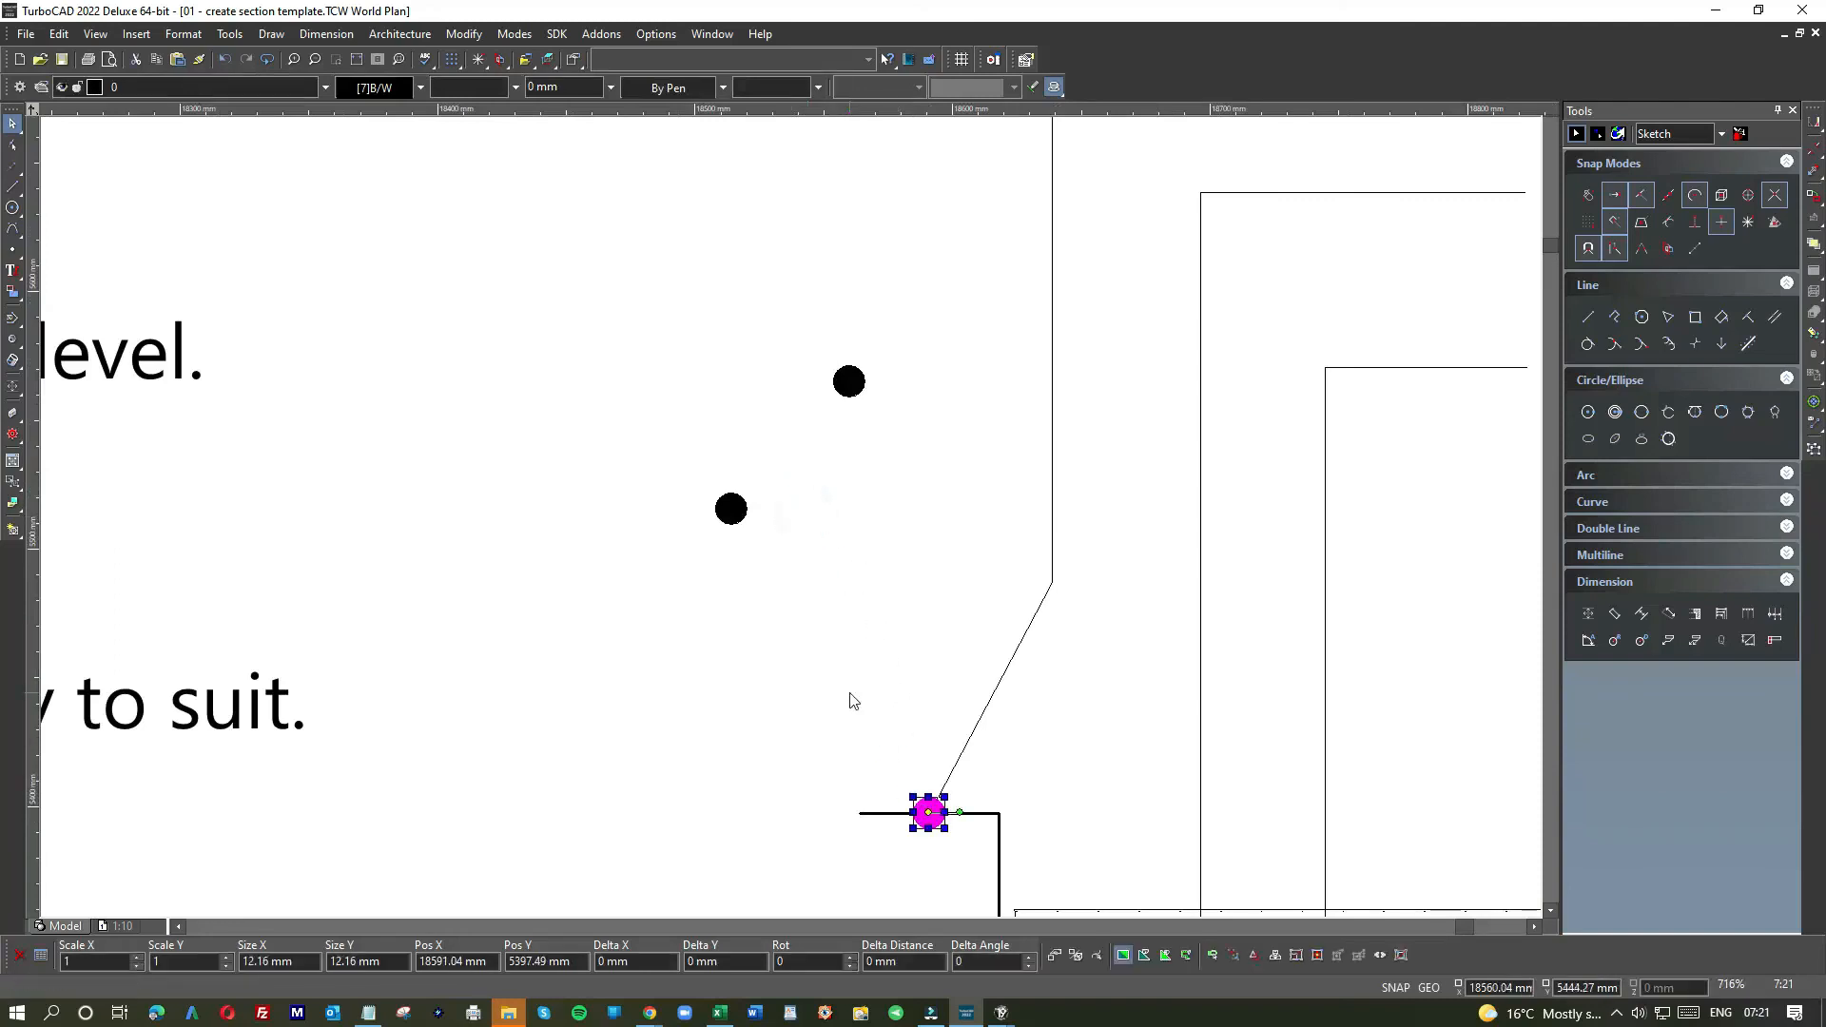
key("Escape")
- Place the two remaining copied dots on the ends of label 02's leader in the screed and label 03's leader at the VCL
scroll(780, 394, "down", 1)
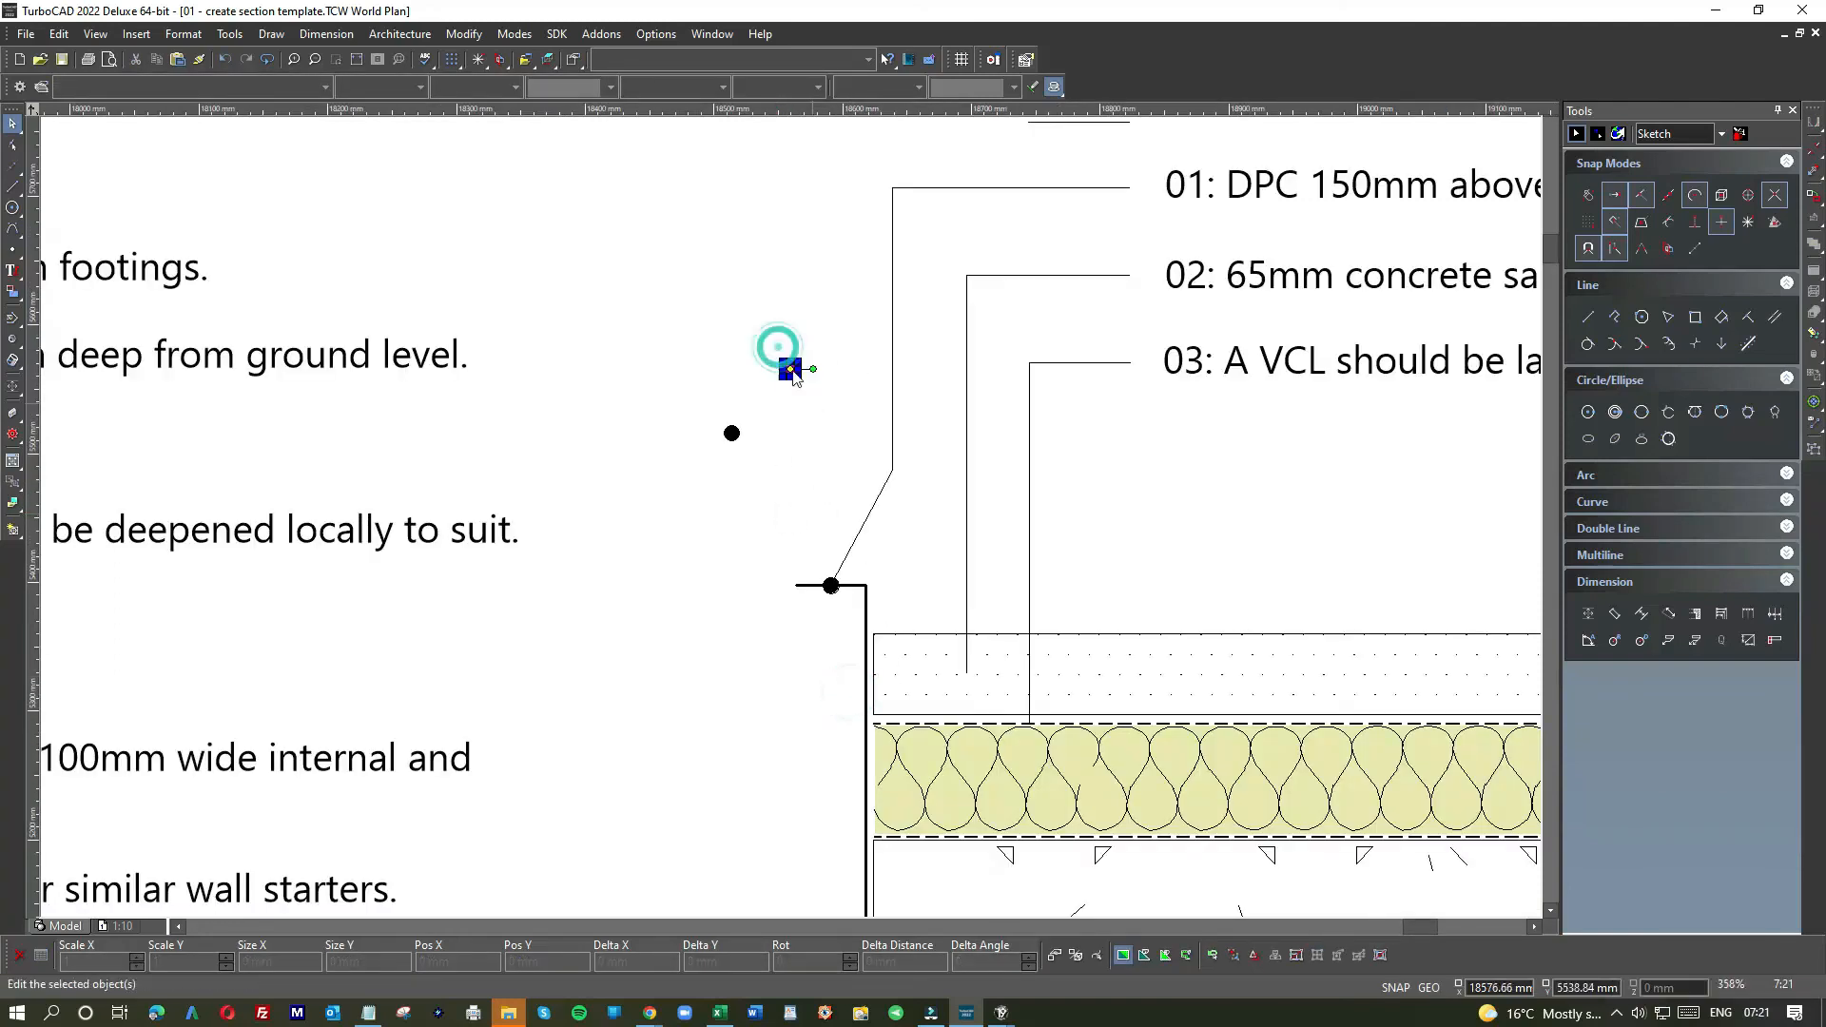
left_click(790, 369)
left_click(790, 370)
left_click(966, 672)
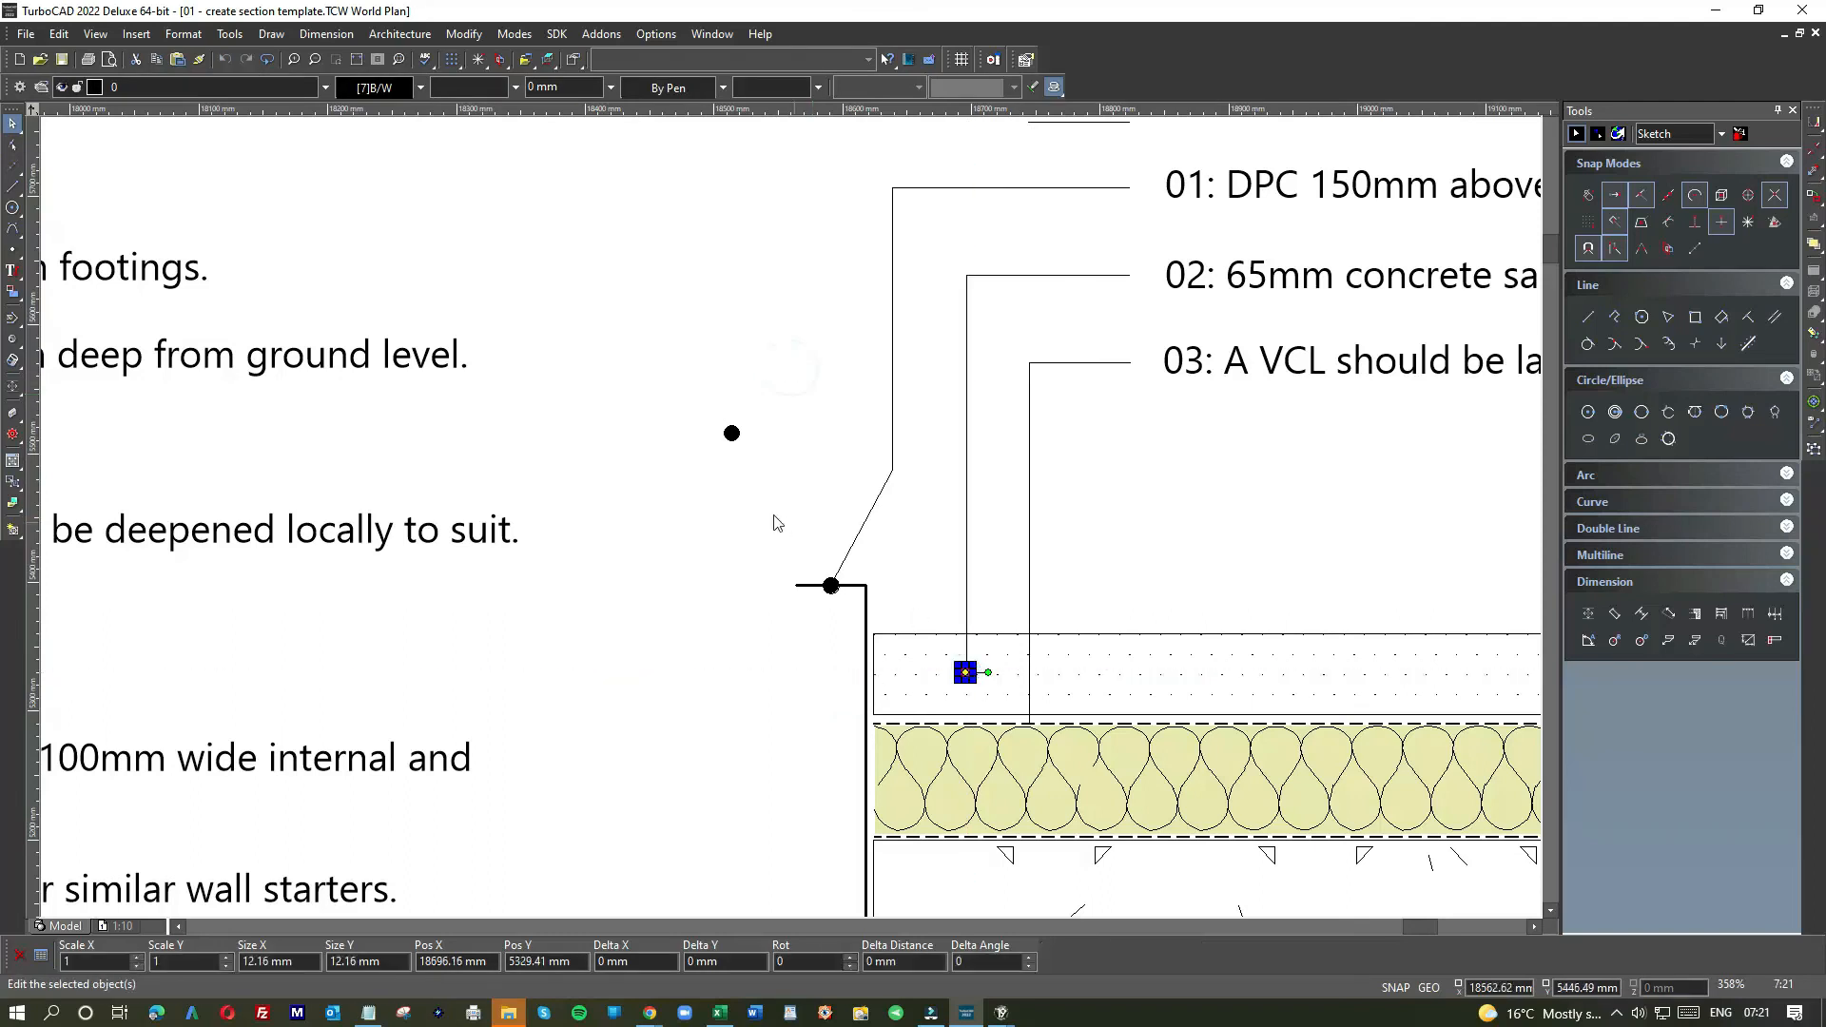
left_click(731, 433)
left_click(731, 433)
left_click(1028, 724)
left_click(641, 554)
- Delete the stray short horizontal line above label 01
scroll(795, 525, "down", 2)
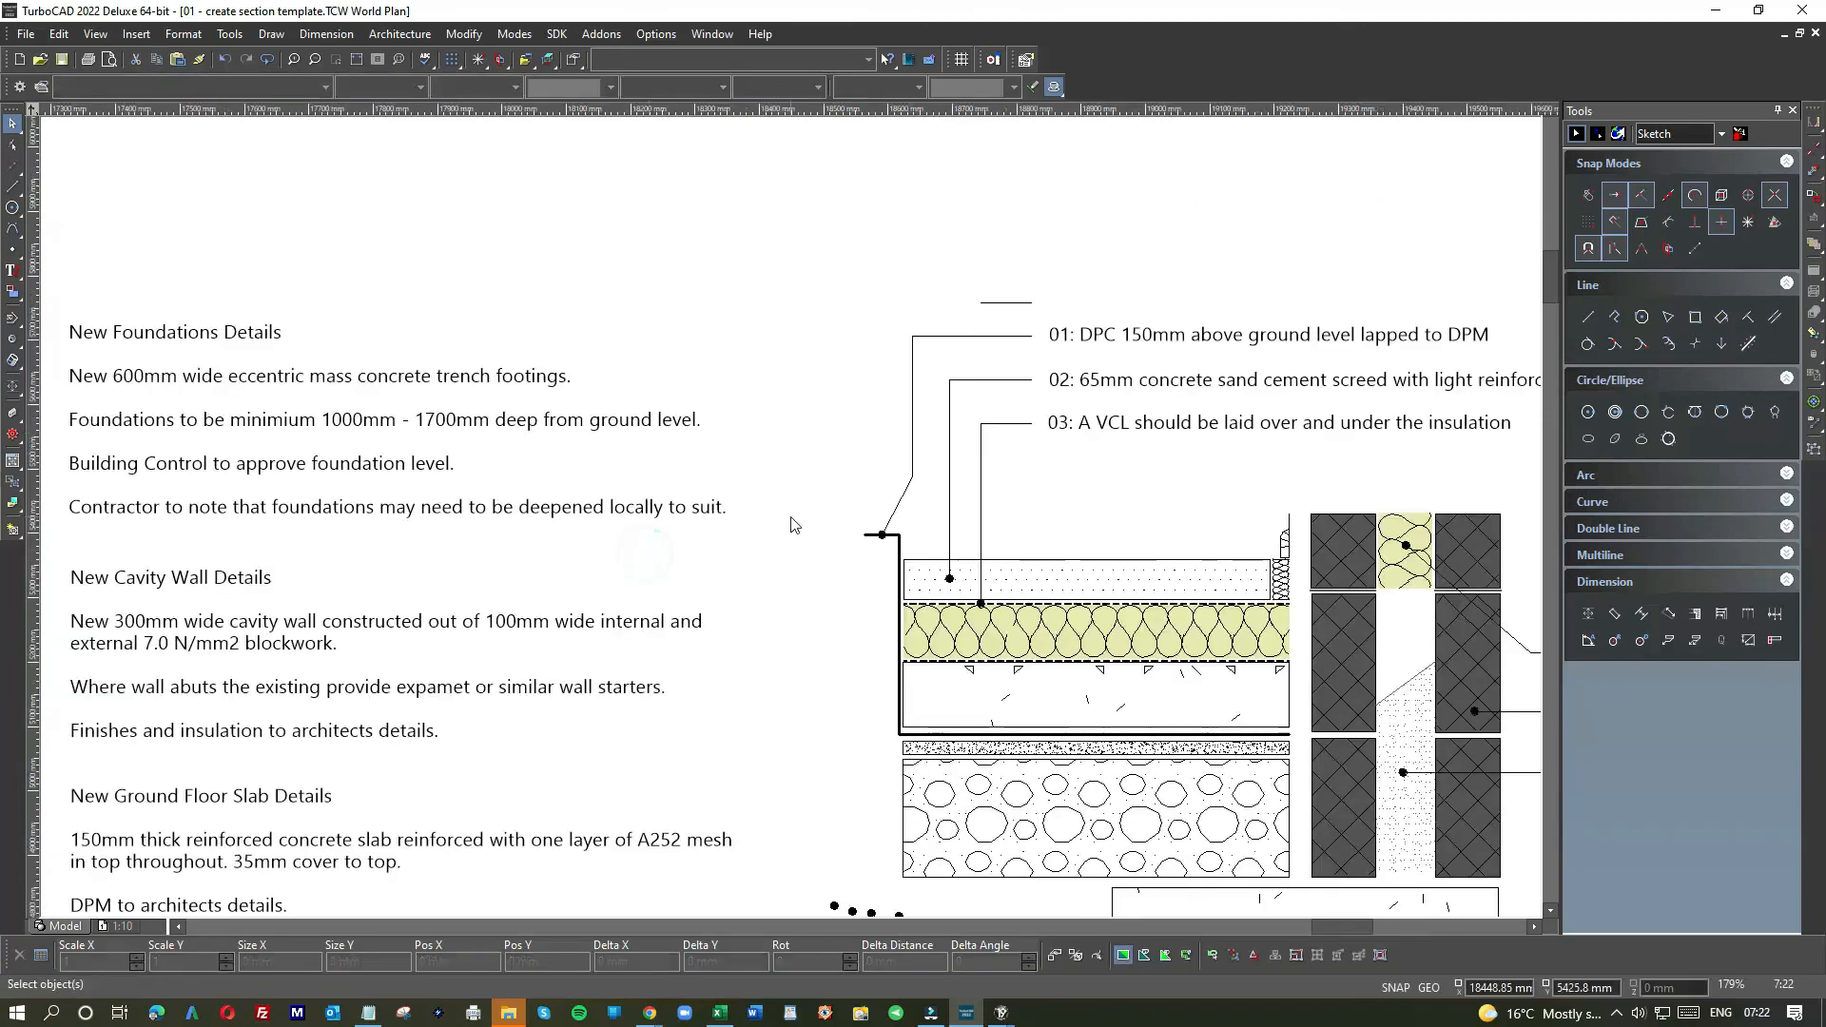
left_click_drag(1010, 306, 946, 273)
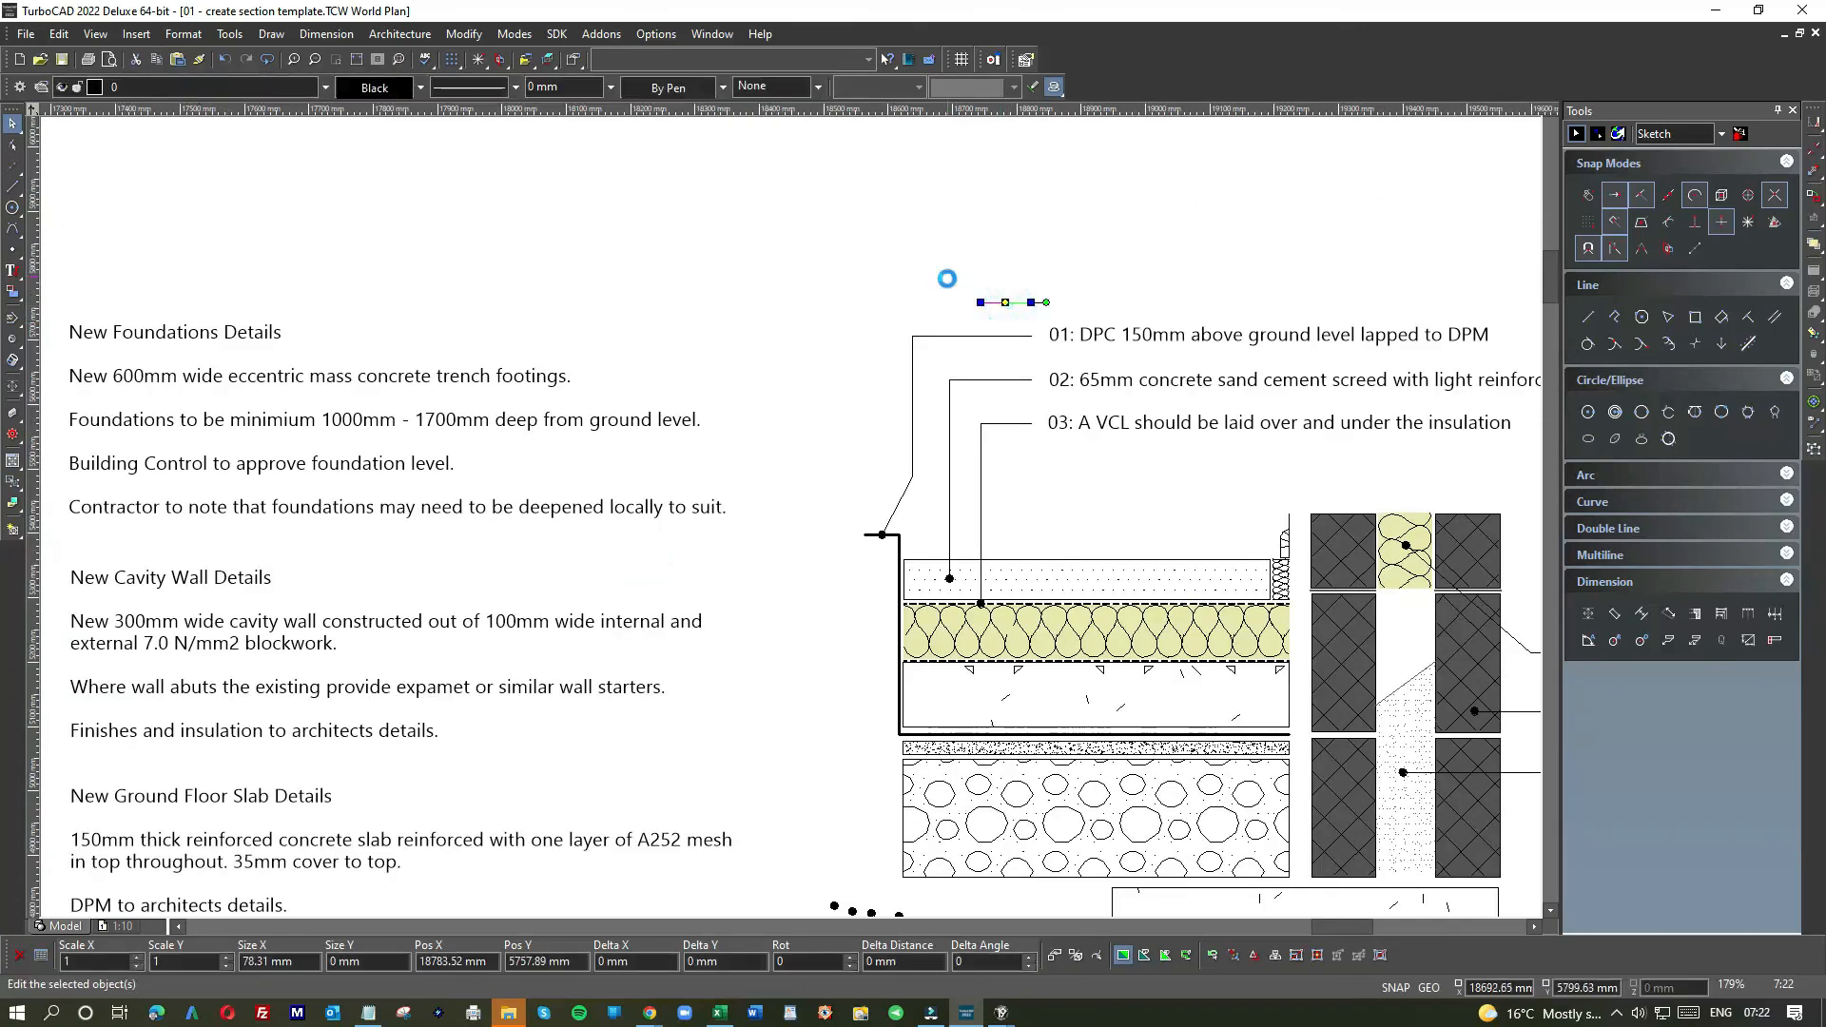
key("Delete")
scroll(946, 360, "down", 1)
scroll(760, 677, "down", 1)
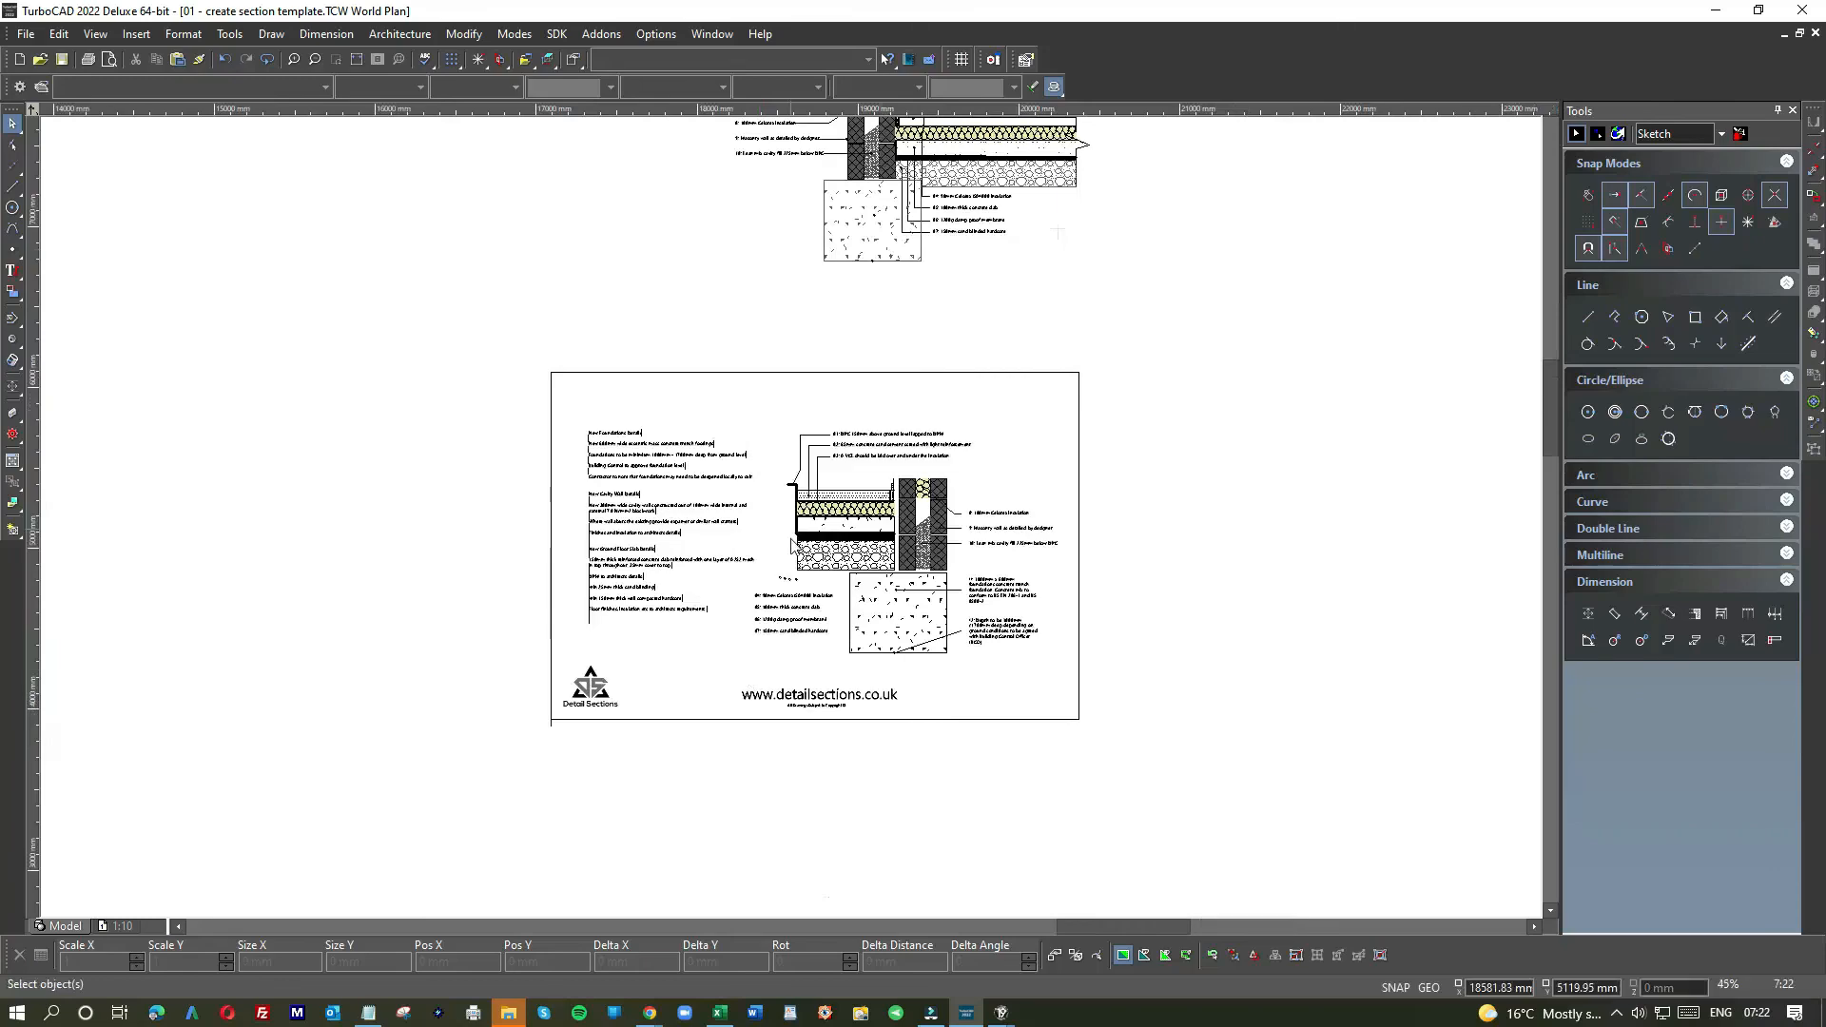
- Move the text block of labels 04 to 07 left, away from the foundation concrete
scroll(801, 624, "up", 2)
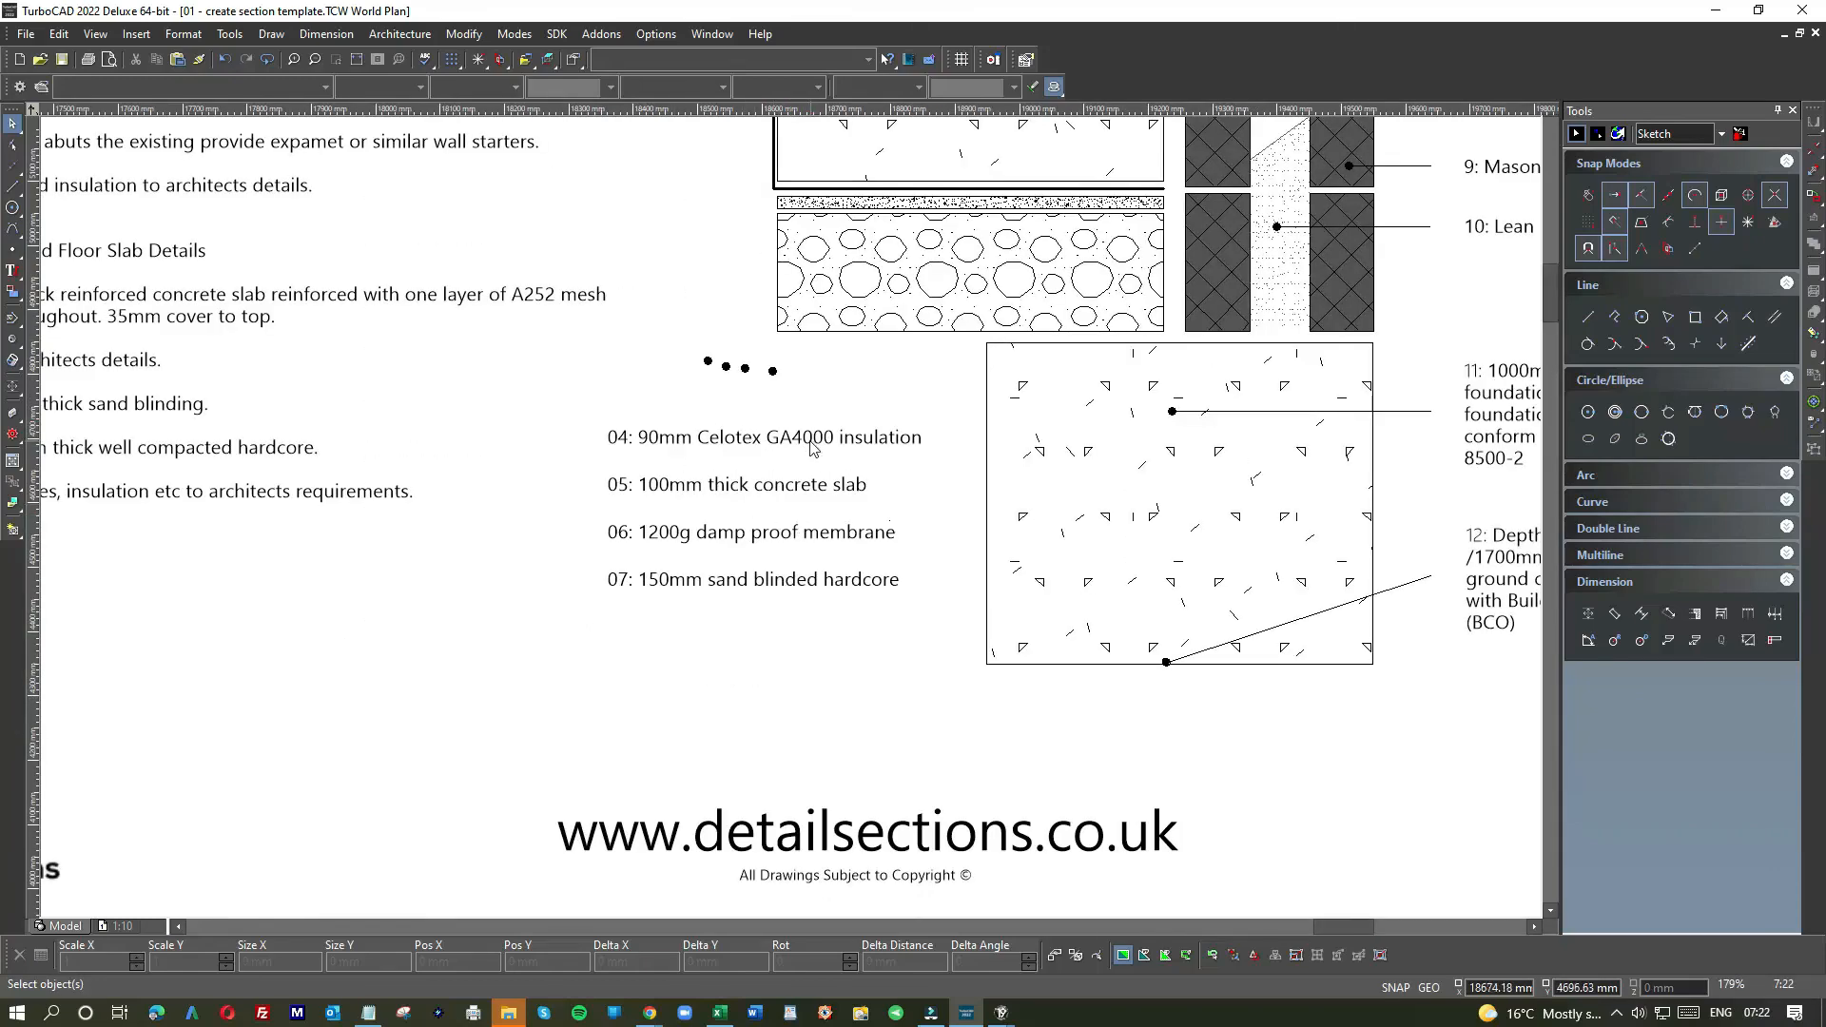
scroll(816, 431, "down", 1)
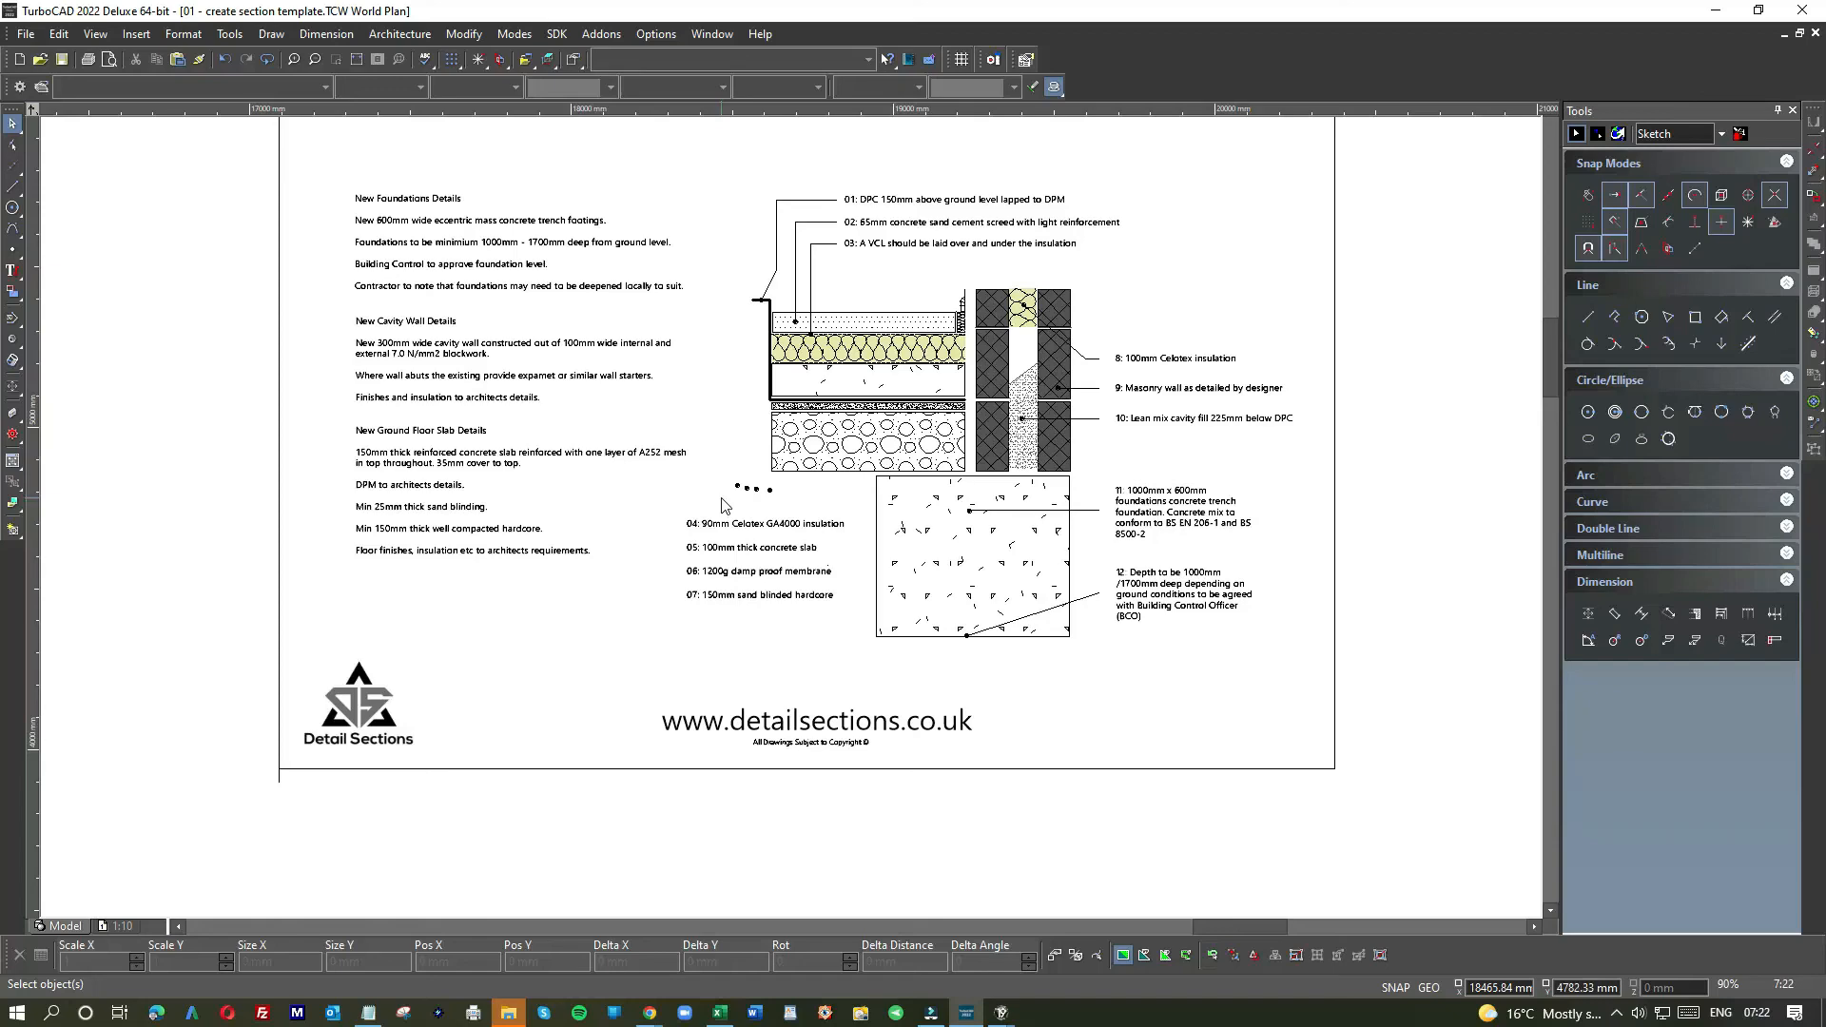
scroll(723, 504, "down", 5)
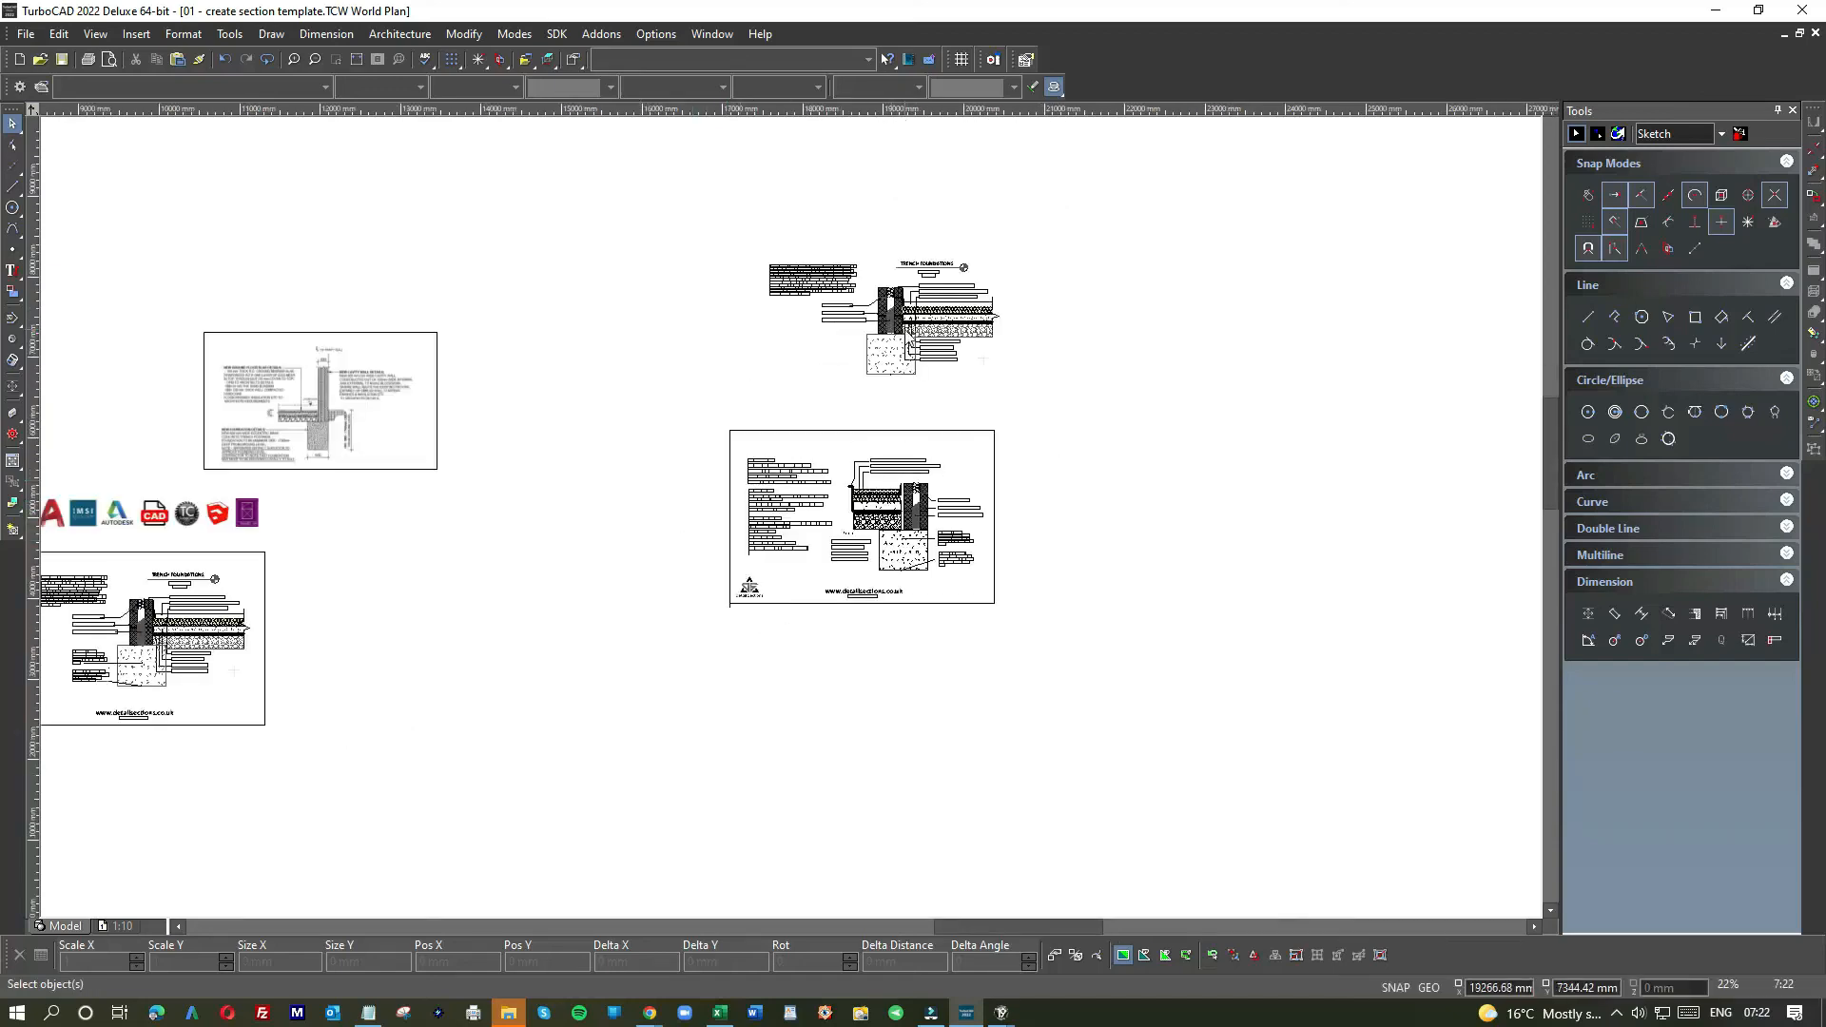
scroll(908, 338, "up", 5)
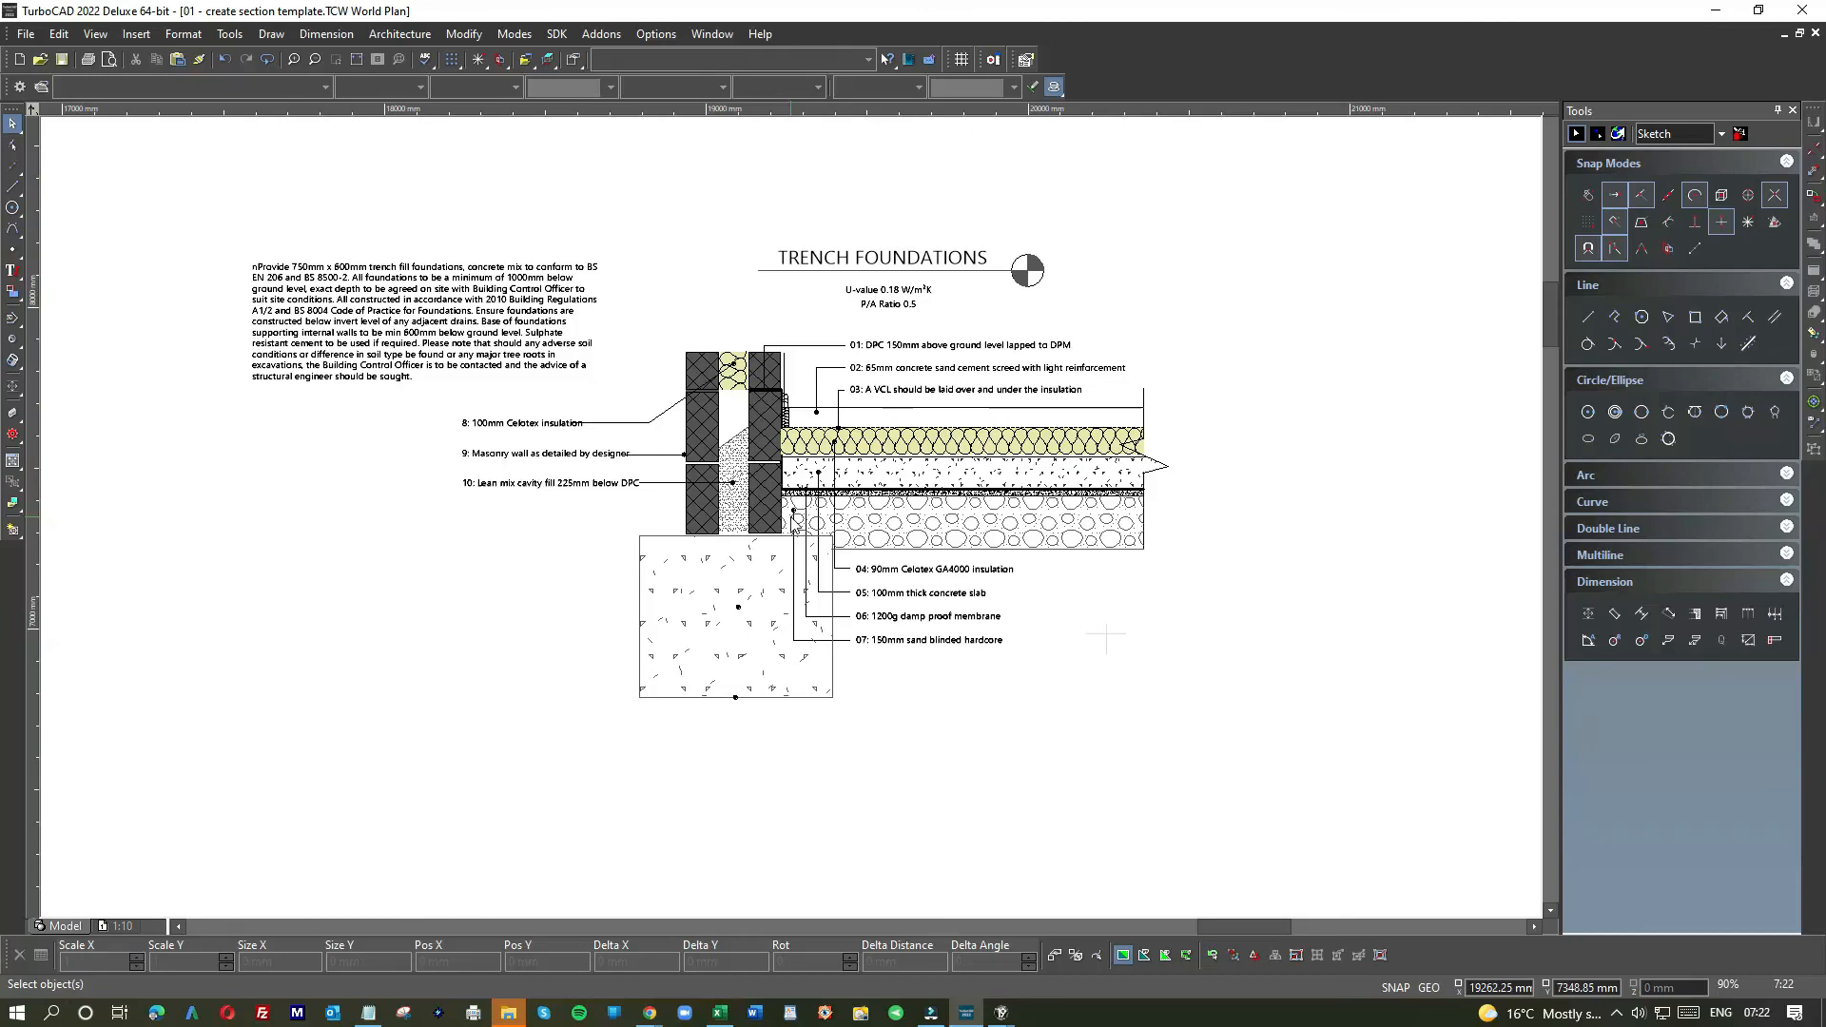
scroll(806, 608, "down", 5)
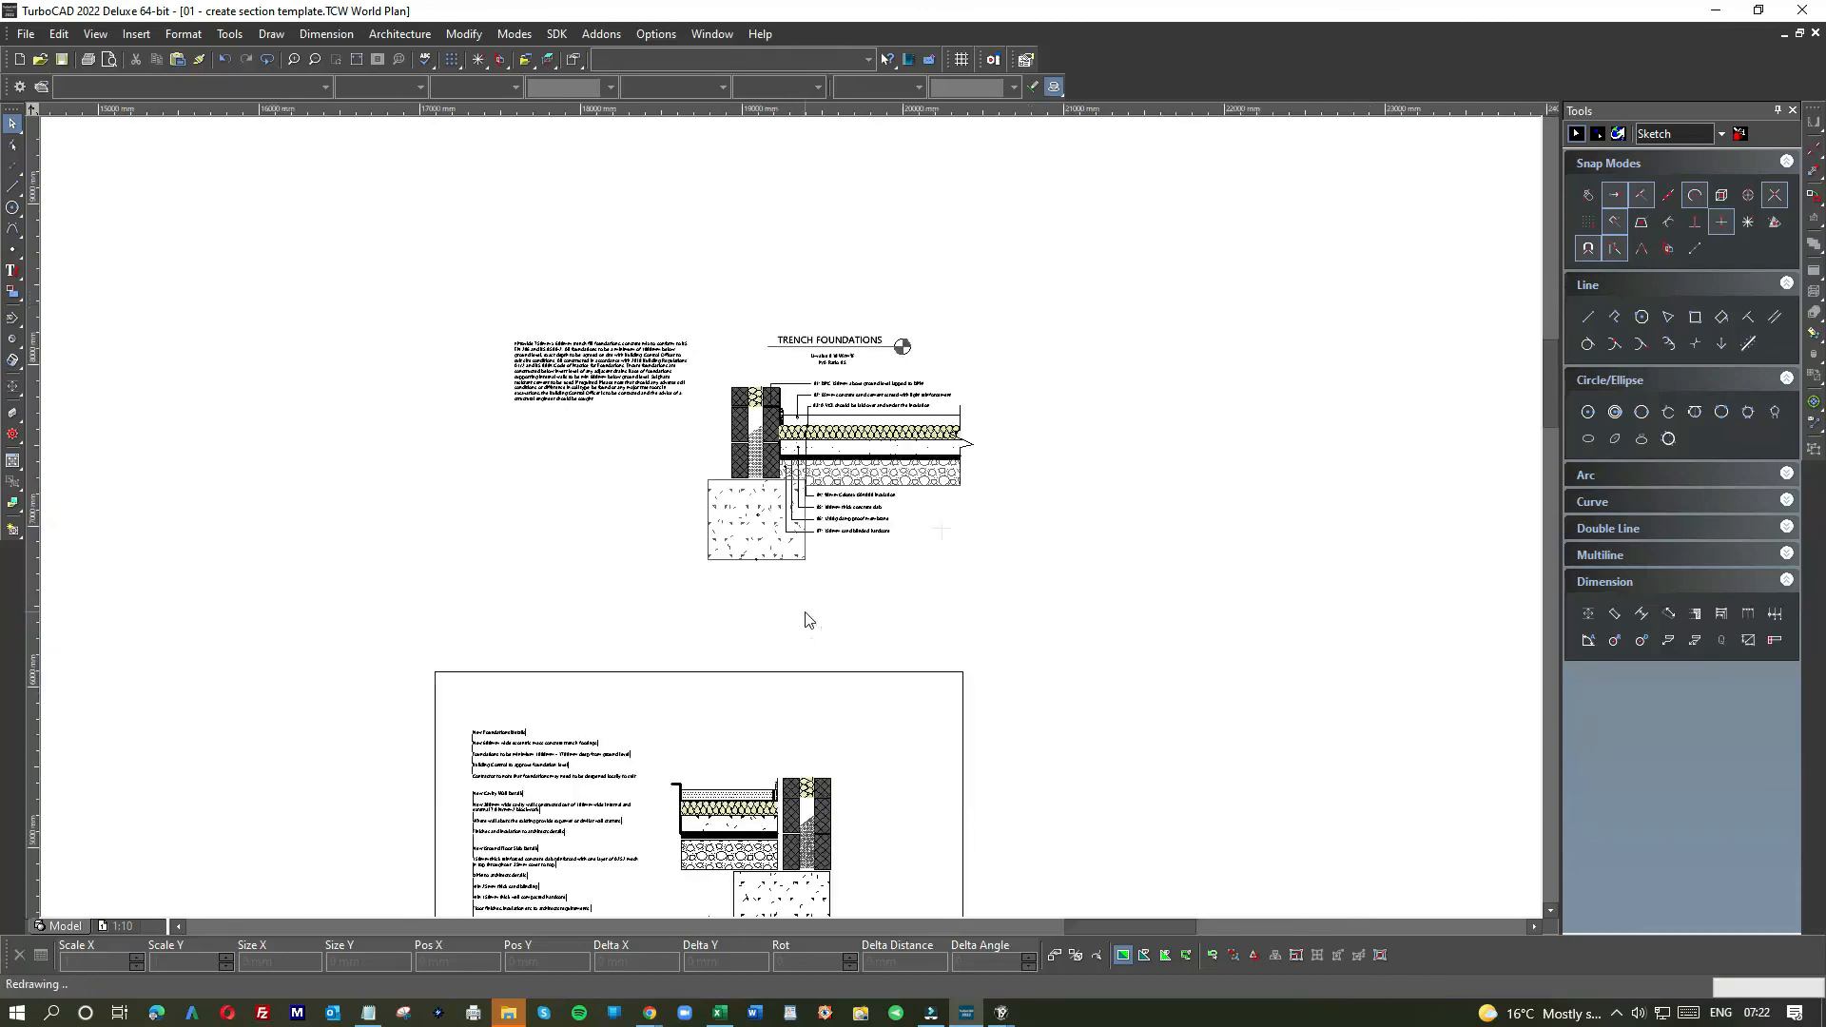
scroll(746, 700, "up", 5)
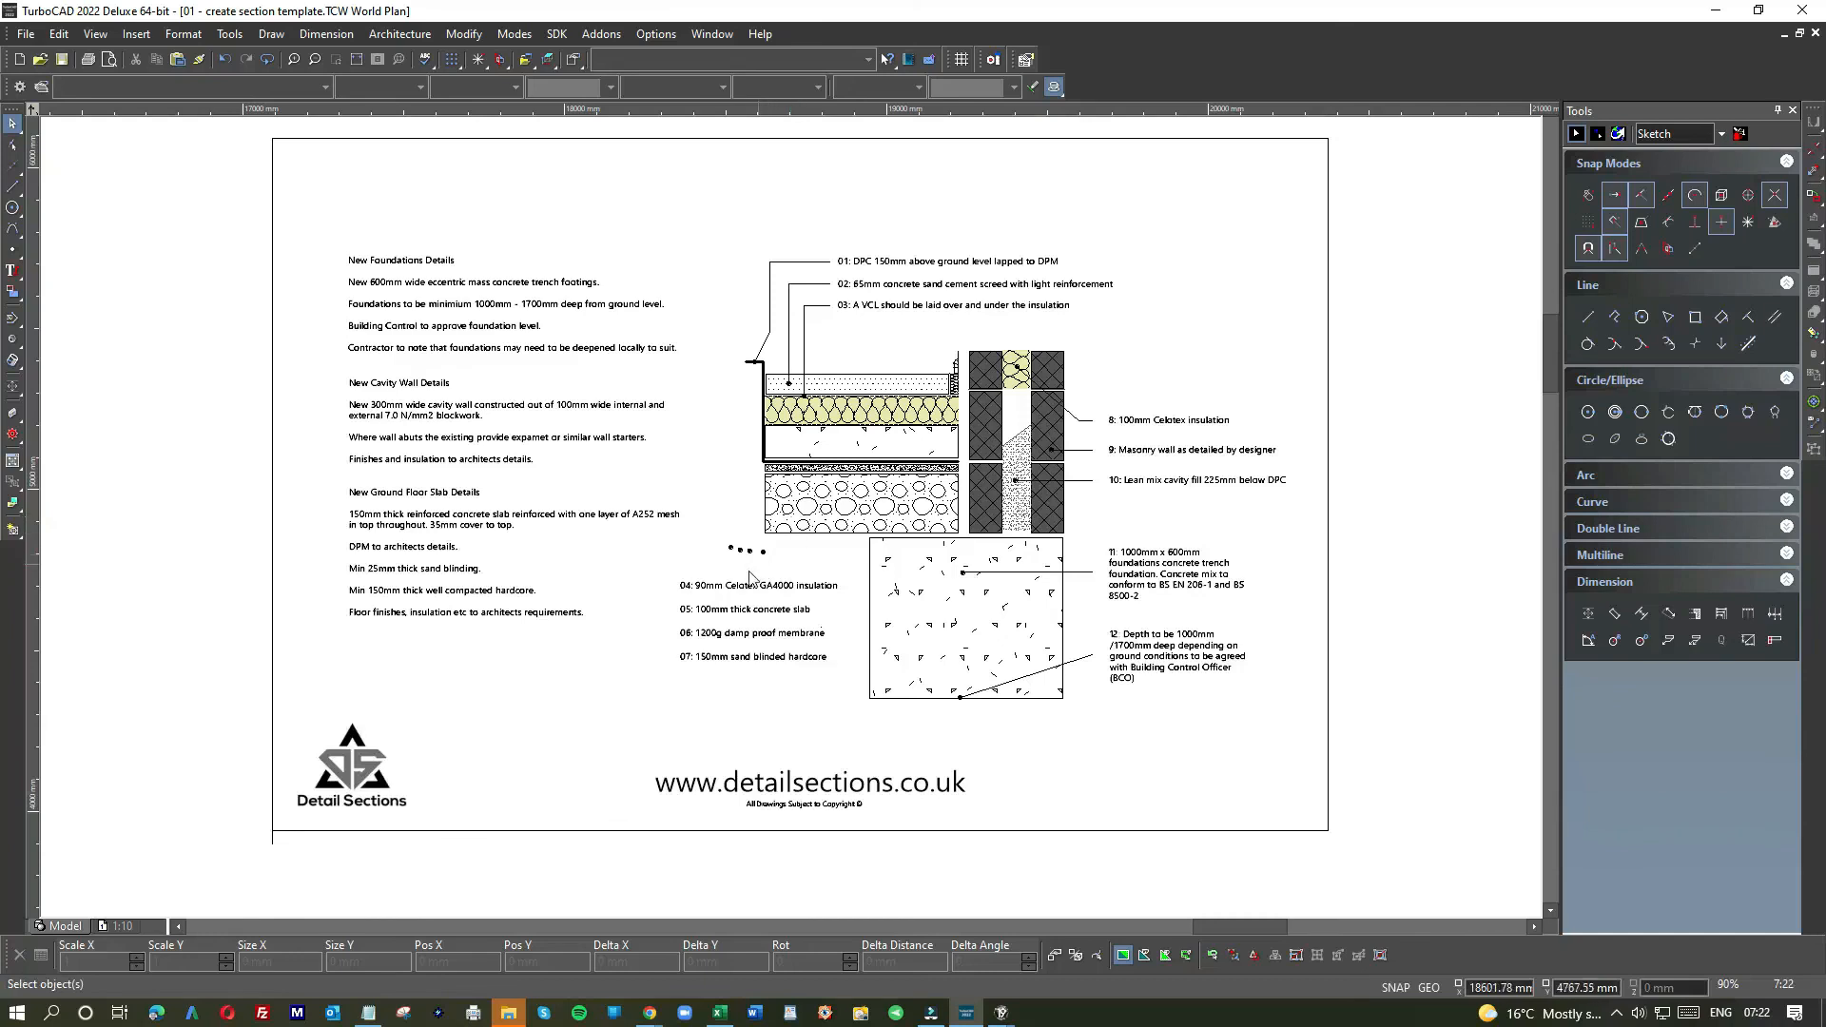
left_click_drag(663, 569, 853, 705)
left_click(824, 619)
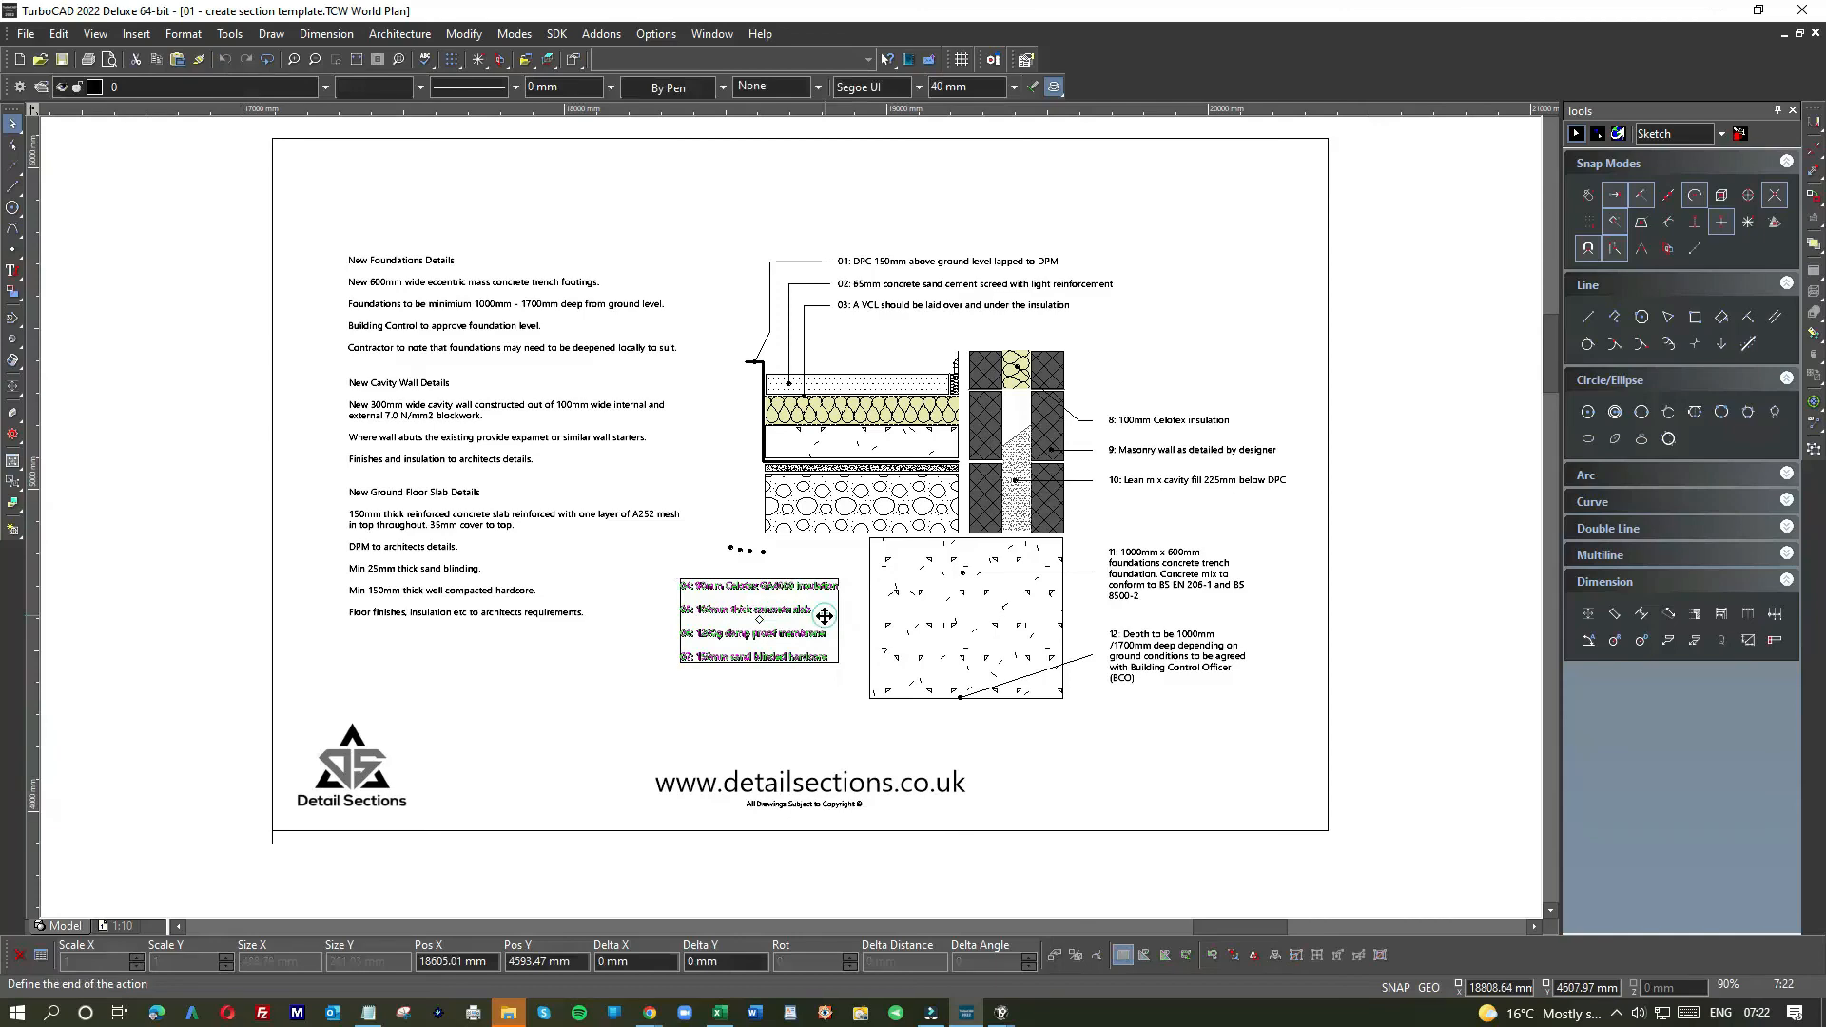
left_click(805, 616)
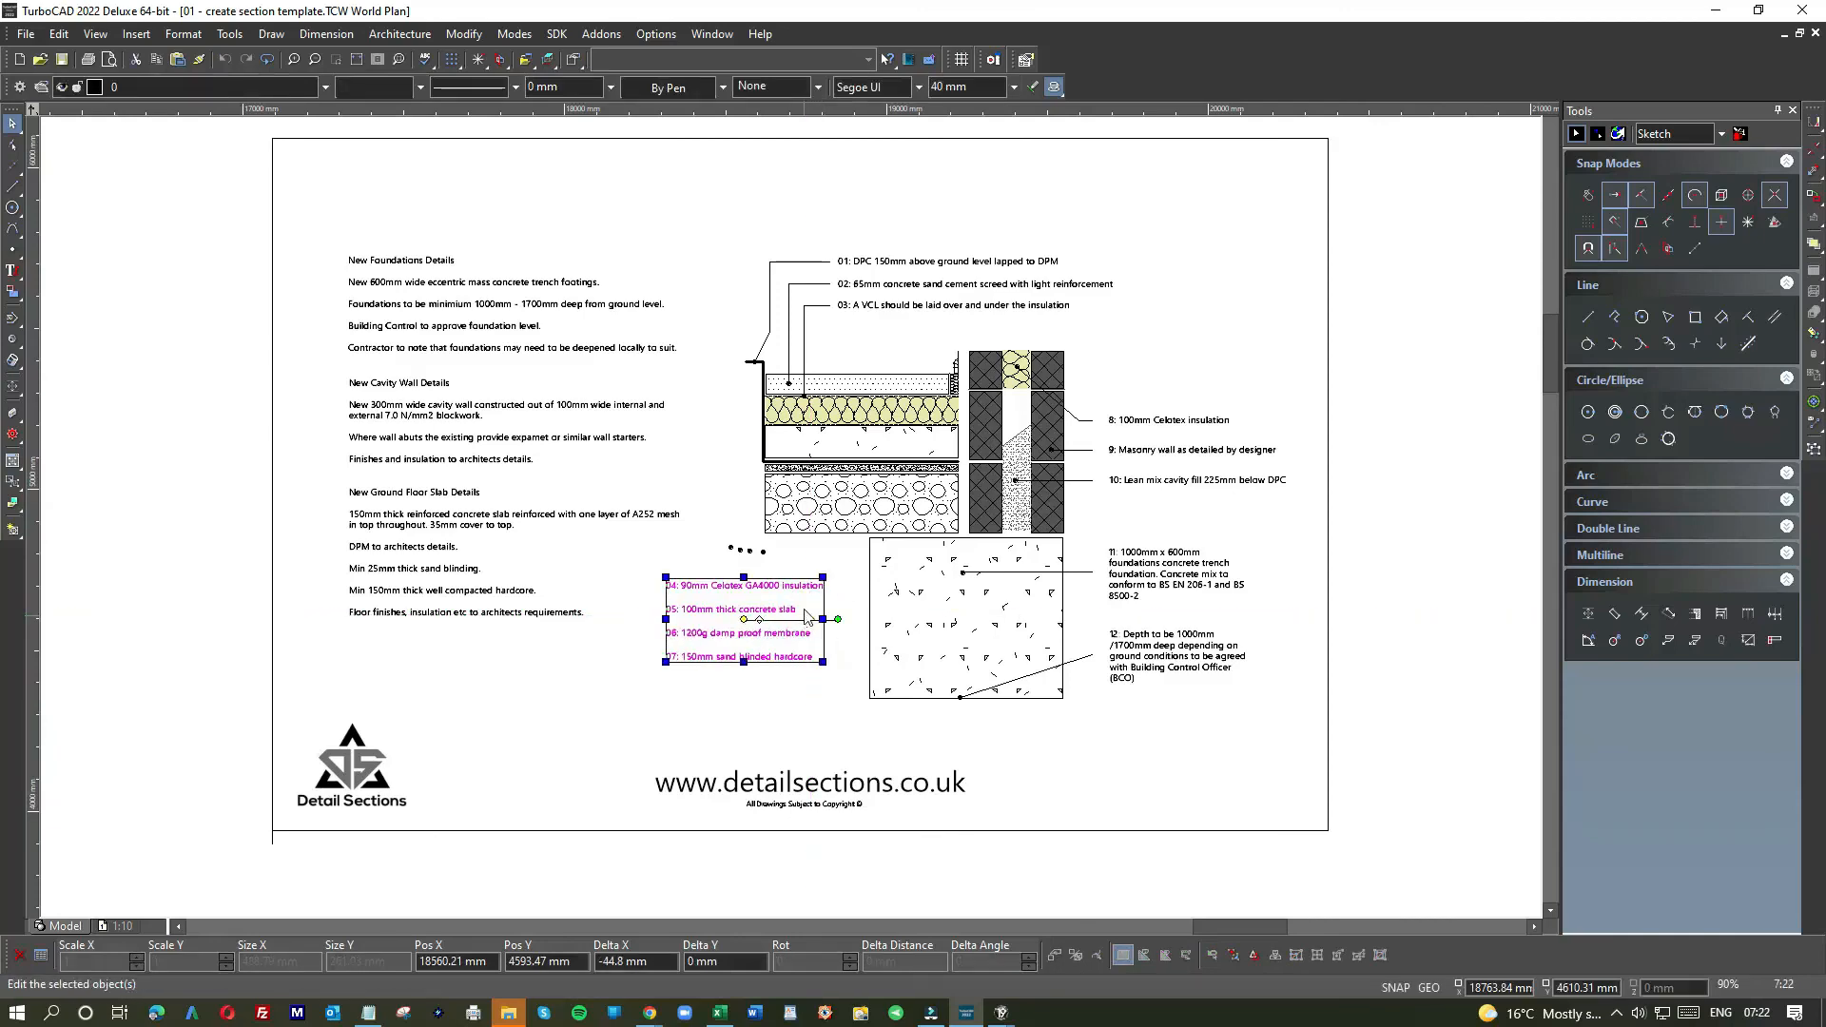
scroll(805, 616, "up", 5)
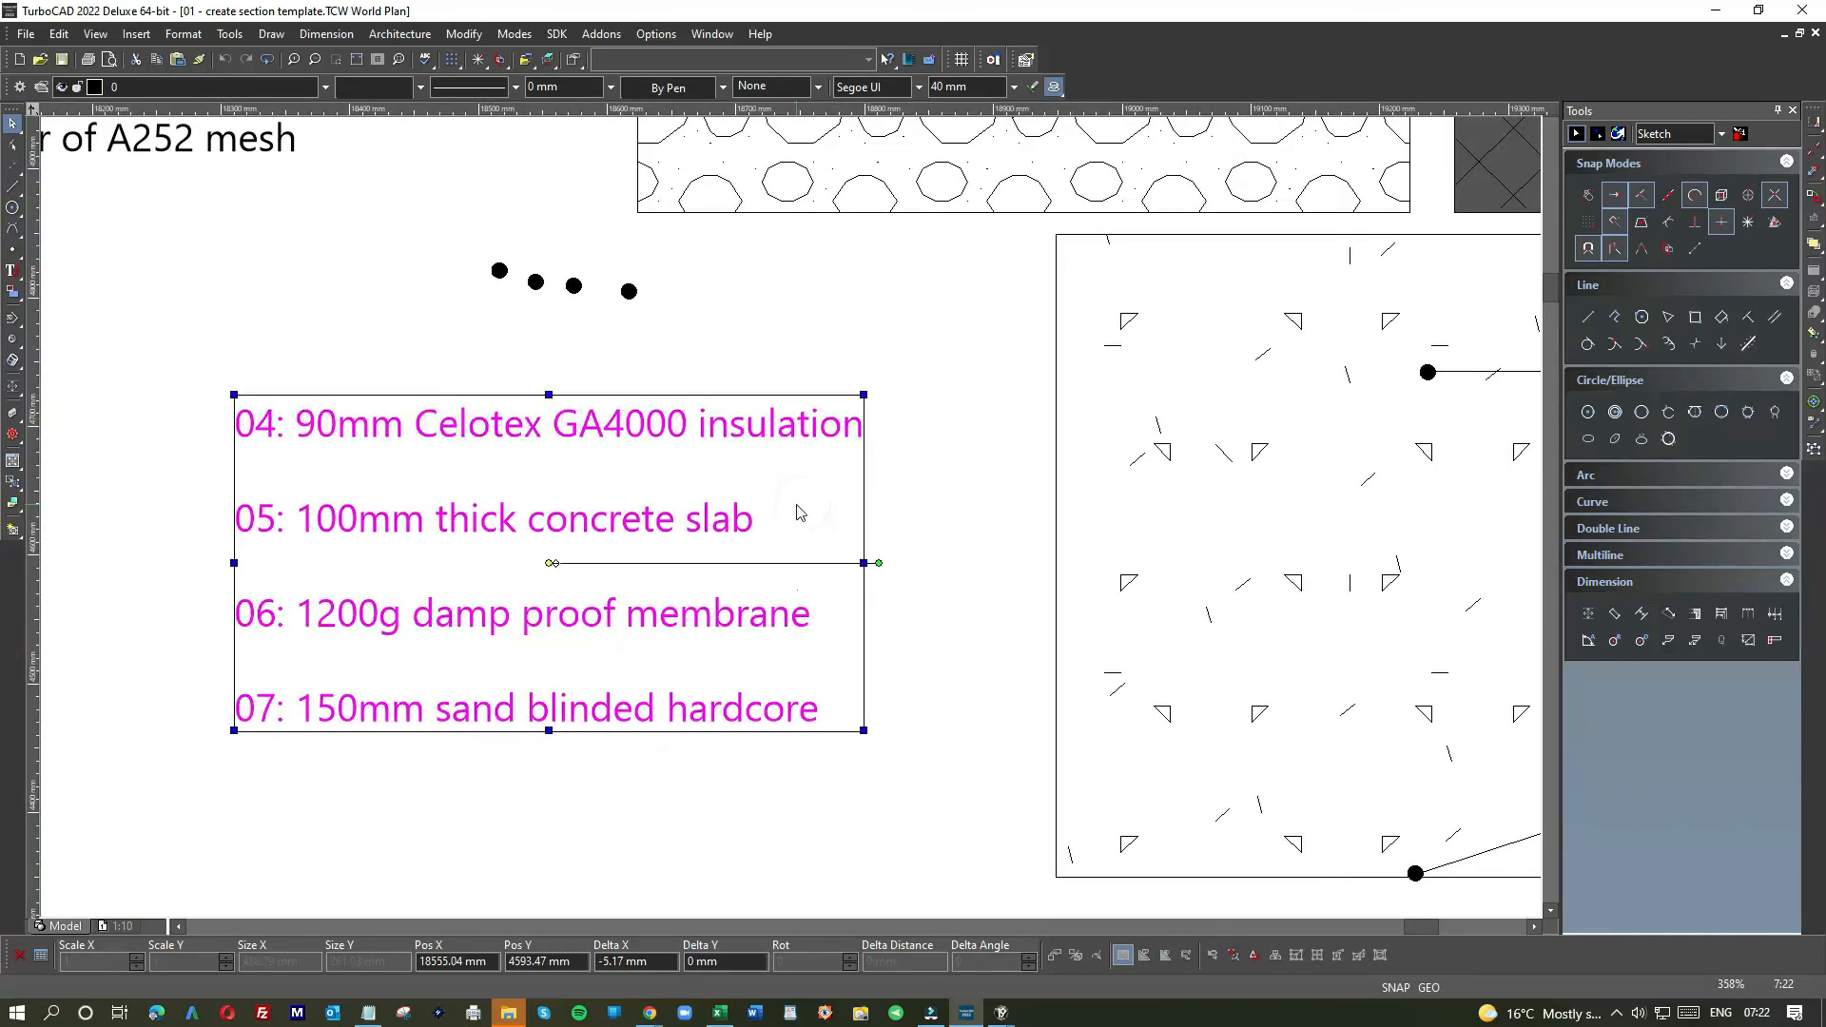
left_click(795, 510)
left_click(775, 504)
left_click(898, 495)
scroll(830, 501, "down", 3)
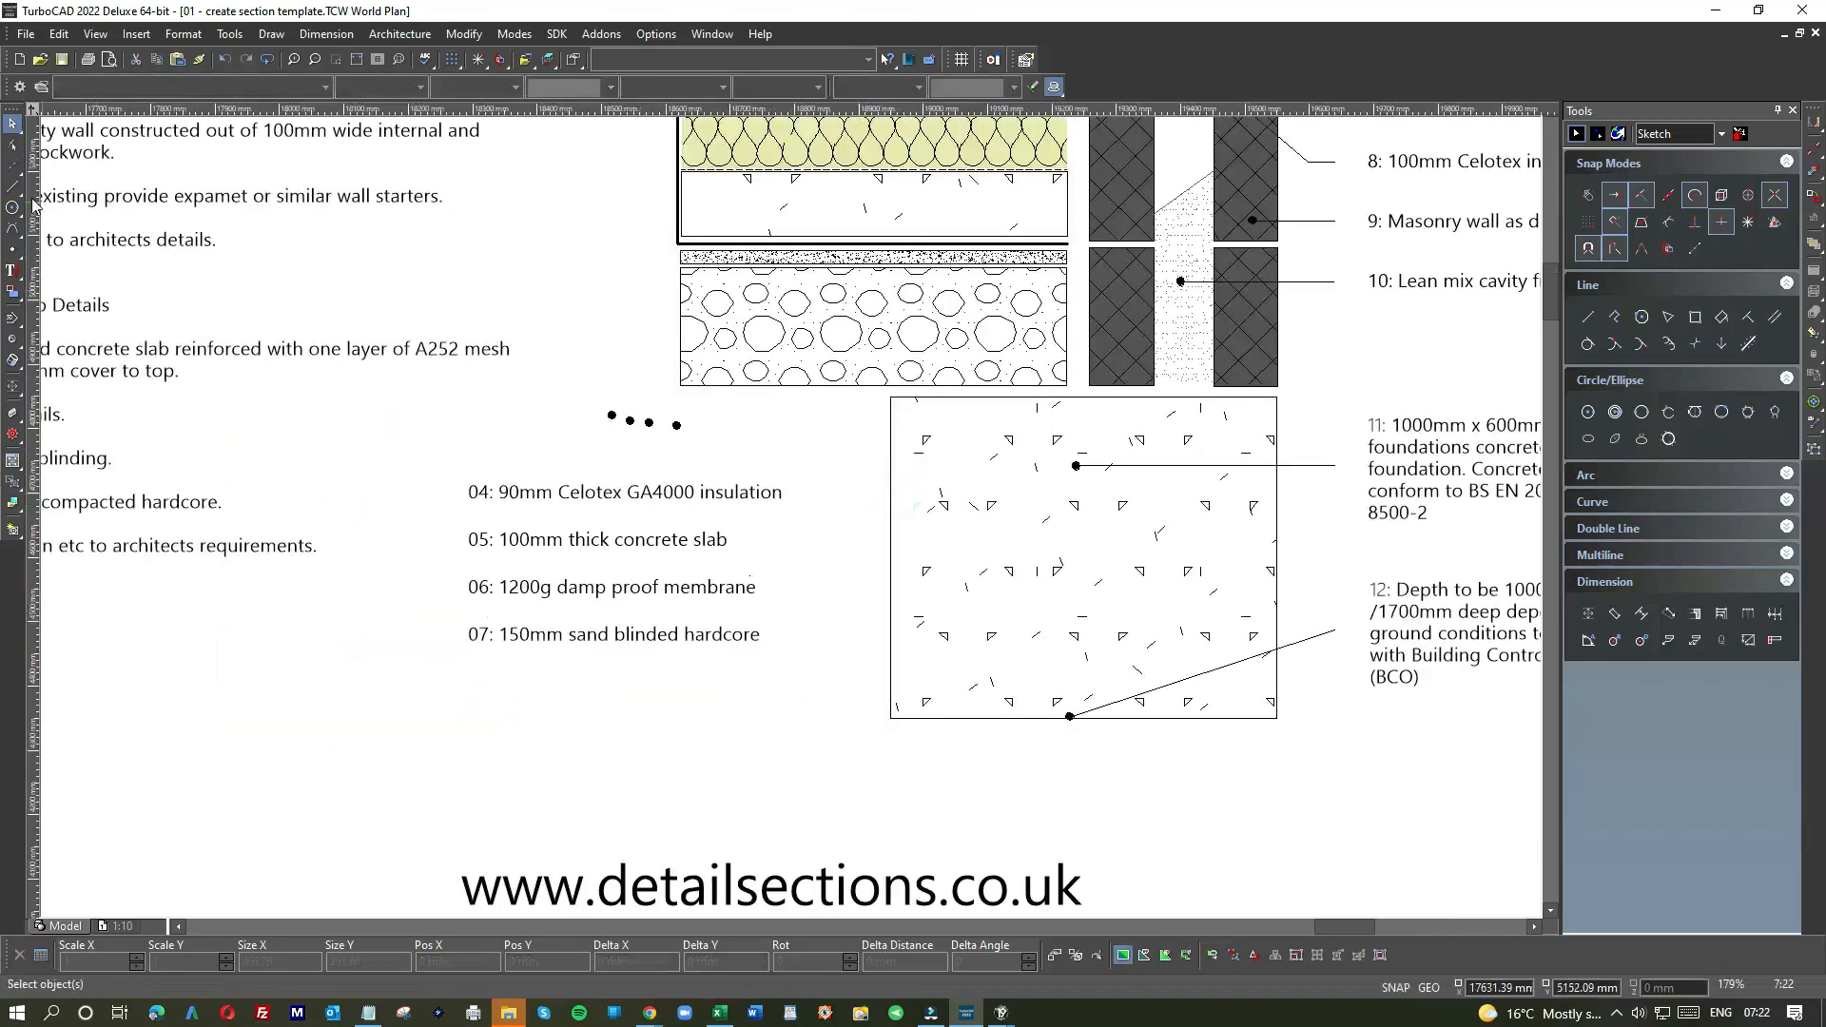
- Move the text block of labels 04 to 07 about 66 mm further left and about 4 mm down
left_click(554, 501)
left_click_drag(565, 502, 643, 694)
left_click_drag(581, 567, 537, 570)
left_click(601, 702)
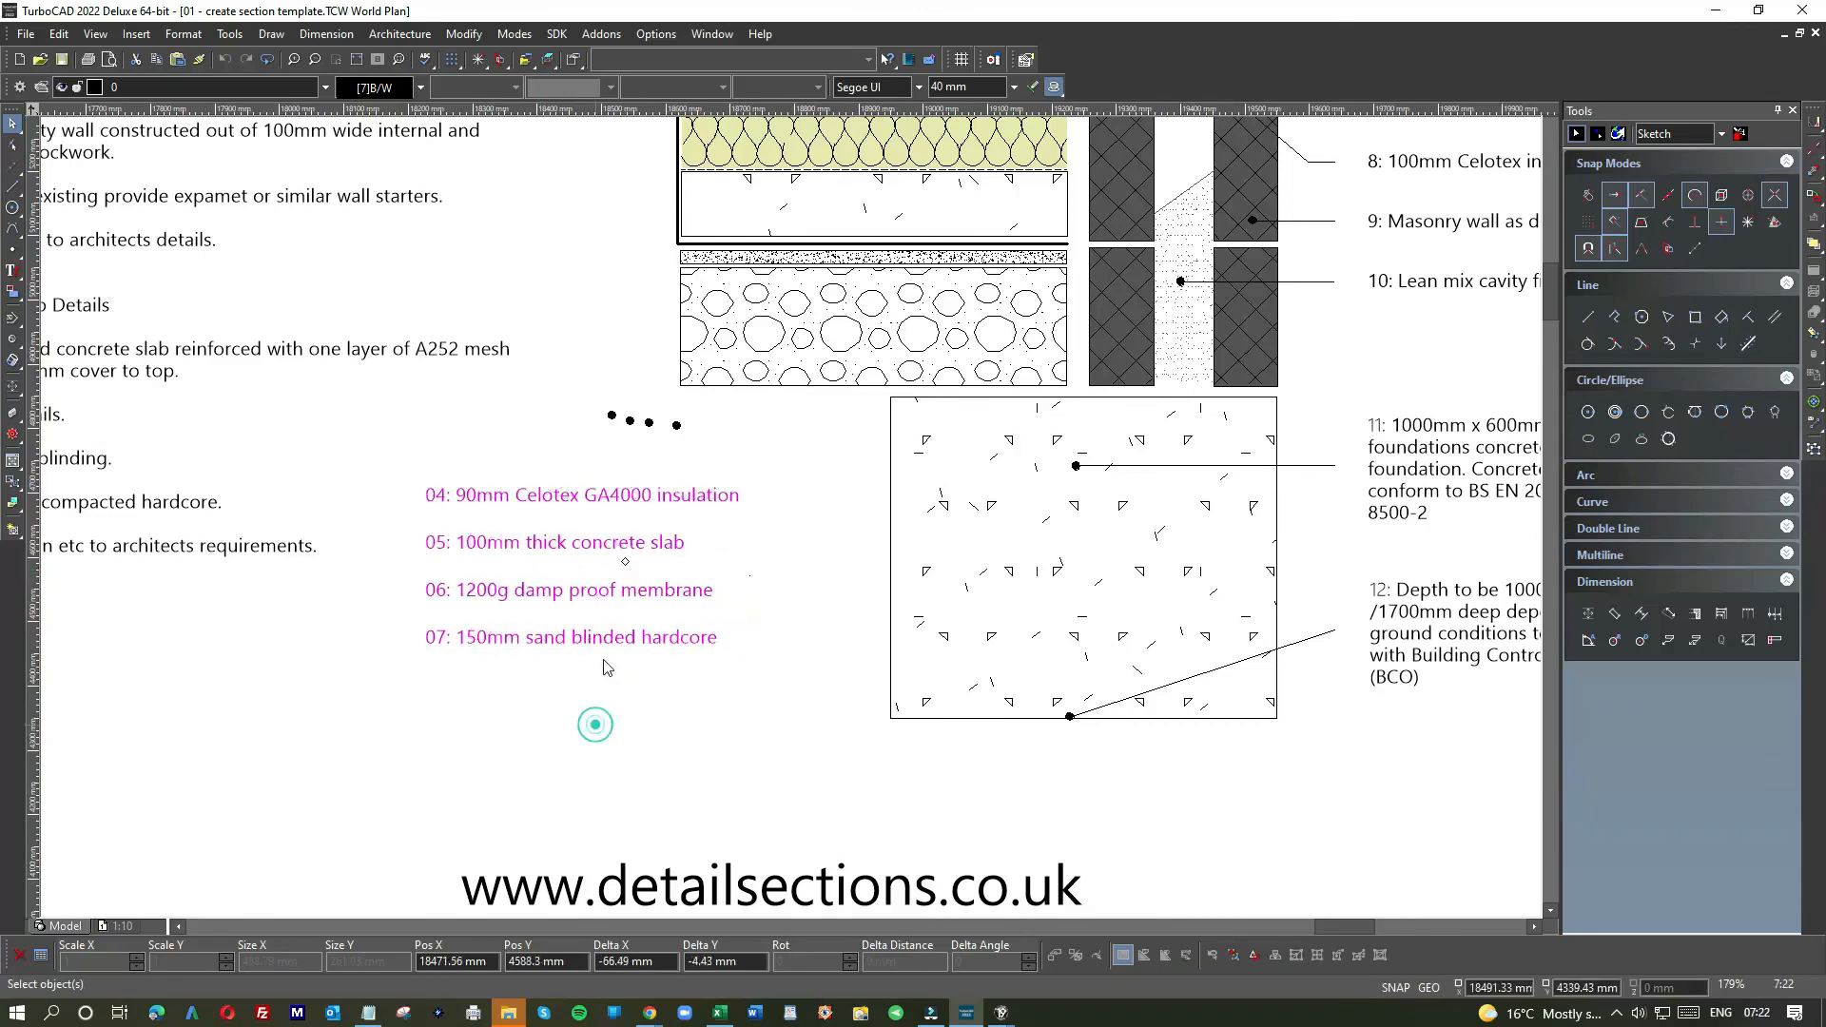
- Draw short leader lines extending right from labels 04, 05 and 06, constraining them to horizontal from label 05 onward
left_click(19, 187)
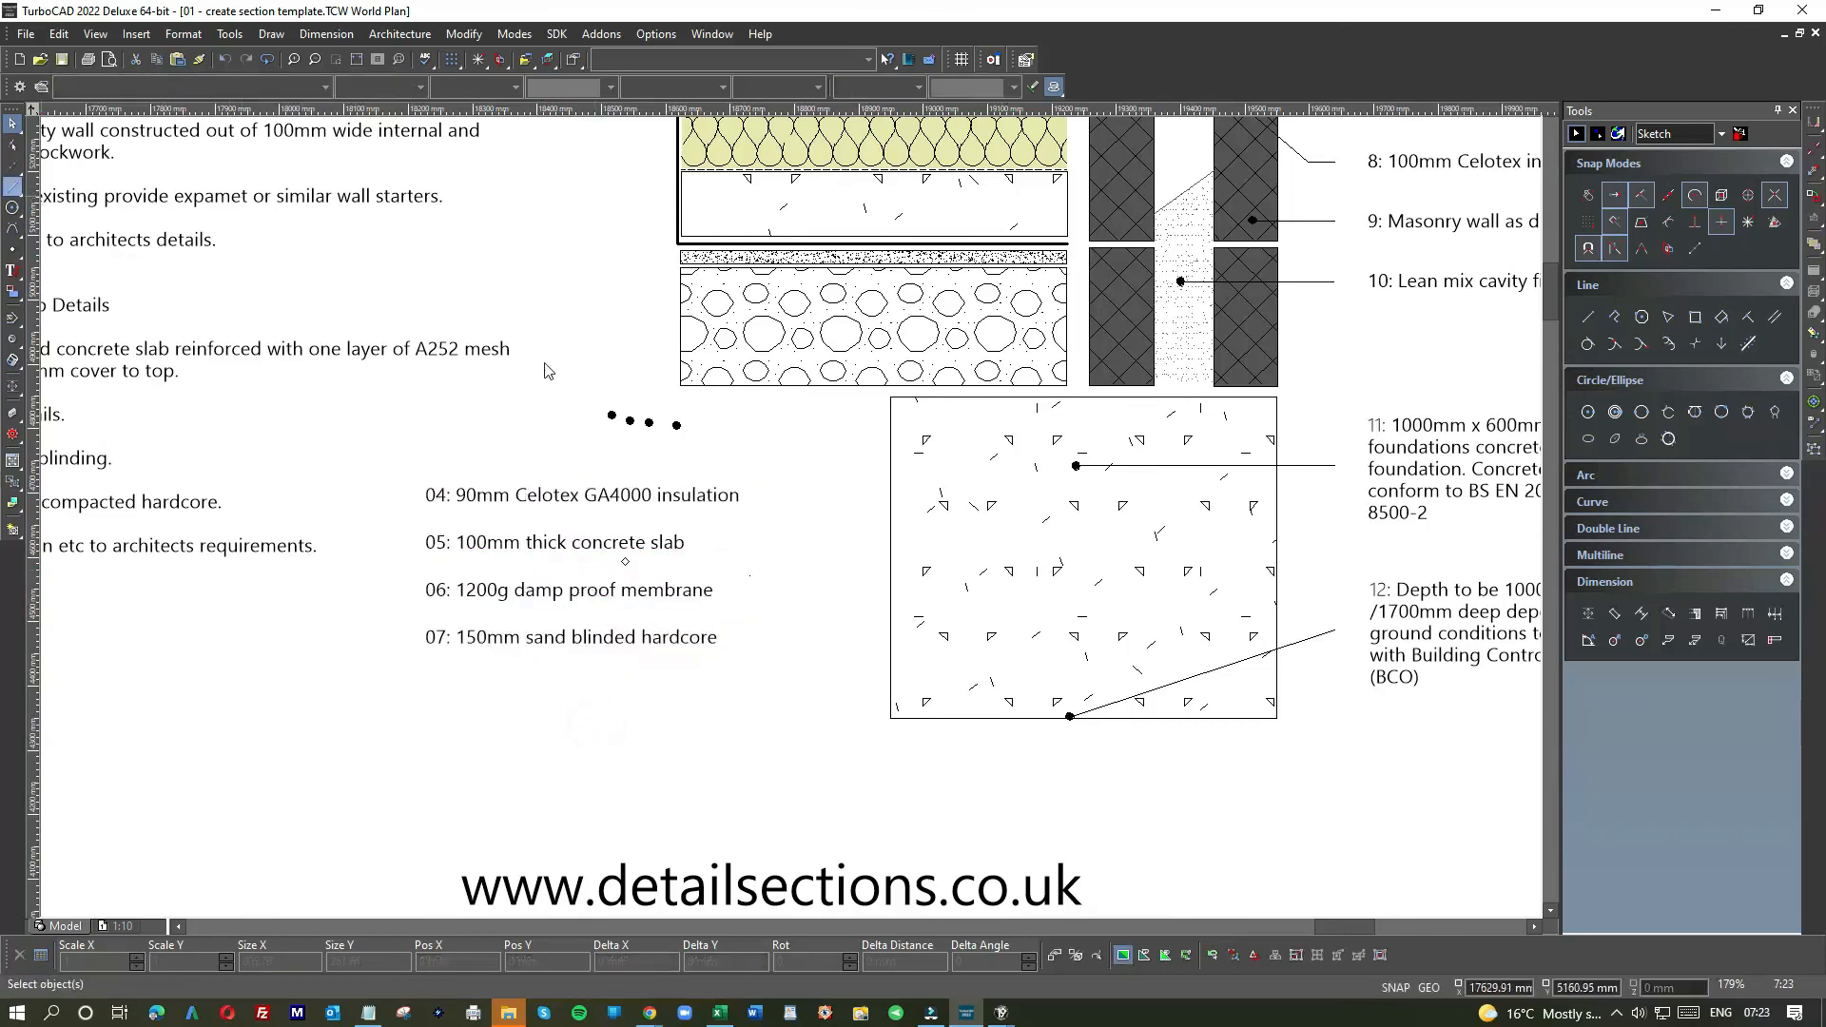
left_click(757, 495)
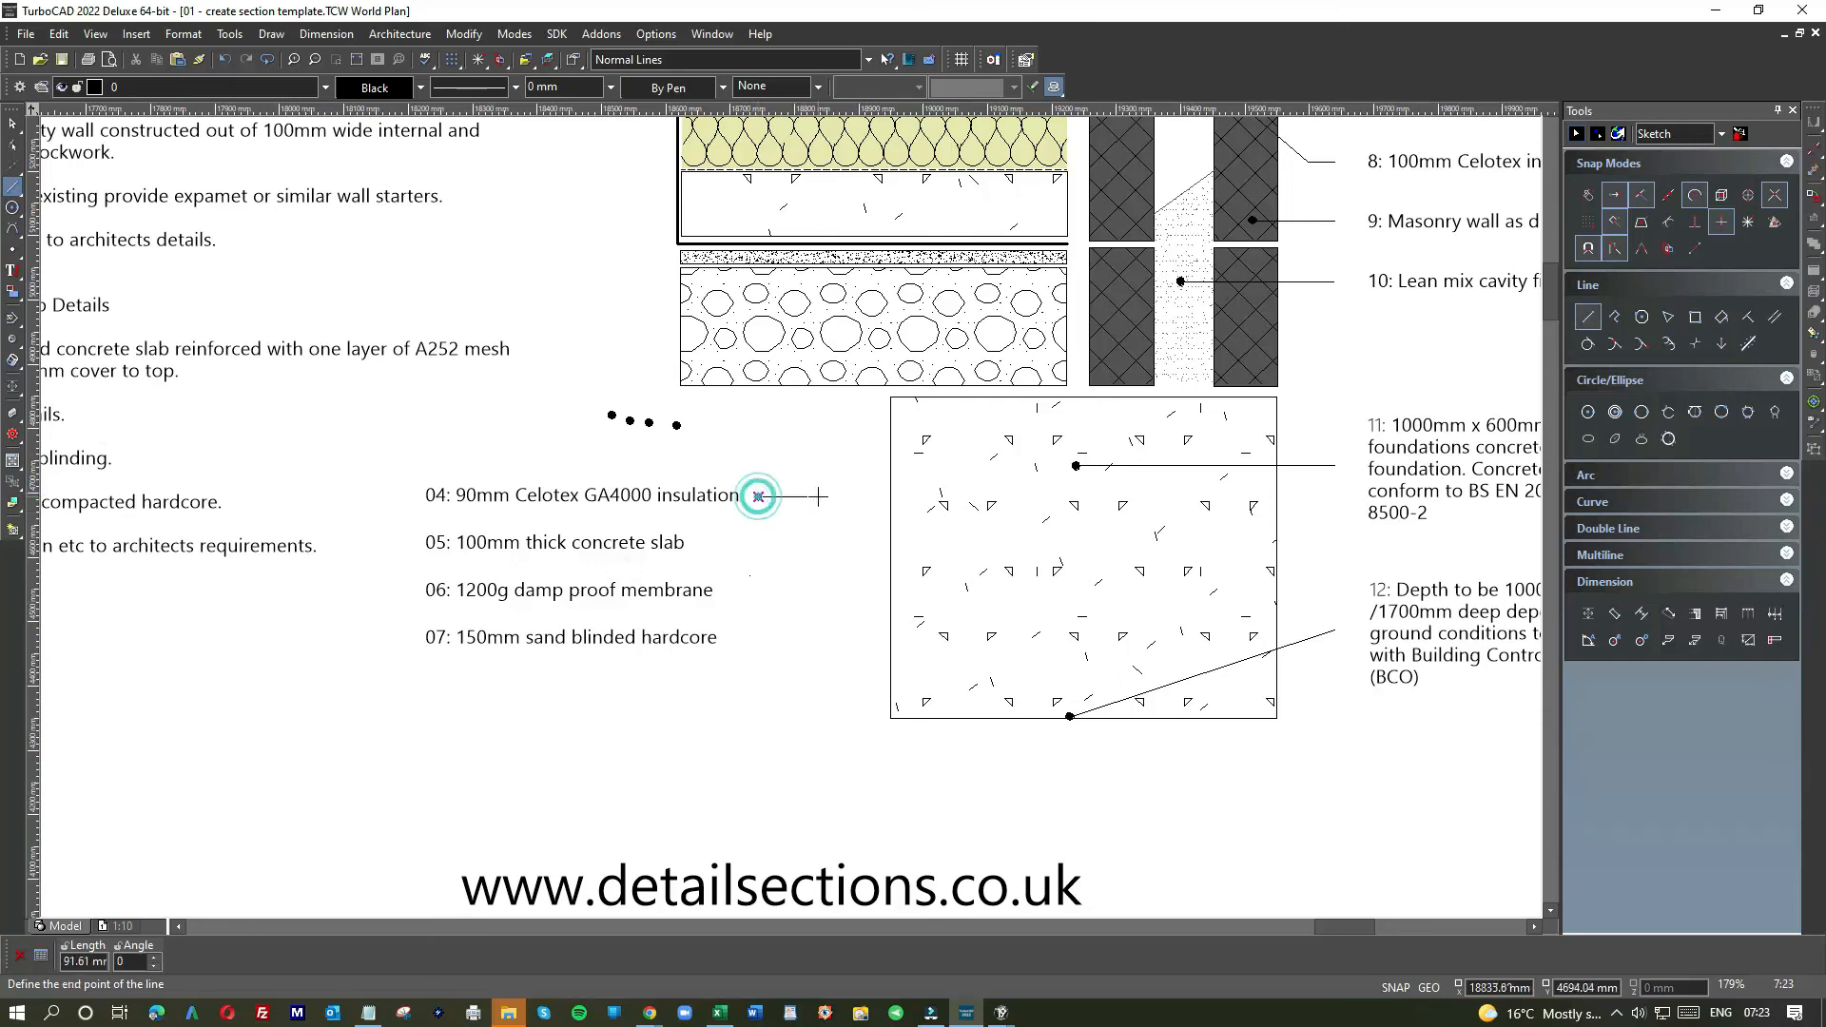
left_click(827, 495)
left_click(705, 544)
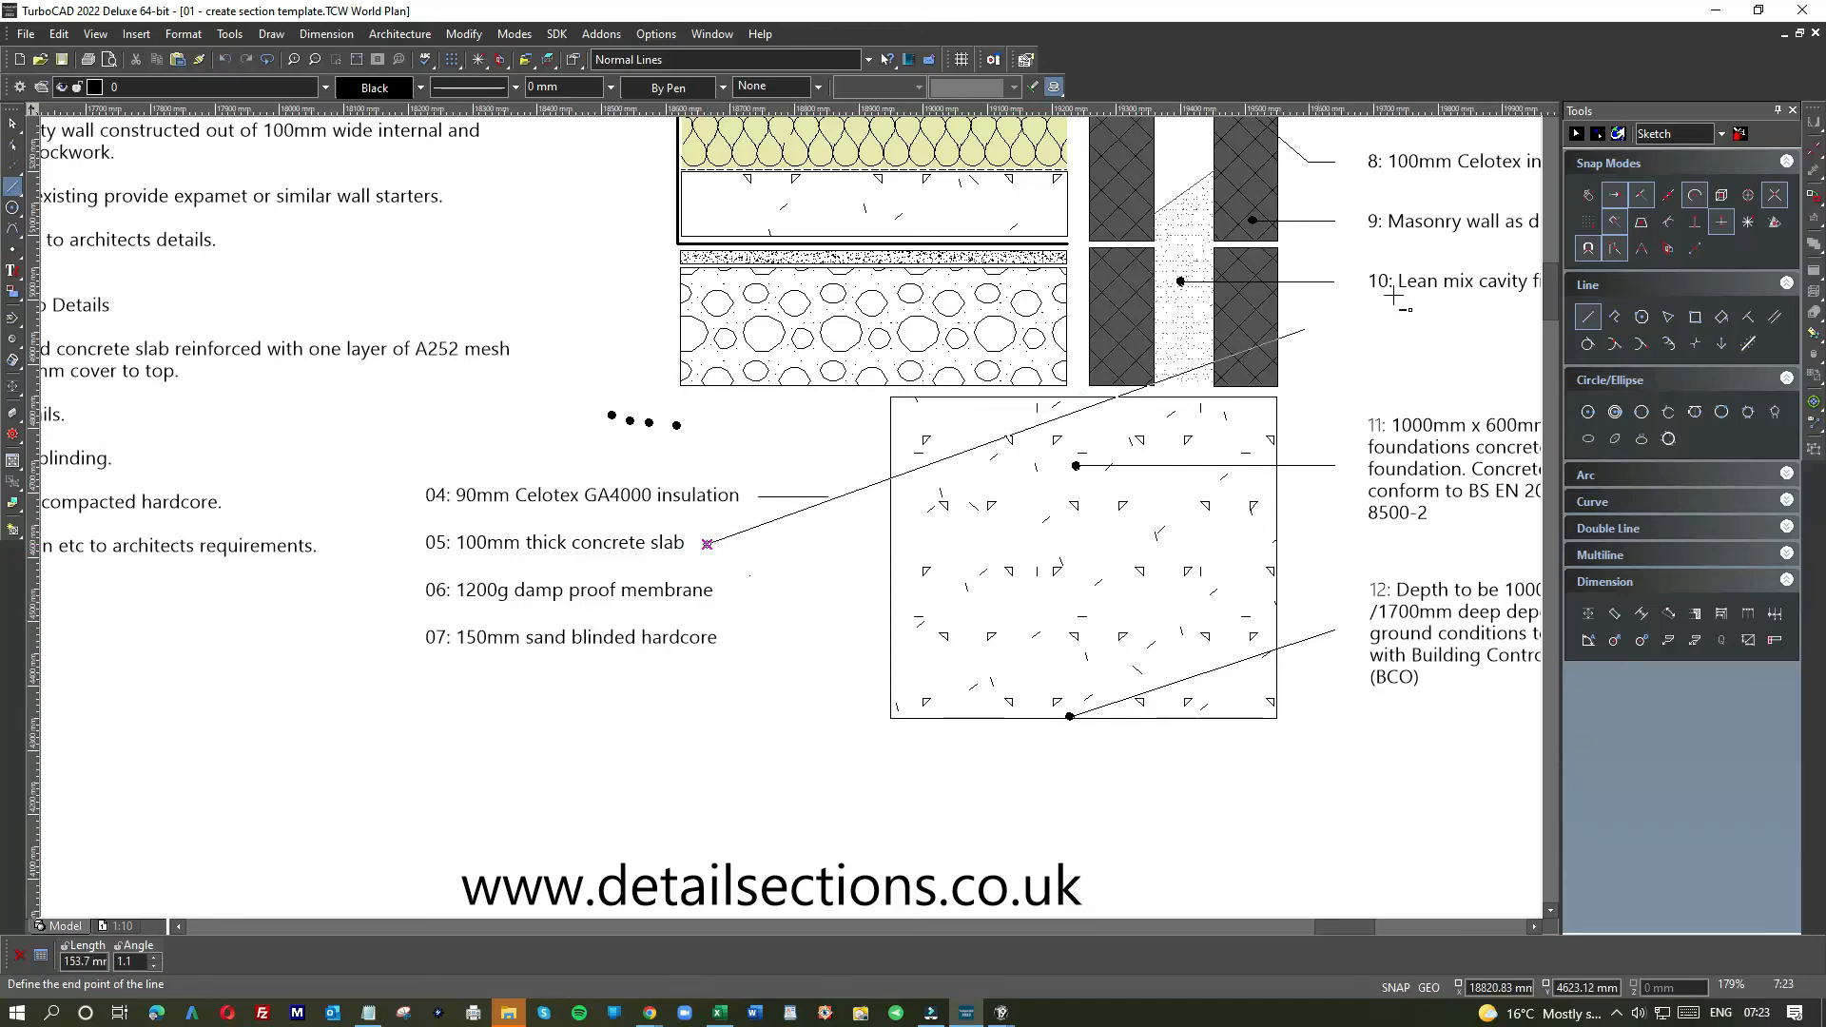
left_click(1721, 225)
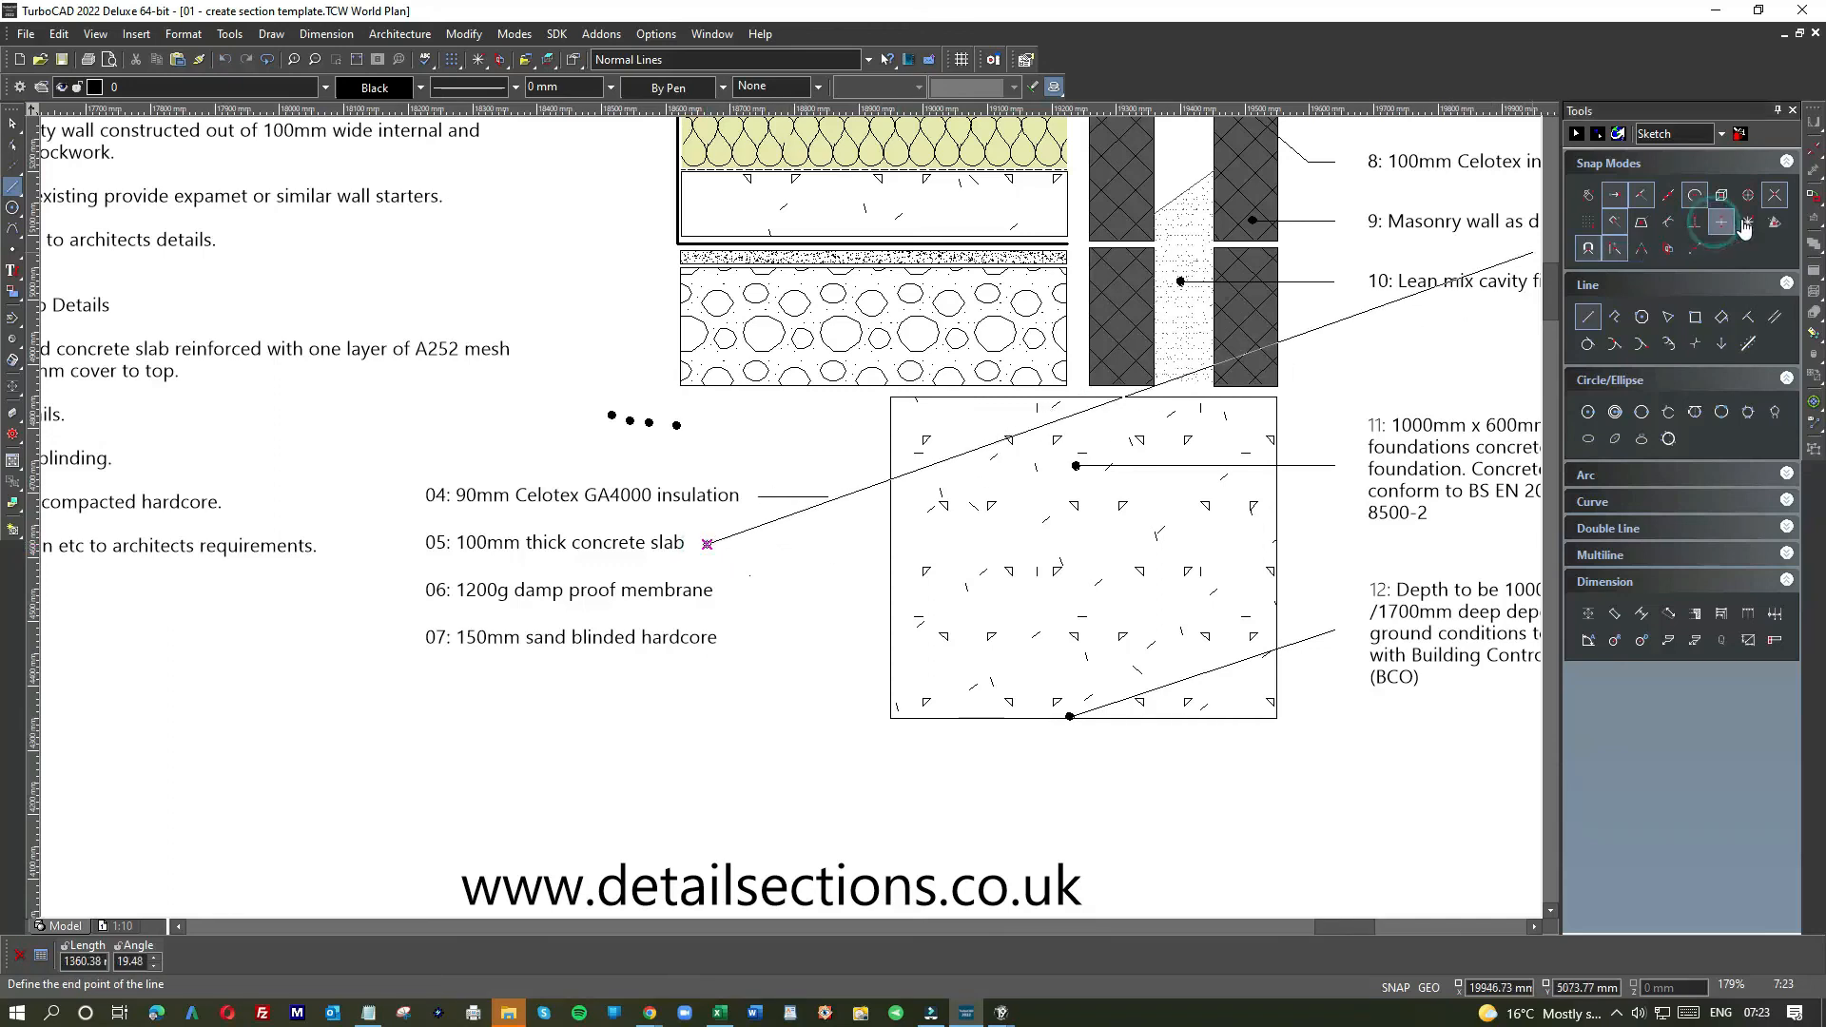
left_click(1721, 226)
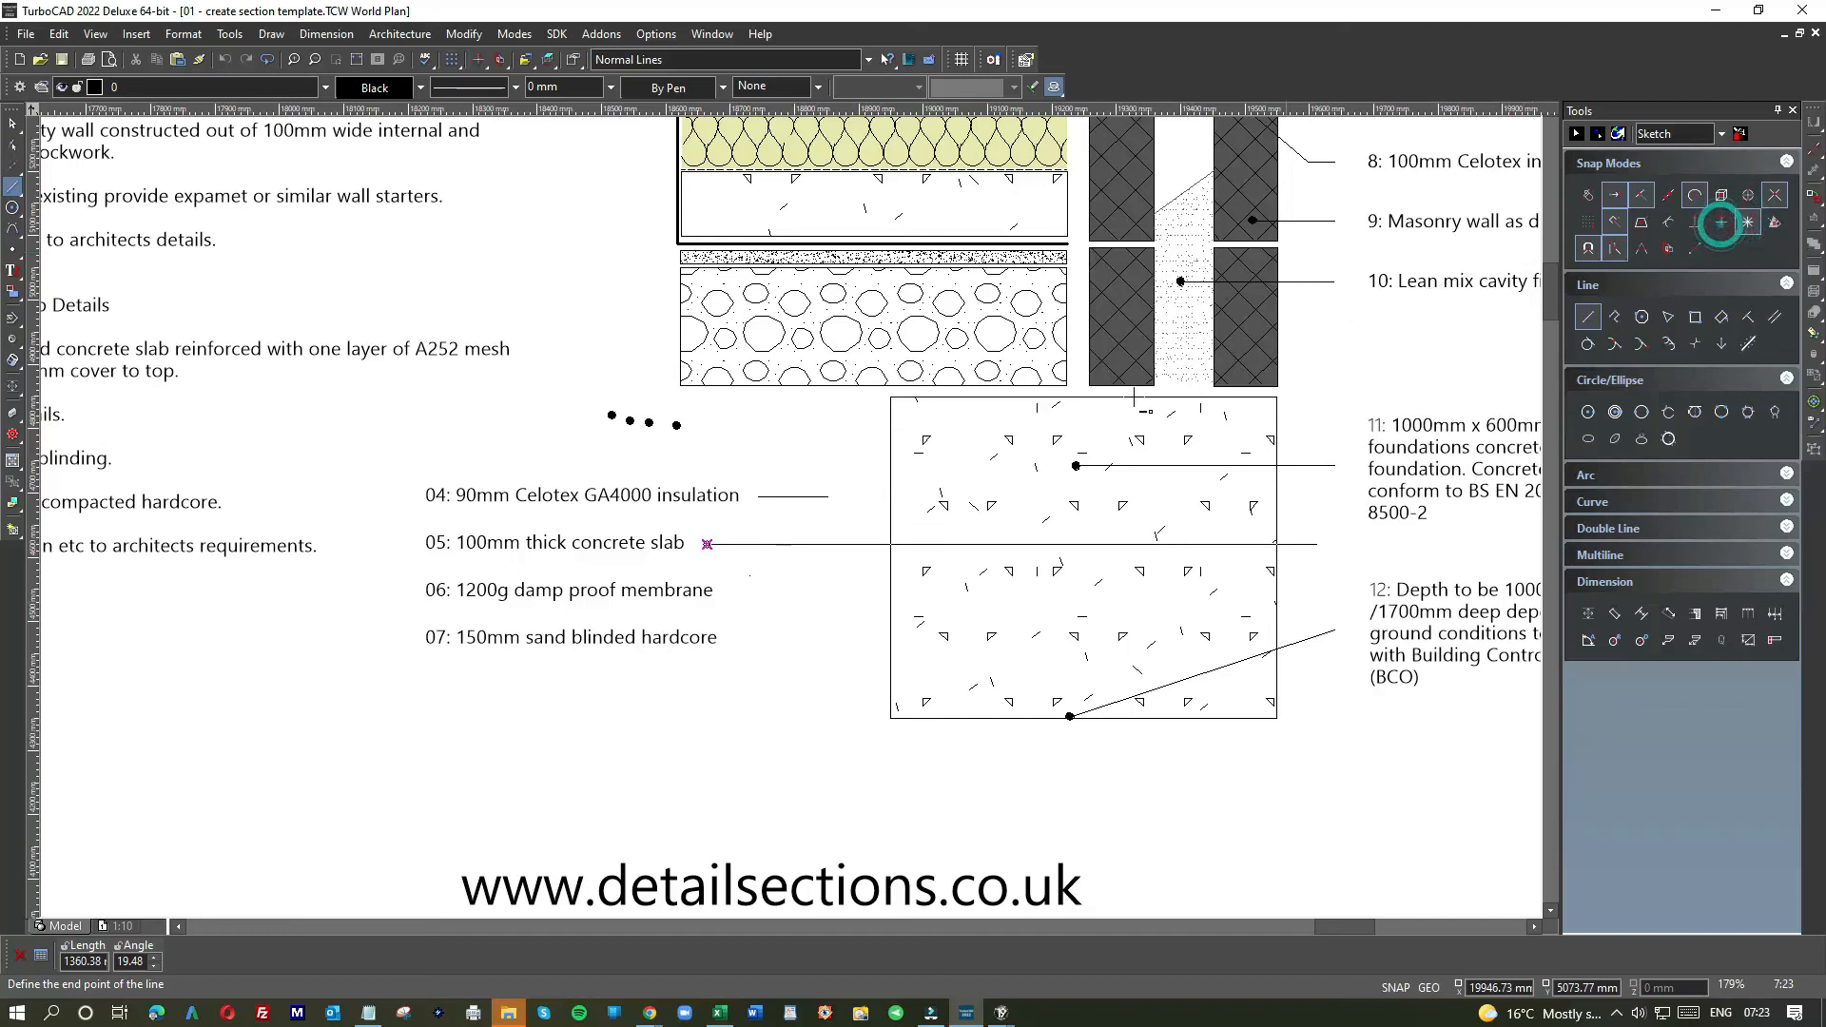
left_click(828, 544)
left_click(723, 589)
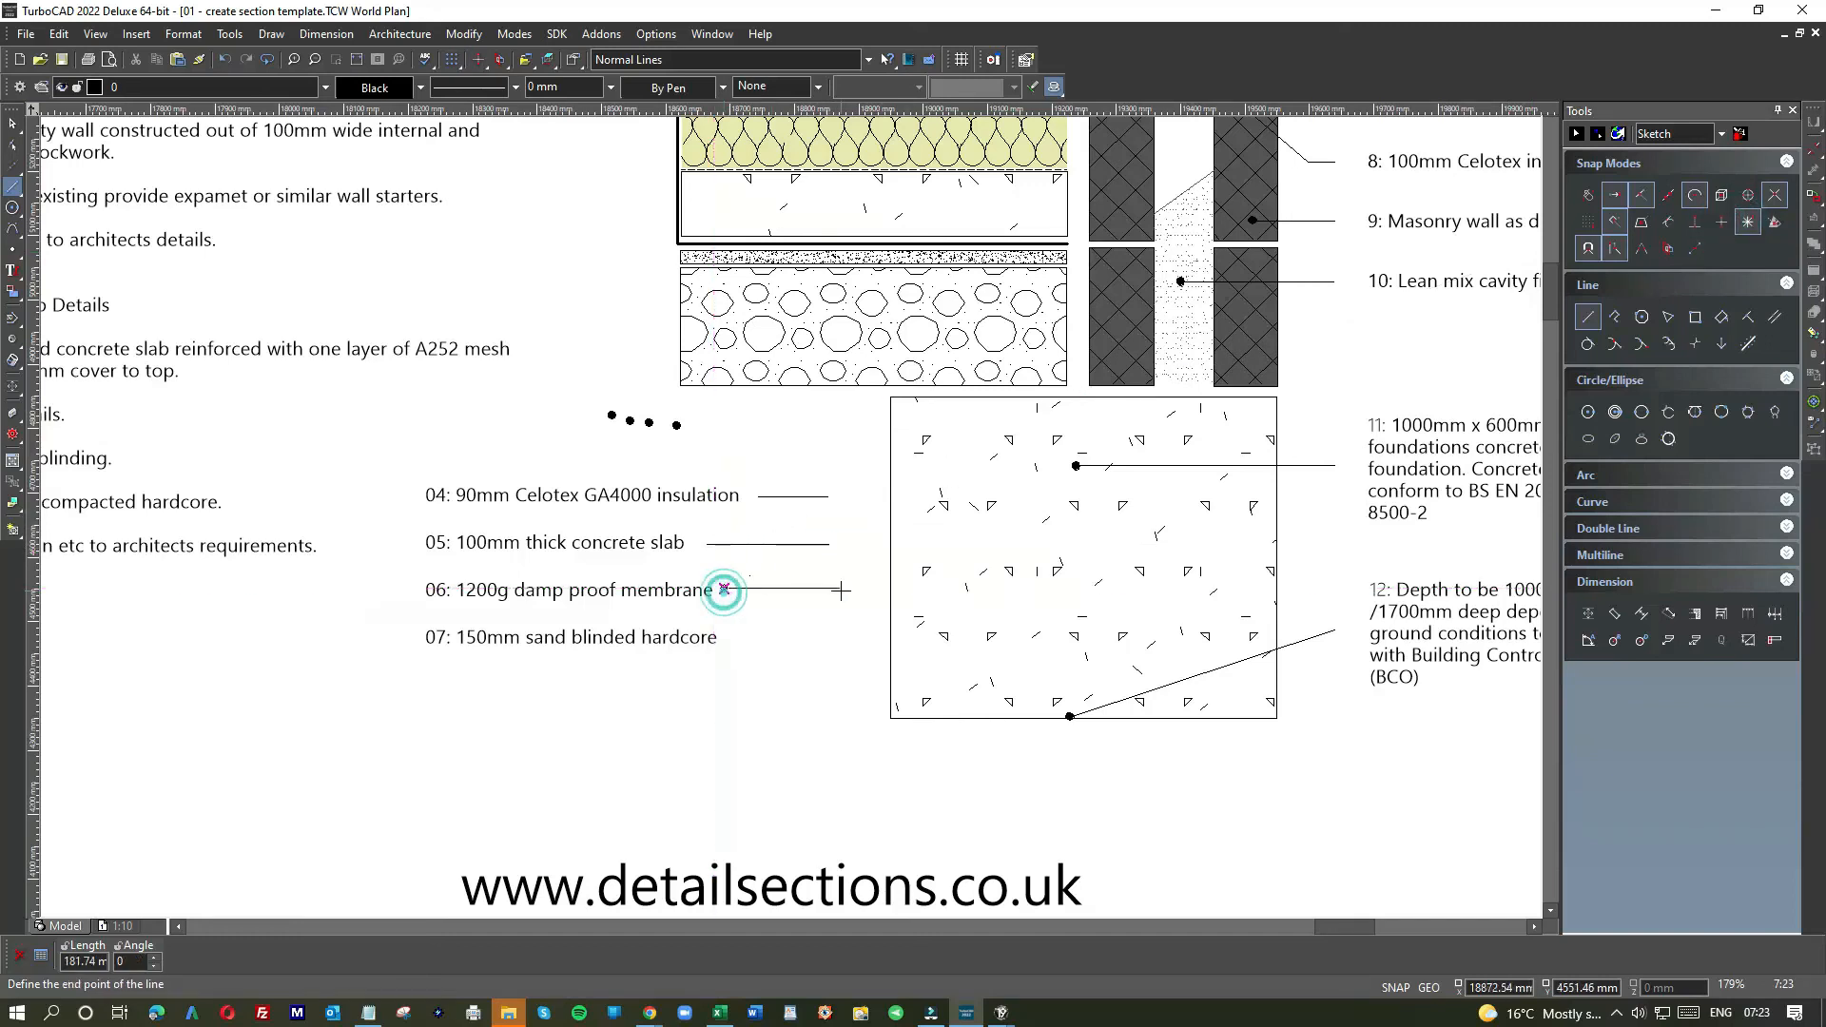
left_click(840, 590)
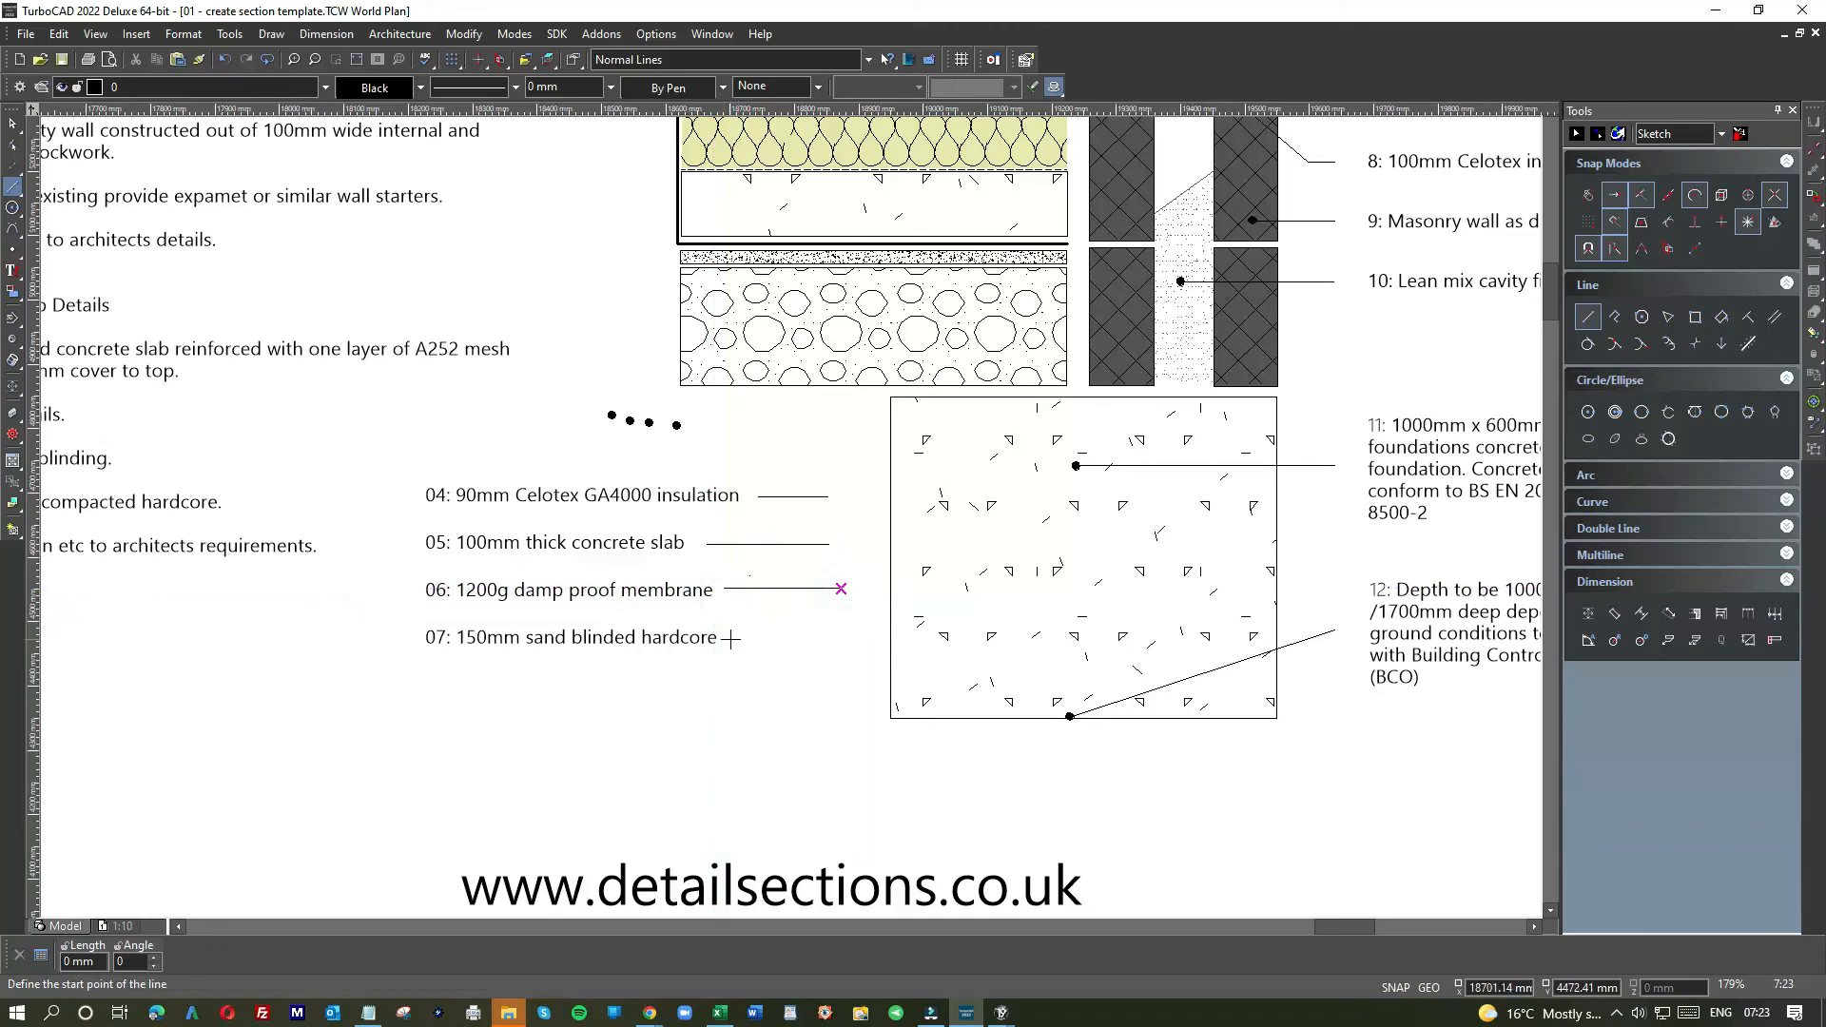
left_click(719, 636)
left_click(847, 636)
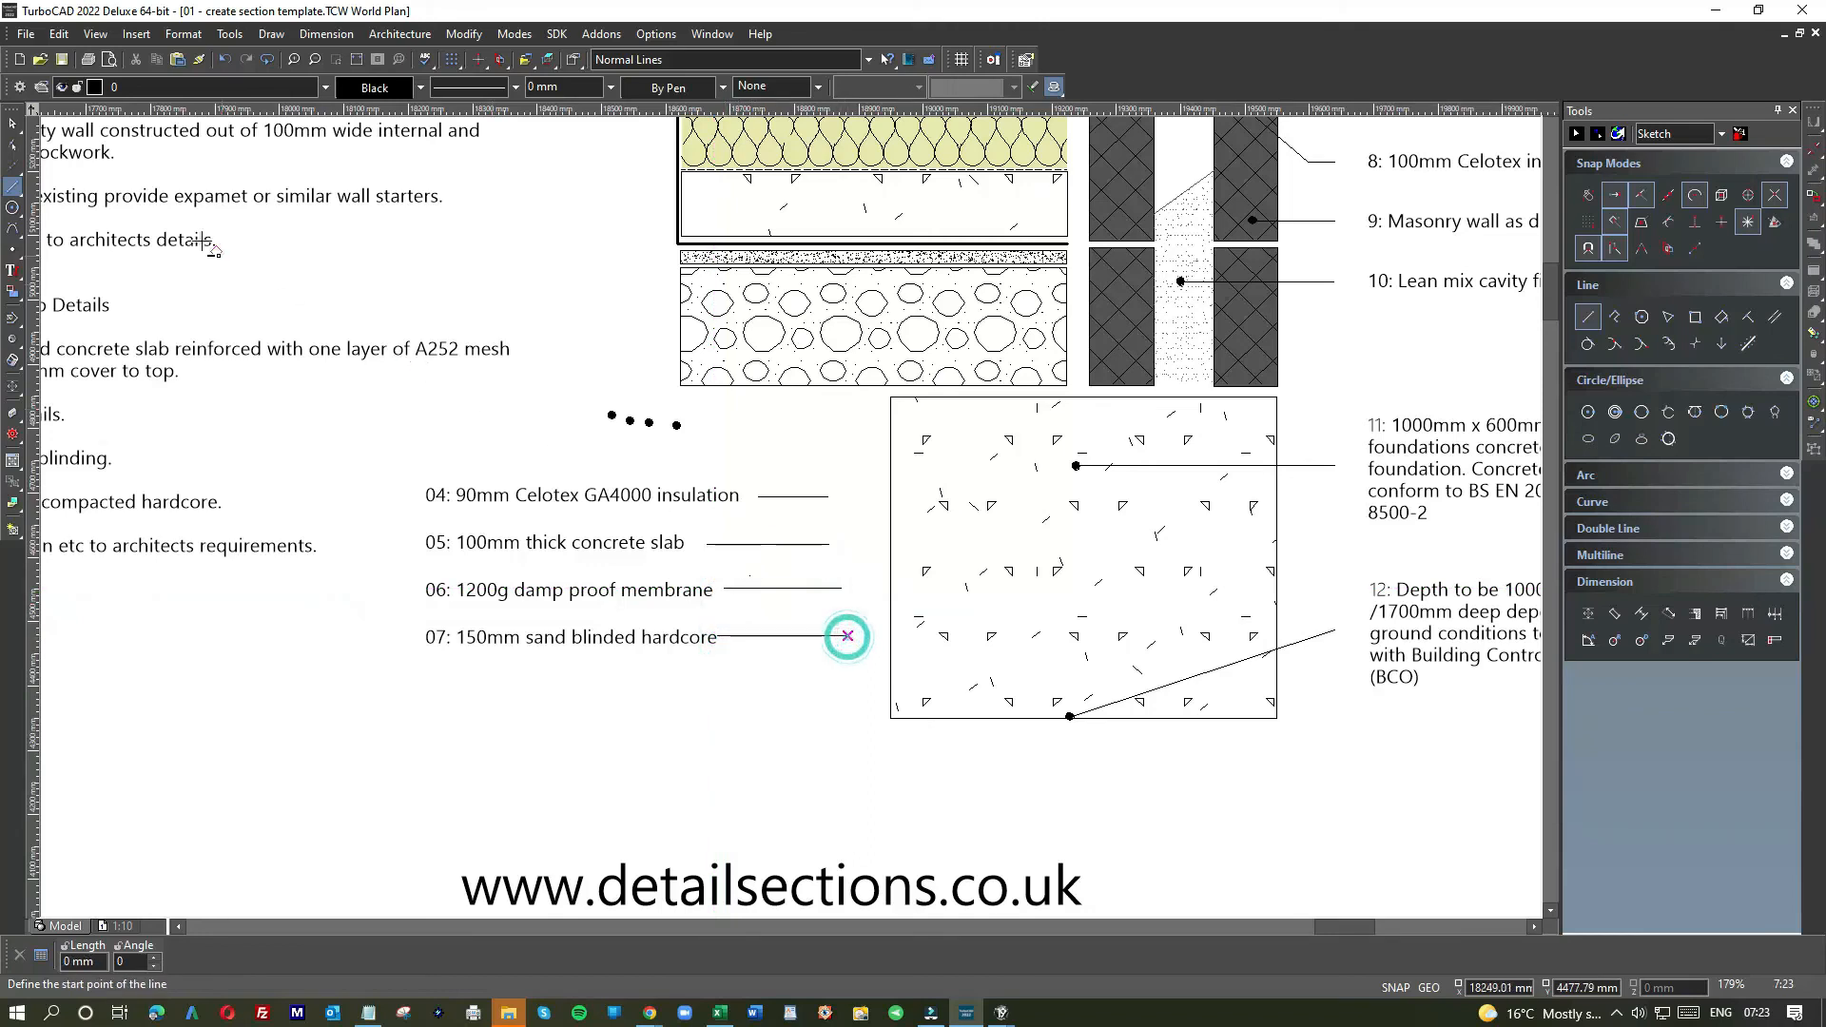
left_click(13, 124)
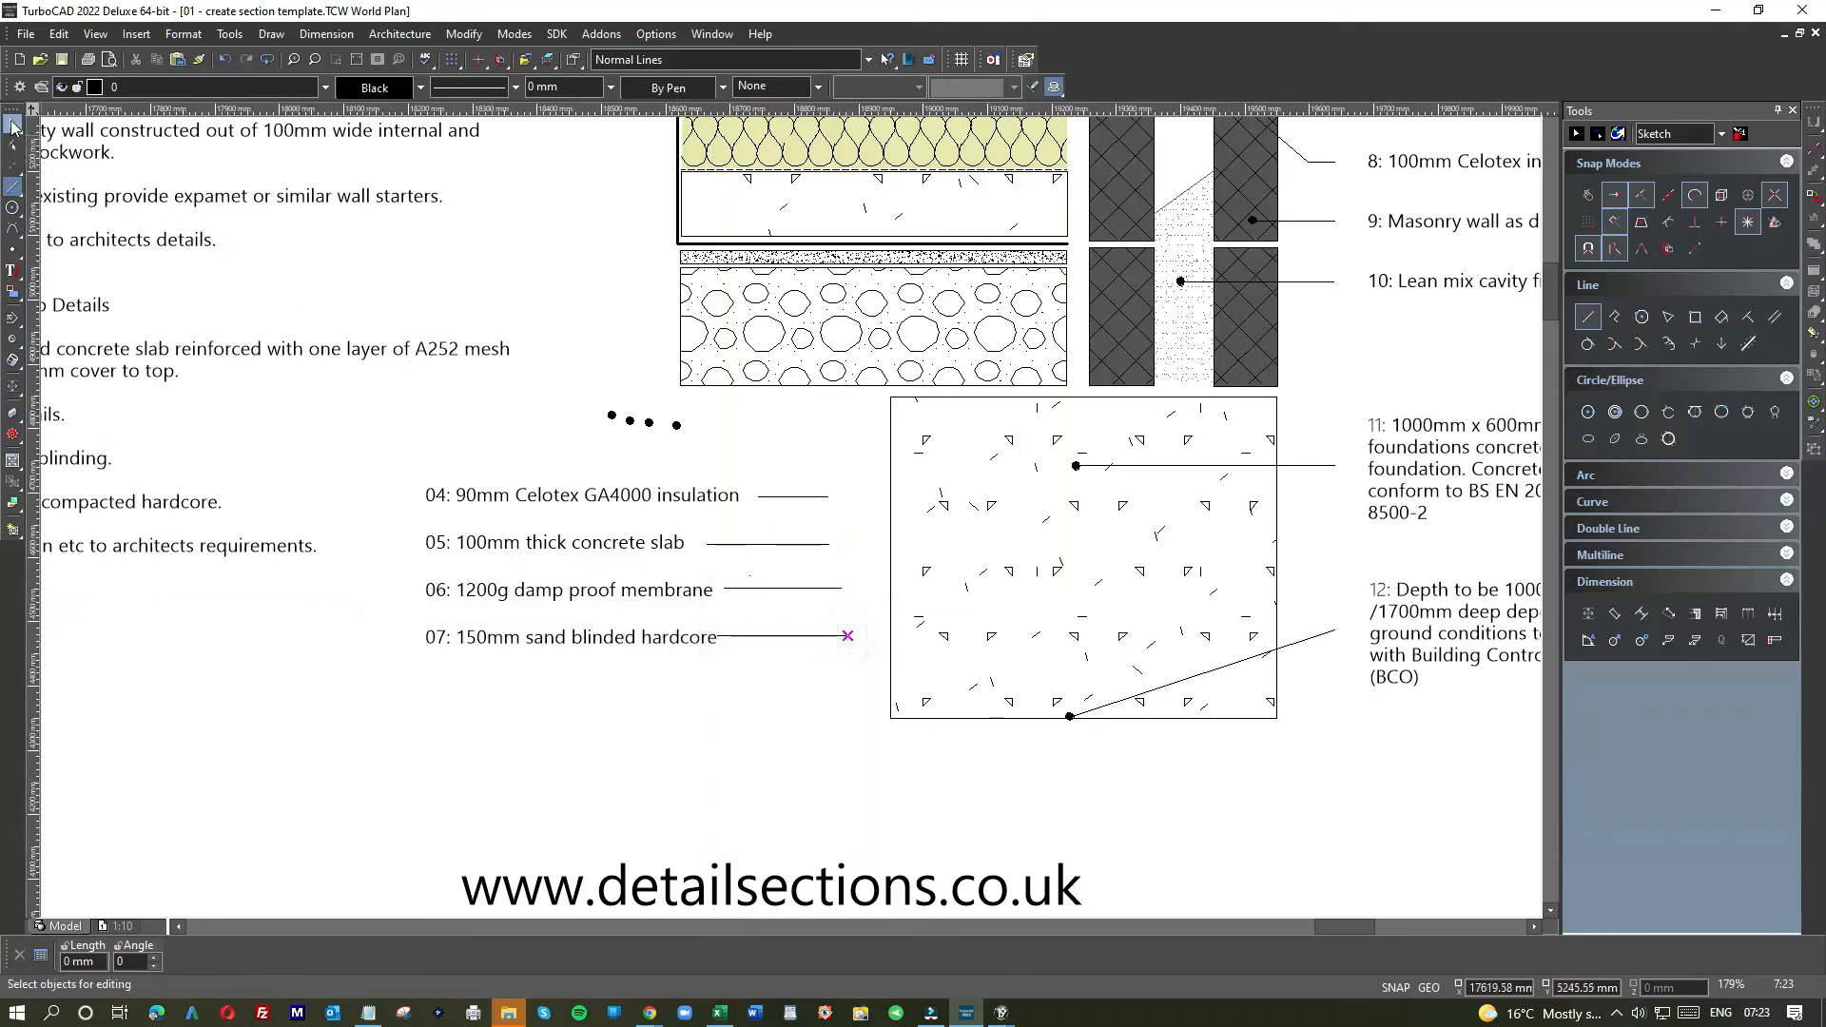
left_click(781, 636)
key("Delete")
- Draw label 07's leader with a horizontal line clear of the text and a vertical line up into the hardcore, ending without snap
left_click(13, 186)
scroll(733, 636, "up", 2)
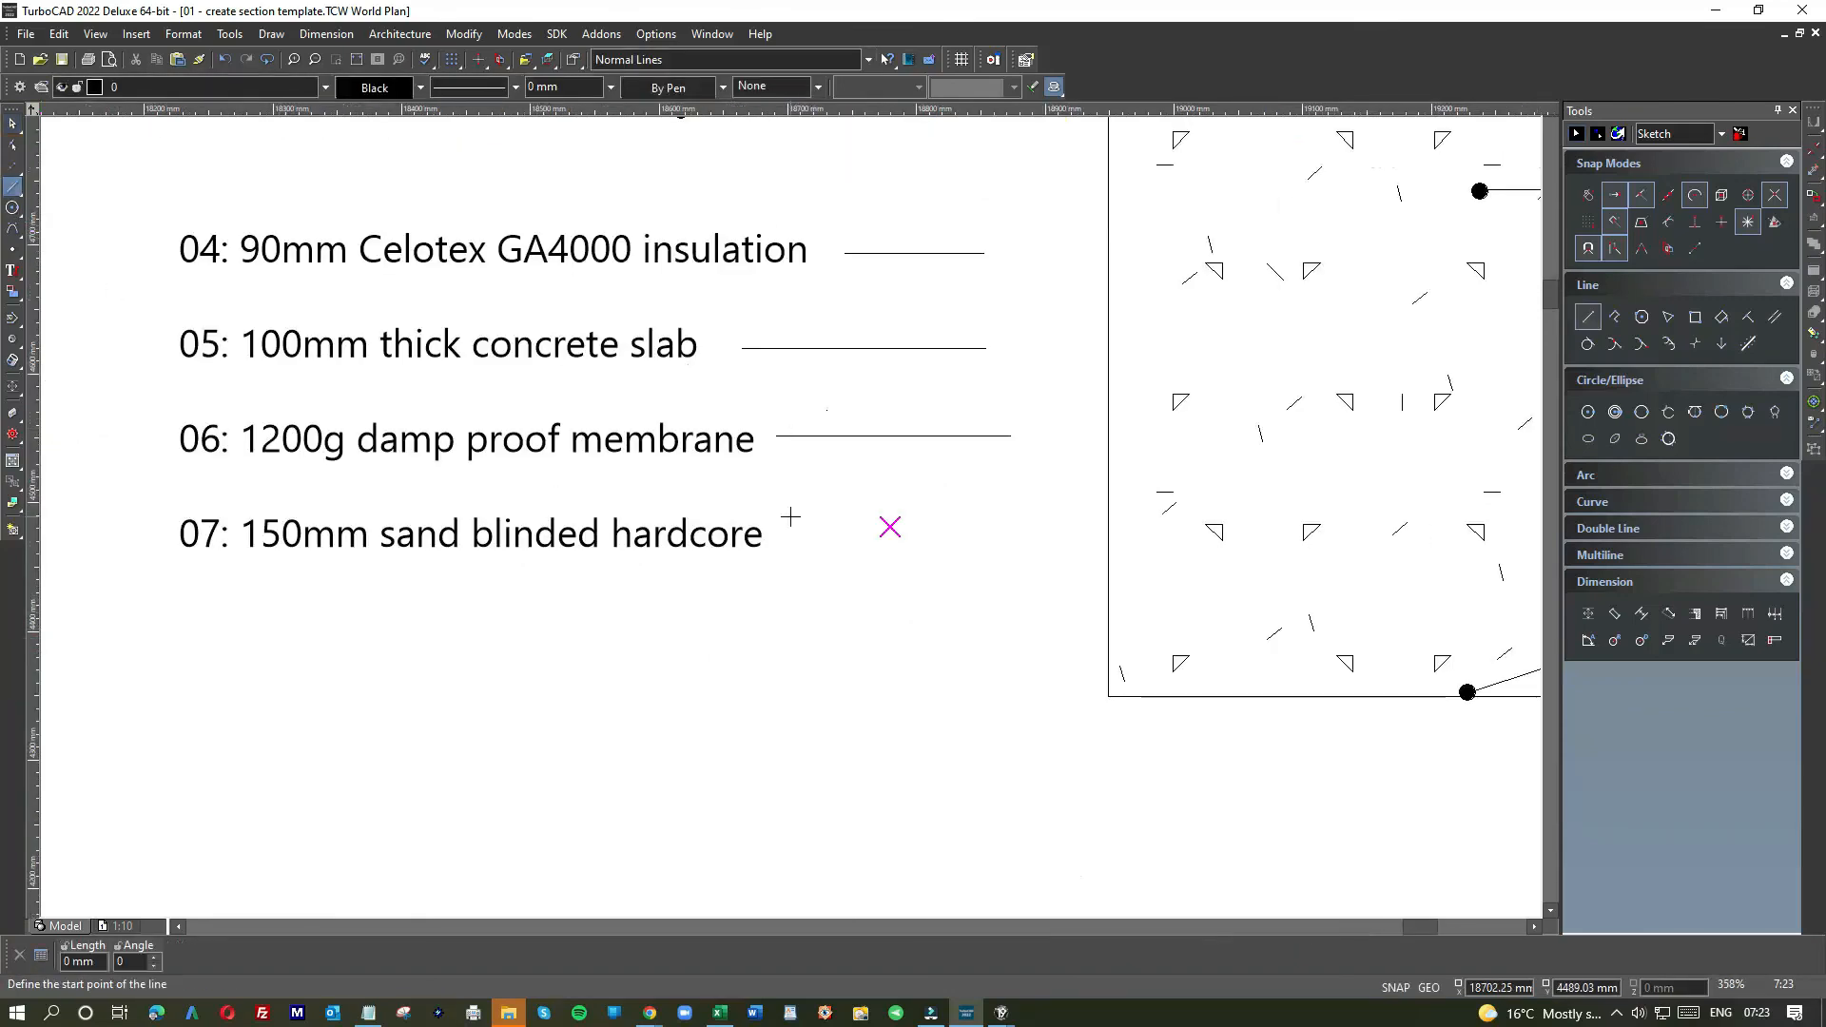
left_click(788, 535)
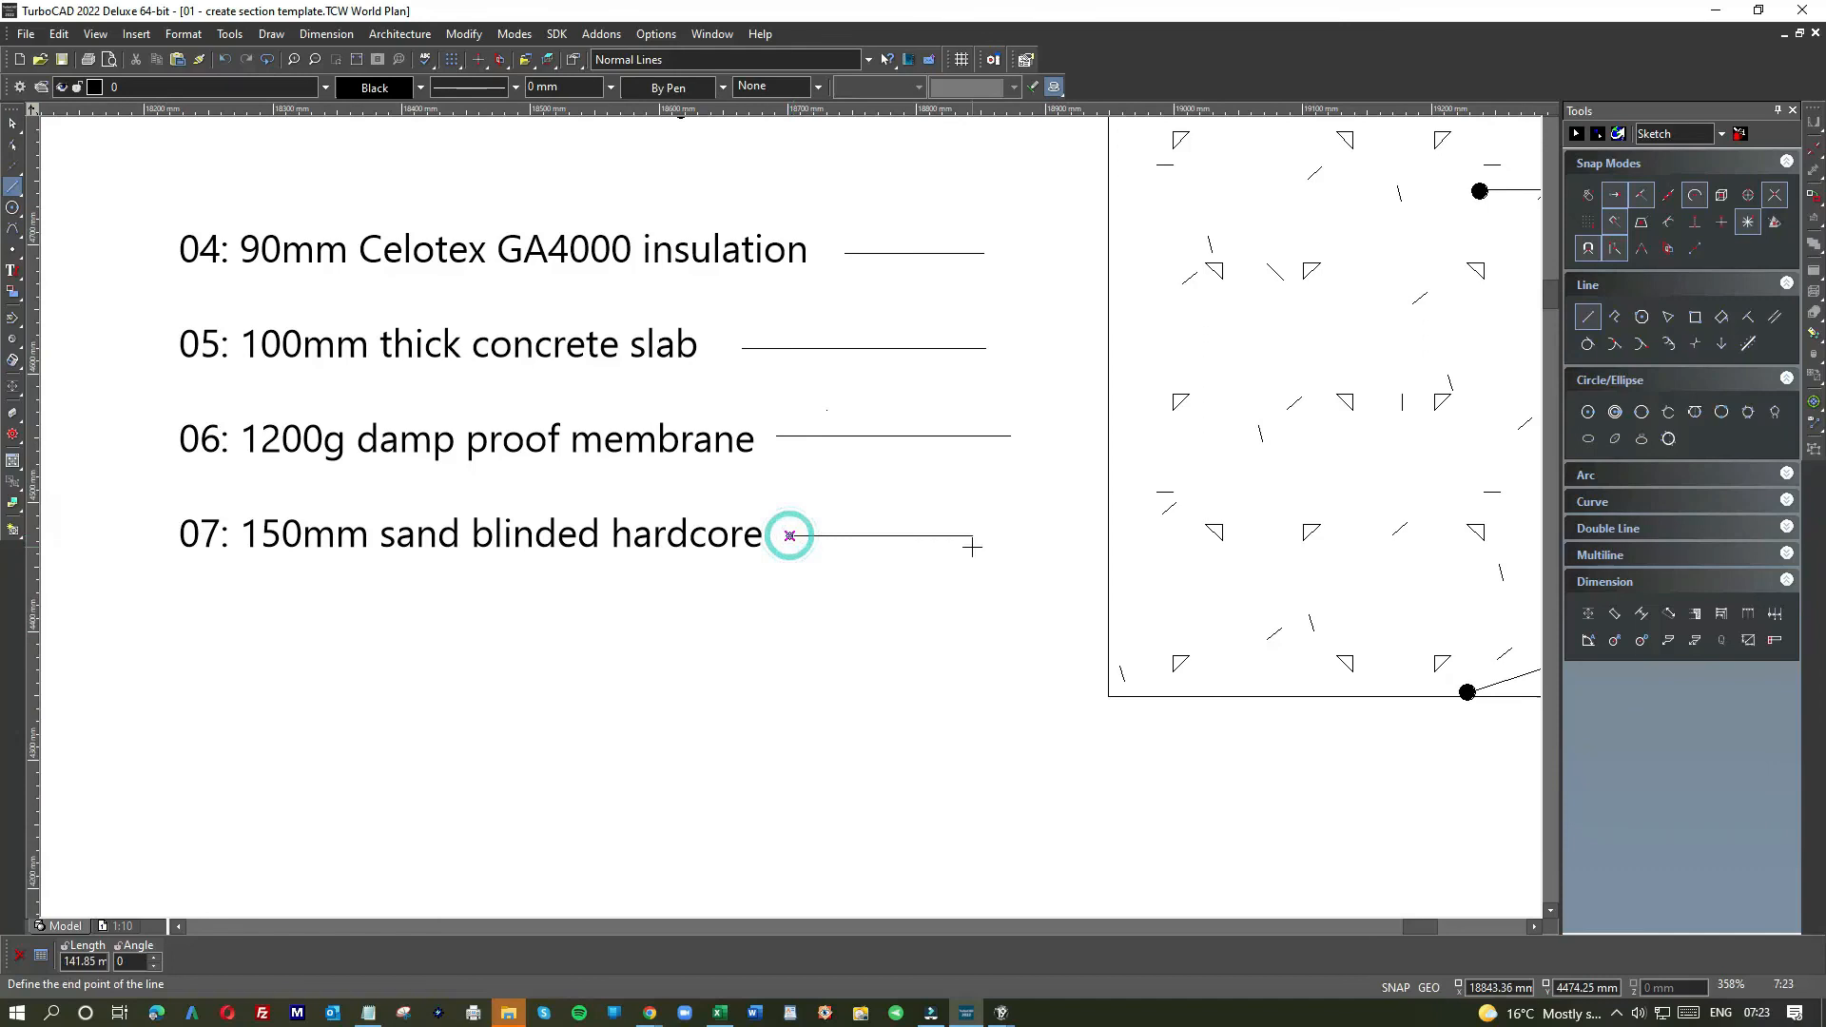
left_click(1025, 545)
scroll(1023, 542, "down", 2)
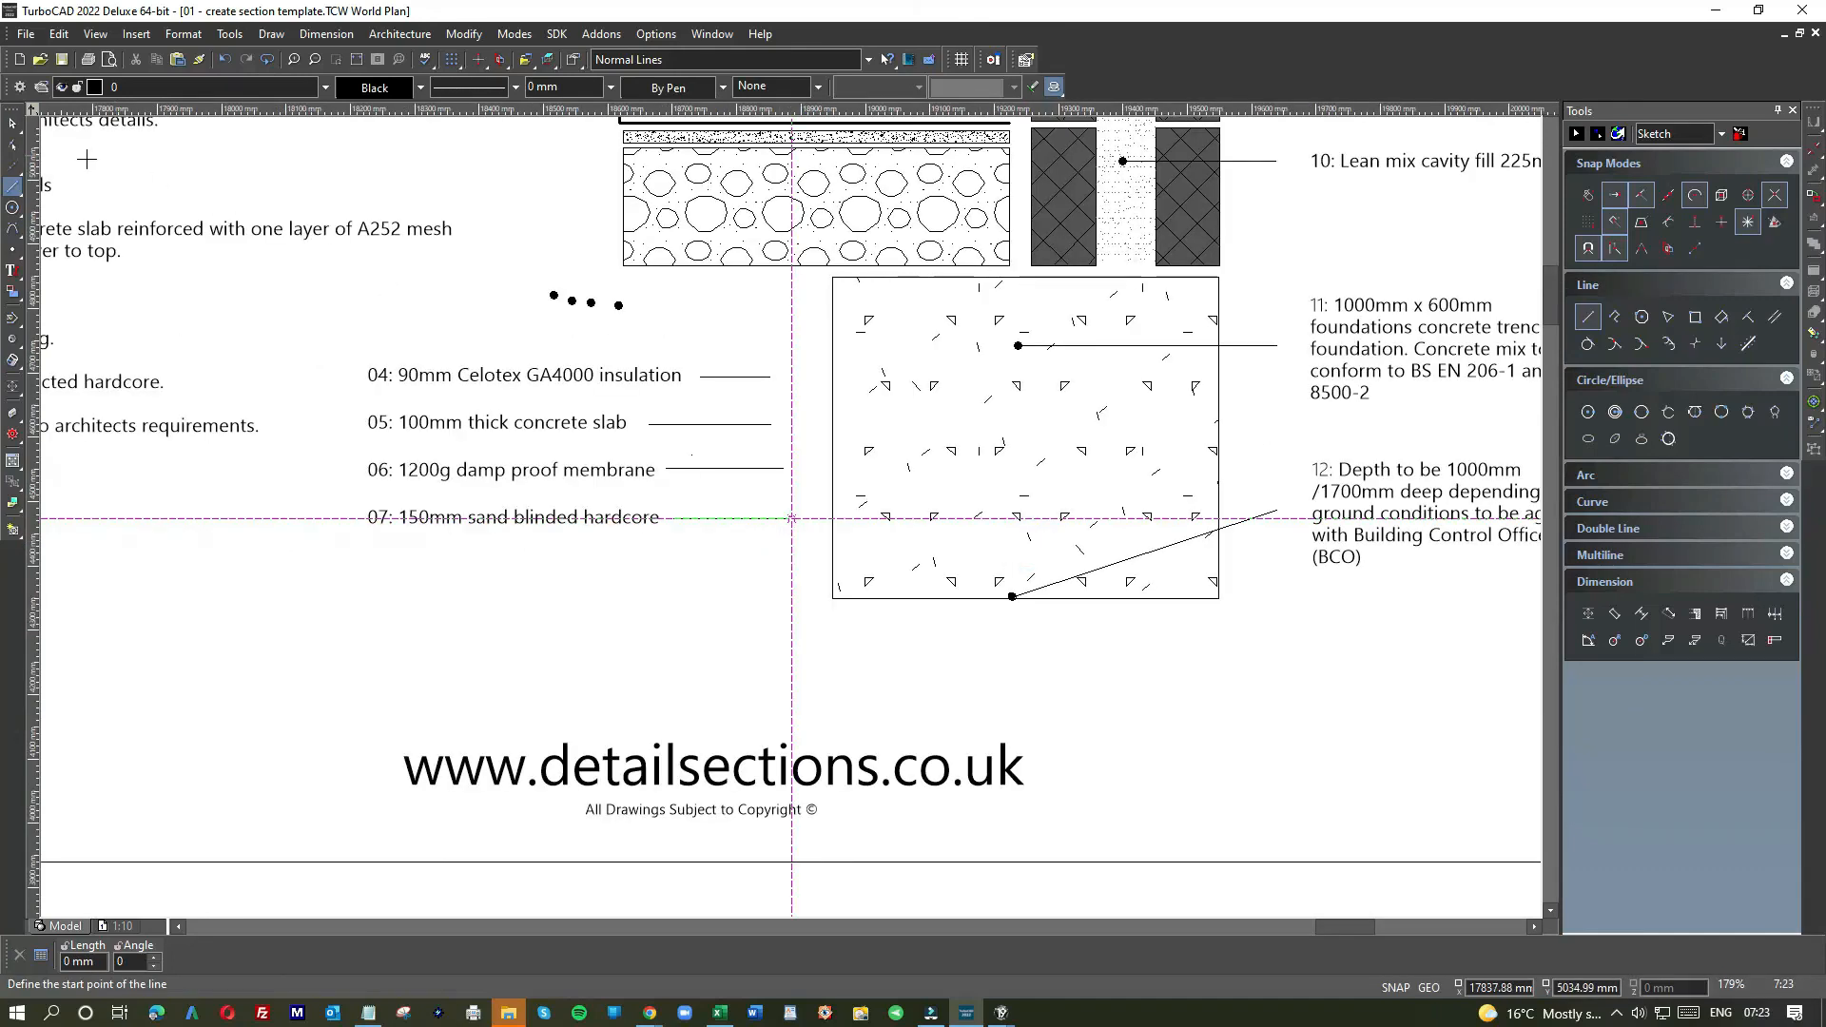
left_click(791, 518)
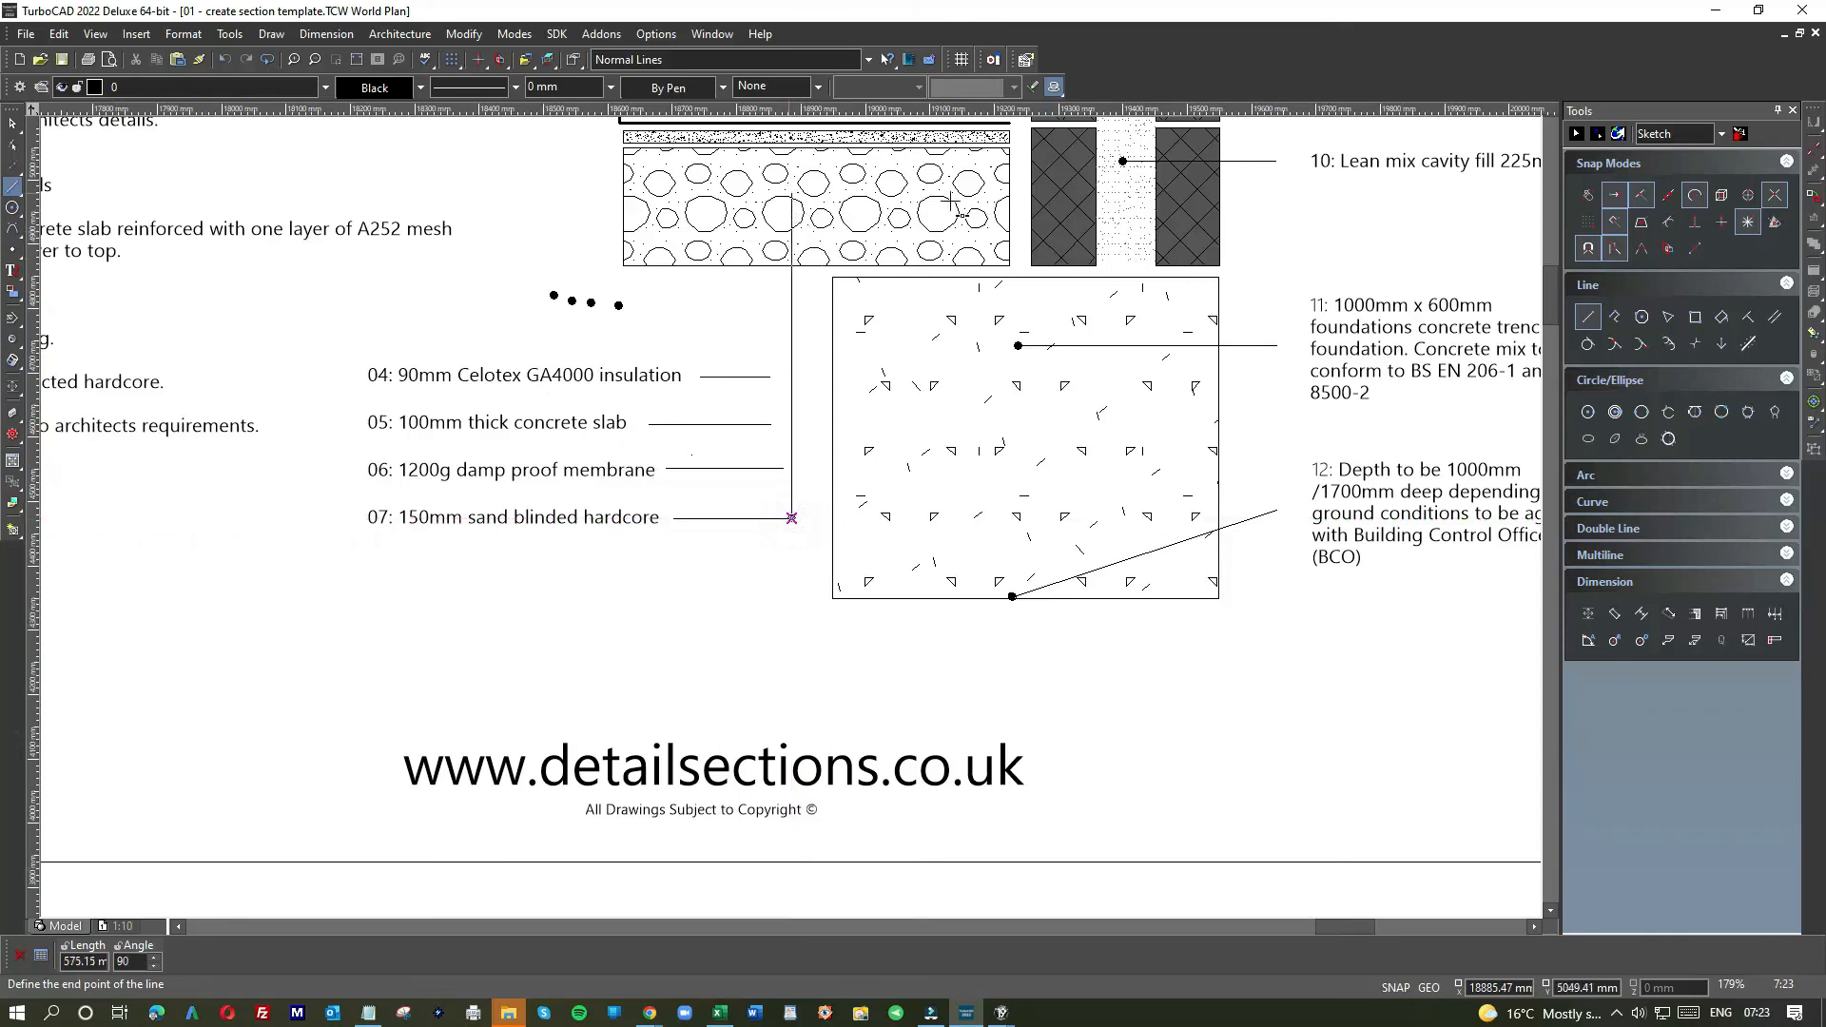
left_click(1587, 194)
left_click(815, 208)
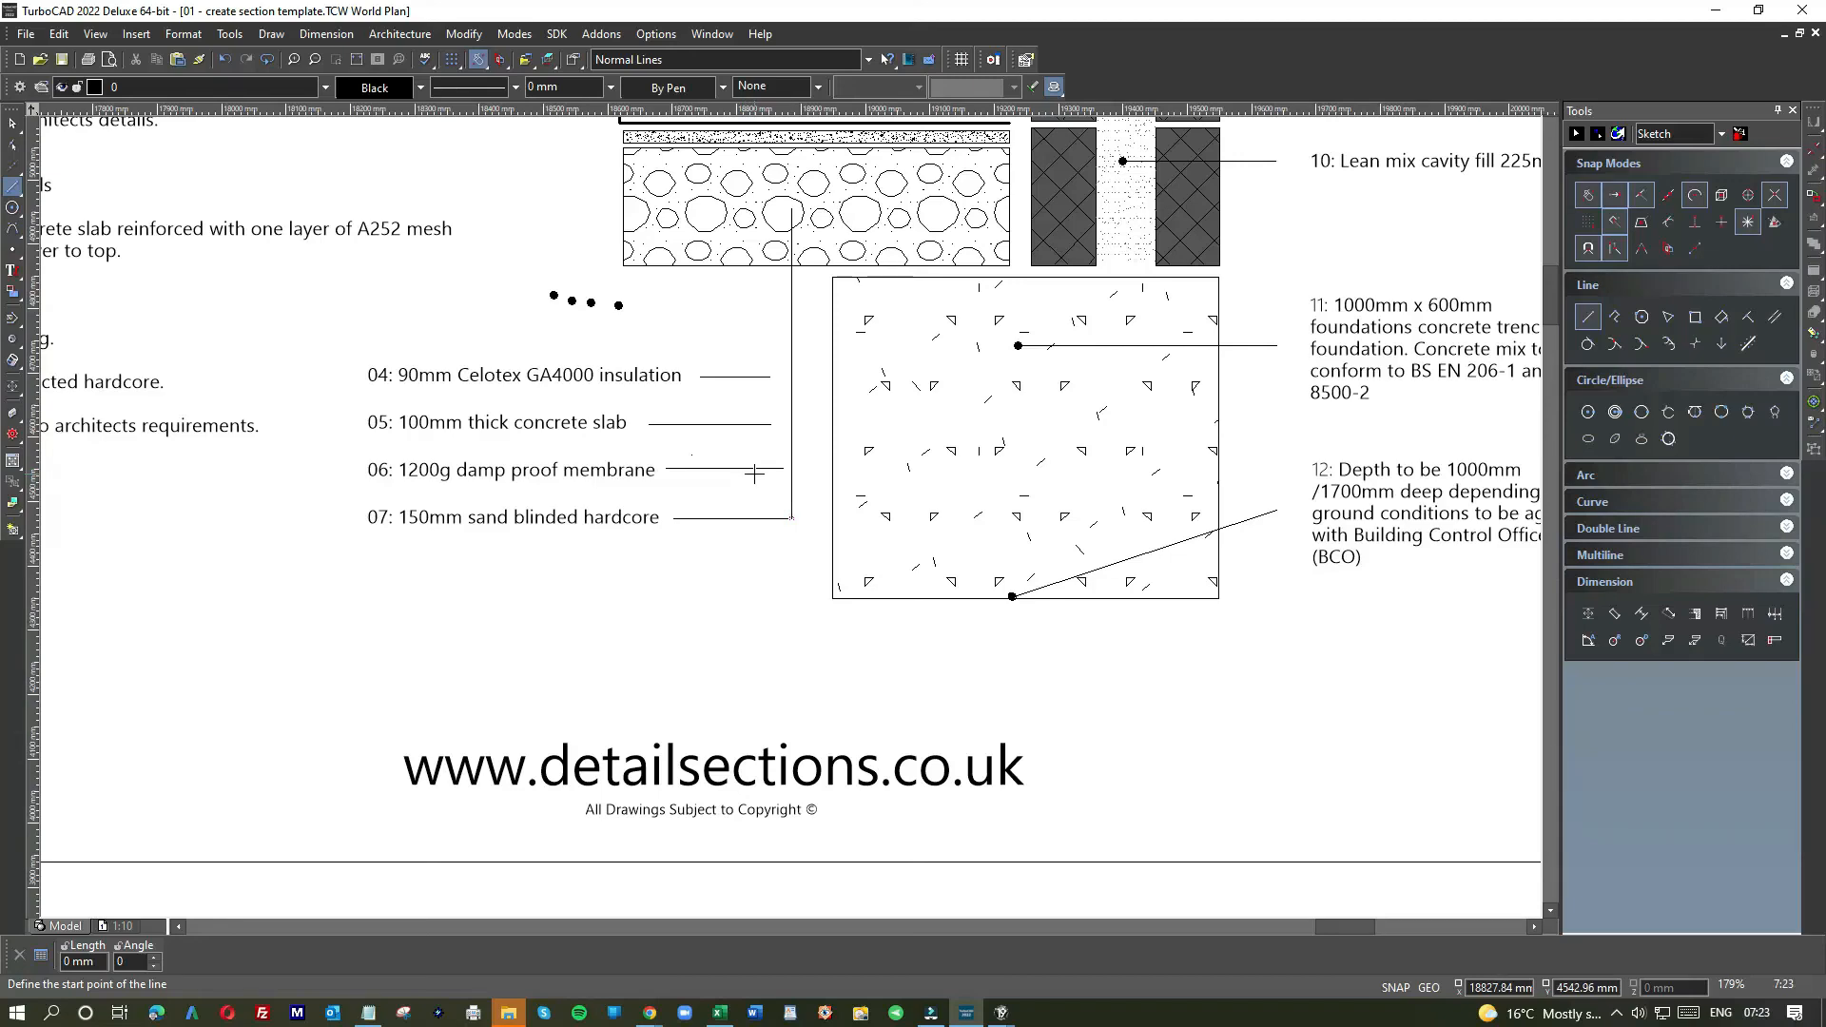
- Draw a vertical leader line from label 06's horizontal line up to the damp proof membrane below the concrete slab
scroll(756, 470, "down", 2)
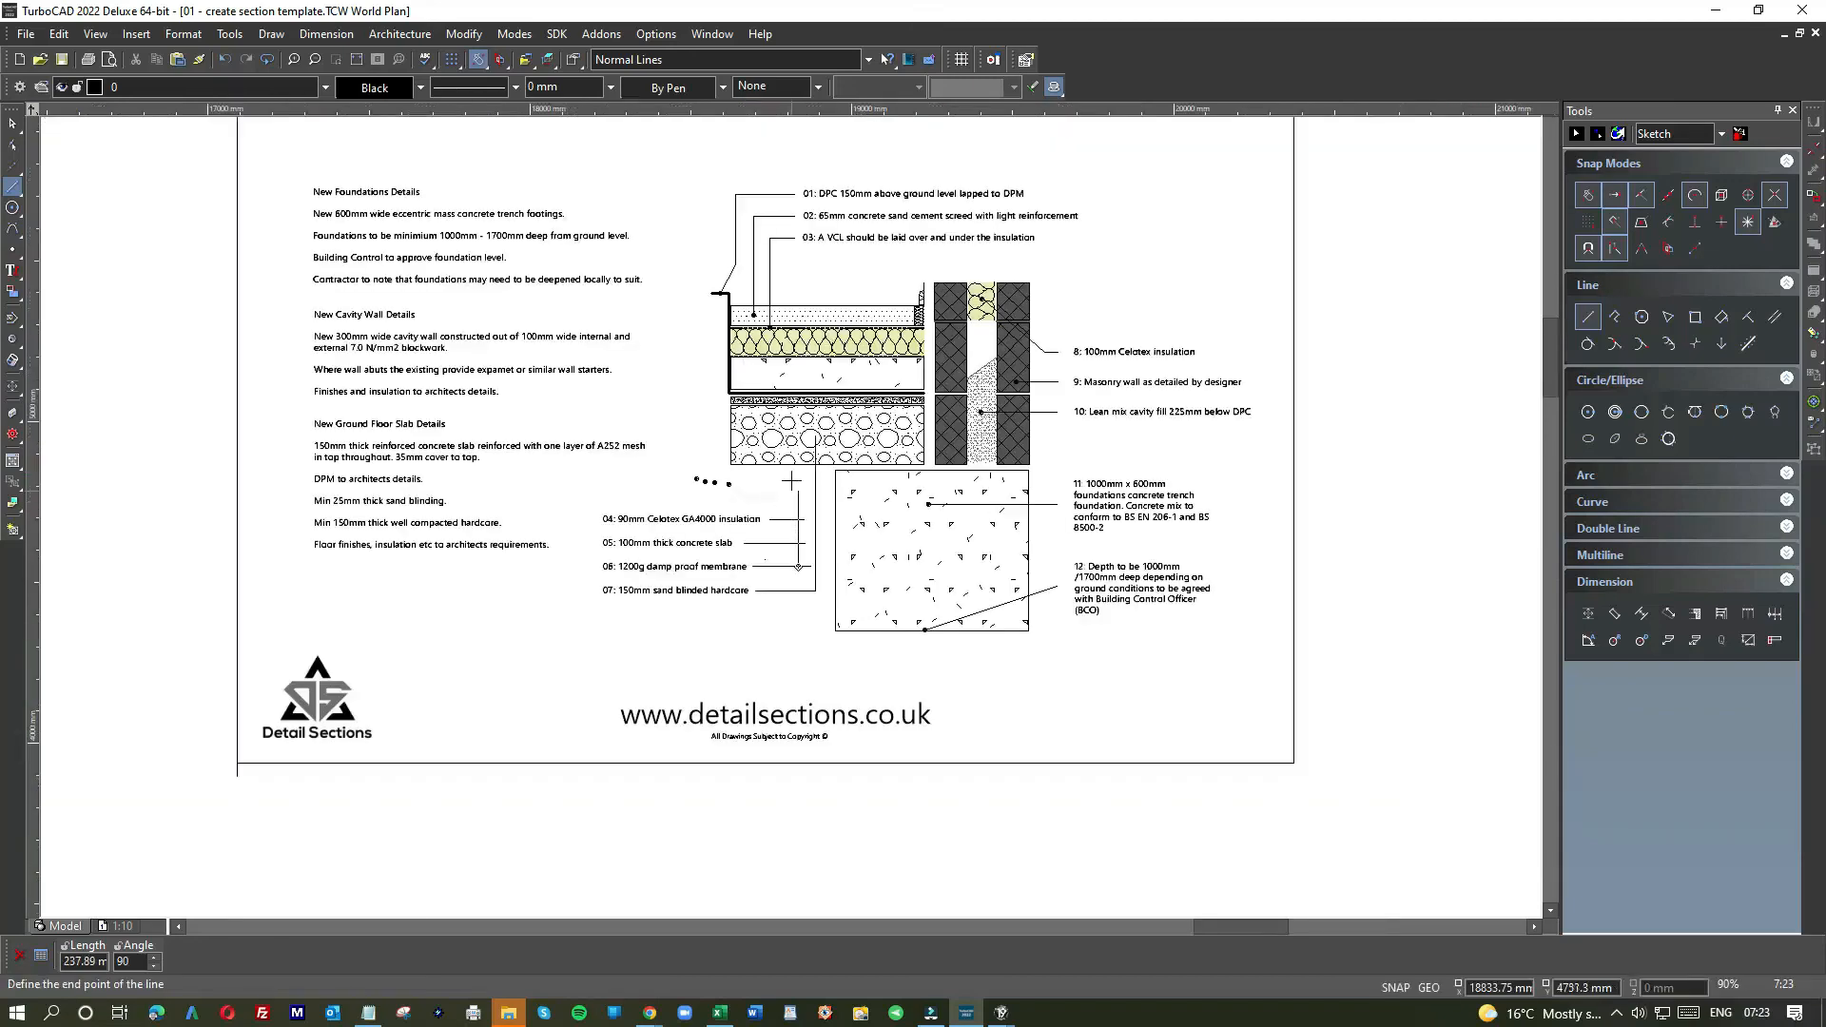
scroll(790, 514, "up", 4)
left_click(799, 250)
scroll(813, 343, "down", 2)
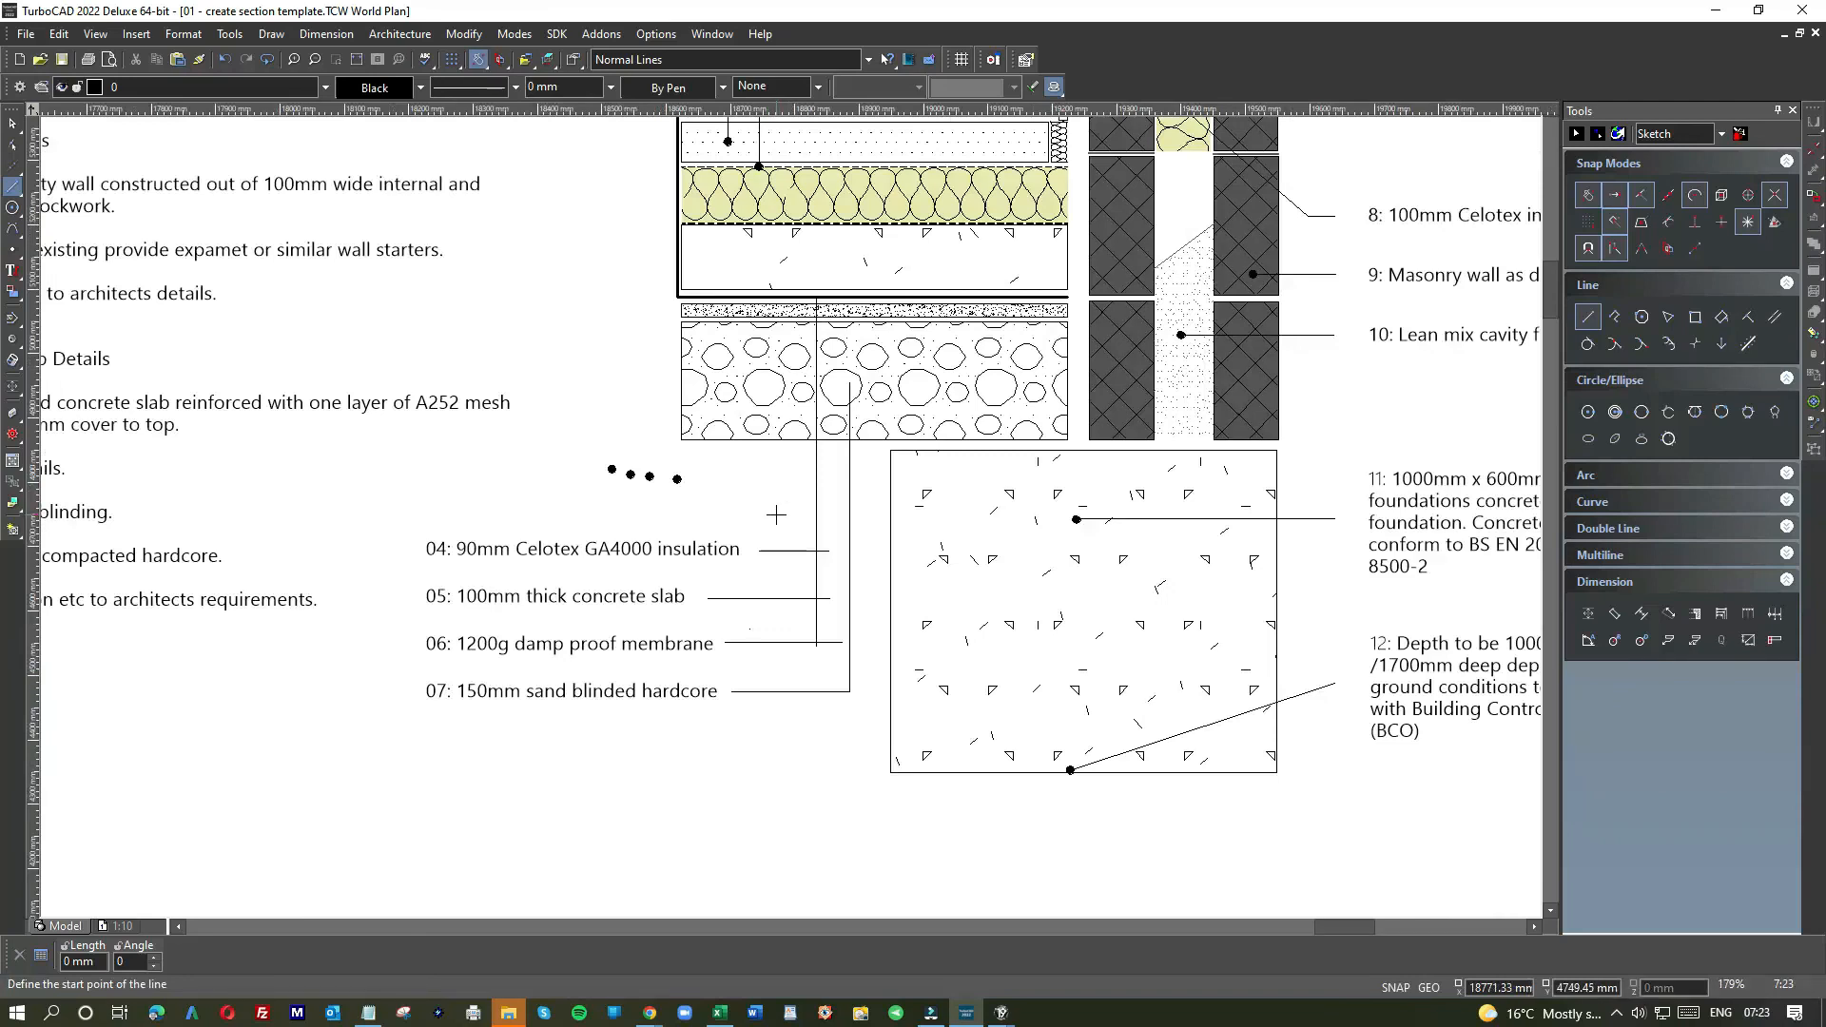
- Draw vertical leader lines from label 05 up into the concrete slab and from label 04 up into the floor insulation
left_click(777, 605)
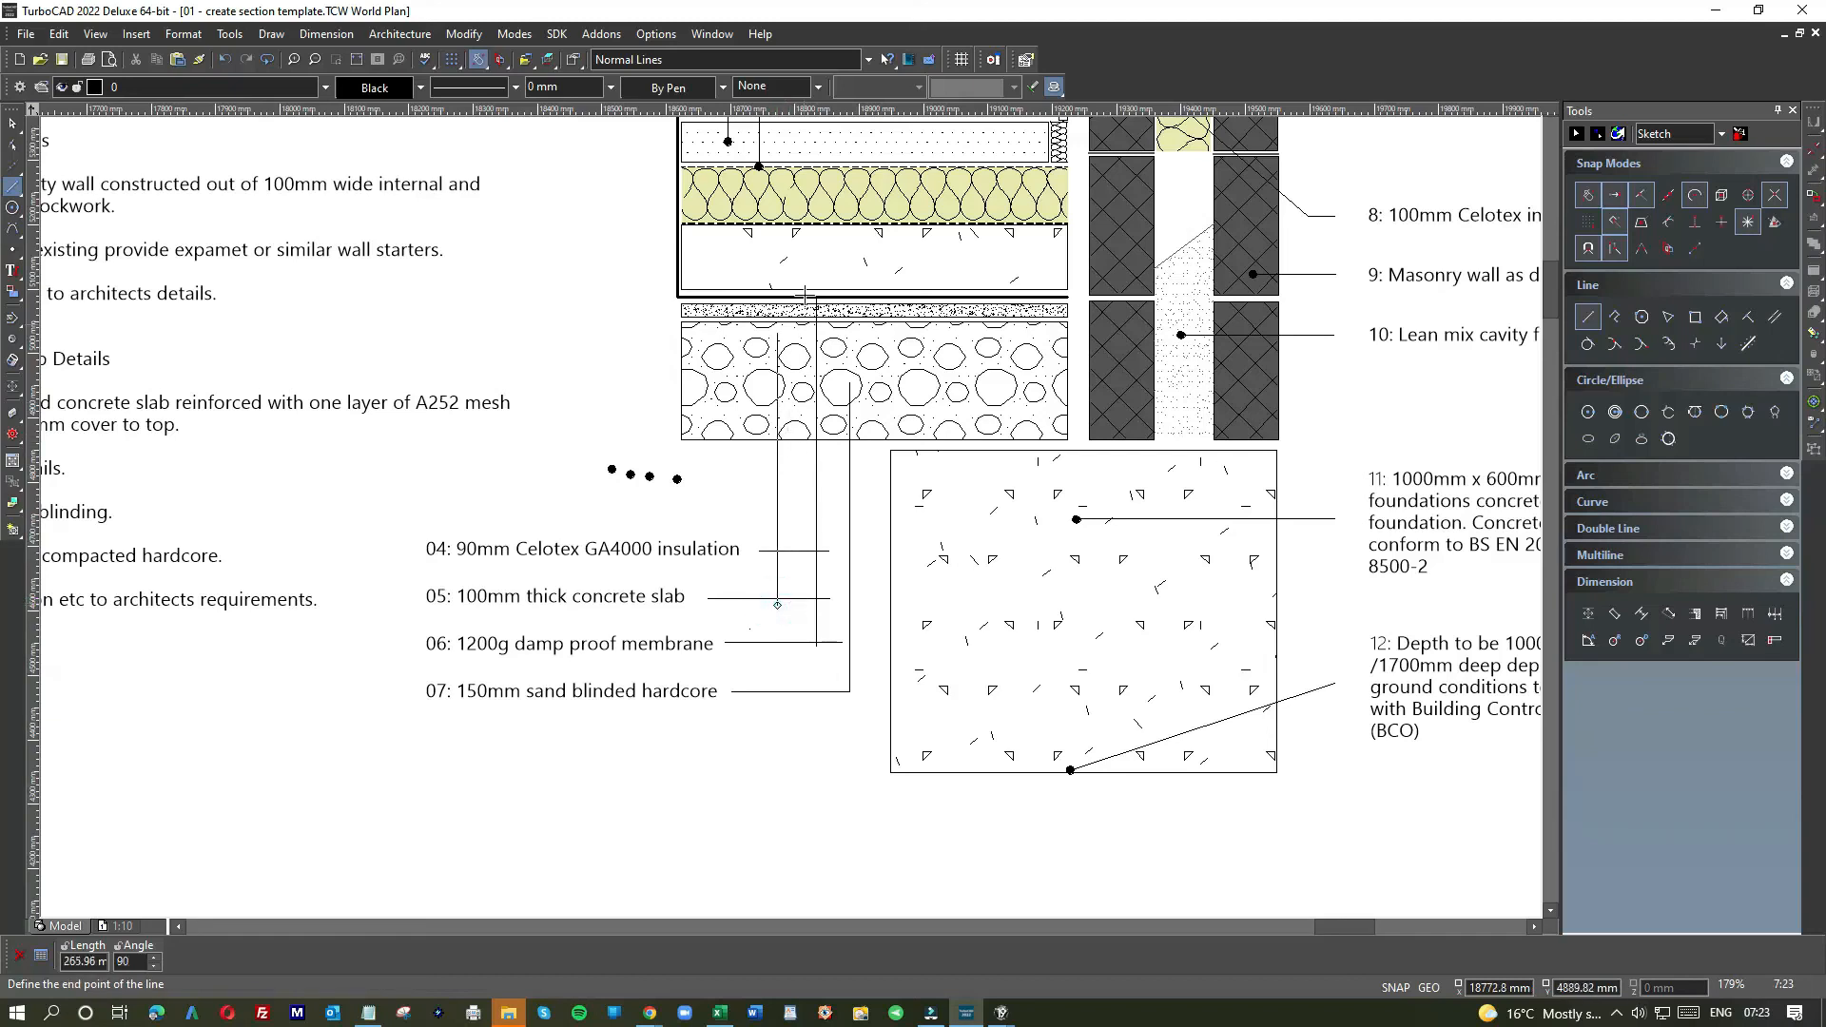
left_click(799, 255)
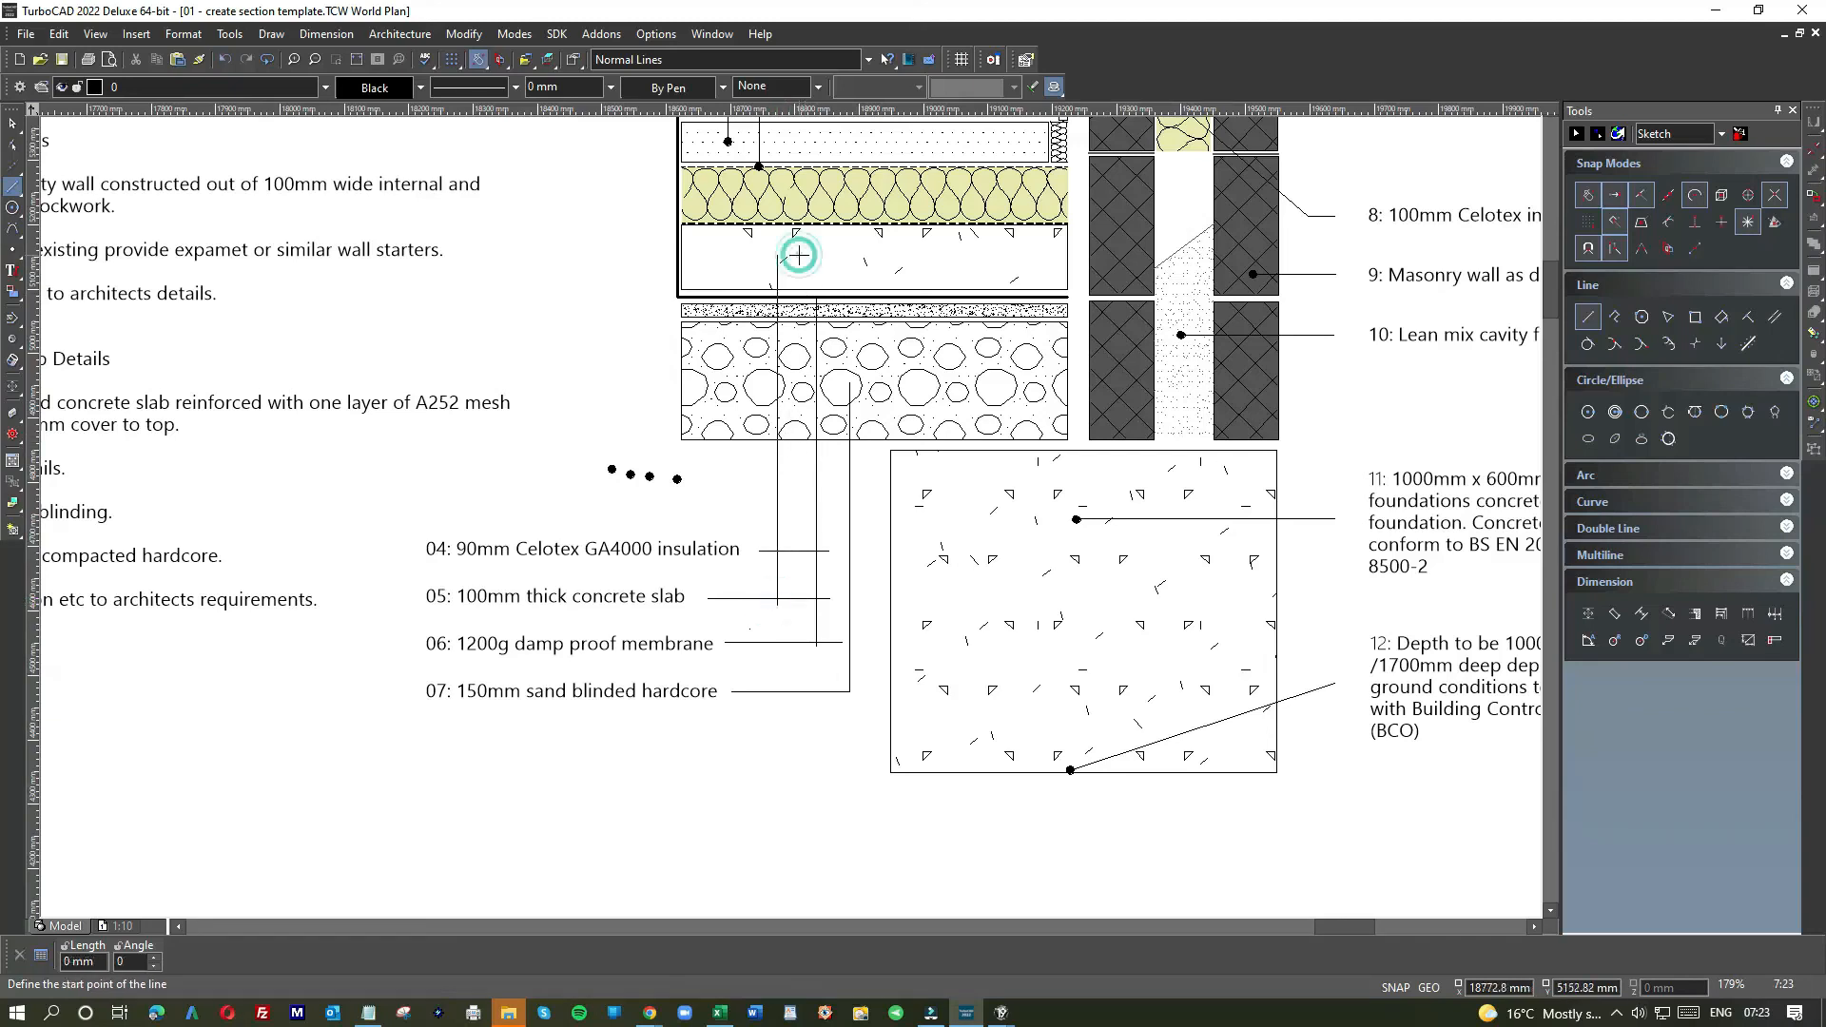
left_click(751, 549)
left_click(748, 190)
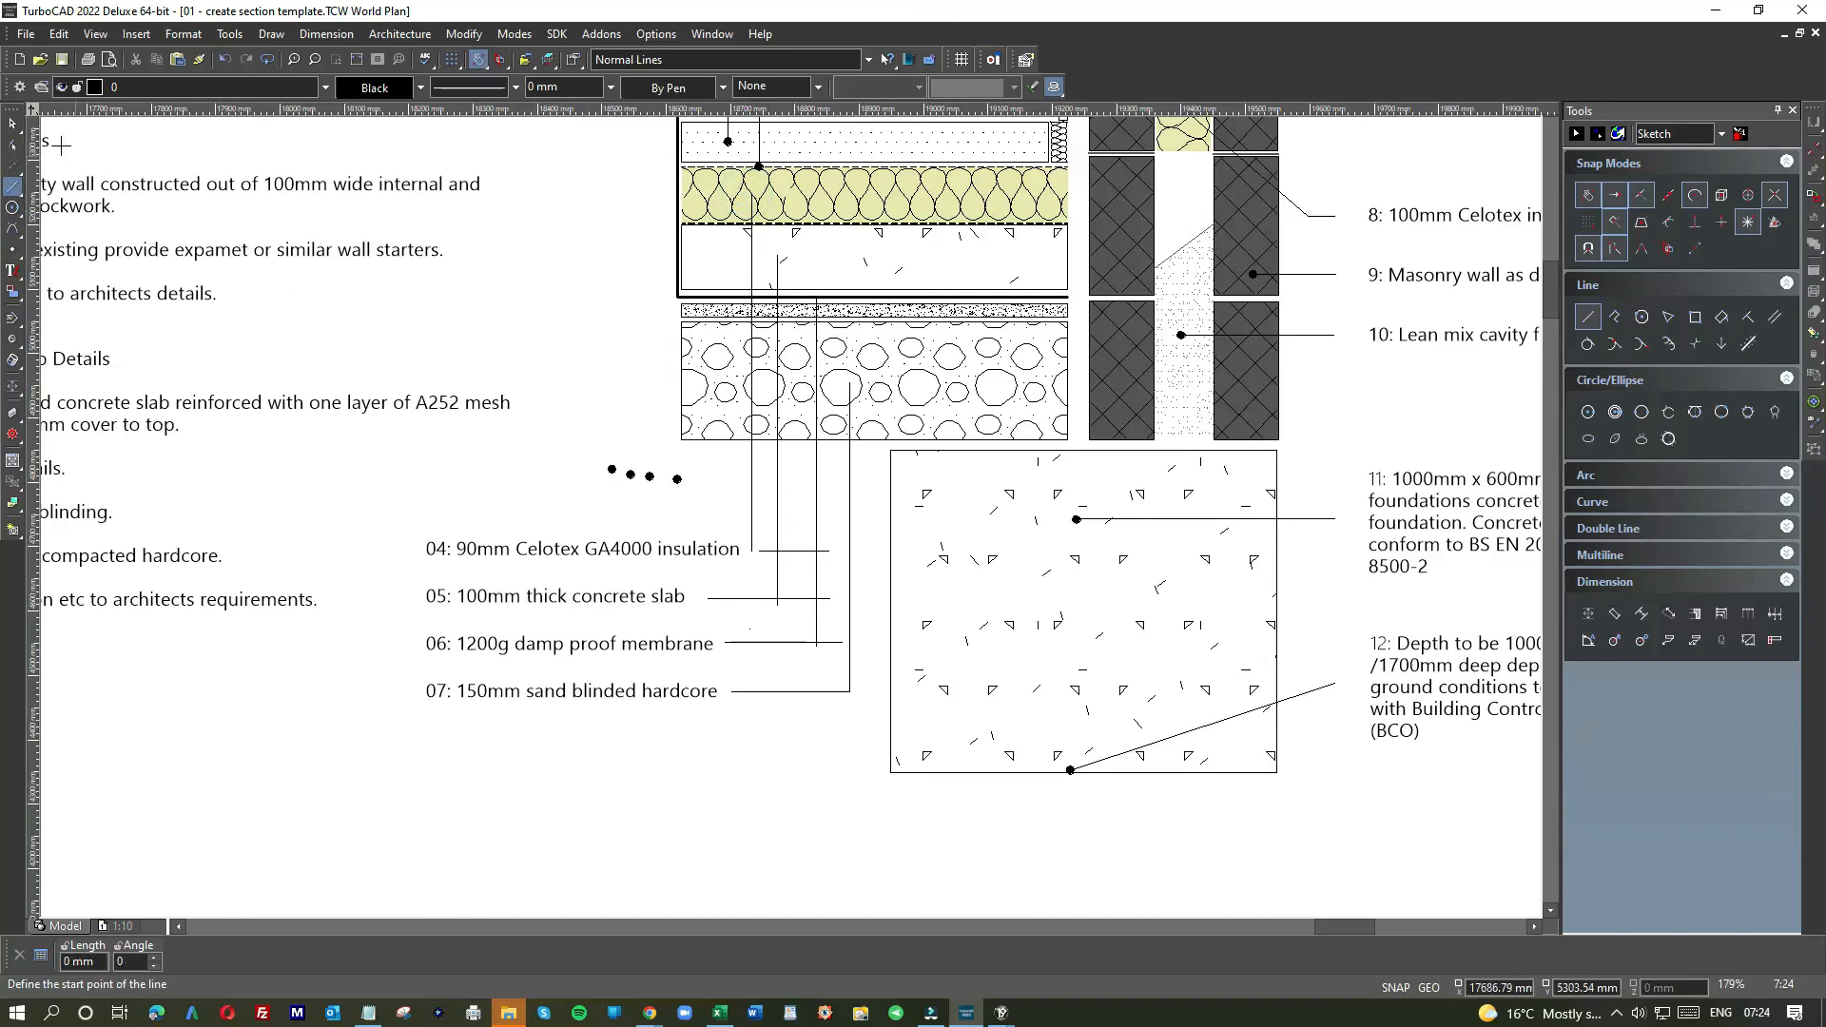
key("Escape")
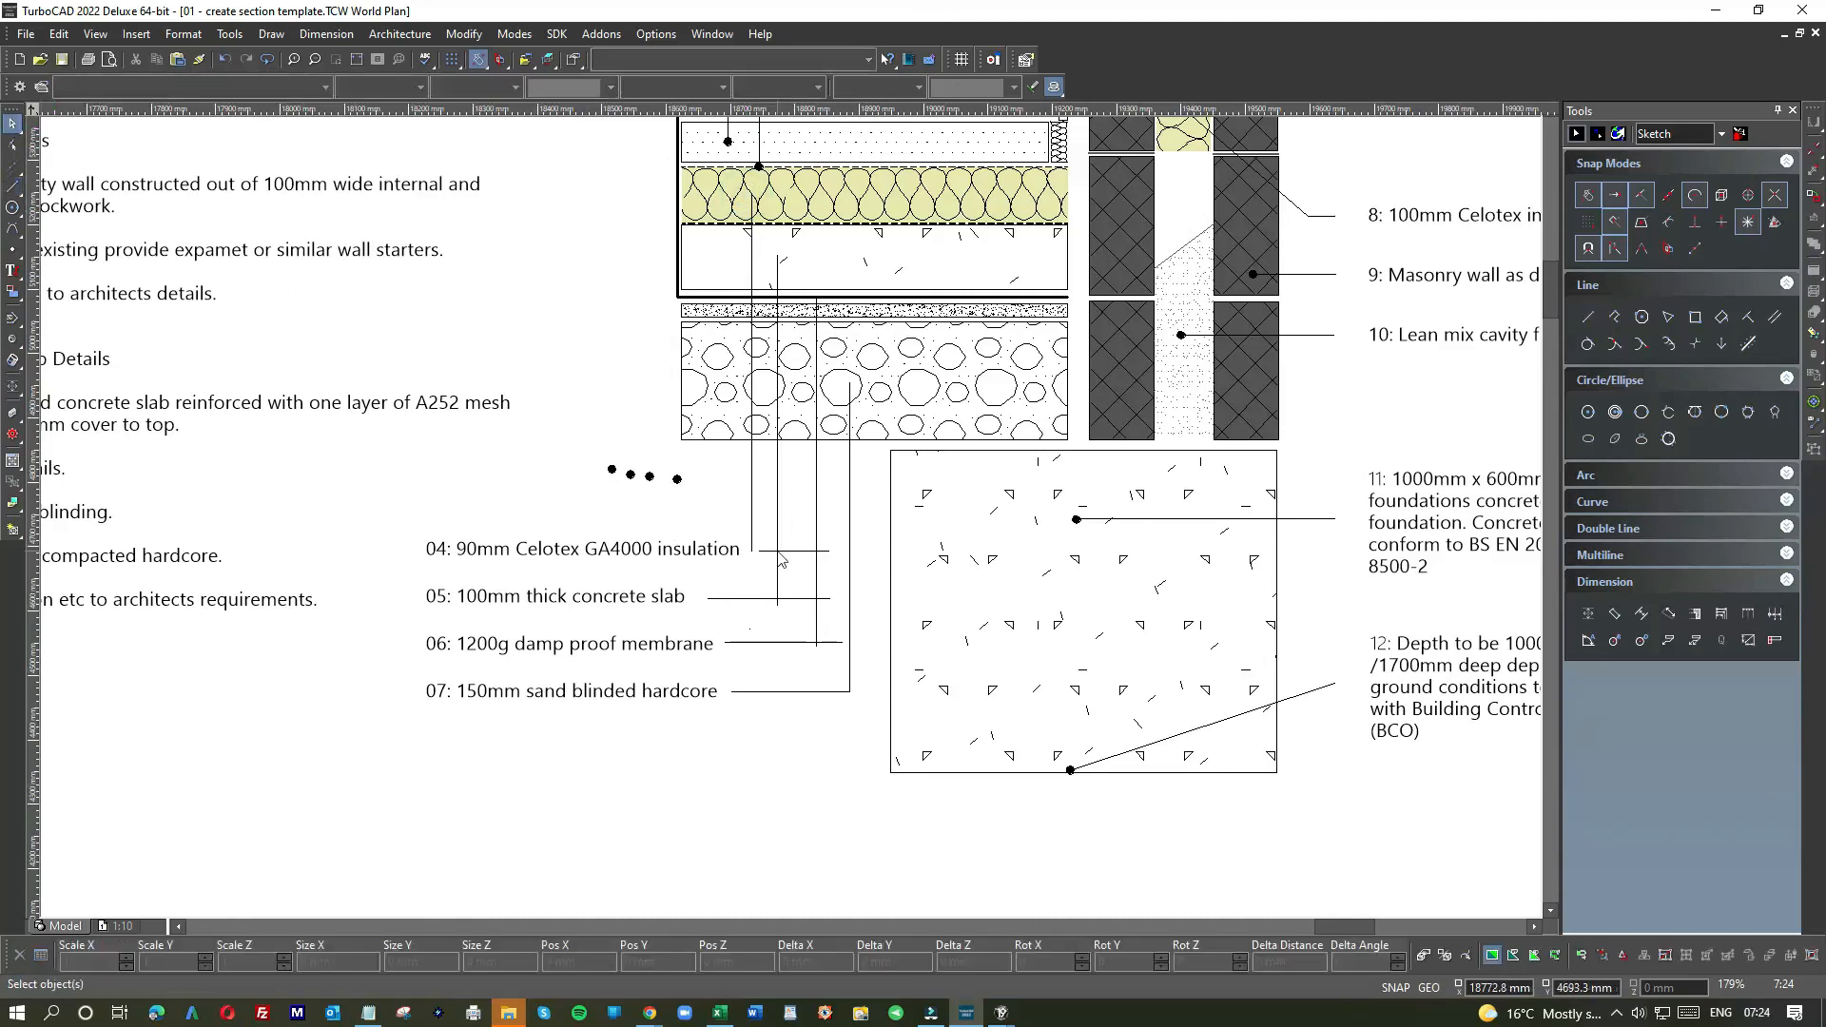
- Delete the horizontal leader line beside label 04
scroll(825, 518, "up", 4)
left_click(784, 550)
key("Delete")
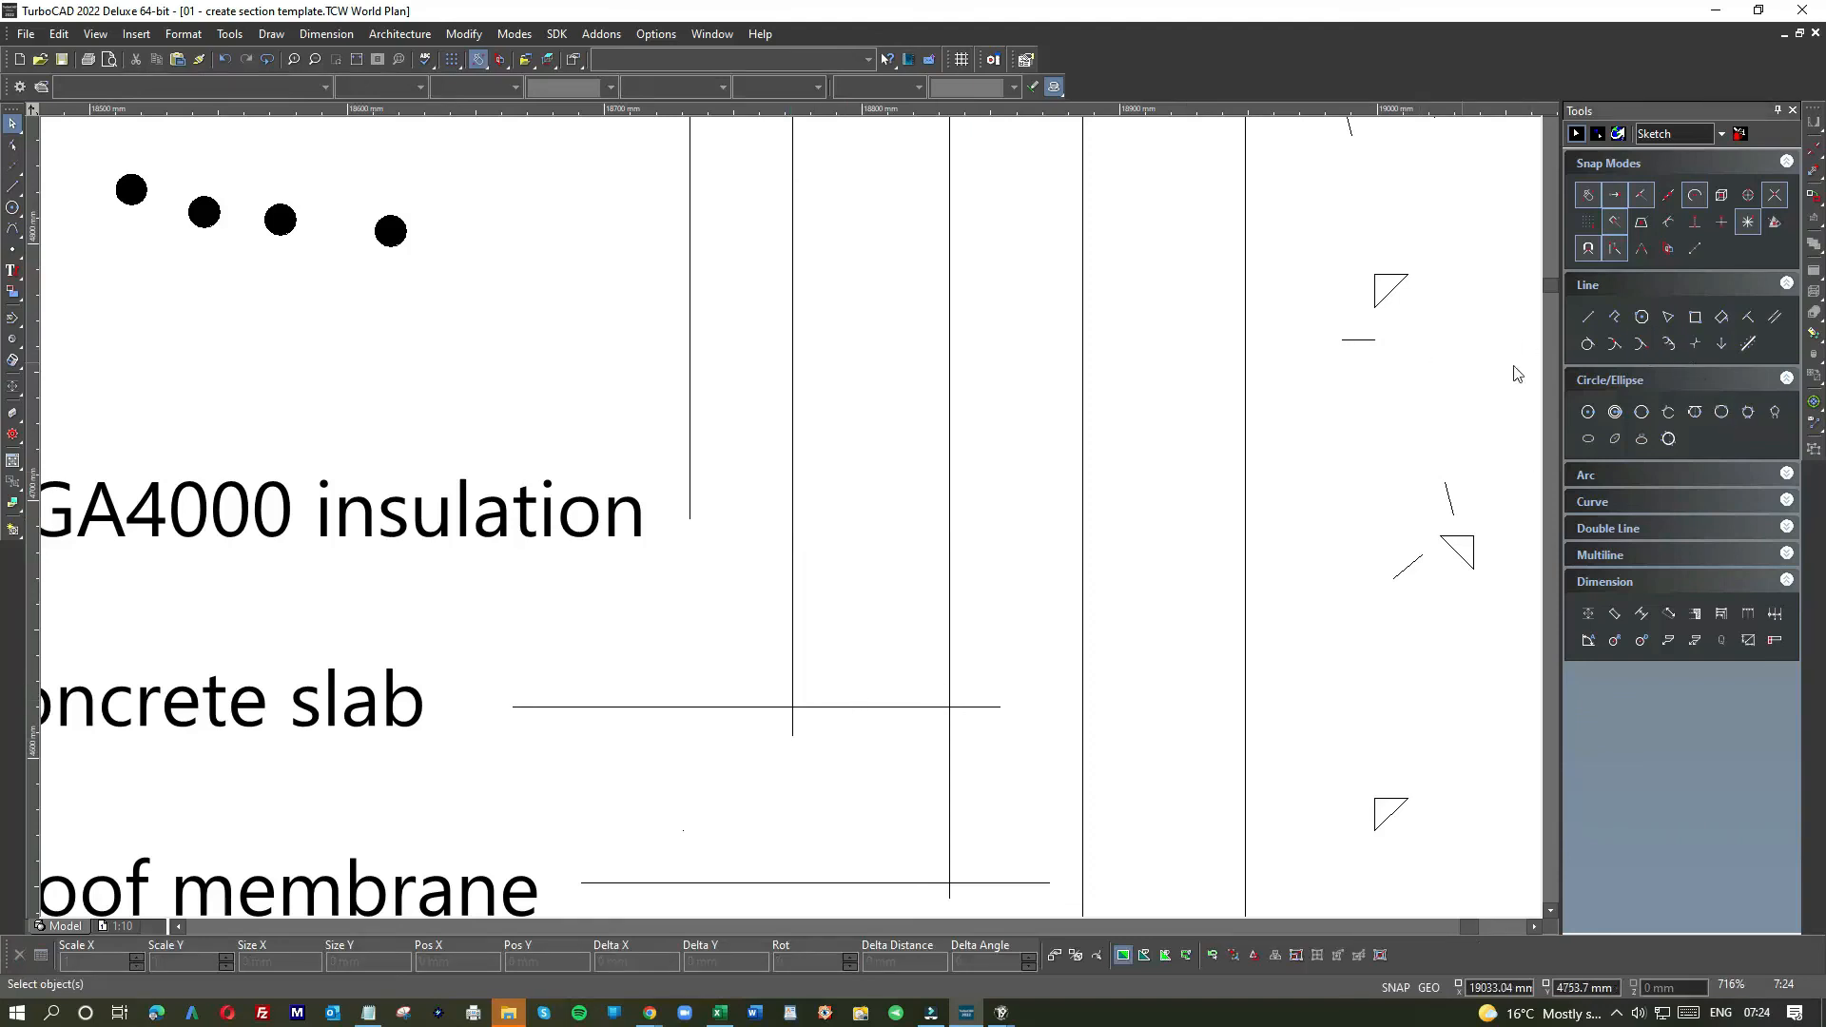
- Re-enable snapping and trim label 05's horizontal and vertical leader lines so they meet in a clean corner
left_click(1588, 195)
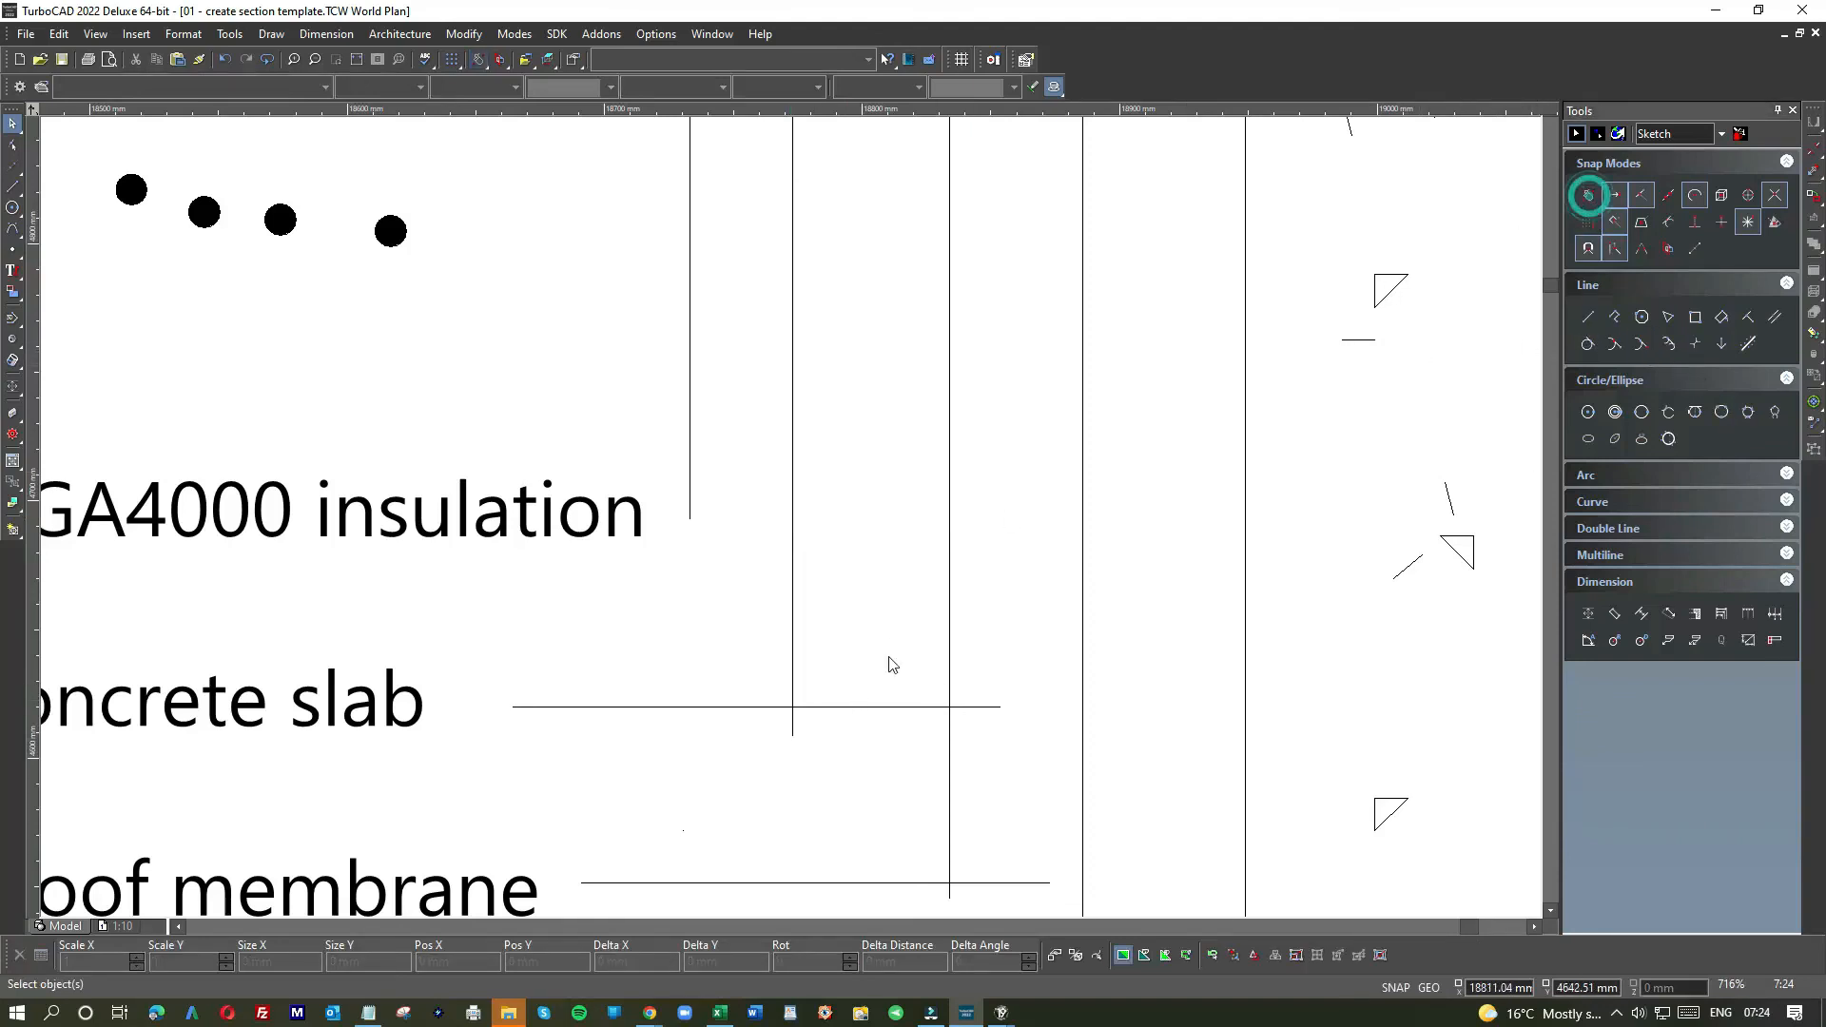
left_click(891, 706)
left_click_drag(1000, 708, 787, 711)
left_click(792, 658)
left_click(841, 751)
- Trim label 06's horizontal leader line to its vertical line and the vertical line's lower end to the same corner
scroll(791, 518, "down", 5)
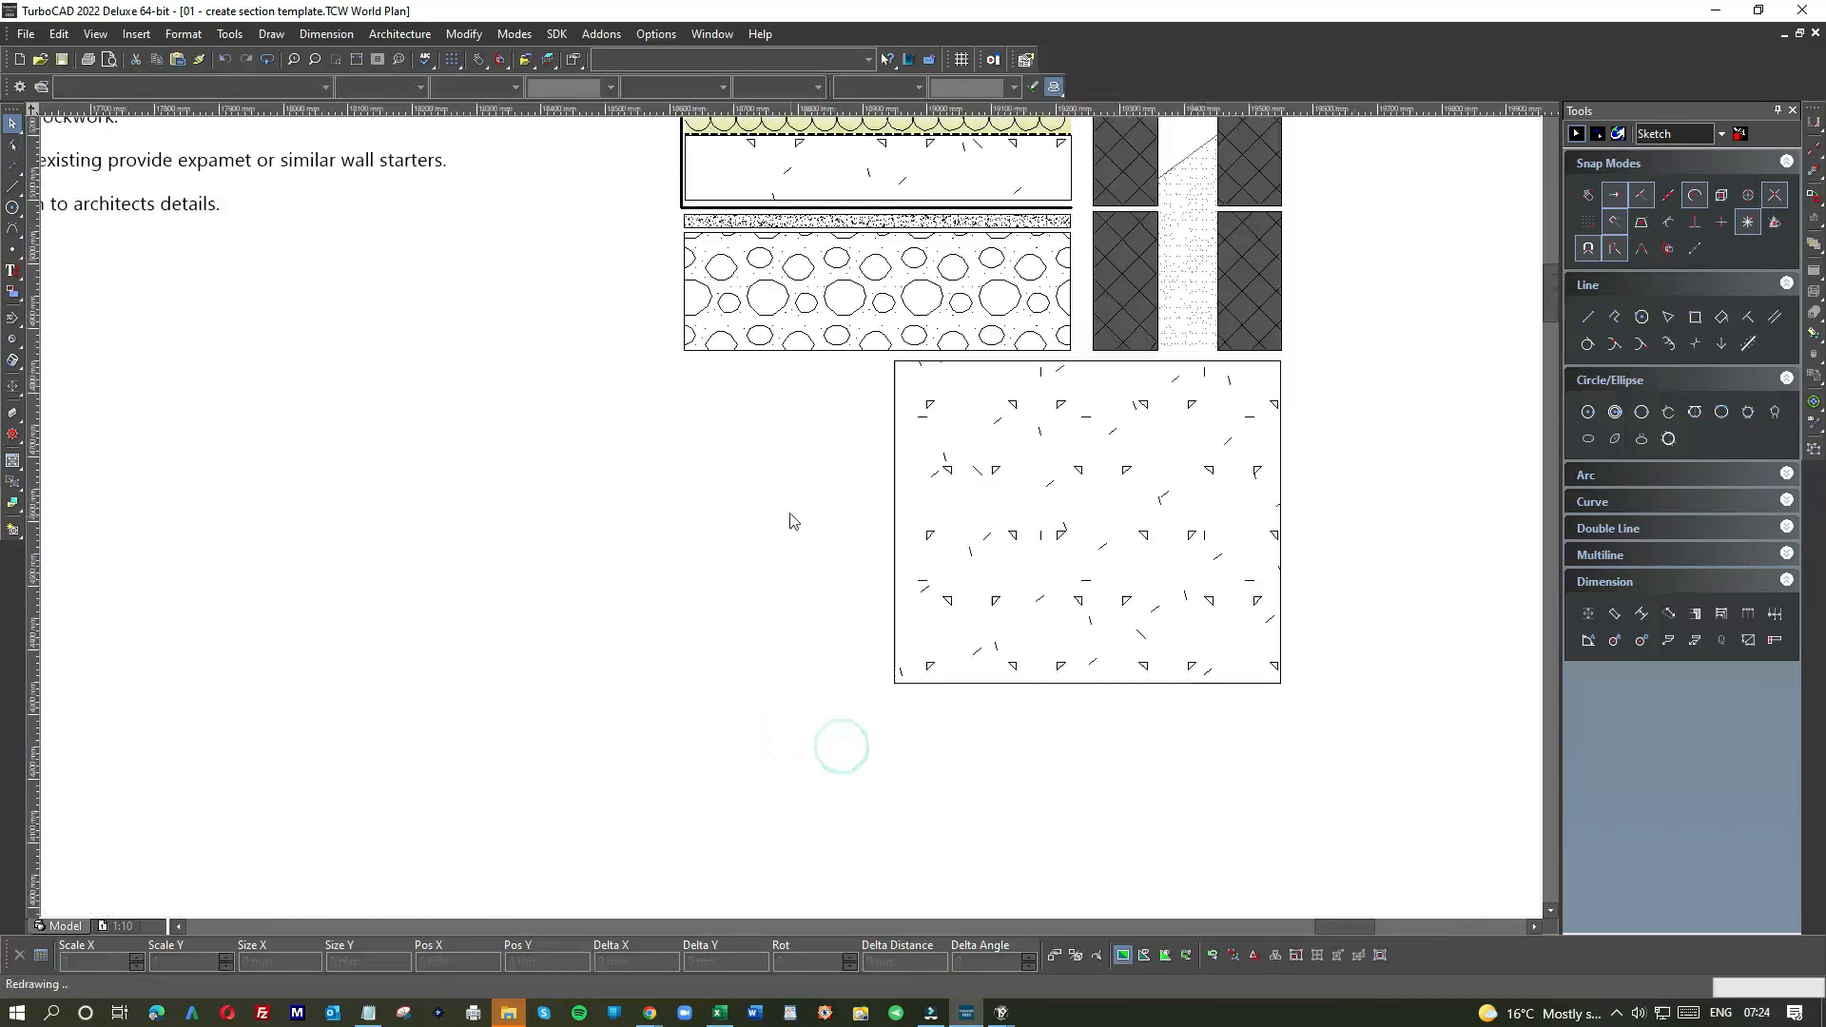
left_click(799, 551)
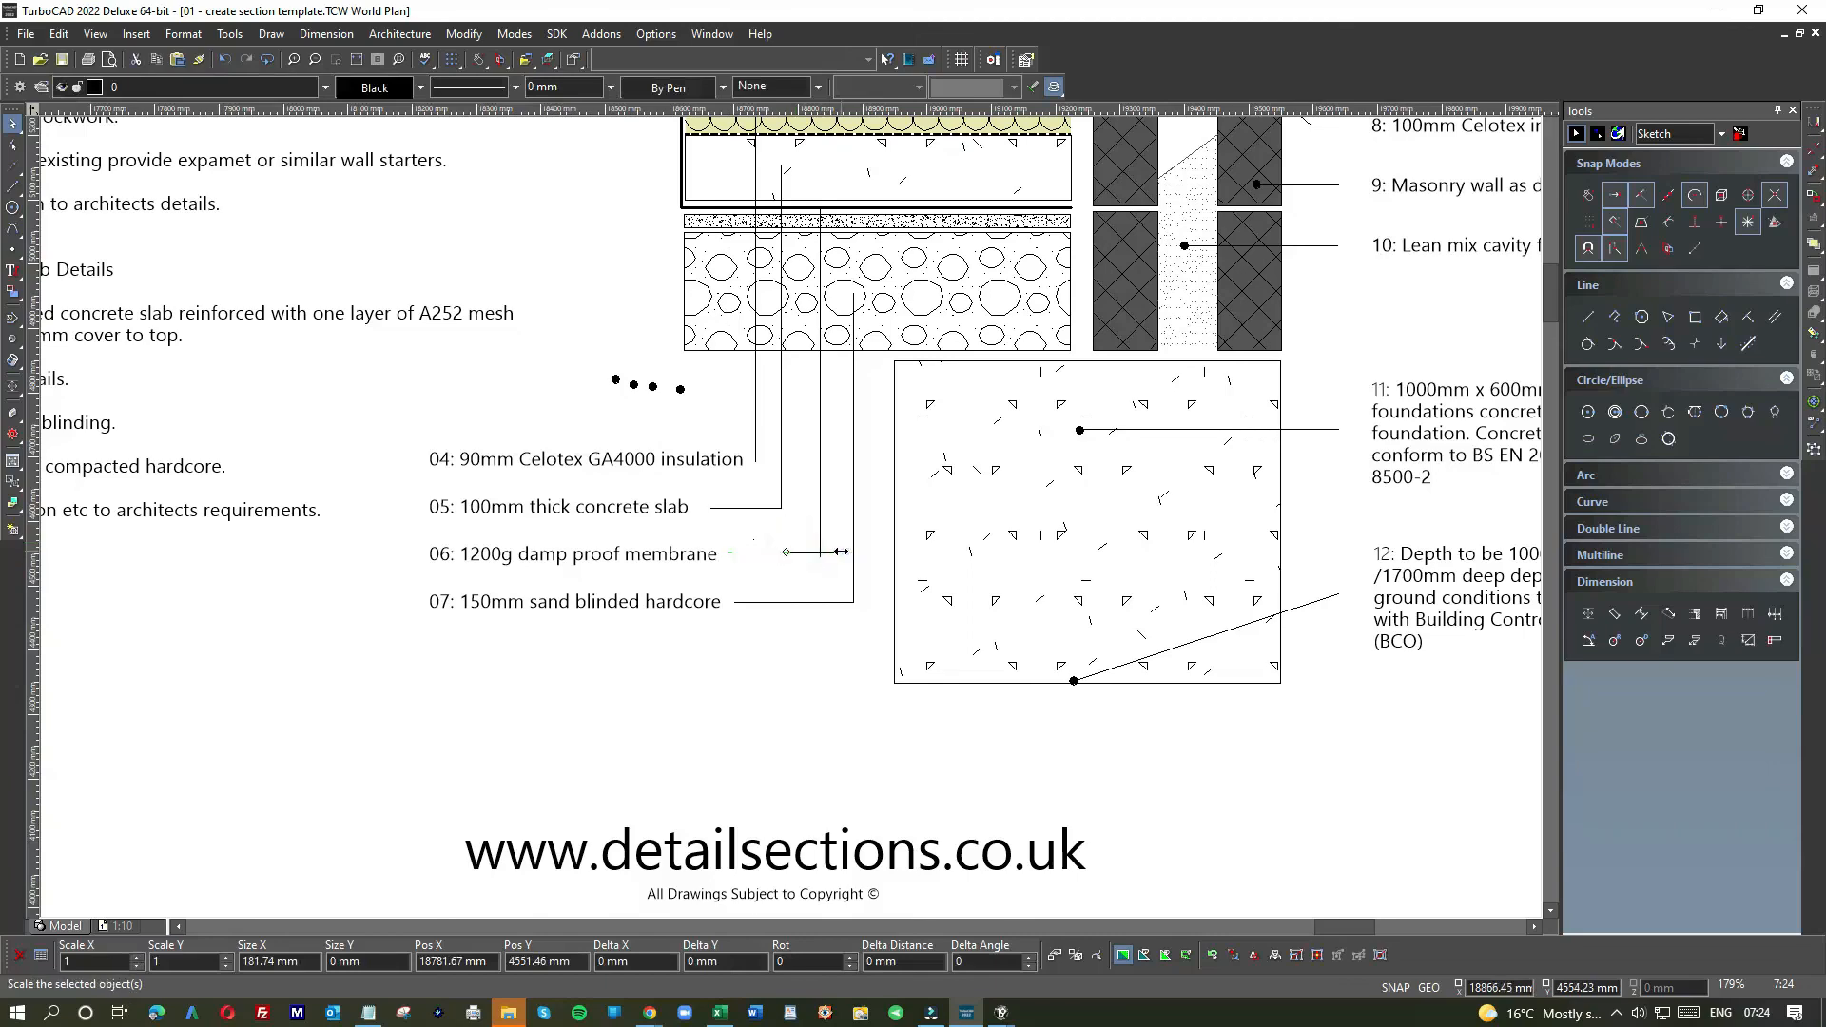
left_click_drag(845, 552, 799, 516)
scroll(823, 570, "up", 3)
left_click(801, 447)
left_click(802, 490)
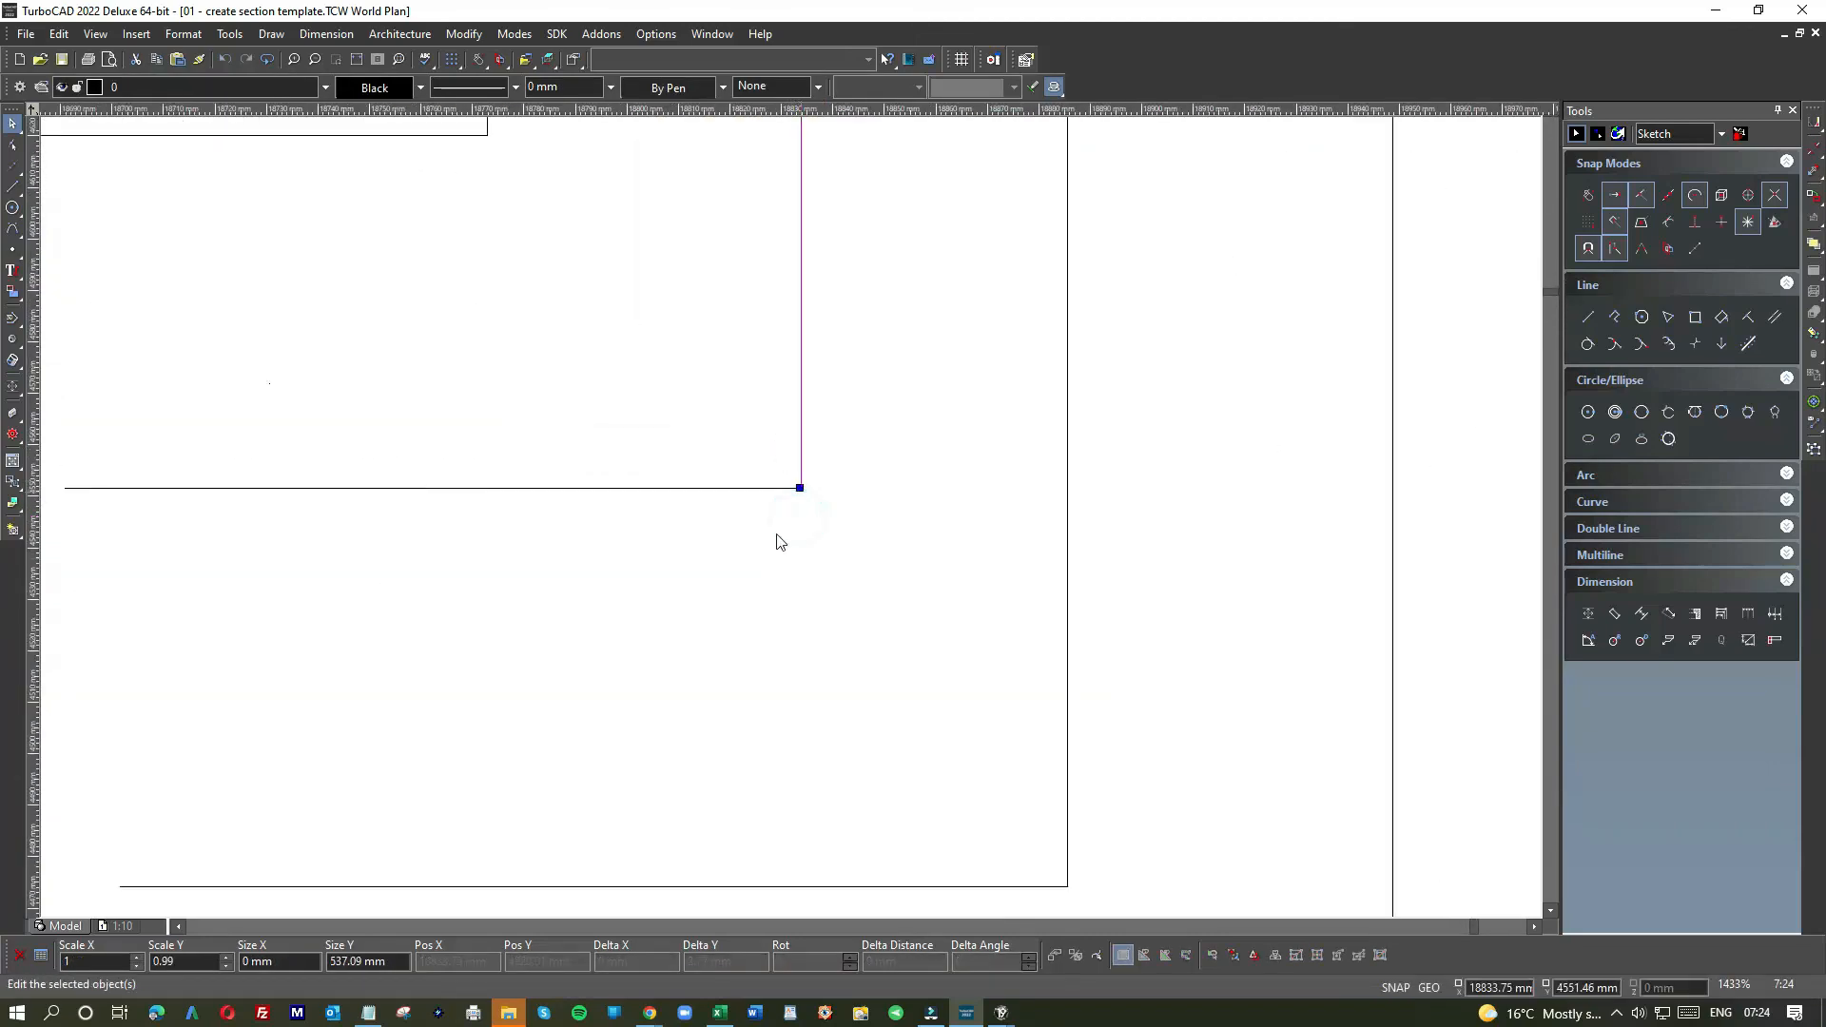
left_click(777, 535)
- Move one spare dot onto the upper end of label 07's leader and another onto label 06's at the damp proof membrane
scroll(789, 526, "down", 3)
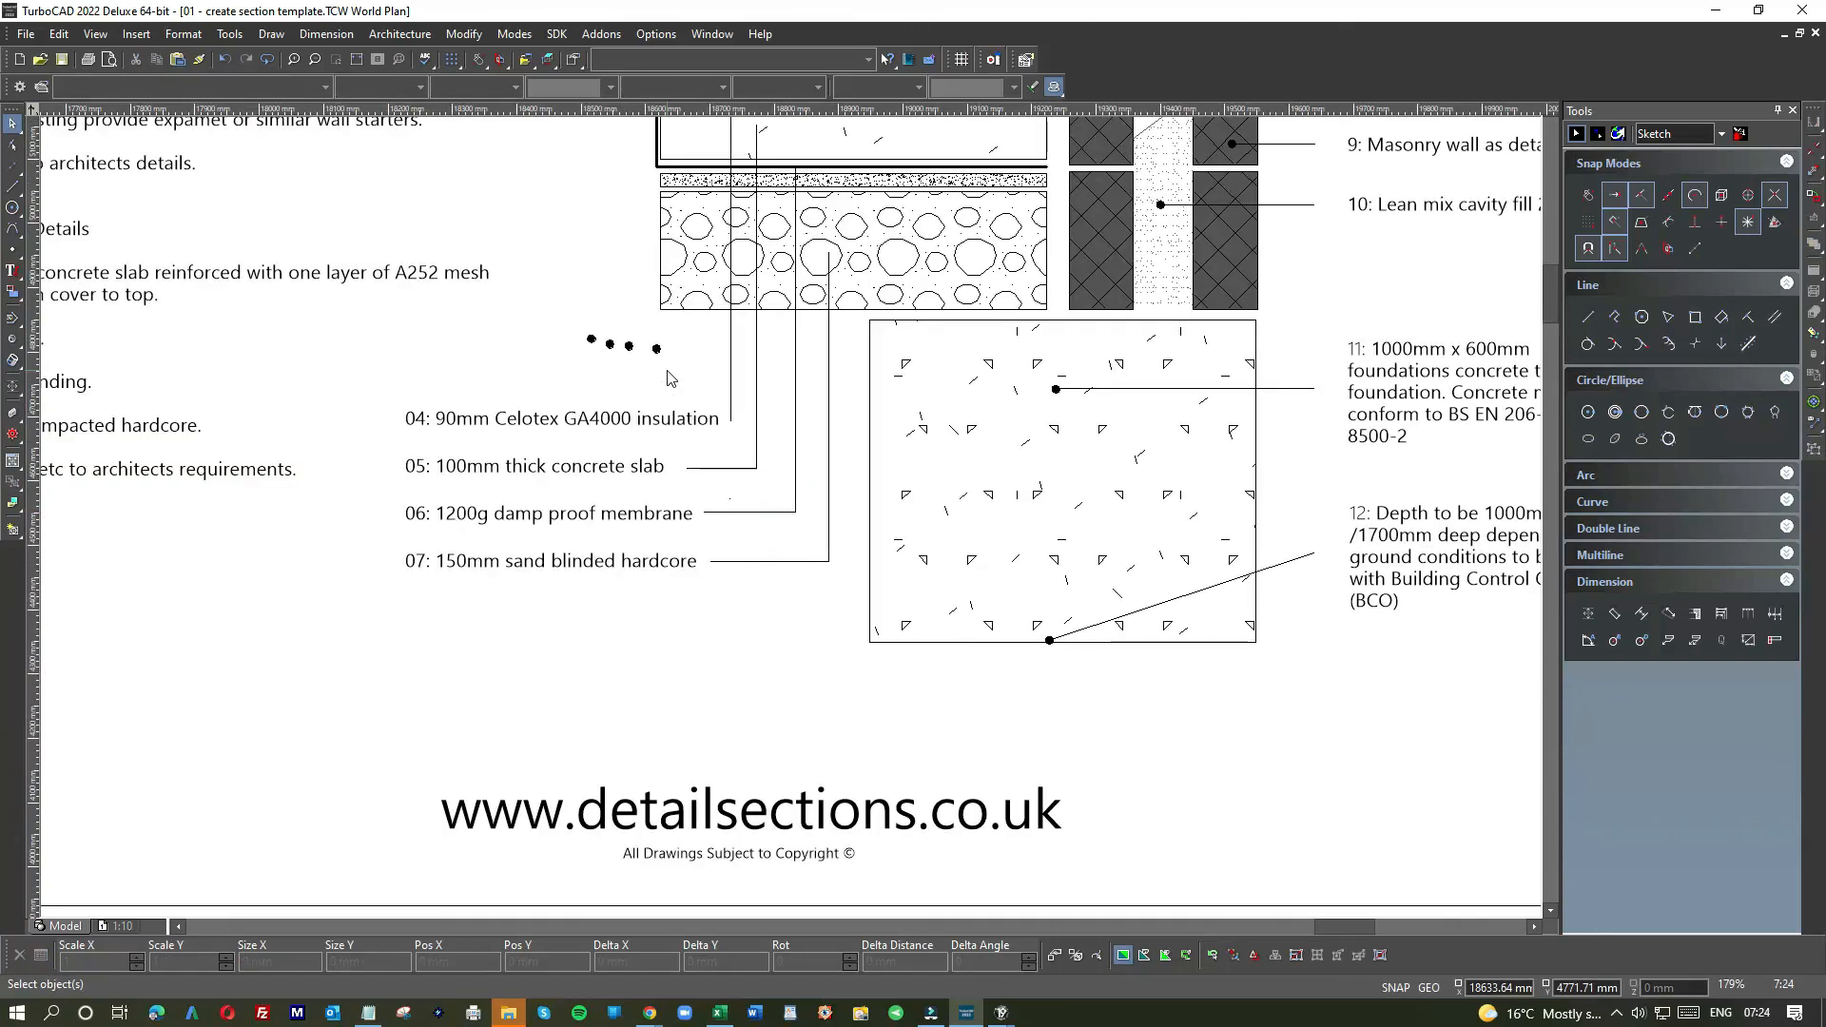
left_click(656, 346)
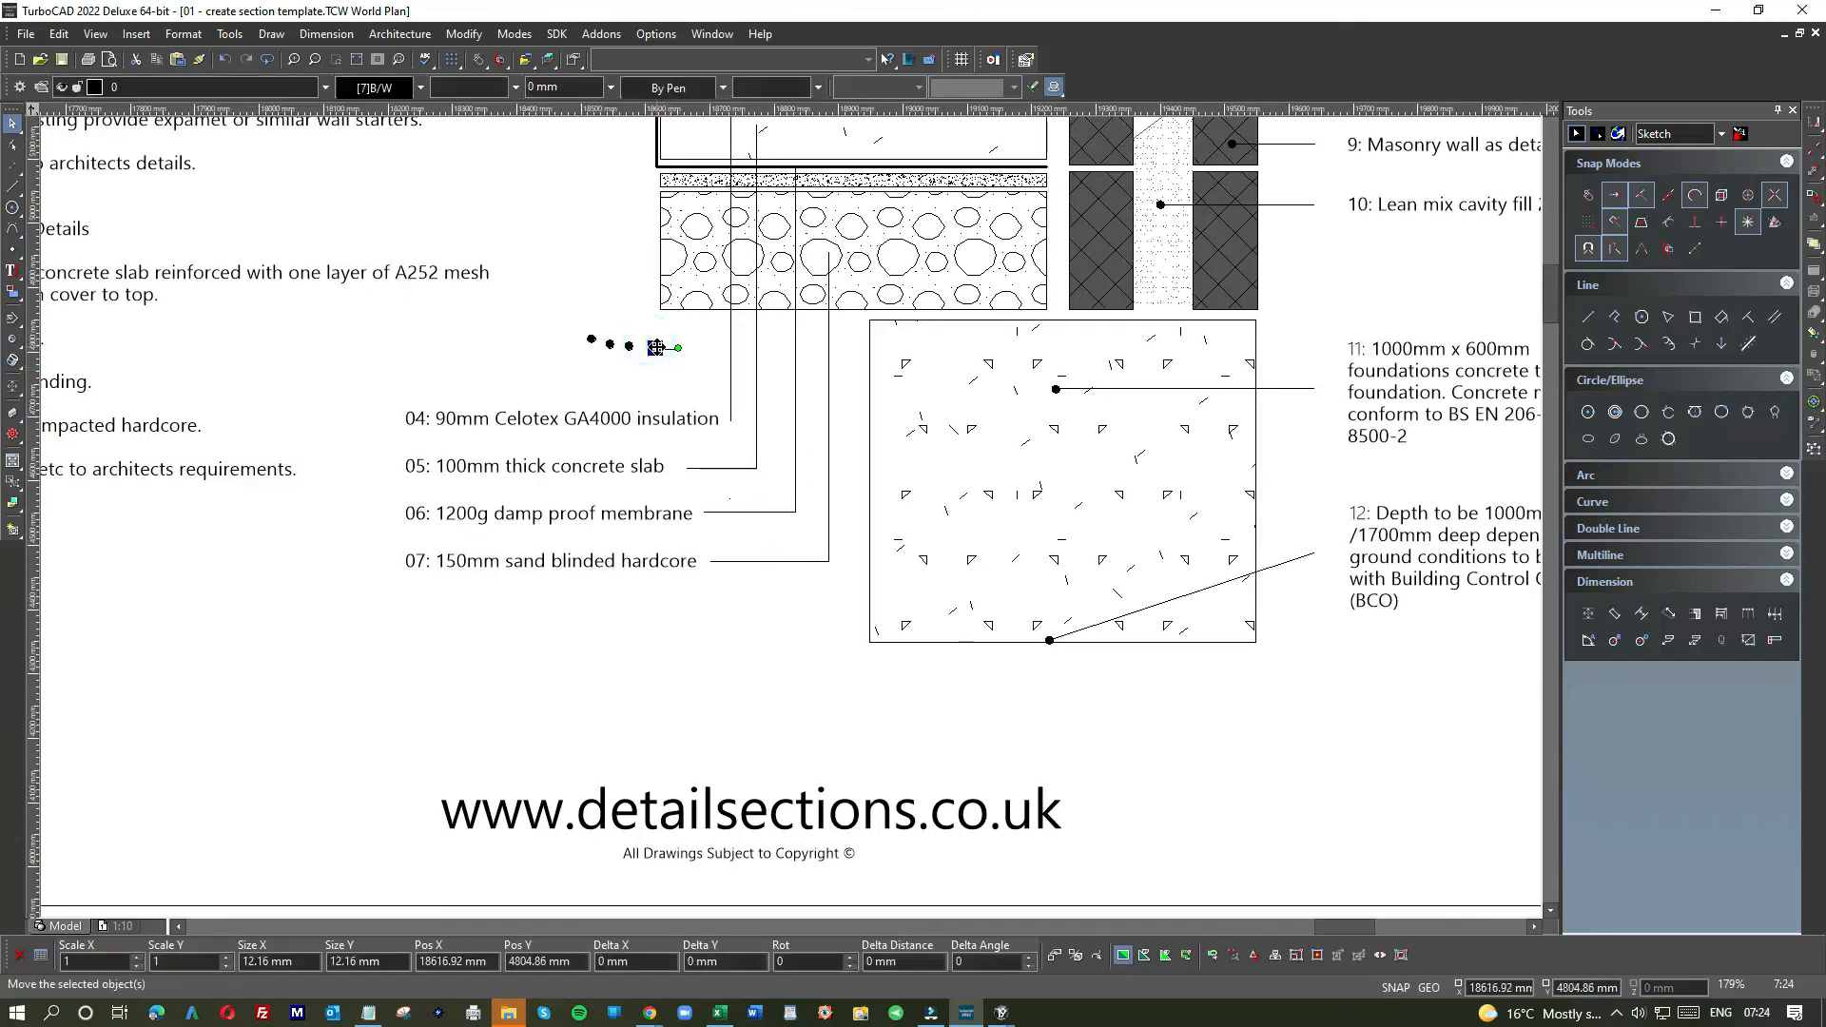
left_click(651, 331)
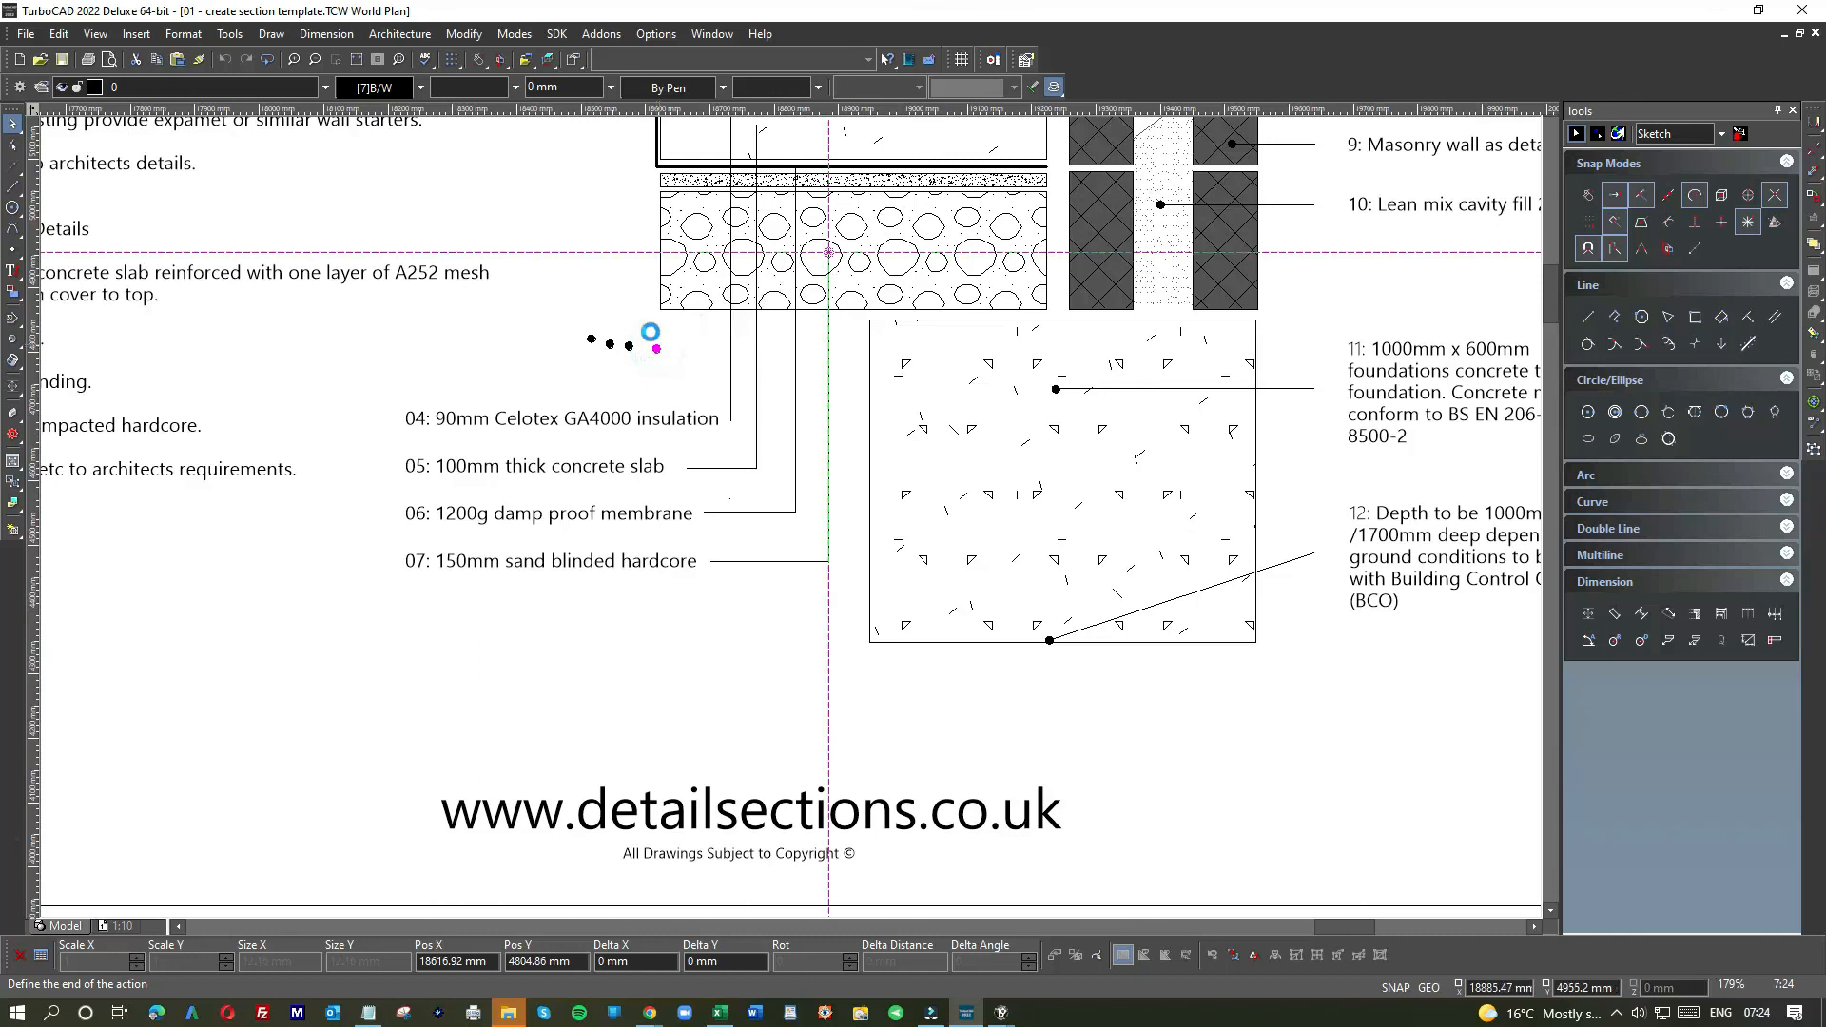
left_click(629, 346)
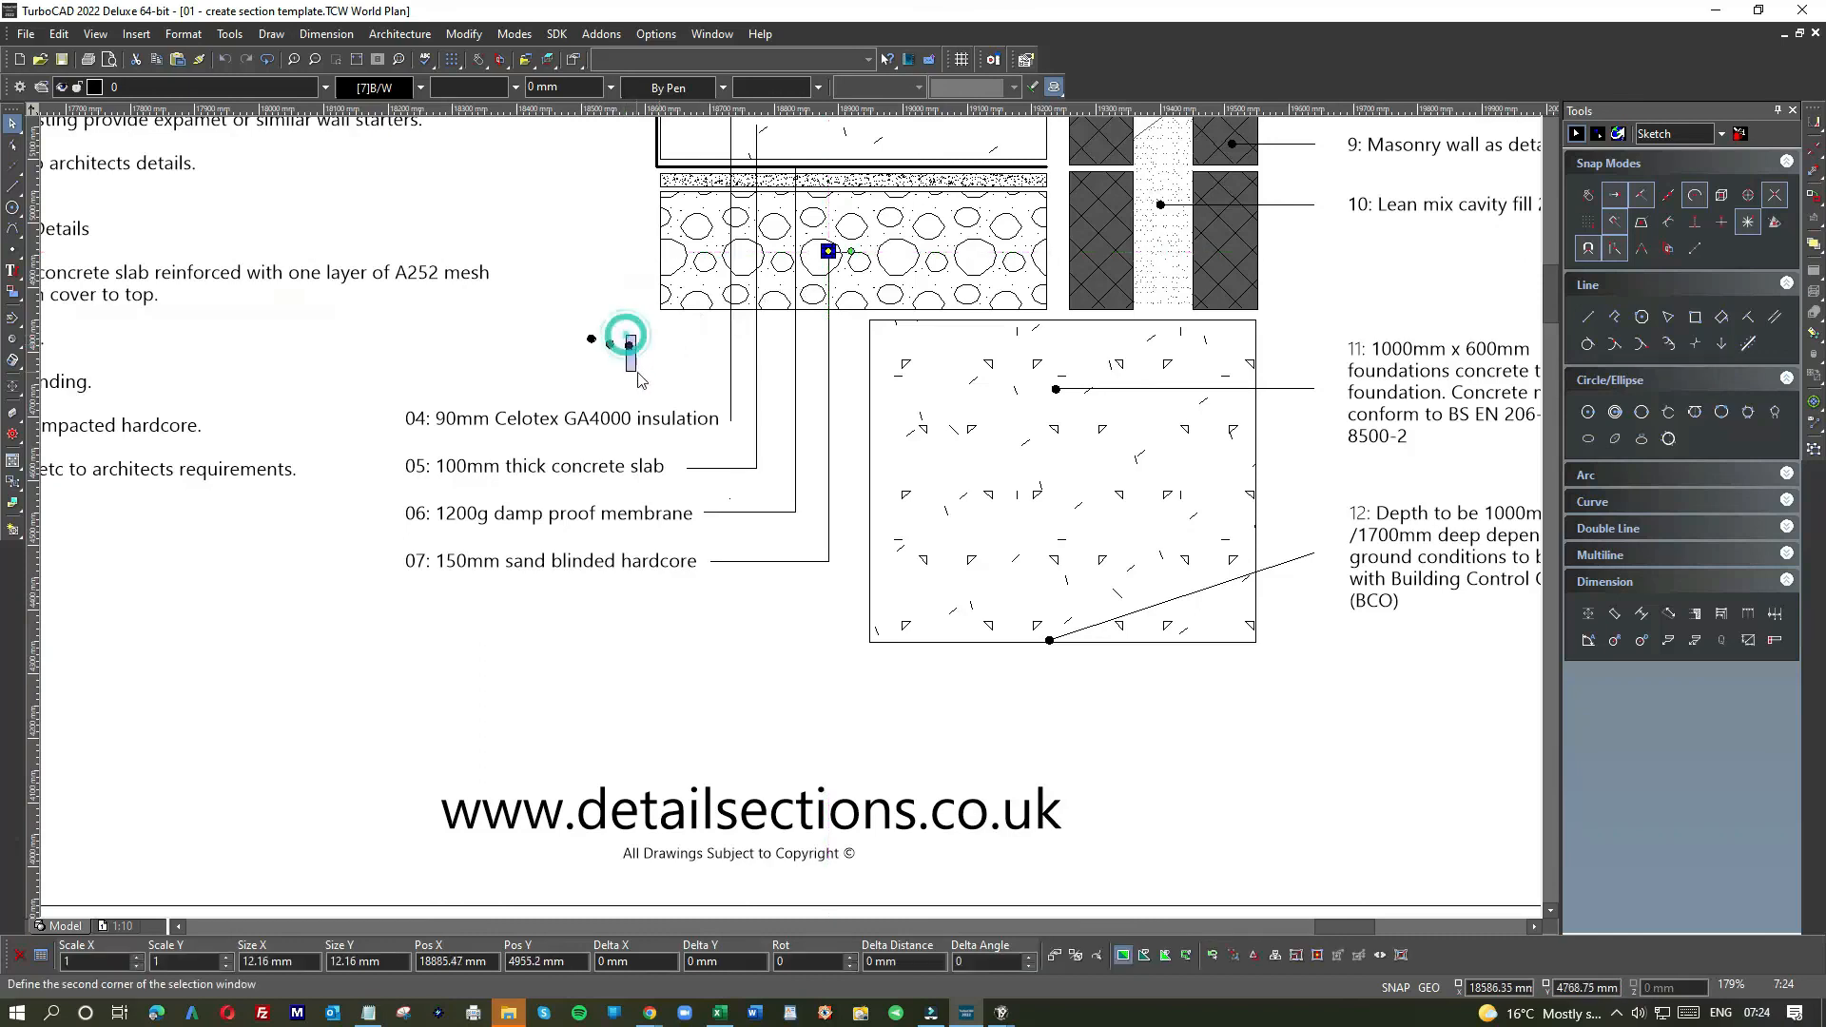
left_click(628, 344)
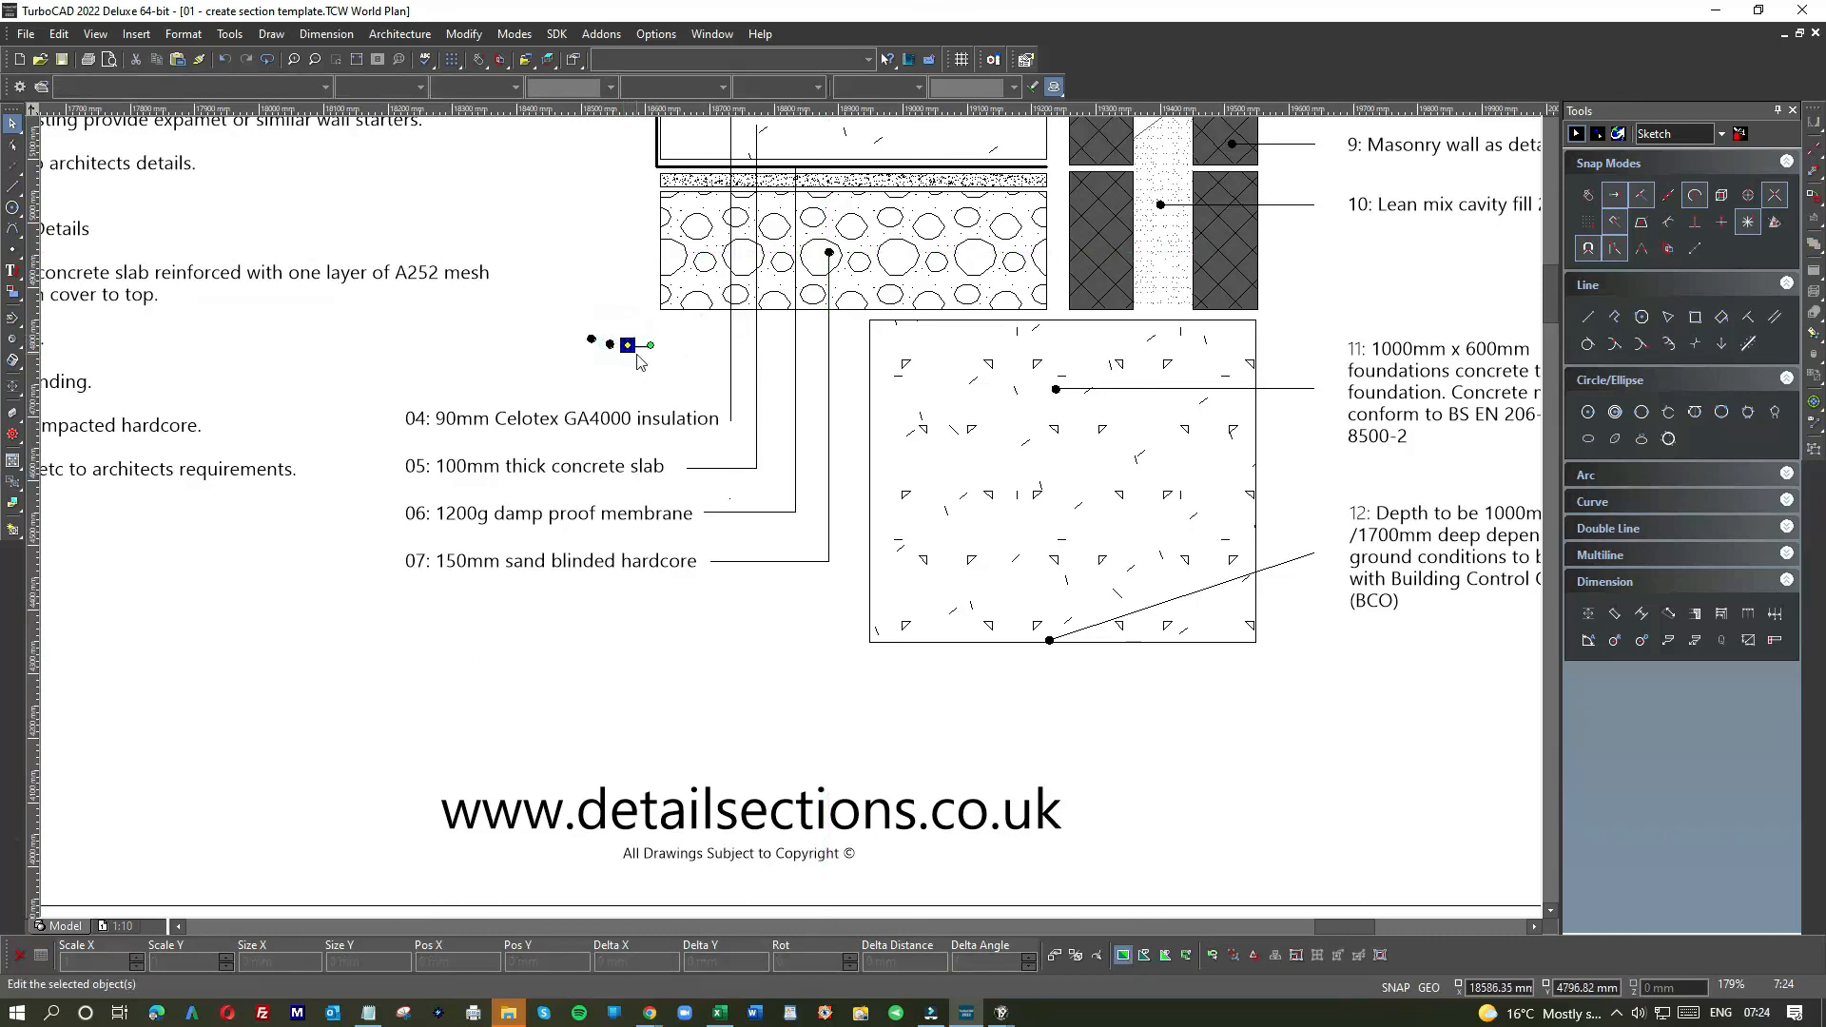
left_click(627, 344)
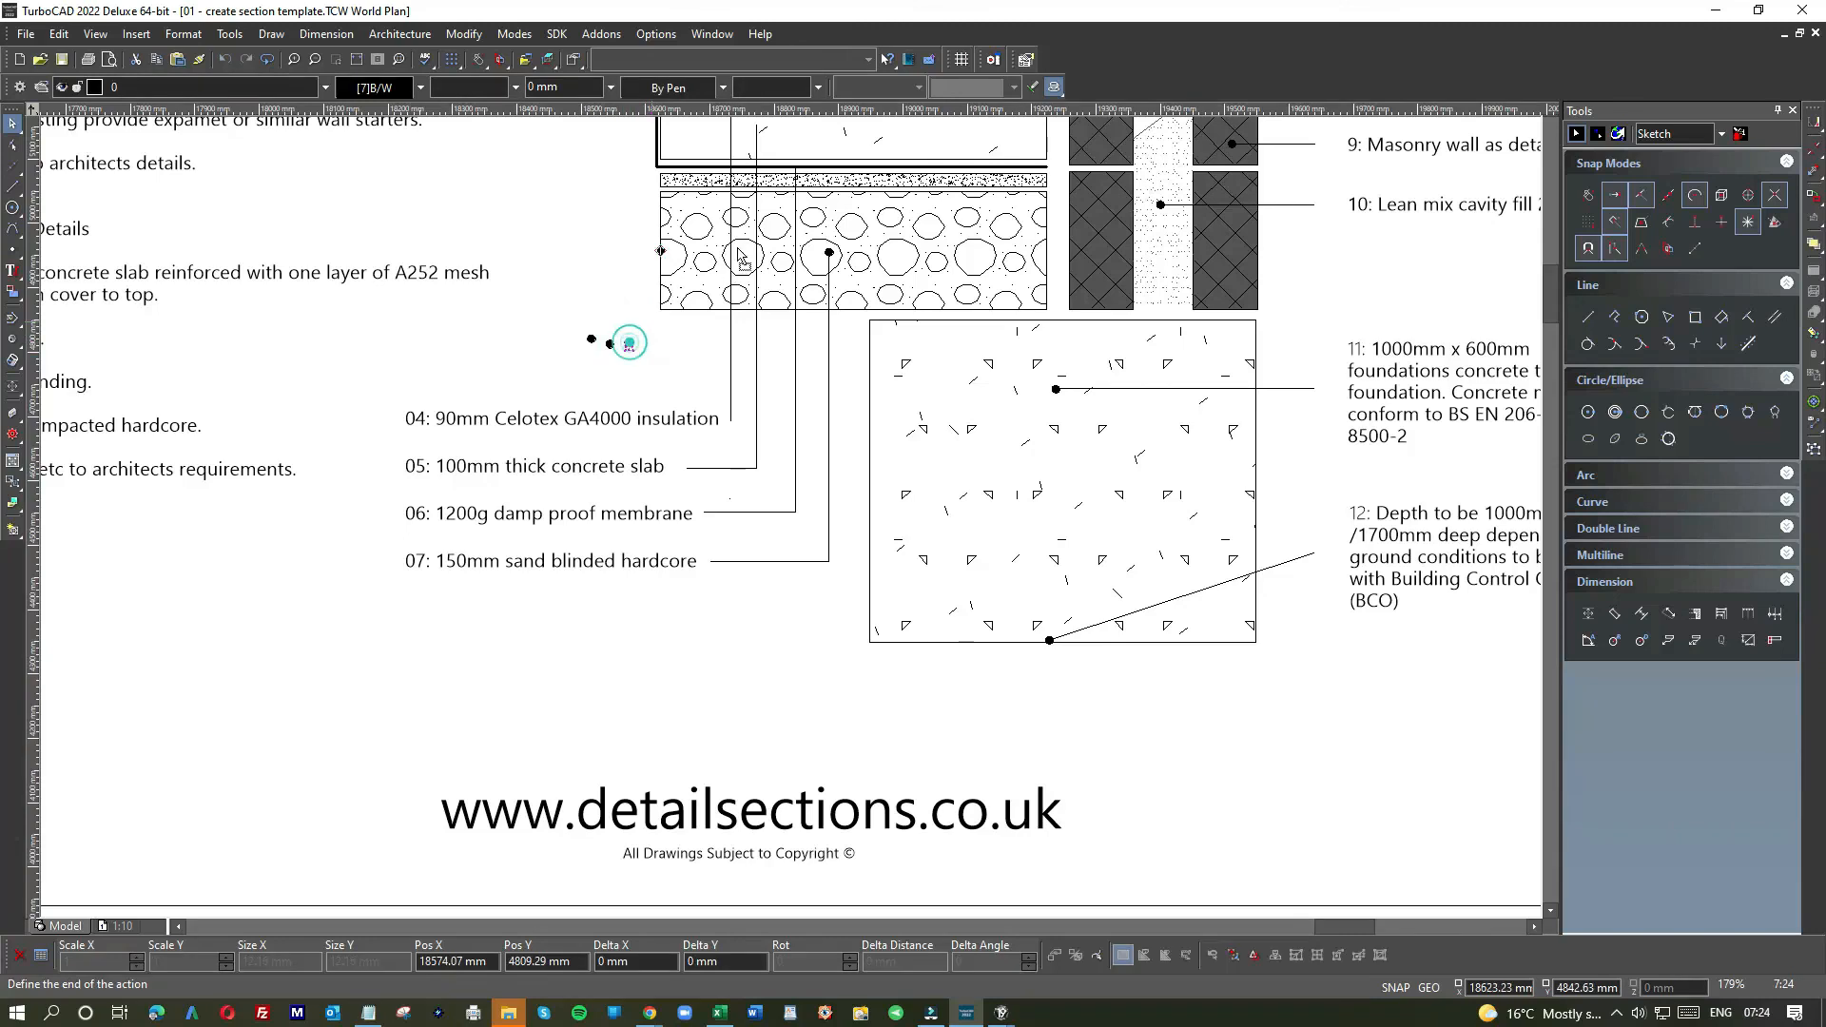
left_click(793, 168)
- Move the two remaining spare dots up together, beside the floor build-up at the level of the concrete slab
left_click(610, 344)
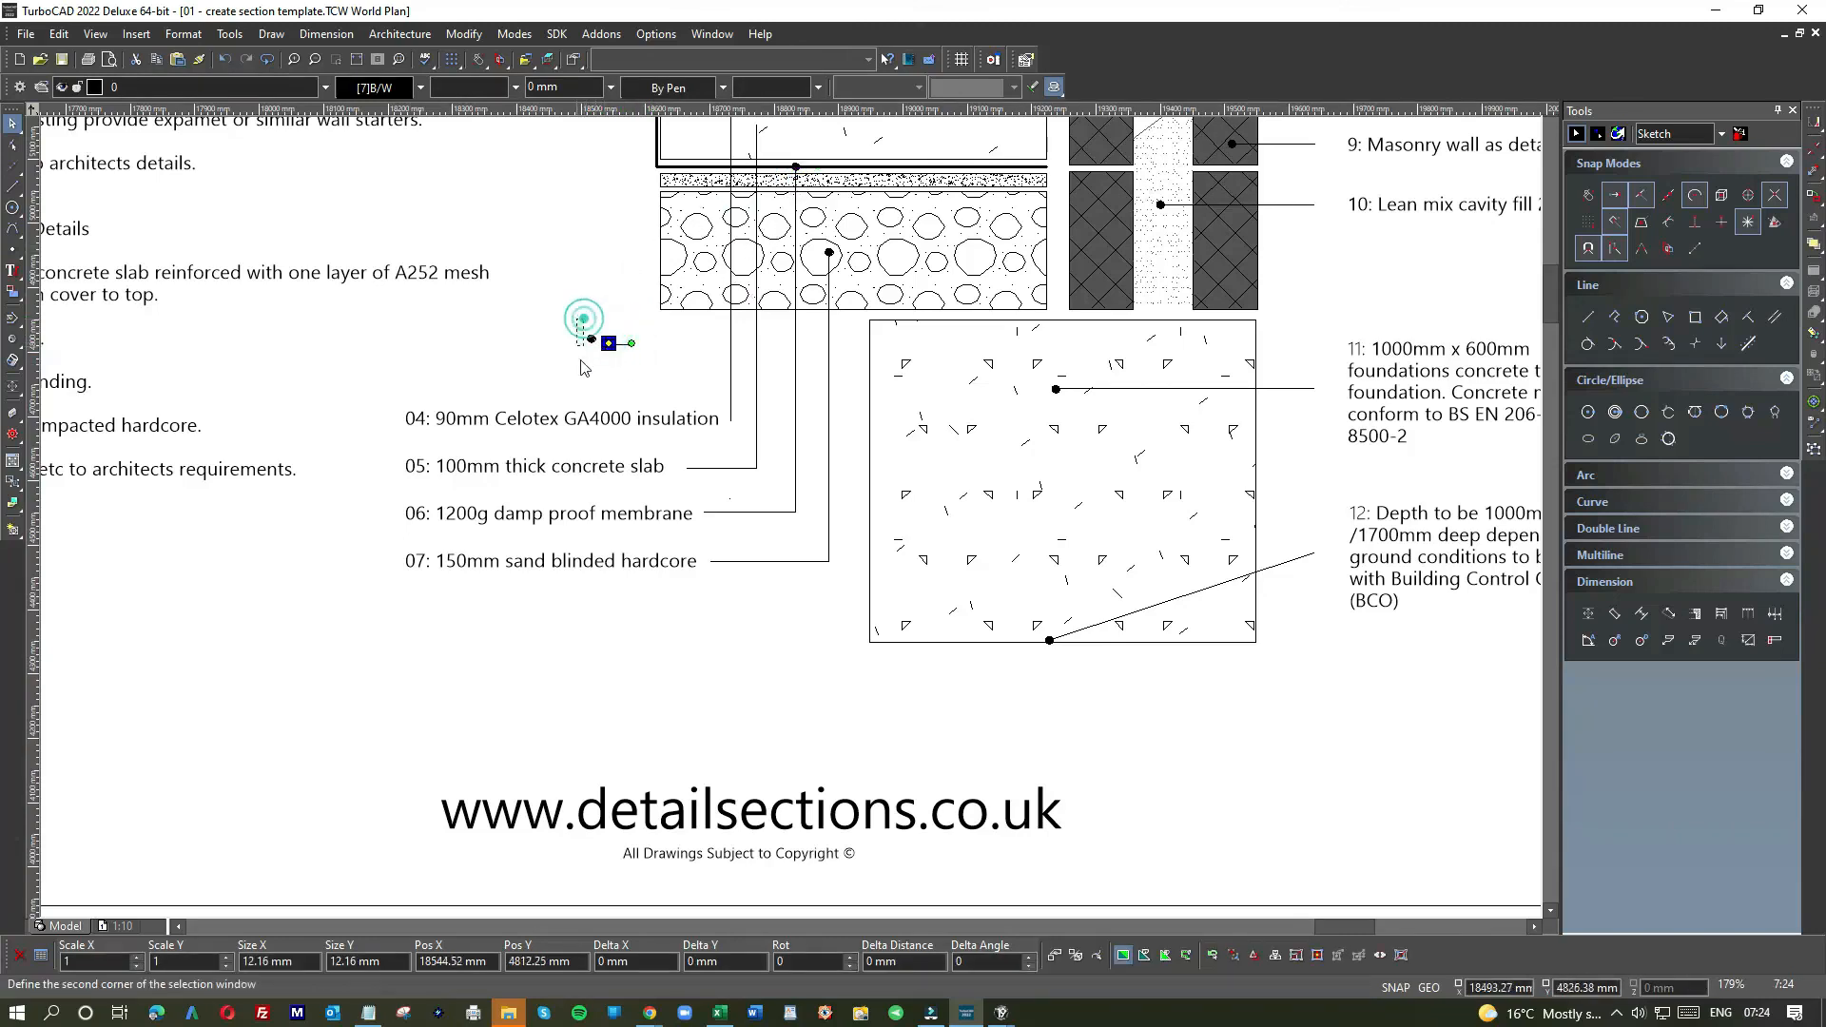
left_click(601, 342)
left_click(603, 150)
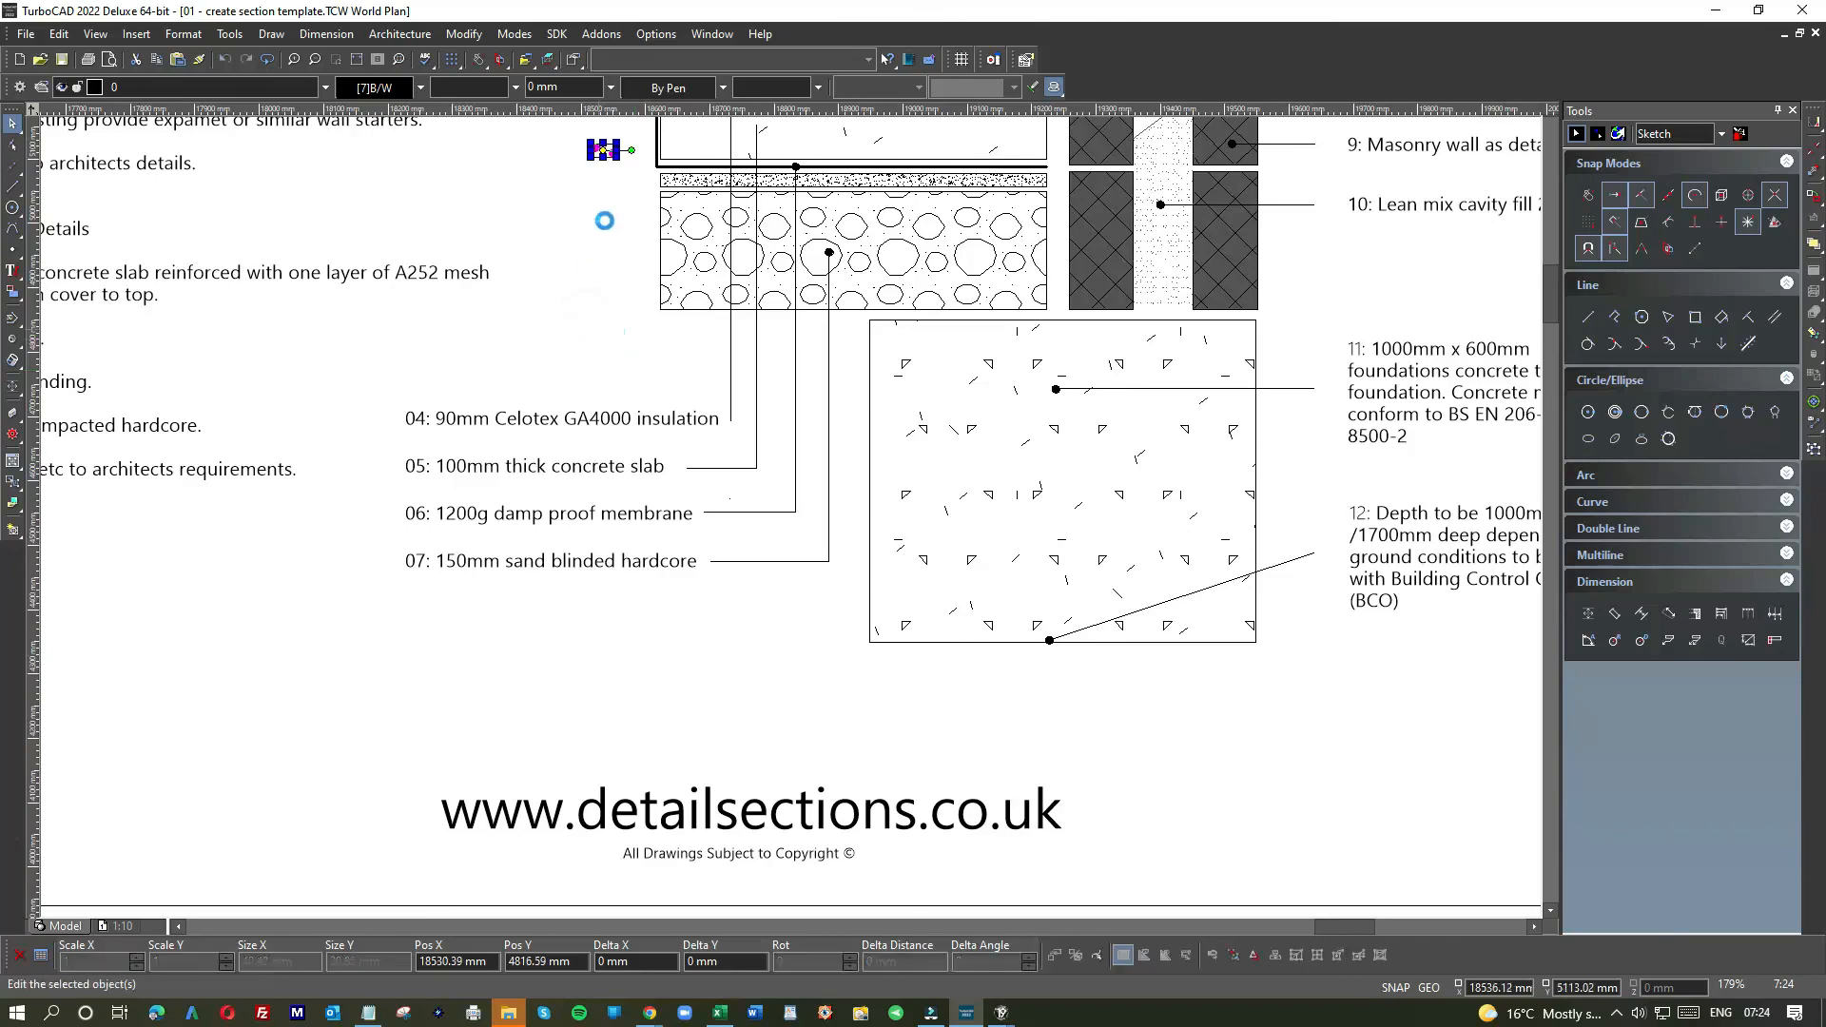
scroll(603, 245, "down", 1)
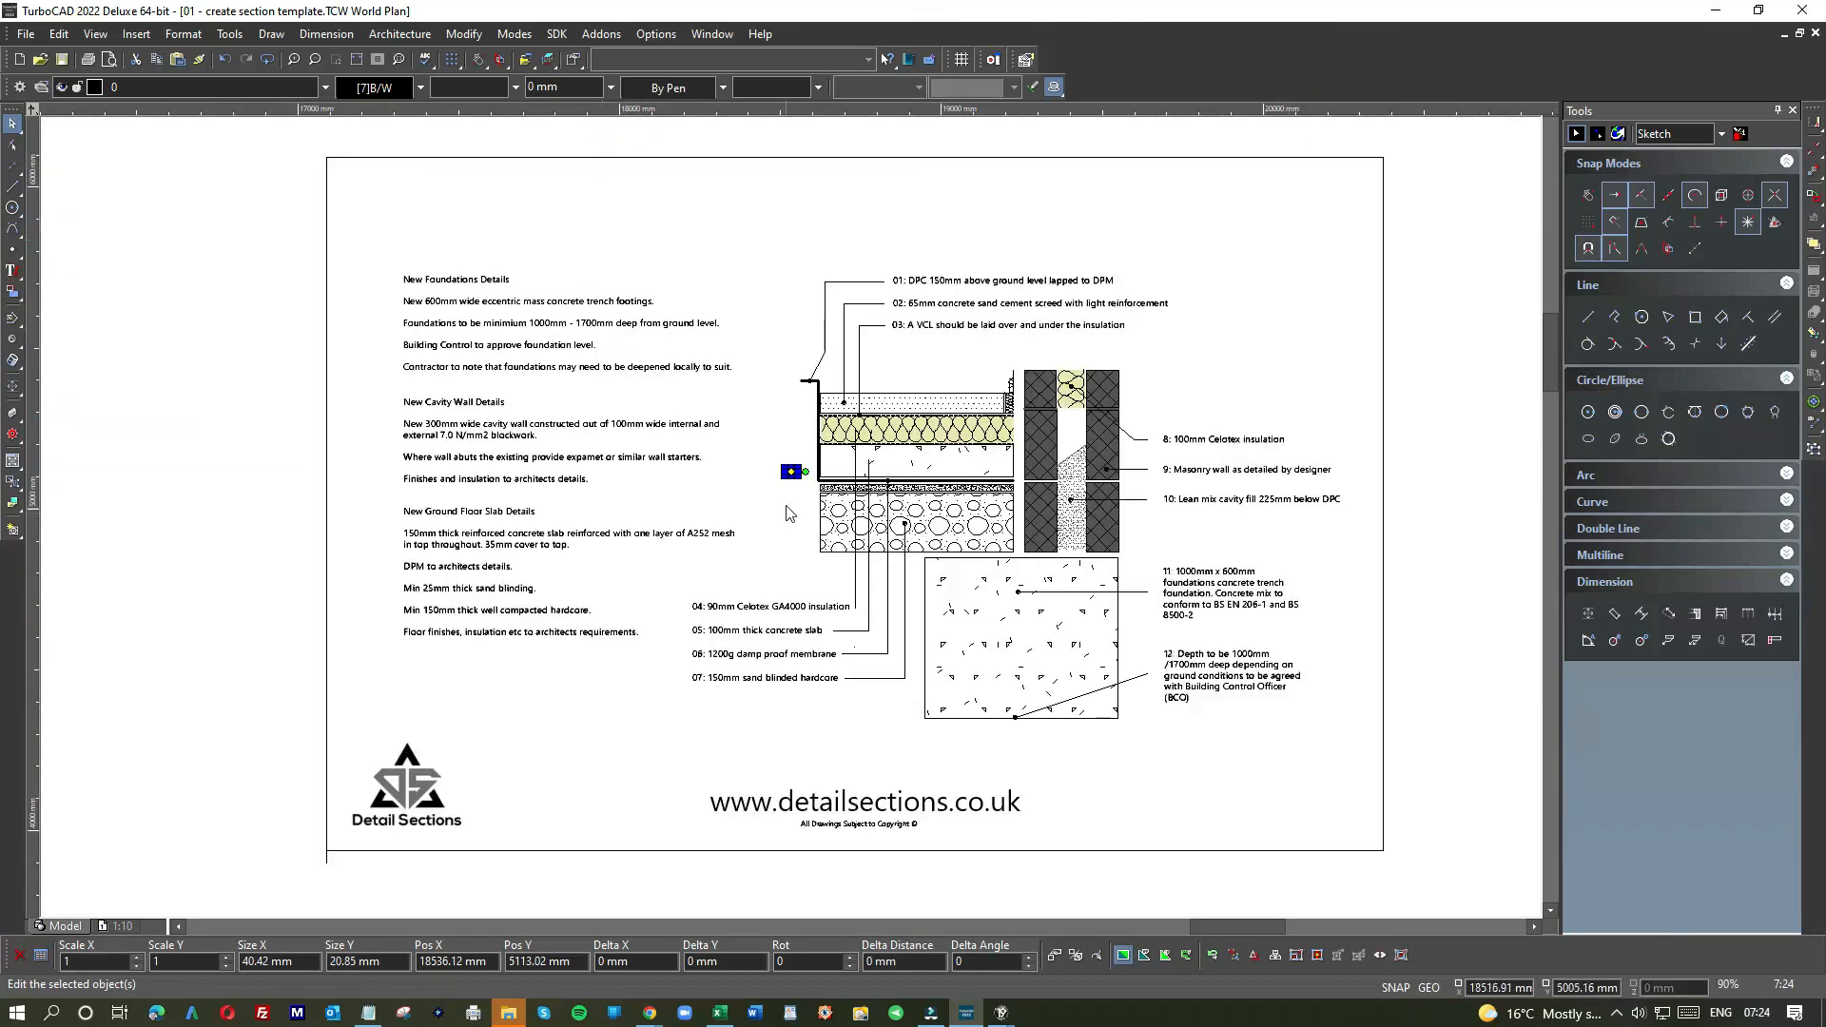
scroll(785, 513, "up", 1)
left_click(800, 515)
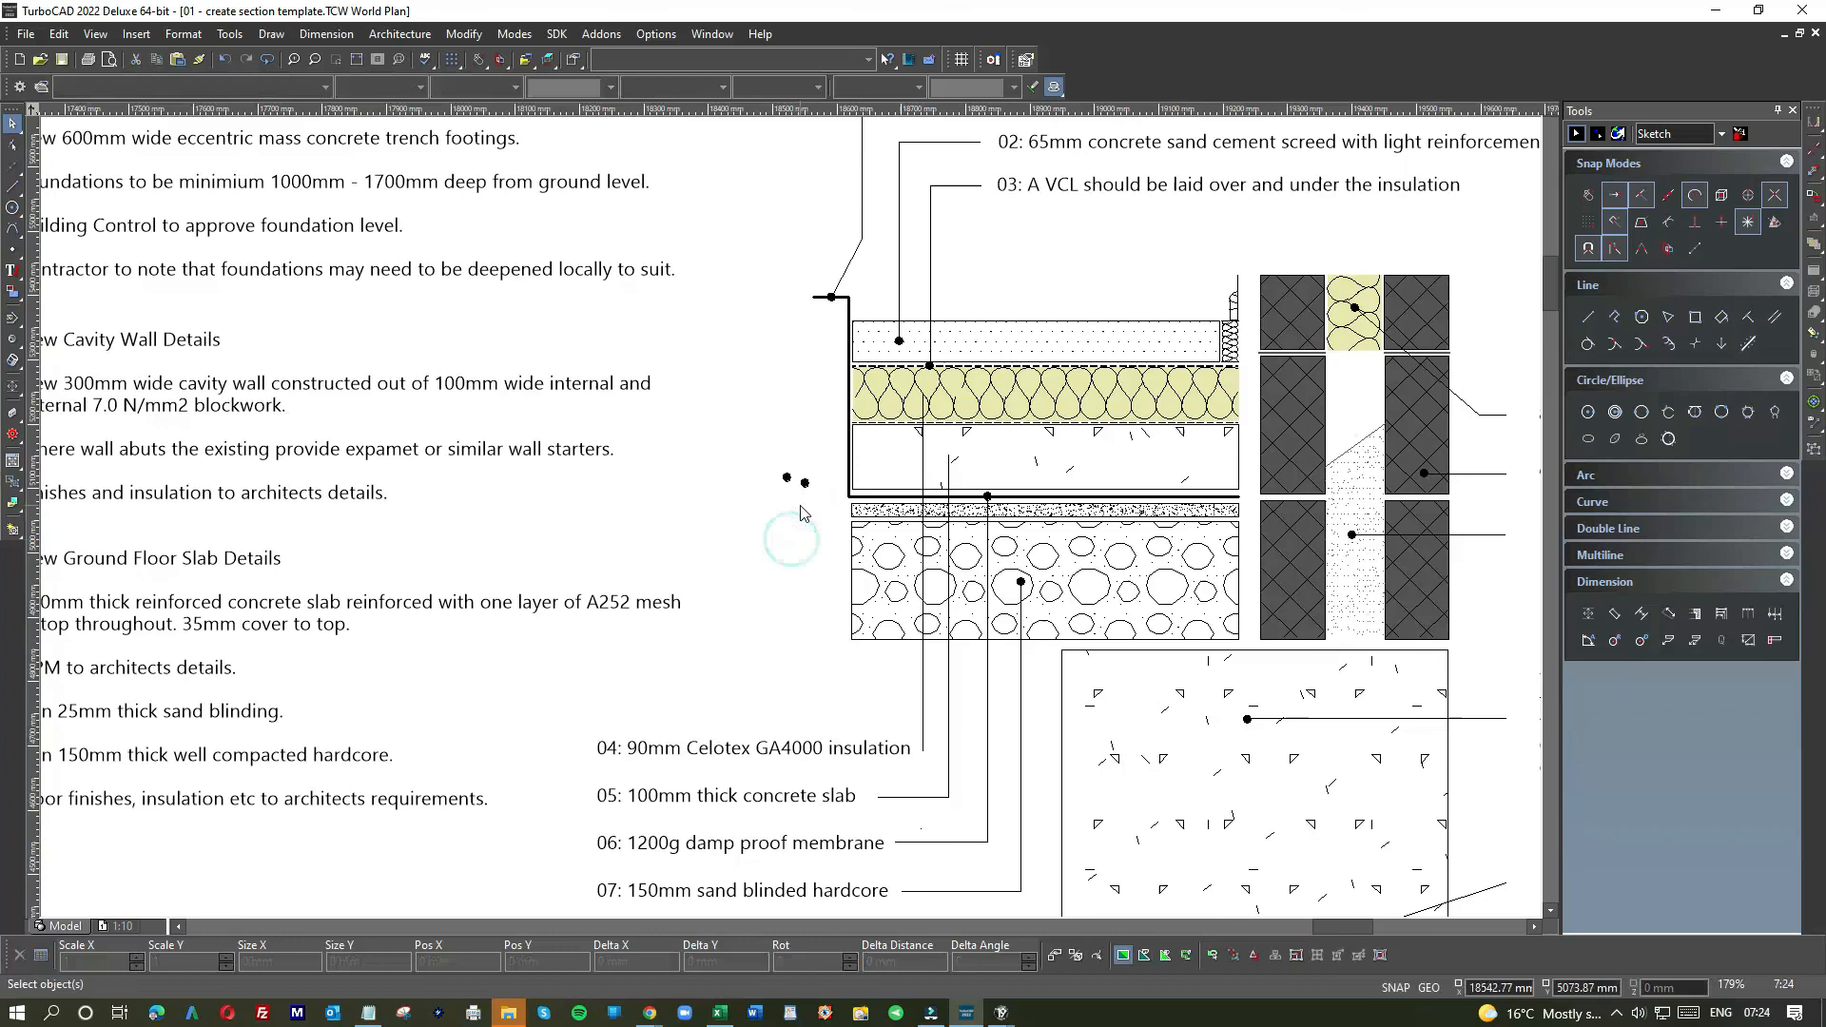
- Place the two remaining dots on the upper ends of label 05's leader in the slab and label 04's in the insulation
scroll(801, 514, "up", 1)
left_click(799, 472)
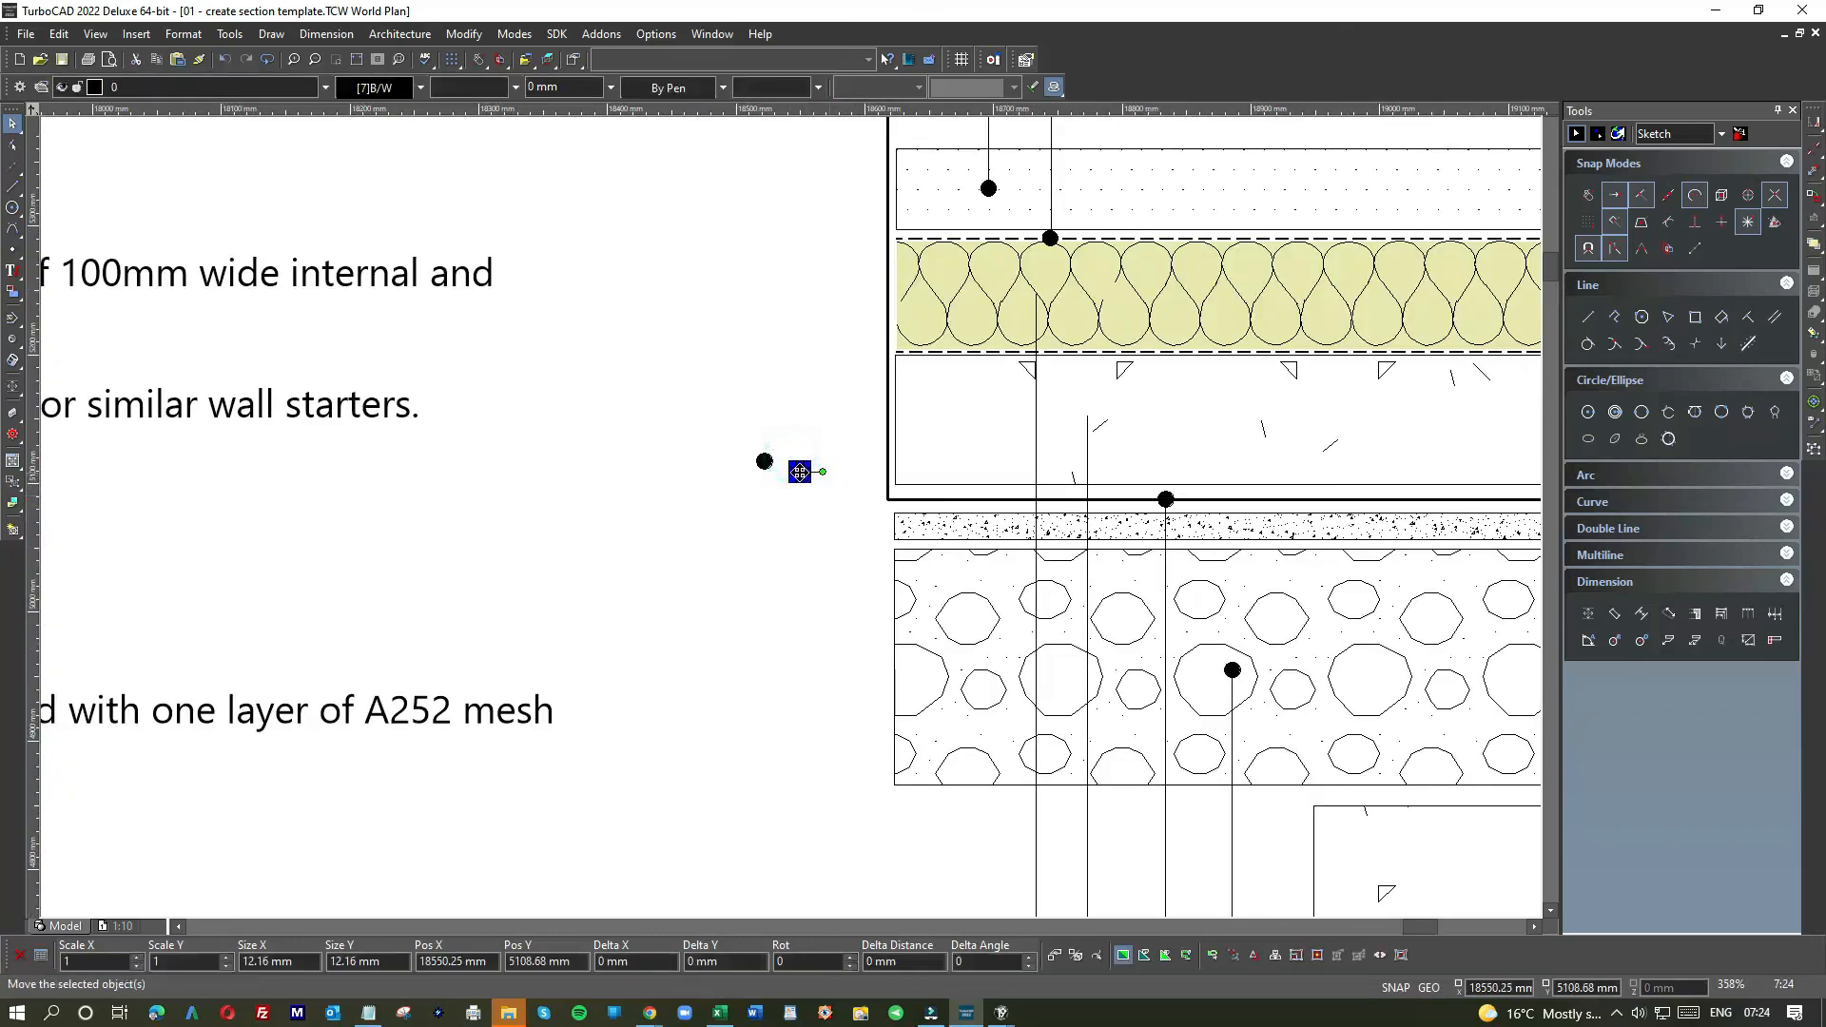
left_click(800, 472)
left_click(1087, 415)
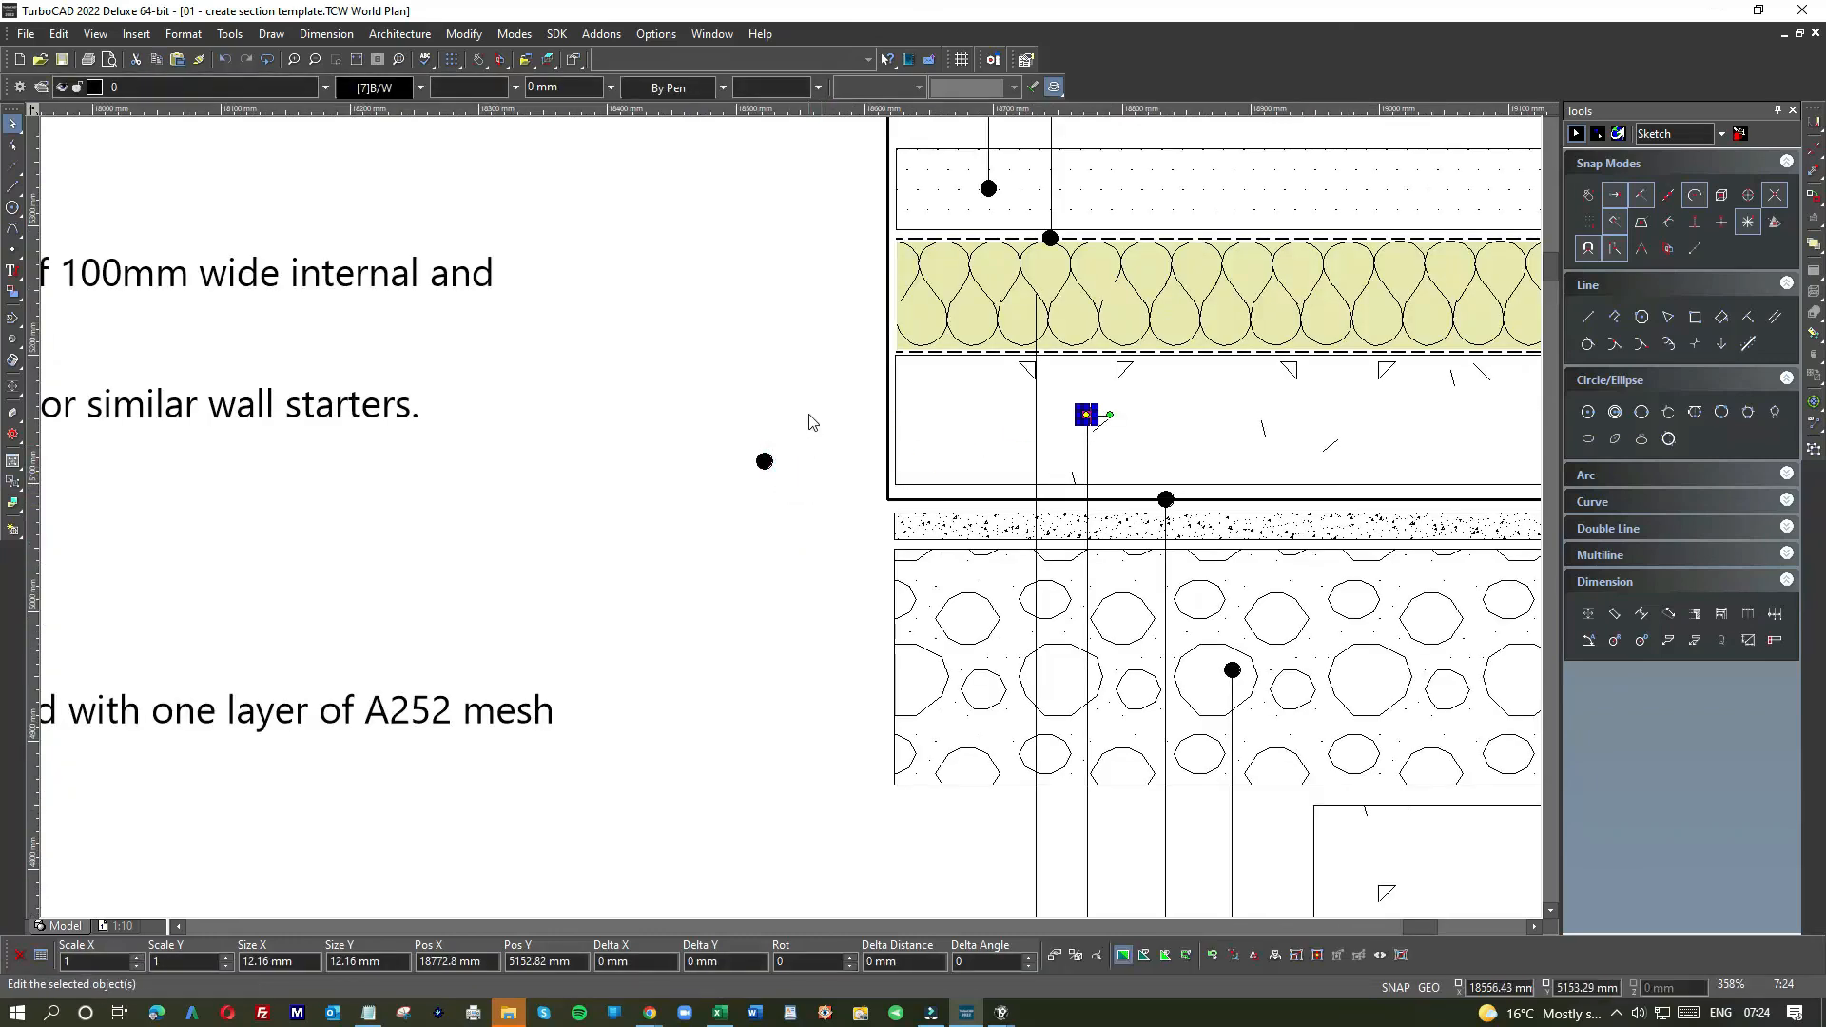
left_click(807, 412)
left_click(743, 445)
left_click(778, 480)
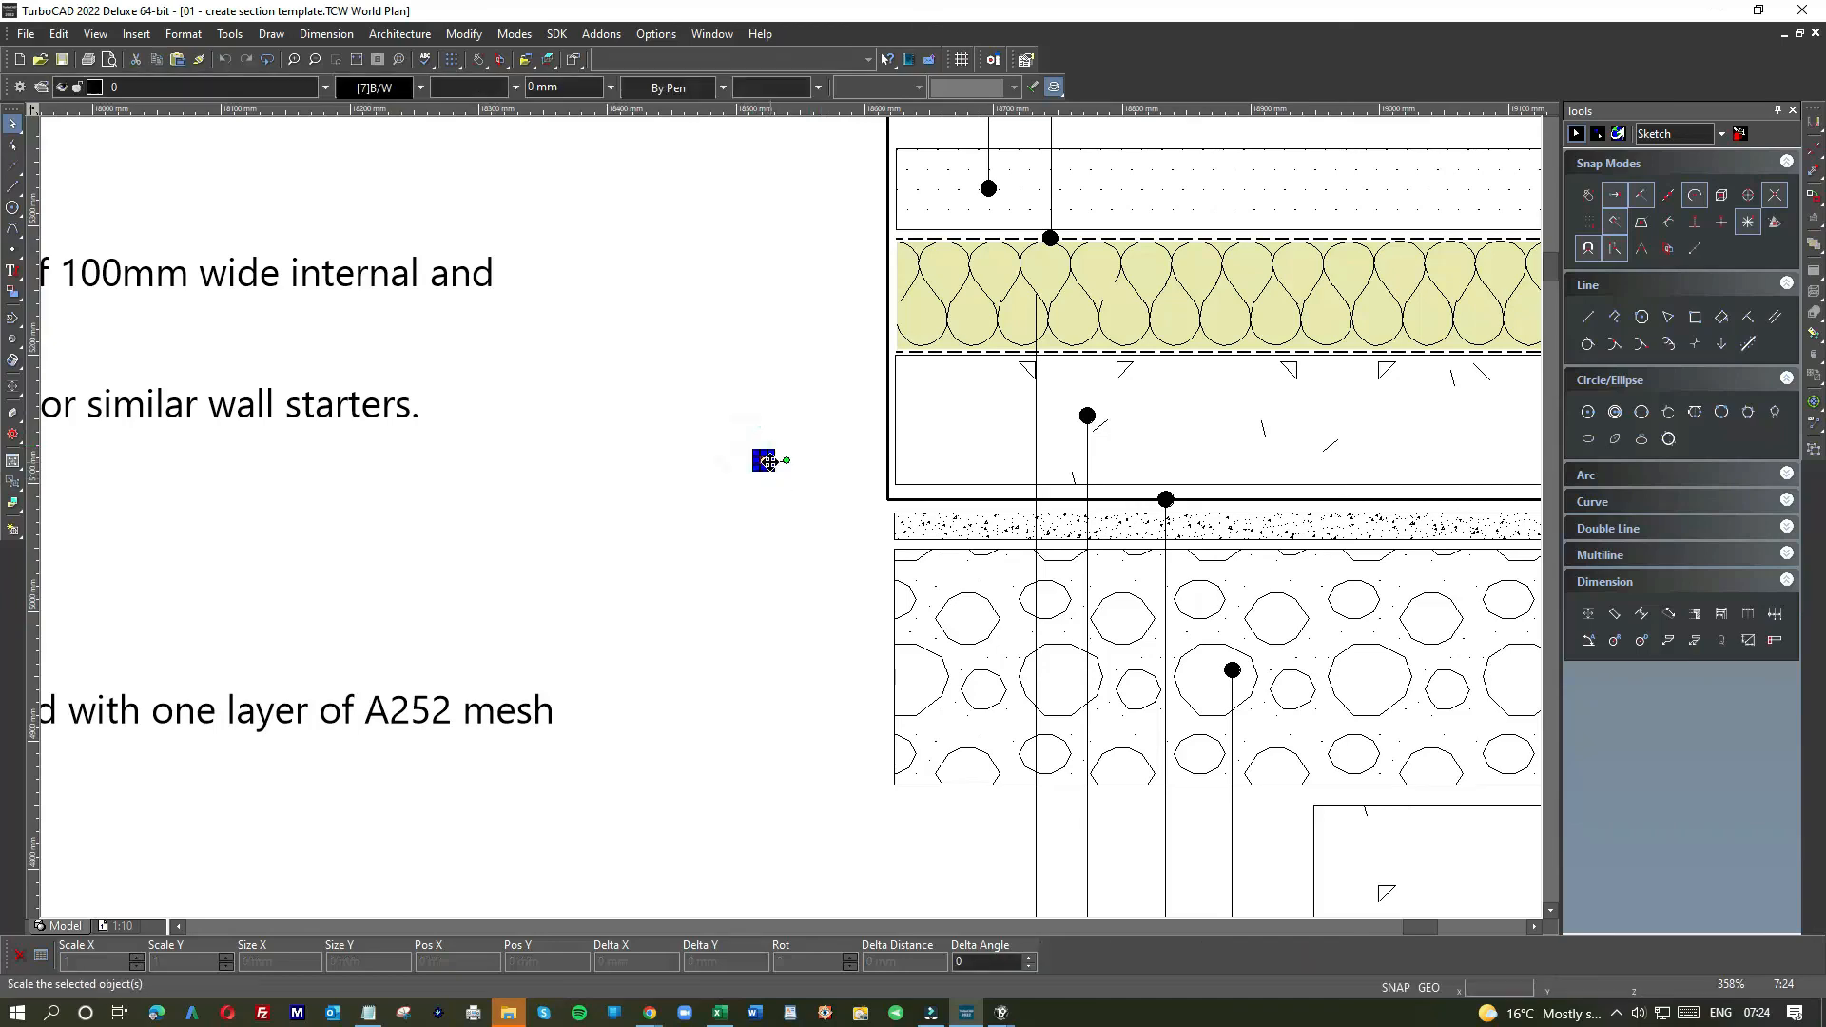
left_click(764, 462)
left_click(1035, 294)
left_click(770, 574)
- Shift the texts of labels 04 to 07 slightly left, away from their leader lines
scroll(747, 684, "down", 2)
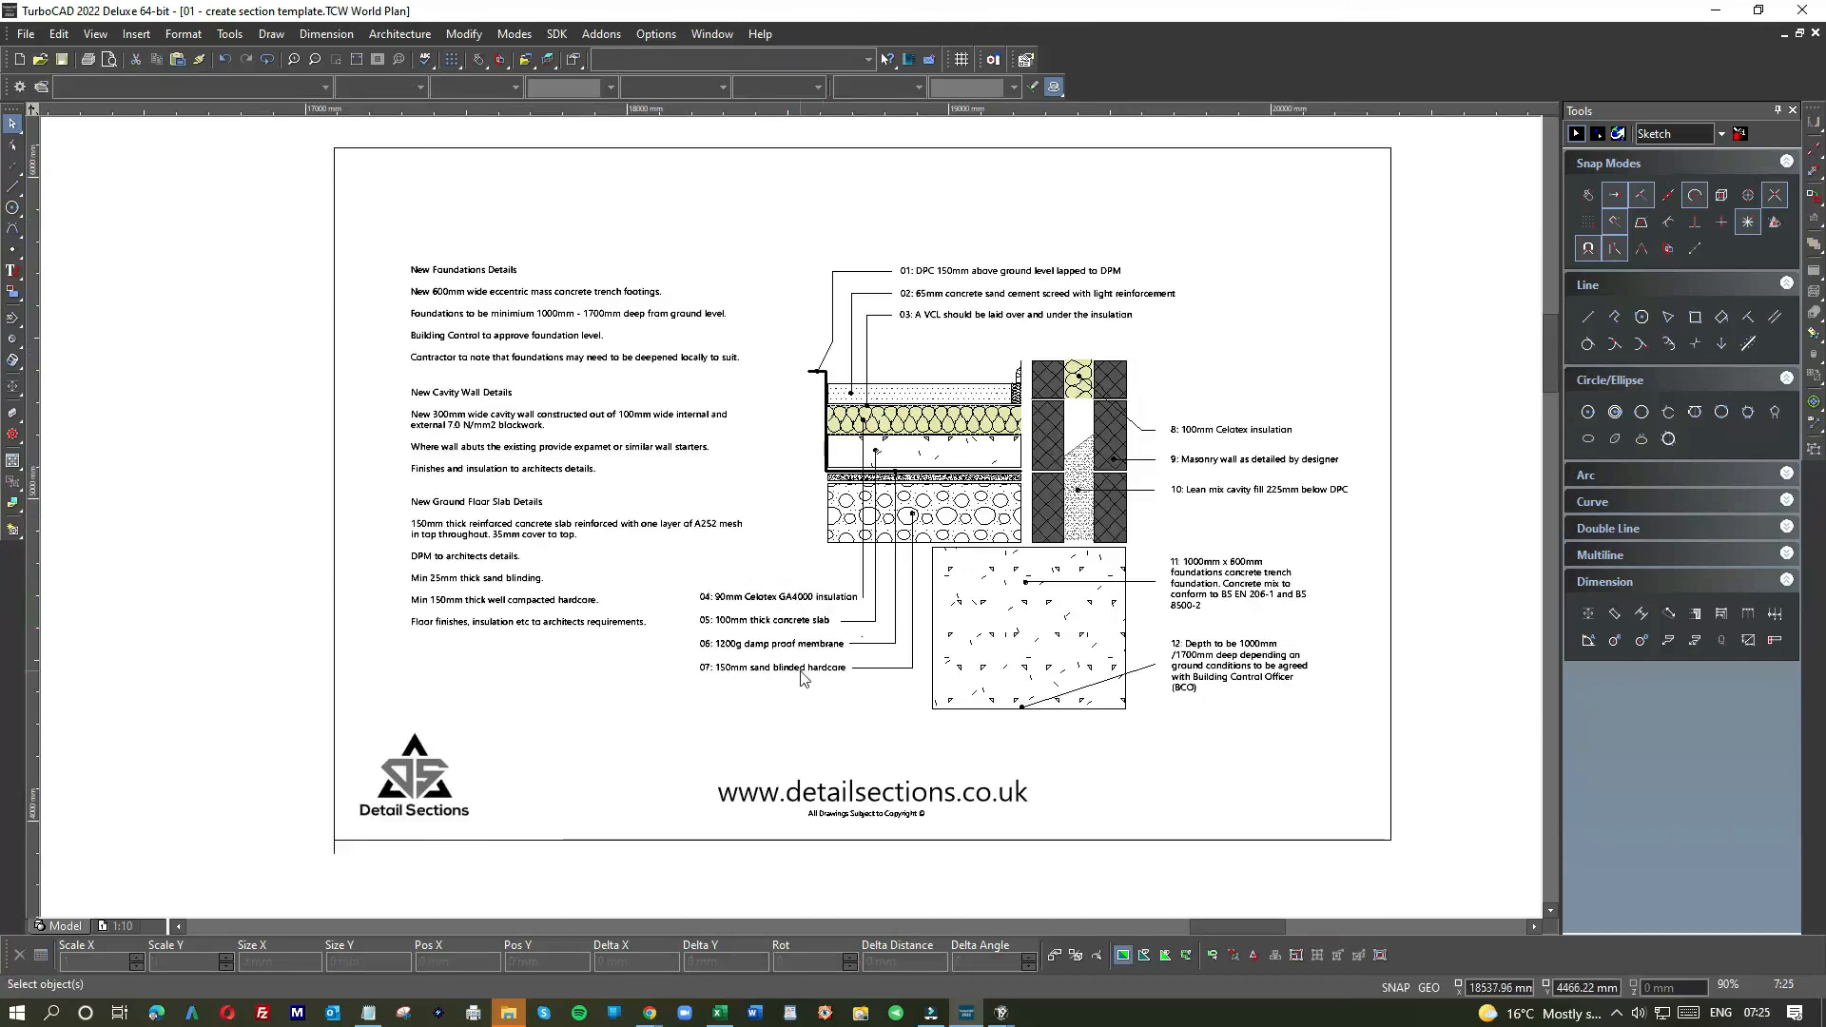
left_click_drag(809, 703, 768, 581)
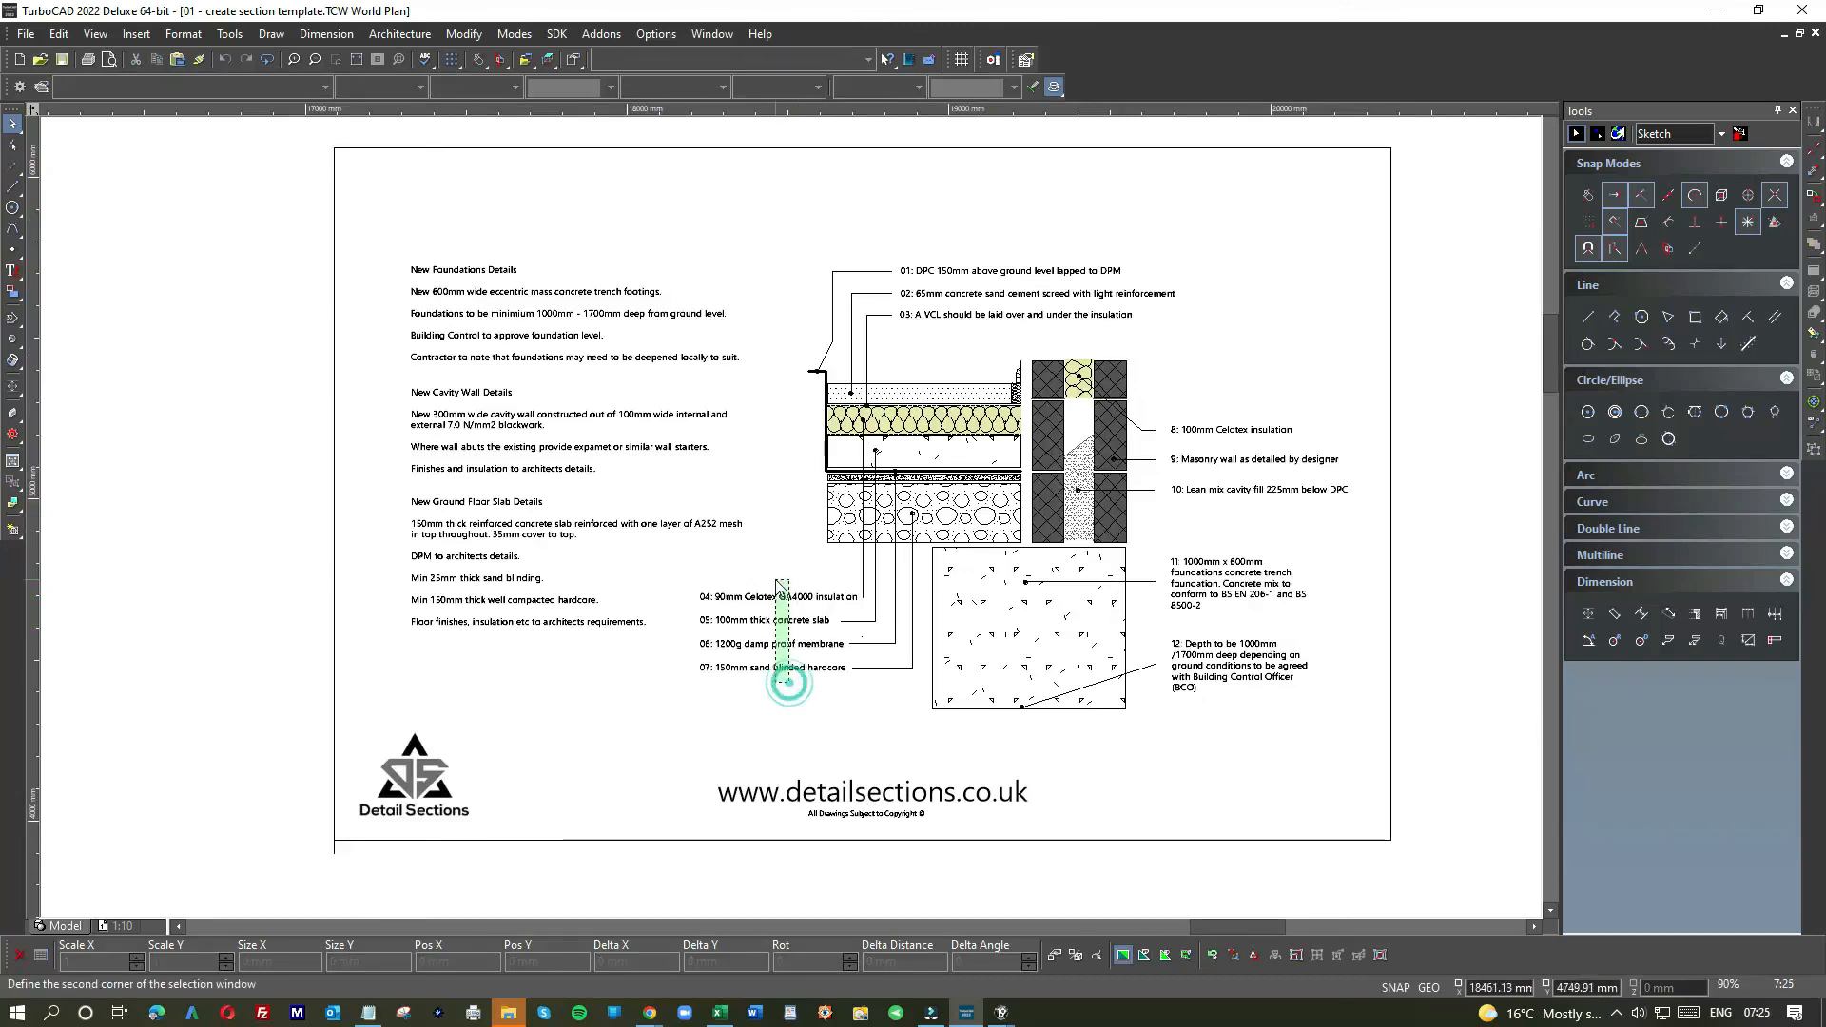
scroll(790, 623, "up", 2)
left_click_drag(827, 522, 795, 515)
left_click(769, 393)
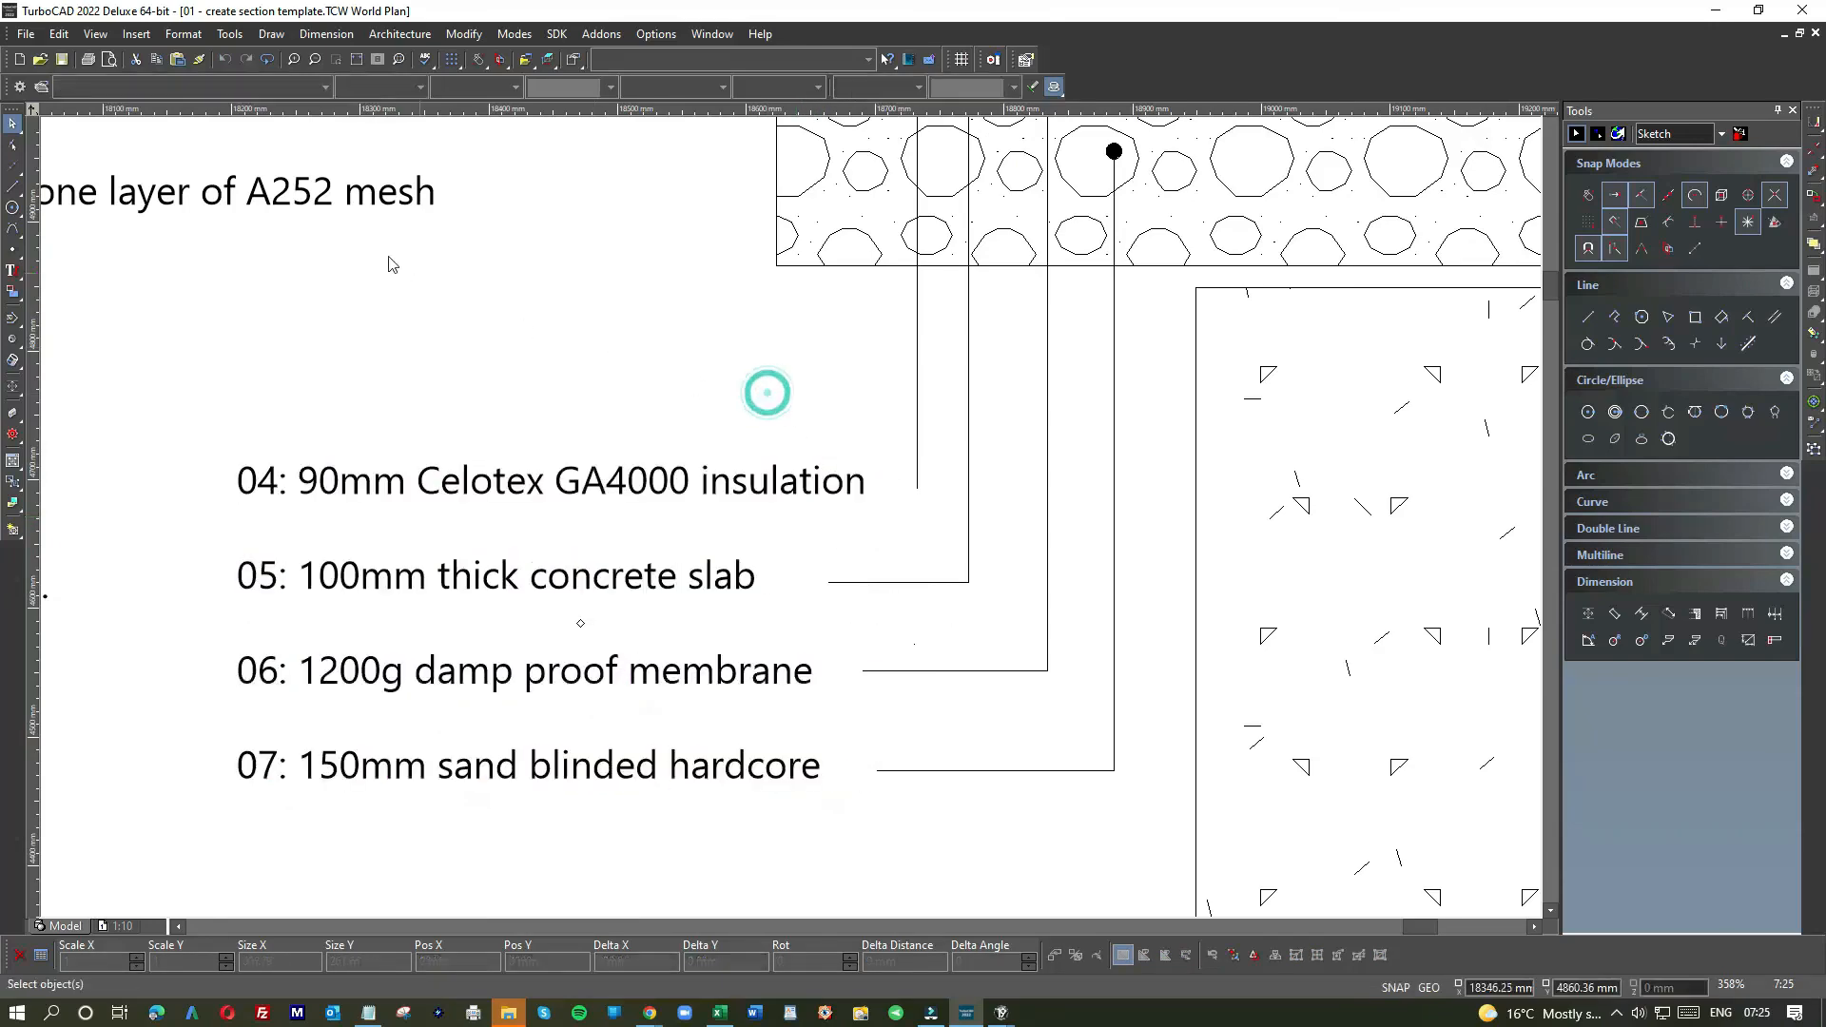
- Draw a short horizontal leader line from label 04 to its vertical line and trim the vertical line's lower end to it
left_click(14, 186)
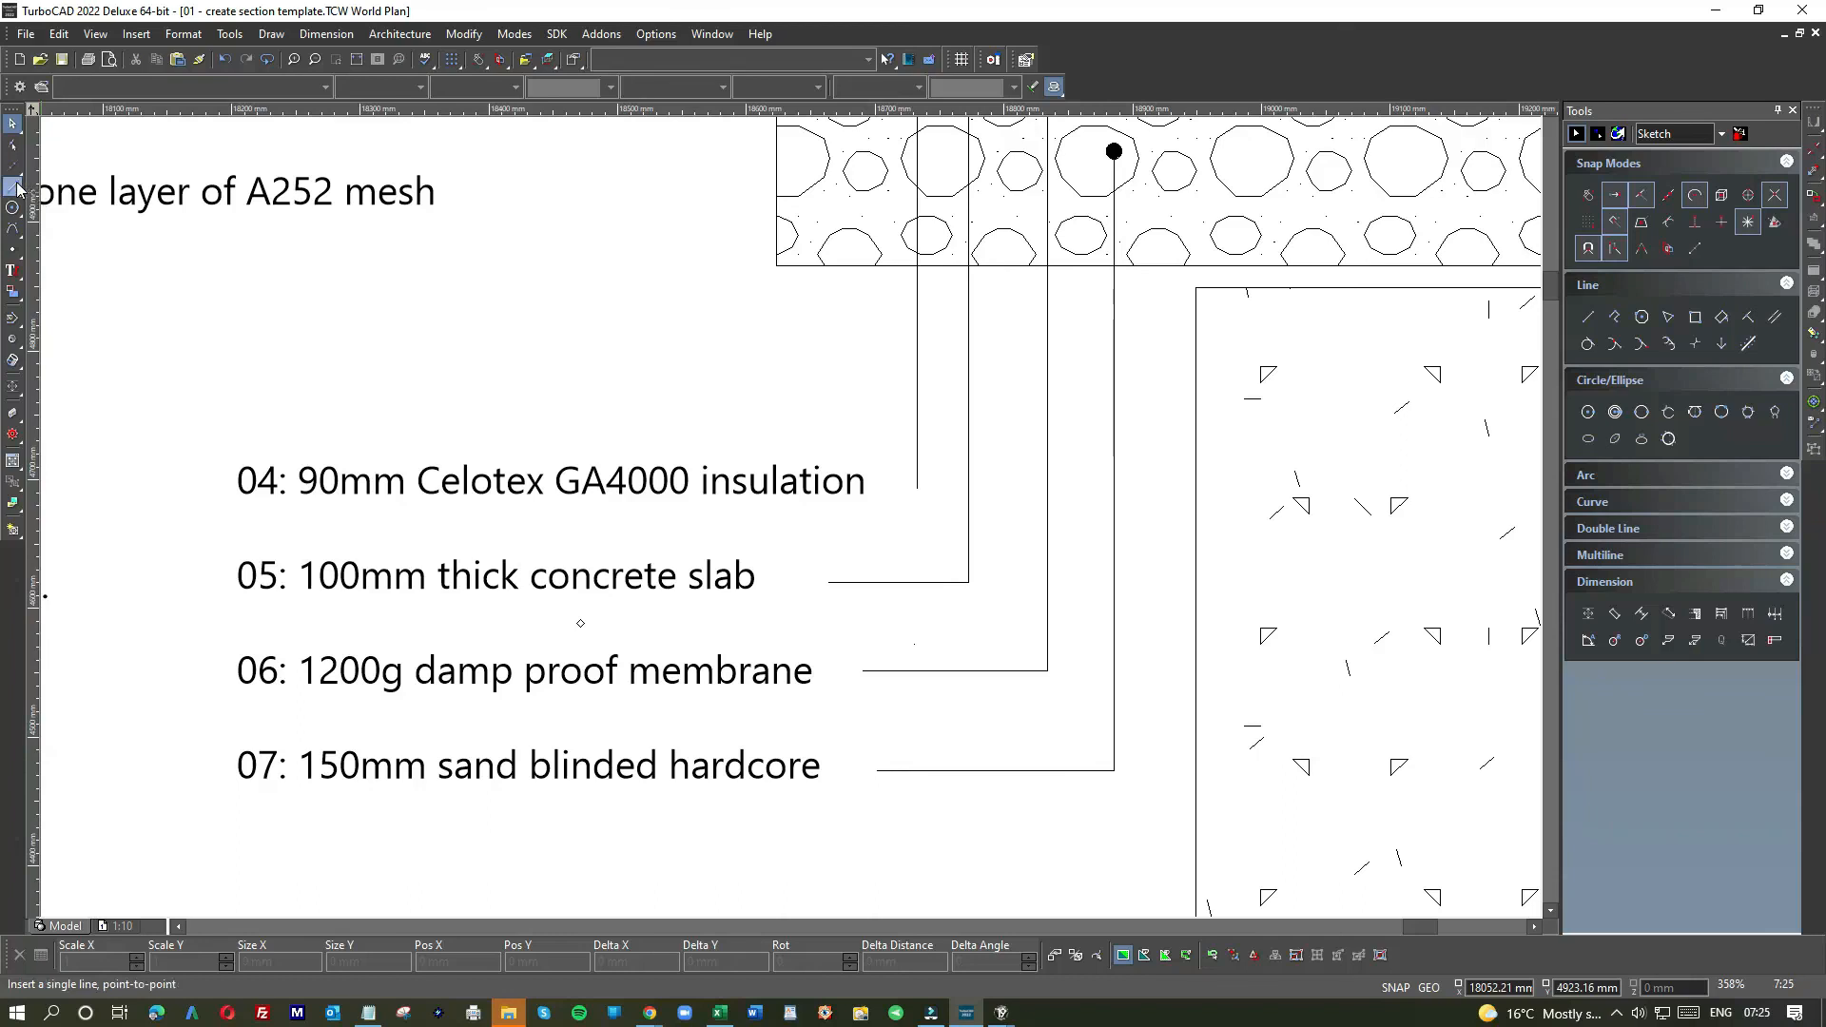
left_click(887, 482)
left_click(916, 482)
key("Escape")
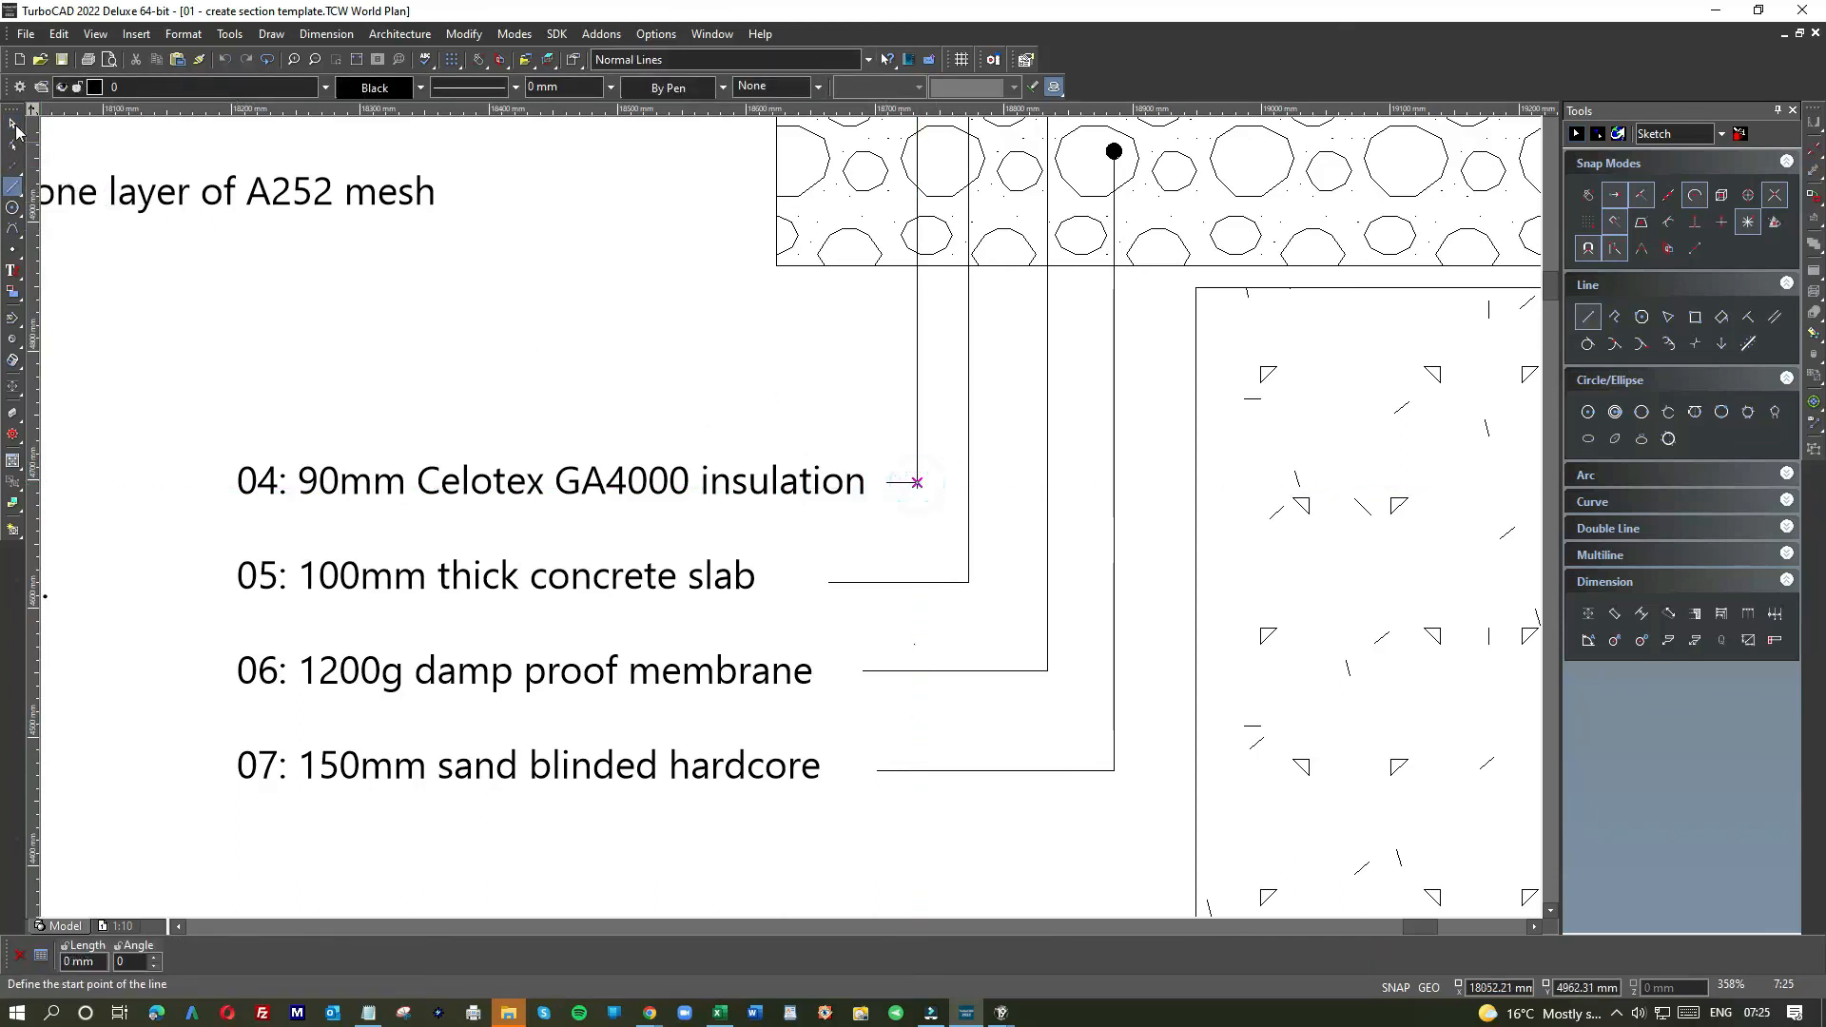
left_click(916, 437)
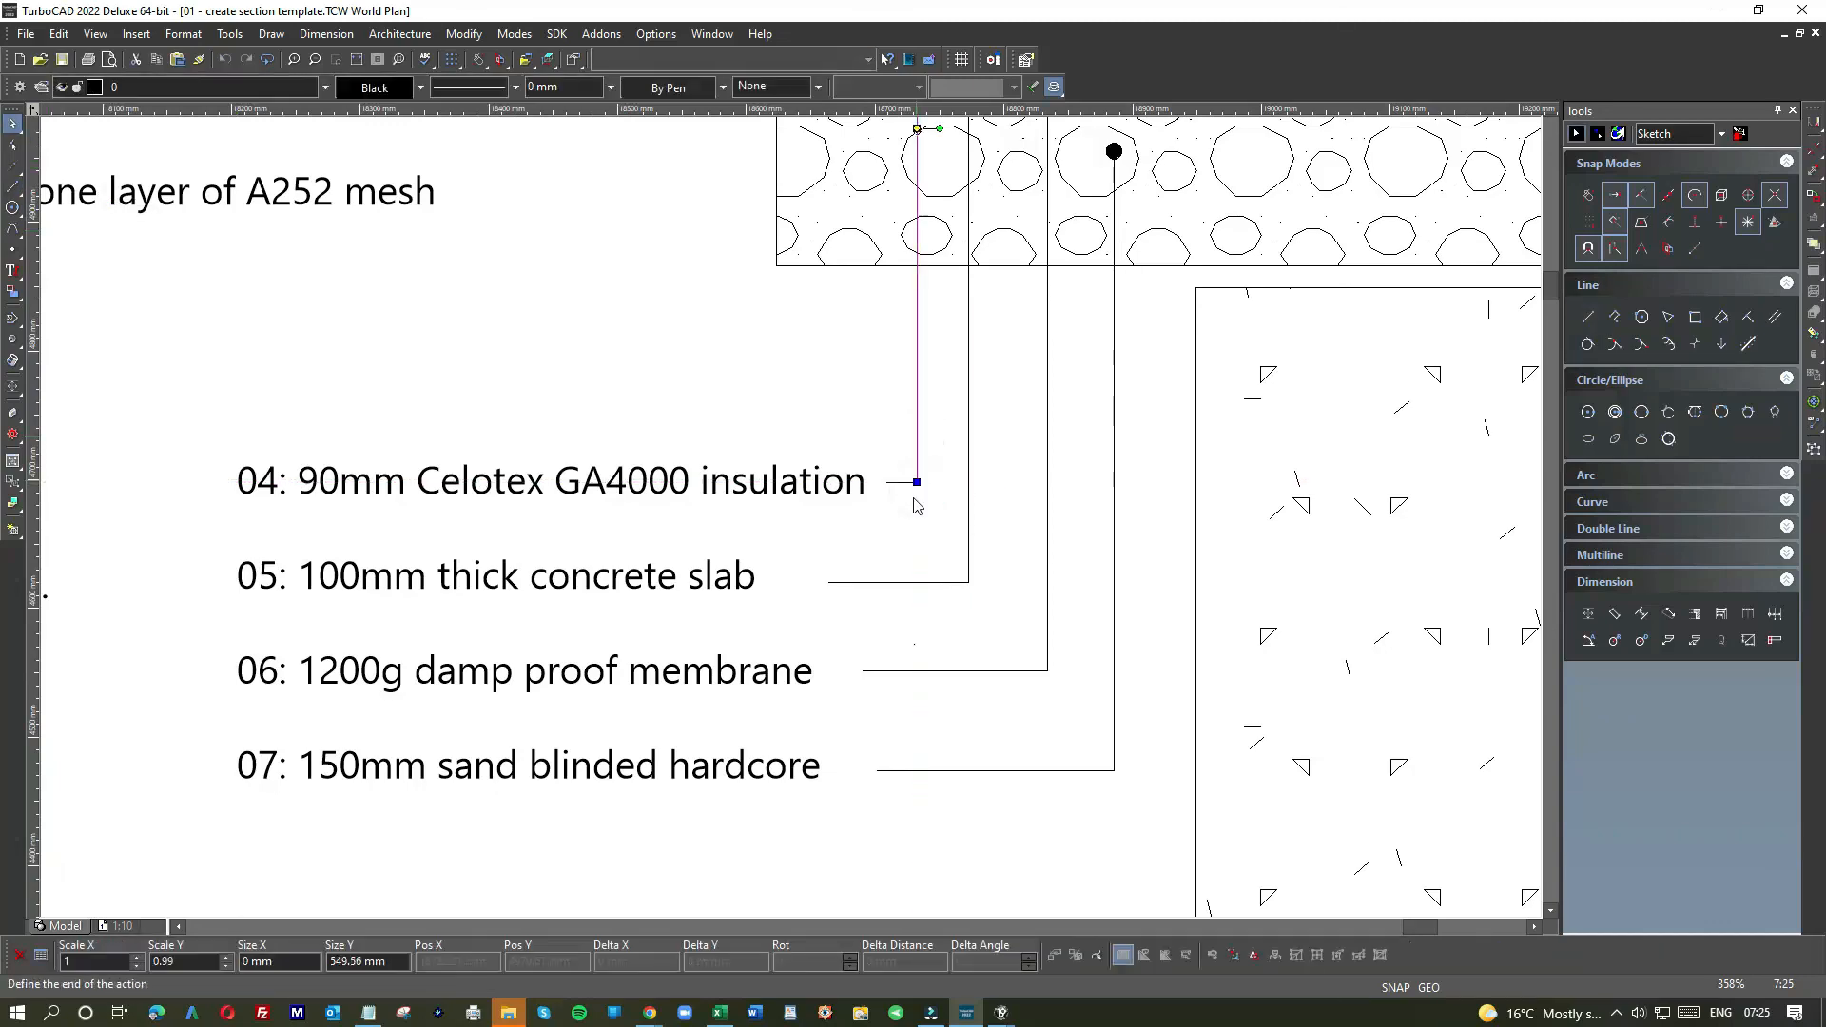
- Move the notes, section drawing and labels together about 130 mm down within the sheet border
scroll(910, 505, "down", 5)
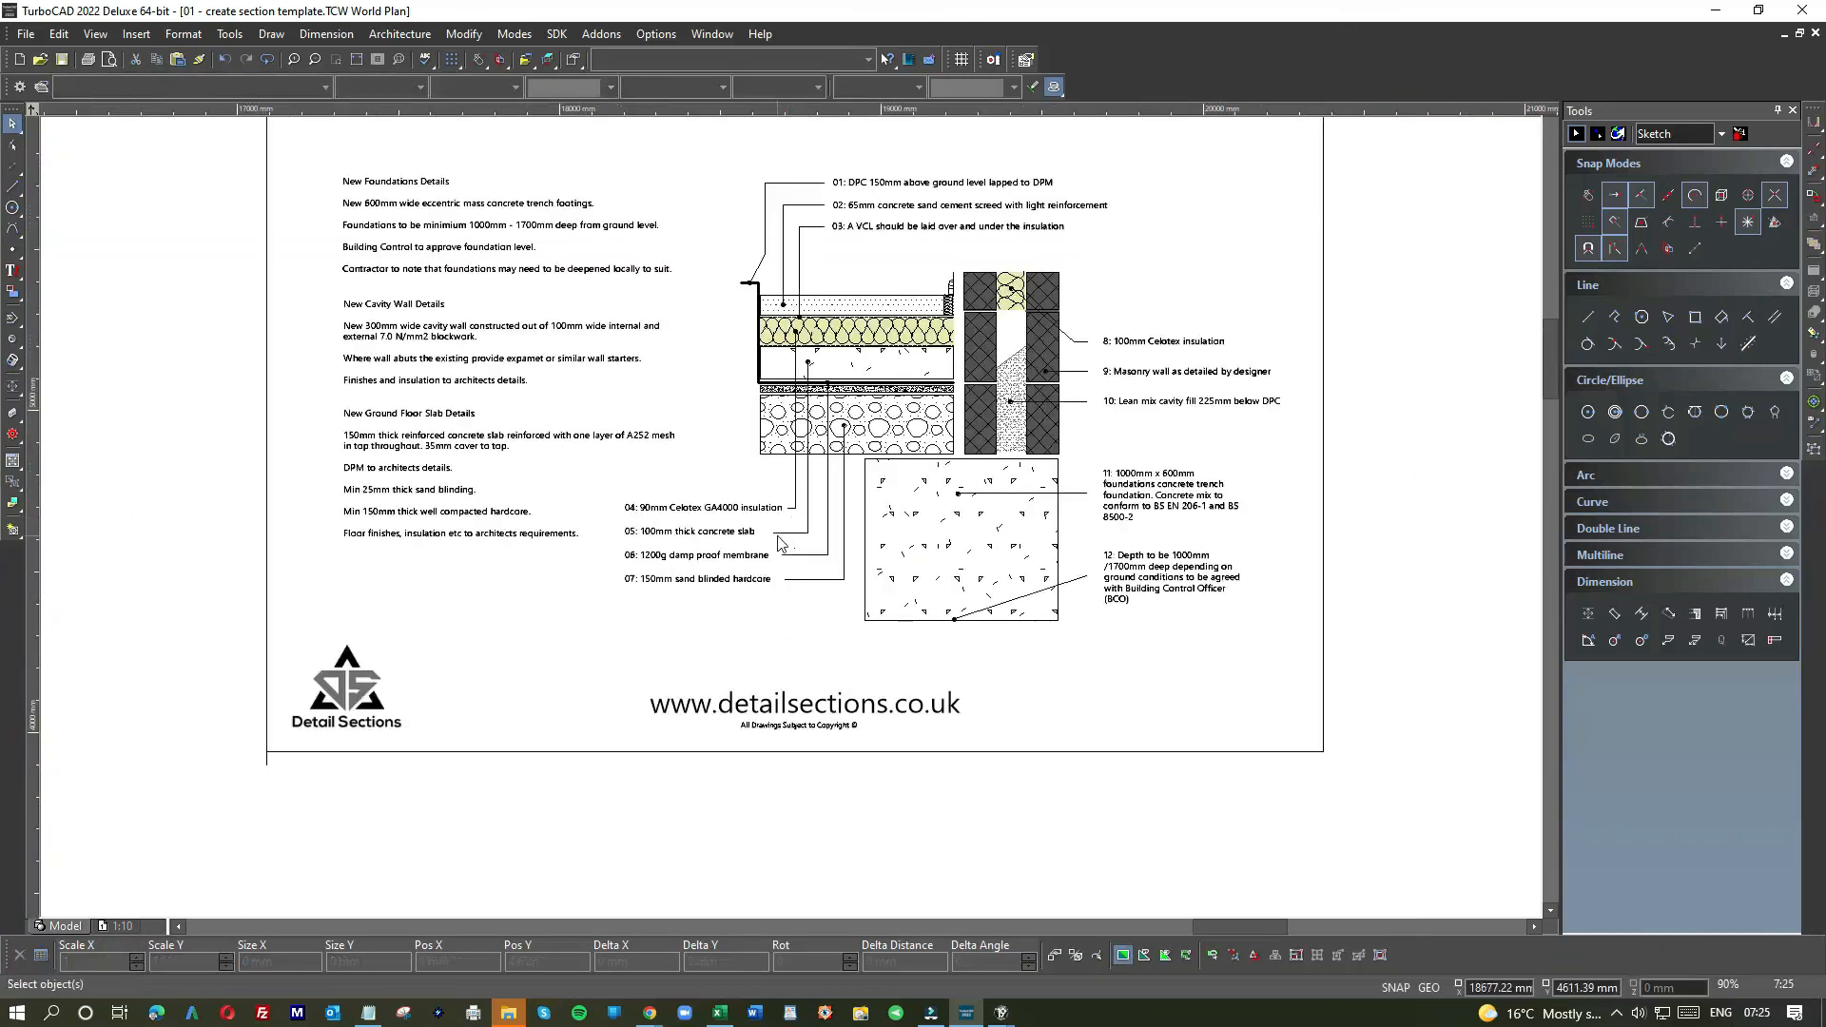
scroll(793, 525, "down", 2)
left_click_drag(550, 316, 1060, 569)
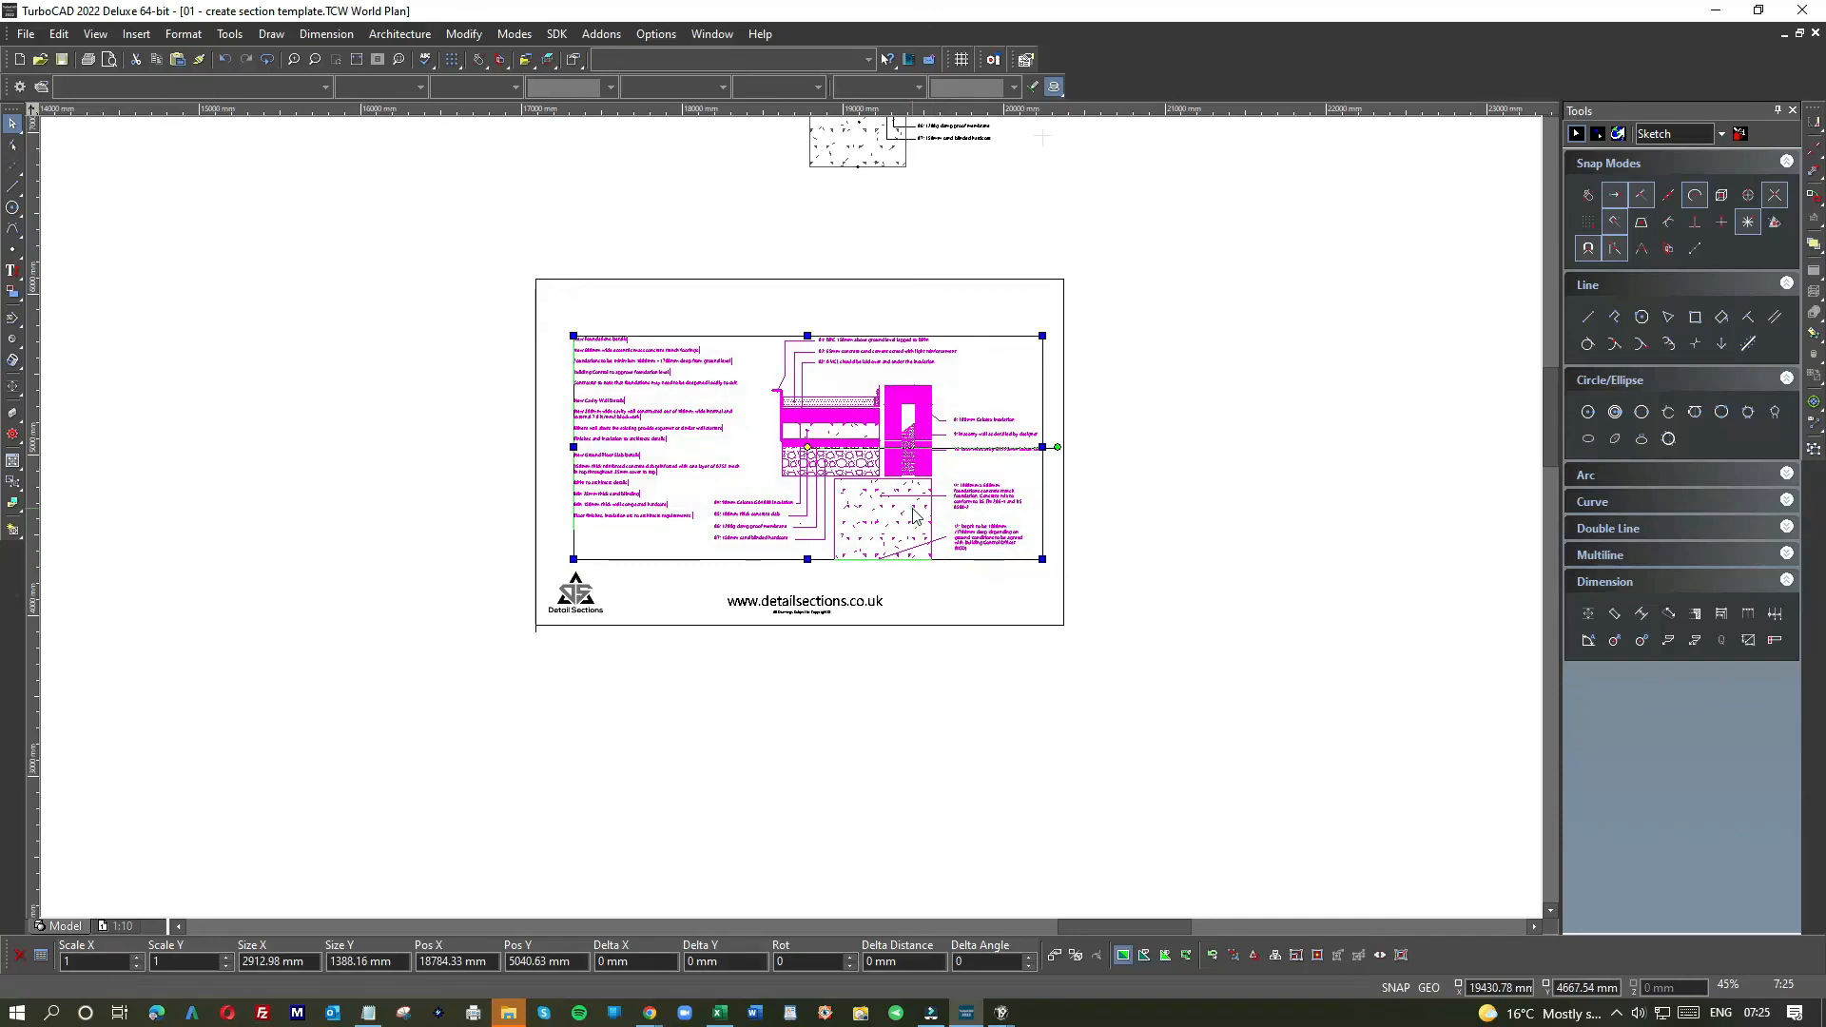
left_click_drag(911, 519, 911, 528)
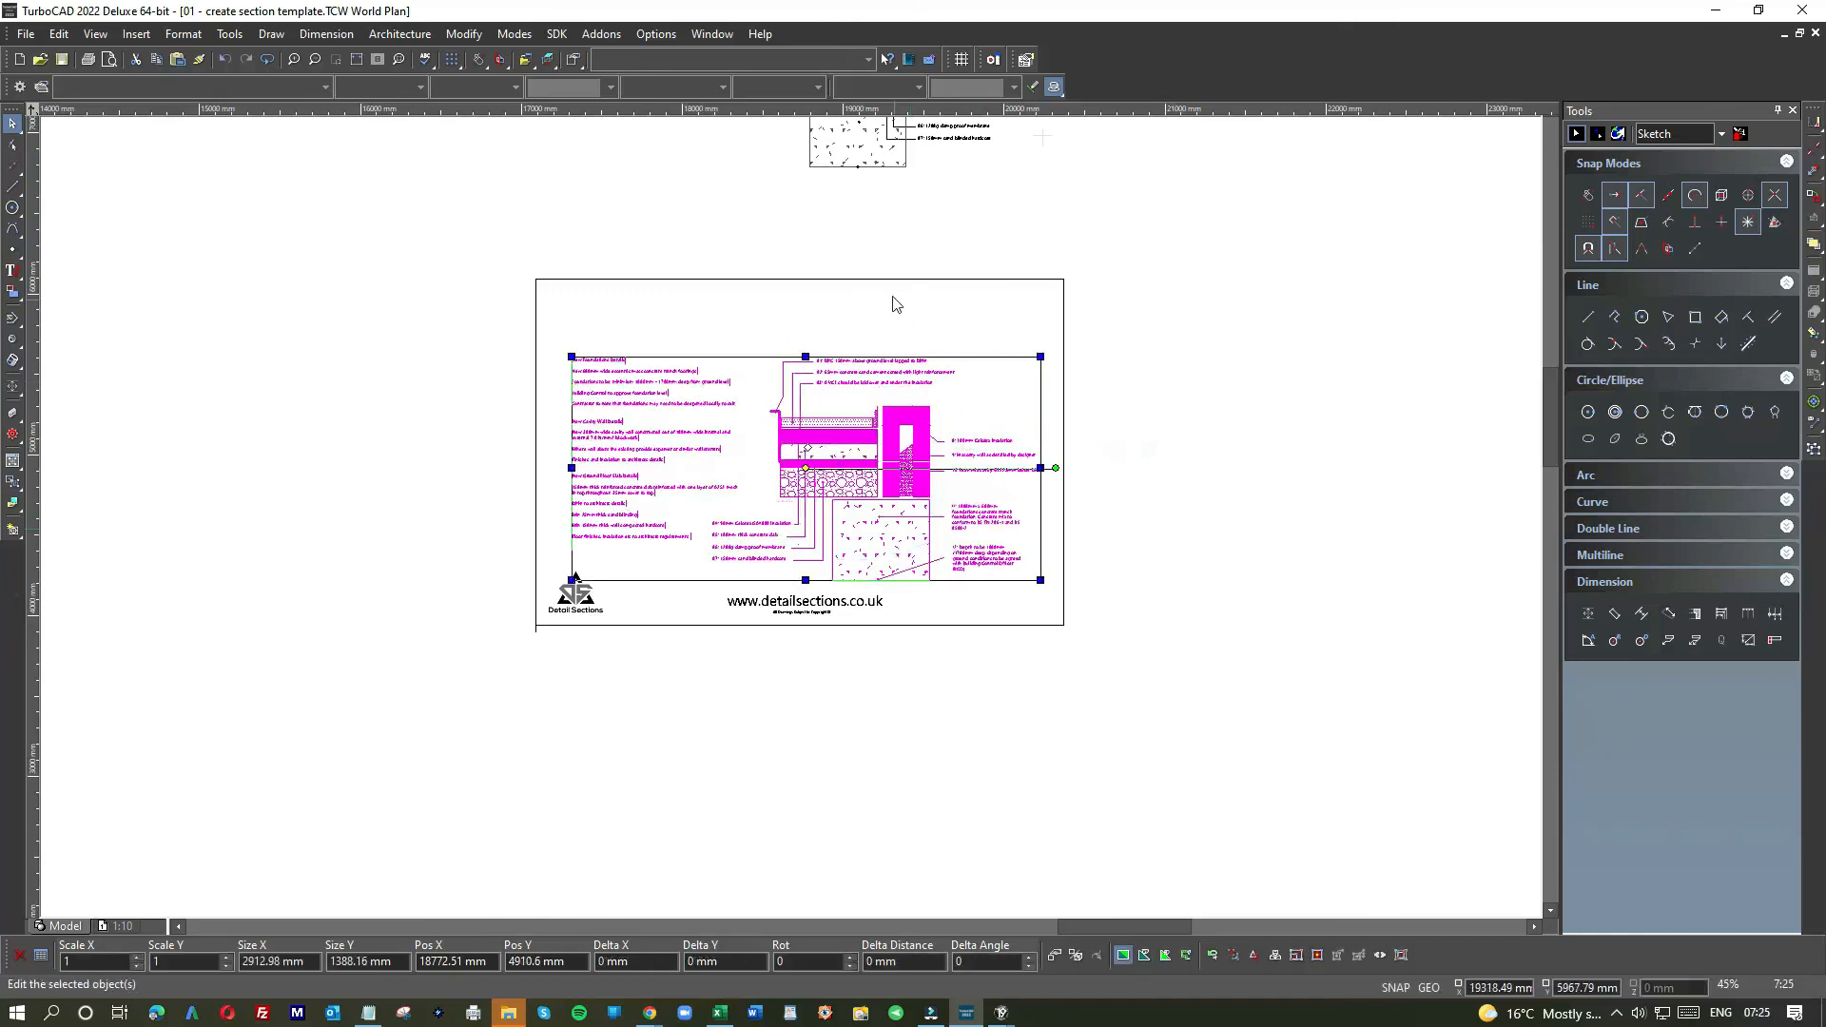
scroll(889, 290, "down", 1)
left_click(819, 484)
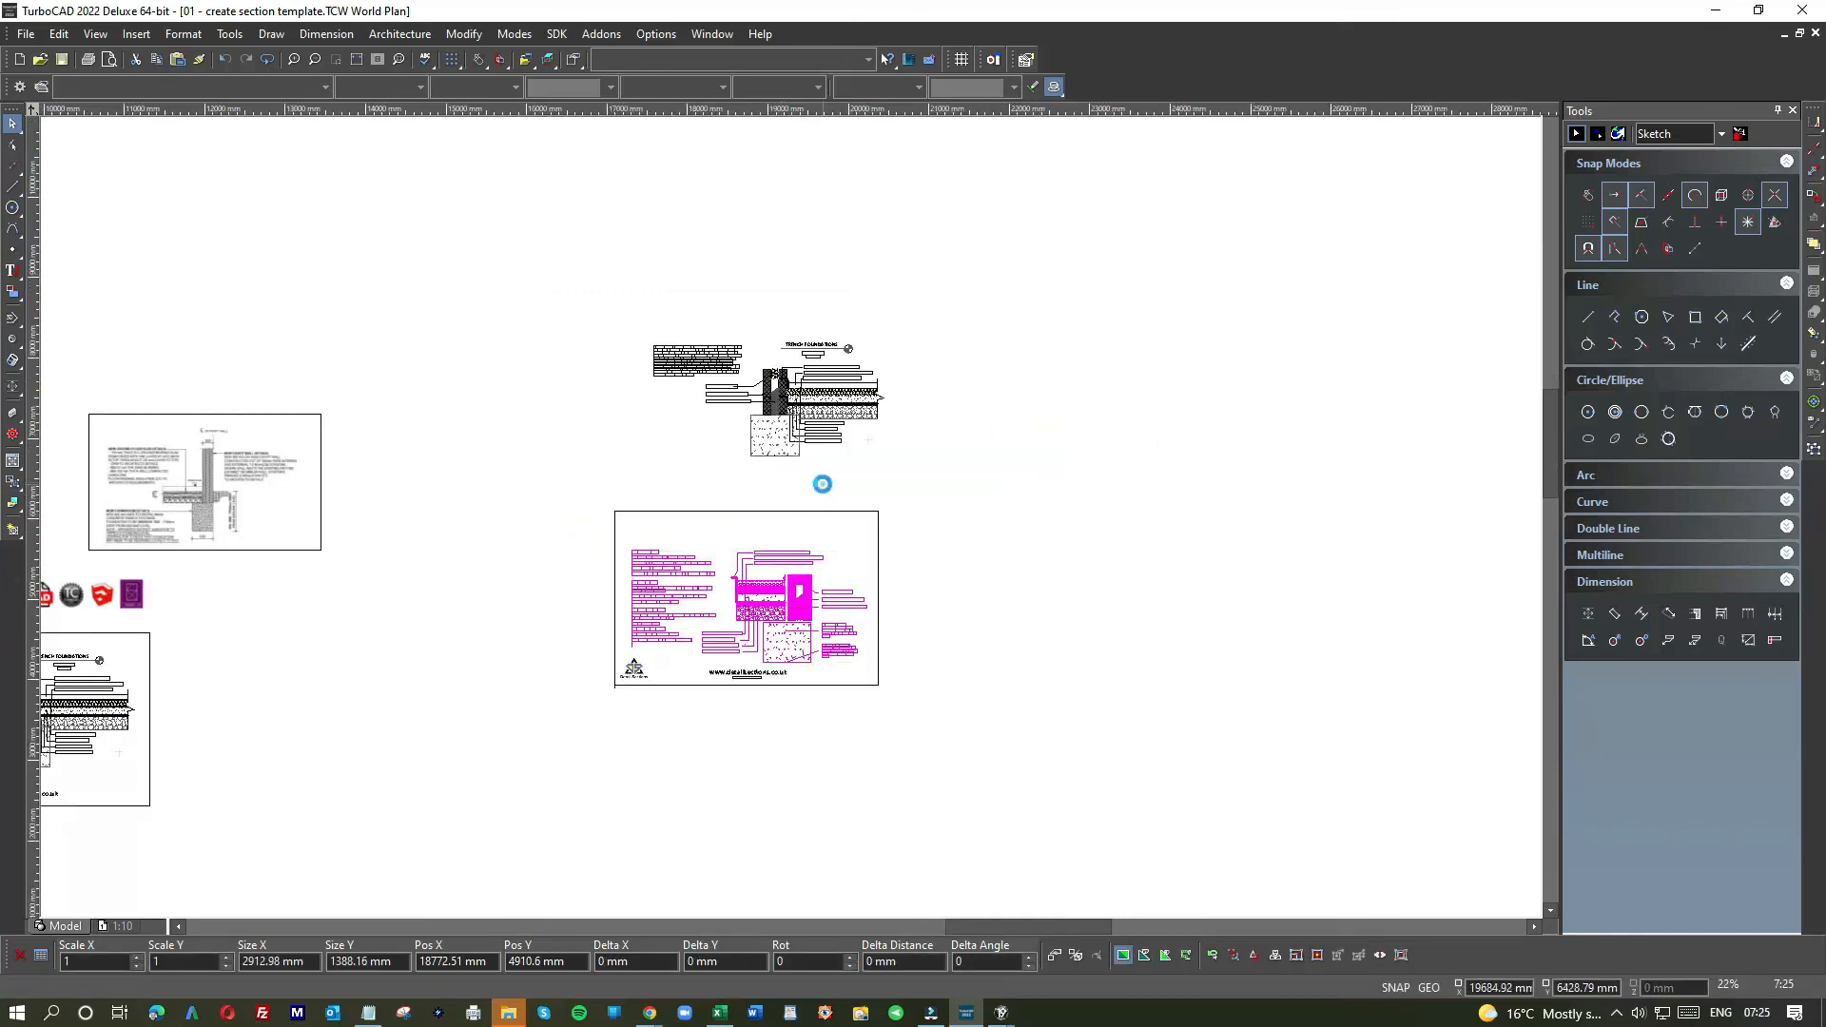
- Move the TRENCH FOUNDATIONS title with its underline and symbol from the original section into the space above the new detail
scroll(819, 481, "up", 1)
left_click_drag(731, 476, 903, 513)
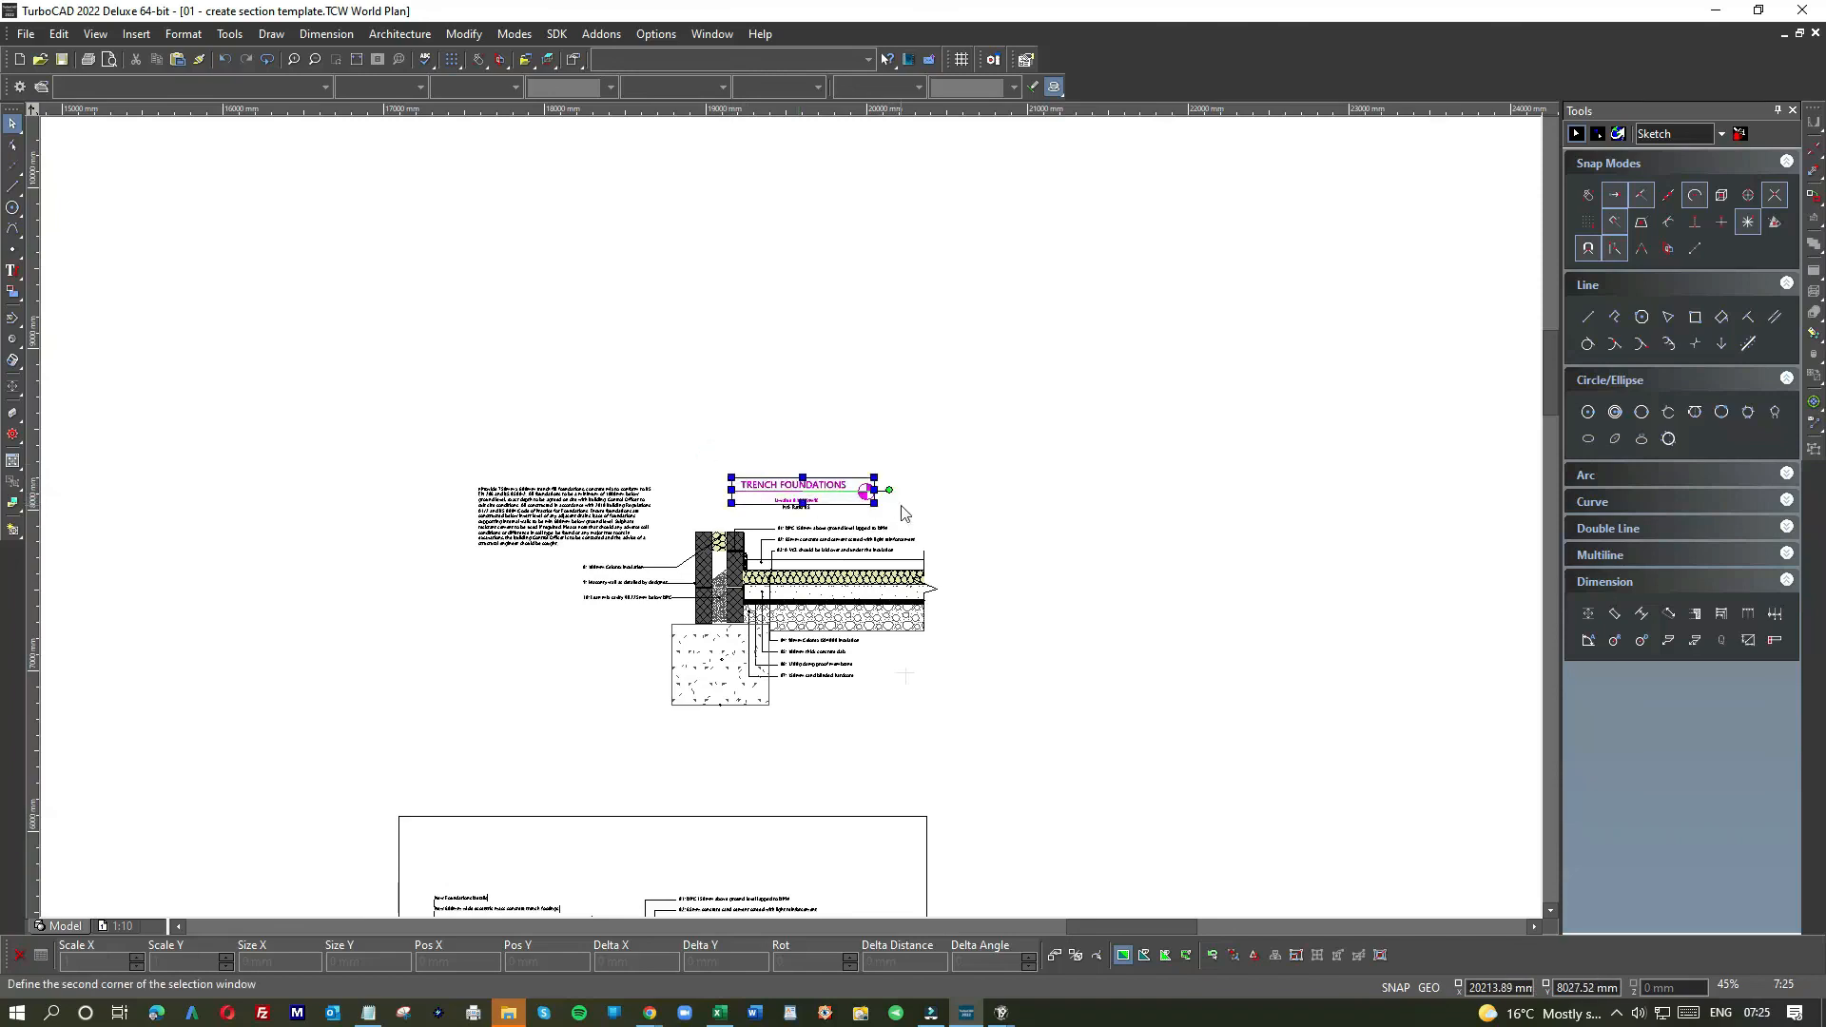
left_click(899, 504)
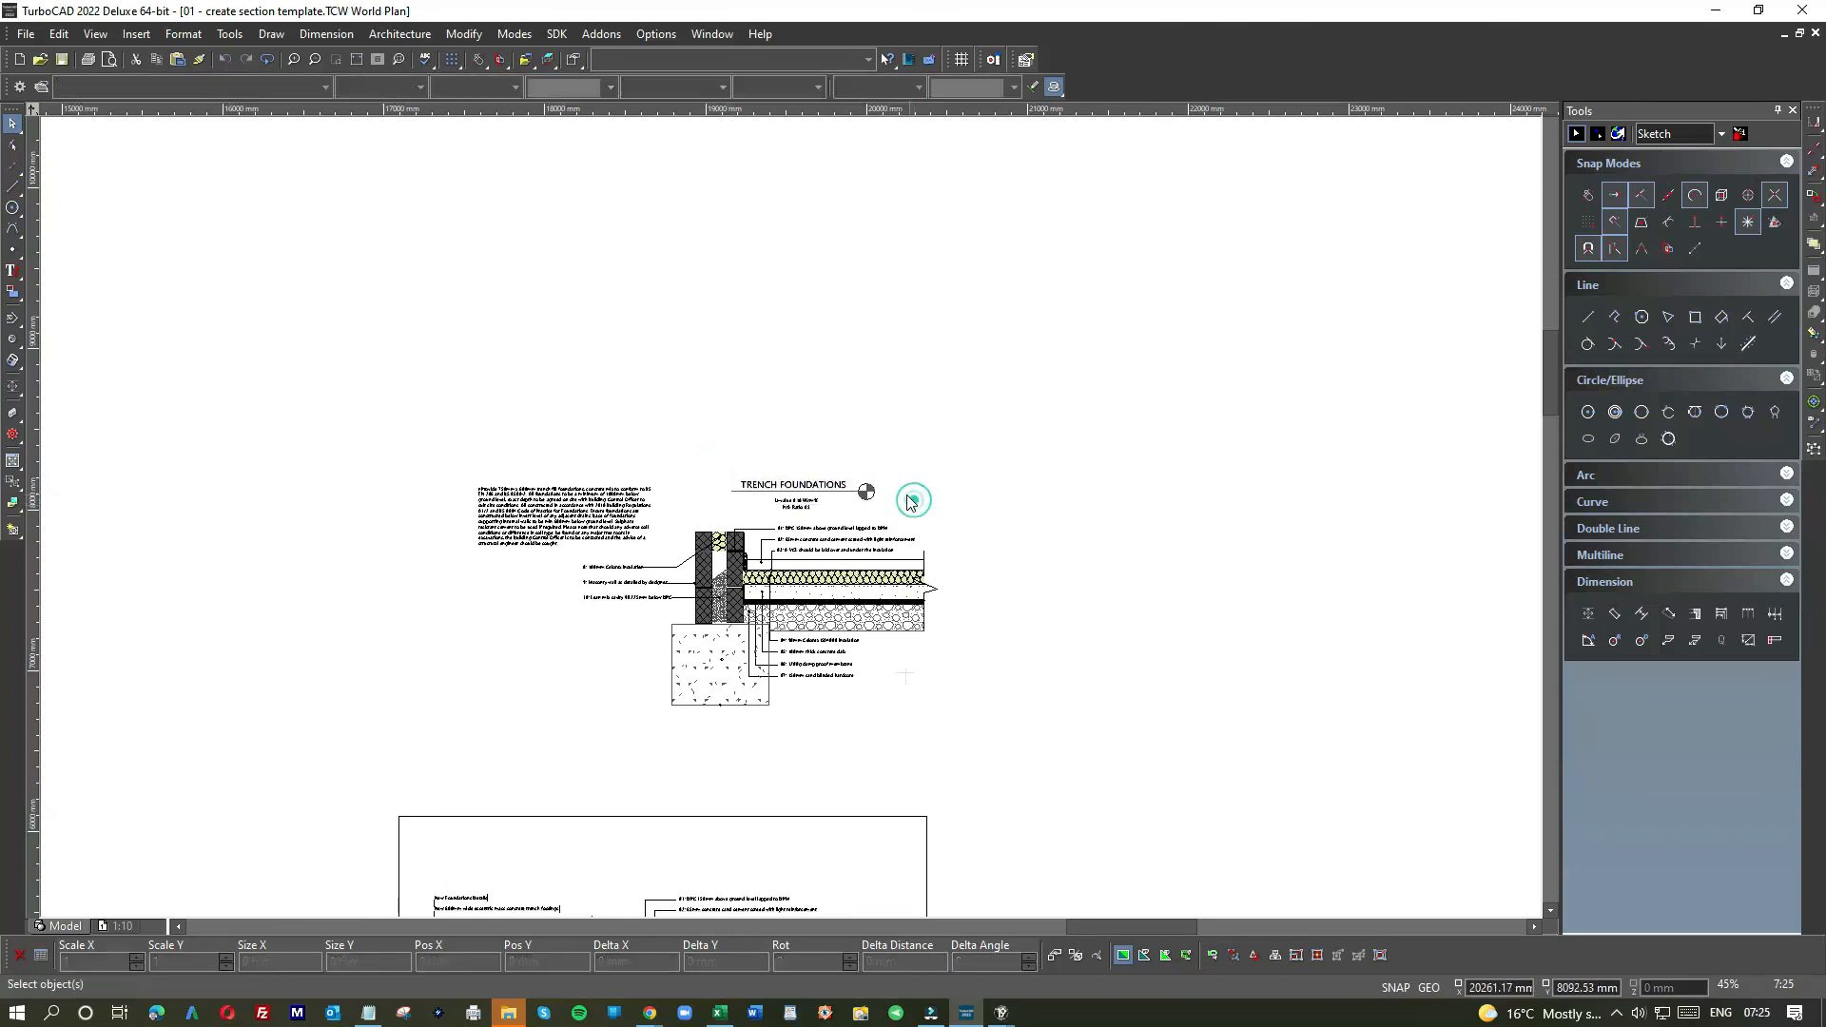
left_click(828, 466)
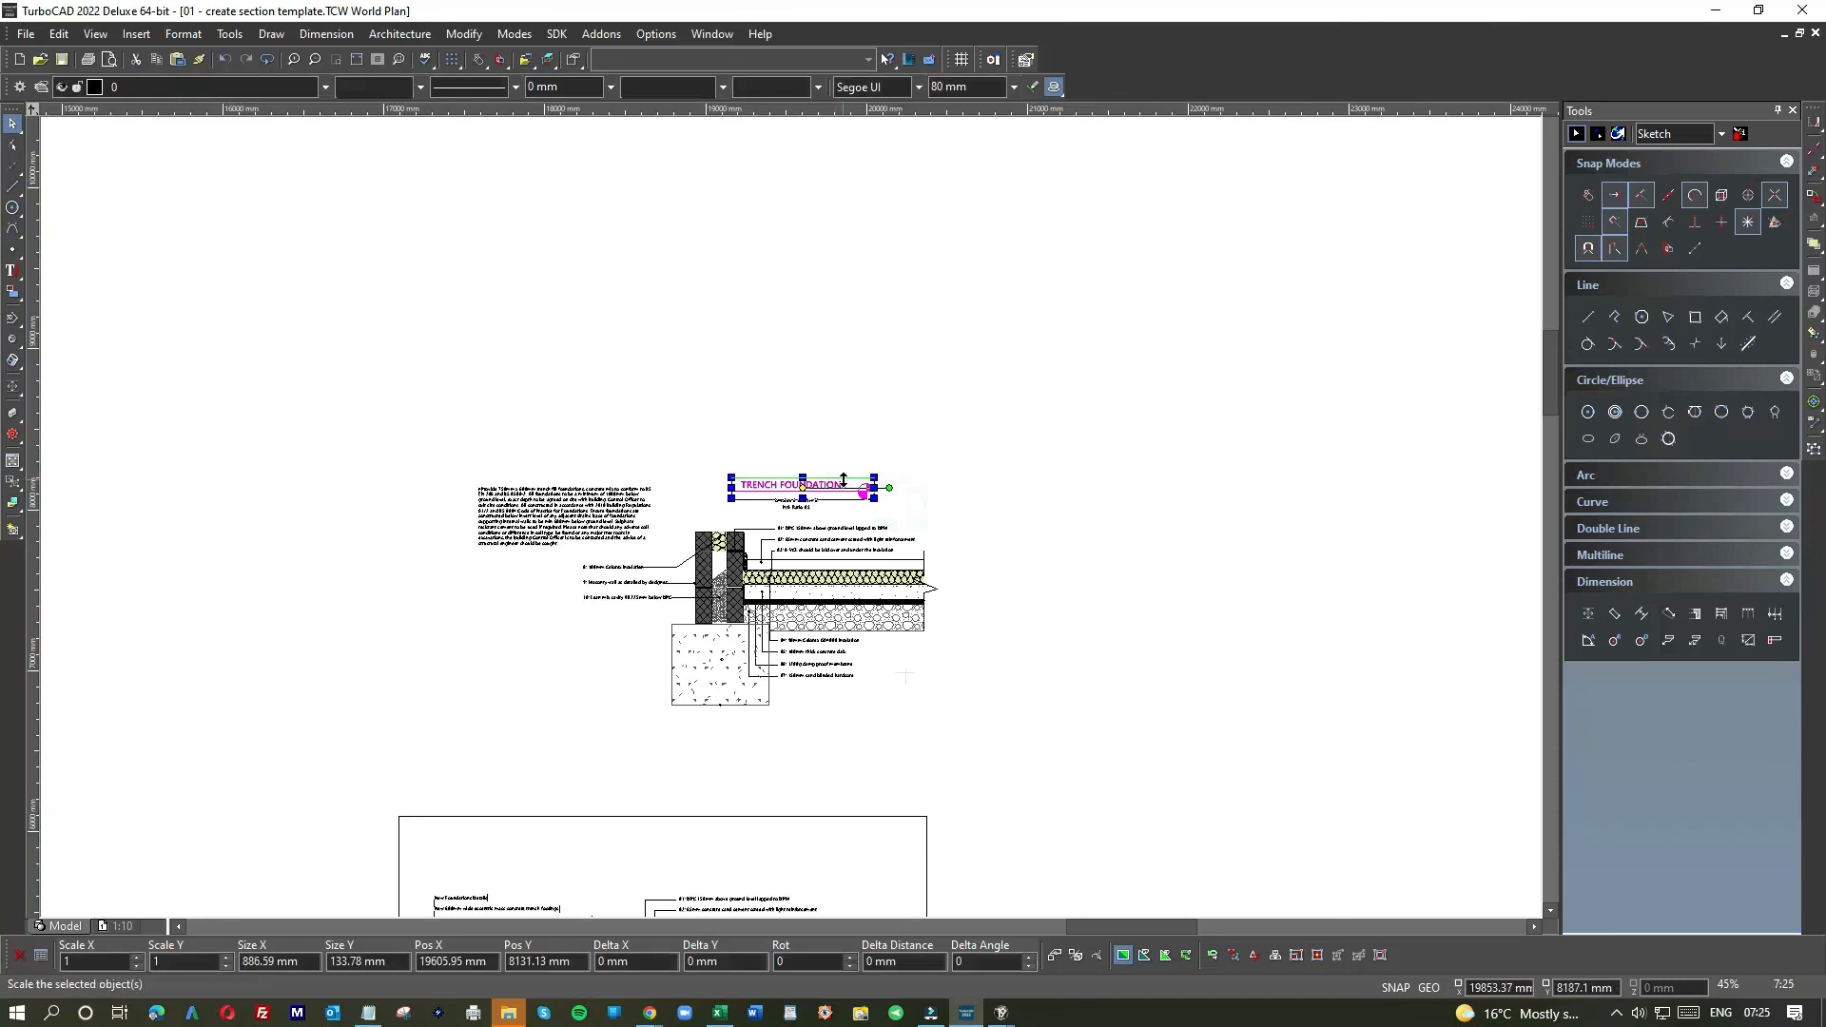
scroll(844, 480, "down", 3)
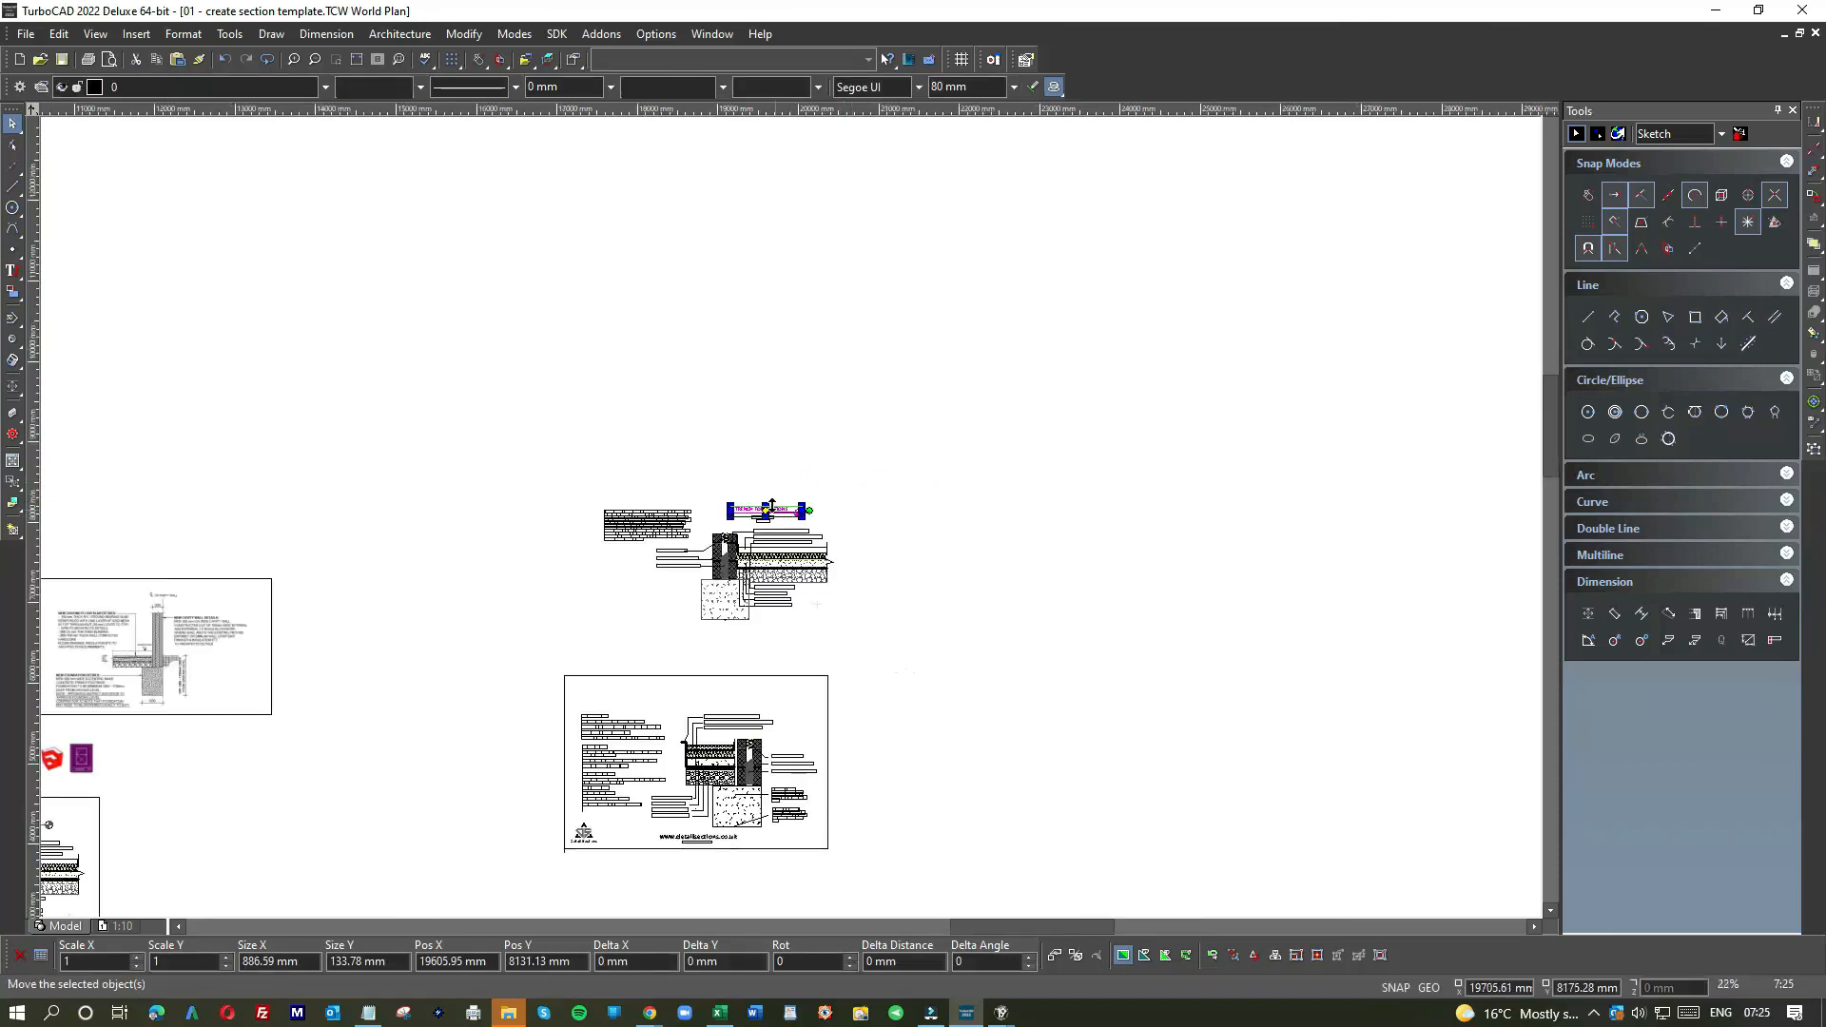
left_click_drag(773, 507, 715, 685)
- Draw a vertical guide line from the midpoint of the sheet border's top edge past its bottom edge and centre the TRENCH FOUNDATIONS title on it
scroll(715, 685, "up", 3)
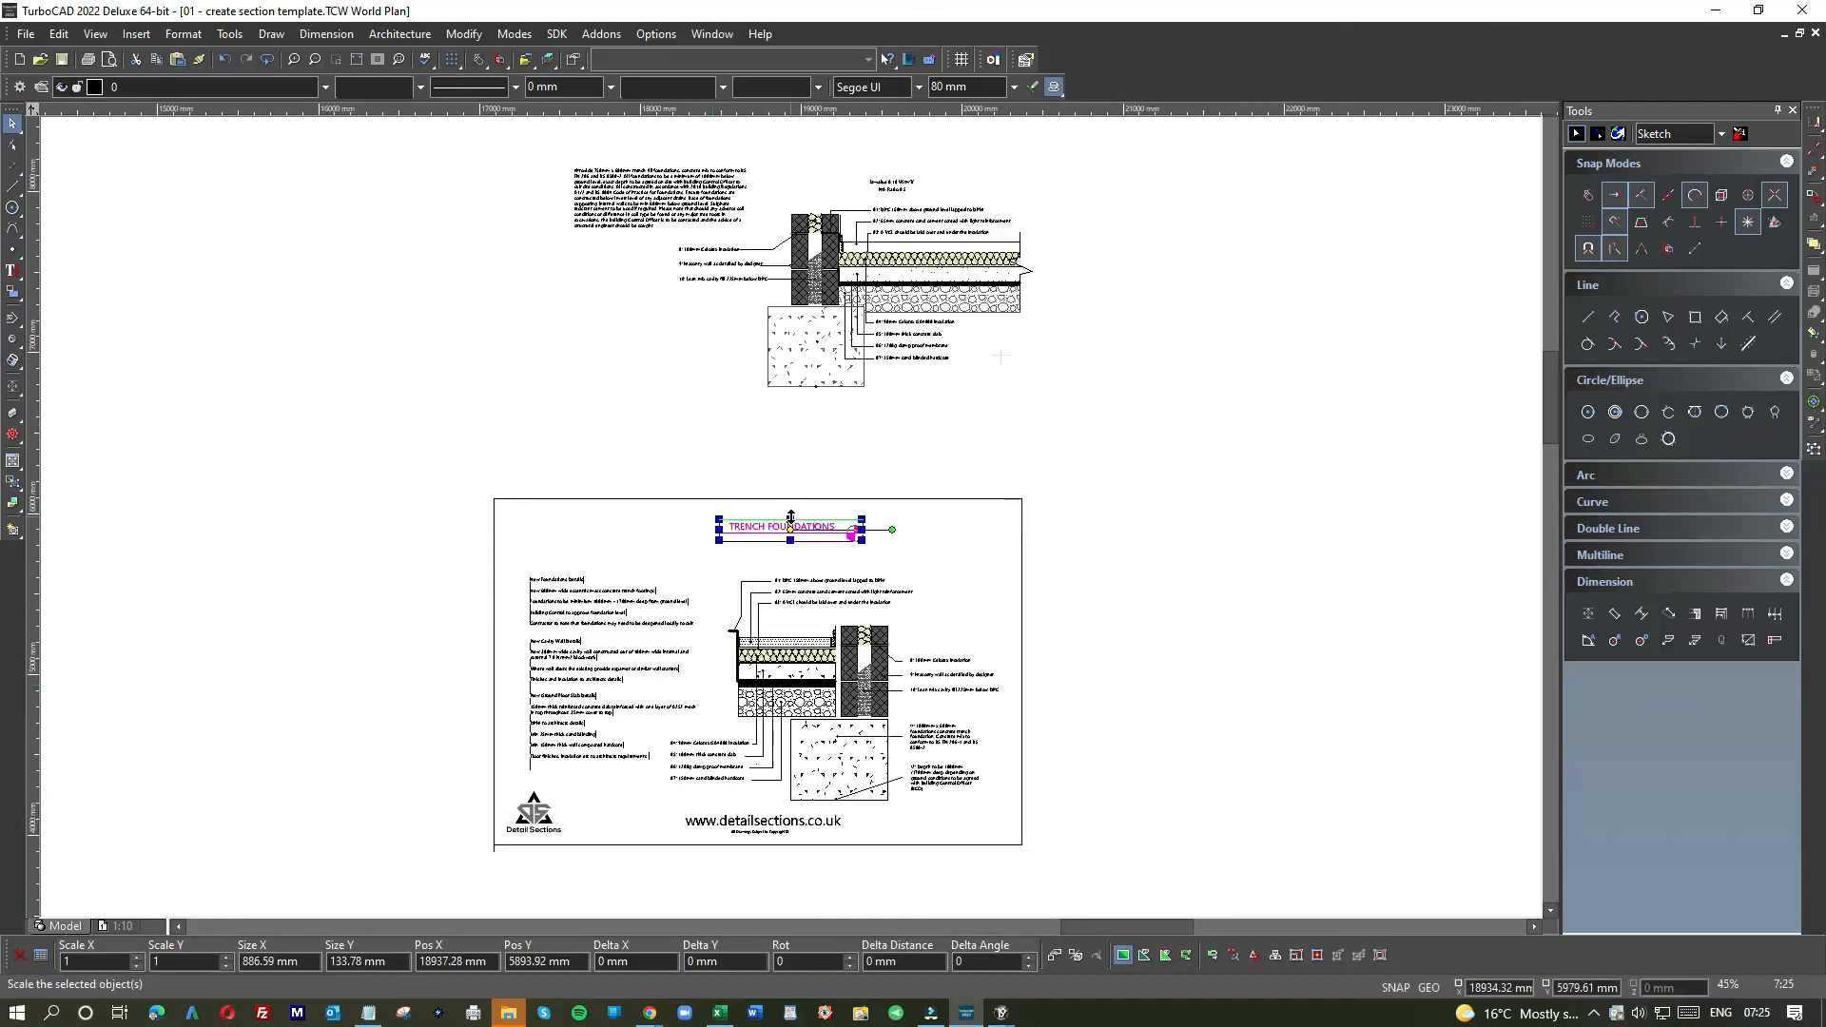
left_click(13, 191)
left_click(750, 499)
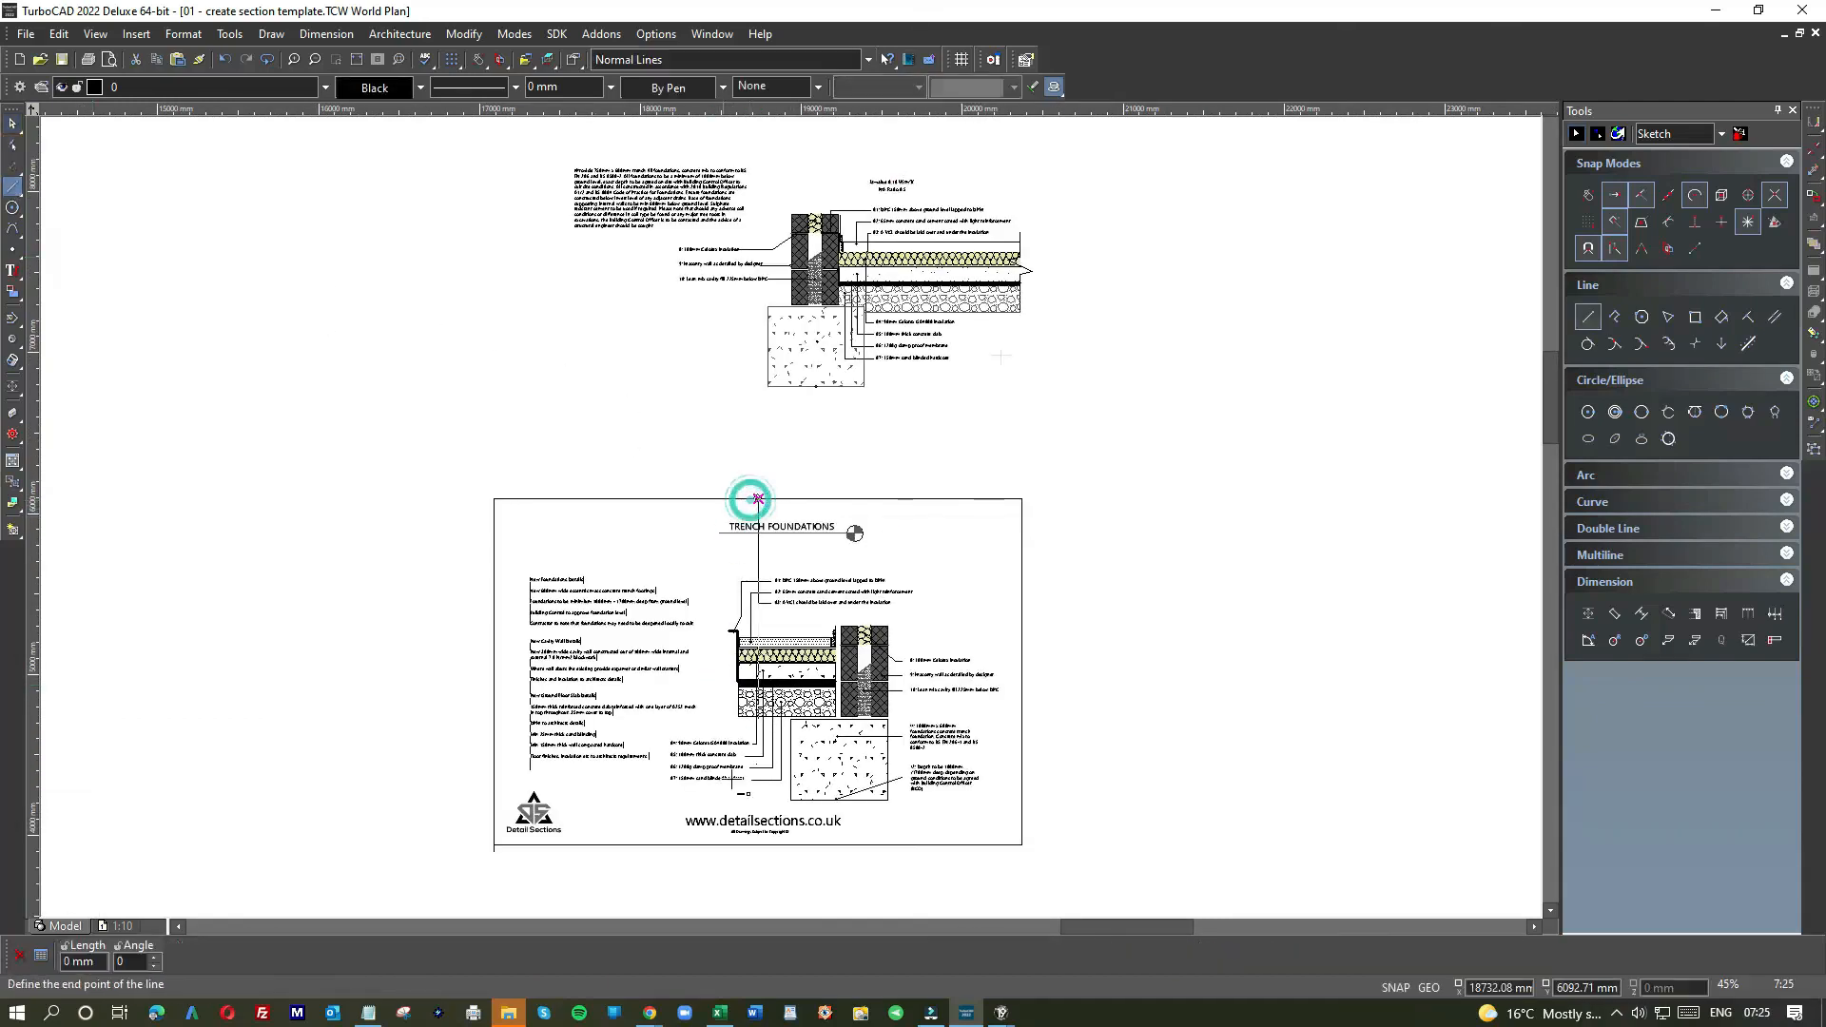
left_click(736, 879)
left_click(12, 123)
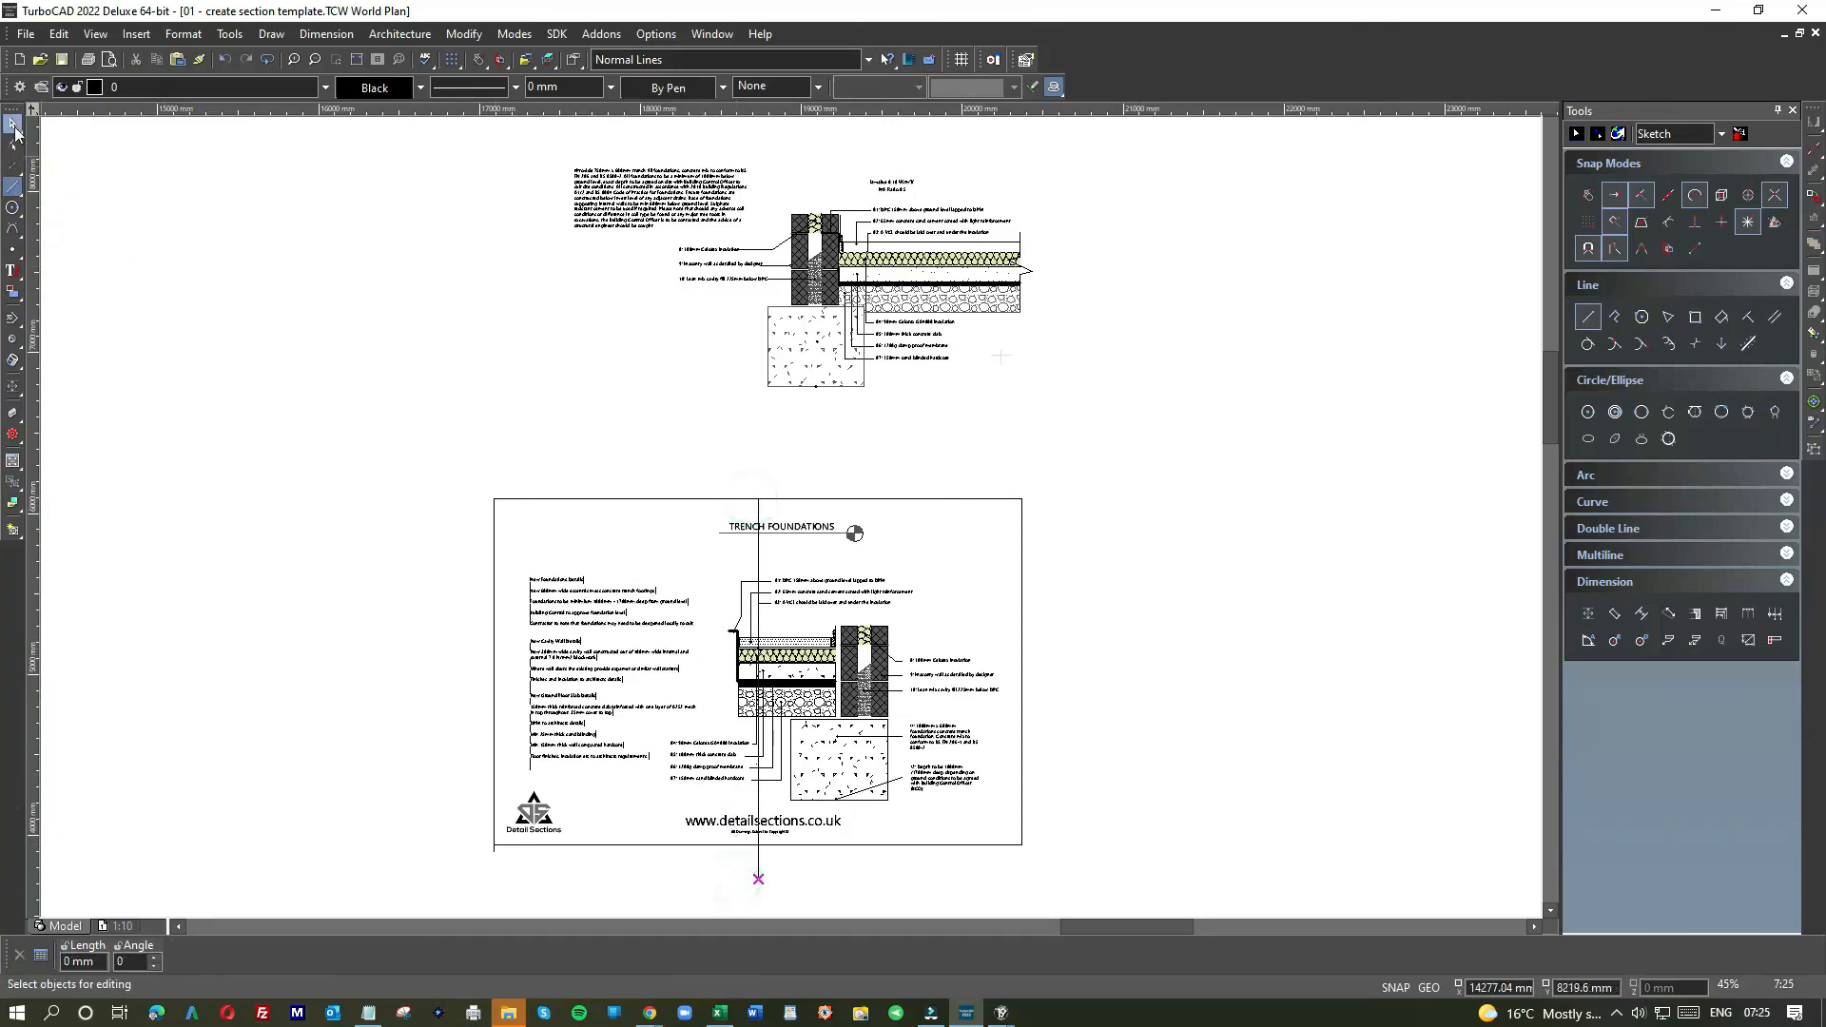
scroll(776, 527, "up", 1)
left_click_drag(651, 495, 851, 541)
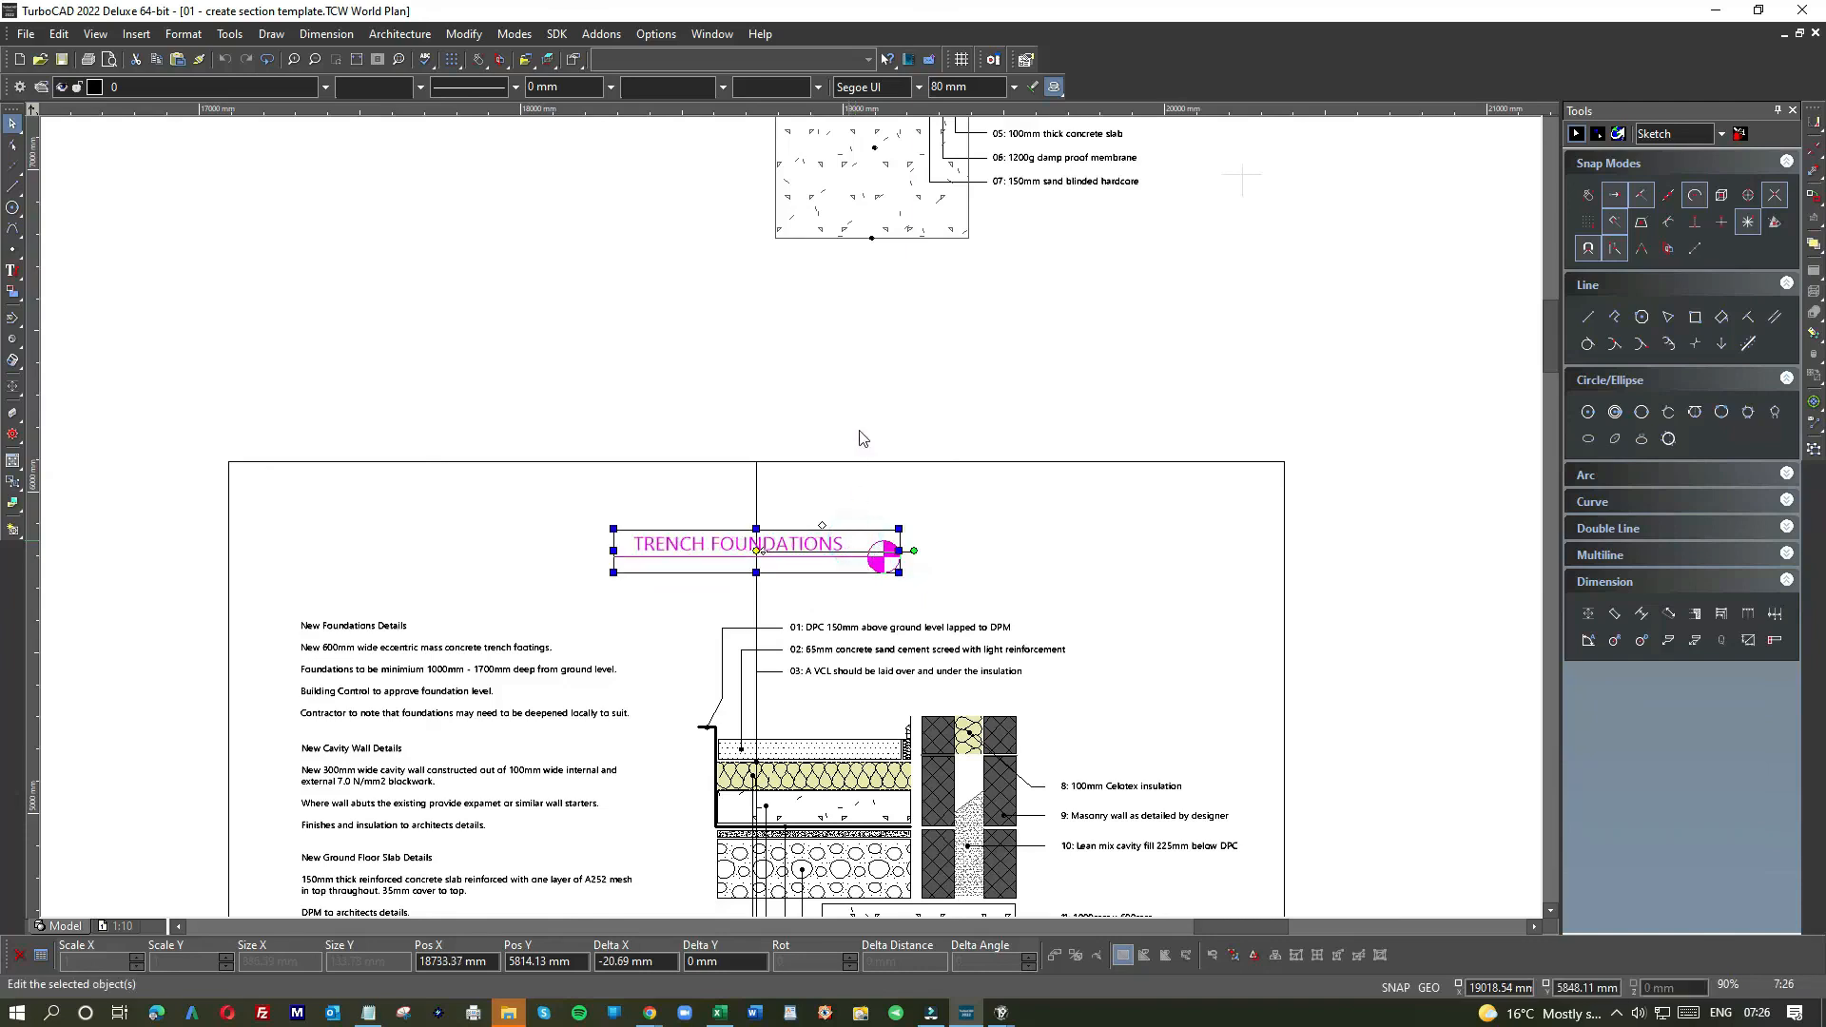
- Change the TRENCH FOUNDATIONS title text to ECCENTRIC FOUNDATIONS
left_click(859, 397)
left_click(807, 544)
left_click(805, 535)
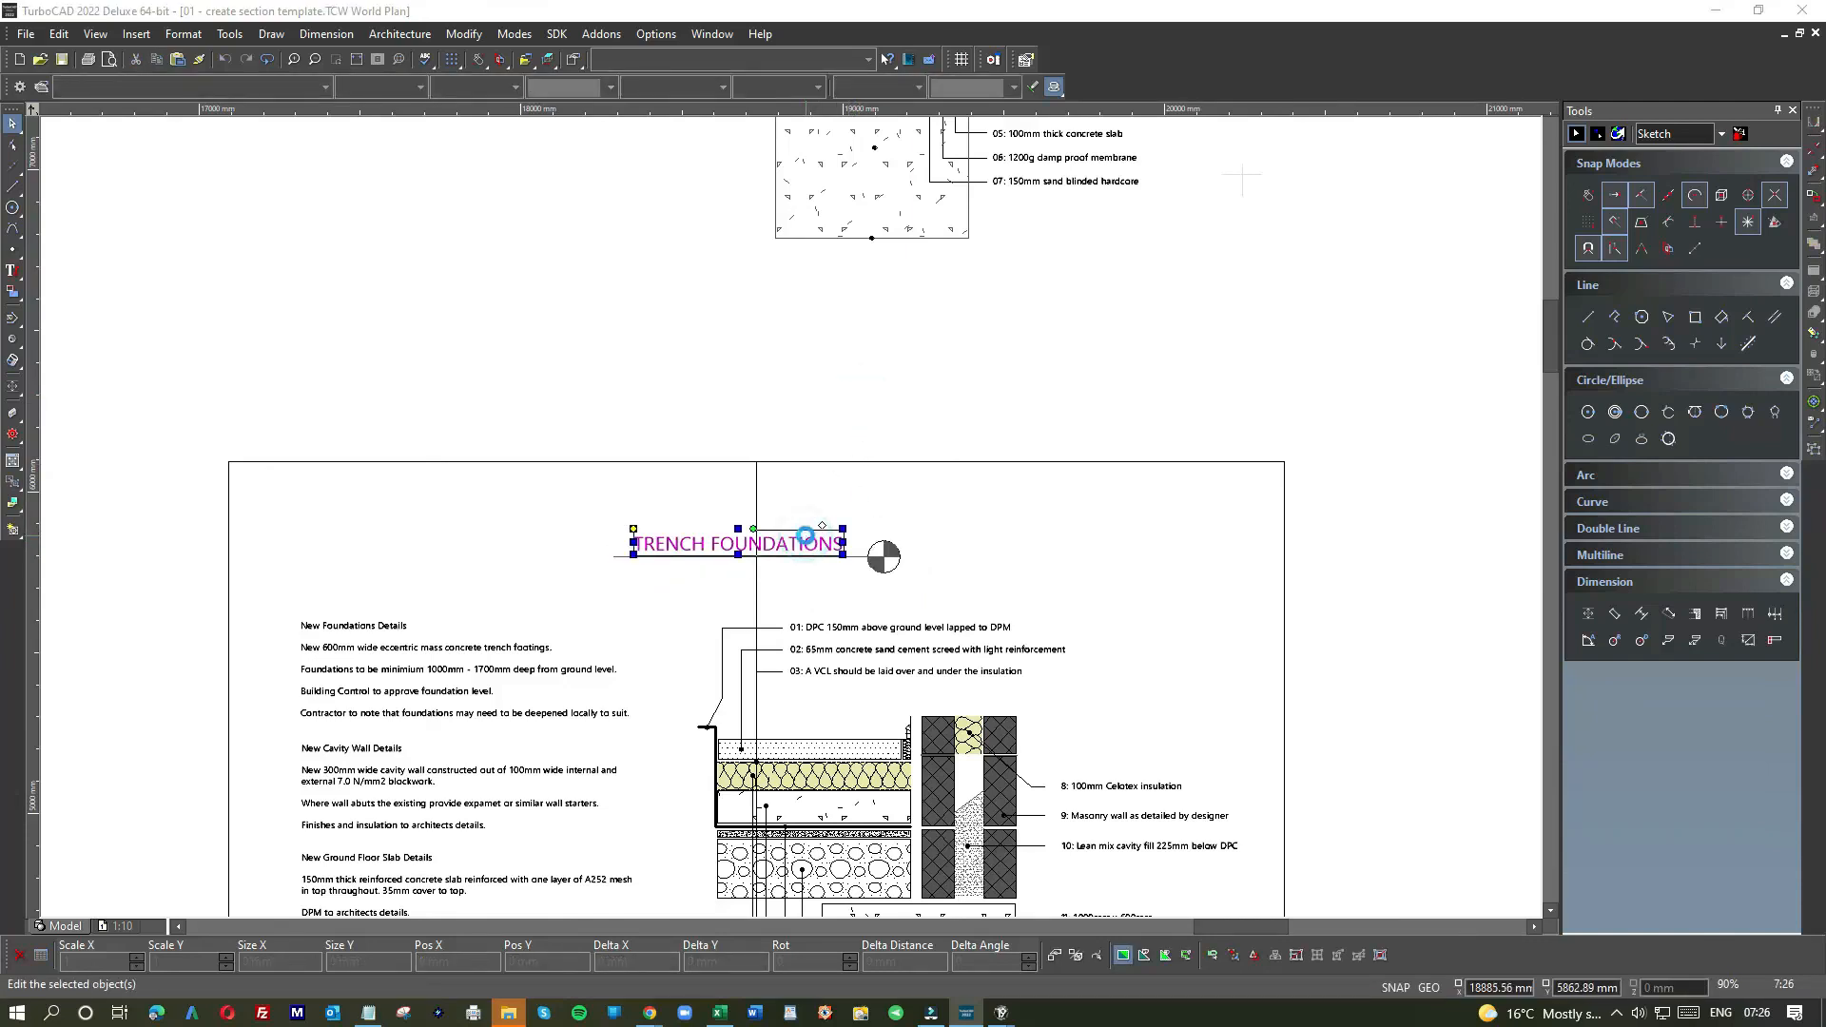
left_click(954, 364)
double_click(953, 364)
type("ECCENTRIC FOUNDATIONS")
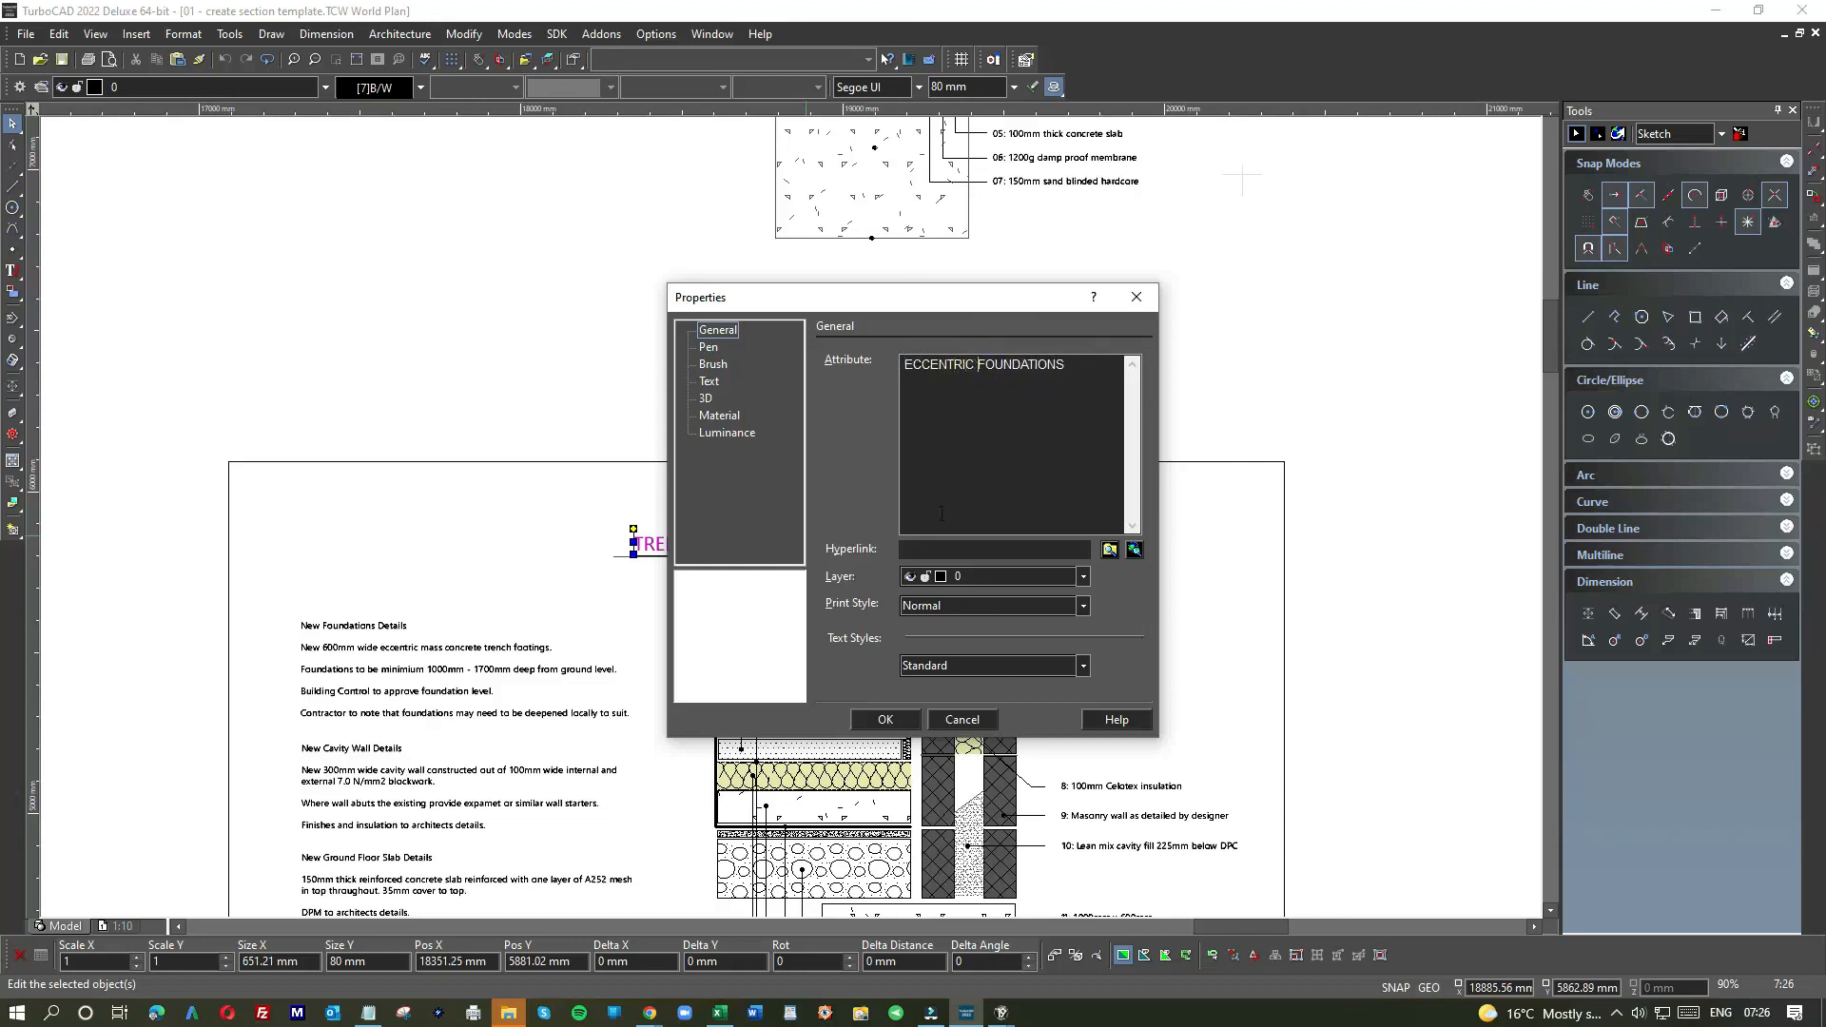
left_click(903, 721)
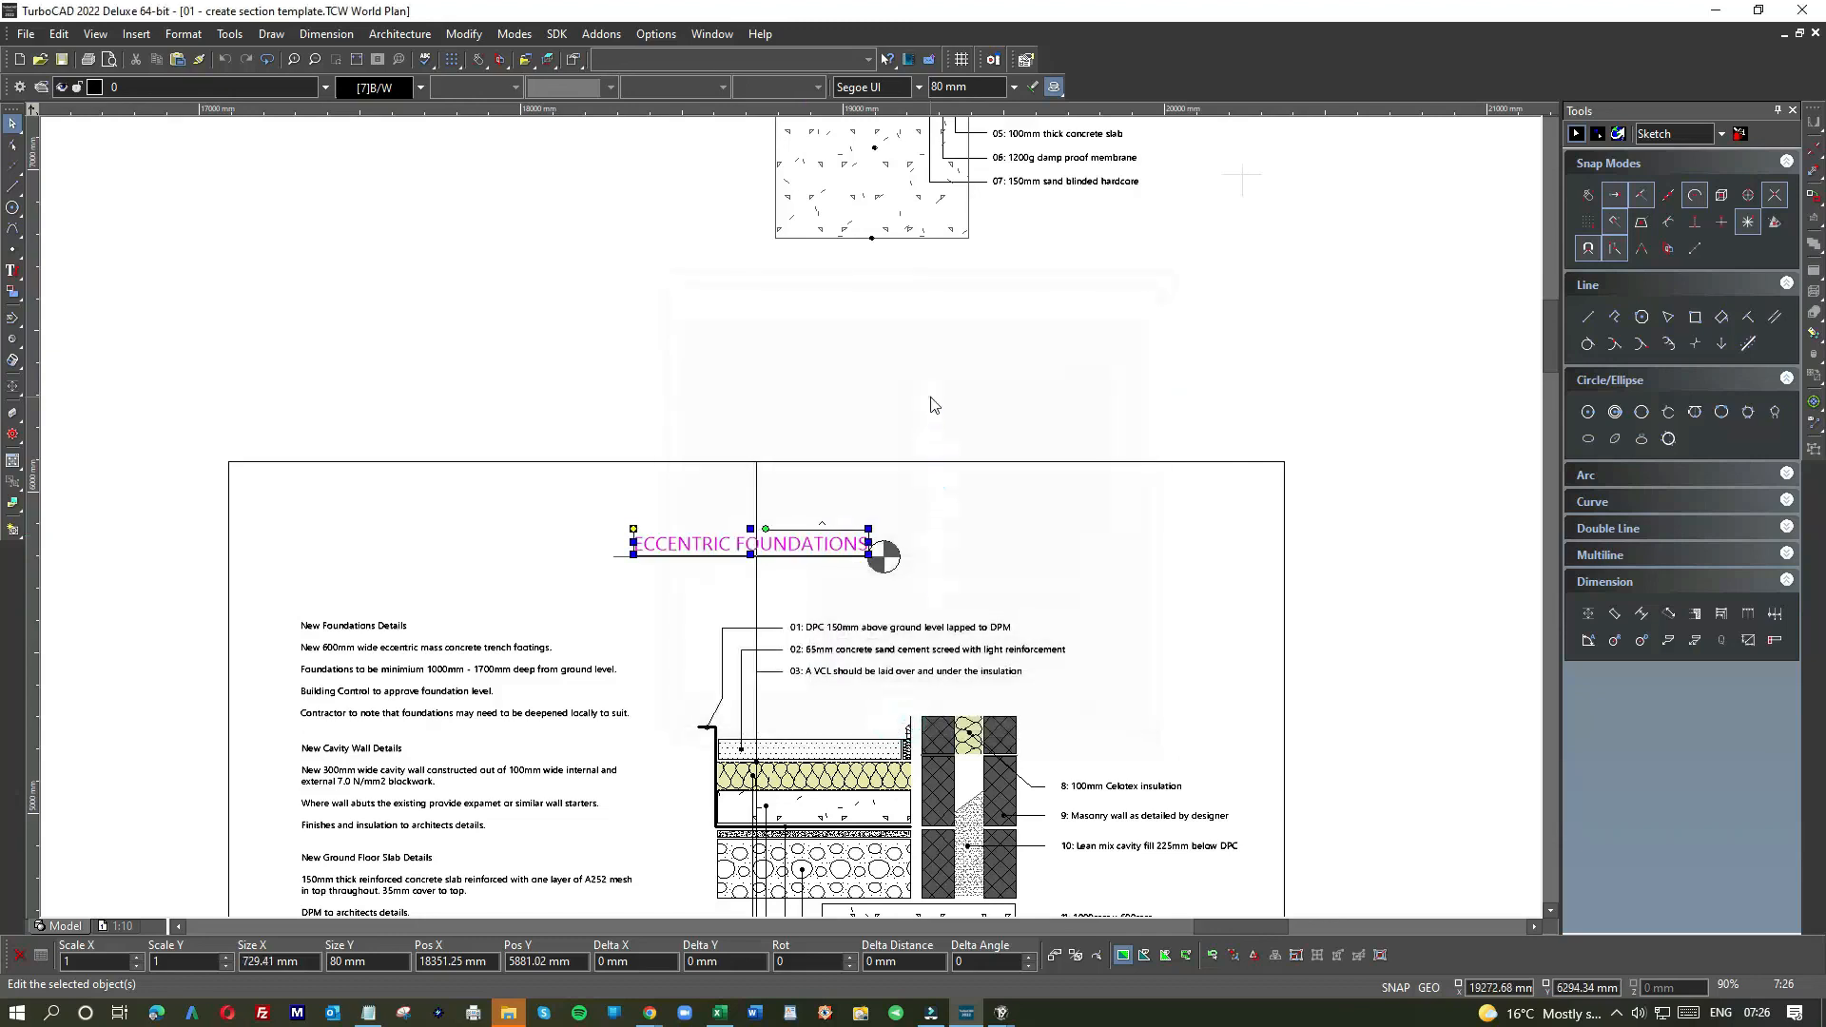
left_click(743, 588)
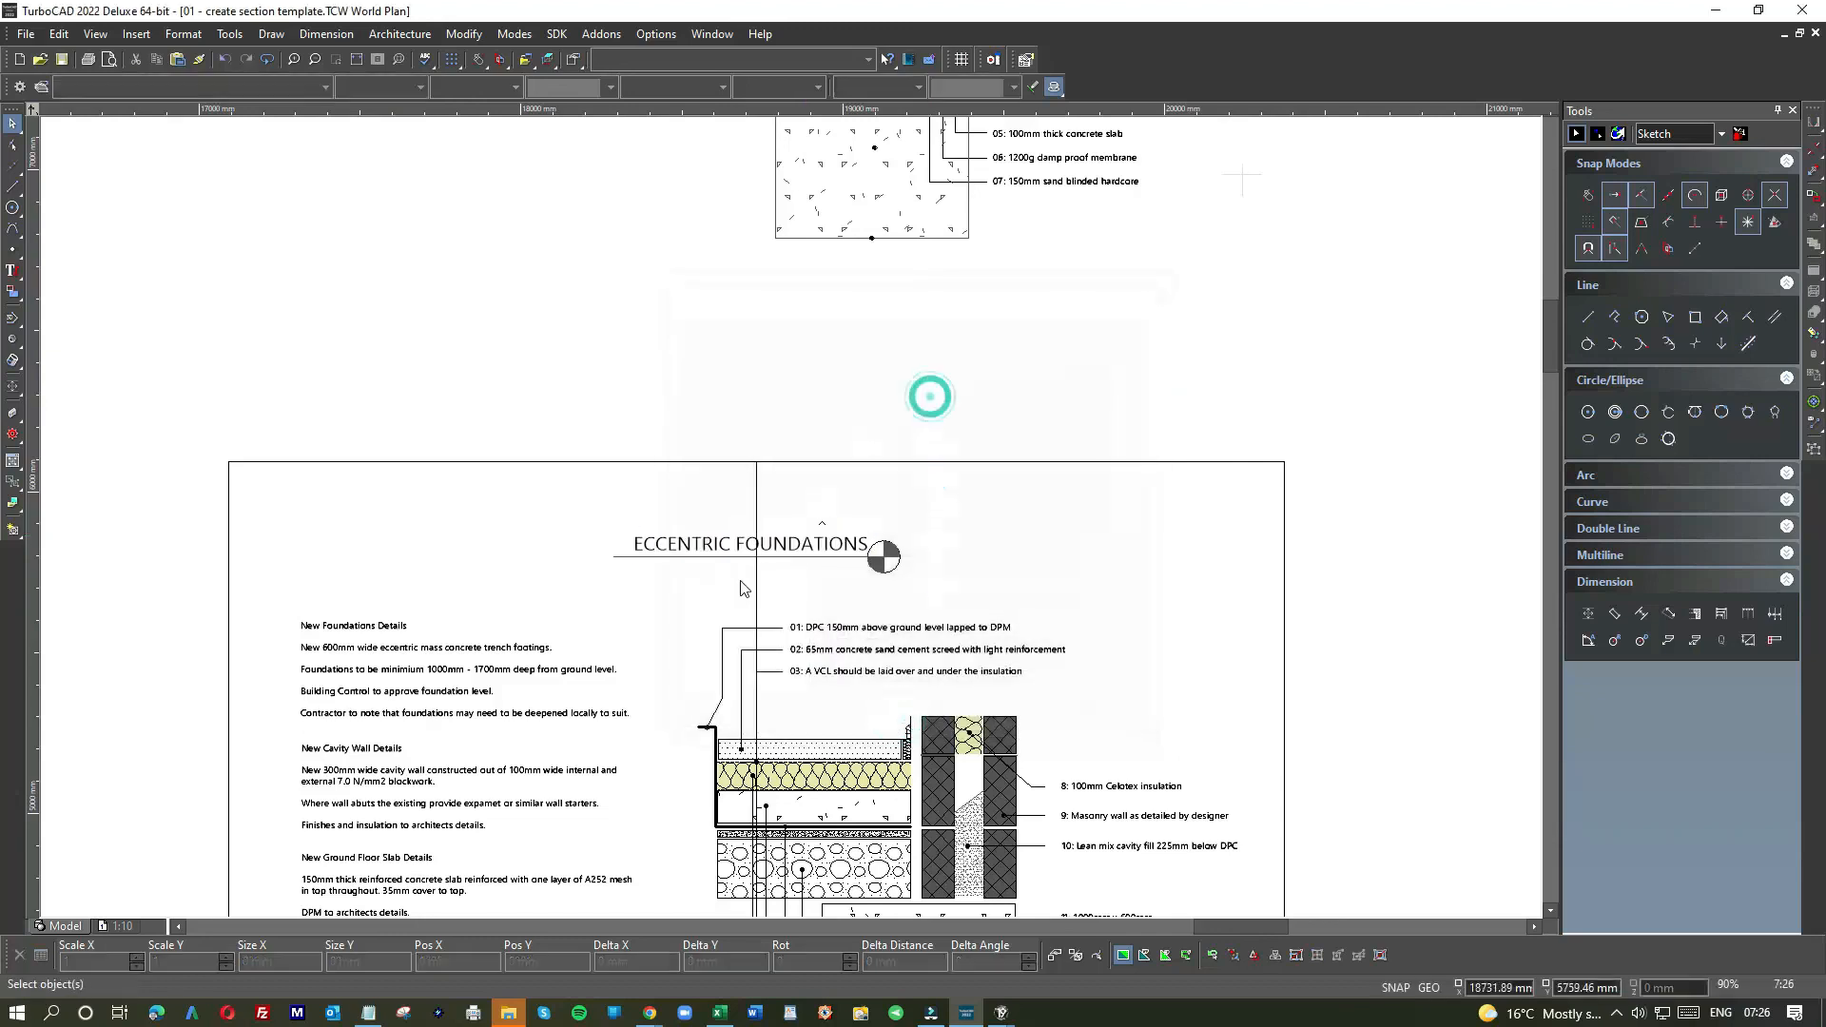
- Move the ECCENTRIC FOUNDATIONS text about 21 mm right and 12 mm up above its underline
left_click(773, 542)
left_click(783, 542)
left_click(787, 541)
left_click(796, 428)
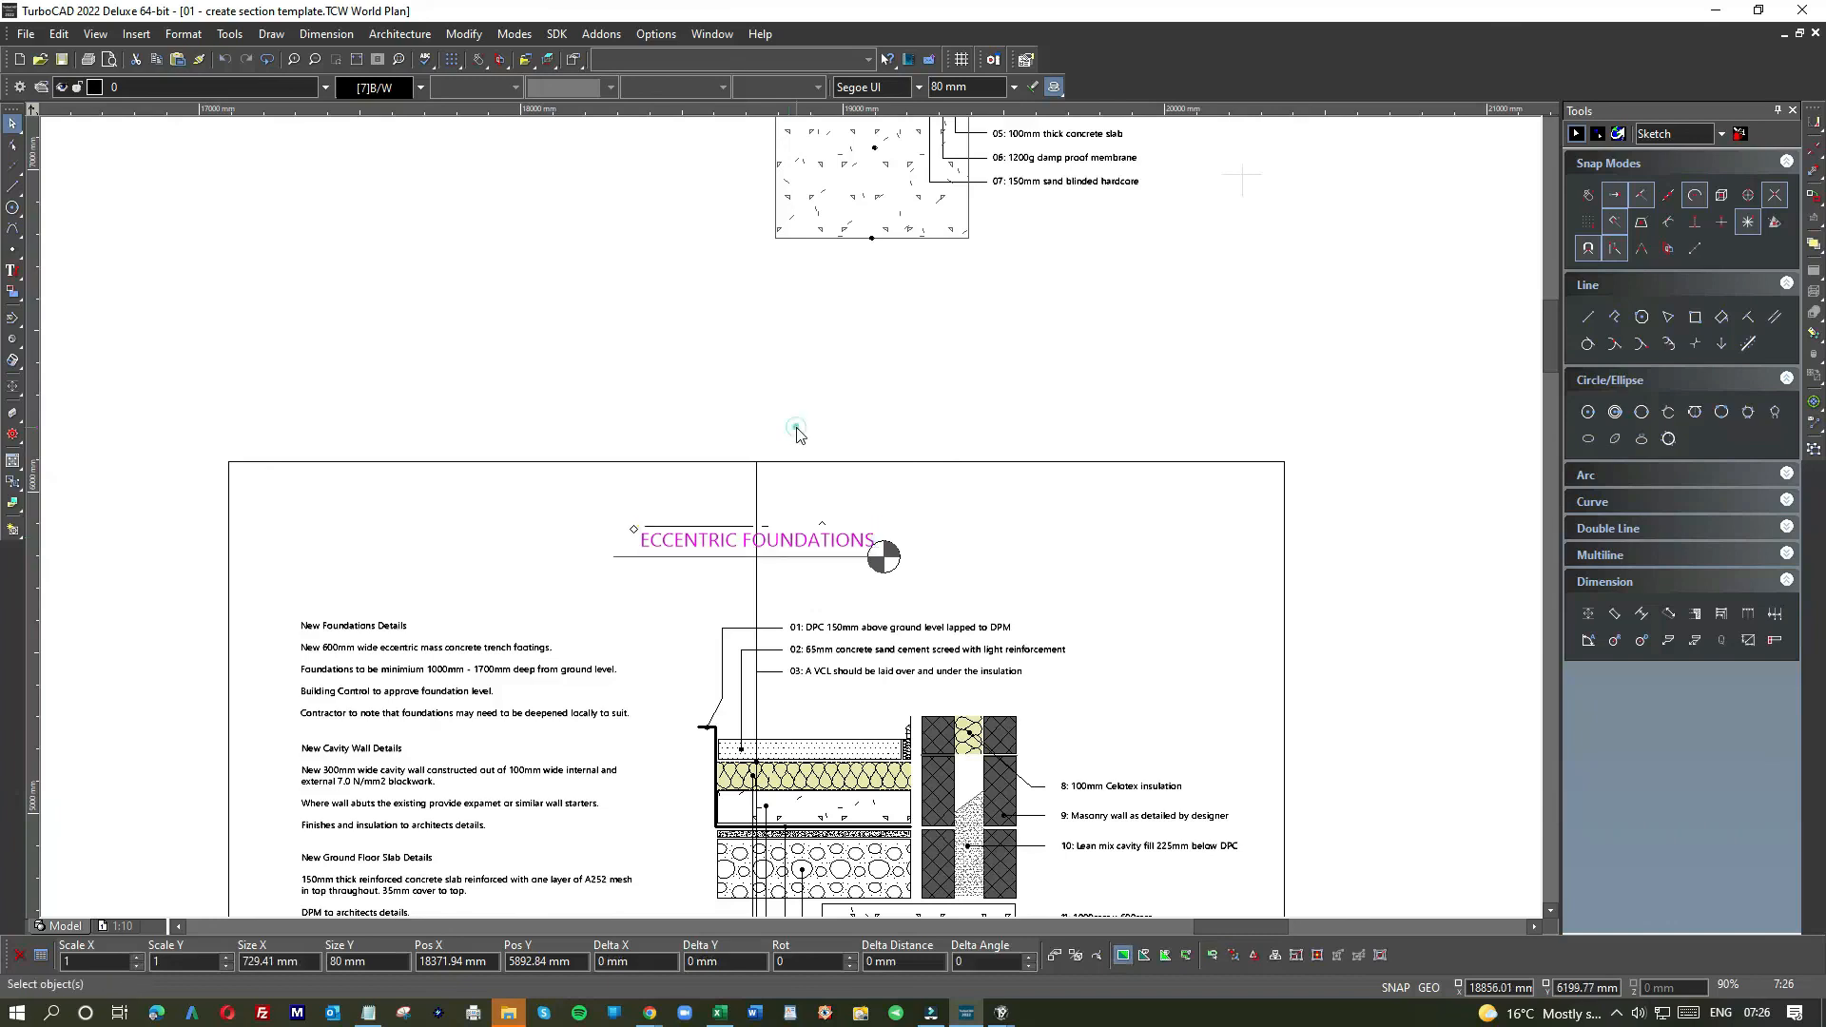
- Shift the title's underline and round section symbol together to the right, clear of the end of the title text
left_click(884, 566)
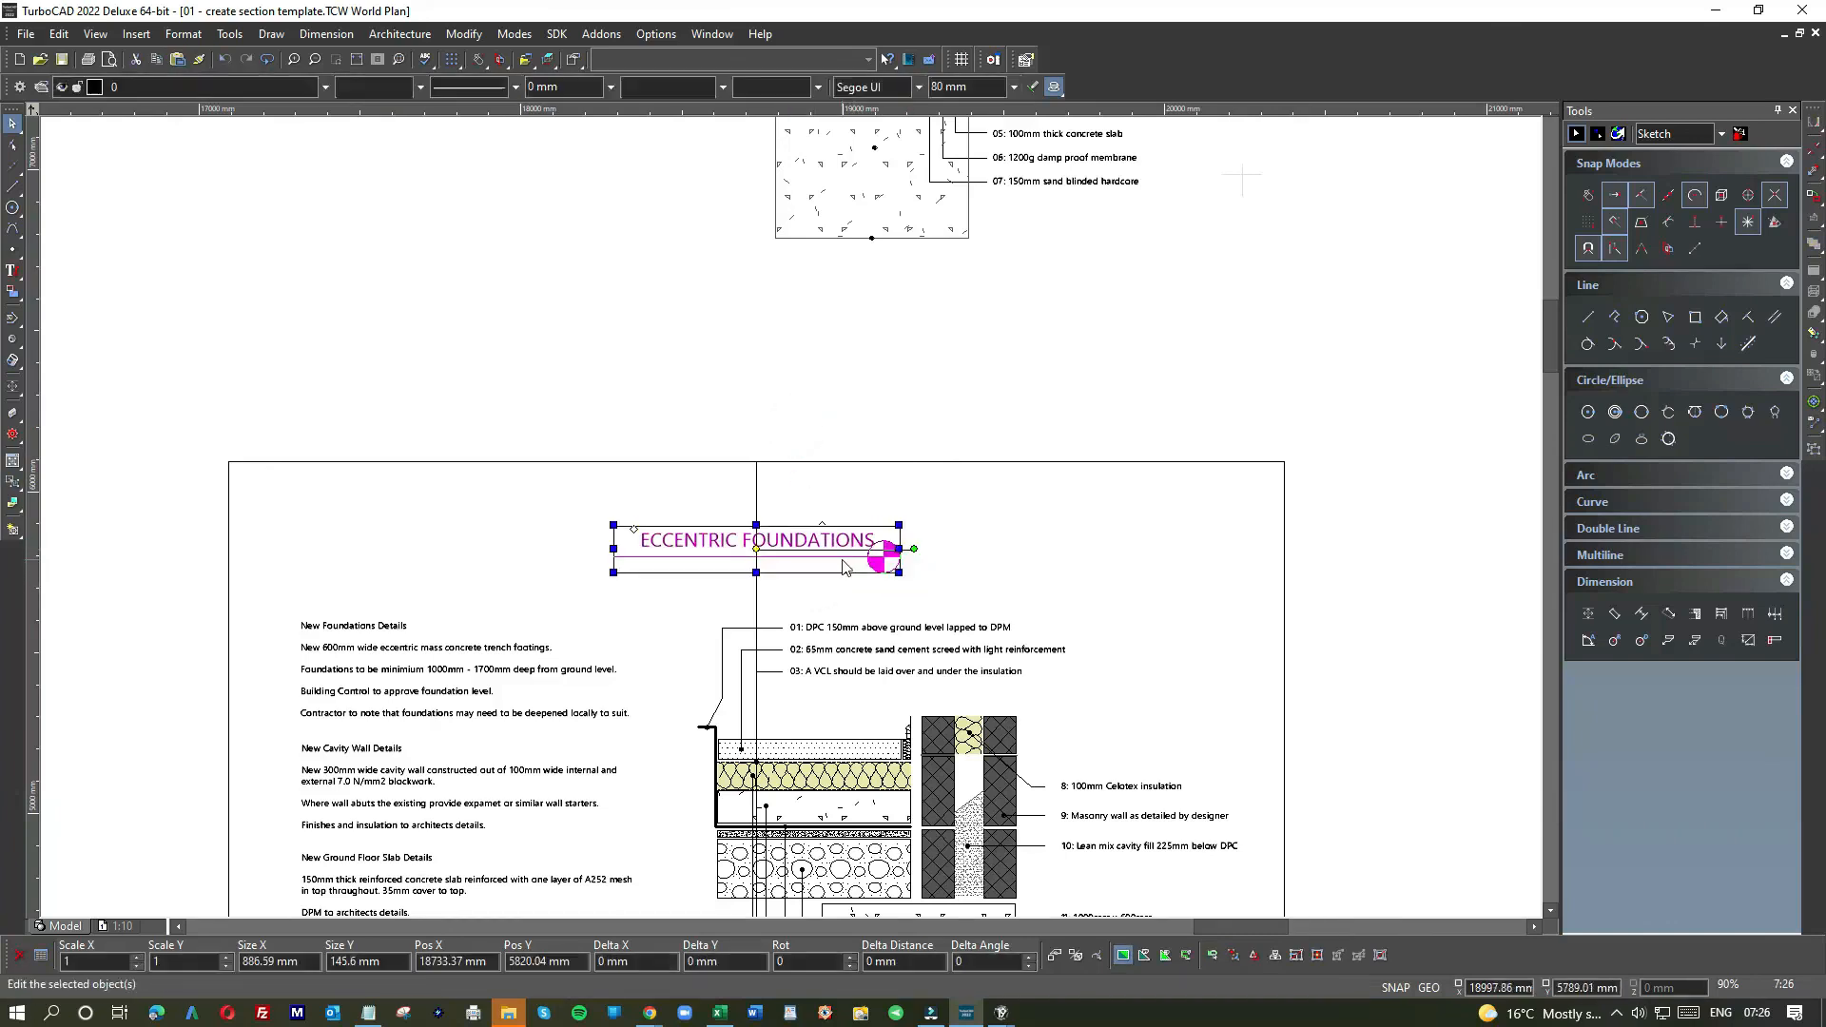
left_click(867, 414)
left_click_drag(844, 562, 882, 564)
left_click(880, 433)
- Stretch the left end of the title underline outwards past the start of the text, making the line about 1007 mm long
left_click(895, 556)
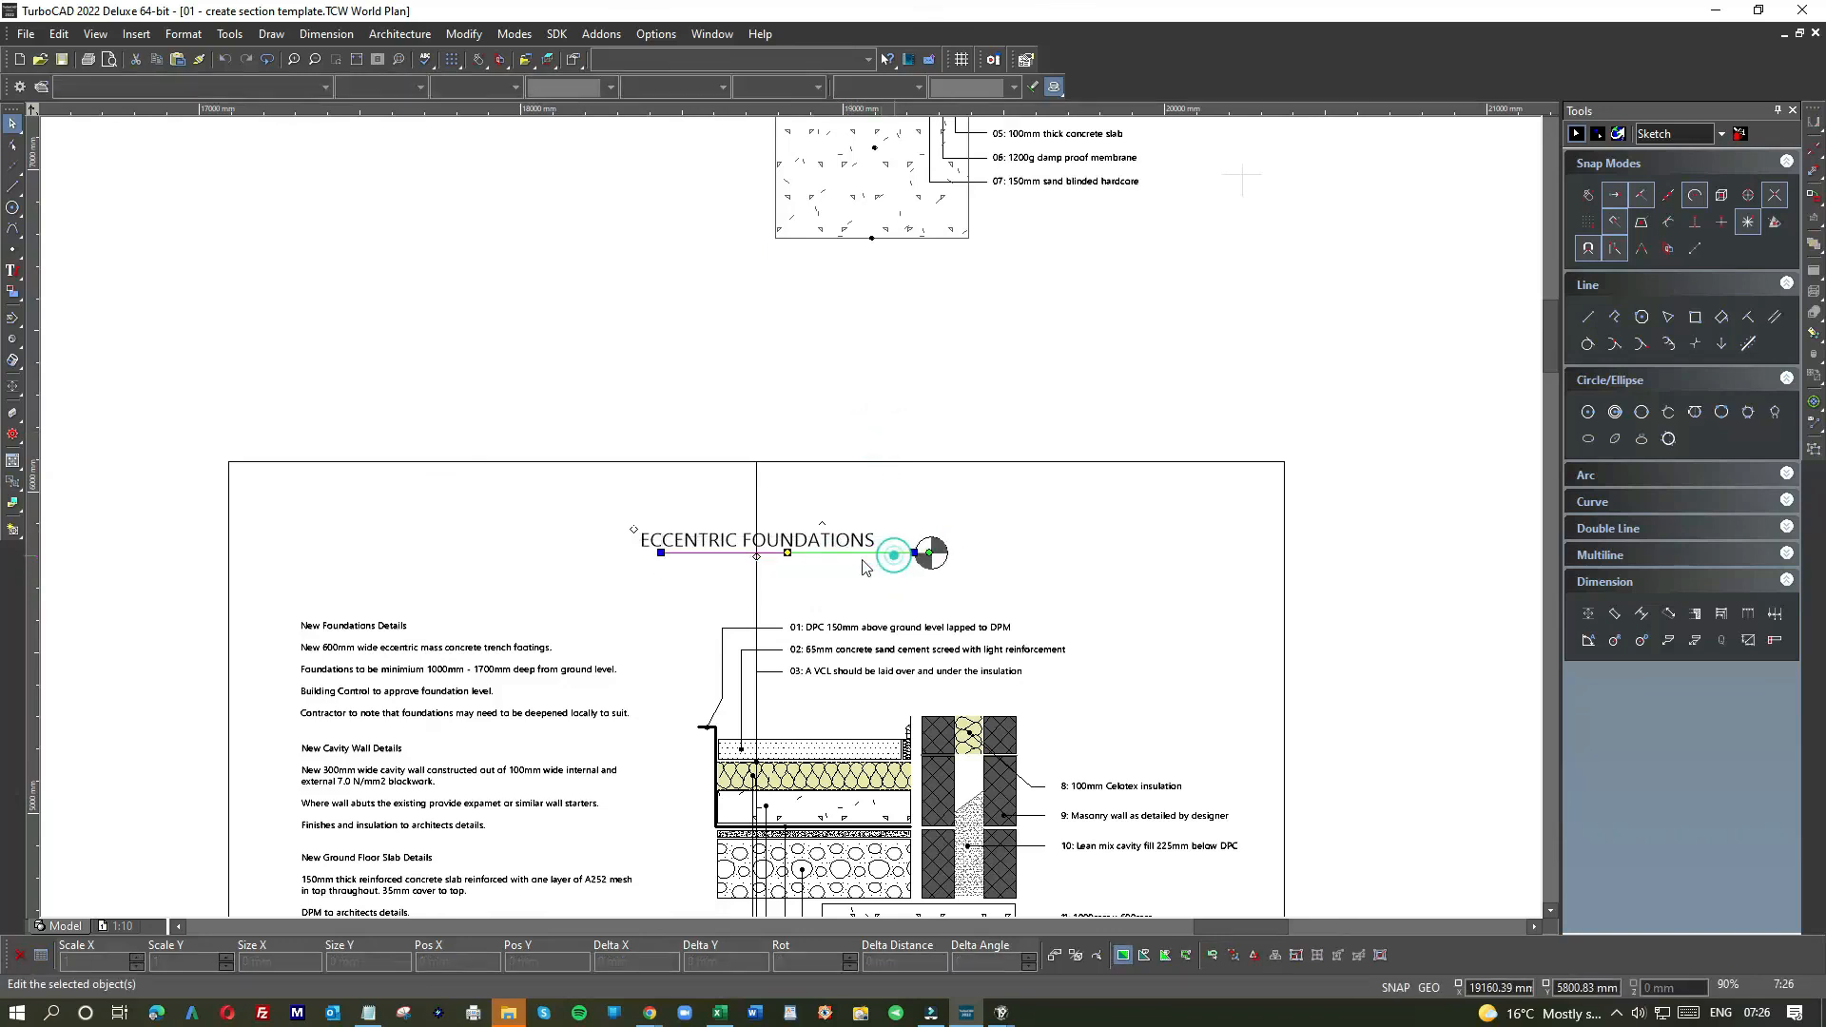
left_click(661, 553)
left_click(612, 550)
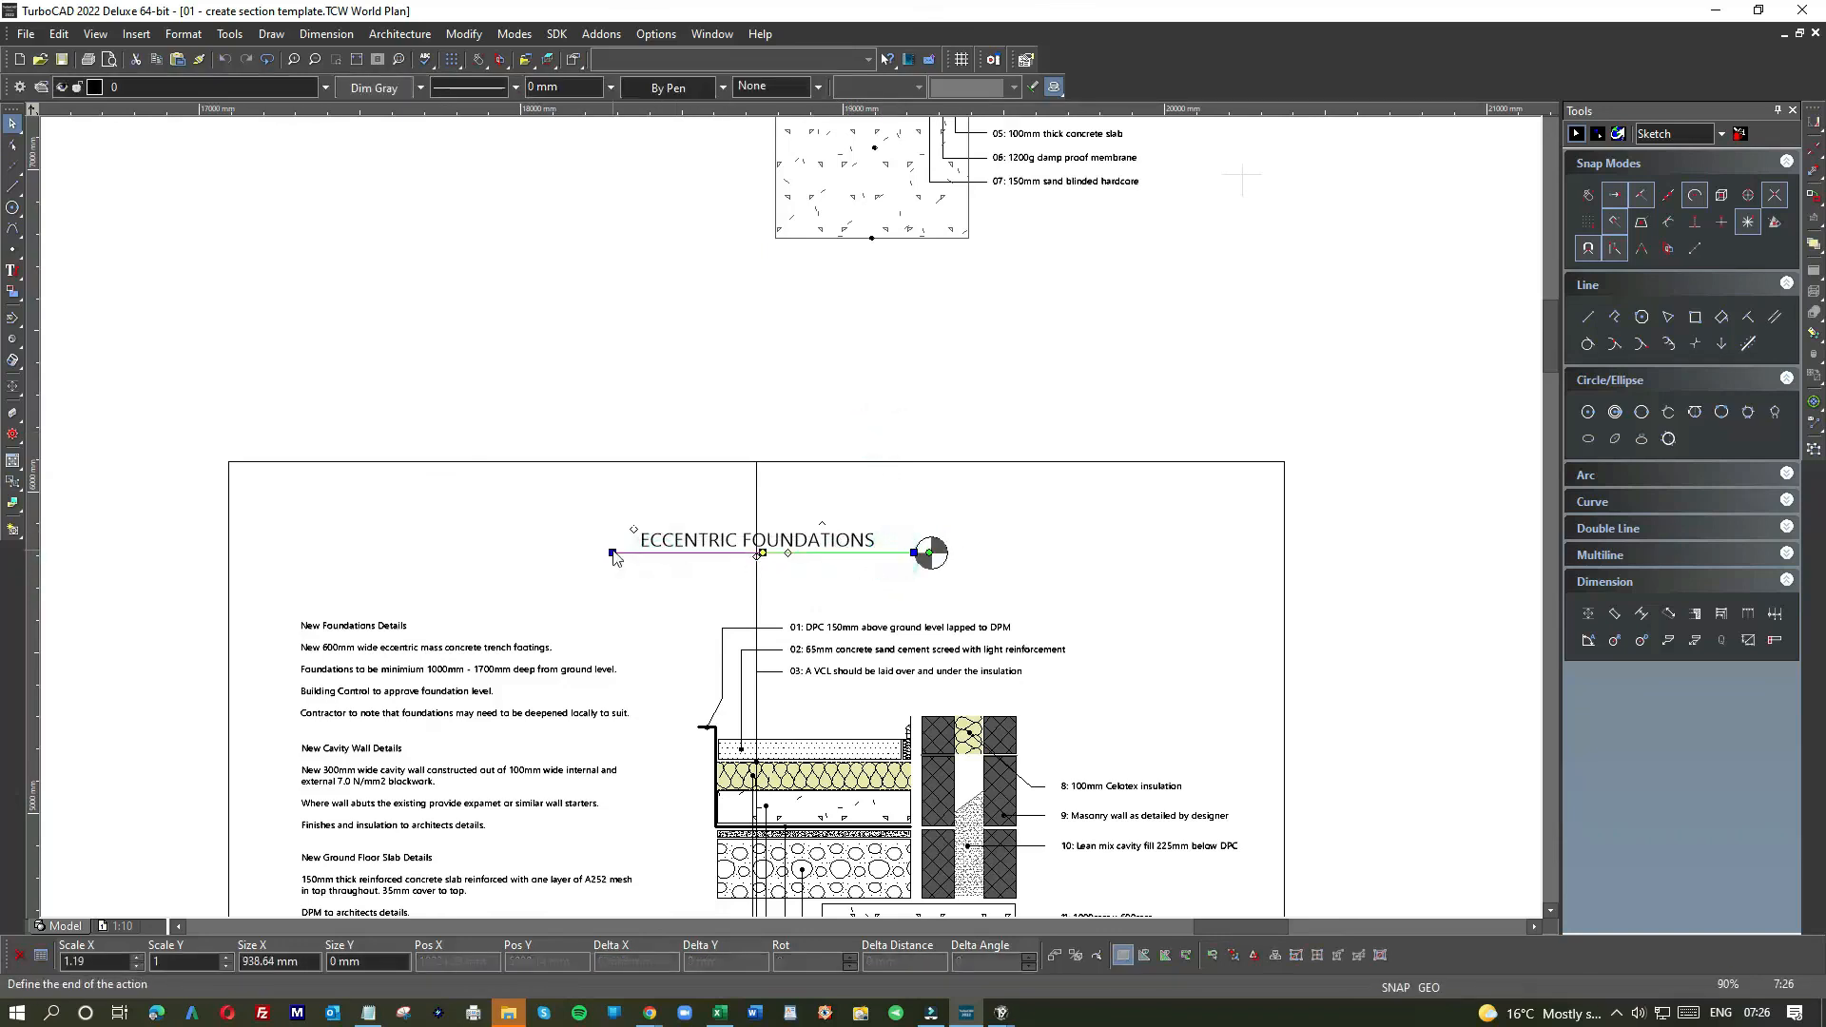
left_click(734, 392)
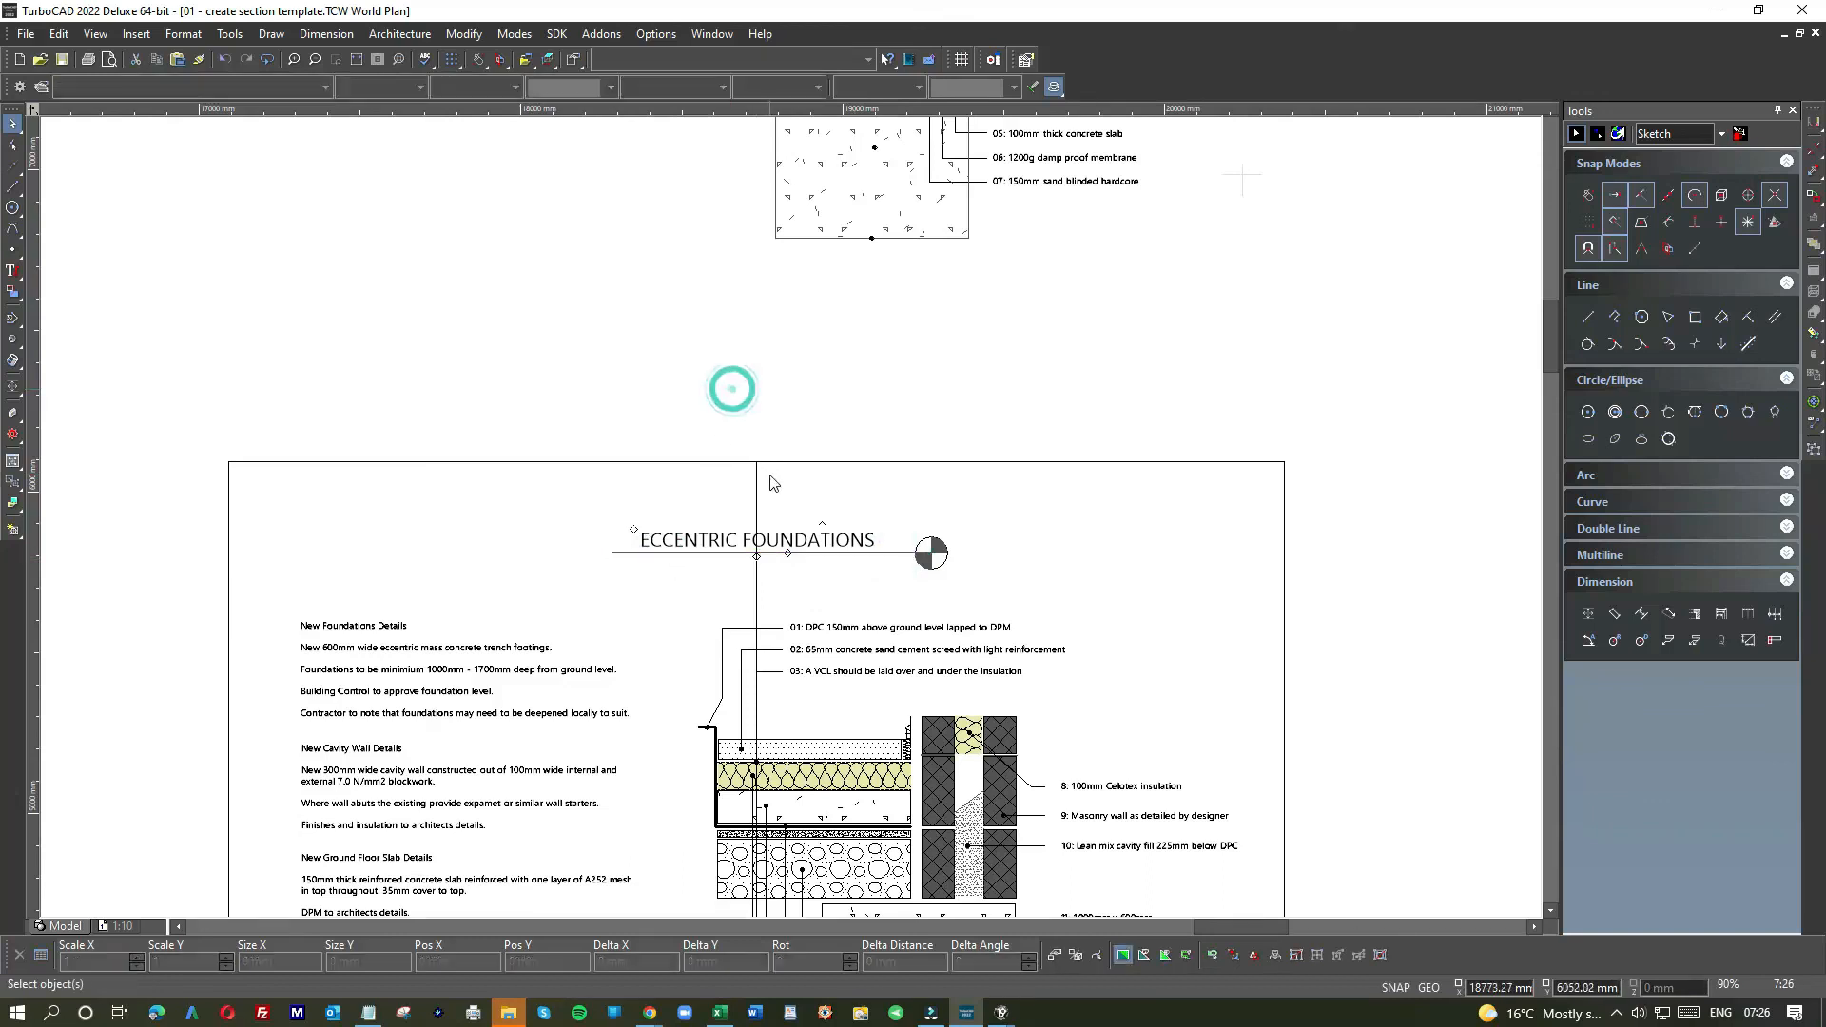
left_click(616, 555)
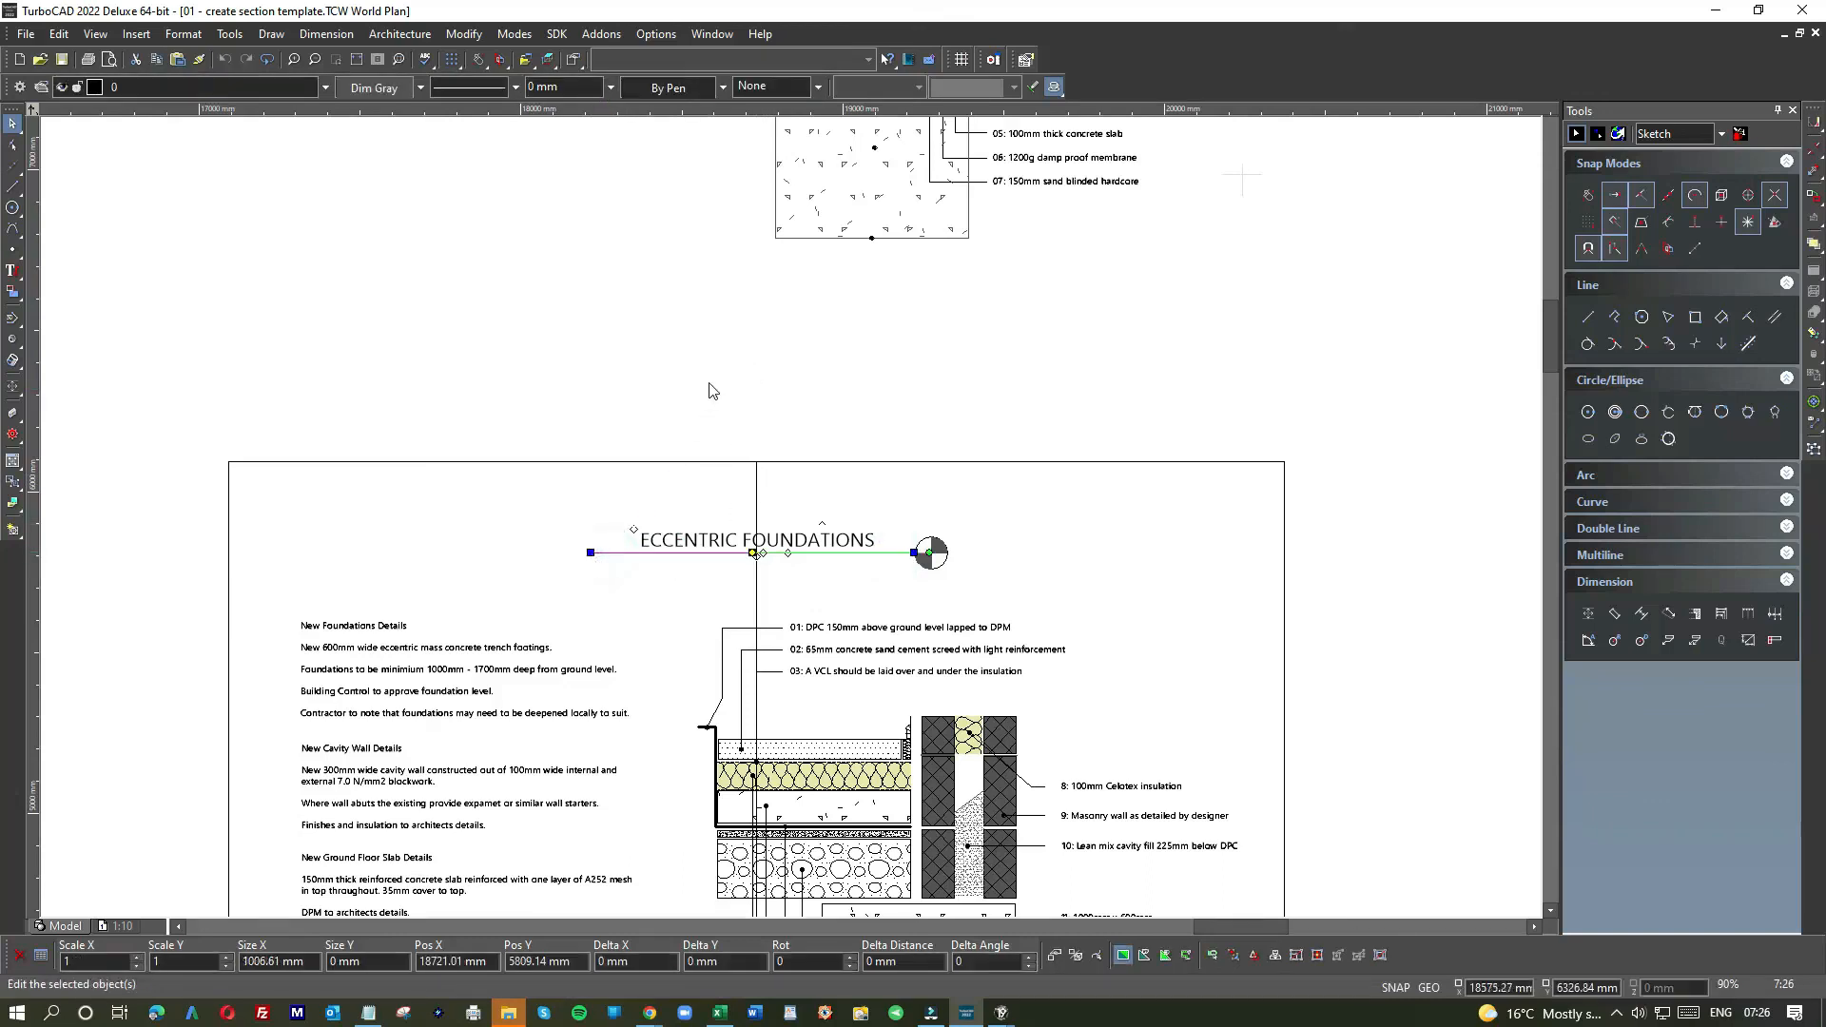
left_click(705, 381)
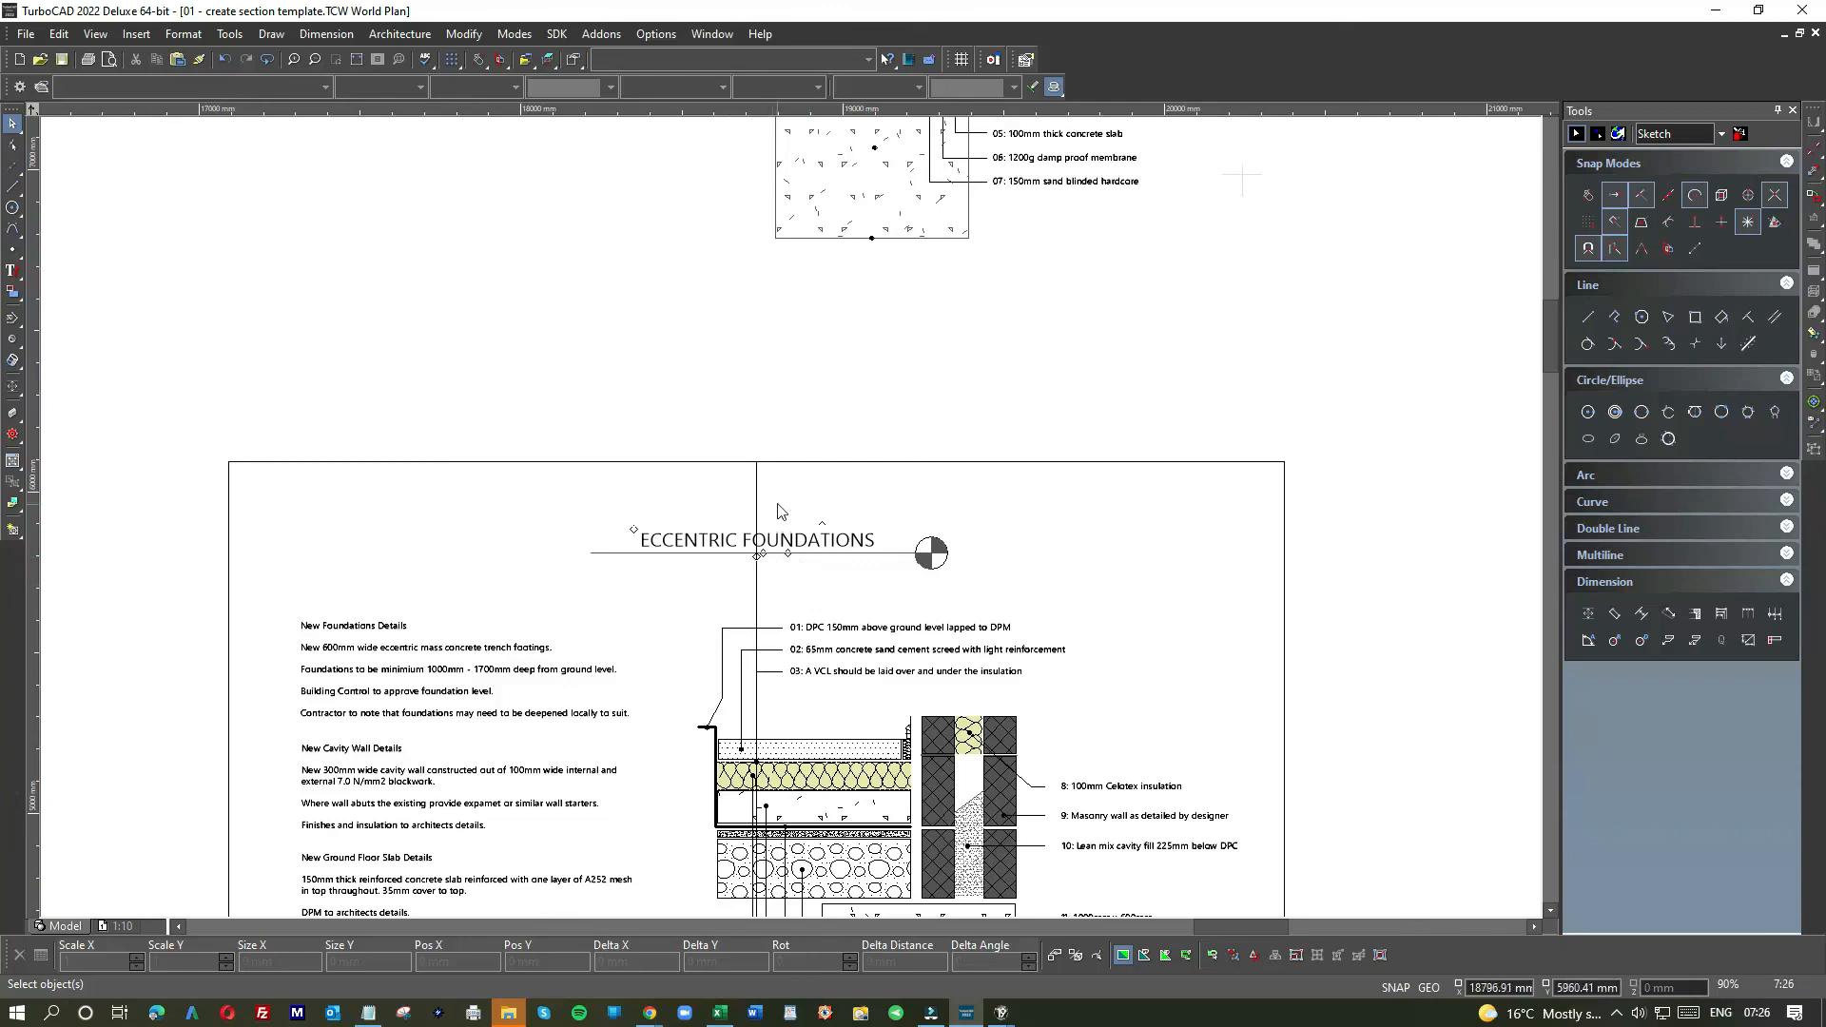
- Delete the vertical guide line running through the centre of the sheet
left_click(758, 491)
key("Delete")
scroll(756, 568, "down", 3)
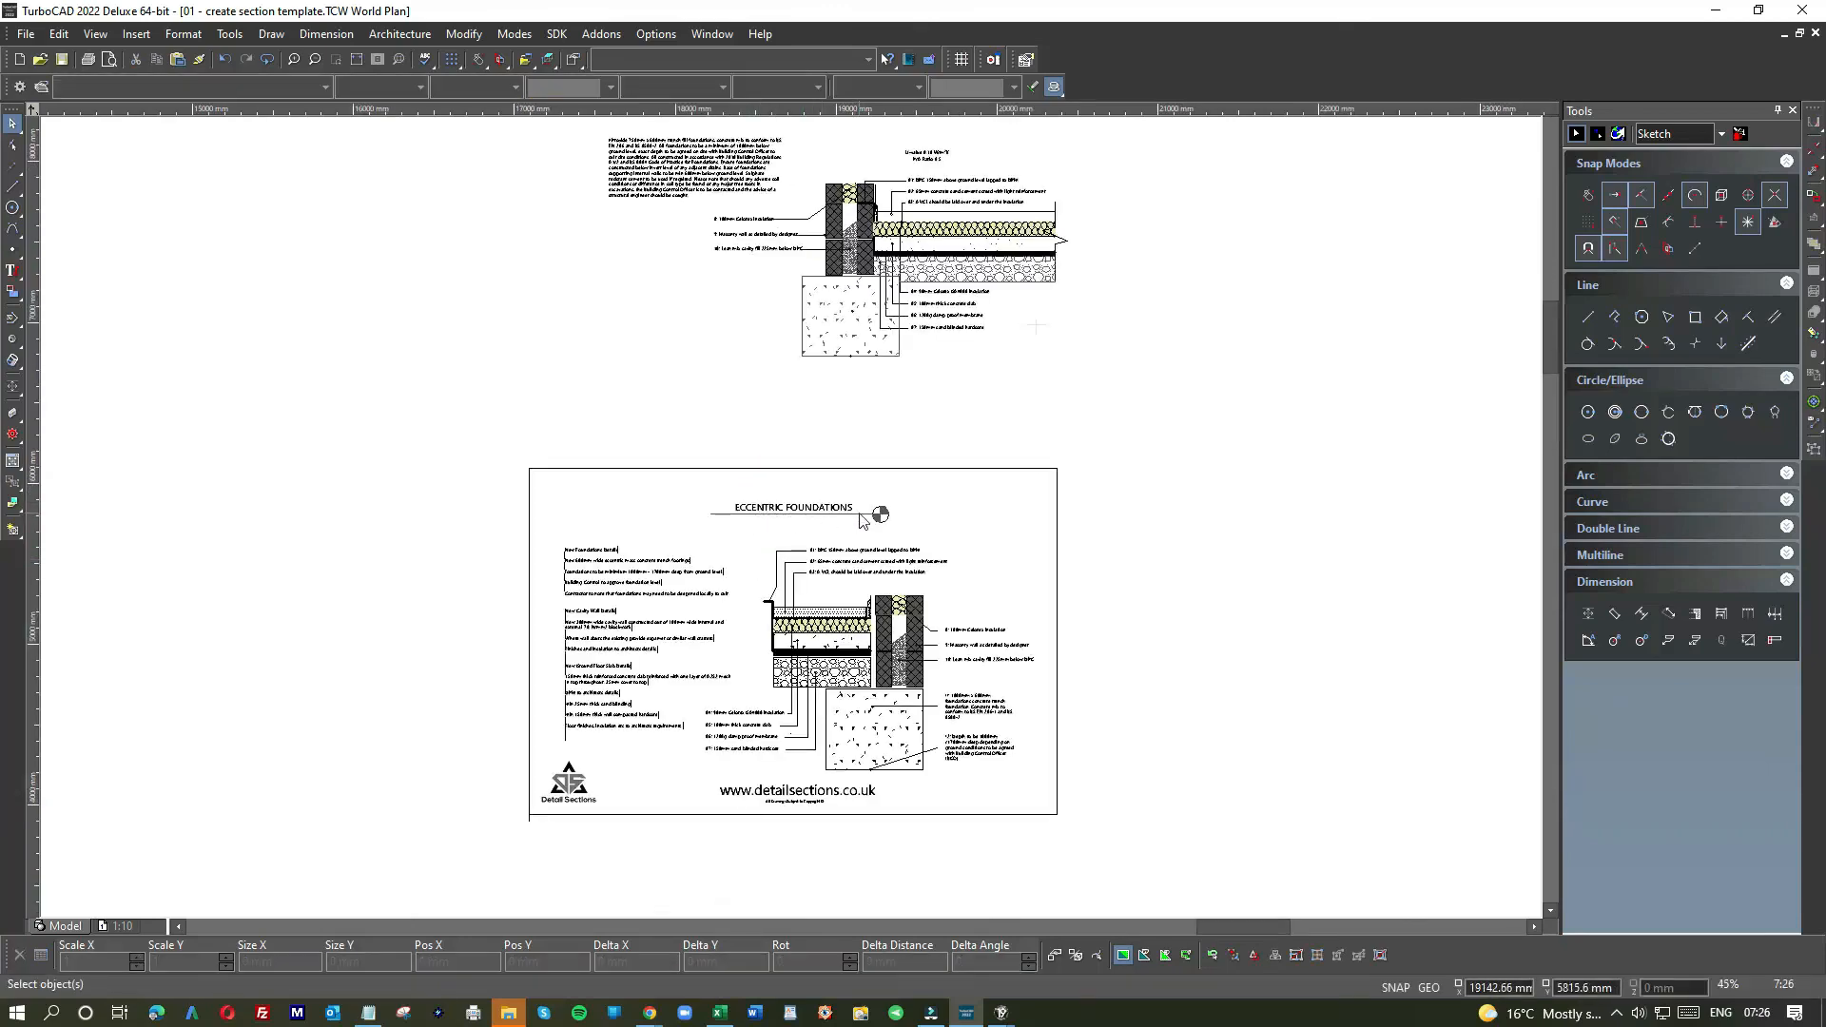
- Select the ECCENTRIC FOUNDATIONS title with its underline and symbol and nudge them together slightly to the left
scroll(862, 520, "up", 3)
left_click_drag(481, 476, 965, 582)
left_click_drag(801, 518, 797, 516)
left_click(766, 378)
scroll(736, 473, "down", 2)
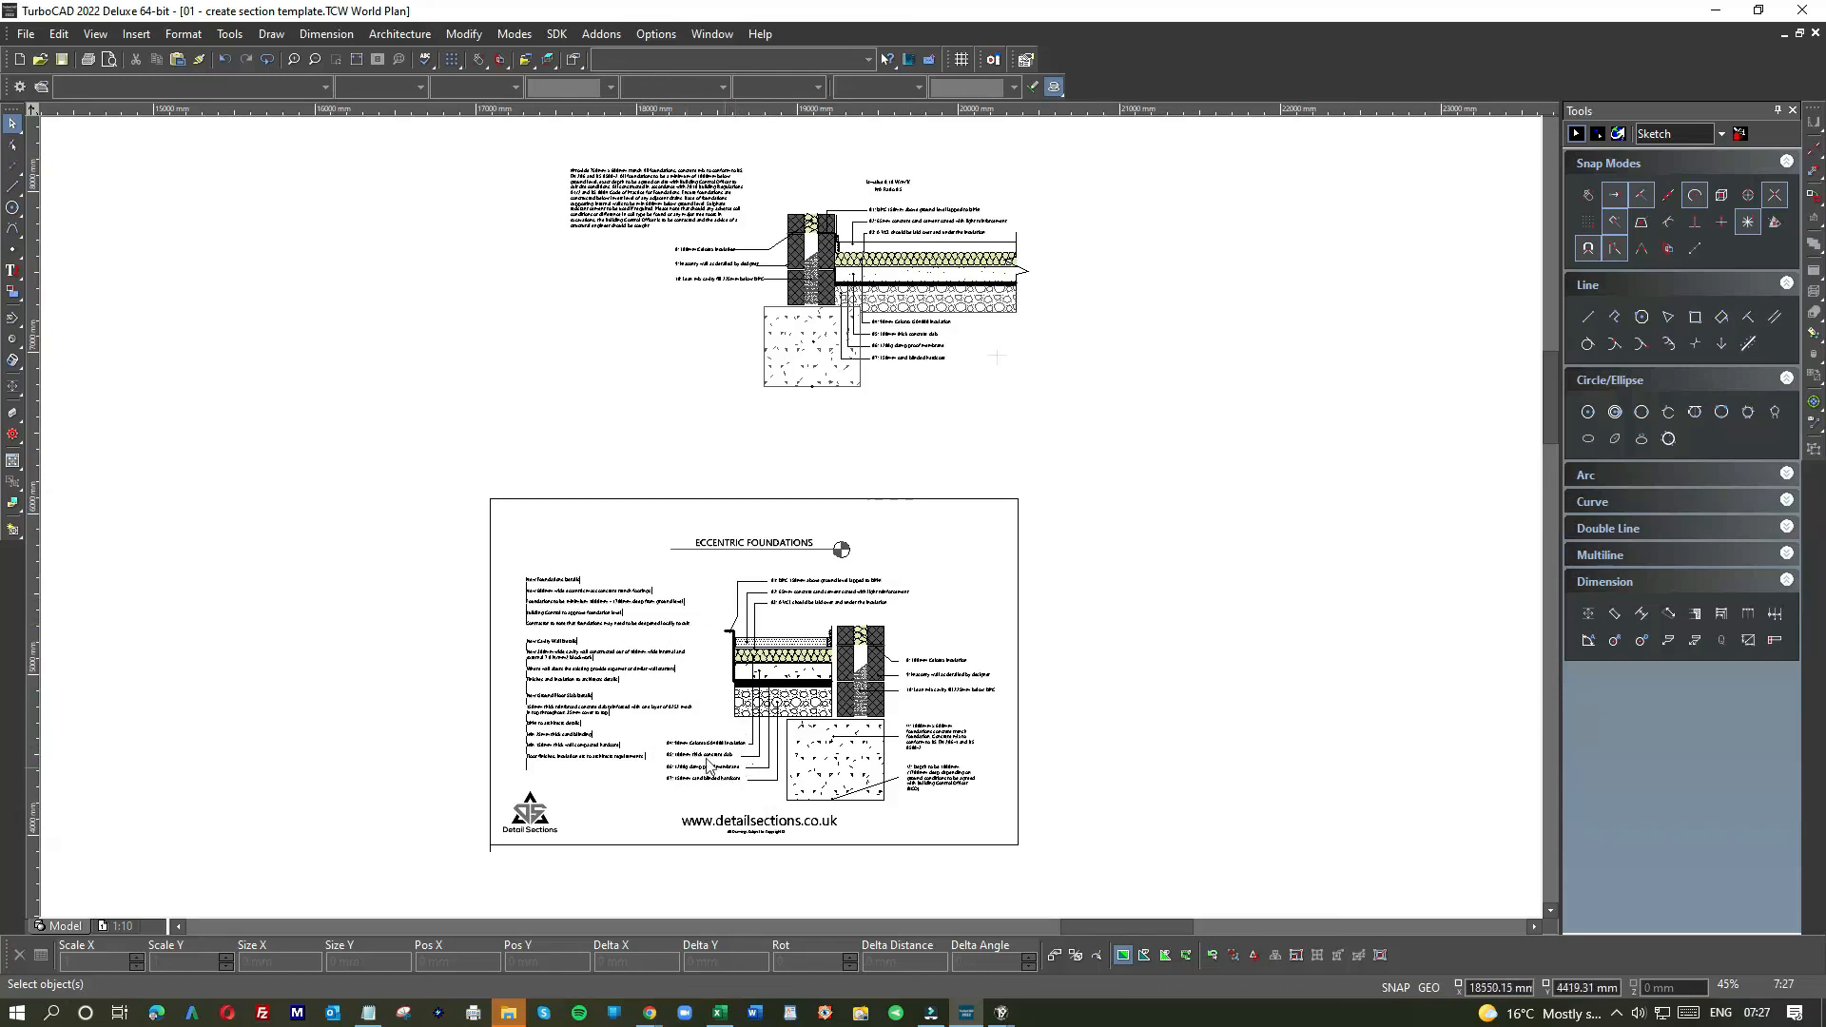
- Select the sheet border's left vertical line that overshoots the bottom edge
scroll(680, 749, "up", 4)
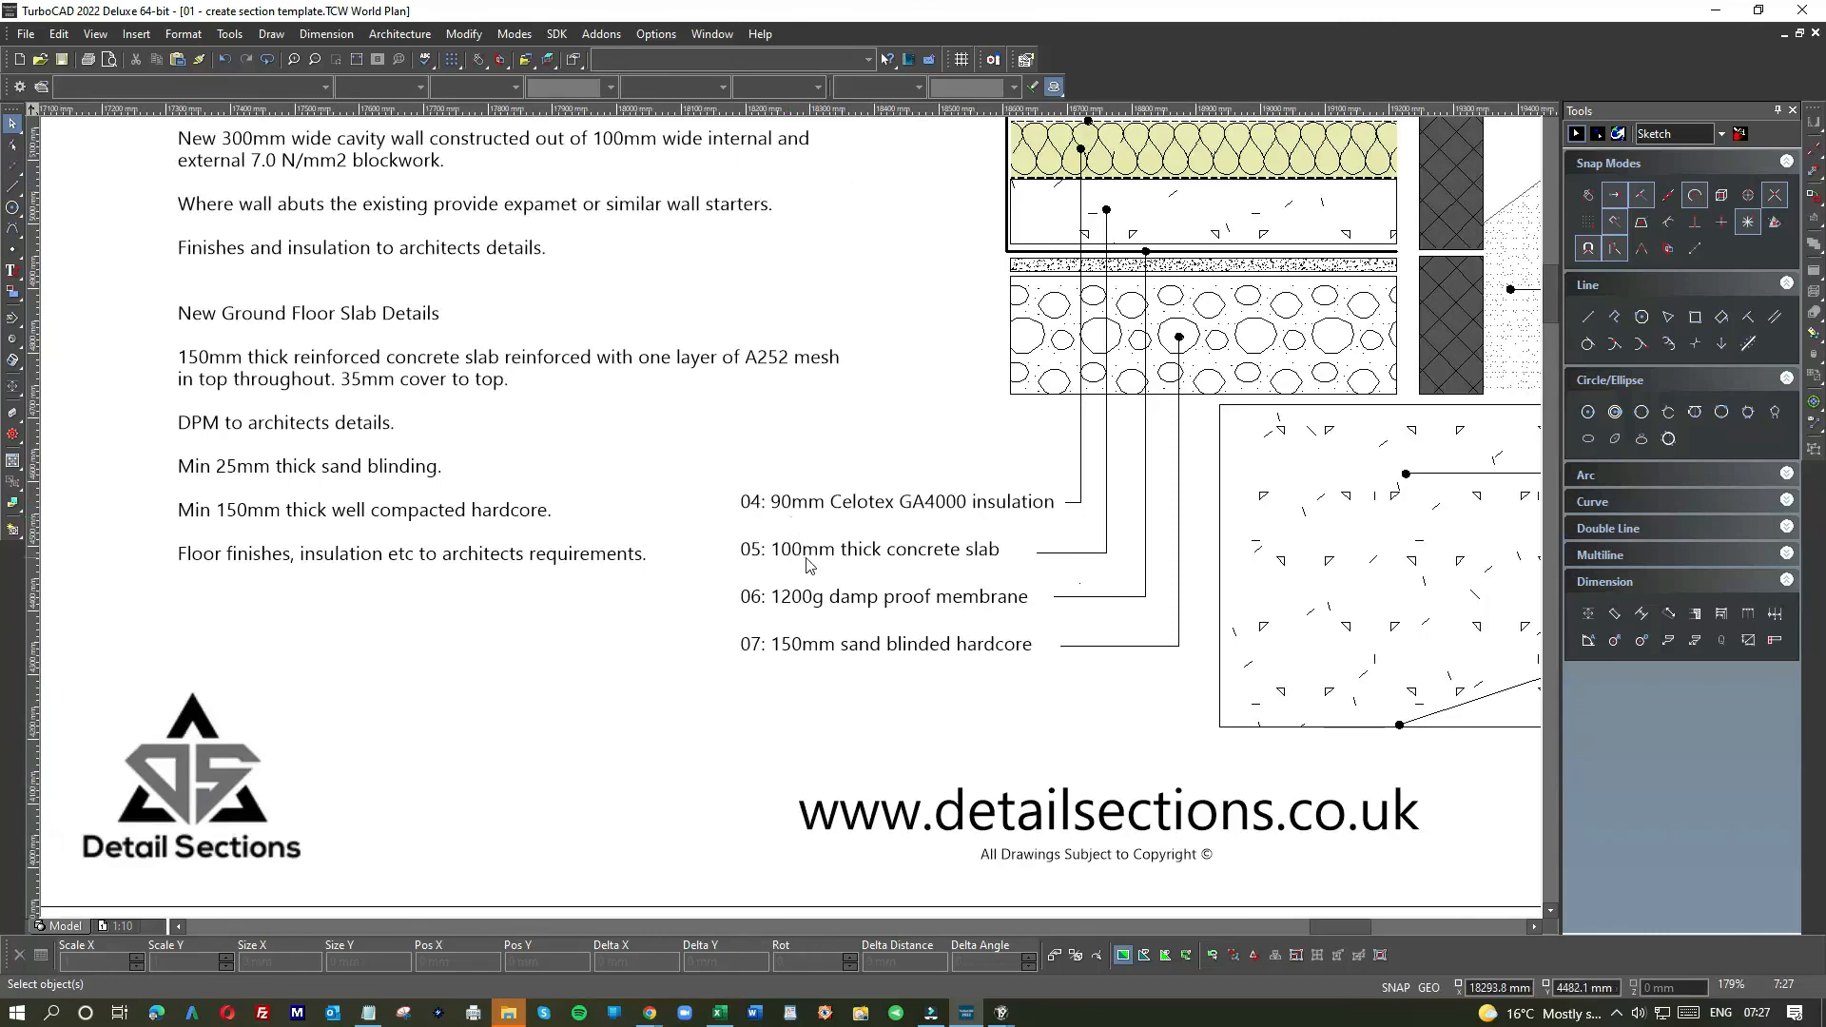
scroll(806, 565, "down", 2)
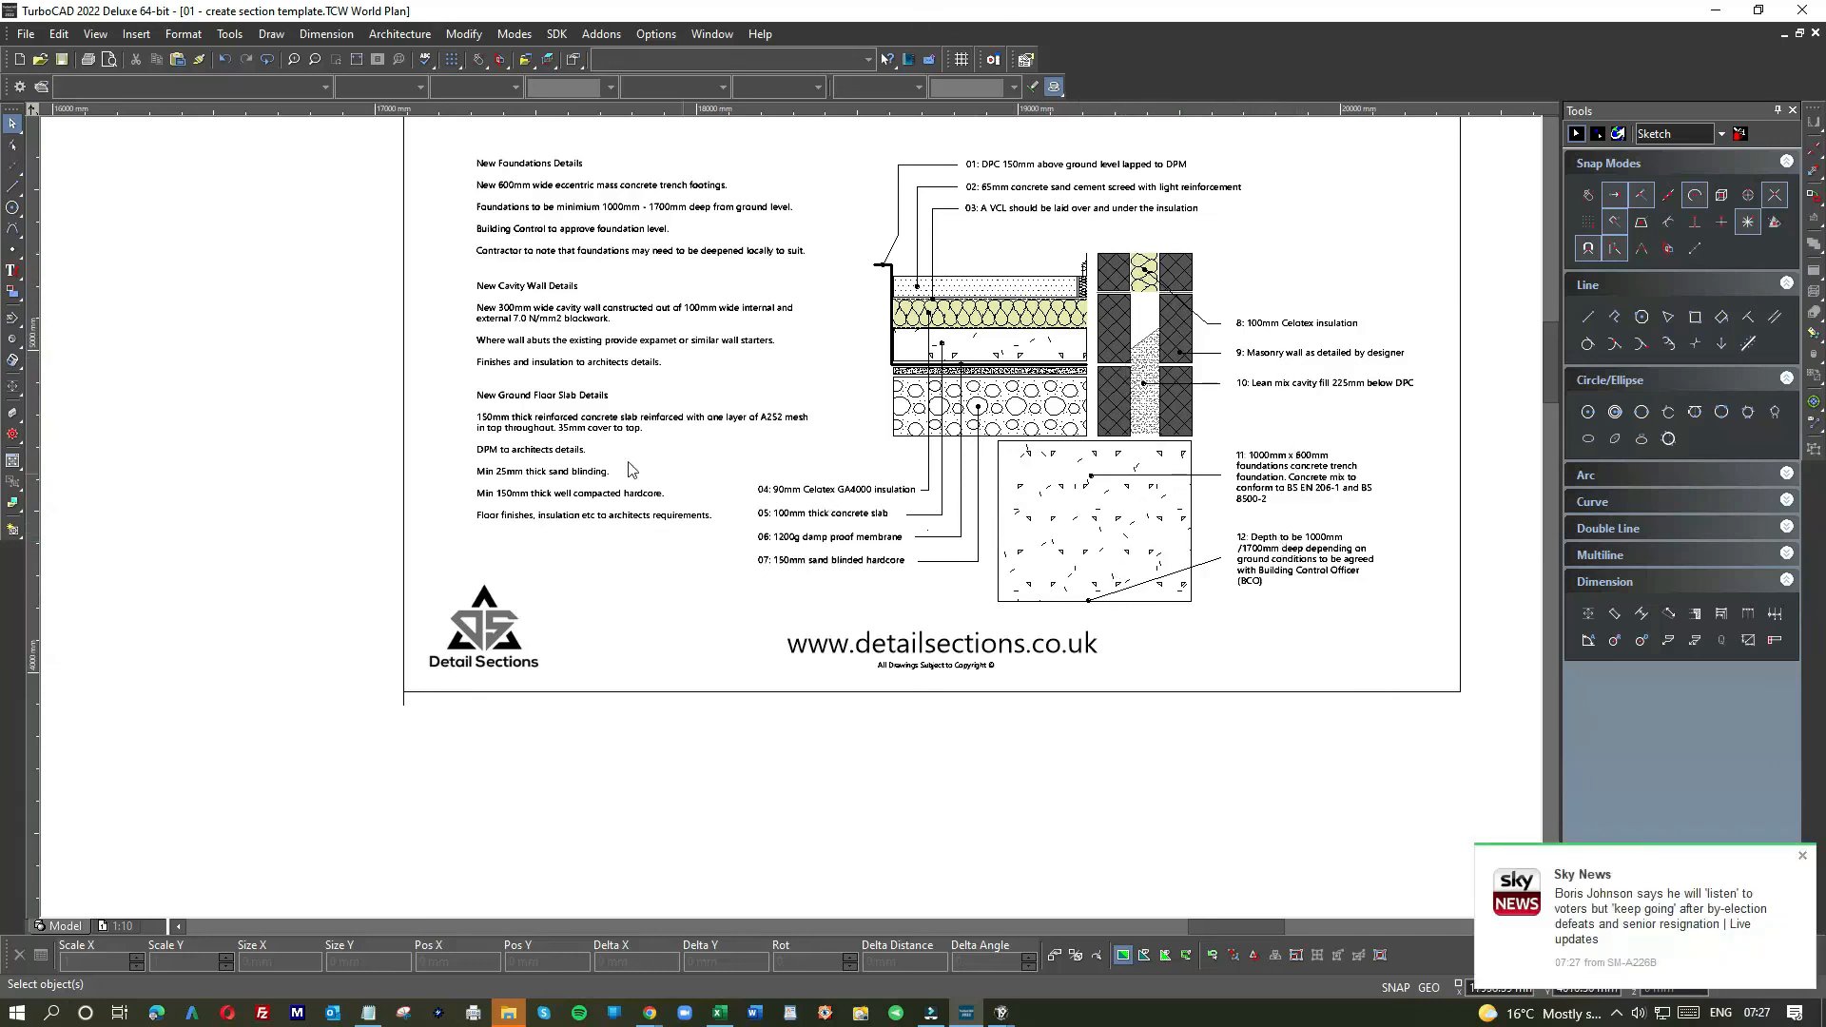
scroll(561, 211, "down", 2)
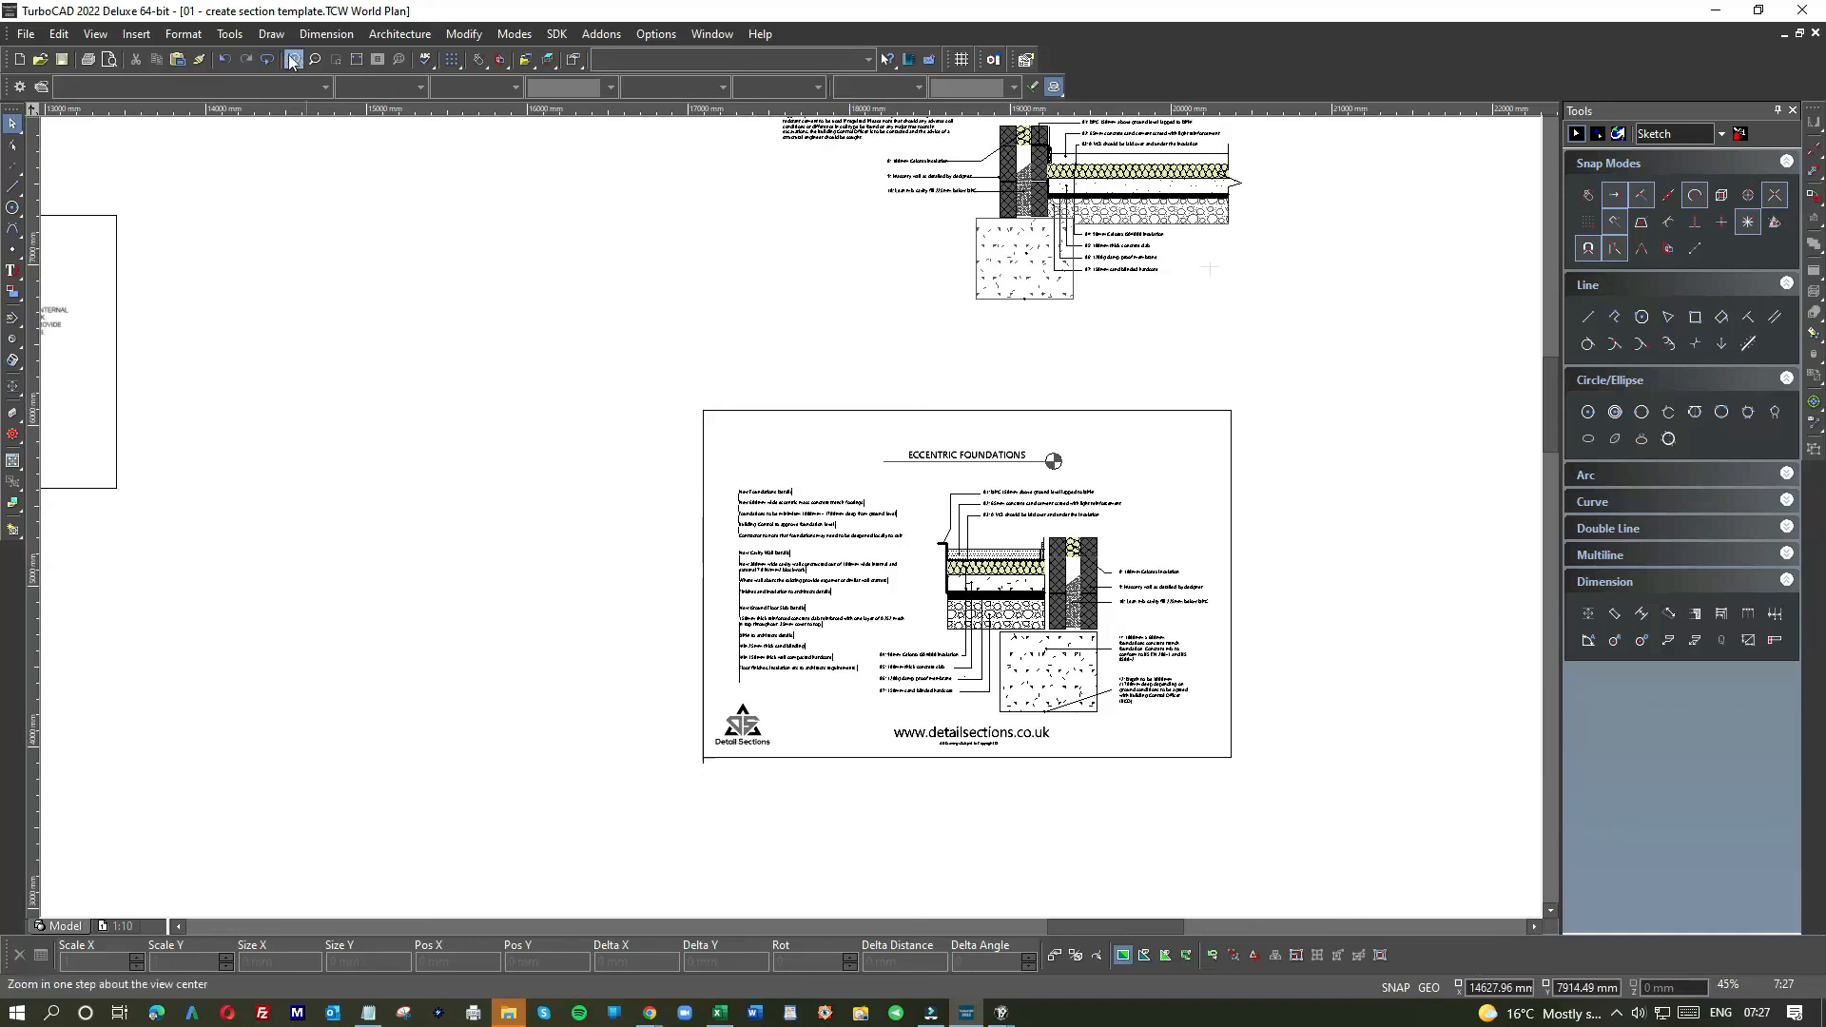
left_click(335, 59)
left_click(662, 316)
scroll(788, 522, "down", 2)
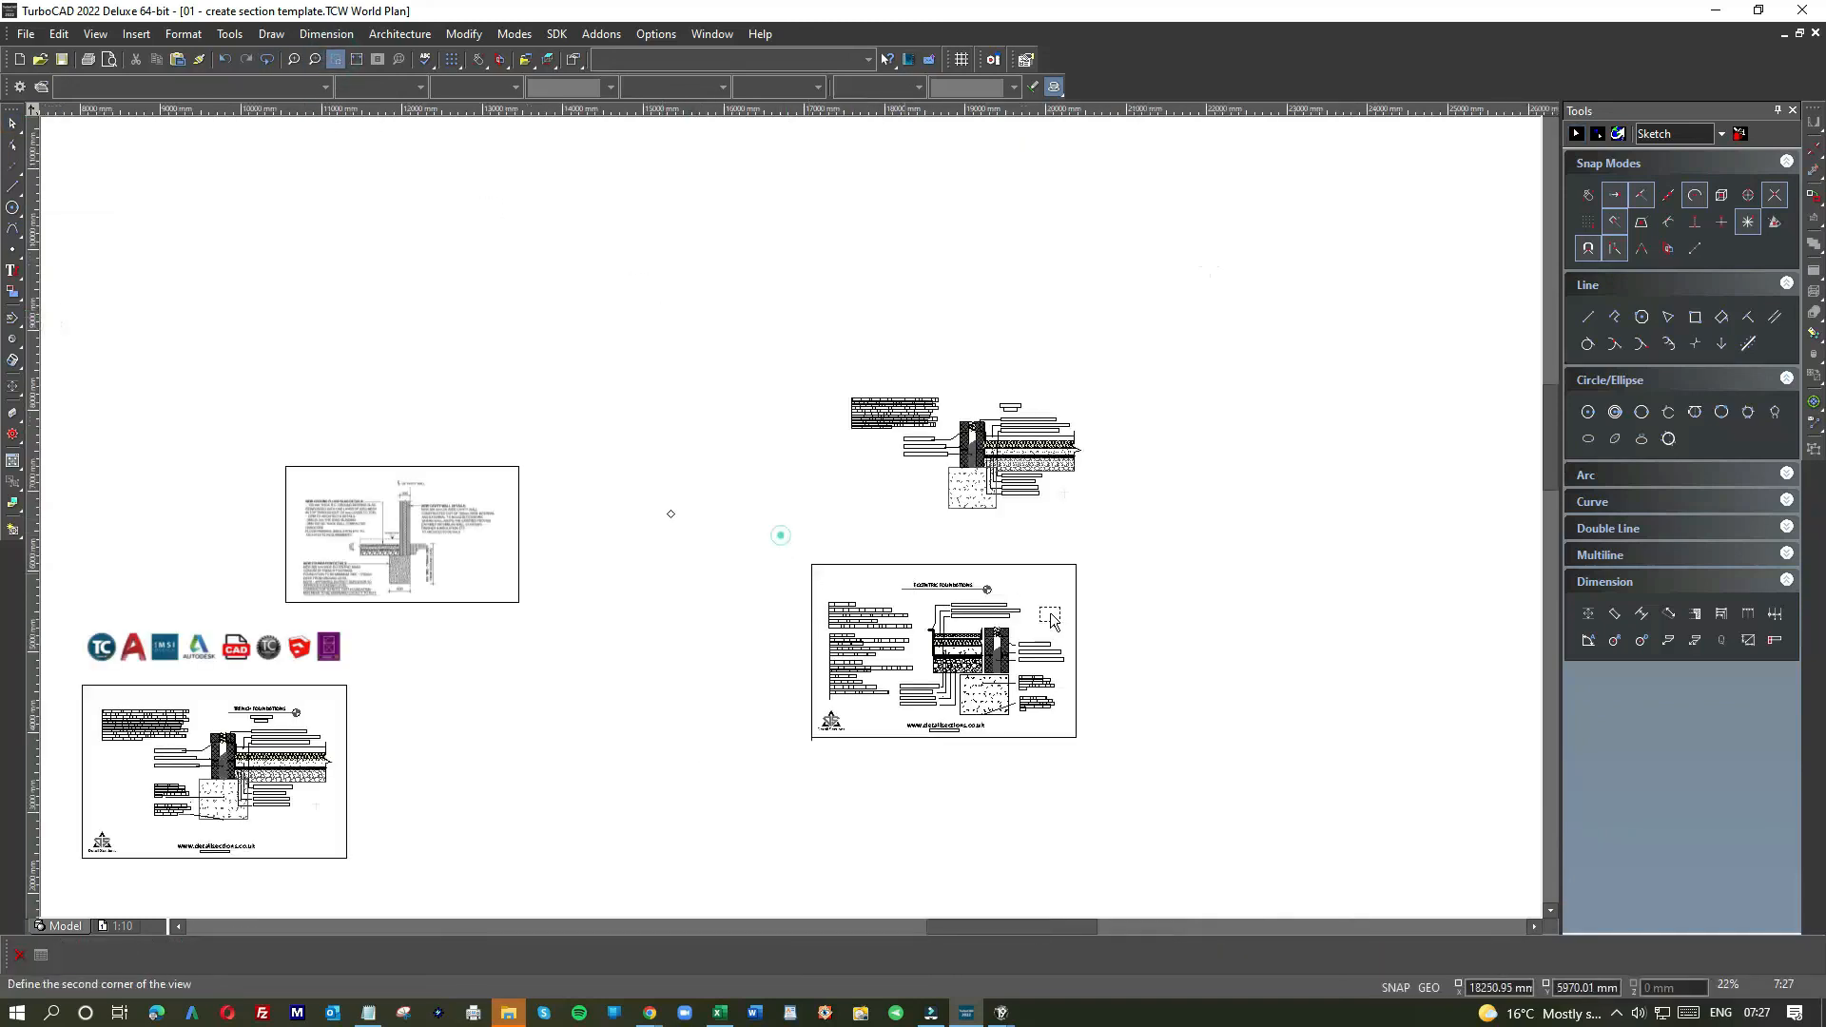
left_click(1126, 769)
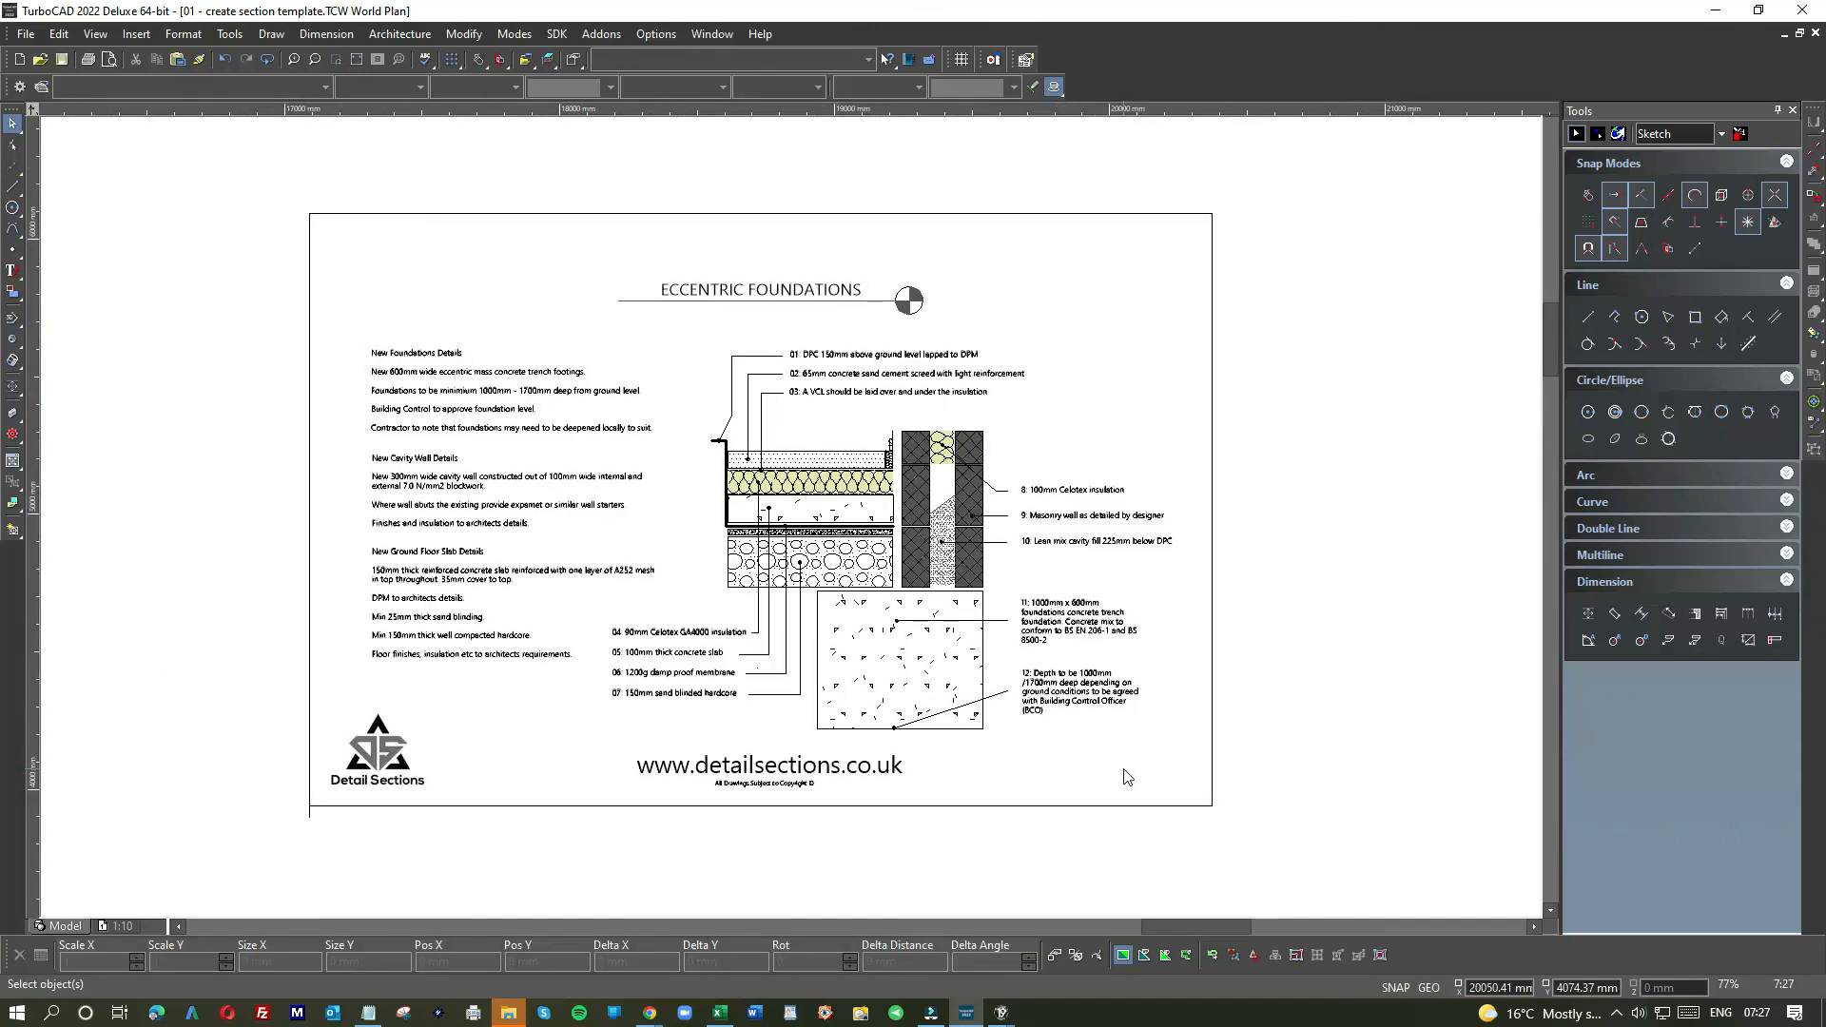
left_click(310, 820)
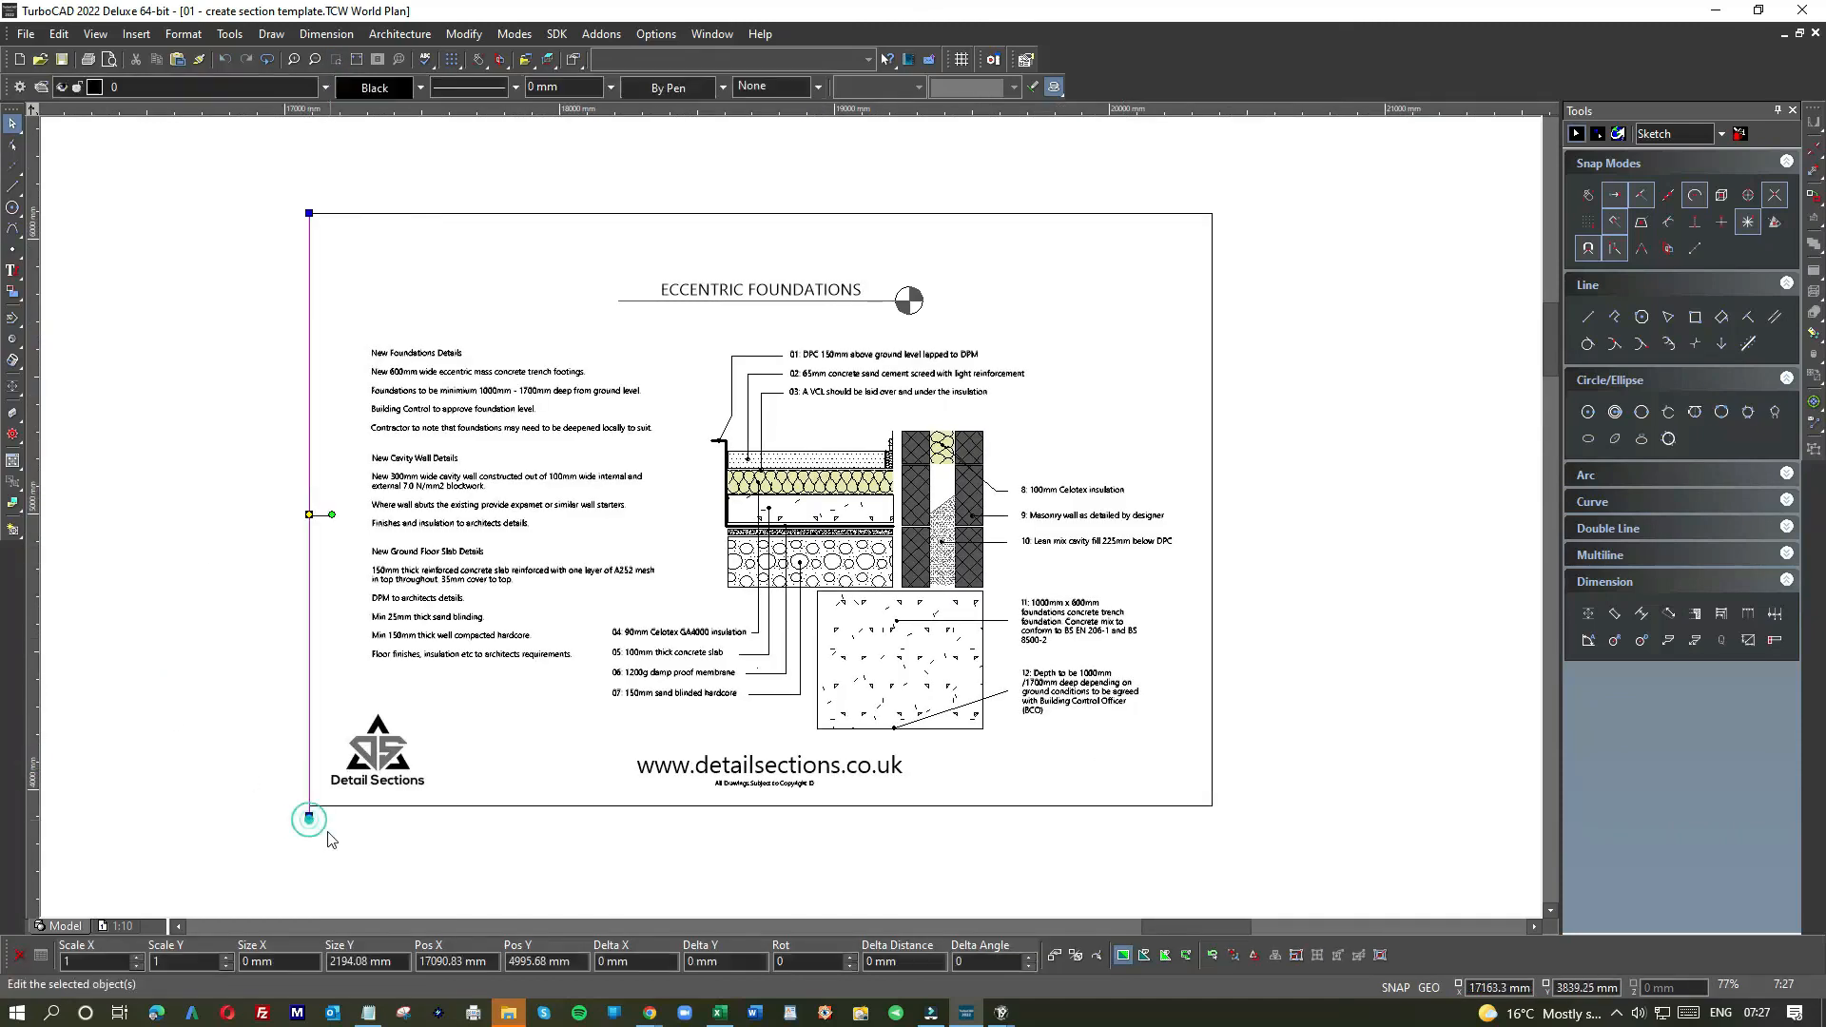